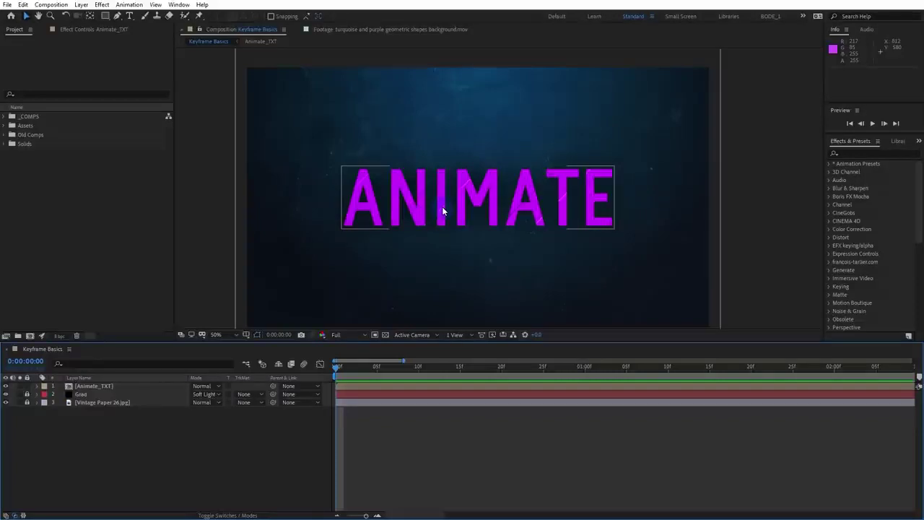
Set the current time to 0:00:01:00 and select the ANIMATE text layer in the composition
click(457, 257)
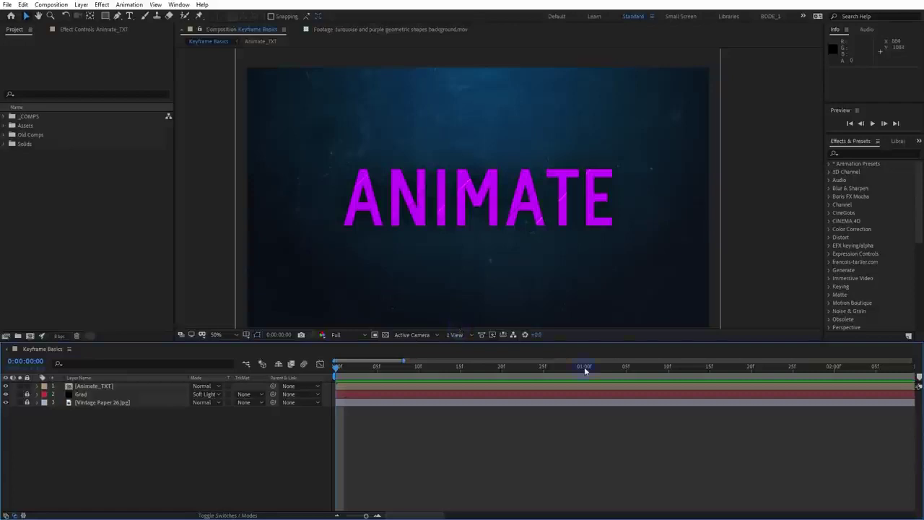
drag(585, 367, 591, 410)
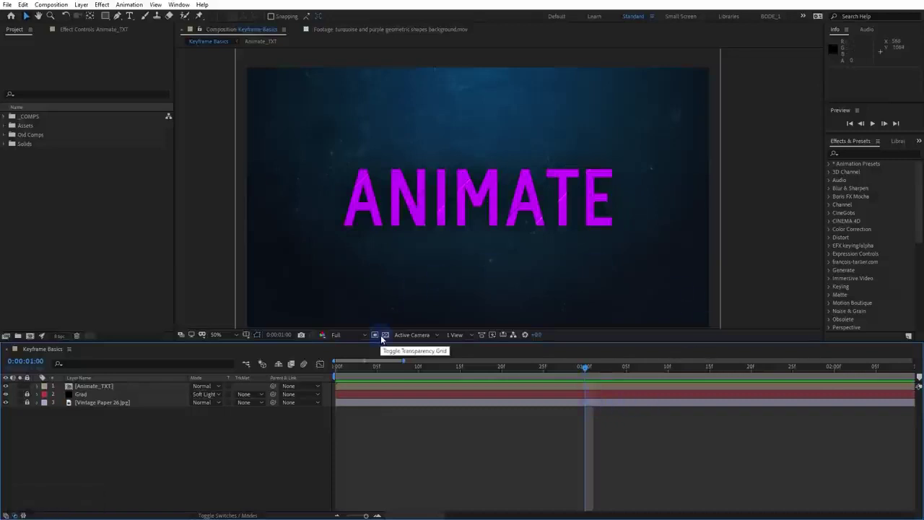
middle_click(366, 210)
mouse_move(366, 210)
mouse_down()
mouse_move(379, 195)
mouse_move(374, 202)
mouse_up()
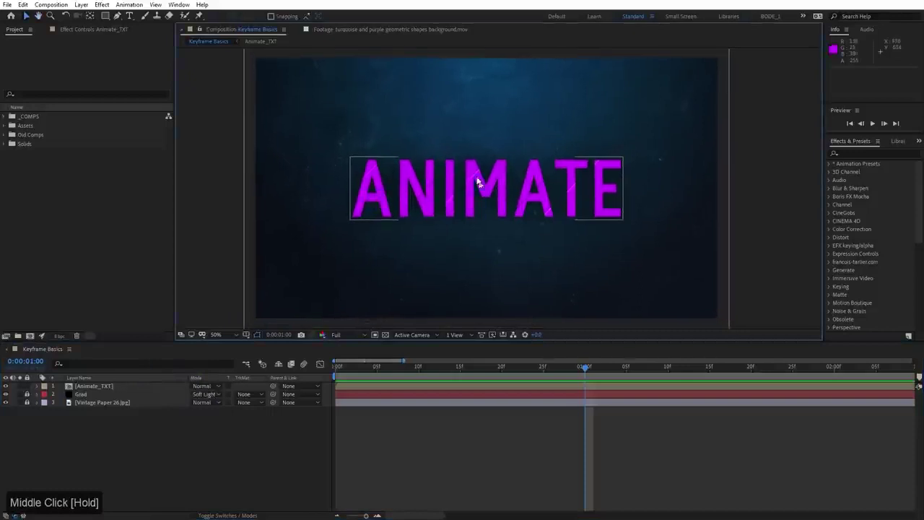
click(452, 194)
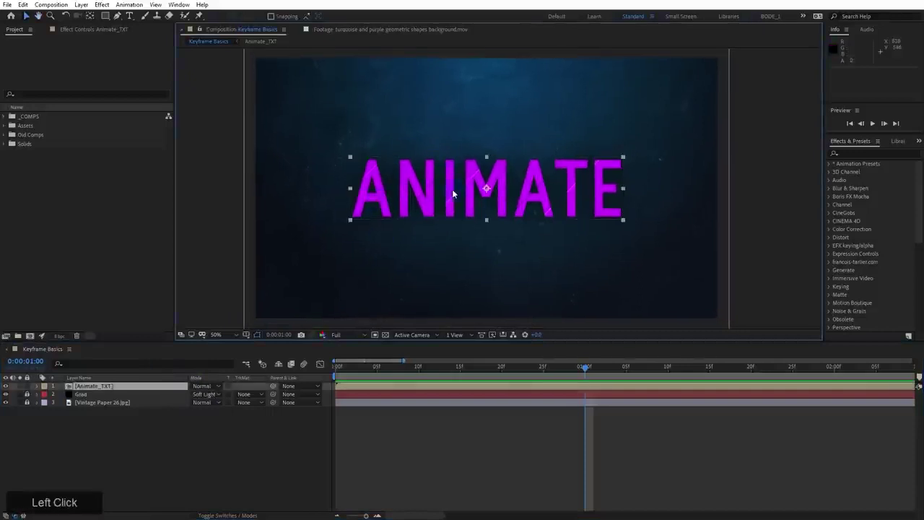
Open the Animate_TXT precomposition, inspect its text and Vintage Paper layers, and return to the Keyframe Basics composition
double_click(76, 385)
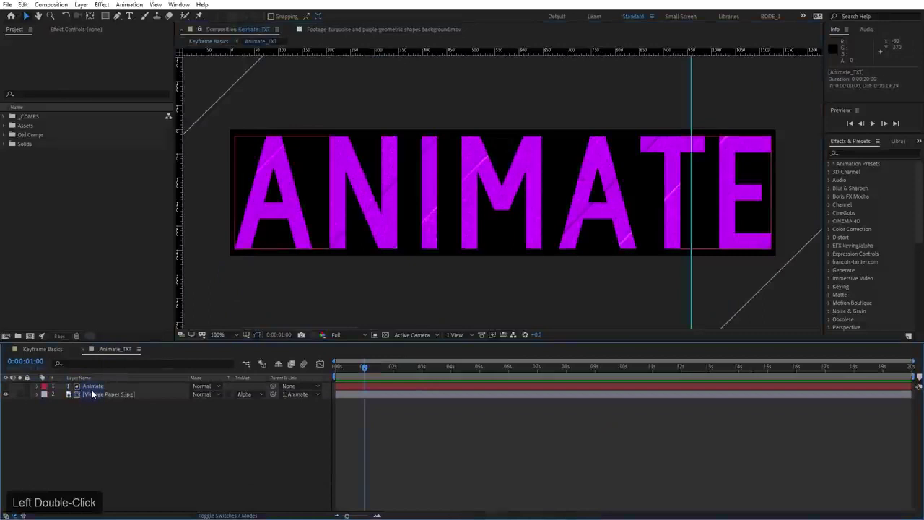
click(95, 386)
click(122, 395)
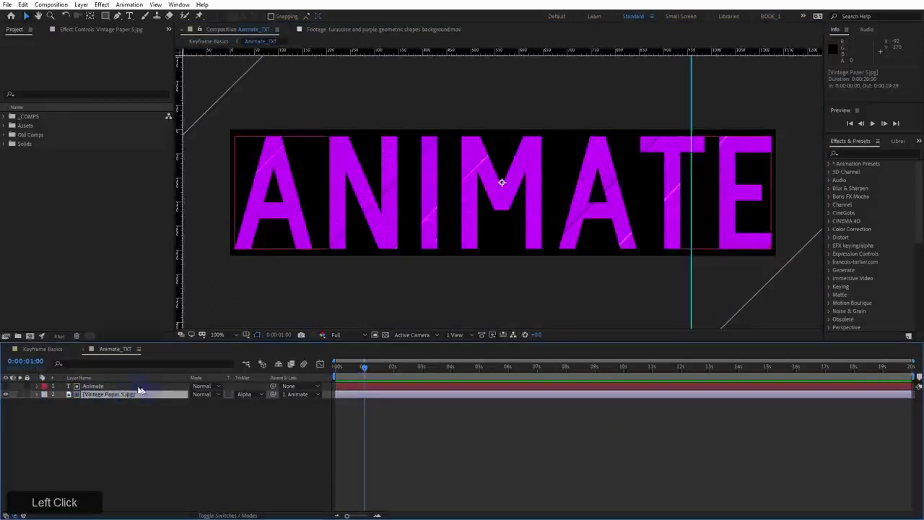
click(122, 386)
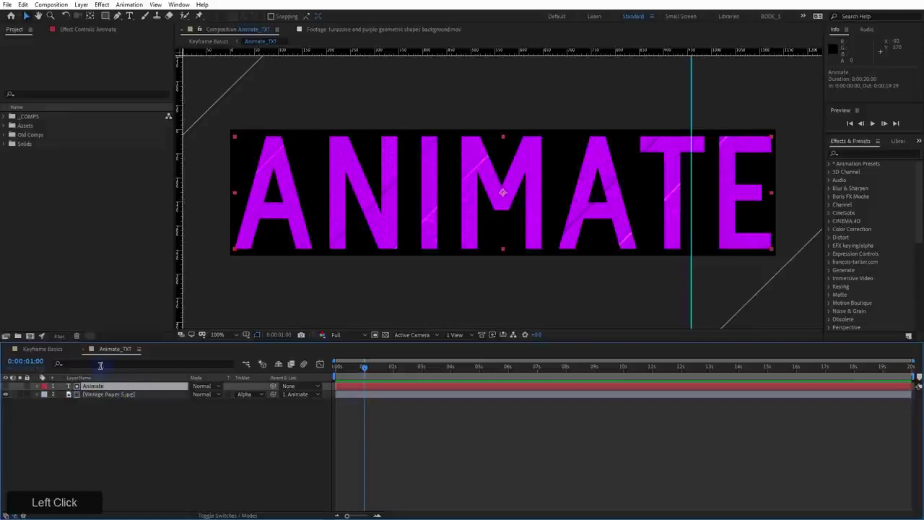
click(83, 349)
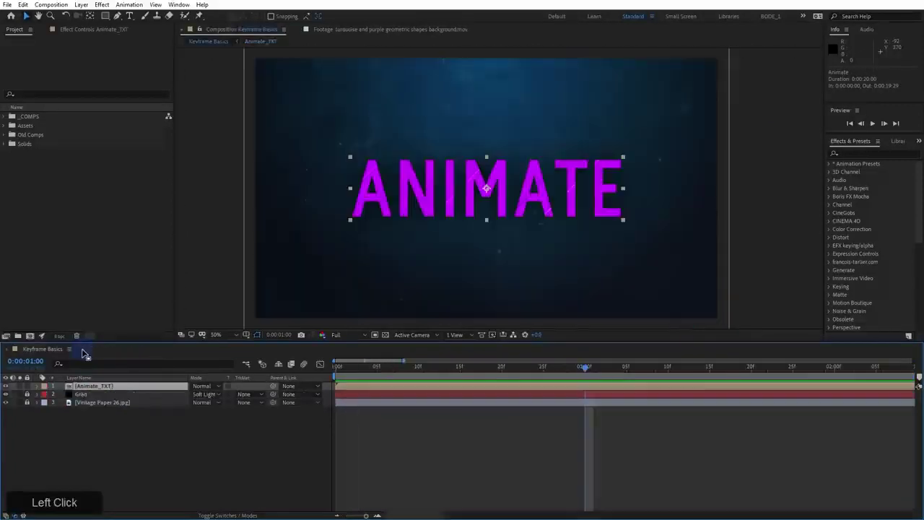
Reveal the Animate_TXT layer's Position property and turn on its keyframing at 0:00:01:00
click(96, 388)
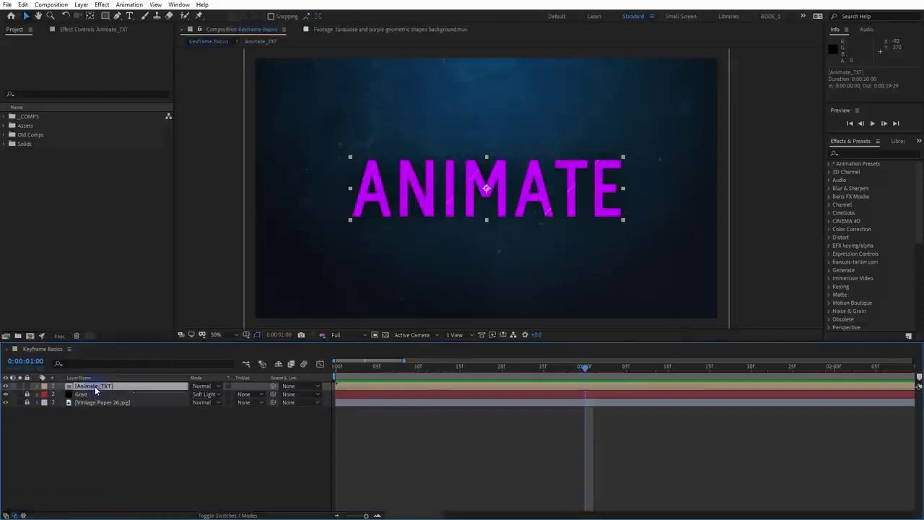
key(p)
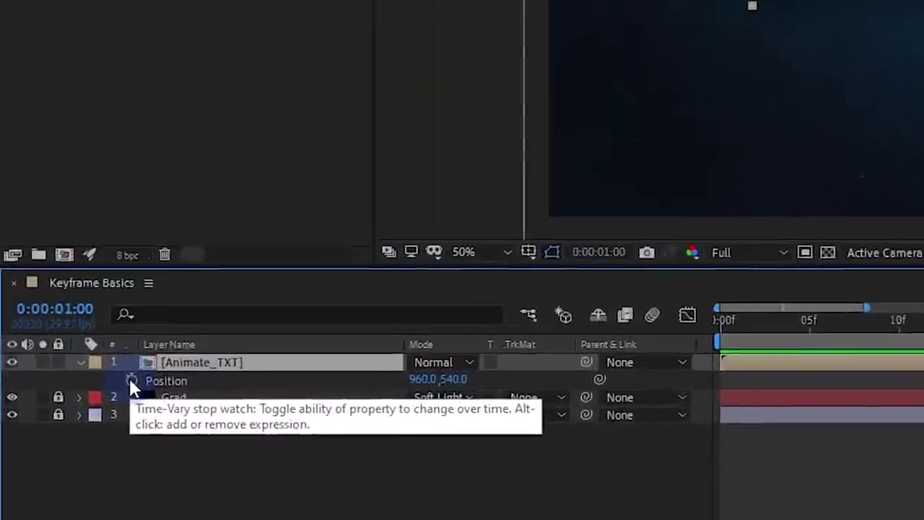
click(147, 376)
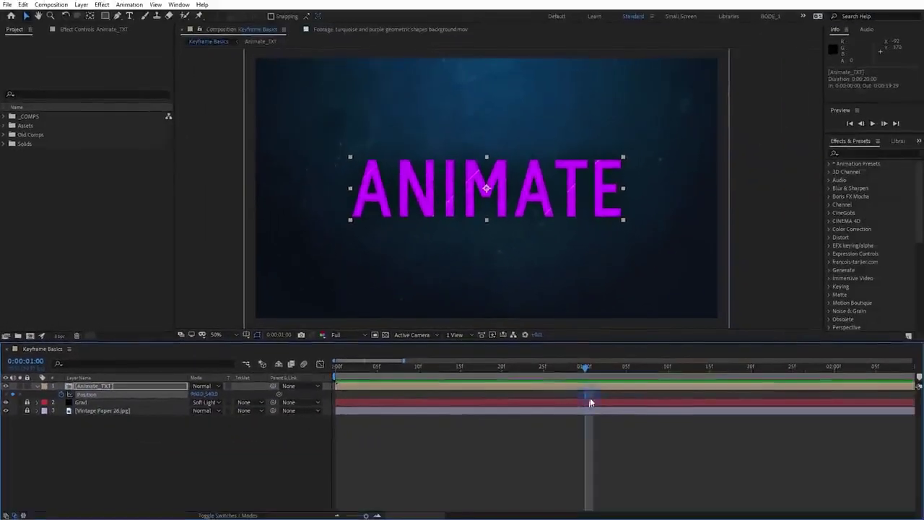
Examine the values stored in the 1-second Position keyframe and close them without changes
click(583, 394)
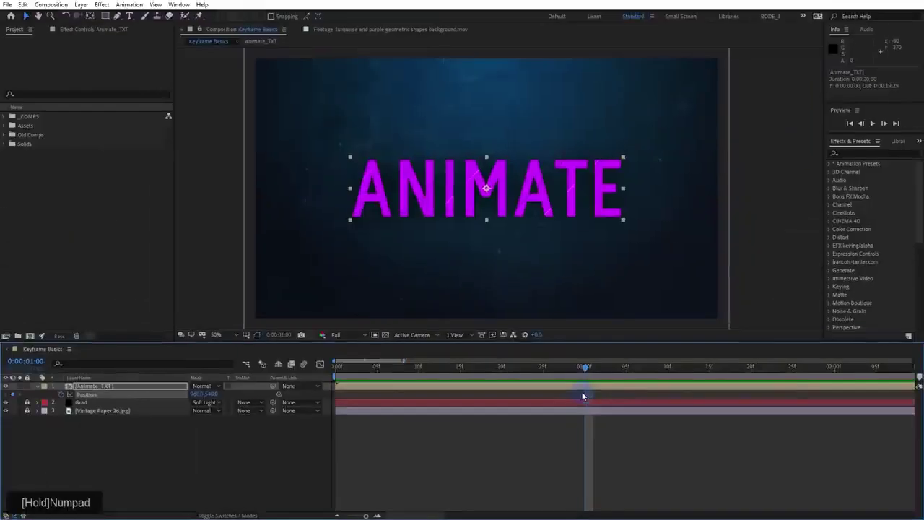
double_click(584, 394)
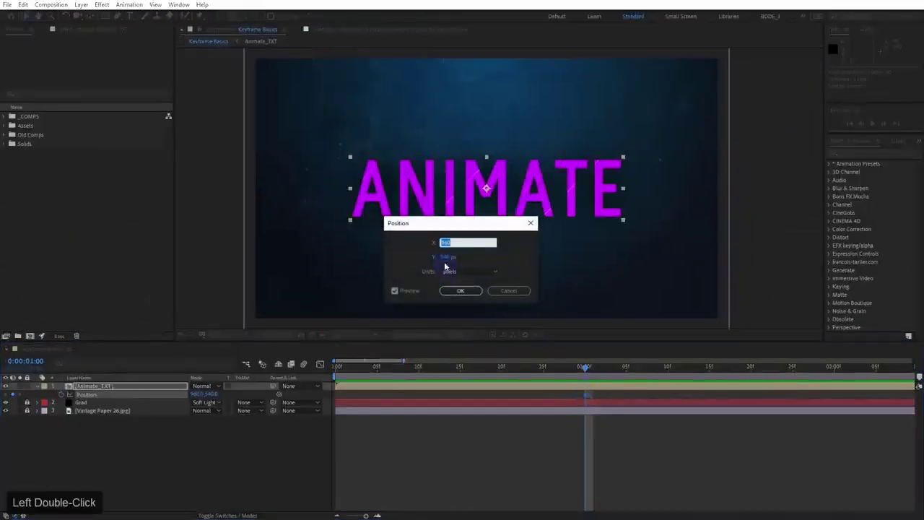
click(499, 293)
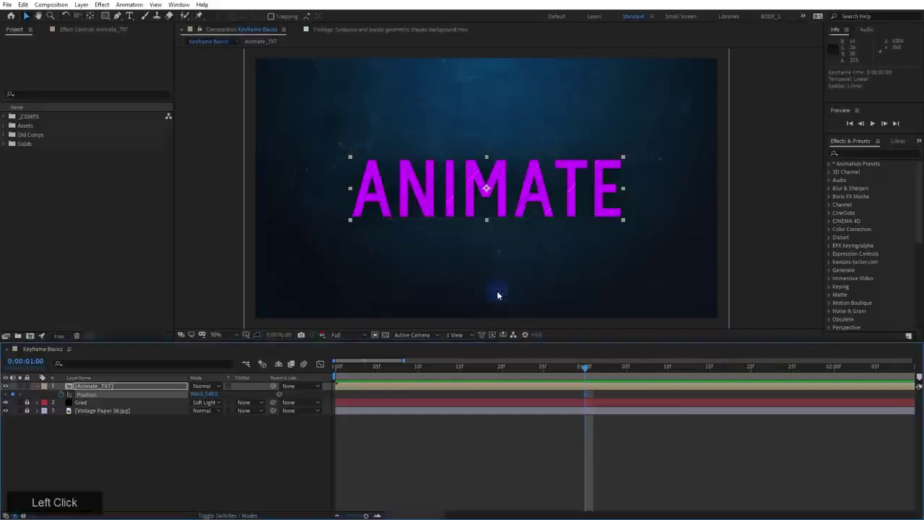
At 0:00:00:00, move the ANIMATE text straight down below the frame, to a Position of 960, 1237
drag(582, 368, 337, 403)
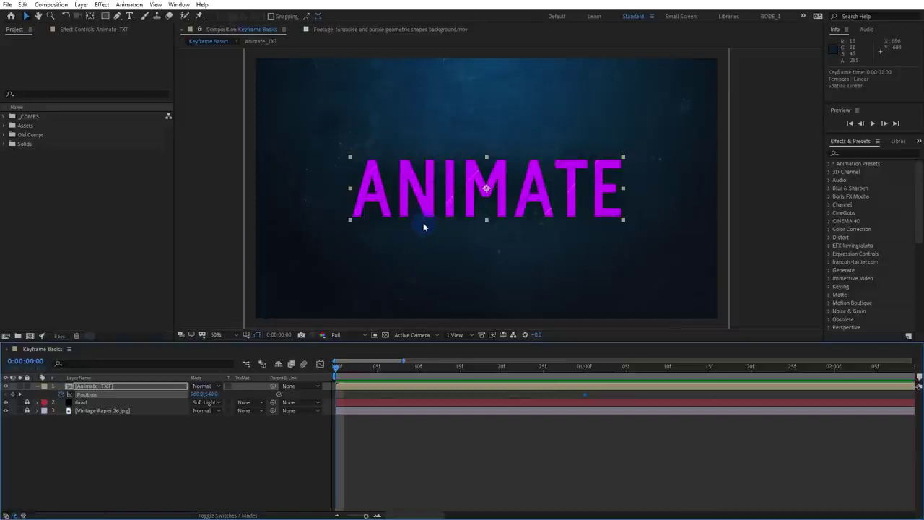
drag(372, 370, 334, 357)
drag(532, 181, 477, 314)
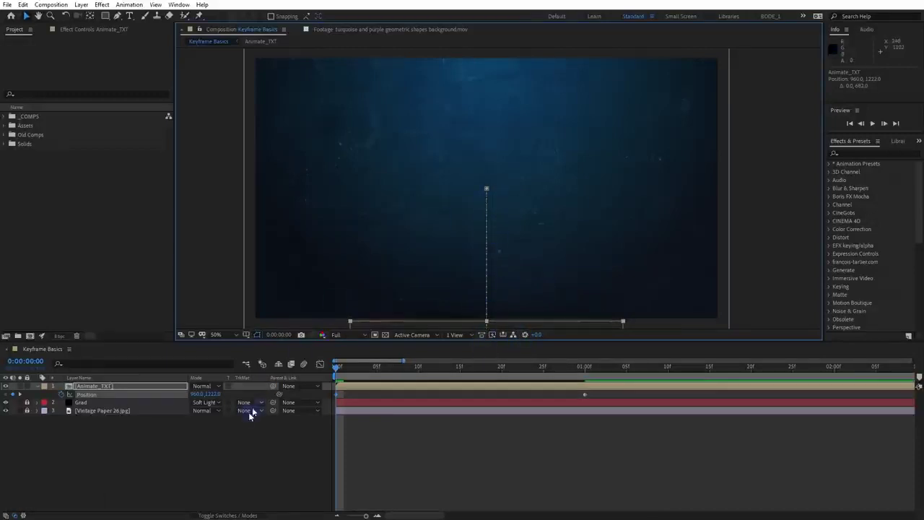
drag(216, 394, 227, 399)
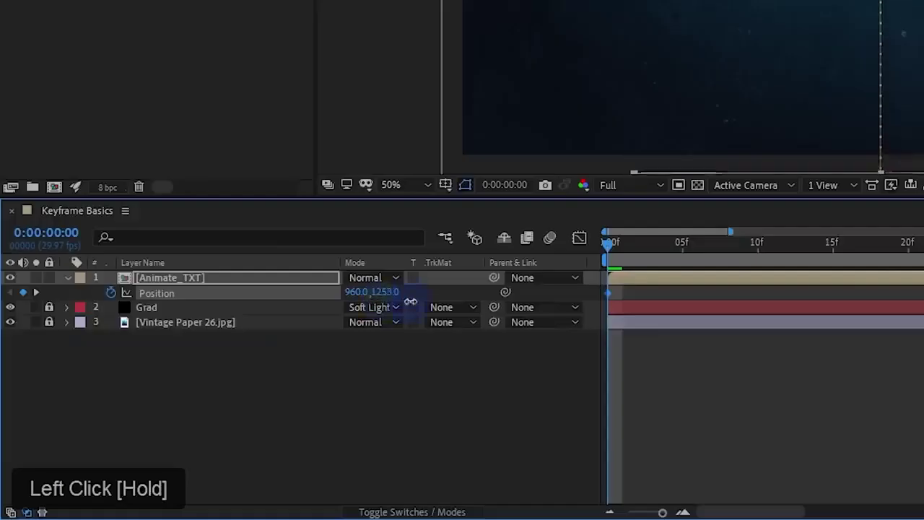
drag(410, 301, 377, 295)
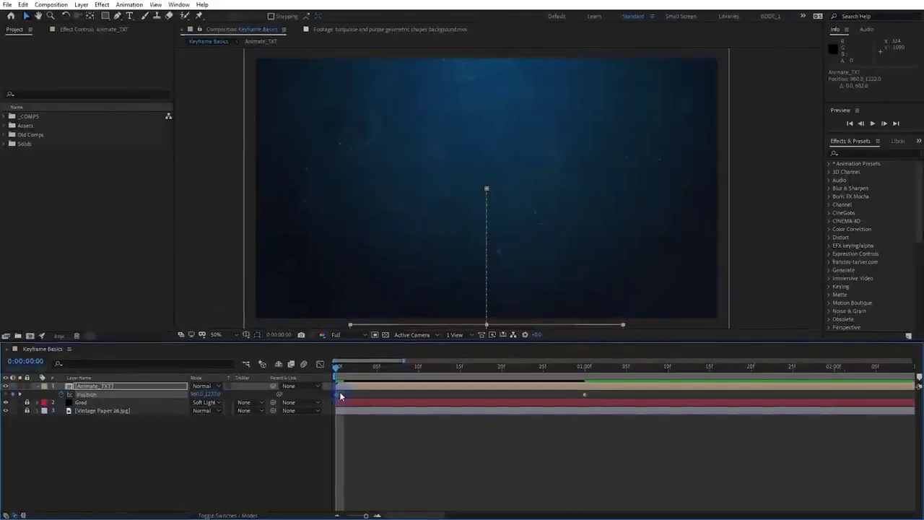
mouse_move(341, 396)
mouse_down()
mouse_move(331, 401)
mouse_move(337, 396)
mouse_up()
Shrink the timeline area to give the viewer more room and preview the text rising into the frame
scroll(377, 275, down, 2)
scroll(377, 275, up, 2)
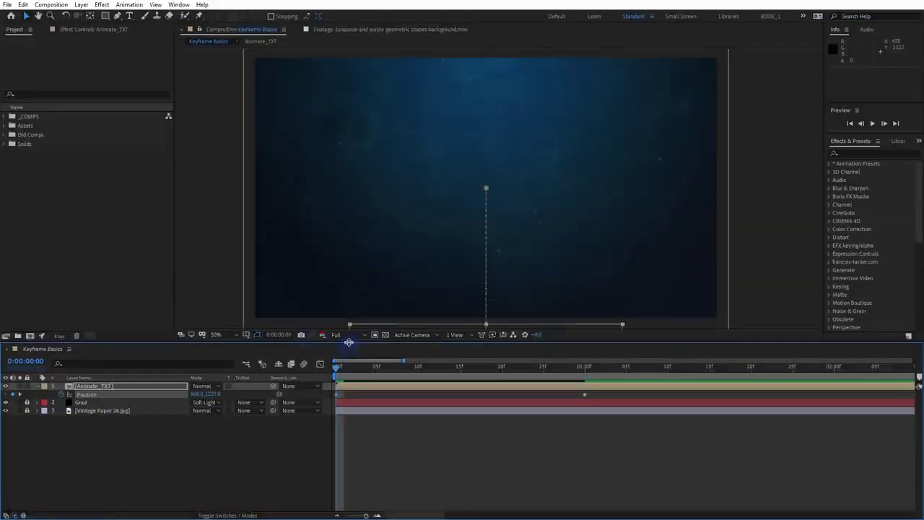
drag(348, 342, 348, 390)
key(space)
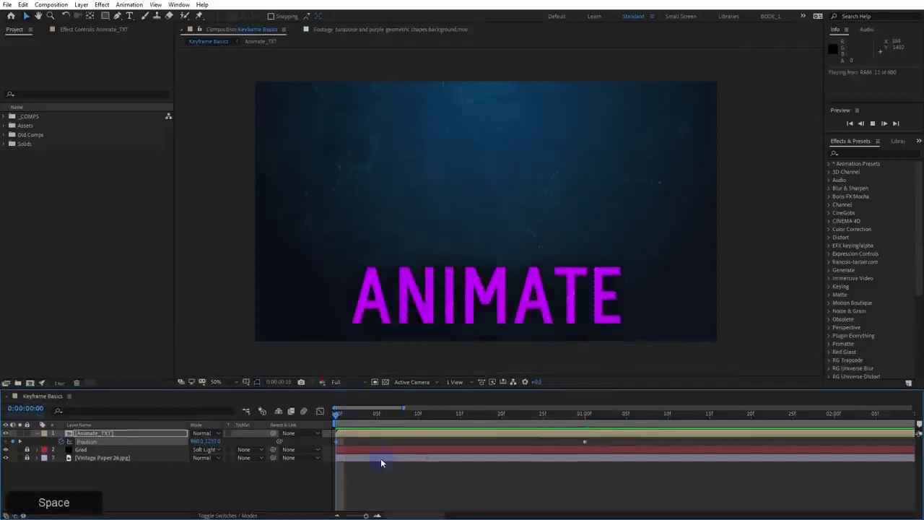
click(317, 431)
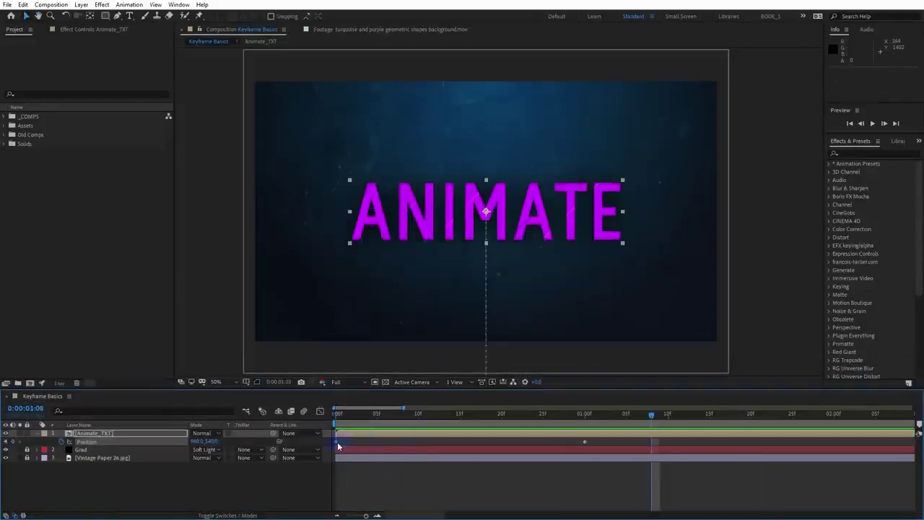
Inspect the stored values of the Position keyframes at 0 and 1 second without changing them
double_click(338, 443)
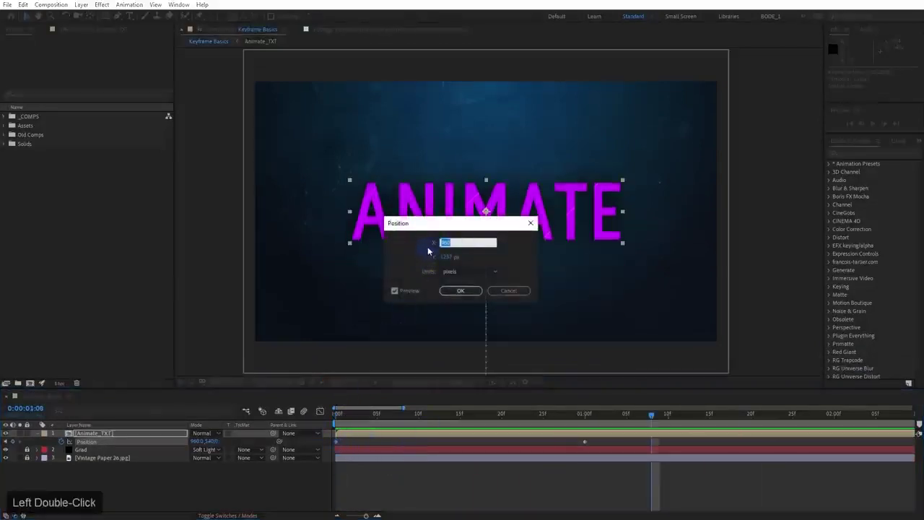
click(497, 293)
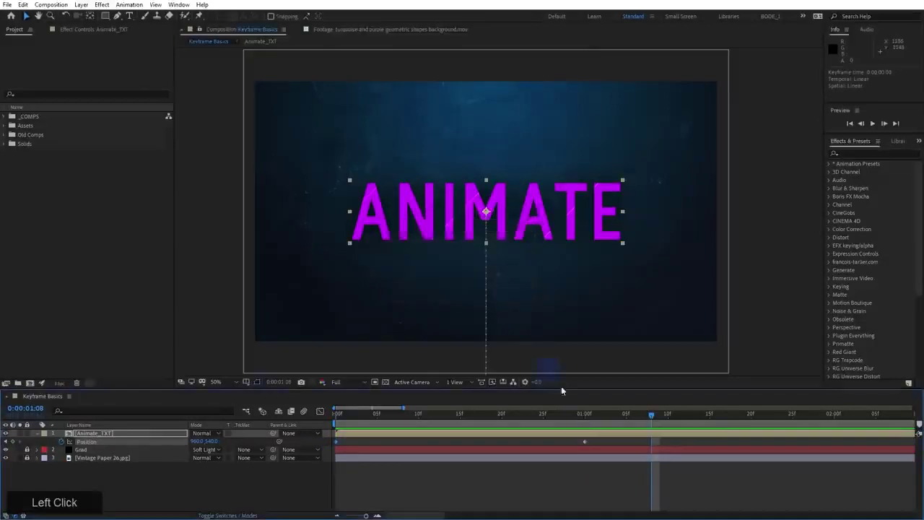
double_click(585, 442)
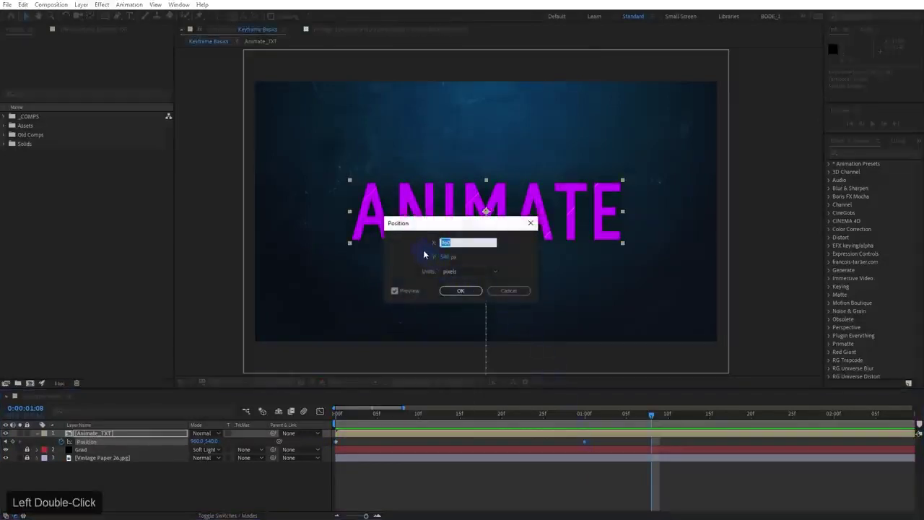
click(494, 291)
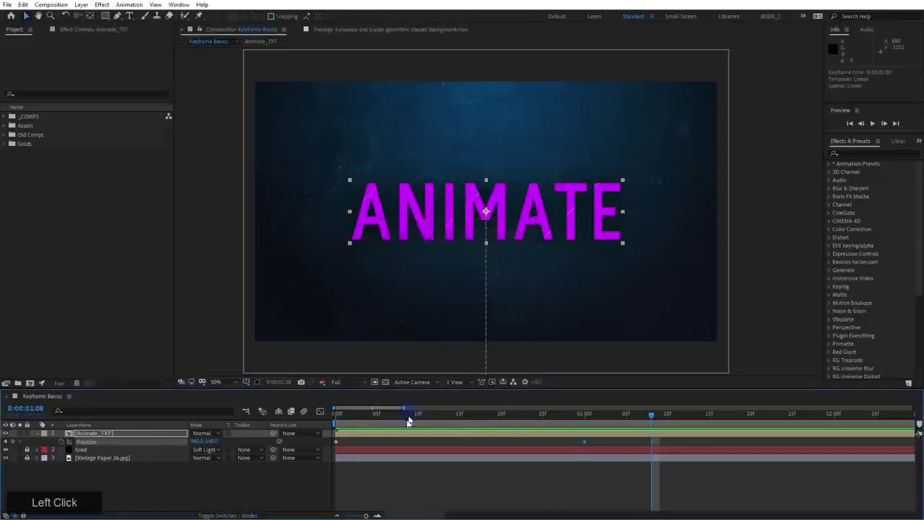
Scrub to 0:00:00:12 to check the in-between Position value, and replay the rising text from the start
drag(347, 417, 435, 423)
drag(212, 440, 211, 442)
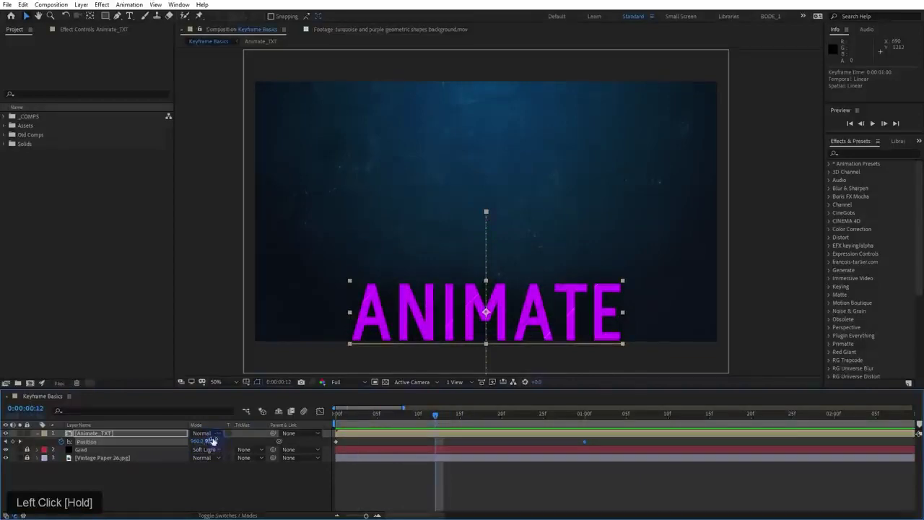
drag(370, 421, 338, 432)
key(space)
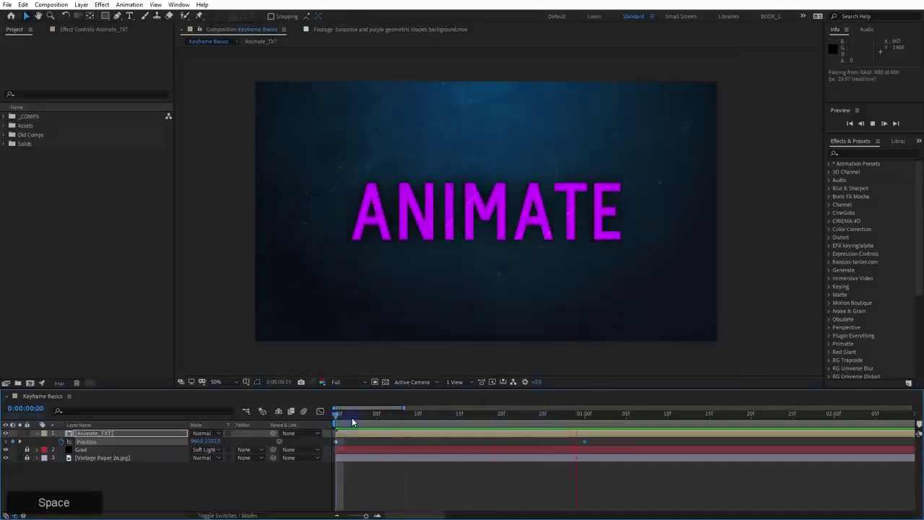
click(320, 418)
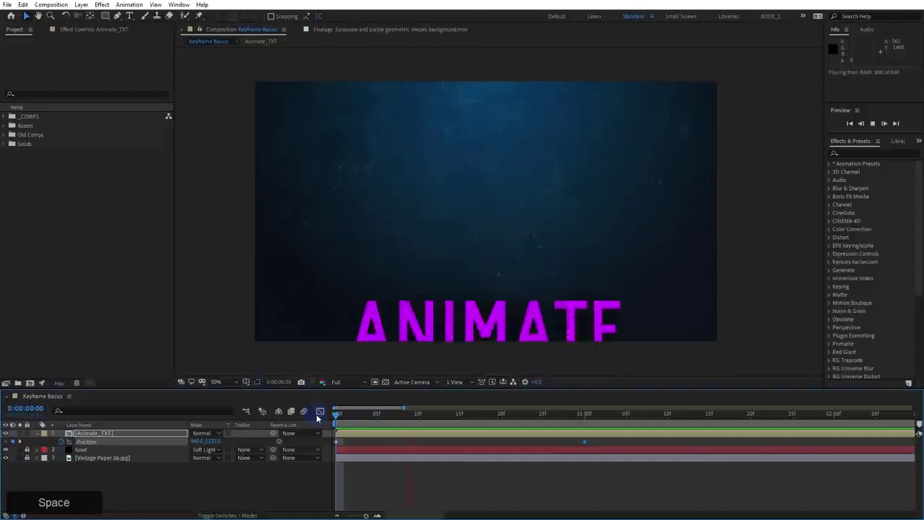
key(space)
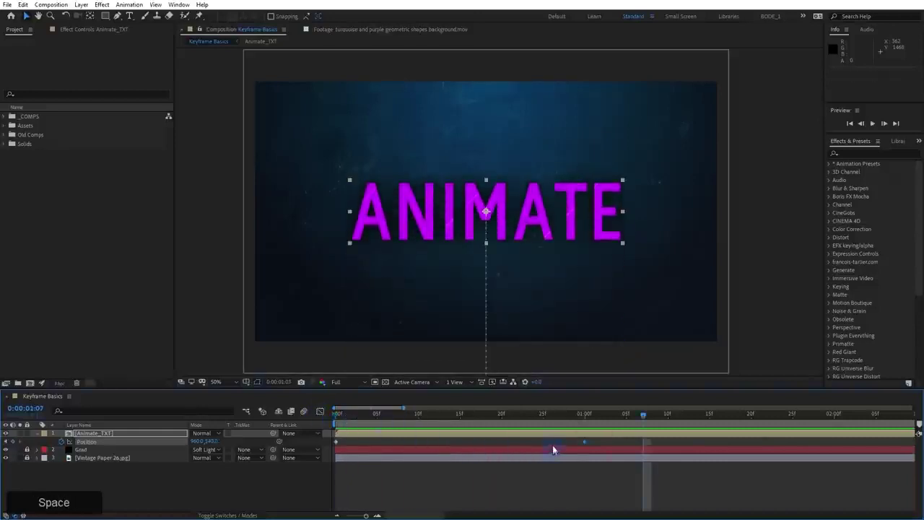
Add a Position keyframe to the Animate_TXT layer at 0:00:02:29 to hold the text at the centre
alt+scroll(557, 442, down, 5)
click(390, 416)
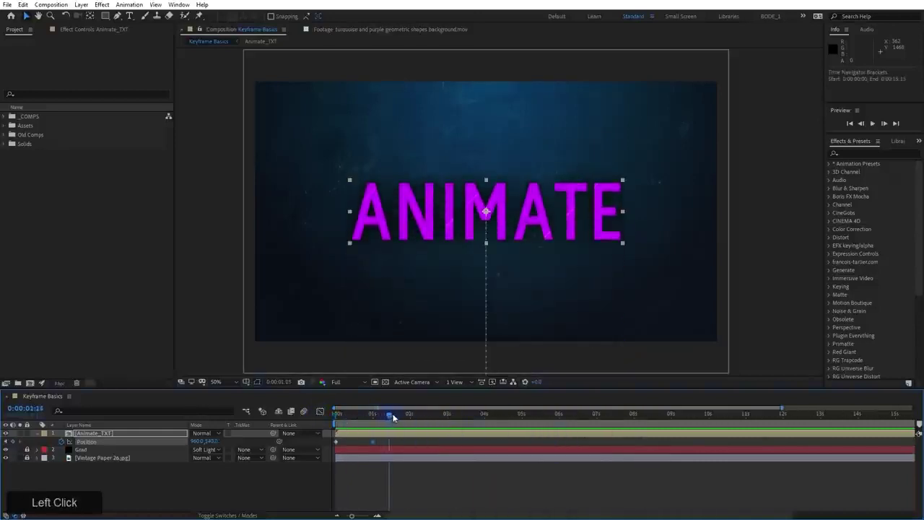
drag(394, 417, 442, 418)
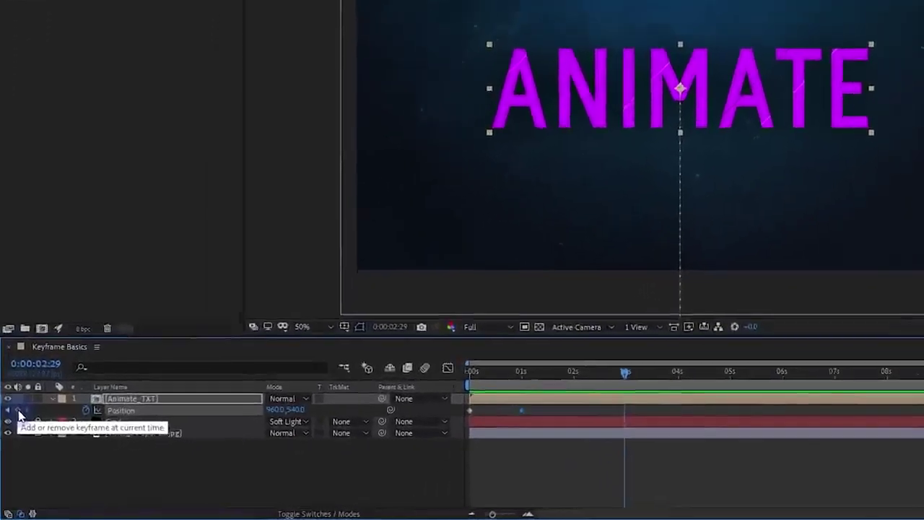
click(20, 412)
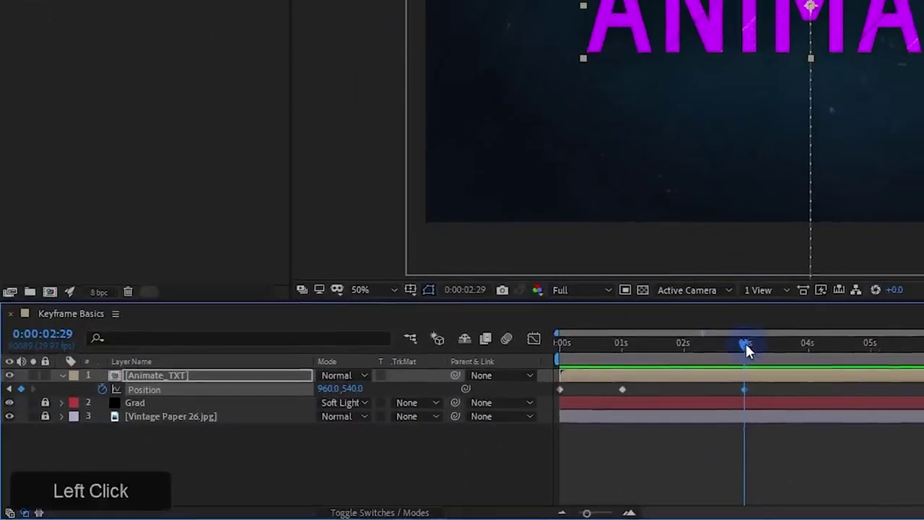
At 0:00:04:00, move the ANIMATE text horizontally out past the frame's right edge to Position 2534, 540, and preview from the start
drag(746, 345, 808, 346)
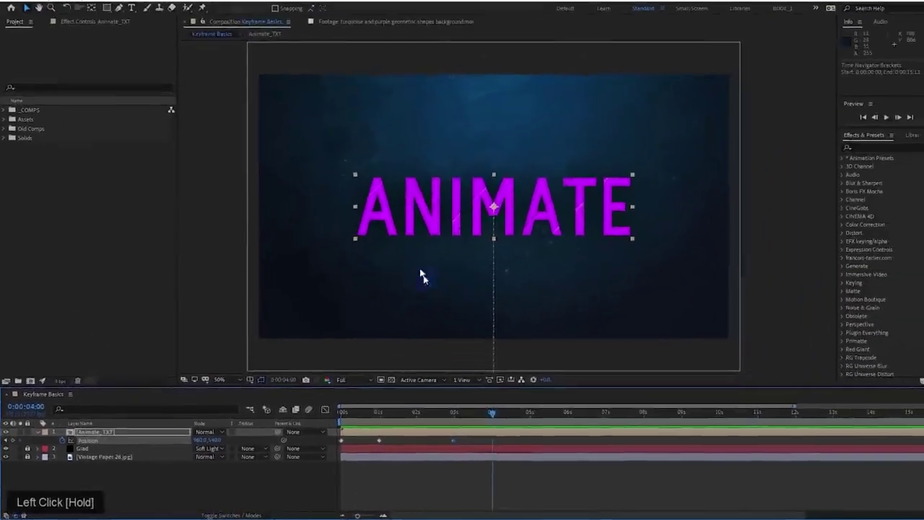
drag(379, 209, 757, 210)
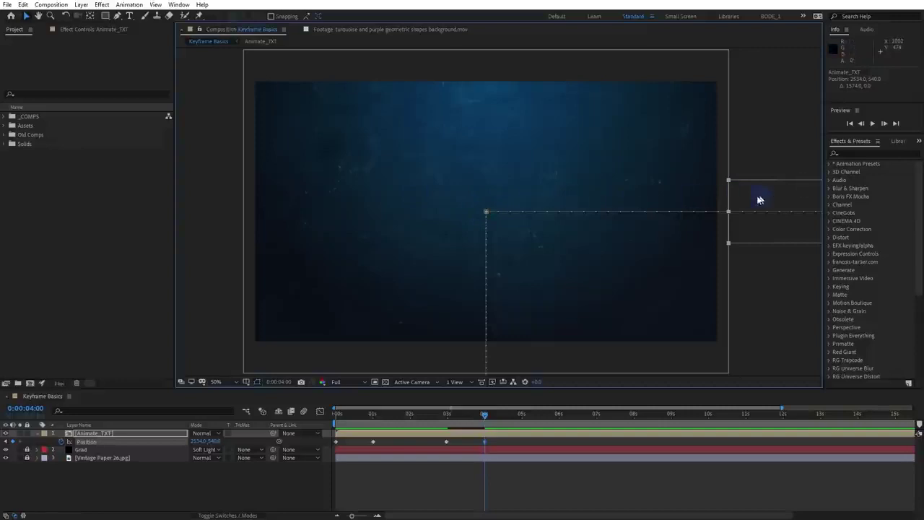
drag(483, 414, 312, 431)
key(space)
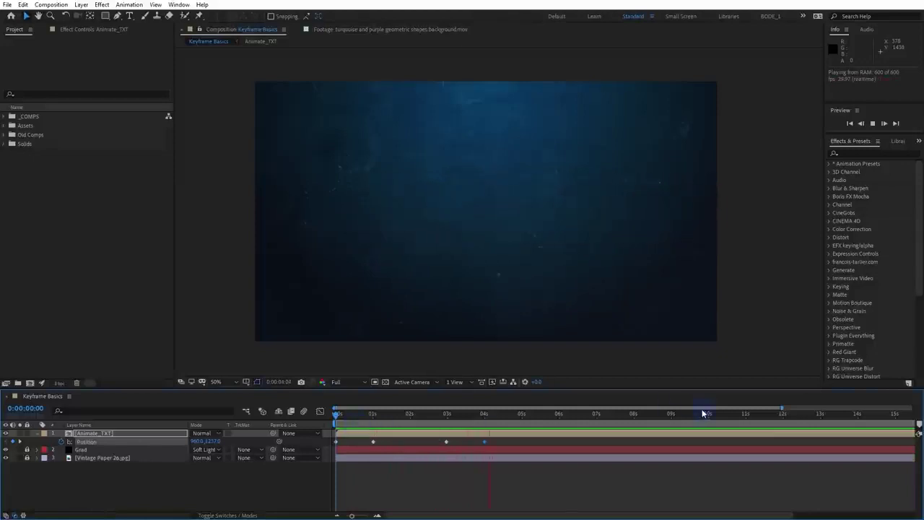
End the work area at 5 seconds, trim the Keyframe Basics composition to it, and preview the whole animation
key(space)
drag(519, 419, 342, 442)
key(n)
right_click(515, 421)
click(533, 452)
click(379, 472)
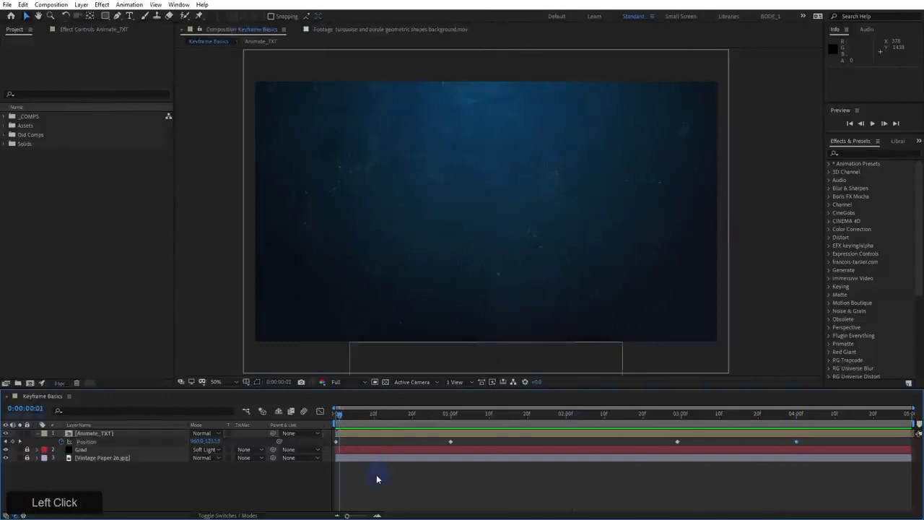
key(space)
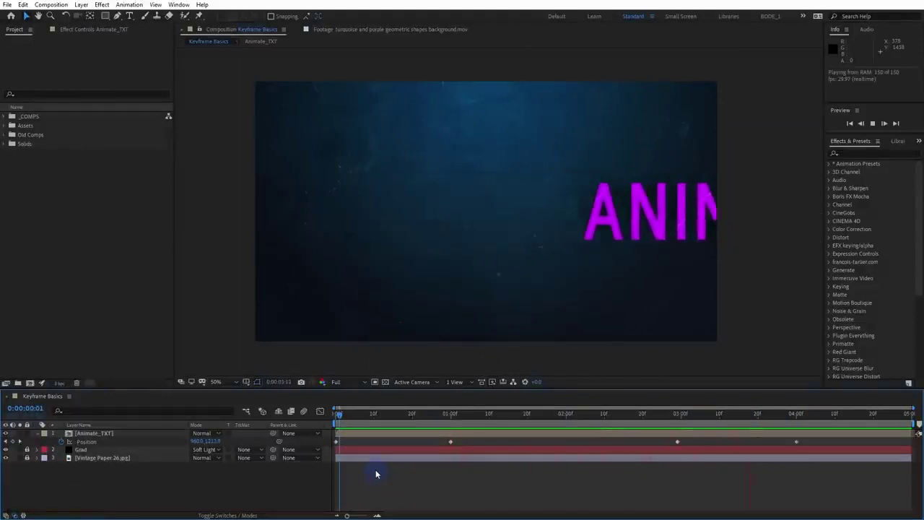
key(space)
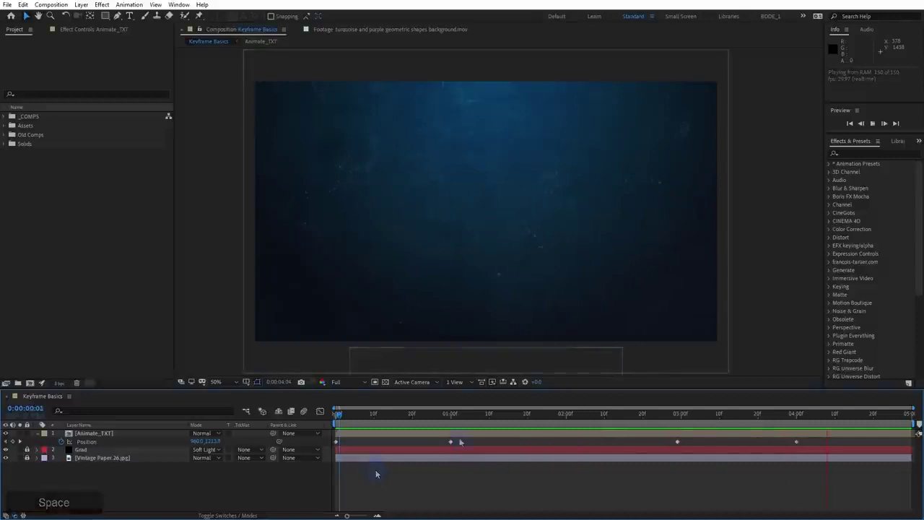
Enlarge the timeline and open the Graph Editor on the Position property of the Animate_TXT layer
drag(459, 437, 301, 457)
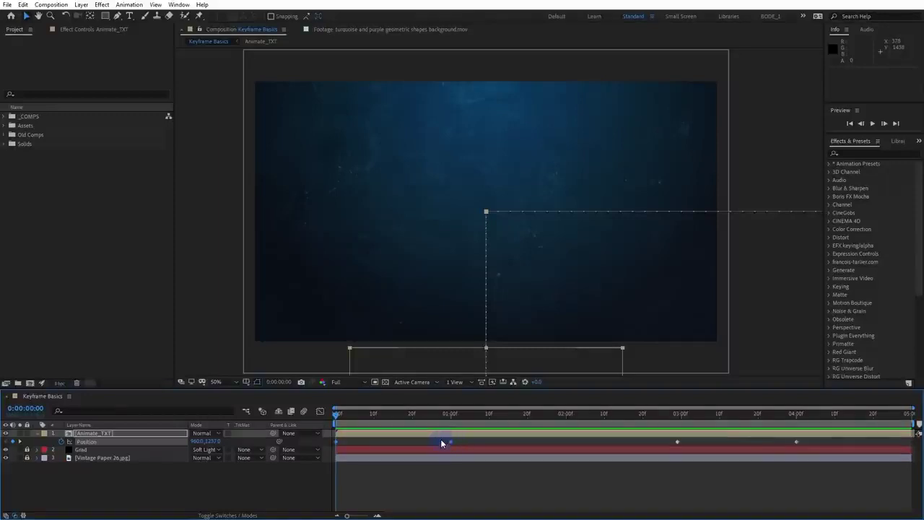
drag(283, 389, 287, 281)
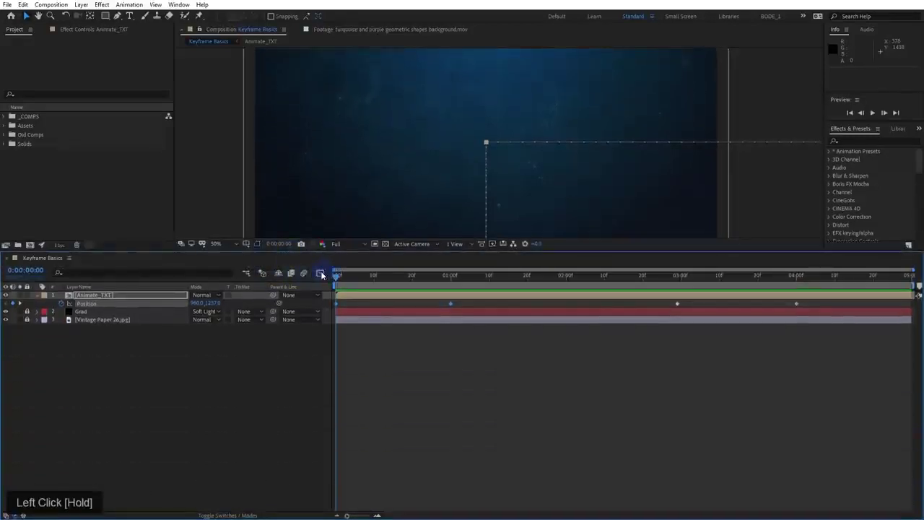
click(322, 275)
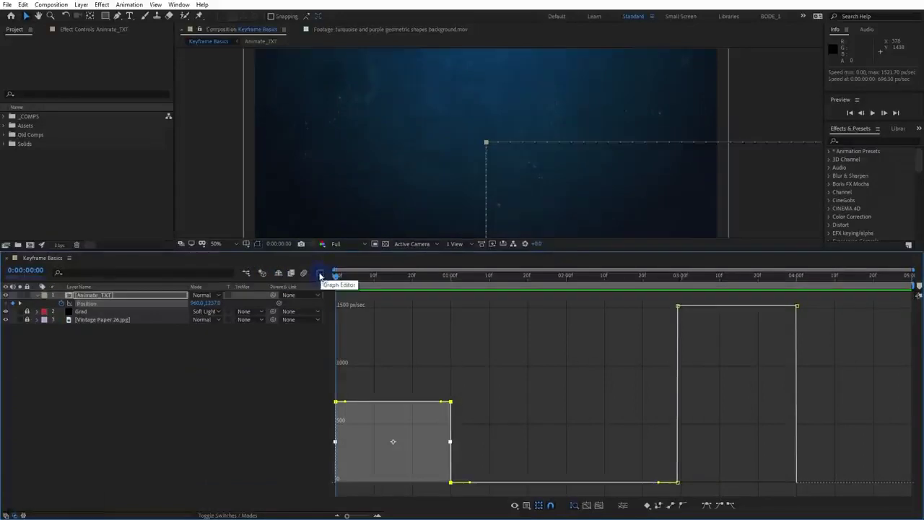
click(242, 307)
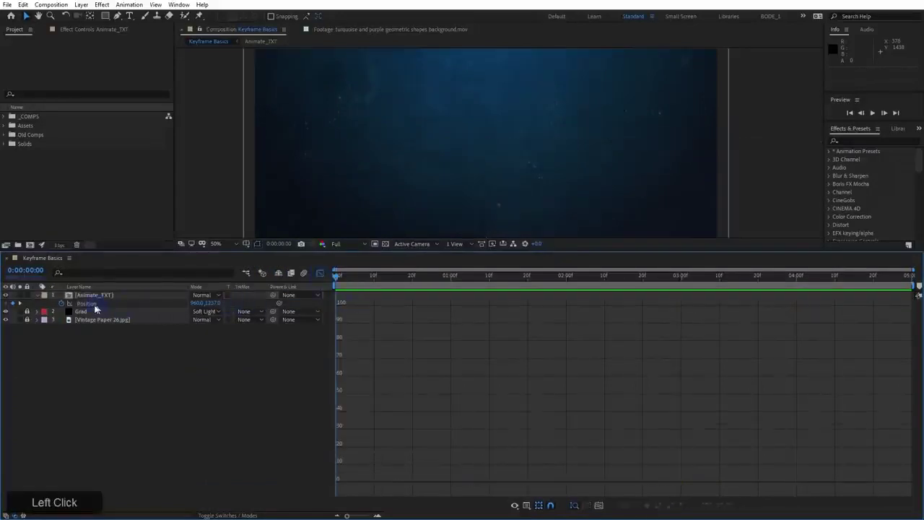
click(97, 304)
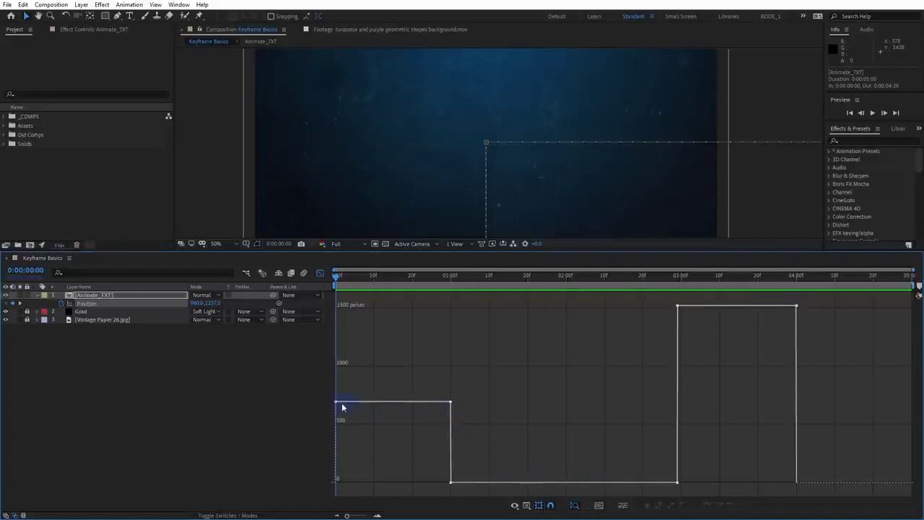
Compare the Position value graph with its speed graph, ending on the speed graph to examine the linear keyframes
click(526, 507)
click(550, 406)
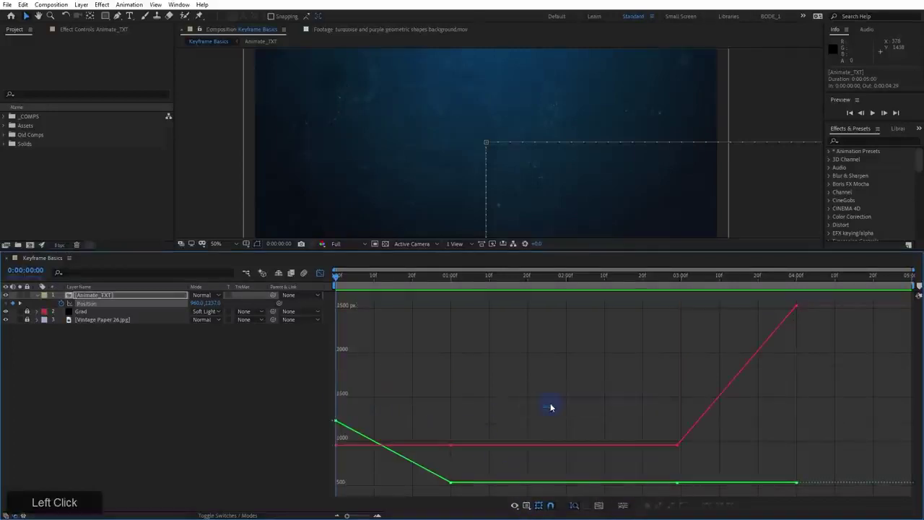
click(526, 504)
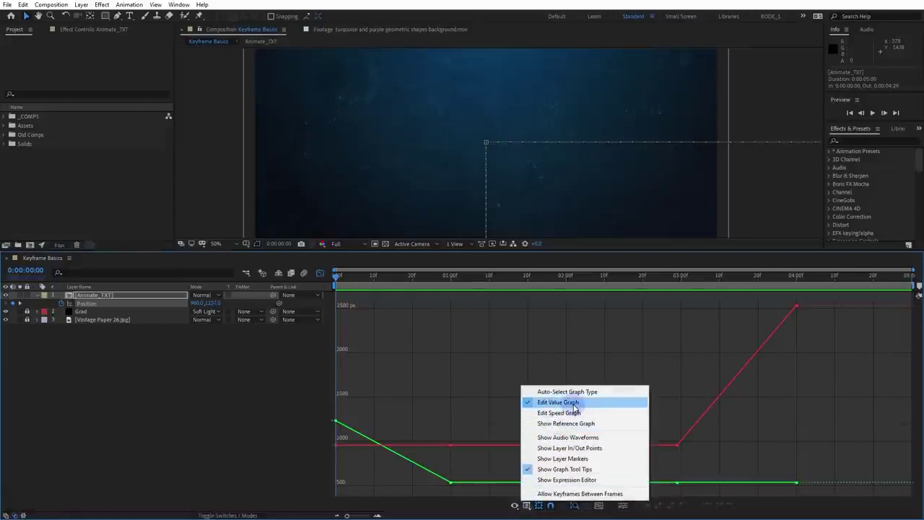
click(554, 413)
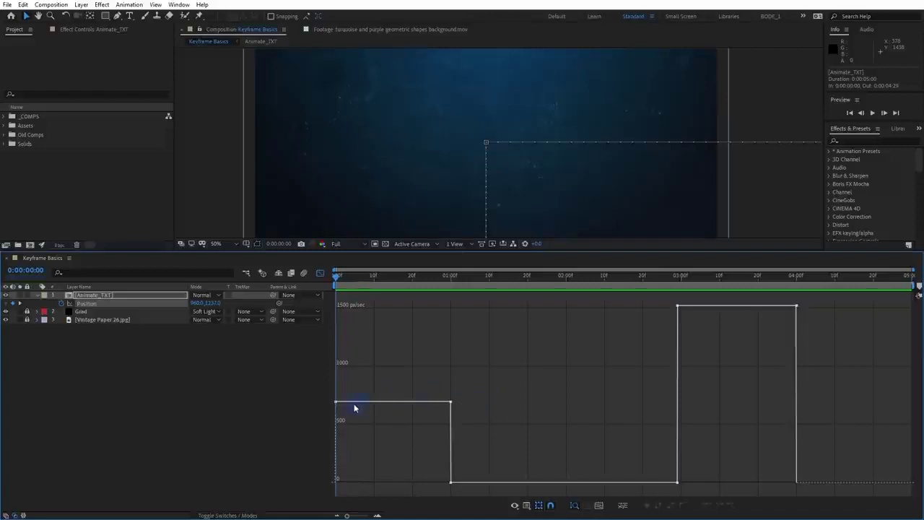
mouse_move(336, 404)
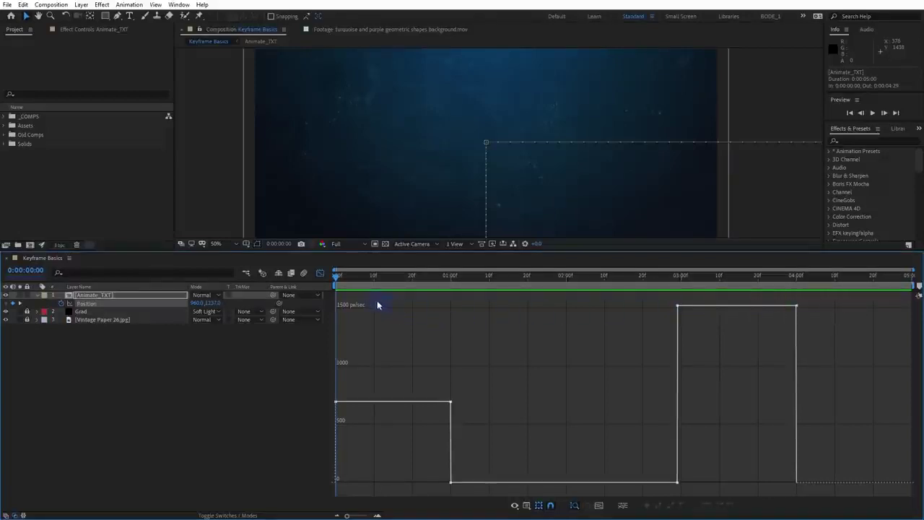
Close the Graph Editor, check the text at 0:00:01:00, and adjust the timeline height to show more of the composition
click(320, 273)
key(space)
drag(423, 284, 451, 282)
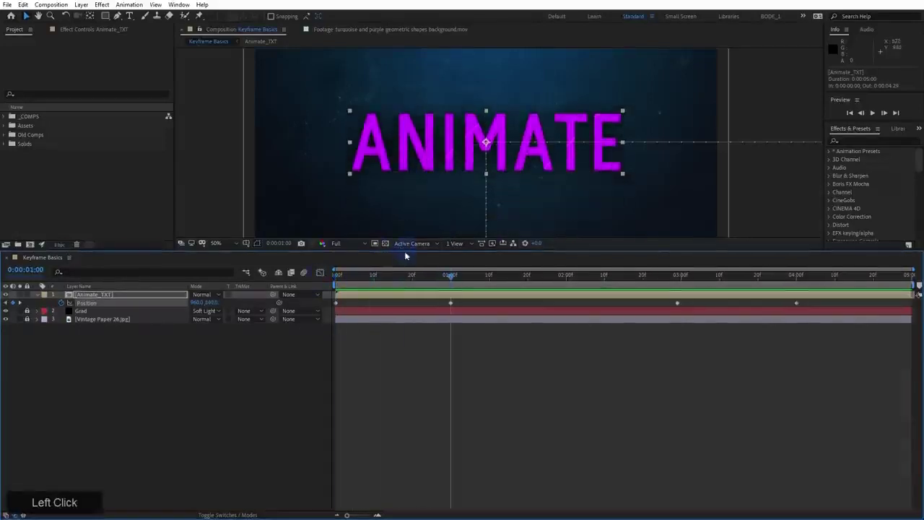
drag(403, 252, 392, 372)
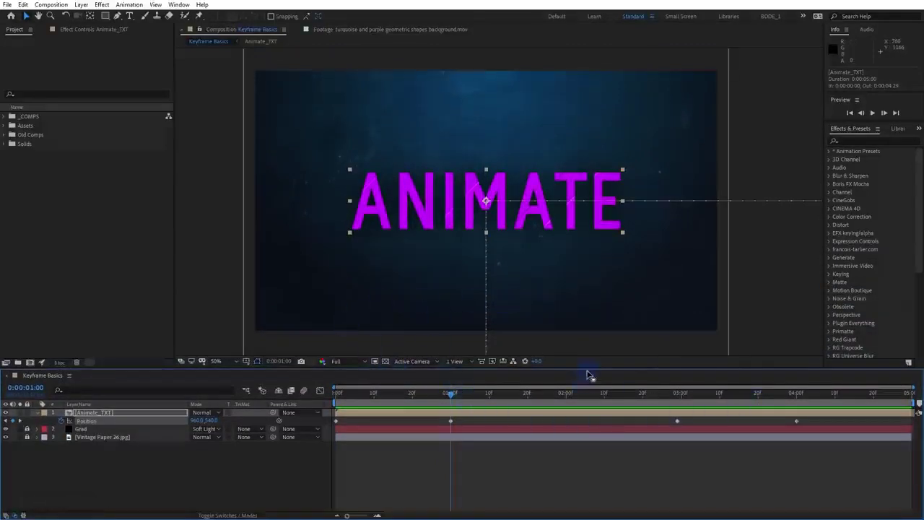
drag(588, 372, 581, 317)
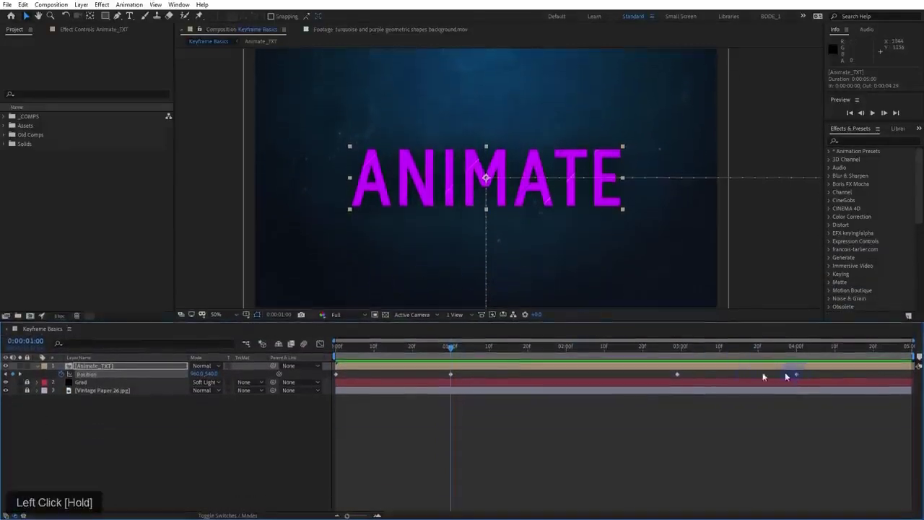
Select all four Position keyframes of the Animate_TXT layer and apply Easy Ease to them
click(452, 375)
drag(465, 378, 149, 384)
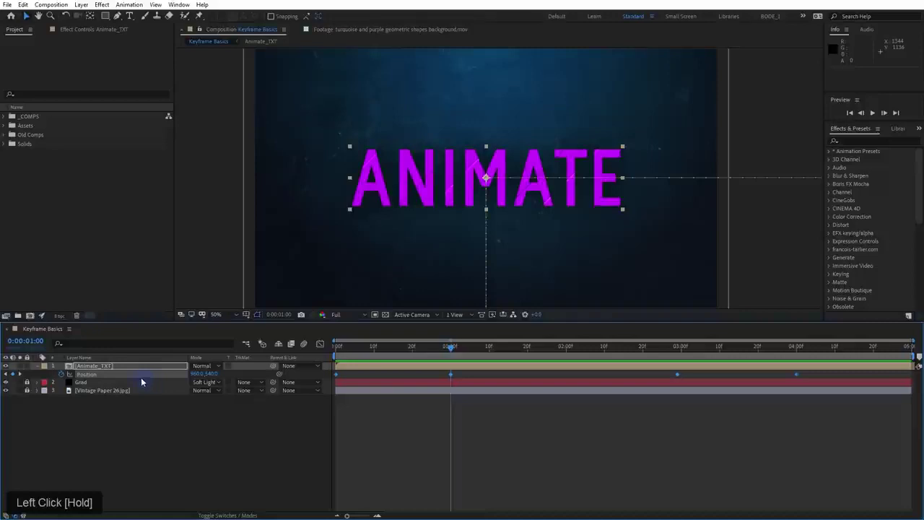
drag(364, 385, 337, 377)
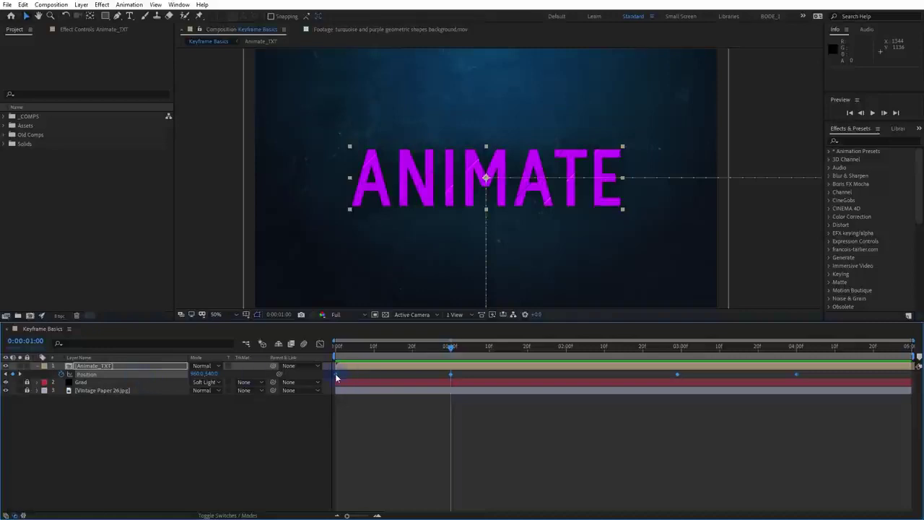
click(148, 377)
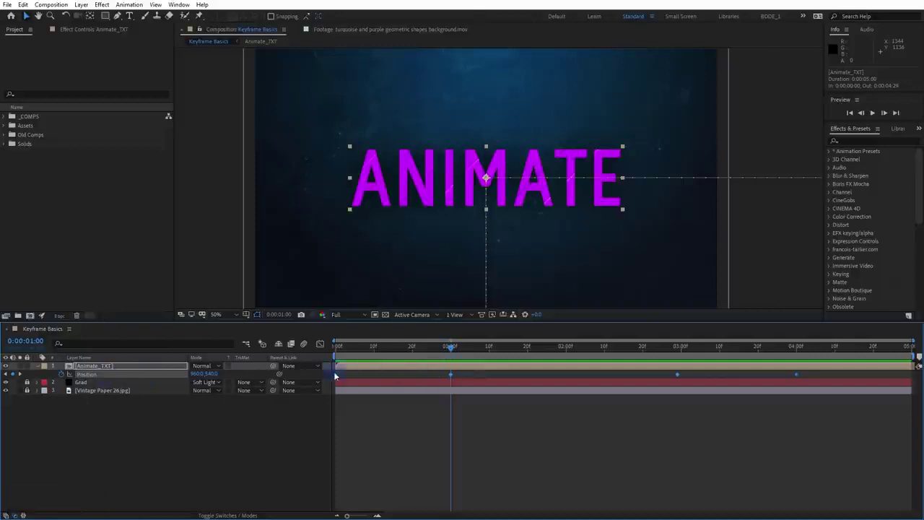
right_click(451, 374)
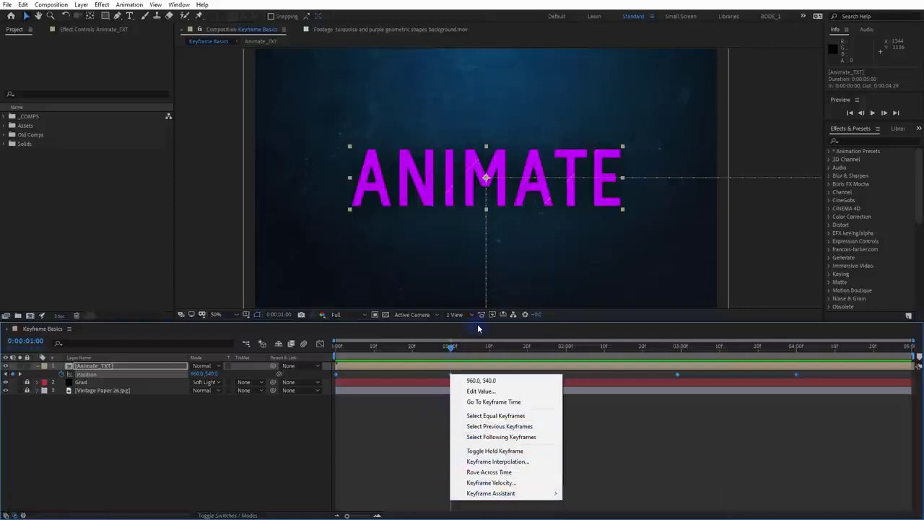
drag(477, 329, 494, 195)
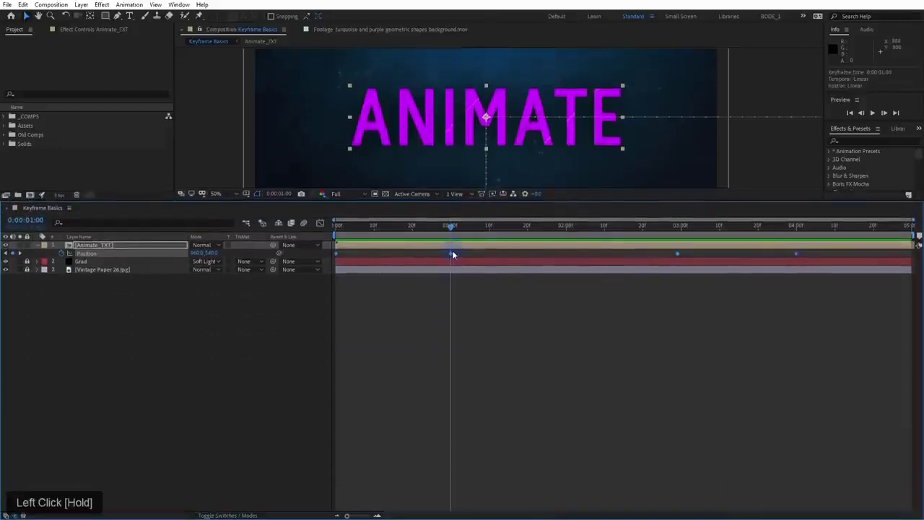
right_click(453, 254)
mouse_move(505, 371)
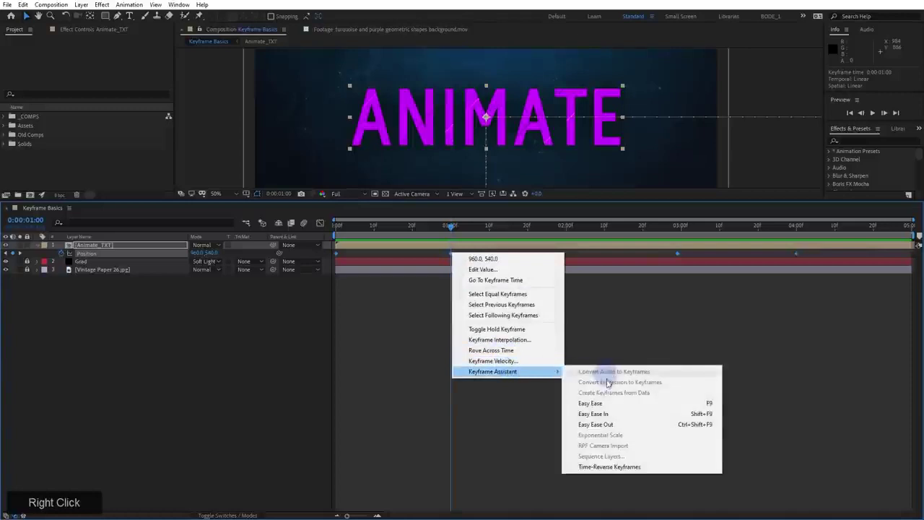
click(616, 405)
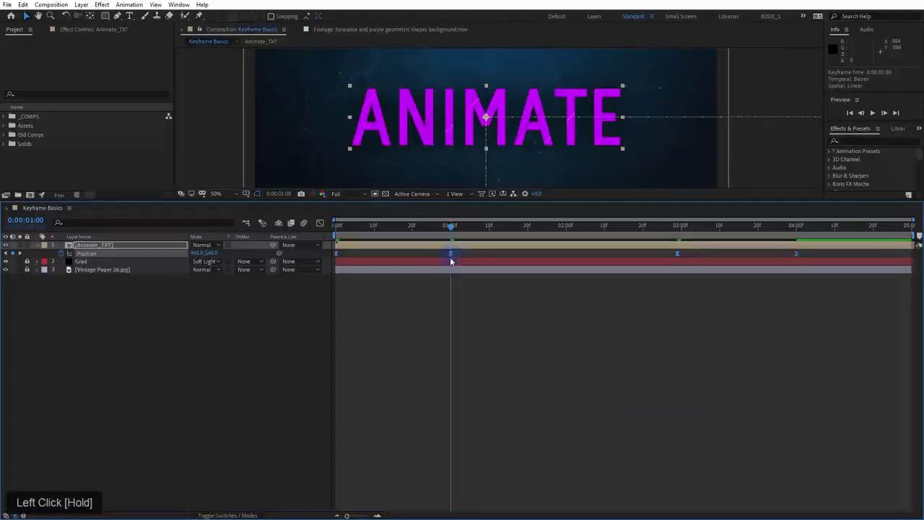
Enlarge the composition view and preview the eased text animation from the start
drag(343, 203, 341, 366)
key(space)
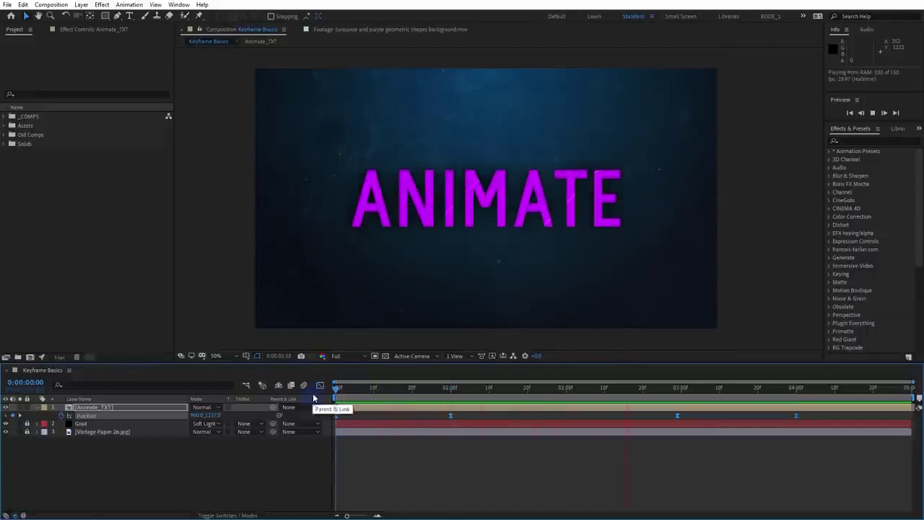
key(space)
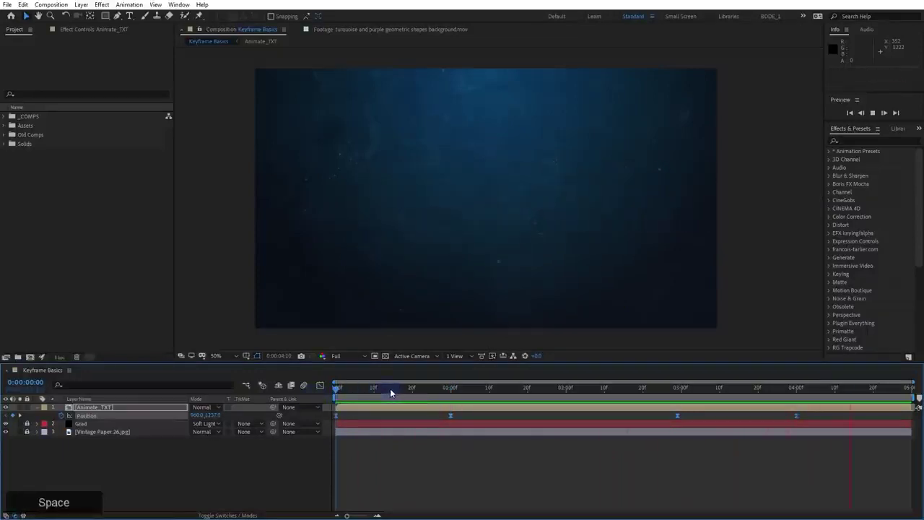
click(307, 392)
key(space)
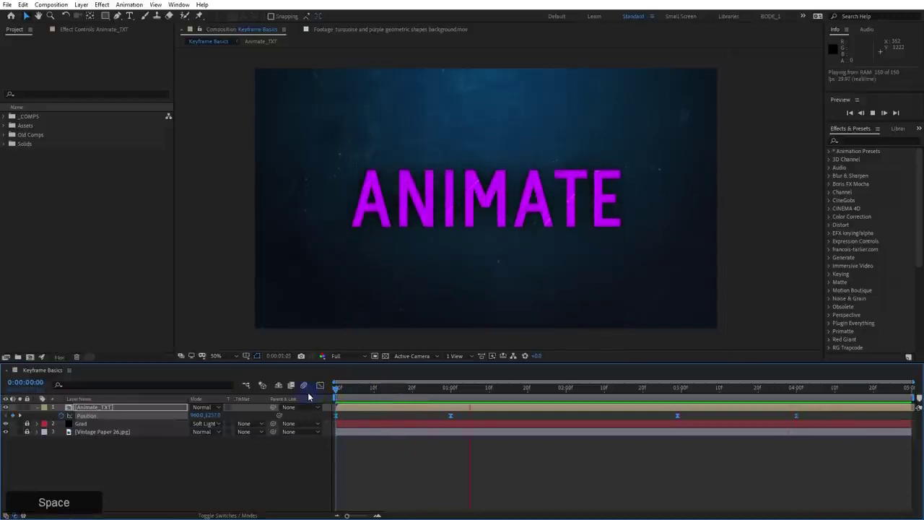
key(space)
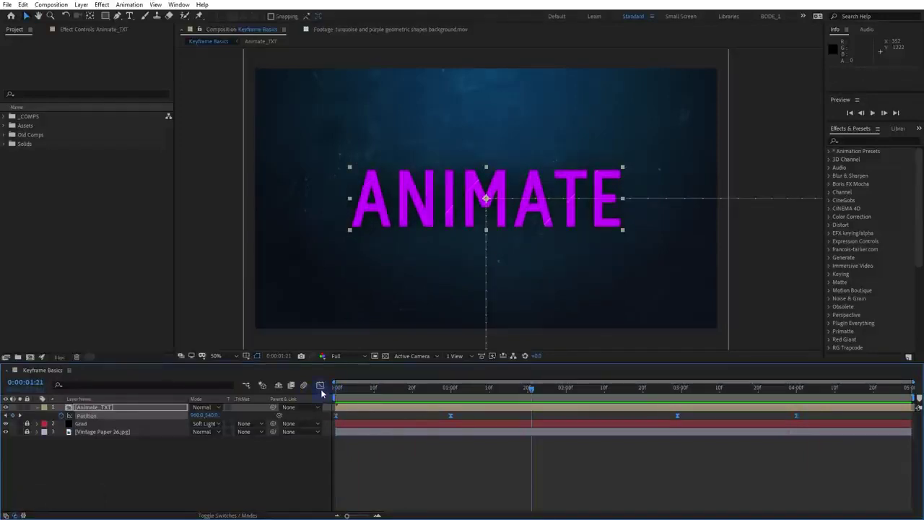
Open the Graph Editor to examine the eased Position speed curve, and scrub through the text's rise, returning to 0:00:00:00
click(320, 386)
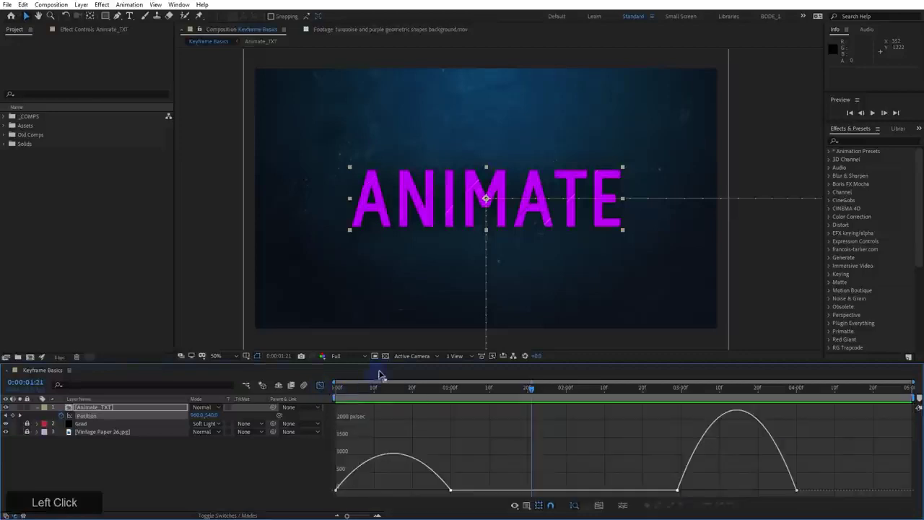
drag(389, 363, 402, 243)
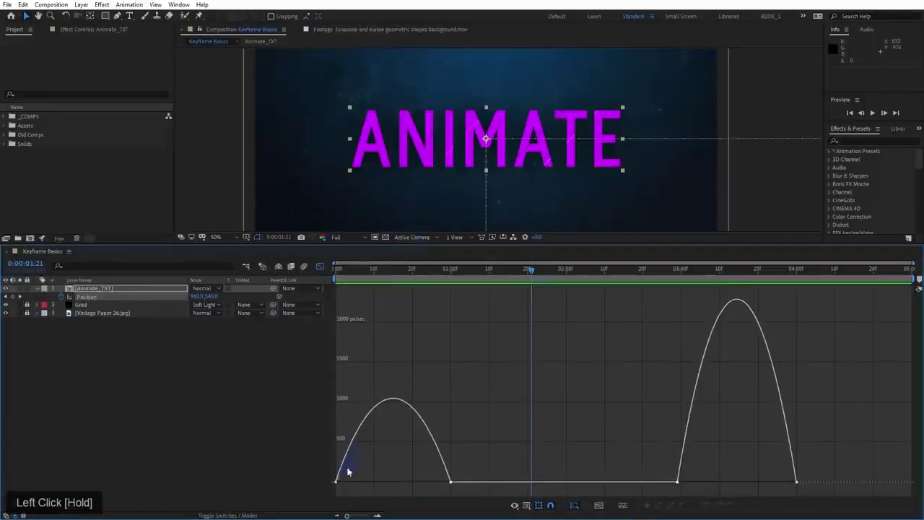
mouse_move(337, 480)
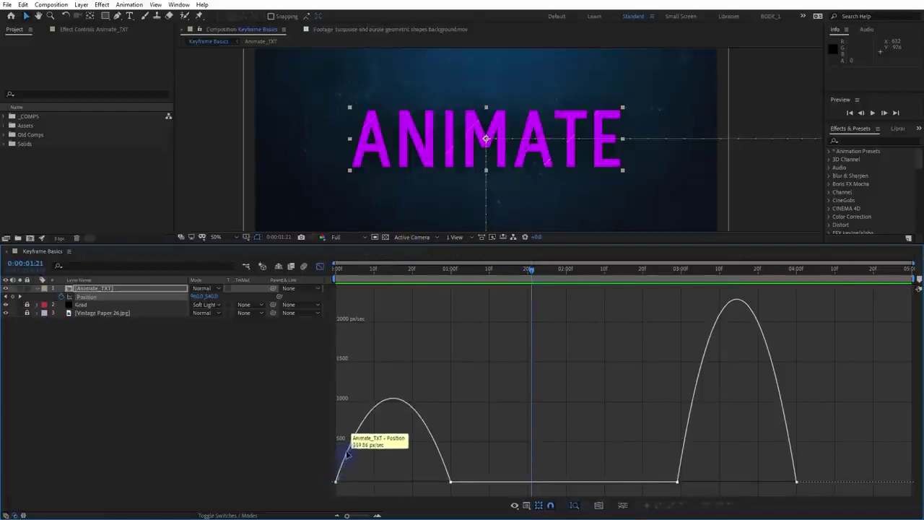
mouse_move(390, 402)
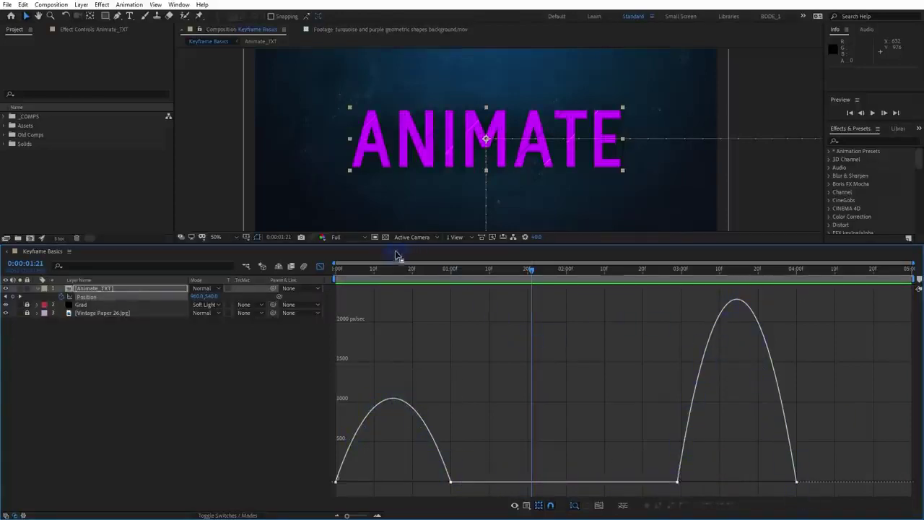
drag(398, 248, 439, 266)
click(429, 408)
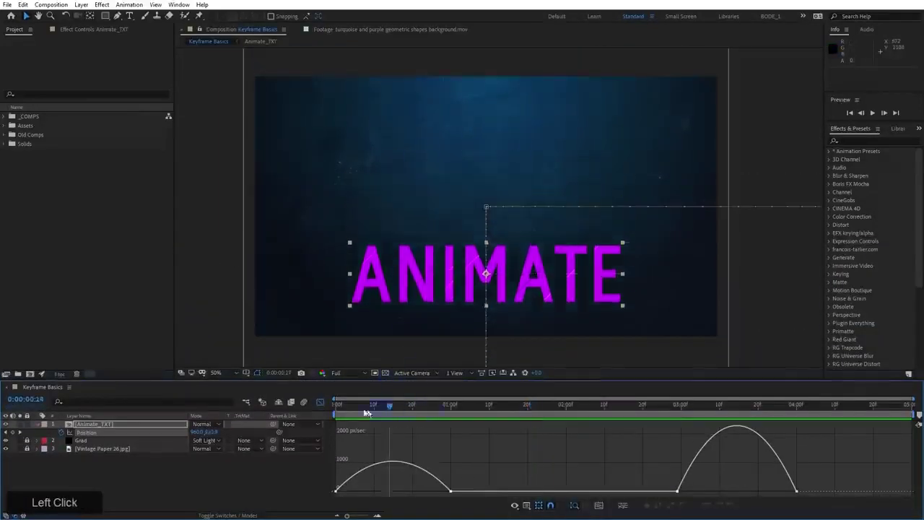
drag(429, 409, 345, 408)
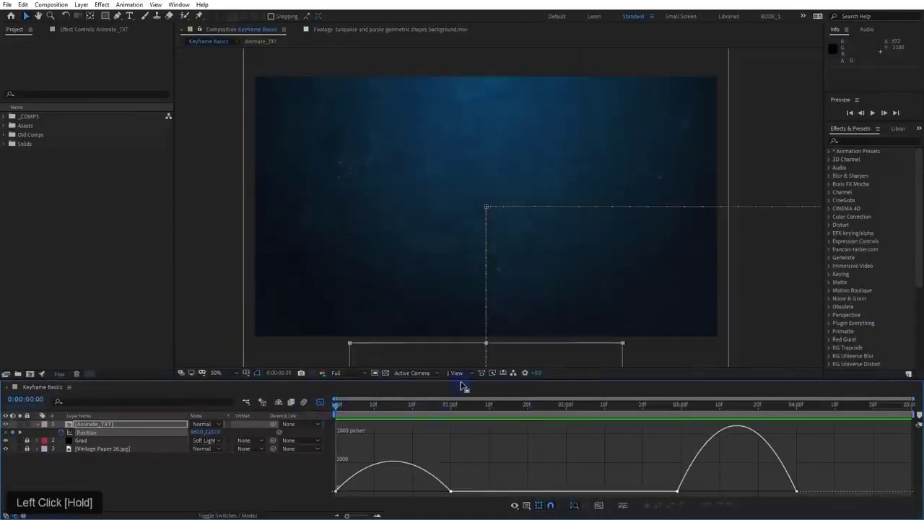
Lengthen the facing influence handles of the 0 and 1 second Position keyframes, giving the rise a sharp speed peak near frame 10
drag(462, 381, 455, 252)
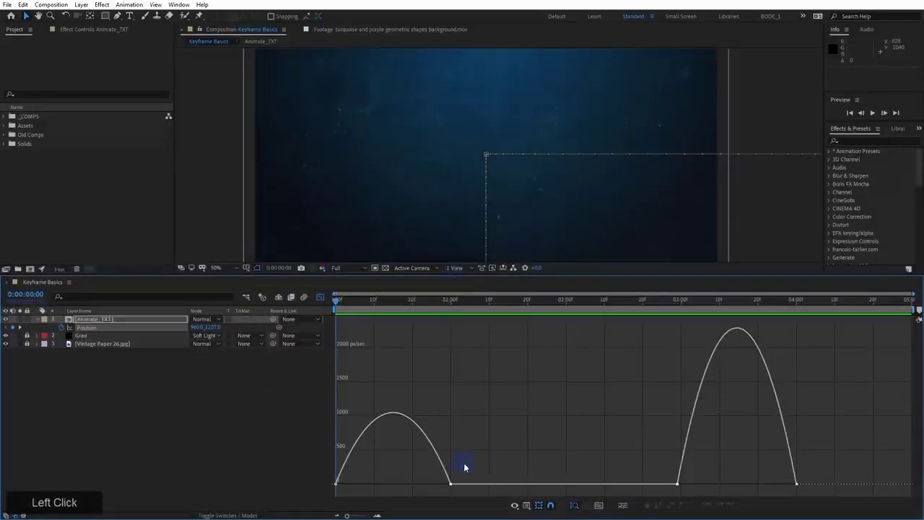
drag(467, 466, 395, 488)
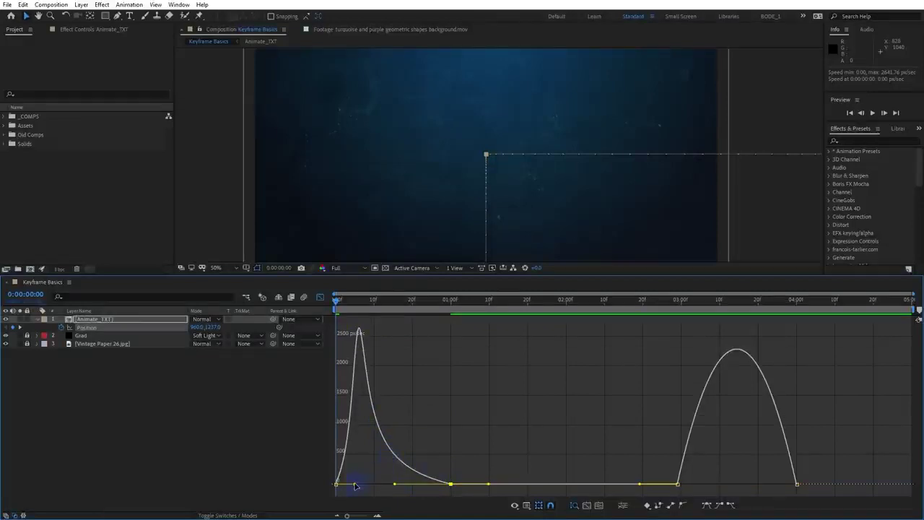
drag(354, 485, 371, 483)
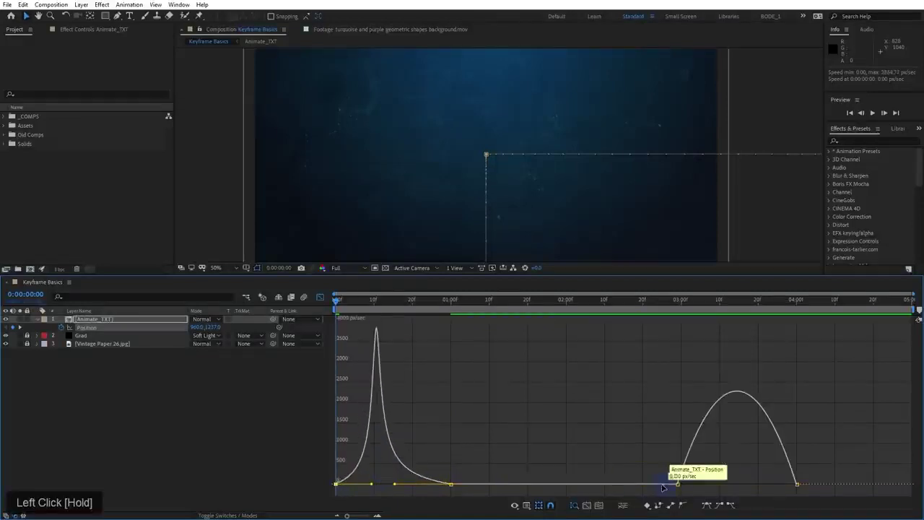
Enlarge the composition view and preview the text animation with its reshaped speed curve from the start
drag(443, 275, 442, 401)
key(space)
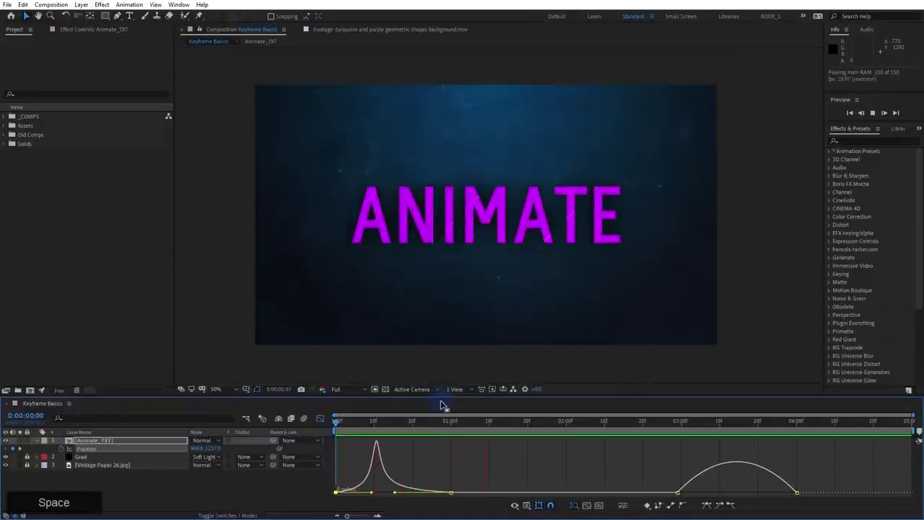
key(space)
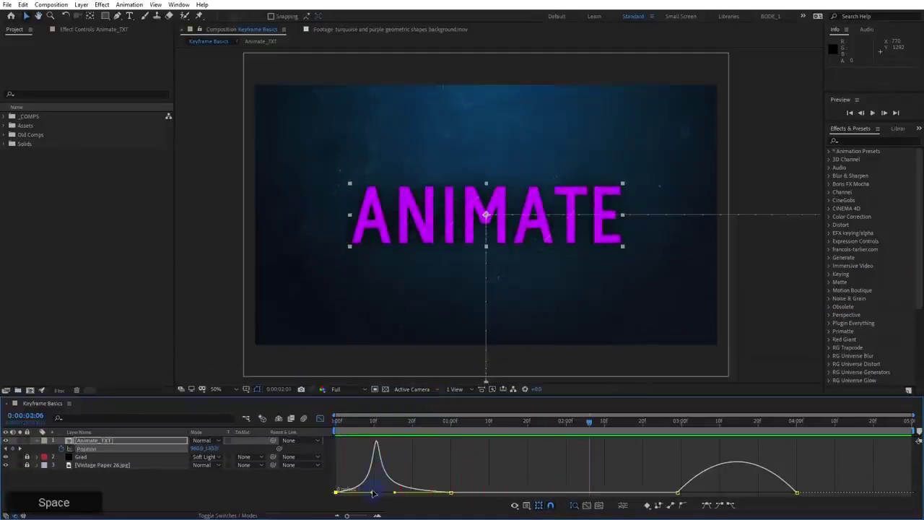
Shorten the first Position keyframe's outgoing influence so the rise's speed peaks near frame 5, and preview the motion from the start
drag(373, 493, 353, 492)
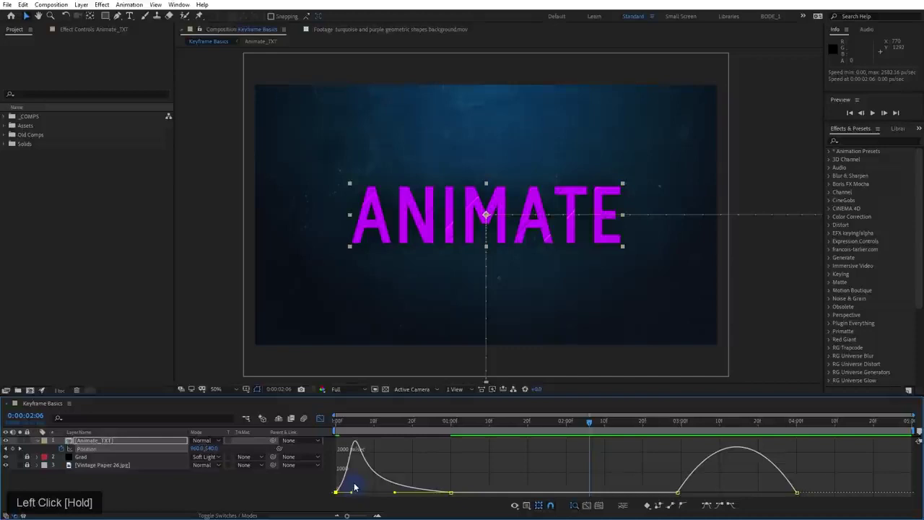
drag(354, 485, 343, 475)
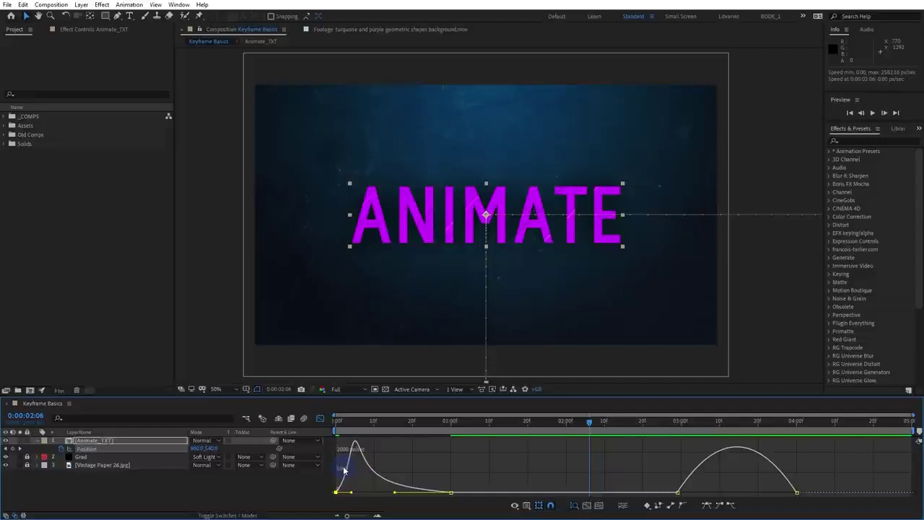
drag(337, 432, 311, 438)
key(space)
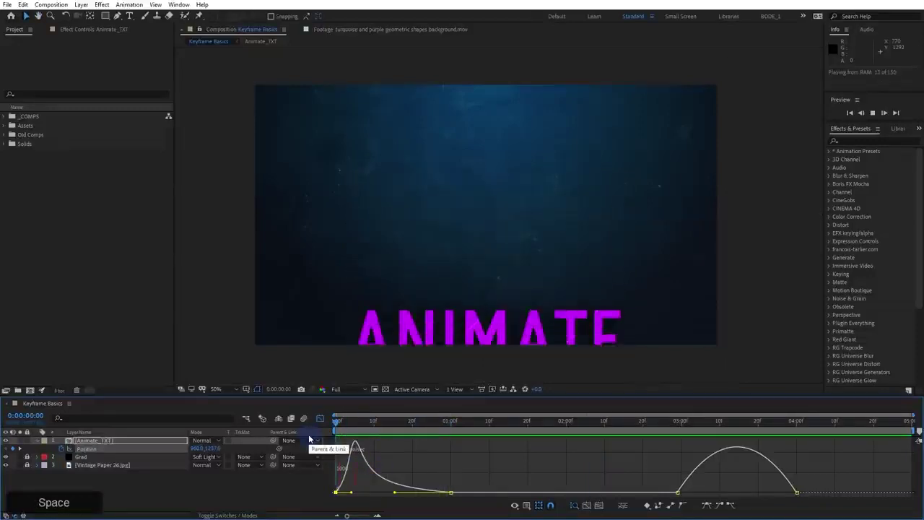
key(space)
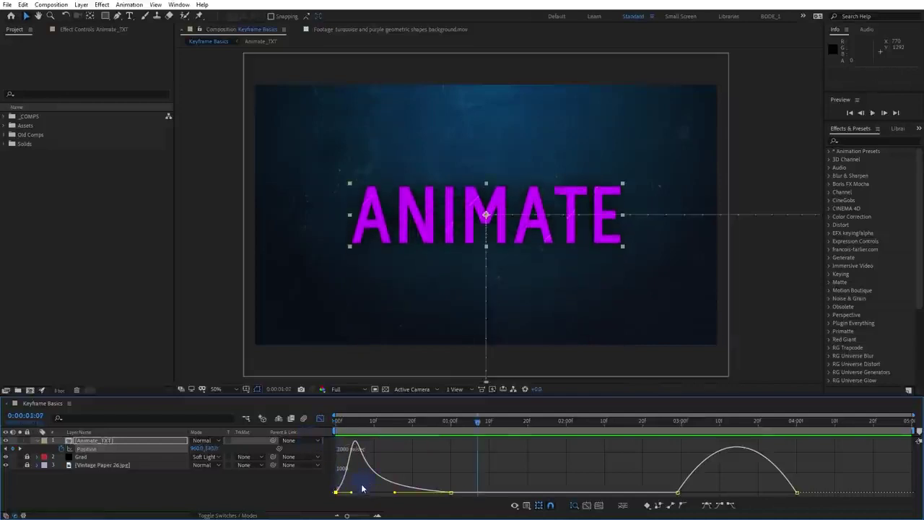
Push the rise's speed peak all the way to the first frame, with a long ease into the 1 second keyframe, and preview it
drag(350, 494, 394, 492)
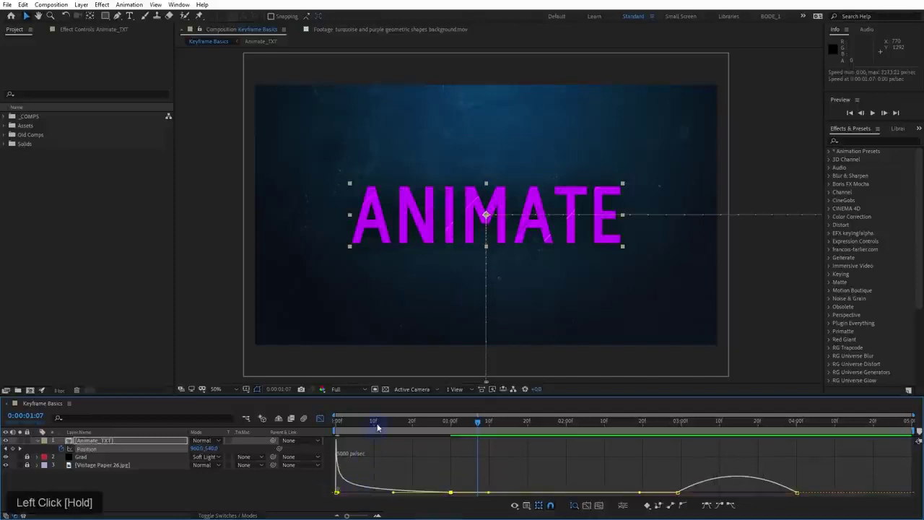
key(space)
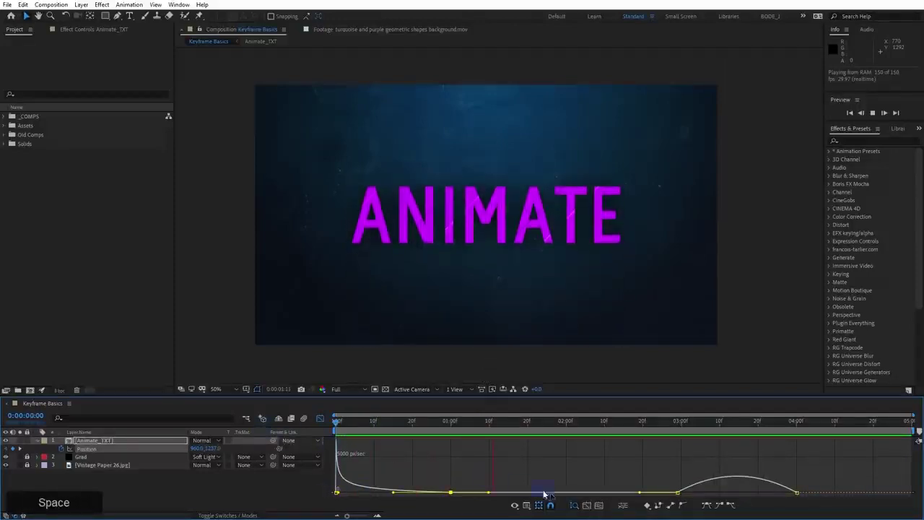
key(space)
Stretch the exit's outgoing influence so its speed builds slowly and peaks at the 4 second Position keyframe, and preview the exit
click(678, 494)
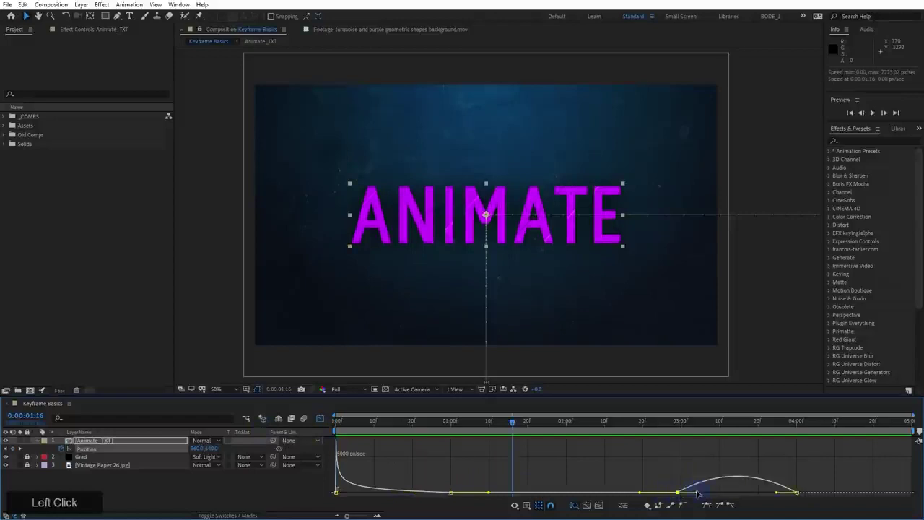
drag(698, 494, 825, 494)
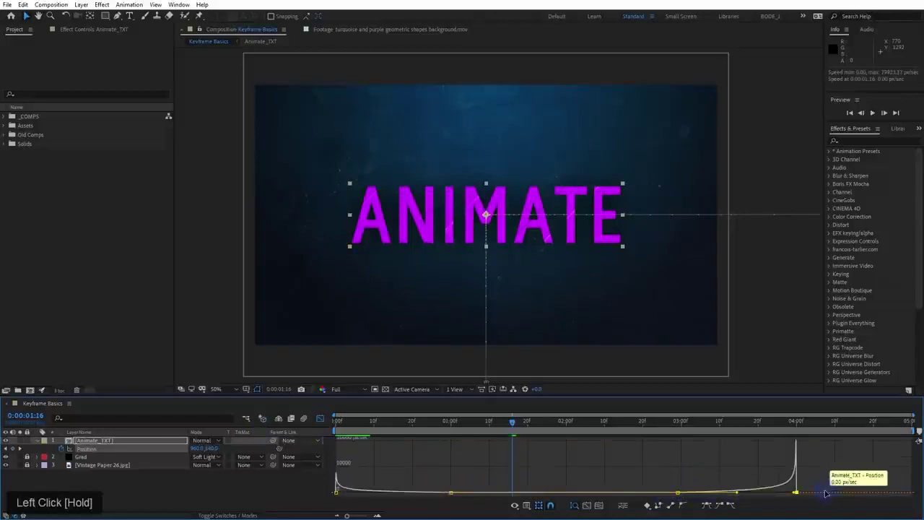
key(space)
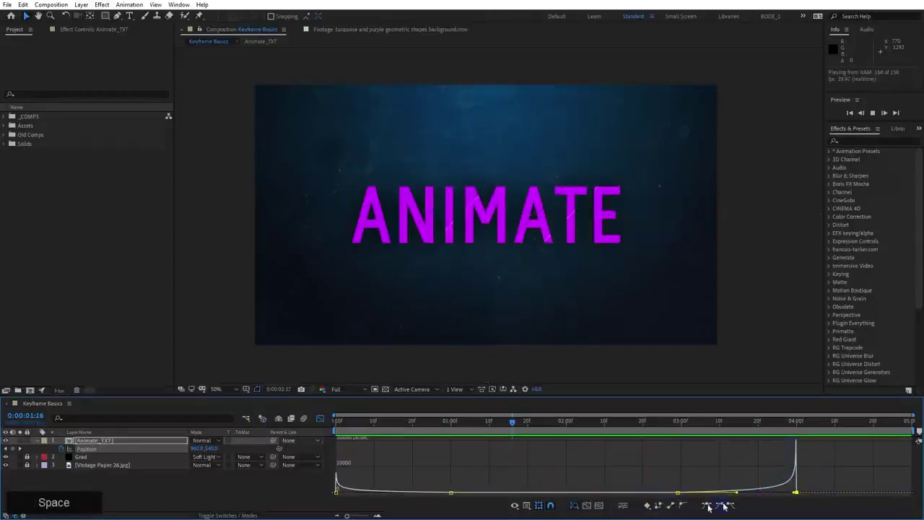
key(space)
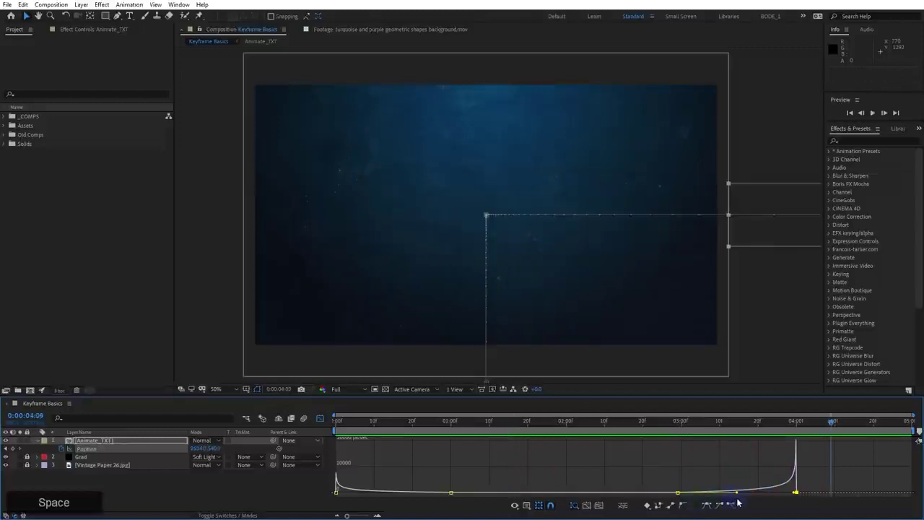
Reverse the exit's influence handles so the speed peaks right at its start near 3 seconds, and preview the text's exit
drag(738, 497, 699, 496)
drag(795, 493, 694, 494)
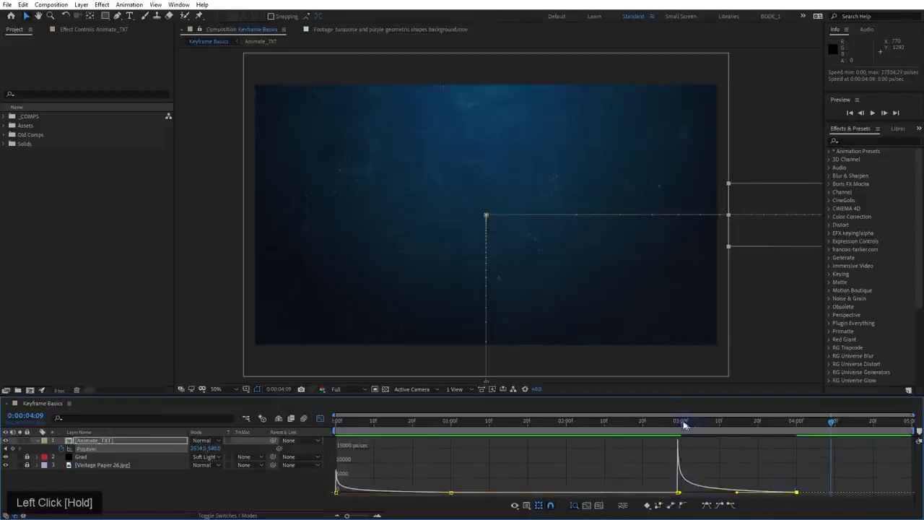
click(670, 425)
key(space)
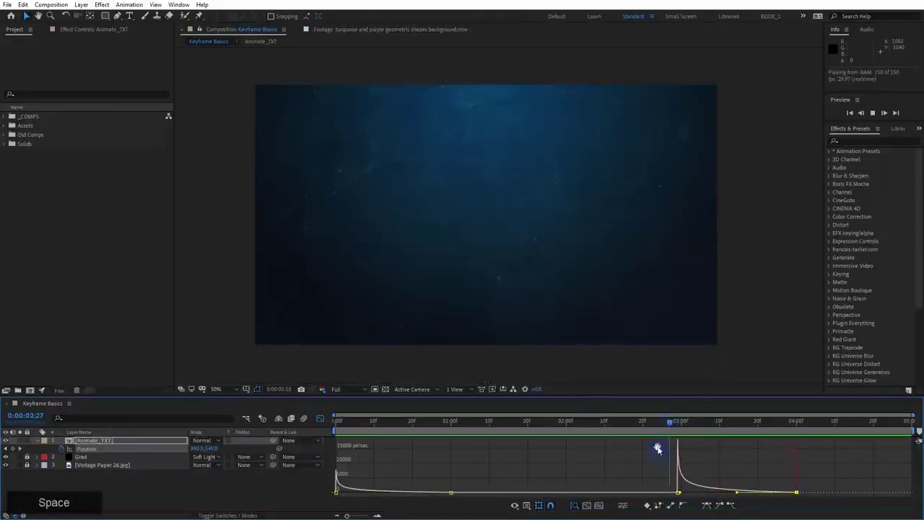
click(651, 430)
drag(651, 432, 624, 437)
key(space)
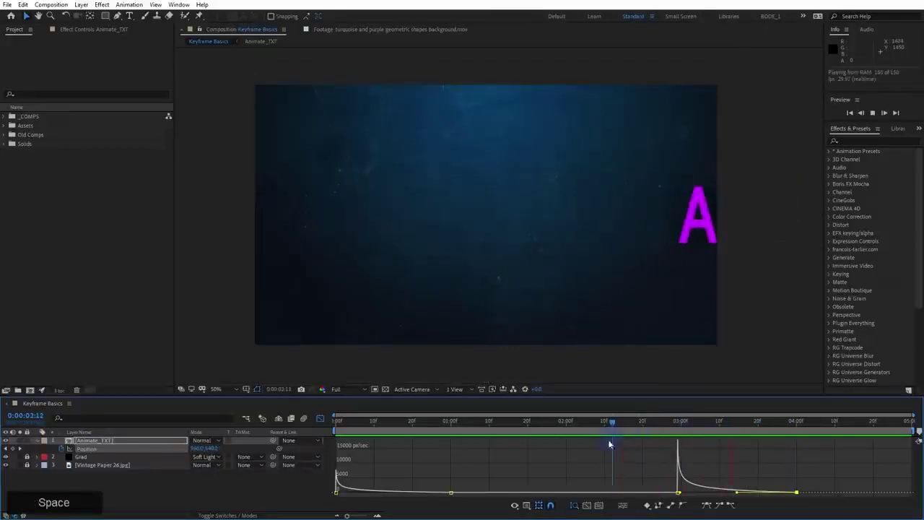
Enlarge the timeline, select all four Position keyframes and soften the rise in the speed graph so it peaks near frame 8
drag(517, 396, 517, 330)
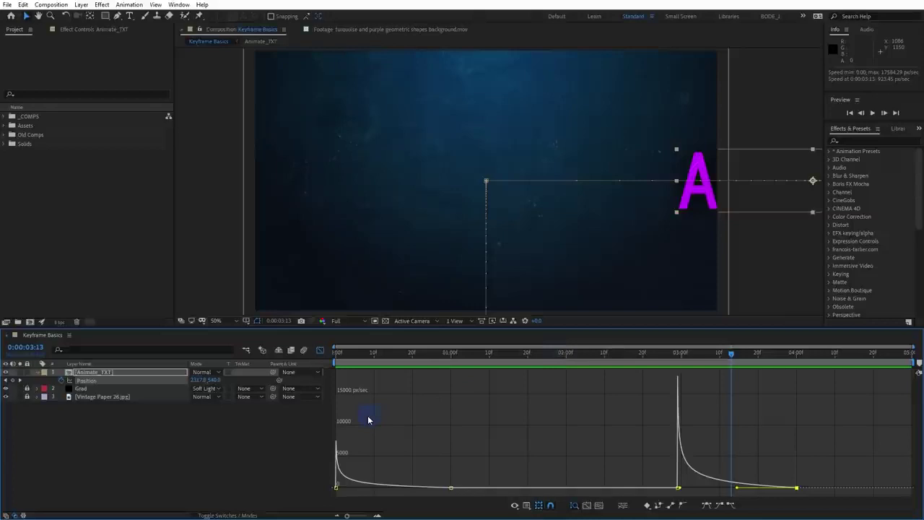
click(319, 351)
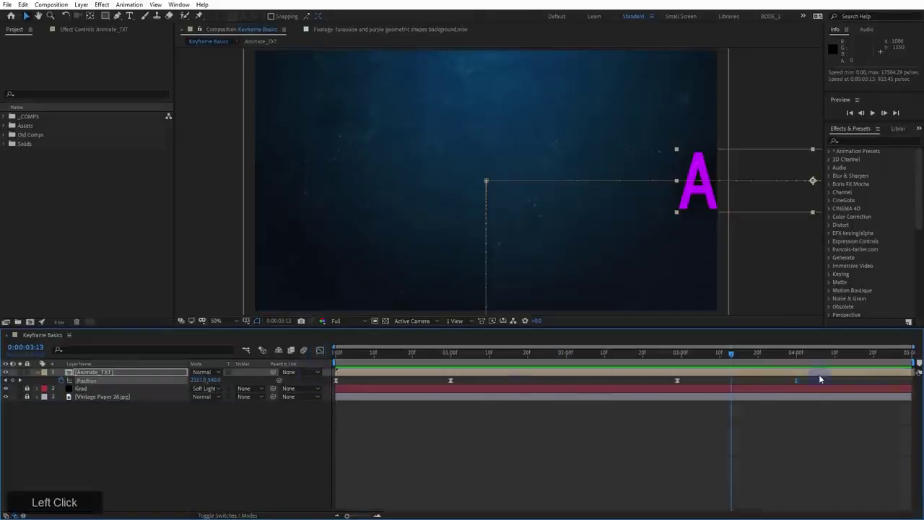
click(335, 381)
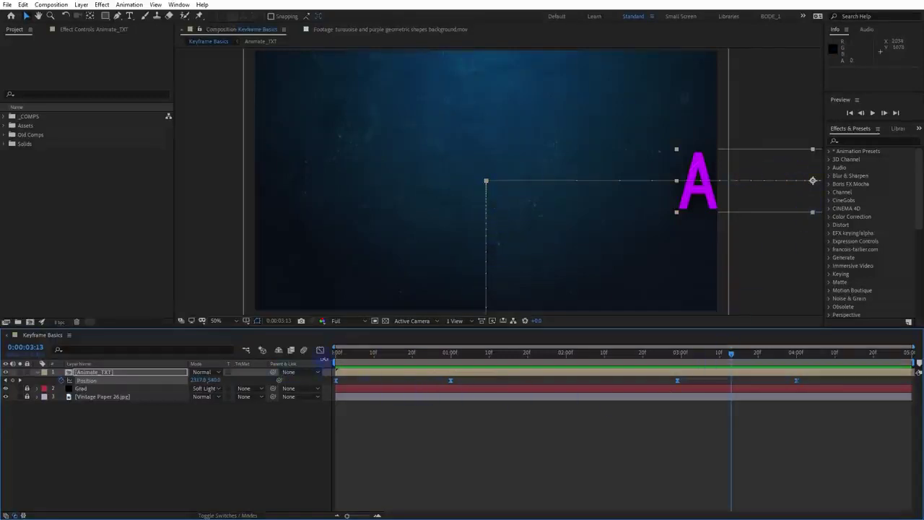
click(321, 351)
drag(477, 463, 367, 489)
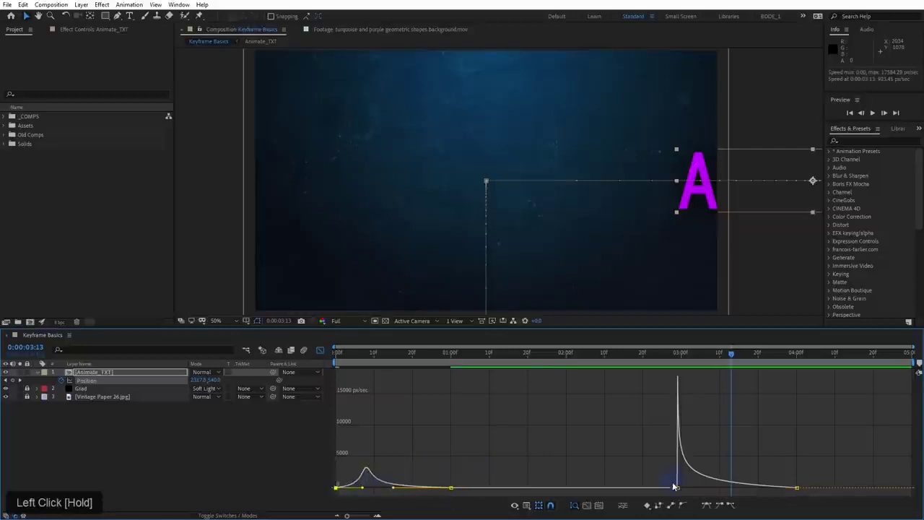
Balance the exit keyframes' influence handles so the speed peaks near 0:00:03:08, and preview the whole animation
click(677, 488)
drag(684, 491, 748, 489)
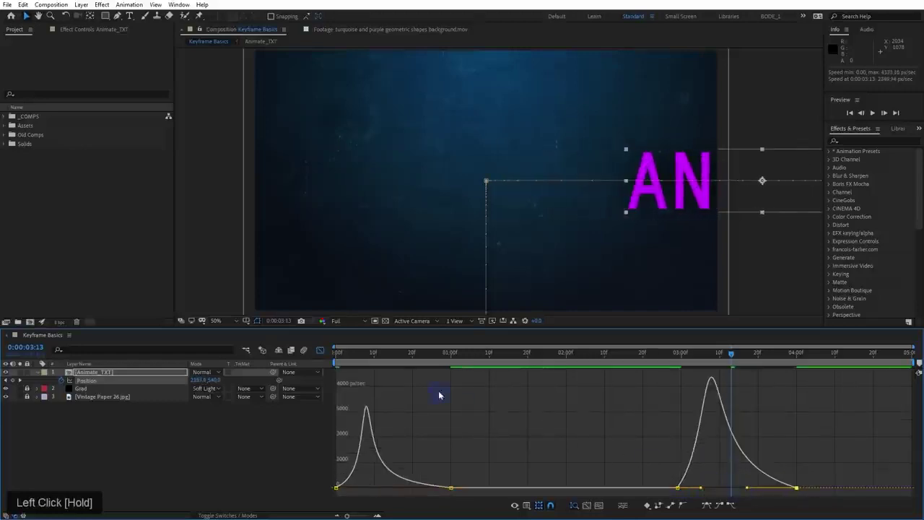
key(space)
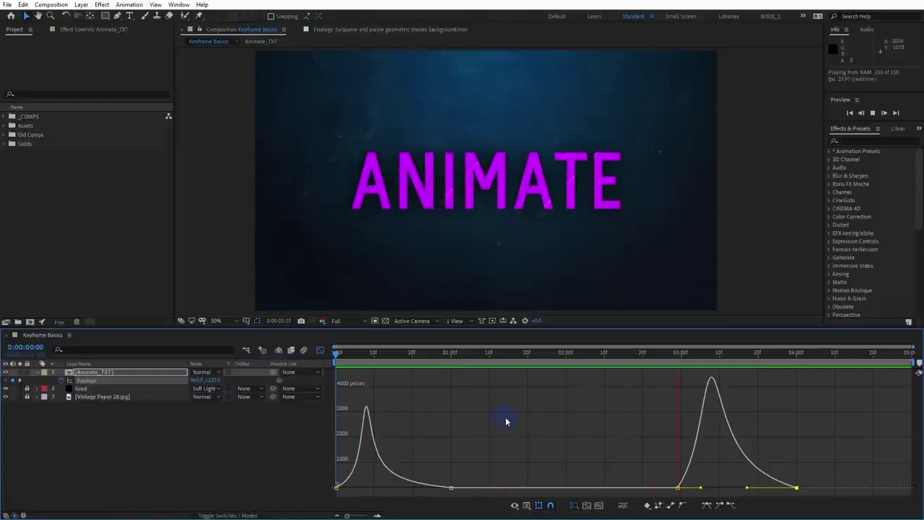
key(space)
click(320, 352)
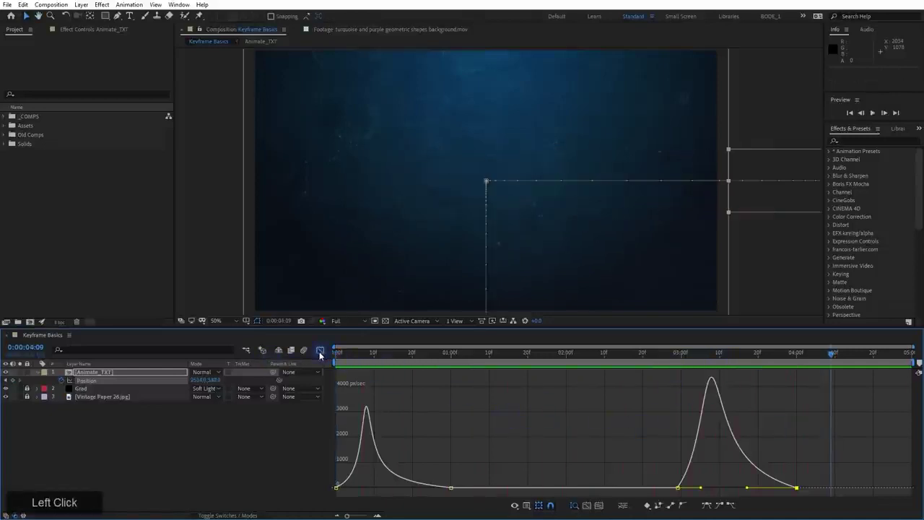
Open the Keyframe Velocity settings of the 1 second Position keyframe and examine its incoming and outgoing speed and influence
drag(331, 329, 326, 359)
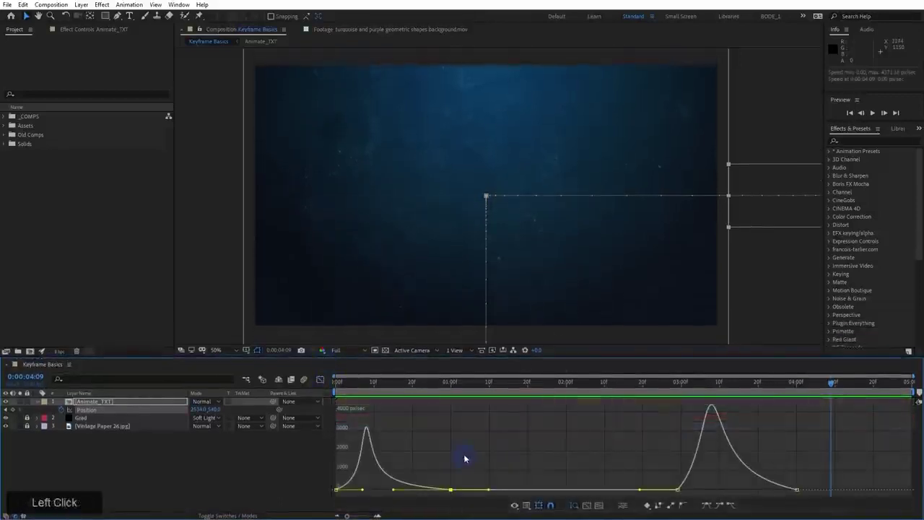
click(449, 489)
double_click(451, 489)
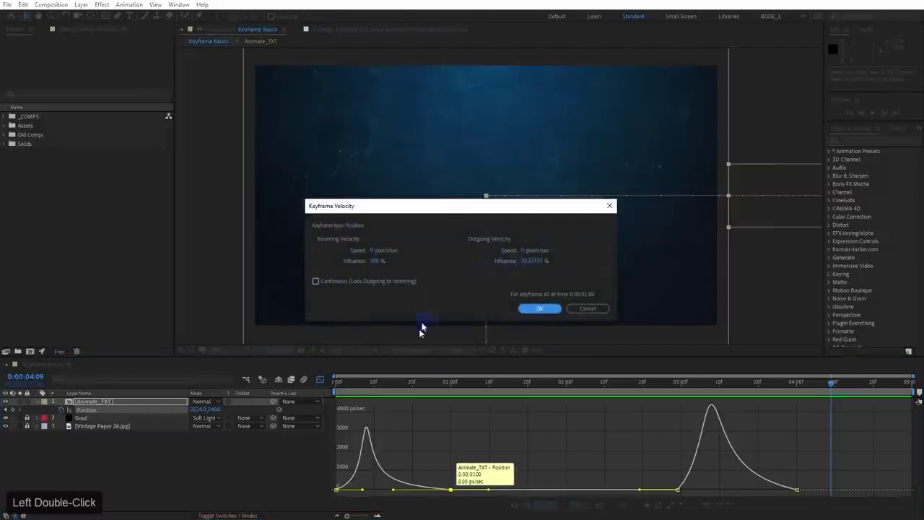
drag(374, 265, 415, 267)
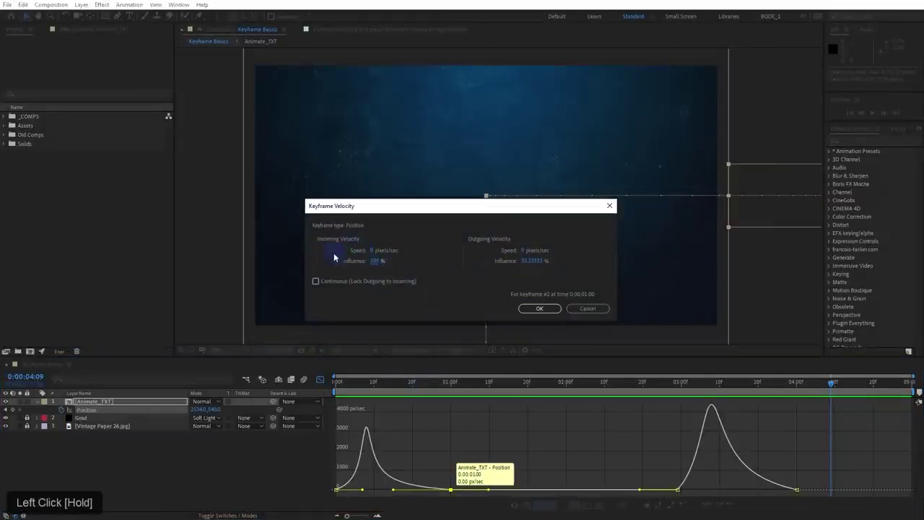
click(538, 309)
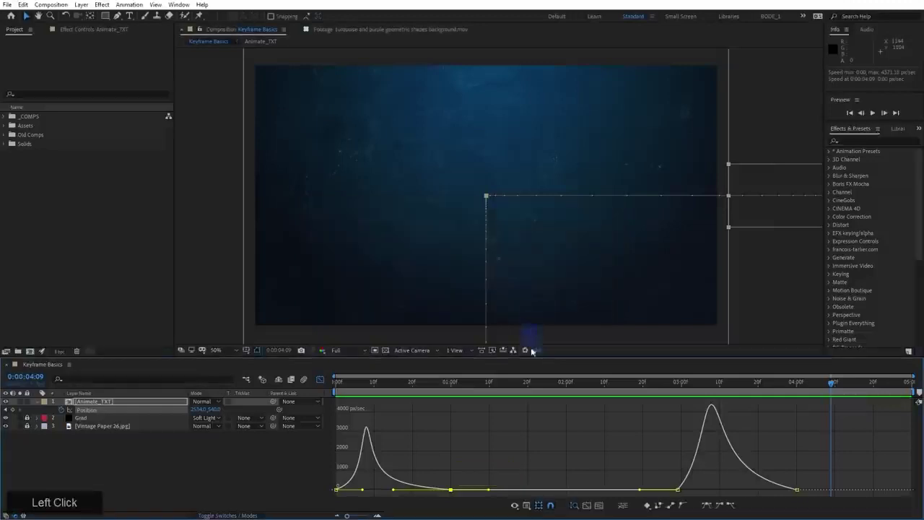
Leave the Graph Editor and delete the last two Position keyframes of the Animate_TXT layer, removing the exit
click(320, 380)
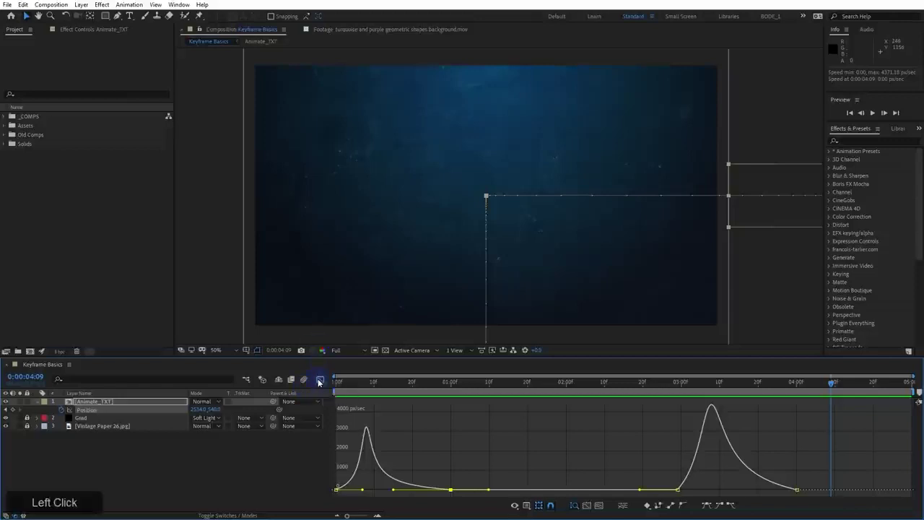
drag(625, 410, 840, 427)
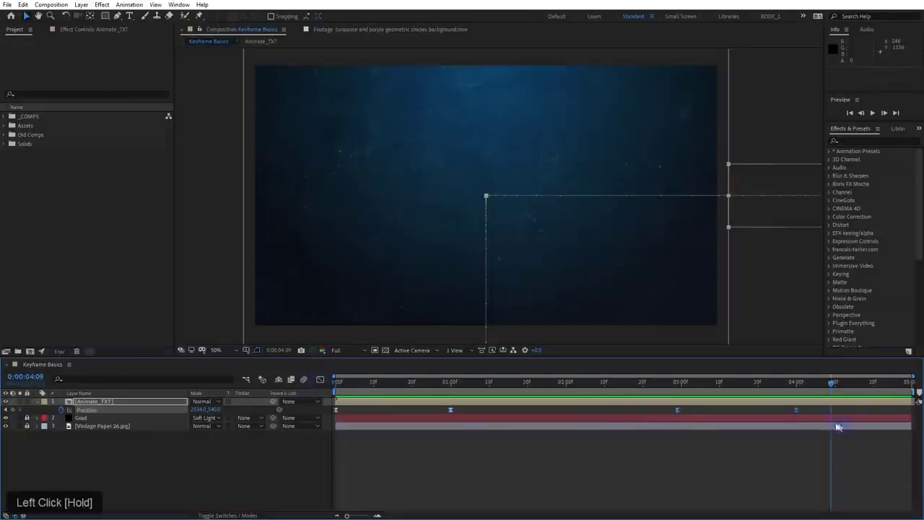
key(Delete)
At 0:00:01:00, move the ANIMATE text straight up to Position 960, 242
click(374, 365)
drag(374, 364, 374, 387)
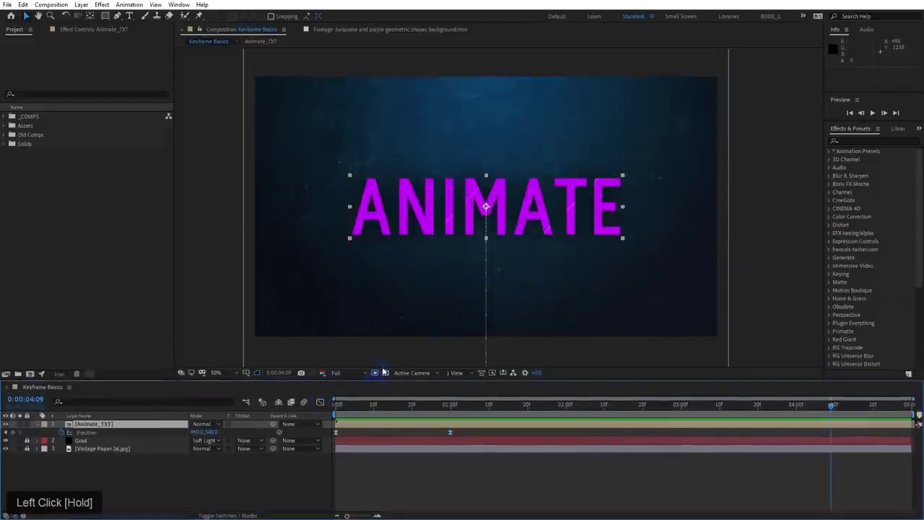
click(450, 404)
drag(547, 208, 544, 136)
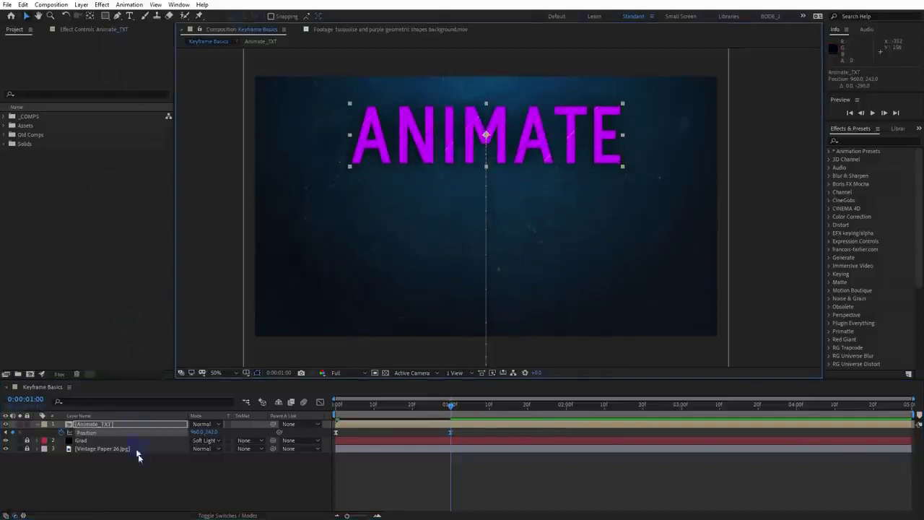
Draw a white square about 322 px wide on a new shape layer, centre its anchor point and centre it in the composition
click(151, 481)
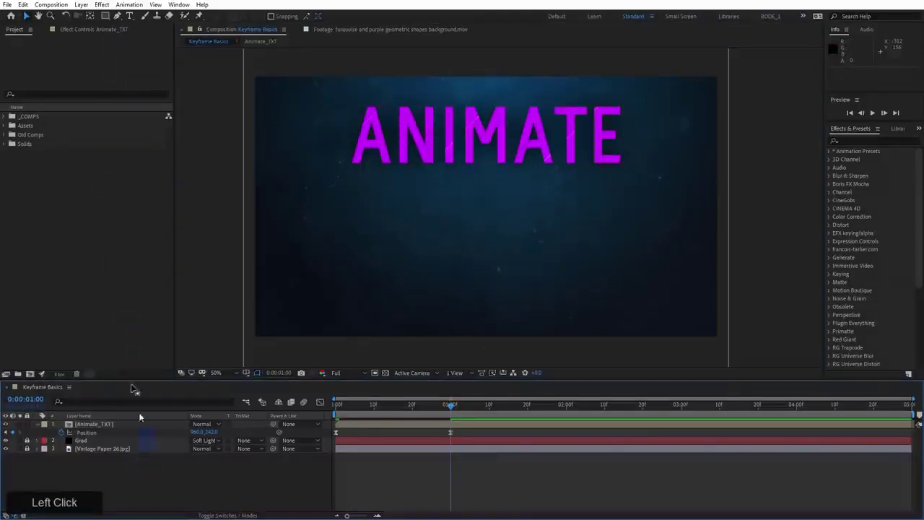
click(104, 17)
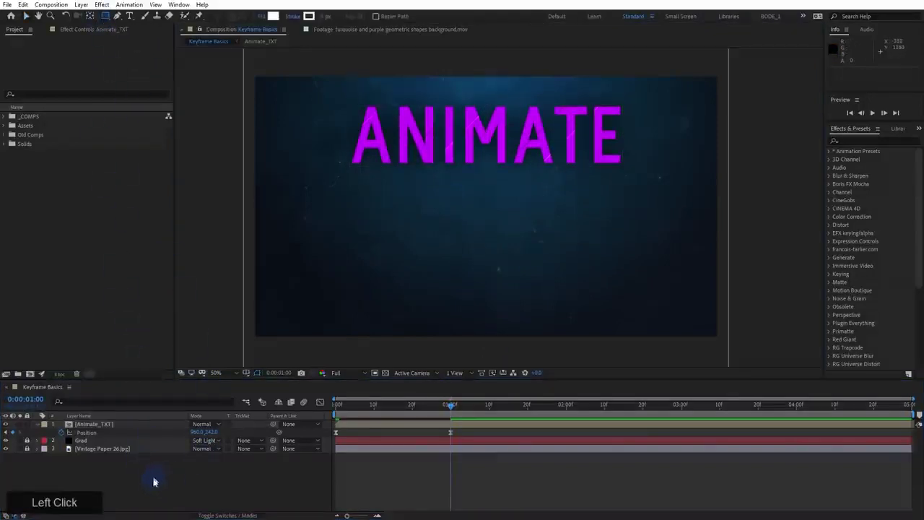
drag(448, 211, 526, 257)
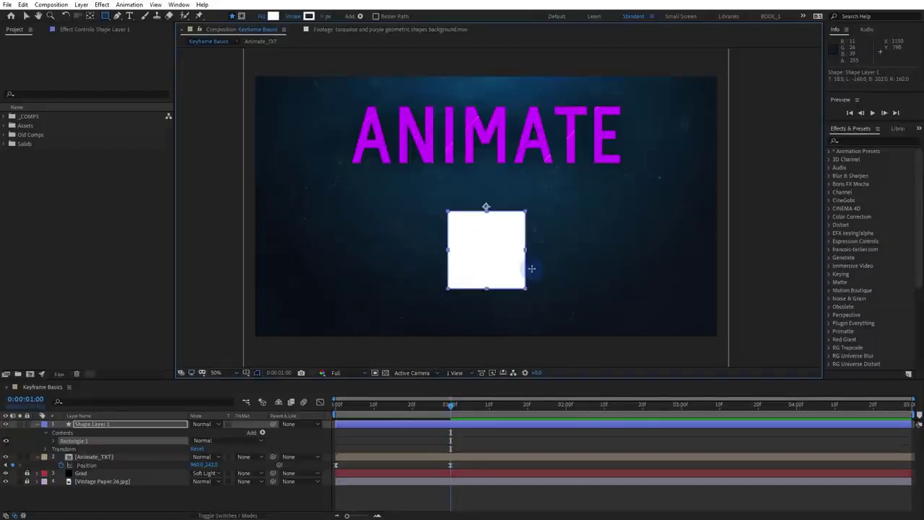
key(ctrl+alt+Home)
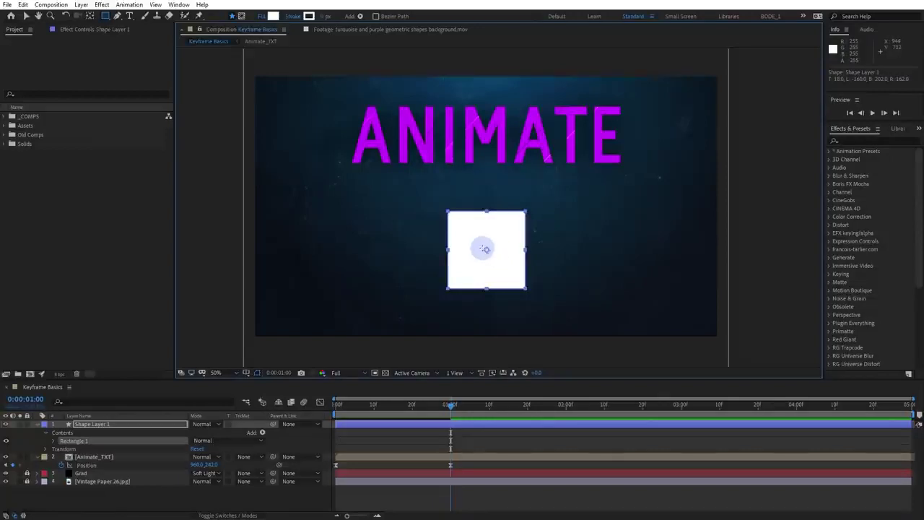
key(ctrl+Home)
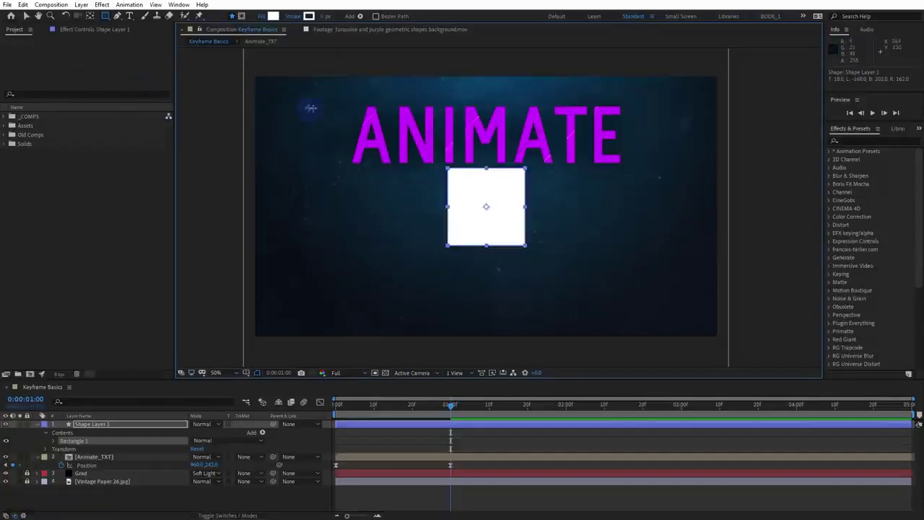
Move the white square down to Position 960, 656 and scale it down to 67.7%
key(v)
click(368, 451)
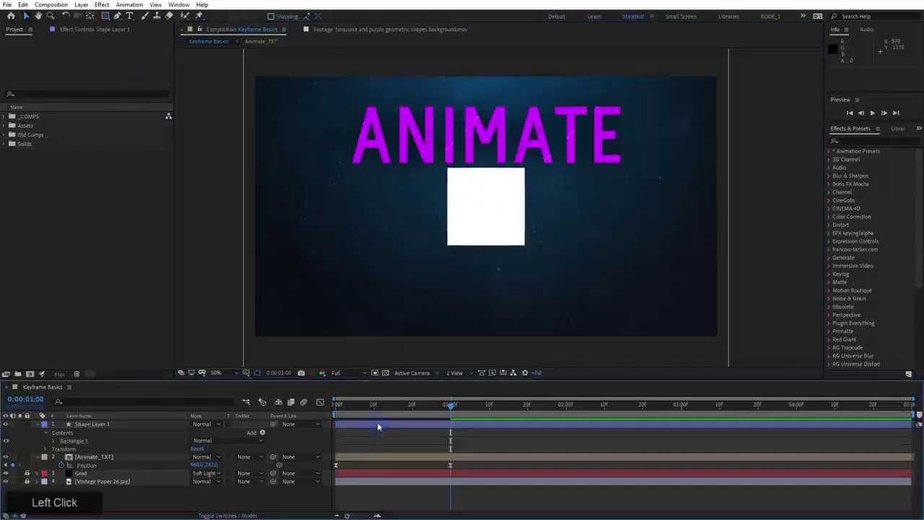
drag(490, 195, 511, 233)
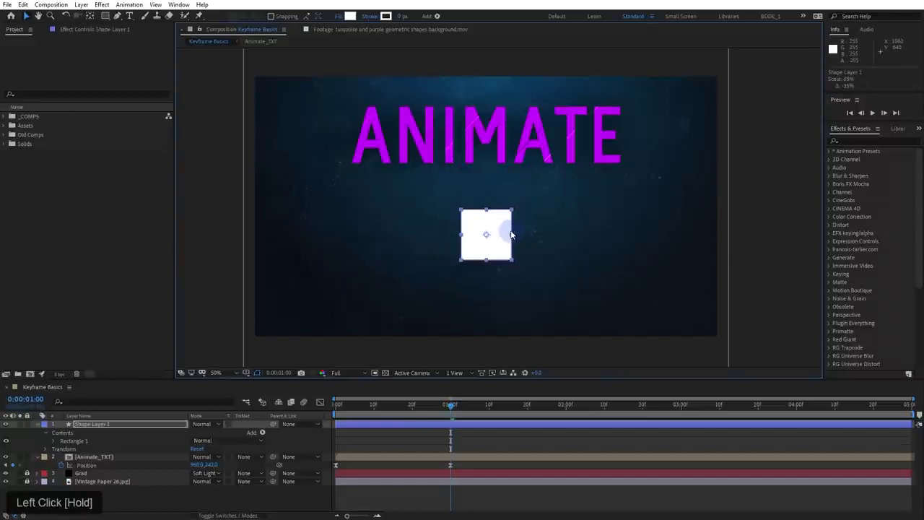
Change the square's fill colour from white to a bright, fully saturated green
click(350, 16)
click(423, 334)
click(406, 251)
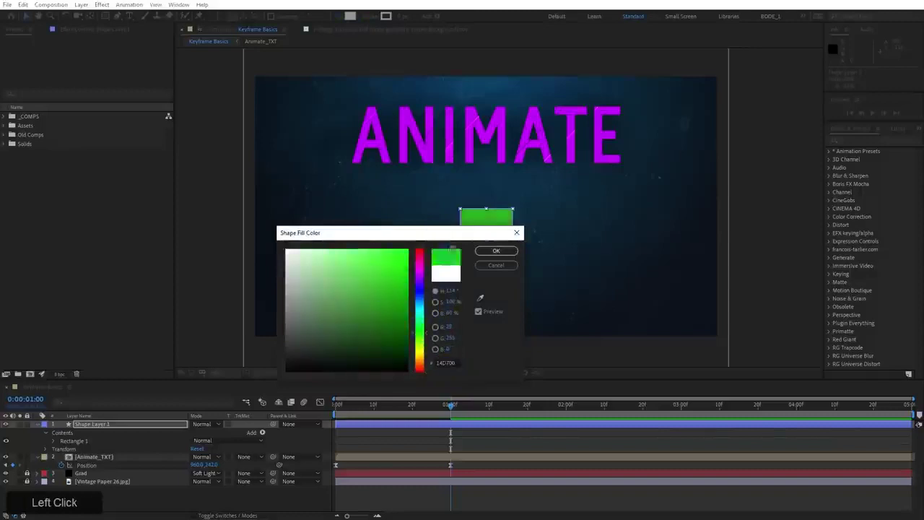
click(496, 251)
click(391, 450)
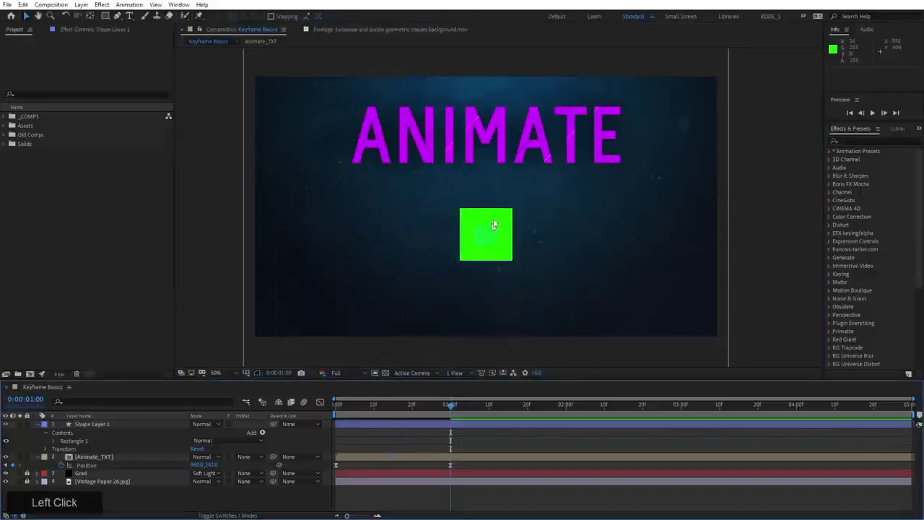
Reveal only the Position and Rotation properties of the green square's layer
click(497, 231)
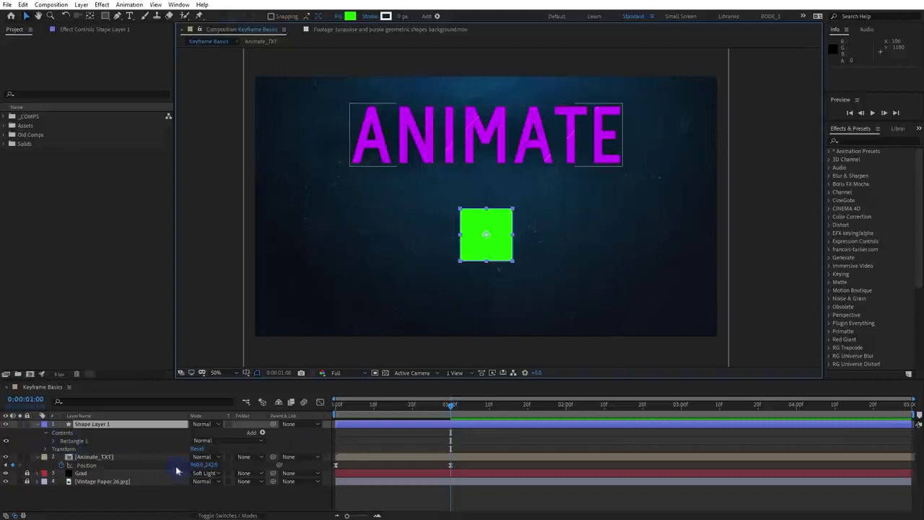
click(372, 324)
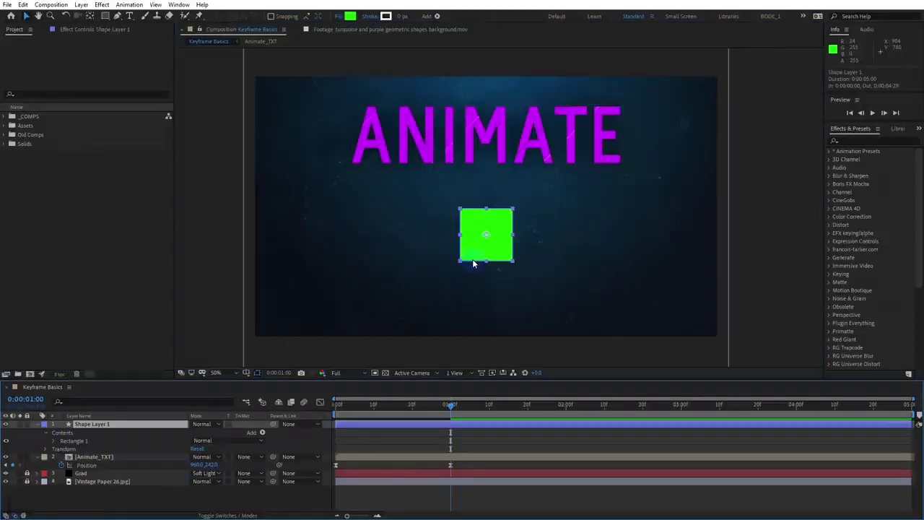
key(p)
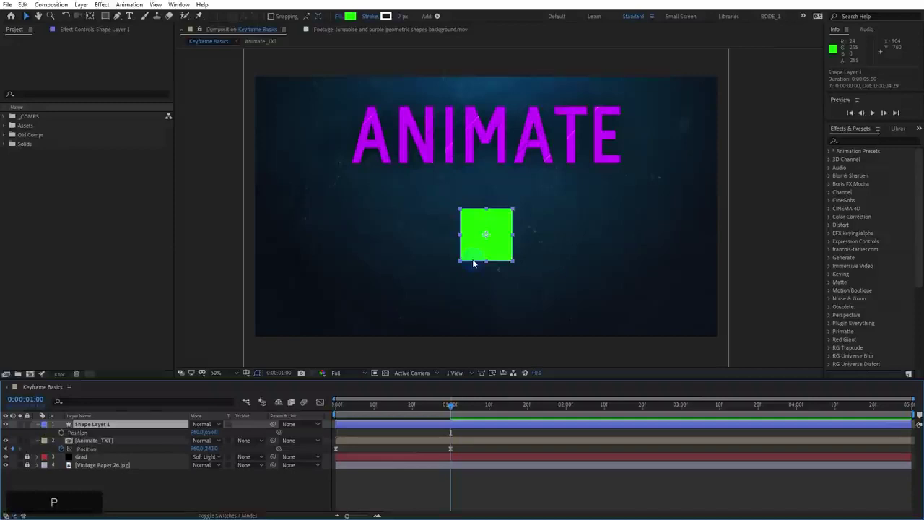
key(shift+r)
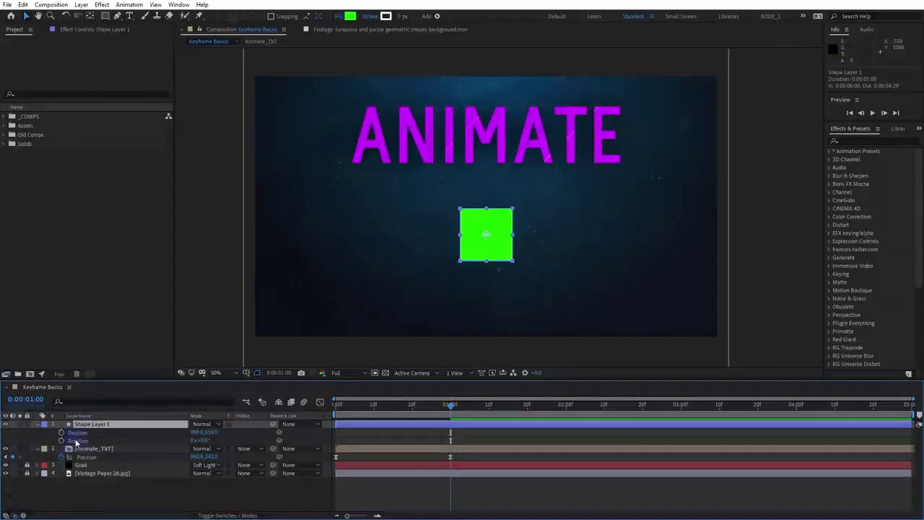
Expand Shape Layer 1 and examine its full list of Transform properties
click(38, 426)
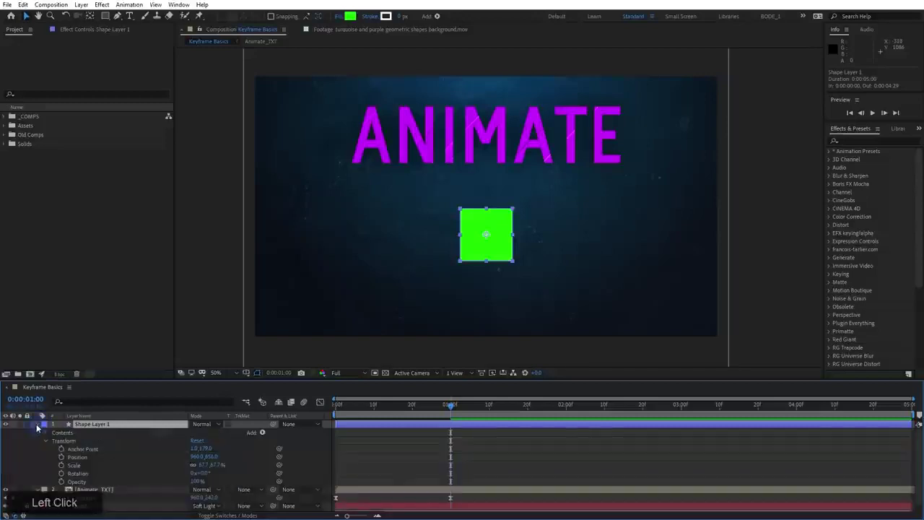
click(39, 426)
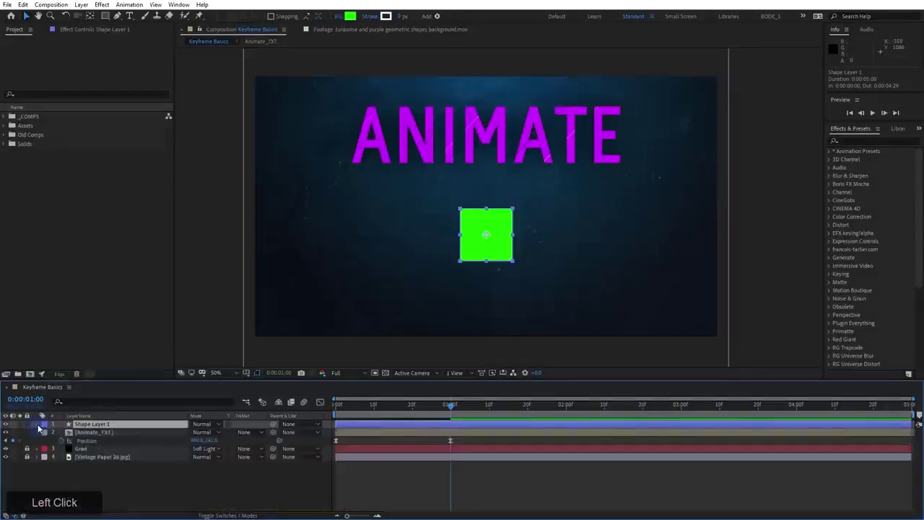
click(38, 427)
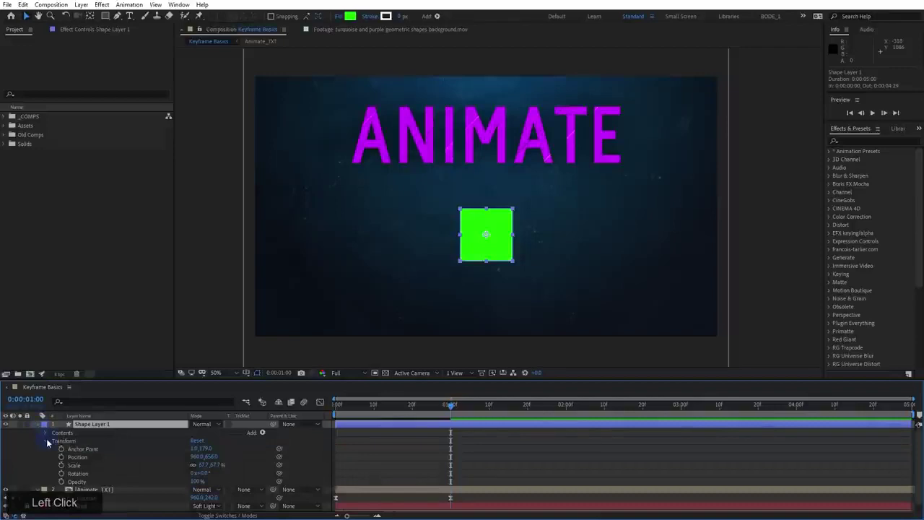
click(47, 441)
click(47, 441)
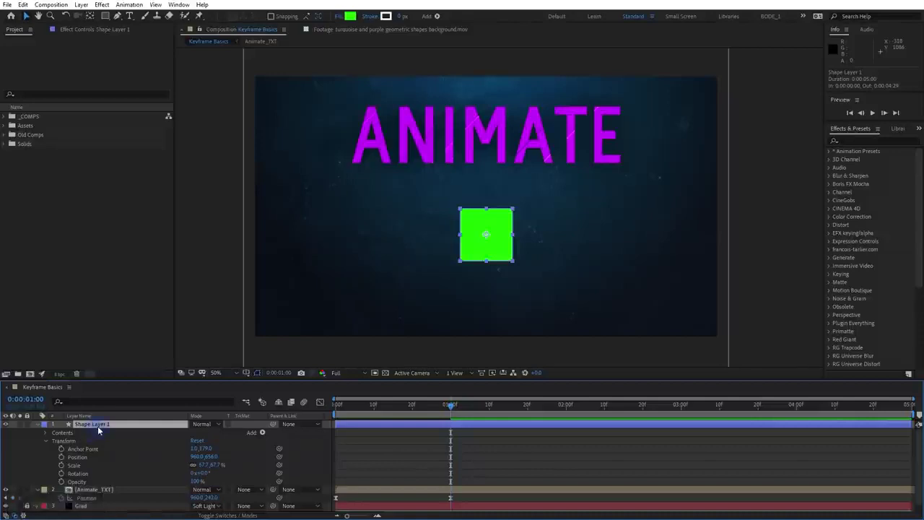
Show only Position and Rotation for Shape Layer 1 and set a keyframe on both at 0:00:01:00
key(p)
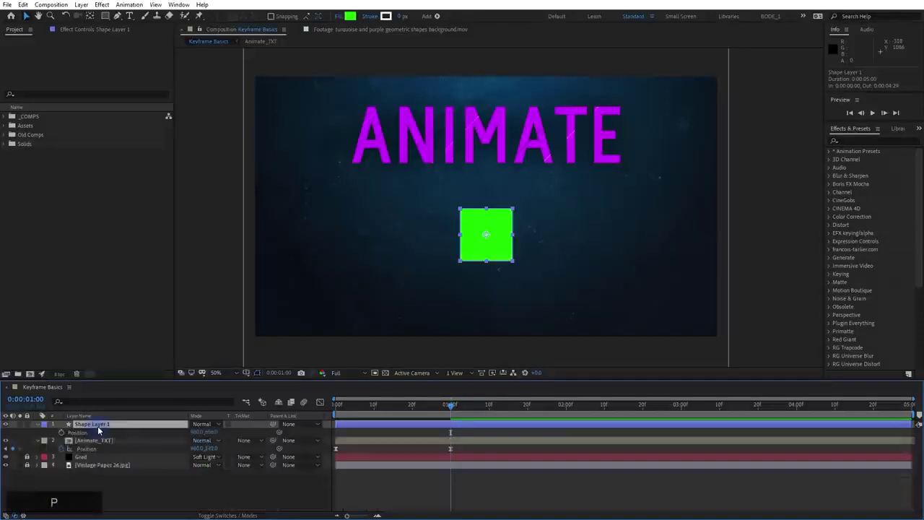
key(shift+r)
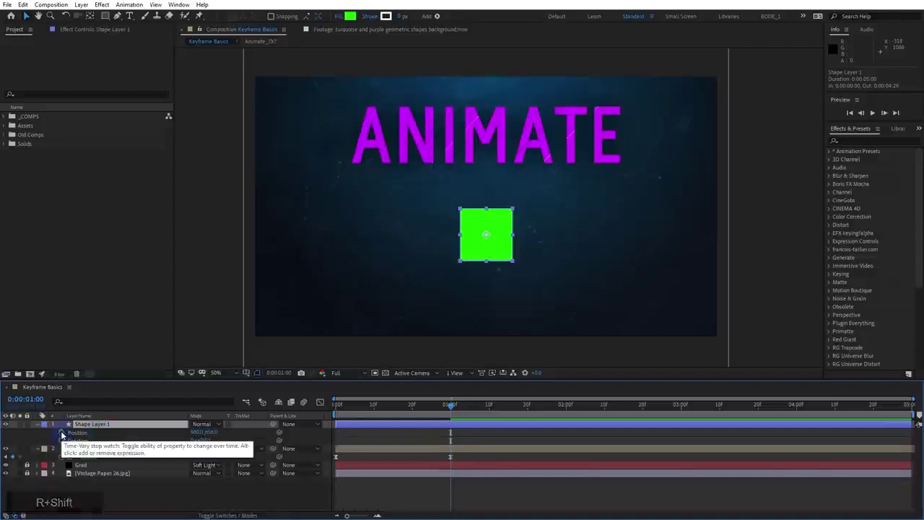
drag(62, 433, 53, 439)
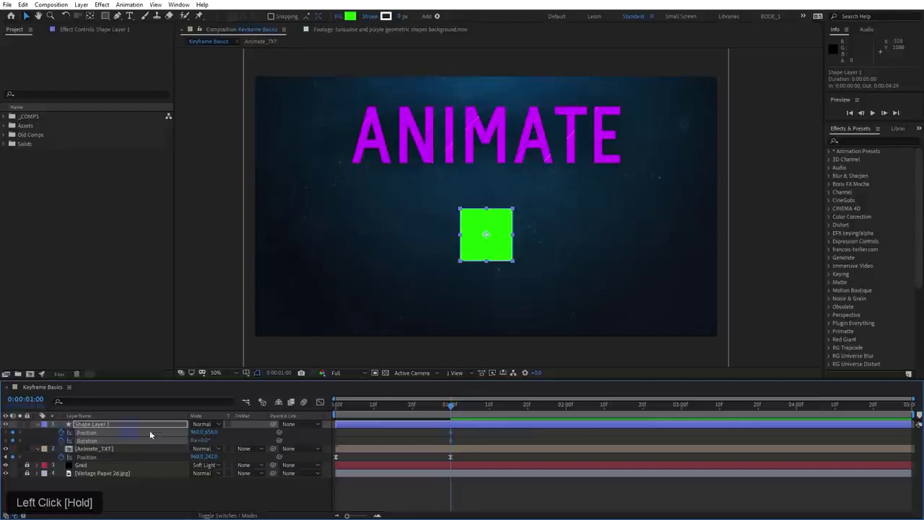
drag(457, 431, 439, 448)
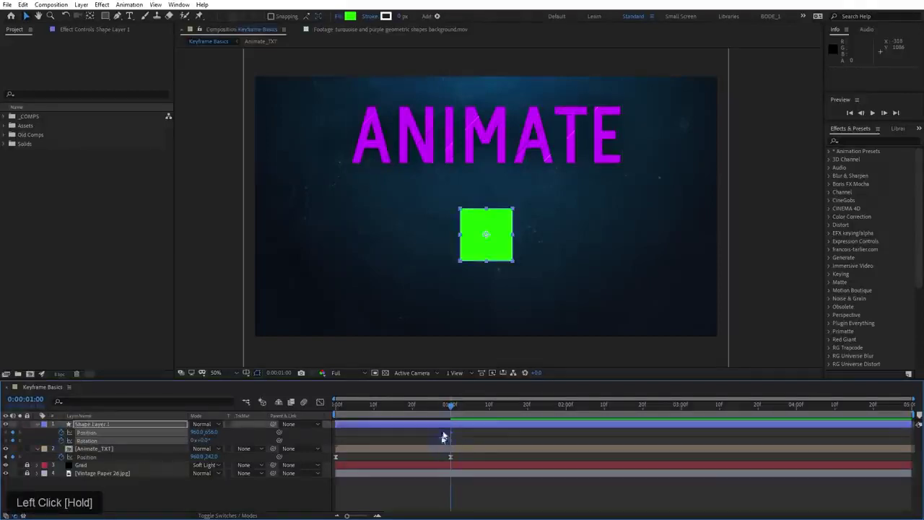
At 0:00:00:00, move the square straight down below the frame to Position 960, 1502 and set its Rotation to 180°
drag(451, 410, 316, 426)
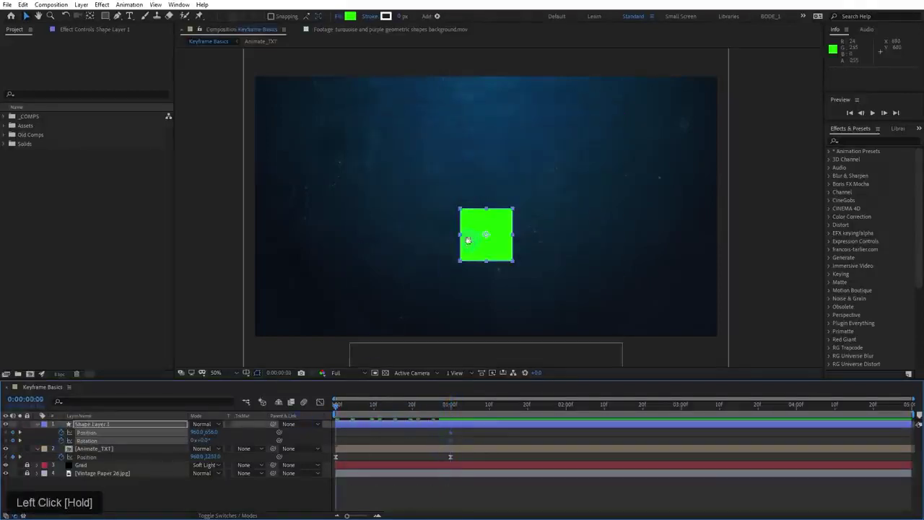
drag(466, 245, 466, 350)
click(206, 440)
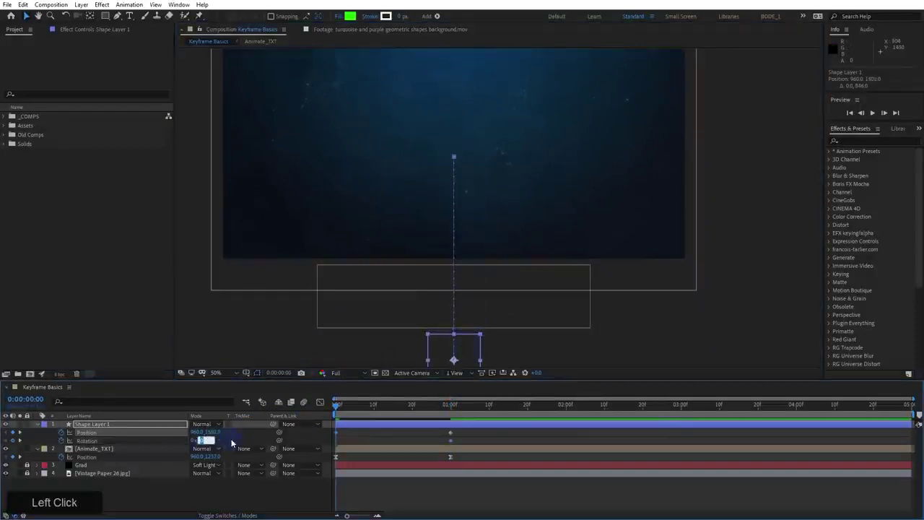
text(180)
key(KP_Enter)
click(424, 484)
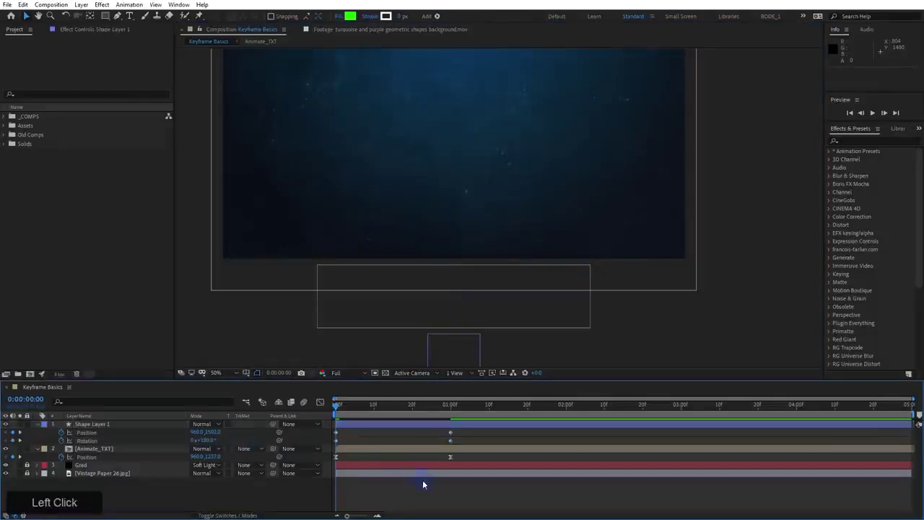
Play back the composition from the start to check the square rising and rotating beneath the ANIMATE text
drag(369, 247, 358, 283)
key(space)
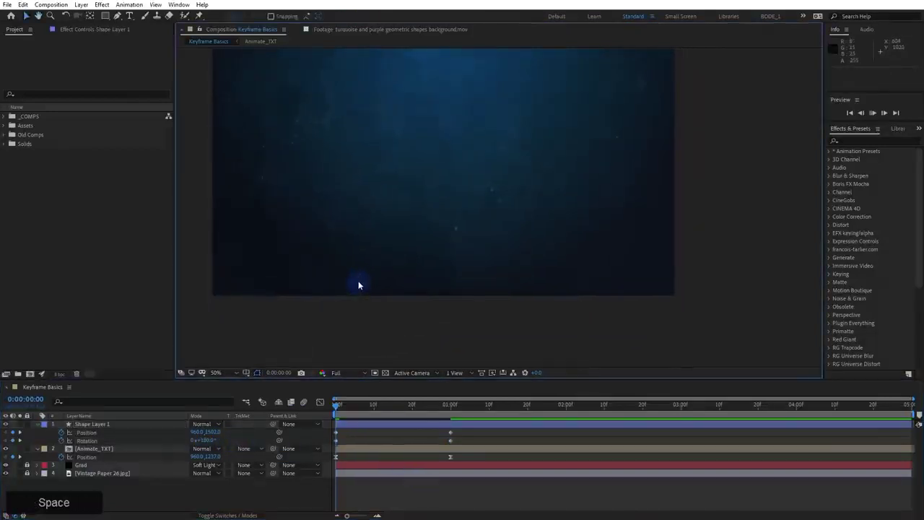
click(413, 438)
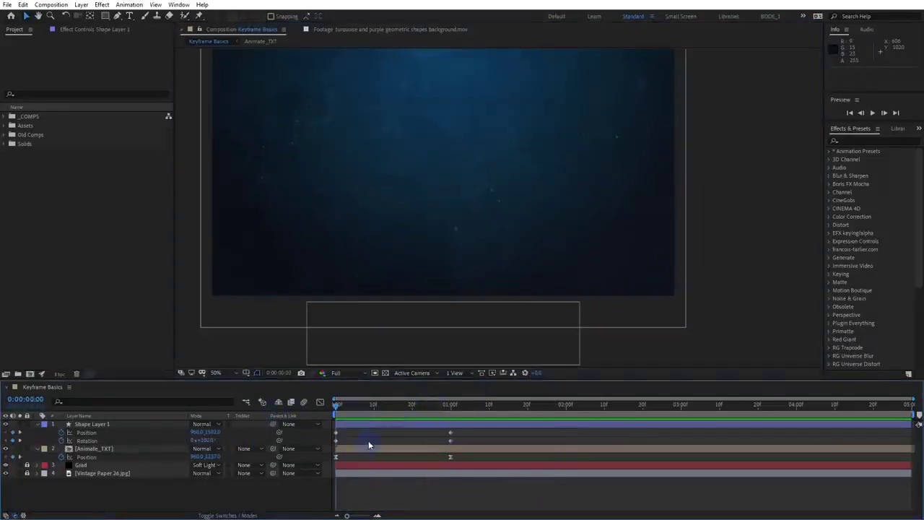
key(space)
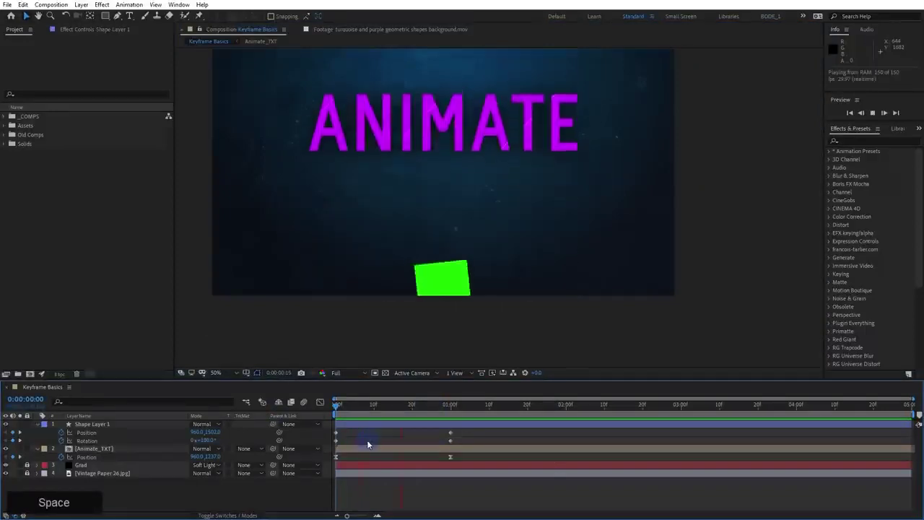
drag(363, 411, 253, 416)
key(space)
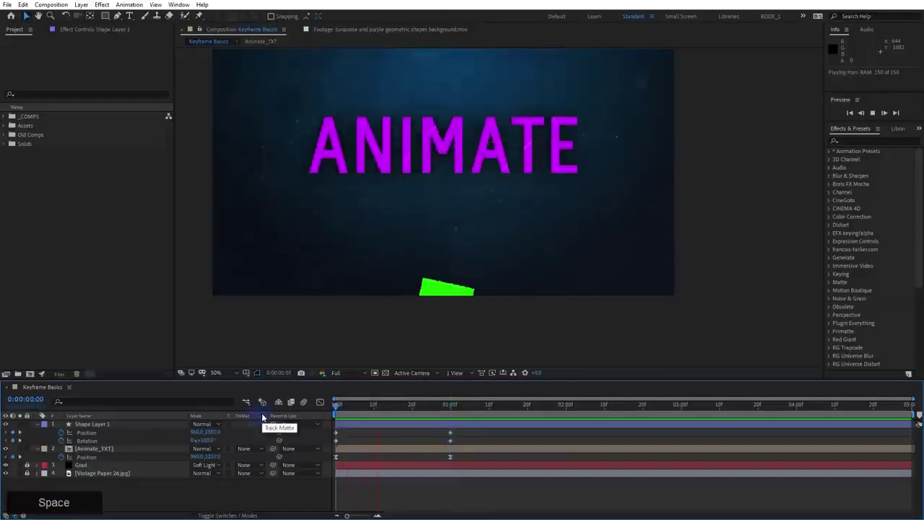
key(space)
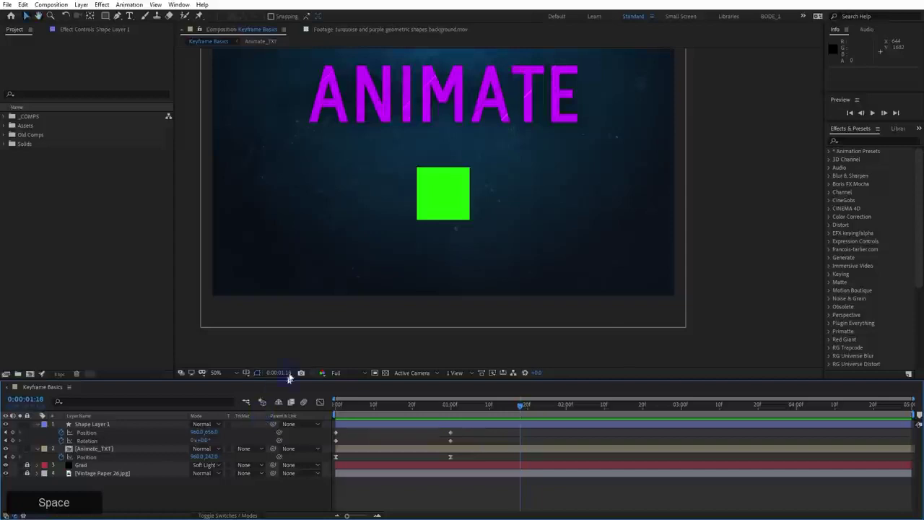
drag(332, 271, 340, 293)
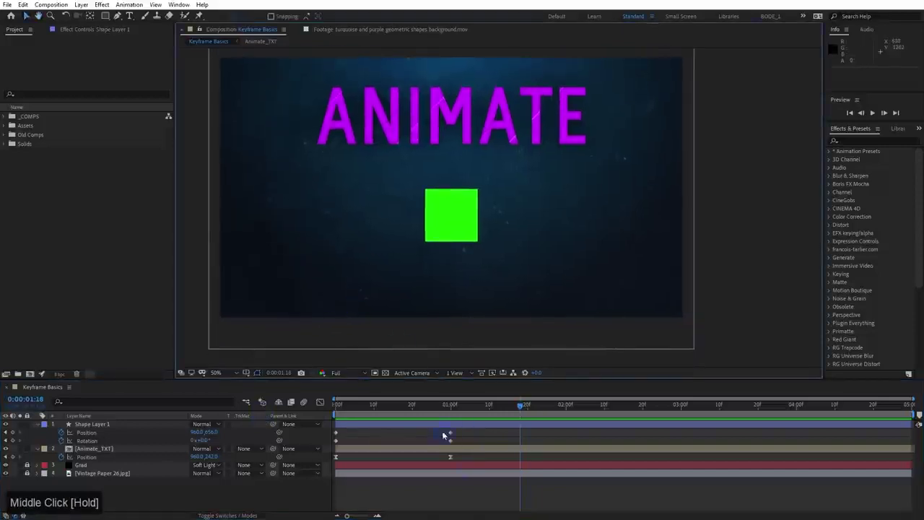
Select all Position and Rotation keyframes on the Shape Layer 1 and Animate_TXT layers and apply Easy Ease to them
drag(435, 415, 351, 431)
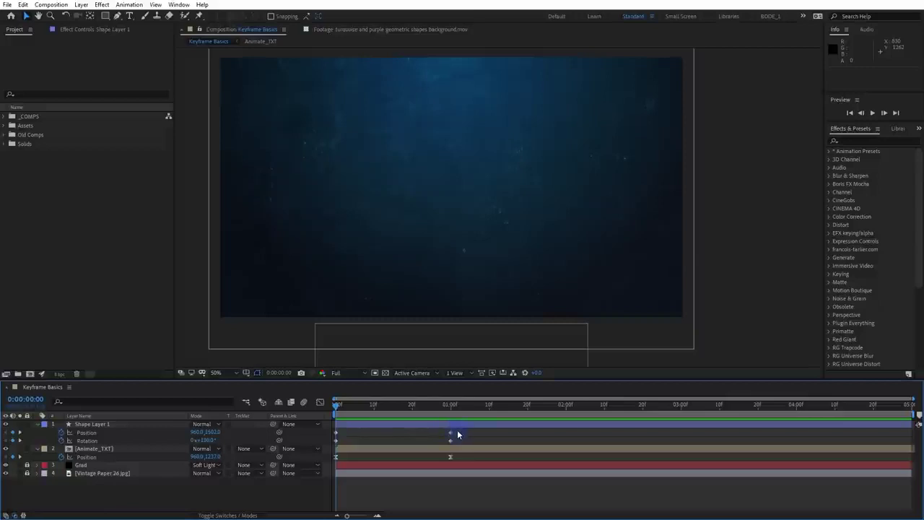
drag(458, 434, 327, 470)
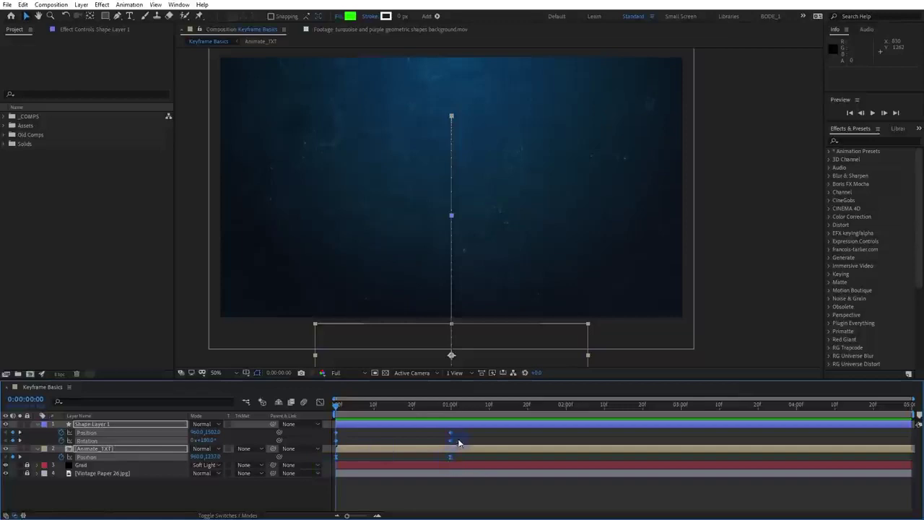
drag(461, 431, 333, 463)
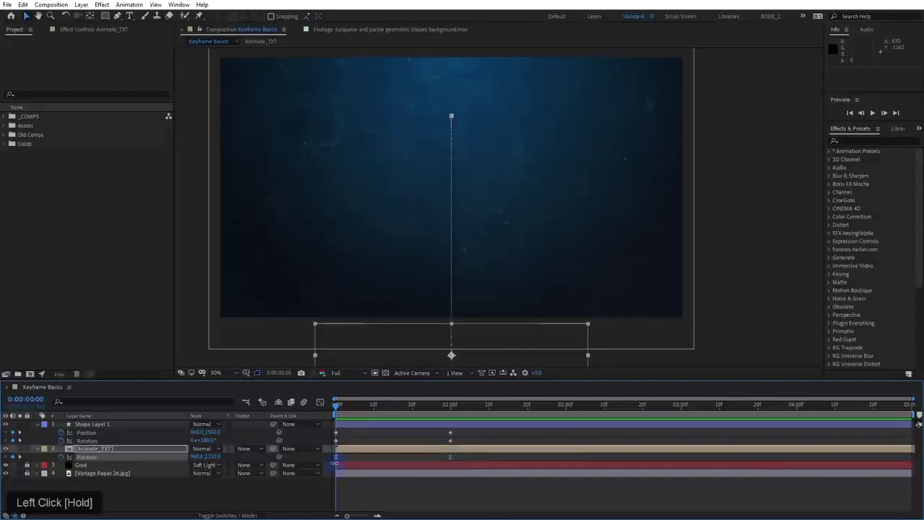
drag(466, 431, 334, 464)
key(F9)
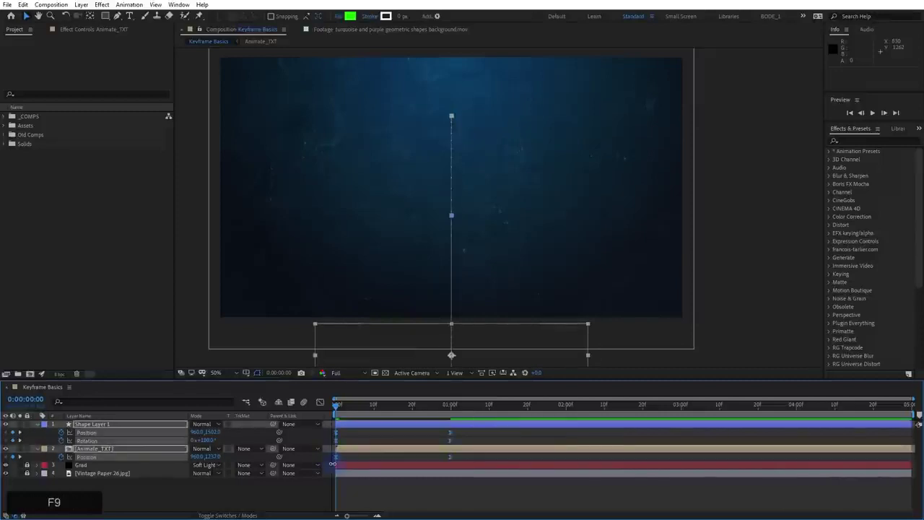
Examine the combined speed graph of the selected properties, then play back the eased animation from the start
click(320, 401)
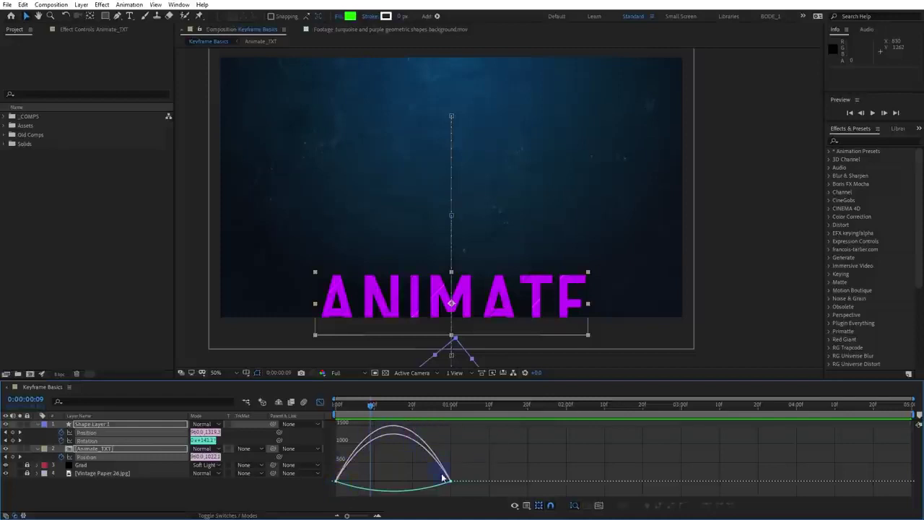
click(321, 402)
drag(353, 411, 320, 414)
key(space)
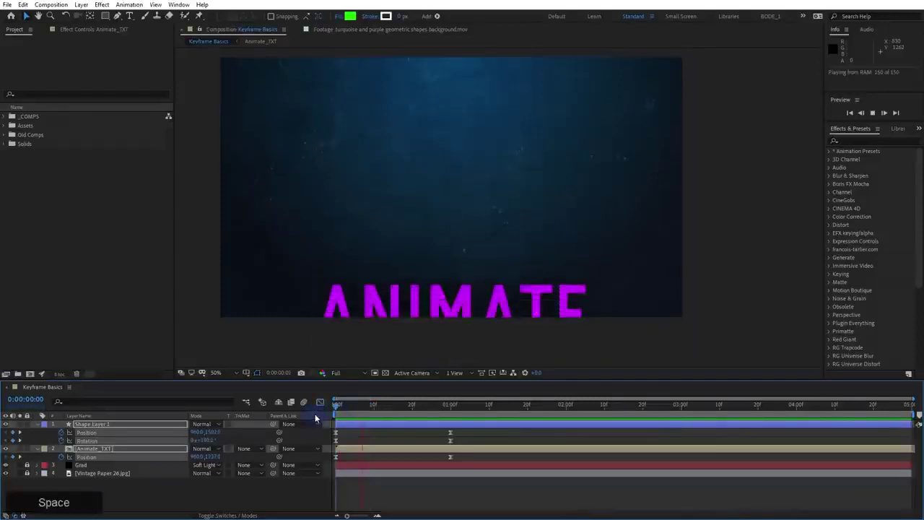
key(space)
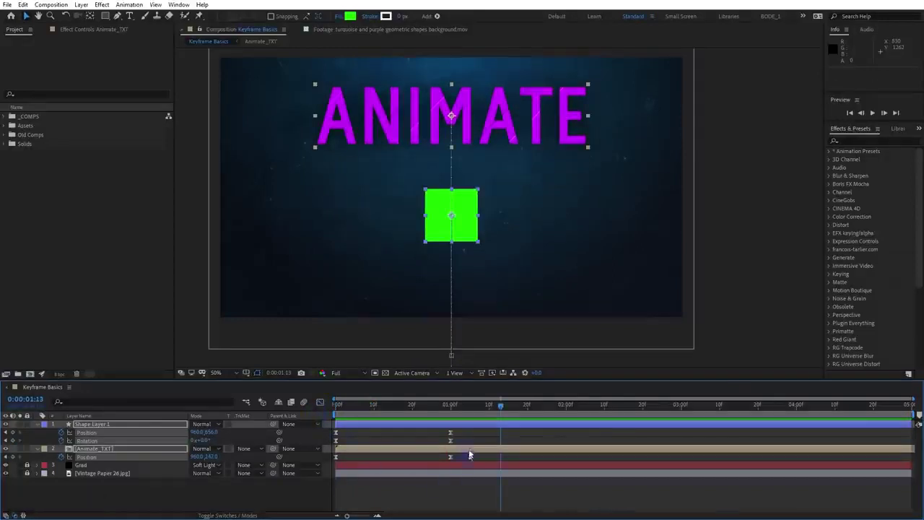
Select the 1-second end keyframes of the square's Position and Rotation and the text's Position, and lengthen their incoming ease to about frame 17
drag(458, 430, 426, 459)
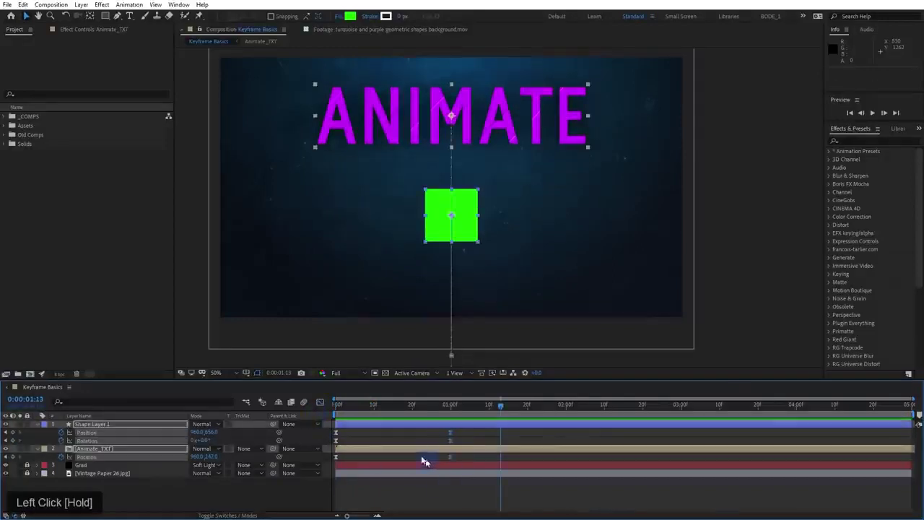
click(321, 403)
drag(494, 469, 436, 496)
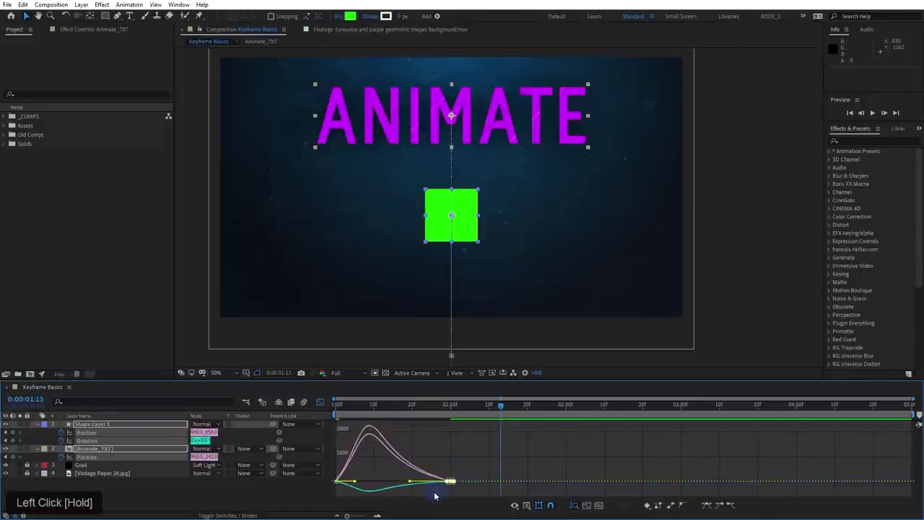
drag(437, 385, 437, 312)
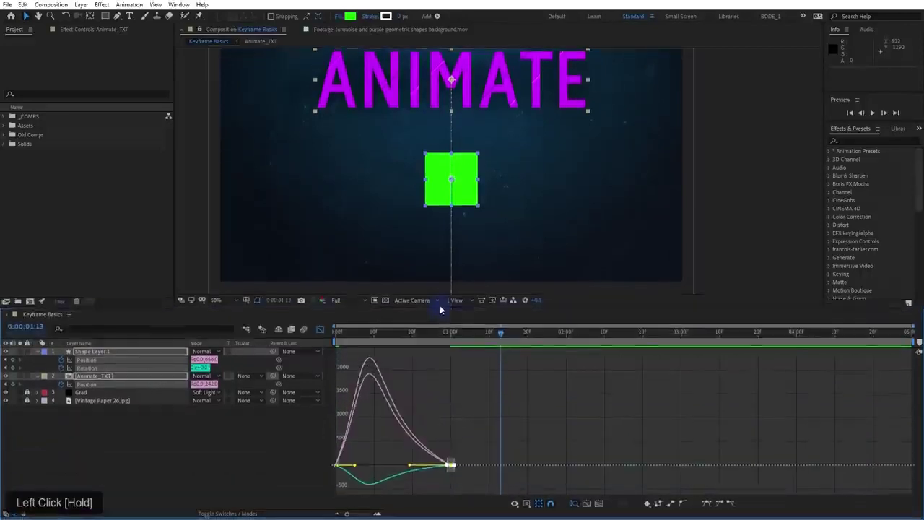
drag(474, 432, 433, 487)
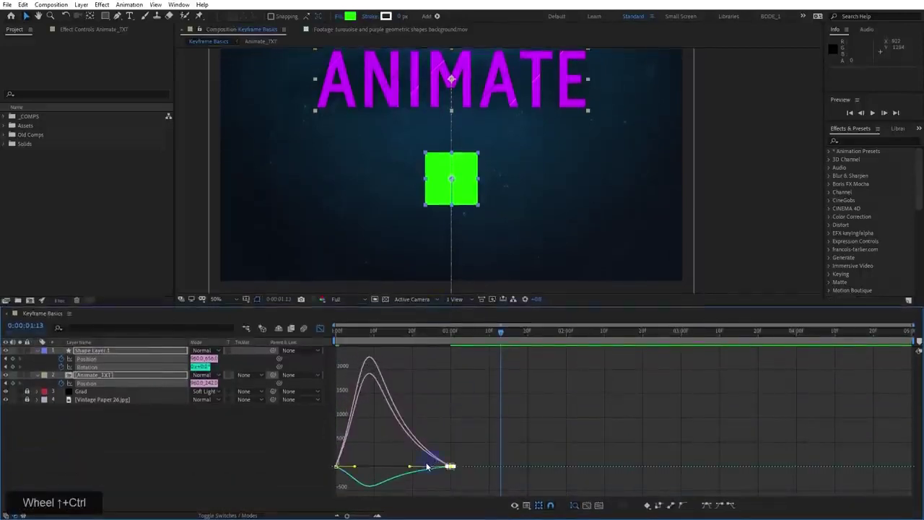
scroll(433, 466, up, 4)
drag(462, 457, 691, 448)
click(807, 444)
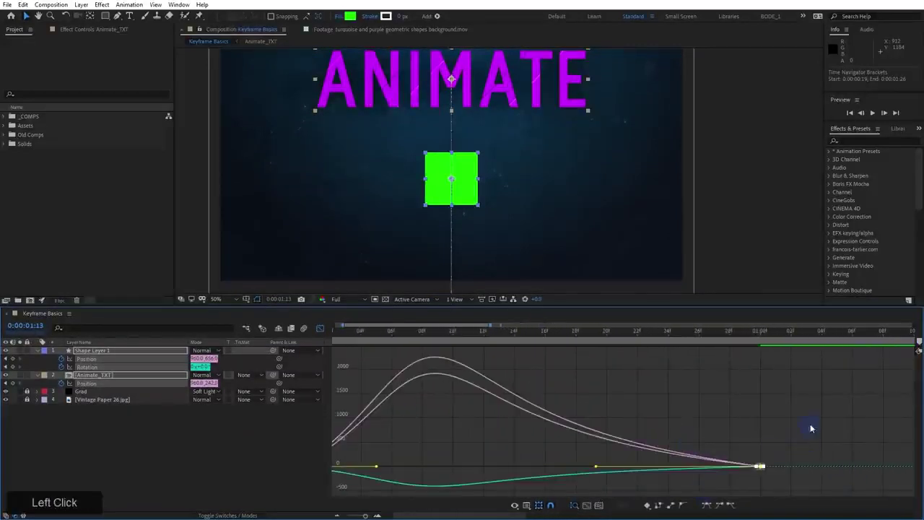
click(725, 495)
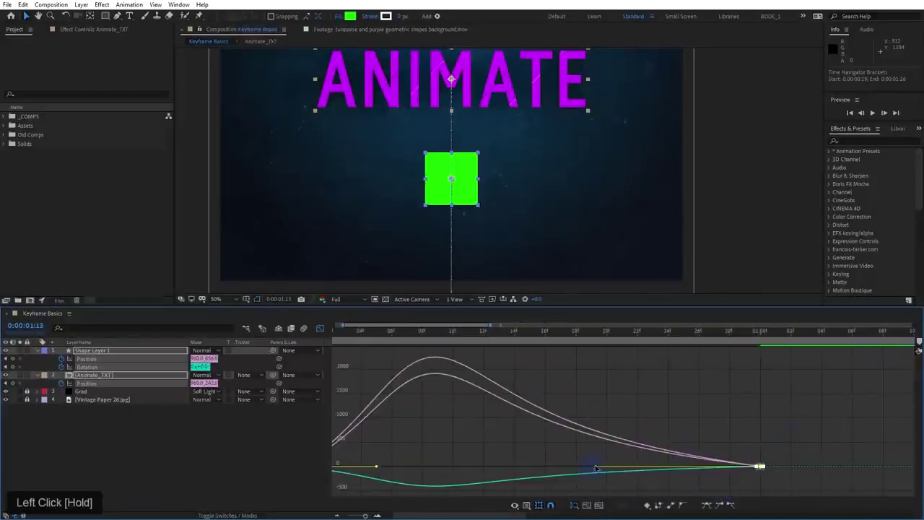
drag(592, 470, 561, 470)
Play back the composition repeatedly from the start to check how the text and square decelerate together
drag(363, 332, 322, 333)
scroll(327, 222, down, 2)
middle_click(327, 220)
key(space)
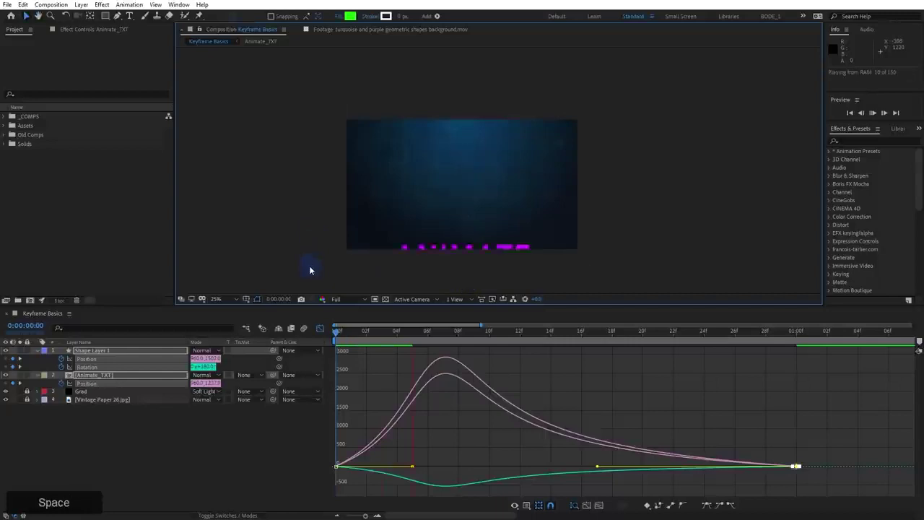
key(space)
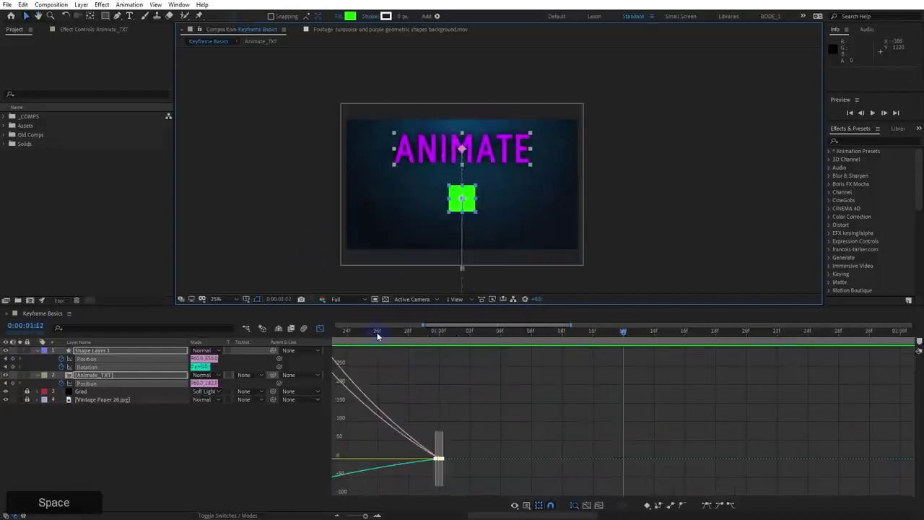
drag(424, 326, 337, 326)
drag(420, 332, 283, 336)
key(space)
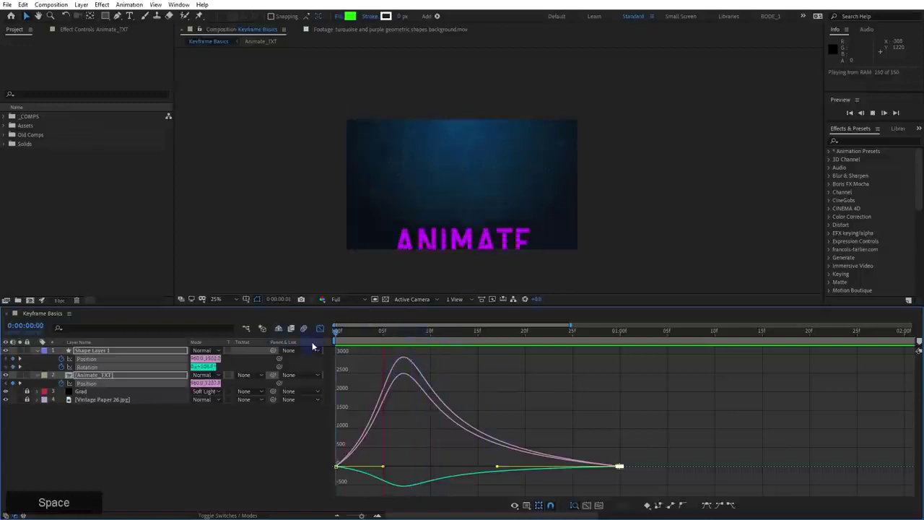
key(space)
drag(423, 331, 316, 335)
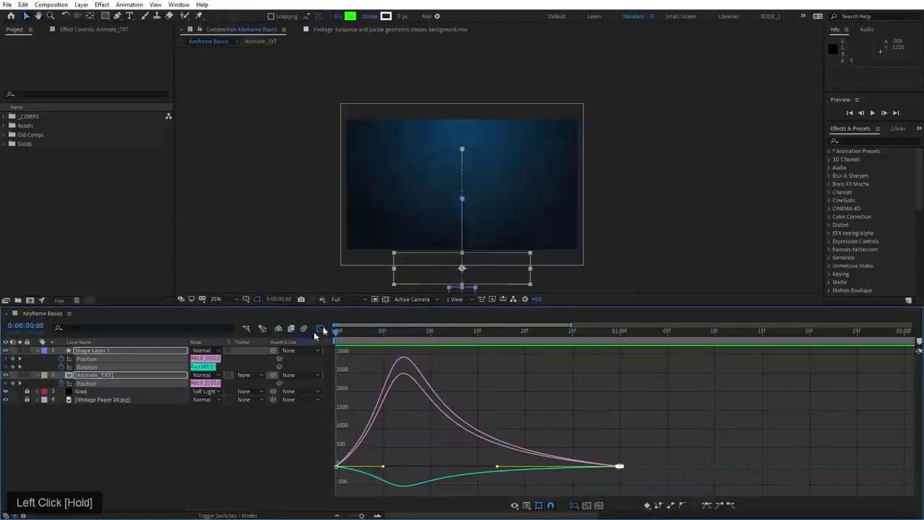
key(space)
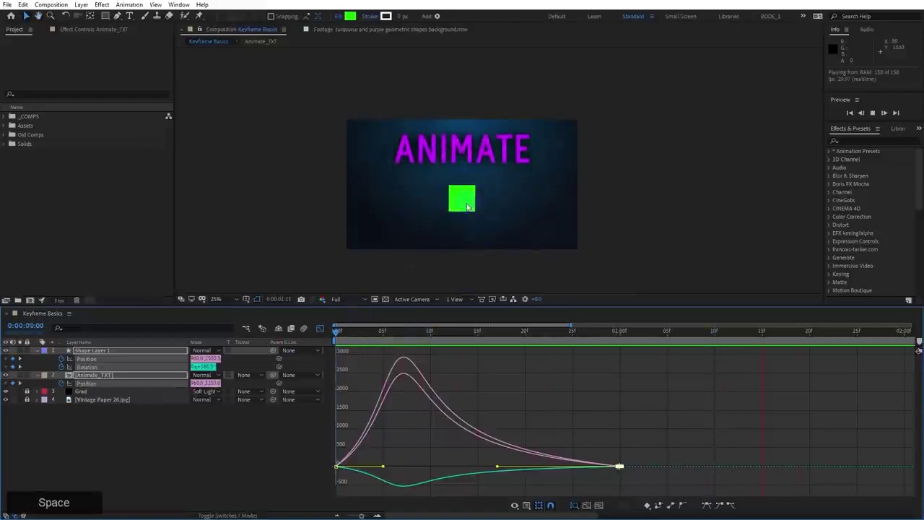
key(space)
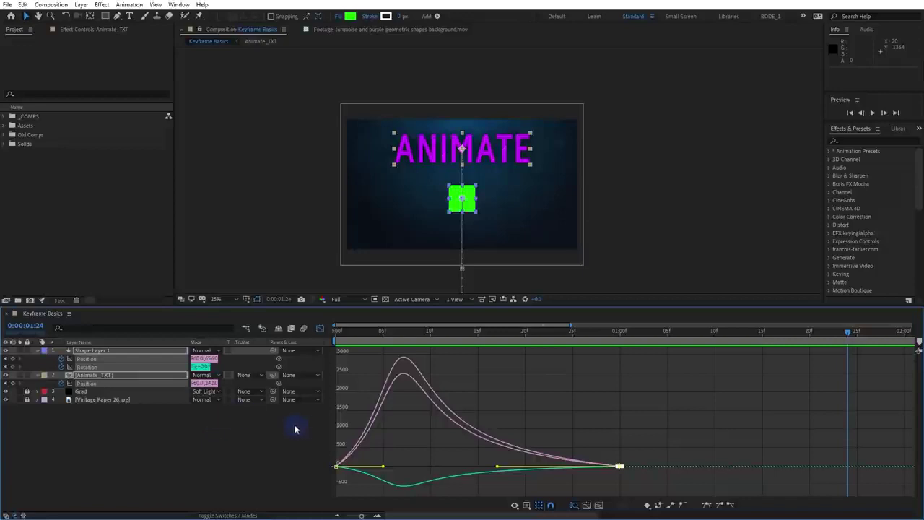
In Shape Layer 1's Rotation speed graph, shorten the incoming ease of the end keyframe to about frame 25
click(204, 462)
click(99, 369)
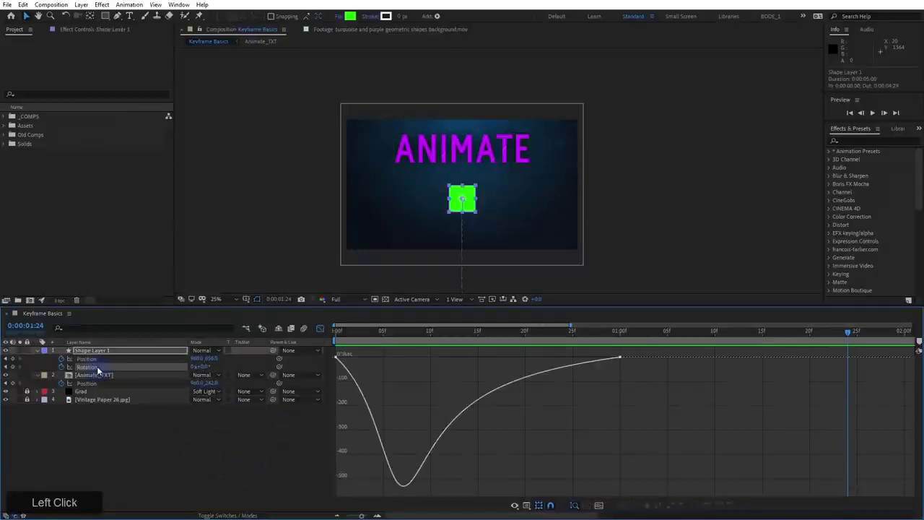
drag(647, 380, 588, 347)
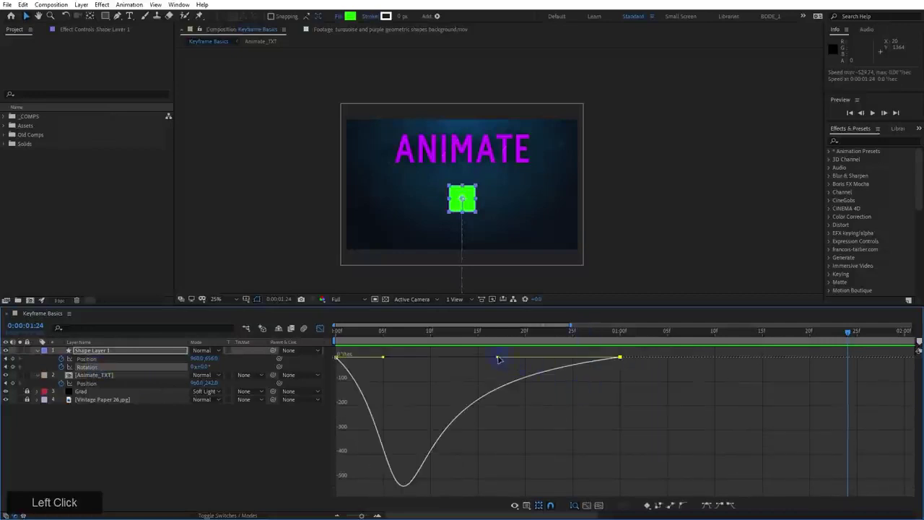
drag(383, 357, 571, 356)
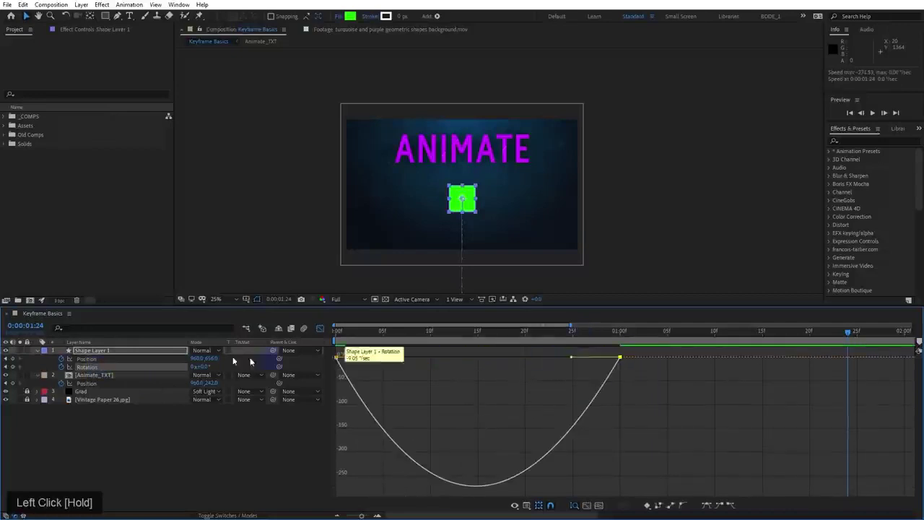
Shorten the incoming ease of Shape Layer 1's Position end keyframe to about frame 29 and play back the mismatched motion
click(120, 358)
drag(659, 444, 607, 488)
key(space)
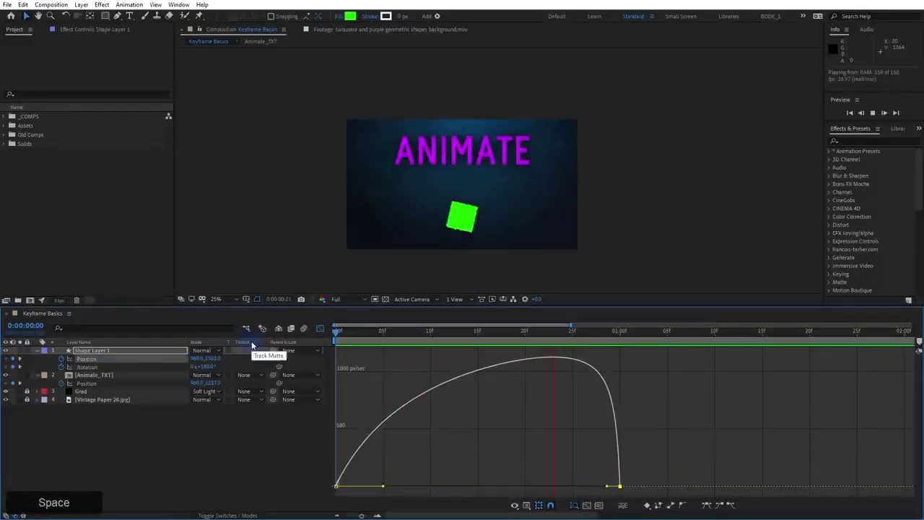
key(space)
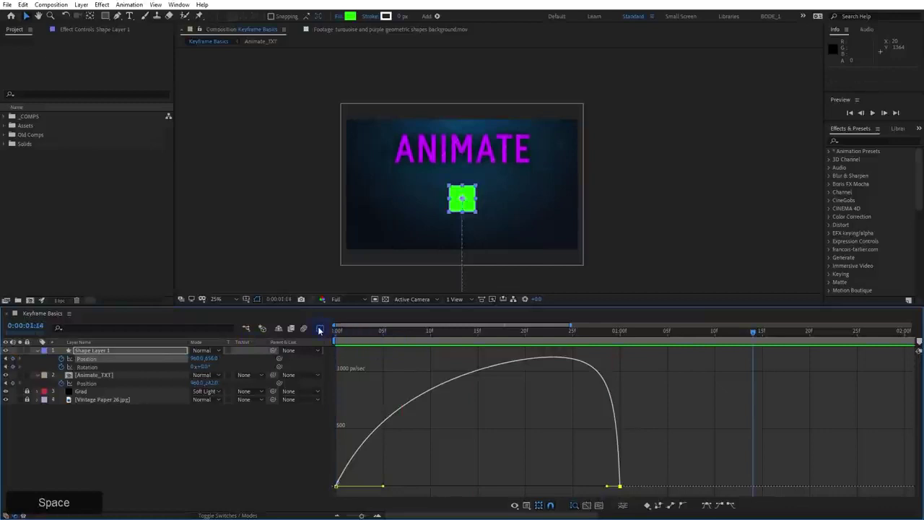
Select the end keyframes of all three animated properties and stretch their incoming ease together to about frame 15 in the speed graph
click(320, 330)
drag(656, 358, 530, 385)
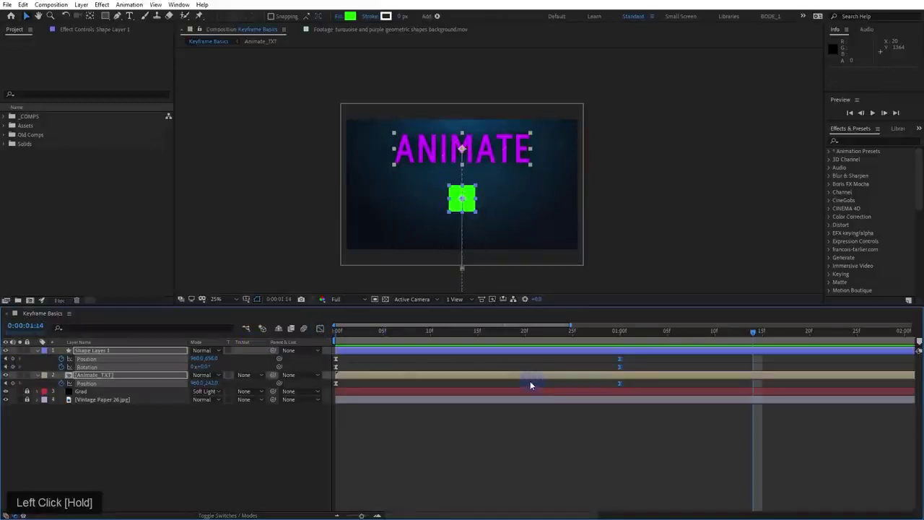
click(320, 330)
drag(572, 476, 321, 482)
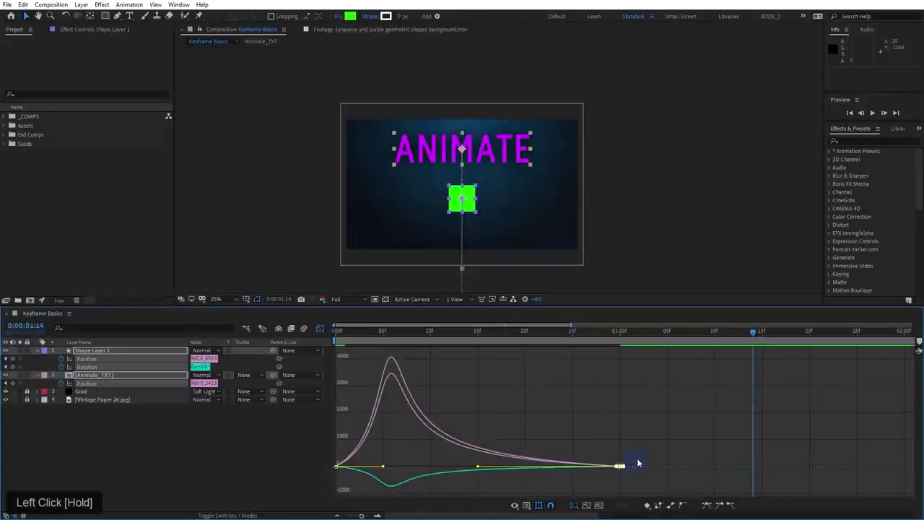
drag(642, 453, 524, 440)
Reapply Easy Ease to all Position and Rotation keyframes, then lengthen the end keyframes' shared incoming ease to about frame 16
drag(686, 431, 331, 491)
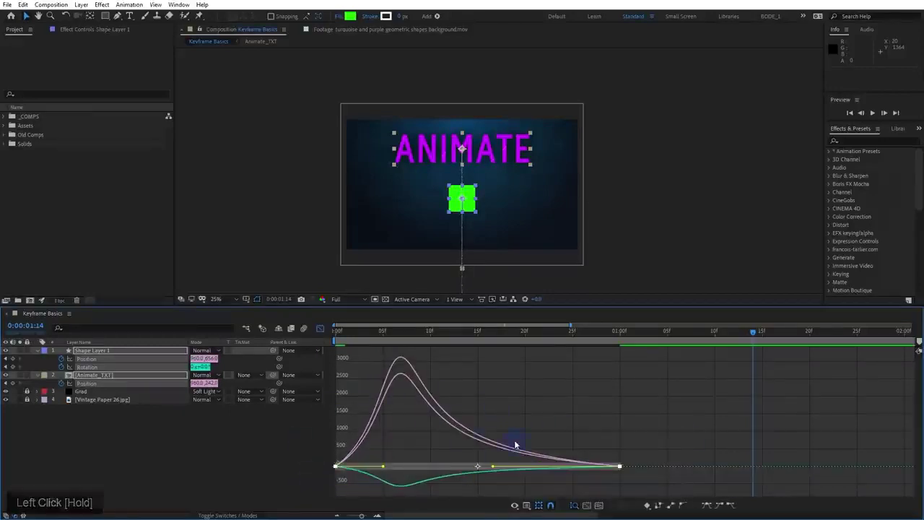
key(F9)
click(574, 505)
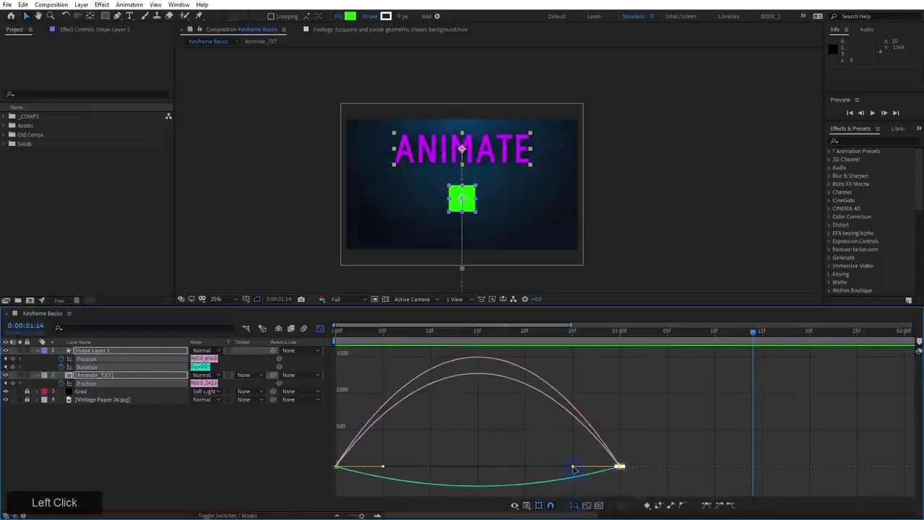
drag(573, 470, 484, 470)
Preview the re-eased text and square animation from 0:00:00:00
drag(375, 344, 268, 347)
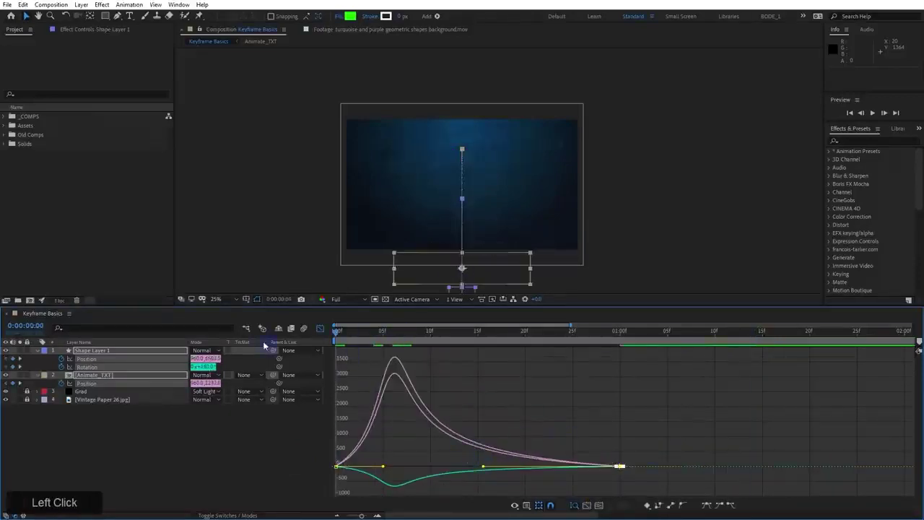
key(space)
click(294, 335)
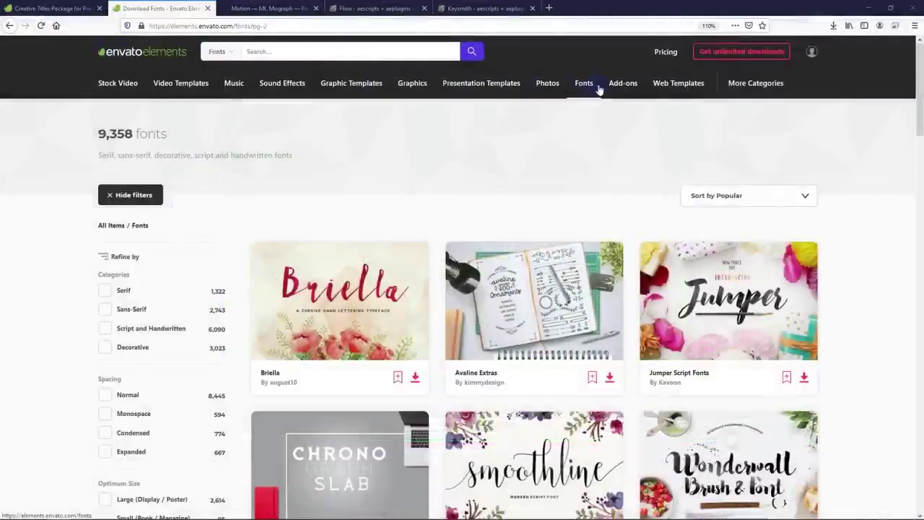
Switch to the browser and browse the Fonts category on Envato Elements, including its listings and filters
mouse_move(586, 87)
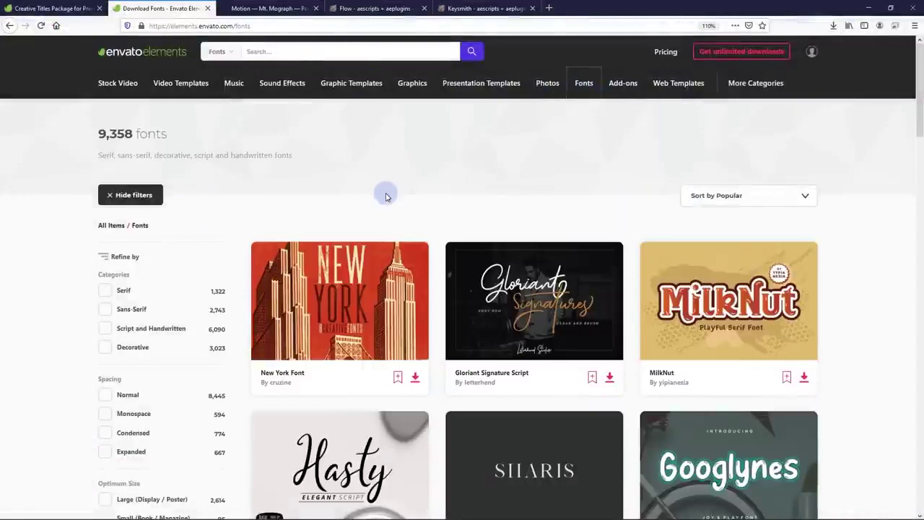
scroll(386, 202, down, 10)
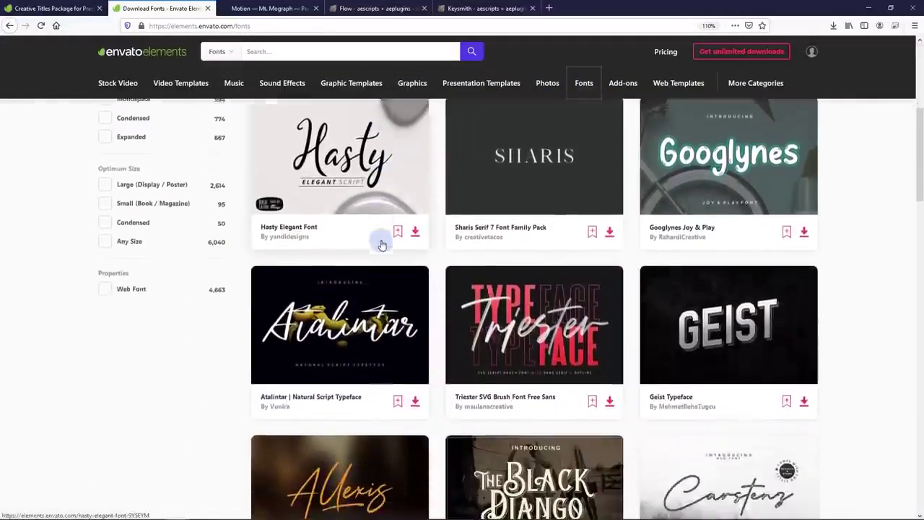
scroll(376, 252, down, 2)
scroll(231, 295, up, 12)
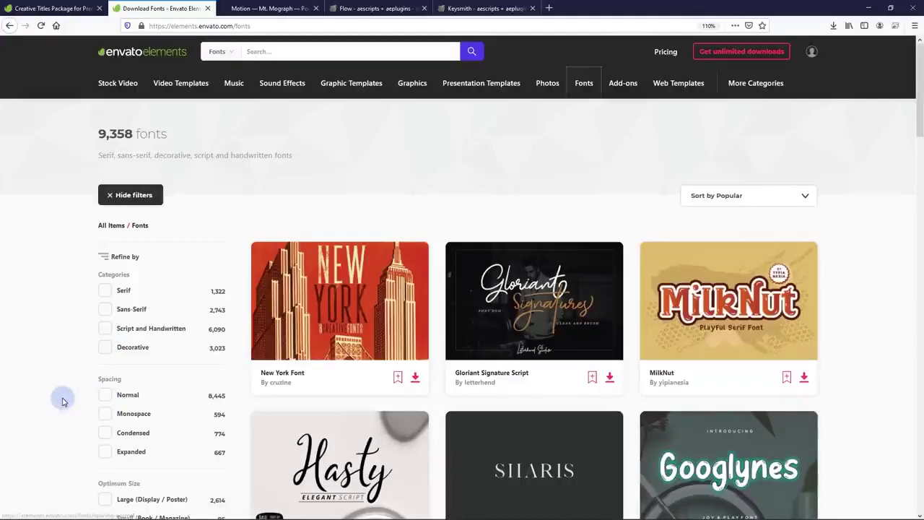
scroll(62, 398, down, 3)
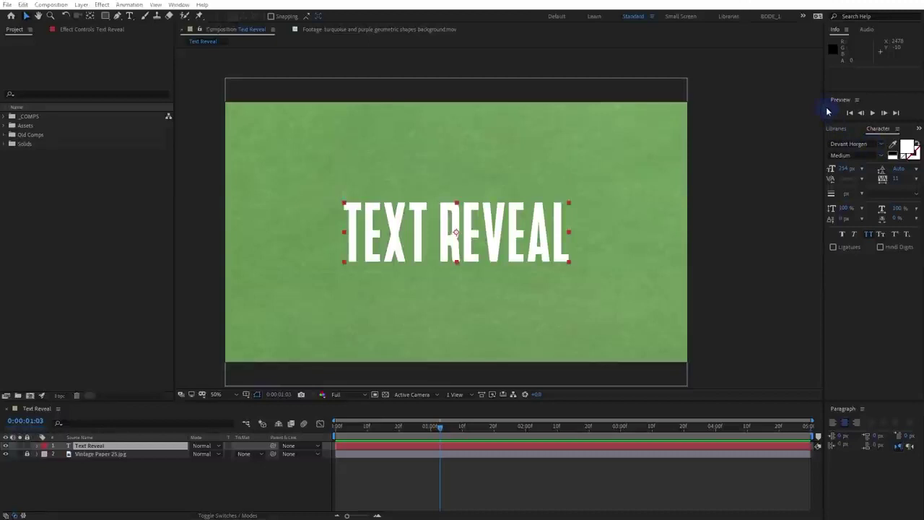
Switch to the Text Reveal composition in After Effects, widen the Character settings column and inspect the TEXT REVEAL title up close
drag(825, 107, 791, 114)
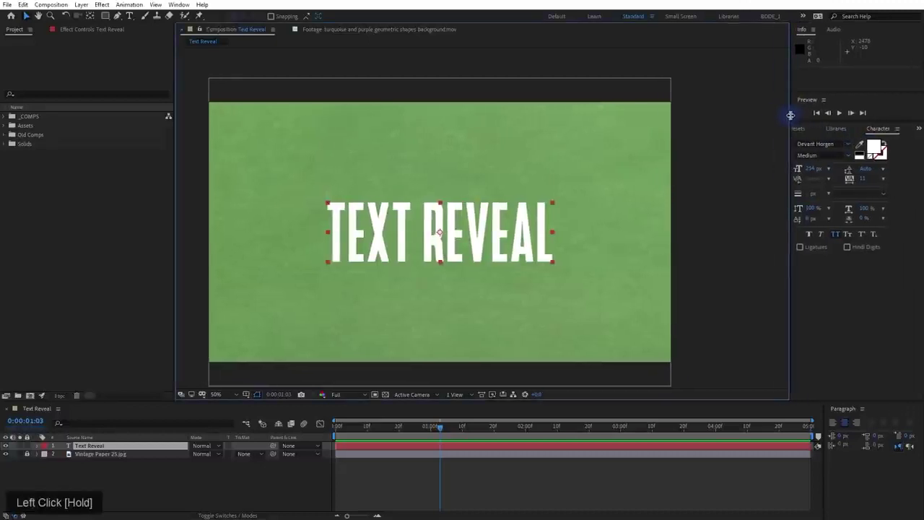
scroll(402, 209, up, 2)
drag(402, 209, 477, 190)
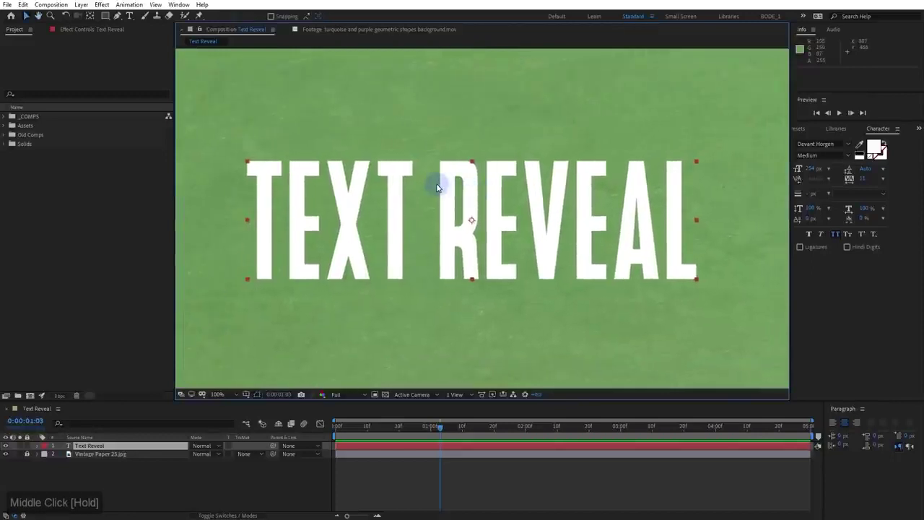
scroll(437, 189, down, 2)
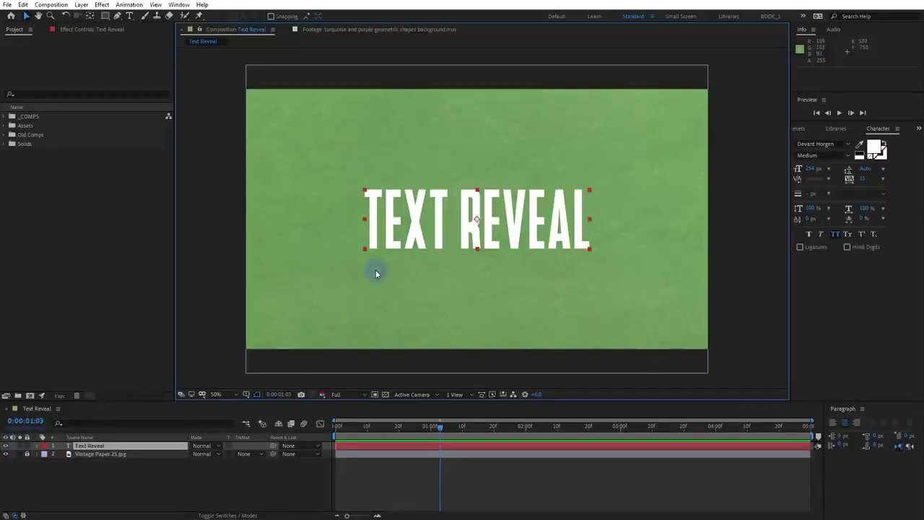
Add a new mask to the Text Reveal text layer and examine how its outline fits the letters
click(426, 244)
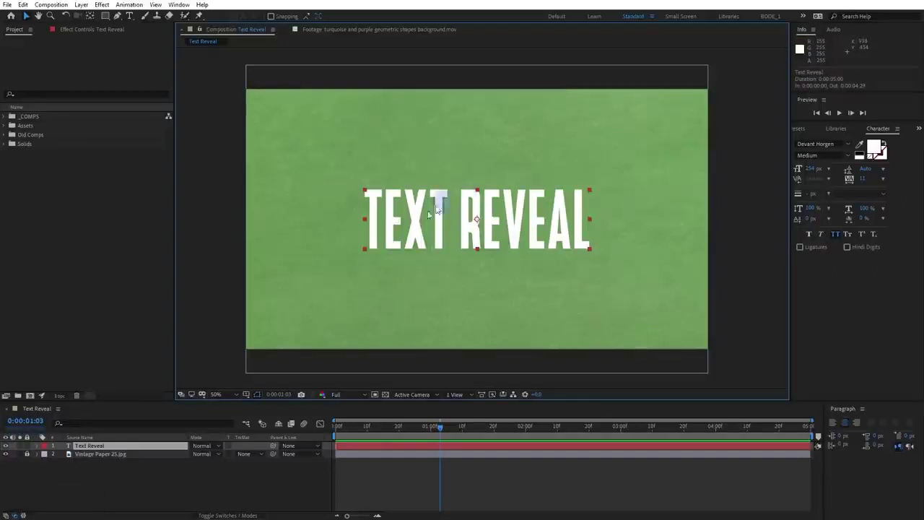
click(162, 448)
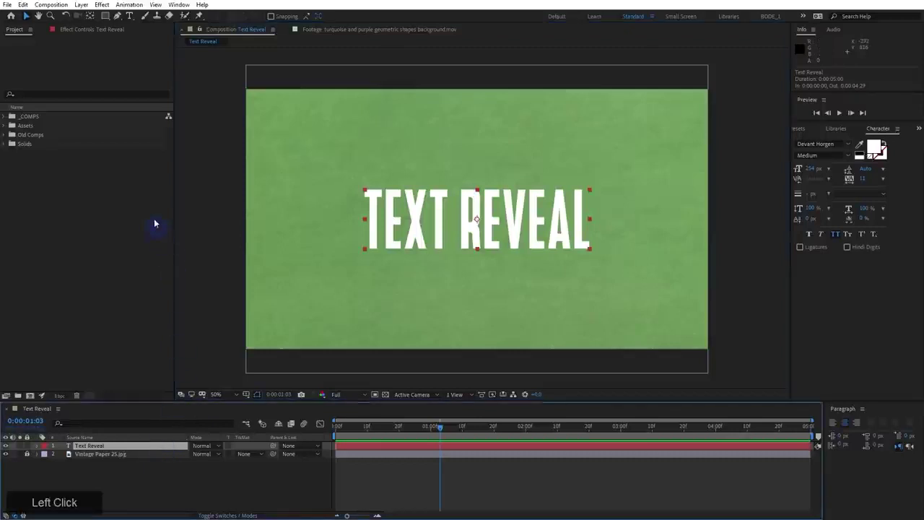
click(81, 4)
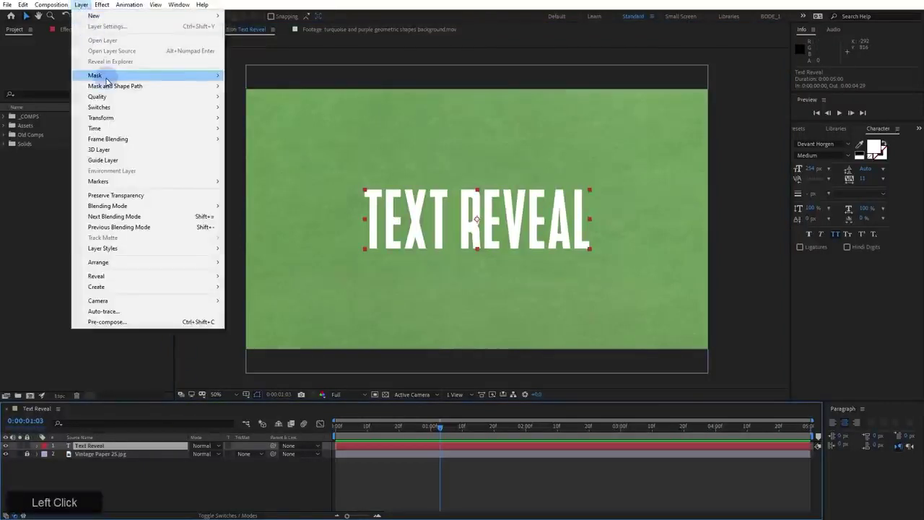
mouse_move(114, 78)
click(252, 75)
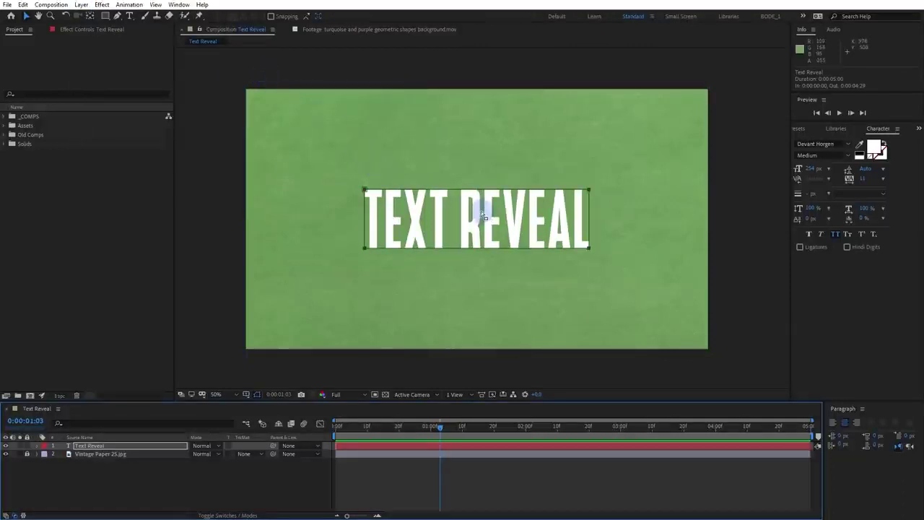
scroll(481, 211, up, 4)
drag(426, 180, 431, 205)
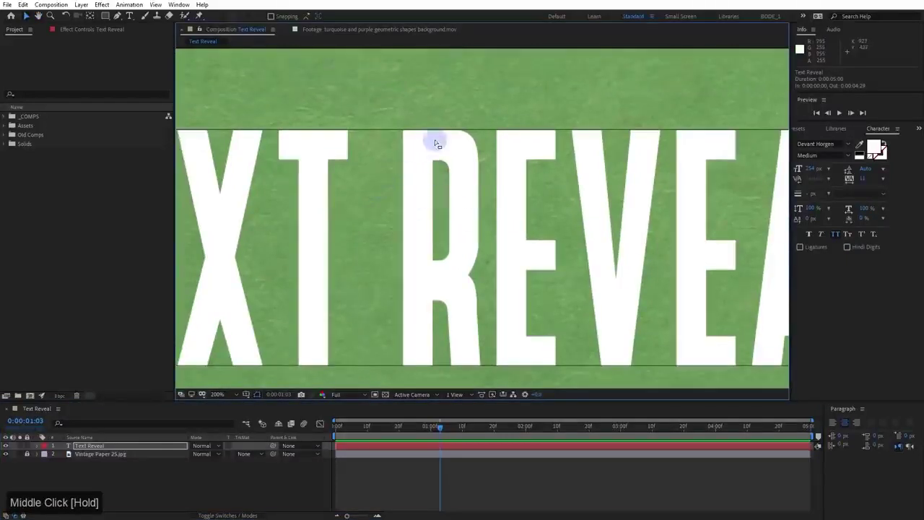
Check the mask outline against the letter edges up close and stretch Mask 1 slightly outward around the TEXT REVEAL title
scroll(437, 143, up, 2)
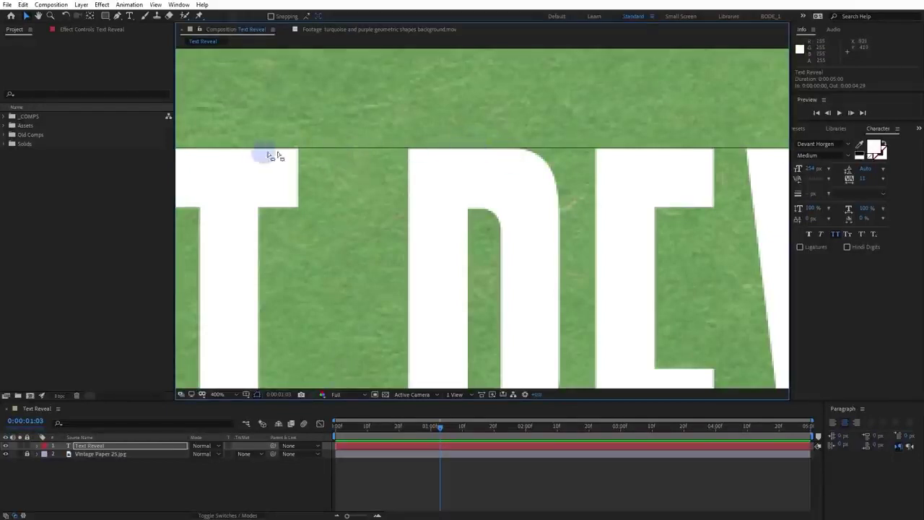
drag(416, 203, 491, 119)
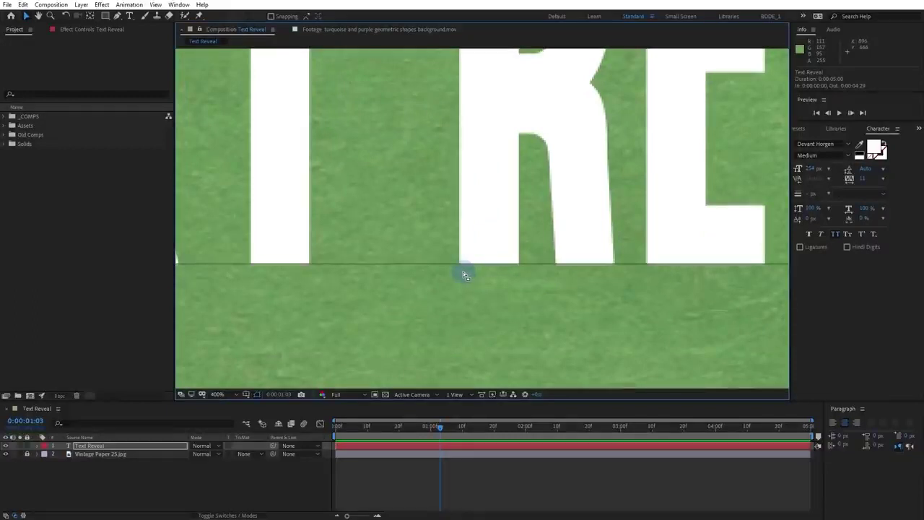
scroll(368, 239, down, 2)
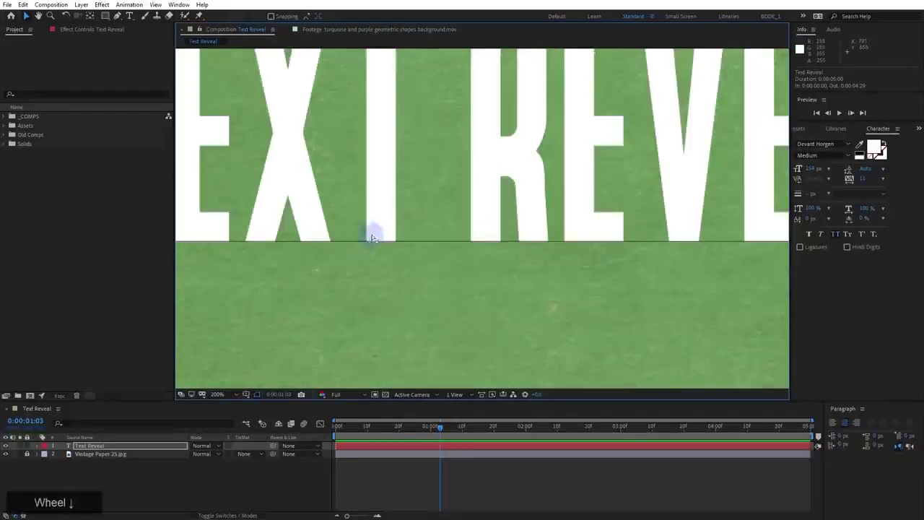
drag(374, 233, 429, 289)
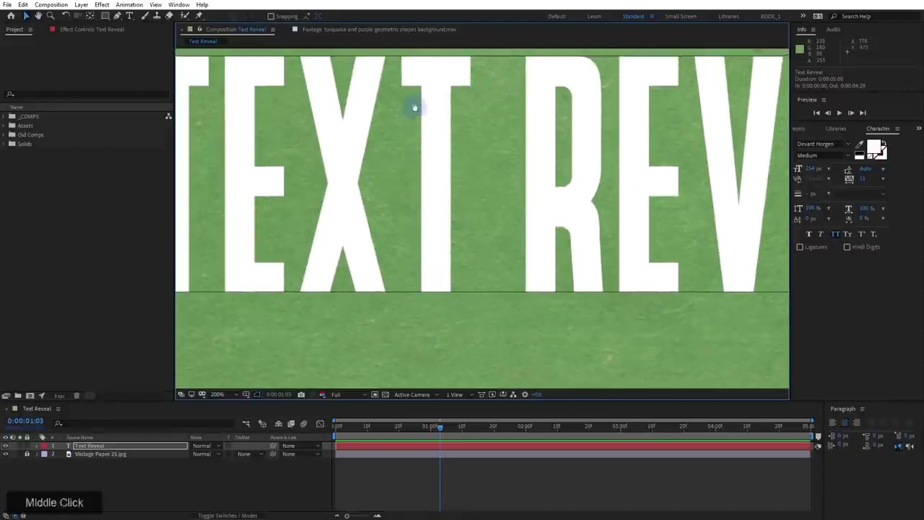
drag(412, 107, 447, 168)
scroll(447, 168, down, 2)
drag(506, 192, 462, 171)
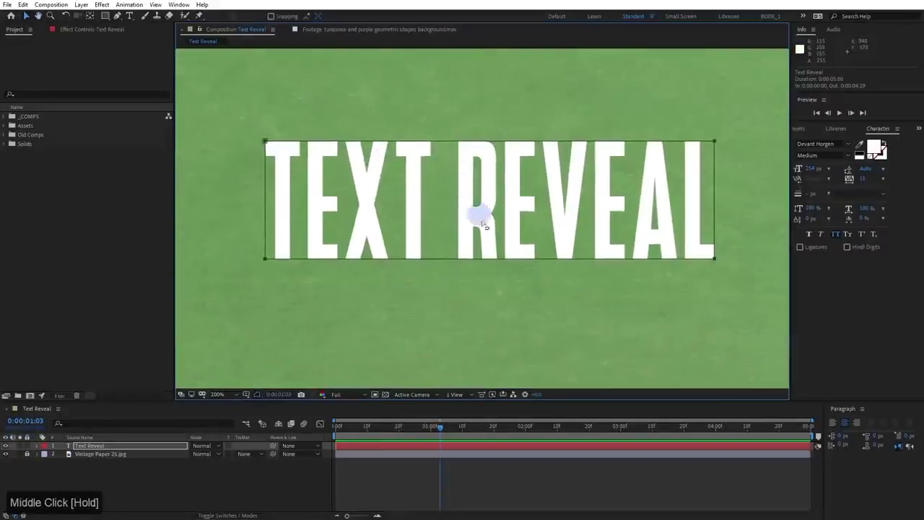
double_click(469, 259)
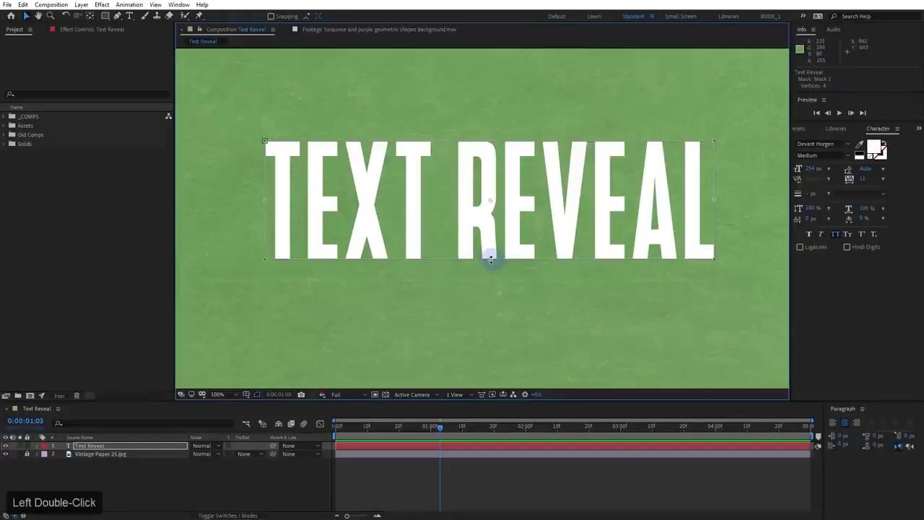
click(490, 258)
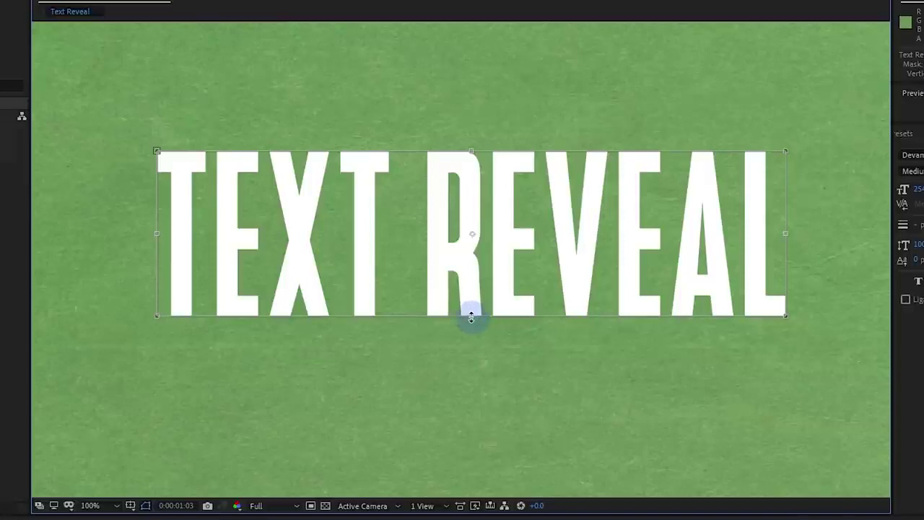
drag(470, 319, 471, 320)
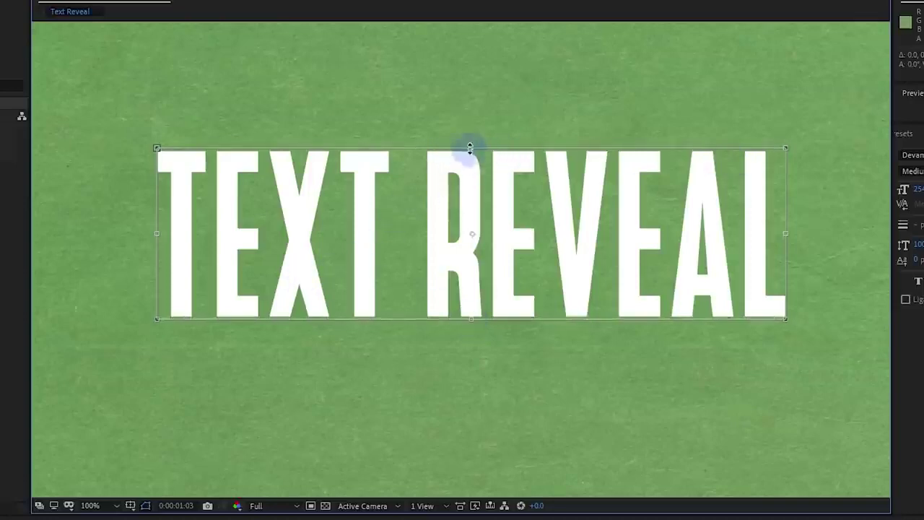
drag(786, 233, 786, 234)
click(226, 427)
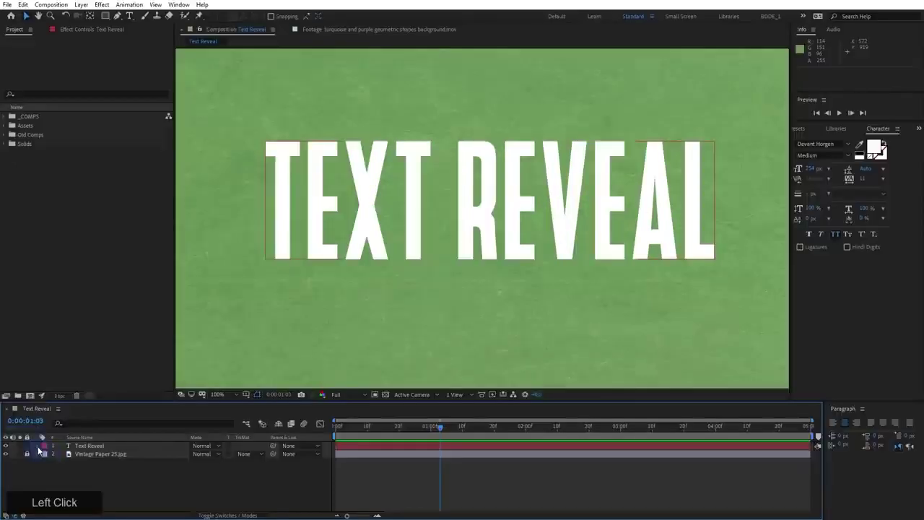
Enlarge the timeline area and expand the Text Reveal layer to show the properties of Mask 1
click(37, 445)
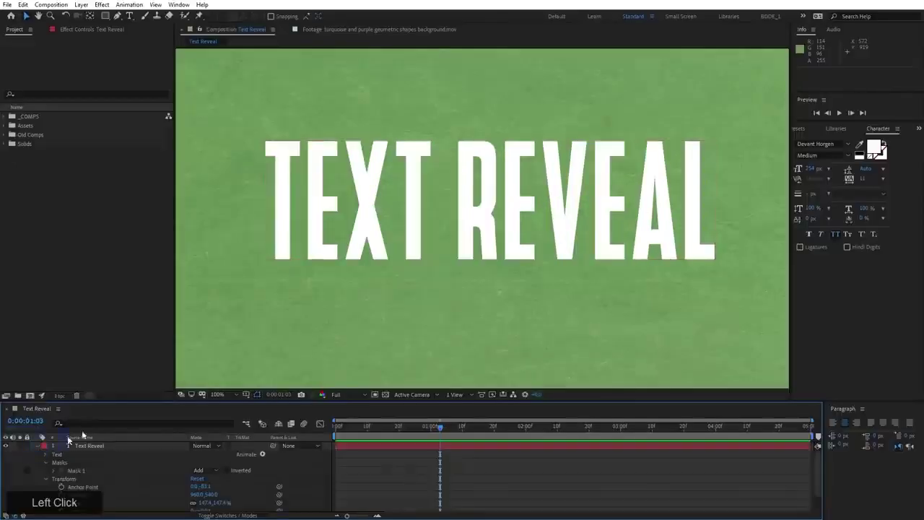
drag(119, 401, 144, 324)
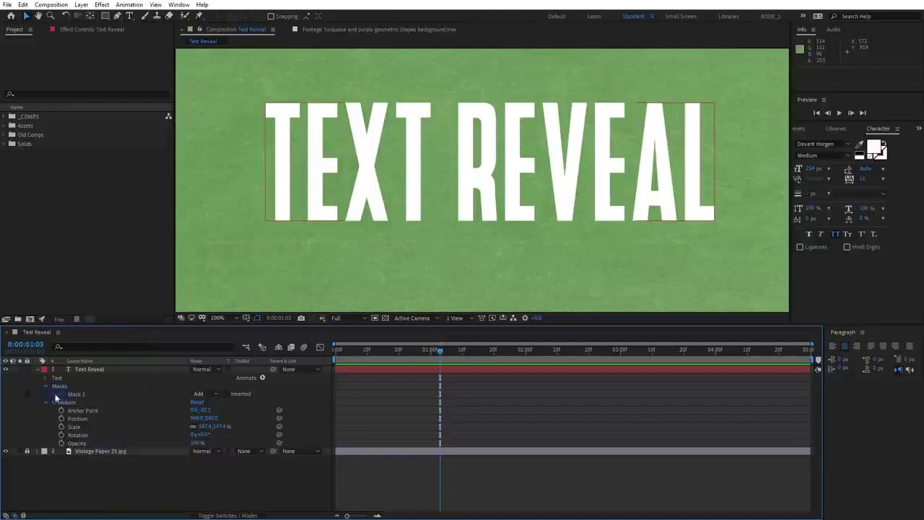
click(53, 393)
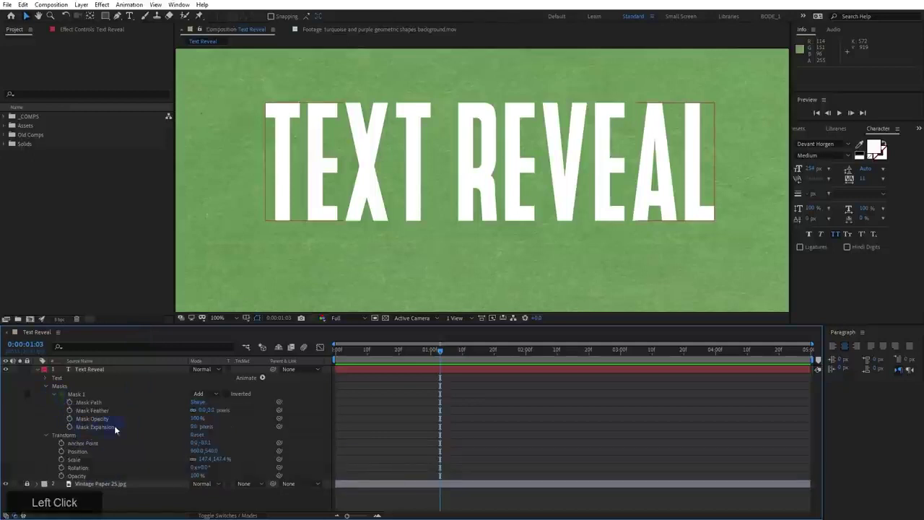
click(85, 395)
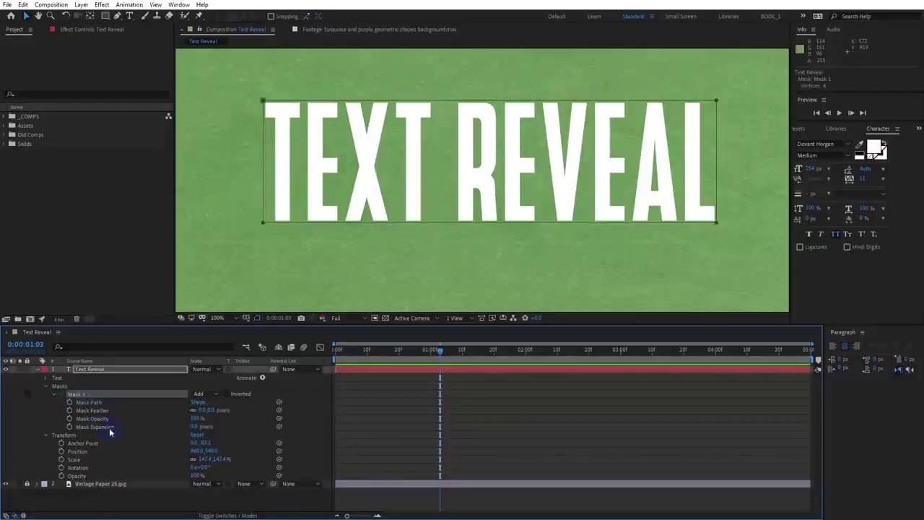
Try a Mask Expansion of 480 pixels on Mask 1 and reset it to 0
drag(193, 426, 454, 429)
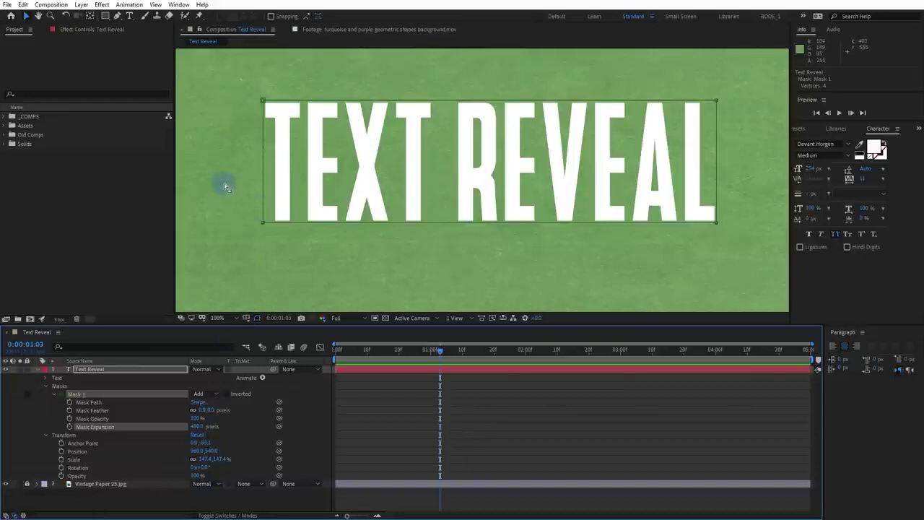
click(198, 426)
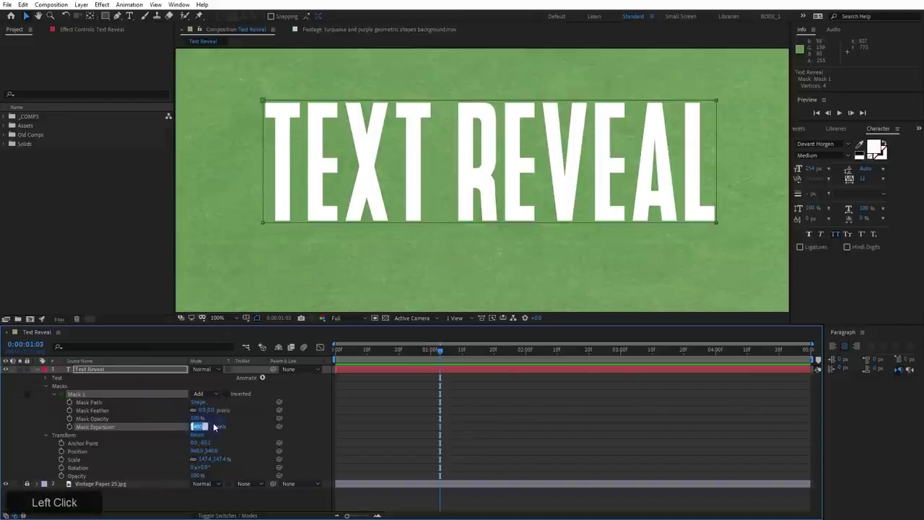
text(0)
key(KP_Enter)
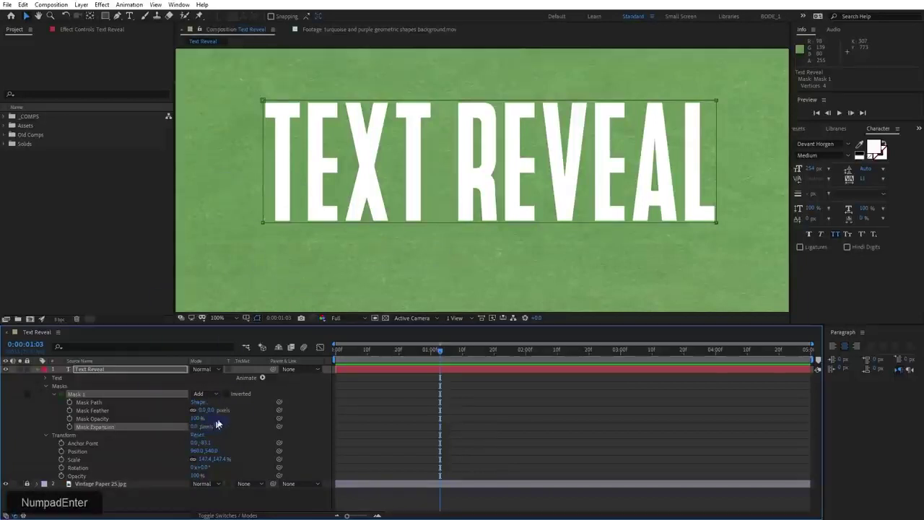
click(308, 420)
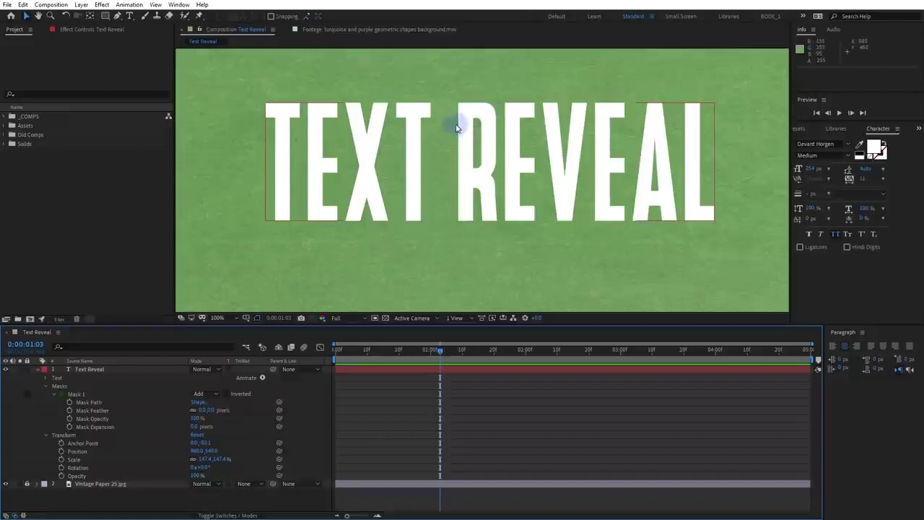
Move the current time to 0:00:01:00 and show only the Mask Path of the Text Reveal layer
click(413, 126)
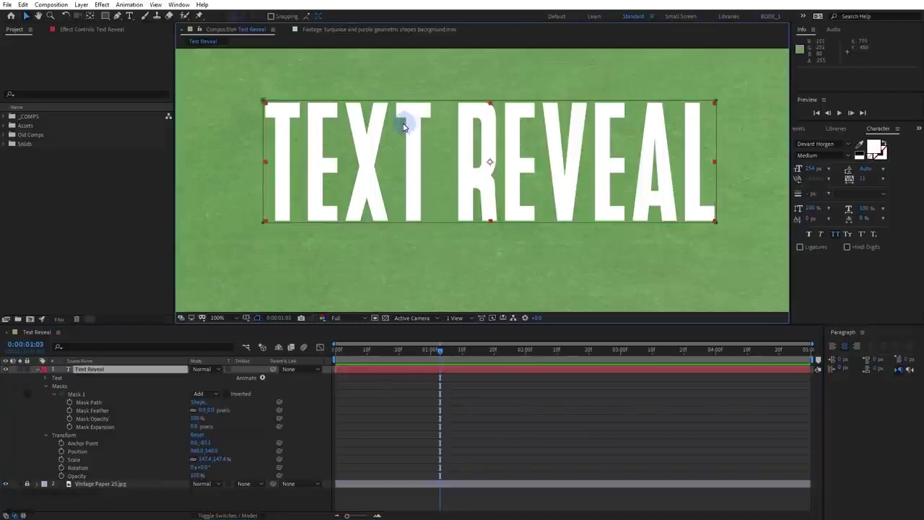
click(431, 356)
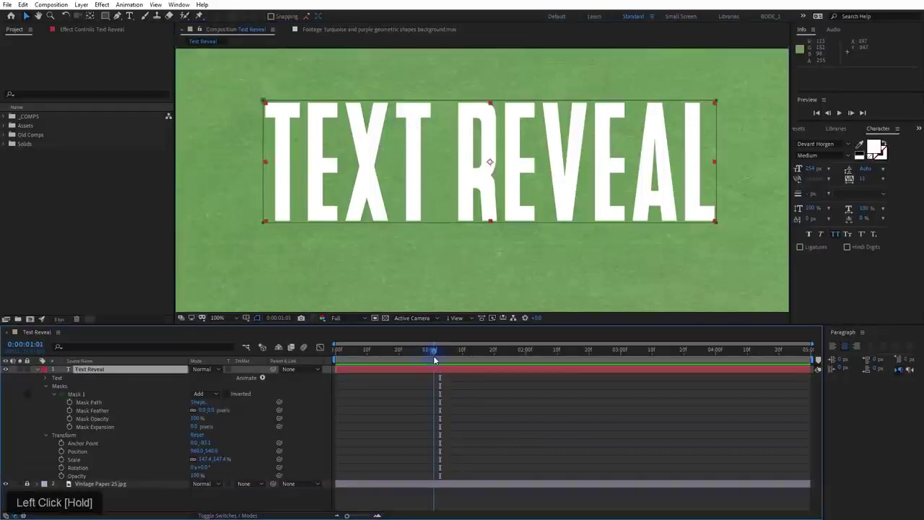
drag(315, 177, 334, 180)
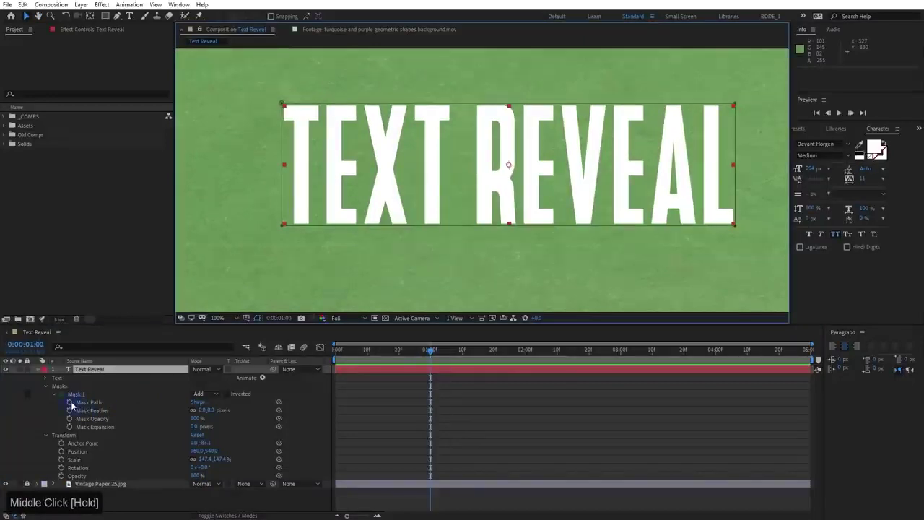
click(103, 369)
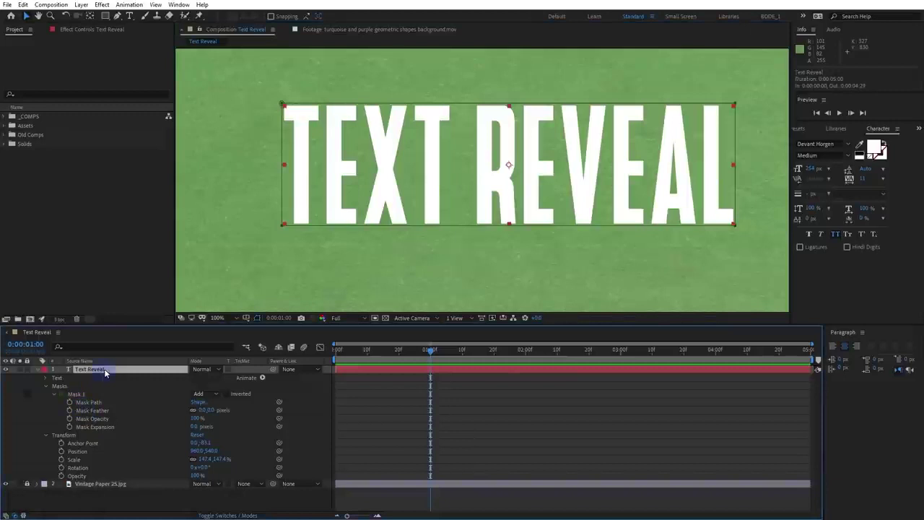
key(m)
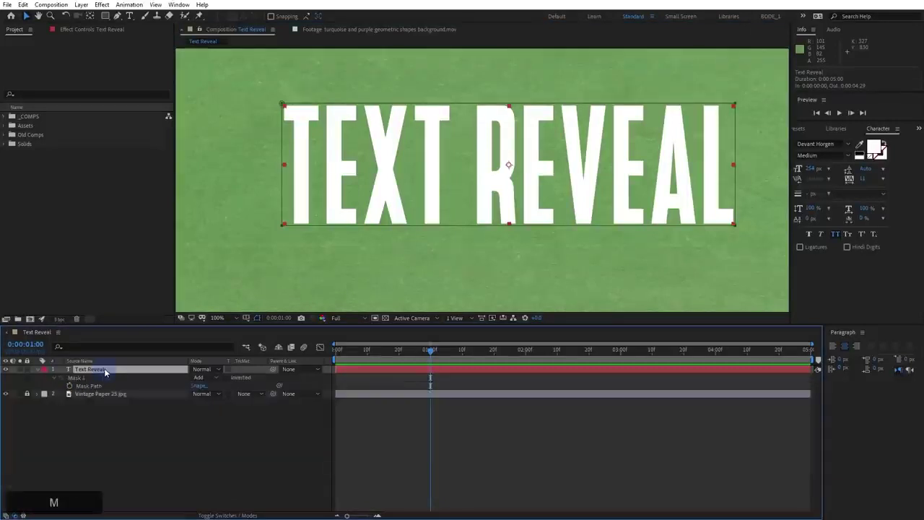
Review the available modes of Mask 1 and its feather, opacity and expansion properties
click(75, 380)
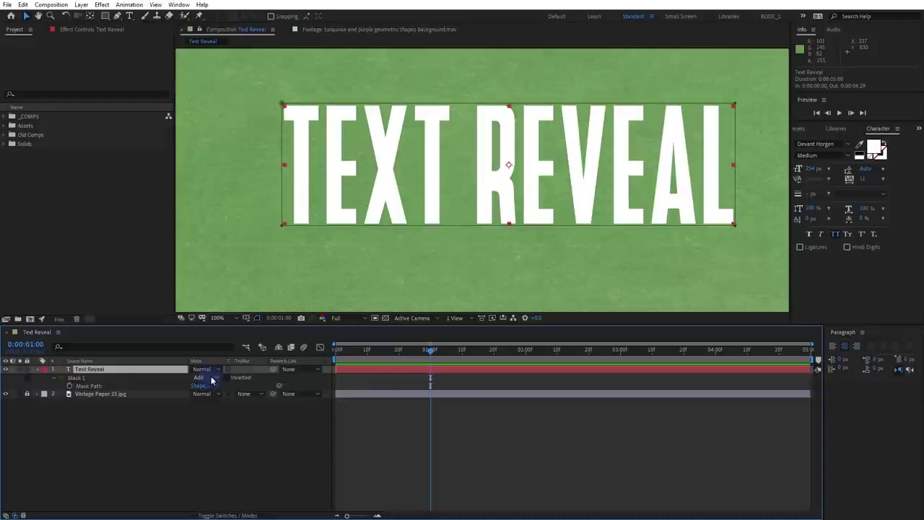
click(211, 380)
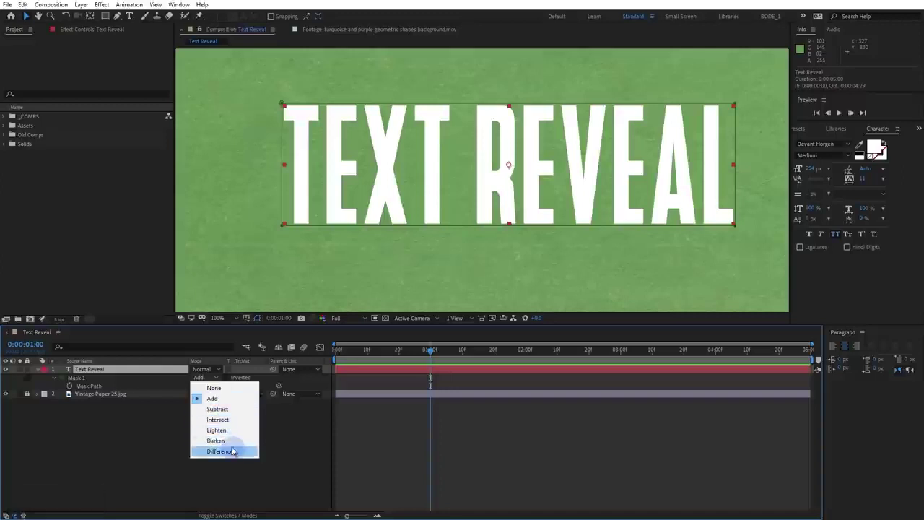
click(167, 384)
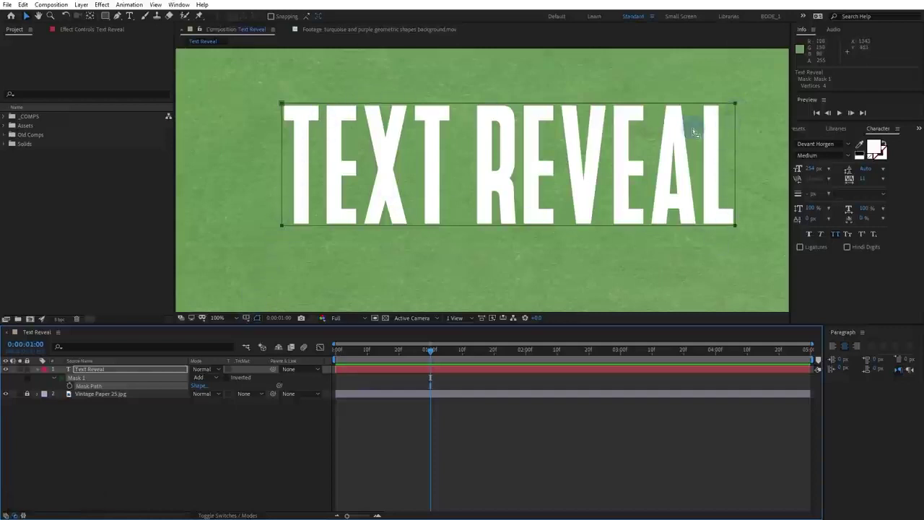
double_click(54, 378)
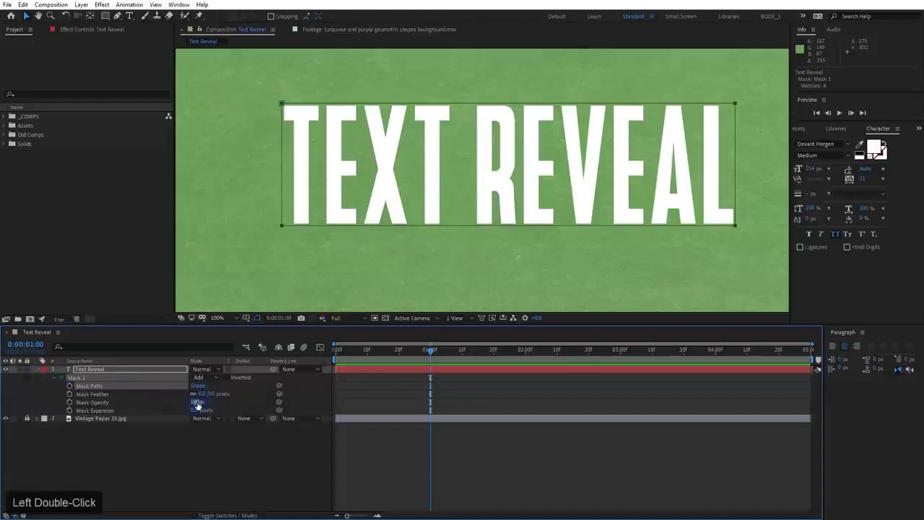
drag(205, 405, 252, 399)
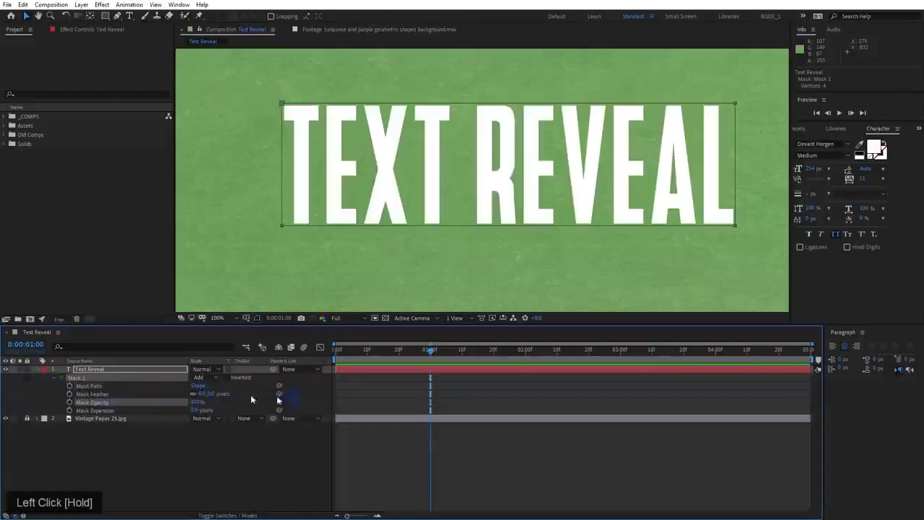
click(54, 378)
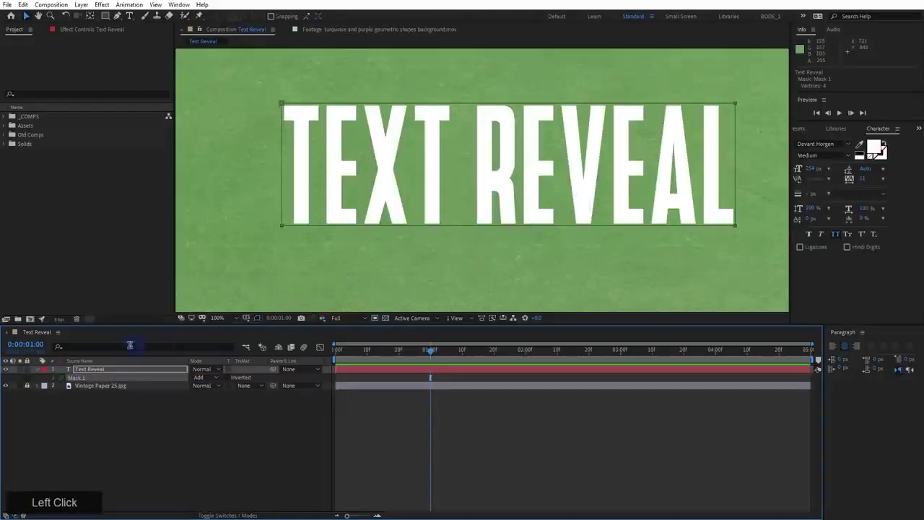
Set a Mask Path keyframe for Mask 1 at 0:00:01:00
key(m)
click(70, 390)
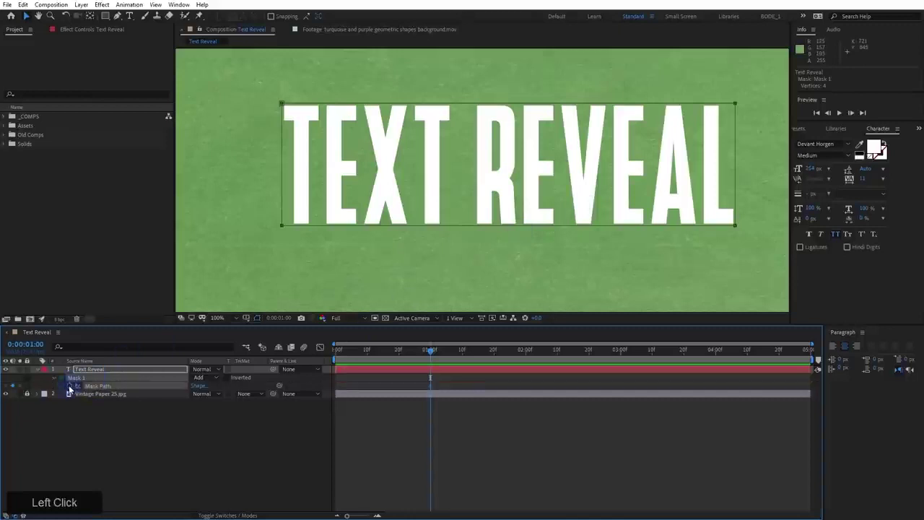
click(69, 386)
At 0:00:00:00, collapse the mask's width onto its left edge so the whole TEXT REVEAL title is hidden
drag(431, 352, 325, 360)
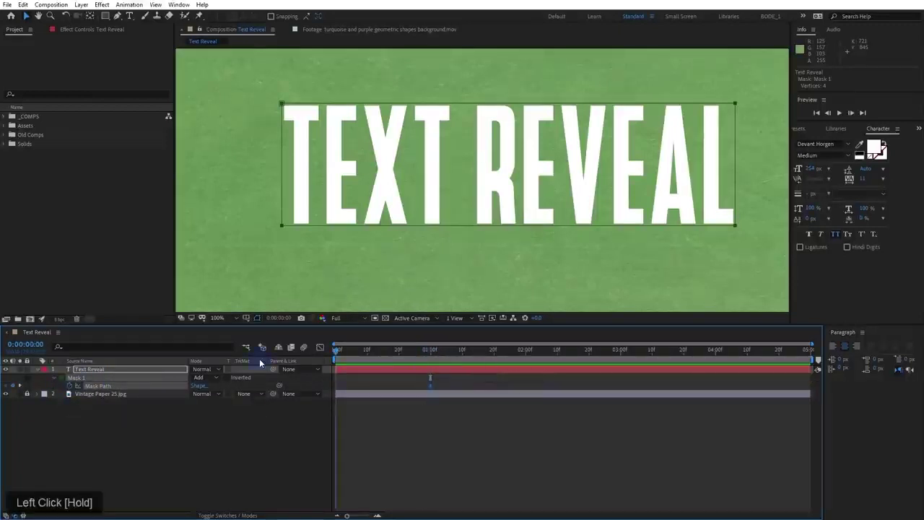
double_click(736, 226)
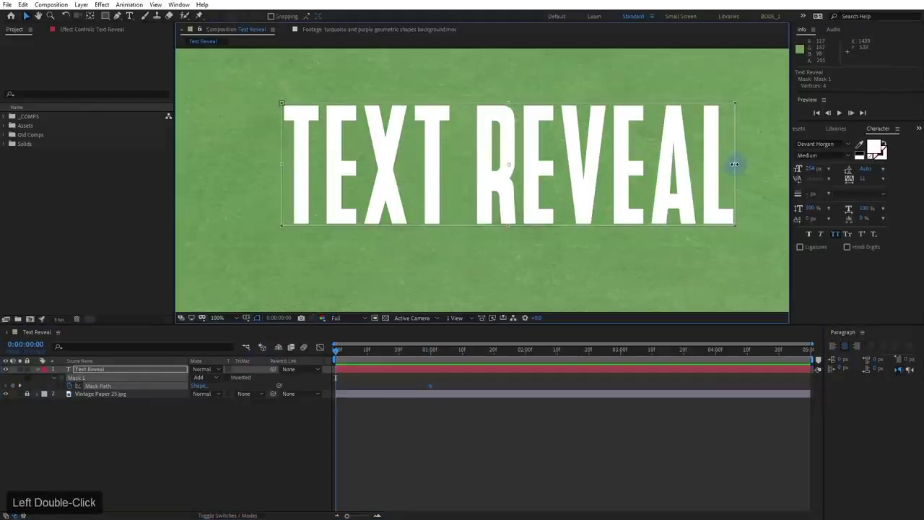
drag(734, 164, 282, 187)
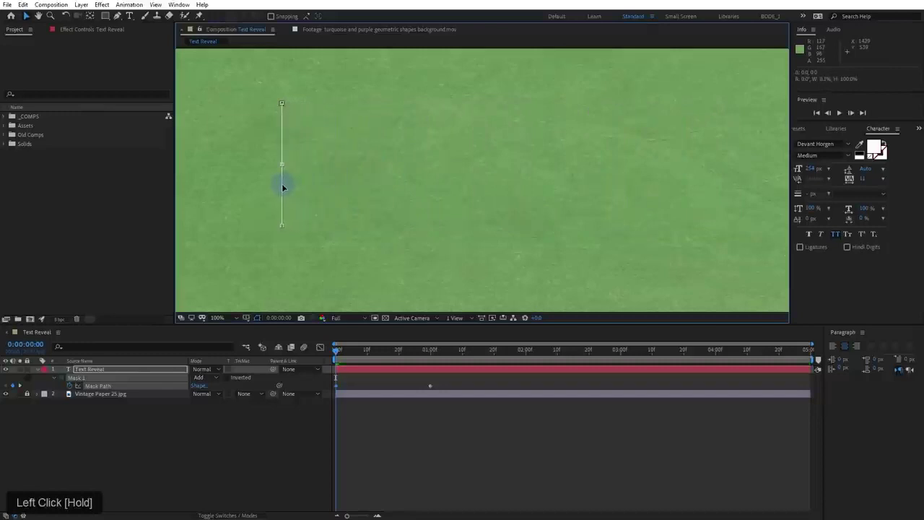
click(433, 265)
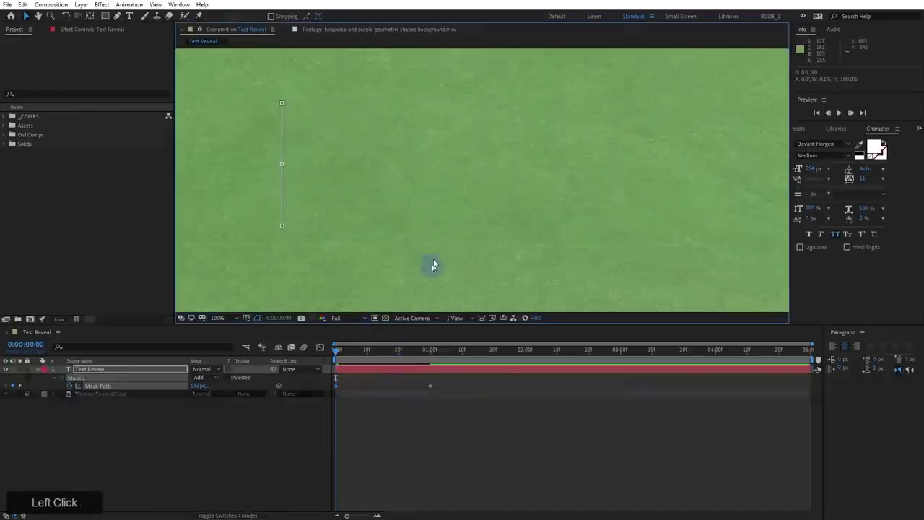
Preview the mask animation that reveals the title, and stop playback once the text is fully shown
key(space)
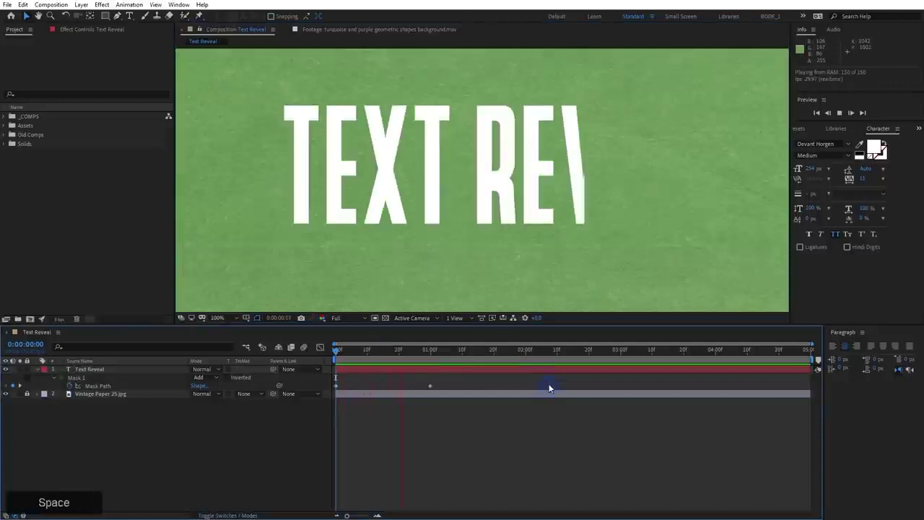
key(space)
key(space)
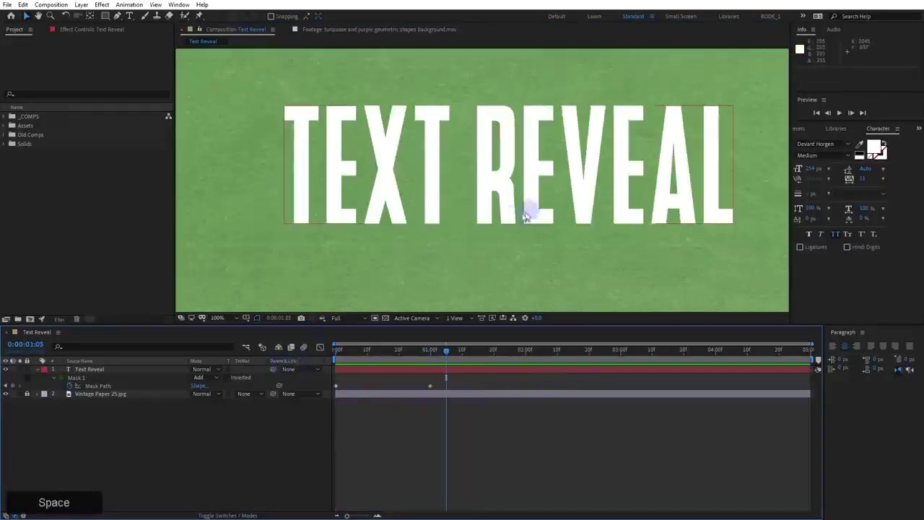
Set a Position keyframe for the Text Reveal layer at 0:00:01:00
drag(446, 351, 433, 359)
click(435, 367)
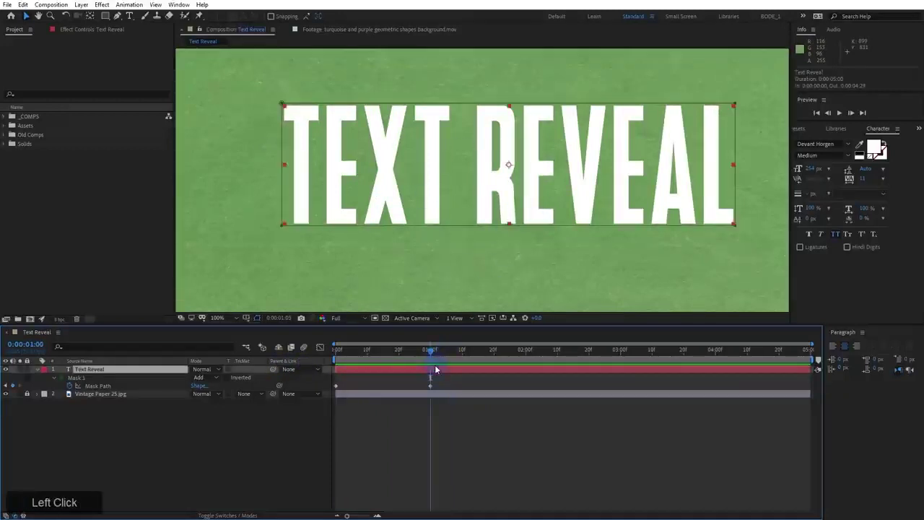
key(p)
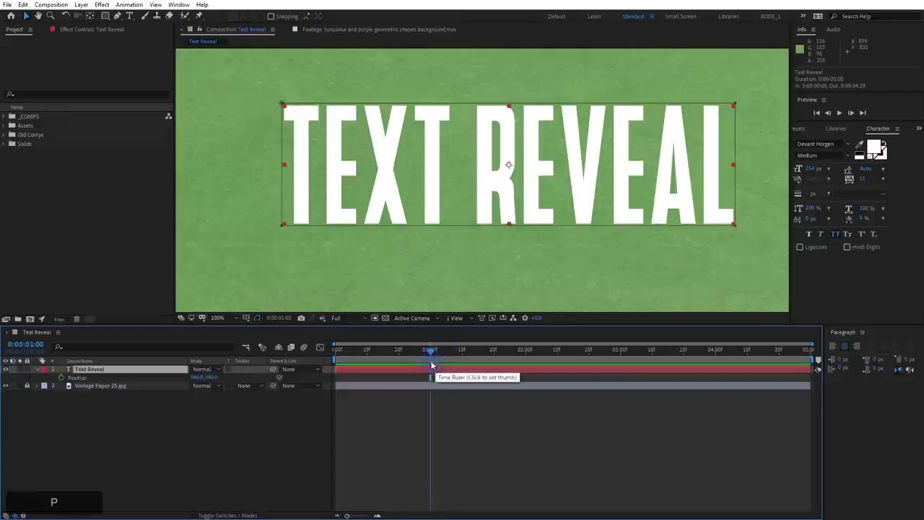
click(60, 379)
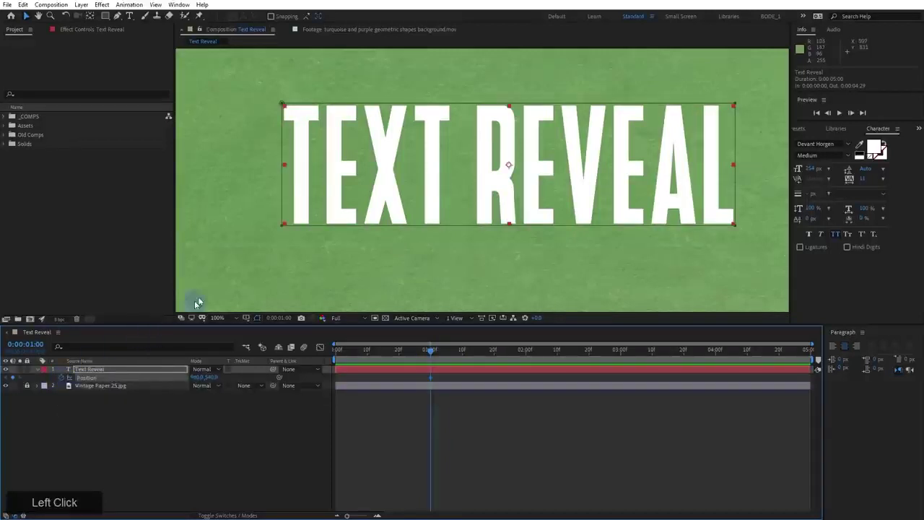
Show the rulers and place a vertical guide along the right edge of the TEXT REVEAL title
click(226, 177)
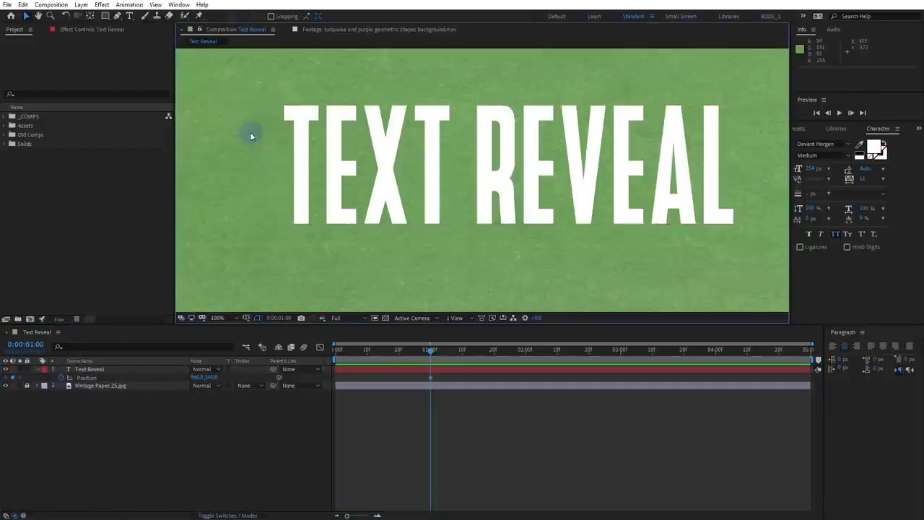
key(ctrl+r)
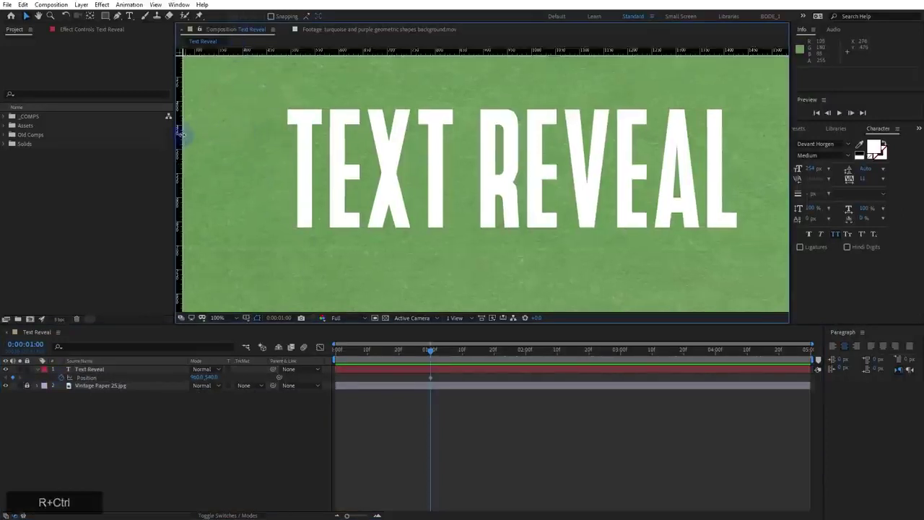
drag(182, 134, 738, 195)
drag(663, 185, 549, 203)
At 0:00:00:00, move the Text Reveal layer horizontally to Position 1902, 540 so its collapsed mask lines up with the guide
click(426, 373)
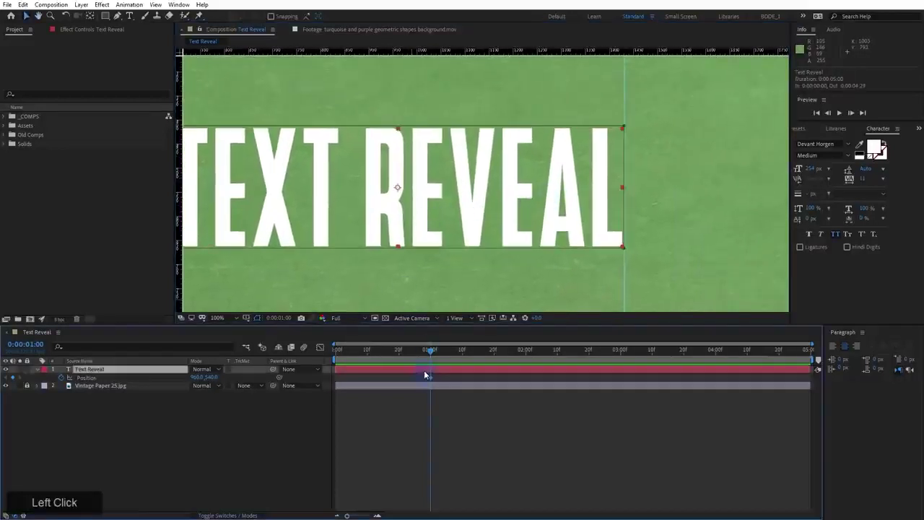
key(u)
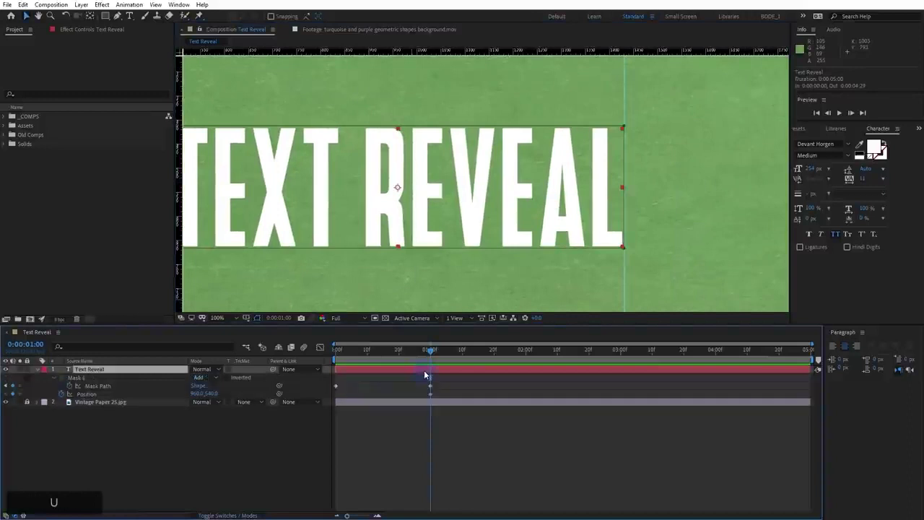
drag(423, 352, 332, 362)
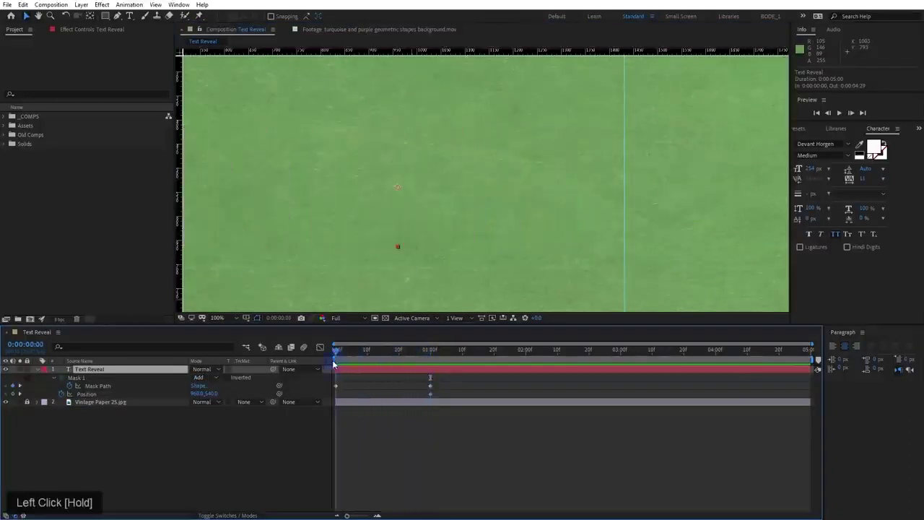
drag(399, 187, 777, 195)
scroll(479, 203, down, 2)
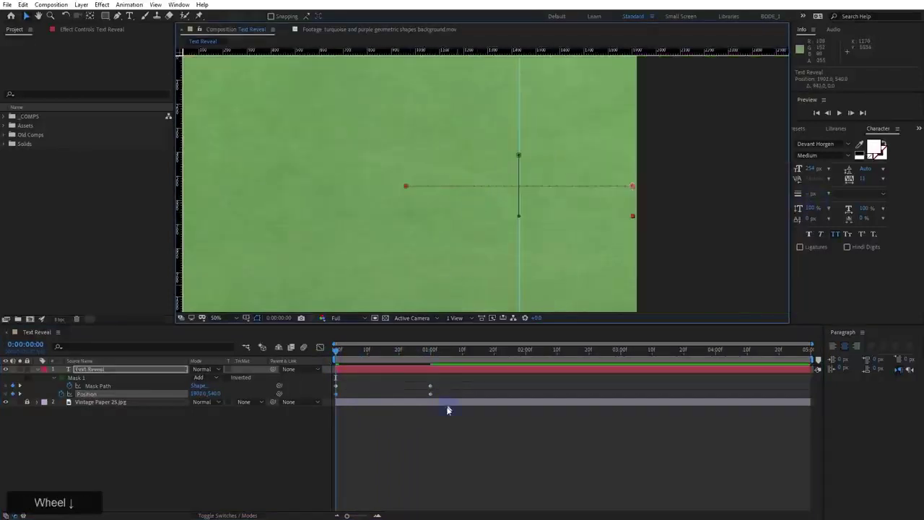
Preview the combined Mask Path and Position animation, then return the playhead to 0:00:01:00
click(452, 397)
key(space)
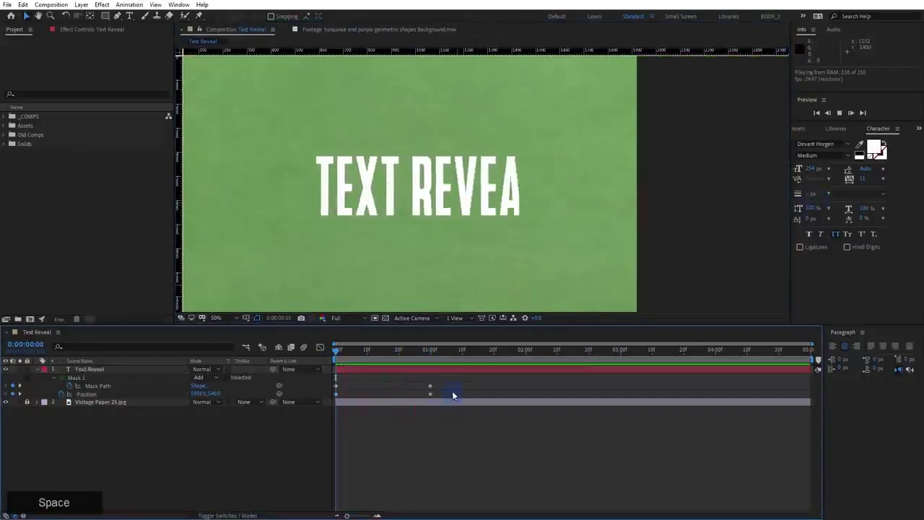
drag(459, 352, 432, 355)
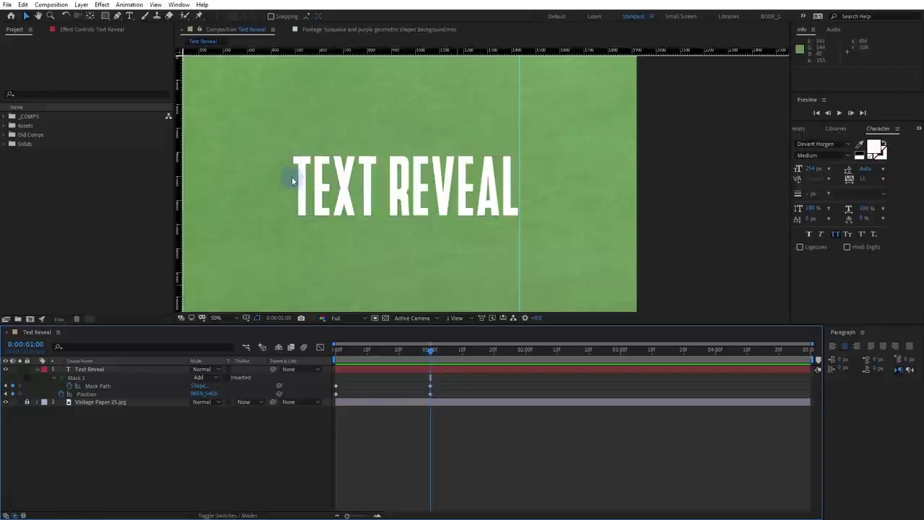
click(356, 182)
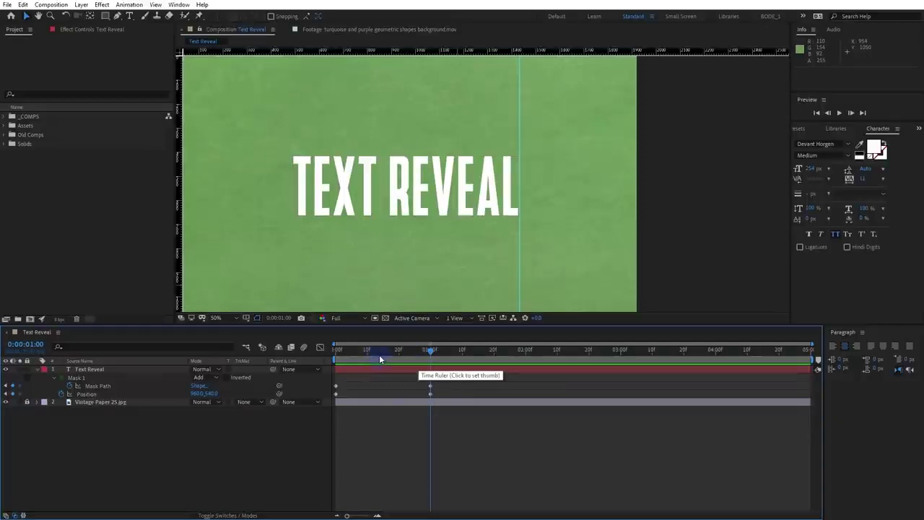
Apply Easy Ease to all Mask Path and Position keyframes and reshape their speed curve to peak early and slow down gradually
drag(433, 382, 310, 402)
key(F9)
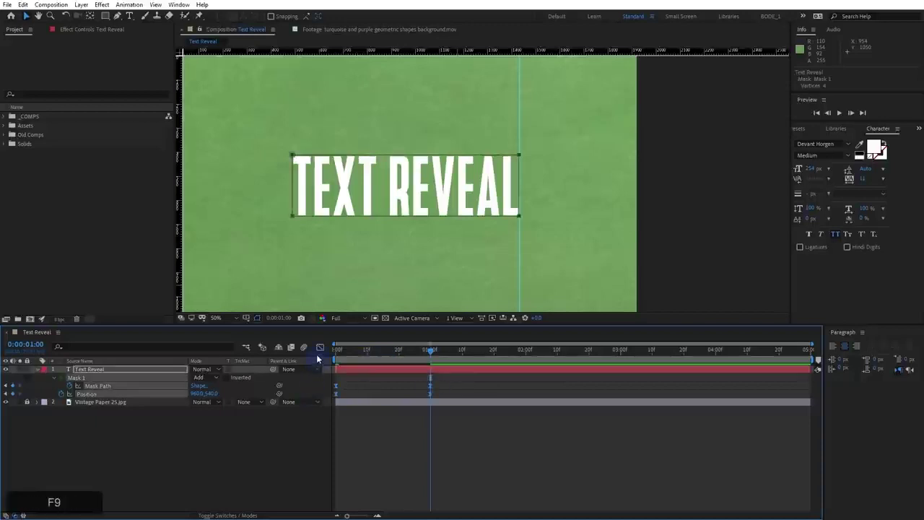
click(319, 349)
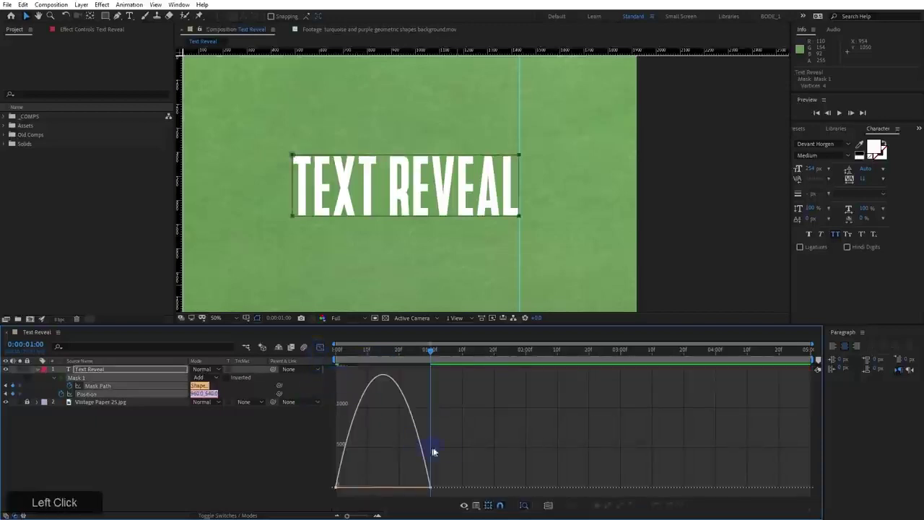
drag(433, 452, 369, 486)
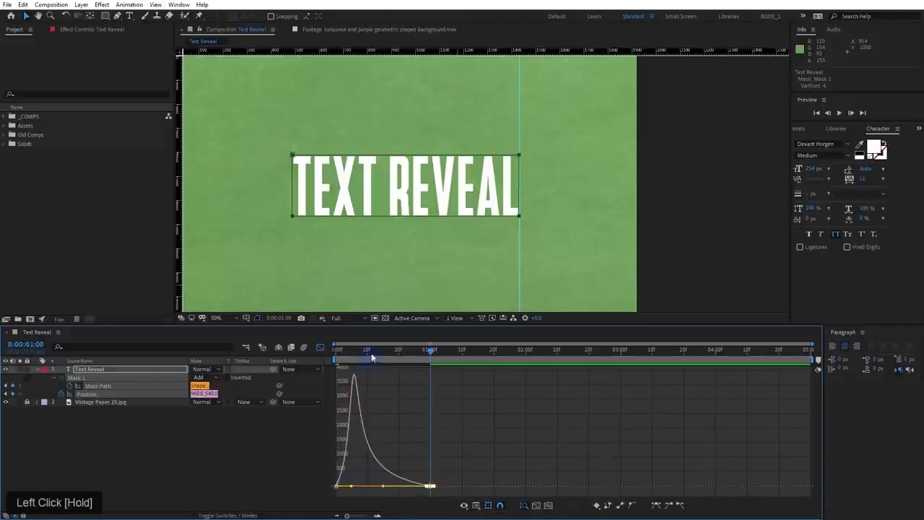
drag(372, 358, 310, 347)
click(319, 349)
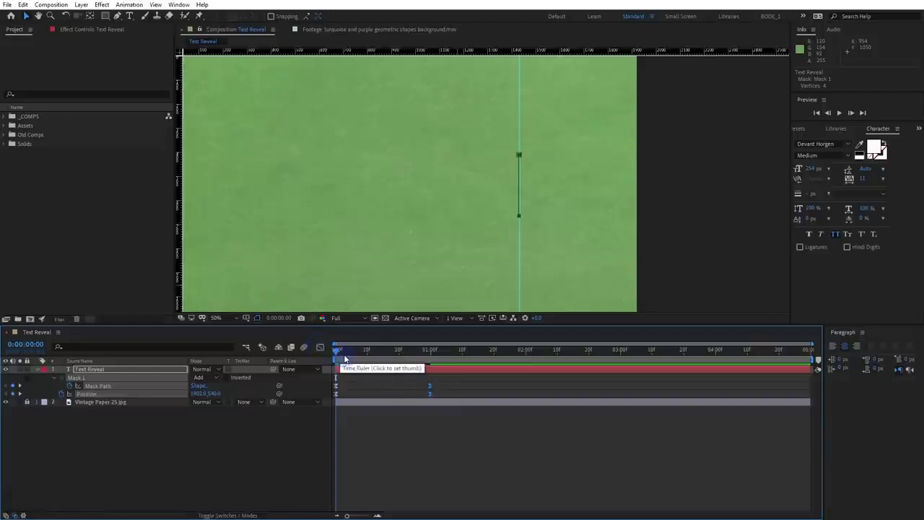
Preview the eased title reveal from 0:00:00:00 and stop playback once the full text is shown
drag(344, 359, 296, 360)
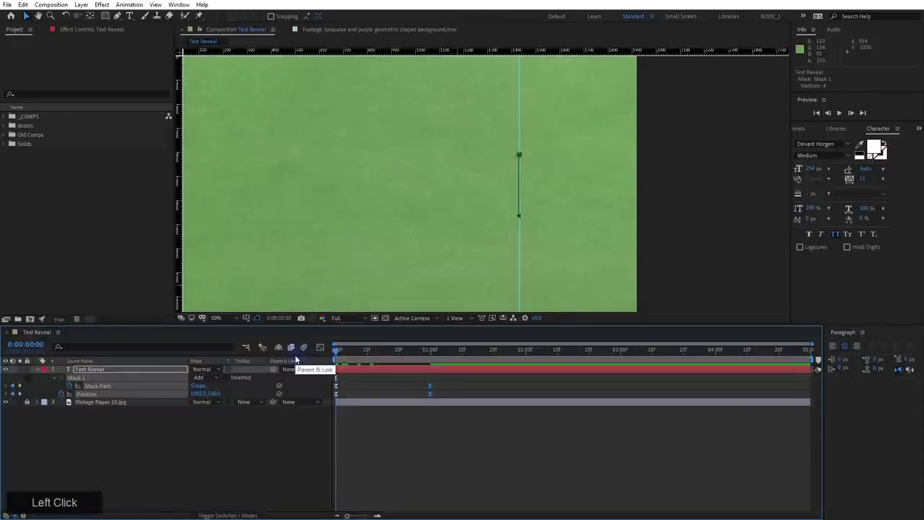
click(367, 390)
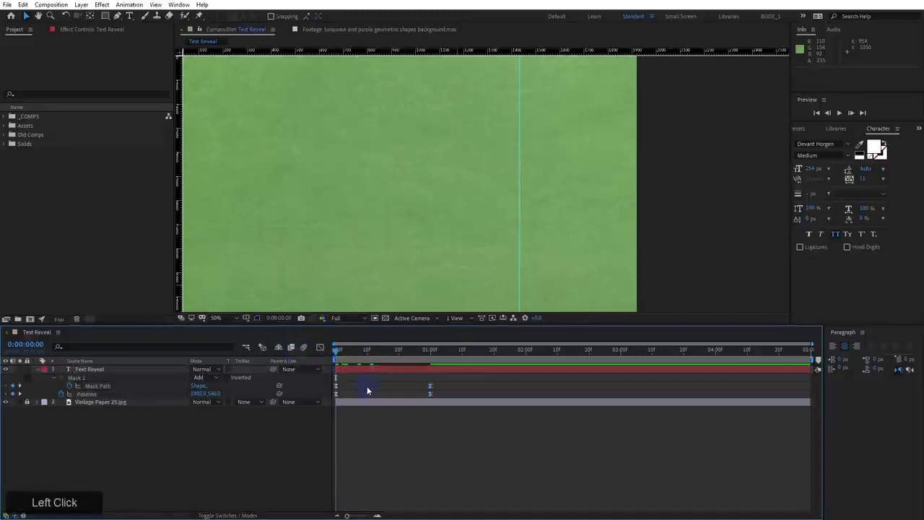
key(space)
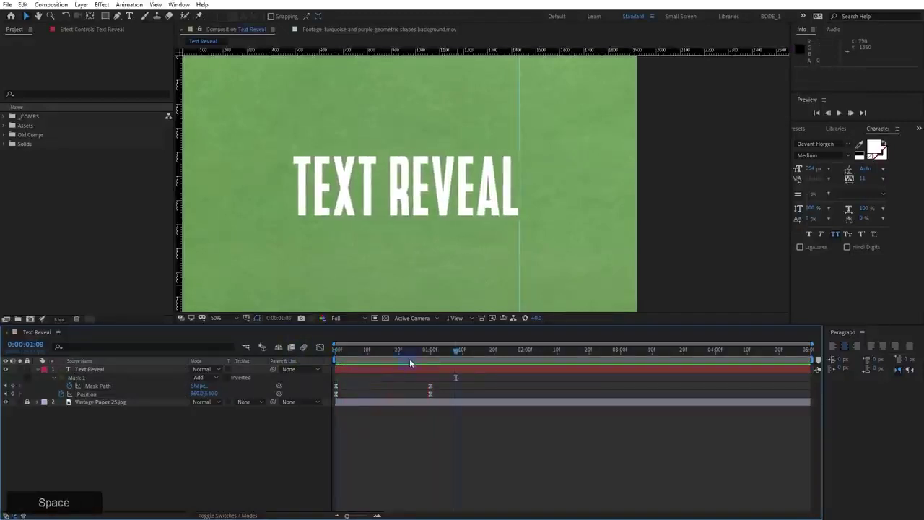
click(244, 351)
key(space)
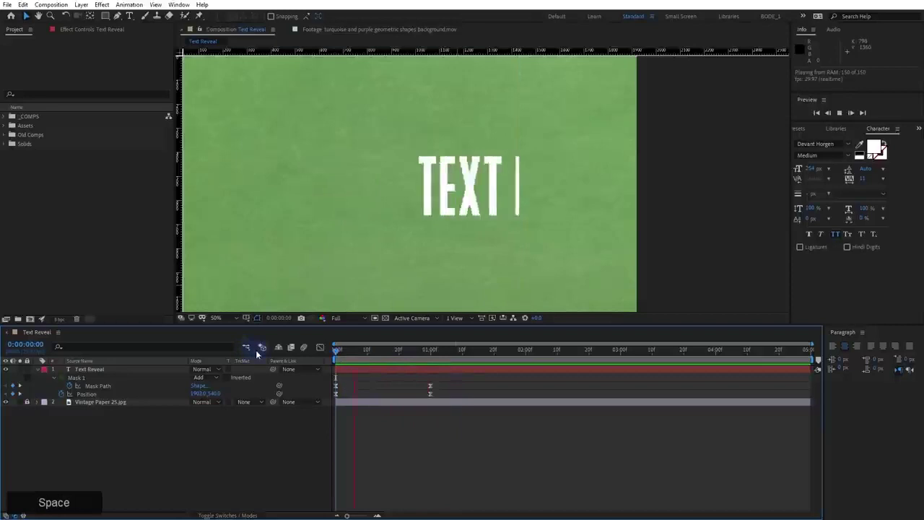
key(space)
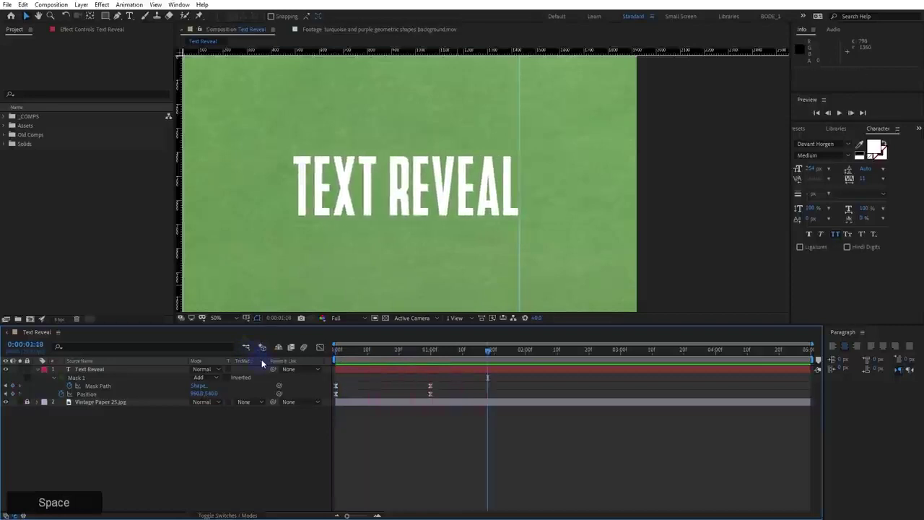
Try motion blur on the Text Reveal layer and preview the reveal with it
key(F4)
click(229, 369)
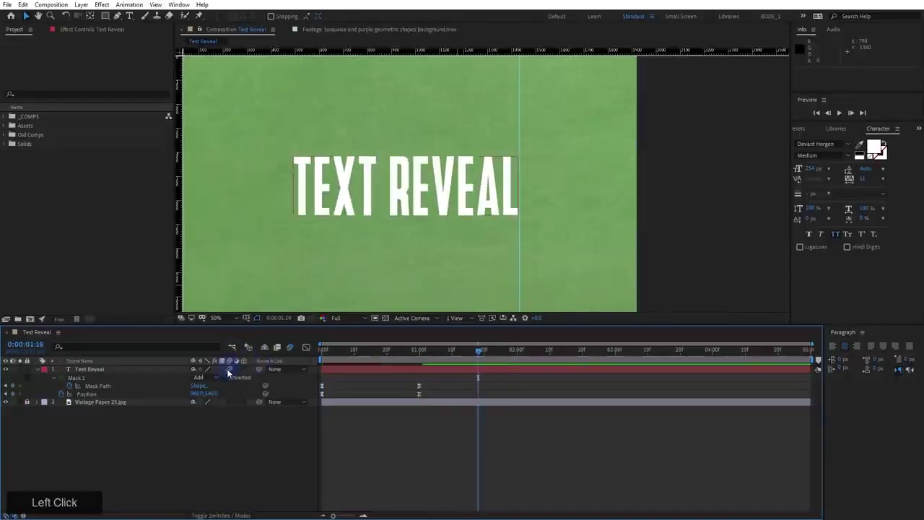
key(space)
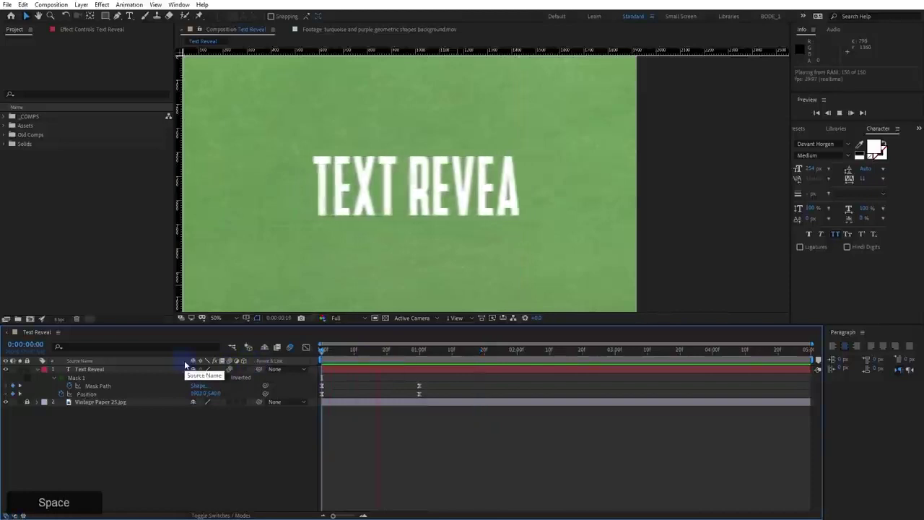
click(291, 350)
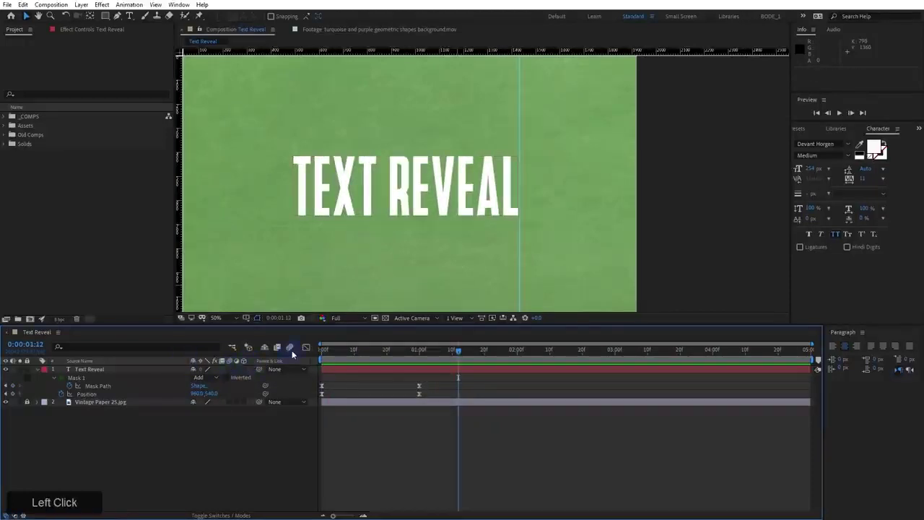
At 0:00:01:00, delete Mask 1 from the Text Reveal layer and remove its Position keyframes
drag(361, 352, 417, 363)
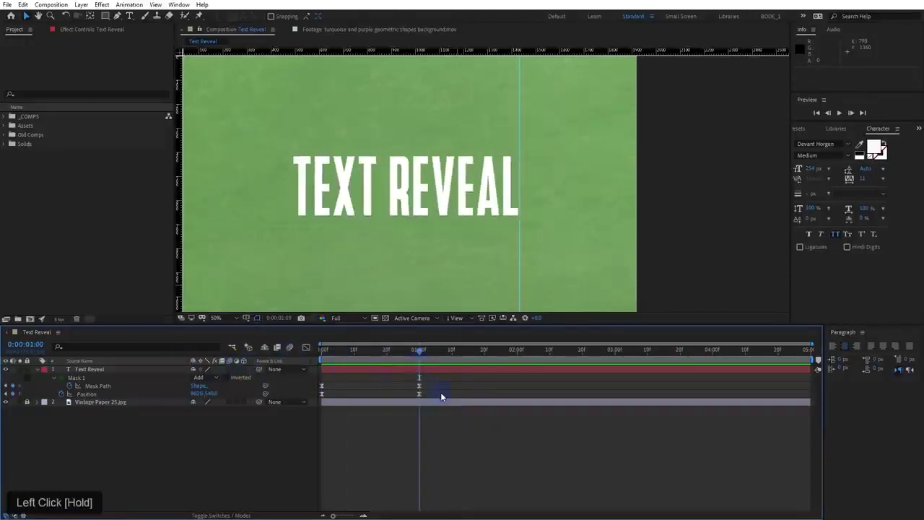
drag(442, 396, 442, 394)
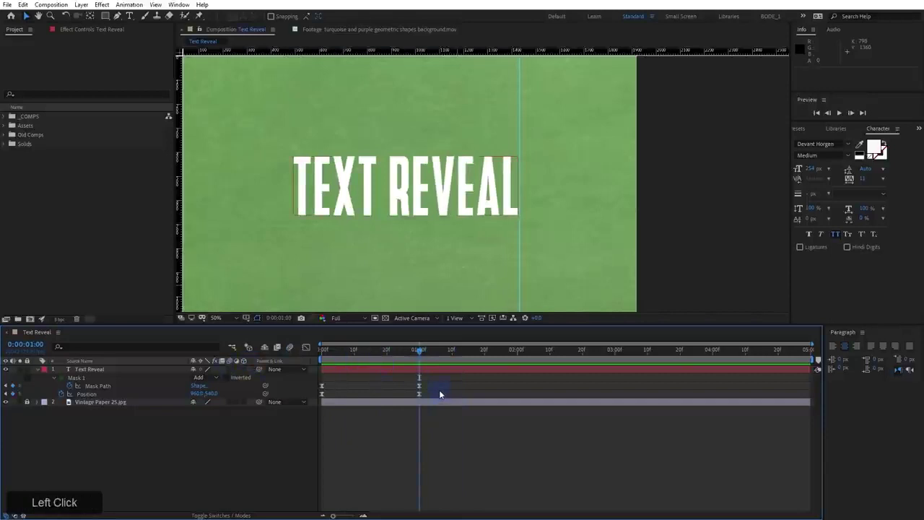
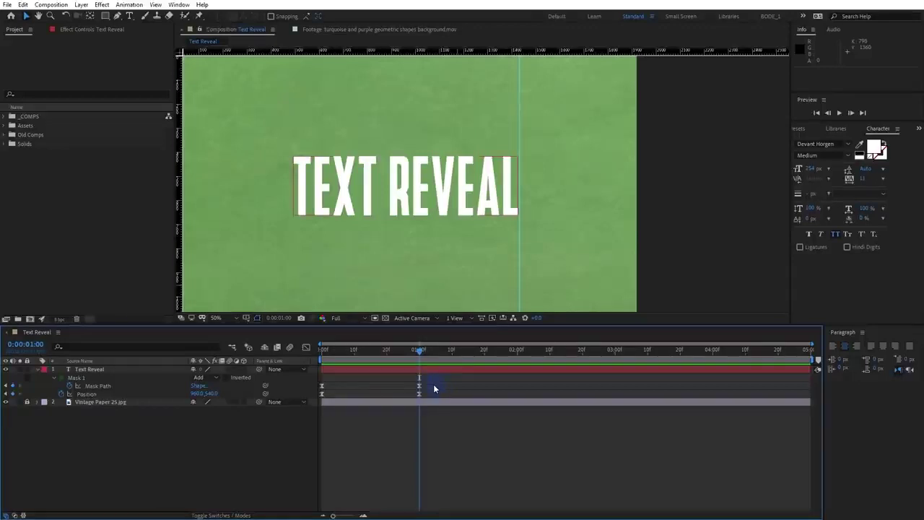
click(75, 379)
key(Delete)
click(61, 378)
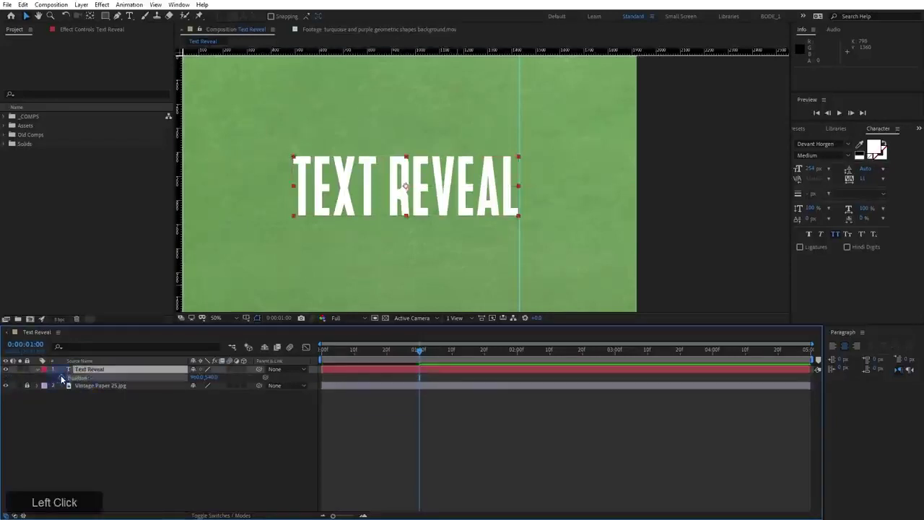
Remove the vertical guide and hide the rulers, and fit the whole composition in the viewer
click(232, 246)
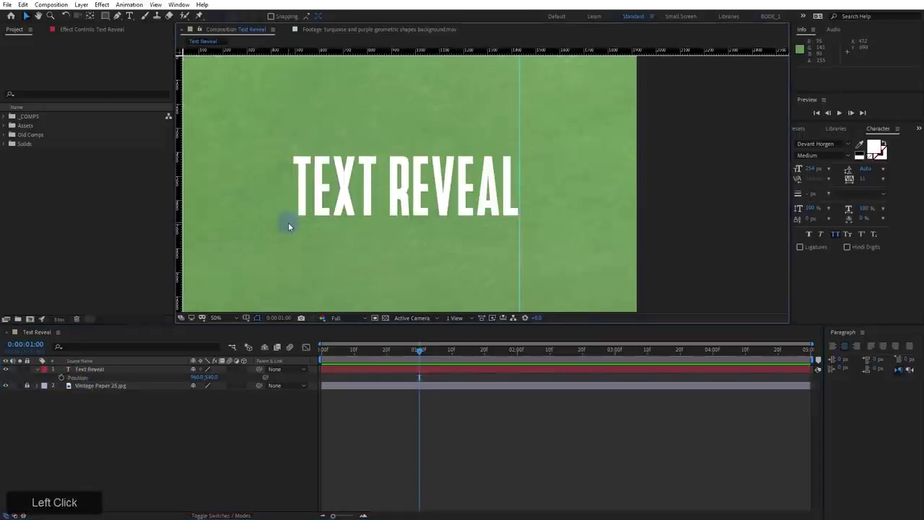
key(ctrl+r)
drag(514, 72, 516, 40)
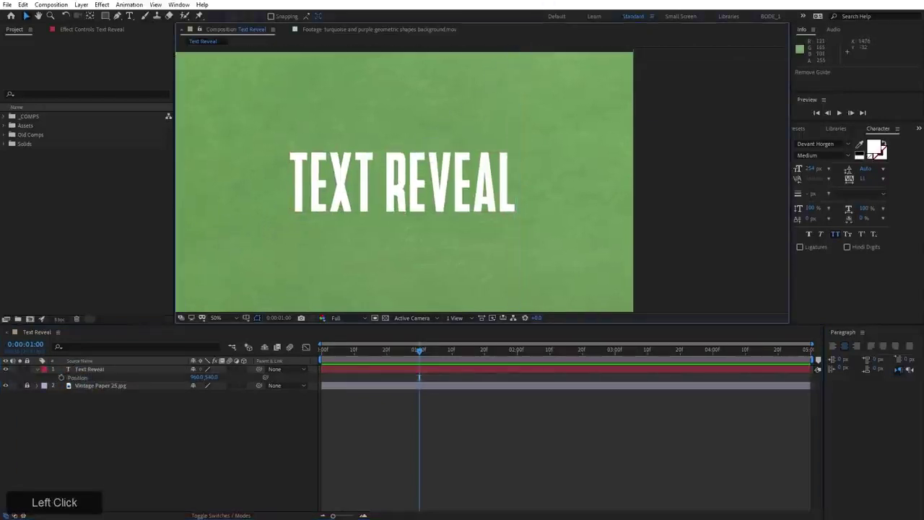
scroll(322, 155, down, 2)
middle_click(322, 155)
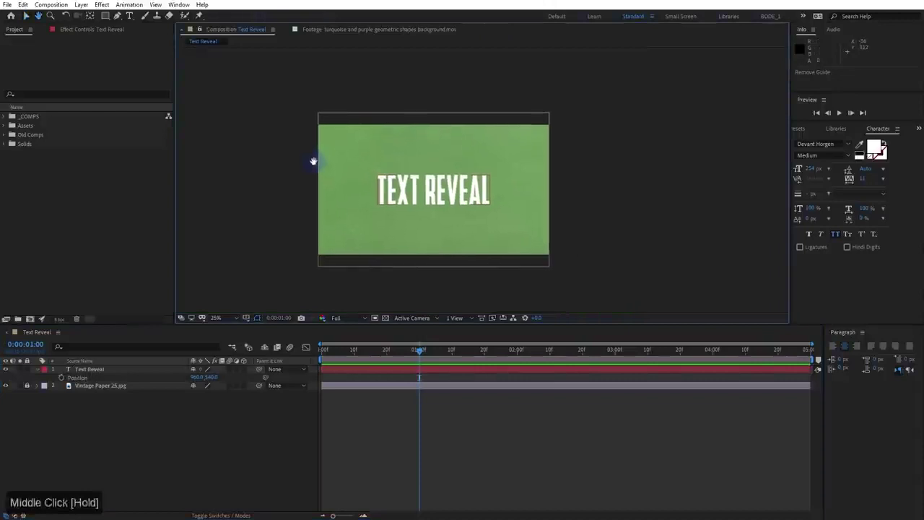
click(237, 319)
click(239, 336)
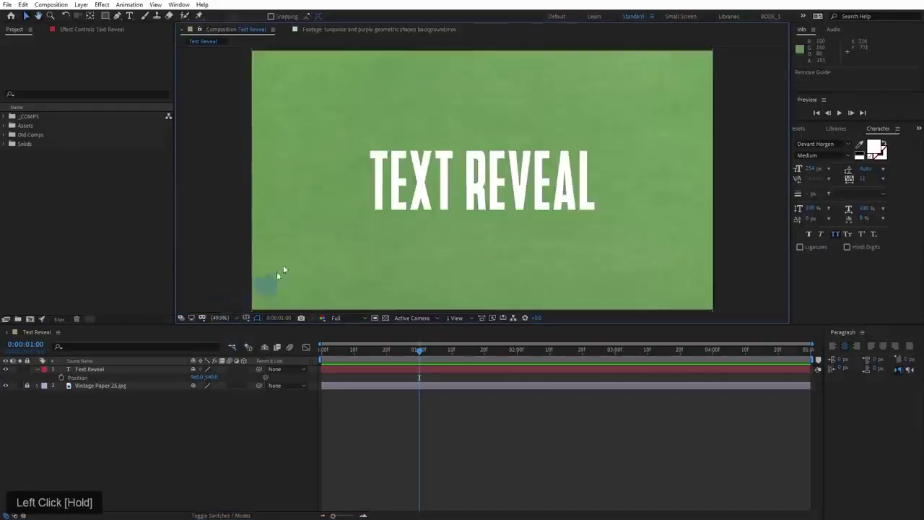
middle_click(277, 271)
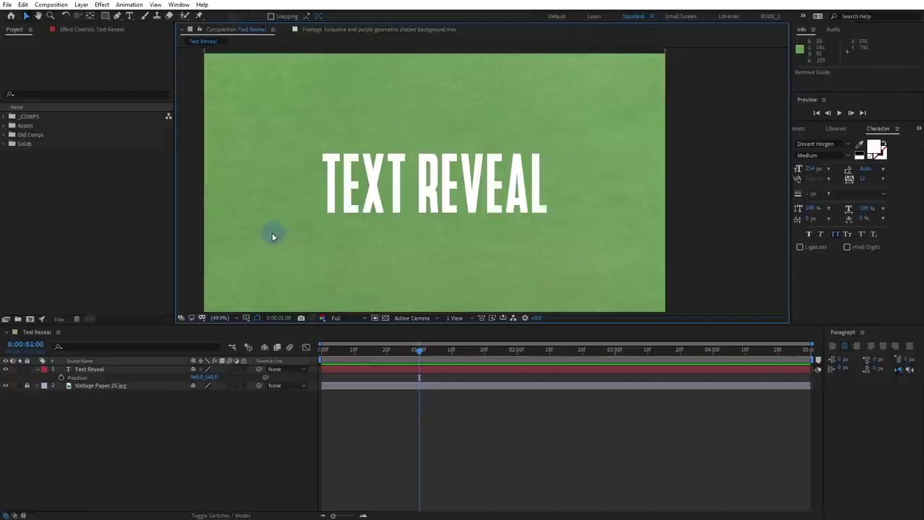
With no layer selected, draw a bright green rectangle as a new shape layer just large enough to cover the TEXT REVEAL title
click(118, 371)
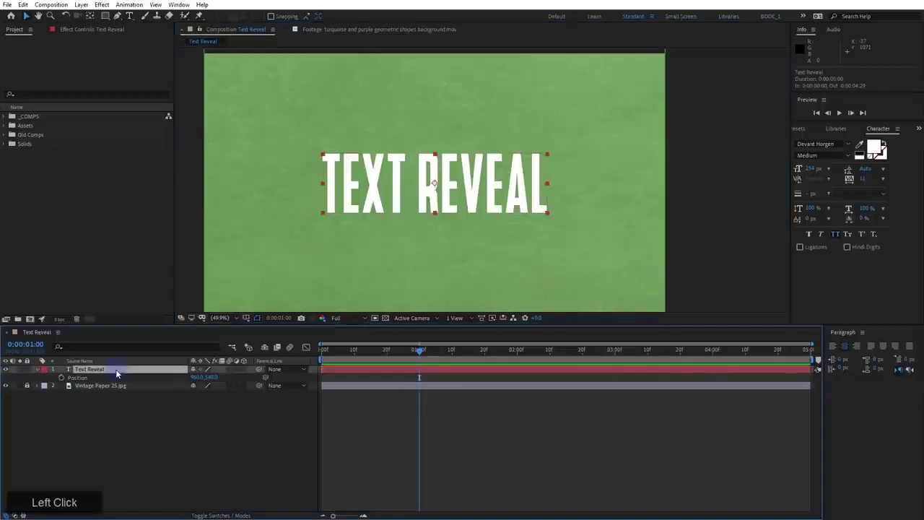
click(107, 15)
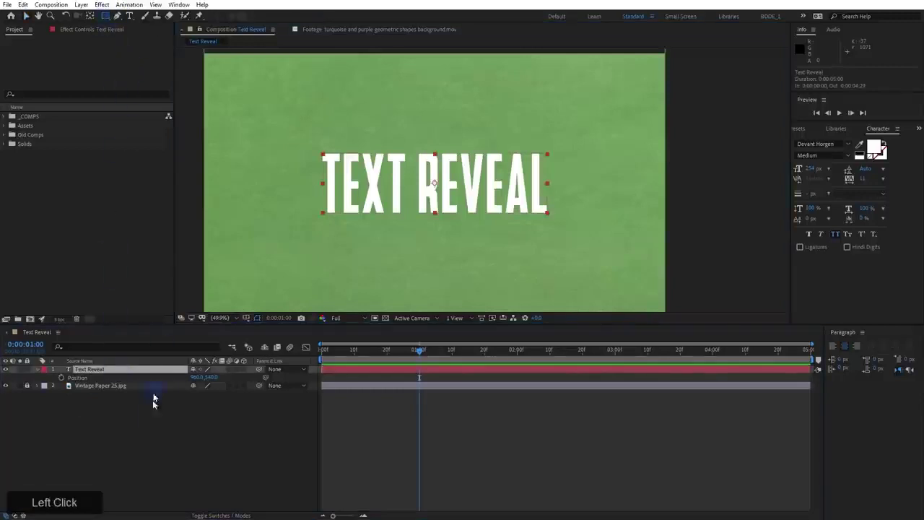
click(151, 418)
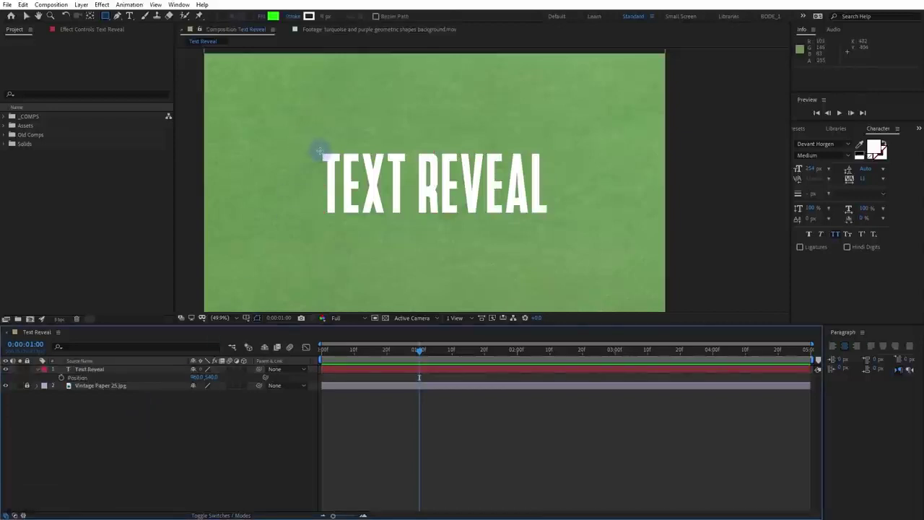
drag(321, 152, 551, 216)
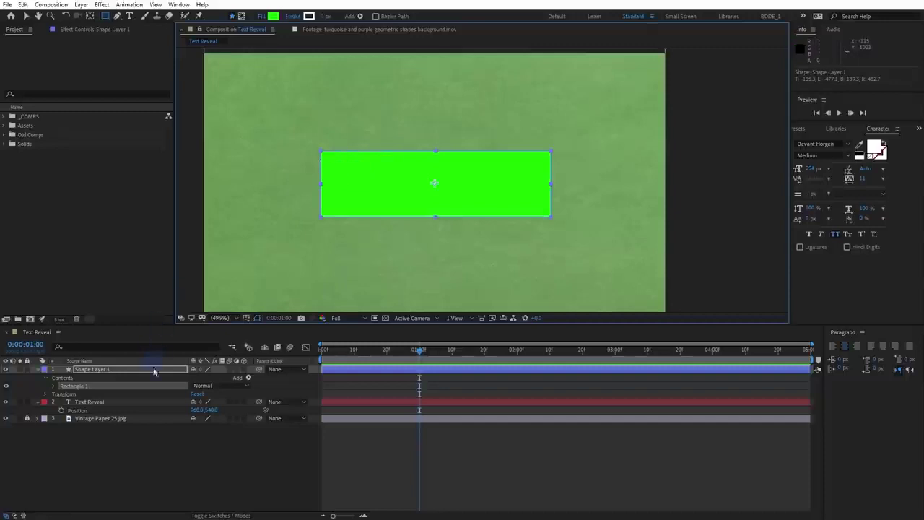
Switch the timeline columns to show the blending mode and track matte options for the layers
click(148, 403)
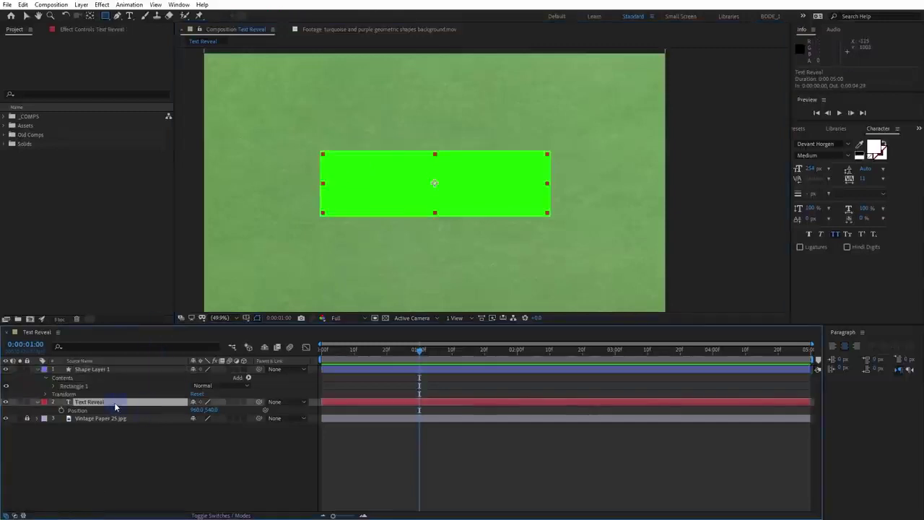
key(F4)
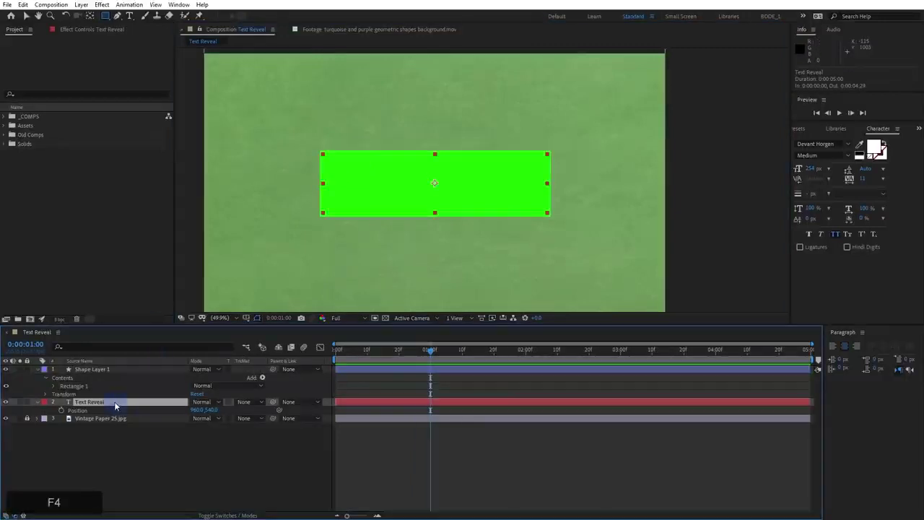
click(160, 370)
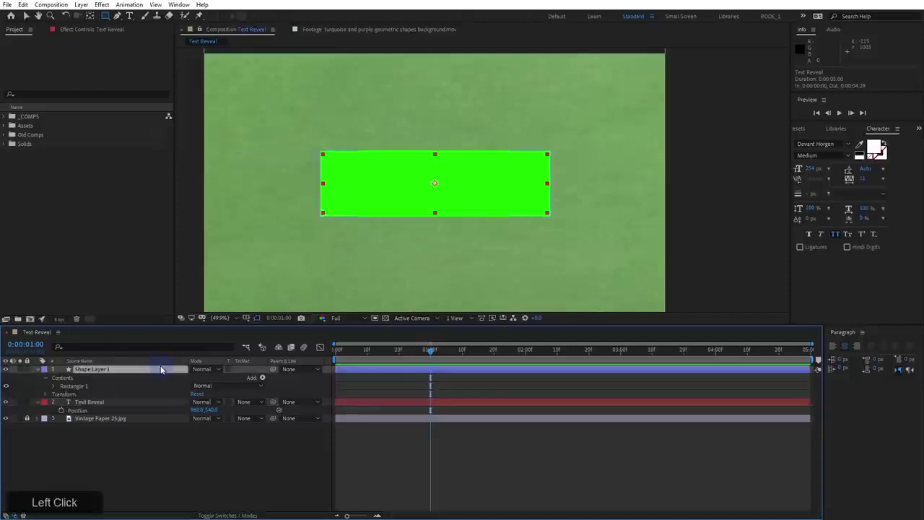
click(135, 402)
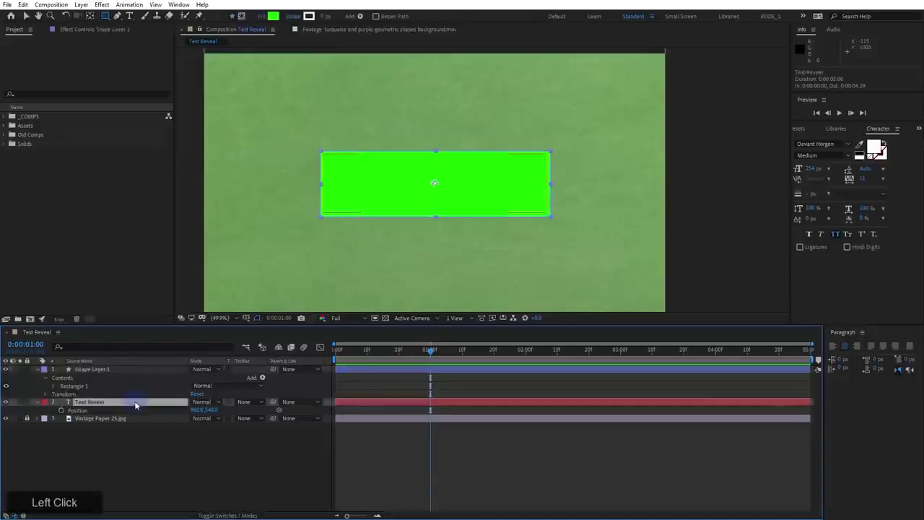
click(104, 460)
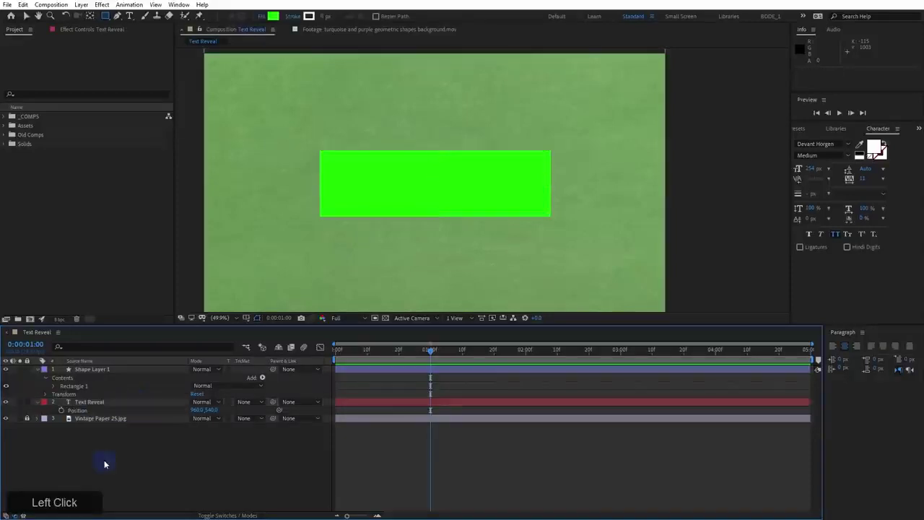
key(F4)
key(F4)
key(F4)
key(F4)
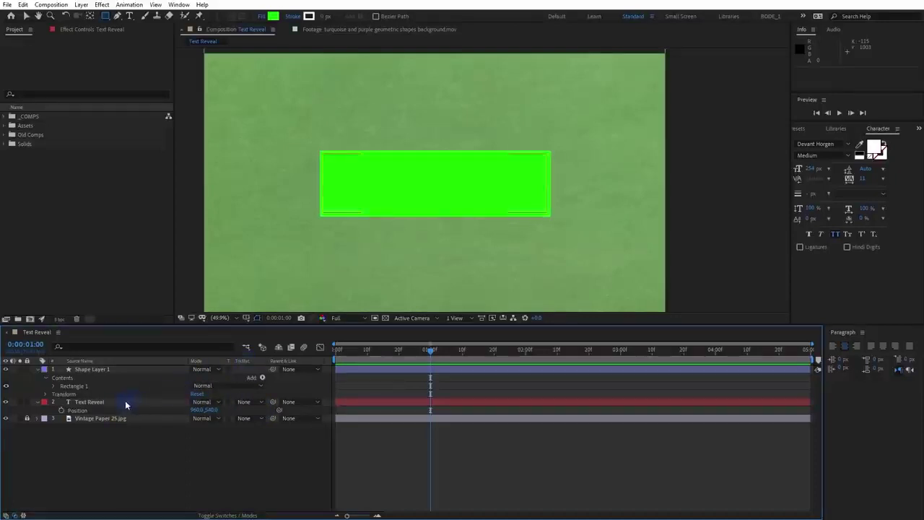
Set the Text Reveal layer's track matte to Alpha Matte "Shape Layer 1"
click(88, 402)
click(244, 402)
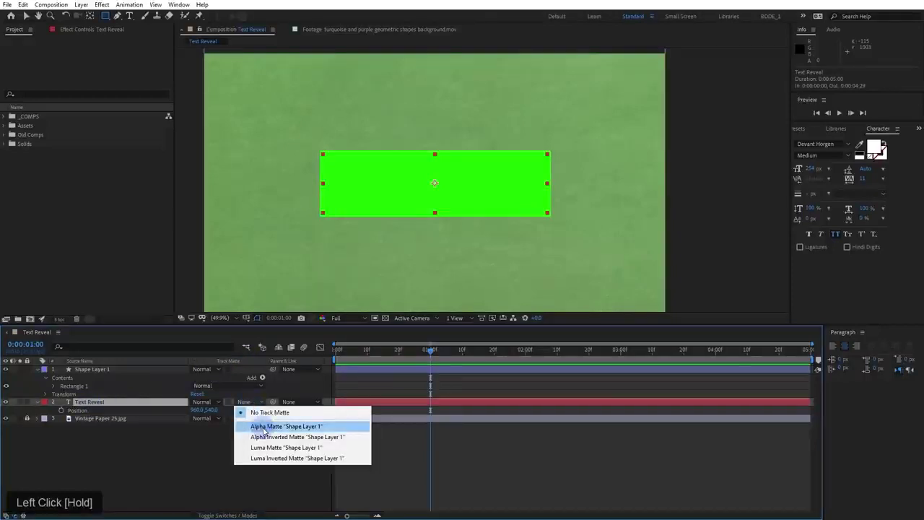
click(264, 426)
click(255, 448)
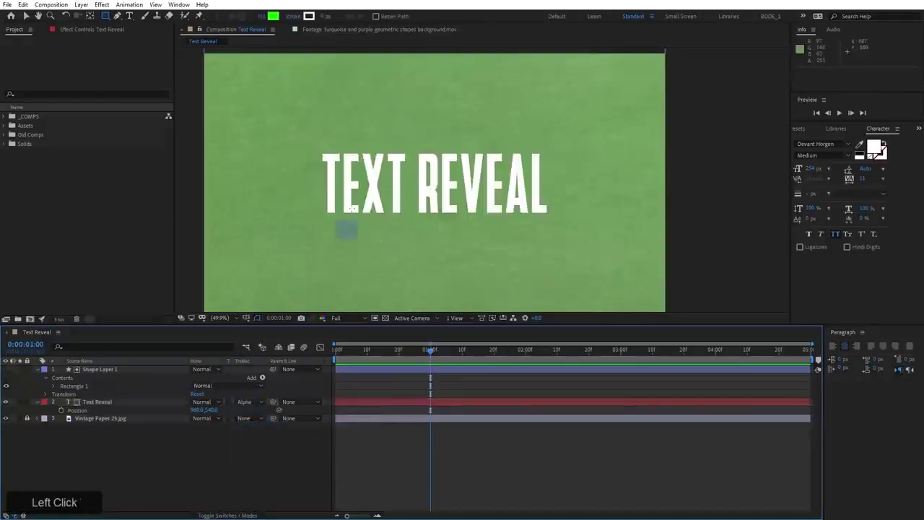
Switch to the Selection tool and offset the Text Reveal layer to about 823.7, 582.1 to test the matte's cropping
click(98, 370)
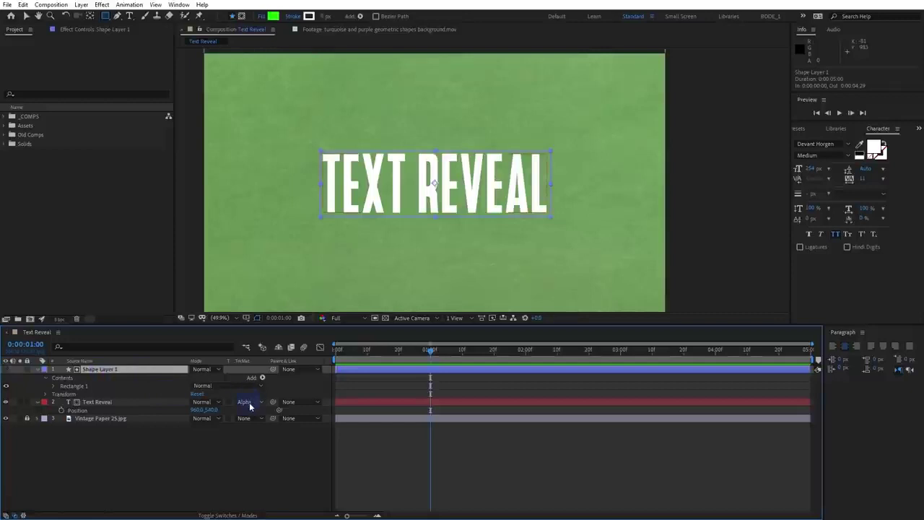
key(v)
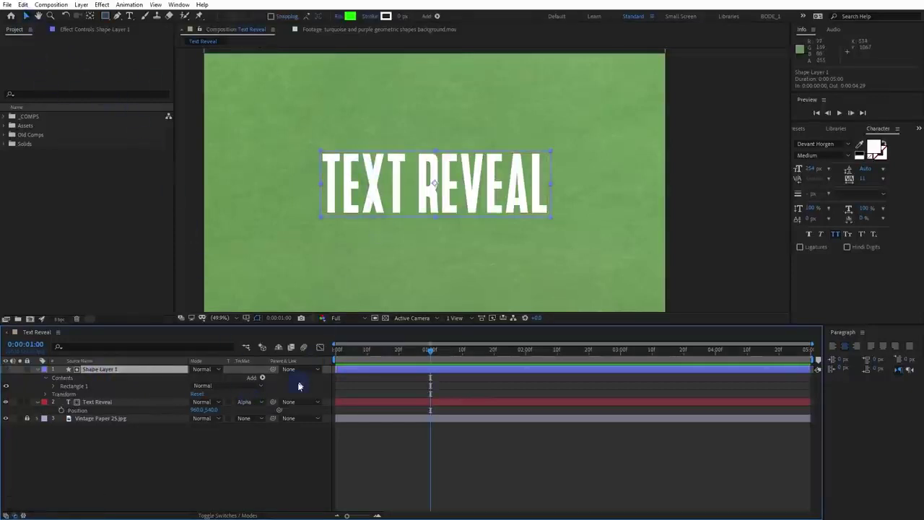
click(298, 386)
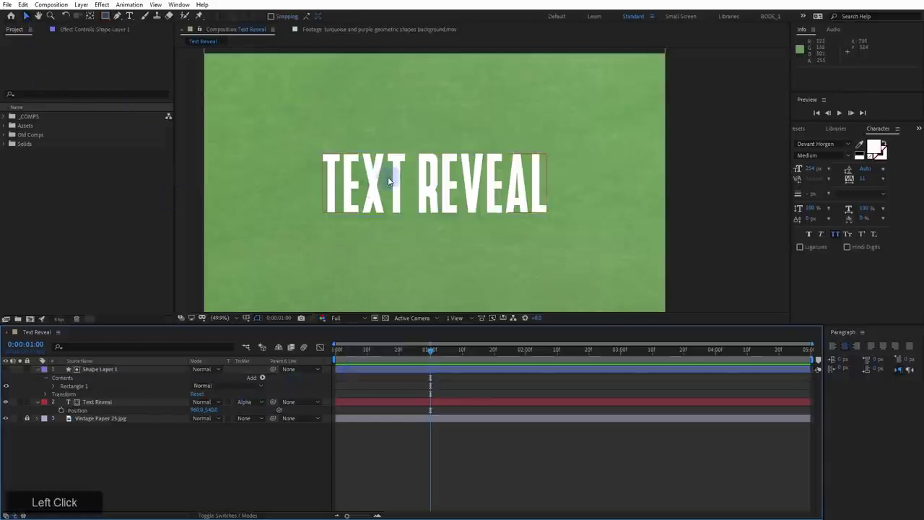
click(122, 405)
drag(368, 191, 300, 213)
Turn Shape Layer 1's visibility on to check the matte area, and hide it again
click(98, 369)
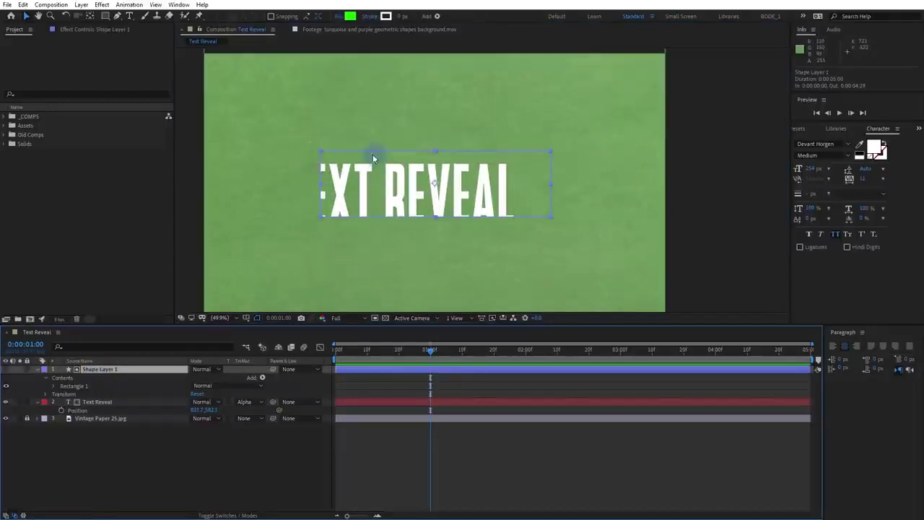
click(6, 369)
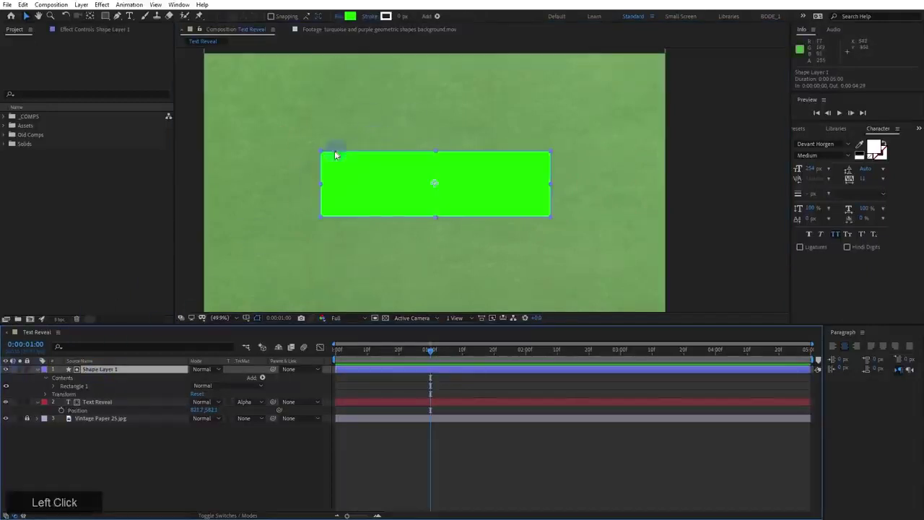
click(434, 189)
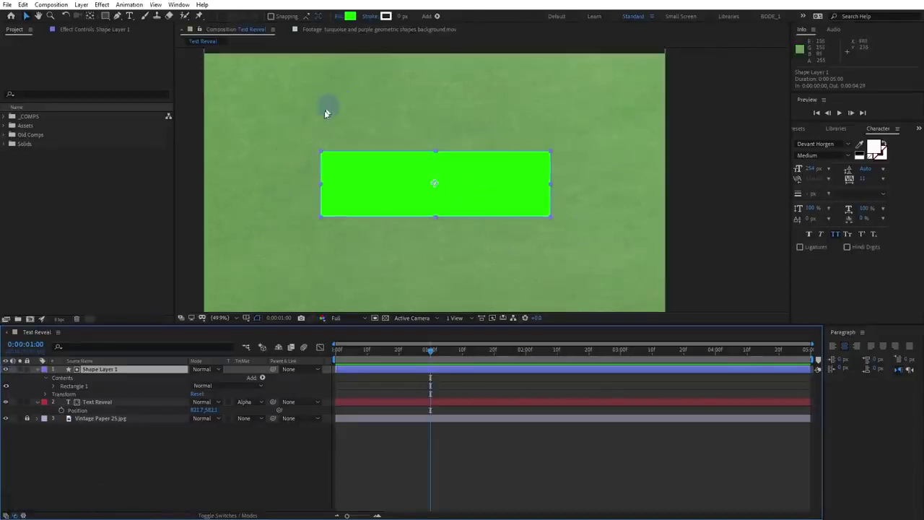
click(7, 370)
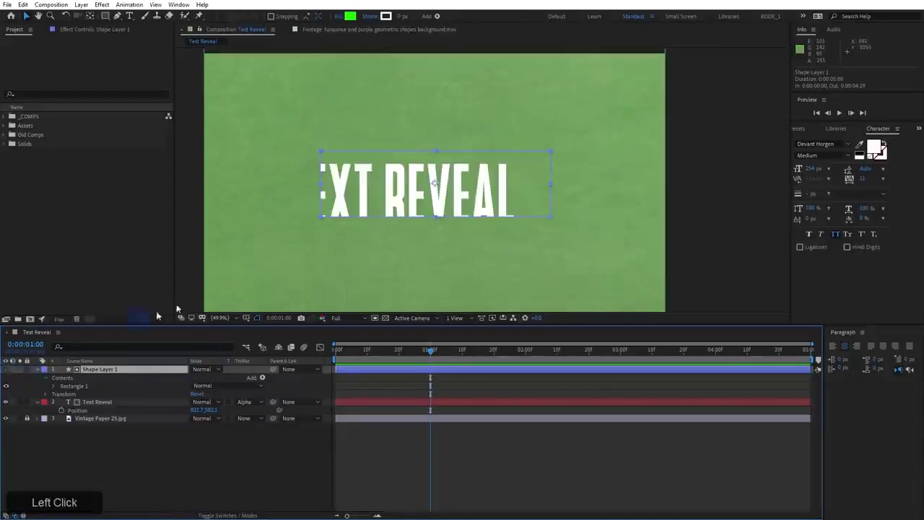
Return the Text Reveal layer to the centre of the composition
key(ctrl+z)
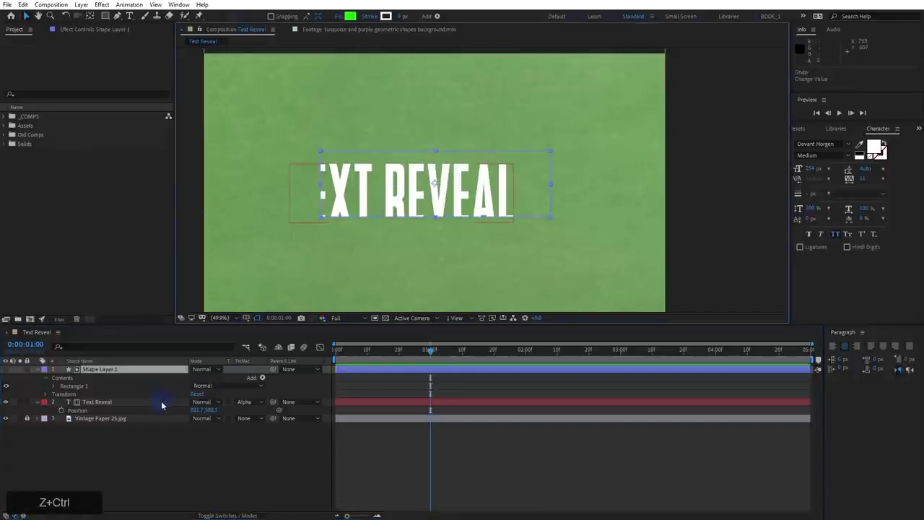
drag(385, 186, 420, 196)
key(ctrl+Home)
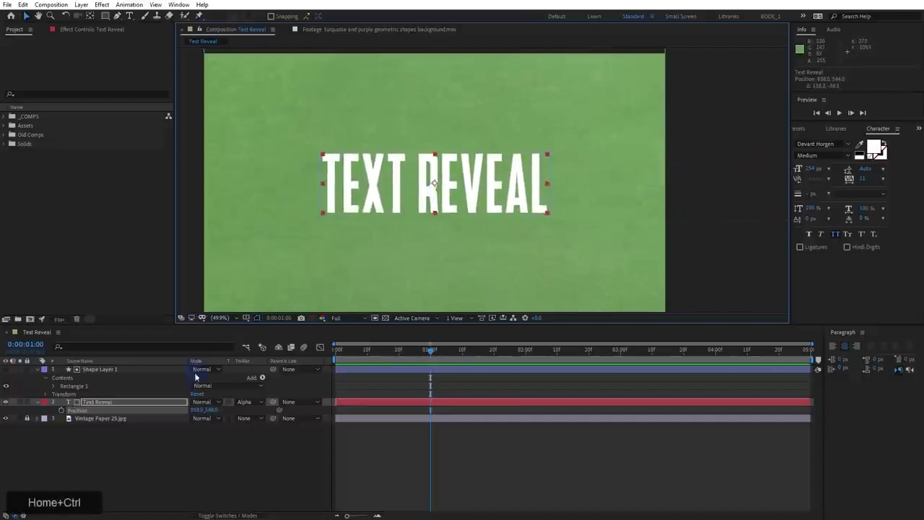
click(354, 180)
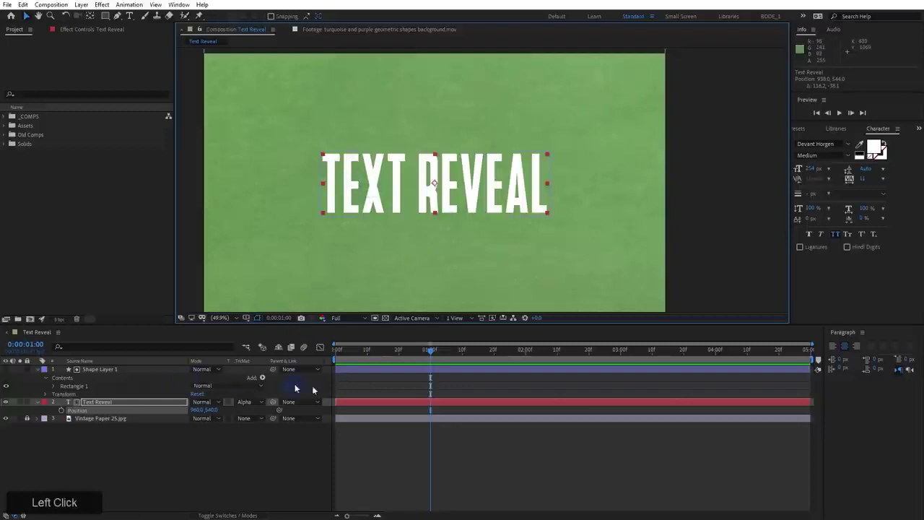
Keyframe the title's Position at 0:00:01:00, and at 0:00:00:00 shift it horizontally out of the matte to about 1913.8, 540
click(77, 410)
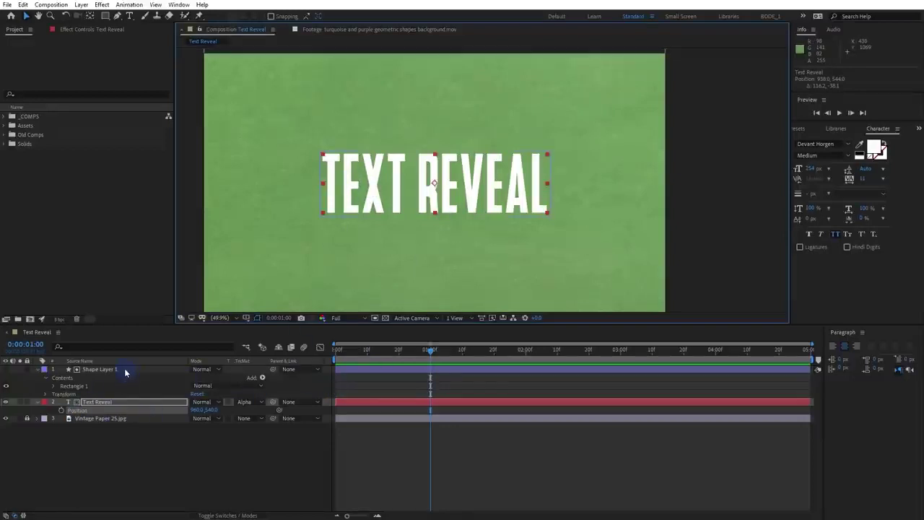
click(61, 410)
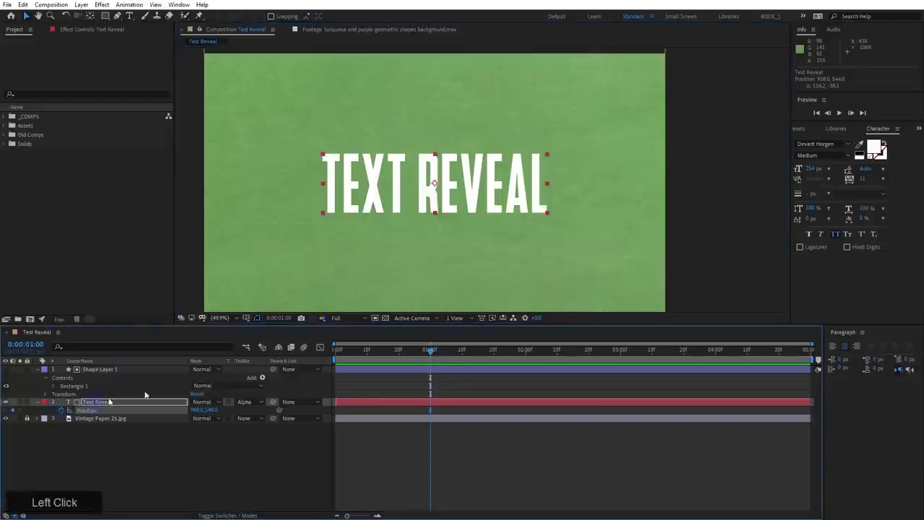
drag(385, 352, 337, 354)
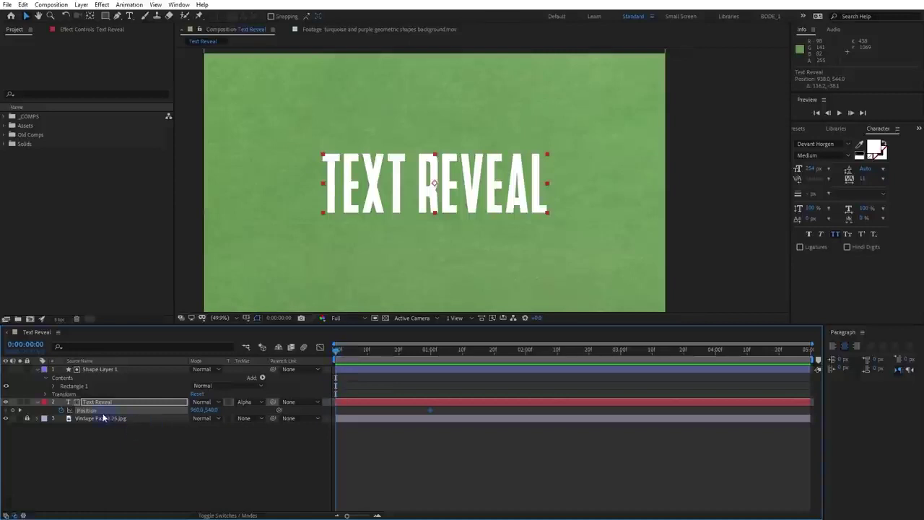
drag(338, 184, 571, 183)
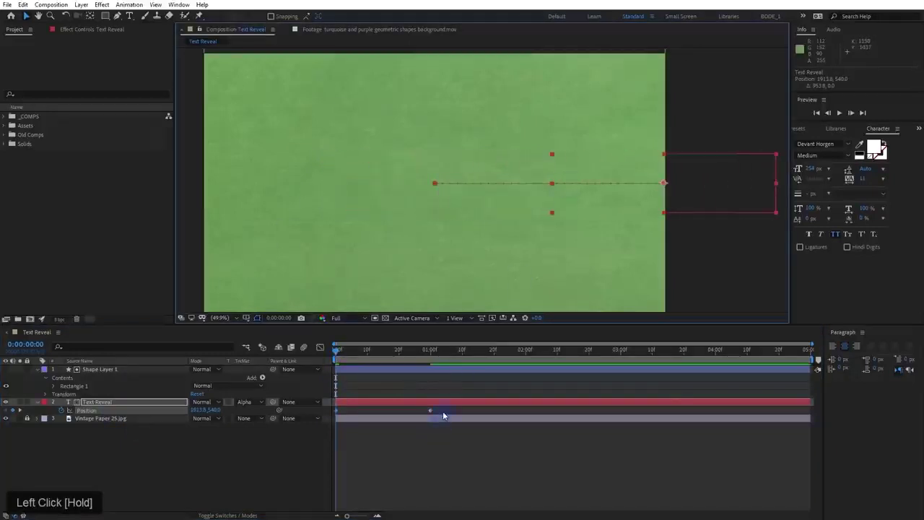
Apply Easy Ease to both Position keyframes and shape the speed graph to peak early and slow gradually into the second keyframe
drag(443, 413, 258, 435)
key(F9)
click(321, 348)
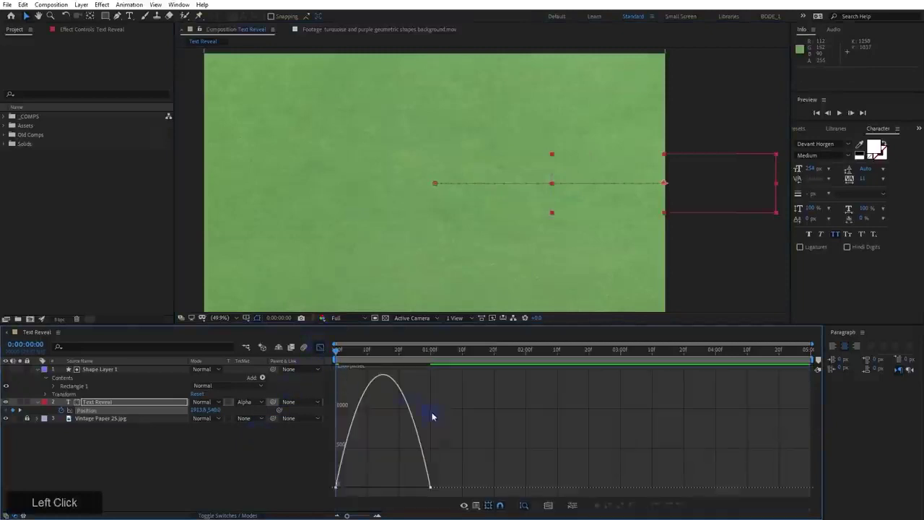
drag(442, 375, 303, 478)
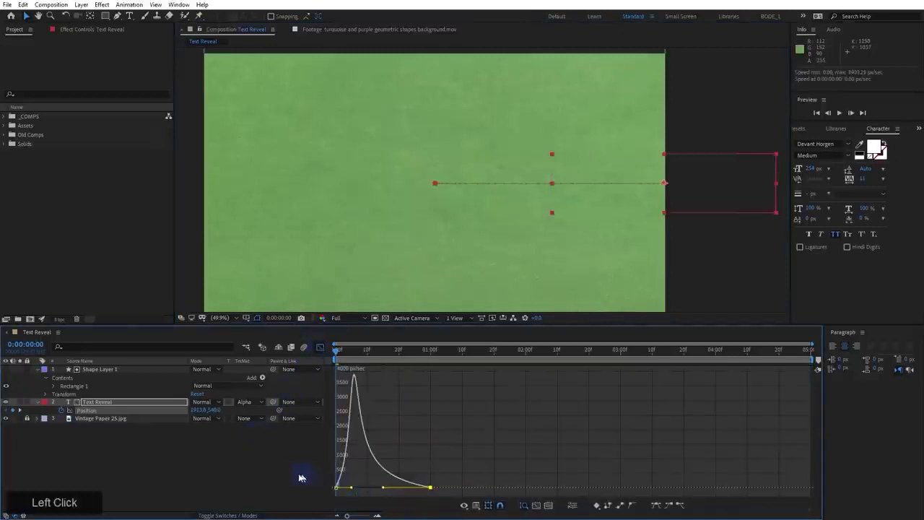
click(337, 405)
click(319, 348)
Preview the matted title reveal twice, selecting Shape Layer 1 to see the matte bounds between the playbacks
key(space)
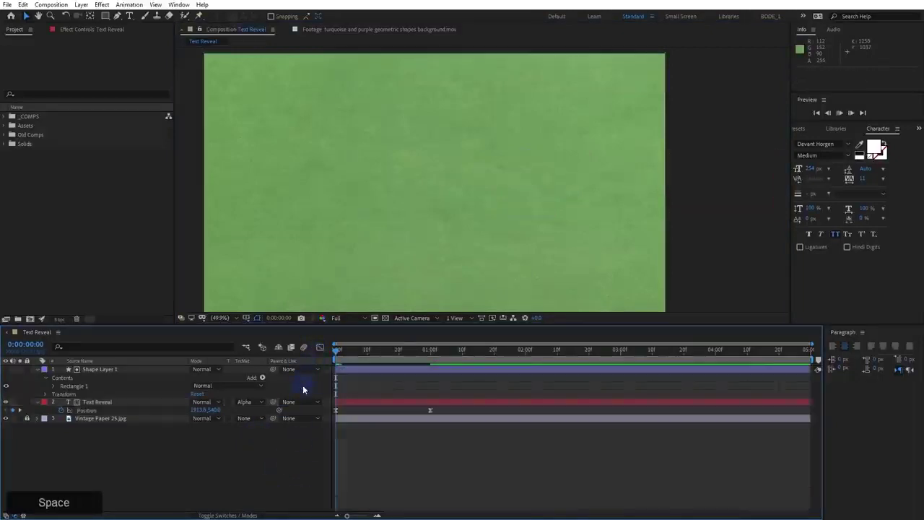
key(space)
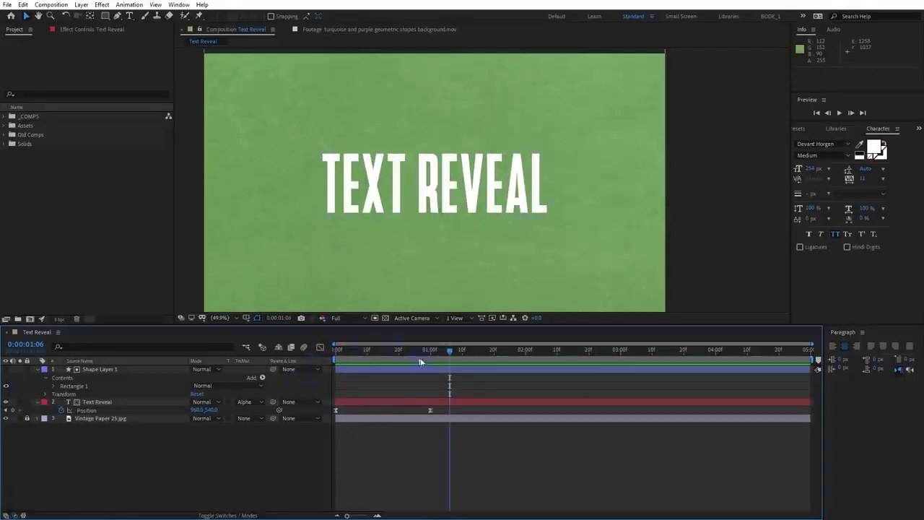
click(388, 369)
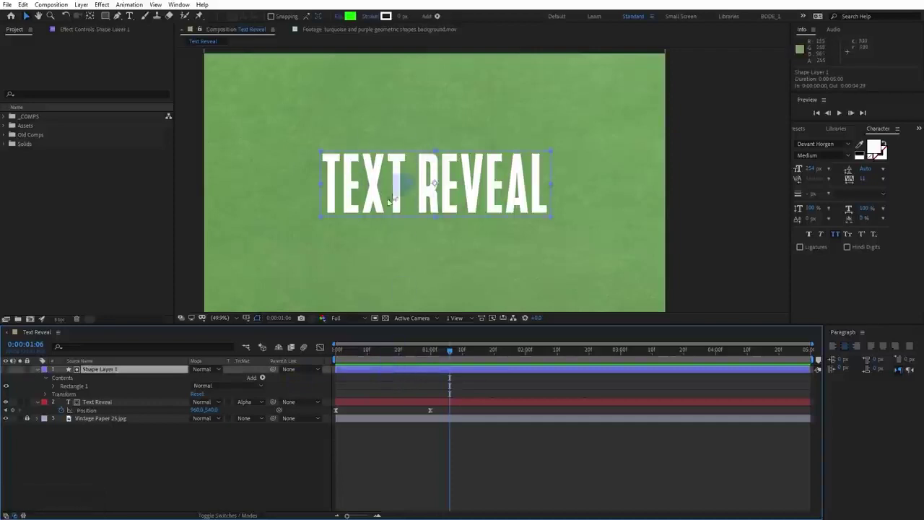
key(space)
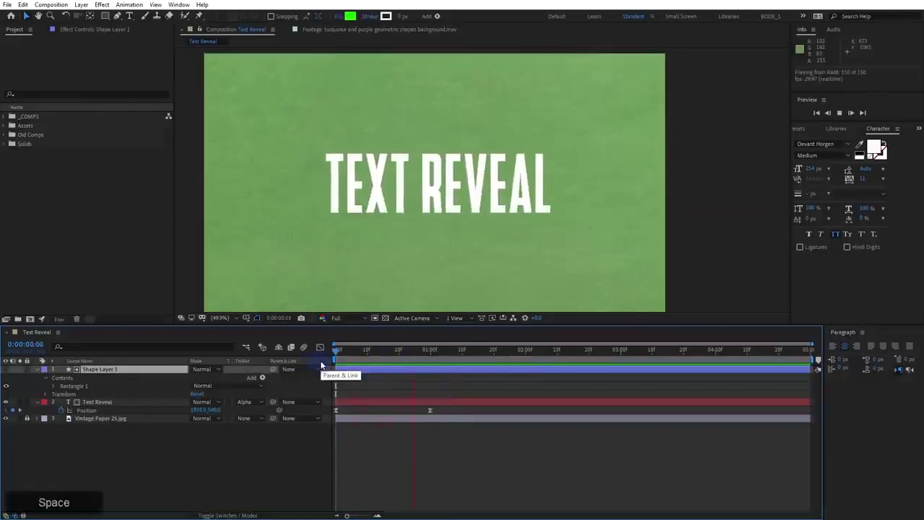
key(space)
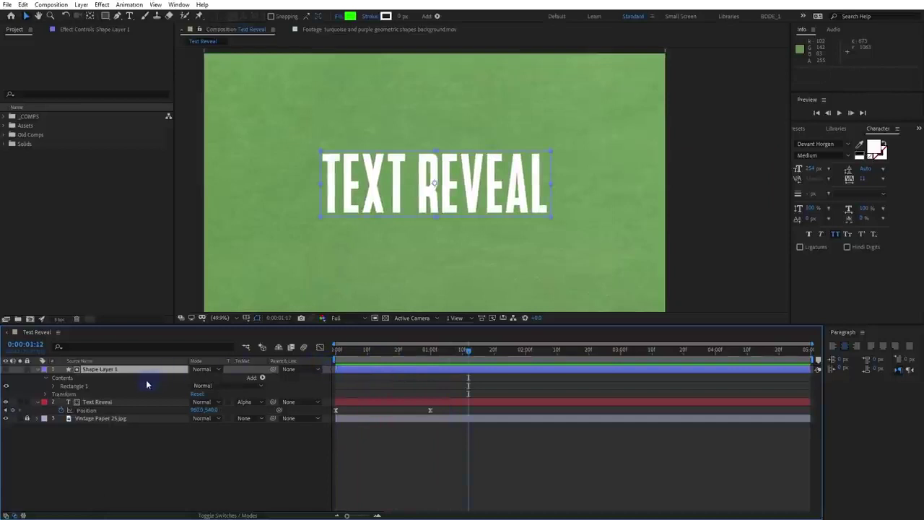
Switch the timeline from source names to layer names and select the Text Reveal layer
click(102, 403)
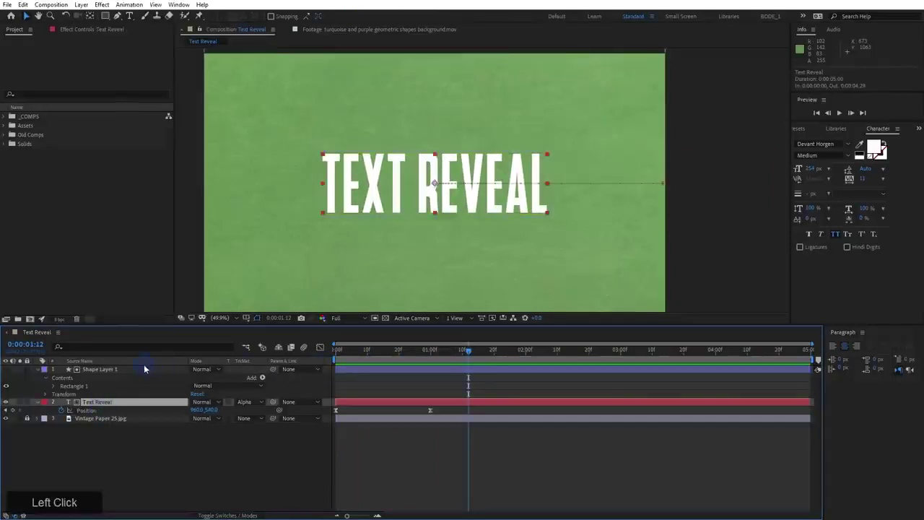
click(144, 363)
click(136, 368)
click(138, 403)
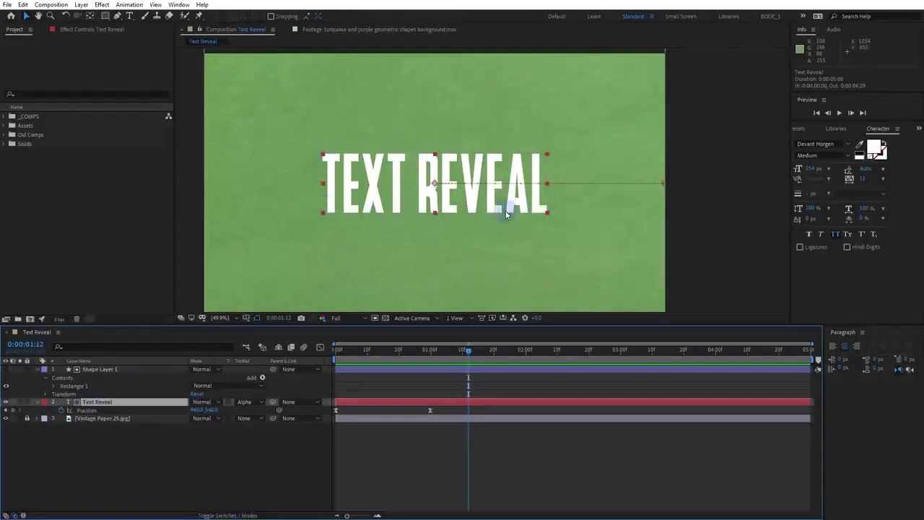
Widen the Size of Shape Layer 1's Rectangle Path 1 to about 1124 for extra room around the title
click(56, 388)
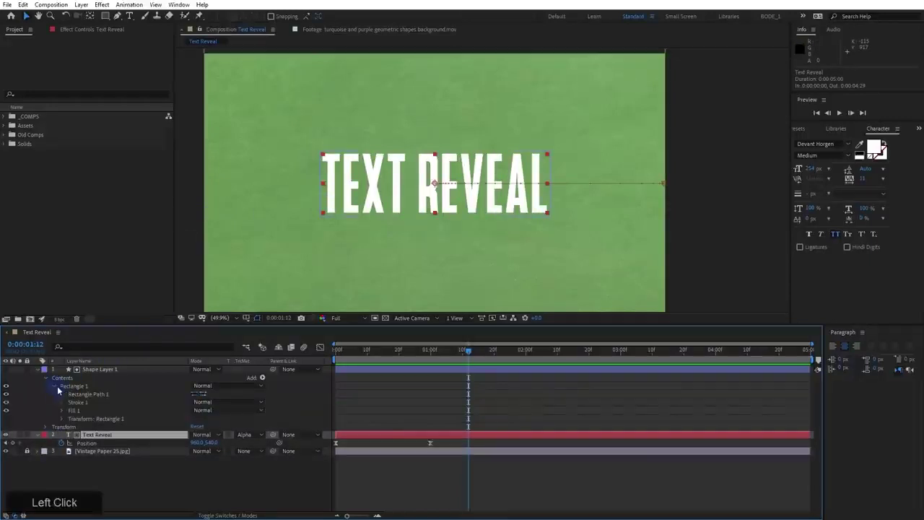
click(64, 395)
drag(199, 402, 265, 402)
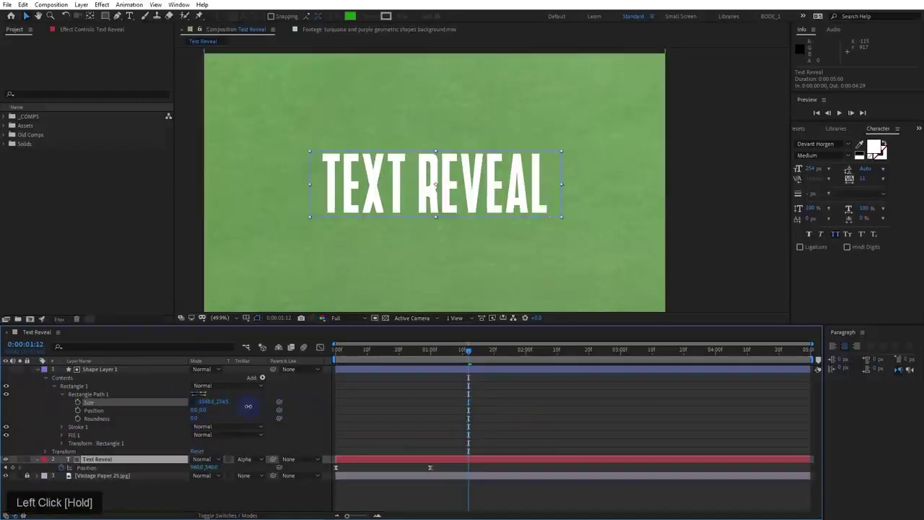
click(70, 387)
drag(207, 402, 242, 404)
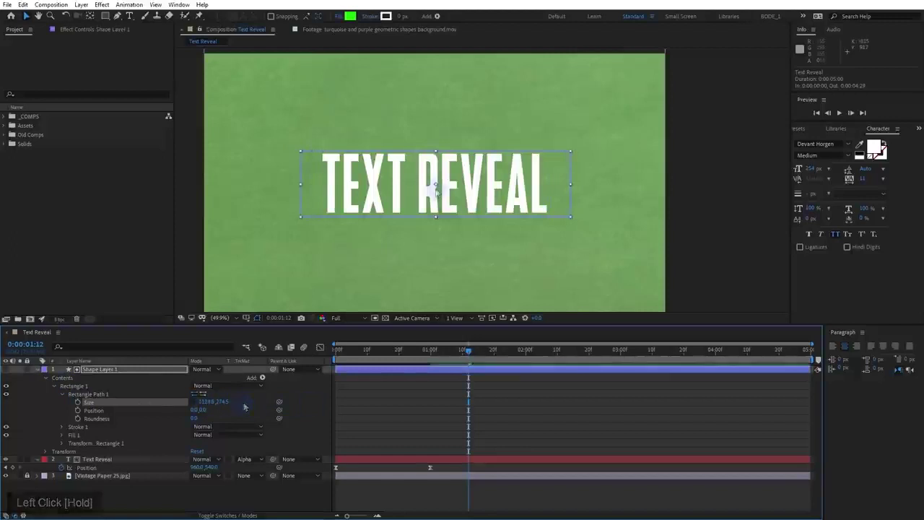
Edit the title layer's text to read "Text Super Reveal" by inserting the word Super
click(436, 455)
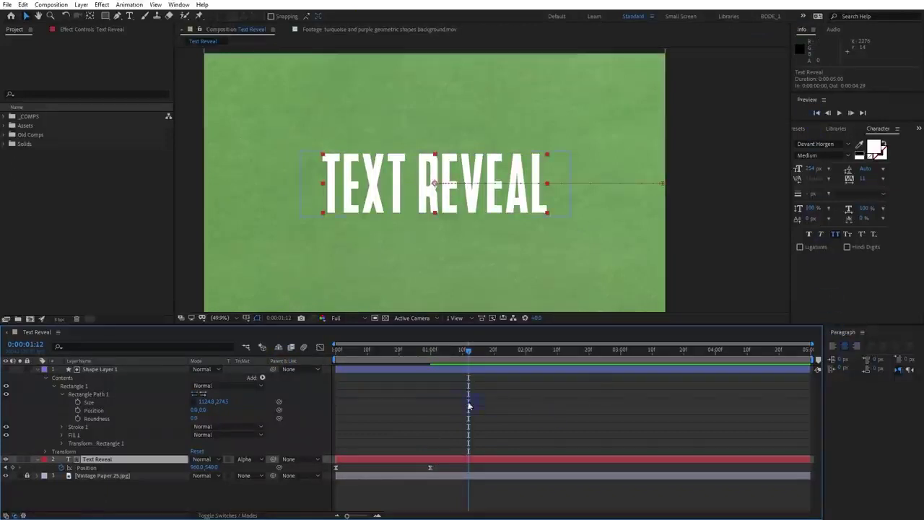
double_click(443, 461)
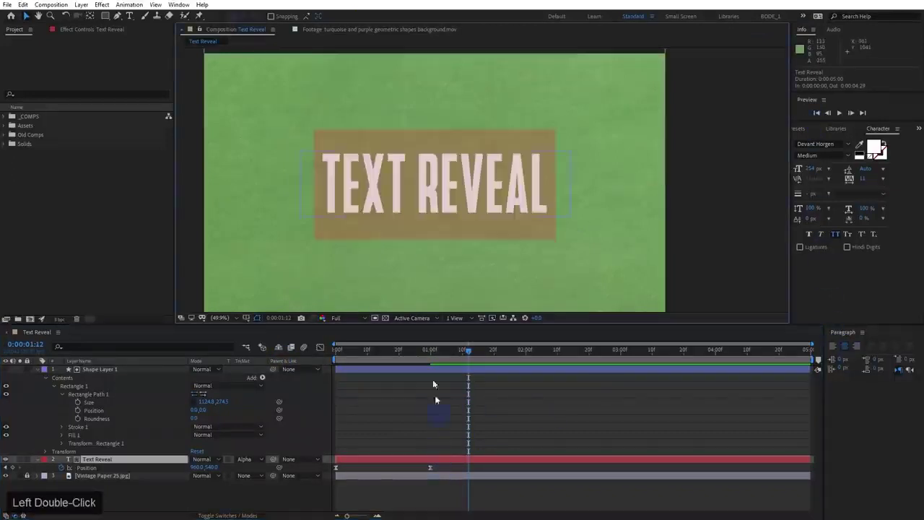
click(421, 191)
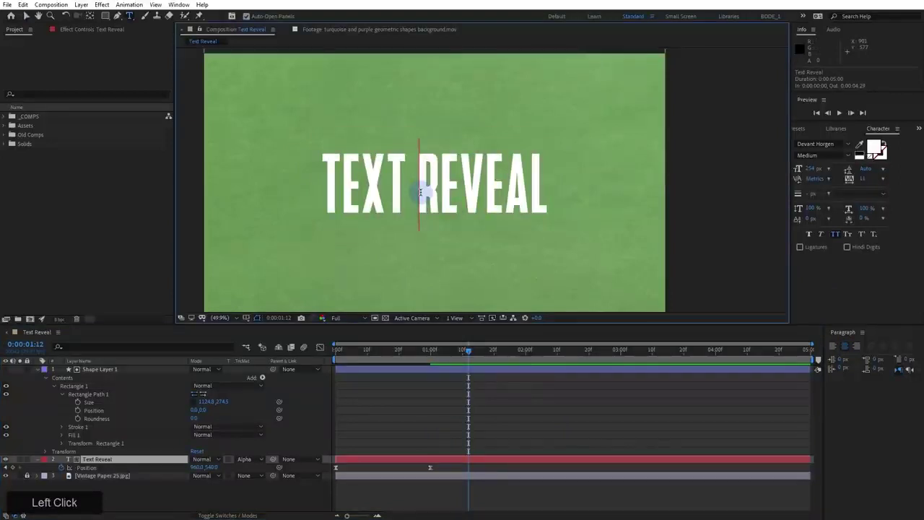
text(Super)
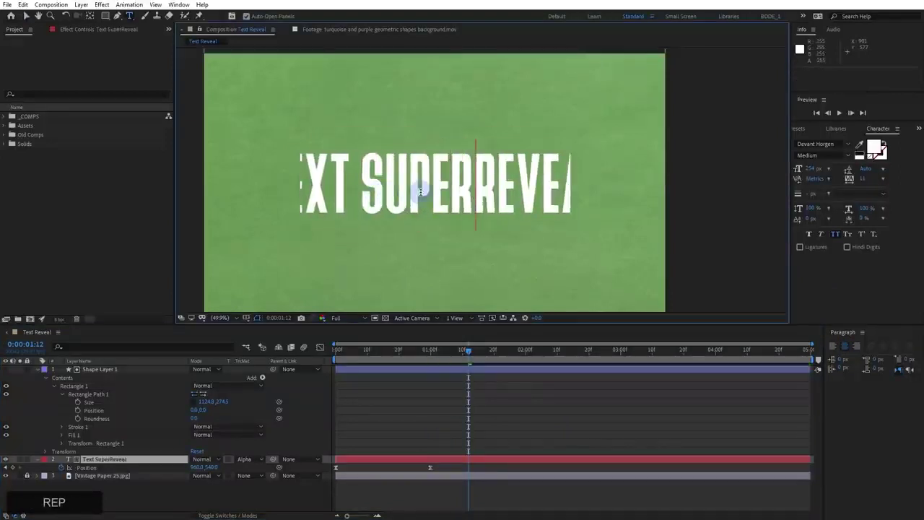
key(KP_Enter)
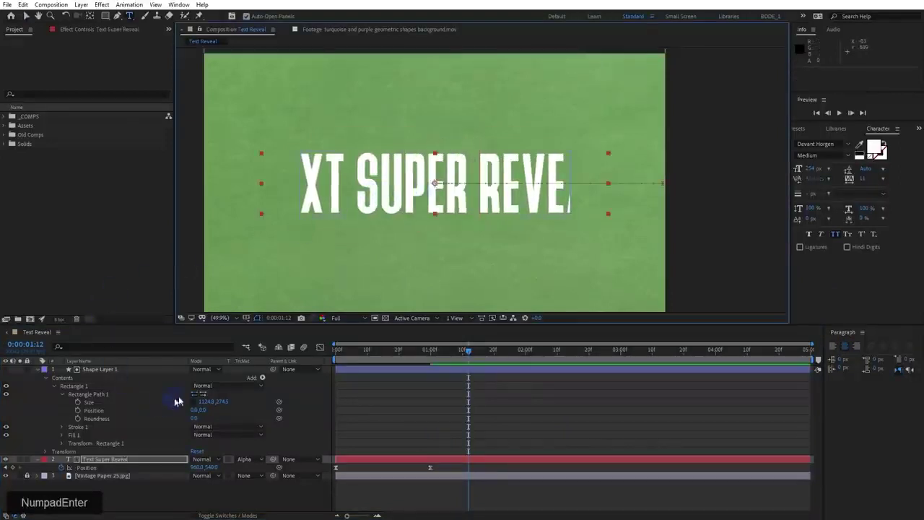
Widen the matte rectangle to about 1497 and, at 0:00:00:00, shift the title's Position horizontally to about 2468, 540
click(226, 400)
drag(226, 400, 392, 406)
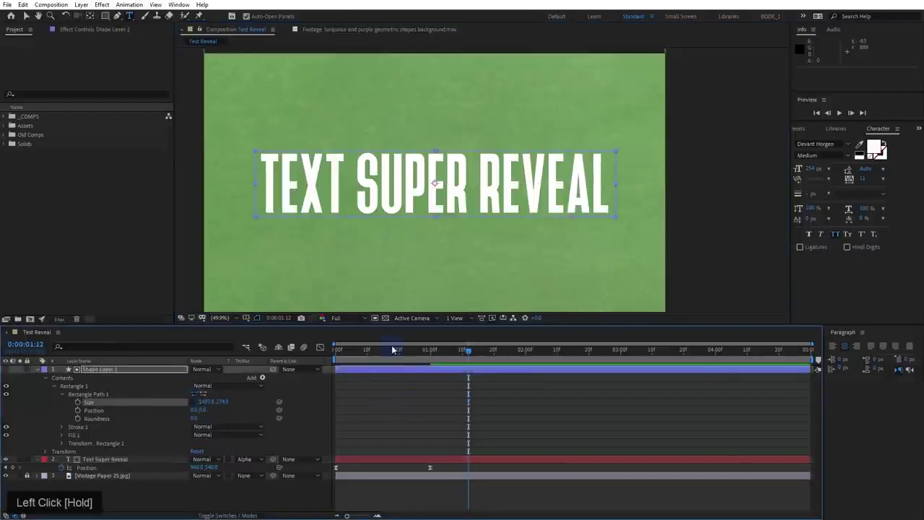
key(Home)
drag(197, 467, 397, 363)
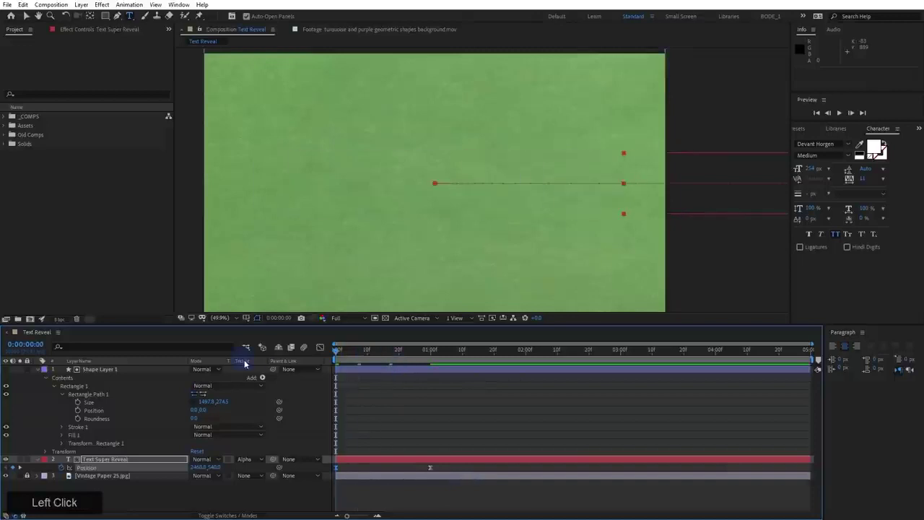
Preview the reveal of the longer title from the start of the composition
key(space)
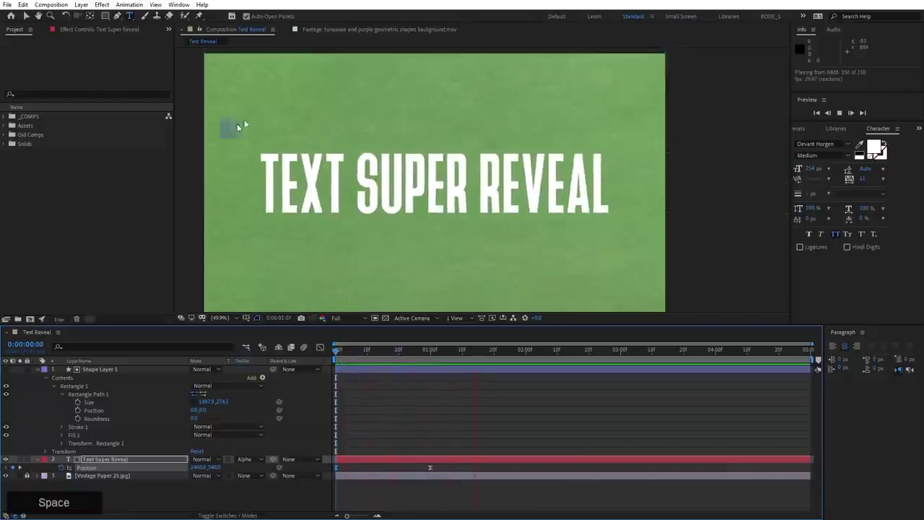
click(225, 354)
key(space)
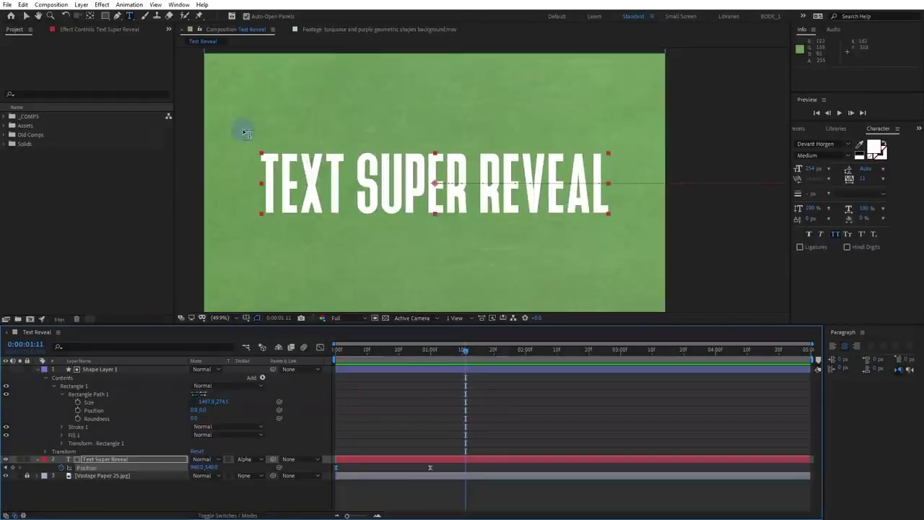
Add a Size keyframe to the matte's Rectangle Path 1 and place it at 0:00:01:29
key(v)
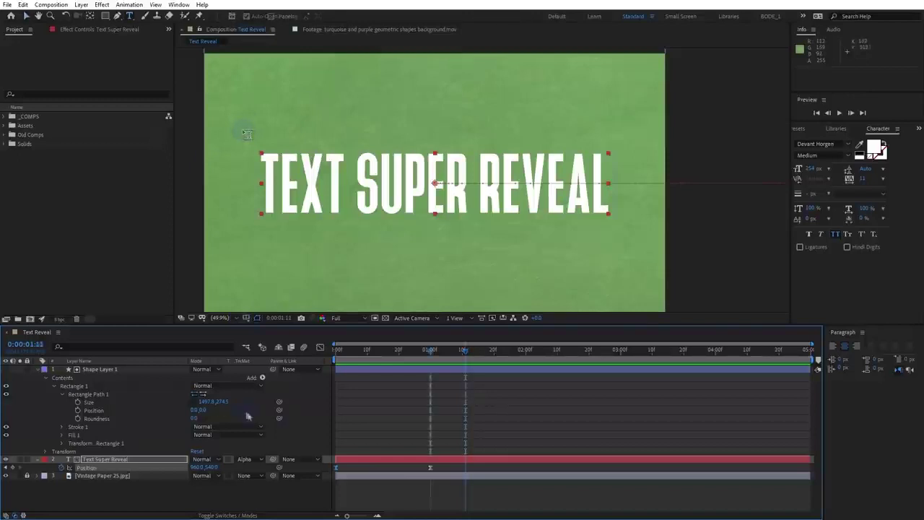
key(j)
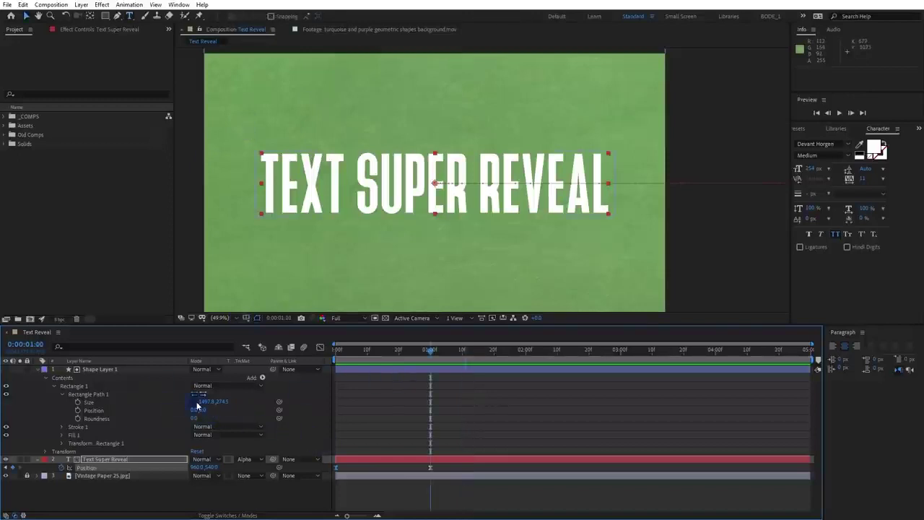
drag(198, 402, 177, 401)
key(ctrl+z)
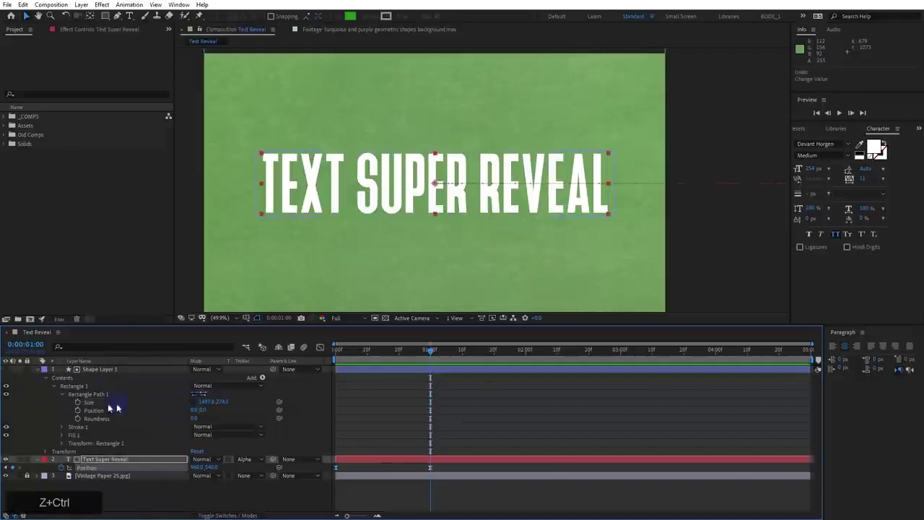
click(85, 403)
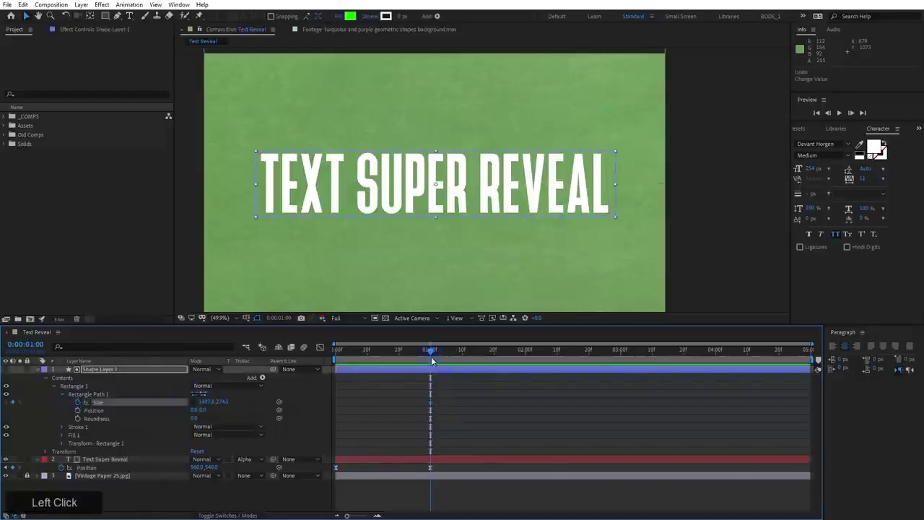
drag(432, 360, 522, 360)
drag(431, 402, 521, 410)
At 0:00:03:00, set the width of the matte's Rectangle Path 1 Size to 0
click(605, 360)
click(621, 360)
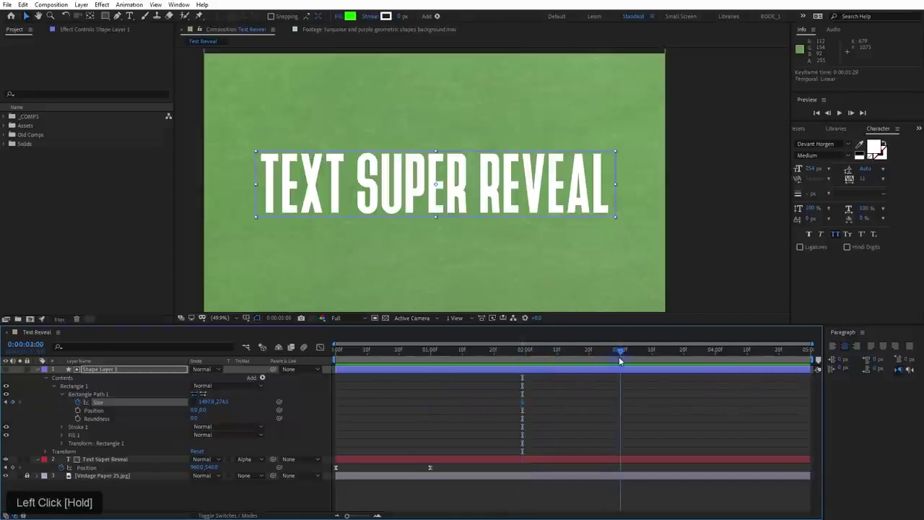
click(207, 406)
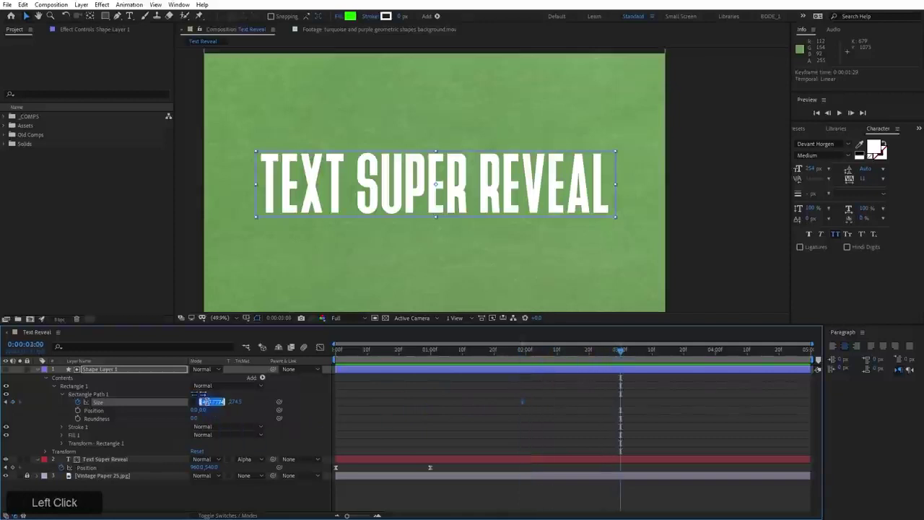
text(0)
key(KP_Enter)
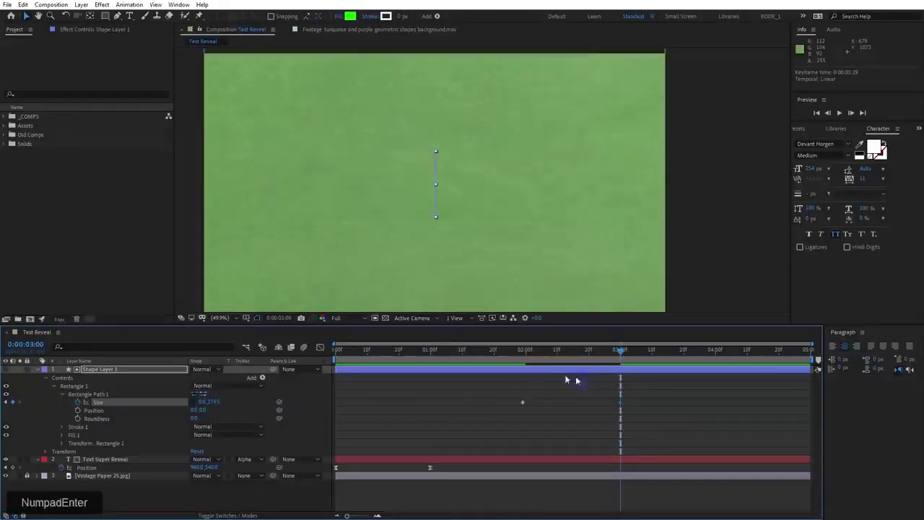
Apply Easy Ease to both Size keyframes and shape their speed graph to peak early and slow gradually into the second
drag(510, 388, 598, 361)
key(F9)
click(320, 347)
drag(589, 374, 540, 377)
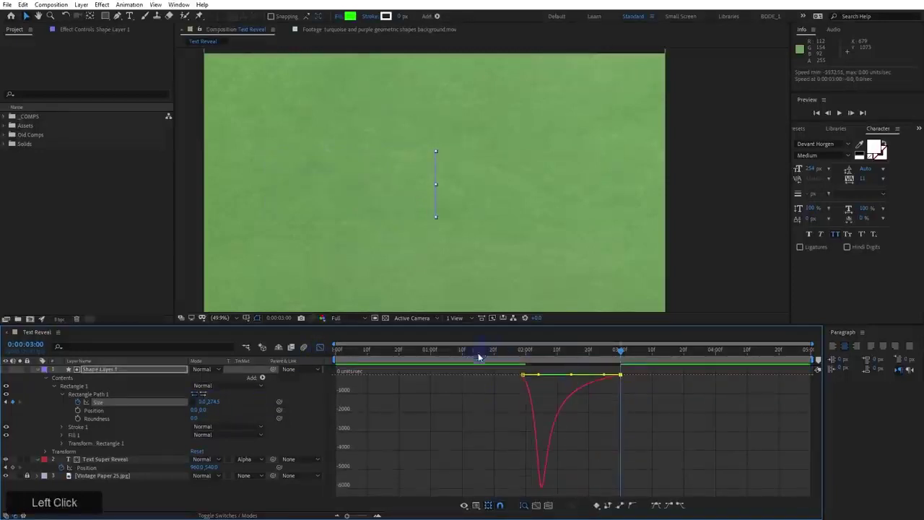
drag(477, 354, 310, 363)
click(320, 348)
Preview the title sliding in and the matte closing over it twice from the start
key(space)
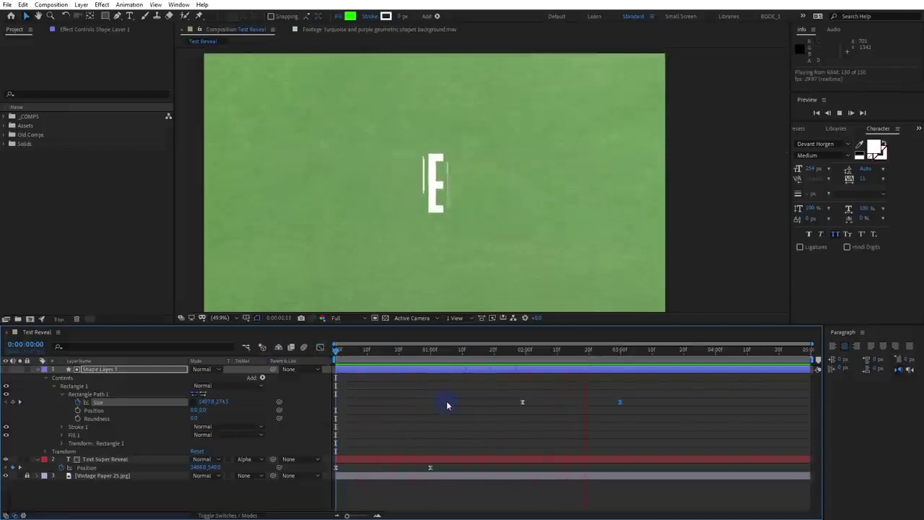
key(space)
drag(479, 352, 254, 366)
key(space)
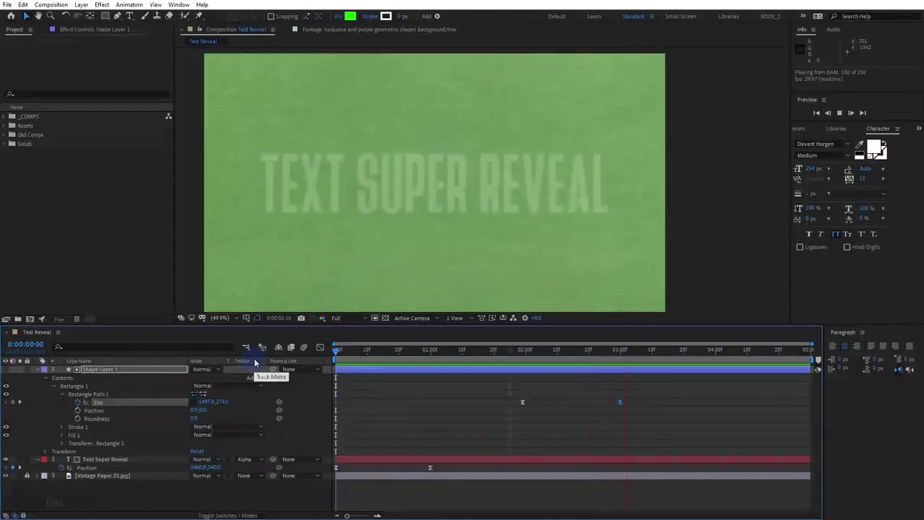
Find the Gaussian Blur effect by searching "gaus" and apply it to Shape Layer 1
key(Delete)
click(804, 130)
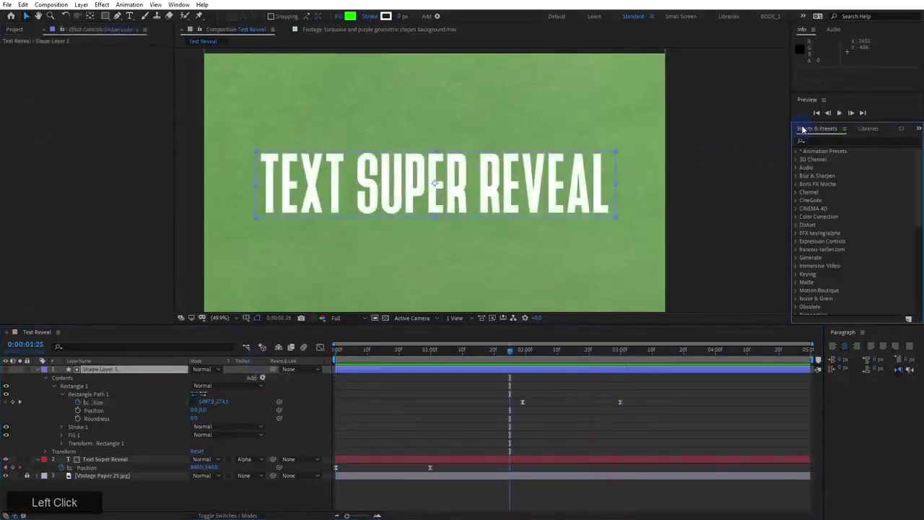
click(825, 141)
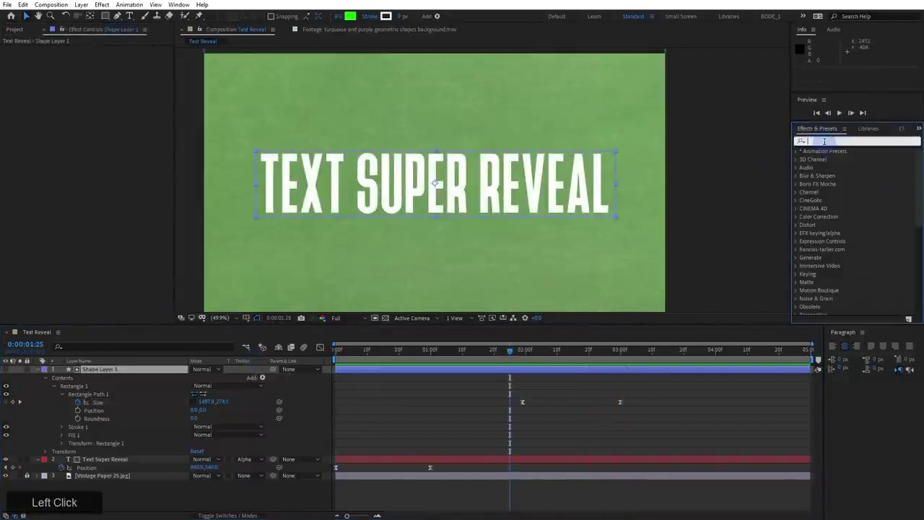
text(ga)
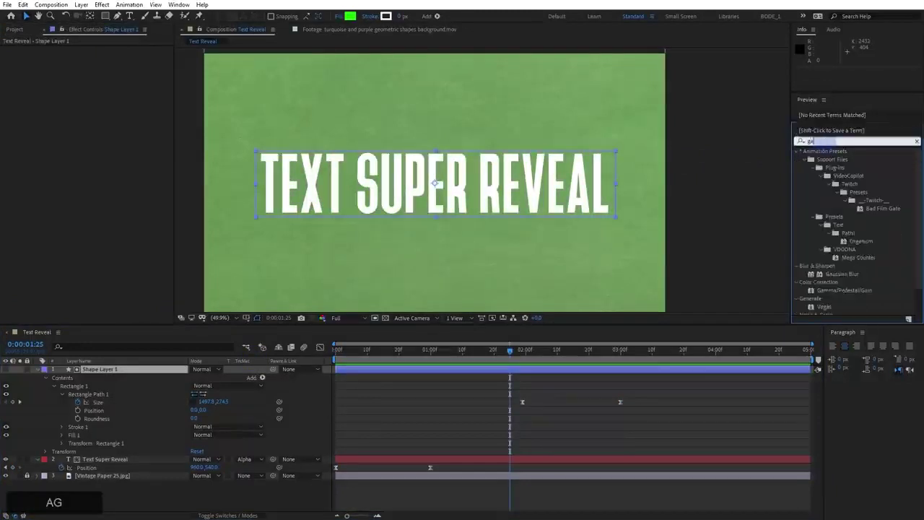
text(us)
drag(842, 163, 137, 369)
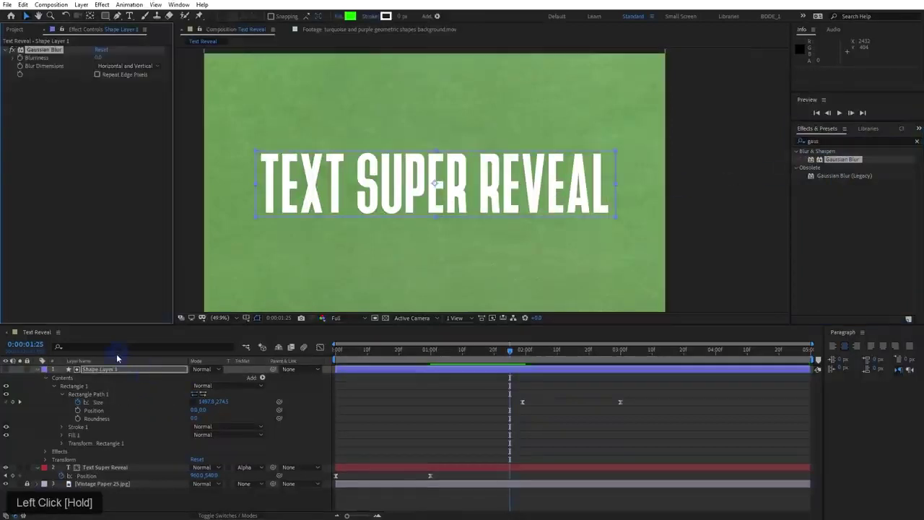
Rename Shape Layer 1 as Matte
click(100, 370)
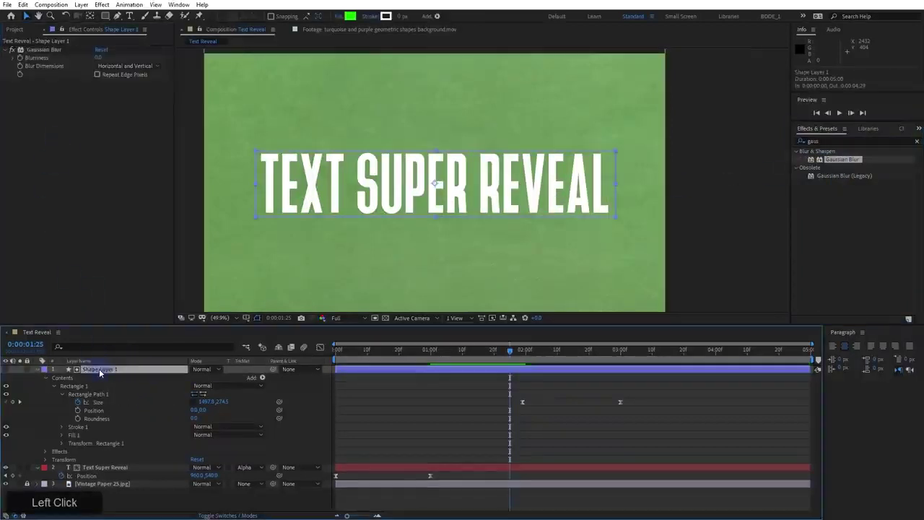
key(Return)
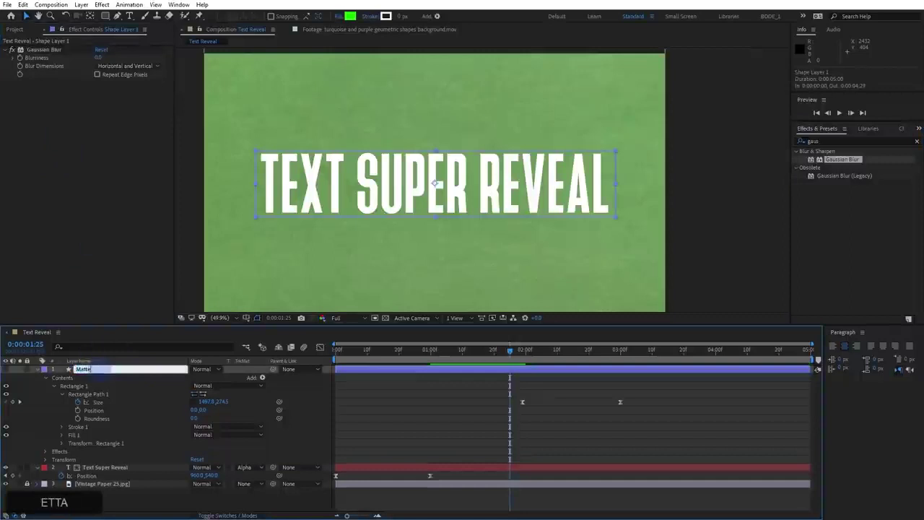
key(Return)
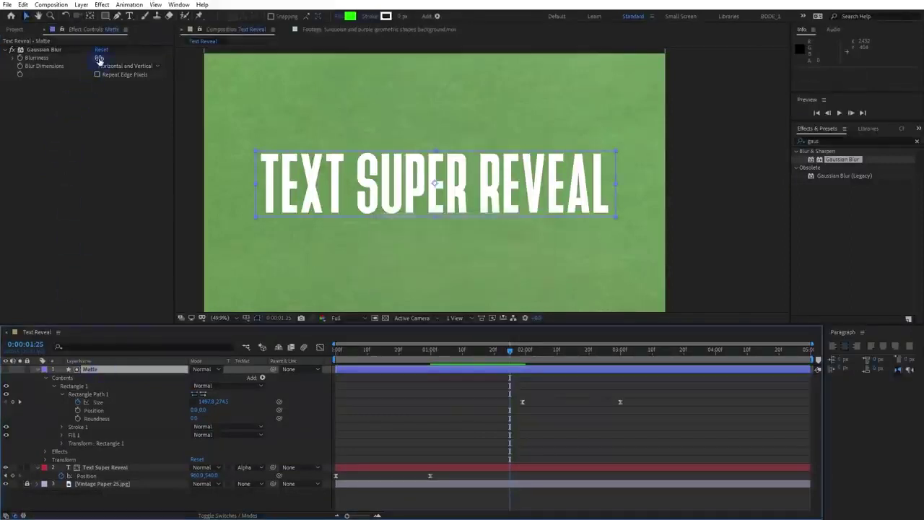
Try a Gaussian Blur Blurriness of about 302 on the Matte layer, scrub through the reveal, and delete the effect
drag(99, 60, 454, 87)
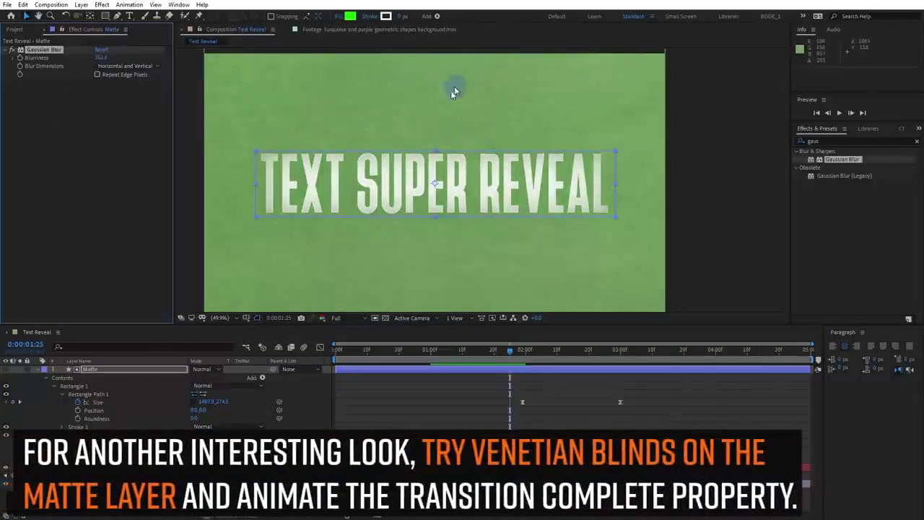
drag(416, 356, 467, 375)
click(423, 409)
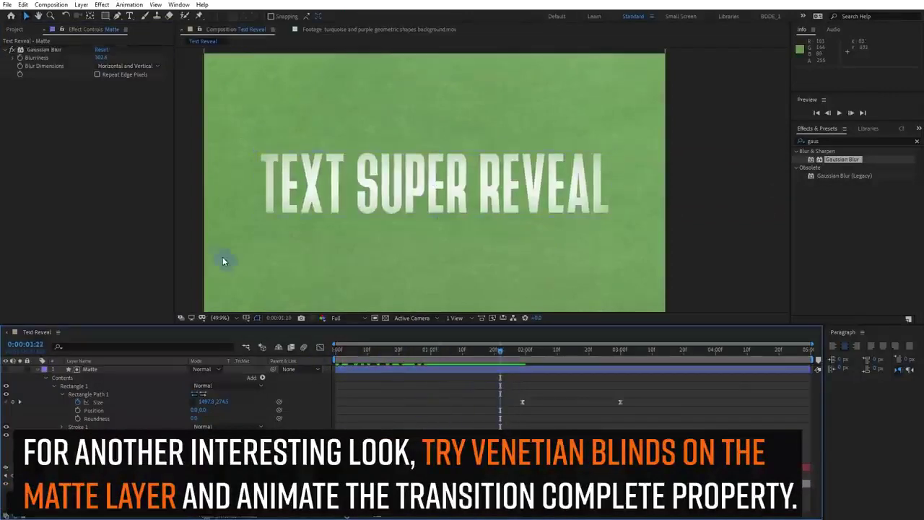
key(Delete)
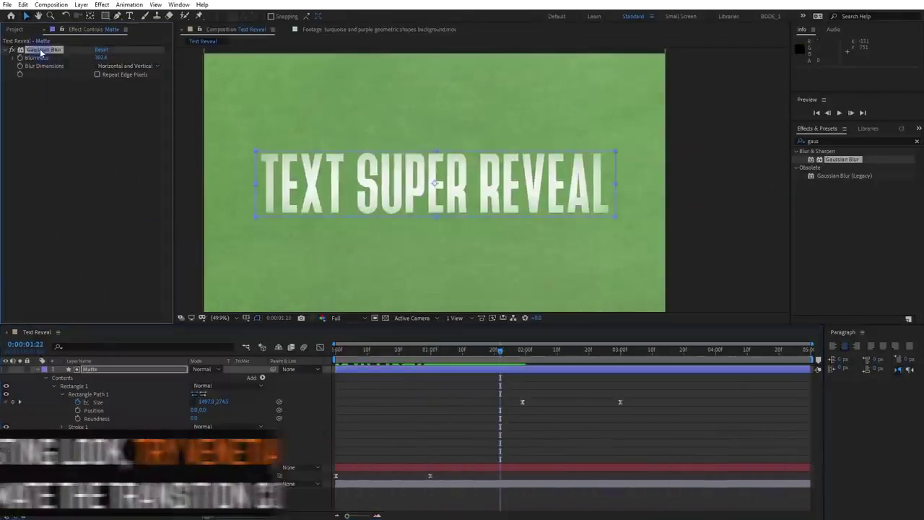
click(230, 426)
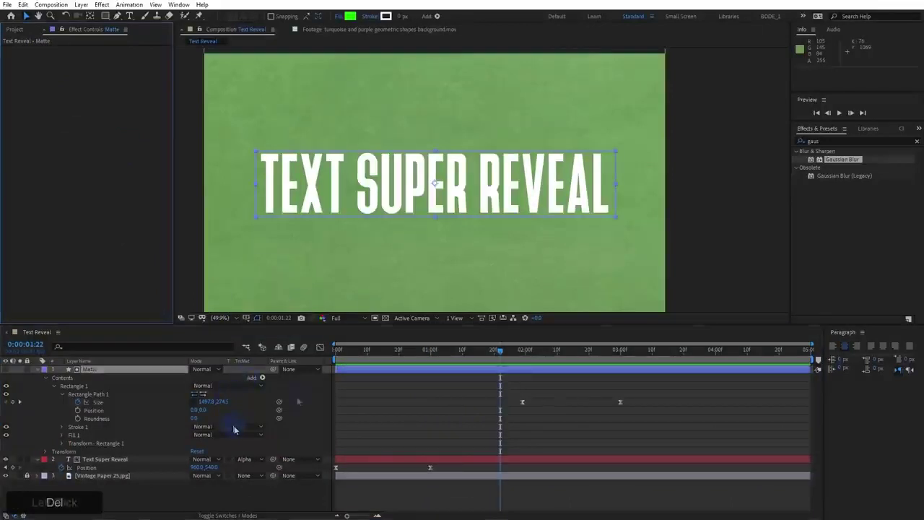
Set the track matte of the Text Super Reveal layer to None
click(128, 371)
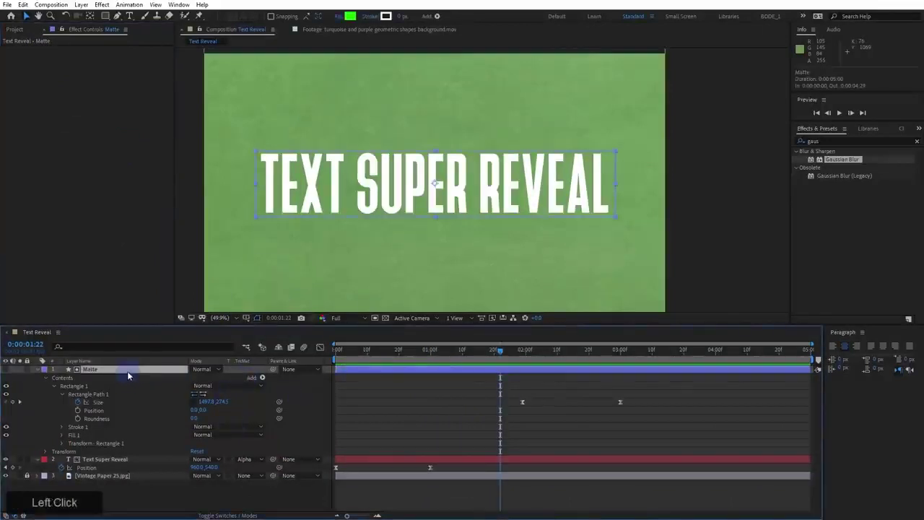
drag(262, 459, 262, 468)
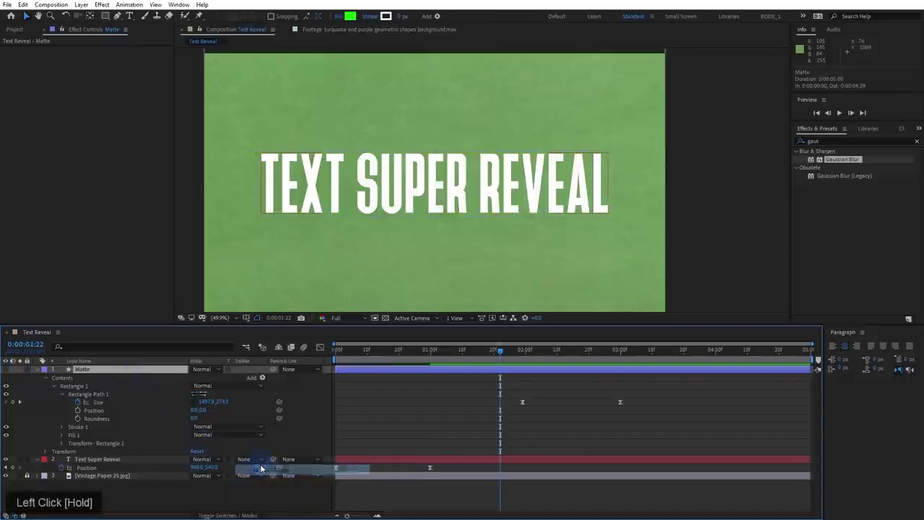
Confirm no track matte for the Text Super Reveal layer and delete the Matte shape layer
click(280, 411)
click(151, 372)
key(Delete)
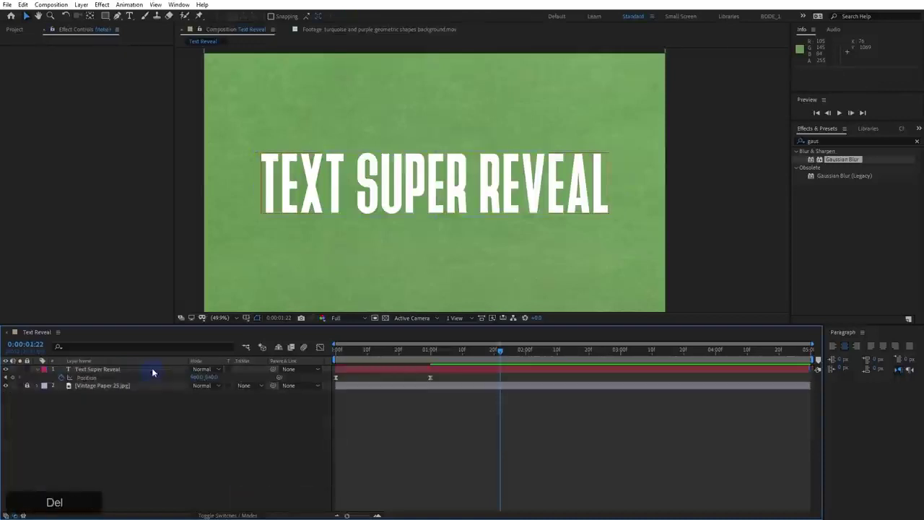
Add Black Solid 1 from the Solids folder above the Text Super Reveal layer and use it as that layer's alpha matte
click(23, 32)
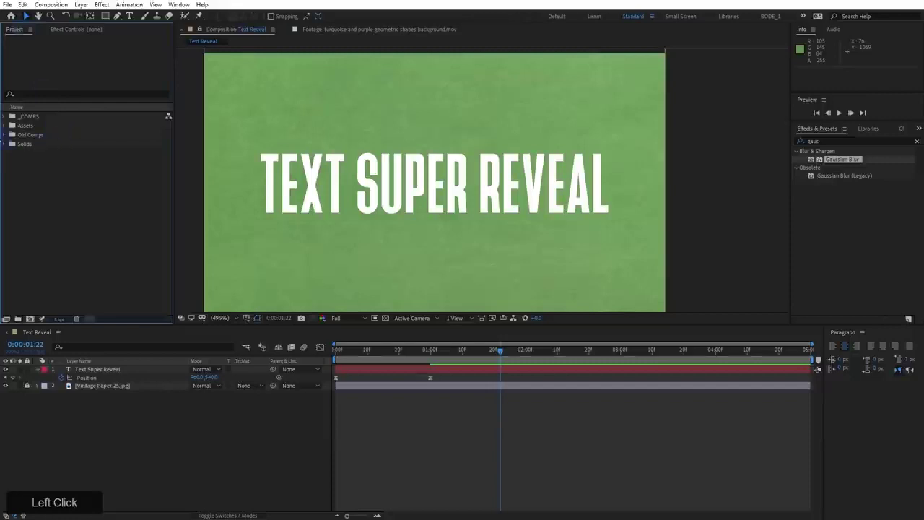
click(6, 144)
drag(48, 165, 120, 372)
scroll(324, 161, down, 2)
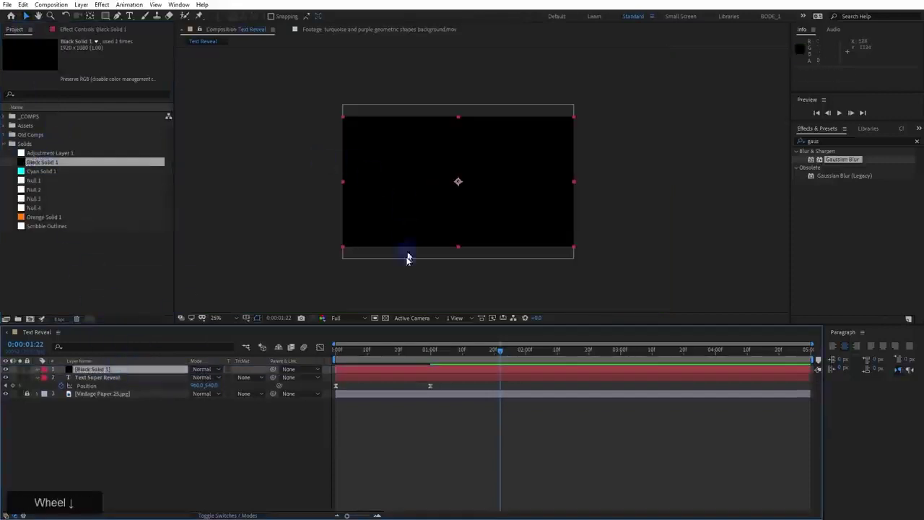
click(246, 377)
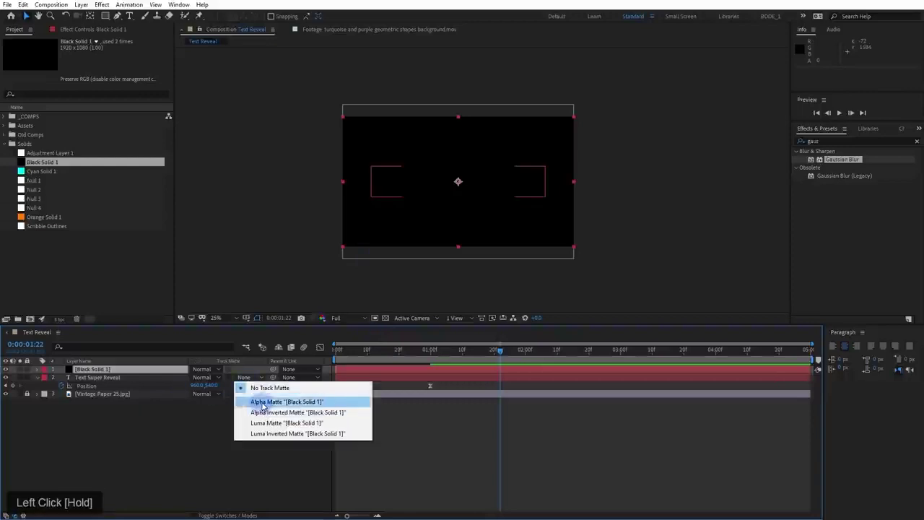
click(268, 400)
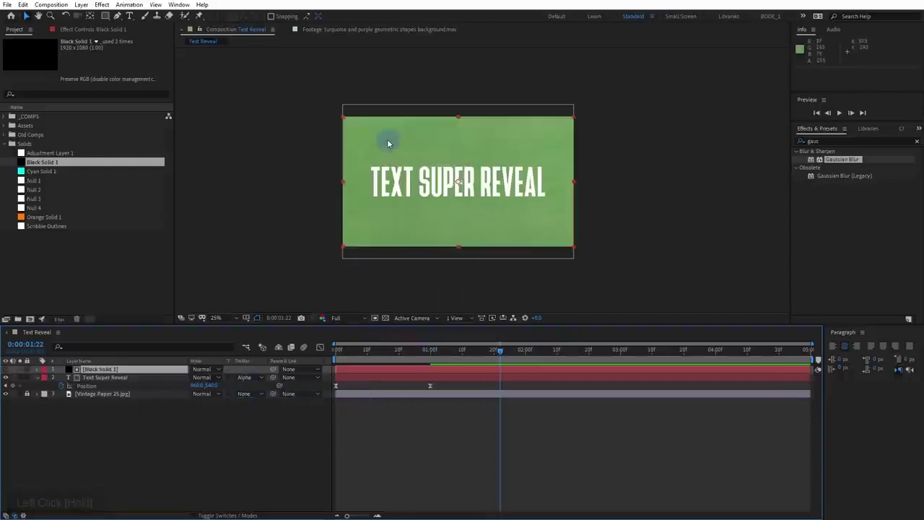
scroll(423, 179, up, 2)
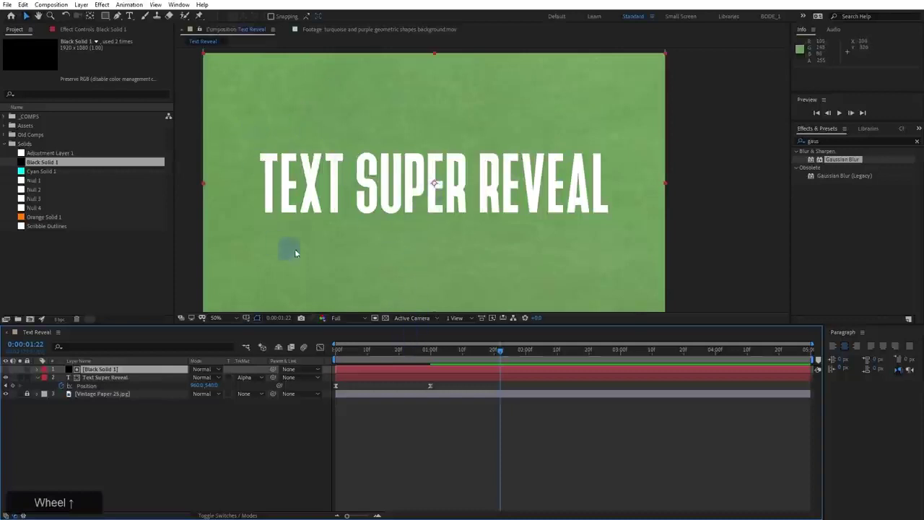
Try scaling Black Solid 1 to about 78% width and 30% height around the title, scrub the reveal, and undo the scaling
scroll(333, 123, down, 2)
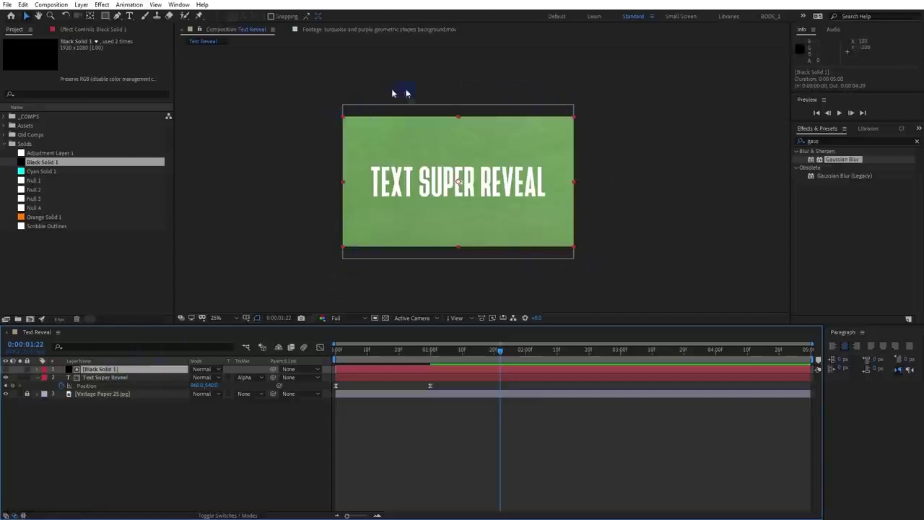
drag(459, 247, 457, 223)
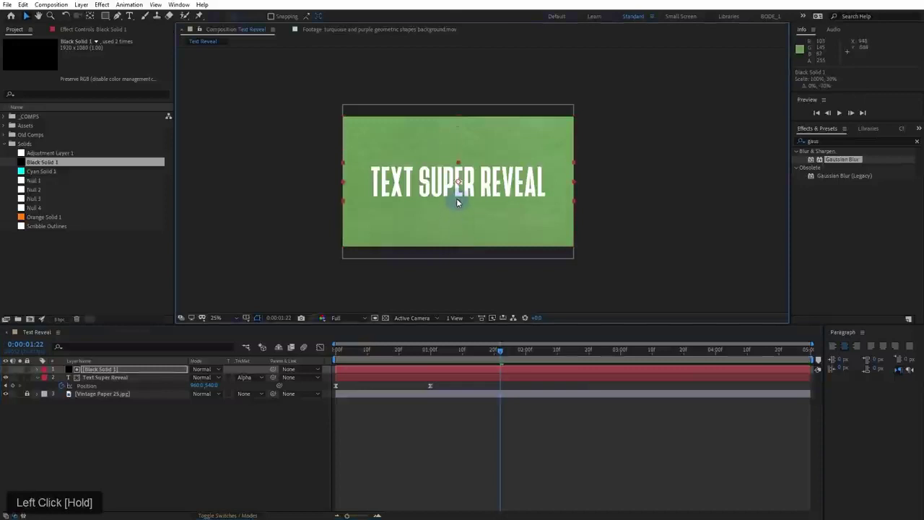
drag(576, 185, 555, 185)
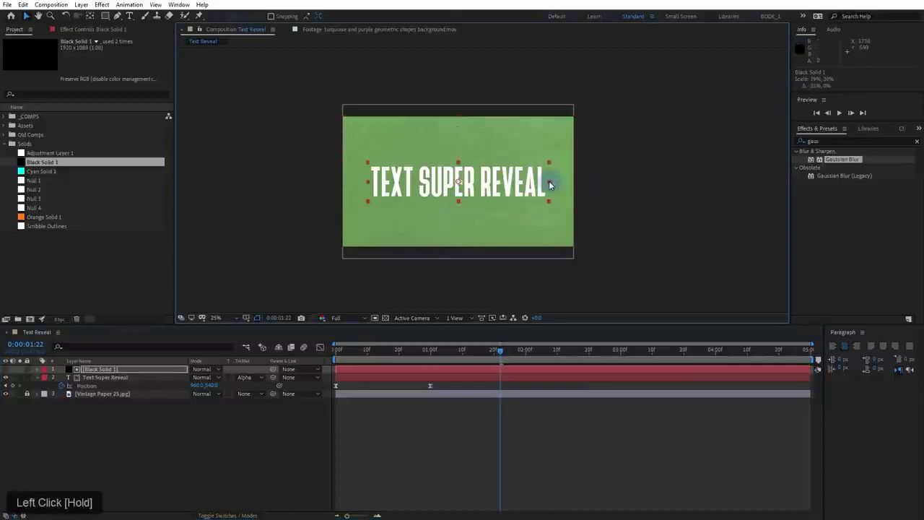
scroll(495, 186, up, 2)
click(373, 356)
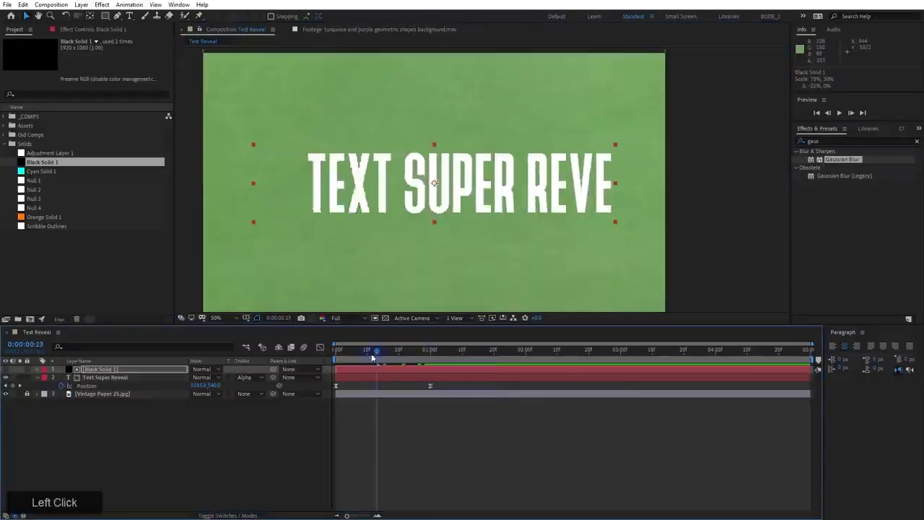
drag(372, 356, 433, 364)
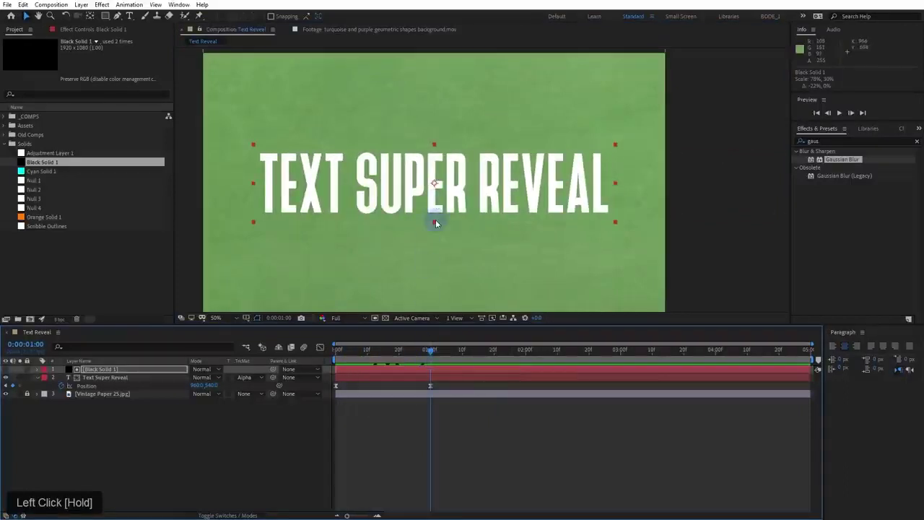
drag(434, 222, 433, 232)
key(ctrl+z)
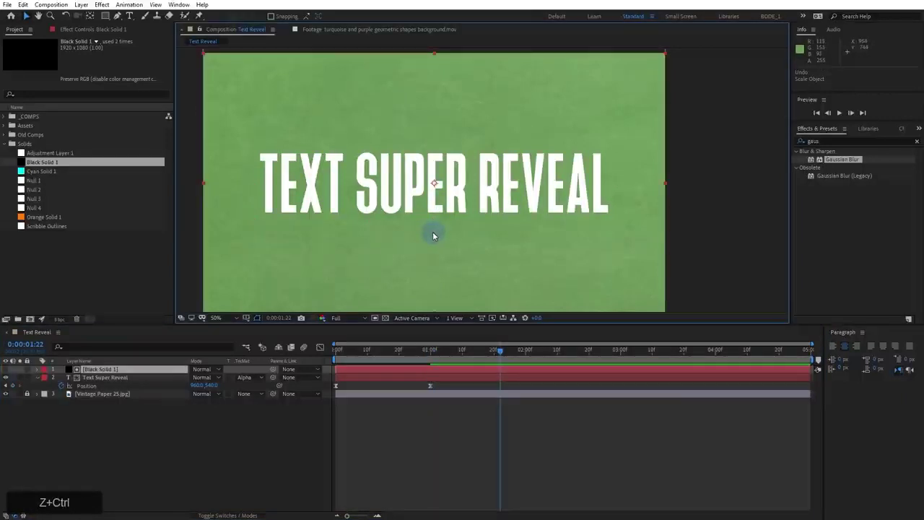
Add a mask to Black Solid 1 and shrink it around the title to about 78% width and 28% height
key(ctrl+shift+n)
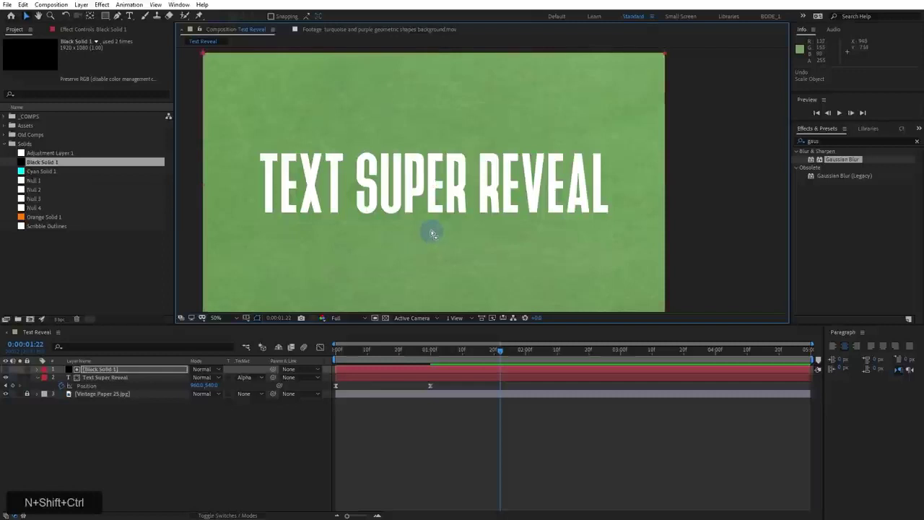
double_click(425, 56)
drag(432, 52, 433, 147)
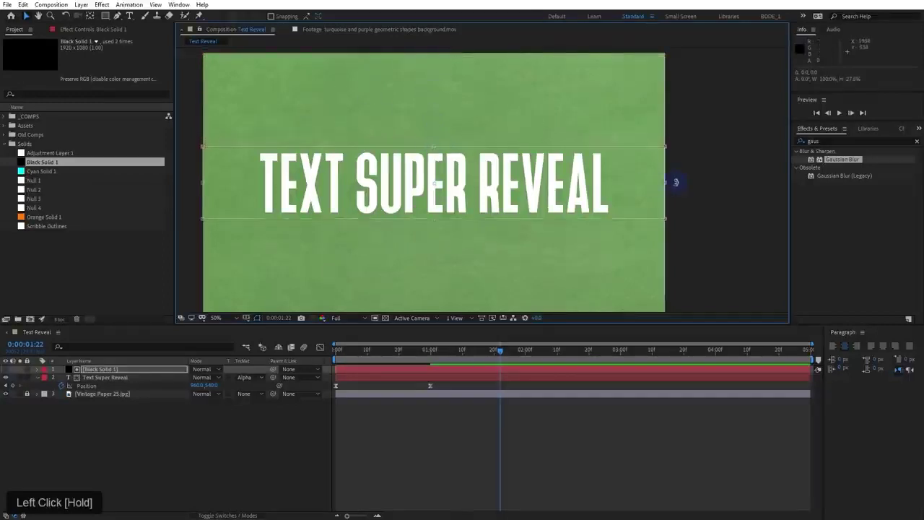
drag(665, 182, 613, 186)
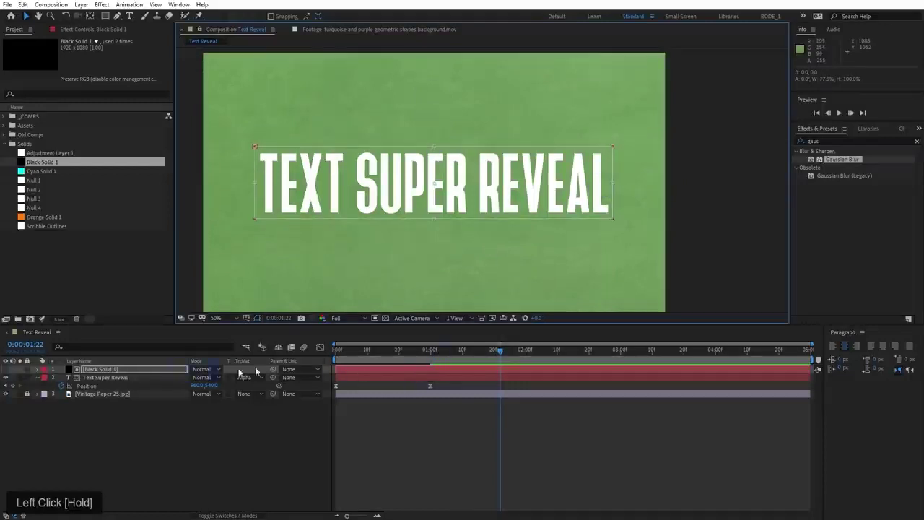
Preview the matted title reveal from the start of the composition and select the Black Solid 1 layer
drag(425, 355, 304, 358)
click(431, 378)
key(space)
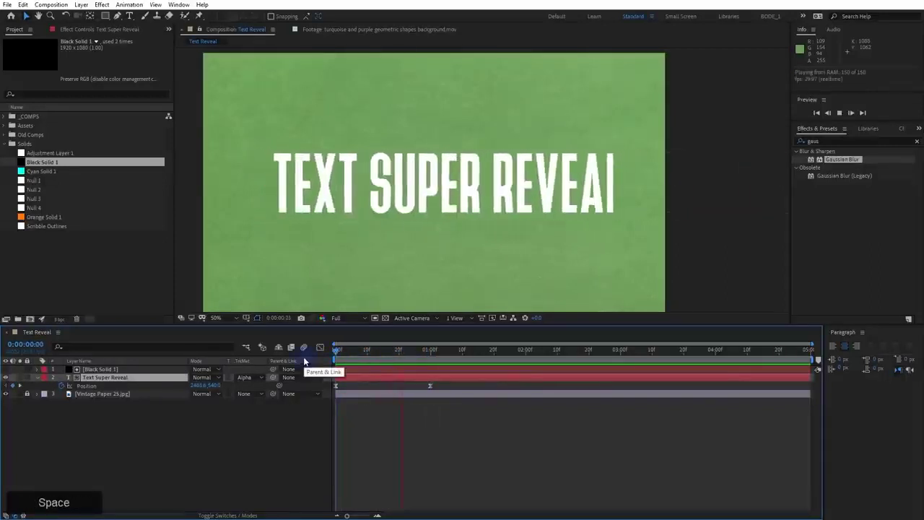
key(space)
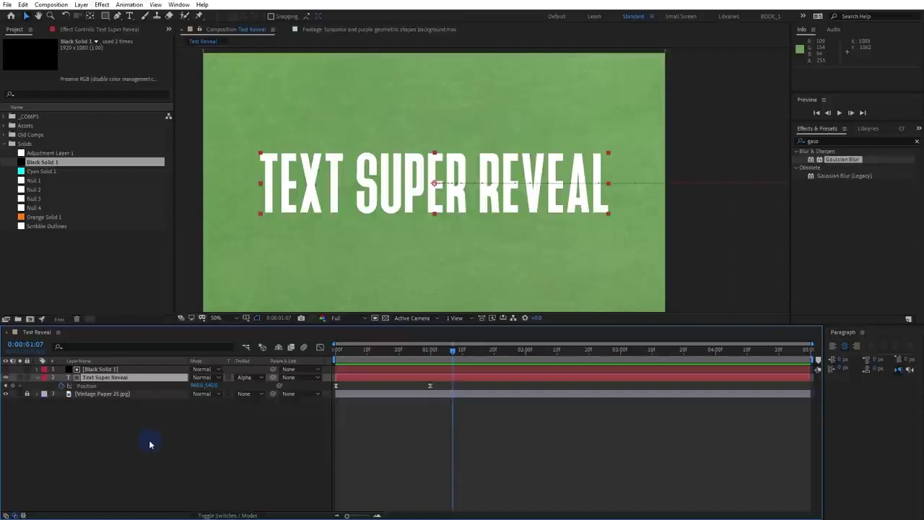
click(144, 370)
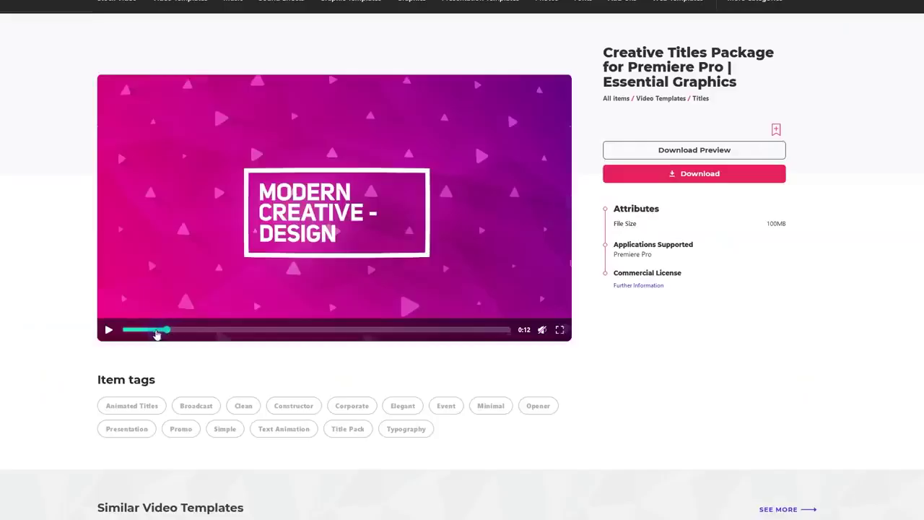
Play and replay the Creative Titles Package preview video to examine the Modern Creative Design title and the one after it
click(109, 330)
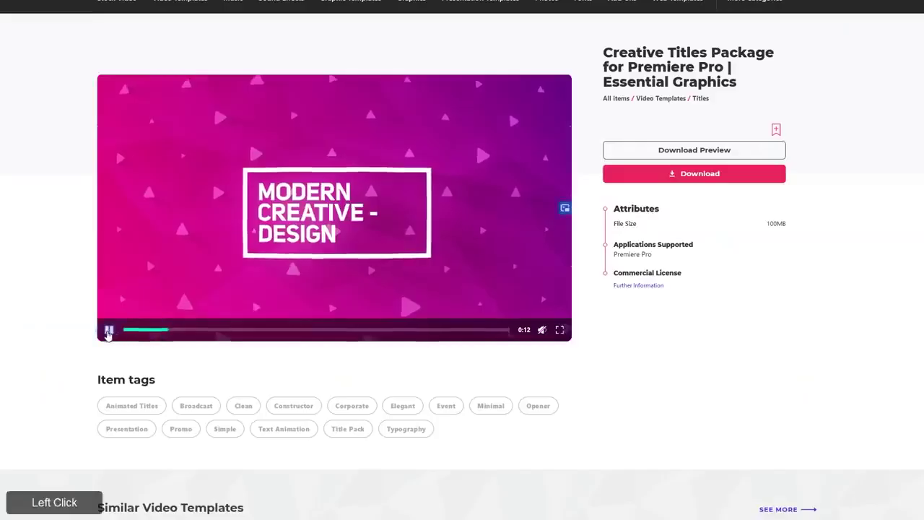
click(152, 330)
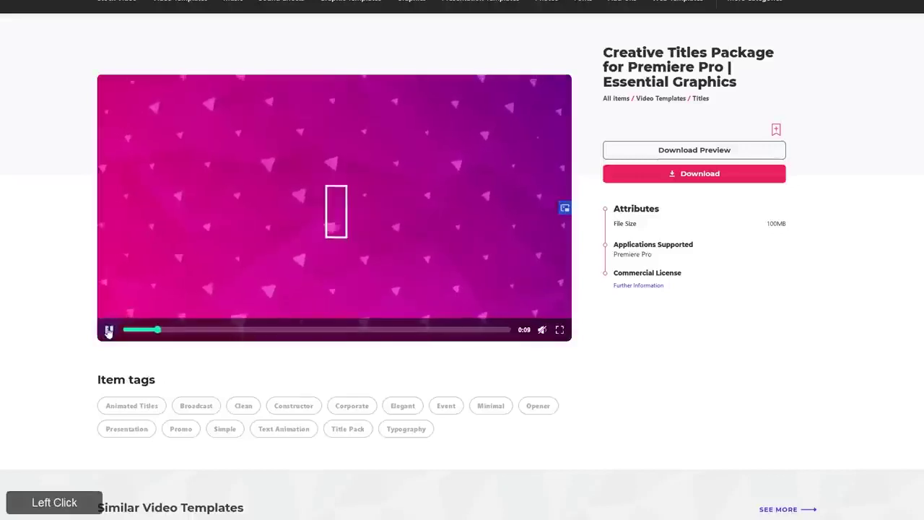
click(108, 331)
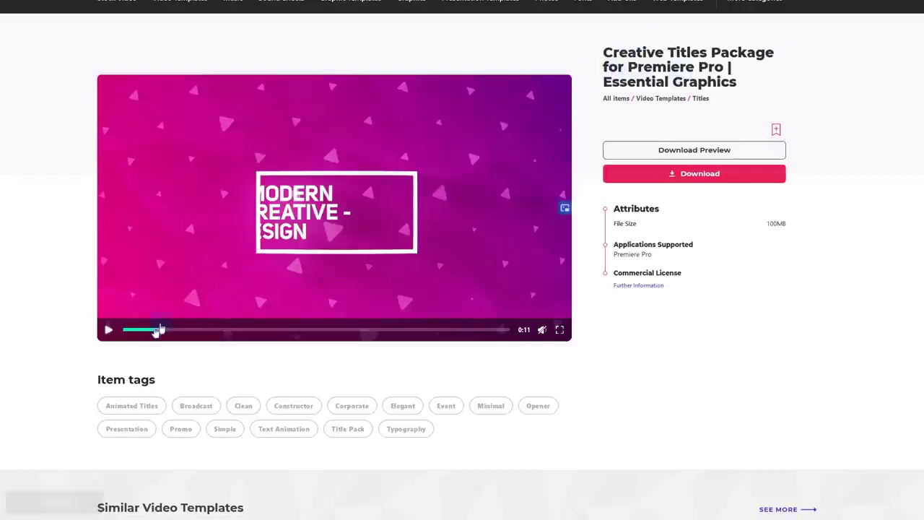
click(108, 330)
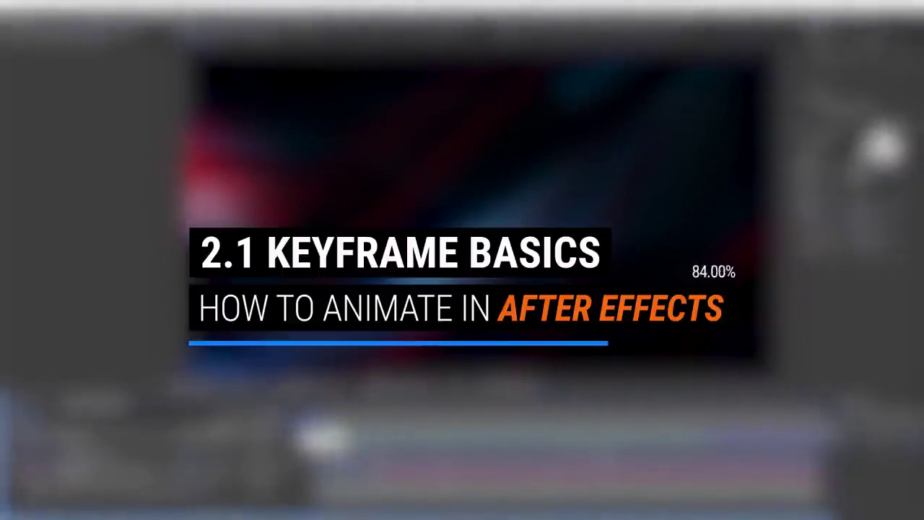
key(space)
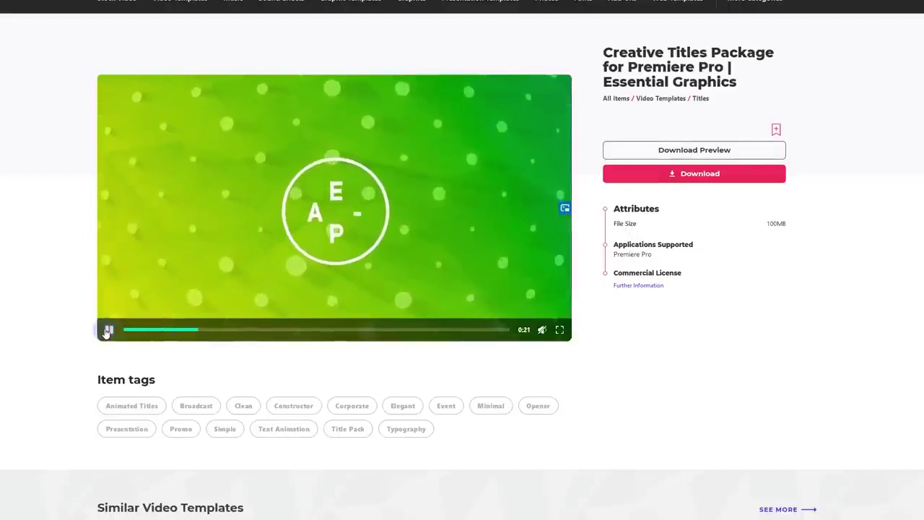
click(108, 330)
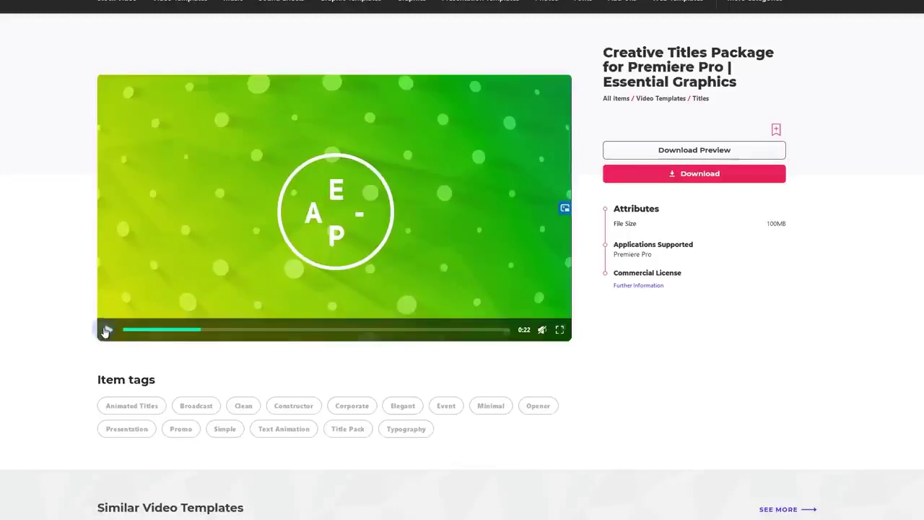
Rewind the preview video to about 0:07 and play it in short stretches to examine the frame's opening animation
click(150, 330)
click(145, 330)
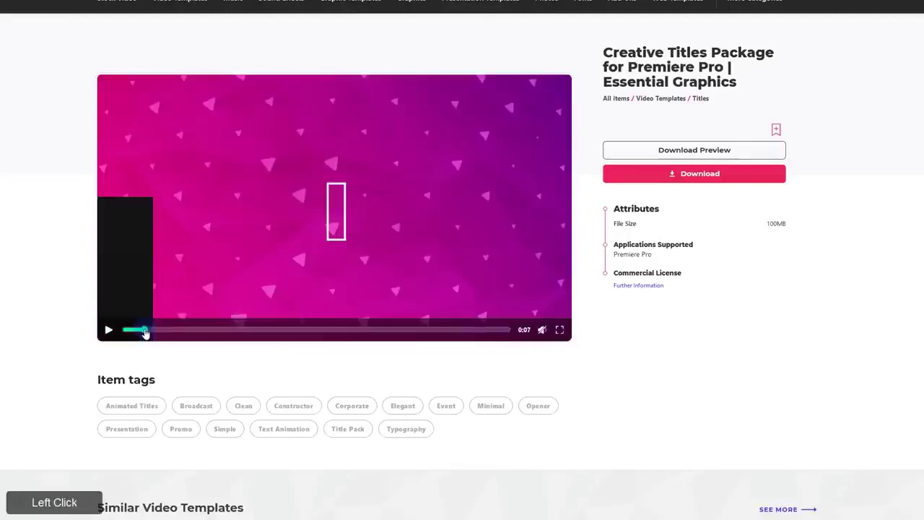
click(109, 331)
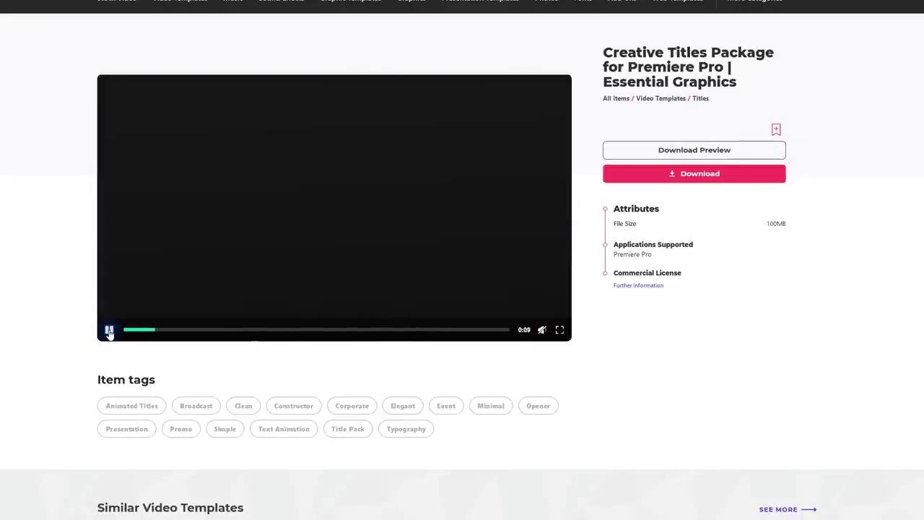
click(109, 330)
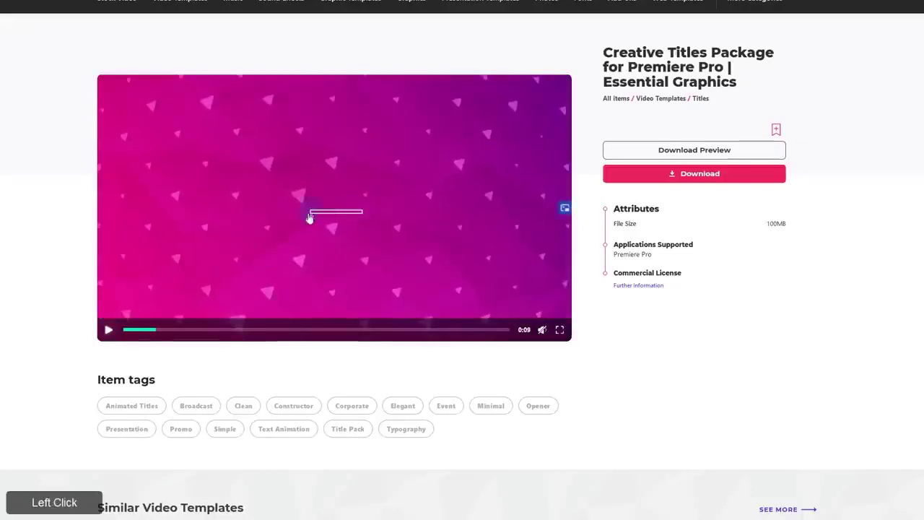
click(109, 330)
click(109, 330)
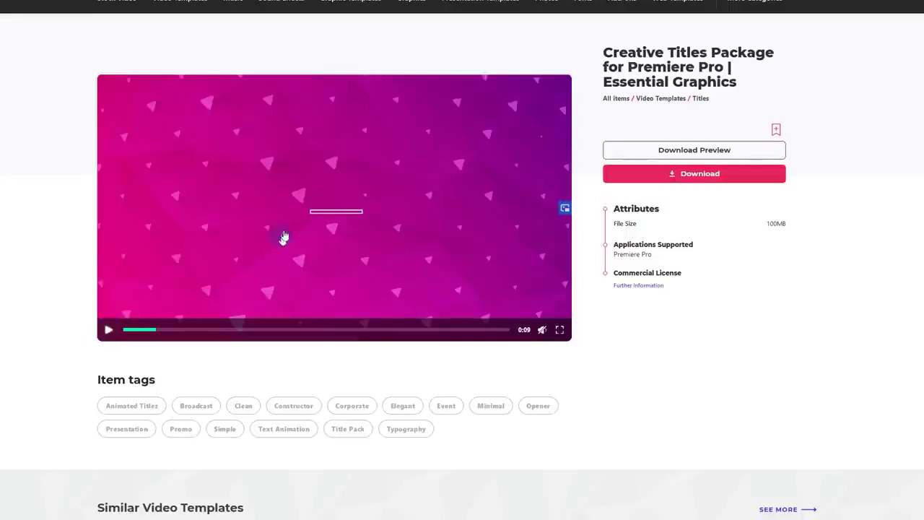
click(108, 330)
click(109, 330)
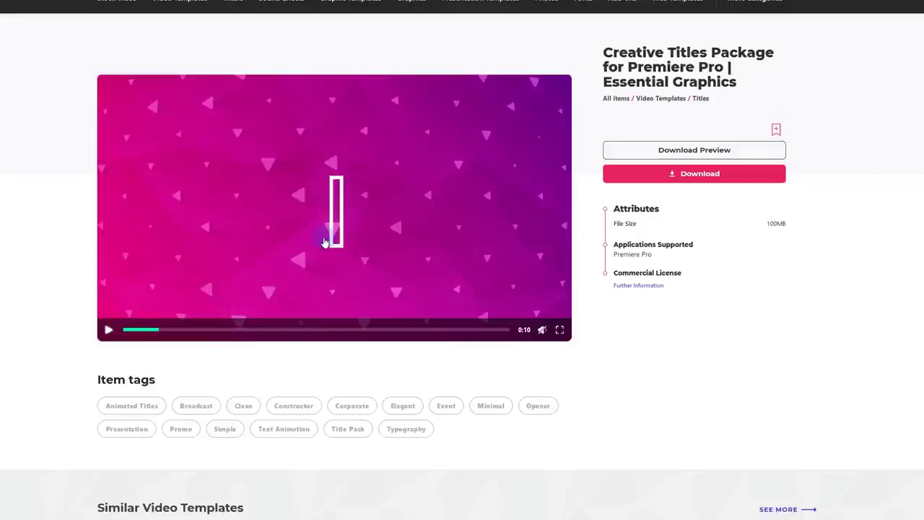
Play, pause and replay the preview around 0:11 to examine how the Modern Creative Design text is revealed inside the frame
click(109, 330)
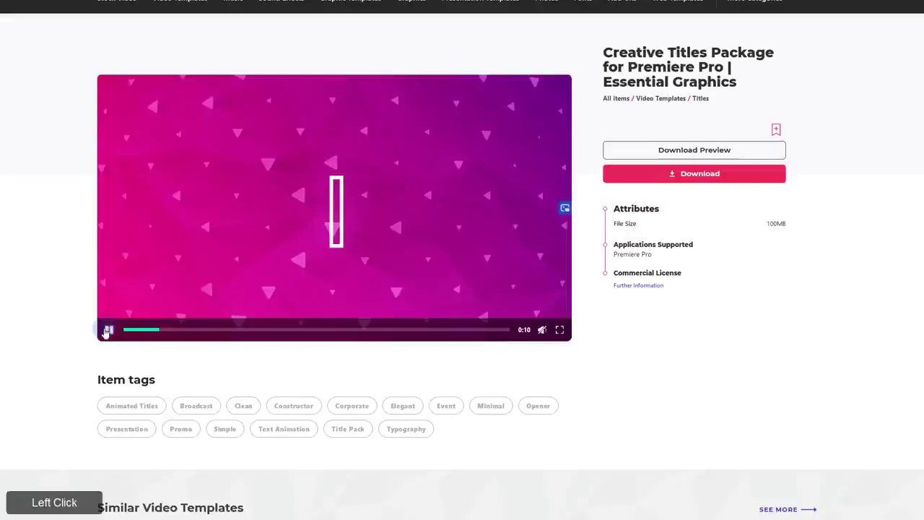
click(108, 330)
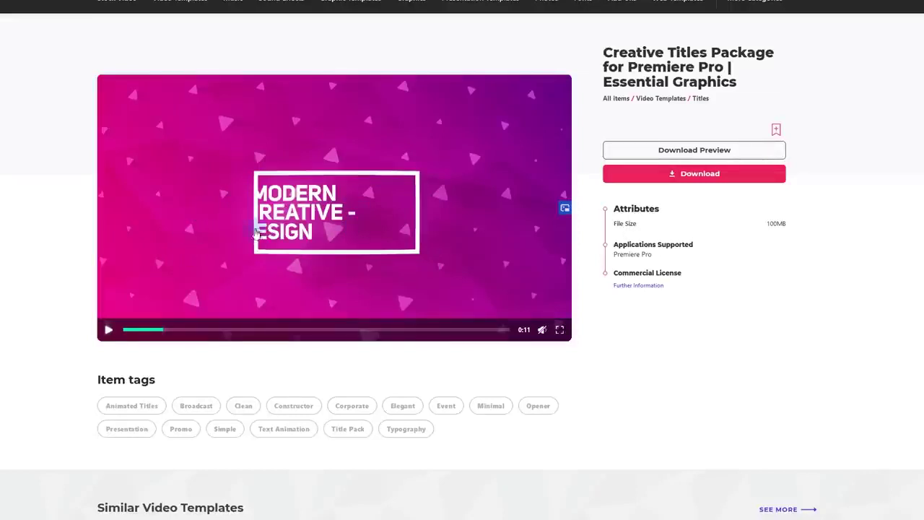
click(108, 330)
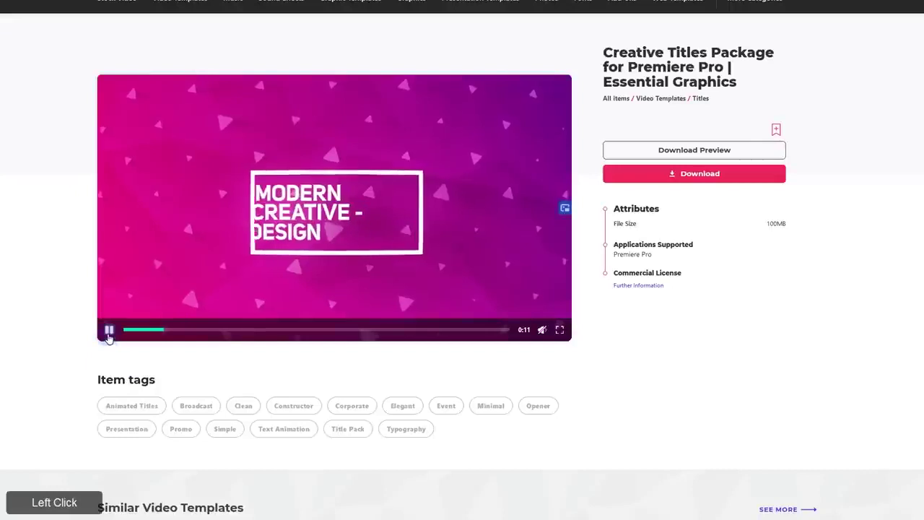
click(109, 331)
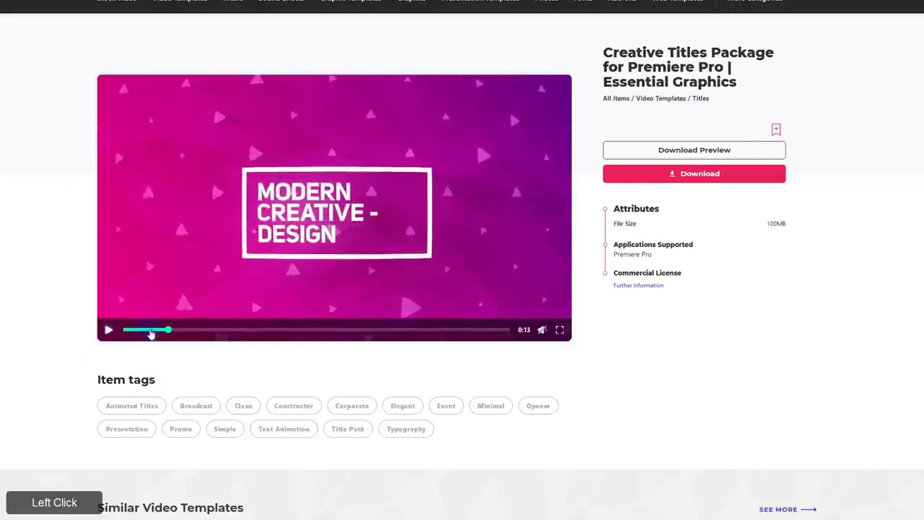
click(161, 330)
click(108, 330)
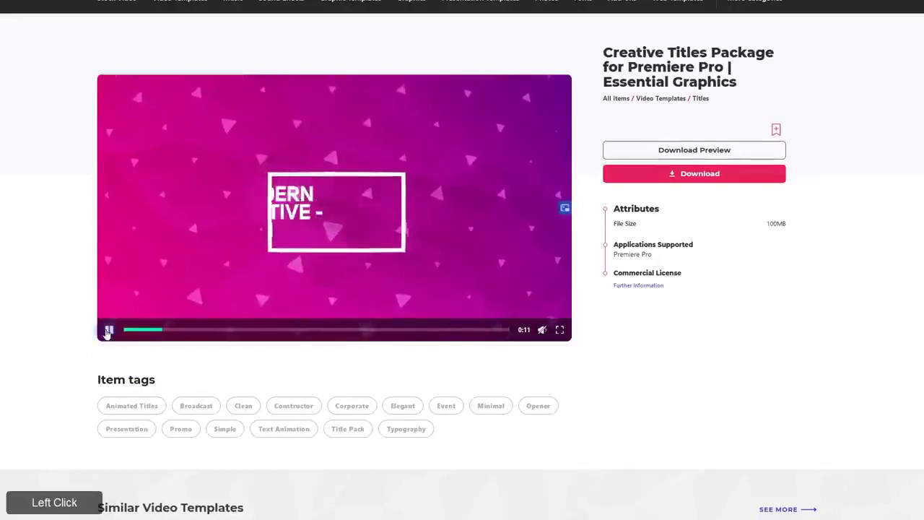
click(108, 330)
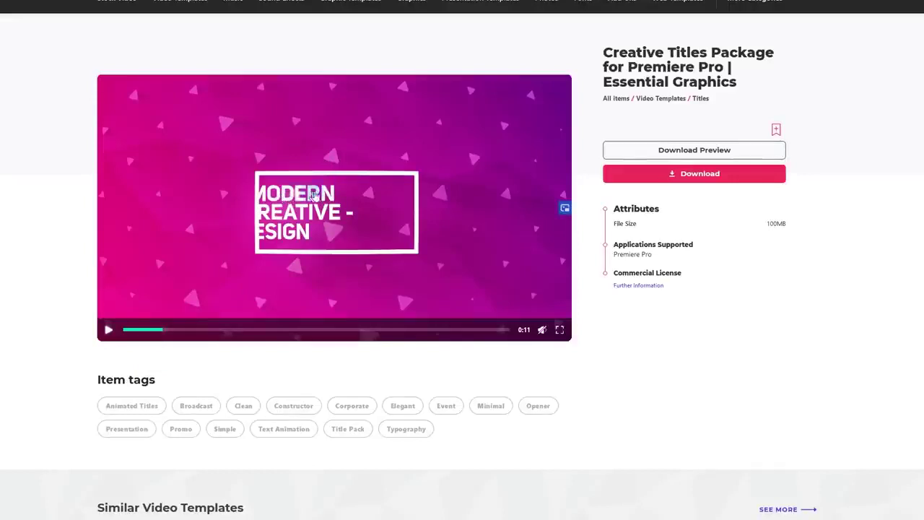
Rewind the preview video slightly and replay it around 0:10 to examine how the frame opens for the text
click(157, 330)
click(109, 331)
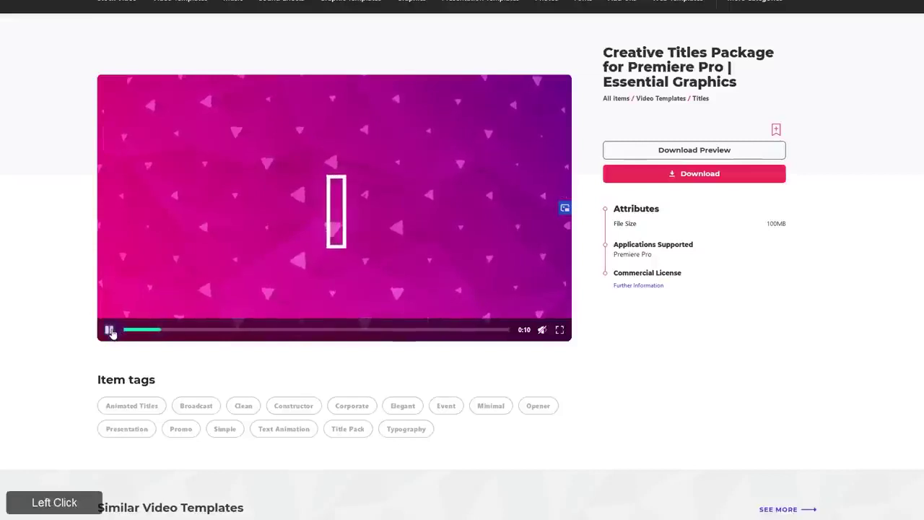
click(108, 329)
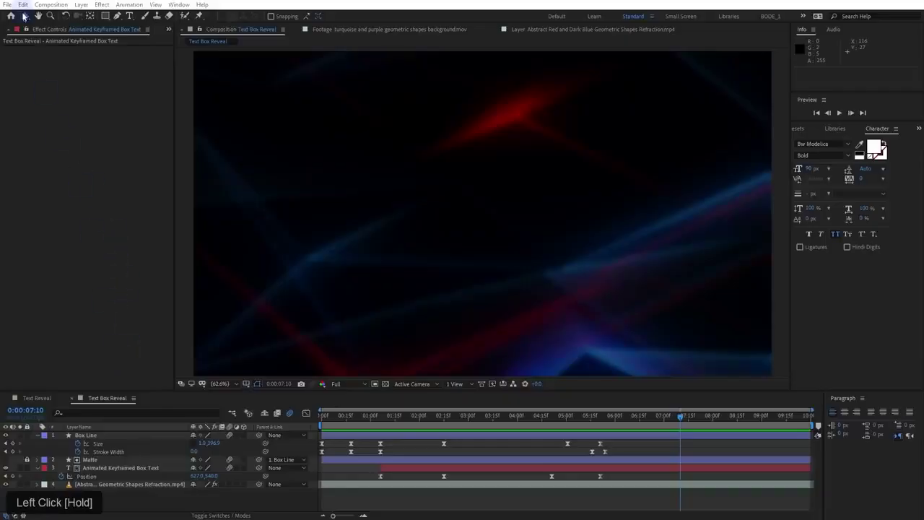
Switch to After Effects and create a composition named Text Reveal Box_1 in the _COMPS folder
scroll(36, 32, up, 1)
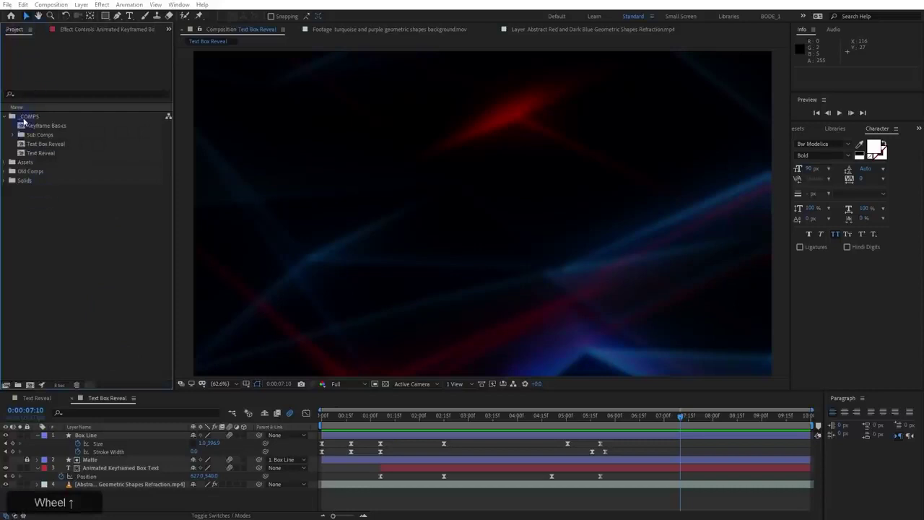
click(25, 118)
click(29, 384)
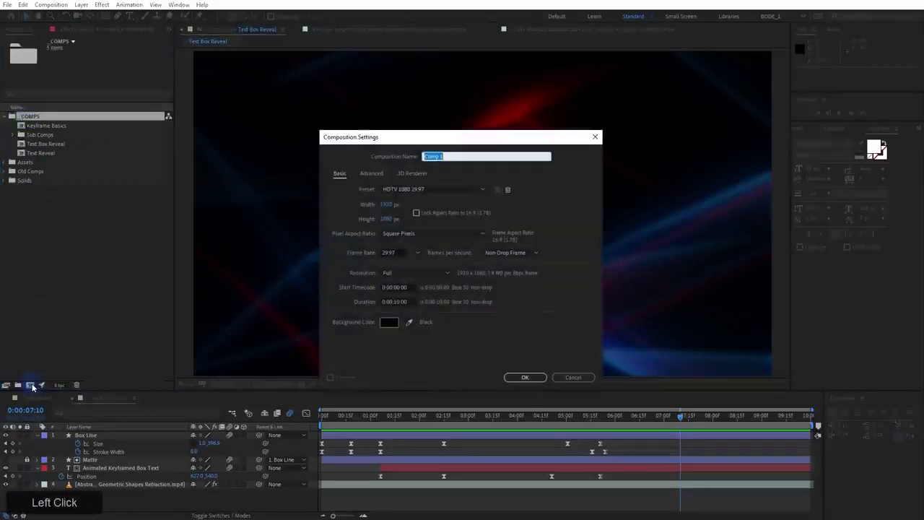
text(Text Reveal Box_1)
key(Return)
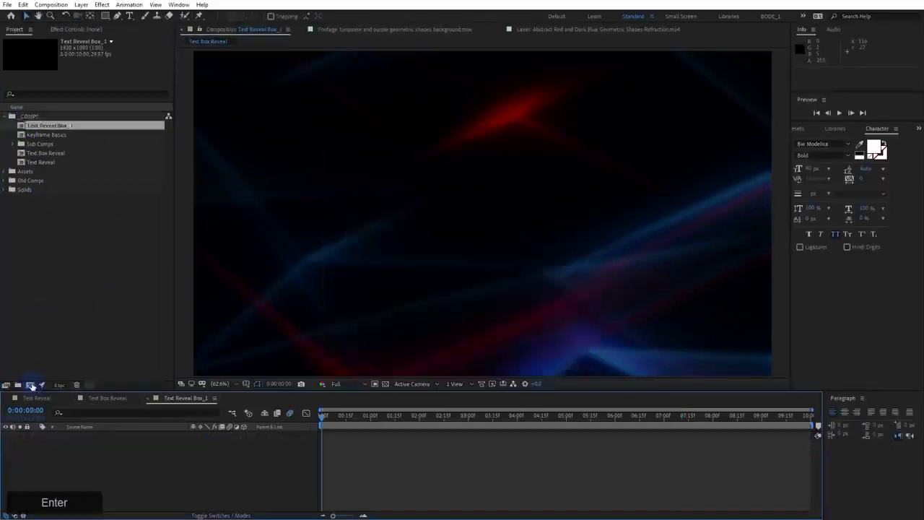
Add Black Solid 1 from the Solids folder to the Text Reveal Box_1 composition
click(7, 116)
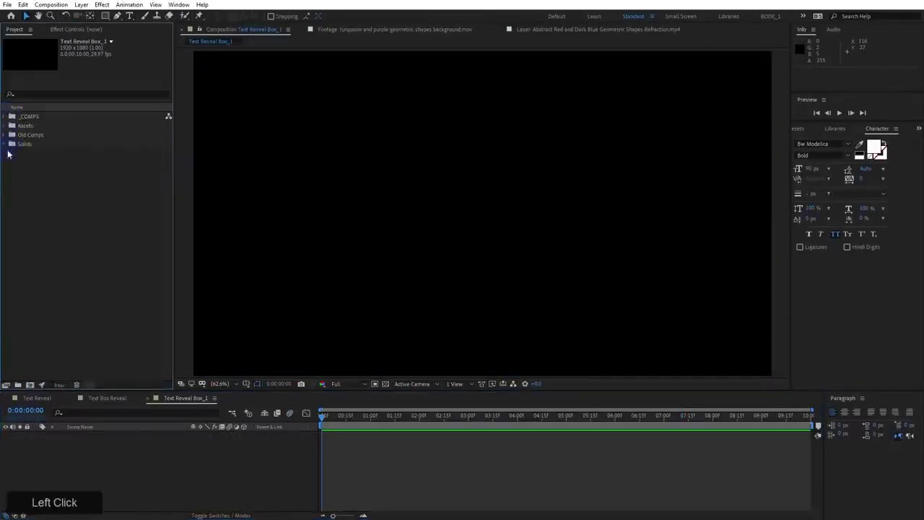
drag(292, 391, 194, 279)
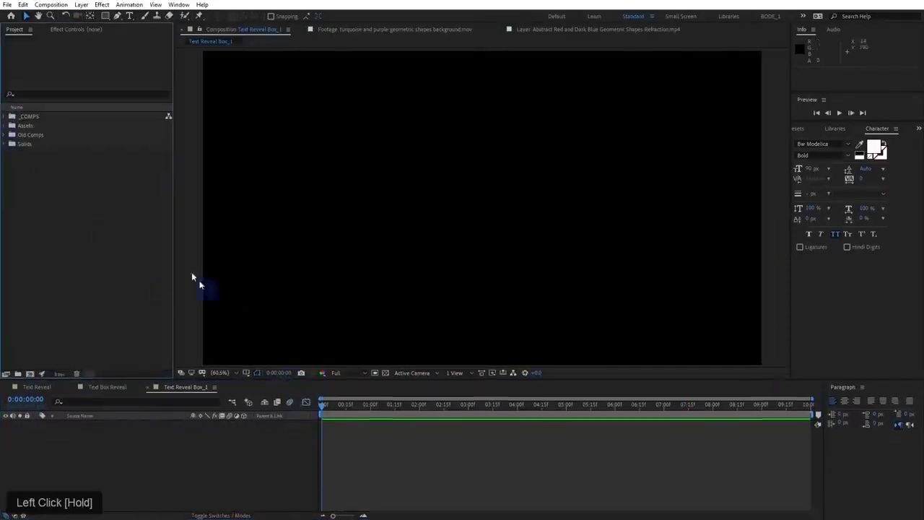
click(5, 145)
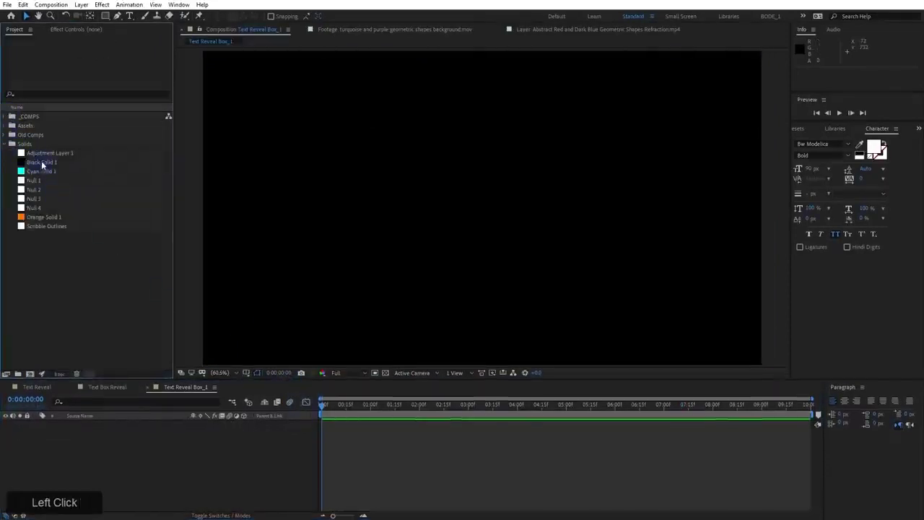
drag(42, 164, 154, 475)
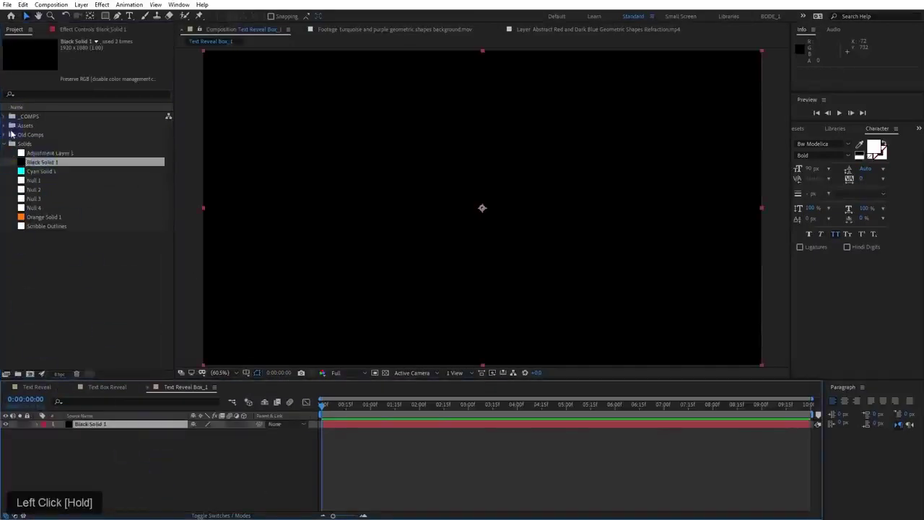
click(6, 143)
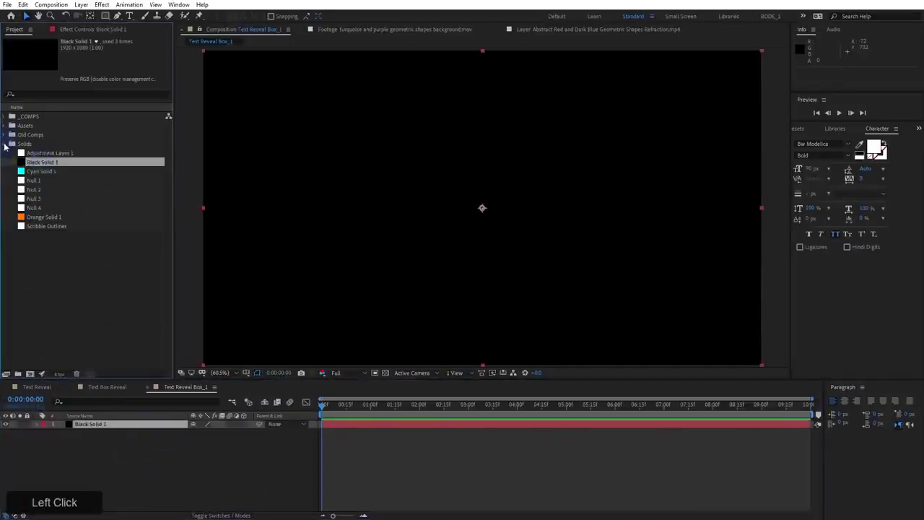
click(161, 431)
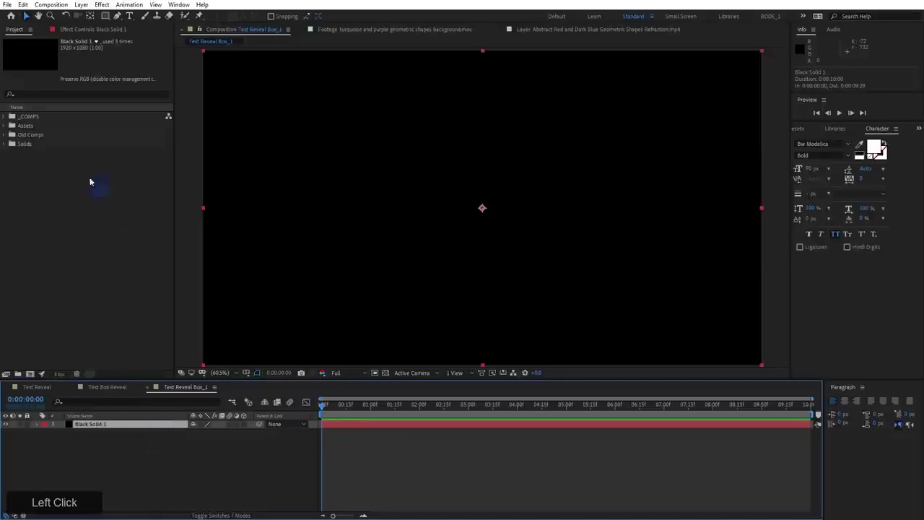
click(5, 144)
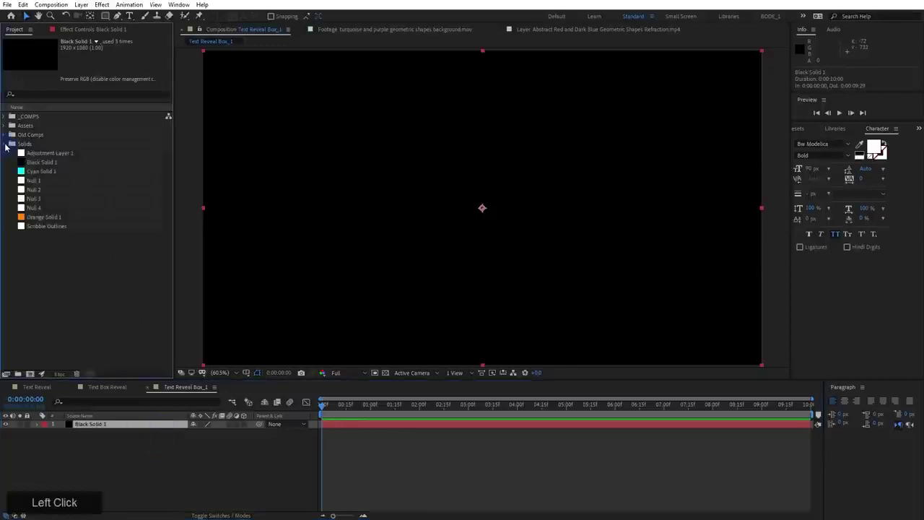
click(120, 443)
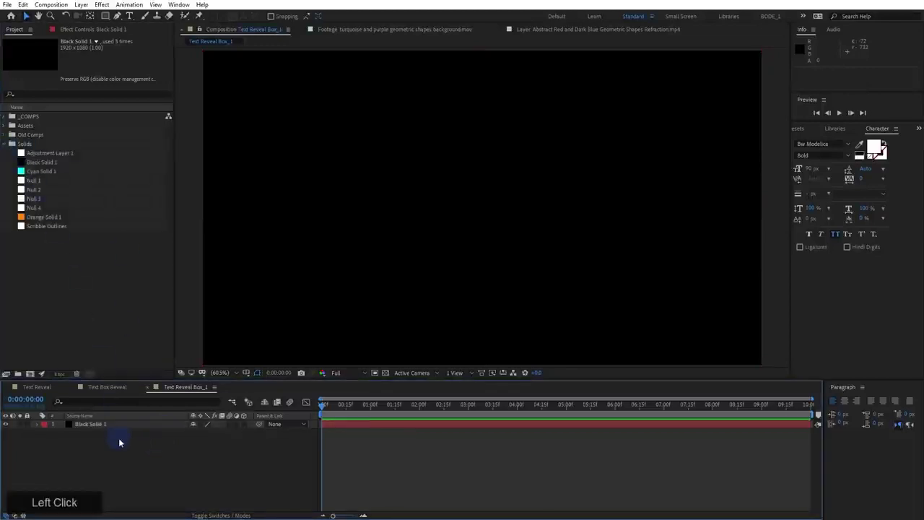
key(ctrl+y)
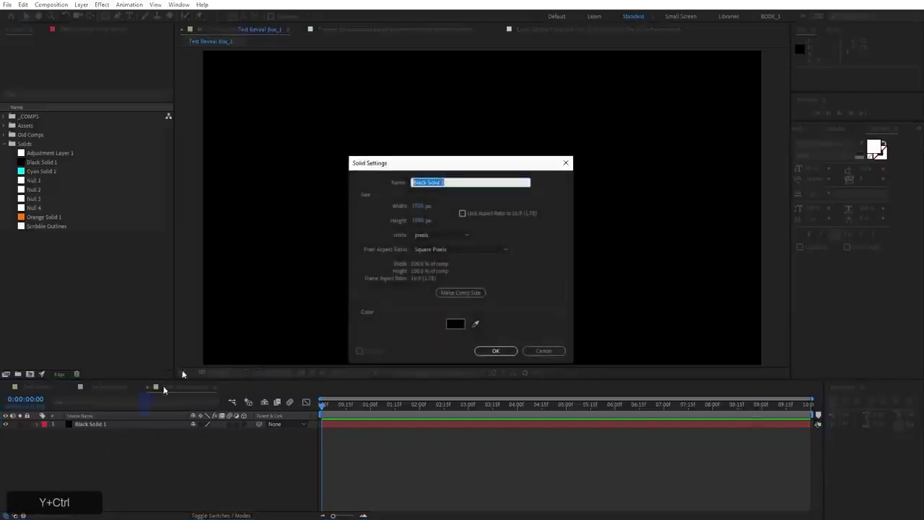
click(541, 350)
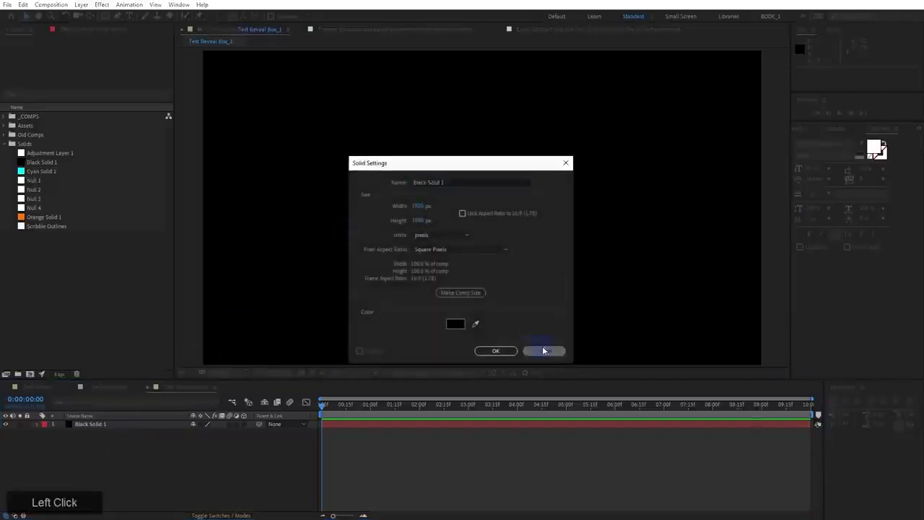
right_click(157, 466)
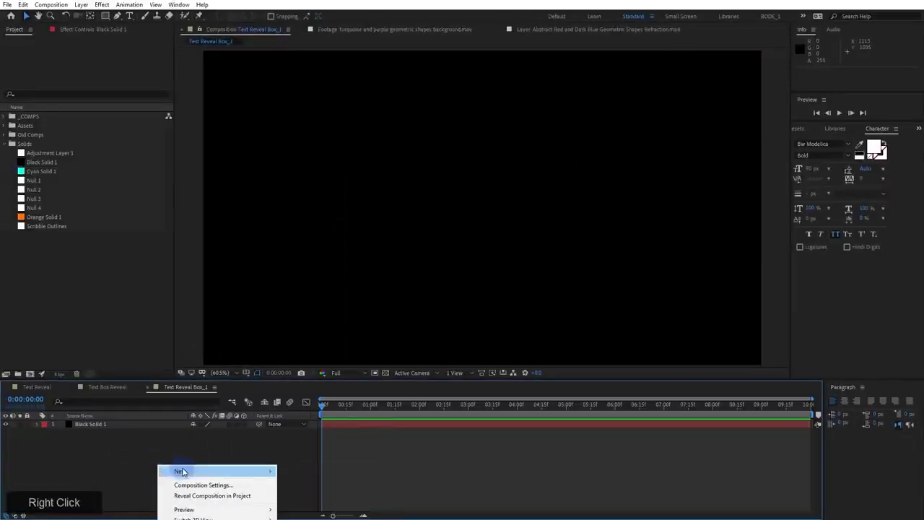
click(323, 486)
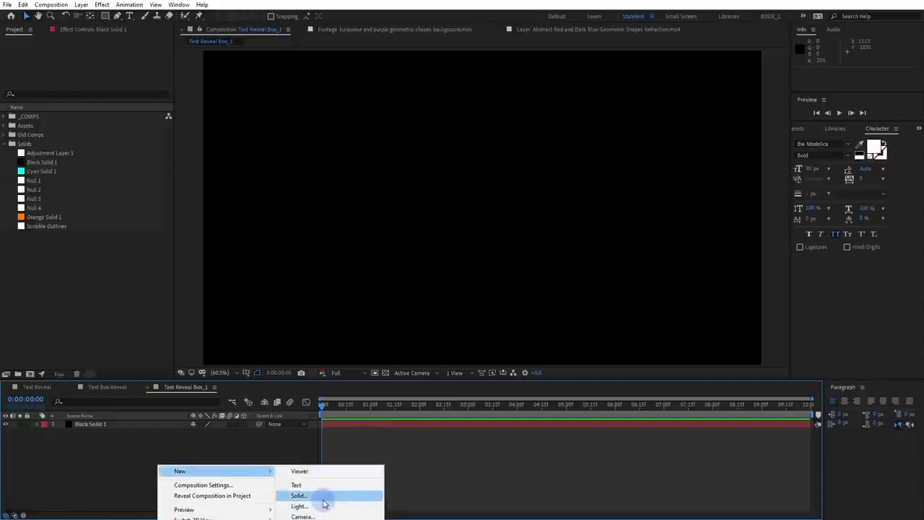
right_click(106, 441)
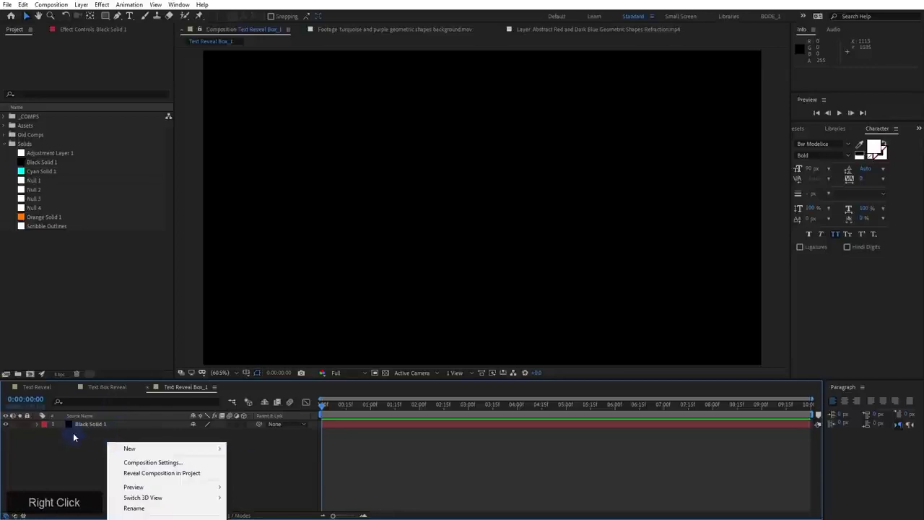
click(315, 462)
Rename the Black Solid 1 layer to BG and lock it
click(100, 426)
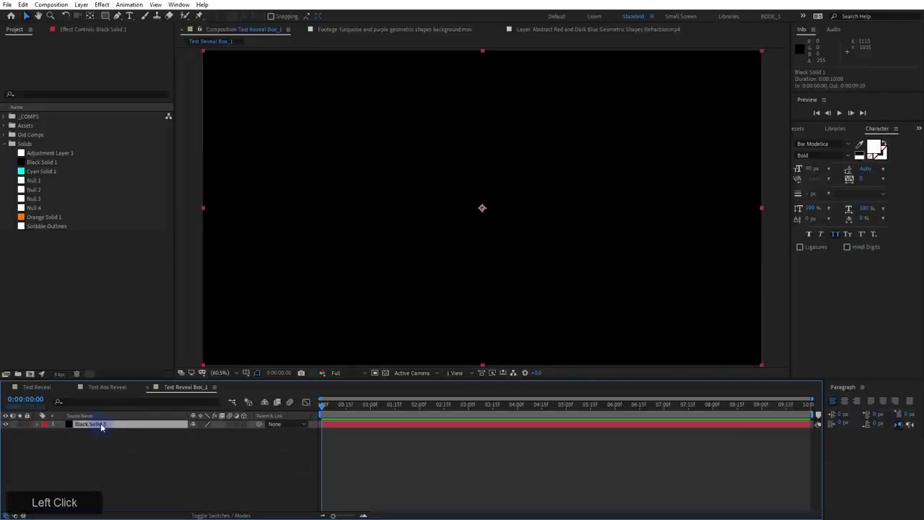
key(Return)
text(BB)
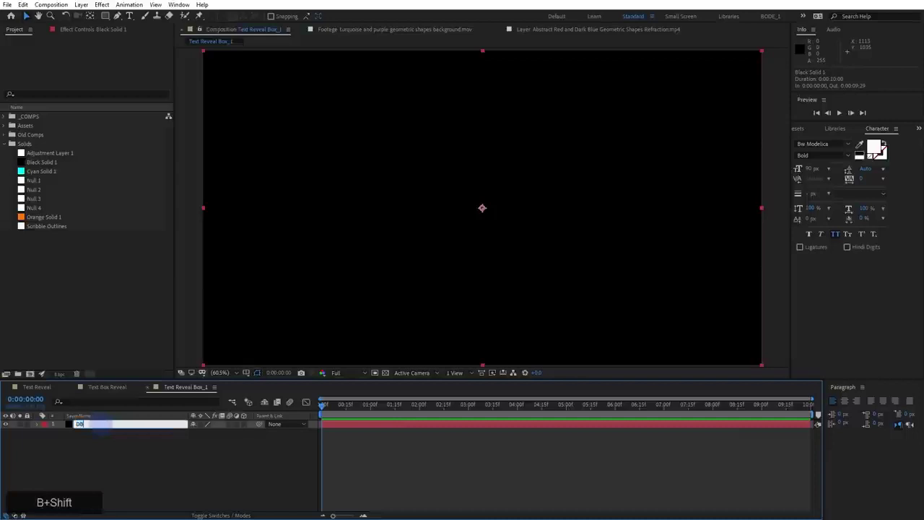
key(BackSpace)
text(BG)
key(Return)
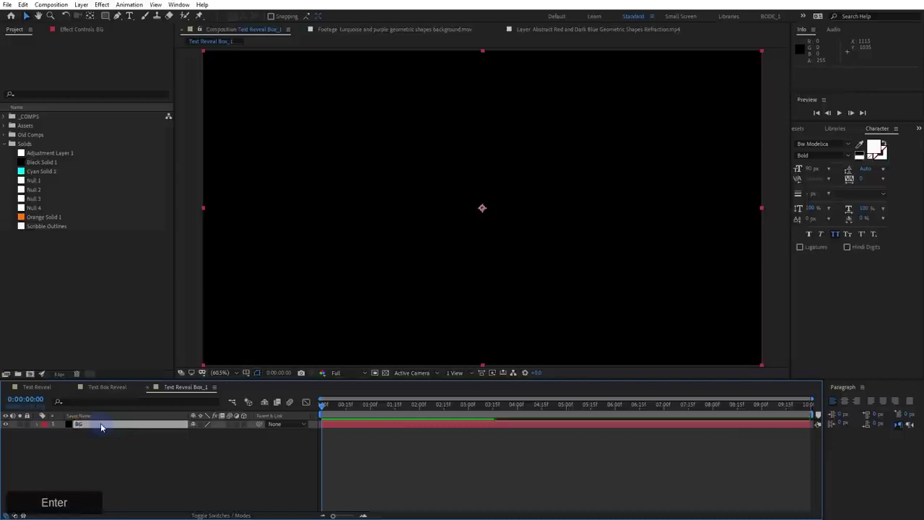
click(27, 424)
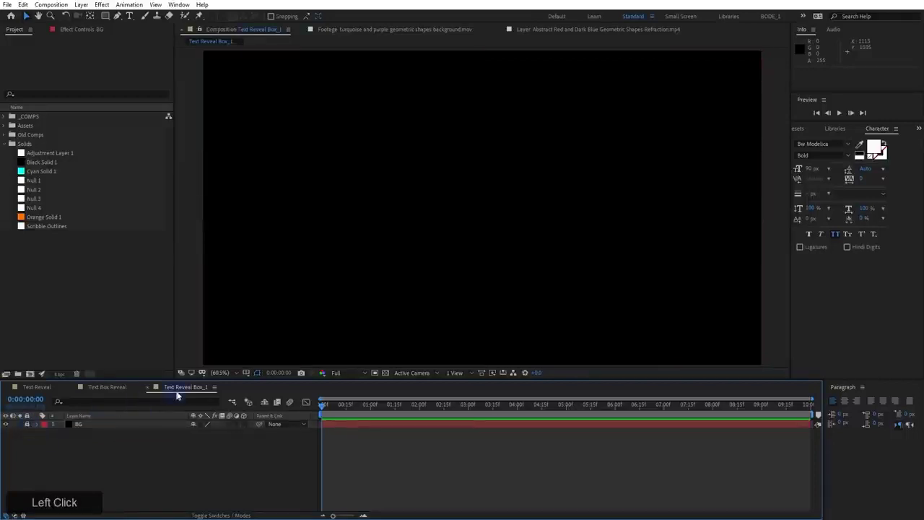
Shrink the timeline to enlarge the composition view, and group the Paragraph panel with the Character panel
drag(189, 379, 177, 418)
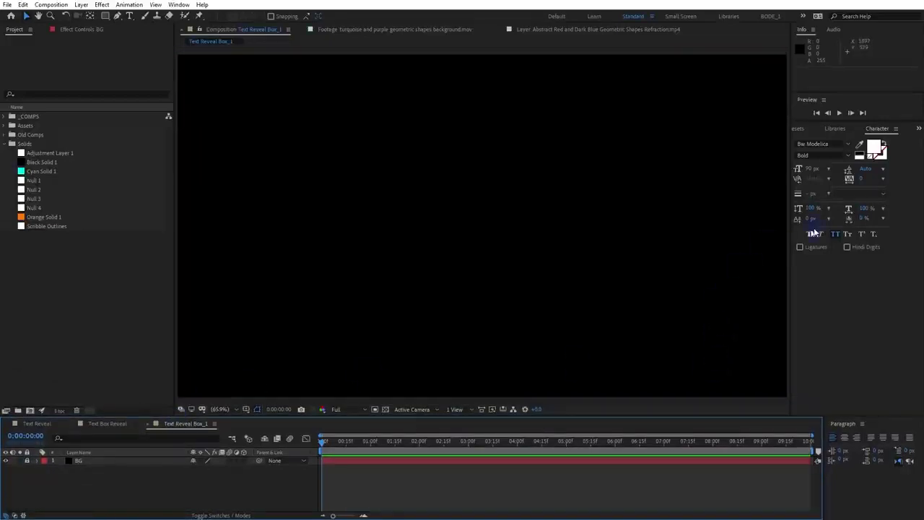
drag(848, 422, 858, 253)
Close the Libraries panel and clear the Ramp search in Effects & Presets
click(813, 130)
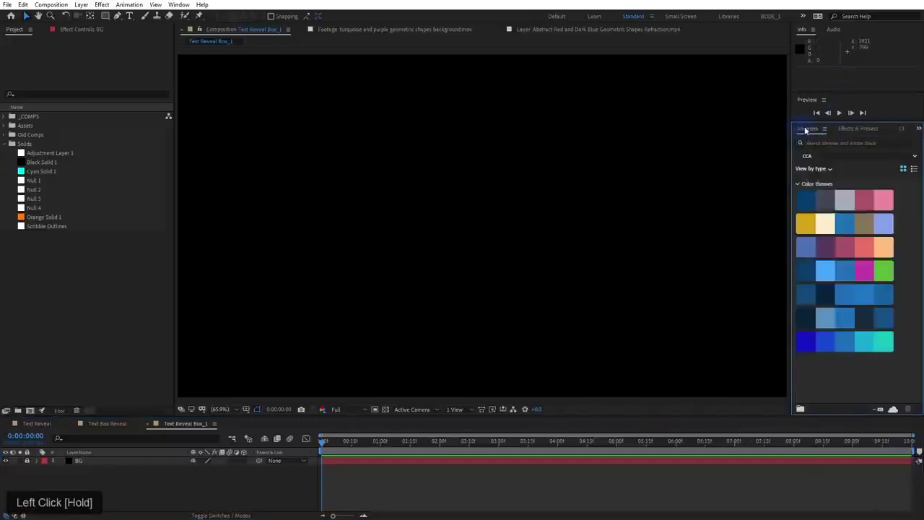
click(824, 129)
click(858, 131)
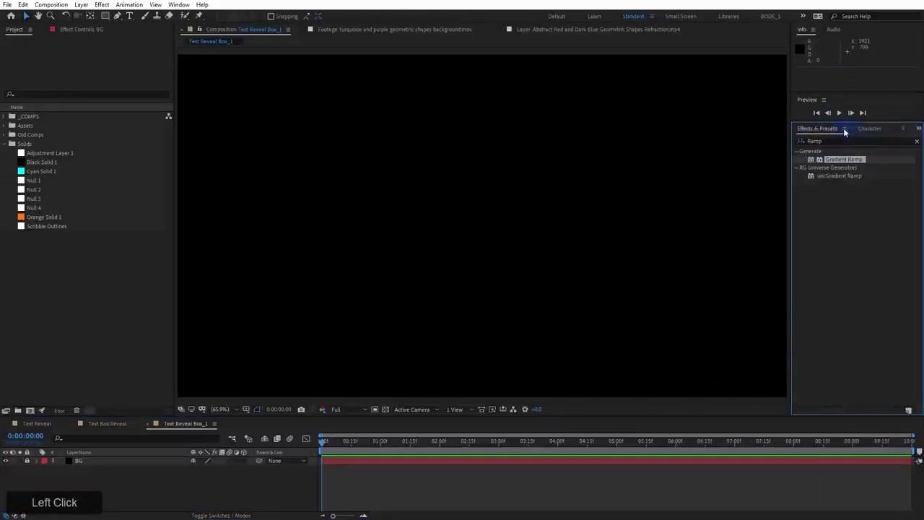
click(916, 140)
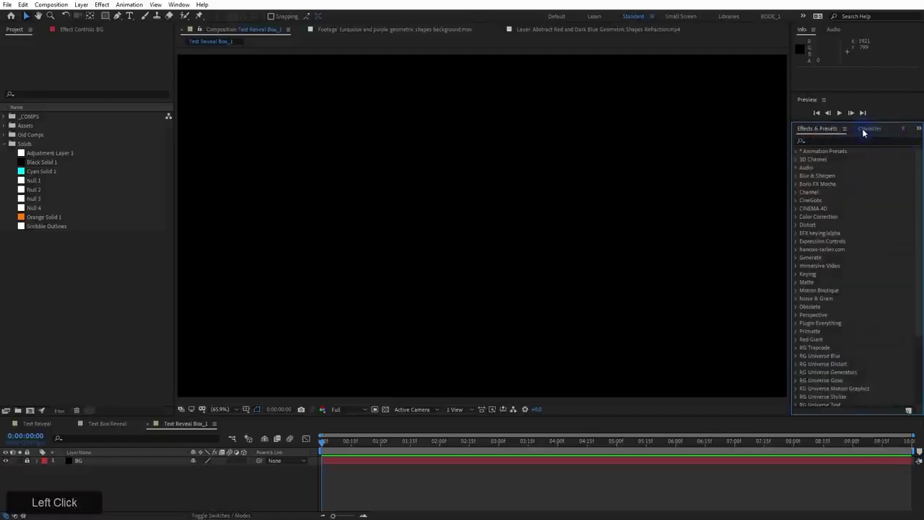
Dock the Effects & Presets panel beneath the Character and Paragraph group, and collapse the Solids folder
drag(827, 130, 840, 406)
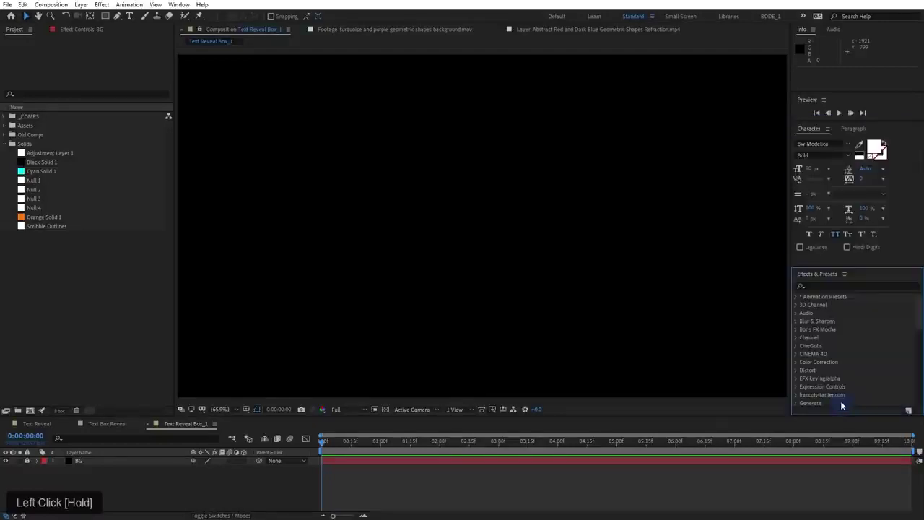
click(811, 130)
click(851, 131)
click(811, 130)
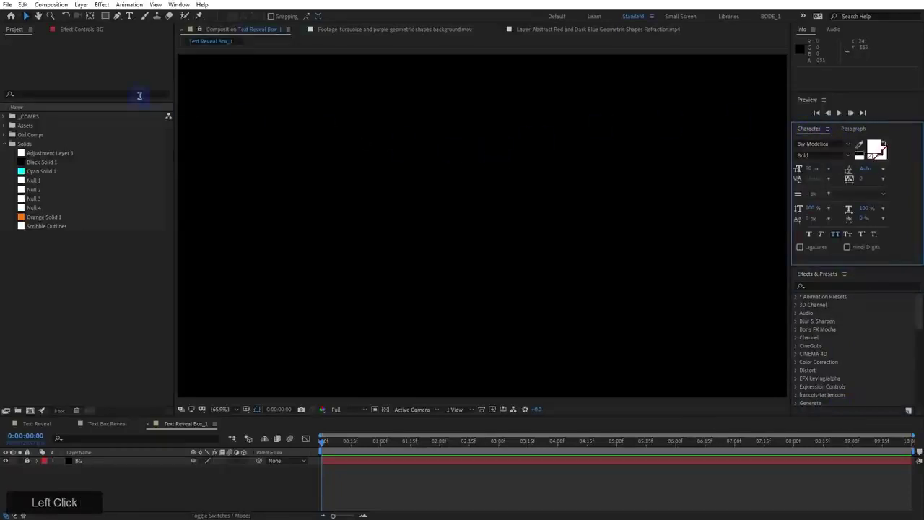
click(7, 145)
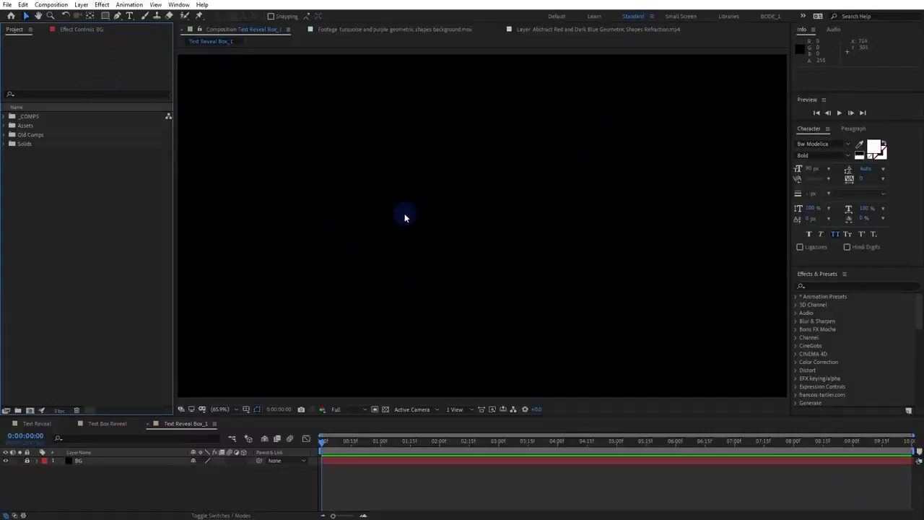
Add a text layer in the upper middle of the composition reading CREATIVE on the first line and BOXED UP on the second
middle_click(470, 223)
scroll(475, 226, down, 2)
middle_click(463, 215)
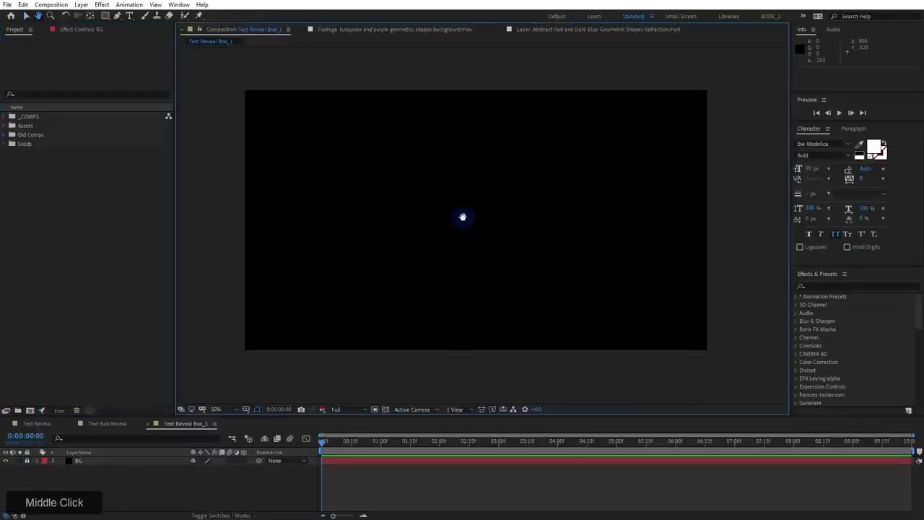
click(129, 16)
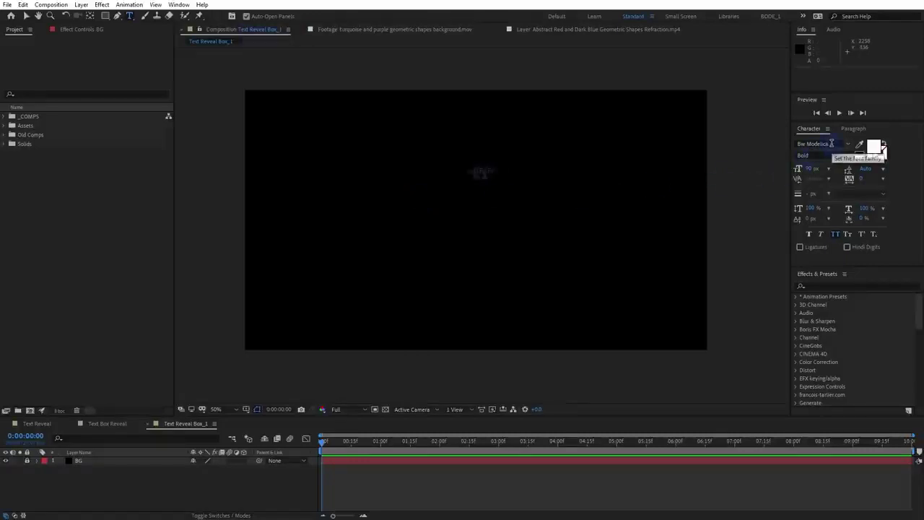
click(404, 182)
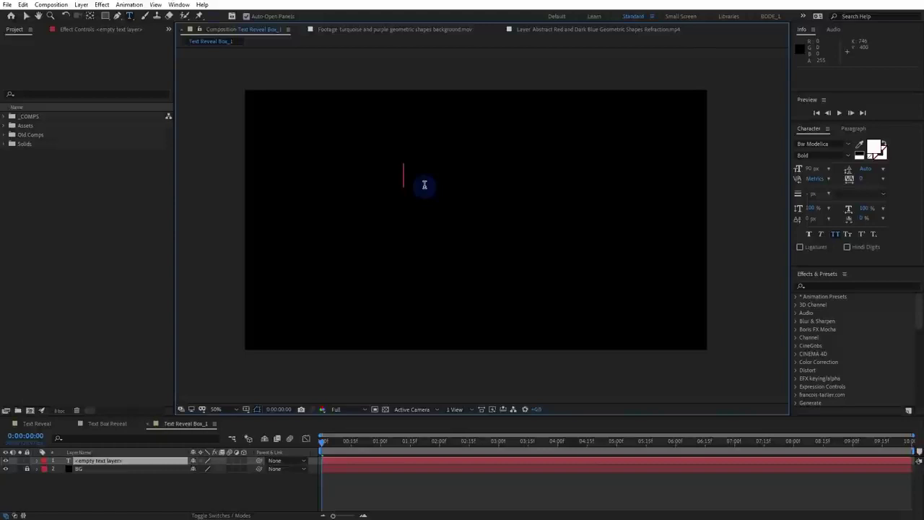
text(CREATIVE)
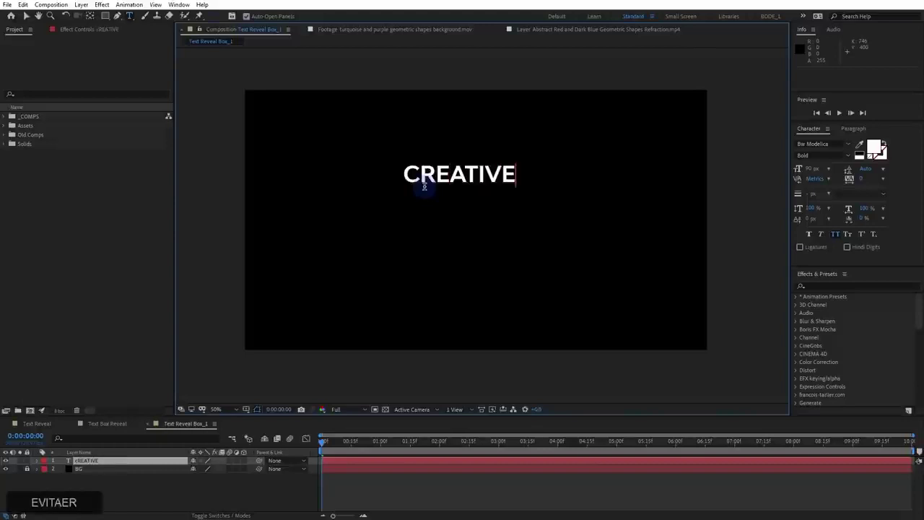
key(Return)
text(BOXZ)
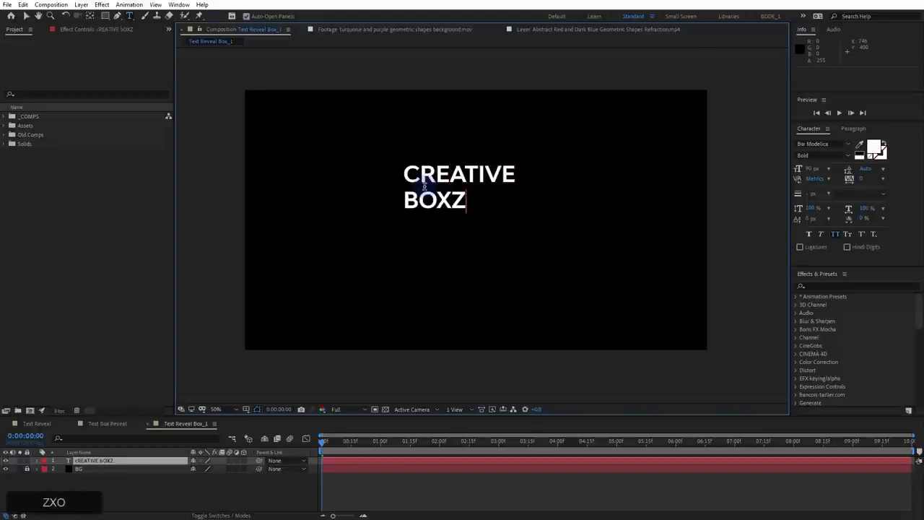
key(BackSpace)
text(ED UP)
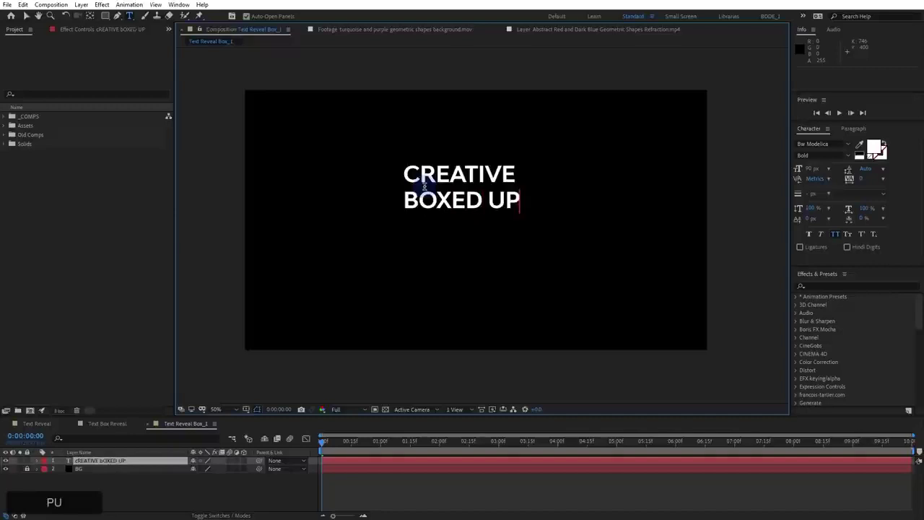
Add a third line reading ANIMATION to the CREATIVE BOXED UP title and finish editing the text
key(Return)
text(T)
key(BackSpace)
text(ANIMATION)
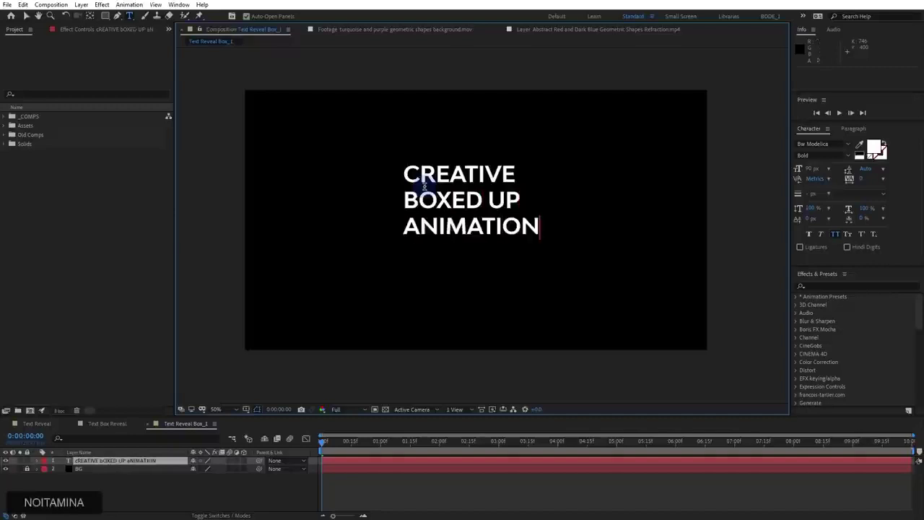
key(KP_Enter)
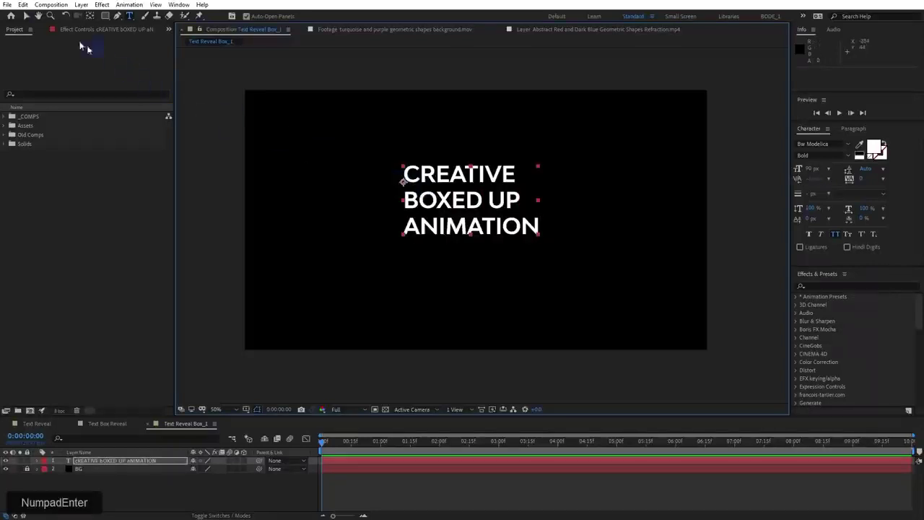
Left-align the three-line title, then centre its anchor point and the layer in the composition
click(26, 16)
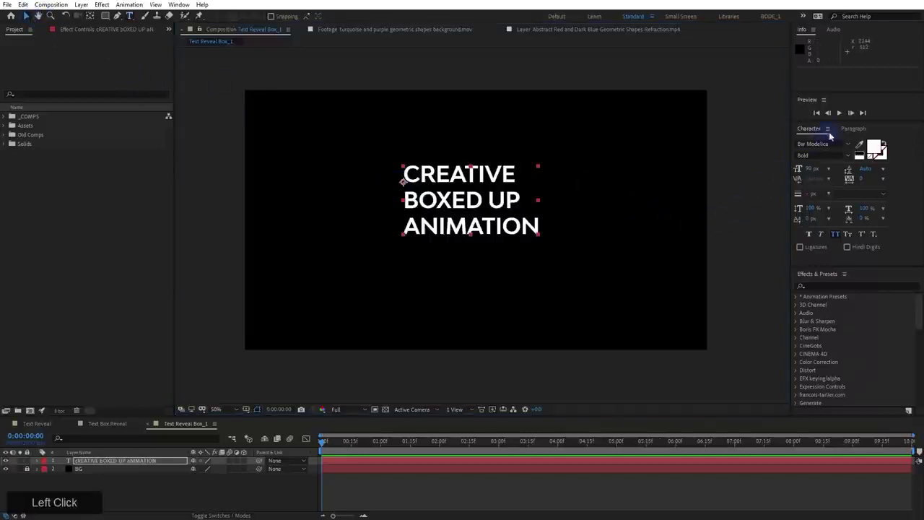
click(844, 130)
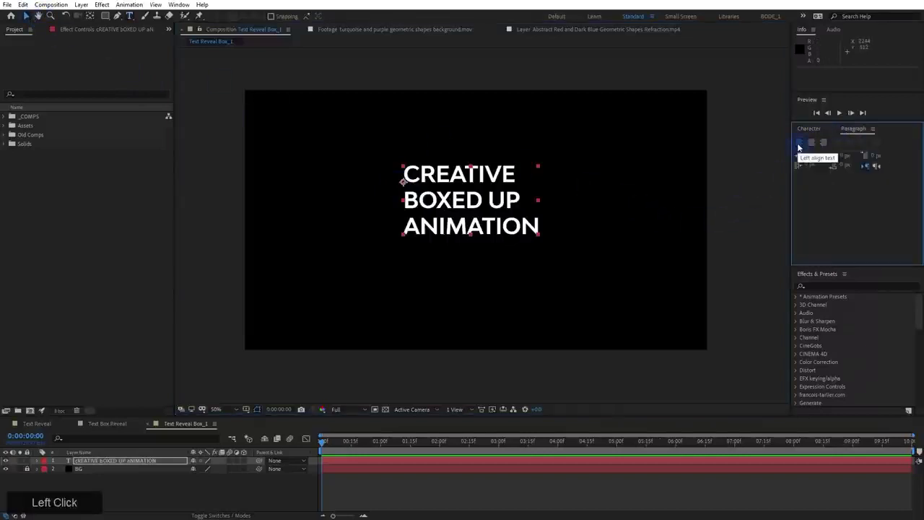
click(797, 147)
click(456, 215)
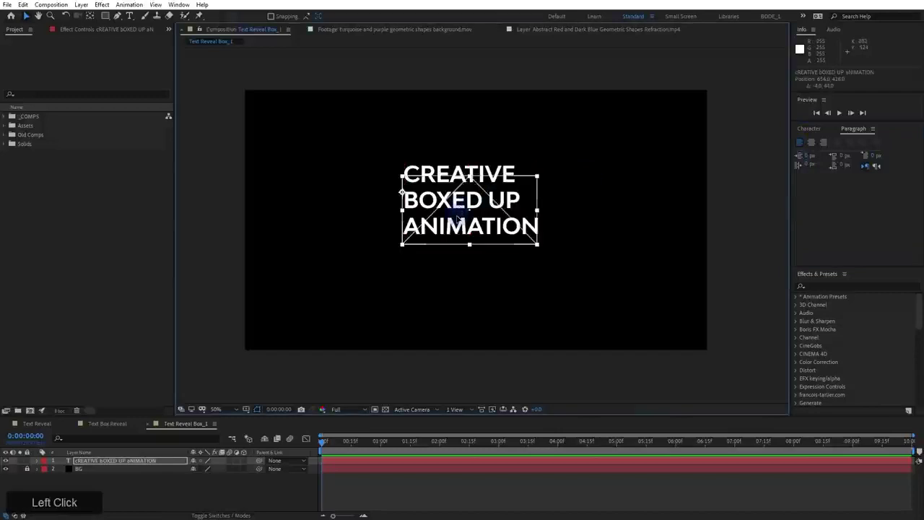
mouse_move(458, 217)
mouse_down()
mouse_move(460, 229)
mouse_move(439, 239)
mouse_move(420, 198)
mouse_move(443, 212)
mouse_up()
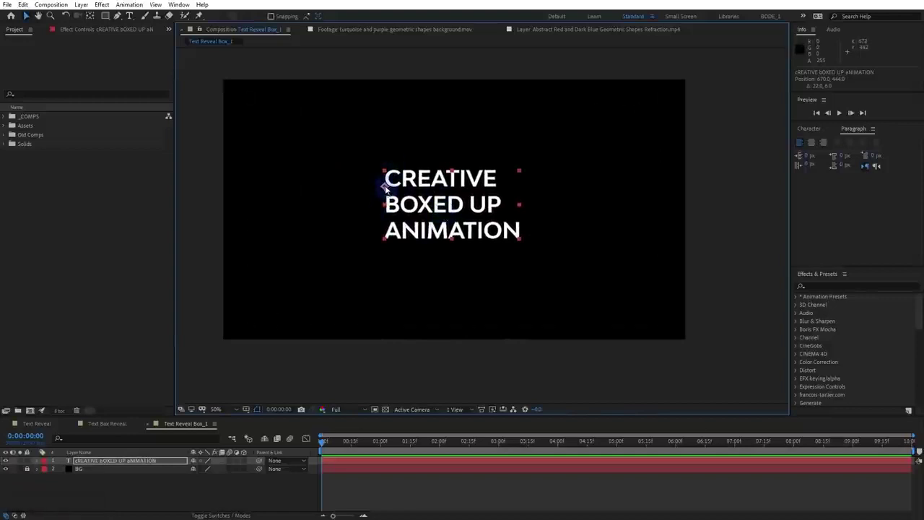
key(ctrl+Home)
key(ctrl+Home)
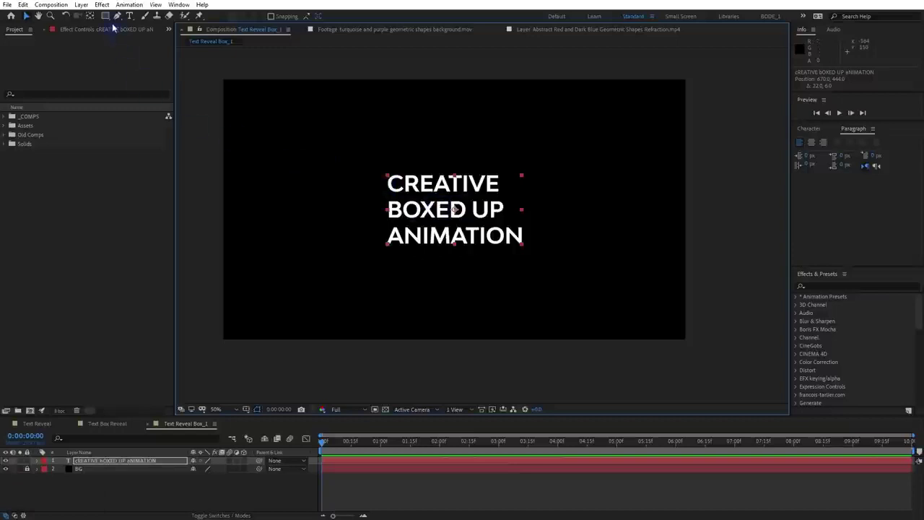
Delete the three-line title text layer, keeping only the BG layer
click(171, 484)
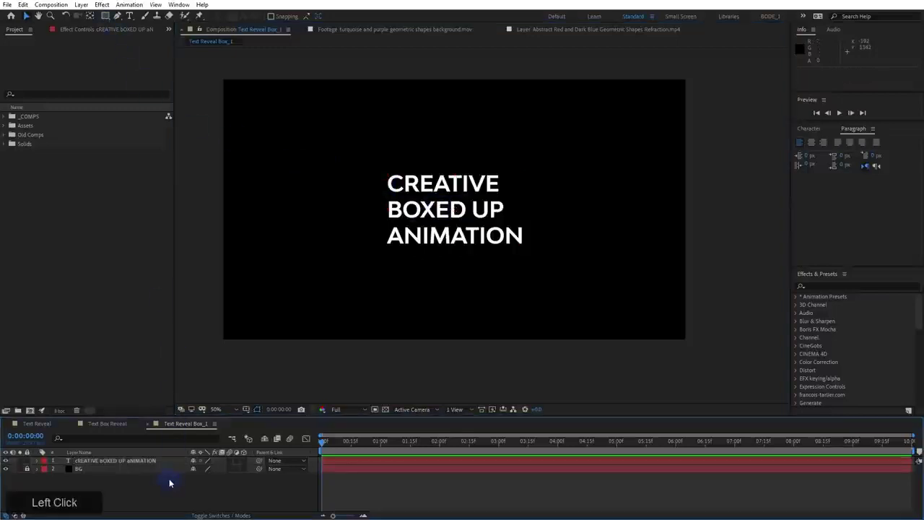
key(Caps_Lock)
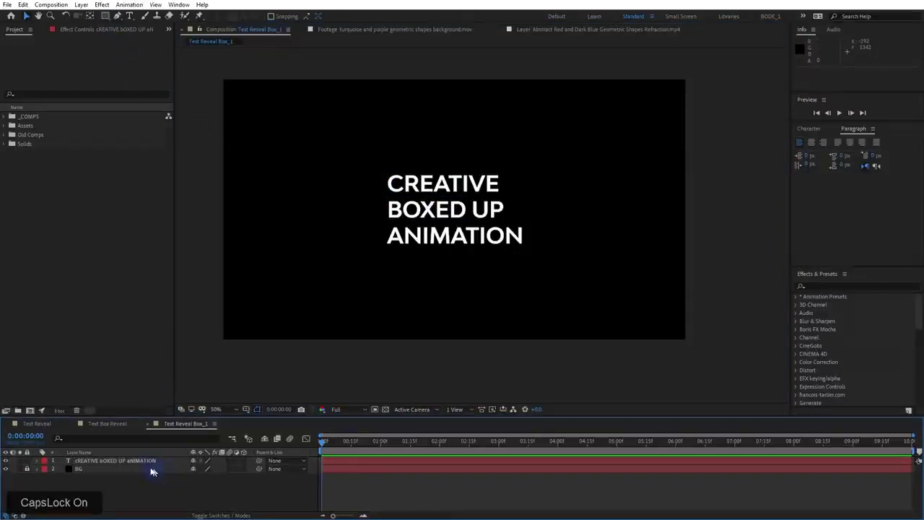
click(129, 463)
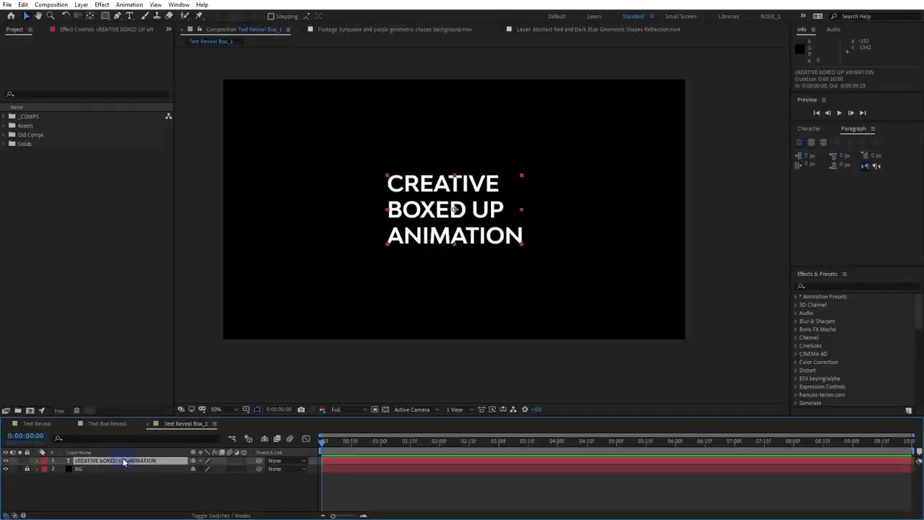
key(Delete)
Add a new text layer in the upper middle of the composition reading Creative on the first line and Boxed up on the second
click(132, 15)
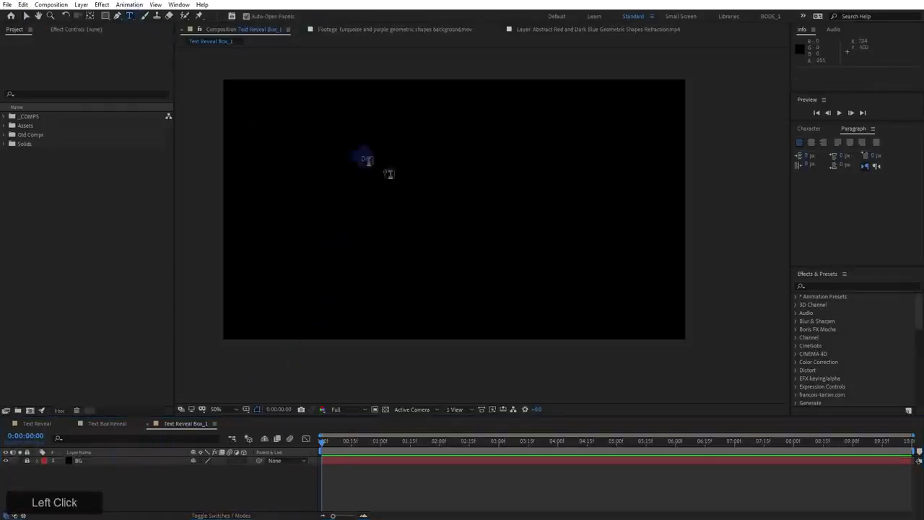
click(403, 177)
key(Caps_Lock)
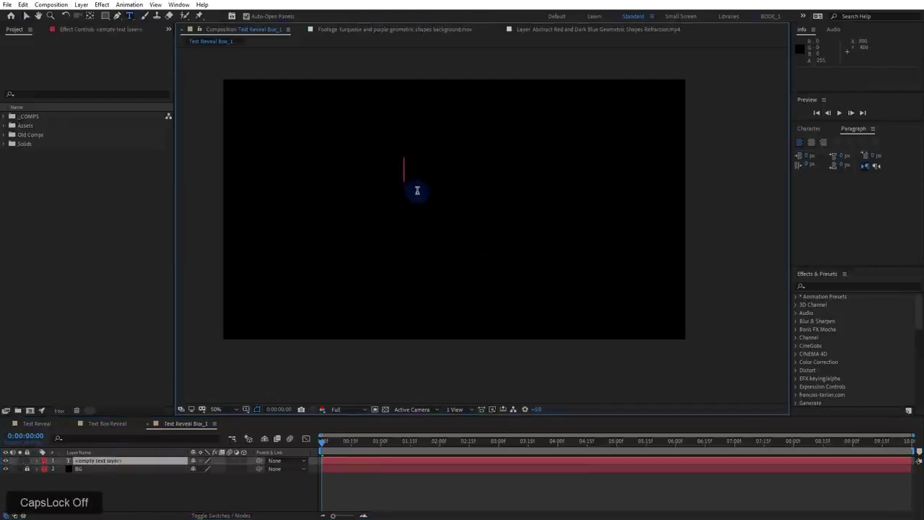
text(Creative)
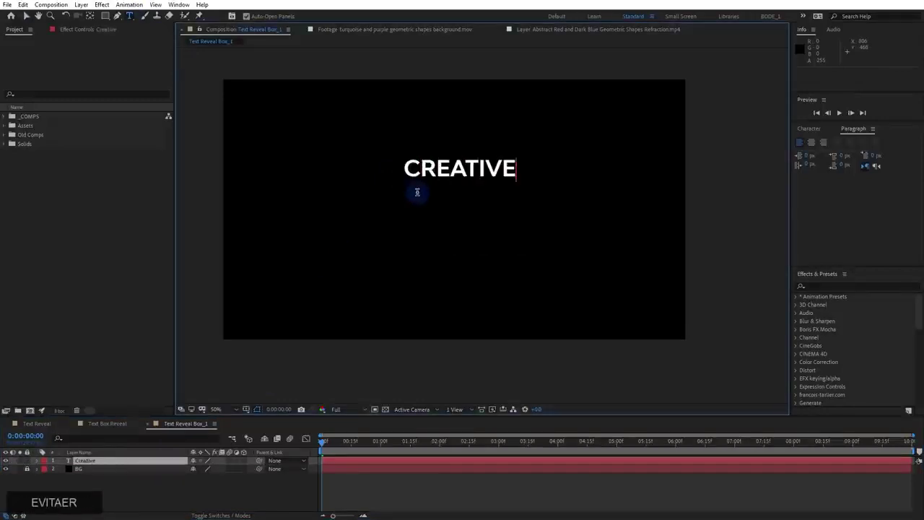
key(Return)
text(Boxed up)
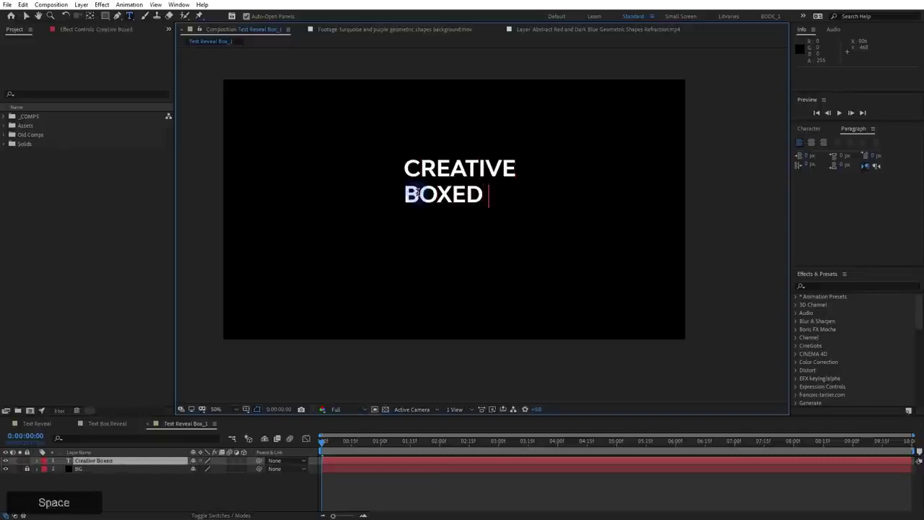
Complete the title so its lines read CREATIVE, BOXED UP and ANIMATION, and center its anchor point and the layer in the composition
key(Return)
text(Animatio)
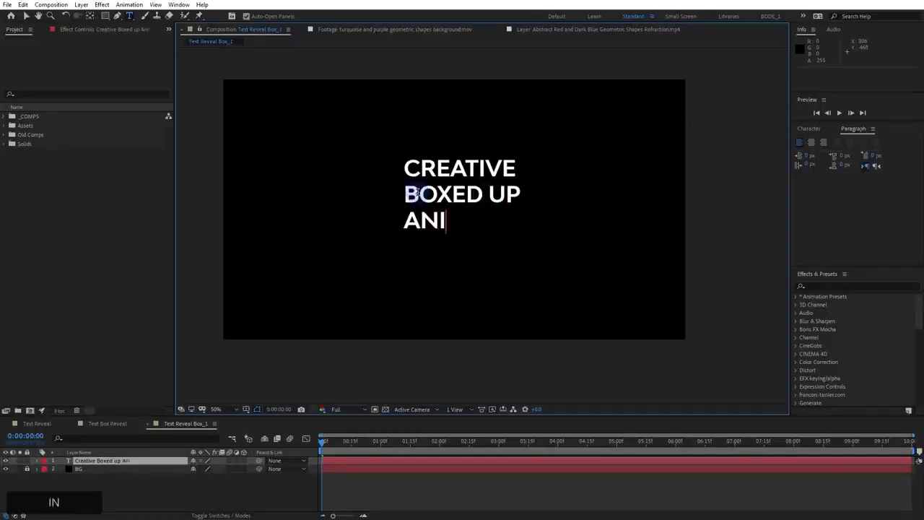
text(n)
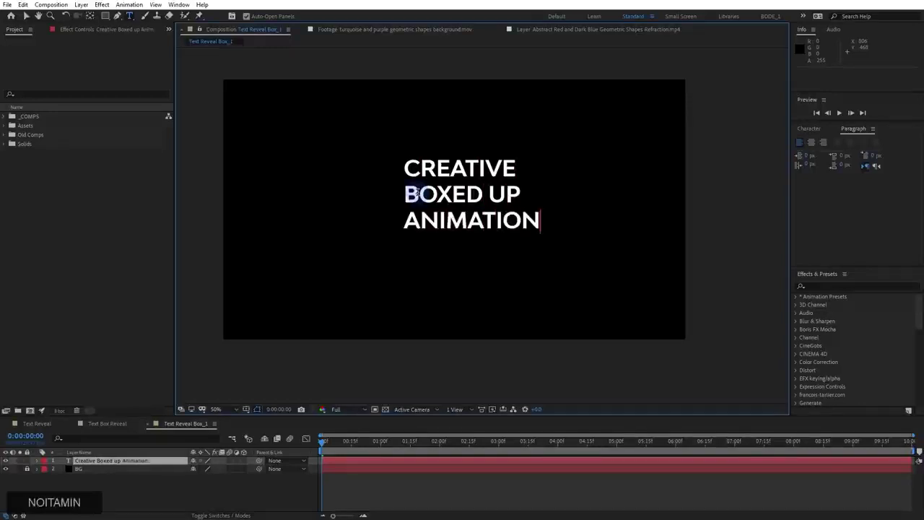
key(KP_Enter)
key(ctrl+alt+Home)
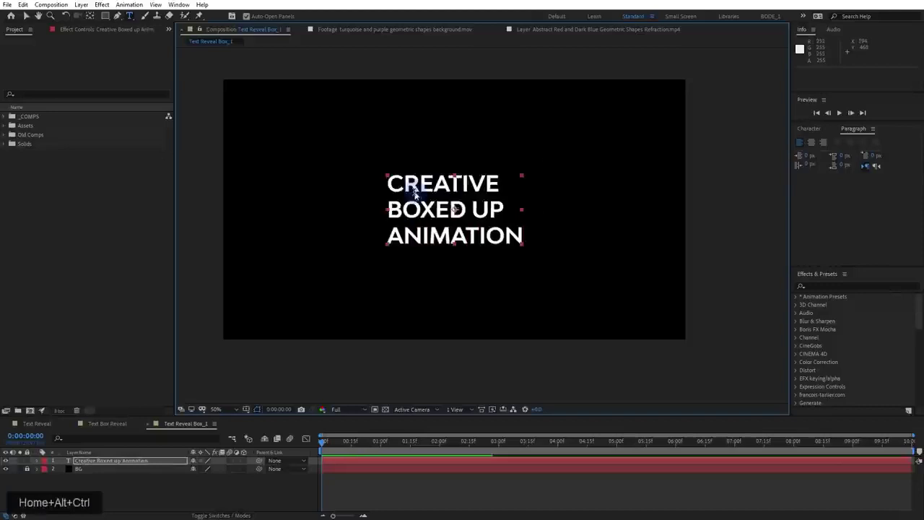
key(v)
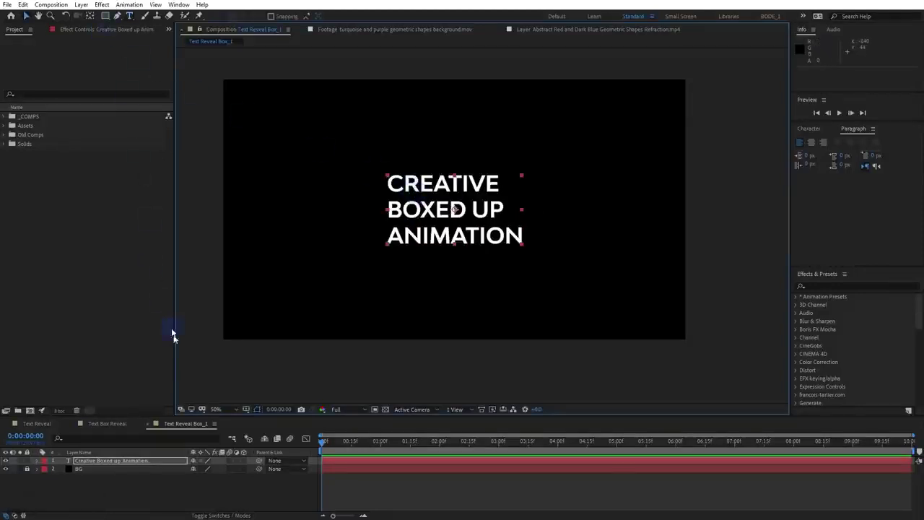
click(149, 483)
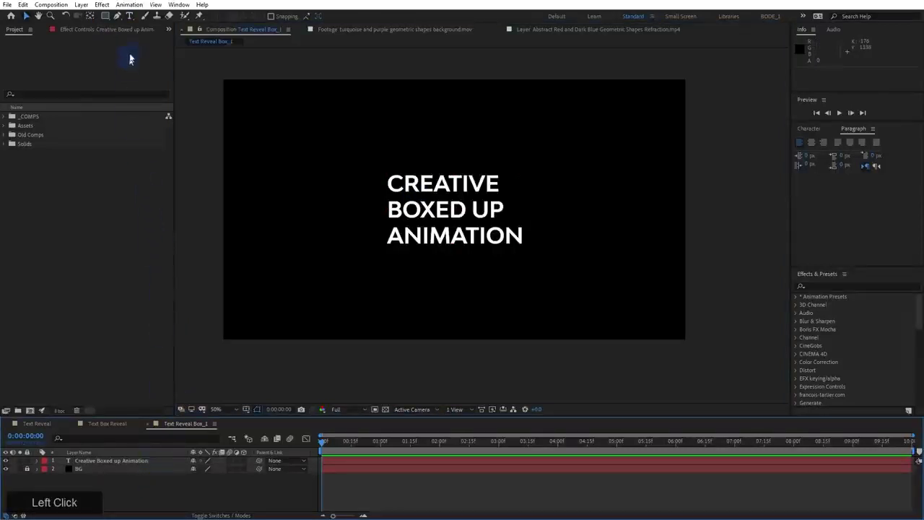
Draw a rectangle of about 792 by 432 px around the title, with no fill and a white 20 px stroke
drag(144, 418, 144, 371)
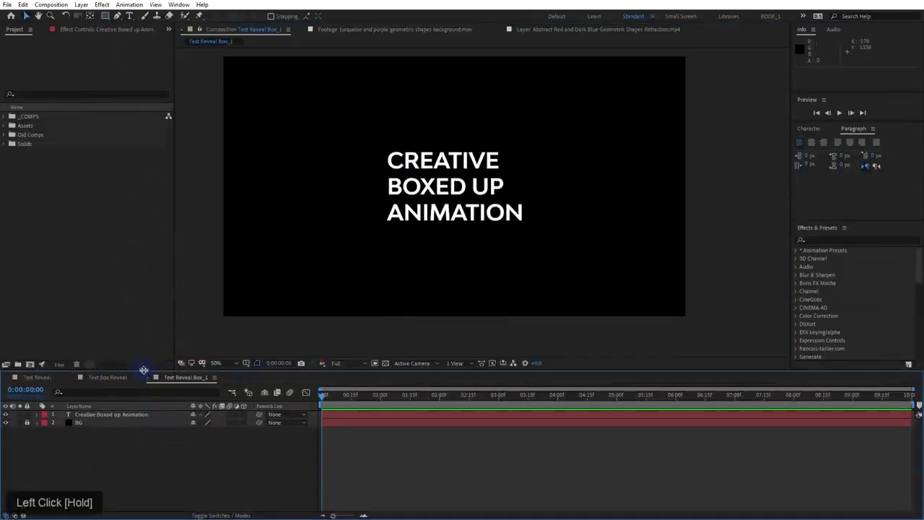
click(105, 16)
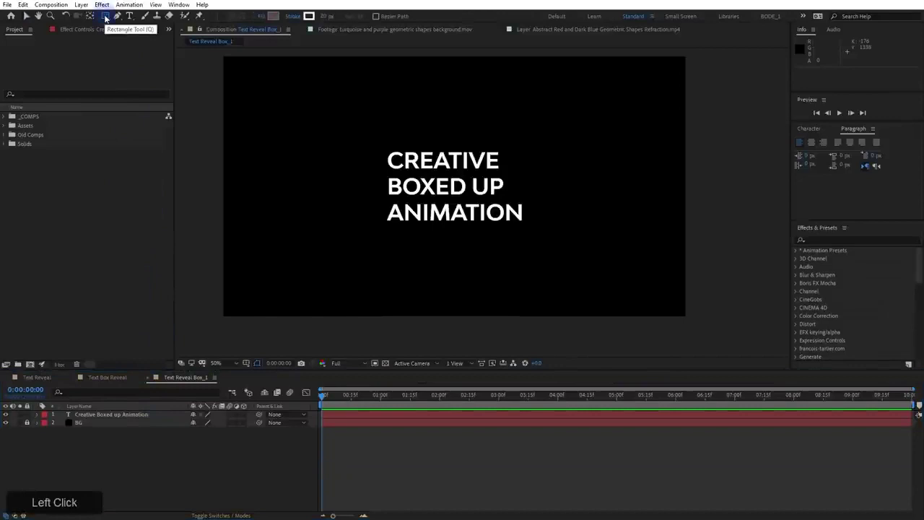
click(266, 16)
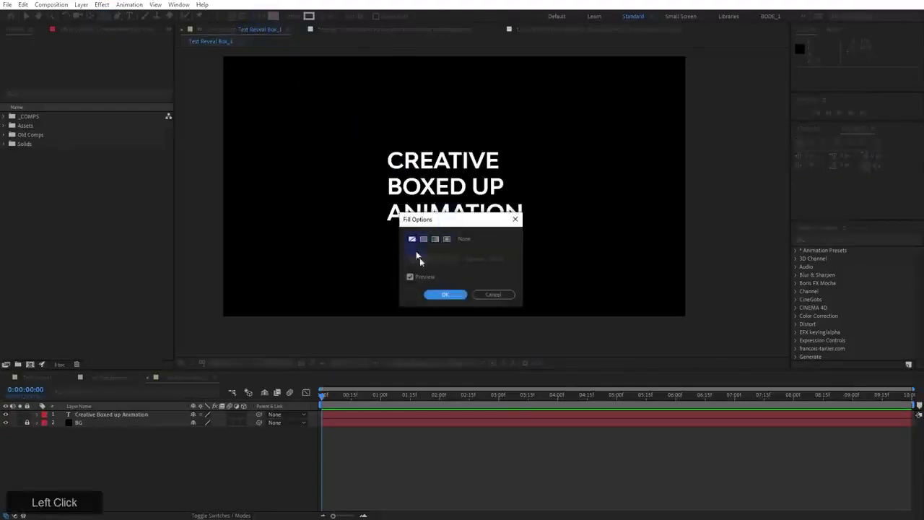
click(442, 295)
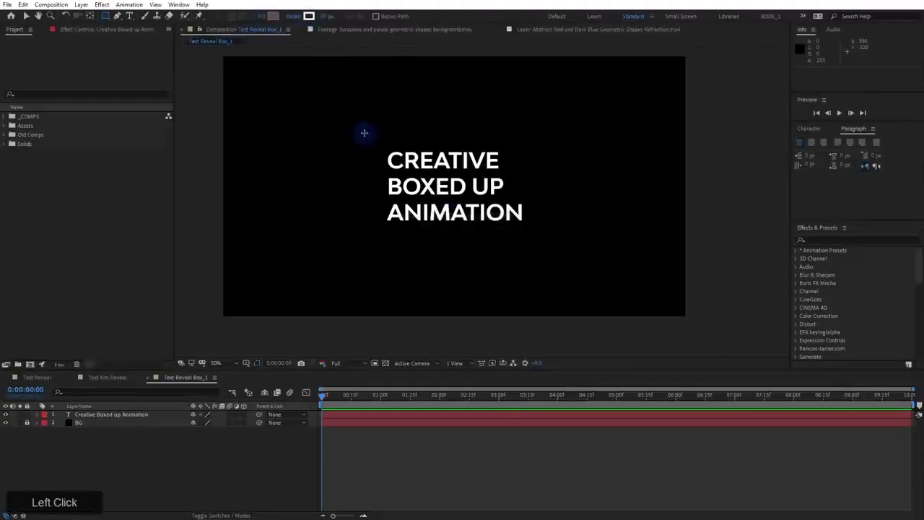
mouse_move(370, 137)
mouse_down()
mouse_move(438, 227)
mouse_move(561, 242)
mouse_up()
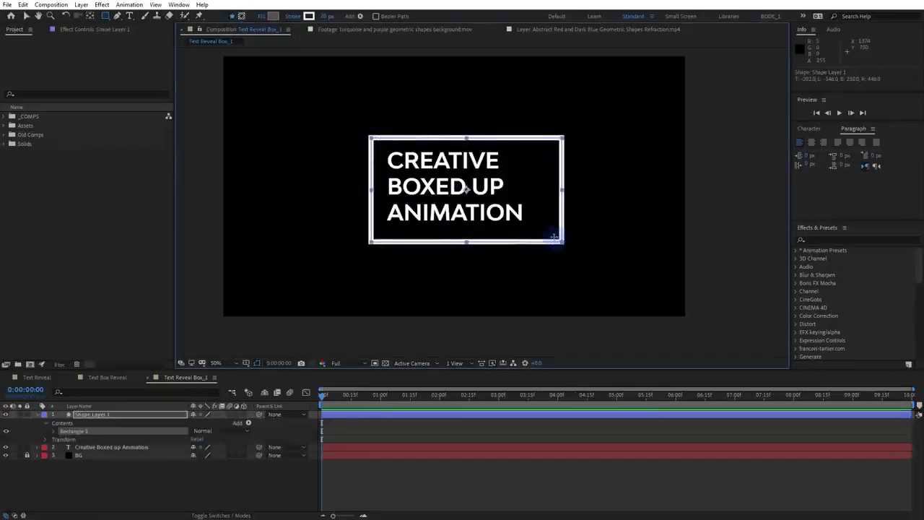
key(v)
click(371, 417)
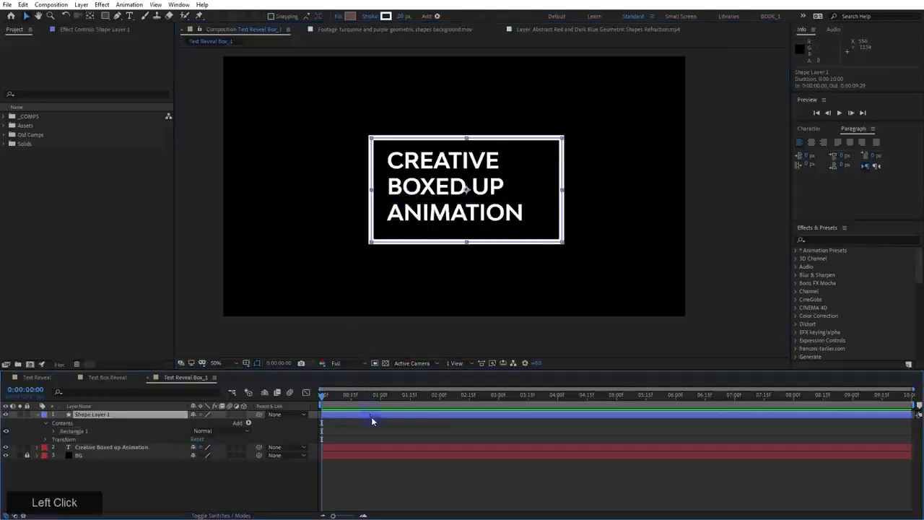
Check the general preferences for the option that centers the anchor point in new shape layers
click(23, 4)
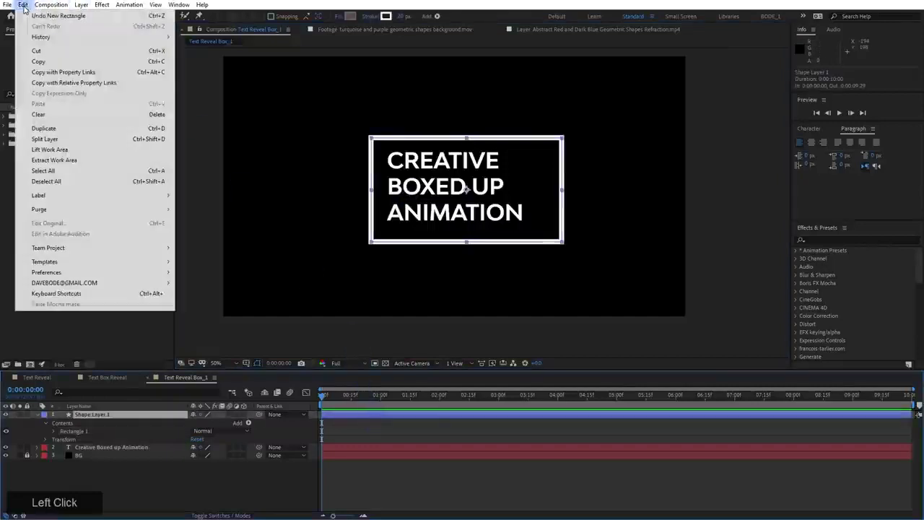
mouse_move(90, 274)
click(202, 272)
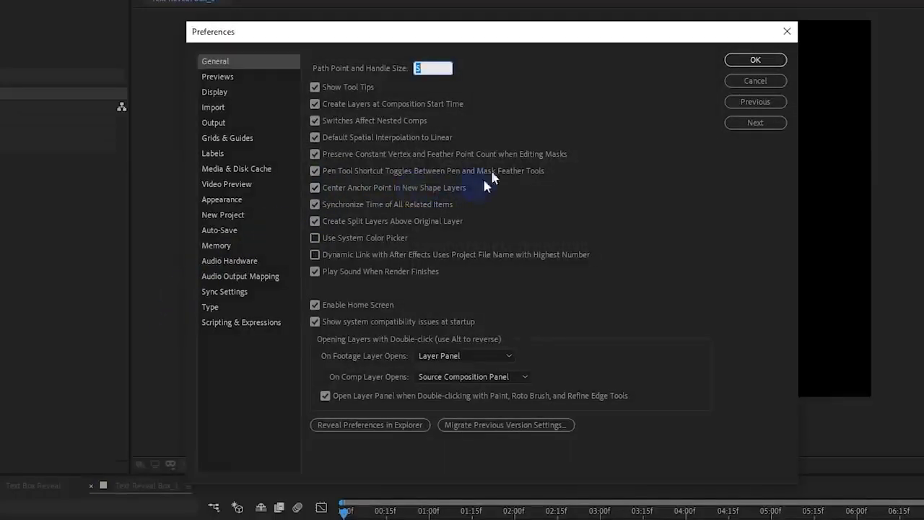
click(753, 61)
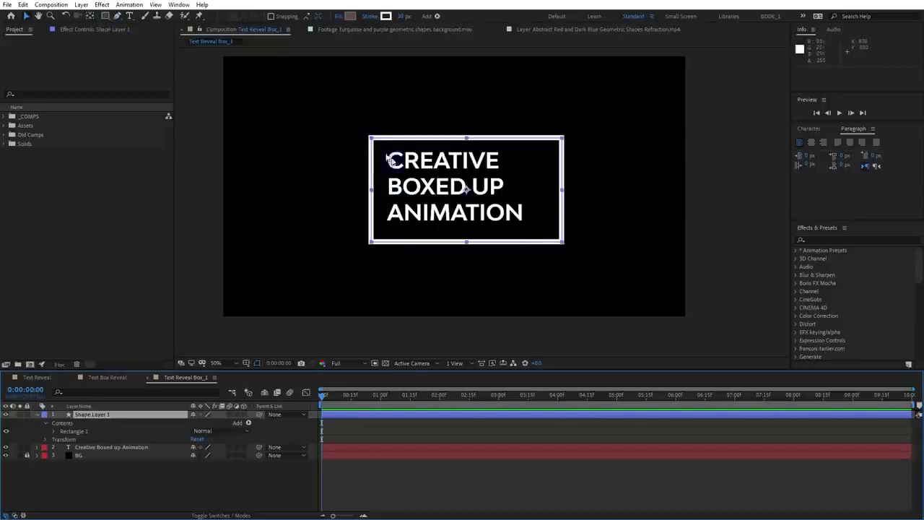
Center the rectangle layer in the composition and resize its rectangle path to 738 by 416 with unlinked proportions
drag(466, 189, 464, 187)
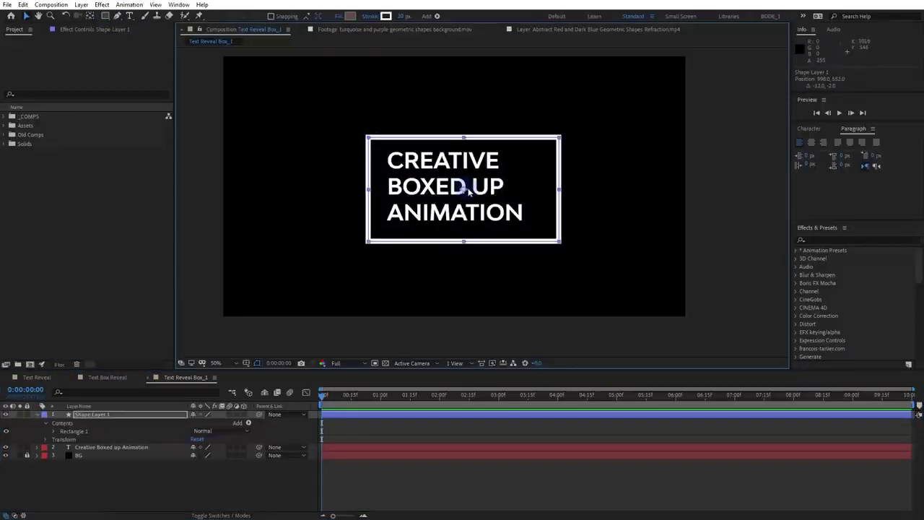
key(ctrl+Home)
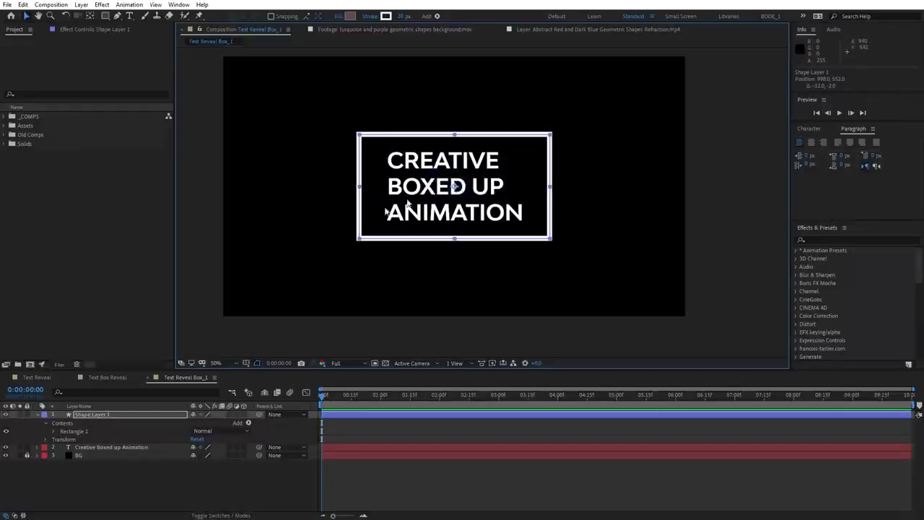
click(54, 431)
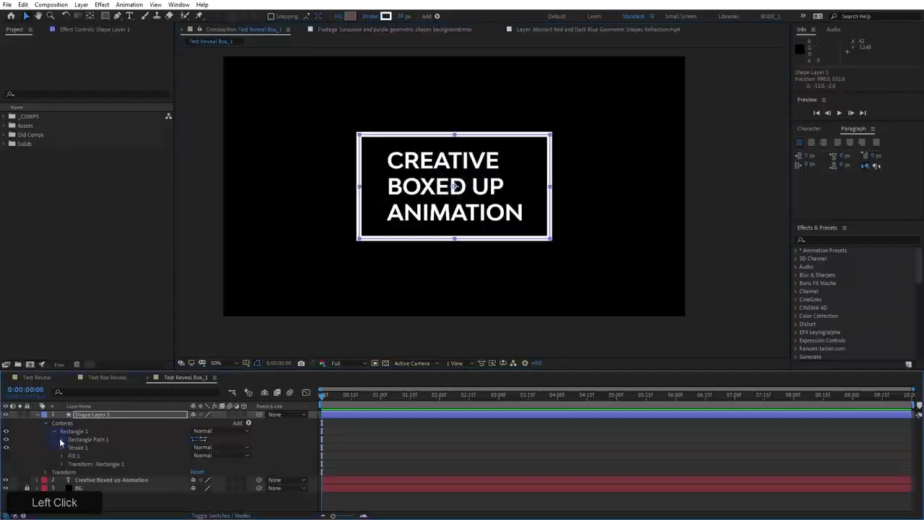
click(62, 440)
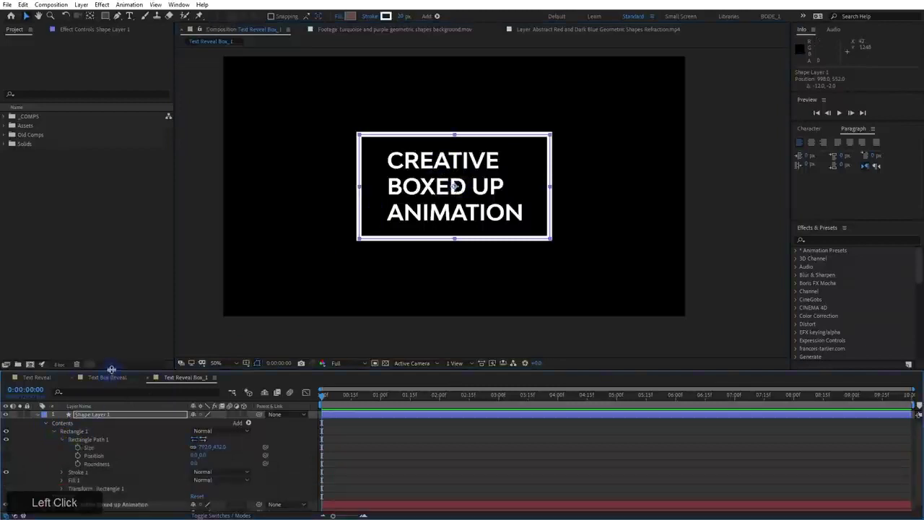
drag(112, 369, 105, 304)
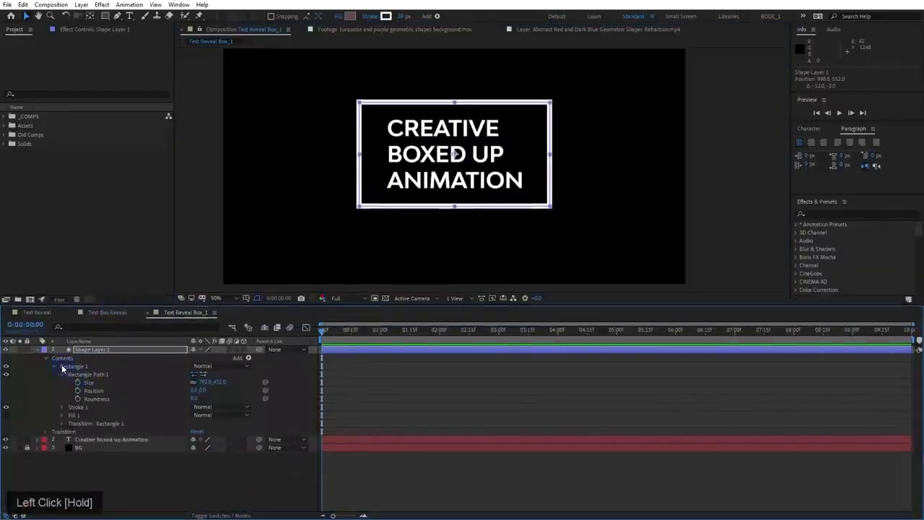
click(194, 383)
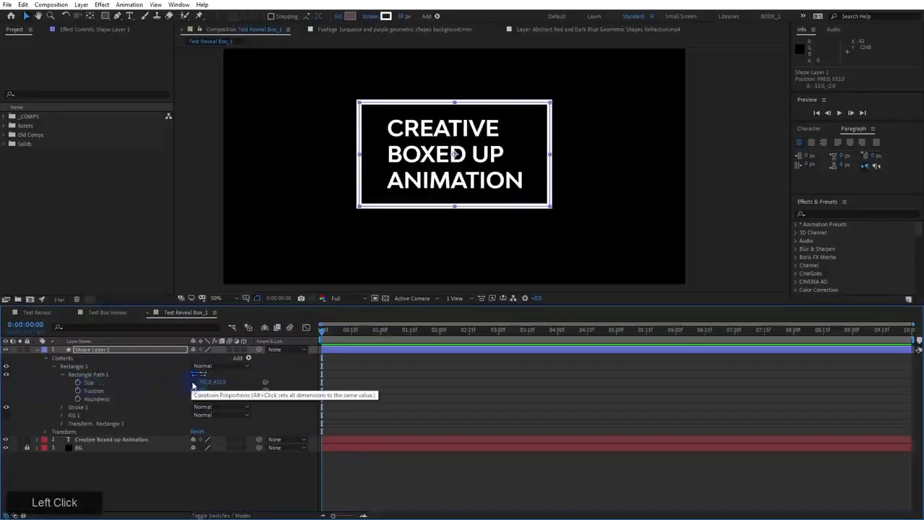
click(202, 382)
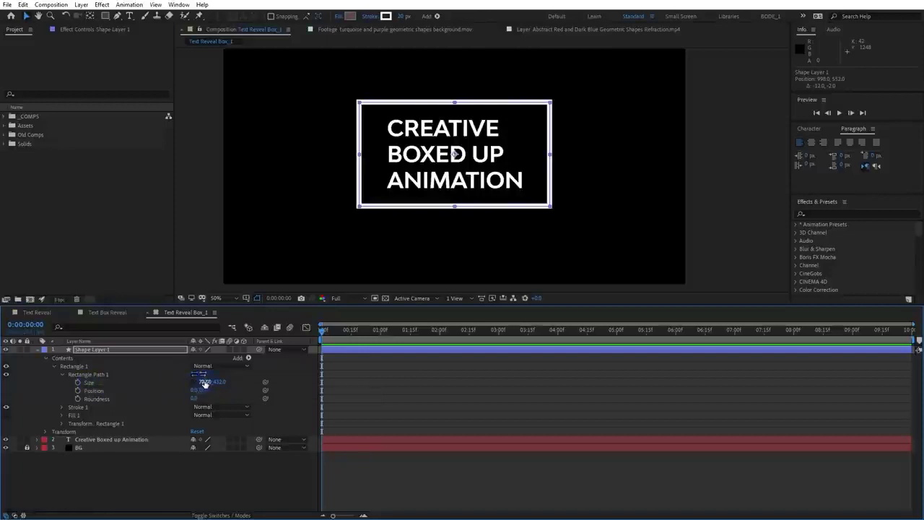
click(204, 383)
drag(204, 384, 227, 382)
Move the title text horizontally to position 916, 540 so it sits near the box's left edge
click(407, 437)
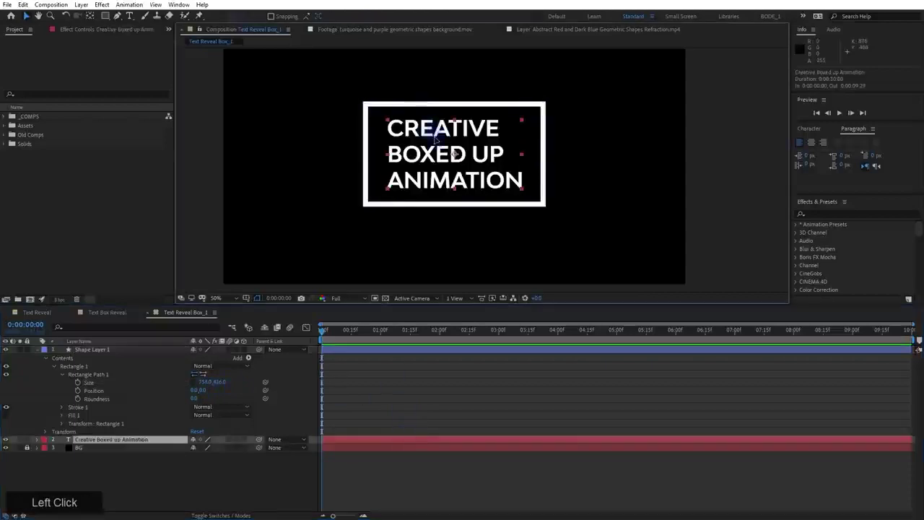
drag(436, 139, 426, 142)
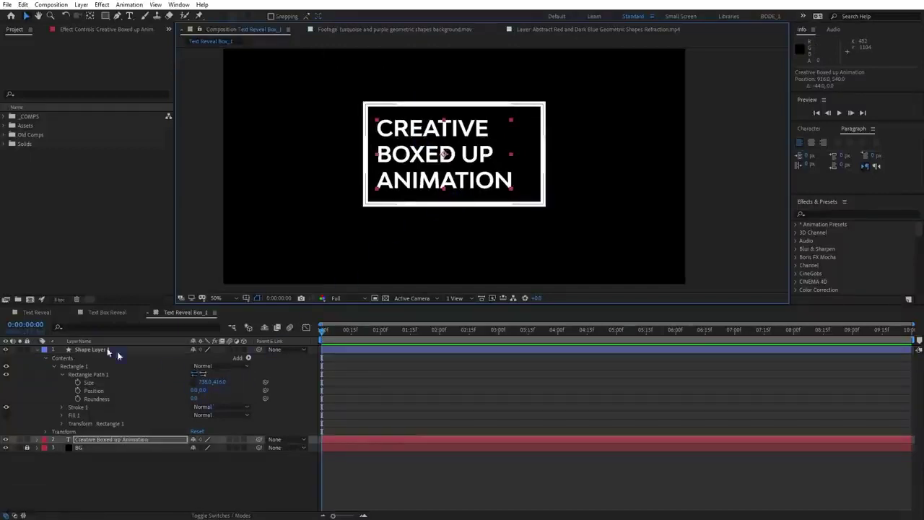
Rename the rectangle's shape layer as Box
click(93, 350)
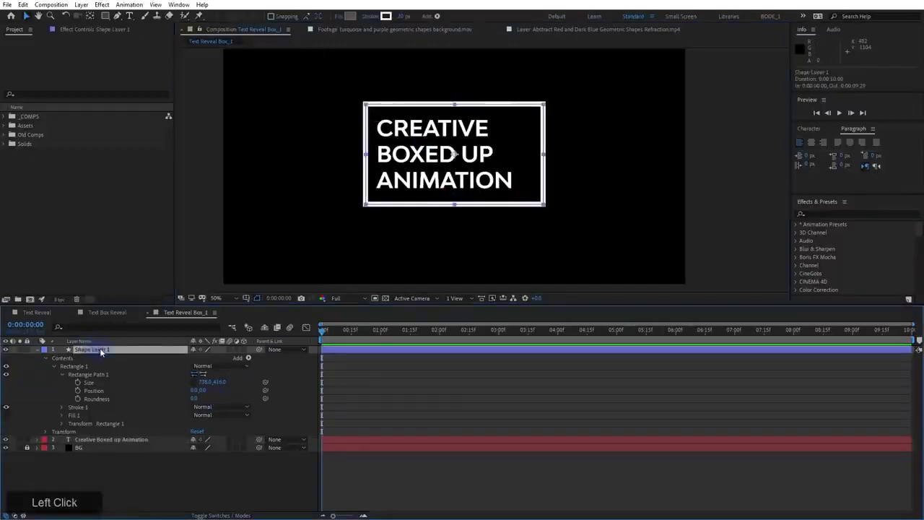
key(Return)
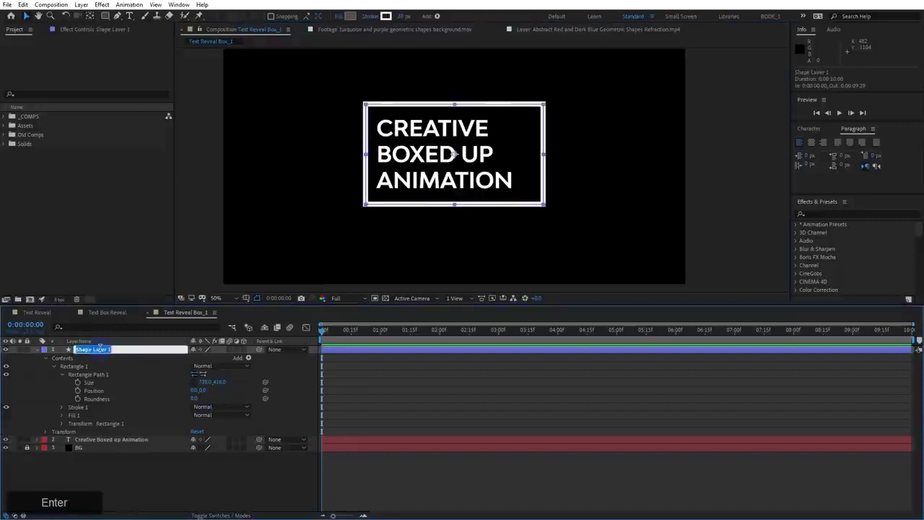
text(Box)
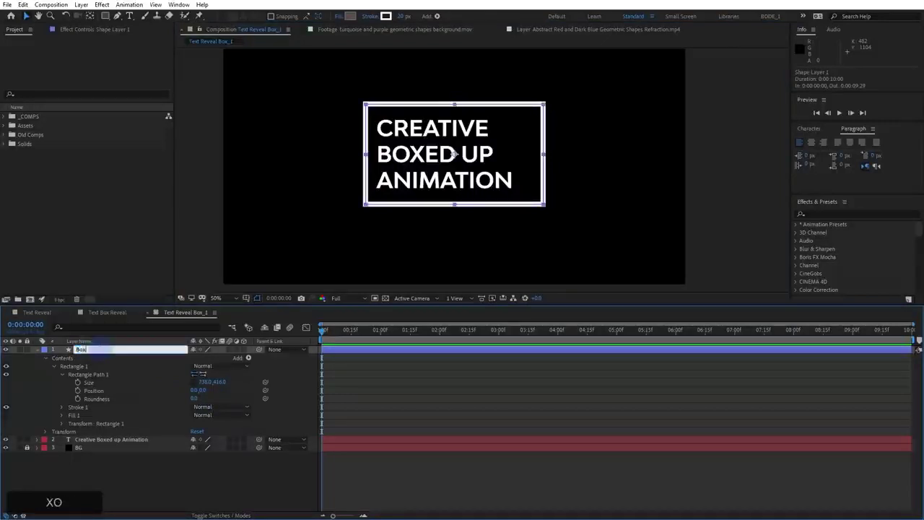
key(Return)
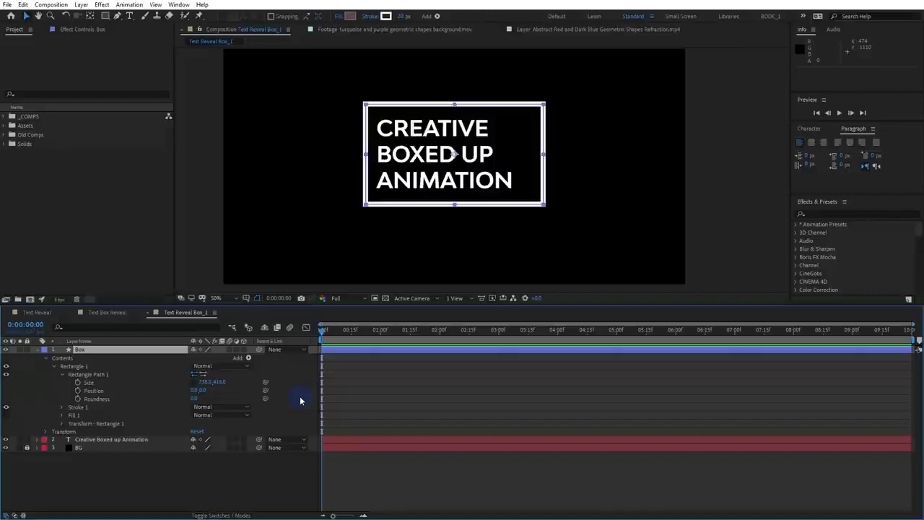
click(366, 439)
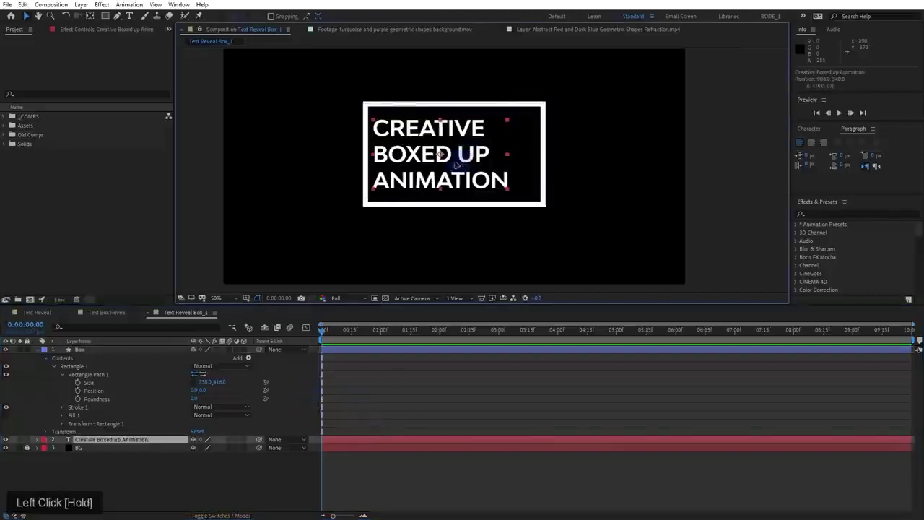
drag(361, 163, 280, 163)
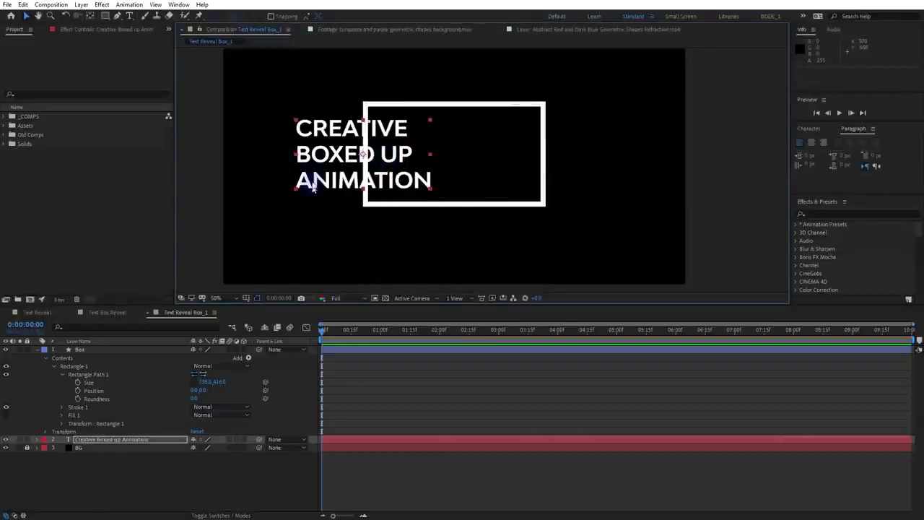
key(ctrl+z)
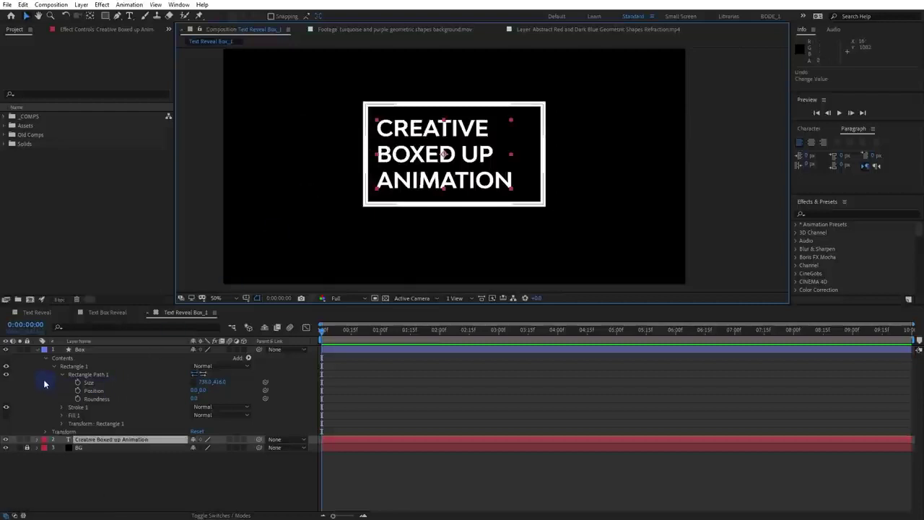
Duplicate the Box layer and place the copy directly above the title text layer in the stack
click(105, 350)
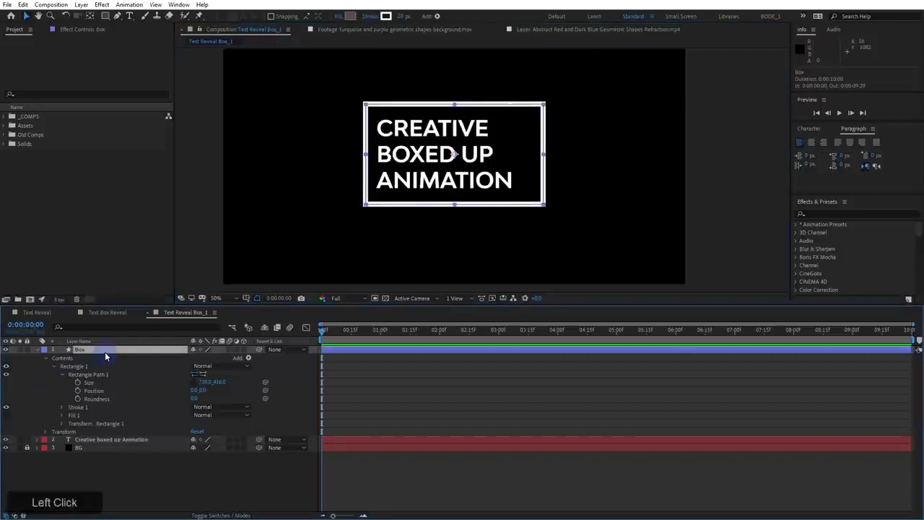
key(ctrl+d)
drag(106, 349, 109, 442)
Give the duplicated box layer a Fuchsia label and rename it Text Matte
click(44, 440)
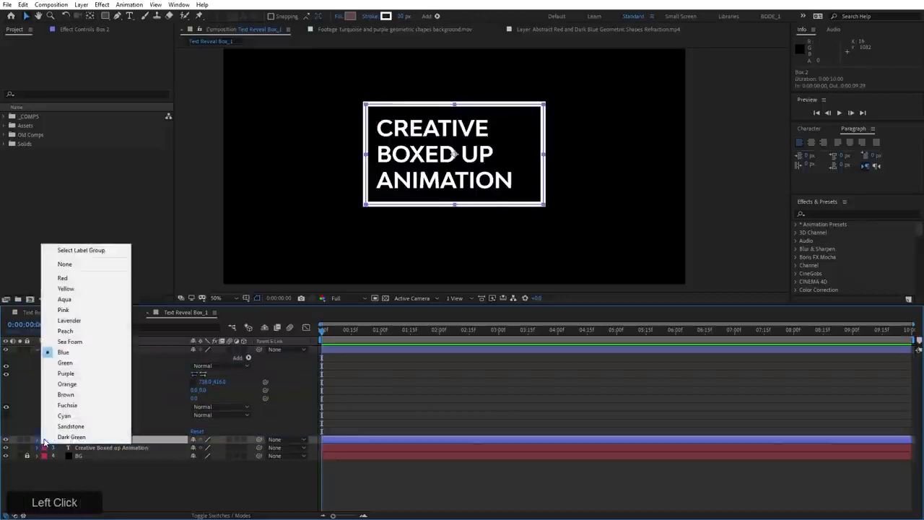
click(66, 405)
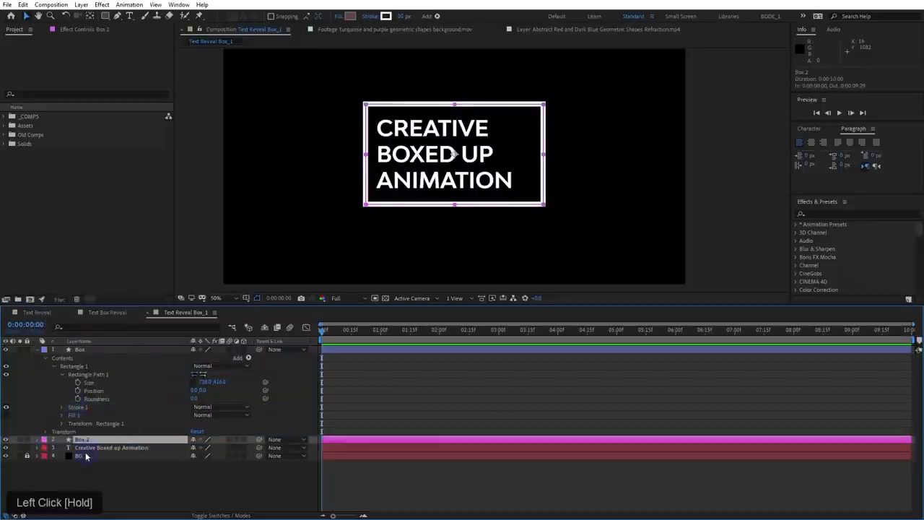
key(Return)
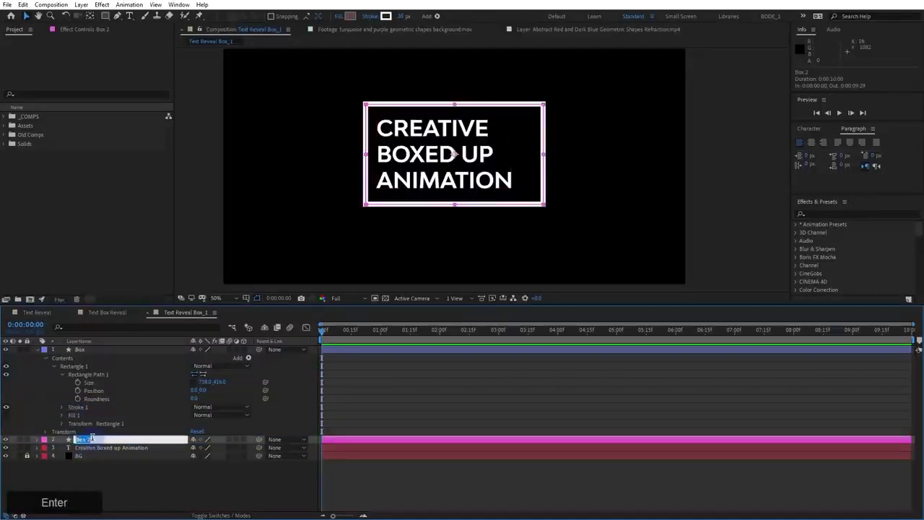
text(Text Matte)
key(Return)
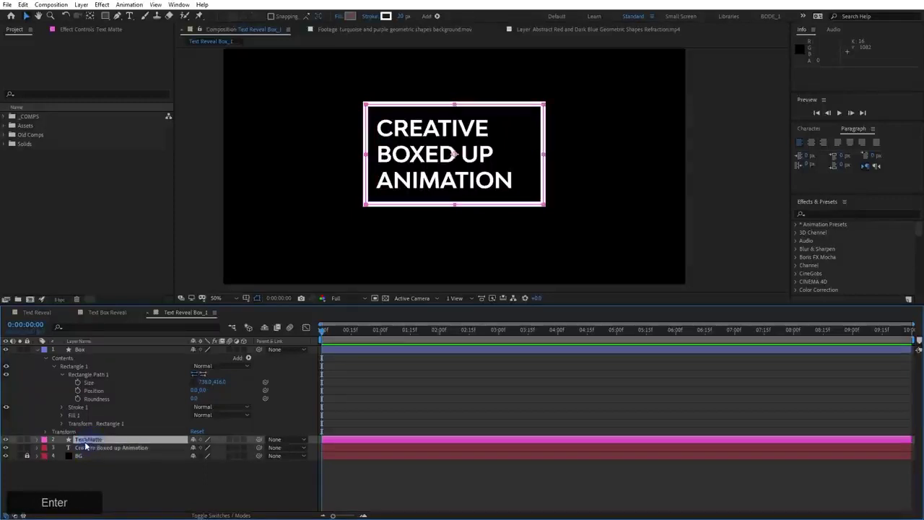
Delete Stroke 1 from the Text Matte layer's Rectangle 1 and turn on the visibility of its Fill 1
click(37, 440)
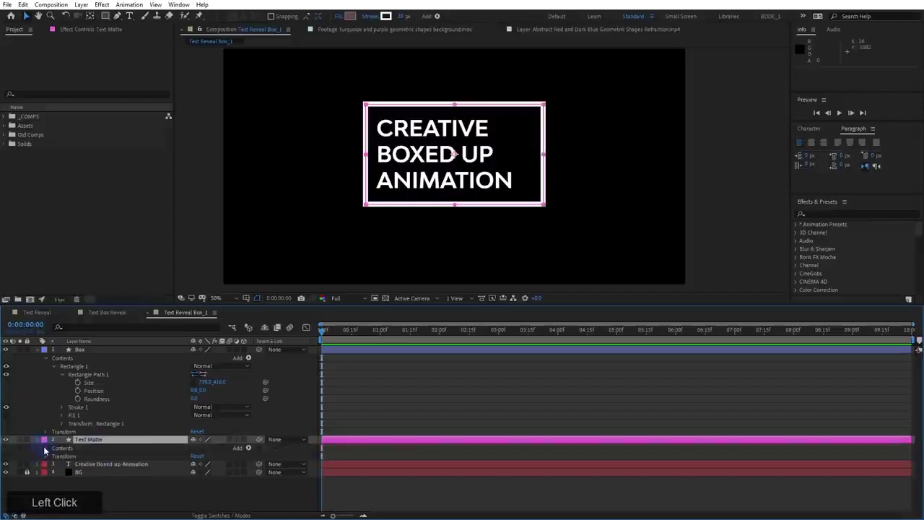
click(45, 448)
click(54, 457)
scroll(54, 461, down, 1)
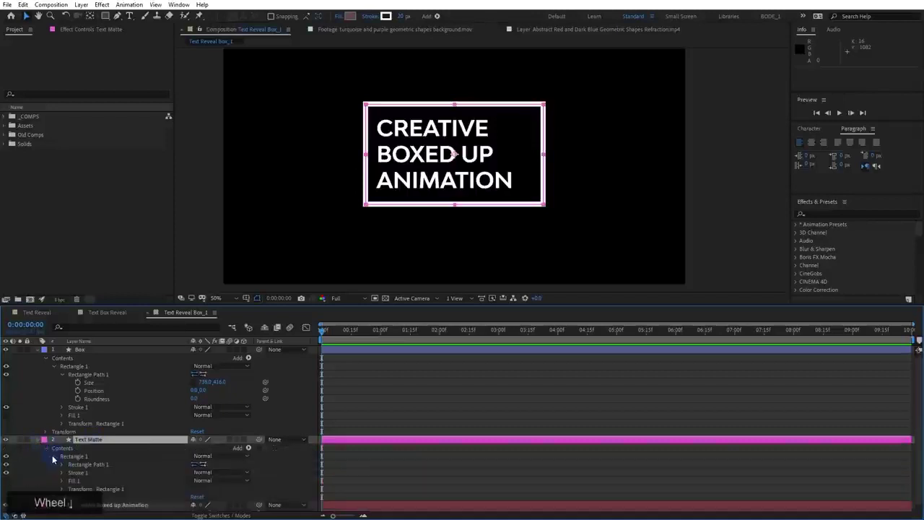
click(78, 466)
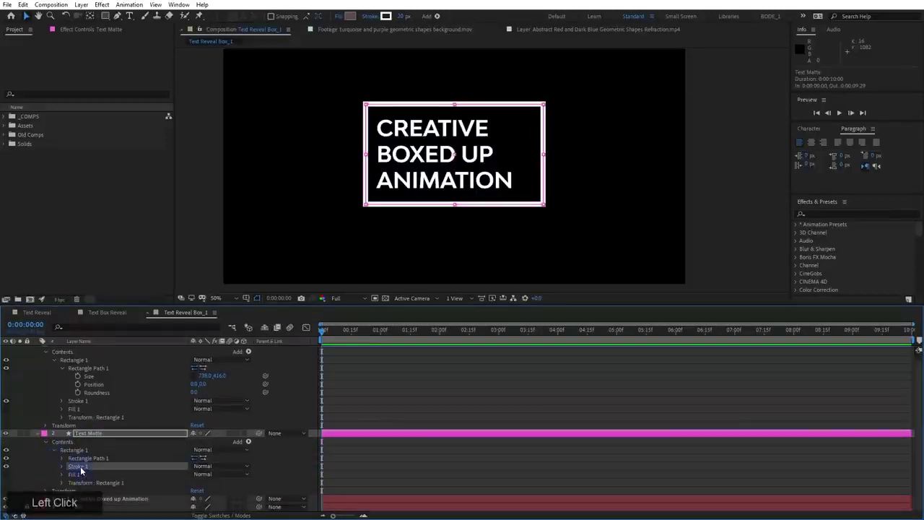
key(Delete)
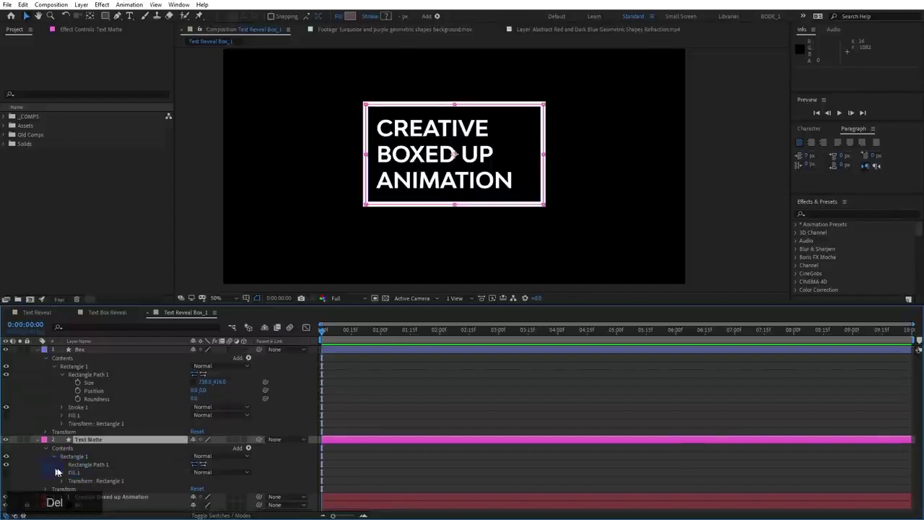
click(73, 473)
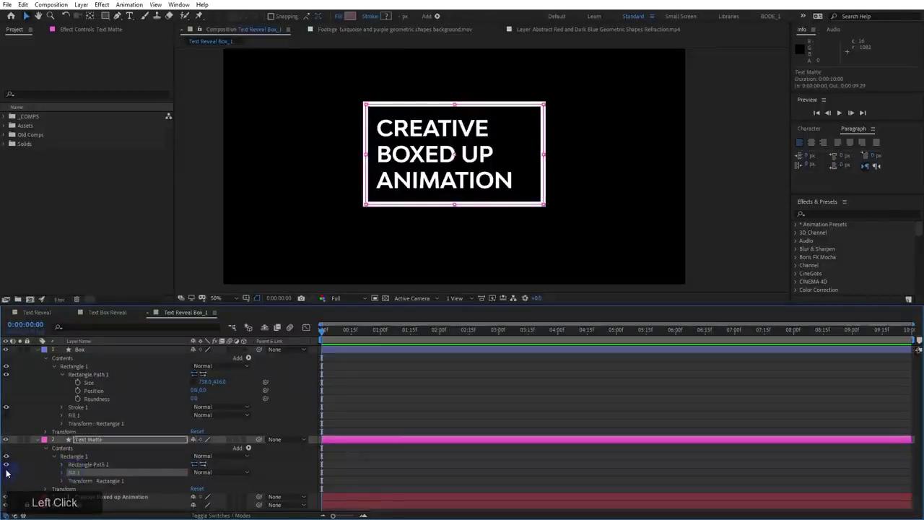
click(6, 473)
Set the title text layer's track matte to Alpha, using the Text Matte layer above it
scroll(51, 473, down, 1)
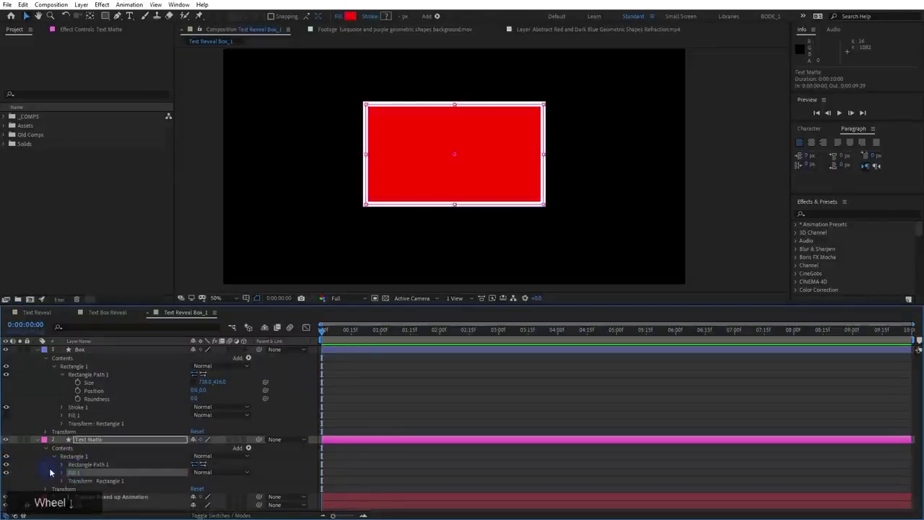
click(149, 497)
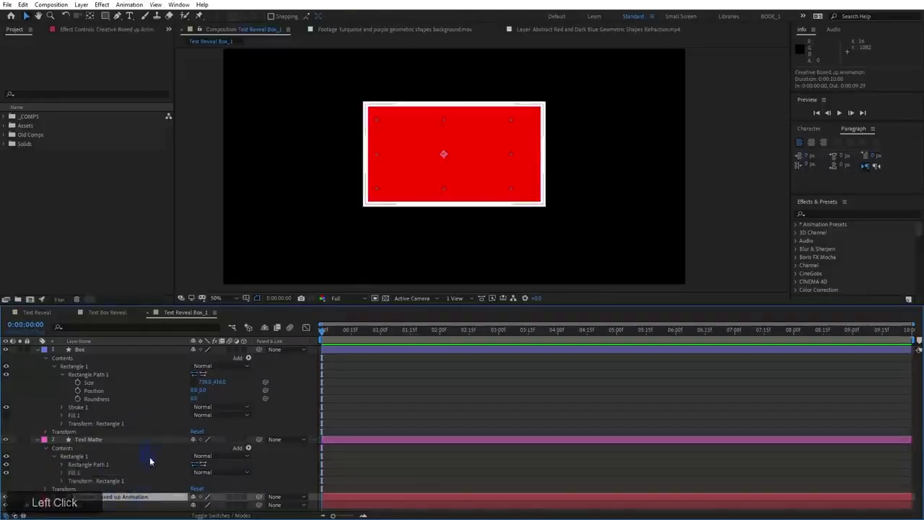
drag(162, 304, 162, 251)
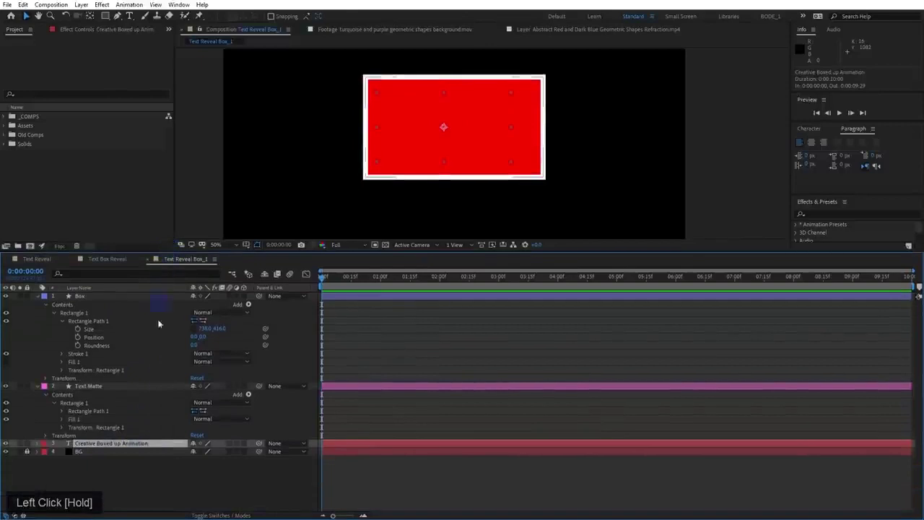
drag(81, 449, 153, 444)
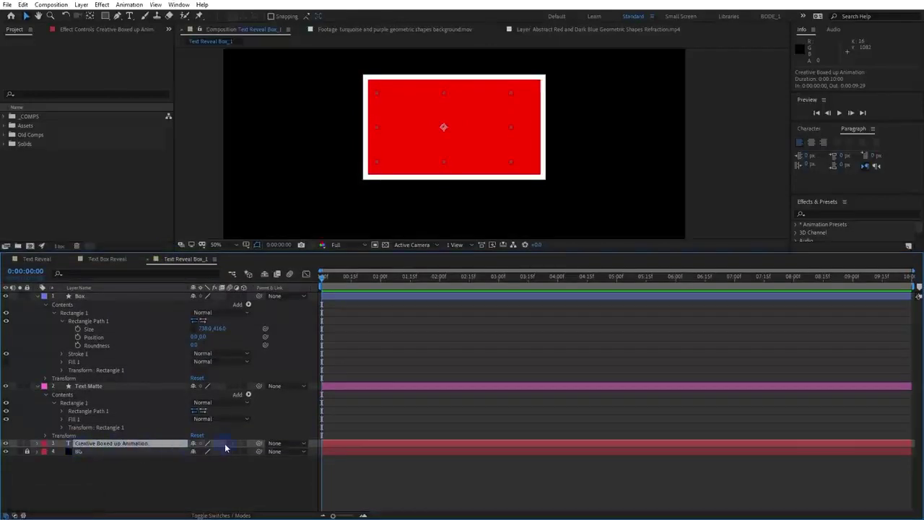
key(F4)
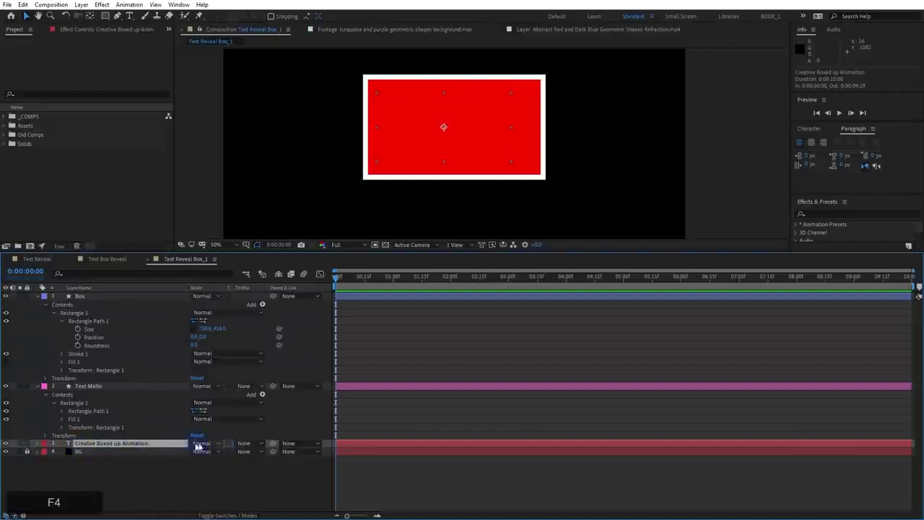
drag(244, 444, 258, 469)
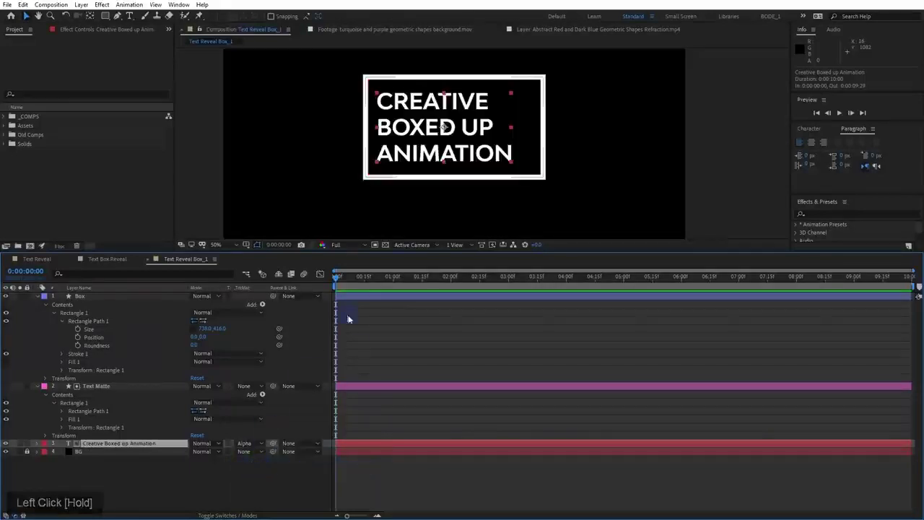
Test the alpha matte by moving the title text against the box, and undo the move
click(408, 444)
drag(459, 149, 440, 153)
key(ctrl+z)
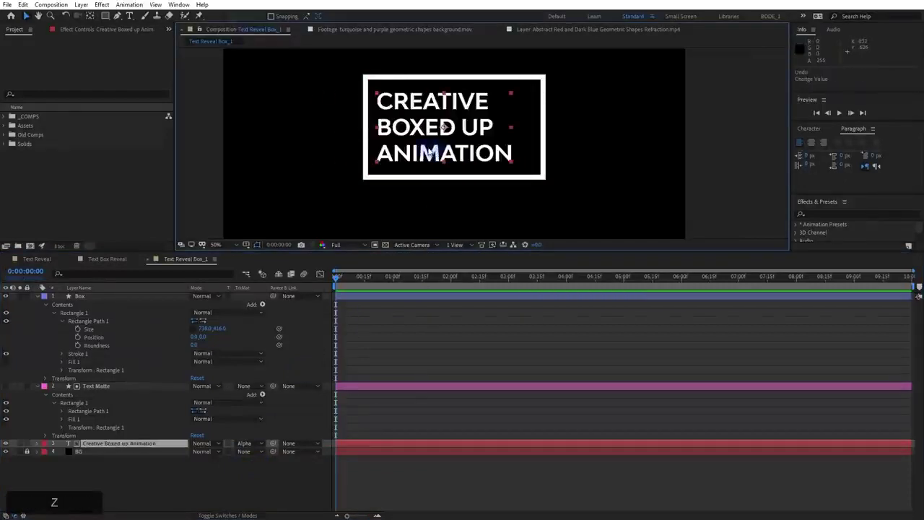
Link the Text Matte rectangle path's Size to the Box rectangle path's Size, and adjust the Box width to 717
click(63, 411)
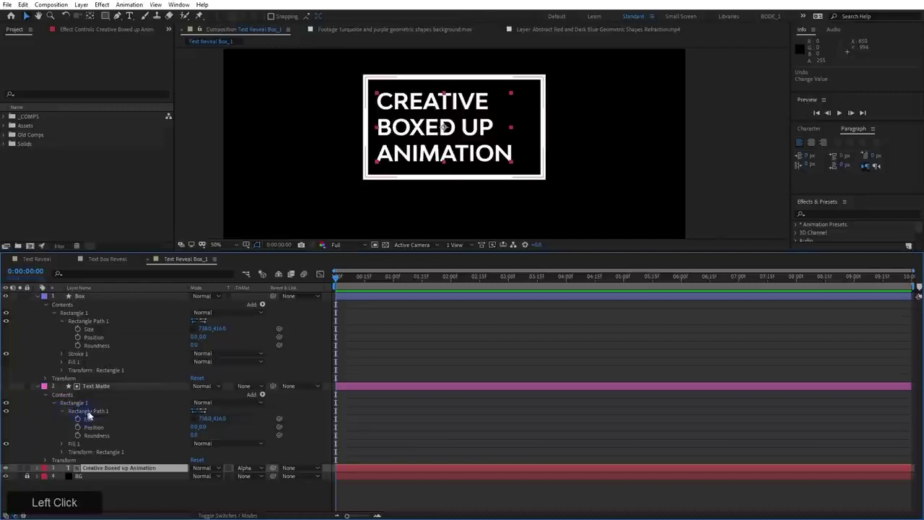
click(92, 412)
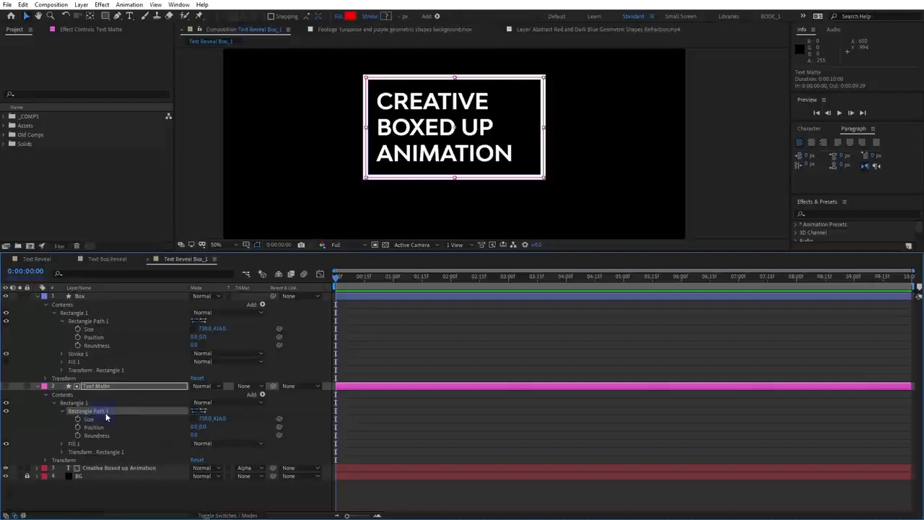
click(86, 321)
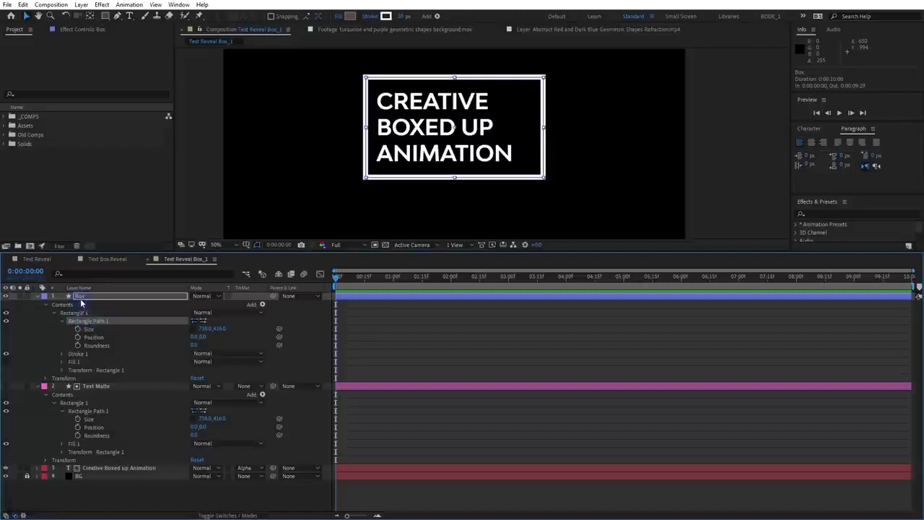
drag(202, 329, 203, 331)
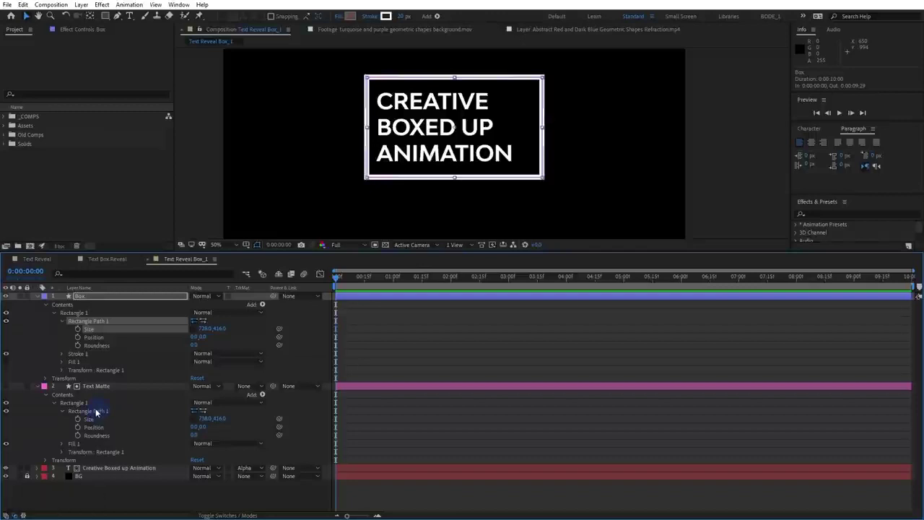
click(279, 421)
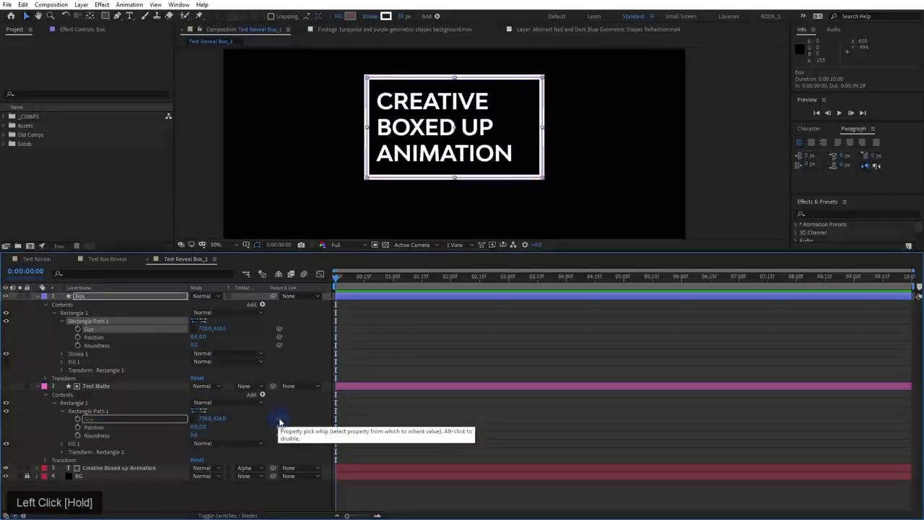
drag(280, 423, 91, 330)
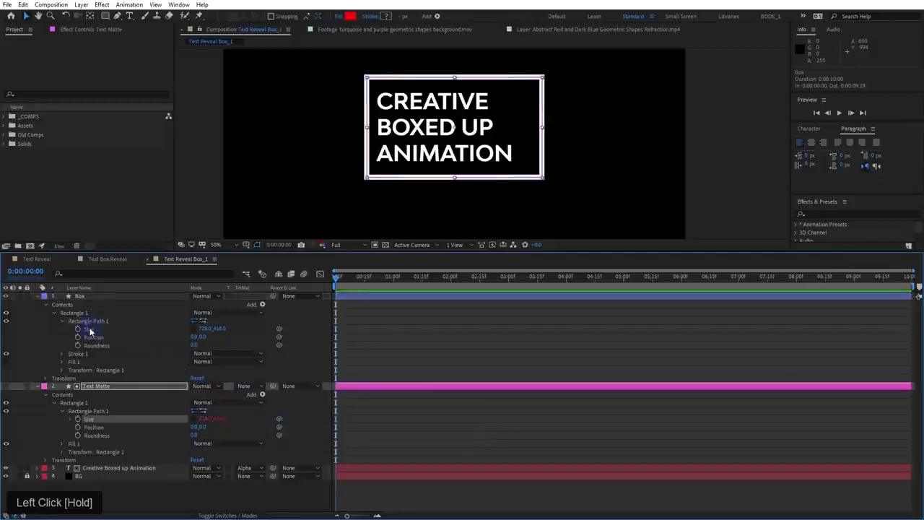
drag(198, 328, 182, 330)
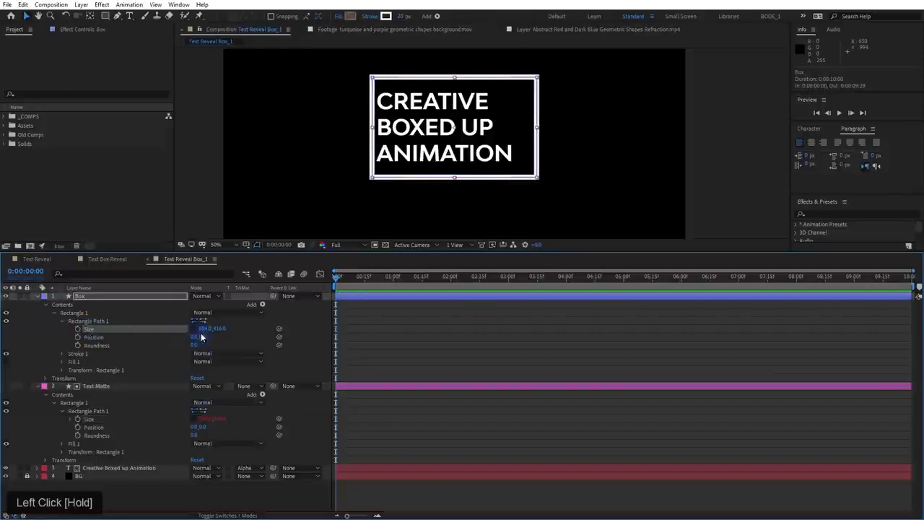
drag(207, 330, 204, 350)
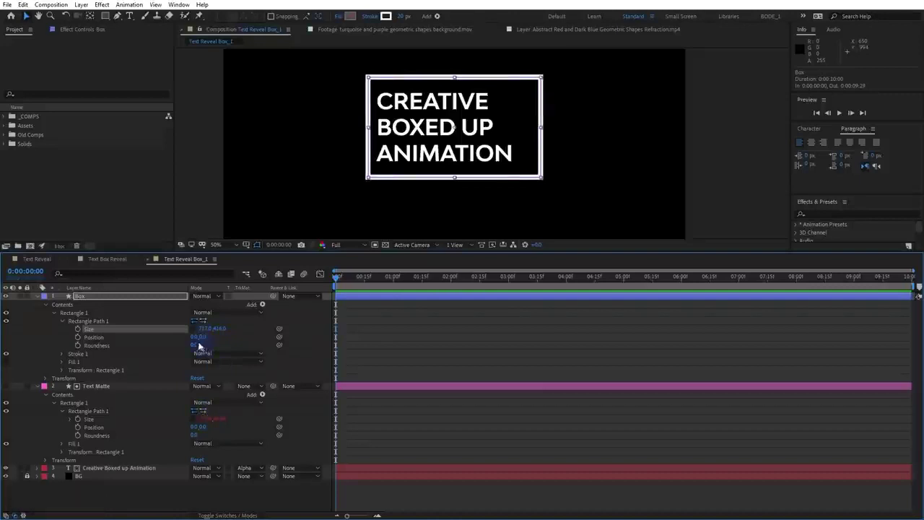
Parent the Text Matte layer to the Box layer
click(113, 390)
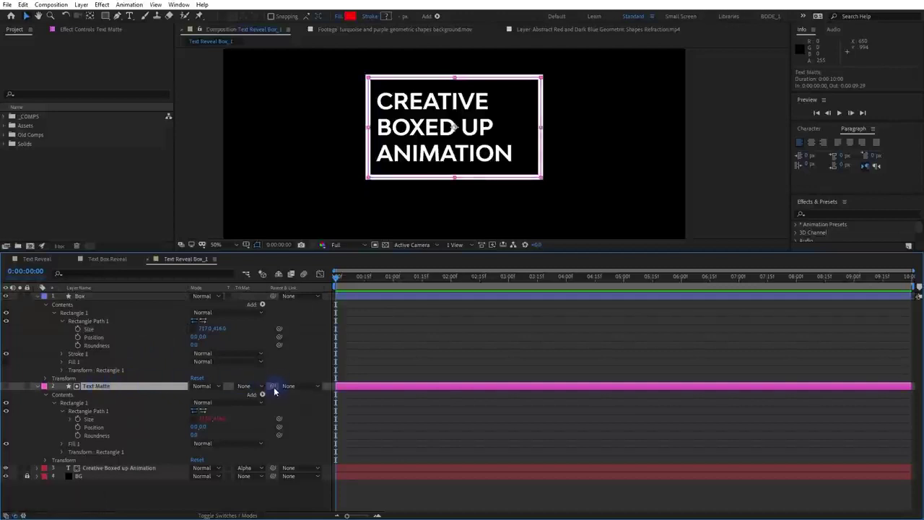
drag(274, 391, 152, 299)
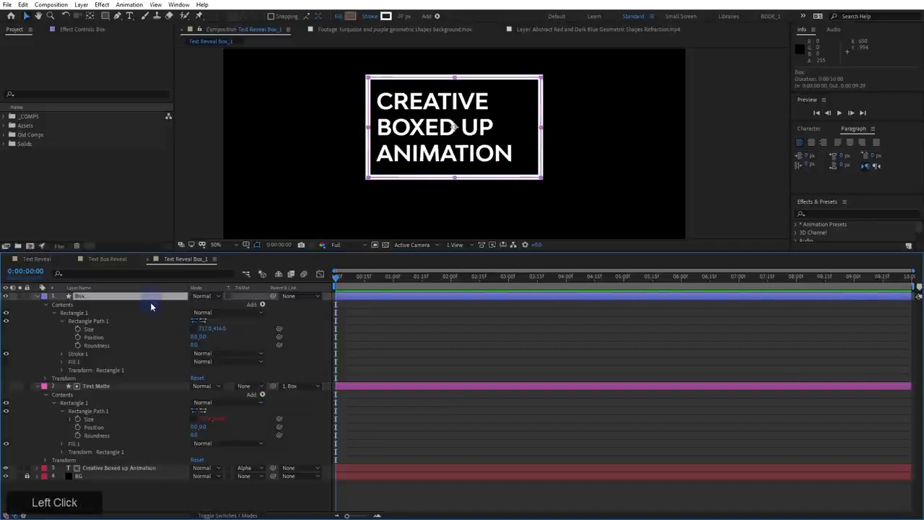
Test the parenting by moving the Box off-centre, and centre the Box in the composition again
mouse_move(443, 128)
mouse_down()
mouse_move(376, 127)
mouse_move(506, 128)
mouse_move(504, 154)
mouse_move(365, 163)
mouse_move(471, 132)
mouse_move(411, 127)
mouse_move(442, 126)
mouse_up()
click(106, 391)
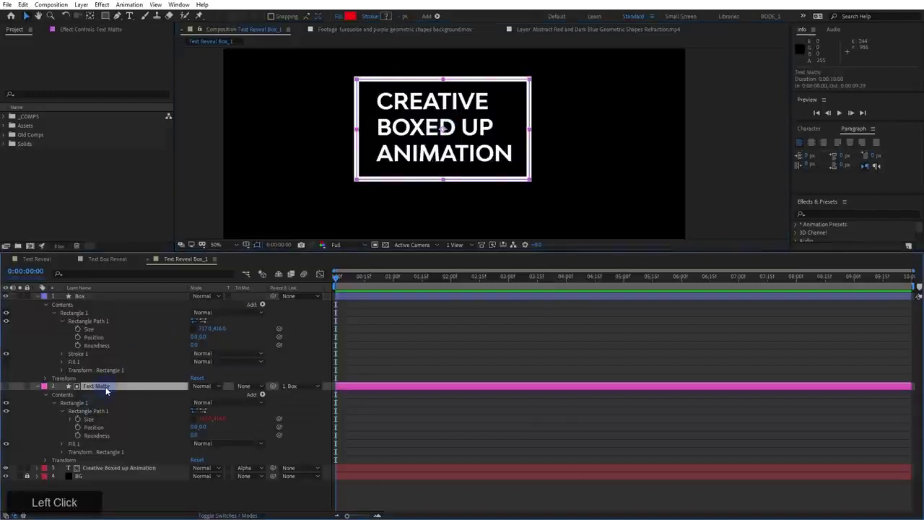
click(152, 297)
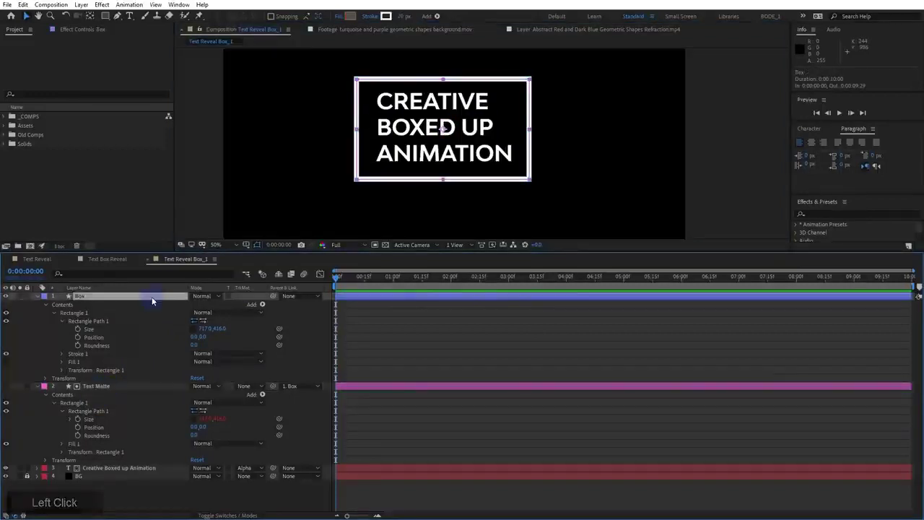
key(ctrl+Home)
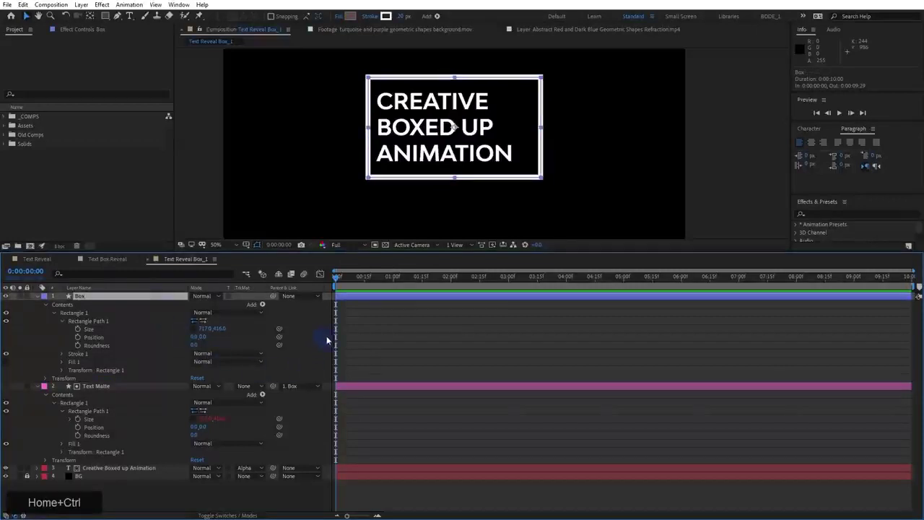
Enlarge the composition view and collapse the properties of the Box and Text Matte layers
drag(334, 250, 333, 300)
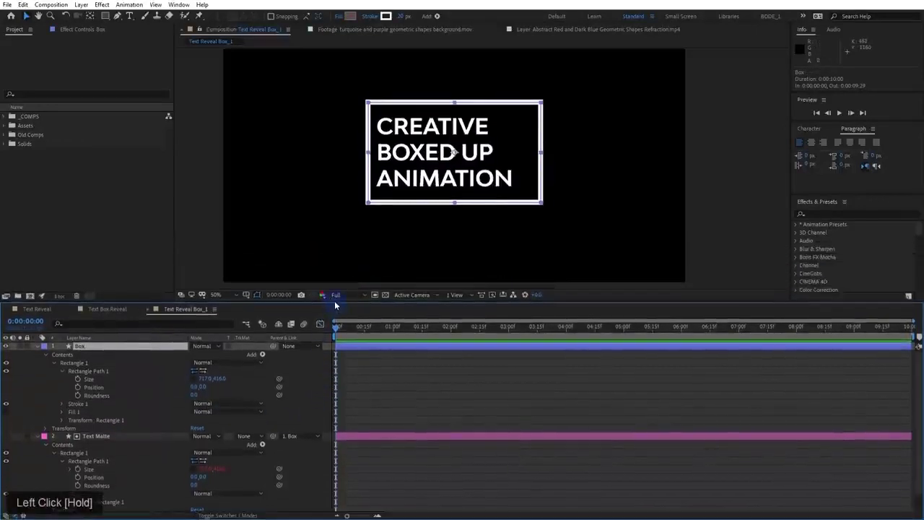
click(37, 346)
click(38, 354)
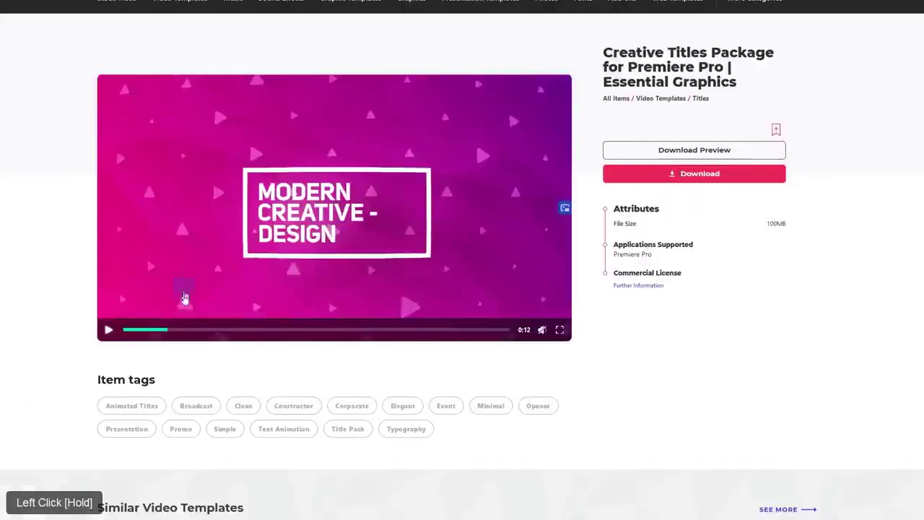
In the browser, play and pause the Creative Titles Package preview to examine how the outlined box grows and the text is revealed
drag(154, 332, 151, 333)
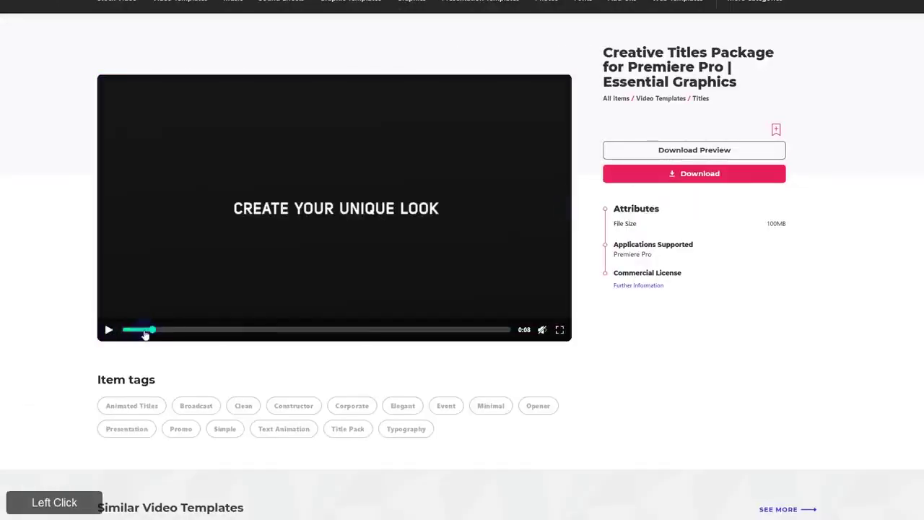
click(109, 330)
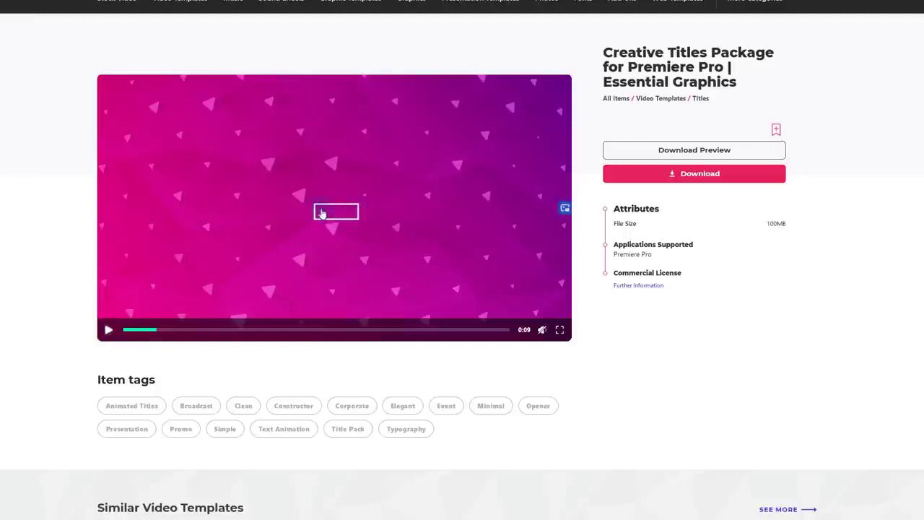
click(108, 331)
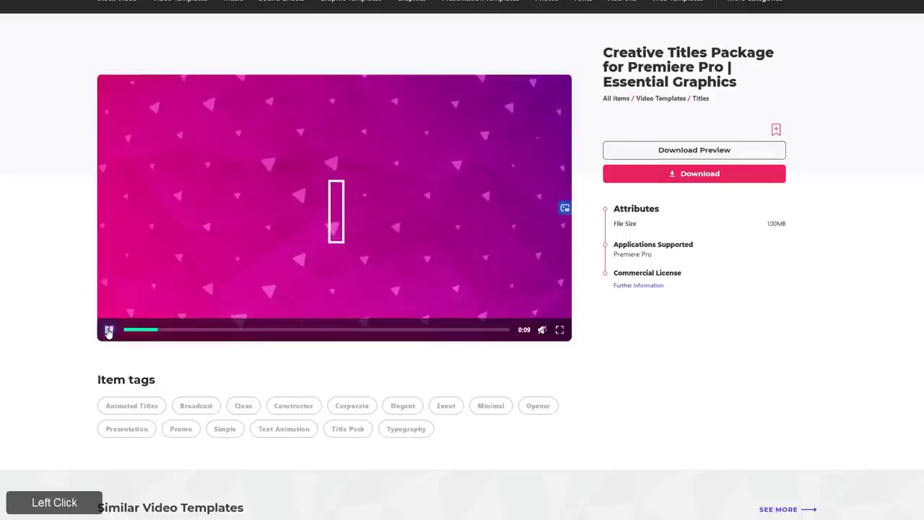
click(108, 333)
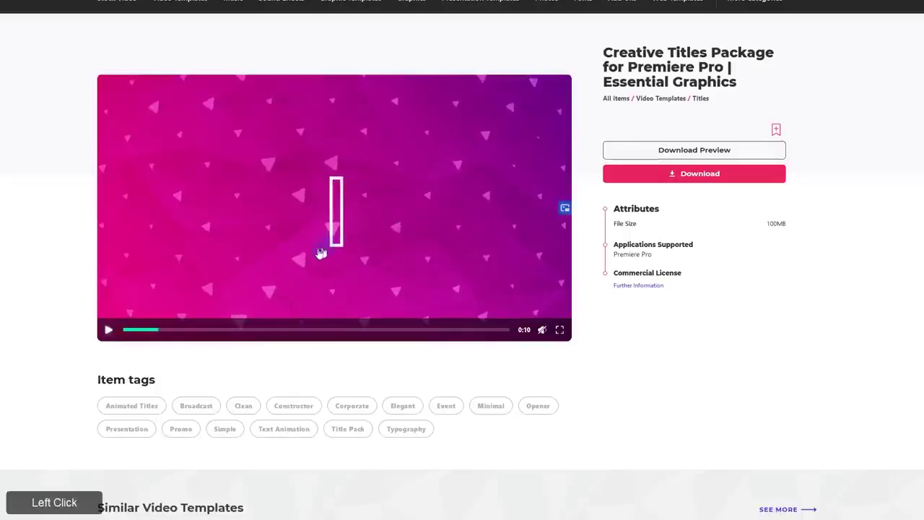
click(108, 330)
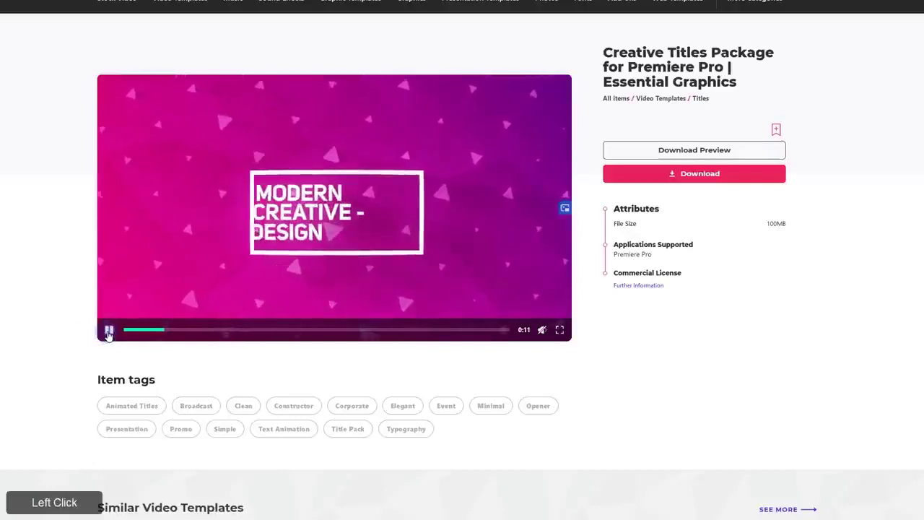
click(108, 331)
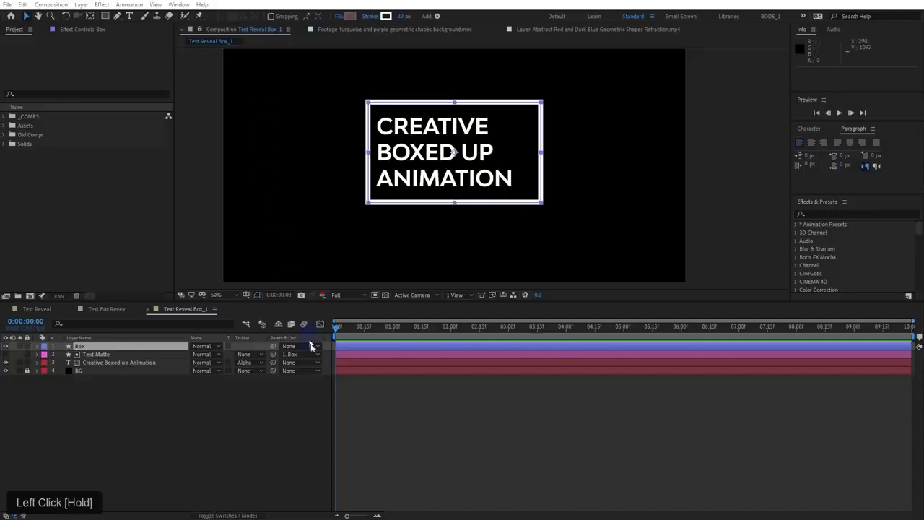
Keyframe the Box rectangle's Size at its full dimensions, placing the keyframe at 0:00:02:12
click(390, 328)
drag(390, 328, 466, 334)
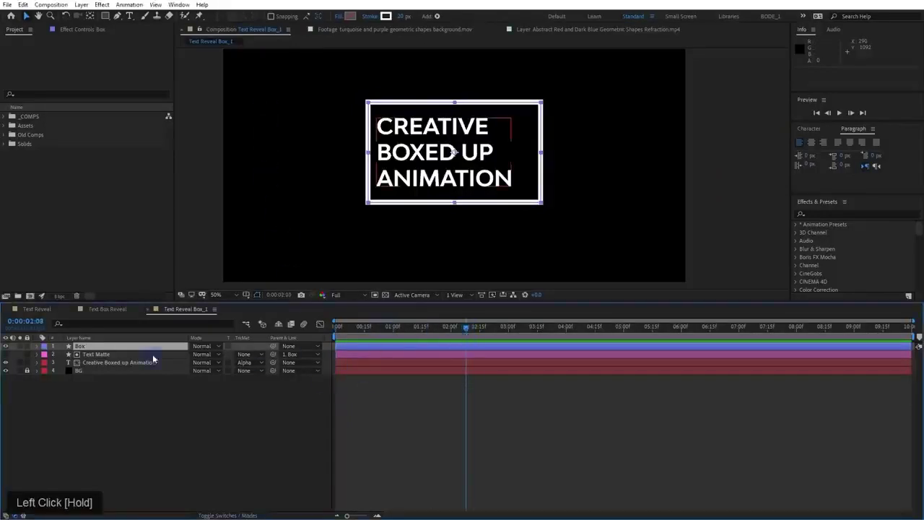
click(36, 347)
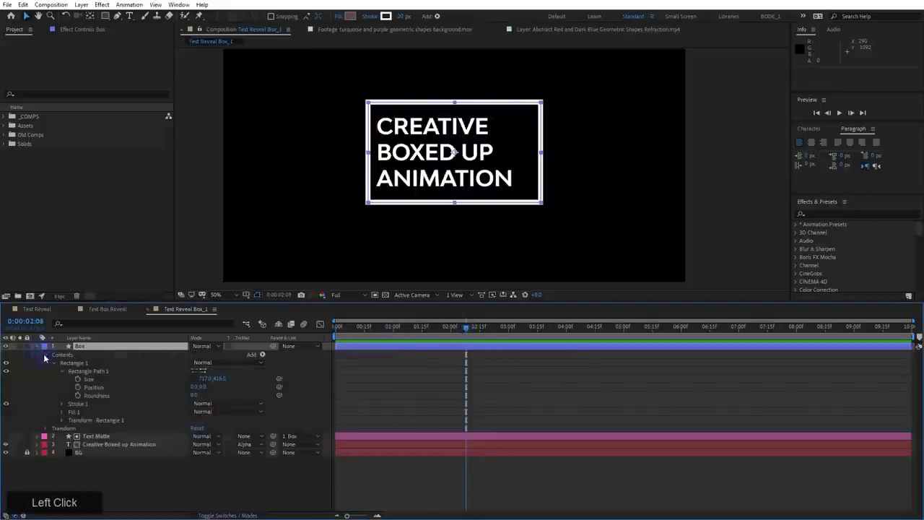
click(78, 379)
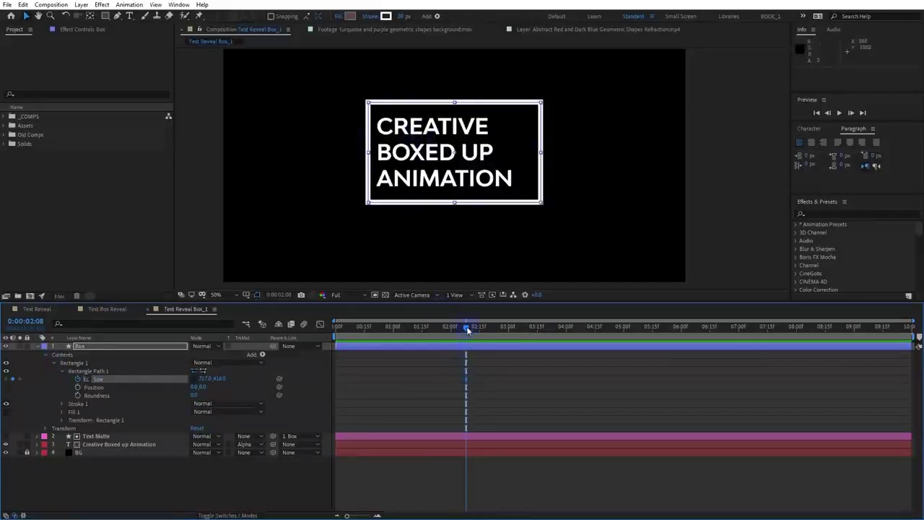
mouse_move(468, 329)
mouse_down()
mouse_move(486, 330)
mouse_move(474, 333)
mouse_up()
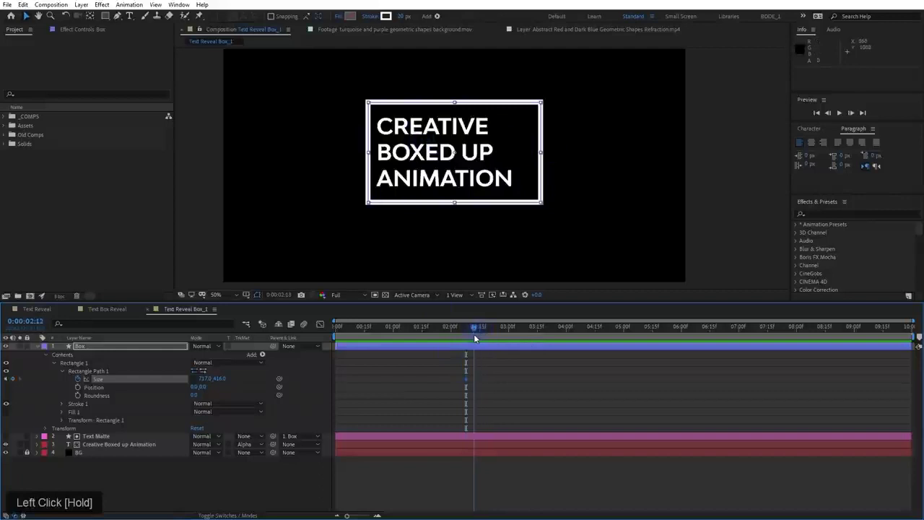
drag(466, 379, 474, 383)
At 0:00:01:04, narrow the Box rectangle's width to a thin upright shape while keeping its height at 416
drag(474, 336, 400, 338)
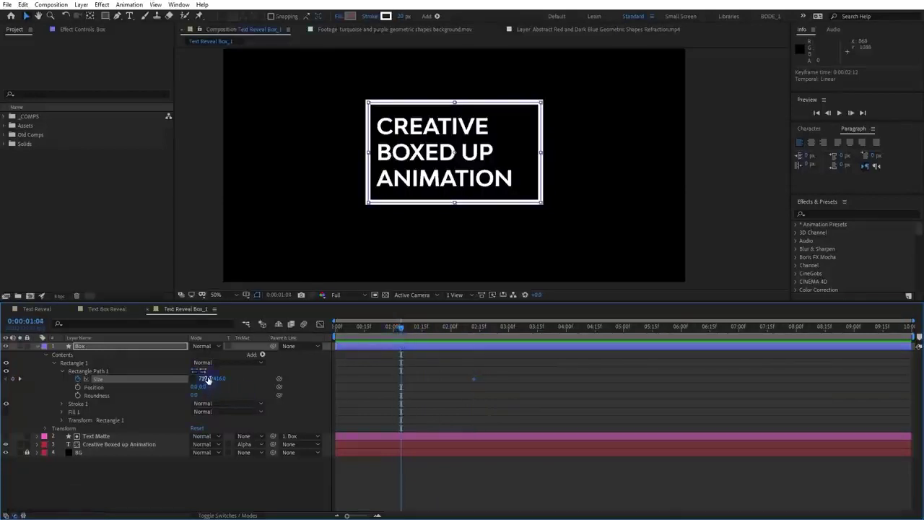
drag(208, 379, 10, 494)
drag(455, 345, 456, 345)
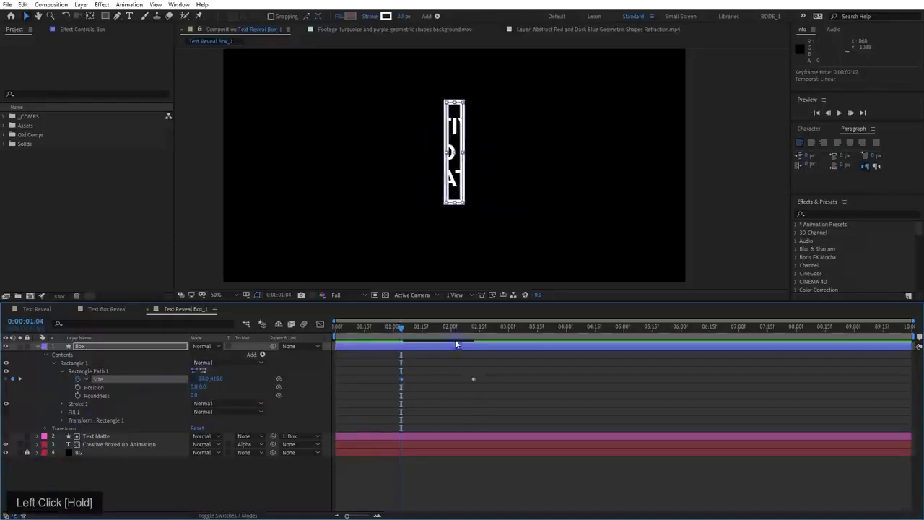
At 0:00:00:21, keyframe the Box rectangle's Size as a flat bar of 356 by 34, and scrub back to the start
drag(404, 329, 375, 340)
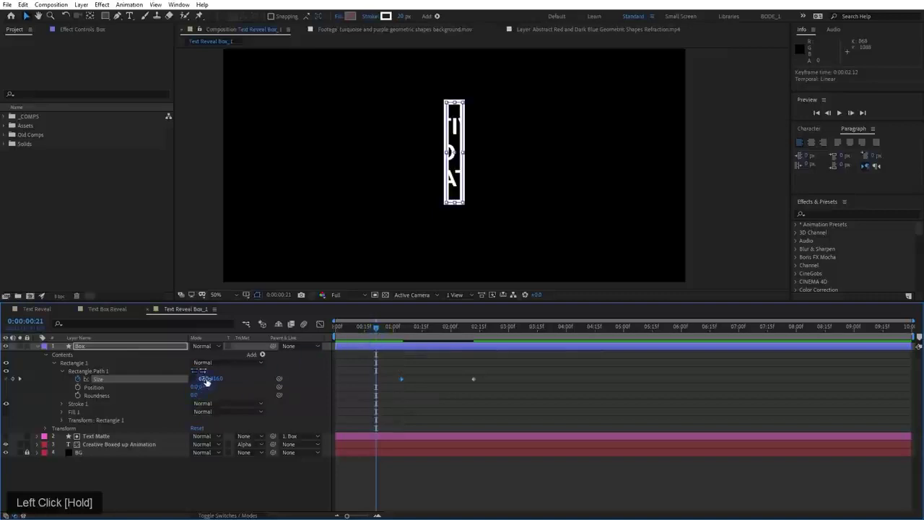
drag(207, 382, 60, 403)
key(ctrl+z)
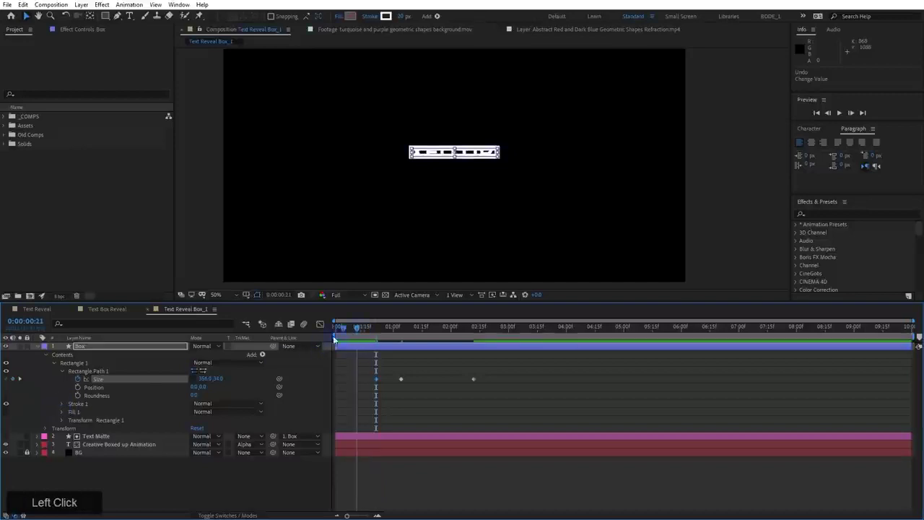
drag(337, 327, 315, 342)
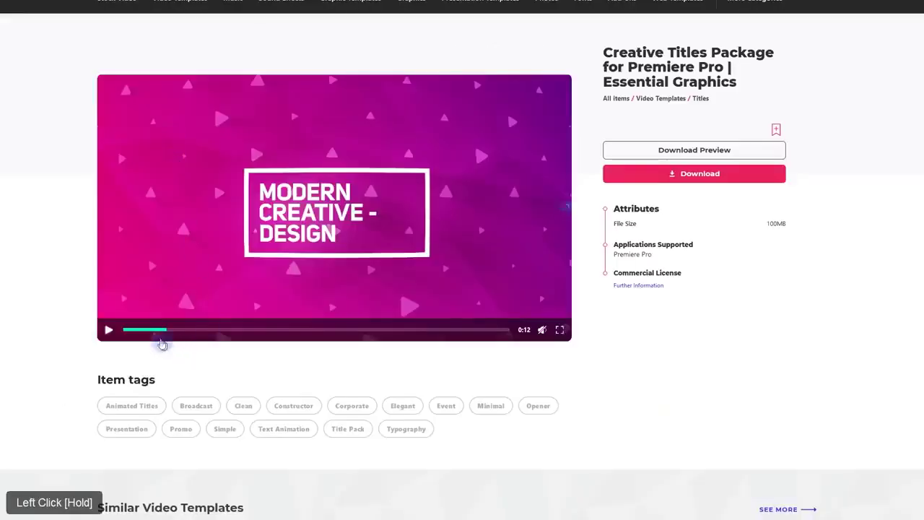
In the browser, replay the Creative Titles Package preview to examine how the box first appears
click(152, 331)
click(108, 330)
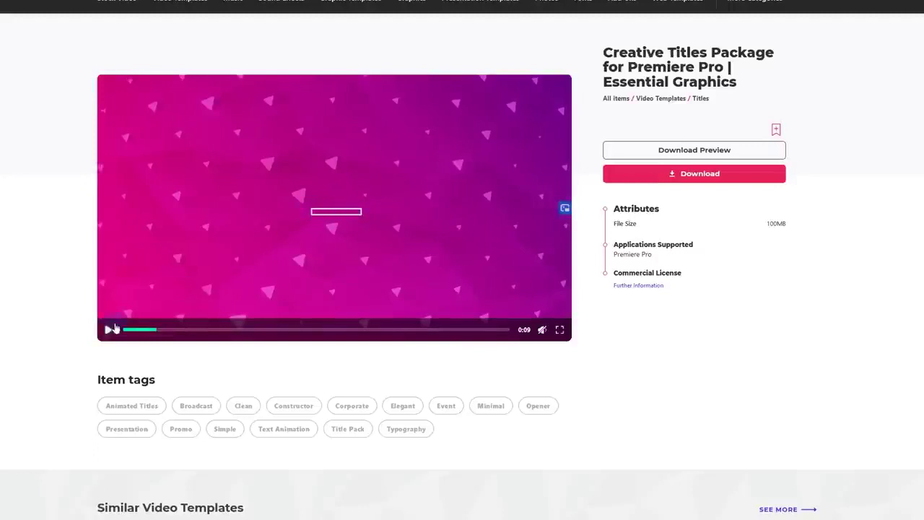
click(110, 330)
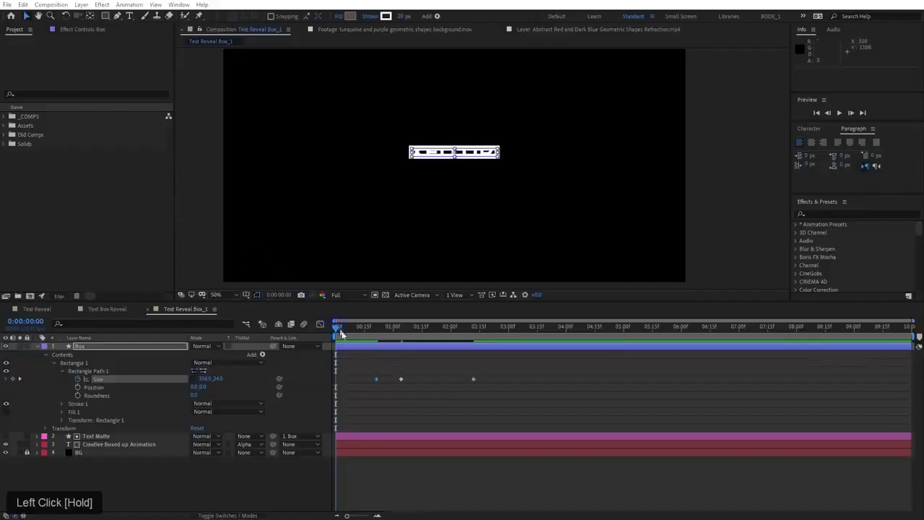
In After Effects, flatten the Box rectangle's Size keyframe at 0:00:00:21 to 342 wide and 0 high
drag(363, 333, 374, 353)
mouse_move(205, 382)
mouse_down()
mouse_move(217, 379)
mouse_move(199, 383)
mouse_up()
click(221, 379)
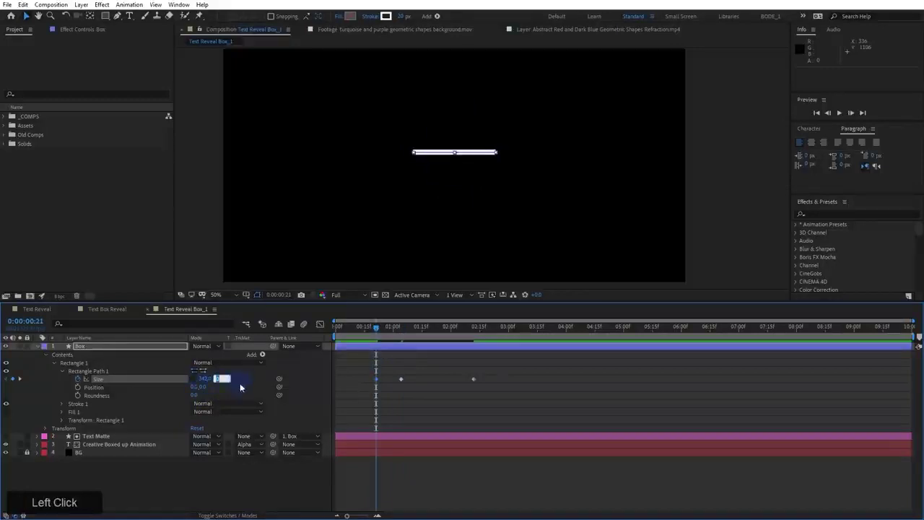
scroll(447, 163, up, 4)
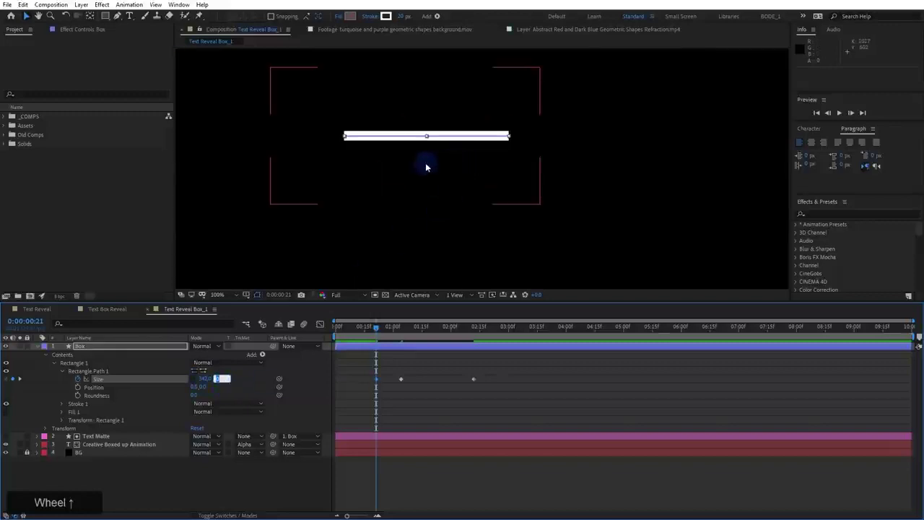
middle_click(470, 200)
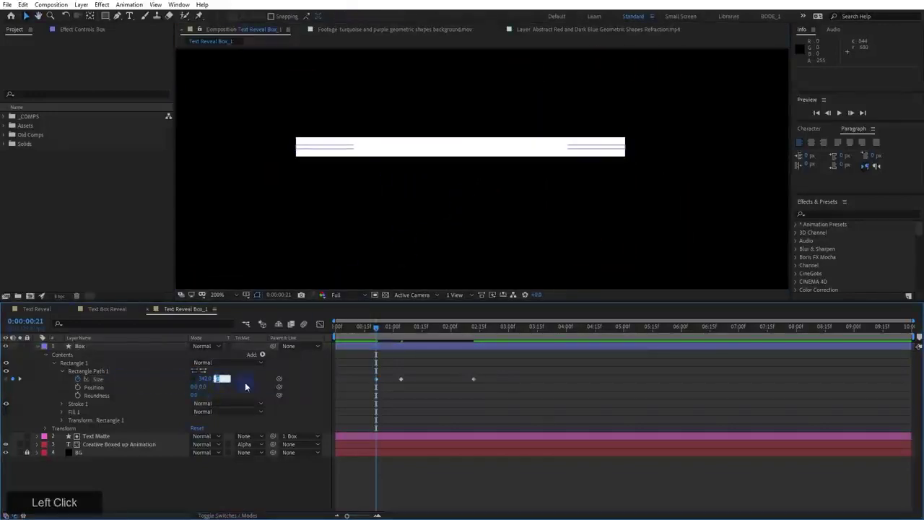
Compare heights of 0 and 1 for the flat Size keyframe at 0:00:00:21, and keep a height of 1
key(Up)
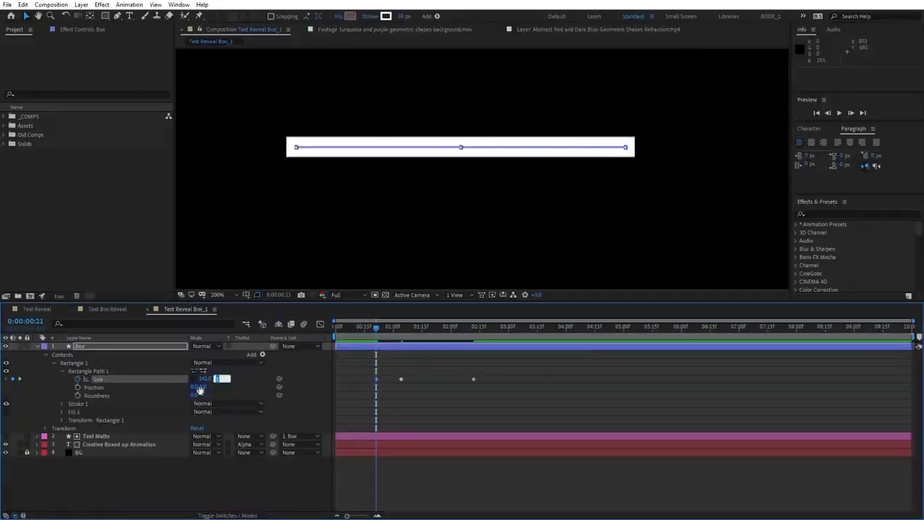
key(Down)
key(Up)
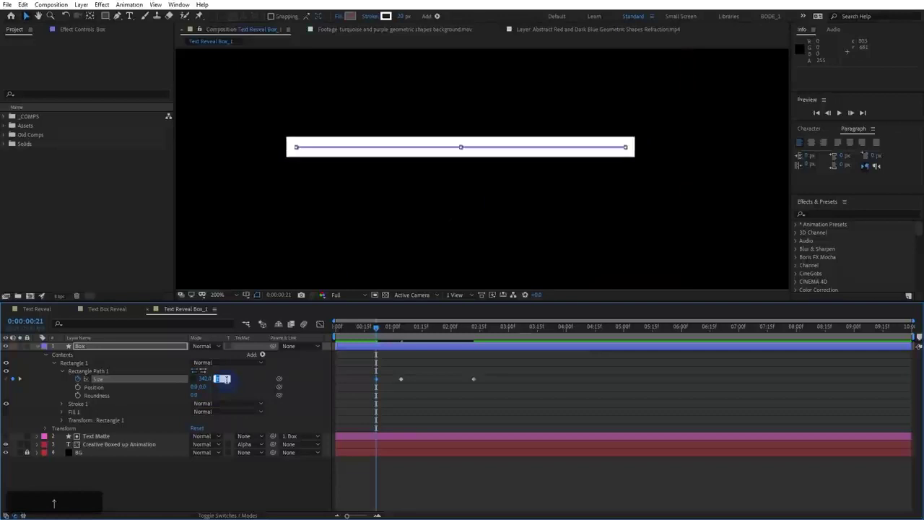
key(Down)
key(Up)
key(Down)
key(Up)
key(Down)
key(Up)
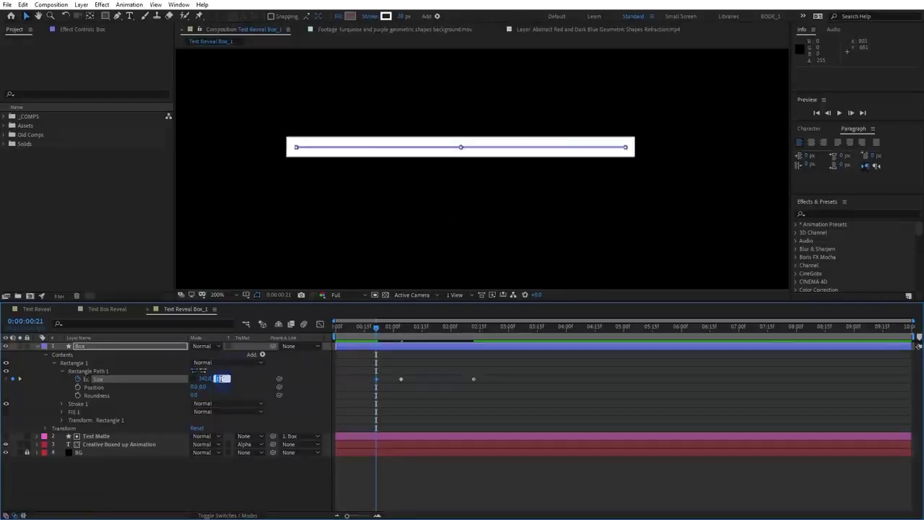
click(216, 381)
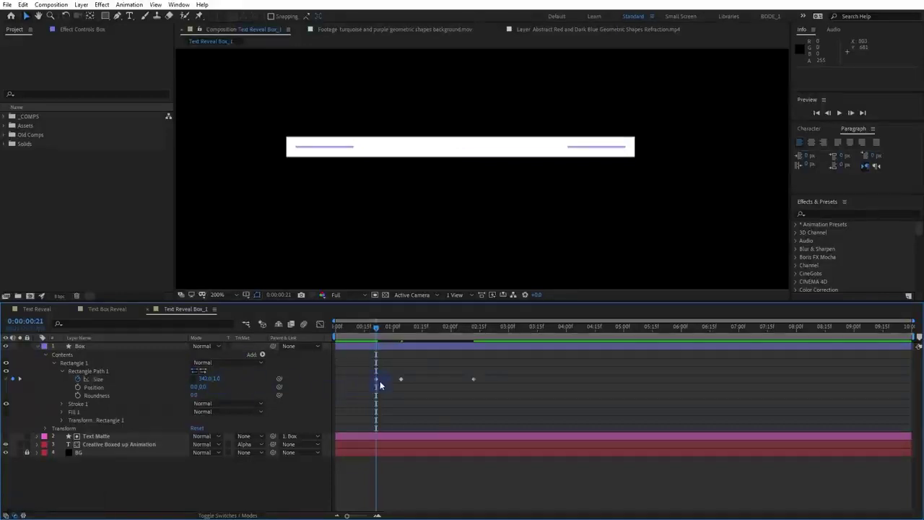
Move the flat 342 by 1 Size keyframe to the start of the composition and scrub through the opening frames
drag(377, 382, 338, 378)
click(345, 332)
drag(346, 334, 325, 388)
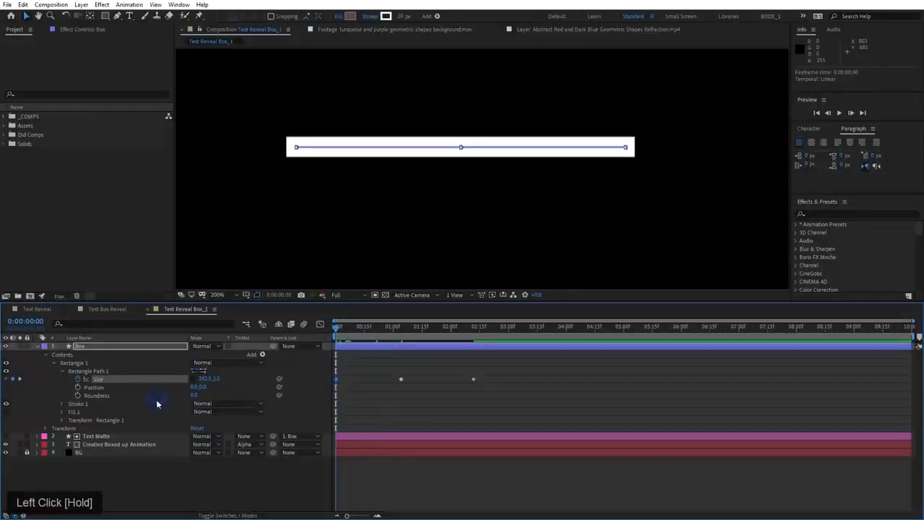
Keyframe the Box's Stroke Width at 20, show only the animated properties, and move the stroke keyframe to 0:00:01:04
click(63, 408)
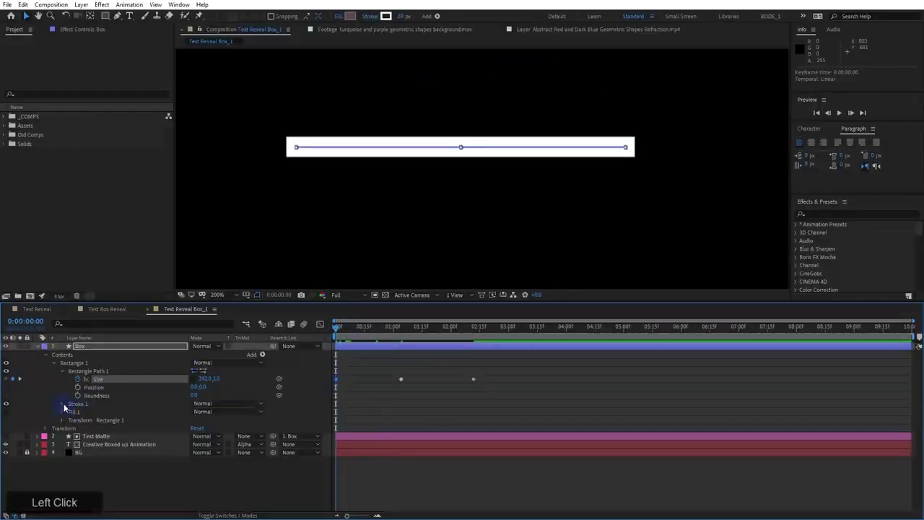
scroll(86, 462, down, 2)
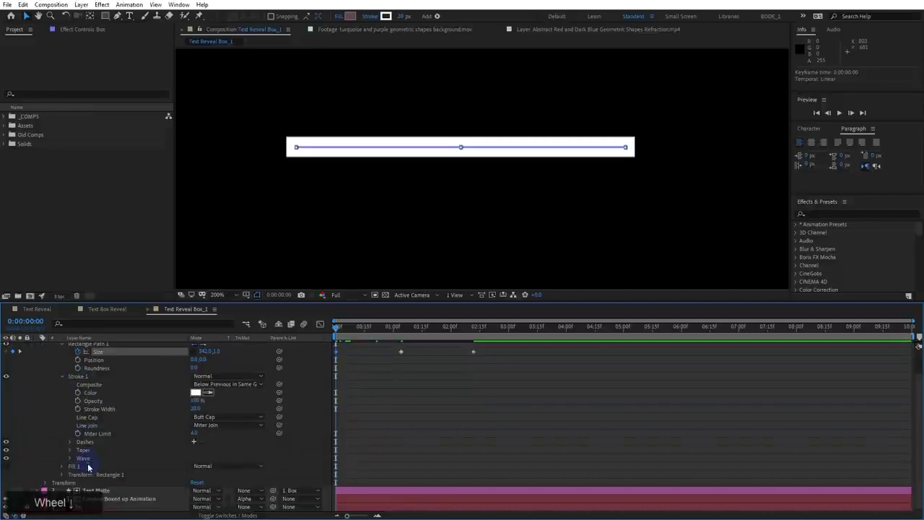
click(78, 410)
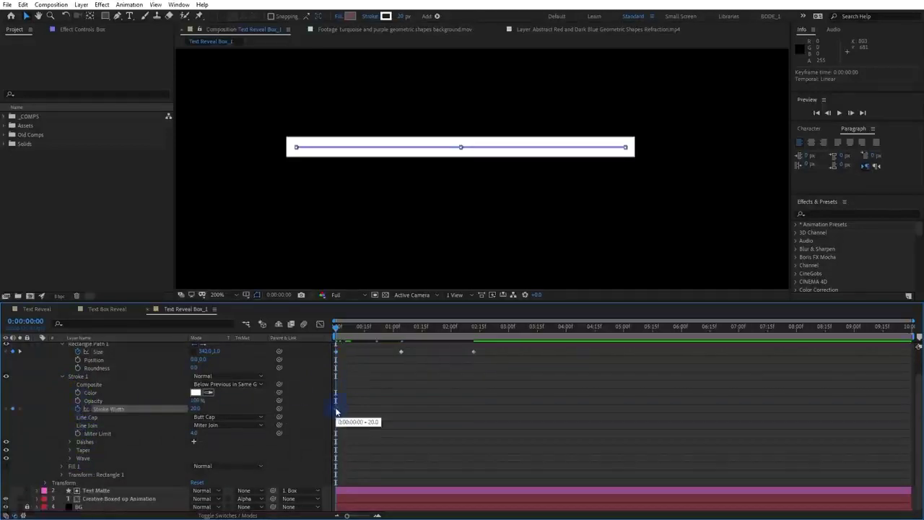
key(u)
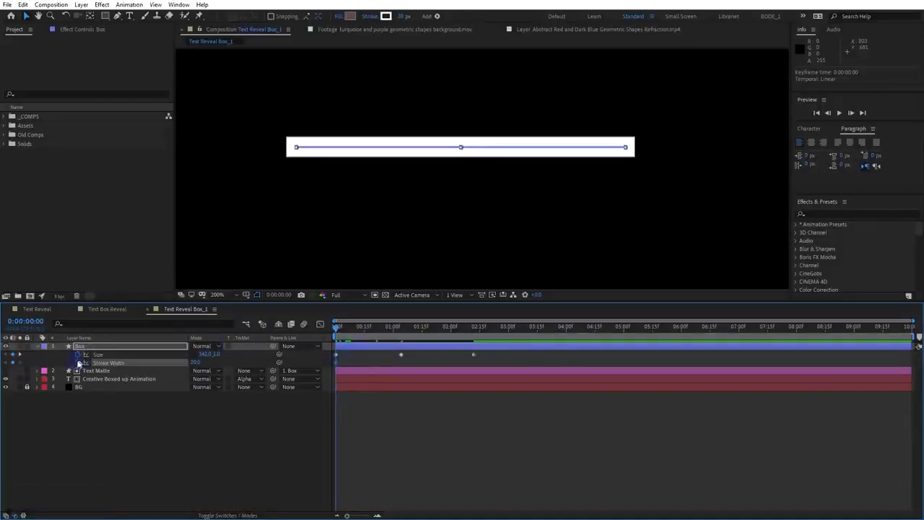
mouse_move(336, 367)
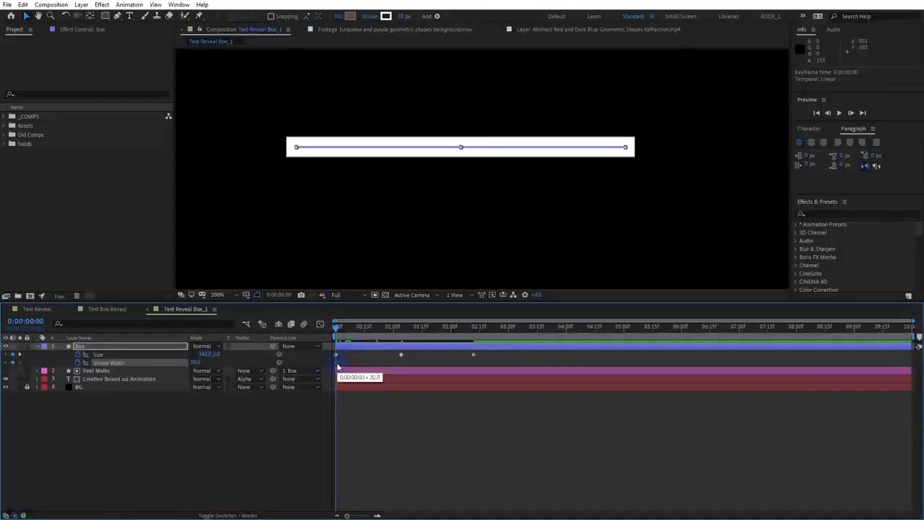
mouse_move(337, 366)
mouse_down()
mouse_move(403, 363)
mouse_move(197, 365)
mouse_up()
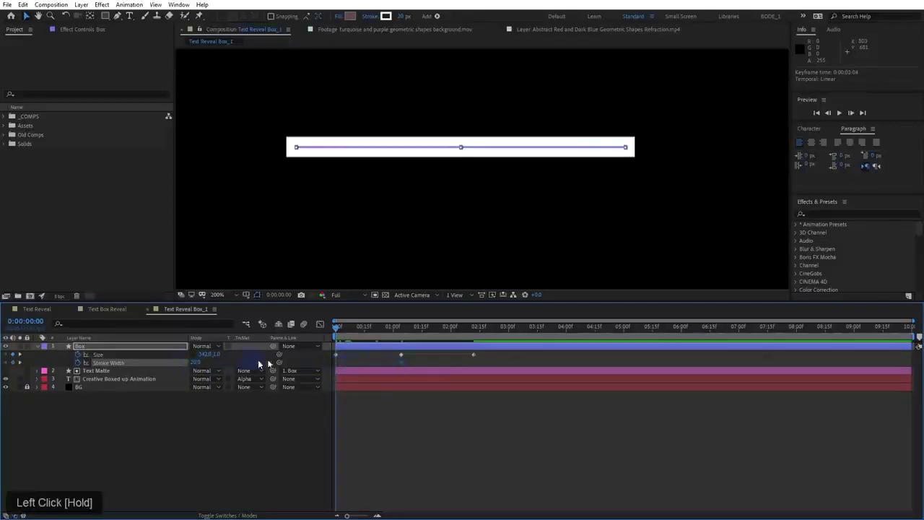
Set the Box's Stroke Width to 0 at the start of the composition
drag(371, 334, 337, 343)
click(194, 362)
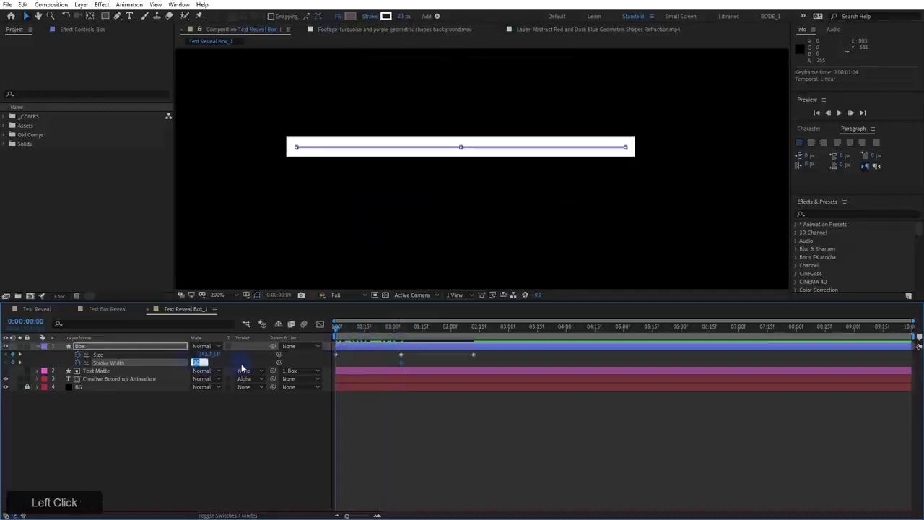
text(0)
key(KP_Enter)
click(346, 443)
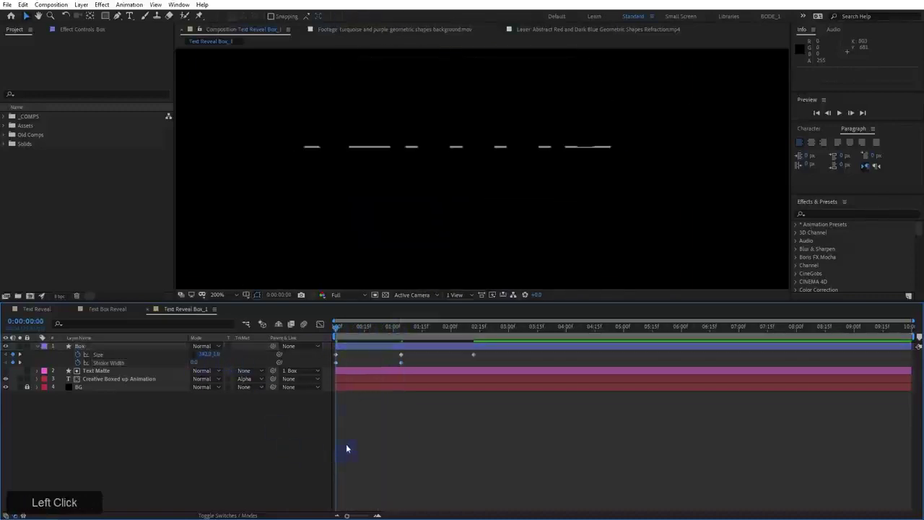
Play the composition to examine the box growing and its stroke thickening
scroll(350, 207, down, 2)
middle_click(340, 221)
key(space)
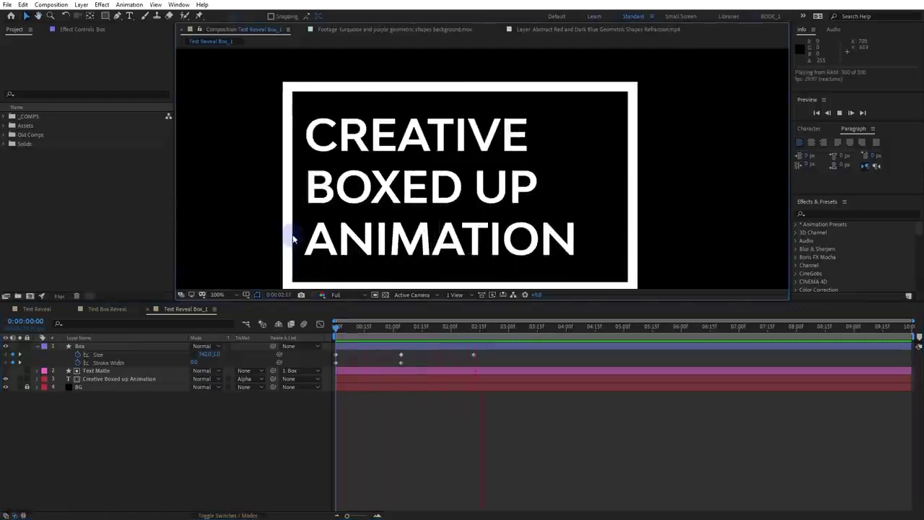
key(space)
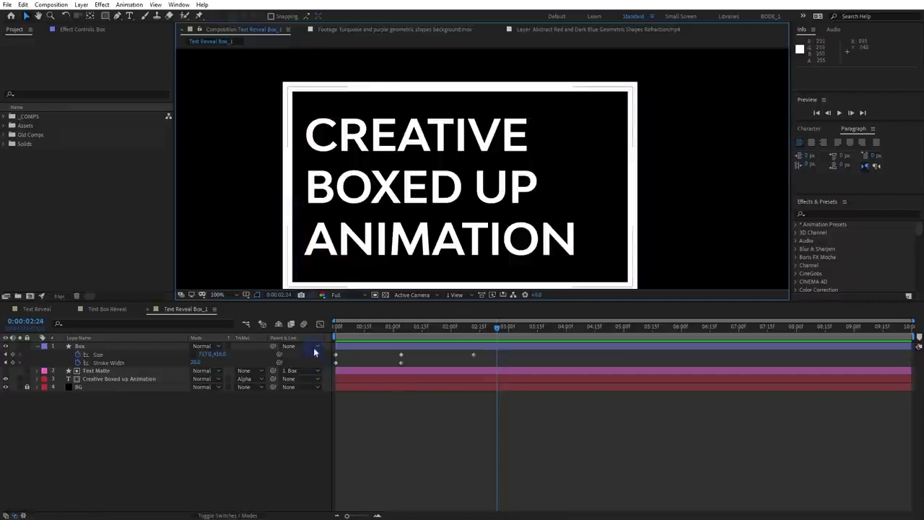
Apply Easy Ease to all of the Box's Size and Stroke Width keyframes, and preview the animation from the start
drag(506, 352, 309, 380)
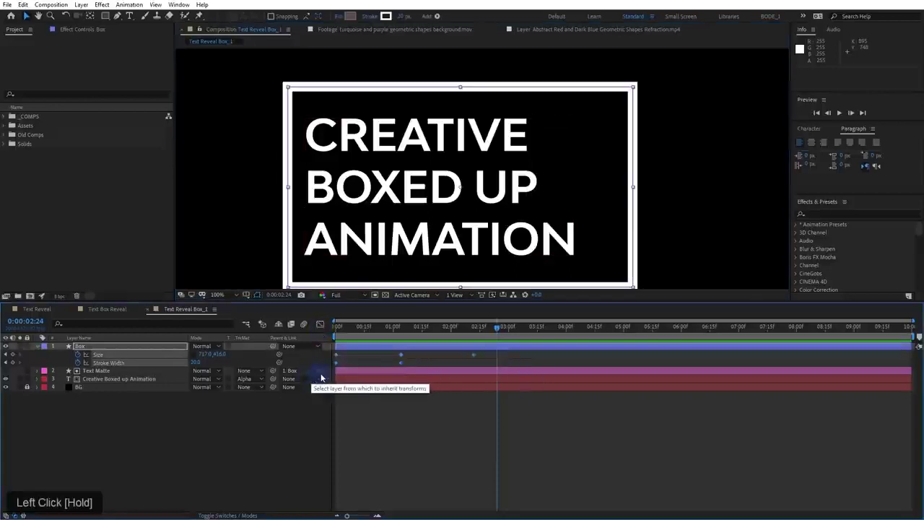
key(F9)
drag(434, 330, 279, 335)
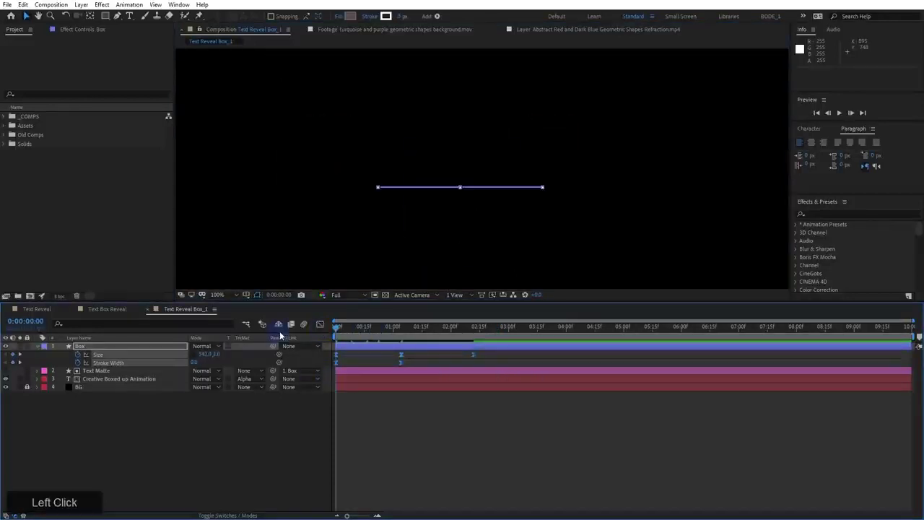
key(space)
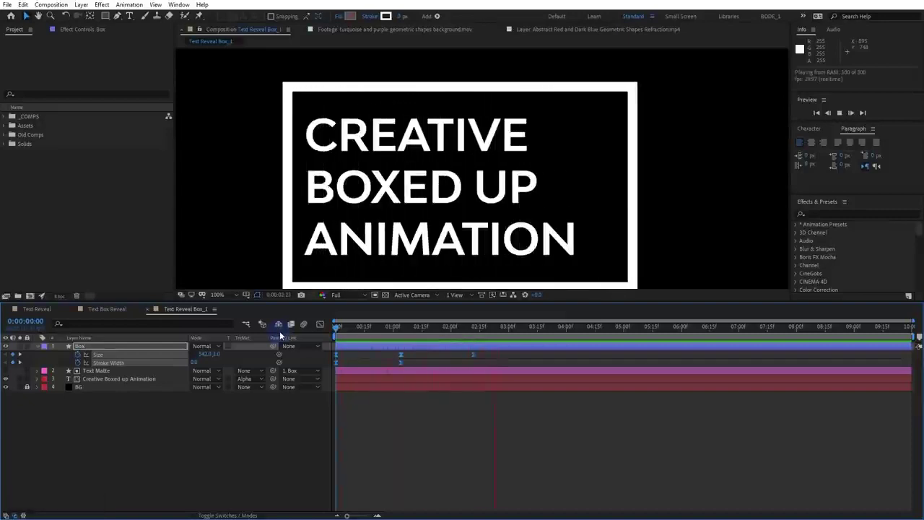
key(space)
Reshape the speed curves of the Box's Size and Stroke Width keyframes so each move peaks early and slows down gradually
drag(362, 303, 366, 331)
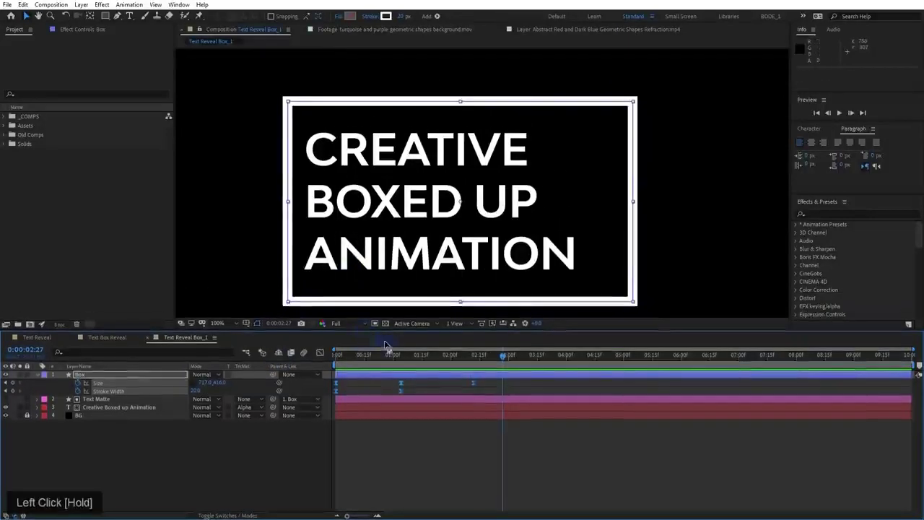
drag(485, 385, 412, 382)
click(321, 353)
drag(497, 434, 448, 473)
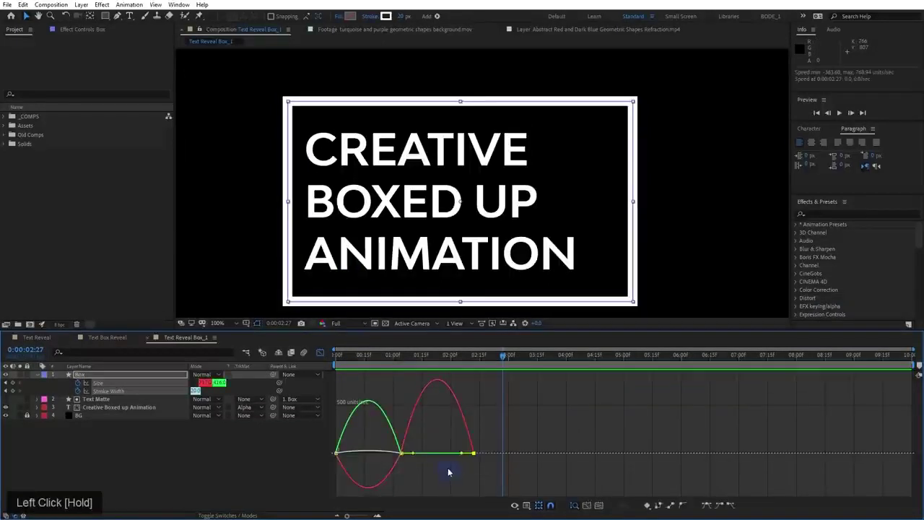
drag(496, 441, 448, 478)
drag(488, 432, 454, 472)
drag(423, 438, 544, 337)
alt+scroll(389, 459, up, 3)
alt+scroll(388, 460, up, 1)
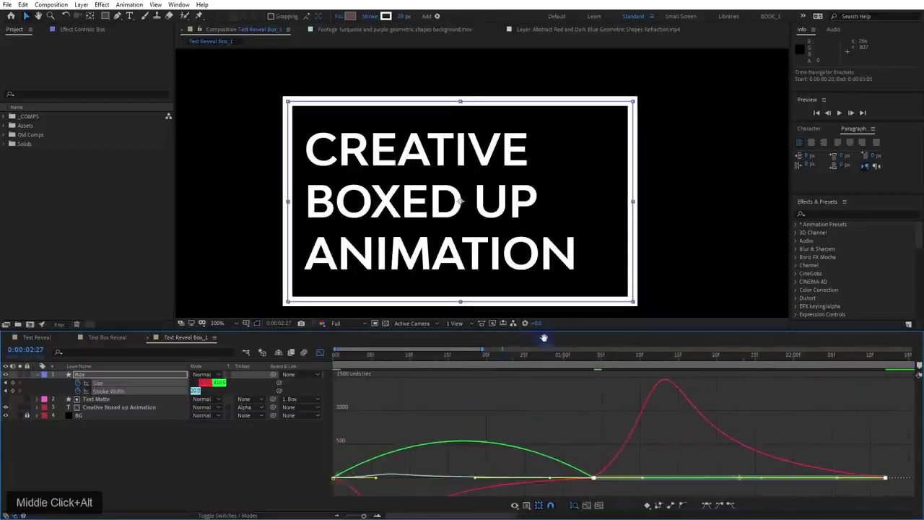
drag(551, 451, 475, 450)
scroll(449, 431, down, 1)
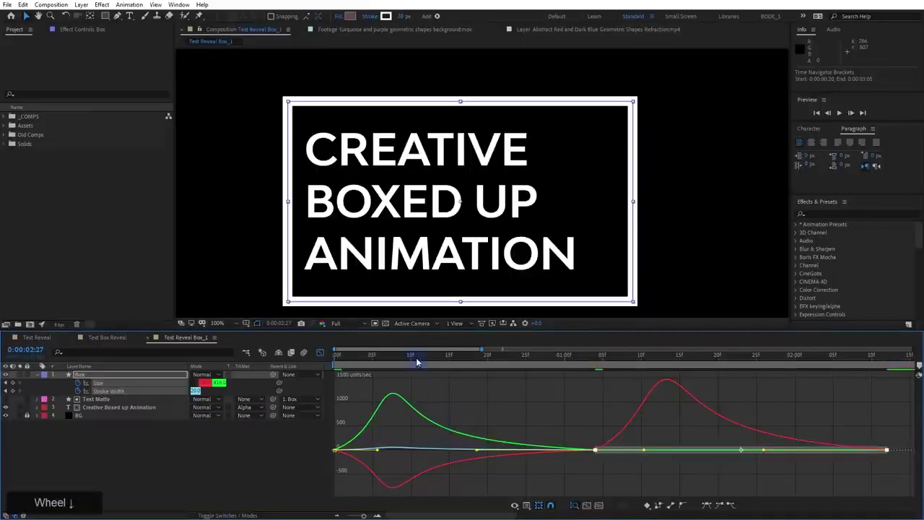
Play the composition from the start to examine the box's reshaped motion
drag(417, 363, 337, 361)
scroll(354, 204, down, 2)
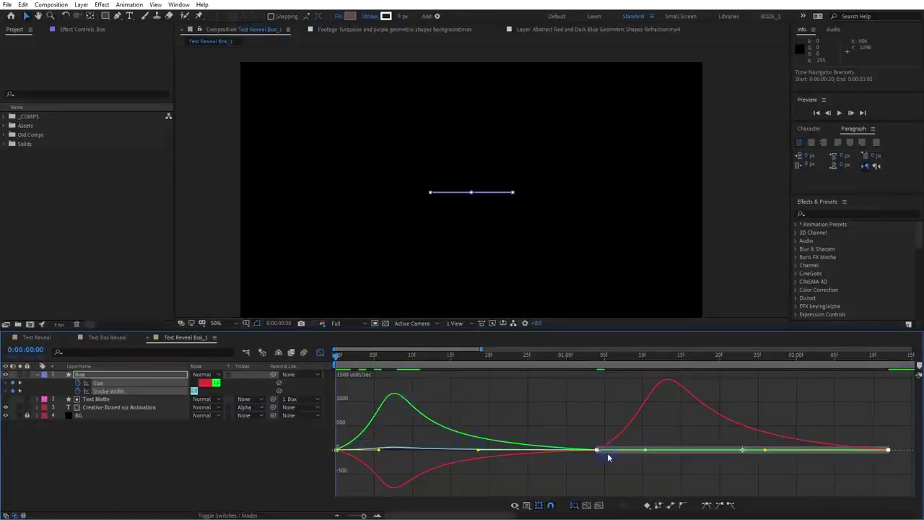
key(space)
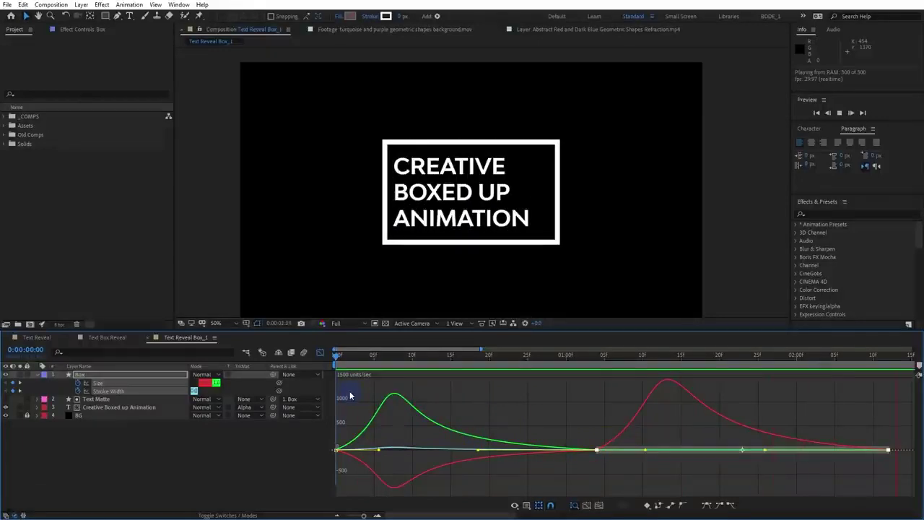
key(space)
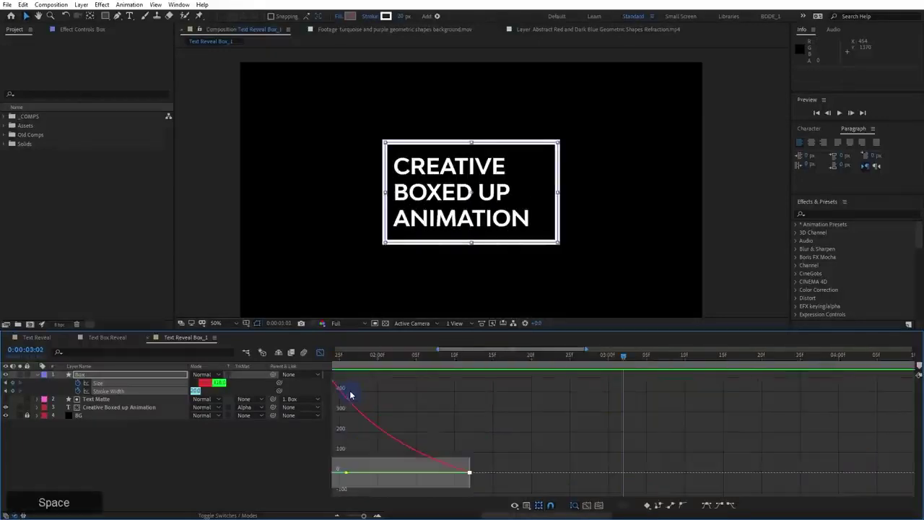
click(438, 349)
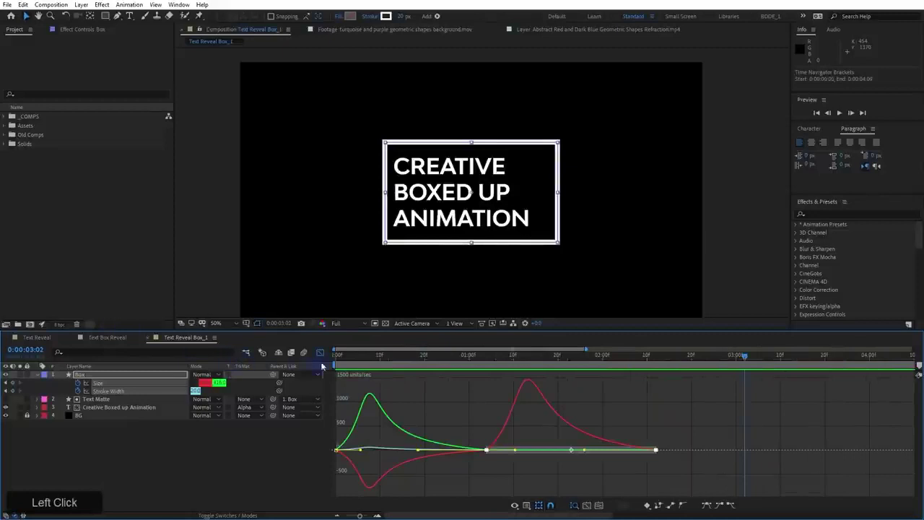
drag(385, 354, 280, 357)
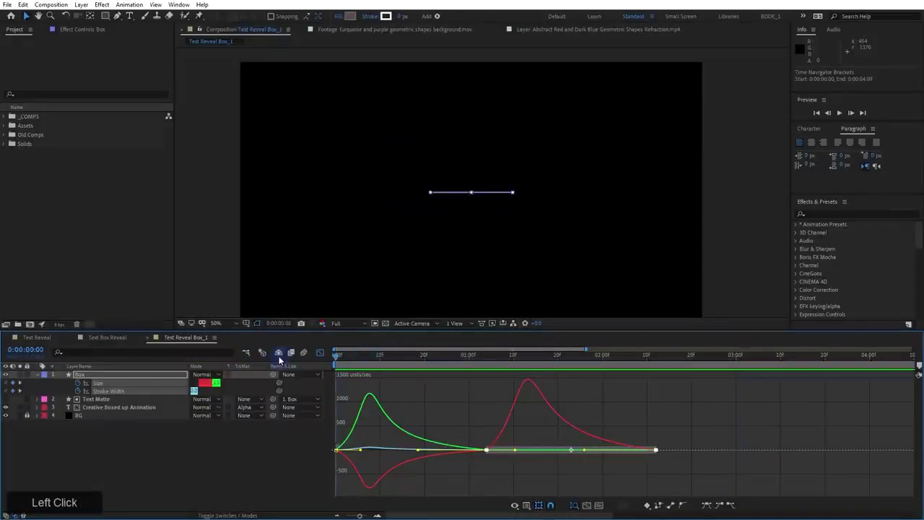
key(space)
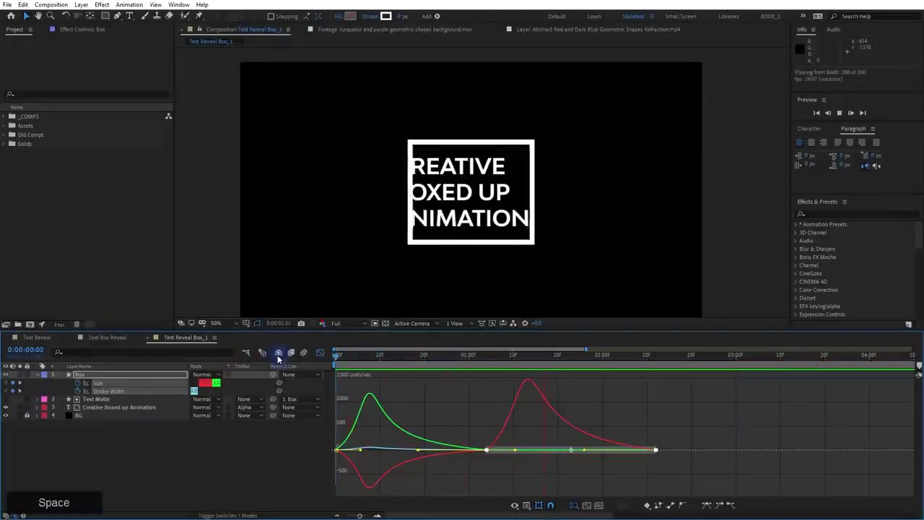
key(space)
Lengthen the ease into the Box's last Size keyframe for a sharper speed peak, and preview from the start
drag(679, 431, 584, 491)
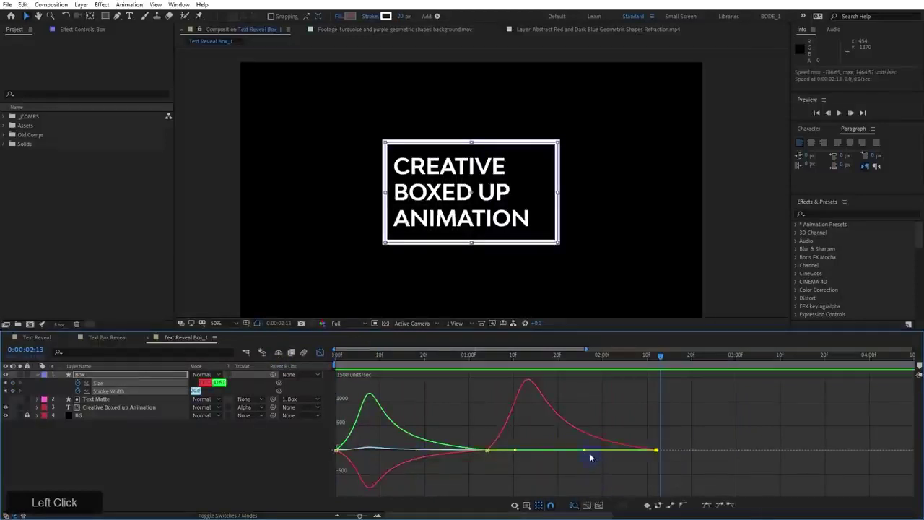
drag(586, 452, 575, 451)
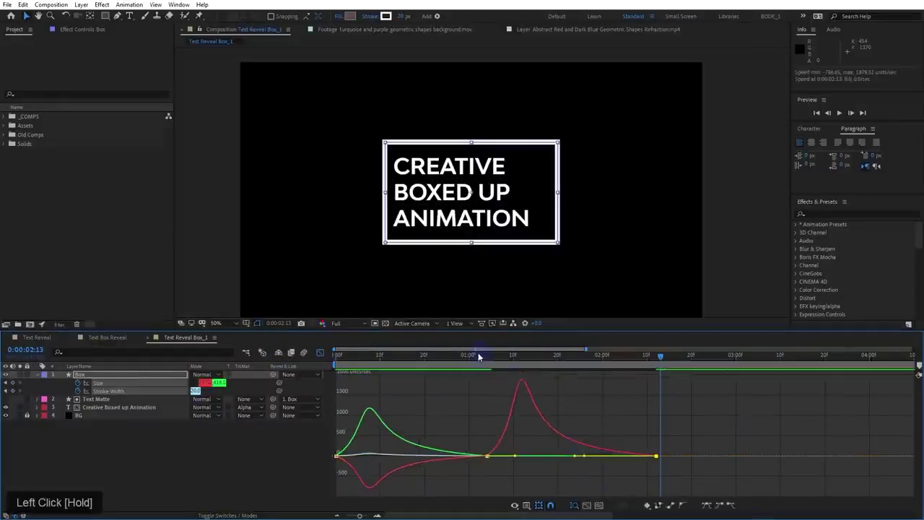
drag(481, 357, 307, 372)
key(space)
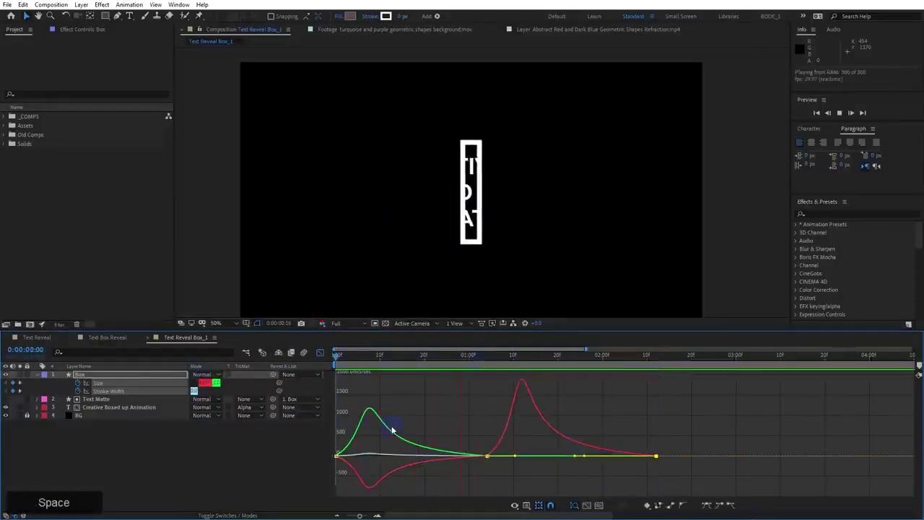
Leave the speed graph, move the middle Size and Stroke Width keyframes to 0:00:00:25, and preview the animation
click(320, 352)
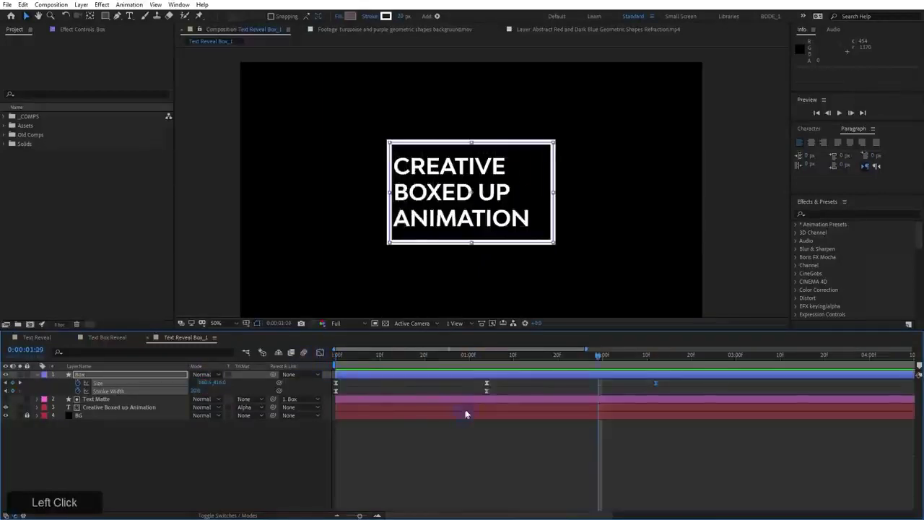
drag(496, 382, 448, 386)
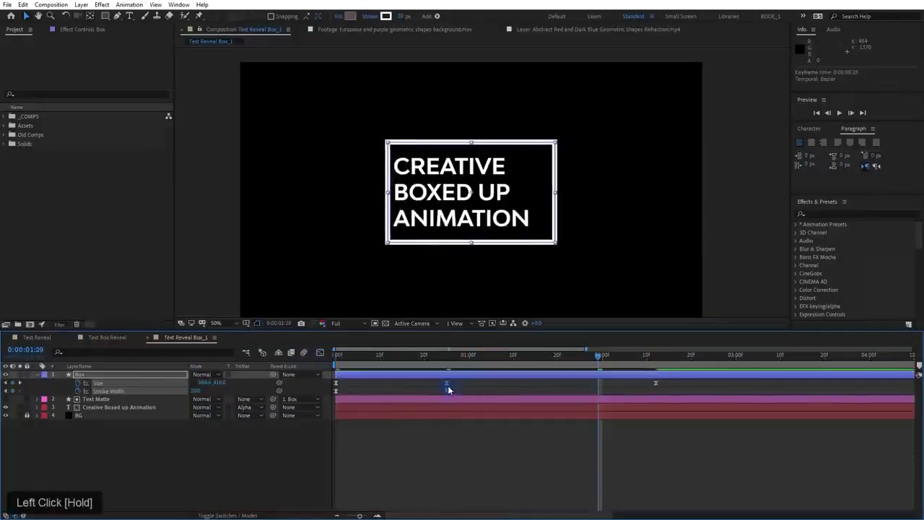
drag(422, 356, 332, 363)
key(space)
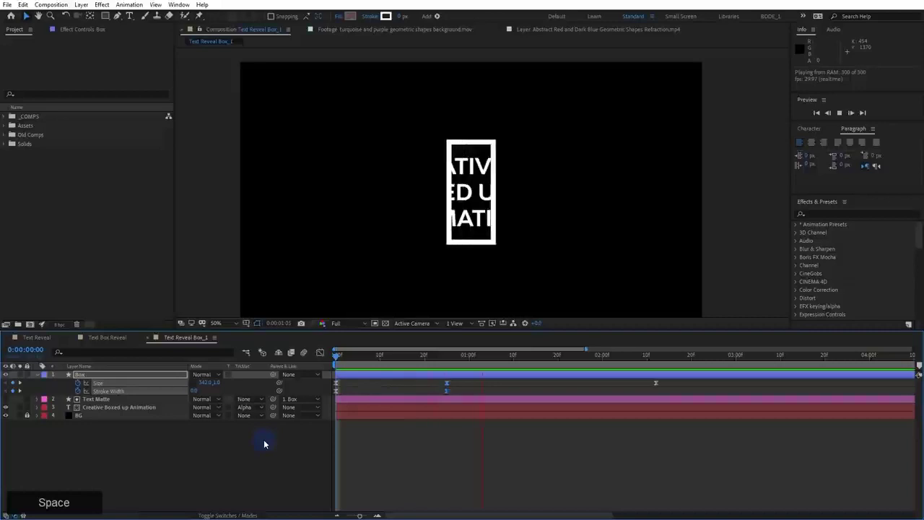
key(space)
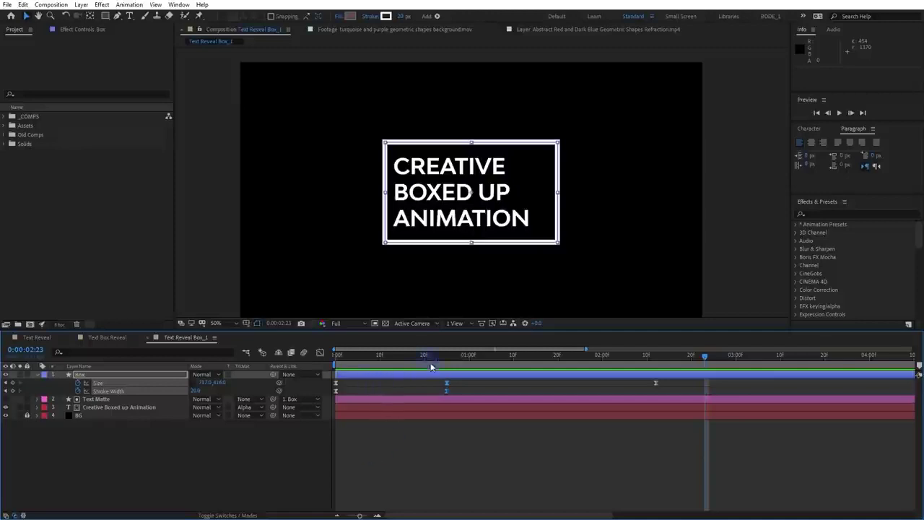
Go to the Box's last Size keyframe at 0:00:02:12 and add a Position text animator to the Creative Boxed up Animation layer
drag(431, 365, 447, 366)
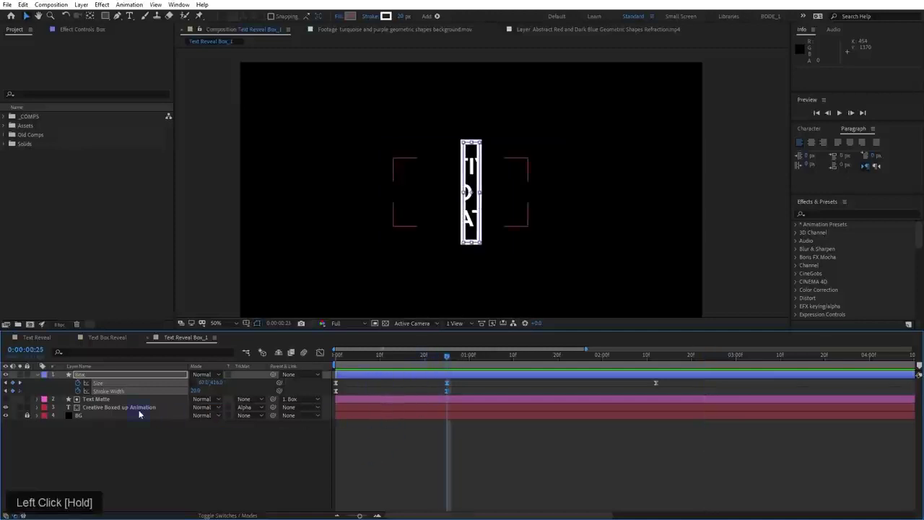
click(438, 413)
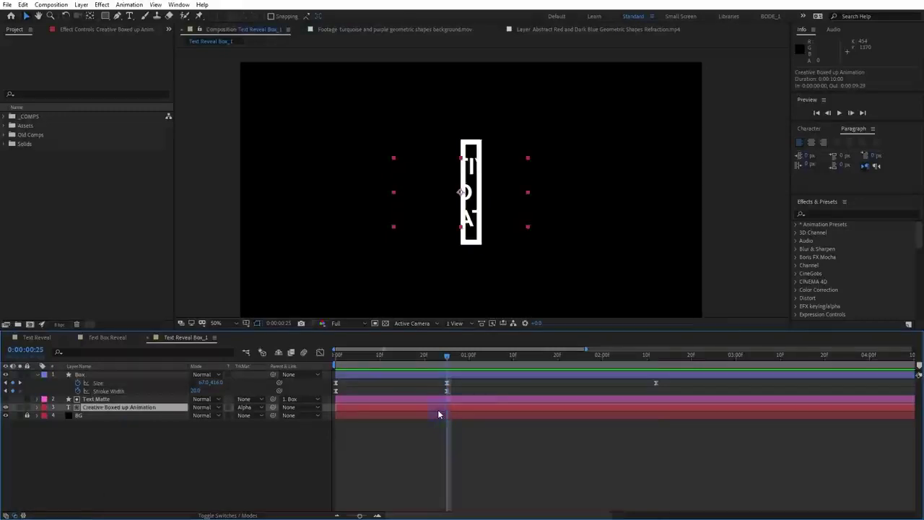
key(k)
click(425, 168)
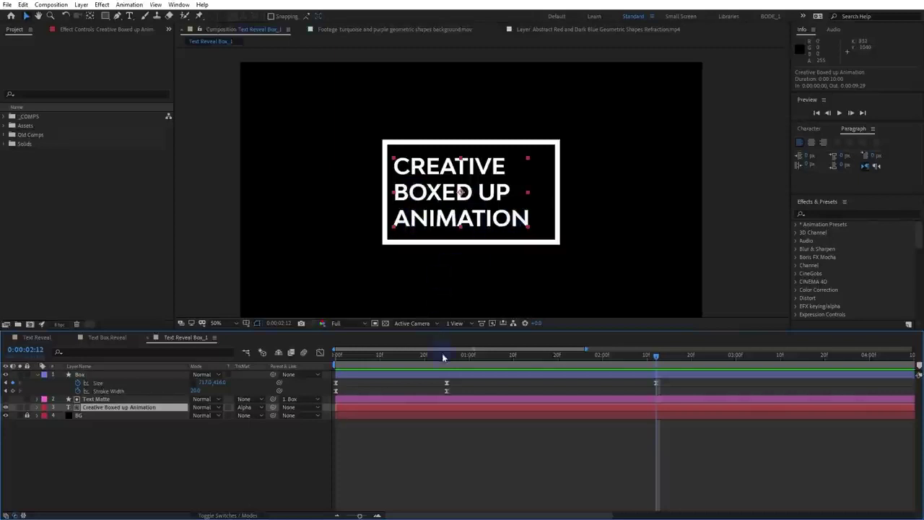
click(37, 407)
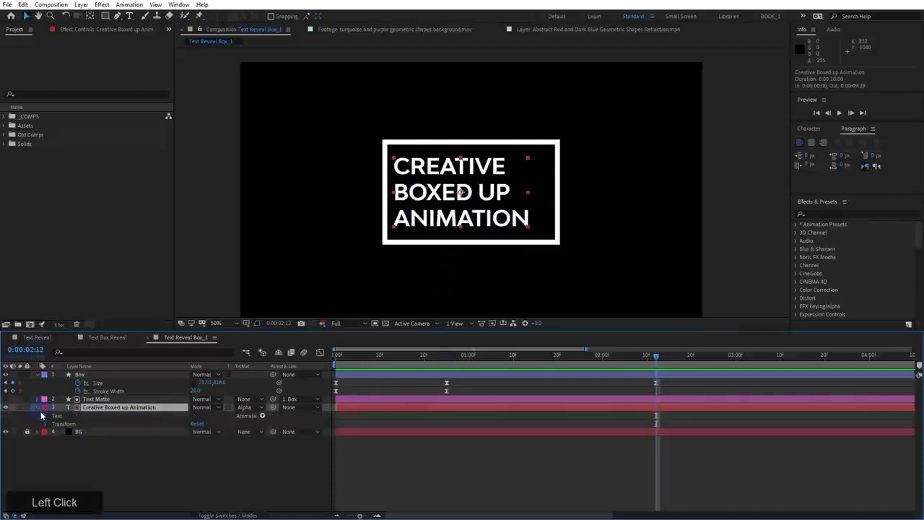
click(47, 417)
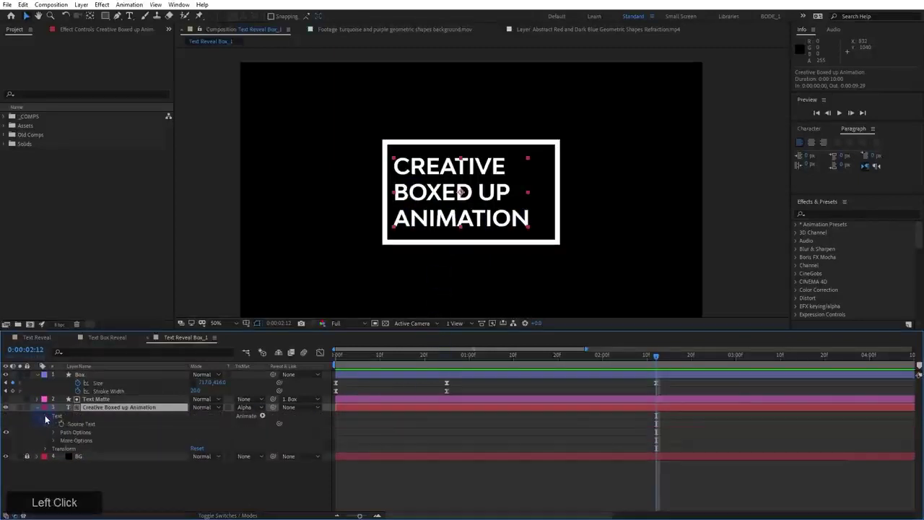
click(263, 417)
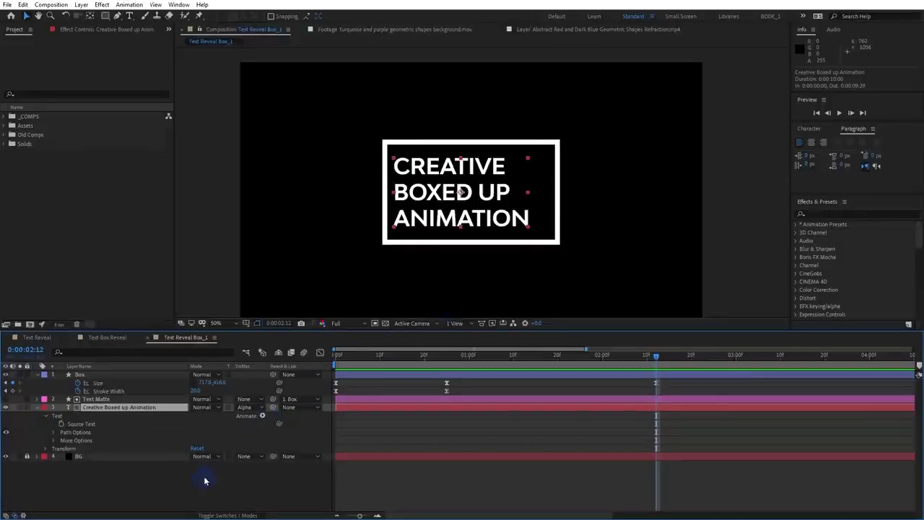
click(262, 417)
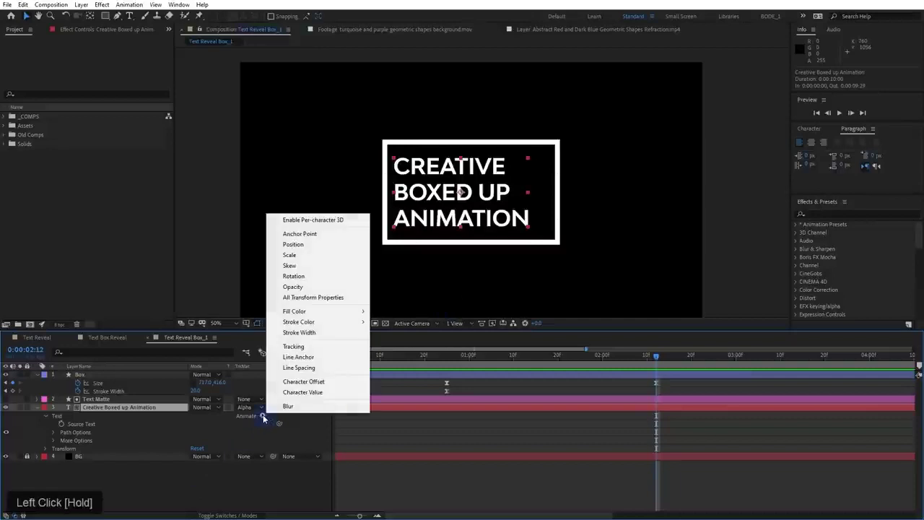
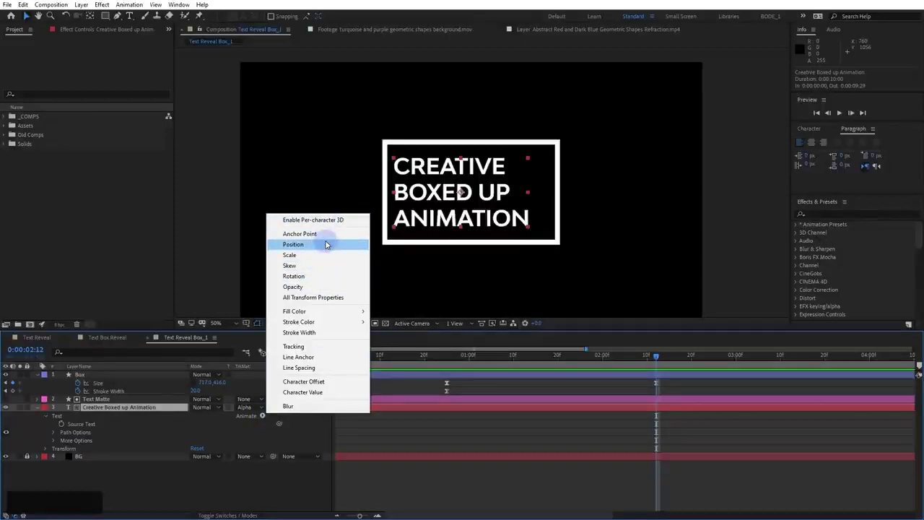
click(326, 244)
scroll(128, 329, down, 1)
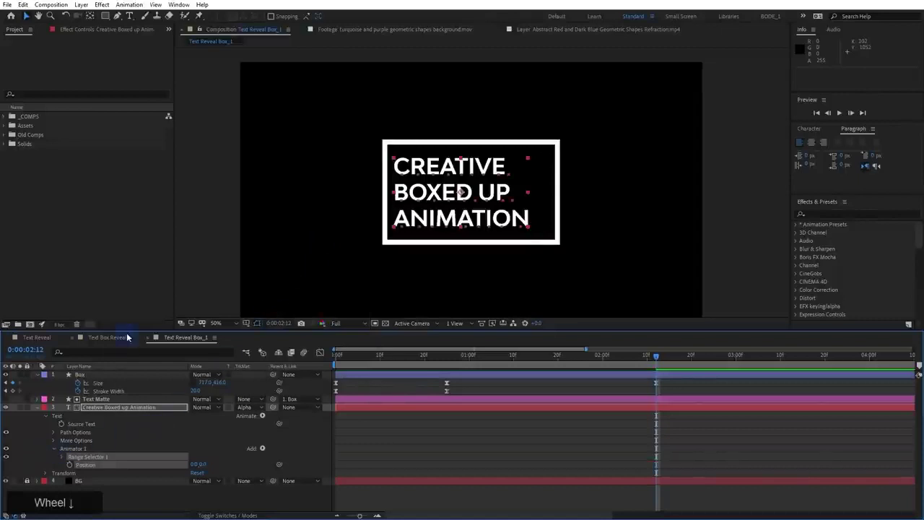
Enlarge the timeline, show the range selector's advanced settings, and set the text animator's Position to about -118, 0
drag(129, 329, 155, 250)
click(62, 374)
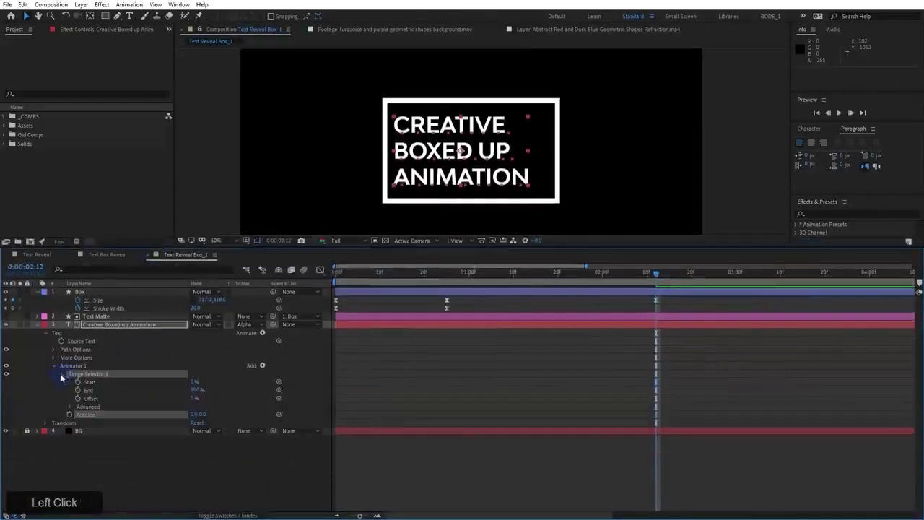
click(69, 407)
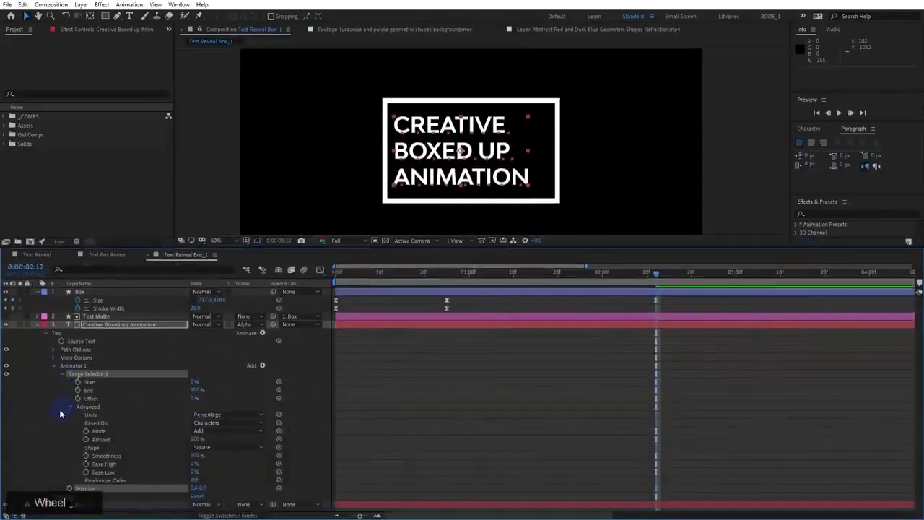
drag(196, 488, 133, 488)
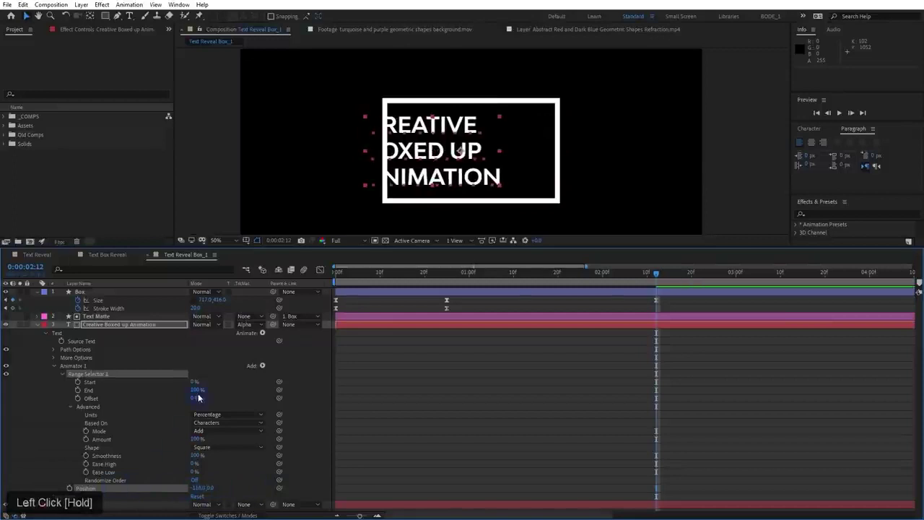
Shift the range selector's Offset to 100% and set its Shape to Ramp Up
drag(192, 399, 274, 410)
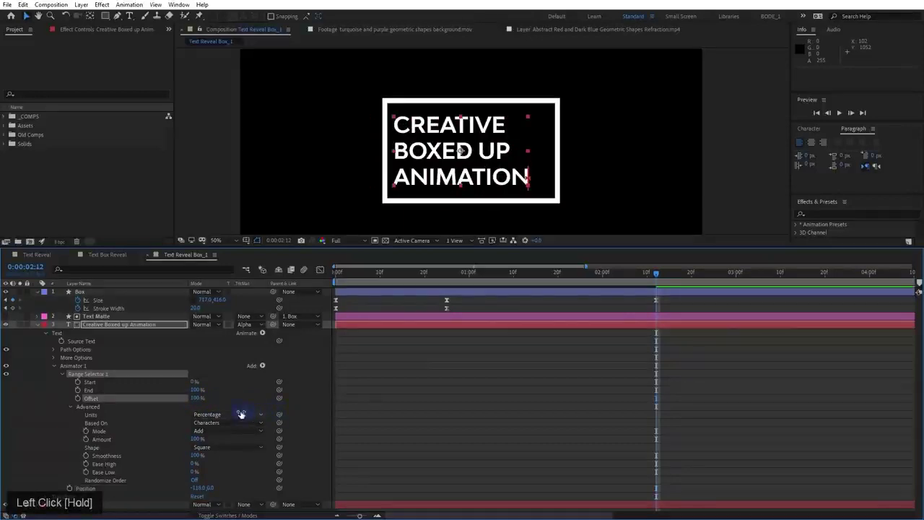
click(221, 447)
click(227, 469)
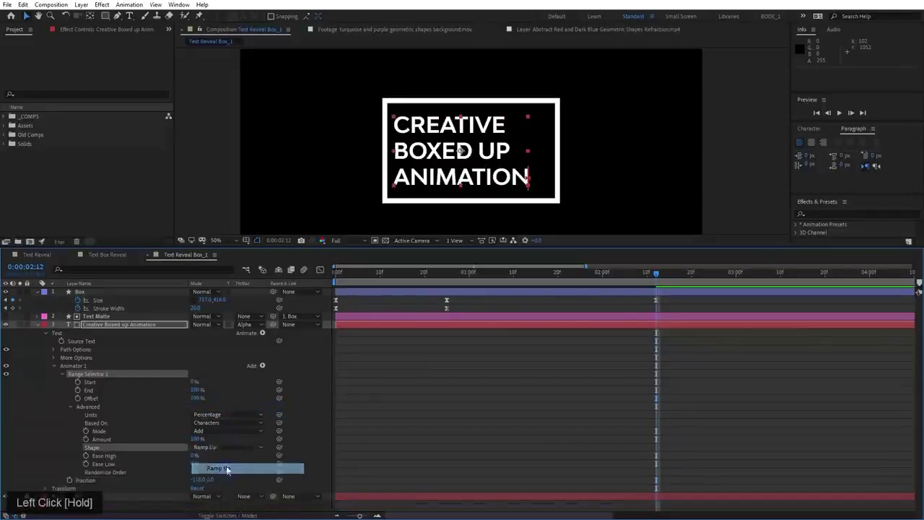
Test the ramped text movement by varying the range selector's Offset, and reset the Offset to 0%
click(199, 402)
drag(199, 402, 242, 423)
right_click(167, 399)
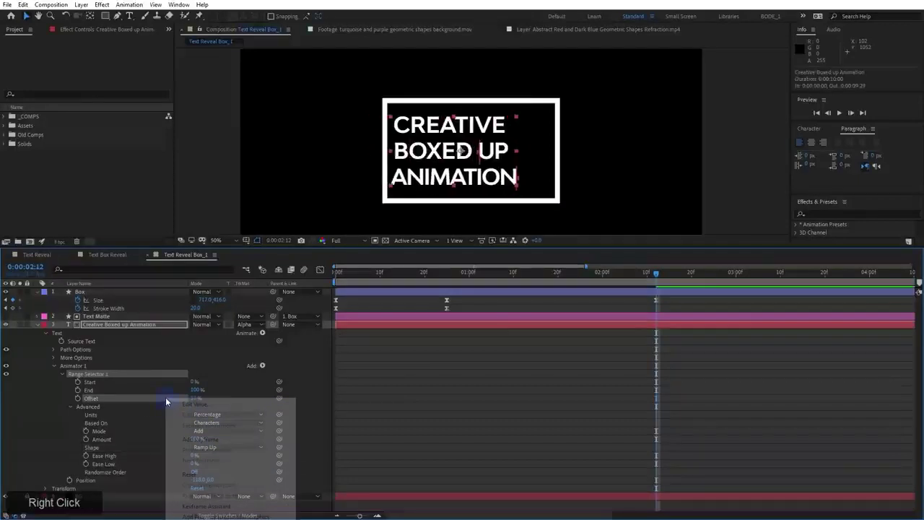
click(227, 474)
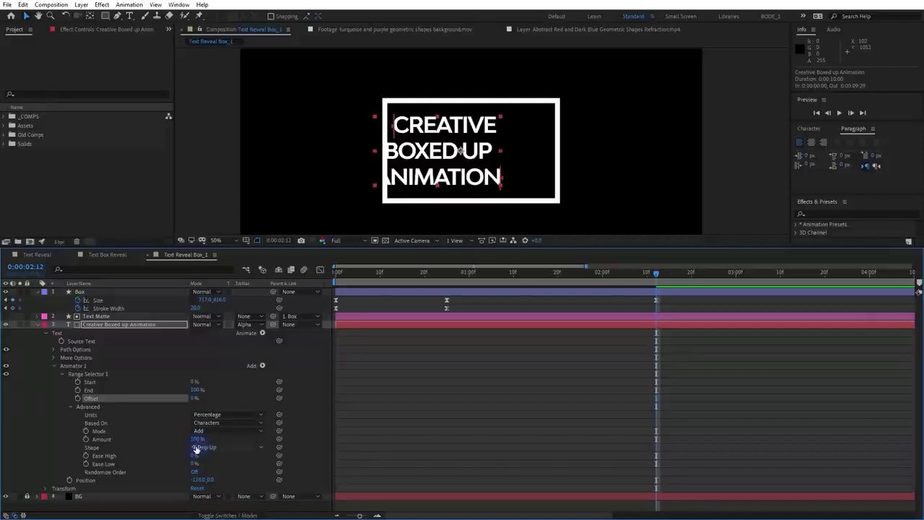
Base the title's range selector on Lines and set its Units to Index
click(242, 468)
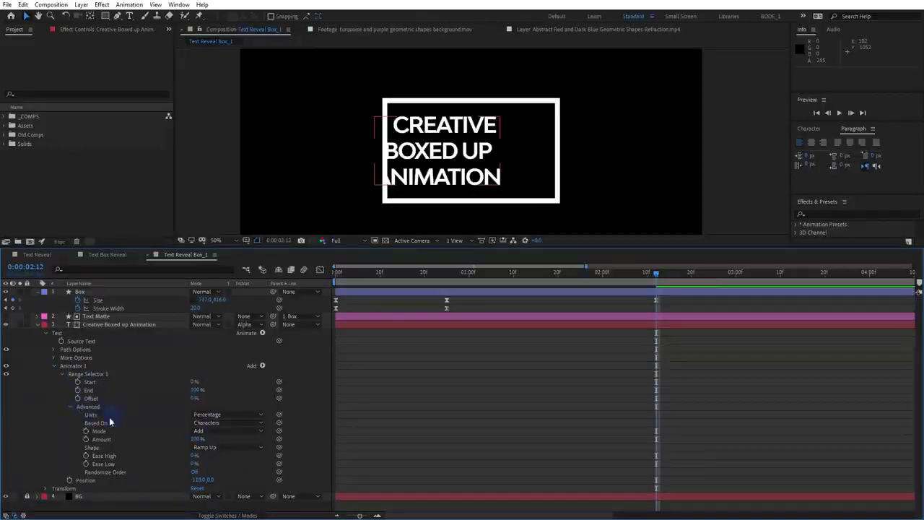
click(209, 424)
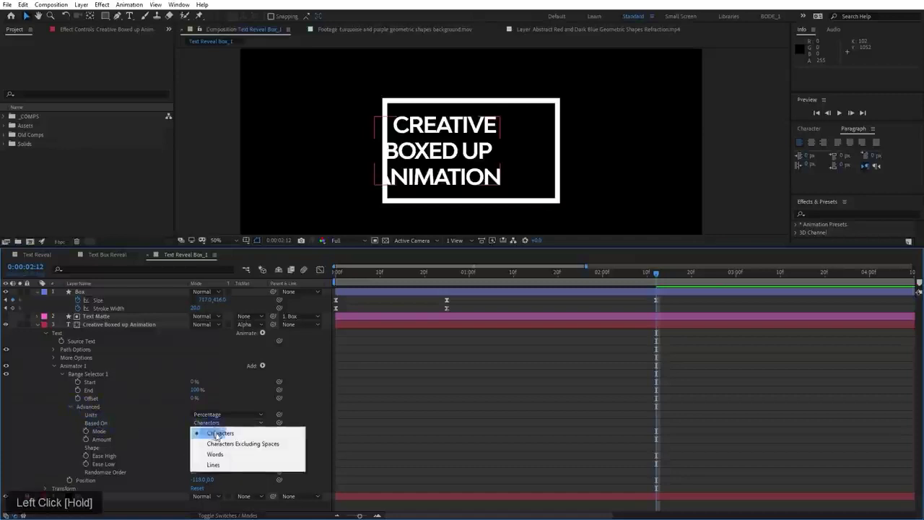
click(230, 466)
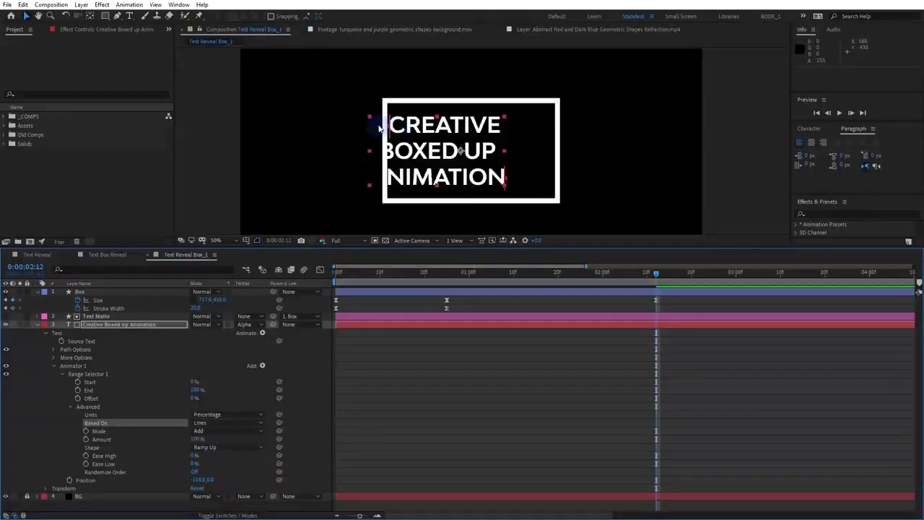
click(227, 415)
drag(227, 429, 226, 436)
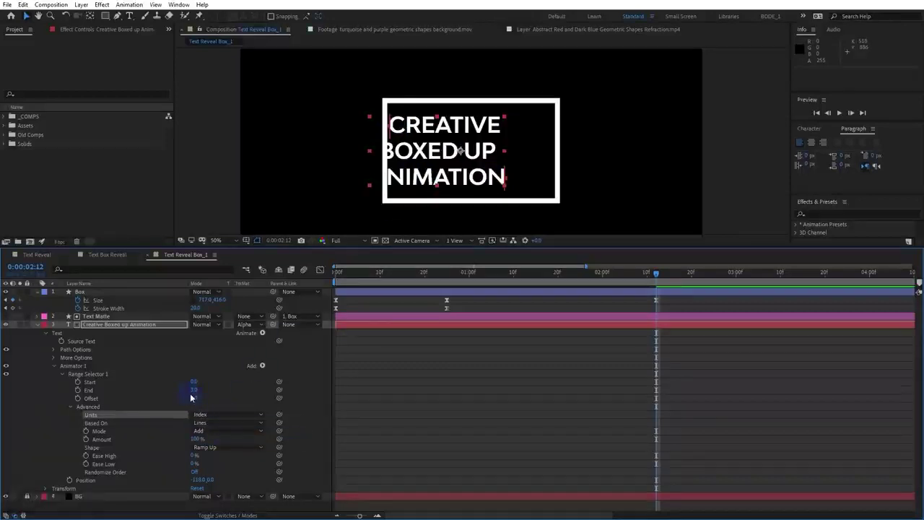
Keyframe the text animator's Position at 0, 0 at 0:00:02:12 and about -329, 0 at 0:00:00:25
drag(195, 482, 250, 496)
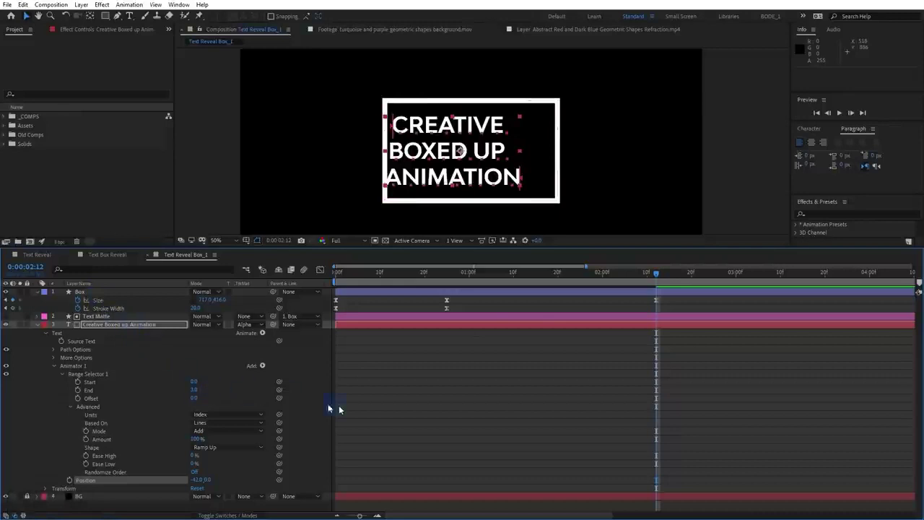
click(198, 480)
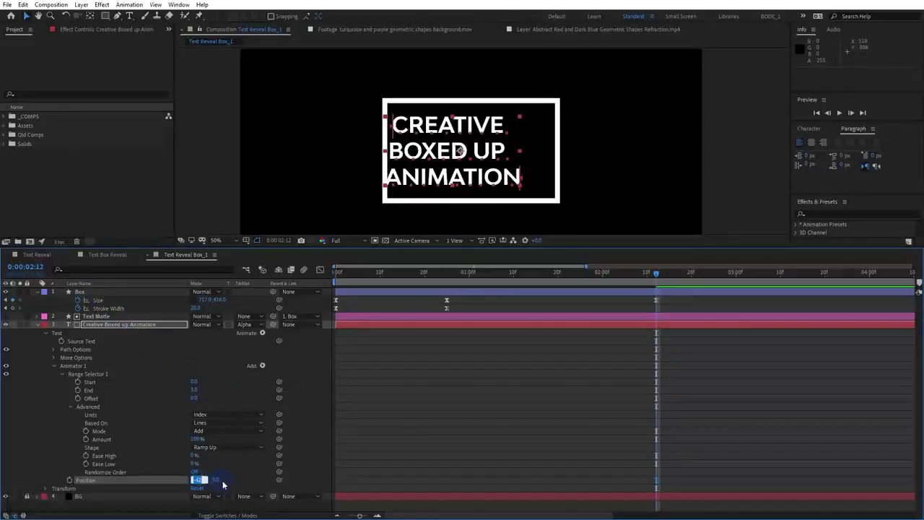
text(0)
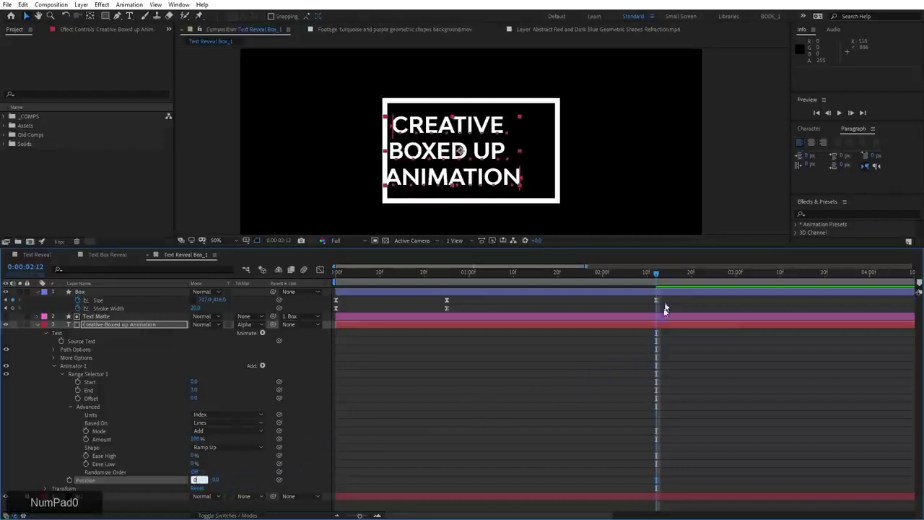
click(656, 301)
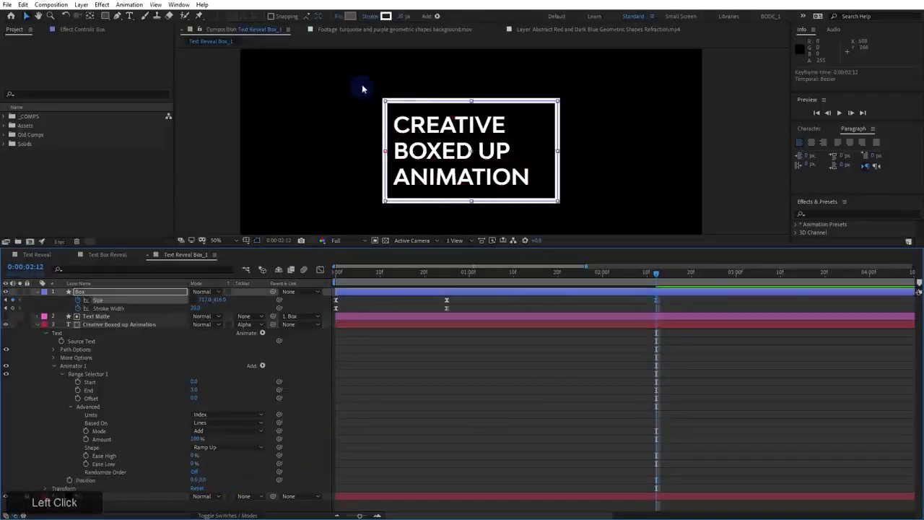
click(70, 482)
click(70, 482)
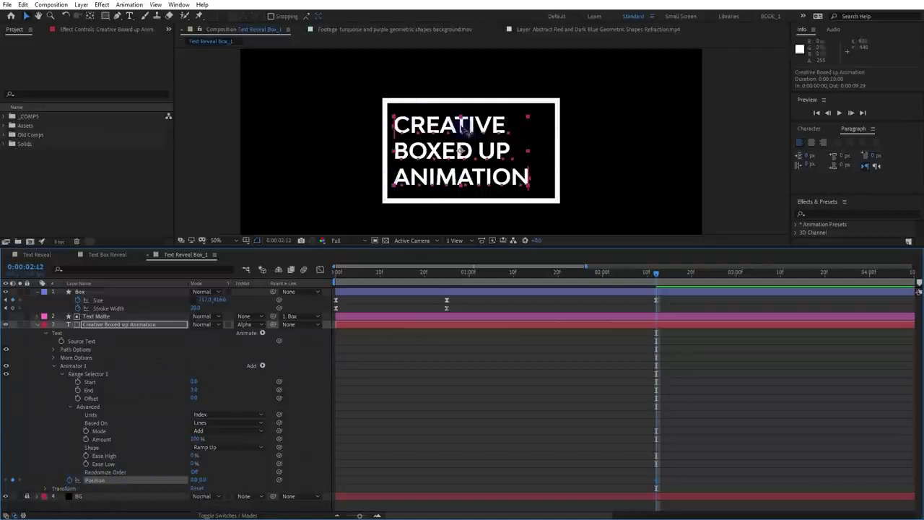
drag(476, 280, 447, 280)
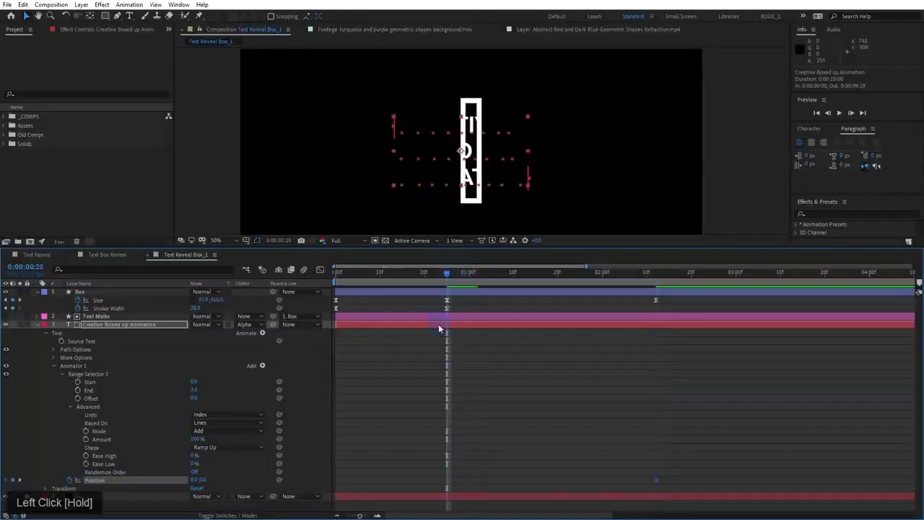
drag(194, 481, 62, 495)
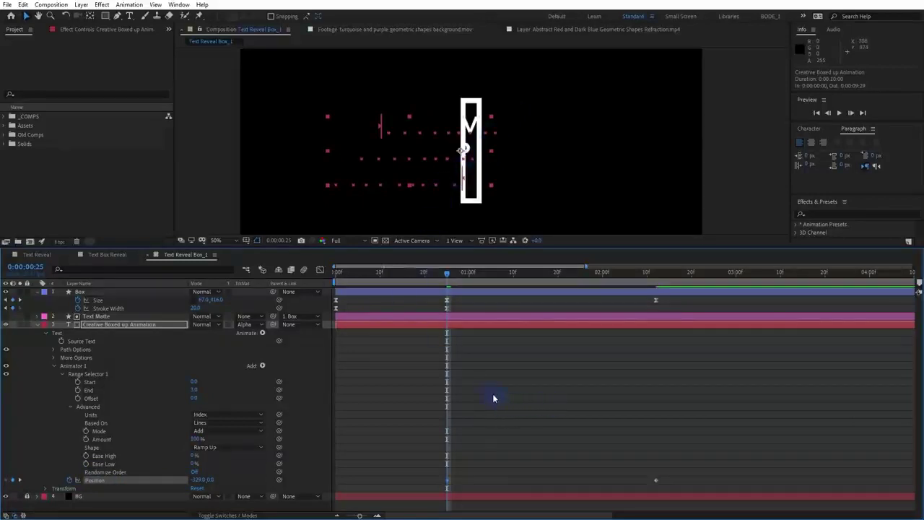
Keyframe the title layer's own Position at 916, 540 at 0:00:02:12 and about 635, 540 at 0:00:00:25
drag(643, 273, 661, 326)
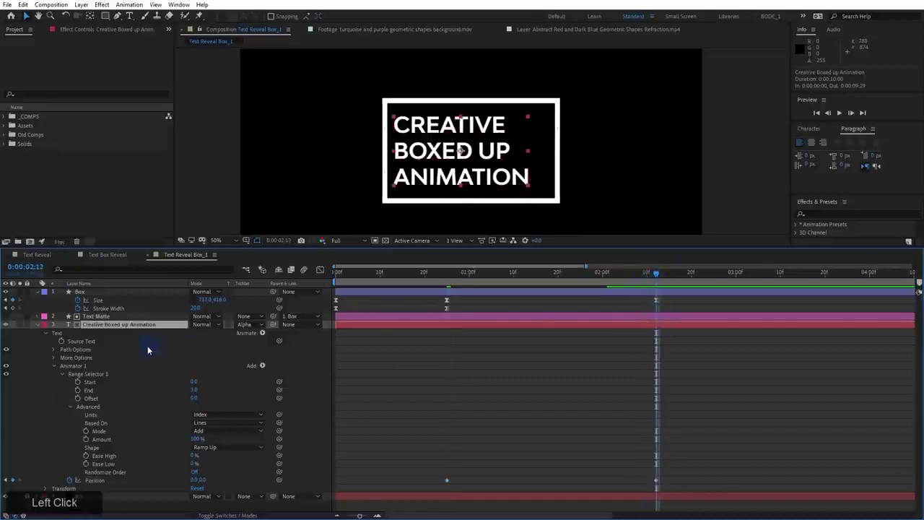
key(p)
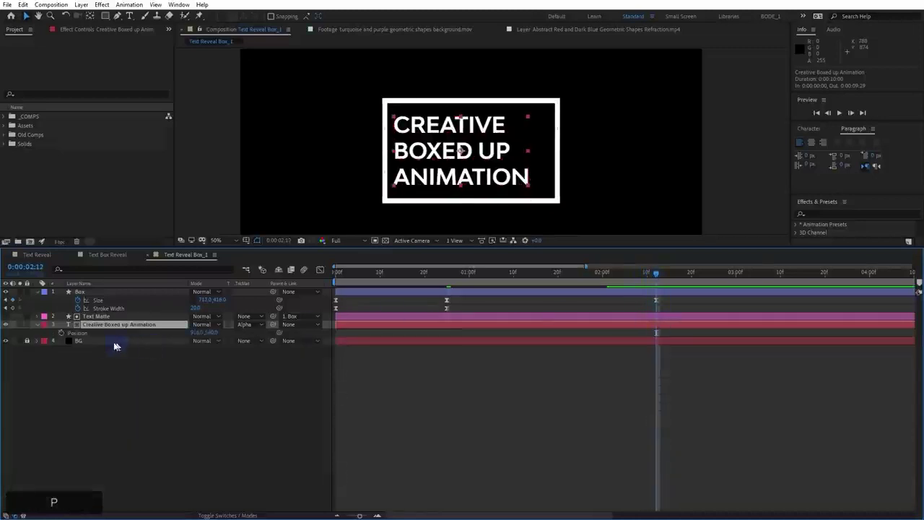
click(61, 332)
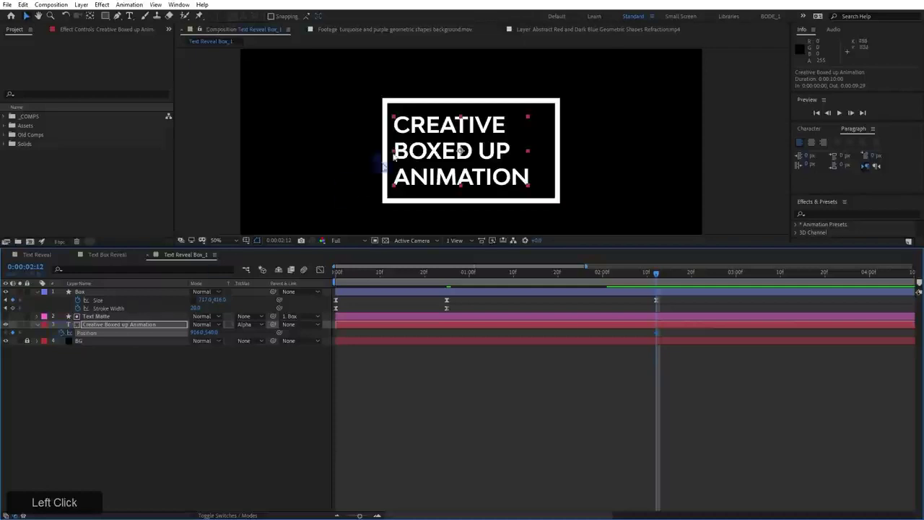
click(496, 278)
drag(497, 277, 443, 317)
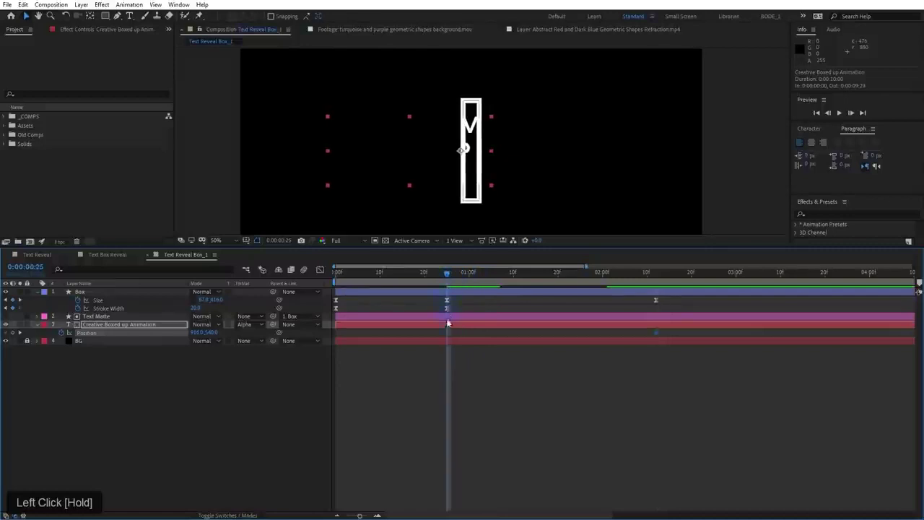
drag(194, 334, 89, 360)
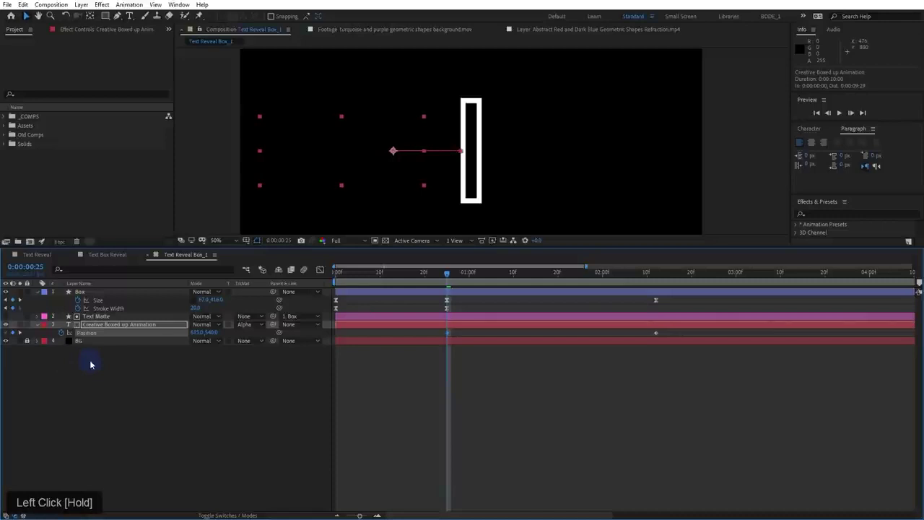
Show all keyframed properties of the title layer and preview the text sliding out of the box
key(u)
click(400, 383)
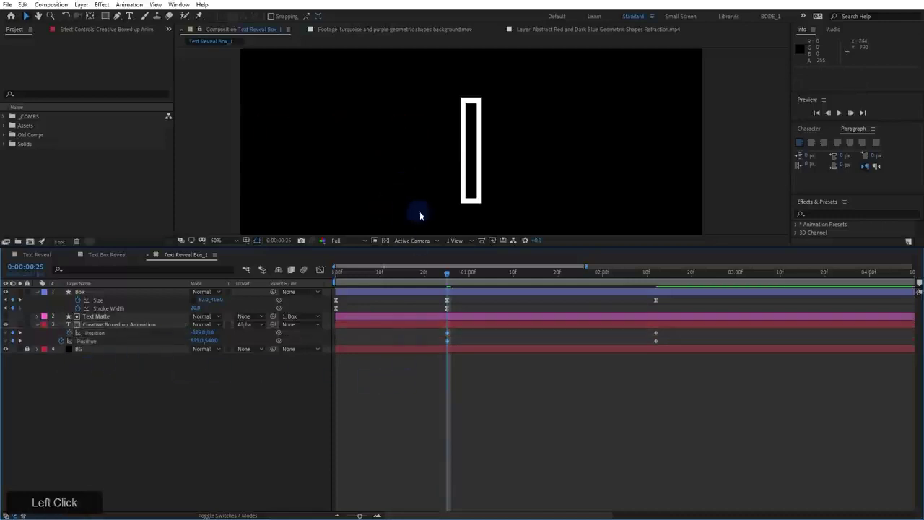
key(space)
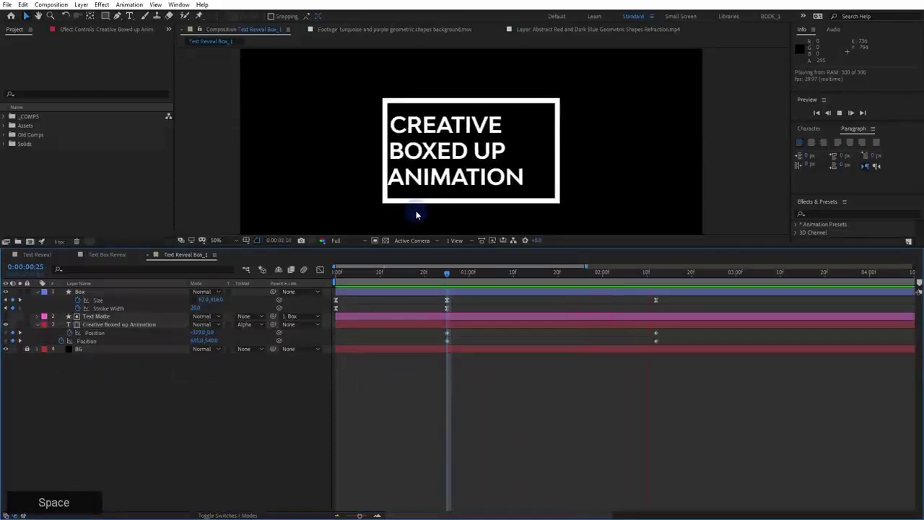
key(space)
Apply Easy Ease to all keyframes of both title Position properties and lengthen the ease into their last keyframes in the speed graph
drag(437, 280, 418, 363)
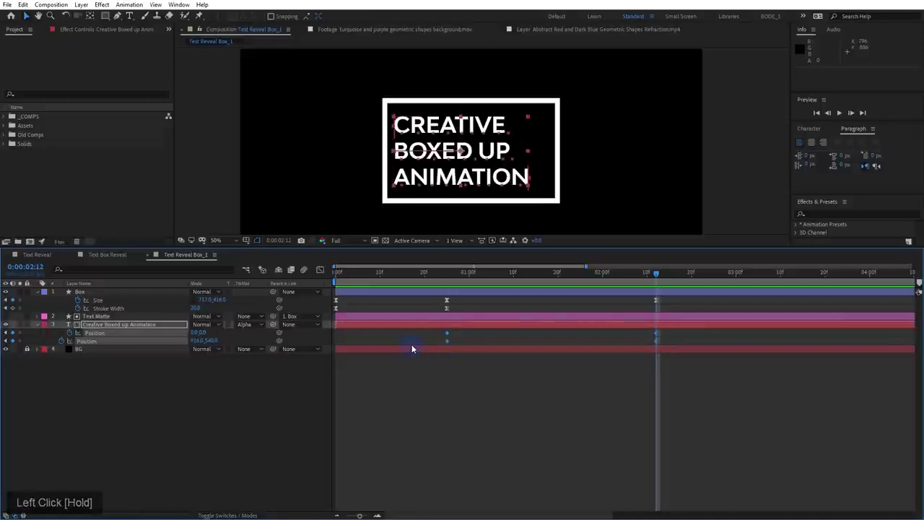
drag(427, 332, 740, 362)
key(F9)
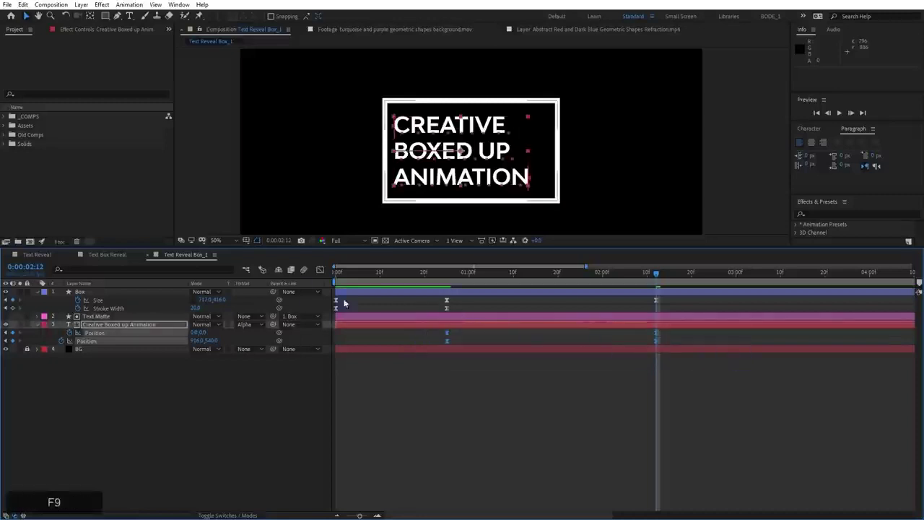
click(318, 270)
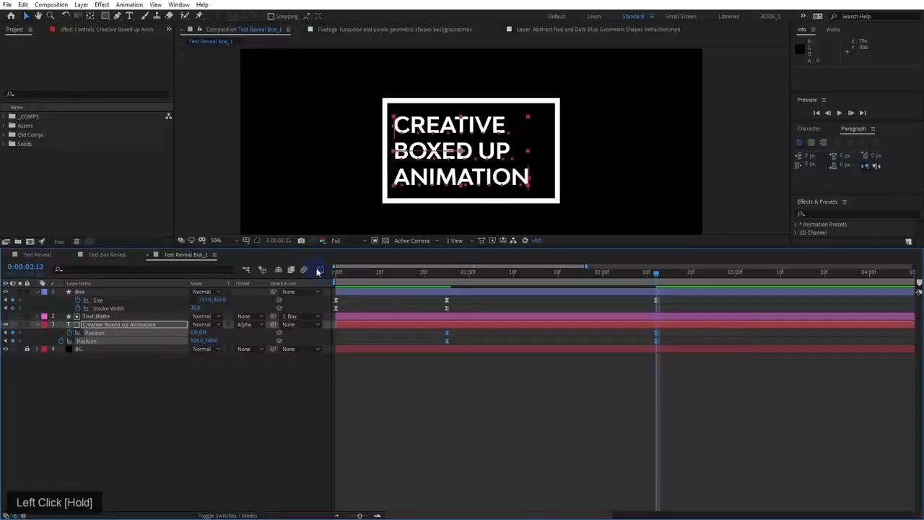
drag(621, 480, 561, 480)
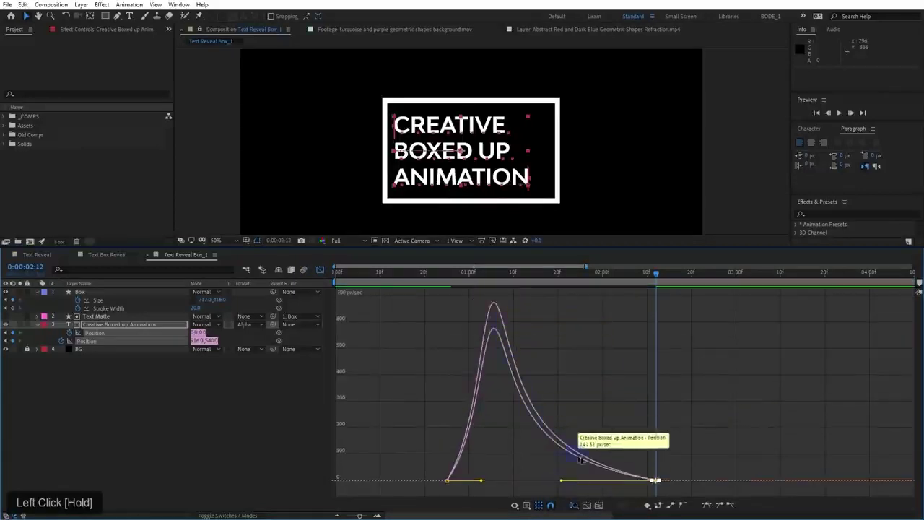
Preview the eased title motion from about 0:00:00:11
drag(455, 290, 386, 291)
key(space)
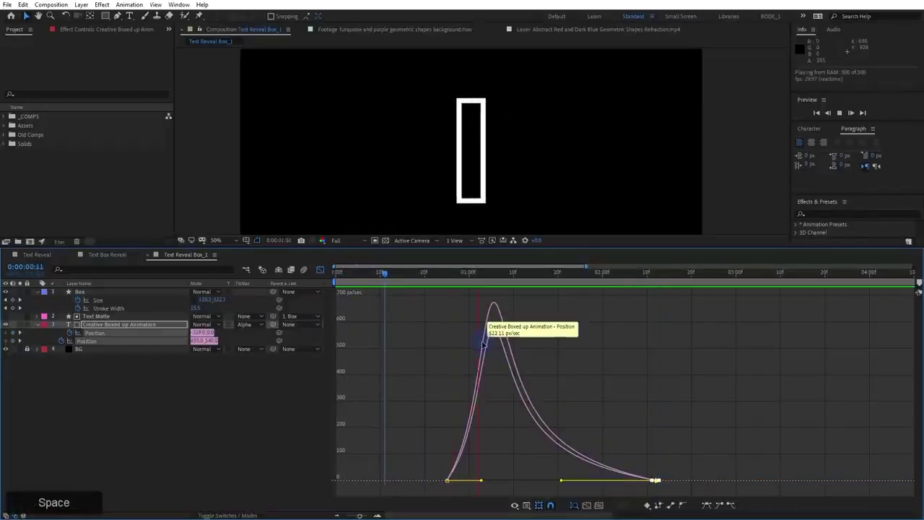
key(space)
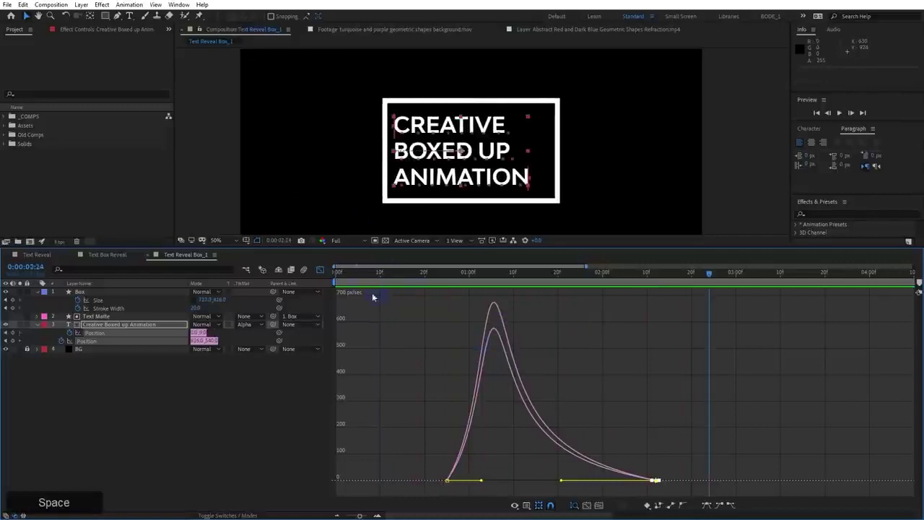
Enlarge the composition view, fit the frame inside it, and switch the timeline from the graph back to layer bars
drag(339, 255, 340, 334)
scroll(357, 283, down, 2)
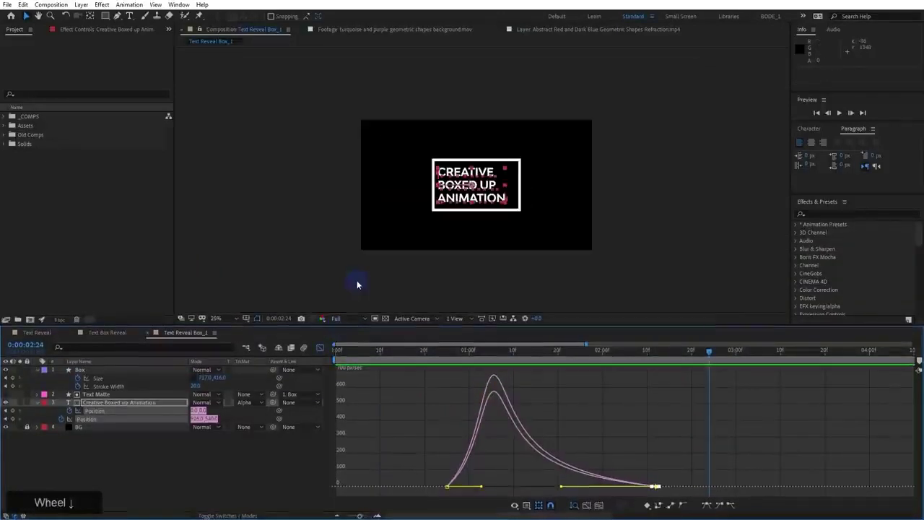
middle_click(361, 252)
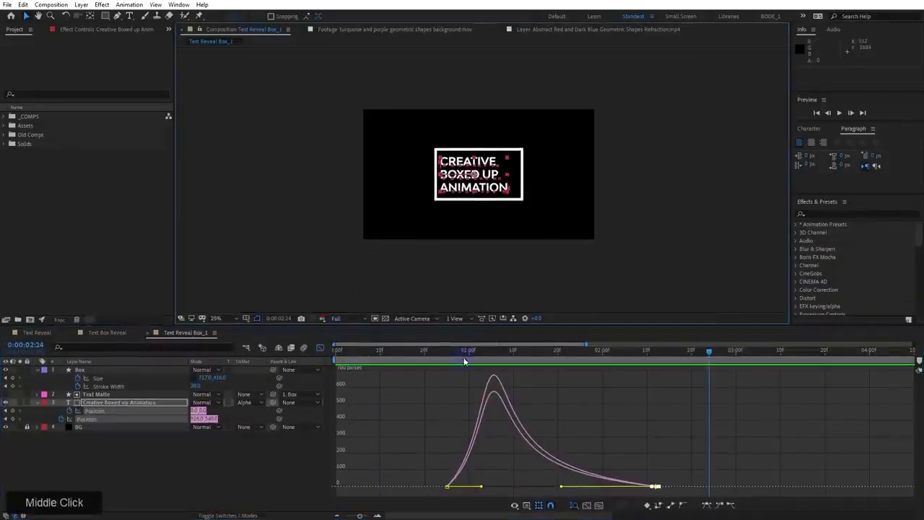
key(Home)
click(260, 360)
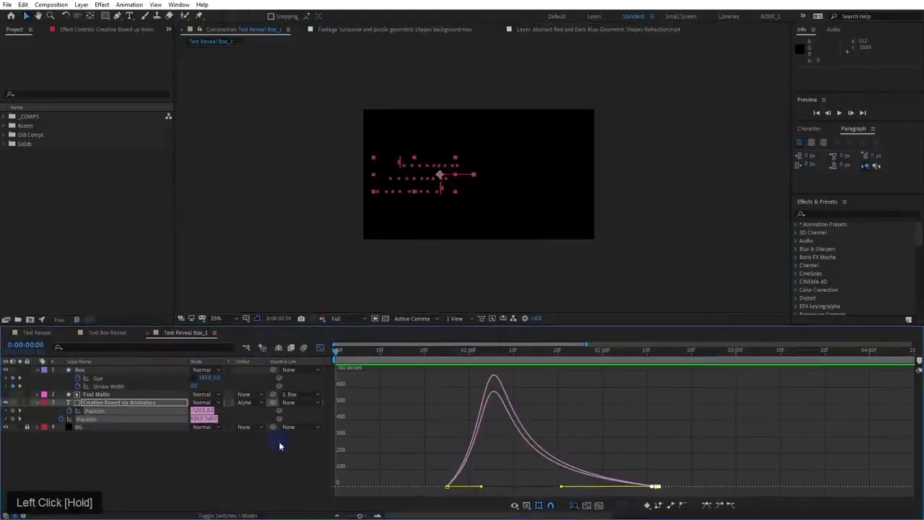
click(279, 446)
click(235, 318)
click(242, 342)
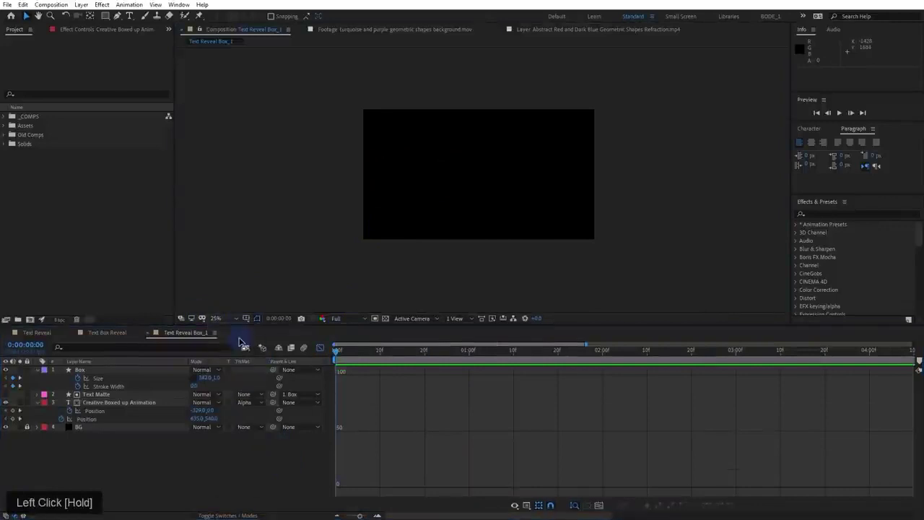
click(320, 348)
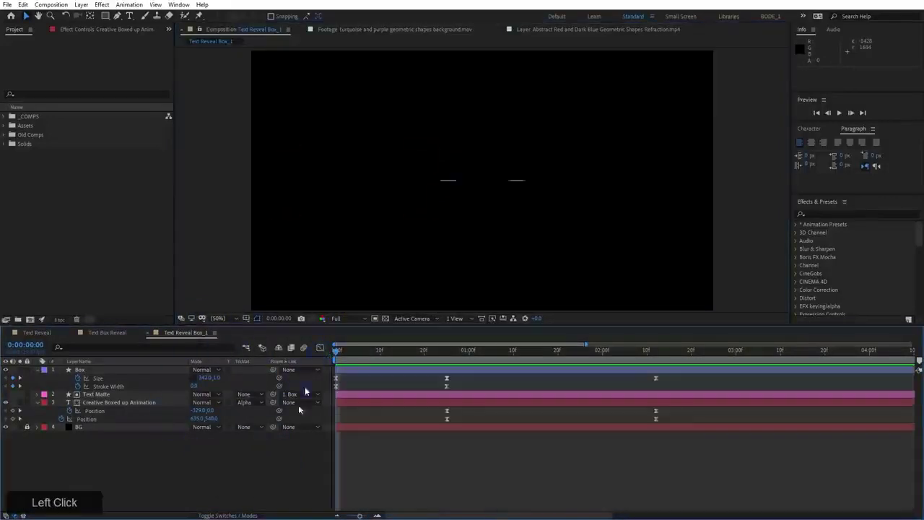
Play the complete boxed text reveal from the start twice
key(space)
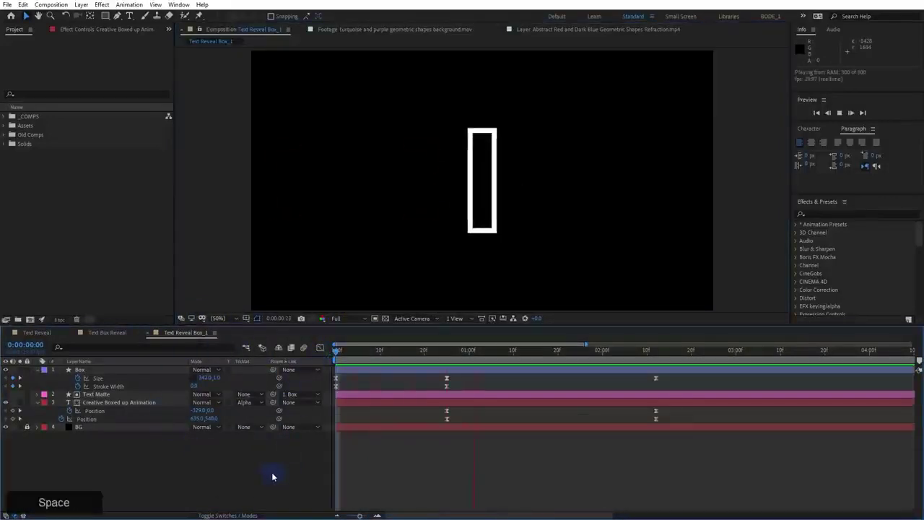
key(space)
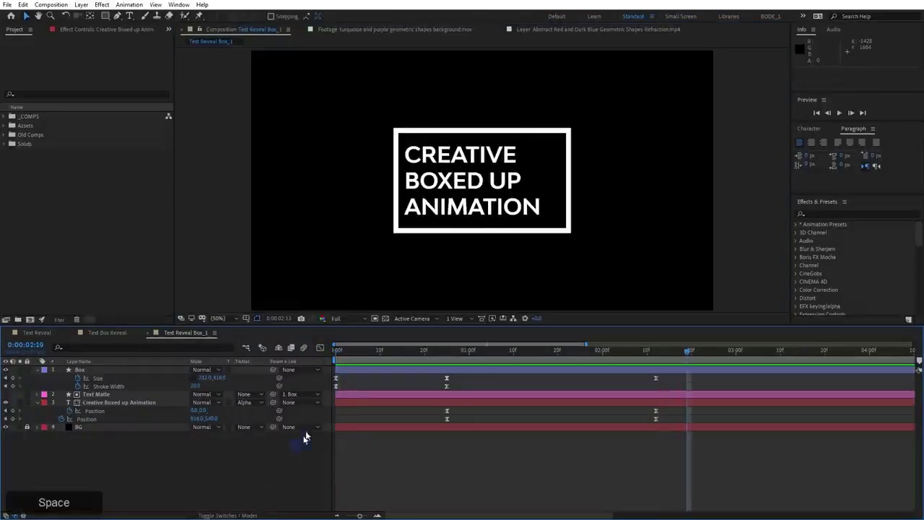
click(348, 359)
key(space)
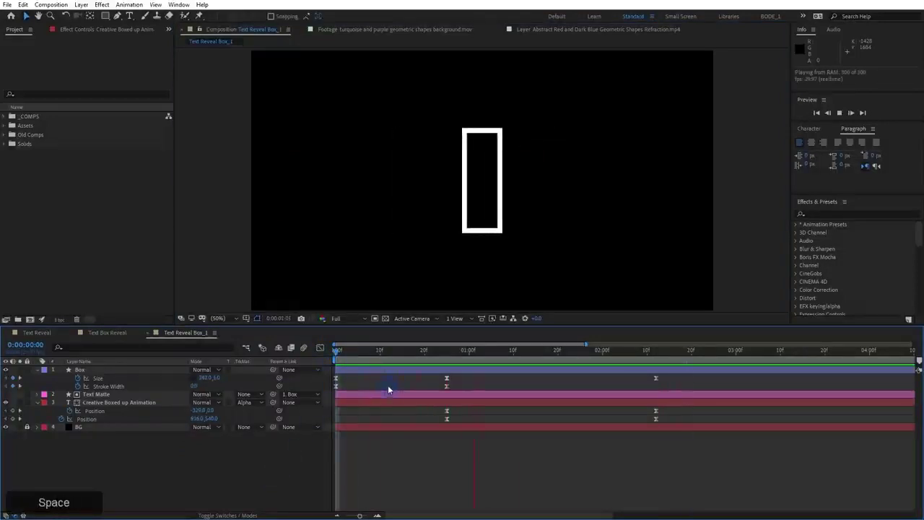
key(space)
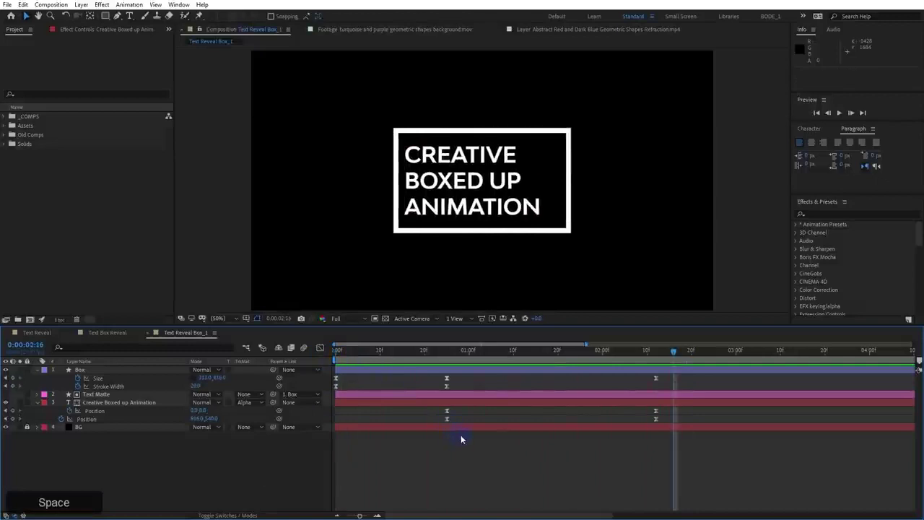
Trim the start of the Text Matte and Creative Boxed up Animation layers to 0:00:00:25
drag(450, 350, 449, 351)
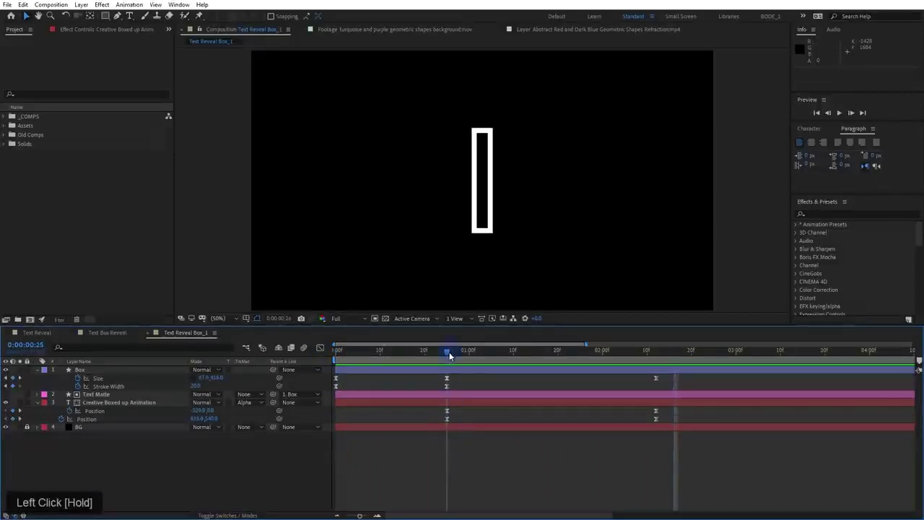
click(450, 394)
ctrl+click(451, 402)
key(alt+bracketleft)
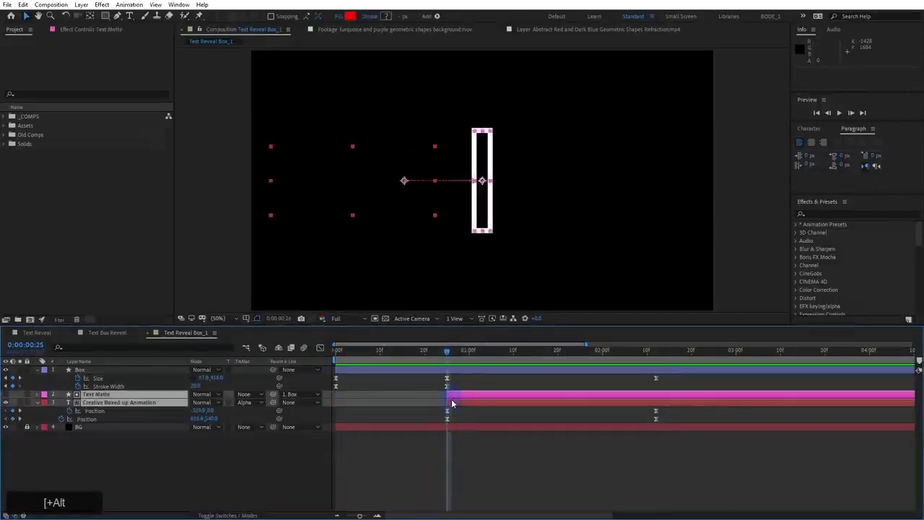
Expand the Creative Boxed up Animation layer and examine its text animator options and keyframed position properties
click(460, 462)
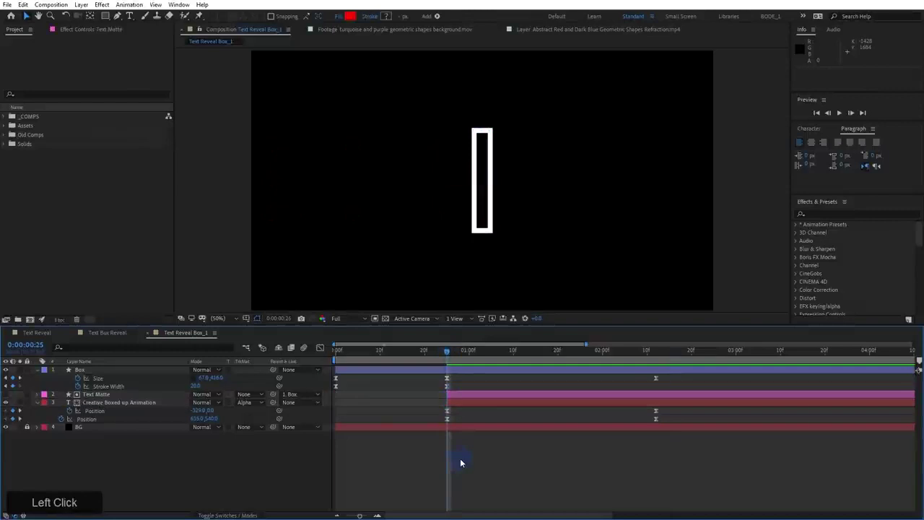
click(461, 403)
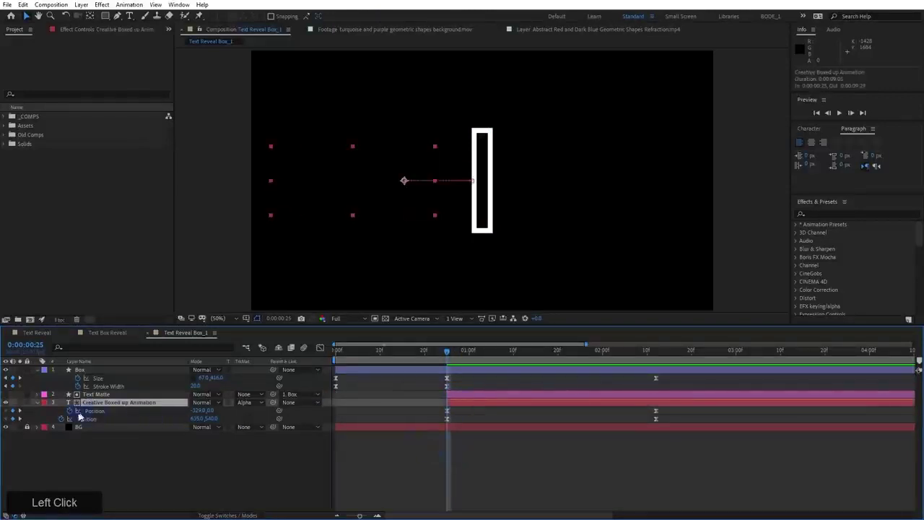
click(39, 404)
click(39, 403)
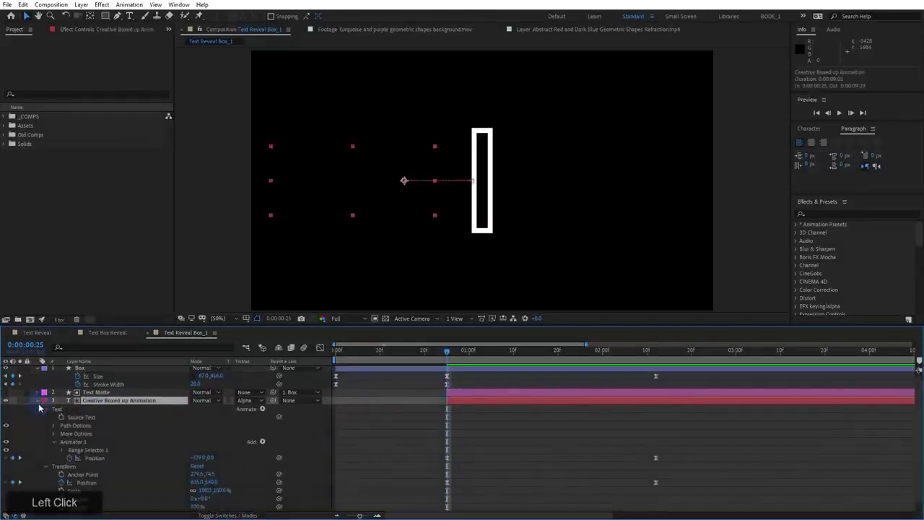
click(265, 409)
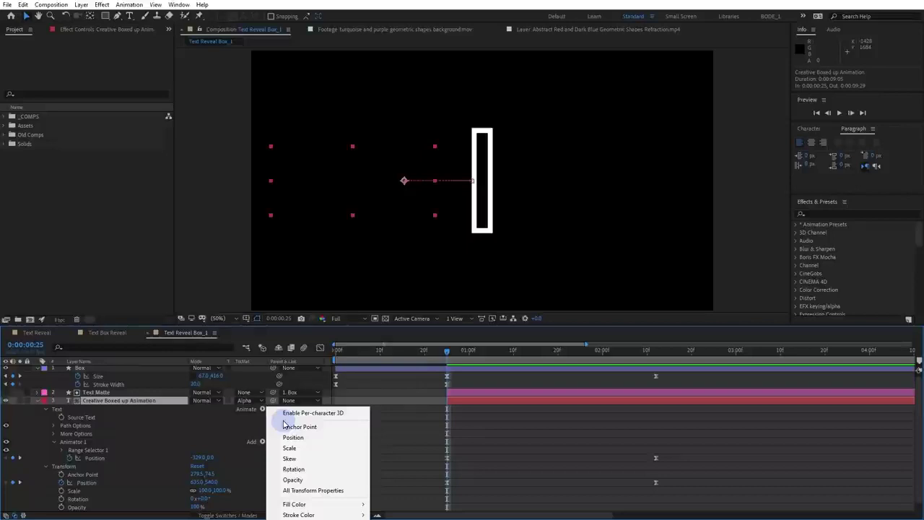
click(202, 436)
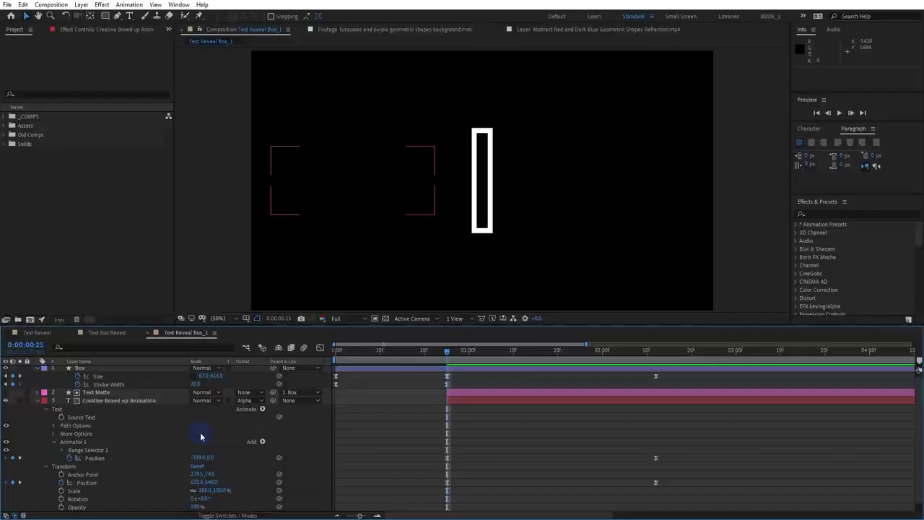
scroll(213, 437, down, 1)
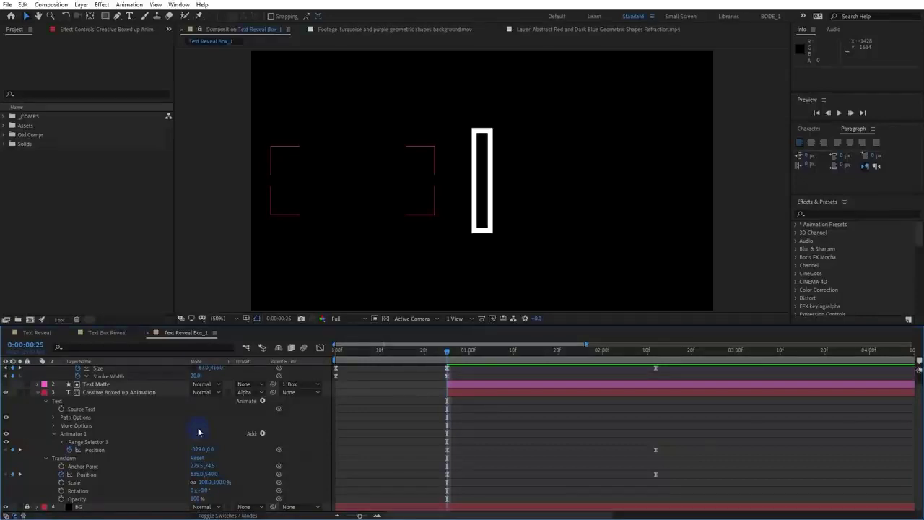
drag(449, 357, 443, 374)
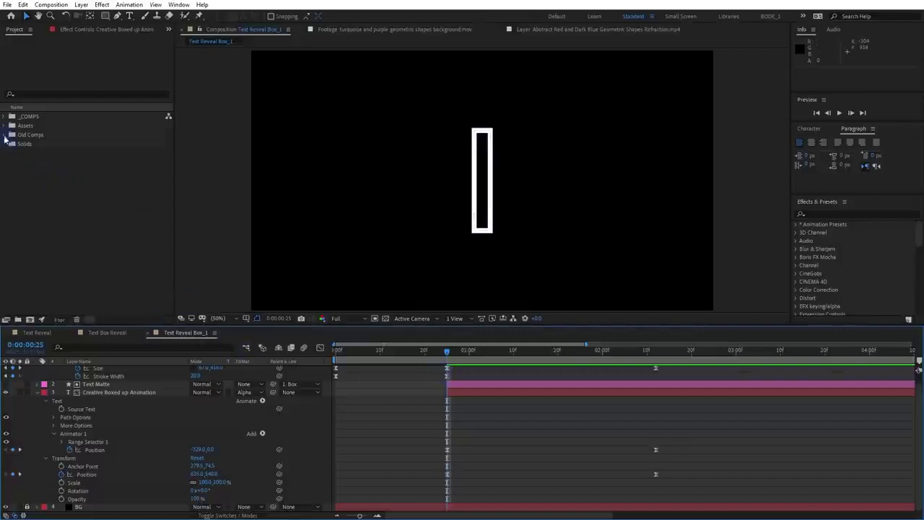
Browse the Footage assets for a background and scrub through the Abstract Red and Dark Blue Geometric Shapes Refraction clip
click(6, 126)
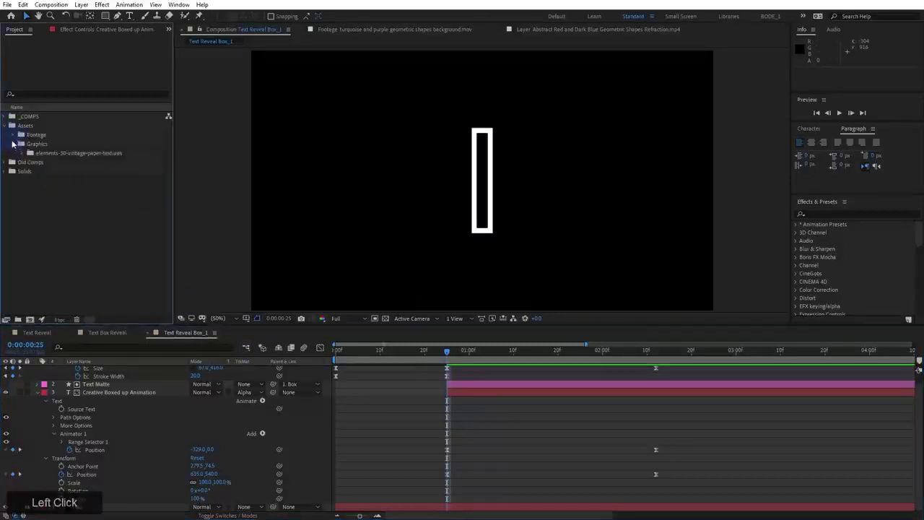
click(14, 135)
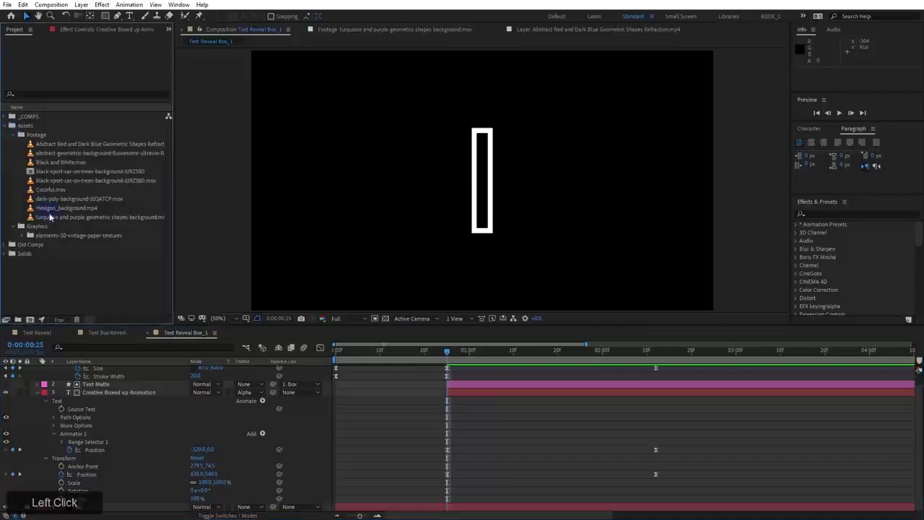
click(50, 217)
click(51, 209)
click(52, 199)
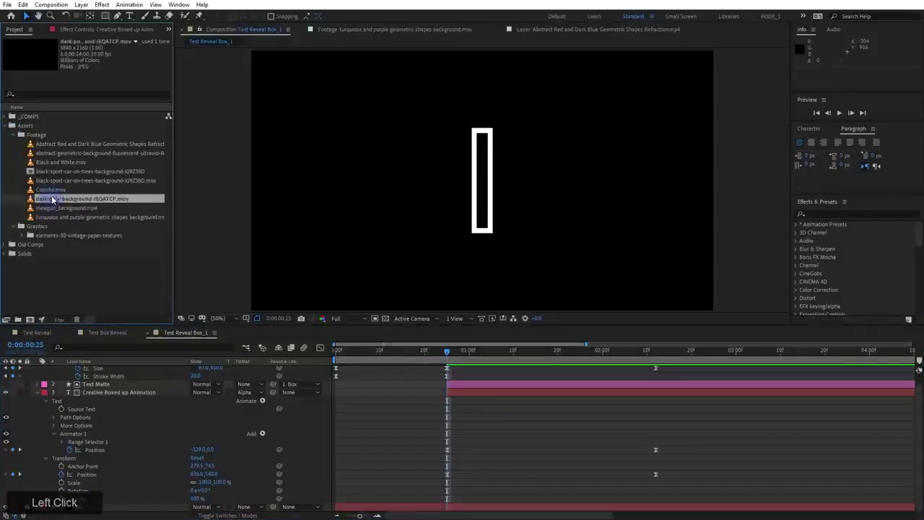
click(57, 145)
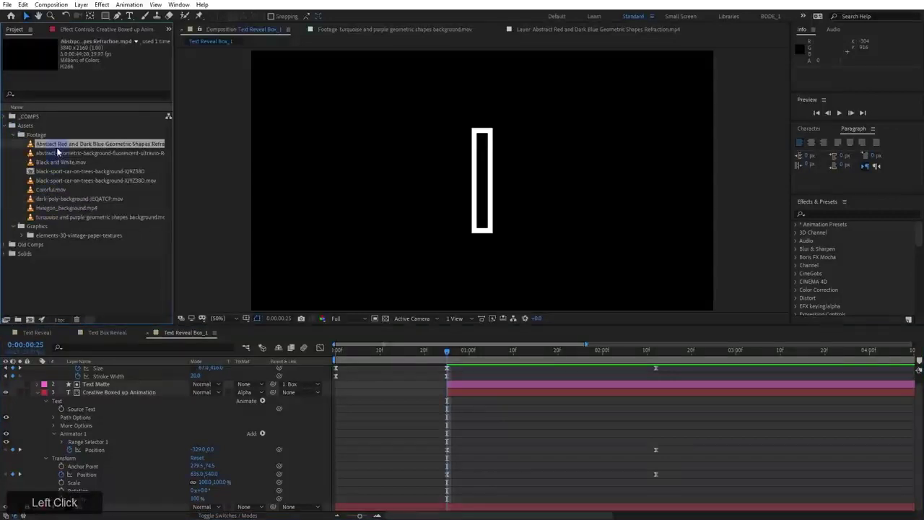
double_click(57, 151)
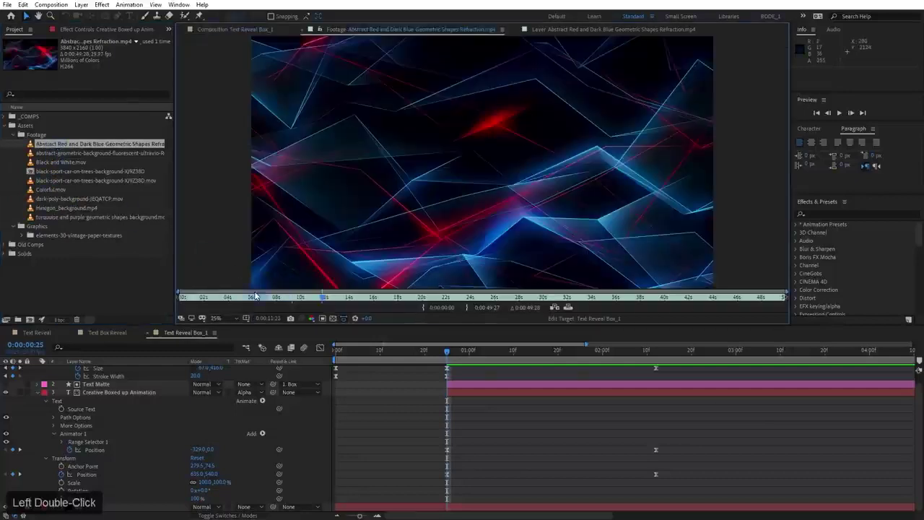
drag(285, 310, 402, 312)
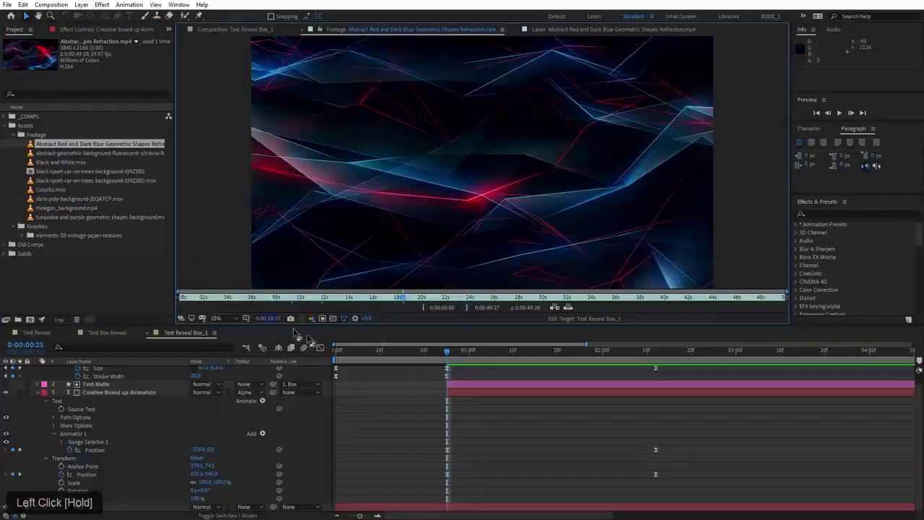
Collapse the layer properties and place the Abstract Red and Dark Blue Geometric Shapes Refraction clip directly above the BG layer
click(38, 396)
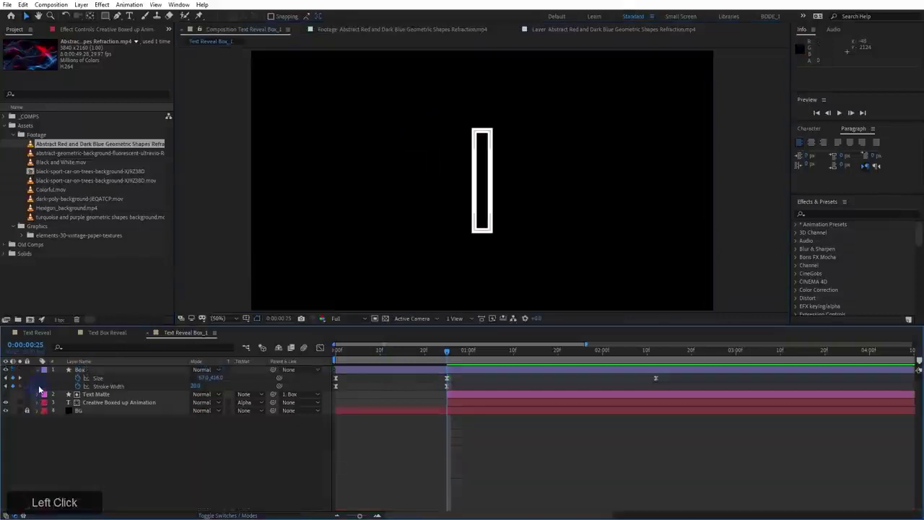
scroll(38, 372, down, 1)
click(37, 370)
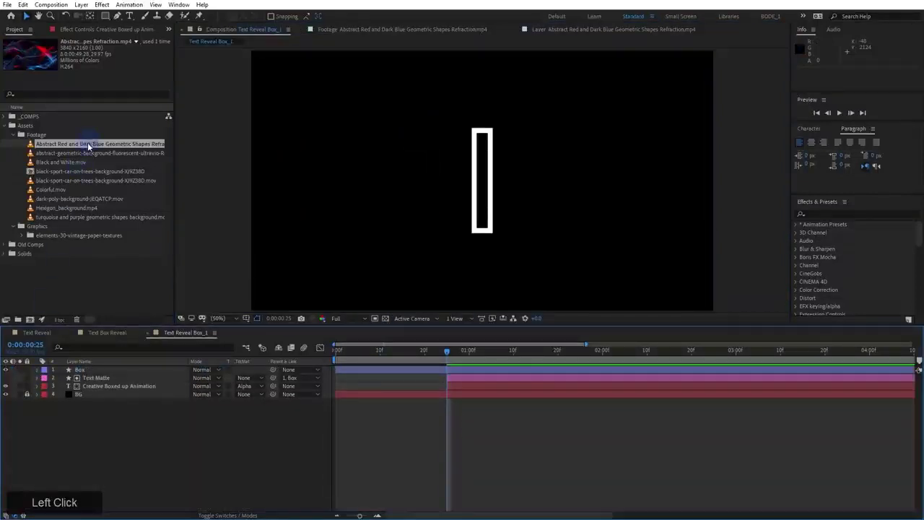
drag(89, 145, 128, 394)
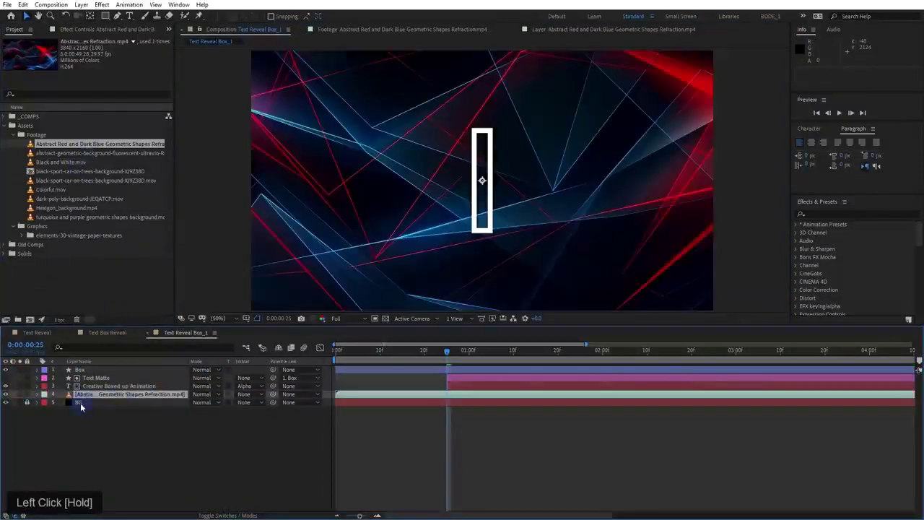
Scale the geometric shapes clip down and fit it to the composition's height
scroll(330, 221, down, 1)
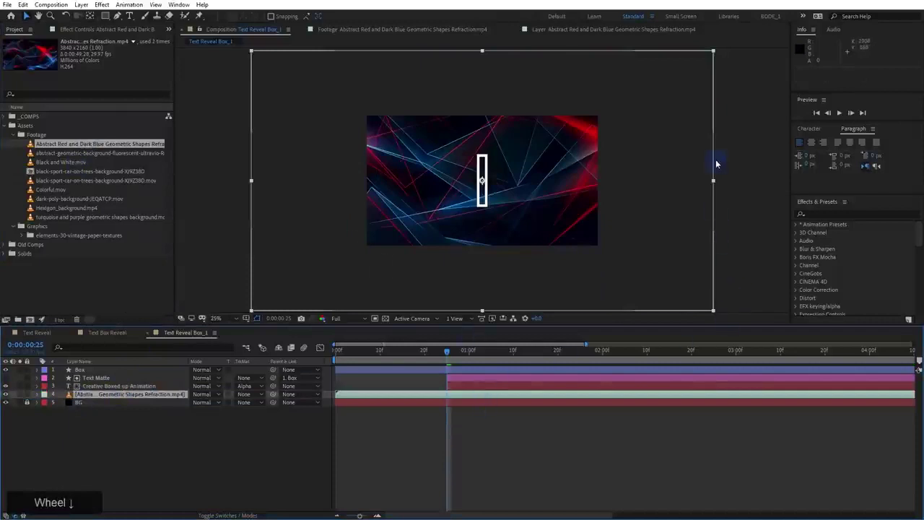
drag(714, 182, 604, 188)
key(ctrl+alt+shift+g)
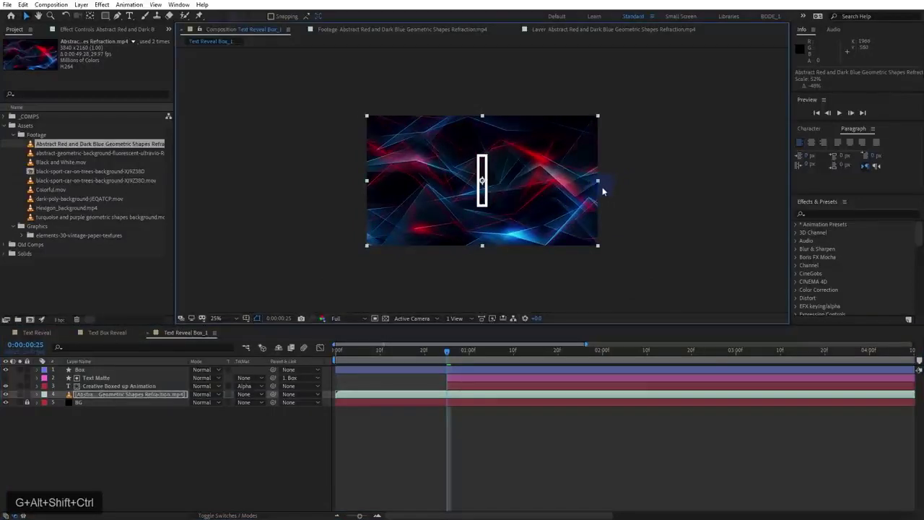
drag(449, 355, 337, 355)
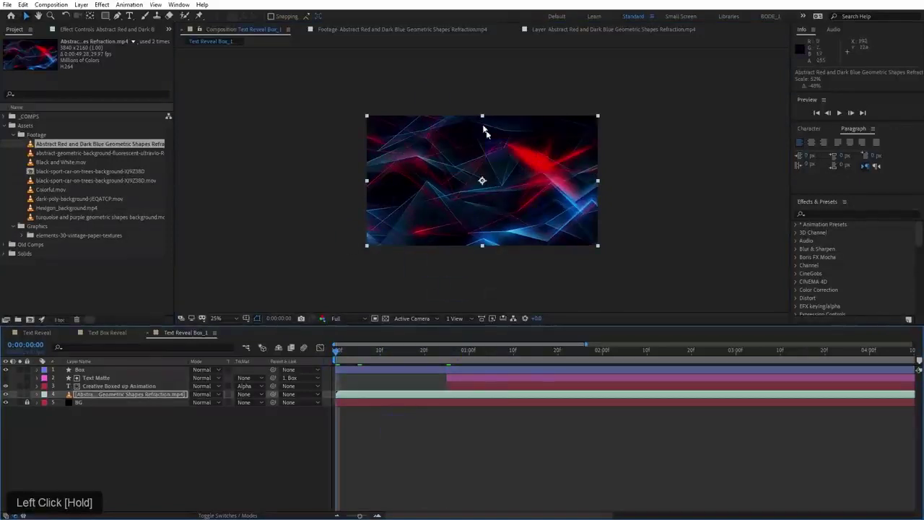
right_click(451, 188)
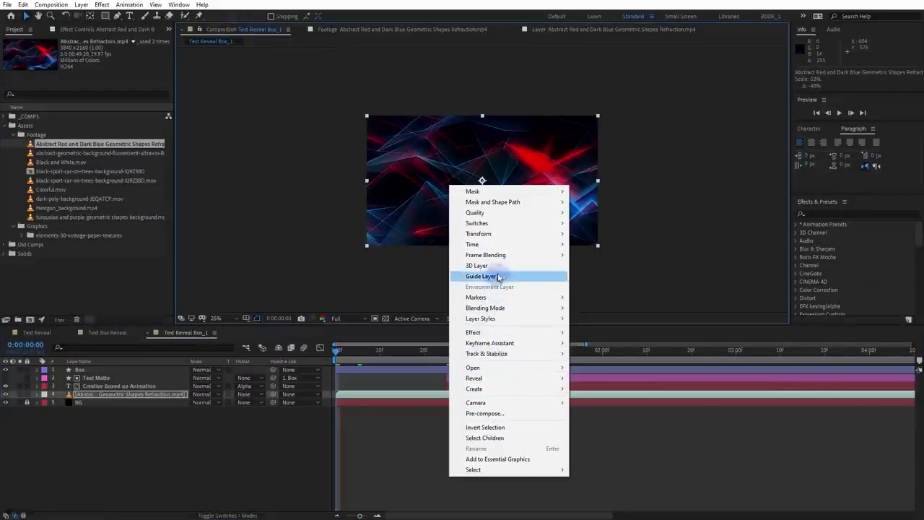
drag(505, 234, 642, 387)
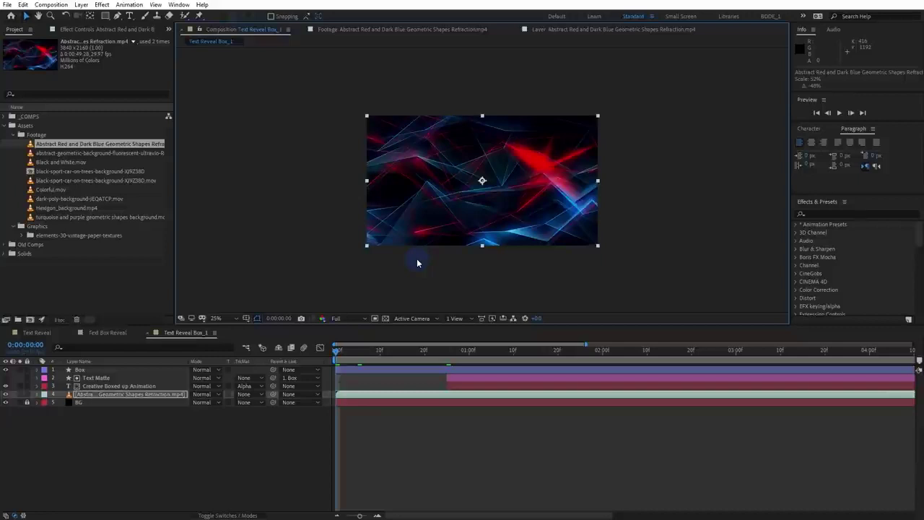
Preview the boxed title reveal over the geometric background from 0:00:01:19 to 0:00:03:00
drag(391, 359, 553, 359)
scroll(509, 223, up, 2)
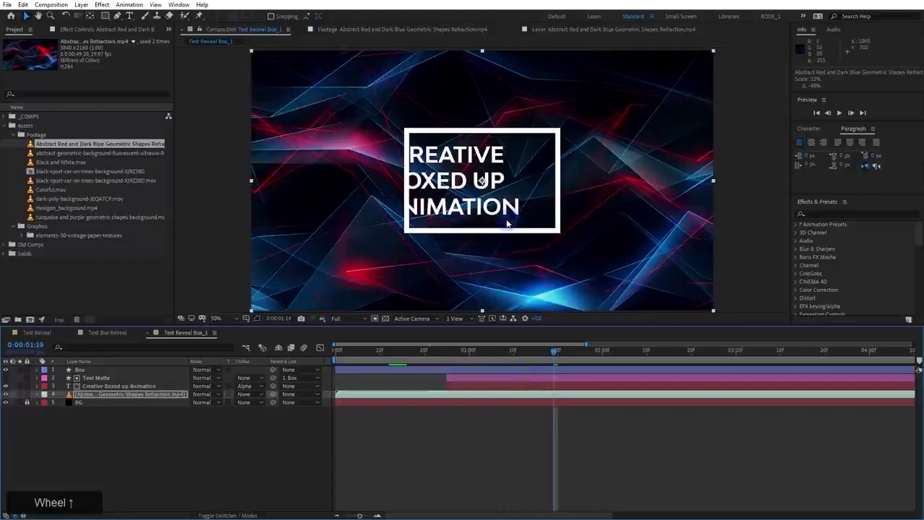
key(space)
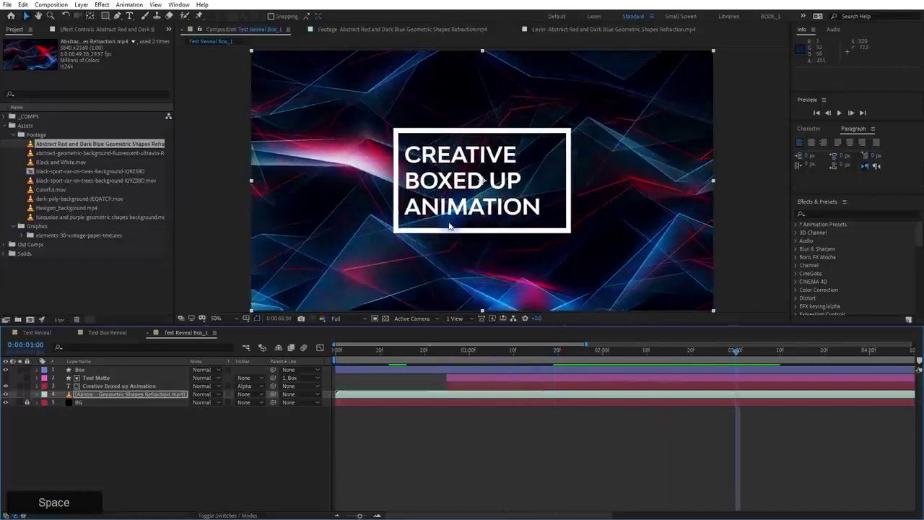
scroll(441, 228, down, 2)
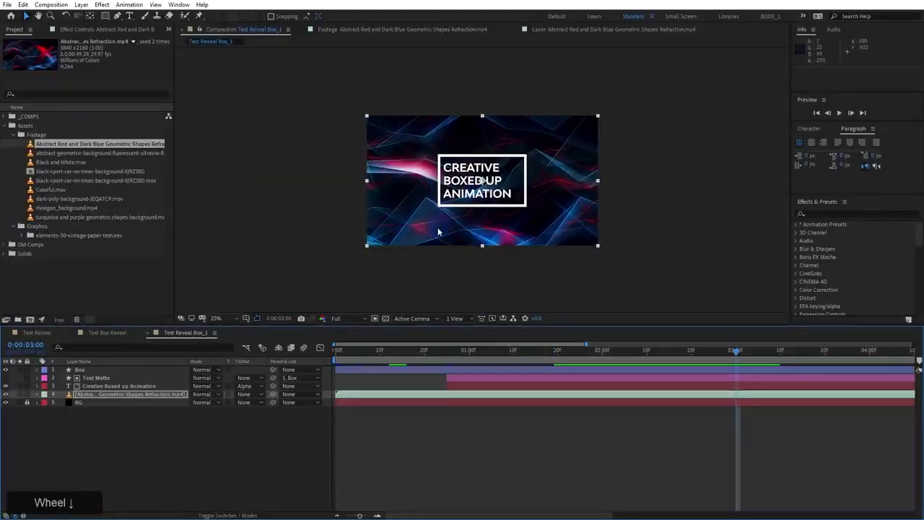
scroll(439, 230, up, 2)
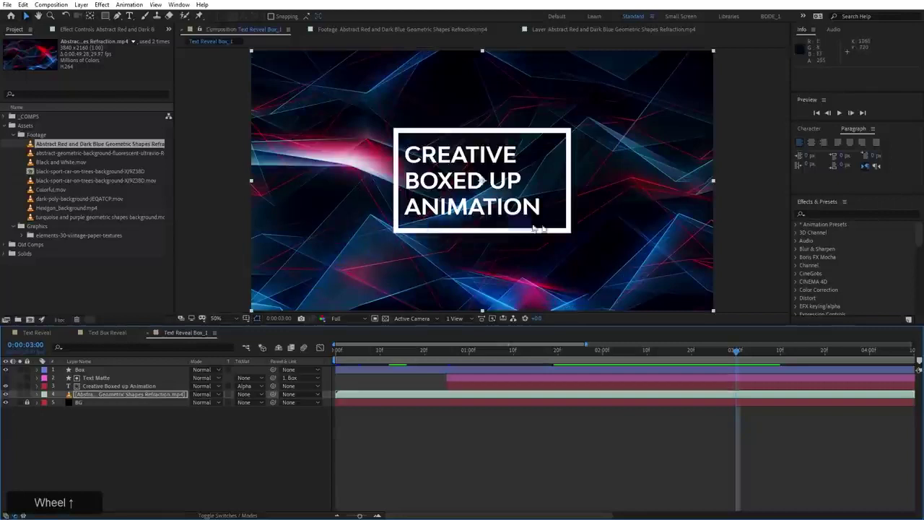
Apply Fast Box Blur to the geometric shapes layer, raise its blur radius, and enable Repeat Edge Pixels
click(473, 395)
click(831, 215)
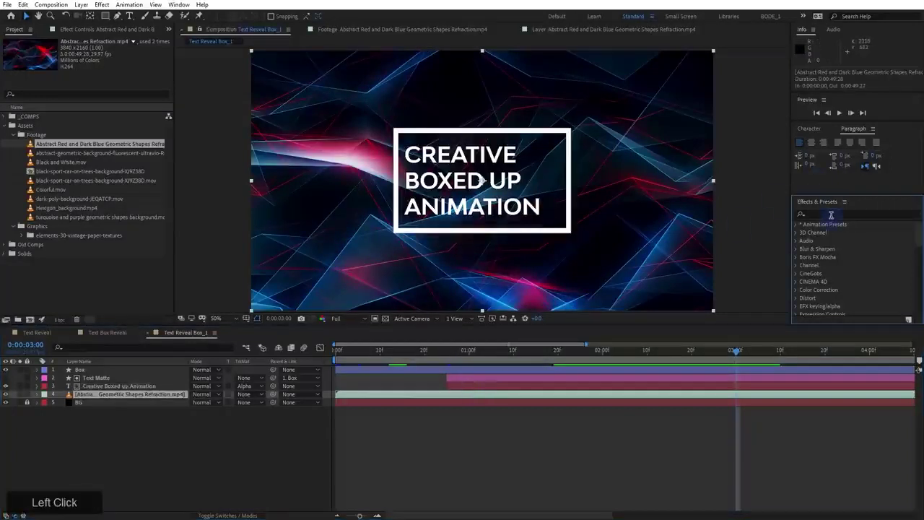
click(831, 214)
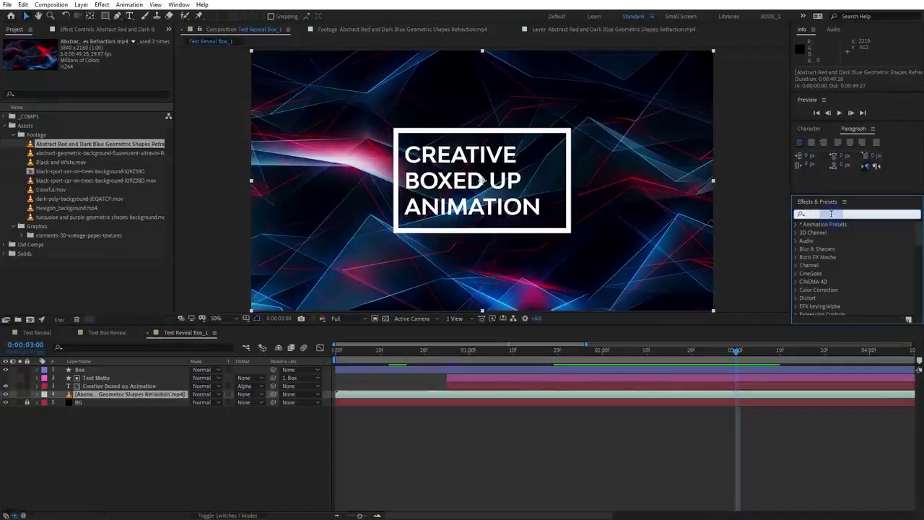
text(box bl)
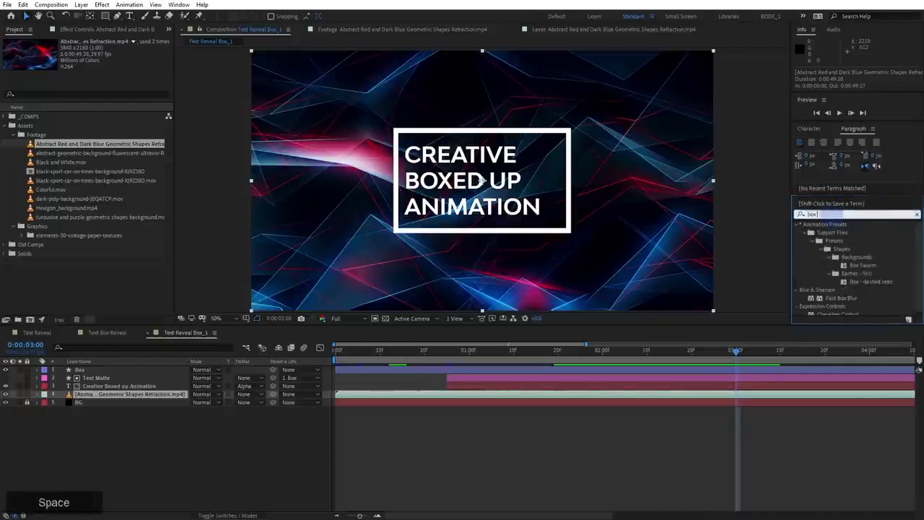
drag(842, 233, 597, 400)
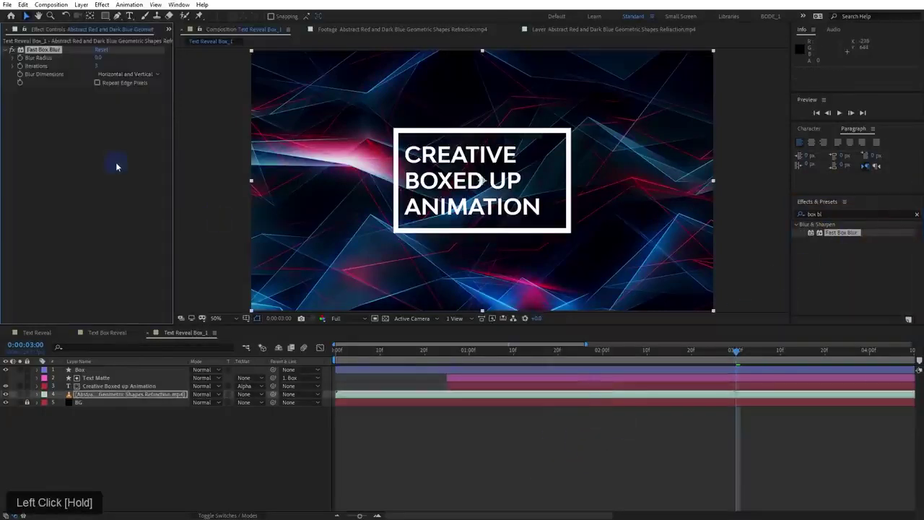
drag(98, 57, 115, 56)
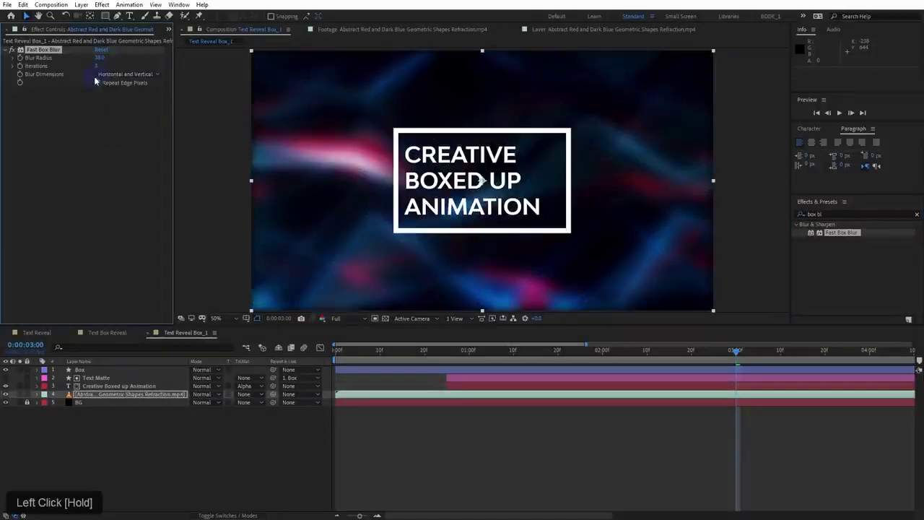
click(96, 82)
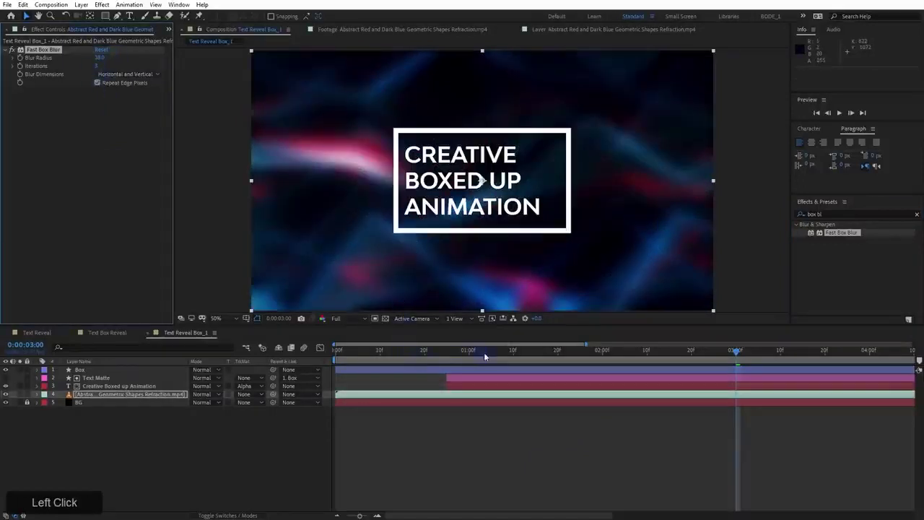
Preview the reveal over the blurred background from 0:00:00:07 and lower the blur radius to about 24
click(423, 357)
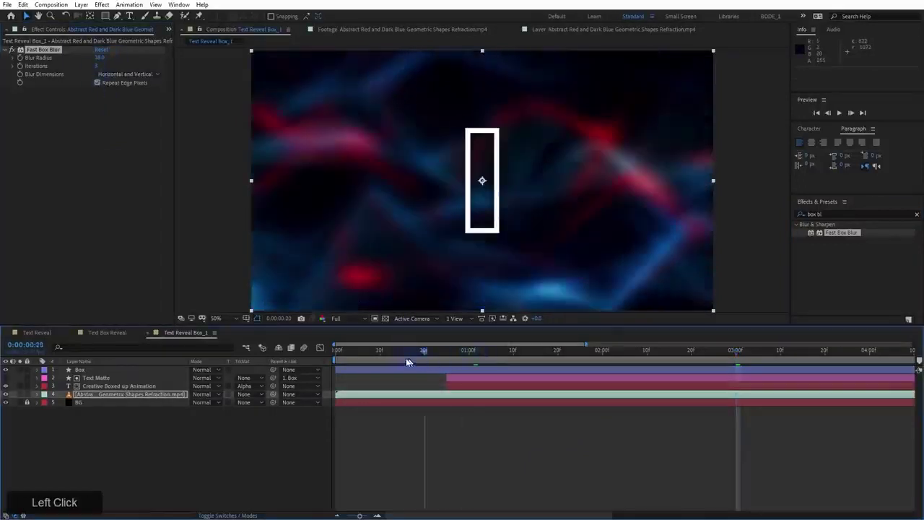
drag(408, 361, 366, 359)
key(space)
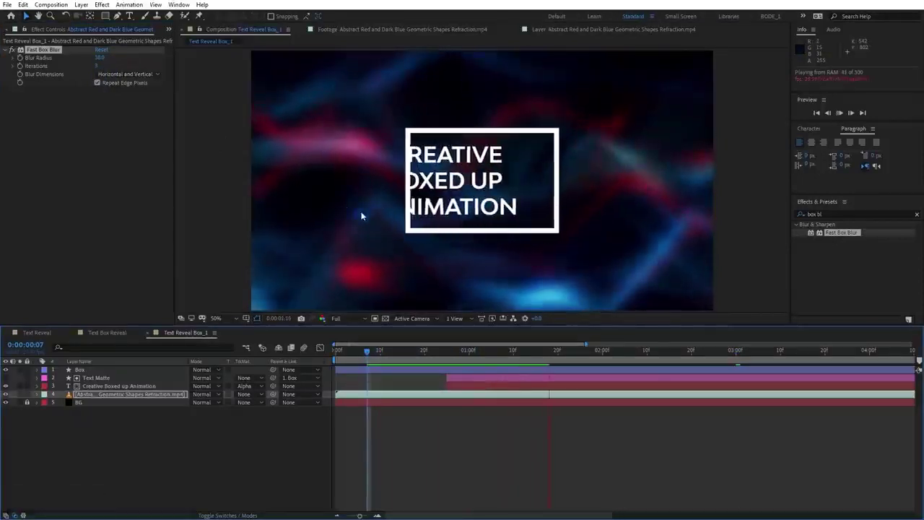
key(space)
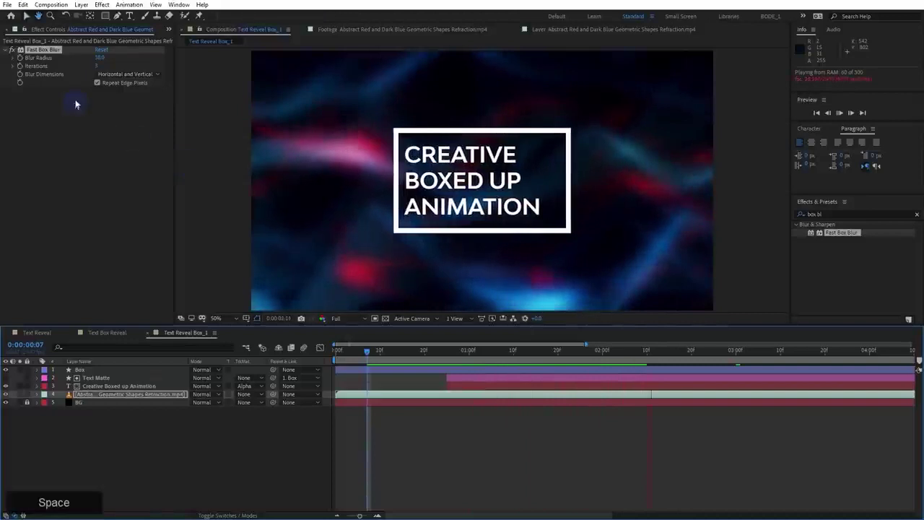
drag(100, 58, 93, 58)
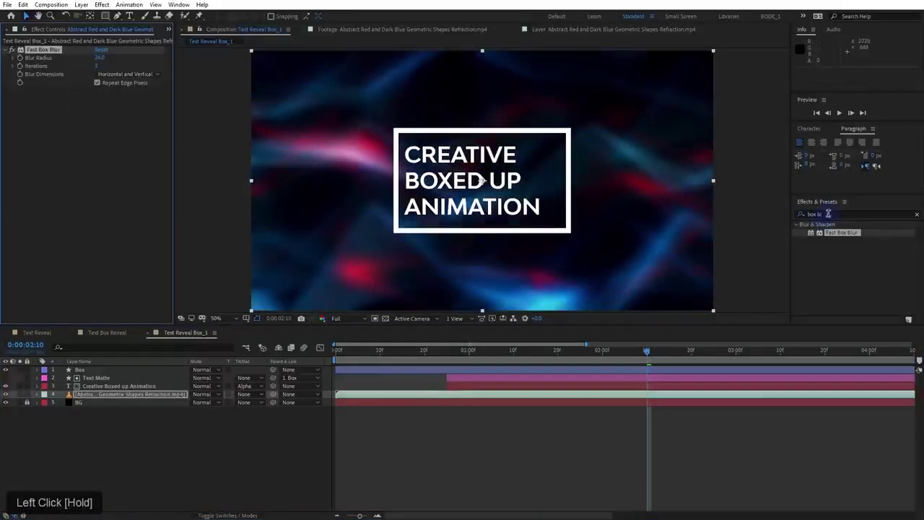
Try Camera Lens Blur on the geometric shapes layer with a blur radius of 105 and Repeat Edge Pixels enabled
drag(828, 213, 779, 215)
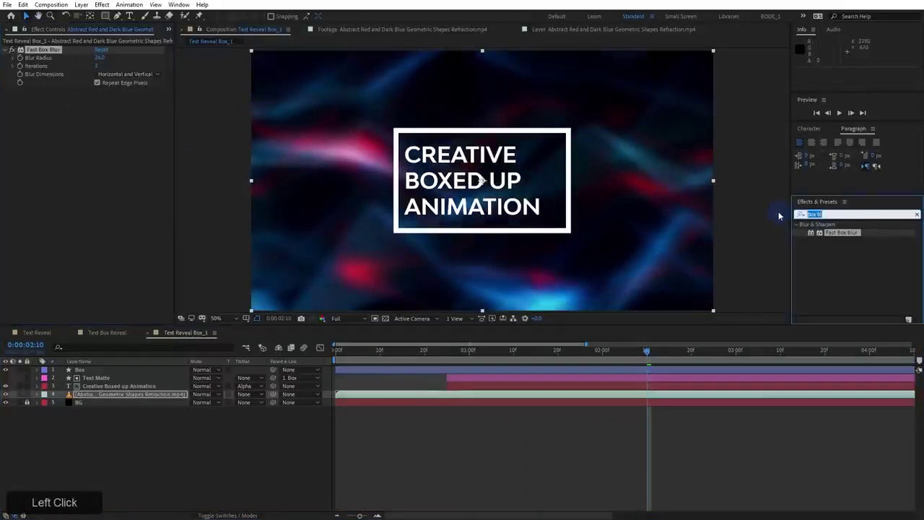
text(camera)
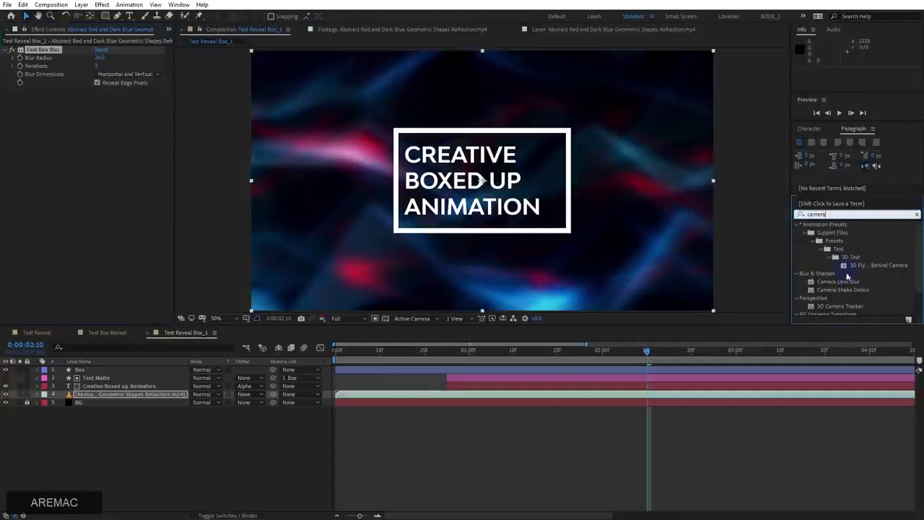
drag(848, 278, 109, 99)
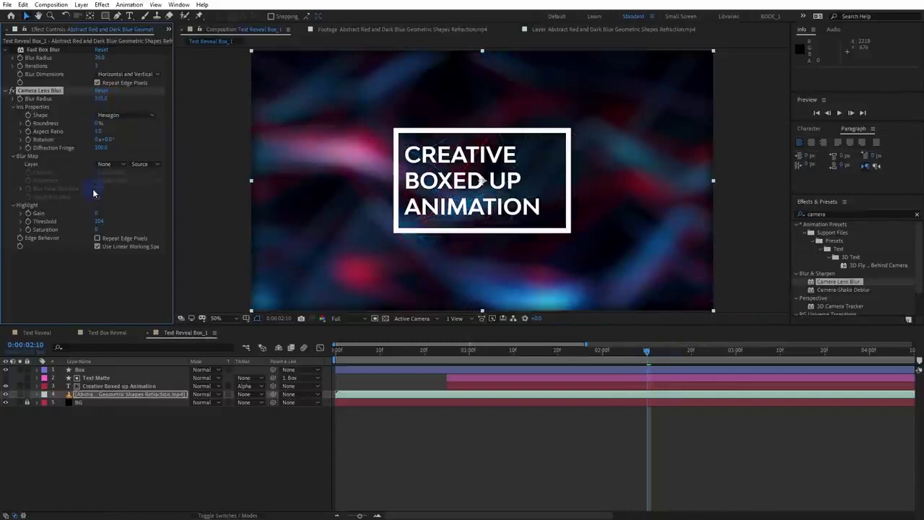
click(97, 239)
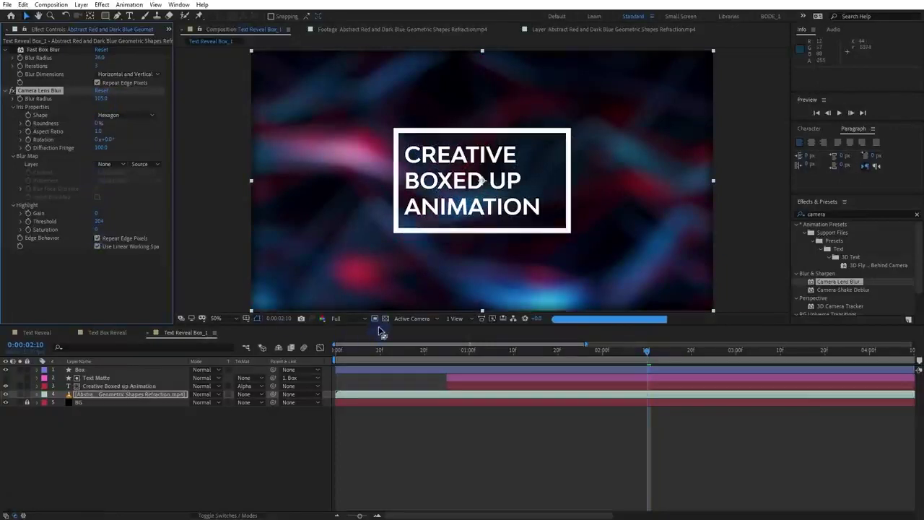
Take a snapshot of the Camera Lens Blur result and compare it with Fast Box Blur alone
drag(380, 331, 374, 366)
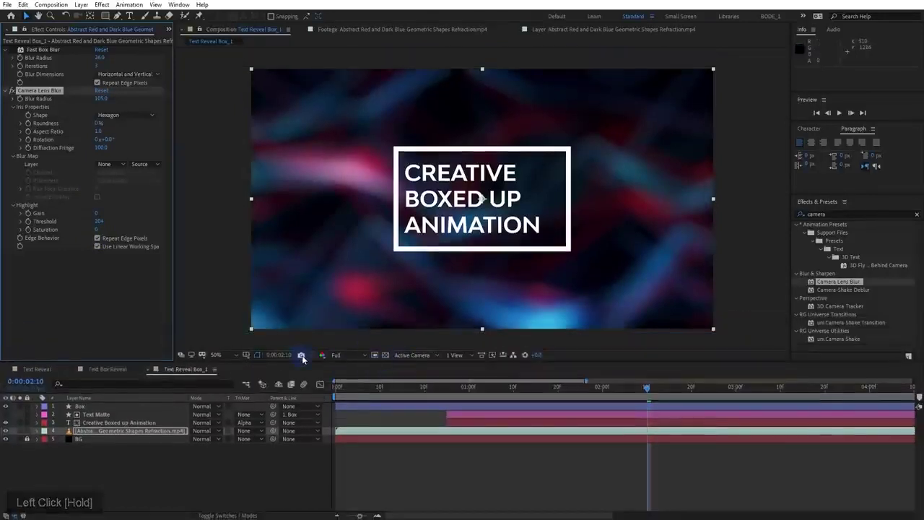
click(12, 90)
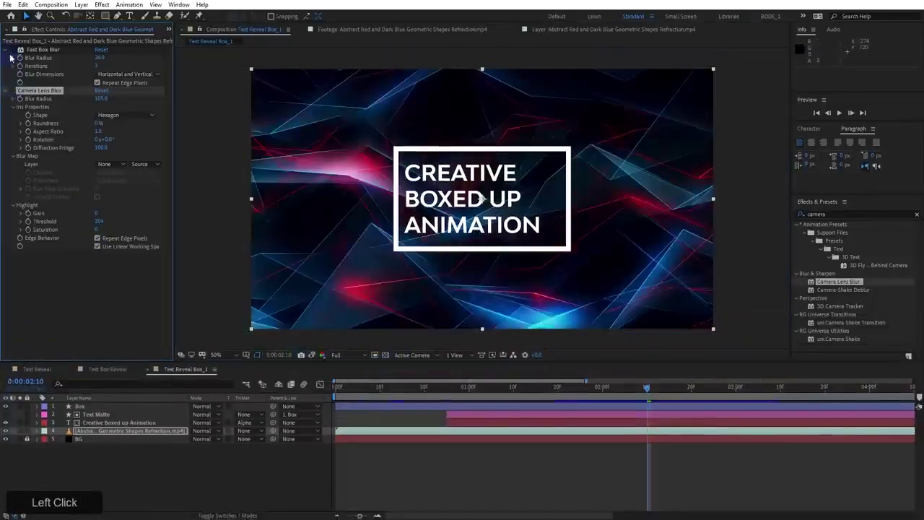
click(11, 49)
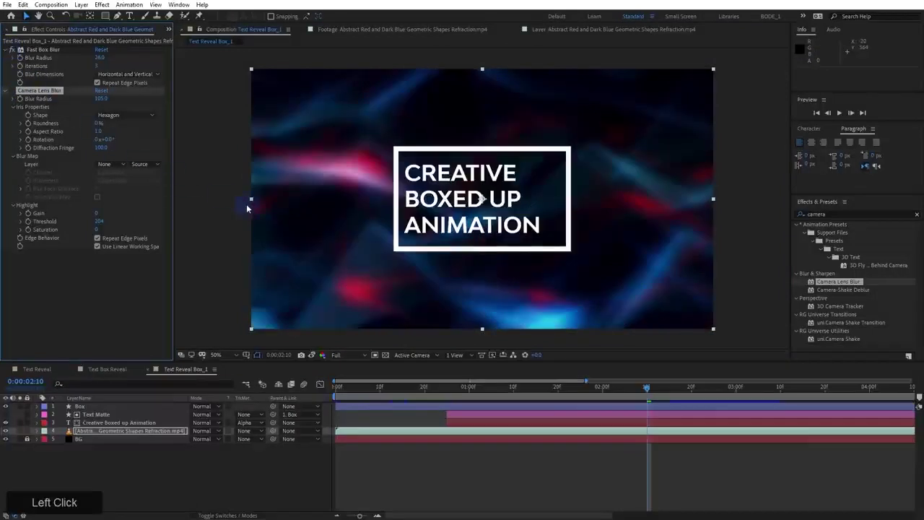
key(F5)
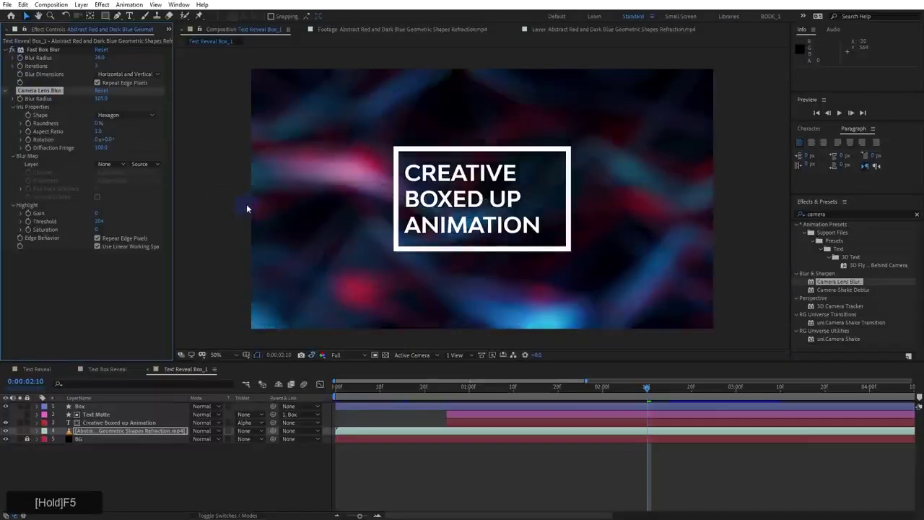
key(F5)
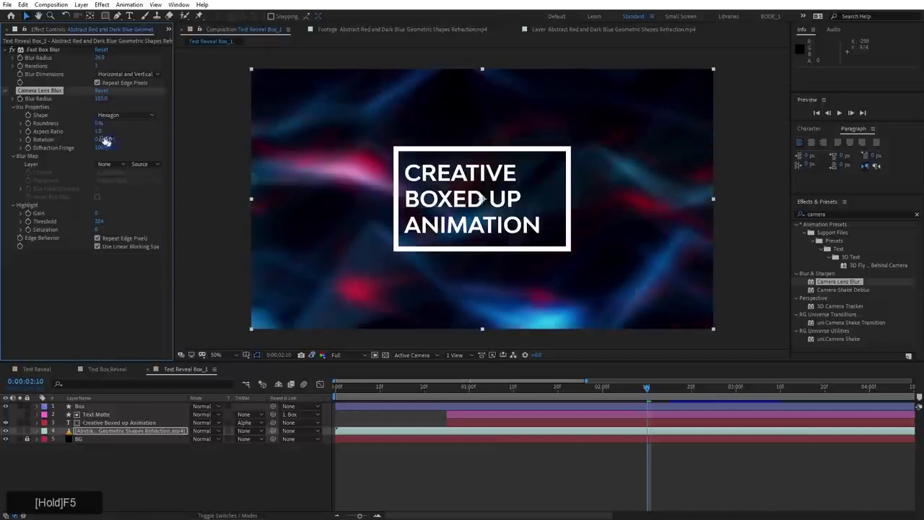
Lower the Camera Lens Blur radius to 70 and take a new snapshot with Fast Box Blur disabled
drag(99, 98, 87, 99)
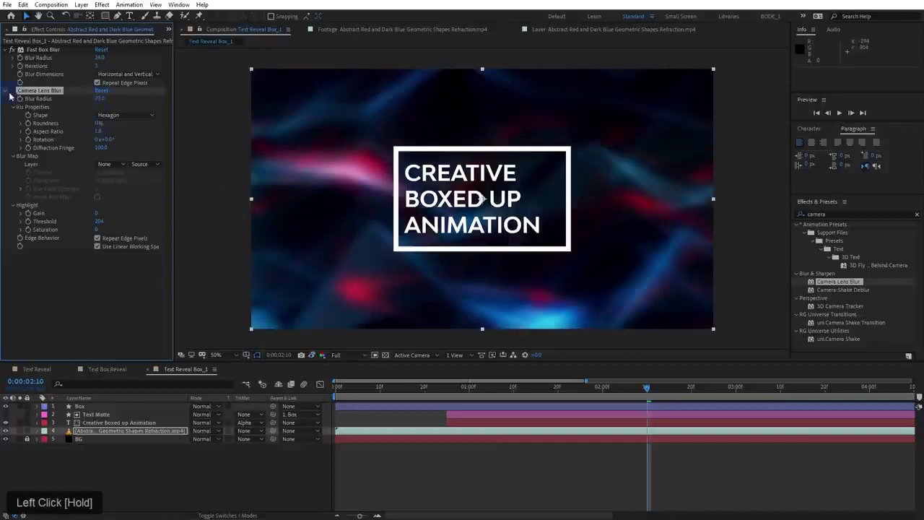
click(11, 92)
click(14, 49)
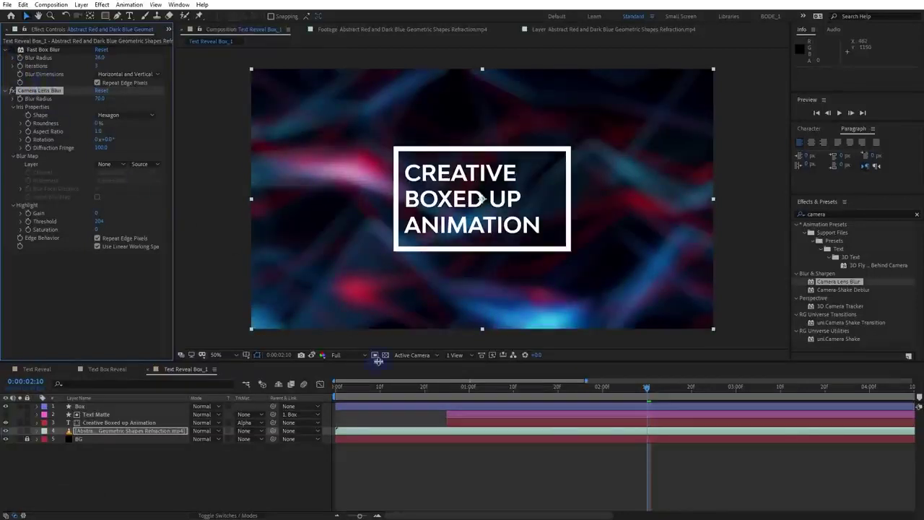
click(301, 355)
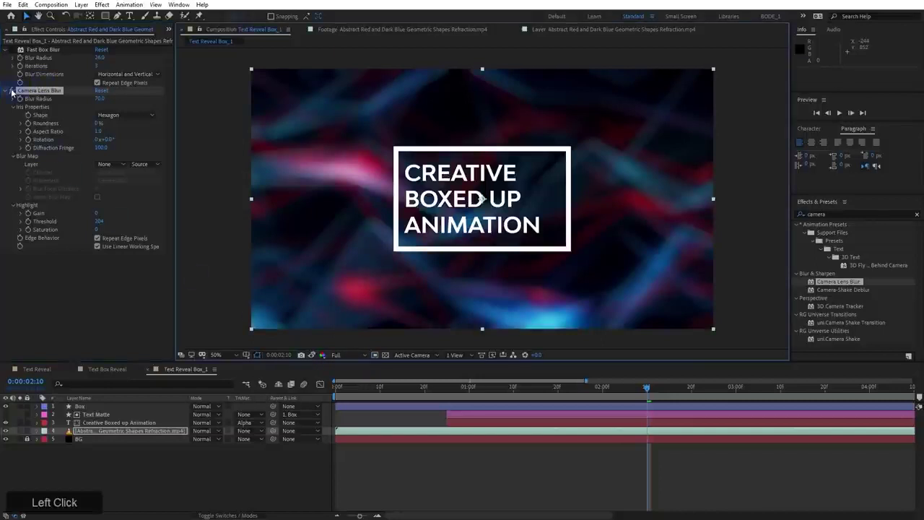
Compare the new snapshot with the Fast Box Blur result and delete the Camera Lens Blur effect
key(F5)
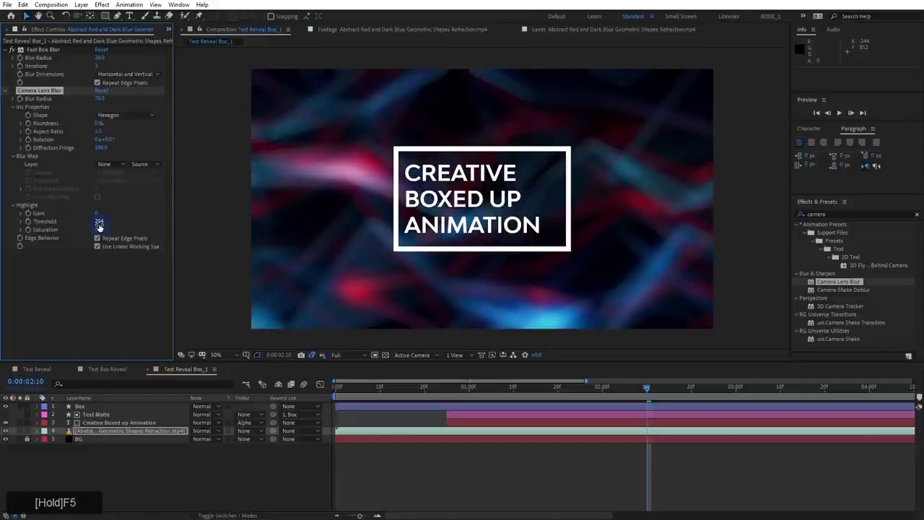
drag(98, 224, 100, 225)
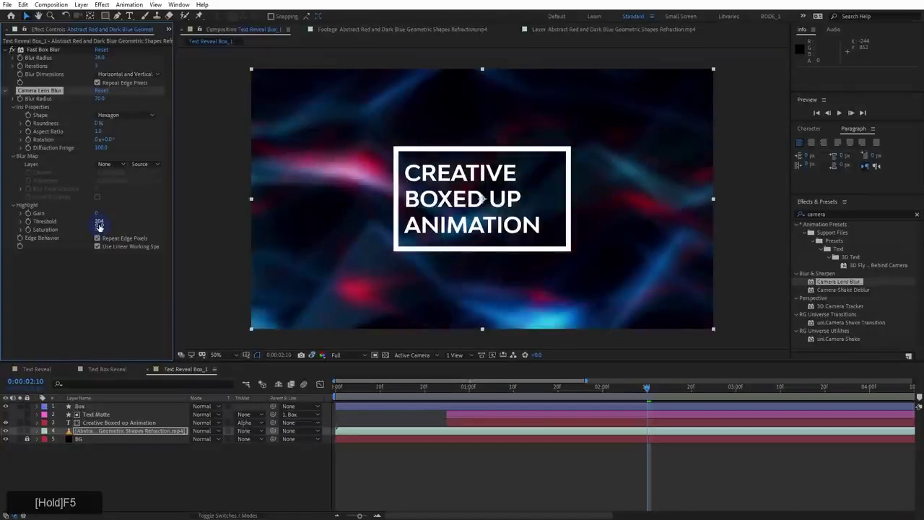
key(F5)
key(F5)
key(7)
key(F5)
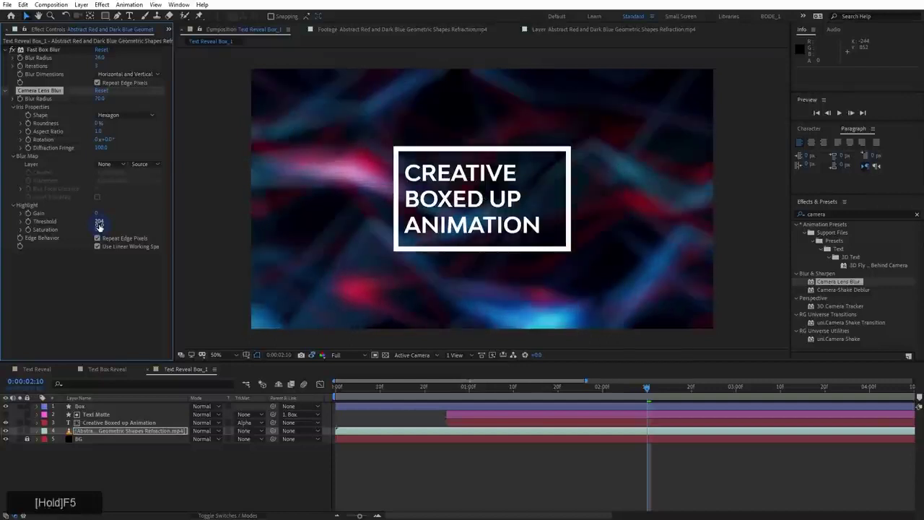
click(31, 91)
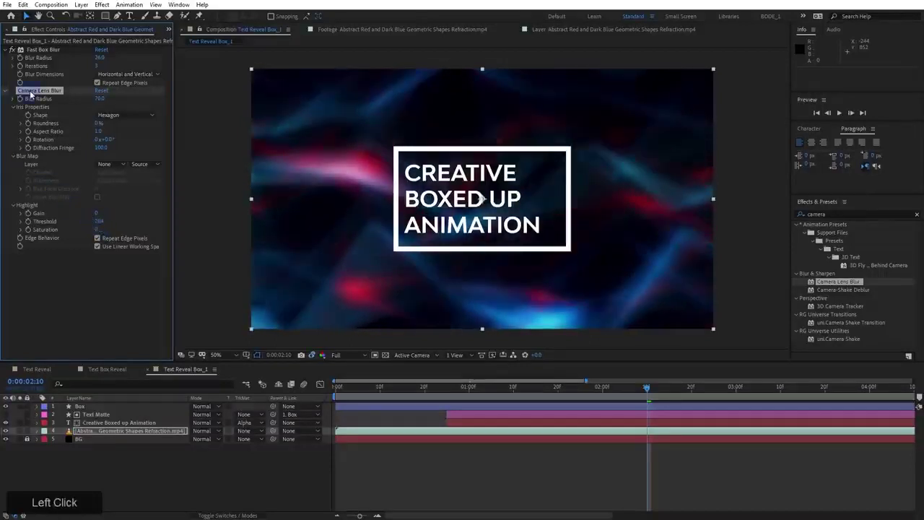
key(Delete)
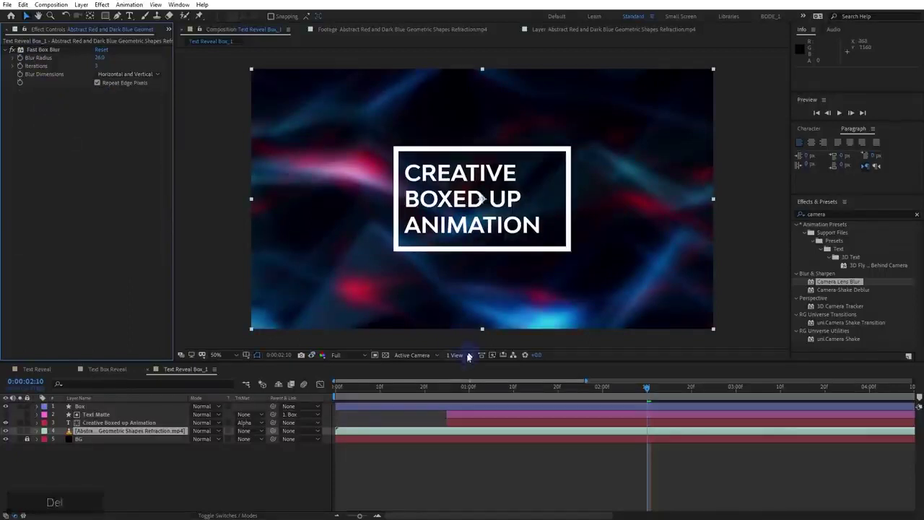
Apply Curves to the geometric shapes layer, lower the RGB curve's highlight end and add a point holding the shadows
click(830, 214)
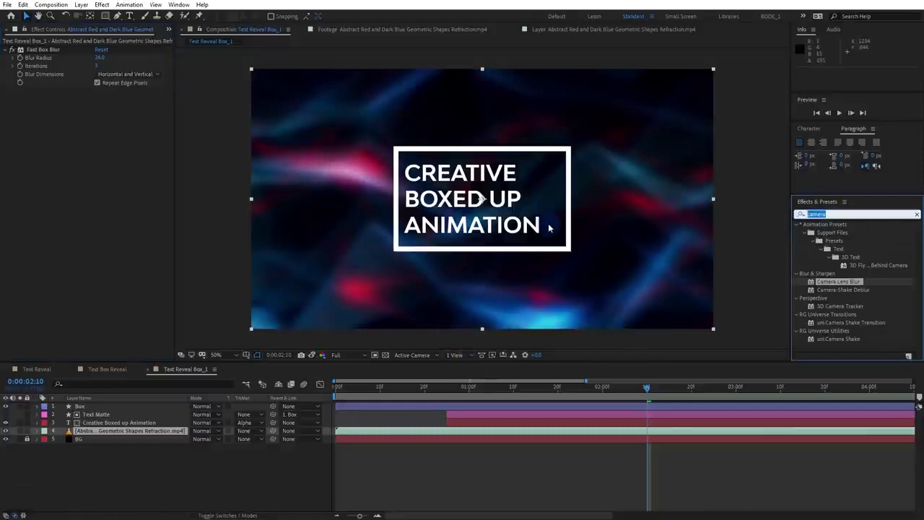
text(curves)
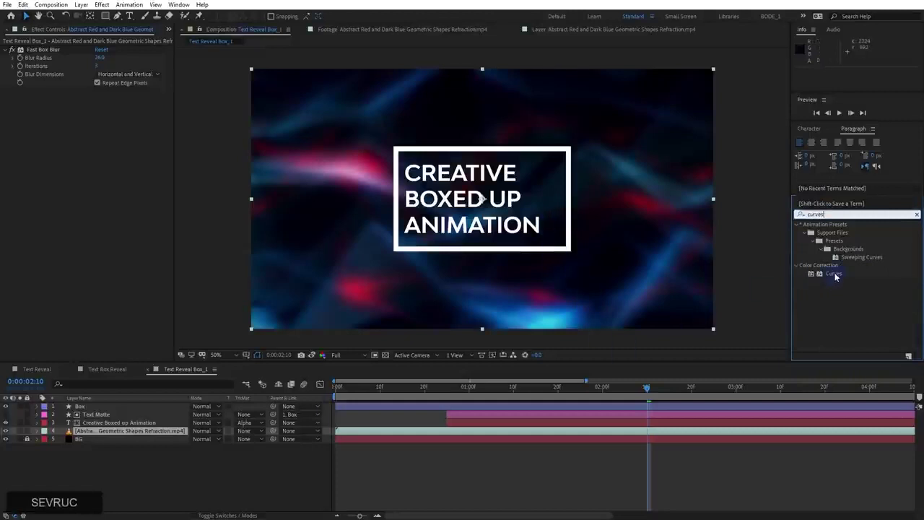
drag(835, 277, 83, 164)
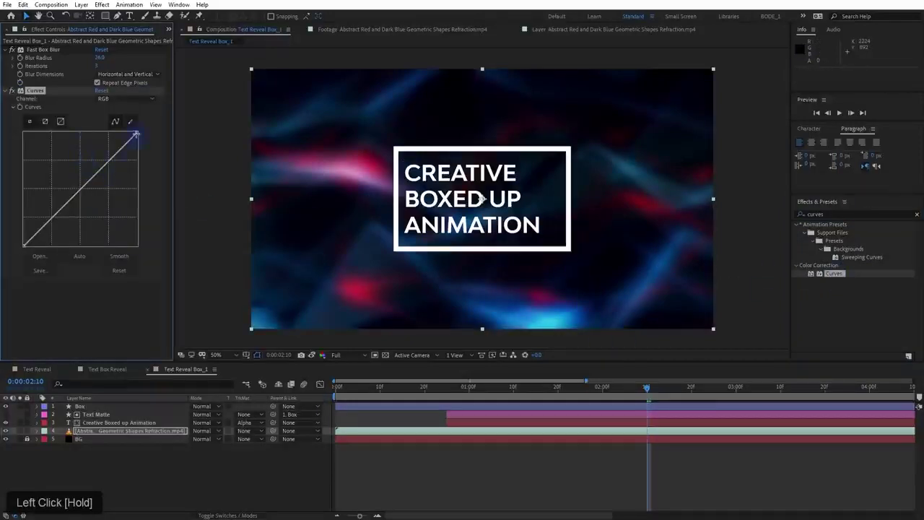
drag(137, 135, 137, 150)
drag(96, 187, 50, 225)
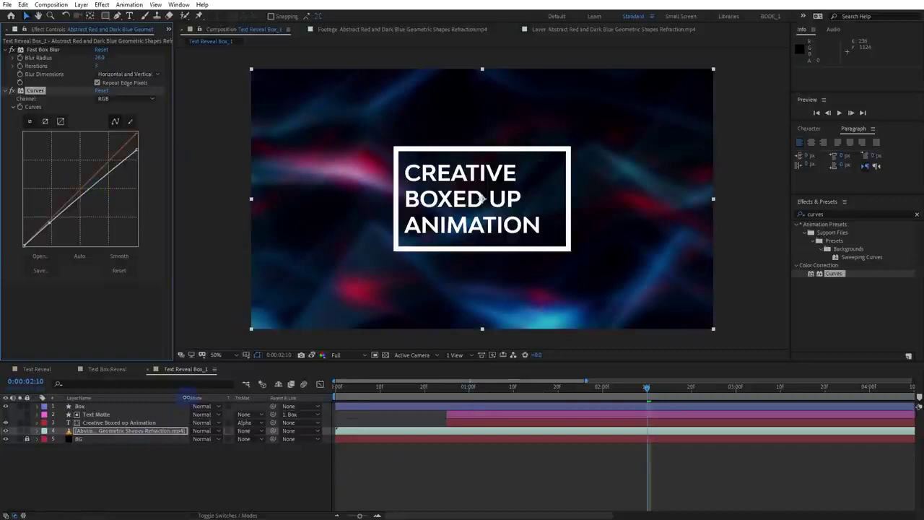
Widen the layer name column to read the geometric shapes clip's full name, and narrow it again
drag(186, 397, 294, 398)
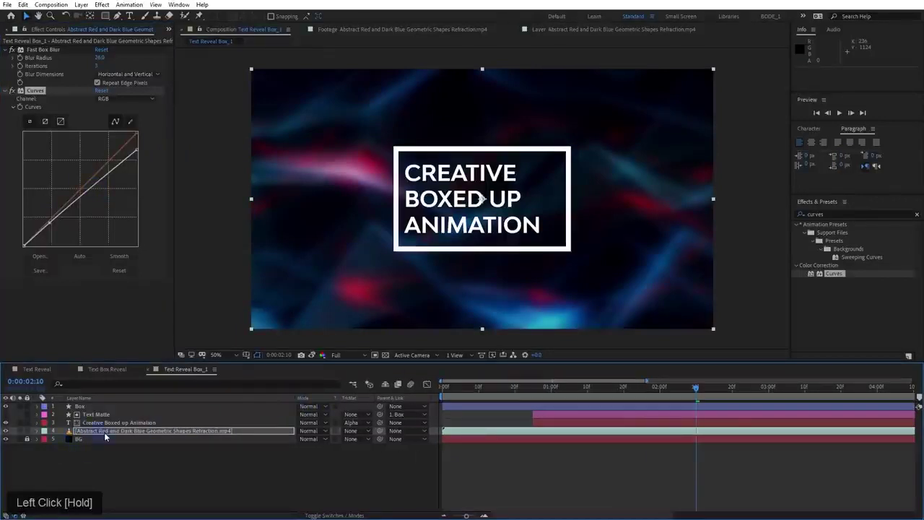
drag(120, 434, 142, 437)
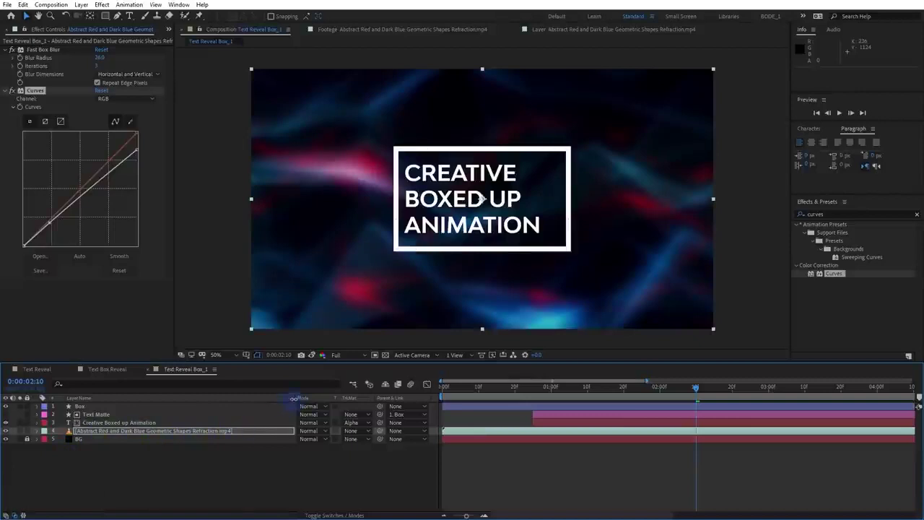
drag(294, 399, 176, 406)
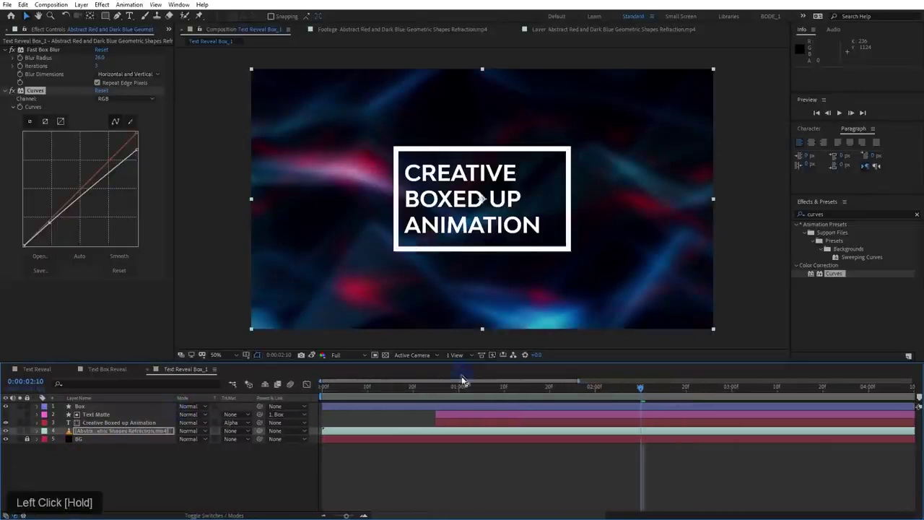
Preview the boxed title reveal over the darkened blurred background from 0:00:00:00 to 0:00:03:05
click(323, 387)
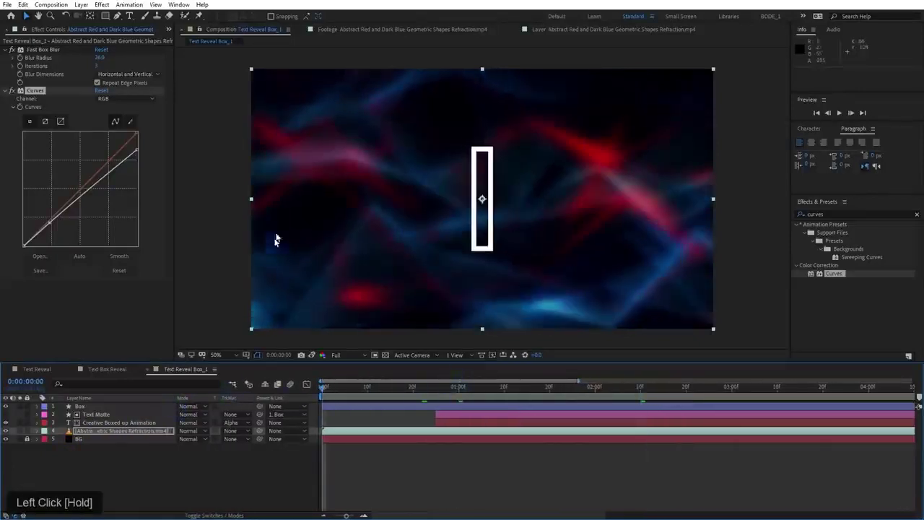
scroll(282, 217, down, 2)
key(space)
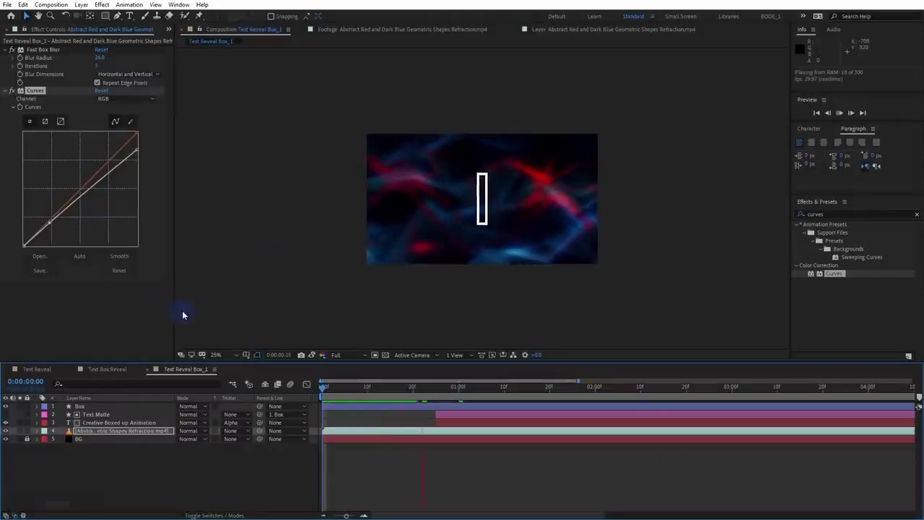
scroll(374, 239, up, 1)
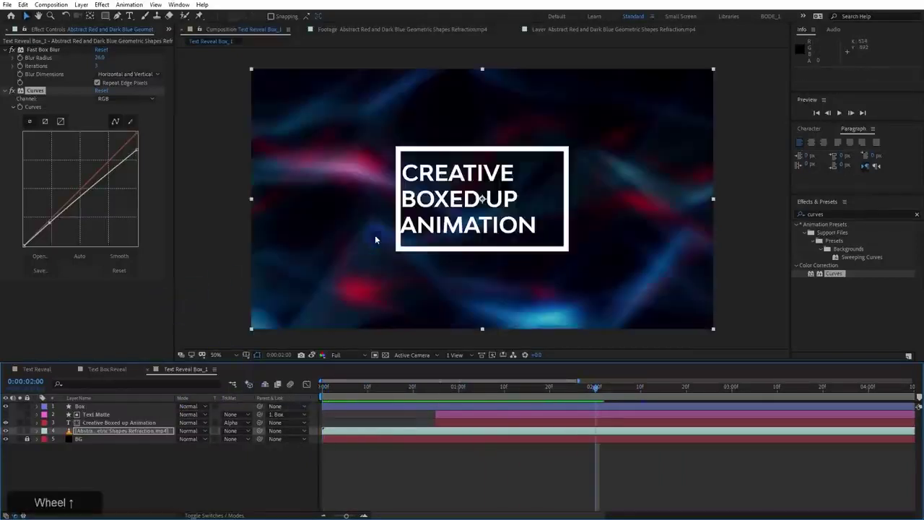
key(space)
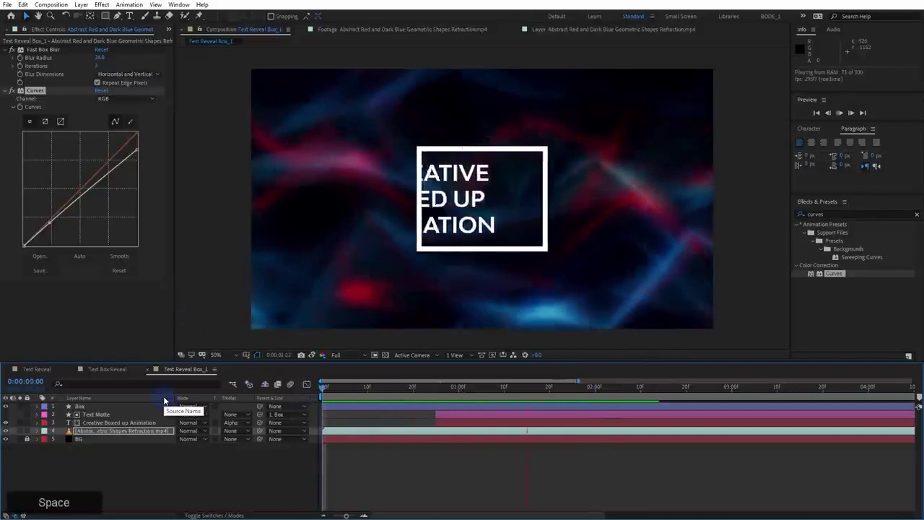
key(space)
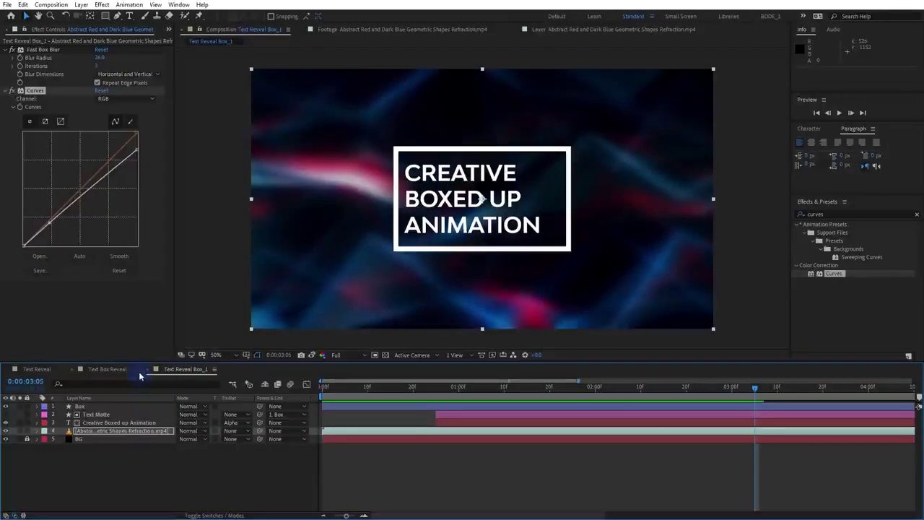
key(space)
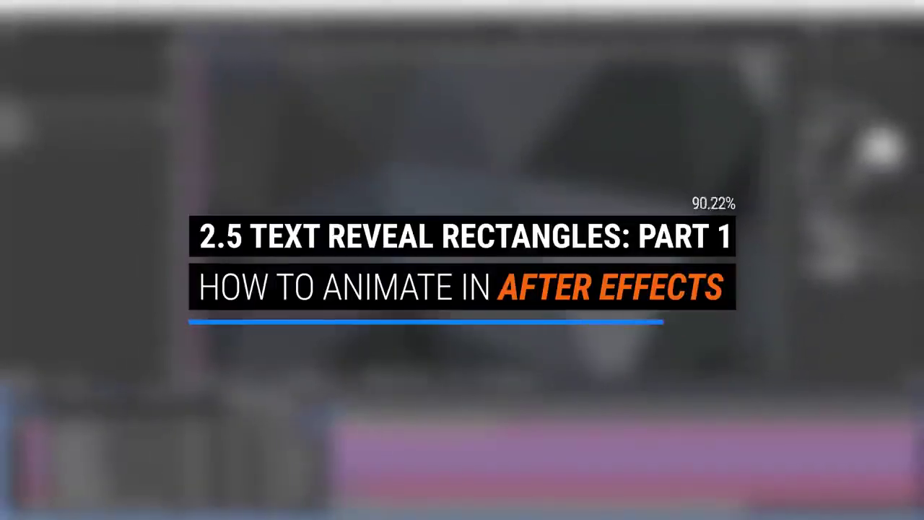
Examine the rectangle and text reveal in the Text Box Reveal 2 composition between 0:00:01:22 and 0:00:04:22
key(space)
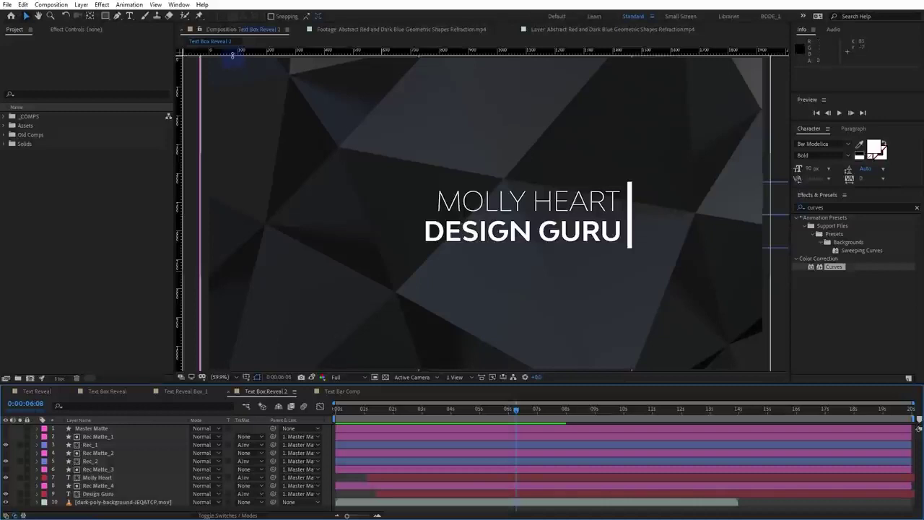
drag(353, 412, 385, 415)
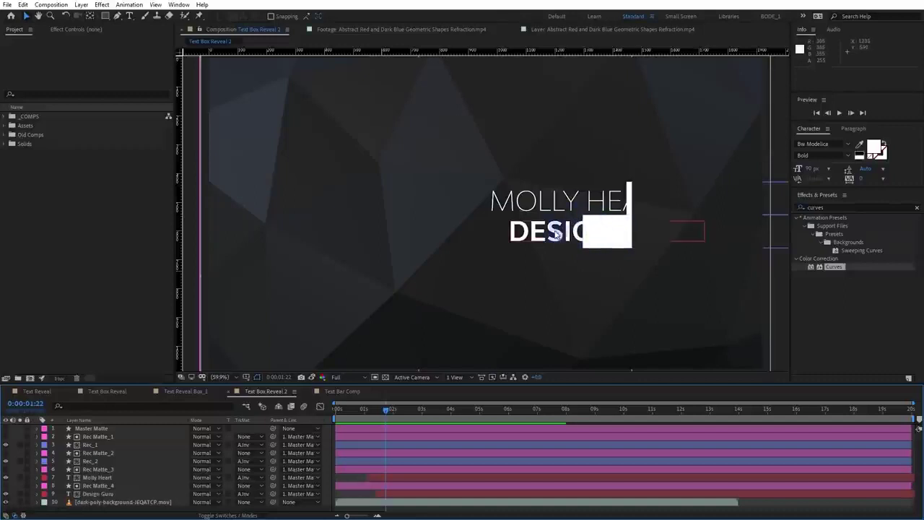
drag(387, 413, 399, 410)
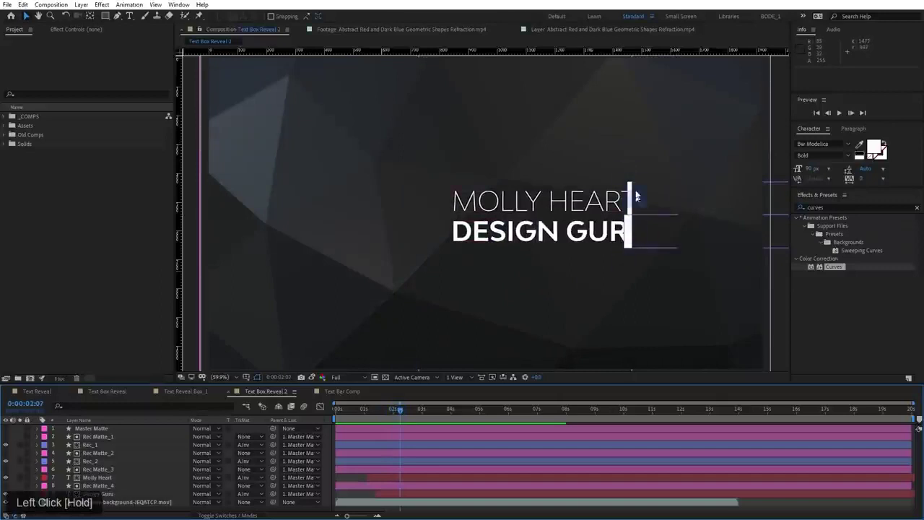
drag(387, 417, 473, 420)
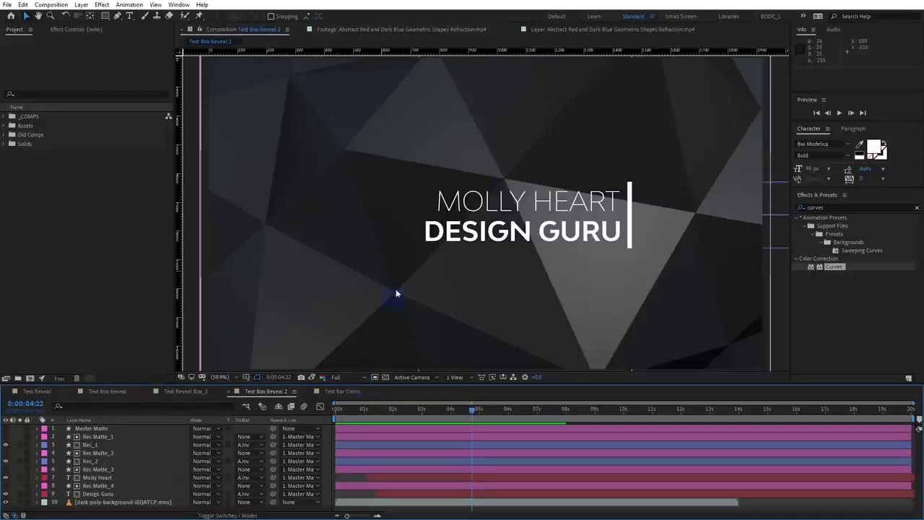
drag(468, 408, 432, 409)
Insert the word "ARTIST" between the first and last name in the thin upper text line of the reveal
click(534, 202)
double_click(534, 204)
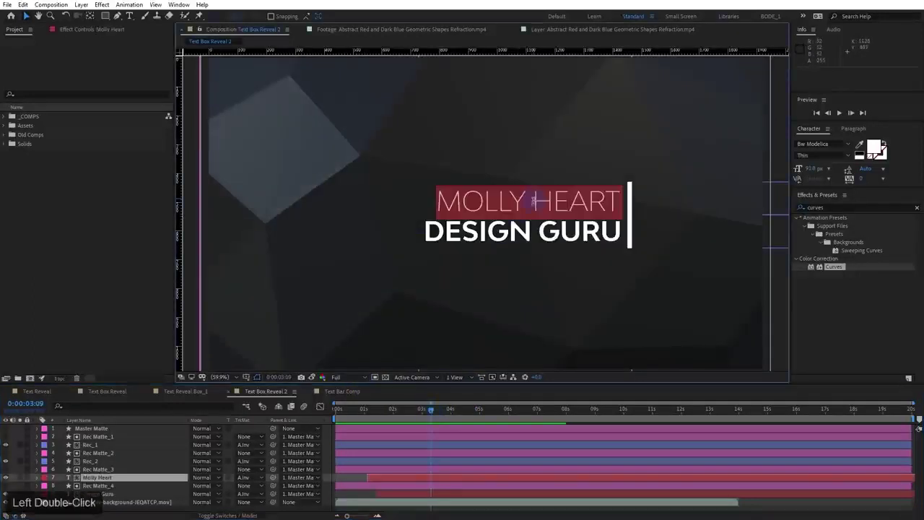
click(527, 200)
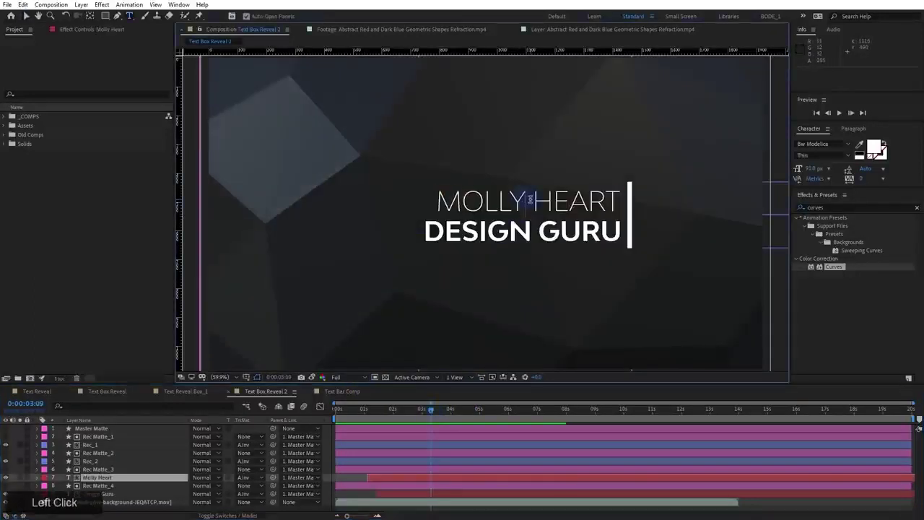
text(A )
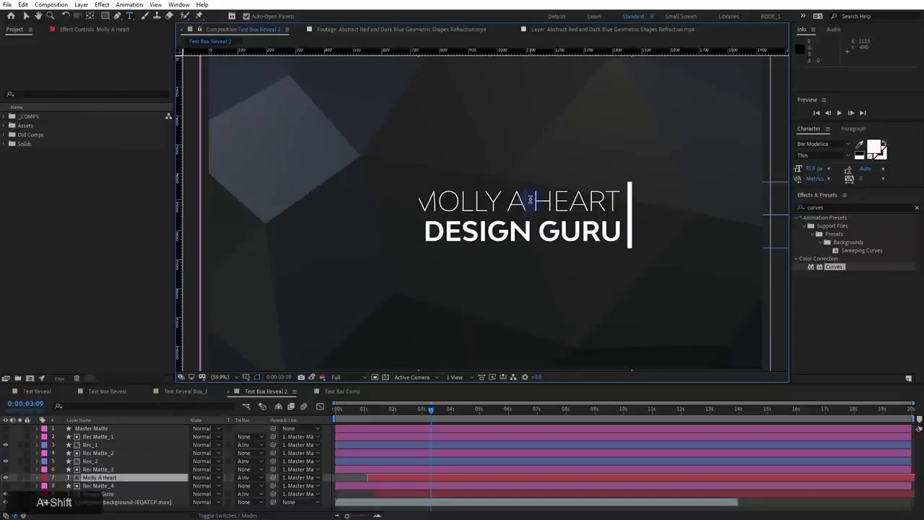
text(rtist)
key(KP_Enter)
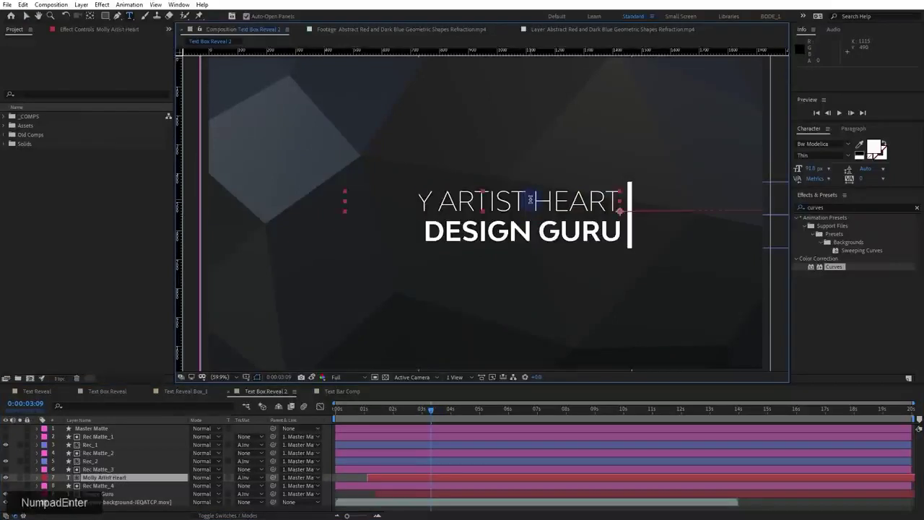
Insert the word "SUPER" before "GURU" in the bold title line below the name
click(540, 231)
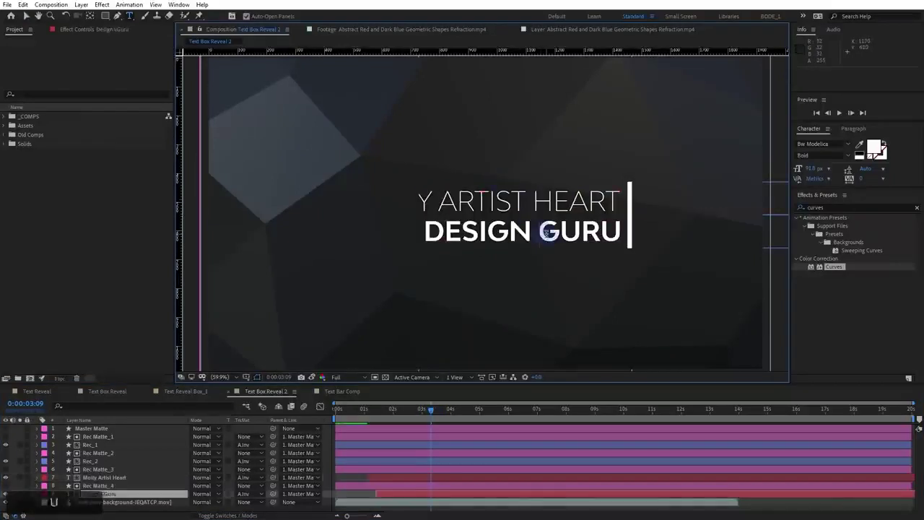
text(SUPER)
key(KP_Enter)
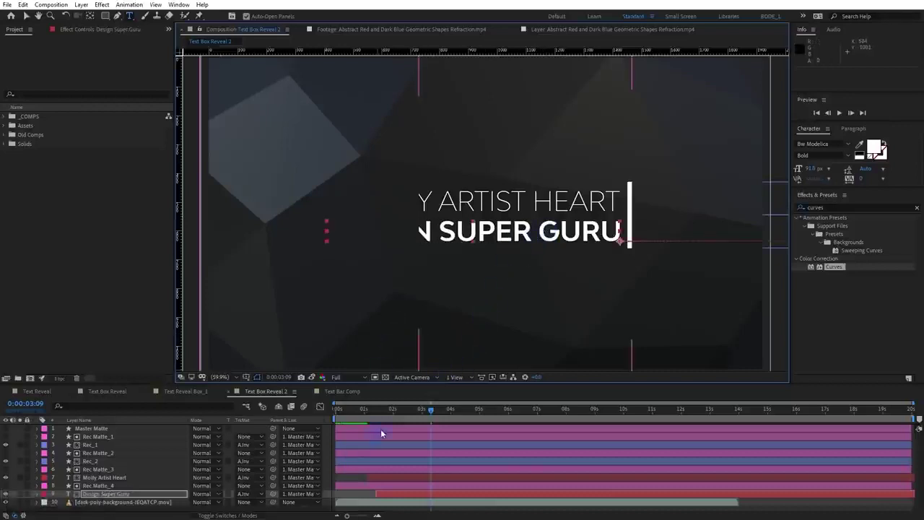
Lower the Scale_2 slider on the Master Matte layer to 68.70, extending the reveal area to uncover both full text lines
click(383, 426)
click(26, 15)
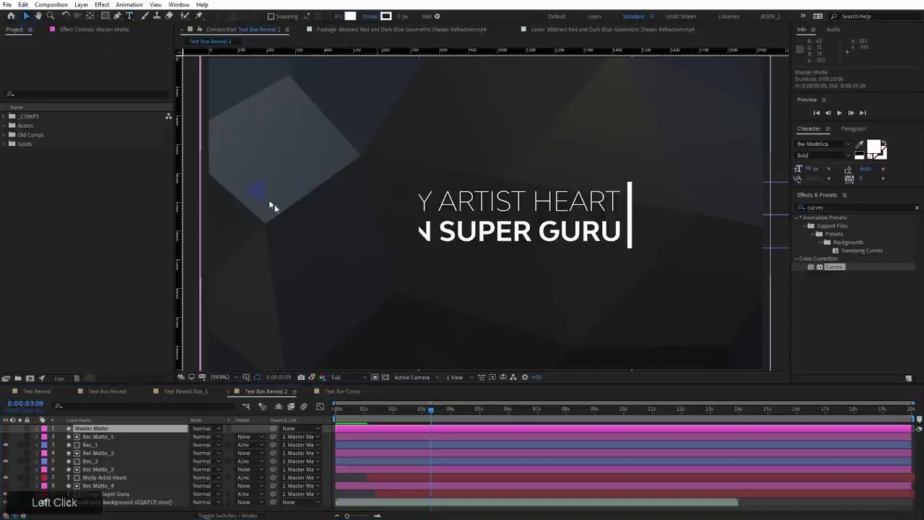
scroll(455, 218, down, 1)
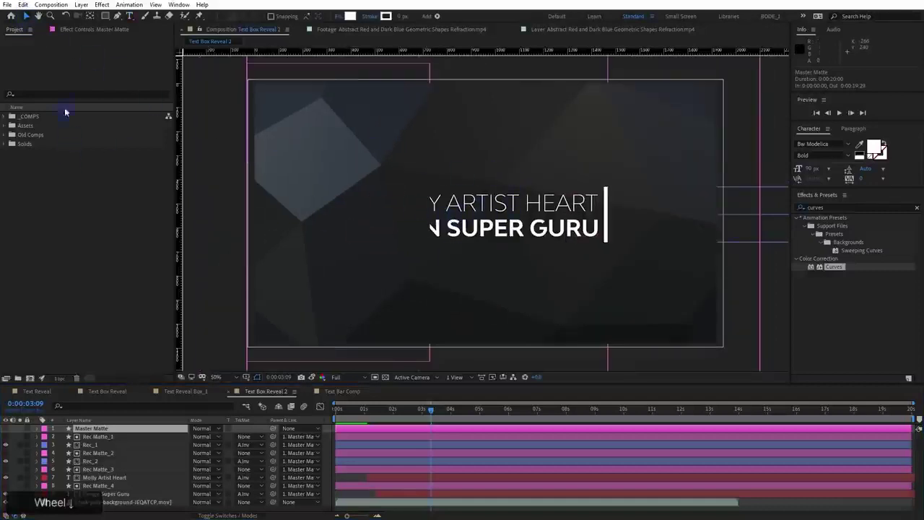
click(84, 30)
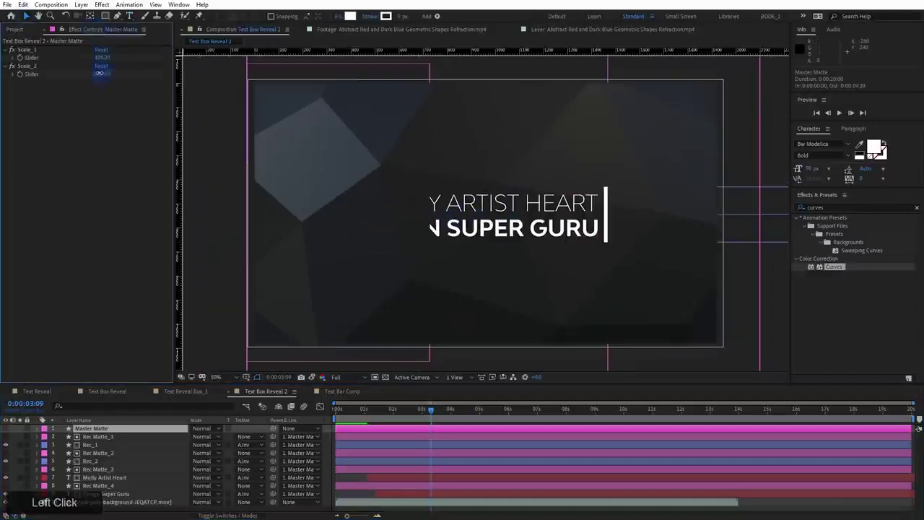
drag(99, 73, 85, 76)
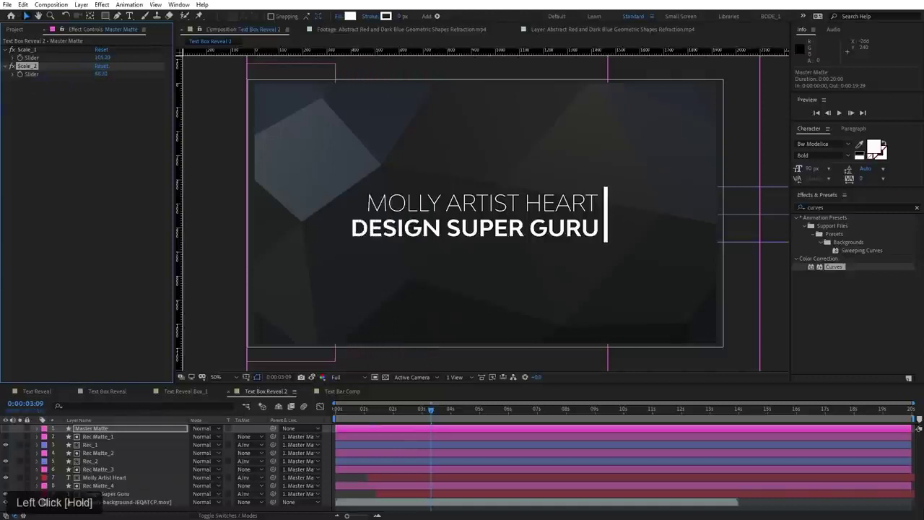
click(102, 58)
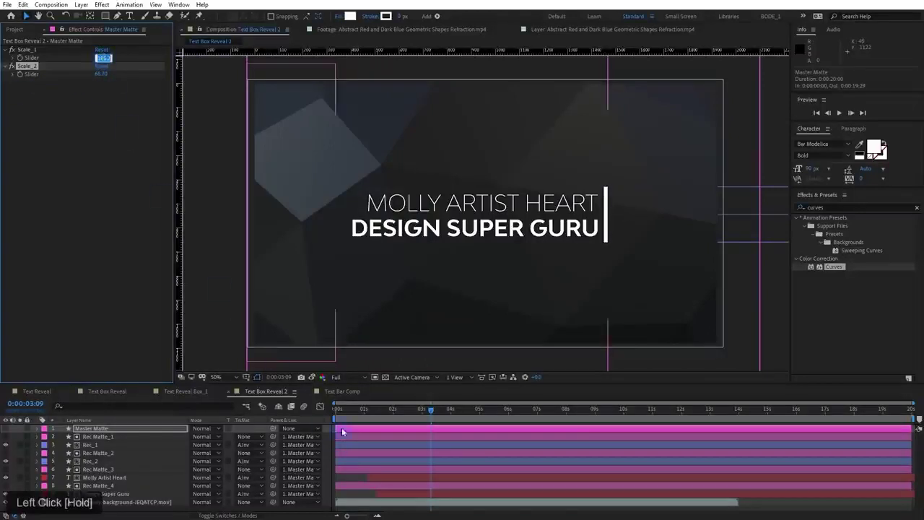
Show the Rec_1 and Rec_2 position keyframes and move Rec_1 at 0:00:00:00 horizontally to about -1861, fully behind the matte
drag(371, 410, 320, 416)
click(369, 437)
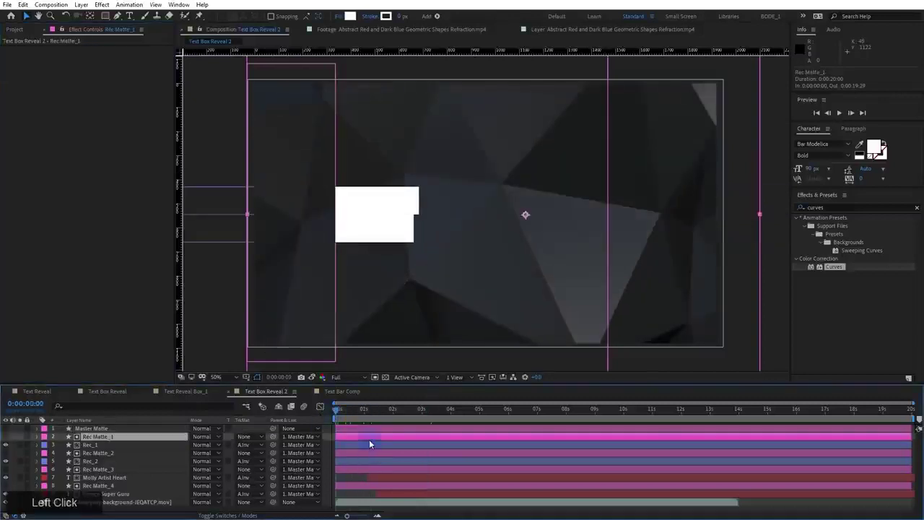
click(369, 444)
key(u)
click(369, 462)
click(368, 468)
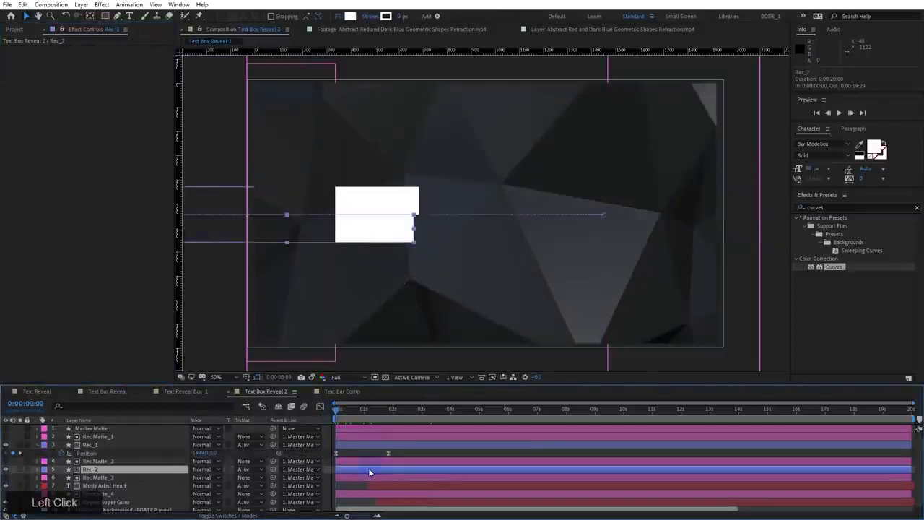
key(u)
click(349, 445)
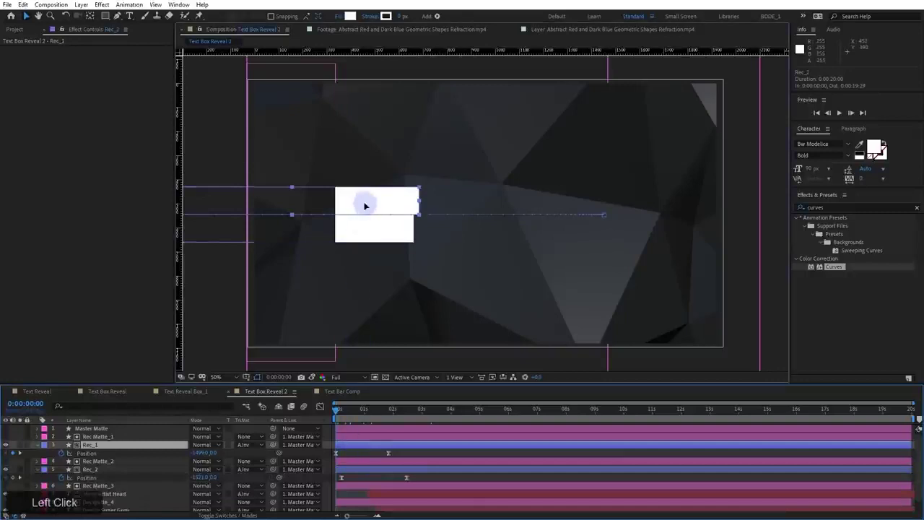
drag(363, 208, 282, 208)
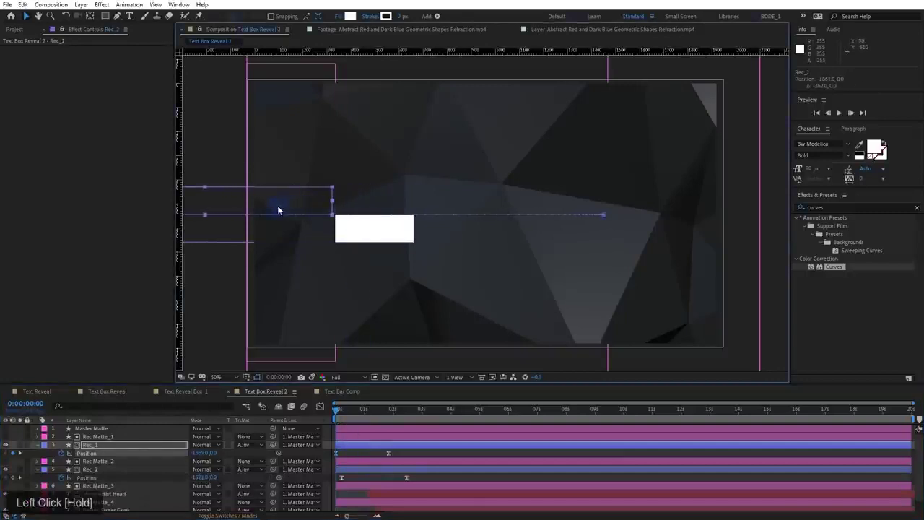
Move Rec_2 at its first keyframe, 0:00:00:06, horizontally to about -1877, fully behind the matte
click(392, 238)
click(343, 410)
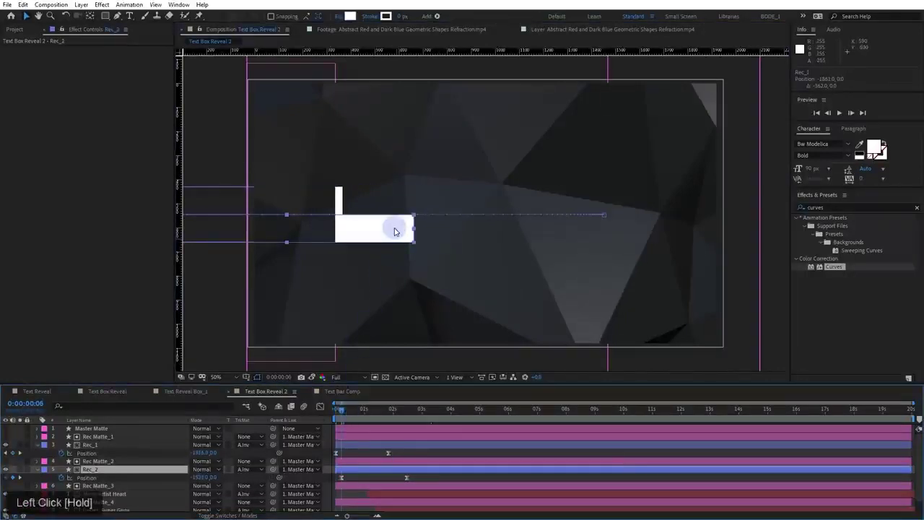
drag(392, 229, 306, 232)
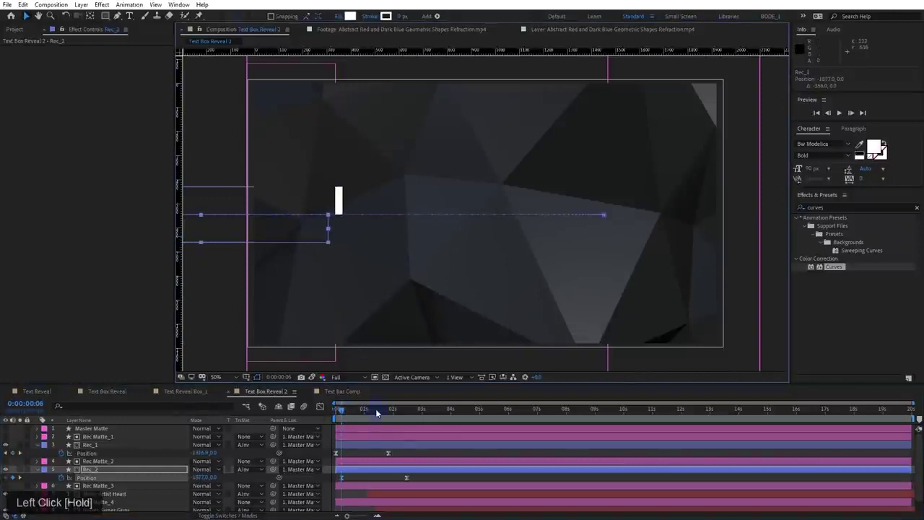
Preview the rectangle and text reveal with its adjusted starting positions, from 0:00:00:00 to 0:00:03:29
drag(376, 412, 341, 411)
key(space)
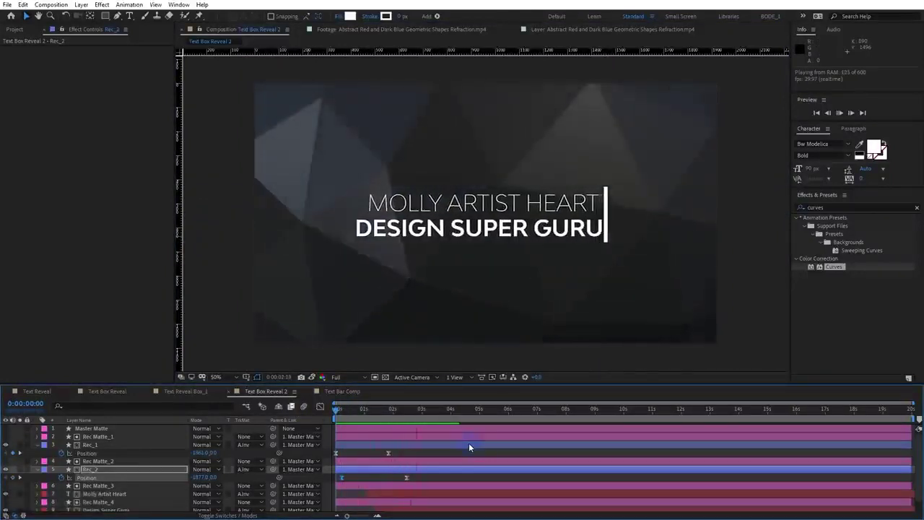
key(space)
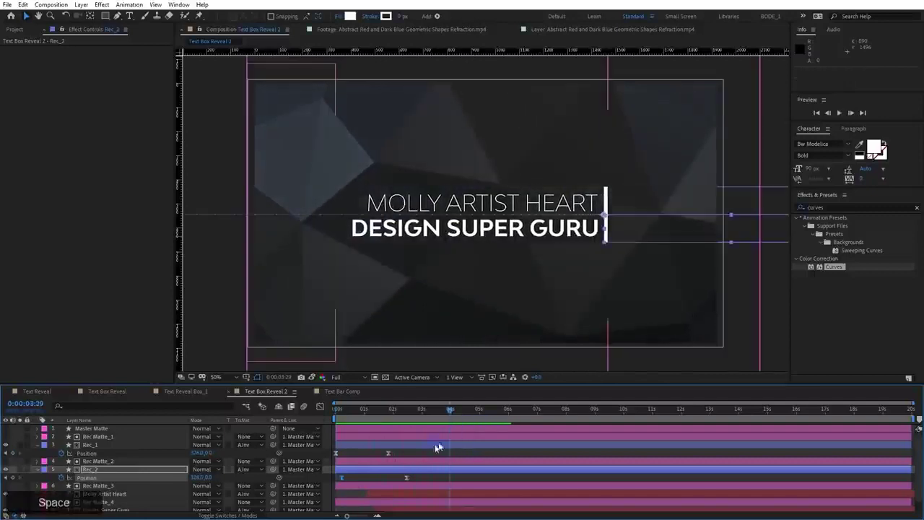
Lower the Master Matte layer's Scale_1 slider to about 90.20 to widen the white end bar, and preview the reveal
click(421, 431)
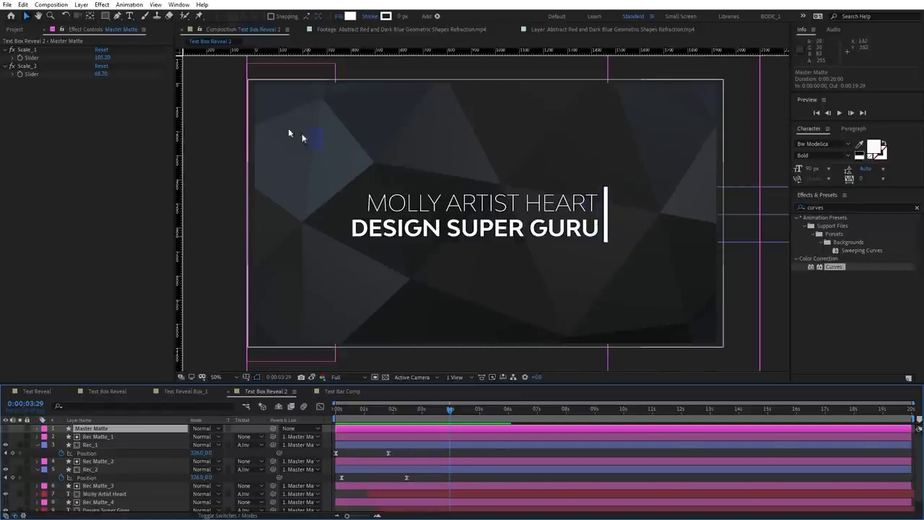
drag(102, 58, 45, 74)
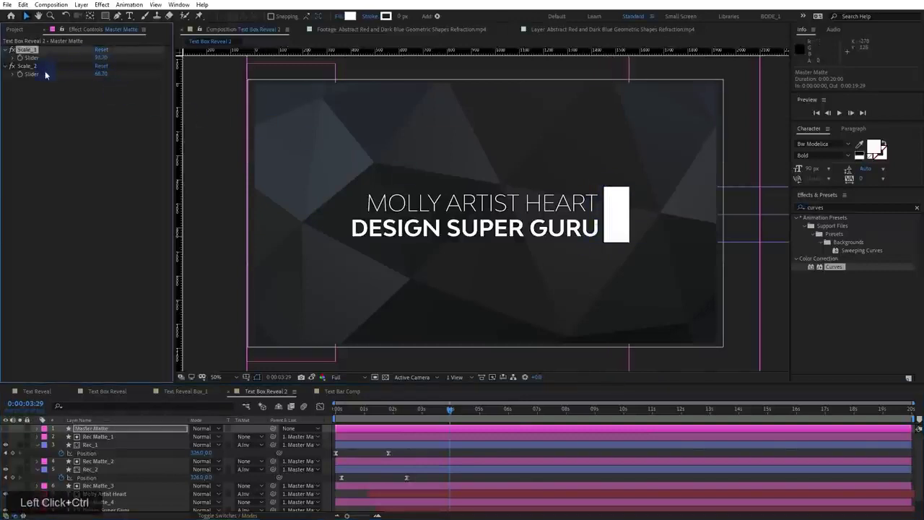
click(358, 410)
key(space)
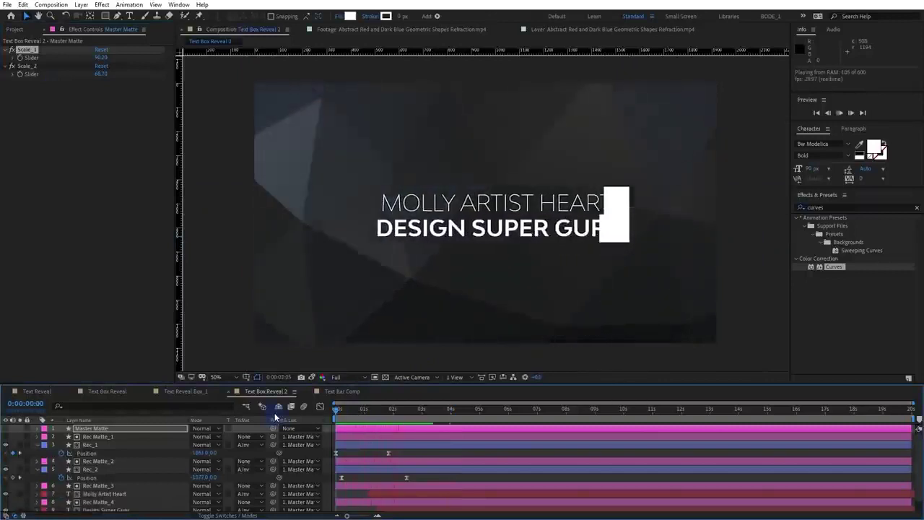
key(space)
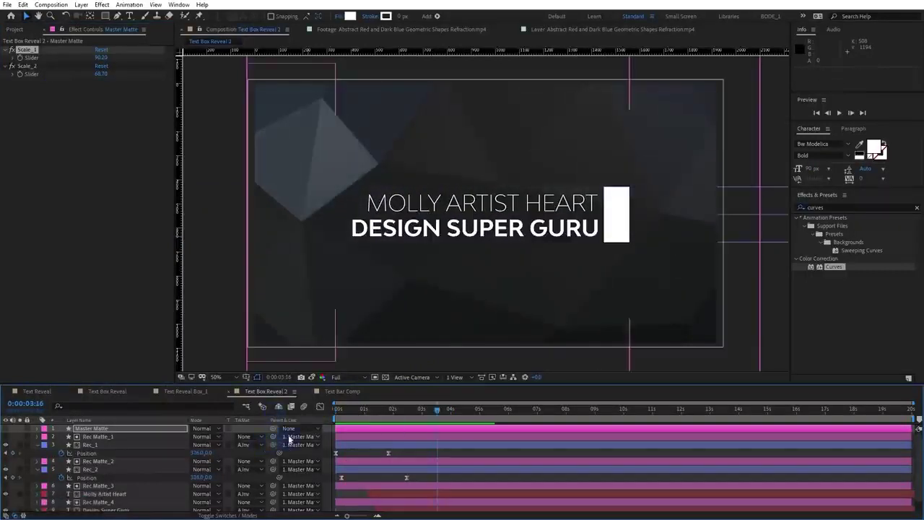
Open the Text Bar Comp composition and give its viewer more height above the timeline
click(341, 392)
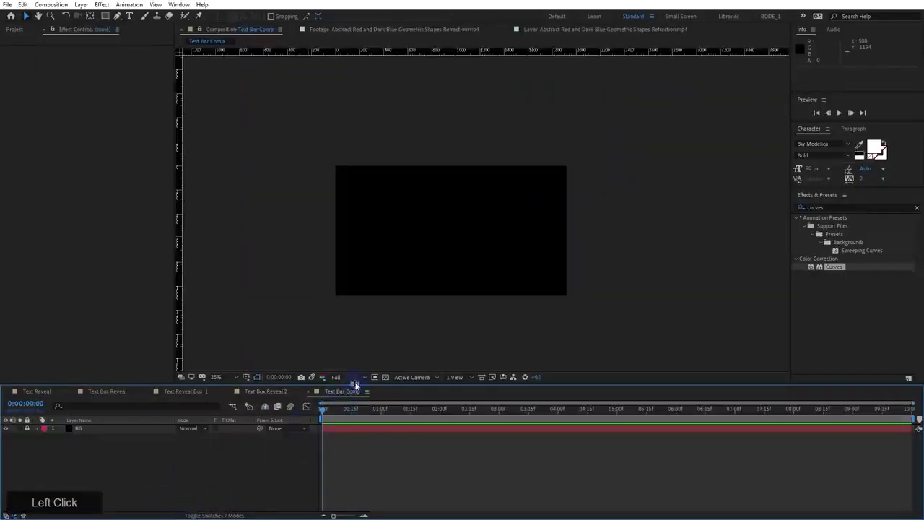
drag(238, 376, 238, 403)
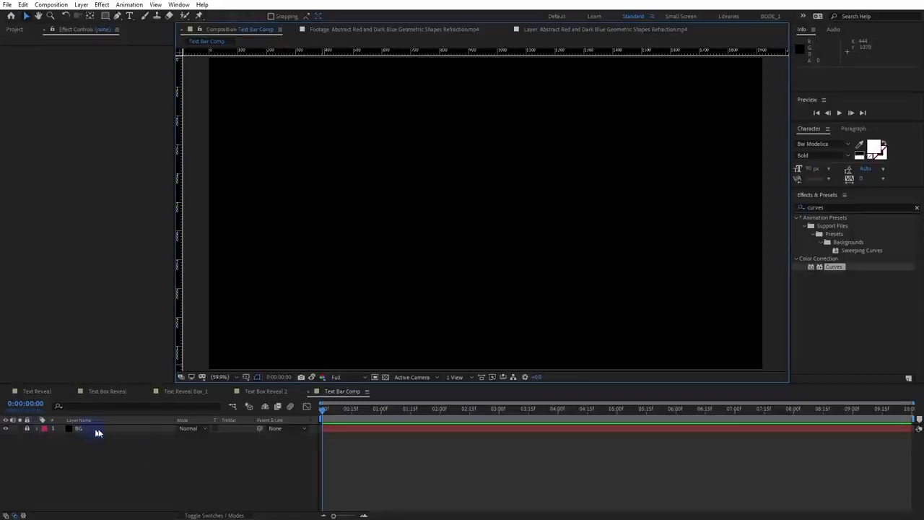
click(330, 284)
scroll(289, 302, down, 1)
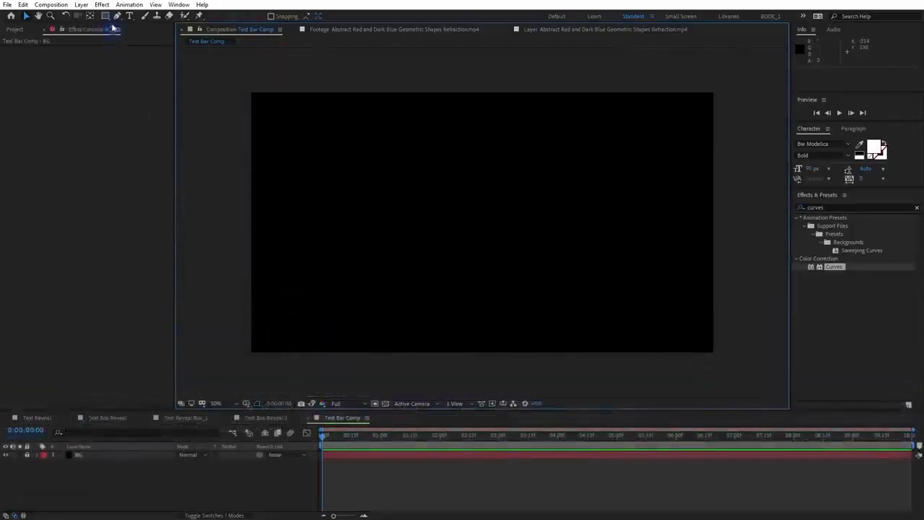
Add a text line with the first name followed by "ARTIST" over the black background in Bw Modelica Bold
click(130, 16)
click(420, 210)
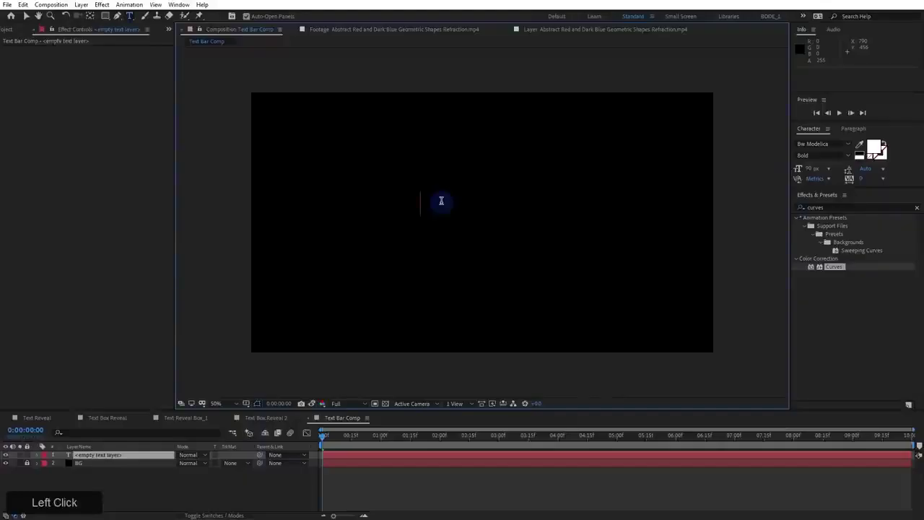
text(MOLLY)
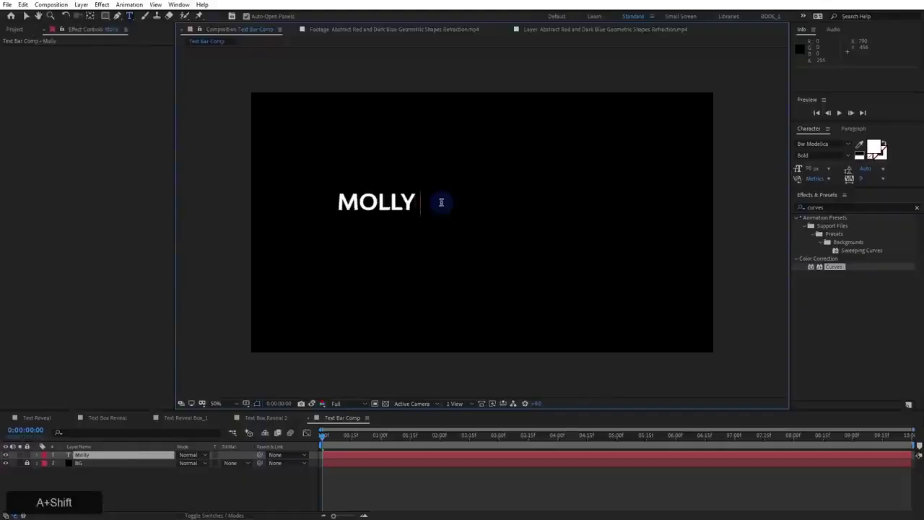
text( ARTIS)
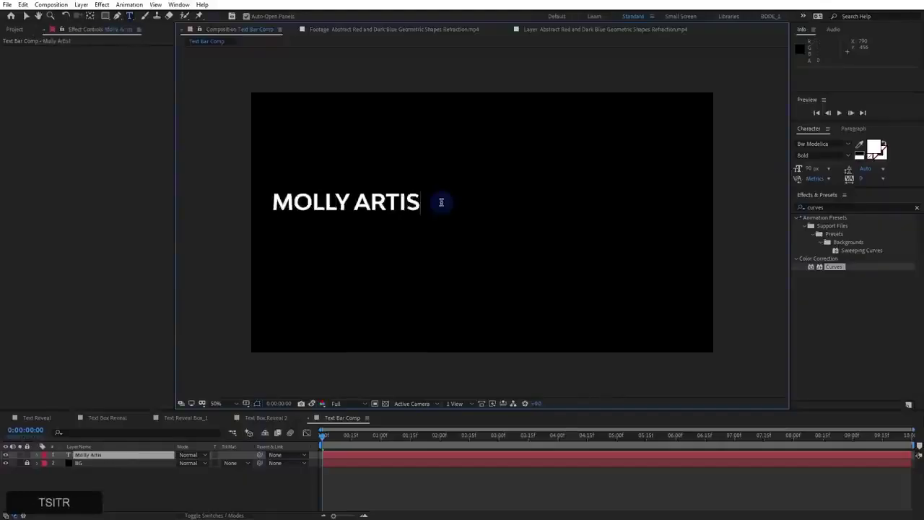
text(T)
key(KP_Enter)
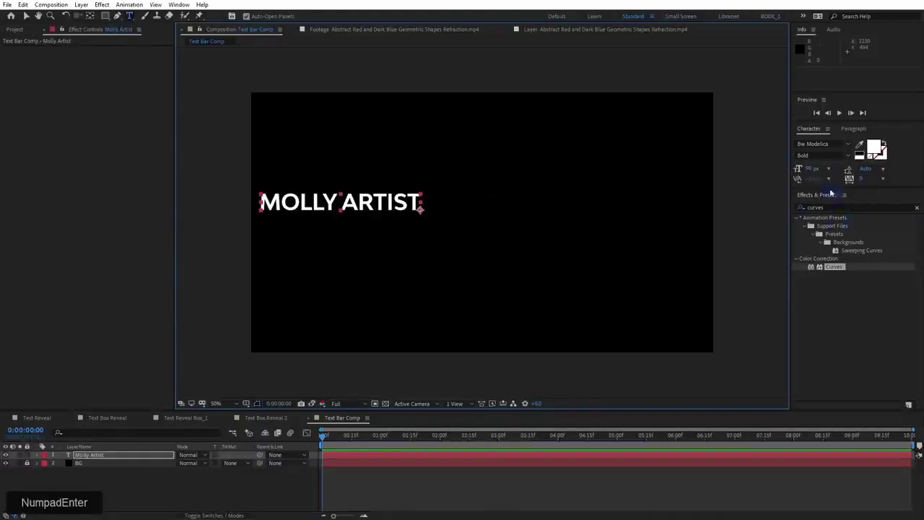
Move the right-aligned text line to the middle of the frame, ending it at a new vertical guide at about 1332 px
click(854, 129)
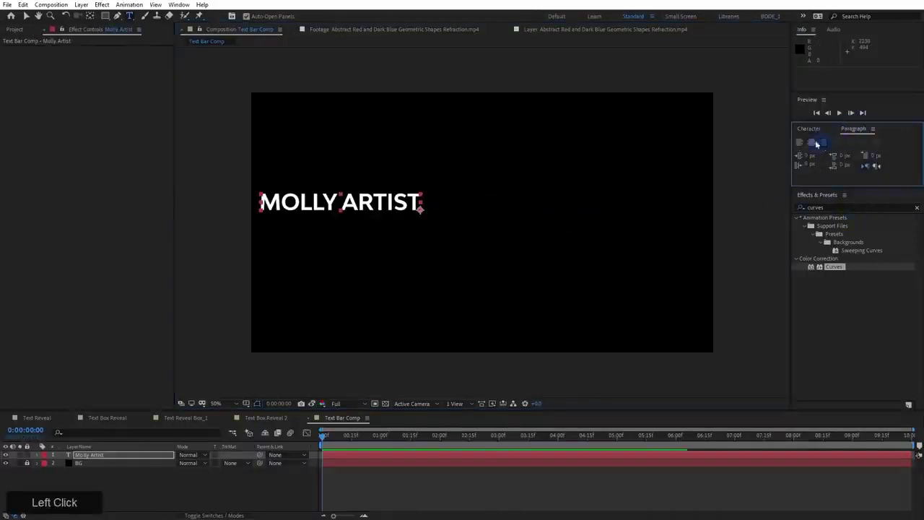
click(28, 17)
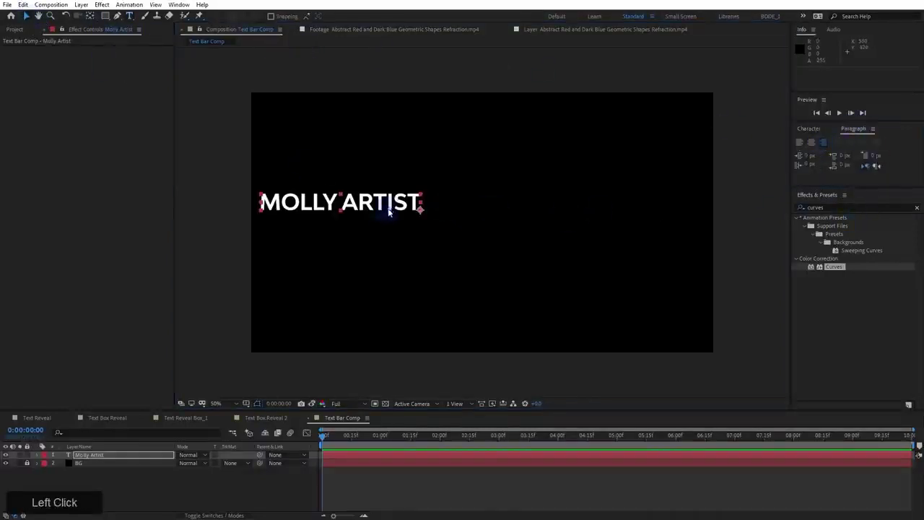
drag(389, 211, 505, 221)
key(ctrl+r)
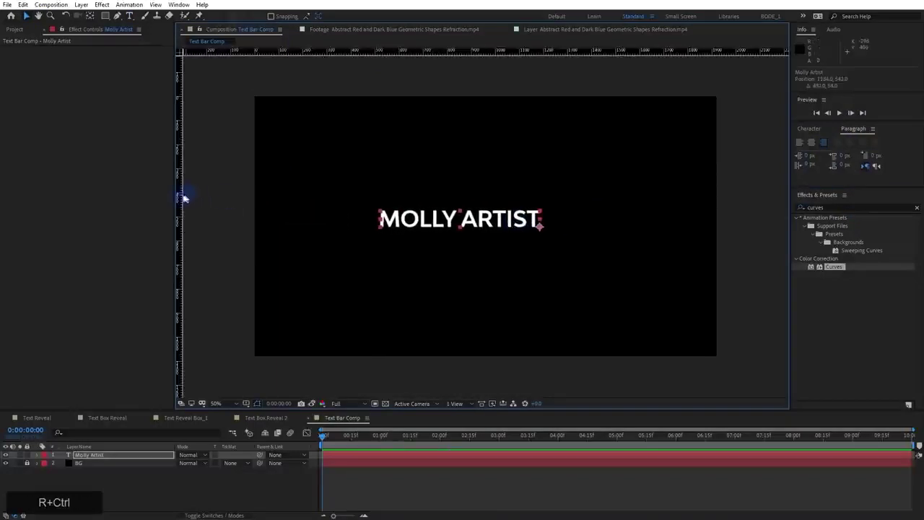
drag(184, 198, 576, 221)
Duplicate the name line about 94 px lower and change the copy's text to "Design Superstar"
drag(513, 221, 525, 243)
key(ctrl+d)
double_click(525, 241)
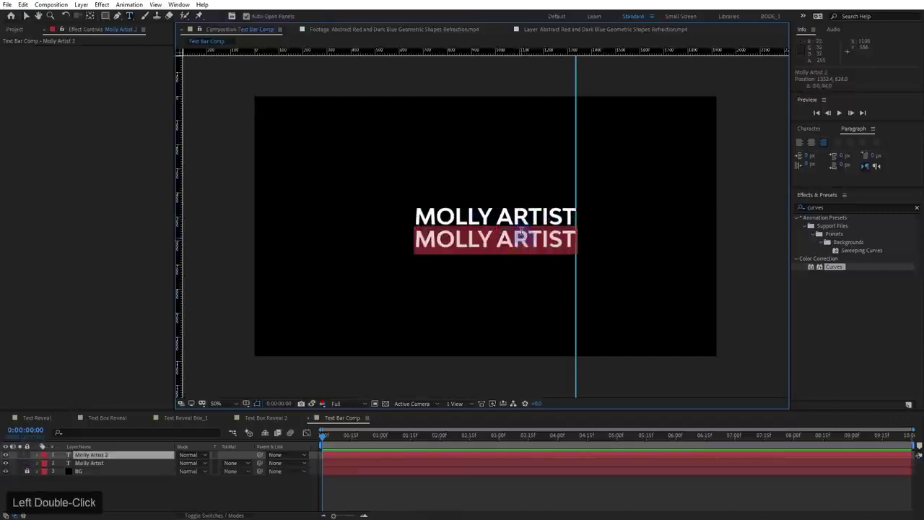
text(Design Supe)
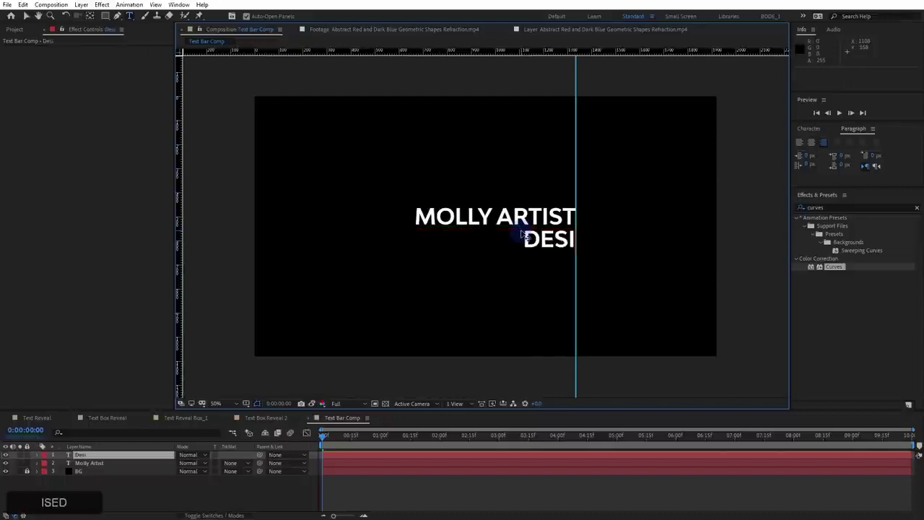
text(rstar)
key(KP_Enter)
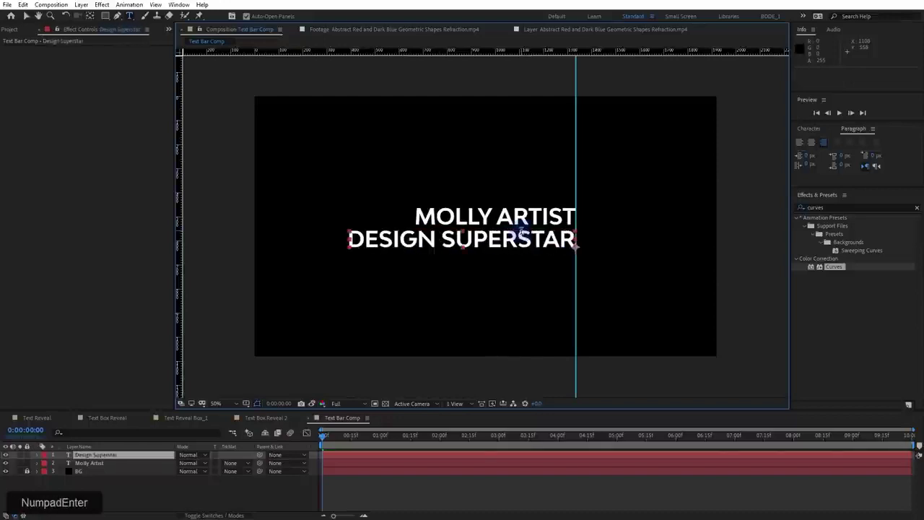
Replace the word "Superstar" with "Guru" in the second text line
drag(442, 240, 637, 251)
text(Guru)
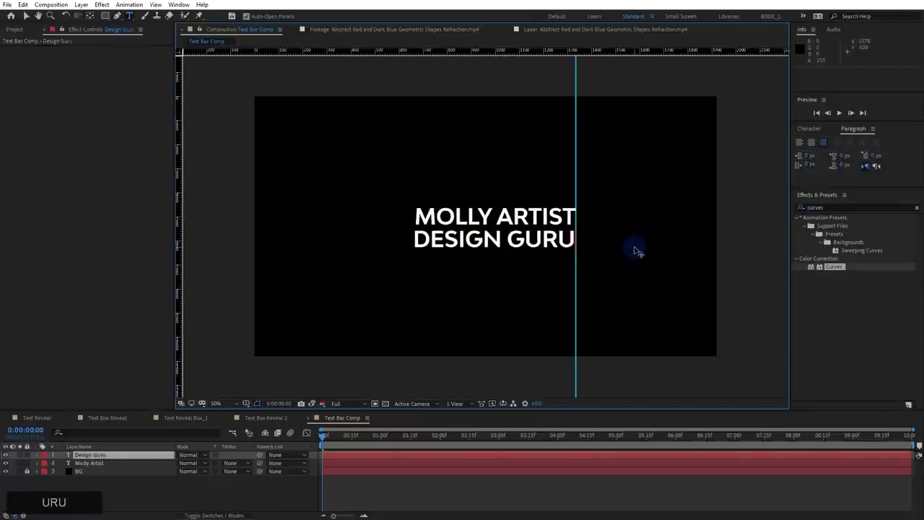
key(KP_Enter)
key(v)
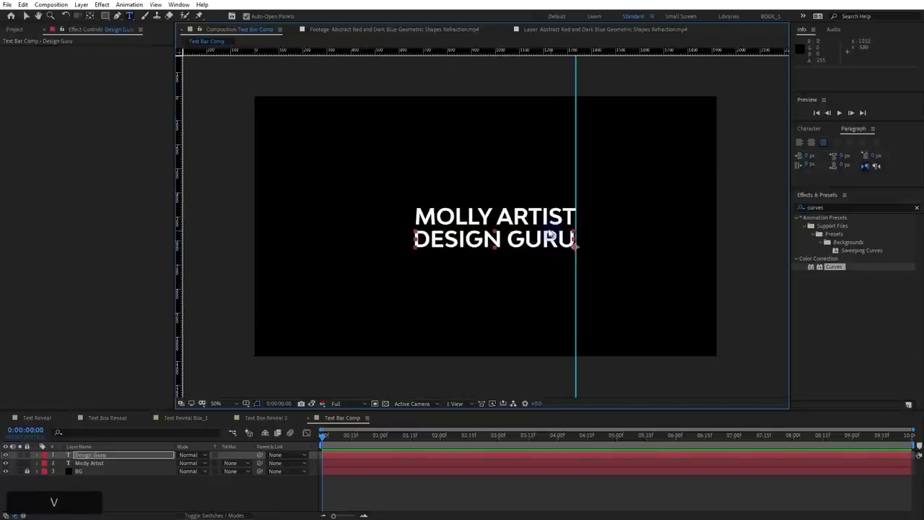
Set the upper name line's font style to Light, after trying Regular
click(533, 219)
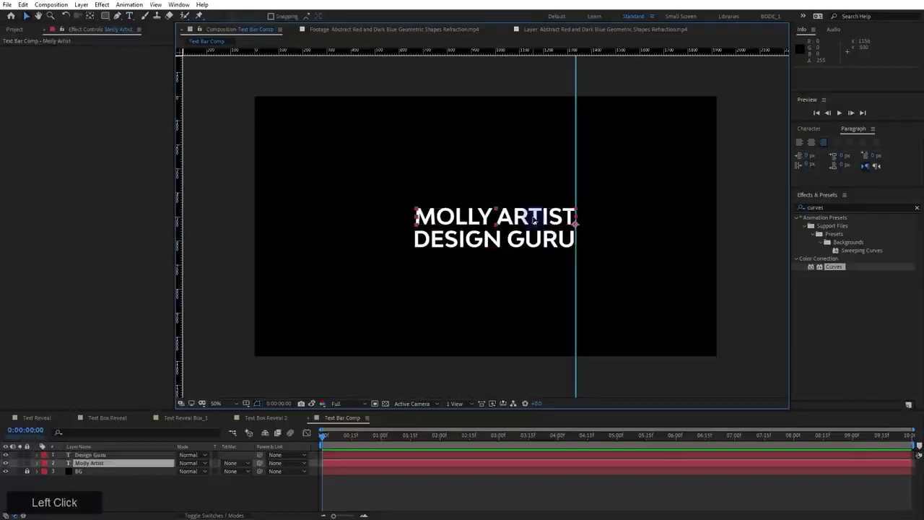
click(805, 132)
click(849, 157)
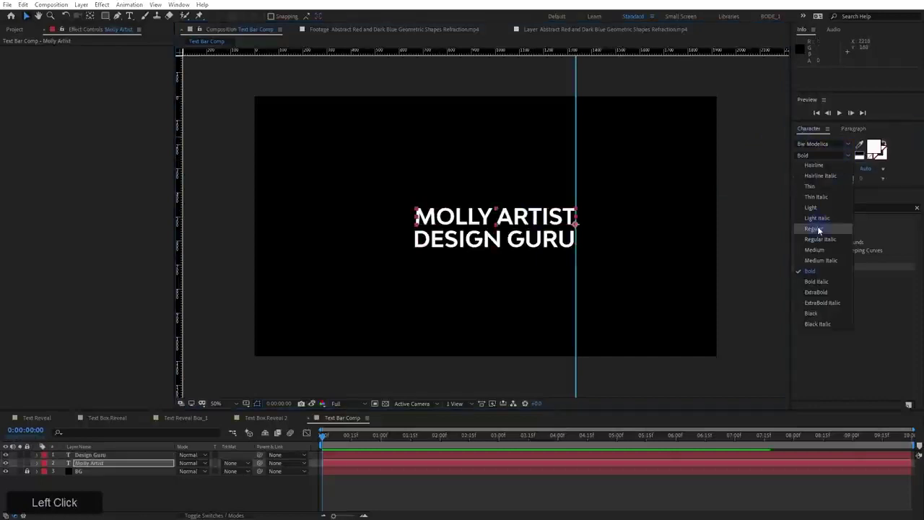
click(819, 229)
click(853, 159)
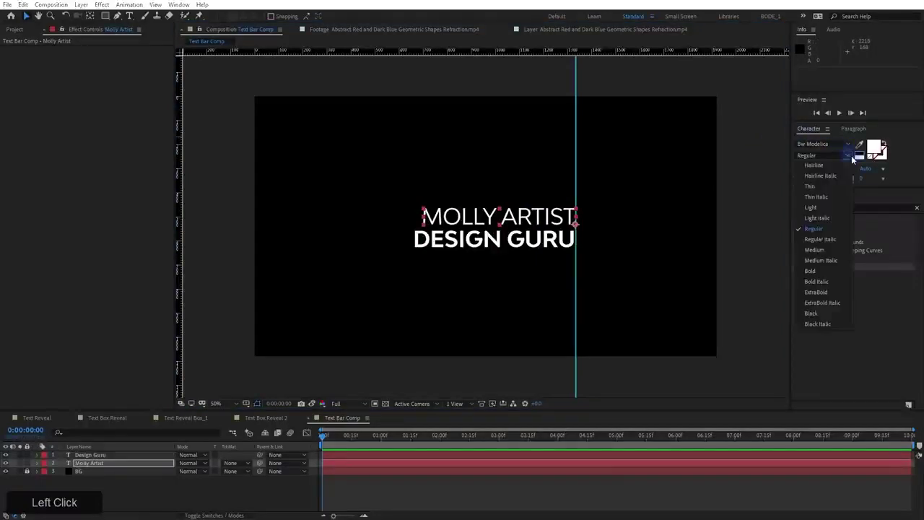
click(819, 209)
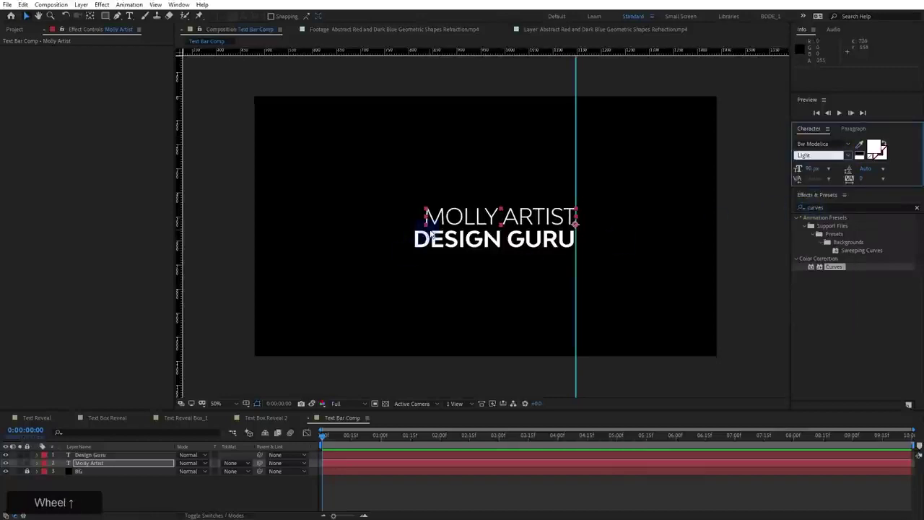
Add a horizontal guide at about 544 px, in the gap between the two text lines
scroll(492, 228, up, 1)
drag(529, 232, 317, 231)
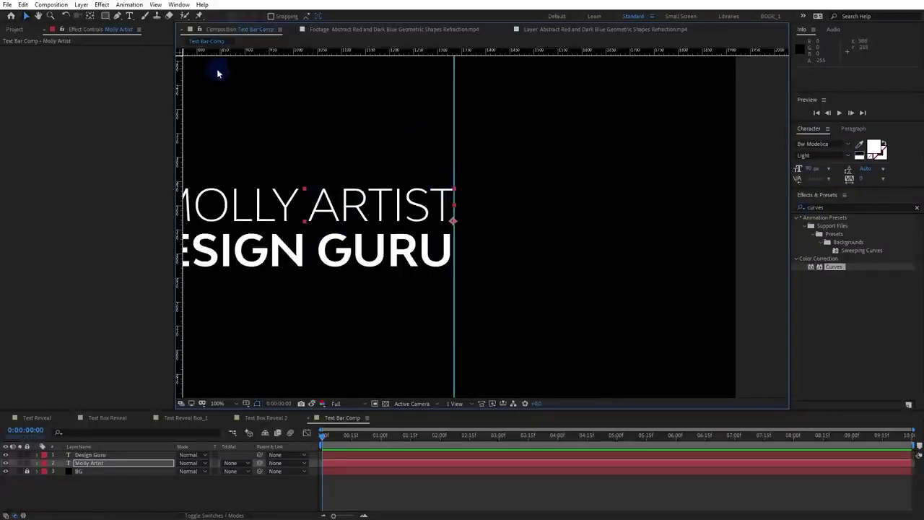
click(104, 15)
scroll(295, 163, down, 1)
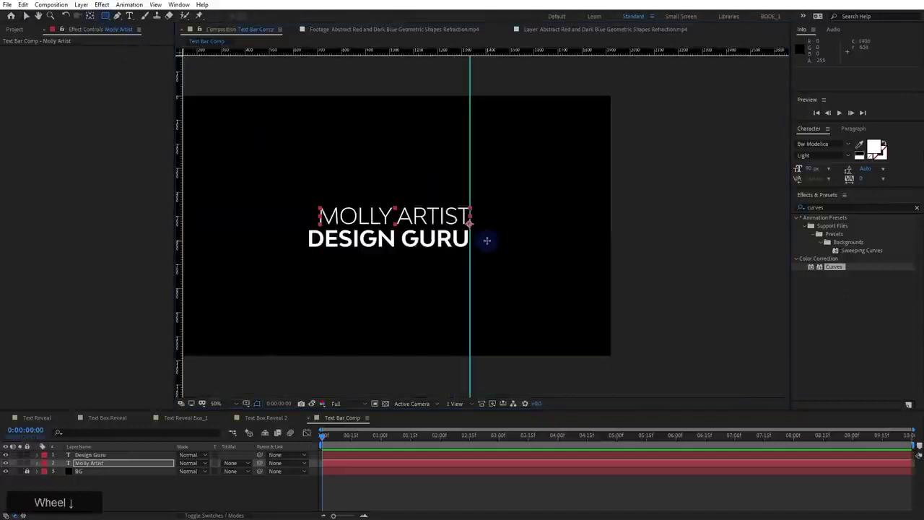
scroll(476, 234, up, 3)
scroll(361, 218, down, 3)
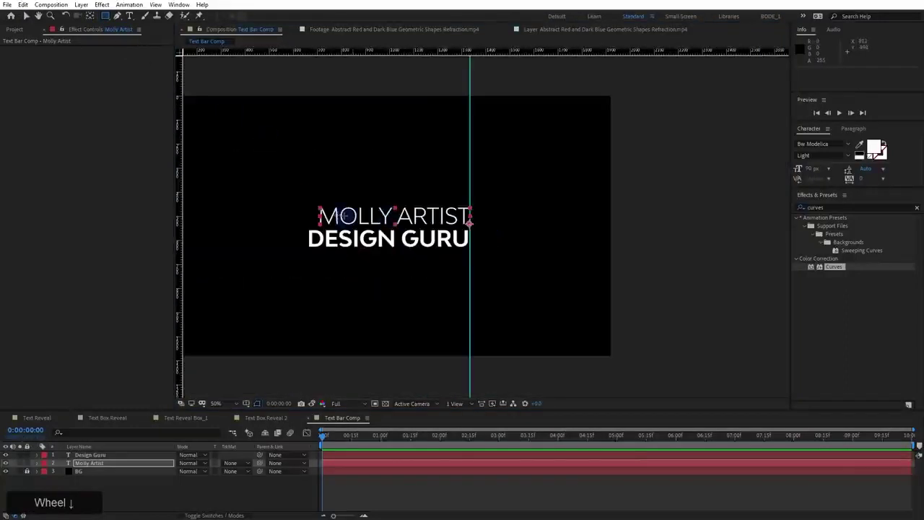
scroll(248, 206, down, 1)
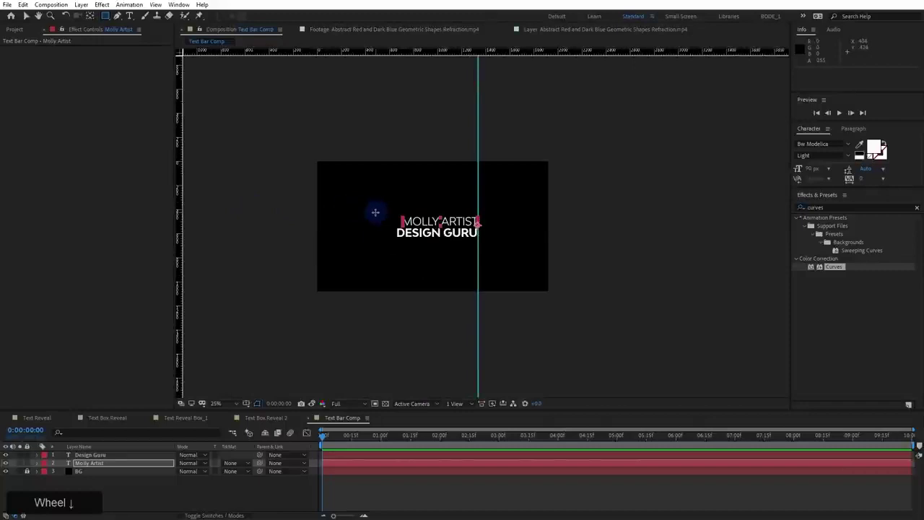
scroll(375, 212, up, 3)
drag(421, 217, 606, 215)
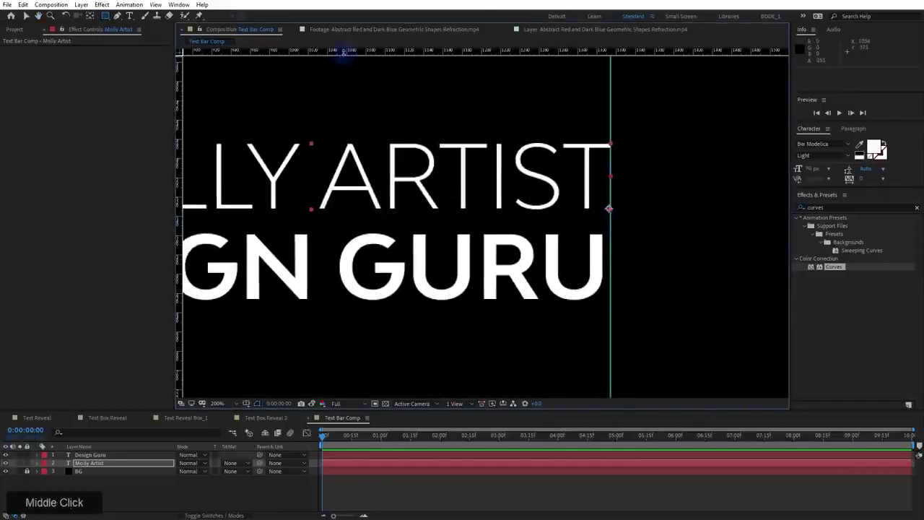
drag(344, 52, 359, 220)
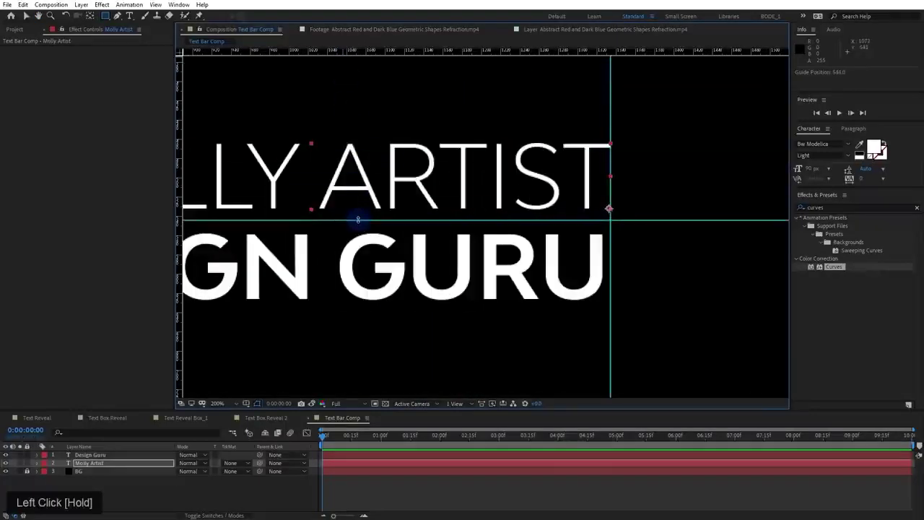
drag(358, 218, 358, 219)
scroll(358, 219, down, 4)
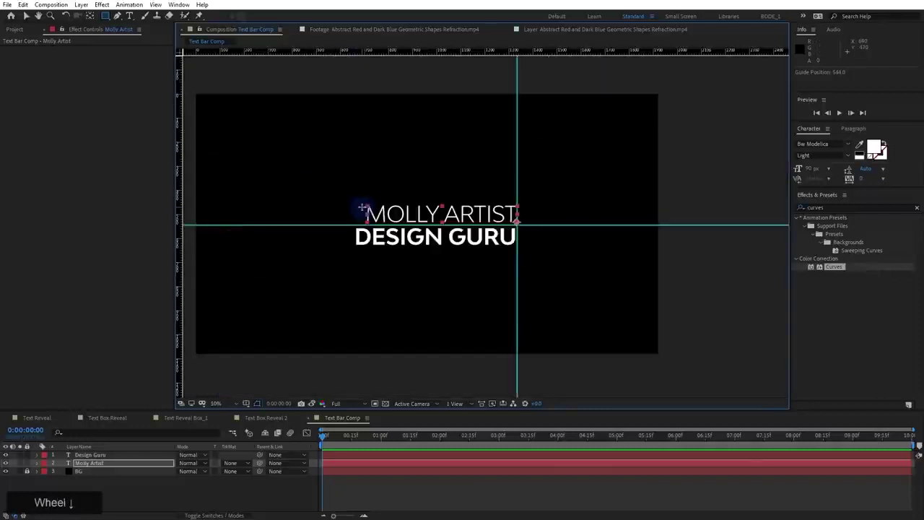
Draw a white rectangle about 912 by 154 px over the name line, ending at both guides, with a stroke width of 0 px
click(334, 475)
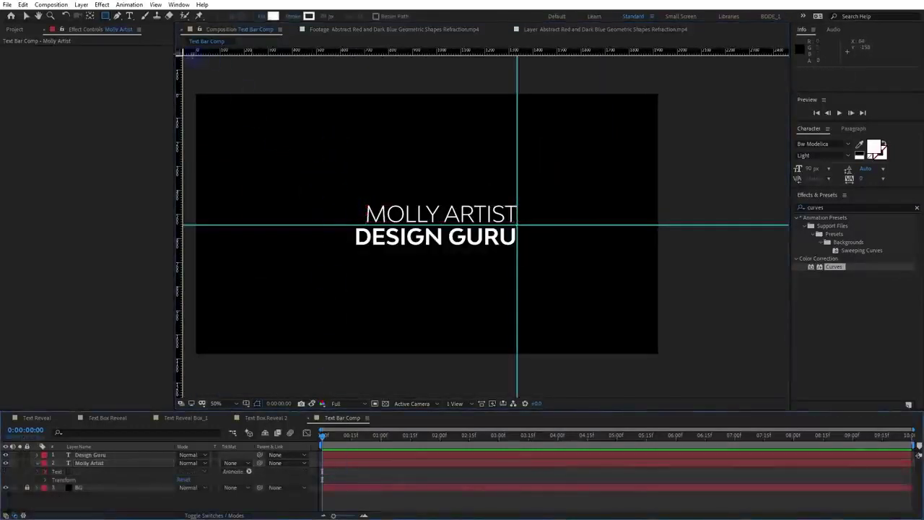
click(105, 16)
drag(296, 186, 518, 225)
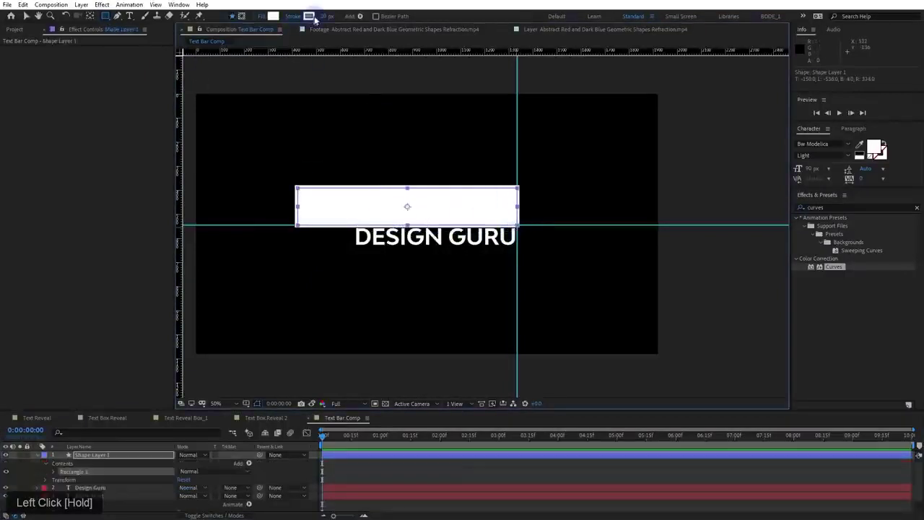
drag(325, 17, 127, 31)
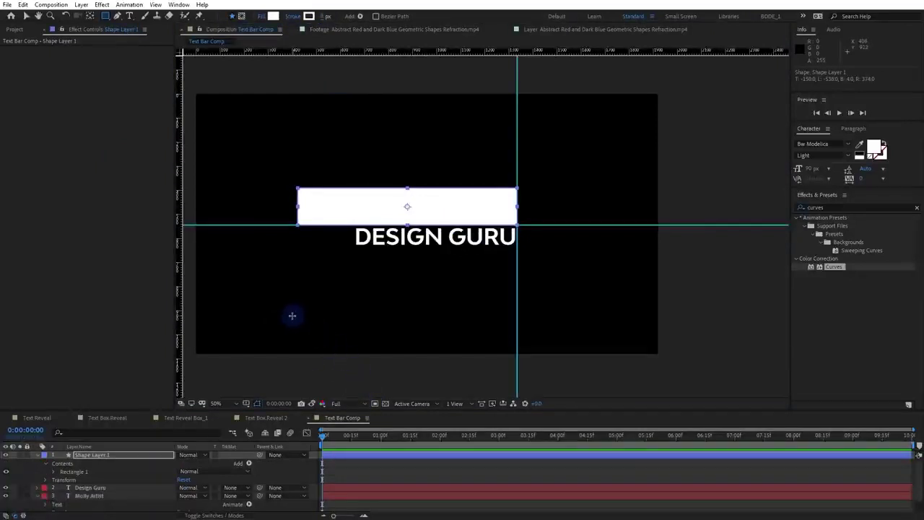
Reduce the rectangle's path height and lower the bar so its bottom edge rests on the horizontal guide
middle_click(304, 270)
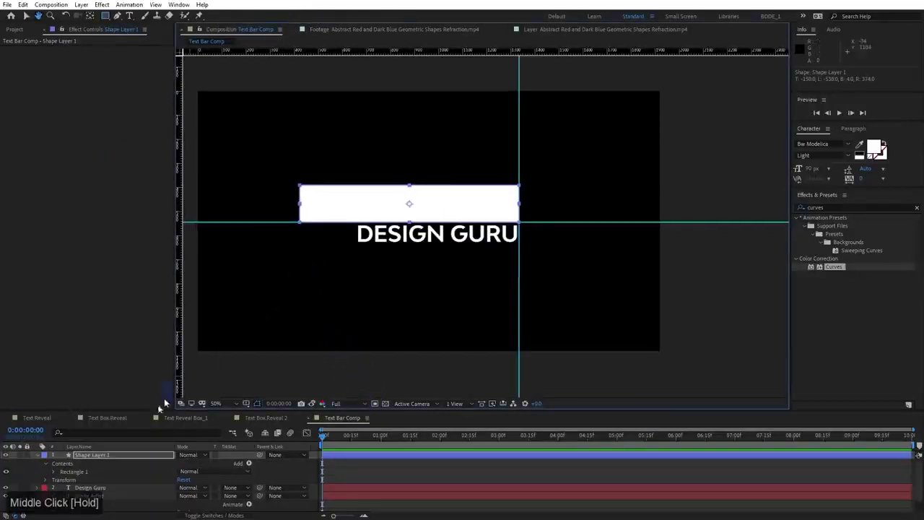
click(55, 472)
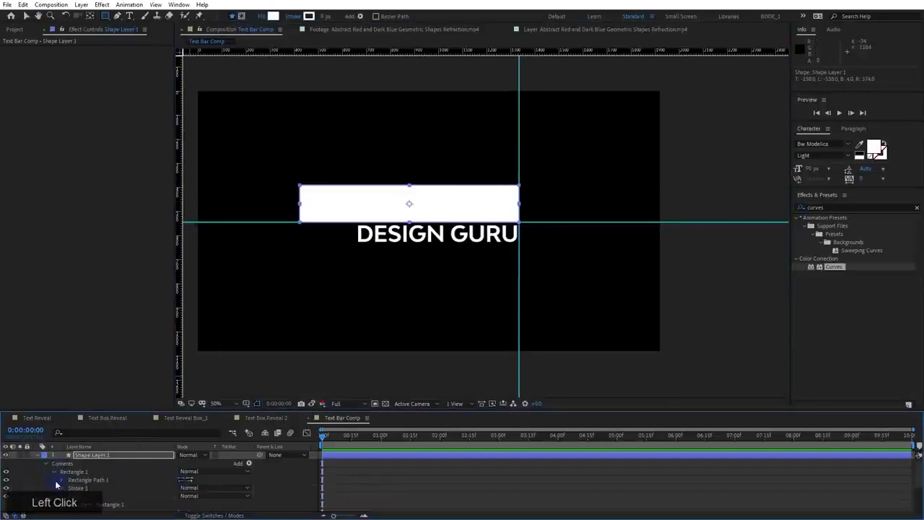
click(61, 480)
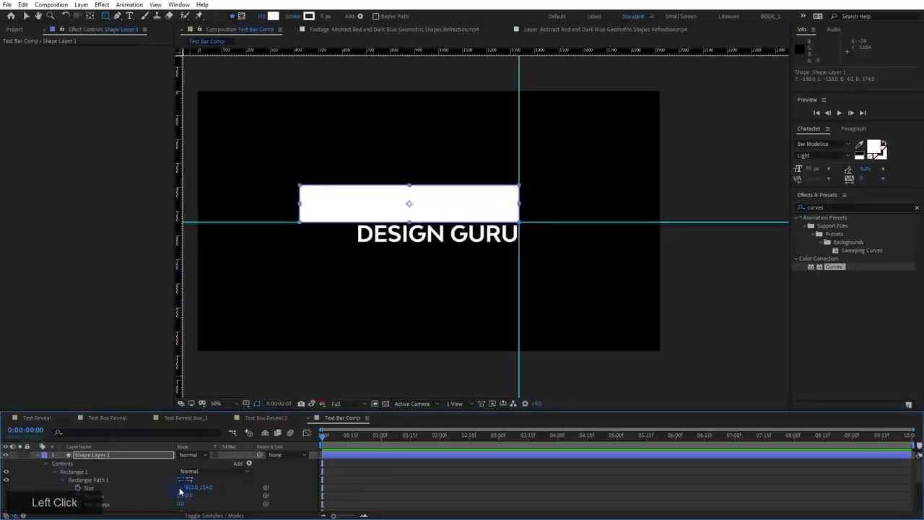
drag(204, 410, 206, 328)
drag(204, 407, 192, 407)
scroll(392, 213, up, 2)
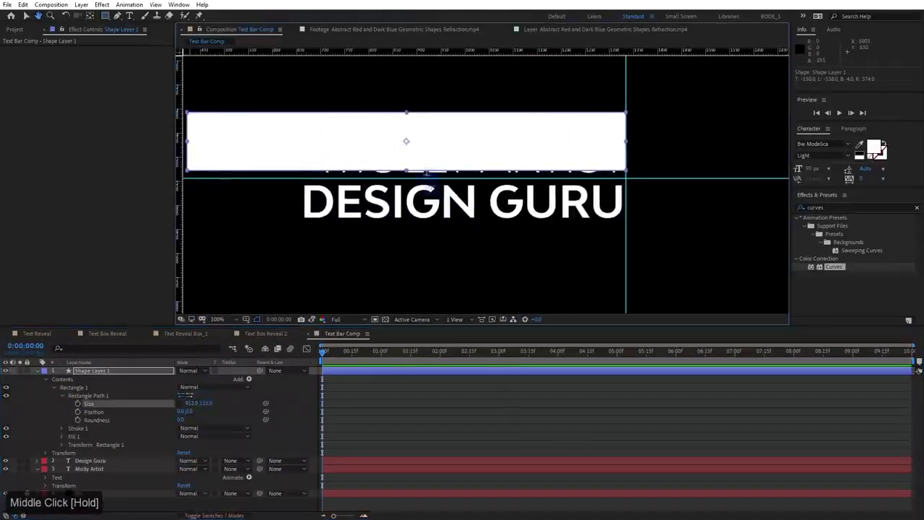
key(b)
key(v)
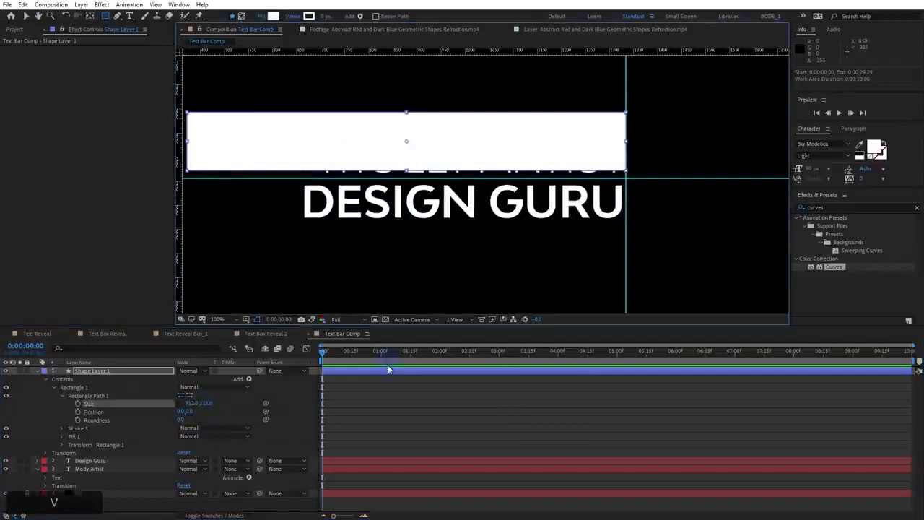
click(393, 377)
drag(412, 151, 339, 259)
Reduce the bar's height to 97 px, seat it on the horizontal guide again and shift it left by about 127 px
drag(207, 405, 201, 405)
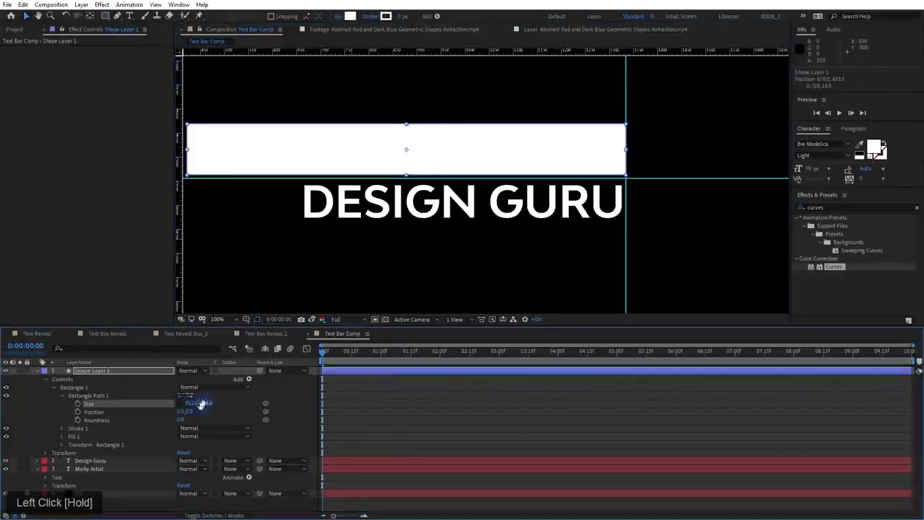
click(413, 420)
click(422, 370)
drag(494, 140, 366, 402)
drag(211, 403, 203, 403)
click(454, 396)
click(452, 372)
drag(478, 154, 417, 162)
scroll(559, 162, up, 1)
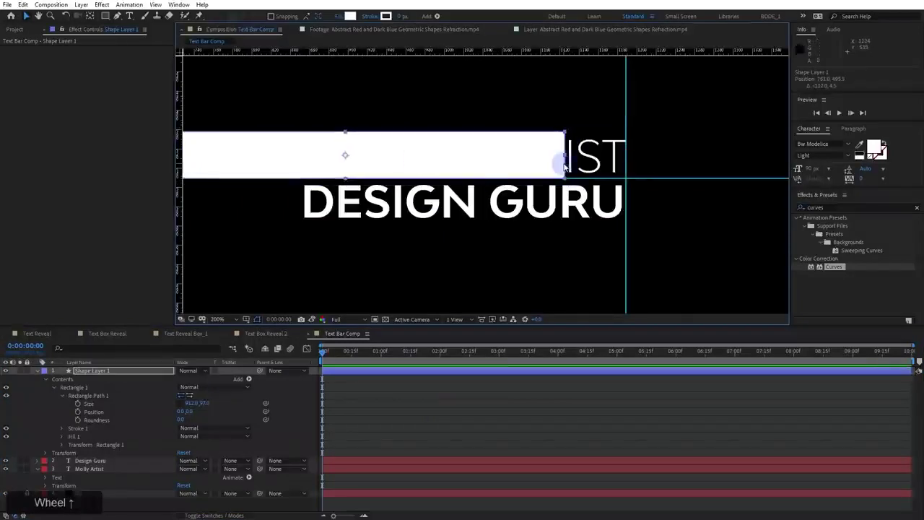
drag(559, 164, 446, 187)
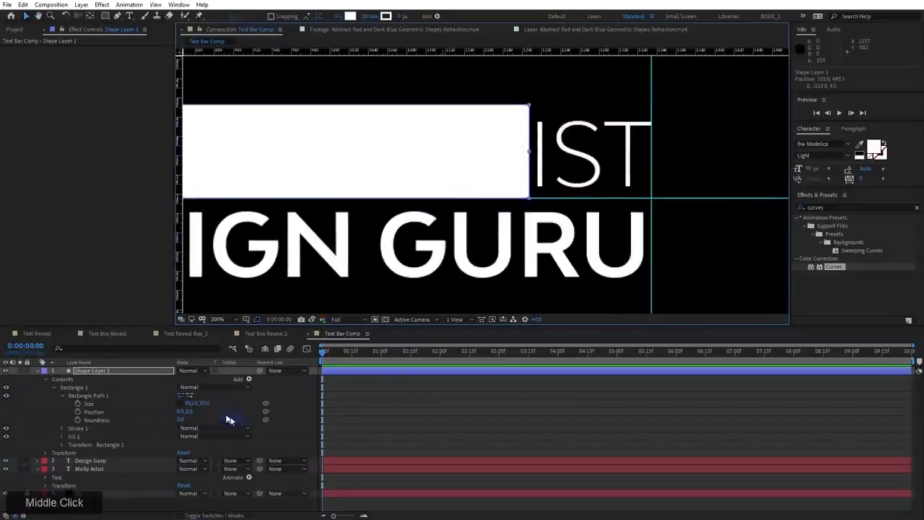
Lower the horizontal guide to about 545 px and move the bar back so it meets both guides
ctrl+click(205, 406)
click(413, 398)
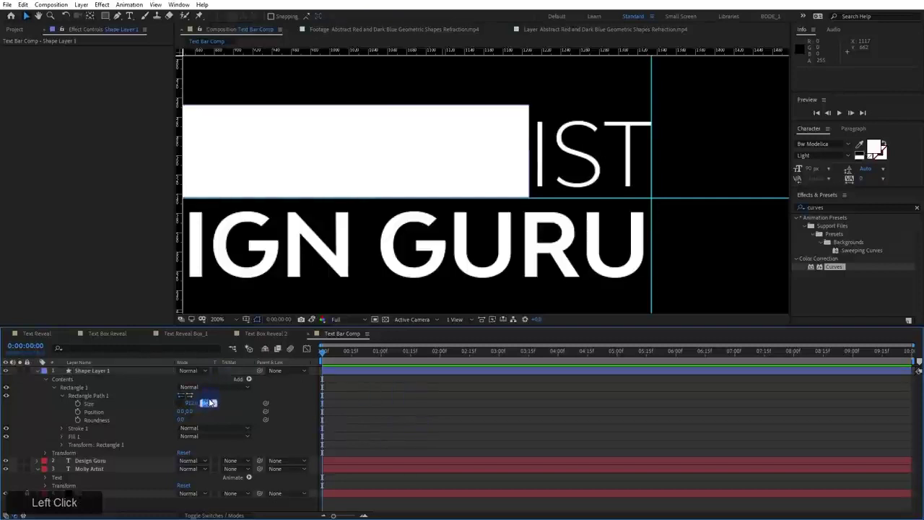
key(KP_Enter)
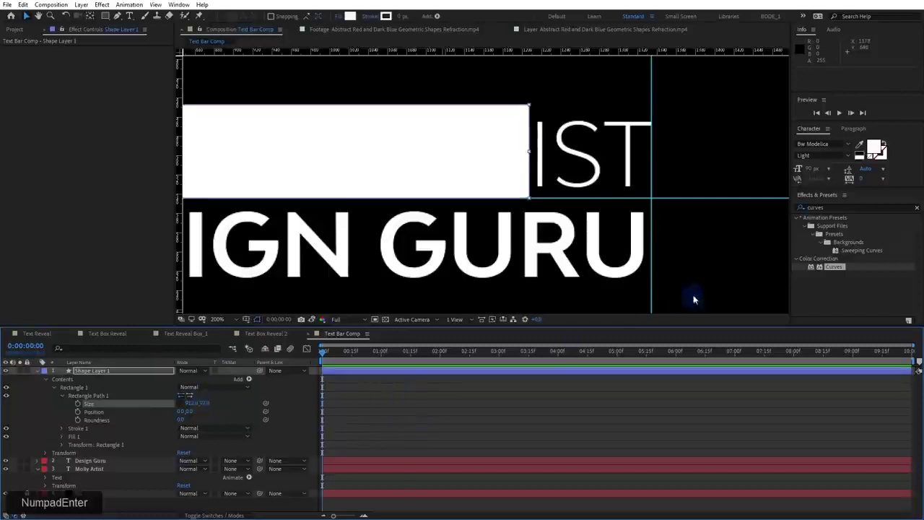
drag(675, 198, 675, 198)
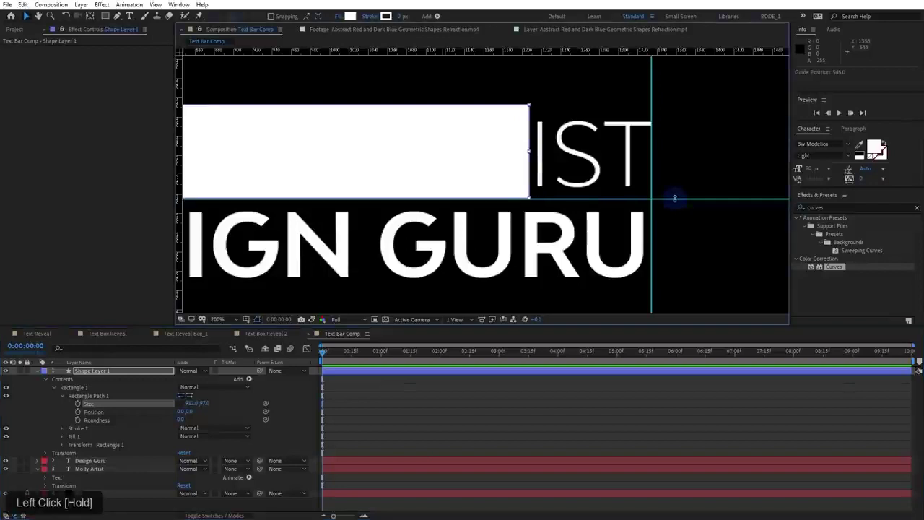
click(449, 394)
click(458, 370)
drag(469, 160, 592, 159)
Move the bar to the far side of the text, leaving a 22 px gap marked by a second vertical guide
scroll(557, 169, down, 4)
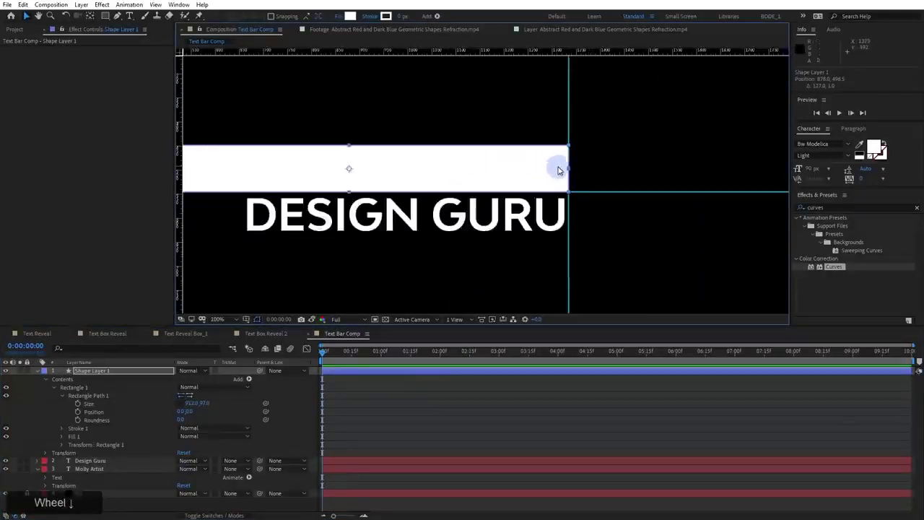
drag(347, 181, 562, 183)
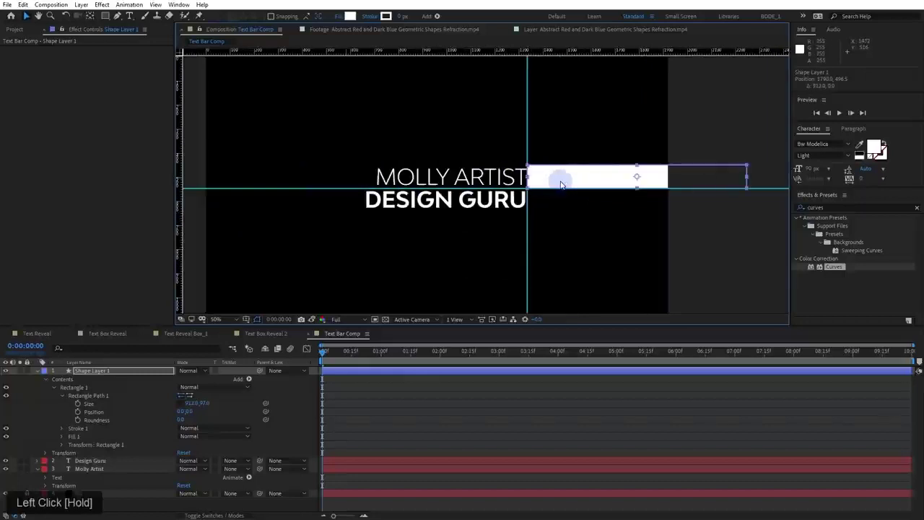
scroll(561, 183, up, 1)
drag(503, 189, 534, 178)
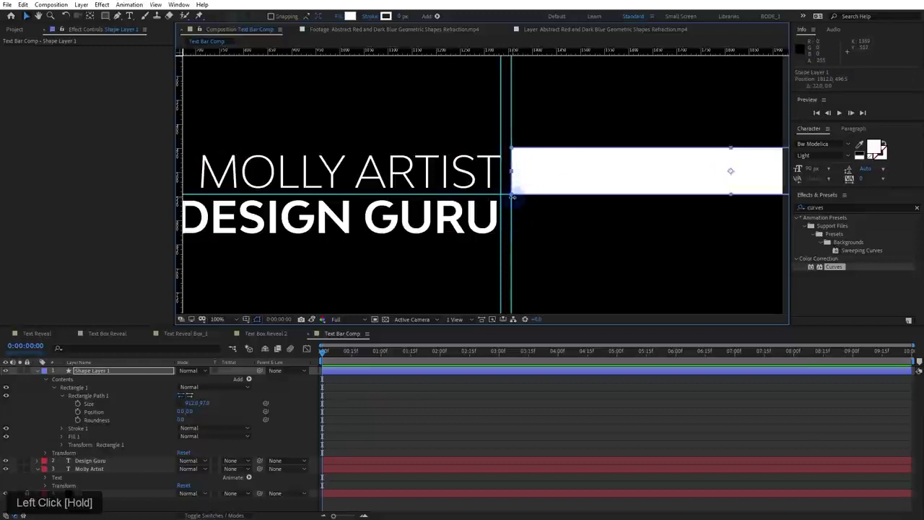
Rename the white bar's shape layer as Rec_1
click(88, 371)
key(Return)
text(R)
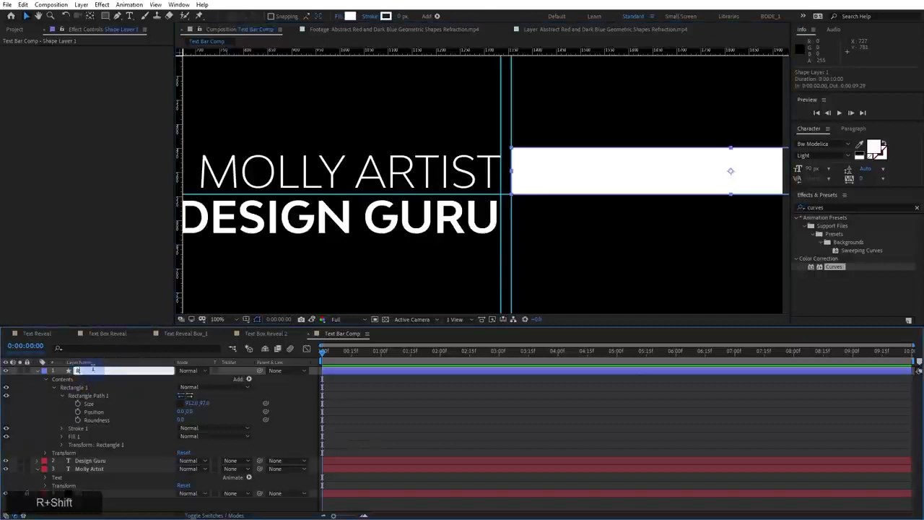
text(ec_1)
key(Return)
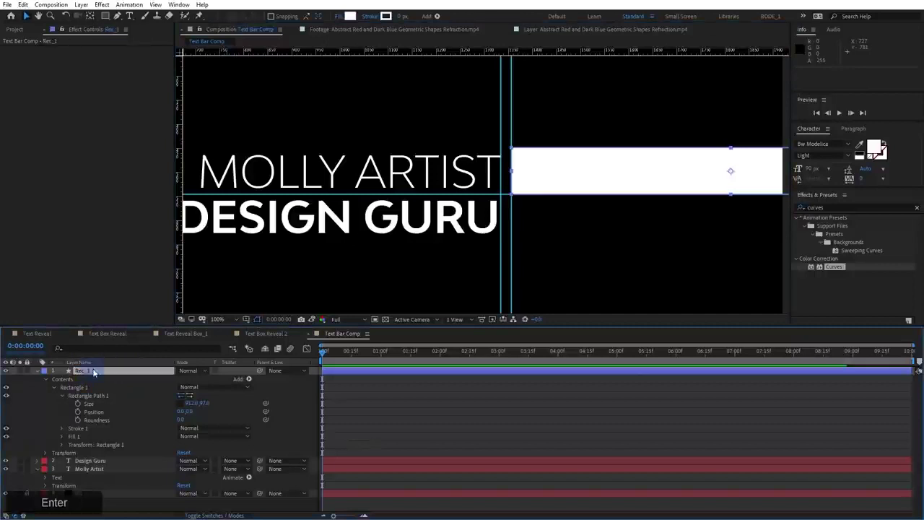
Duplicate the Rec_1 bar and move the copy 97 px straight down so it sits just below the horizontal guide
click(411, 375)
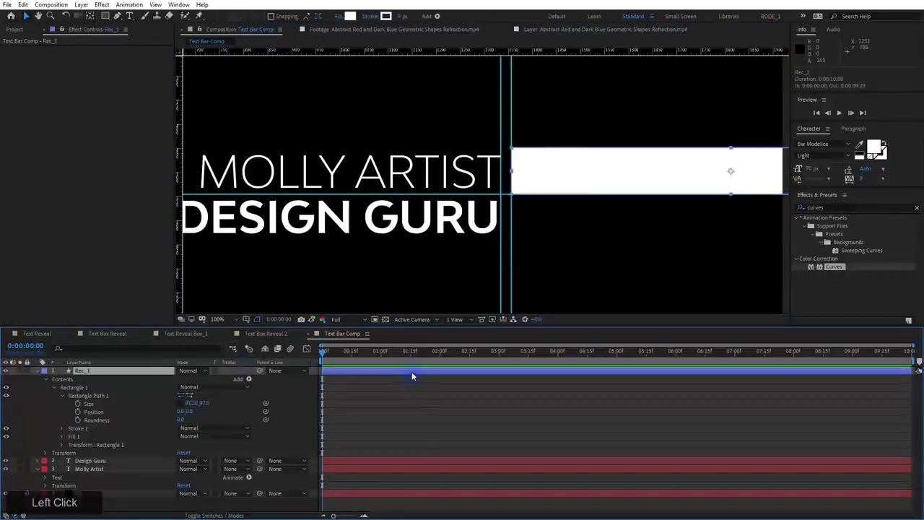
key(ctrl+d)
drag(557, 165, 564, 275)
scroll(535, 264, down, 1)
scroll(530, 252, down, 1)
scroll(528, 251, up, 1)
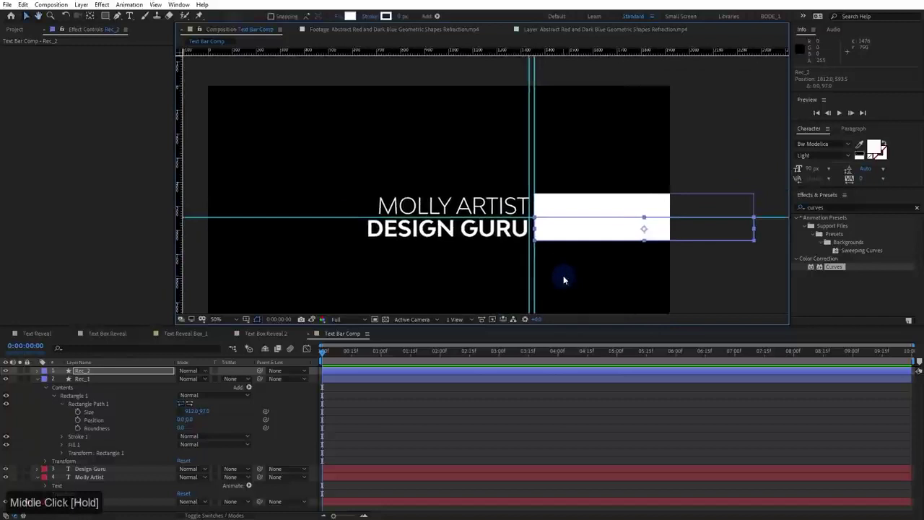
click(488, 428)
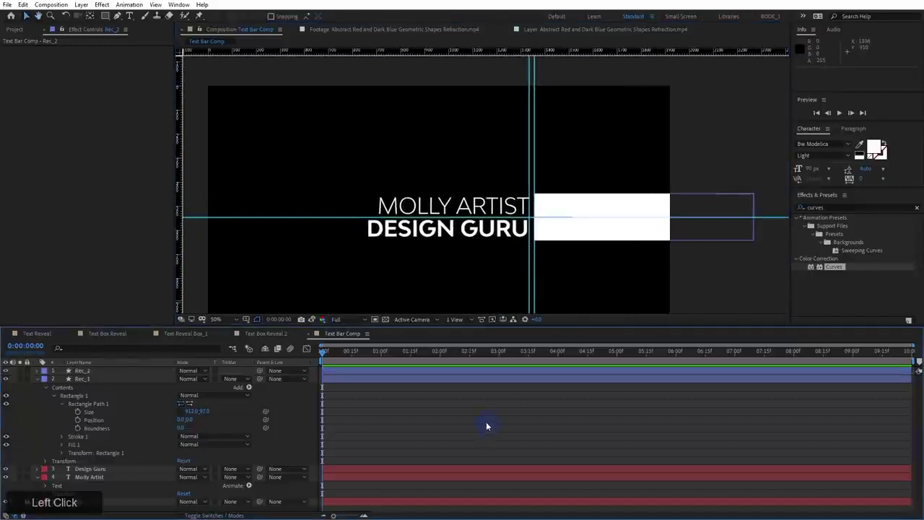
Collapse the open properties of Rec_1 and the name text layer, leaving no layer selected
drag(396, 215, 392, 212)
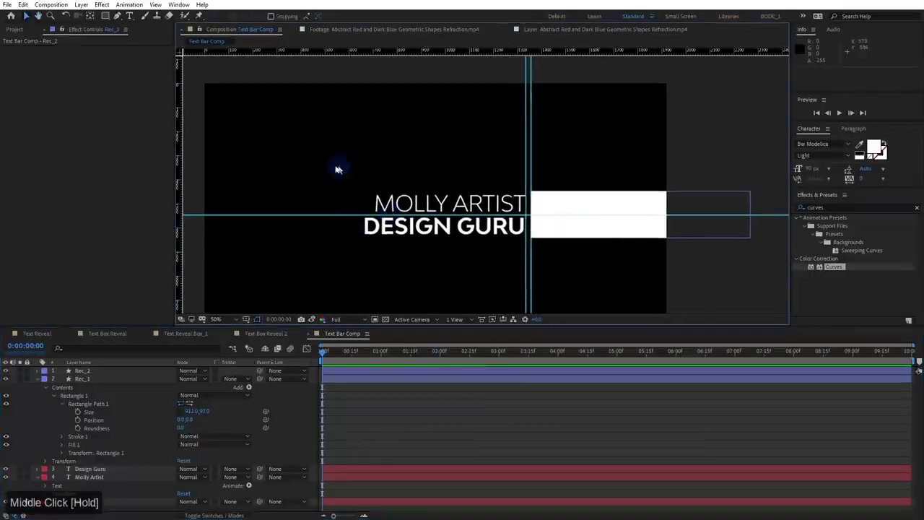
drag(314, 168, 296, 166)
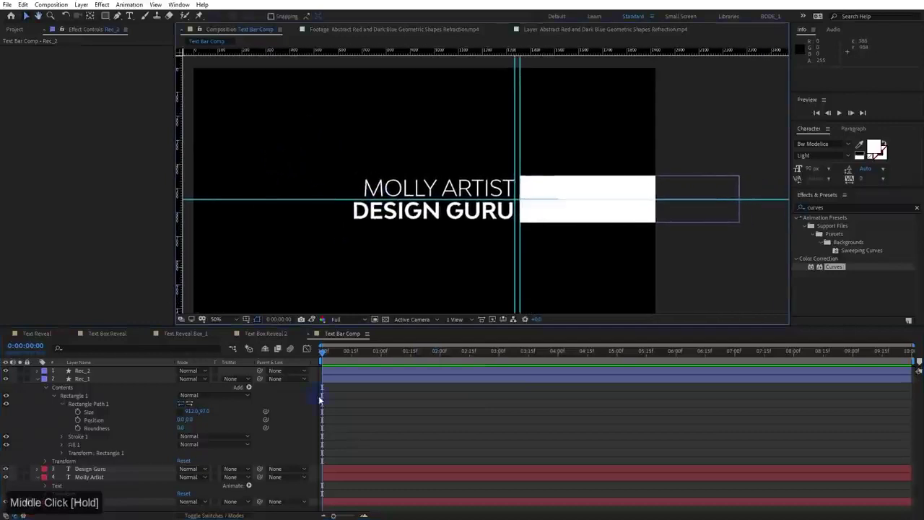
click(35, 380)
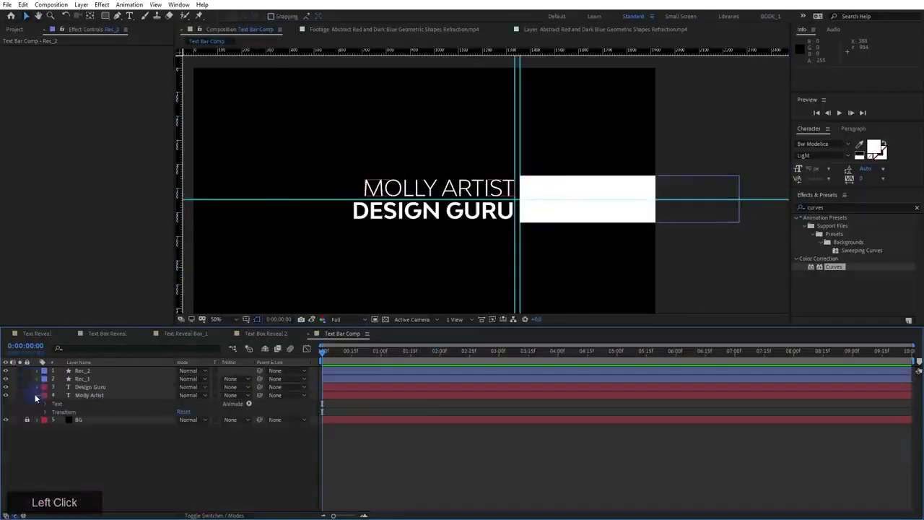
click(34, 395)
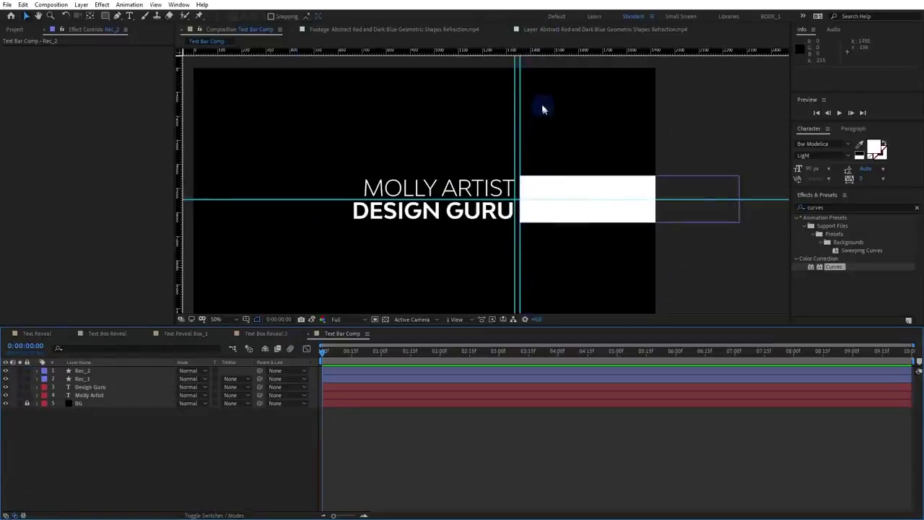
middle_click(530, 190)
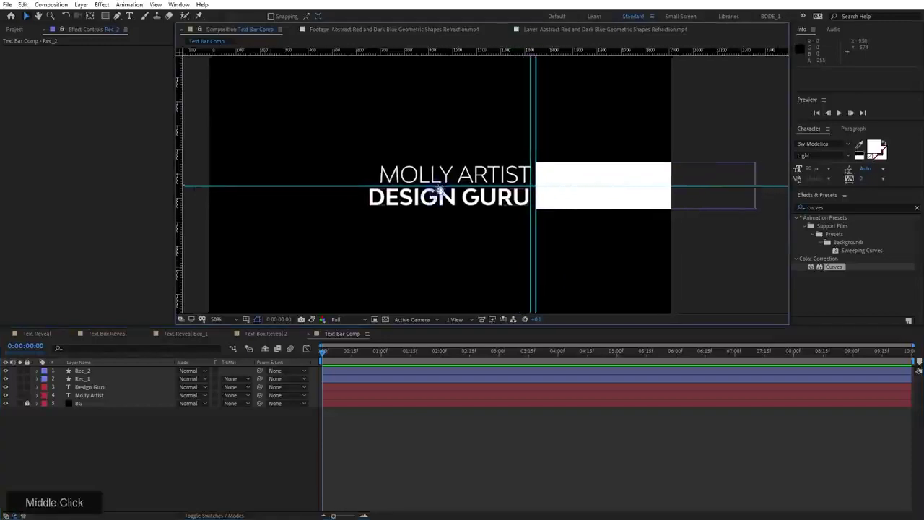
click(147, 460)
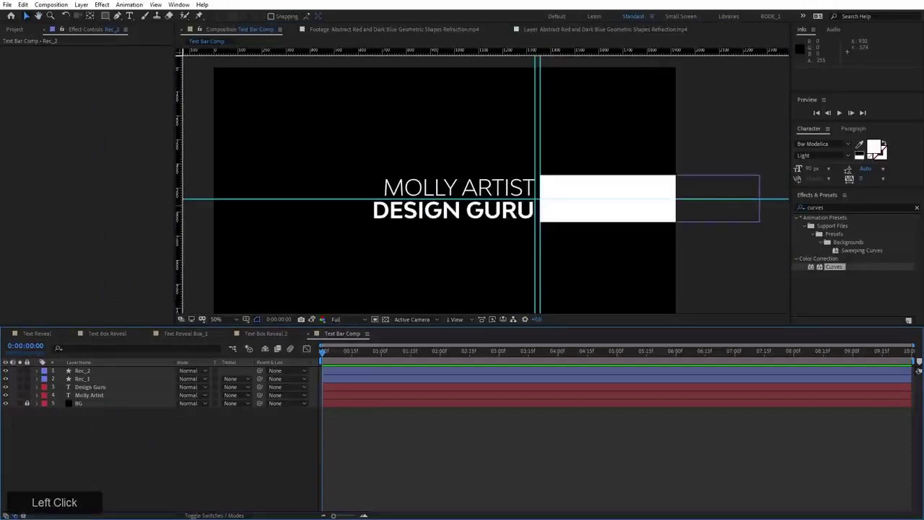
Draw a tall white rectangle about 1012 by 1264 px in a new shape layer and shift it left, clear of the text
click(105, 15)
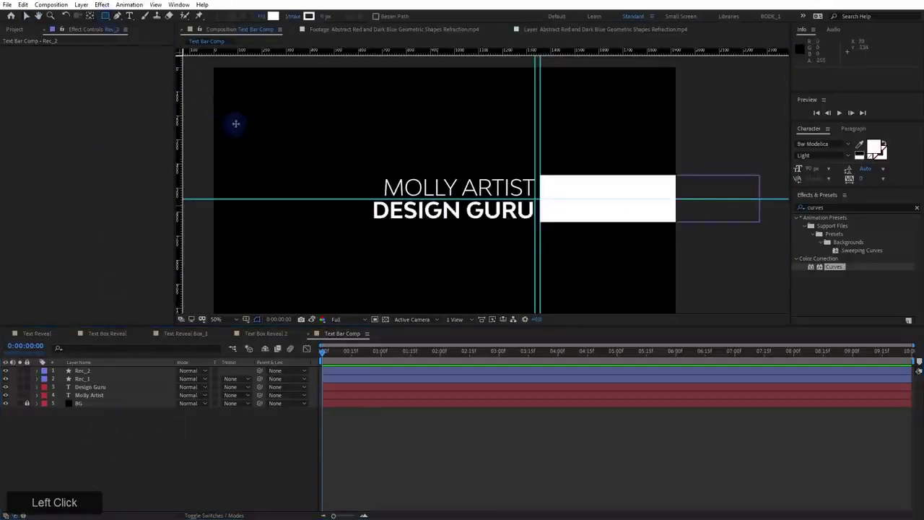
scroll(354, 174, down, 2)
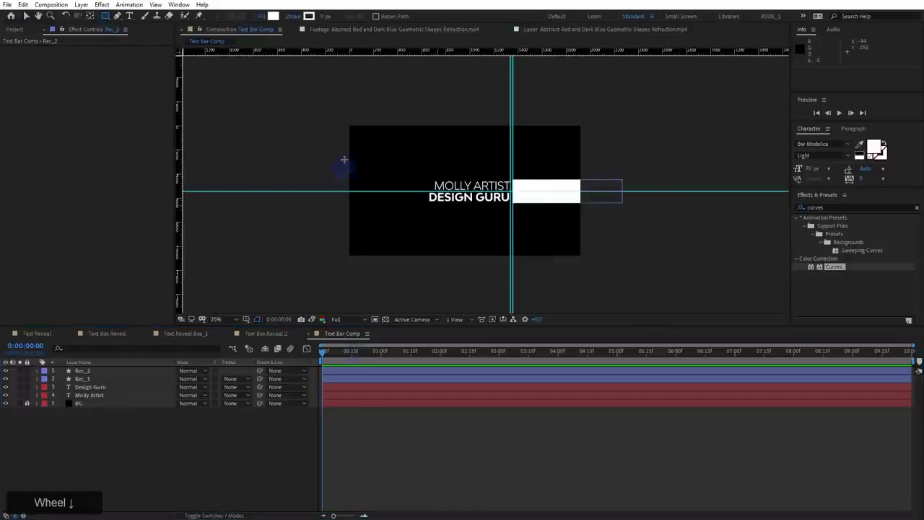
drag(348, 116, 470, 268)
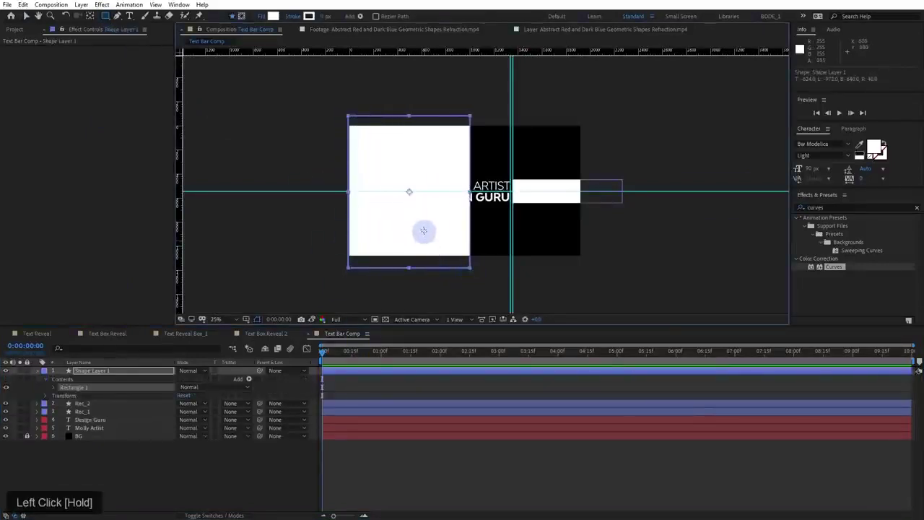
key(v)
drag(425, 219, 377, 220)
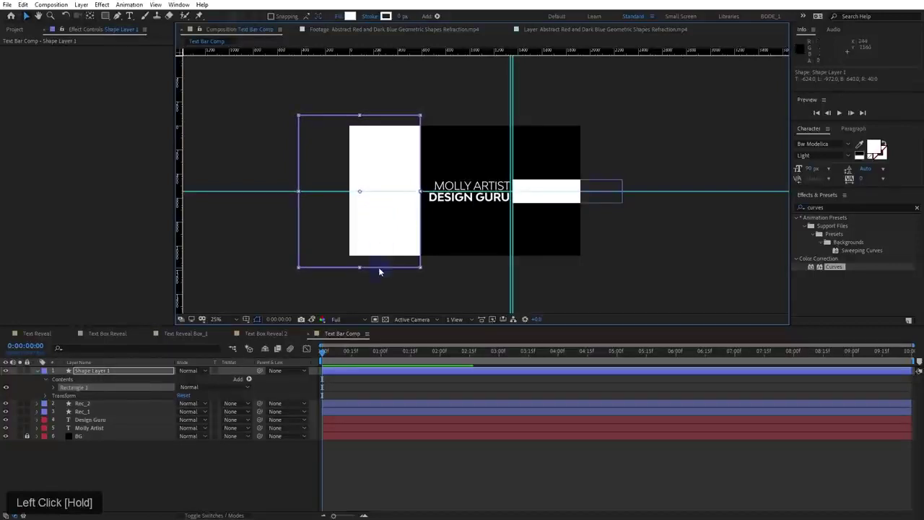
Duplicate the tall rectangle inside its shape layer and place the copy on the text's right side, slightly past the second vertical guide
key(ctrl+d)
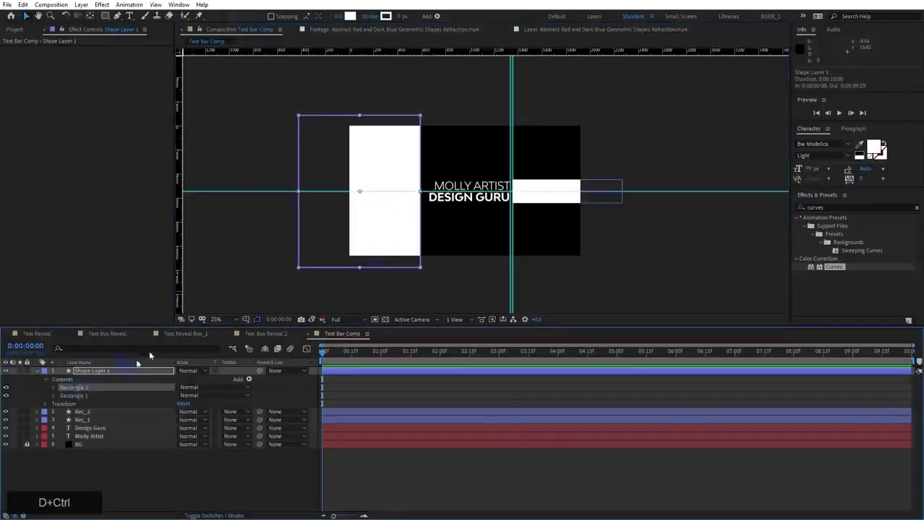
click(390, 152)
drag(388, 157, 572, 147)
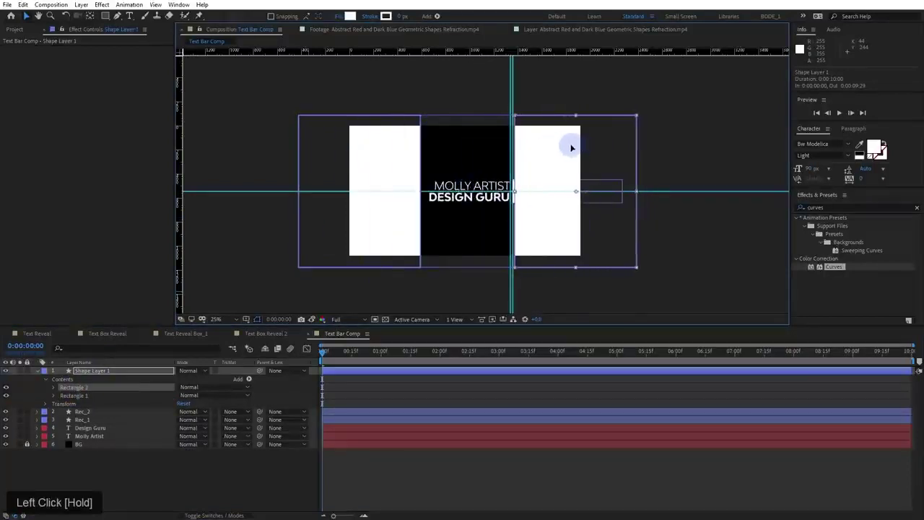
alt+scroll(569, 150, up, 4)
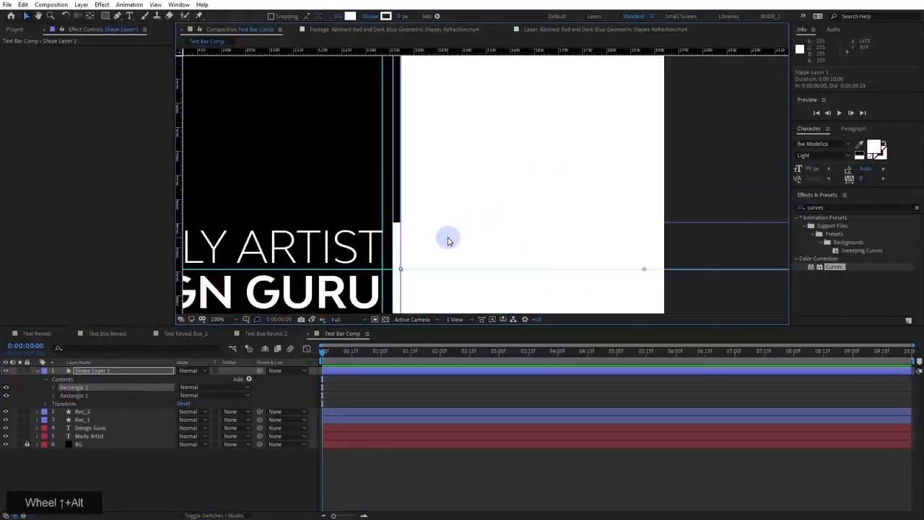
drag(448, 237, 453, 239)
scroll(452, 239, down, 4)
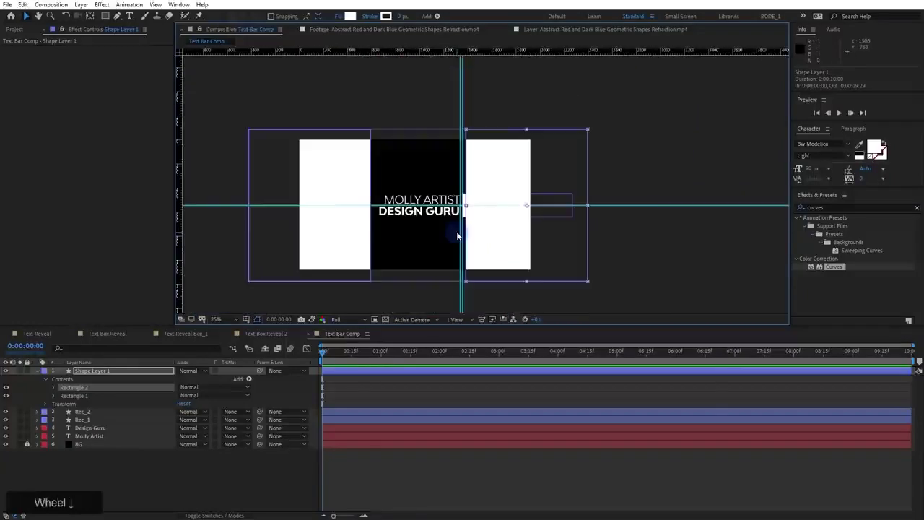
alt+scroll(498, 211, up, 2)
middle_click(499, 212)
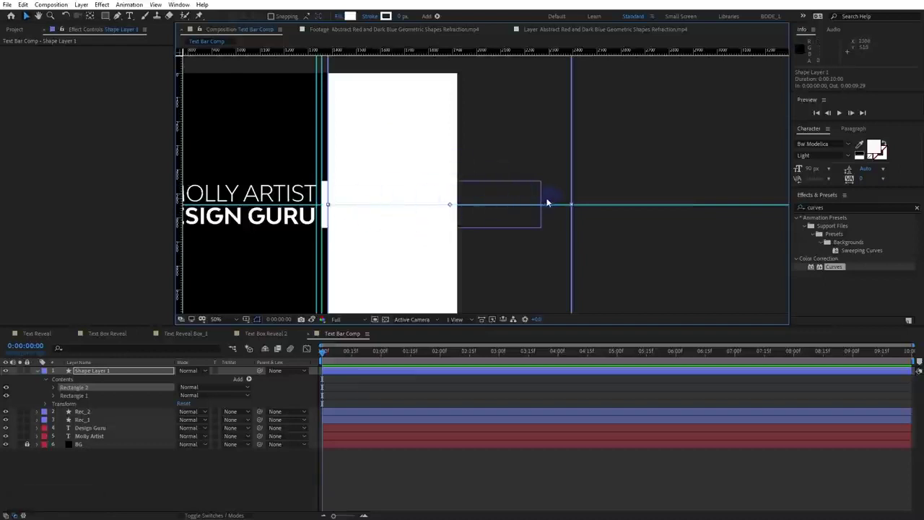
scroll(546, 203, down, 2)
middle_click(495, 200)
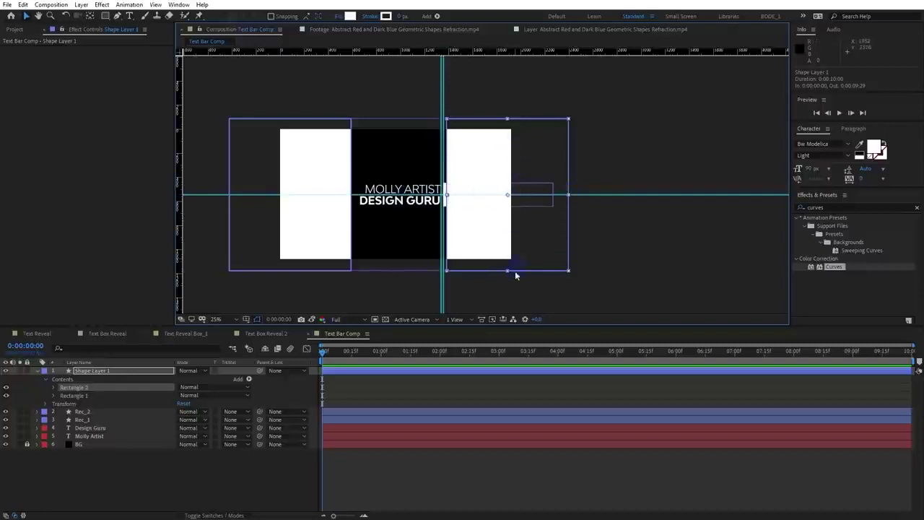
Move the left tall rectangle toward the text until it covers the beginning of both text lines
click(234, 206)
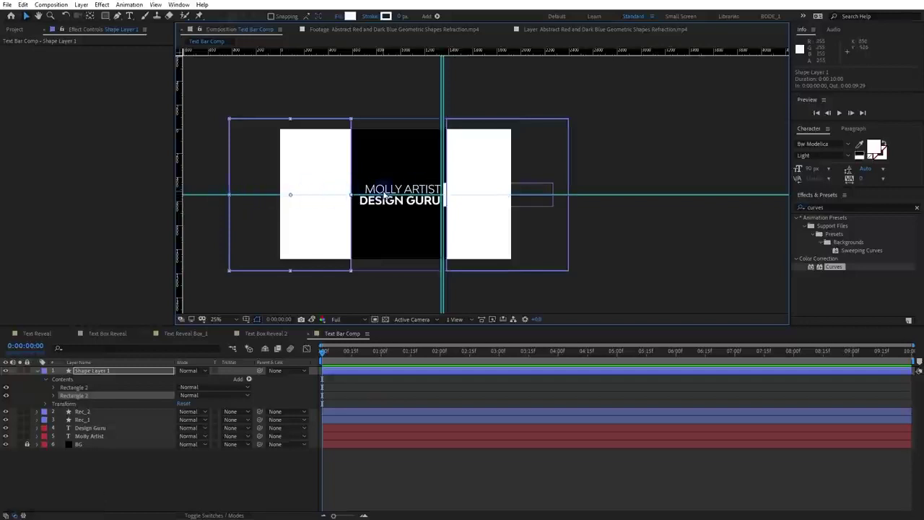
scroll(268, 201, up, 1)
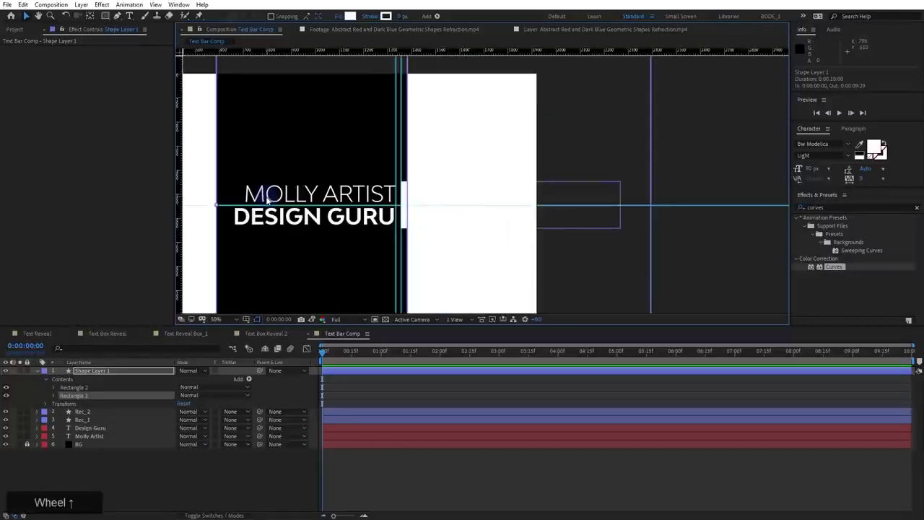
middle_click(269, 203)
drag(269, 202, 468, 189)
drag(312, 226, 357, 217)
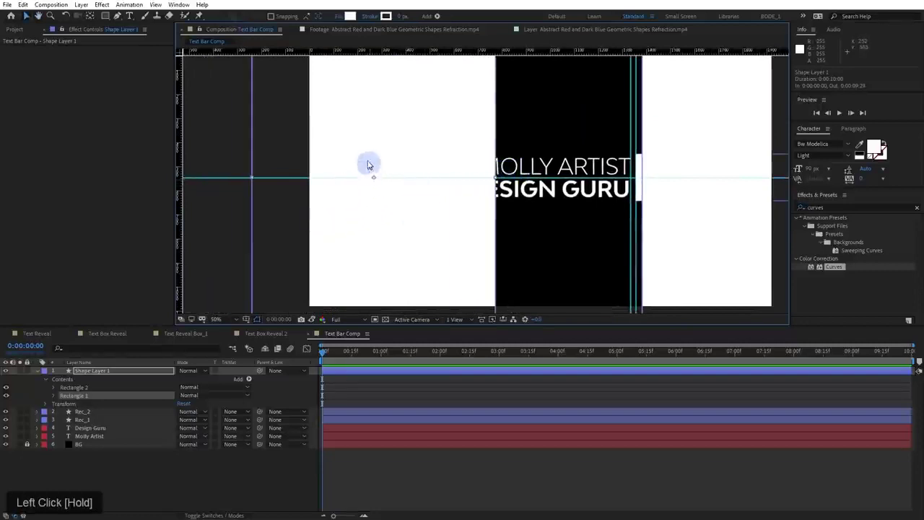
Move the left tall rectangle's anchor point to its outer left edge, on the horizontal guide
scroll(353, 184, up, 1)
middle_click(353, 183)
drag(353, 183, 536, 184)
drag(431, 187, 494, 186)
middle_click(351, 144)
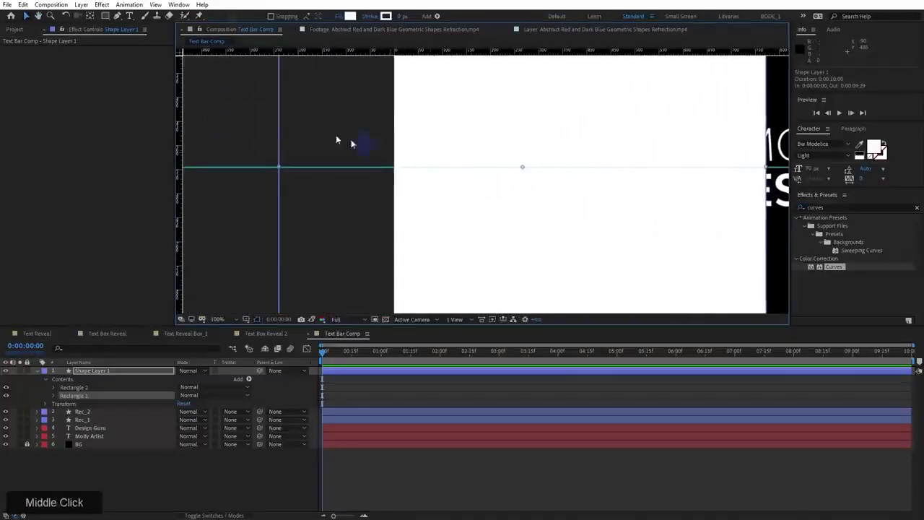
click(89, 16)
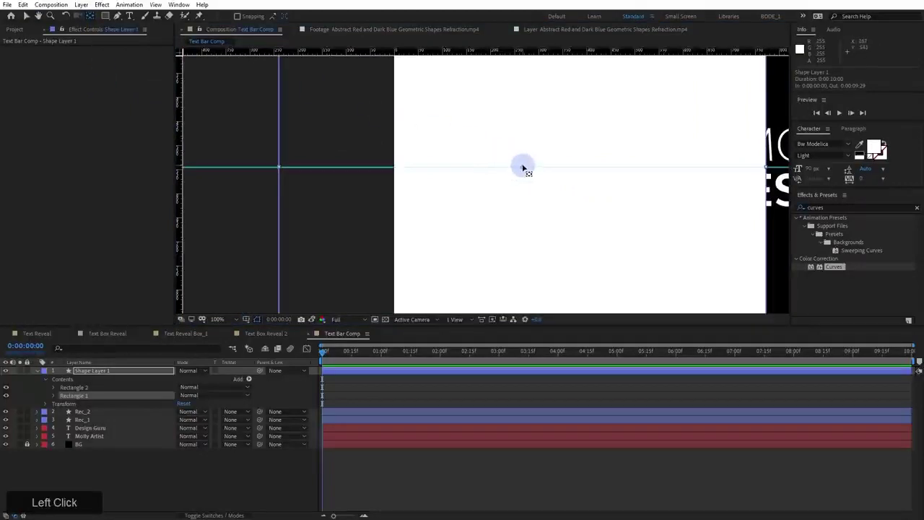
drag(523, 168, 299, 166)
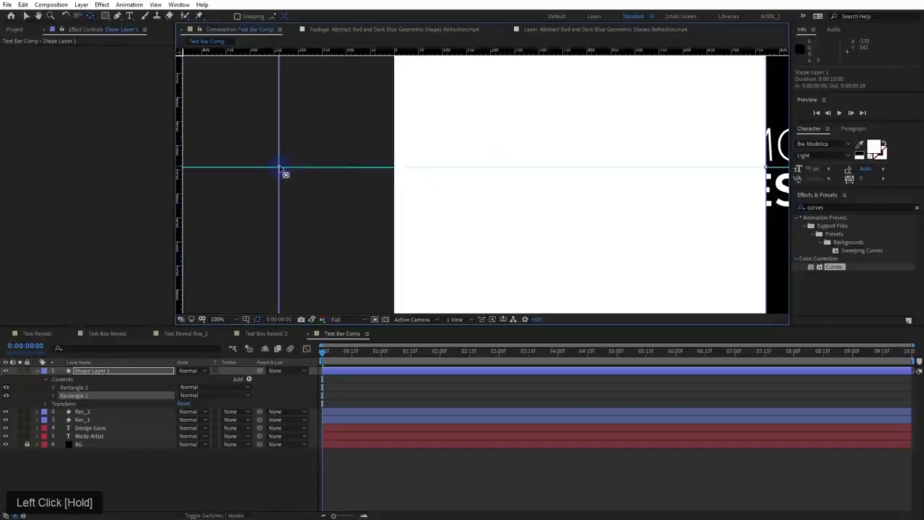
drag(280, 169, 281, 172)
scroll(277, 171, up, 1)
scroll(280, 166, up, 4)
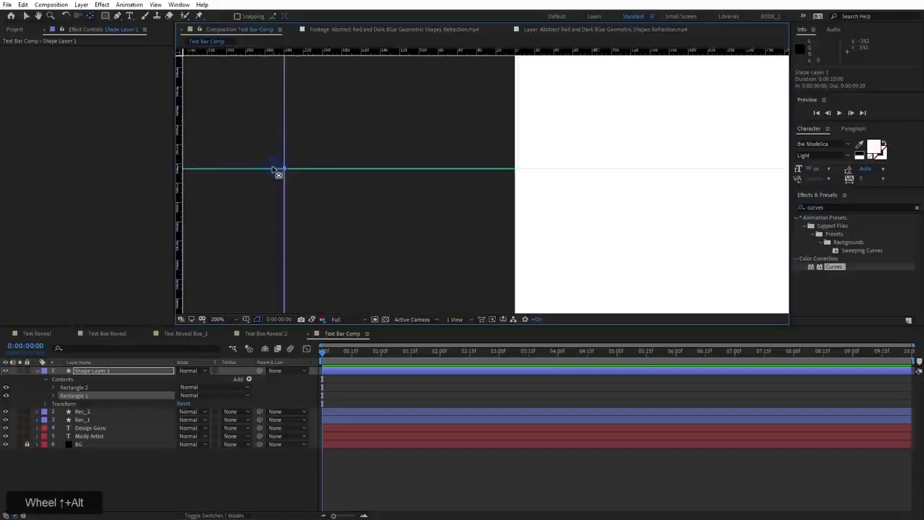
drag(365, 183, 360, 174)
scroll(409, 181, down, 8)
middle_click(437, 158)
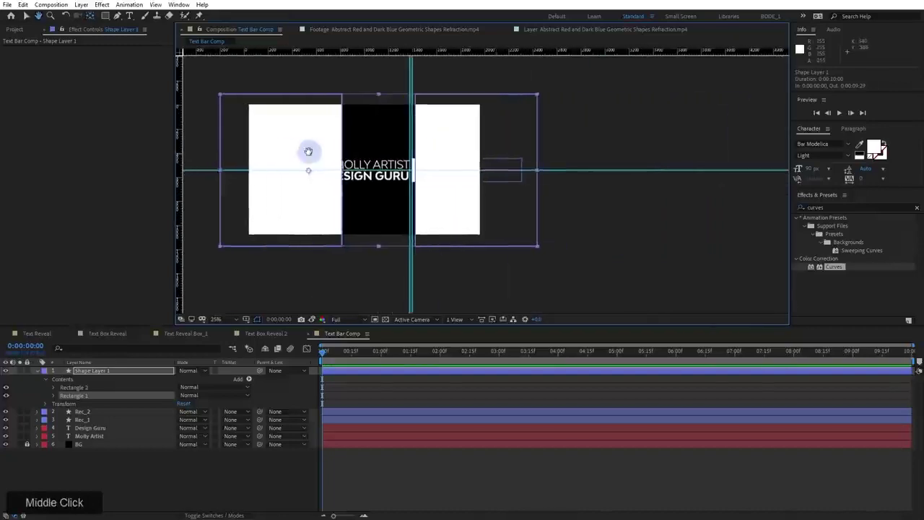
Select the right tall rectangle within the shape layer and move its anchor point to its outer right edge, on the horizontal guide
click(478, 179)
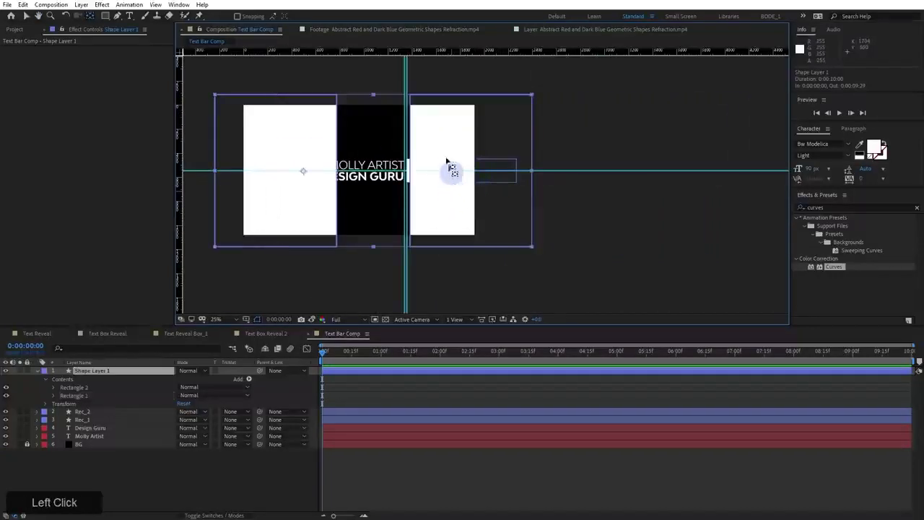
ctrl+click(439, 127)
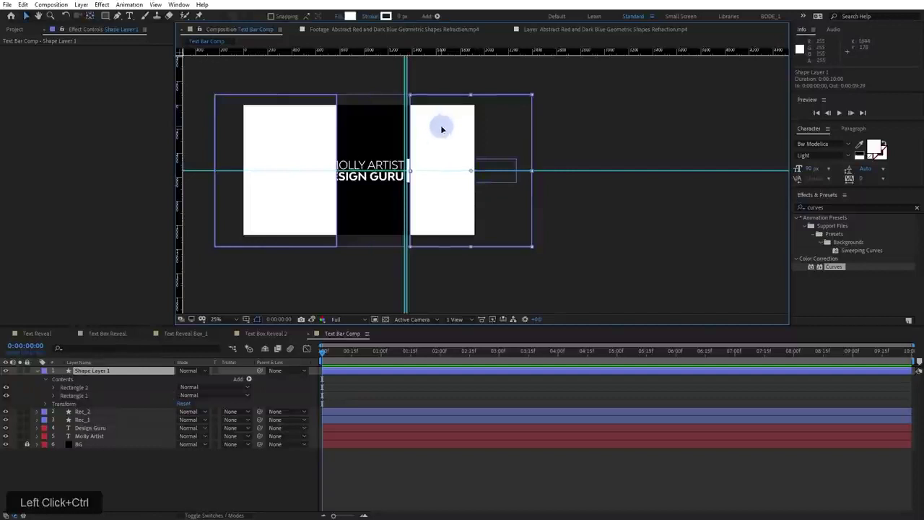
scroll(469, 178, up, 4)
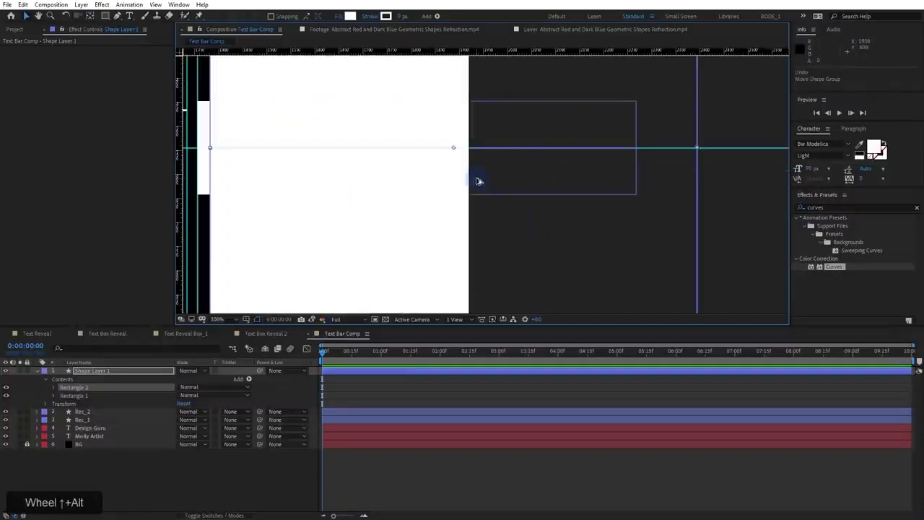
middle_click(462, 173)
scroll(438, 212, down, 2)
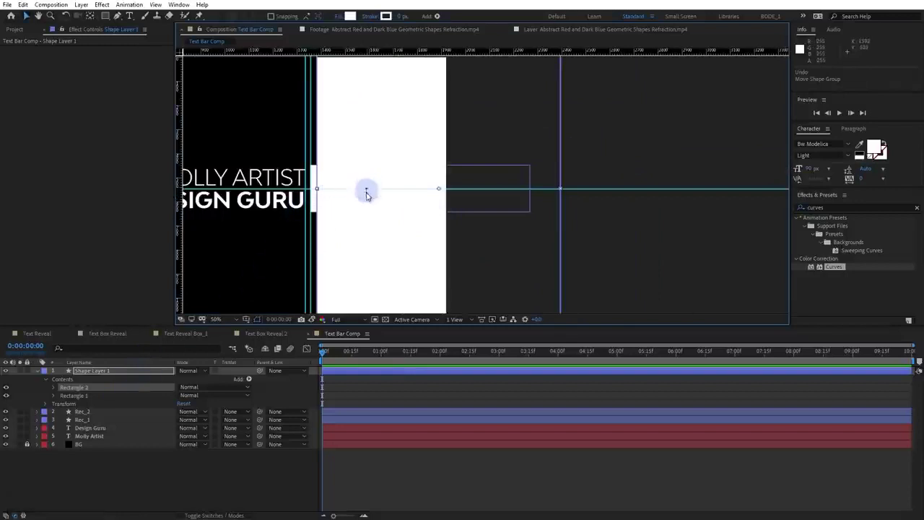
scroll(356, 207, down, 1)
scroll(356, 206, up, 1)
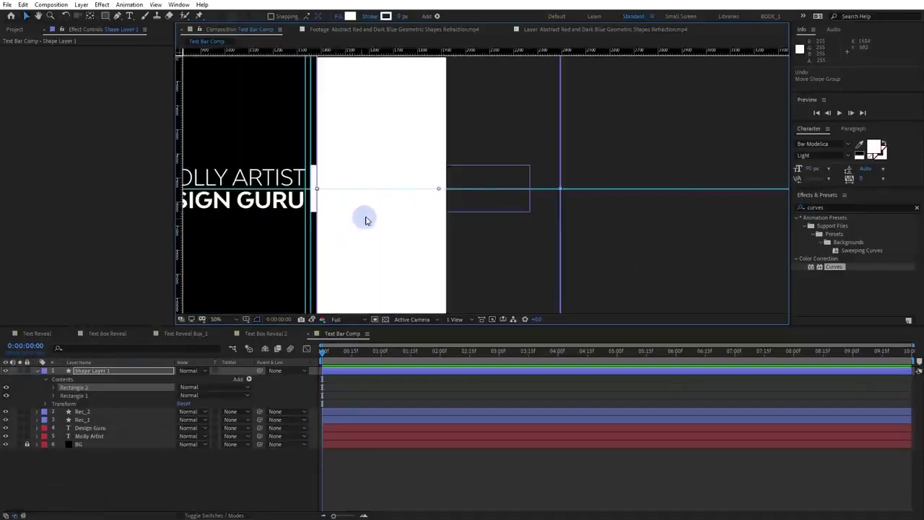
scroll(397, 198, up, 2)
drag(438, 191, 638, 197)
scroll(661, 199, up, 2)
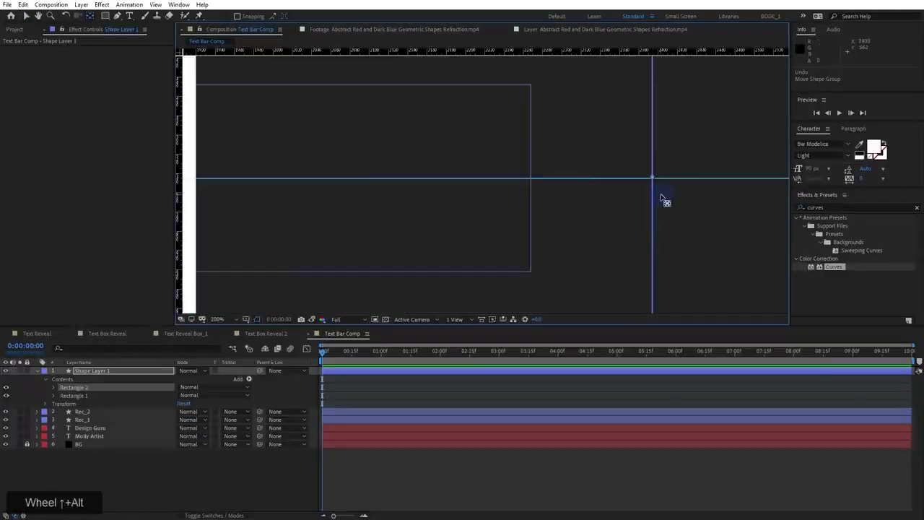
Delete the strokes from both Rectangle 2 and Rectangle 1 inside Shape Layer 1
scroll(573, 207, down, 6)
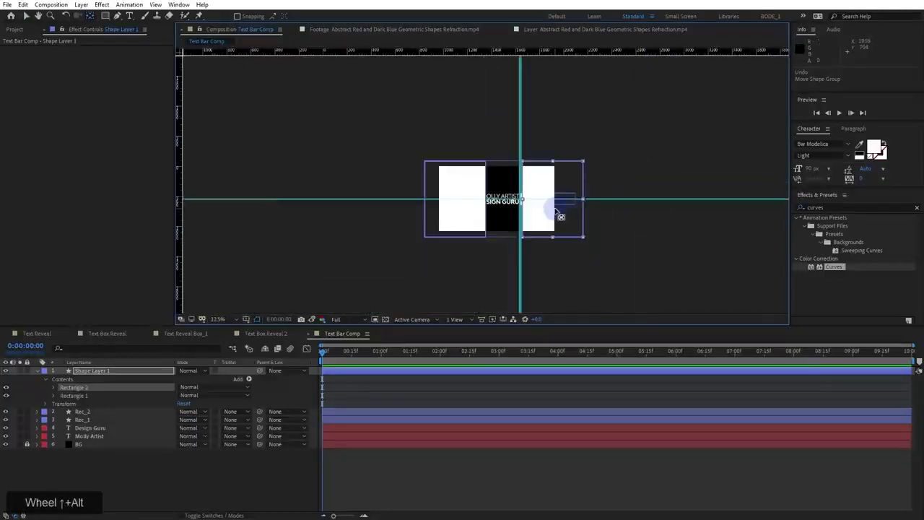
scroll(559, 210, up, 1)
click(53, 388)
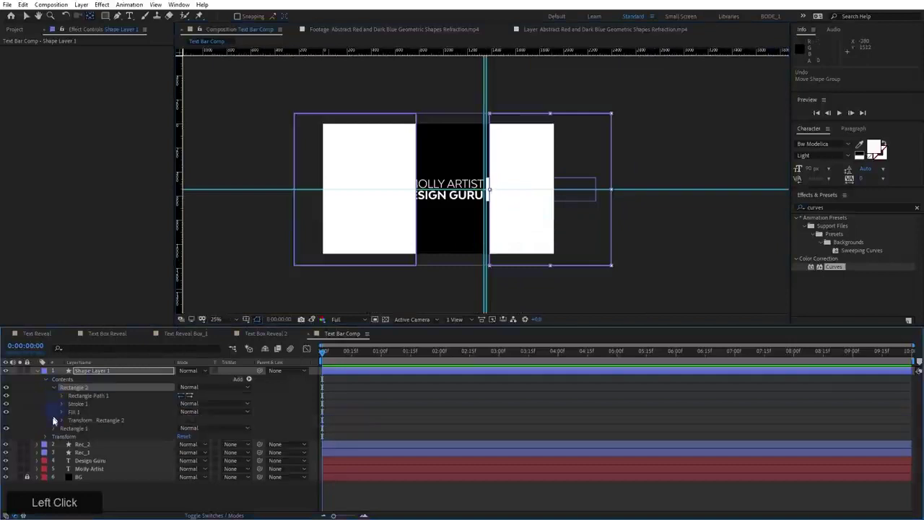
click(54, 429)
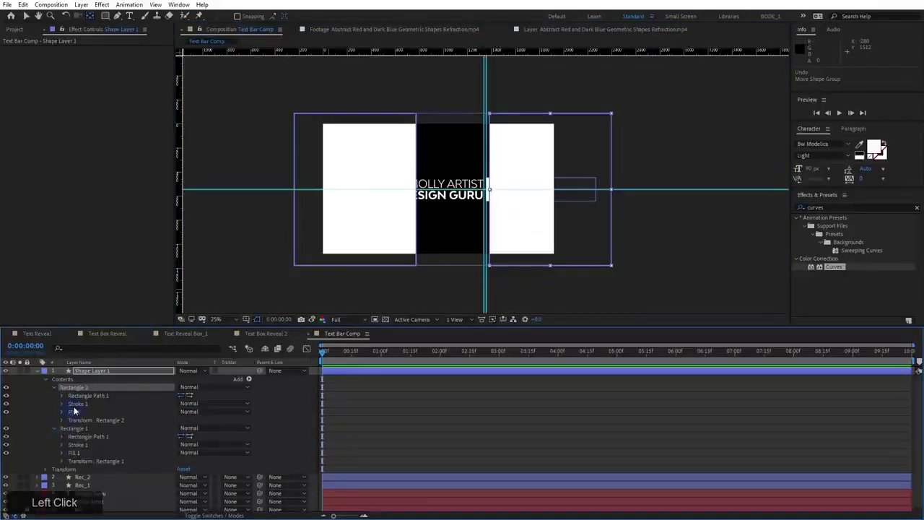
click(75, 406)
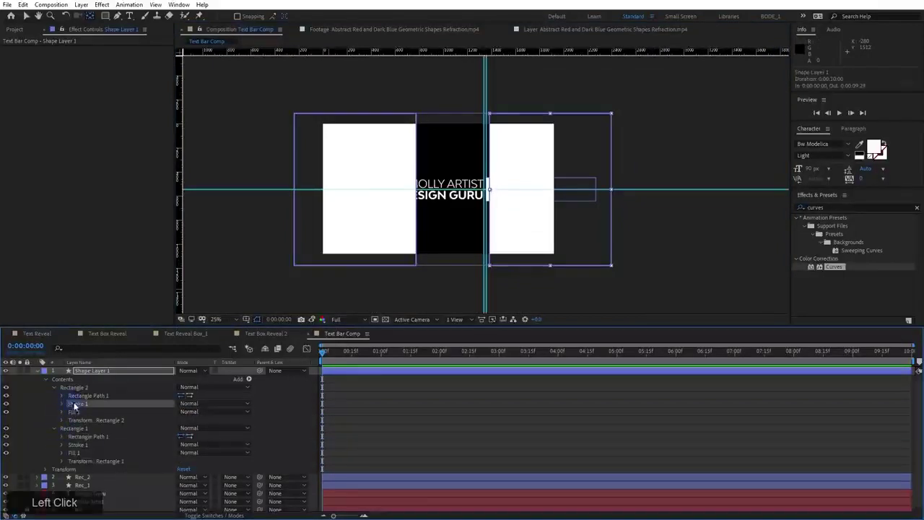
key(Delete)
click(76, 439)
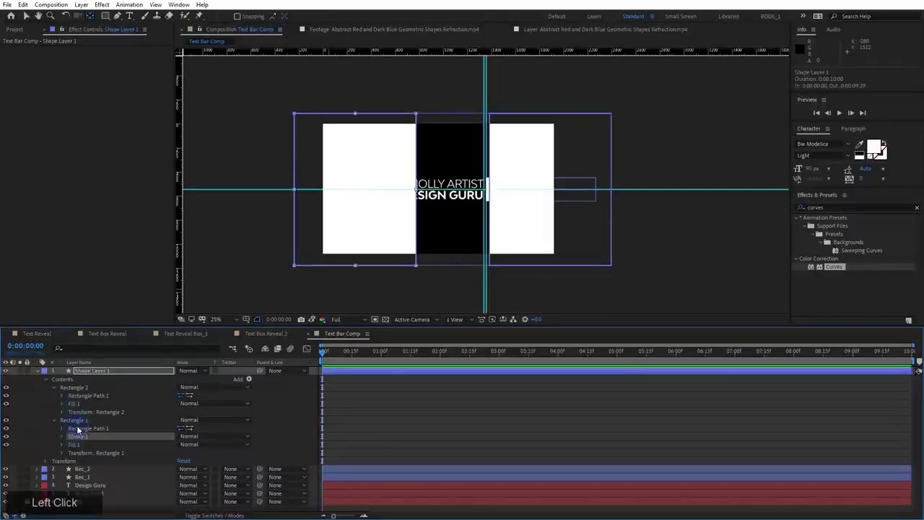
key(Delete)
click(78, 421)
click(78, 396)
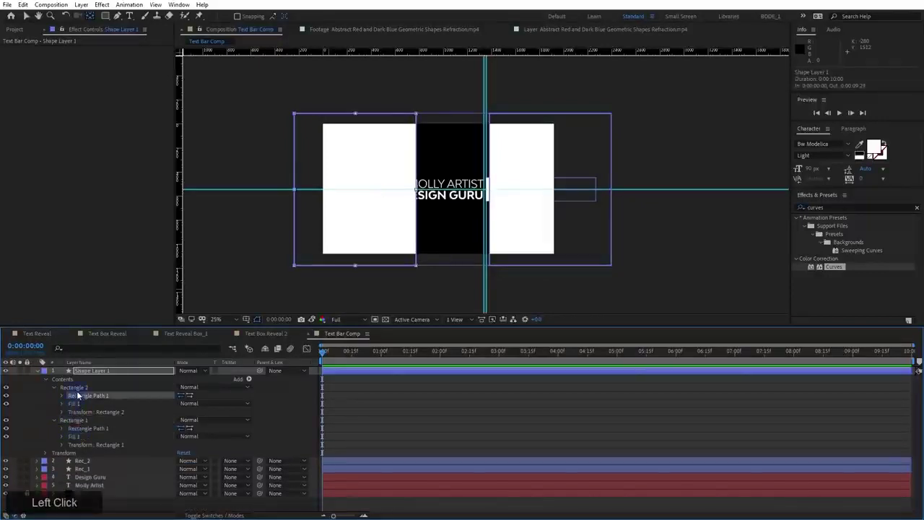
click(74, 388)
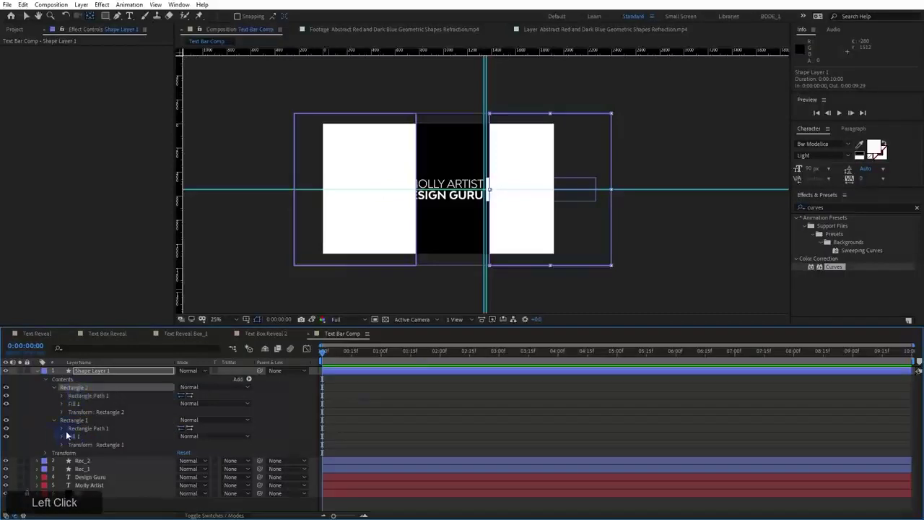
click(76, 422)
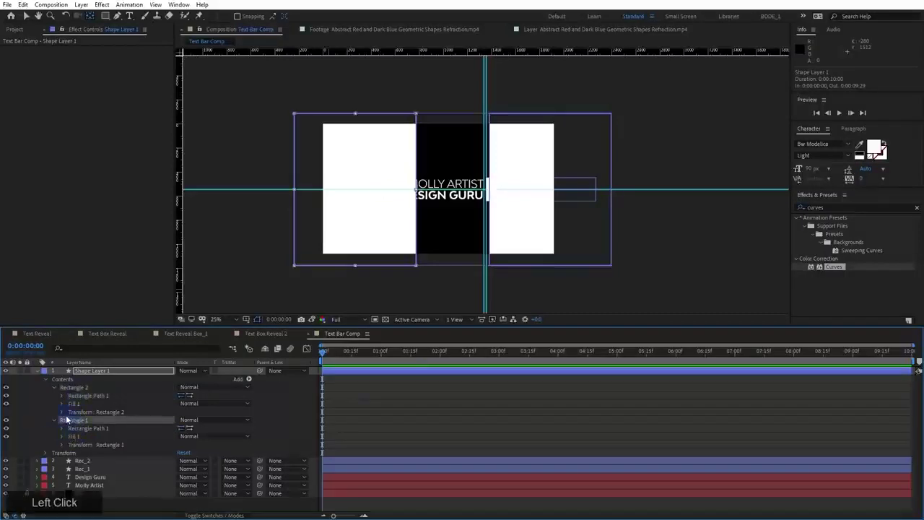
Add a Slider Control effect to Shape Layer 1 and rename it "Right Side"
click(83, 372)
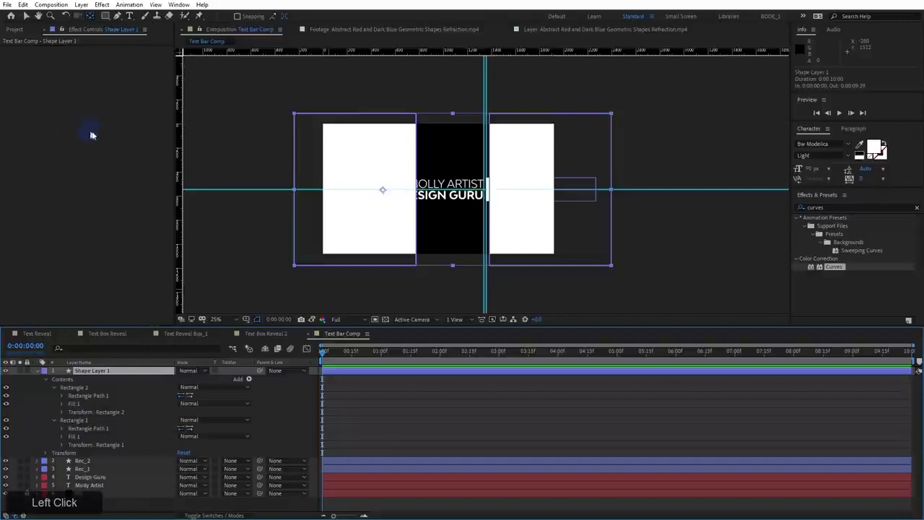
click(830, 207)
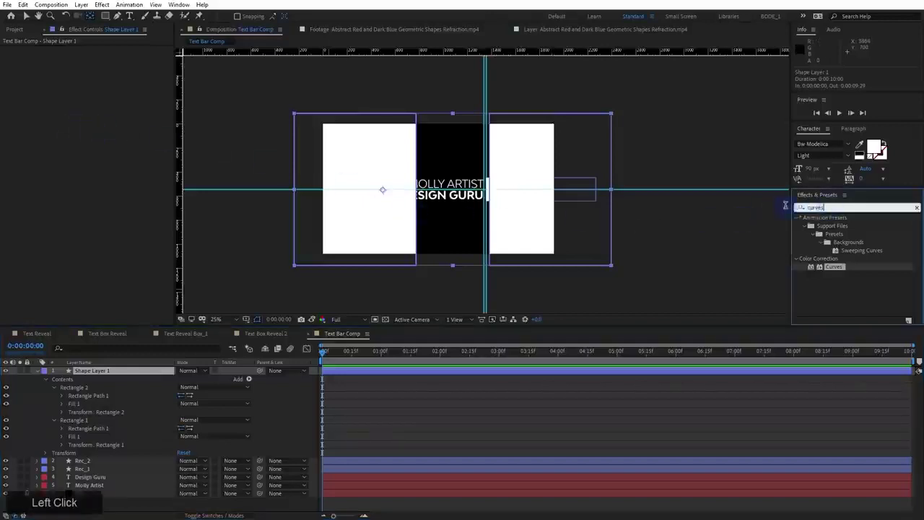
text(Slider)
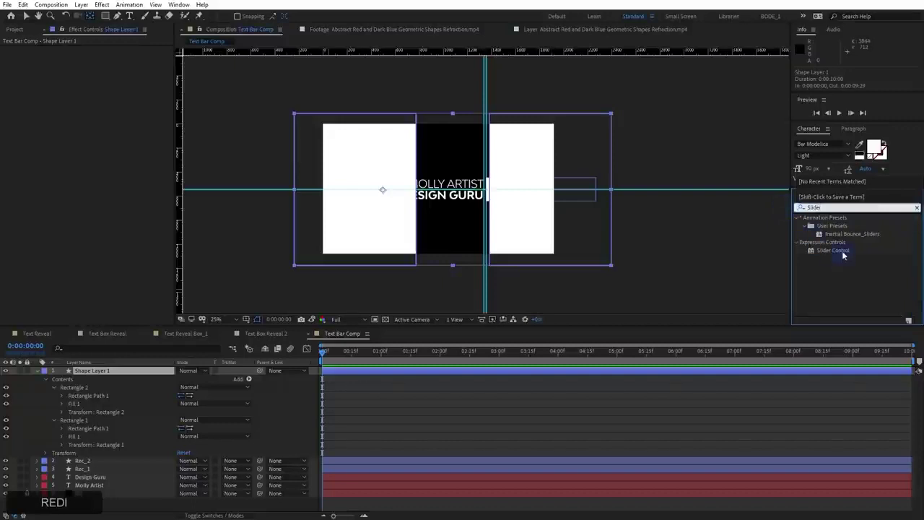
drag(843, 254, 66, 128)
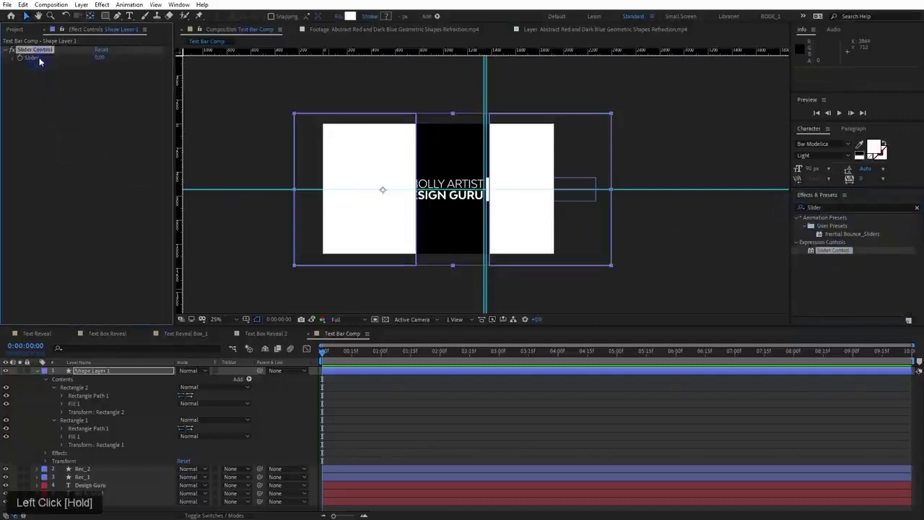
click(41, 52)
key(Return)
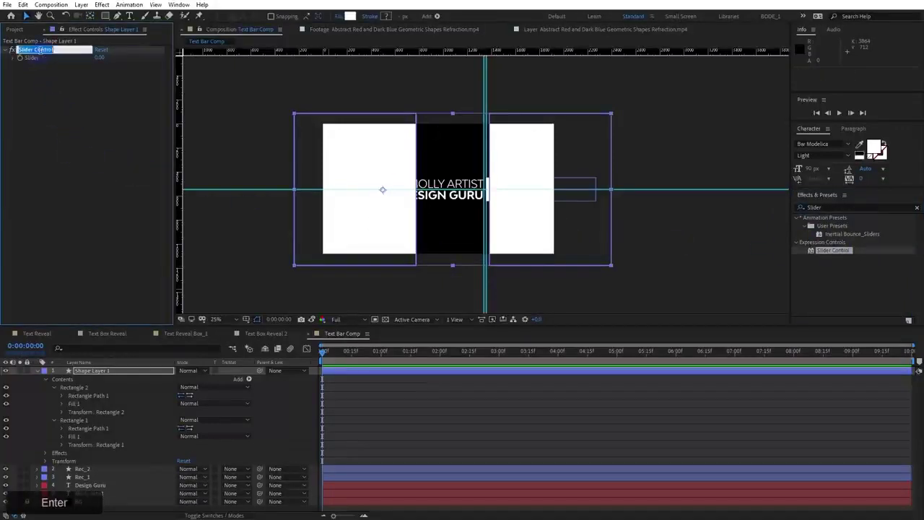
text(Right Side)
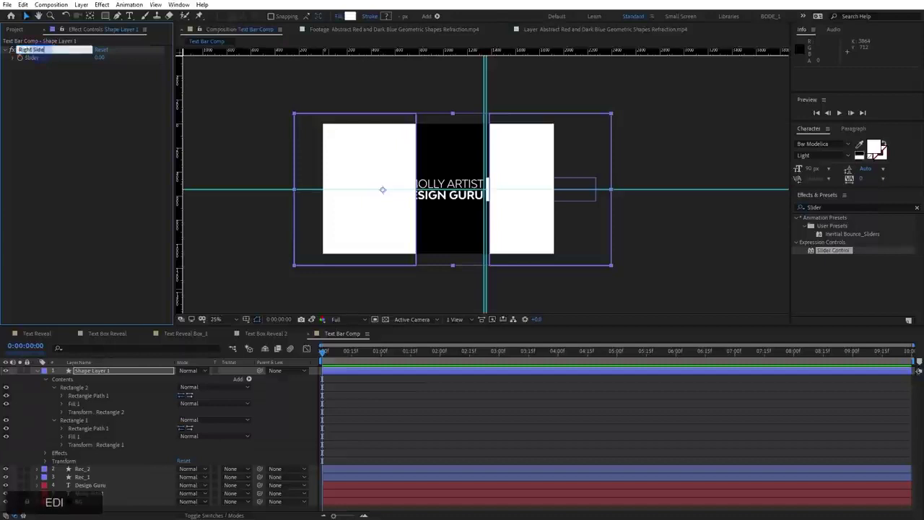
key(Return)
Duplicate the Right Side slider effect and rename the copy "Left Side"
key(ctrl+d)
key(Return)
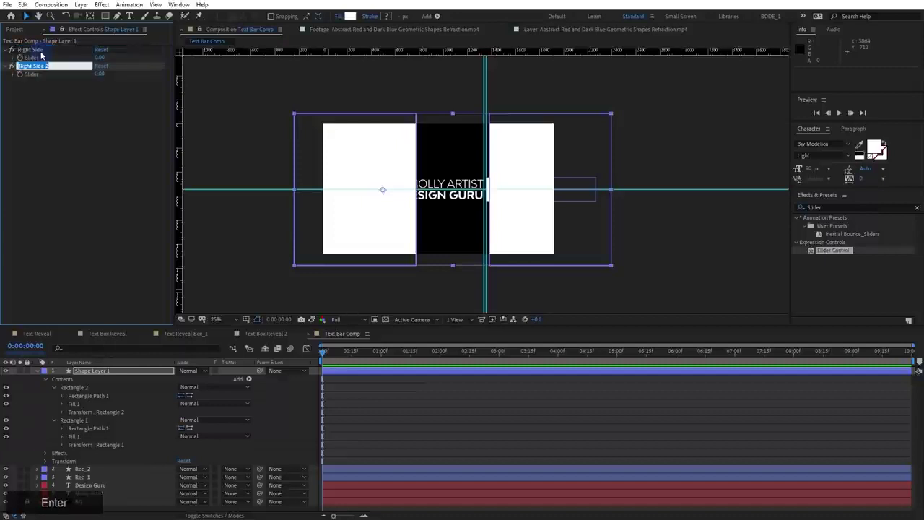
text(K)
key(BackSpace)
text(Left Side)
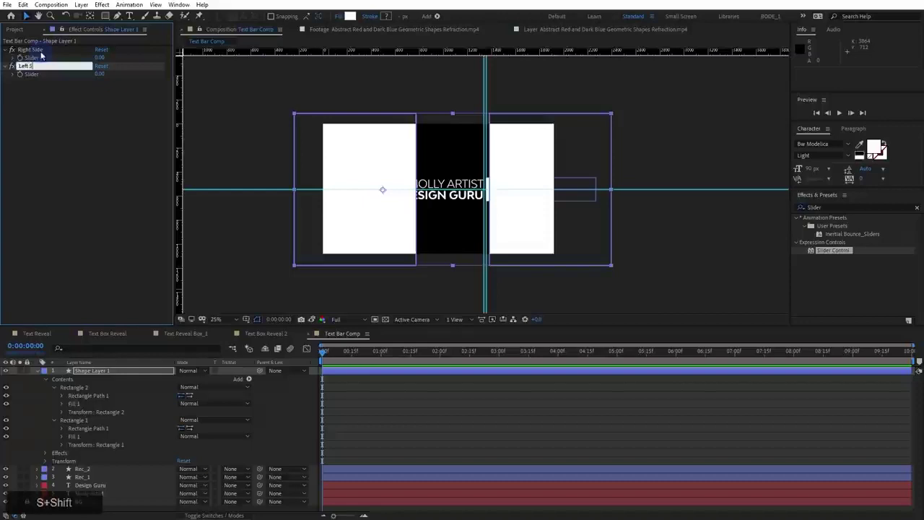
key(Return)
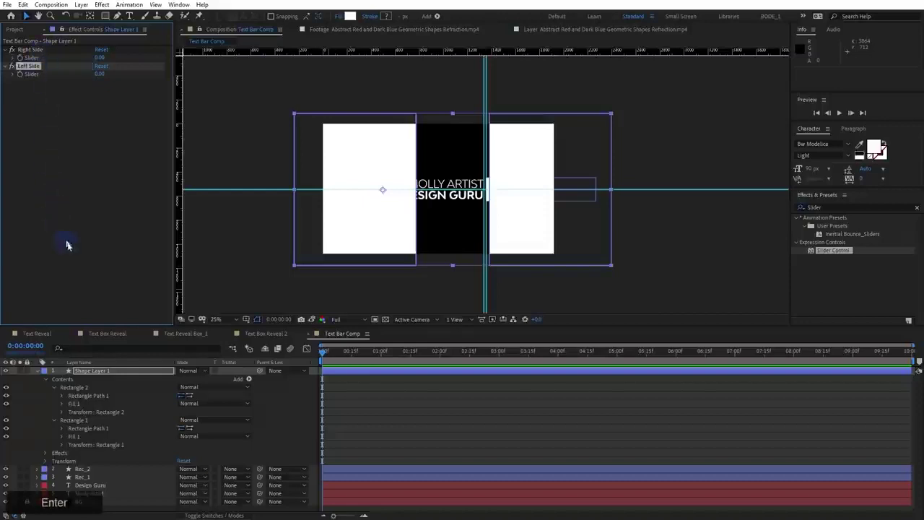
Set both the Right Side and Left Side sliders to 100
click(107, 57)
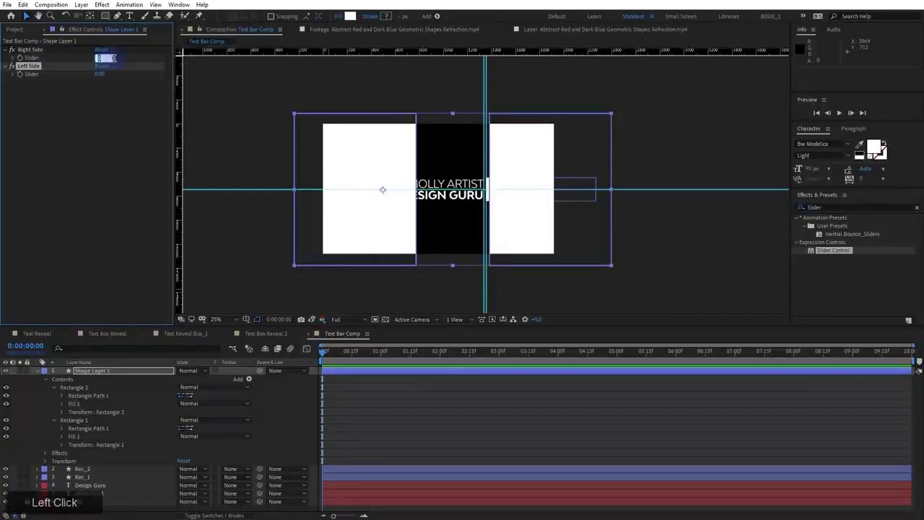
text(100)
key(Tab)
text(100)
key(KP_Enter)
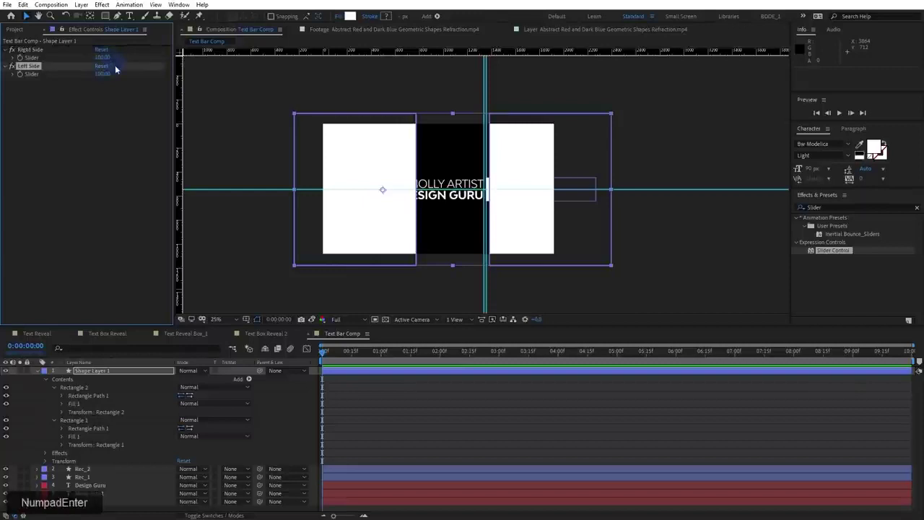
Unlink the scale proportions in Rectangle 2's transform, test a narrower horizontal scale, and set it back to 100%
click(63, 413)
click(93, 438)
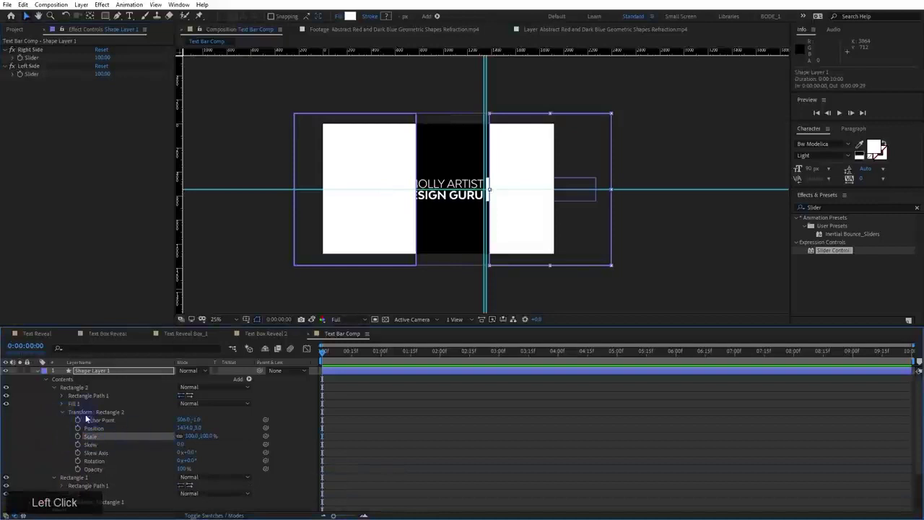
mouse_move(181, 438)
mouse_down()
mouse_move(190, 438)
mouse_move(181, 439)
mouse_up()
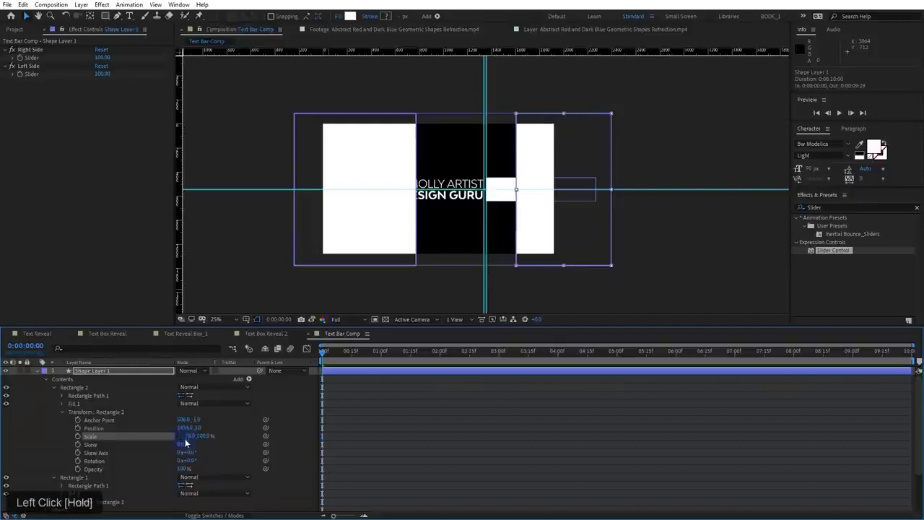
scroll(134, 440, down, 3)
scroll(104, 426, up, 2)
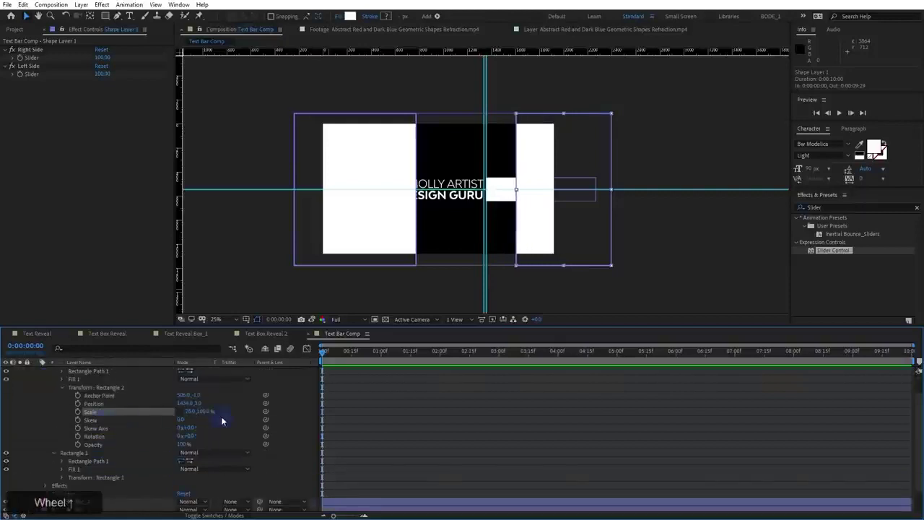
click(190, 411)
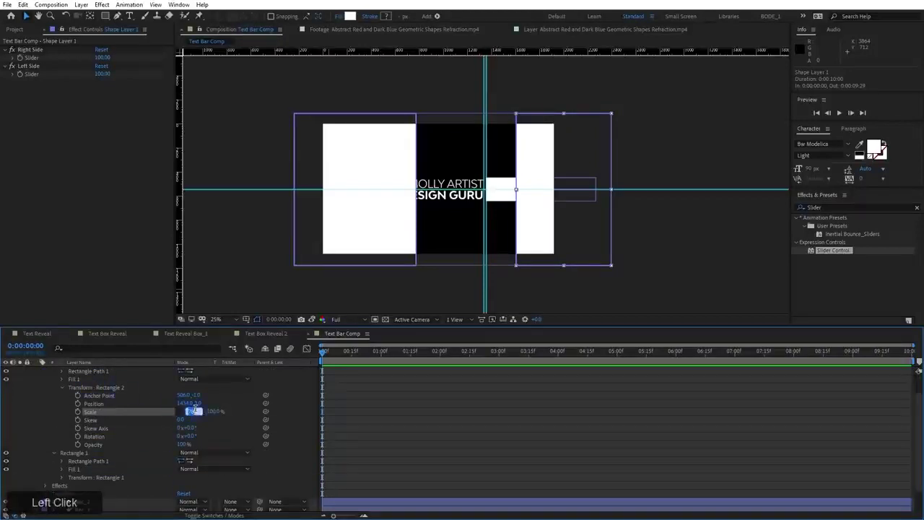
text(100)
key(KP_Enter)
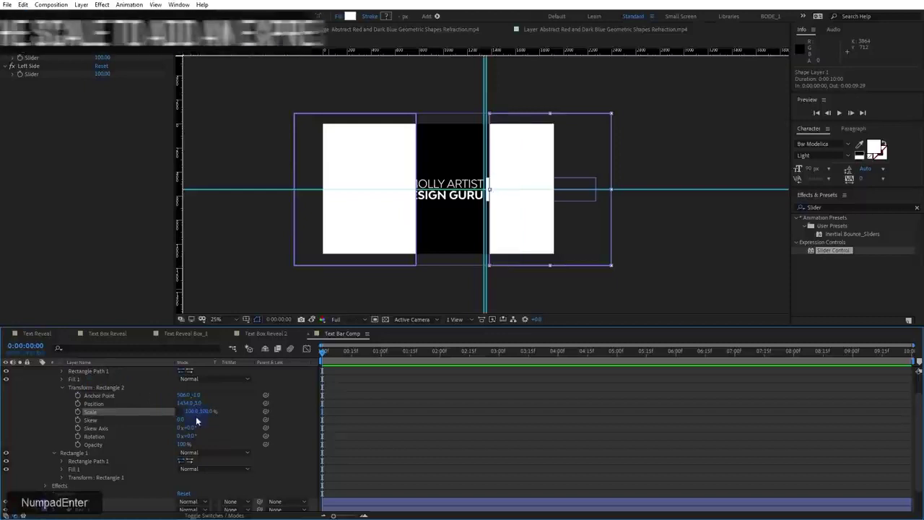
Add an expression to Rectangle 2's scale that defines x as effect("Right Side")("Slider");
alt+click(78, 412)
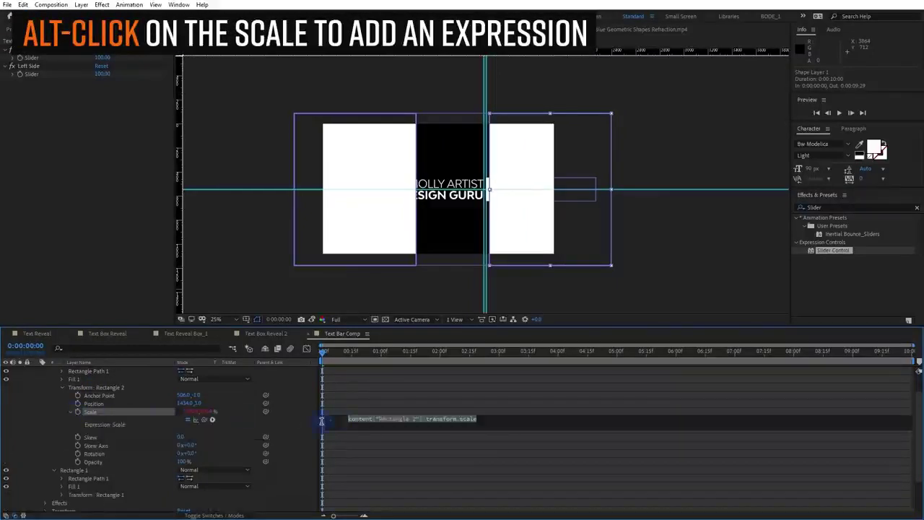
text(x =)
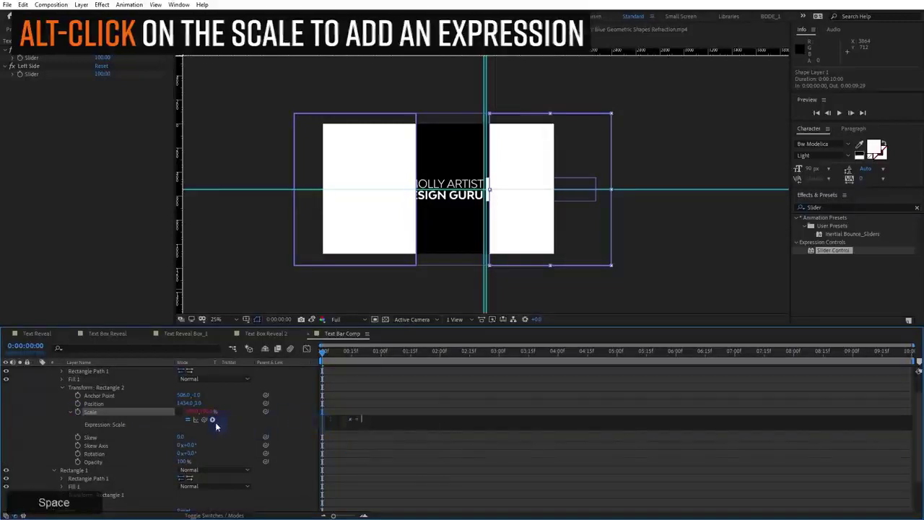
drag(212, 419, 38, 59)
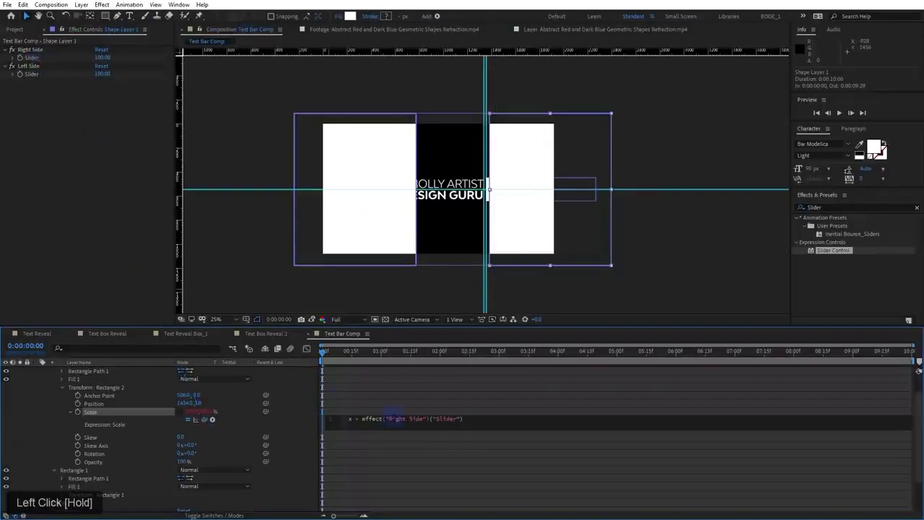
text(;)
Complete Rectangle 2's scale expression with y = content("Rectangle 2").transform.scale[1]; and the output [x,y], and apply it
key(Return)
text(y )
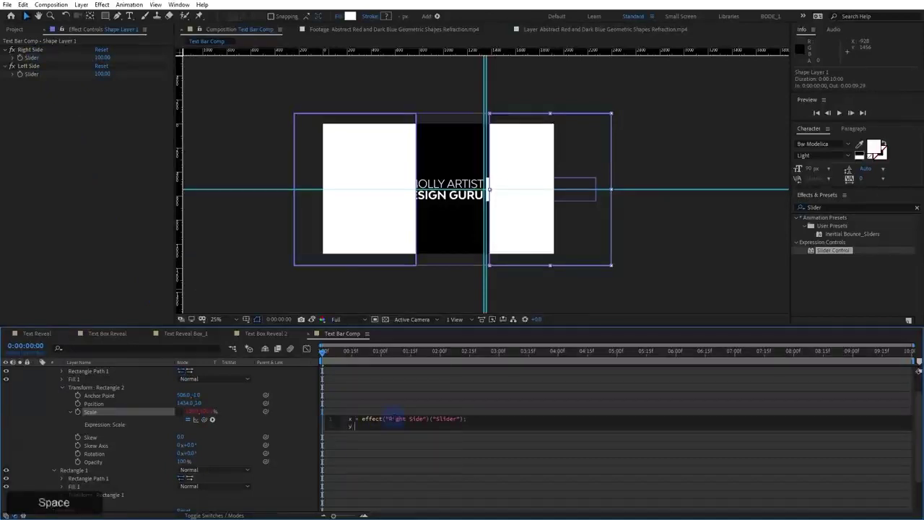
text(=)
drag(205, 423, 205, 412)
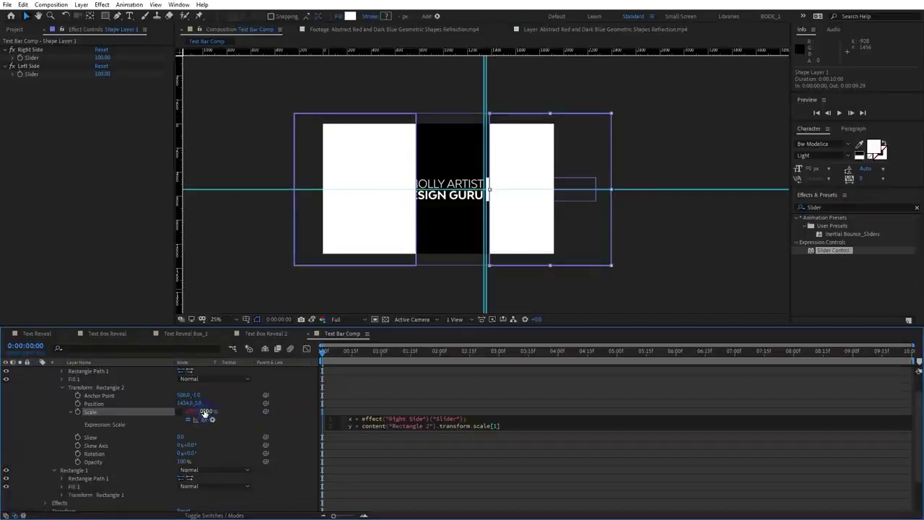
text(;)
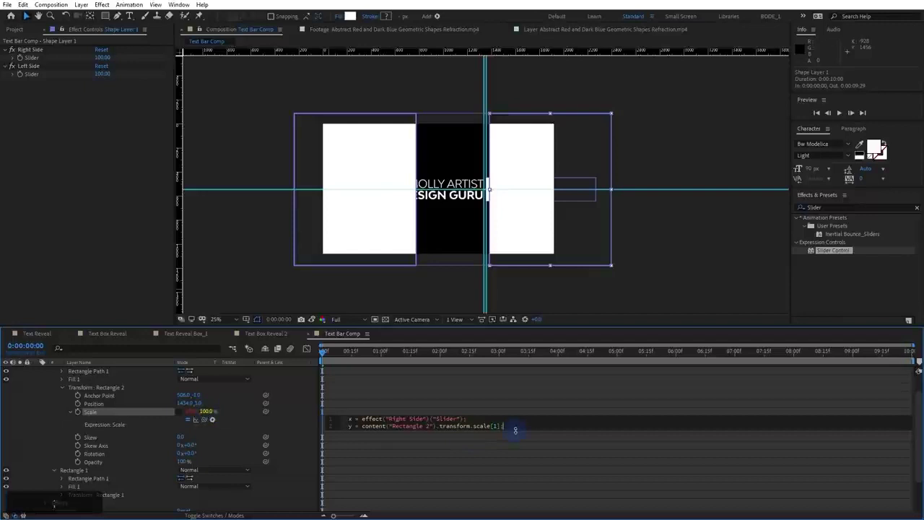
key(Return)
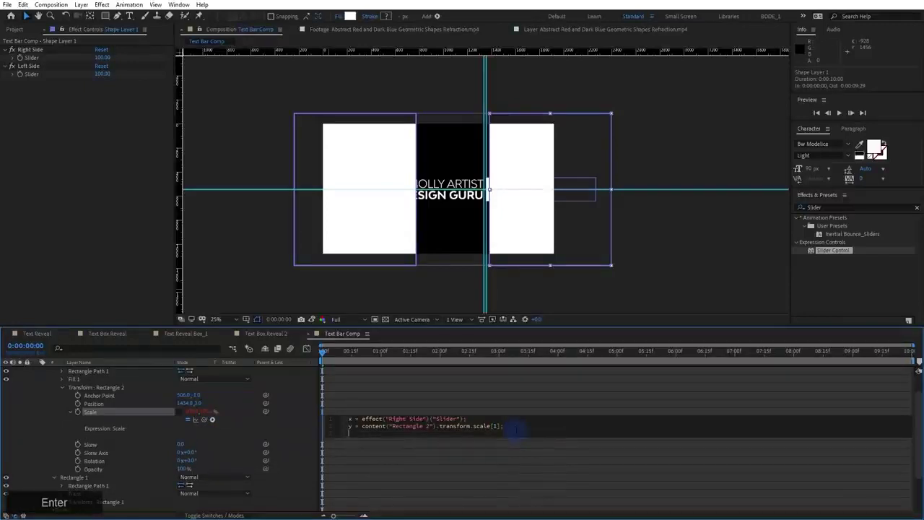
text([)
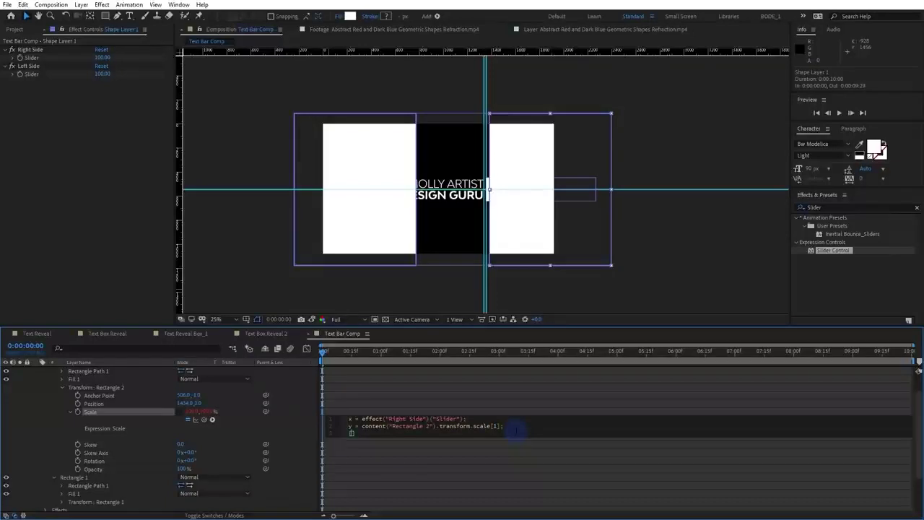
text(x)
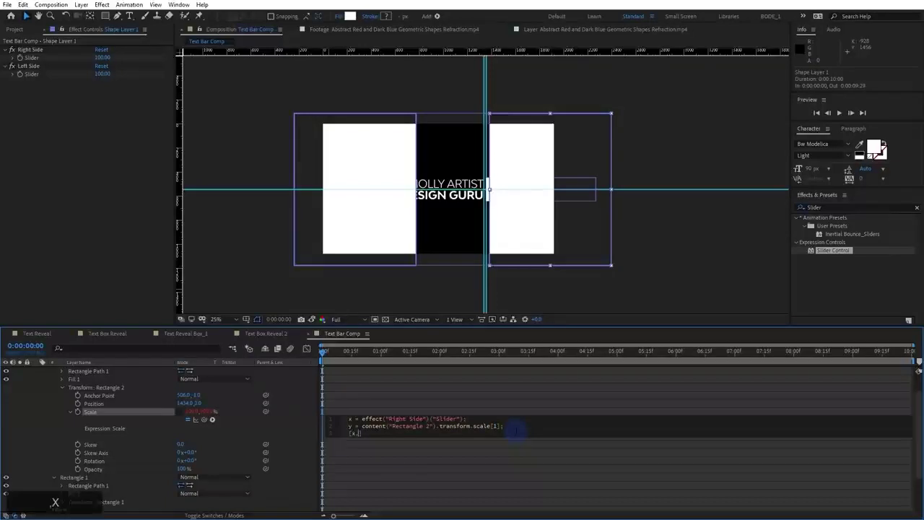
text(,y)
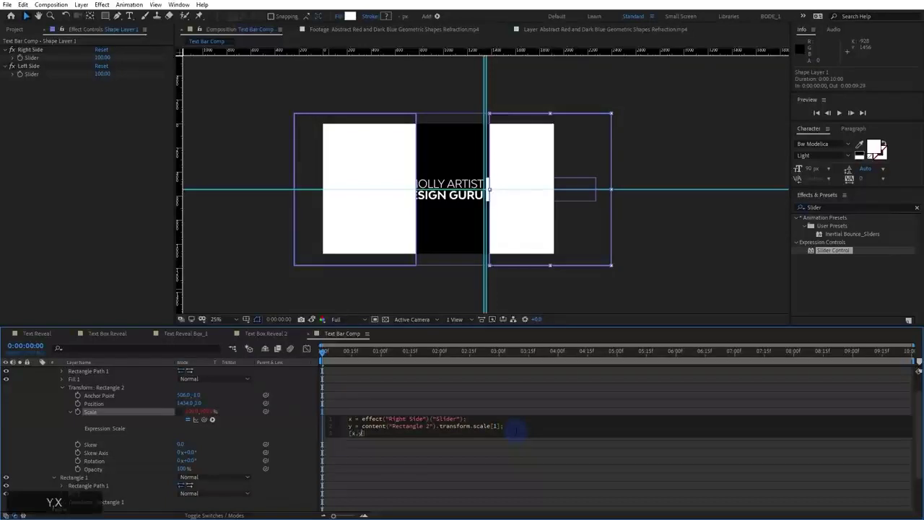
click(304, 415)
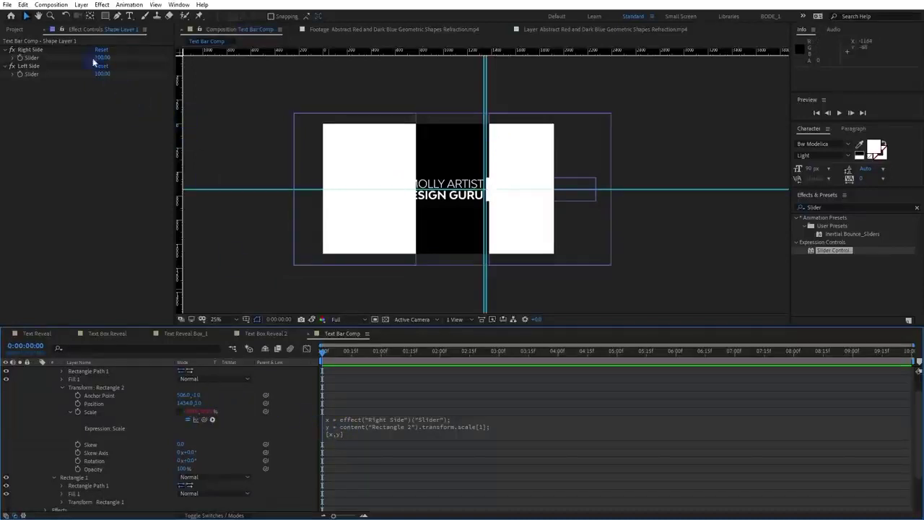
Lower the Right Side slider to 94 and copy Rectangle 2's entire scale expression
drag(97, 61, 102, 62)
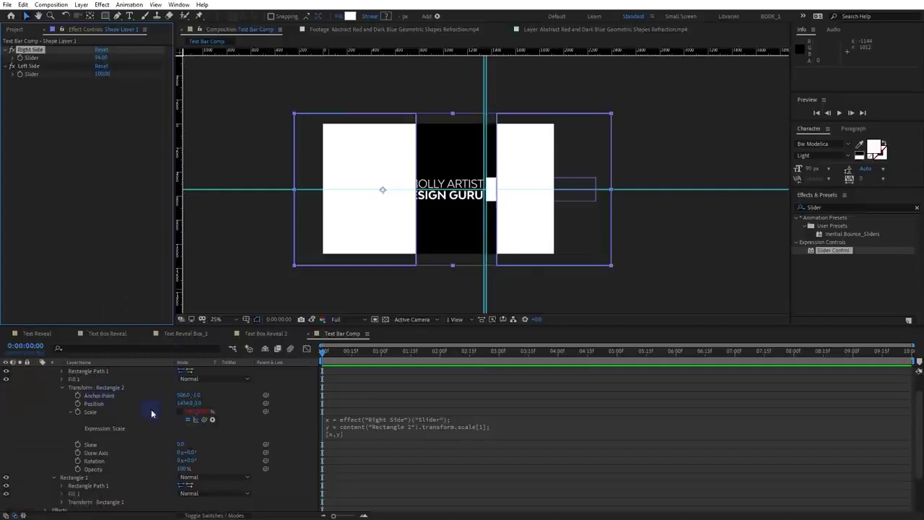
click(102, 58)
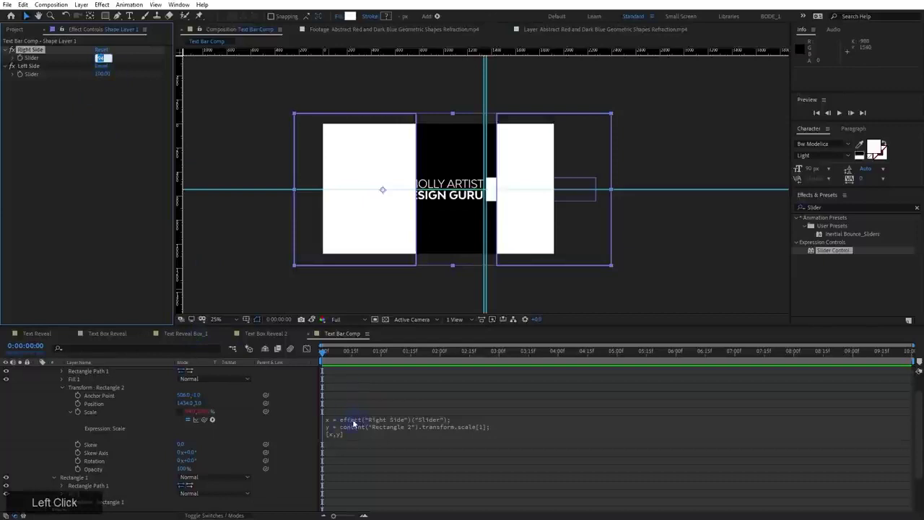
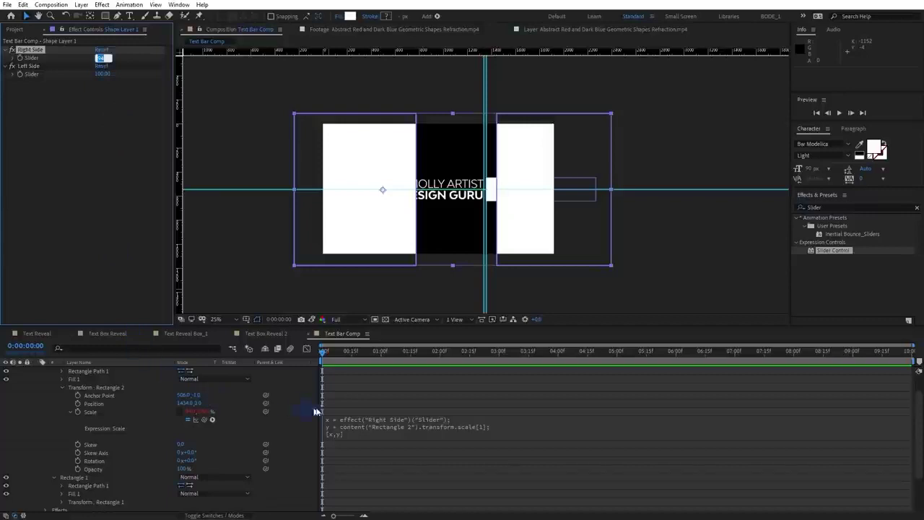
click(348, 419)
key(ctrl+c)
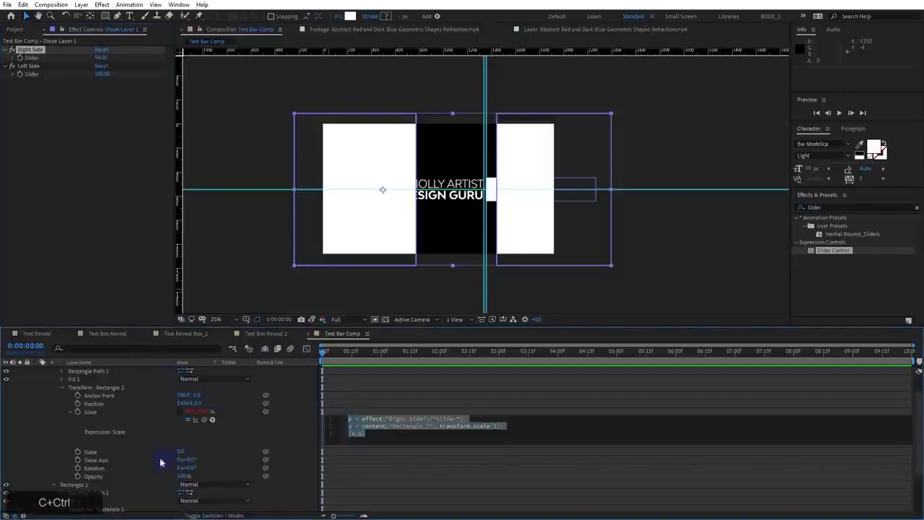
Unlink the scale proportions in Rectangle 1's transform and paste the copied expression onto its scale
click(56, 453)
scroll(53, 453, down, 1)
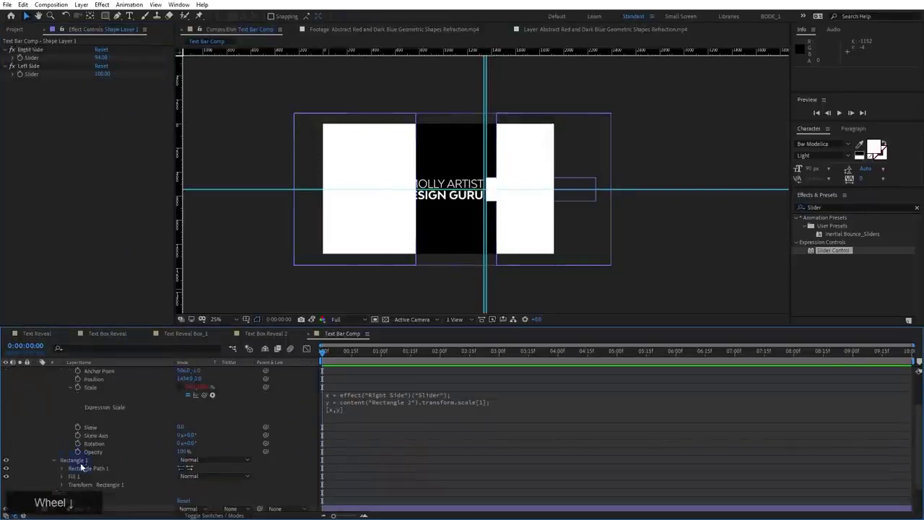
click(62, 484)
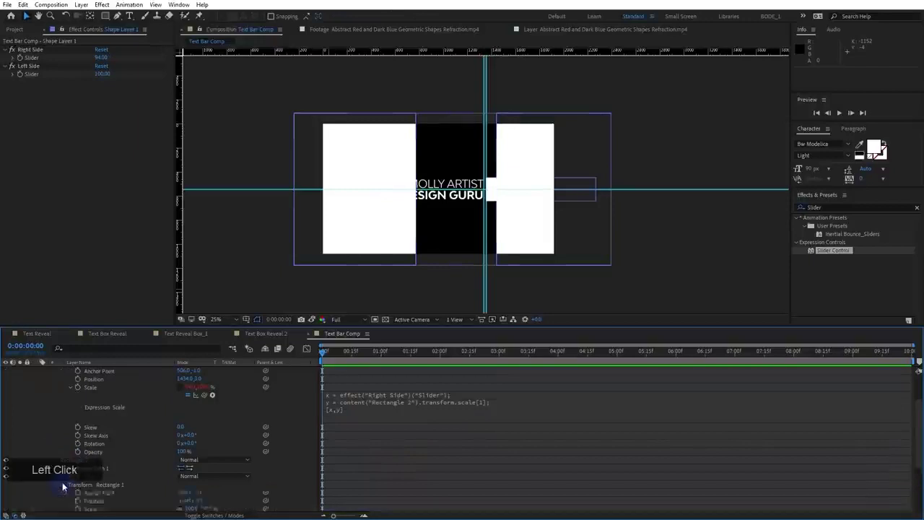
scroll(65, 439, down, 3)
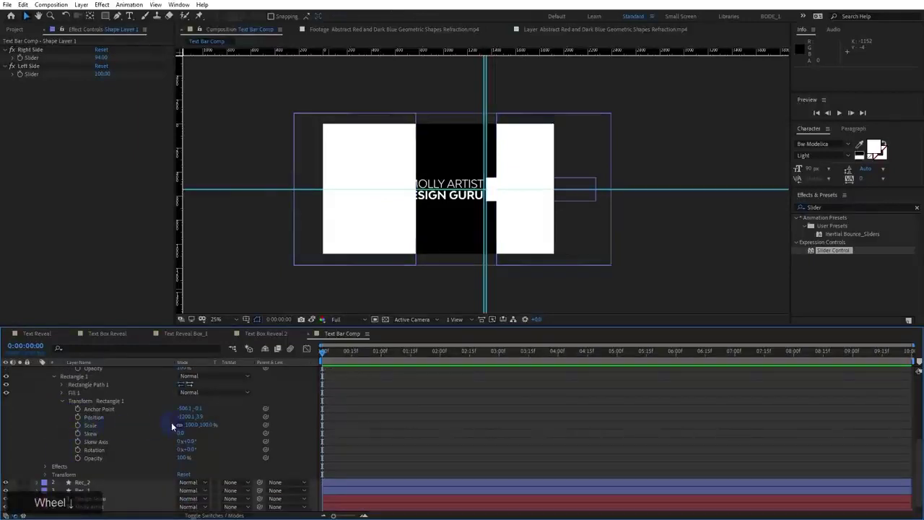
click(179, 425)
alt+click(78, 426)
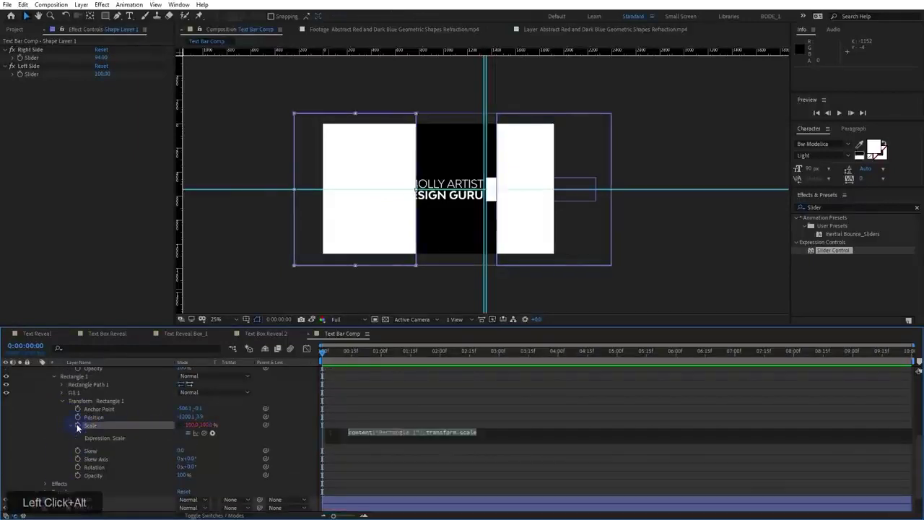
key(ctrl+v)
click(372, 444)
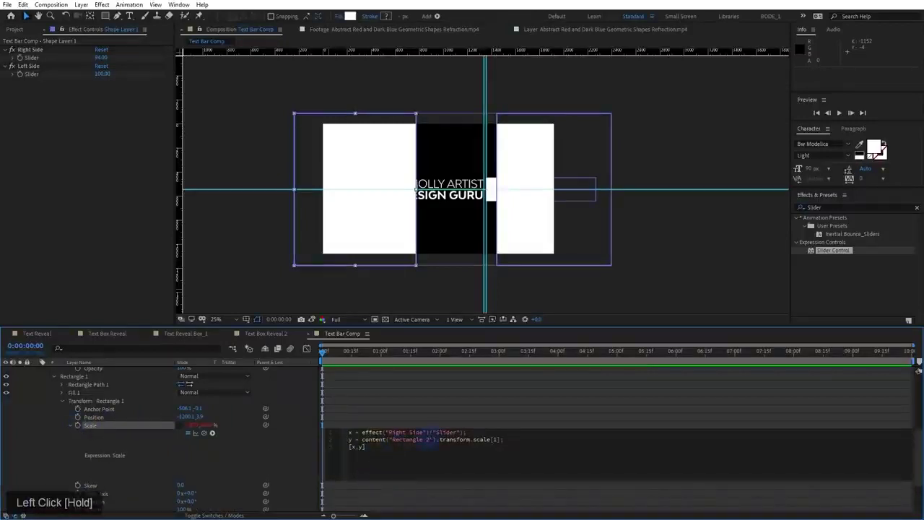
Edit Rectangle 1's scale expression so x reads the "Left Side" slider and y references content("Rectangle 1")
drag(427, 439, 433, 439)
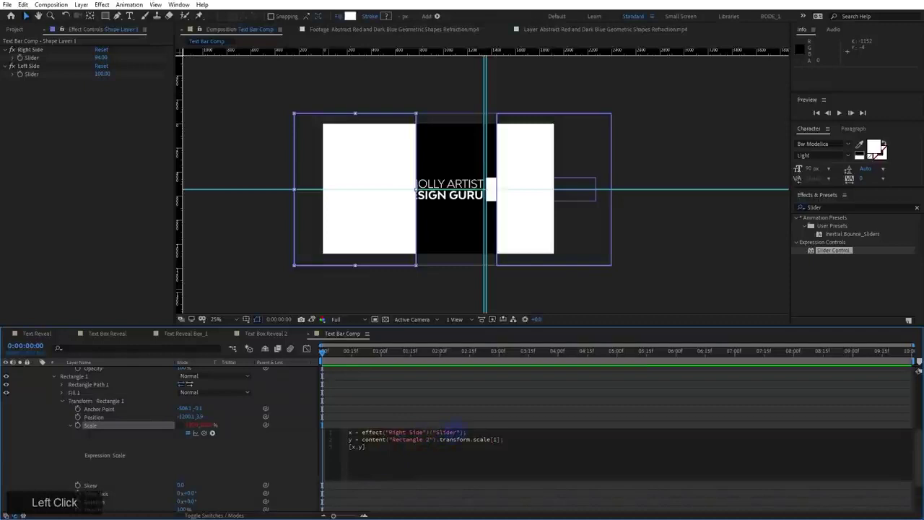
drag(406, 432, 390, 432)
text(Left)
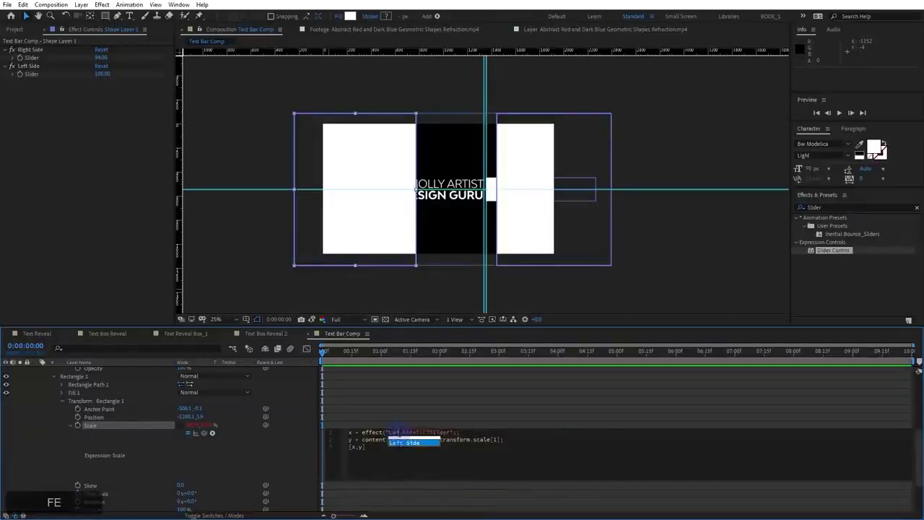
click(375, 439)
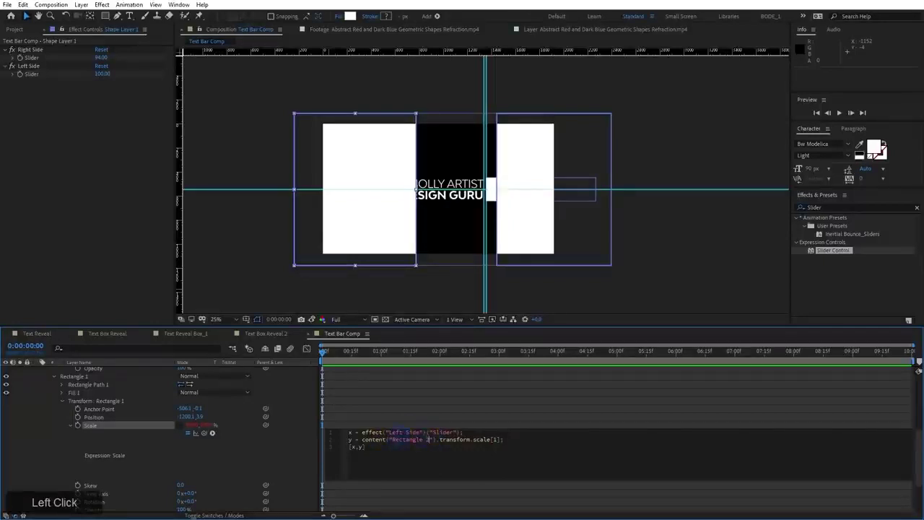
key(BackSpace)
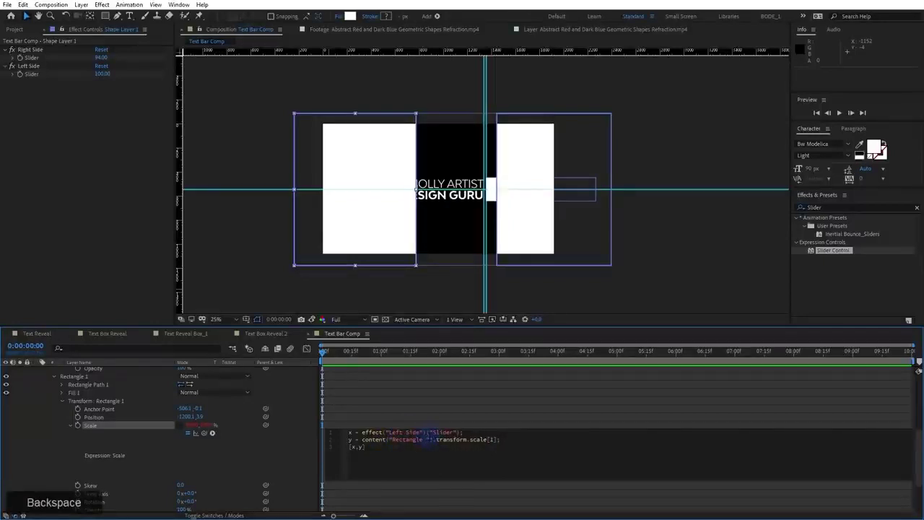
text(1)
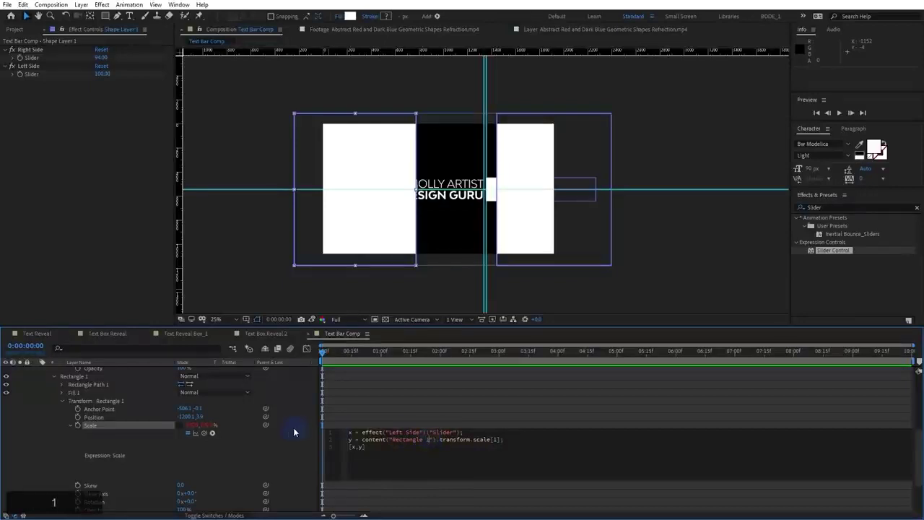
Apply Rectangle 1's expression, and set the Left Side slider to 87 and the Right Side slider to 97
scroll(282, 442, up, 2)
click(81, 401)
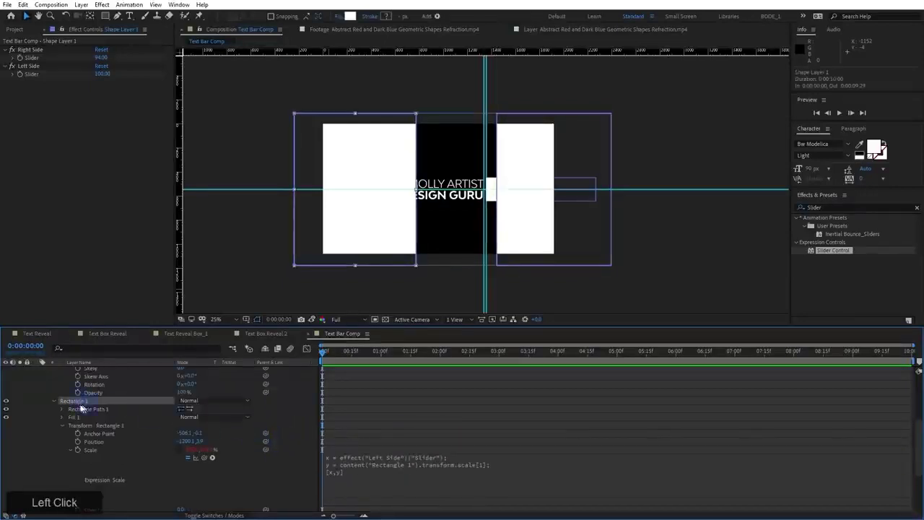
drag(103, 74, 111, 152)
Rename Shape Layer 1 as Matte Control and collapse its properties
scroll(134, 447, up, 5)
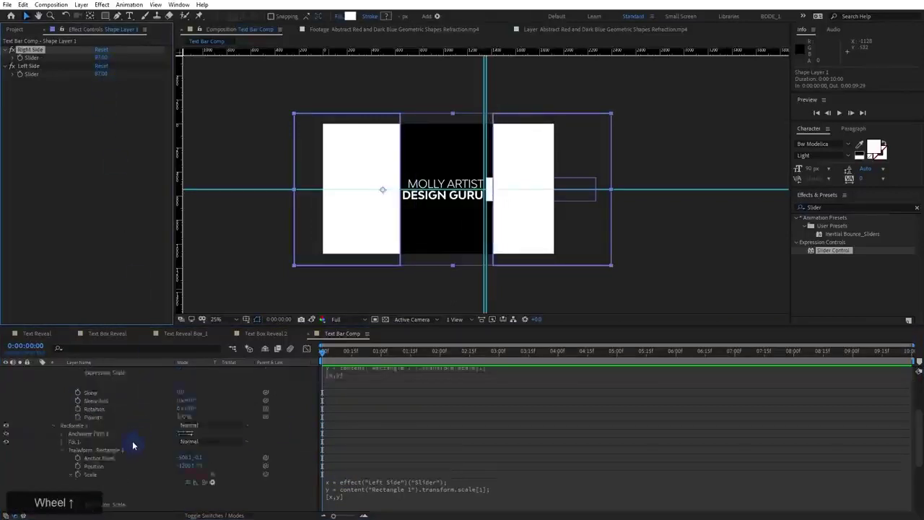
click(112, 370)
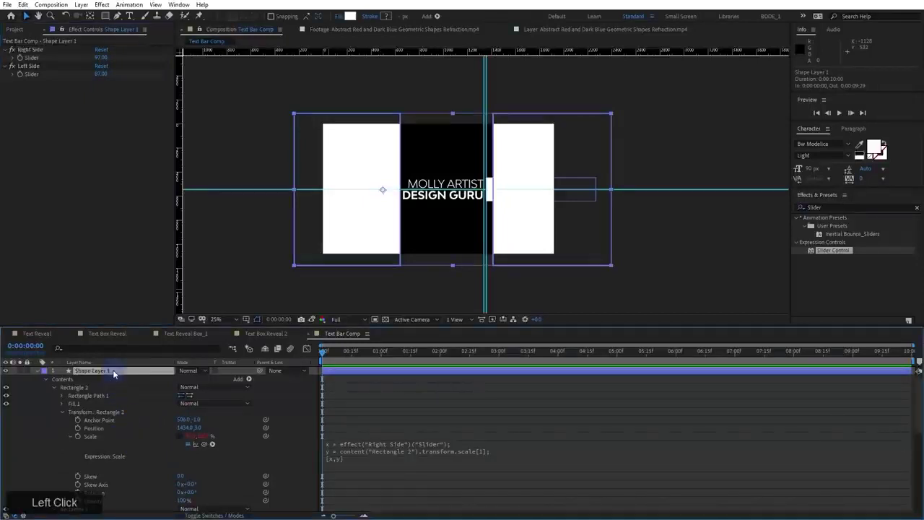
key(Return)
text(Matte Control)
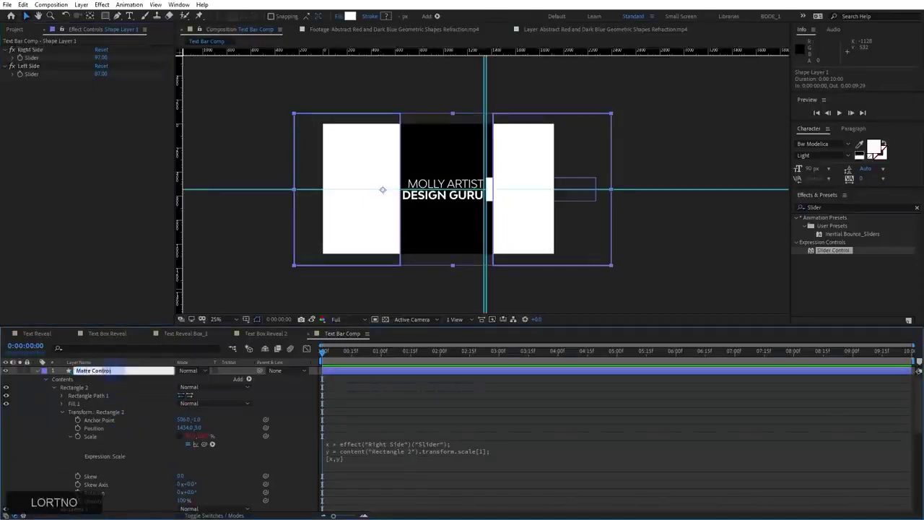
key(Return)
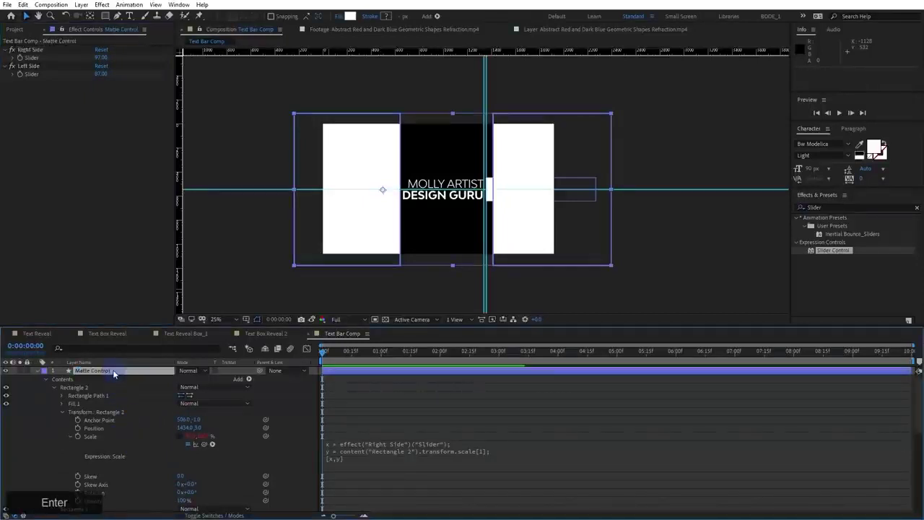
click(39, 373)
Enlarge the timeline area and open the layer options for Matte Control
click(44, 371)
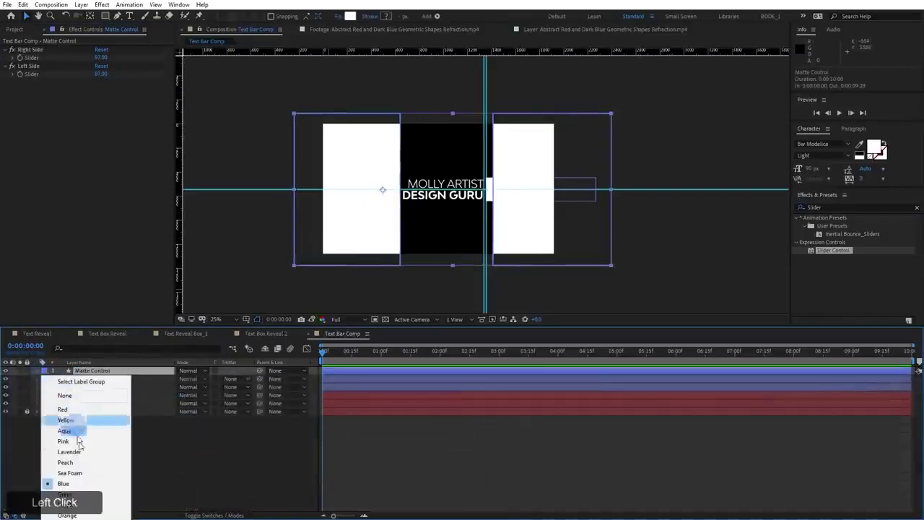
click(140, 353)
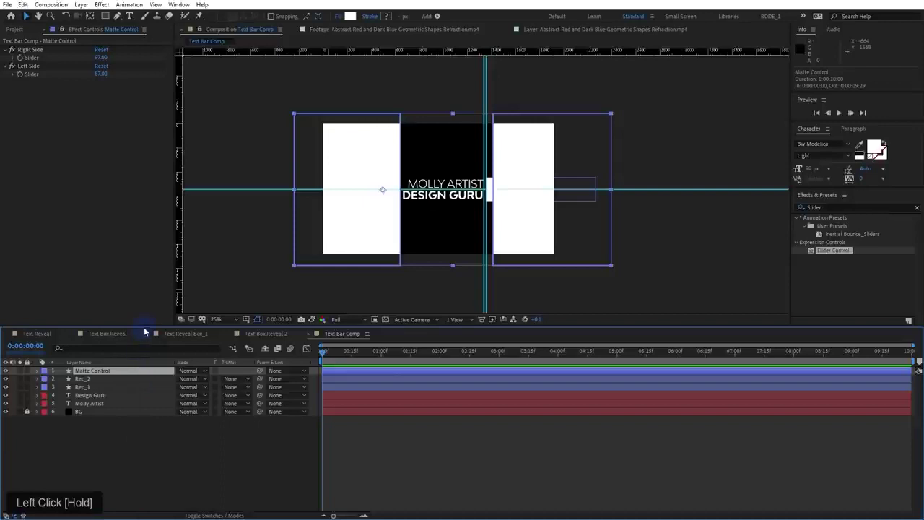
drag(145, 326, 148, 229)
right_click(106, 274)
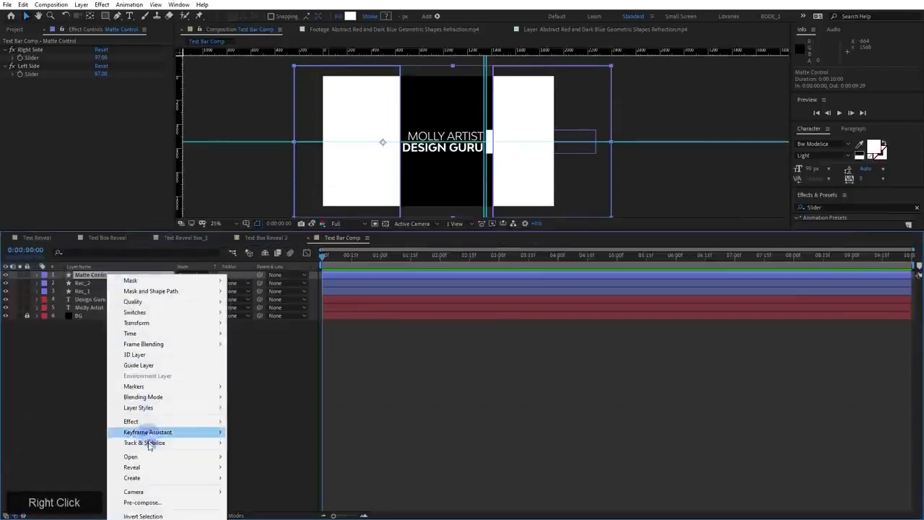
Set the Matte Control layer's label colour to Fuchsia and duplicate the layer
click(45, 276)
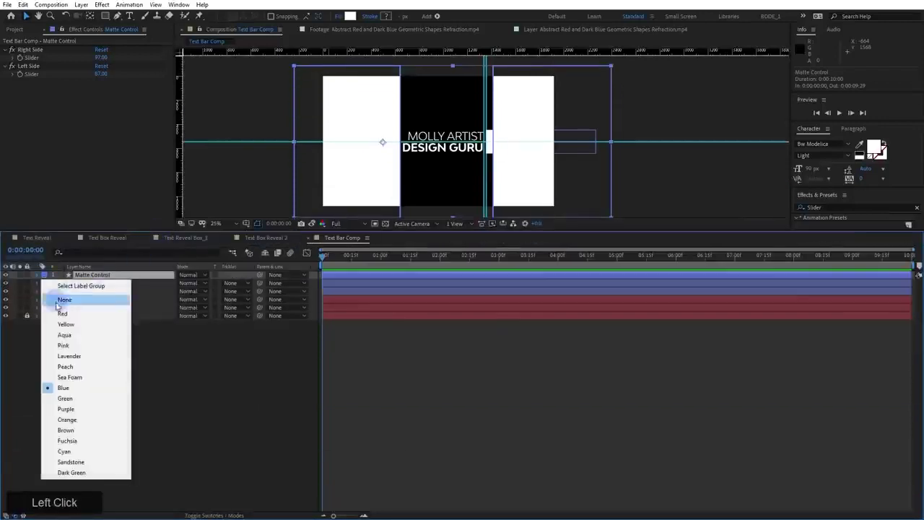
click(81, 443)
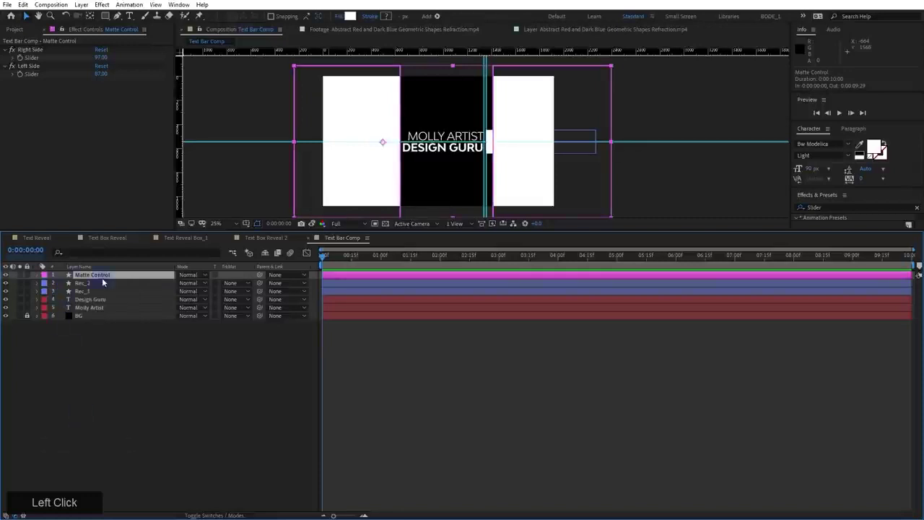
key(ctrl+d)
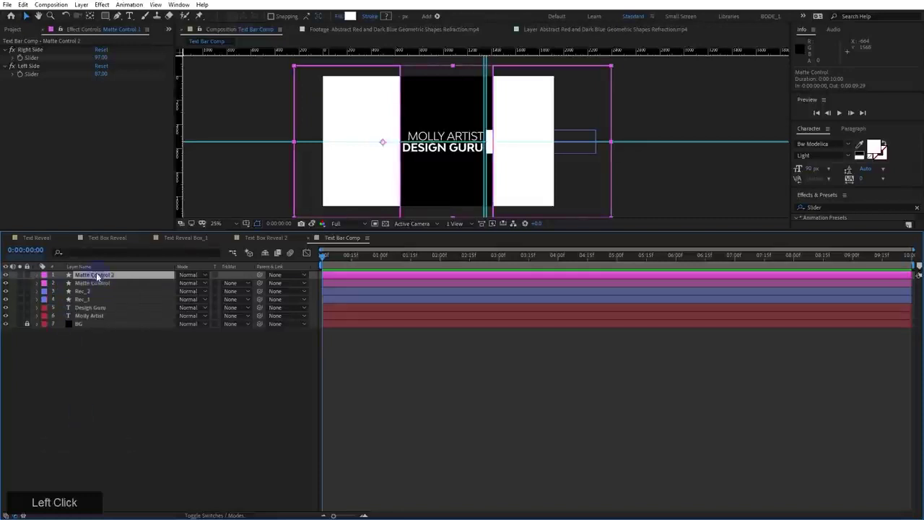
Move the duplicated matte layer beneath Matte Control and rename it Rec Matte_1
mouse_move(93, 276)
mouse_down()
mouse_move(100, 290)
mouse_move(97, 283)
mouse_up()
key(Return)
text(R)
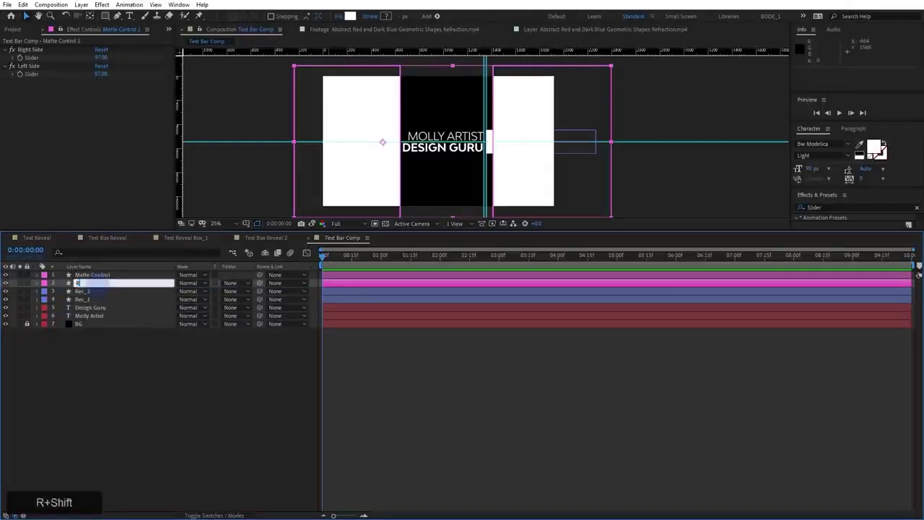
text(ec Matte_1)
key(Return)
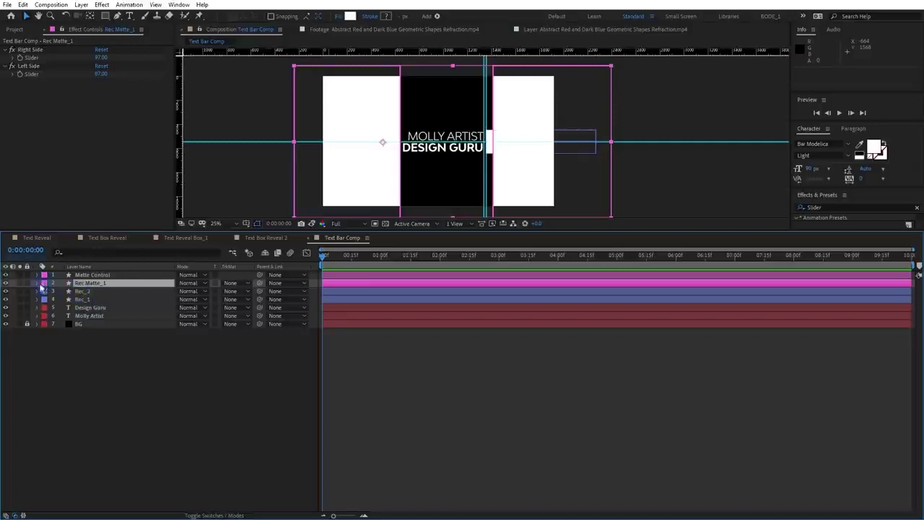
Reorder Rec_2 beneath Rec_1 and expand the properties of the Rec Matte_1 and Matte Control layers
drag(83, 293, 87, 306)
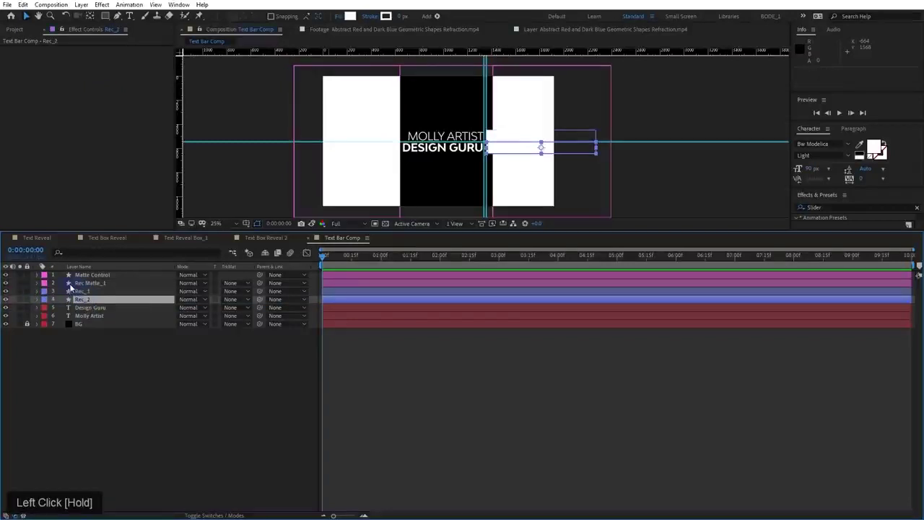
click(37, 283)
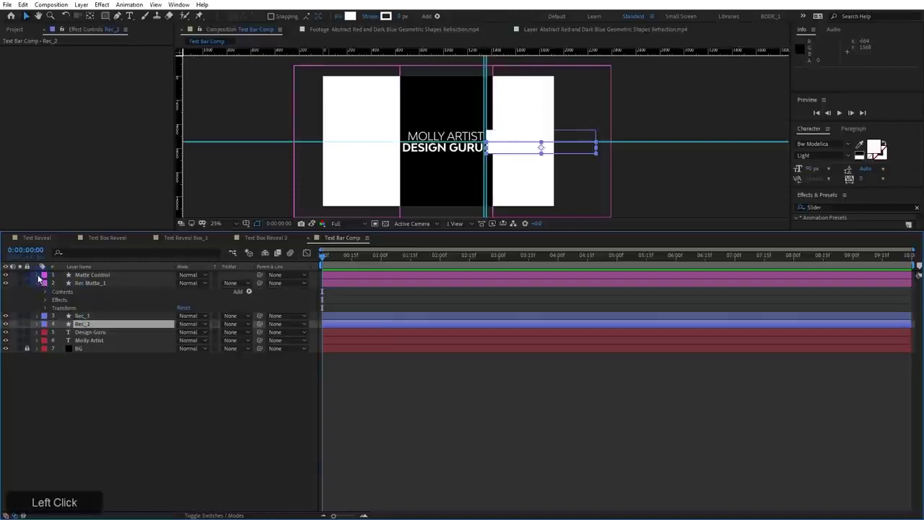
click(39, 279)
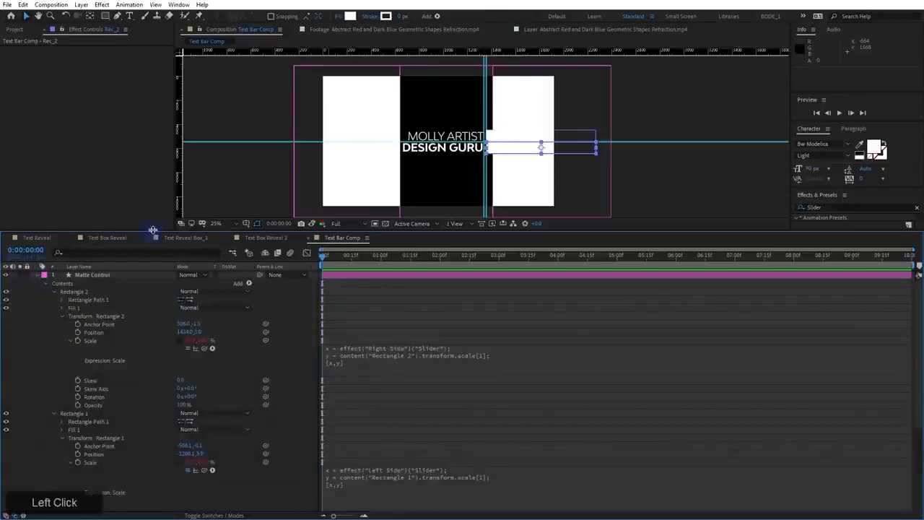
click(136, 304)
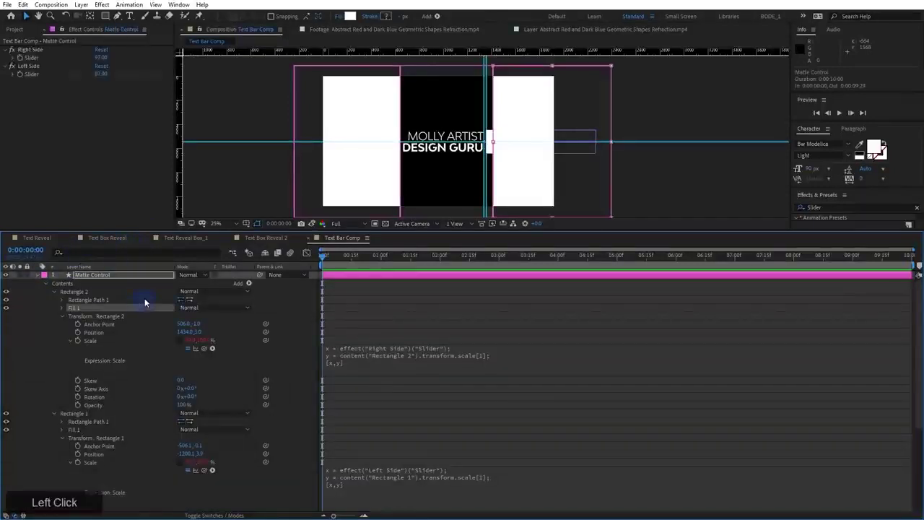
key(grave)
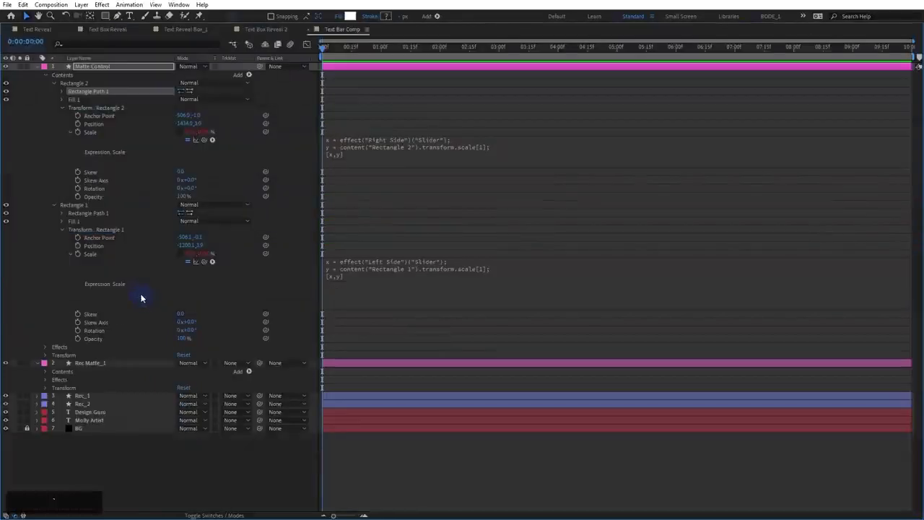
click(99, 67)
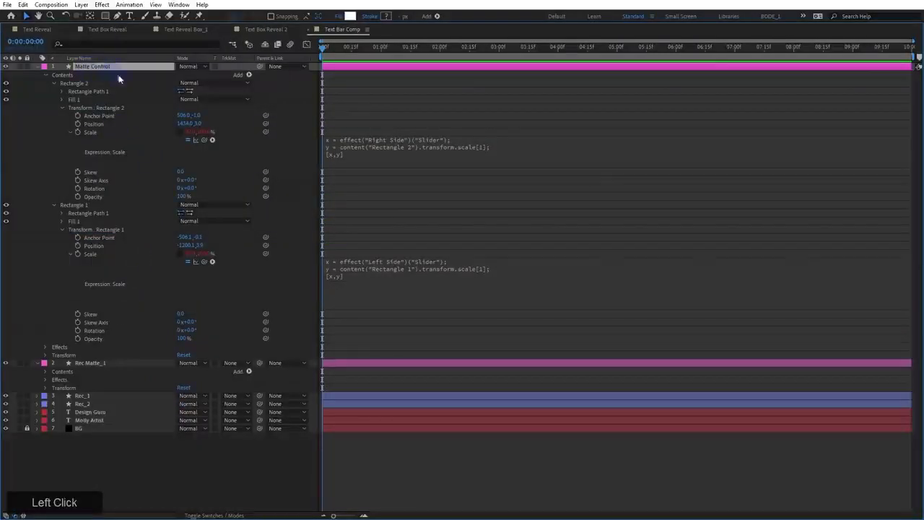
Delete the Right Side and Left Side slider effects from the Rec Matte_1 layer
click(119, 364)
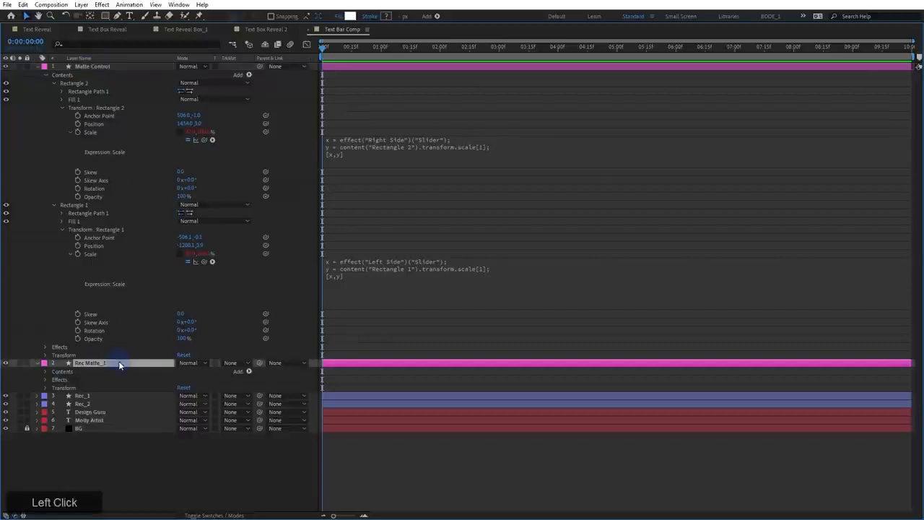
key(grave)
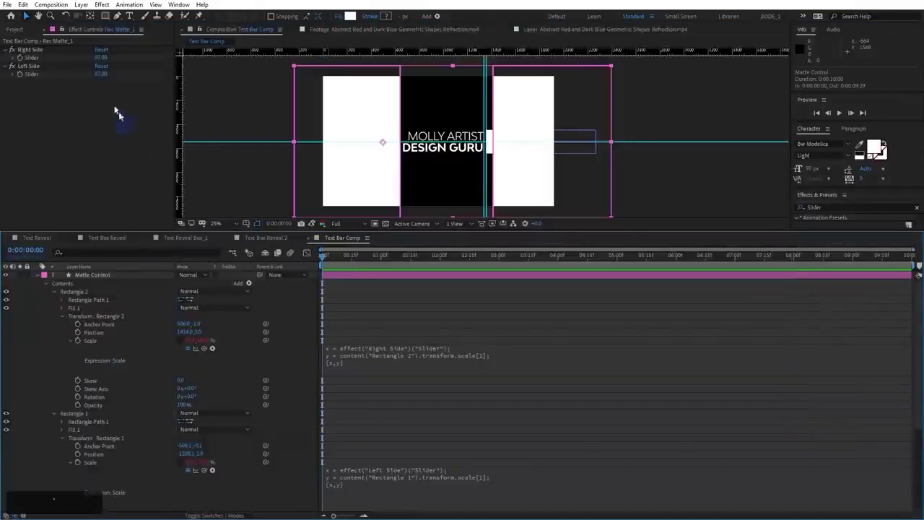
scroll(101, 361, down, 5)
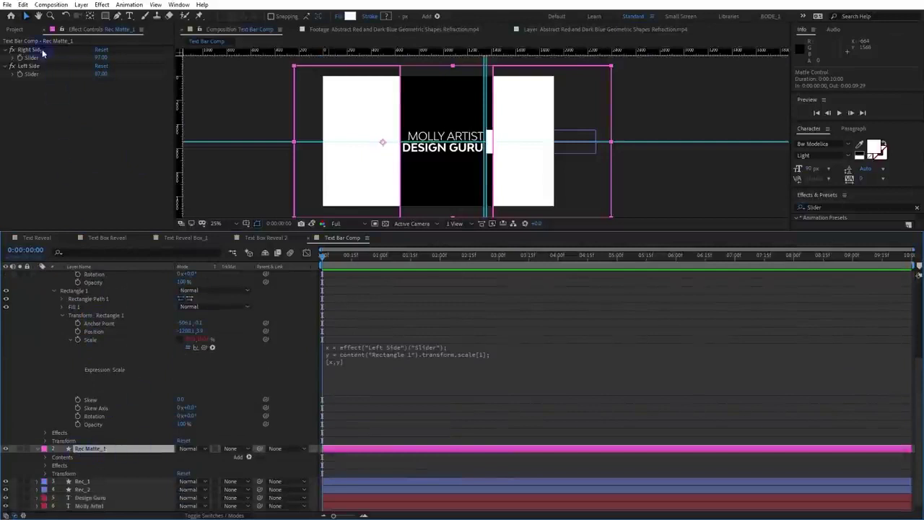
click(30, 50)
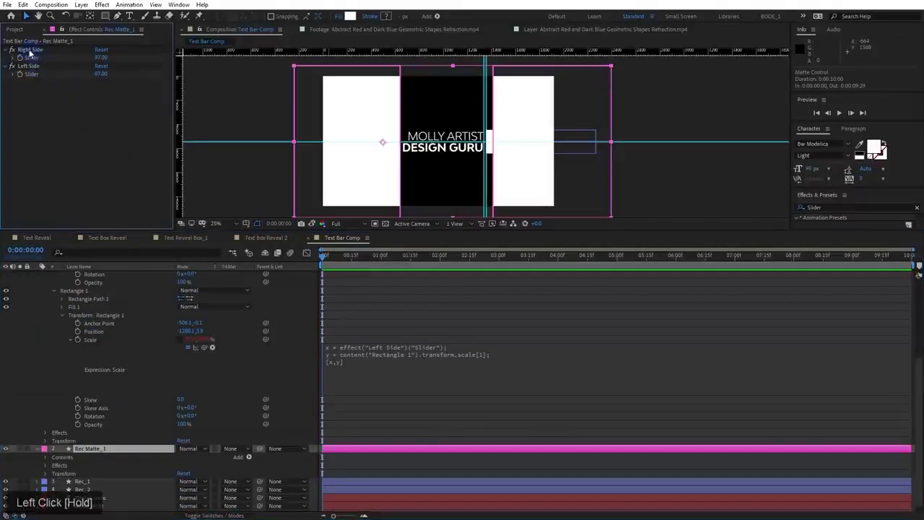
shift+click(29, 65)
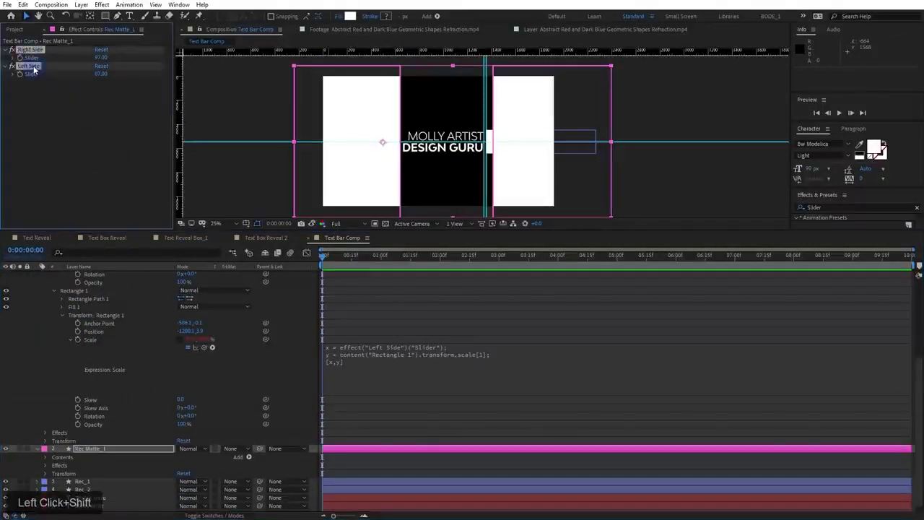
key(Delete)
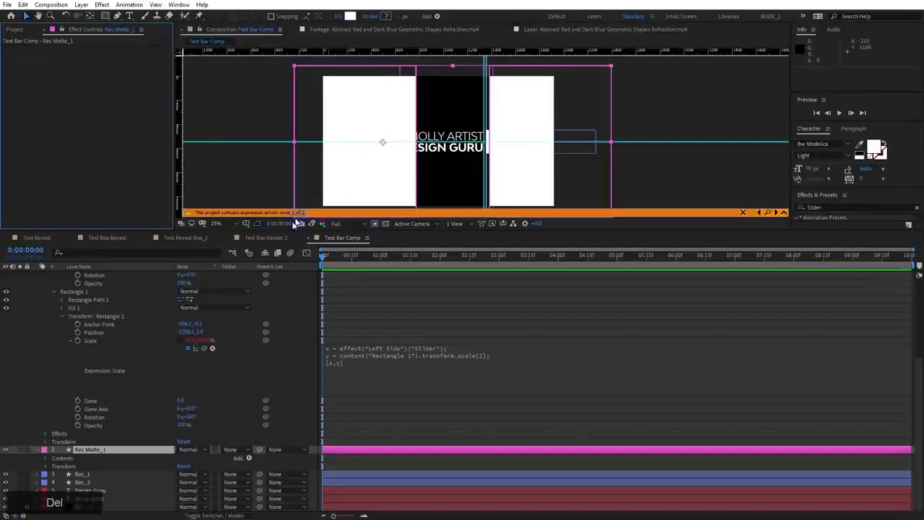
Reveal the modified properties of Rec Matte_1 and clear the Scale expression of its Rectangle 2
click(161, 372)
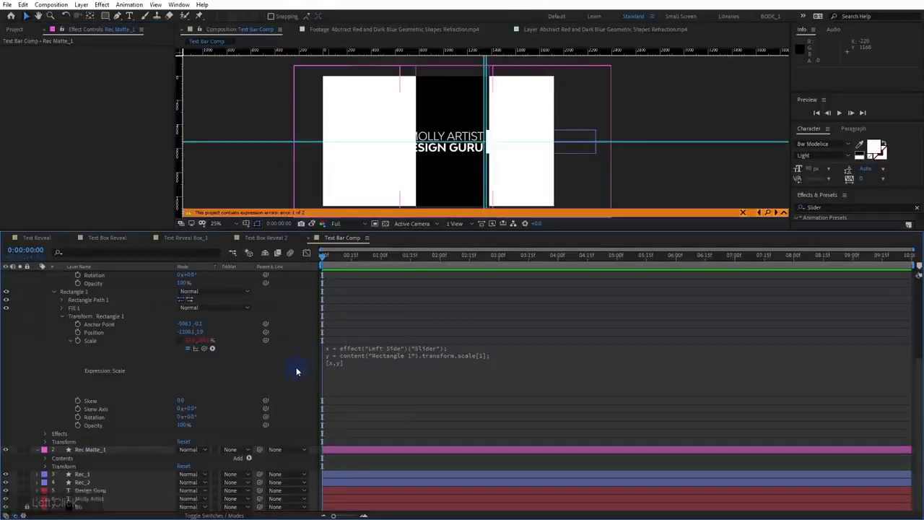
key(grave)
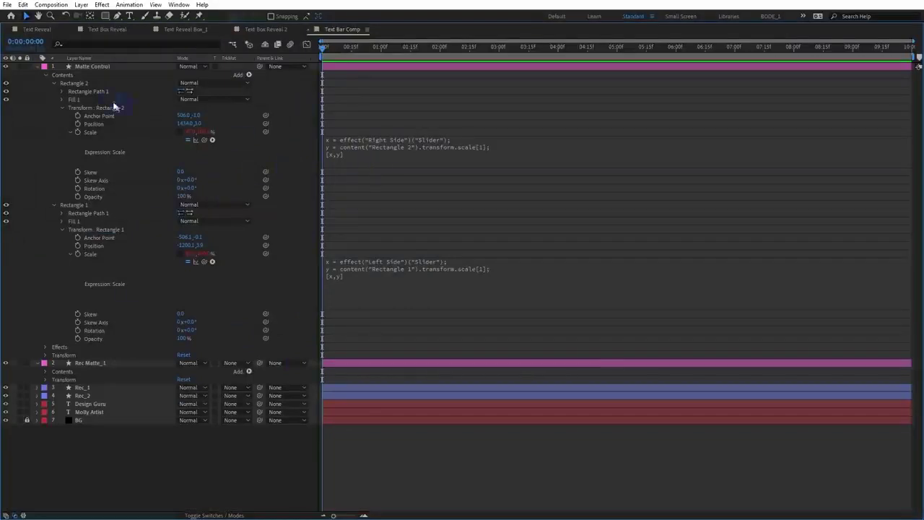
click(88, 364)
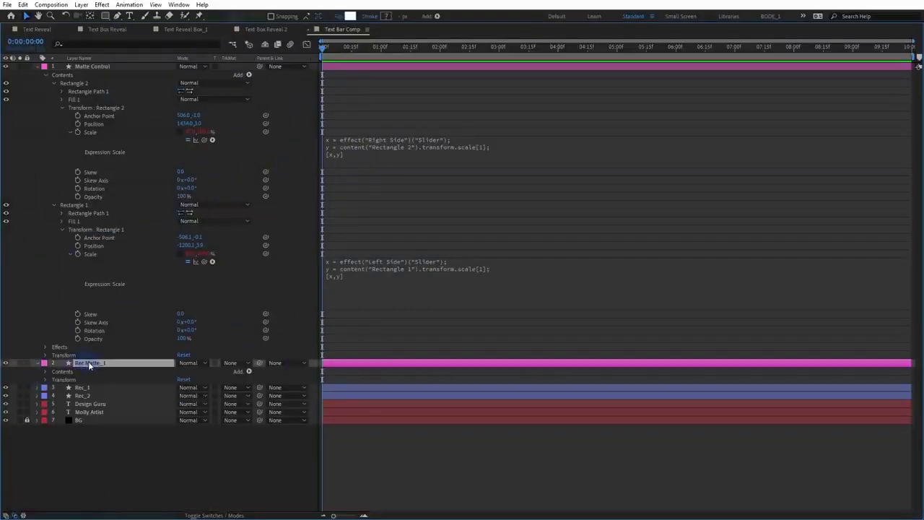
key(u)
key(u)
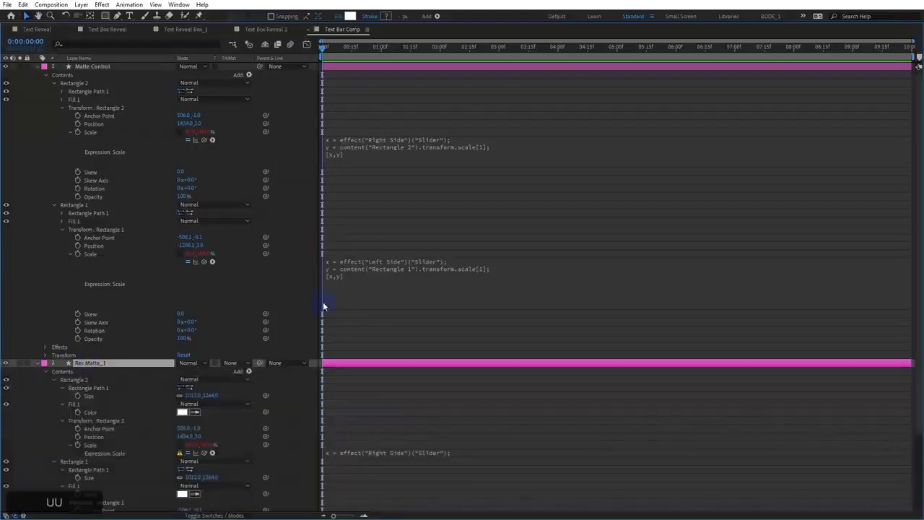
scroll(423, 320, down, 4)
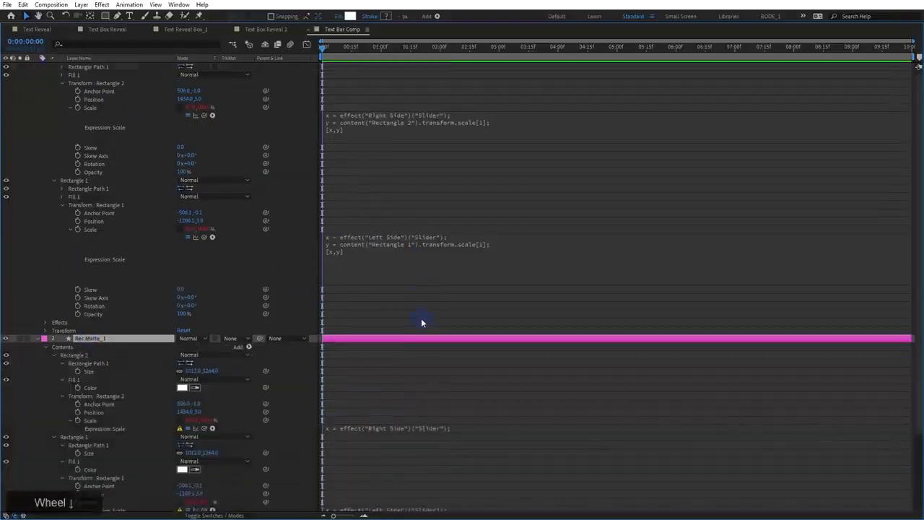
click(354, 361)
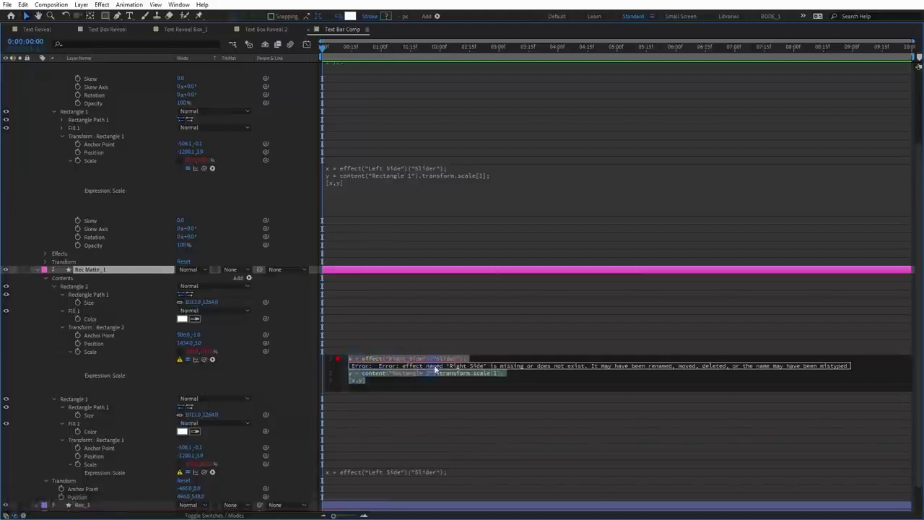
key(BackSpace)
click(378, 469)
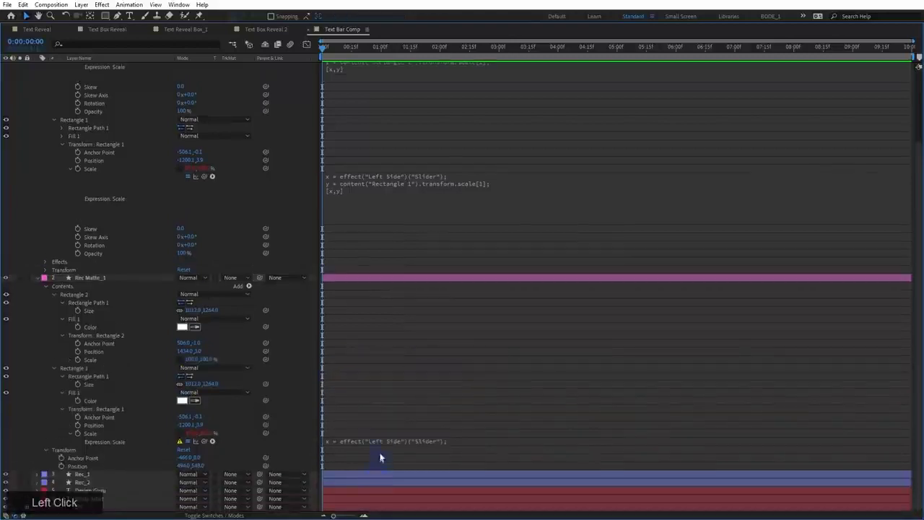
Clear the Scale expression of Rectangle 1 in the Rec Matte_1 layer
click(382, 442)
key(BackSpace)
click(302, 388)
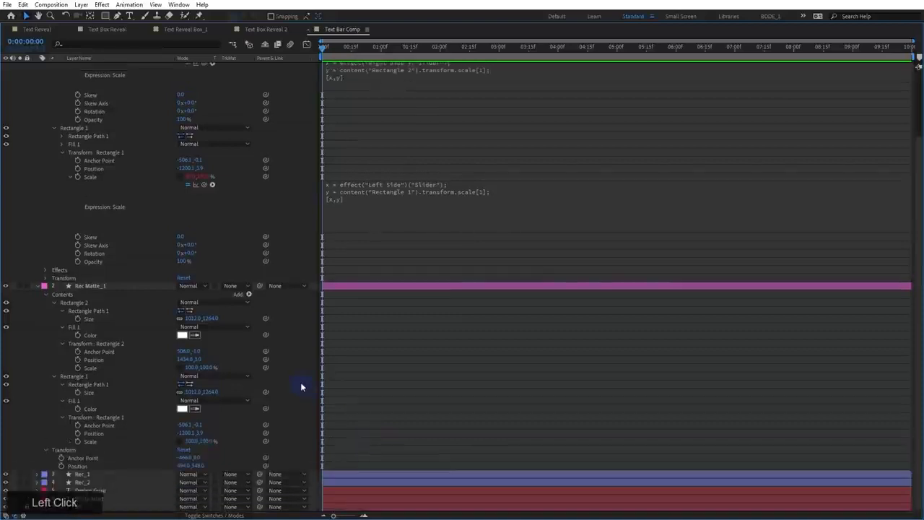
Pick-whip the Scale of Rec Matte_1's Rectangle 2 to the Scale of Rectangle 2 in Matte Control
click(80, 305)
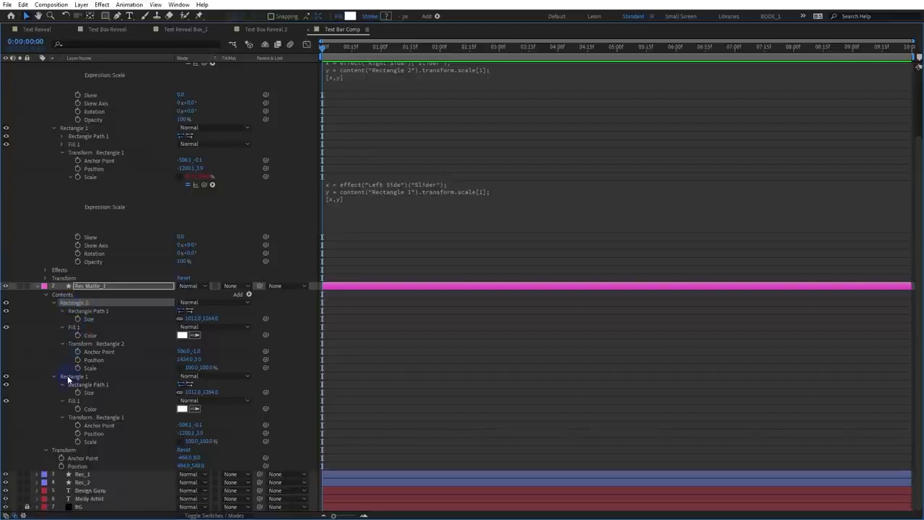
click(90, 369)
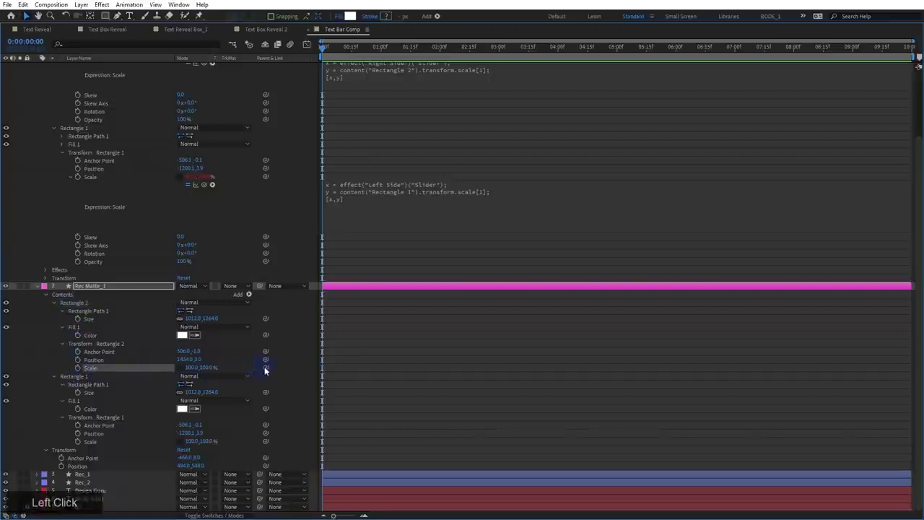
mouse_move(266, 367)
mouse_down()
mouse_move(203, 300)
mouse_move(123, 64)
mouse_move(88, 117)
mouse_move(93, 127)
mouse_move(90, 96)
mouse_move(99, 133)
mouse_up()
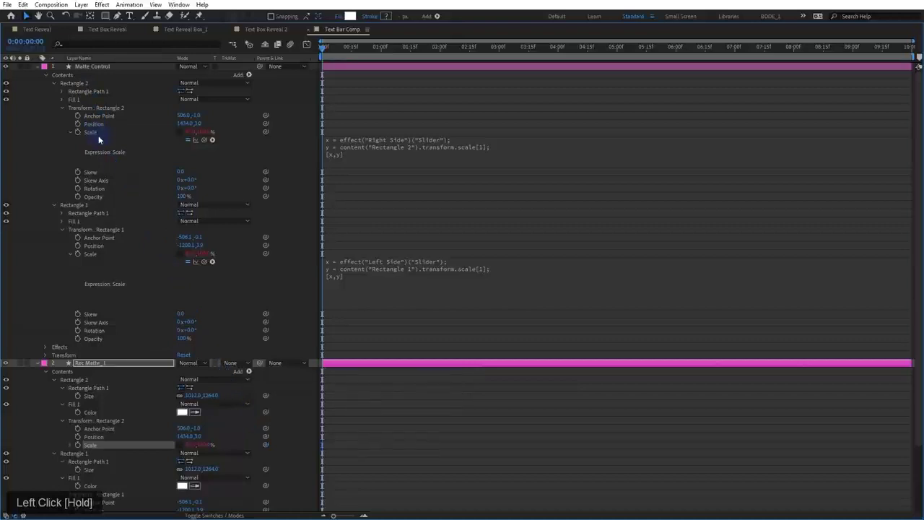
Pick-whip the Scale of Rec Matte_1's Rectangle 1 to the Scale of Rectangle 1 in Matte Control
scroll(99, 283, down, 1)
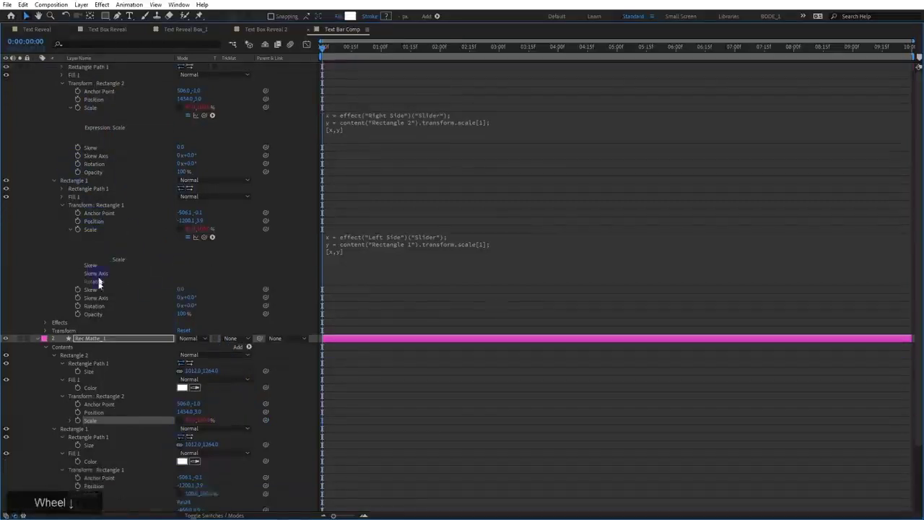
scroll(99, 283, down, 2)
click(74, 379)
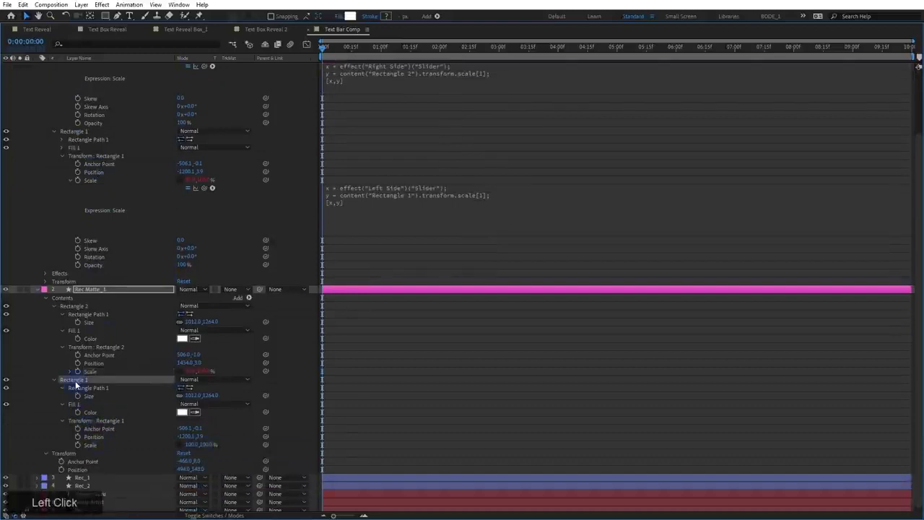
click(90, 446)
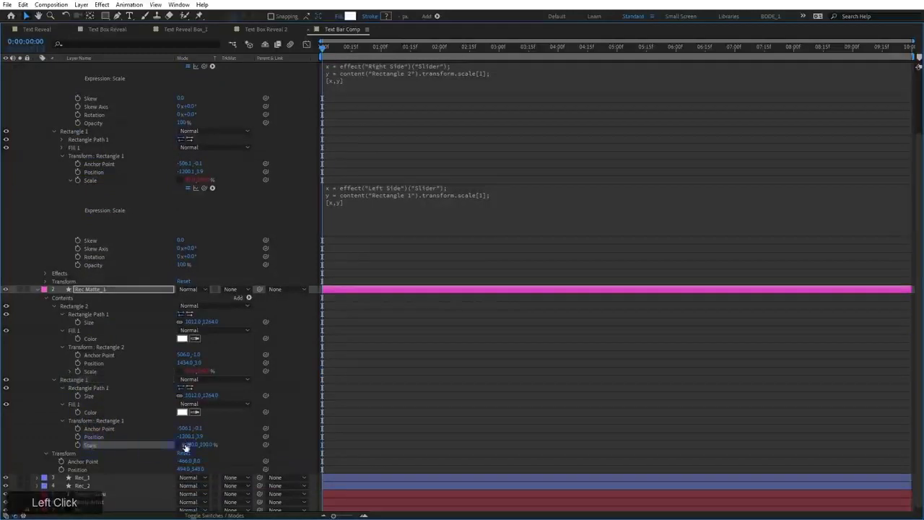
drag(266, 449, 110, 183)
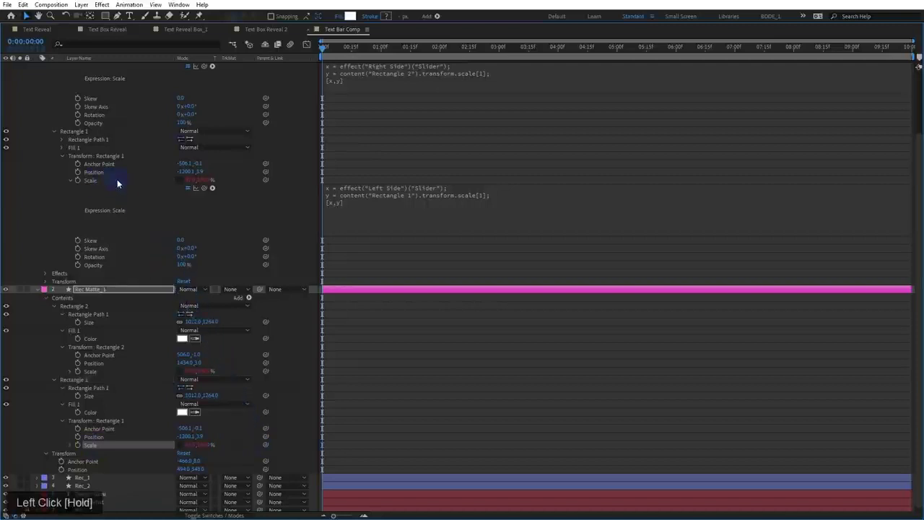
Collapse the Rec Matte_1 and Matte Control layers and select Matte Control
click(39, 289)
scroll(40, 204, up, 1)
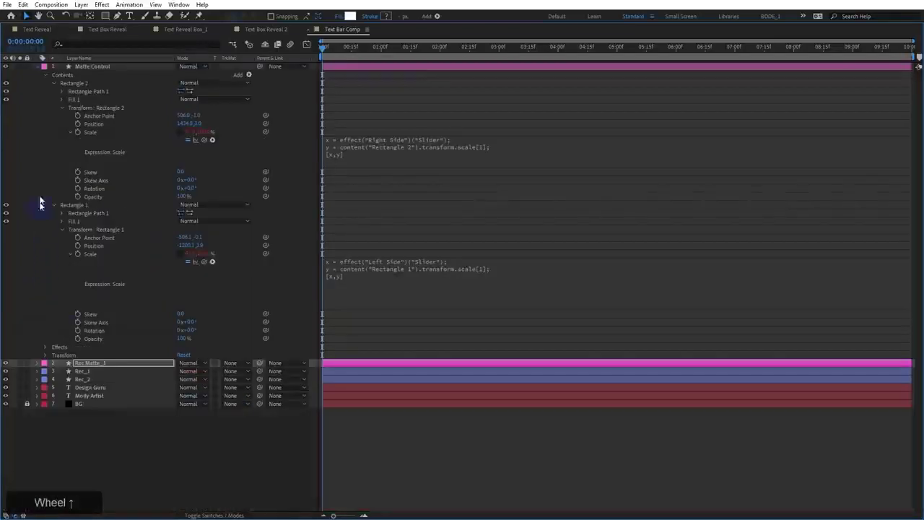
click(46, 104)
key(grave)
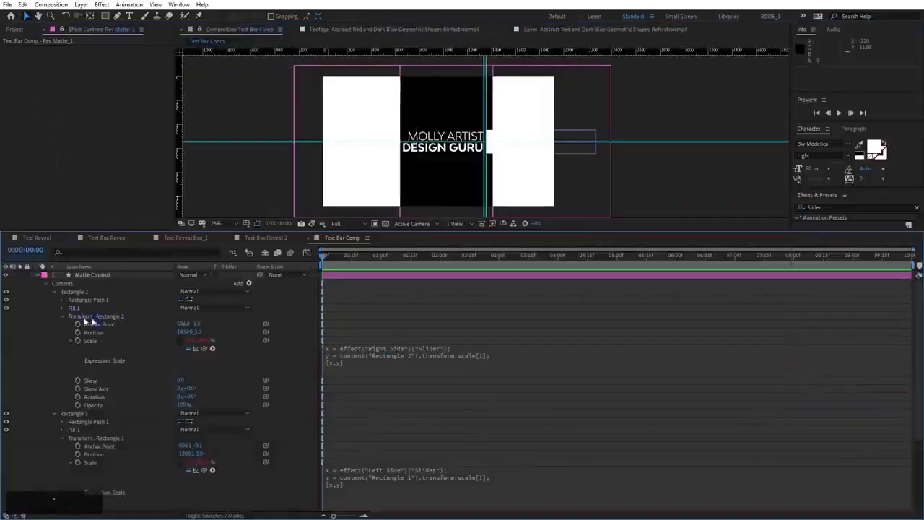
click(38, 275)
click(99, 275)
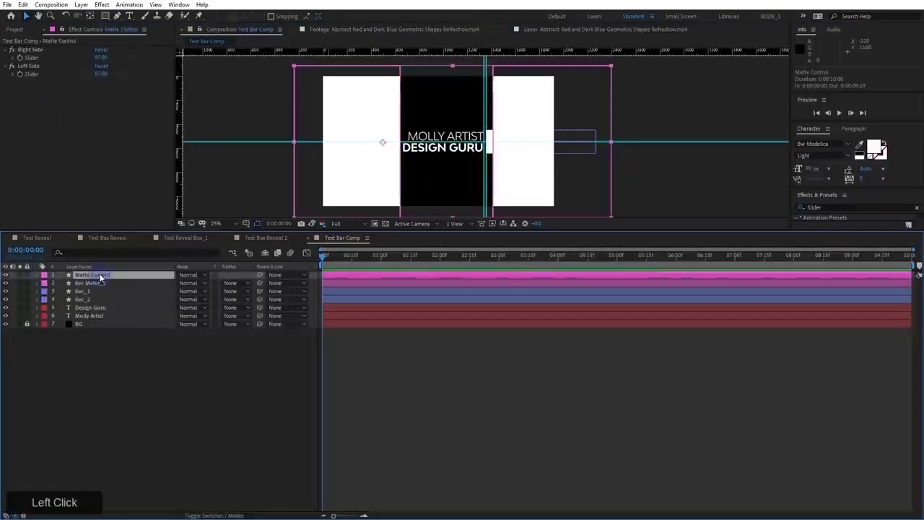
Hide the Matte Control layer and set Rec_1's track matte to Alpha Inverted Matte "Rec Matte_1"
click(6, 275)
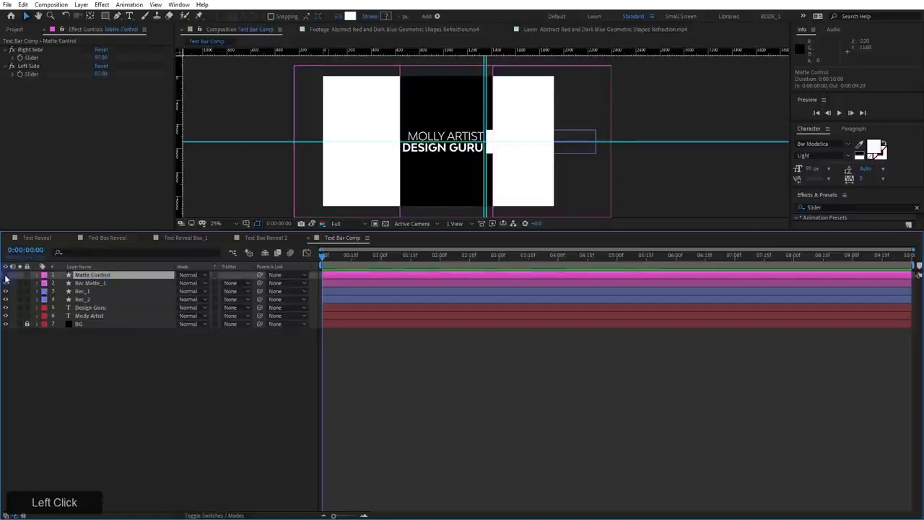
click(108, 291)
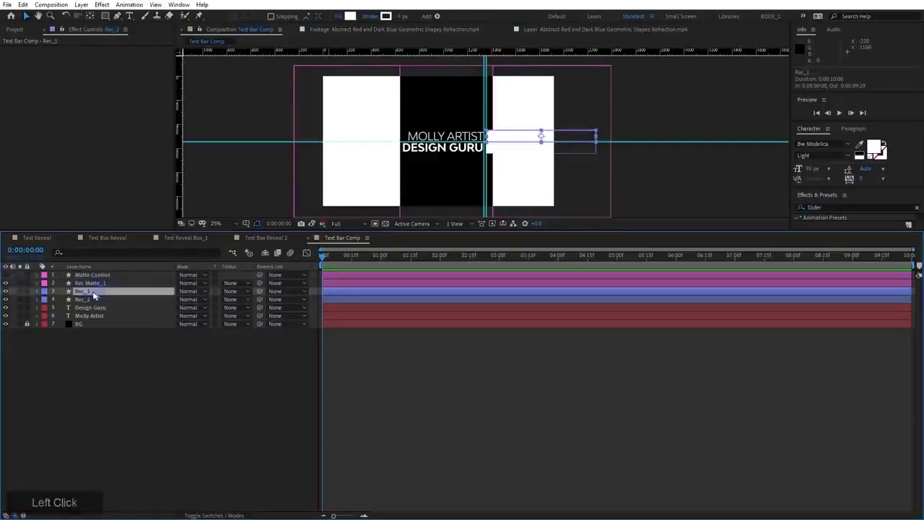
click(232, 292)
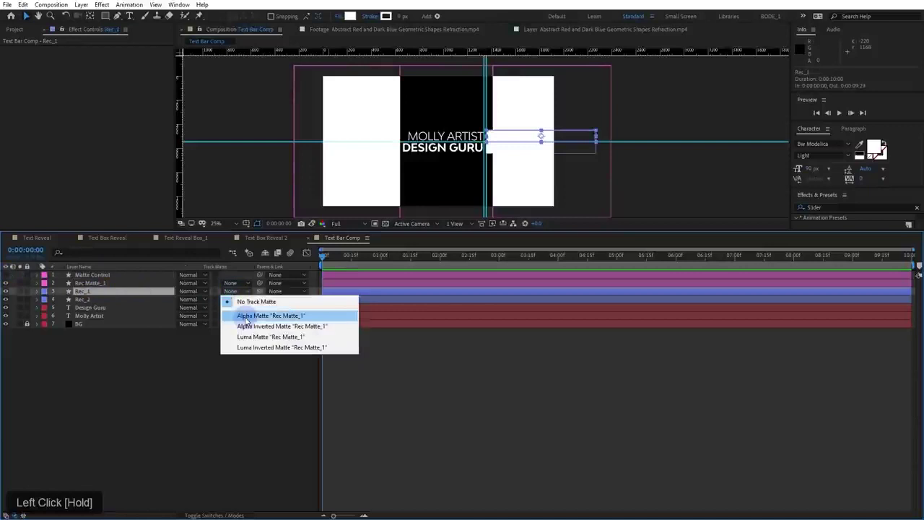
click(245, 326)
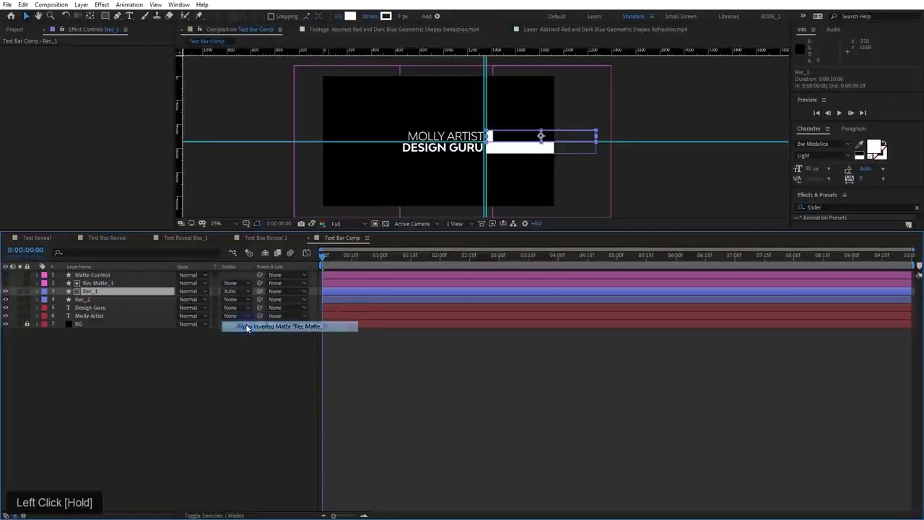
click(93, 275)
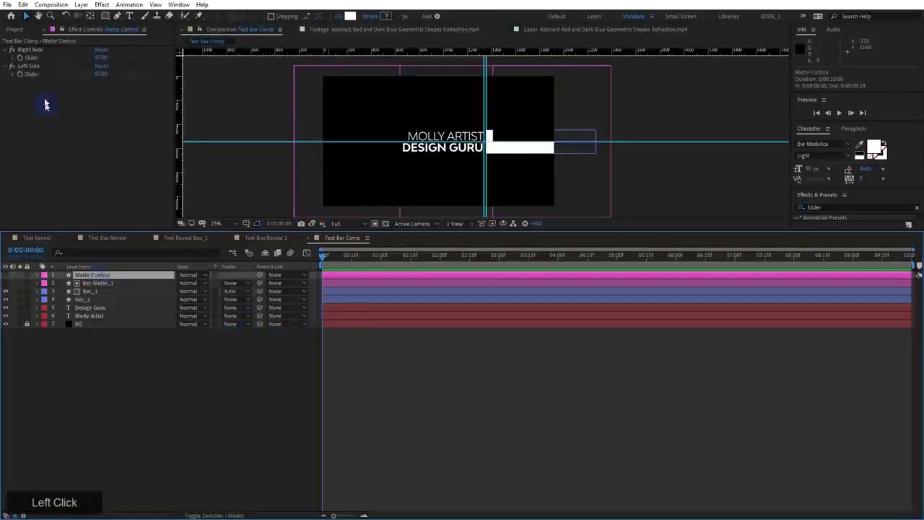
drag(101, 57, 104, 59)
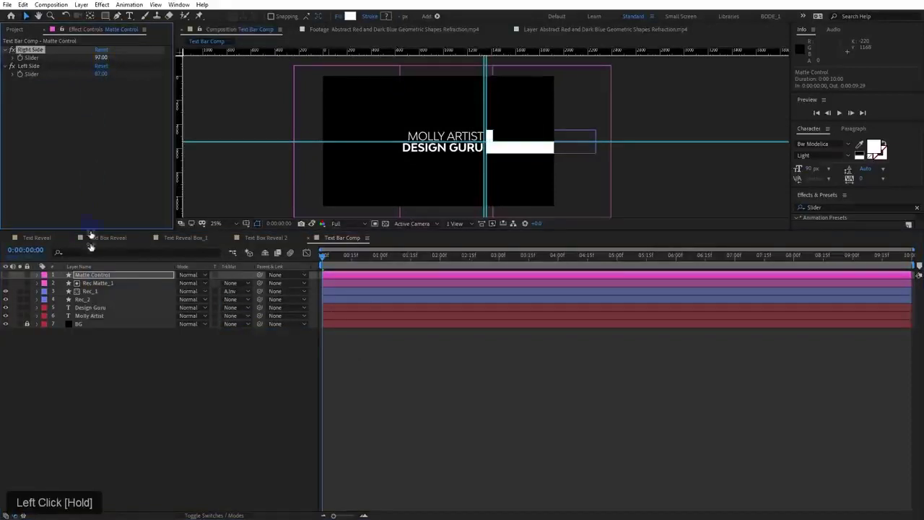
Duplicate Rec Matte_1, place the copy directly above Rec_2, and set Rec_2's track matte to Alpha Inverted Matte "Rec Matte_2"
click(96, 283)
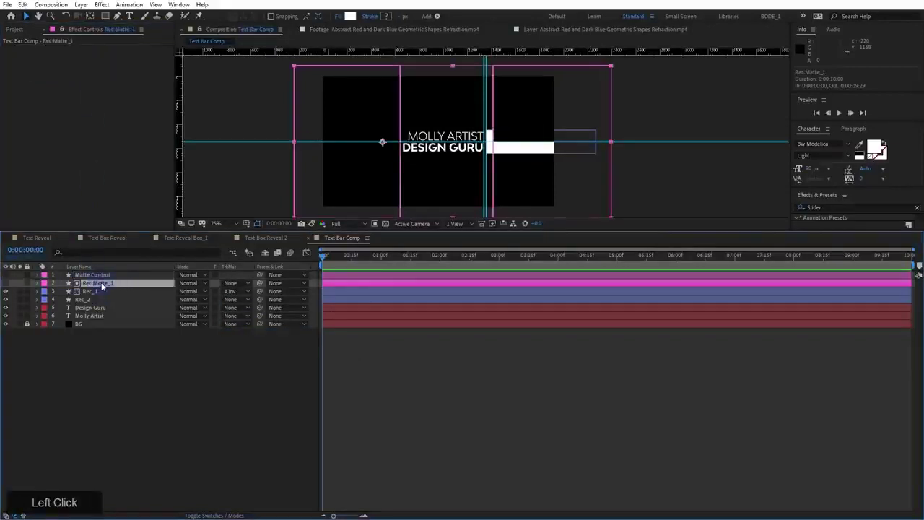
key(ctrl+d)
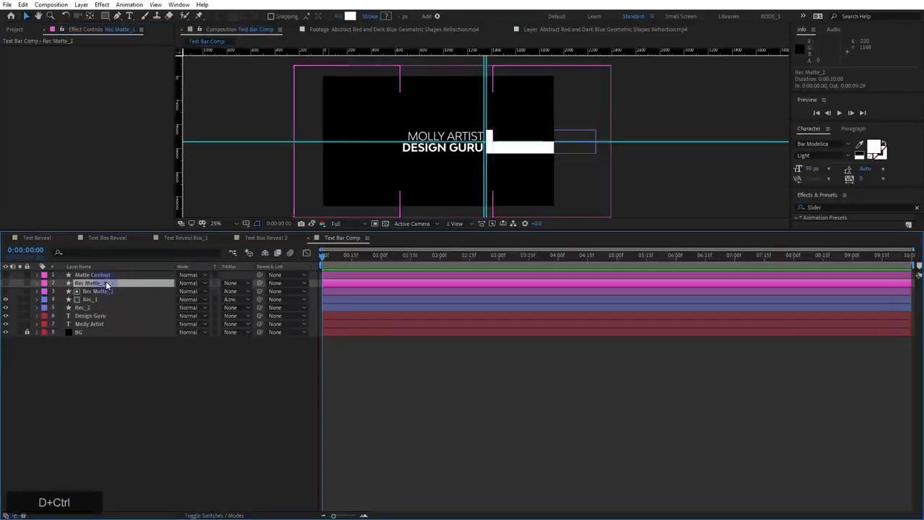
drag(107, 283, 84, 311)
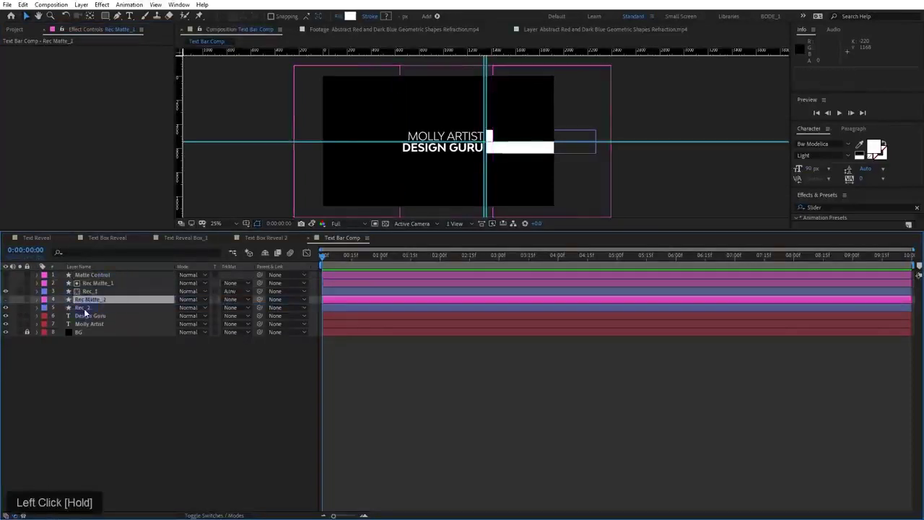
click(233, 308)
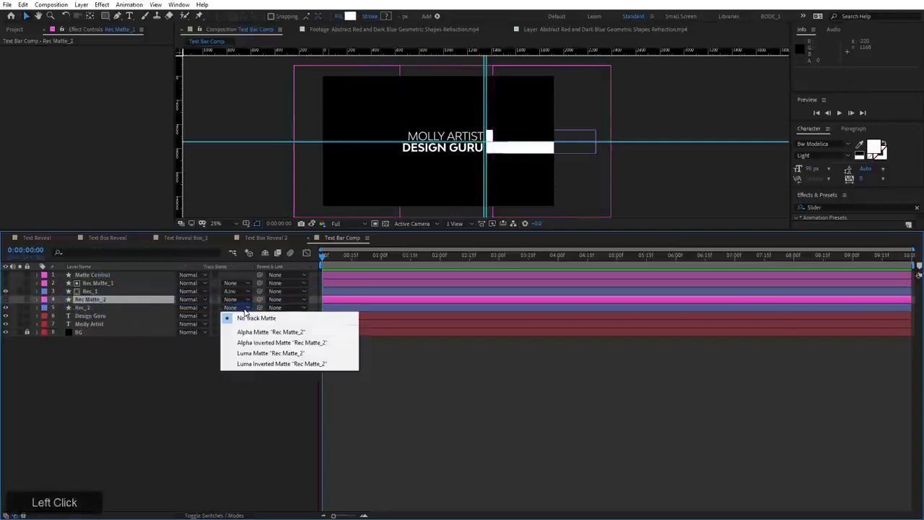
click(252, 344)
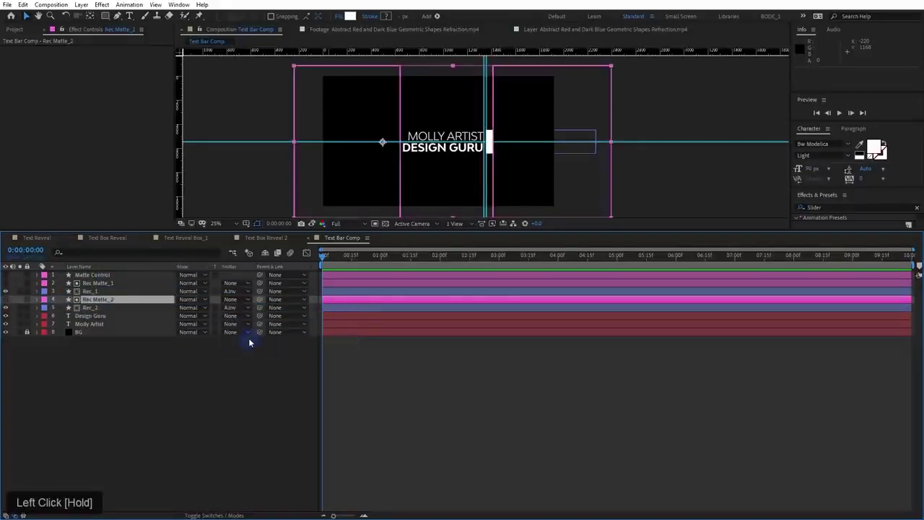
Adjust Matte Control's Right Side slider so the matte's right edge moves slightly toward the text
click(127, 277)
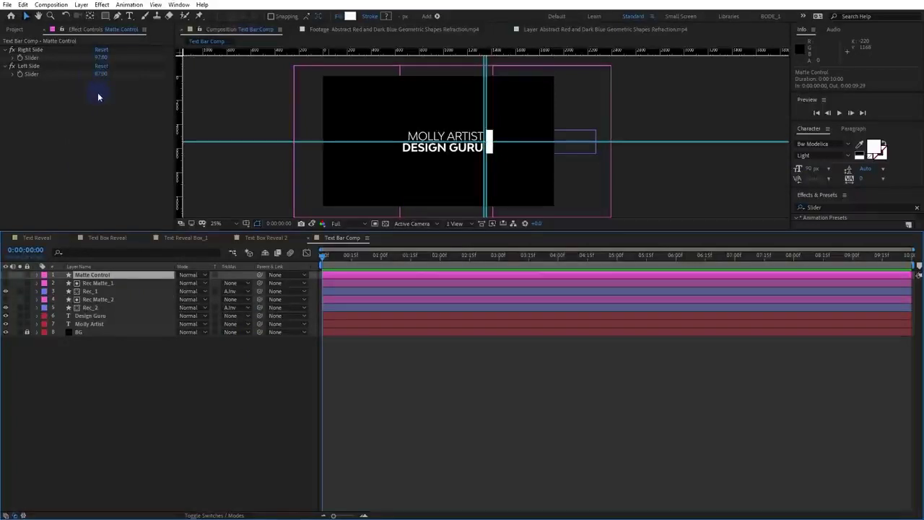
click(98, 284)
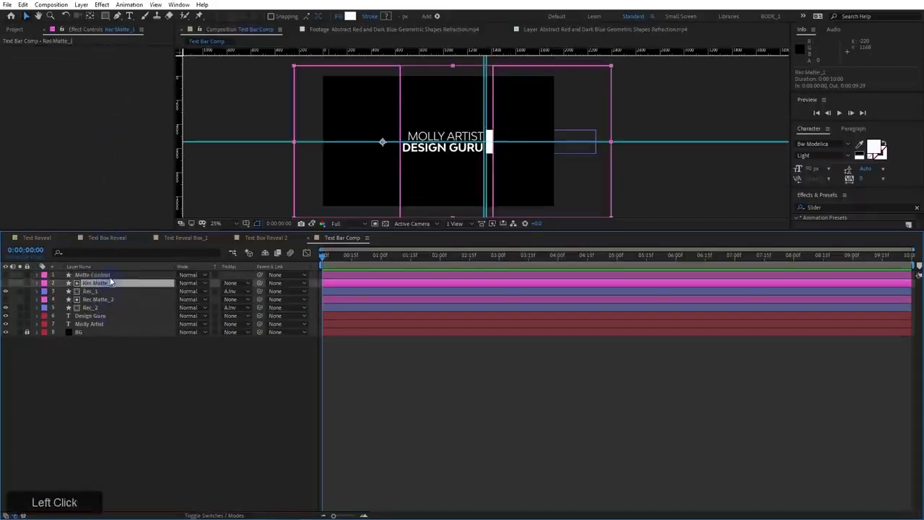
click(105, 275)
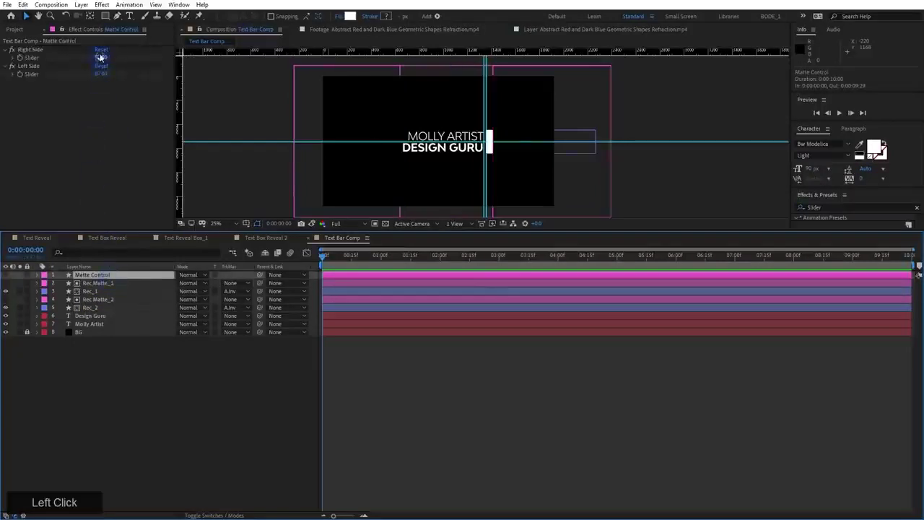
drag(99, 57, 123, 307)
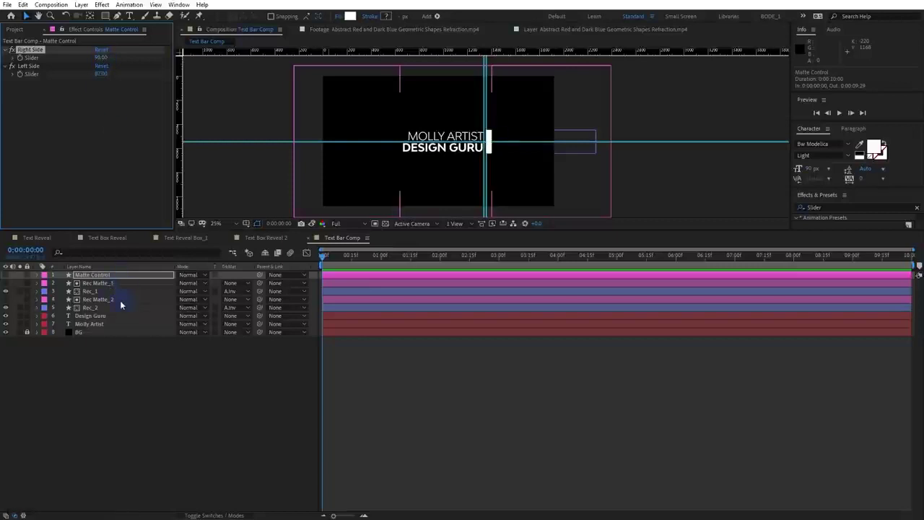
Duplicate Rec Matte_2, place the copy above the text layers, and order the artist-name text layer above Design Guru
click(120, 300)
key(ctrl+d)
drag(115, 300, 98, 337)
click(94, 325)
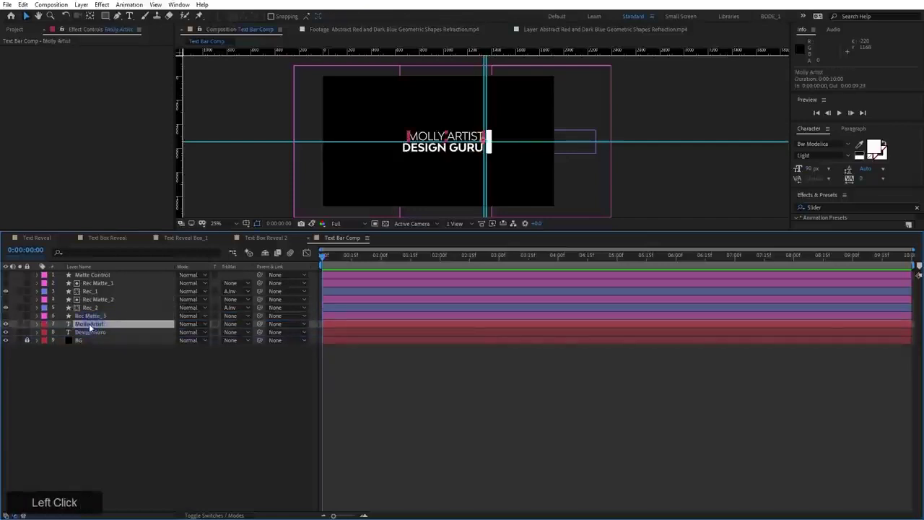
Rename the new matte copy as Text Matte_1 and apply it to the artist-name text layer as an alpha inverted matte
click(105, 315)
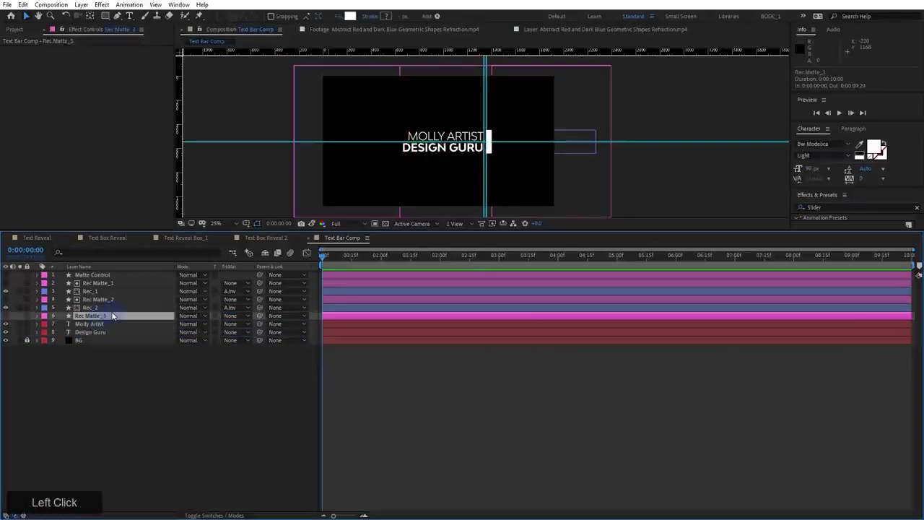
key(Return)
text(Text)
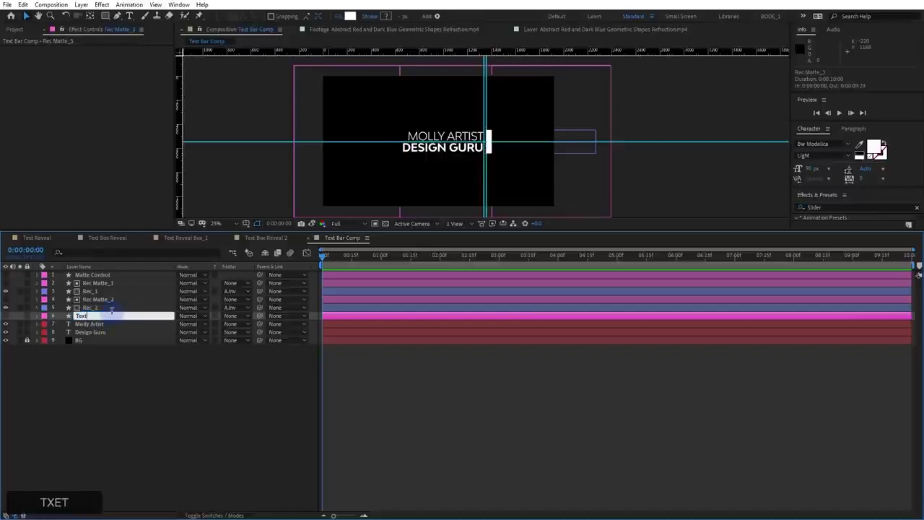
text( Matte_1)
key(Return)
click(115, 325)
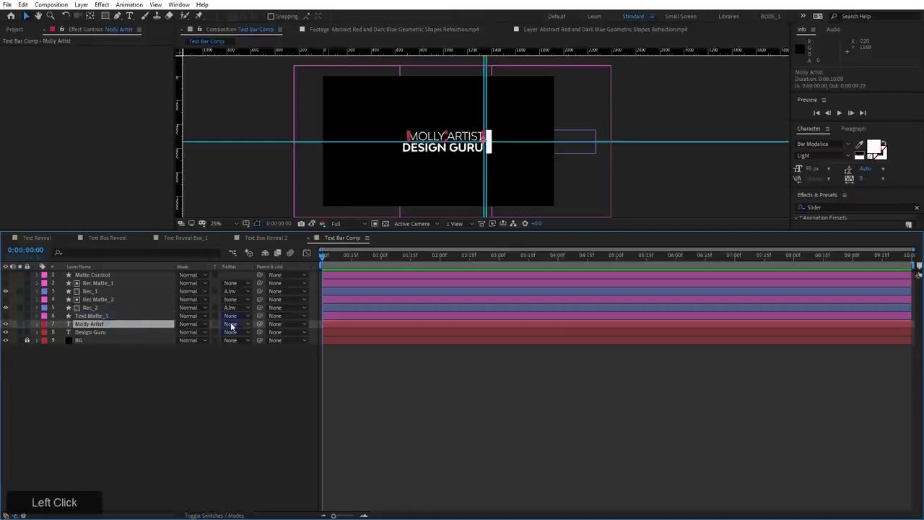
drag(230, 324, 238, 358)
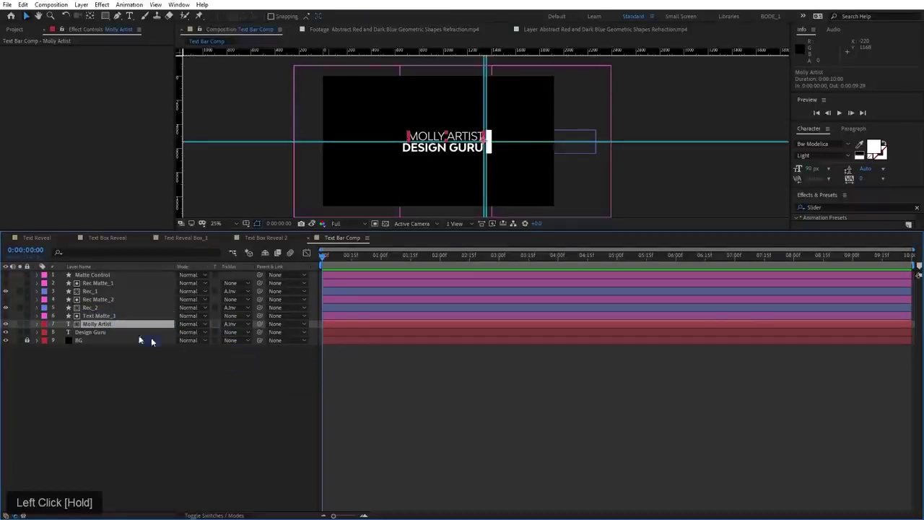
Duplicate Text Matte_1, place the copy directly above Design Guru, and apply it to Design Guru as an alpha inverted matte
click(101, 317)
key(ctrl+d)
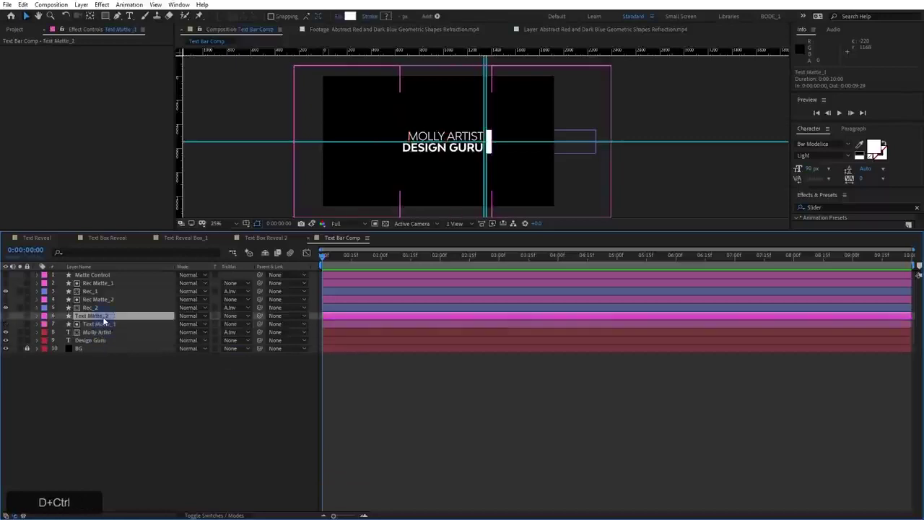
drag(103, 318, 94, 337)
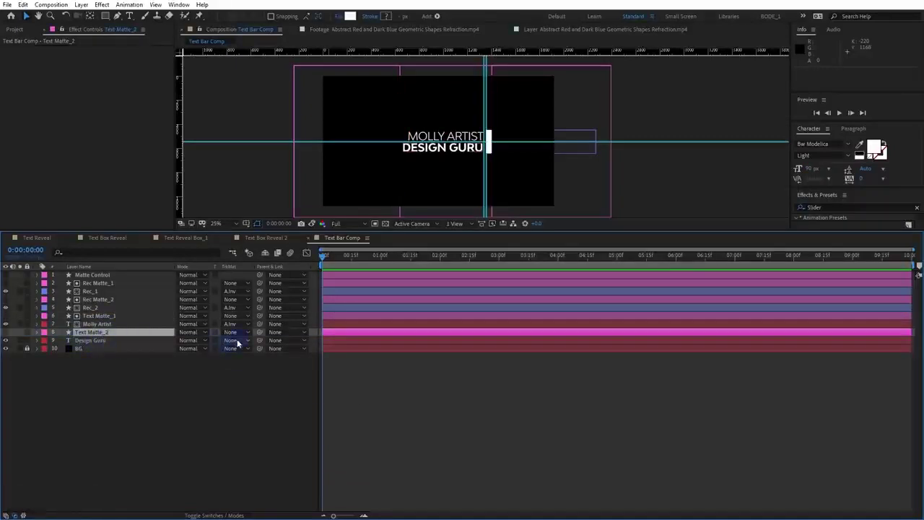
drag(235, 340, 243, 380)
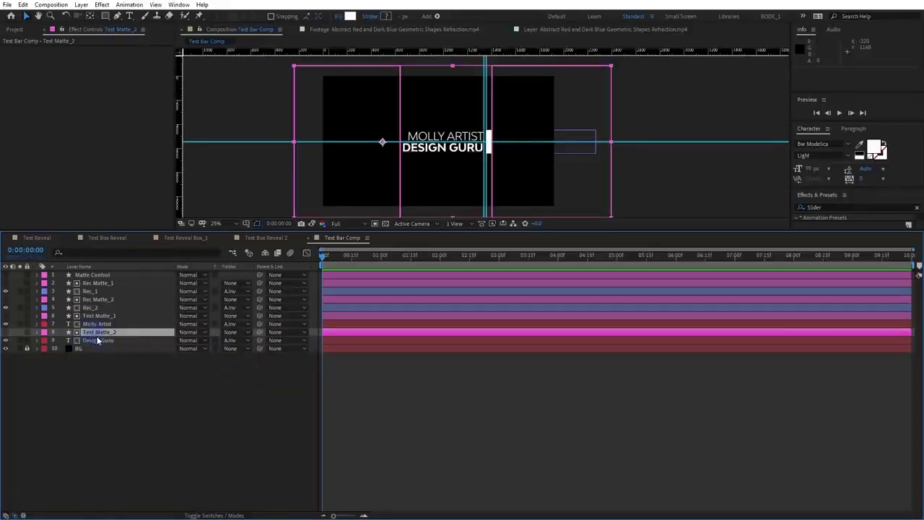
Parent Rec Matte_1, Rec Matte_2, Text Matte_1 and Text Matte_2 to Matte Control and lock the four matte layers
ctrl+click(104, 316)
ctrl+click(104, 299)
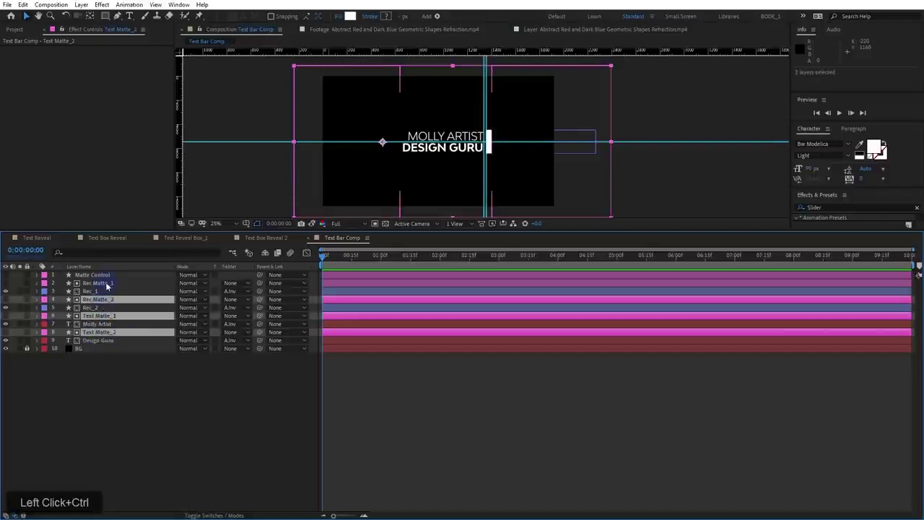
ctrl+click(106, 283)
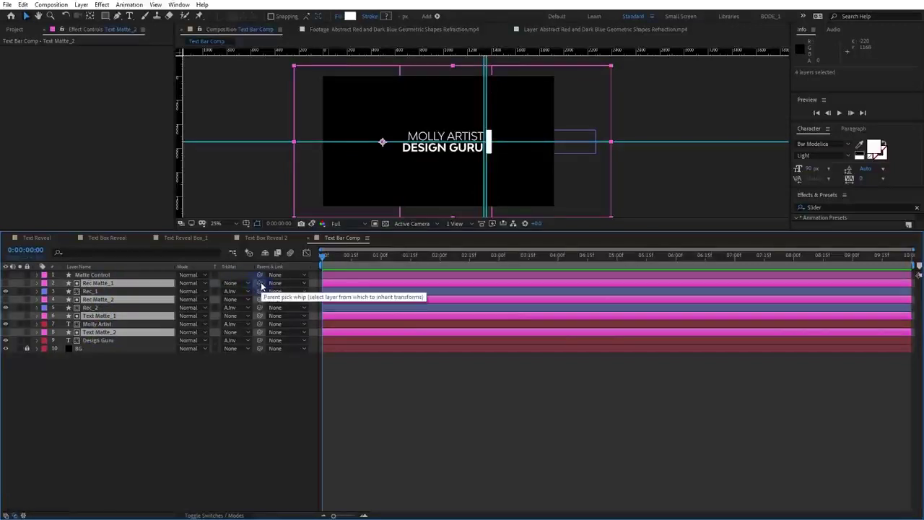
drag(261, 286, 100, 278)
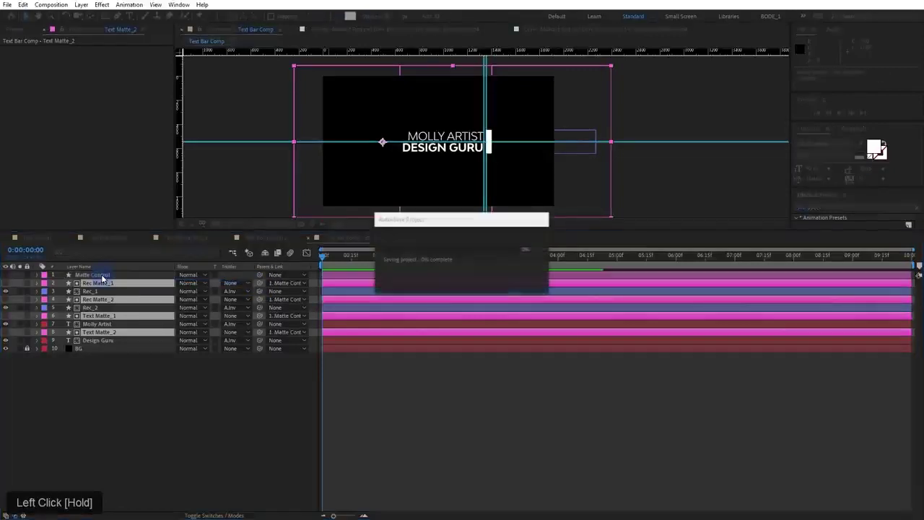
click(27, 283)
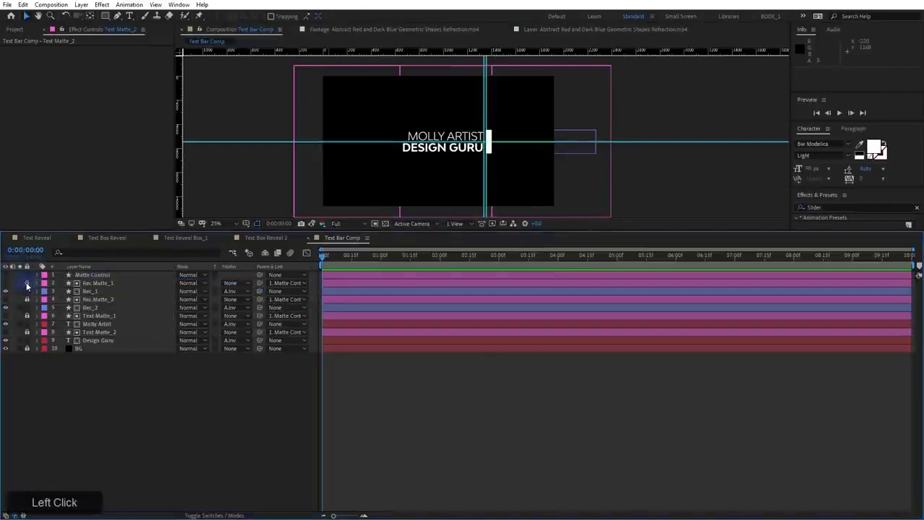
drag(418, 174, 100, 271)
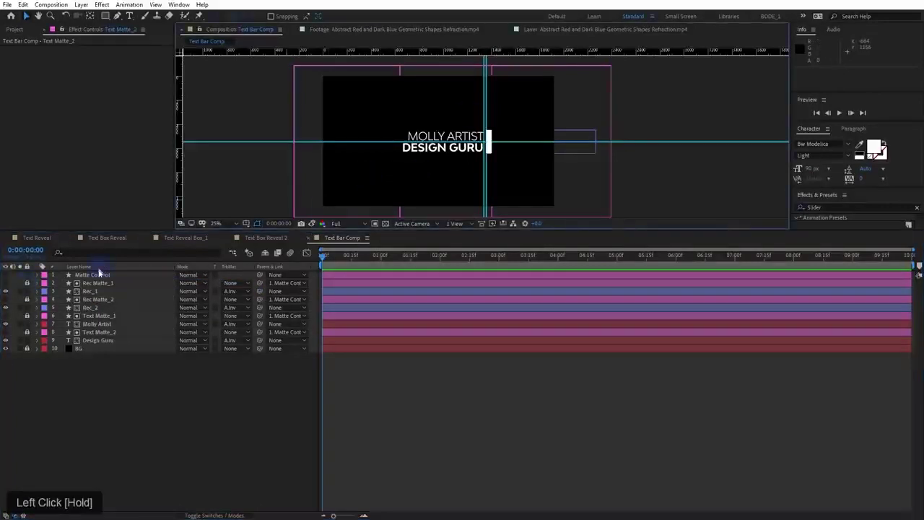
click(99, 274)
click(345, 183)
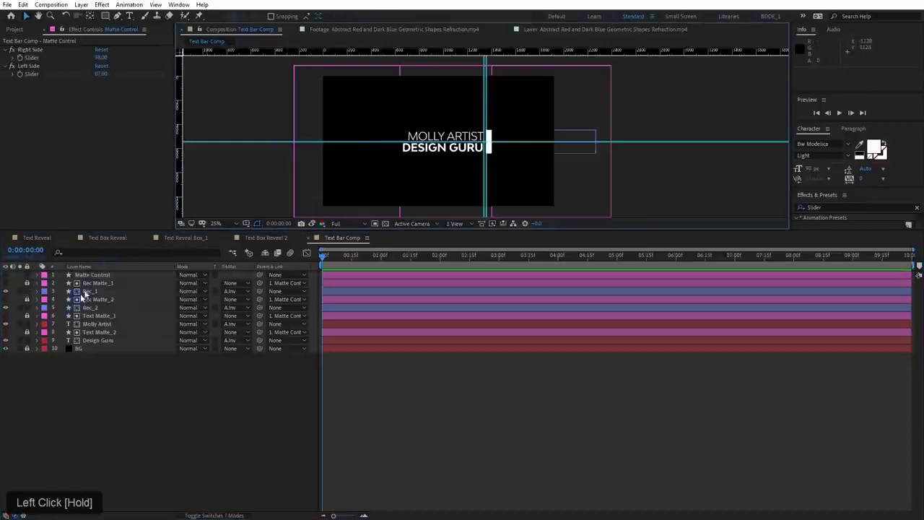
click(102, 275)
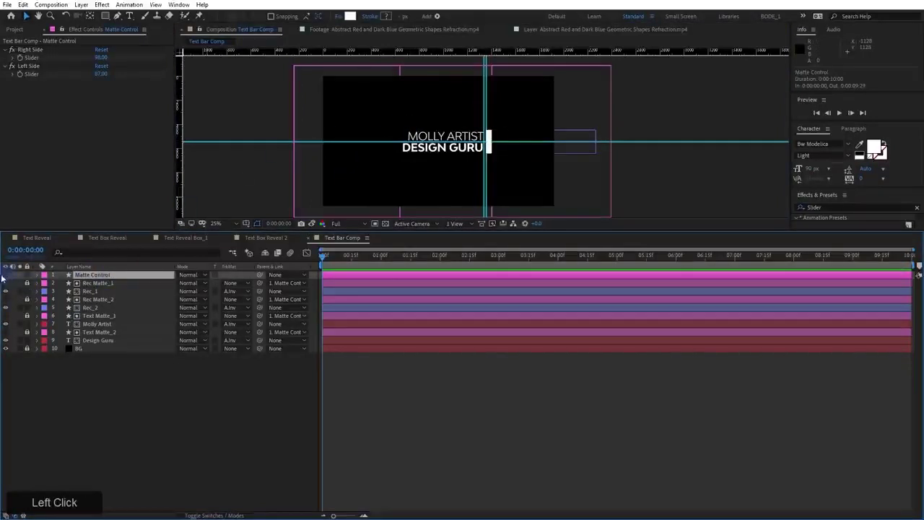
click(409, 181)
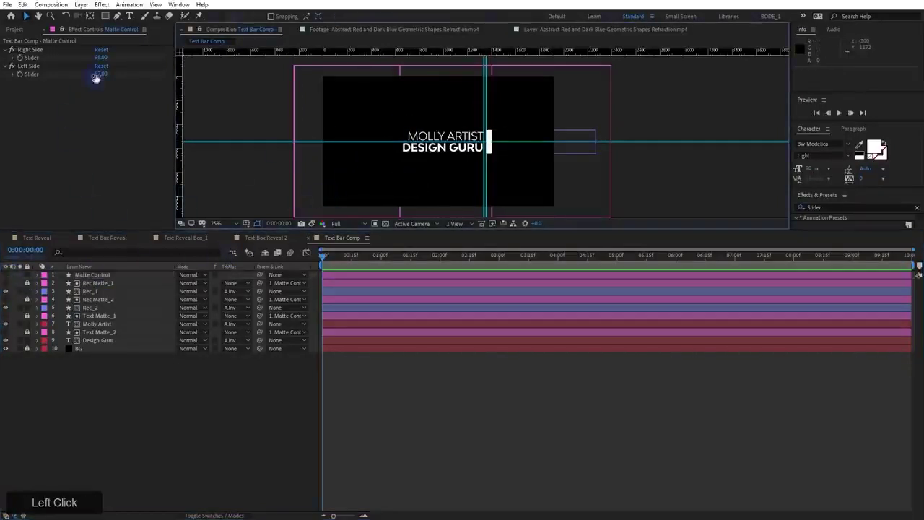
key(Return)
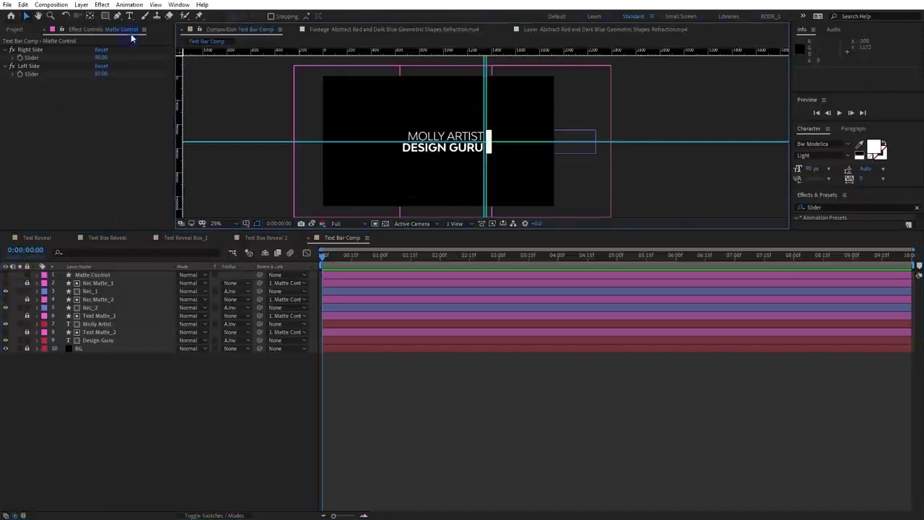
Enlarge the composition viewer, remove the horizontal guide, and hide the remaining guides and rulers
drag(211, 235, 231, 221)
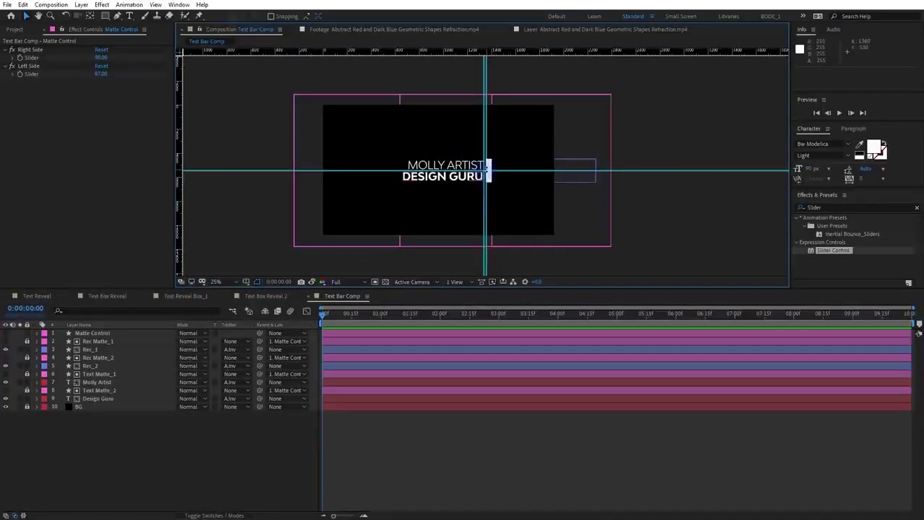
drag(487, 168, 488, 68)
click(246, 281)
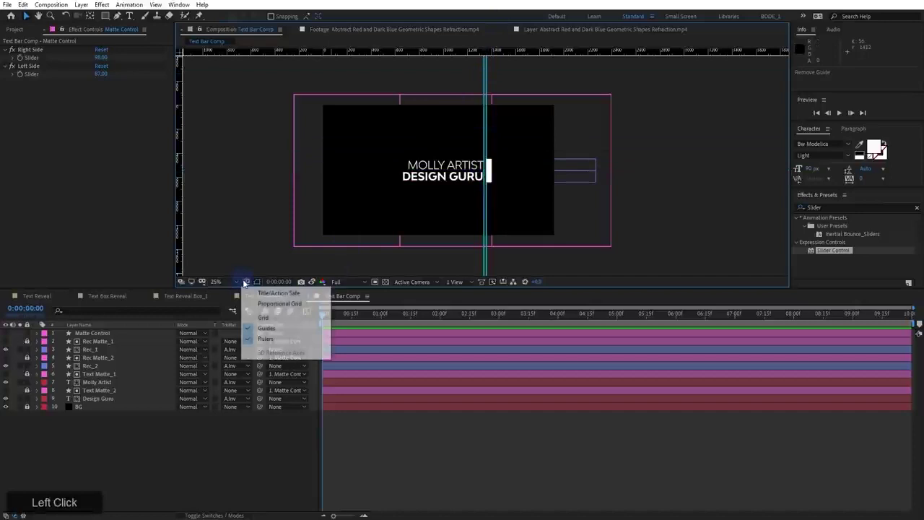
click(271, 330)
key(ctrl+r)
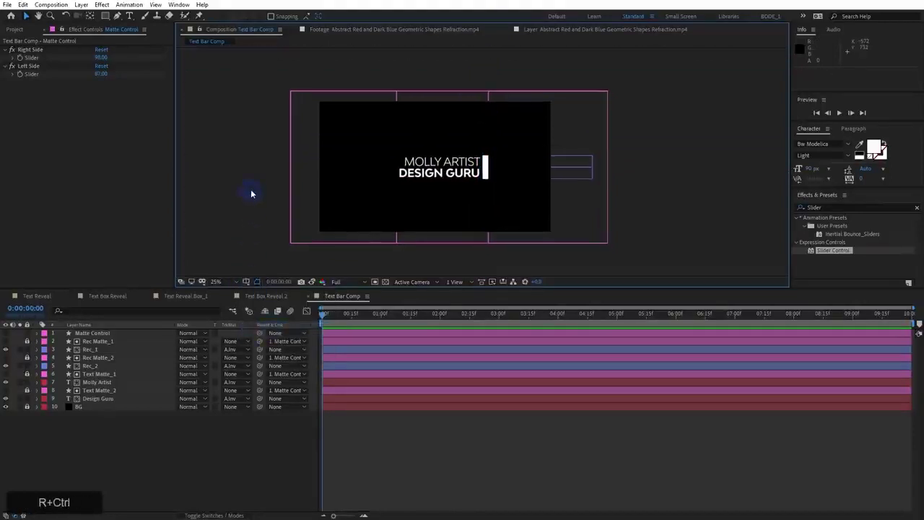
Fit the composition in the viewer and adjust Matte Control's Right Side slider to make the visible white bar slightly narrower
scroll(385, 174, up, 1)
click(235, 281)
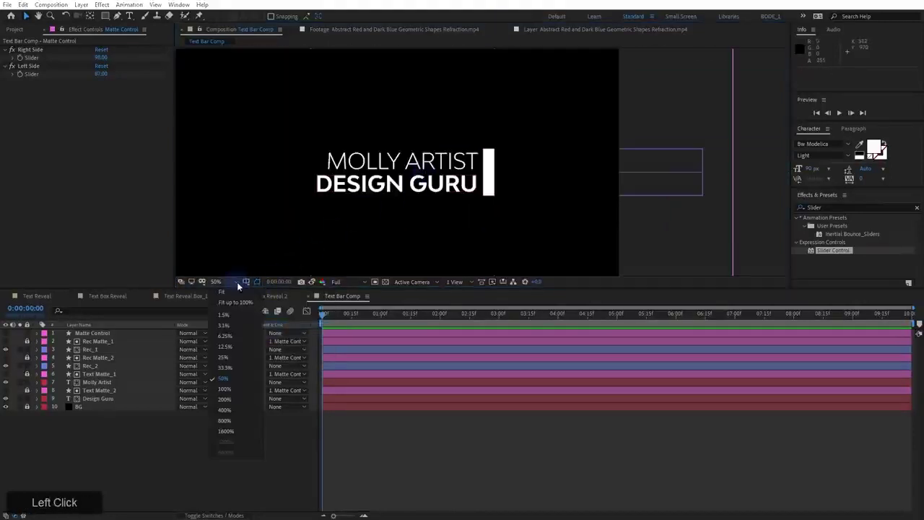
click(241, 307)
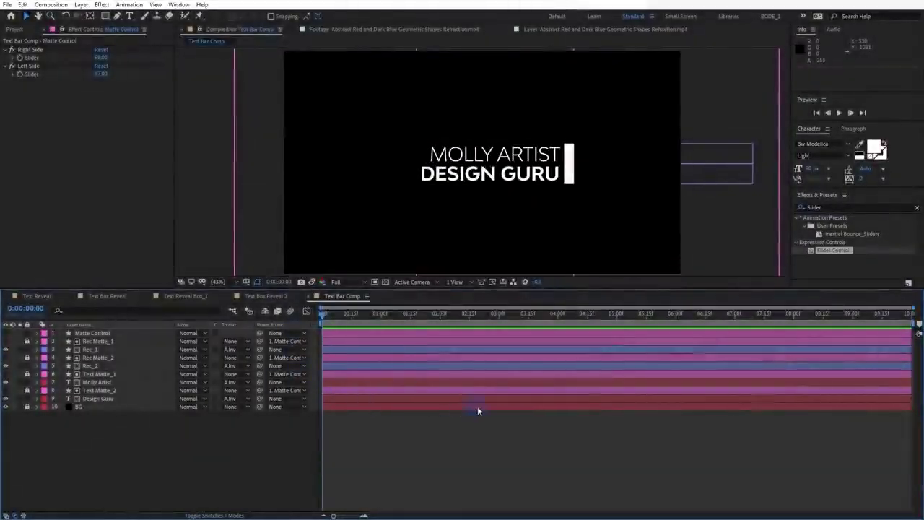
drag(491, 435, 197, 457)
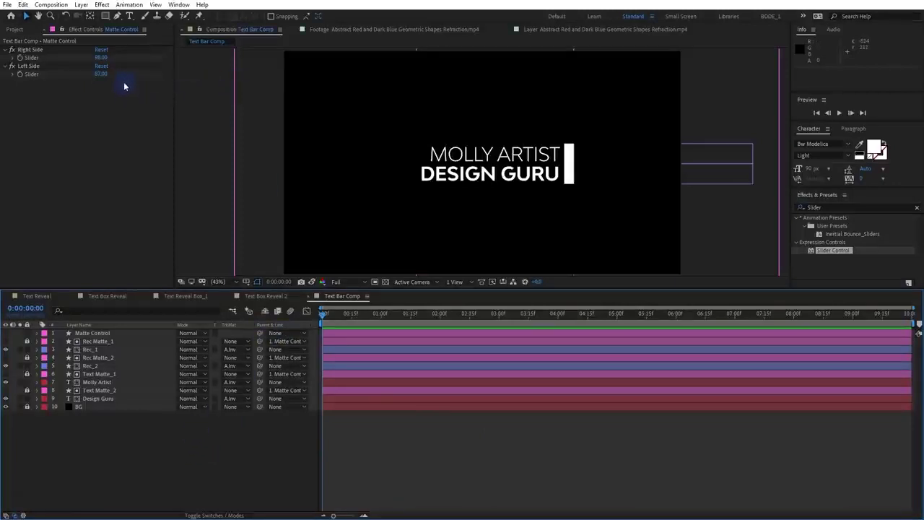
drag(101, 60, 102, 57)
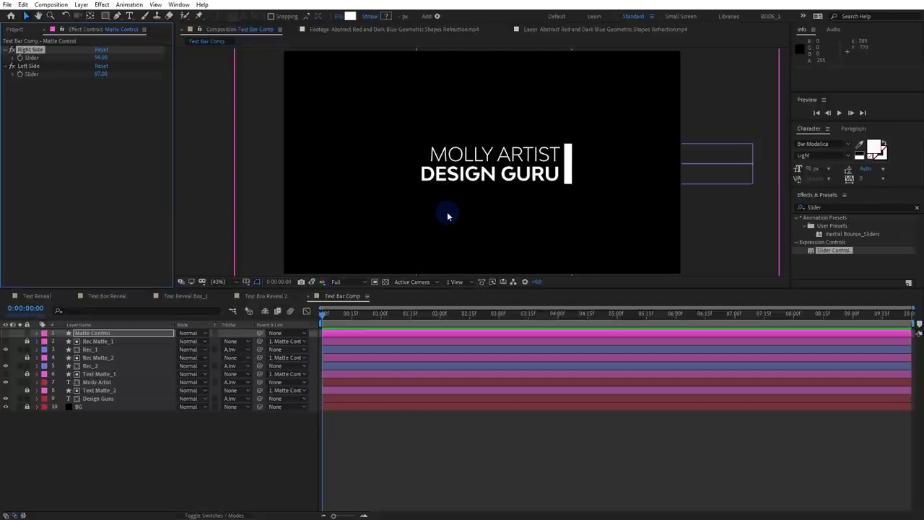
Add Position keyframes to Rec_1 and Rec_2 together at 0:00:01:15
click(130, 350)
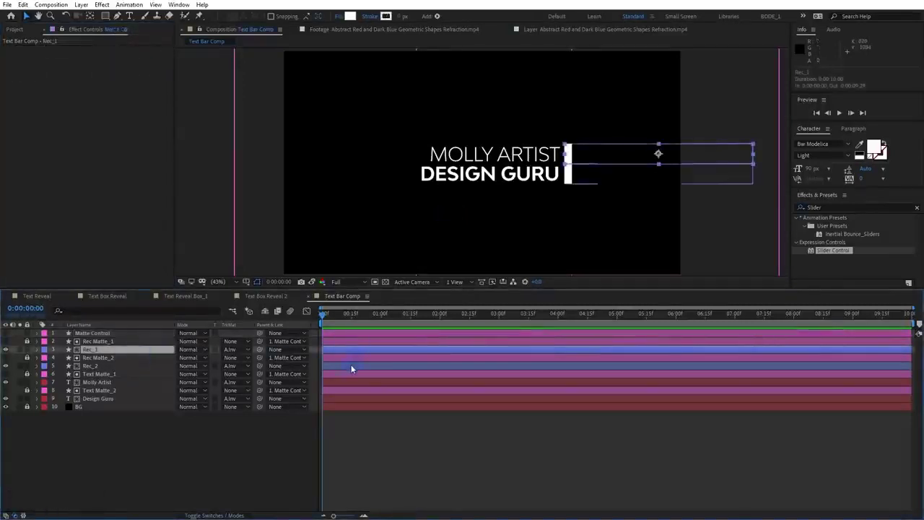
ctrl+click(122, 365)
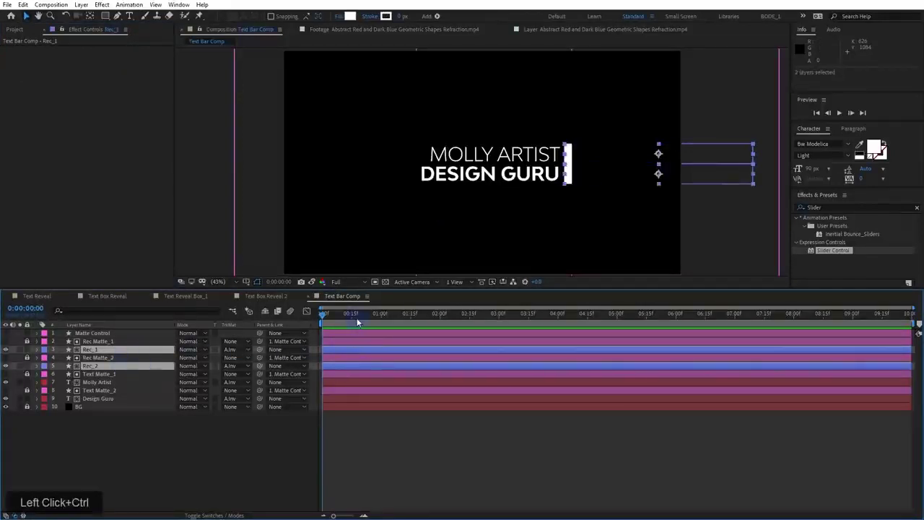
drag(336, 318, 410, 314)
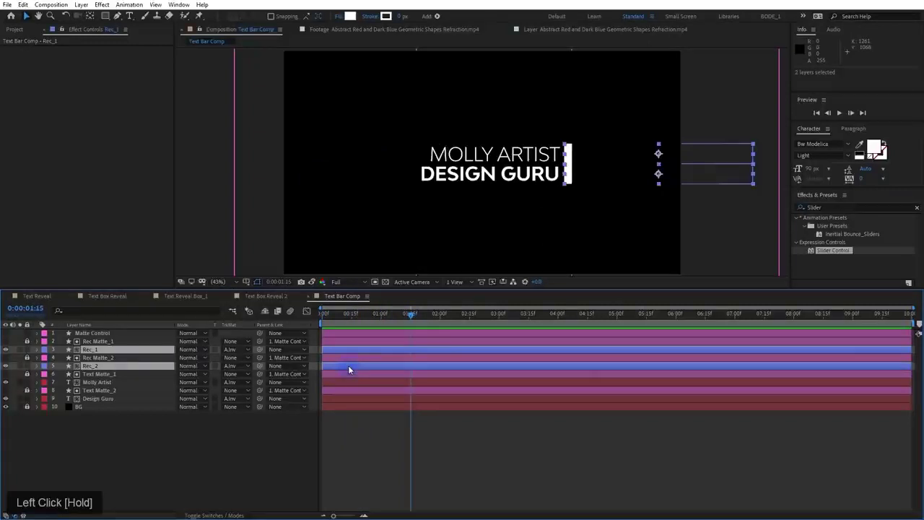
key(p)
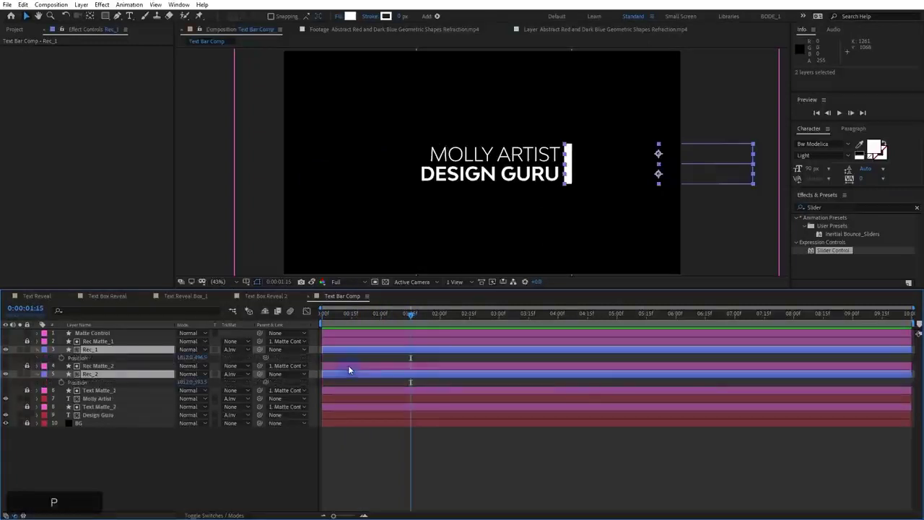
click(61, 358)
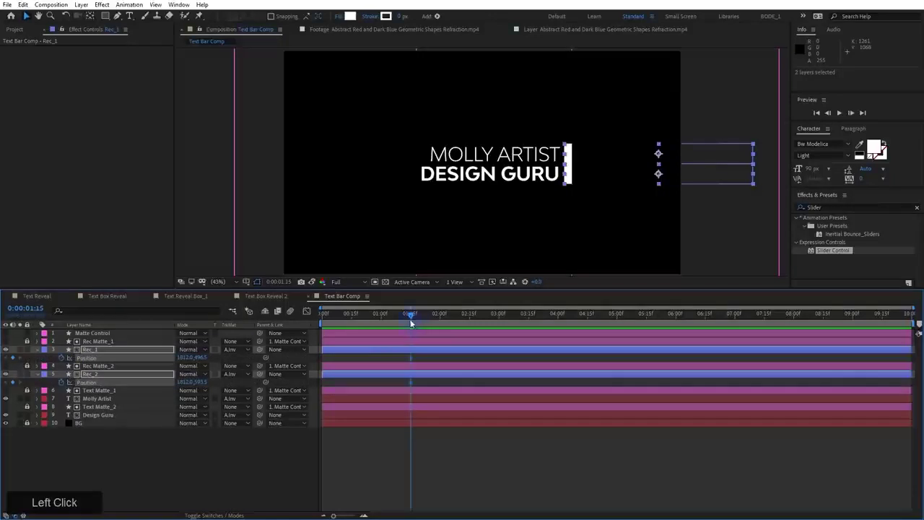
At the first frame, set Rec_1's X position to about 153 so the bar starts left of the artist-name text
key(Home)
click(394, 483)
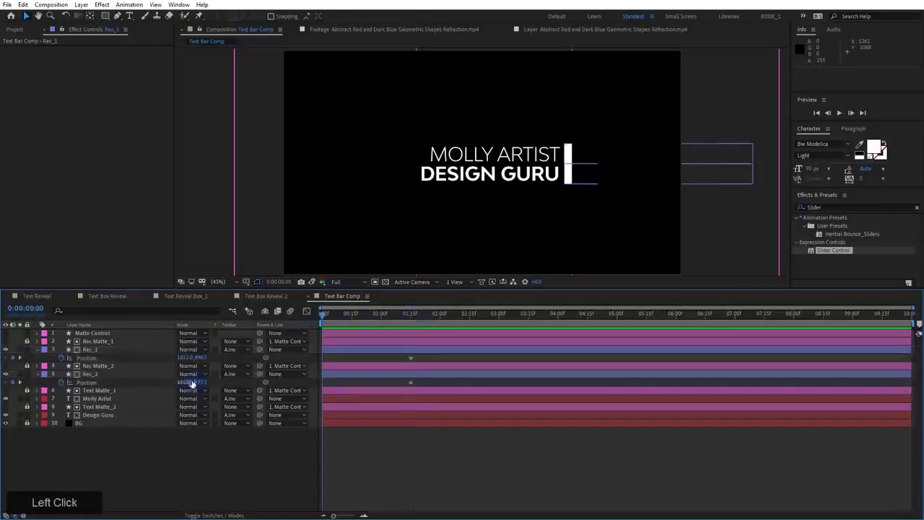
drag(185, 357, 1, 407)
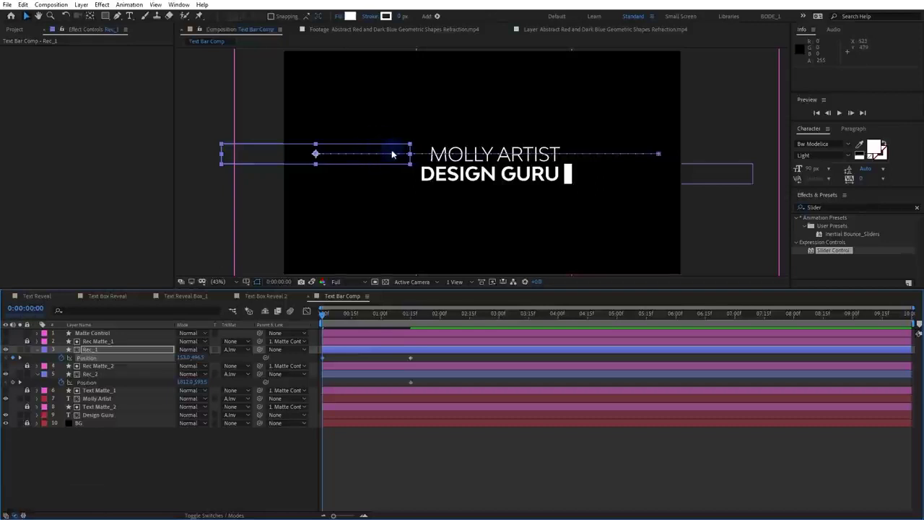
scroll(397, 154, up, 5)
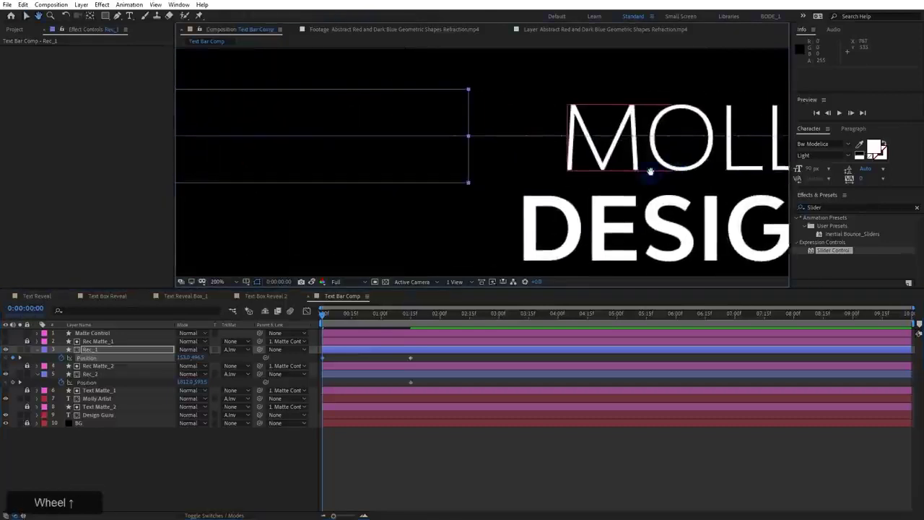
scroll(435, 194, down, 2)
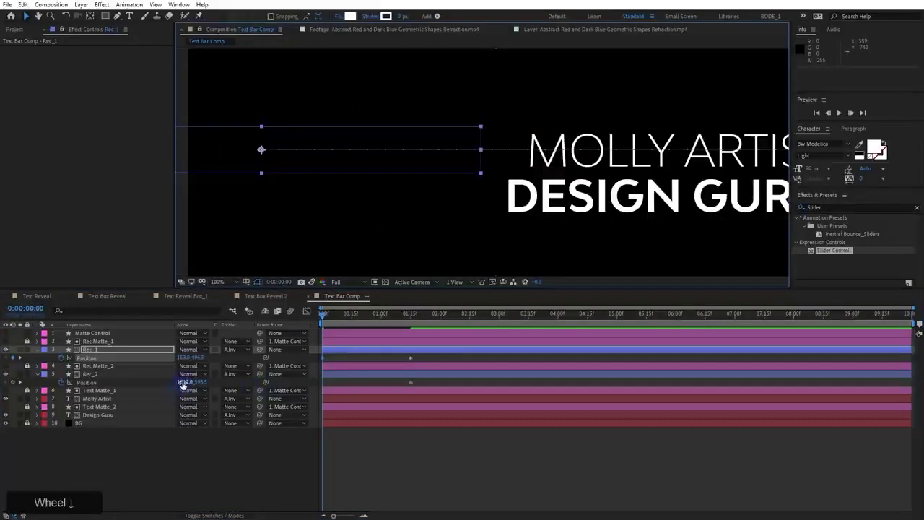
At the first frame, set Rec_2's X position to about 162, left of Design Guru, and preview the bar motion
drag(182, 384, 0, 498)
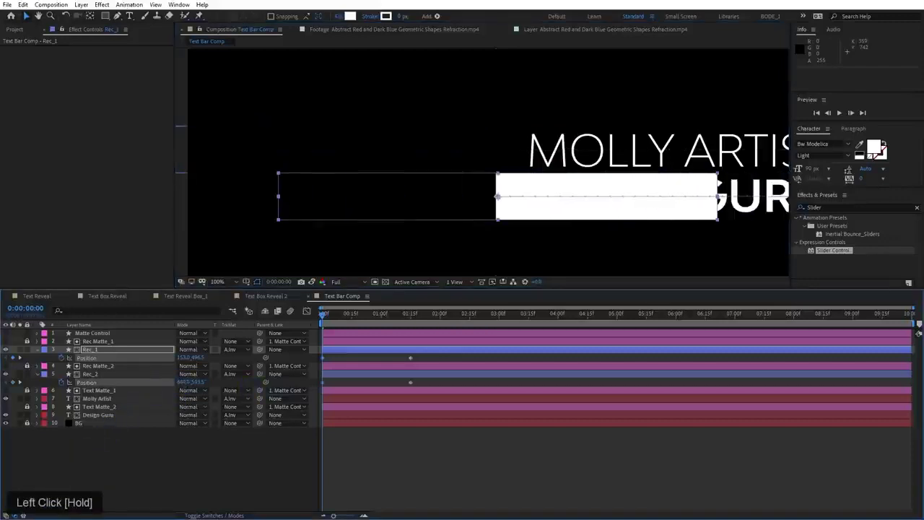
drag(180, 382, 139, 391)
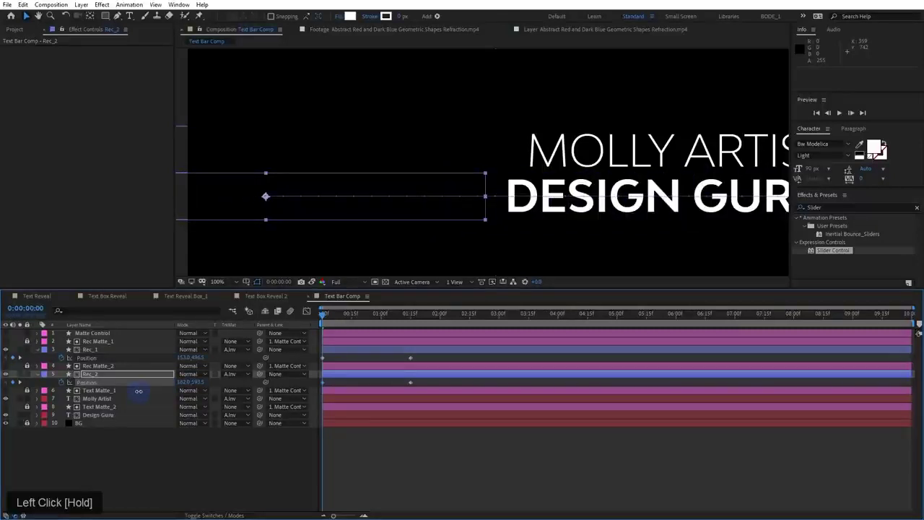
drag(478, 139, 374, 151)
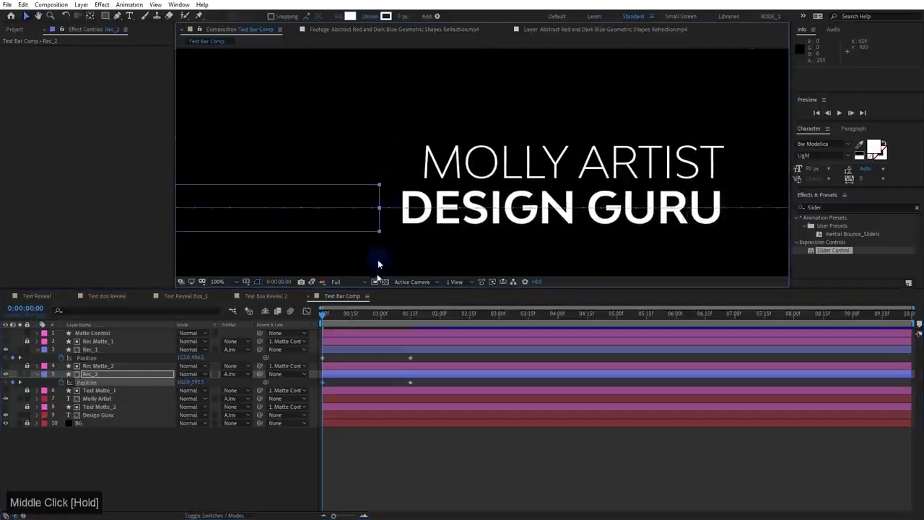
scroll(458, 195, down, 3)
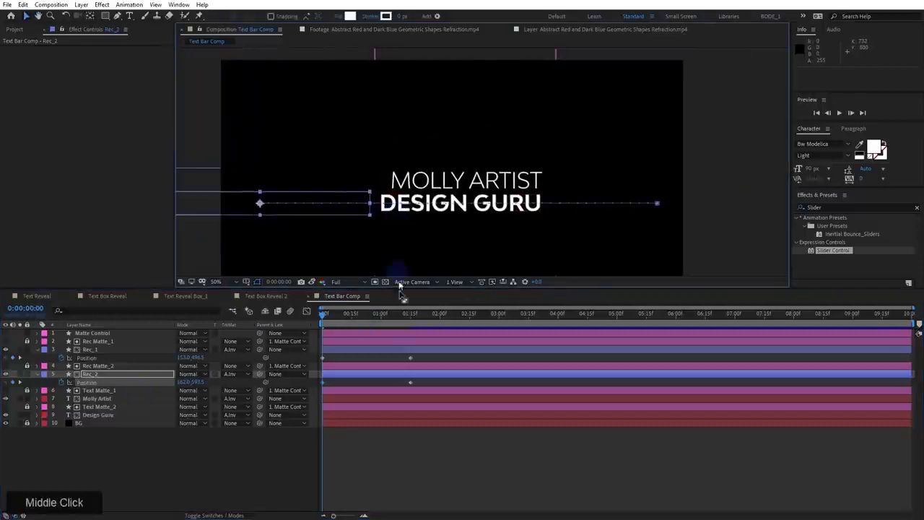
key(space)
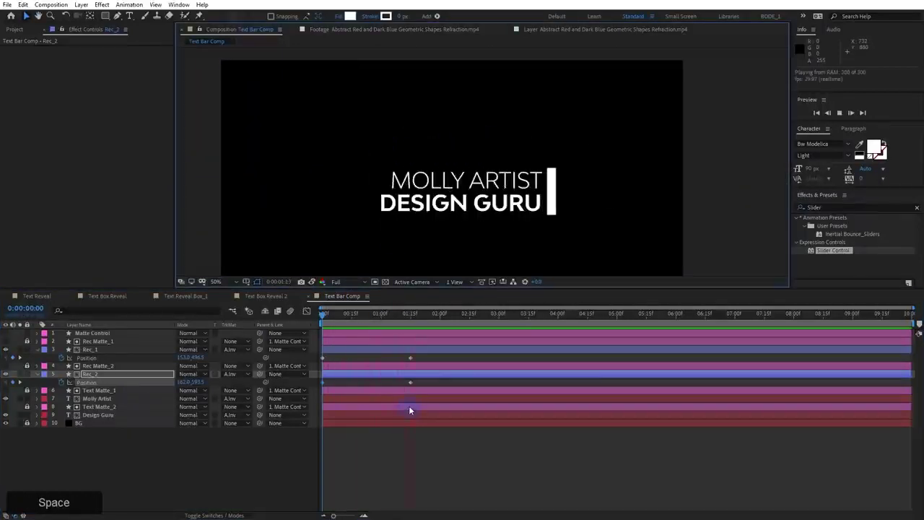
key(space)
Apply Easy Ease to all four Position keyframes of Rec_1 and Rec_2
click(324, 314)
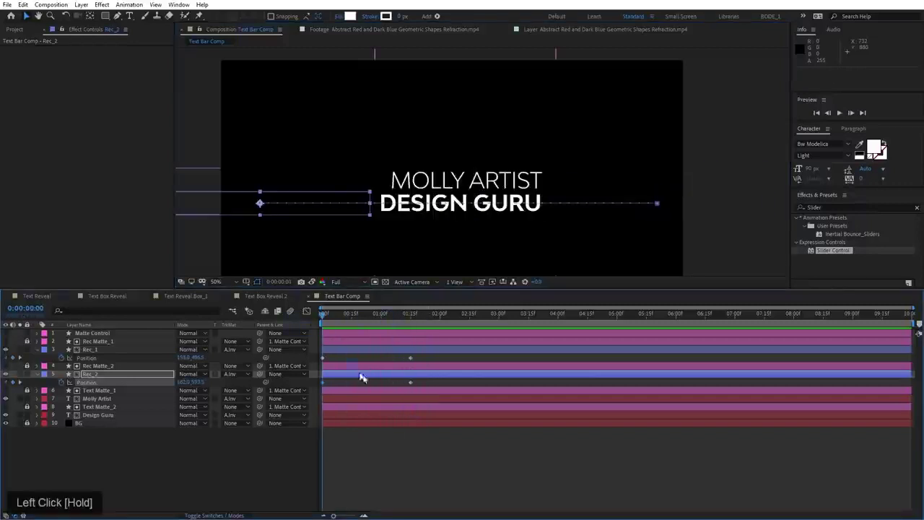
drag(425, 357, 312, 387)
key(F9)
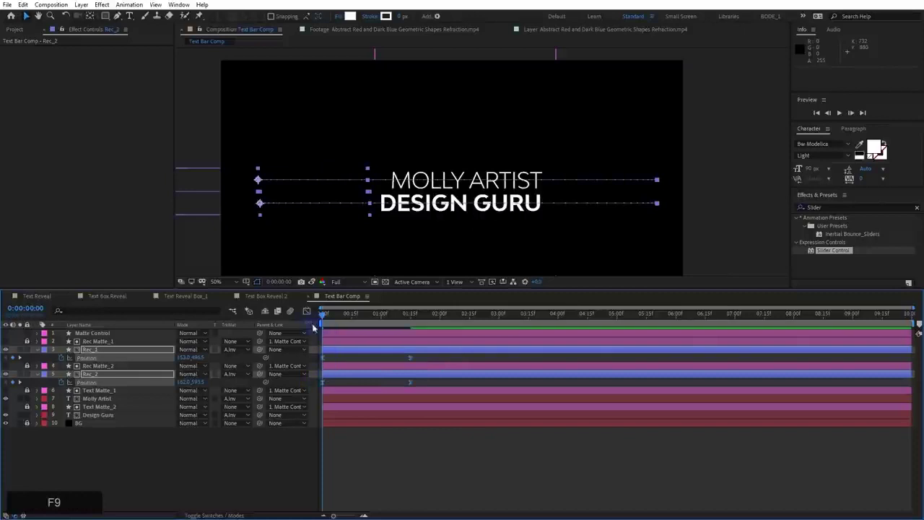
Reshape the speed graph of both bars for a fast start and a long slow finish, and preview the motion
click(307, 315)
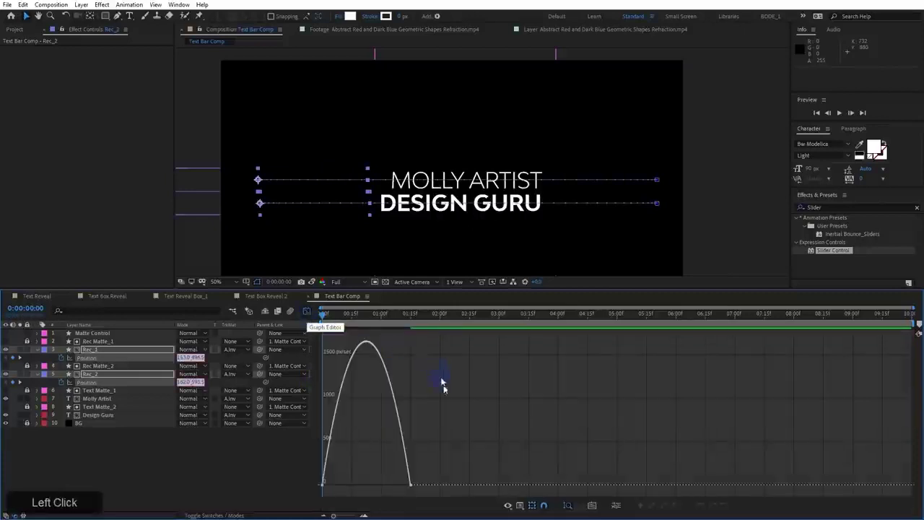
drag(448, 437, 371, 484)
click(398, 482)
click(307, 312)
key(space)
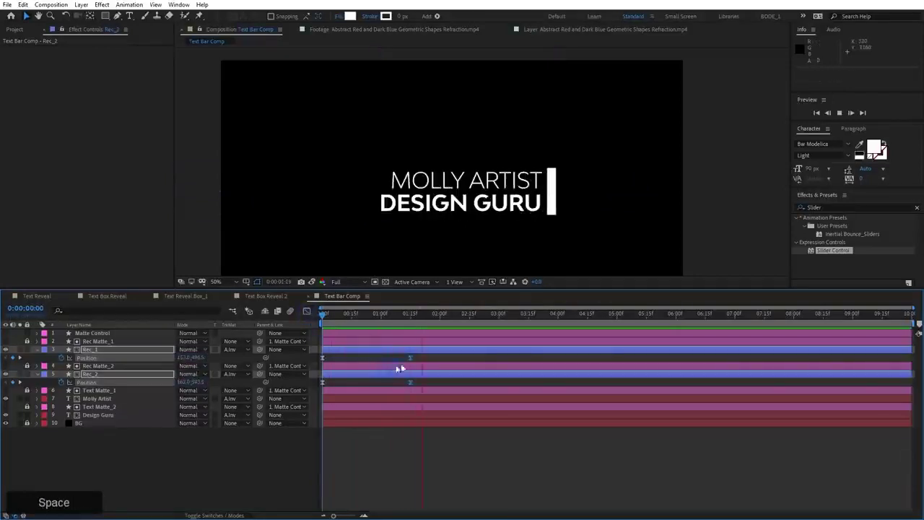
key(space)
Move both bars' last Position keyframes to 0:00:02:05, delay the Rec_2 layer by 8 frames, and preview the staggered motion
drag(420, 354, 450, 362)
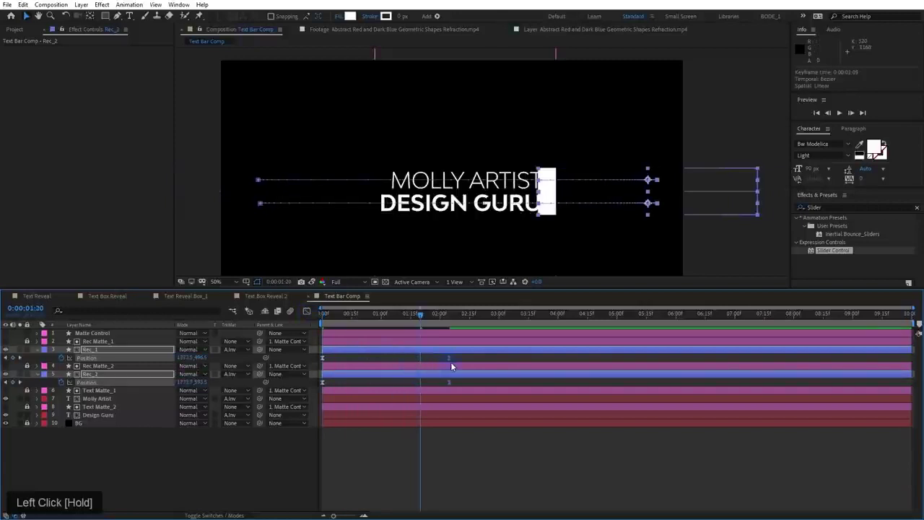
click(384, 384)
drag(347, 376, 351, 374)
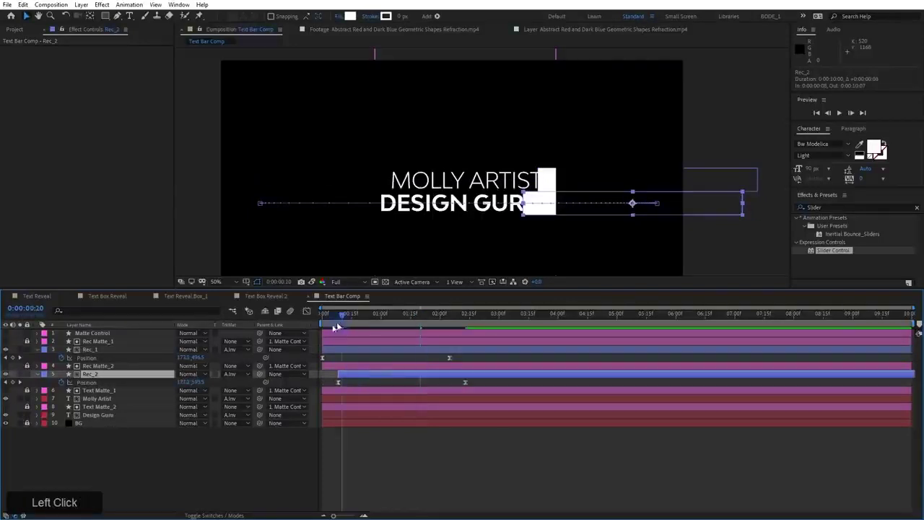
key(space)
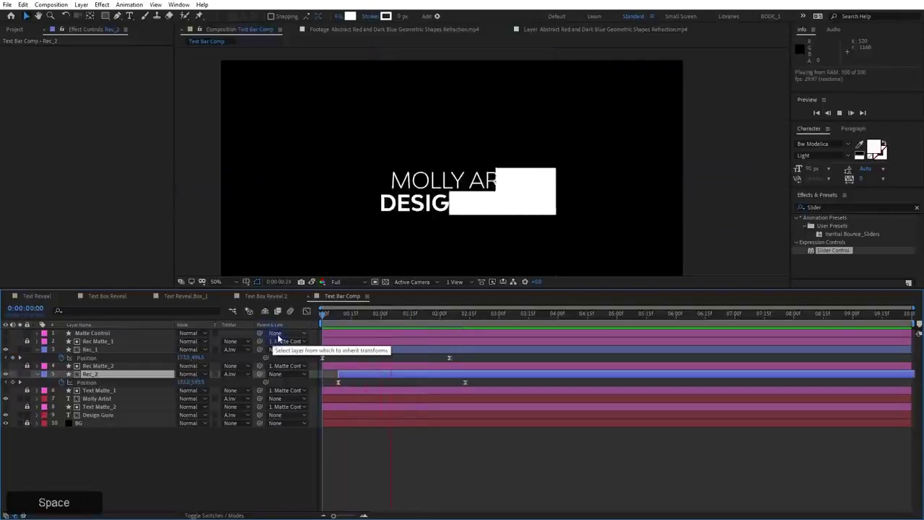
key(space)
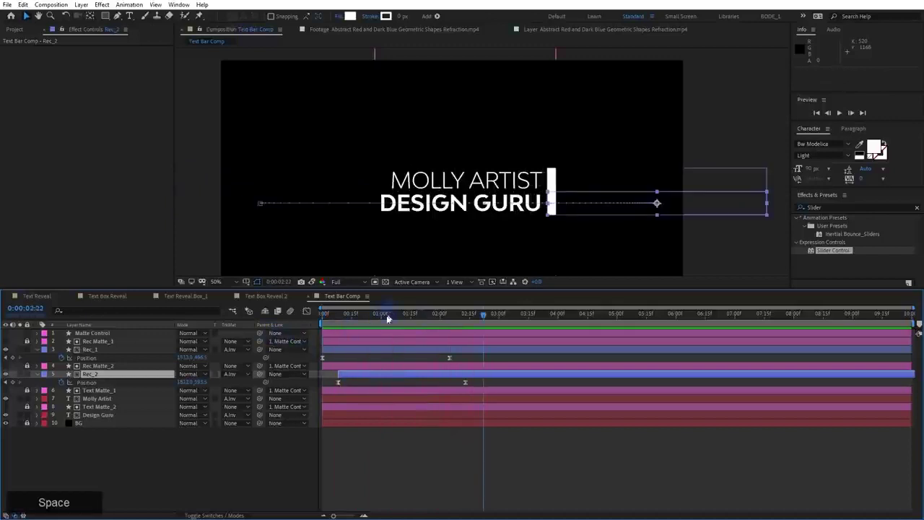
click(241, 326)
key(space)
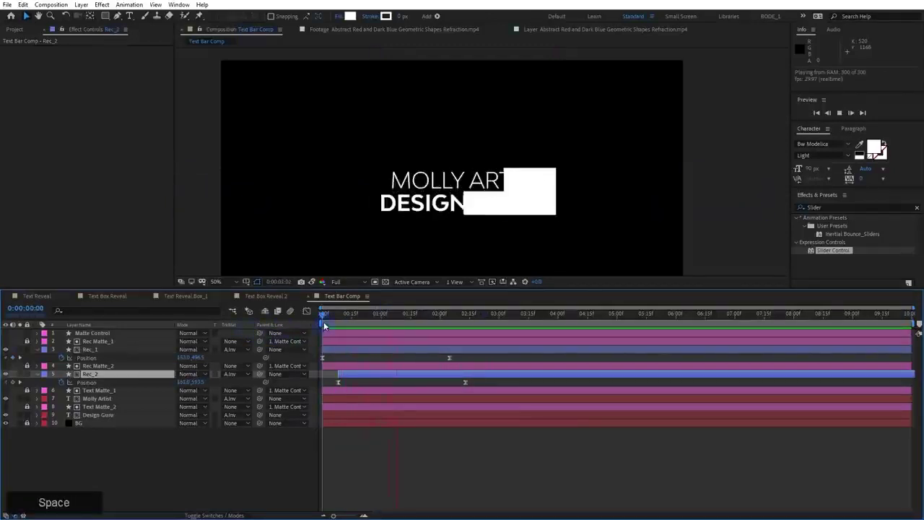
Shift the artist-name and Design Guru text layers to start at 0:00:01:00
drag(325, 323, 382, 333)
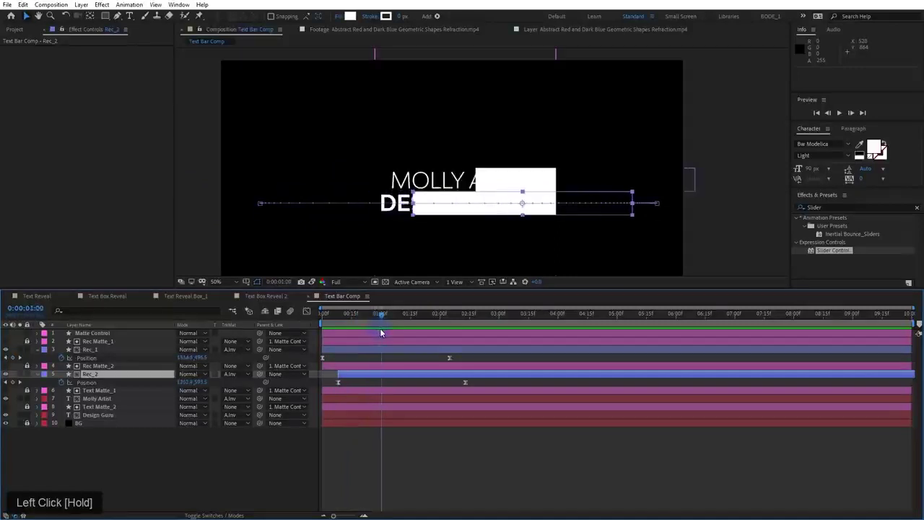
click(352, 399)
ctrl+click(347, 414)
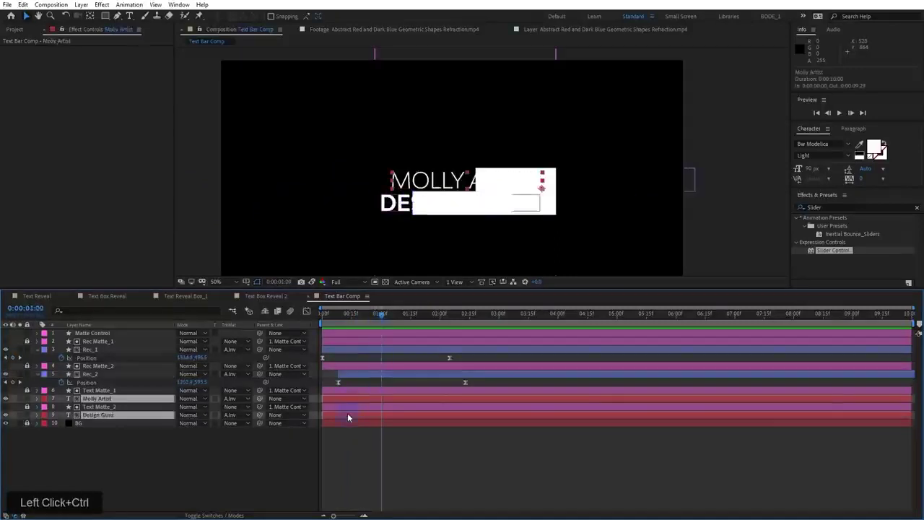
drag(347, 414, 403, 413)
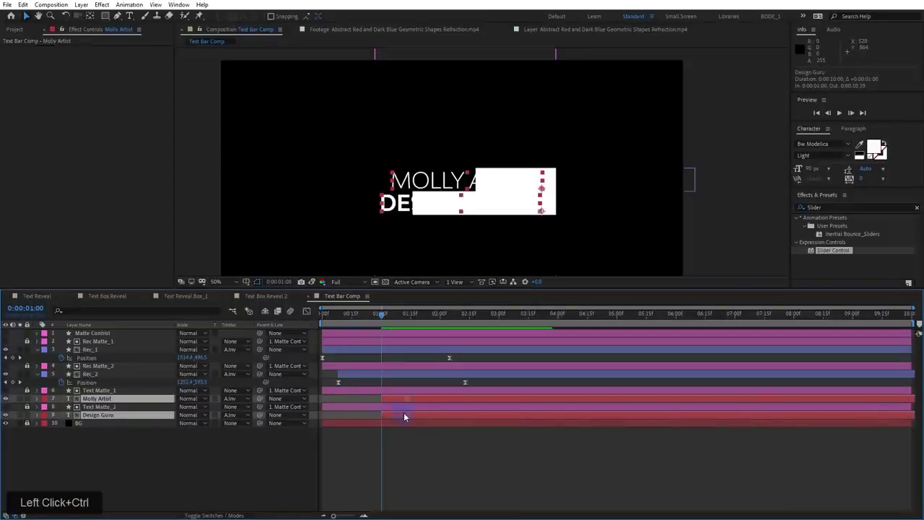
Add Position keyframes to the artist-name and Design Guru text layers at 0:00:03:19
click(396, 444)
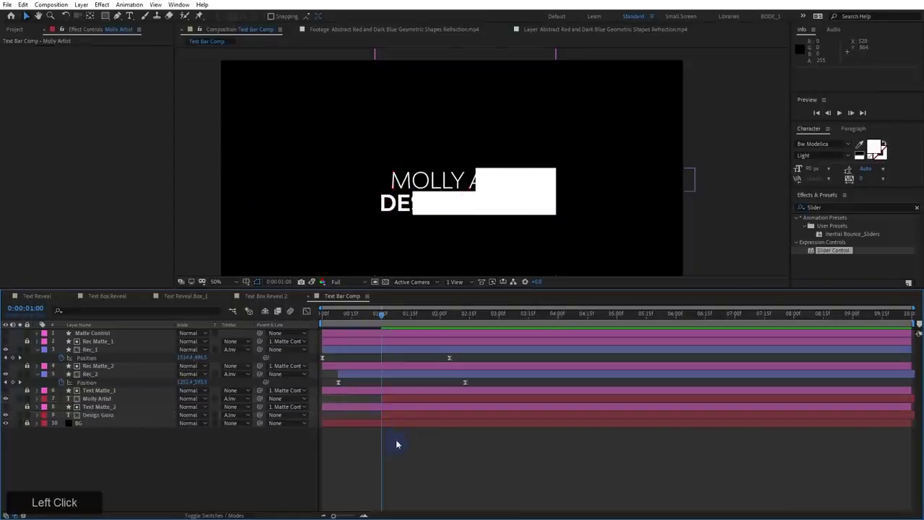
click(395, 401)
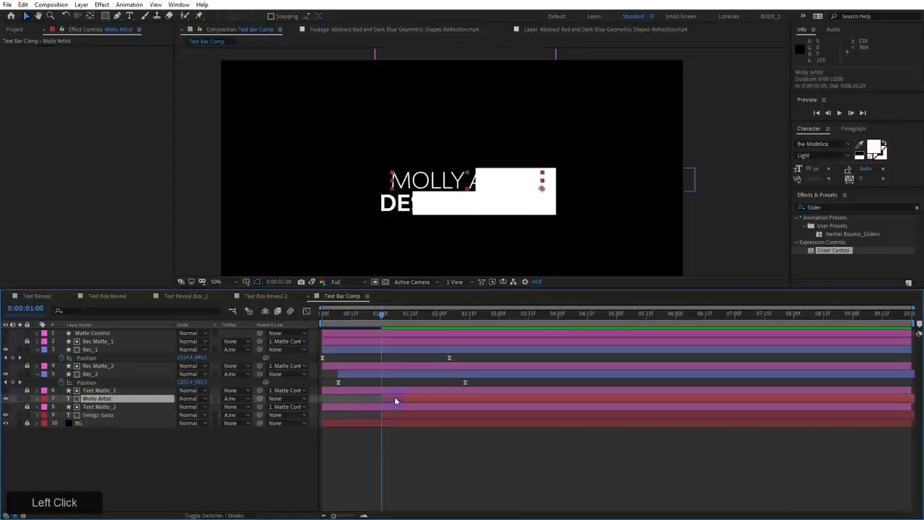
drag(444, 314, 538, 320)
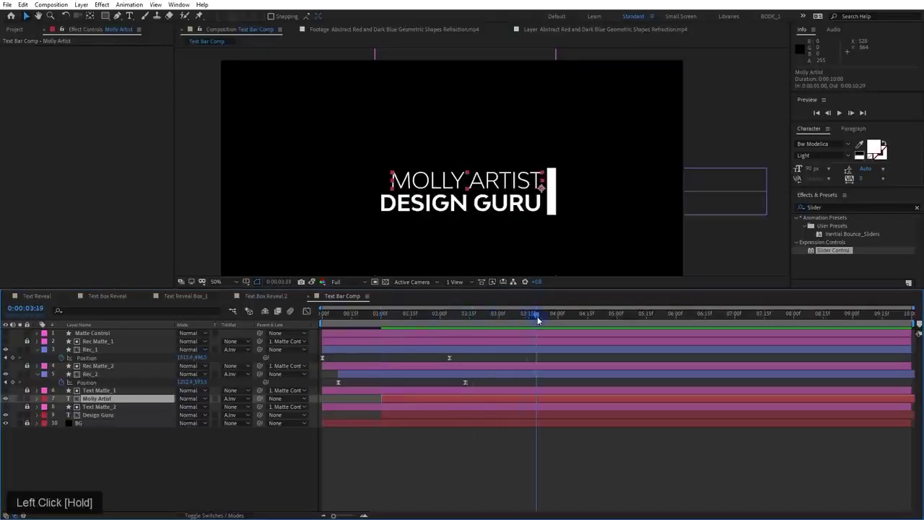
ctrl+click(502, 414)
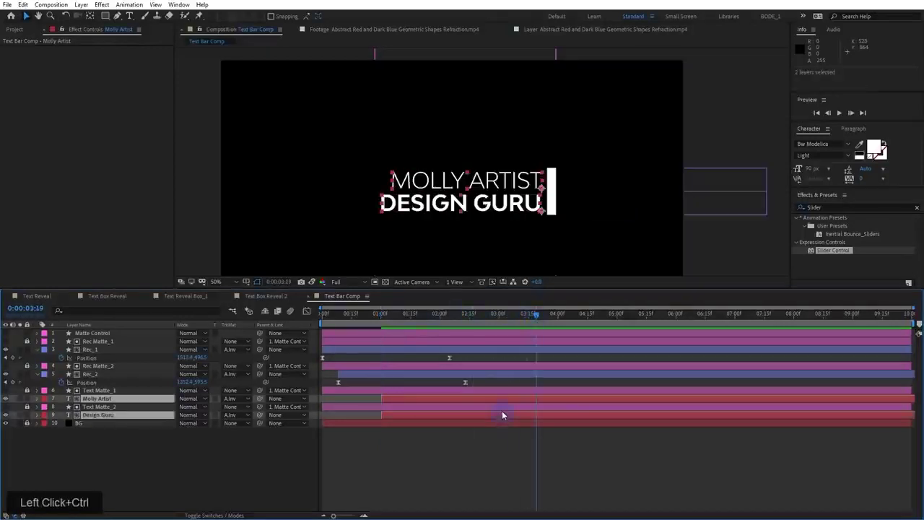
key(alt+shift+p)
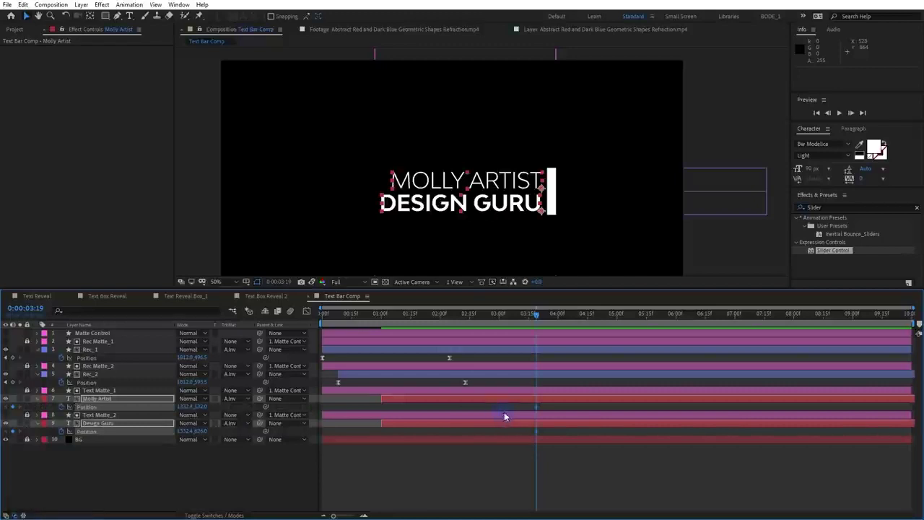
At 0:00:01:00, set the artist-name layer's X position to about 1720 so it starts hidden beyond the matte edge
drag(524, 316, 383, 333)
click(366, 471)
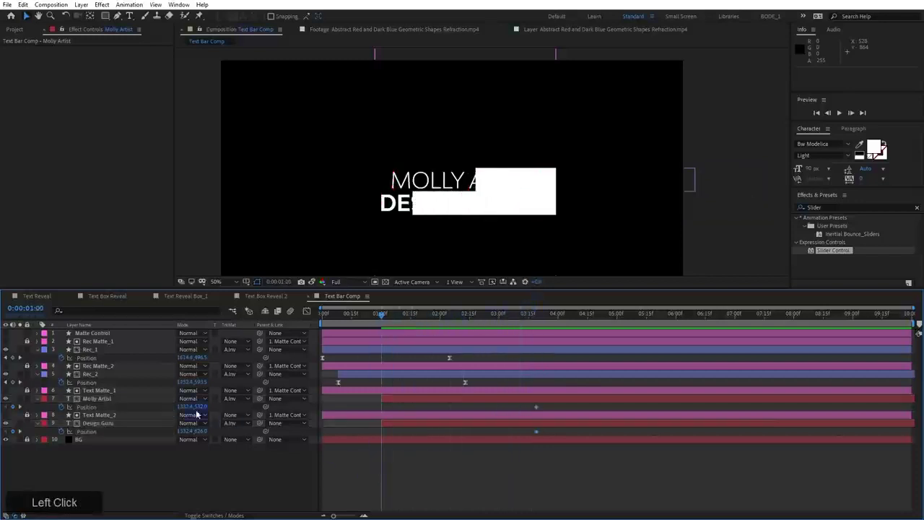
drag(183, 405, 379, 413)
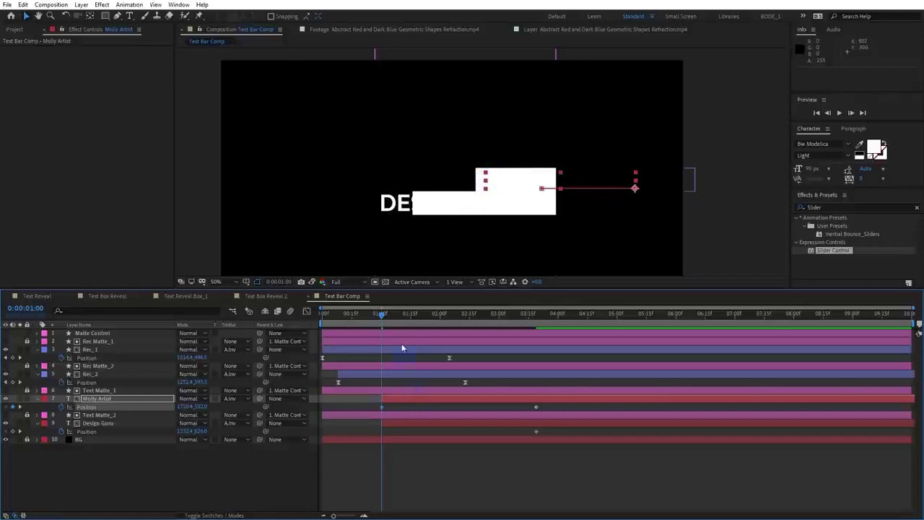
Shift the Design Guru layer to start at 0:00:01:08 and set its X position there to about 1759, hidden beyond the matte edge
drag(387, 316, 408, 419)
drag(418, 330, 398, 318)
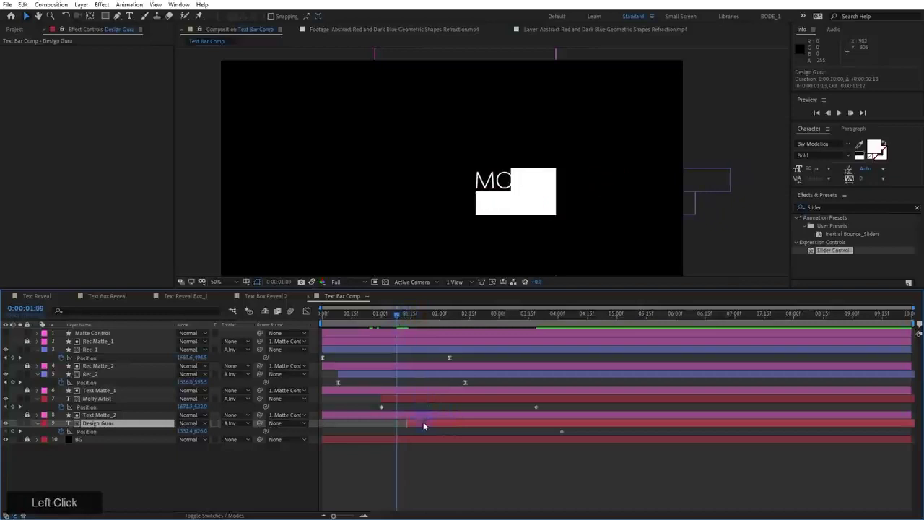
drag(425, 426, 354, 426)
drag(183, 431, 410, 454)
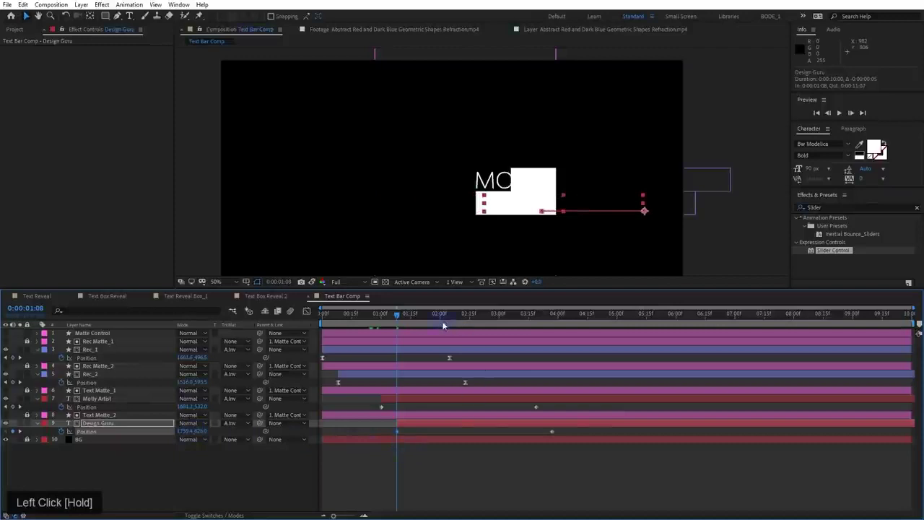
Move the artist-name layer's last Position keyframe earlier, to about 0:00:03:09, and preview the text reveal from the start
drag(404, 317, 478, 338)
drag(535, 407, 516, 407)
click(323, 314)
key(space)
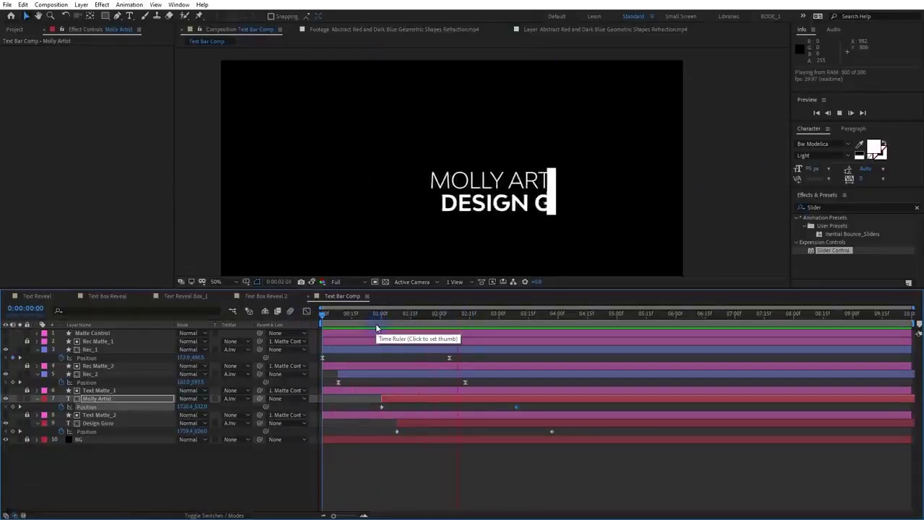
key(space)
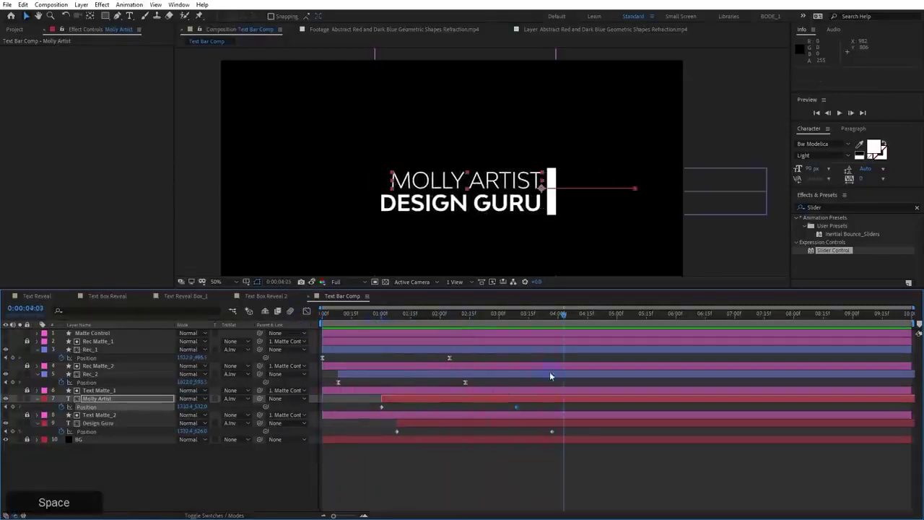
Select both text layers' Position keyframes, then open the Motion-3 panel and dock it beside the timeline, widened to show its controls
drag(578, 402, 346, 428)
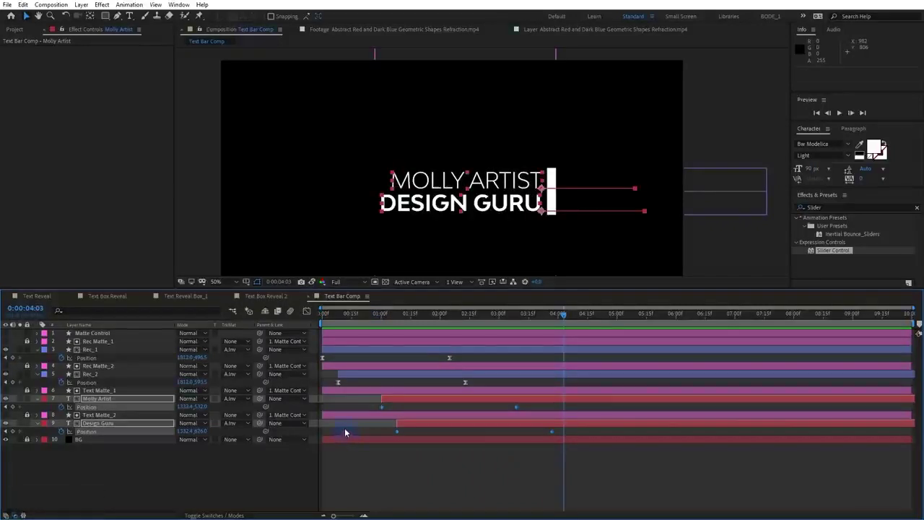
click(178, 5)
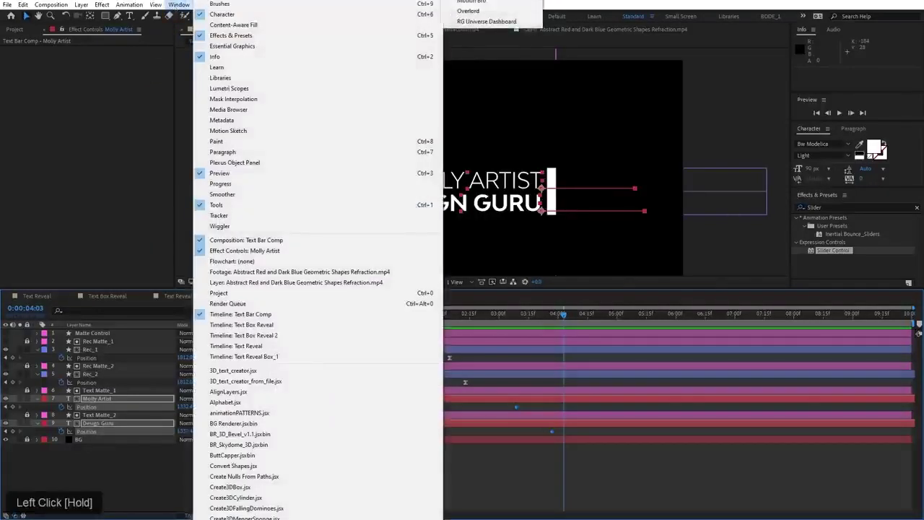
click(465, 2)
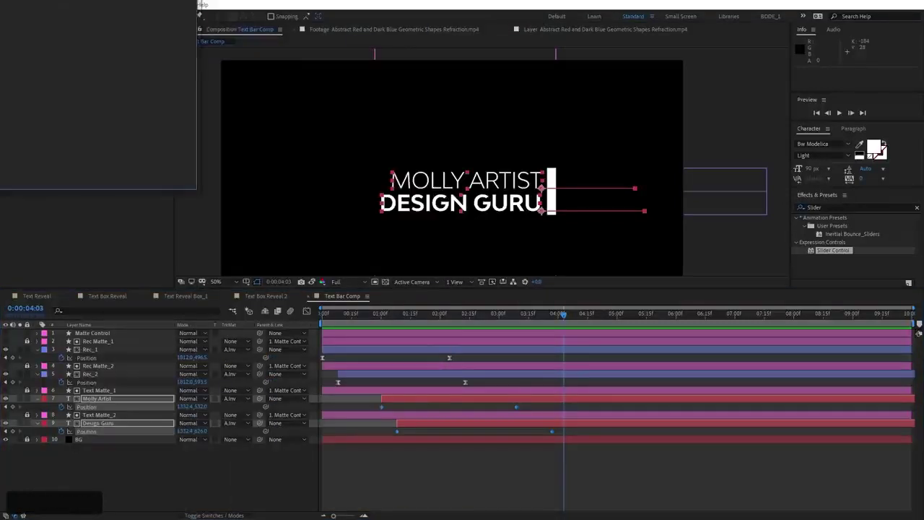
drag(47, 1, 257, 141)
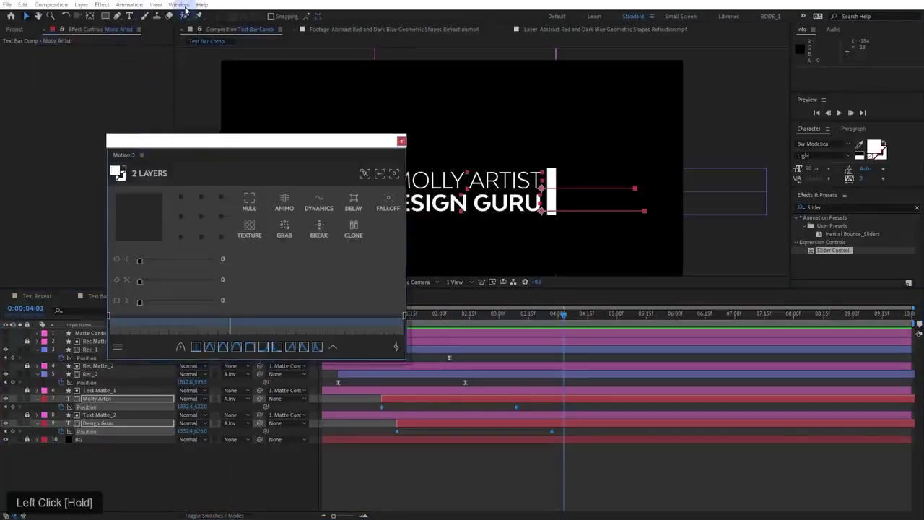
drag(110, 154, 914, 506)
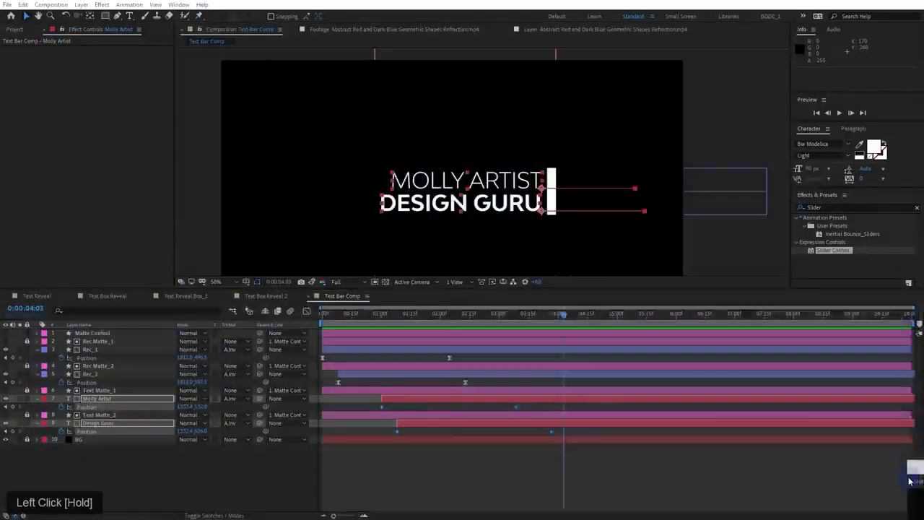
drag(461, 328, 794, 359)
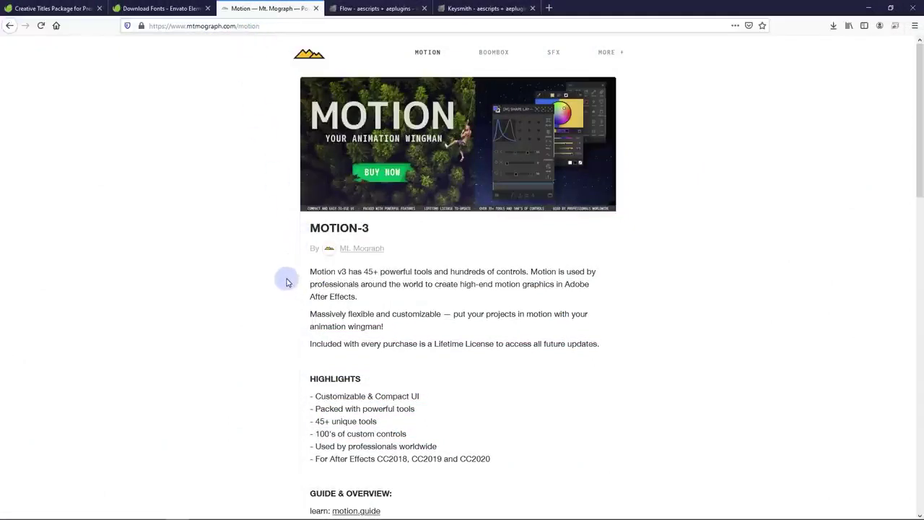
scroll(286, 282, down, 3)
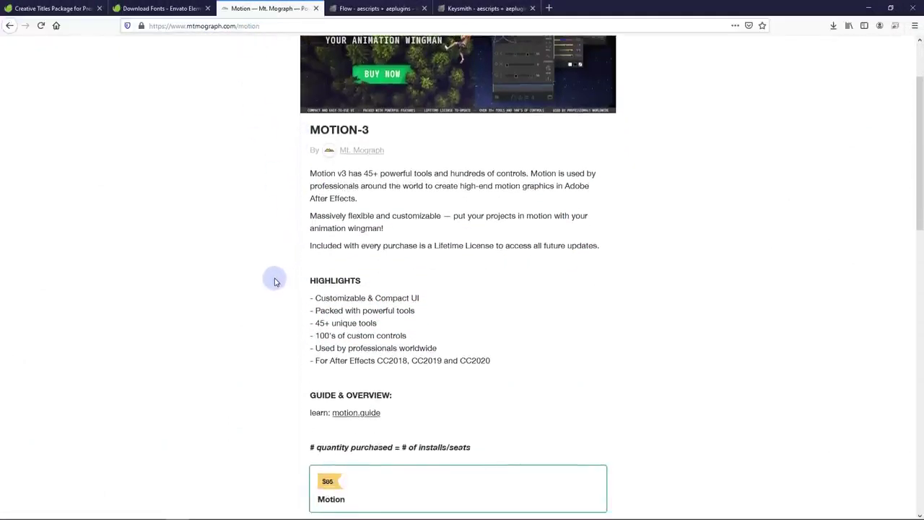
scroll(276, 231, up, 3)
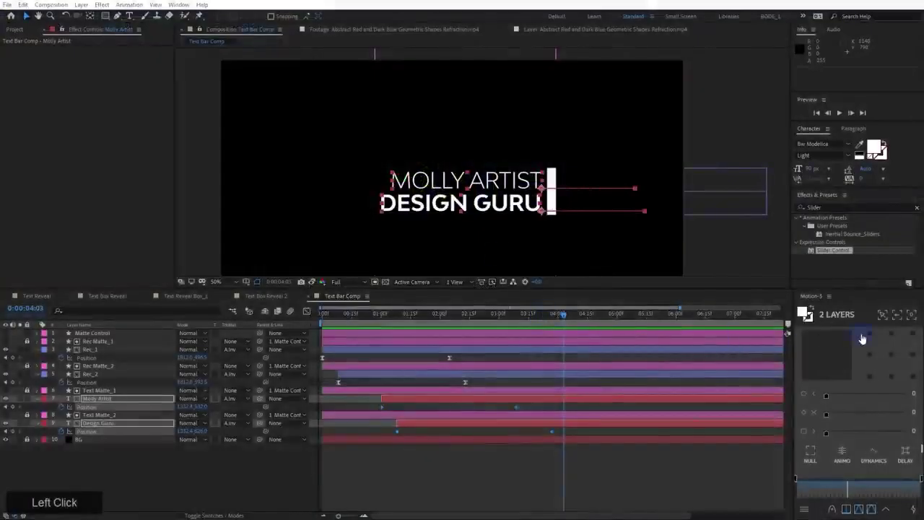
drag(789, 334, 703, 340)
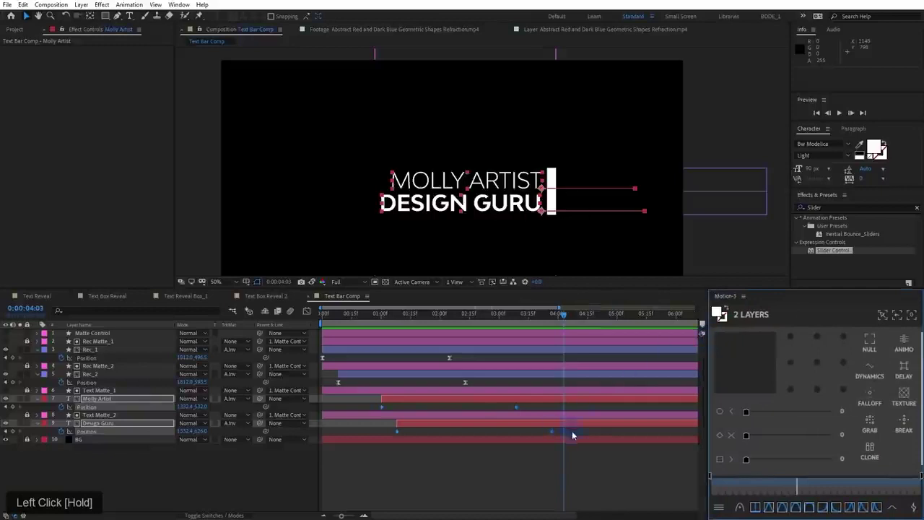
Ease both text layers' Position keyframes with Motion-3, raising the incoming ease to 100, and scrub through the result
drag(573, 434, 357, 405)
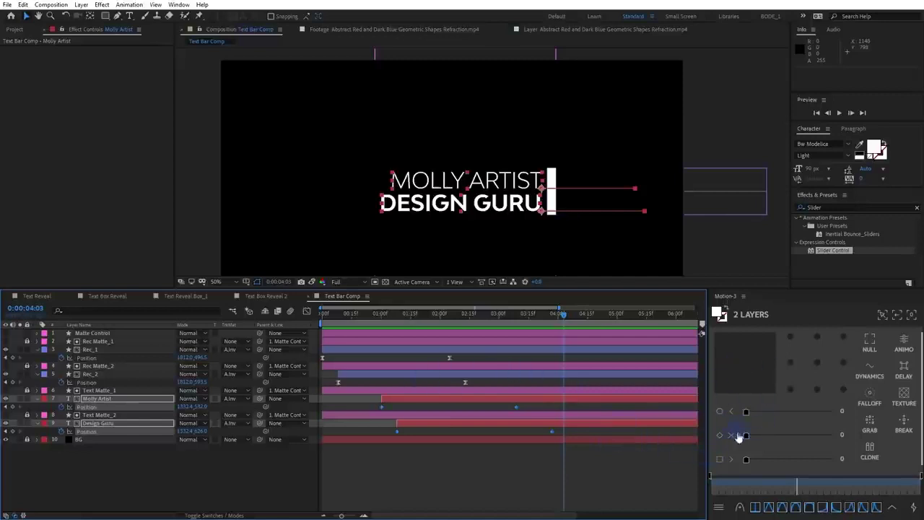
drag(745, 460, 795, 462)
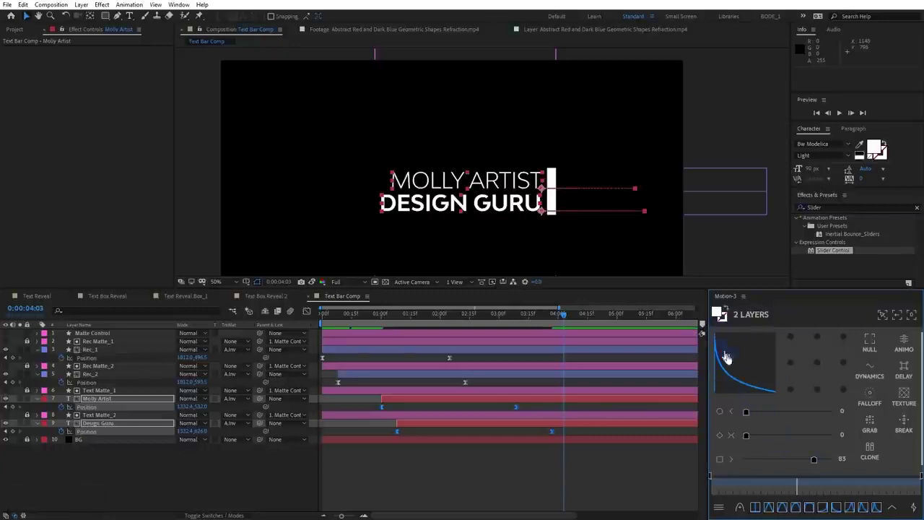
drag(822, 464, 824, 463)
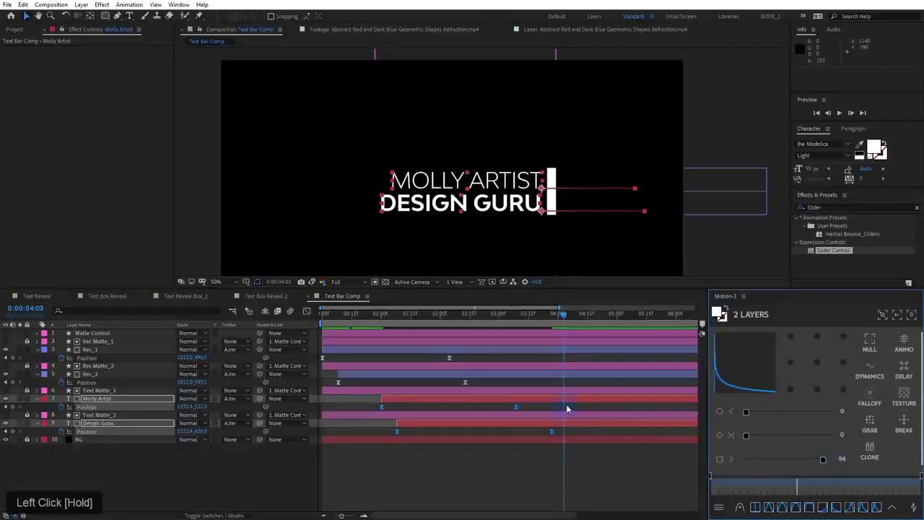
drag(574, 404, 368, 435)
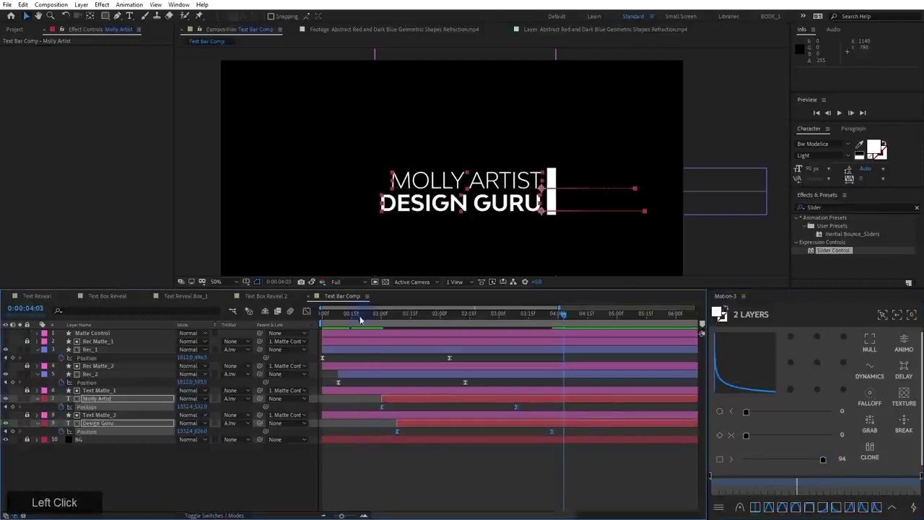
drag(361, 319, 384, 330)
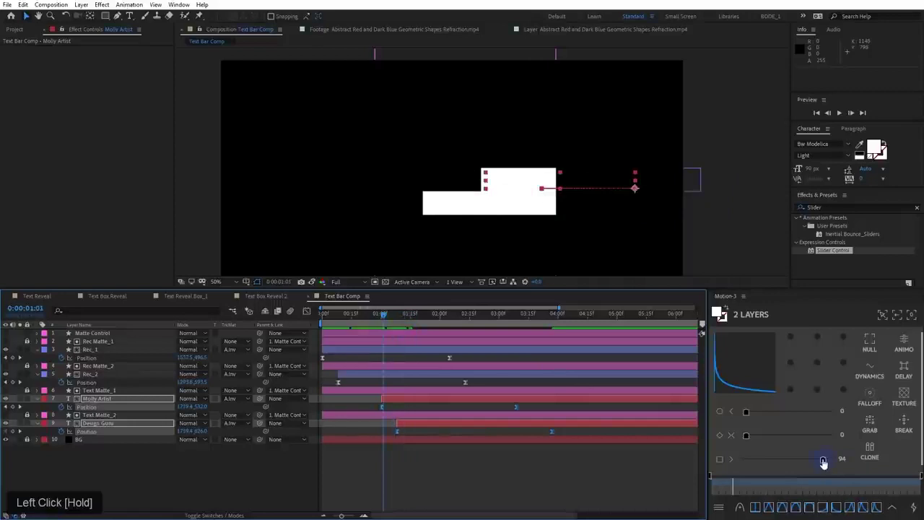
drag(823, 462, 843, 464)
drag(364, 322, 528, 358)
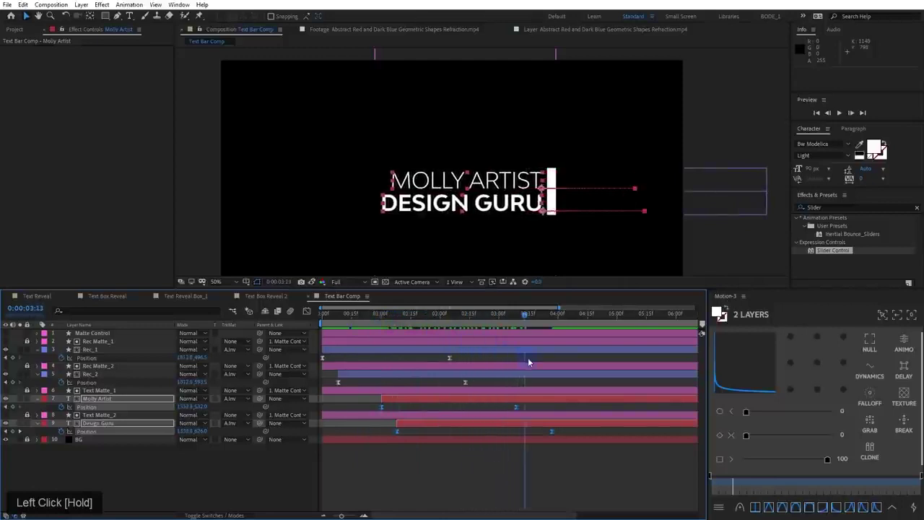
Shift both text layers' last Position keyframes earlier, with the artist-name one at about 0:00:02:25, and check their speed curves
drag(568, 436, 488, 407)
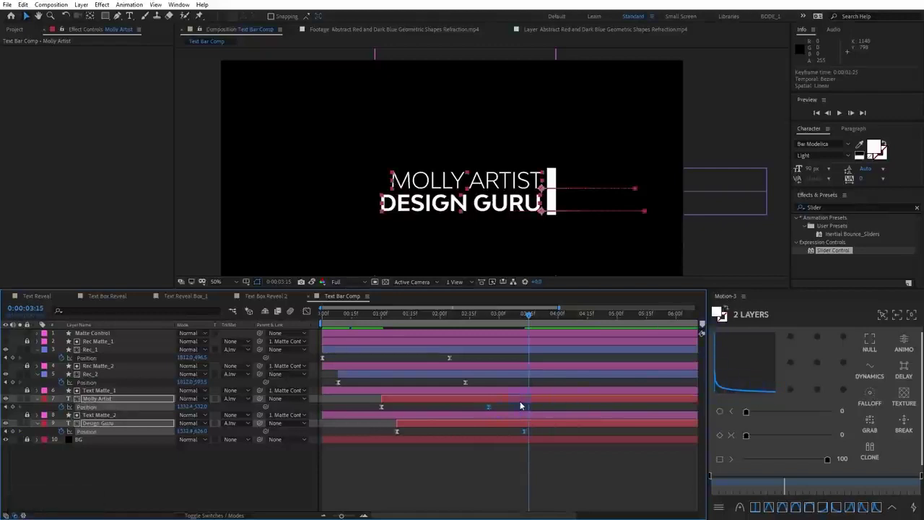
drag(552, 413, 366, 436)
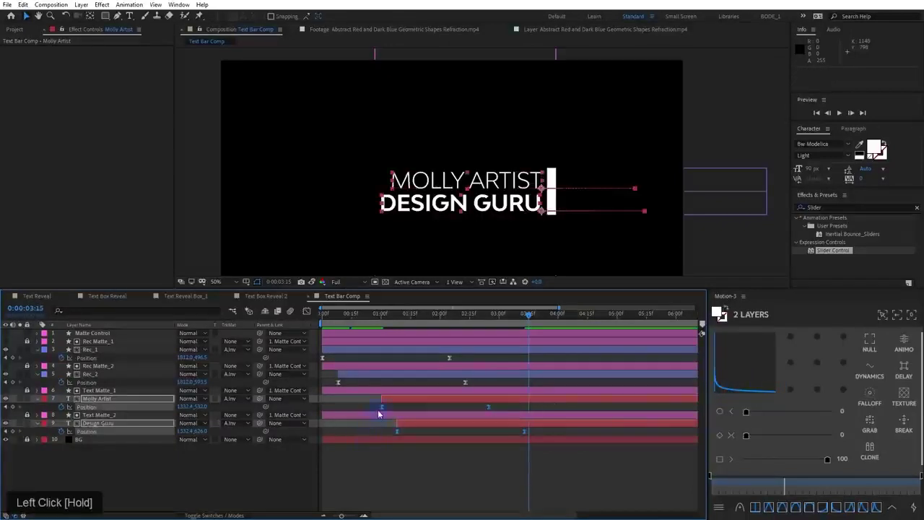
click(306, 311)
click(307, 311)
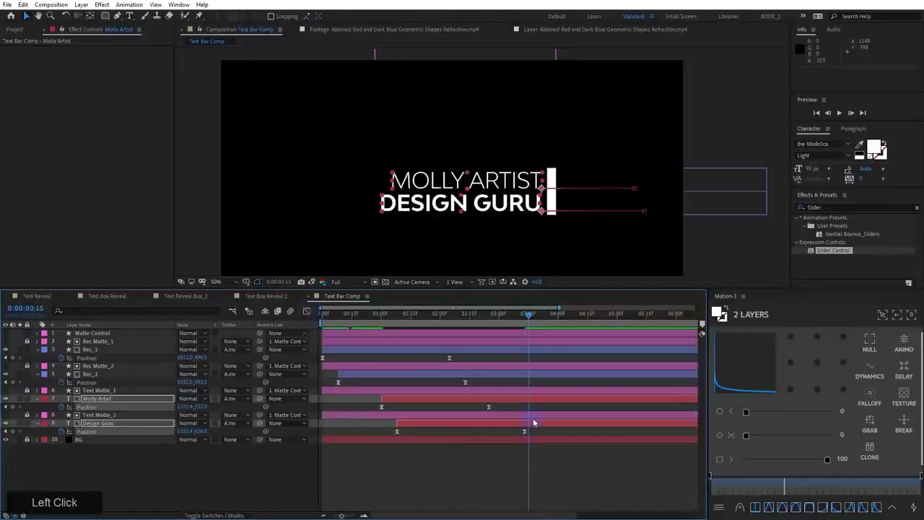
Reshape the text keyframes' Motion-3 easing curve into a fast start with a long slow finish at 100 incoming ease, and preview it
drag(546, 412, 344, 433)
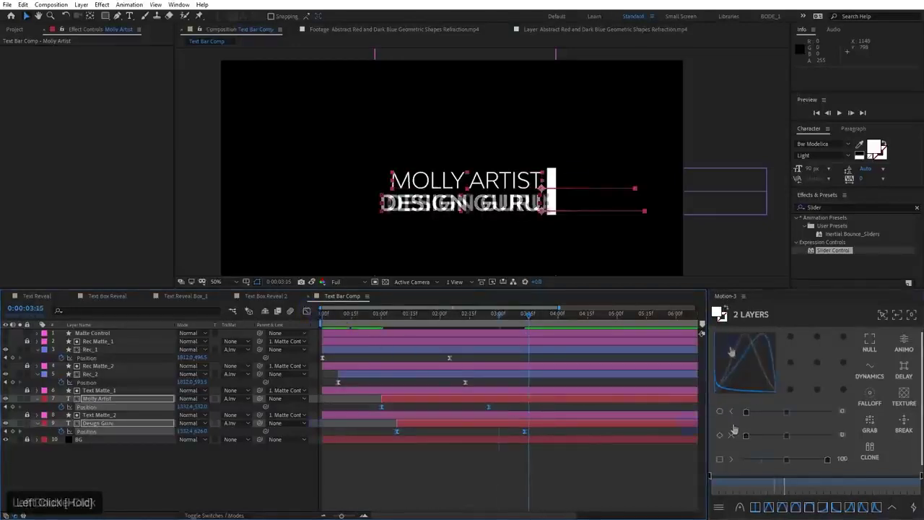
drag(744, 363, 717, 391)
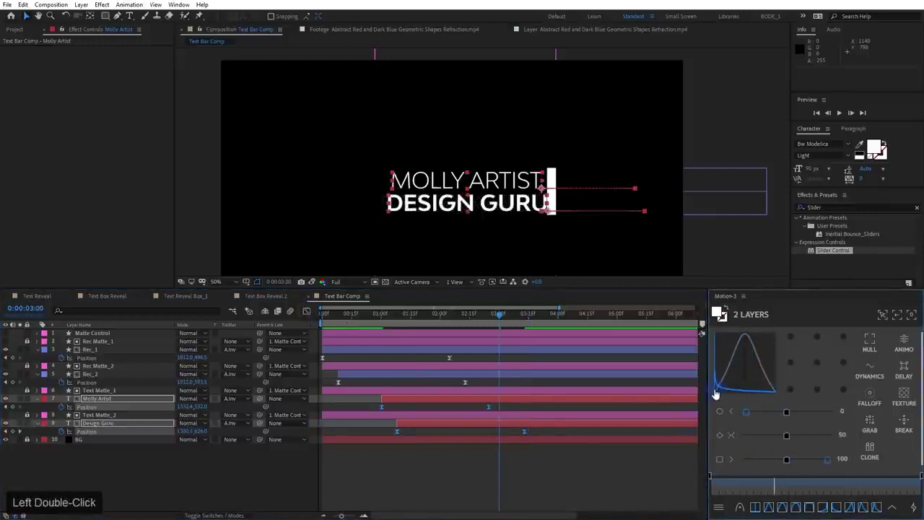
double_click(715, 394)
drag(725, 388, 718, 396)
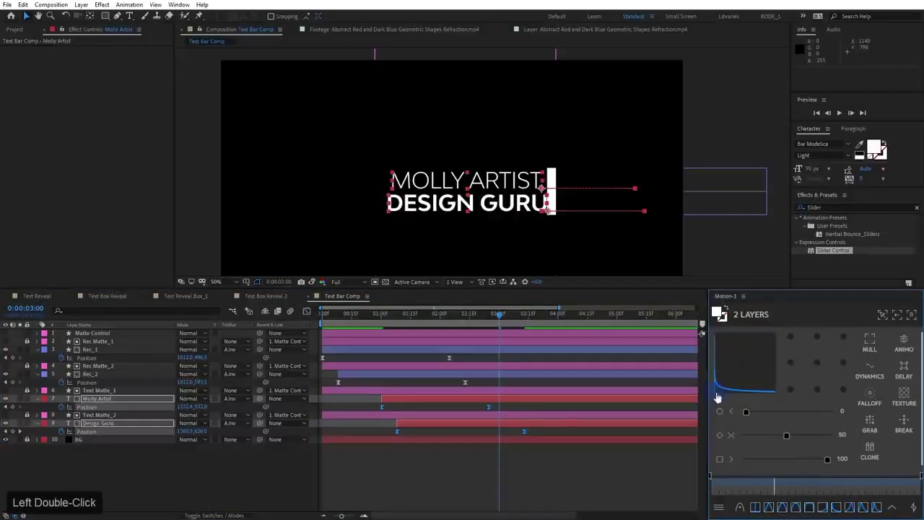
click(307, 312)
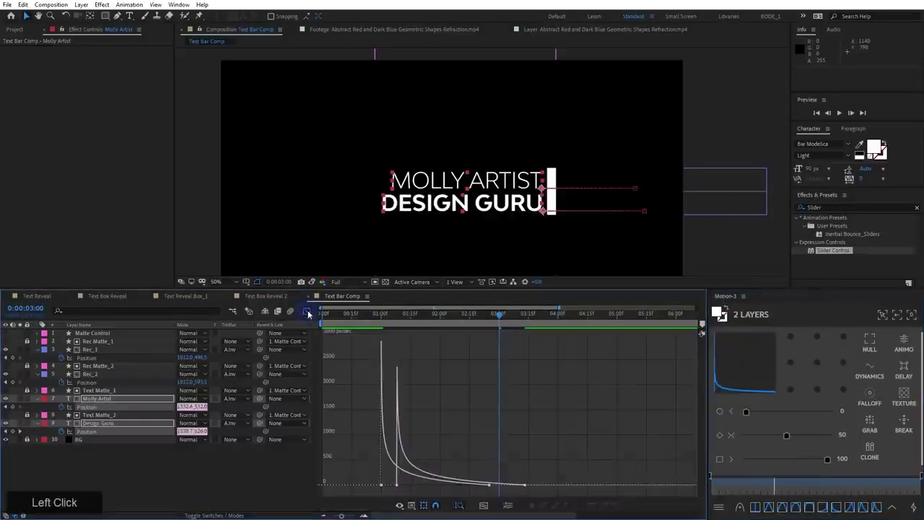
click(306, 312)
drag(416, 324, 366, 324)
key(space)
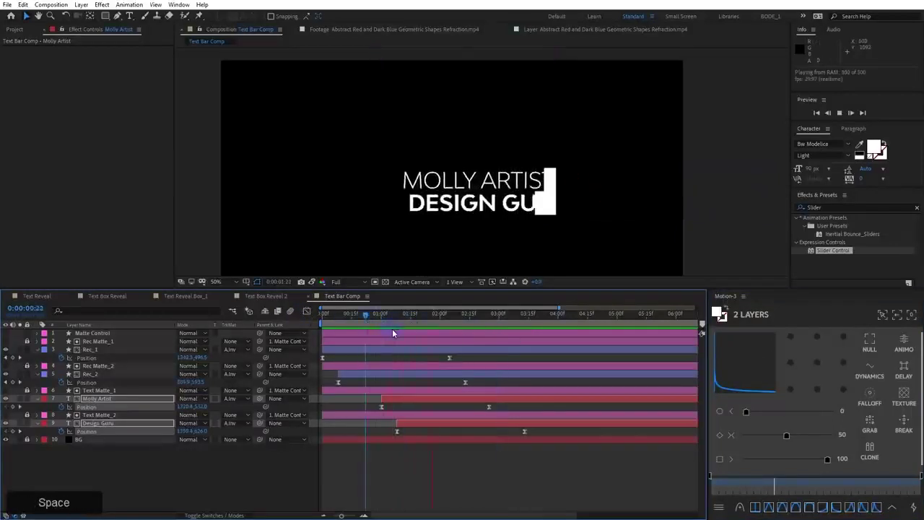
key(space)
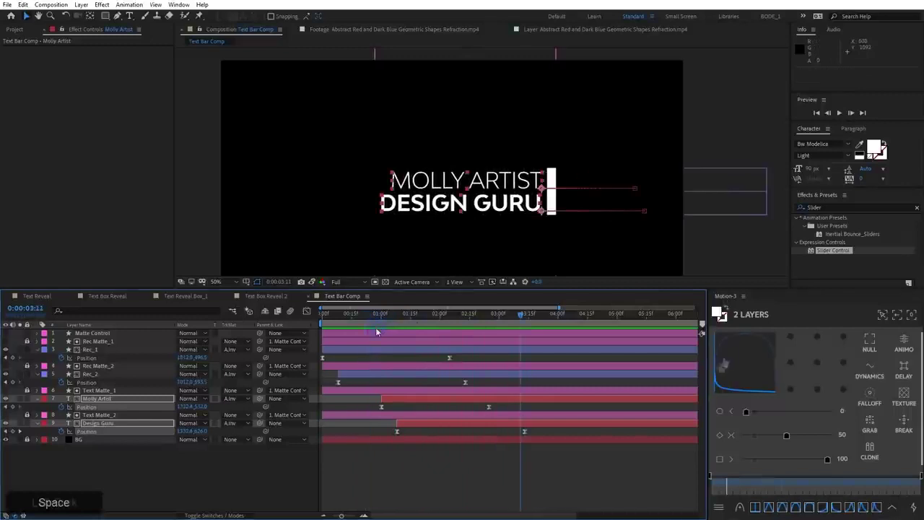
Try gentler and more symmetrical Motion-3 easing curves on the text Position keyframes
click(736, 368)
mouse_move(736, 368)
mouse_down()
mouse_move(720, 373)
mouse_move(739, 385)
mouse_up()
drag(781, 412, 748, 417)
click(842, 413)
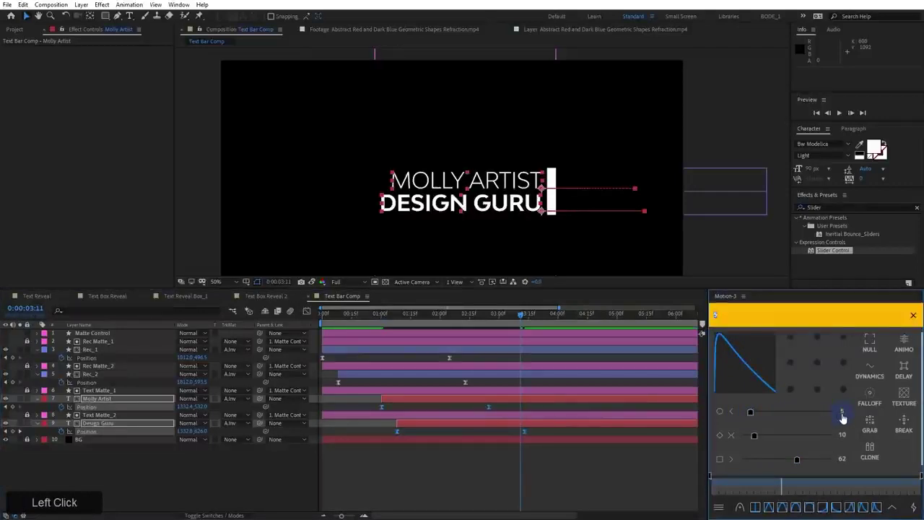
drag(747, 374, 761, 357)
double_click(763, 354)
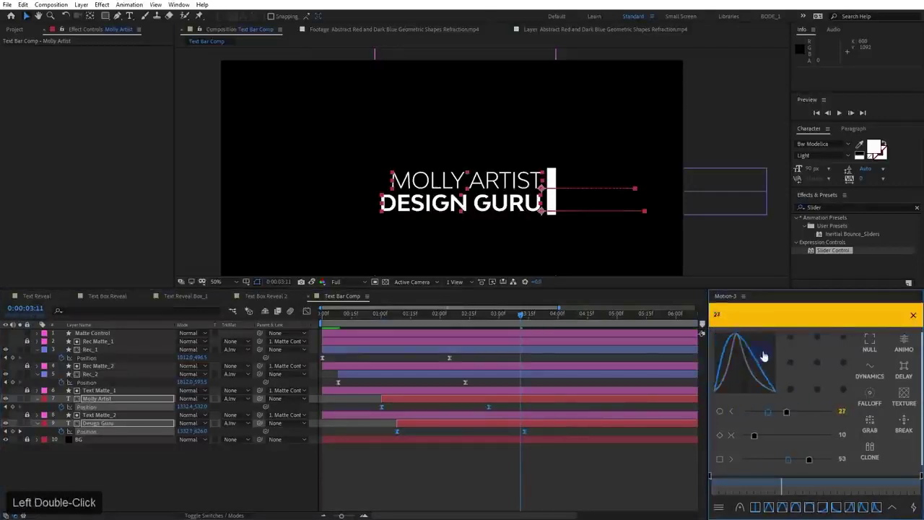
Set the text keyframes' Motion-3 easing to 0 outgoing and 100 incoming, and check the resulting speed curves
triple_click(729, 393)
drag(730, 392, 717, 392)
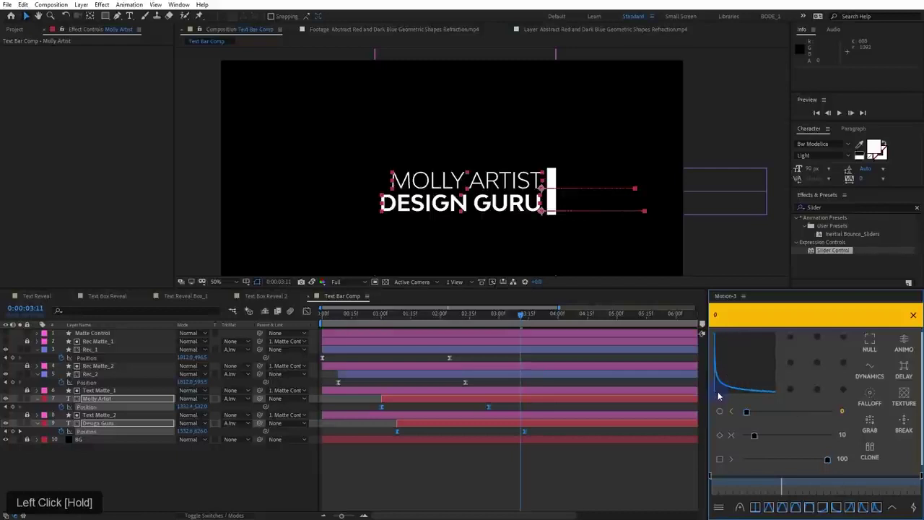
click(914, 312)
click(307, 312)
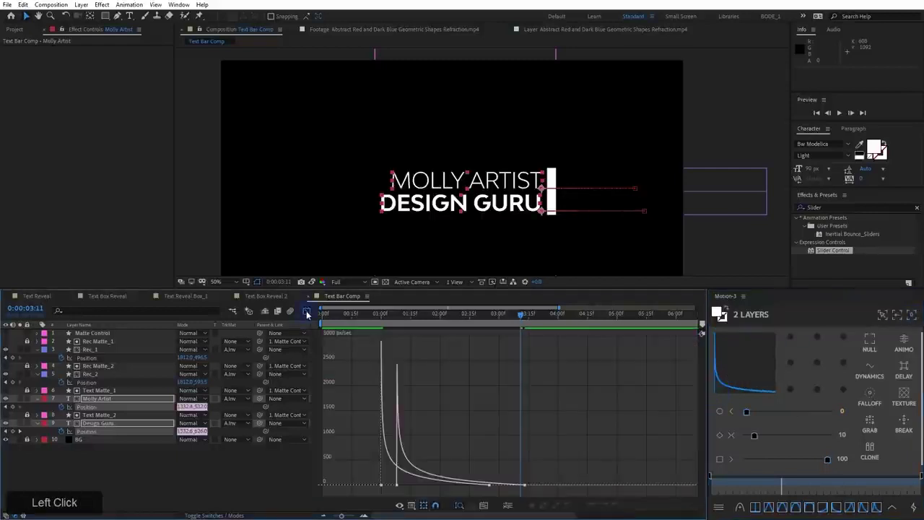
click(307, 312)
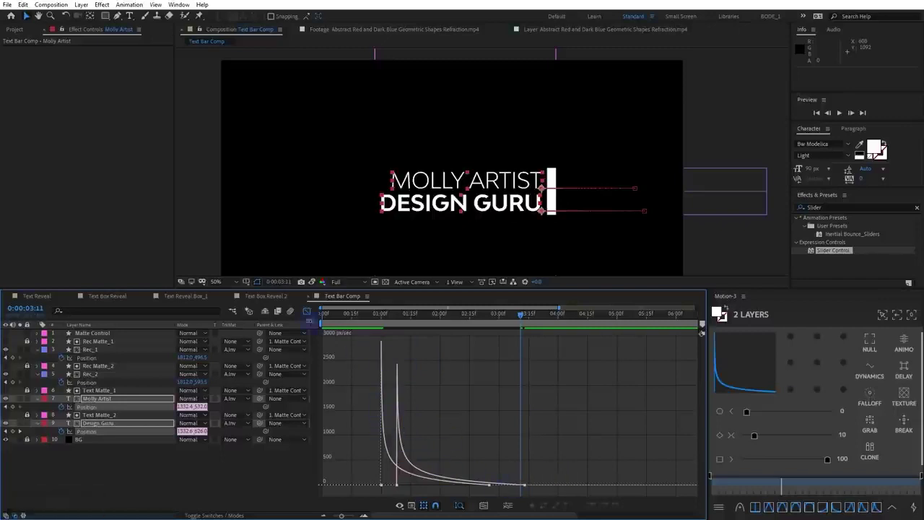
Preview the text bar reveal, enlarging the composition view to examine the text and bar motion from the start
drag(380, 315, 377, 321)
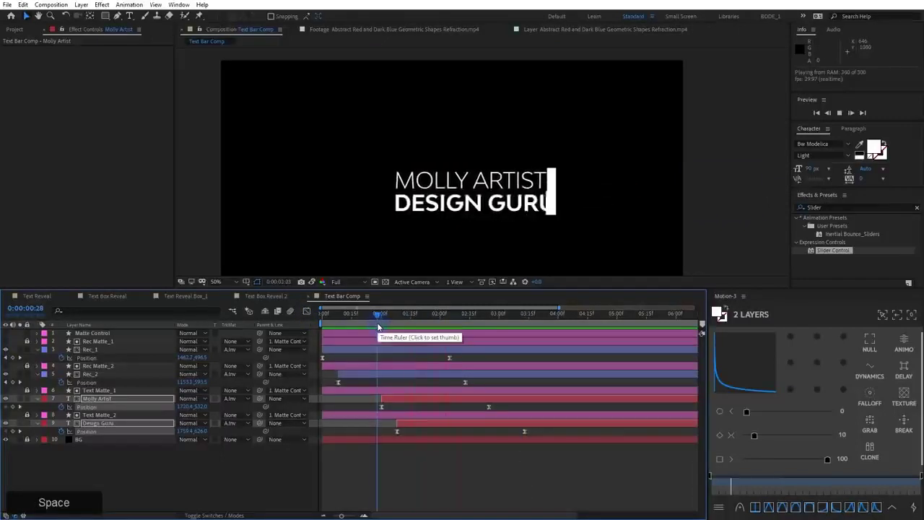
key(space)
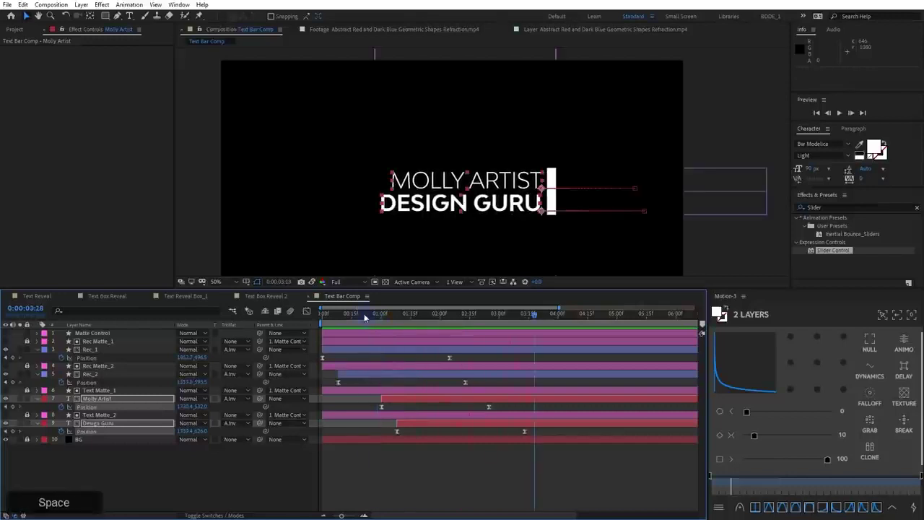
drag(377, 321, 179, 335)
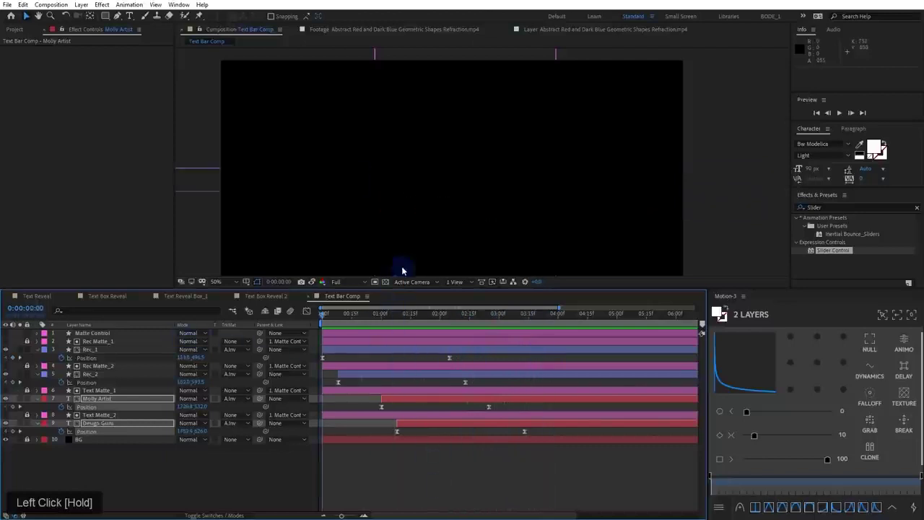
drag(402, 289, 379, 364)
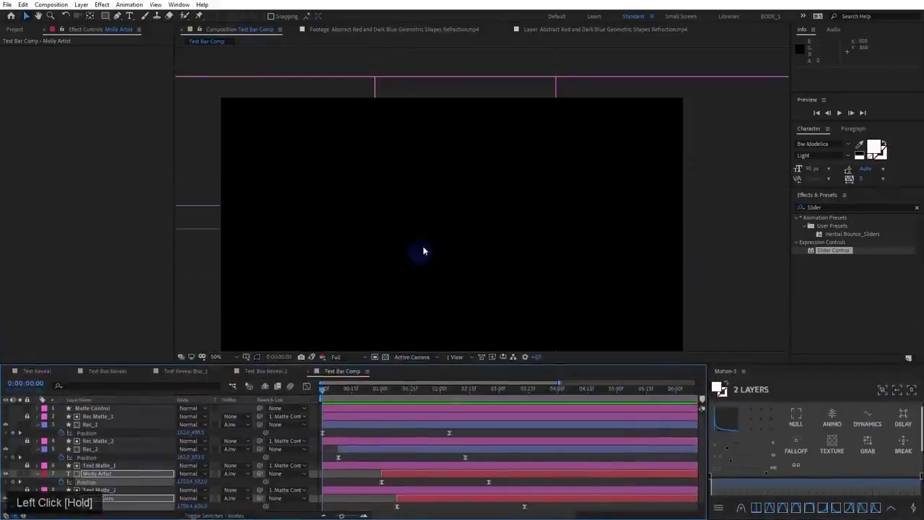
drag(428, 239, 366, 190)
click(230, 362)
click(240, 374)
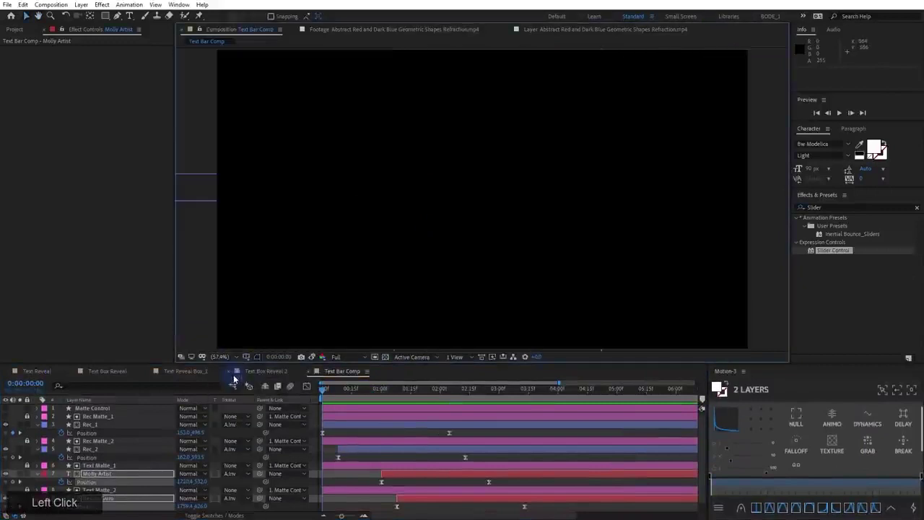
key(space)
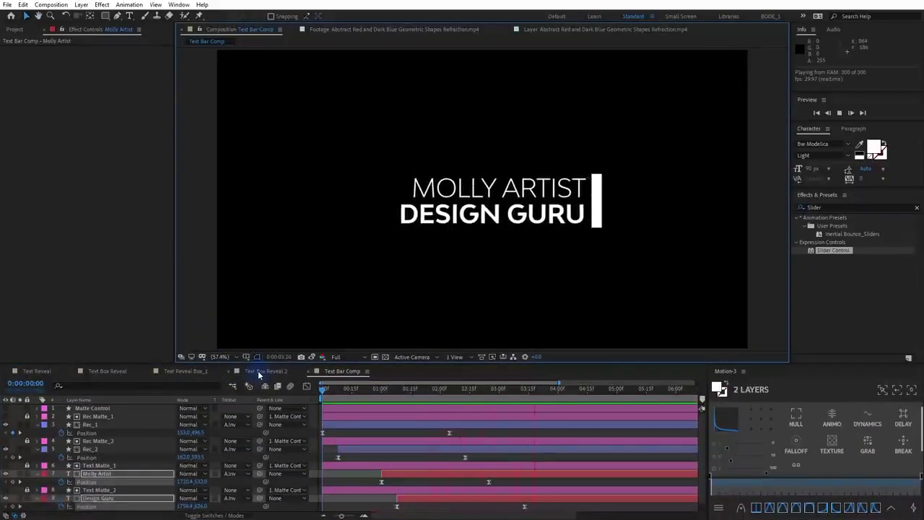
key(space)
Insert a middle name between the two words of the upper artist-name text
click(355, 186)
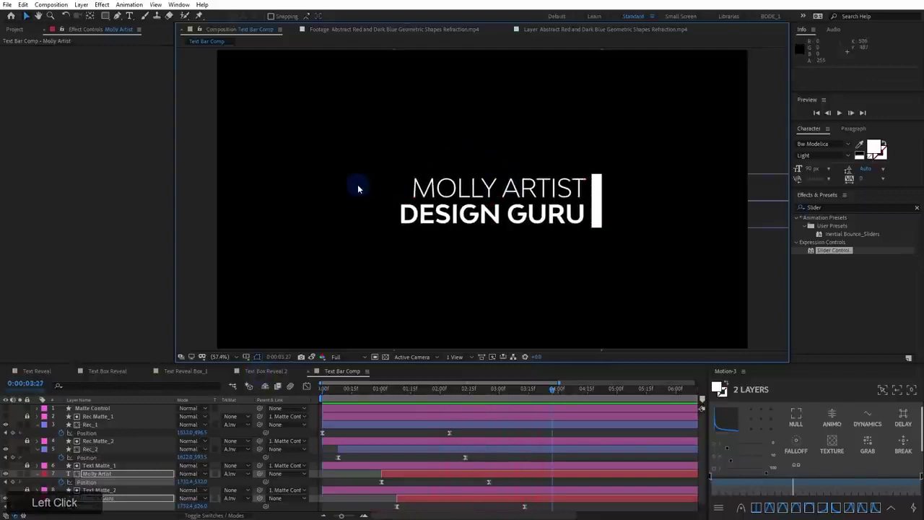
click(496, 190)
double_click(496, 190)
click(504, 189)
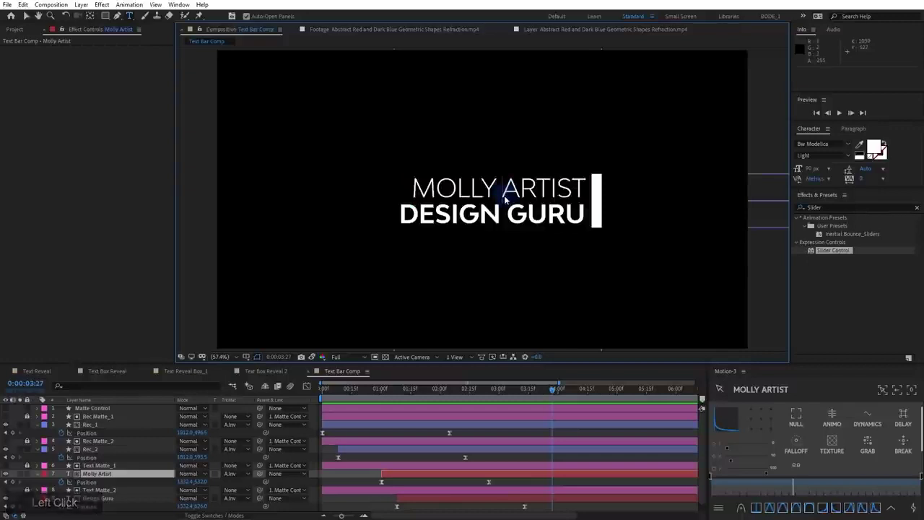
text(ELLA)
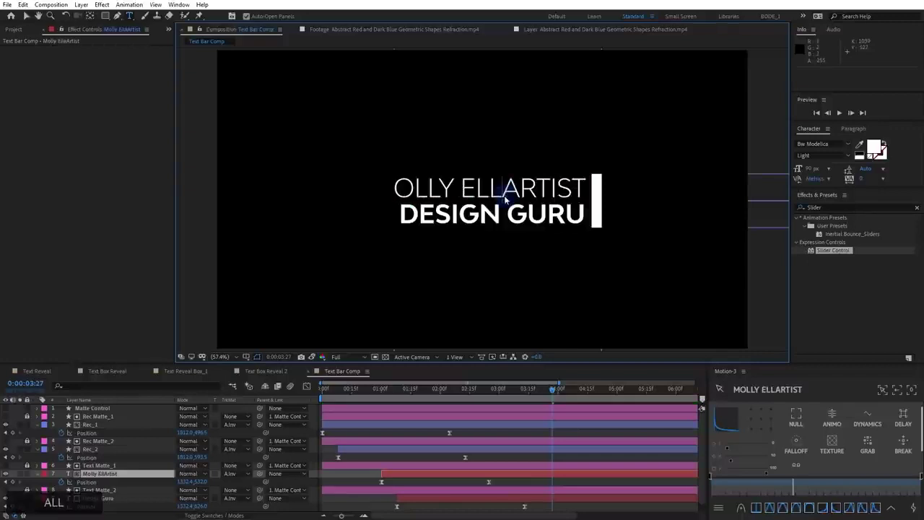
key(KP_Enter)
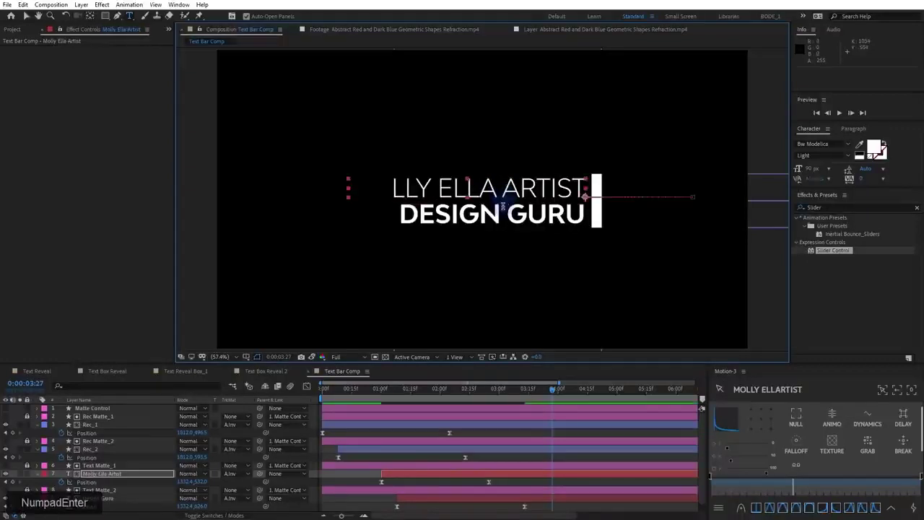
Insert the word "Senior" into the lower text line so it reads "Design Senior Guru"
click(516, 214)
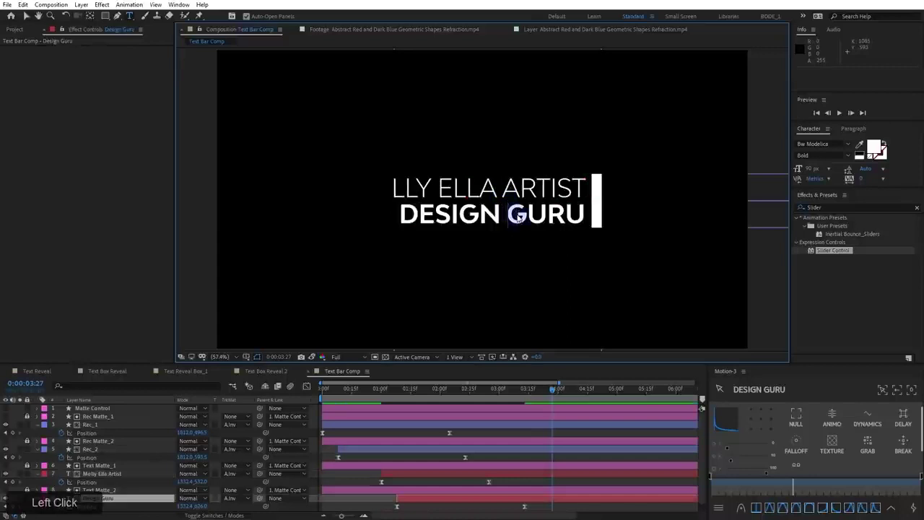
key(BackSpace)
text(Senior)
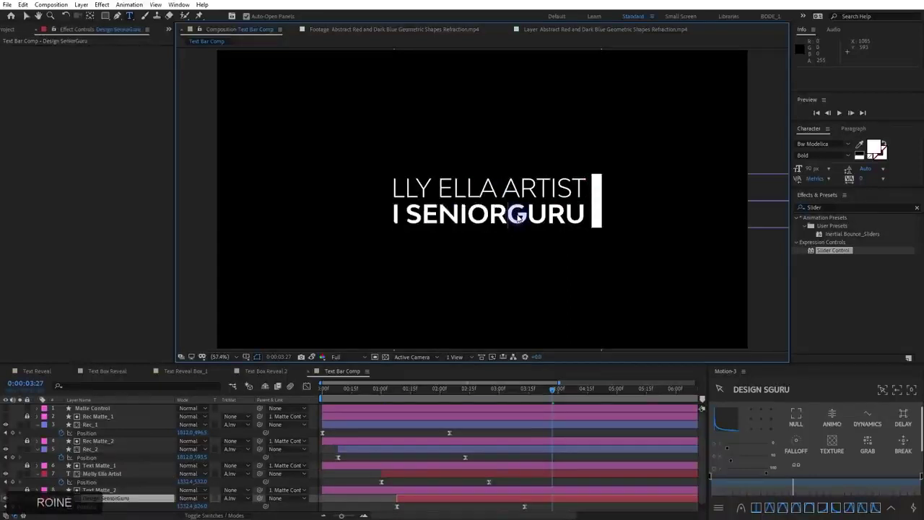
key(KP_Enter)
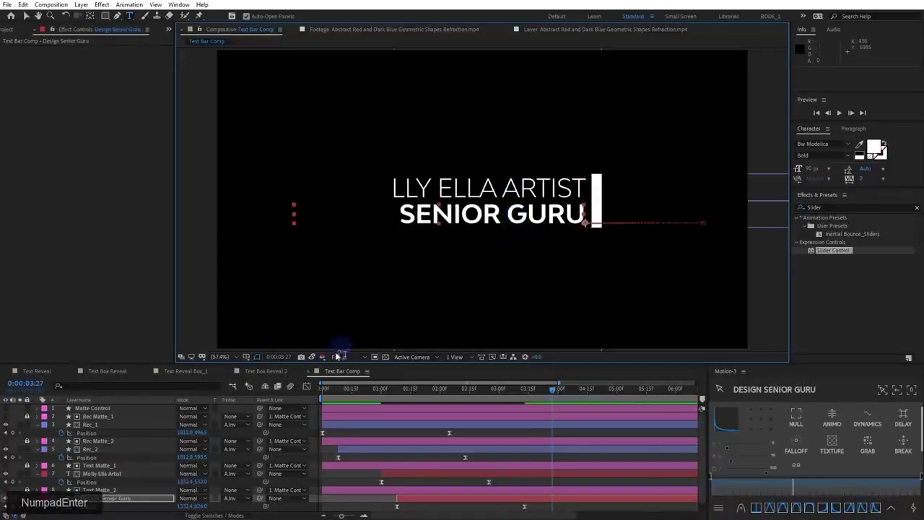
Set Matte Control's Left Side slider to 44 to widen the matte for the longer text at its resting position
click(387, 387)
click(382, 408)
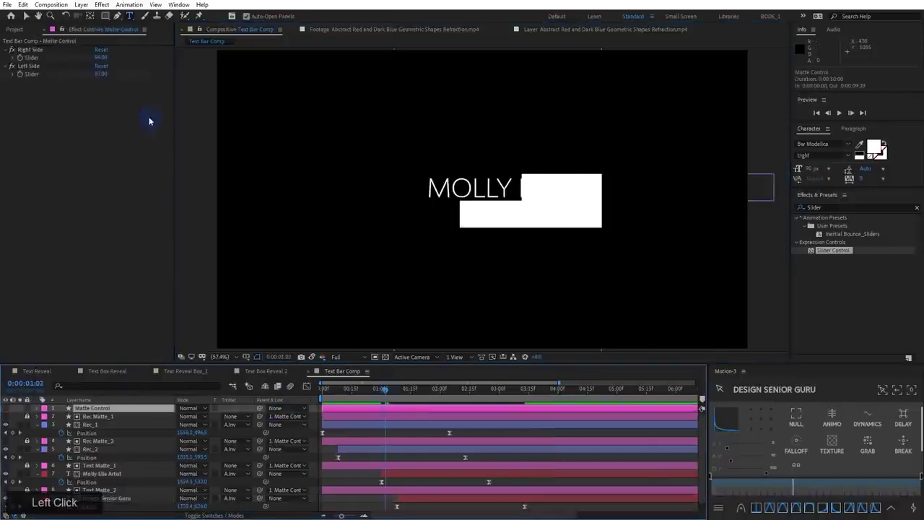
drag(385, 389, 556, 388)
drag(100, 74, 275, 340)
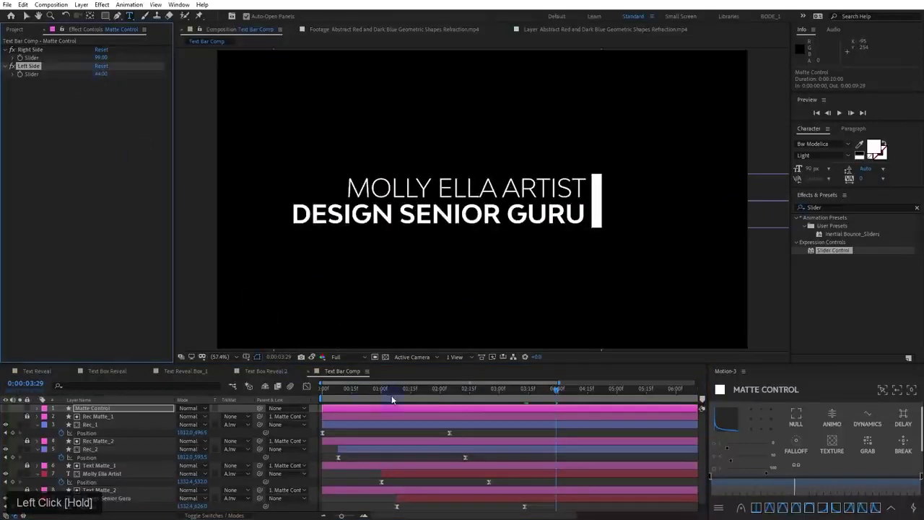
Set the starting Position X to 1933.4 at 0:00:01:00 for the artist-name text and 2137.4 at 0:00:01:08 for Design Senior Guru
mouse_move(392, 399)
mouse_down()
mouse_move(374, 395)
mouse_move(382, 402)
mouse_up()
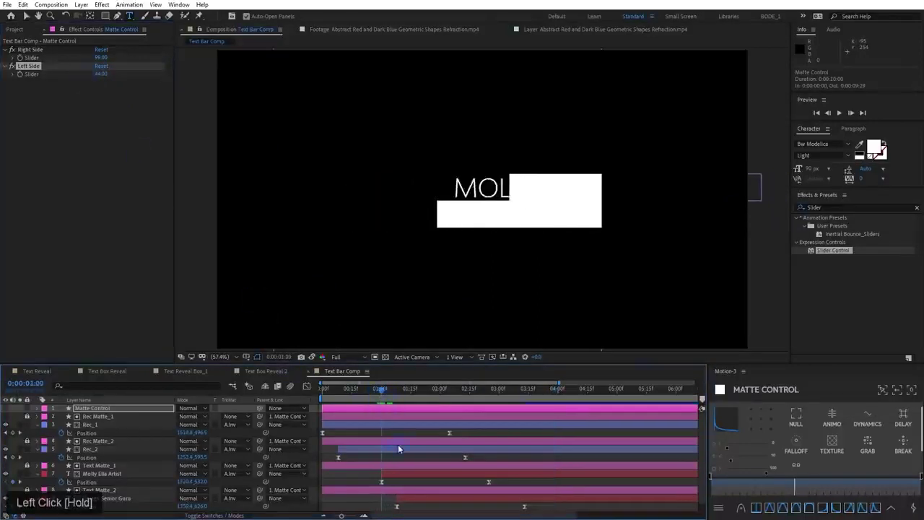
click(395, 476)
drag(186, 482, 283, 484)
click(429, 498)
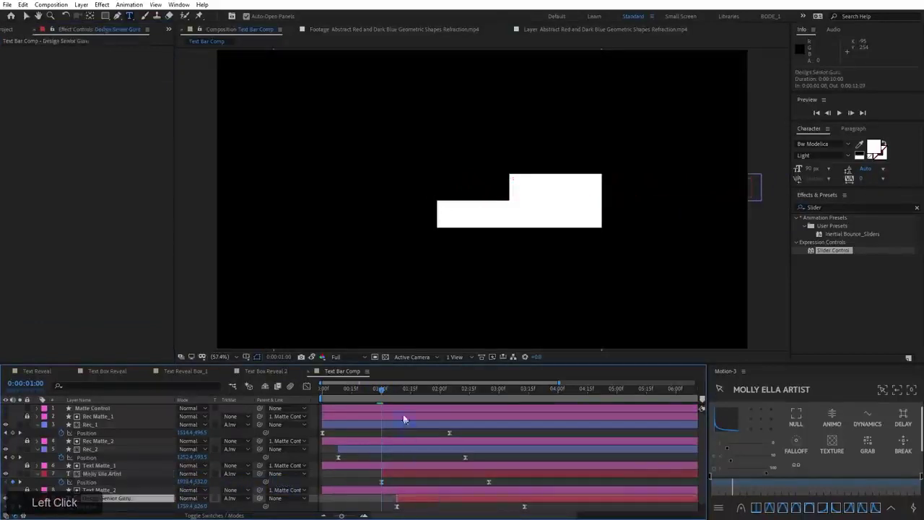
drag(386, 394, 400, 396)
drag(184, 506, 363, 417)
Move the bars' starting Position keyframes outside the matte, with X about -280 for Rec_1 and about -283 for Rec_2
key(Home)
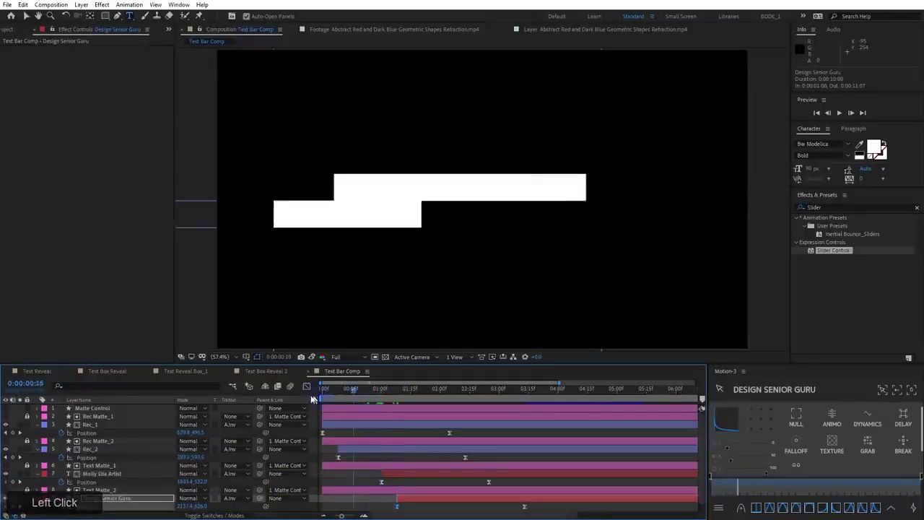
click(332, 425)
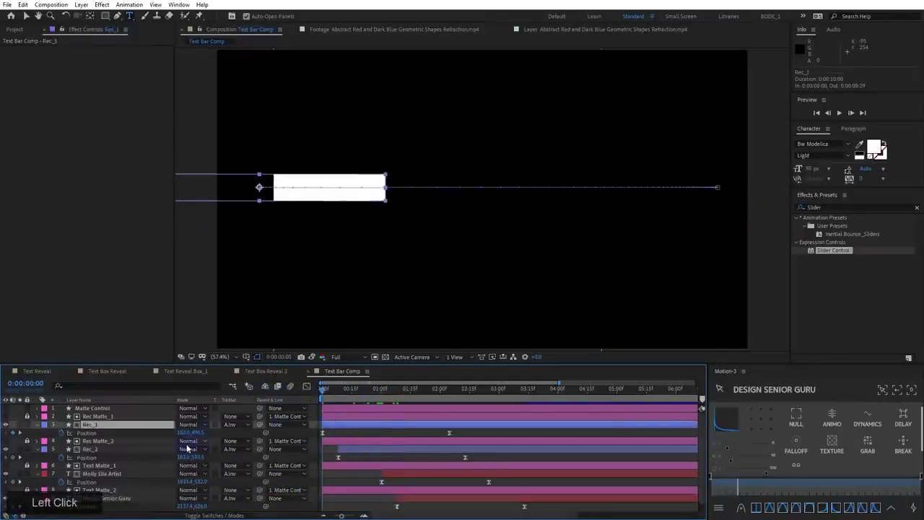
drag(187, 431, 130, 431)
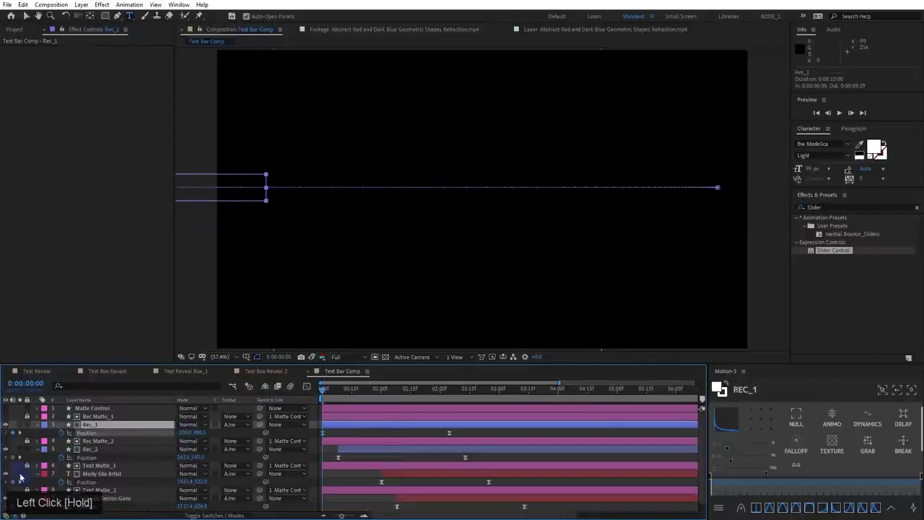
drag(20, 477, 21, 477)
drag(334, 385, 338, 425)
click(375, 452)
drag(175, 458, 233, 461)
click(405, 462)
click(181, 458)
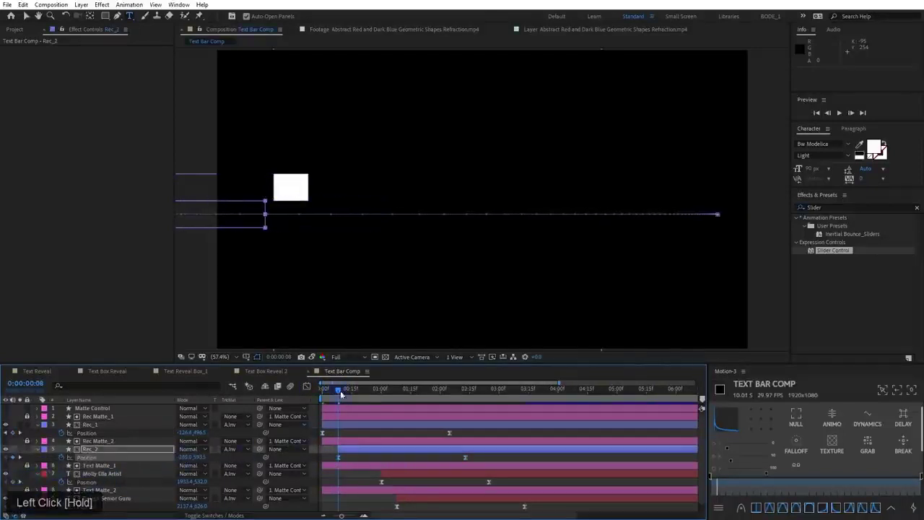
Play the reveal from the start to check the bars and the longer text against the widened matte
drag(340, 393, 323, 393)
key(space)
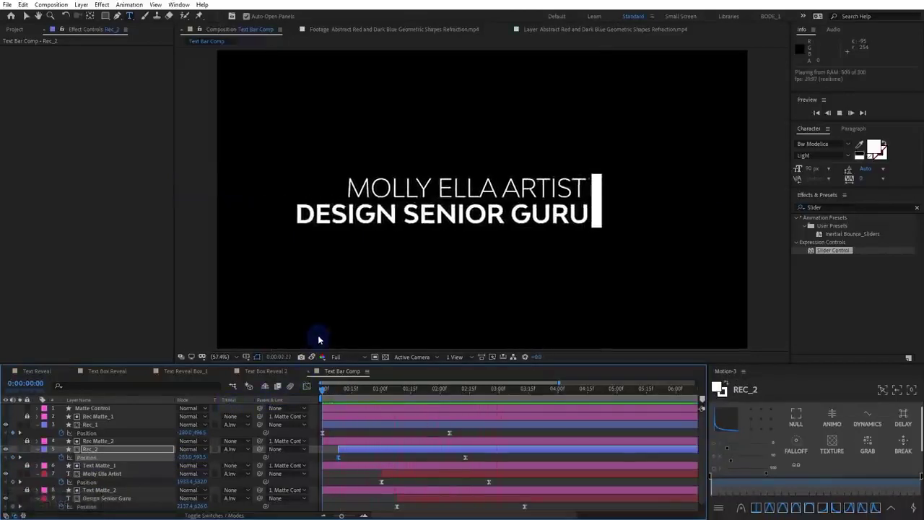
key(space)
click(343, 372)
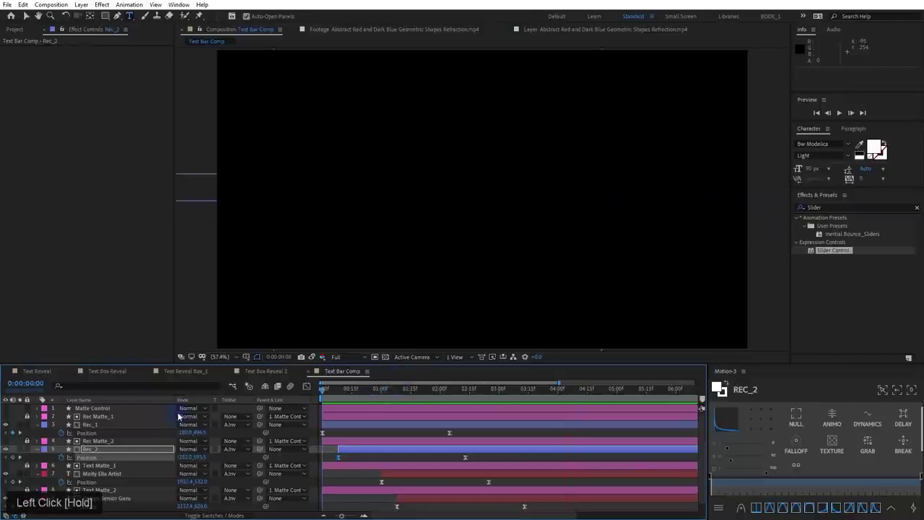
key(space)
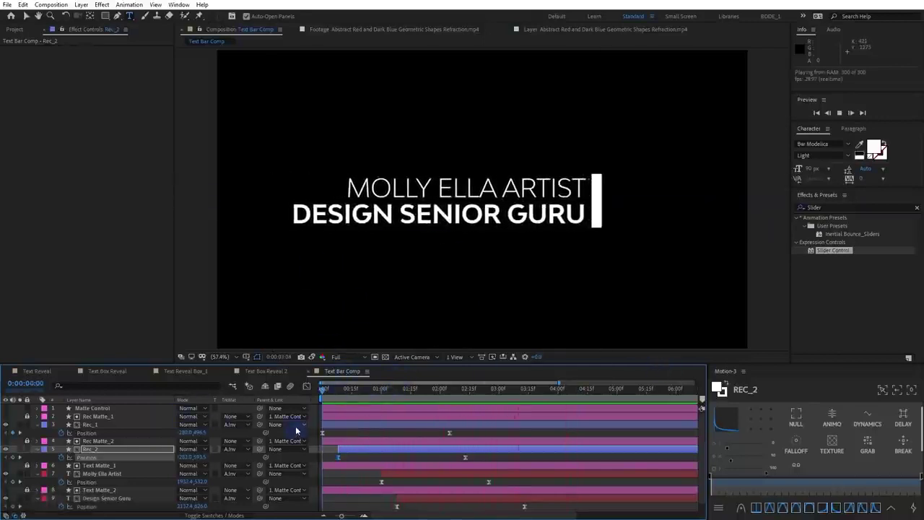
key(space)
click(432, 386)
key(space)
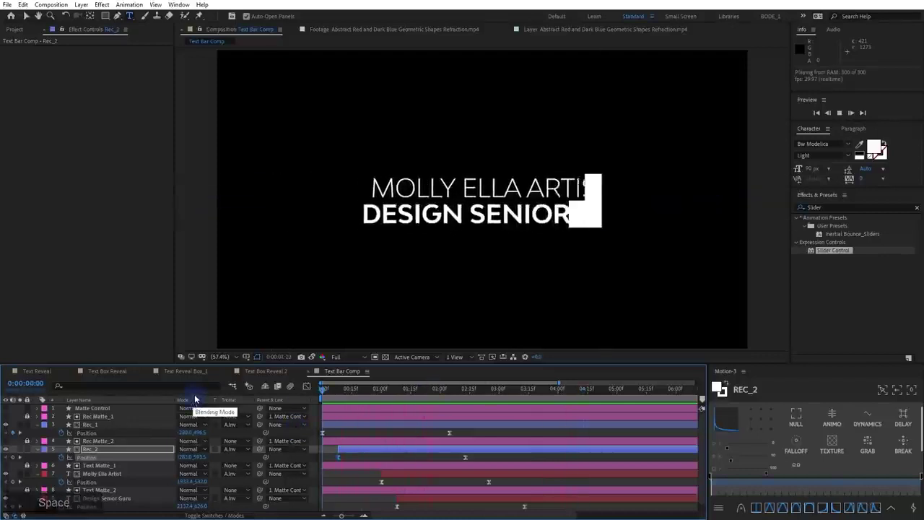
Collapse the Position properties of both bar layers and both text layers to tidy the layer stack
drag(346, 363, 349, 372)
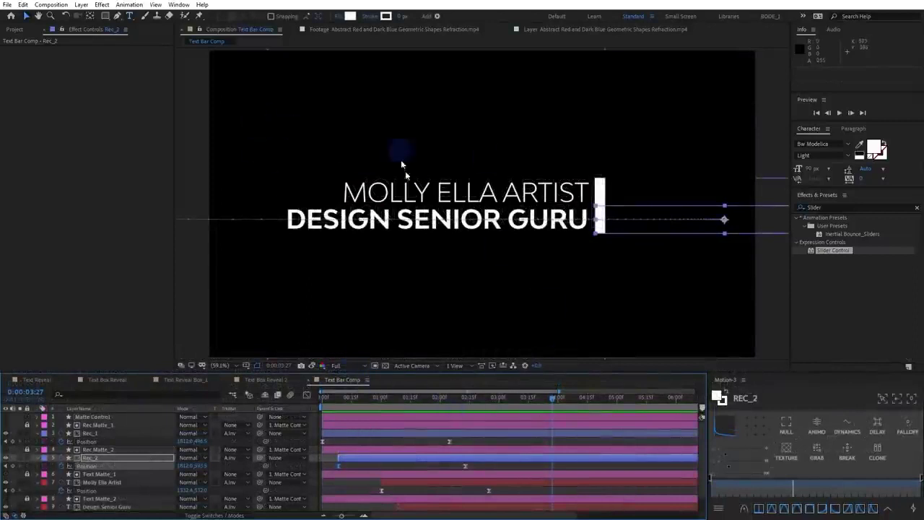
middle_click(513, 267)
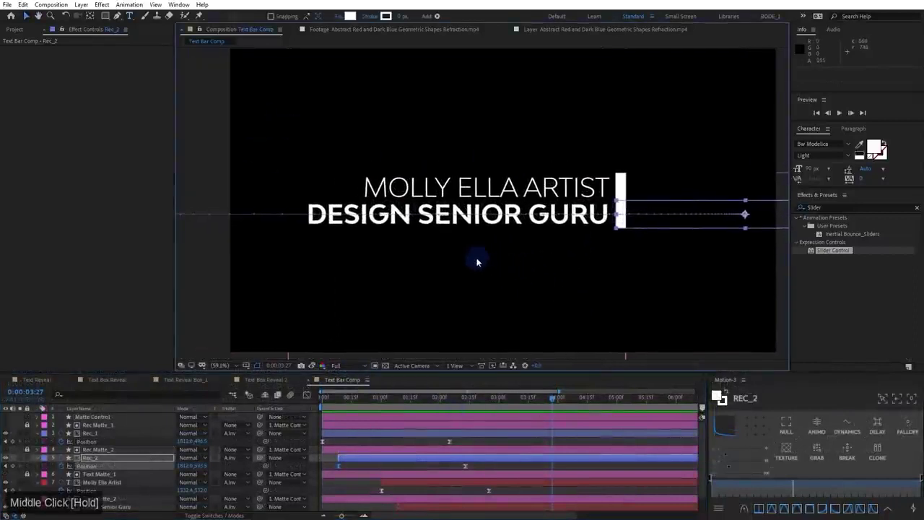
scroll(472, 259, down, 1)
middle_click(398, 238)
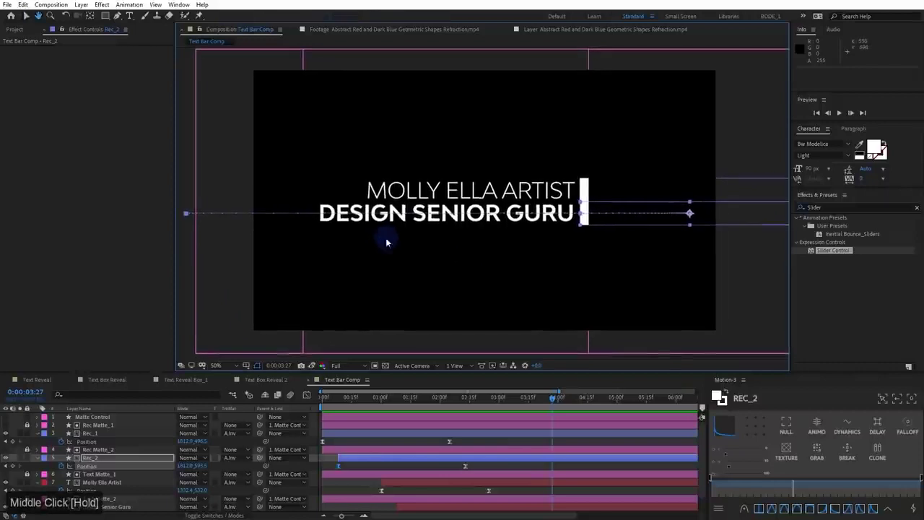
click(38, 432)
click(36, 449)
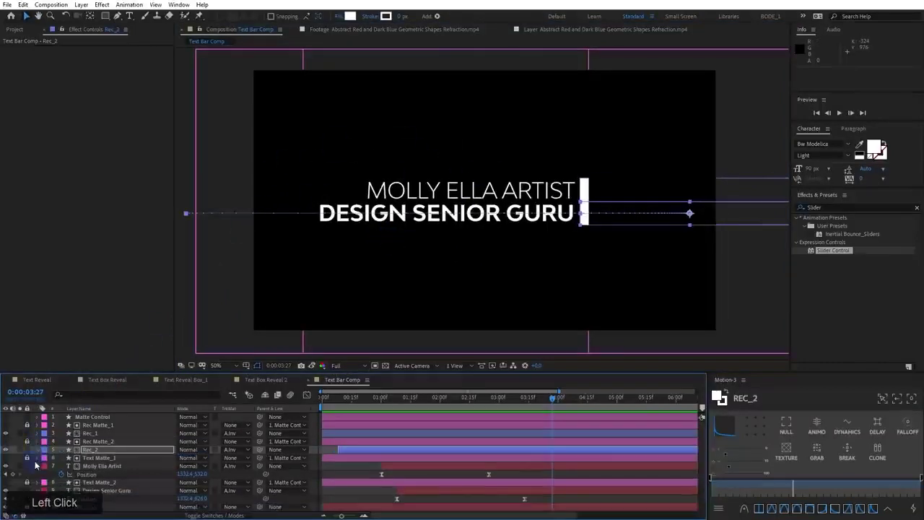
click(37, 466)
click(38, 482)
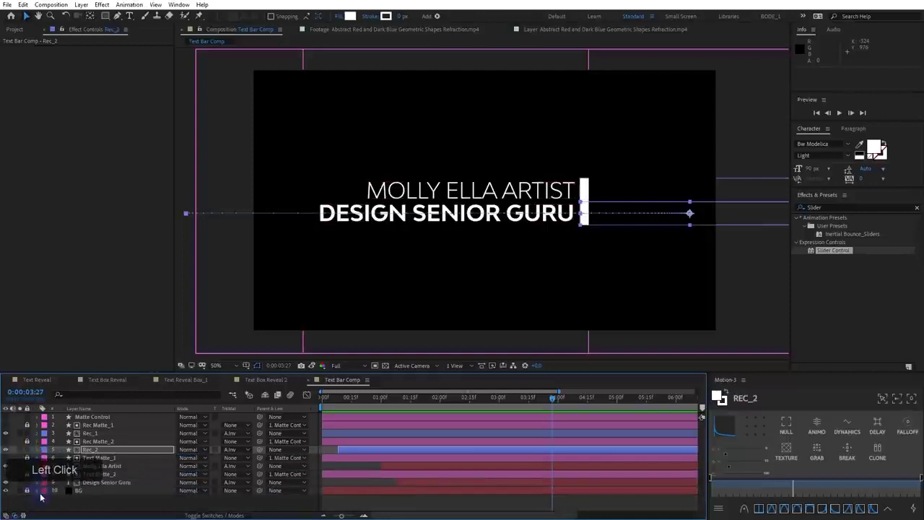
Parent Rec_1, Rec_2 and both text layers to Matte Control
click(106, 482)
ctrl+click(102, 465)
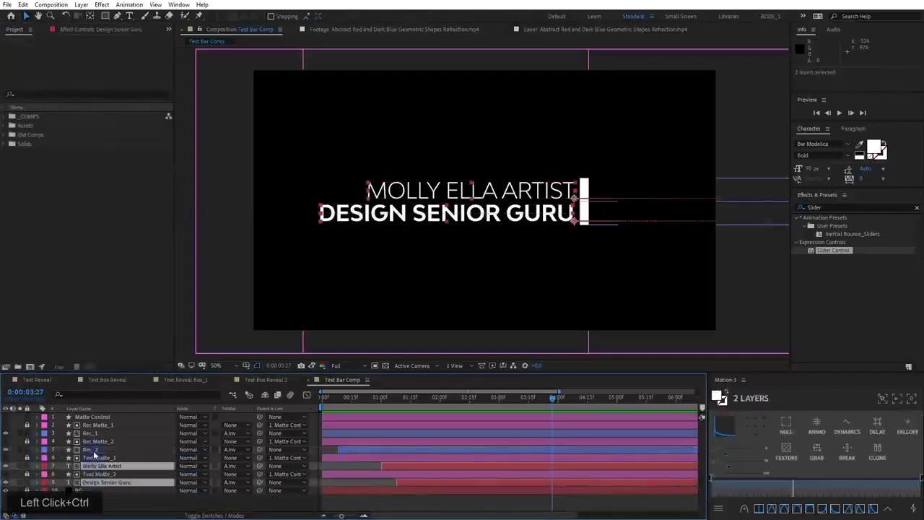
ctrl+click(91, 449)
ctrl+click(93, 434)
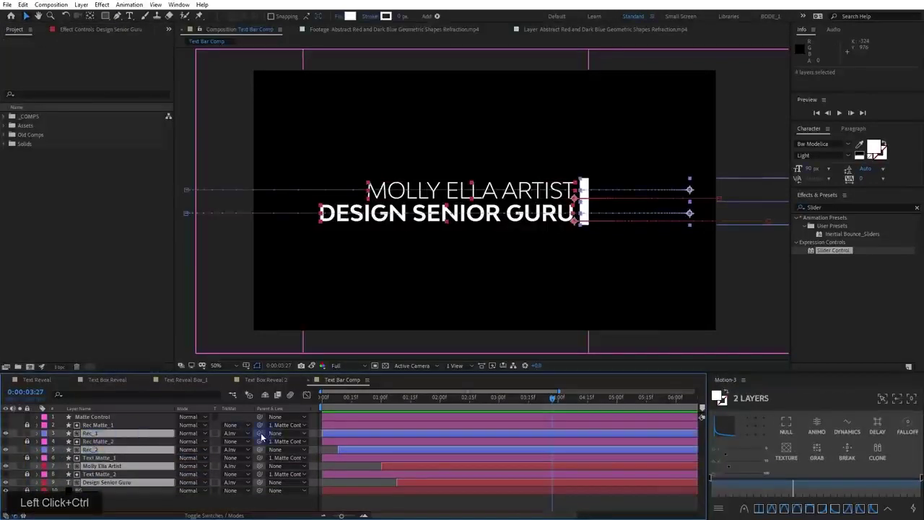
drag(261, 436, 114, 423)
Shift Matte Control's Position to X about 1534 and return to the first frame to test how the parented reveal behaves
click(114, 423)
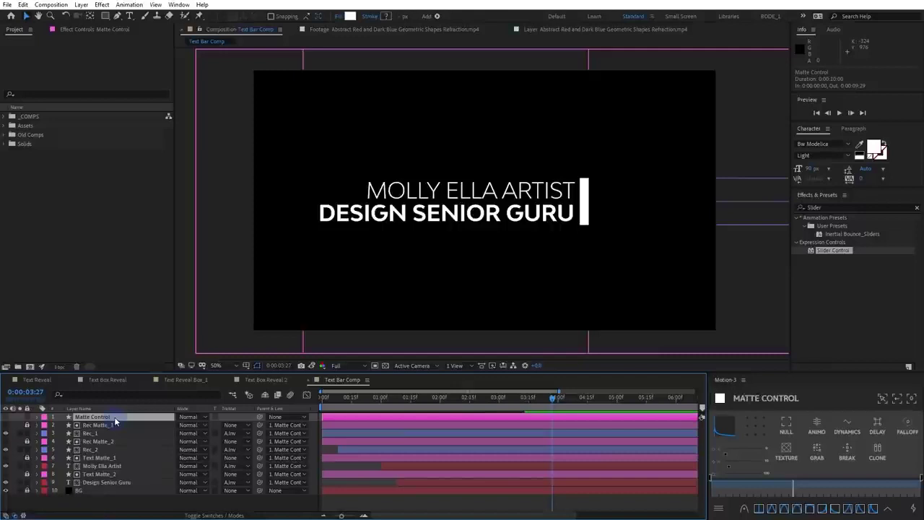
key(p)
drag(186, 426, 246, 107)
scroll(380, 106, down, 2)
drag(380, 105, 266, 112)
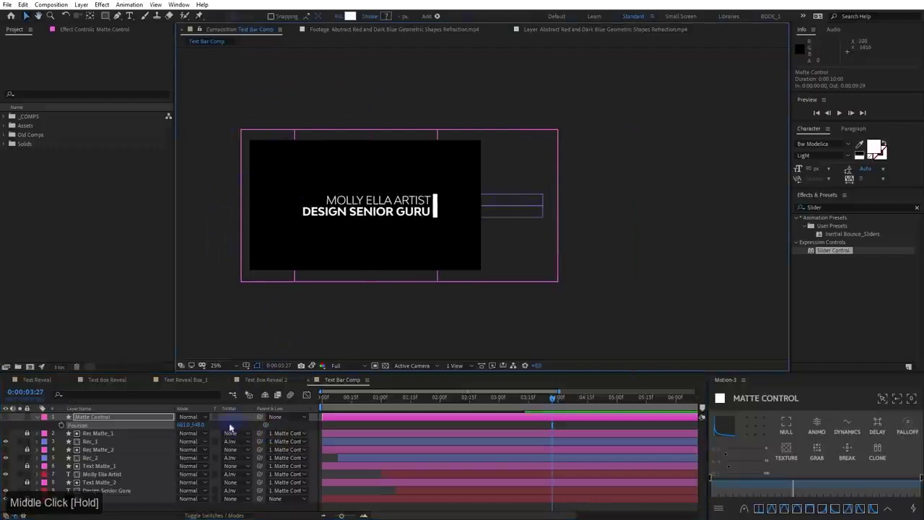
drag(182, 426, 269, 427)
drag(186, 433, 363, 397)
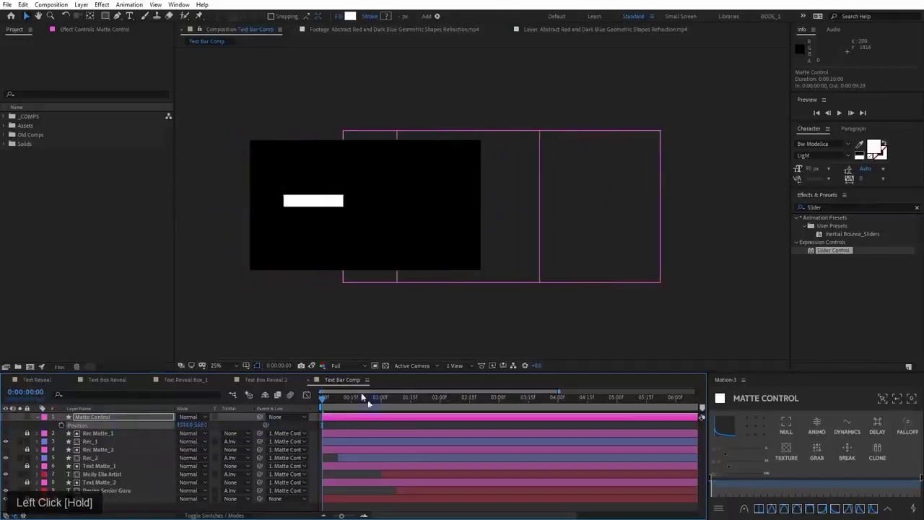
Extend Rec Matte_1 with a tall rectangle covering the composition's left side from above to below the frame
click(348, 429)
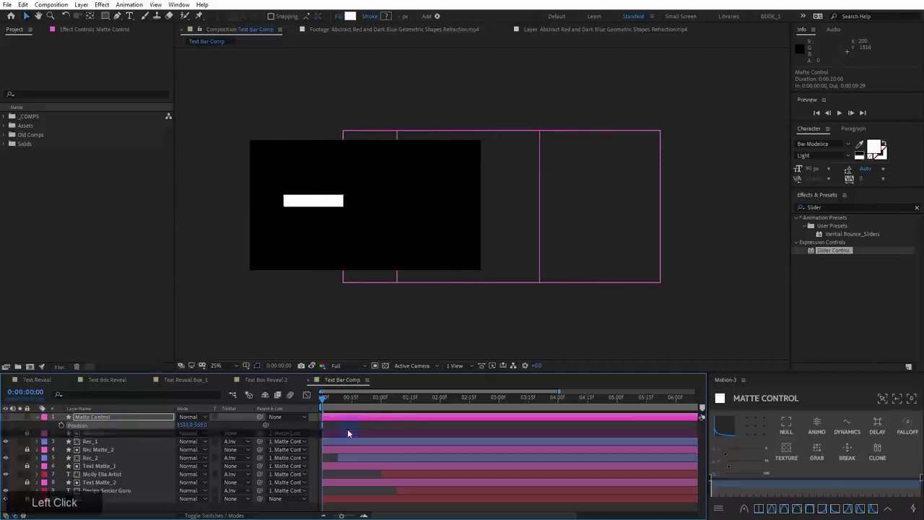
double_click(113, 433)
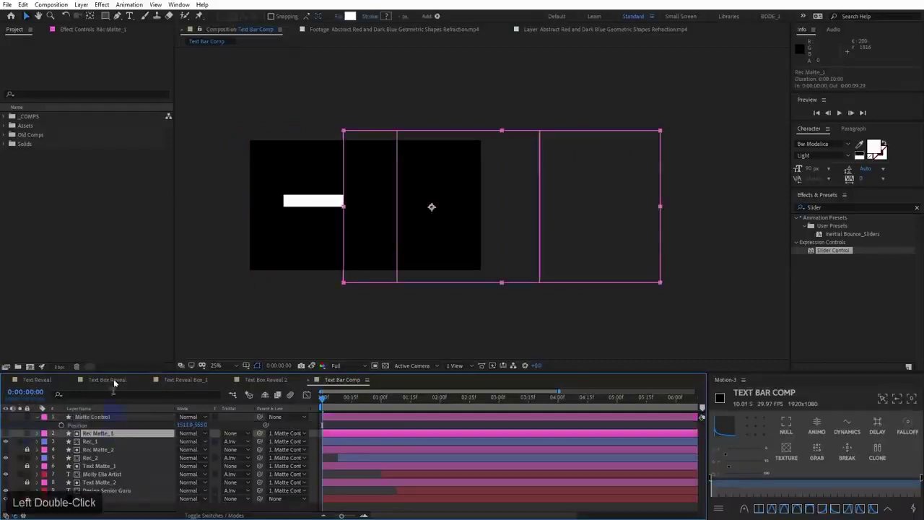
click(105, 16)
drag(226, 94, 350, 306)
Extend Rec Matte_2 with a tall rectangle over the left side of the composition, slightly larger than the one on Rec Matte_1
scroll(79, 449, down, 5)
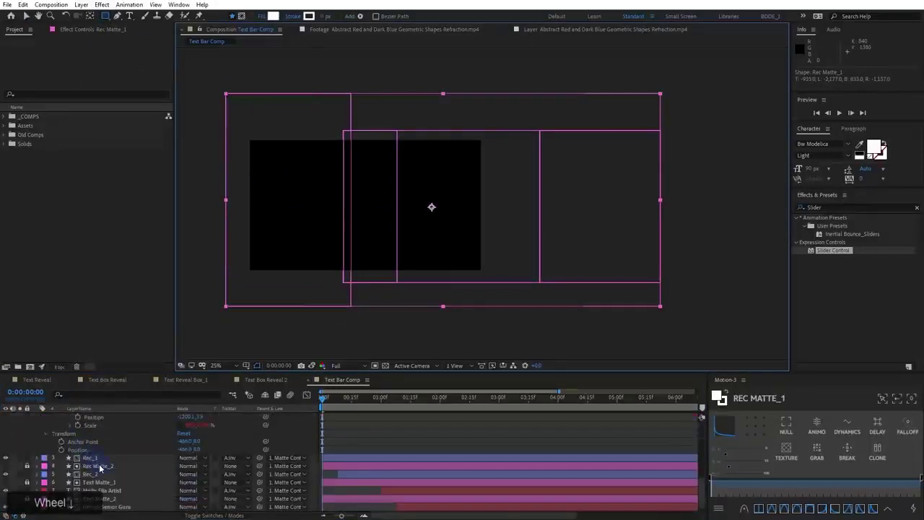
click(99, 467)
drag(219, 82, 352, 334)
Collapse the expanded layer properties and lock Rec Matte_1 and Rec Matte_2
scroll(39, 440, up, 5)
click(40, 420)
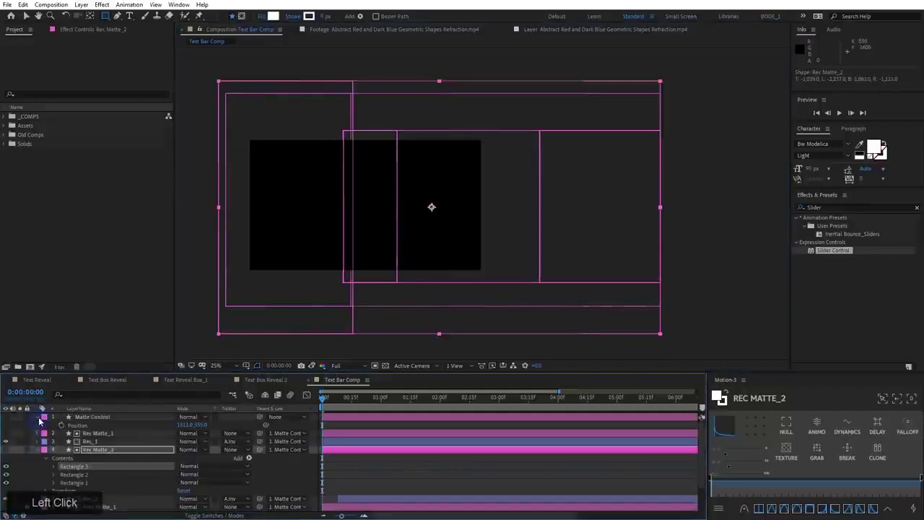
click(38, 441)
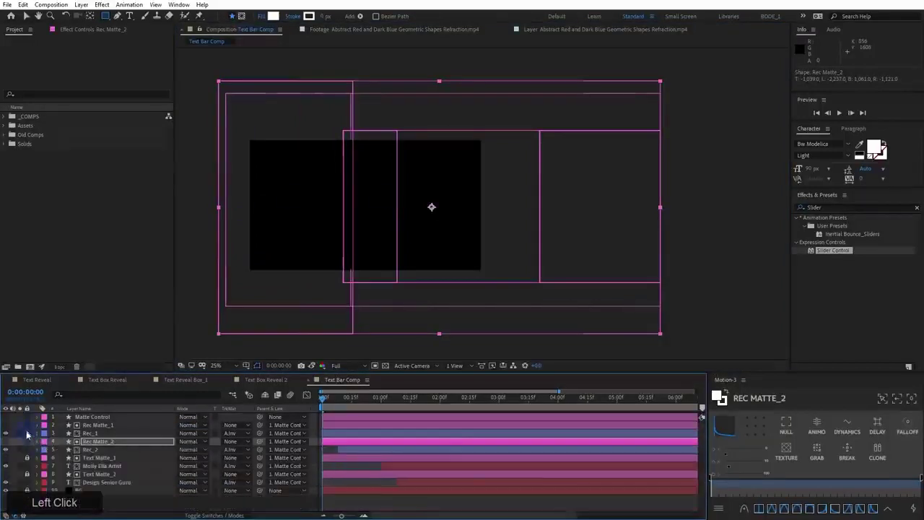
click(27, 425)
click(28, 441)
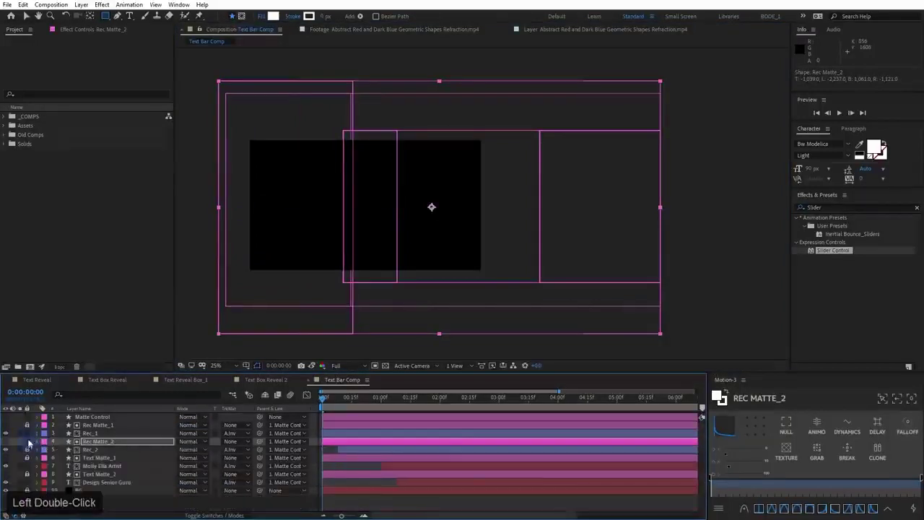
Move Matte Control's Position to about 970, 917 so the finished text sits in the frame's lower-right corner
click(93, 416)
drag(426, 410, 483, 411)
key(p)
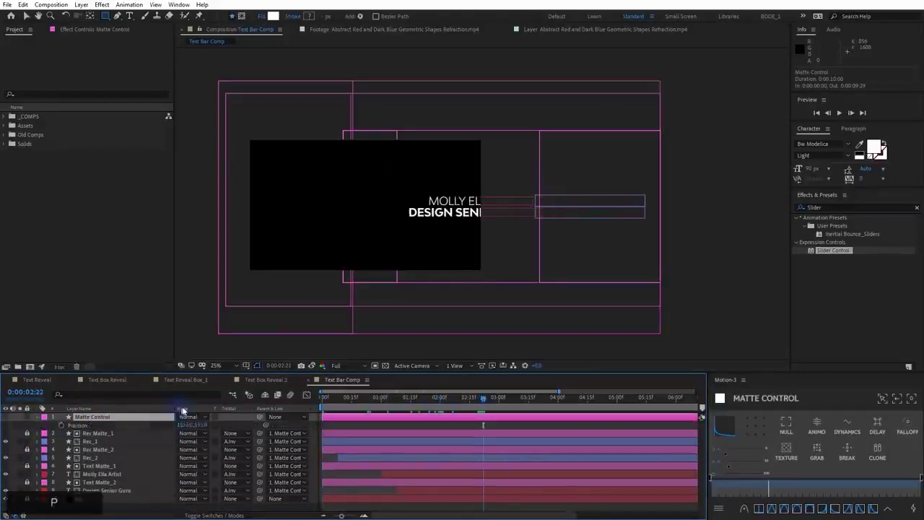
drag(186, 424, 403, 379)
Play the repositioned reveal from the first frame to check the bars and text against the extended mattes
drag(483, 398, 316, 416)
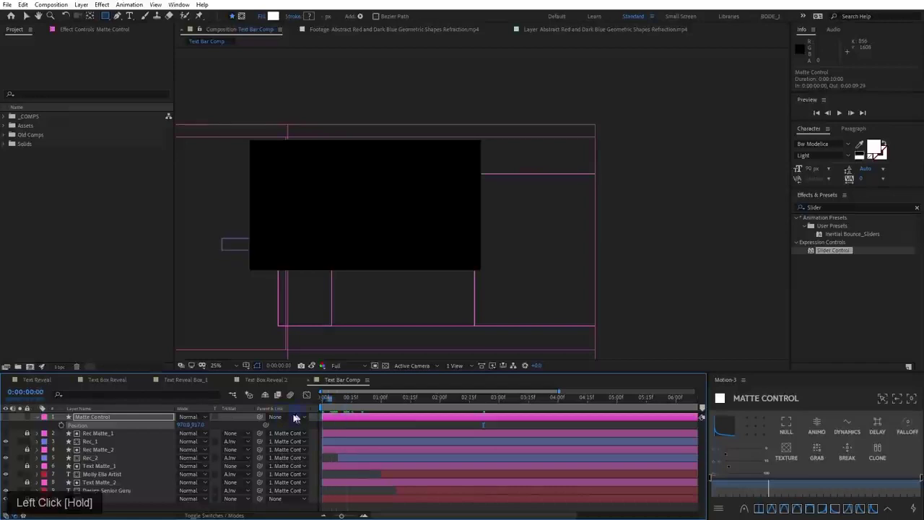
key(space)
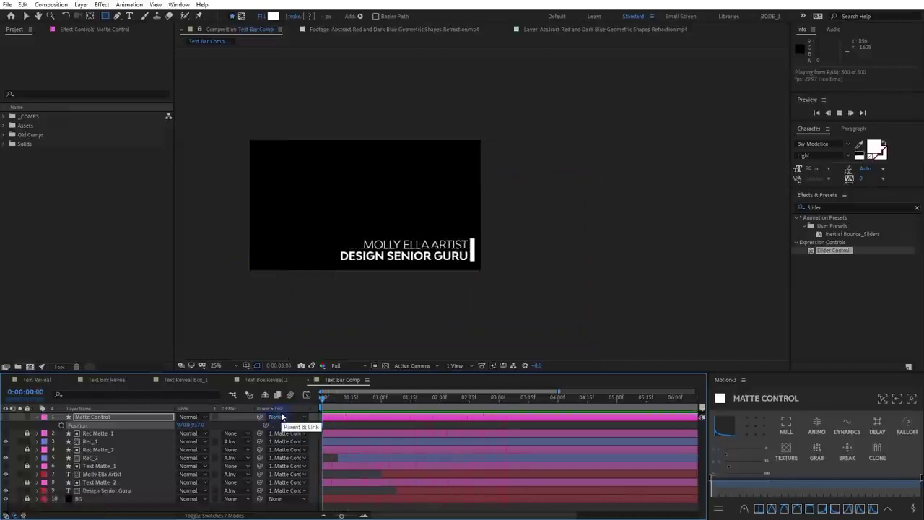
key(space)
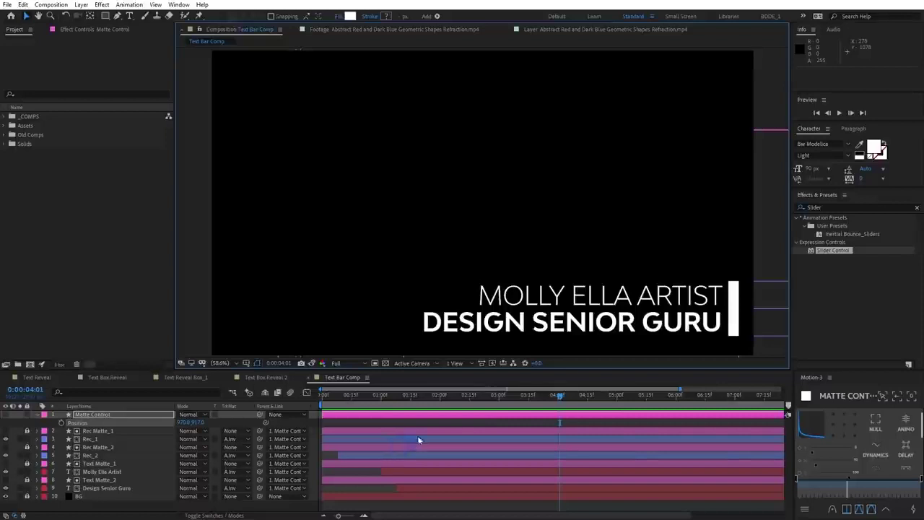
Enlarge the Motion-3 panel so its easing controls and tools have more room
click(814, 381)
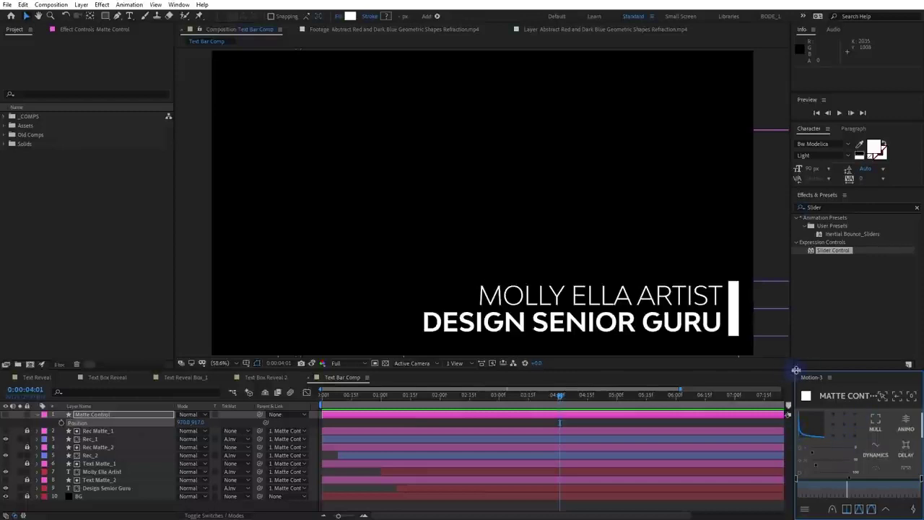
drag(795, 371, 683, 286)
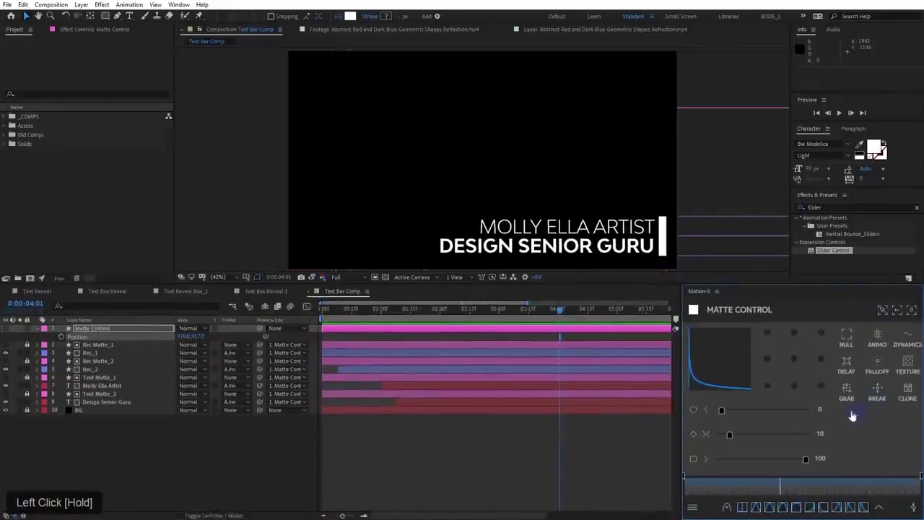
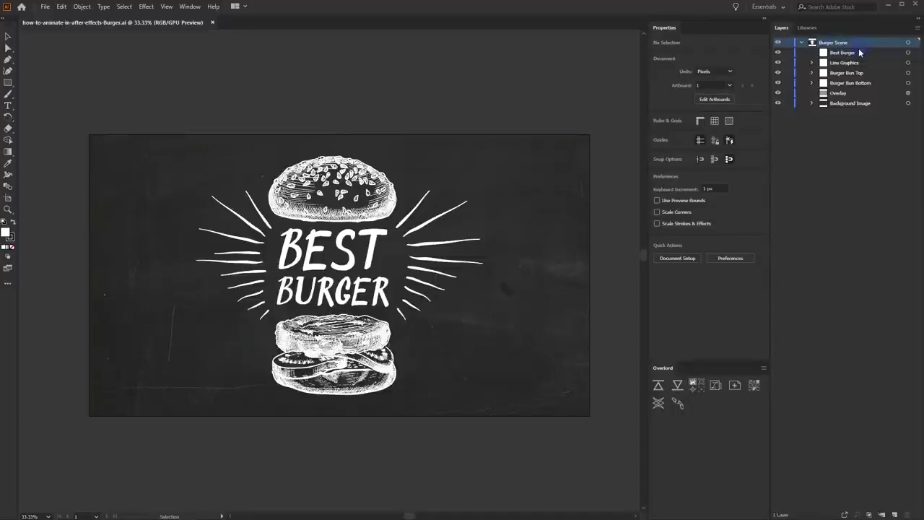
Switch to the burger artwork in Illustrator and check that the Layers panel is enabled among the available panels
click(789, 29)
click(184, 6)
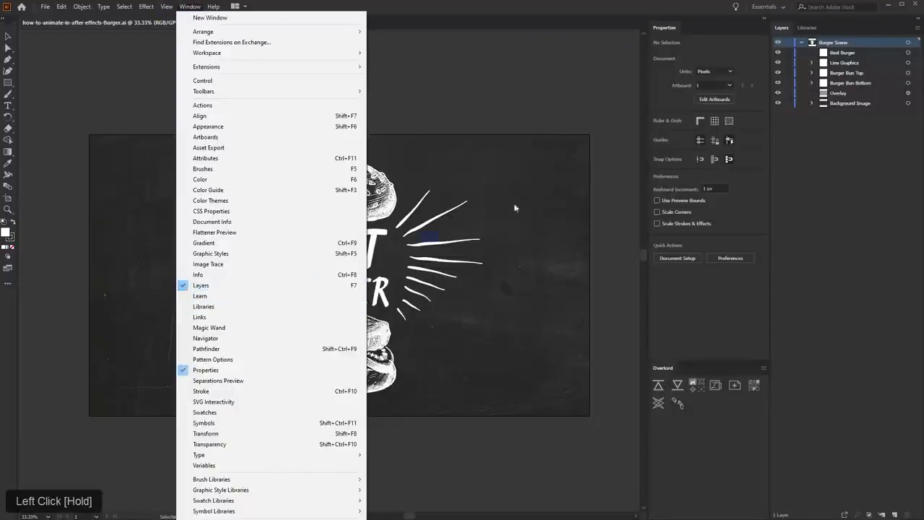
click(797, 41)
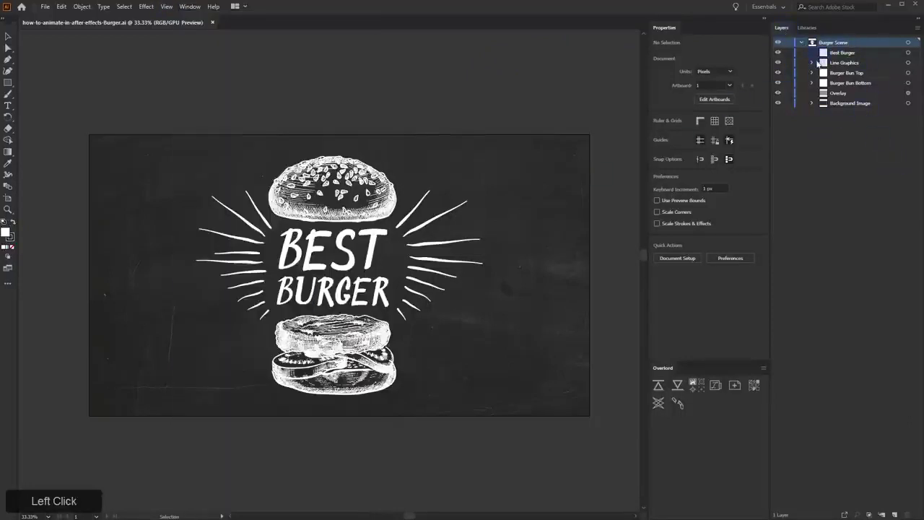
Release the contents of the Burger Scene layer to individual layers using the Sequence option
click(919, 31)
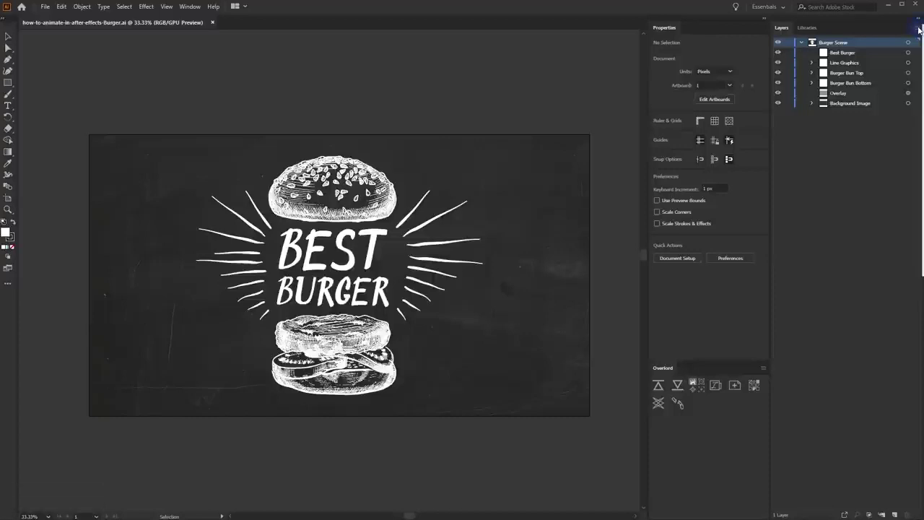
drag(920, 30, 746, 30)
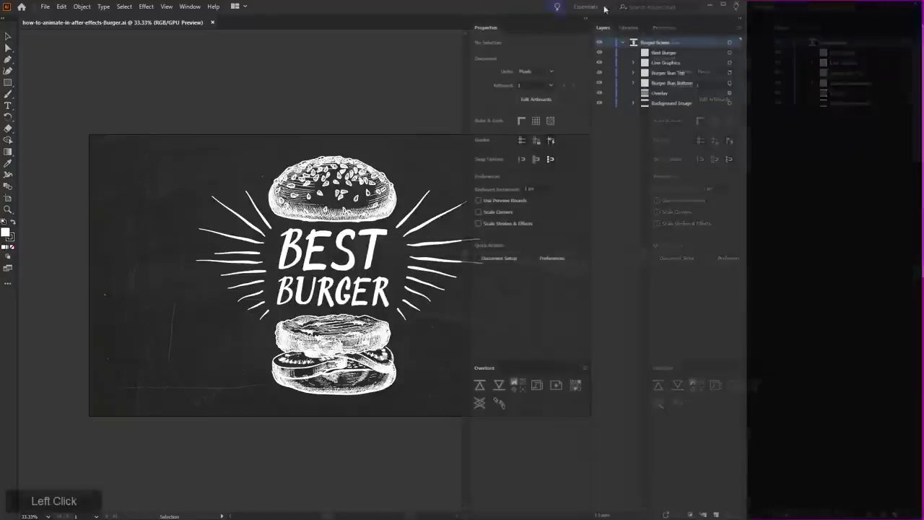
click(739, 29)
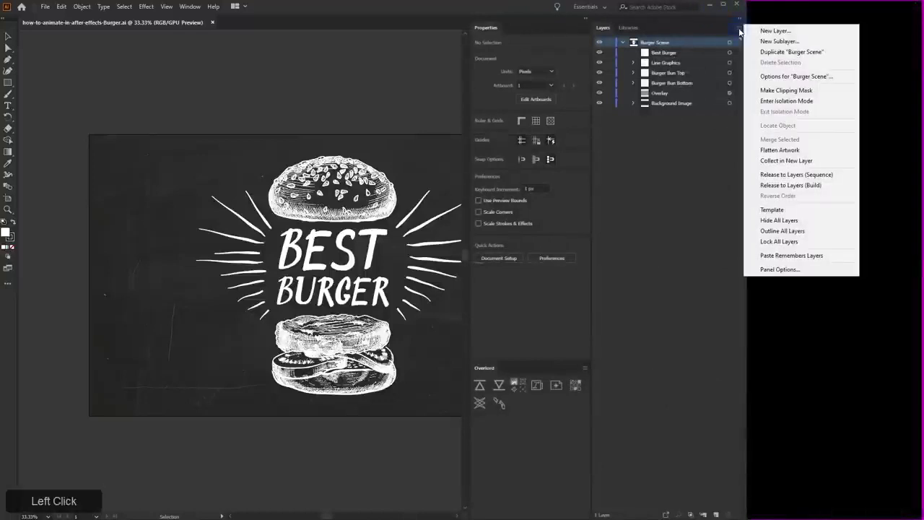
click(784, 179)
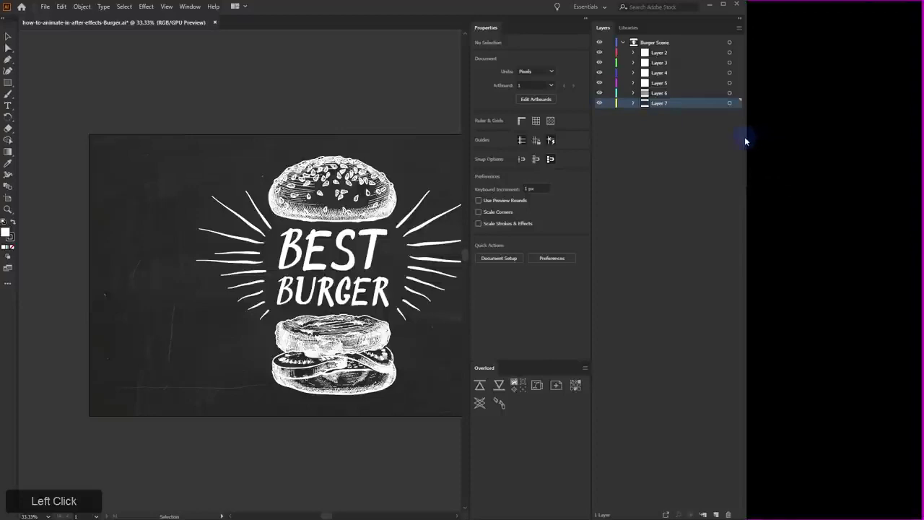
drag(746, 137, 920, 160)
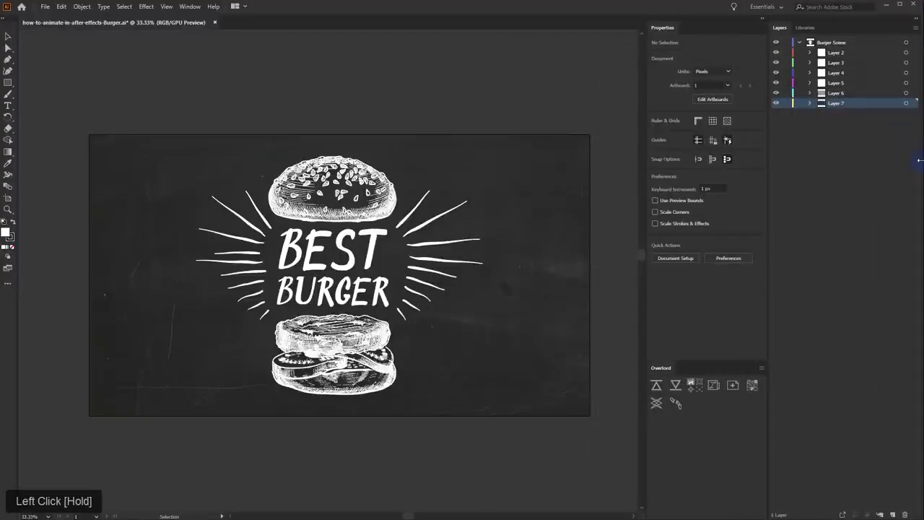
Move Layer 2 through Layer 7 out of Burger Scene to the top level and delete the empty Burger Scene layer
click(845, 54)
shift+click(859, 106)
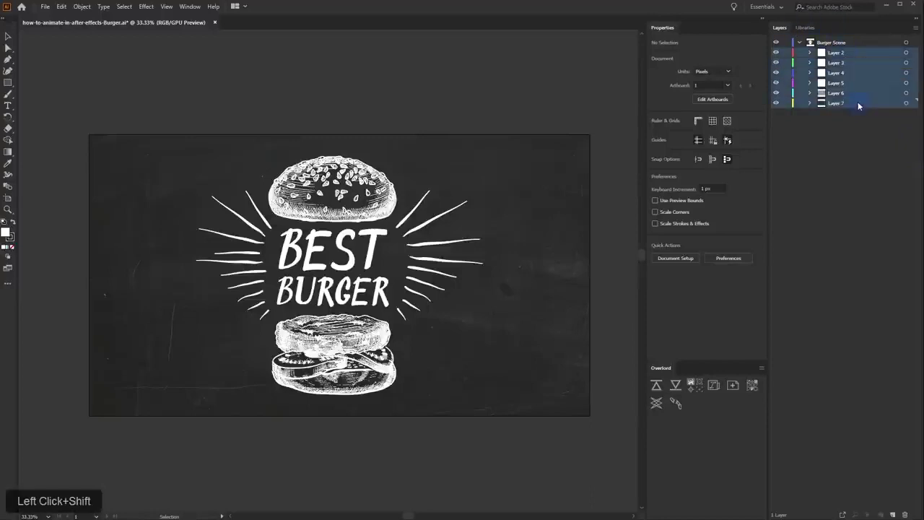
drag(859, 106, 858, 143)
drag(831, 45, 907, 513)
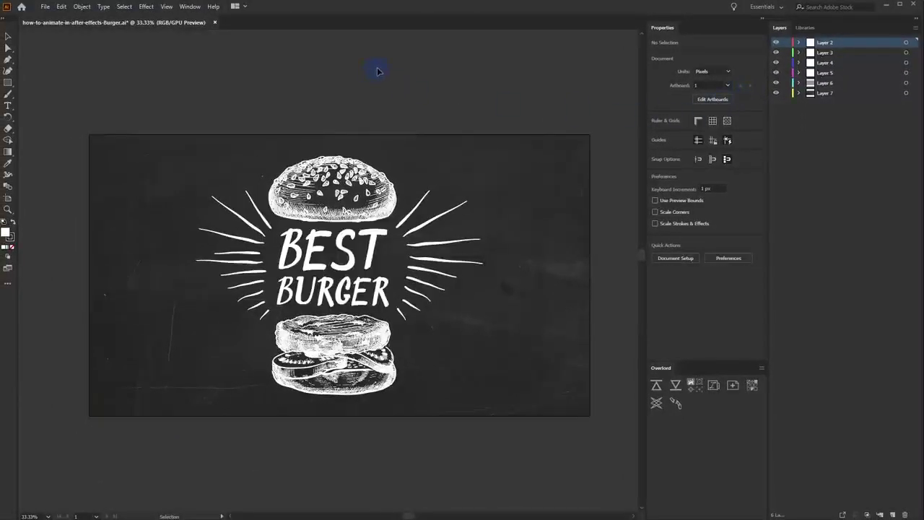
Save the document as how-to-animate-in-after-effects-Burger_1.ai in Illustrator 2020 format with the default options
key(ctrl+shift+s)
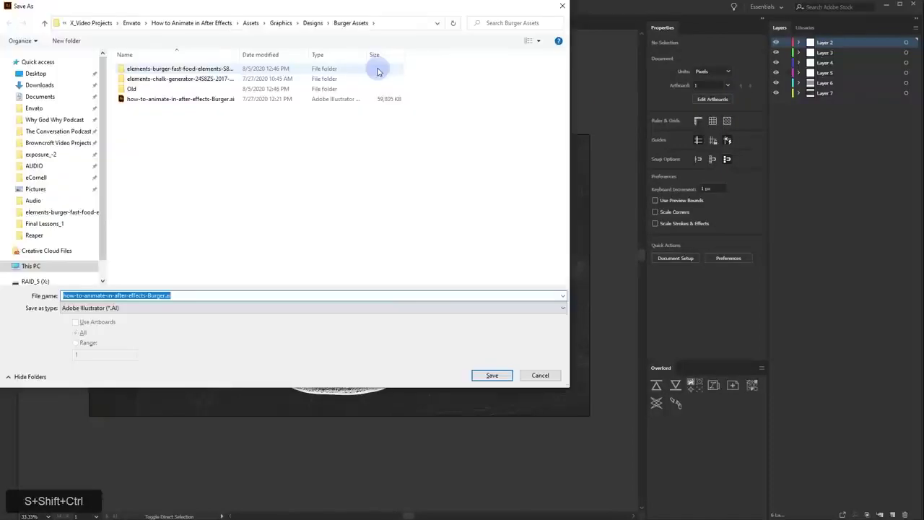
click(180, 297)
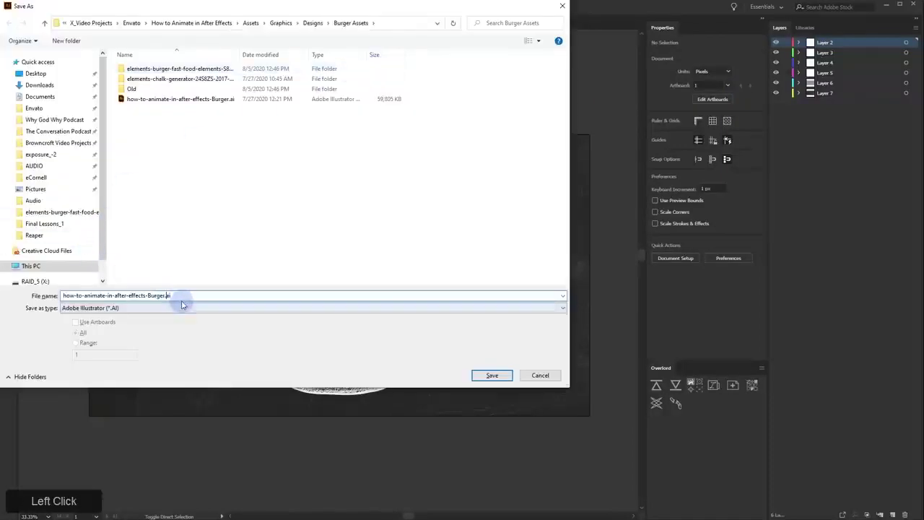
key(Left)
key(Left)
key(Left)
key(Return)
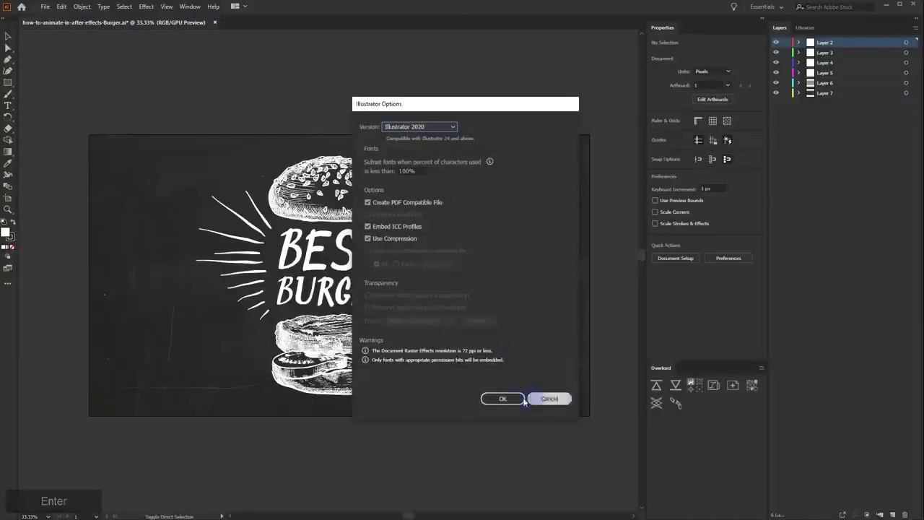
click(498, 398)
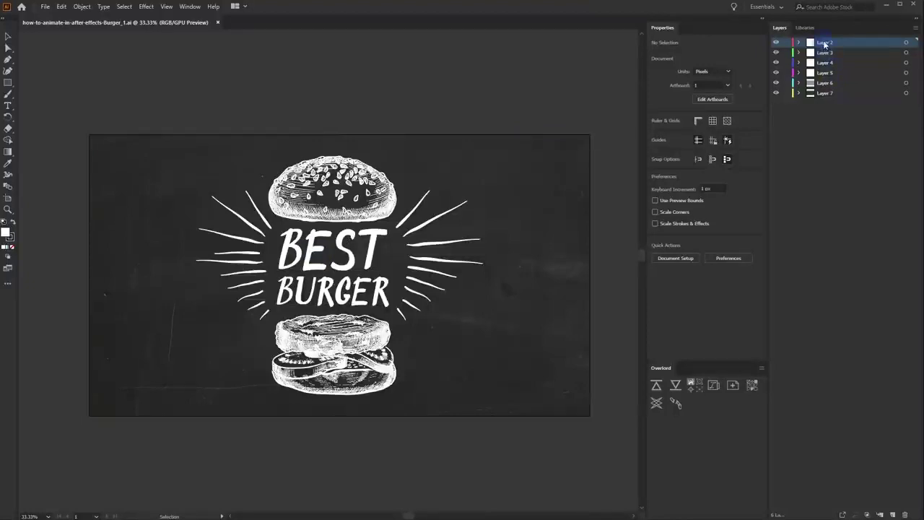
Toggle Layer 2's visibility to identify its artwork and rename the layer Text
double_click(778, 45)
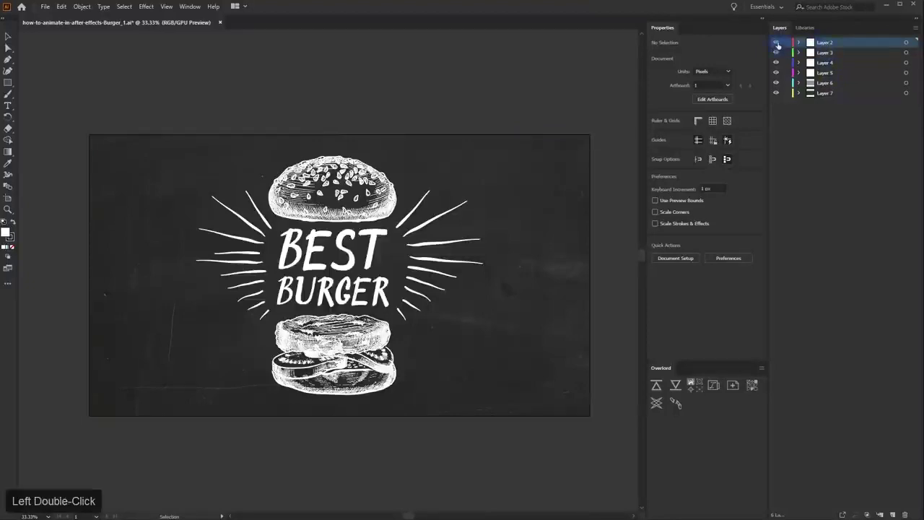
click(778, 45)
click(778, 44)
double_click(827, 43)
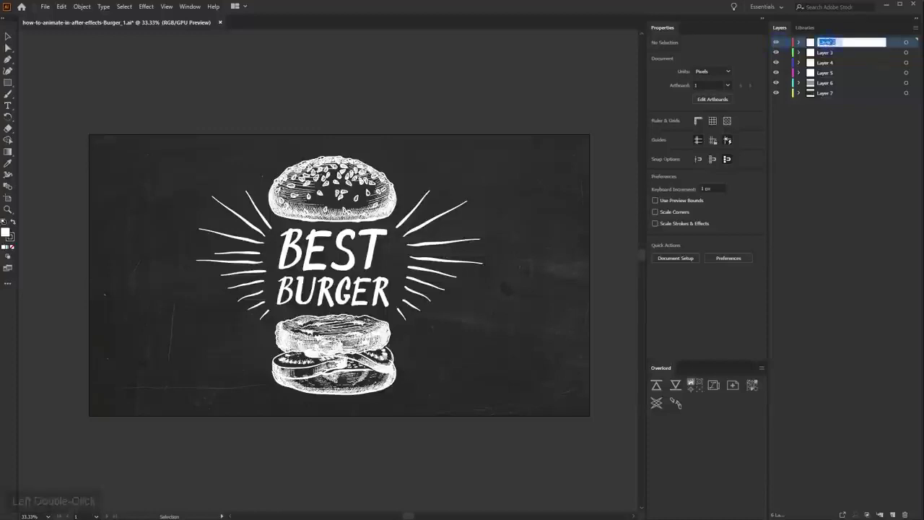
text(Text)
key(BackSpace)
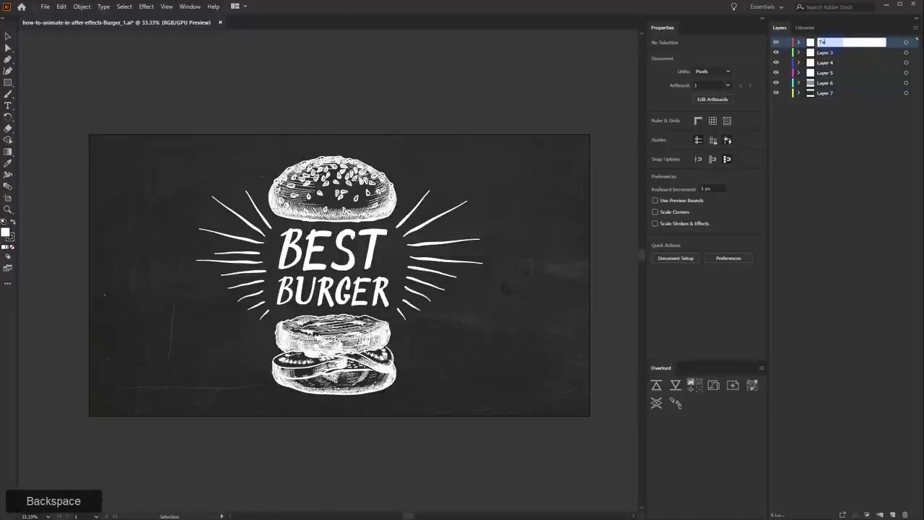
text(xt)
key(Return)
Toggle Layer 3's visibility to identify its artwork and rename the layer Lines
double_click(823, 53)
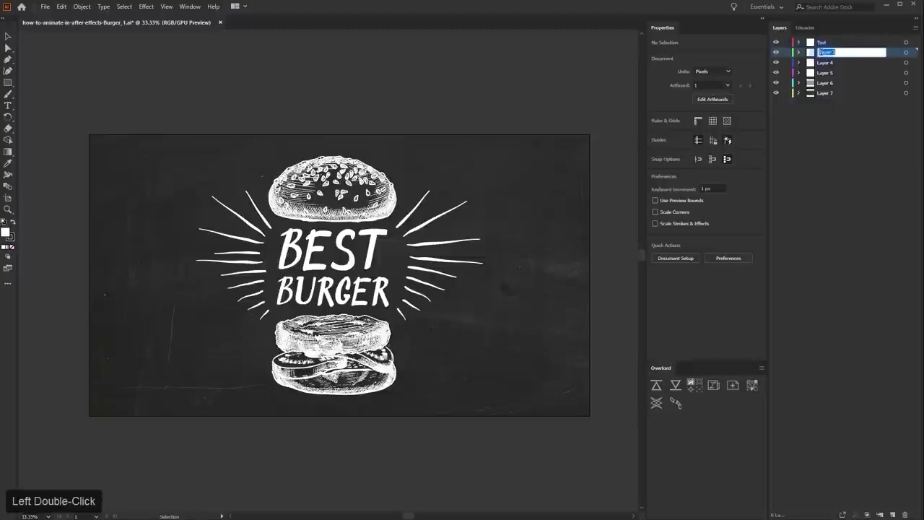
click(777, 52)
click(777, 53)
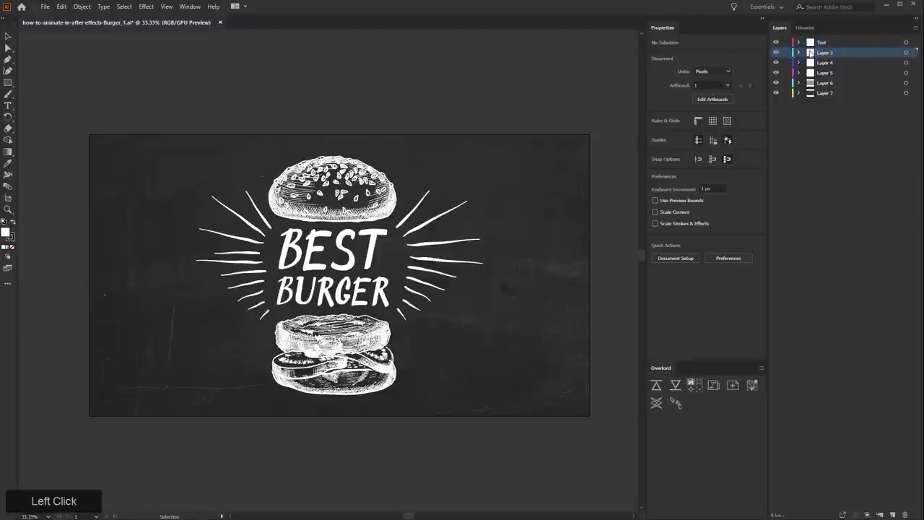
double_click(827, 52)
key(Return)
Toggle Layer 4's visibility to identify its artwork and rename the layer Top Bun
click(776, 63)
click(777, 62)
click(824, 65)
double_click(824, 64)
text(Top Bun)
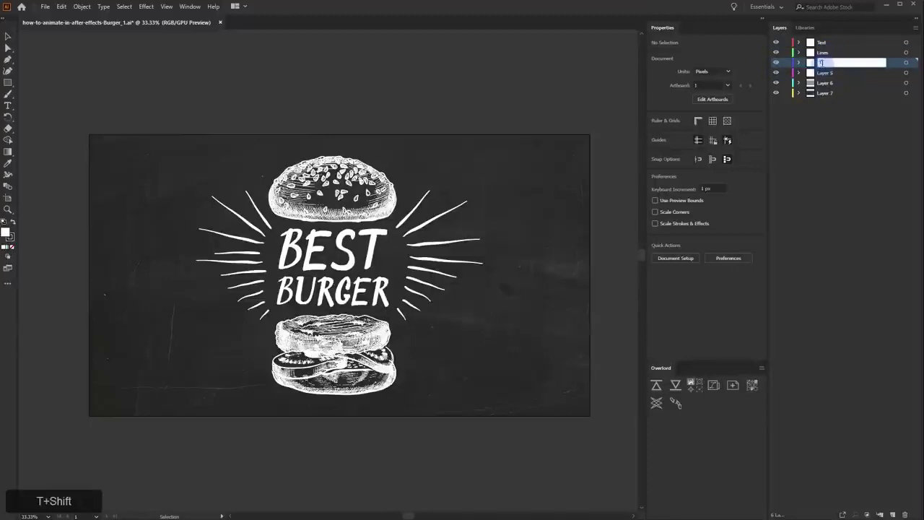
key(Return)
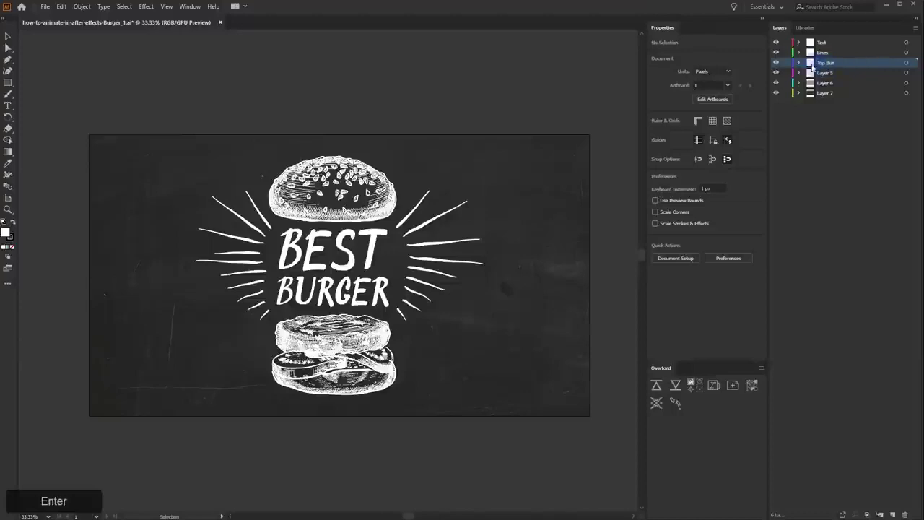
Toggle Layer 5's visibility to identify its artwork and rename the layer Bottom Stuff
click(777, 73)
click(776, 73)
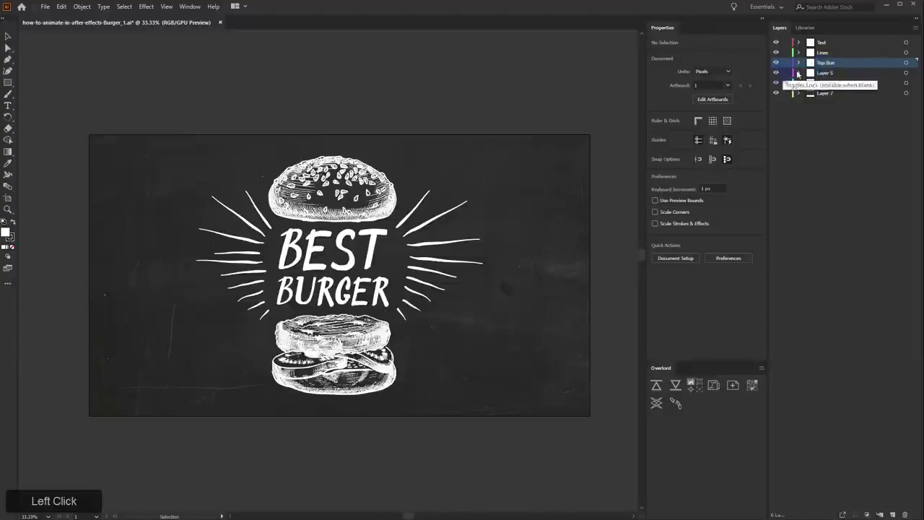
double_click(825, 73)
text(Bottom Stuff)
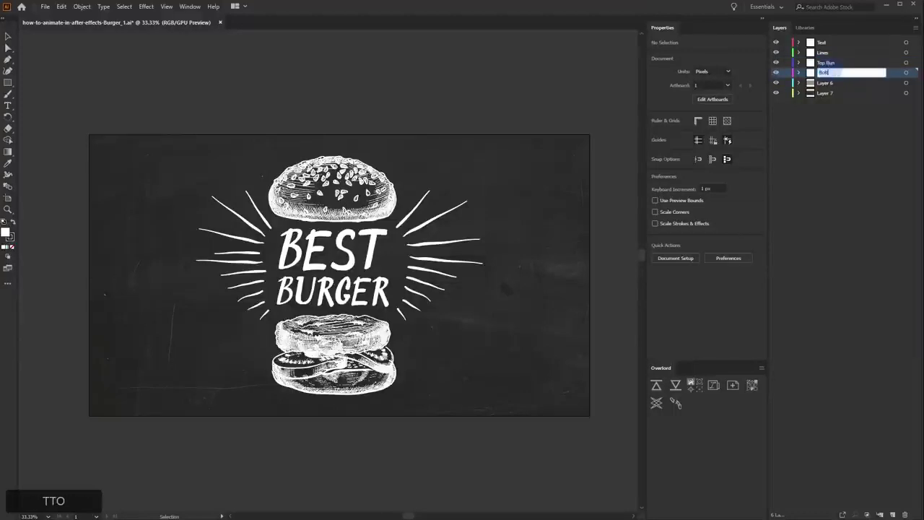
click(818, 94)
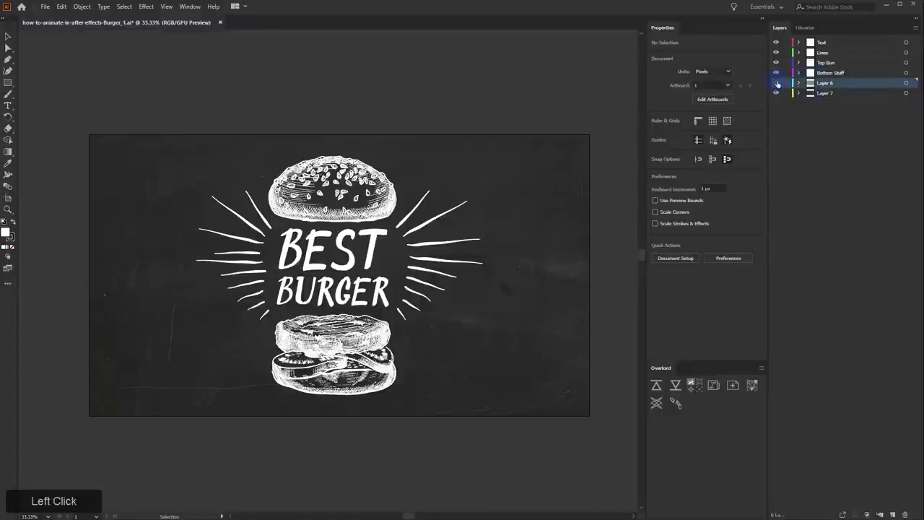
Rename Layer 6 as Overlay and Layer 7 as BG
double_click(827, 83)
text(Overlay)
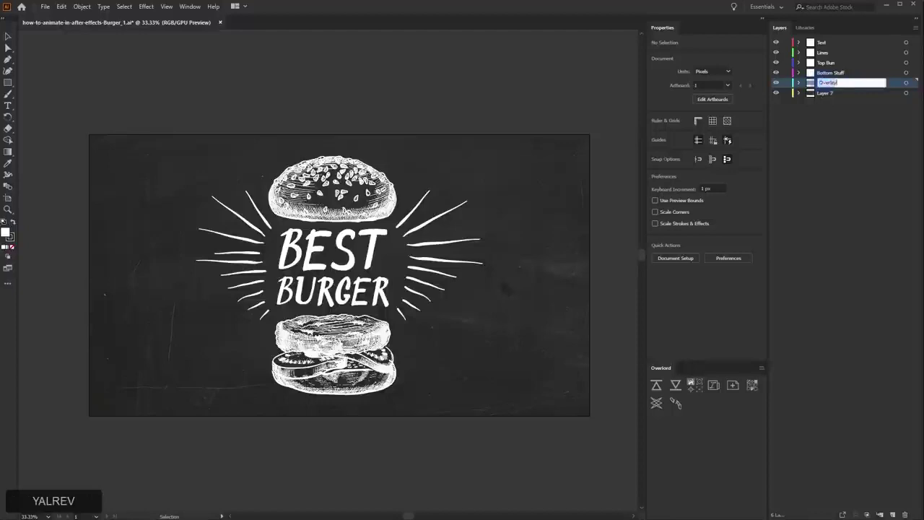
double_click(829, 94)
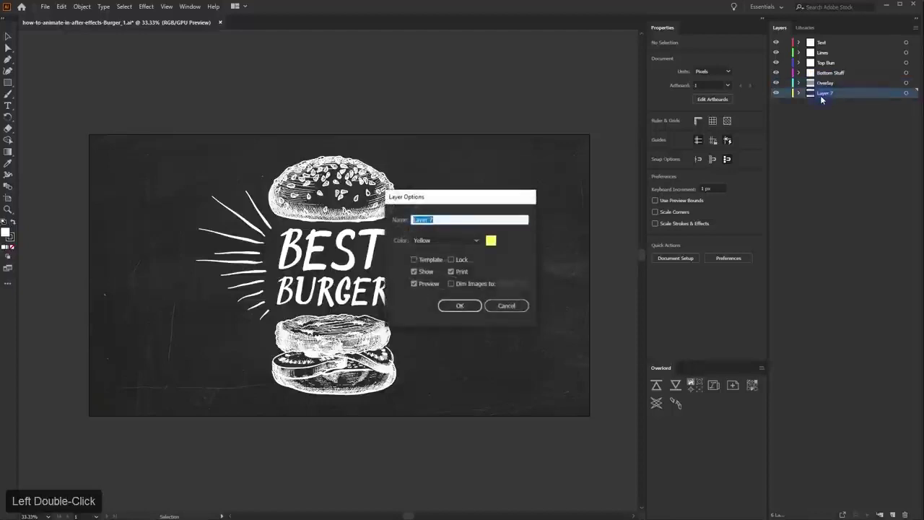
text(BG)
click(460, 305)
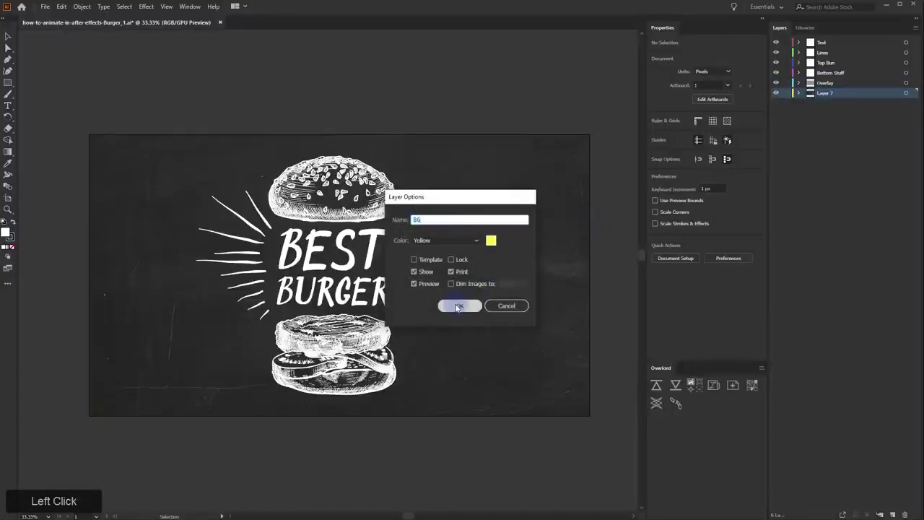
Look at the Overlay layer's options without changing them and save the Illustrator document
double_click(829, 83)
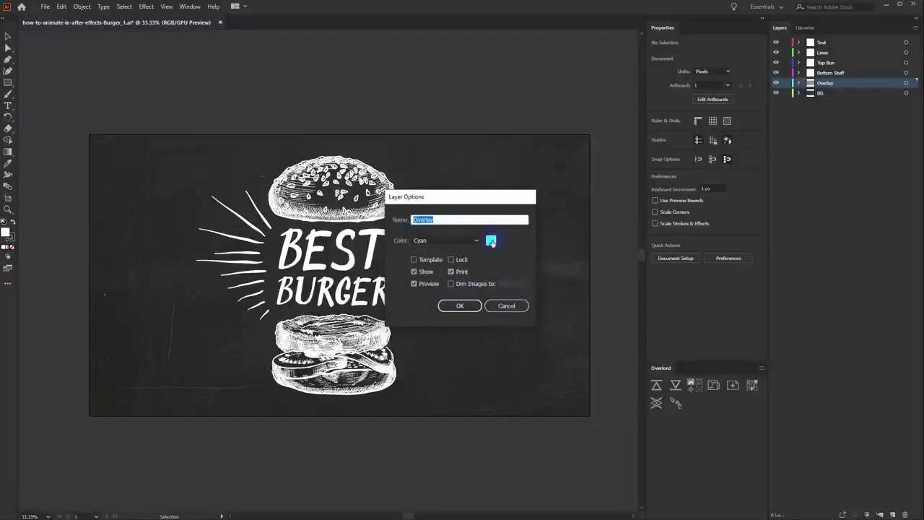
click(503, 306)
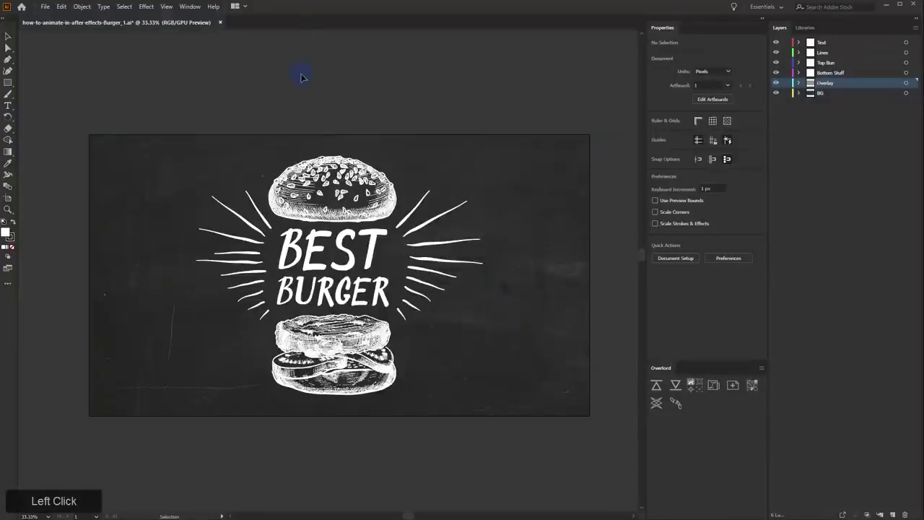
key(ctrl+s)
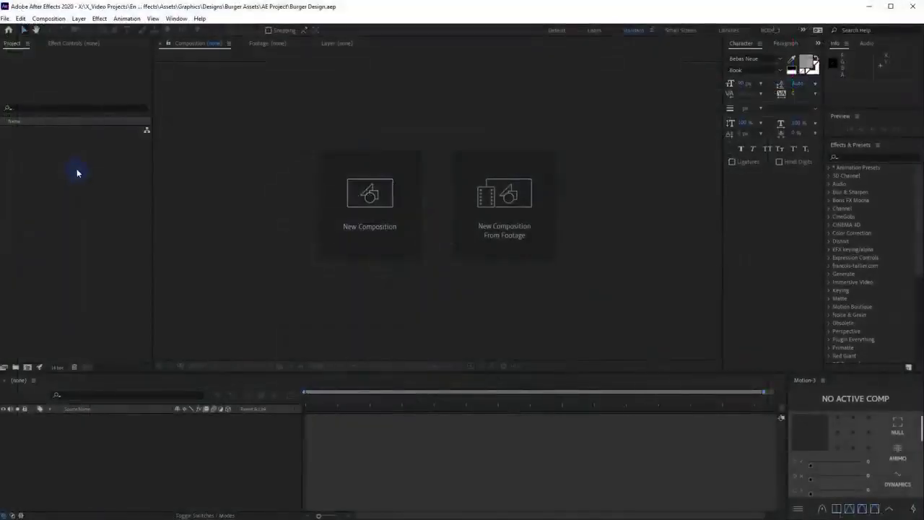
Switch to After Effects and choose how-to-animate-in-after-effects-Burger_1.ai from the Burger Assets folder for import
double_click(77, 173)
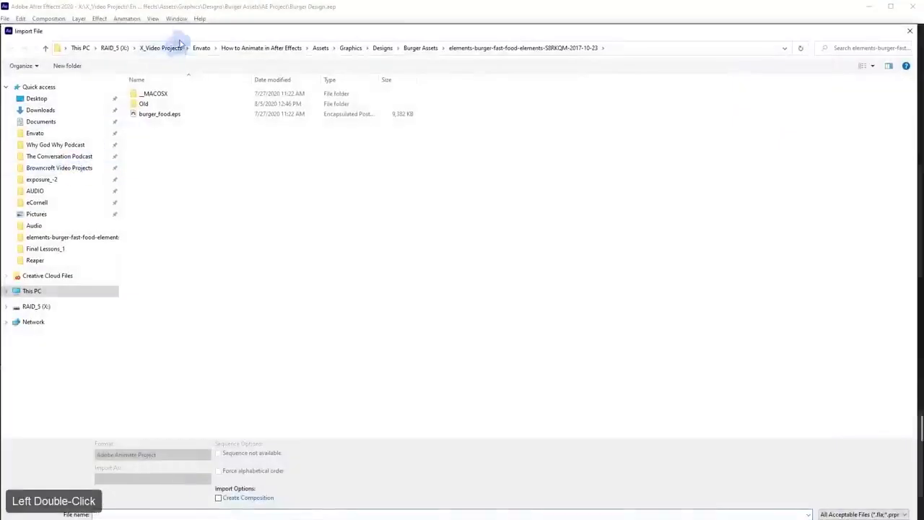
drag(184, 30, 185, 13)
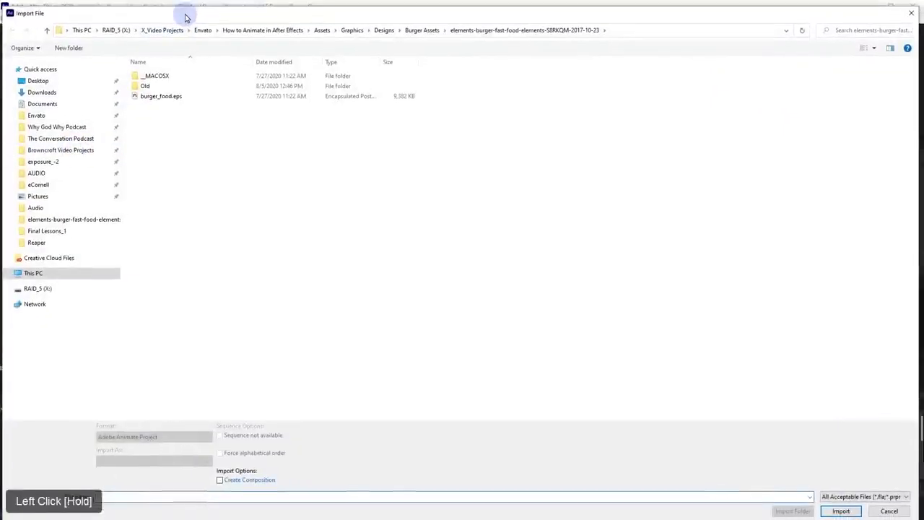
drag(917, 517, 912, 475)
click(421, 30)
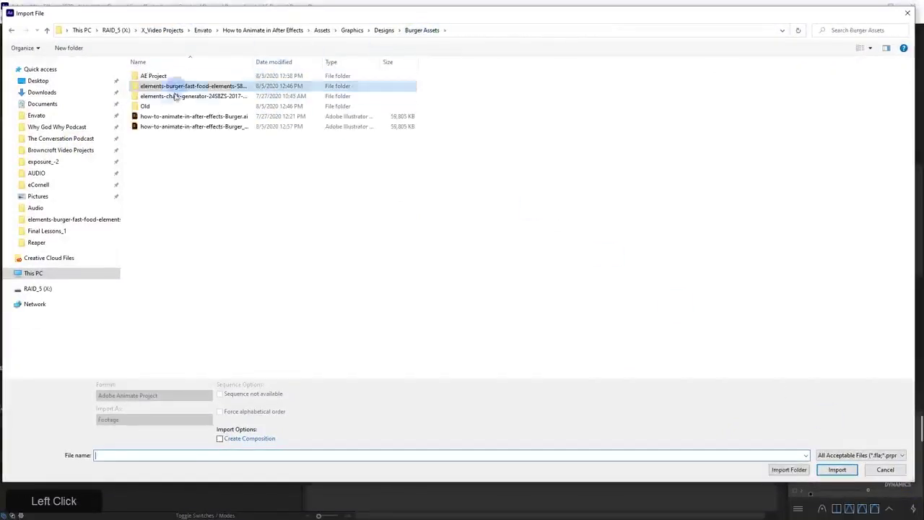
click(209, 127)
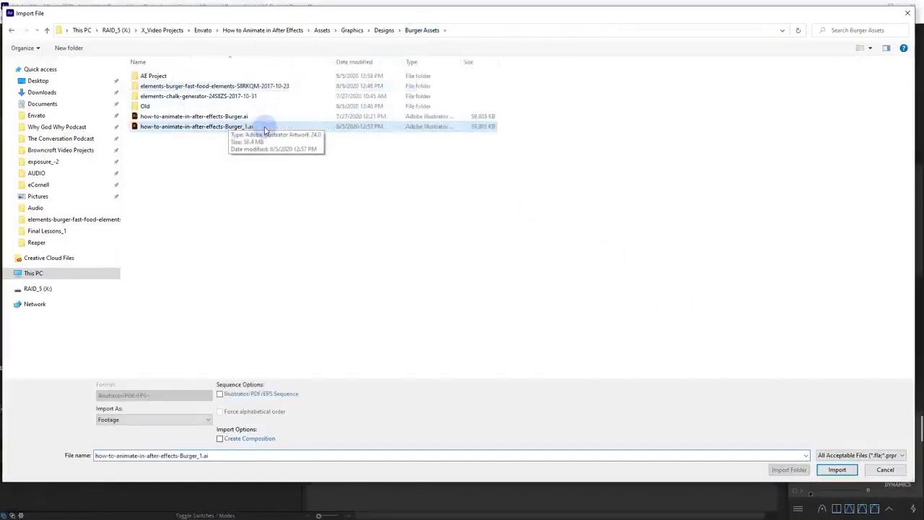
click(836, 470)
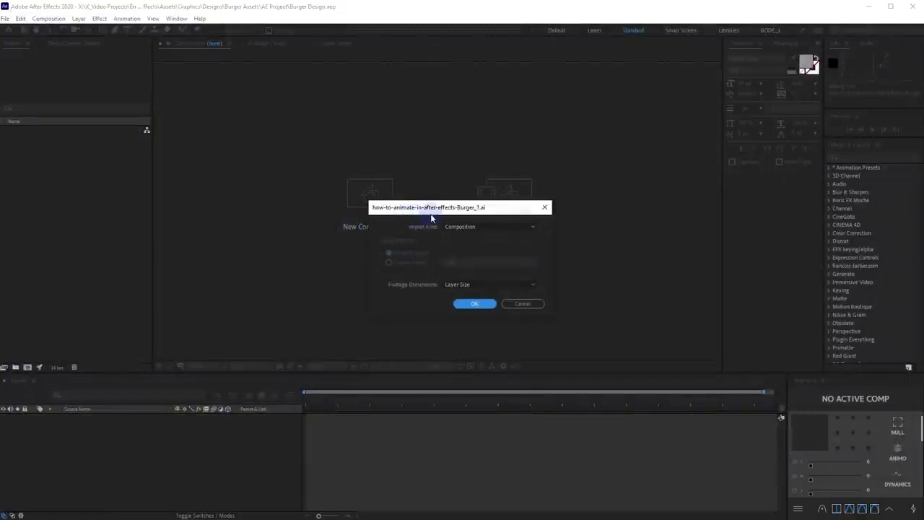
Import the Illustrator file as a Composition with its footage dimensions set to Layer Size
drag(452, 214, 439, 185)
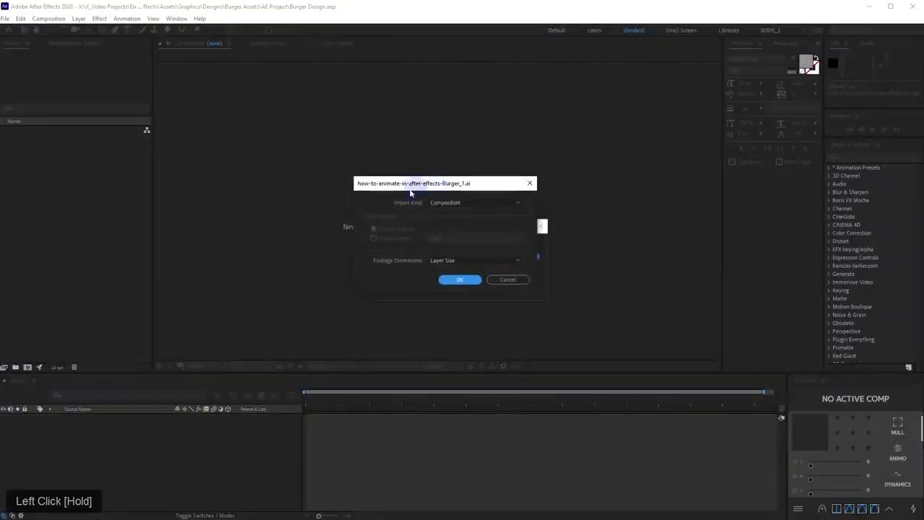
click(458, 203)
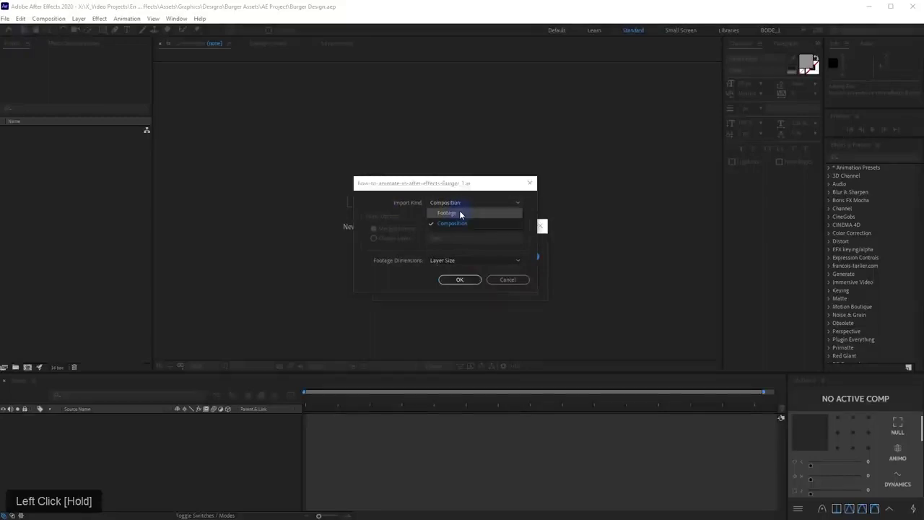
double_click(387, 208)
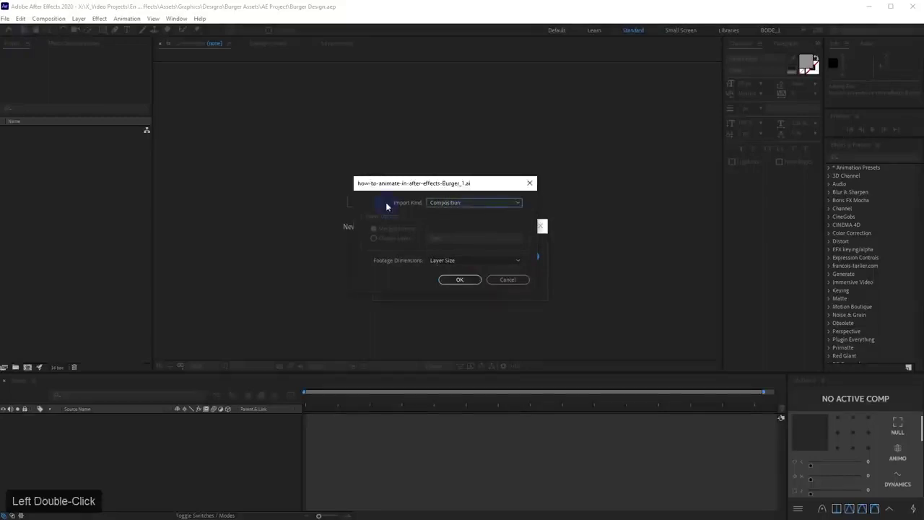
click(451, 262)
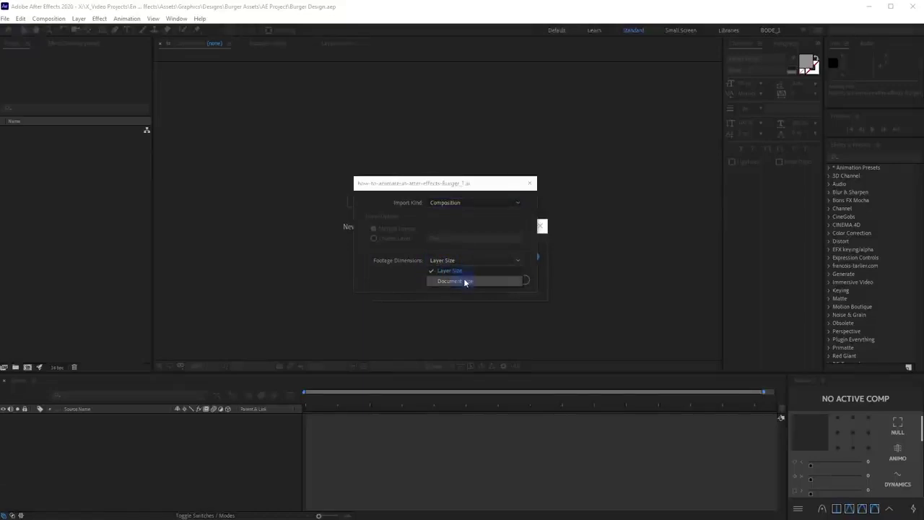
click(394, 272)
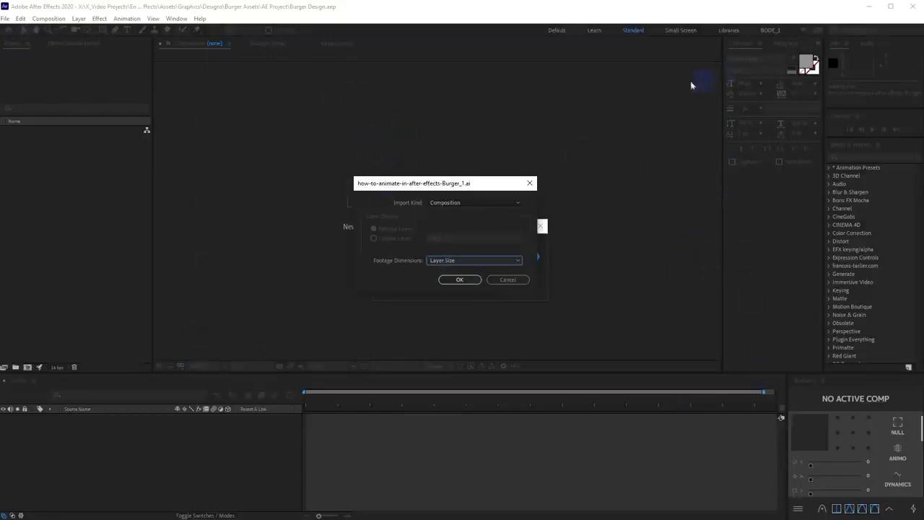
click(468, 281)
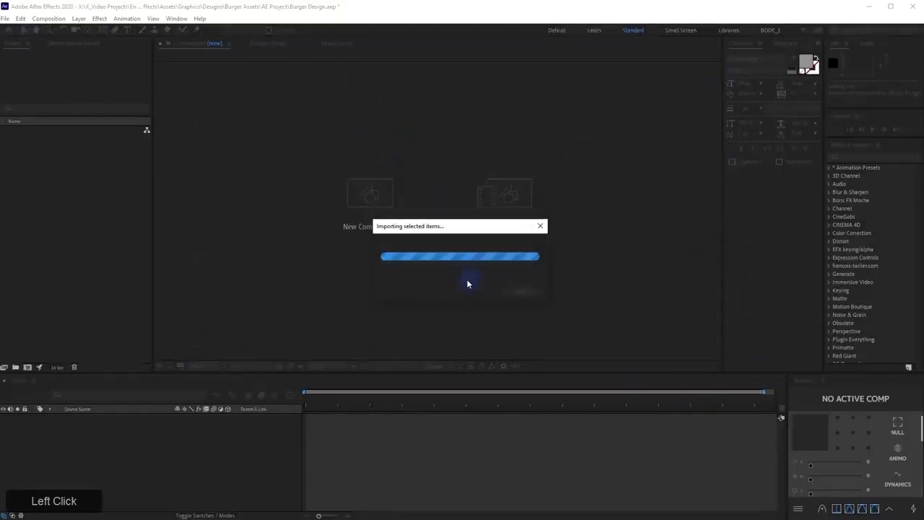
Open the imported burger composition, go to 0;00;02;05 and show the whole artwork at 50% in an enlarged viewer
double_click(34, 132)
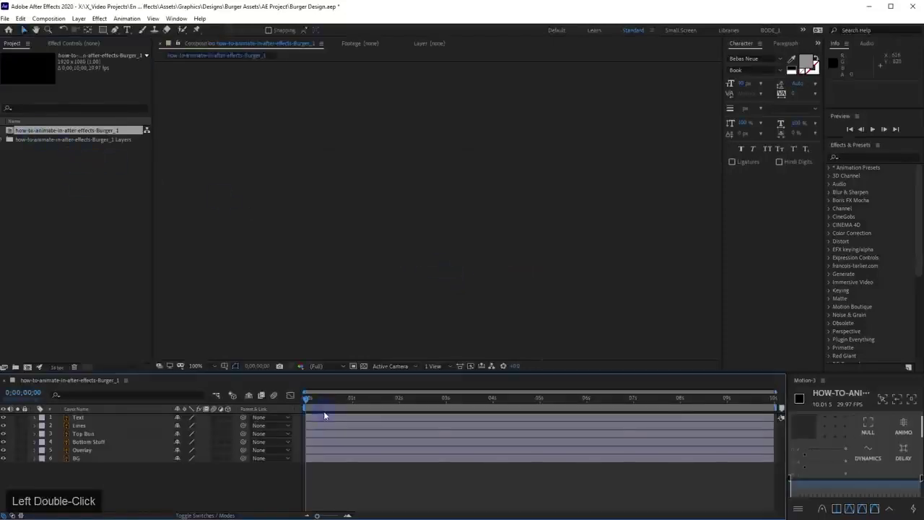
drag(317, 401, 407, 410)
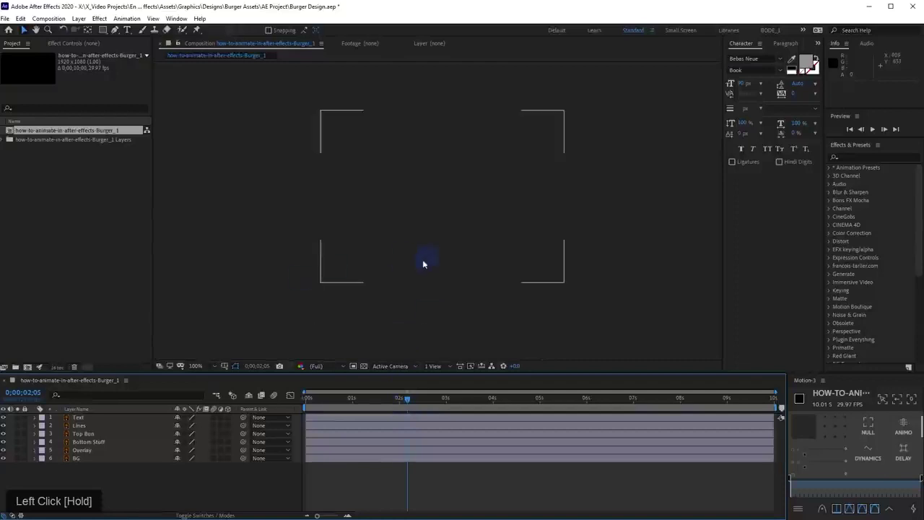
scroll(333, 249, down, 2)
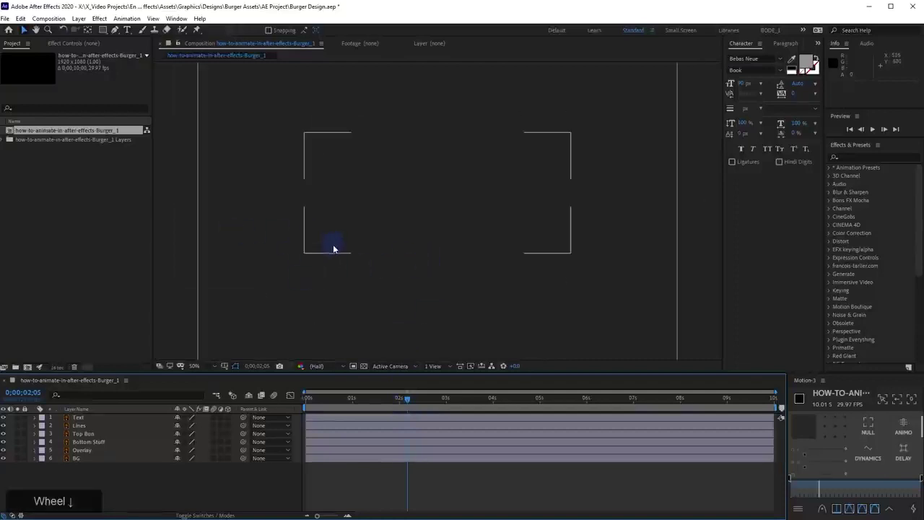
drag(366, 373, 364, 411)
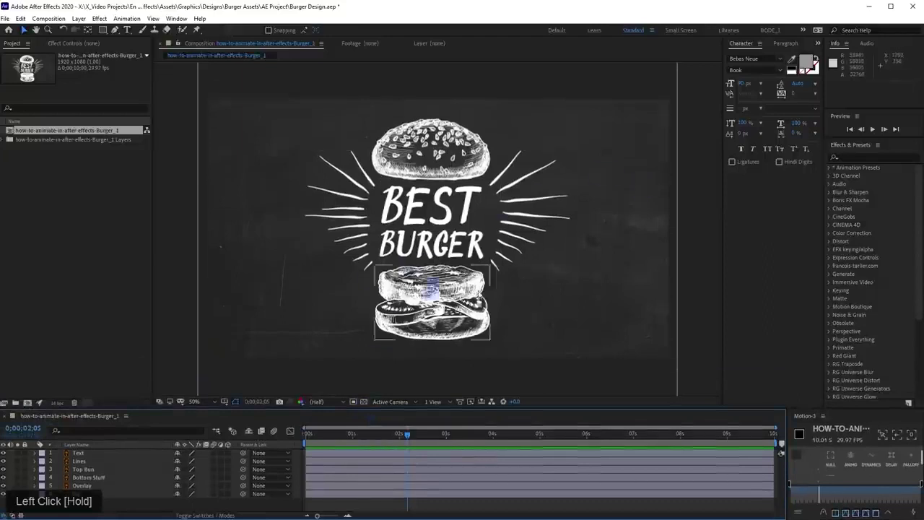
key(space)
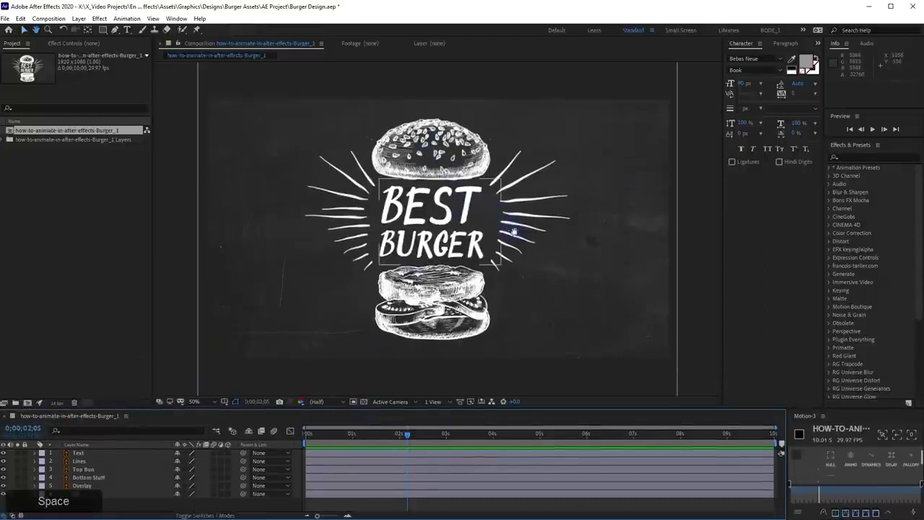
drag(514, 236, 513, 234)
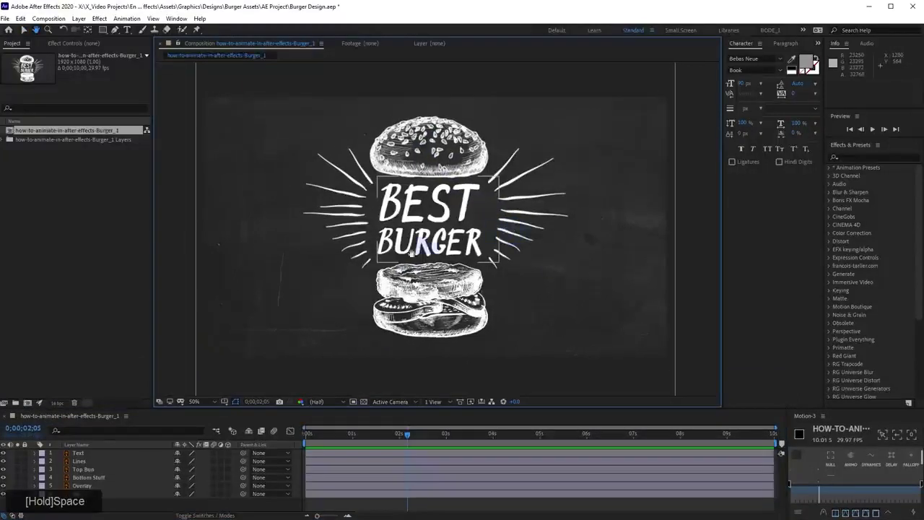
Toggle the visibility of the Text and Top Bun layers to check which artwork each one holds
click(4, 454)
click(4, 453)
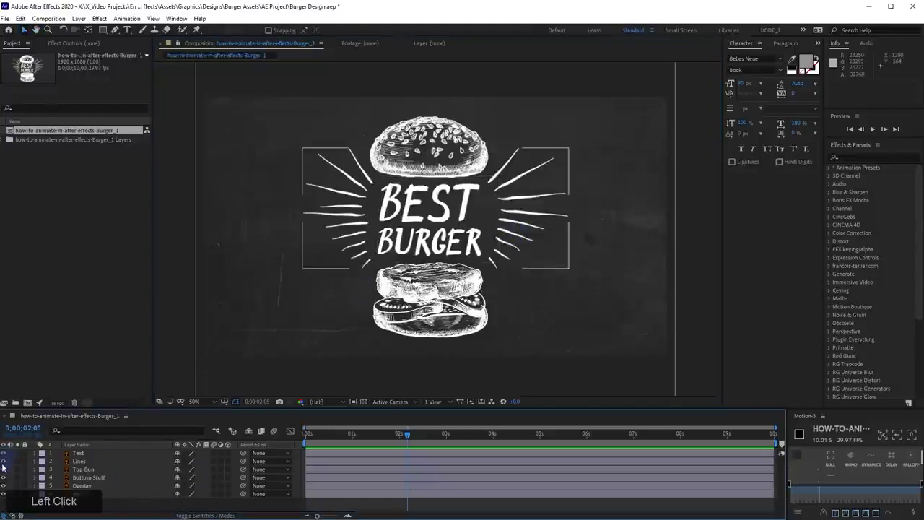
click(4, 469)
click(3, 470)
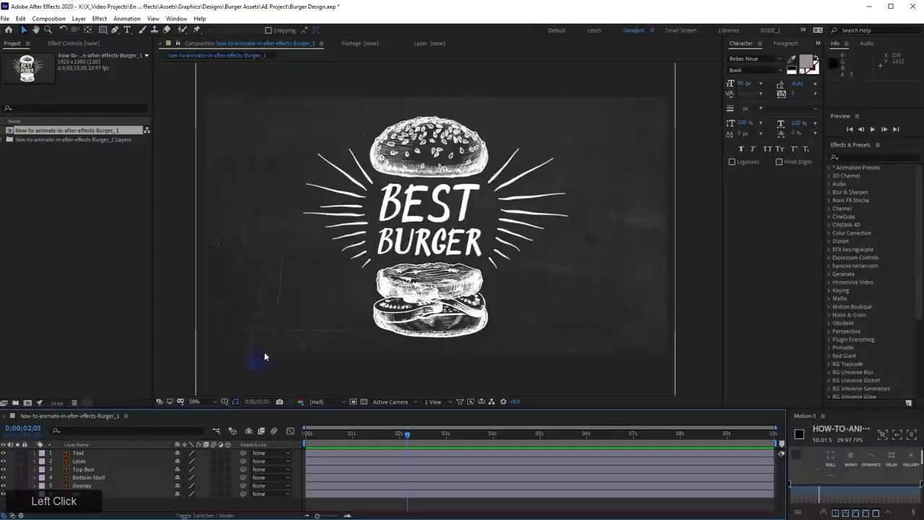
drag(303, 297, 319, 286)
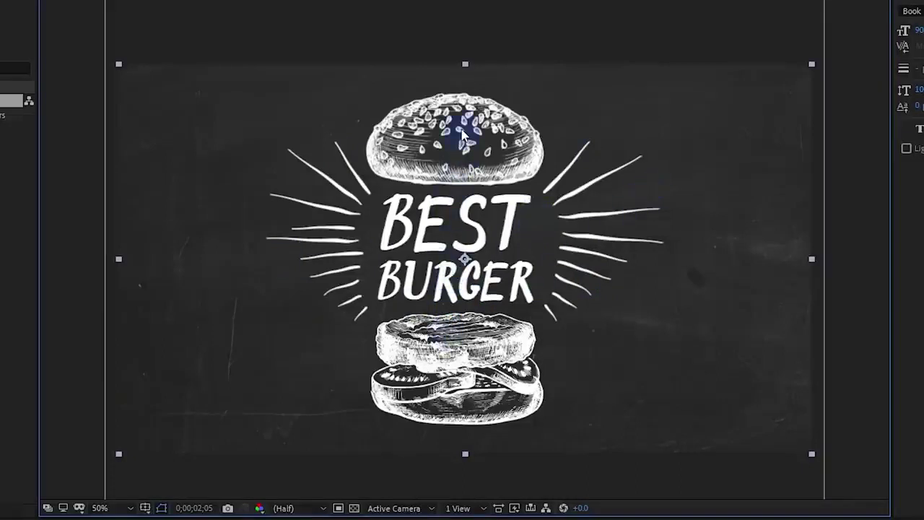
Examine the BEST BURGER lettering at 100% and select the Text layer in the timeline
click(250, 478)
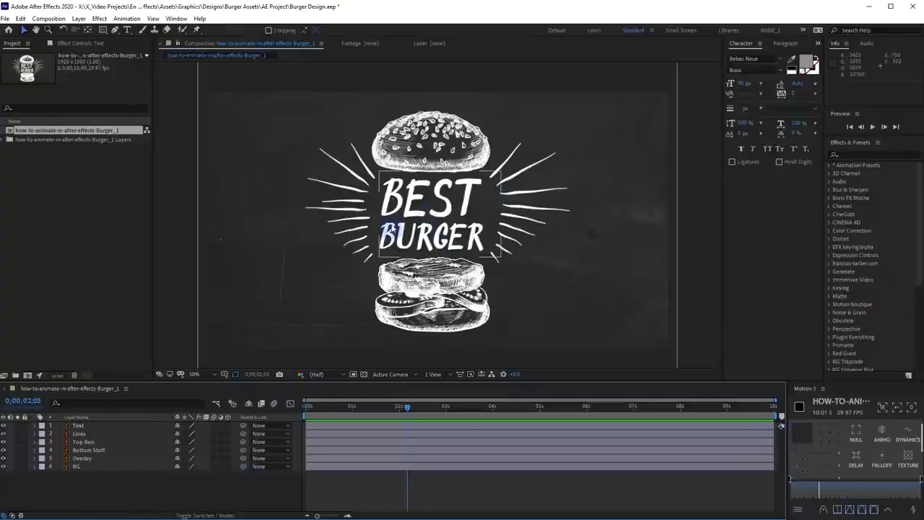
scroll(398, 210, up, 1)
drag(473, 246, 459, 238)
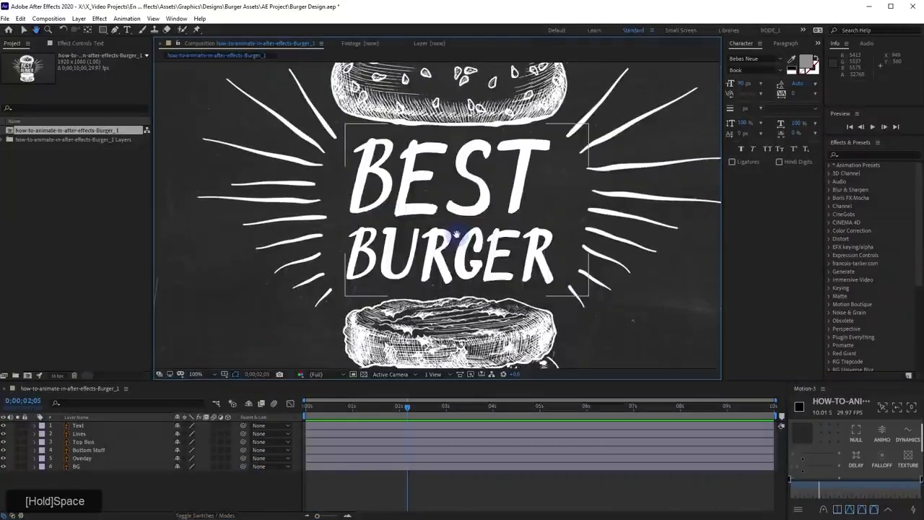
drag(396, 381, 398, 423)
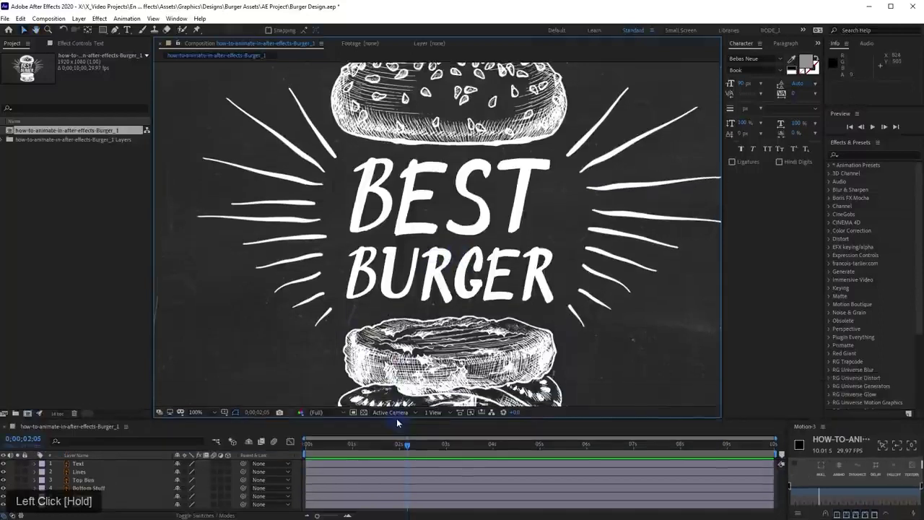
click(84, 464)
click(84, 463)
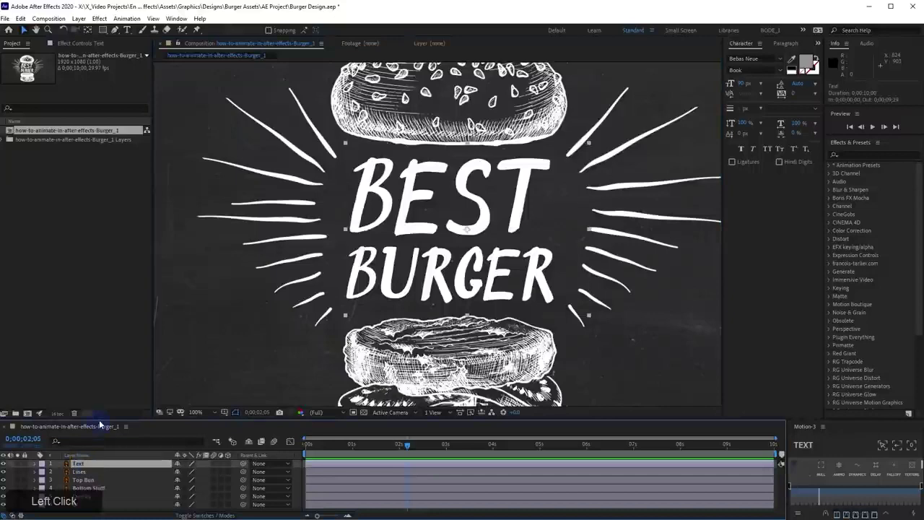
drag(99, 419, 91, 390)
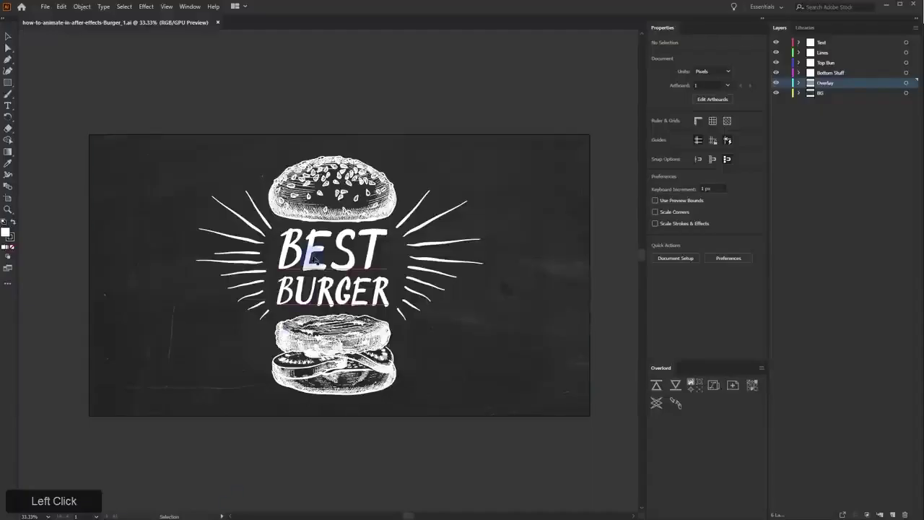
Select the whole BEST BURGER text in Illustrator and copy it
double_click(314, 257)
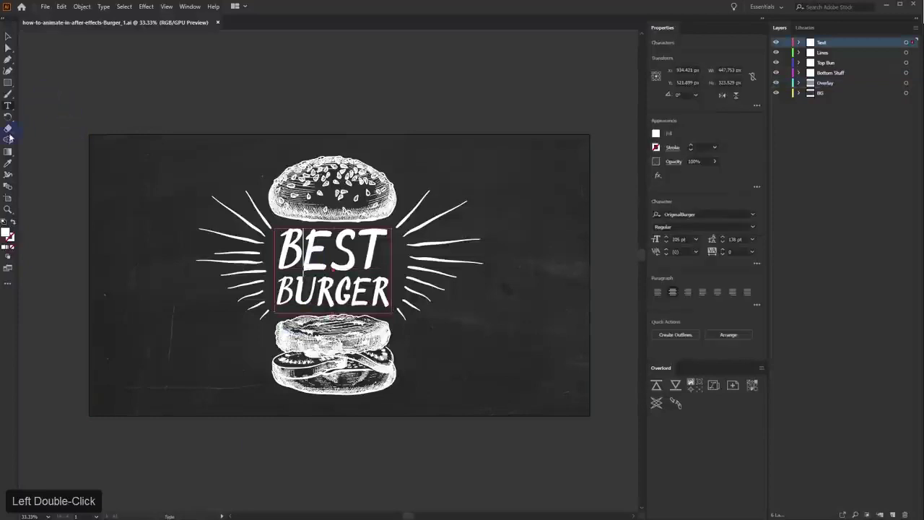
click(7, 106)
drag(281, 241, 417, 311)
key(ctrl+c)
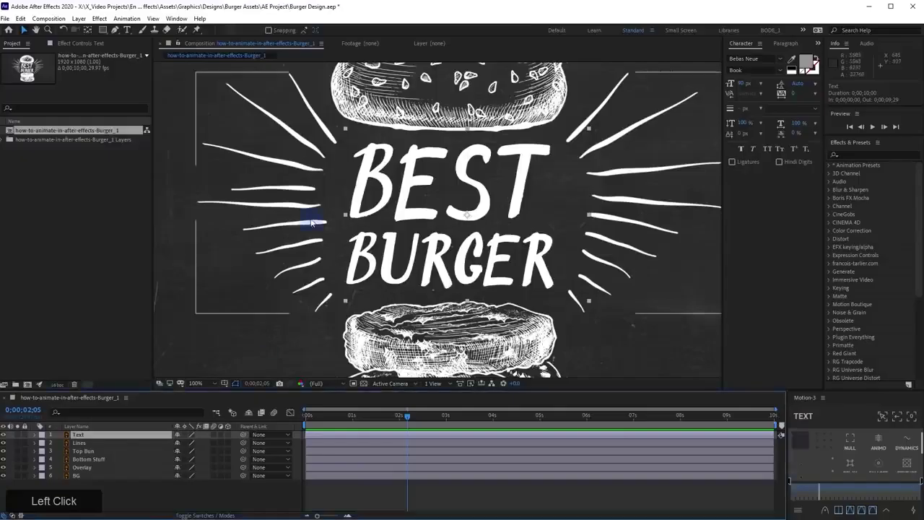
Switch to After Effects, paste the copied text as a new text layer and move it over the original lettering
key(ctrl+t)
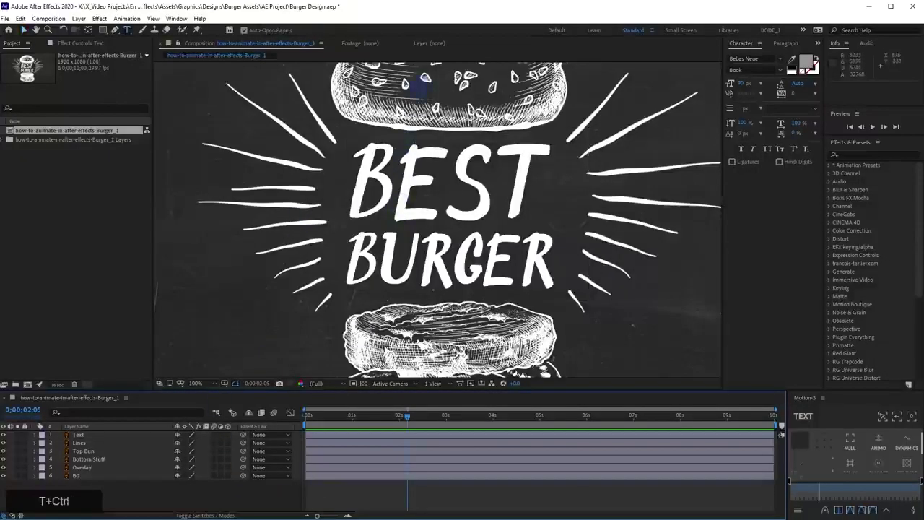
click(364, 184)
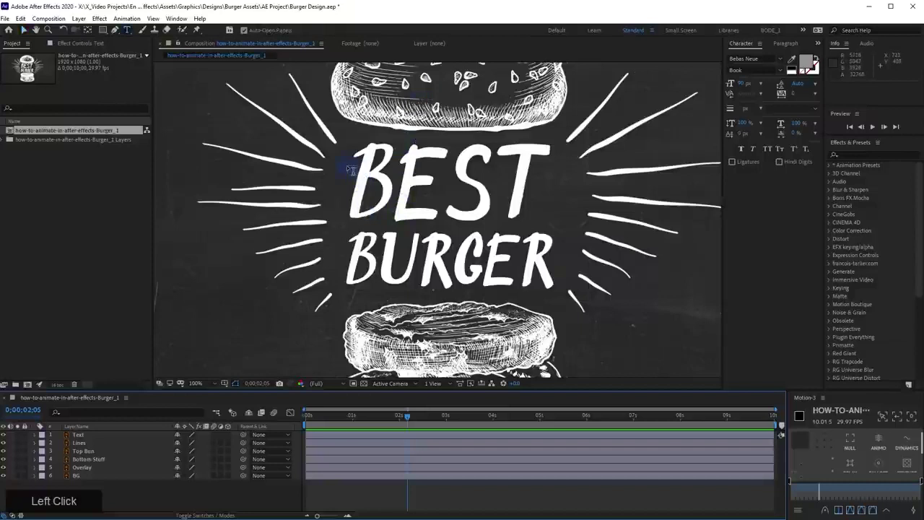
key(ctrl+v)
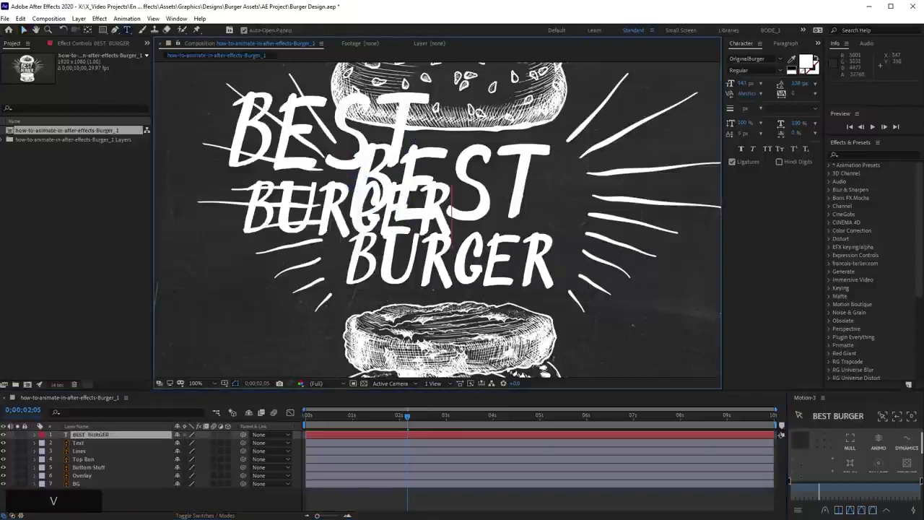
click(23, 30)
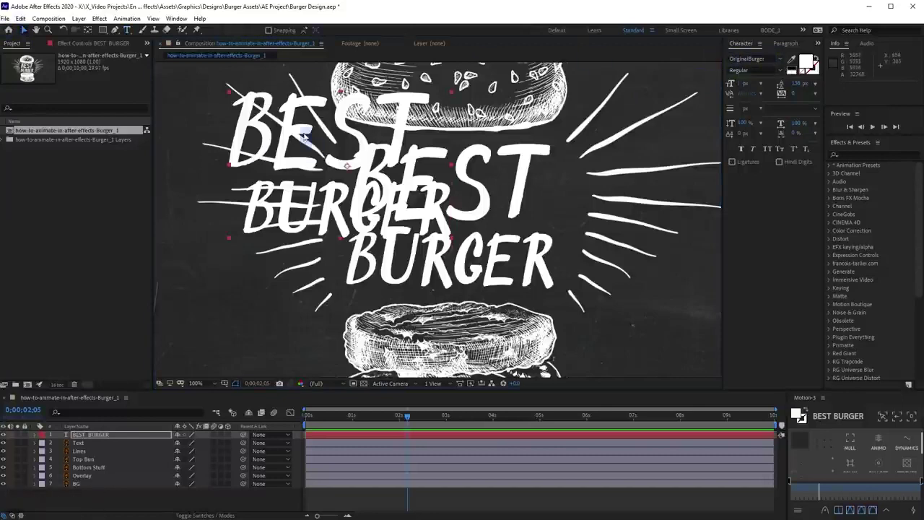
drag(295, 148, 418, 201)
Adjust the kerning before the B of BURGER in the pasted text so the word lines up with the original lettering
triple_click(364, 260)
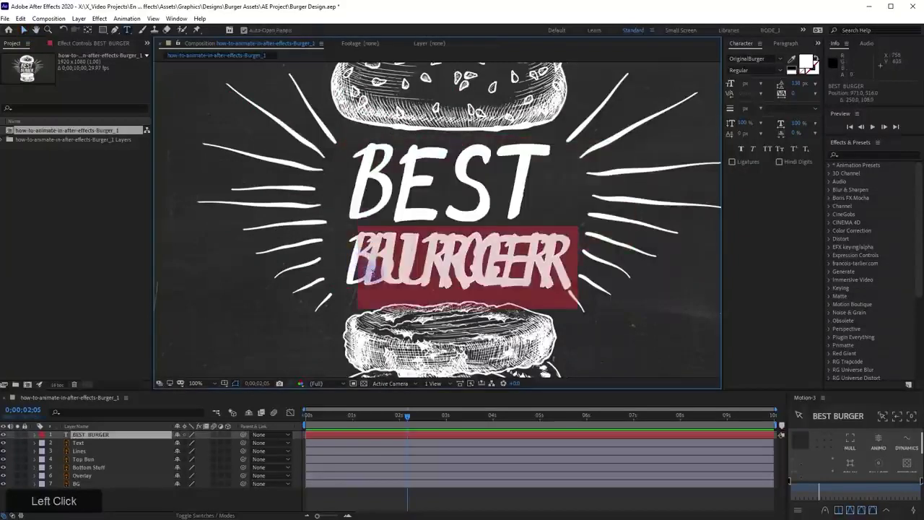
click(367, 277)
key(alt+Left)
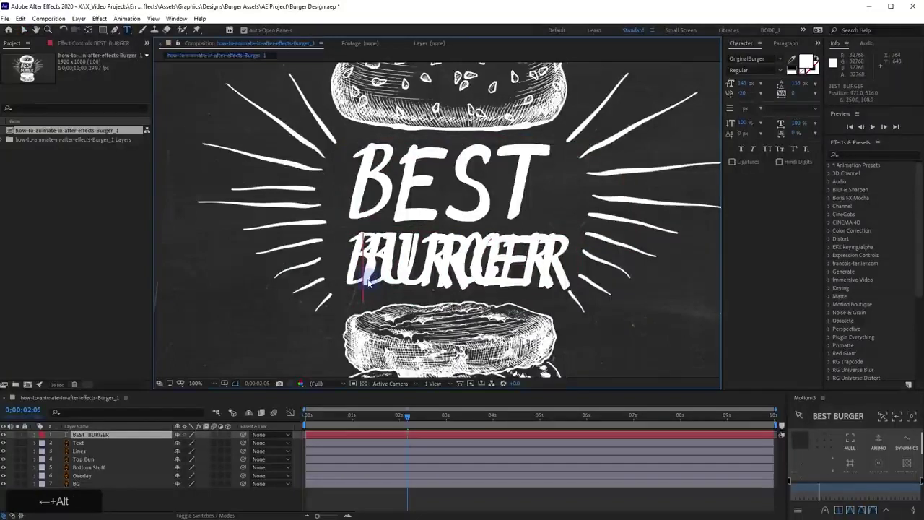
key(alt+Left)
key(alt+Left)
key(alt+Left)
key(alt+Left)
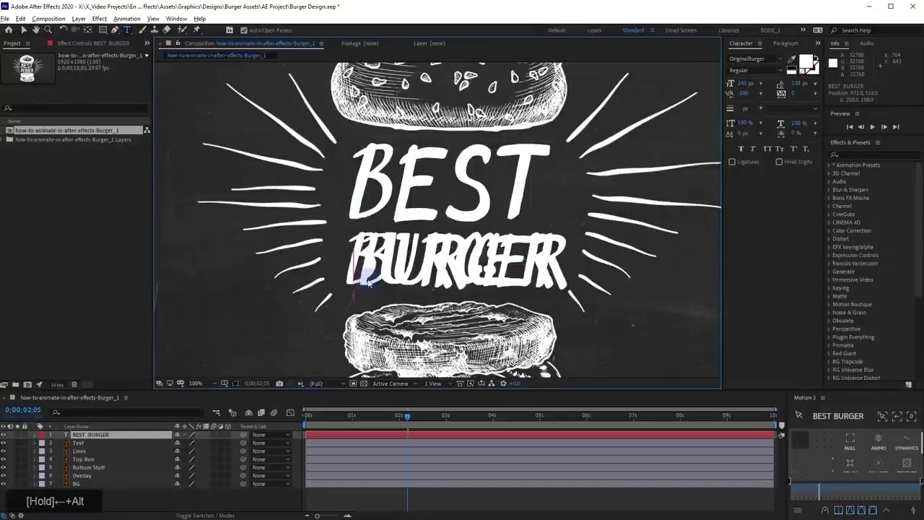
key(alt+Right)
key(alt+Right)
key(alt+Right)
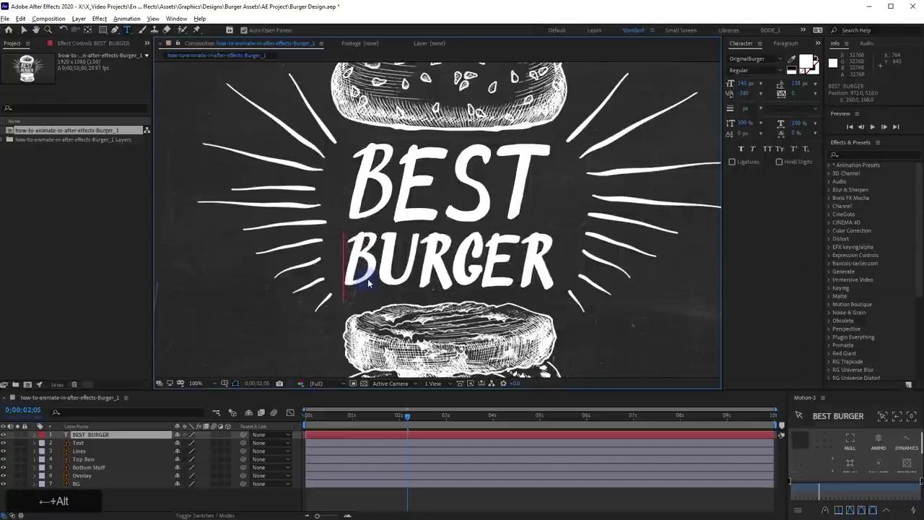
key(alt+Right)
key(alt+Right)
key(alt+Right)
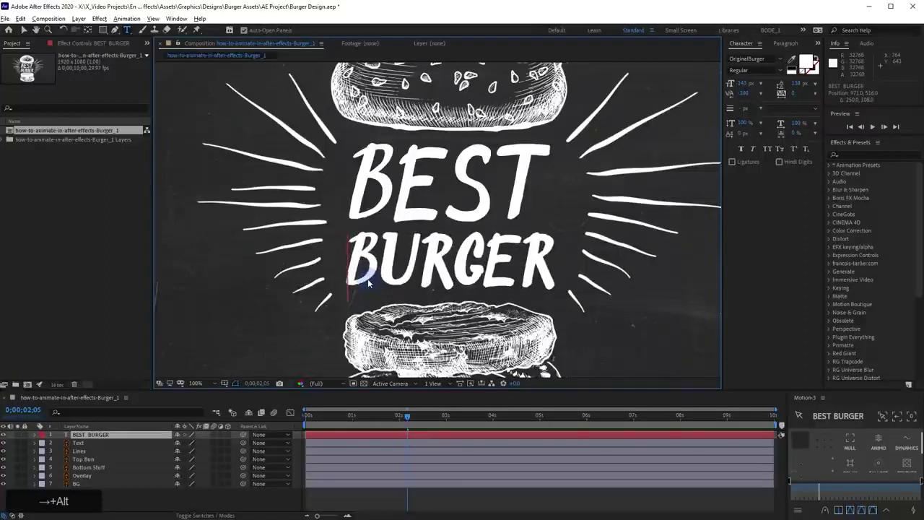
key(alt+Left)
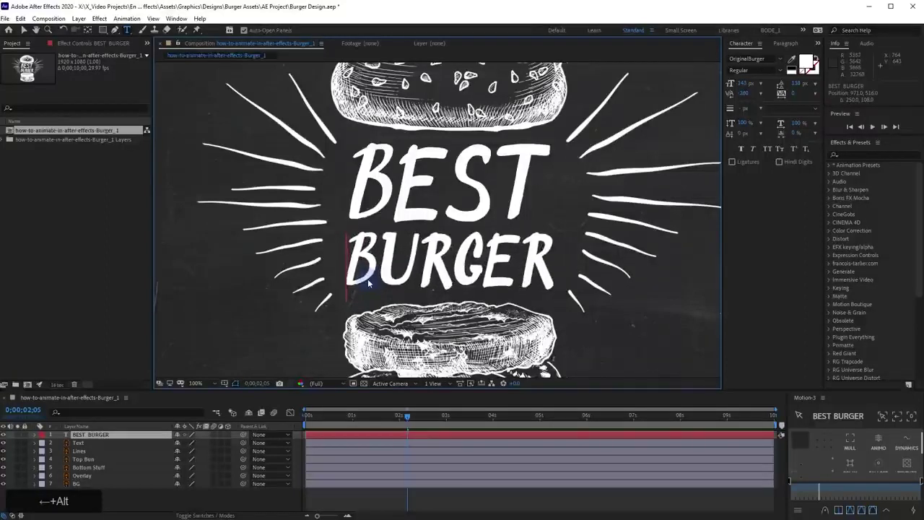
click(137, 439)
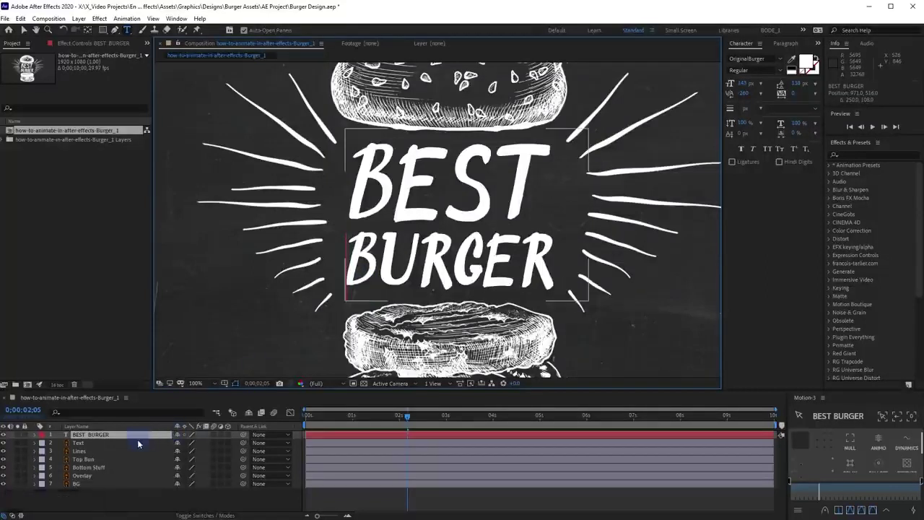
click(24, 30)
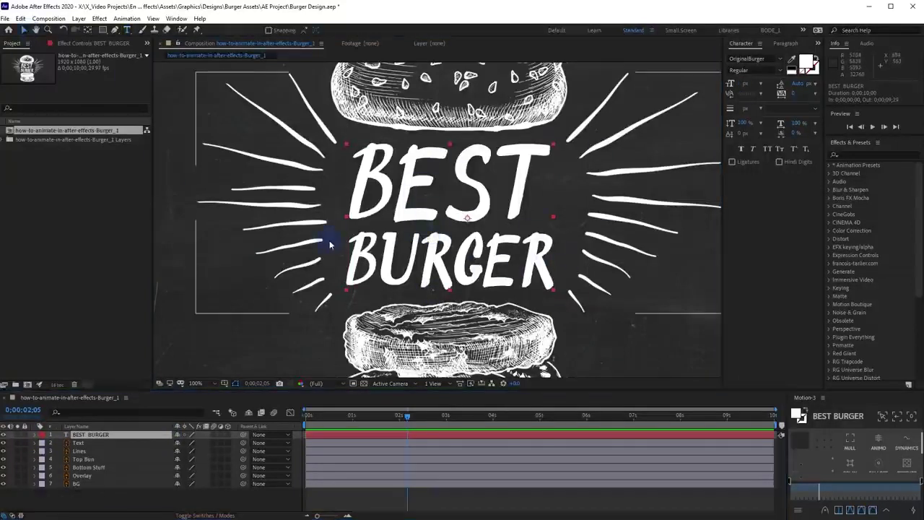
Compare the BEST BURGER text layer with the imported Text layer and view the Original Burger font's page on Envato Elements
click(80, 437)
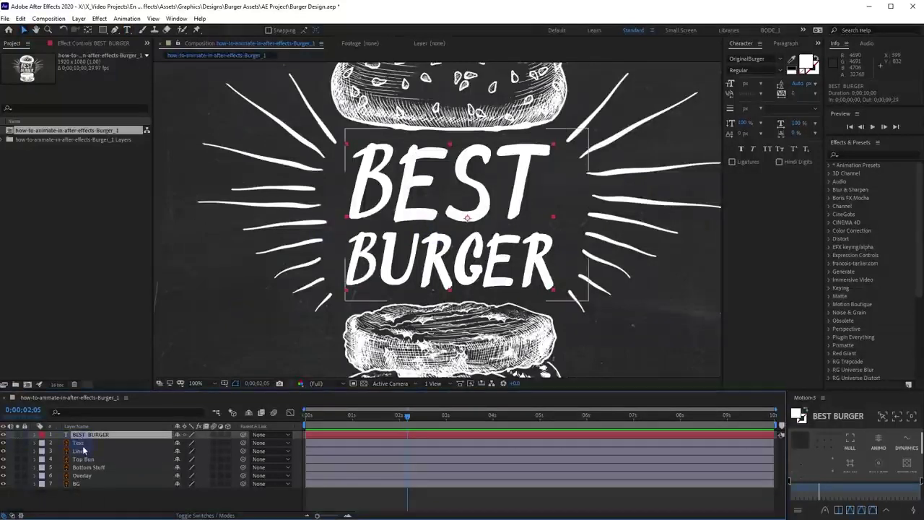
click(82, 444)
click(87, 435)
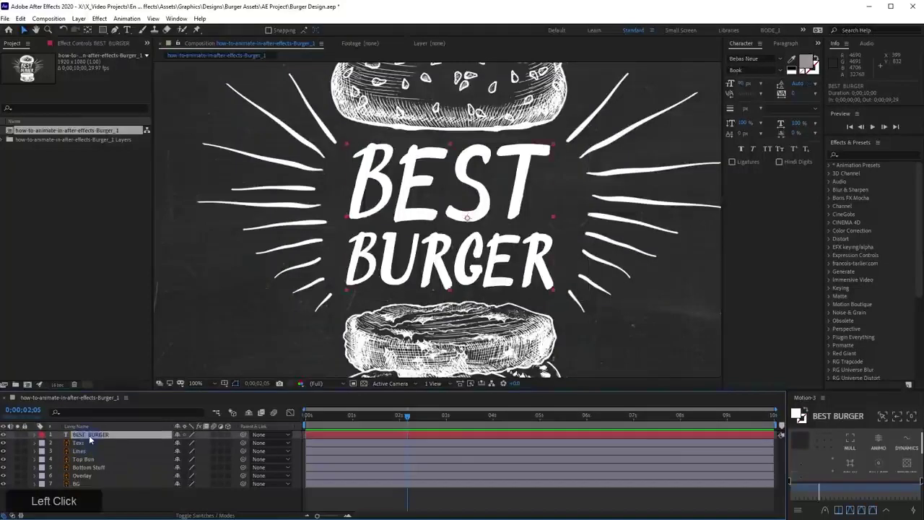
click(770, 58)
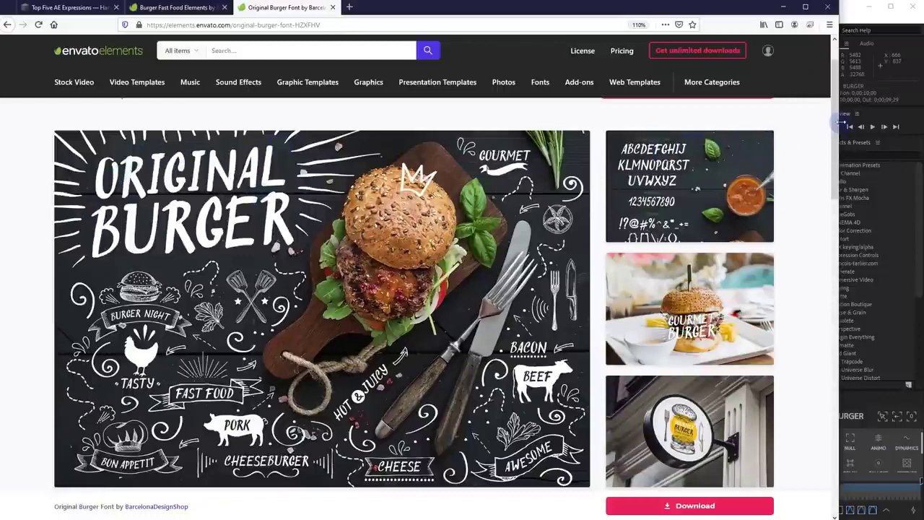
drag(839, 125, 920, 124)
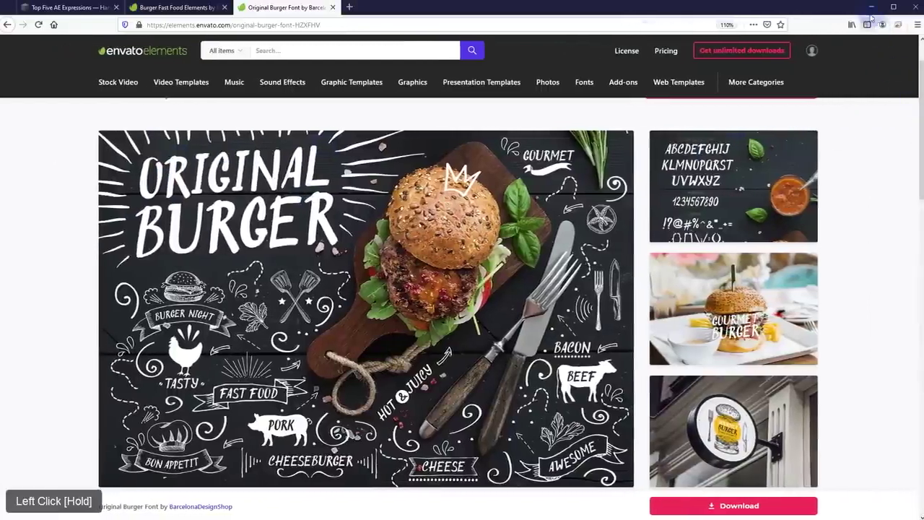
click(865, 7)
Delete the pasted BEST BURGER text layer
click(136, 436)
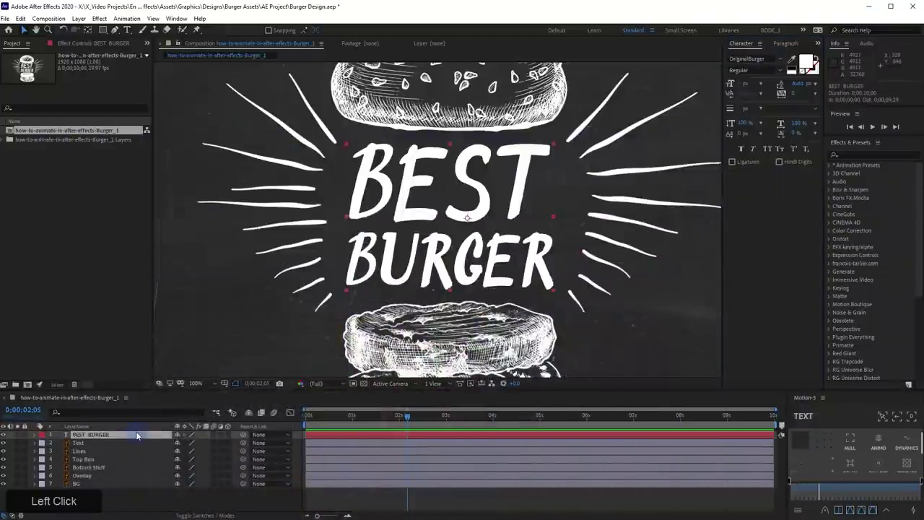
key(Delete)
Draw a rectangular mask around the word BEST on the imported Text layer
click(120, 435)
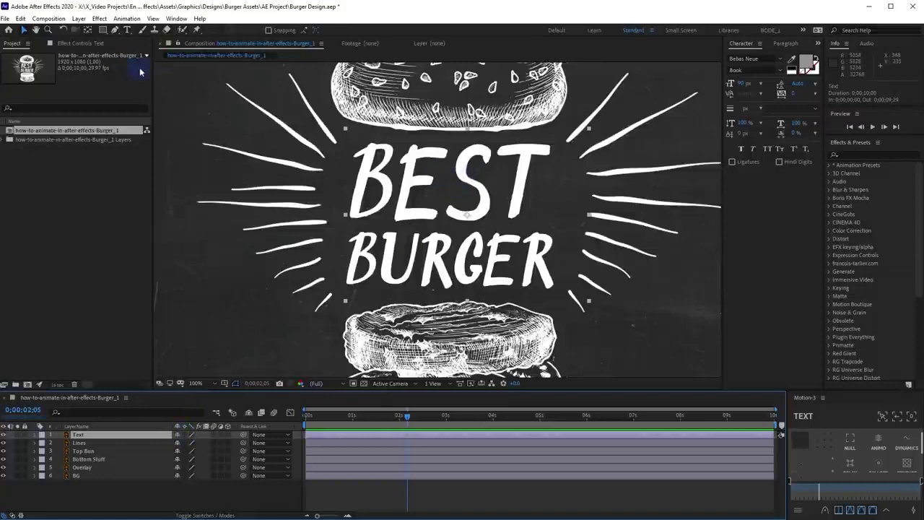
key(q)
drag(349, 133, 557, 223)
Fit the mask to the word BEST by lowering its top edge and shifting both side edges slightly left
key(v)
double_click(455, 134)
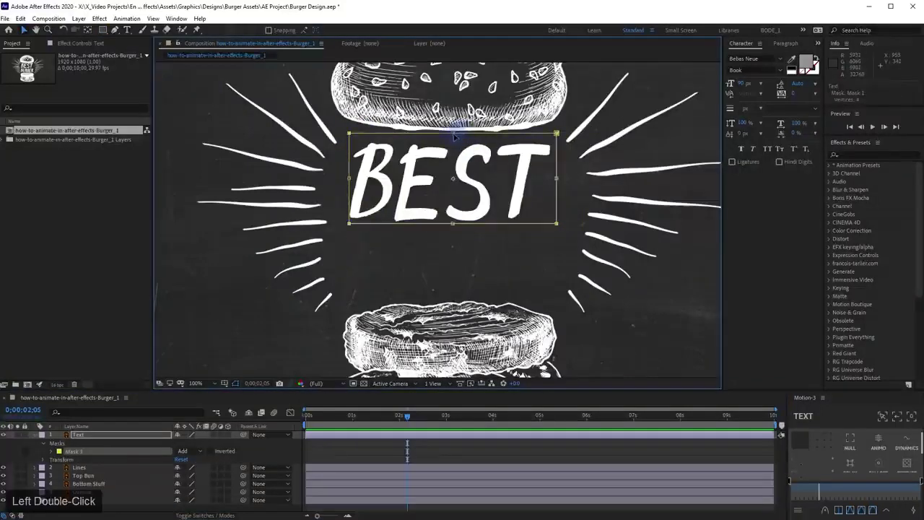
drag(453, 134, 452, 140)
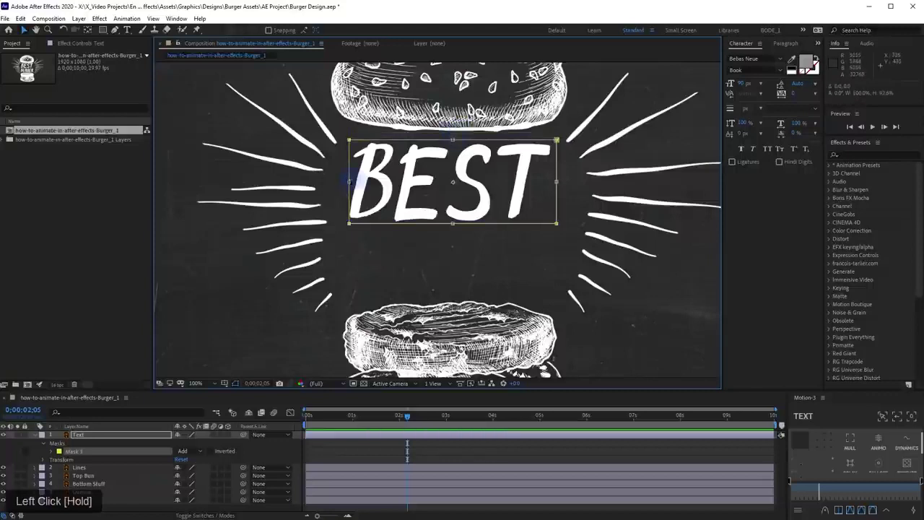
drag(347, 181, 344, 181)
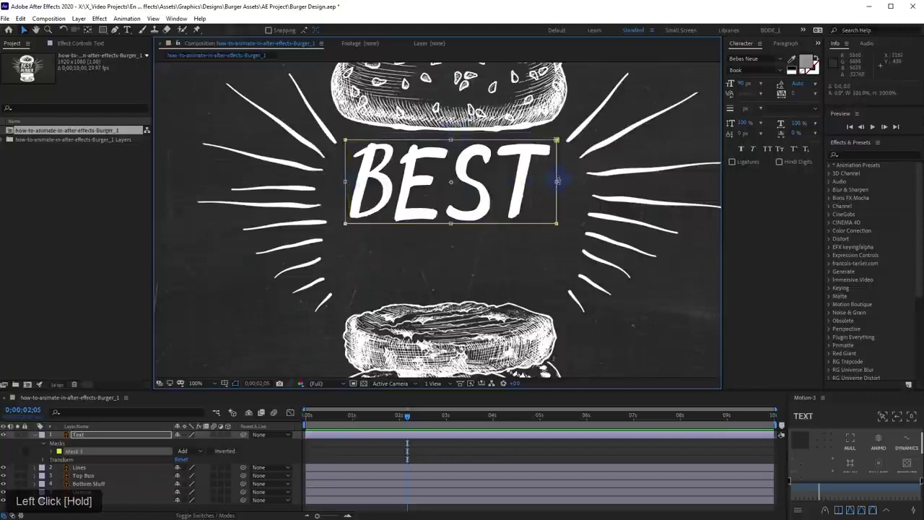
drag(558, 182, 554, 181)
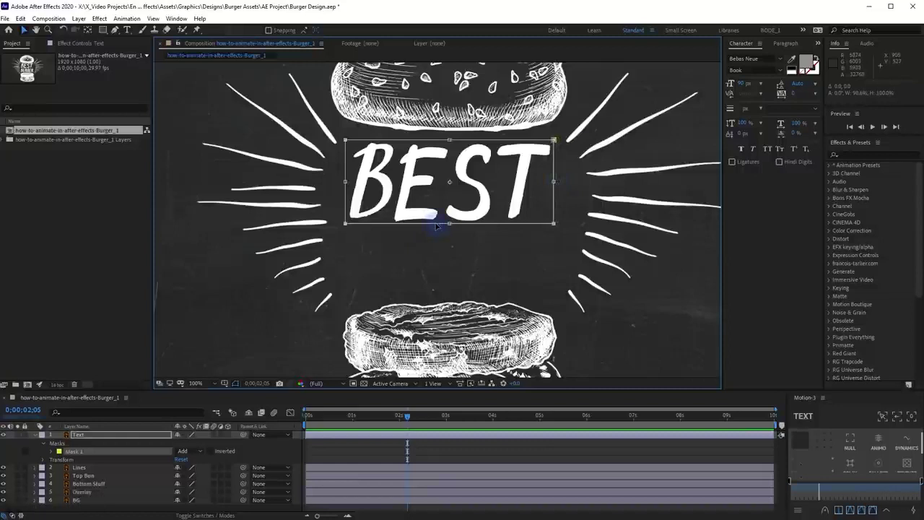
key(KP_Enter)
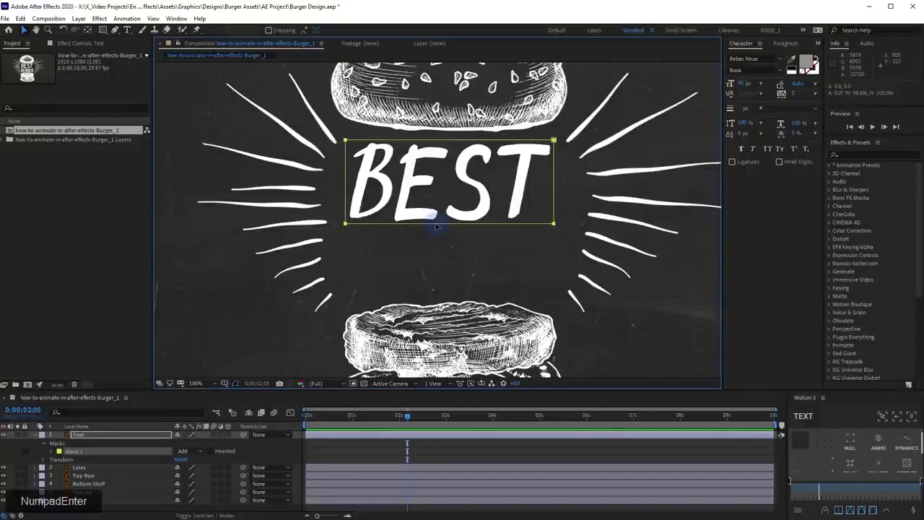
Rename the masked Text layer to Best_Text
click(136, 435)
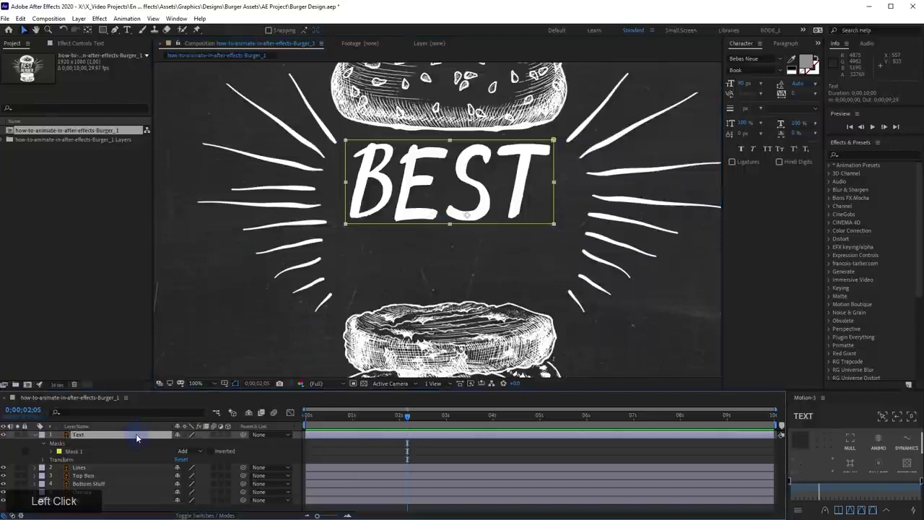
key(Return)
text(Best)
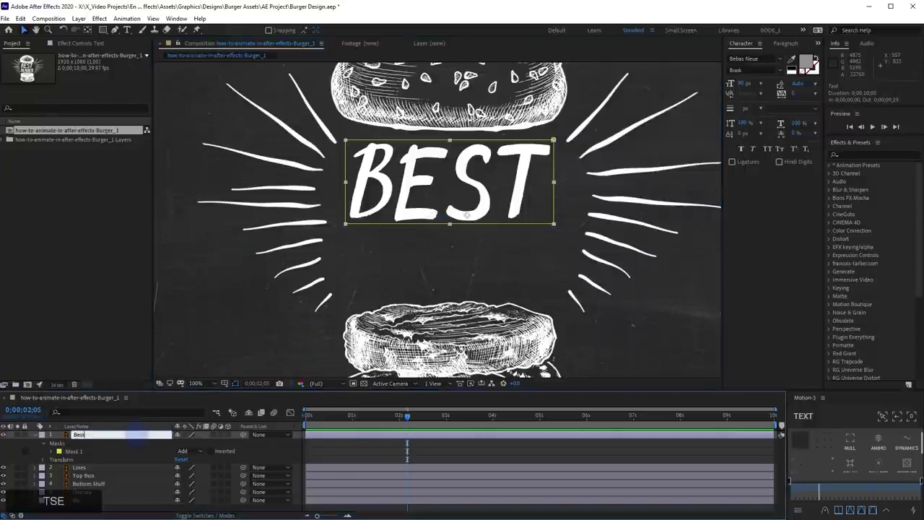
text(_Text)
click(108, 437)
Duplicate the Best_Text layer and rename the copy Burger_Text
key(ctrl+d)
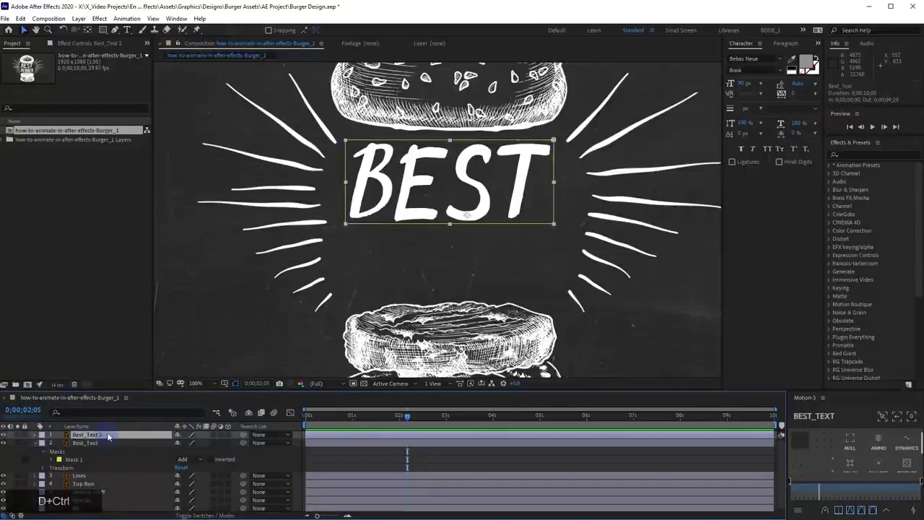
key(Return)
key(Right)
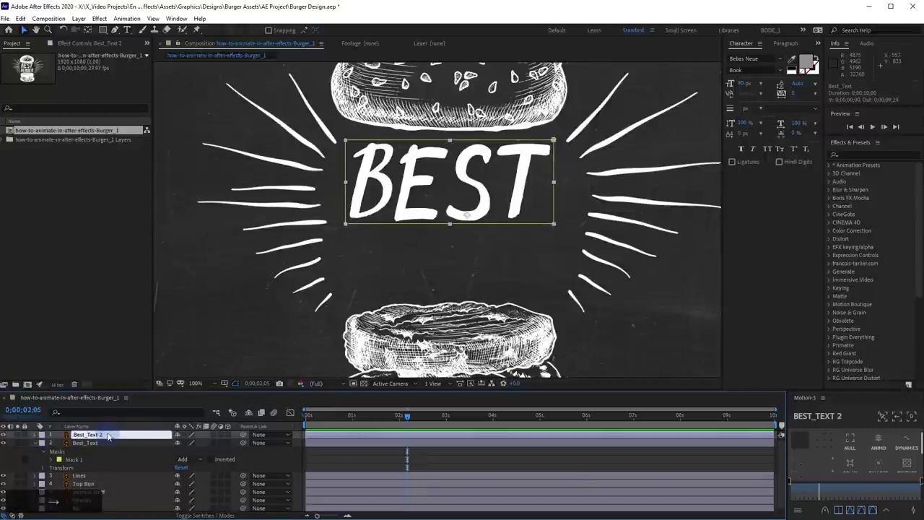
key(BackSpace)
key(BackSpace)
key(BackSpace)
key(BackSpace)
key(BackSpace)
key(BackSpace)
key(BackSpace)
key(BackSpace)
key(BackSpace)
key(BackSpace)
key(BackSpace)
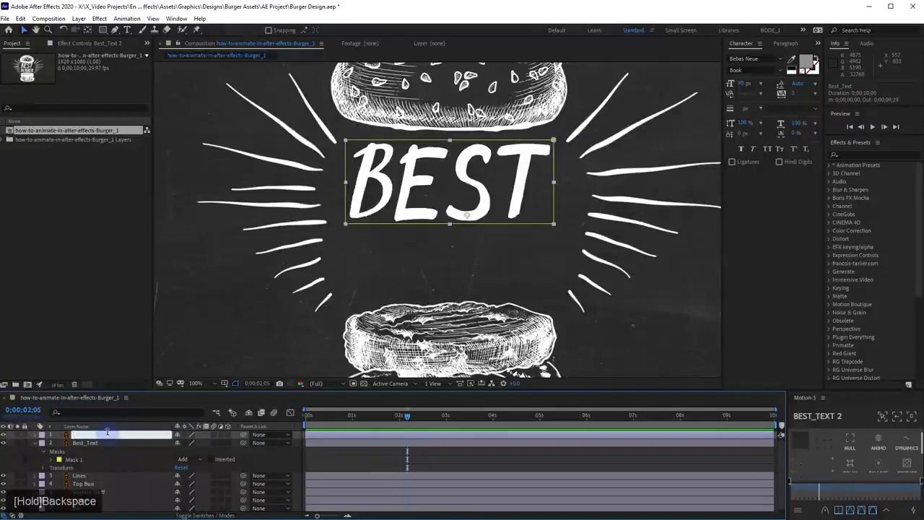
text(Burger_T)
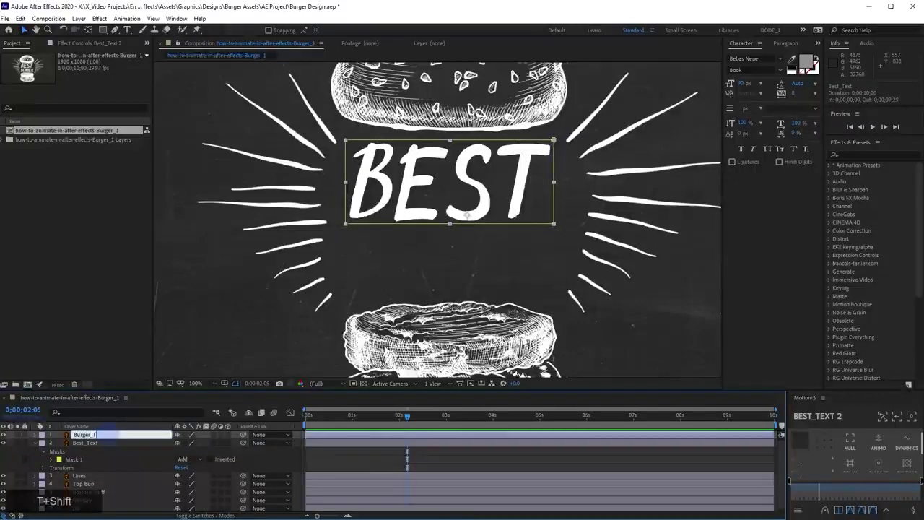
text(ext)
key(BackSpace)
key(Return)
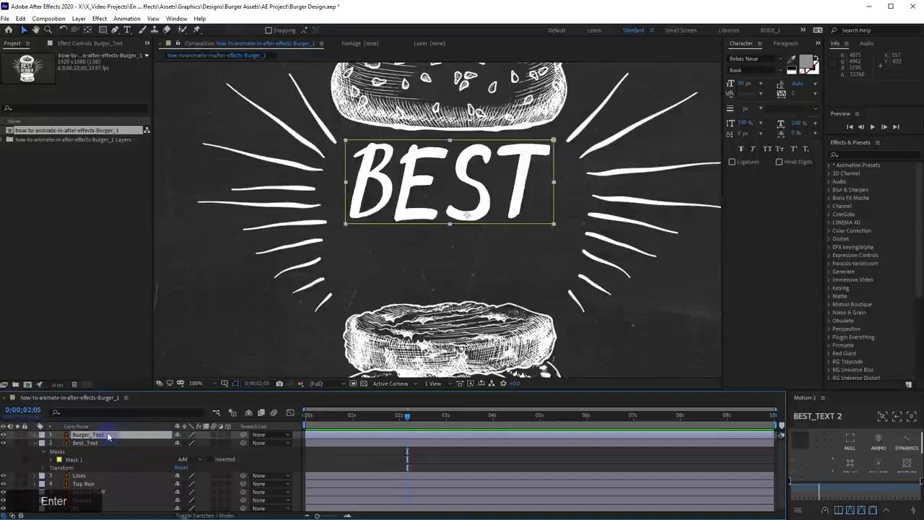
Reshape the Burger_Text layer's mask so it encloses only the word BURGER, with slightly wider sides
double_click(462, 142)
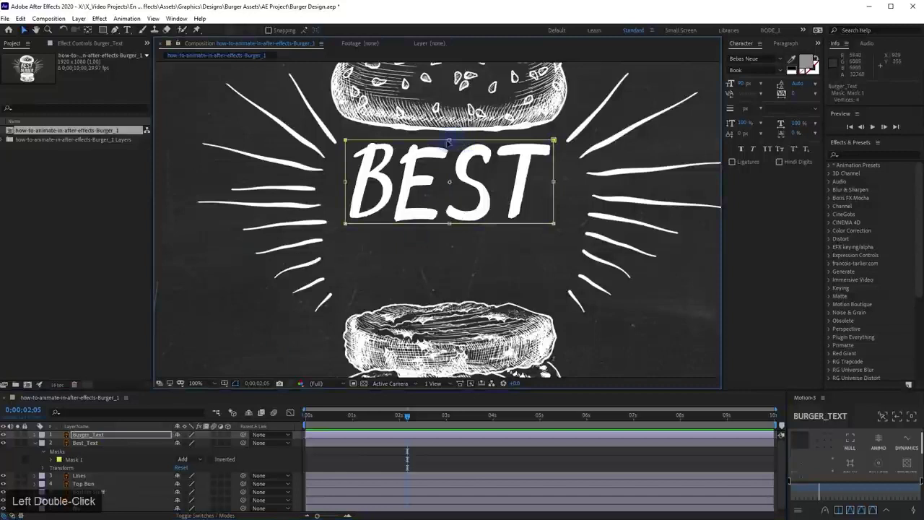
drag(449, 139, 457, 293)
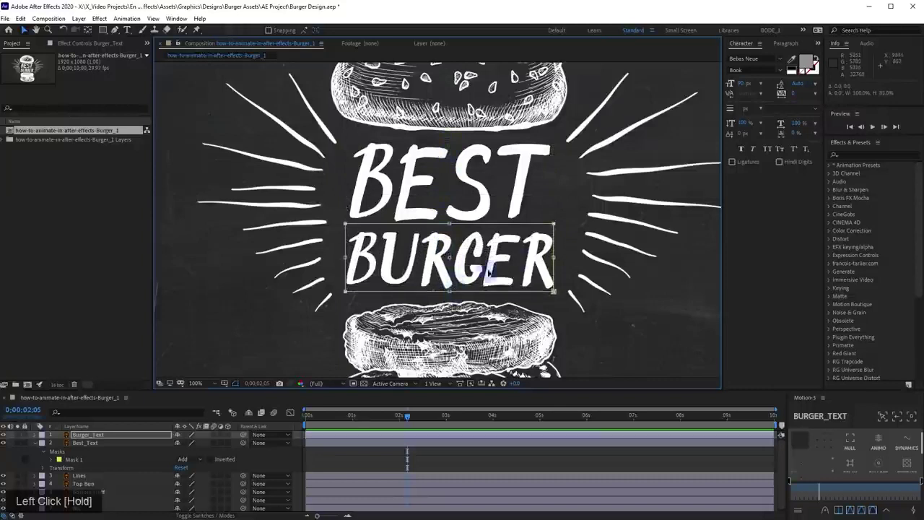
click(555, 258)
drag(554, 258, 558, 259)
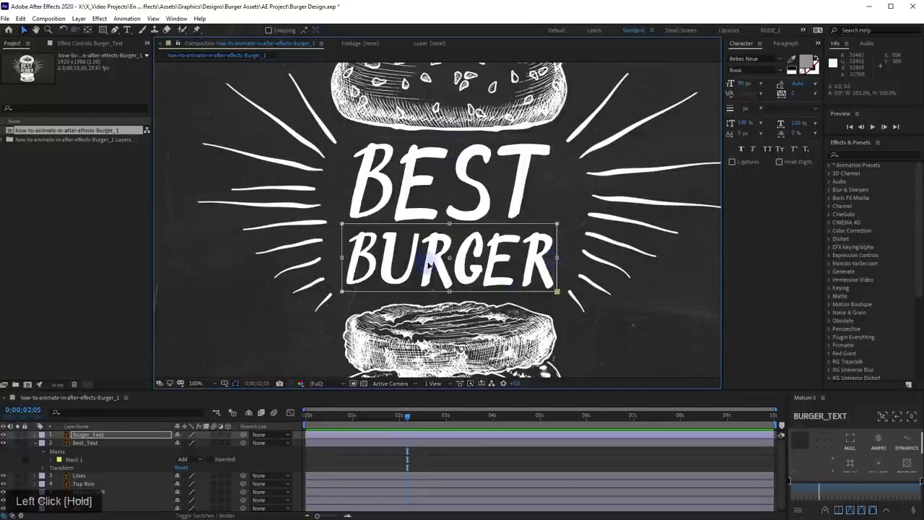
Lower the top edge of the Burger_Text mask slightly, and centre the anchor points of the Burger_Text and Best_Text layers on their words
drag(448, 224, 390, 244)
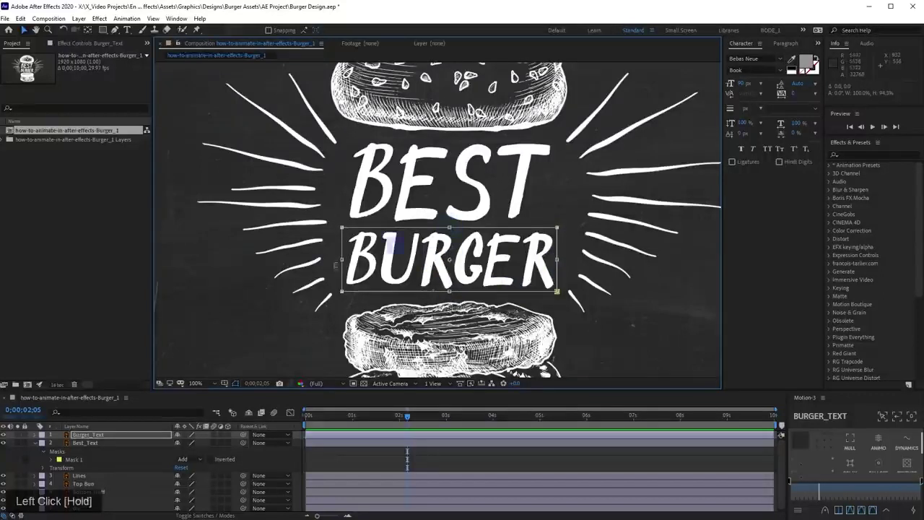
click(119, 438)
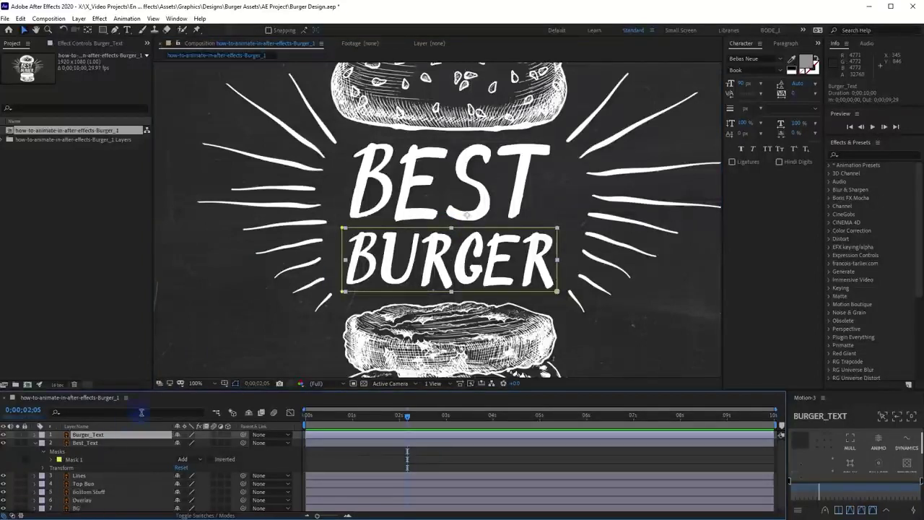
shift+click(140, 443)
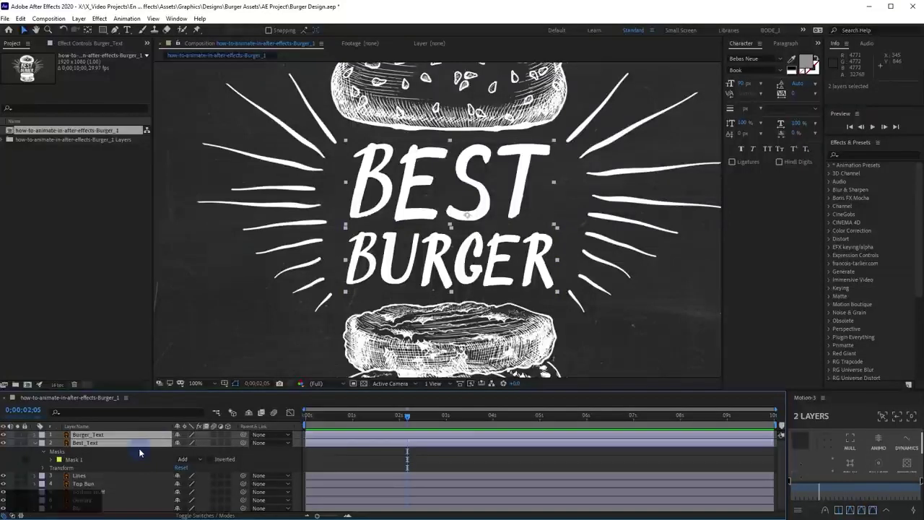
key(ctrl+alt+Home)
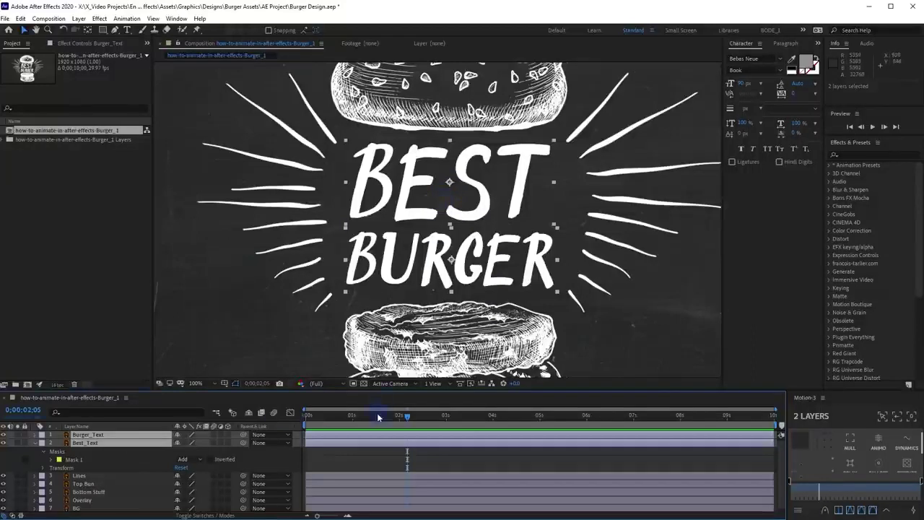
Set a 100% Scale keyframe on the Best_Text layer at 0;00;00;08
drag(378, 418, 350, 456)
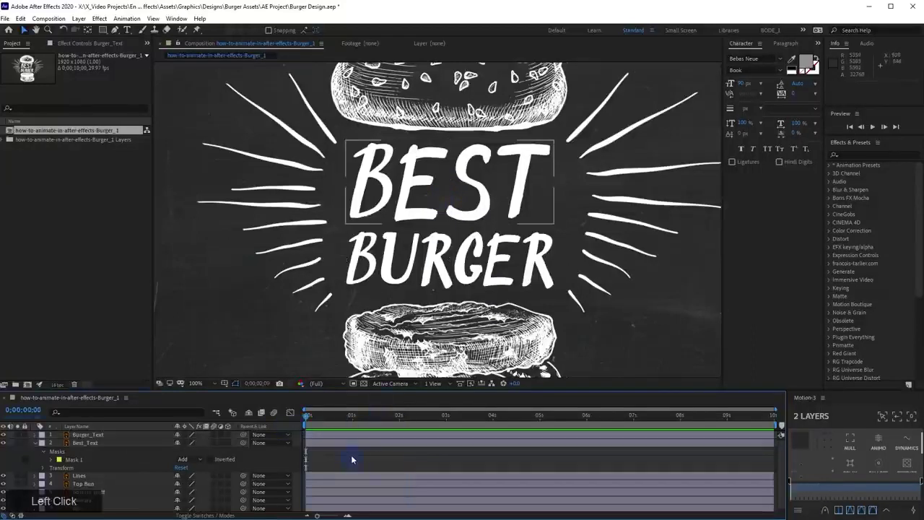
scroll(428, 253, down, 1)
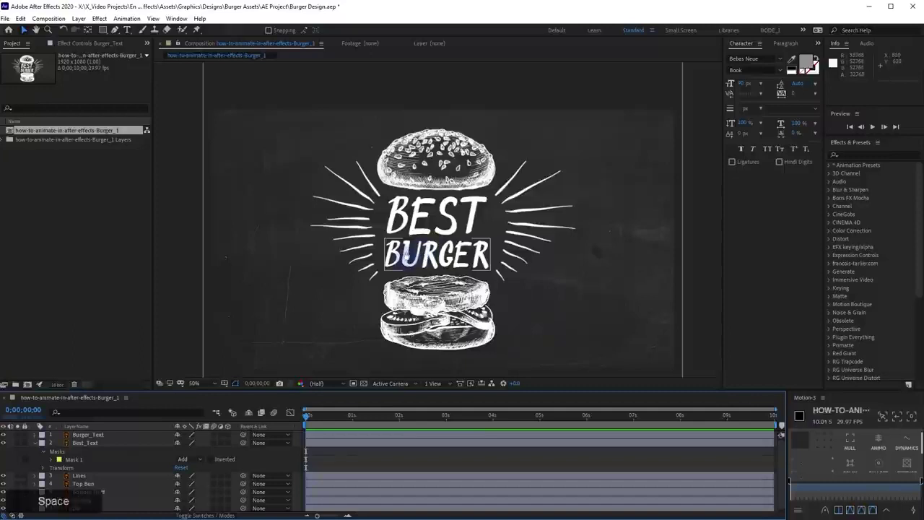
drag(410, 257, 406, 240)
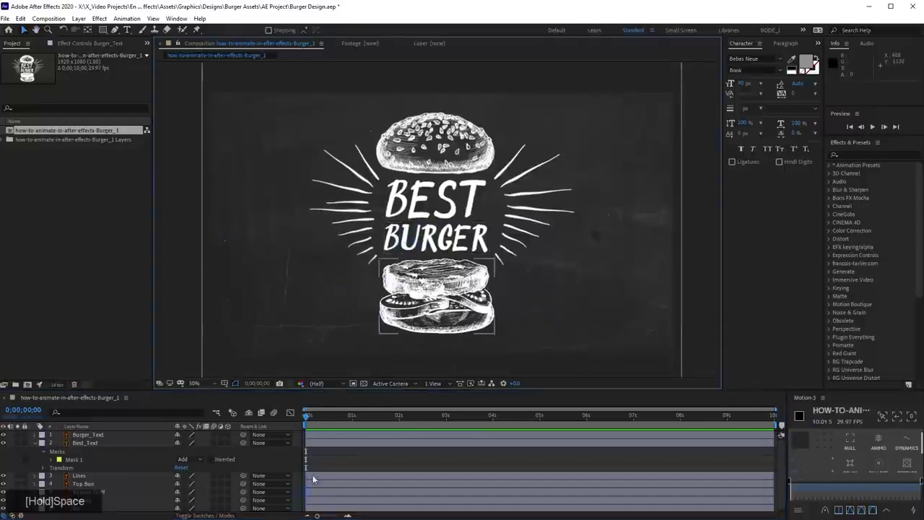
key(equal)
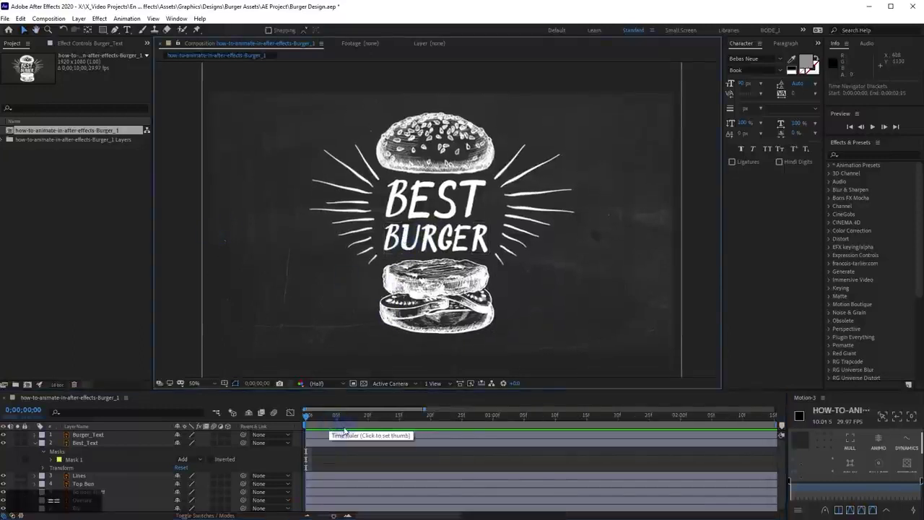
click(353, 422)
click(83, 443)
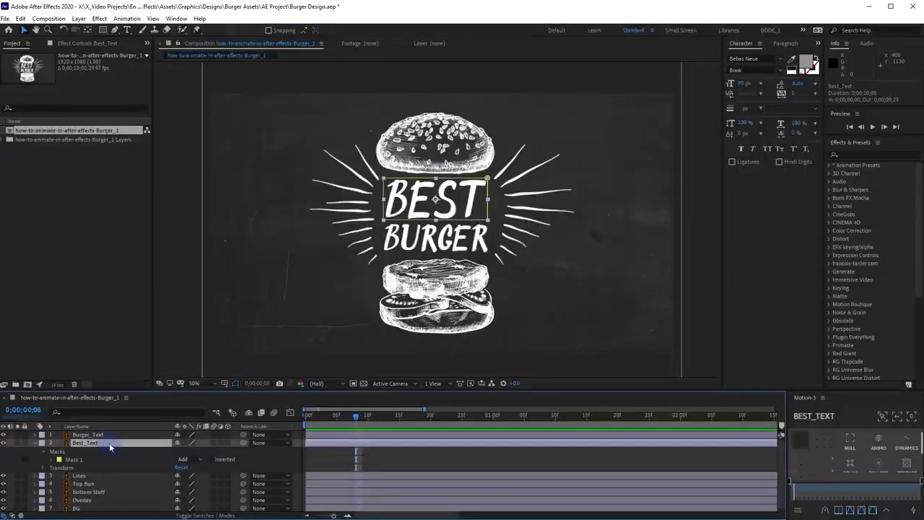
key(s)
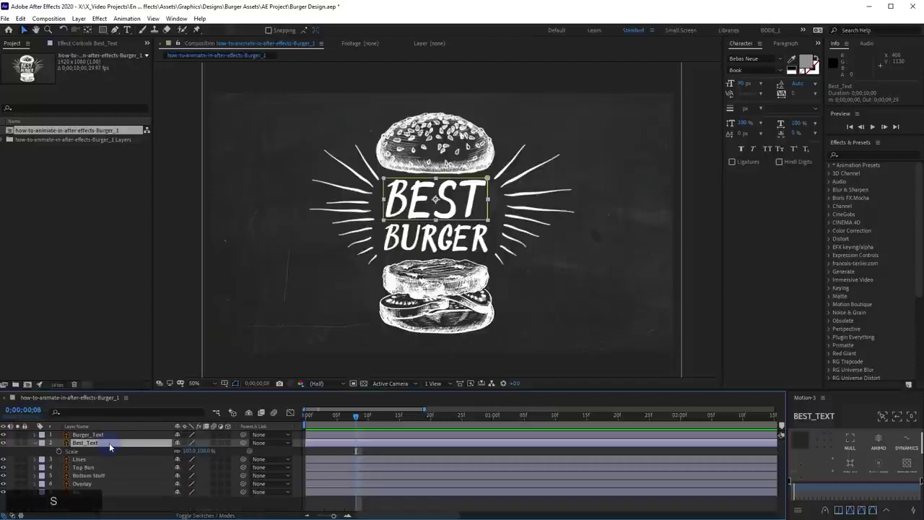
click(59, 451)
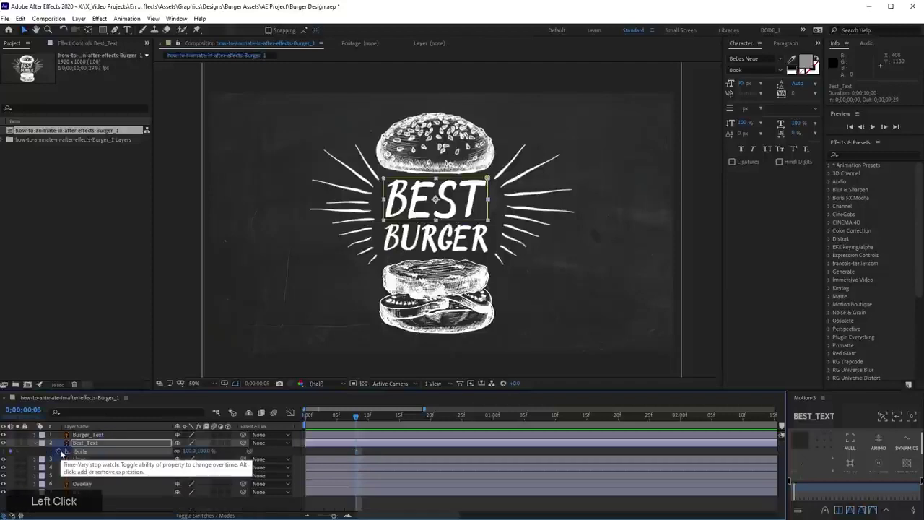
mouse_move(357, 417)
mouse_down()
mouse_move(332, 424)
mouse_move(355, 419)
mouse_up()
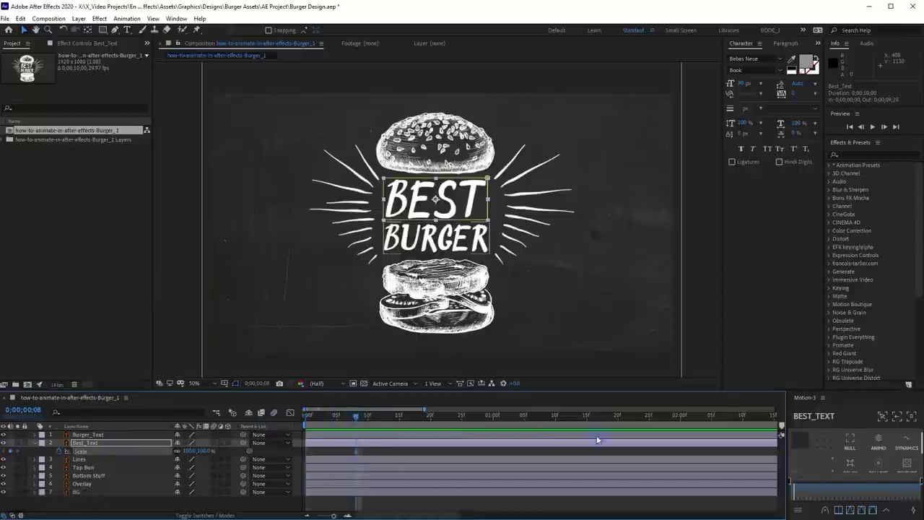
Set the composition's duration to 5 seconds (0;00;05;00)
key(ctrl+k)
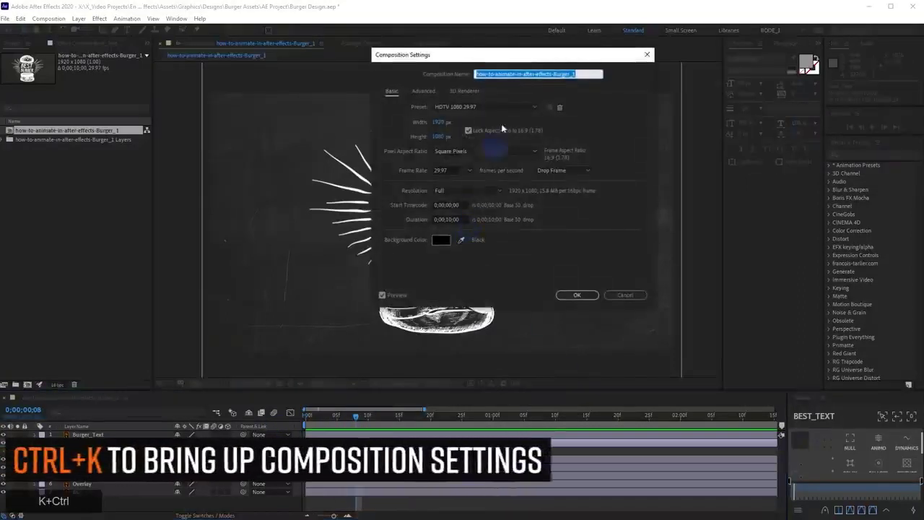
drag(537, 72, 417, 93)
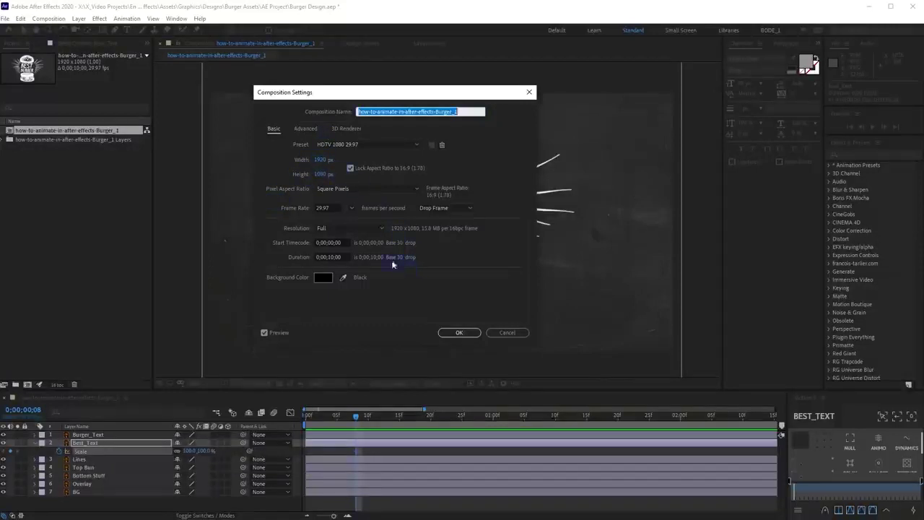
click(333, 257)
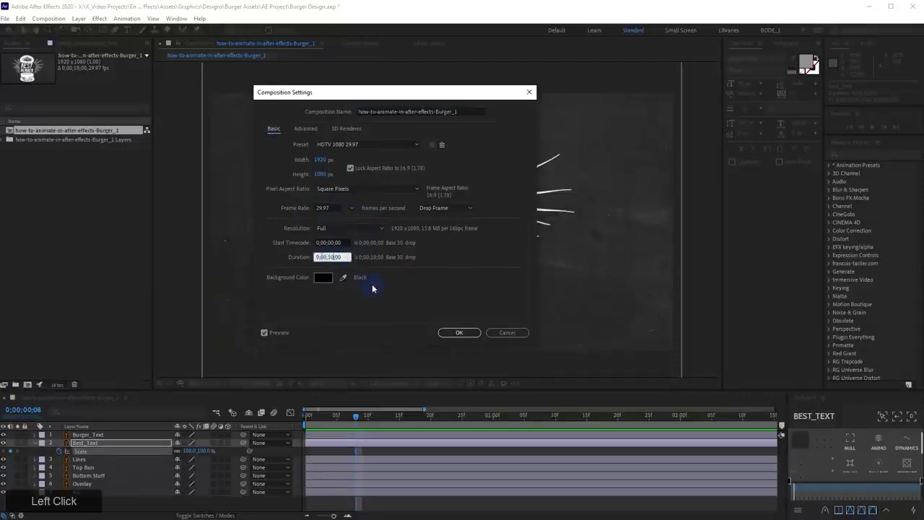
key(BackSpace)
text(5)
key(Return)
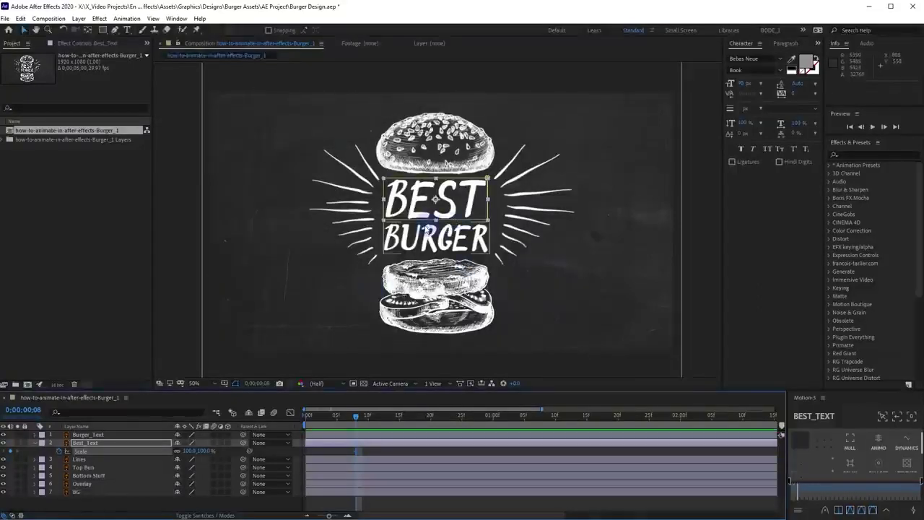
Scale Best_Text up to about 6690% at 0;00;00;00 and play back the scale-down animation
scroll(430, 228, down, 1)
drag(356, 417, 304, 428)
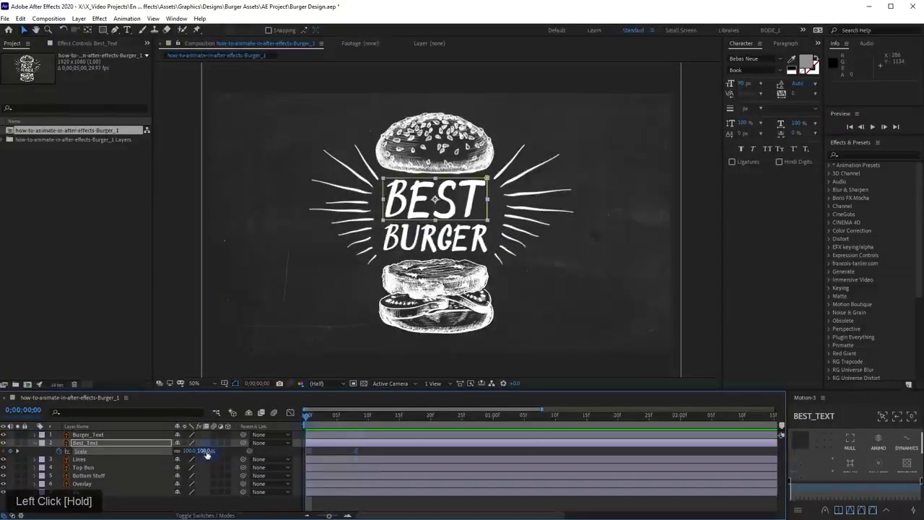
drag(207, 453, 501, 440)
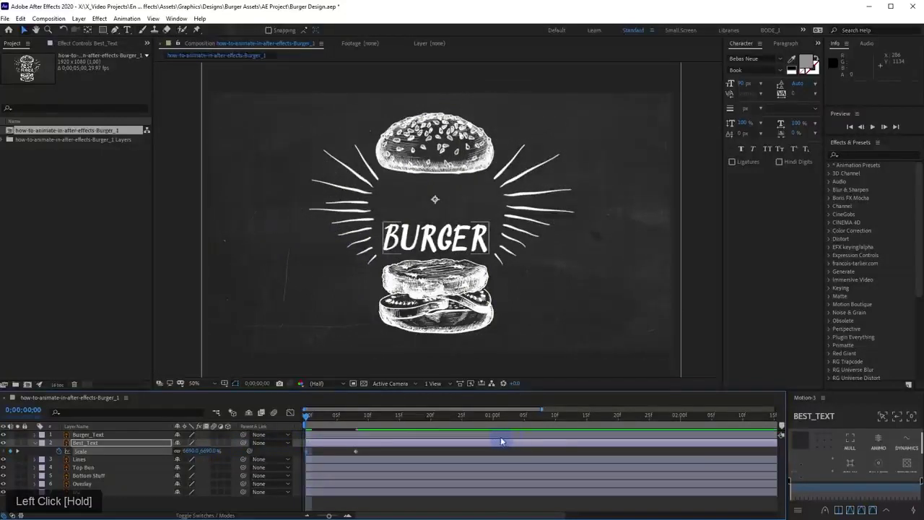
scroll(397, 239, down, 2)
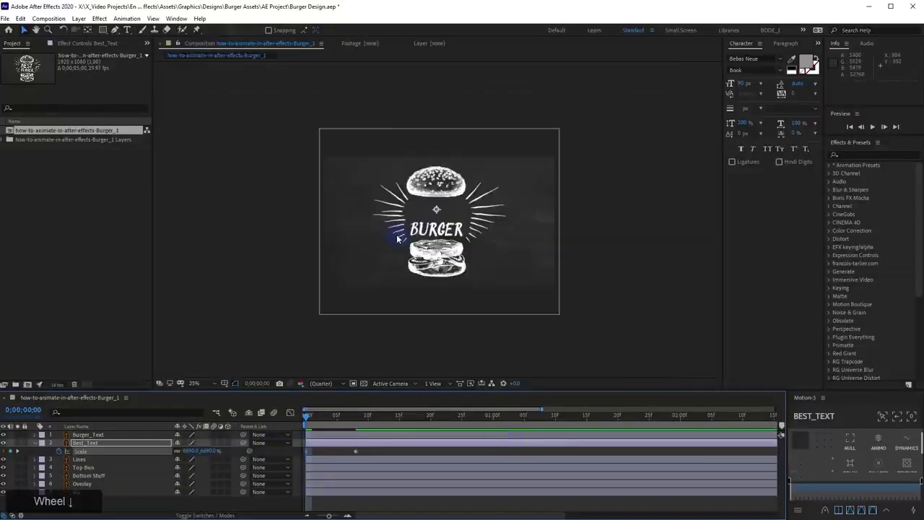
scroll(397, 238, up, 2)
key(space)
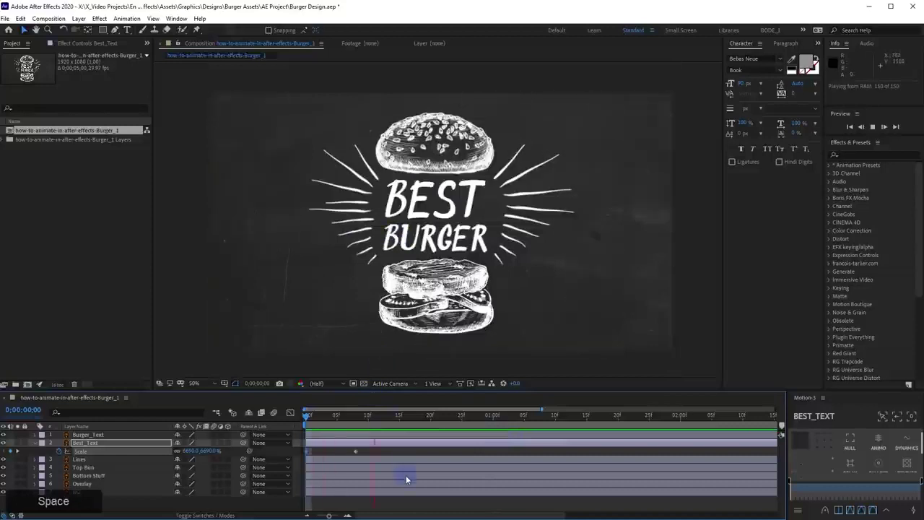
click(296, 426)
key(space)
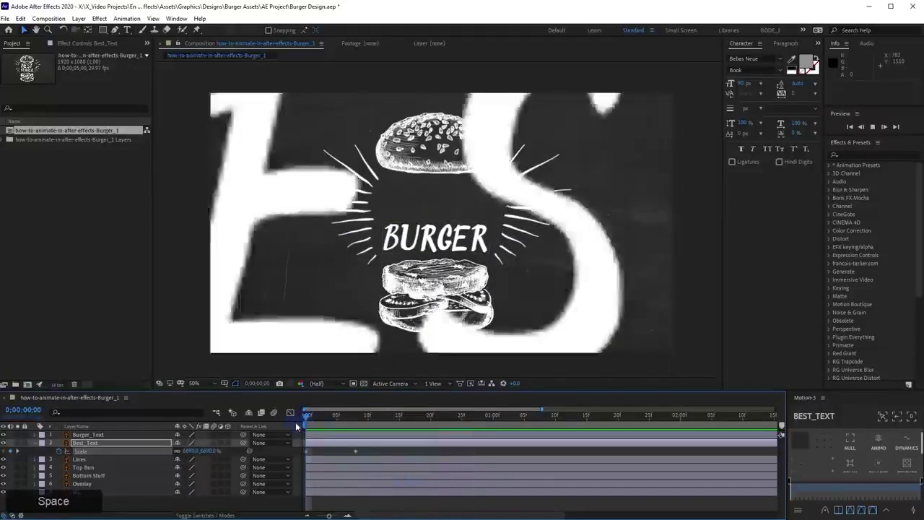
Enable continuous rasterization for Best_Text and all the other layers, checking the enlarged lettering at 0;00;00;04
drag(307, 416, 330, 420)
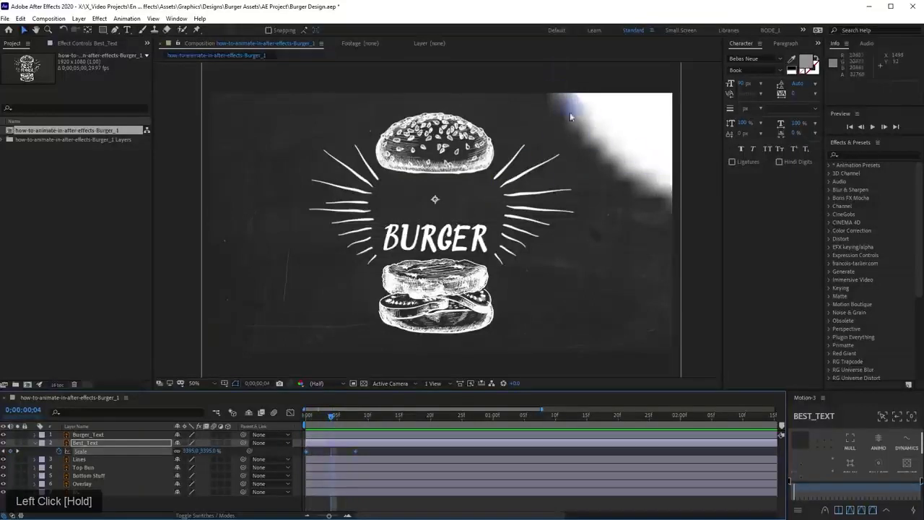
drag(193, 476, 186, 442)
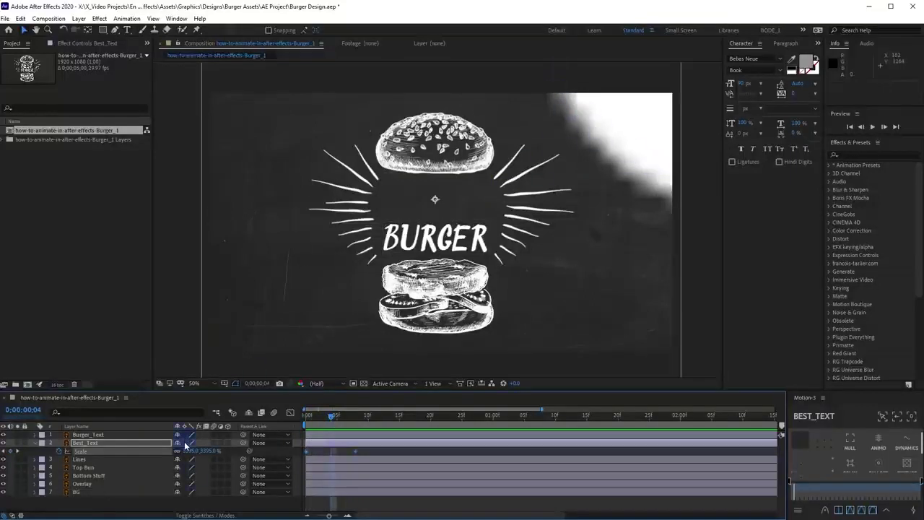
click(185, 443)
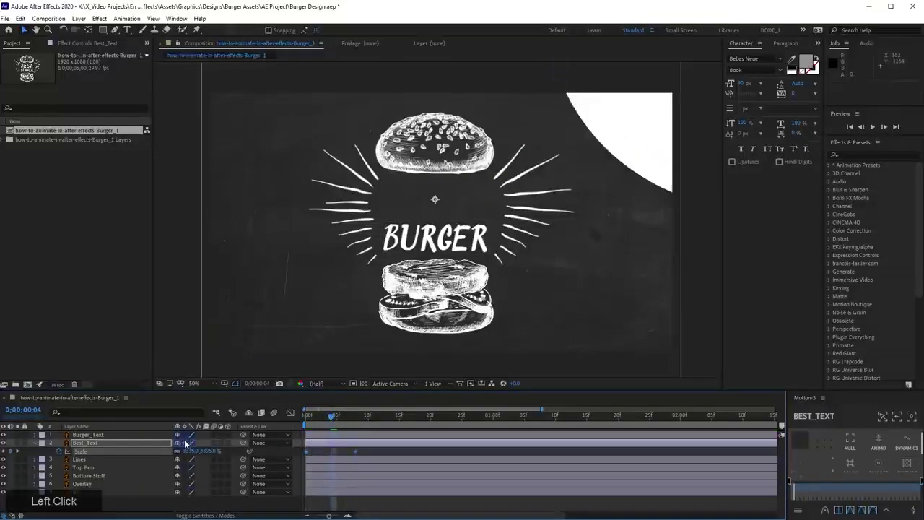
drag(182, 434, 145, 491)
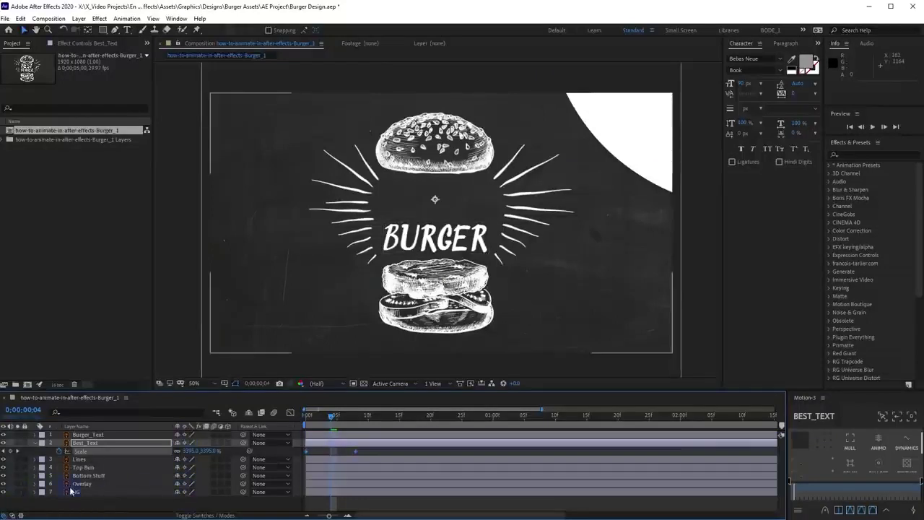
Lock the Overlay and BG layers and replay the animation from the first frame
click(77, 492)
shift+click(83, 484)
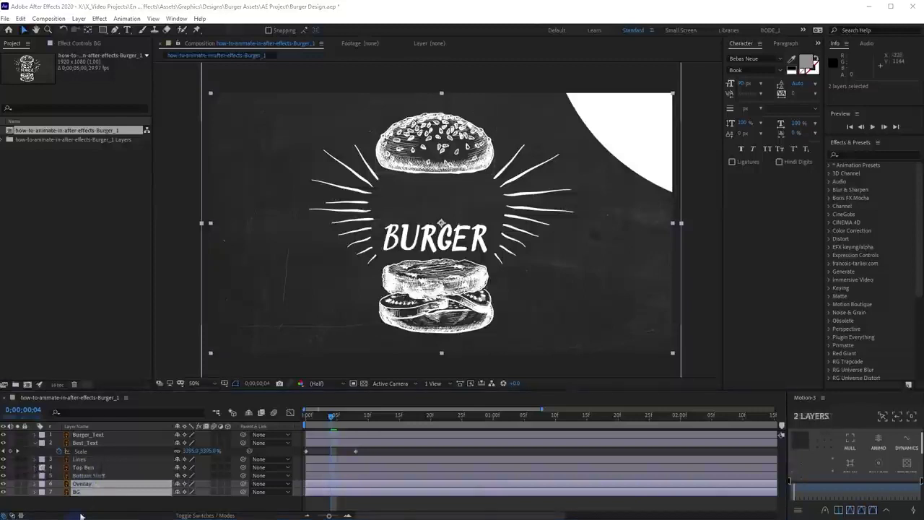
click(26, 486)
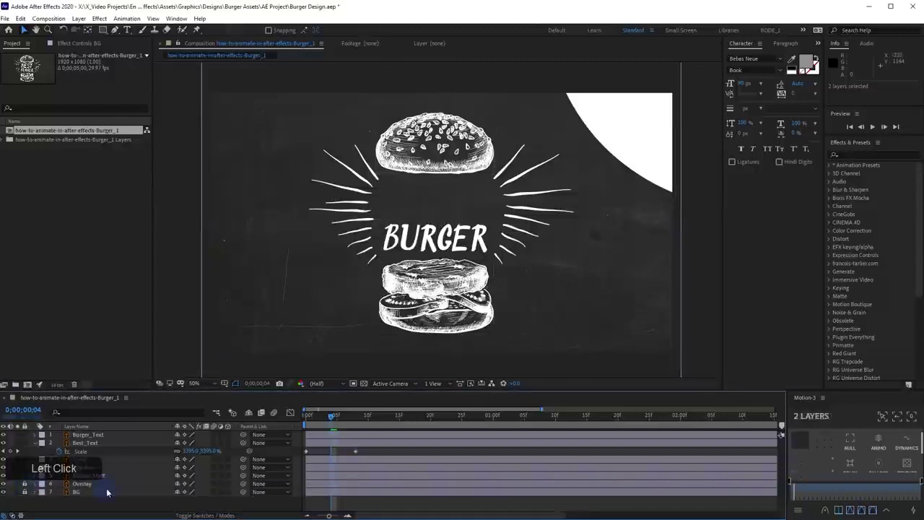
click(378, 186)
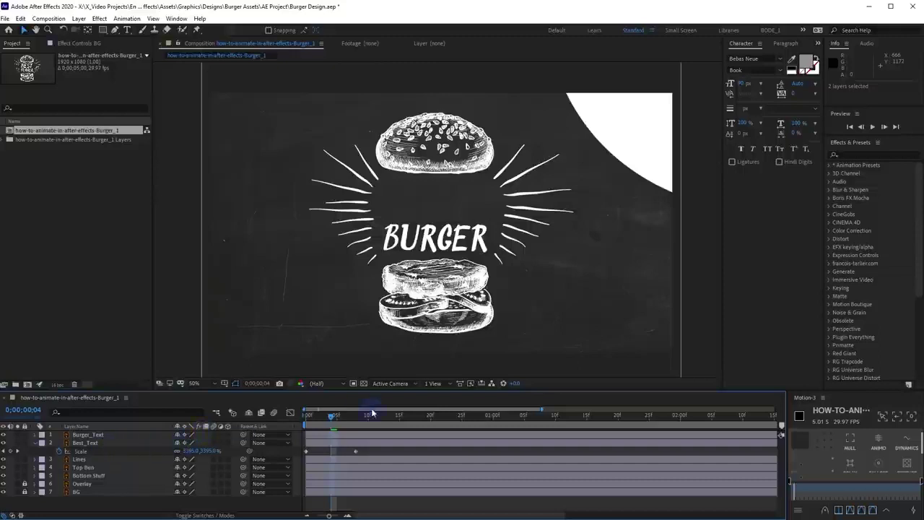
drag(331, 416, 306, 423)
key(space)
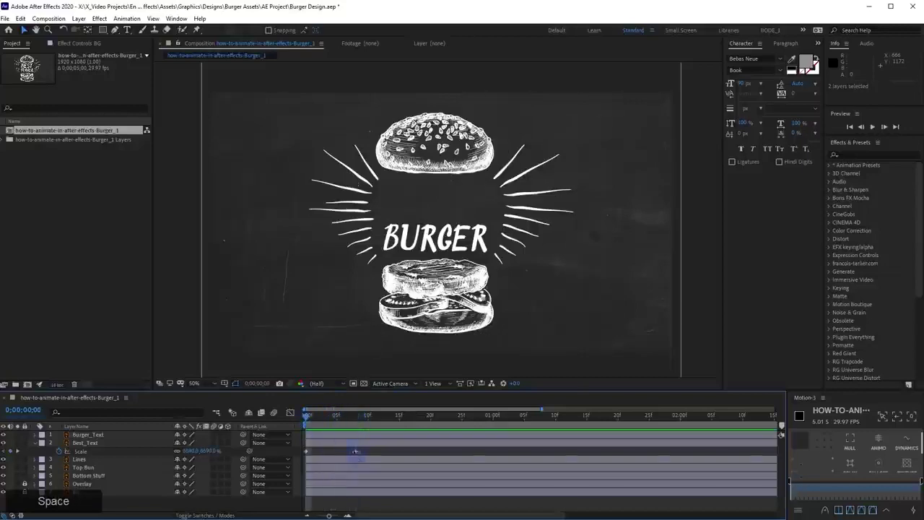
Apply the Exponential Scale keyframe assistant to both Scale keyframes of the Best_Text layer
click(366, 455)
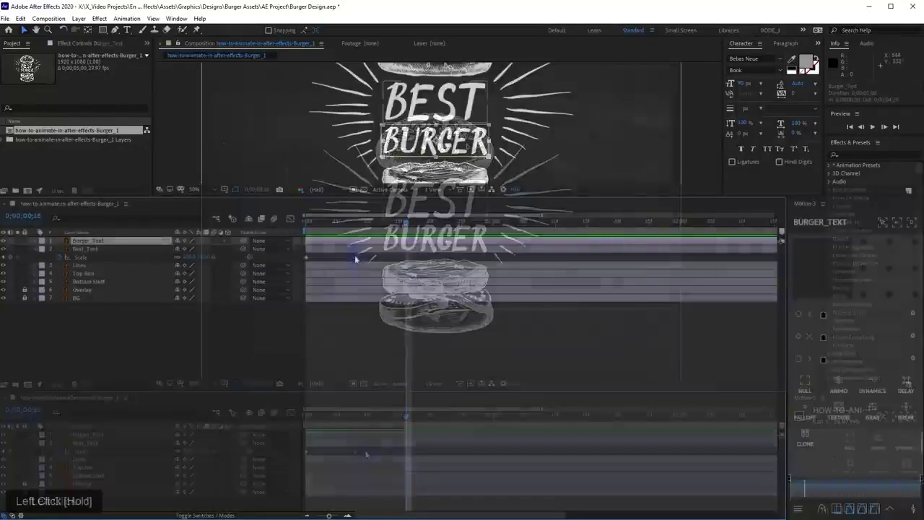
right_click(356, 258)
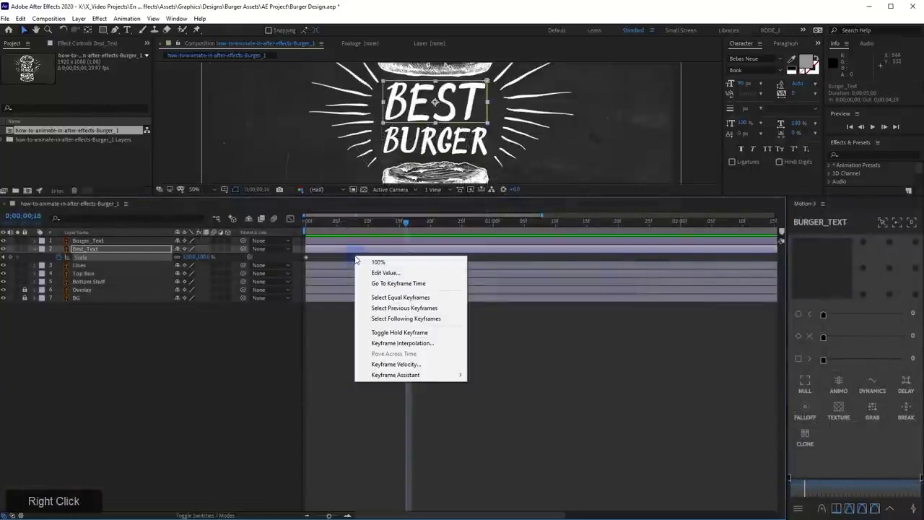
click(342, 260)
drag(369, 255, 298, 263)
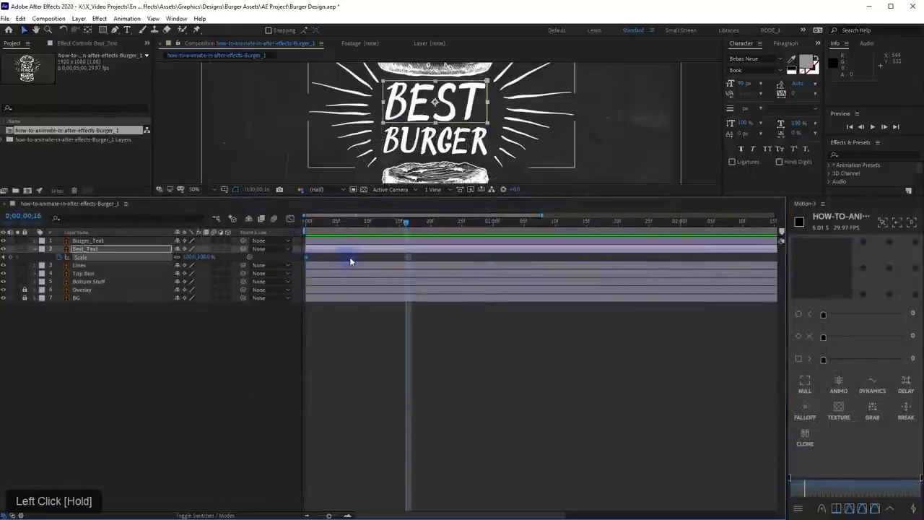
right_click(356, 258)
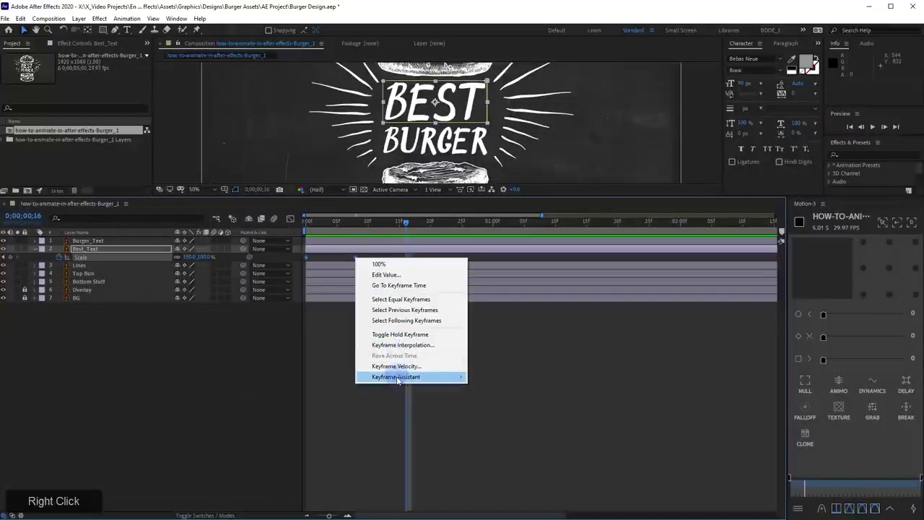
drag(396, 377, 524, 442)
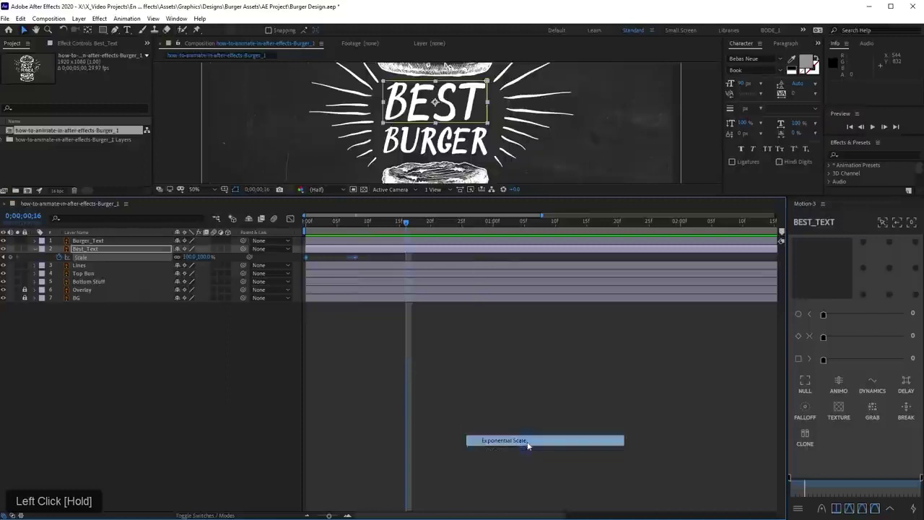
drag(328, 197, 324, 388)
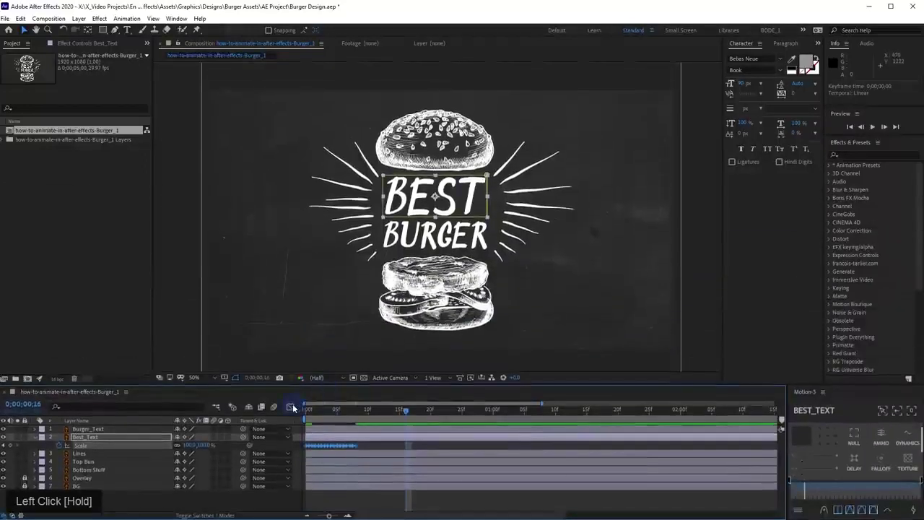
Examine the Best_Text Scale curve in the Graph Editor and replay the scale-down animation from the first frame
click(290, 408)
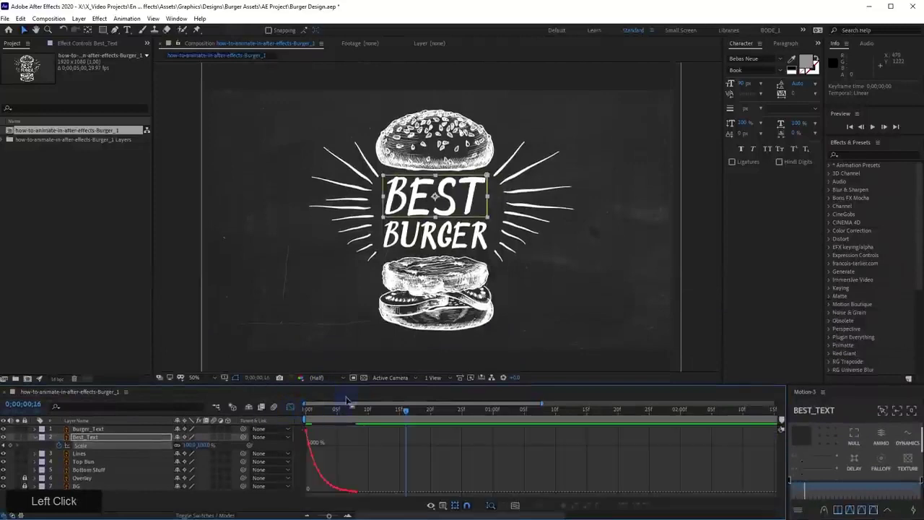
drag(349, 385, 347, 294)
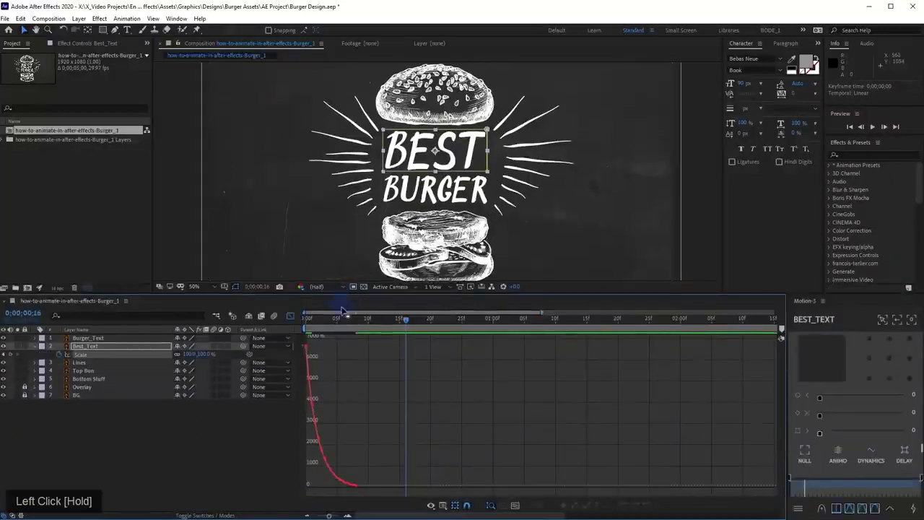
click(308, 317)
drag(307, 321, 310, 325)
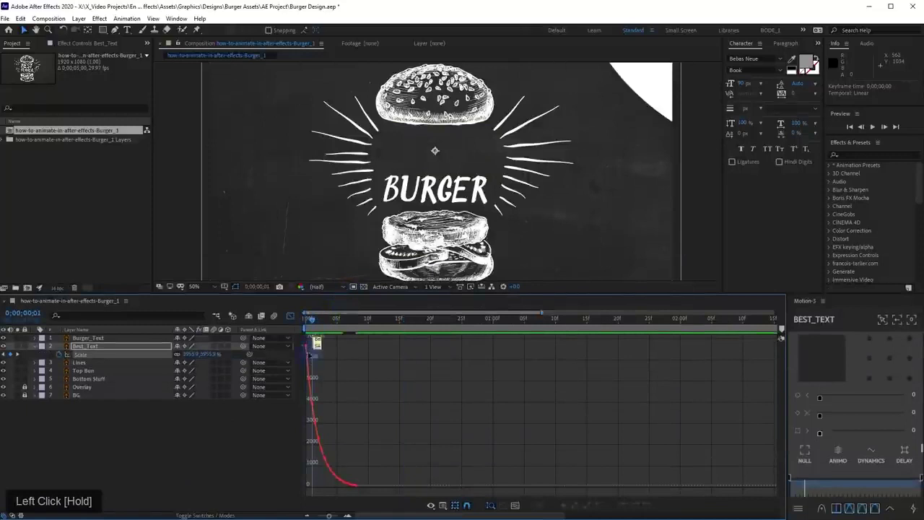
click(307, 319)
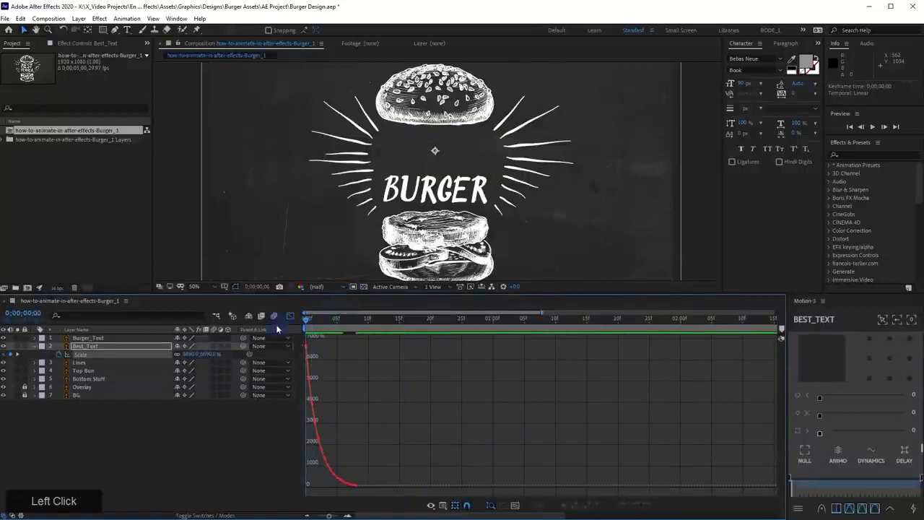
key(space)
key(space)
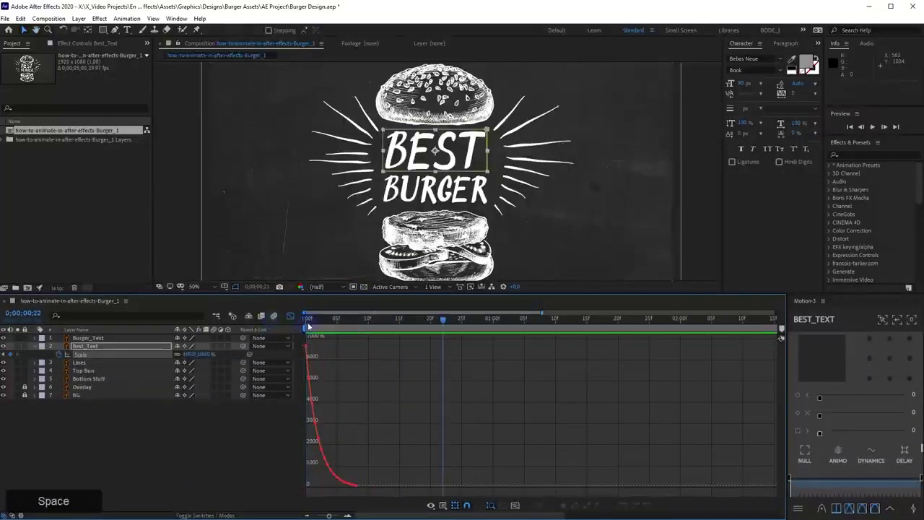
click(308, 321)
key(space)
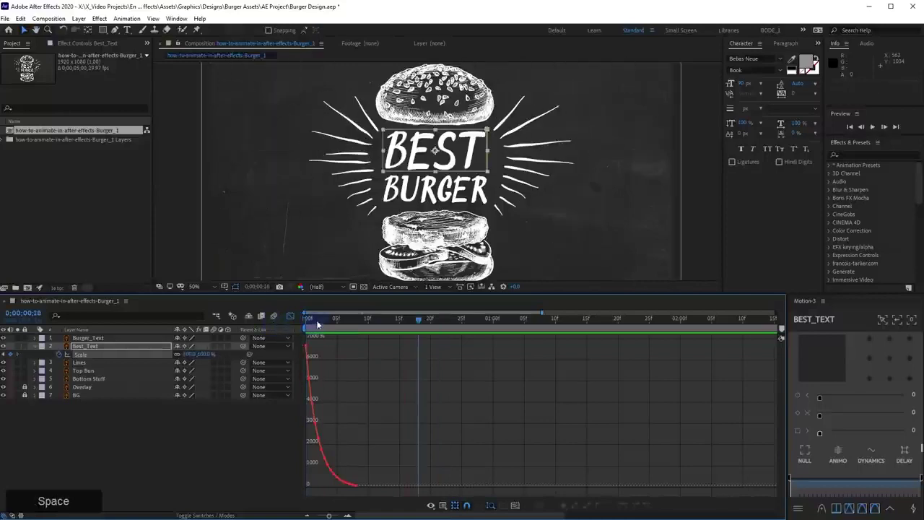
drag(307, 320, 286, 360)
click(291, 318)
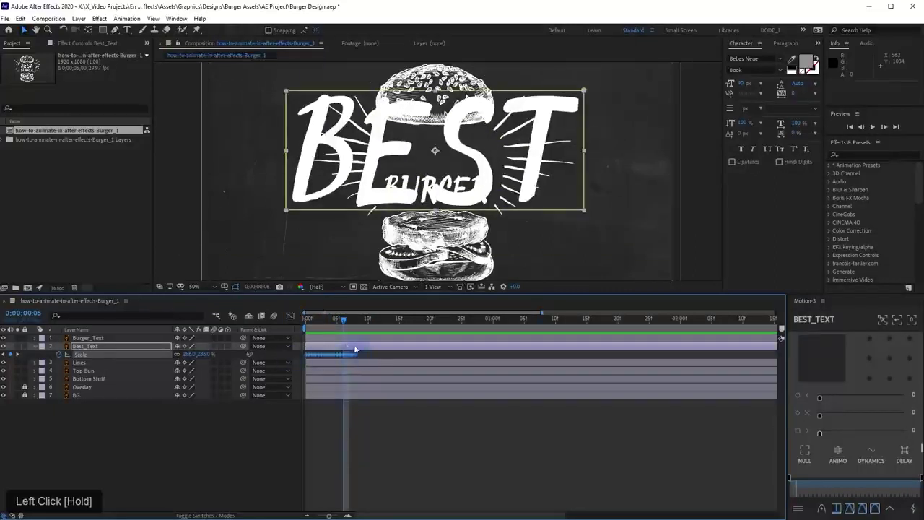
Compress all Best_Text Scale keyframes proportionally so they end at 0;00;00;05, and replay the animation
click(361, 353)
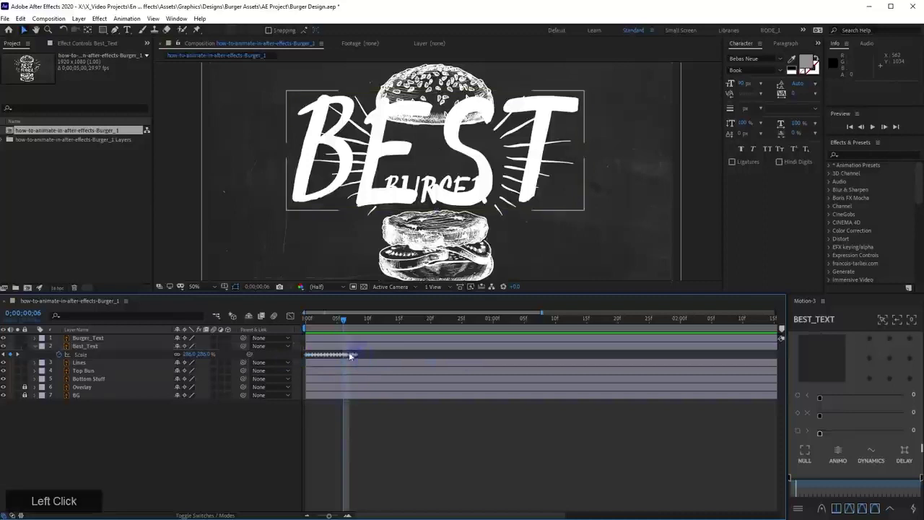
mouse_move(349, 355)
mouse_down()
mouse_move(410, 355)
mouse_move(337, 357)
mouse_up()
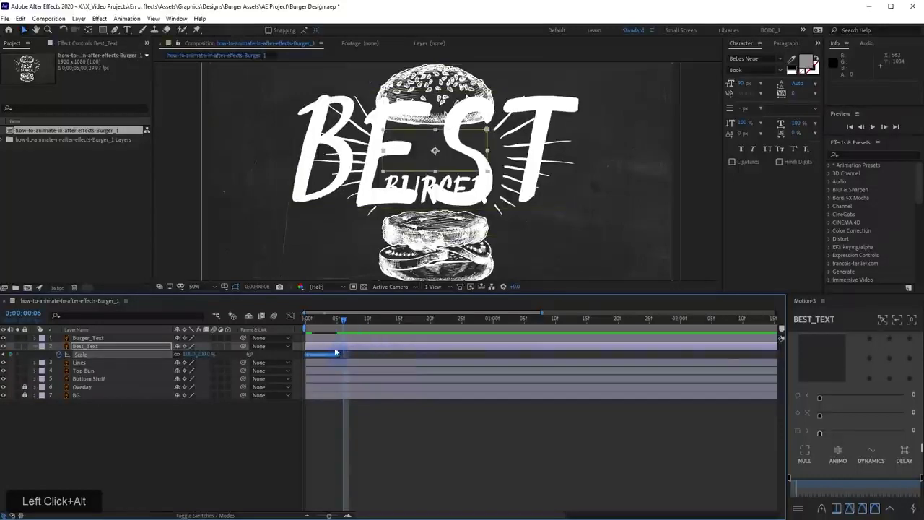
click(307, 317)
key(space)
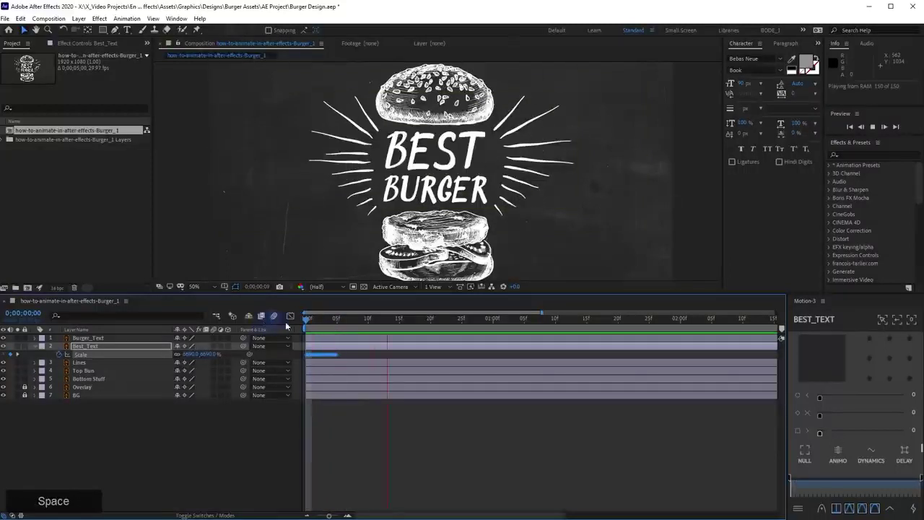
Remove all Scale keyframes from the Best_Text layer, keeping its scale at 100%
mouse_move(337, 353)
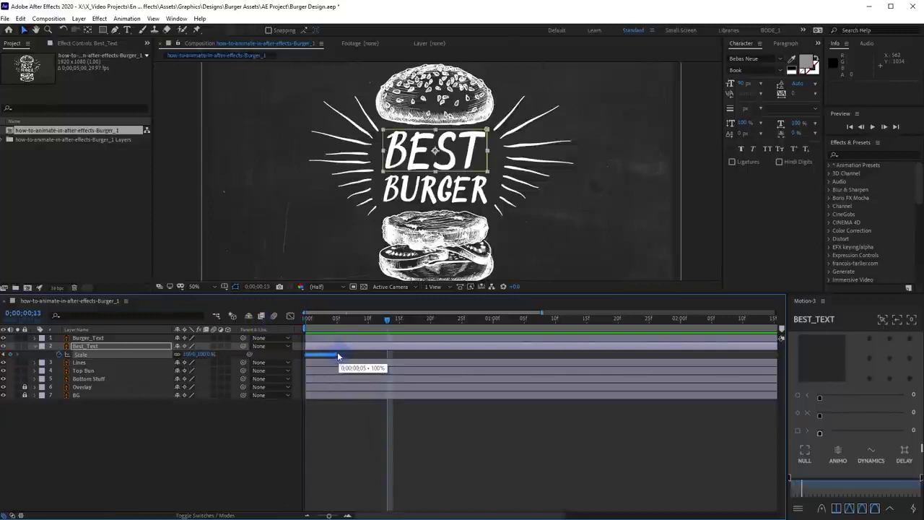
click(60, 354)
click(202, 478)
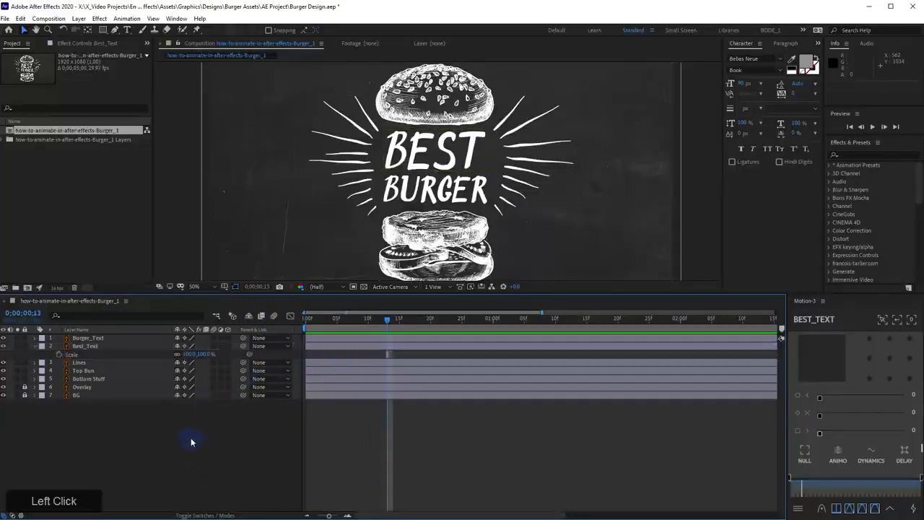
Add a new one-node camera with the 35mm preset to the composition
right_click(140, 419)
click(163, 421)
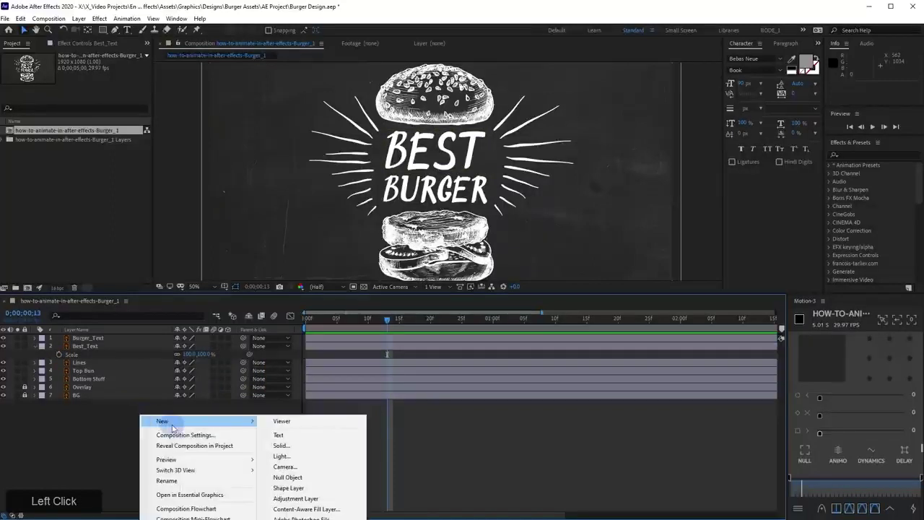
click(97, 409)
right_click(97, 407)
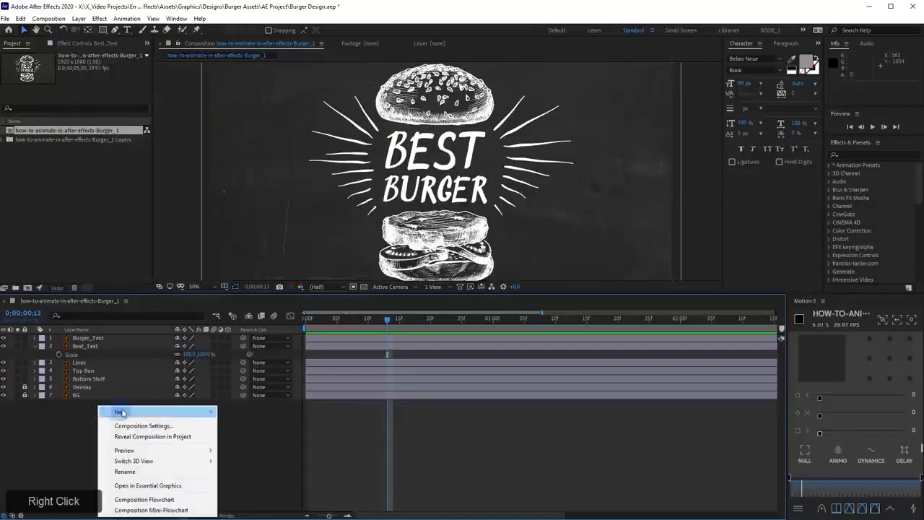
click(120, 412)
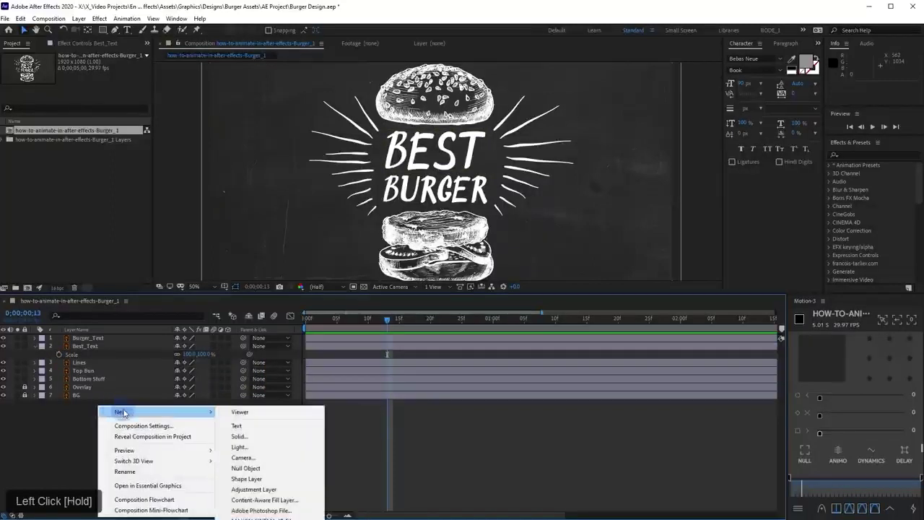
click(243, 457)
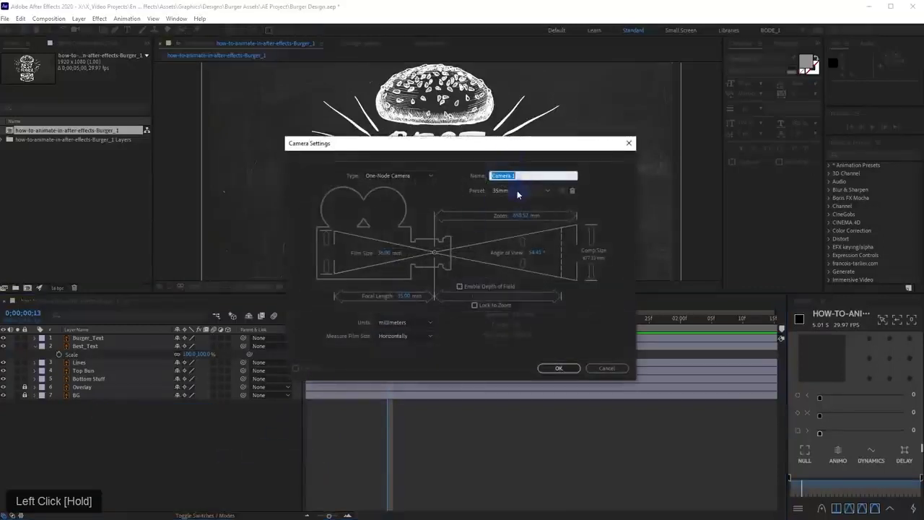
click(560, 372)
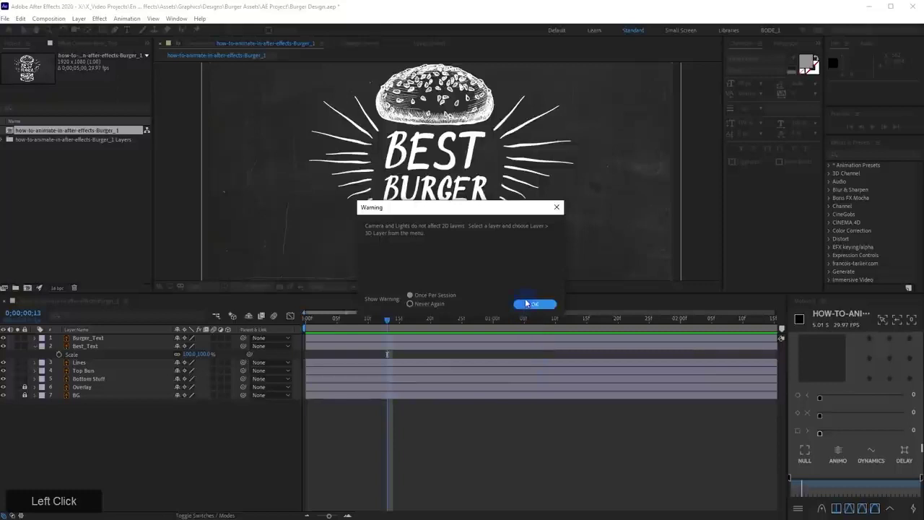
click(528, 304)
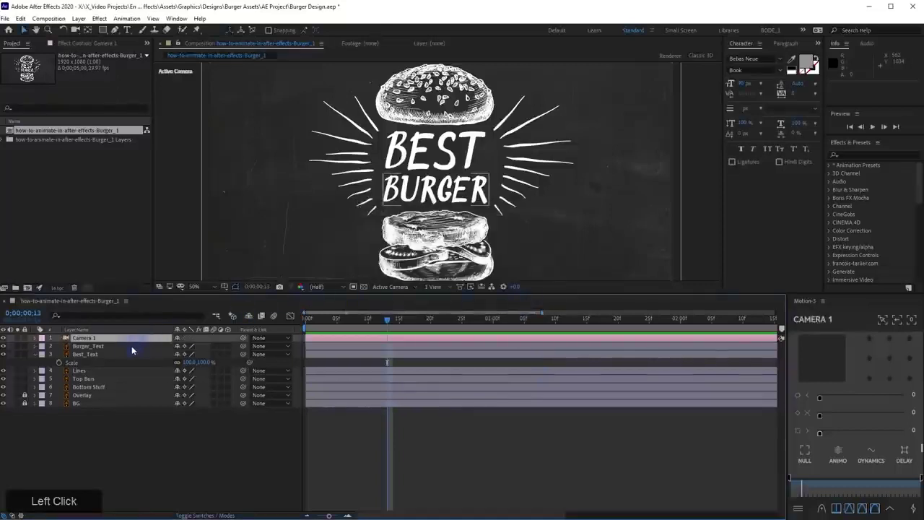
Turn the Burger_Text and Best_Text layers into 3D layers
click(122, 346)
shift+click(114, 354)
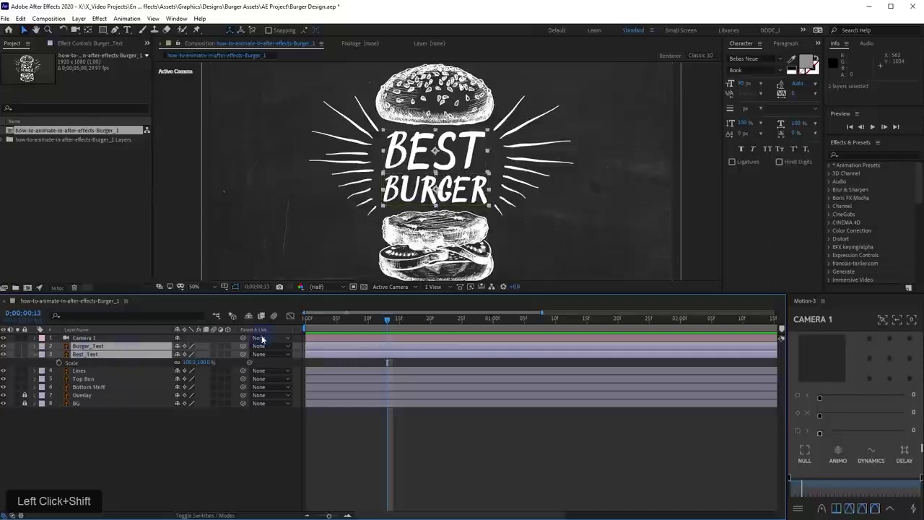
click(227, 354)
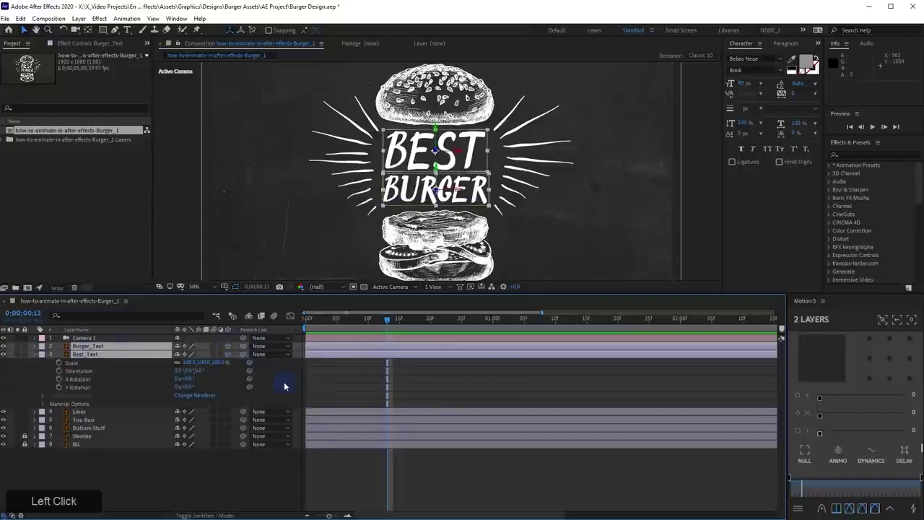
Set a Position keyframe on the Best_Text layer at 0;00;00;08
drag(362, 319, 357, 319)
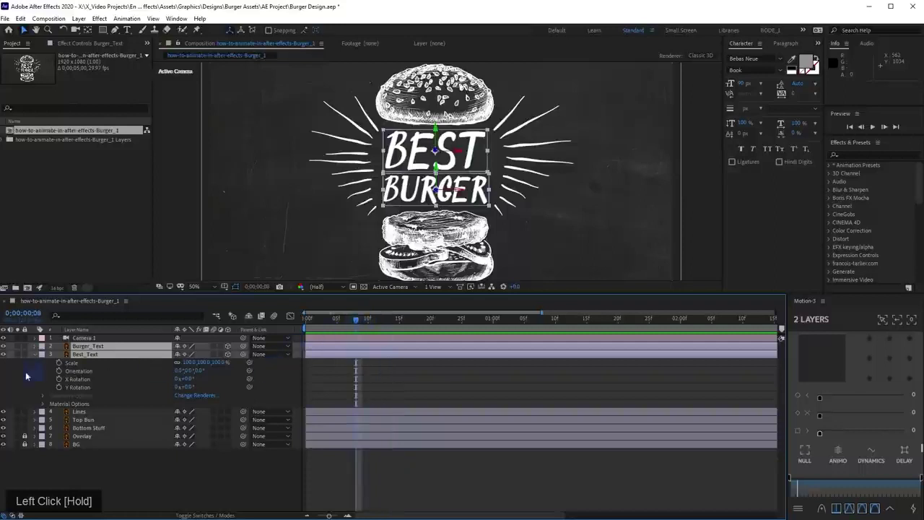
click(87, 355)
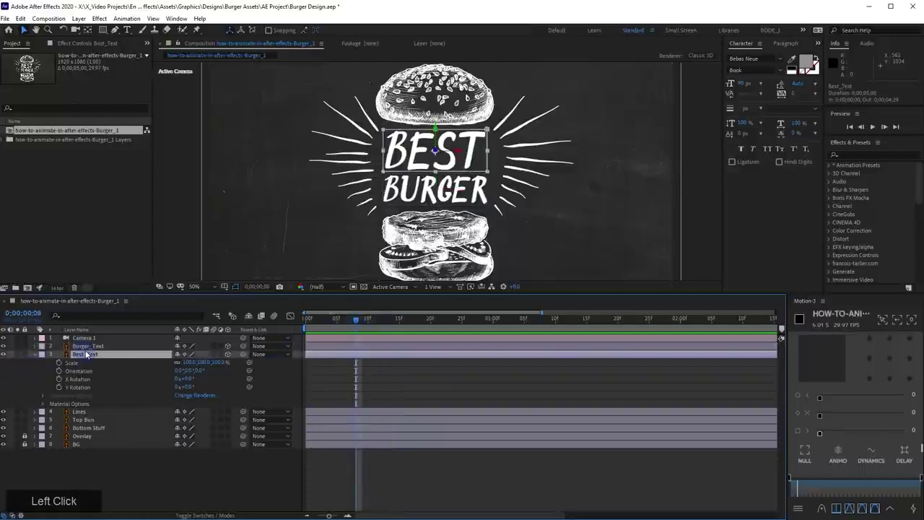
key(p)
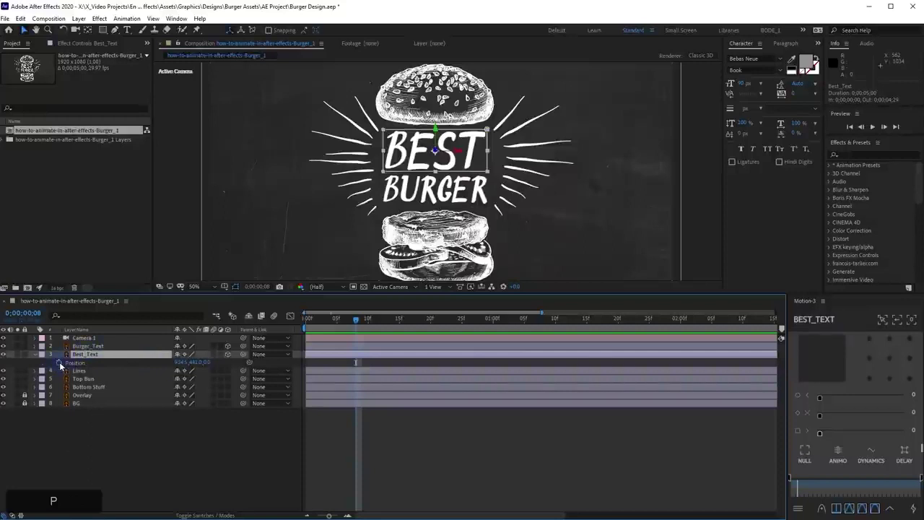
click(59, 363)
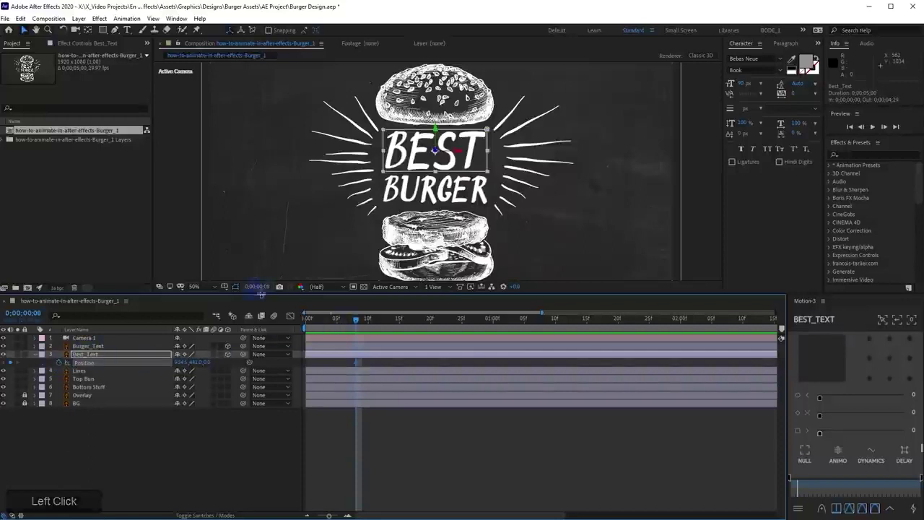
Set the Z position of Best_Text to about -1940 at 0;00;00;00, moving it towards and past the camera
drag(355, 321, 277, 338)
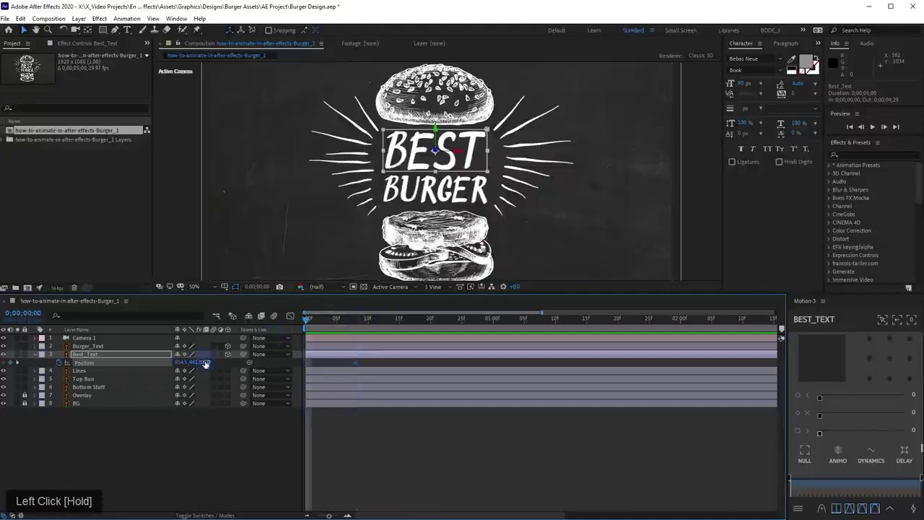
drag(205, 363, 197, 363)
drag(173, 366, 130, 367)
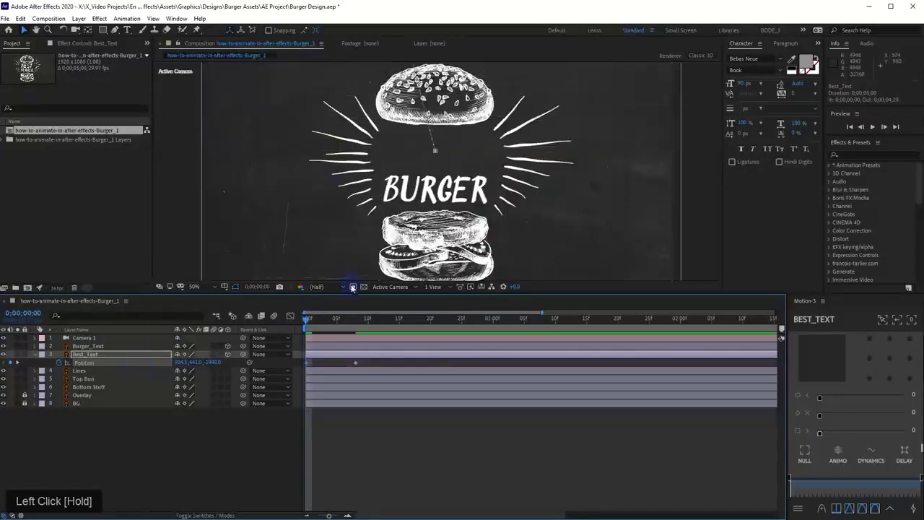
Adjust the starting X and Y position of Best_Text to about 960.4 and 494 to straighten its path, and play back the motion
drag(356, 291, 355, 383)
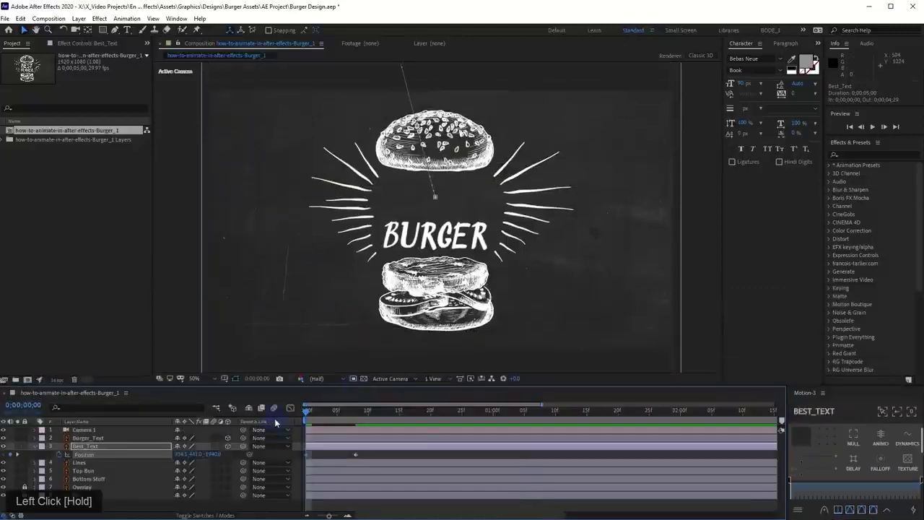
scroll(417, 152, down, 4)
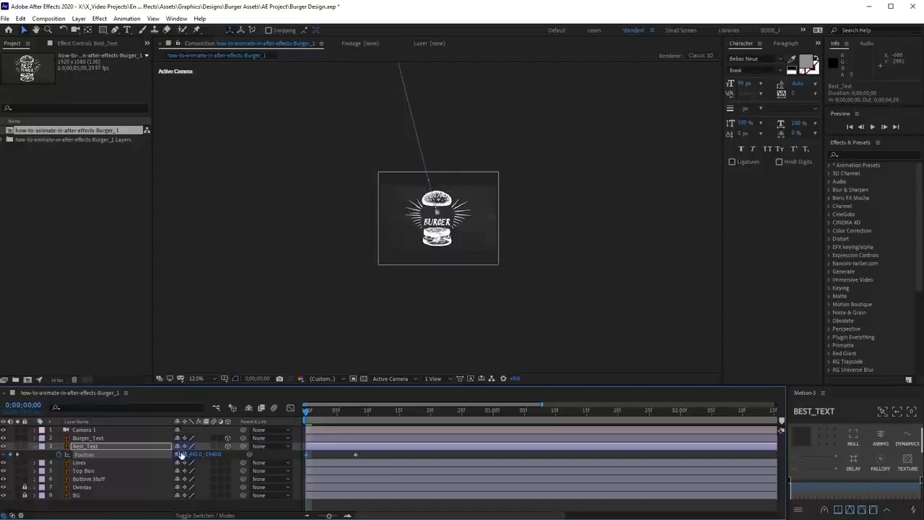
drag(181, 454, 308, 455)
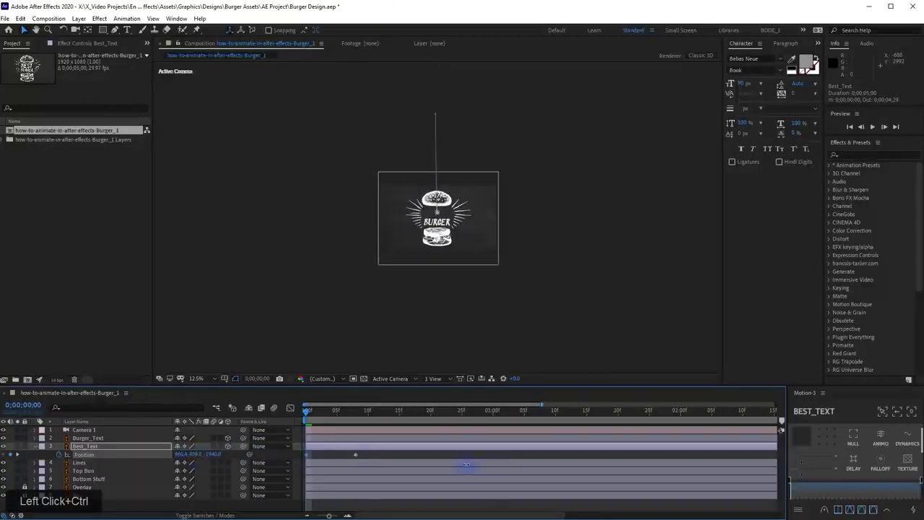
drag(361, 384, 377, 352)
scroll(464, 128, up, 2)
key(space)
key(space)
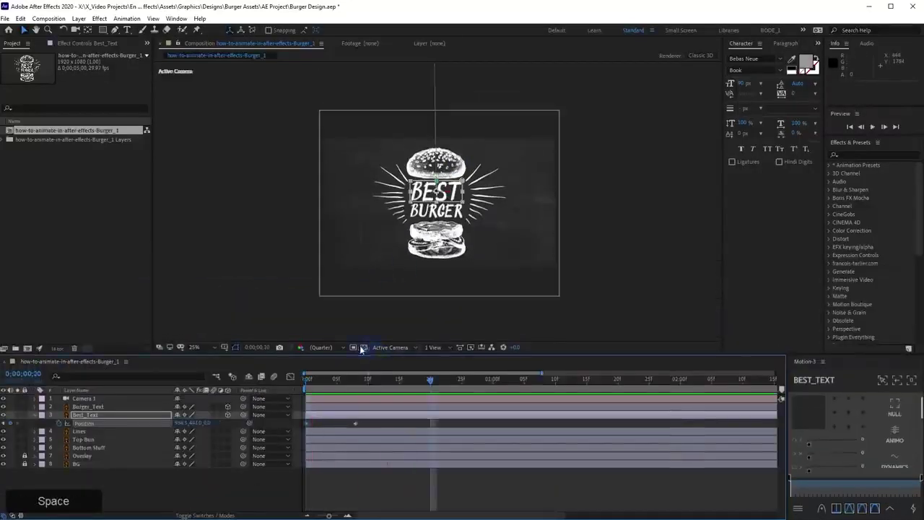
Move the final Position keyframe of Best_Text to 0;00;00;06 and replay the animation from the first frame
drag(317, 383, 431, 384)
ctrl+click(347, 425)
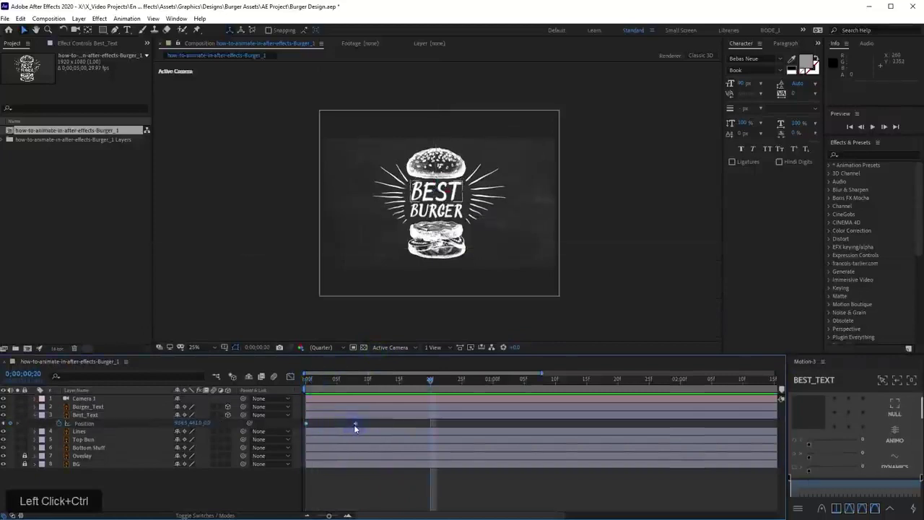
drag(354, 425, 342, 424)
key(space)
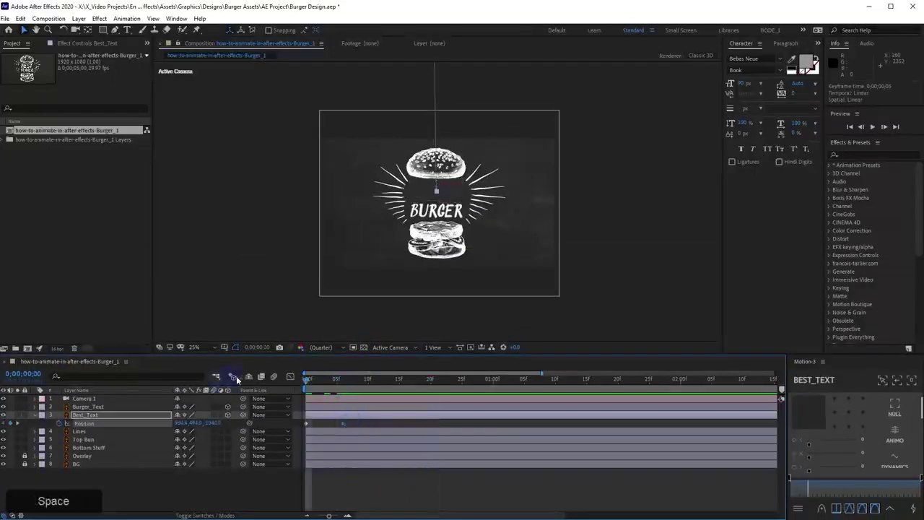
click(310, 383)
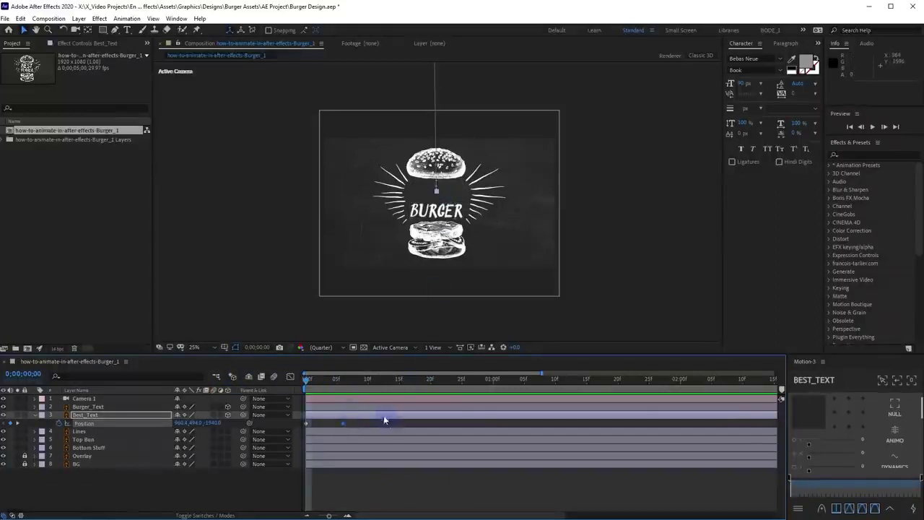
Set a Position keyframe on the Burger_Text layer at 0;00;00;06
click(126, 407)
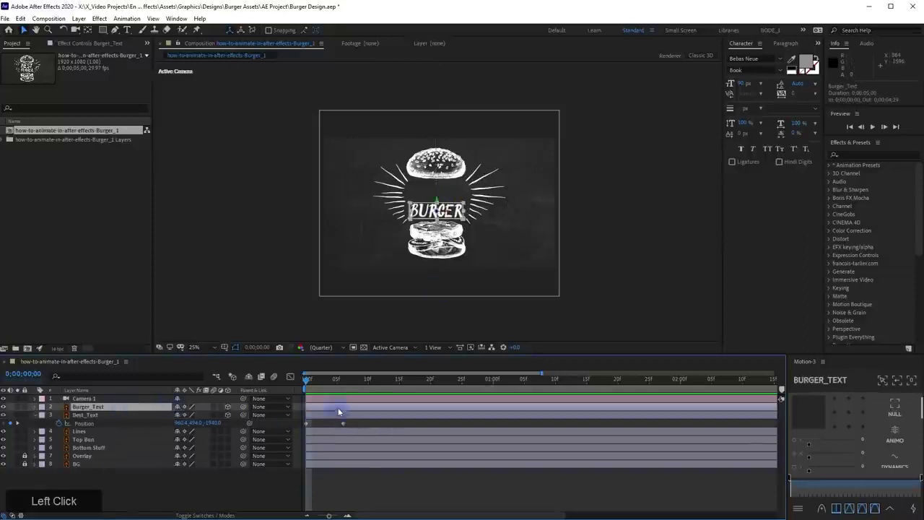
drag(342, 380, 343, 394)
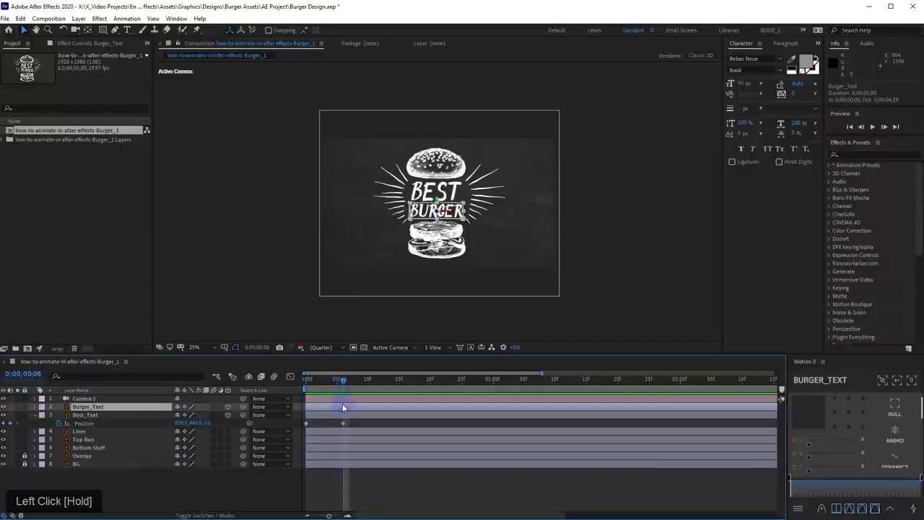
key(alt+shift+p)
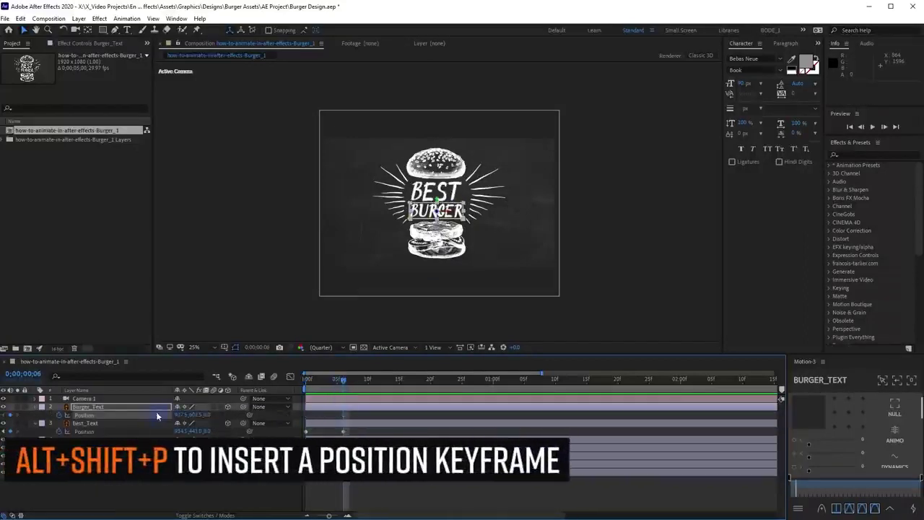
At 0;00;00;00, set the Z position of Burger_Text to about -1870 and adjust its X position to about 959 to straighten the path
drag(343, 381, 259, 394)
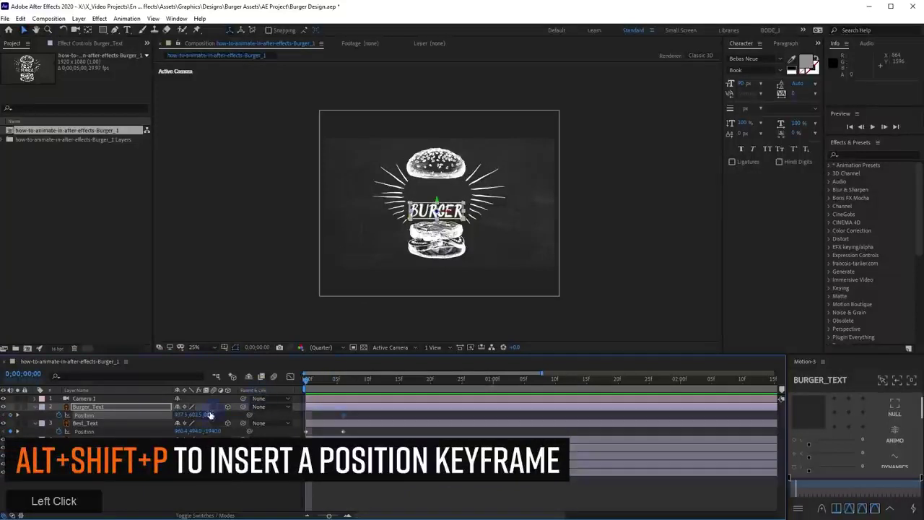
drag(436, 211, 390, 340)
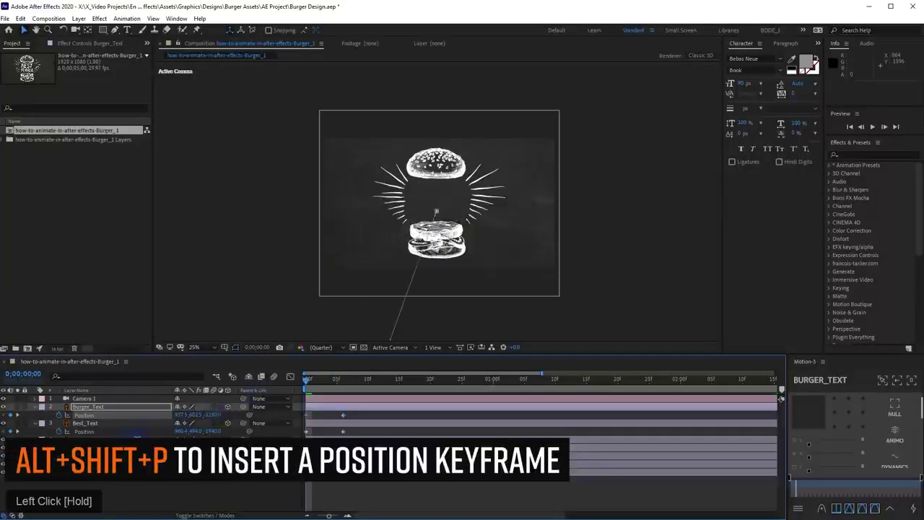
drag(137, 436, 462, 420)
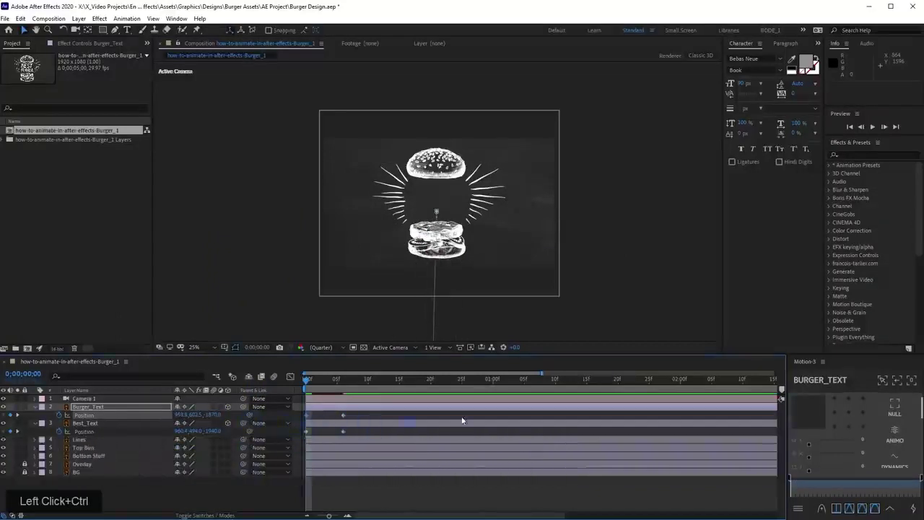
Place the Burger_Text layer below Best_Text, shift it to start at 0;00;00;02, and play back the motion
click(354, 411)
drag(121, 407, 120, 432)
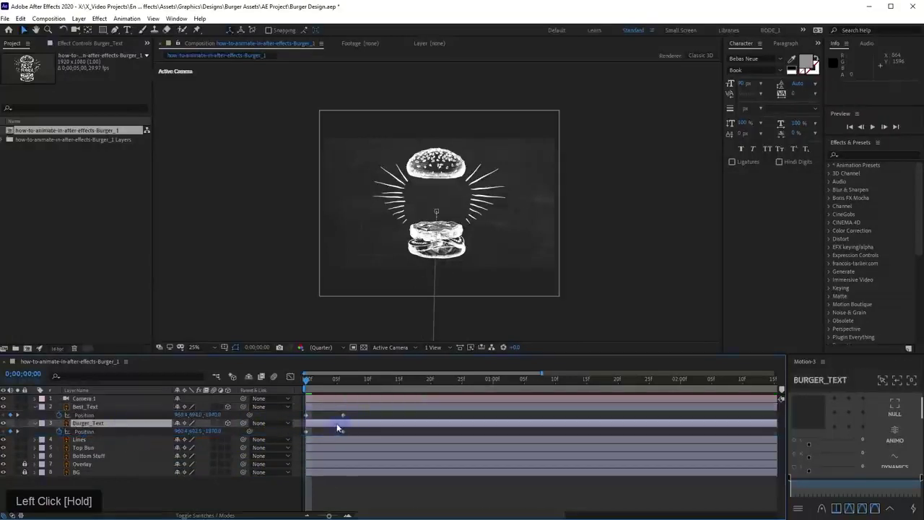
mouse_move(337, 427)
mouse_down()
mouse_move(347, 428)
mouse_move(341, 422)
mouse_up()
key(space)
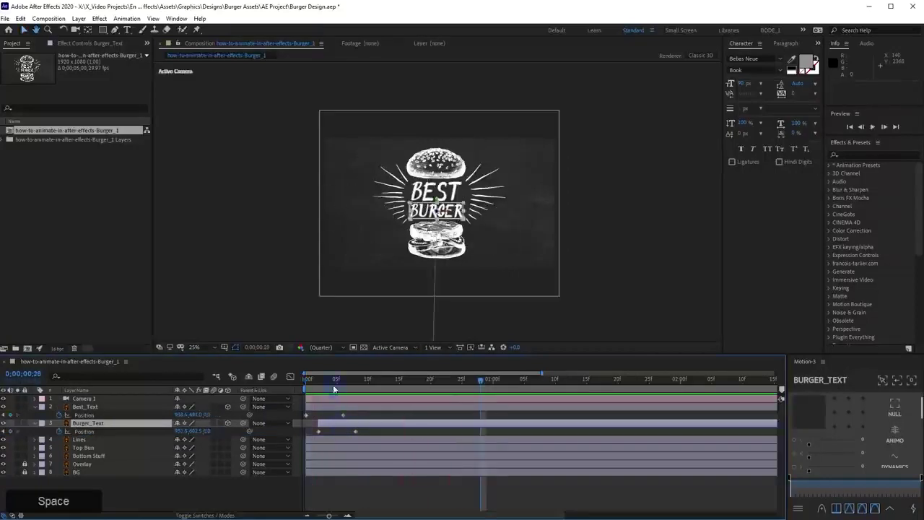
Enable motion blur for the composition and both text layers, and replay the animation from the first frame
drag(333, 390, 280, 386)
click(213, 423)
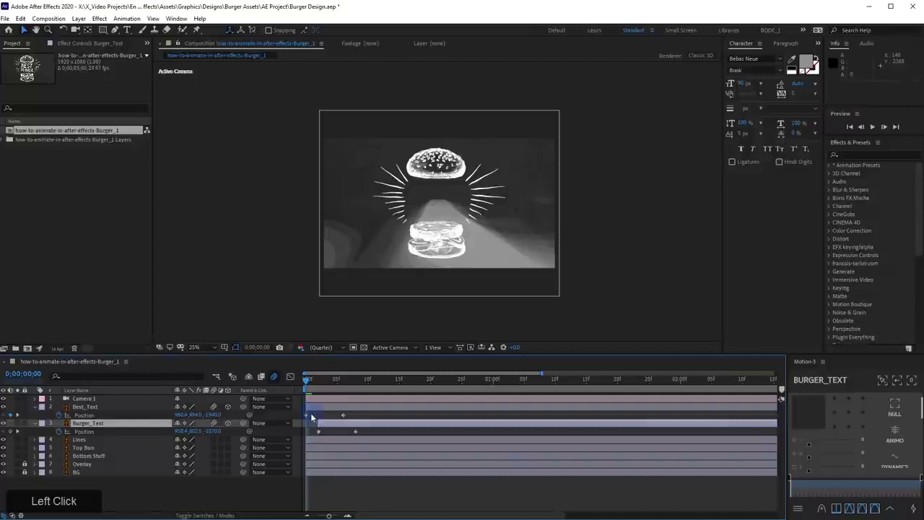
key(space)
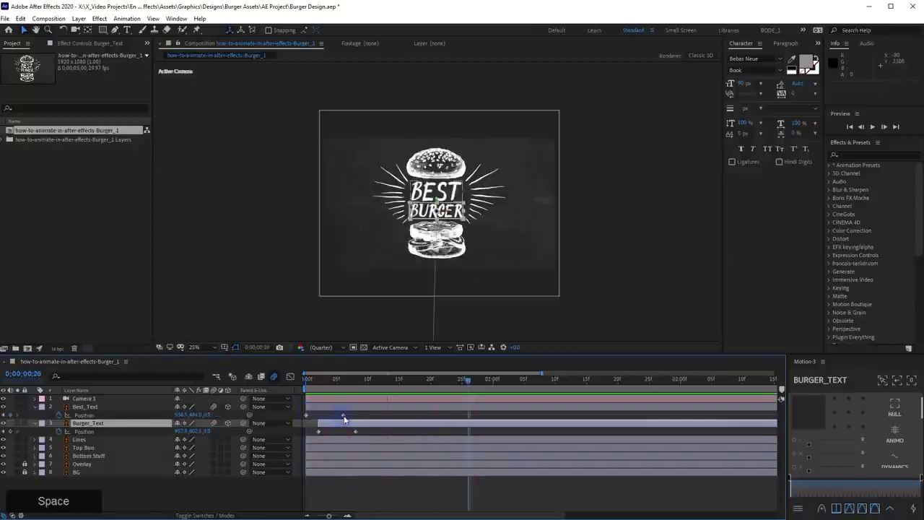
Shift the Burger_Text layer to start at 0;00;00;03 and replay the animation from the first frame
drag(340, 423, 347, 424)
drag(347, 381, 230, 381)
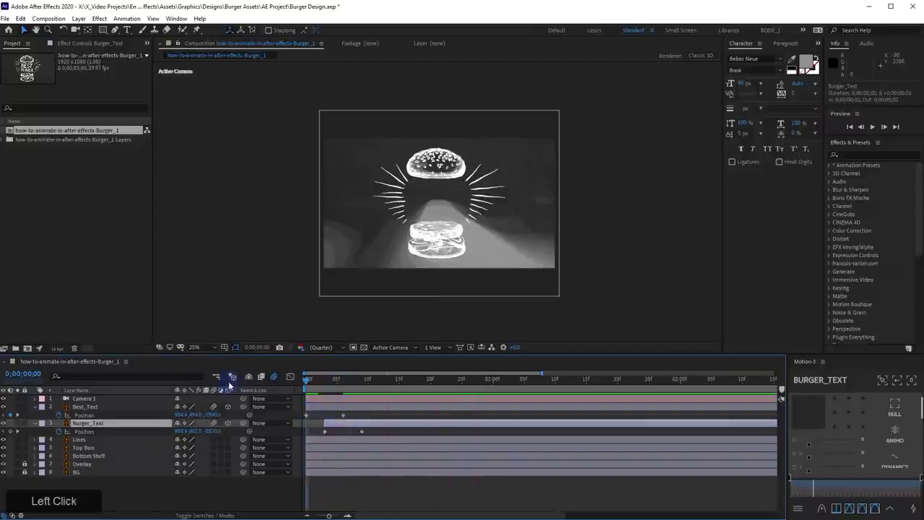
key(space)
Set the starting Z position of Best_Text to about -2030 and play back the result
click(211, 412)
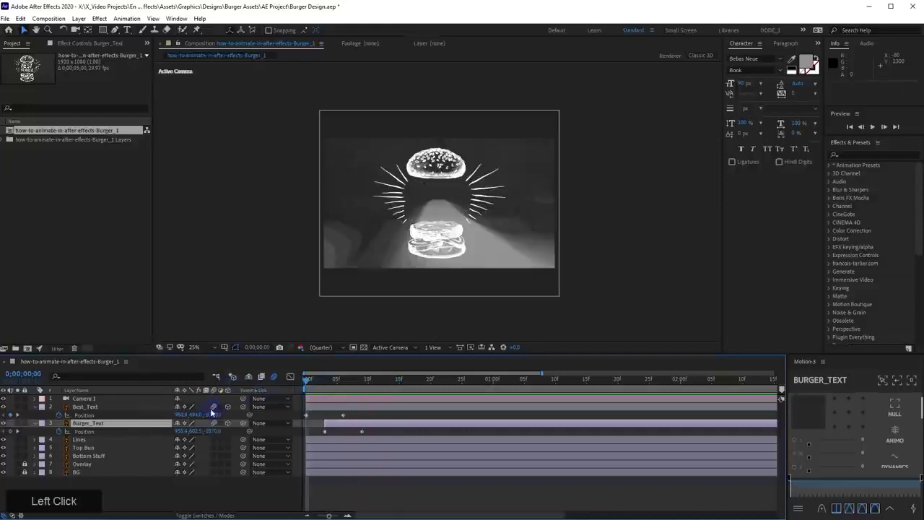
drag(212, 415, 209, 414)
key(space)
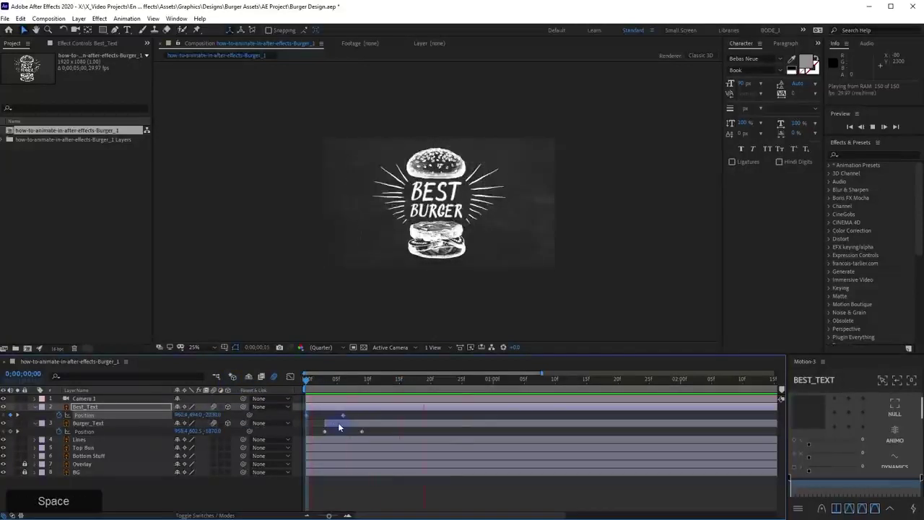
key(space)
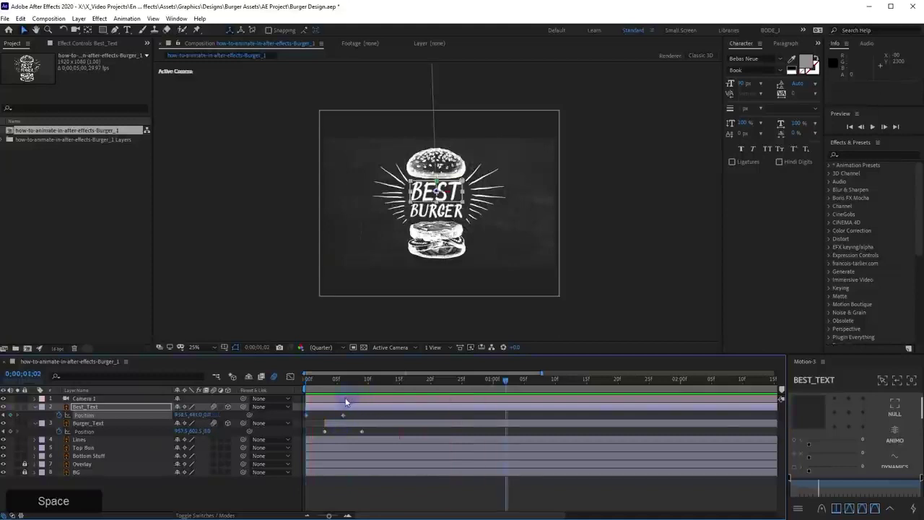
Enlarge the composition viewing area and collapse the properties of the Best_Text and Burger_Text layers
scroll(436, 216, up, 2)
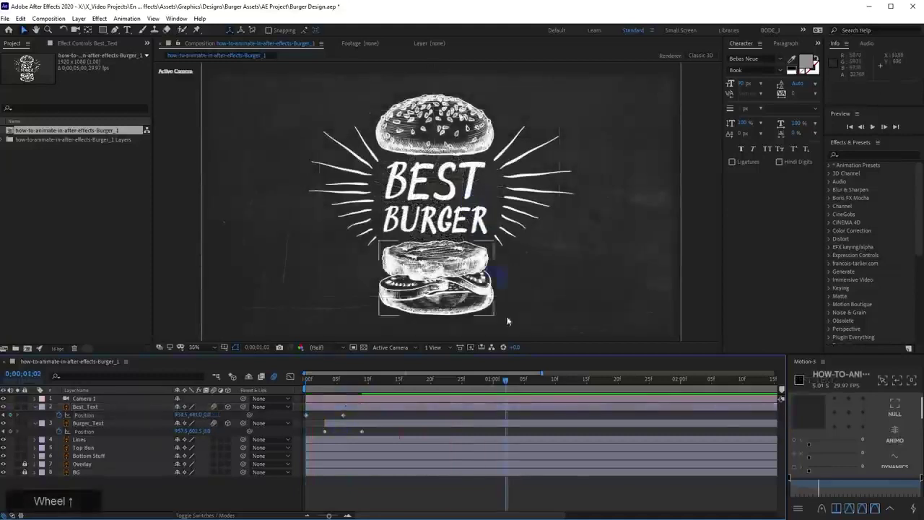
drag(522, 355, 520, 420)
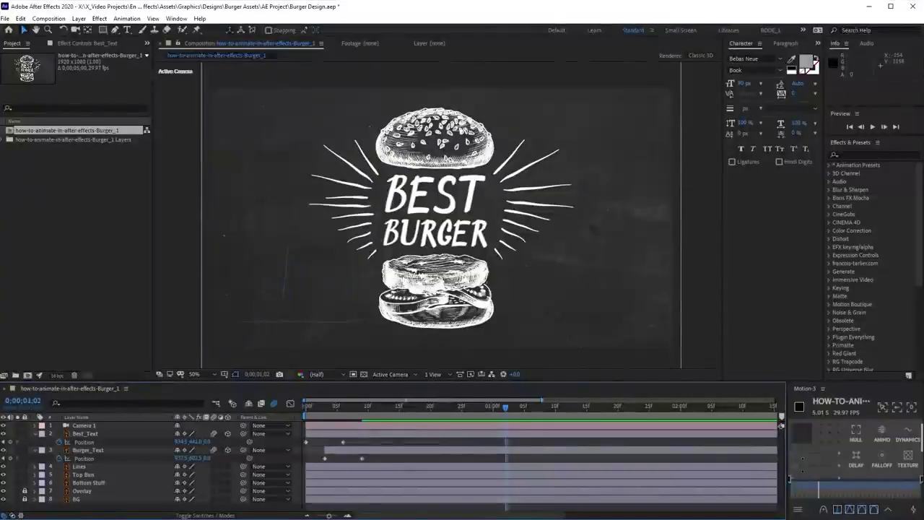
click(35, 434)
click(34, 442)
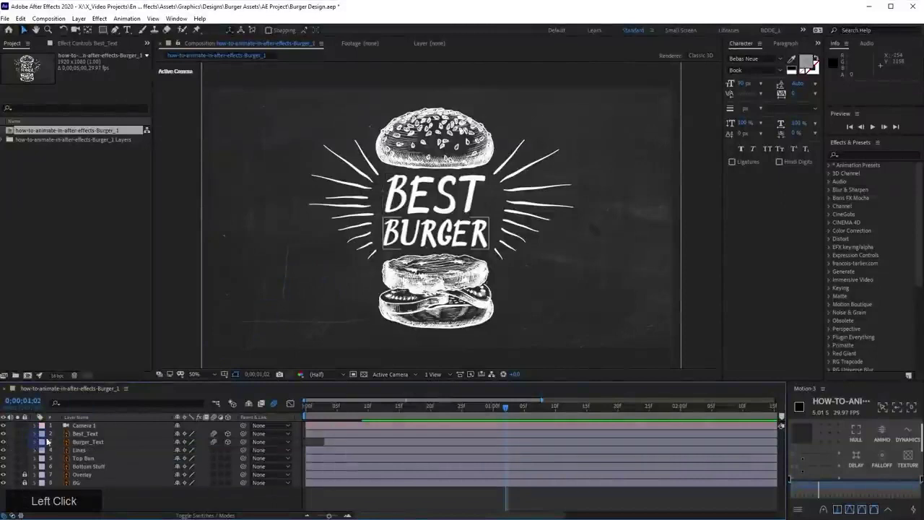
Move the current time to 0;00;00;09 and create a shape layer from the Lines vector layer
click(110, 434)
drag(342, 419, 387, 418)
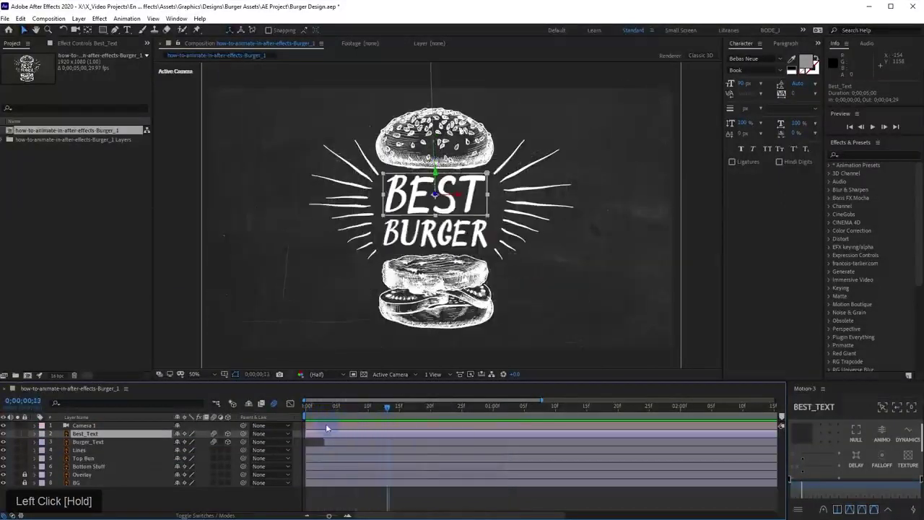
click(108, 454)
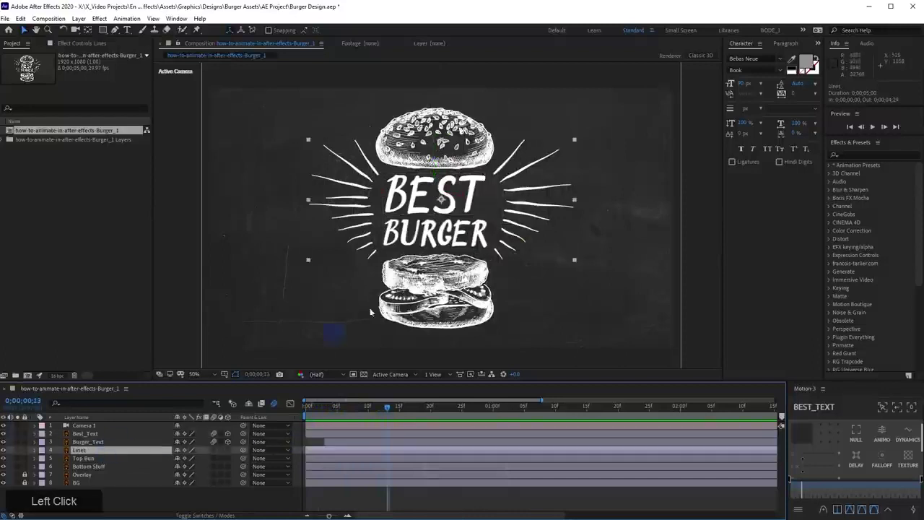
drag(309, 406, 363, 414)
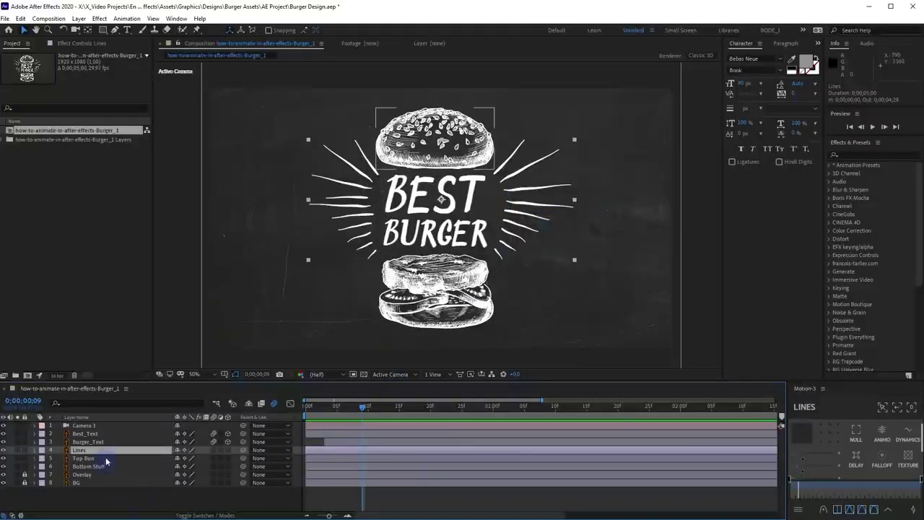
click(312, 444)
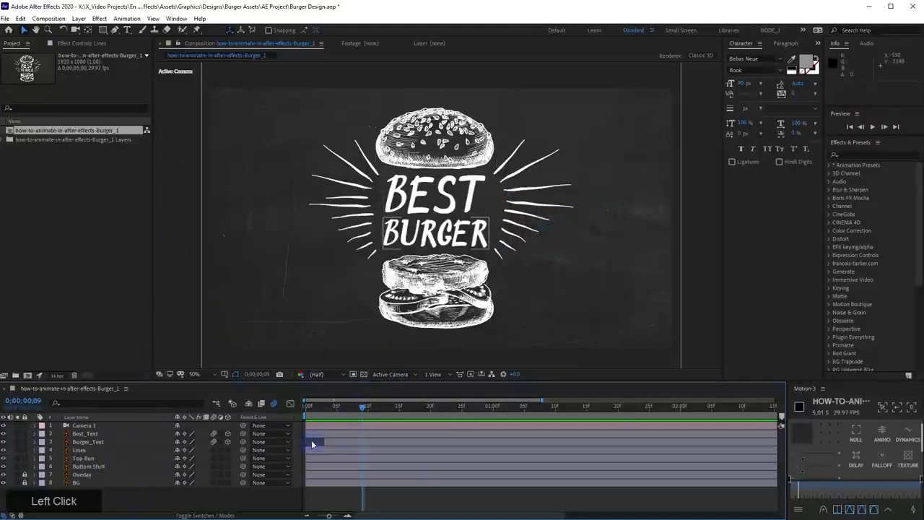
click(316, 452)
right_click(100, 453)
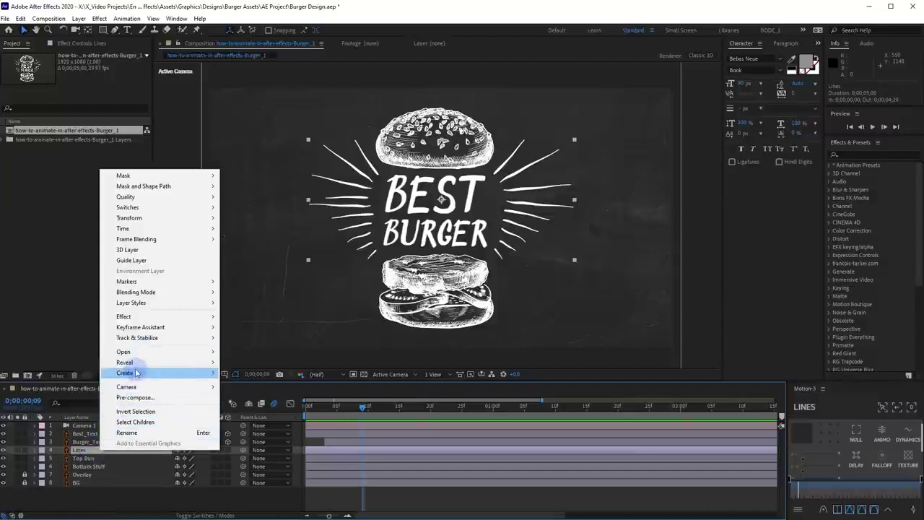
drag(125, 373, 299, 405)
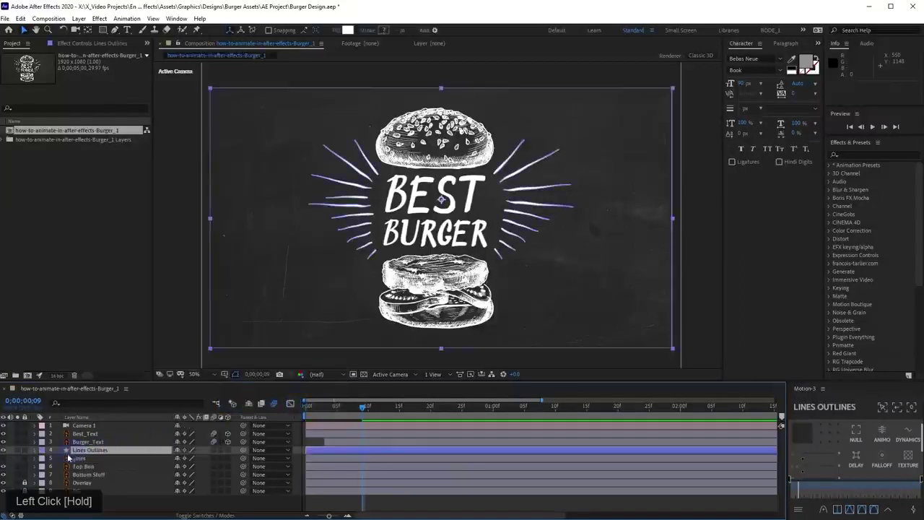
Move the original Lines layer to the end of the layer stack, lock it, and hide it as a shy layer
drag(56, 459, 180, 493)
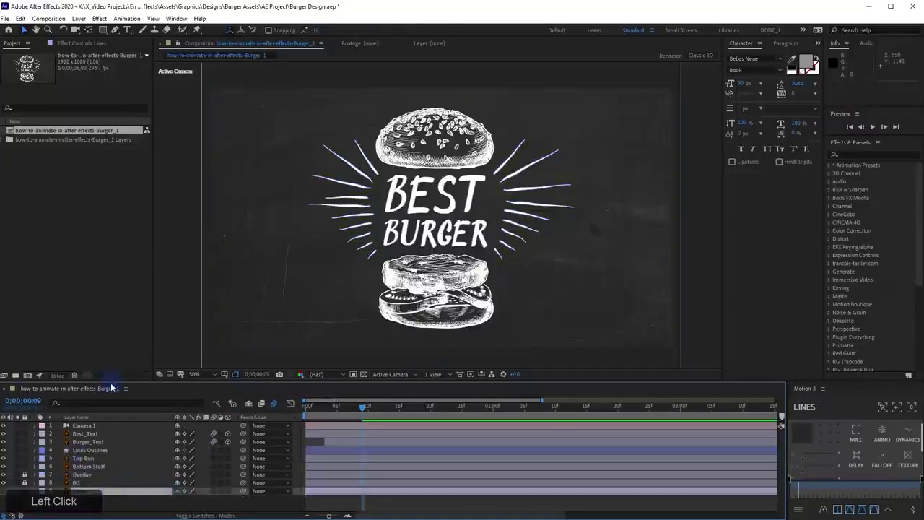
drag(108, 382, 108, 345)
drag(41, 452, 27, 455)
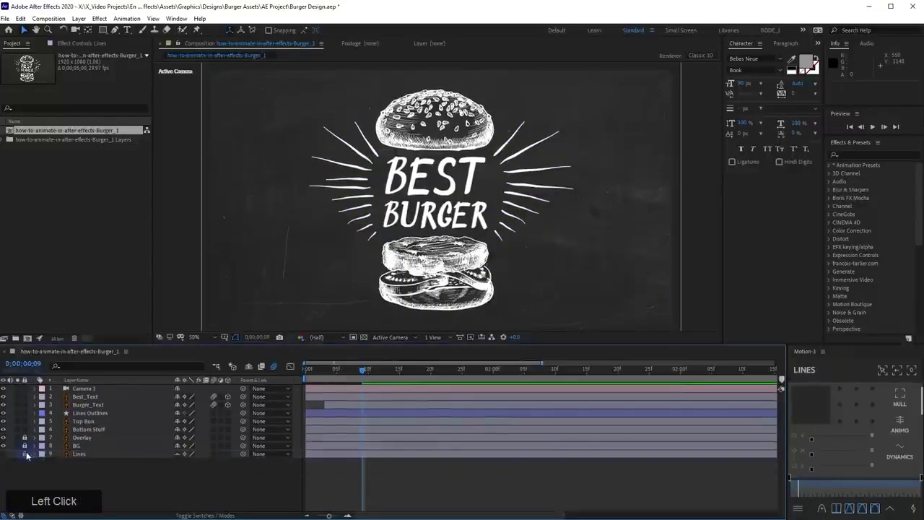
click(248, 368)
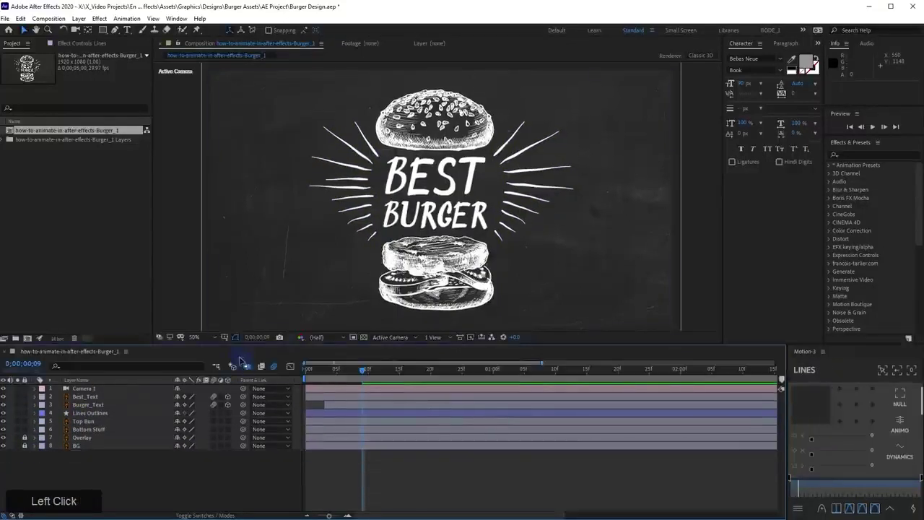
mouse_move(238, 343)
mouse_down()
mouse_move(225, 377)
mouse_move(237, 347)
mouse_up()
Add a Wiggle Paths operator to the contents of the Lines Outlines layer and locate it below Group 19
click(343, 419)
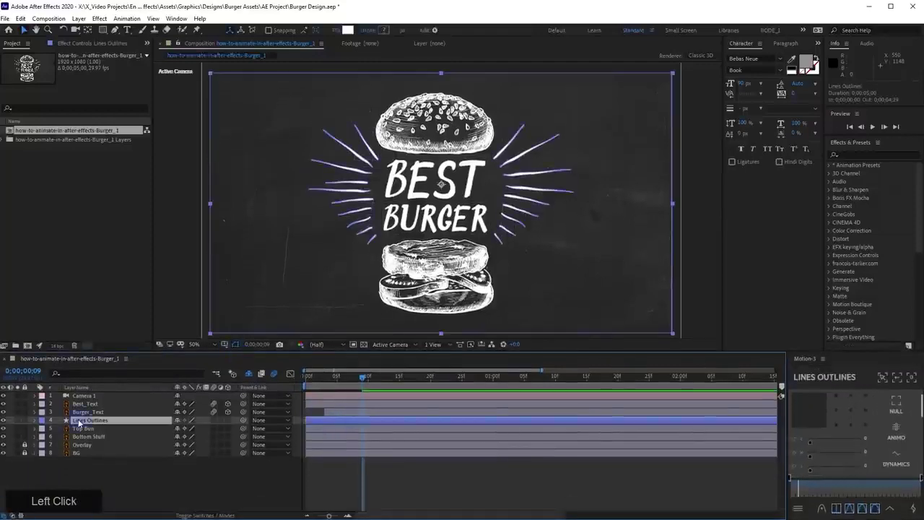
scroll(507, 148, up, 4)
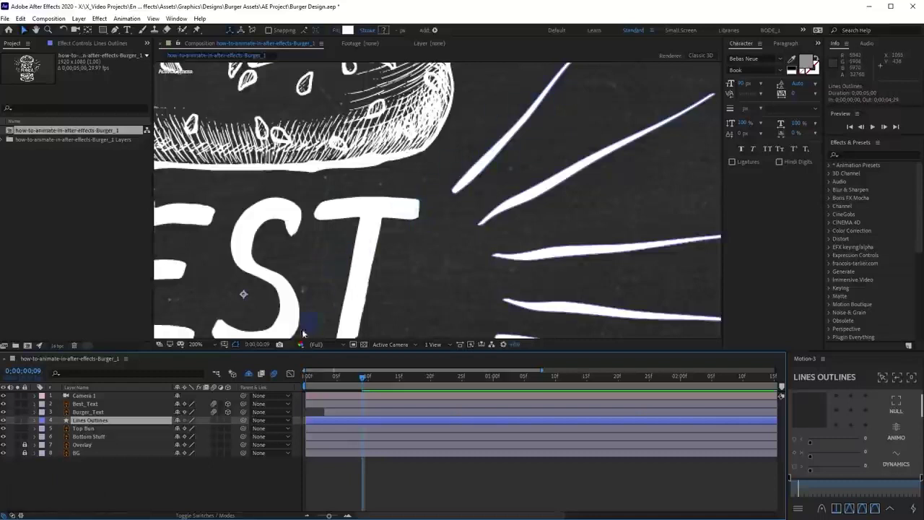
click(35, 420)
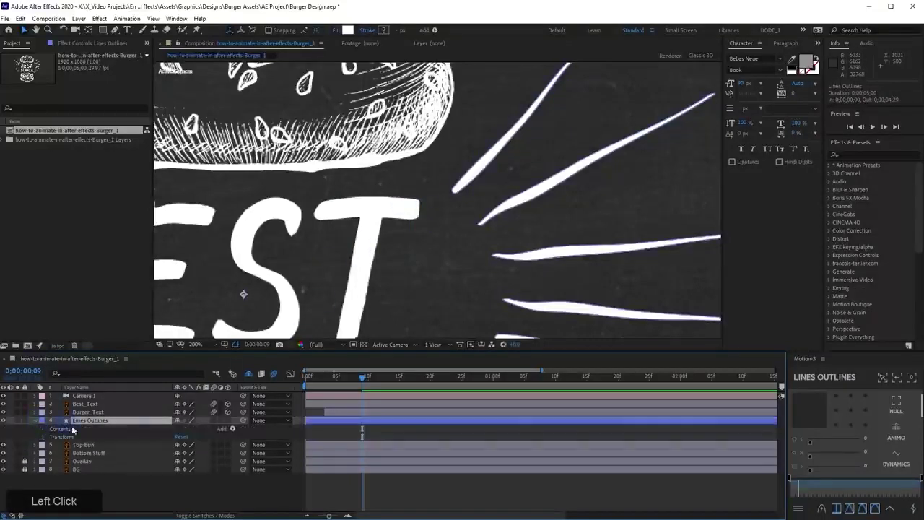
click(233, 430)
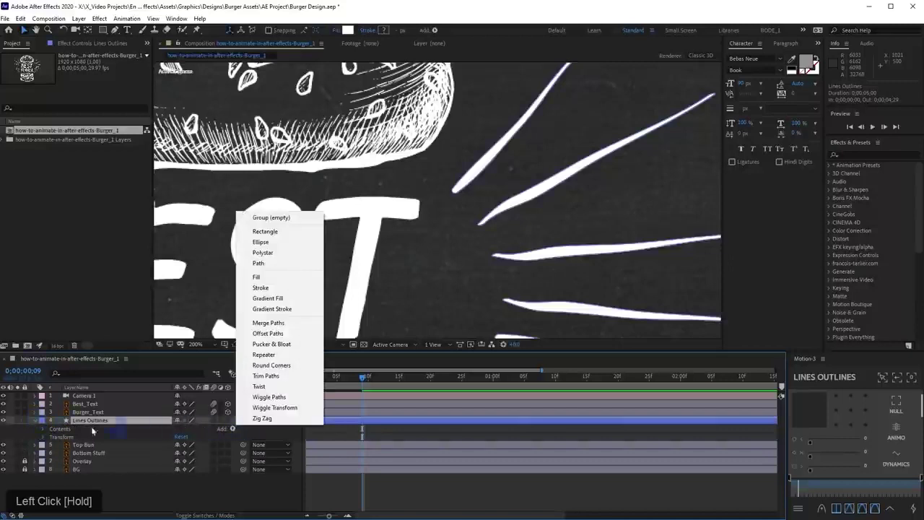
click(66, 431)
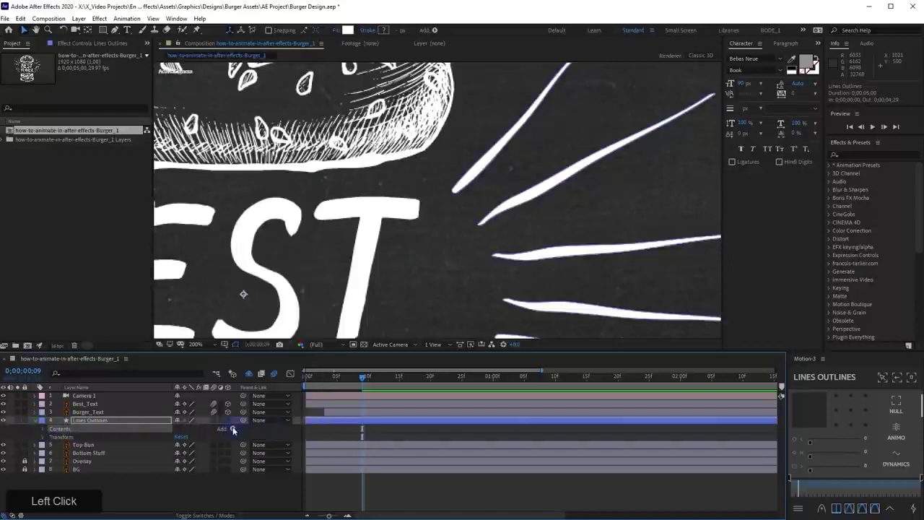
mouse_move(234, 430)
mouse_down()
mouse_move(270, 395)
mouse_move(267, 375)
mouse_move(274, 398)
mouse_up()
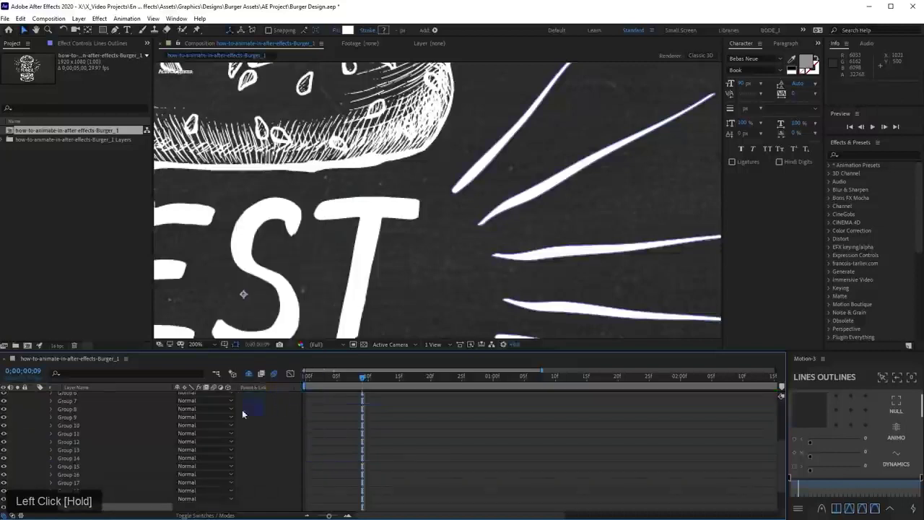
scroll(118, 438, up, 2)
scroll(117, 438, up, 1)
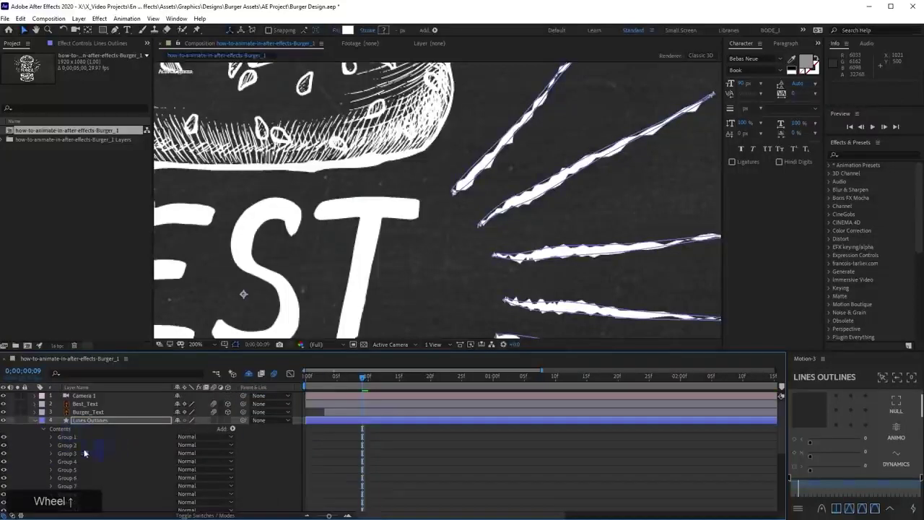
scroll(75, 447, down, 6)
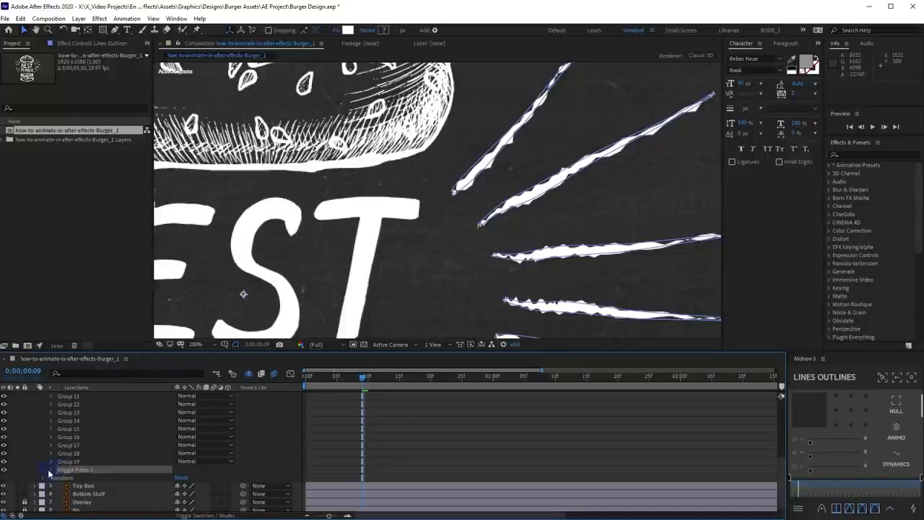
scroll(474, 248, down, 1)
scroll(457, 252, down, 5)
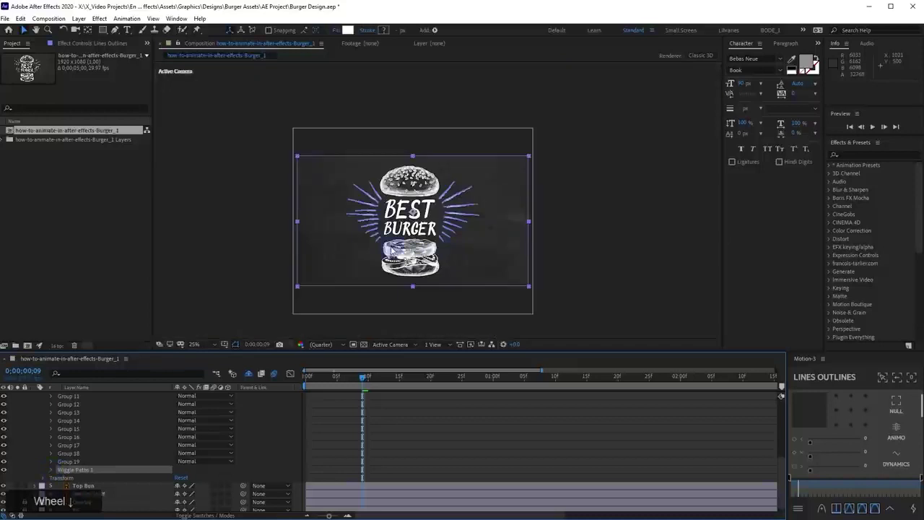
Fit the whole composition in the viewer and preview the wiggling lines from 0;00;00;09
scroll(433, 245, up, 2)
click(210, 345)
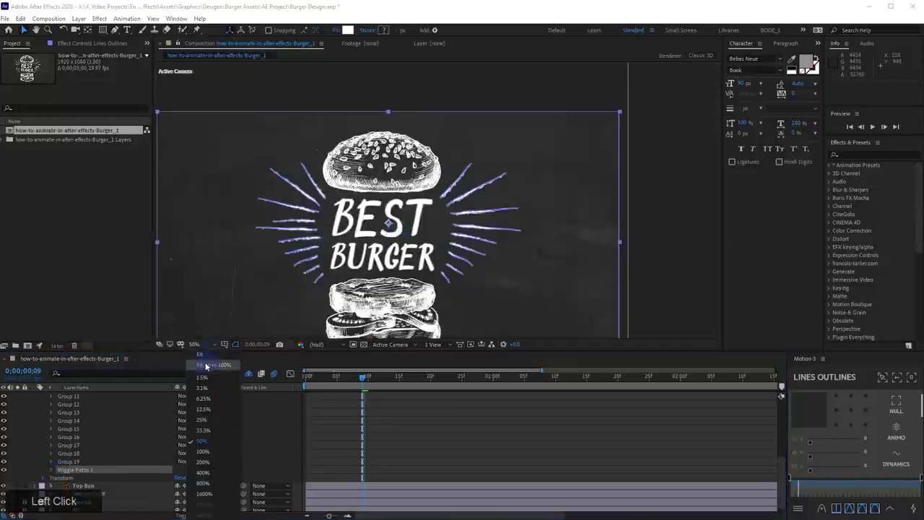
click(209, 365)
key(space)
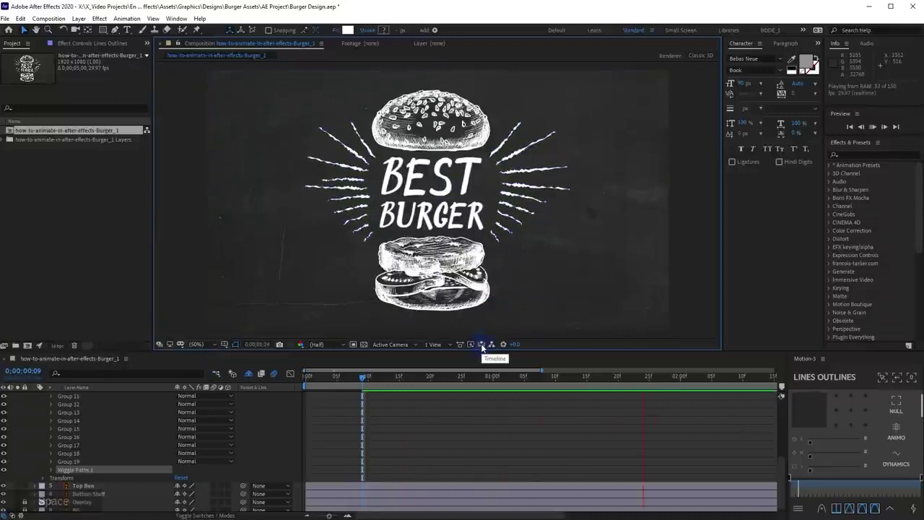
key(space)
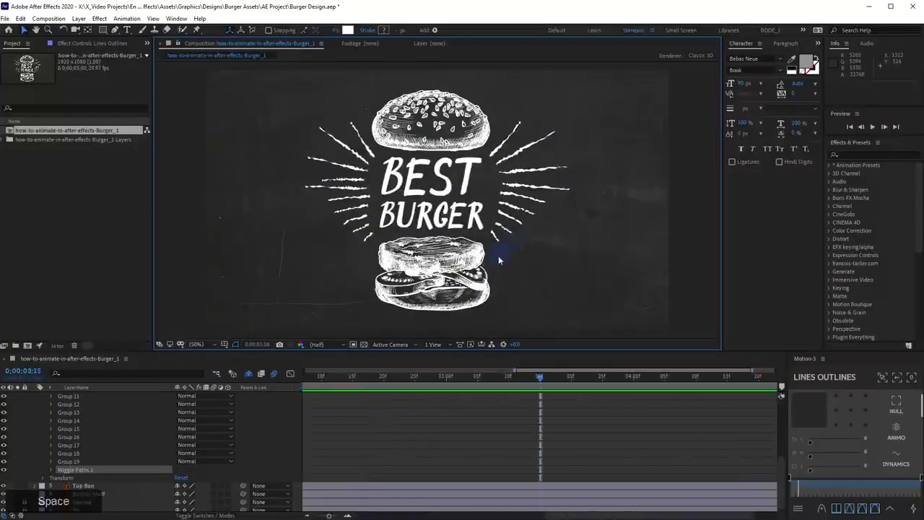
Examine the wiggling lines beside the text at 200% and preview their motion from 0;00;02;11
scroll(437, 182, up, 1)
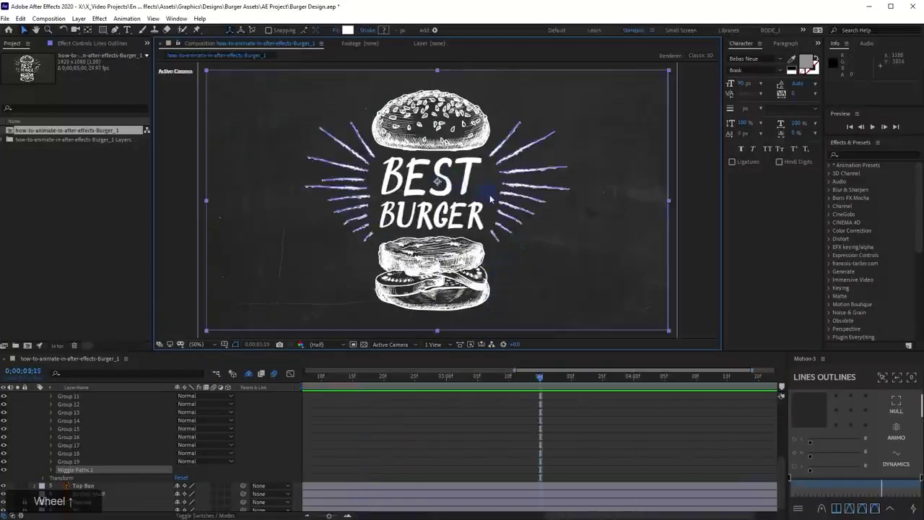
scroll(491, 200, up, 2)
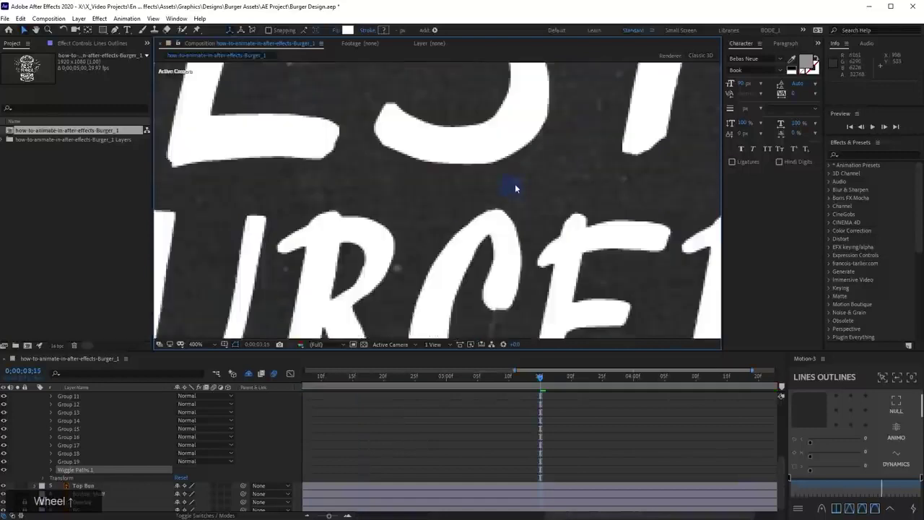
scroll(549, 166, down, 1)
drag(470, 192, 354, 206)
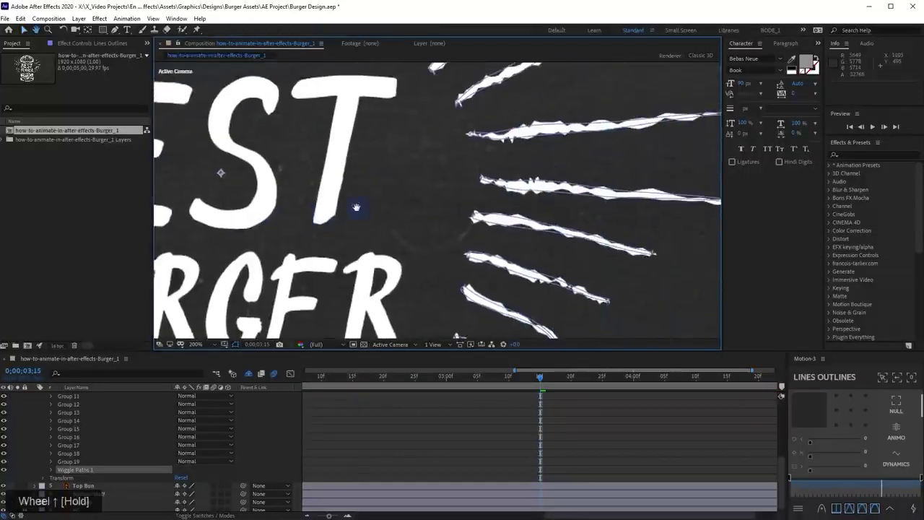
click(328, 377)
key(space)
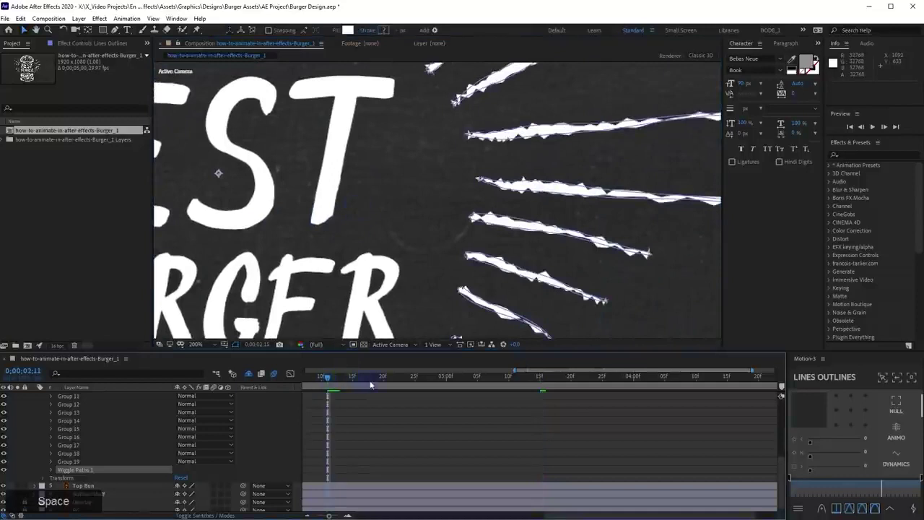
Expand the Wiggle Paths 1 properties of the Lines Outlines layer and set Points to Smooth
click(50, 470)
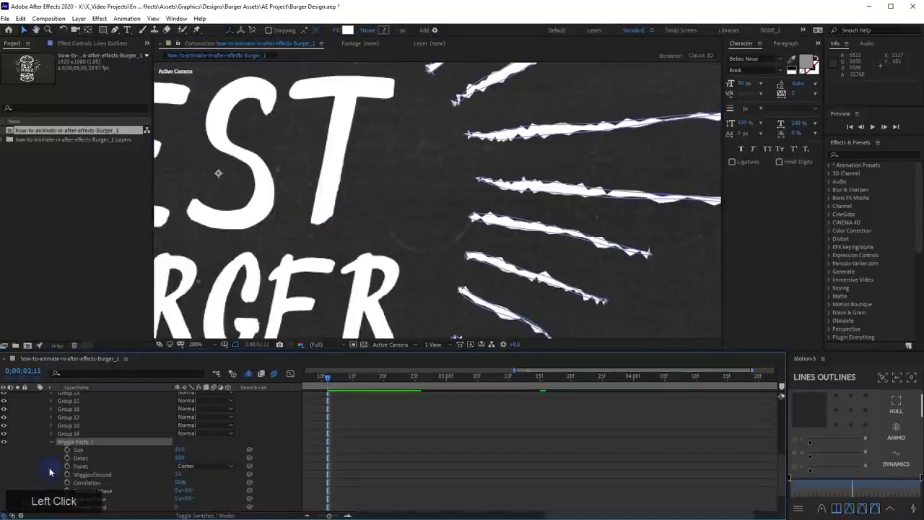
scroll(51, 464, down, 2)
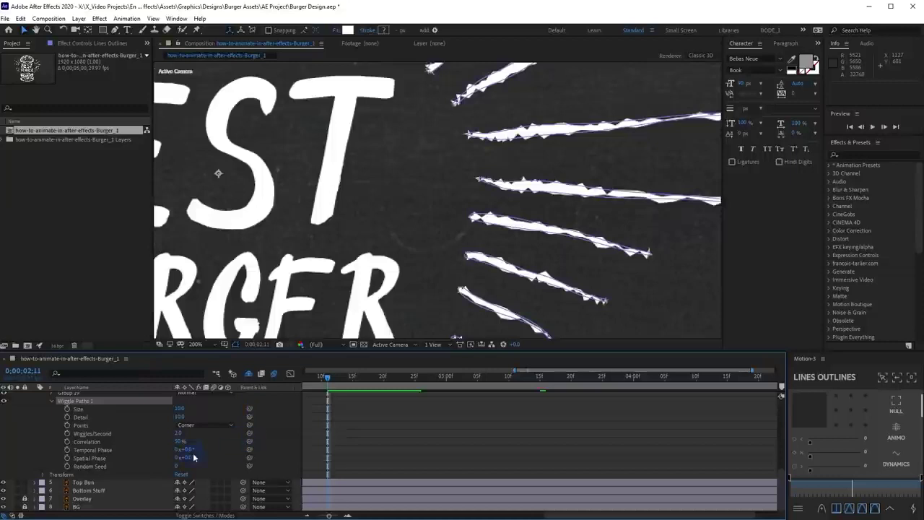
click(192, 425)
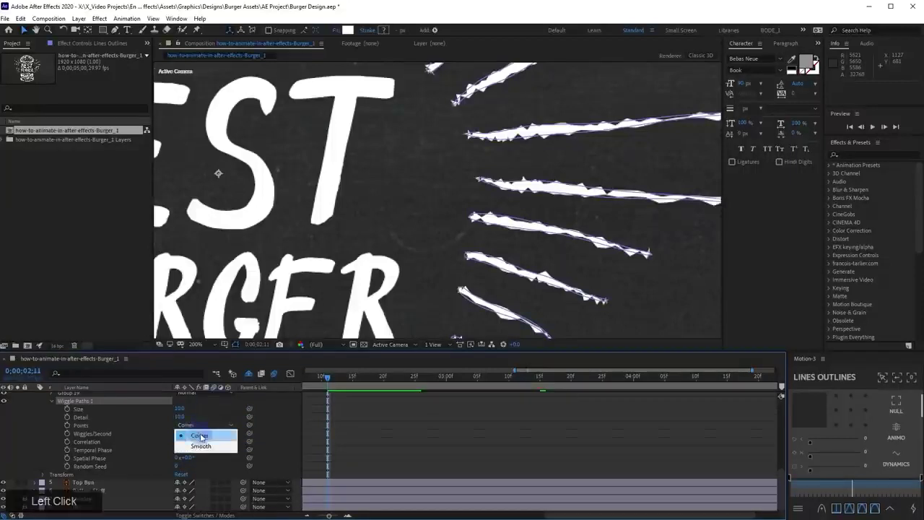
click(195, 442)
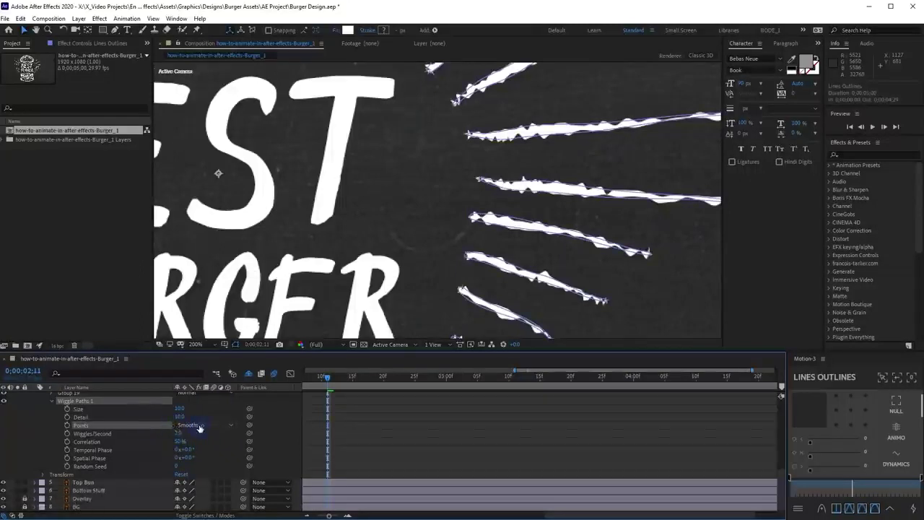
click(186, 425)
click(146, 430)
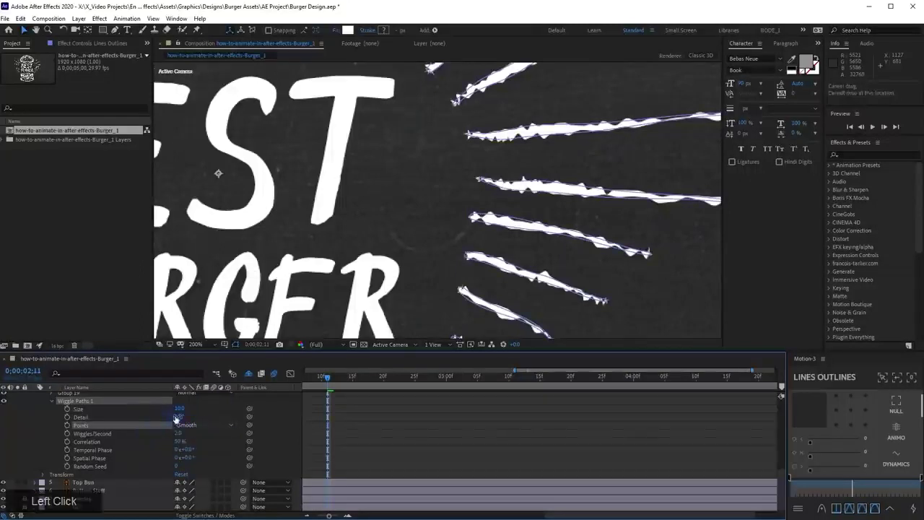
Reduce the Detail of Wiggle Paths 1 for broader waves and set its Size to 3
mouse_move(176, 419)
mouse_down()
mouse_move(167, 419)
mouse_move(181, 420)
mouse_up()
click(181, 419)
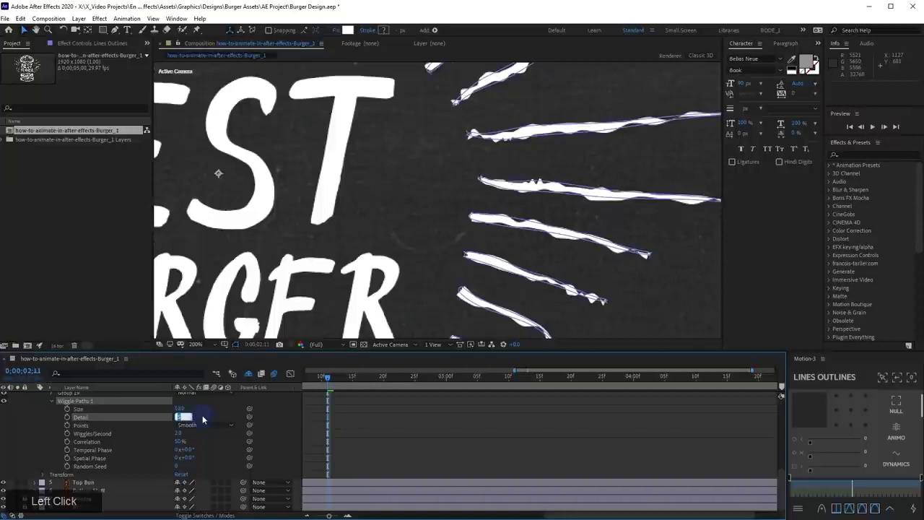
key(KP_Enter)
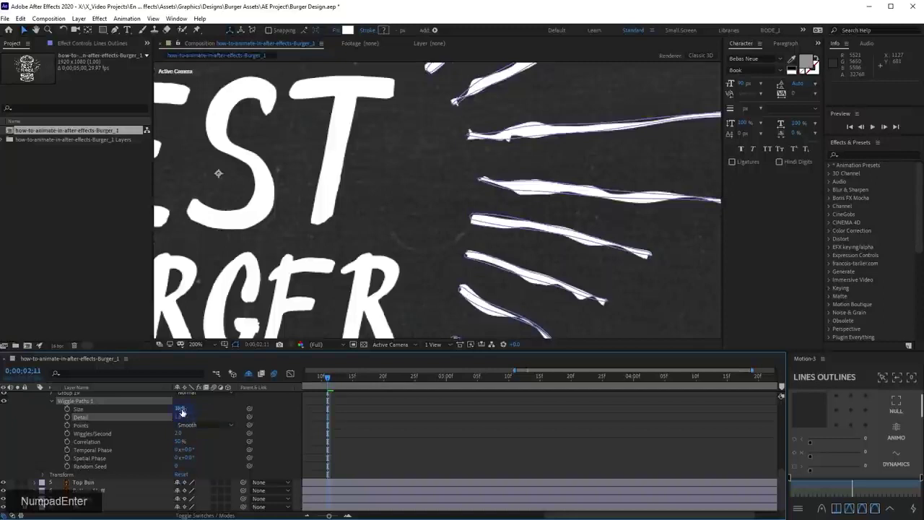
click(180, 409)
text(0)
key(KP_Enter)
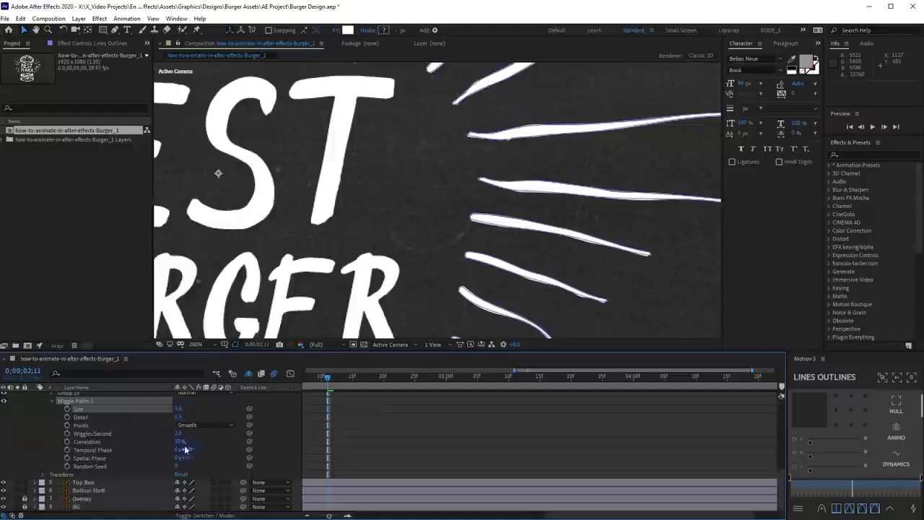
Set the Wiggle Paths wiggles per second to 15 on the lines layer and preview the motion
click(178, 434)
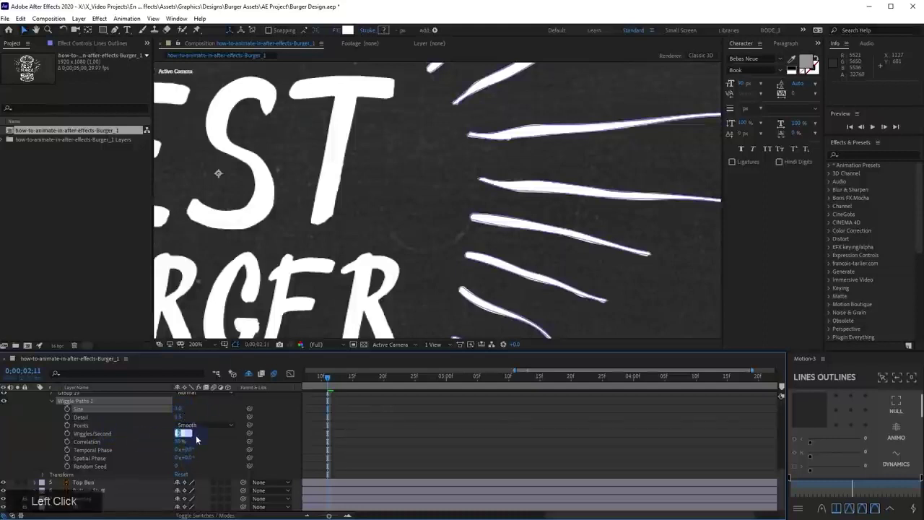
text(15)
key(KP_Enter)
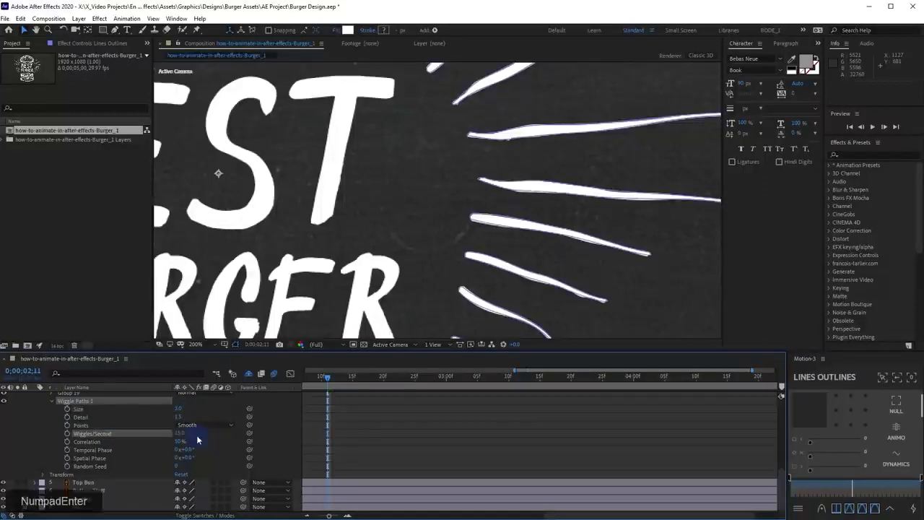
scroll(541, 186, down, 1)
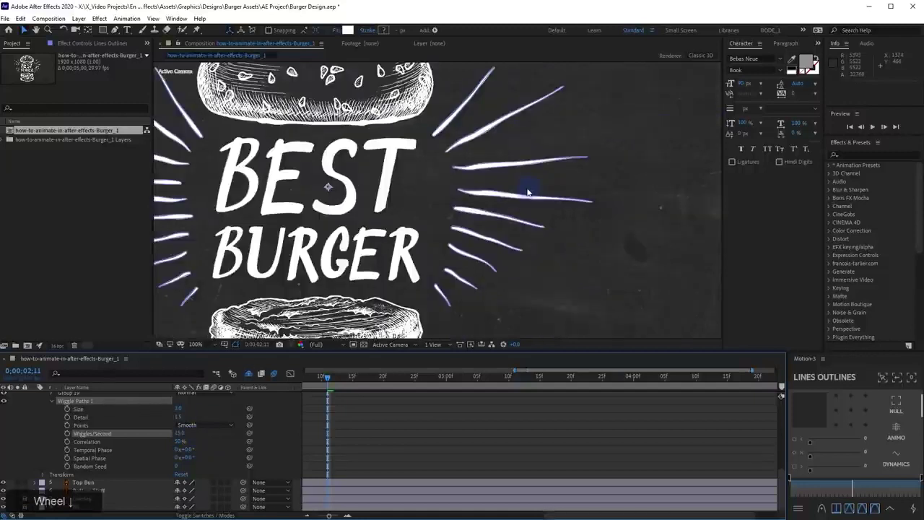
key(space)
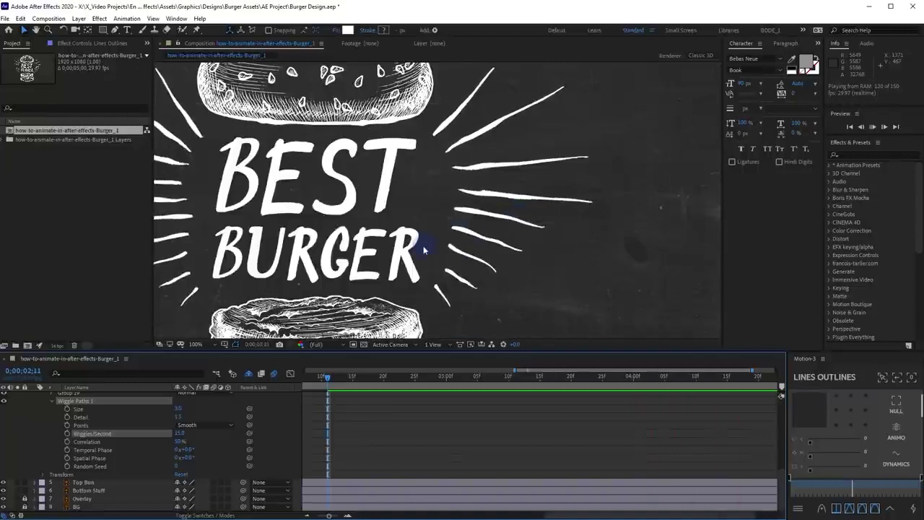
key(space)
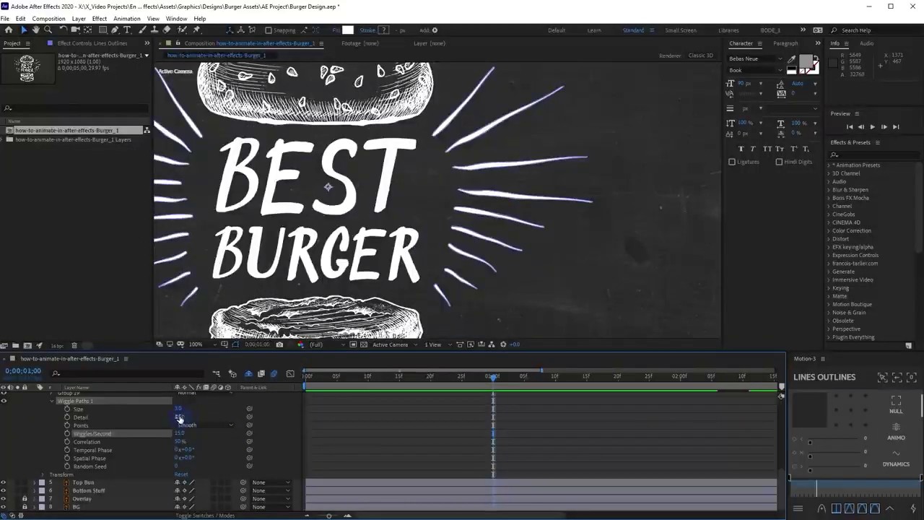
Try a much higher Detail value for Wiggle Paths and preview the lines up close
click(180, 418)
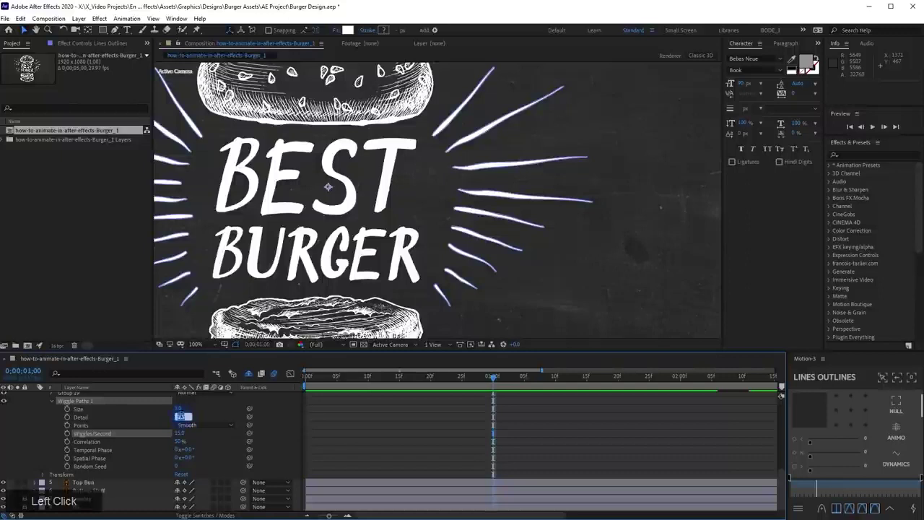
key(KP_Enter)
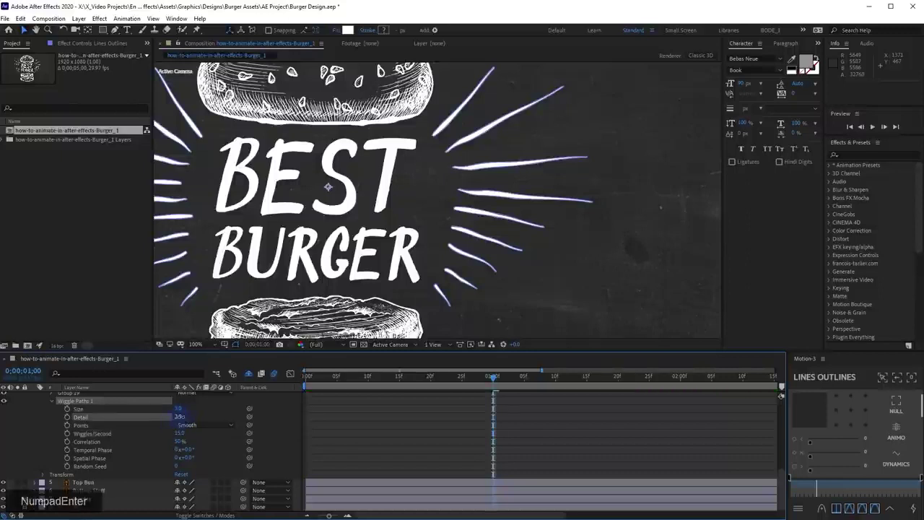
drag(179, 416, 187, 417)
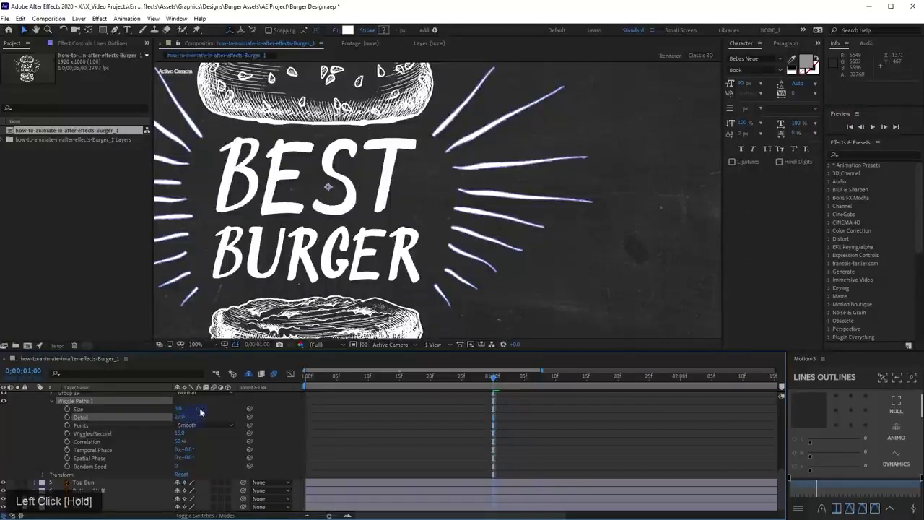
scroll(504, 223, up, 2)
key(space)
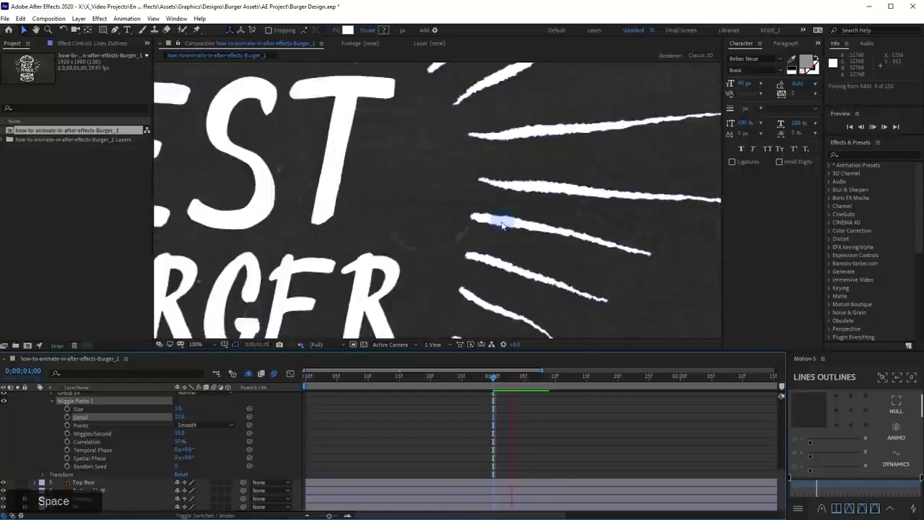
Set the Wiggle Paths Detail to 2 and centre the whole line burst in view
click(179, 416)
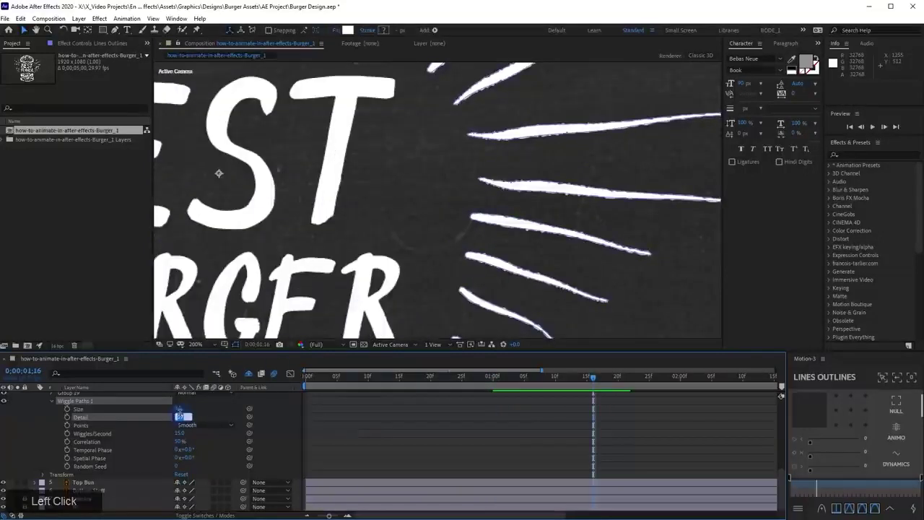
text(2)
key(Return)
scroll(370, 233, down, 1)
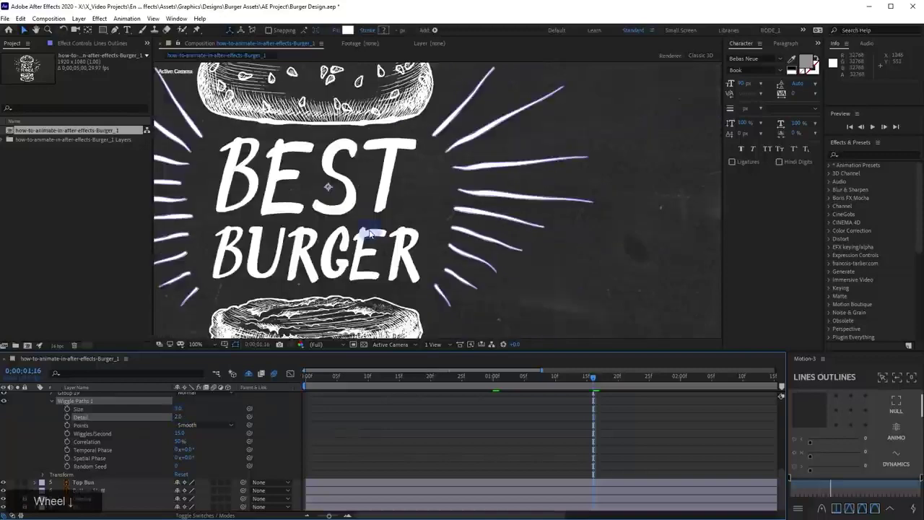
drag(343, 234, 464, 237)
scroll(203, 440, up, 1)
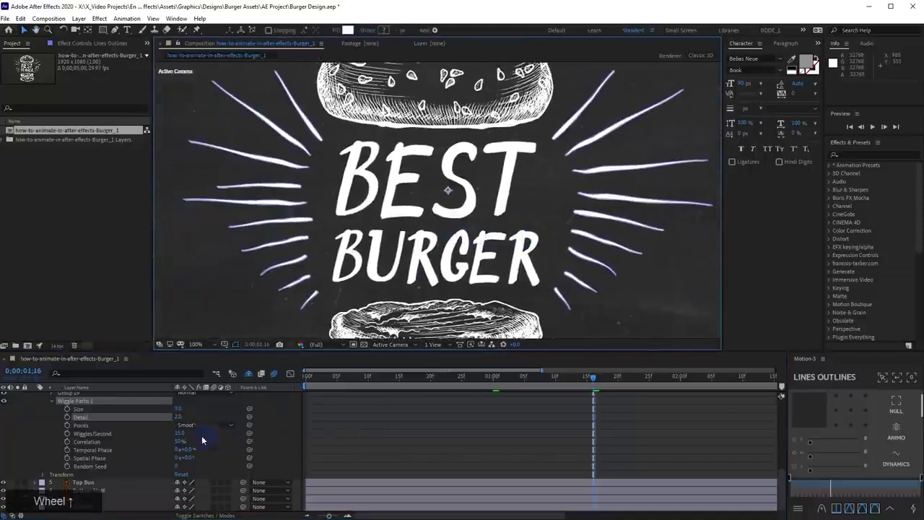
Collapse the Lines Outlines layer, solo it, and leave it deselected with an enlarged composition view
scroll(203, 440, up, 10)
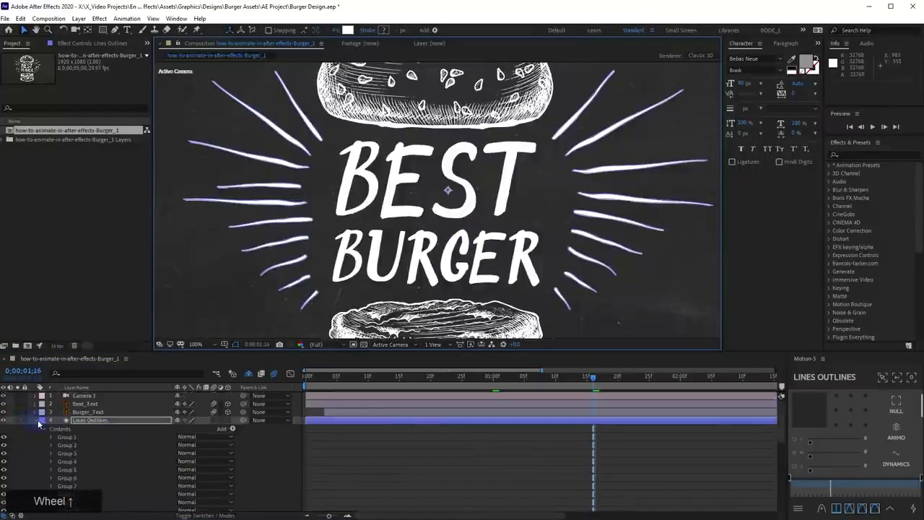
click(48, 420)
click(39, 422)
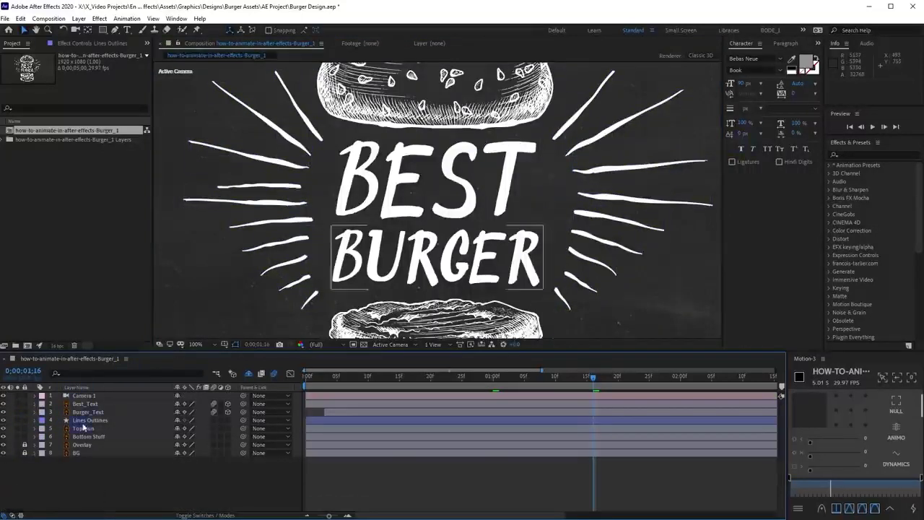
click(84, 421)
click(17, 420)
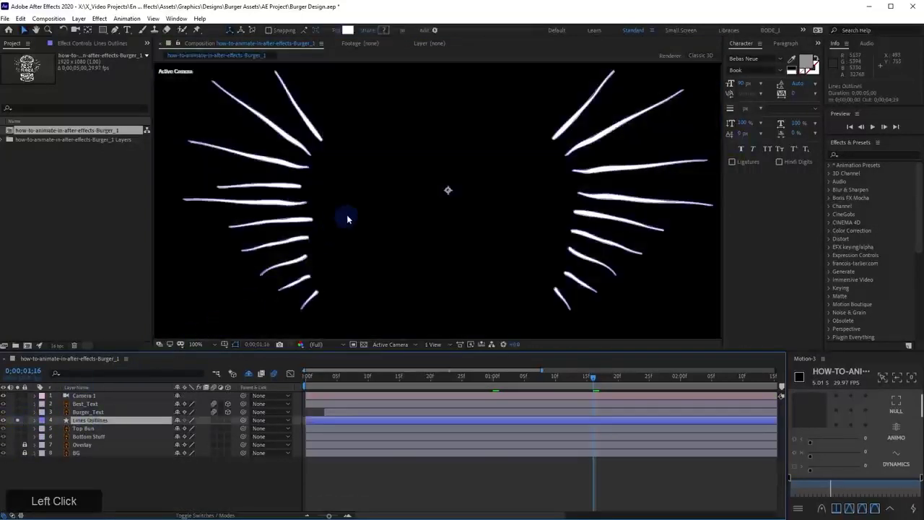
scroll(353, 241, down, 2)
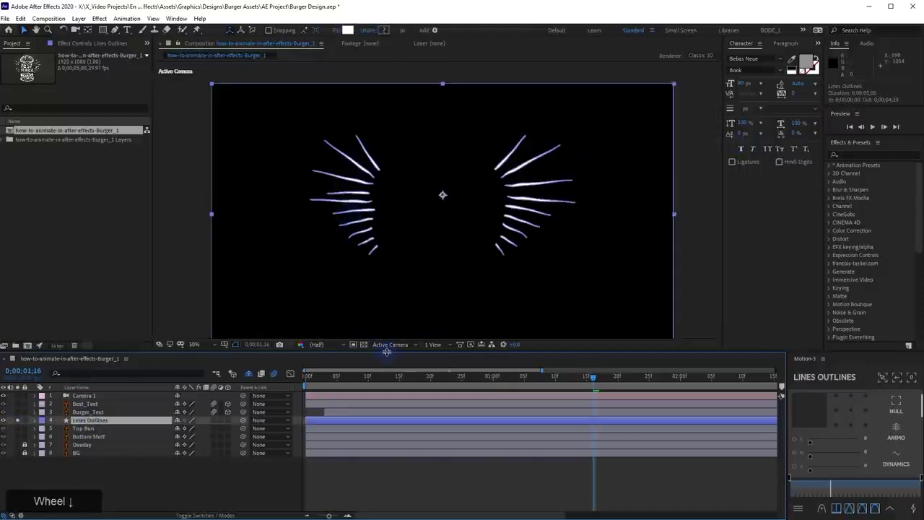
drag(387, 352, 393, 408)
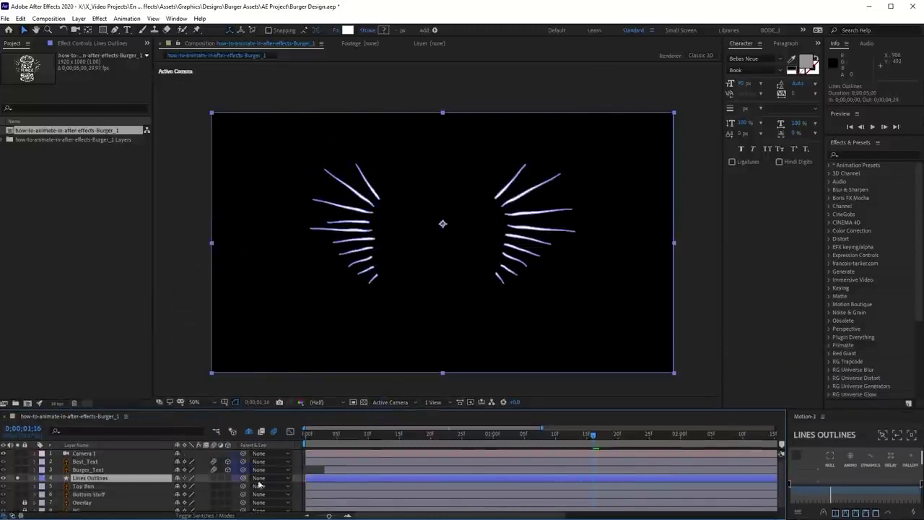
click(314, 475)
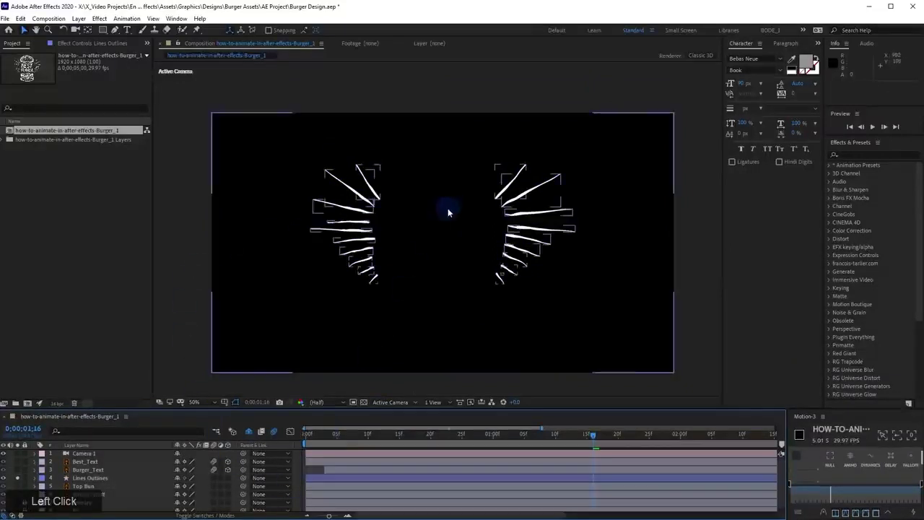
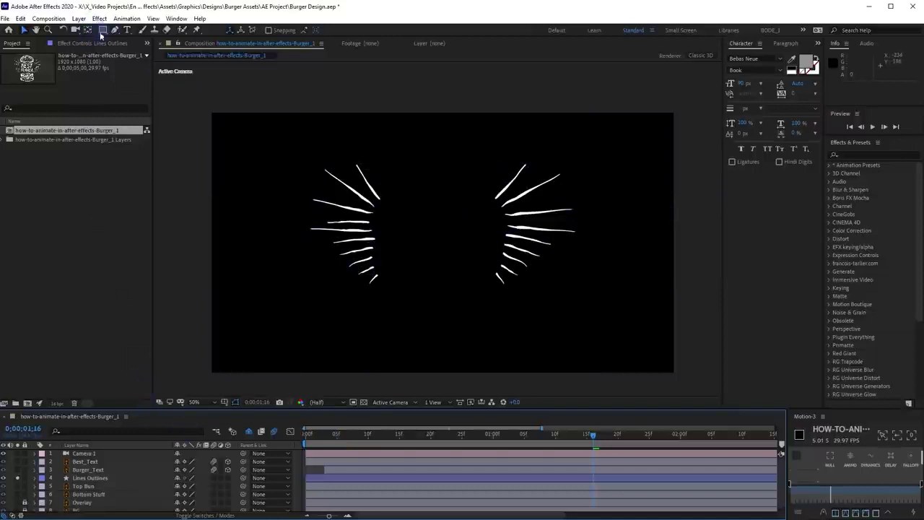
Draw a closed, filled Pen shape on a new shape layer, filling the gap between the two sets of lines
click(114, 31)
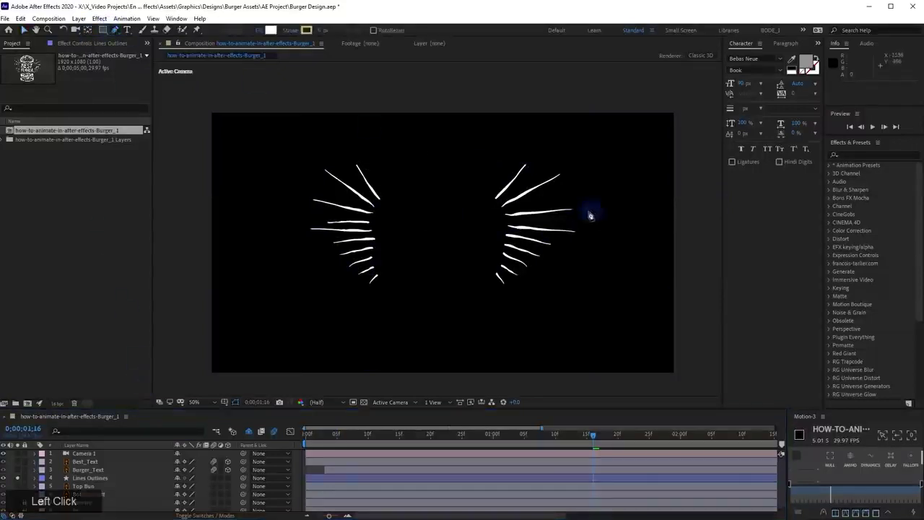
click(490, 201)
alt+scroll(498, 212, up, 2)
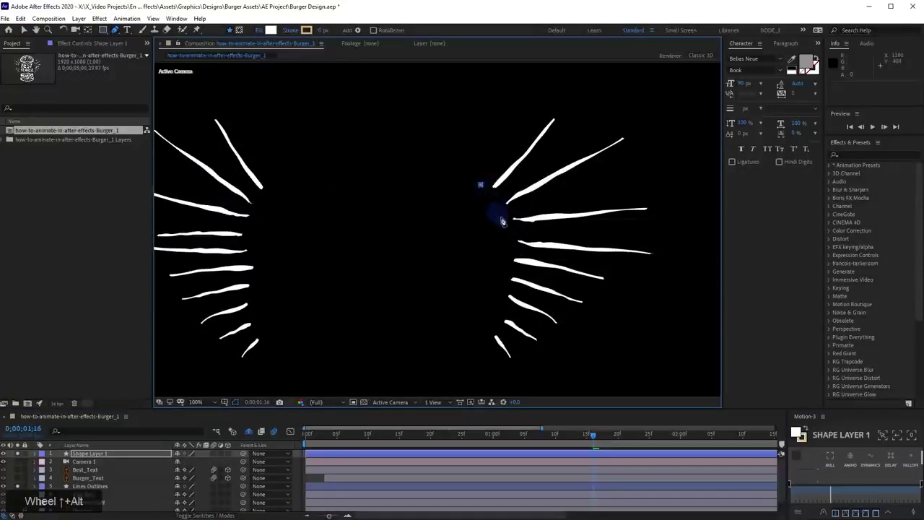
drag(508, 248, 490, 338)
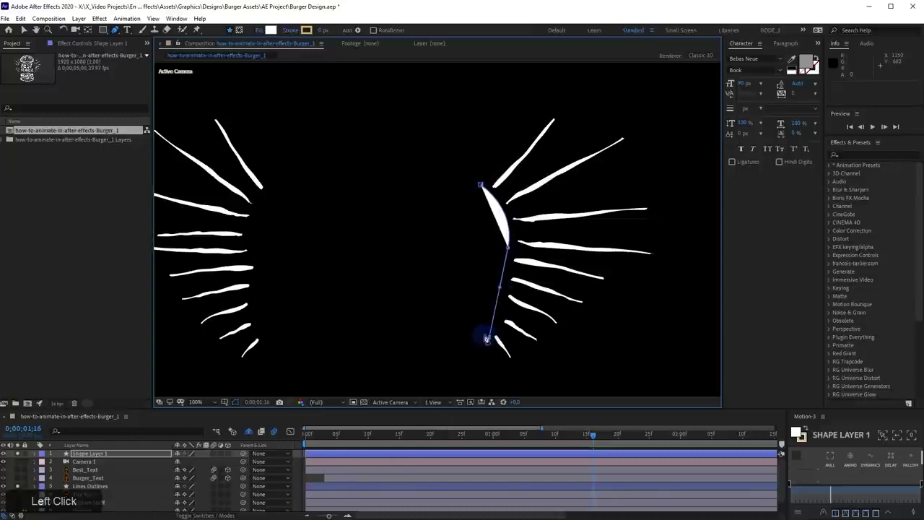
click(488, 337)
click(268, 344)
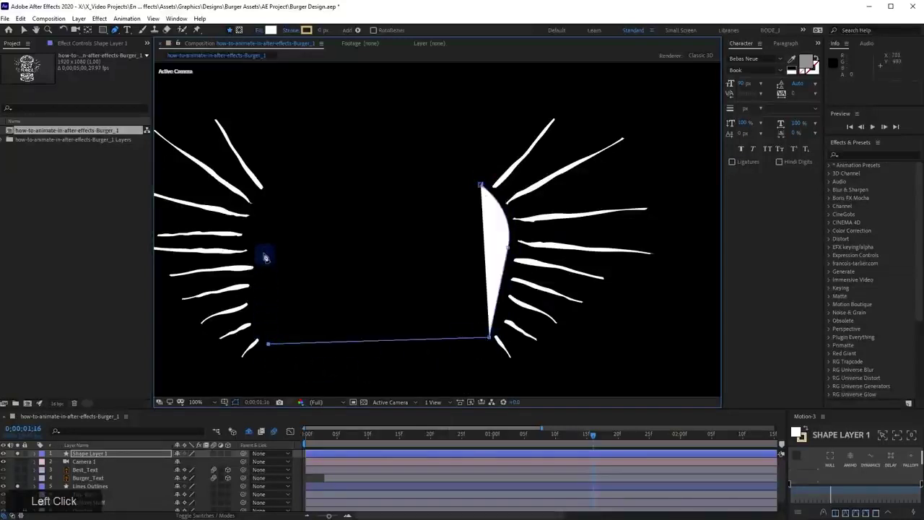
click(263, 223)
click(268, 184)
drag(269, 185, 322, 174)
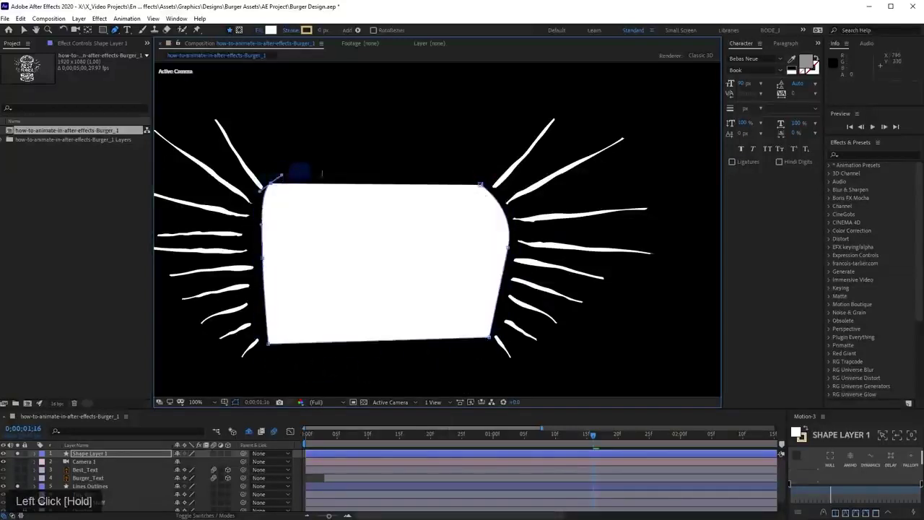
click(482, 185)
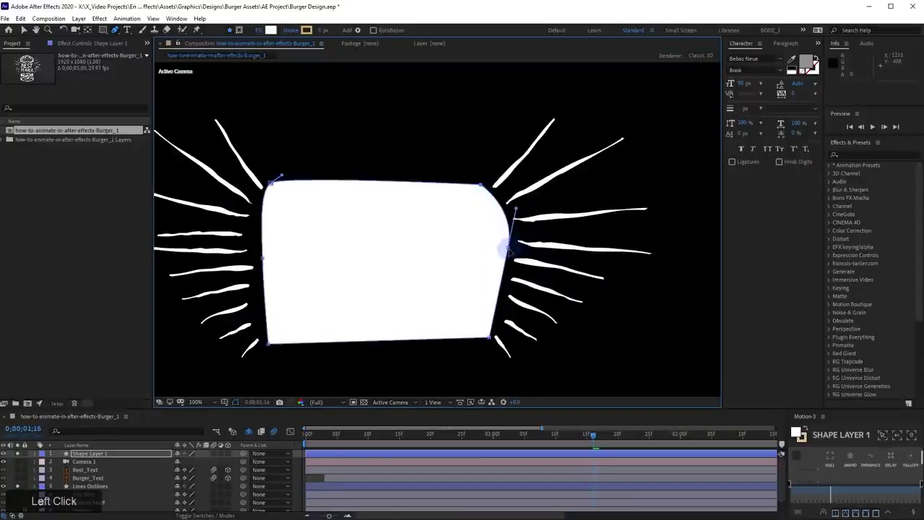
Refine the shape's points so both sides bulge along the lines' inner ends and the upper edge is straight
drag(508, 249, 500, 333)
drag(509, 258, 512, 259)
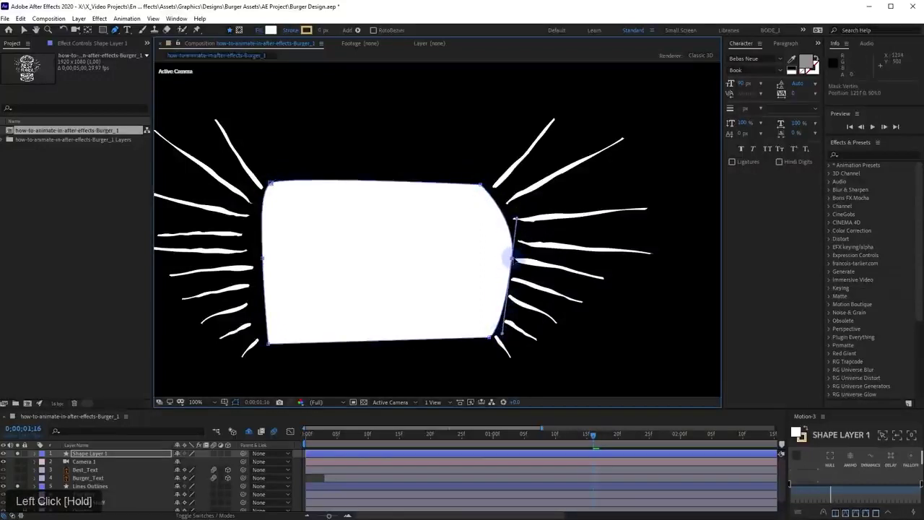
drag(480, 185, 484, 184)
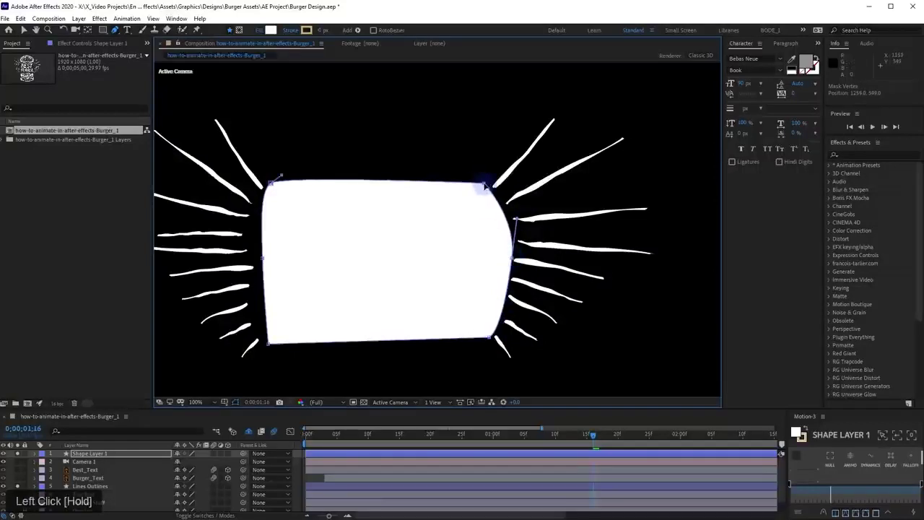
click(272, 185)
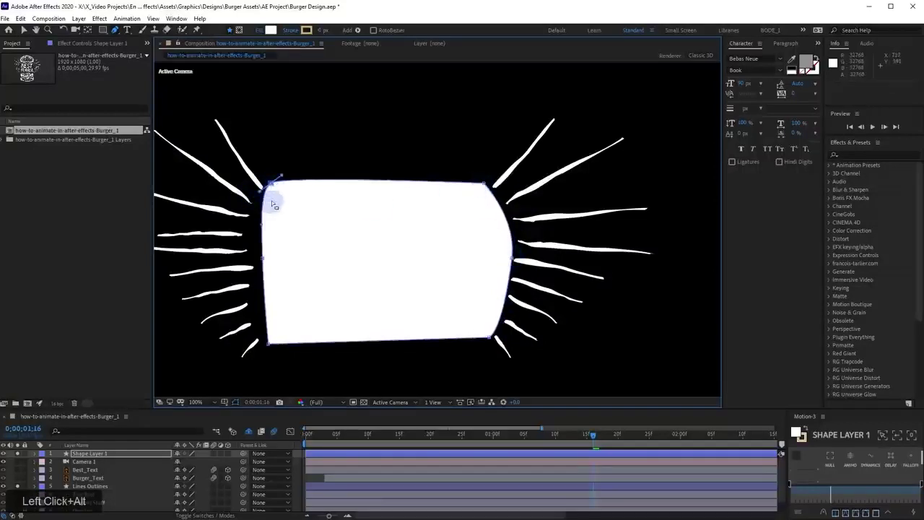
alt+click(271, 184)
mouse_move(262, 258)
mouse_down()
mouse_move(255, 310)
mouse_move(256, 256)
mouse_up()
Expand Shape Layer 1 down to the Path property of Shape 1 and start keyframing it at 0;00;01;16
click(34, 454)
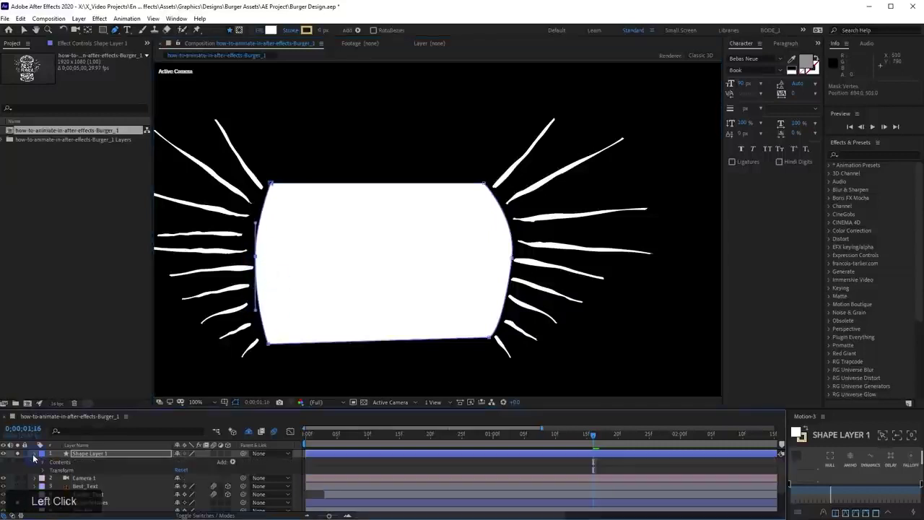
click(43, 463)
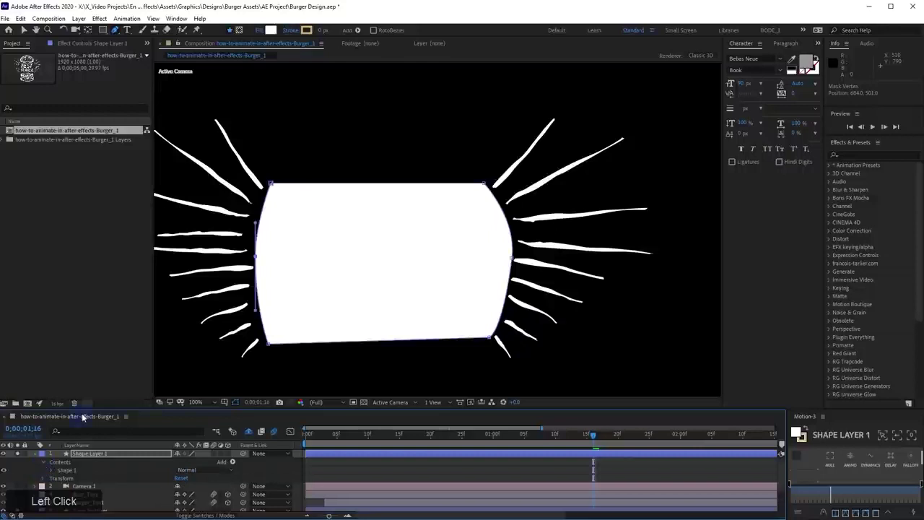
drag(84, 409, 85, 334)
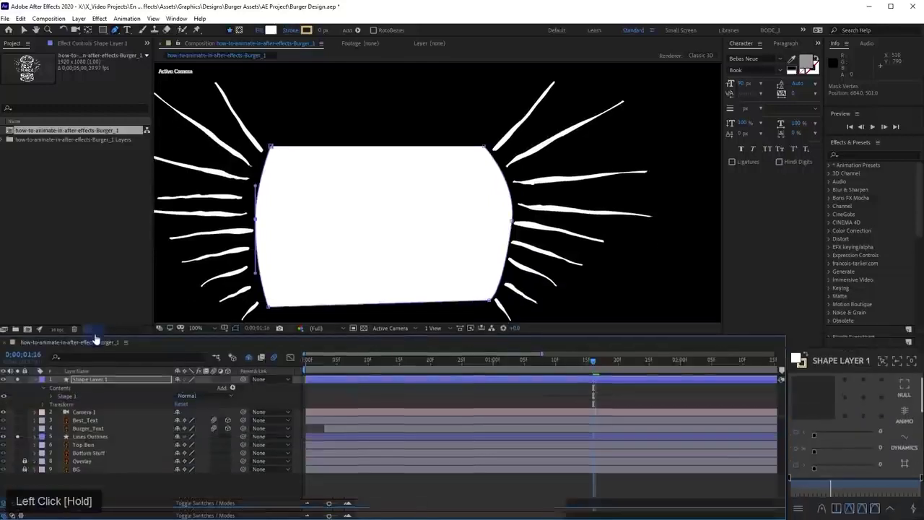
click(51, 396)
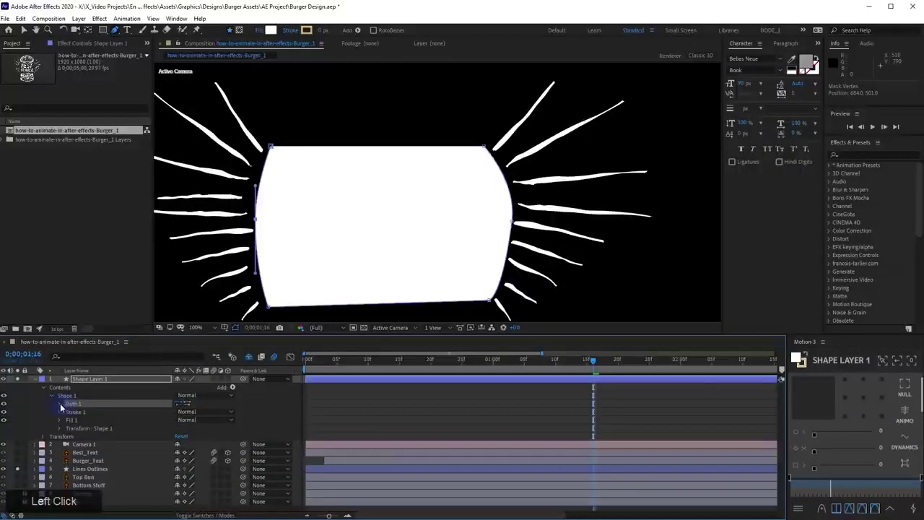
click(60, 405)
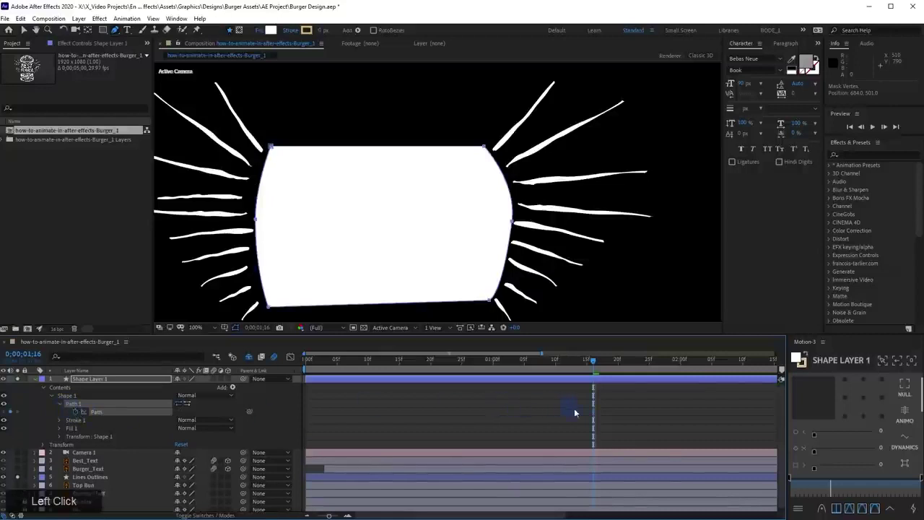
Move the shape's Path keyframe and the playhead to the start of the timeline at 0;00;00;00
drag(592, 412, 326, 419)
drag(325, 360, 306, 367)
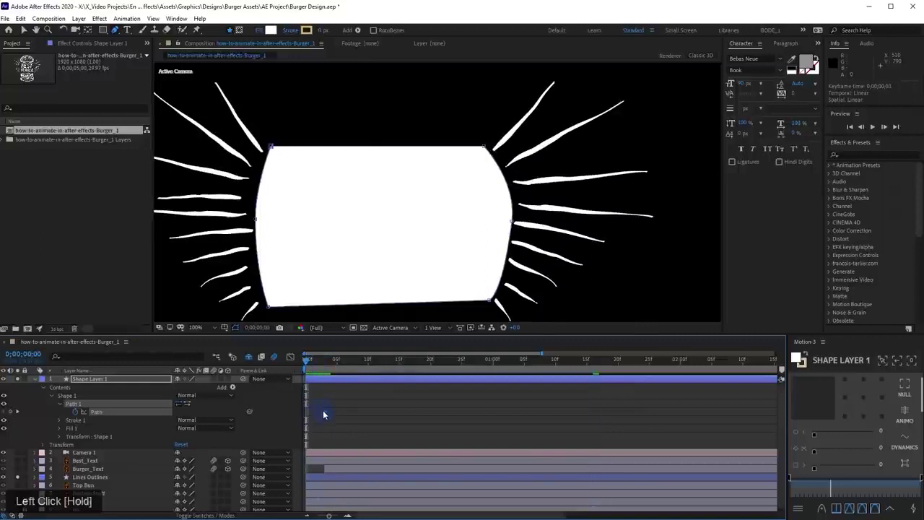
drag(325, 412, 307, 413)
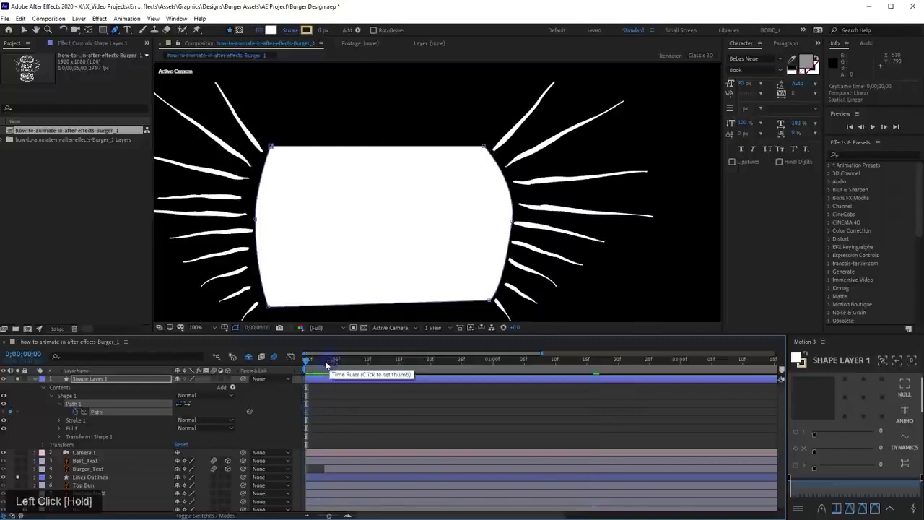
At 0;00;00;08, scale the shape's path up from its centre until it covers all the burst lines, keyframing the enlarged path
drag(367, 238, 388, 196)
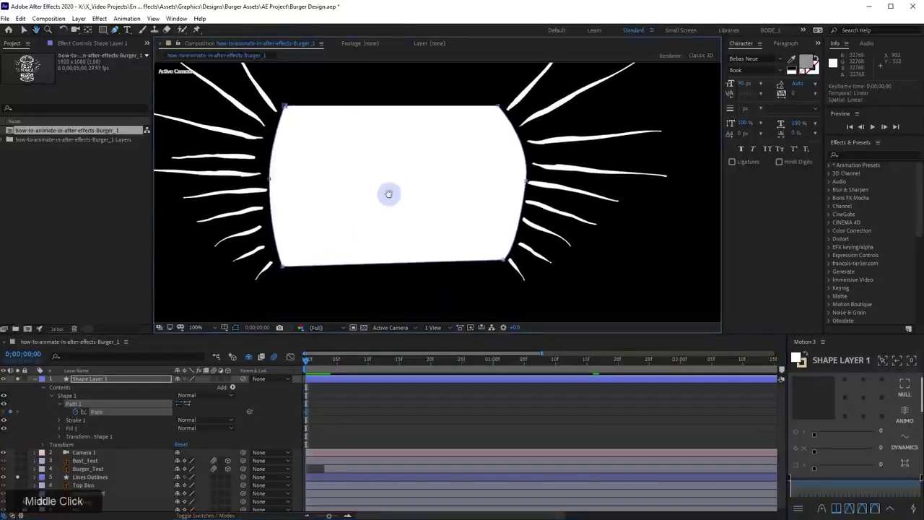
drag(326, 363, 356, 364)
scroll(462, 195, down, 2)
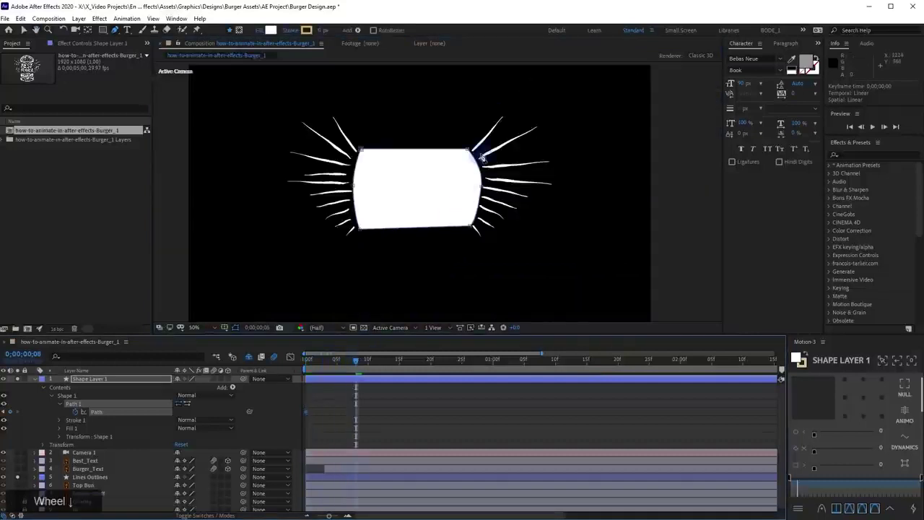
click(485, 187)
double_click(482, 186)
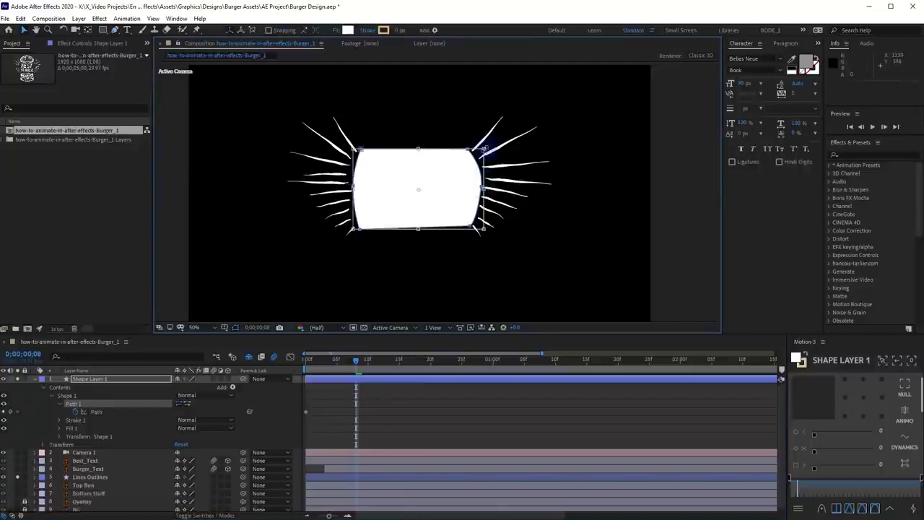
drag(484, 149, 600, 97)
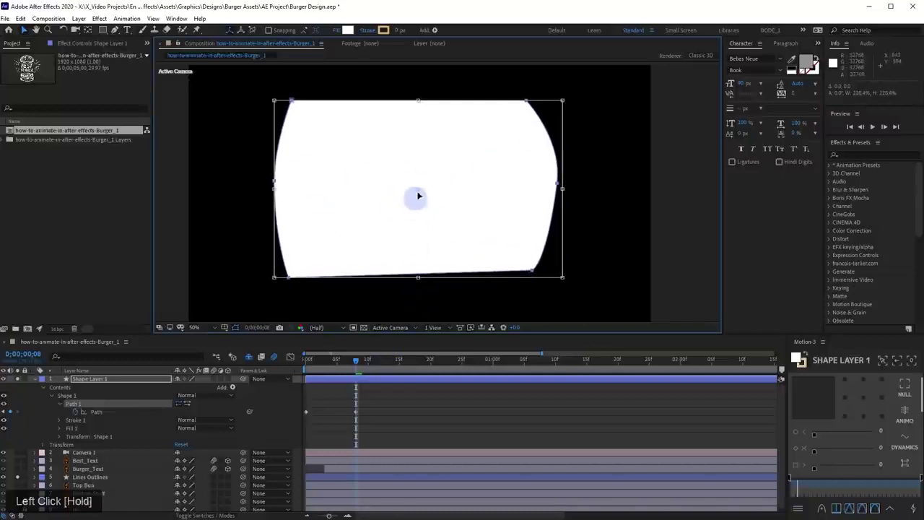
click(431, 199)
Easy Ease both Path keyframes and shape the speed graph to start fast and slow into the second keyframe, then preview it
drag(347, 380, 280, 416)
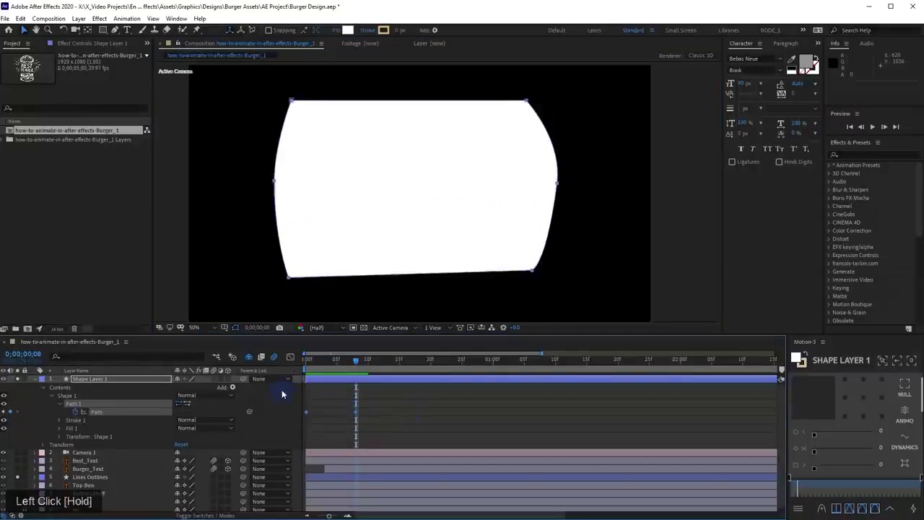
key(F9)
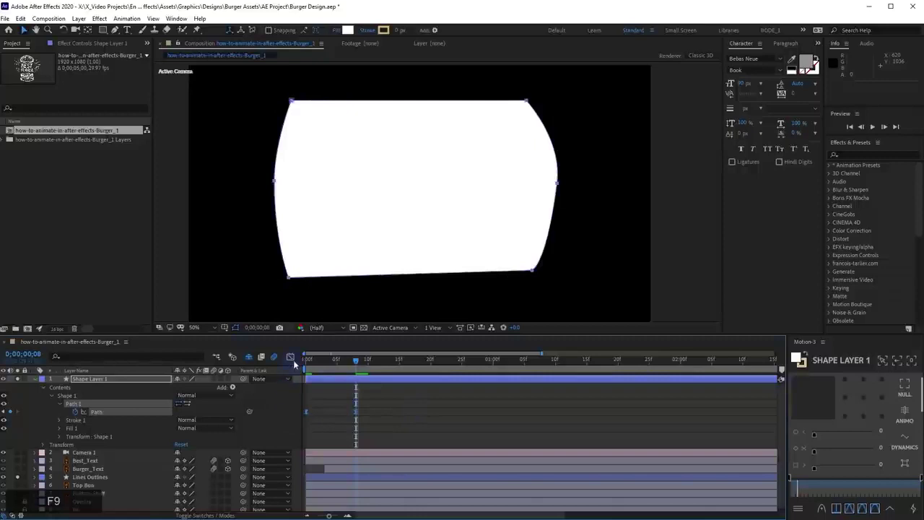
click(290, 358)
drag(377, 465, 297, 490)
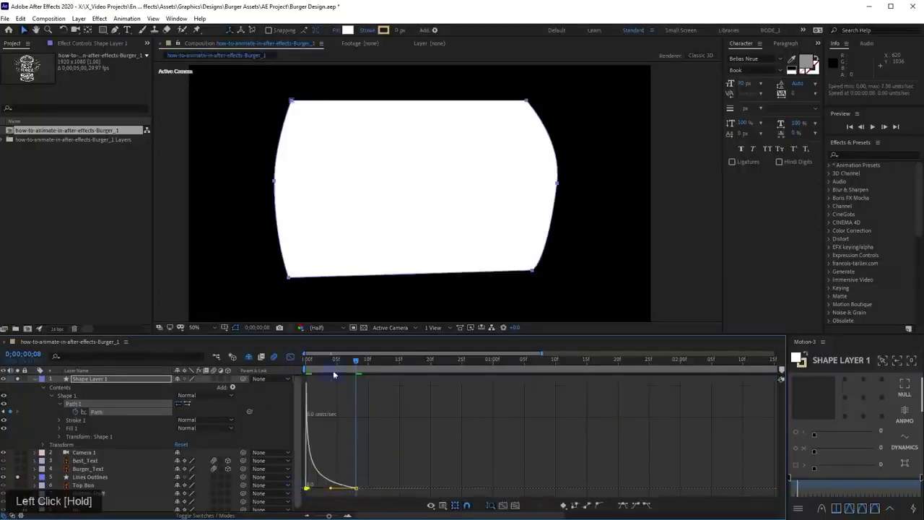
drag(334, 368, 306, 369)
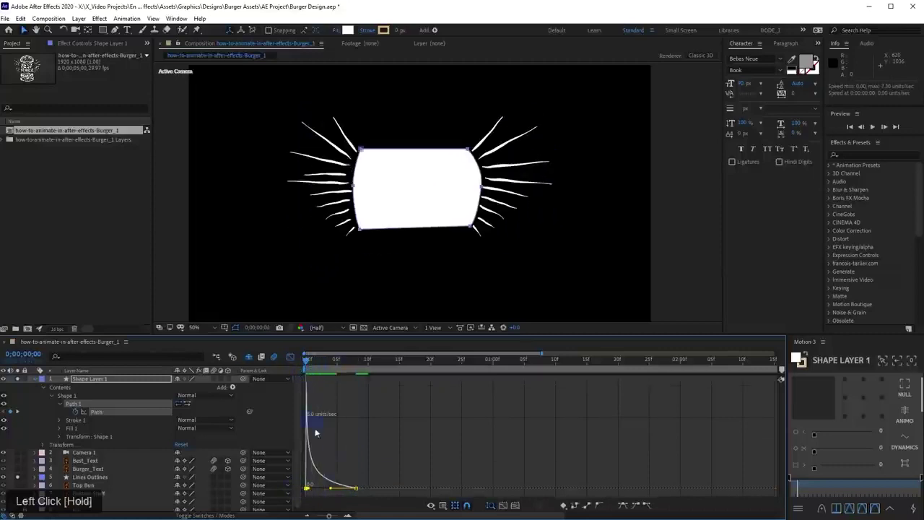
drag(309, 490, 311, 492)
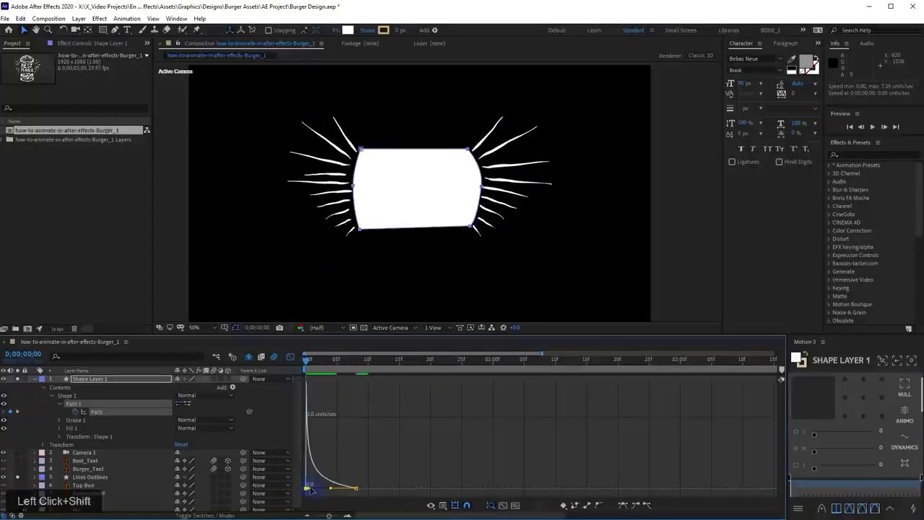
key(space)
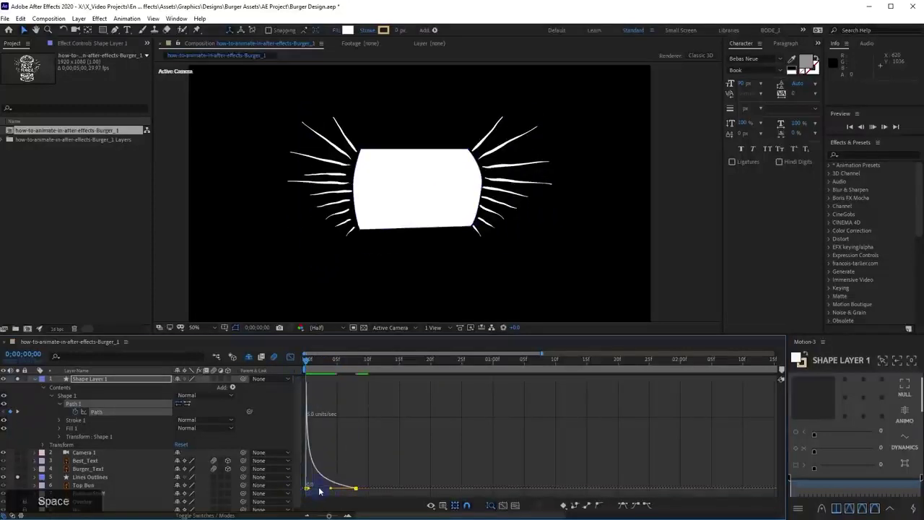
click(290, 356)
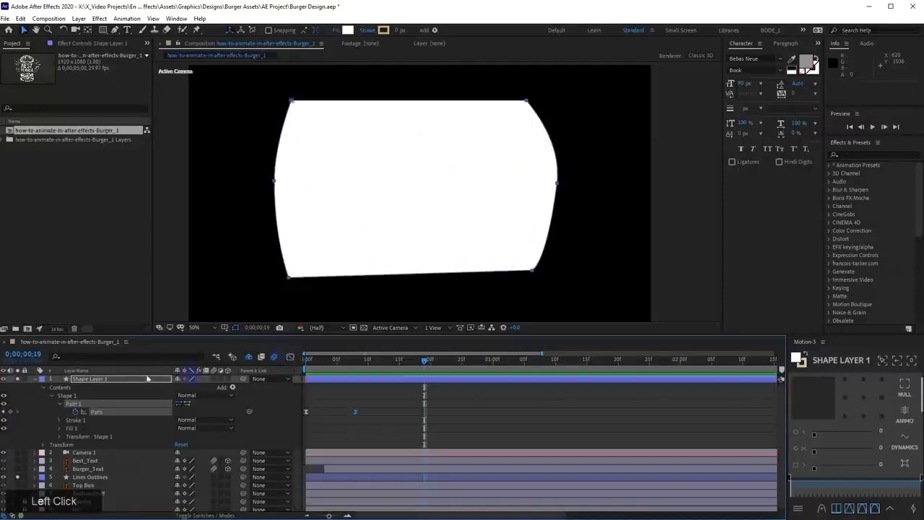
Rename Shape Layer 1 as Lines Matte
click(89, 381)
key(Return)
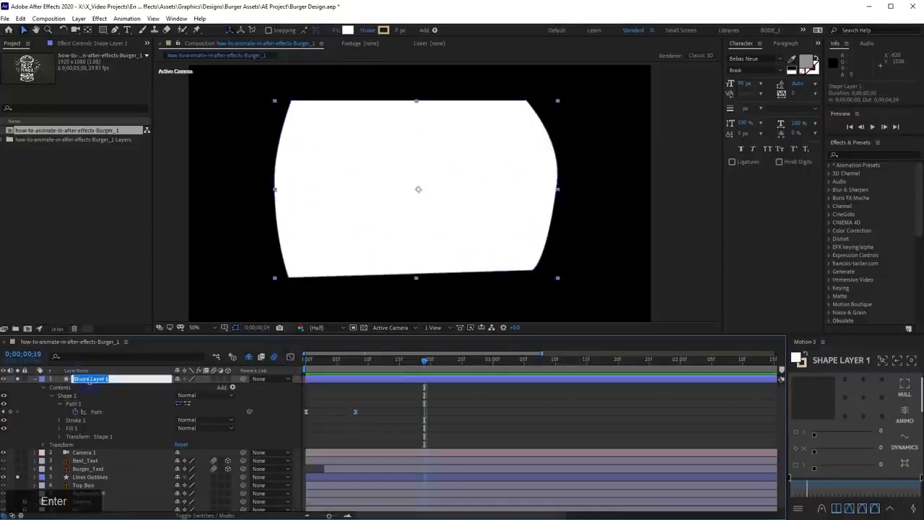
text(Lines)
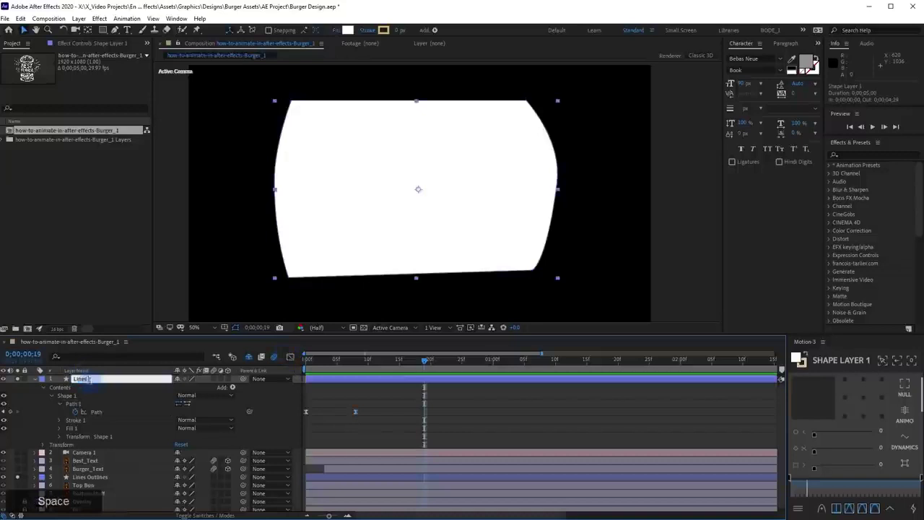
text( Matte)
key(Return)
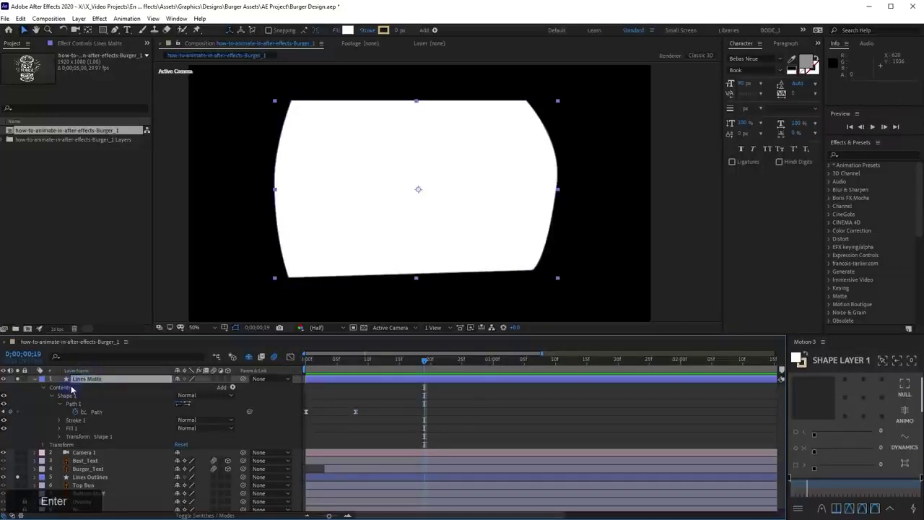
Place Lines Matte directly above Lines Outlines and use it as the Alpha Matte of Lines Outlines
drag(83, 381, 83, 473)
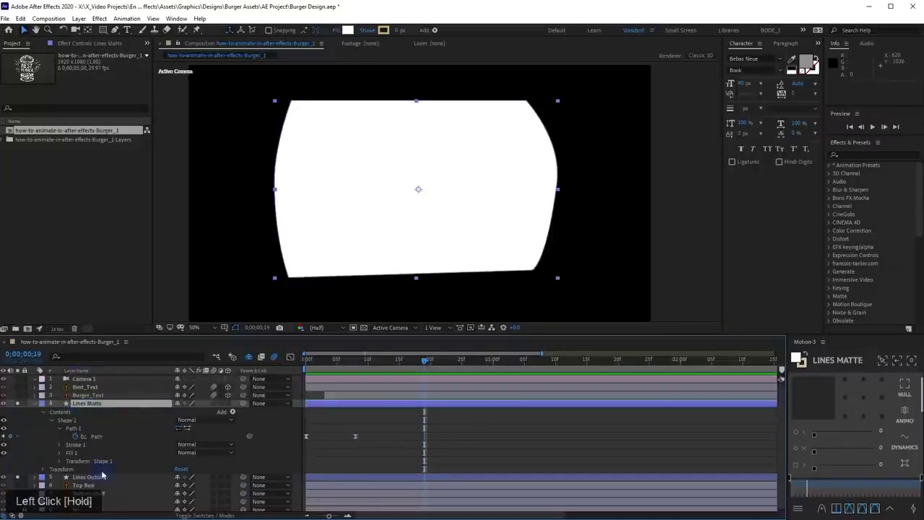
click(34, 403)
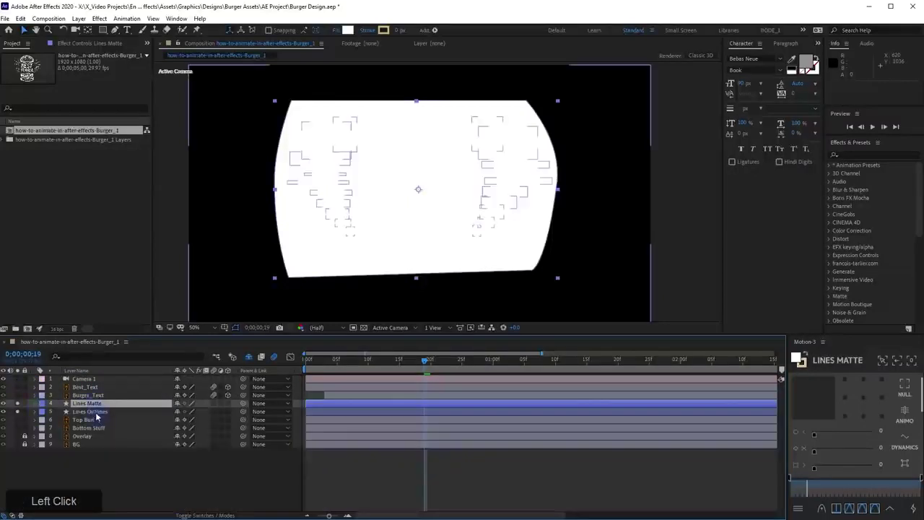
click(97, 411)
key(F4)
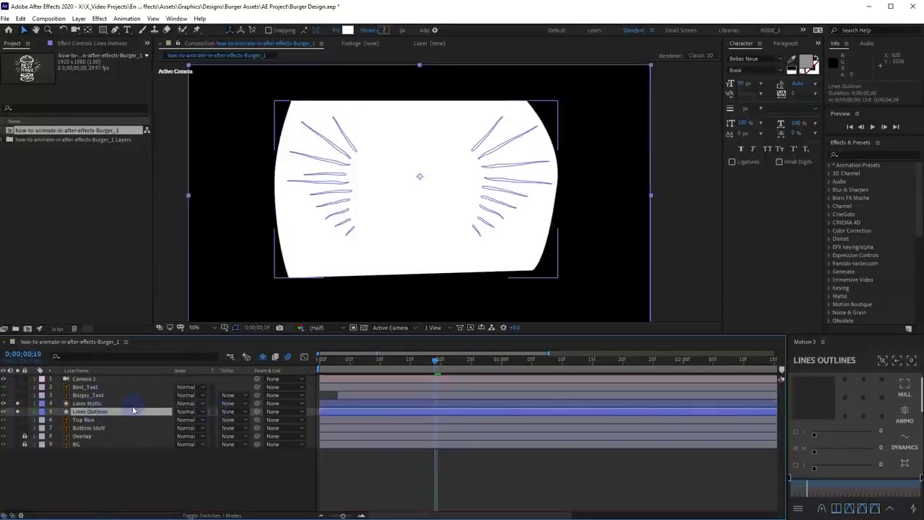
click(230, 411)
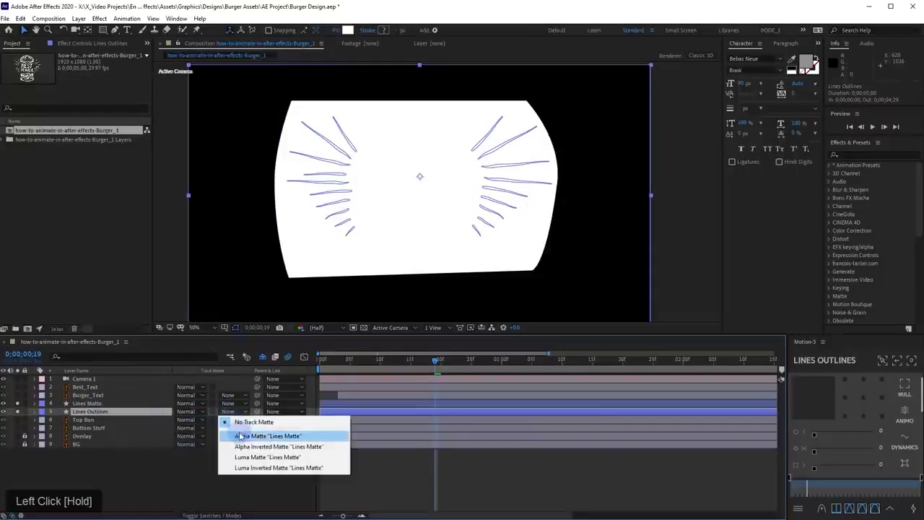
click(241, 436)
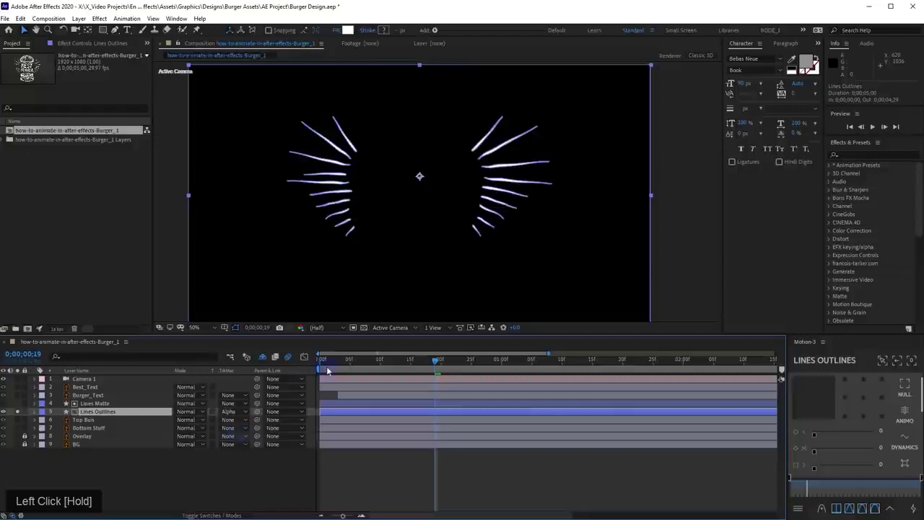
Preview the matted lines from the start of the timeline and check the reveal's first frames
drag(352, 363, 297, 374)
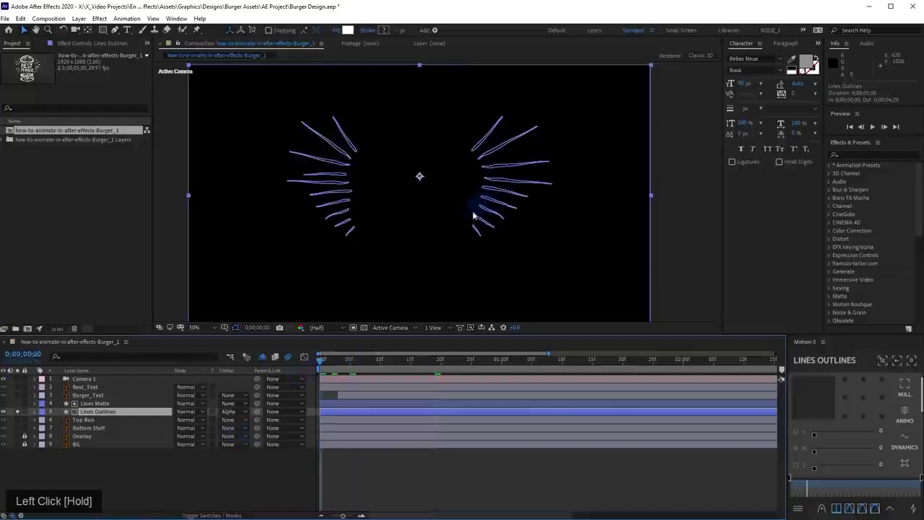
click(424, 466)
key(space)
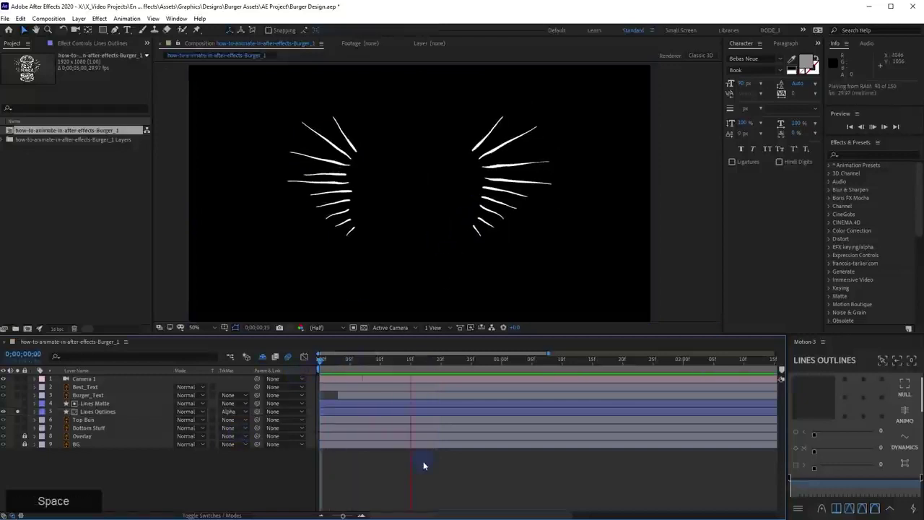
drag(323, 362, 318, 360)
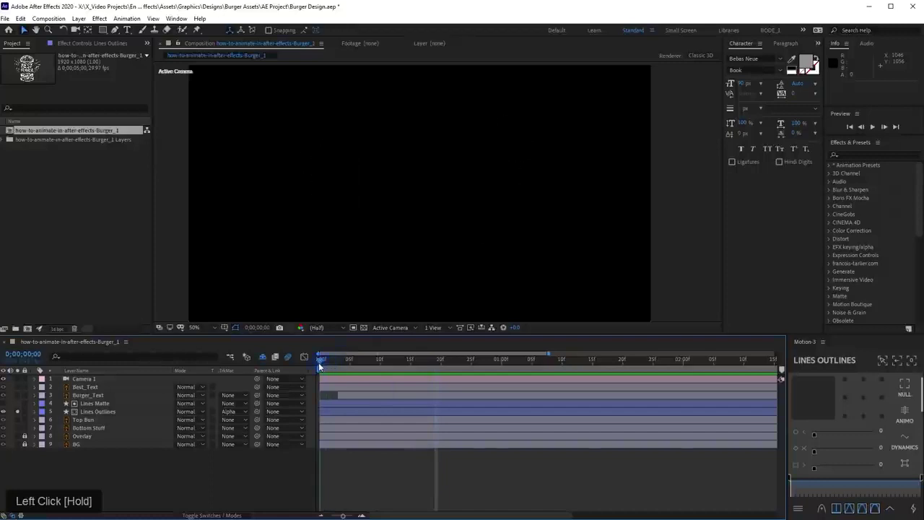
key(Page_Down)
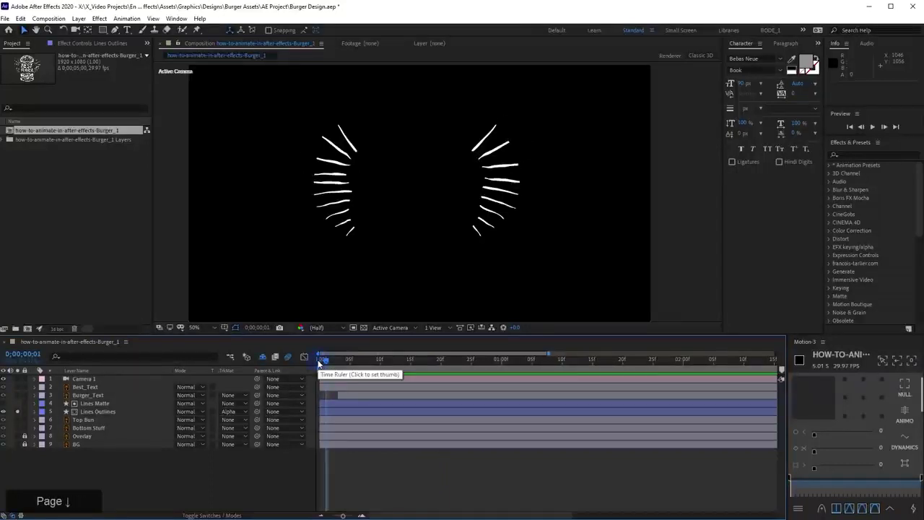
Reveal the keyframed Path of Lines Matte and move the playhead to its second keyframe at 0;00;00;08
click(324, 403)
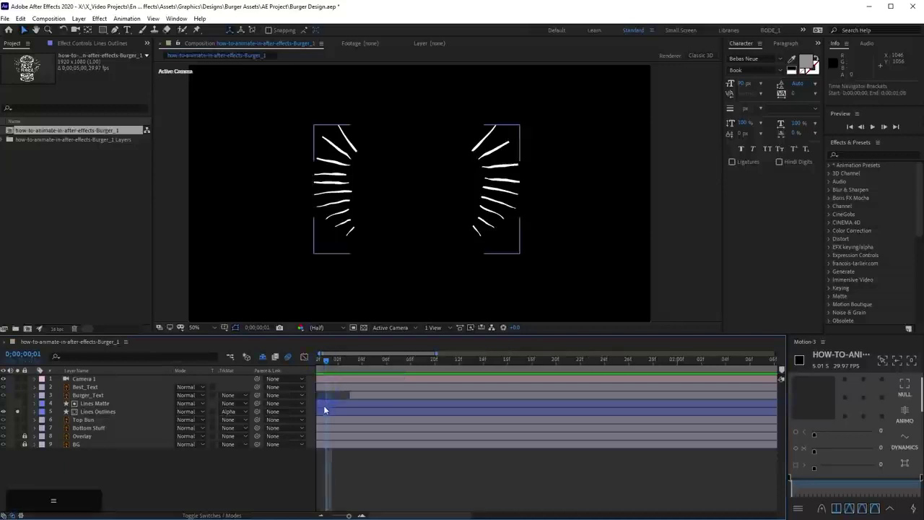
click(107, 405)
key(u)
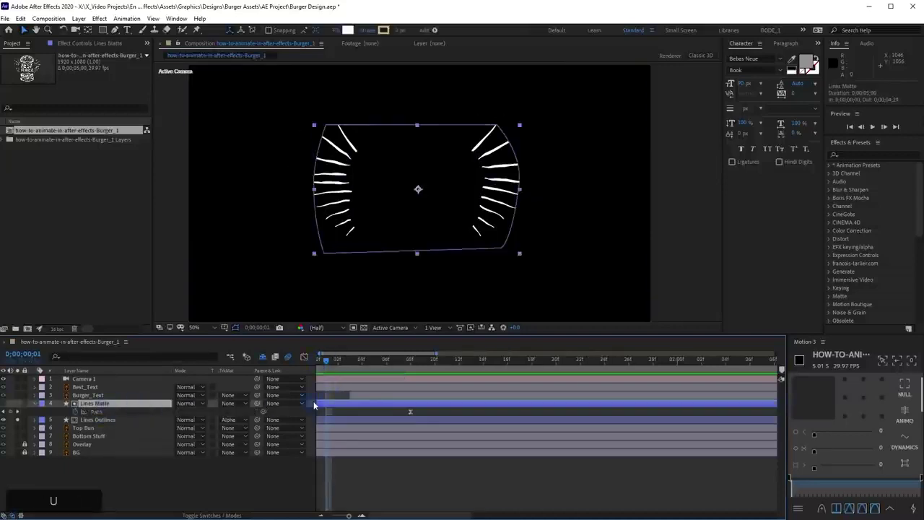
drag(321, 354, 426, 503)
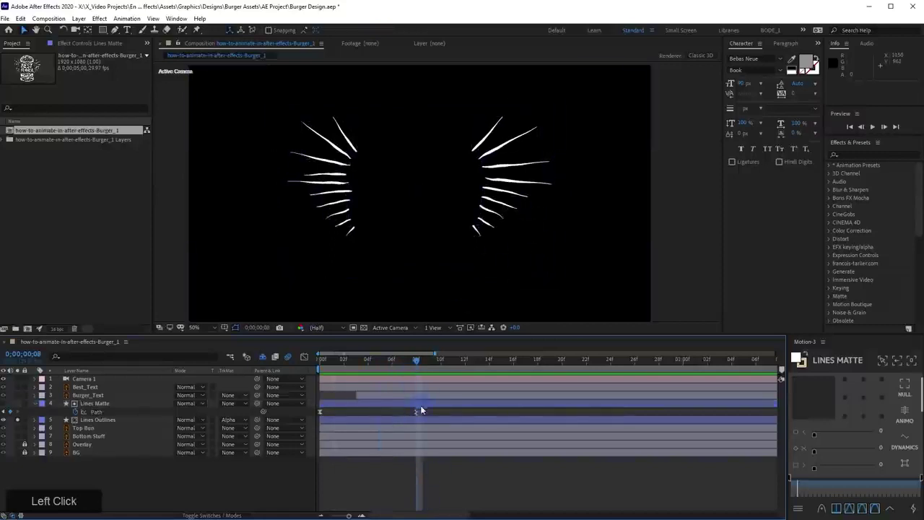
Pull the matte path's two lower corner points in beneath the lowest lines and shorten the left side point's lower curve handle
click(416, 412)
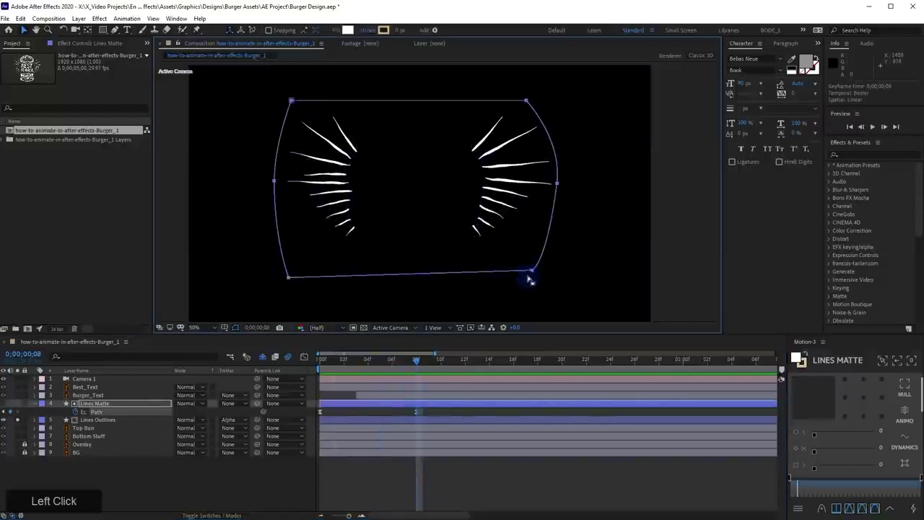
key(g)
ctrl+click(524, 260)
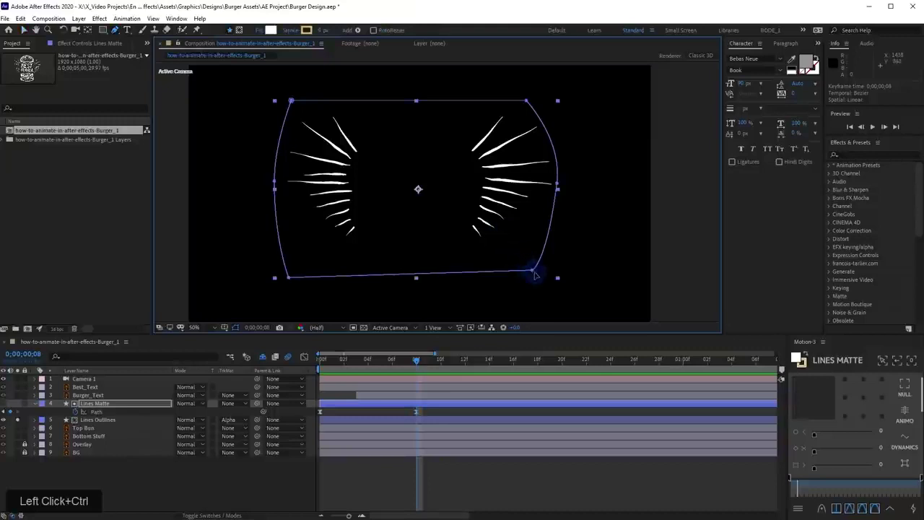
drag(535, 273, 477, 249)
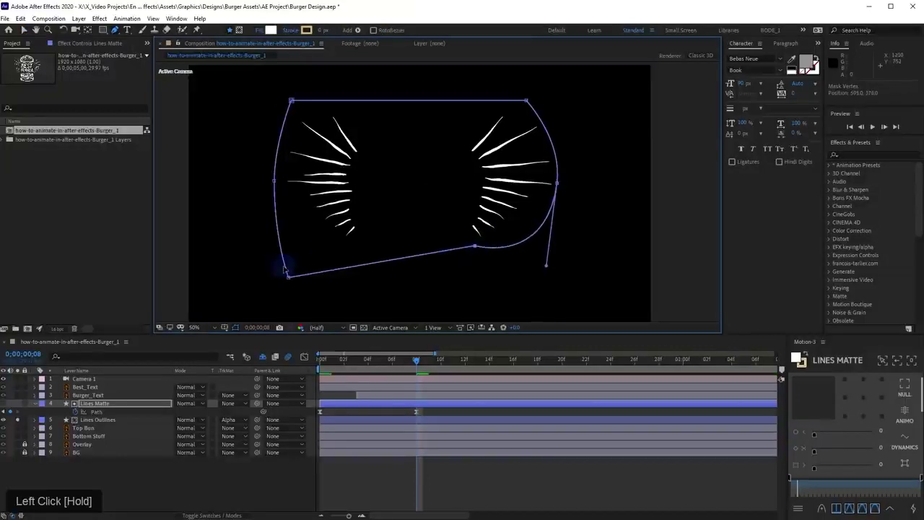
drag(285, 269, 352, 250)
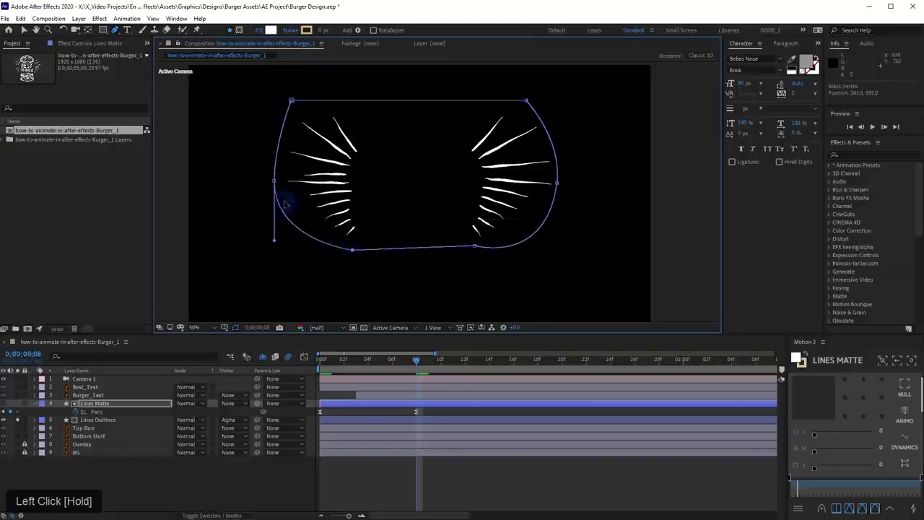
drag(275, 240, 279, 195)
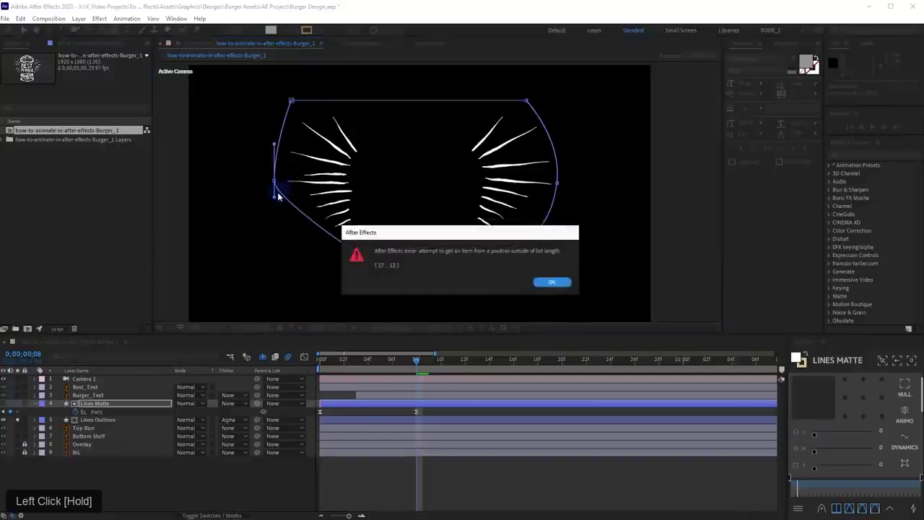
click(552, 282)
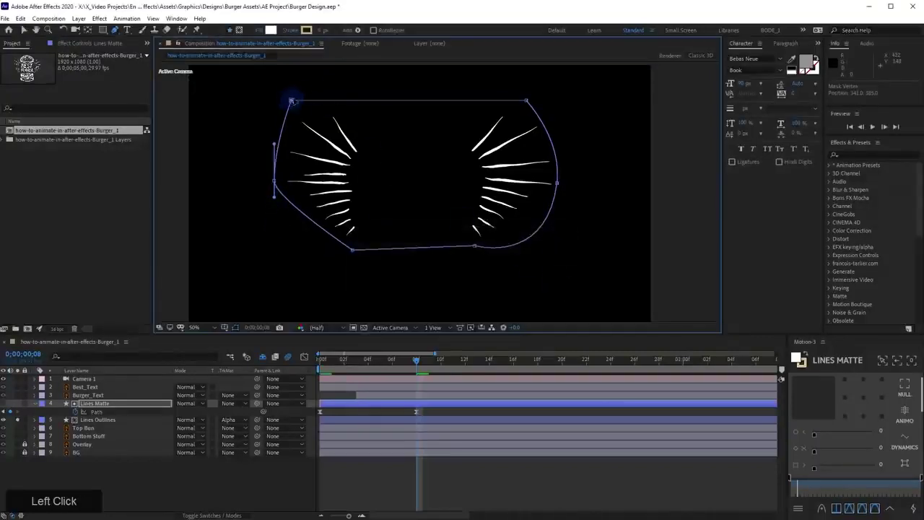
Move the matte path's upper-left point to just above the left lines and lengthen the side point's upper handle to round that corner
drag(291, 101, 336, 94)
drag(275, 145, 276, 118)
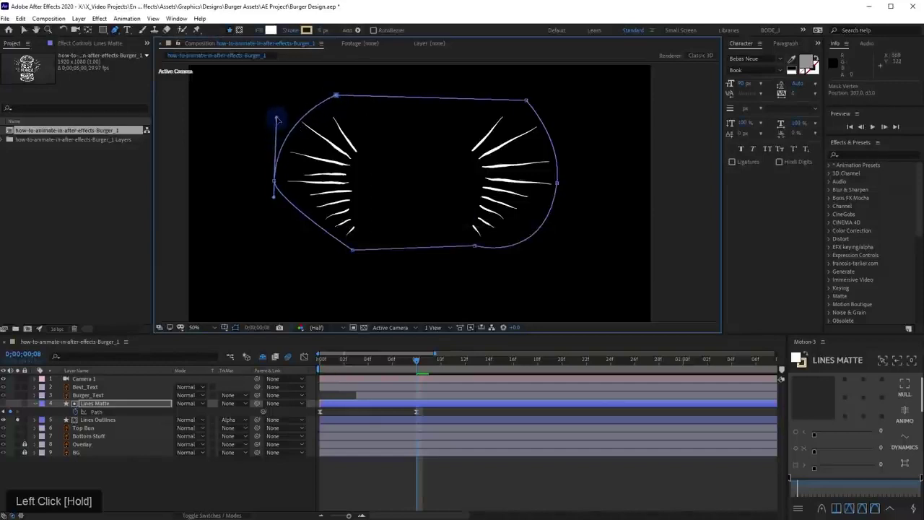
drag(337, 95, 332, 109)
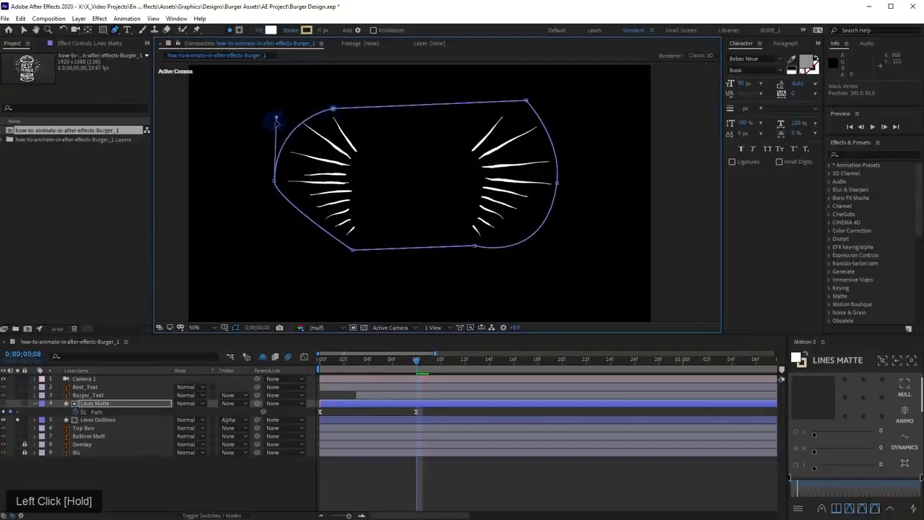
drag(275, 116, 274, 108)
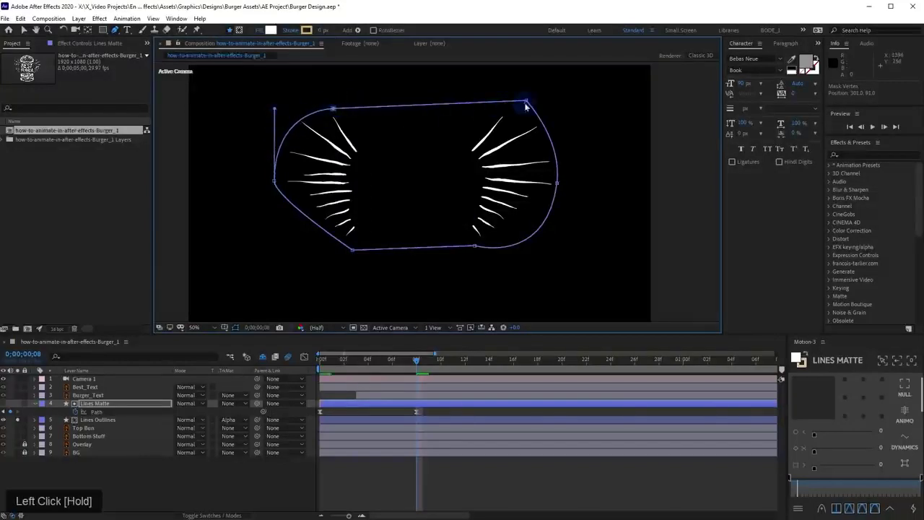
Pull the matte path's upper-right point in above the right lines and adjust both handles of the right side point to tighten the curve
drag(527, 101, 502, 107)
drag(563, 140, 568, 116)
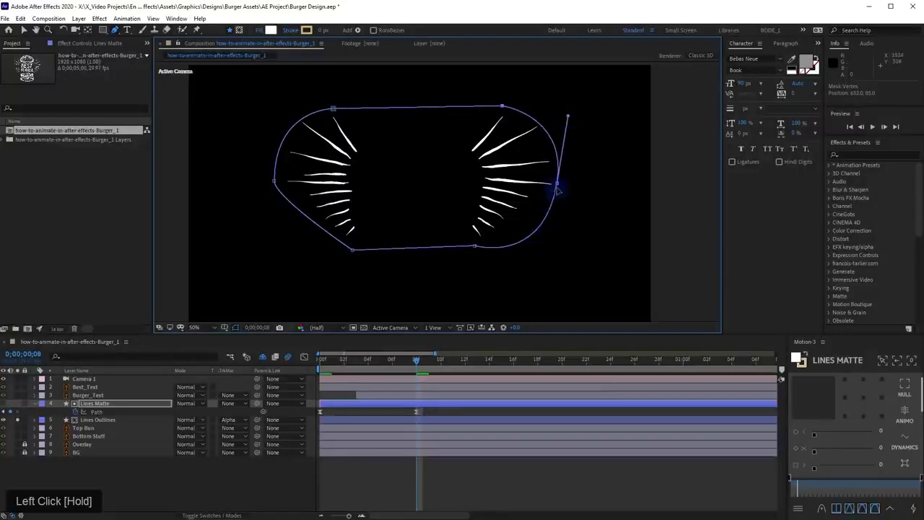
drag(557, 188, 548, 227)
Nudge the matte path's left side point inward toward the lines and lengthen its upper curve handle
click(274, 181)
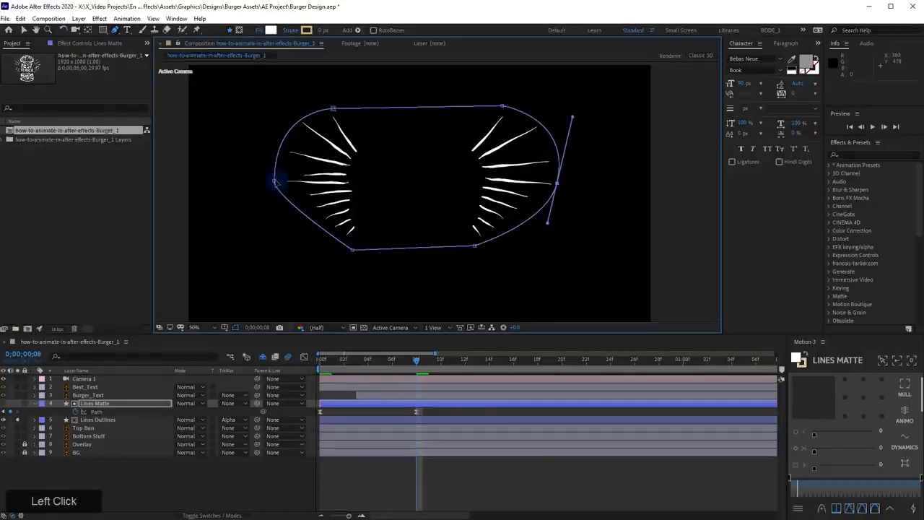
drag(274, 181, 282, 184)
drag(282, 112, 278, 102)
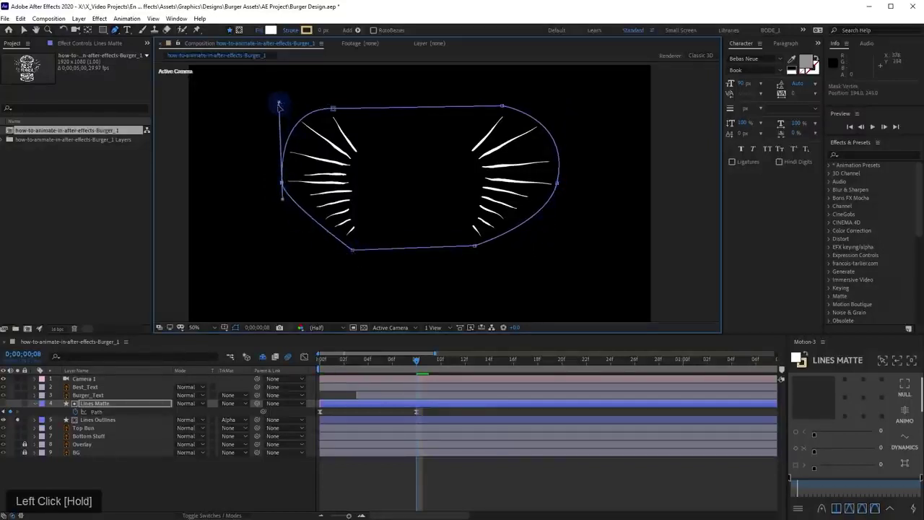
Play back the reshaped matte reveal from the first frame and scrub through its opening frames
drag(408, 366, 319, 364)
click(390, 493)
key(space)
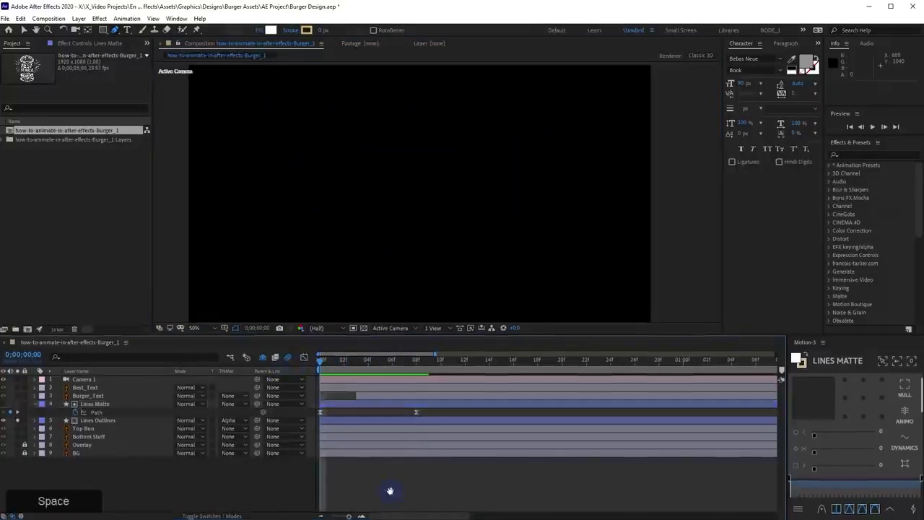
click(325, 366)
click(320, 366)
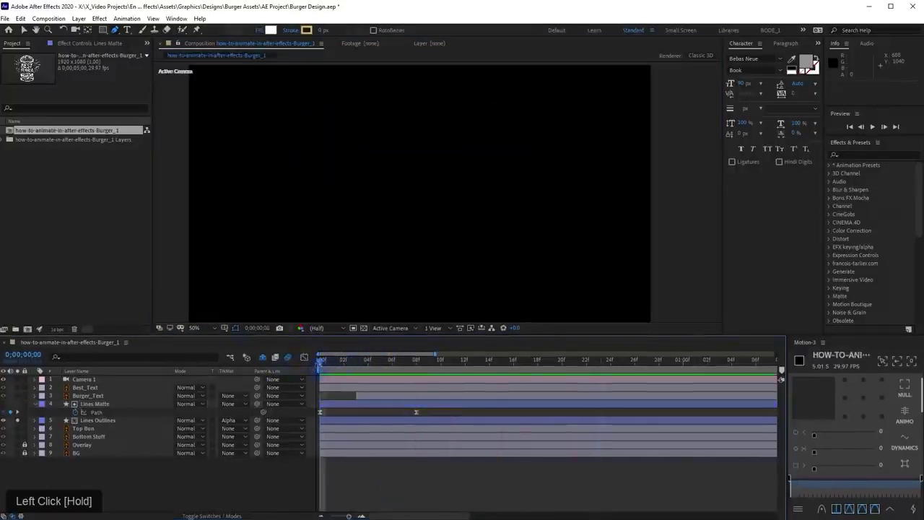
drag(342, 365, 318, 367)
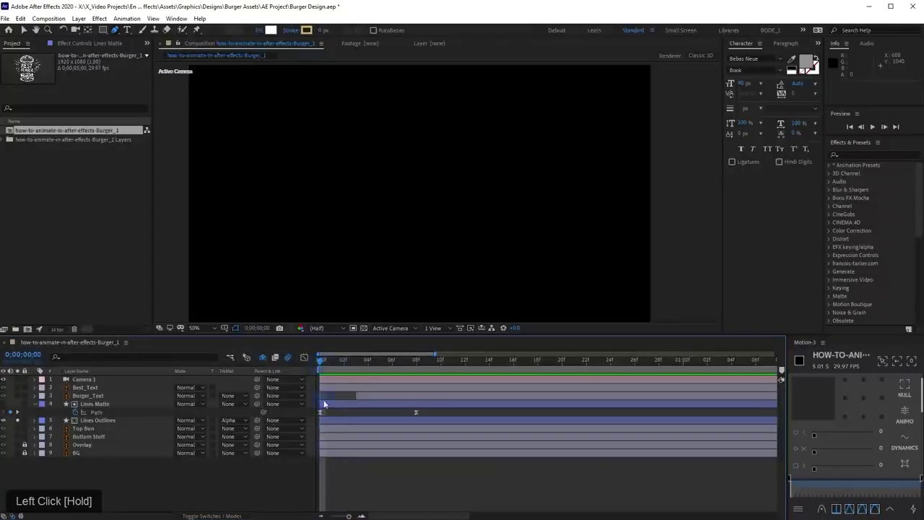
Show the other layers again by unsoloing Lines Outlines, and shift it with Lines Matte to start at 0;00;00;06
click(98, 419)
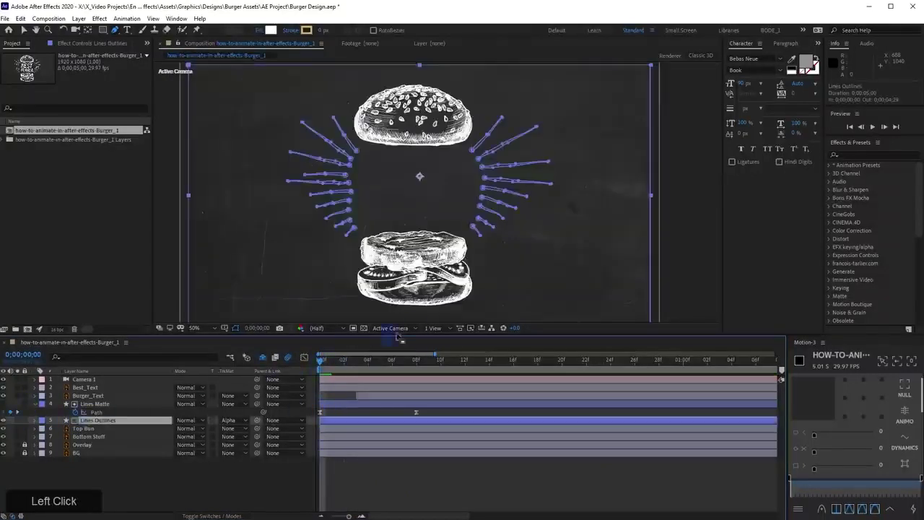
shift+click(343, 405)
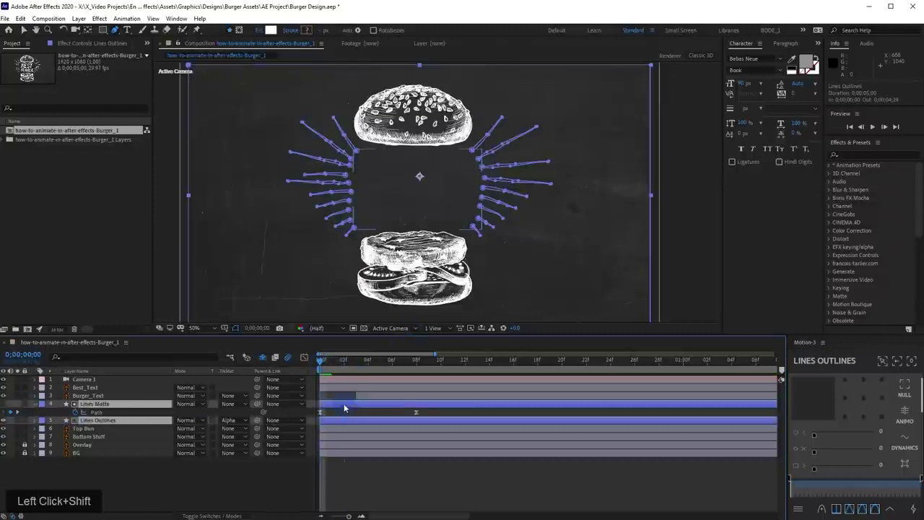
click(338, 361)
drag(338, 363, 436, 421)
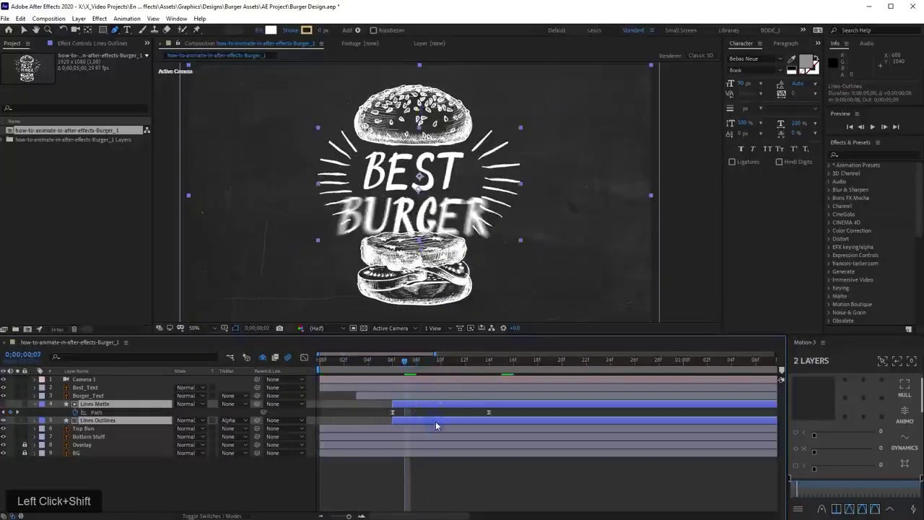
Enable motion blur on the Lines Matte layer, preview the animation from the start and move the playhead to 0;00;00;19
key(F4)
click(213, 408)
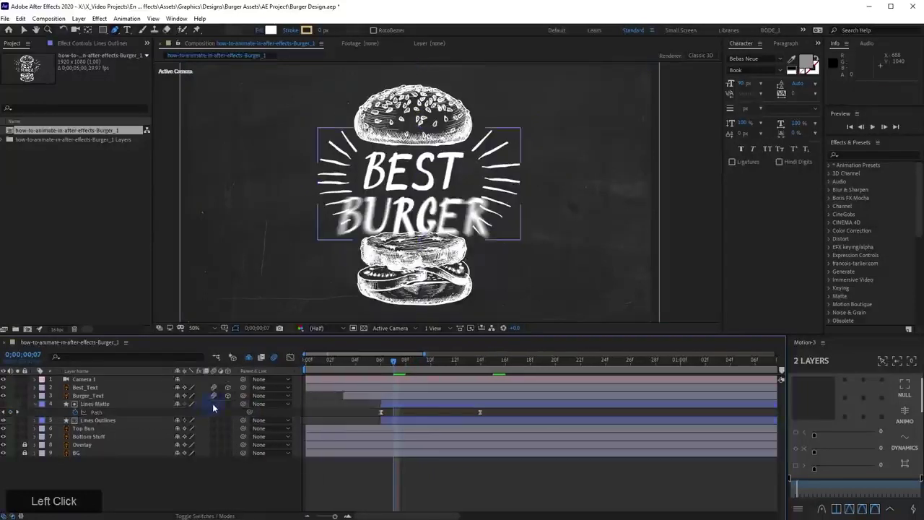
drag(366, 359, 302, 358)
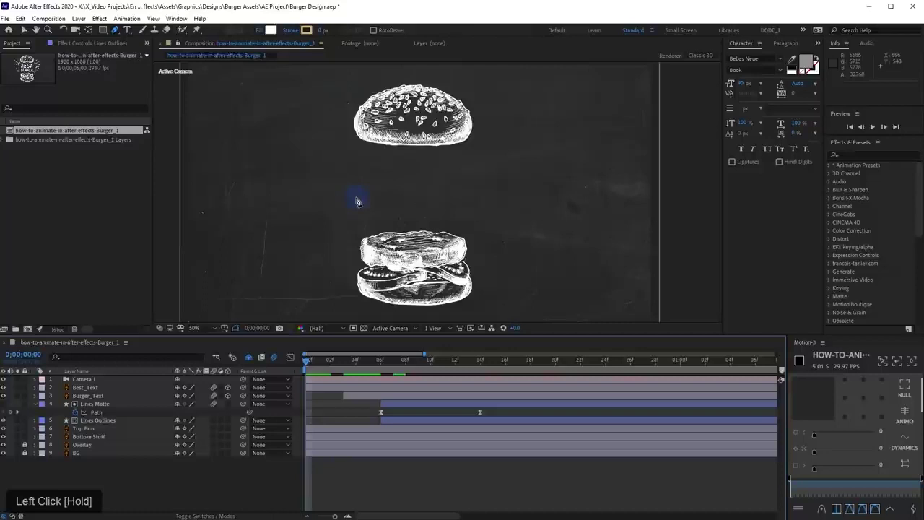
key(space)
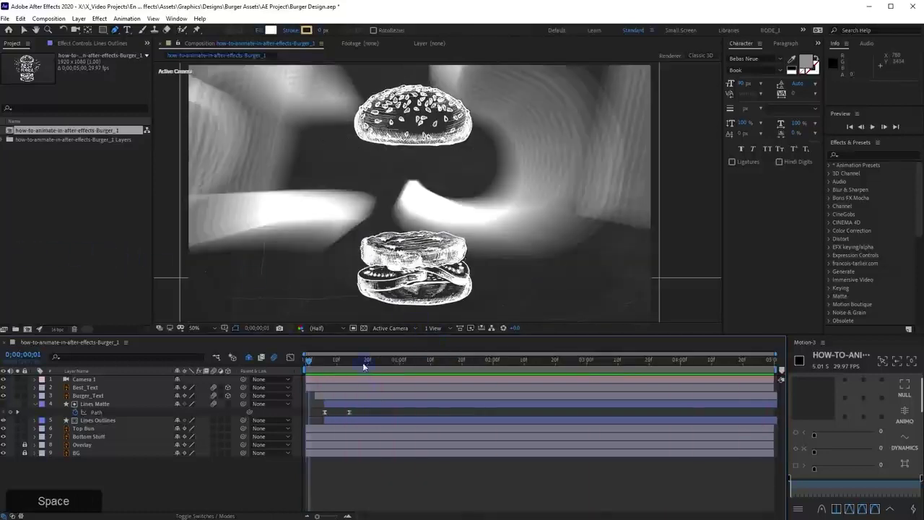
drag(309, 360, 363, 363)
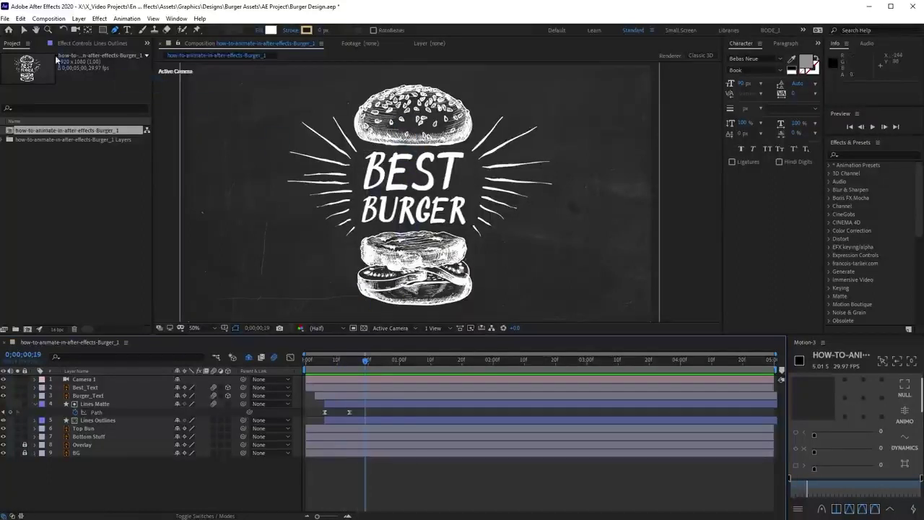
Assign the Yellow label colour to the Best_Text and Burger_Text layers
click(23, 29)
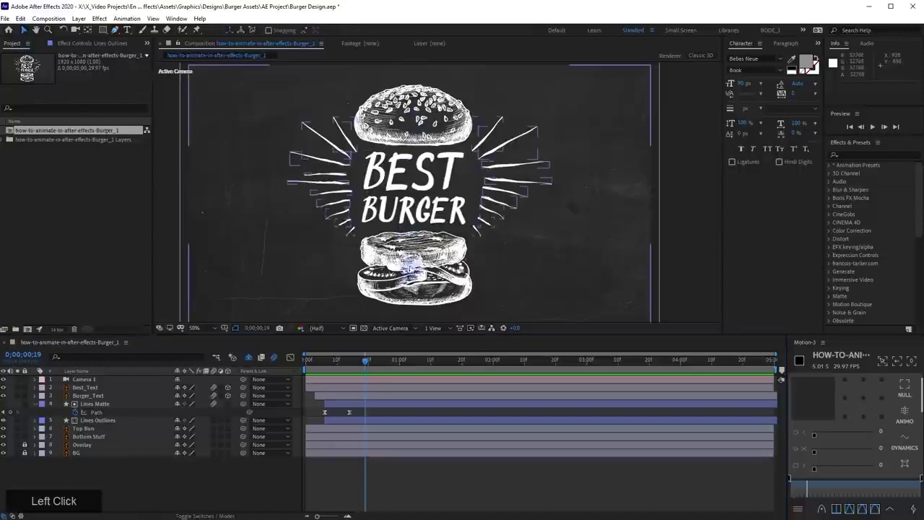
click(408, 208)
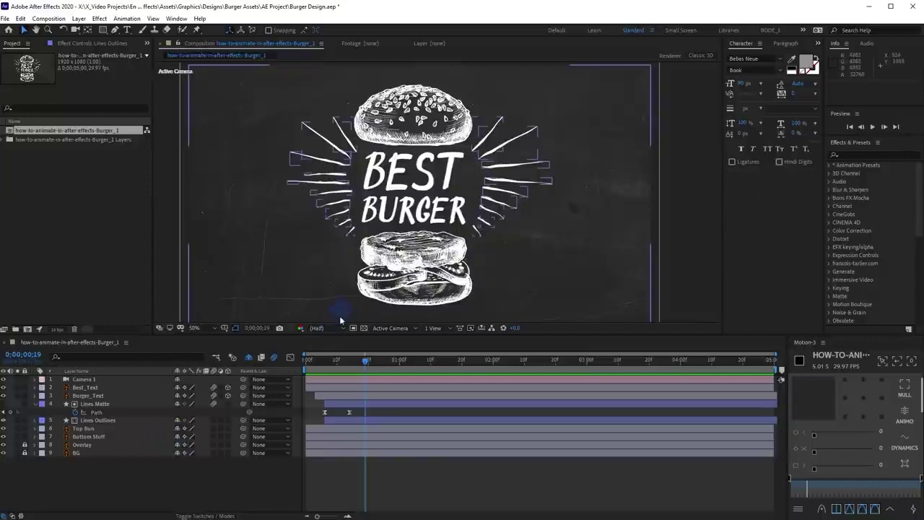
click(86, 397)
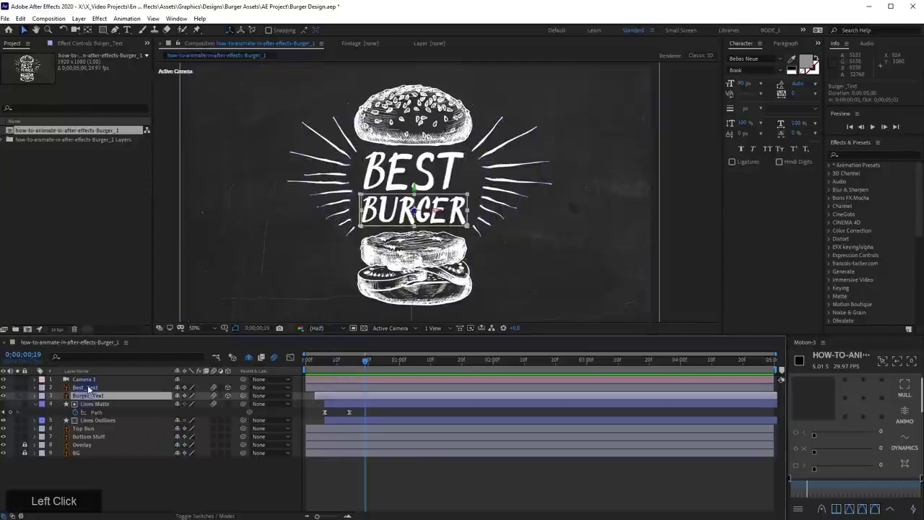
shift+click(88, 388)
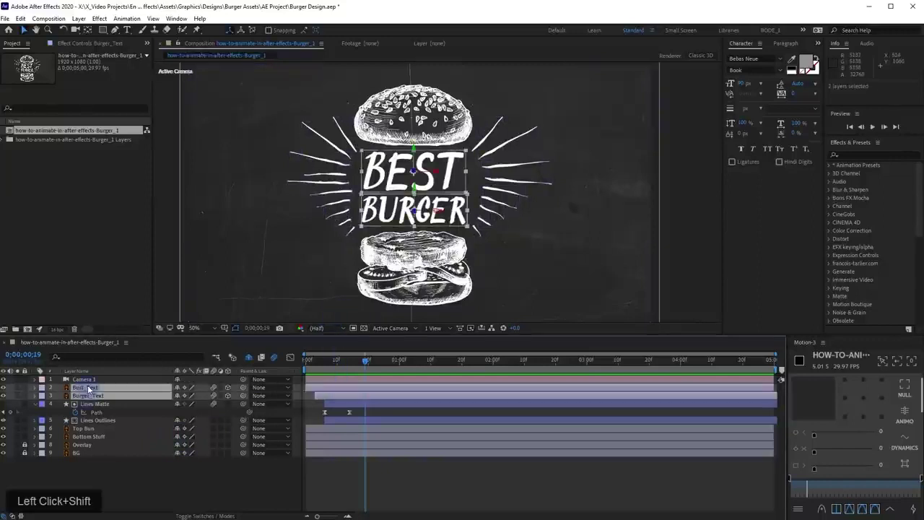
click(41, 395)
click(87, 437)
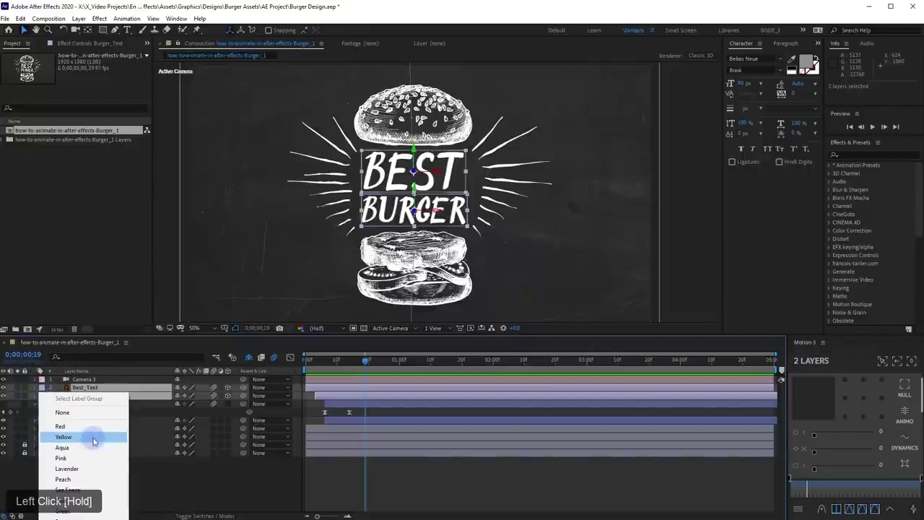
click(275, 474)
Shift both text layers and both Lines layers together so that Best_Text starts at 0;00;00;19, keeping their stagger
click(345, 420)
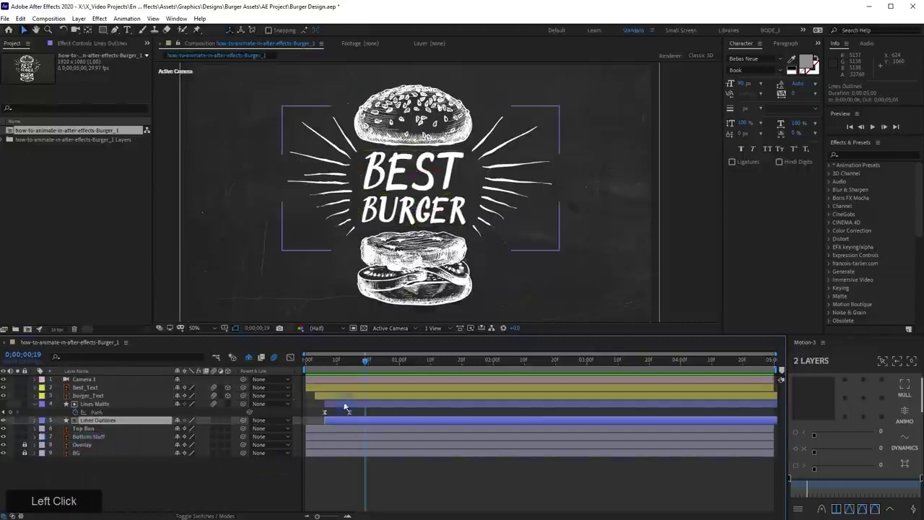
shift+click(344, 394)
drag(344, 394, 394, 398)
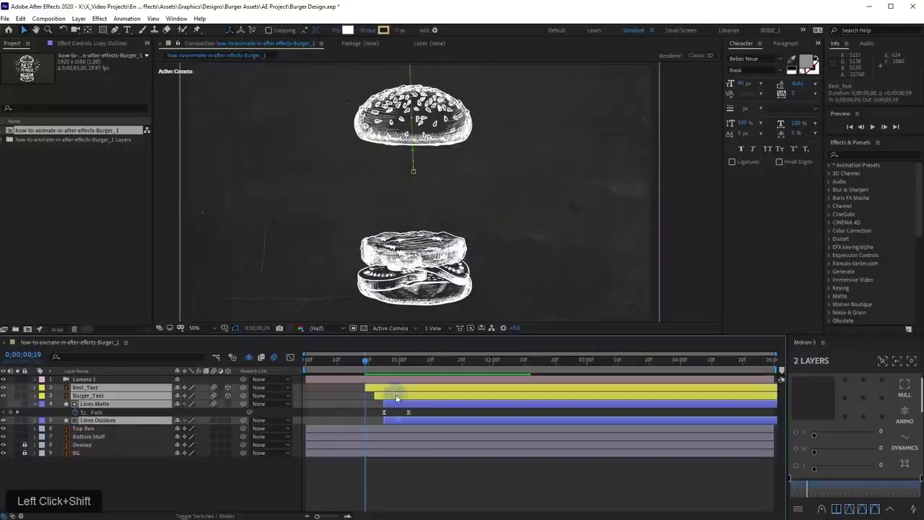
Add Position keyframes to the Top Bun and Bottom Stuff layers at 0;00;00;19
shift+click(365, 426)
click(366, 427)
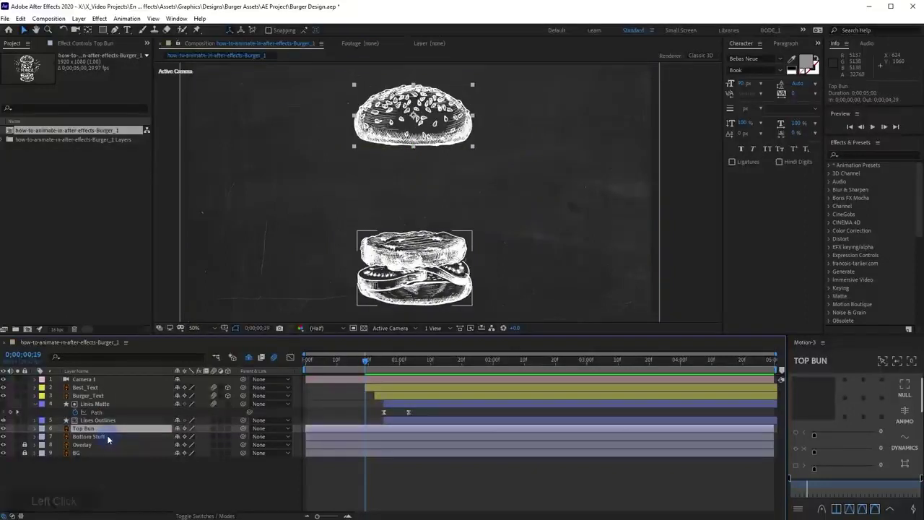
click(364, 434)
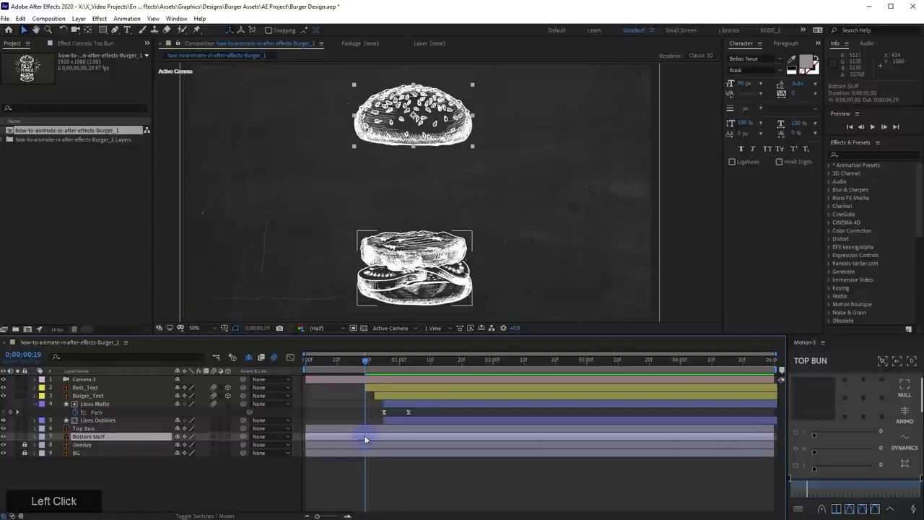
ctrl+click(366, 426)
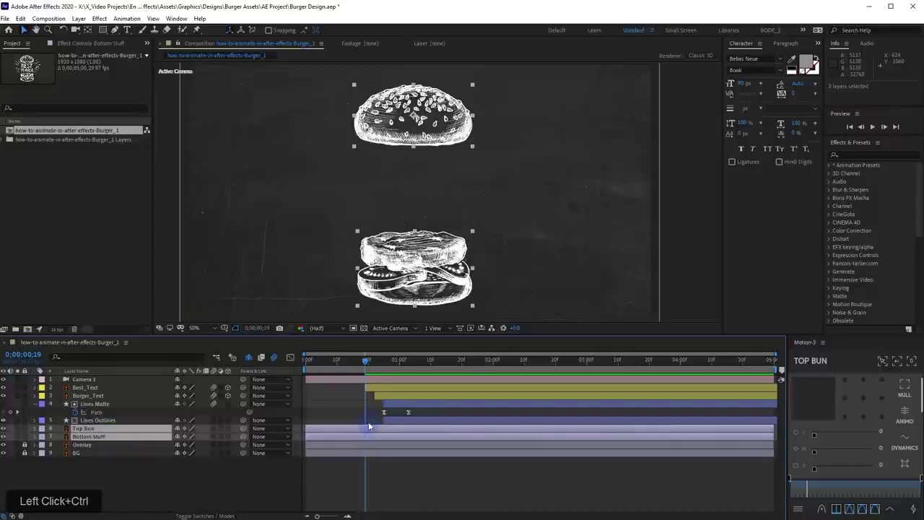
key(alt+shift+p)
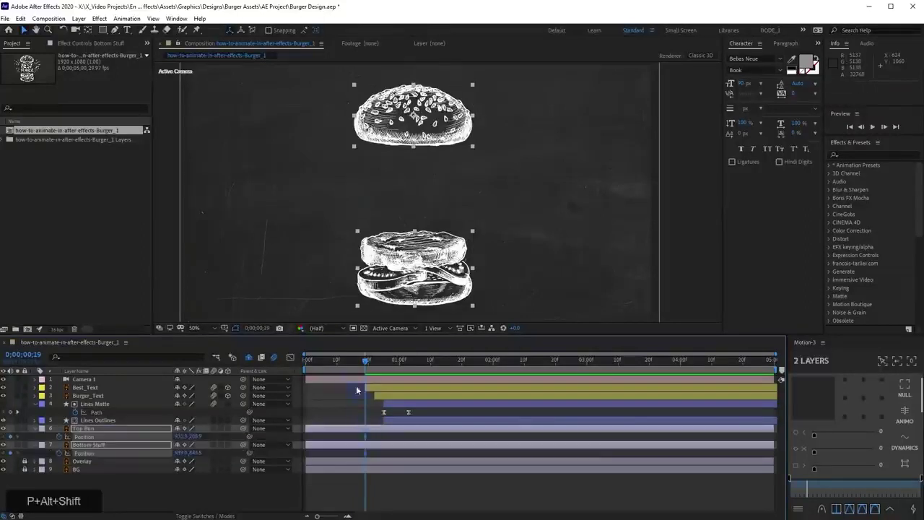
At 0;00;00;04, close the burger by setting the Y position of Top Bun to 426.9 and Bottom Stuff to 644.5
drag(359, 367, 325, 367)
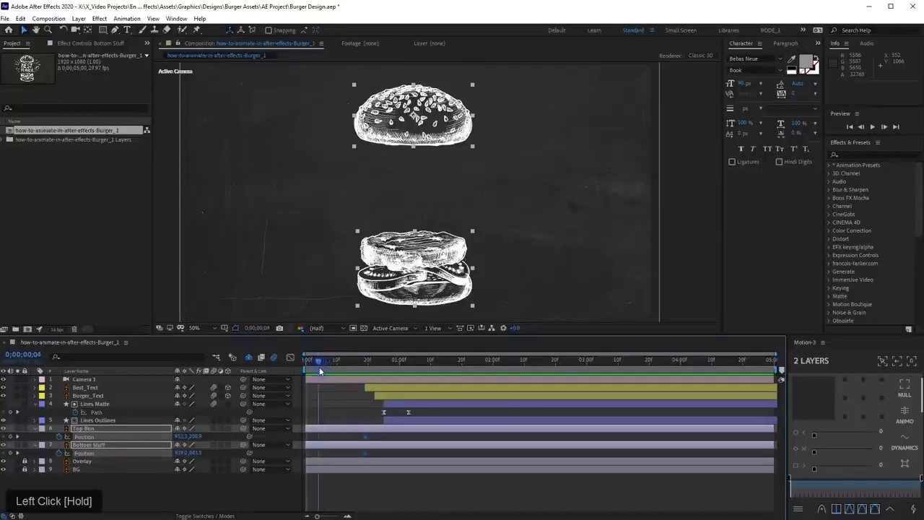
click(206, 445)
drag(198, 437, 302, 437)
drag(196, 453, 94, 457)
Examine up close how the top bun overlaps the patty in the closed burger
scroll(390, 194, up, 2)
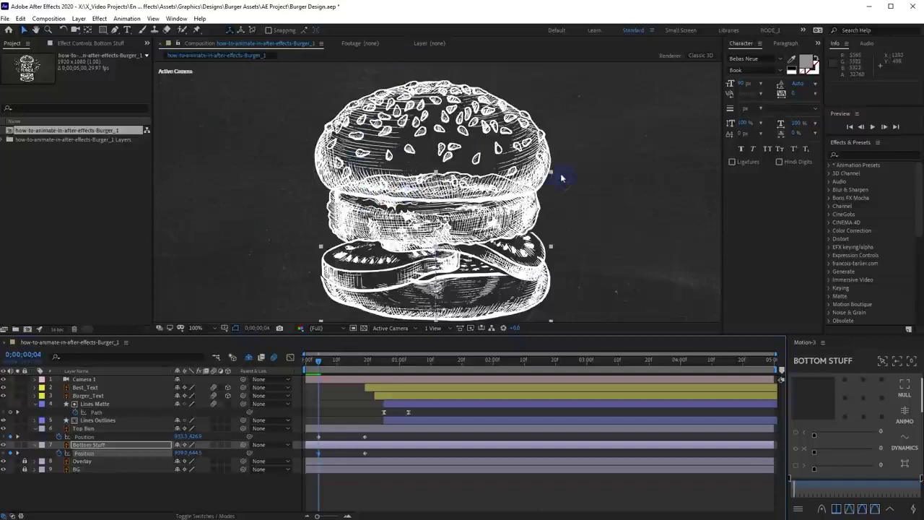
scroll(367, 153, up, 2)
scroll(367, 153, up, 1)
scroll(366, 153, down, 2)
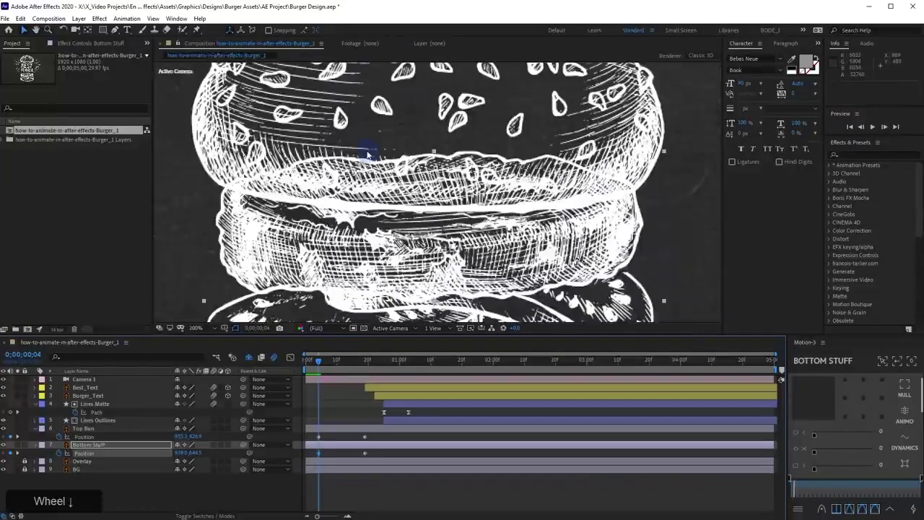
scroll(366, 153, up, 1)
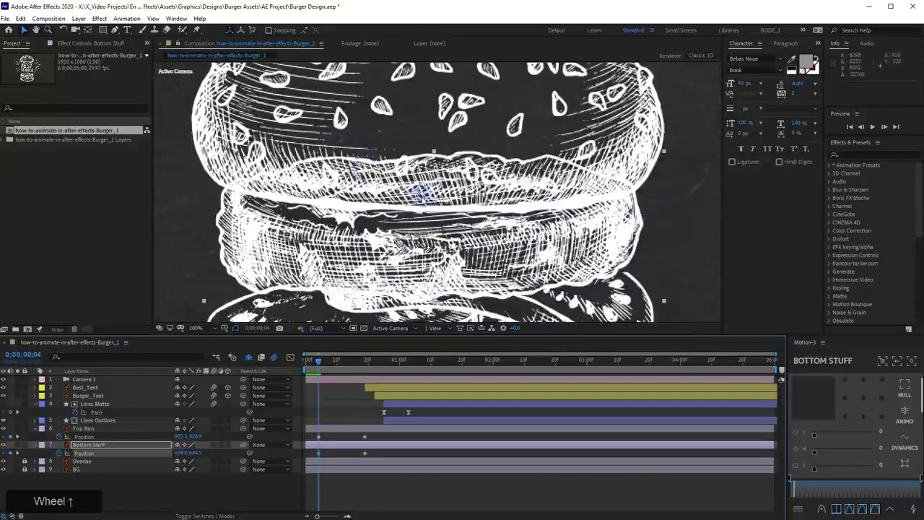
scroll(415, 152, down, 1)
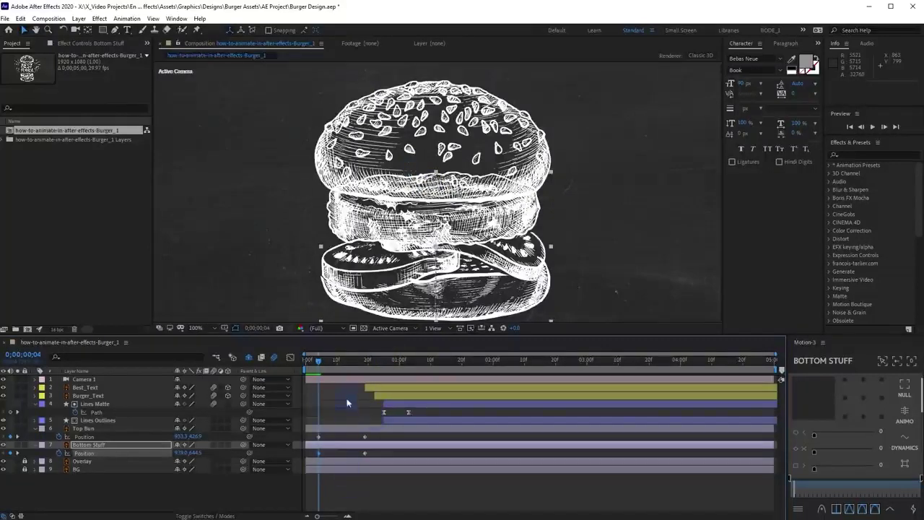
scroll(343, 375, down, 1)
Preview the burger opening from the start and scrub to 0;00;00;11
key(space)
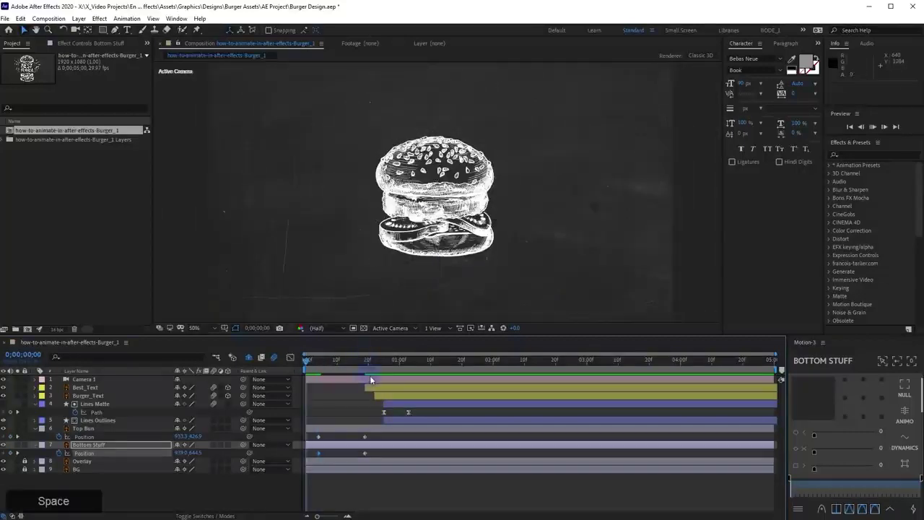
key(space)
drag(321, 362, 339, 375)
Apply Easy Ease to all Position keyframes of Top Bun and Bottom Stuff and display their curves in the Graph Editor
drag(374, 436, 377, 434)
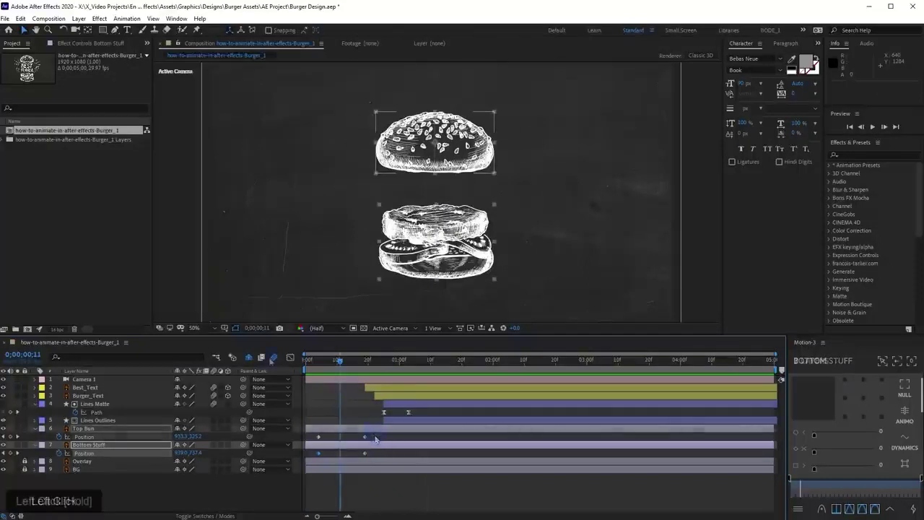
key(F9)
click(290, 357)
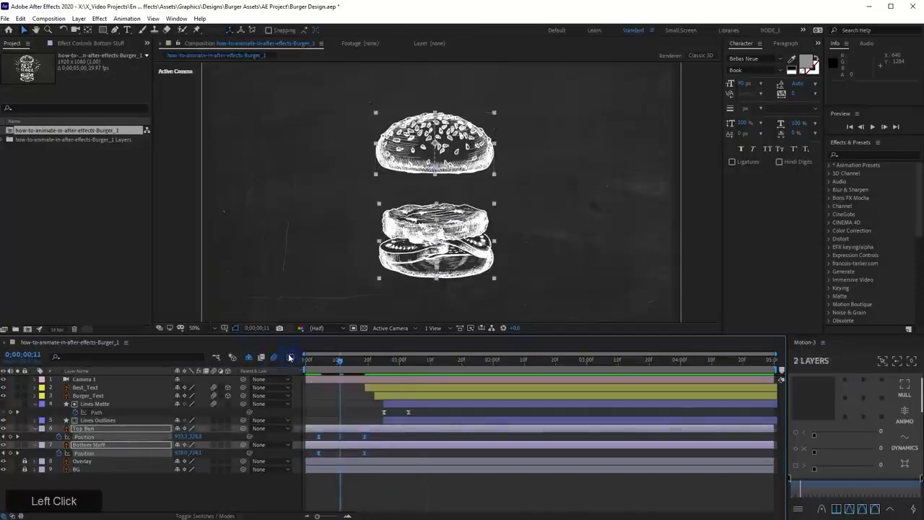
Lengthen the incoming ease of the last Top Bun and Bottom Stuff Position keyframes back to about frame 12, and preview the opening
drag(383, 467, 359, 500)
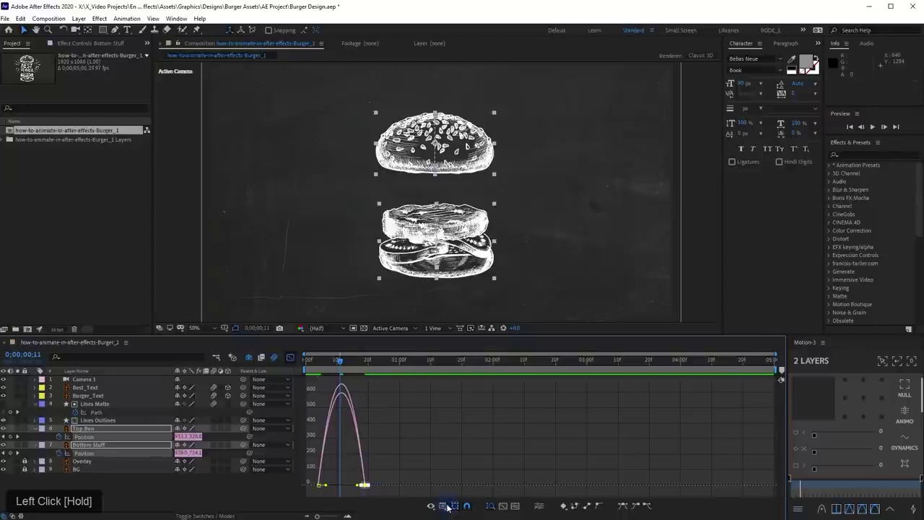
click(504, 506)
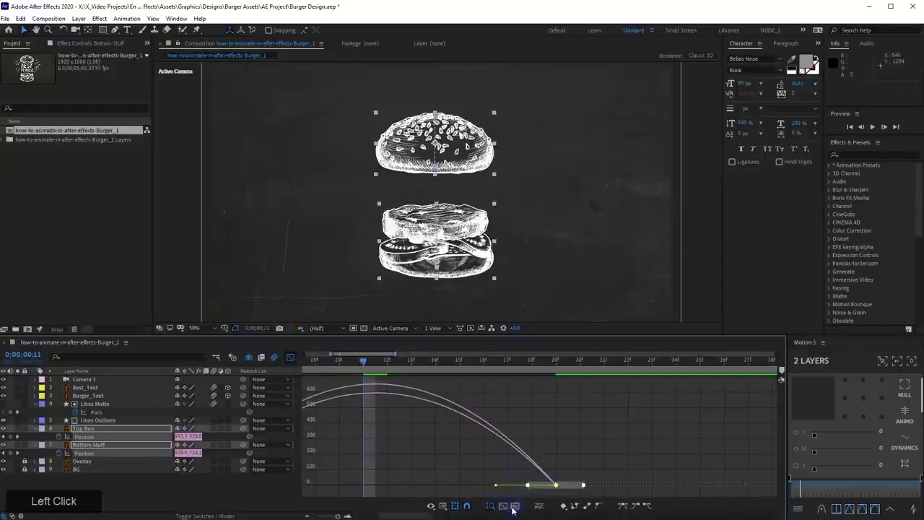
click(513, 508)
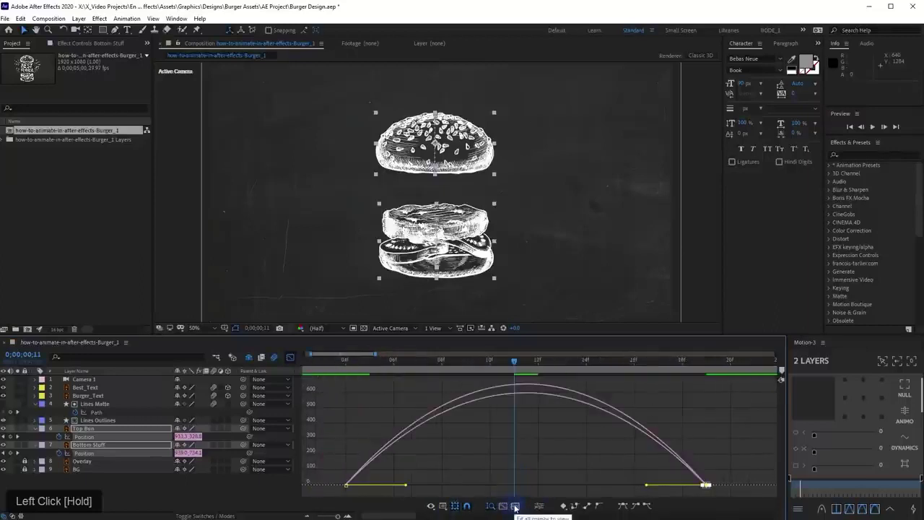
drag(742, 468, 549, 494)
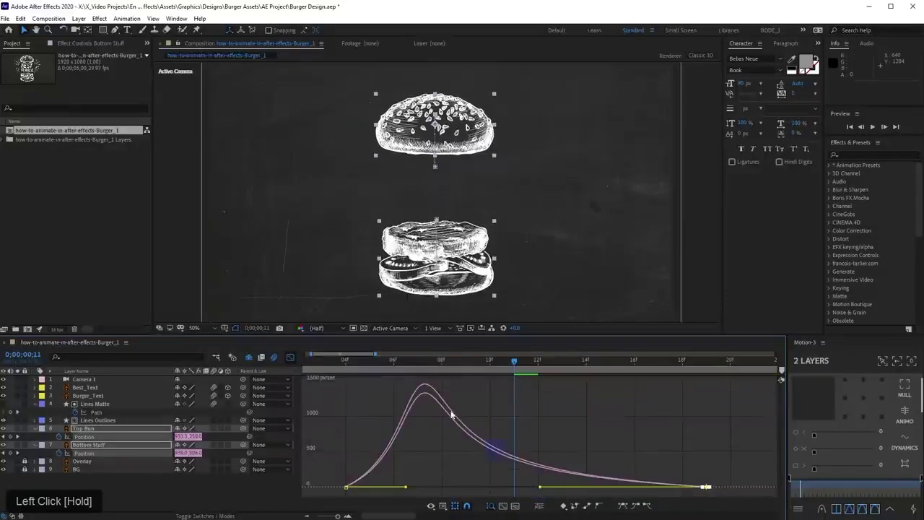
click(342, 367)
key(space)
key(space)
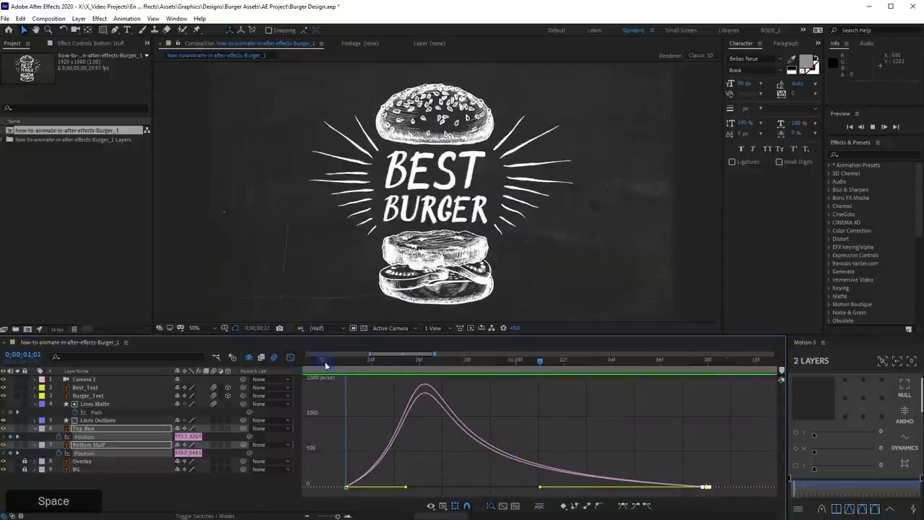
Return to the layer bars, shift Best_Text, Burger_Text, Lines Matte and Lines Outlines earlier so Best_Text starts at 0;00;00;08, and preview
click(291, 358)
click(397, 419)
alt+scroll(378, 415, down, 5)
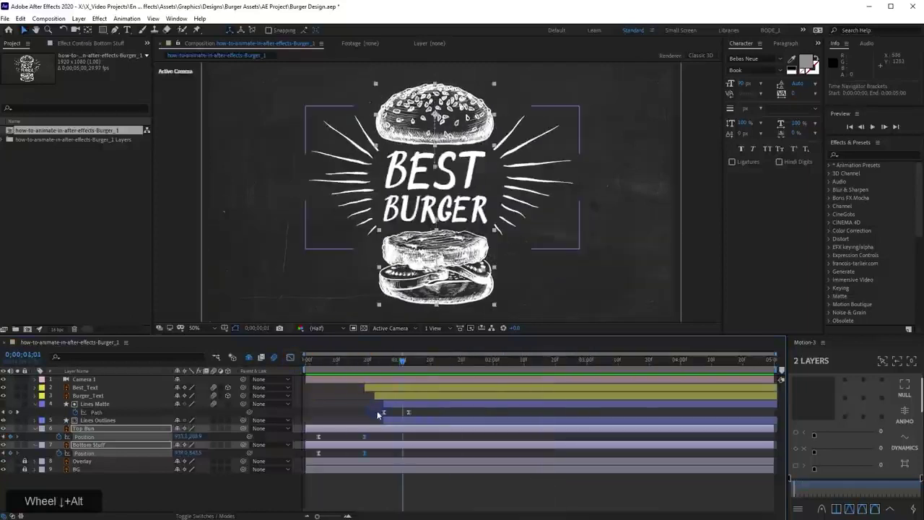
shift+click(391, 393)
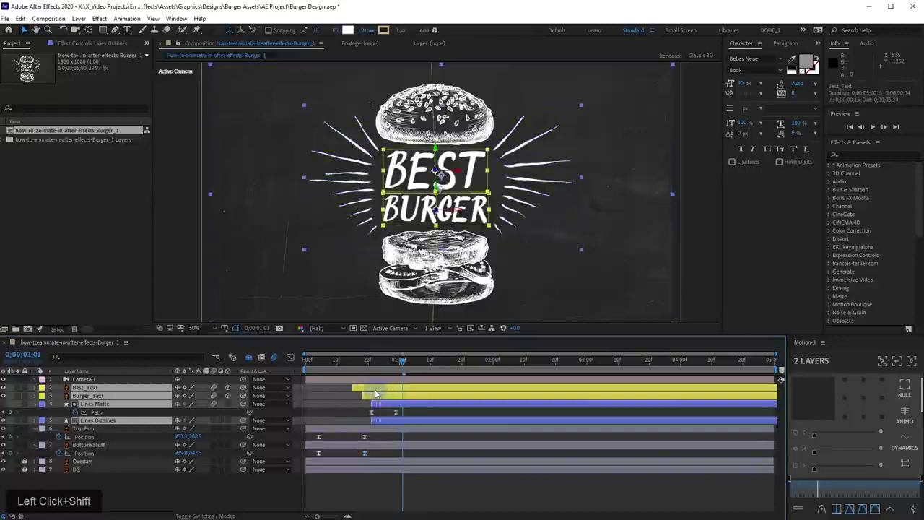
drag(392, 394, 357, 397)
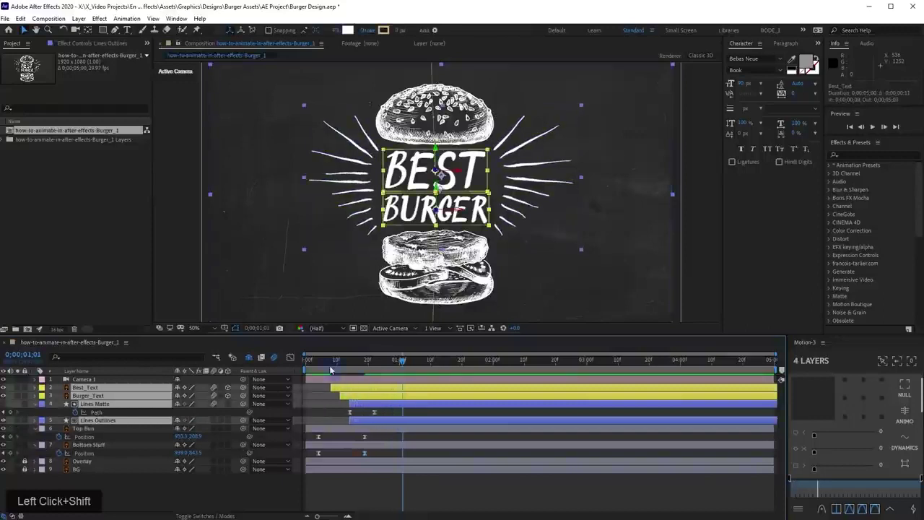
drag(324, 367, 424, 384)
key(space)
click(389, 442)
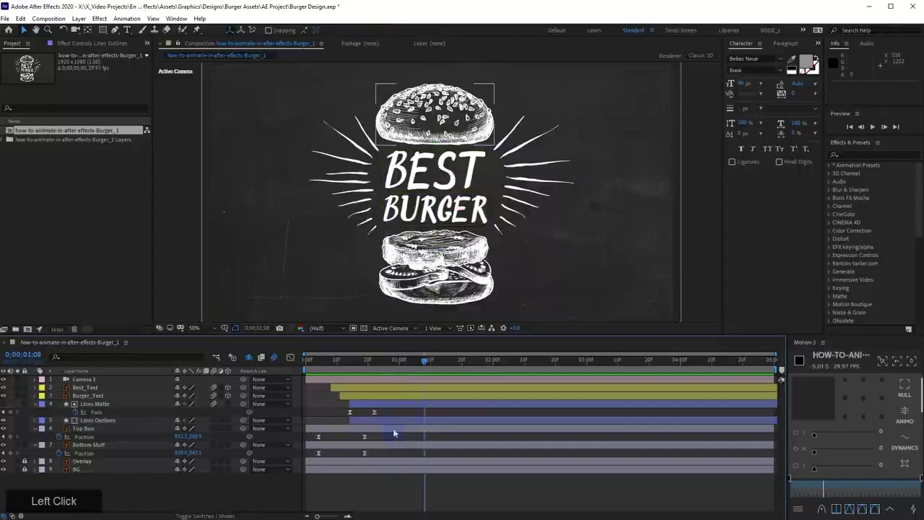
Add a null object with a centered anchor point and place it on the center of the top bun at 933.3, 209.0
click(336, 315)
click(104, 429)
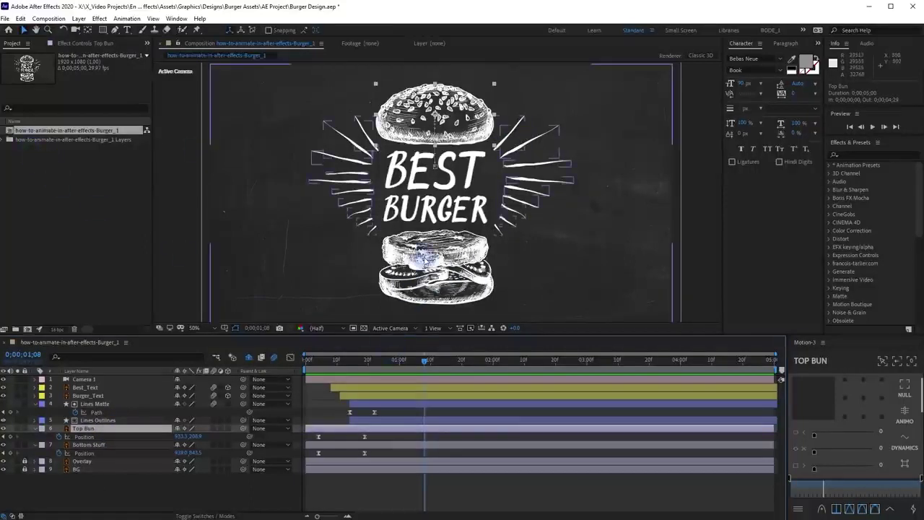
click(373, 491)
right_click(150, 494)
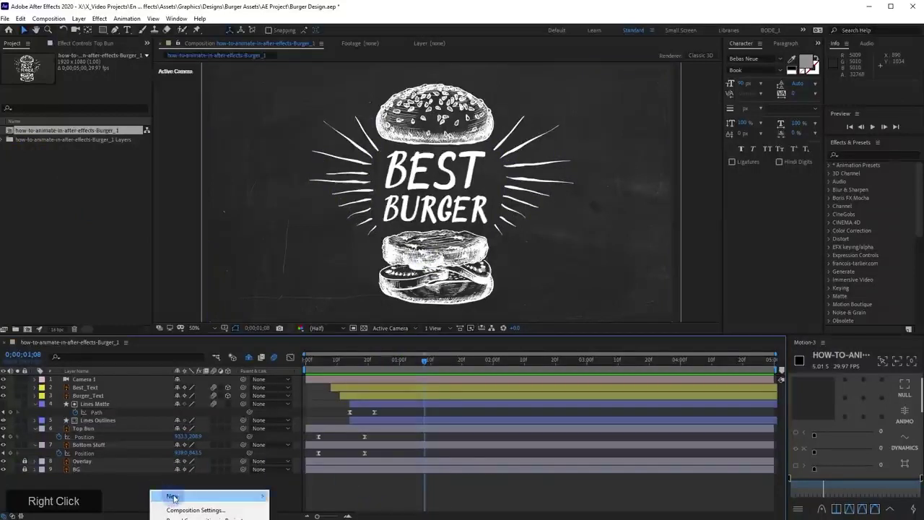
click(174, 497)
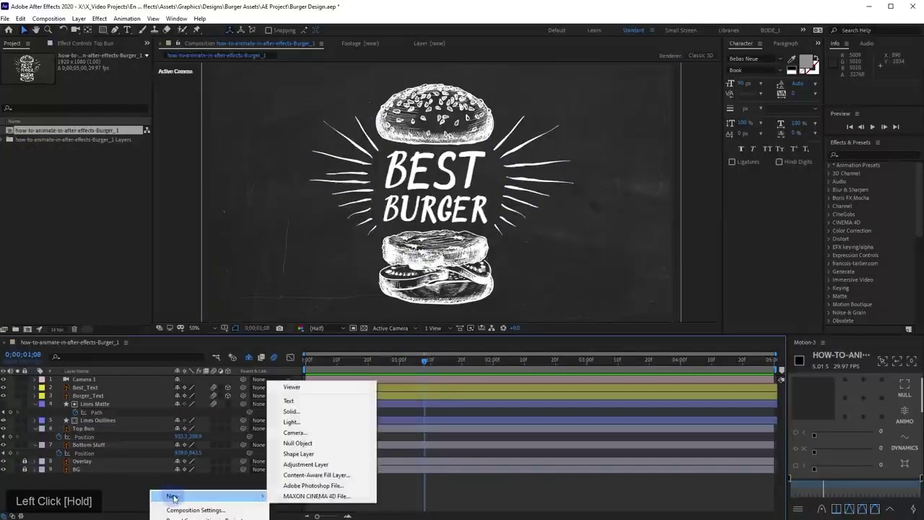
click(298, 443)
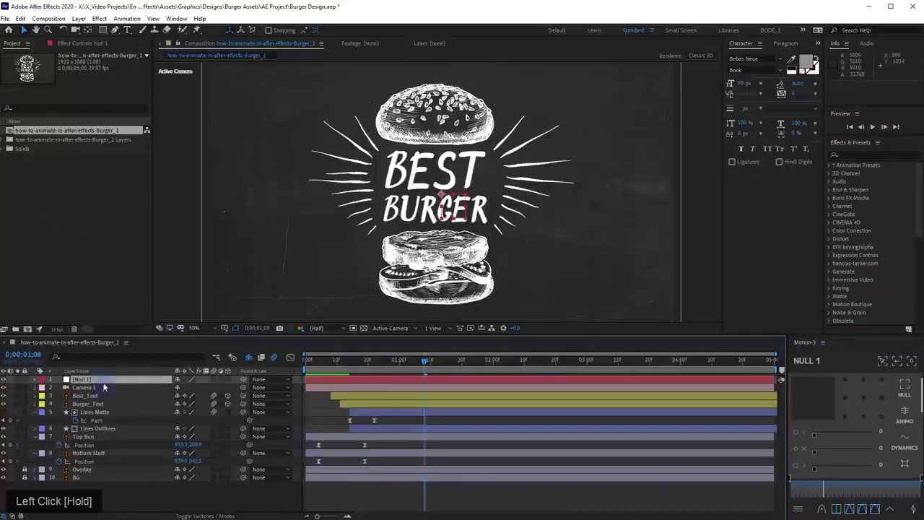
key(ctrl+Home)
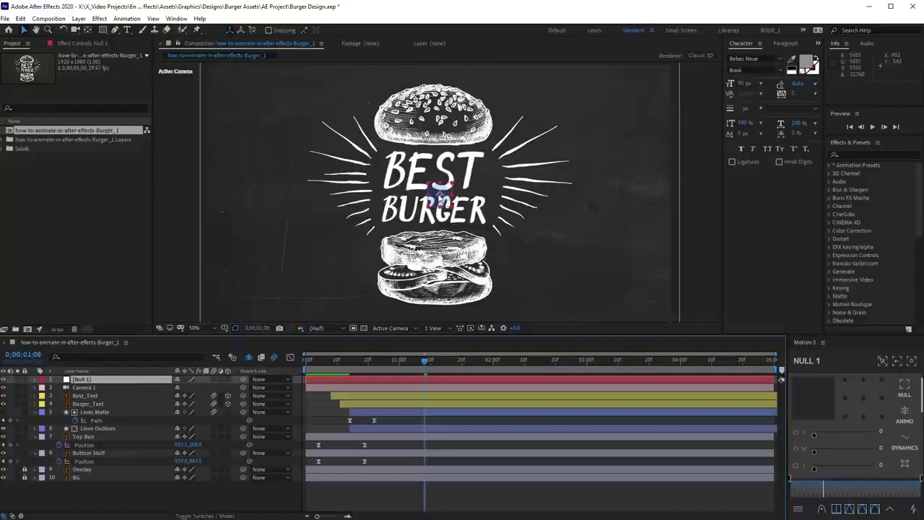
mouse_move(440, 194)
mouse_down()
mouse_move(438, 211)
mouse_move(432, 115)
mouse_up()
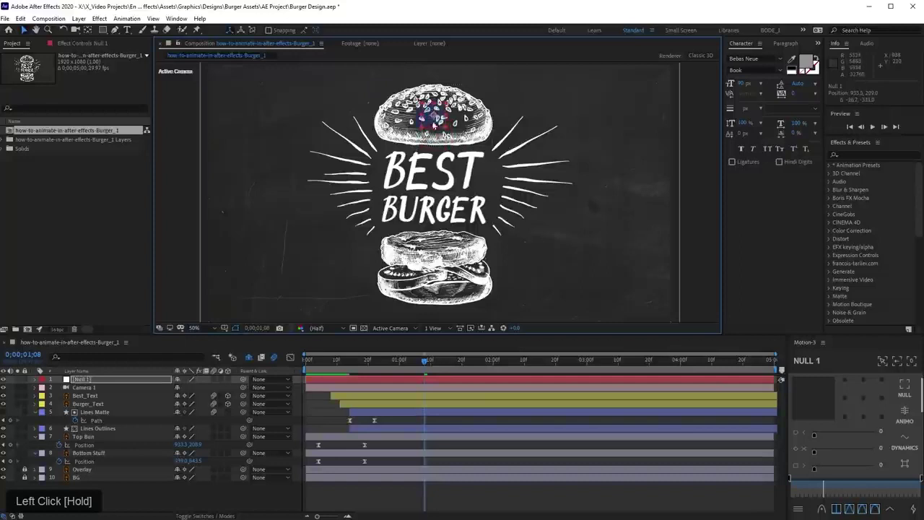
scroll(436, 115, up, 2)
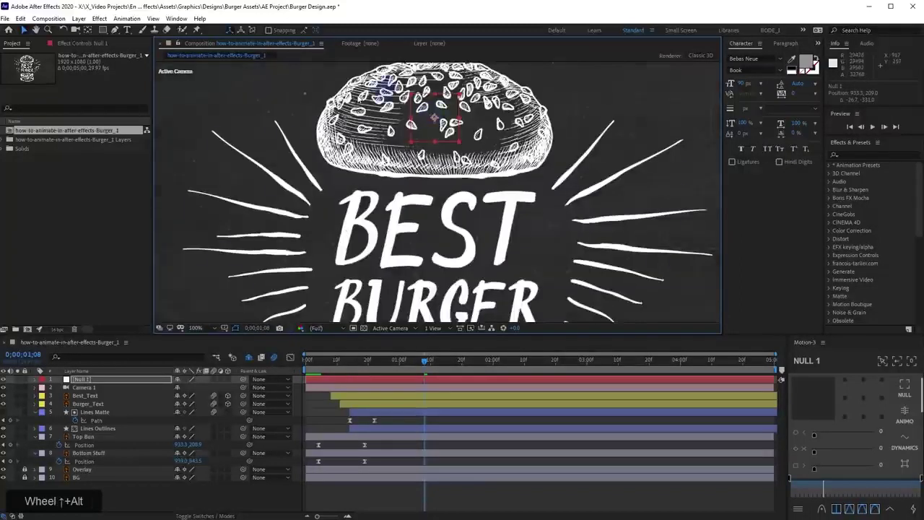
Rename the null Top Bun Cont and place it directly above the Top Bun layer
click(116, 381)
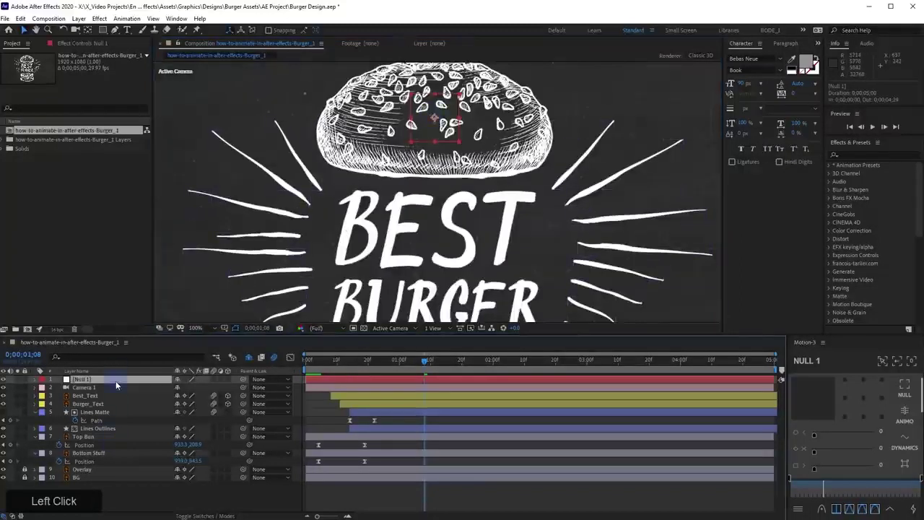
key(Return)
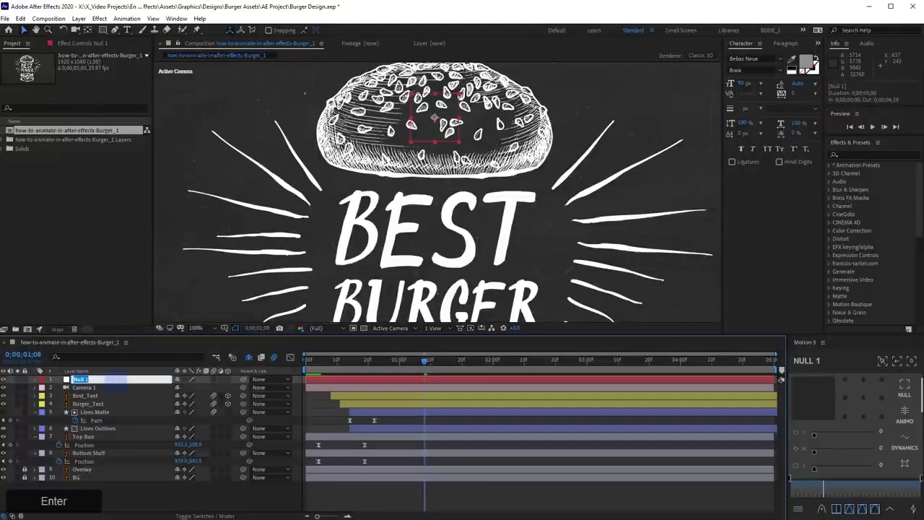
text(Top Bun Cont)
key(Return)
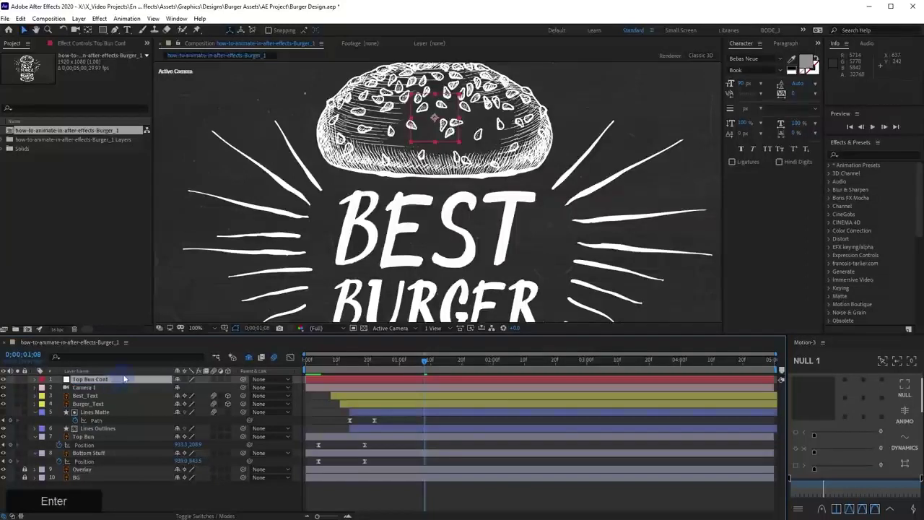
drag(114, 380, 109, 433)
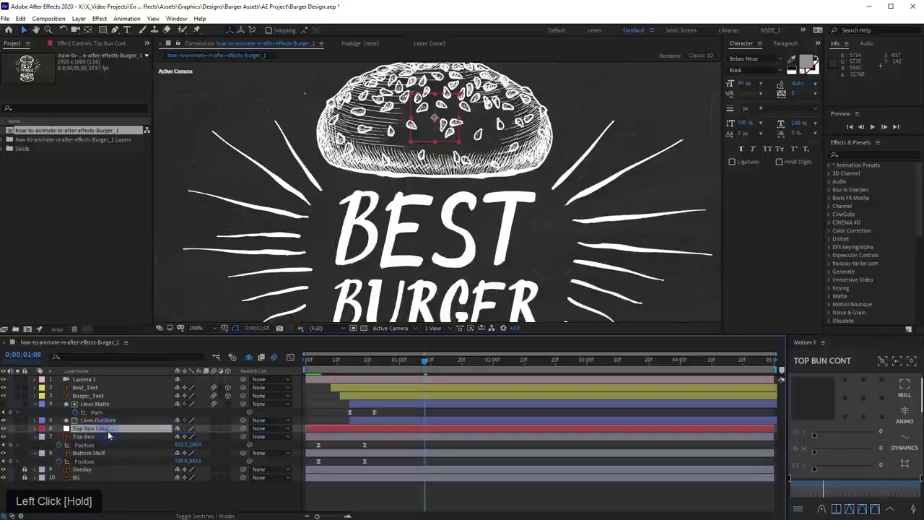
Label Top Bun Cont and Top Bun fuchsia, and parent Top Bun to Top Bun Cont
click(76, 436)
ctrl+click(85, 429)
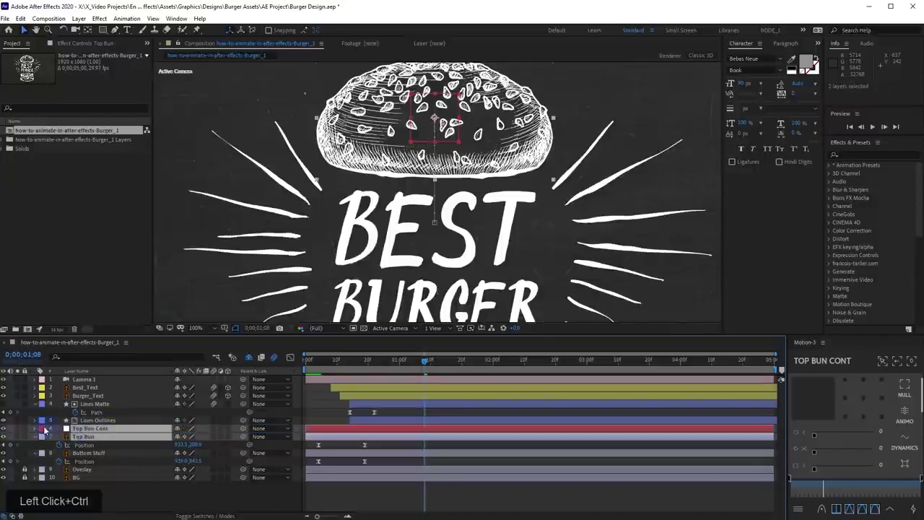
click(41, 429)
click(65, 393)
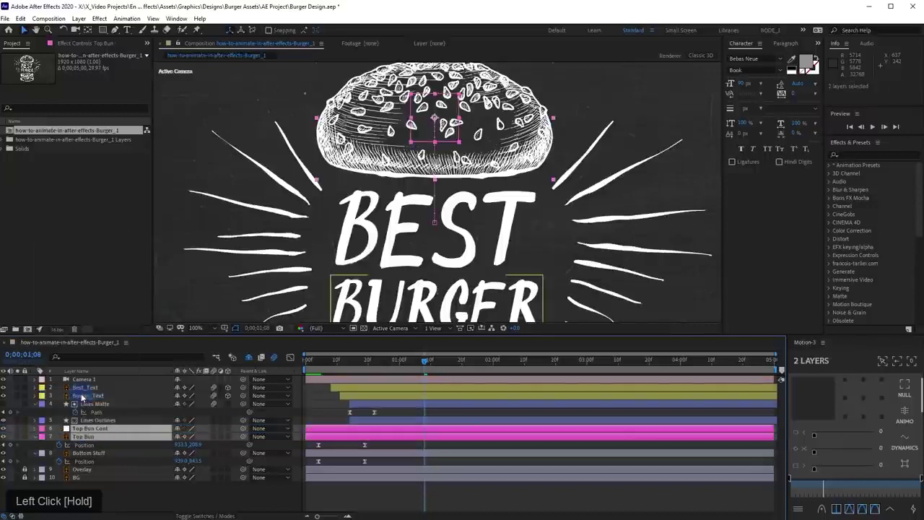
click(109, 452)
click(118, 437)
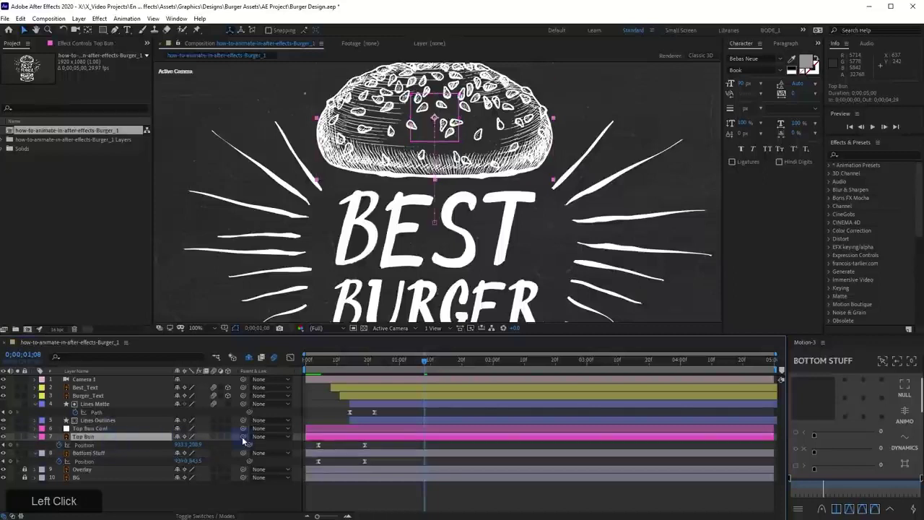
drag(243, 437, 81, 429)
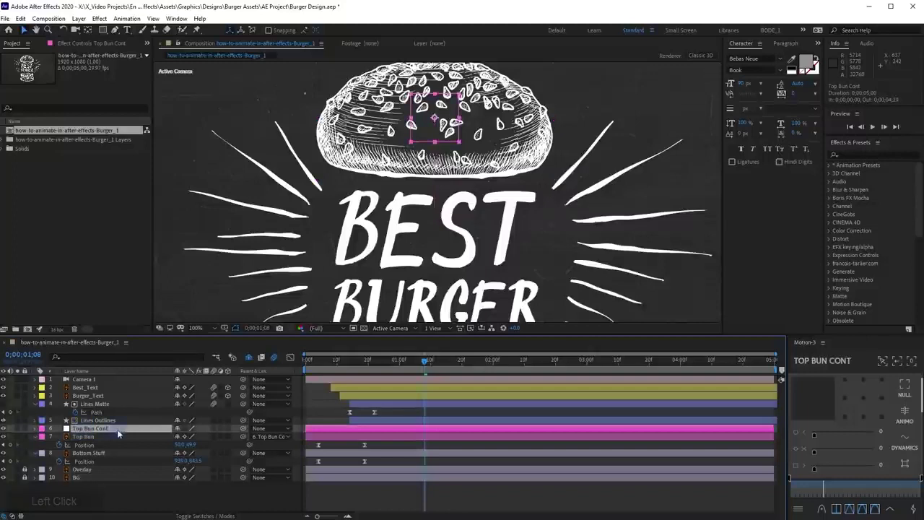
Add Position and Rotation keyframes to Top Bun Cont at 0;00;00;19, where the burger finishes opening
scroll(306, 198, down, 2)
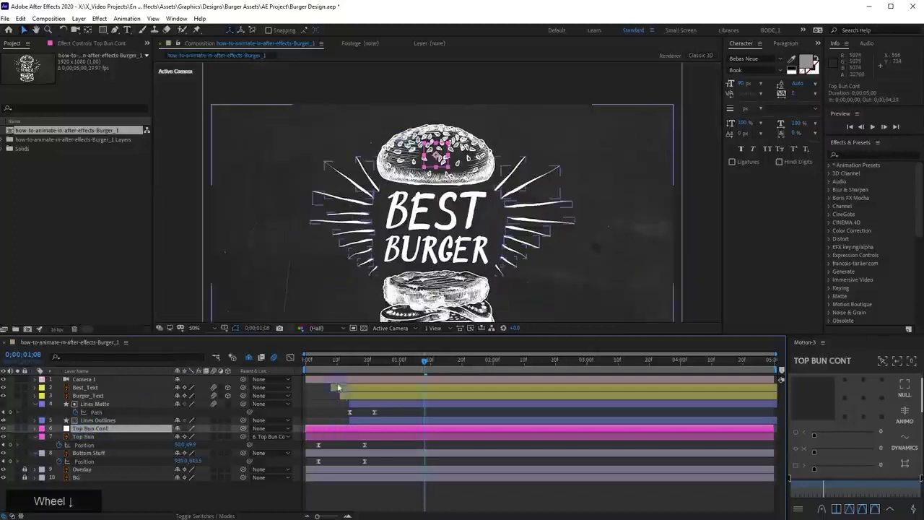
drag(328, 361, 367, 368)
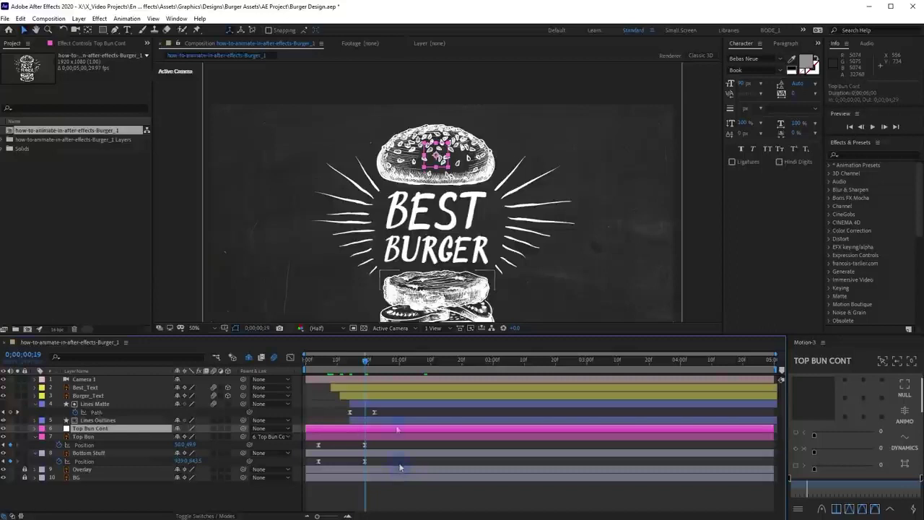
key(ctrl+z)
key(alt+shift+p)
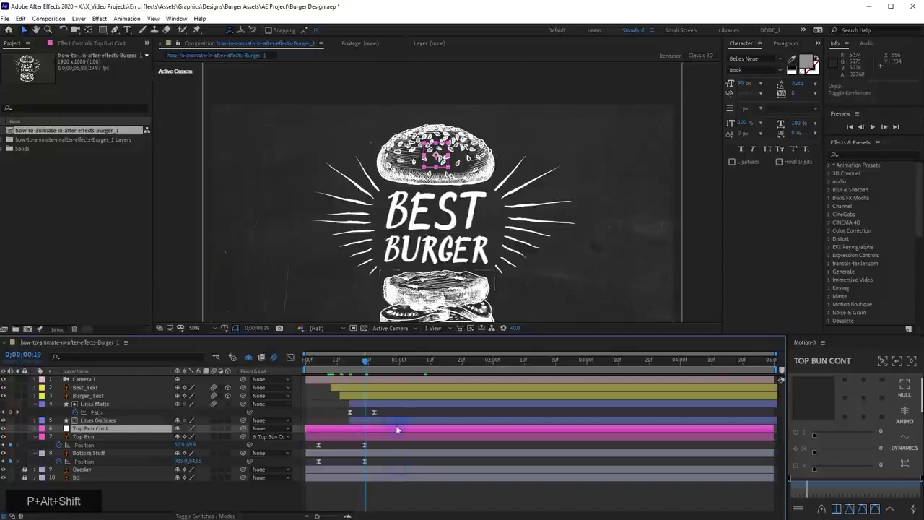
key(alt+shift+r)
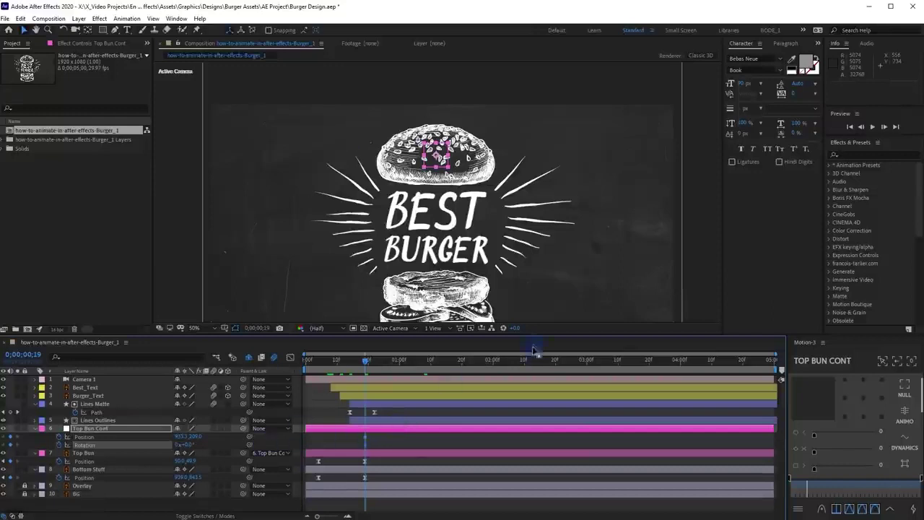
At 0;00;04;29, set the Y position of Top Bun Cont to 160.0 with a clockwise rotation of about 4°, and return to 0;00;00;19
drag(534, 354, 784, 377)
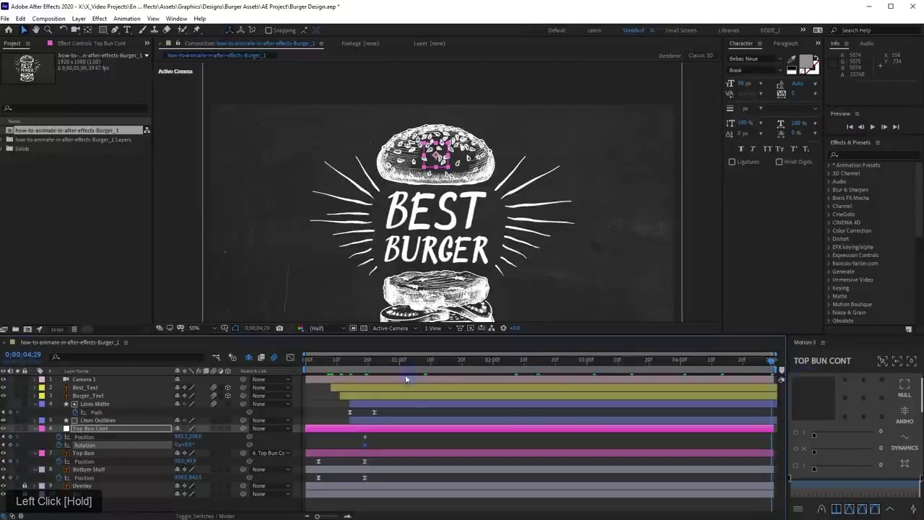
drag(196, 437, 221, 437)
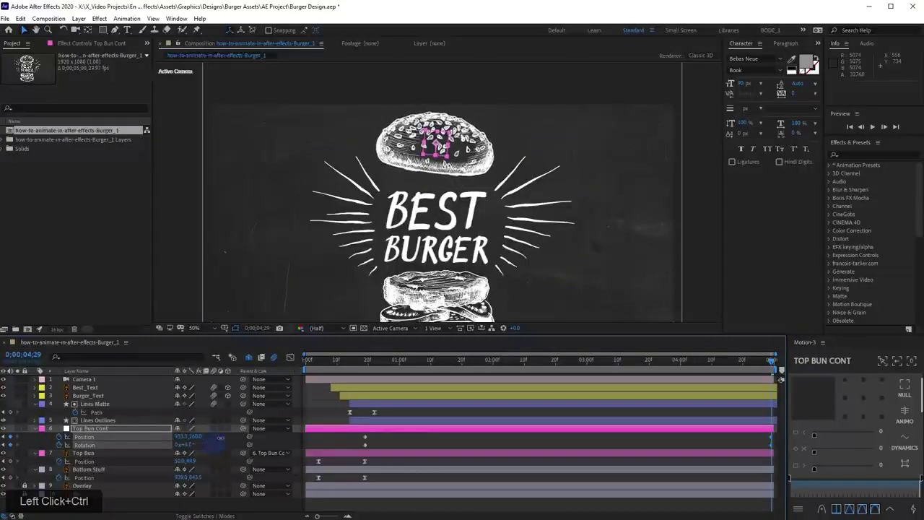
drag(370, 353, 352, 373)
Place another copy of Null 1 from the Solids folder directly above Bottom Stuff, and label both layers green
click(103, 429)
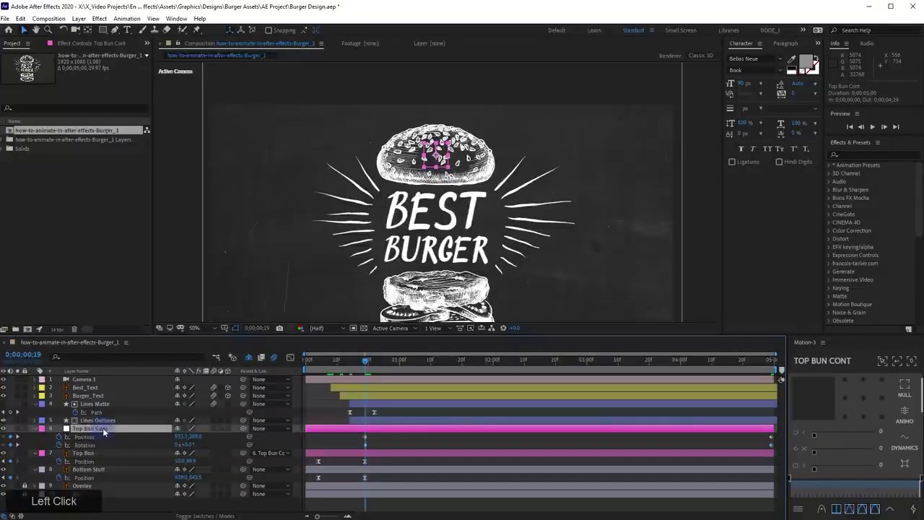
click(3, 150)
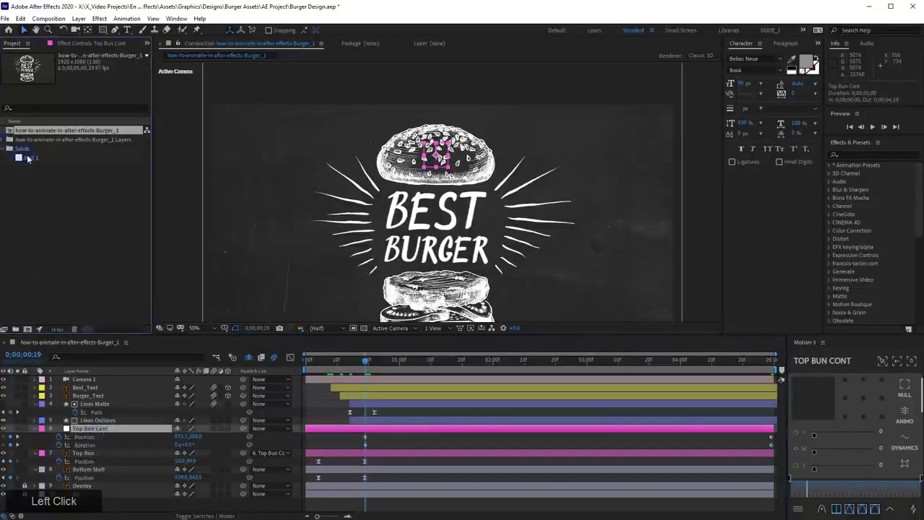
drag(27, 158, 122, 469)
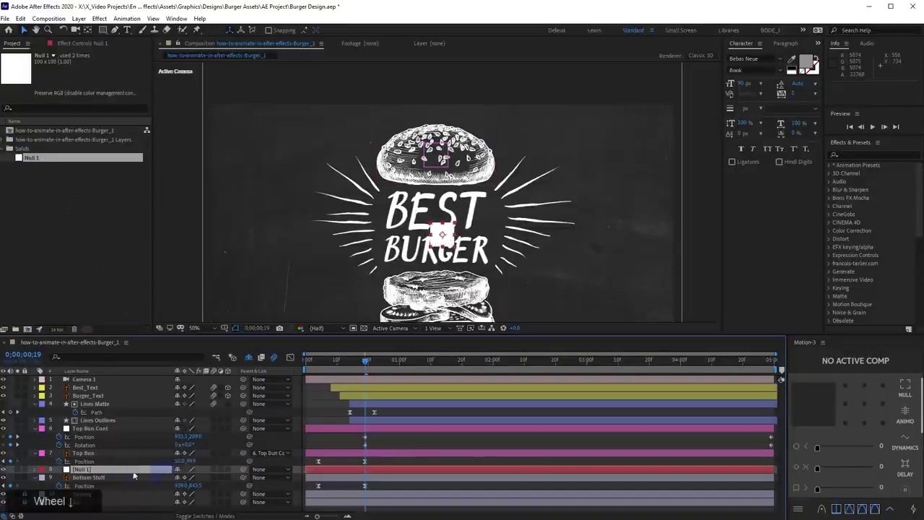
shift+click(119, 477)
click(41, 477)
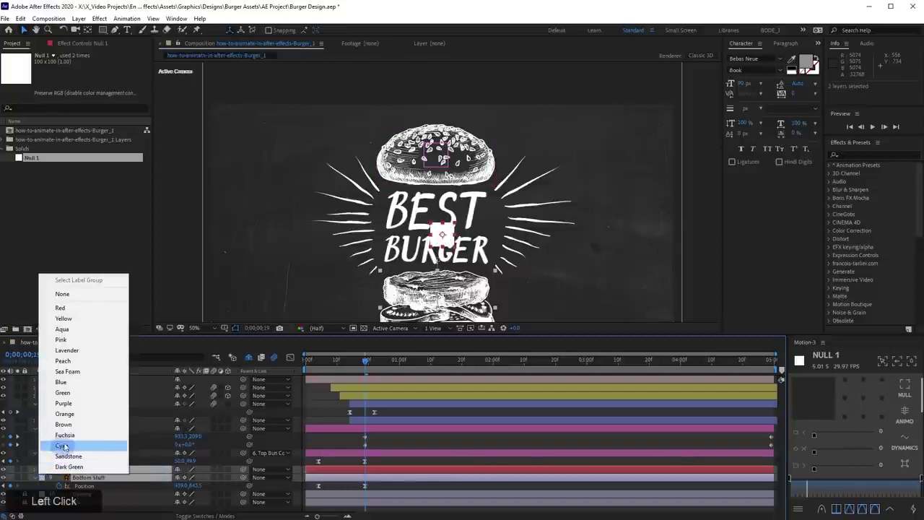
click(69, 393)
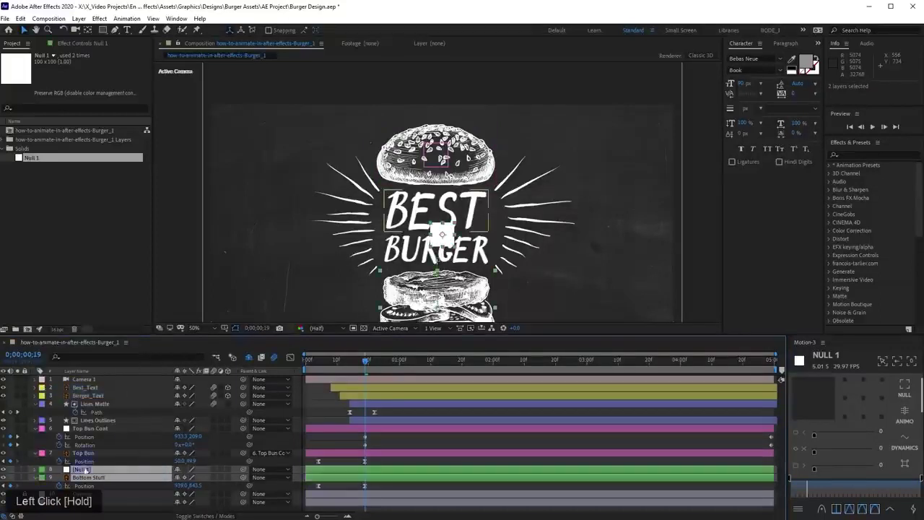
Make the green Null 1 an adjustment layer and move it to about 939, 844, over the middle of the lower burger half
click(85, 470)
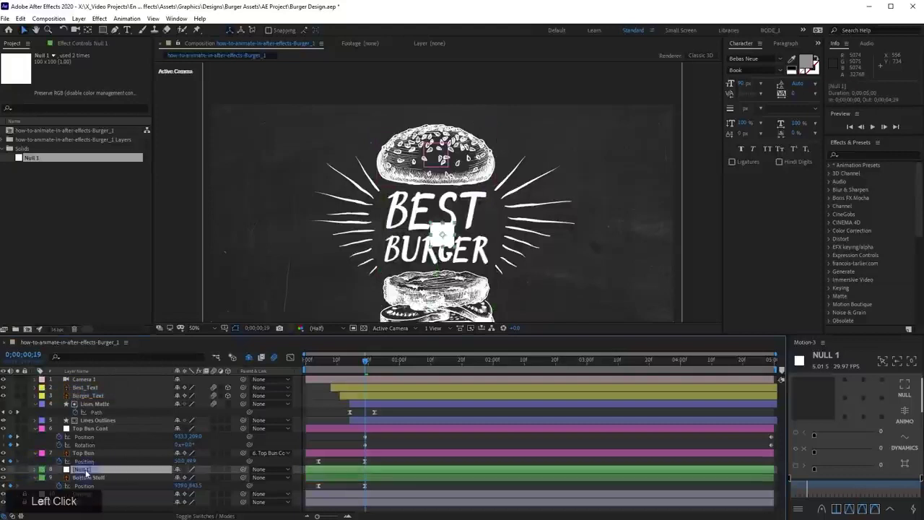
click(221, 470)
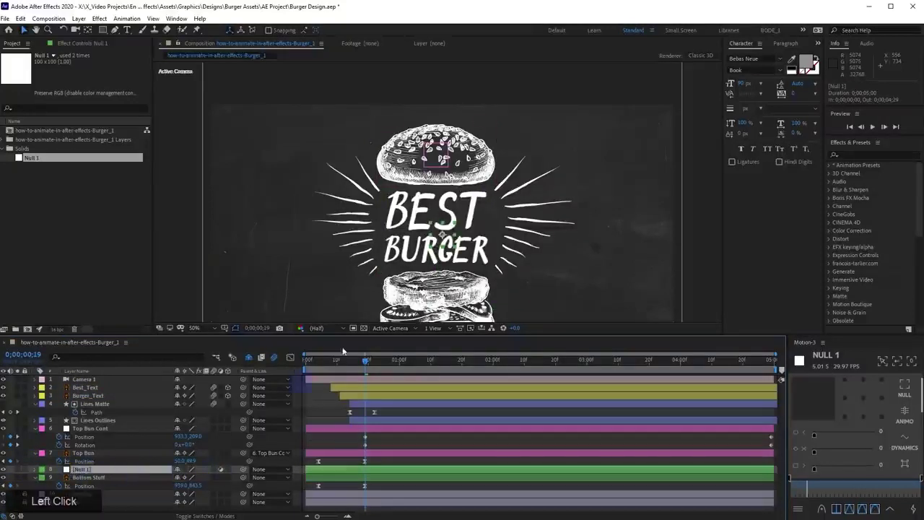
mouse_move(457, 240)
mouse_down()
mouse_move(476, 165)
mouse_move(463, 163)
mouse_move(457, 231)
mouse_up()
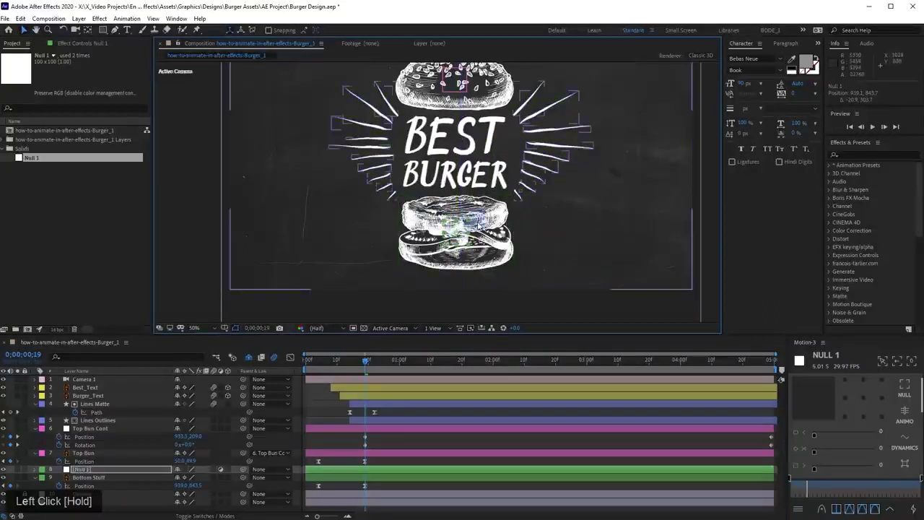
Rename the green null as Bottom Stuff Cont and parent the Bottom Stuff layer to it
click(104, 471)
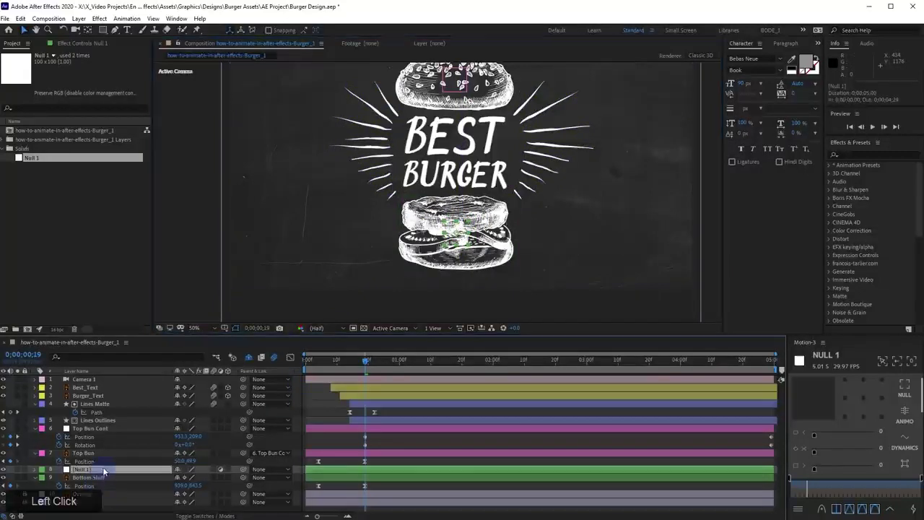
key(Return)
text(Bottom Stuff)
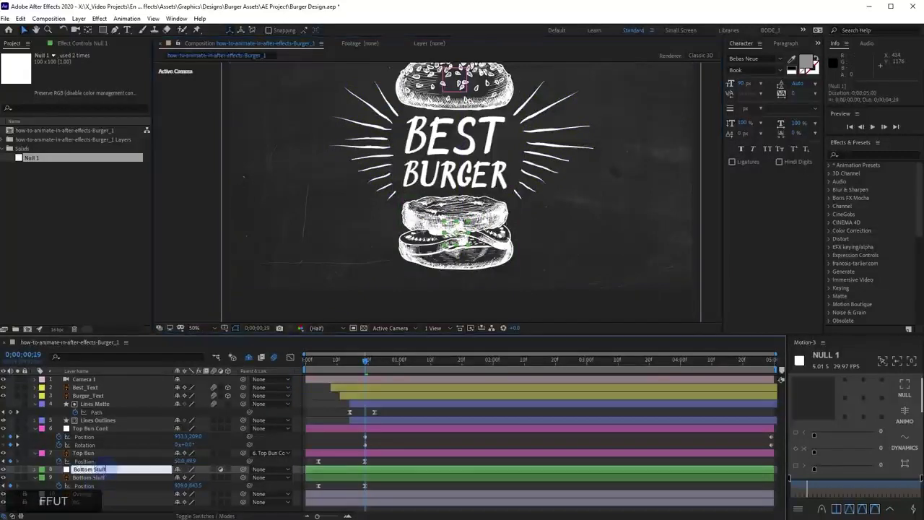
key(Return)
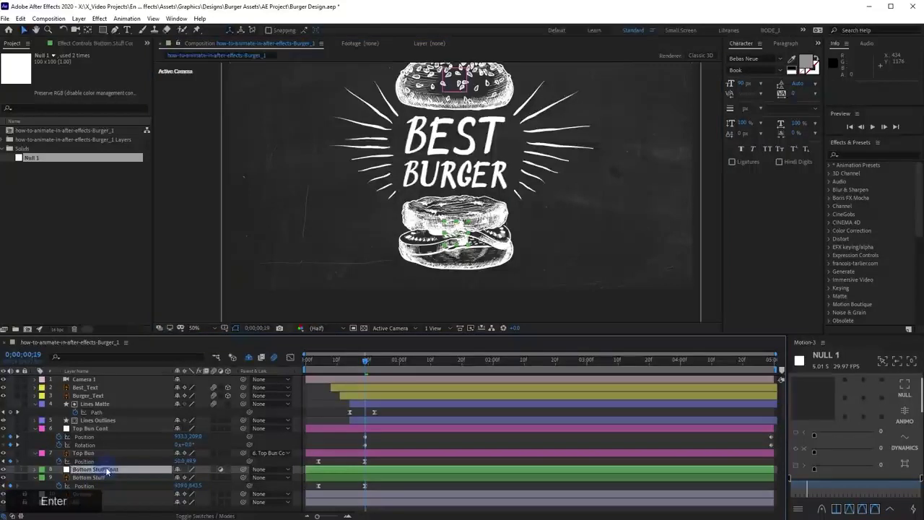
drag(243, 478, 108, 473)
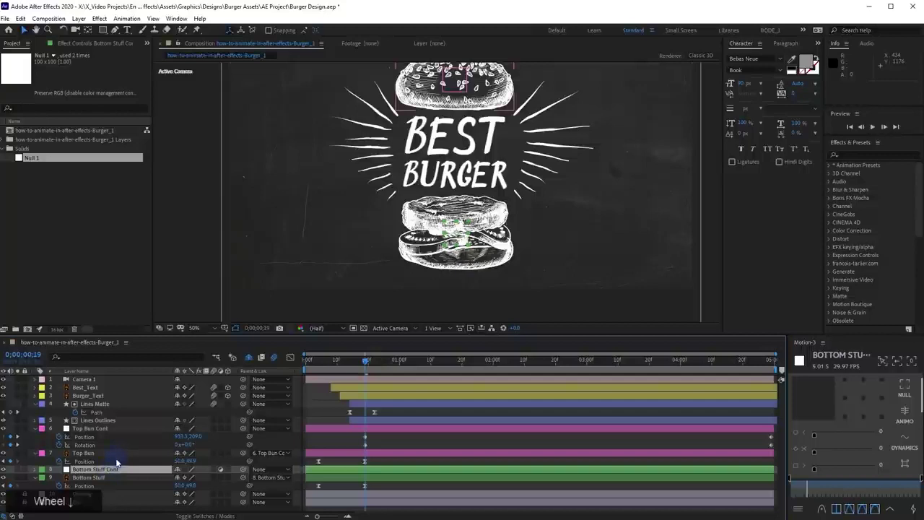
Keyframe Bottom Stuff Cont's Position and Rotation at 0;00;00;19, and at 0;00;04;29 set Y position to about 883 and rotation to about -5°
drag(157, 335, 156, 325)
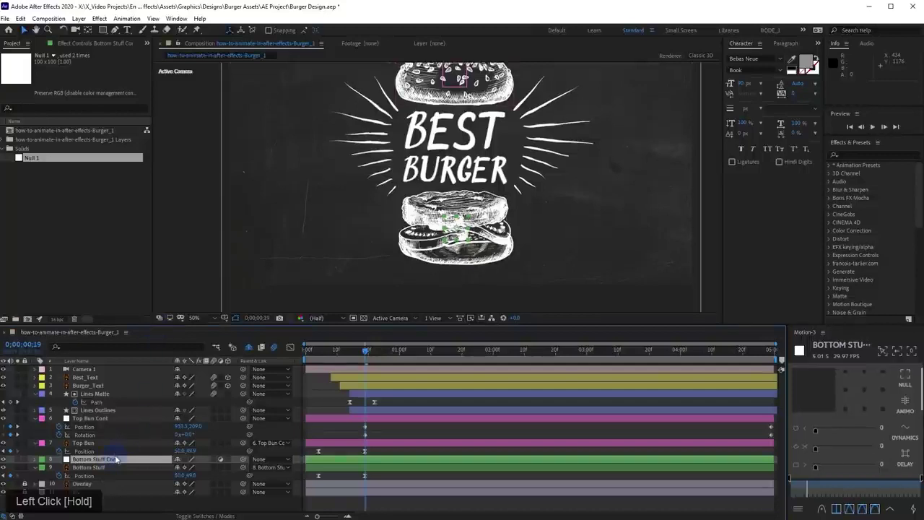
click(390, 459)
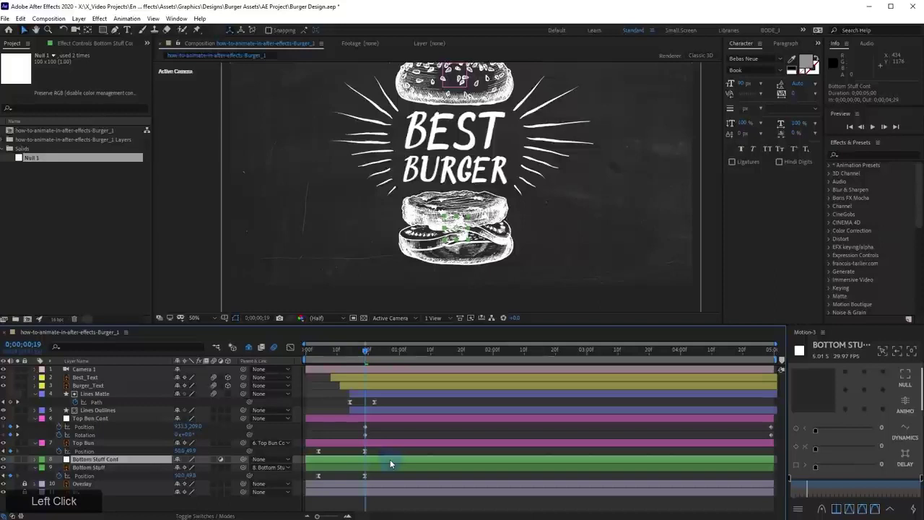
key(alt+shift+p)
key(alt+shift+r)
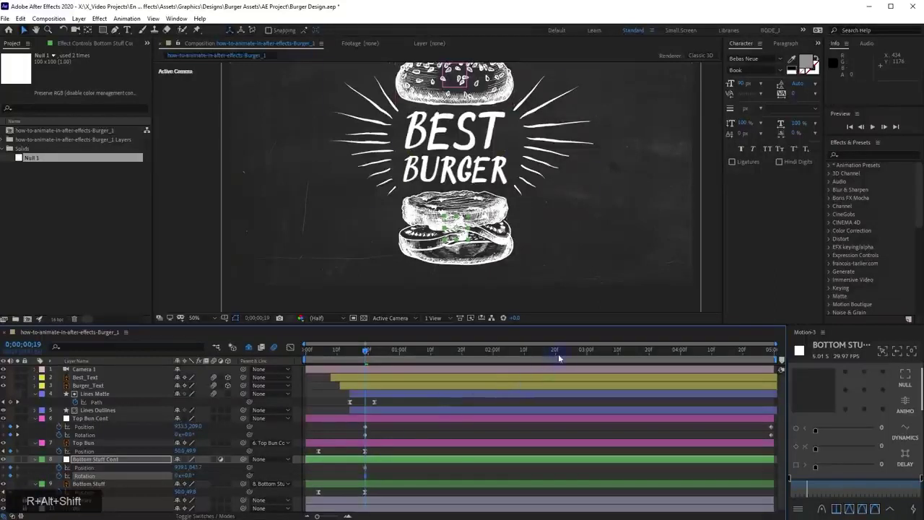
drag(559, 354, 782, 359)
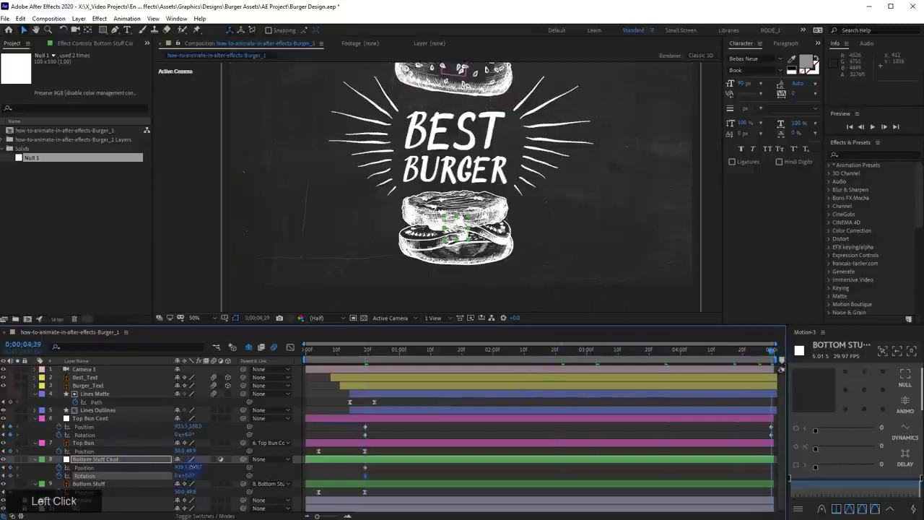
drag(194, 468, 166, 482)
Play the composition from the first frame at 50% view size to check the drift of the bun and bottom
scroll(403, 216, down, 2)
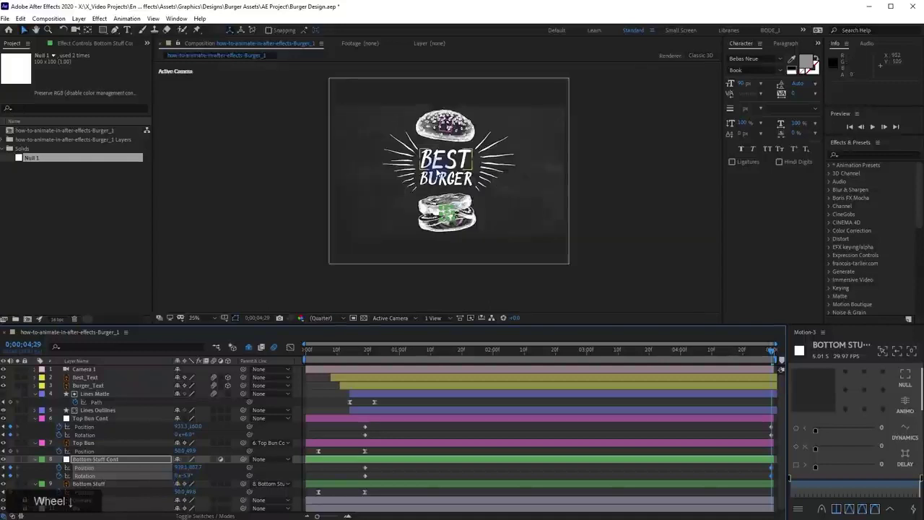
middle_click(403, 217)
drag(368, 357, 284, 357)
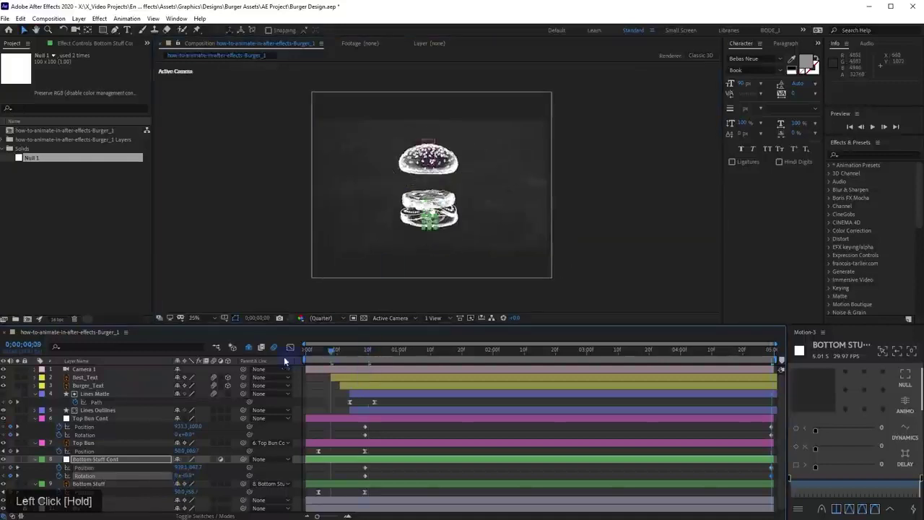
click(213, 319)
click(210, 336)
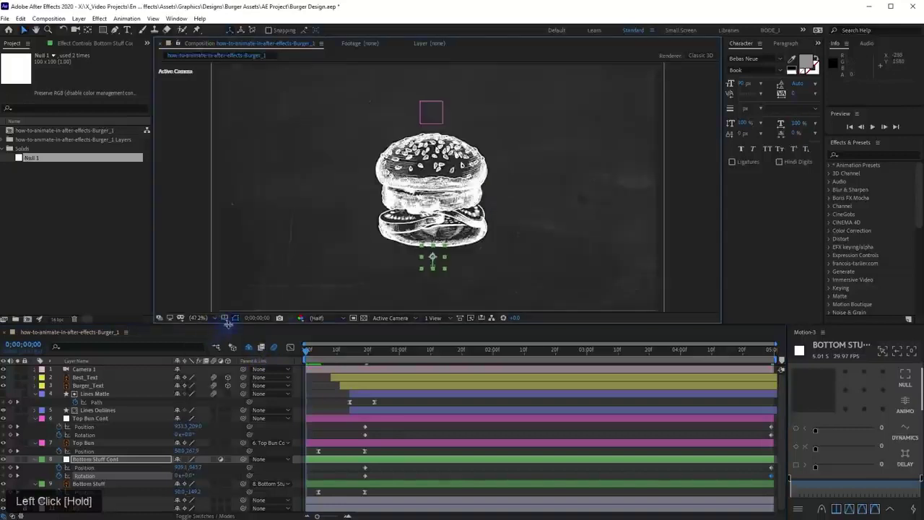
drag(229, 325, 226, 354)
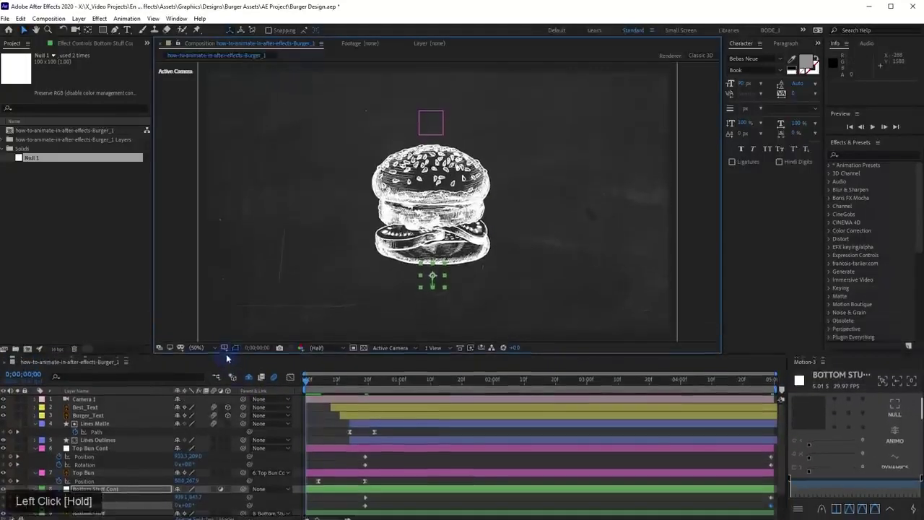
key(space)
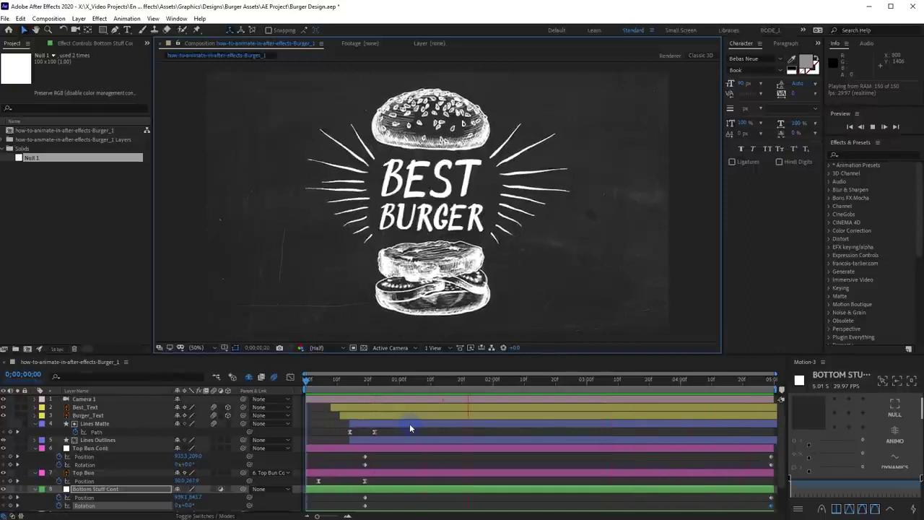
key(space)
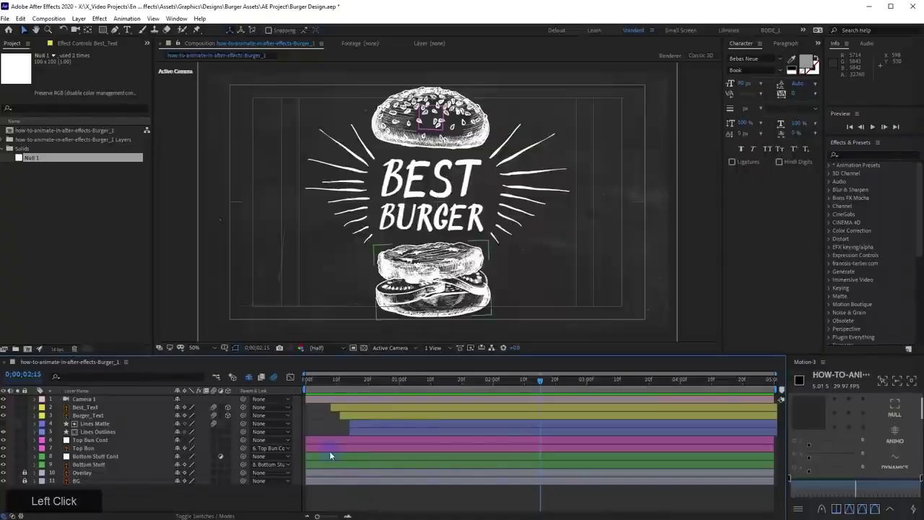
Place another copy of Null 1 directly below Camera 1, named Shaker and set as an adjustment layer
click(34, 158)
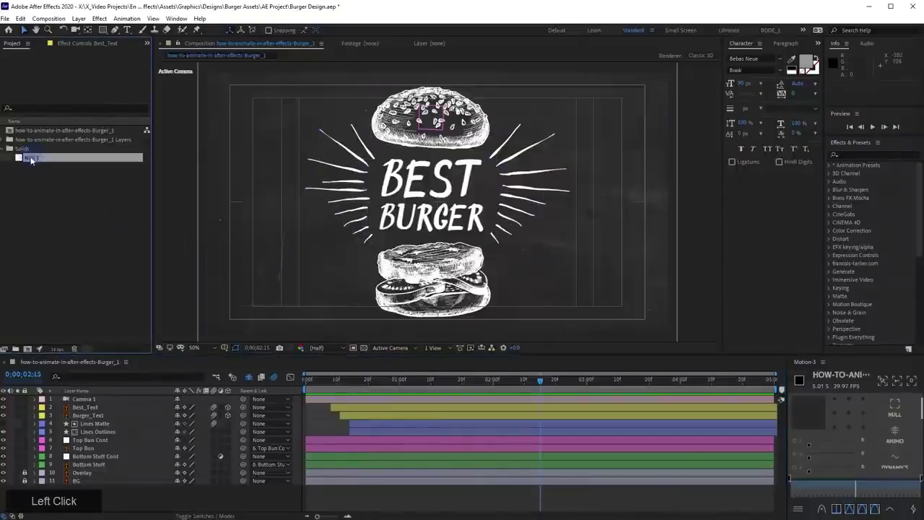
drag(31, 159, 102, 409)
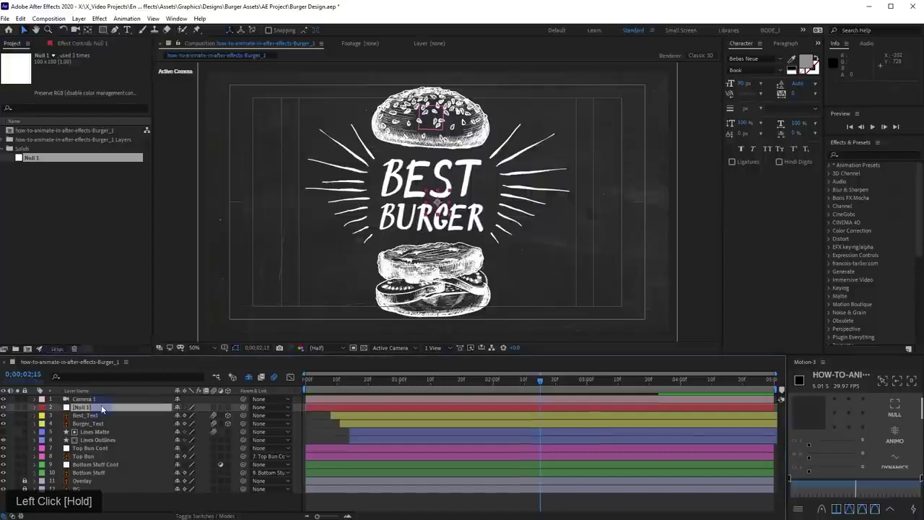
key(Return)
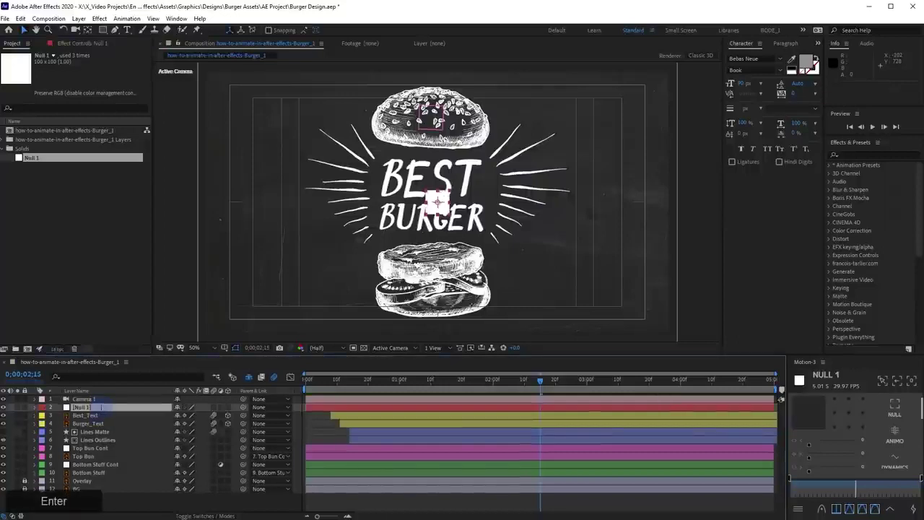
text(Shake)
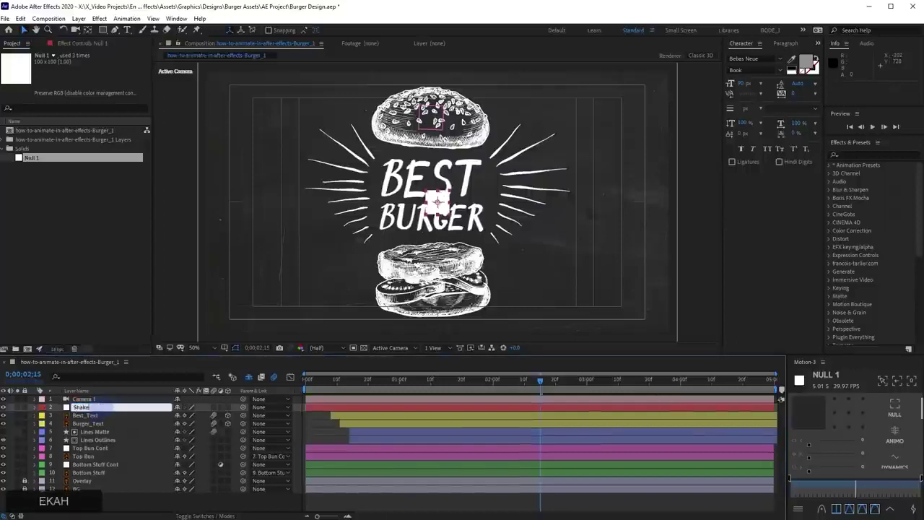
text(r)
key(Return)
click(220, 406)
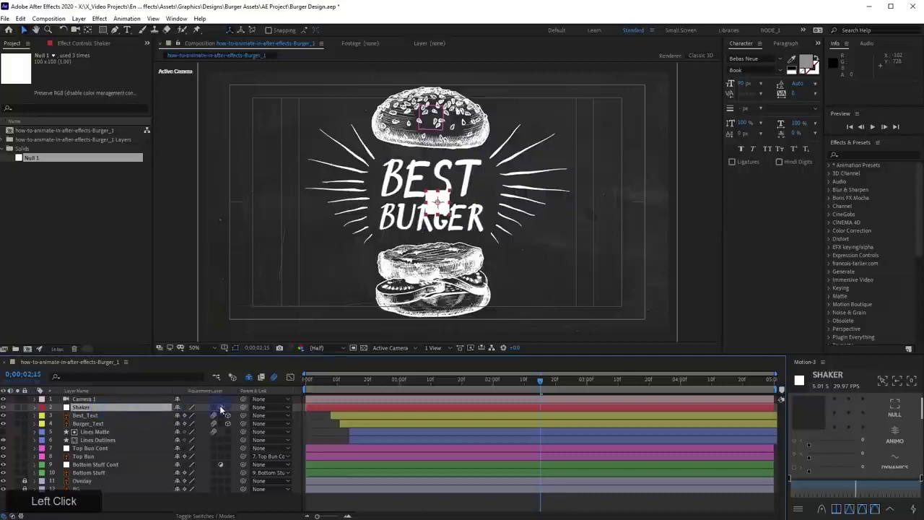
Scrub through the opening to 0;00;00;18 to examine the moment the burger, text and burst lines settle
scroll(426, 198, up, 5)
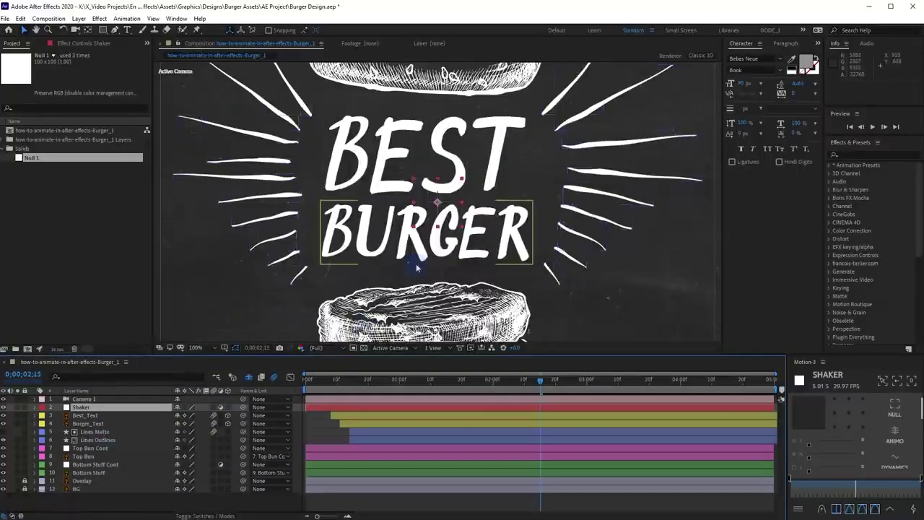
scroll(422, 231, down, 5)
scroll(434, 194, down, 1)
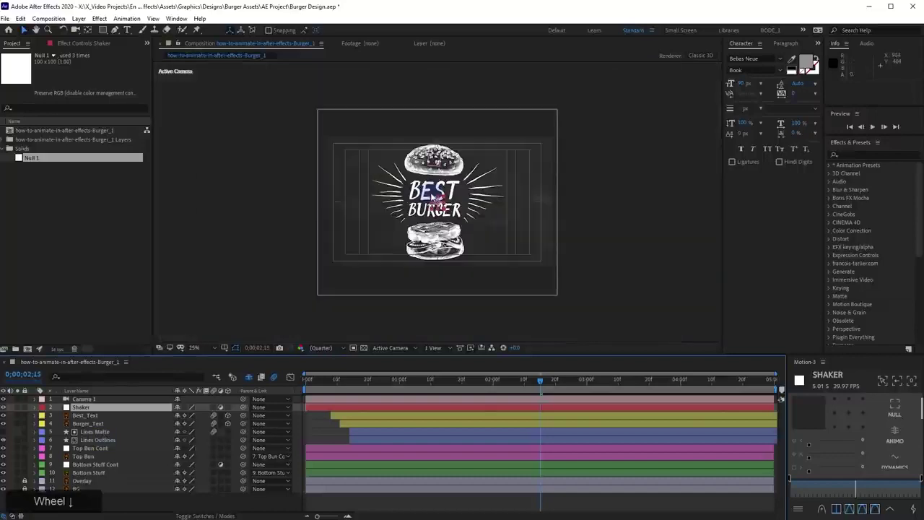
scroll(433, 194, up, 1)
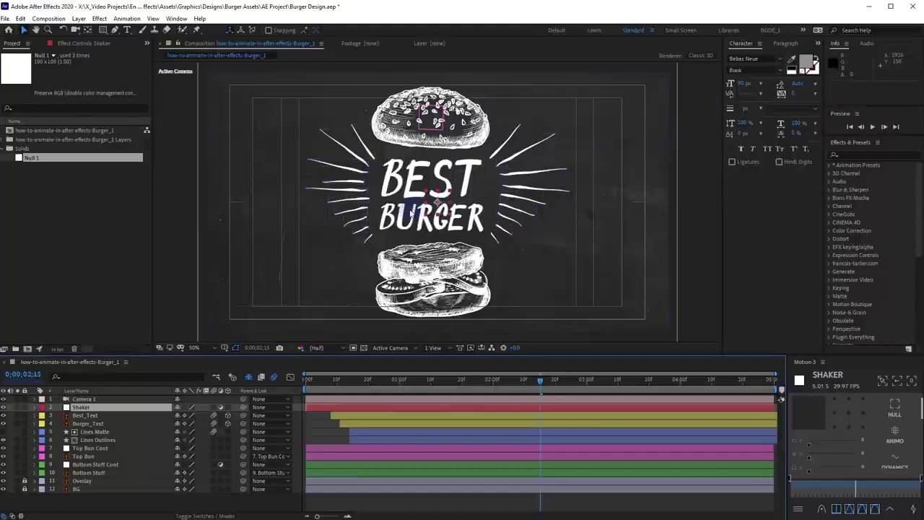
click(345, 385)
drag(345, 386, 362, 388)
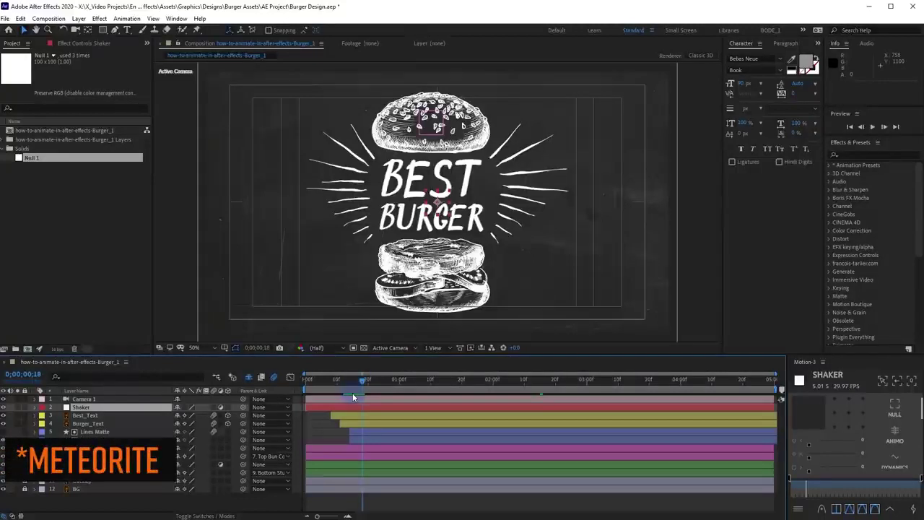
Parent Best_Text, Burger_Text, Lines Matte, Lines Outlines, Top Bun Cont and Bottom Stuff Cont to Shaker
click(107, 415)
ctrl+click(107, 423)
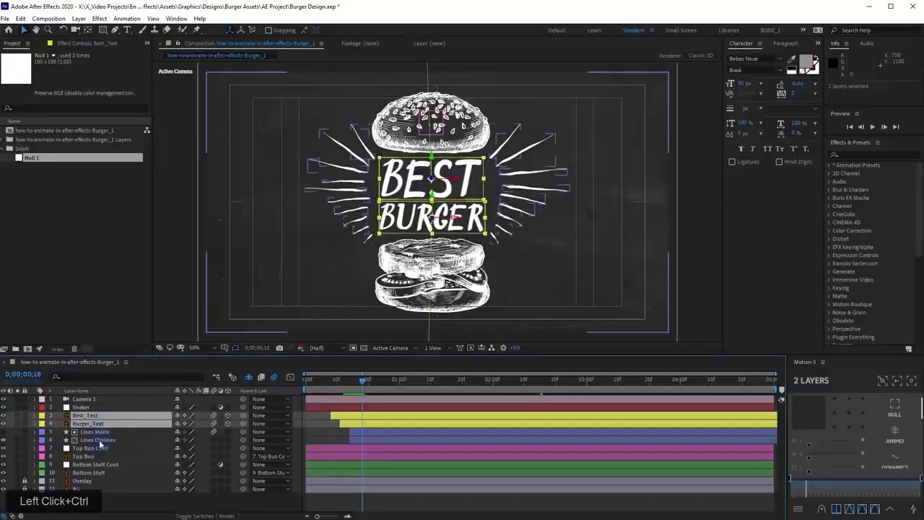
ctrl+click(100, 440)
ctrl+click(93, 448)
ctrl+click(95, 465)
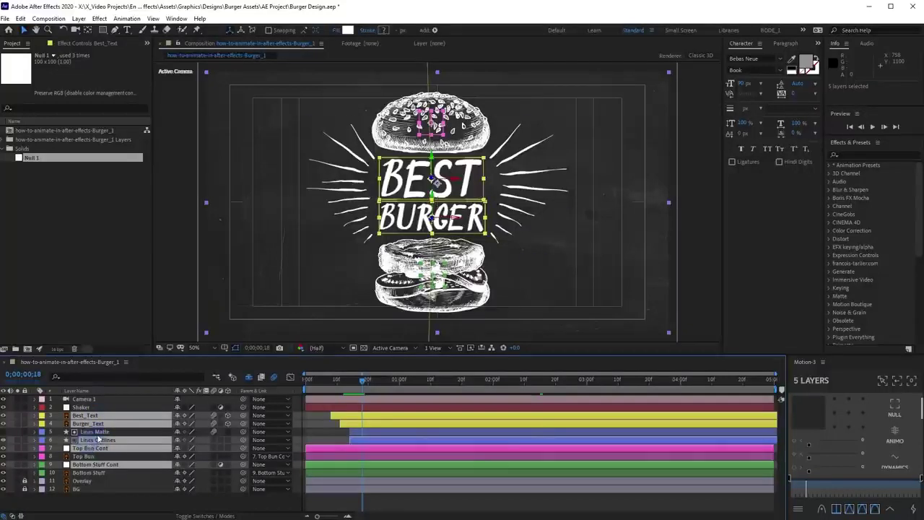
ctrl+click(98, 433)
ctrl+click(100, 435)
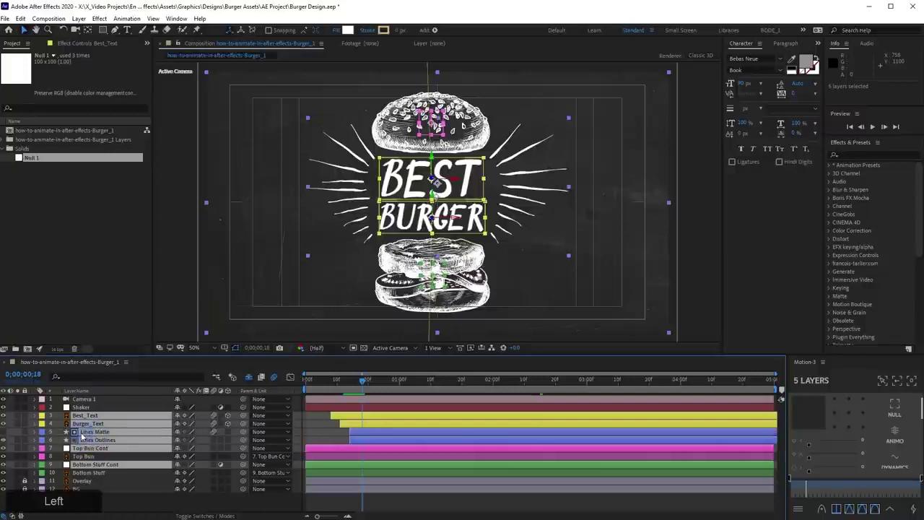
ctrl+click(102, 440)
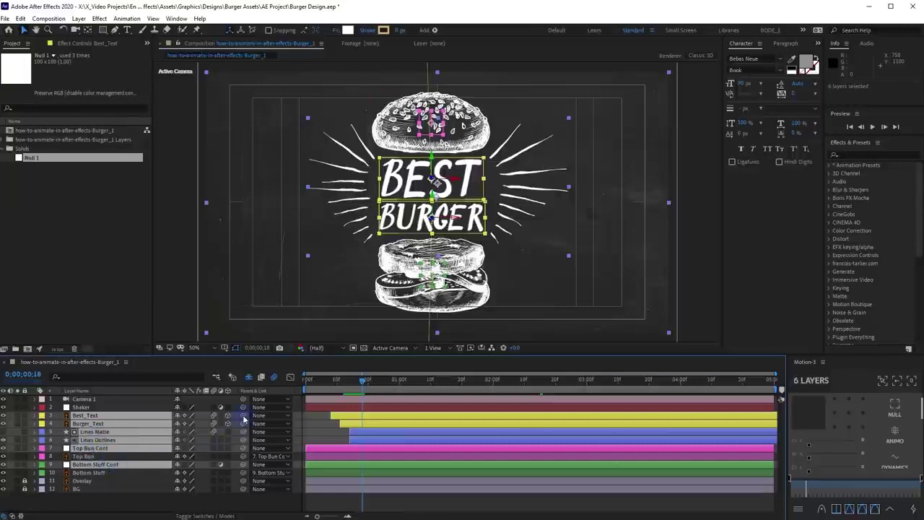
drag(243, 417, 113, 408)
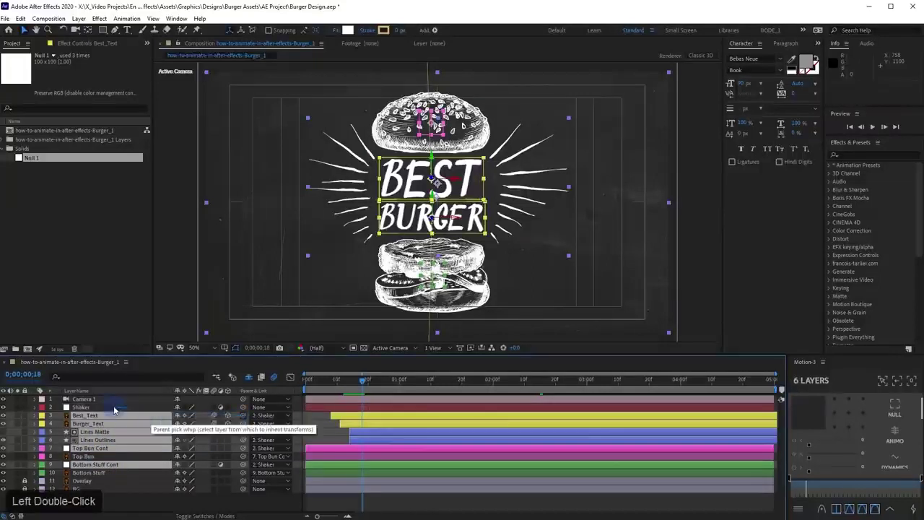
Show the Scale property of the Shaker null and the keyframes of the Best_Text layer in the timeline
click(113, 409)
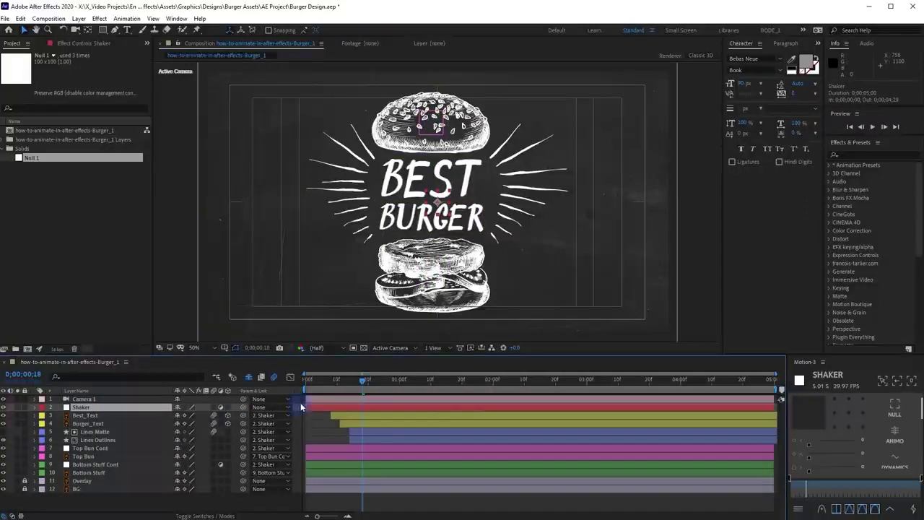
key(u)
key(s)
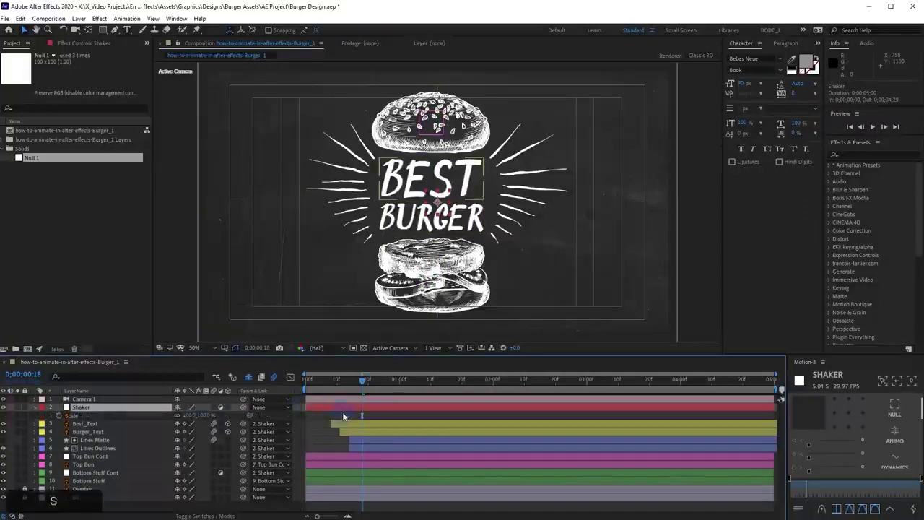
click(345, 424)
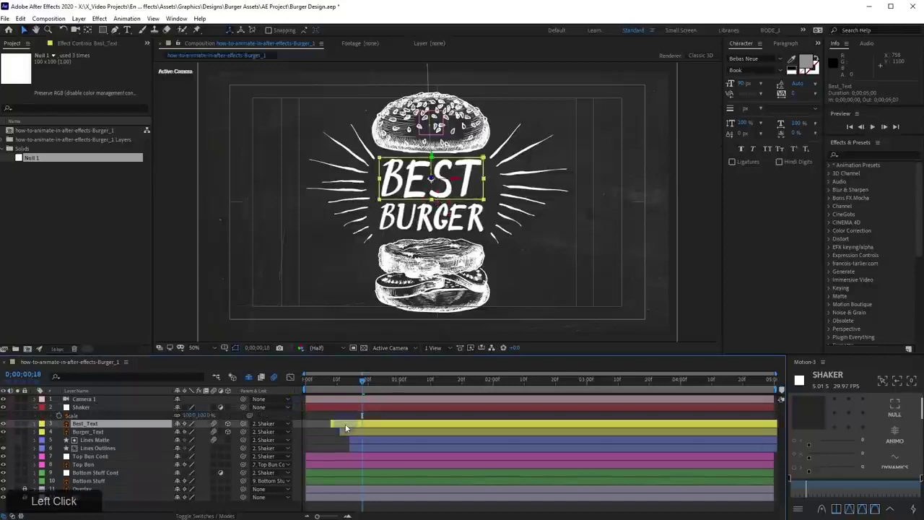
key(u)
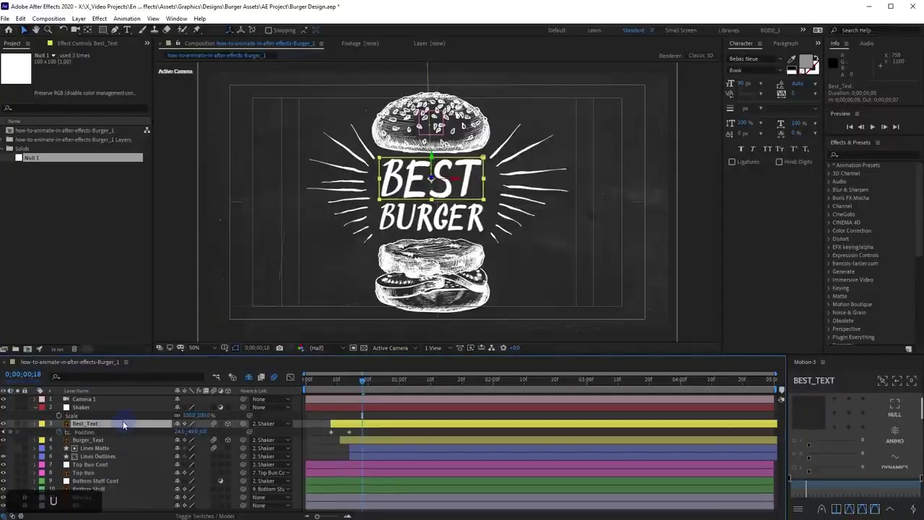
Add a starting Scale keyframe on Shaker at 0;00;00;13, one frame before Best_Text's last Position keyframe
drag(350, 383, 351, 385)
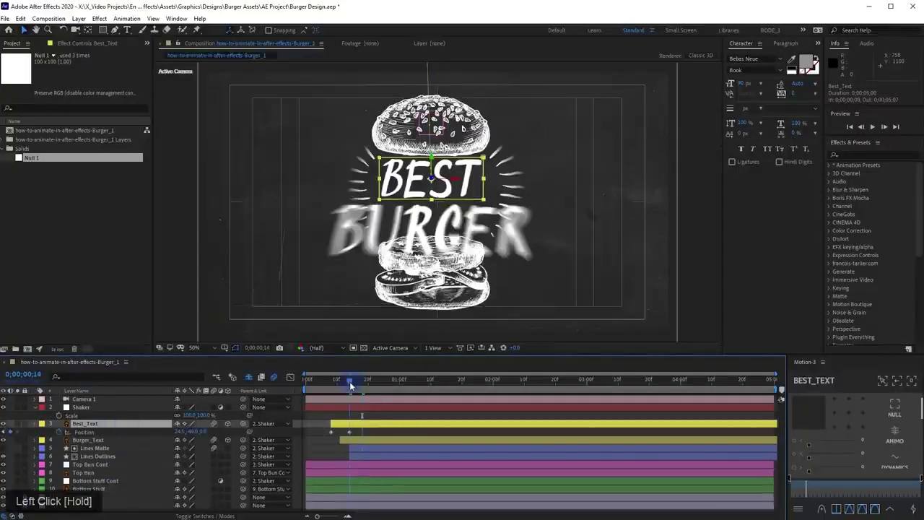
key(=)
key(=)
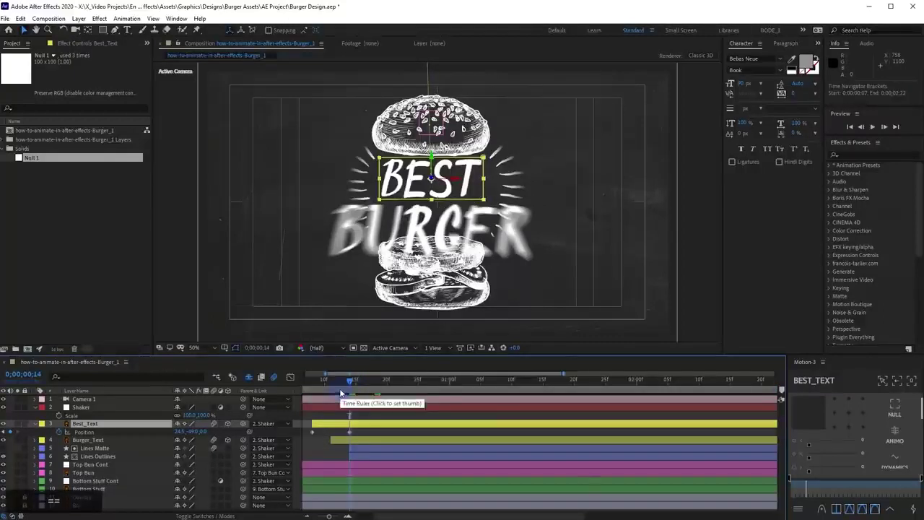
drag(360, 374, 336, 377)
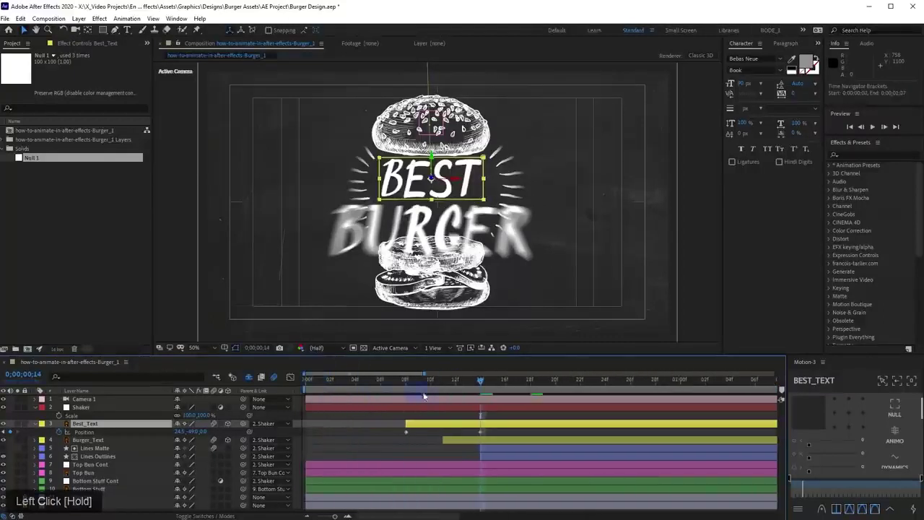
drag(436, 390, 474, 399)
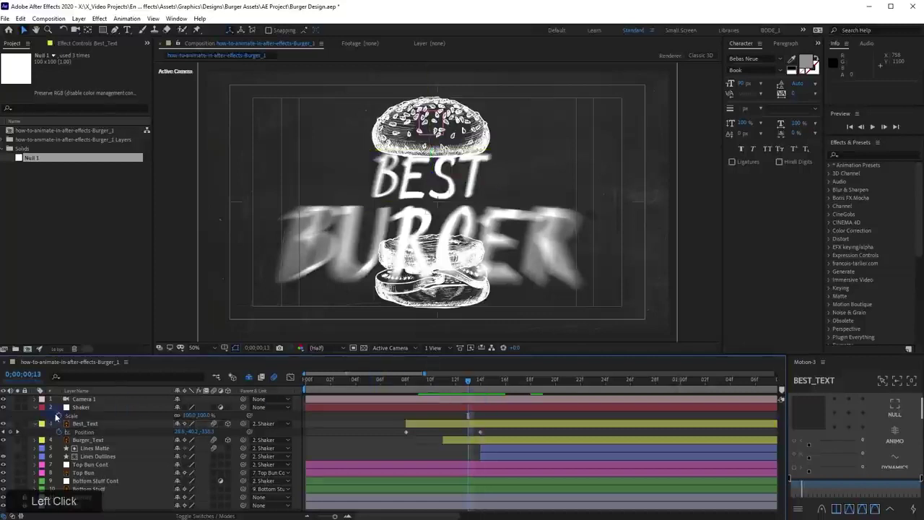
click(81, 407)
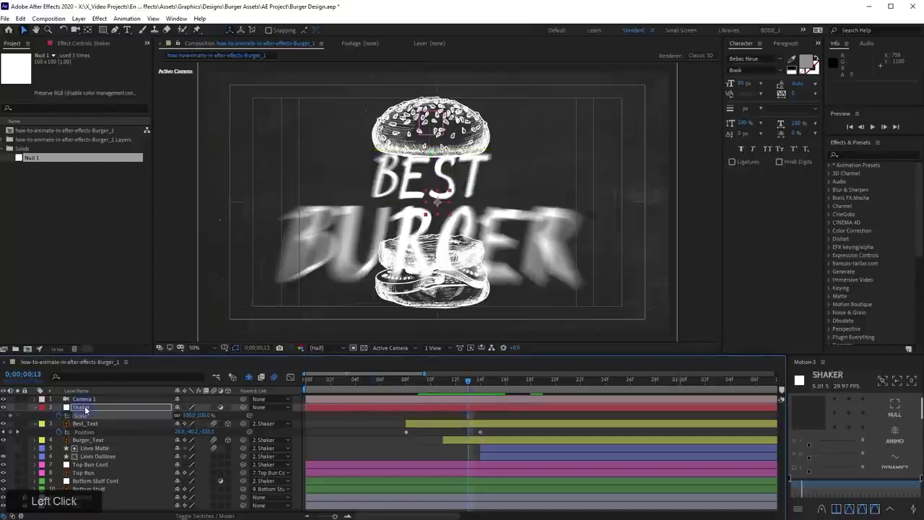
Set Shaker's Scale to 92% at 0;00;00;15
drag(472, 381, 487, 385)
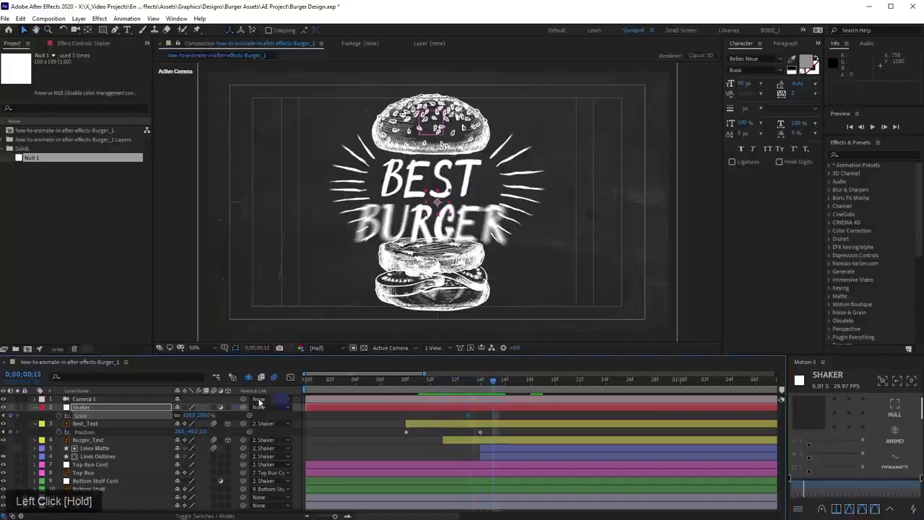
click(189, 416)
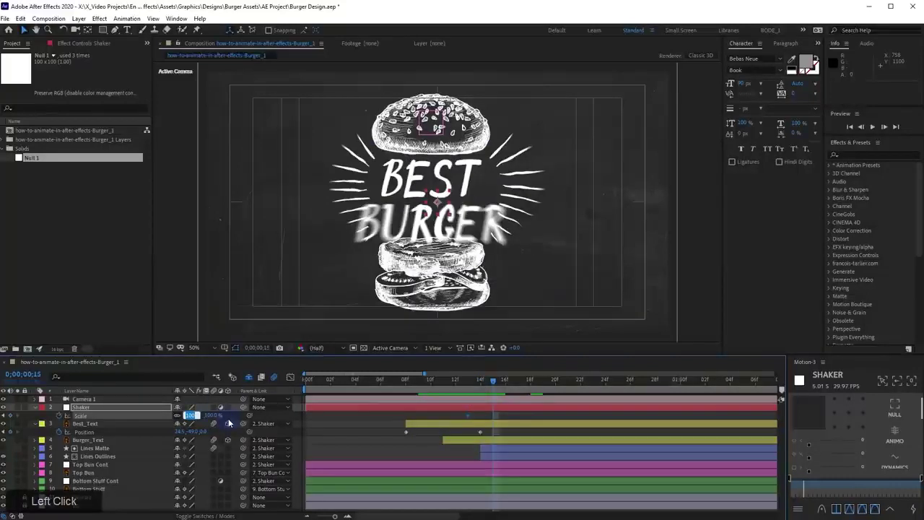
text(91)
key(KP_Enter)
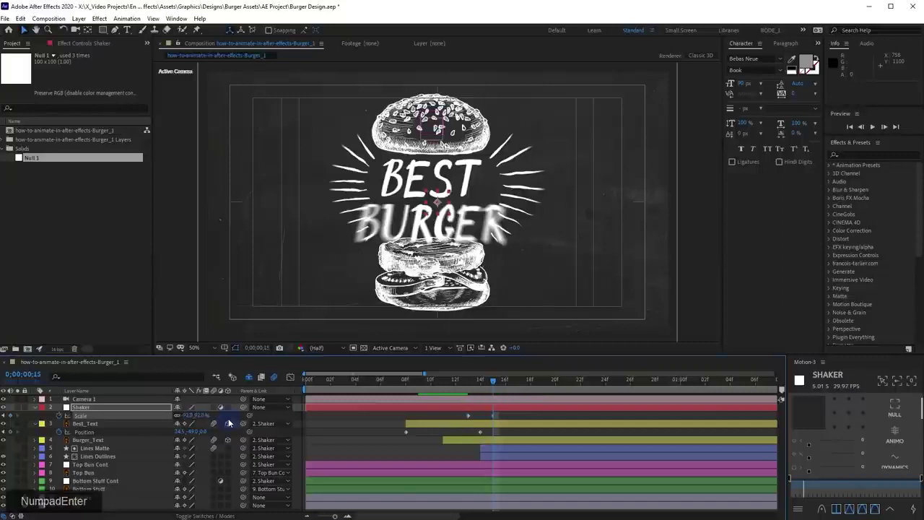
Set Shaker's Scale to 100% at 0;00;00;17, in line with Burger_Text's last Position keyframe
key(Page_Down)
key(Page_Down)
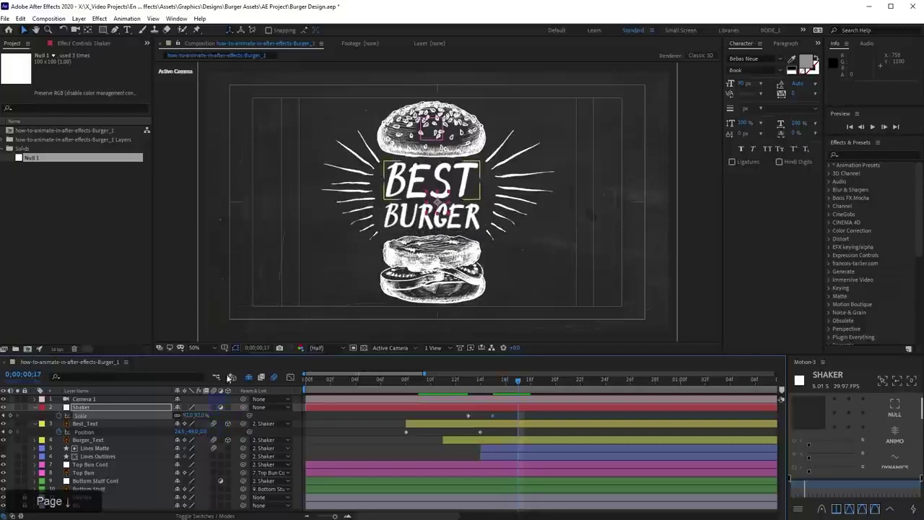
click(556, 441)
key(u)
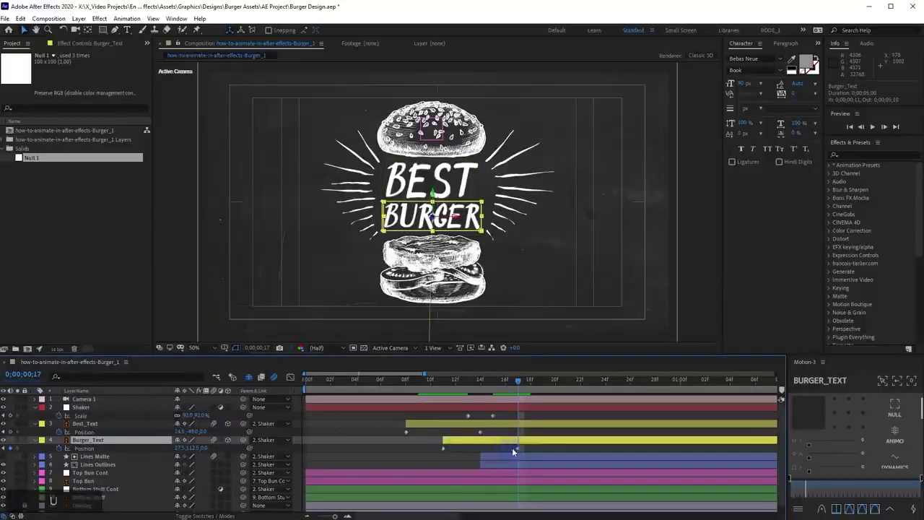
click(190, 415)
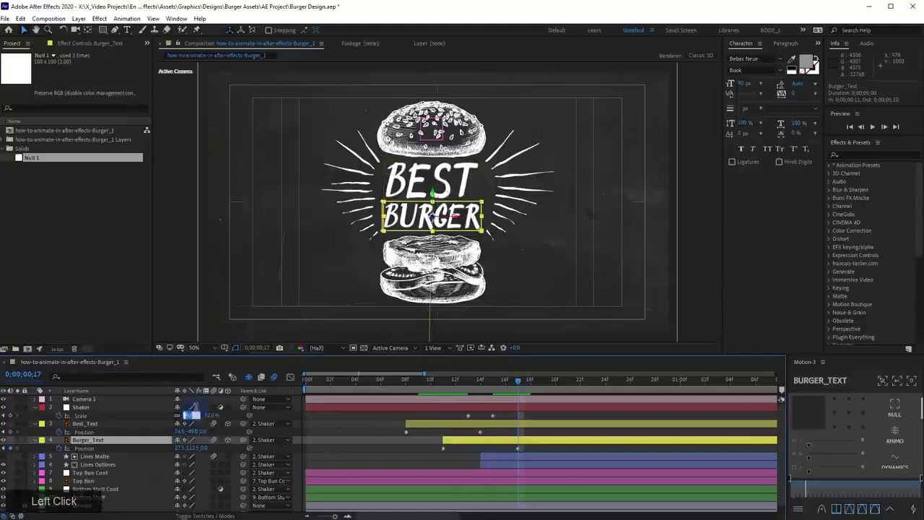
text(100)
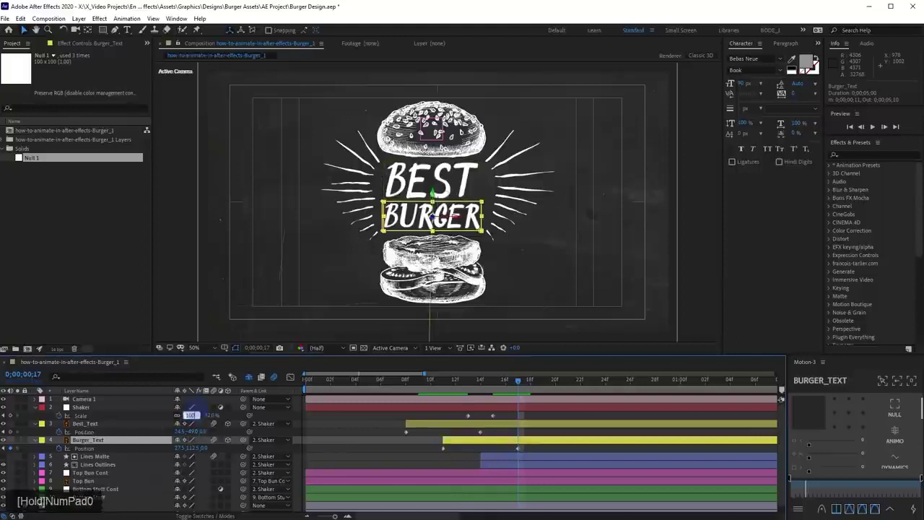
key(KP_Enter)
Play the opening from about 0;00;00;05 to check the scale pulse on the burger, text and burst lines
click(472, 394)
drag(473, 393, 367, 397)
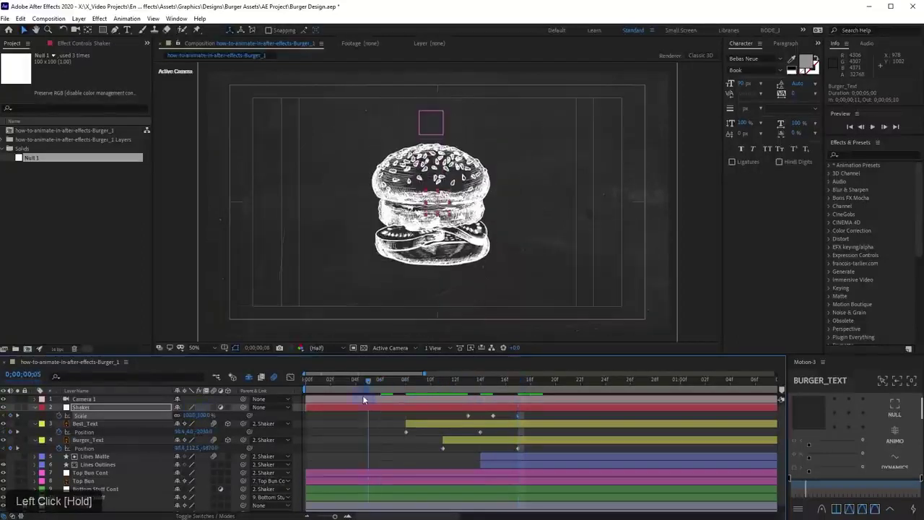
key(space)
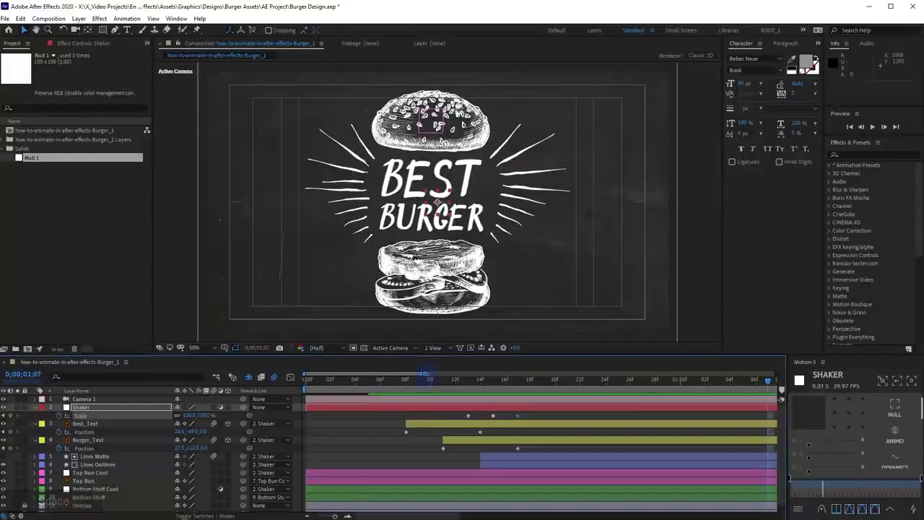
drag(425, 374, 475, 386)
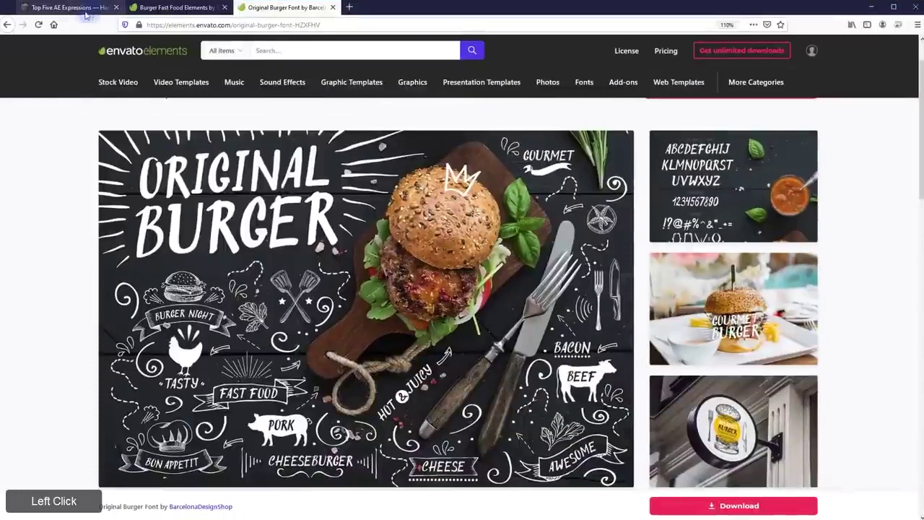
Switch to the browser's Top Five AE Expressions page and copy the whole Inertial Bounce expression code
click(81, 9)
scroll(205, 143, up, 5)
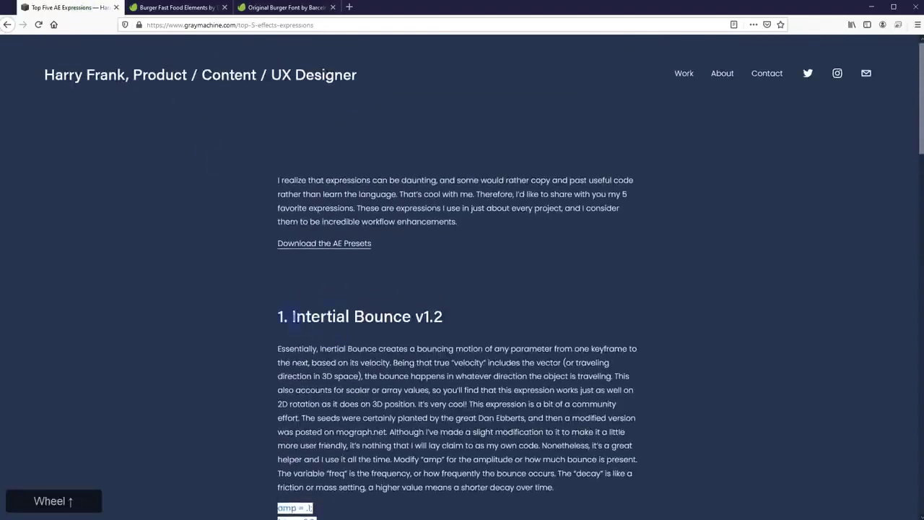
drag(292, 316, 412, 321)
scroll(410, 344, down, 4)
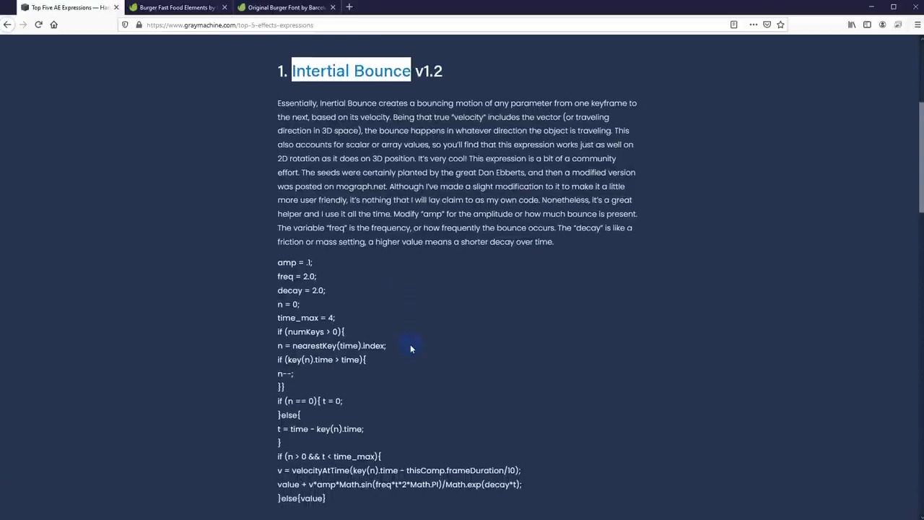
scroll(413, 445, down, 1)
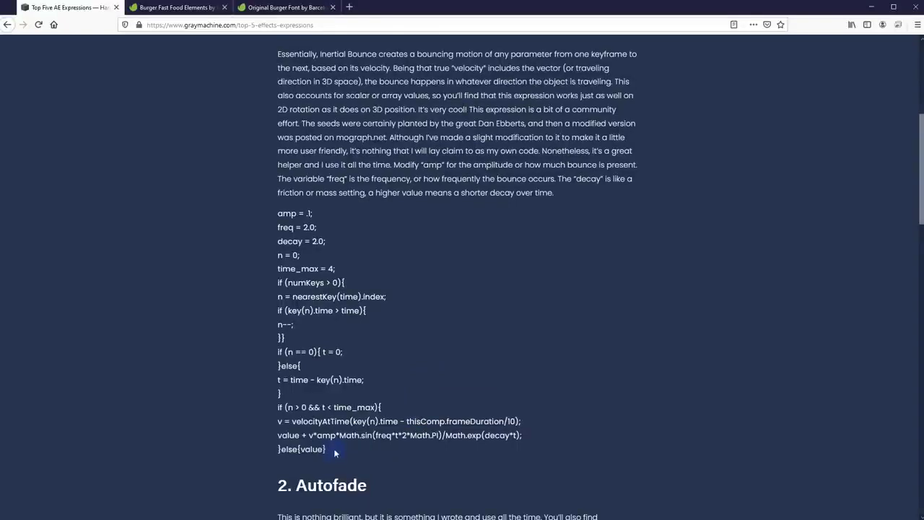
drag(334, 451, 280, 214)
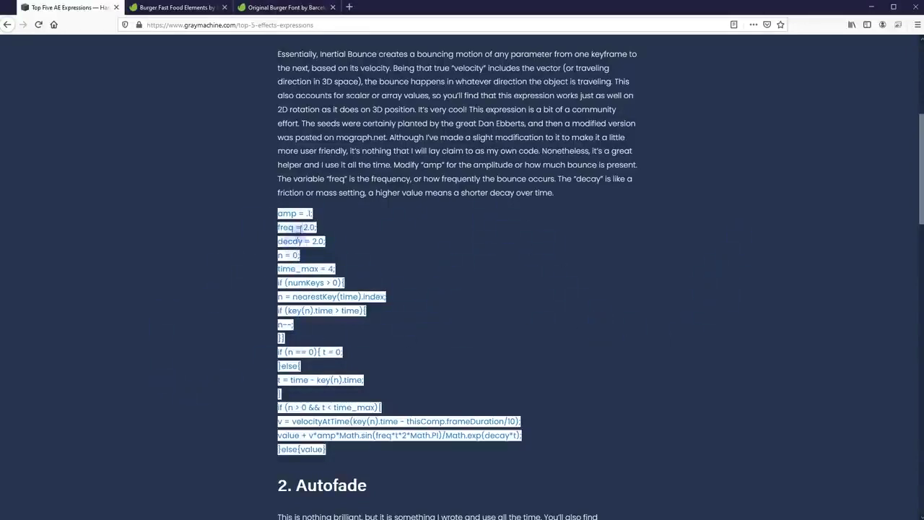
key(ctrl+c)
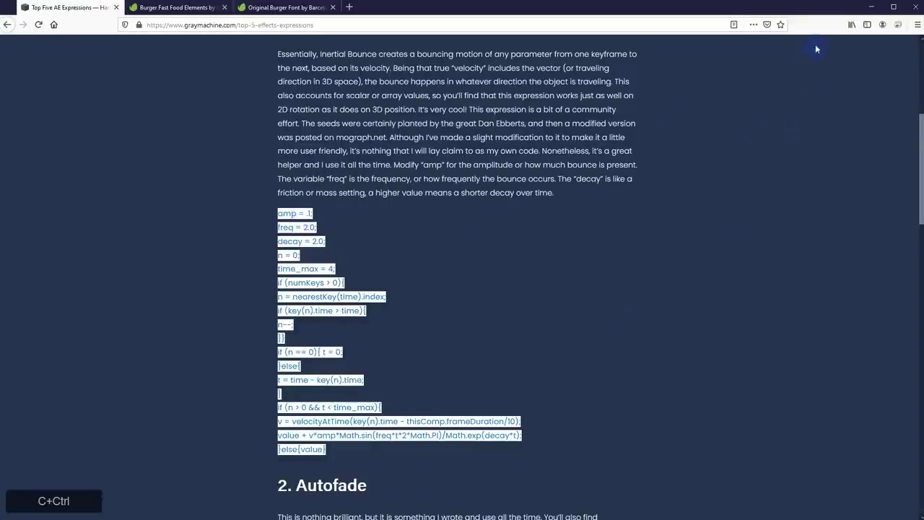
Return to the Google results for 'inertial bounce after effects' and open the graymachine.com result
key(alt+Left)
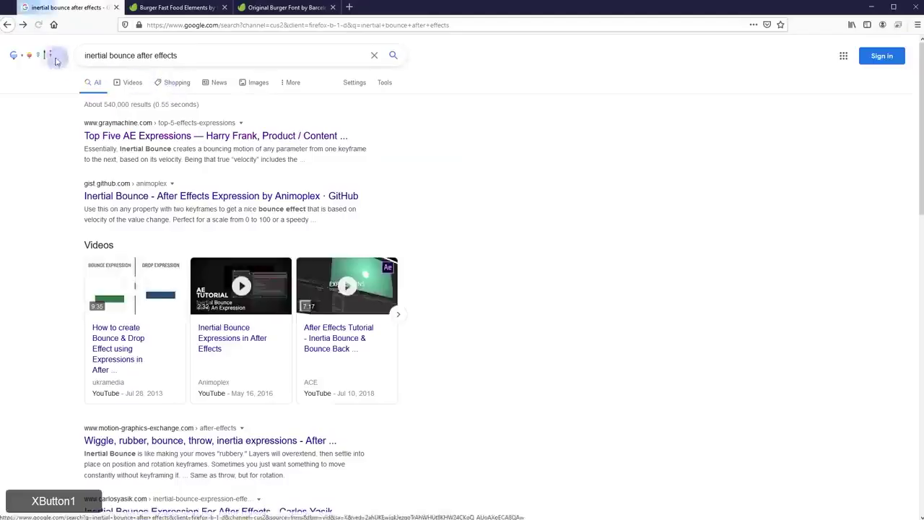
drag(86, 56, 233, 56)
click(566, 156)
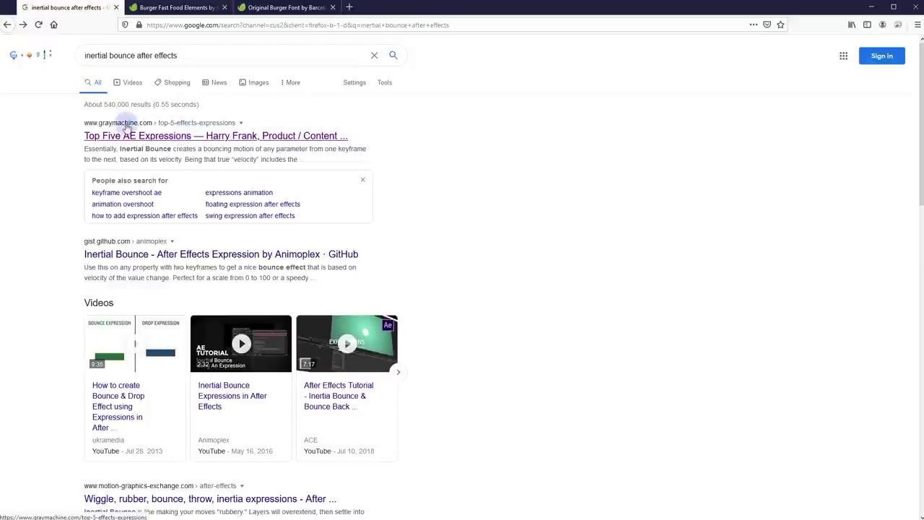
click(302, 139)
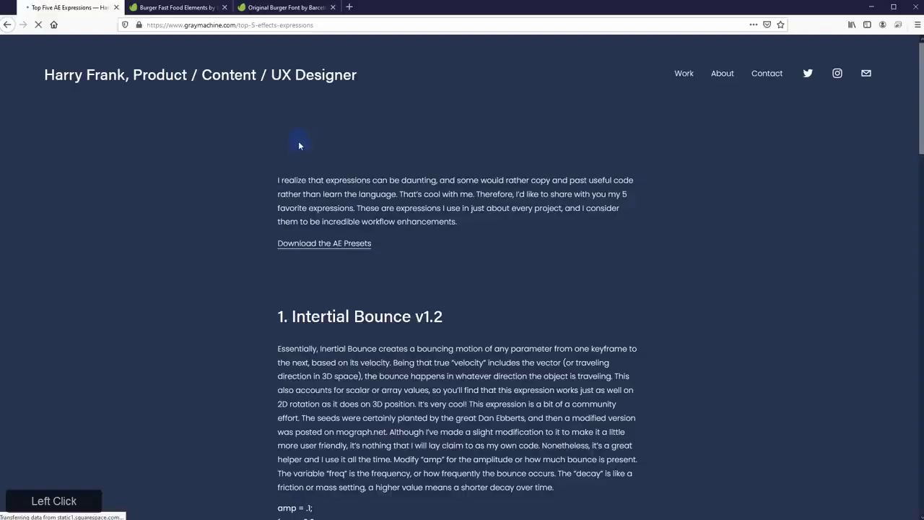
Select the full Inertial Bounce v1.2 code, from the amp line through the closing else line, and copy it
scroll(458, 309, down, 3)
scroll(458, 309, down, 3)
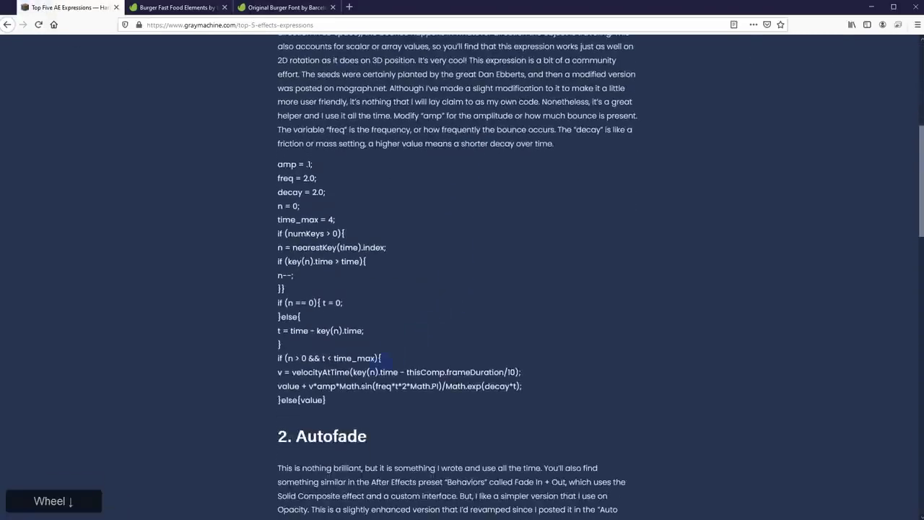
drag(338, 402, 277, 164)
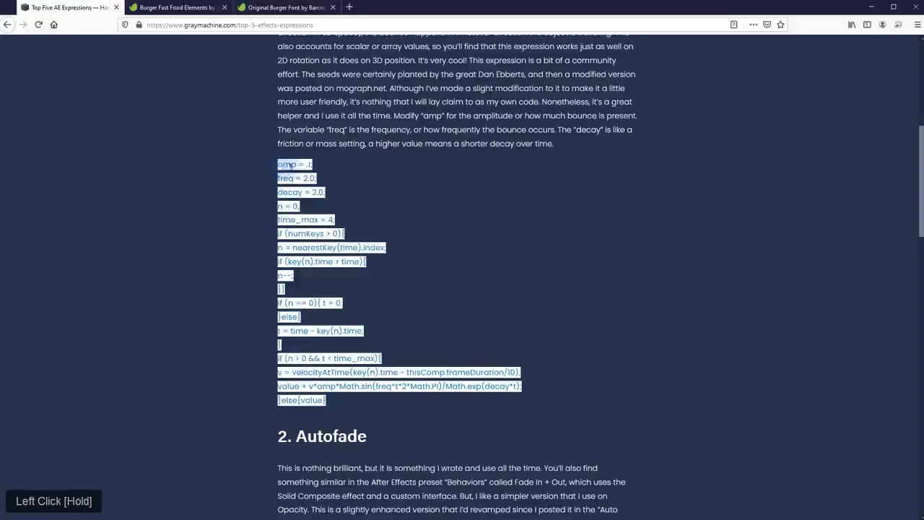
scroll(354, 205, up, 6)
scroll(354, 205, down, 5)
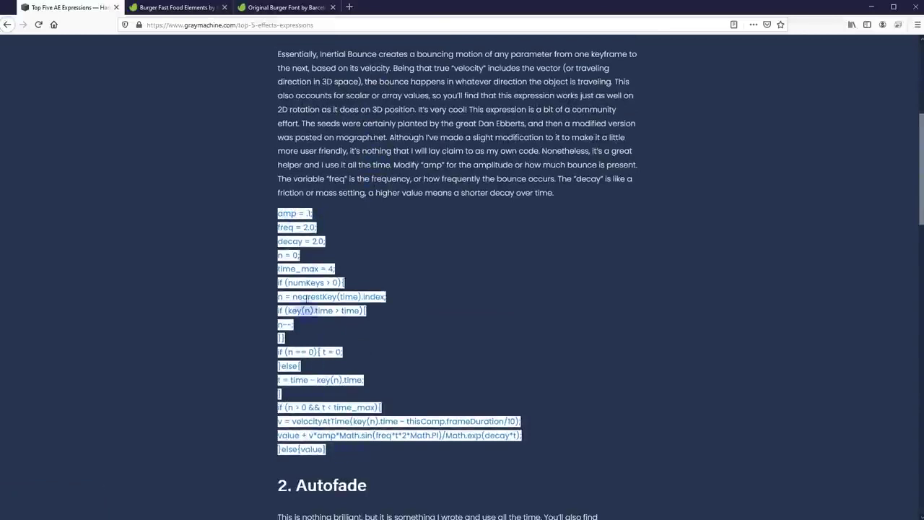
right_click(301, 214)
click(311, 223)
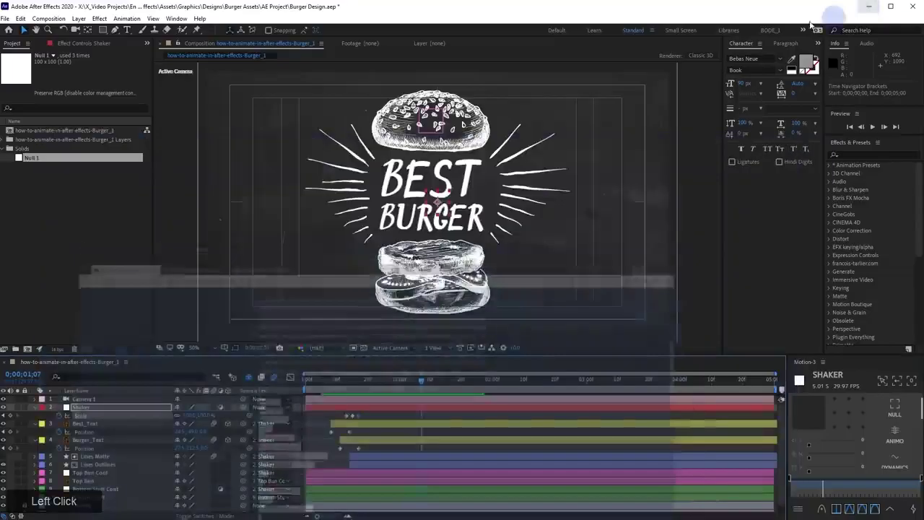
Switch back to After Effects and replace the default expression on Shaker's Scale with the copied Inertial Bounce code
click(871, 6)
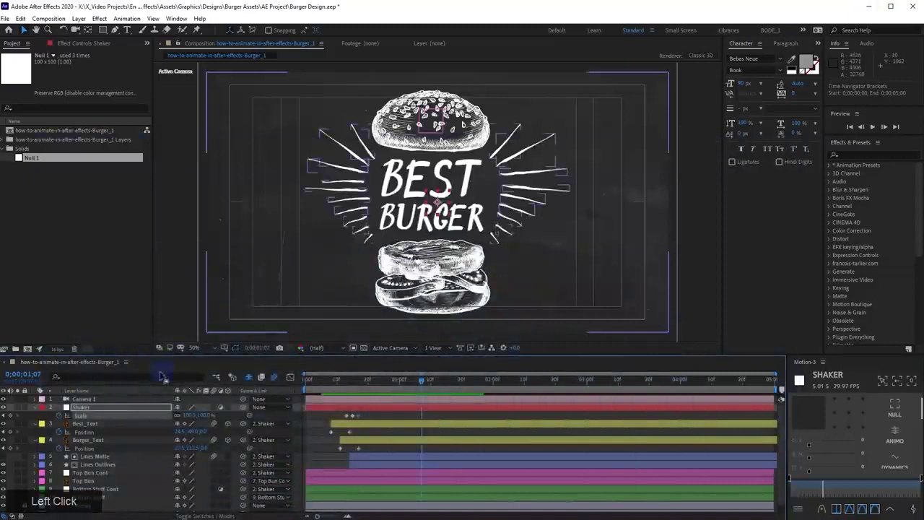
alt+click(60, 418)
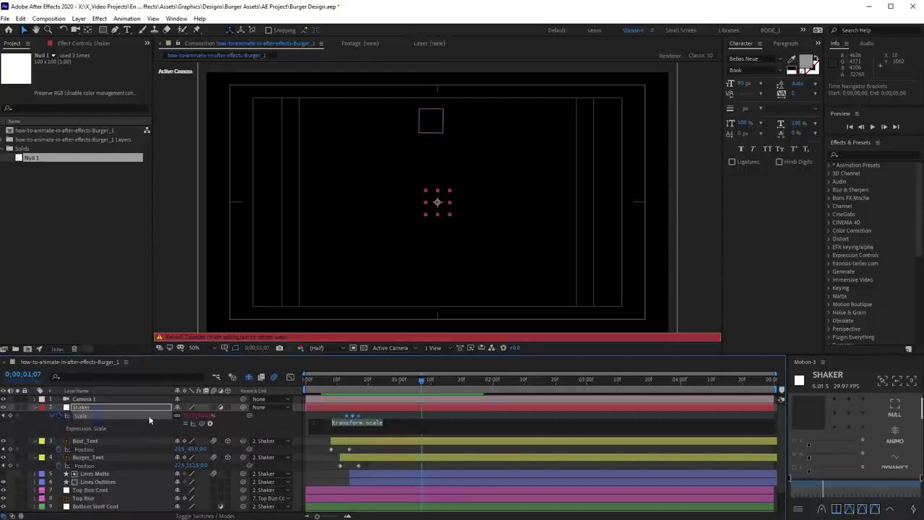
drag(390, 426, 315, 424)
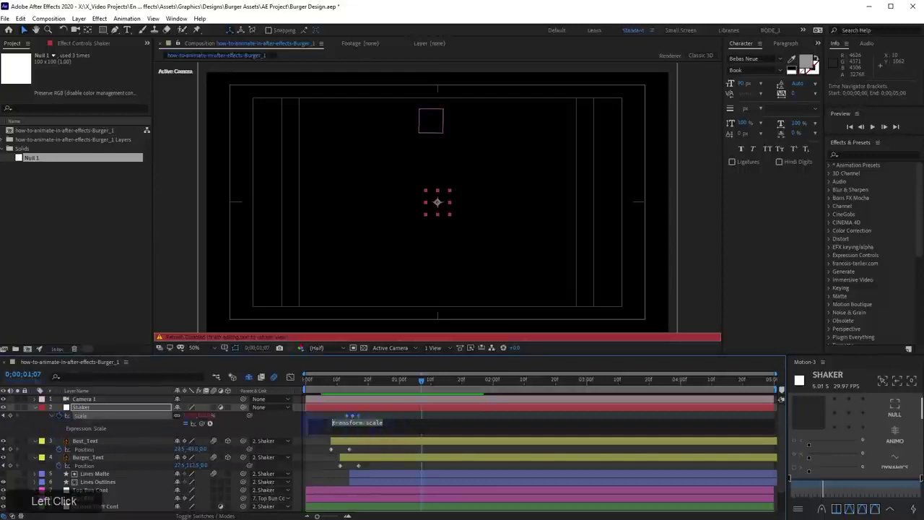
key(ctrl+v)
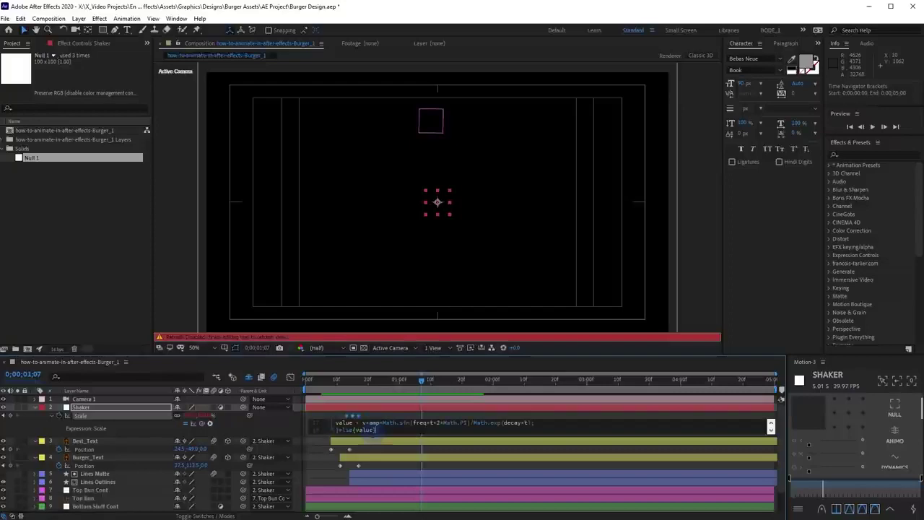
Commit the Scale expression and preview the animation from the beginning to check the inertial bounce
click(335, 380)
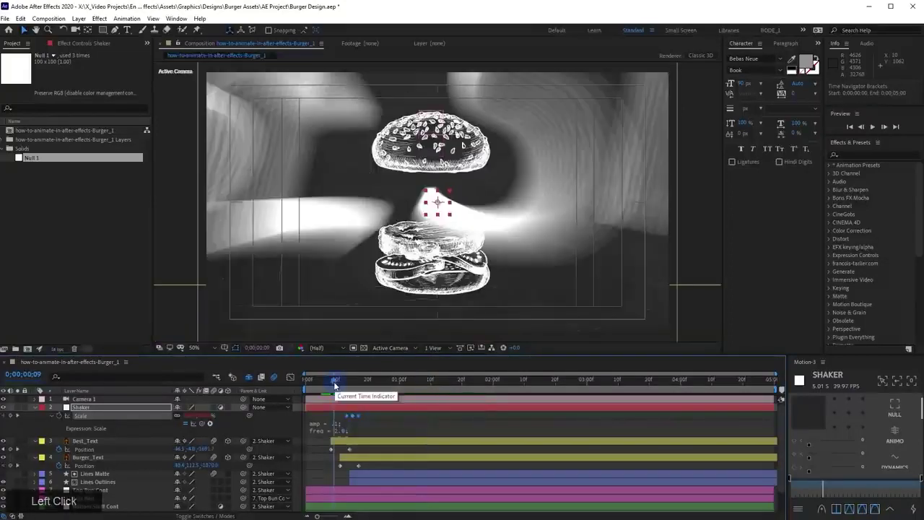
key(space)
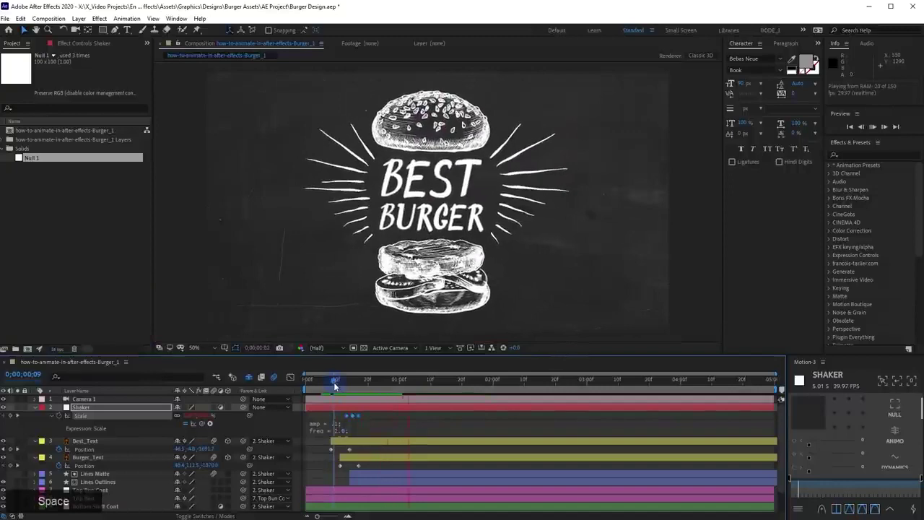
drag(334, 380, 289, 390)
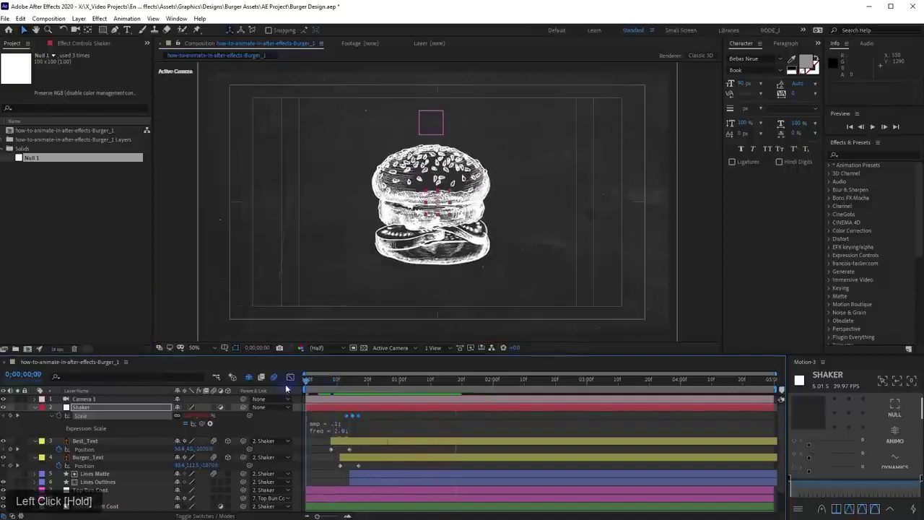
key(space)
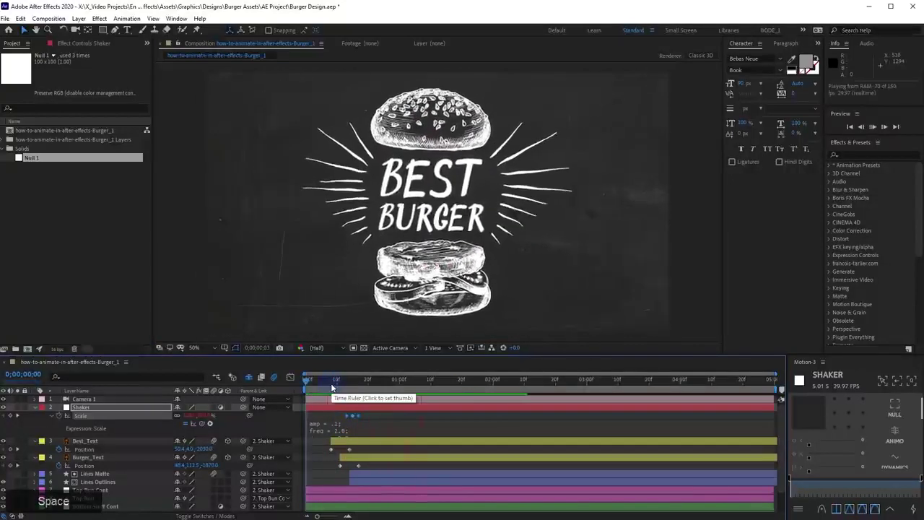
key(space)
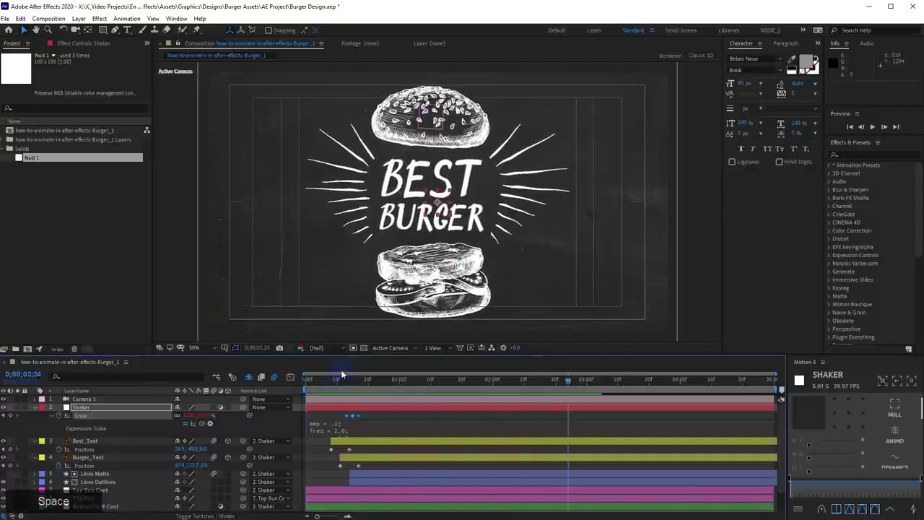
Examine the post-expression speed curve of Shaker's Scale in the Graph Editor, then return to the layer view
click(289, 378)
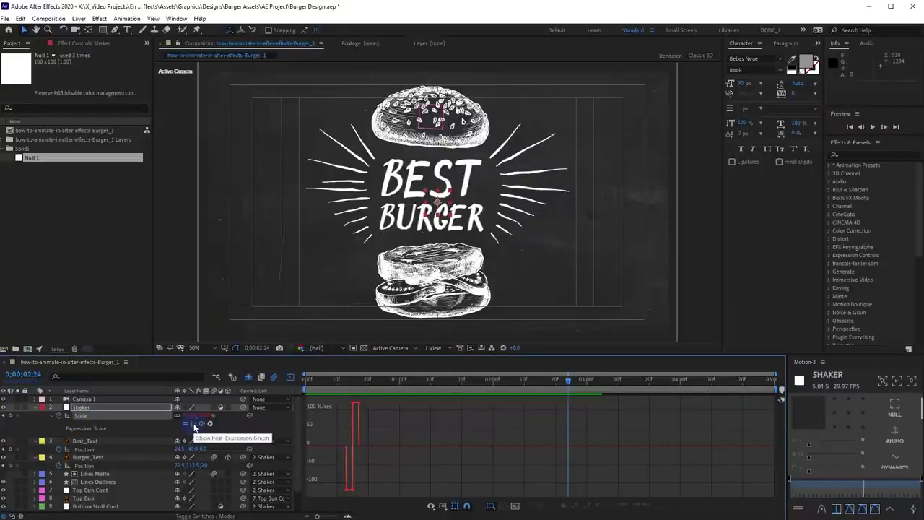
click(193, 428)
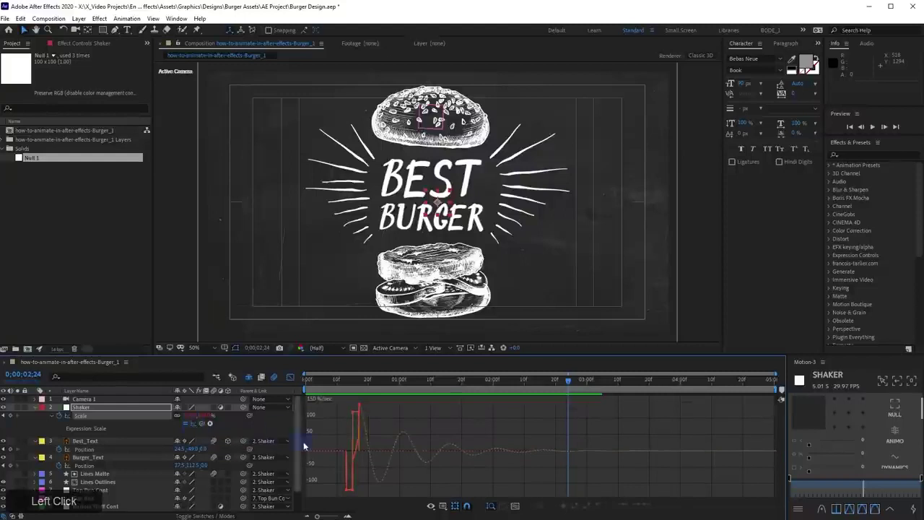
mouse_move(359, 426)
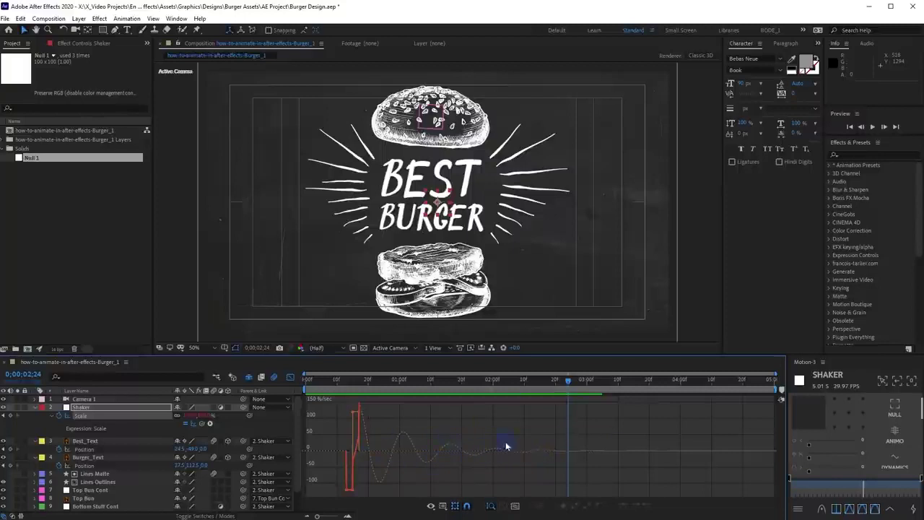
key(space)
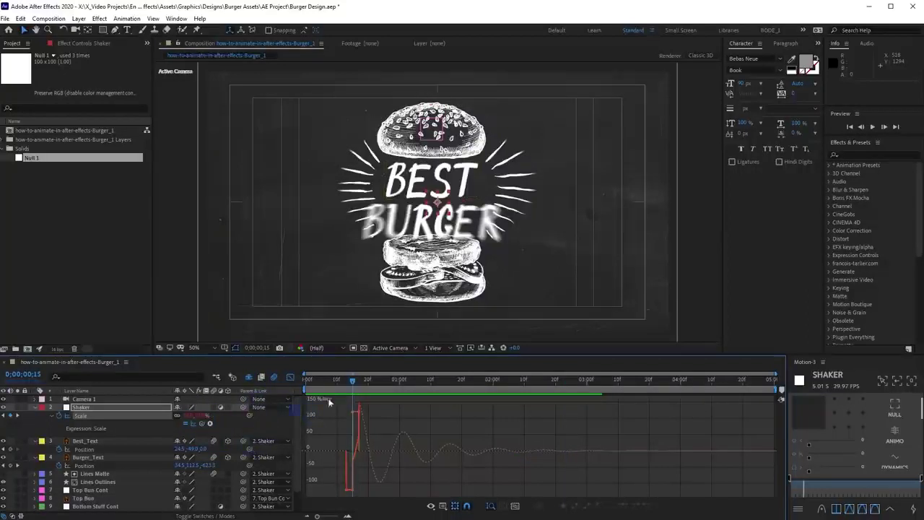
click(291, 378)
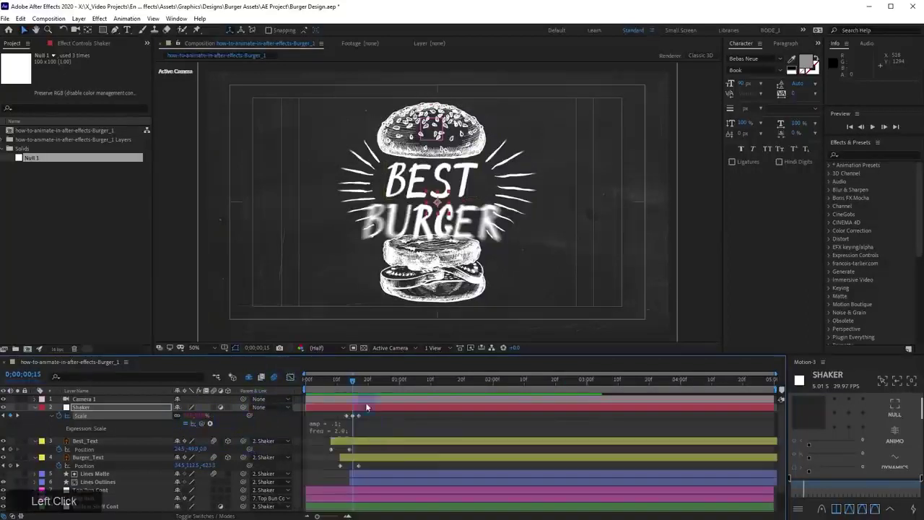
In Shaker's Scale expression, set freq to 1.5 and decay to 5
click(362, 429)
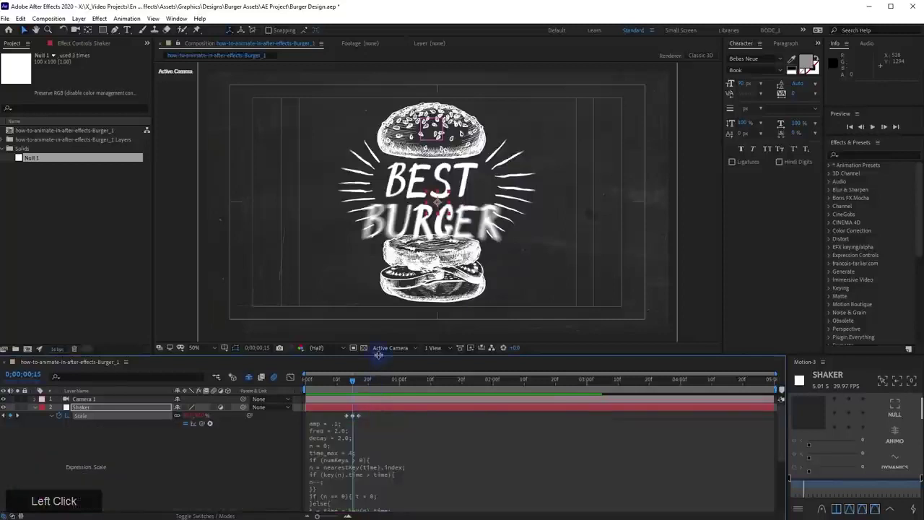
drag(378, 353, 381, 250)
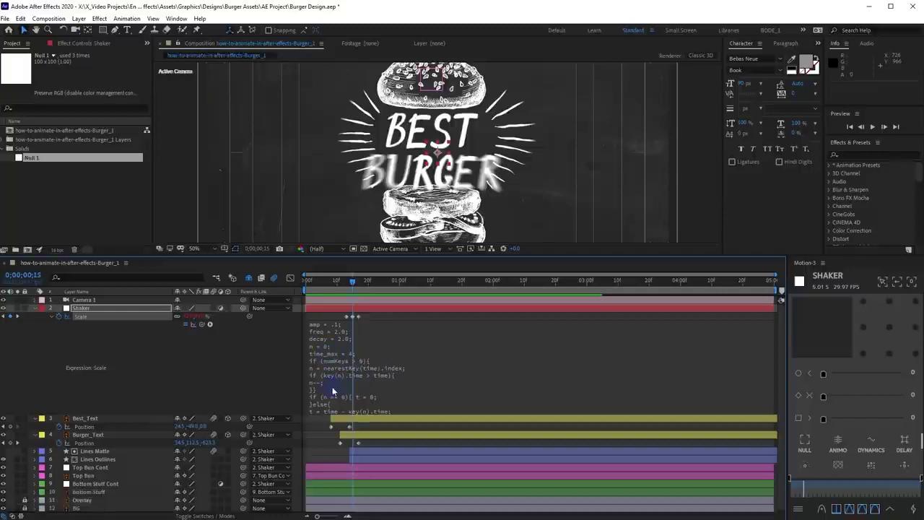
click(318, 329)
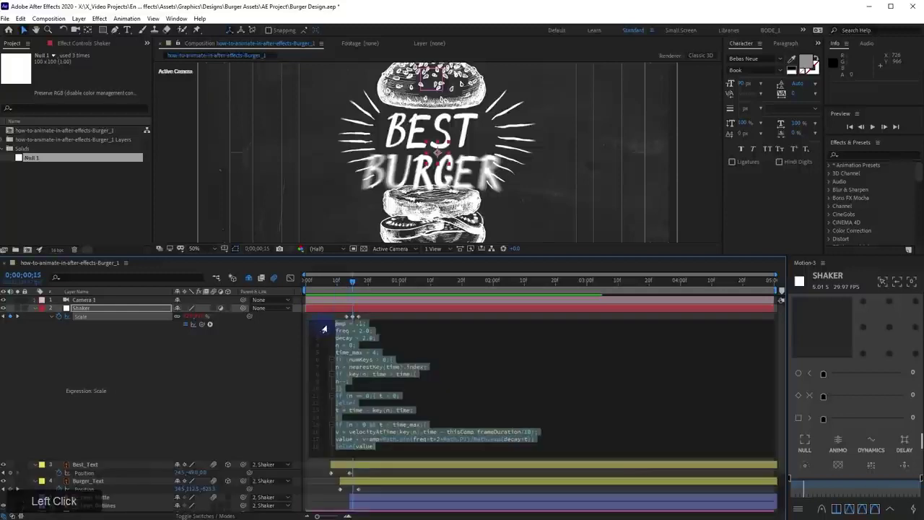
click(362, 326)
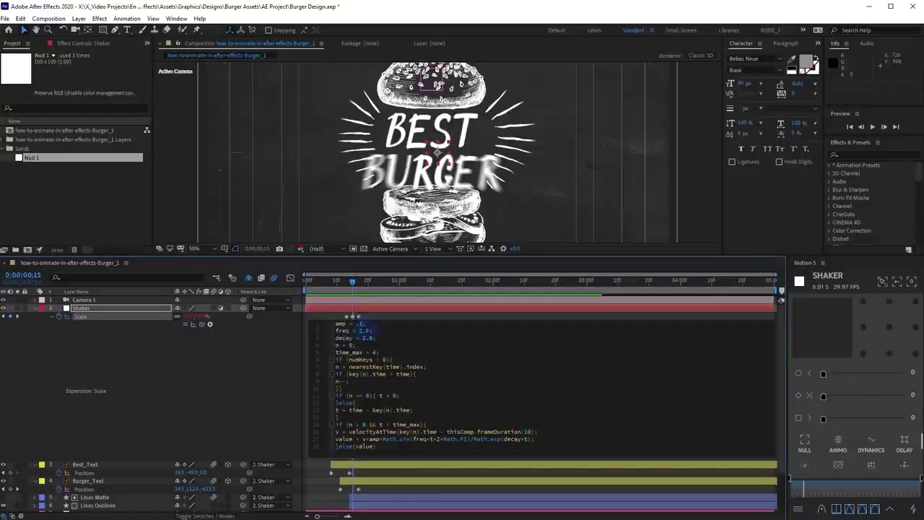
drag(359, 331, 370, 330)
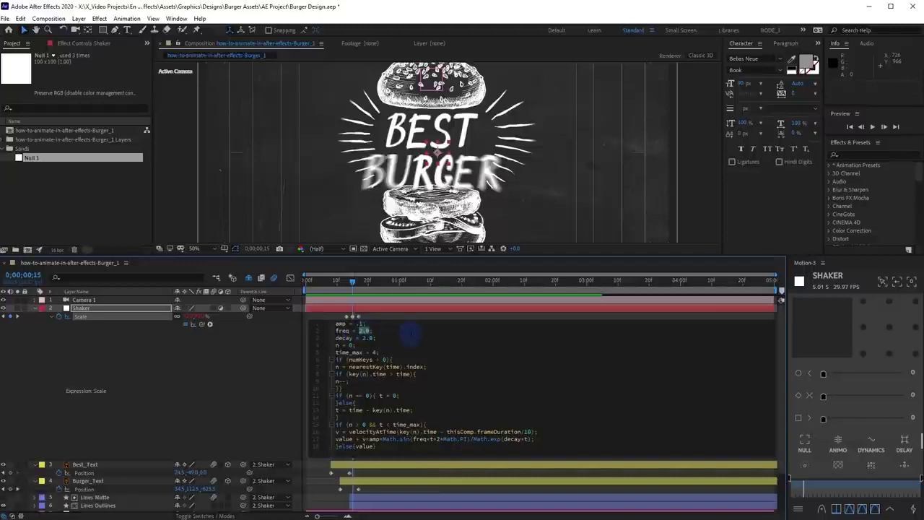
text(1.5)
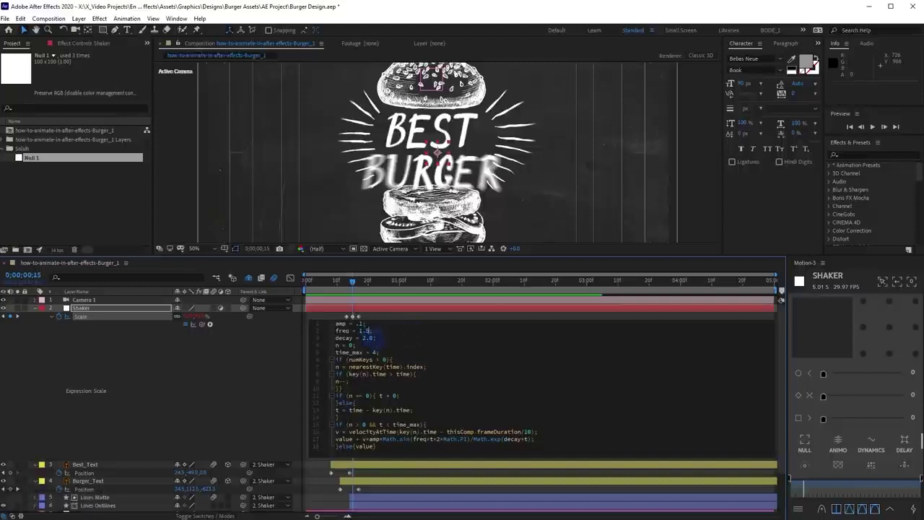
drag(375, 338, 361, 339)
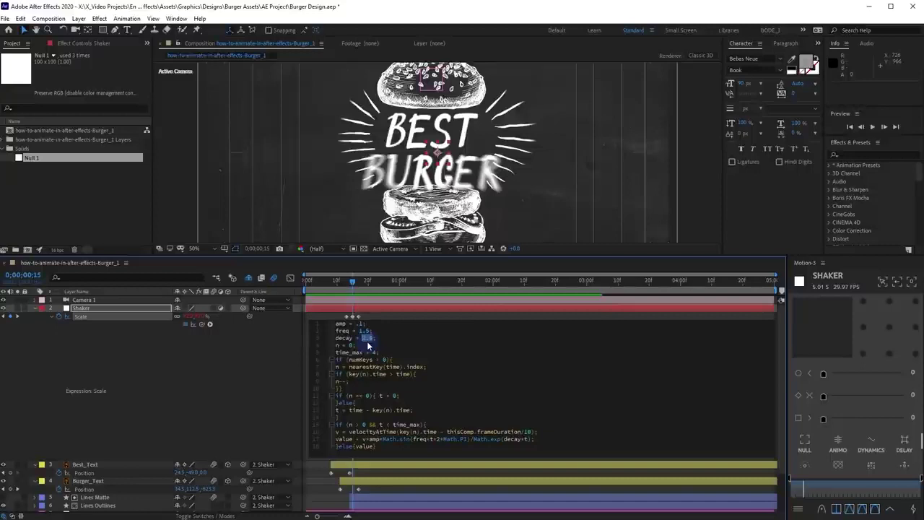
text(5)
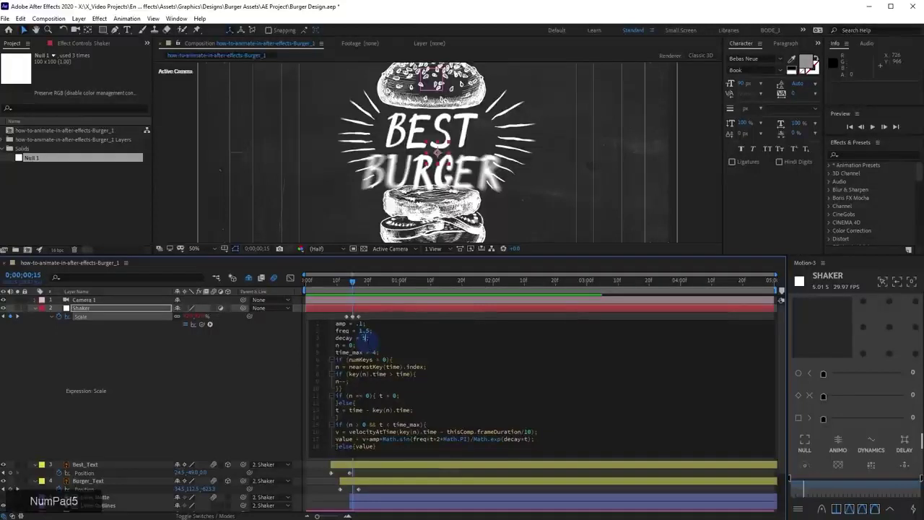
click(258, 365)
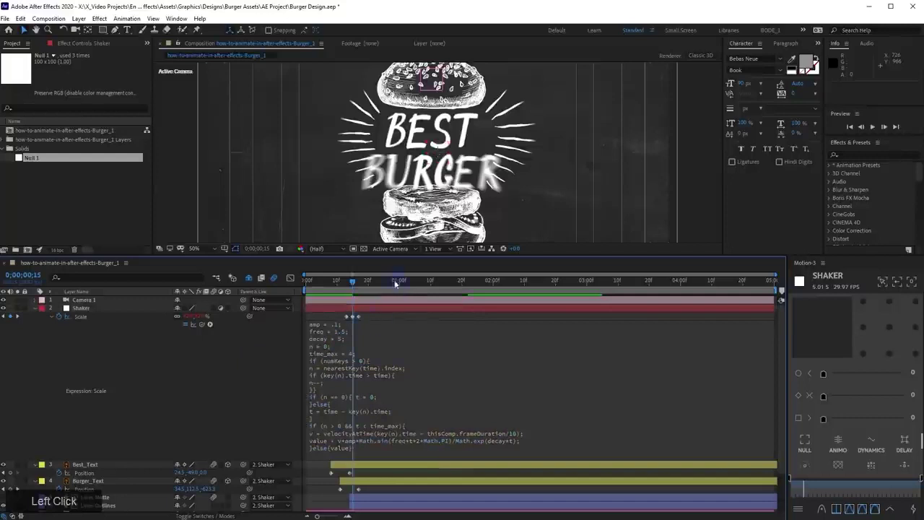
Preview the opening of the animation with the edited bounce expression and return to the first frame
drag(340, 285, 318, 341)
key(space)
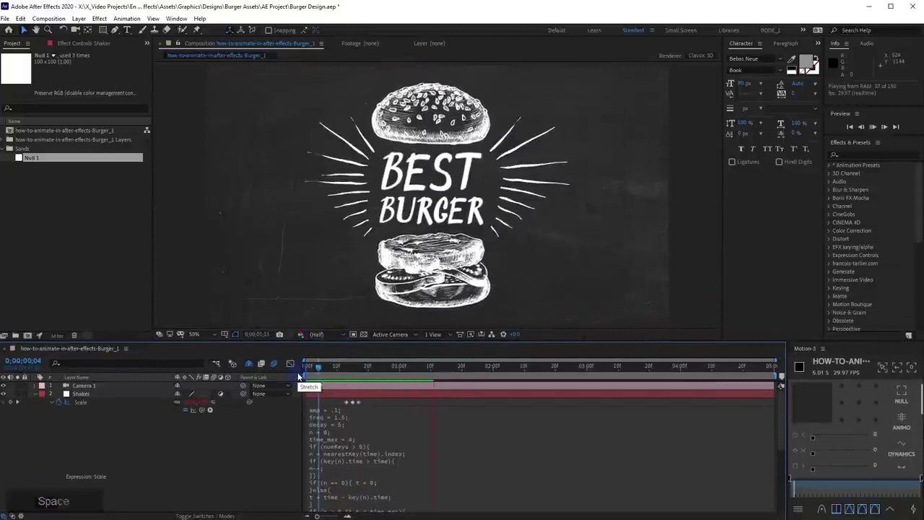
key(space)
drag(366, 366, 297, 386)
Check the edited bounce curve of Shaker's Scale in the Graph Editor while replaying the animation, then return to the layer view
click(291, 365)
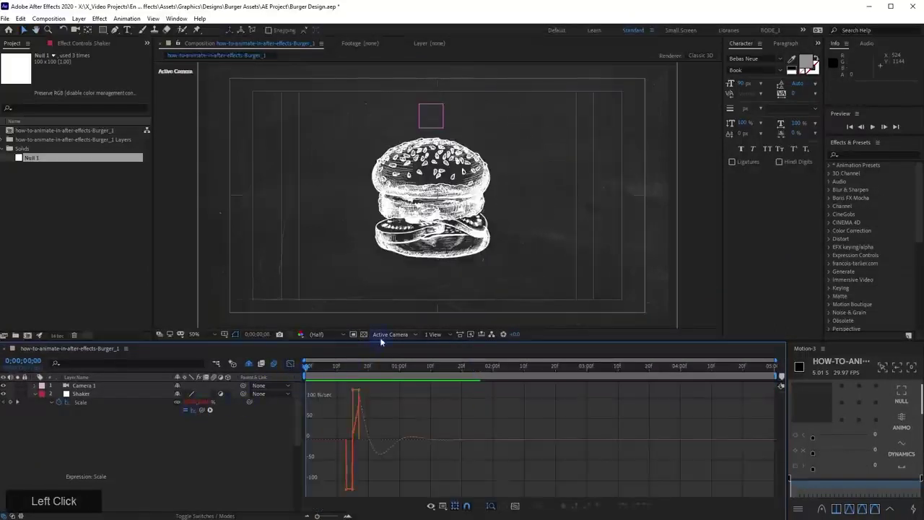
drag(379, 341, 383, 289)
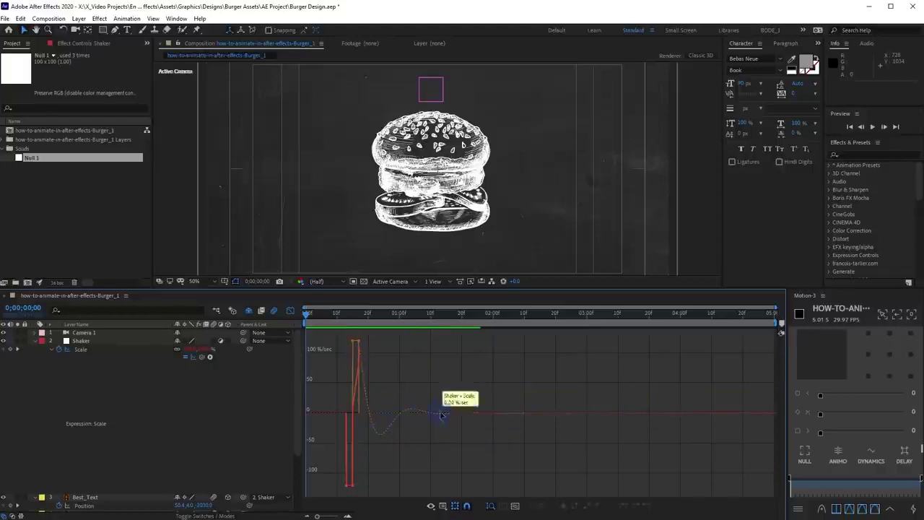
click(352, 315)
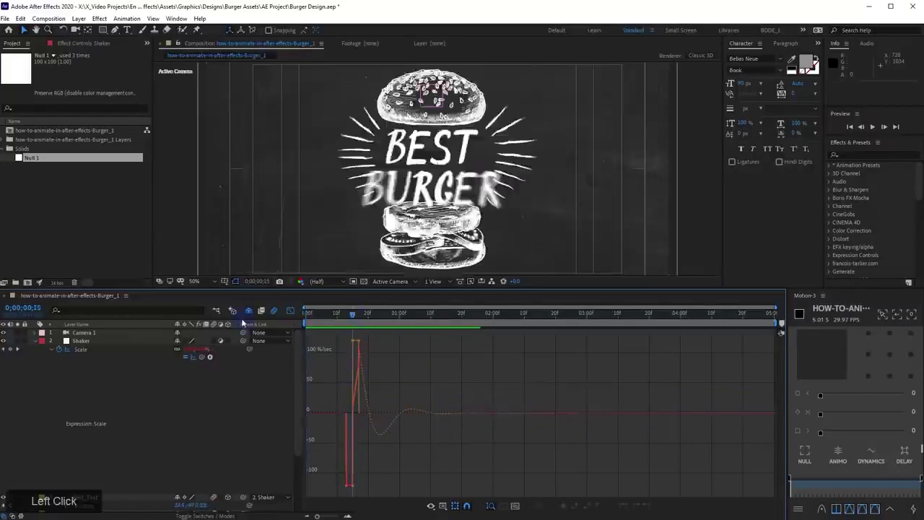
key(space)
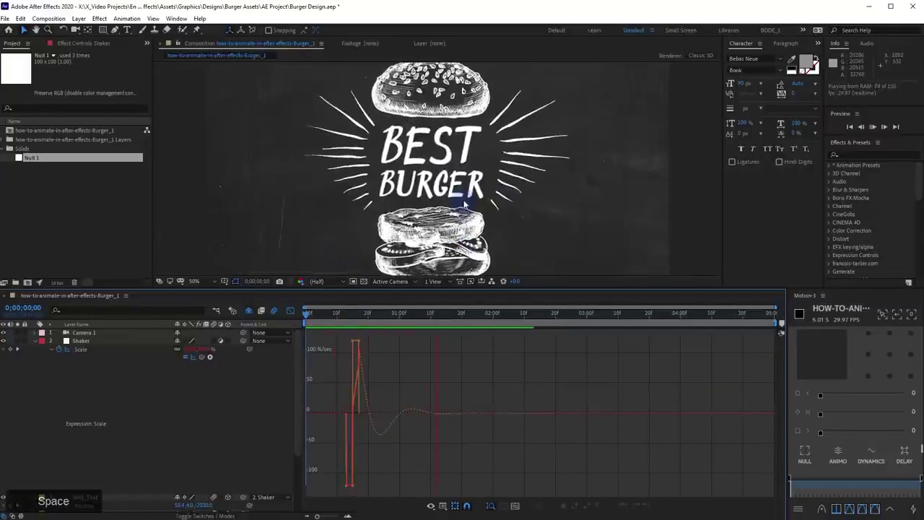
key(space)
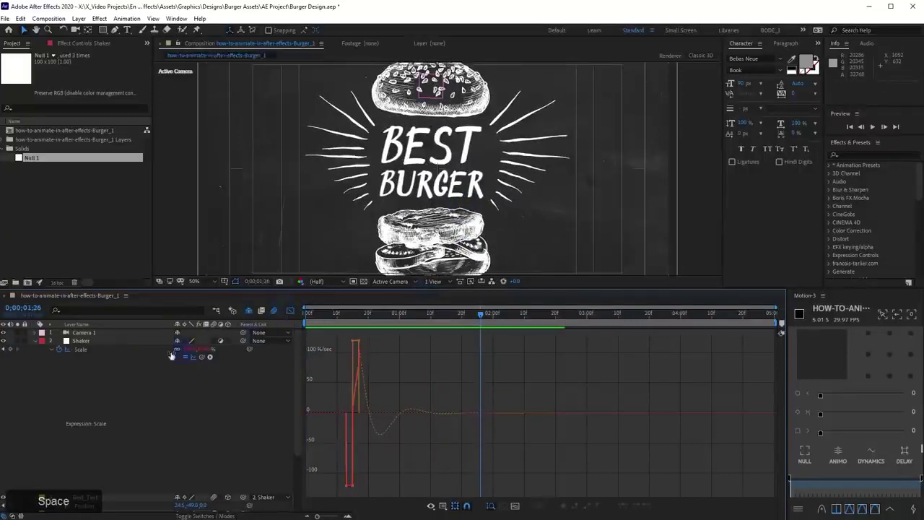
click(291, 312)
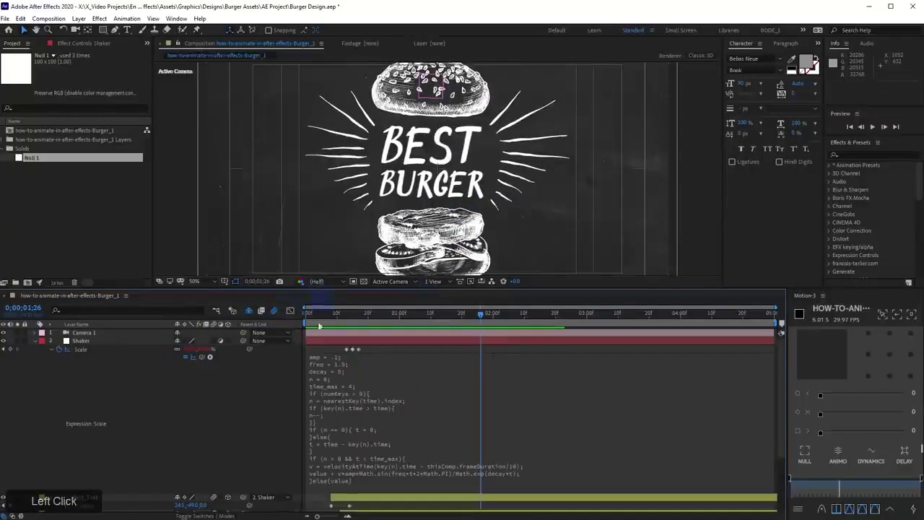
Apply Easy Ease to Shaker's middle Scale keyframe at 0;00;00;15 and check its speed curve in the Graph Editor
drag(320, 290, 318, 412)
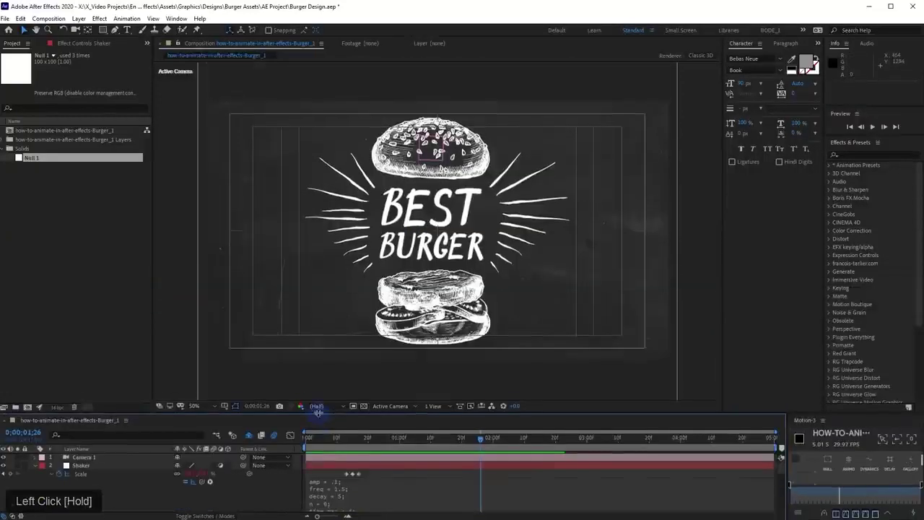
click(352, 475)
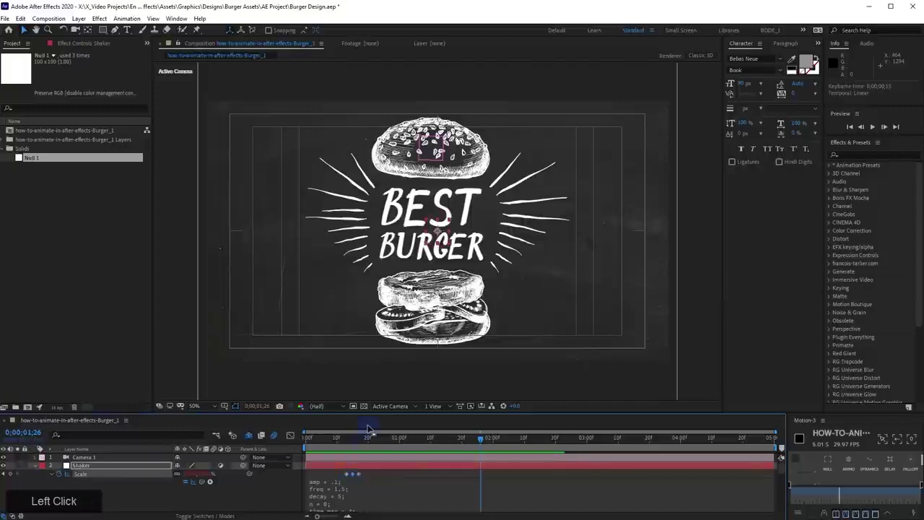
drag(373, 414, 379, 342)
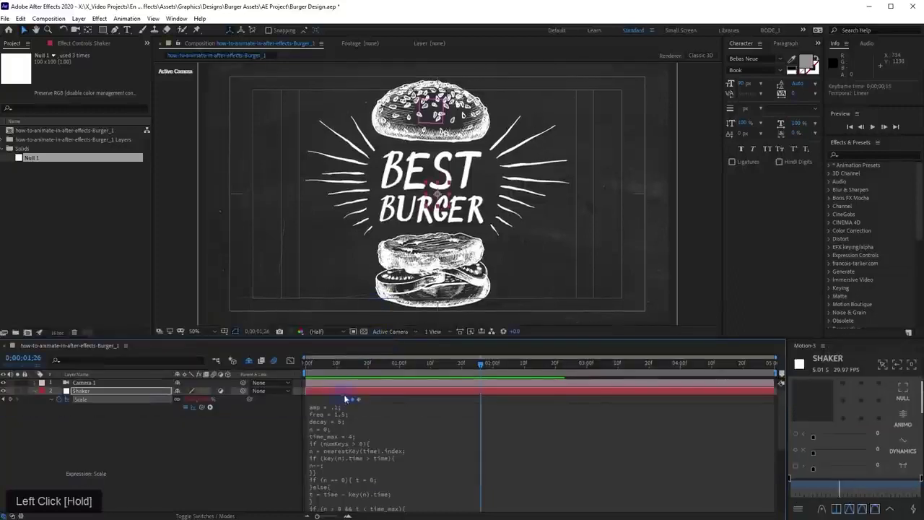
key(F9)
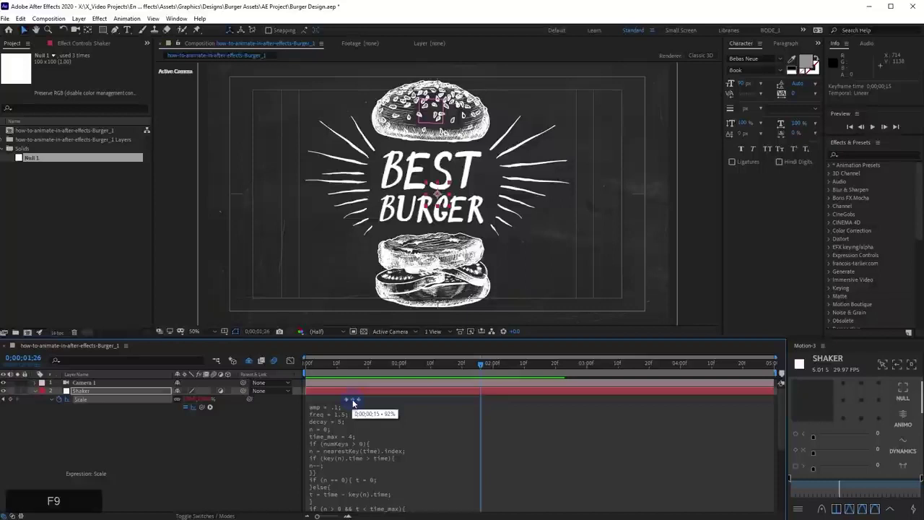
click(290, 360)
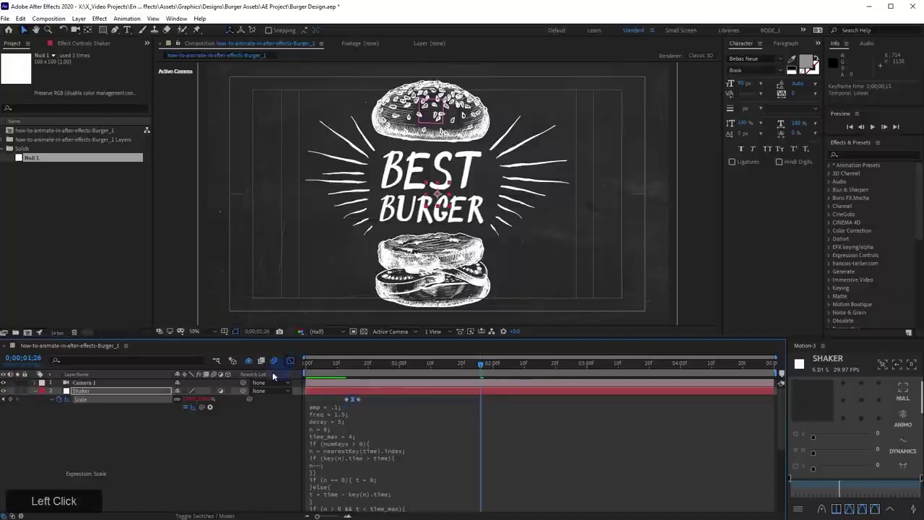
alt+scroll(350, 413, up, 5)
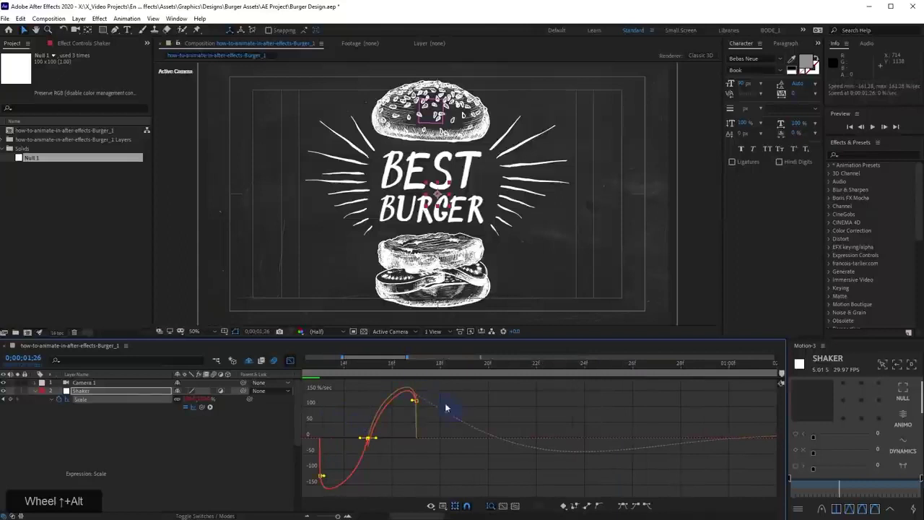
click(291, 361)
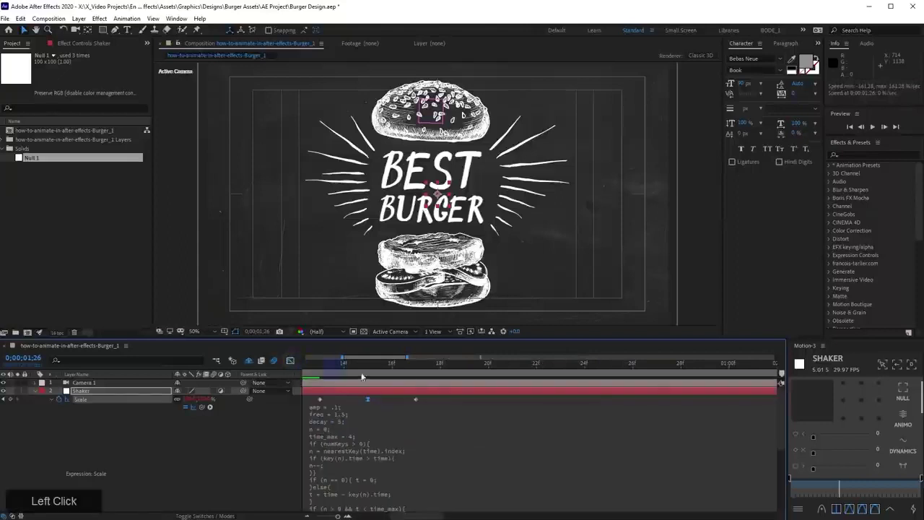
Zoom the composition view out to 25% and preview the eased scale bounce from 0;00;00;05
drag(362, 365, 266, 367)
alt+scroll(433, 222, down, 1)
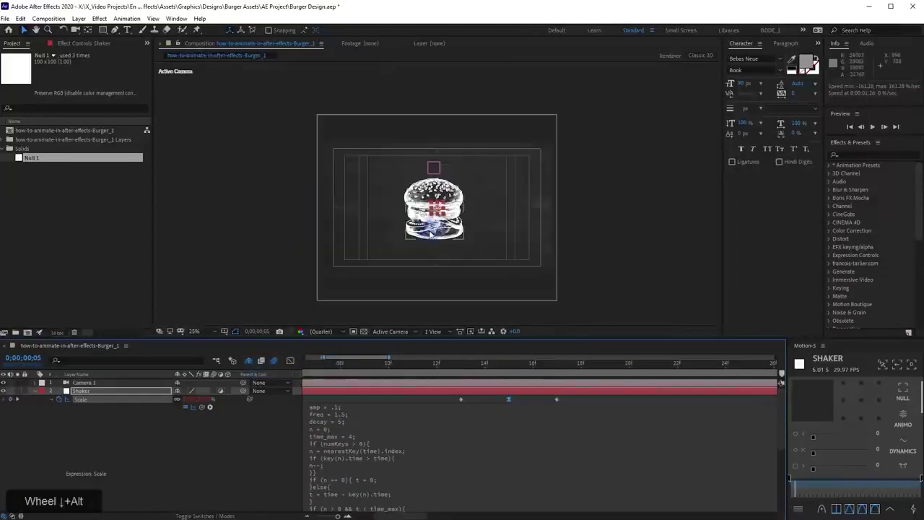
key(space)
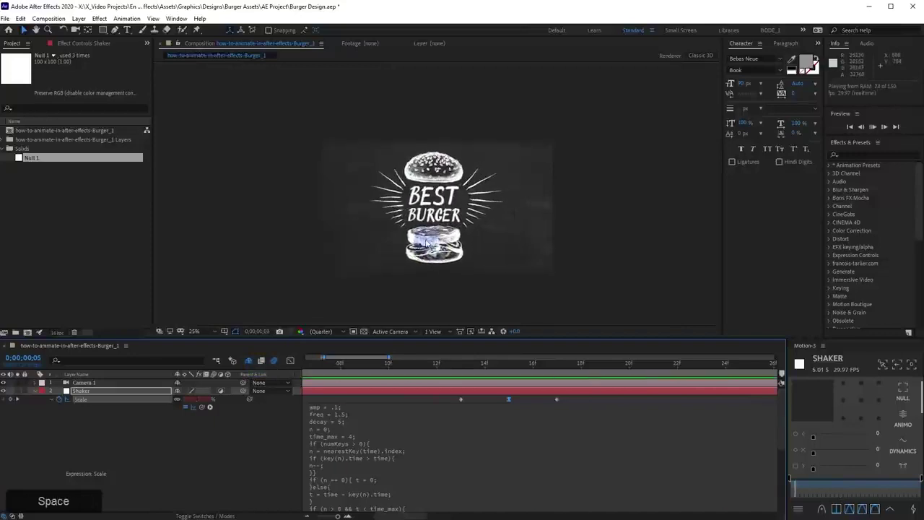
Replay the eased scale bounce from the first frame of the composition
key(space)
key(Home)
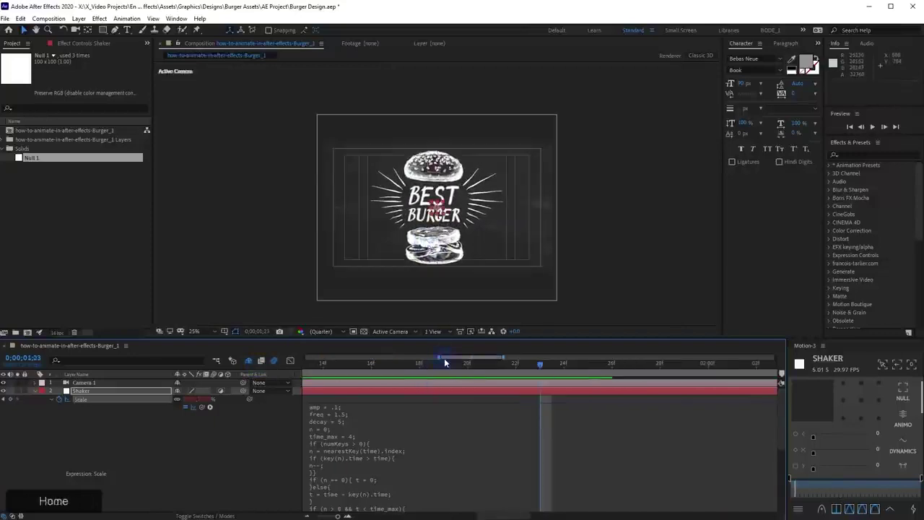
key(space)
key(space)
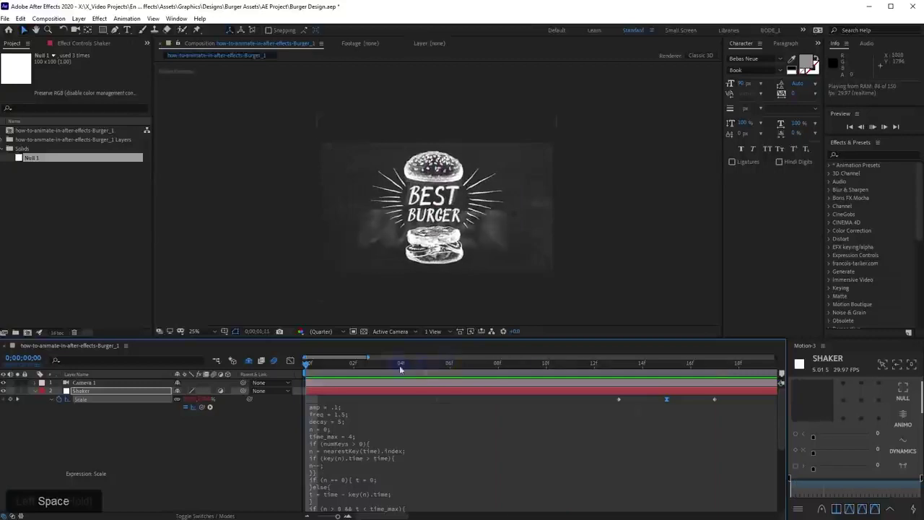
Move Shaker's last Scale keyframe to 0;00;00;16, closer to the middle keyframe
scroll(404, 366, down, 3)
click(428, 363)
drag(421, 399, 447, 405)
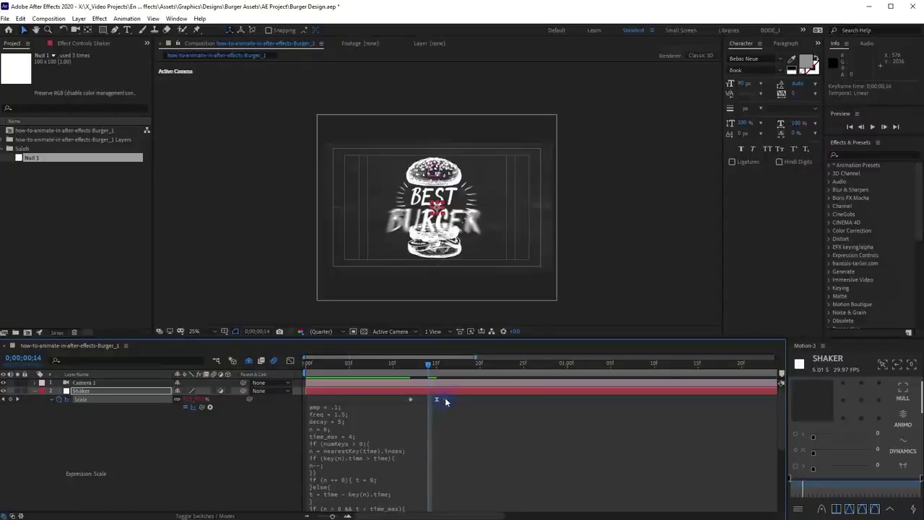
drag(443, 398, 446, 404)
Preview the tightened bounce, check Shaker's Scale speed curve in the Graph Editor, and return to the layer view
drag(413, 371, 400, 373)
key(space)
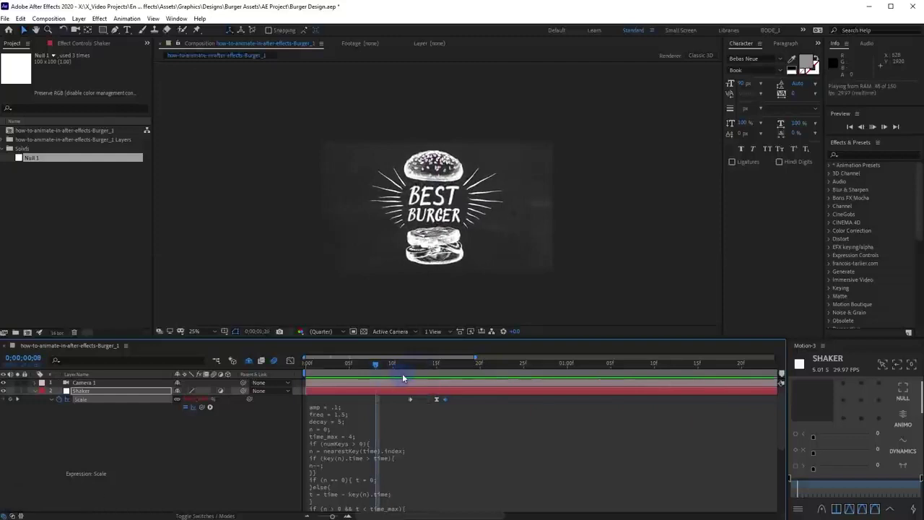
key(space)
drag(422, 358, 305, 359)
mouse_move(367, 371)
mouse_down()
mouse_move(382, 372)
mouse_move(353, 371)
mouse_move(396, 374)
mouse_move(369, 370)
mouse_up()
key(space)
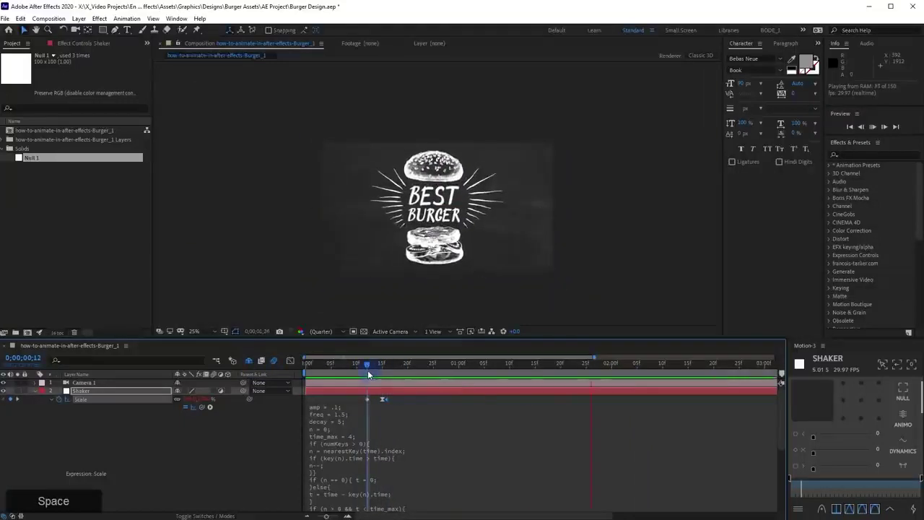
click(291, 360)
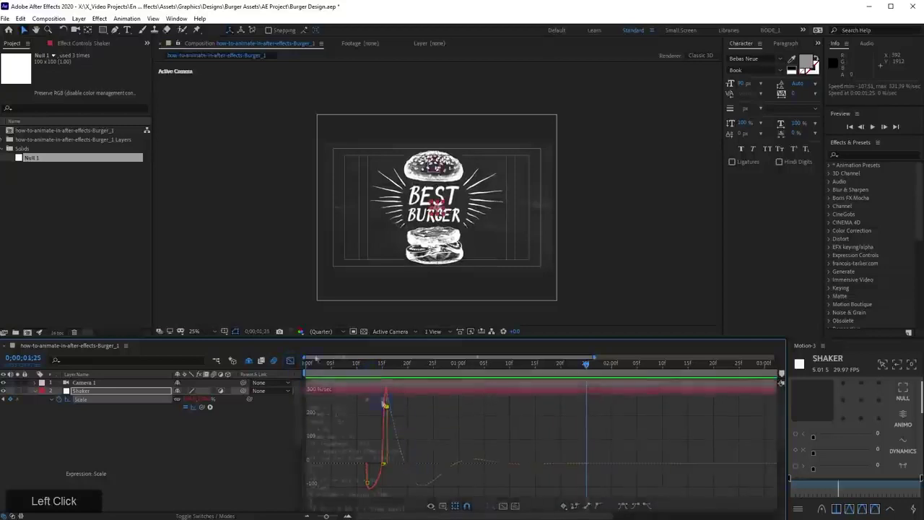
key(shift+F3)
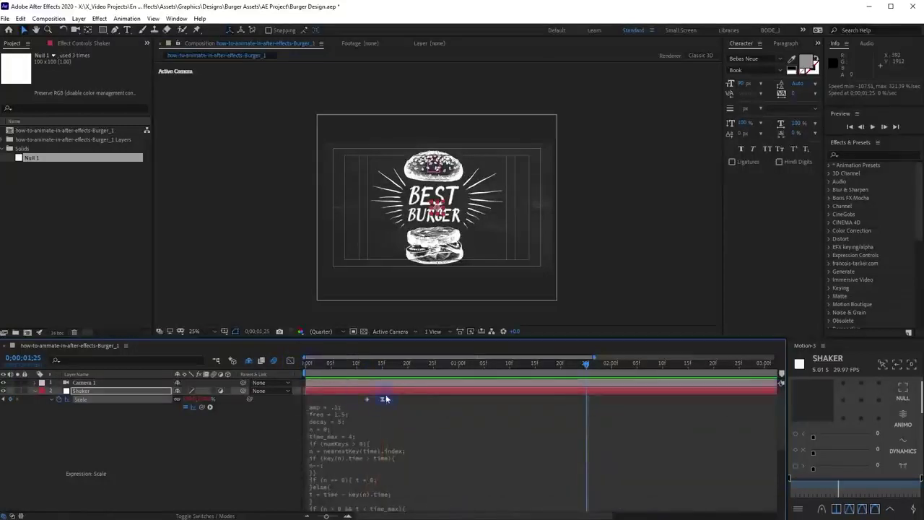
Enter a new Scale value for Shaker's middle keyframe at 0;00;00;15
drag(380, 378, 381, 380)
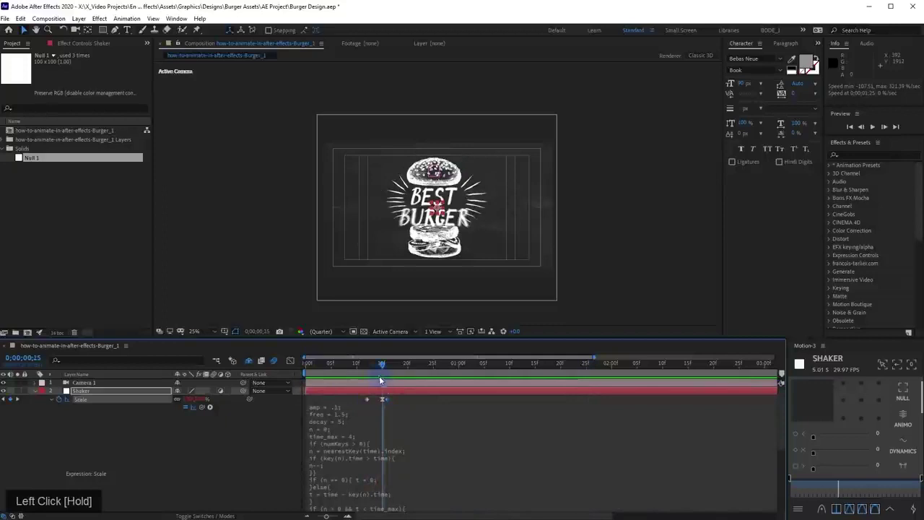
click(188, 399)
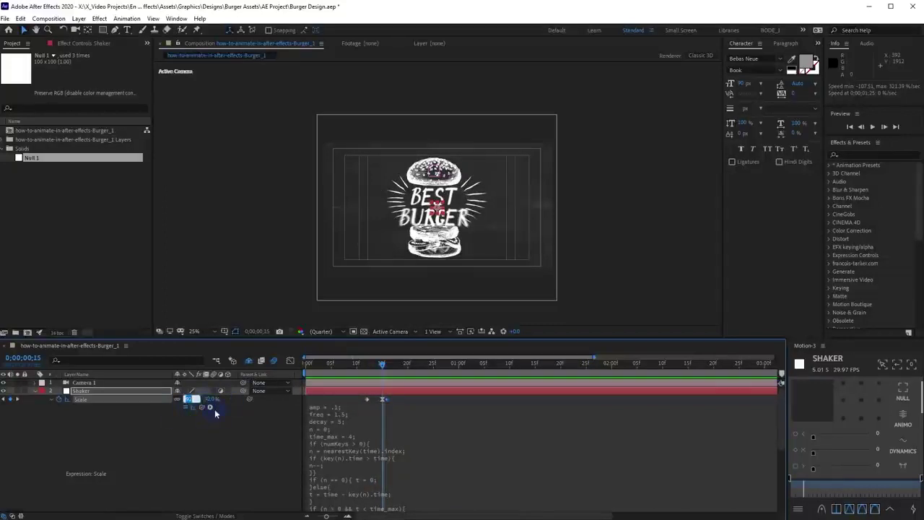
text(5)
key(KP_Enter)
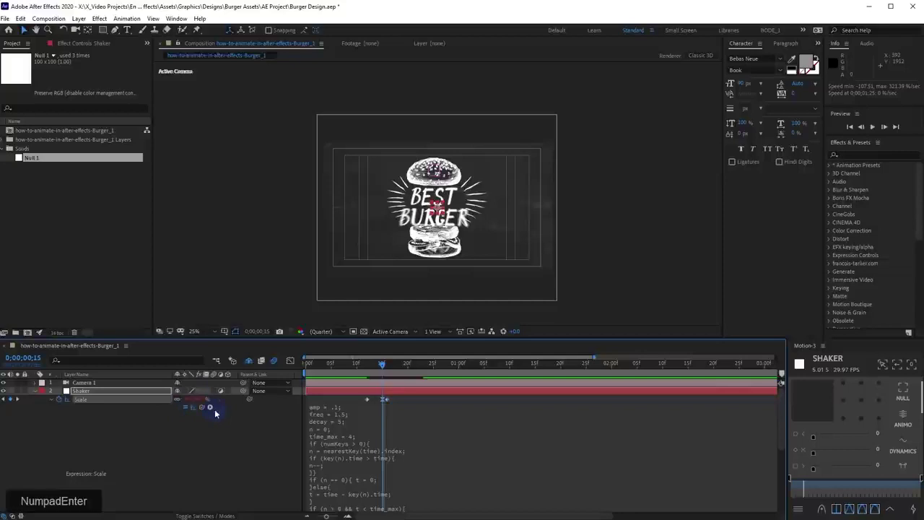
Preview the animation repeatedly from the first frame to judge the changed scale pulse
drag(356, 365, 306, 365)
key(space)
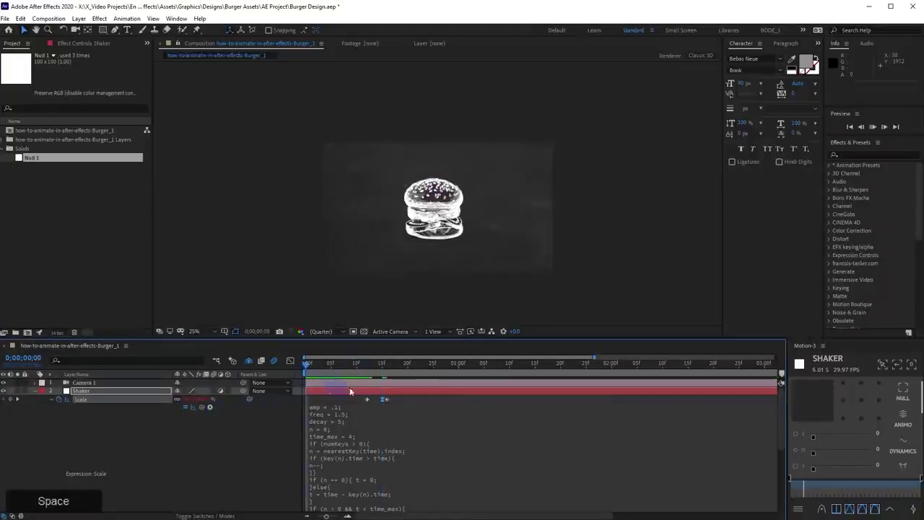
click(289, 371)
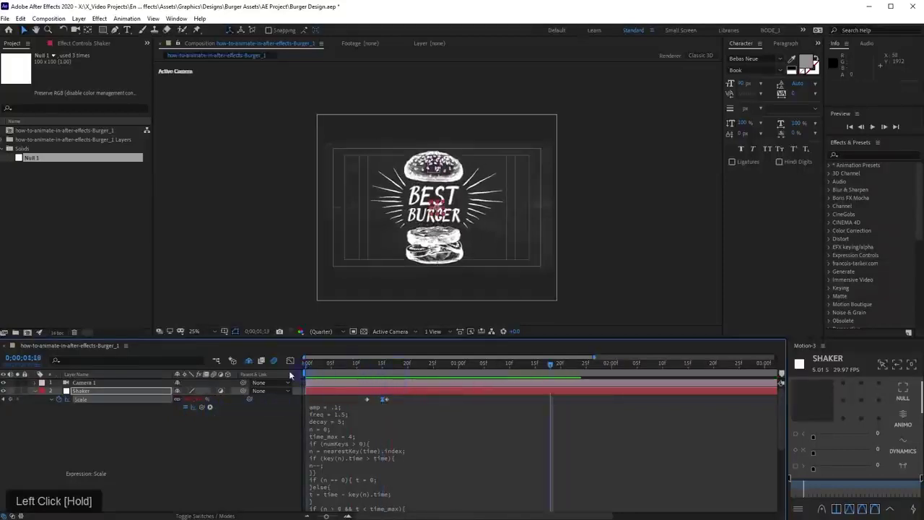
key(space)
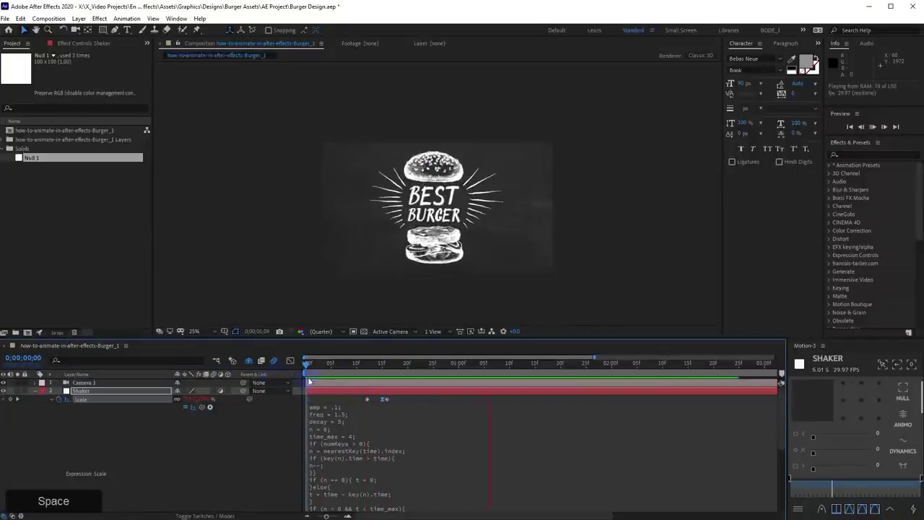
click(270, 374)
key(space)
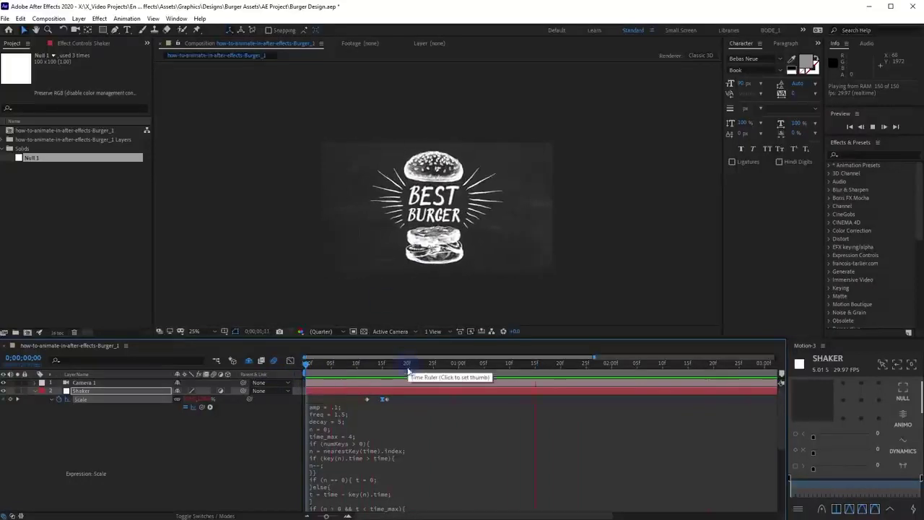
key(space)
Set decay to 7 in Shaker's Scale expression and preview the bounce from the first frame
click(343, 427)
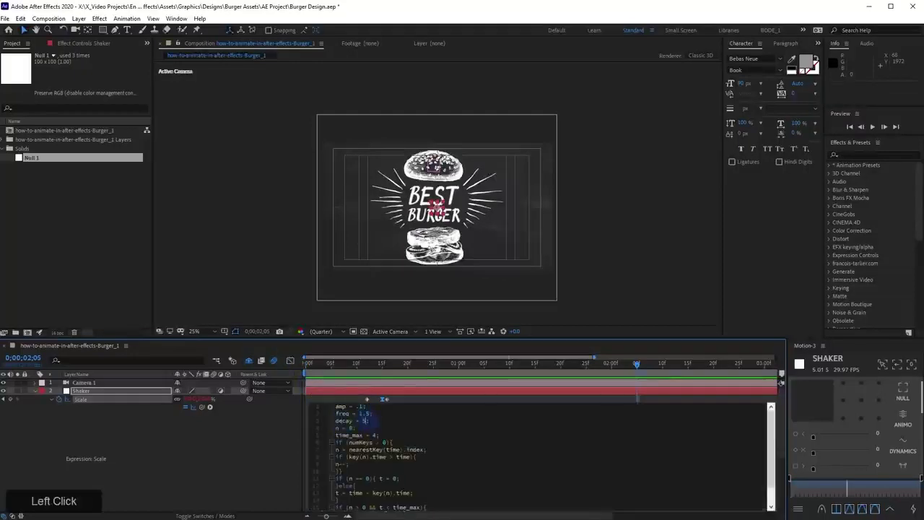
key(BackSpace)
text(7)
key(KP_Enter)
drag(637, 362, 307, 363)
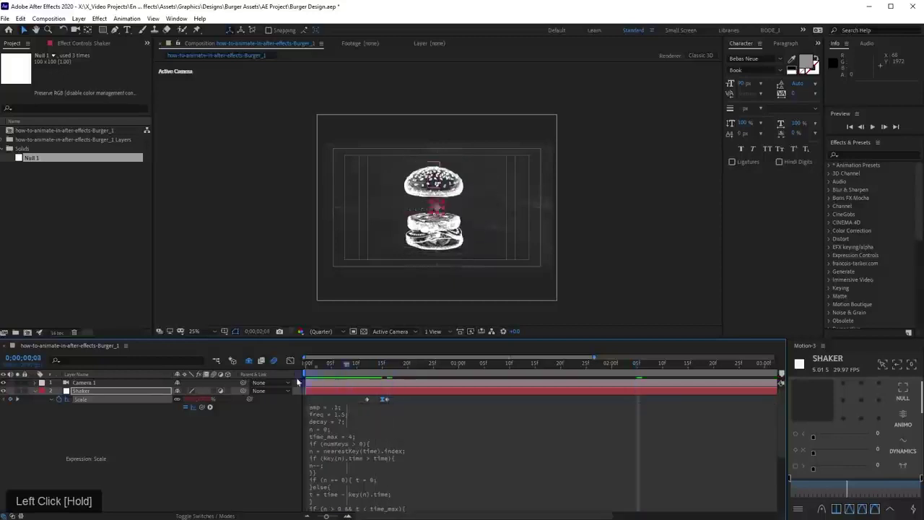
key(space)
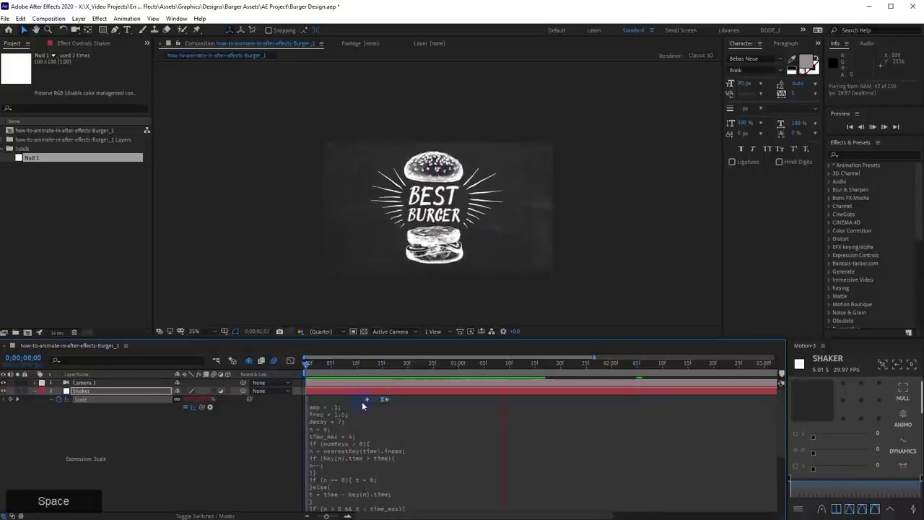
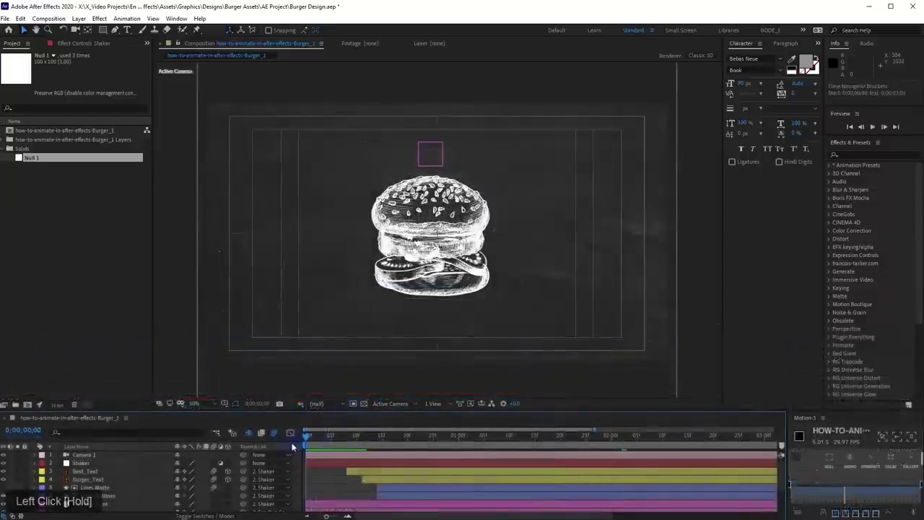
Switch to the burger artwork in Illustrator, make the Top Bun layer active and choose the Group Selection tool
click(430, 208)
scroll(448, 220, up, 4)
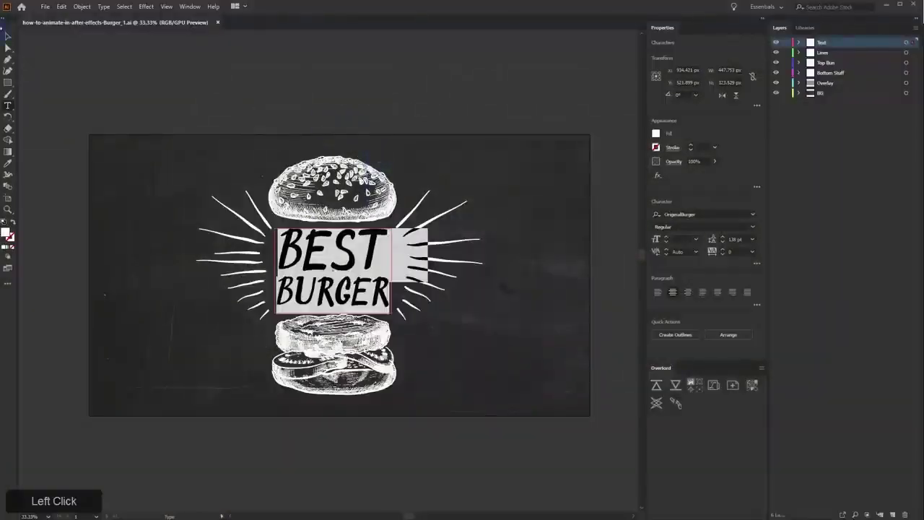
click(7, 38)
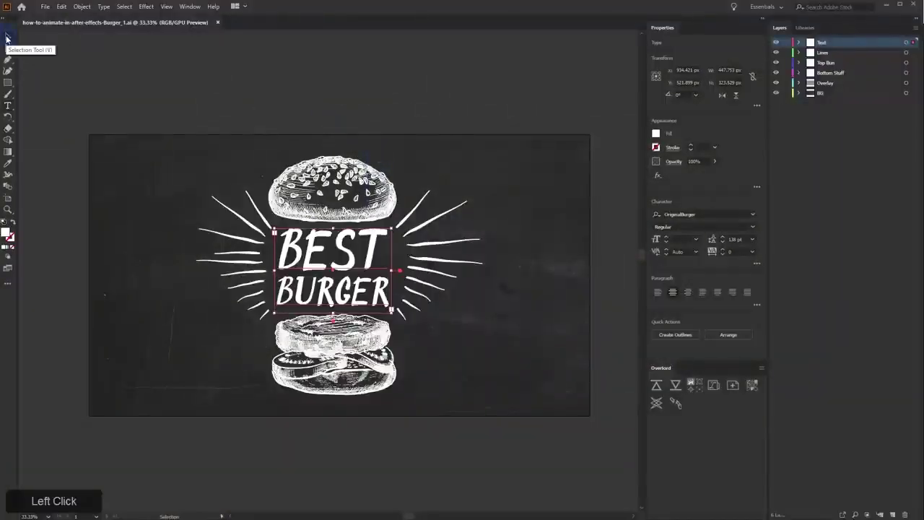
click(835, 64)
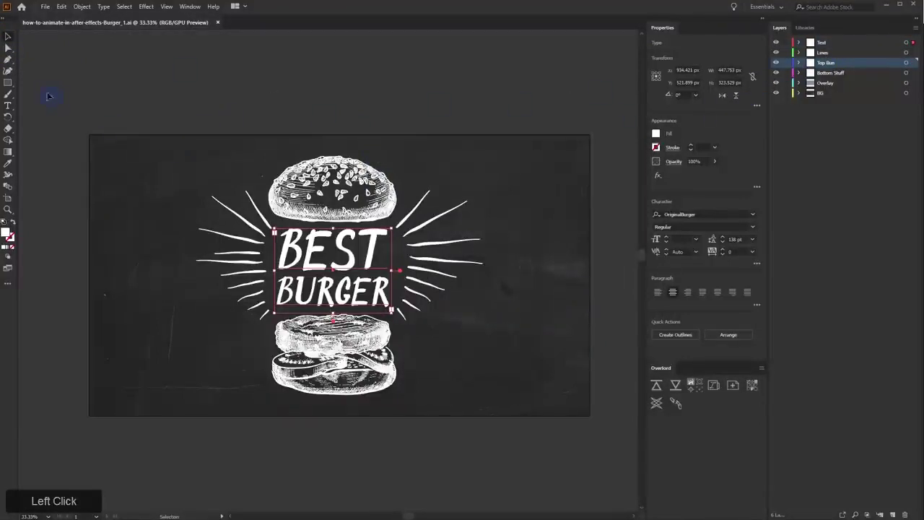
drag(7, 48, 49, 61)
click(292, 196)
alt+scroll(272, 202, up, 5)
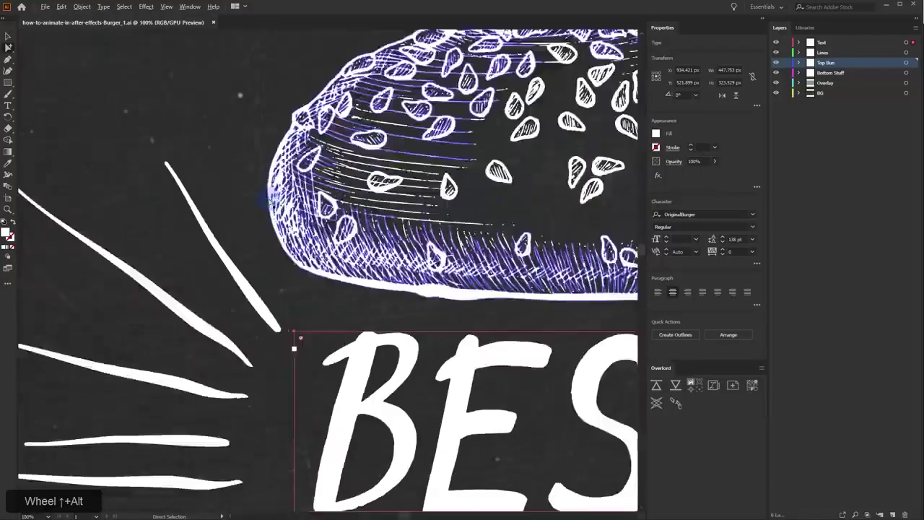
Select only the top bun's outer outline path with the Group Selection tool and copy it
click(269, 202)
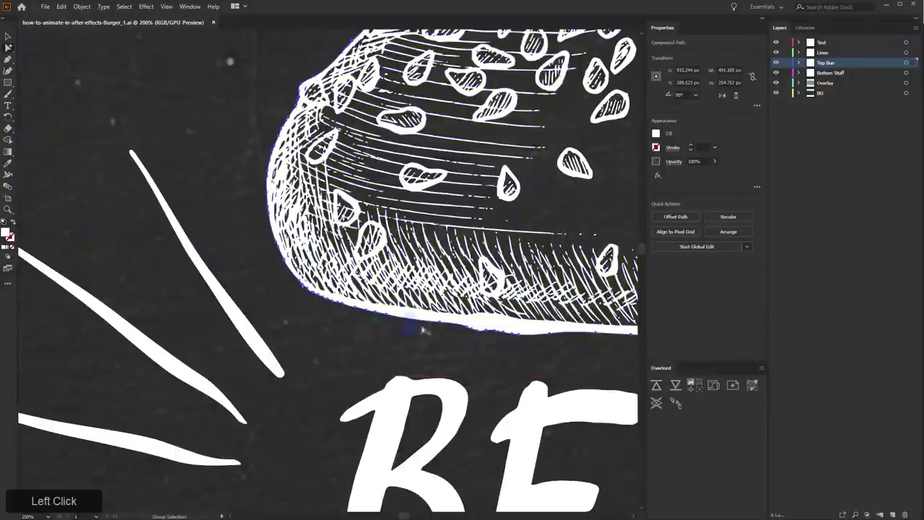
click(443, 327)
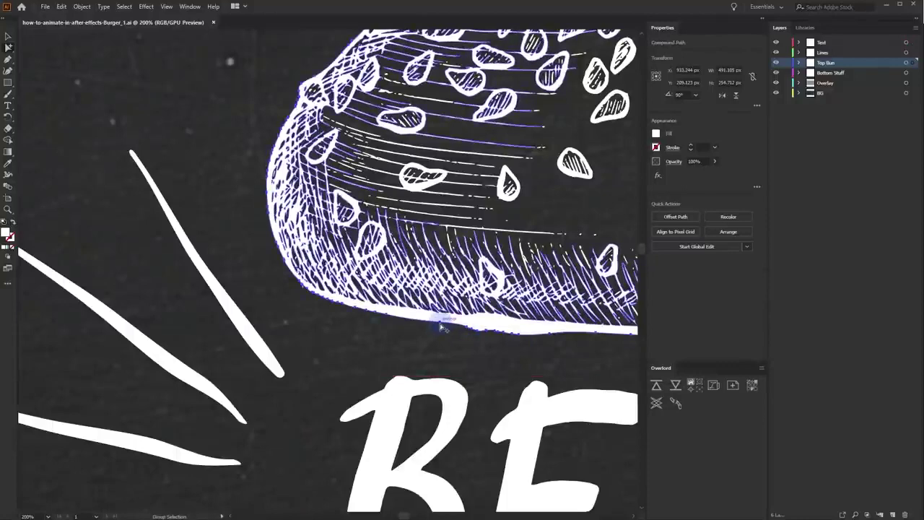
click(444, 326)
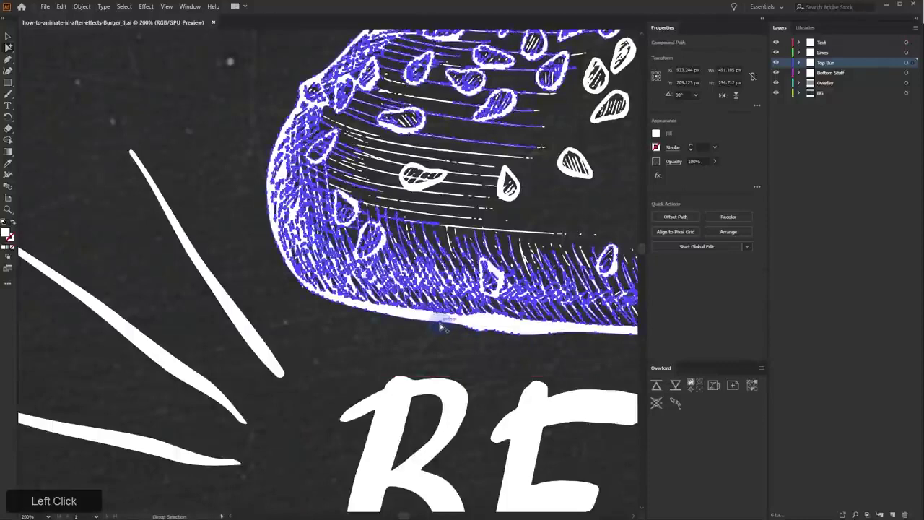
click(230, 134)
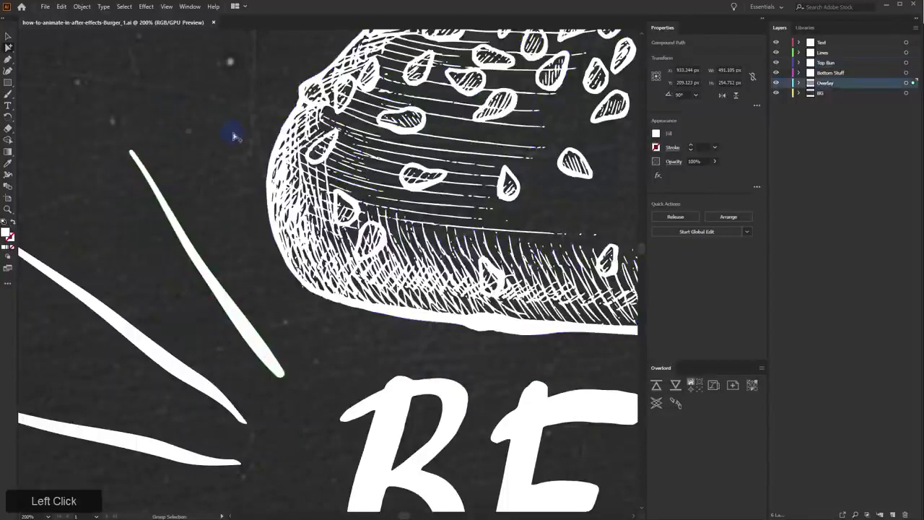
click(274, 150)
scroll(194, 181, down, 3)
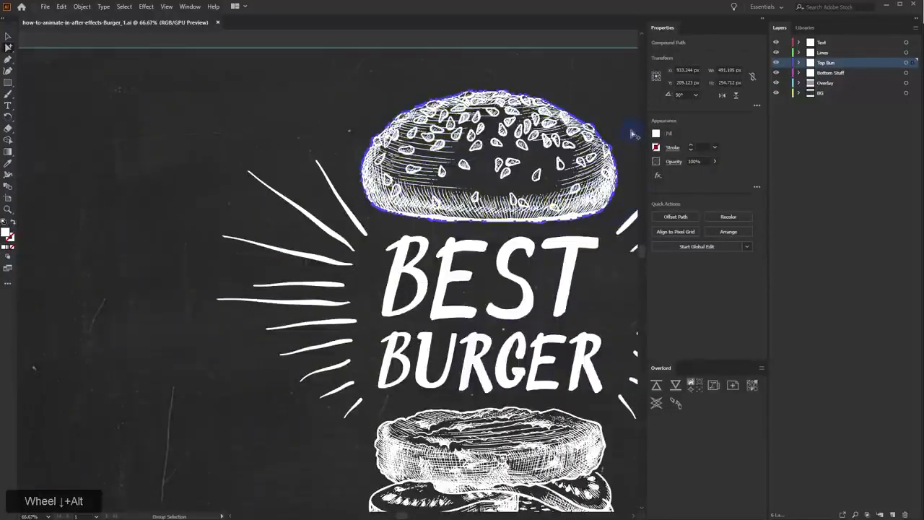
key(ctrl+c)
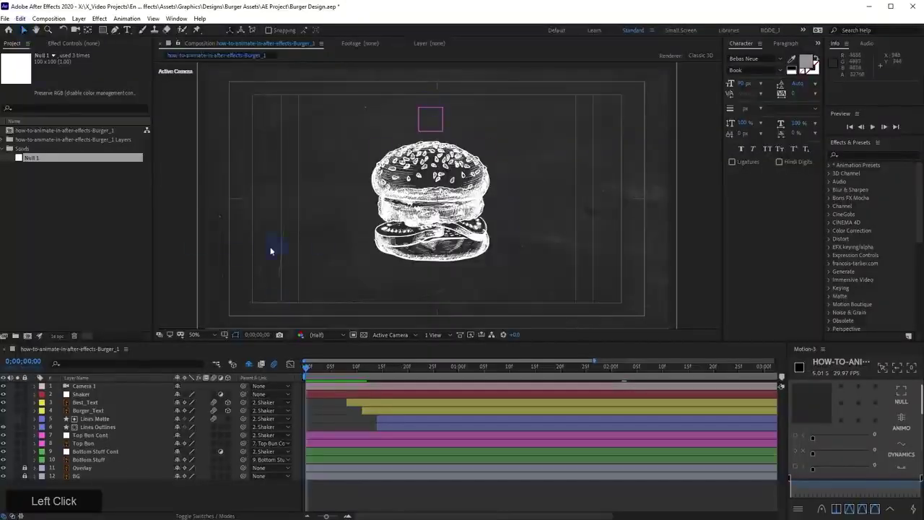
Switch back to After Effects, create an empty shape layer and add a Path to its contents
right_click(159, 504)
click(181, 395)
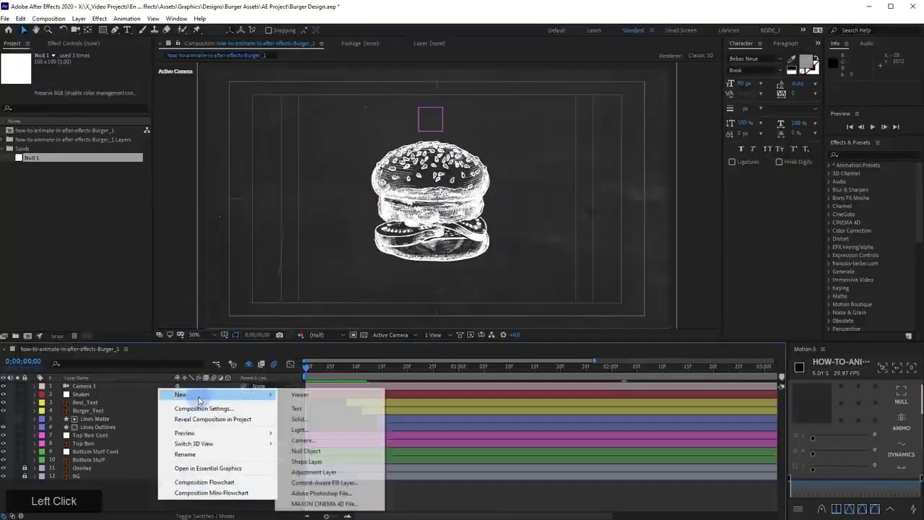
drag(343, 405, 345, 463)
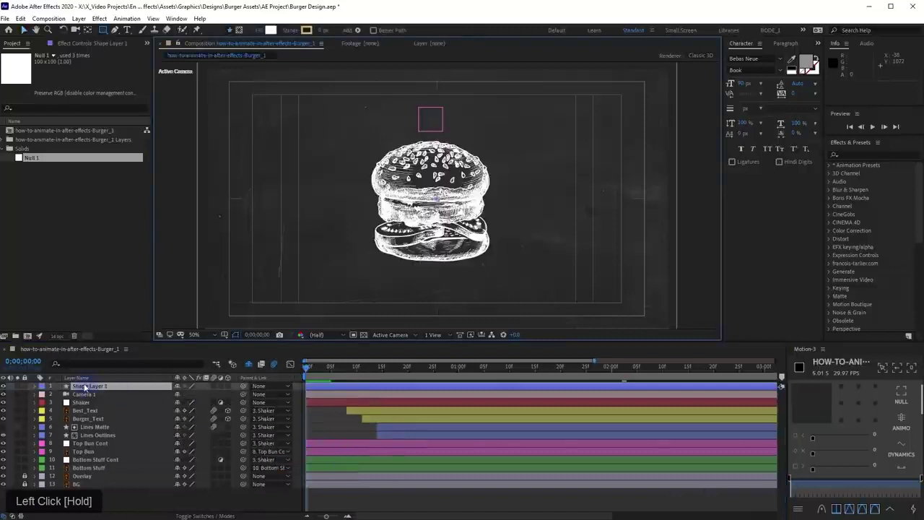
click(31, 390)
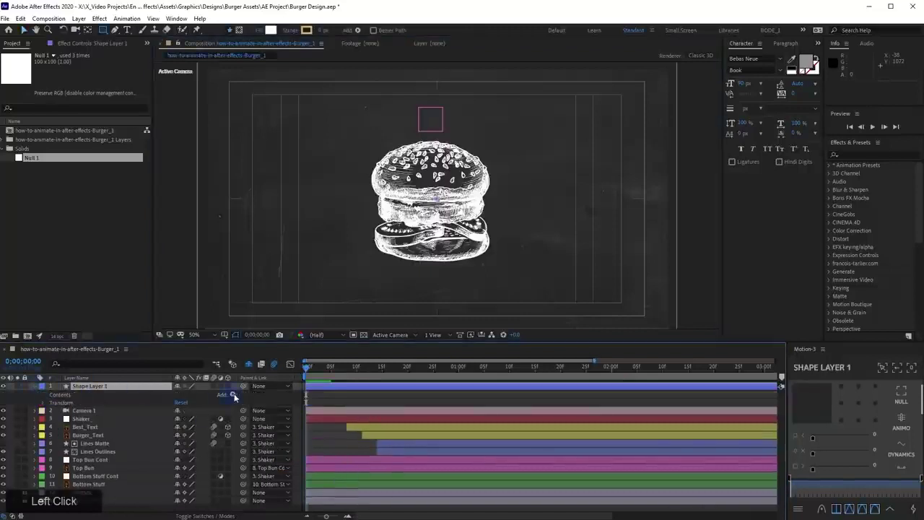
drag(233, 397, 269, 439)
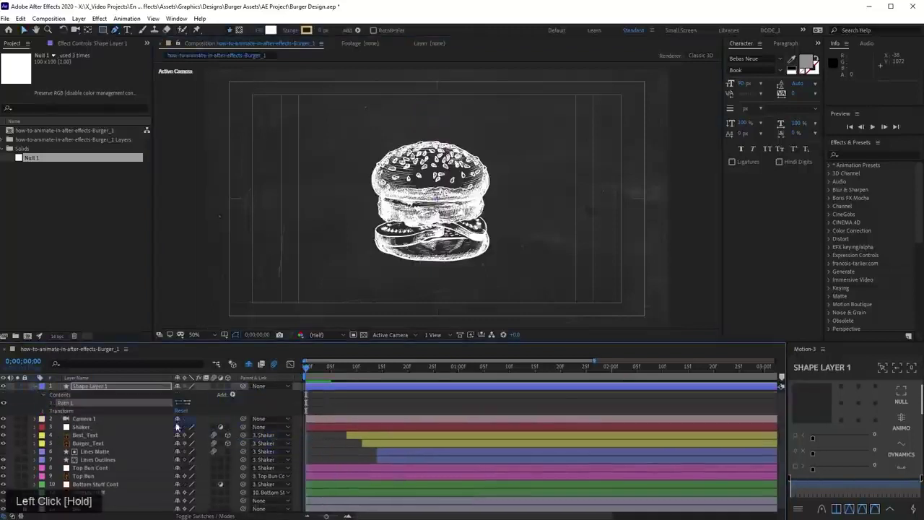
Paste the copied bun outline into Shape Layer 1's Path property and select the whole layer
click(51, 403)
click(79, 411)
key(ctrl+v)
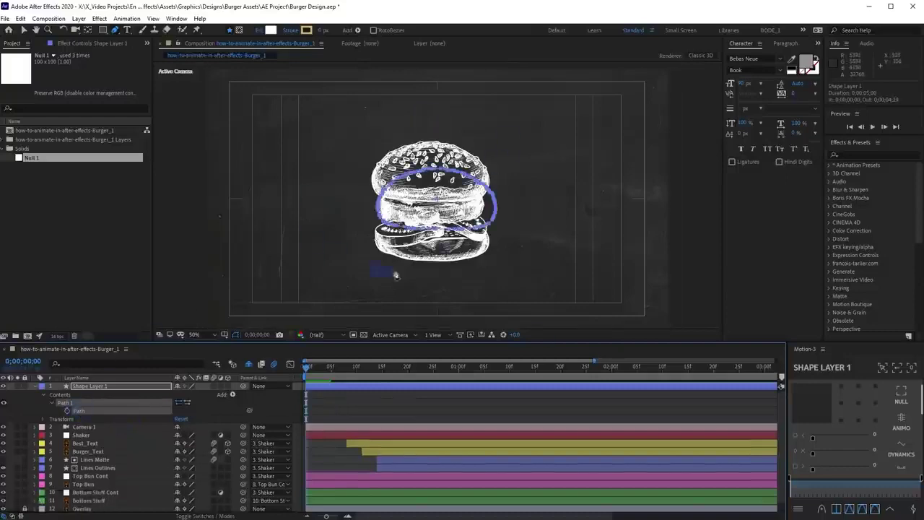
scroll(458, 209, up, 4)
scroll(458, 209, down, 2)
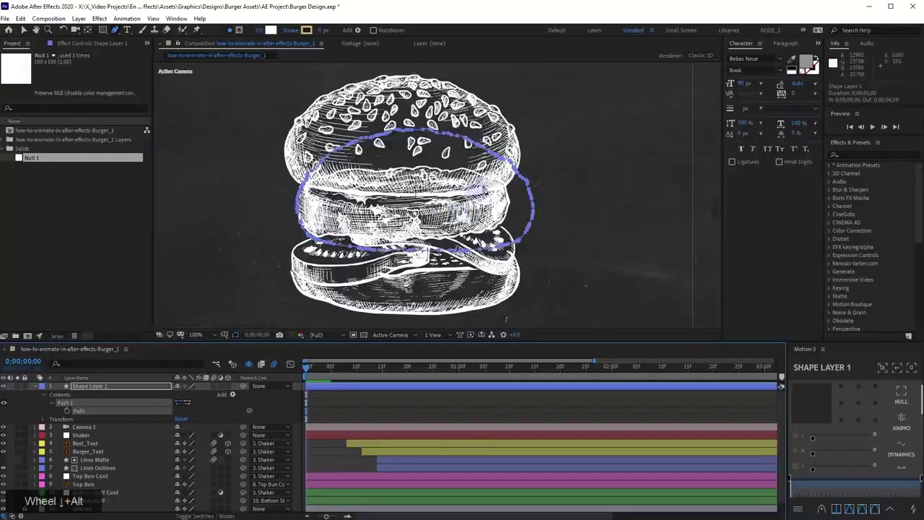
click(131, 391)
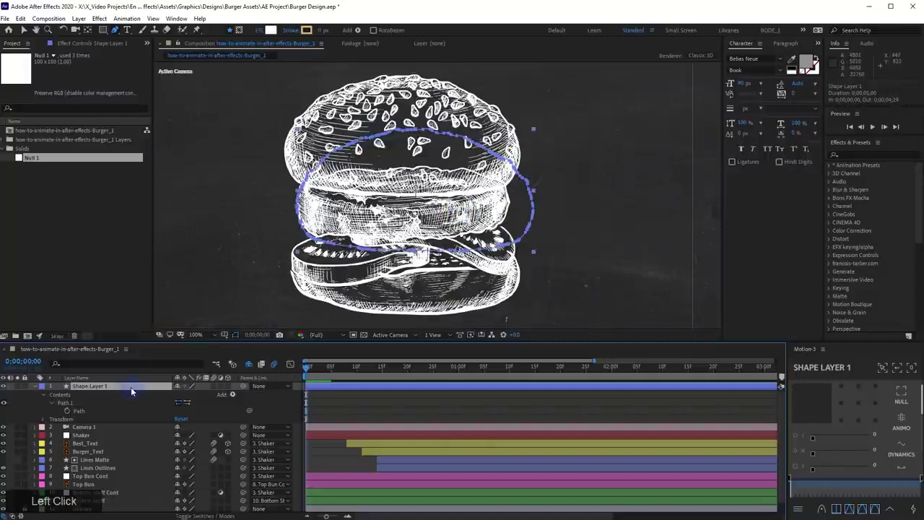
Add a Fill to Shape Layer 1's contents and sample its color from the dark chalkboard background
click(233, 394)
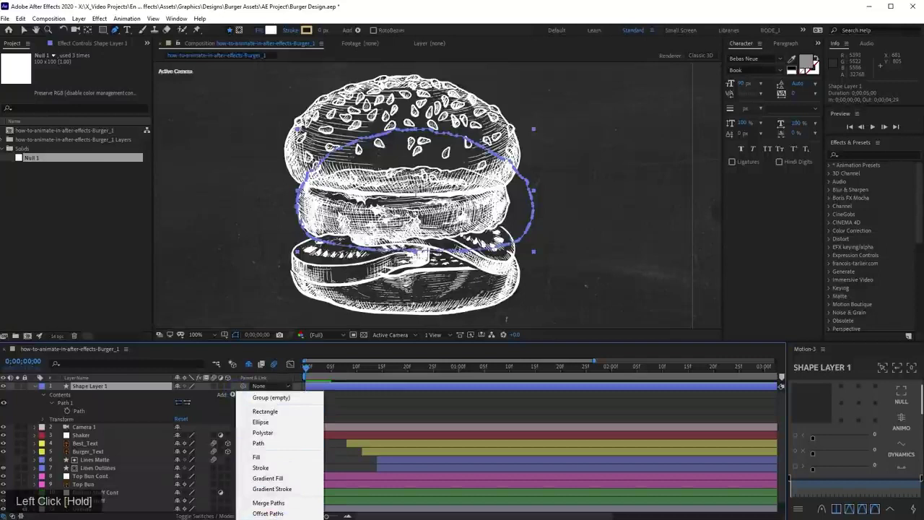
click(286, 457)
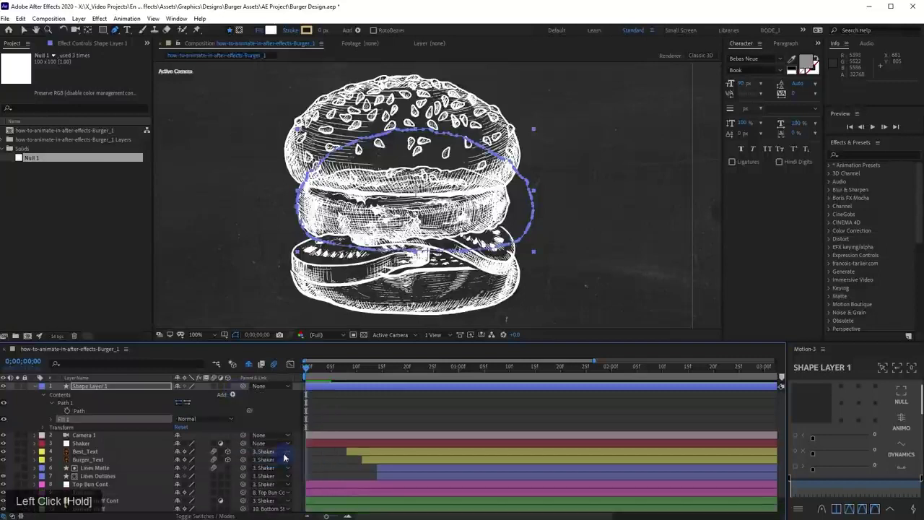
click(58, 420)
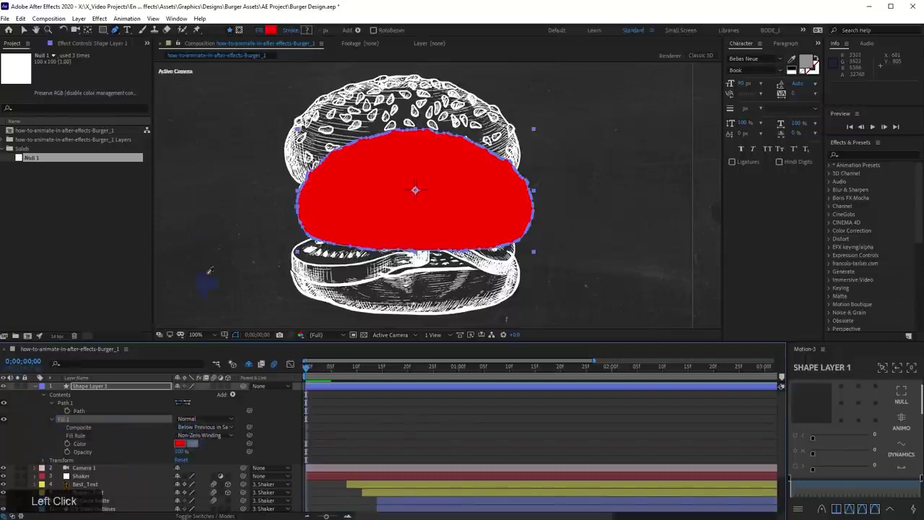
click(215, 227)
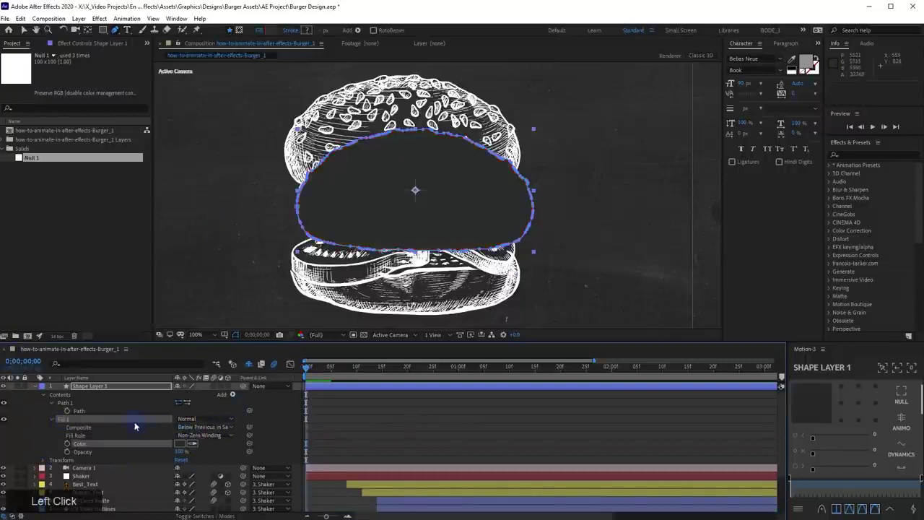
Move Shape Layer 1 in the composition so its filled outline covers the top bun artwork
click(118, 389)
key(v)
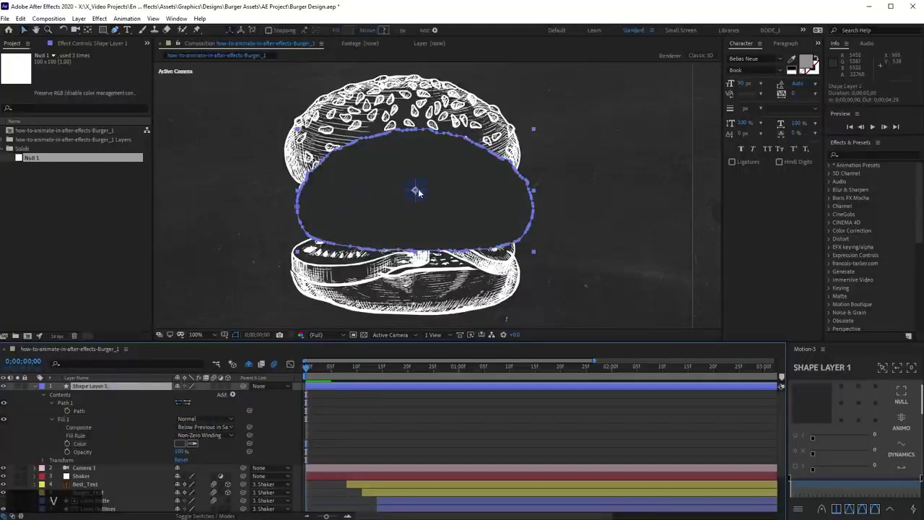
drag(418, 191, 404, 138)
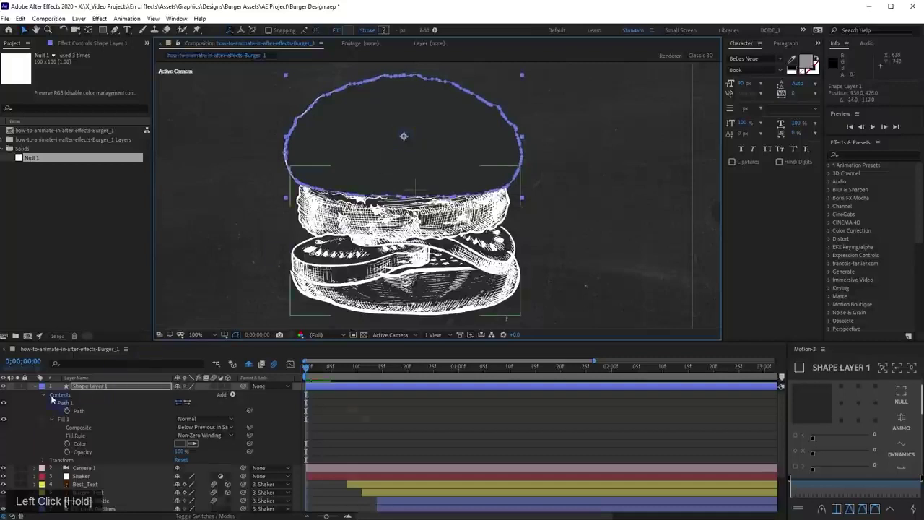
Rename Shape Layer 1 as Top Bun Fill and place it directly below the Top Bun layer
click(35, 386)
click(132, 387)
key(Return)
text(Top Bun Fill)
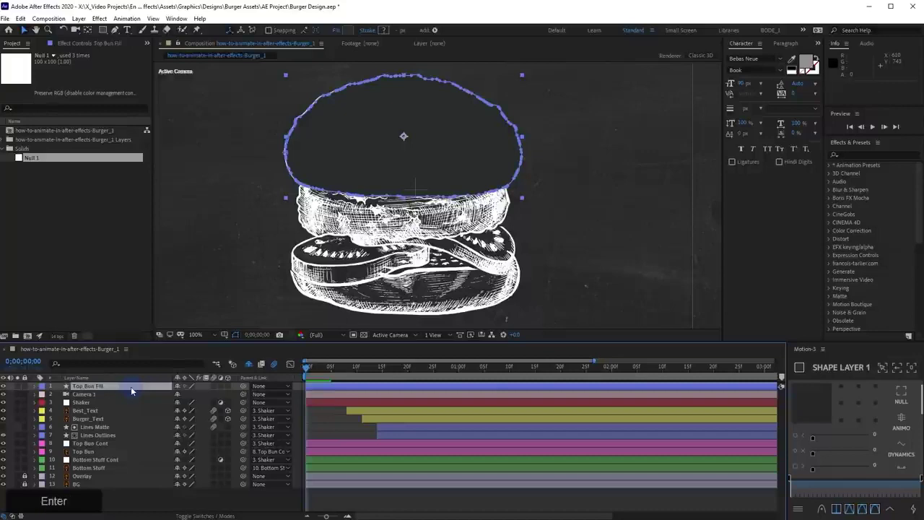
drag(132, 387, 136, 456)
Nudge Top Bun Fill slightly up and to the left until its outline lines up with the drawn bun's edge
alt+scroll(426, 178, up, 2)
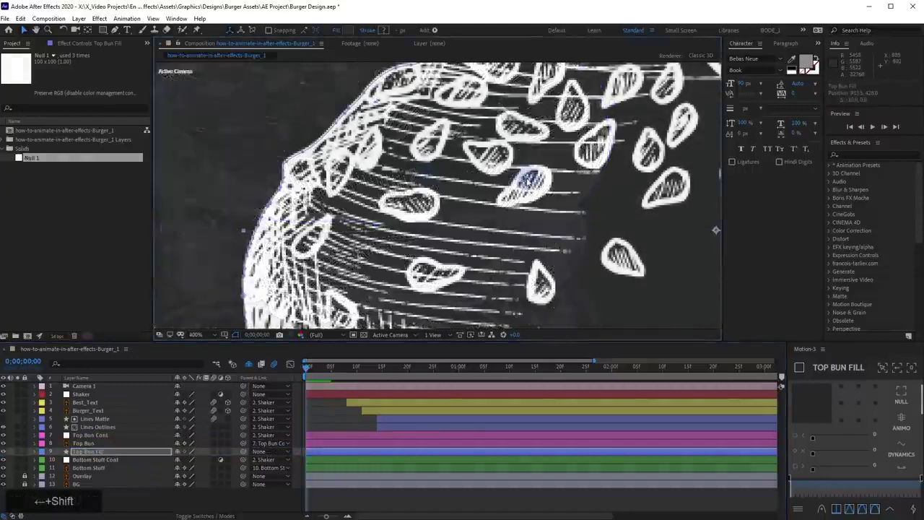
key(Up)
key(Left)
key(Up)
key(Up)
key(Up)
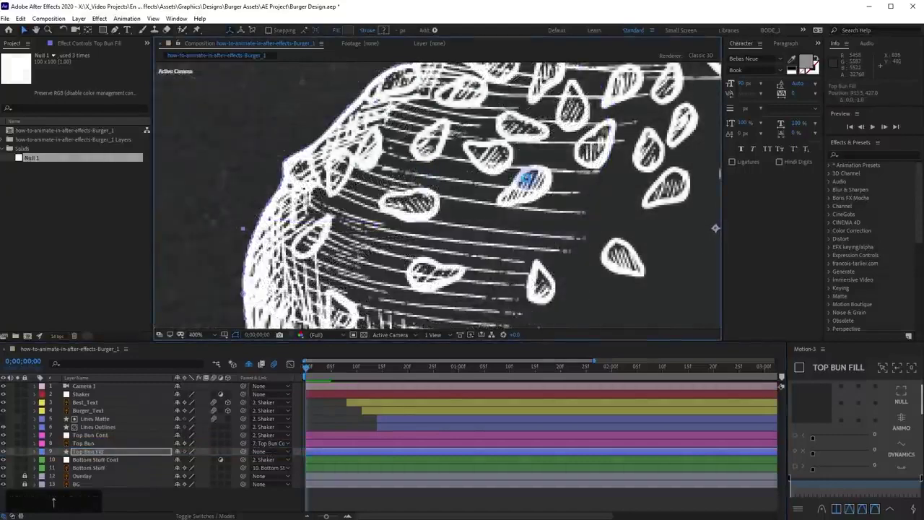
key(Left)
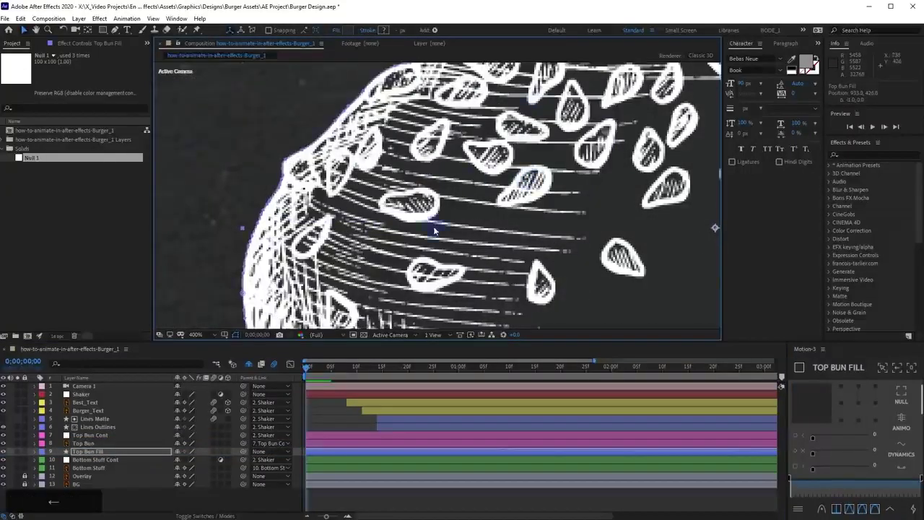
alt+scroll(434, 226, down, 4)
middle_click(473, 151)
alt+scroll(473, 152, up, 2)
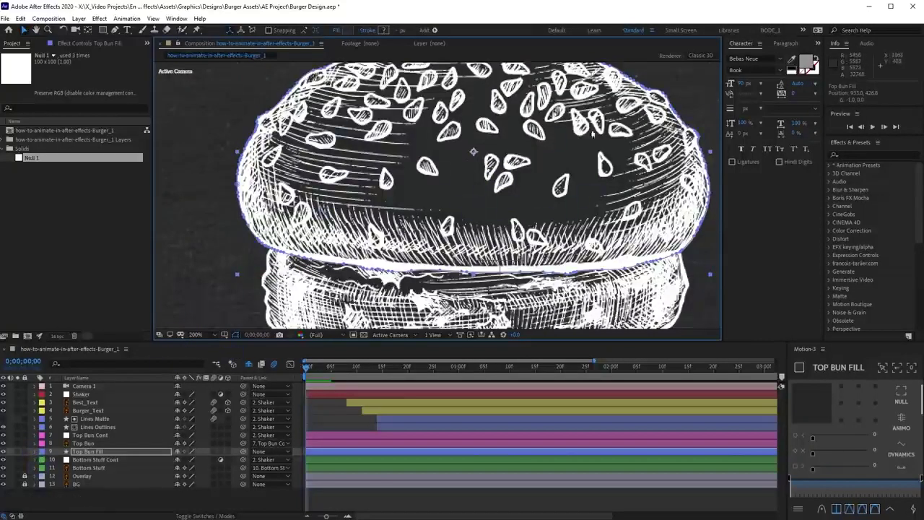
scroll(491, 189, down, 3)
scroll(491, 190, up, 3)
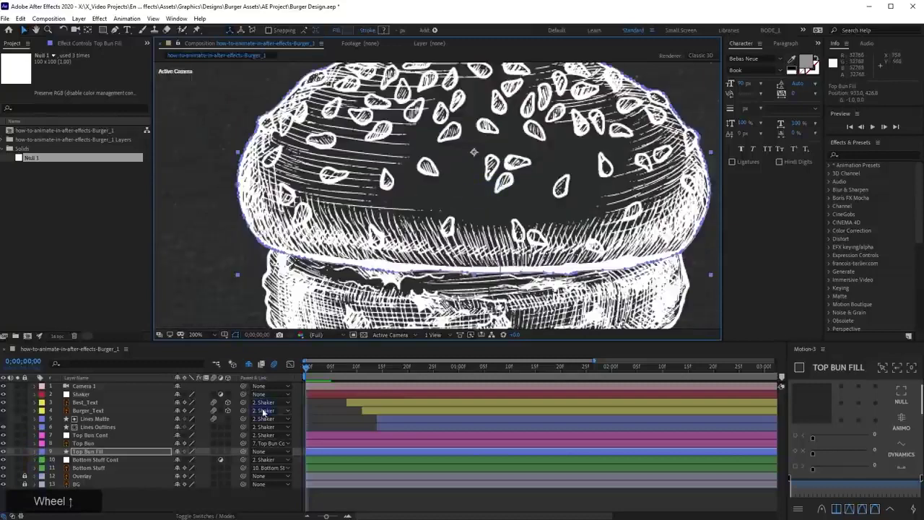
Add Offset Paths to the contents of Top Bun Fill and set its Amount to -1
click(37, 454)
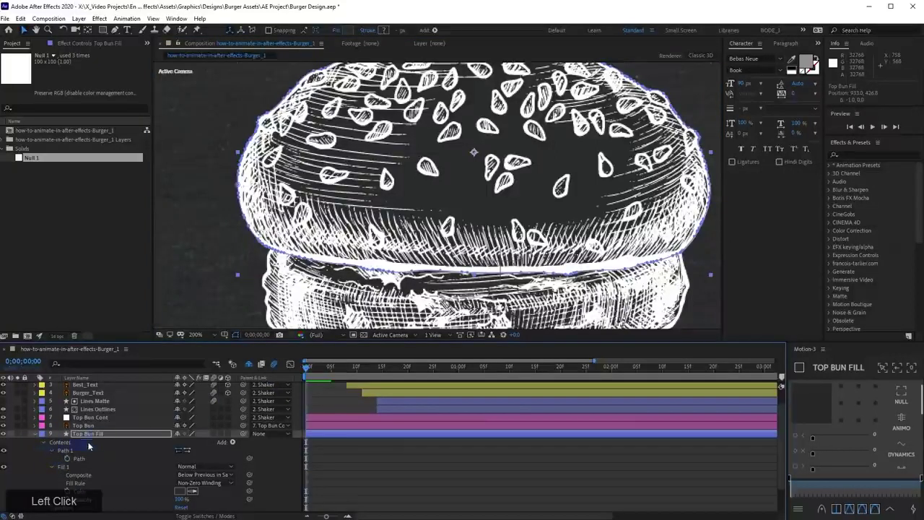
click(97, 442)
drag(231, 443, 284, 352)
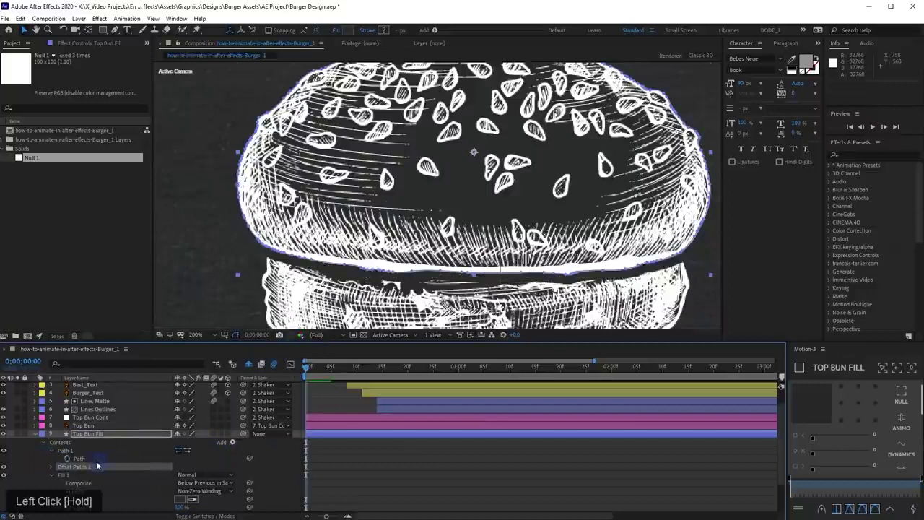
scroll(90, 464, down, 3)
click(51, 442)
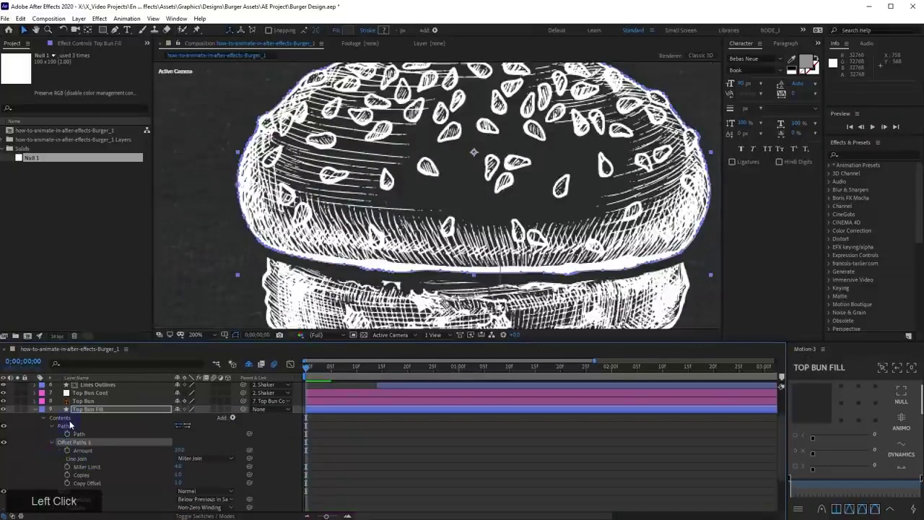
click(180, 450)
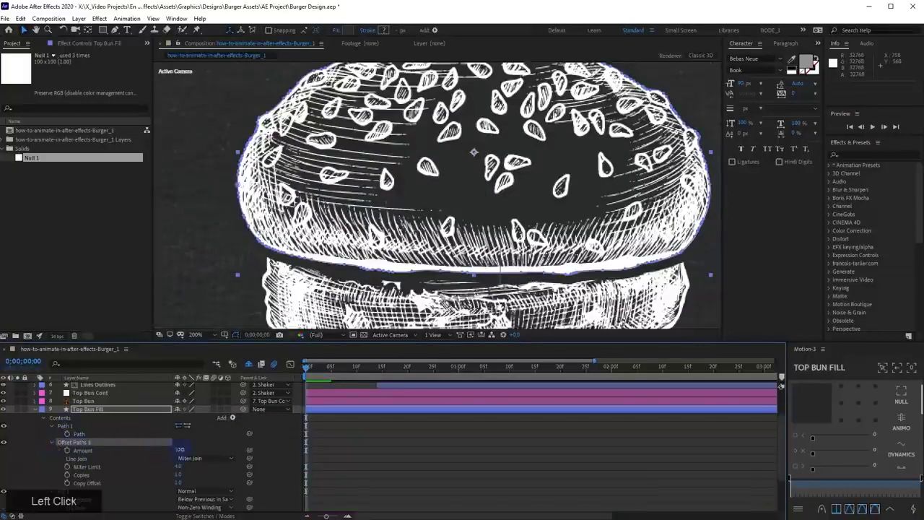
text(-1)
key(KP_Enter)
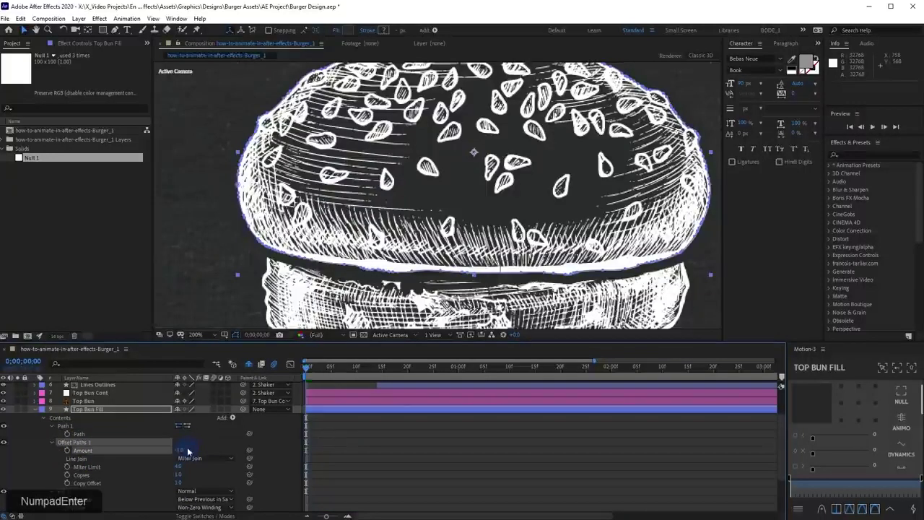
Temporarily solo Top Bun Fill to judge its edge and set the Offset Paths Amount to -2
click(19, 410)
scroll(267, 278, up, 4)
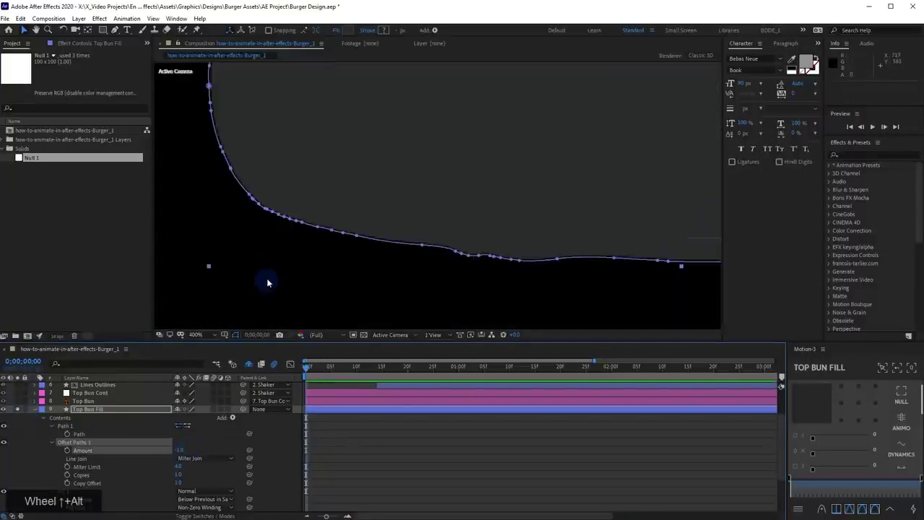
click(180, 450)
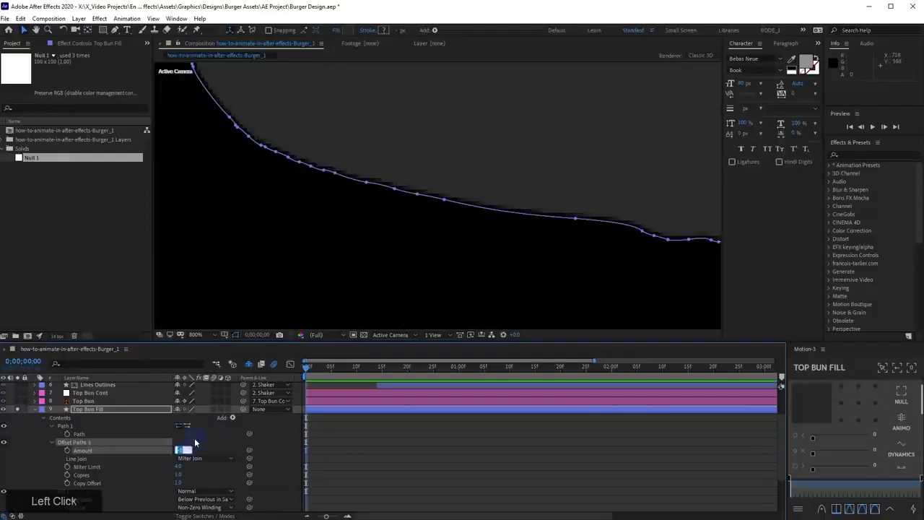
key(Down)
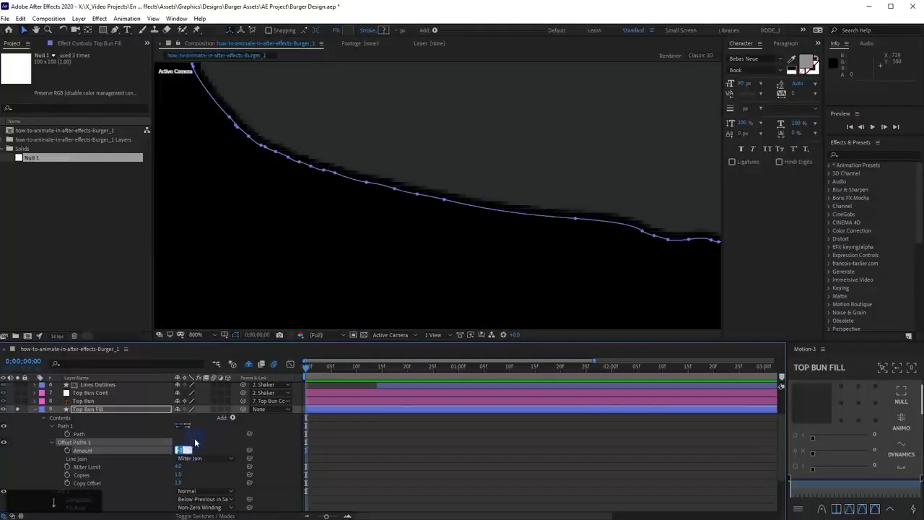
click(19, 412)
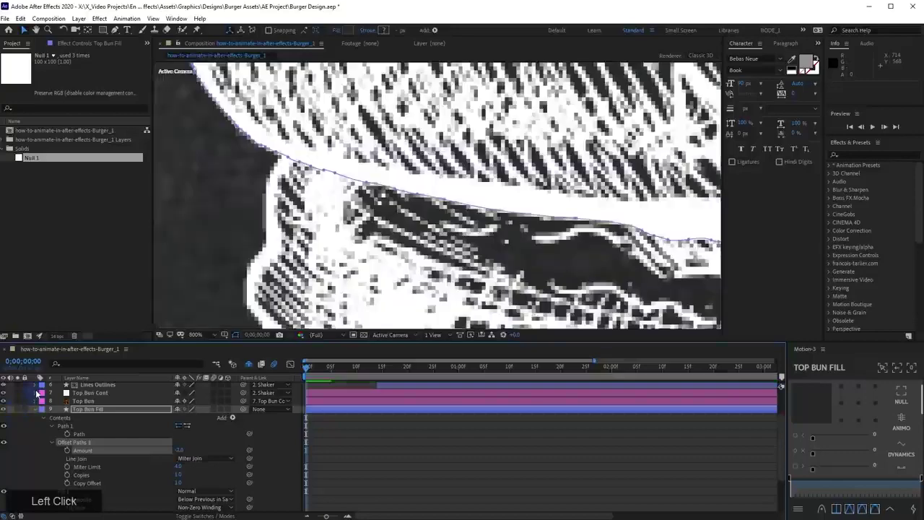
Inspect the top bun's edges up close to check how the offset fill sits inside the drawn outline
key(space)
scroll(296, 172, down, 2)
drag(352, 150, 265, 295)
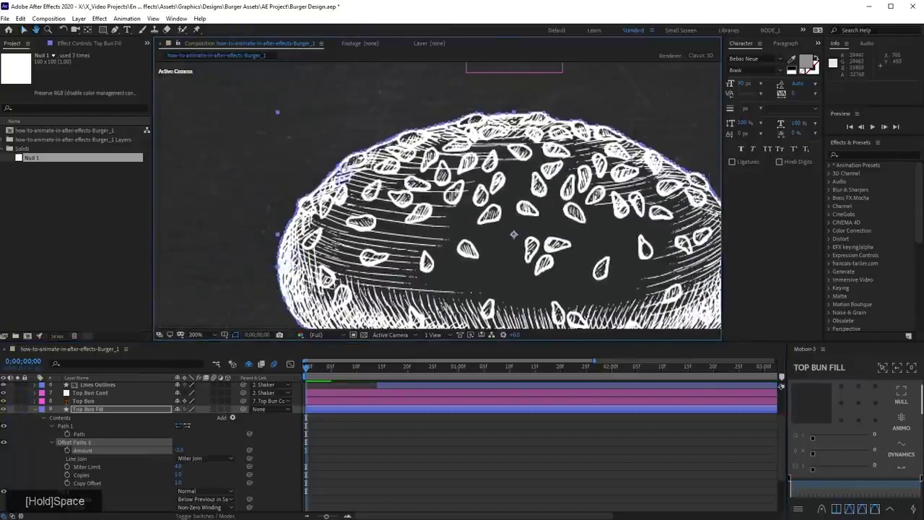
scroll(340, 171, up, 2)
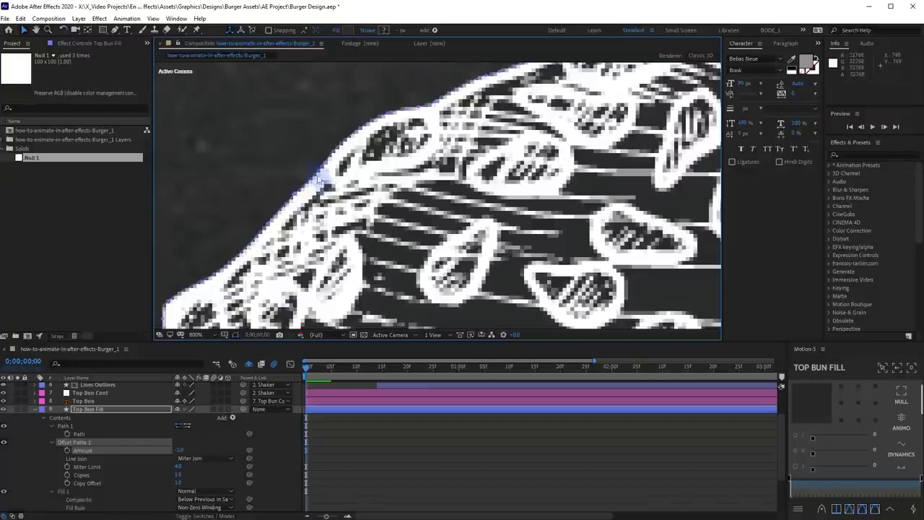
scroll(454, 154, down, 6)
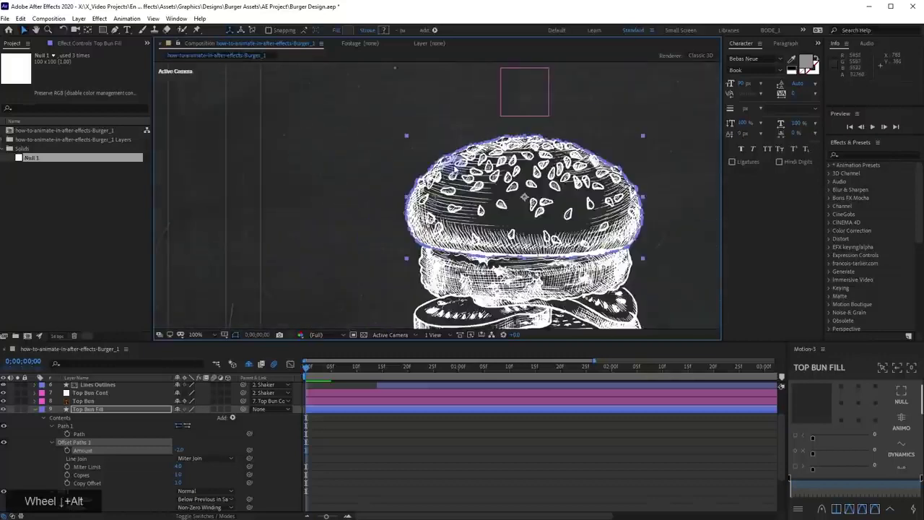
scroll(475, 182, up, 2)
drag(475, 182, 387, 143)
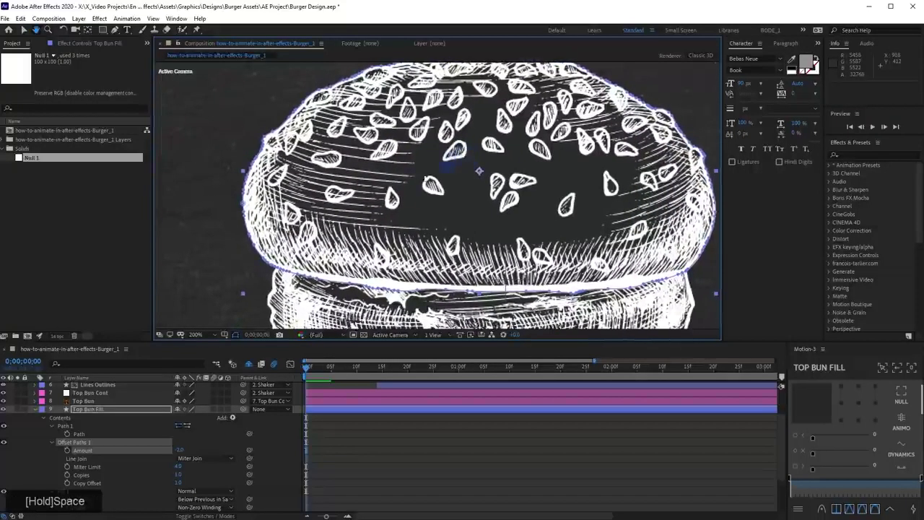
scroll(365, 220, down, 2)
scroll(389, 214, up, 1)
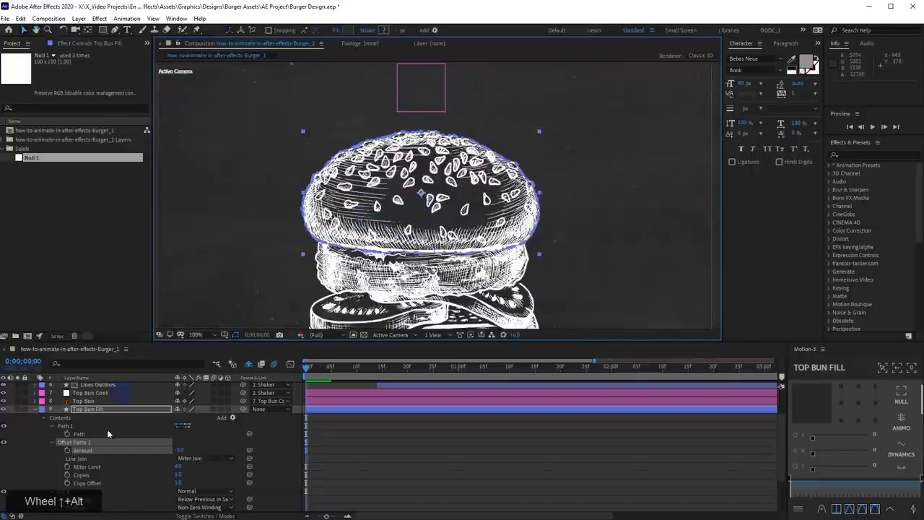
Pre-compose the unlocked Overlay and BG layers into a new composition named BG
click(35, 410)
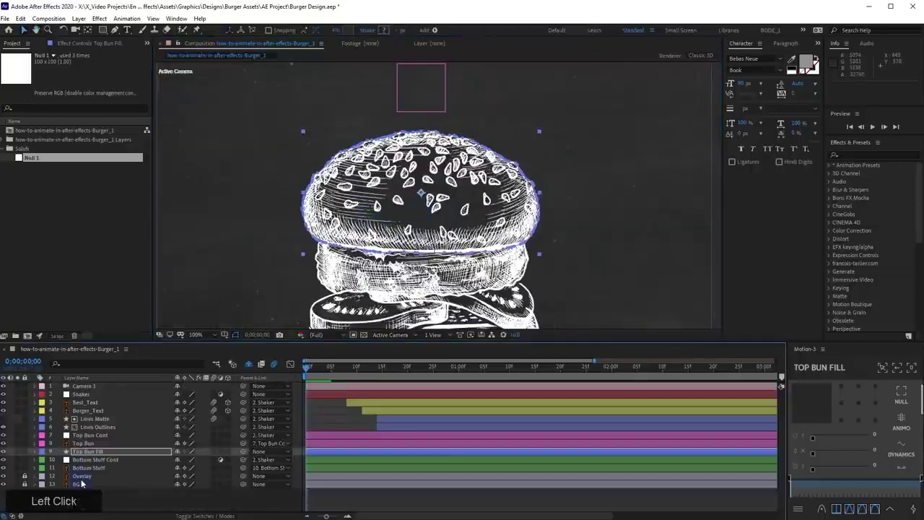
drag(82, 484, 93, 479)
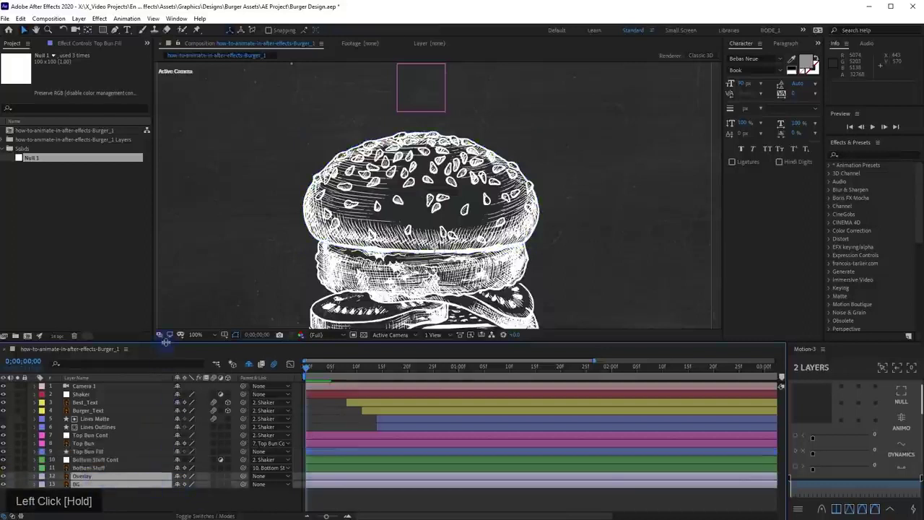
drag(165, 343, 173, 279)
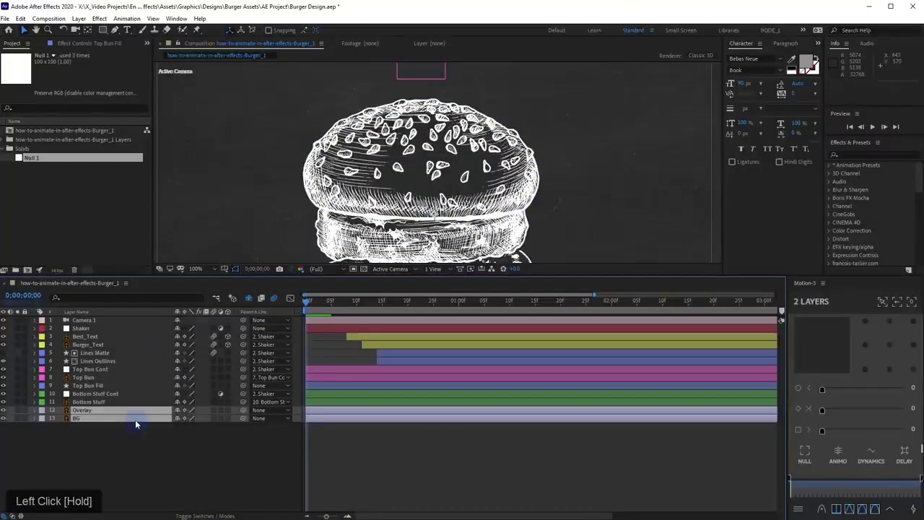
key(ctrl+shift+c)
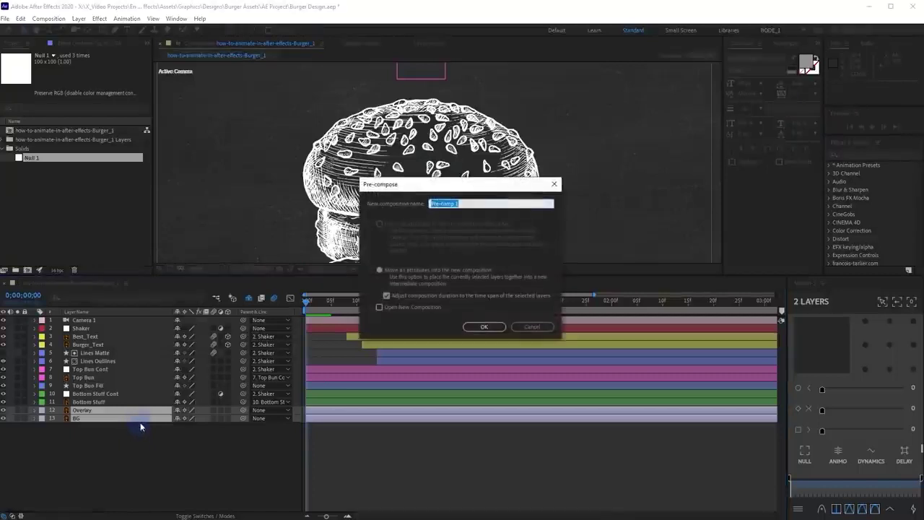
text(BG)
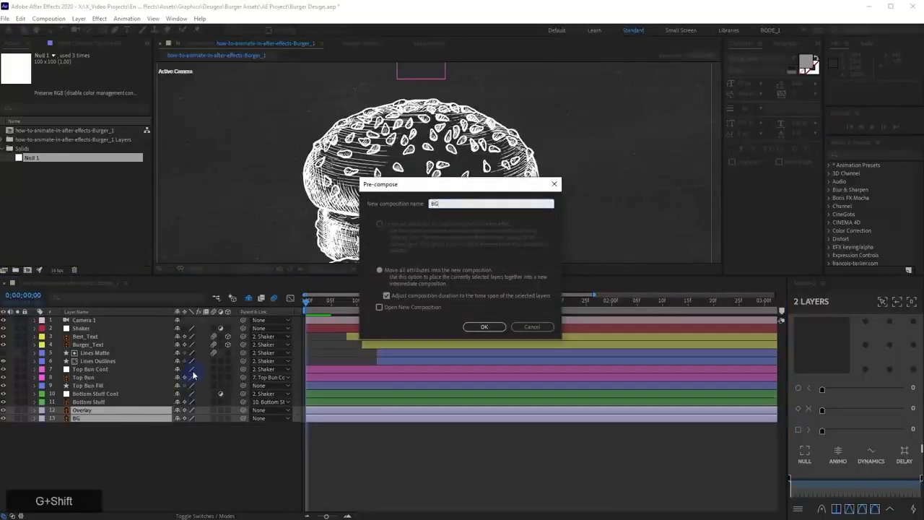
key(Return)
Duplicate the BG precomp, place the copy directly below Top Bun Fill, and show the timeline's mode and track matte columns
click(83, 410)
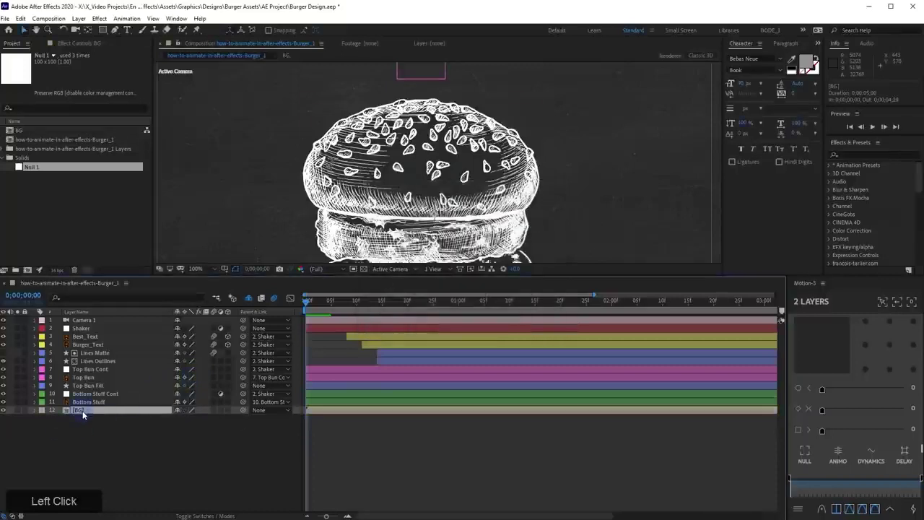
key(ctrl+d)
drag(86, 414, 87, 392)
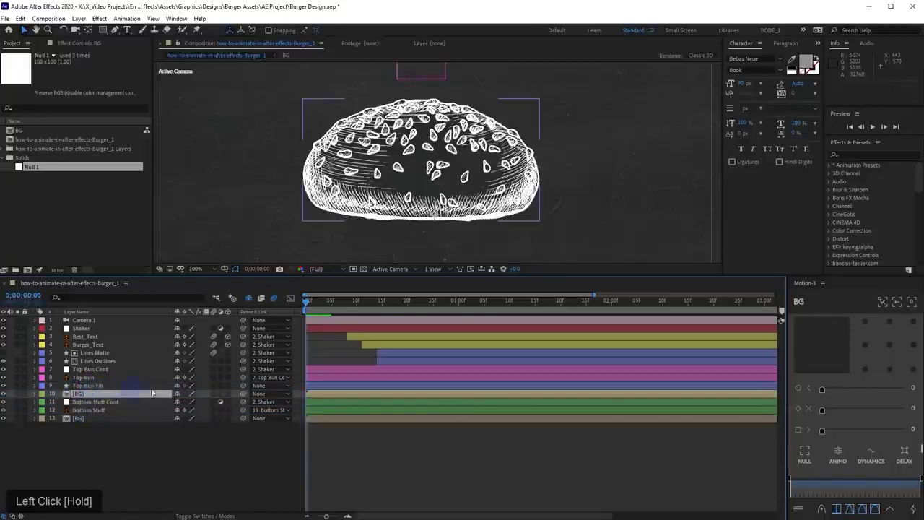
key(F4)
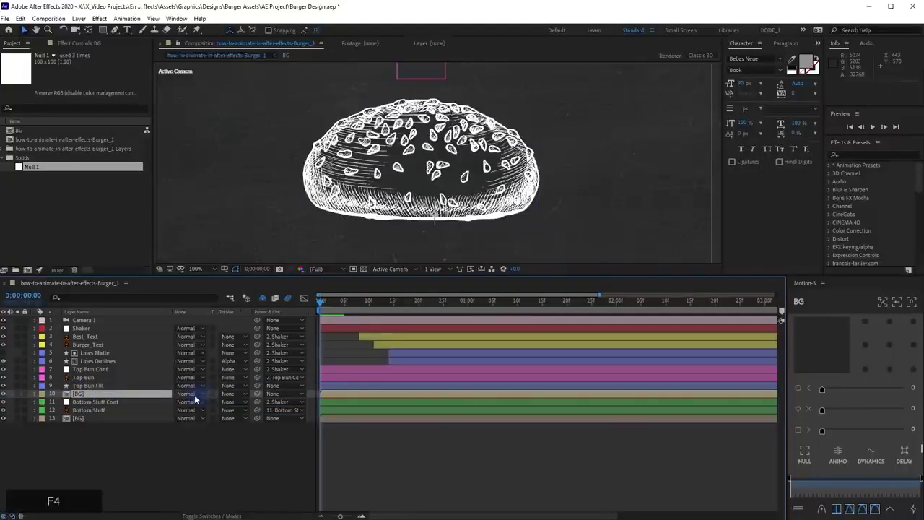
click(147, 393)
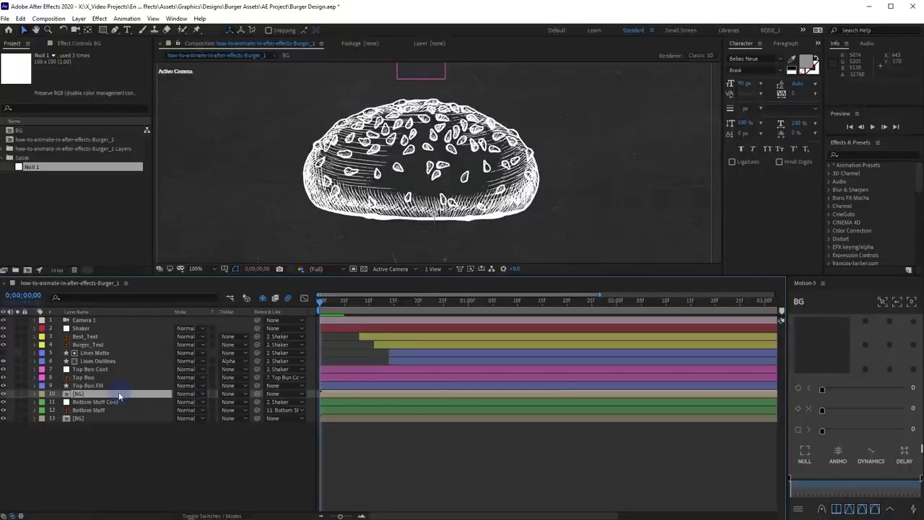
Set the upper BG layer's track matte to Alpha Matte "Top Bun Fill" and temporarily solo it to check the masked shape
click(243, 395)
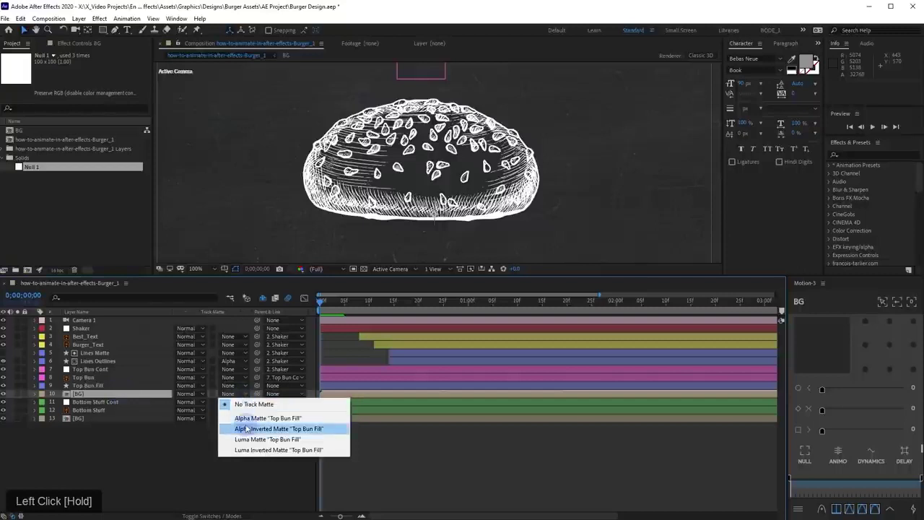
click(249, 418)
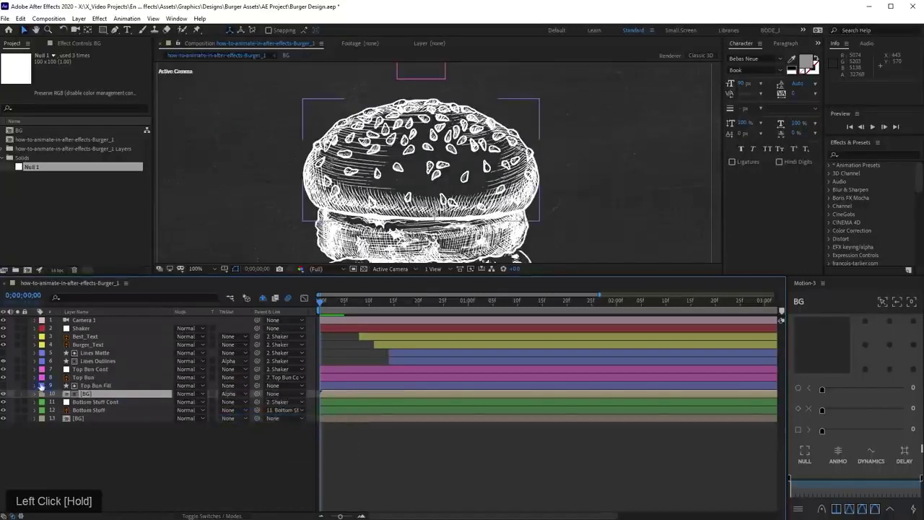
click(18, 394)
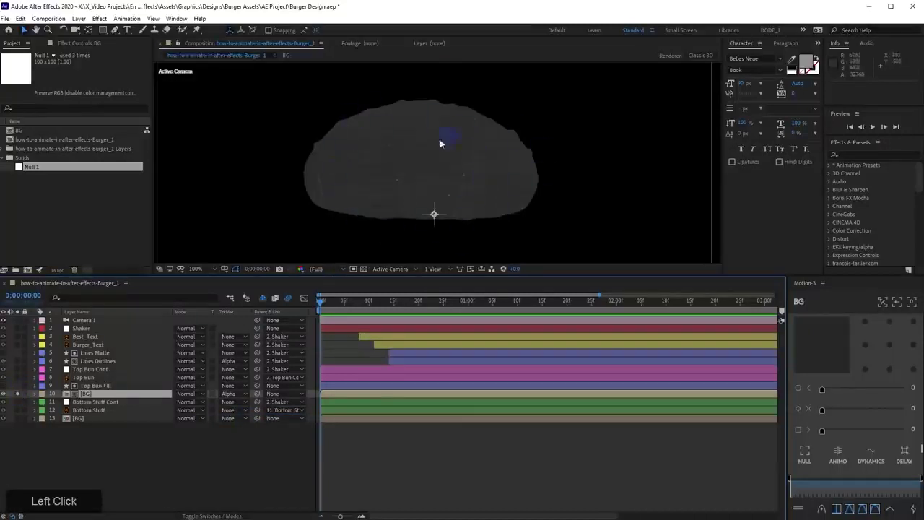
click(435, 212)
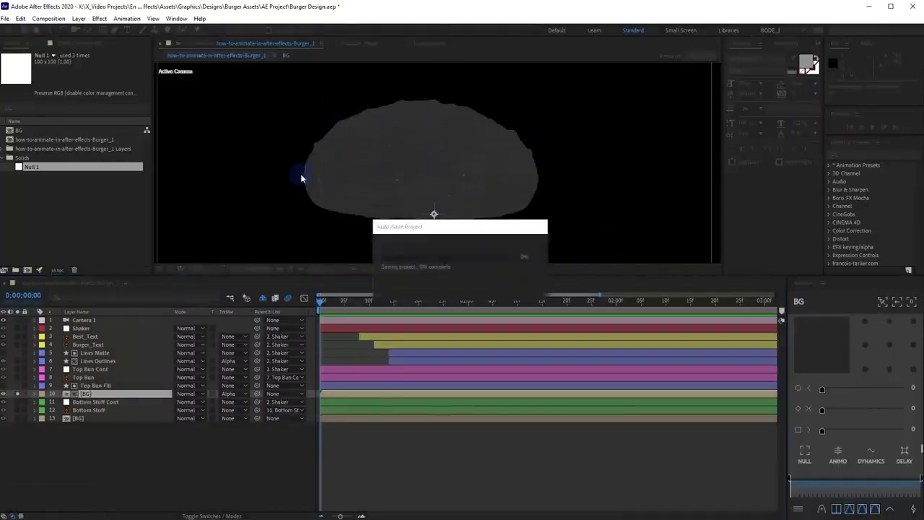
click(18, 394)
Parent the Top Bun Fill layer to the Top Bun layer, and select Top Bun
click(102, 386)
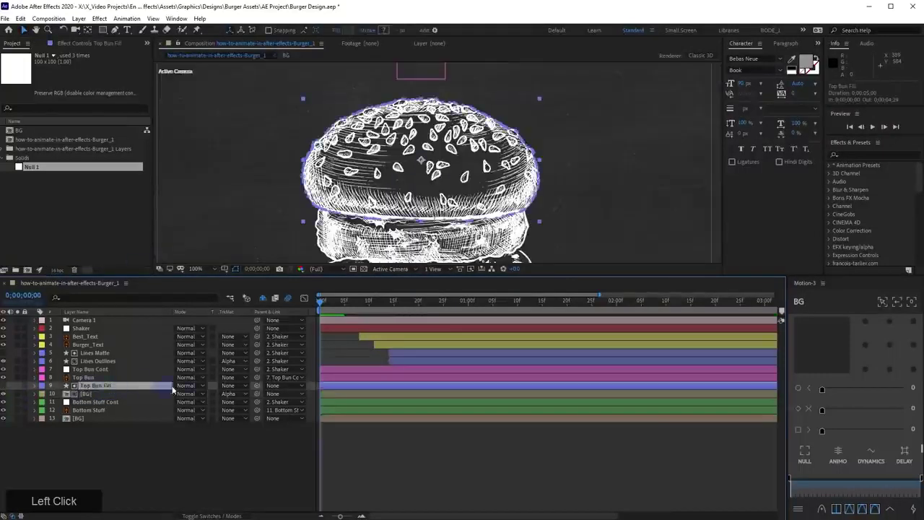
drag(257, 386, 99, 380)
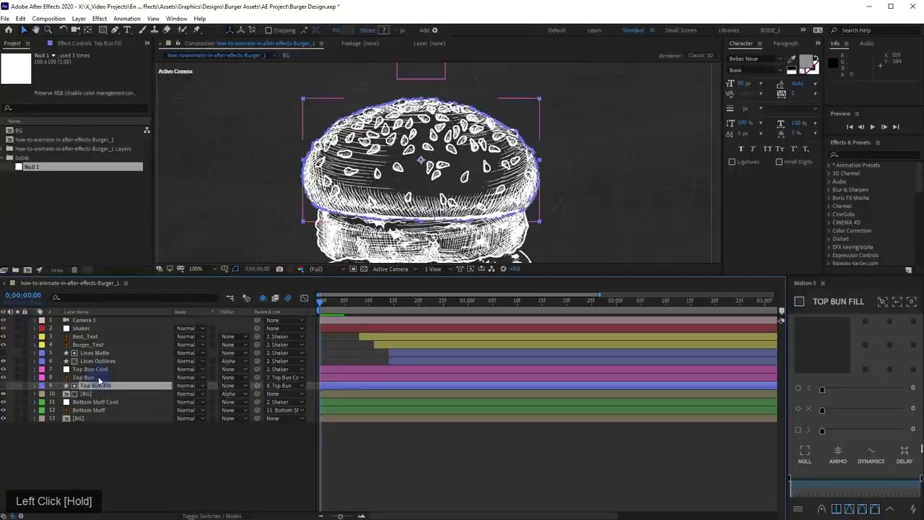
click(98, 379)
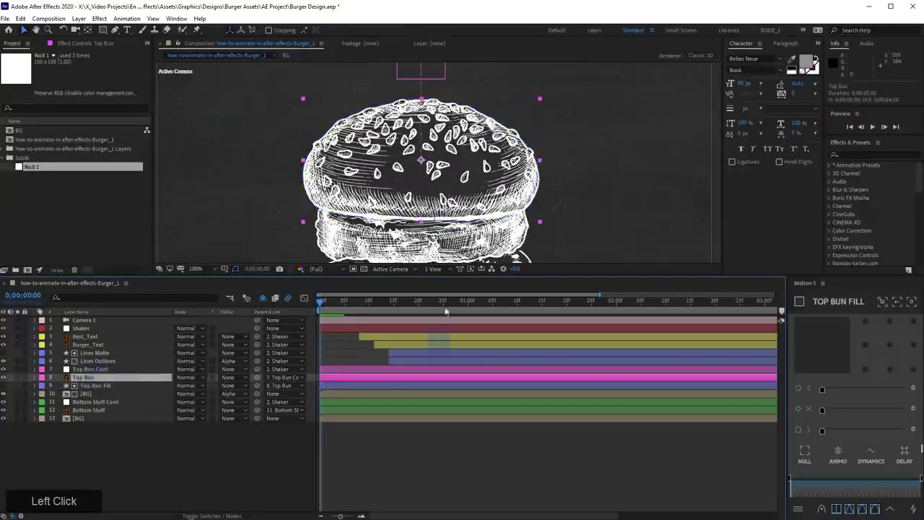
Inspect the top bun where it overlaps the burger stack, and play the animation to check that the matted fill follows it
scroll(451, 231, down, 1)
middle_click(447, 212)
scroll(444, 209, up, 2)
middle_click(437, 167)
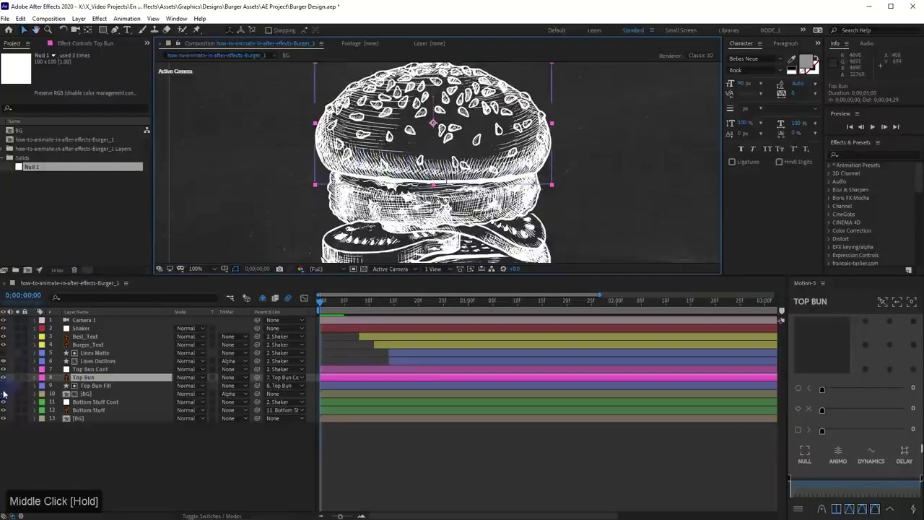
click(6, 394)
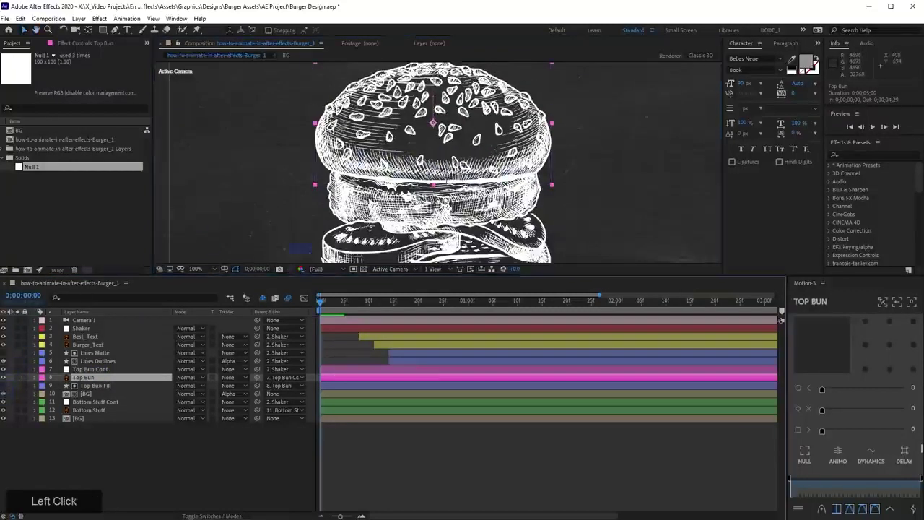
scroll(390, 203, down, 1)
key(space)
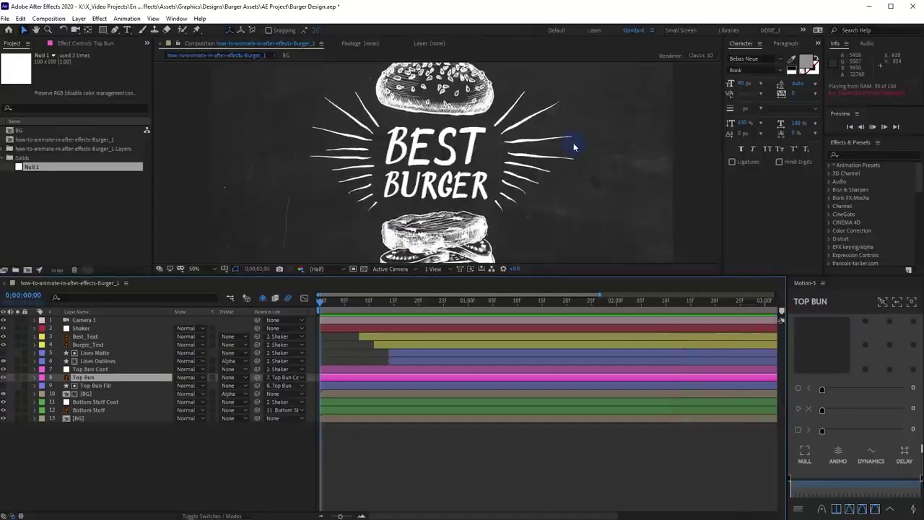
key(space)
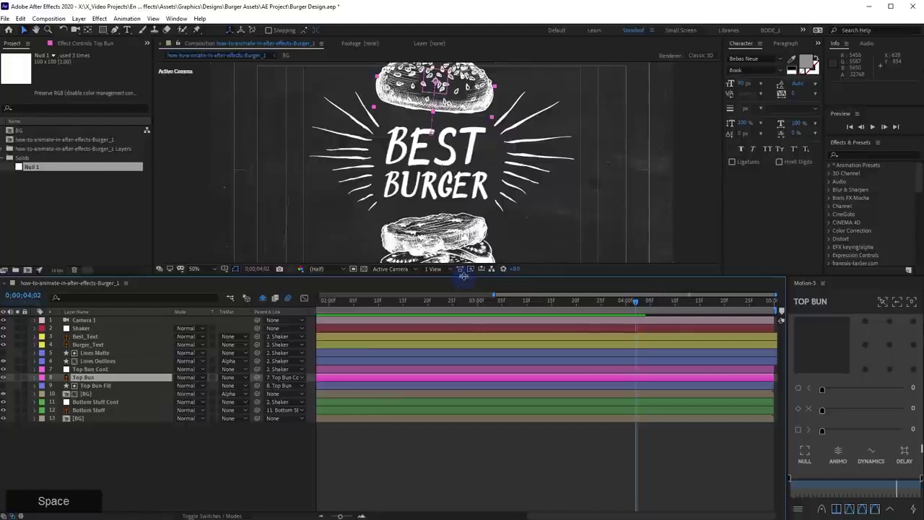
Enlarge the composition view, show the full timeline range, and play the whole burger animation again from the start
drag(464, 276, 457, 371)
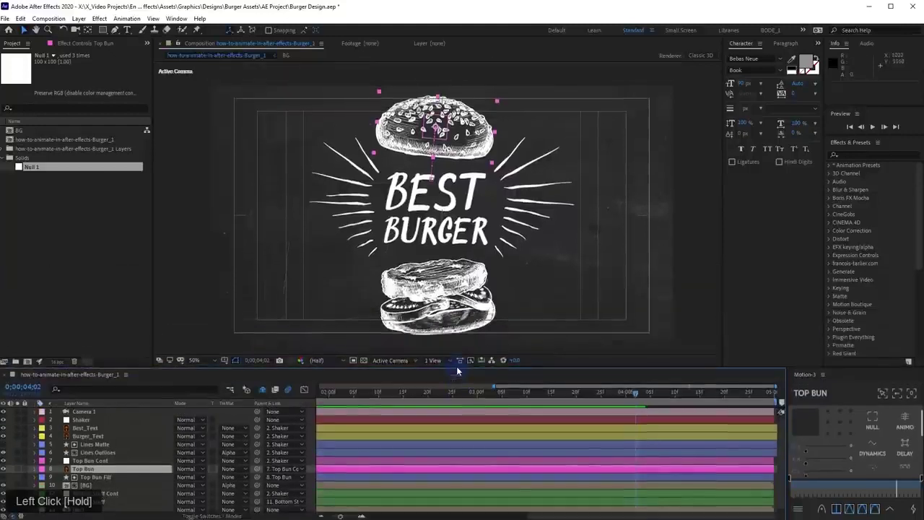
middle_click(360, 276)
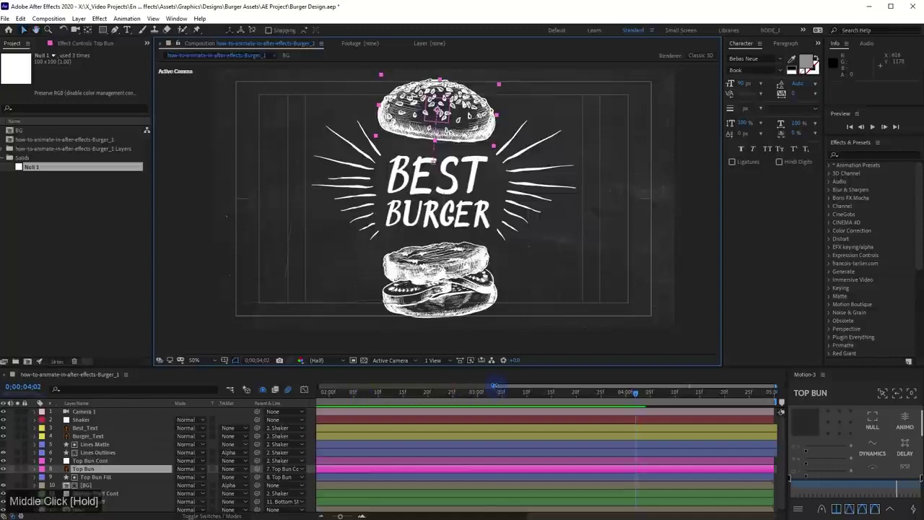
drag(497, 388, 246, 391)
key(space)
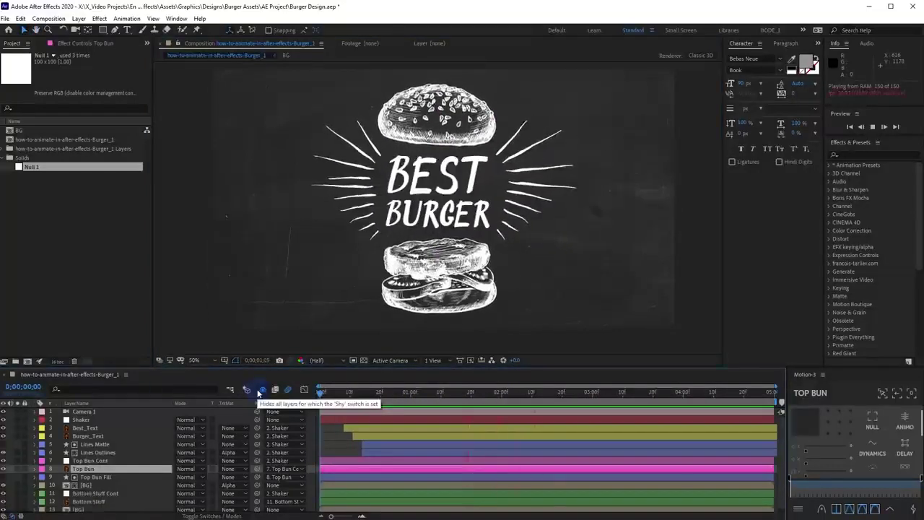
key(space)
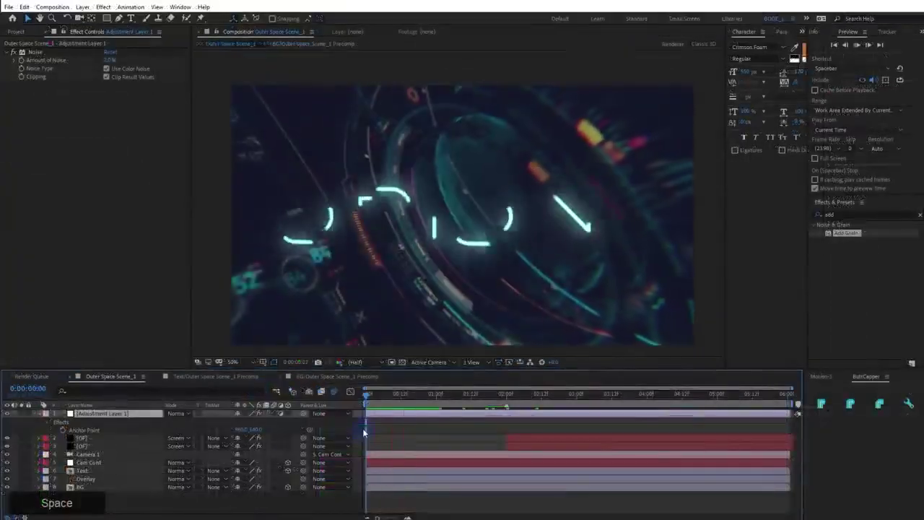
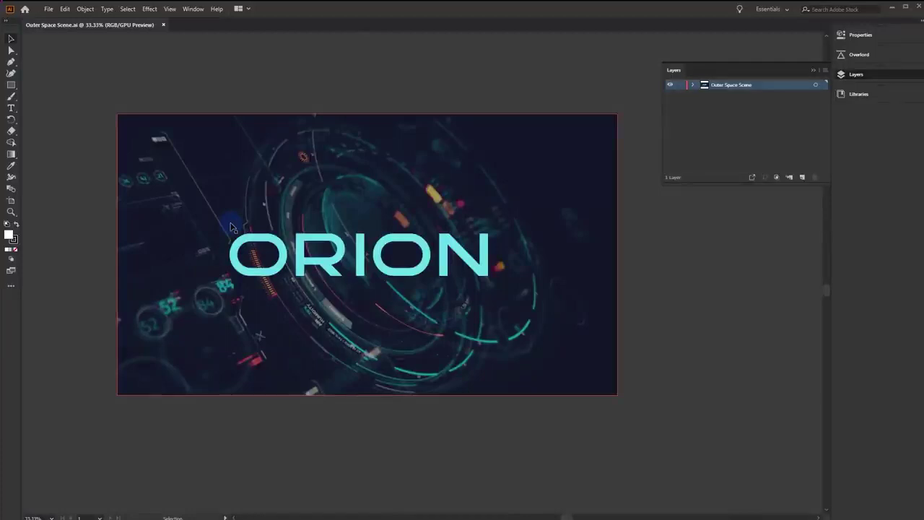
In Illustrator, expand the Outer Space Scene layer and release its contents to separate layers using the Sequence option
click(167, 101)
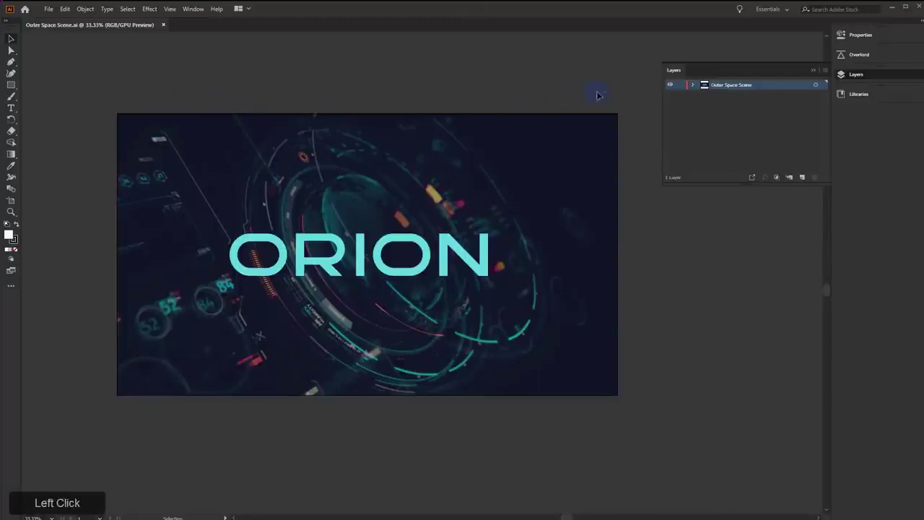
click(693, 87)
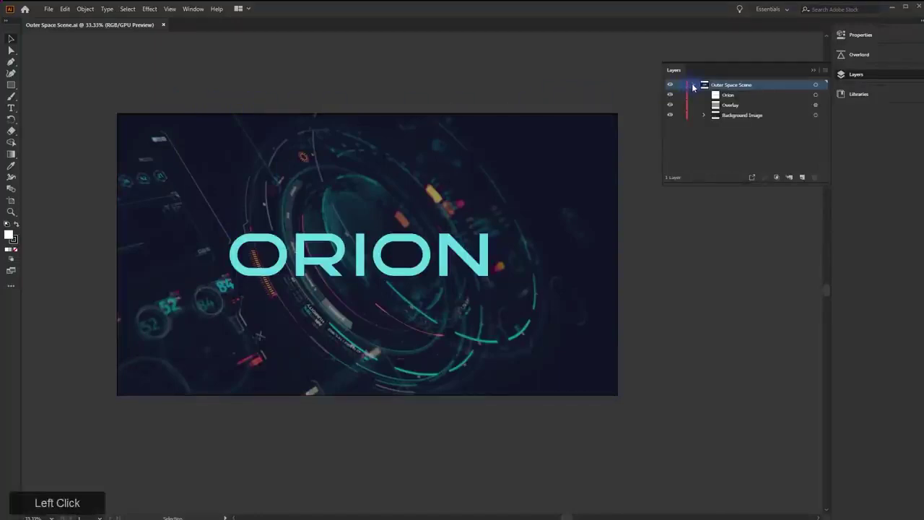
drag(806, 62, 731, 73)
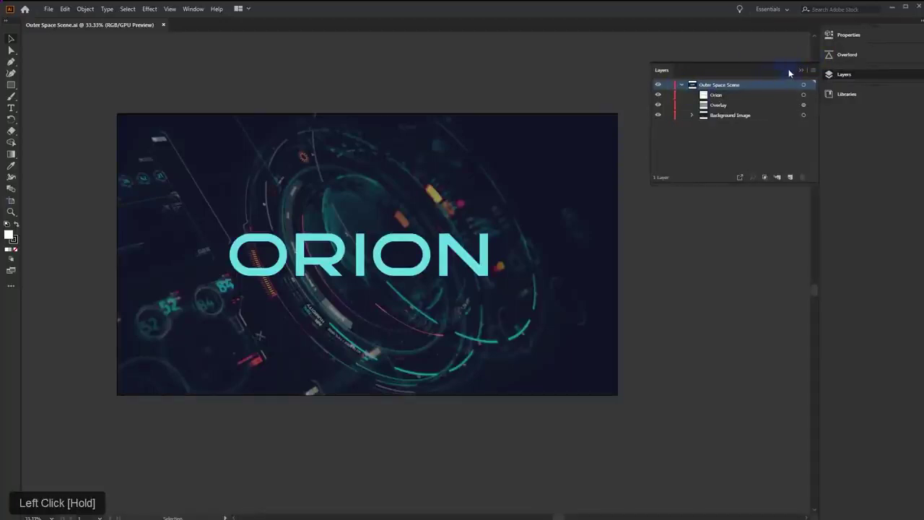
drag(790, 72, 814, 70)
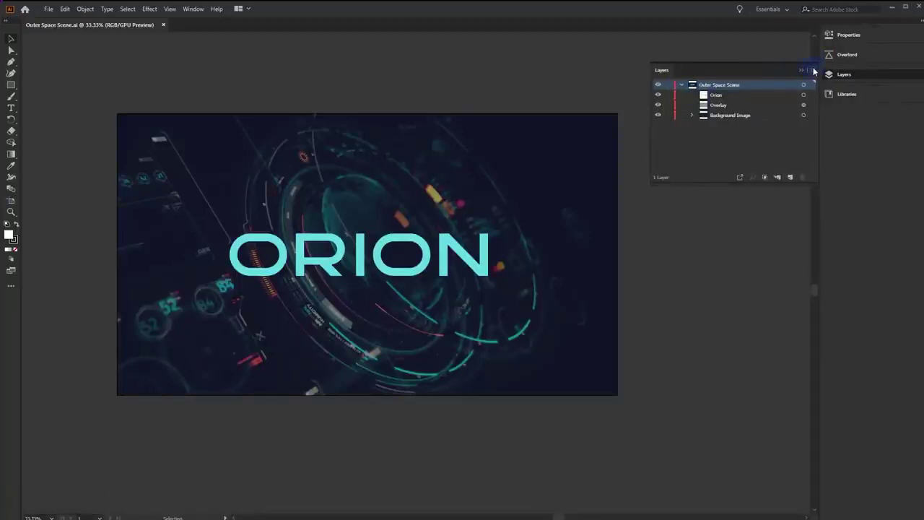
click(812, 70)
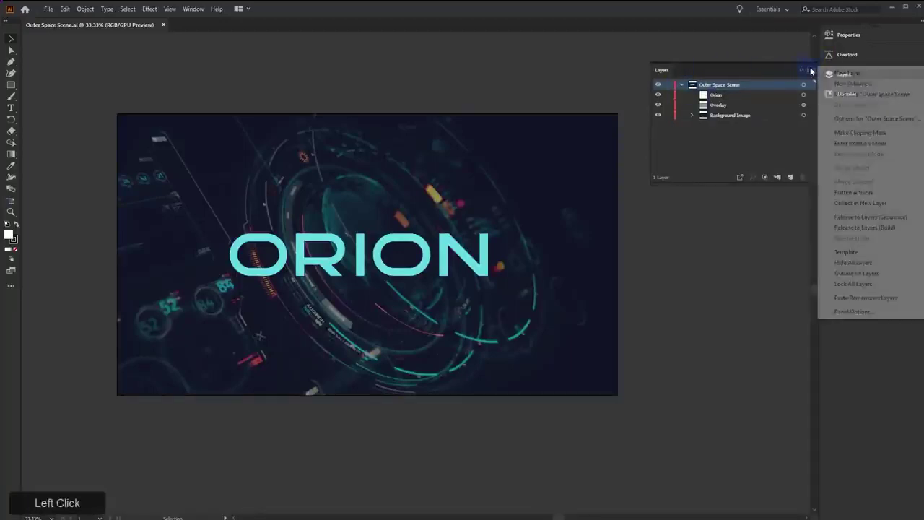
click(870, 217)
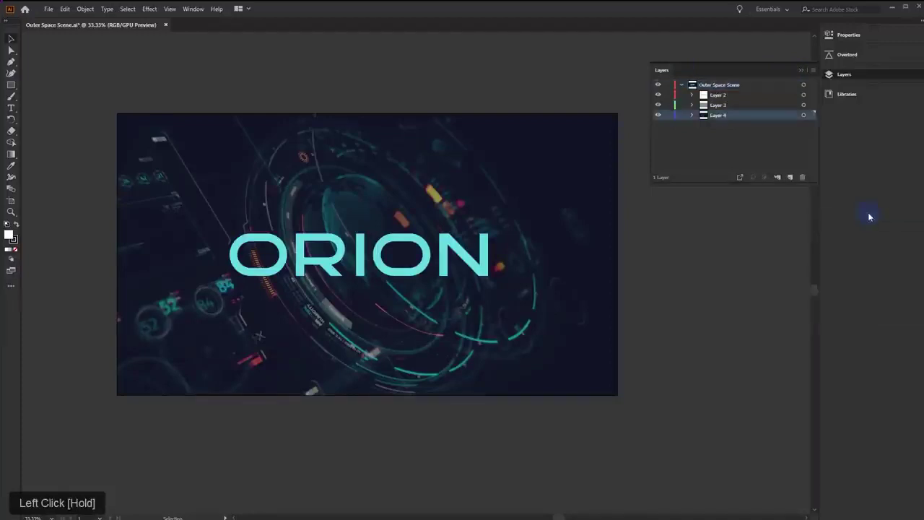
Move the three released layers out of the Outer Space Scene layer and delete that empty parent layer
shift+click(720, 94)
drag(734, 110, 732, 144)
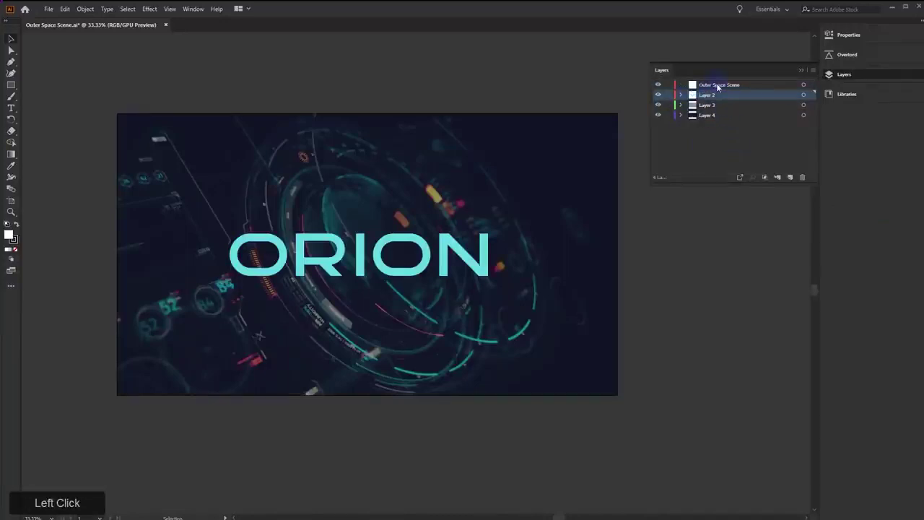
drag(723, 84, 806, 180)
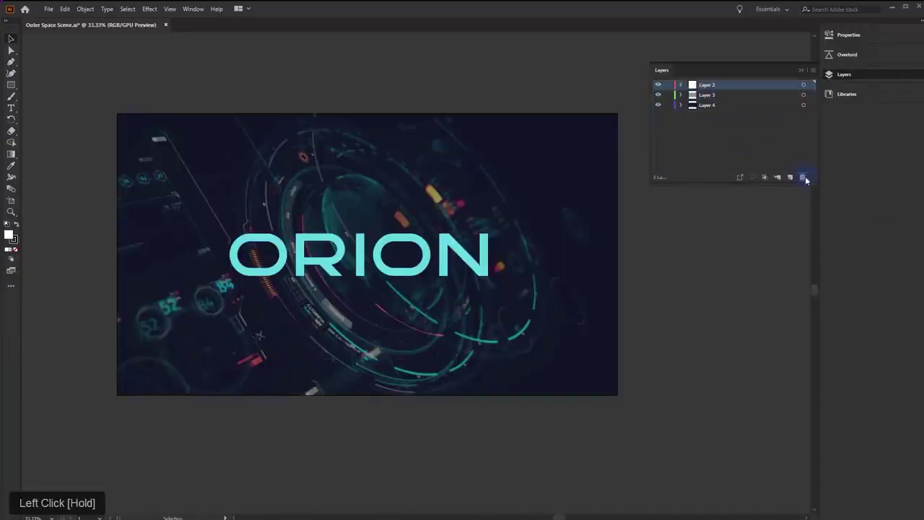
Rename the three layers, from top to bottom, as Text, Overlay and BG
double_click(708, 88)
text(Te)
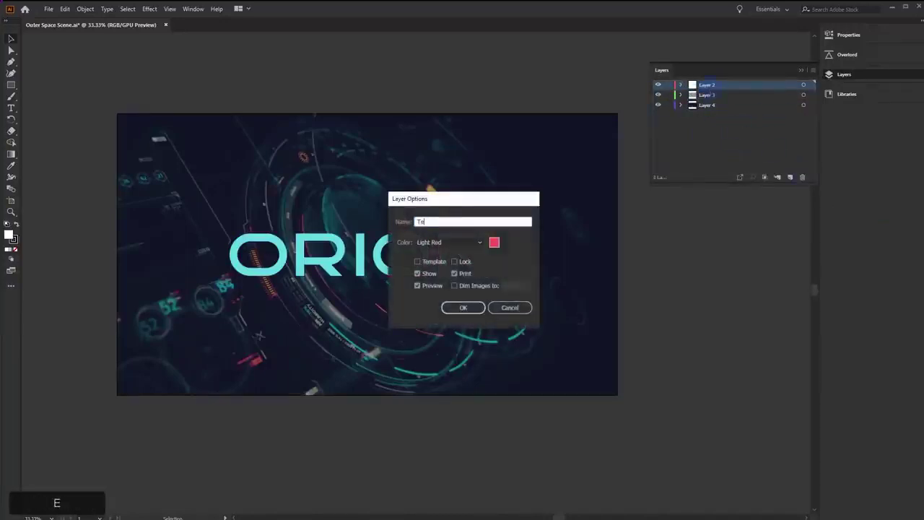
key(BackSpace)
text(ext)
key(Return)
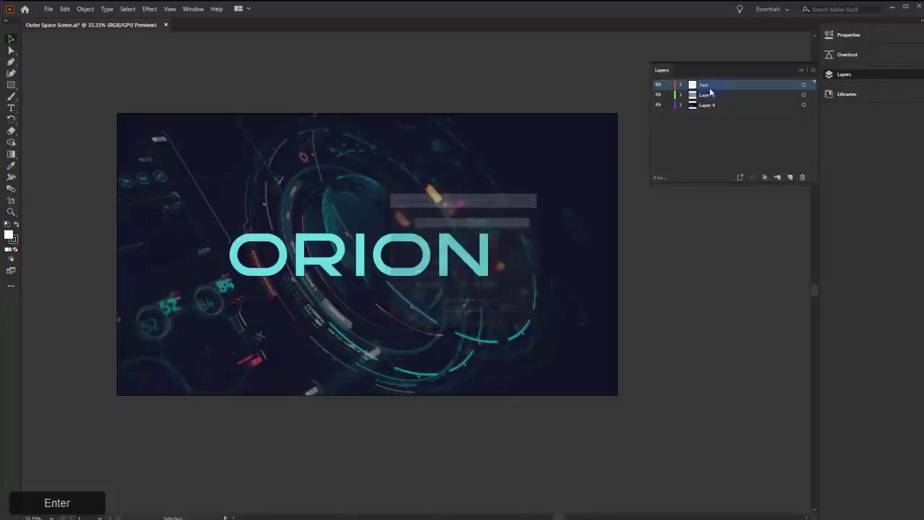
double_click(710, 94)
text(Overlay)
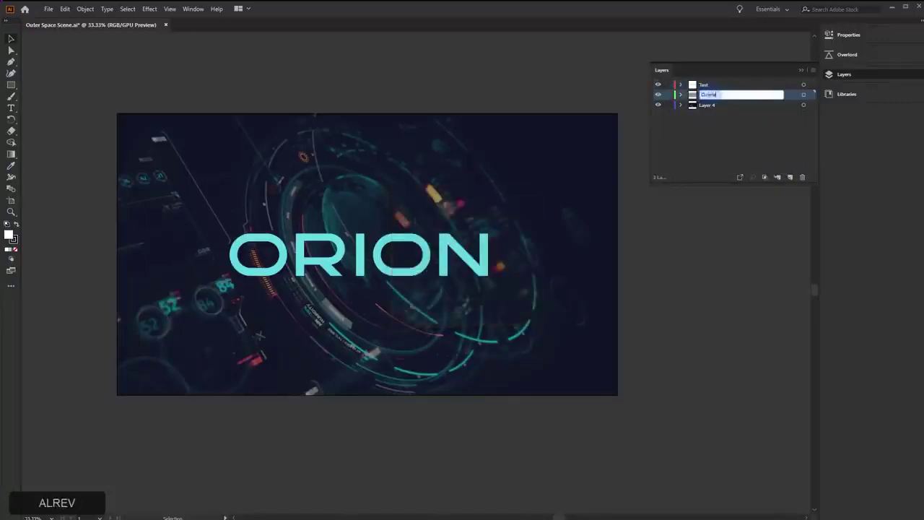
key(Return)
double_click(711, 104)
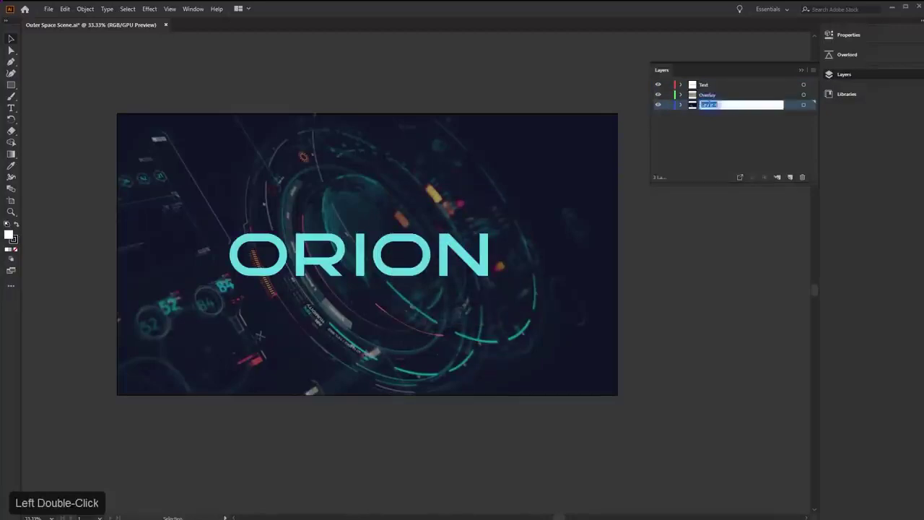
text(BG)
key(KP_Enter)
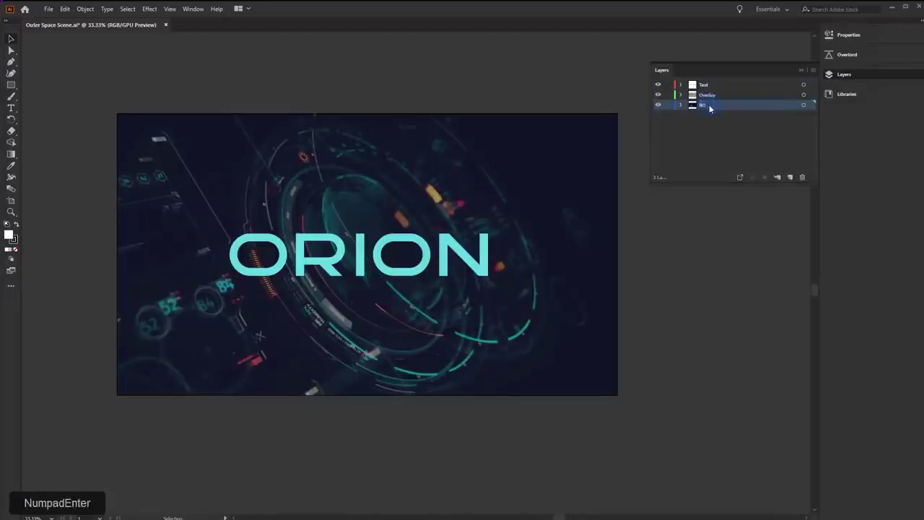
Save a copy of the document as Outer Space Scene_1.ai in the Outer Space Scene folder with the Illustrator 2020 options
click(184, 104)
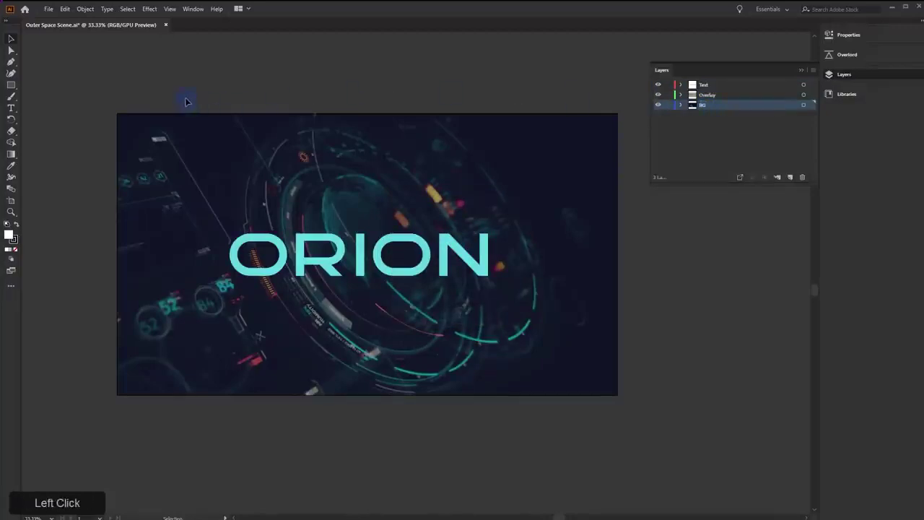
key(ctrl+shift+s)
click(252, 95)
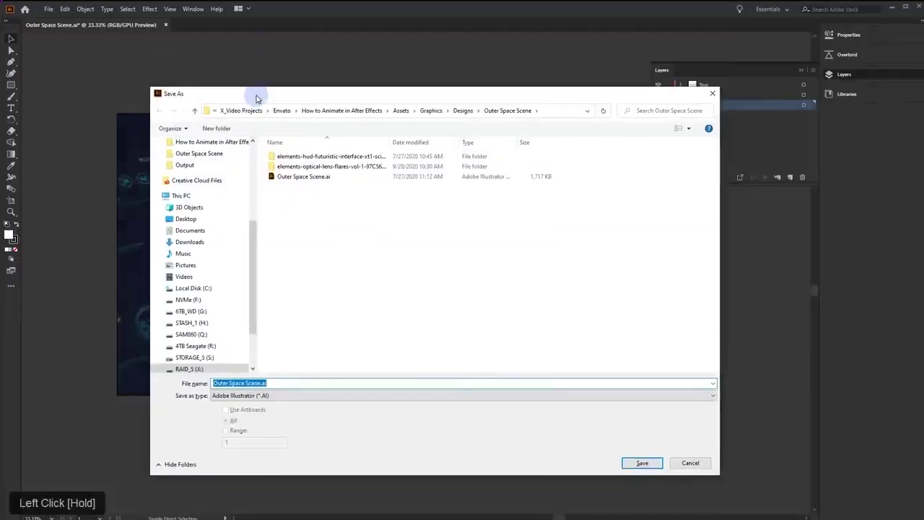
click(265, 382)
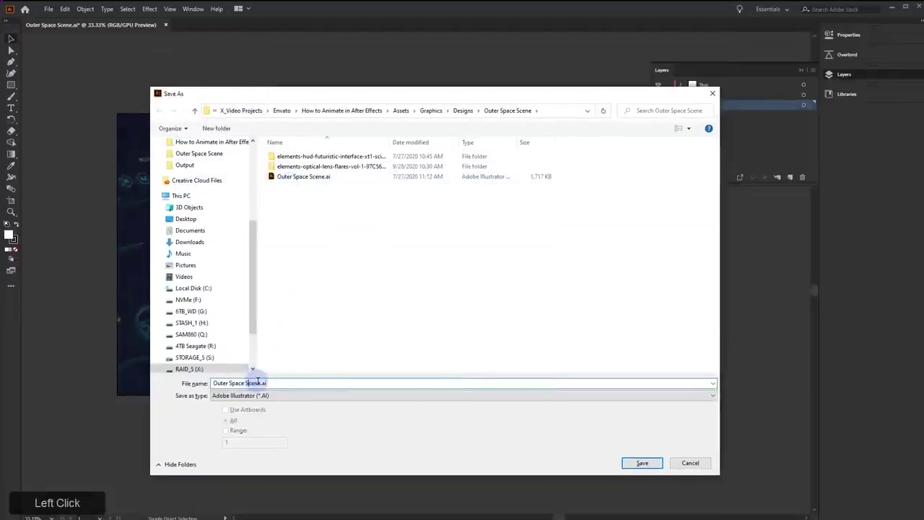
text(_V)
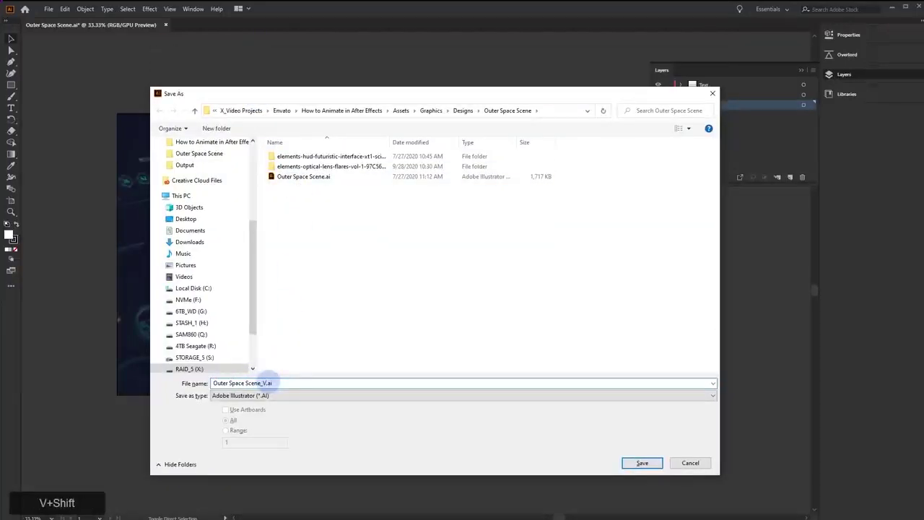
key(BackSpace)
text(1)
key(KP_Enter)
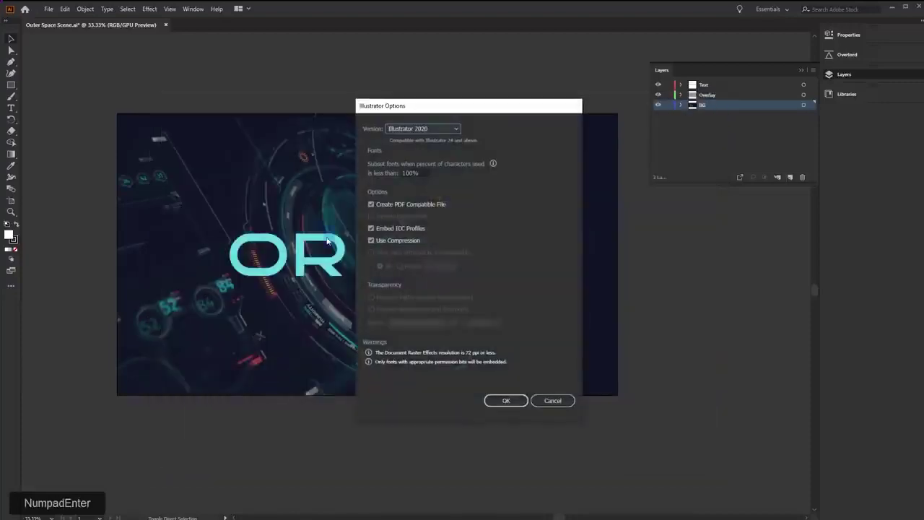
click(506, 400)
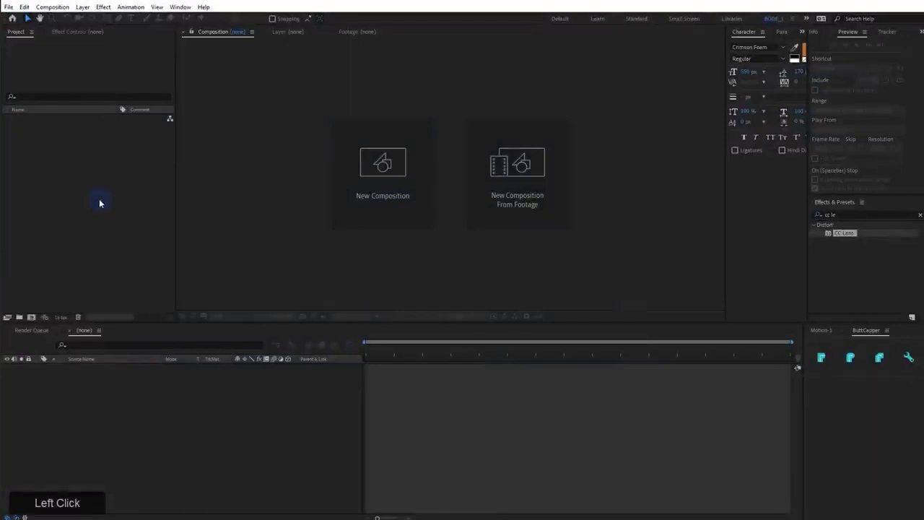
In After Effects, save the new project as Outer Space in the How to Animate in After Effects folder
click(99, 203)
key(ctrl+shift+s)
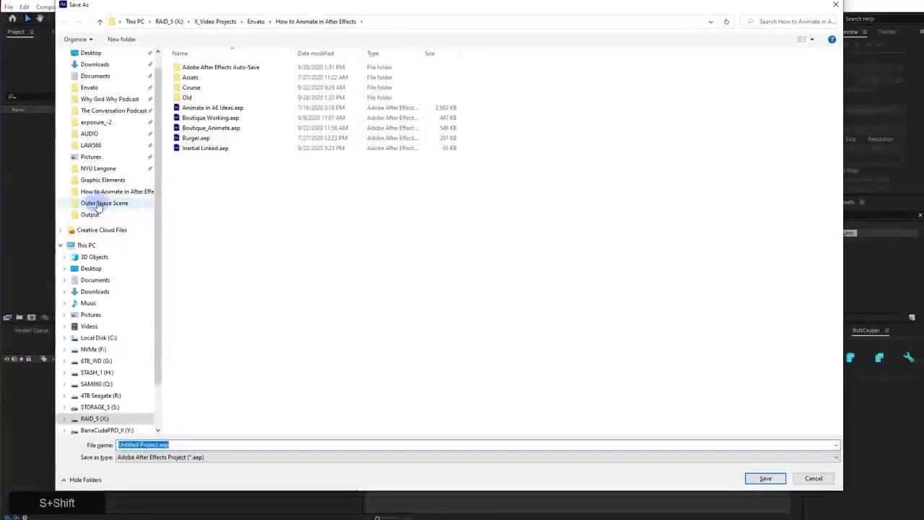
click(151, 444)
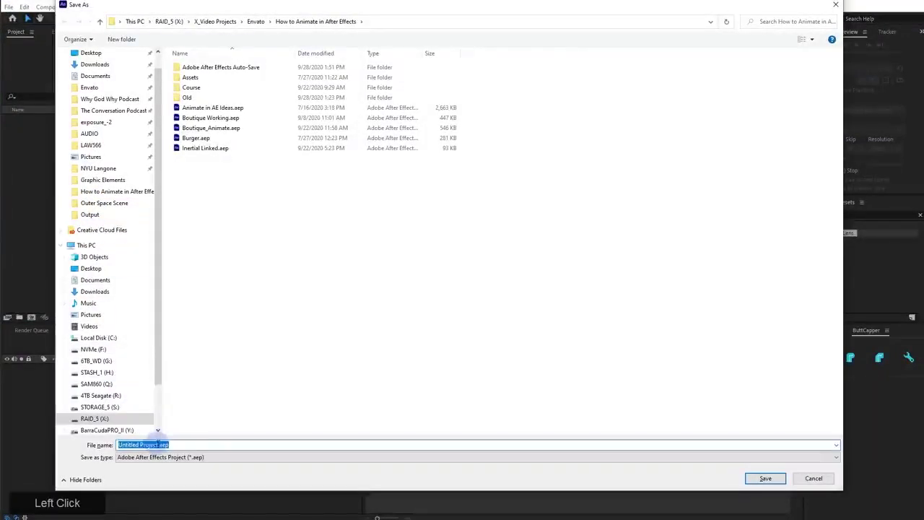
drag(157, 444, 97, 443)
text(Outer)
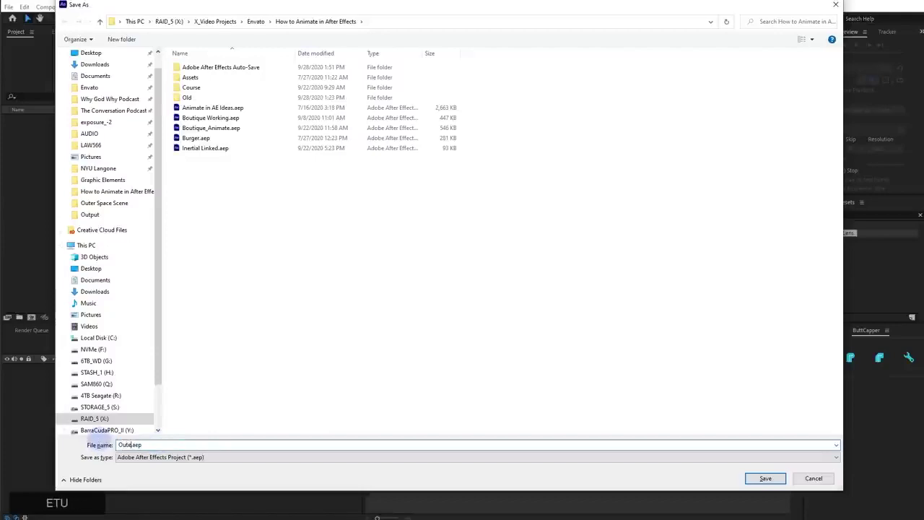
text( Space)
key(Return)
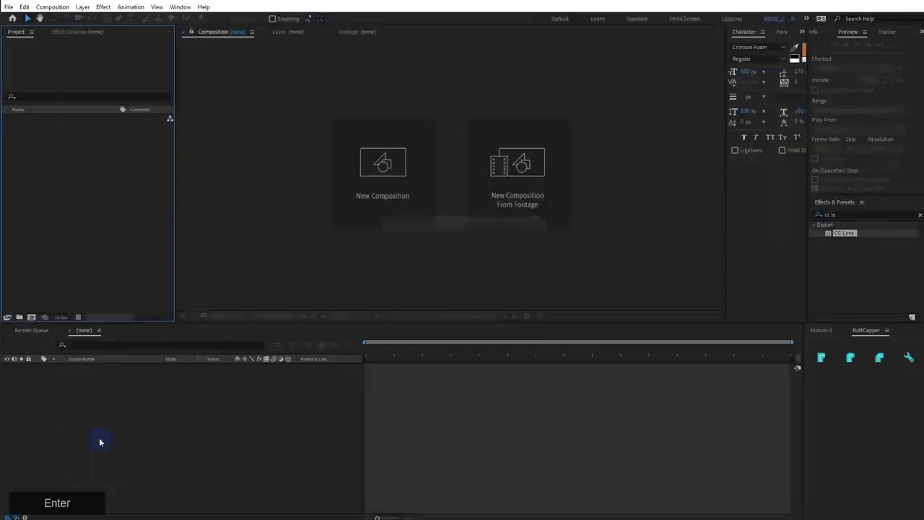
Import Outer Space Scene_1.ai as a composition with its footage dimensions set to Layer Size
double_click(89, 137)
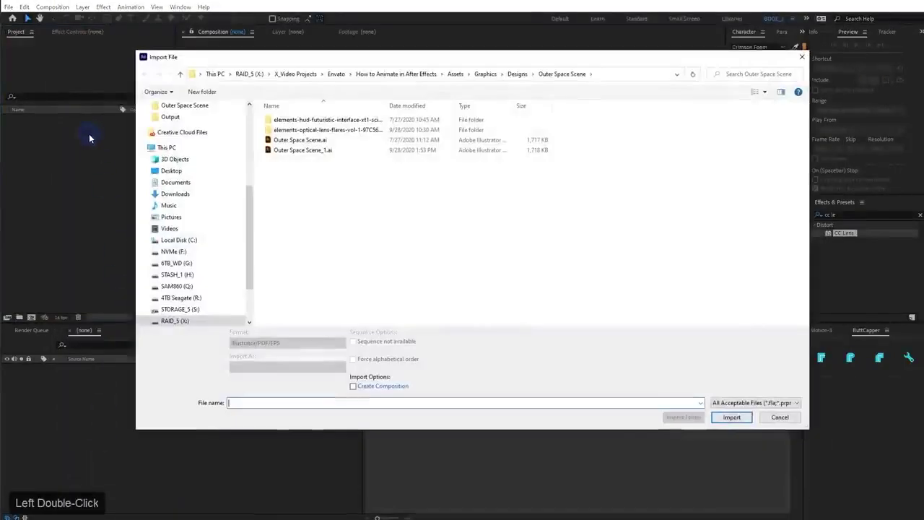
click(296, 150)
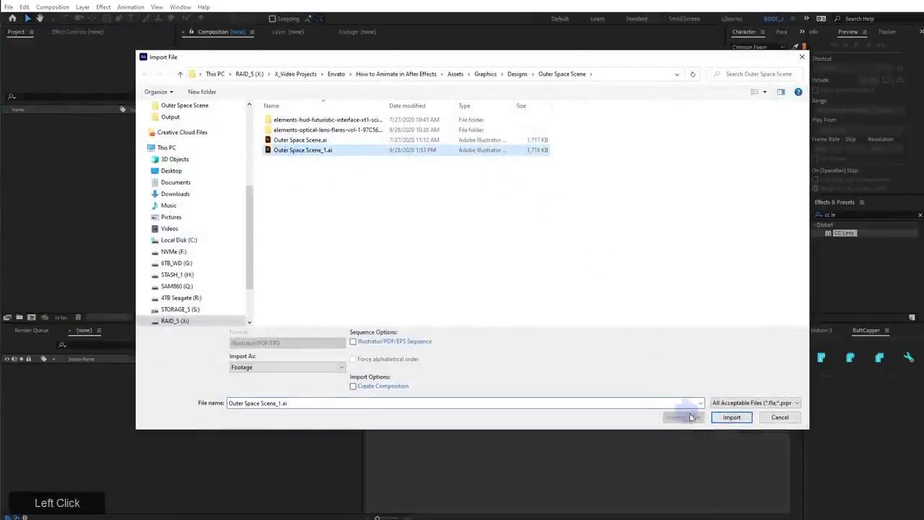
click(732, 417)
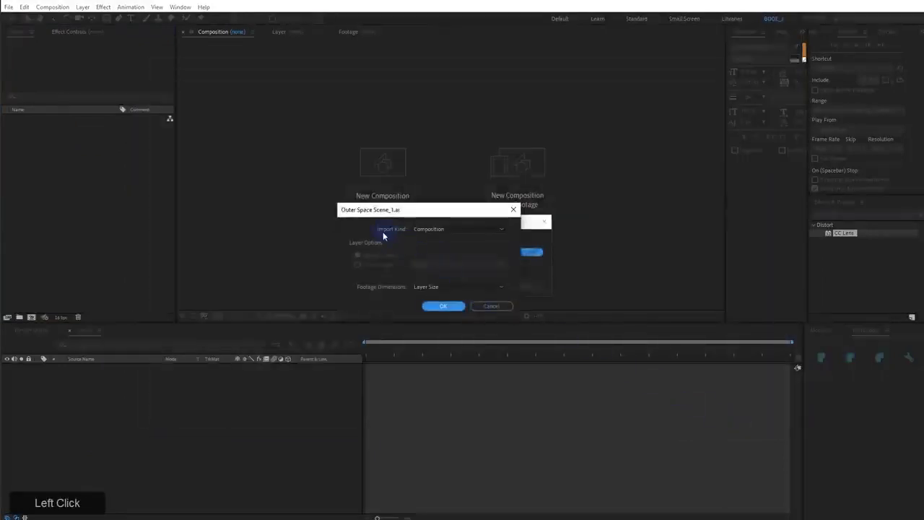
click(435, 306)
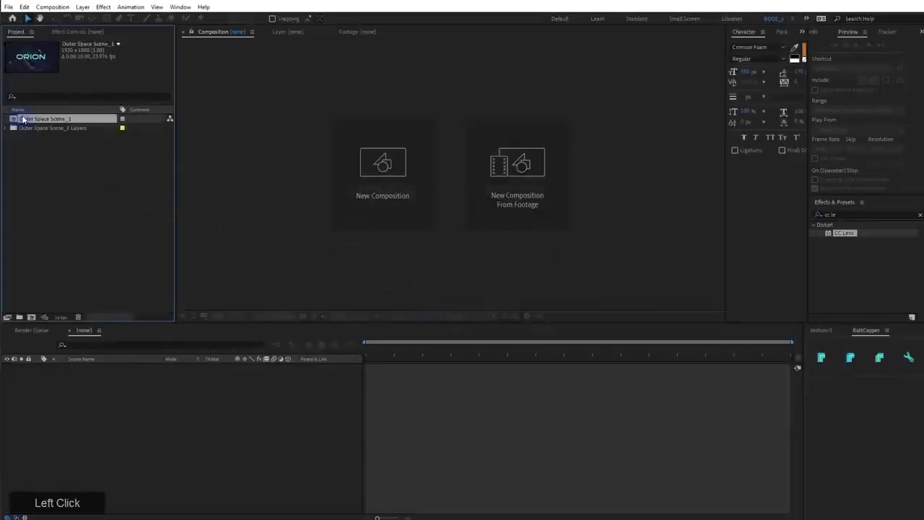
Open the Outer Space Scene_1 composition at 0:00:02:21 and check the BG layer on its own
double_click(23, 119)
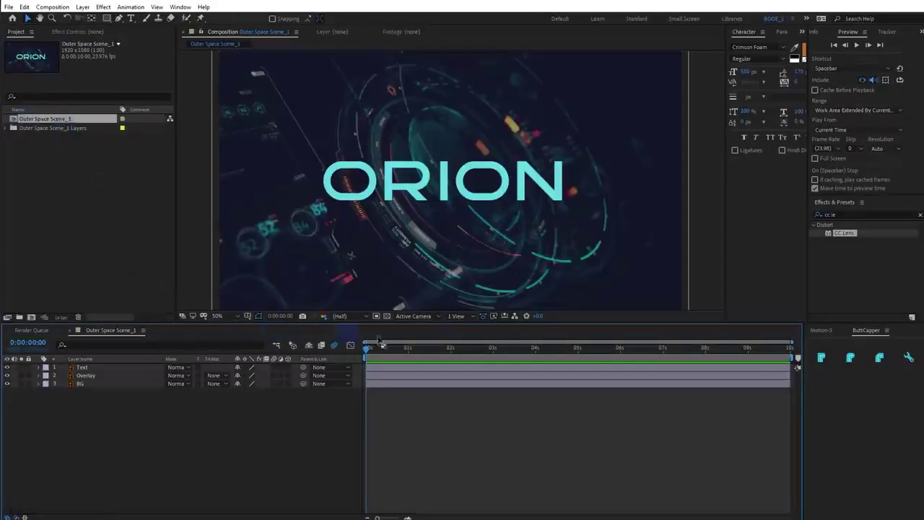
drag(365, 350, 489, 350)
scroll(390, 214, down, 1)
scroll(390, 214, up, 1)
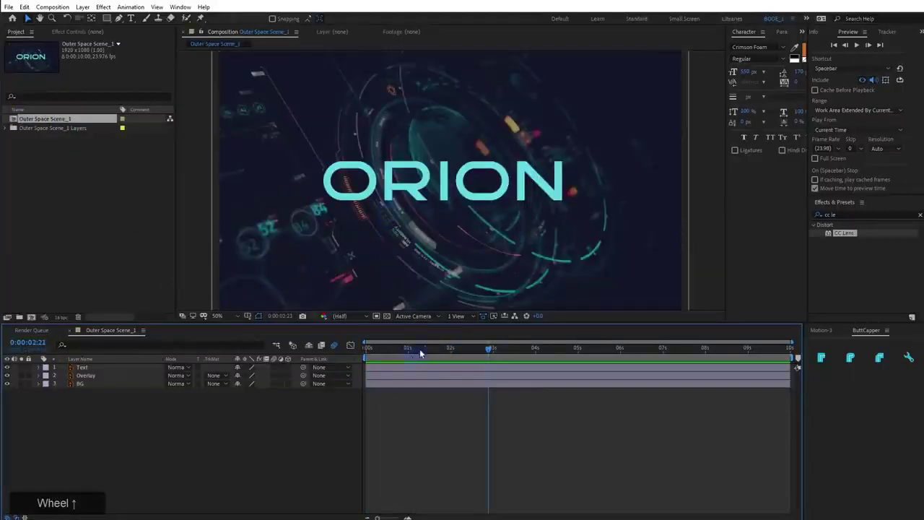
drag(434, 323, 434, 374)
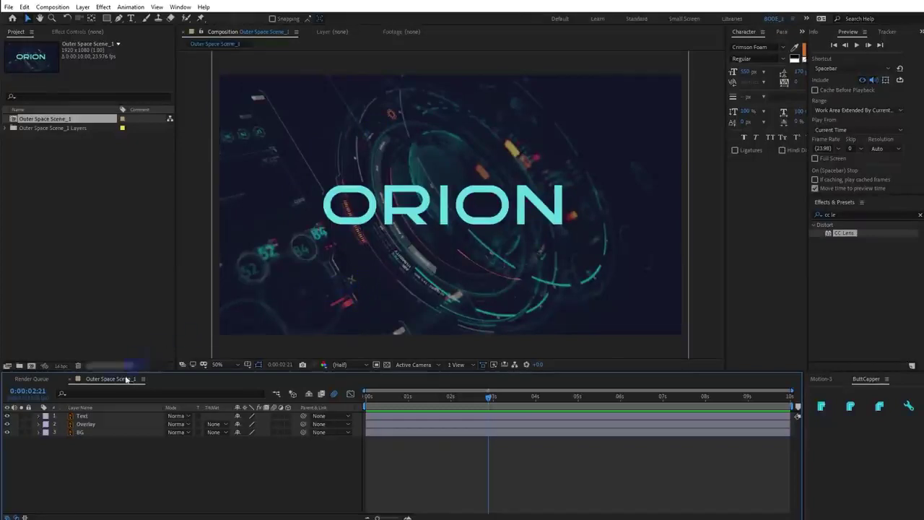
click(22, 432)
click(22, 432)
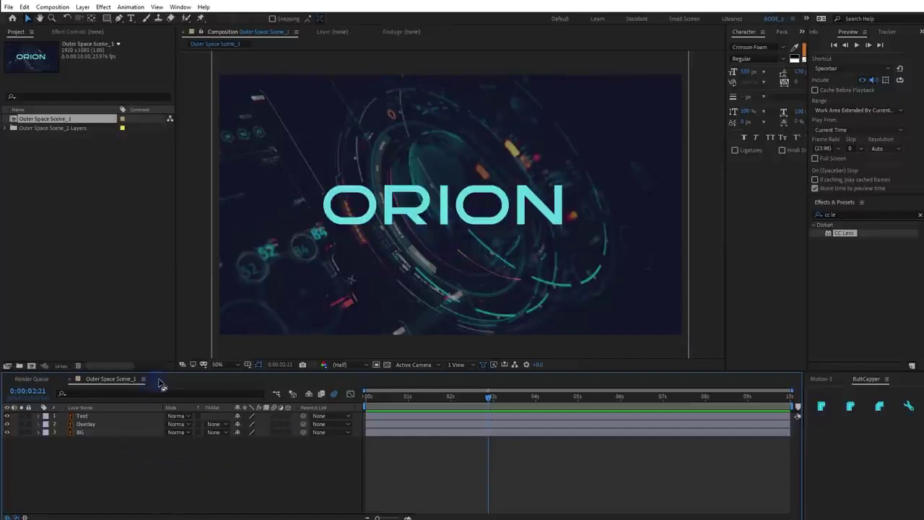
Turn the Text and BG layers into 3D layers, leaving the Overlay layer 2D
drag(165, 374, 169, 283)
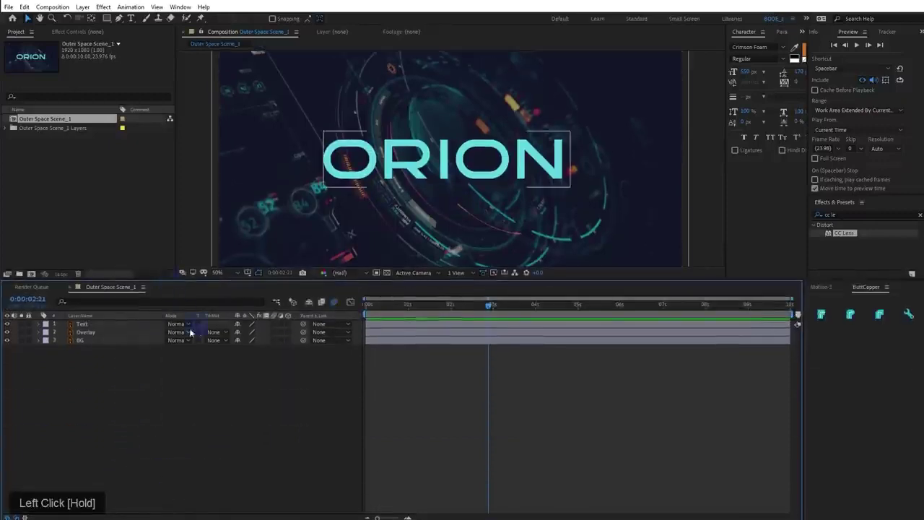
click(101, 325)
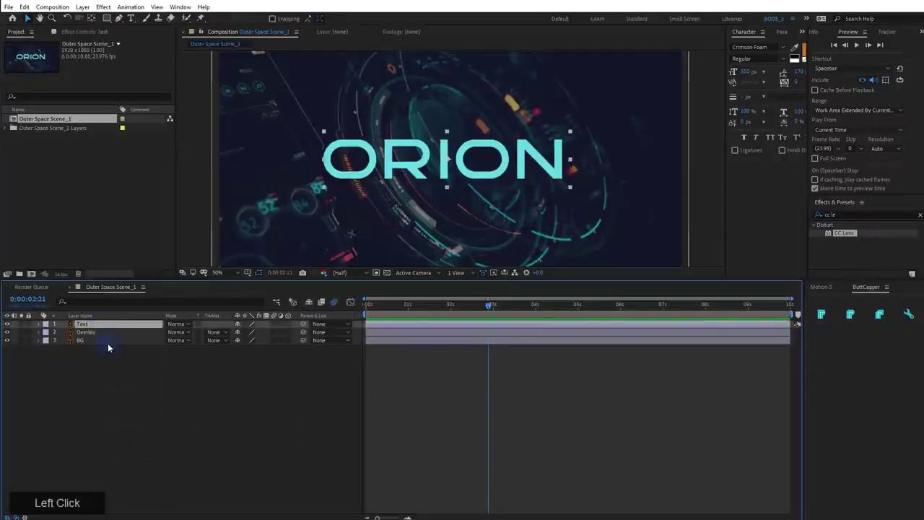
ctrl+click(108, 342)
click(288, 325)
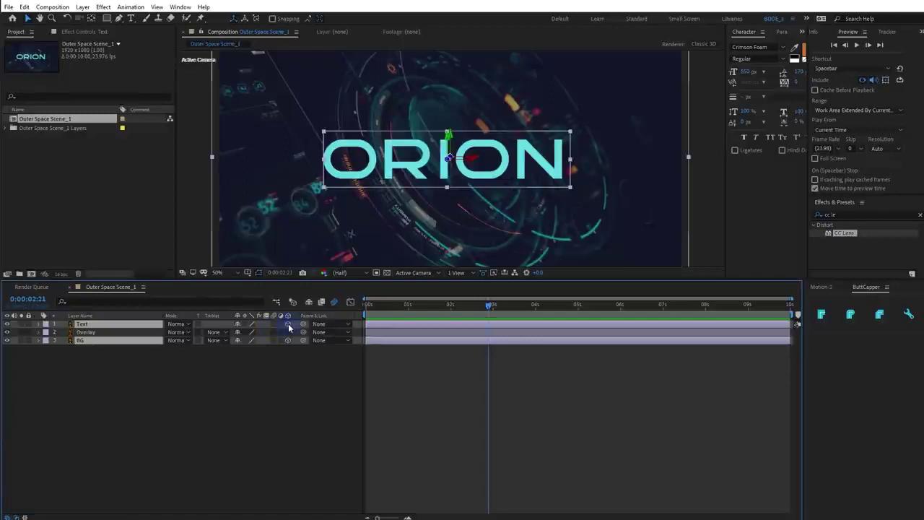
key(F3)
key(F4)
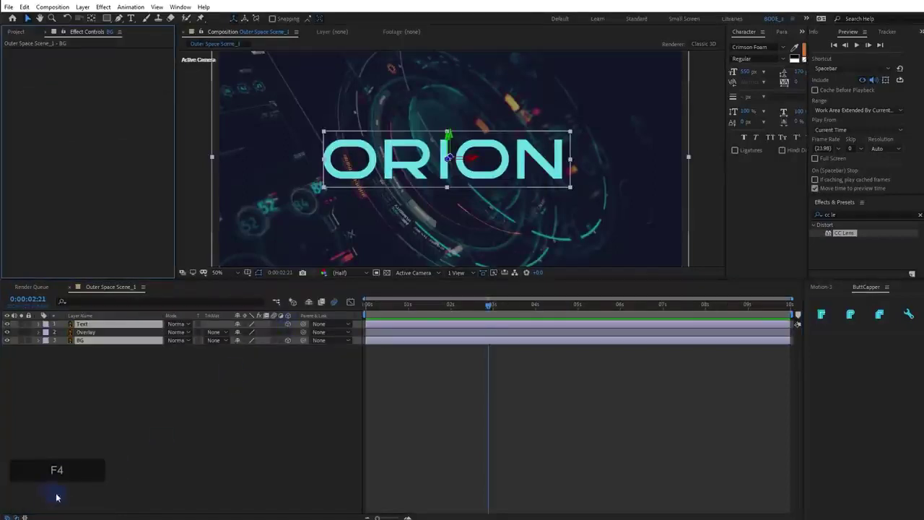
key(F4)
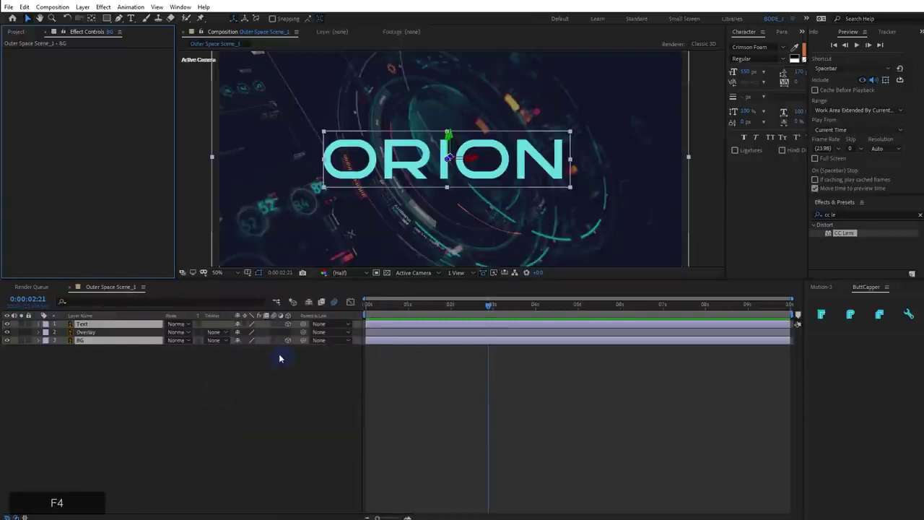
click(197, 360)
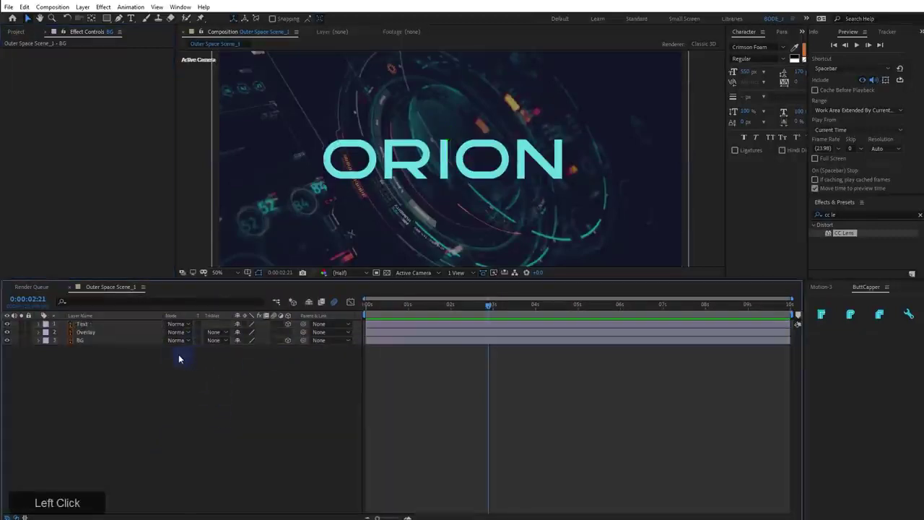
Add a two-node camera named Camera 1 with the 35mm preset to the composition
right_click(88, 367)
drag(155, 371, 257, 417)
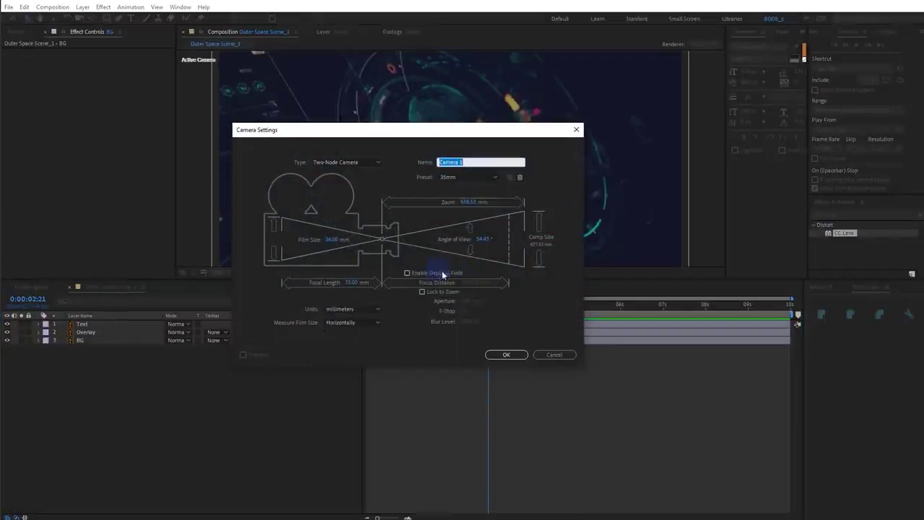
click(517, 361)
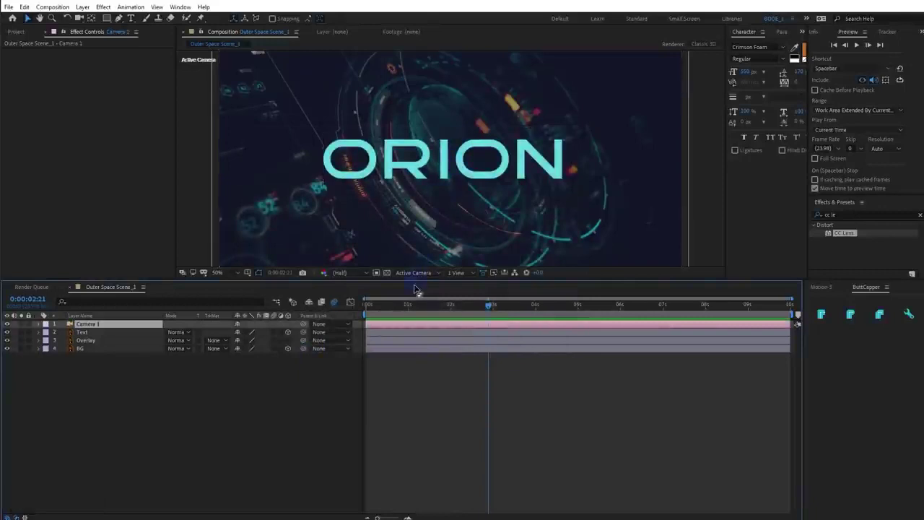
Orbit Camera 1 slightly around the ORION scene to test its depth, and undo the move
drag(416, 279, 419, 361)
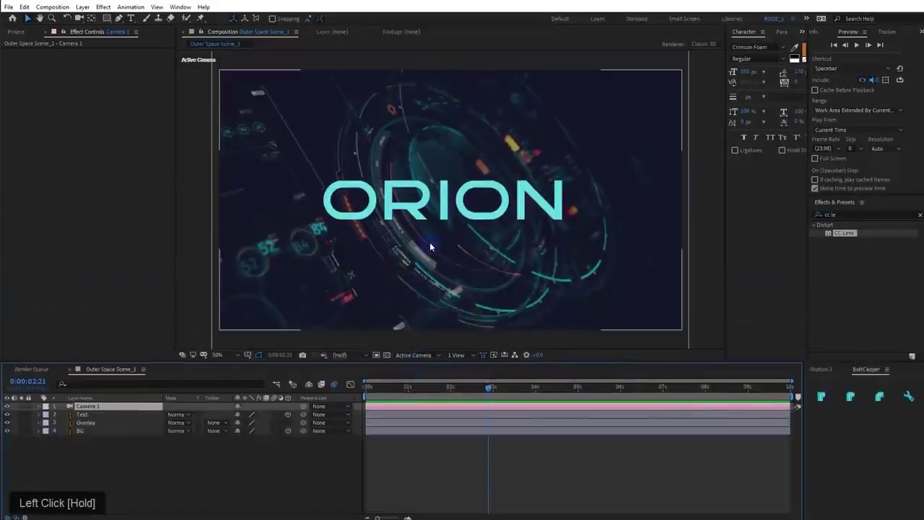
key(c)
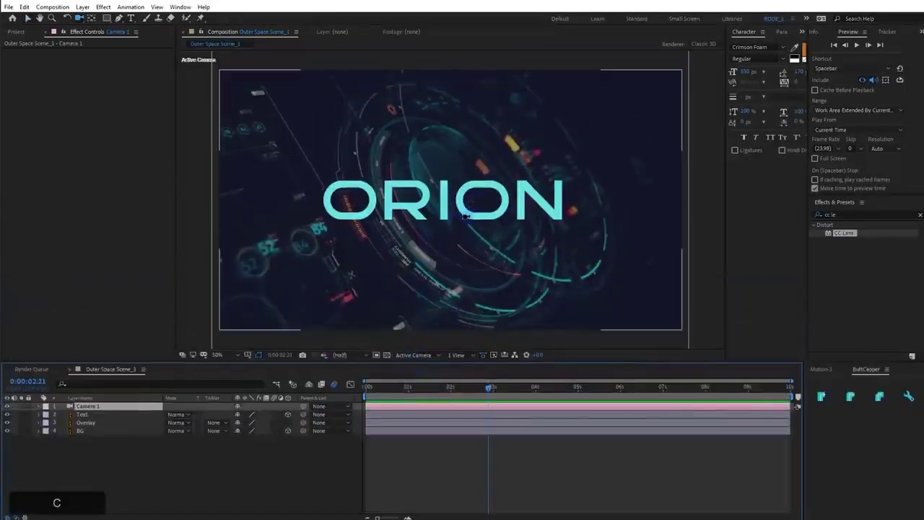
mouse_move(448, 220)
mouse_down()
mouse_move(457, 240)
mouse_move(434, 230)
mouse_move(418, 250)
mouse_move(511, 240)
mouse_move(452, 233)
mouse_up()
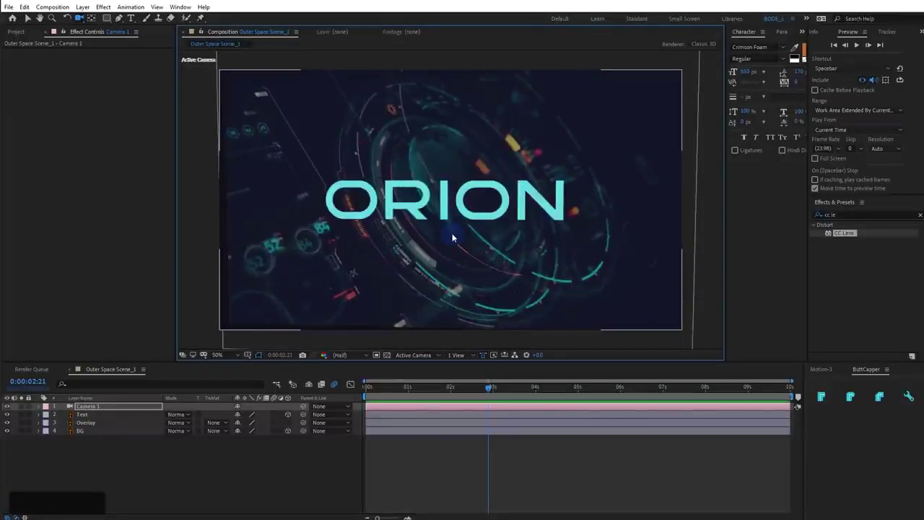
key(ctrl+z)
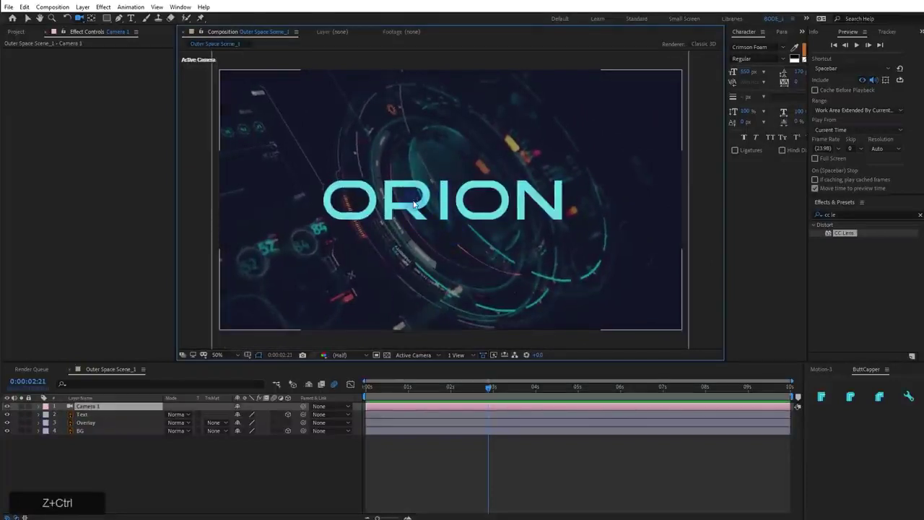
key(v)
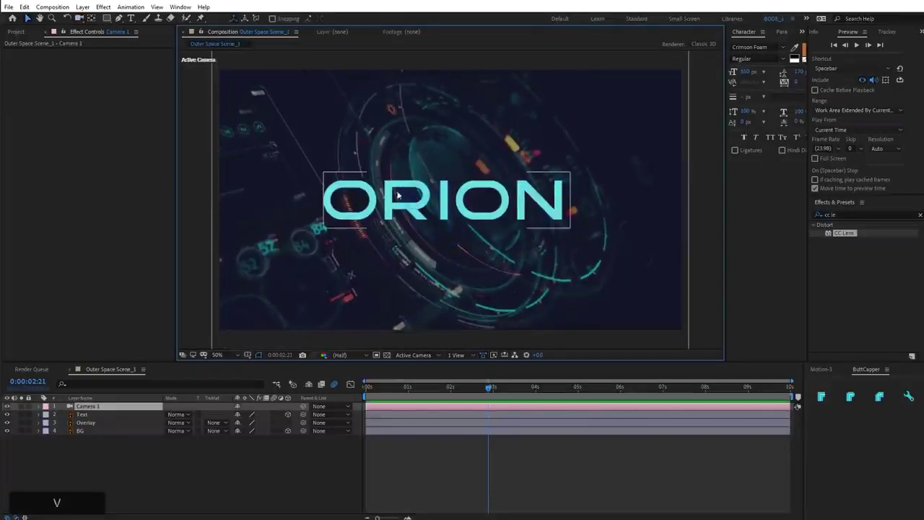
Push the BG layer back to a Z position of 1670 and scale it up to fill the frame again
click(114, 415)
ctrl+click(114, 431)
key(p)
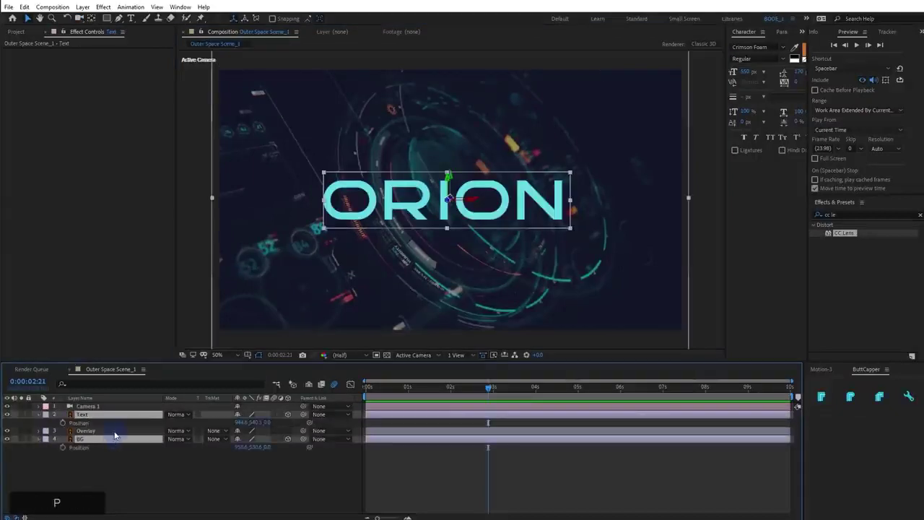
click(167, 481)
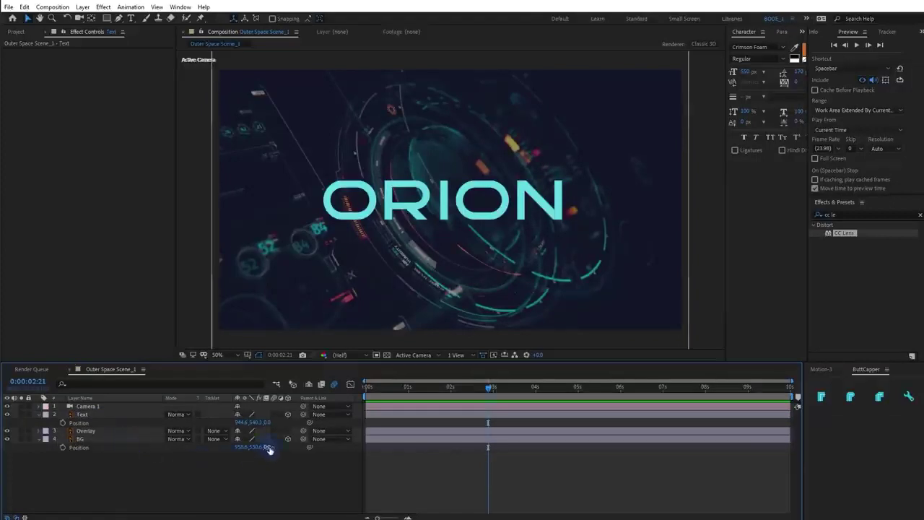
drag(239, 448, 267, 449)
click(144, 441)
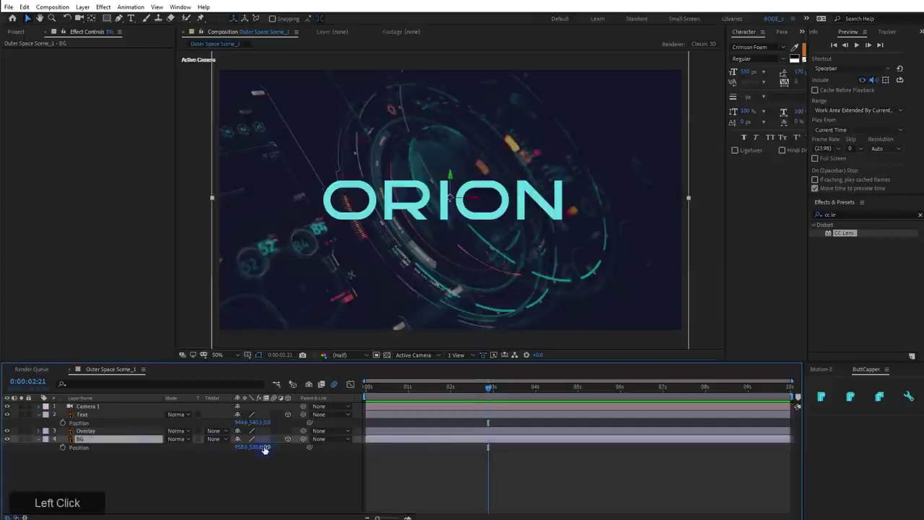
drag(265, 447, 285, 448)
drag(783, 434, 923, 432)
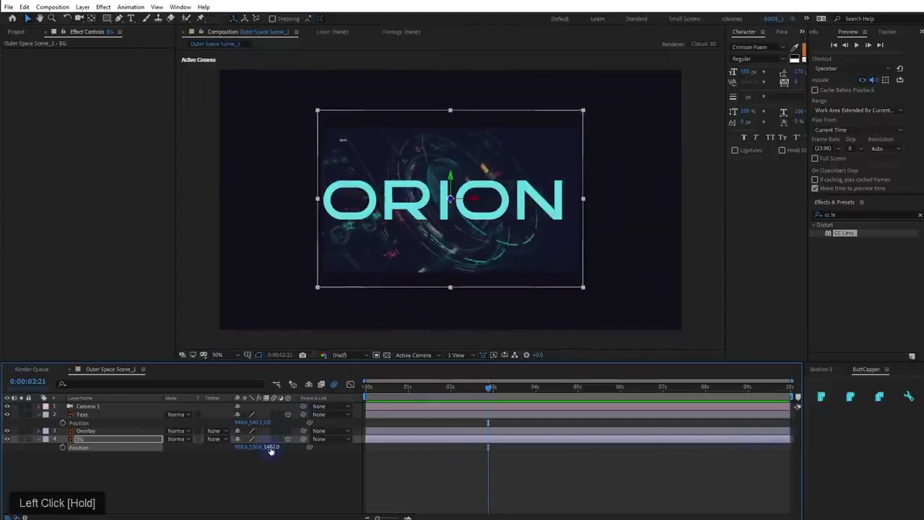
drag(271, 448, 694, 178)
click(580, 200)
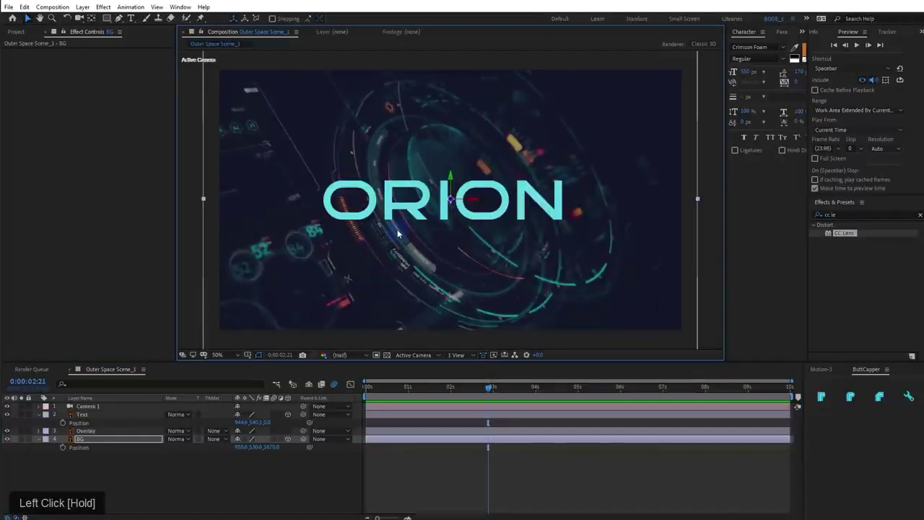
Orbit the camera to test the parallax between the ORION text and the pushed-back background, and undo the movement
key(c)
drag(443, 234, 452, 234)
drag(448, 237, 444, 233)
key(ctrl+z)
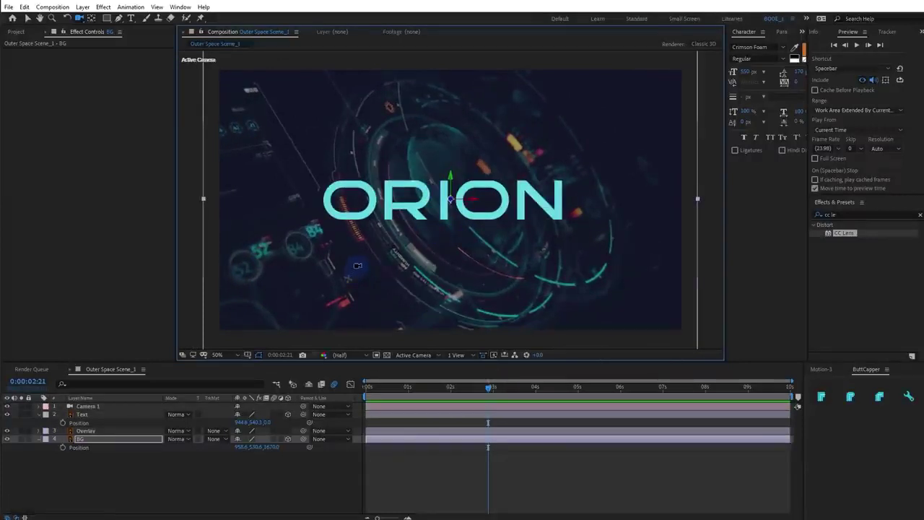
Apply the CC Lens distortion effect to the BG layer
click(107, 443)
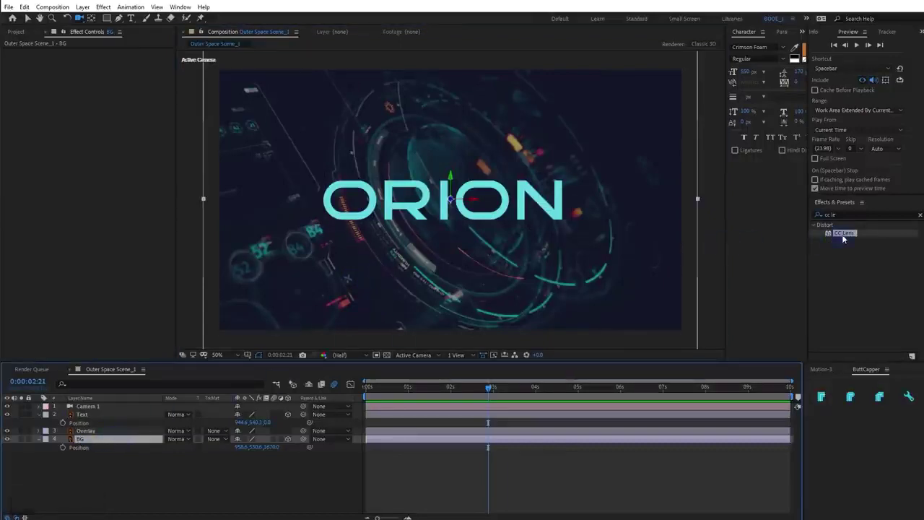
drag(842, 236, 848, 235)
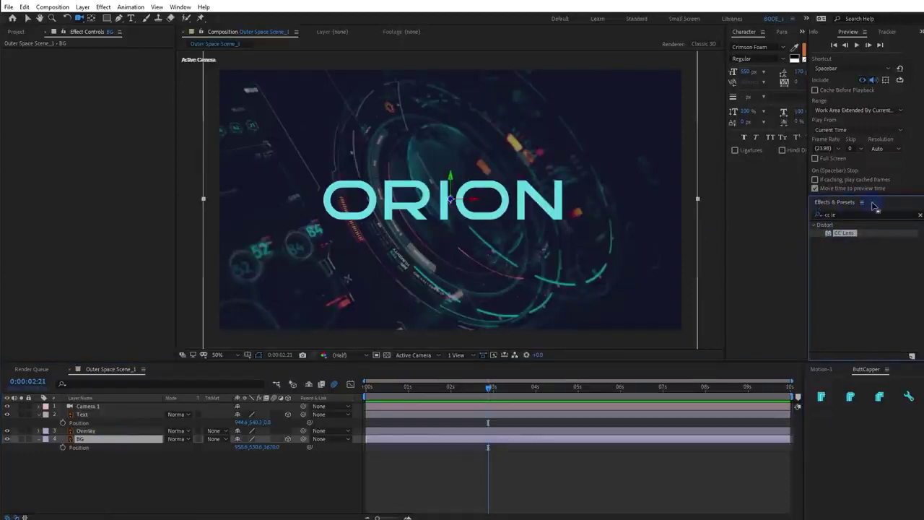
drag(852, 232, 99, 439)
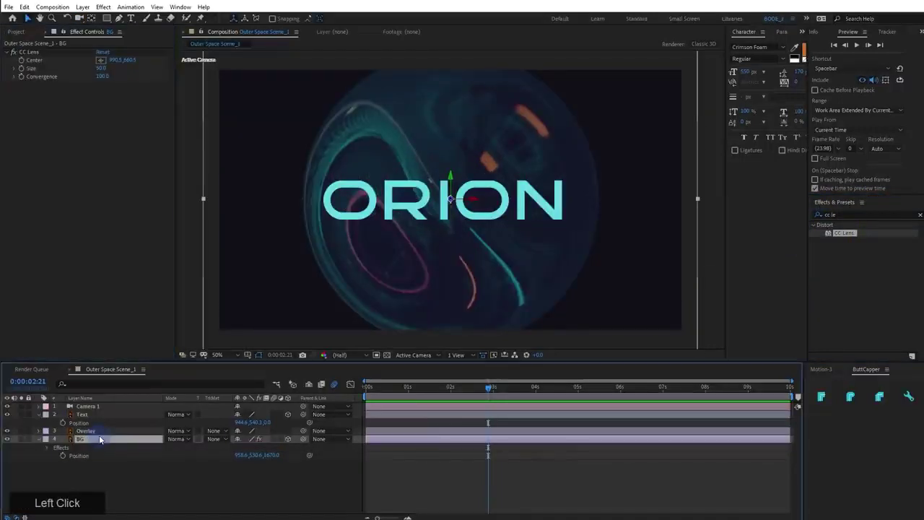
scroll(391, 179, down, 1)
scroll(476, 219, up, 1)
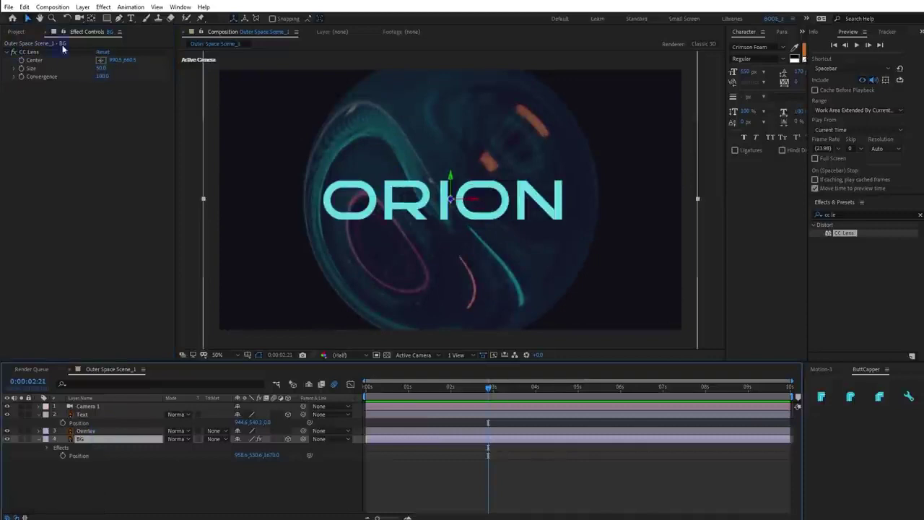
Set the CC Lens Size on the BG layer to 170 so the distorted background fills the frame
drag(102, 69, 160, 80)
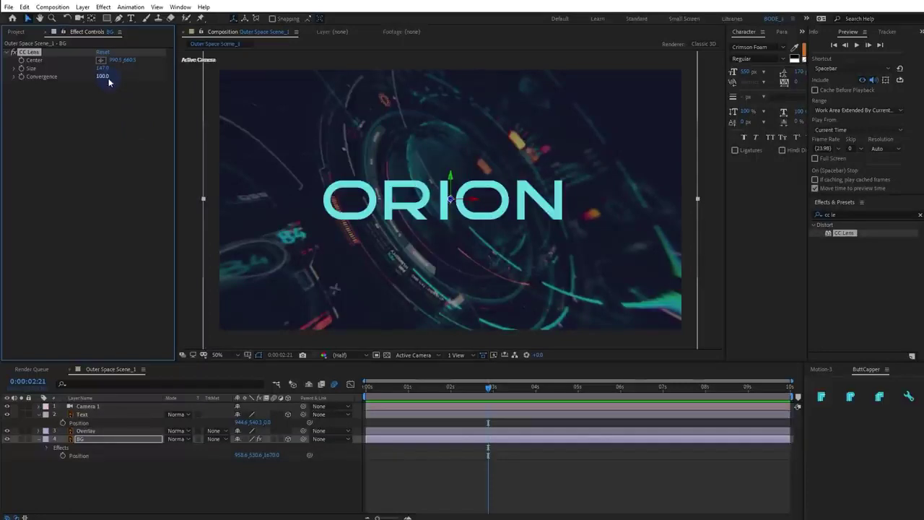
drag(102, 71, 122, 78)
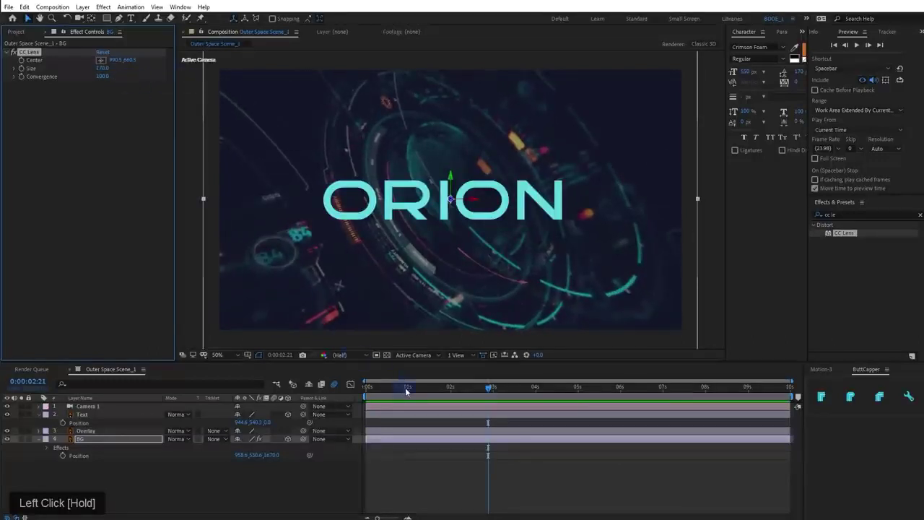
At the first frame, try shifting the CC Lens Center sideways and moving the ORION text to the right, and undo the text move
drag(407, 391, 367, 394)
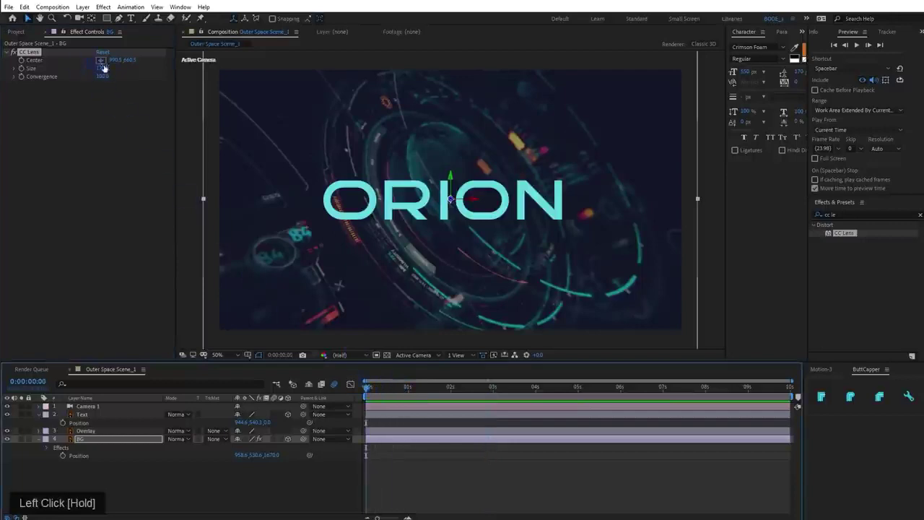
drag(118, 63, 116, 84)
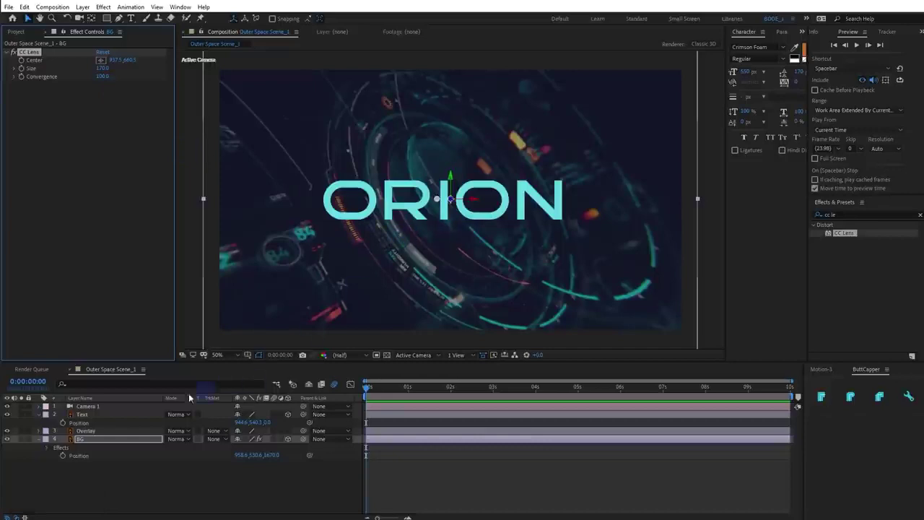
click(420, 229)
drag(414, 210, 430, 312)
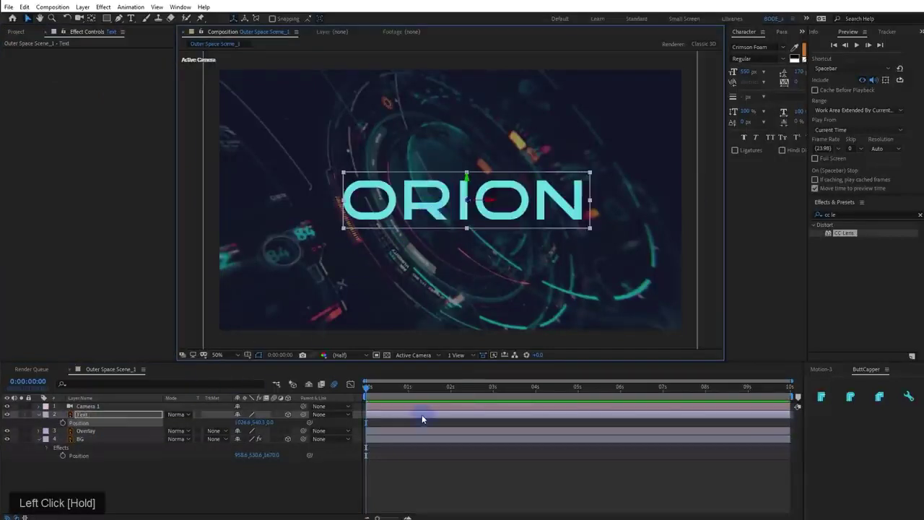
key(ctrl+z)
Keyframe the Text layer's position to slide from X 1079.6 at the first frame to X 944.6 at 0:00:03:03
key(alt+shift+p)
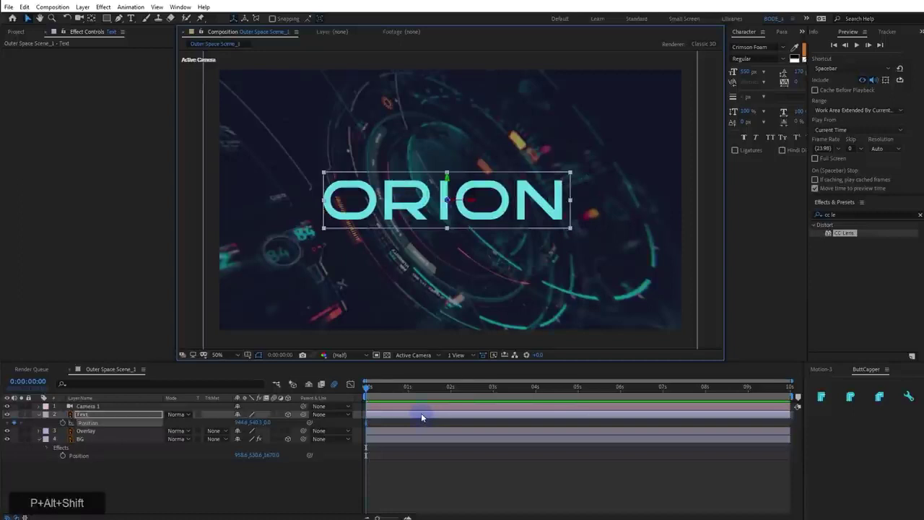
drag(366, 422, 499, 423)
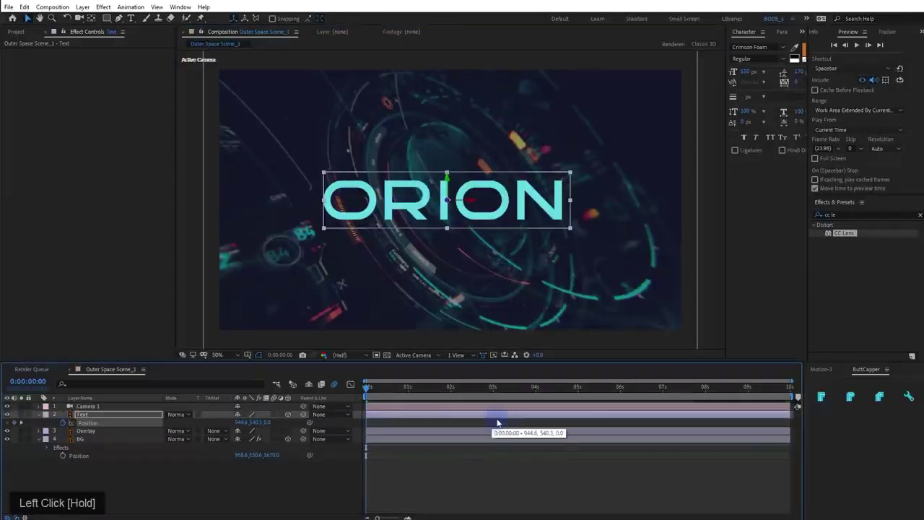
drag(239, 423, 304, 421)
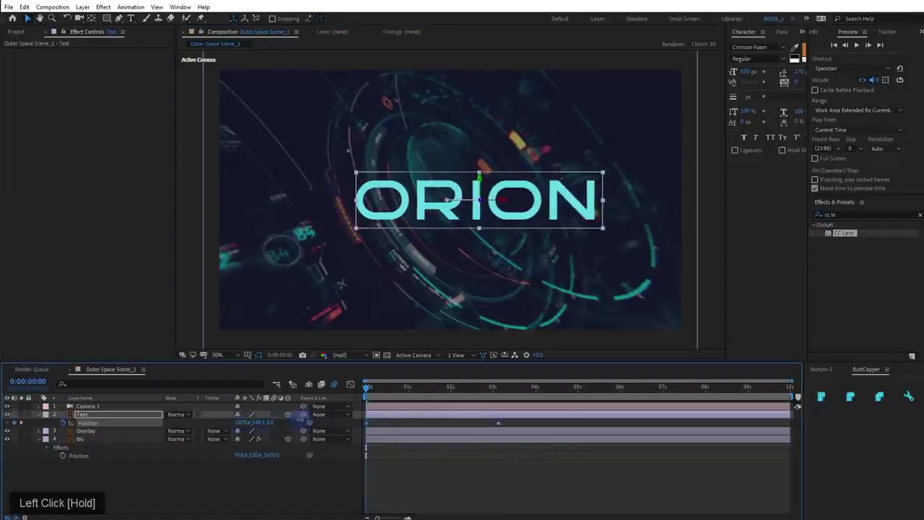
drag(476, 394, 499, 397)
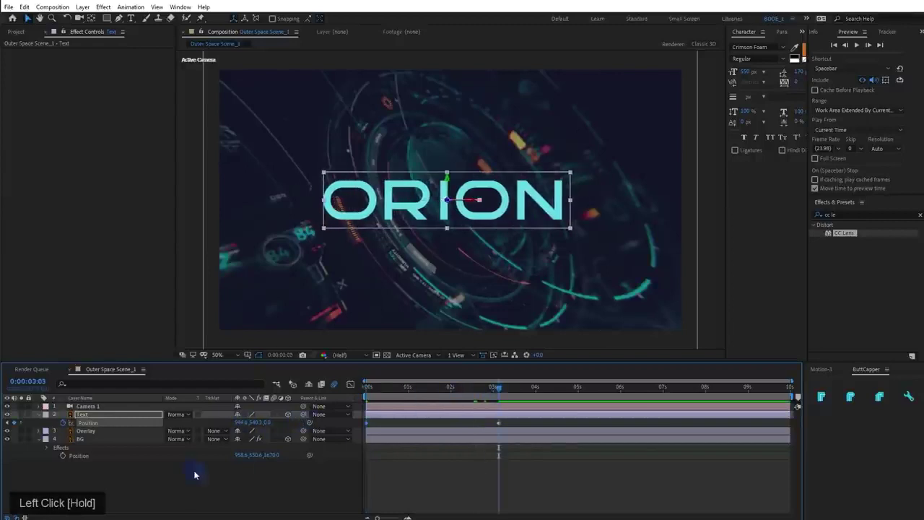
Reset the BG layer's CC Lens Center, keyframe it at 0:00:03:03, lower its X value at the first frame, and preview the motion
click(110, 448)
right_click(34, 60)
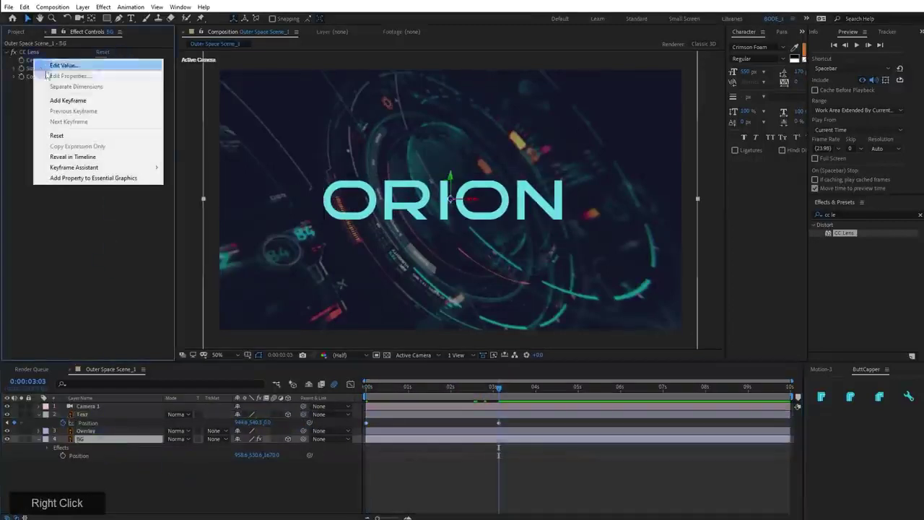
click(72, 134)
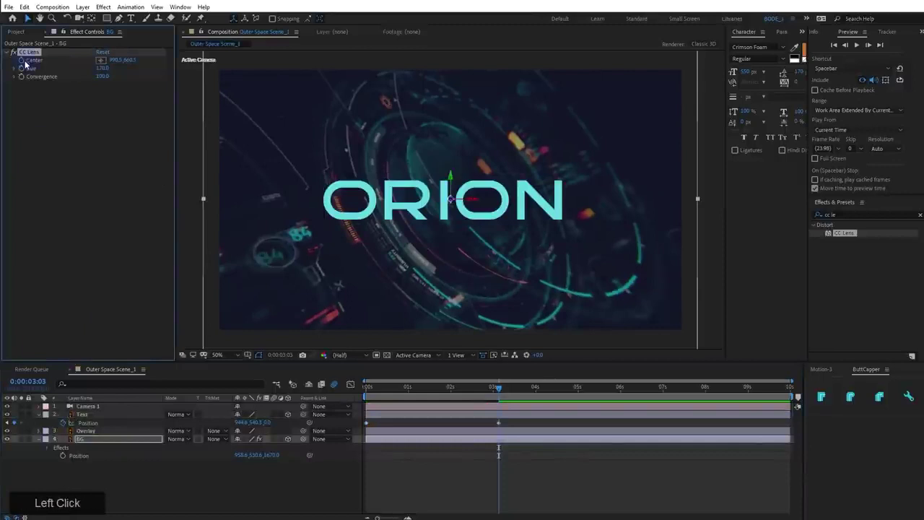
key(Home)
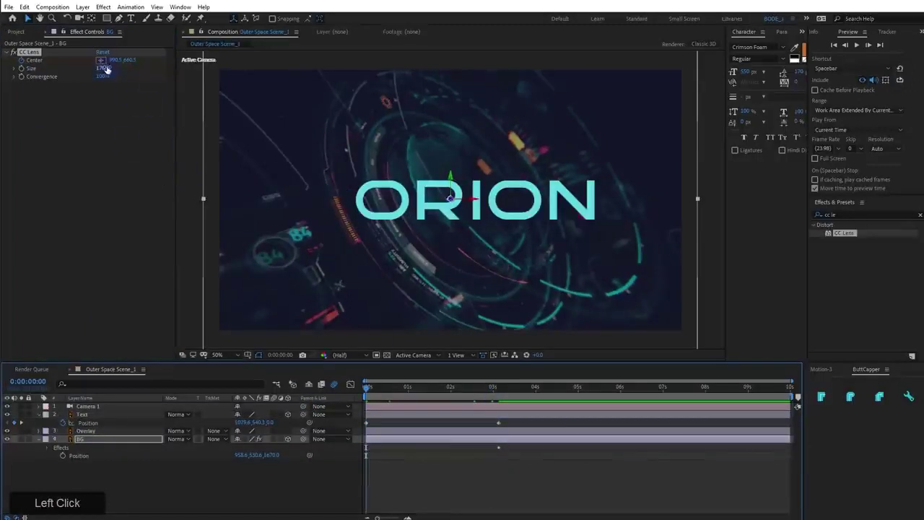
drag(113, 59, 62, 103)
key(space)
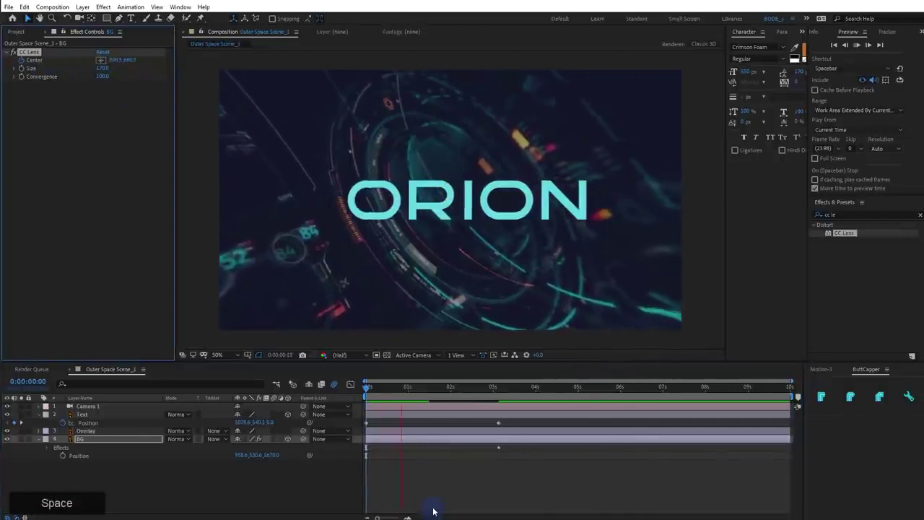
Raise the CC Lens Center's X value at the first frame above its ending value, and preview the text and background motion
click(495, 397)
drag(495, 396, 169, 156)
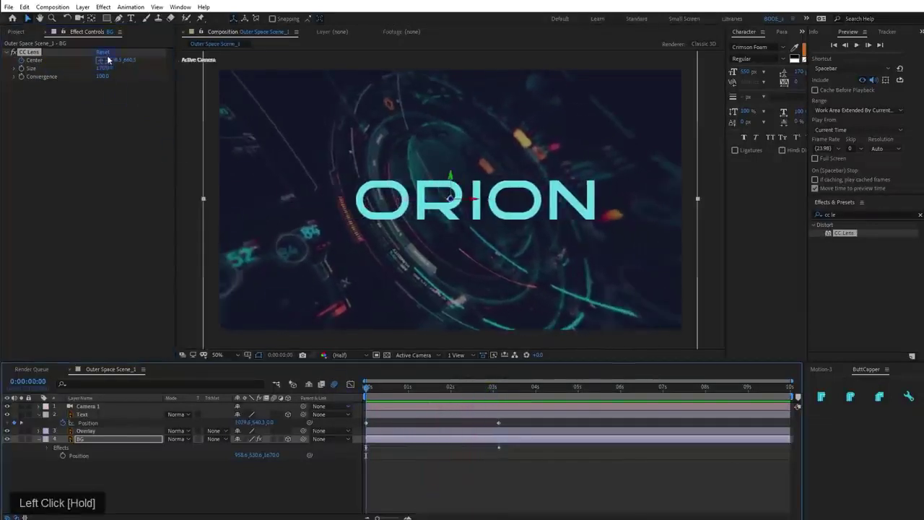
drag(114, 61, 265, 78)
key(space)
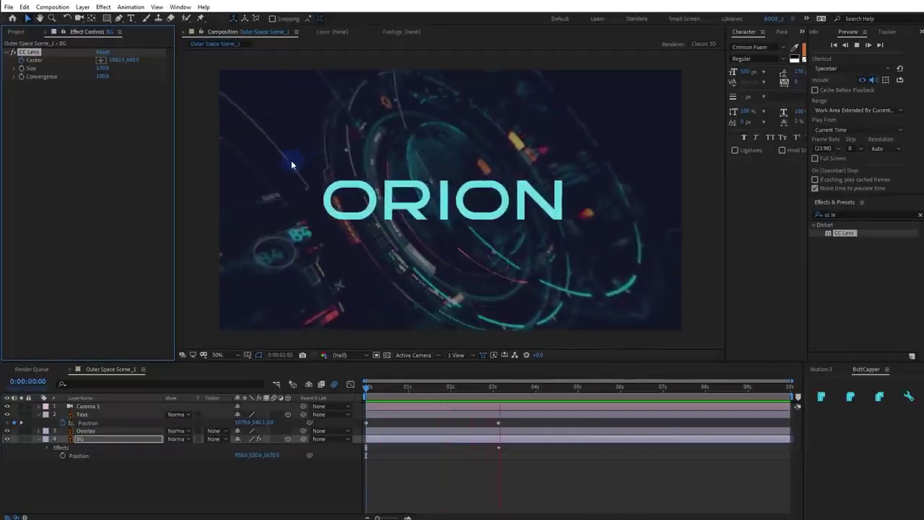
click(476, 475)
drag(482, 392, 360, 414)
key(space)
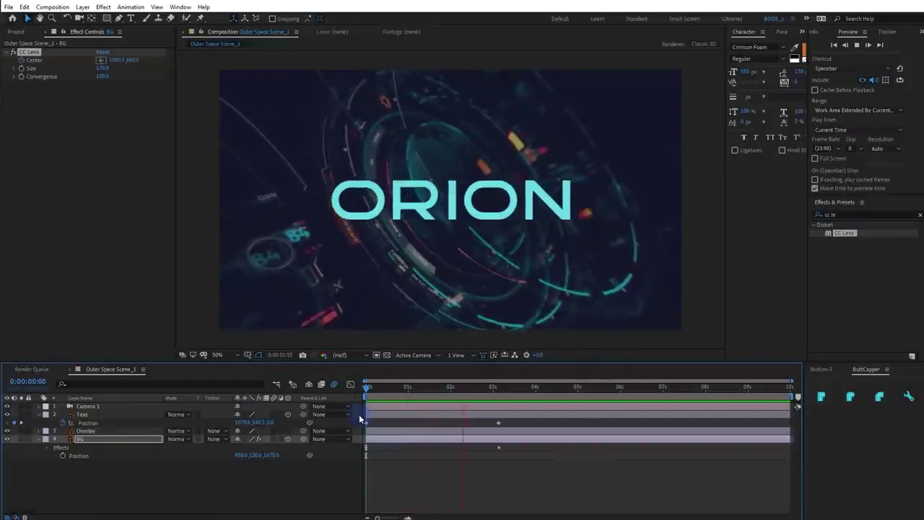
Try turning the Text and BG layers into 2D layers with the BG scale reset to 100%, and preview the animation
key(space)
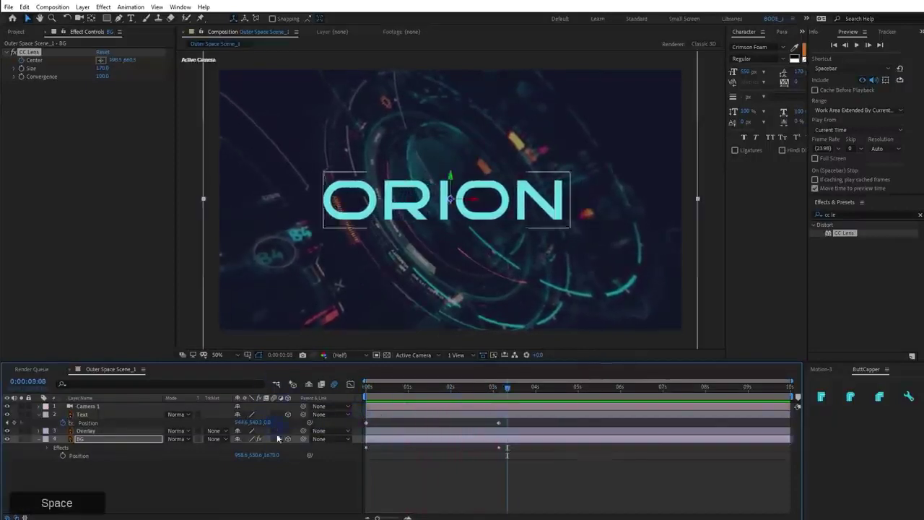
click(288, 414)
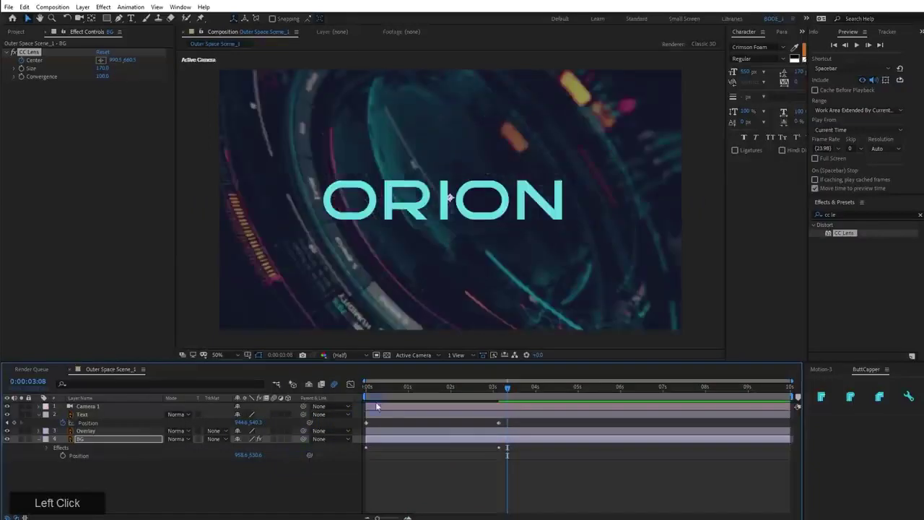
key(s)
right_click(192, 449)
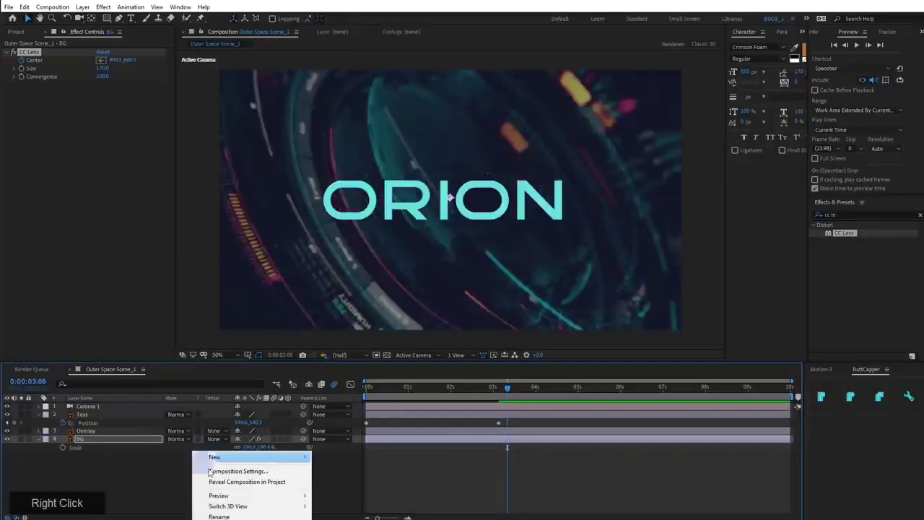
click(173, 456)
right_click(142, 452)
click(181, 519)
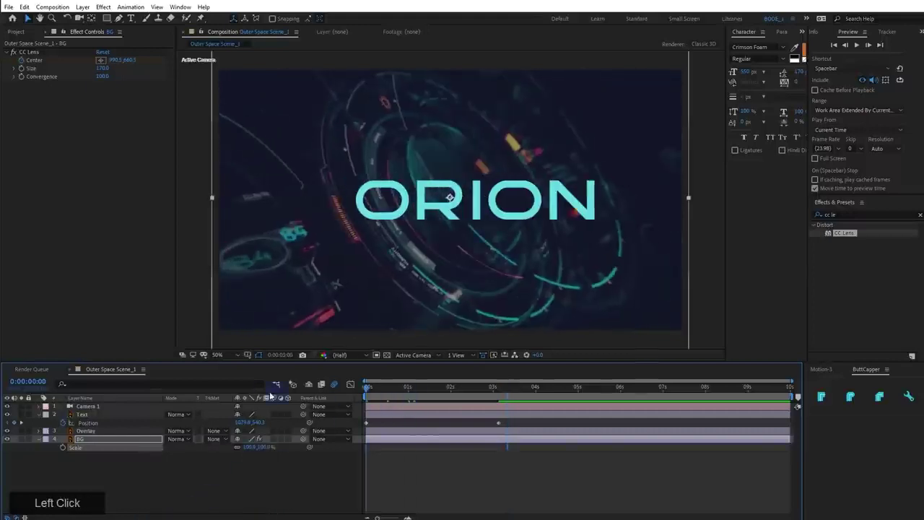
key(space)
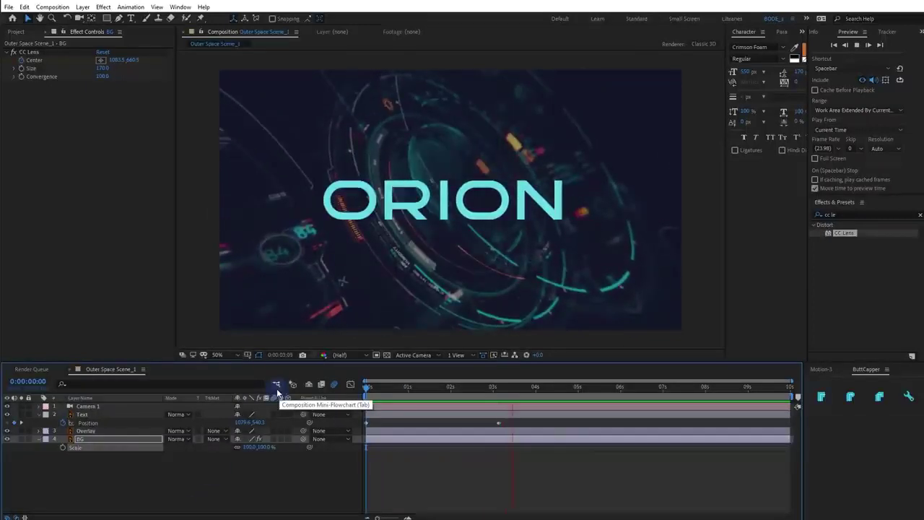
key(space)
Undo the BG scale reset and the switch of the Text and BG layers to 2D
key(ctrl+z)
key(ctrl+z)
key(ctrl+z)
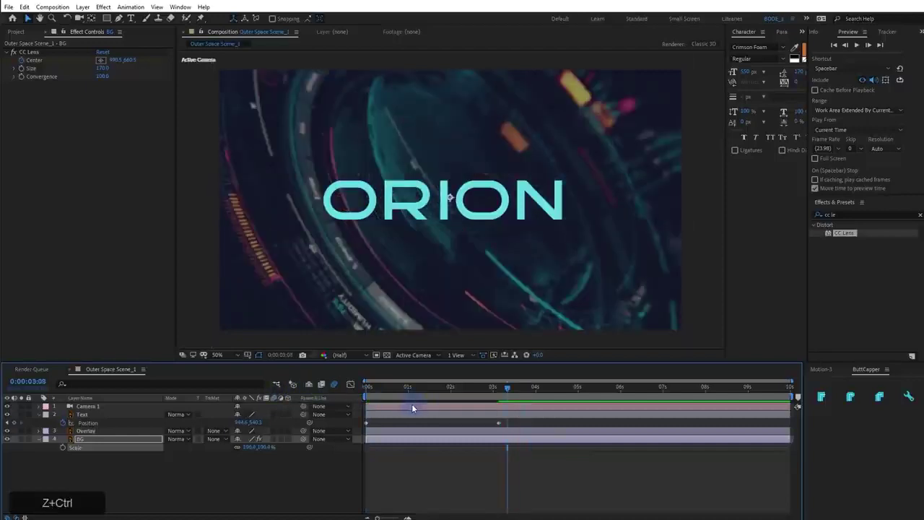
Delete all Position keyframes on the Text layer and all CC Lens Center keyframes on the BG layer
click(433, 435)
key(u)
key(u)
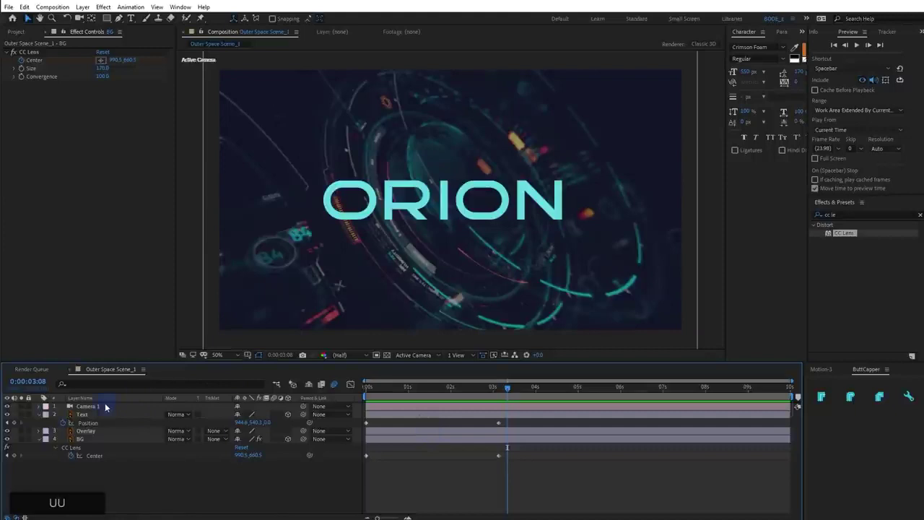
click(530, 419)
drag(508, 420, 325, 476)
key(Delete)
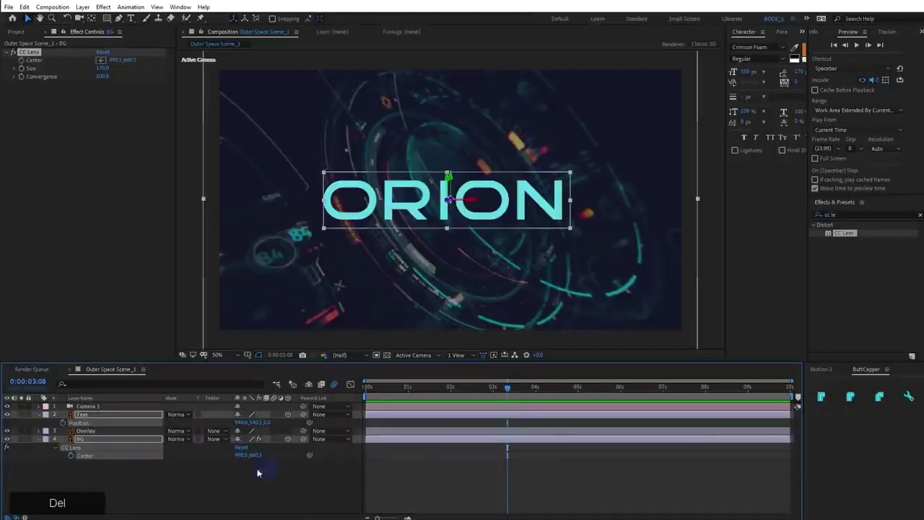
click(132, 464)
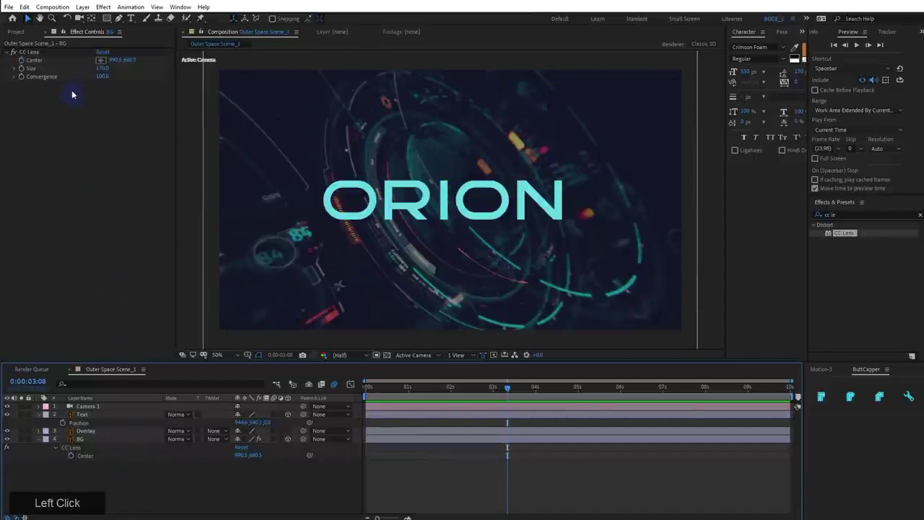
Reset the Center property of the BG layer's CC Lens effect to its default
right_click(56, 65)
click(99, 140)
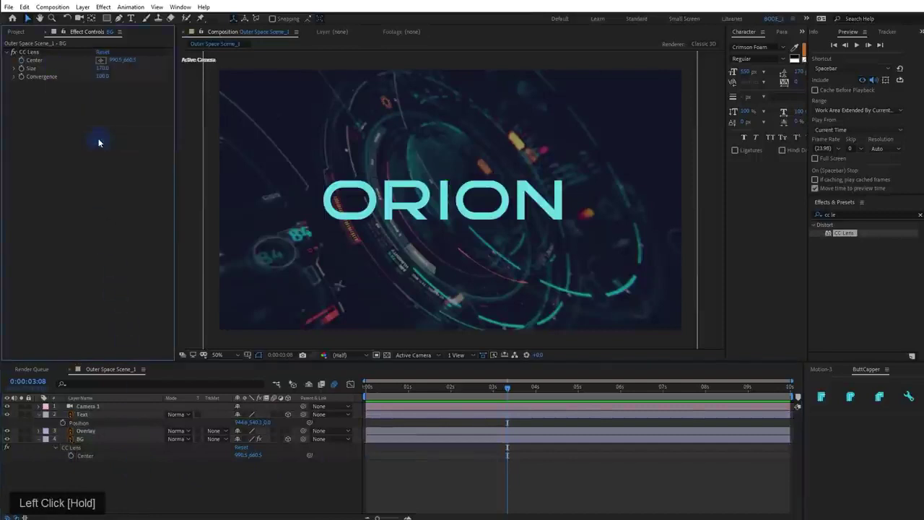
right_click(51, 63)
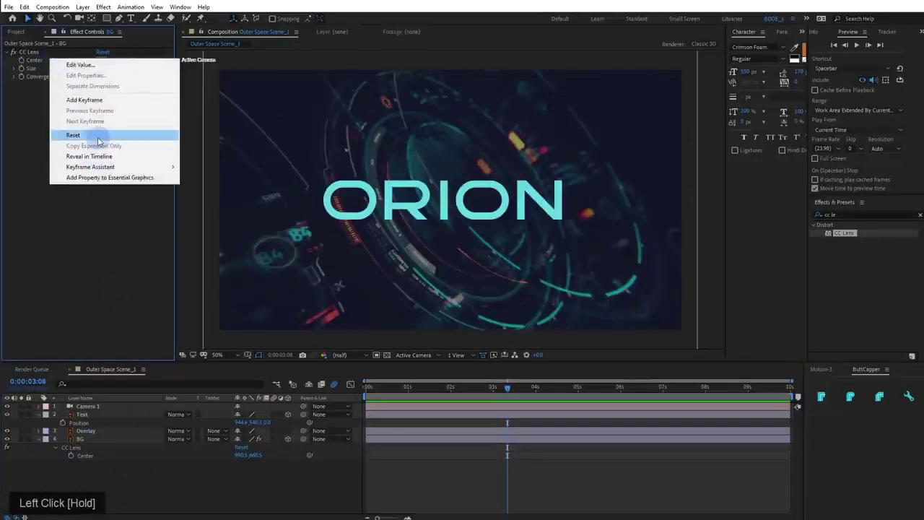
click(99, 137)
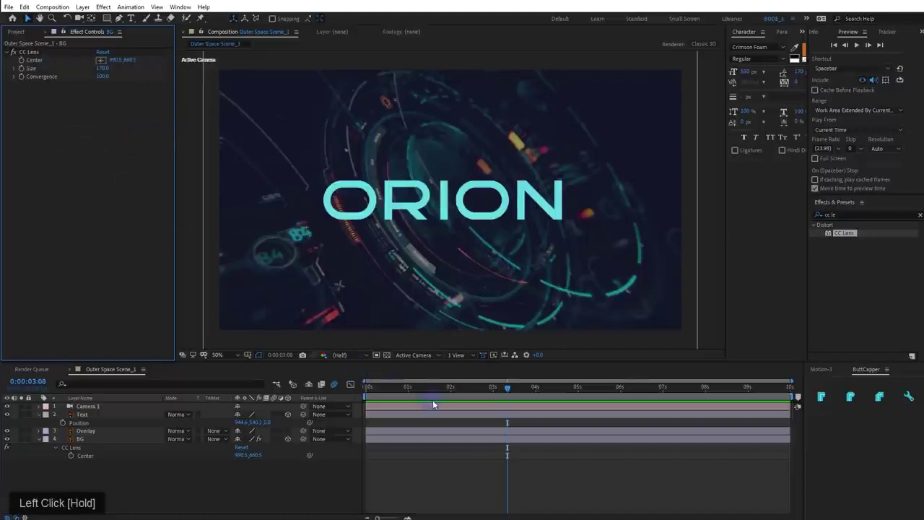
Add a null object to the composition and place it directly beneath the Camera 1 layer
drag(161, 362, 161, 288)
right_click(211, 458)
right_click(193, 395)
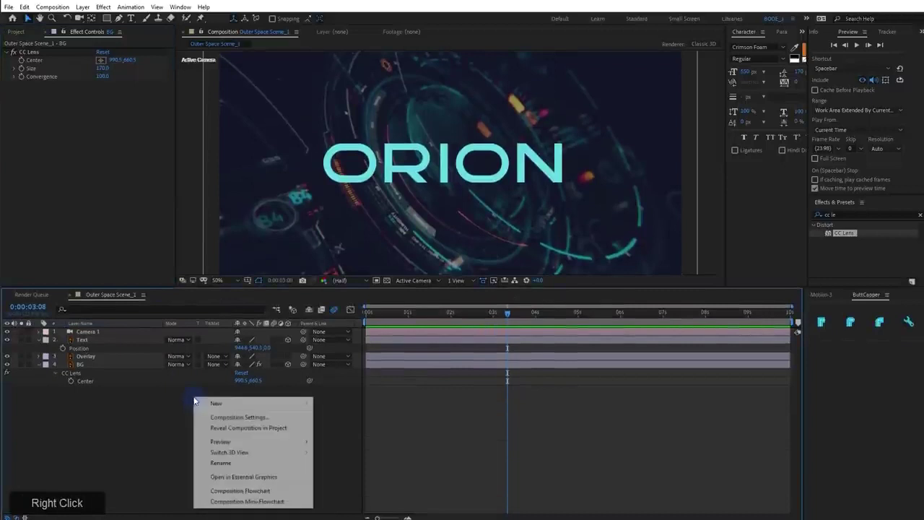
mouse_move(216, 403)
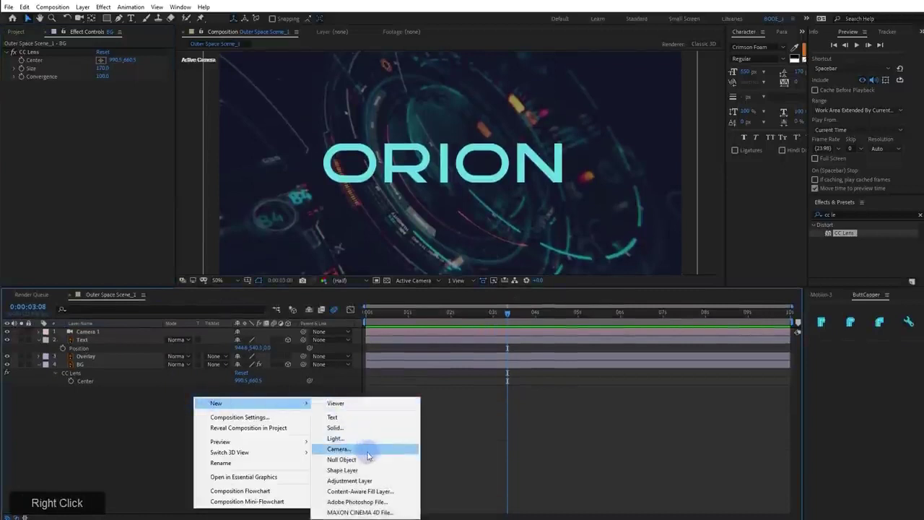
click(343, 460)
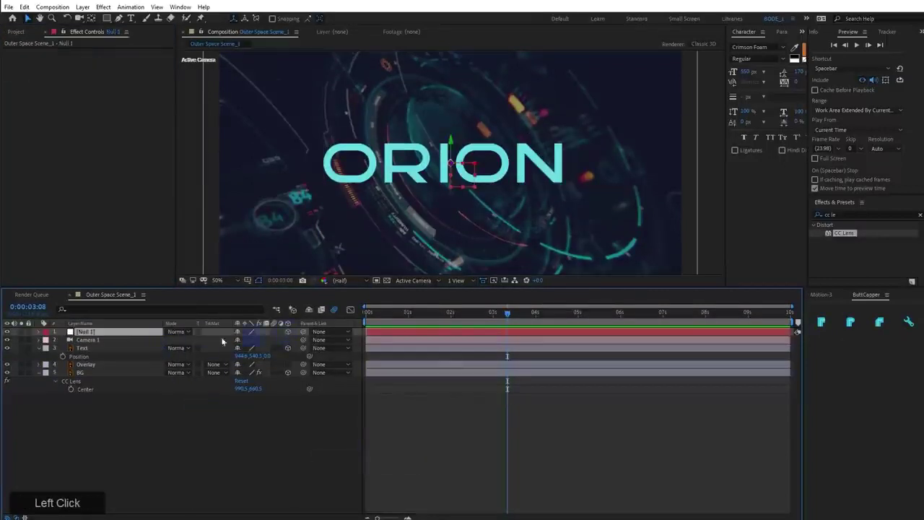
drag(144, 337, 143, 350)
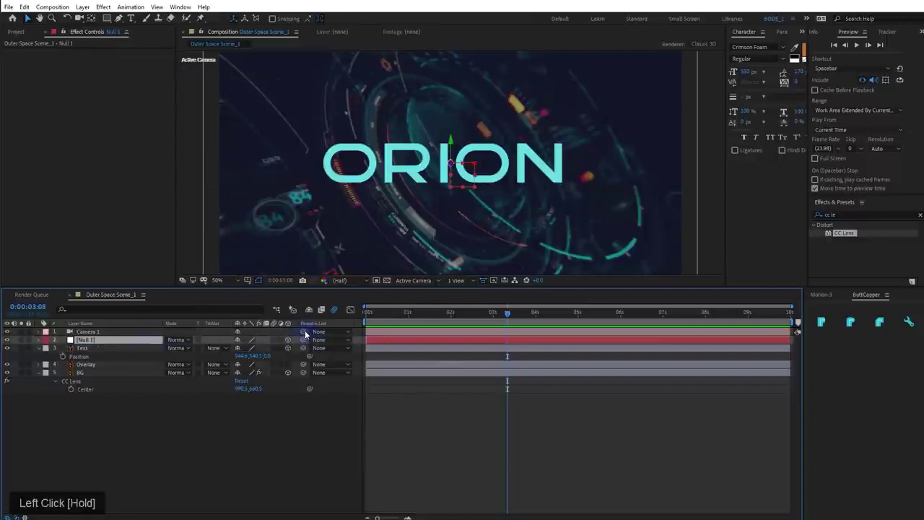
Parent Camera 1 to the null object and rename the null Cam Cont
drag(99, 338, 99, 338)
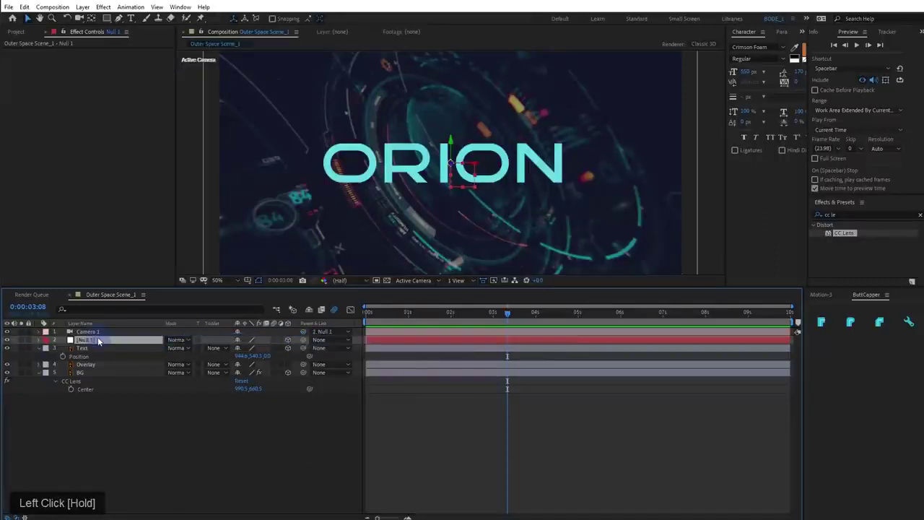
double_click(99, 339)
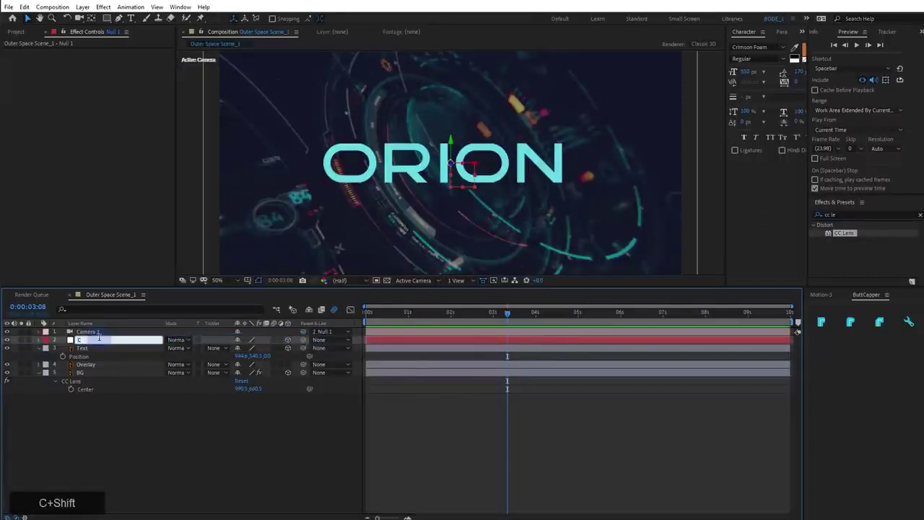
key(Return)
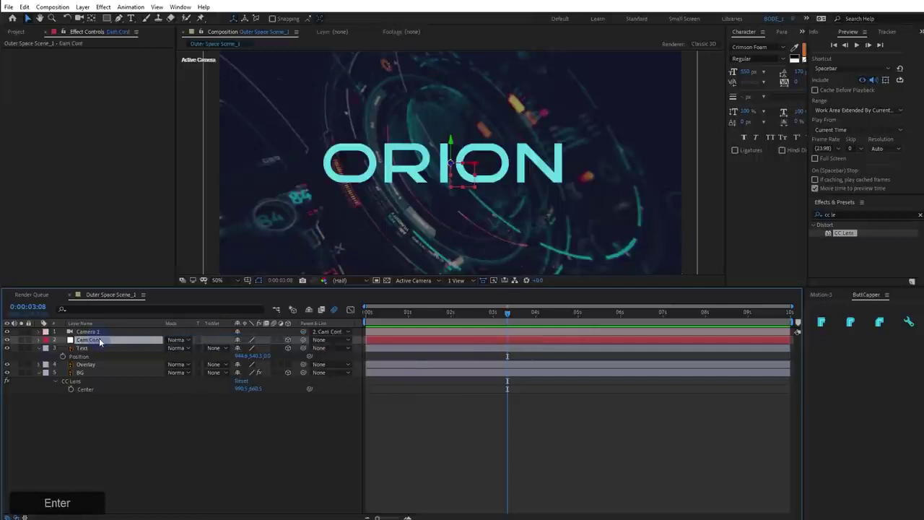
Reveal the rotation properties of Cam Cont and try out its Y Rotation, restoring the original angle
key(r)
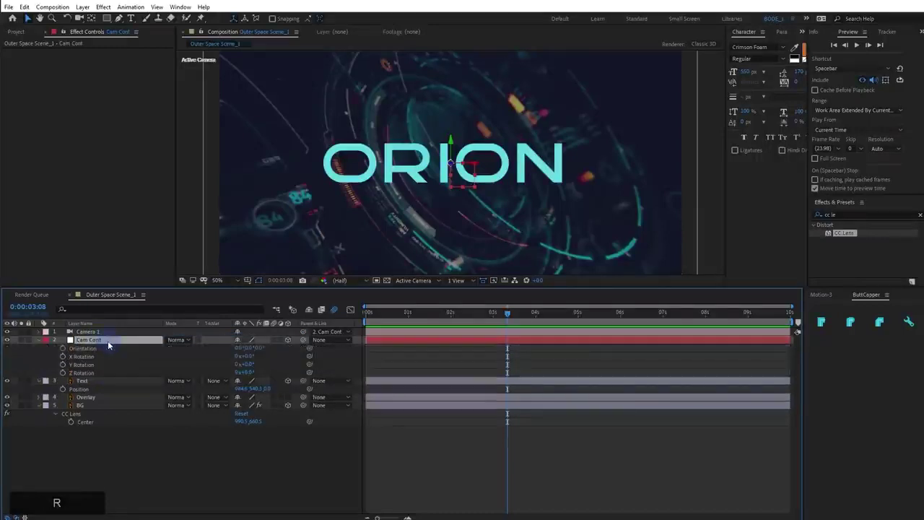
drag(245, 365, 247, 370)
key(ctrl+z)
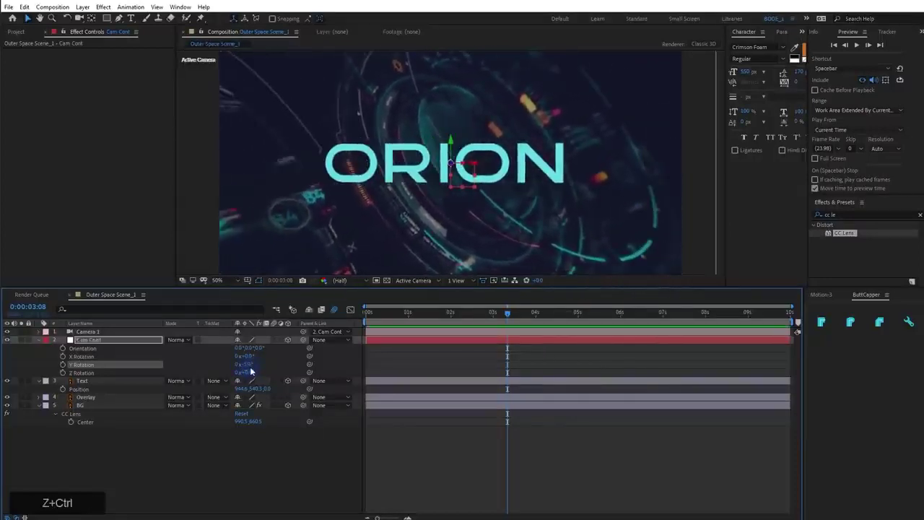
Add a Y Rotation keyframe of 0° to Cam Cont at 5 seconds
drag(402, 293, 401, 334)
click(560, 357)
drag(586, 367, 591, 367)
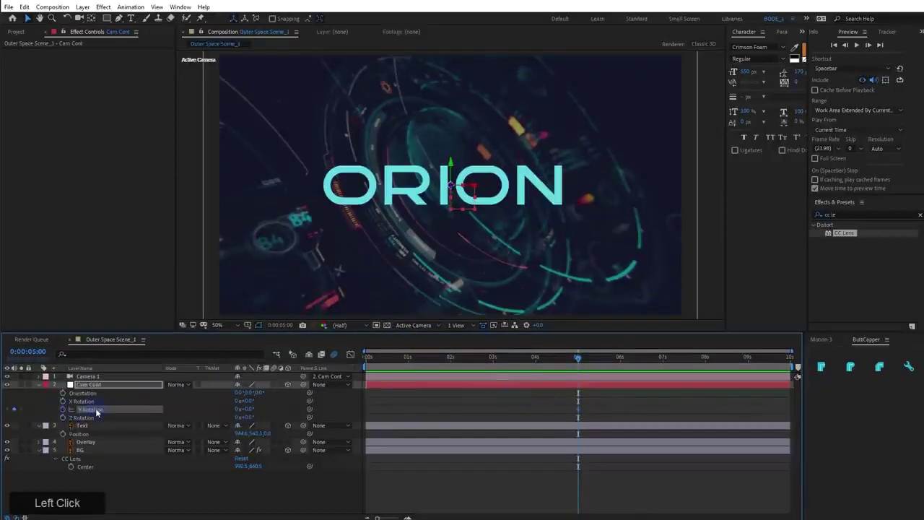
Set the Y Rotation of Cam Cont to -10° at the start of the timeline and preview the camera move
key(Home)
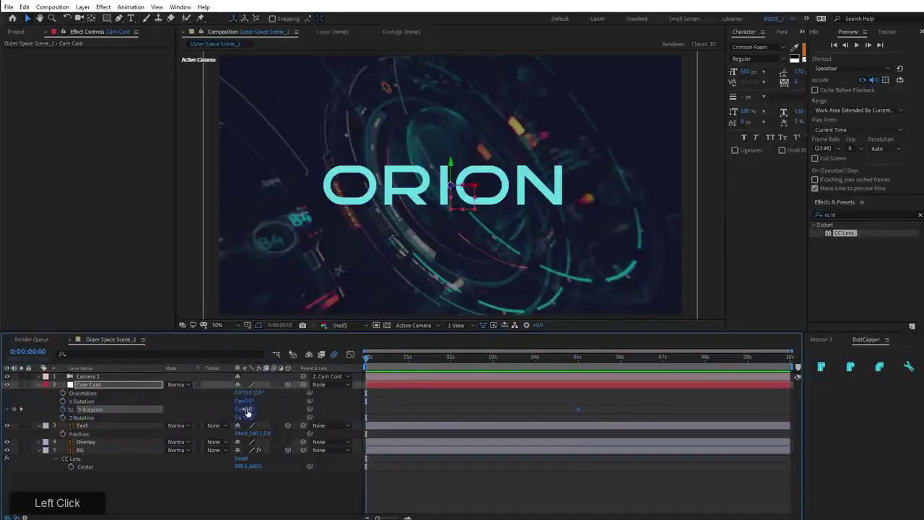
drag(246, 411, 207, 419)
scroll(347, 217, down, 2)
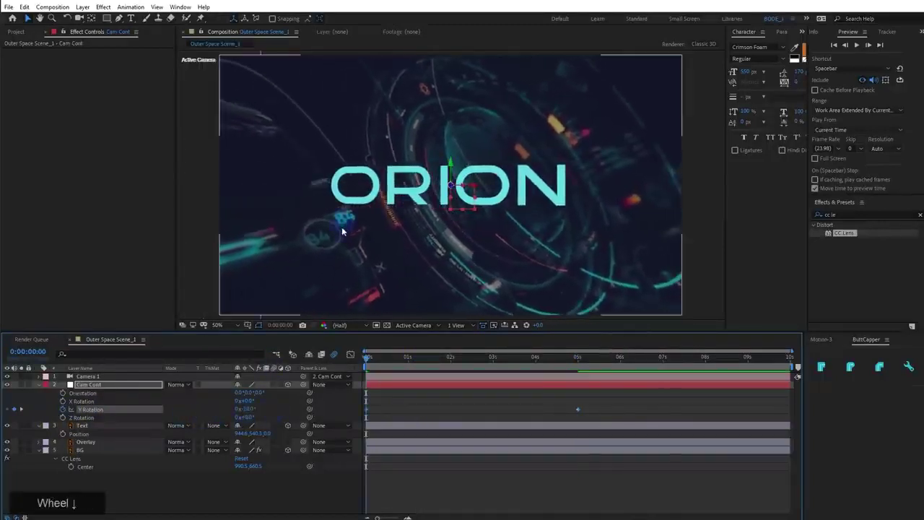
scroll(347, 217, up, 2)
key(space)
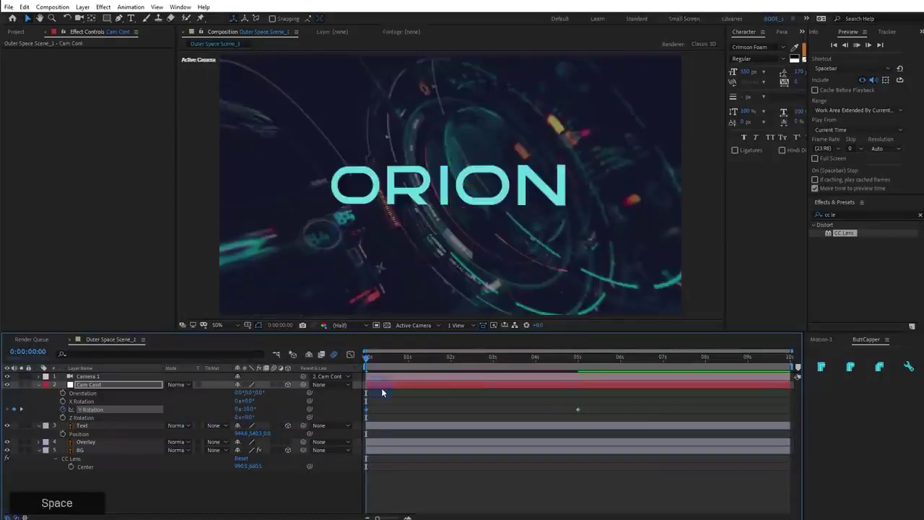
Add a CC Lens Center keyframe to the BG layer at 5 seconds
click(528, 370)
drag(528, 371, 589, 394)
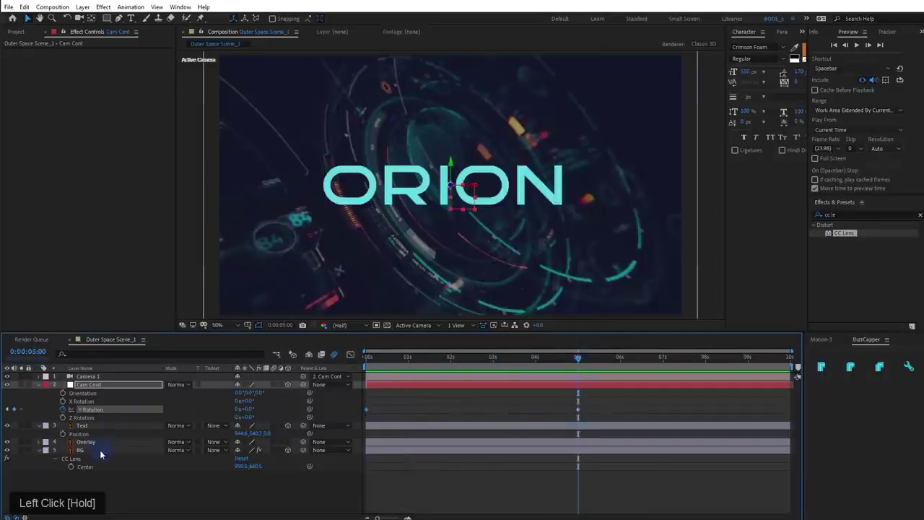
click(101, 454)
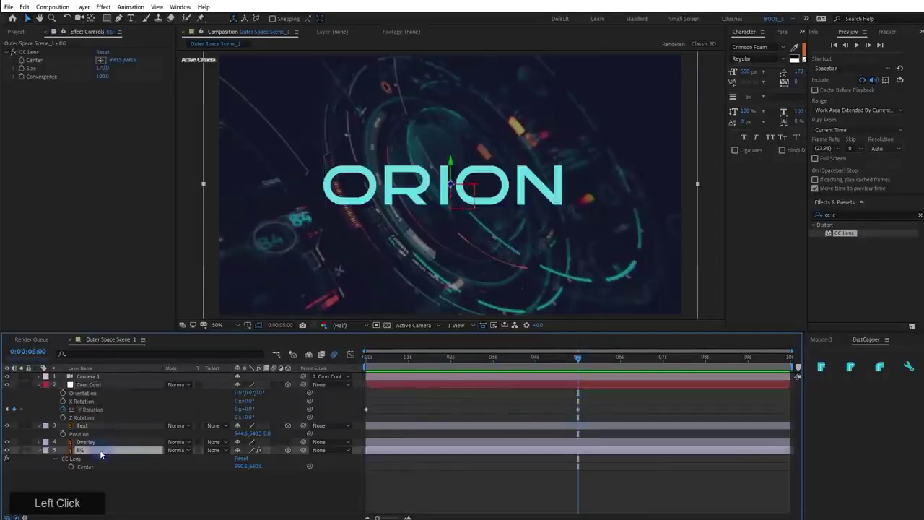
click(21, 61)
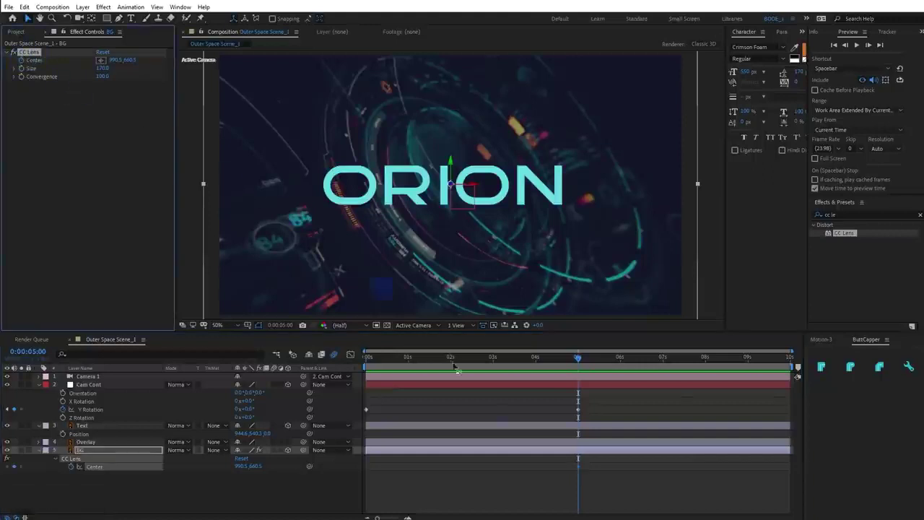
Try a CC Lens Center X value of 1181.5 on BG at the start of the timeline and preview it
drag(452, 360, 324, 369)
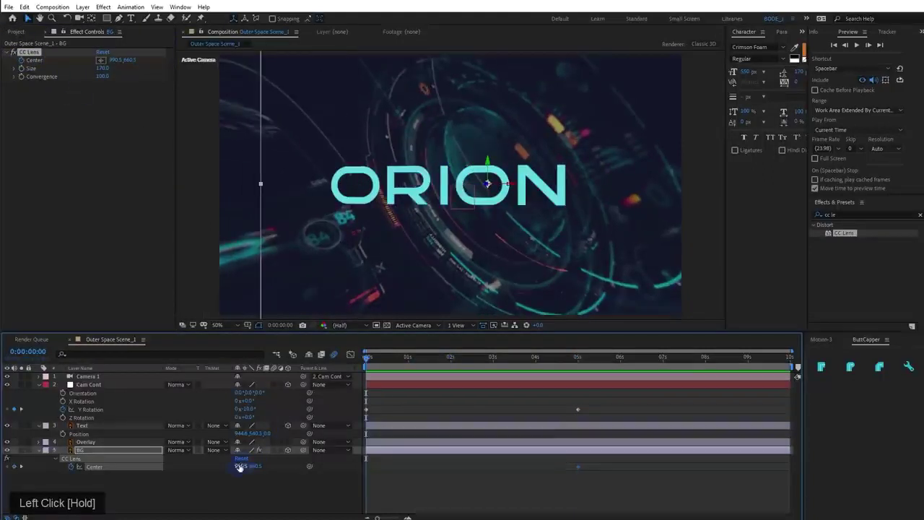
drag(239, 466, 305, 477)
scroll(408, 252, down, 2)
scroll(407, 252, up, 2)
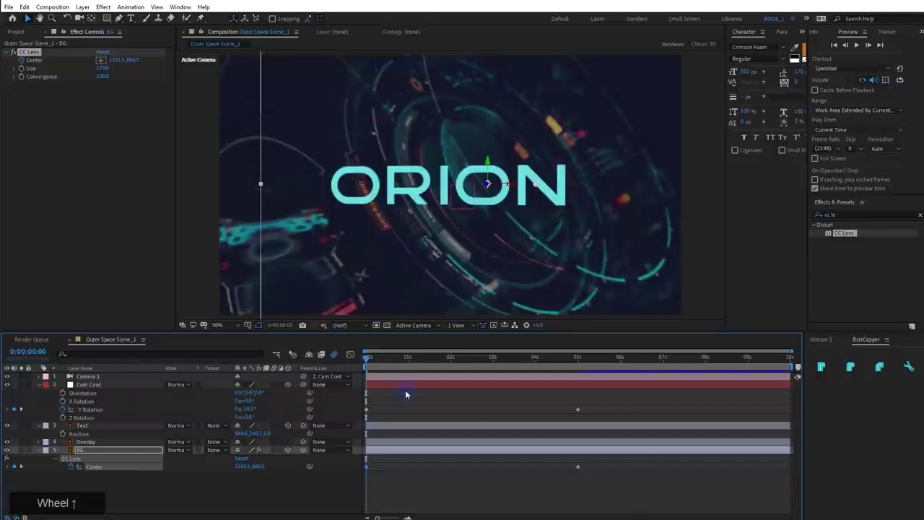
key(space)
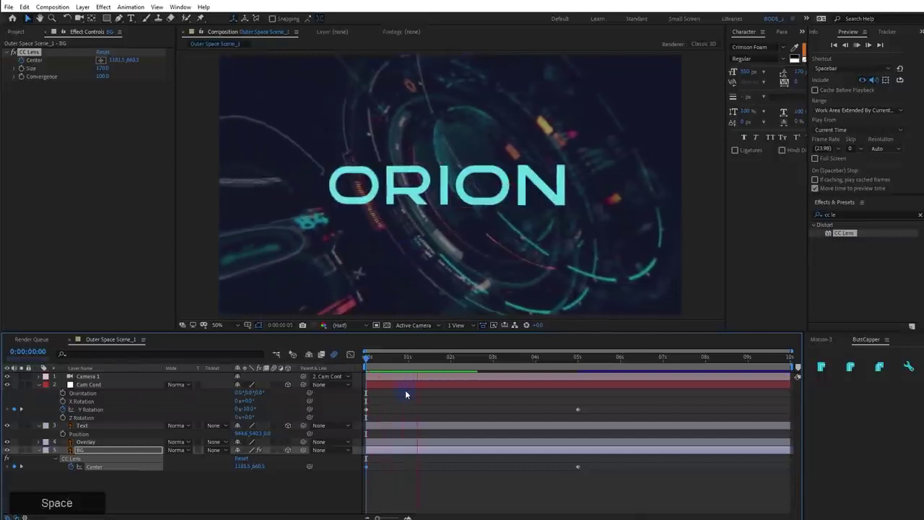
key(space)
Set the BG layer's CC Lens Center X to 790.5 at the start of the timeline and preview the motion
click(277, 441)
drag(242, 466, 81, 503)
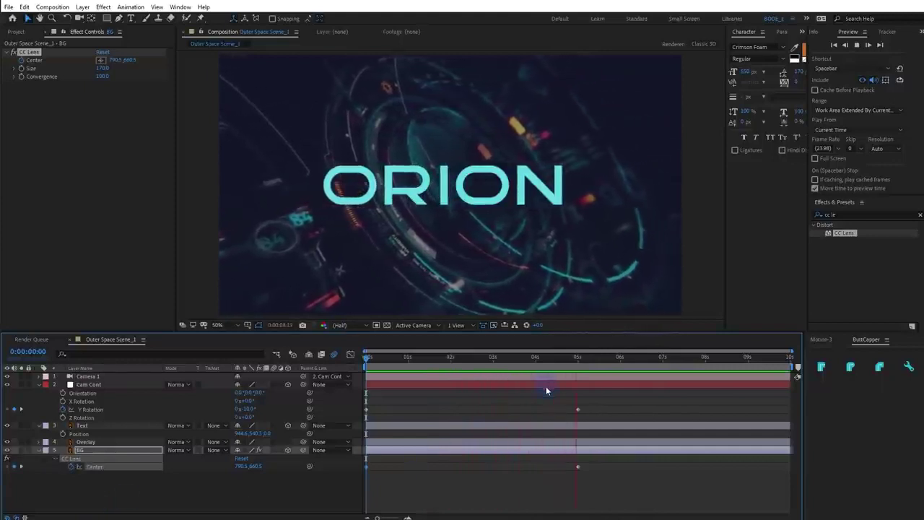
key(space)
Scrub through the first second of the animation, fit the composition view to its enlarged panel, and return to the first frame
drag(558, 363, 305, 384)
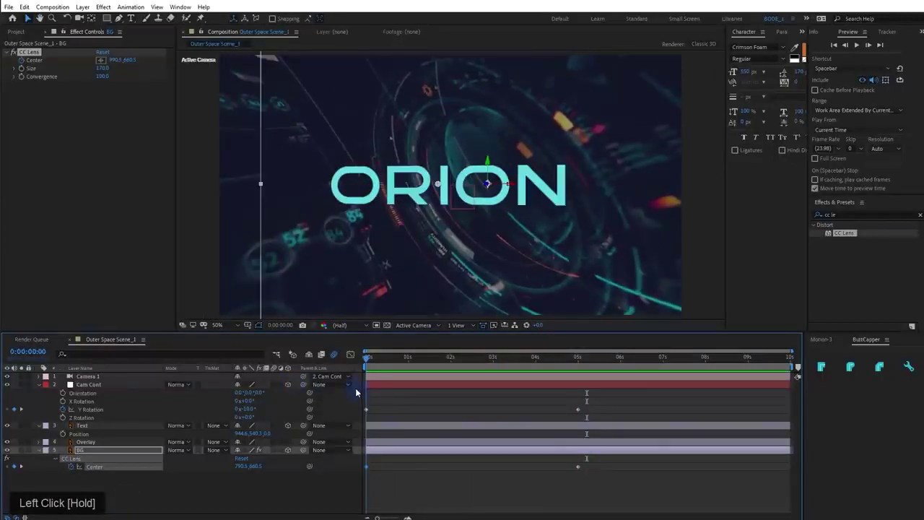
drag(366, 392, 408, 404)
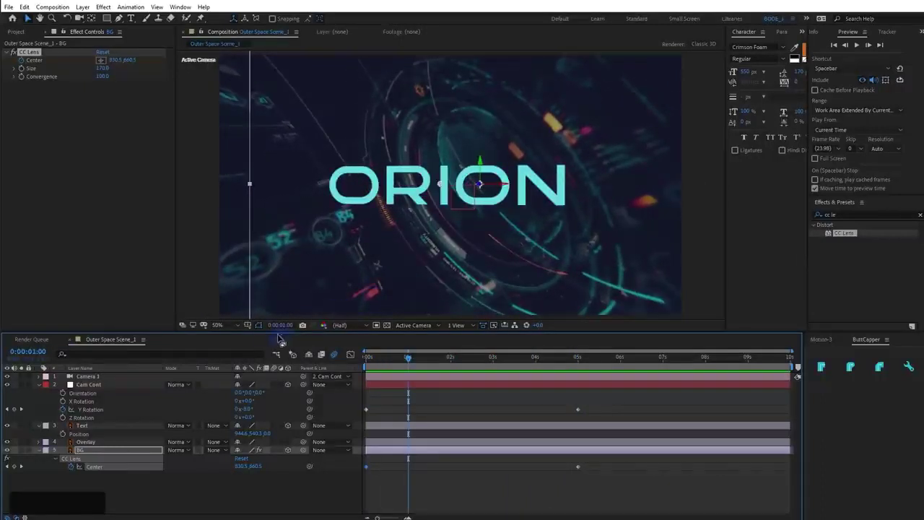
drag(231, 326, 236, 365)
drag(390, 393, 364, 396)
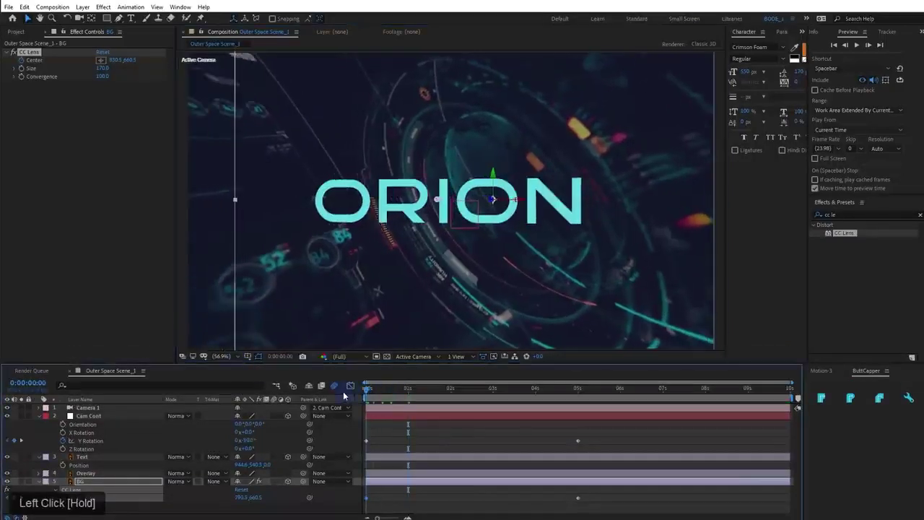
Preview the camera rotation together with the background lens distortion from the first frame
click(439, 424)
key(space)
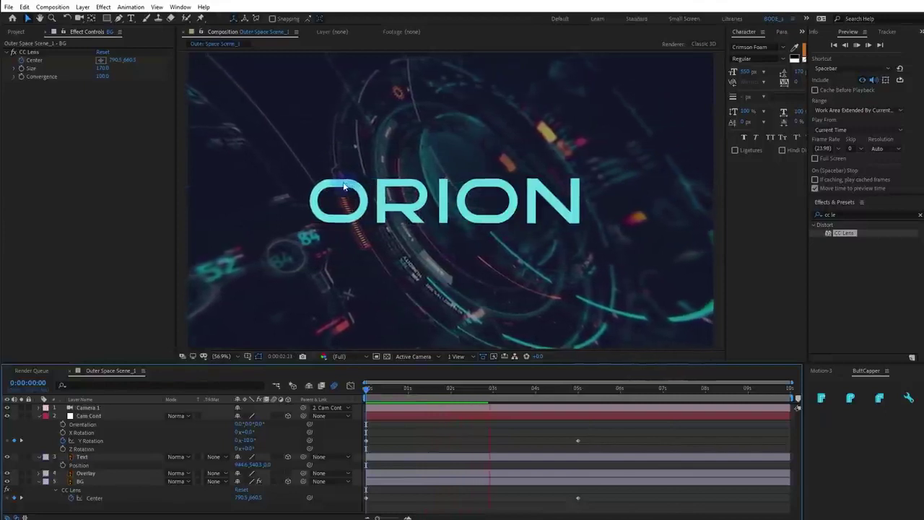
key(space)
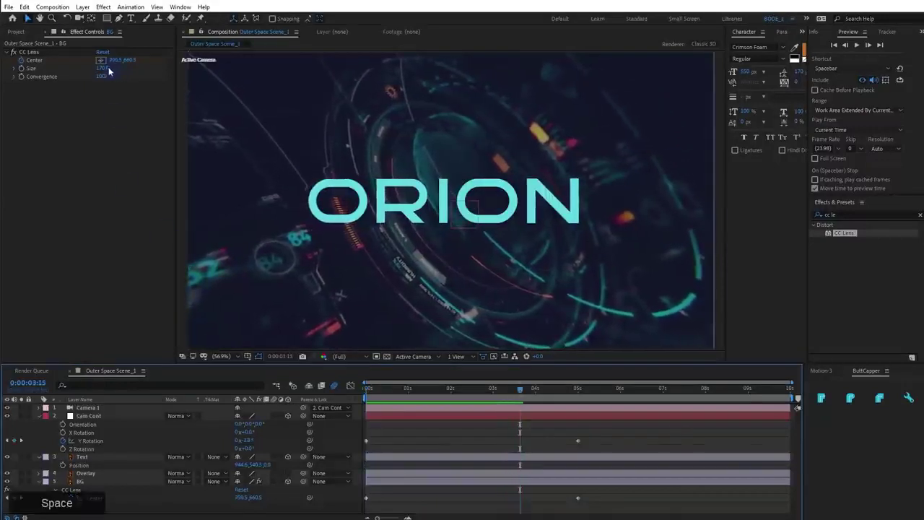
Try a CC Lens Size of 170.3 on the BG layer and preview the motion from the first frame
drag(105, 68, 118, 73)
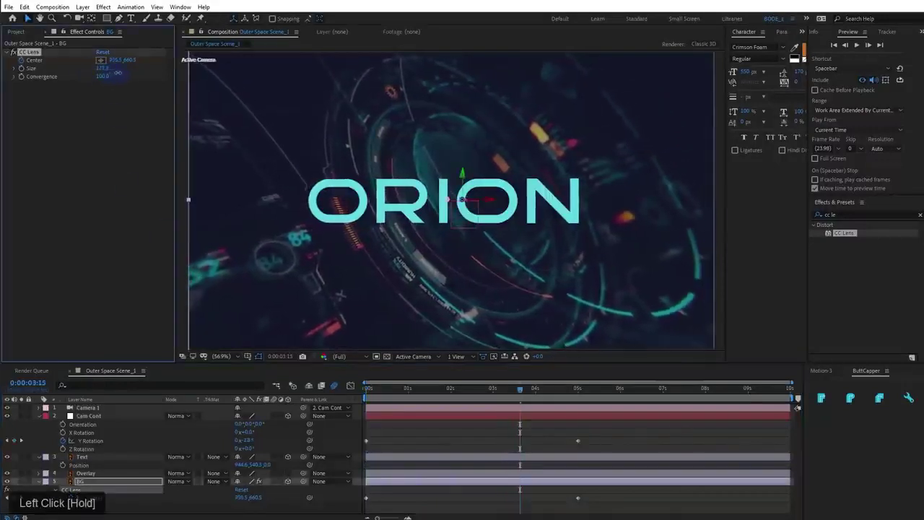
drag(384, 390, 335, 394)
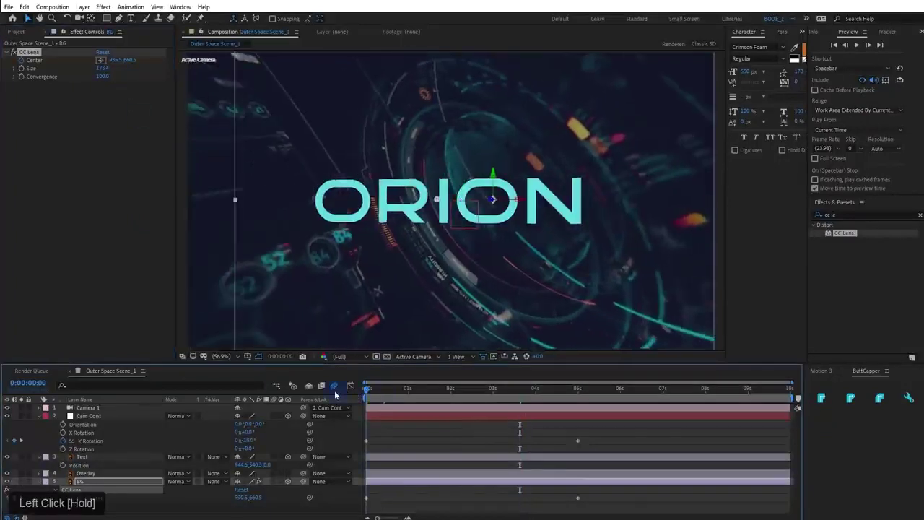
drag(101, 68, 104, 90)
shift+click(234, 204)
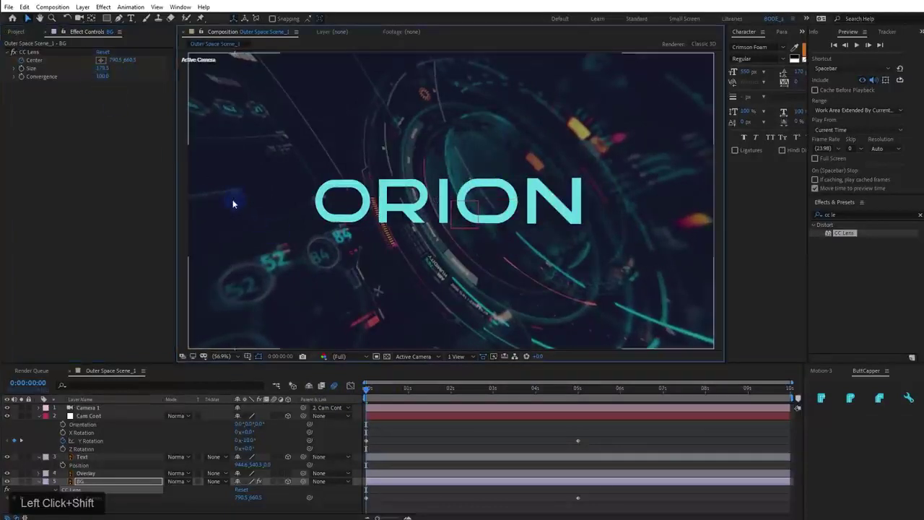
click(98, 482)
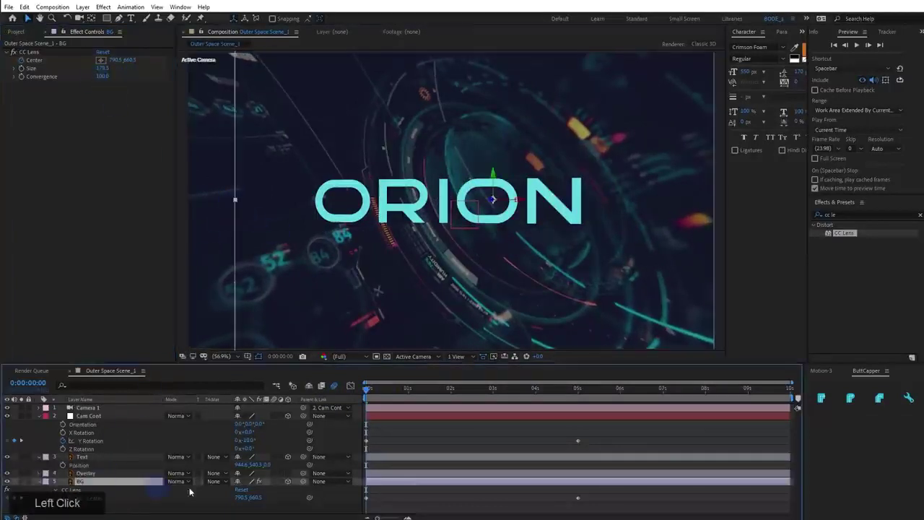
key(space)
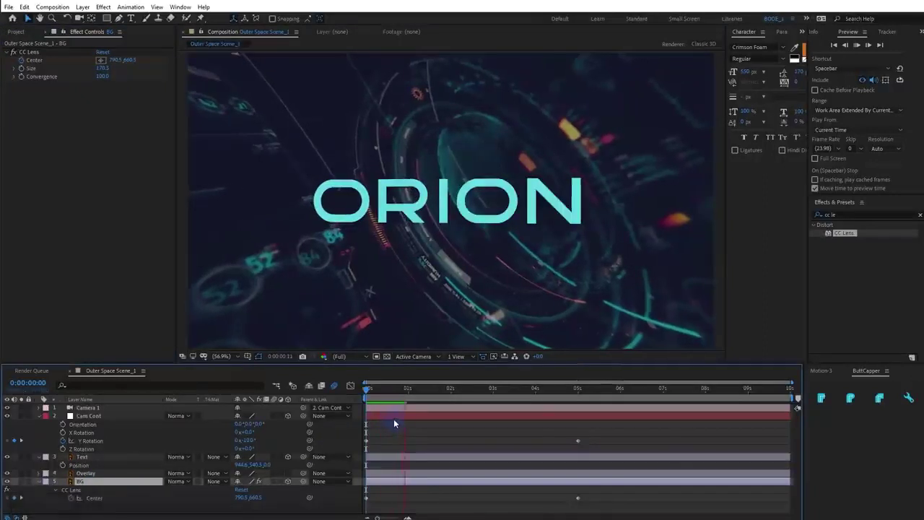
key(space)
Stretch the BG layer's left edge slightly outward, set its CC Lens Size to 174.3, and preview the animation
click(279, 262)
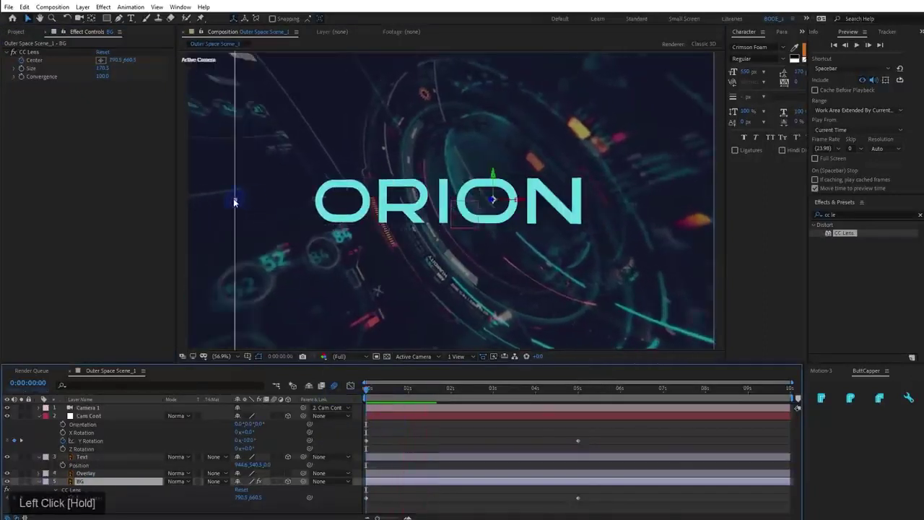
drag(234, 203, 226, 203)
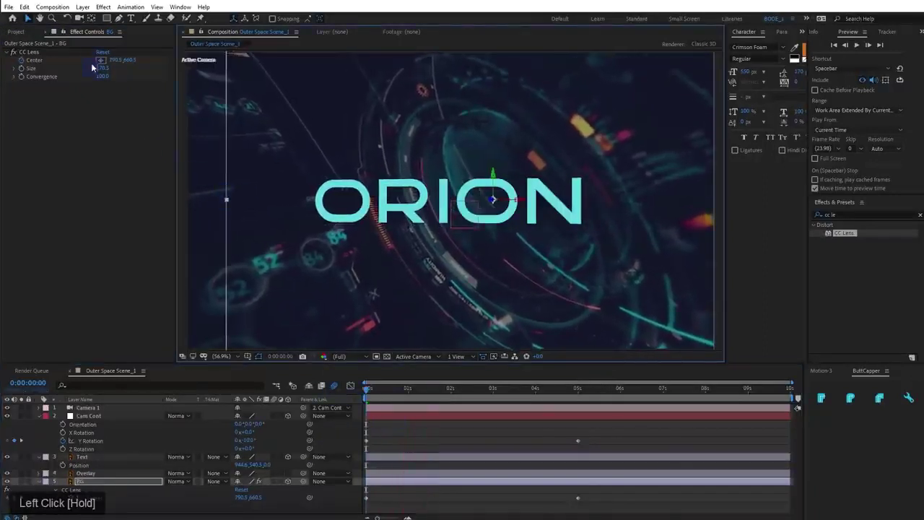
mouse_move(102, 69)
mouse_down()
mouse_move(117, 69)
mouse_move(110, 73)
mouse_up()
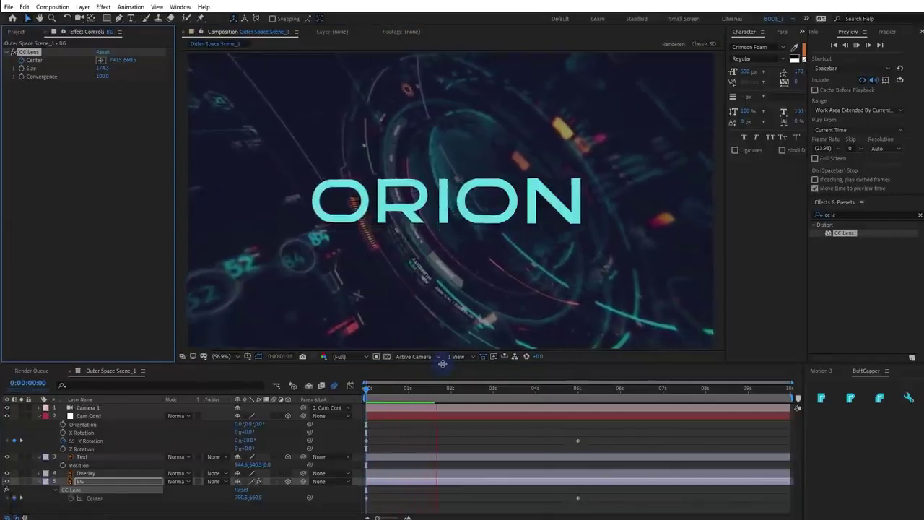
key(space)
click(332, 385)
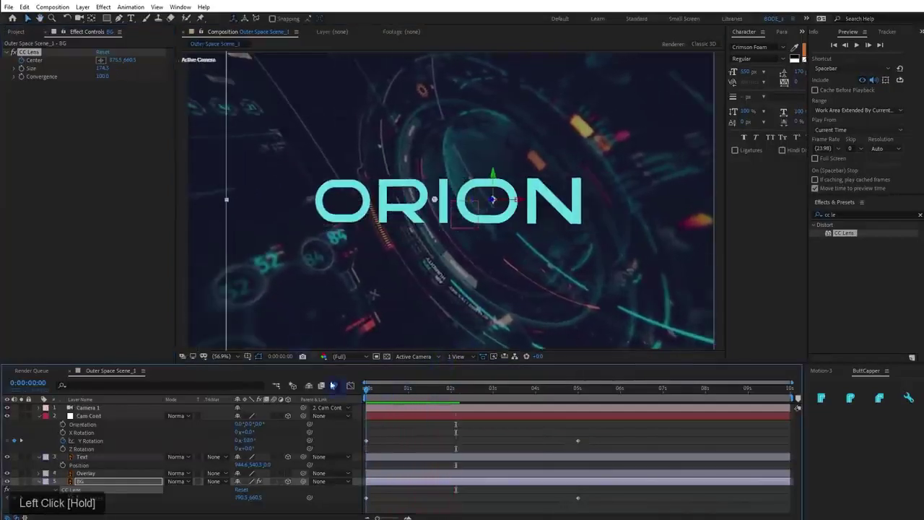
Set BG's CC Lens Center X to 709.5 at the first frame, stretch its left edge further outward, and preview
drag(116, 60, 88, 63)
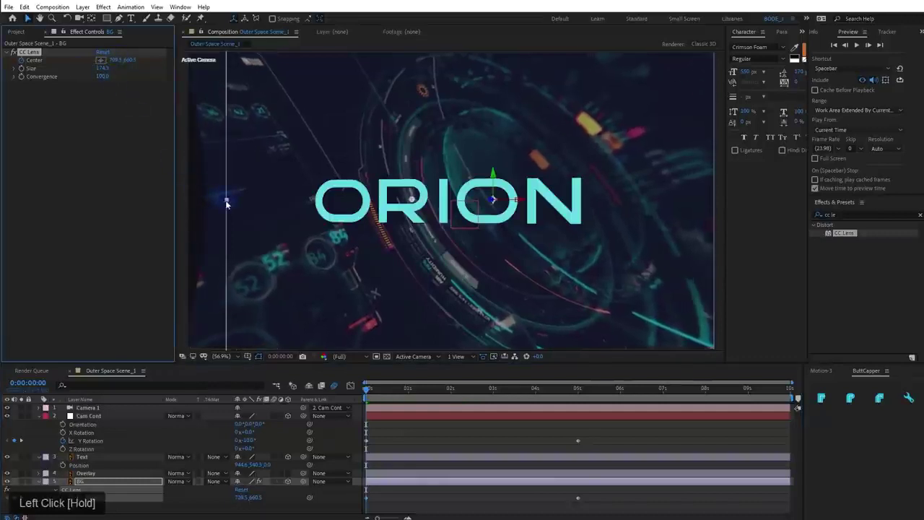
drag(226, 204, 212, 206)
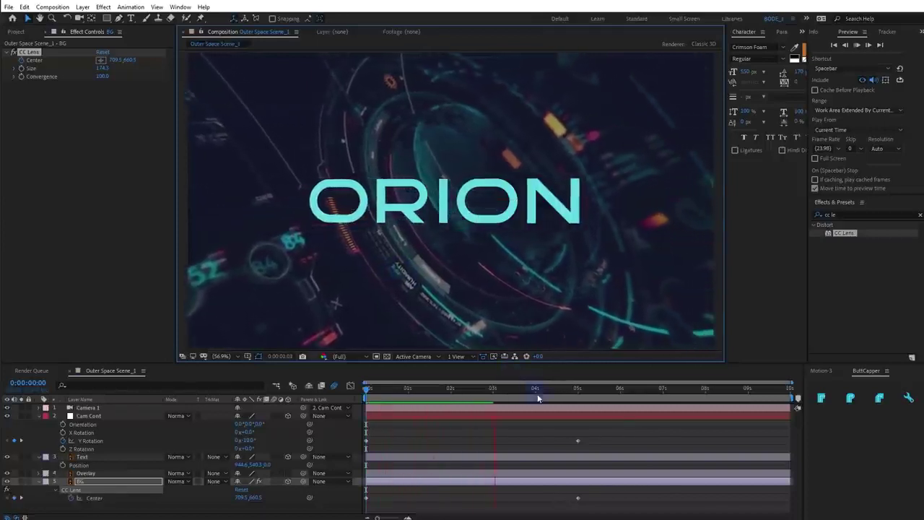
key(space)
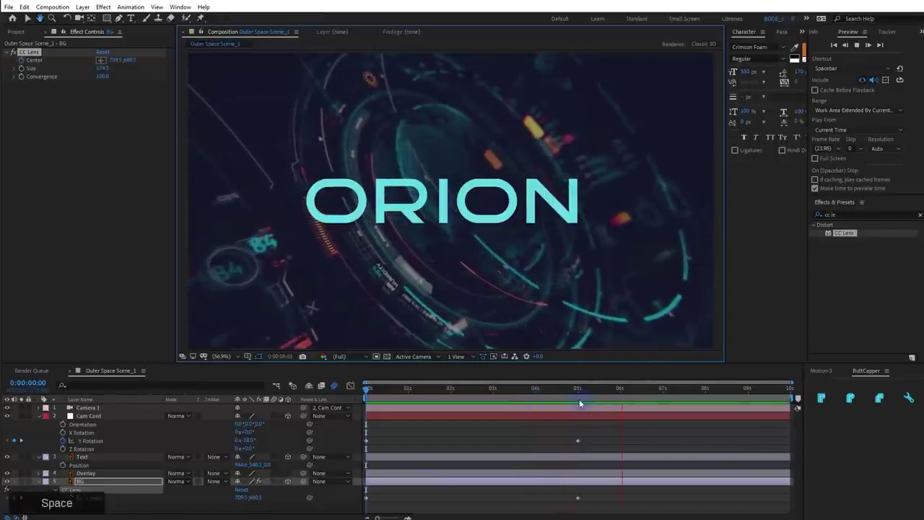
drag(579, 401, 316, 411)
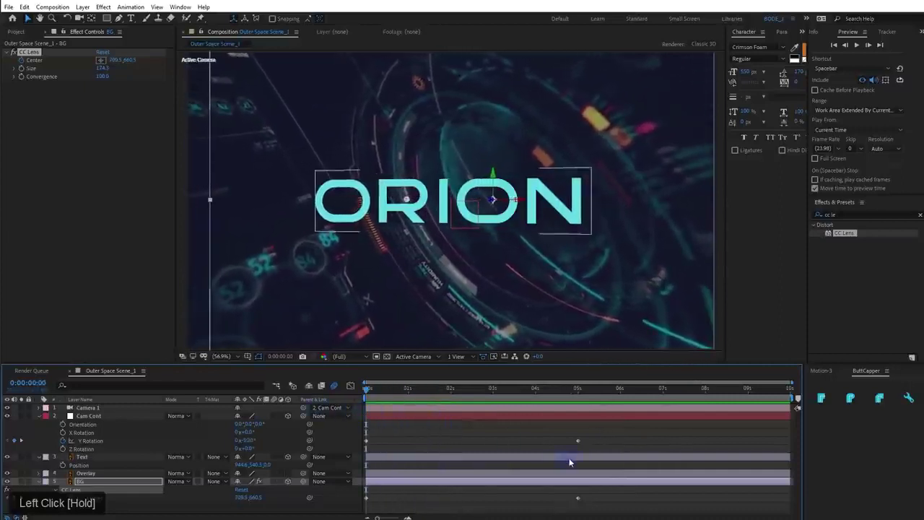
Apply Easy Ease to the Cam Cont Y Rotation and BG CC Lens Center keyframes at 5 seconds, and preview the motion
click(598, 438)
key(u)
key(u)
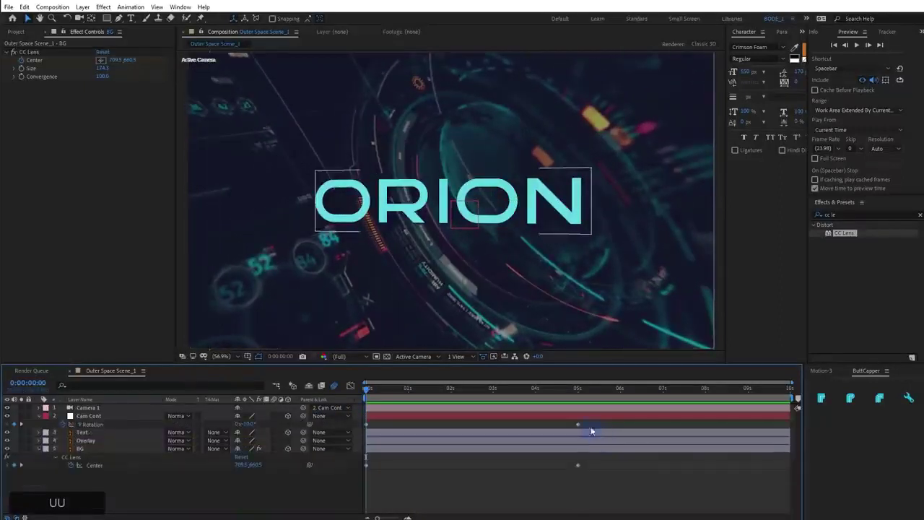
click(576, 461)
drag(591, 422, 361, 480)
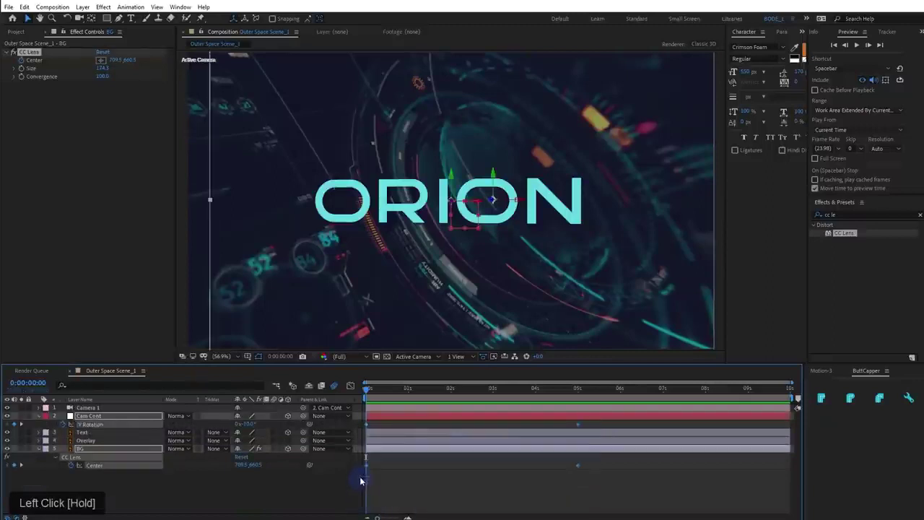
drag(594, 482, 558, 425)
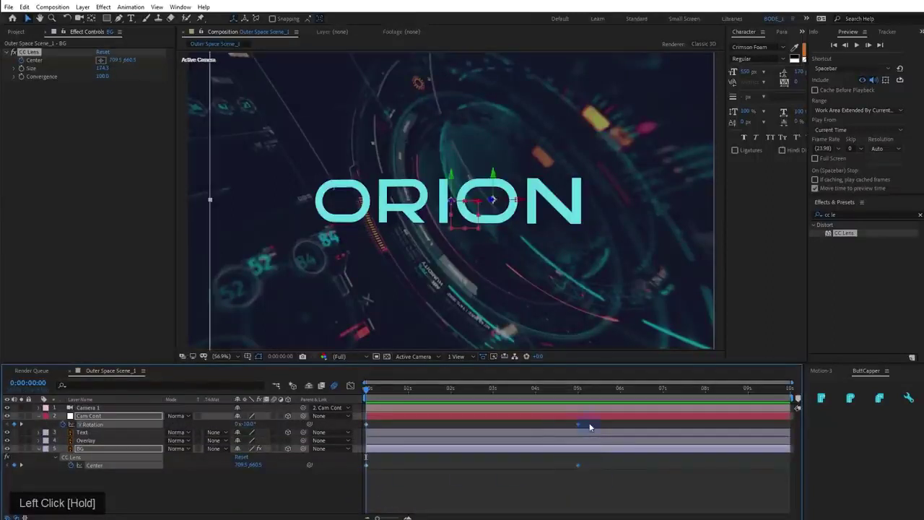
key(F9)
drag(466, 391, 311, 390)
key(space)
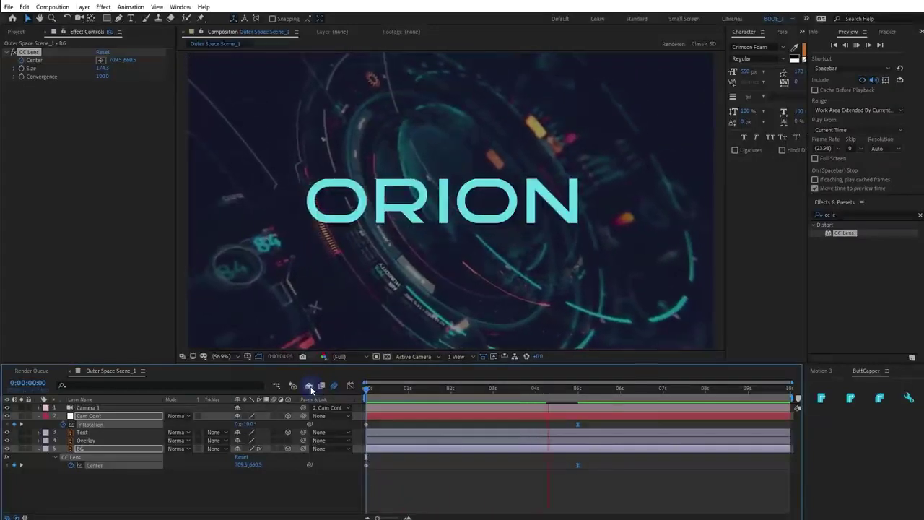
key(space)
Animate Cam Cont's Position from Z 608 at the first frame to Z 0 at an eased 5-second keyframe, and preview it
click(577, 394)
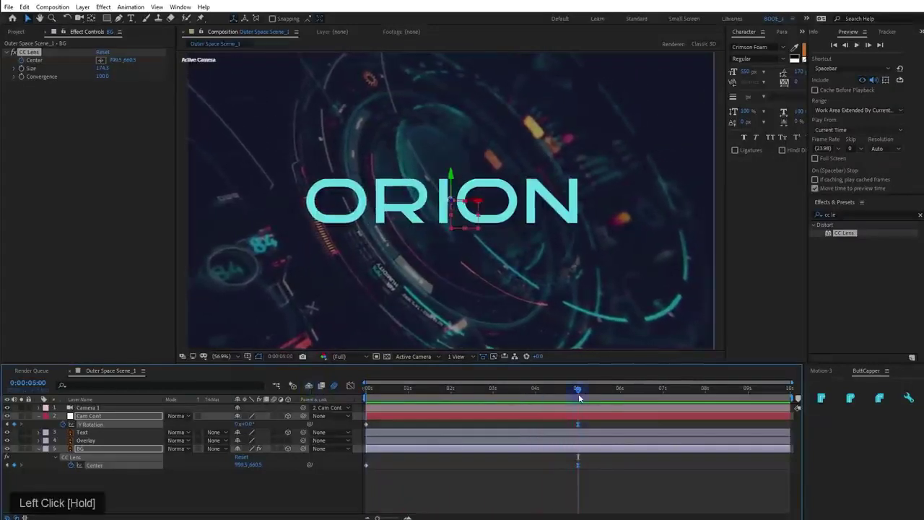
click(460, 503)
click(150, 417)
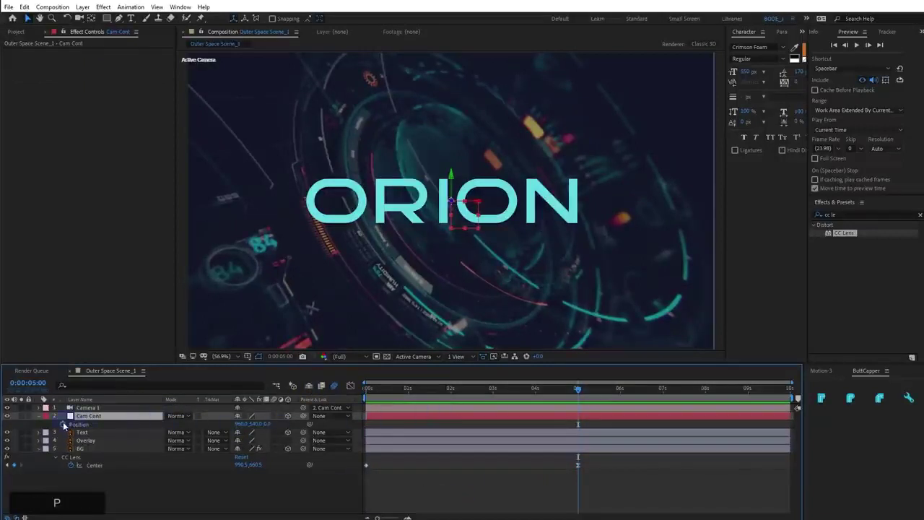
drag(270, 424, 545, 408)
click(538, 433)
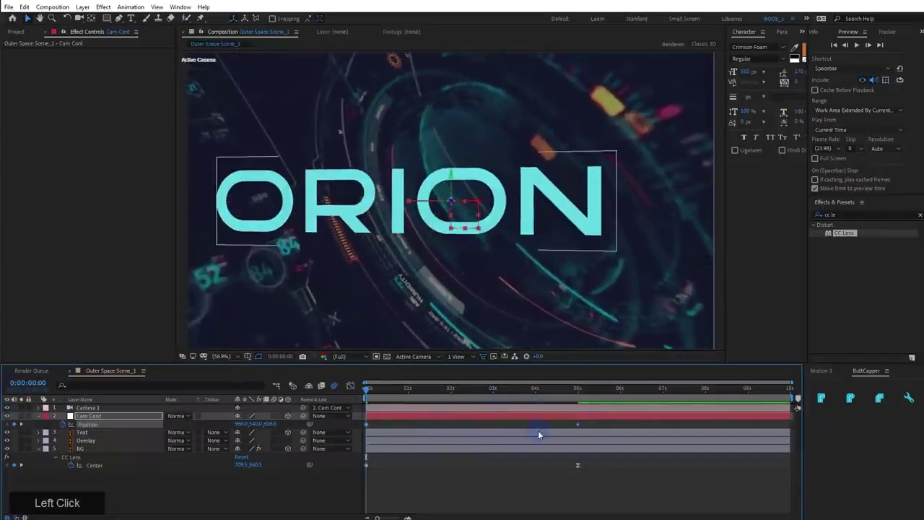
key(space)
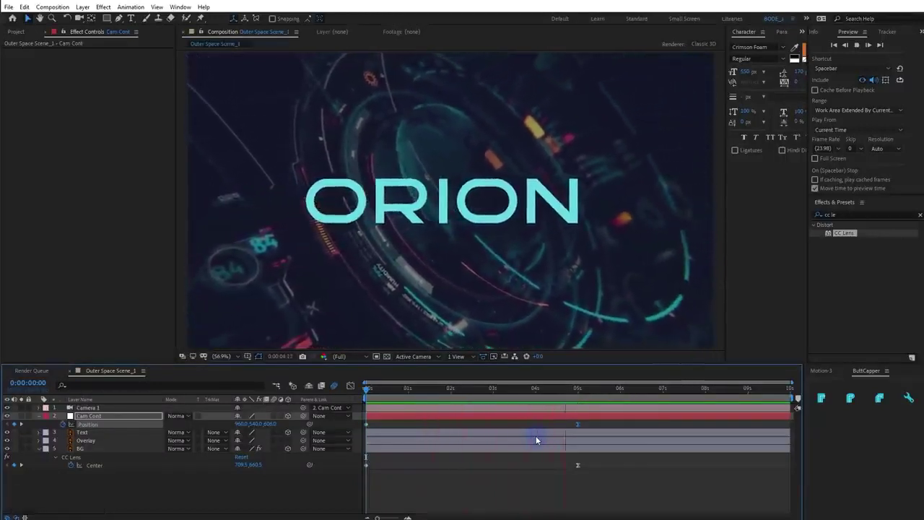
key(space)
End the work area at 6 seconds and trim the composition to it
click(621, 389)
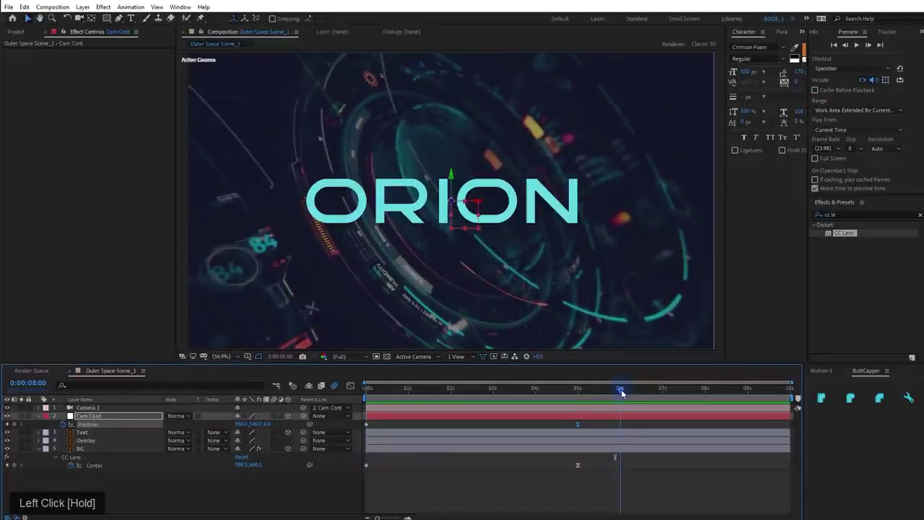
key(n)
right_click(602, 397)
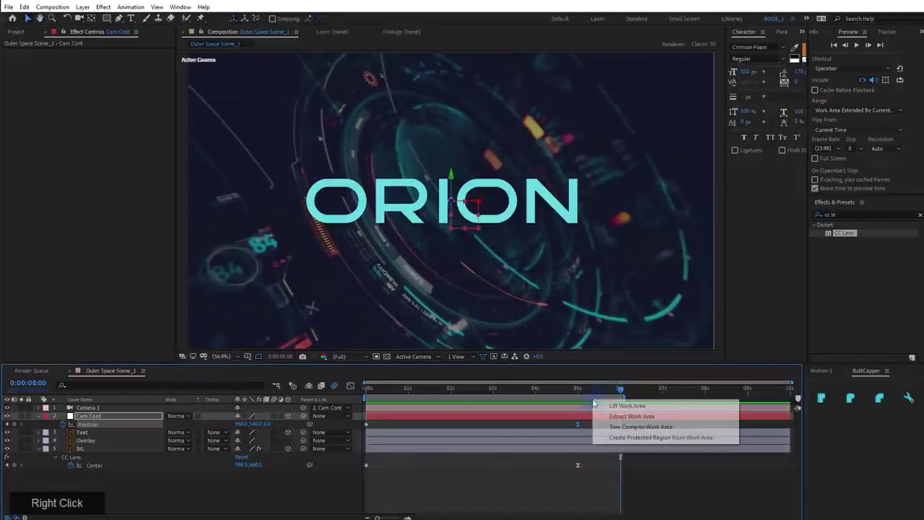
click(622, 427)
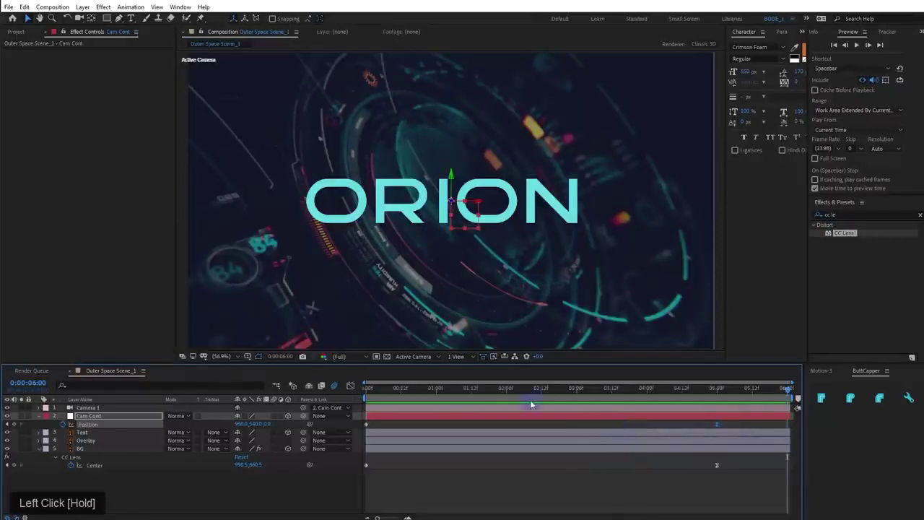
click(165, 484)
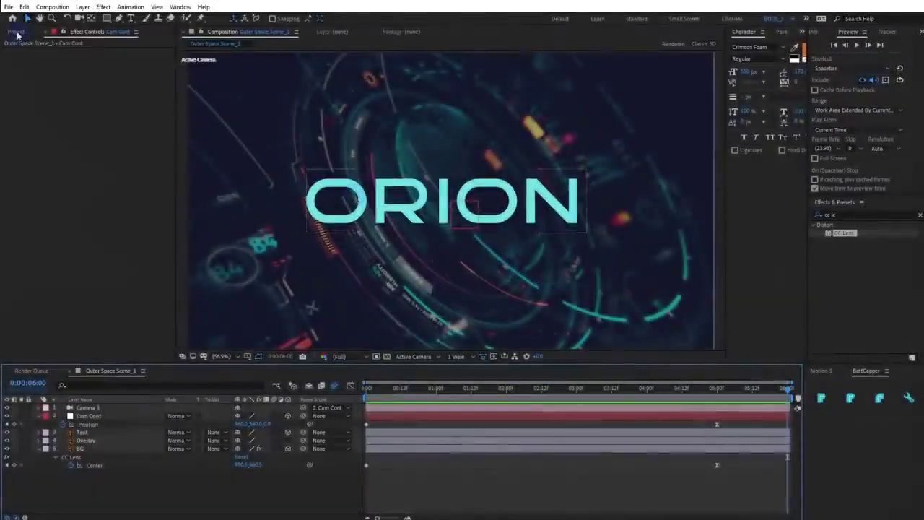
Replace the Text/Outer Space Scene_1.ai footage in the Outer Space Scene_1 Layers folder with a precomp
click(16, 32)
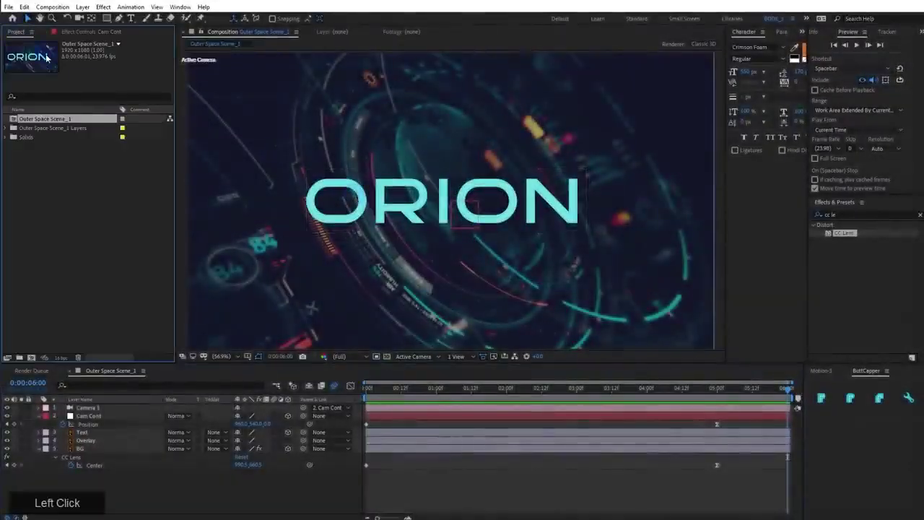
click(6, 129)
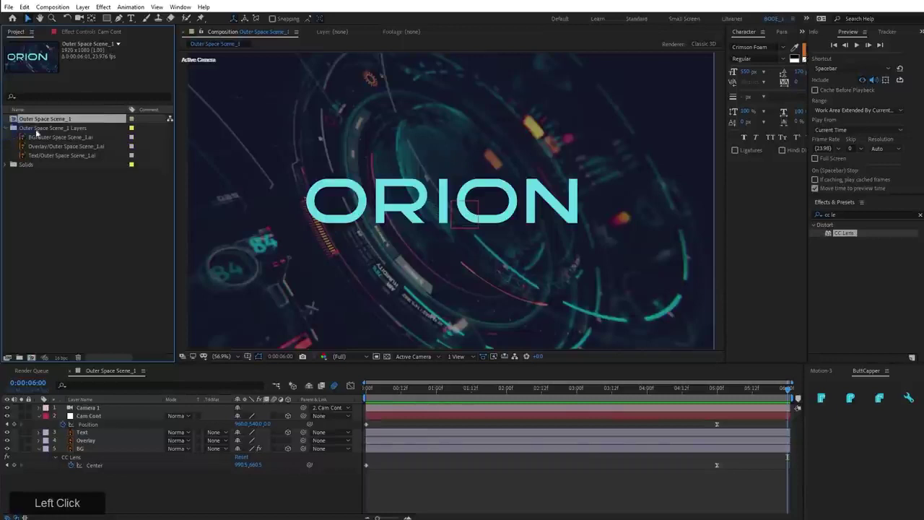
click(65, 153)
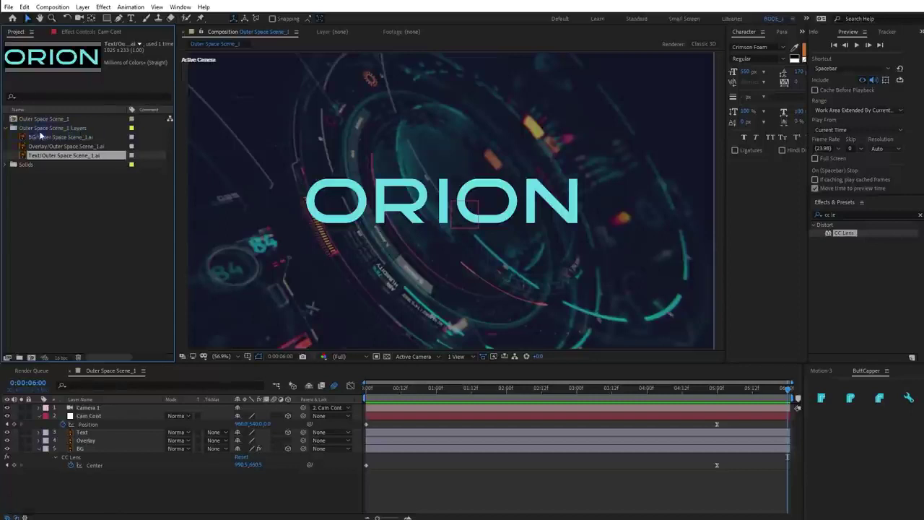
click(41, 137)
click(65, 148)
right_click(33, 156)
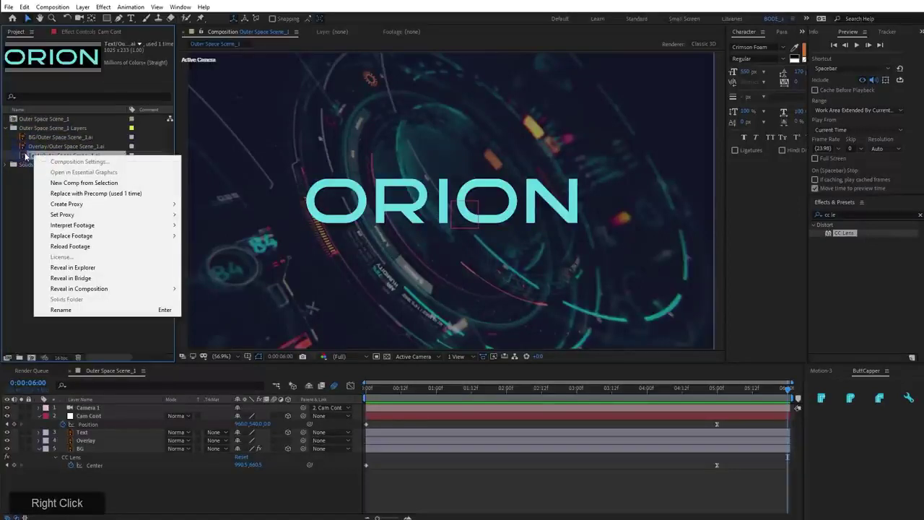
click(87, 195)
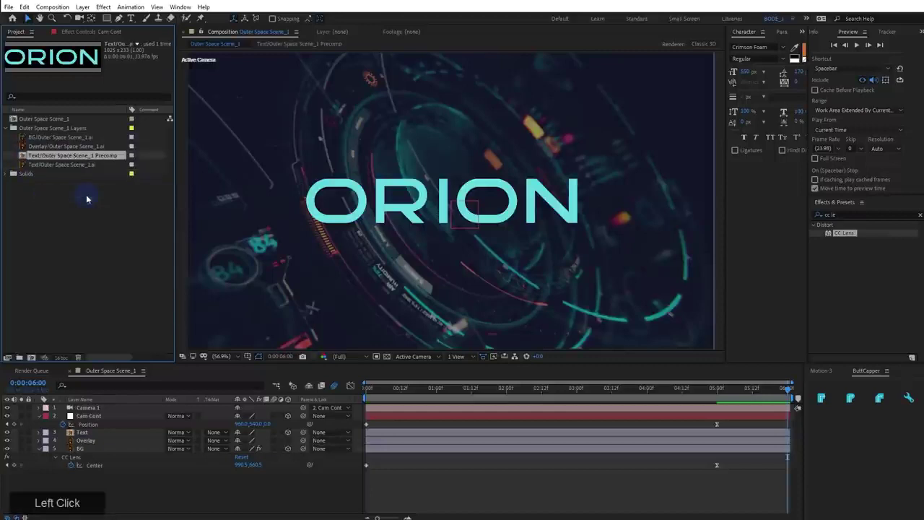
Open the new text precomp to inspect it, and return to Outer Space Scene_1 with its Text layer selected
double_click(53, 156)
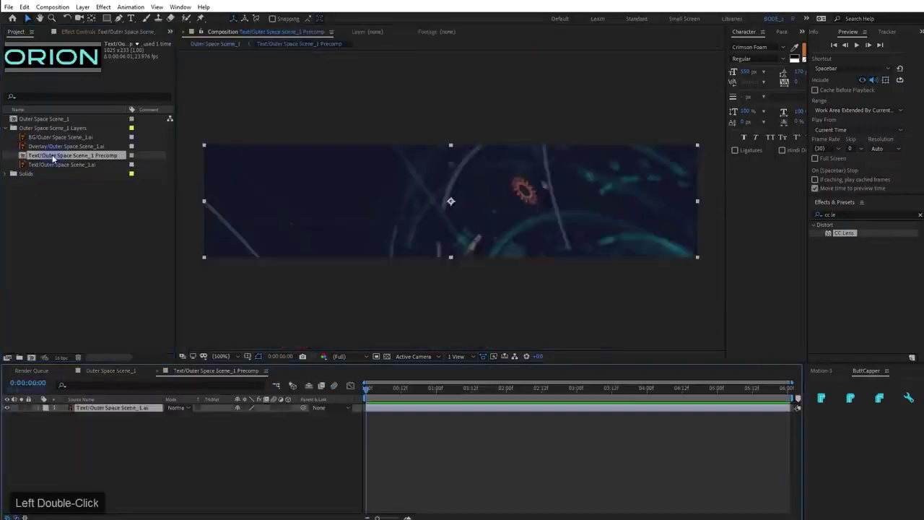
click(109, 371)
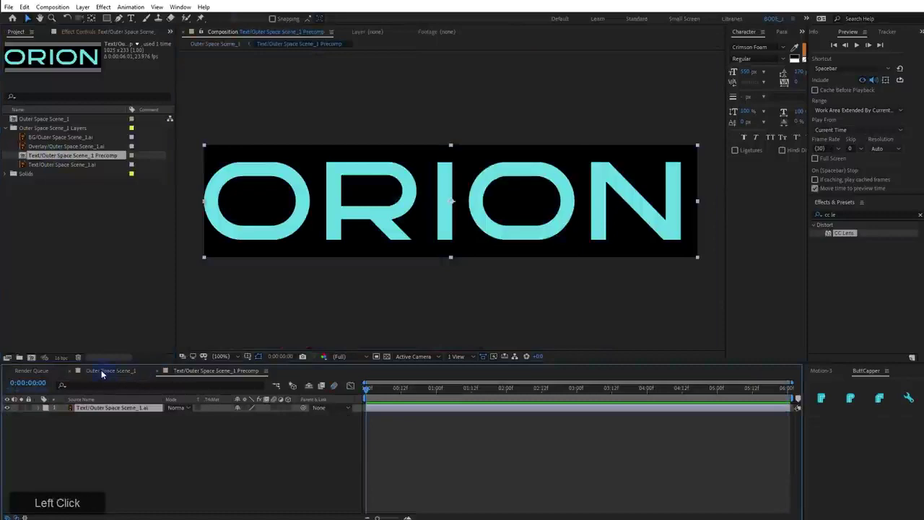
click(82, 432)
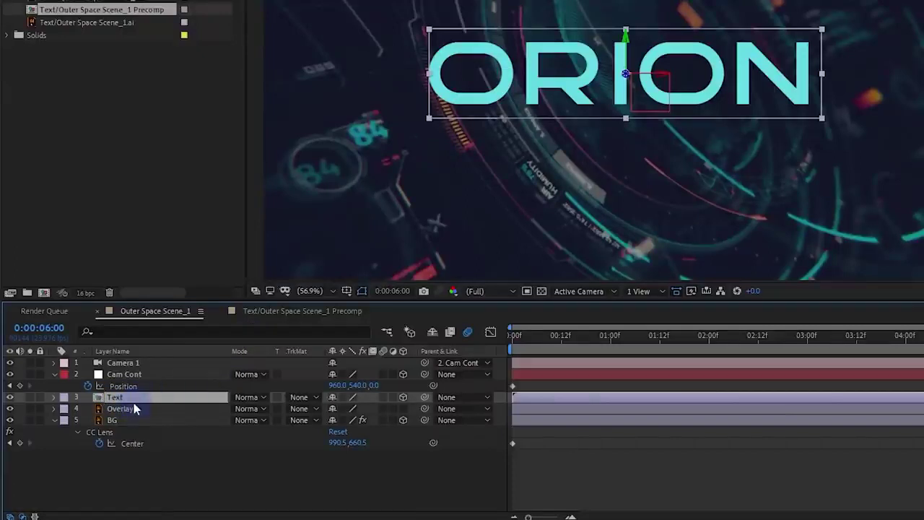
Open the text precomp from the Text layer of Outer Space Scene_1
double_click(123, 402)
click(293, 312)
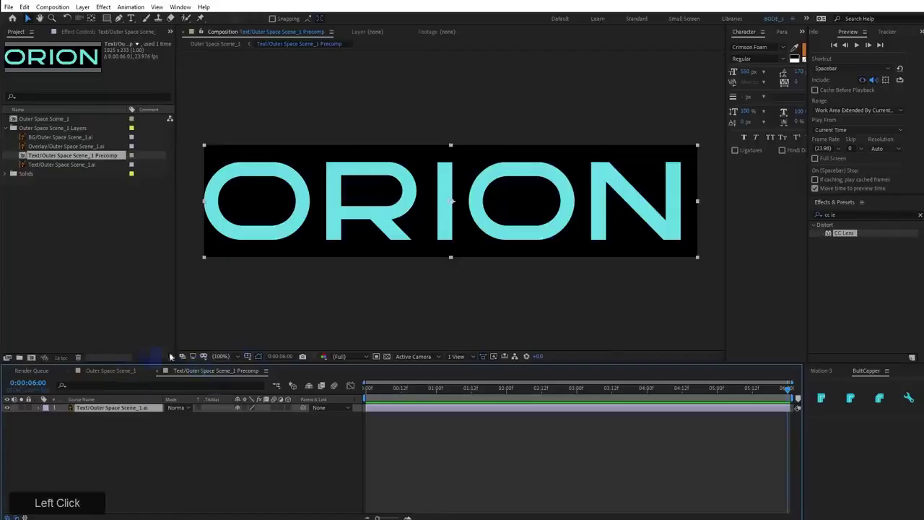
scroll(374, 205, down, 4)
scroll(374, 206, up, 4)
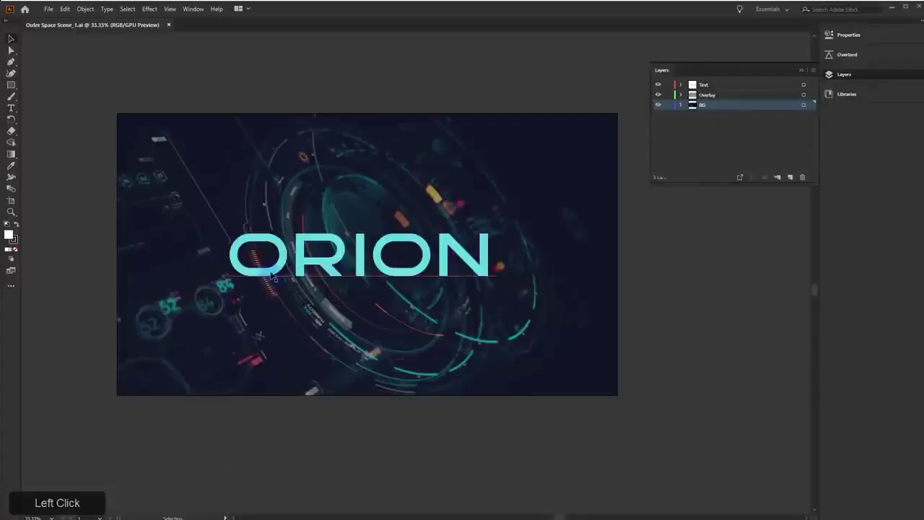
Switch to Illustrator and copy the whole ORION text from Outer Space Scene_1.ai
click(268, 234)
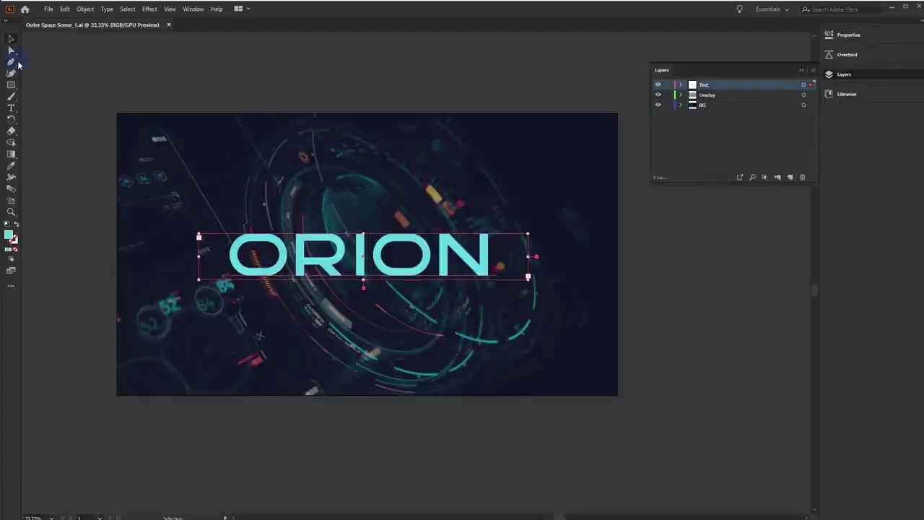
double_click(279, 264)
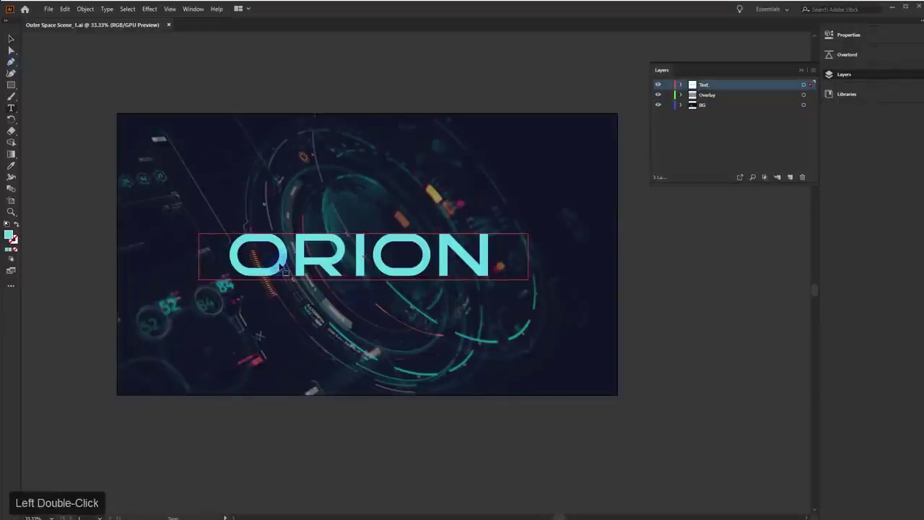
double_click(280, 266)
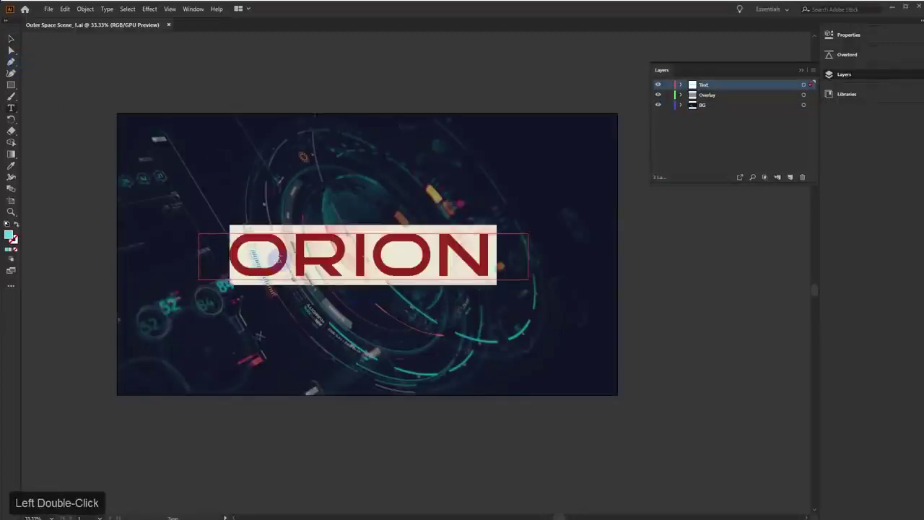
key(ctrl+c)
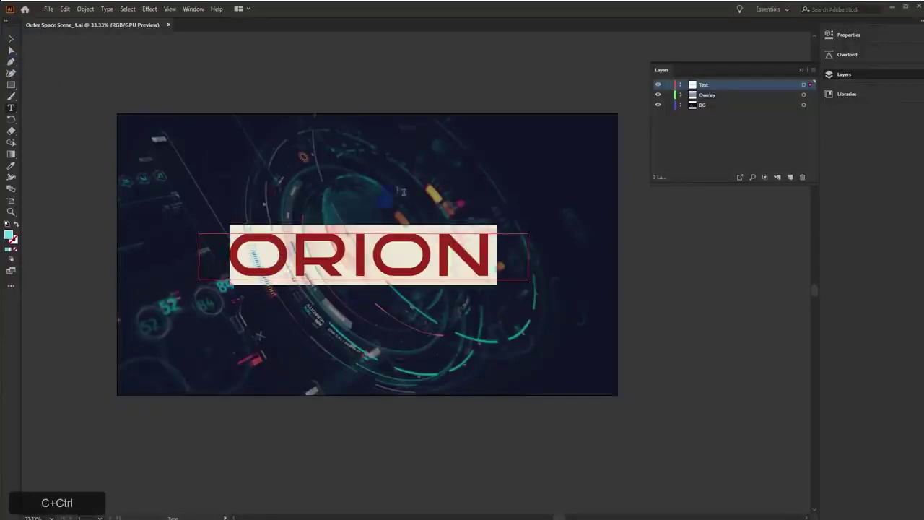
Switch back to After Effects and paste the copied ORION text as a new text layer in the precomp
click(892, 7)
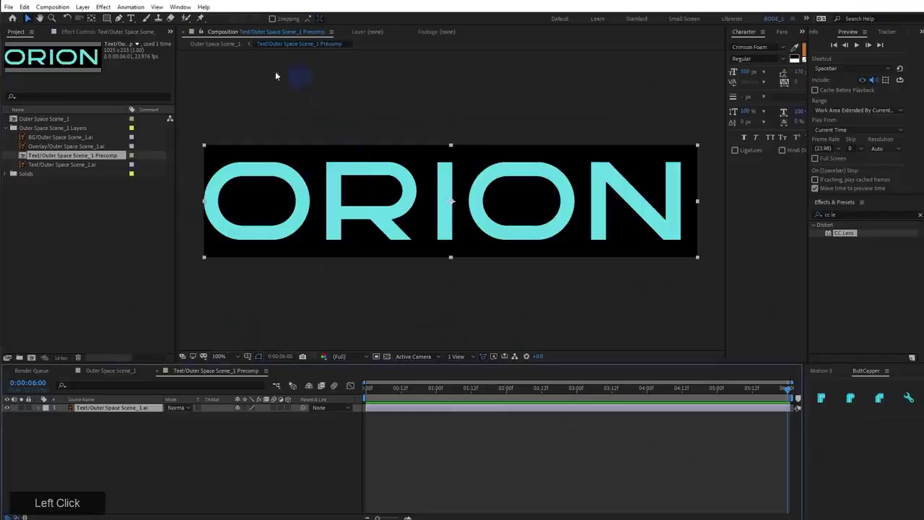
click(131, 19)
click(247, 208)
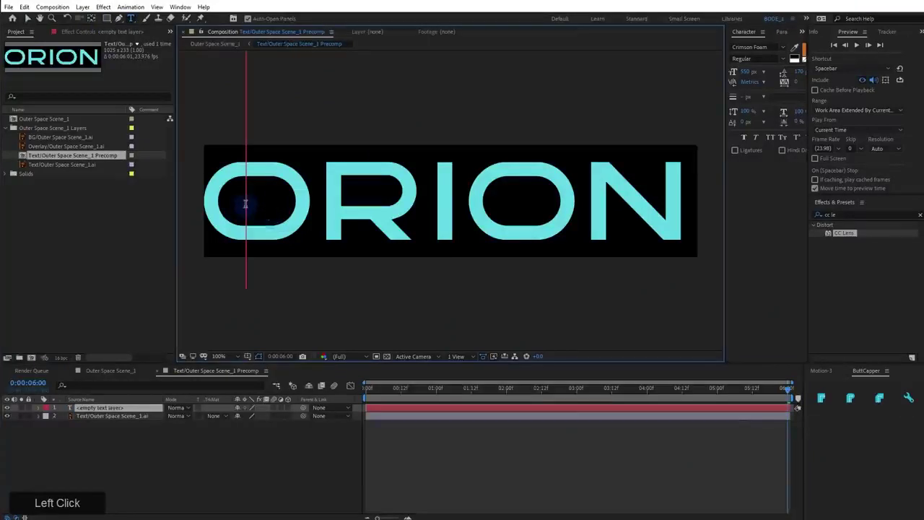
key(ctrl+v)
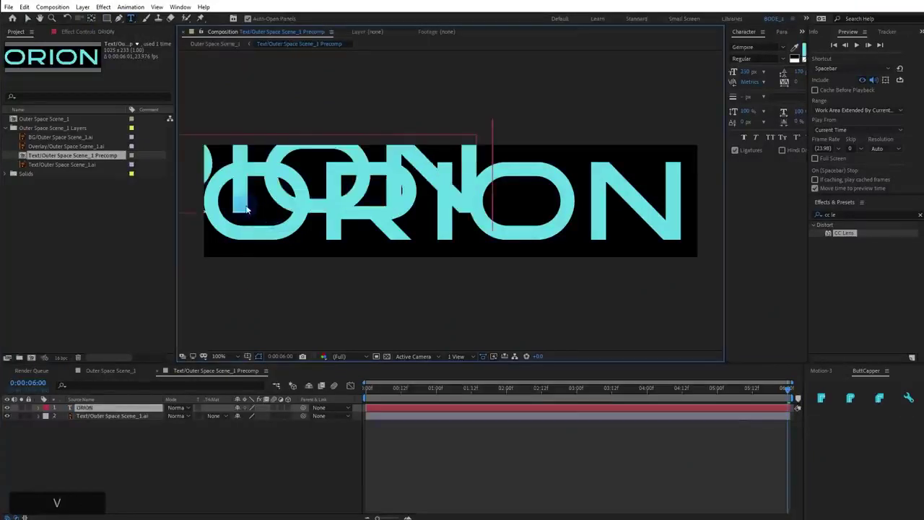
key(KP_Enter)
key(v)
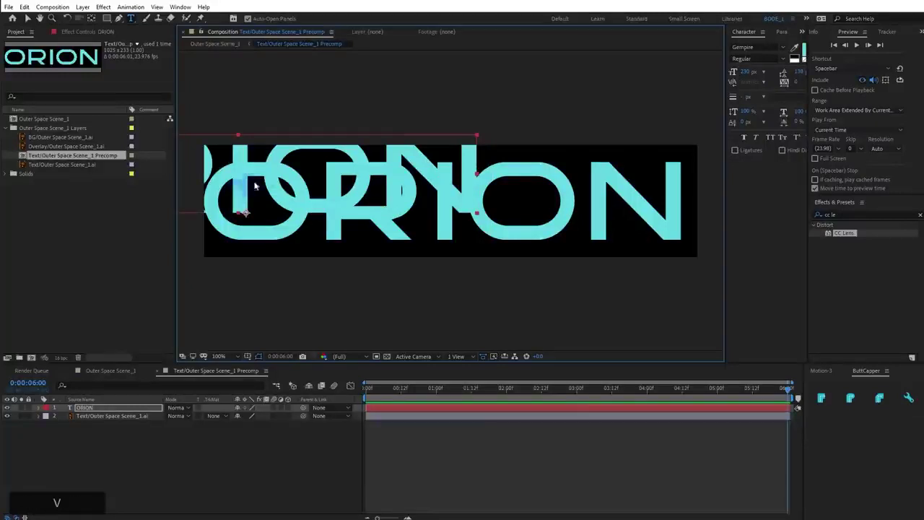
Position the ORION text over the original artwork, hide the Text/Outer Space Scene_1.ai layer, and nudge the text to center it in the frame
drag(254, 187, 344, 217)
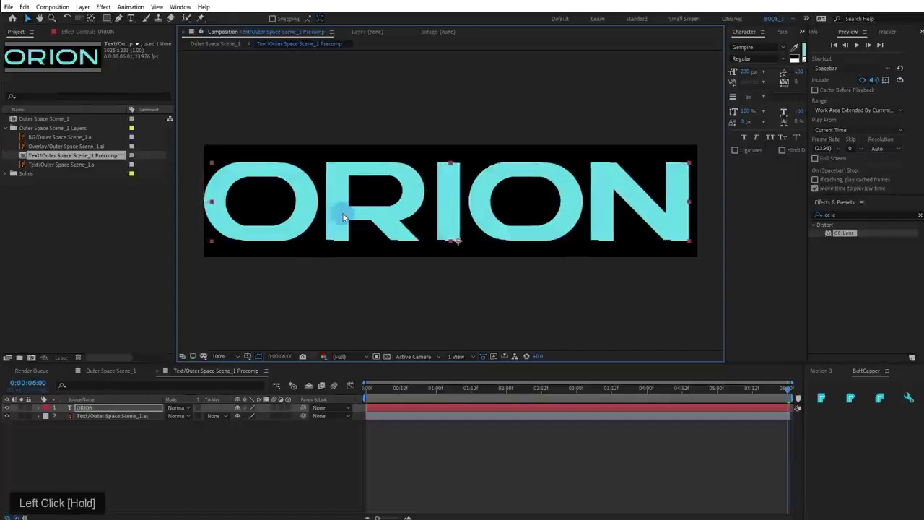
click(7, 416)
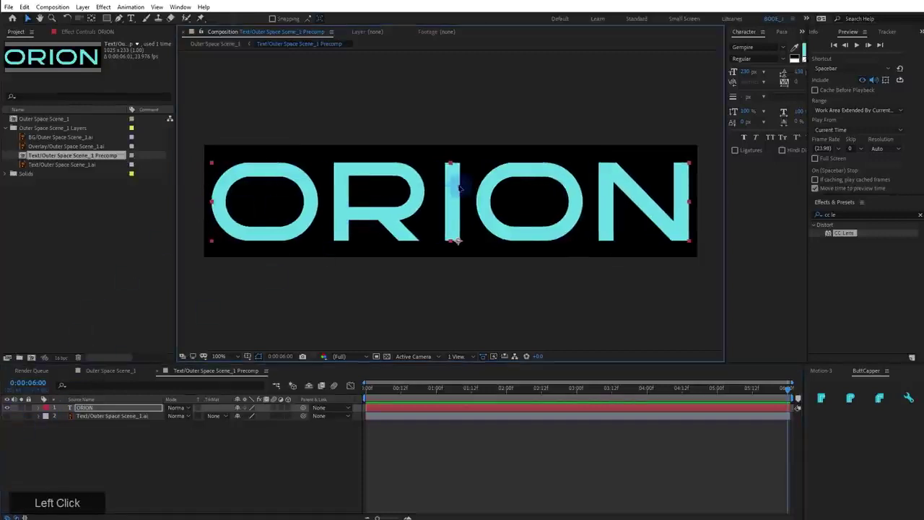
drag(460, 188, 458, 187)
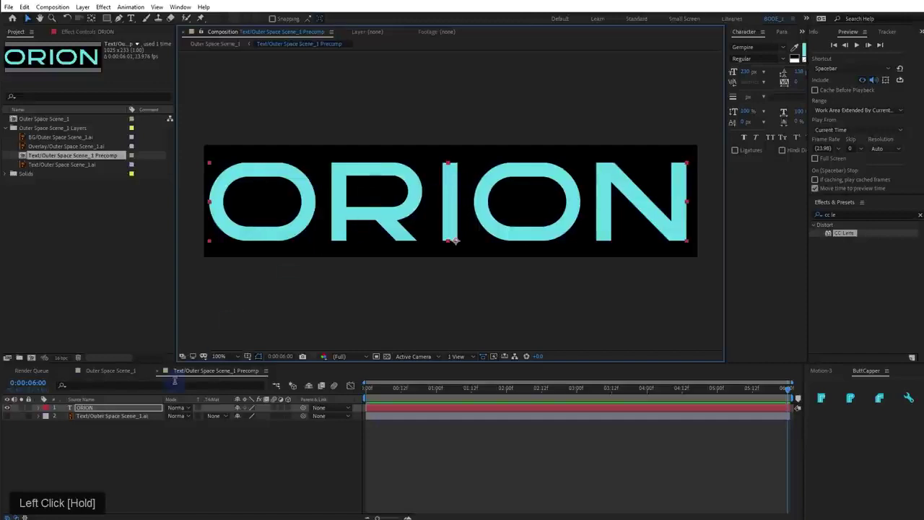
drag(165, 392, 123, 410)
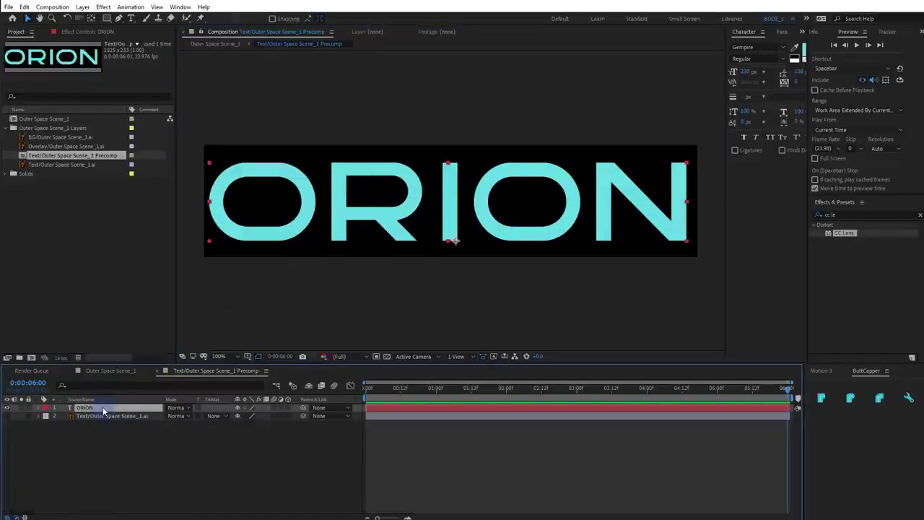
Try to create shapes from the Text/Outer Space Scene_1.ai vector layer
right_click(97, 418)
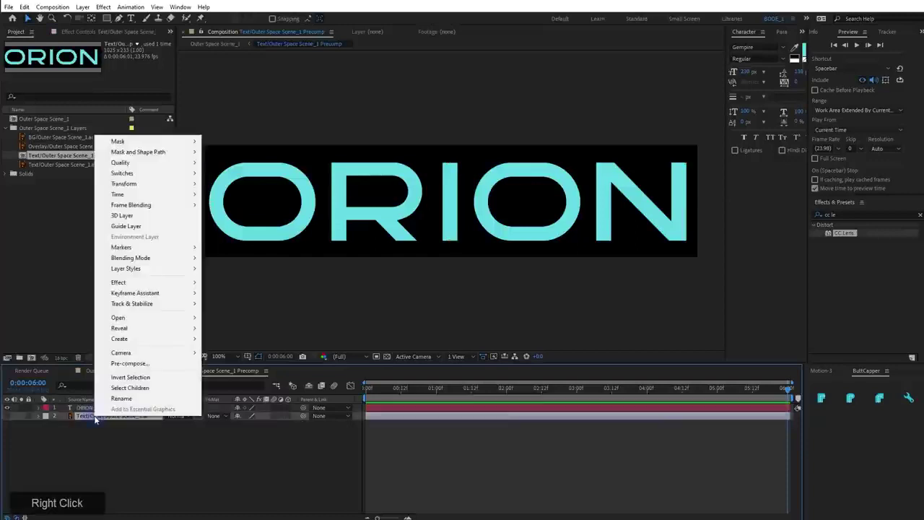
click(140, 340)
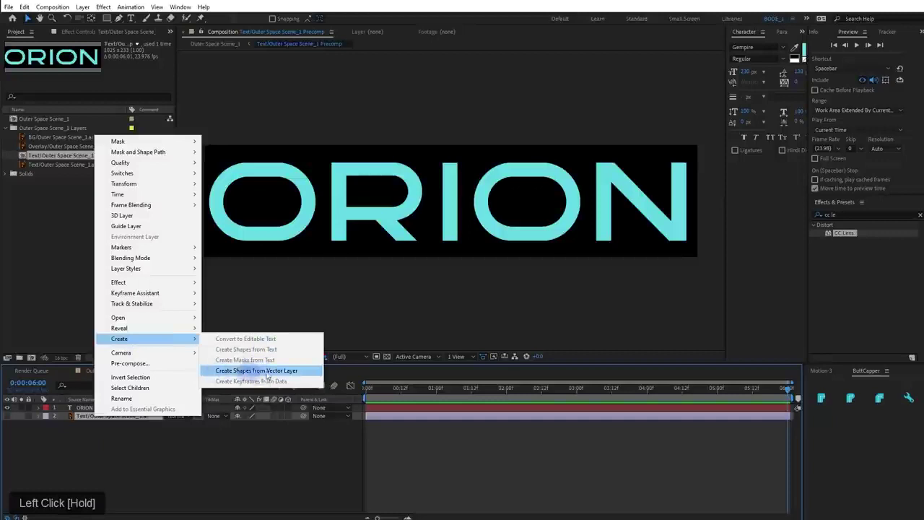
click(256, 370)
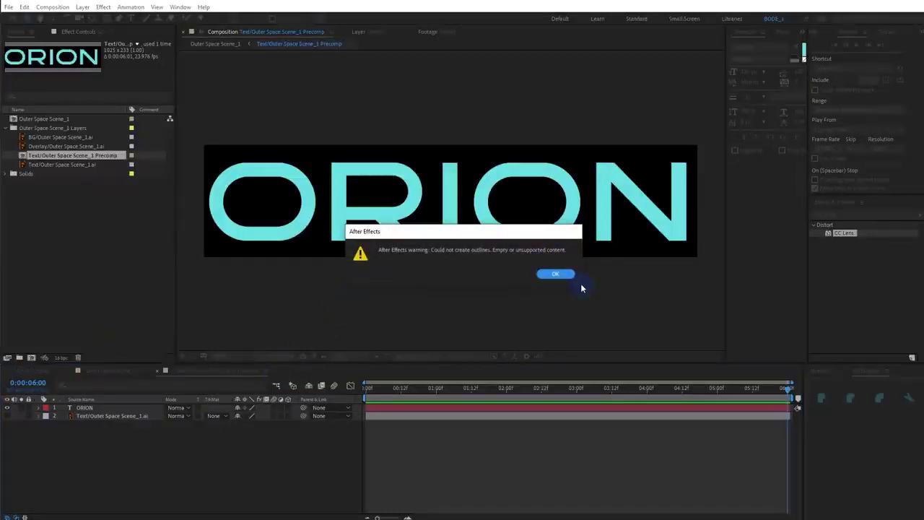
click(555, 275)
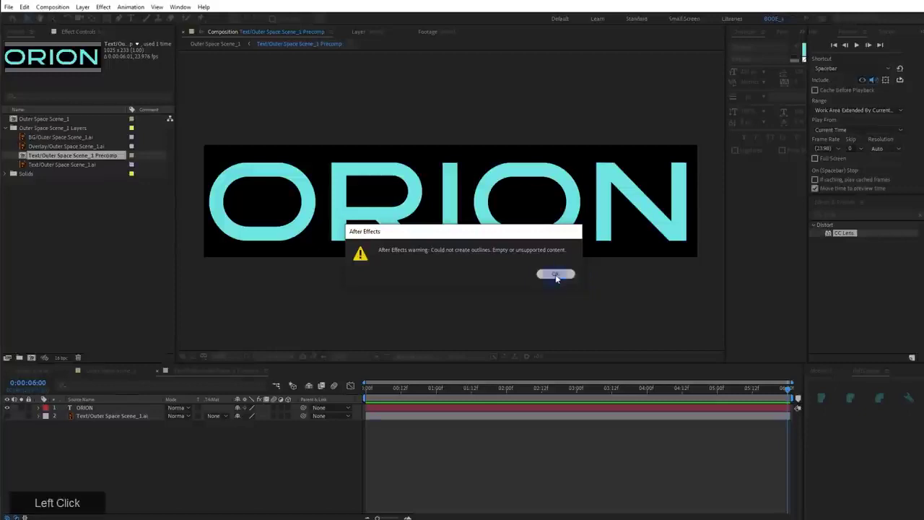
Create shapes from the ORION text layer
click(137, 408)
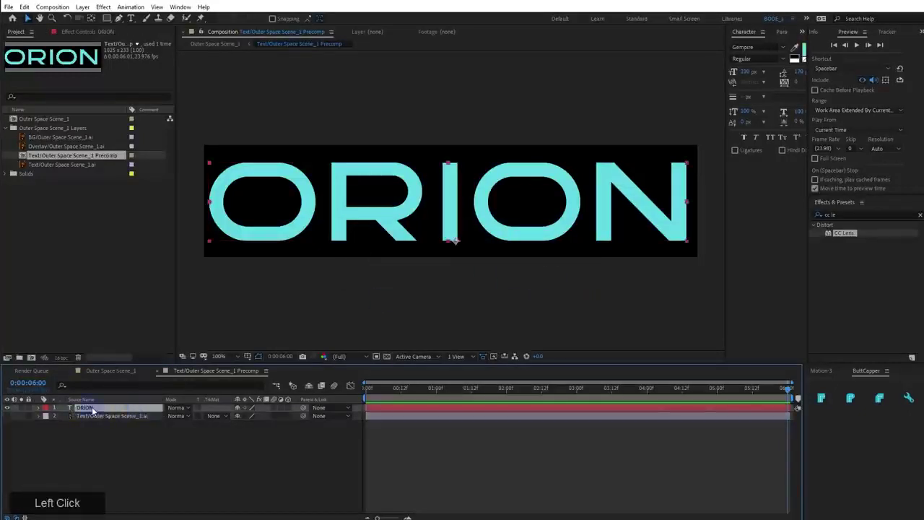
right_click(90, 408)
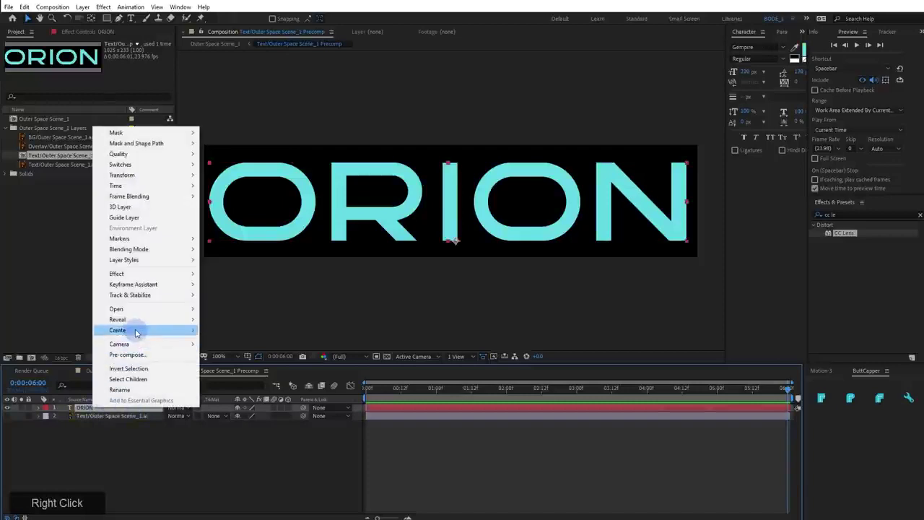
mouse_move(137, 331)
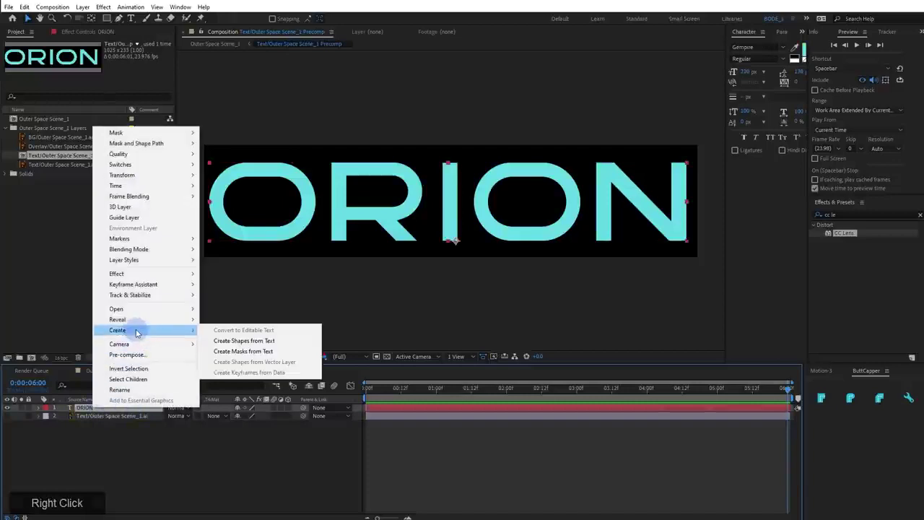
click(265, 344)
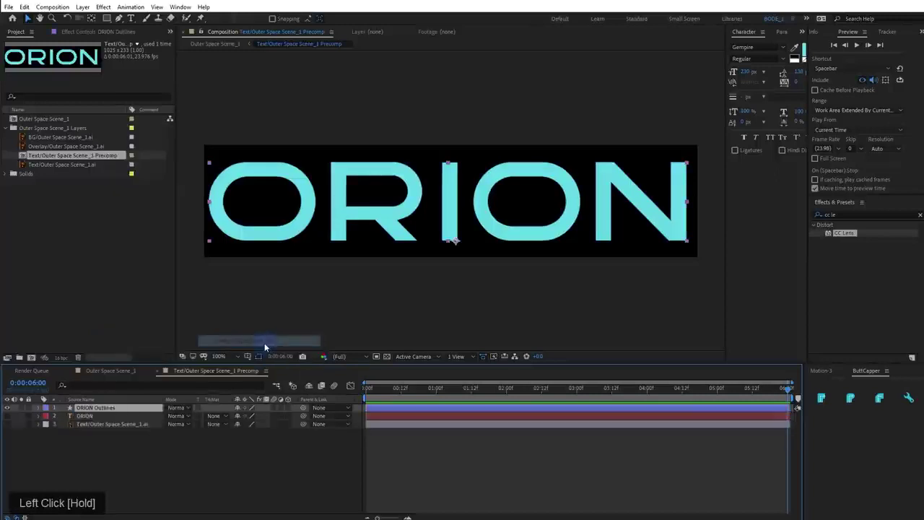
Enlarge the timeline and expand the contents of ORION Outlines, including the O, R, I, O and N letter groups
click(99, 417)
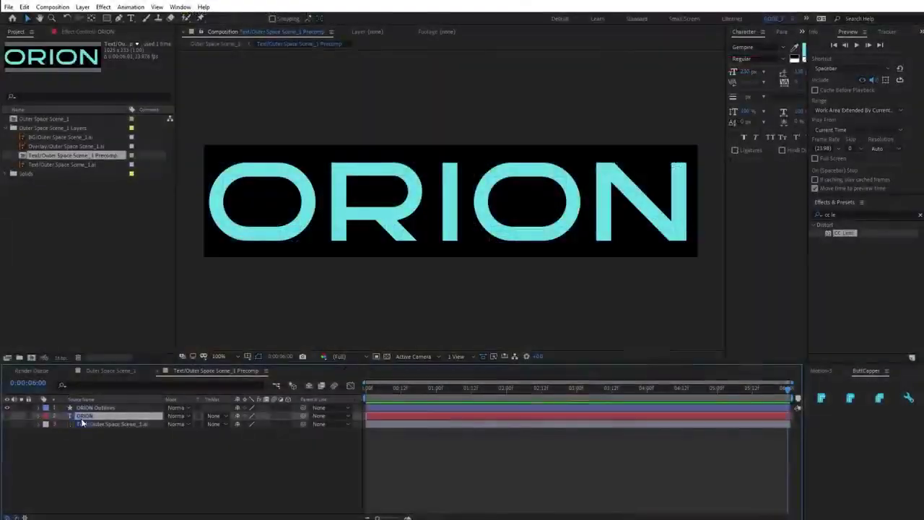
click(93, 408)
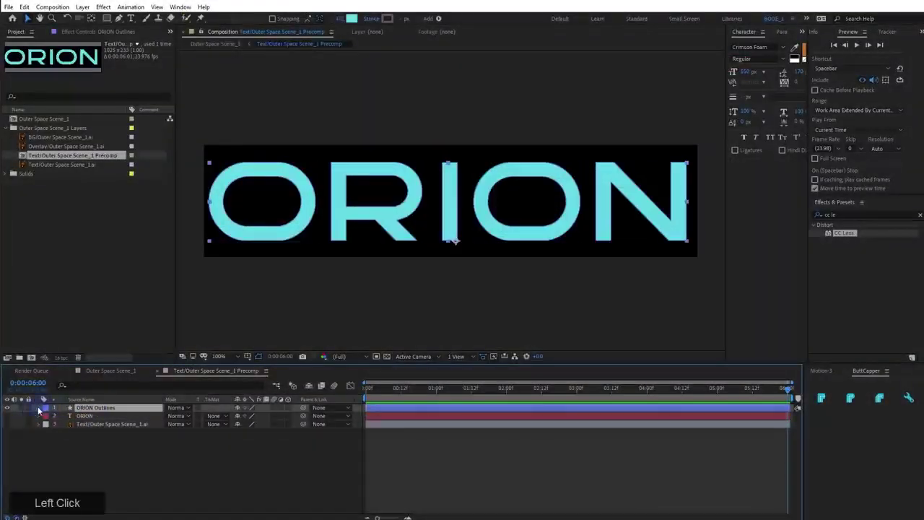
click(38, 409)
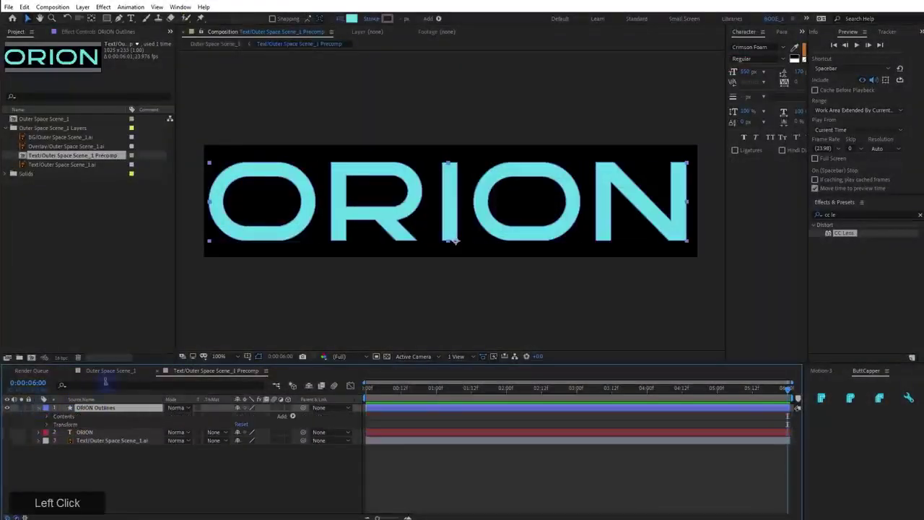
drag(127, 363, 155, 309)
click(48, 362)
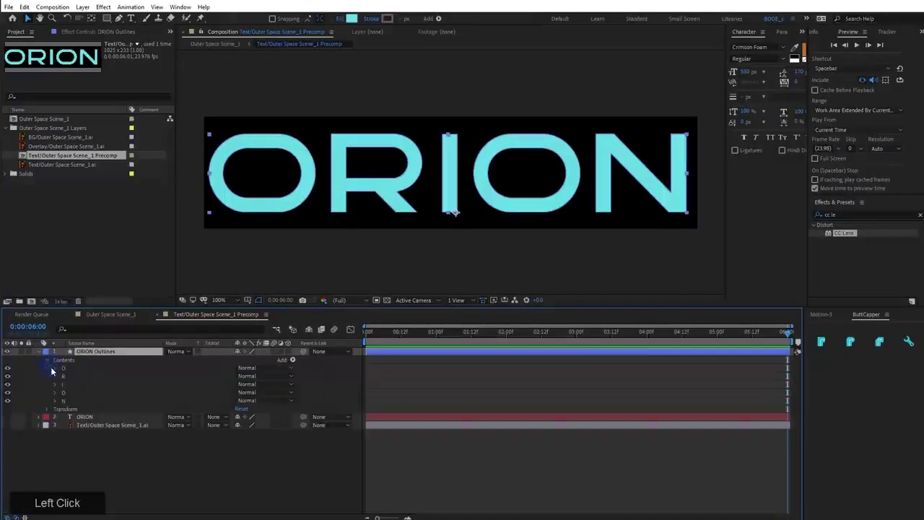
click(55, 369)
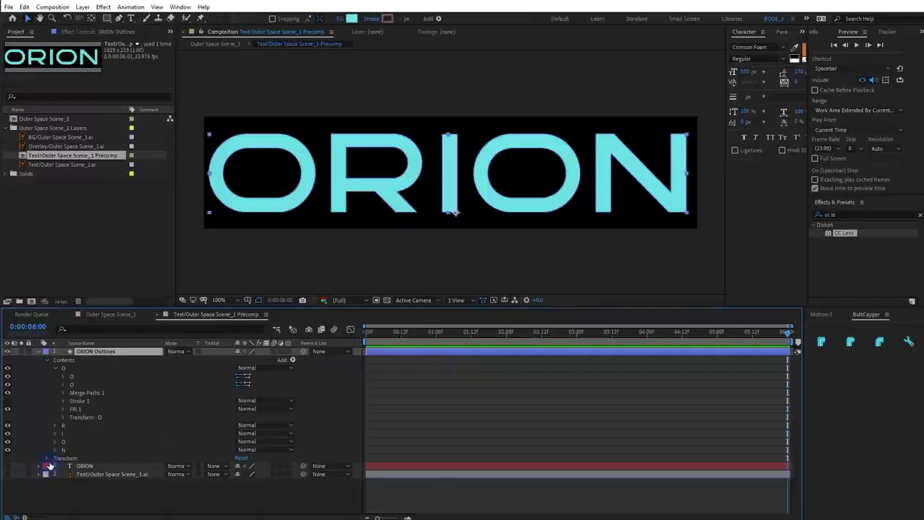
click(55, 427)
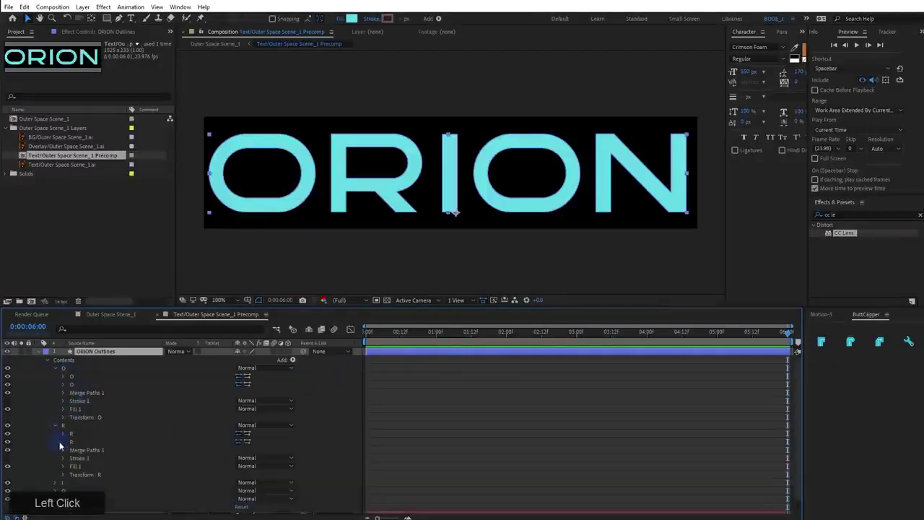
key(grave)
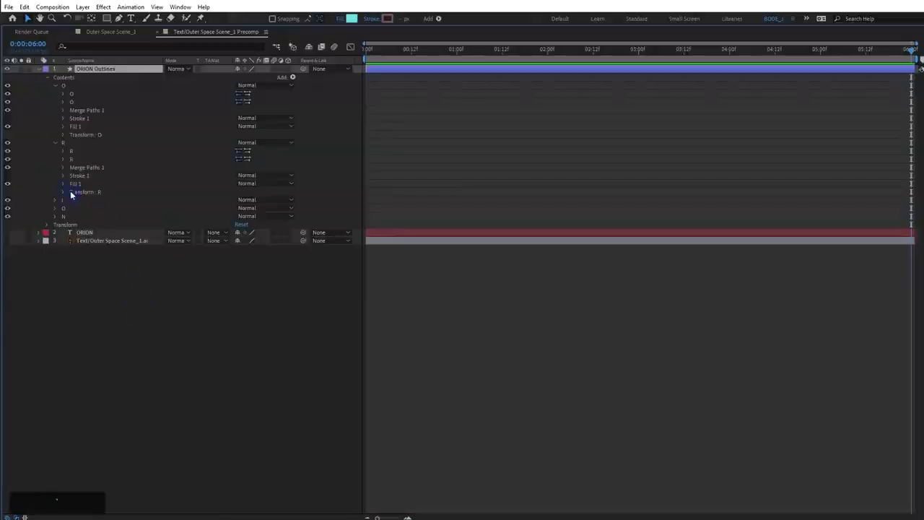
click(55, 200)
click(55, 241)
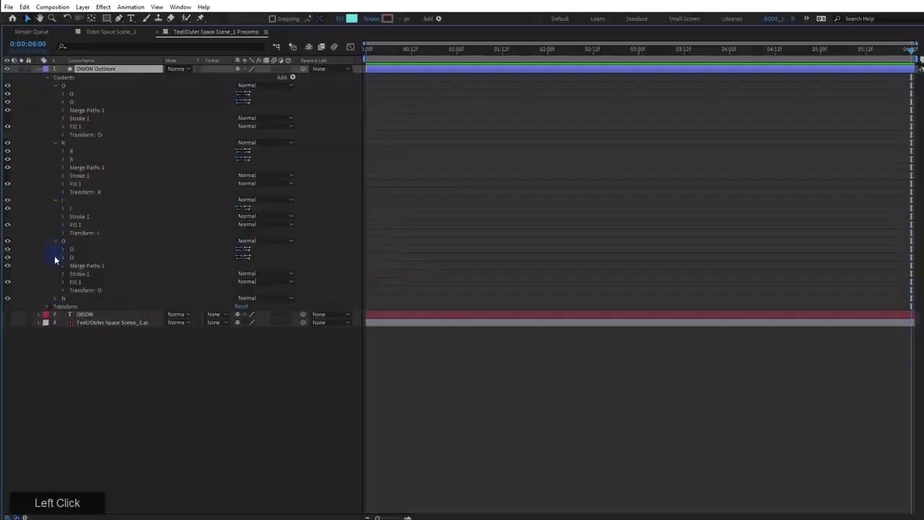
click(55, 298)
Delete Stroke 1 and Fill 1 from all five letter groups of ORION Outlines
click(78, 322)
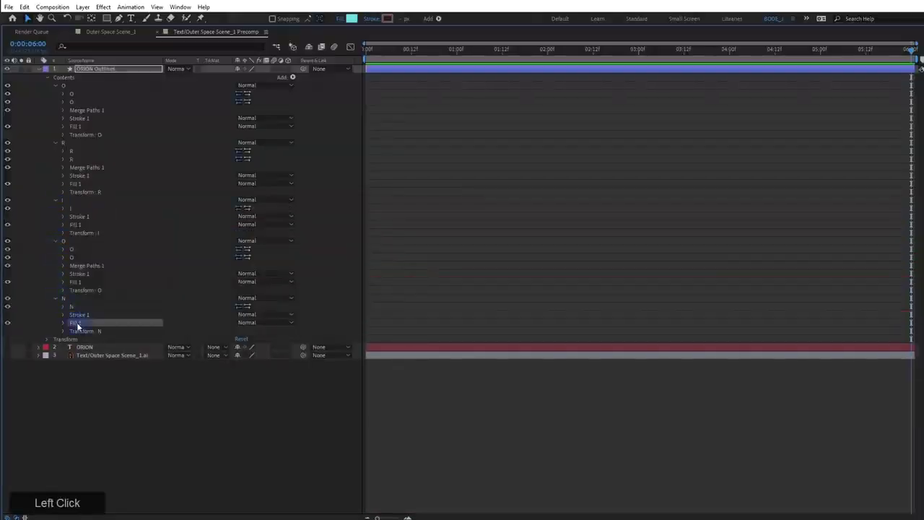
ctrl+click(79, 315)
ctrl+click(82, 282)
ctrl+click(81, 275)
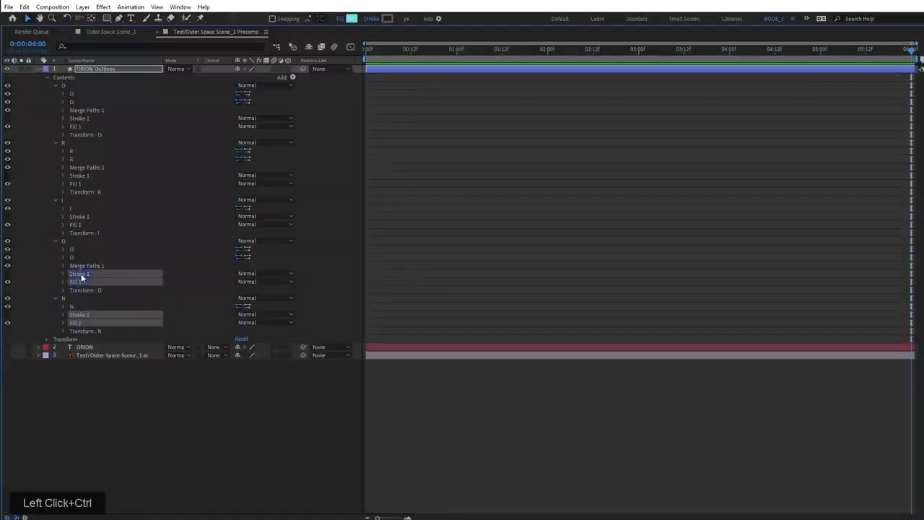
ctrl+click(75, 224)
ctrl+click(79, 216)
ctrl+click(75, 183)
ctrl+click(79, 175)
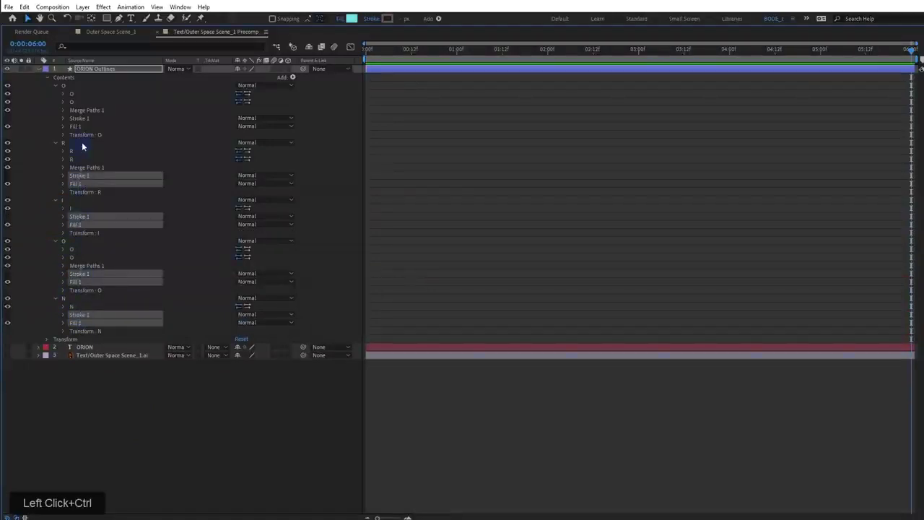
ctrl+click(83, 127)
ctrl+click(86, 118)
key(Delete)
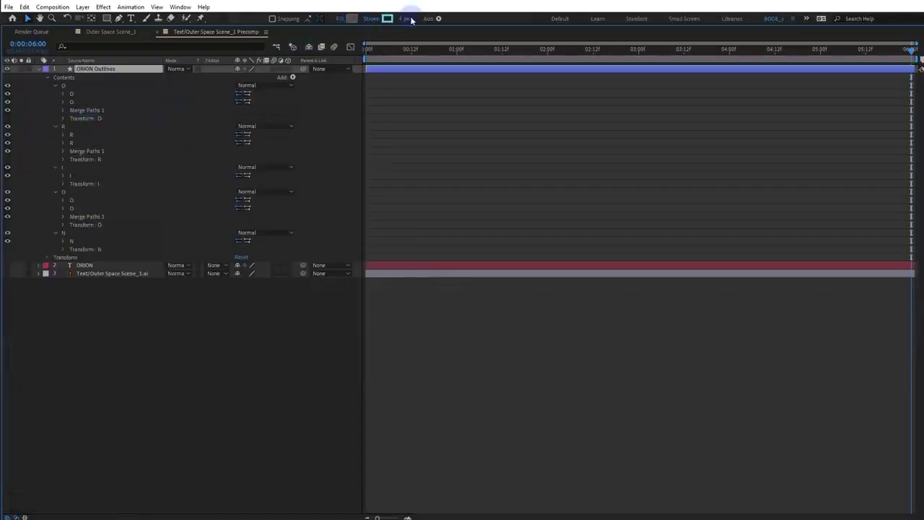
Add one shared Stroke to the main Contents of ORION Outlines and expand its properties
click(292, 78)
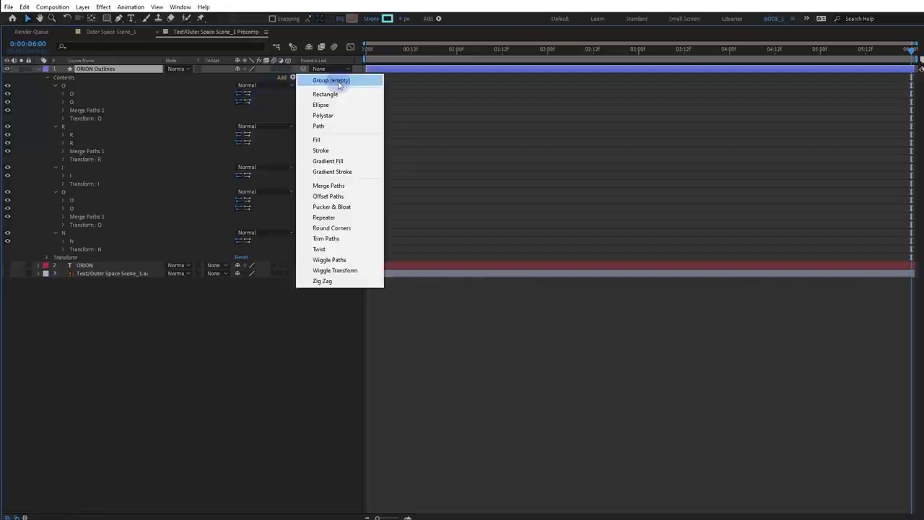
click(84, 78)
mouse_move(292, 78)
mouse_down()
mouse_move(340, 124)
mouse_move(336, 159)
mouse_up()
drag(116, 259, 62, 262)
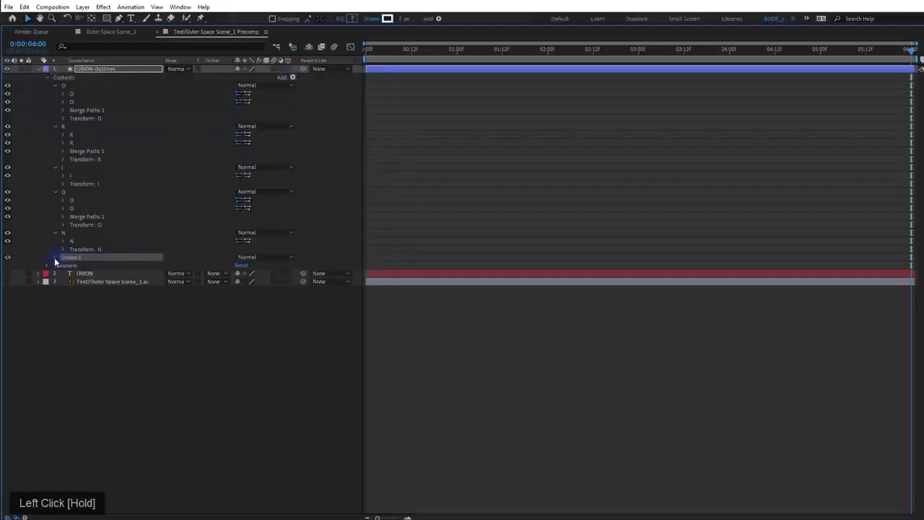
click(56, 261)
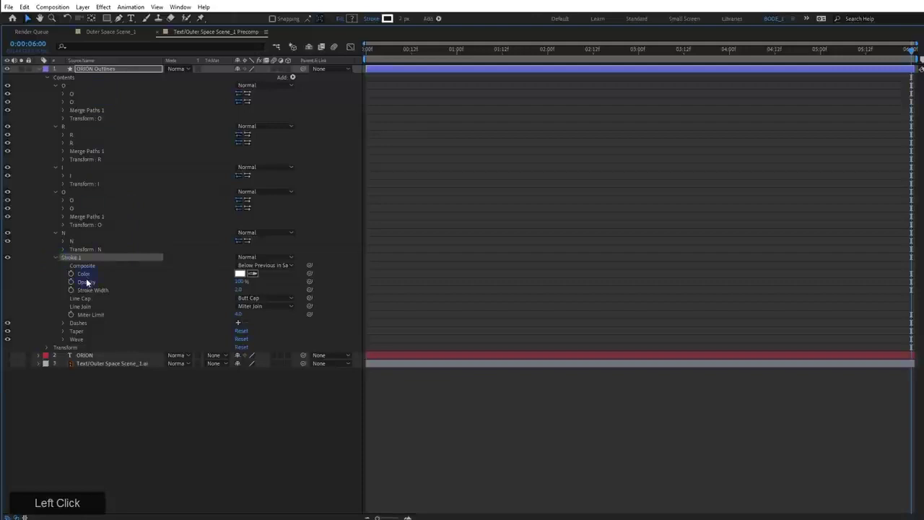
Restore the full workspace layout and set the Stroke Width of ORION Outlines' Stroke 1 to 11
drag(239, 290, 241, 288)
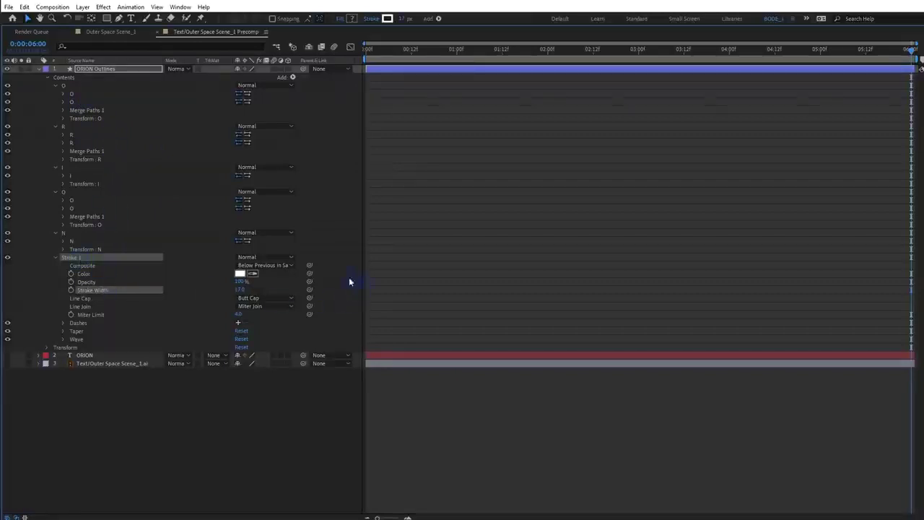
click(342, 247)
key(grave)
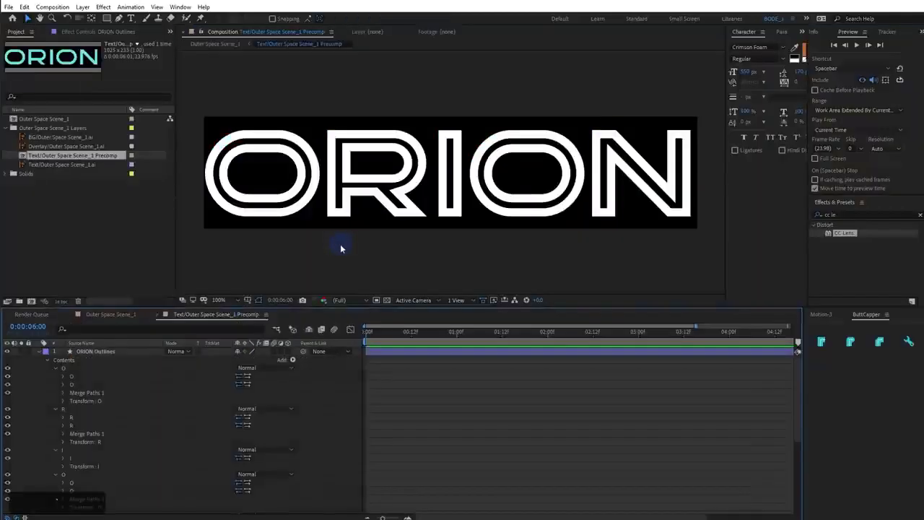
scroll(180, 438, down, 5)
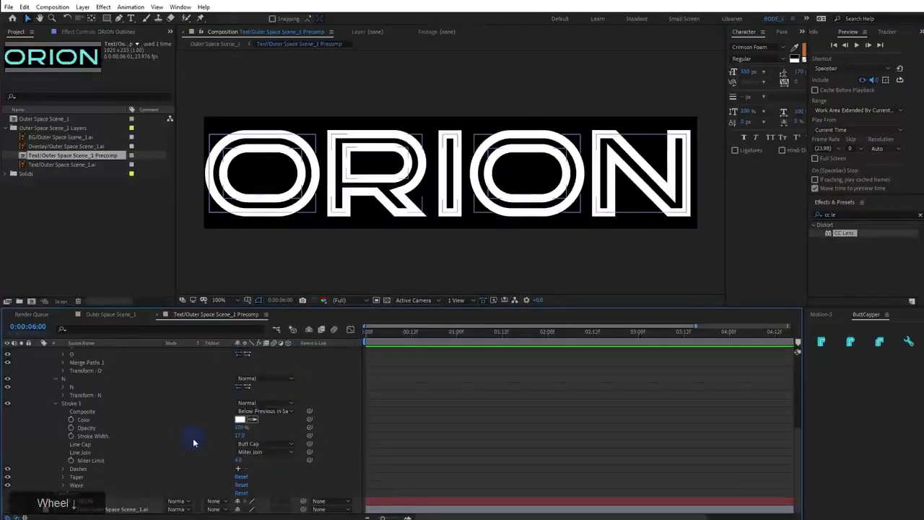
mouse_move(239, 436)
mouse_down()
mouse_move(216, 436)
mouse_move(274, 436)
mouse_move(156, 434)
mouse_up()
scroll(98, 476, down, 2)
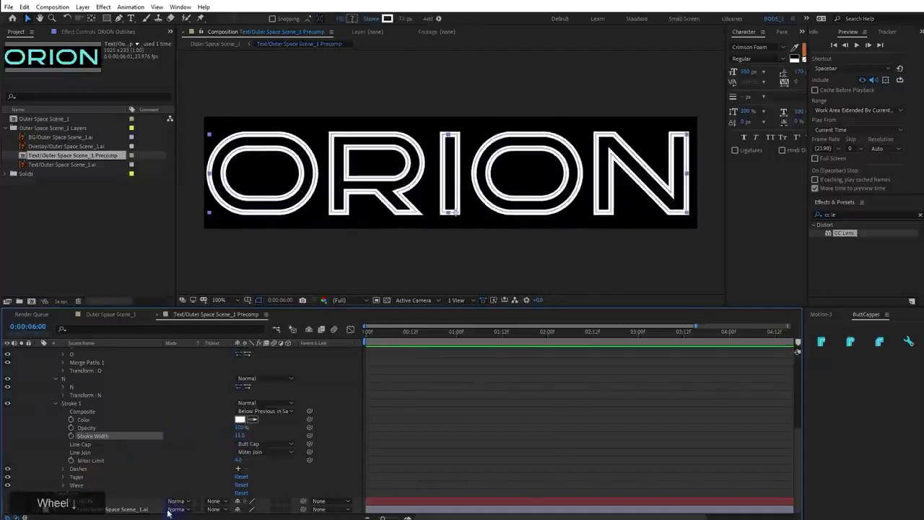
Match the ORION Outlines stroke color to the cyan of the ORION text, showing the text layer only while sampling it
scroll(54, 371, up, 7)
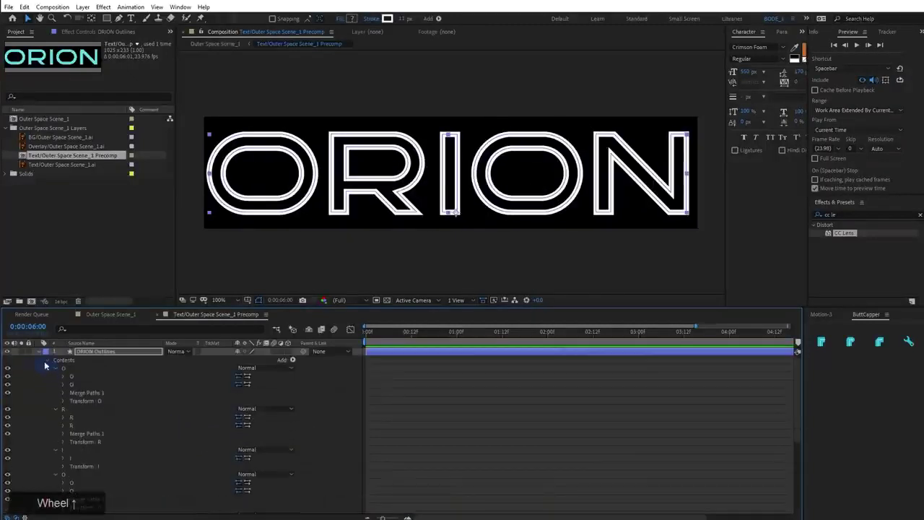
click(40, 353)
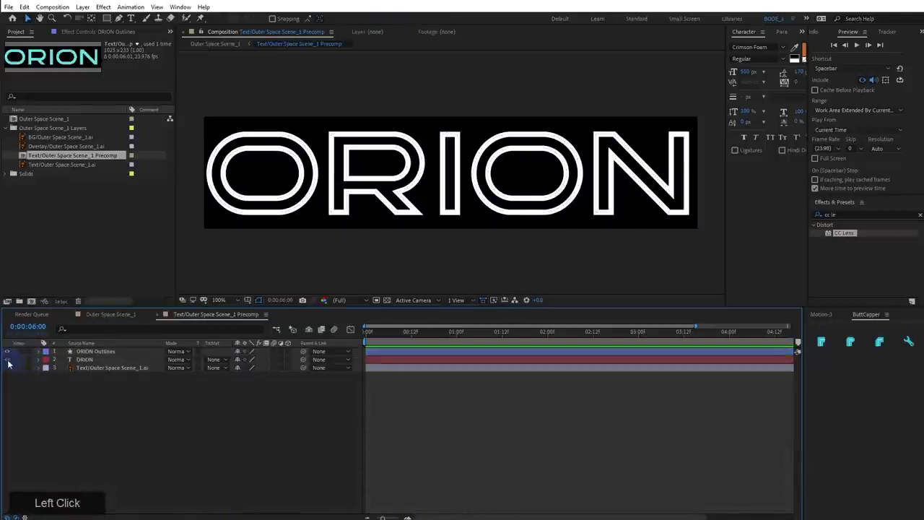
click(7, 358)
click(94, 351)
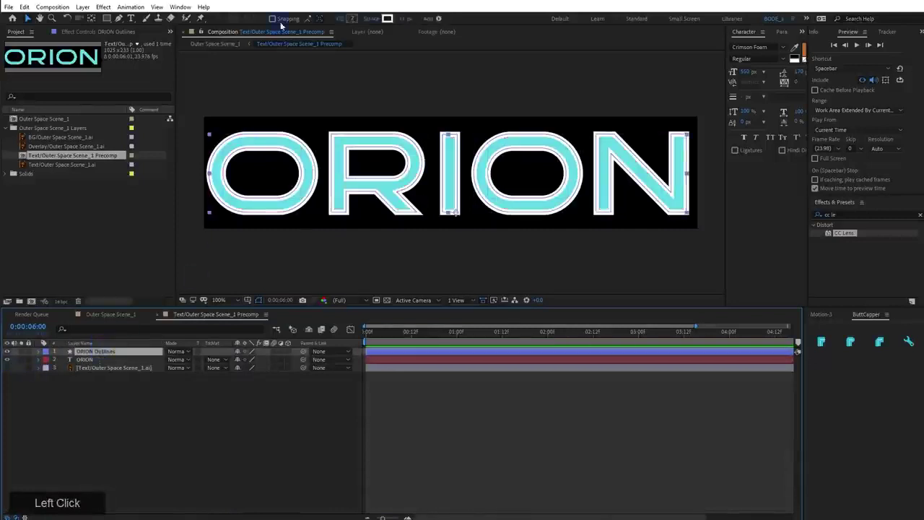
click(387, 18)
click(478, 374)
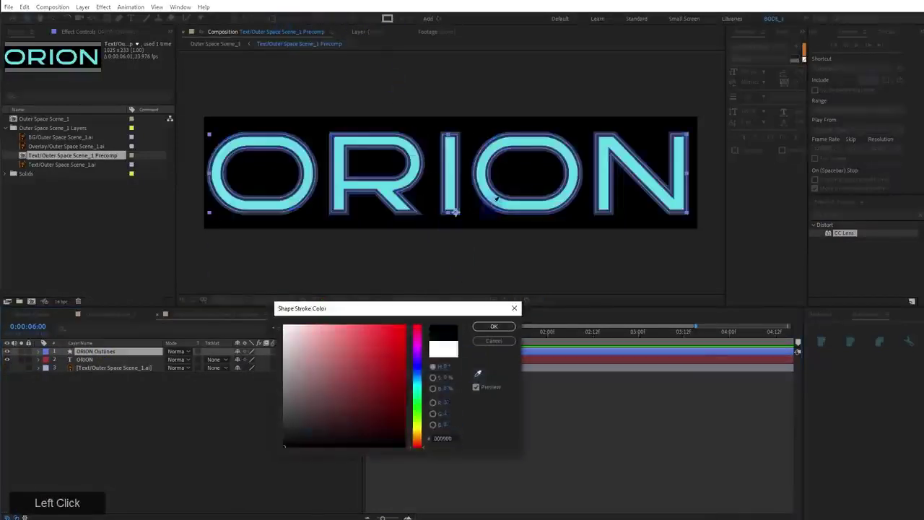
click(481, 175)
click(494, 325)
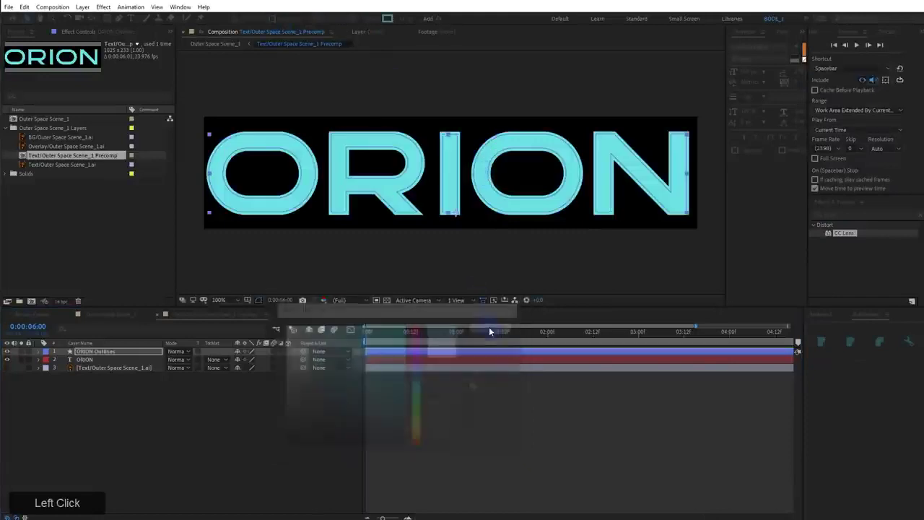
click(6, 359)
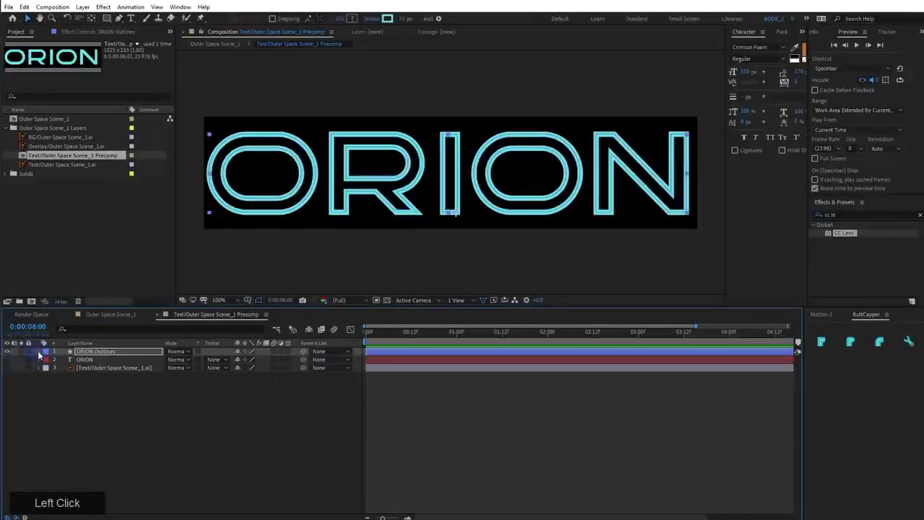
Expand ORION Outlines and collapse its five letter groups O, R, I, O and N
click(39, 353)
click(55, 369)
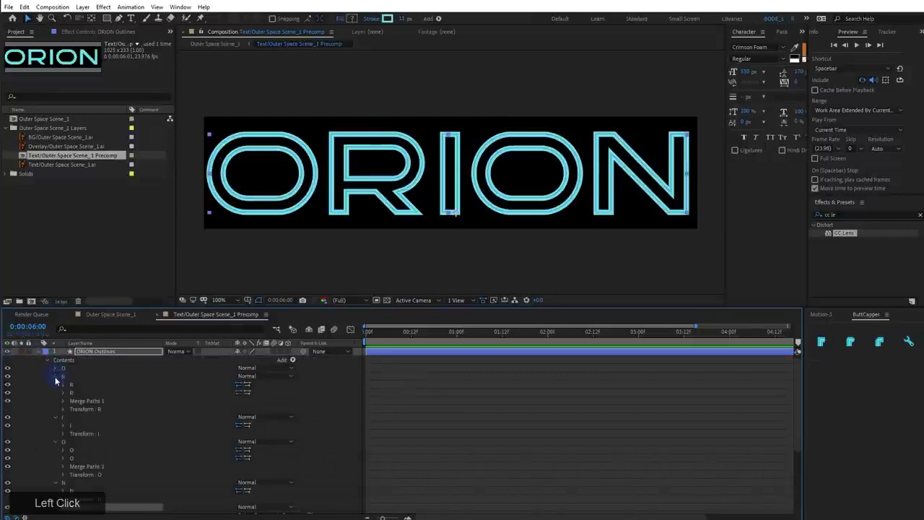
click(55, 377)
click(56, 384)
click(54, 392)
click(54, 400)
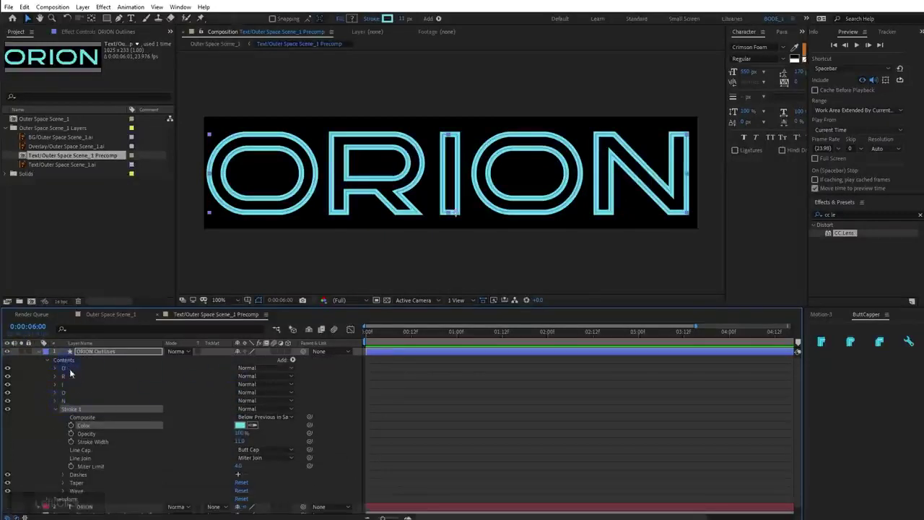
Add Trim Paths to the main Contents of ORION Outlines and expand its properties
click(96, 361)
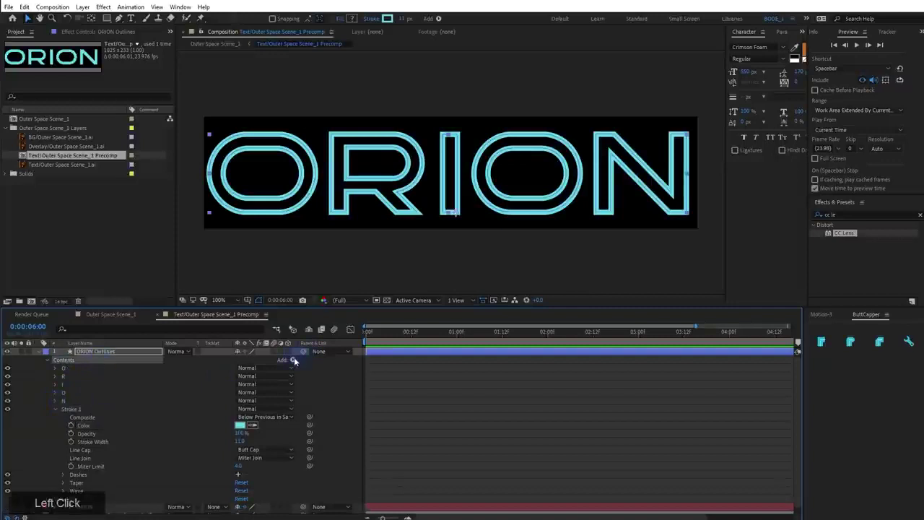
drag(294, 361, 282, 261)
click(292, 324)
drag(339, 477, 344, 489)
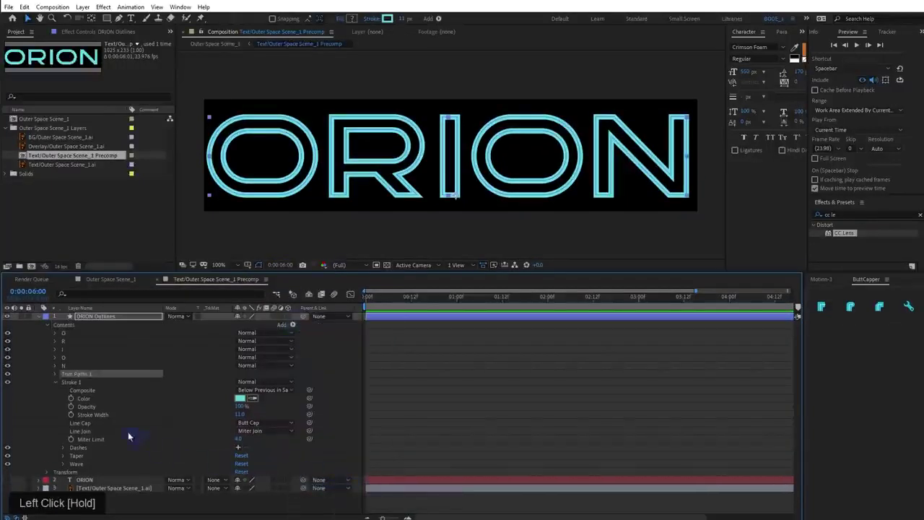
click(55, 375)
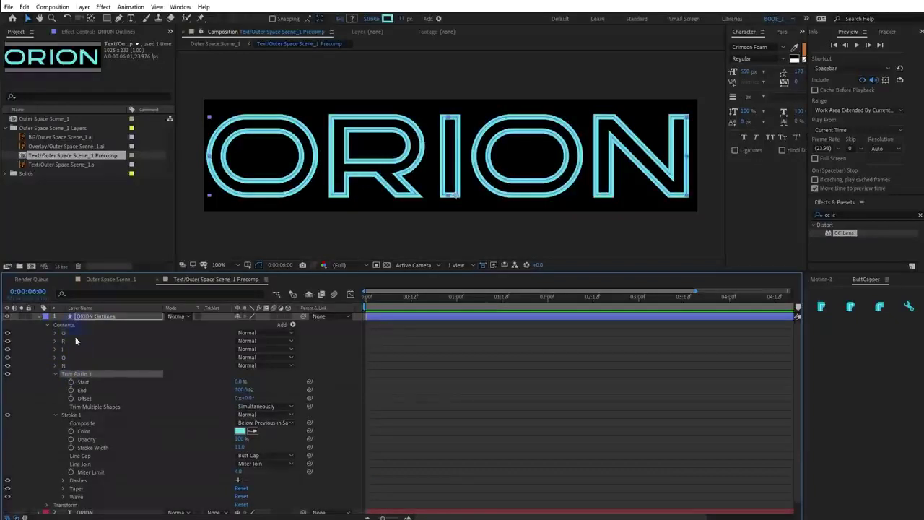
Set the Trim Paths End to 0% and add starting keyframes for End and Offset at 0:00:00:00
drag(238, 393, 165, 399)
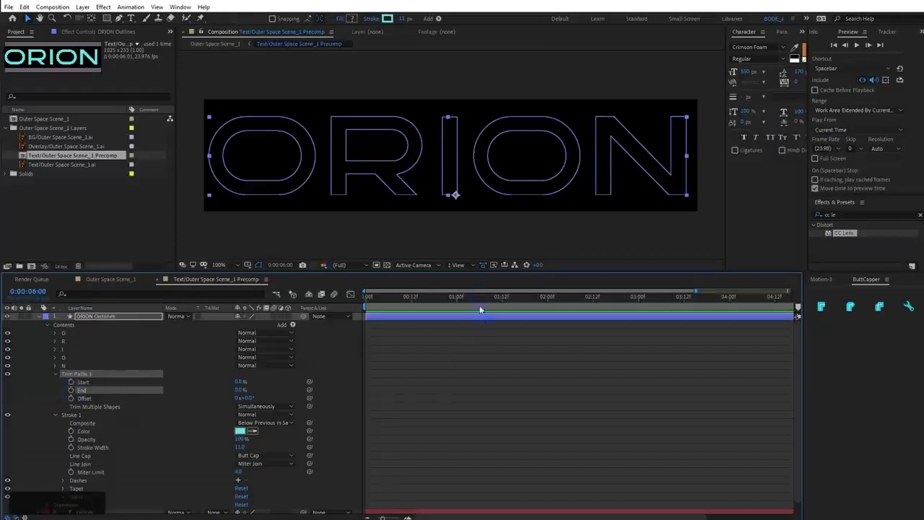
drag(479, 296, 344, 309)
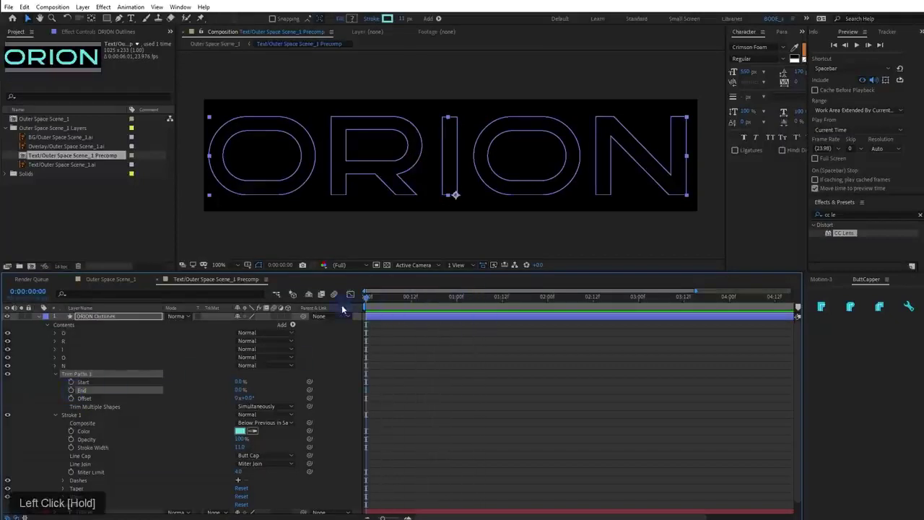
click(71, 391)
click(71, 398)
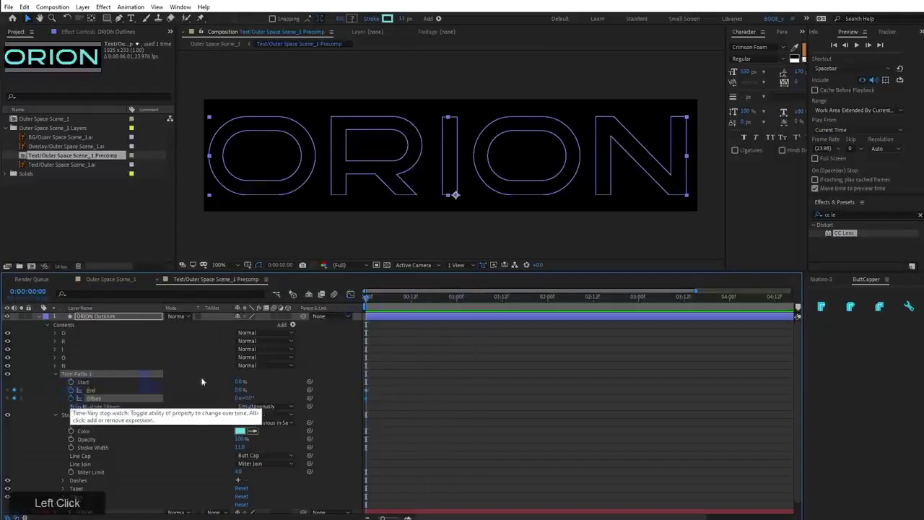
Keyframe the Trim Paths End at 100% and Offset at 1x+0.0° at 0:00:03:00
drag(504, 299, 638, 305)
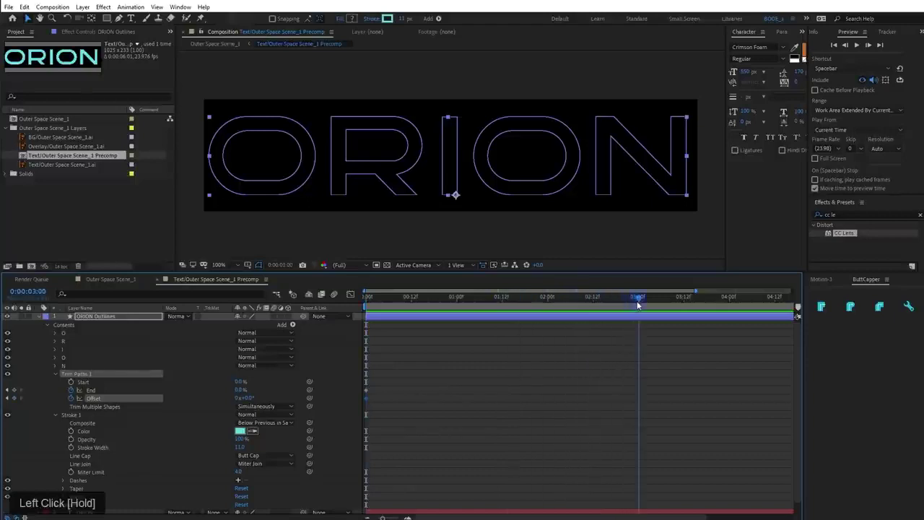
mouse_move(239, 390)
mouse_down()
mouse_move(402, 387)
mouse_move(236, 400)
mouse_up()
click(236, 401)
text(1)
key(KP_Enter)
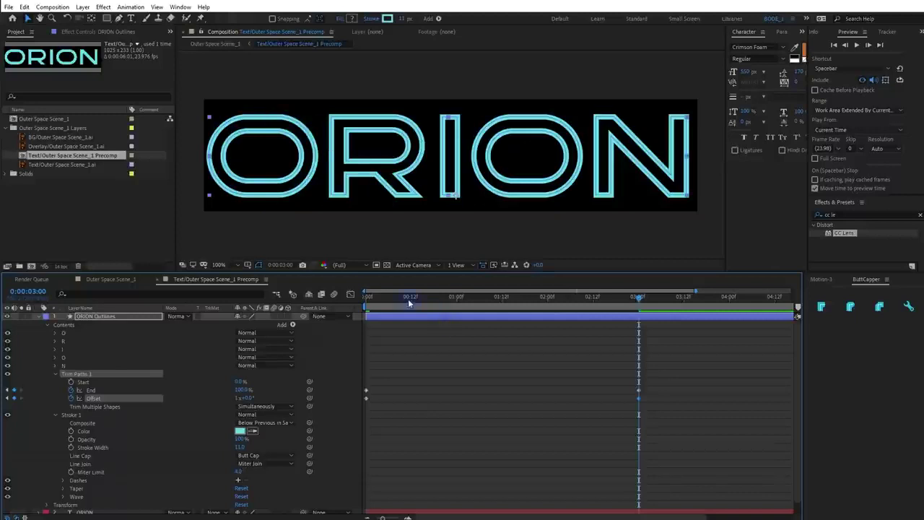
Preview and scrub the trim animation from the start, examining how the inner and outer outlines of the letters draw on
drag(408, 299, 367, 299)
key(space)
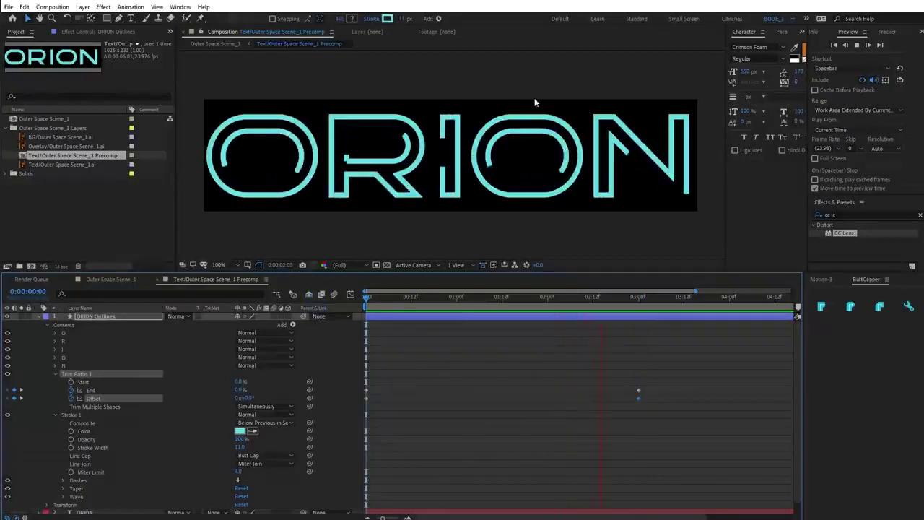
key(space)
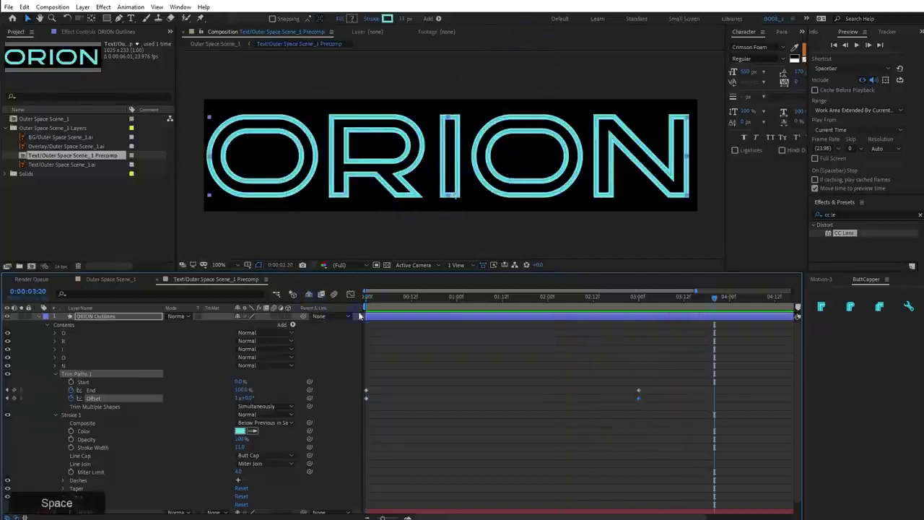
drag(383, 296, 411, 296)
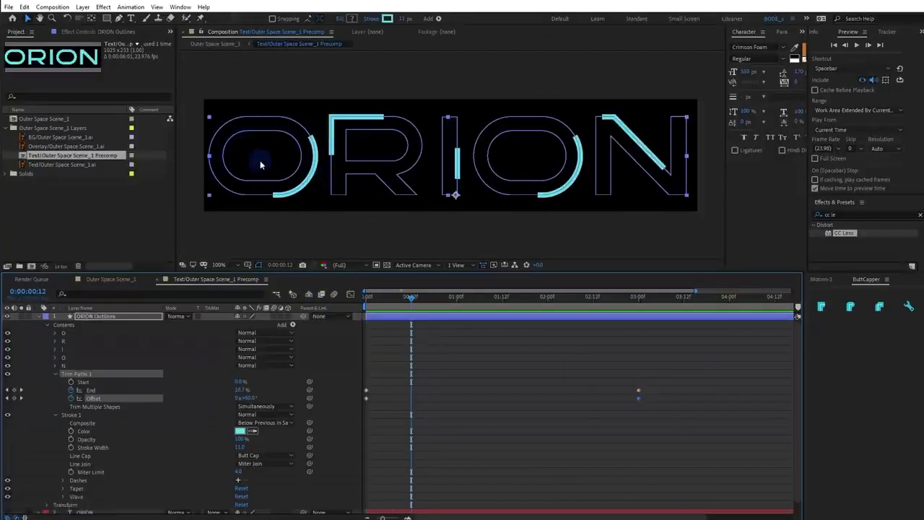
mouse_move(400, 300)
mouse_down()
mouse_move(531, 307)
mouse_move(378, 309)
mouse_move(466, 307)
mouse_up()
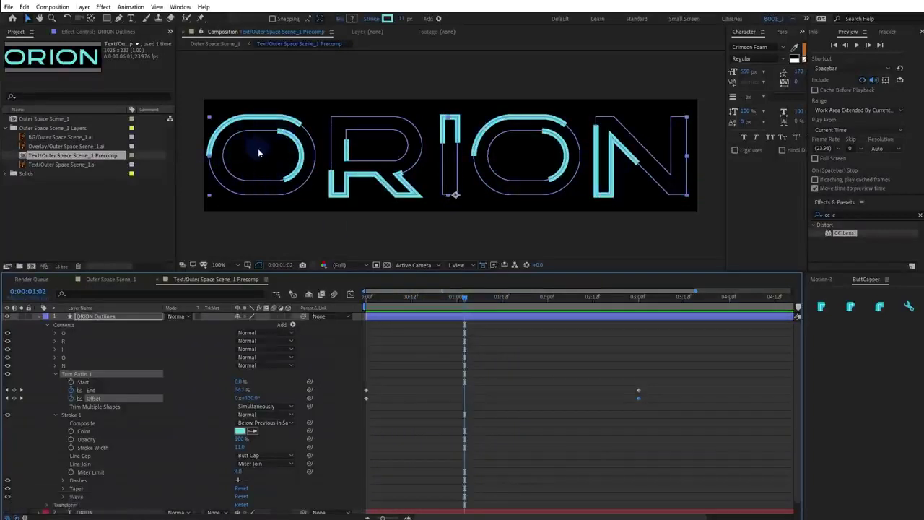
drag(459, 301, 506, 302)
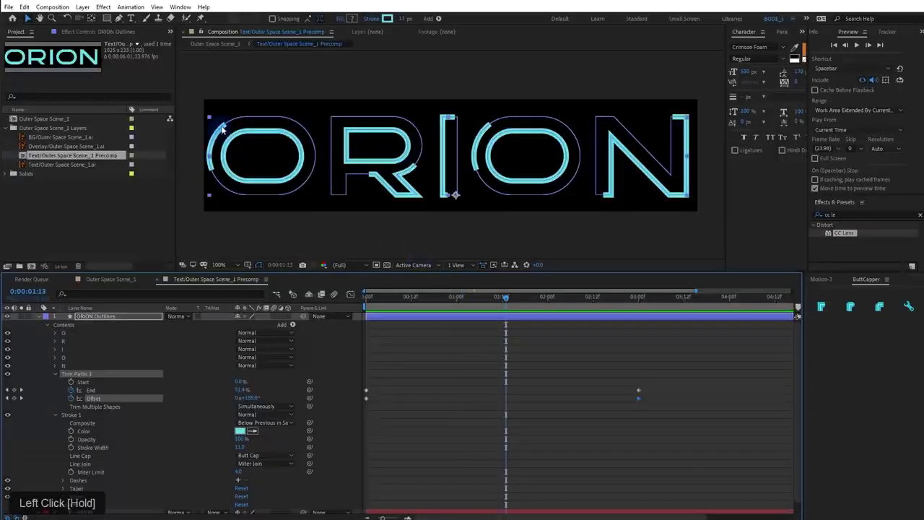
drag(512, 305, 571, 304)
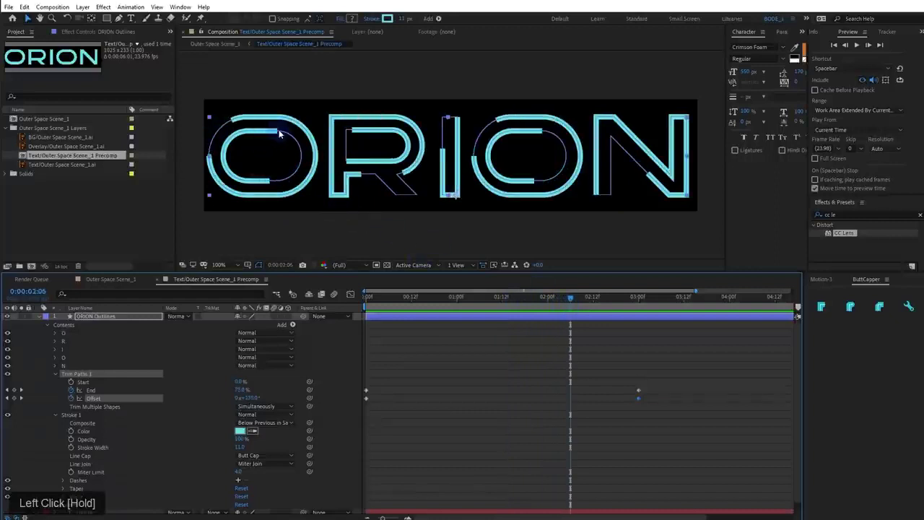
drag(280, 134, 254, 182)
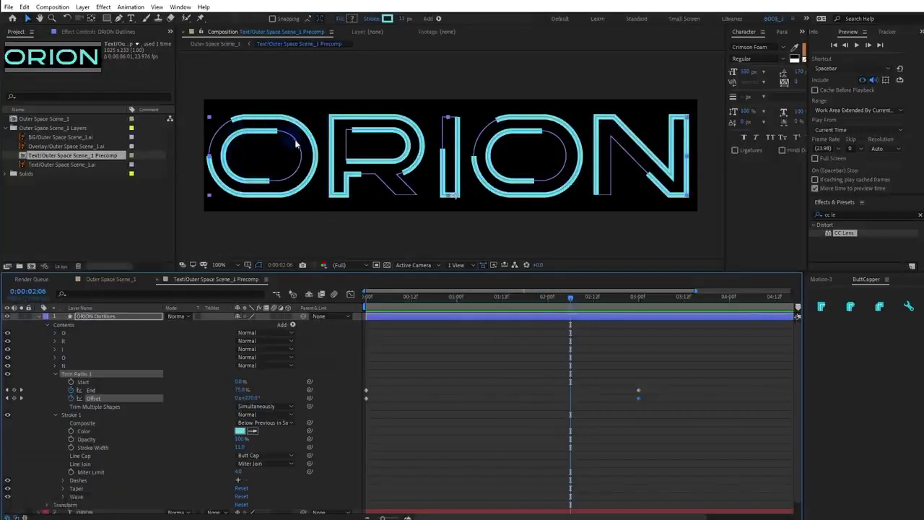
mouse_move(583, 301)
mouse_down()
mouse_move(605, 304)
mouse_move(368, 302)
mouse_move(561, 302)
mouse_move(503, 325)
mouse_move(316, 324)
mouse_up()
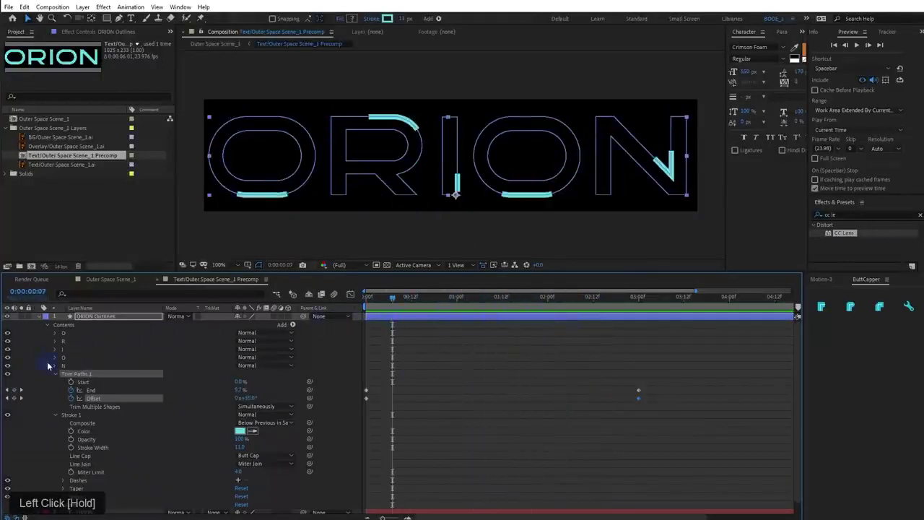
Expand the first O letter group and its two paths, and select its Merge Paths 1
click(55, 335)
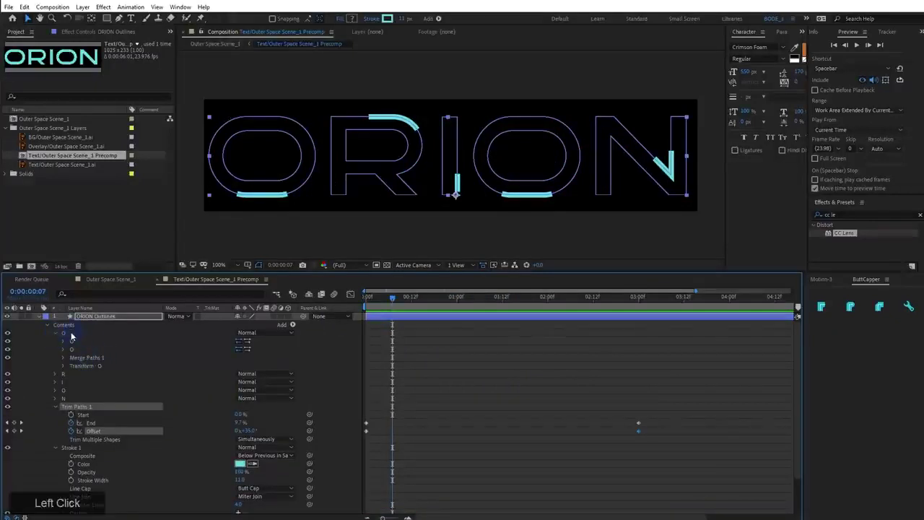
click(72, 335)
click(76, 347)
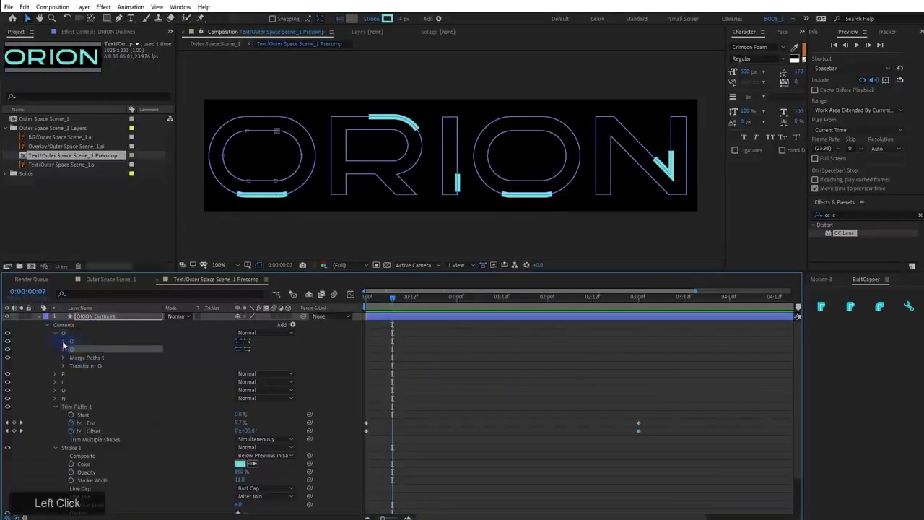
click(63, 342)
click(64, 358)
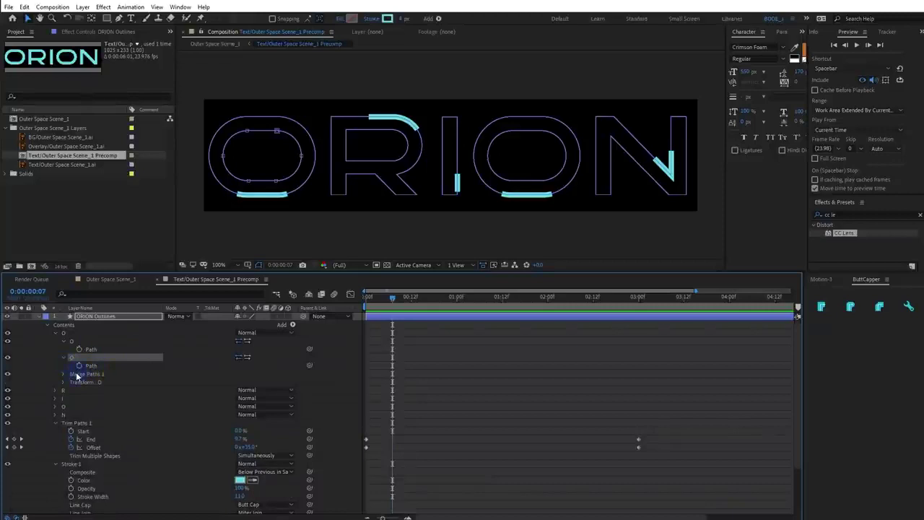
click(76, 375)
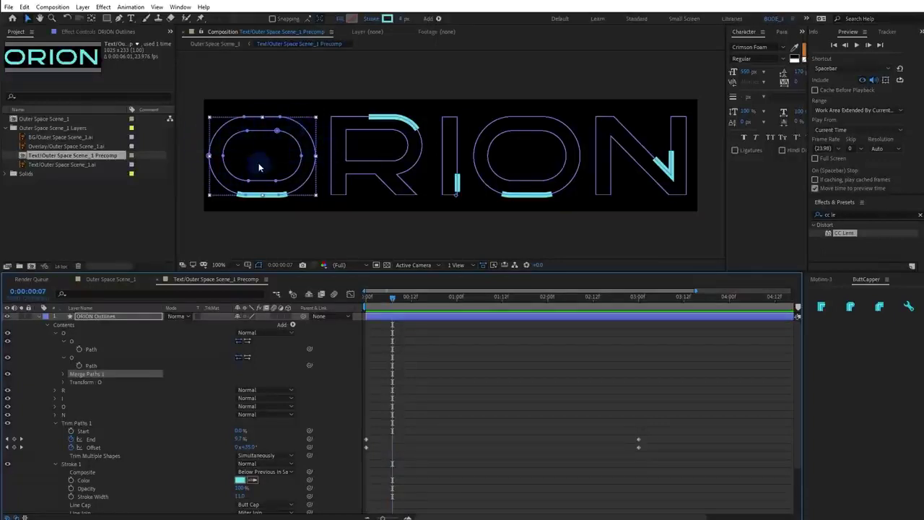
Delete the Merge Paths from the first O, R and second O letter groups of the ORION Outlines layer
click(83, 374)
key(Delete)
click(52, 385)
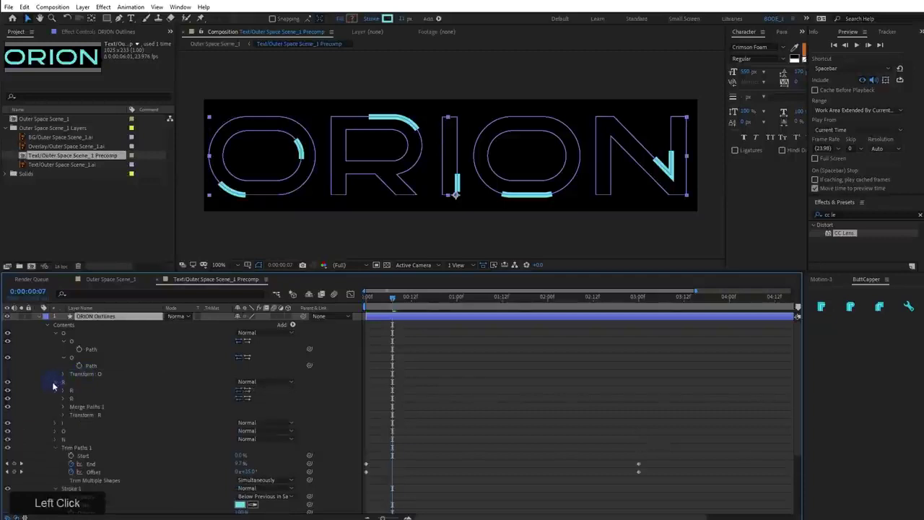
click(81, 406)
key(Delete)
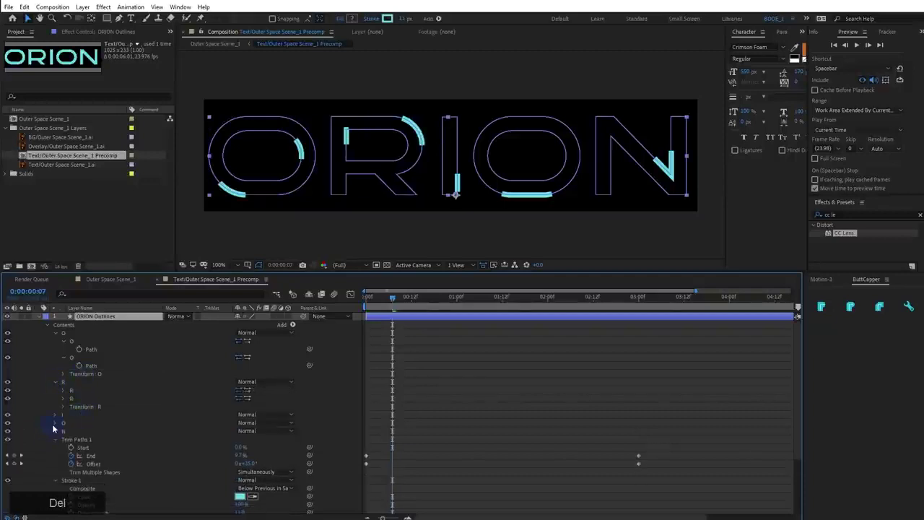
click(54, 424)
click(88, 448)
key(Delete)
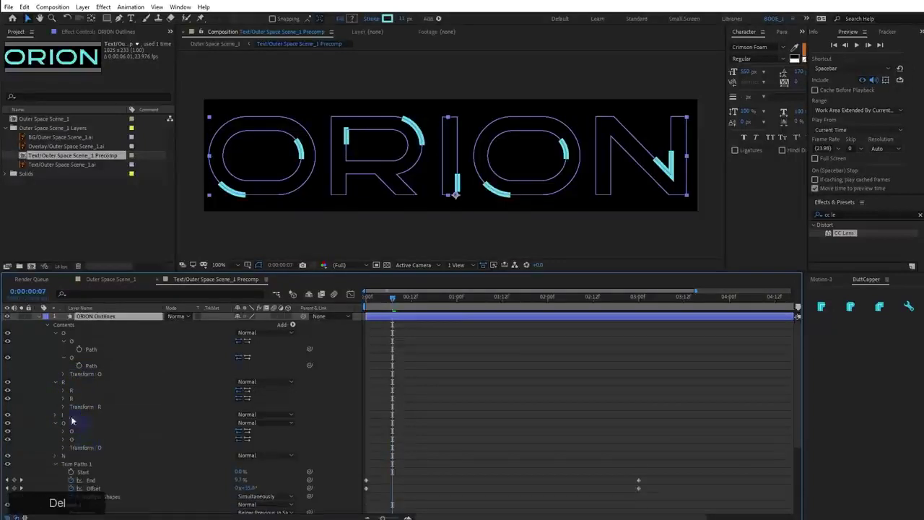
Preview the draw-on animation from 0:00:00:00 to check the inner and outer outlines of the letters
mouse_move(376, 298)
mouse_down()
mouse_move(640, 316)
mouse_move(411, 321)
mouse_move(307, 254)
mouse_up()
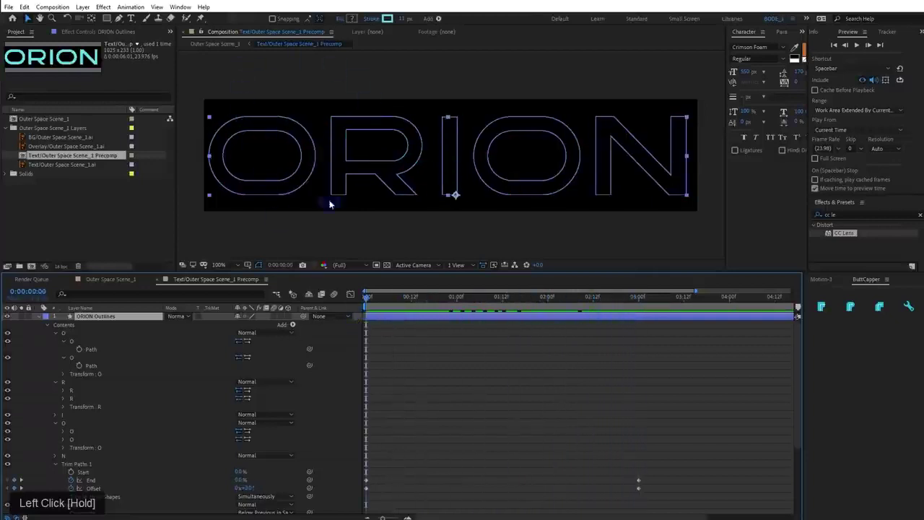
key(space)
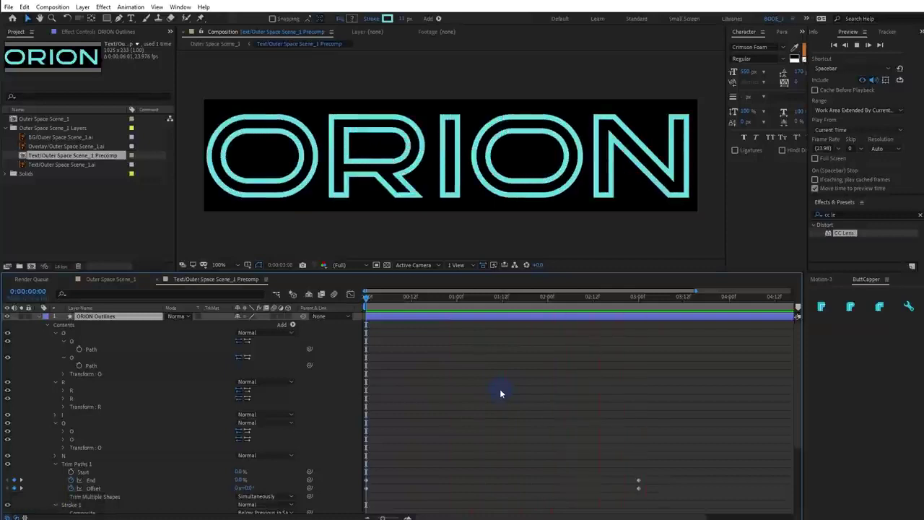
key(space)
Collapse the letter groups and show only the keyframed properties of the ORION Outlines layer
click(56, 335)
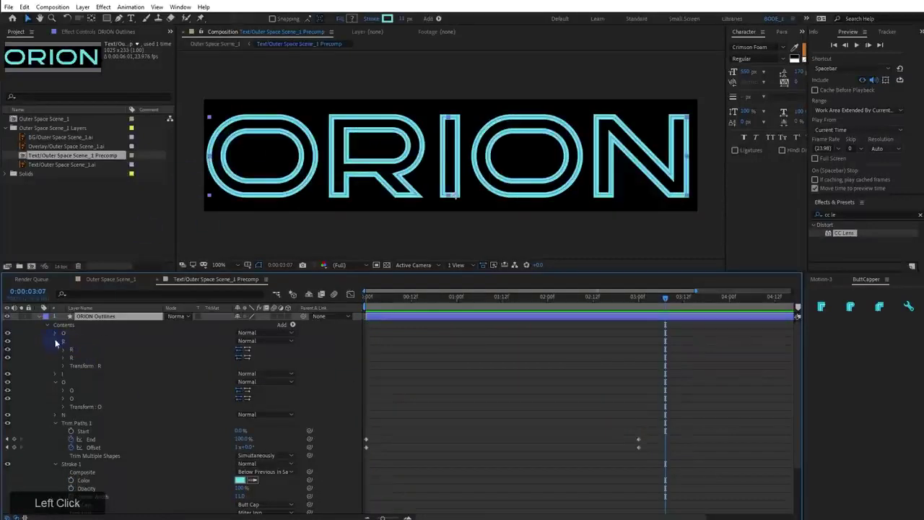
click(55, 341)
click(55, 357)
click(55, 375)
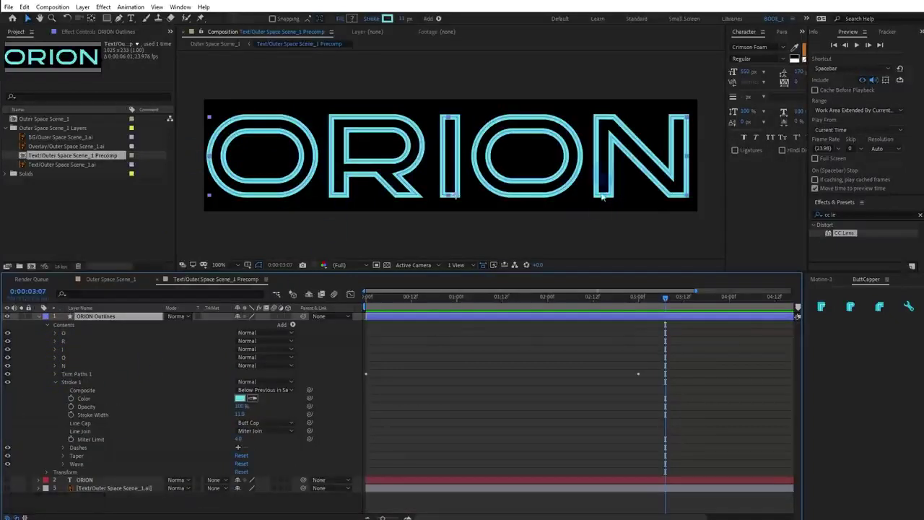
key(u)
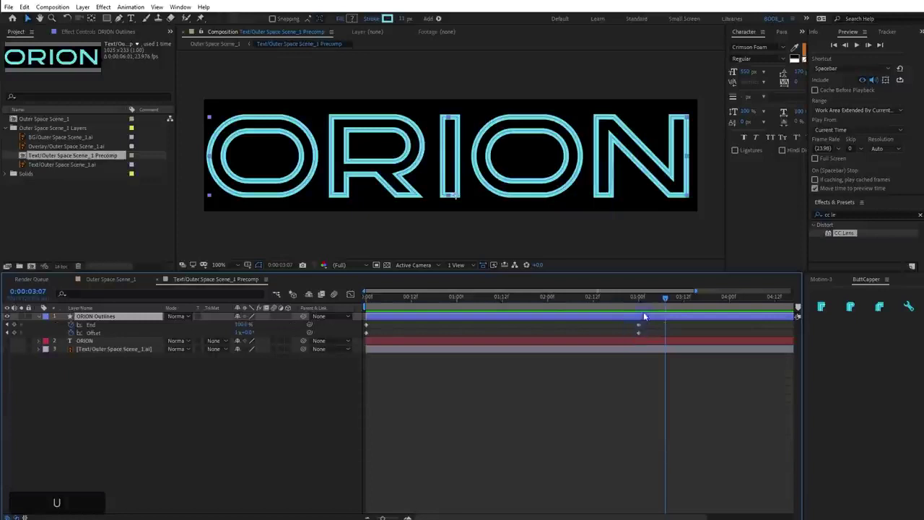
Apply Easy Ease to all the Trim Paths End and Offset keyframes
click(639, 296)
drag(648, 316, 354, 340)
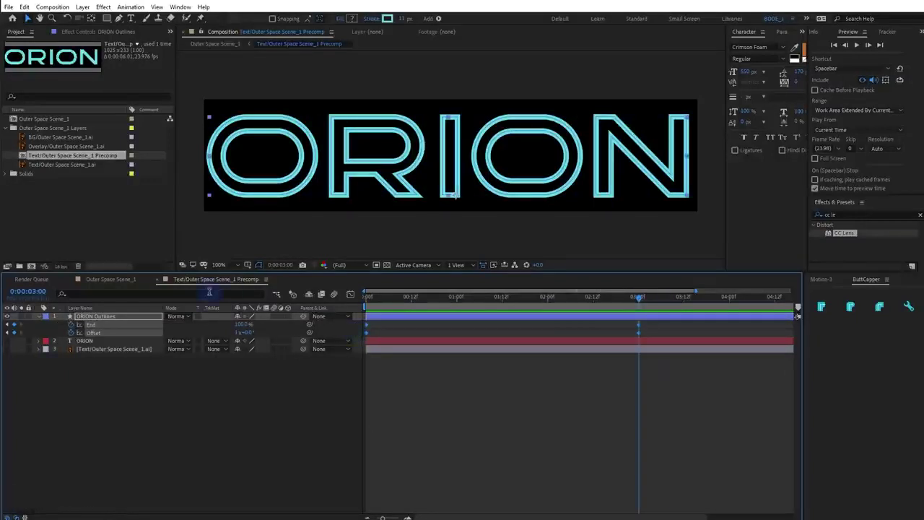
click(599, 334)
drag(658, 323, 348, 345)
key(F9)
Preview the eased draw-on from the start and scrub to 0:00:00:21 to inspect the stroke ends
drag(393, 300, 341, 309)
key(space)
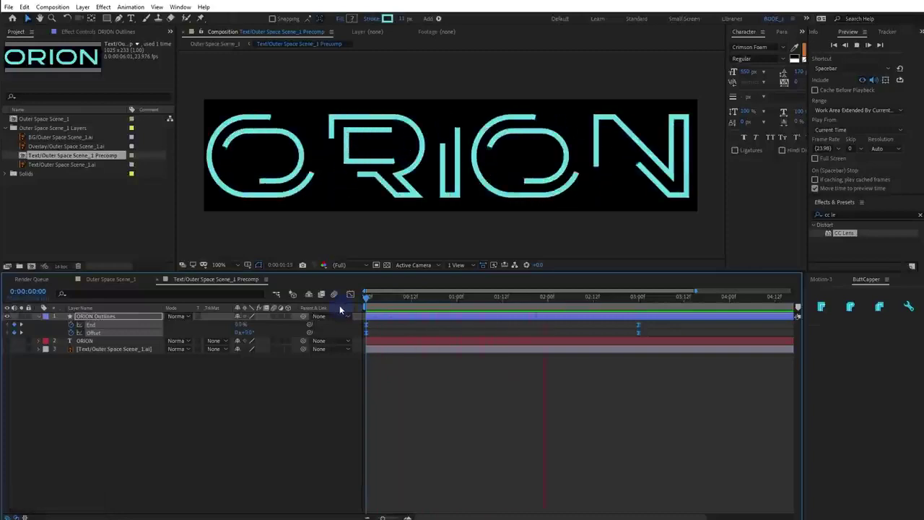
key(space)
mouse_move(419, 297)
mouse_down()
mouse_move(337, 308)
mouse_move(643, 301)
mouse_up()
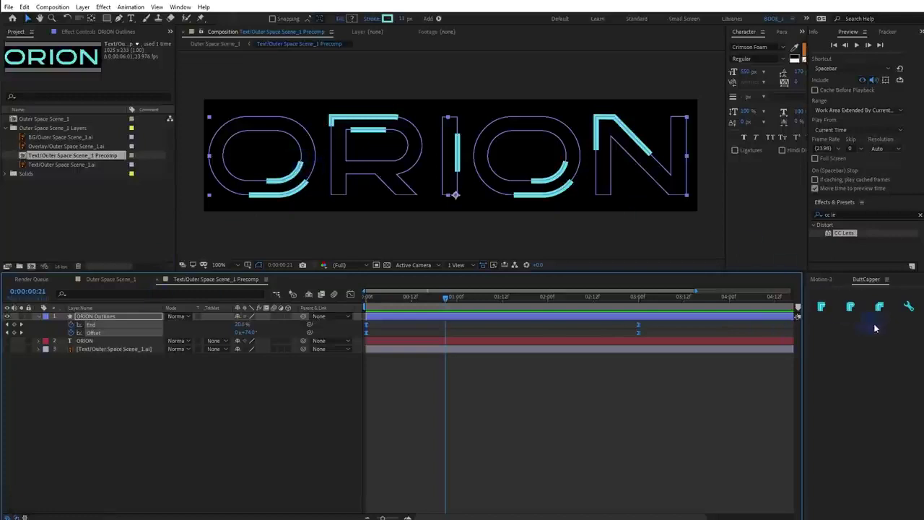
Give the ORION Outlines stroke round caps and round joins with ButtCapper, and preview the draw-on from the start
click(850, 306)
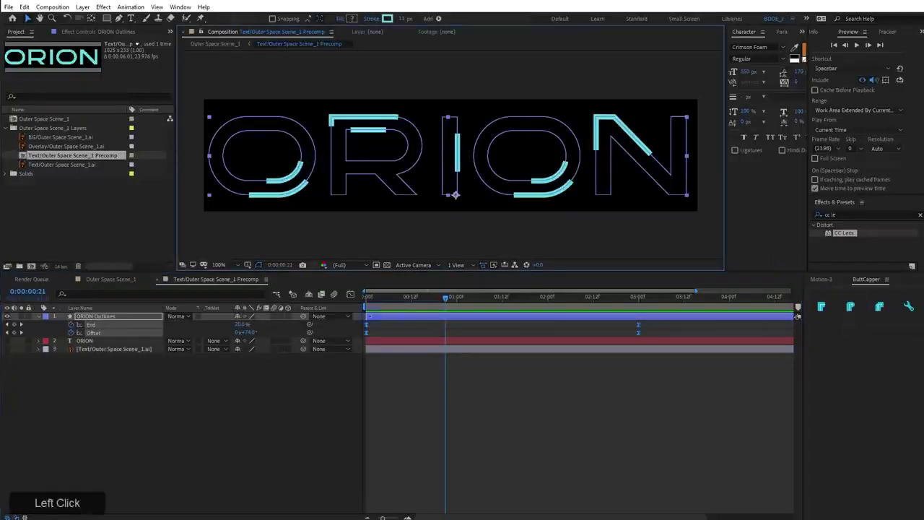
click(104, 317)
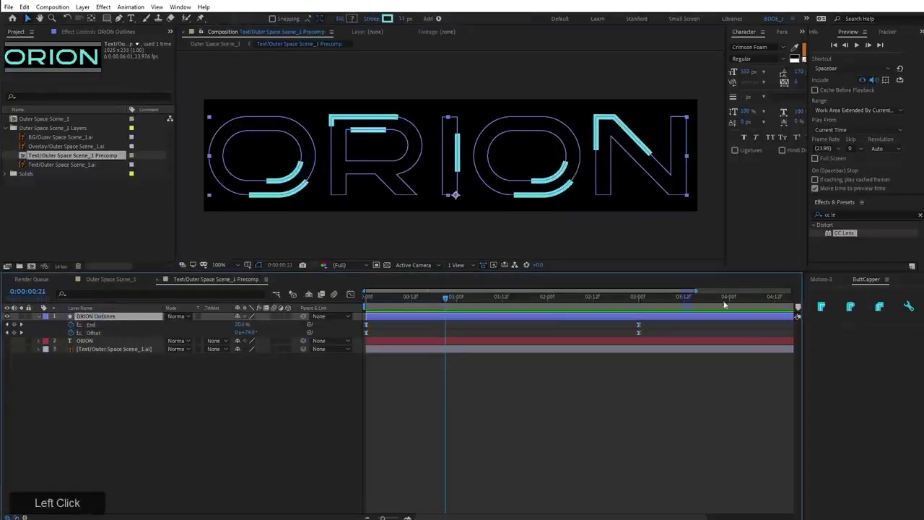
click(851, 307)
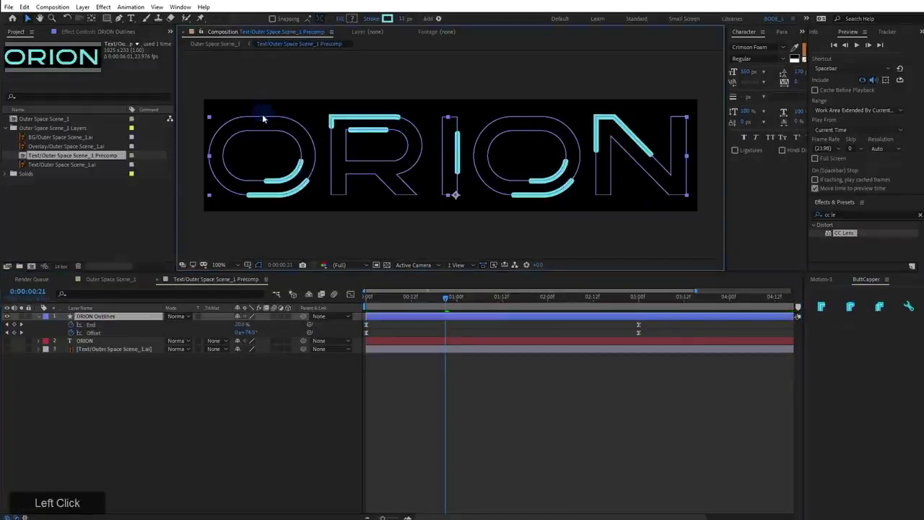
scroll(603, 123, up, 1)
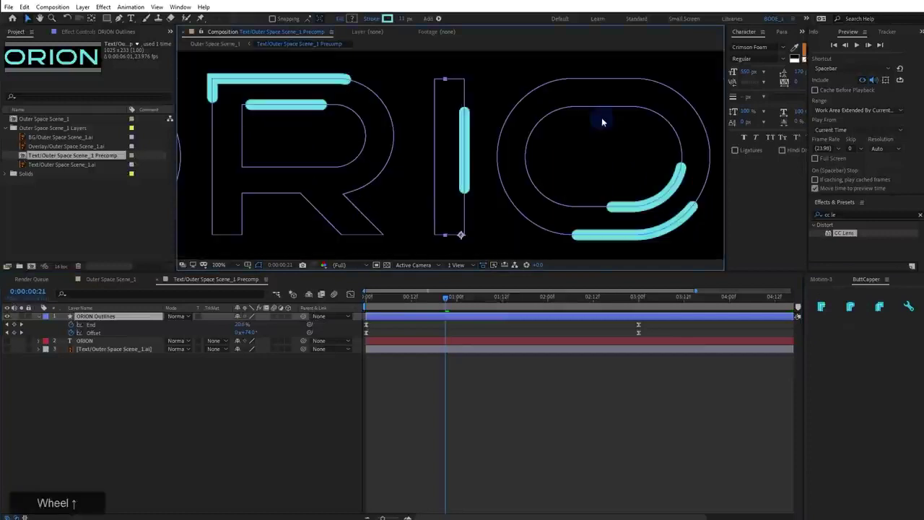
drag(225, 83, 362, 154)
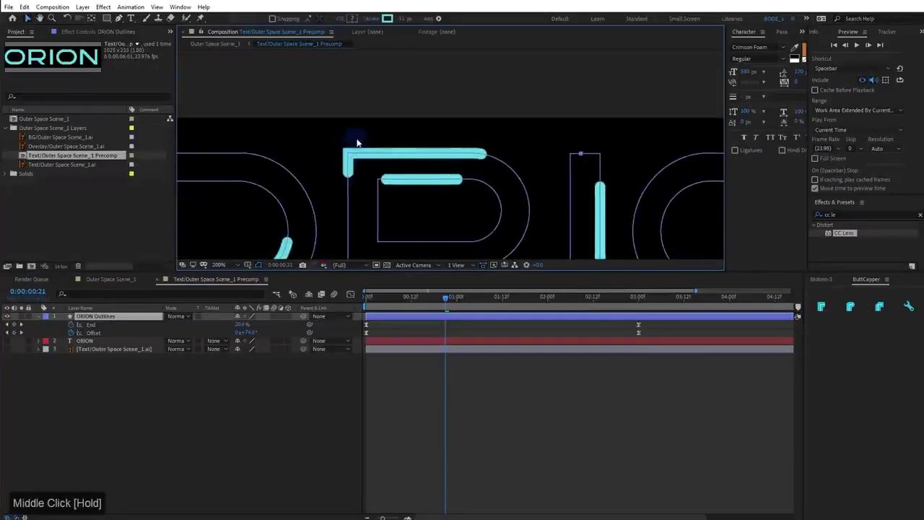
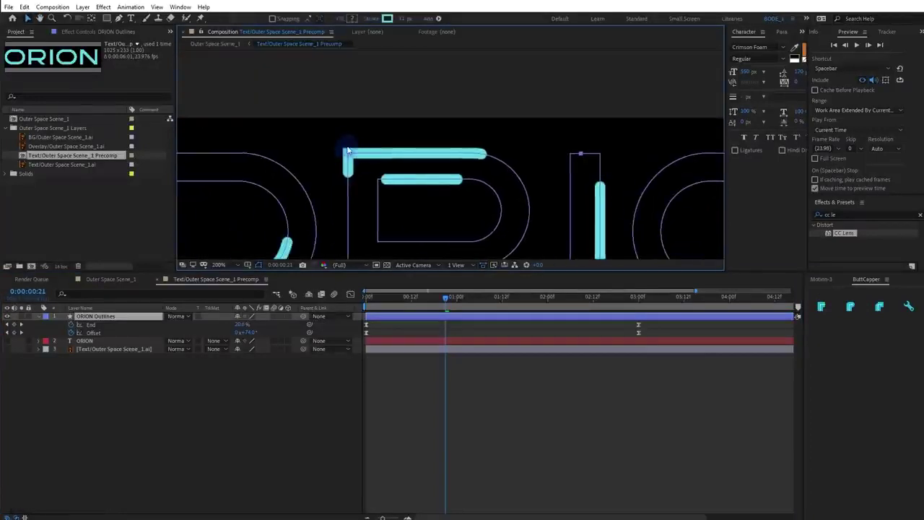
alt+click(843, 310)
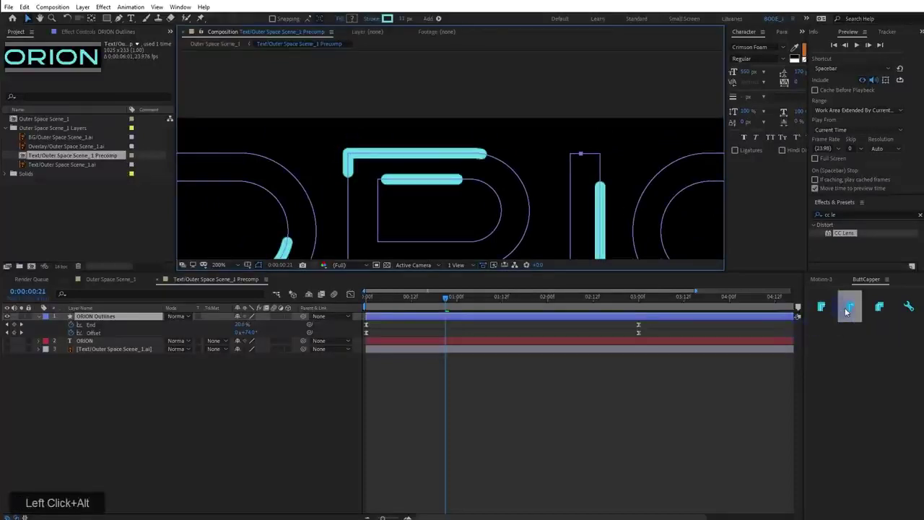
scroll(384, 189, down, 2)
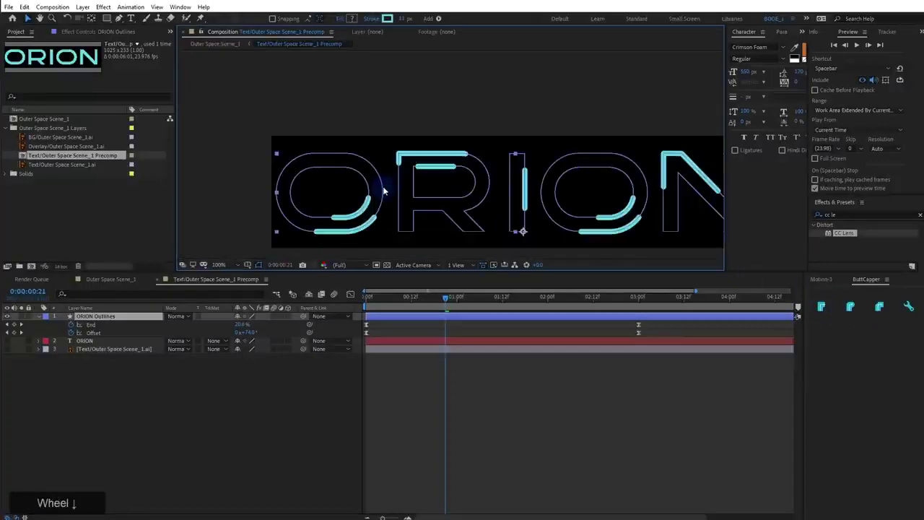
drag(419, 298, 365, 297)
key(space)
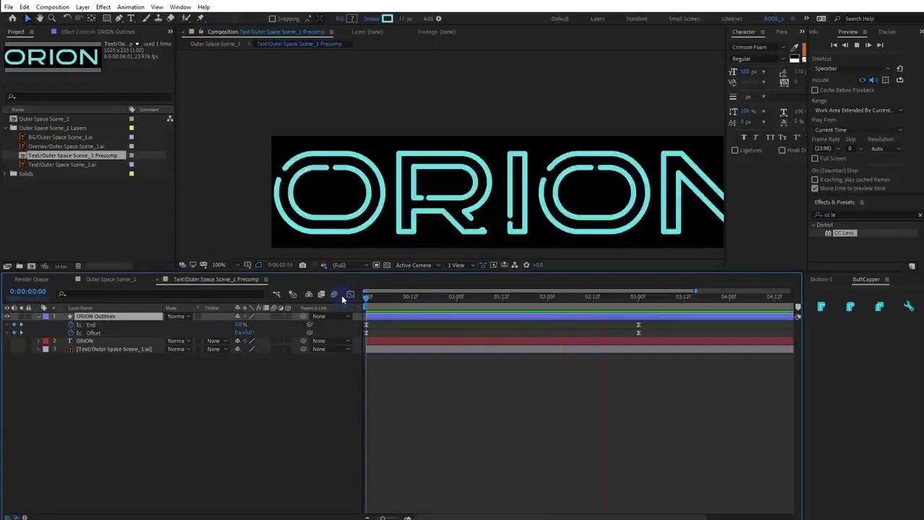
Make the ORION text layer start at 0:00:03:00 and turn on its visibility
click(638, 298)
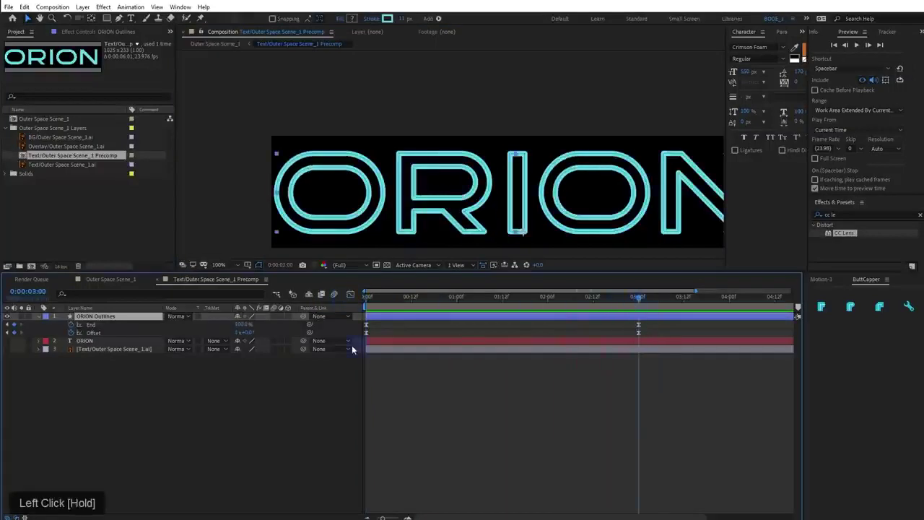
click(392, 346)
drag(393, 345, 661, 356)
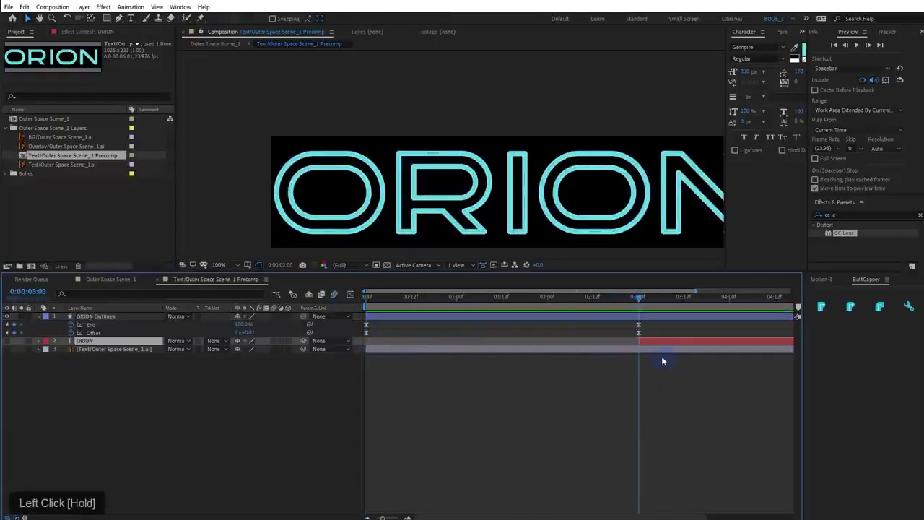
scroll(668, 355, down, 2)
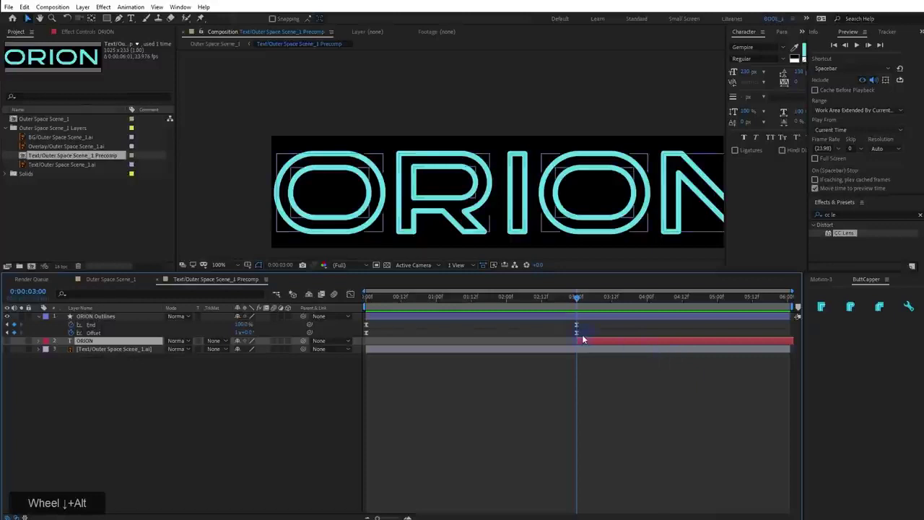
click(7, 341)
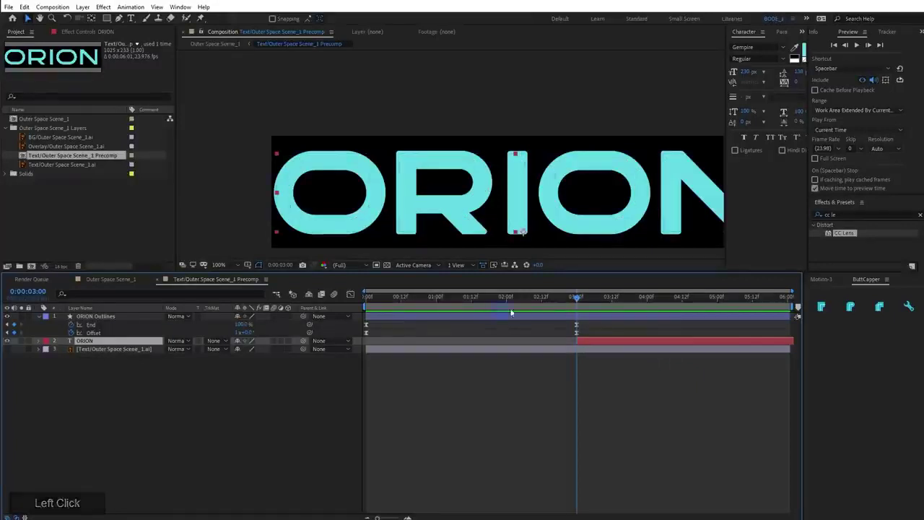
Keyframe the outlines' Stroke Width at 11 at 0:00:03:00 and 0 at 0:00:05:00, and preview the animation from the start
click(72, 316)
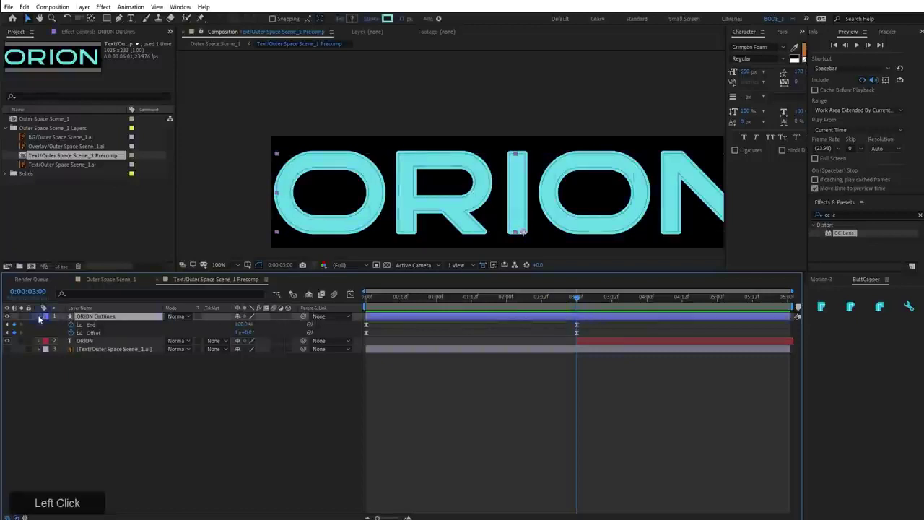
click(39, 317)
click(40, 318)
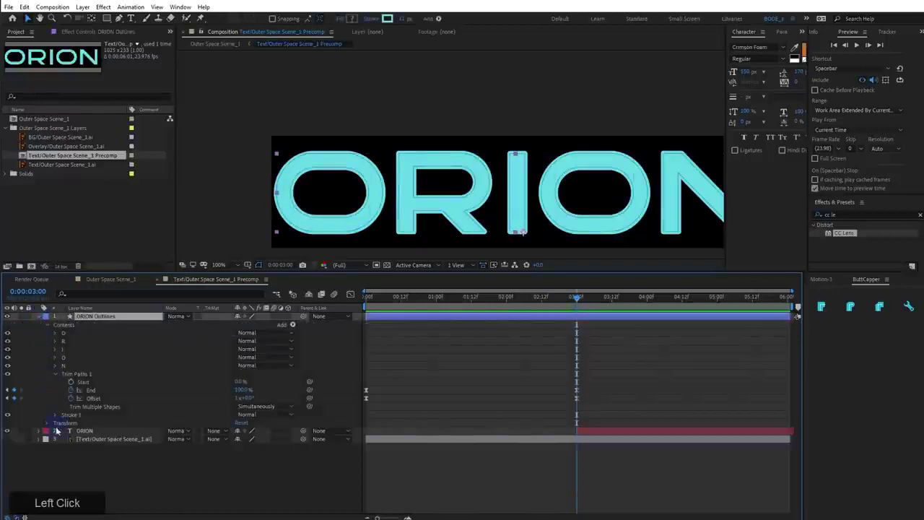
click(54, 415)
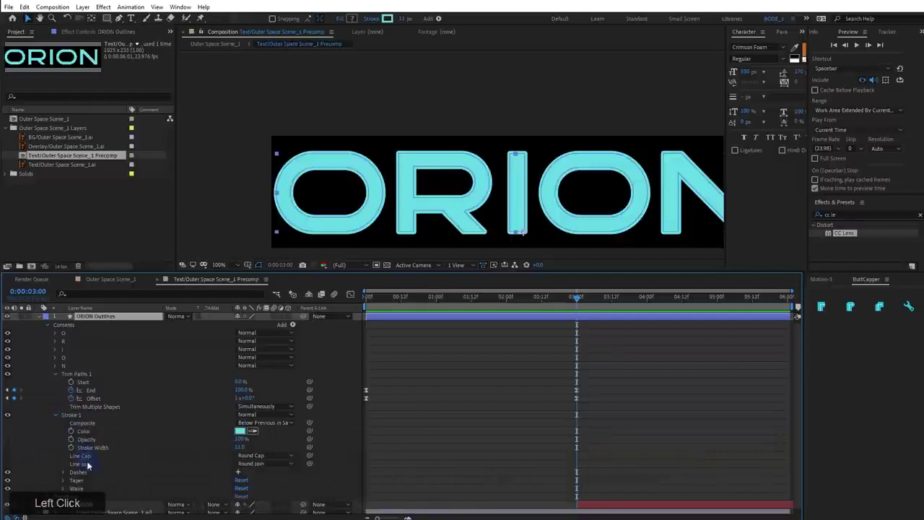
click(70, 448)
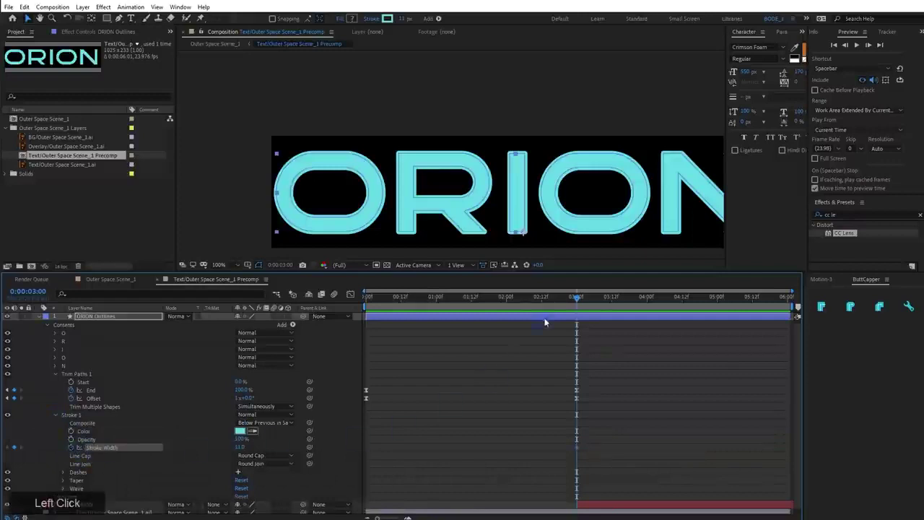
drag(587, 305, 719, 311)
drag(252, 449, 244, 454)
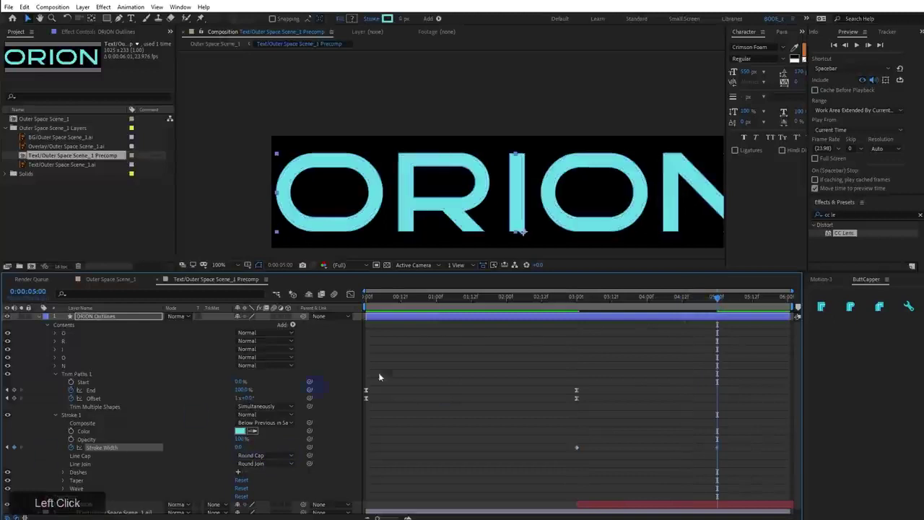
key(Home)
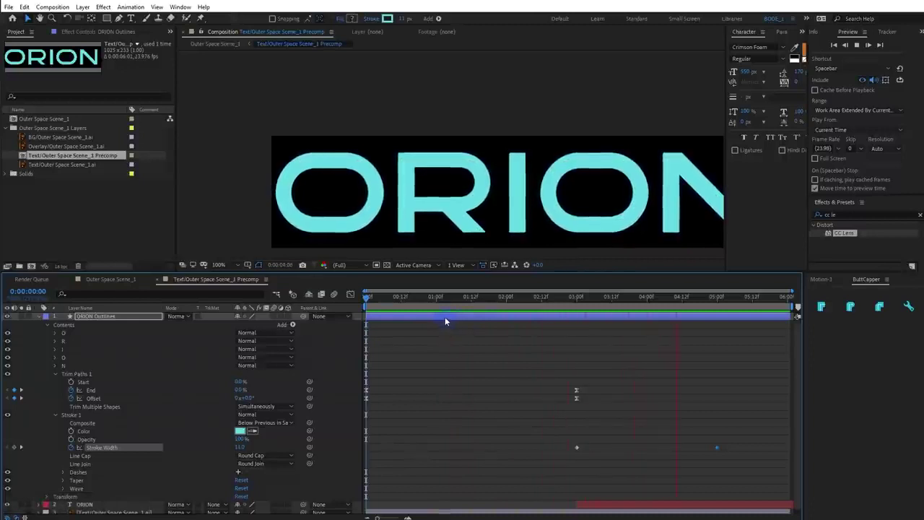
key(space)
Move the last End and Offset keyframes and the first Stroke Width keyframe to 0:00:02:00, easing the final Stroke Width keyframe at about 0:00:03:10
click(718, 447)
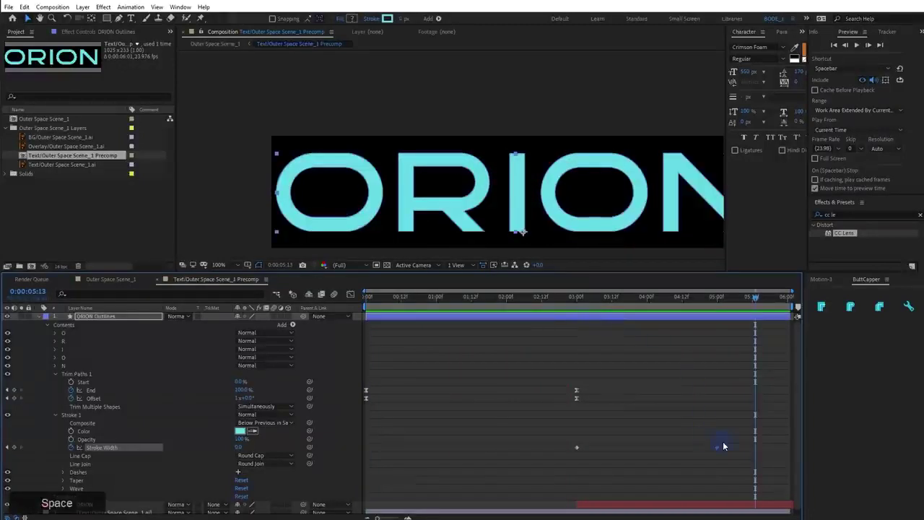
mouse_move(724, 446)
mouse_down()
mouse_move(593, 452)
mouse_move(676, 453)
mouse_move(556, 373)
mouse_move(516, 398)
mouse_up()
shift+click(509, 301)
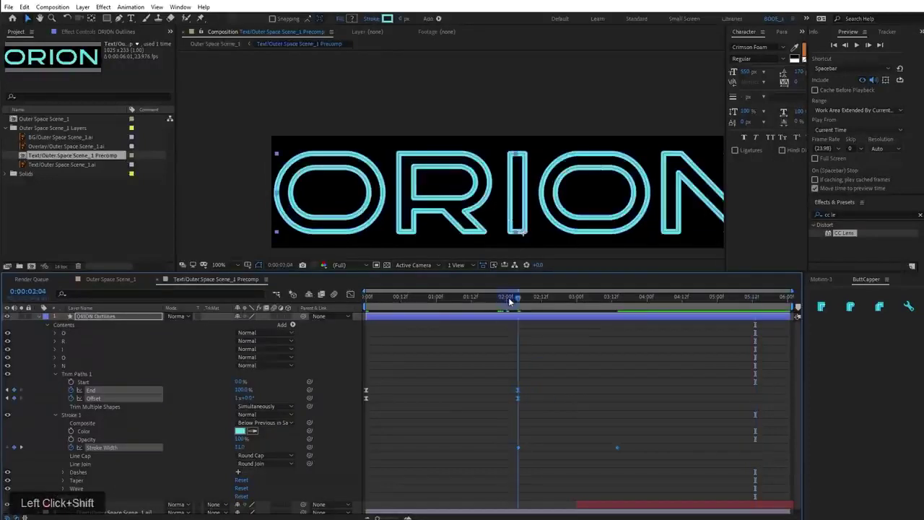
drag(509, 302, 506, 303)
drag(523, 392, 511, 397)
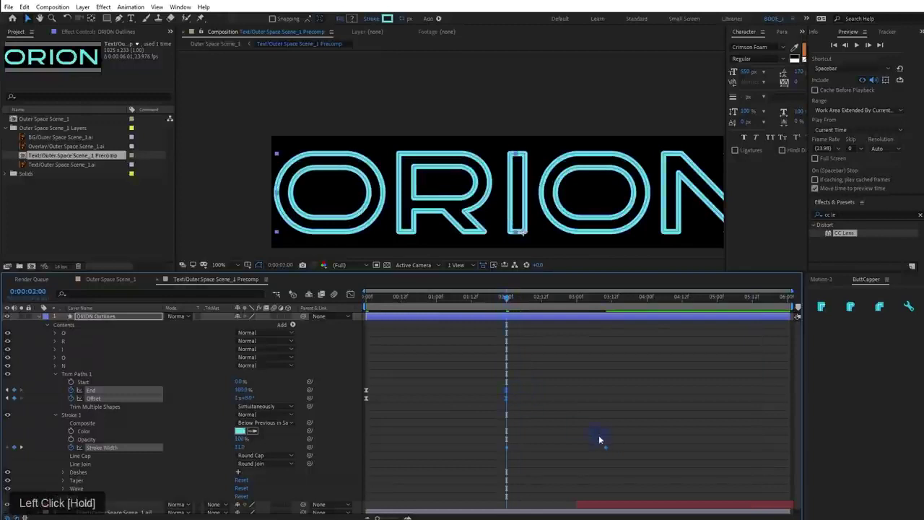
mouse_move(616, 449)
mouse_down()
mouse_move(481, 452)
mouse_move(611, 450)
mouse_move(578, 455)
mouse_up()
Shift the ORION text layer to start at 0:00:02:00 and return to the Outer Space Scene_1 composition
drag(607, 514, 531, 511)
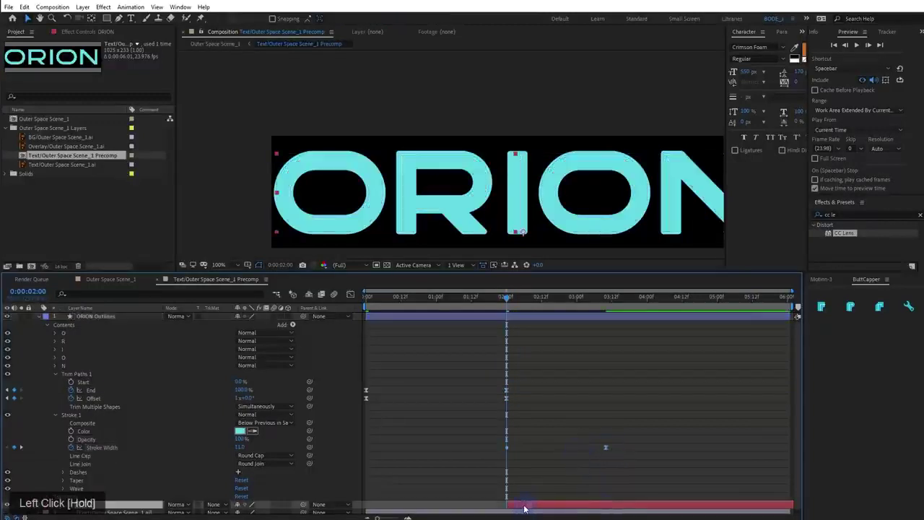
click(96, 281)
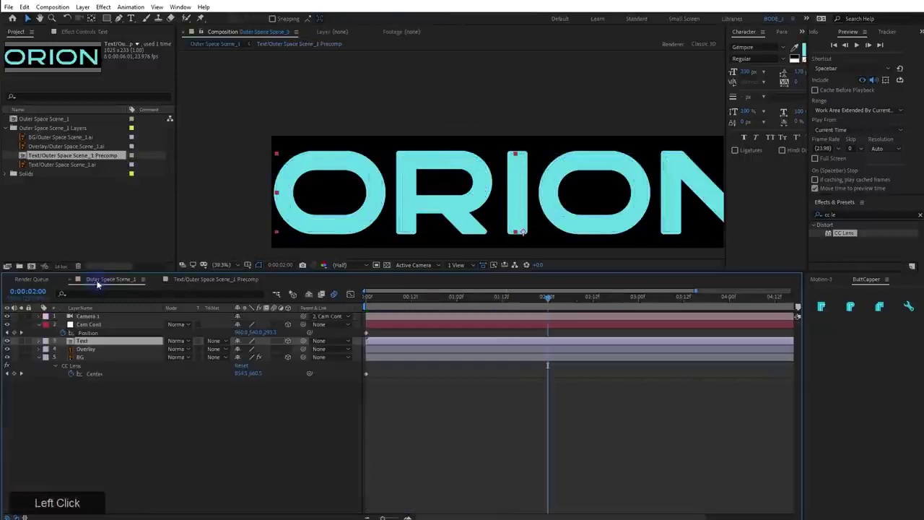
Preview the ORION title animation from the start of the Outer Space Scene_1 composition
drag(396, 299, 366, 304)
key(space)
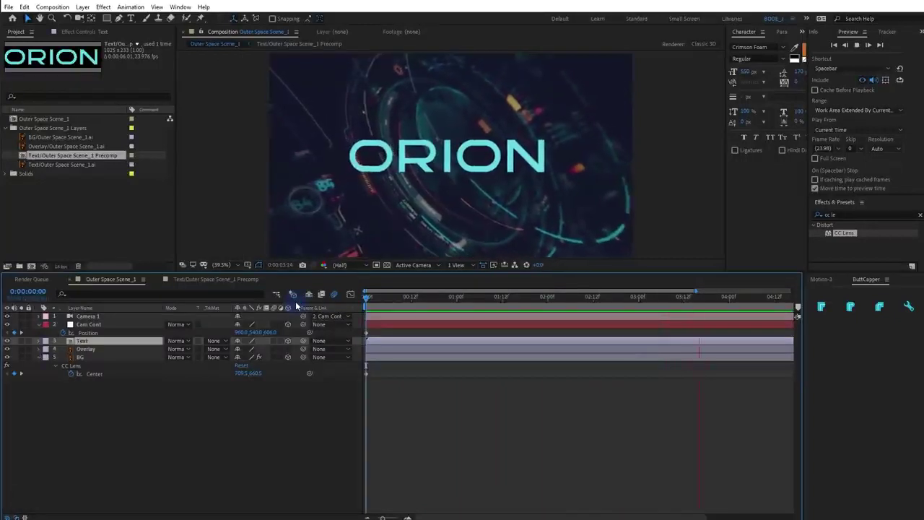
key(space)
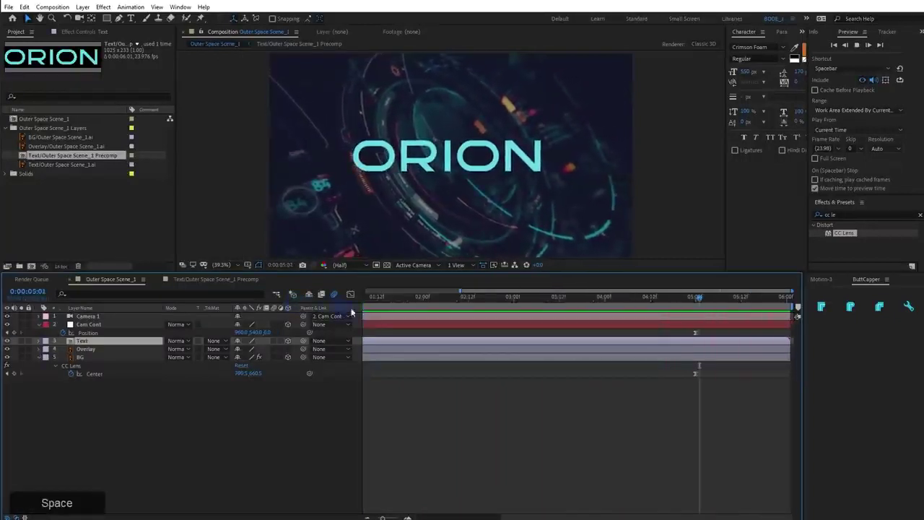
alt+scroll(491, 340, down, 1)
drag(490, 309, 378, 307)
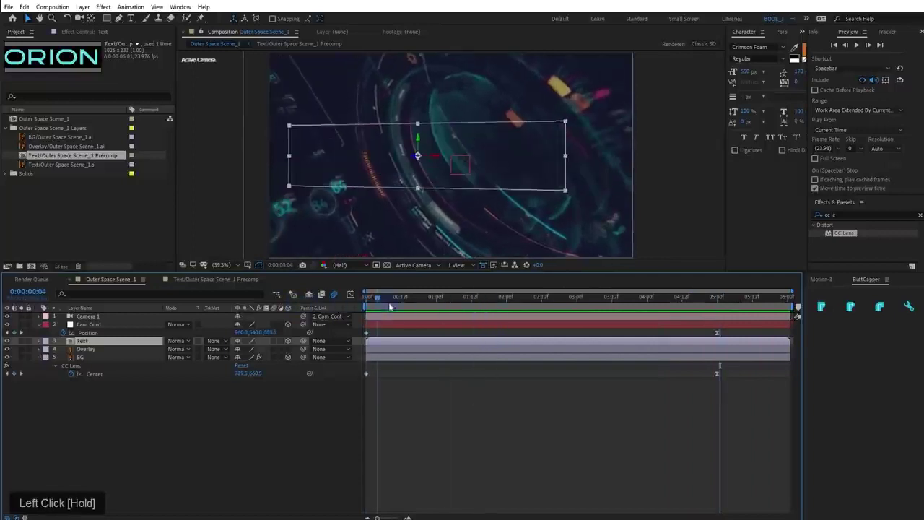
key(space)
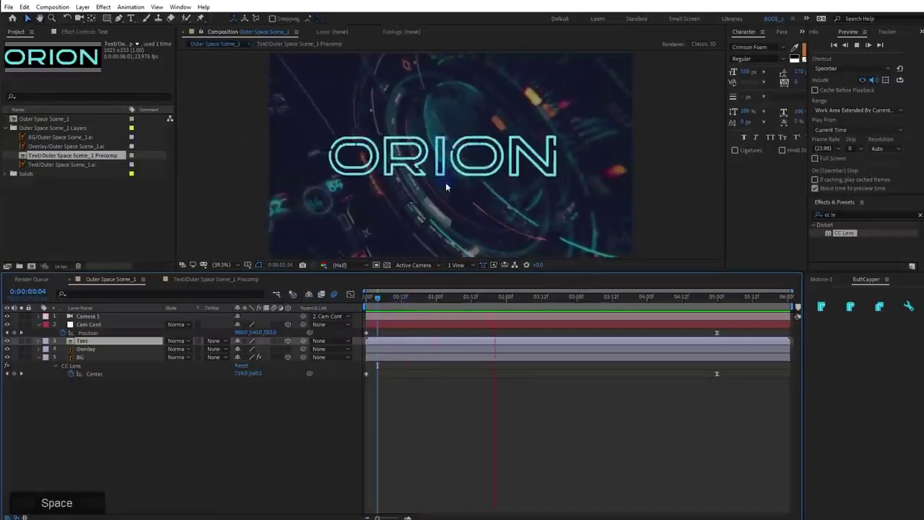
key(space)
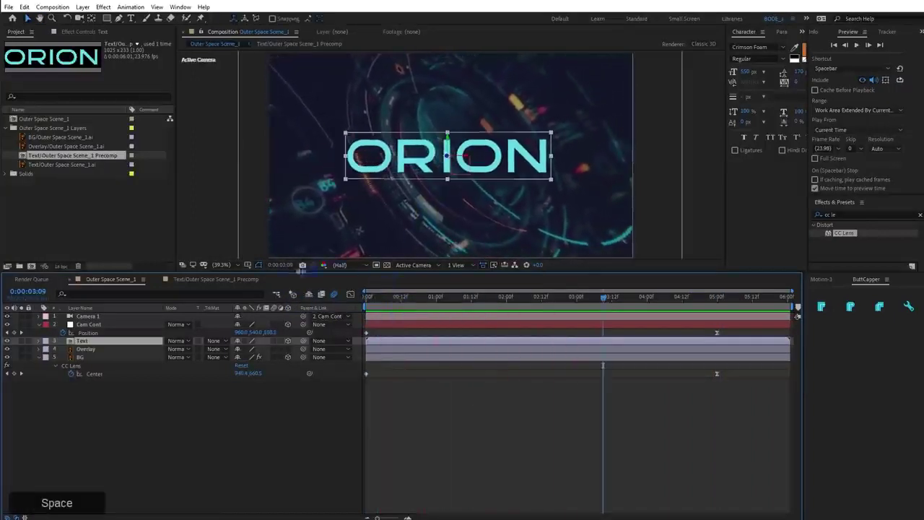
Try the Add blending mode on the Text layer, preview it, and restore the mode to Normal
click(178, 340)
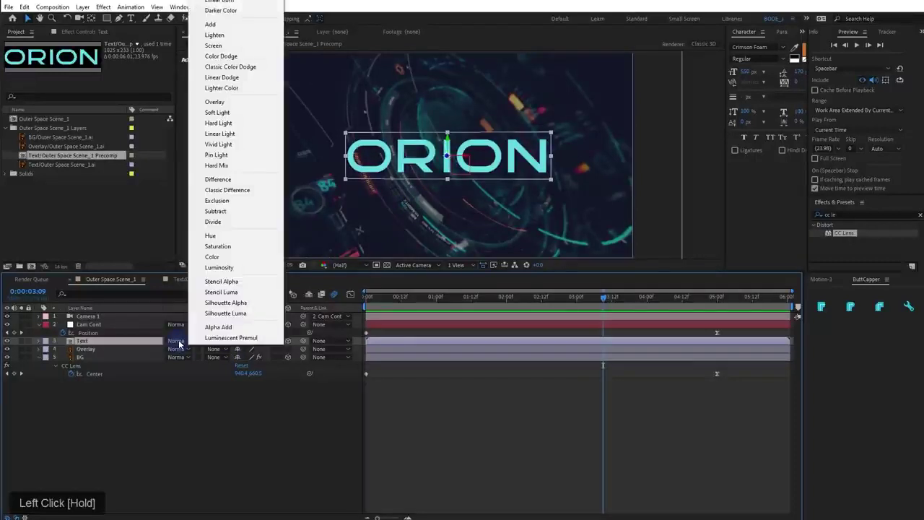
drag(180, 341, 239, 25)
drag(432, 282, 358, 296)
key(space)
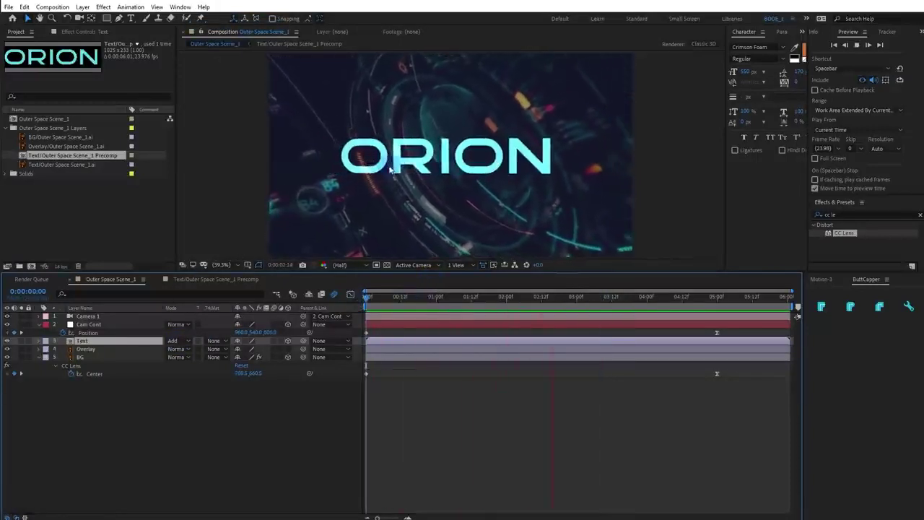
key(space)
scroll(412, 160, up, 3)
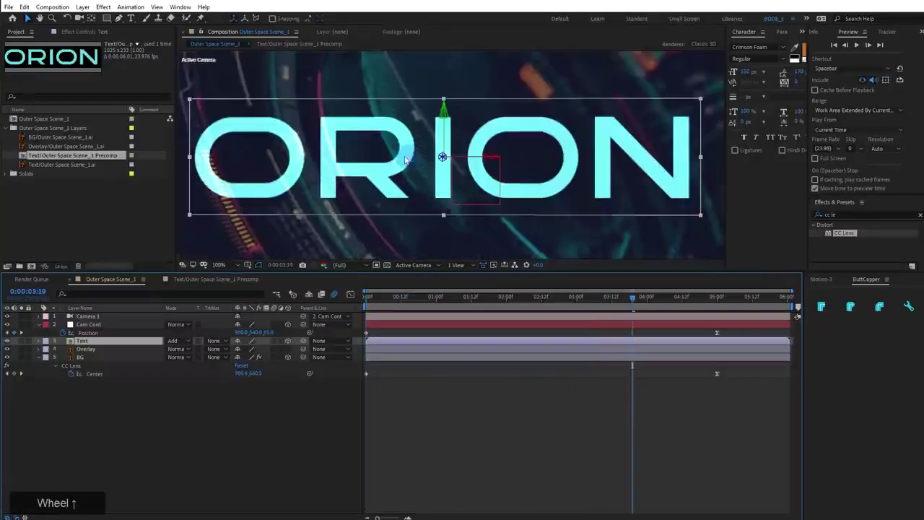
scroll(266, 166, down, 2)
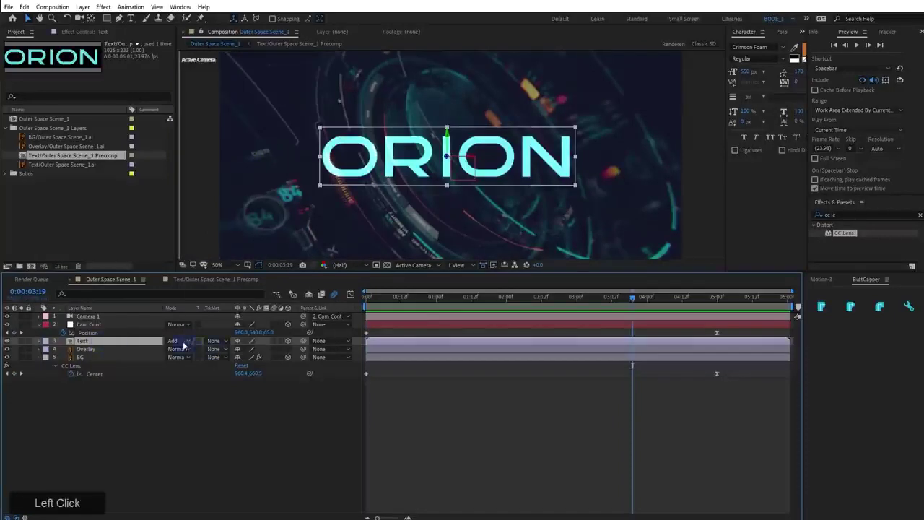
drag(177, 340, 224, 64)
click(215, 0)
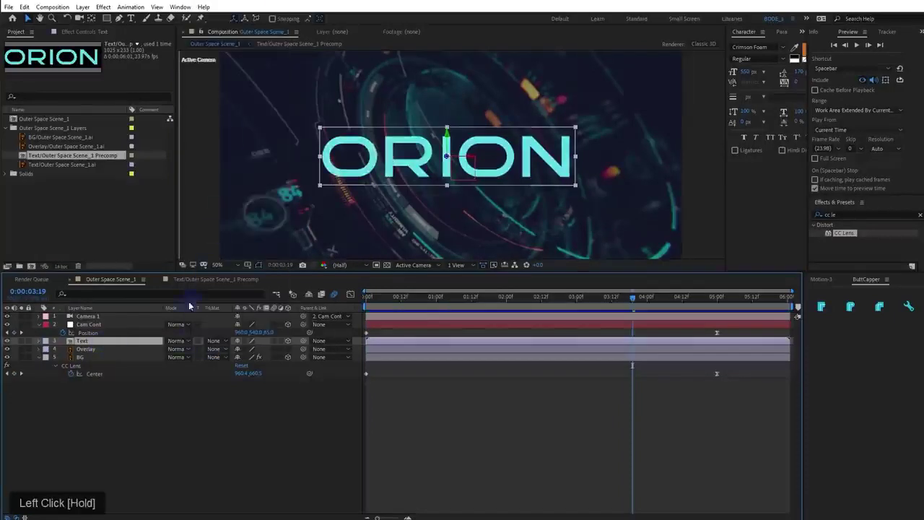
Apply the Glow effect to the Text layer and search the effects library for glow
key(ctrl+space)
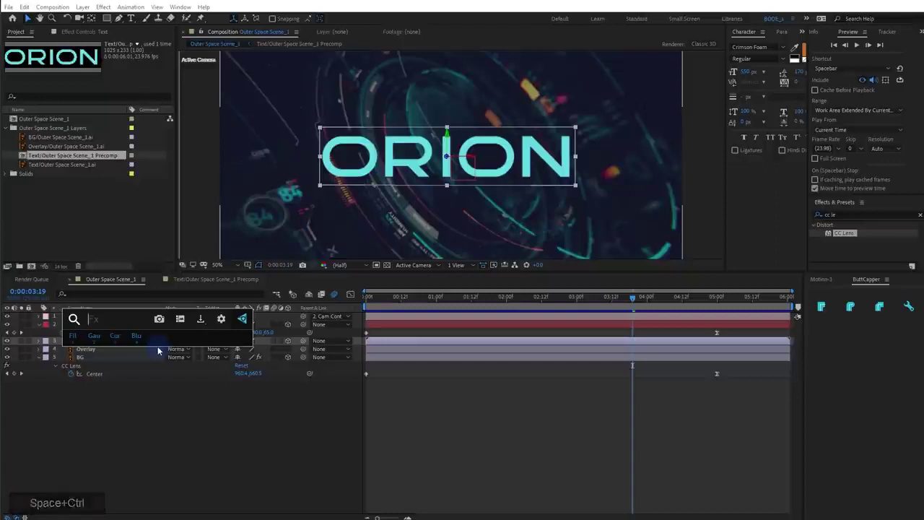
text(glow)
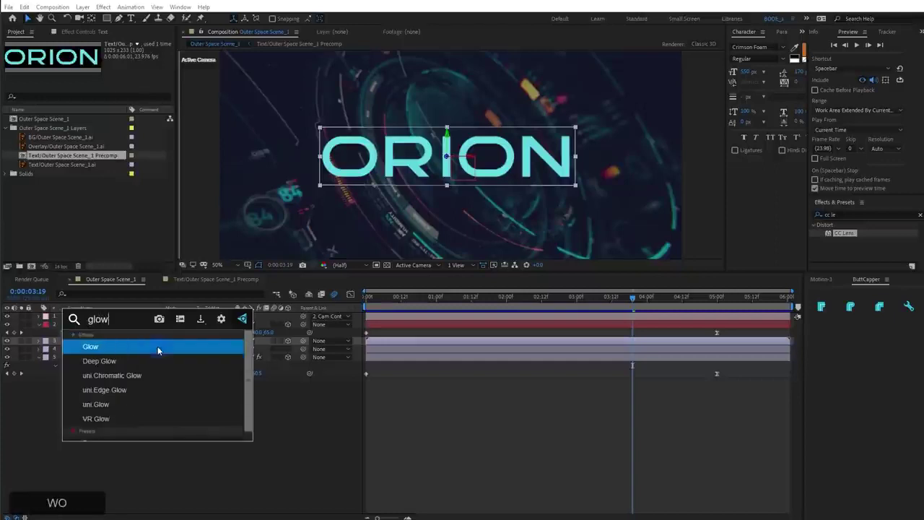
key(Return)
click(838, 215)
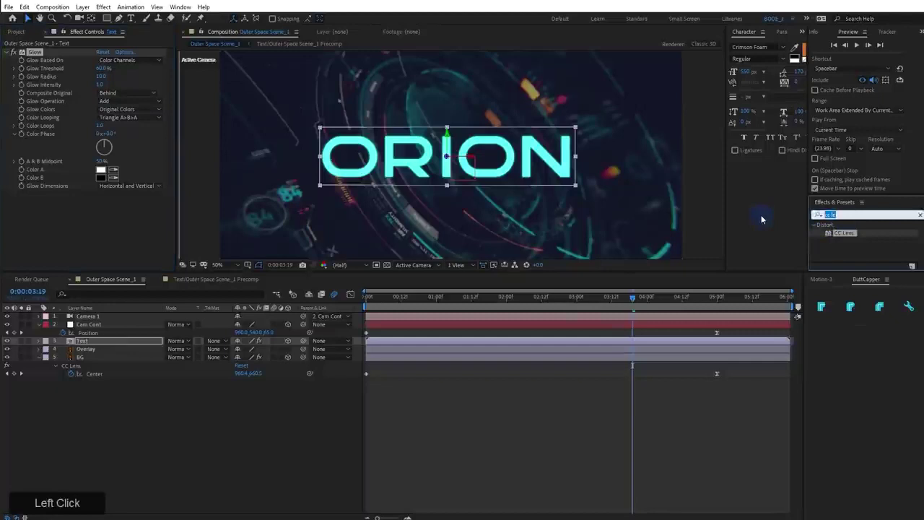
text(glow)
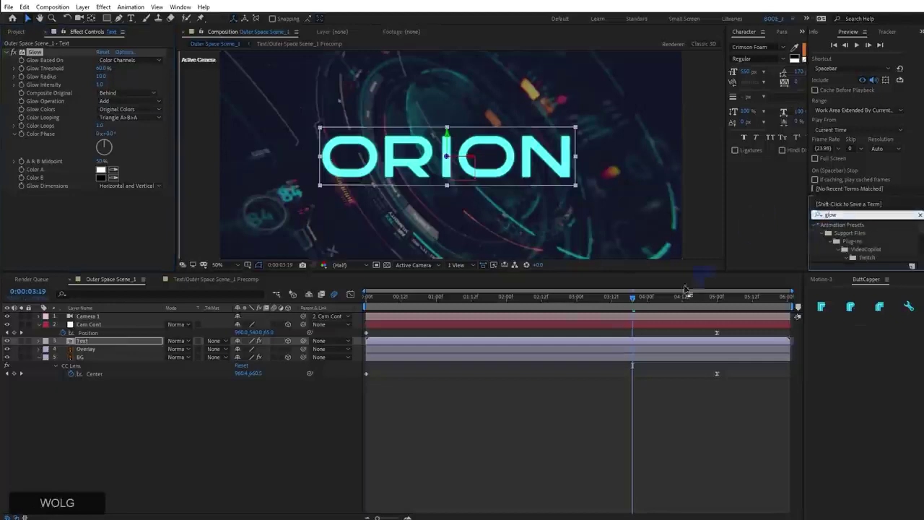
Set the Text layer's Glow Radius to 125, lower its Glow Threshold, and preview the animation from the start
click(34, 53)
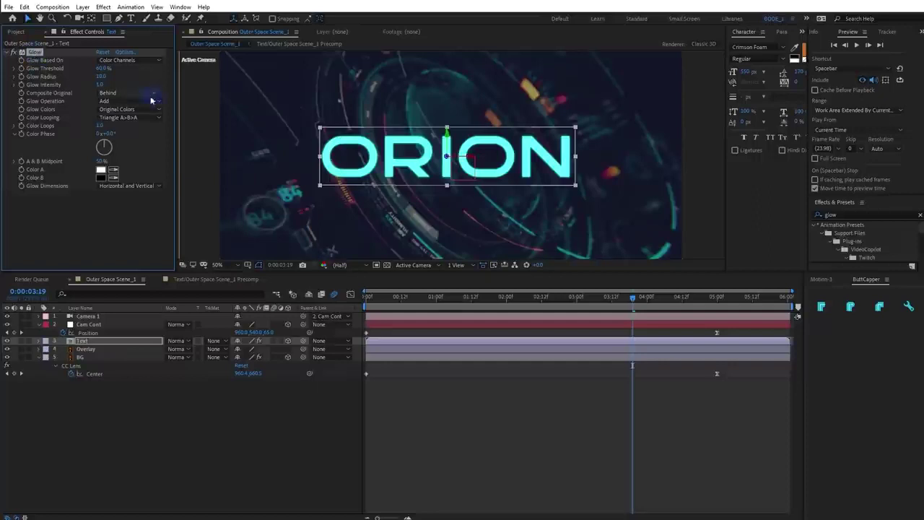
drag(102, 81, 160, 83)
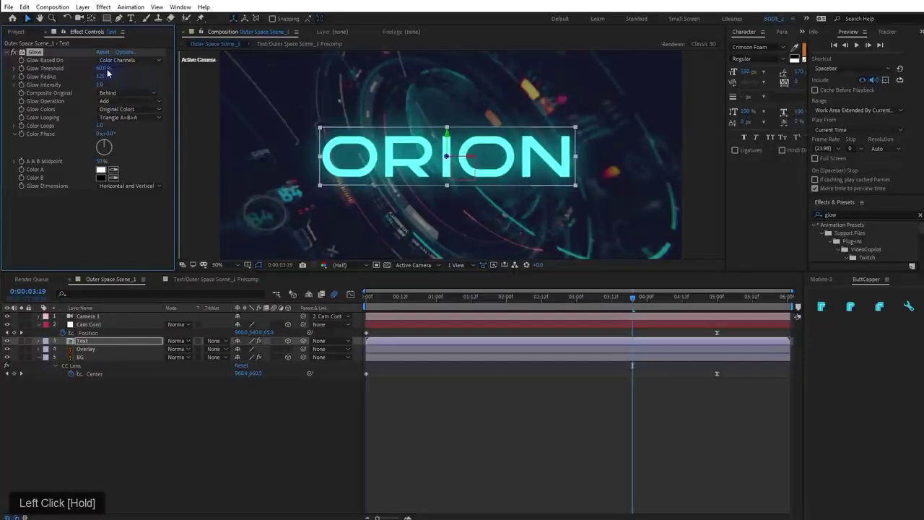
drag(100, 67, 76, 80)
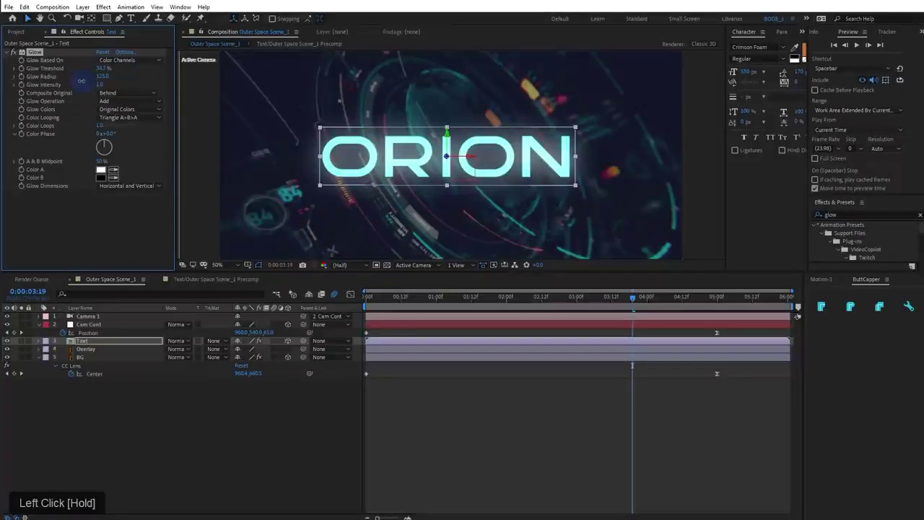
drag(402, 298, 367, 307)
key(space)
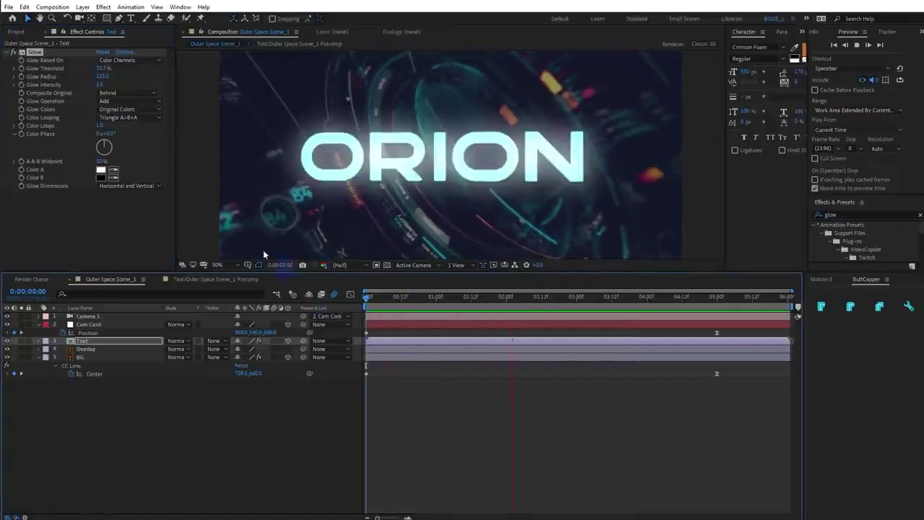
key(space)
Duplicate the Glow effect on the Text layer, set the first Glow's radius to 44, and adjust its threshold and intensity
key(ctrl+d)
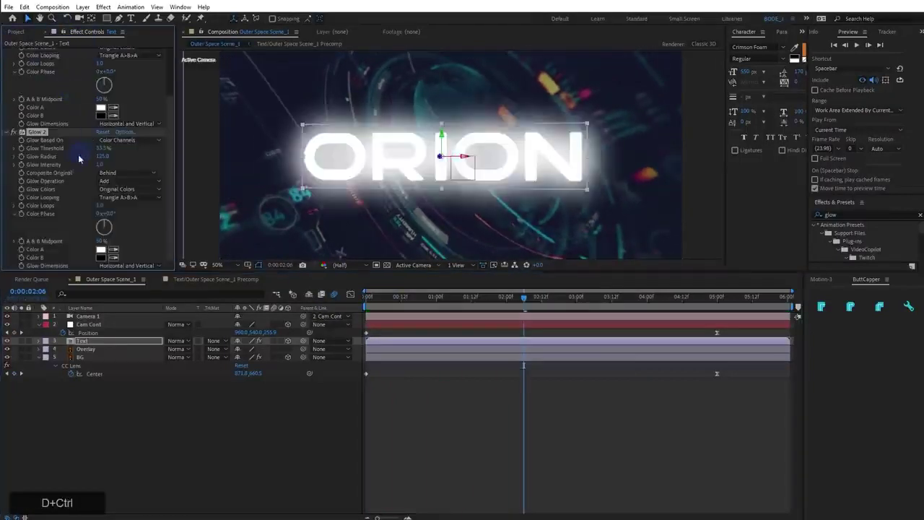
scroll(65, 135, up, 2)
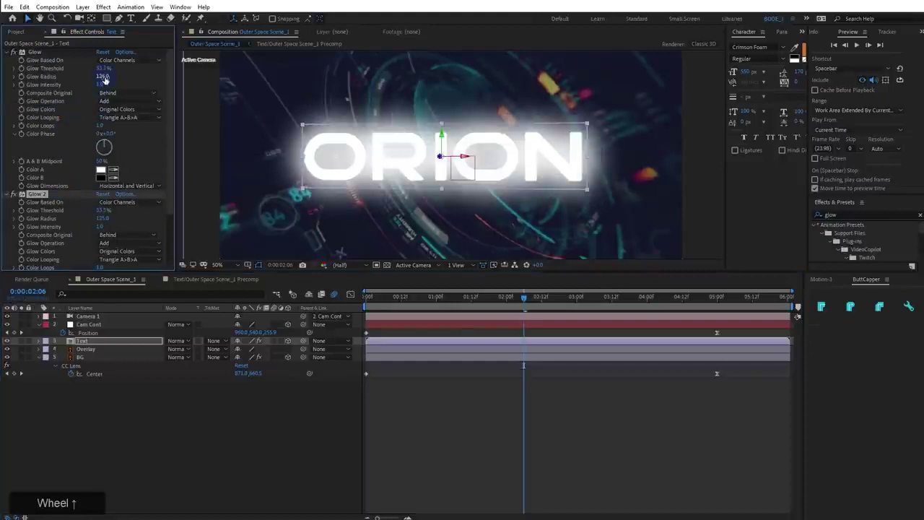
drag(104, 77, 134, 67)
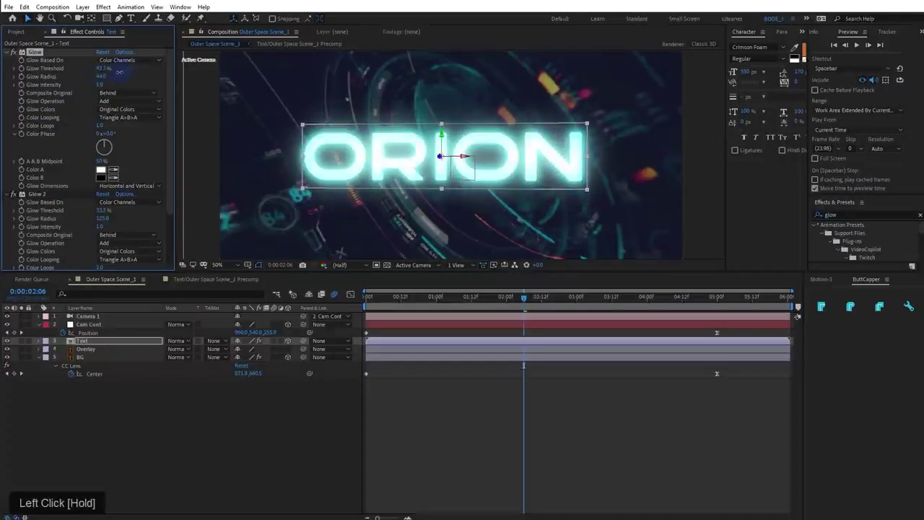
drag(101, 85, 122, 85)
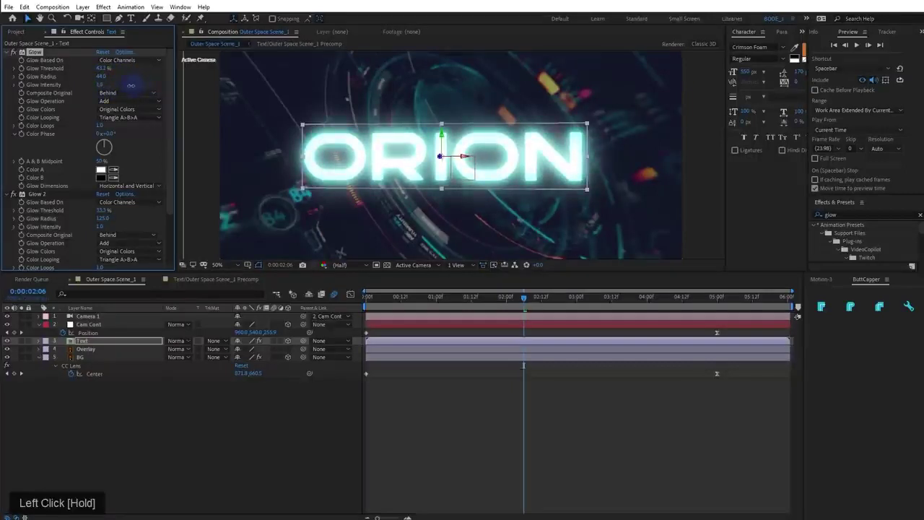
Preview the double-glow title from the start and scrub to 0:00:03:14
drag(429, 303, 299, 305)
key(space)
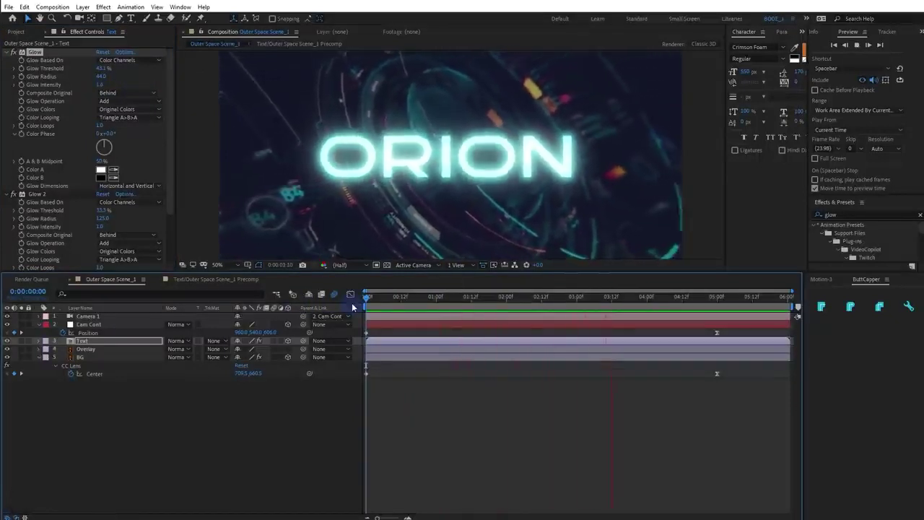
key(space)
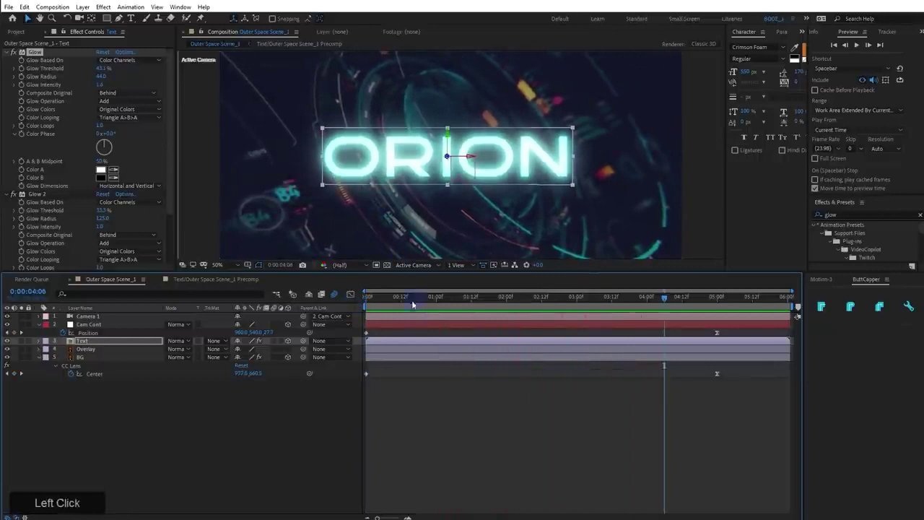
drag(414, 305, 615, 326)
Open the Text/Outer Space Scene_1 Precomp and enlarge its frame around the ORION lettering with the aspect ratio locked
click(210, 280)
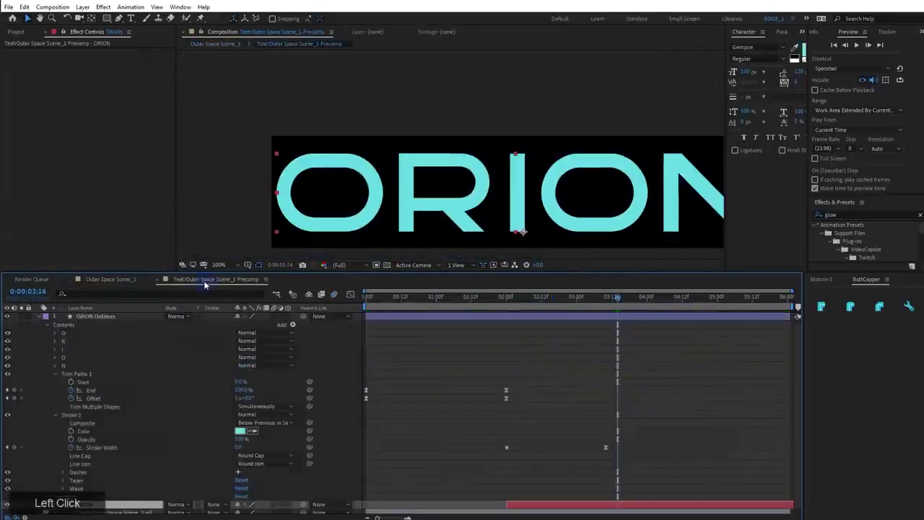
click(39, 316)
middle_click(460, 223)
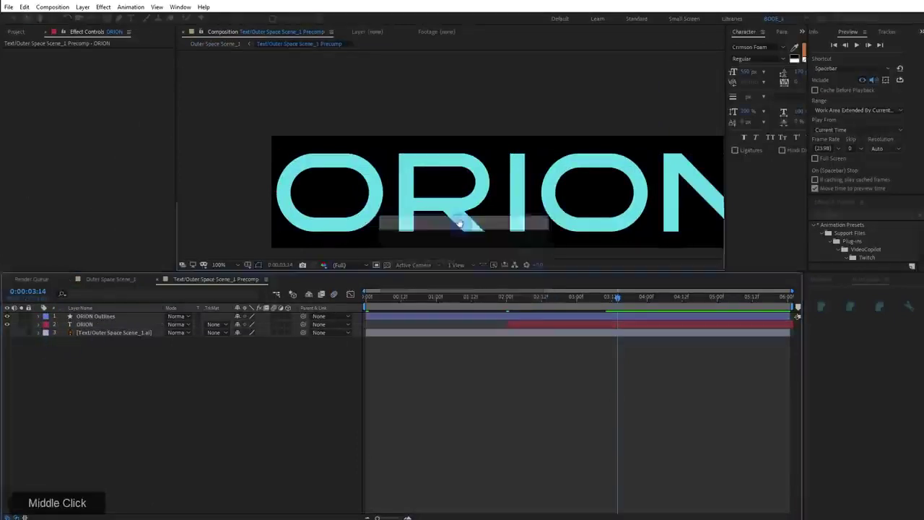
drag(459, 223, 398, 224)
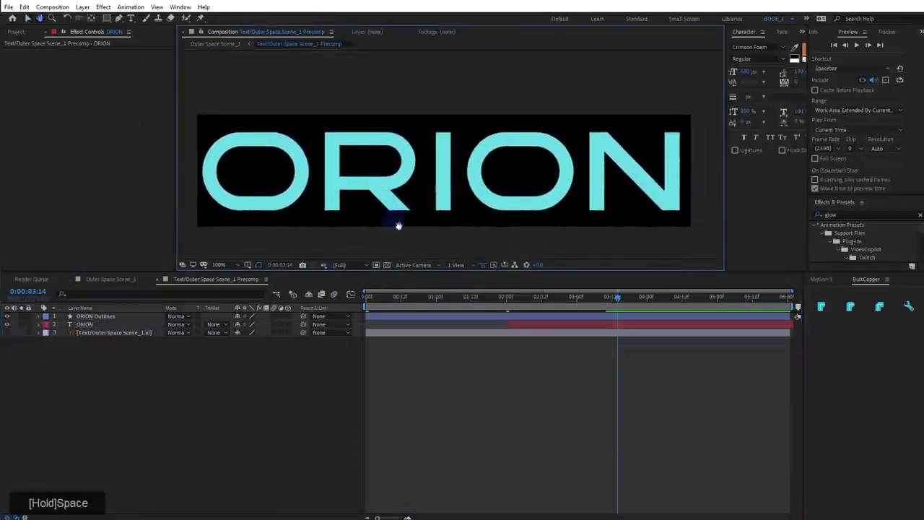
click(491, 317)
key(ctrl+k)
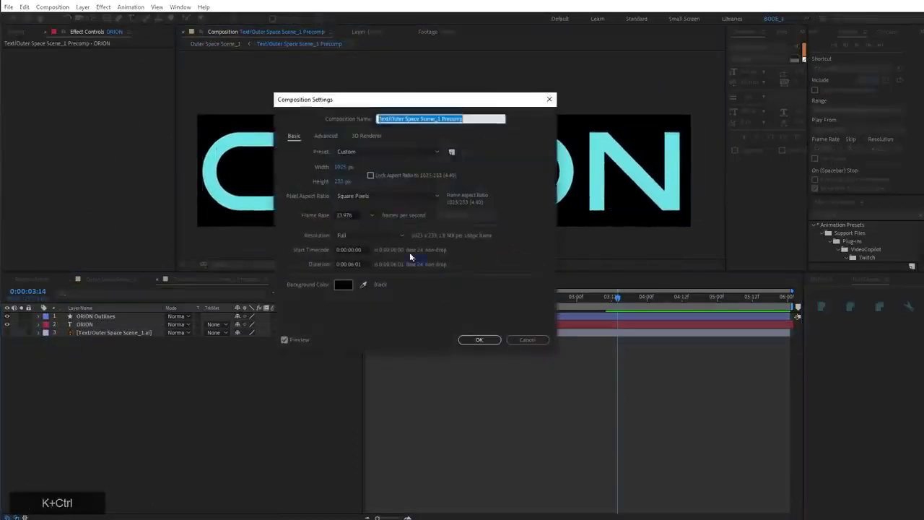
click(343, 169)
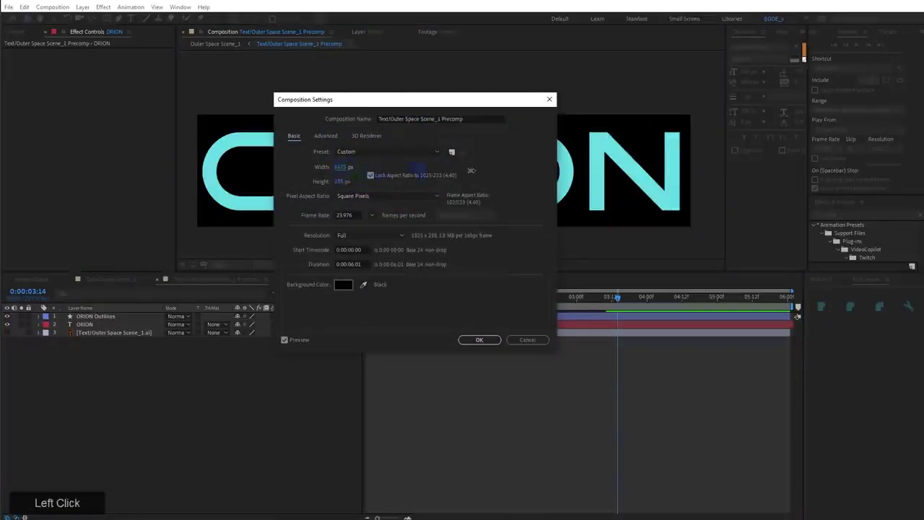
drag(471, 170, 648, 203)
click(480, 340)
scroll(359, 178, down, 2)
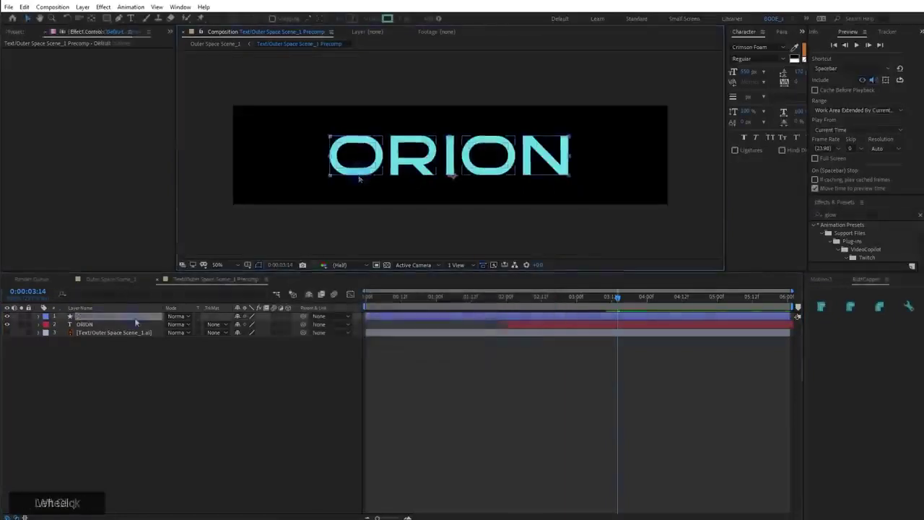
key(ctrl+space)
text(deep)
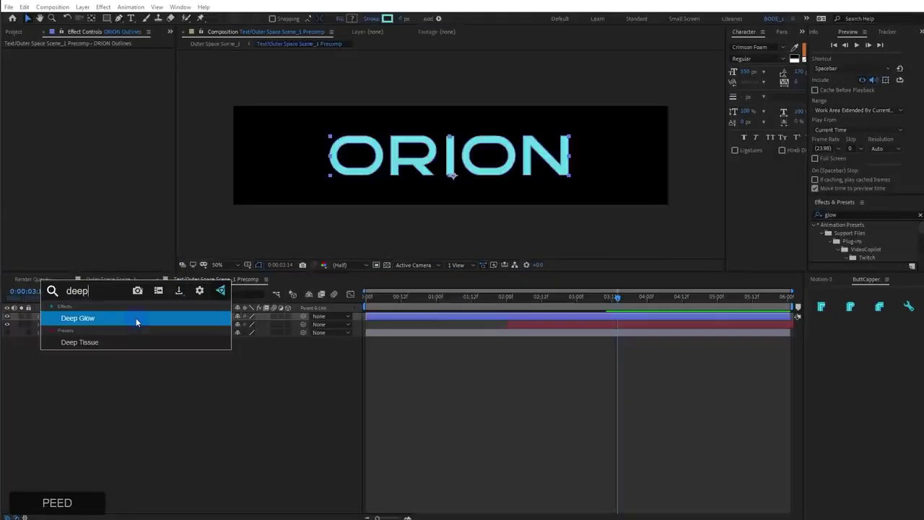
key(Return)
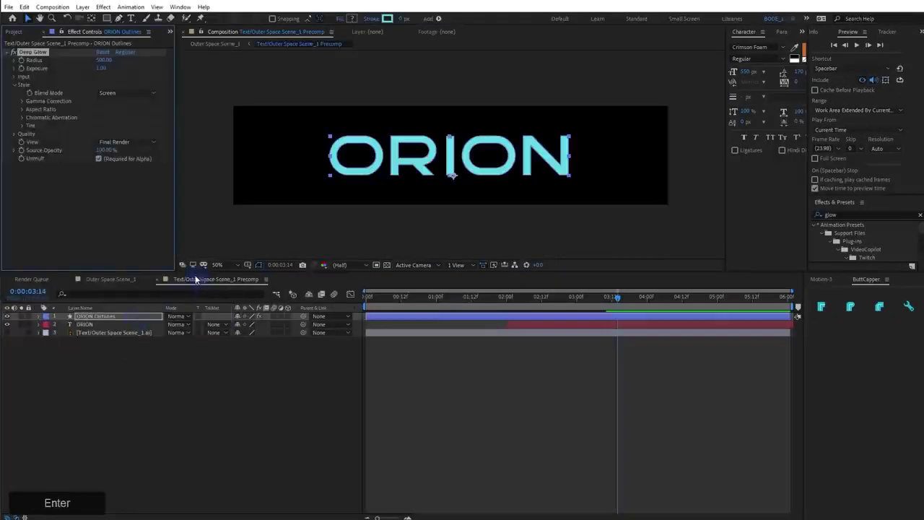
click(32, 53)
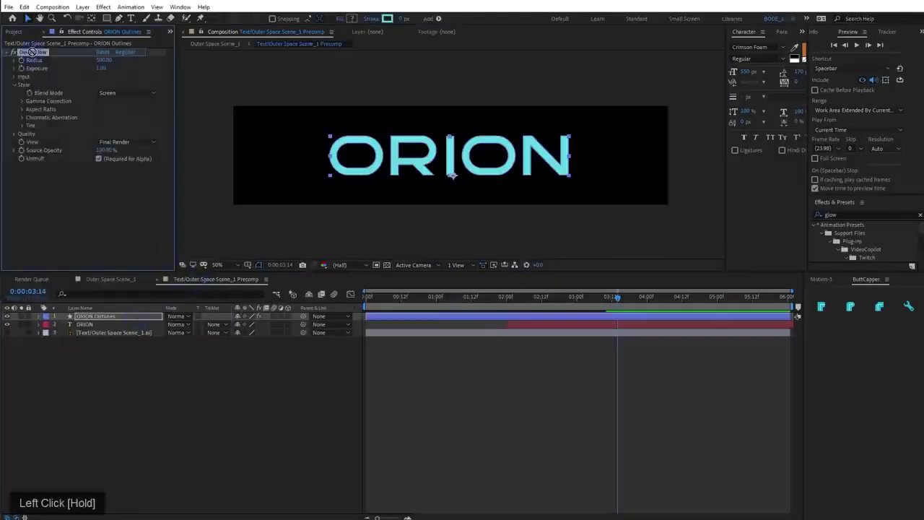
key(Delete)
Apply the Deep Glow effect to the ORION text layer in the precomp
click(103, 327)
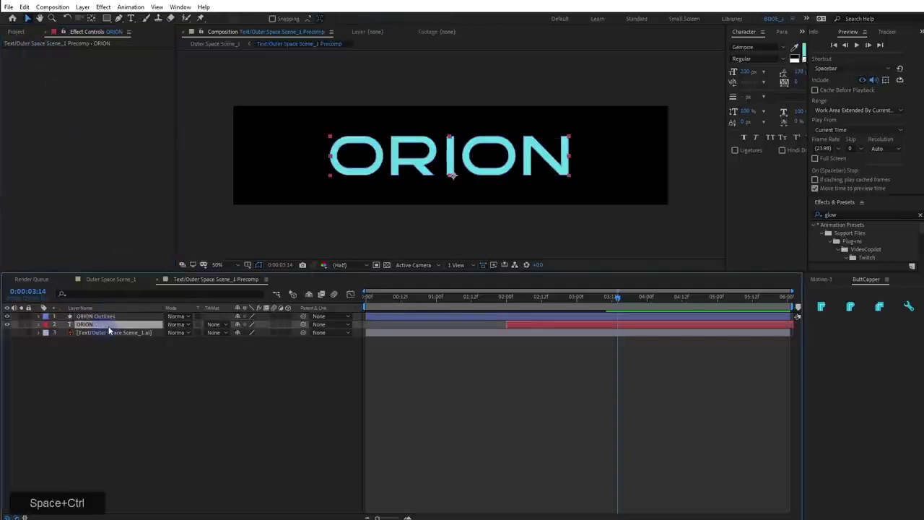
key(ctrl+space)
text(deep)
key(Return)
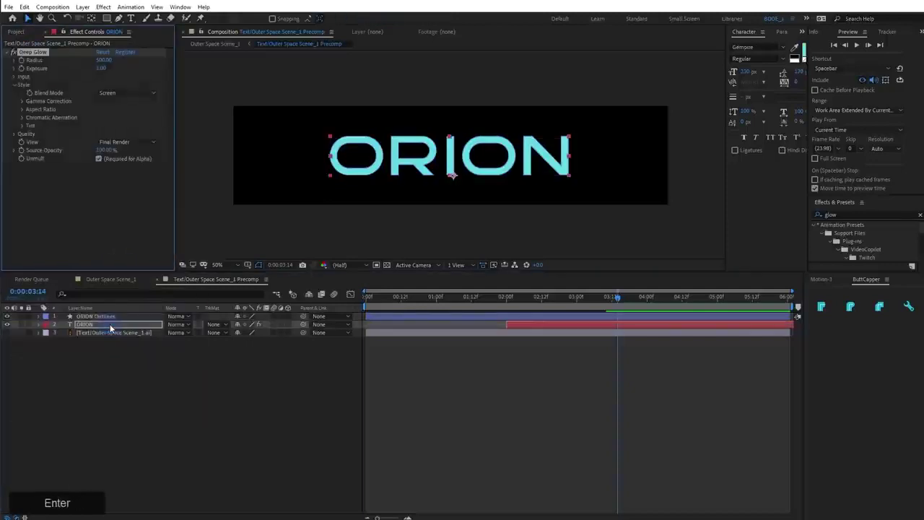
Resize the precomp frame without locking the aspect ratio, setting the height to about 790 px and narrowing the width slightly around the glowing ORION text
scroll(413, 197, up, 2)
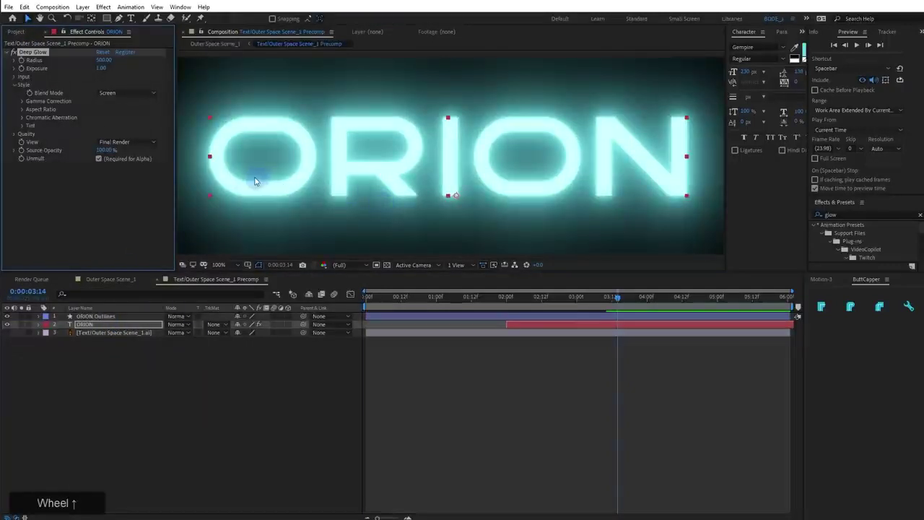
drag(252, 175, 322, 228)
scroll(299, 176, up, 2)
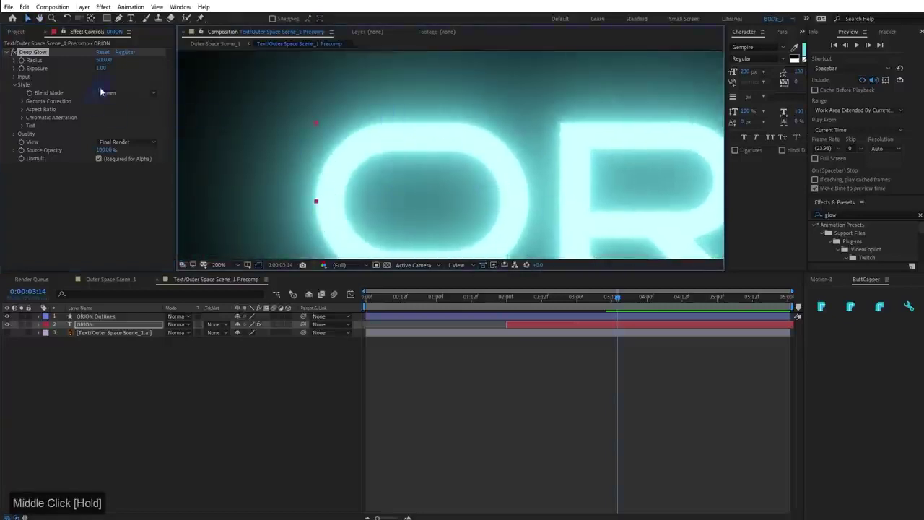
scroll(445, 161, down, 4)
scroll(445, 166, up, 2)
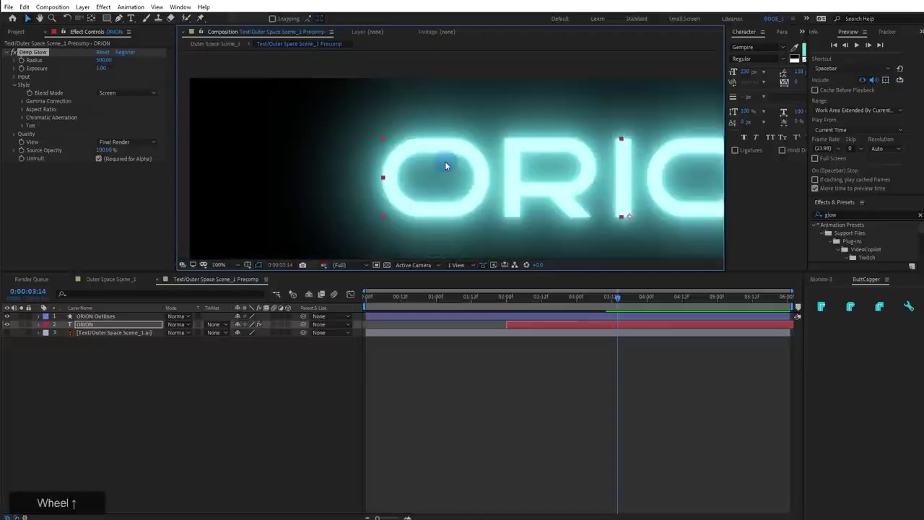
scroll(353, 196, down, 2)
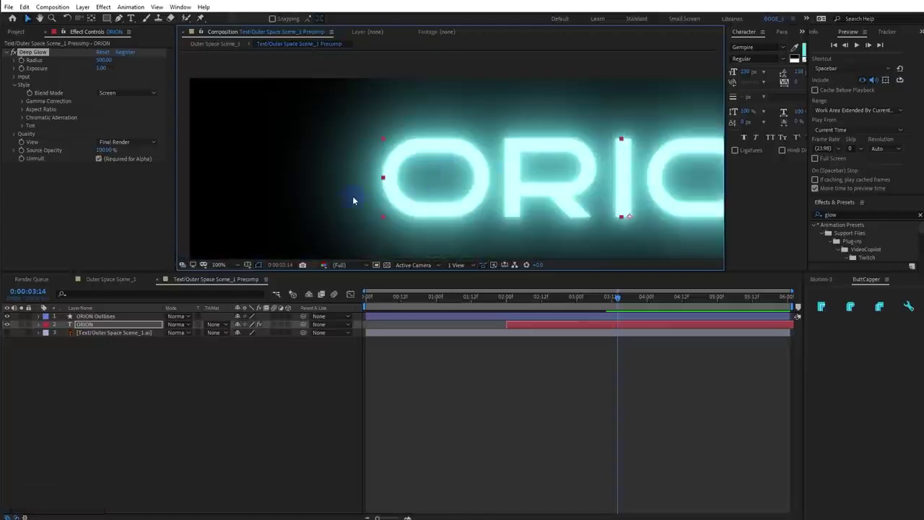
key(ctrl+k)
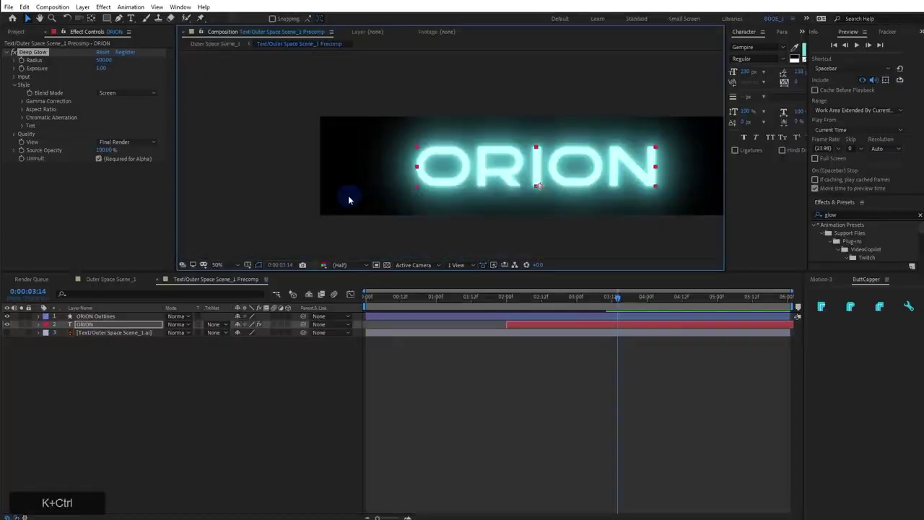
click(372, 176)
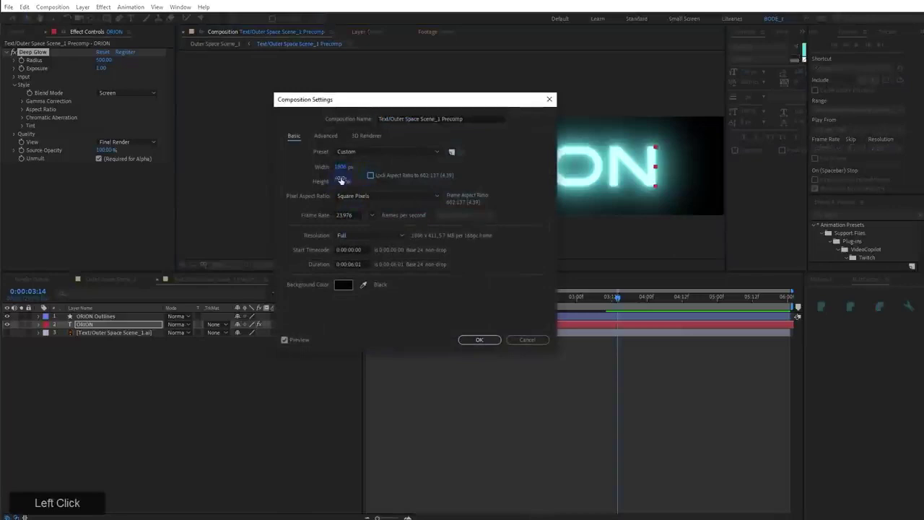
drag(343, 181, 516, 189)
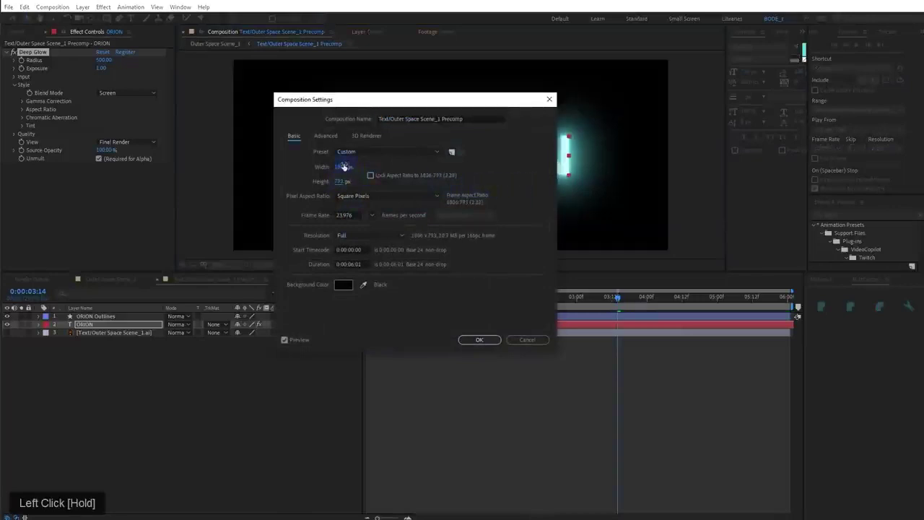
drag(344, 167, 292, 171)
click(478, 338)
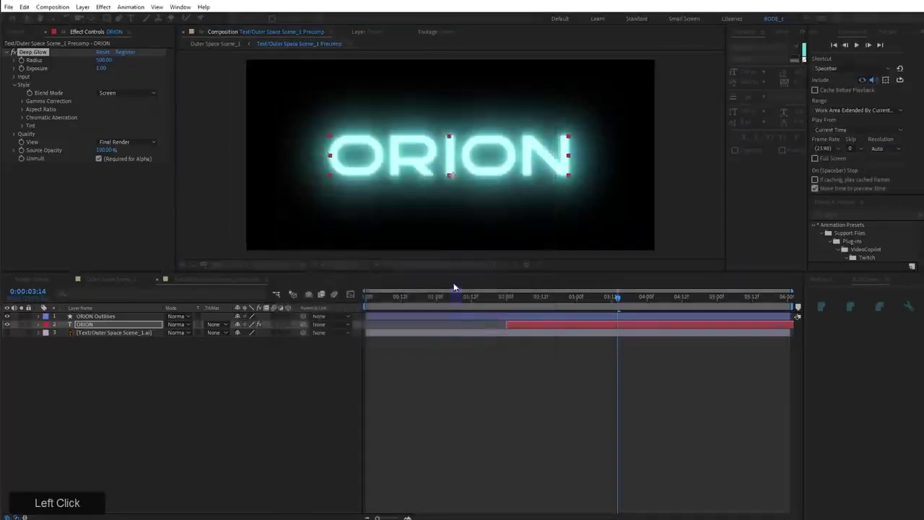
Copy the Deep Glow effect from the ORION text layer onto ORION Outlines, and place the outlines layer beneath the text layer
scroll(379, 200, down, 2)
scroll(380, 202, up, 4)
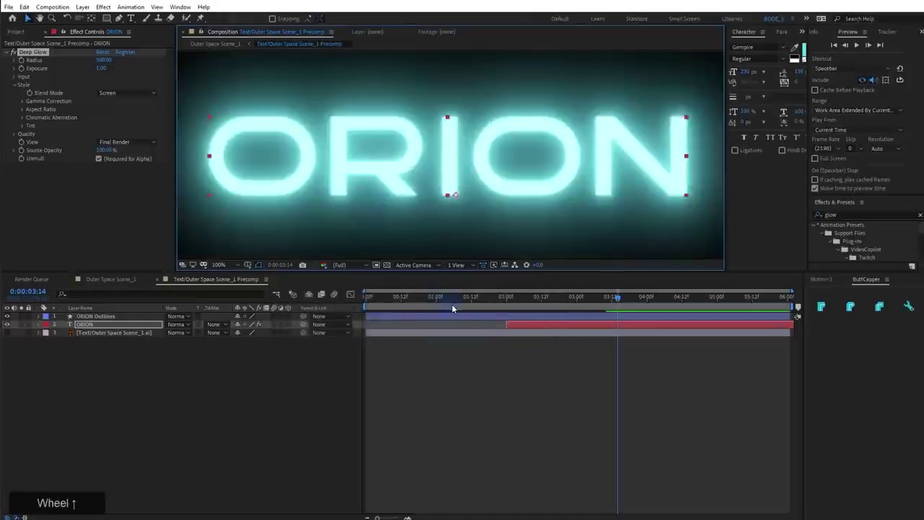
drag(452, 309, 565, 333)
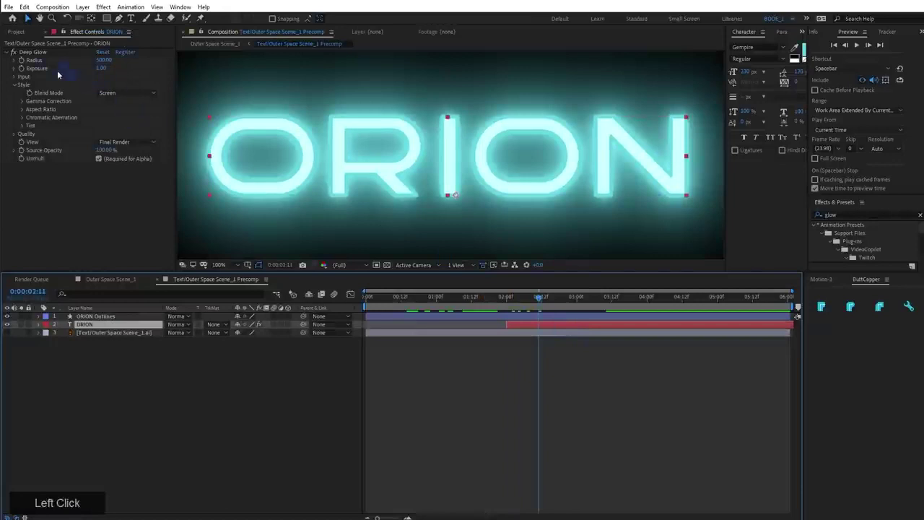
click(29, 57)
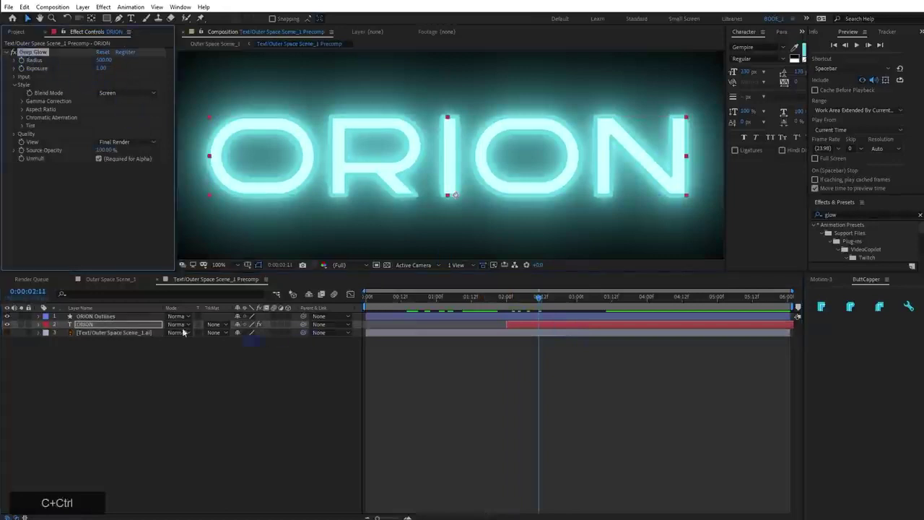
click(92, 316)
key(ctrl+v)
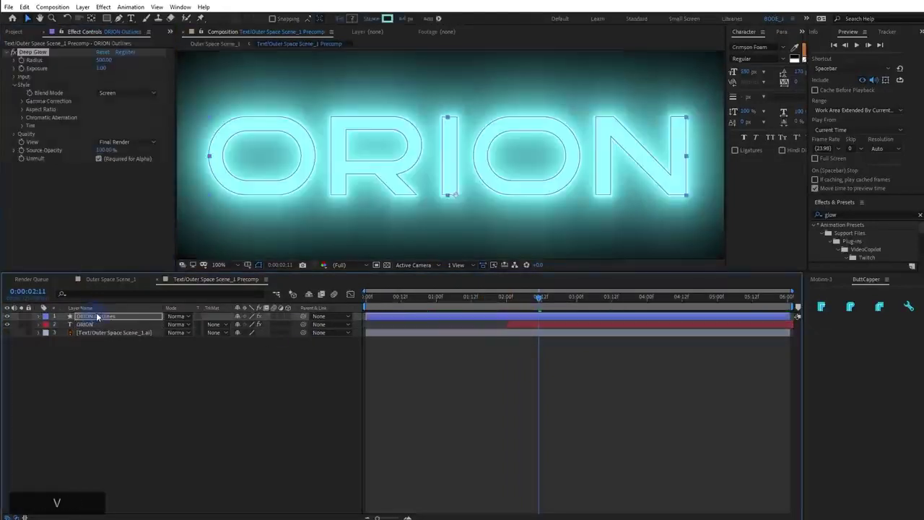
mouse_move(97, 316)
mouse_down()
mouse_move(109, 354)
mouse_move(109, 329)
mouse_up()
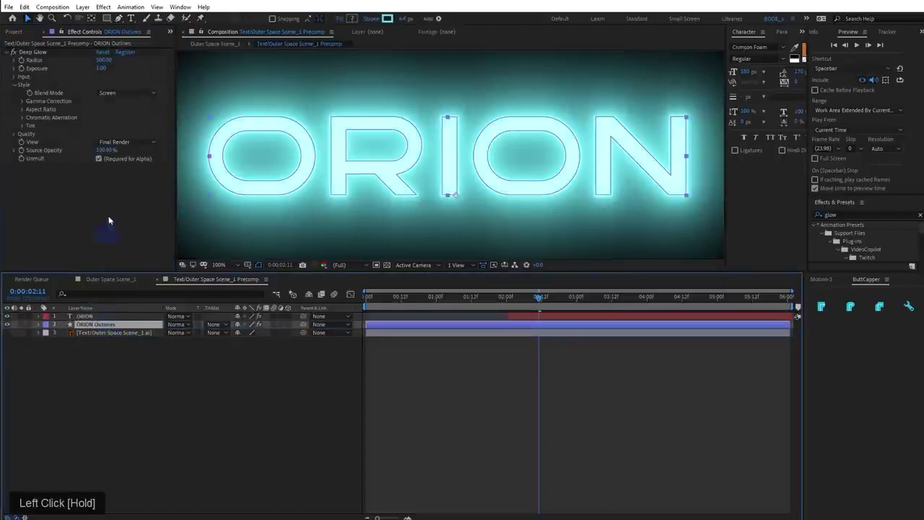
Reset Deep Glow on the ORION Outlines layer and set its radius to 160
click(102, 53)
drag(103, 61, 22, 66)
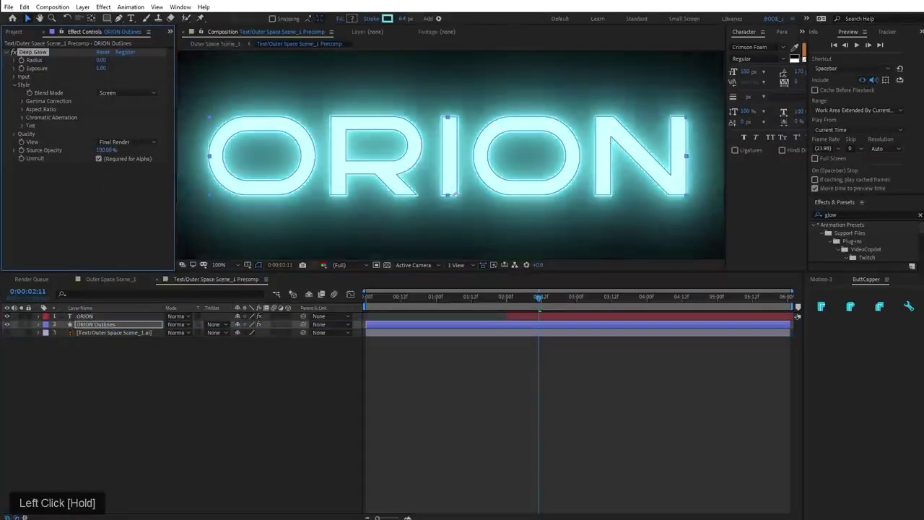
drag(103, 60, 108, 60)
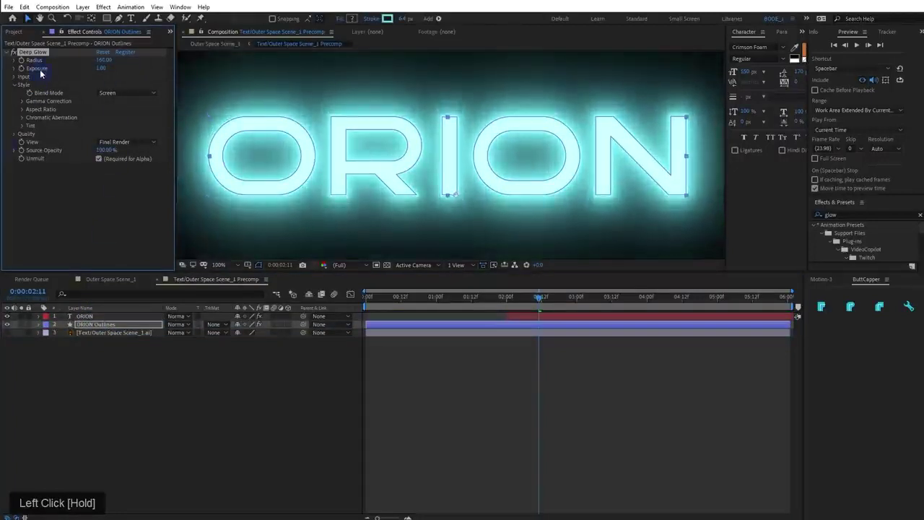
Preview the glowing outline animation in the precomp from 0:00:00:14
drag(477, 296, 407, 297)
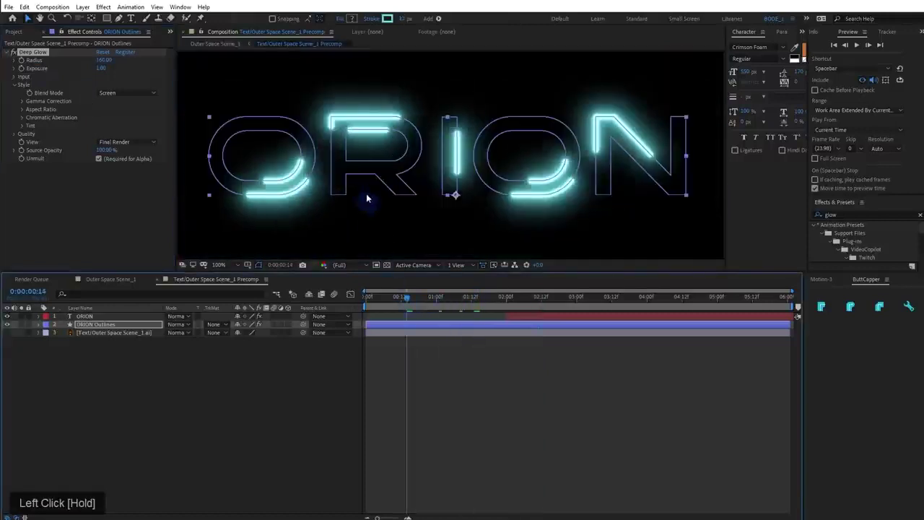
scroll(365, 198, down, 1)
key(space)
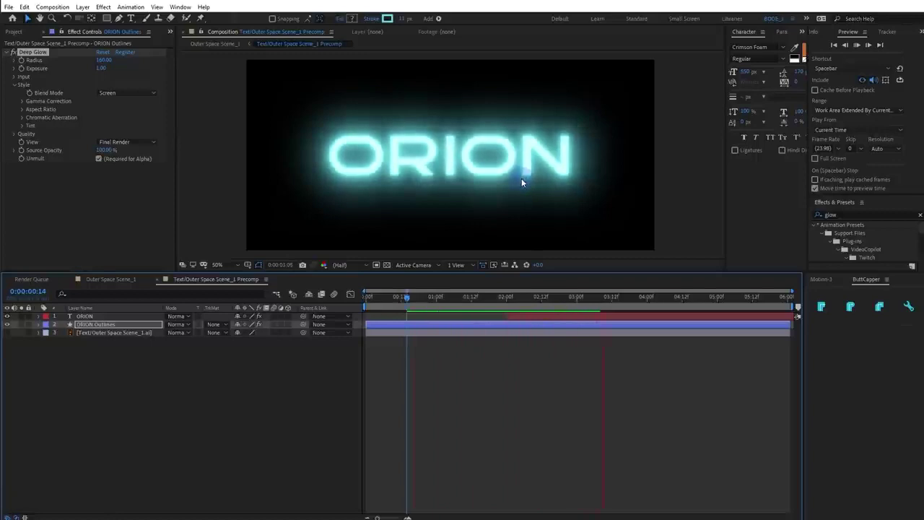
key(space)
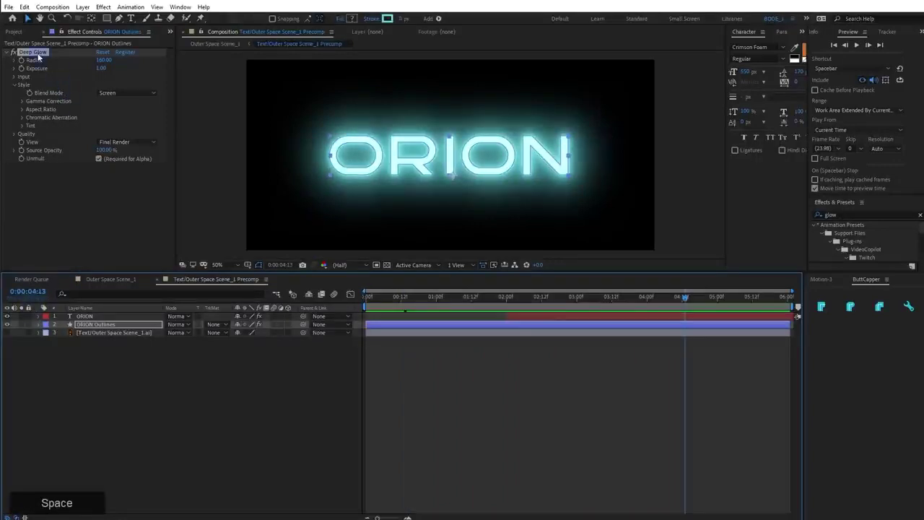
Delete the Deep Glow effect from both the ORION Outlines layer and the ORION text layer
click(35, 54)
key(Delete)
click(90, 316)
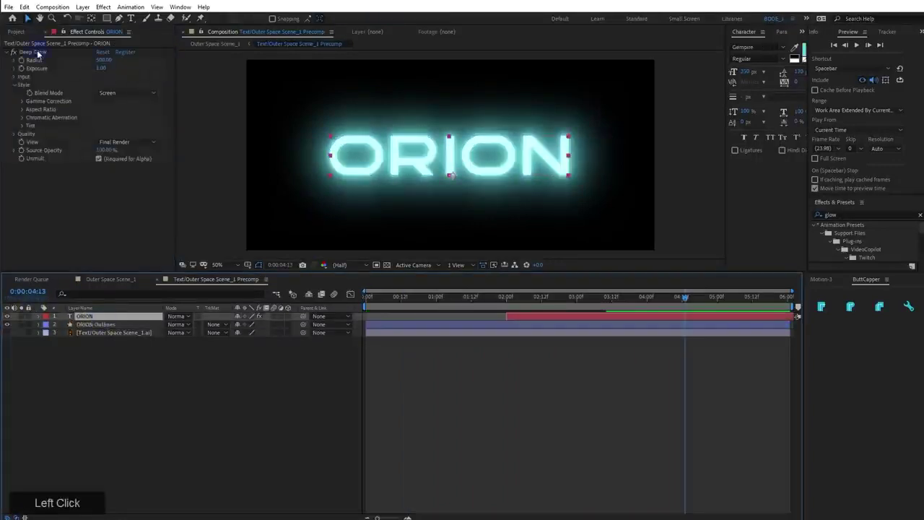
click(35, 53)
key(Delete)
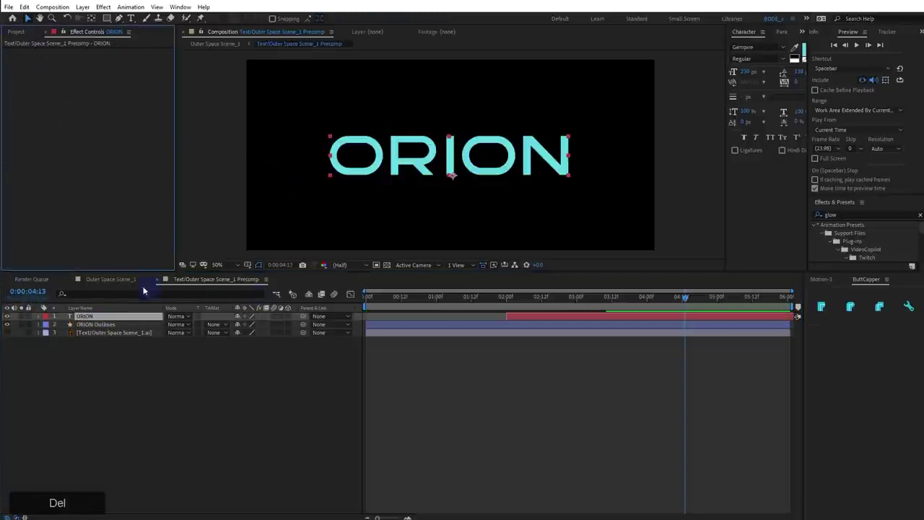
Return to the Outer Space Scene_1 composition and preview the full title animation from the start
click(114, 279)
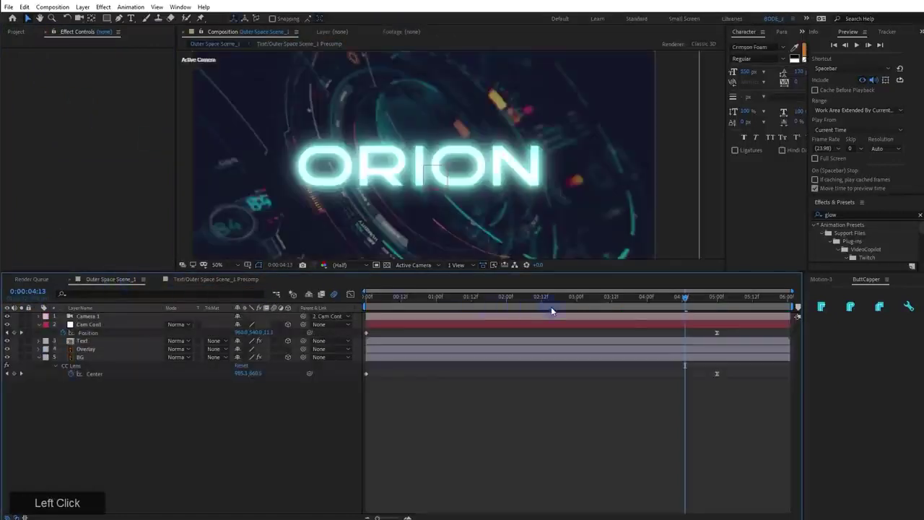
drag(504, 298, 349, 329)
key(space)
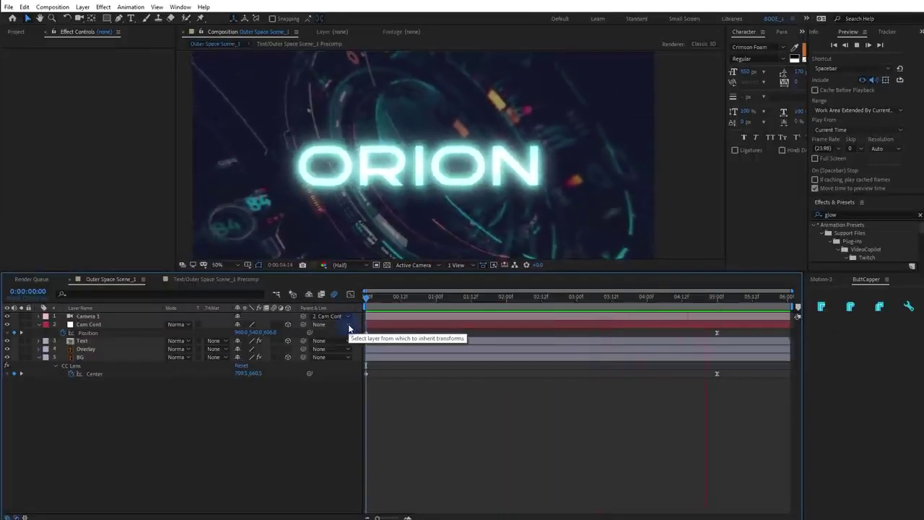
key(space)
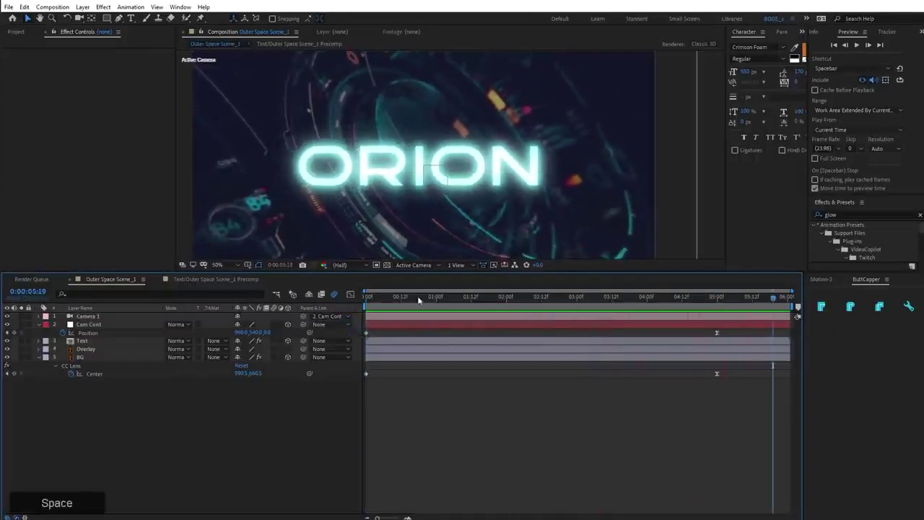
In the text precomp, trim the end of the ORION Outlines layer to its last Stroke Width keyframe at 0:00:03:10
click(221, 280)
drag(543, 312, 646, 320)
click(80, 324)
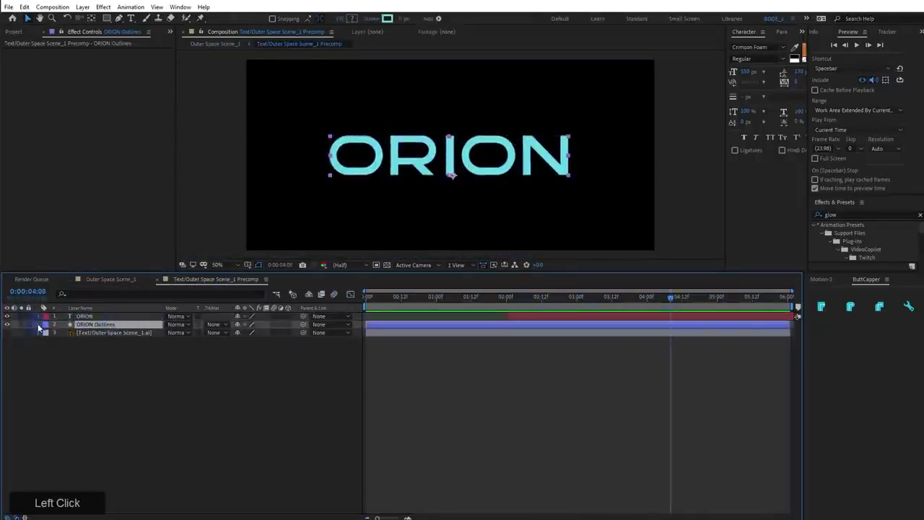
click(112, 327)
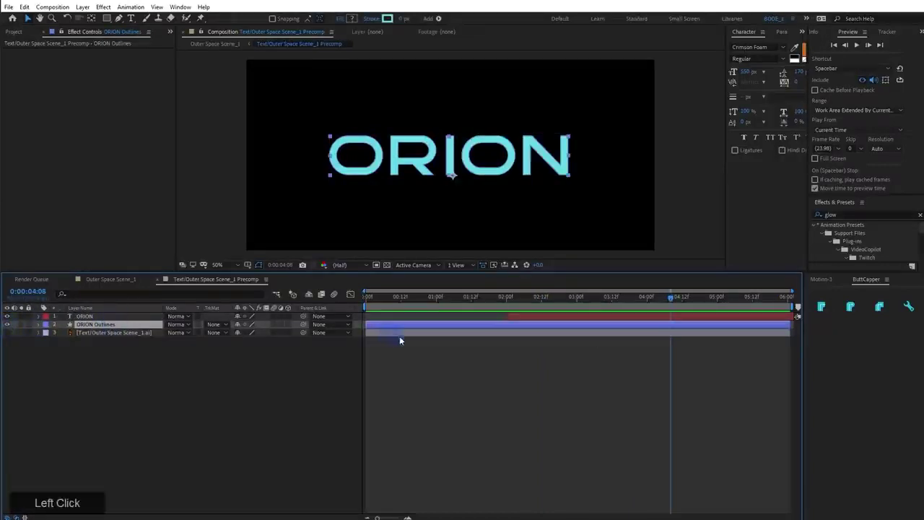
key(u)
drag(586, 301, 606, 307)
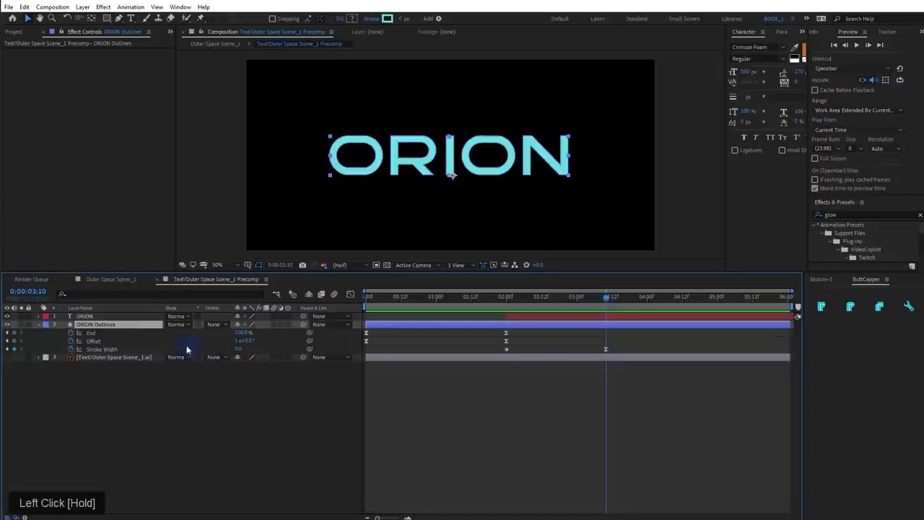
key(alt+bracketright)
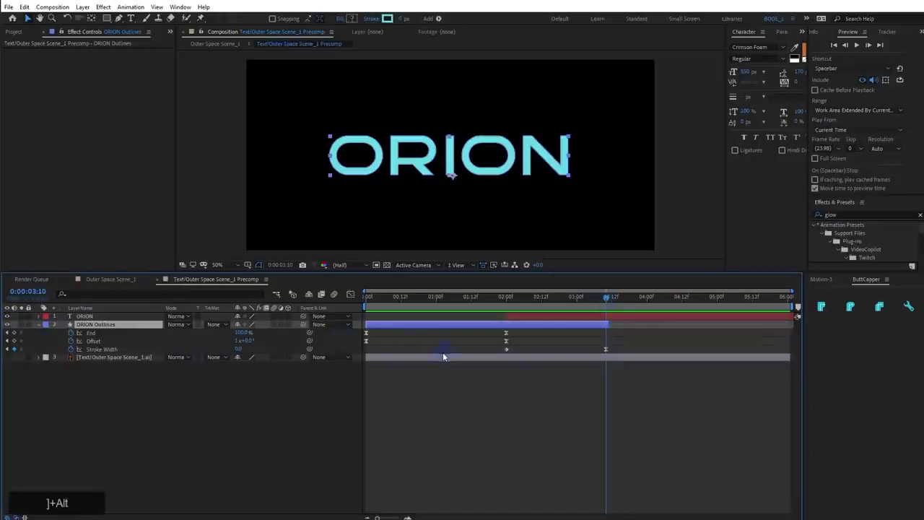
click(45, 326)
click(40, 326)
click(39, 325)
Check the lettering around the trimmed outlines' end, and preview the Outer Space Scene_1 composition from the start
drag(580, 300, 613, 314)
scroll(505, 171, up, 2)
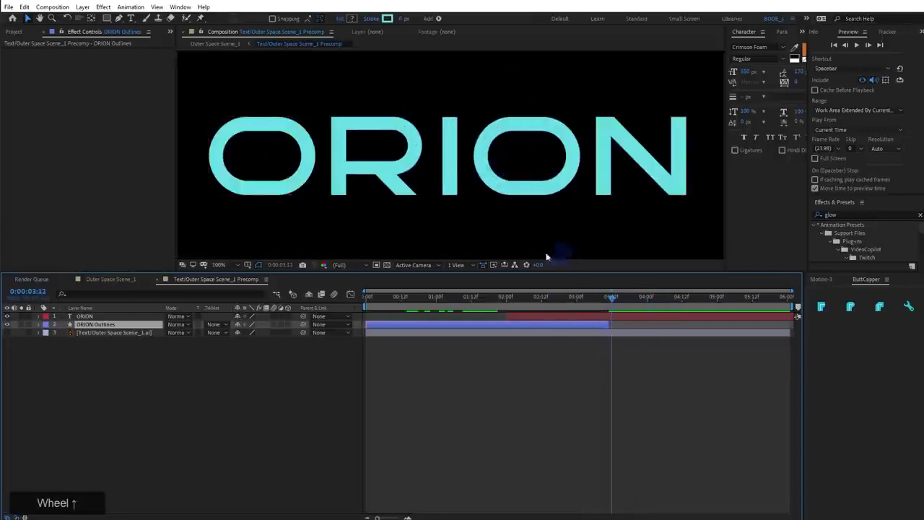
click(102, 291)
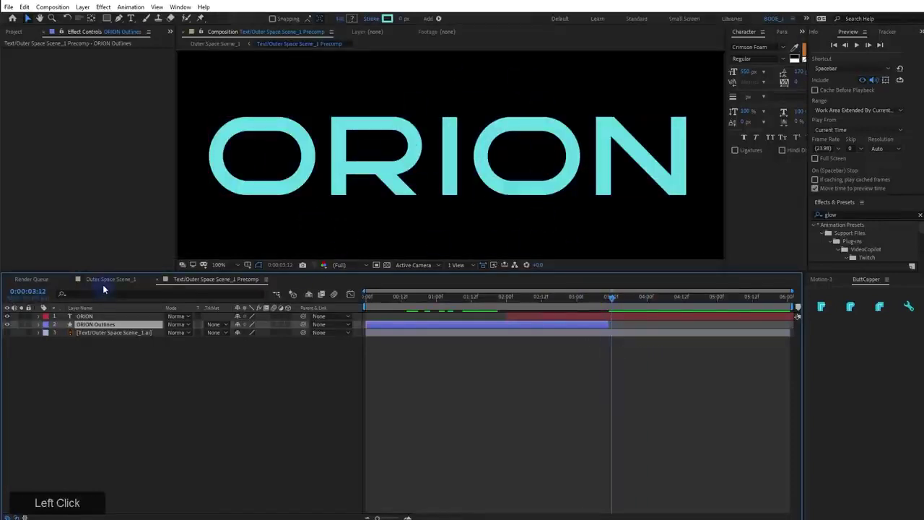
click(108, 280)
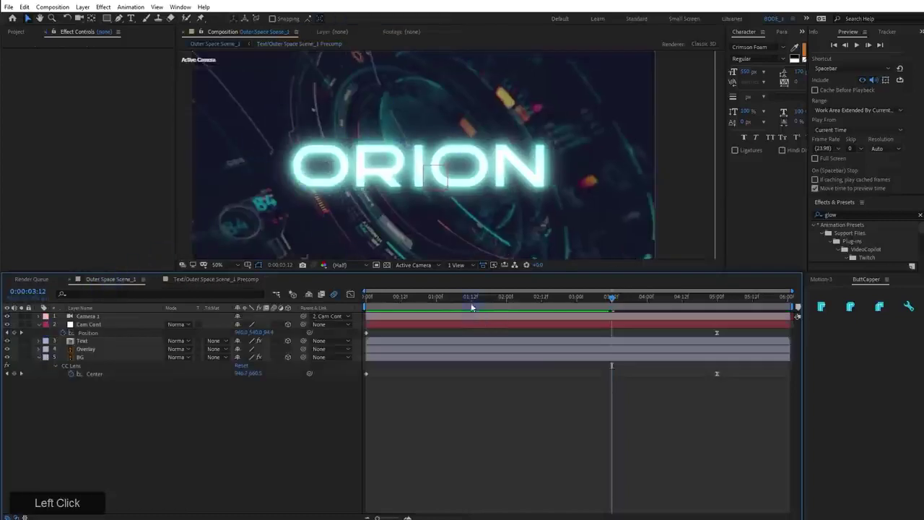
drag(470, 297, 361, 298)
key(space)
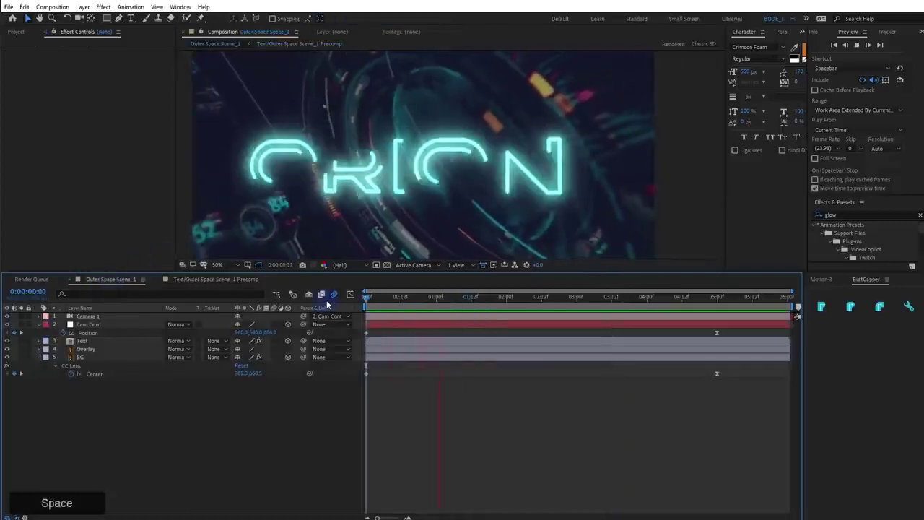
Try turning on 3D for the ORION Outlines layer in the text precomp
click(210, 279)
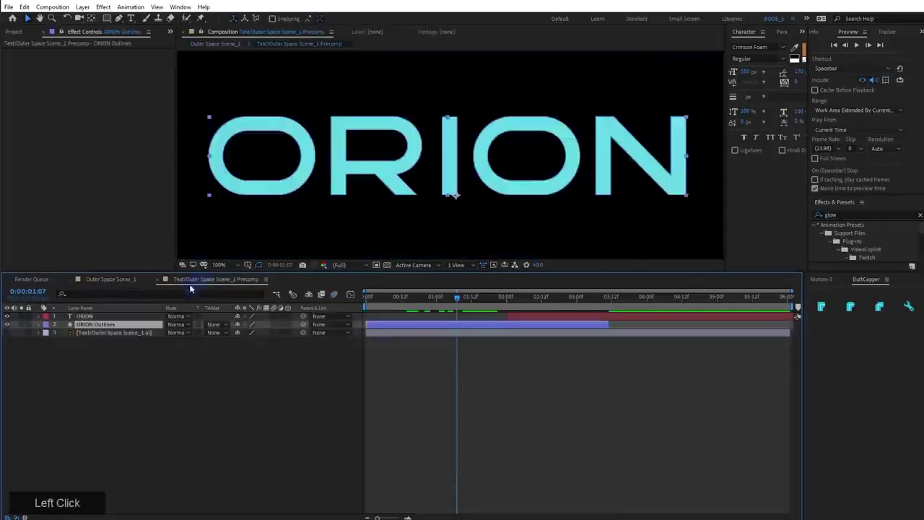
click(288, 326)
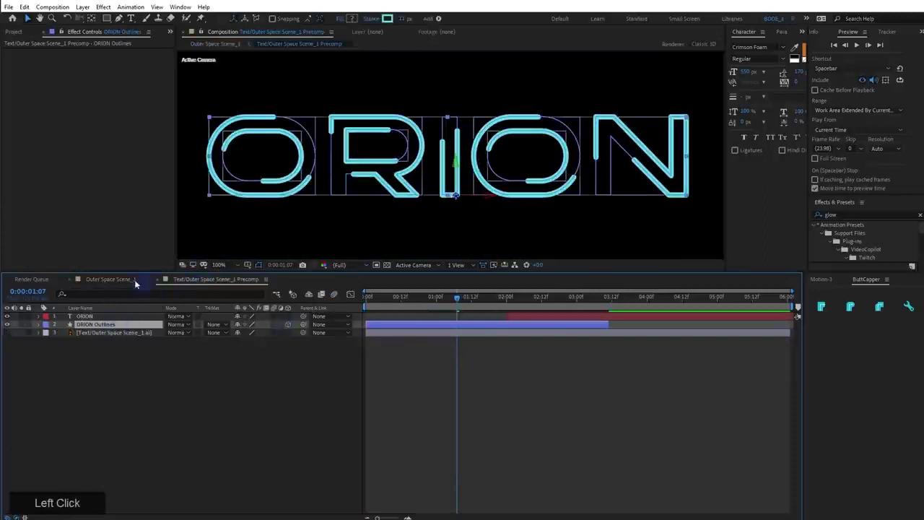
click(288, 325)
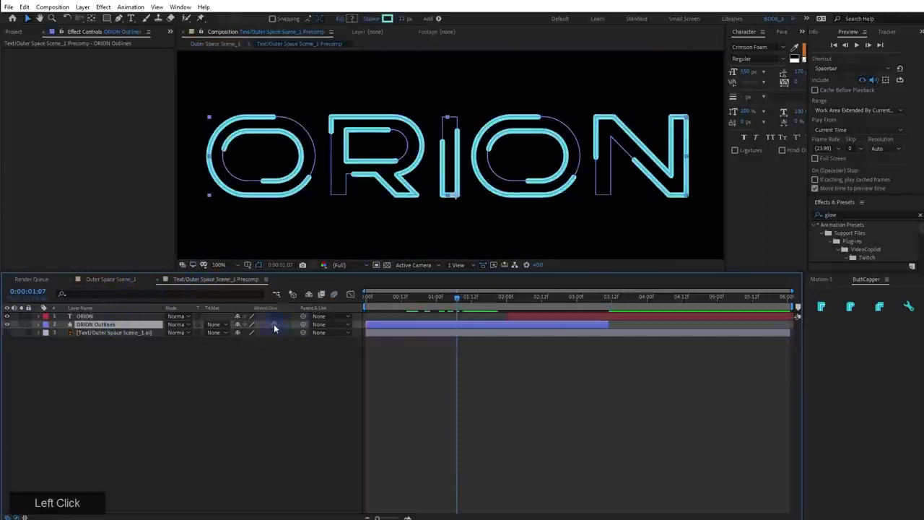
Preview the Outer Space Scene_1 composition from 0:00:01:07
click(123, 278)
key(space)
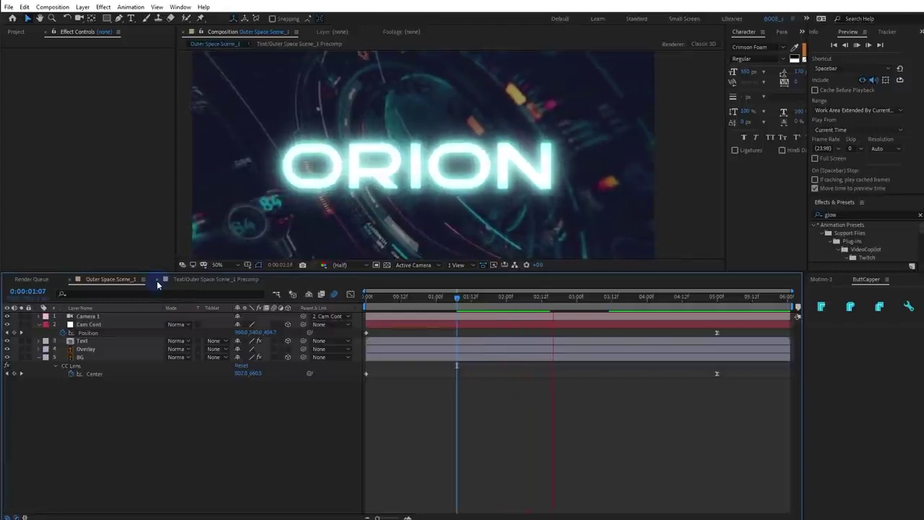
Examine the partly drawn ORION outlines at 0:00:01:01 in Outer Space Scene_1 and close up in the text precomp
key(space)
click(396, 303)
drag(397, 307, 439, 316)
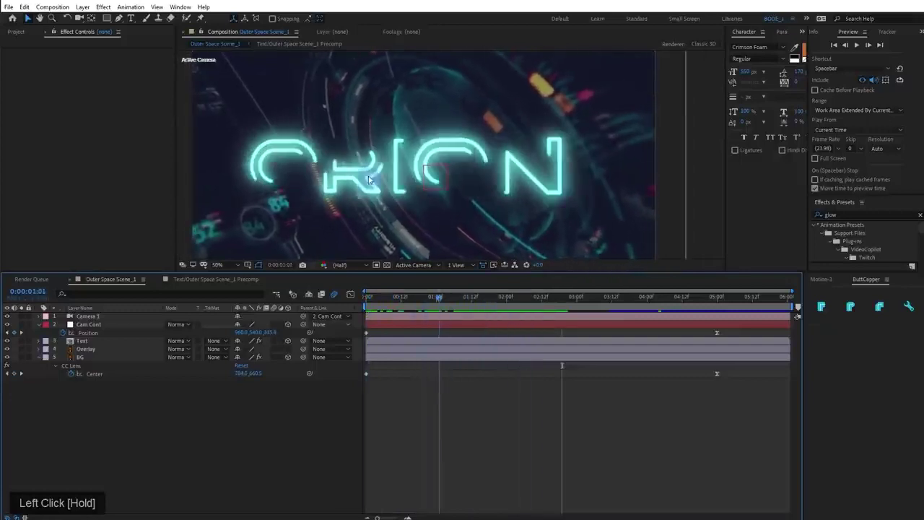
scroll(367, 177, up, 1)
drag(366, 177, 493, 171)
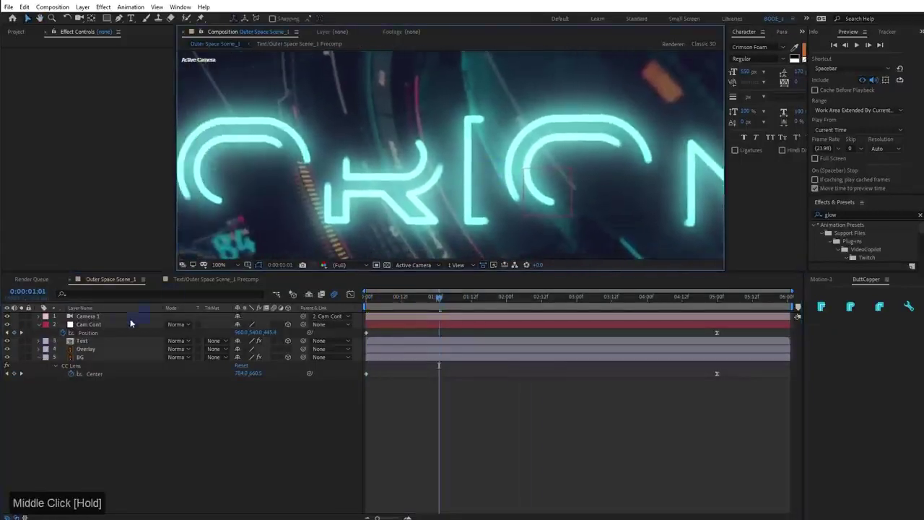
click(103, 345)
double_click(108, 340)
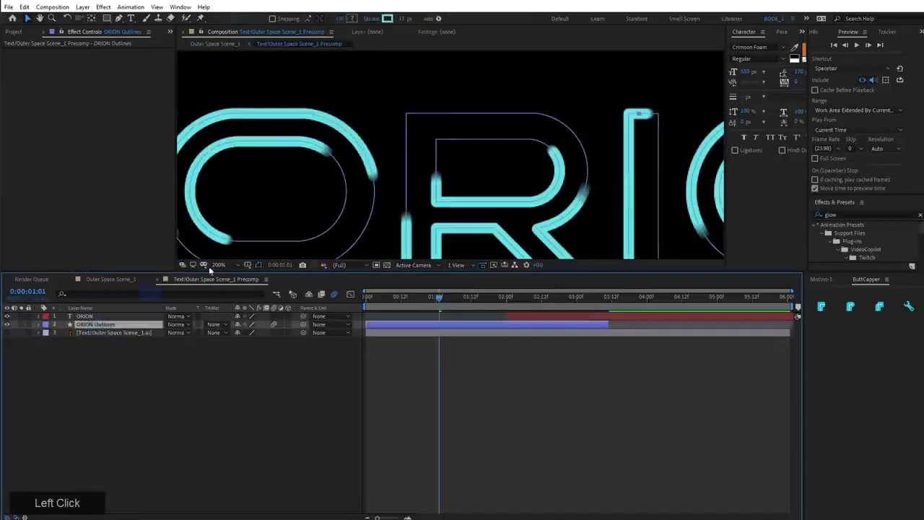
scroll(311, 161, up, 1)
drag(309, 161, 599, 178)
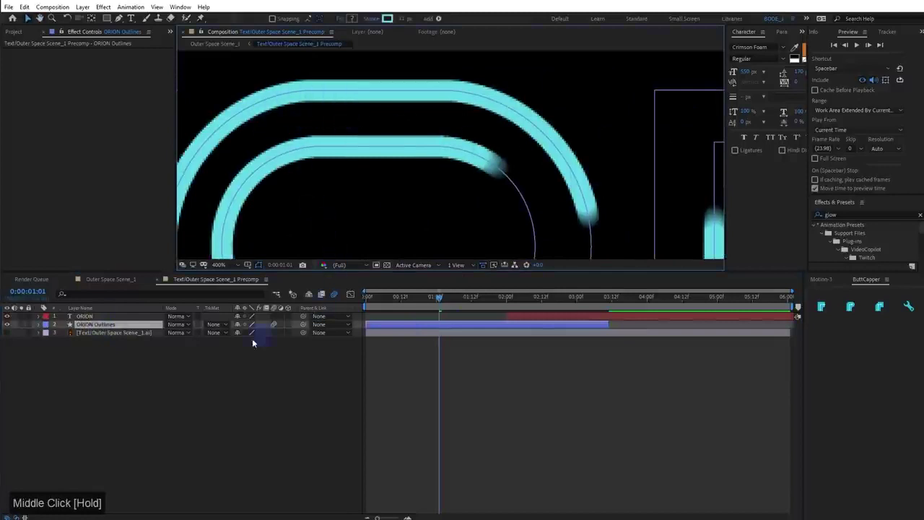
Duplicate the ORION Outlines layer, reveal the copy's keyframes, and solo both outline layers at 0:00:02:00
click(108, 327)
key(ctrl+d)
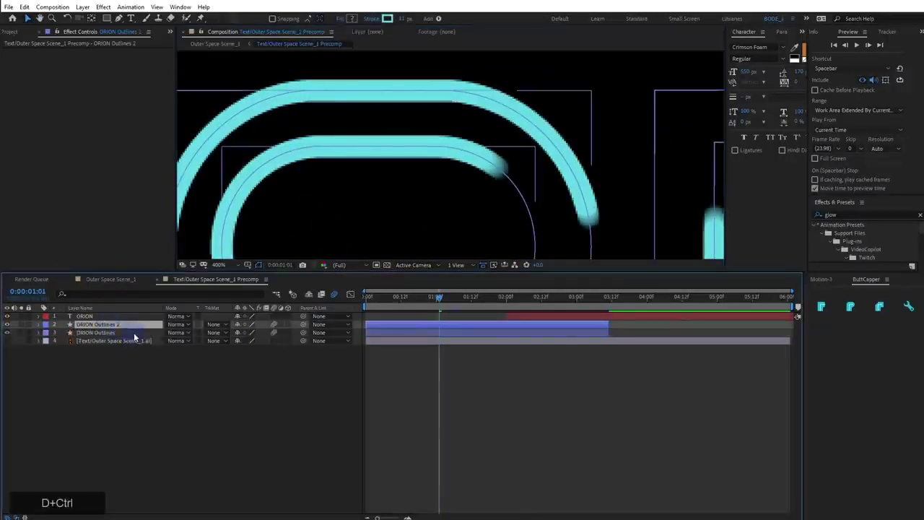
key(u)
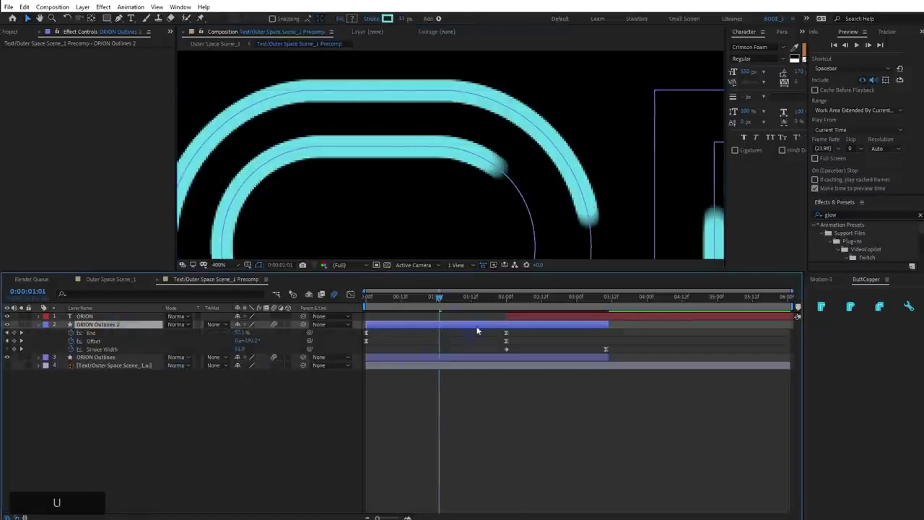
drag(491, 298, 505, 296)
click(506, 349)
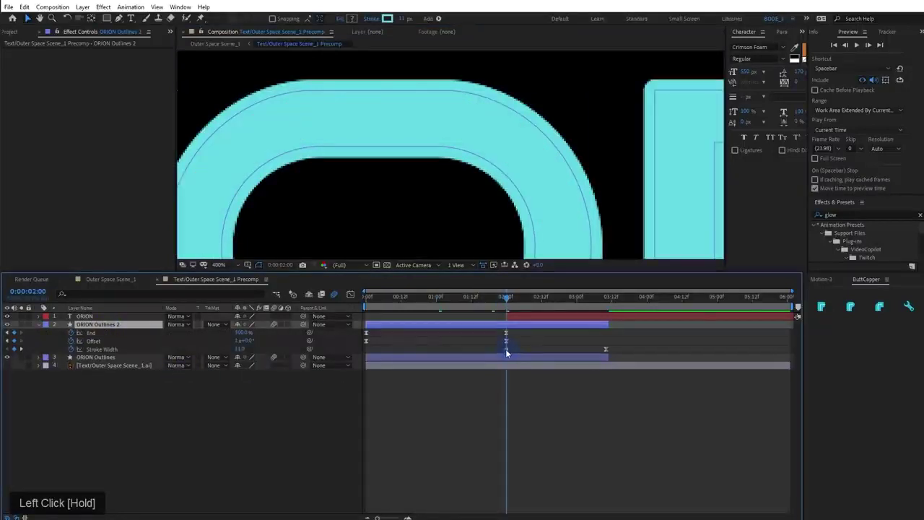
click(24, 366)
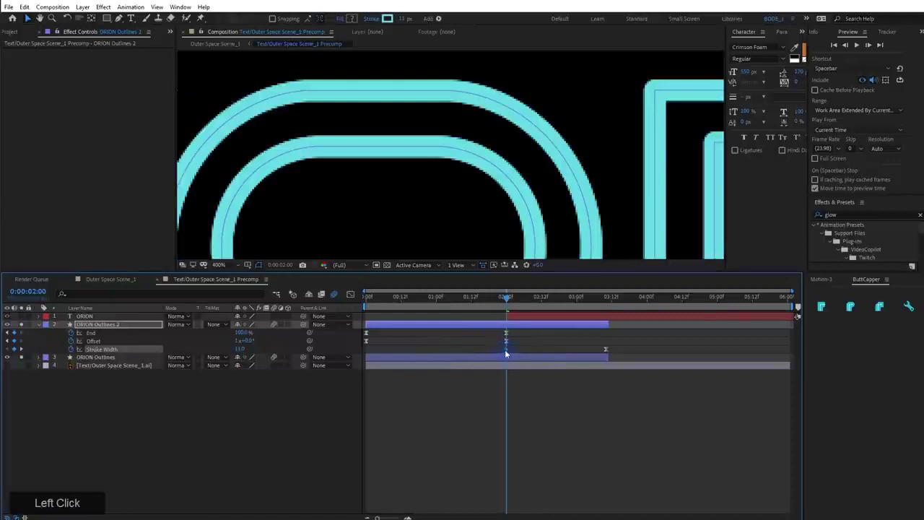
Recolour the ORION Outlines 2 stroke to pale cyan E5FCFF and set its Stroke Width to 4 at 0:00:02:00
drag(241, 349, 236, 349)
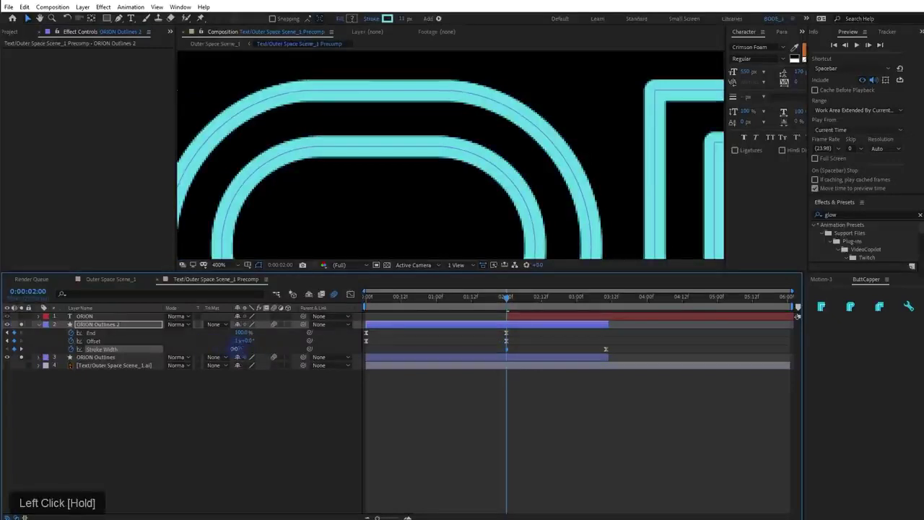
click(388, 19)
mouse_move(351, 336)
mouse_down()
mouse_move(296, 326)
mouse_move(417, 339)
mouse_up()
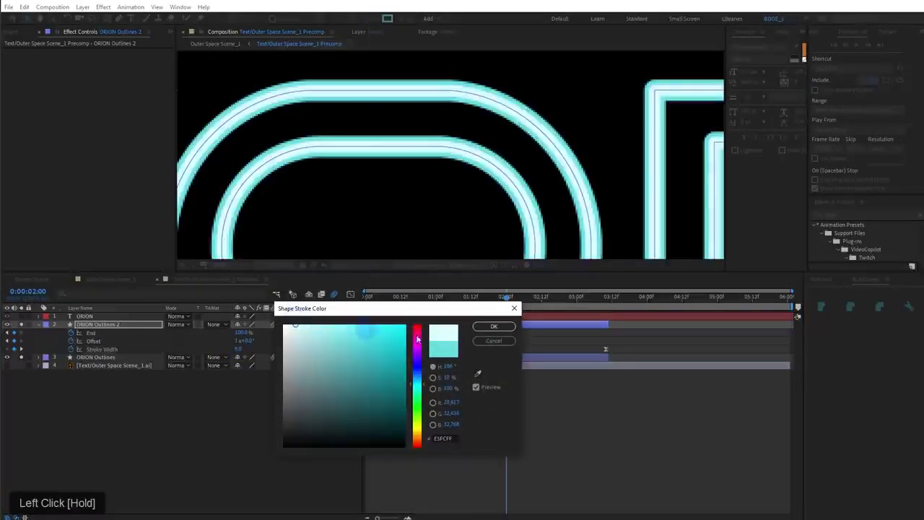
click(494, 325)
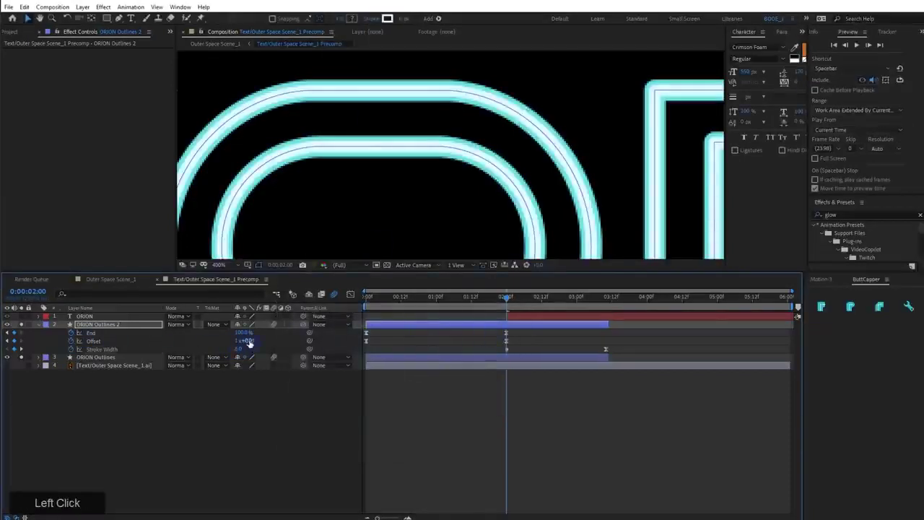
drag(238, 349, 225, 357)
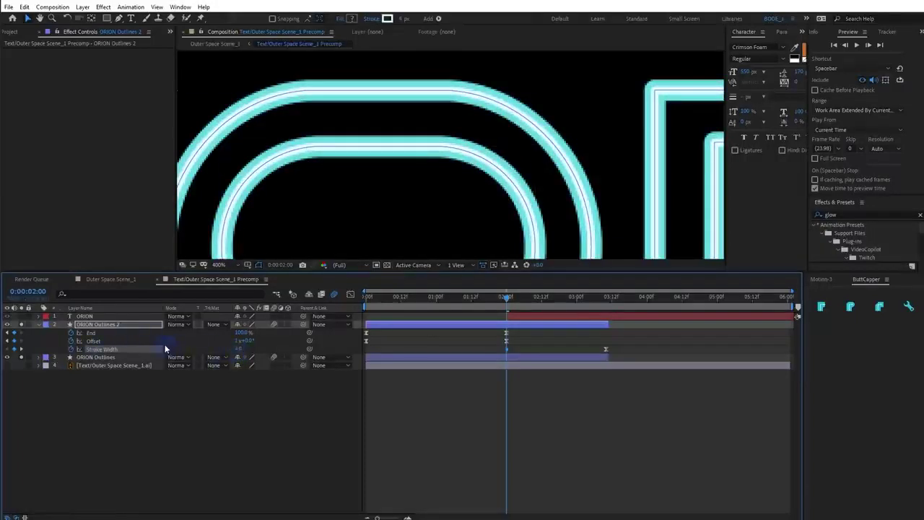
Apply Gaussian Blur to ORION Outlines 2 with a Blurriness of about 4.5, and adjust its Stroke Width for a soft bright core
key(ctrl+space)
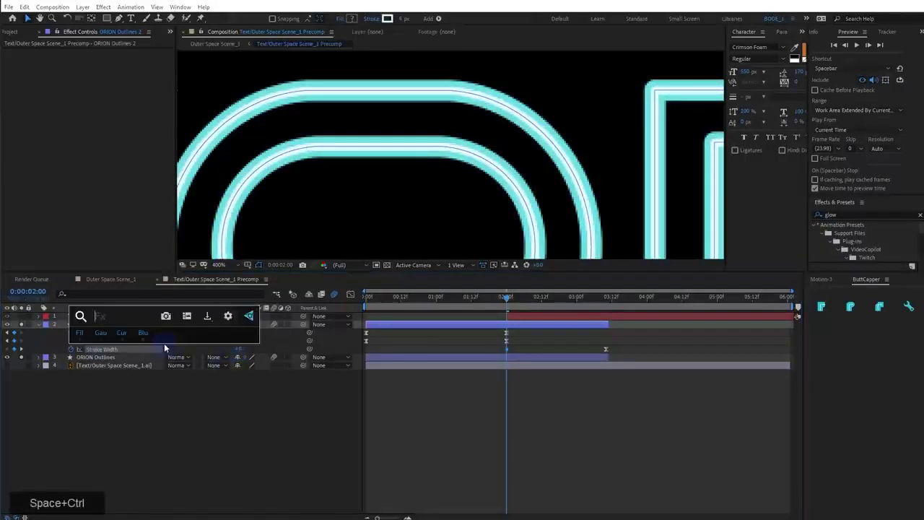
text(g)
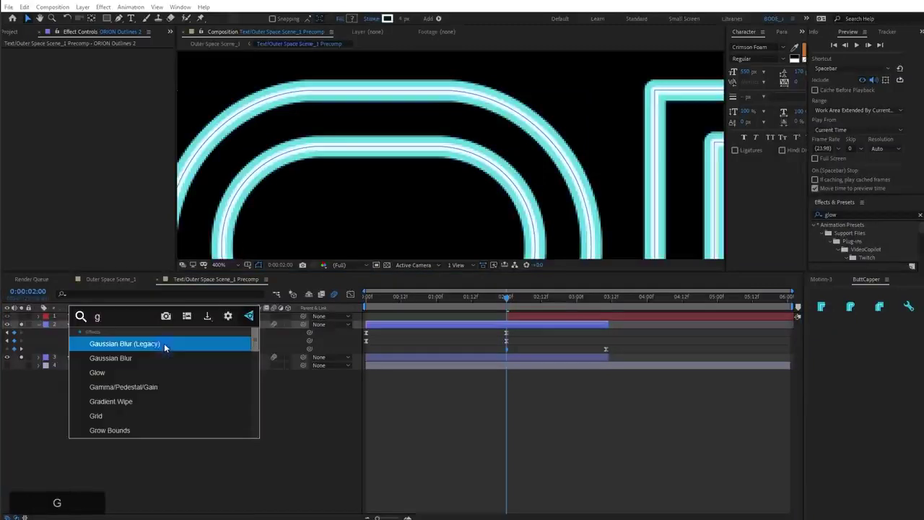
key(Return)
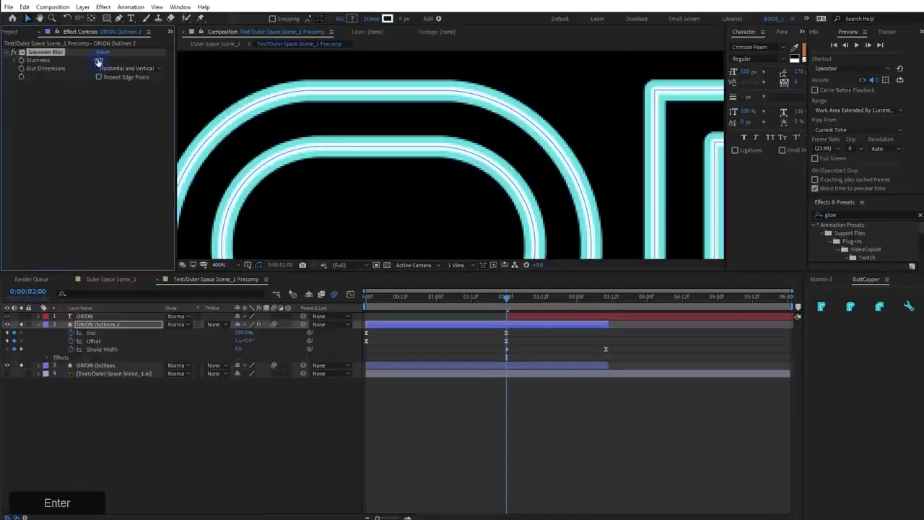
drag(98, 62, 124, 60)
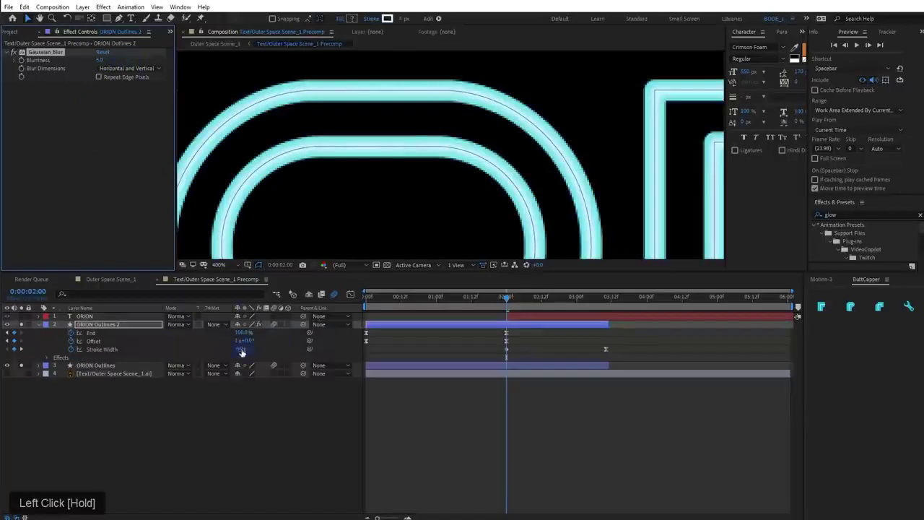
drag(242, 350, 267, 346)
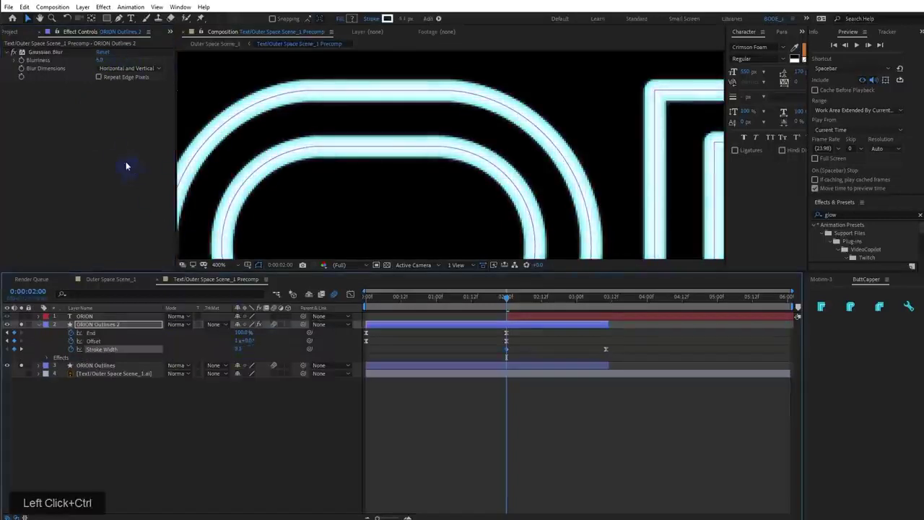
drag(100, 60, 80, 65)
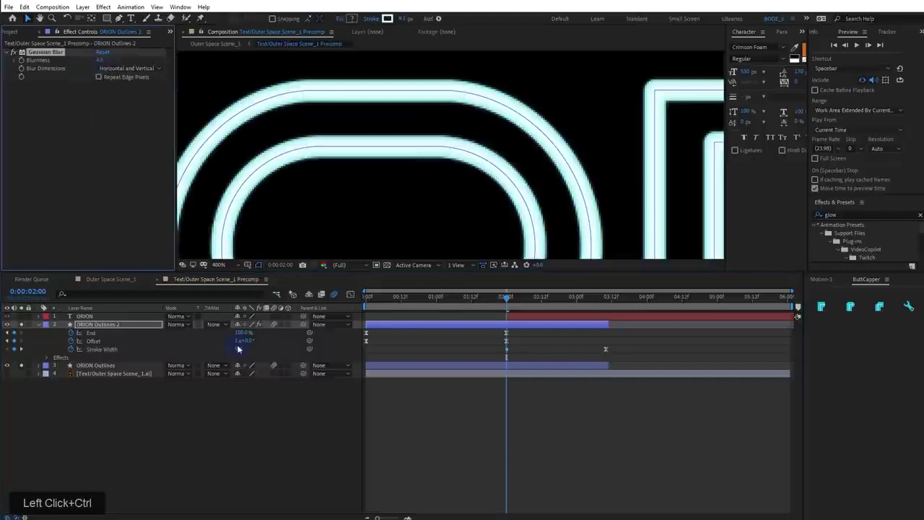
drag(238, 350, 221, 347)
click(337, 418)
scroll(336, 216, down, 4)
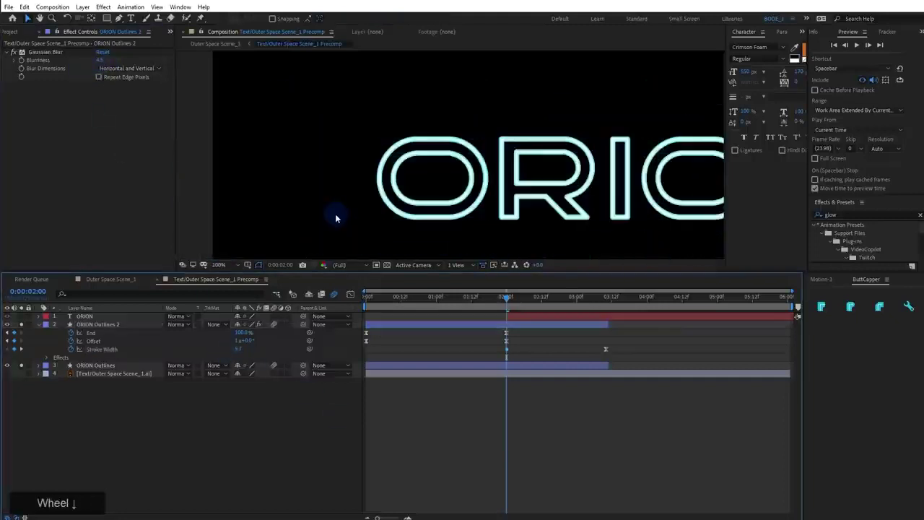
scroll(337, 217, up, 4)
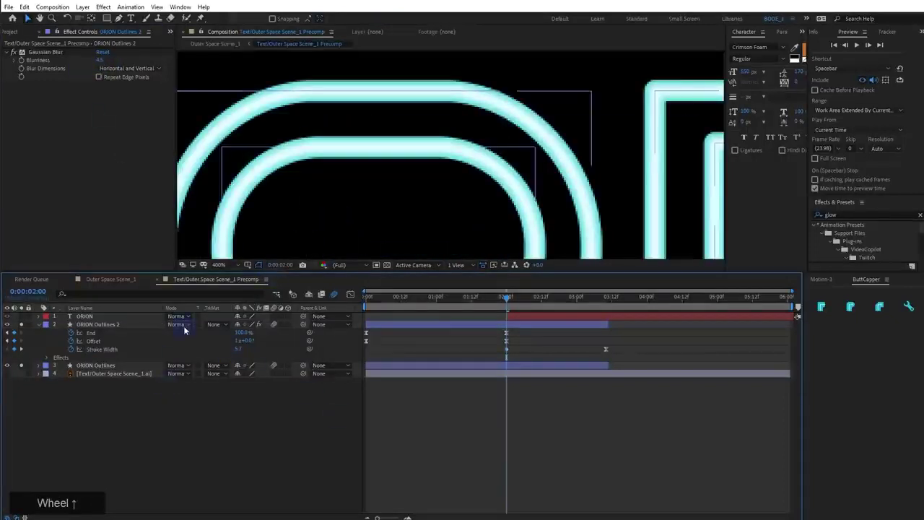
Set ORION Outlines 2 to the Add blending mode, with a thinner stroke and a Gaussian Blur Blurriness of 5
click(185, 326)
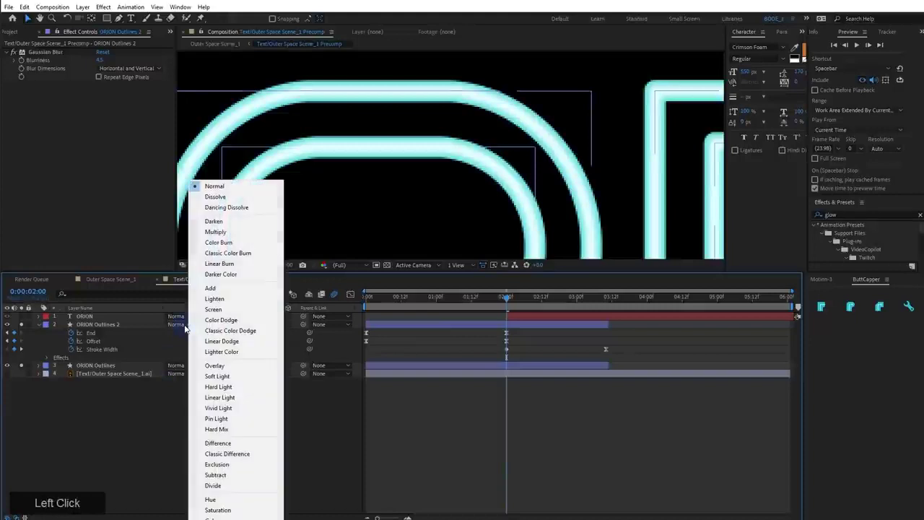
click(207, 288)
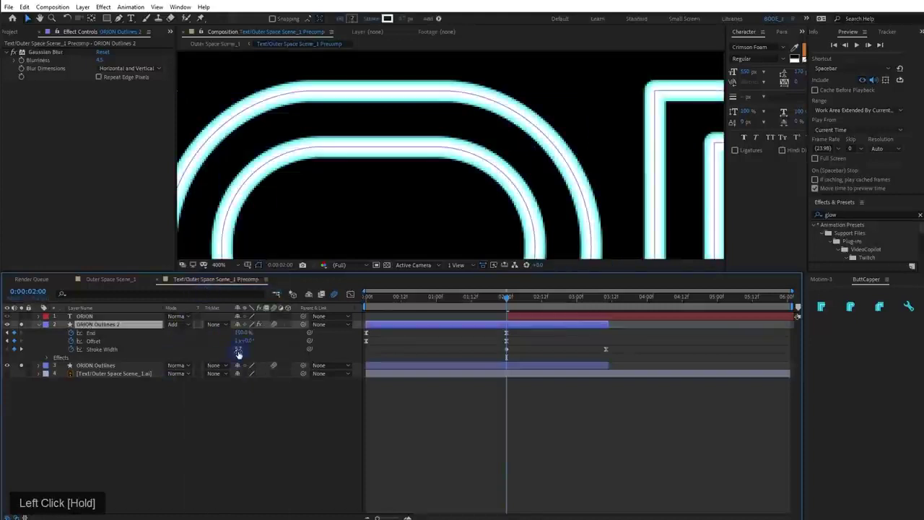
drag(238, 354, 224, 353)
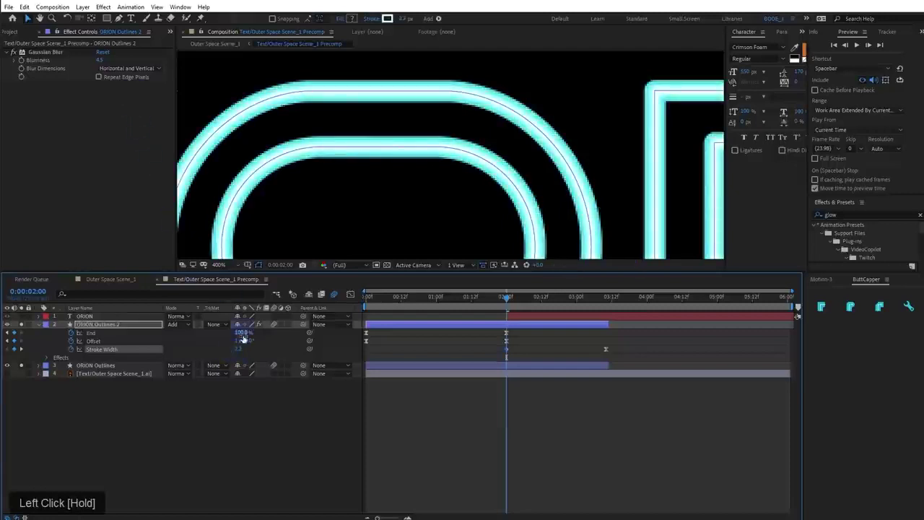
drag(99, 61, 112, 59)
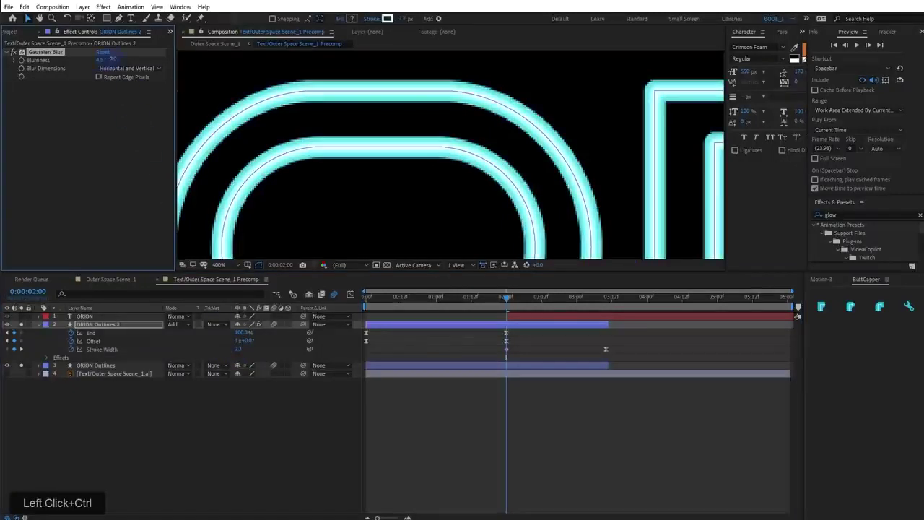
click(365, 434)
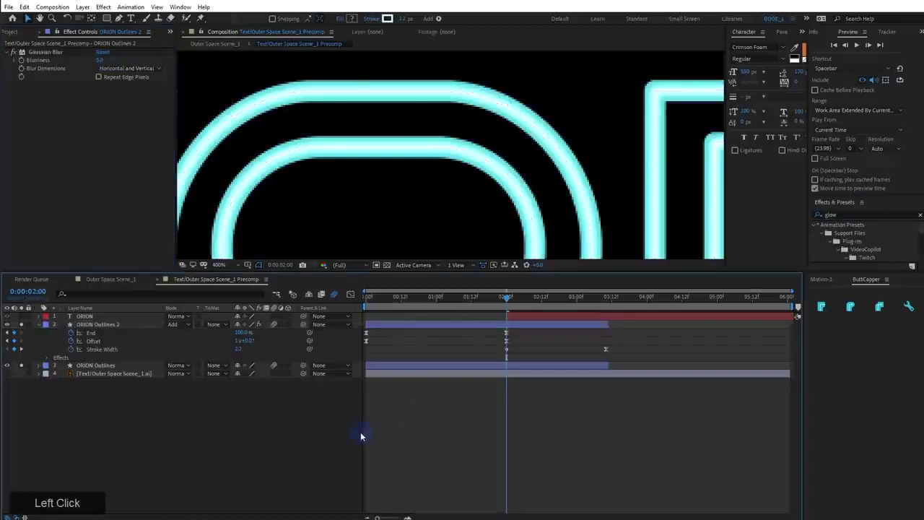
scroll(264, 165, down, 2)
scroll(264, 167, up, 2)
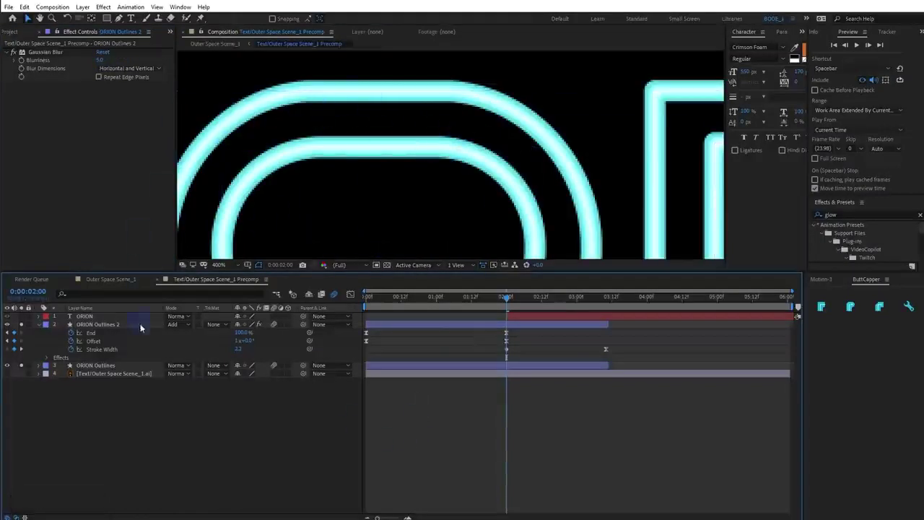
Check how the outlines thin out between 0:00:02:00 and 0:00:03:10, turn off their solo, and open Outer Space Scene_1
click(607, 308)
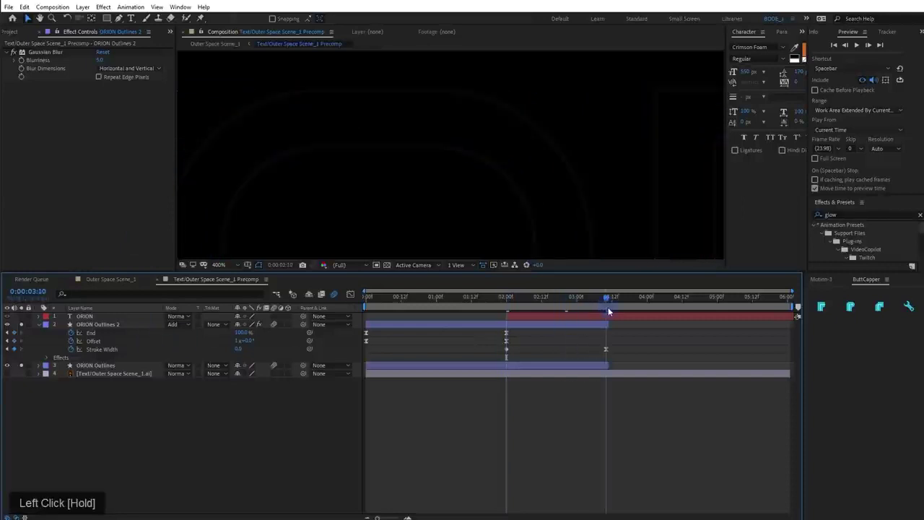
drag(607, 312, 514, 316)
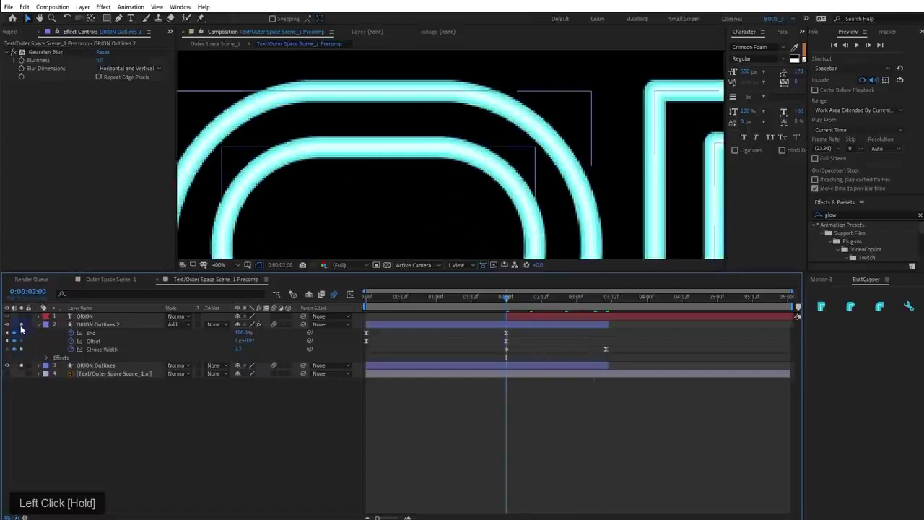
click(124, 281)
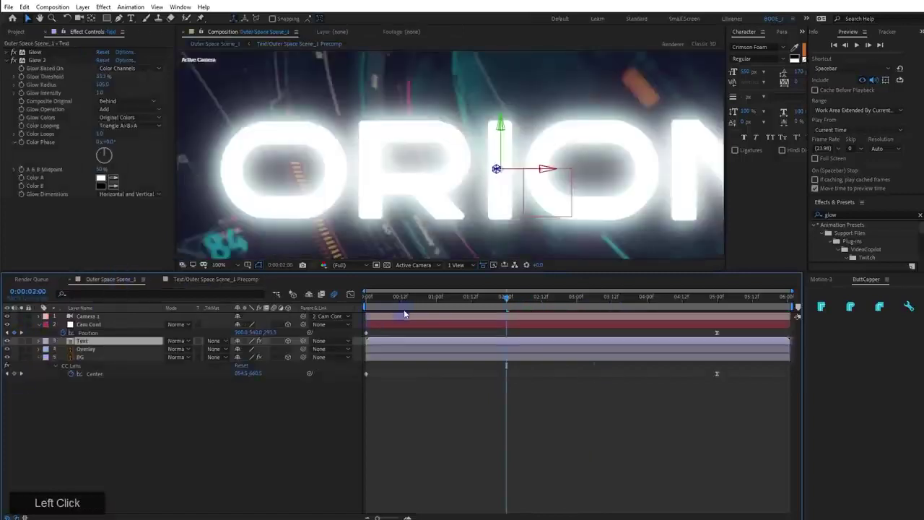
Preview the Outer Space Scene_1 composition from 0:00:00:03, and again from 0:00:02:15
key(space)
drag(401, 297, 374, 297)
scroll(352, 208, down, 1)
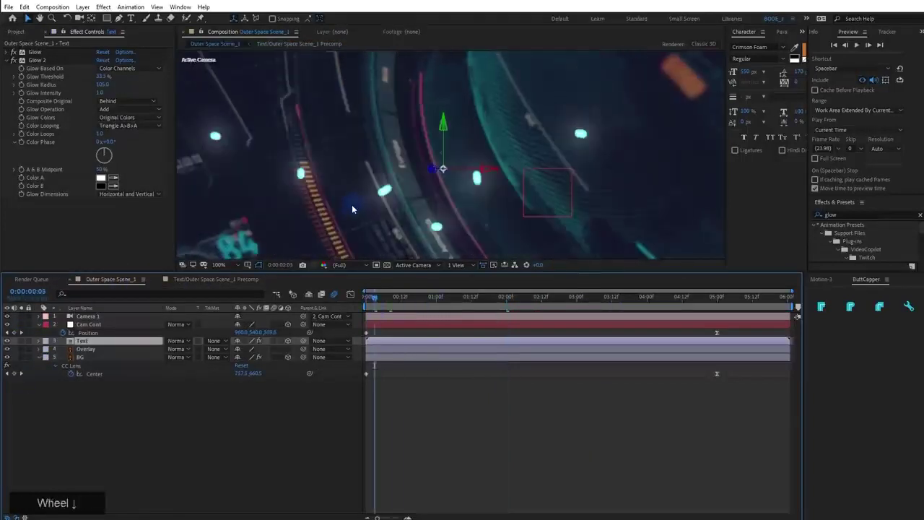
key(space)
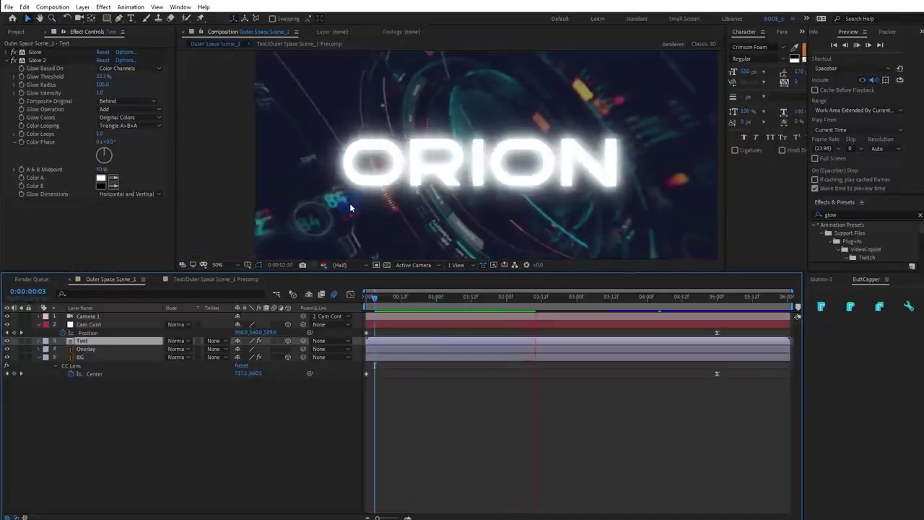
drag(623, 304, 556, 312)
key(space)
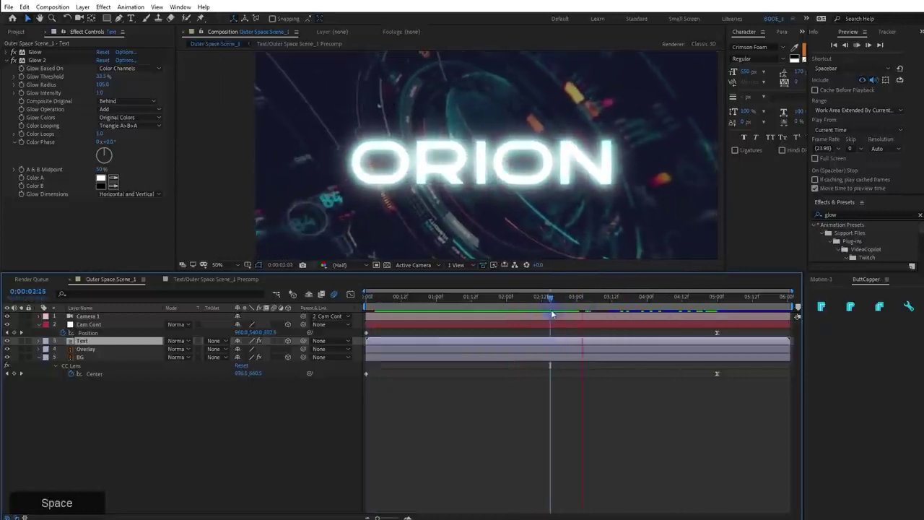
key(space)
Lower the opacity of ORION Outlines 2 in the text precomp and view the glow in Outer Space Scene_1 at 0:00:01:11
click(214, 280)
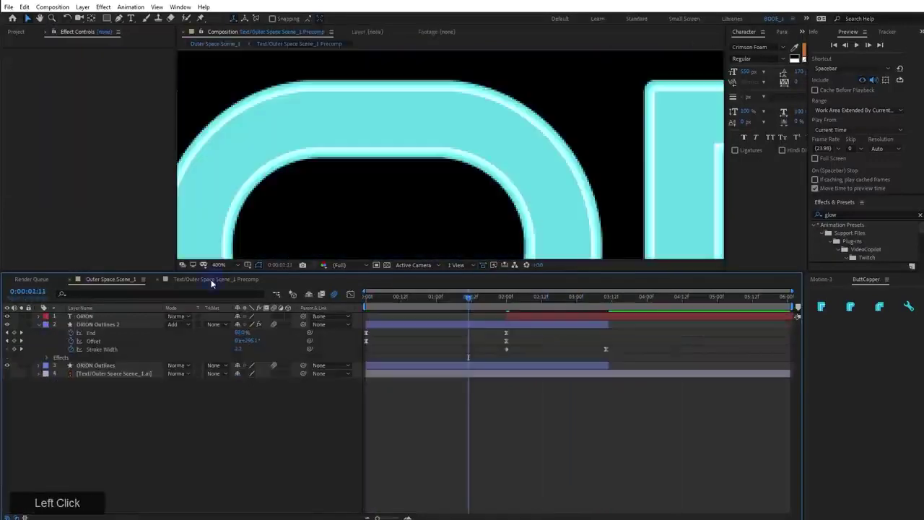
click(98, 326)
key(t)
click(235, 333)
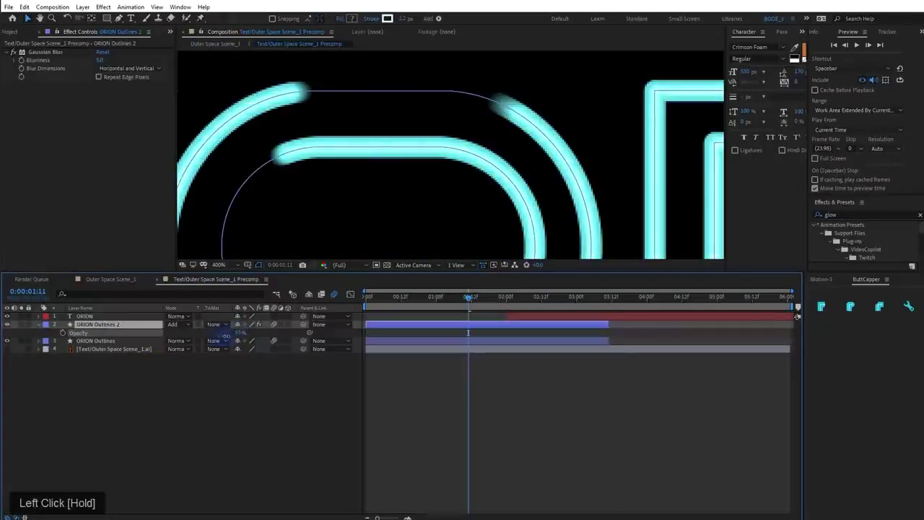
click(102, 280)
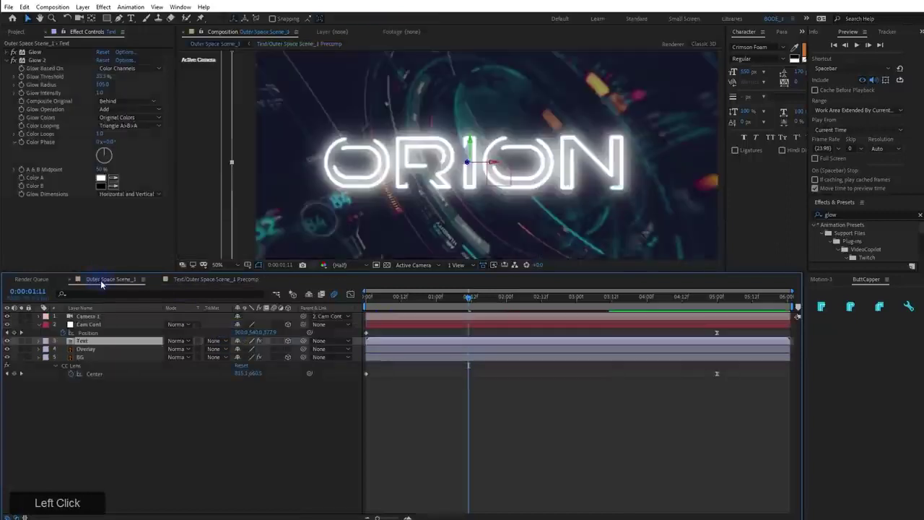
Enable keyframing for Glow Intensity in the first Glow effect on the Text layer and reveal its keyframe
click(332, 293)
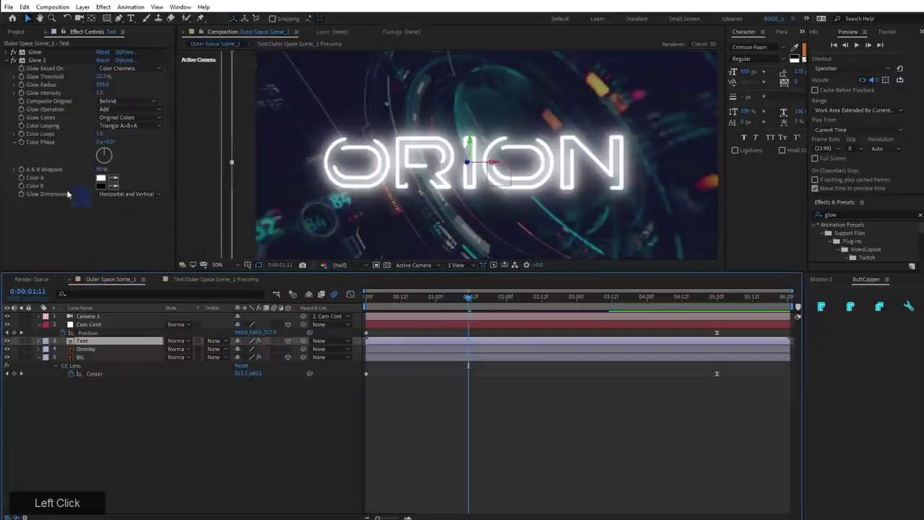
click(7, 53)
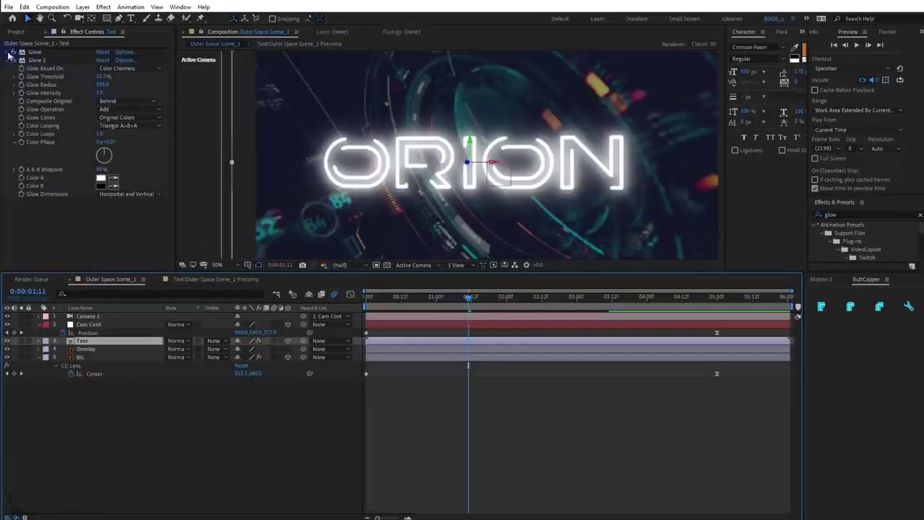
click(20, 85)
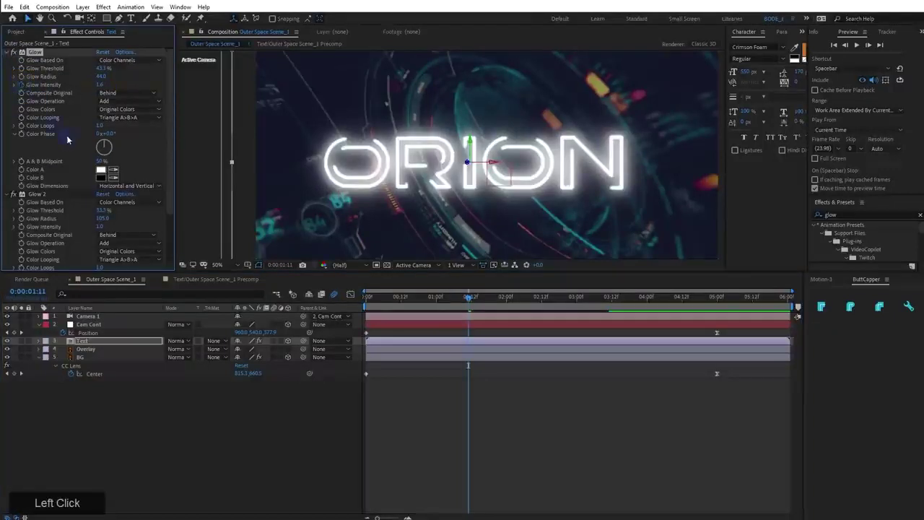
key(u)
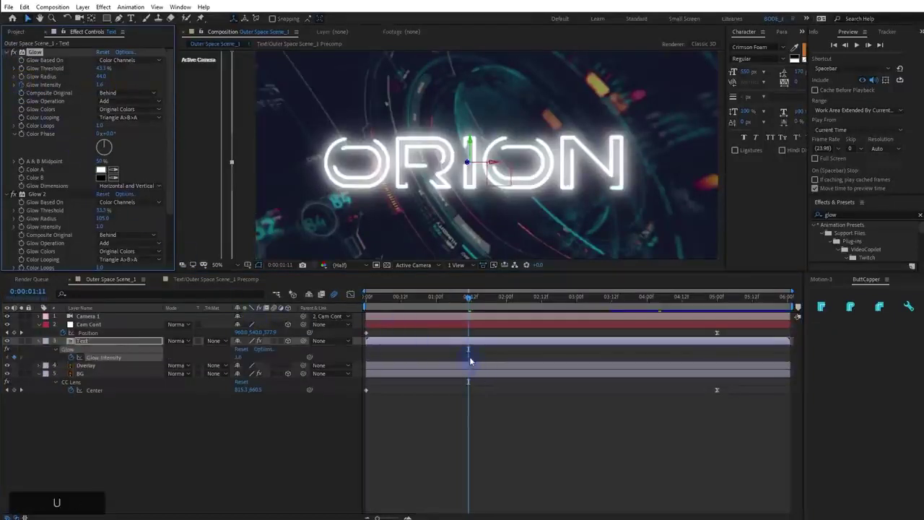
Move the Glow Intensity keyframe to 0:00:02:00 and set Glow Intensity to 0.4 at 0:00:01:12
drag(496, 304, 498, 332)
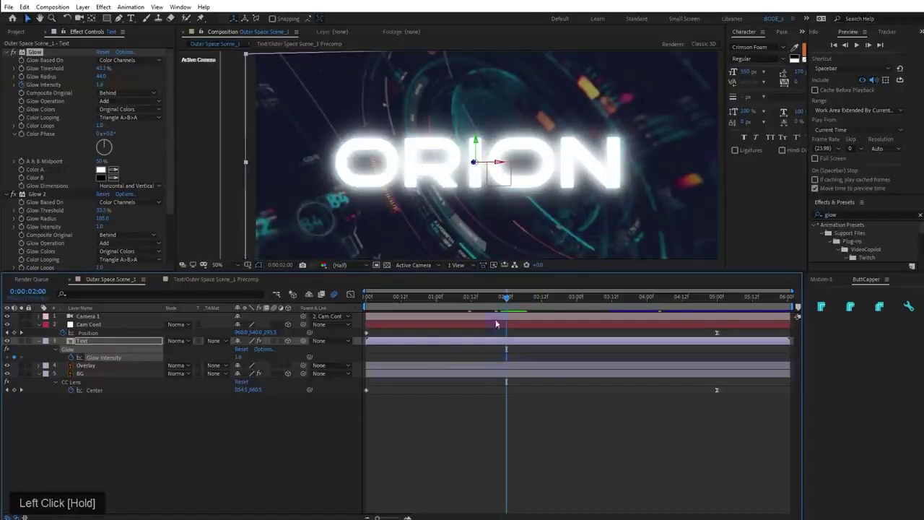
click(471, 304)
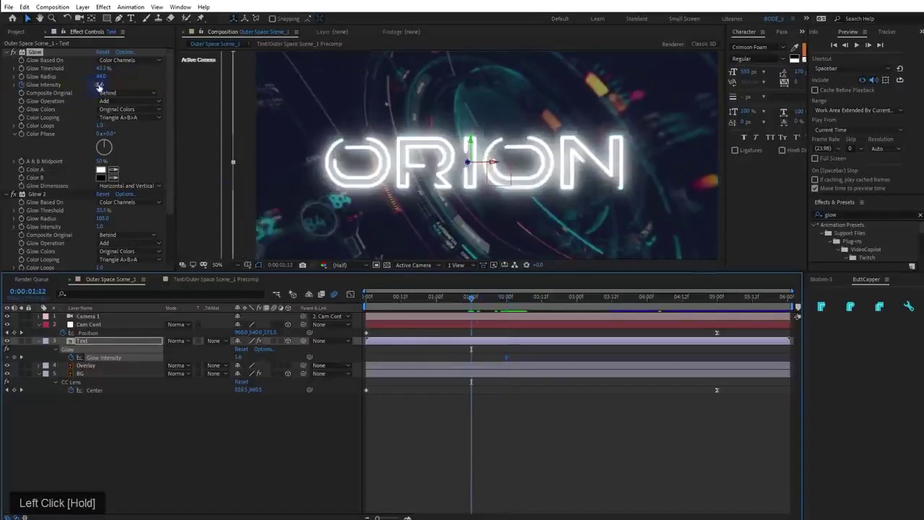
drag(99, 85, 62, 101)
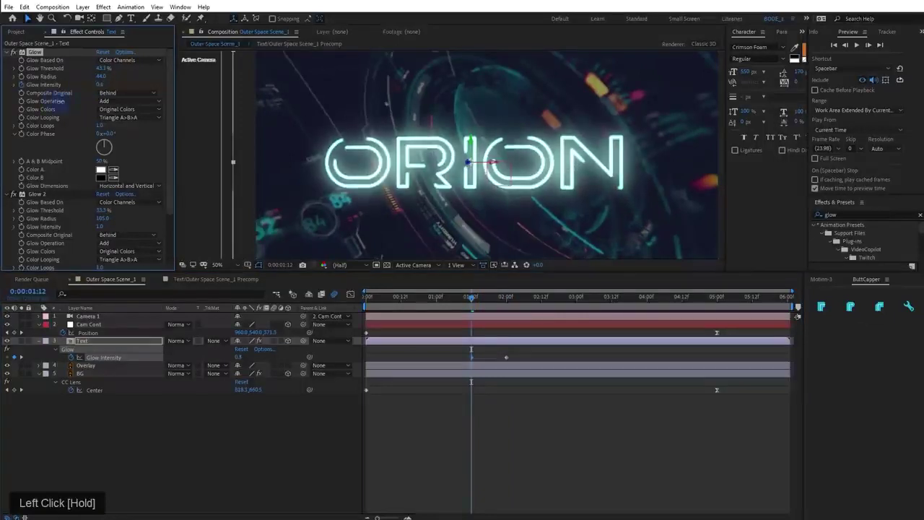
Preview the glow change and move the 0.4 Glow Intensity keyframe to just before the one at 0:00:02:00
key(space)
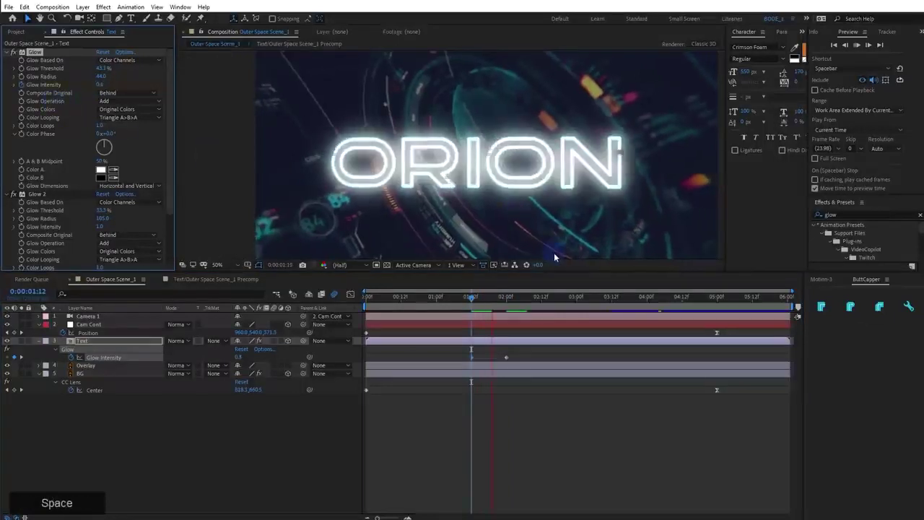
drag(499, 301, 496, 310)
drag(472, 358, 505, 358)
Preview the glow flash in Outer Space Scene_1 from 0:00:00:08 to about 0:00:05:03
click(383, 298)
key(space)
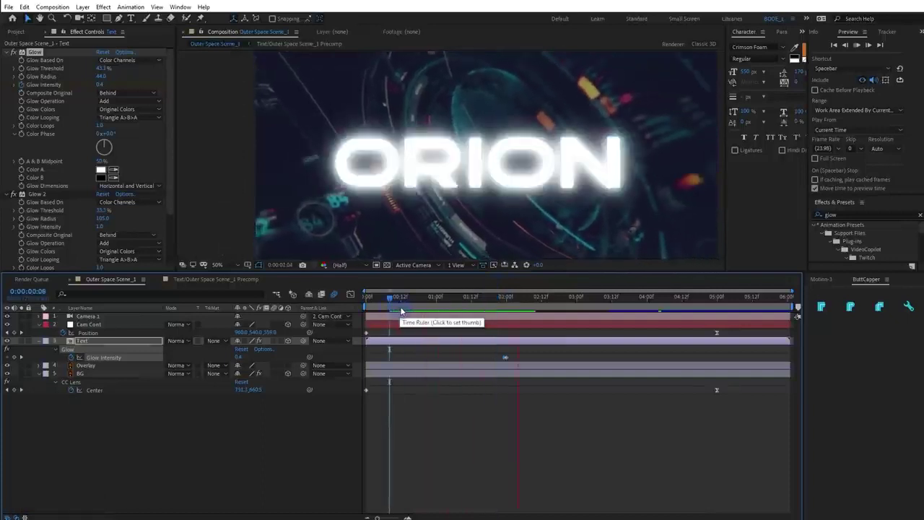
alt+scroll(567, 361, down, 1)
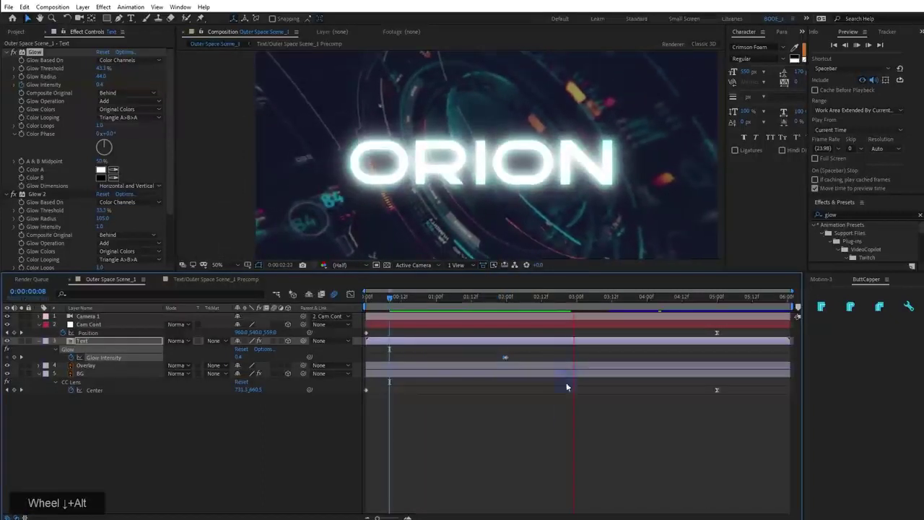
click(564, 419)
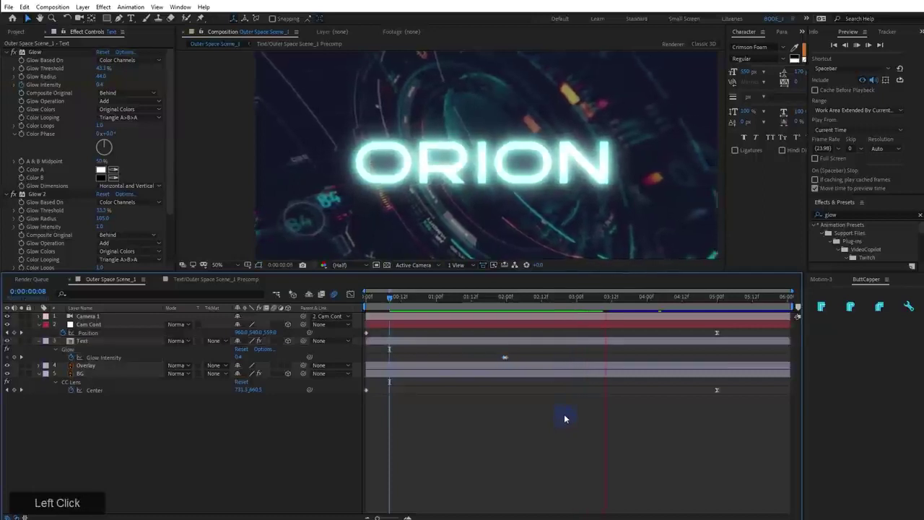
alt+scroll(564, 418, down, 1)
key(space)
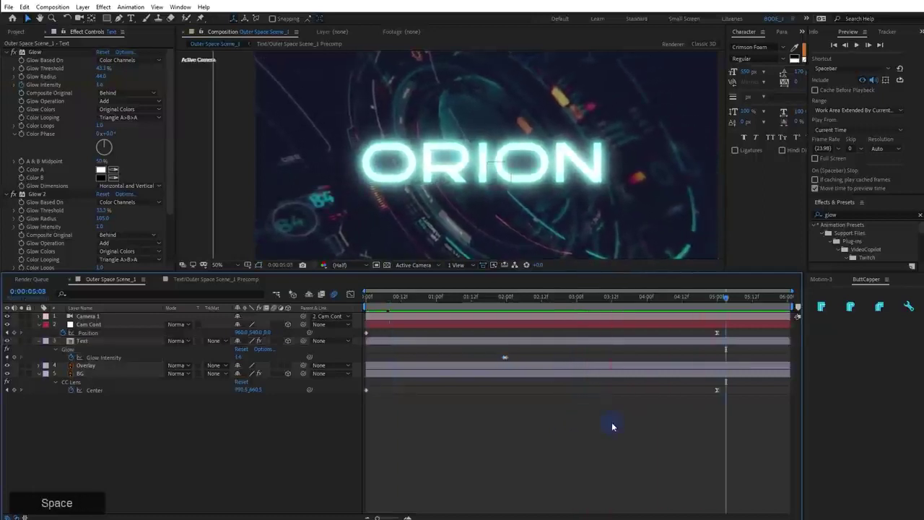
click(613, 426)
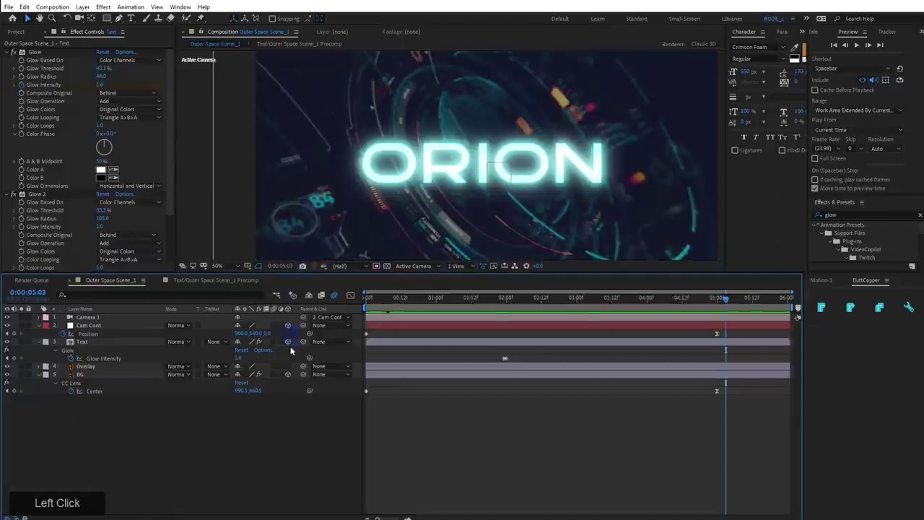
Enlarge the composition viewer and set its magnification to Fit up to 100%
drag(295, 271, 295, 395)
key(space)
drag(399, 272, 402, 274)
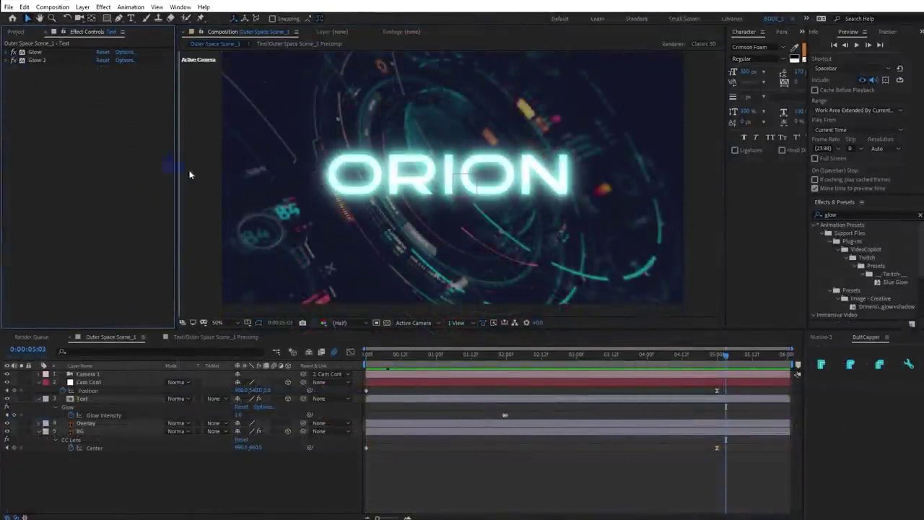
click(237, 322)
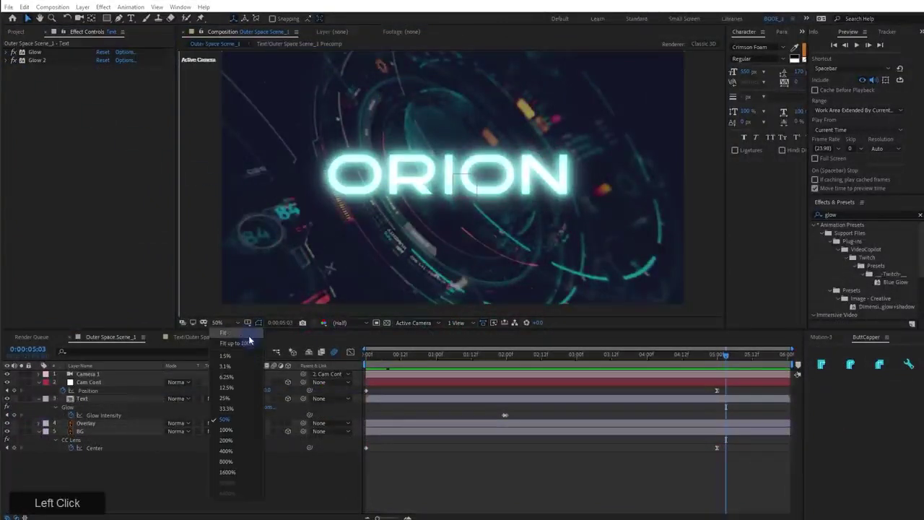
click(248, 342)
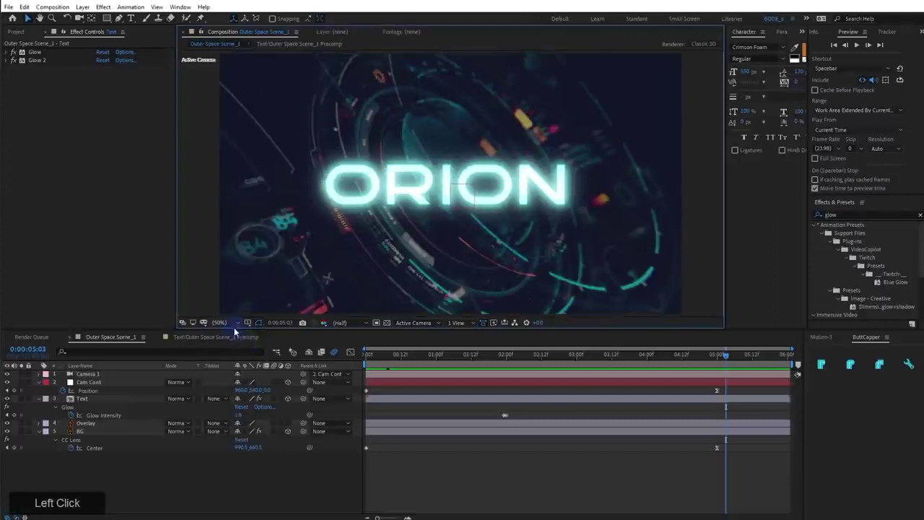
drag(235, 331, 236, 341)
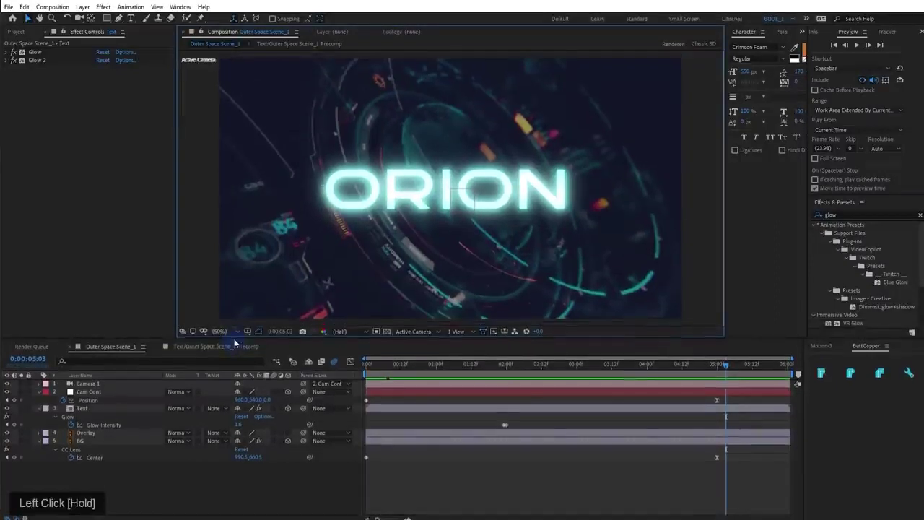
Collapse the revealed properties of the Cam Cont, Text and BG layers and deselect all layers
click(41, 395)
click(39, 399)
click(43, 417)
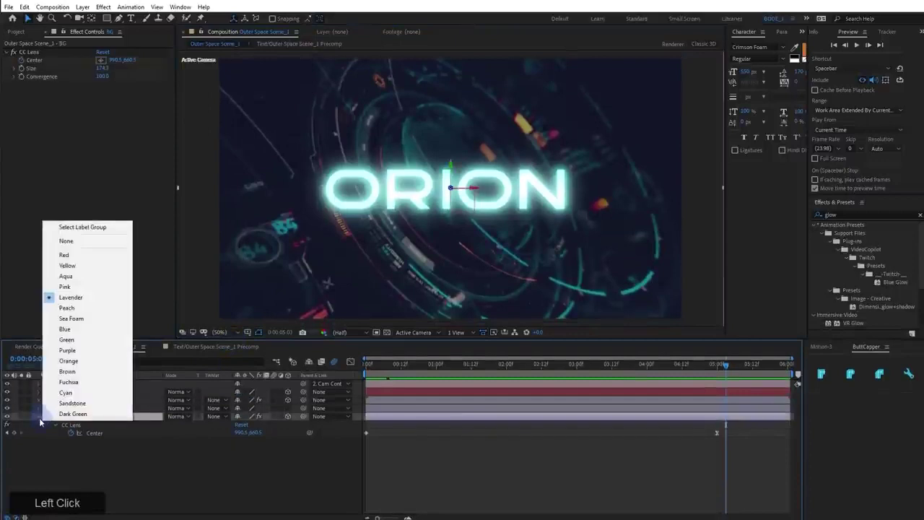
click(40, 422)
click(39, 417)
click(91, 458)
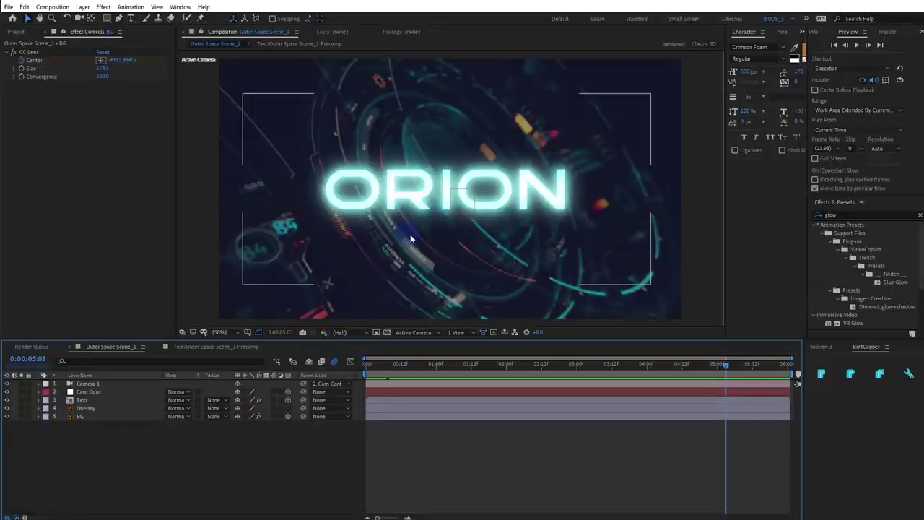
Add a composition marker at 0:00:02:00, with the composition viewed at 25%
scroll(410, 234, down, 2)
drag(503, 370, 506, 378)
click(511, 383)
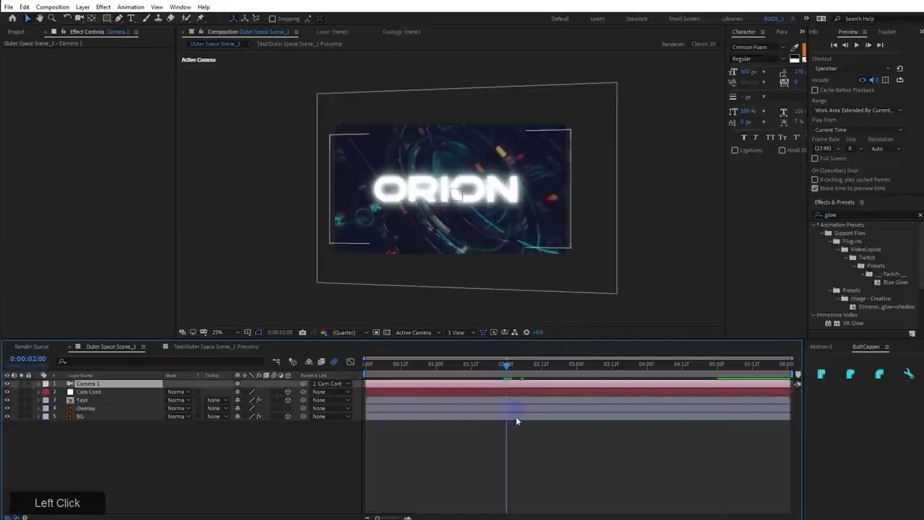
click(518, 427)
key(KP_Multiply)
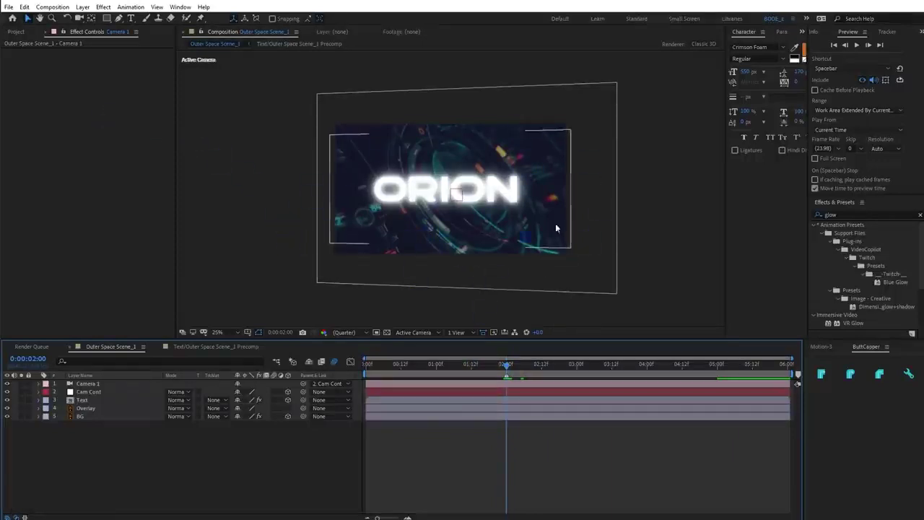
Collapse the Outer Space Scene_1 Layers folder in the project and clear the effects search
click(17, 32)
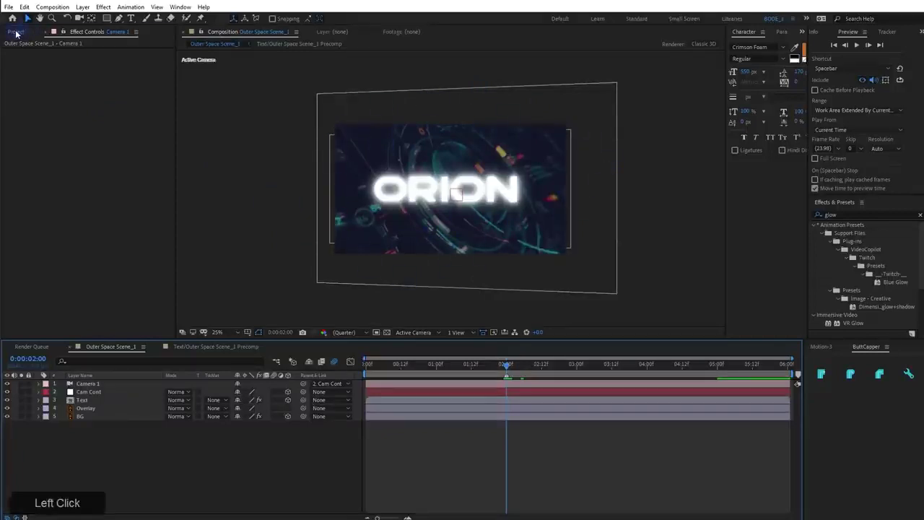
click(7, 129)
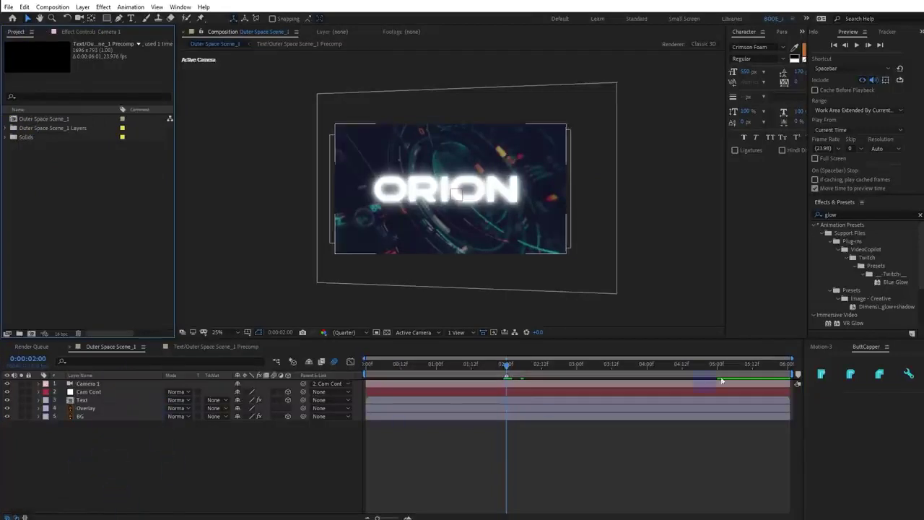
click(920, 215)
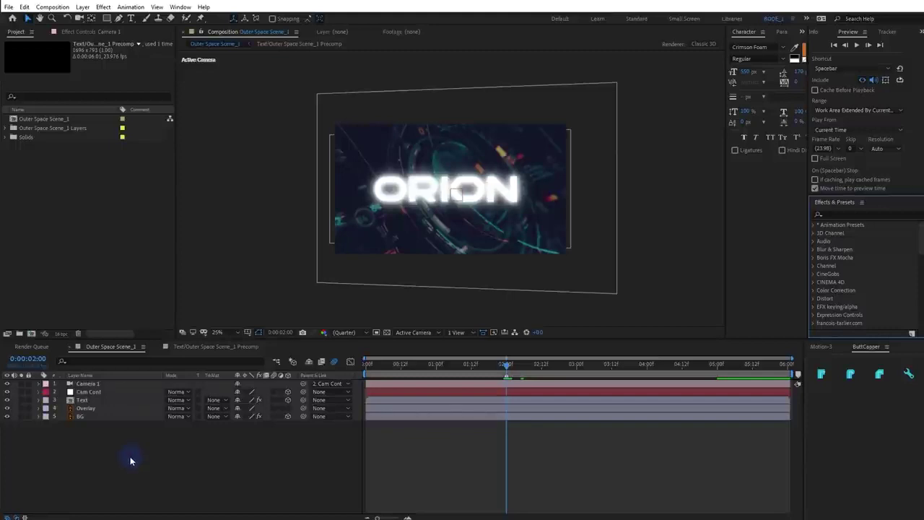
Create a black composition-sized solid named OF in Outer Space Scene_1
key(ctrl+y)
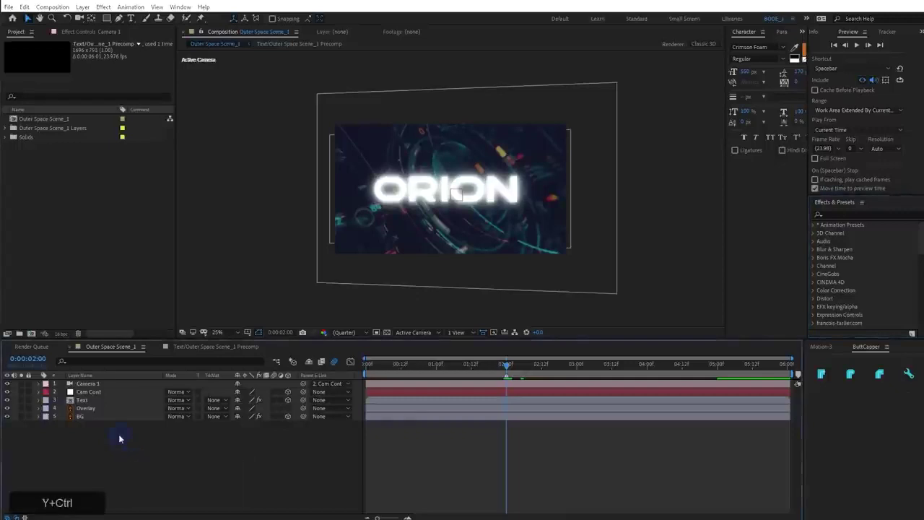
text(OF)
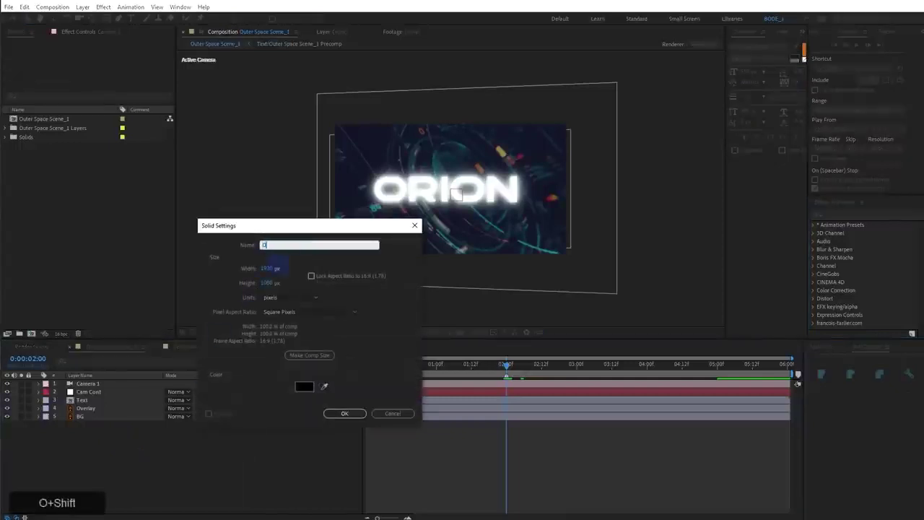
key(Return)
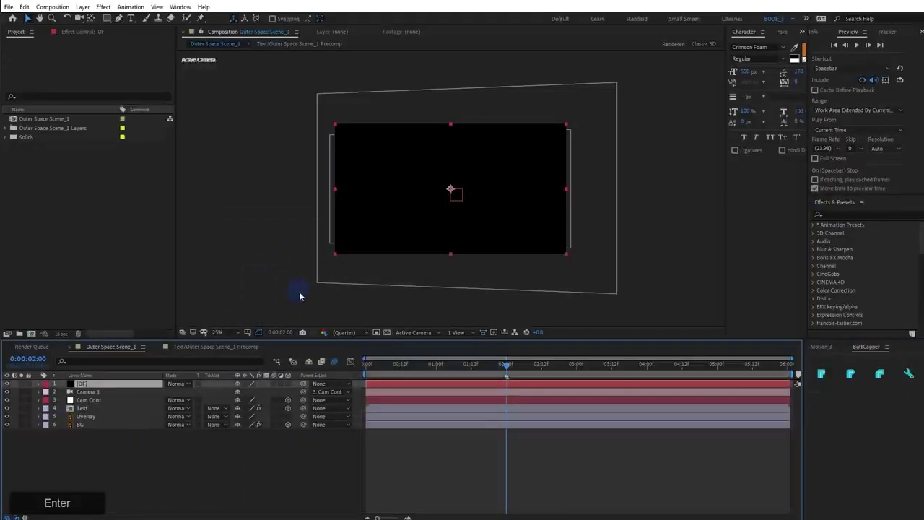
Apply the Optical Flares effect to the OF solid and set its blending mode to Screen
click(860, 215)
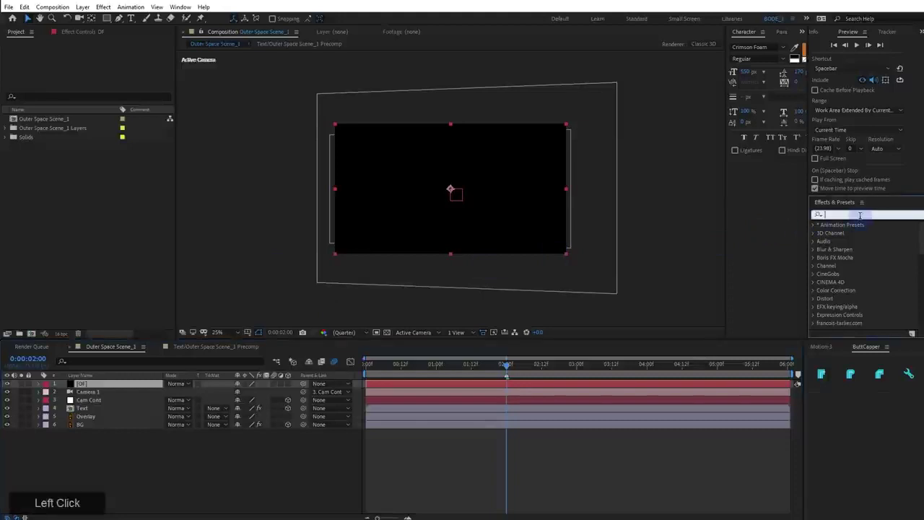
text(optical)
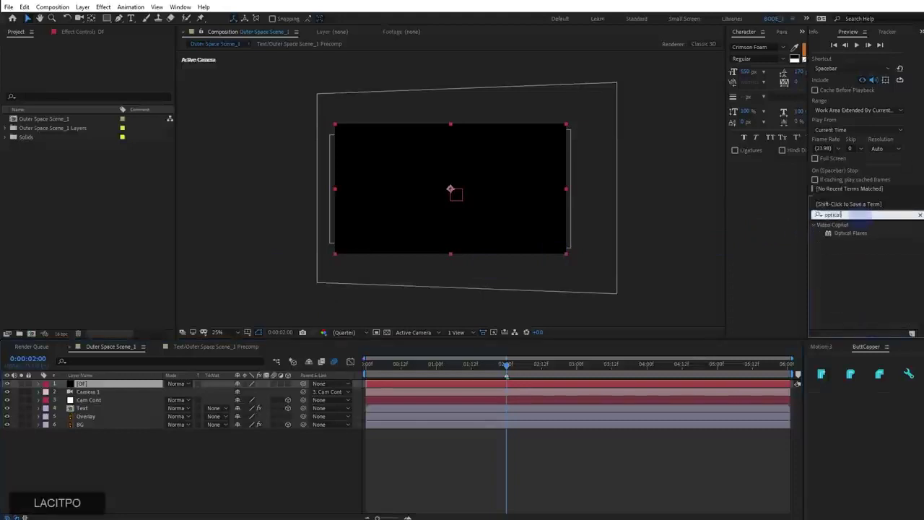
drag(858, 236, 452, 232)
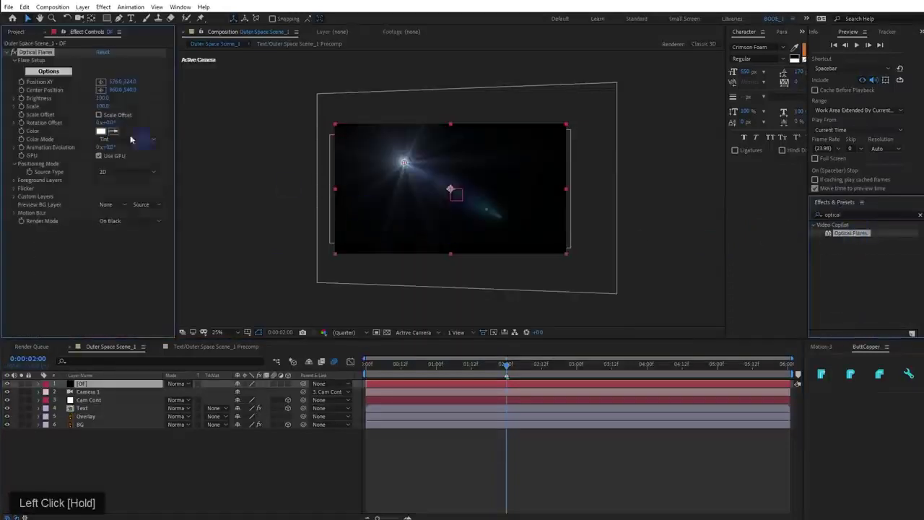
drag(113, 134, 52, 81)
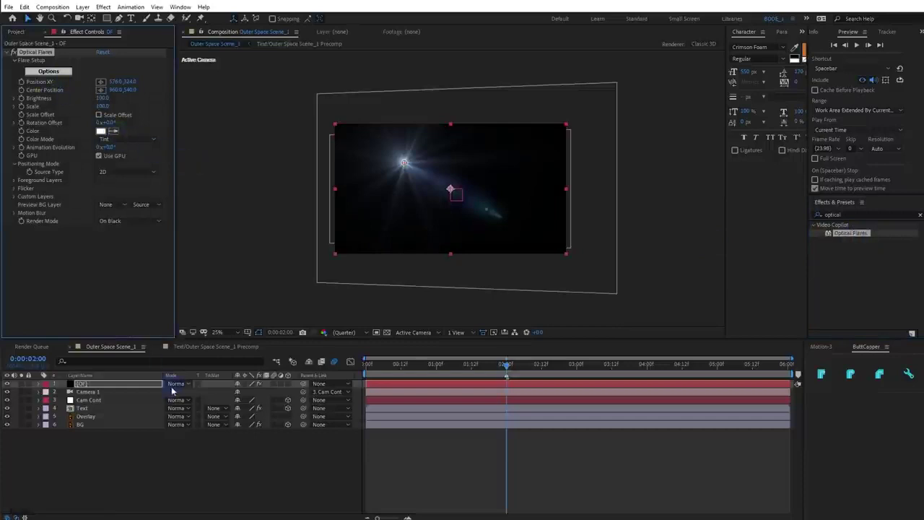
mouse_move(176, 383)
mouse_down()
mouse_move(209, 213)
mouse_move(213, 82)
mouse_up()
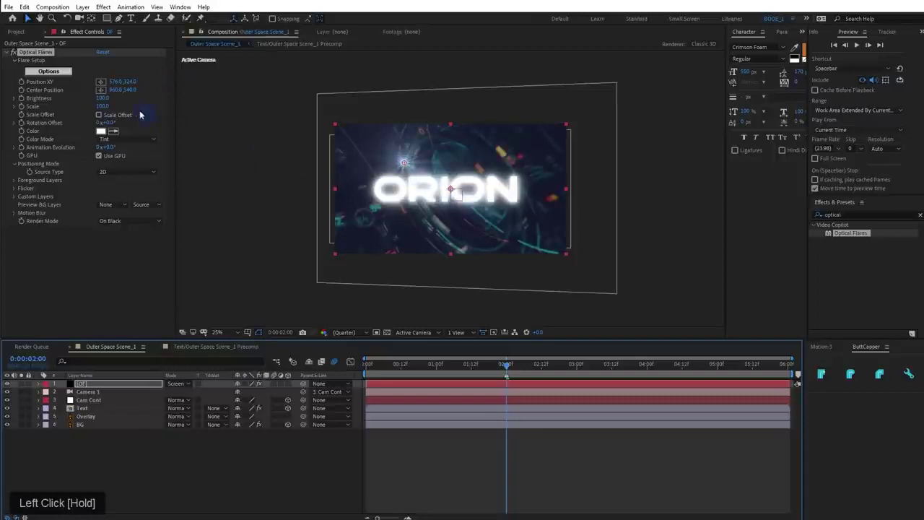
Open the Optical Flares options and enlarge the window to fill most of the screen
click(49, 71)
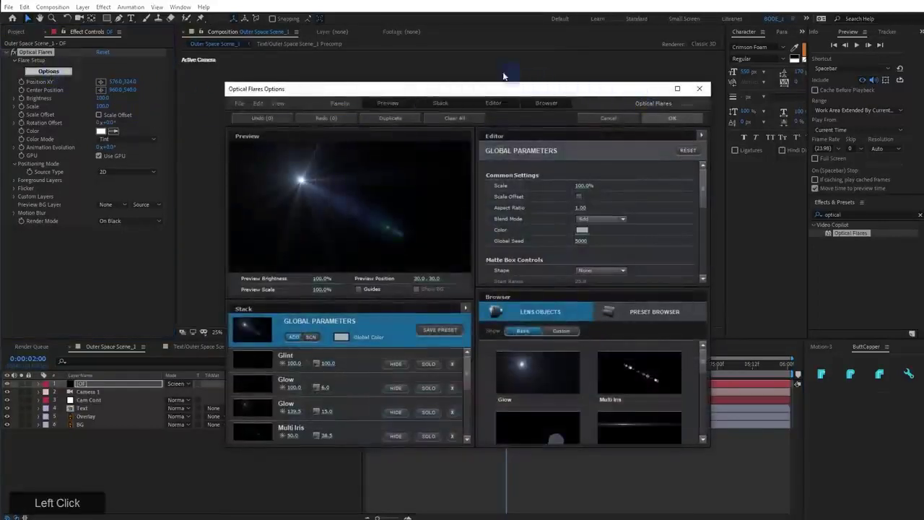
drag(489, 87, 282, 18)
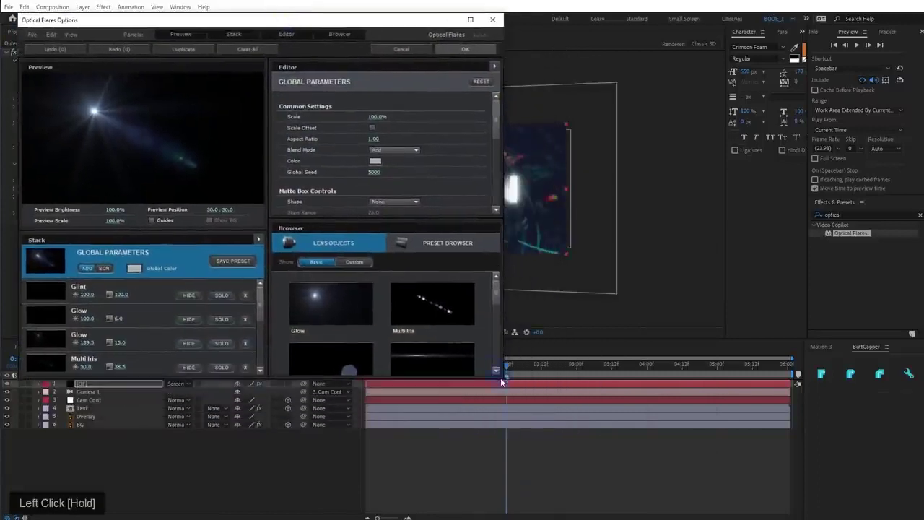
drag(499, 376, 916, 513)
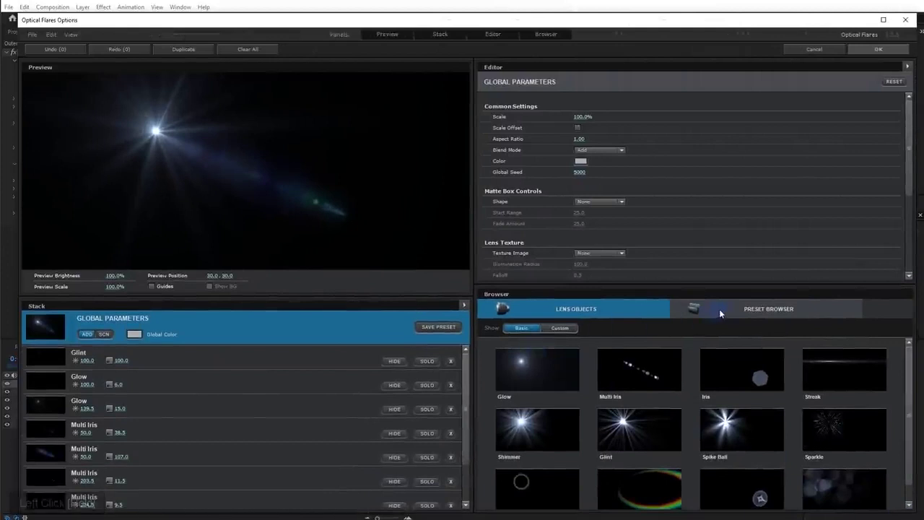
Enlarge the flare browser area and open the Pro Presets 2 folder inside VC_Pro_Presets 2
click(739, 312)
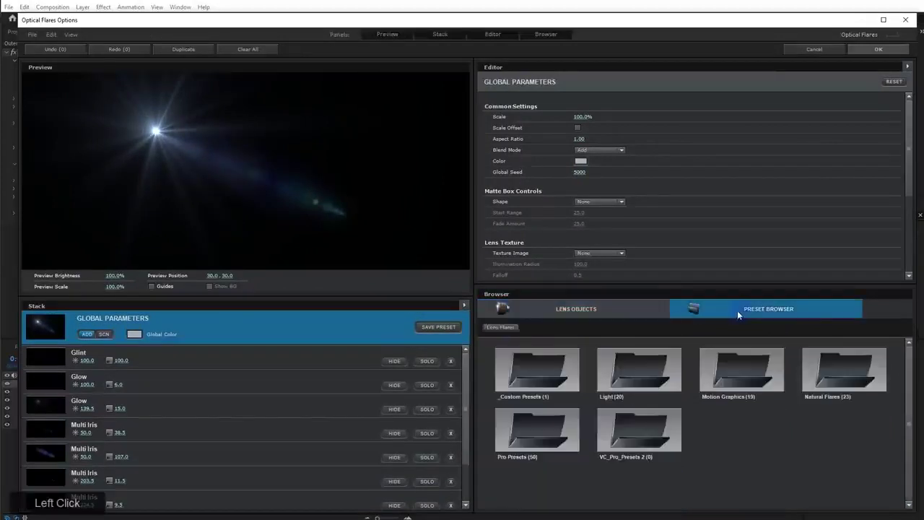
drag(597, 286, 599, 233)
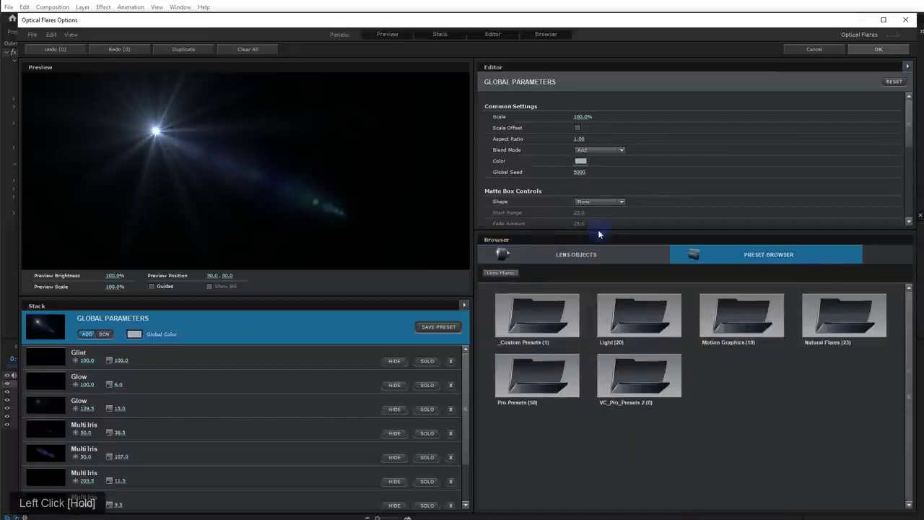
click(618, 375)
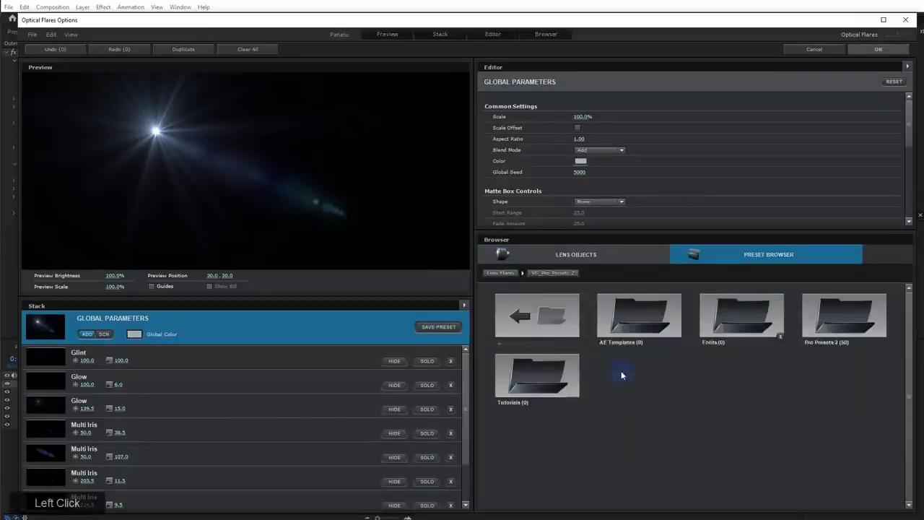
click(827, 313)
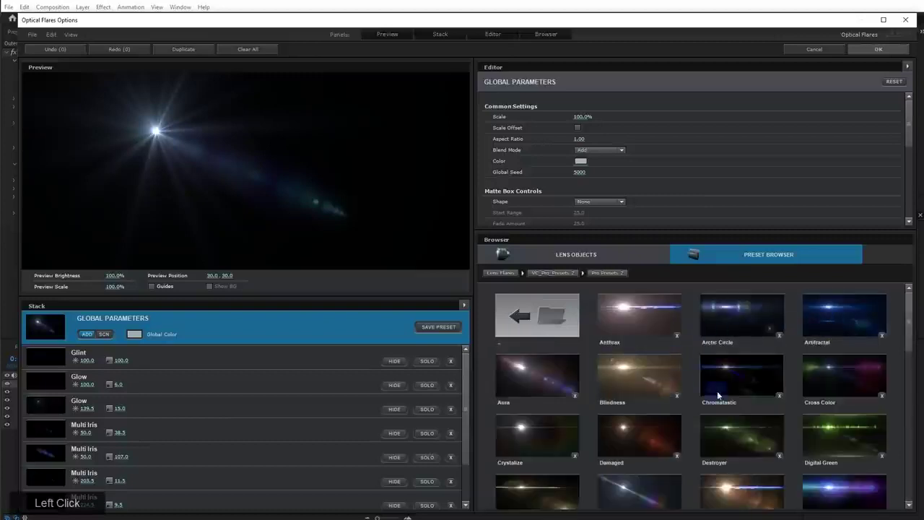
Try the Illuminati preset, load Sub Zero instead, and move the preview flare to about 55.2, 43.4
scroll(718, 396, down, 3)
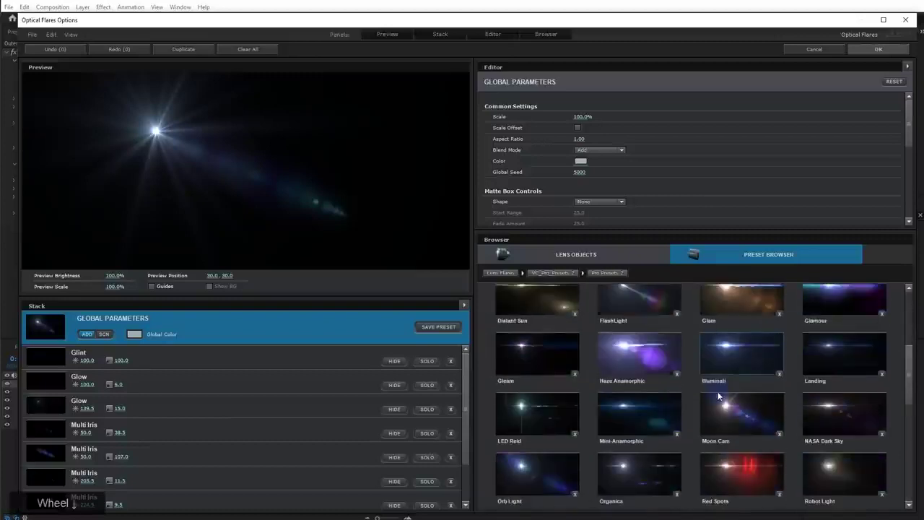
click(725, 352)
scroll(648, 436, down, 1)
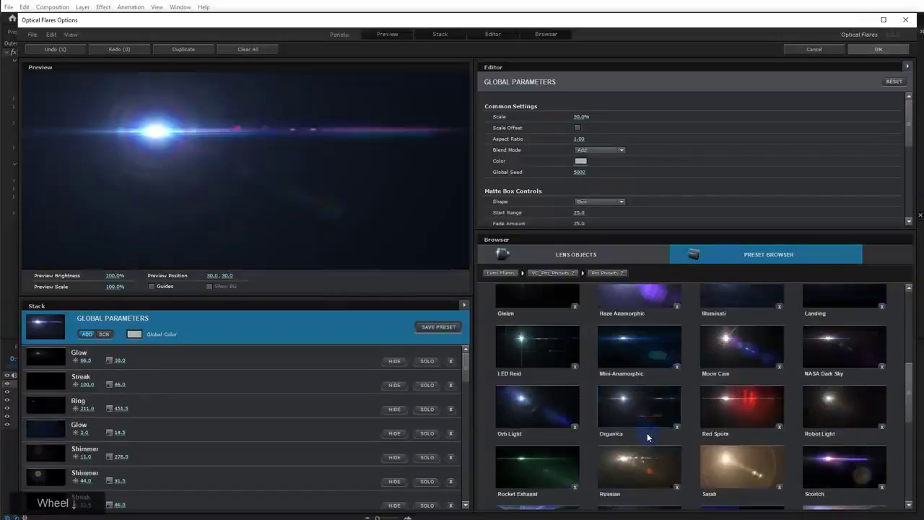
scroll(643, 432, down, 3)
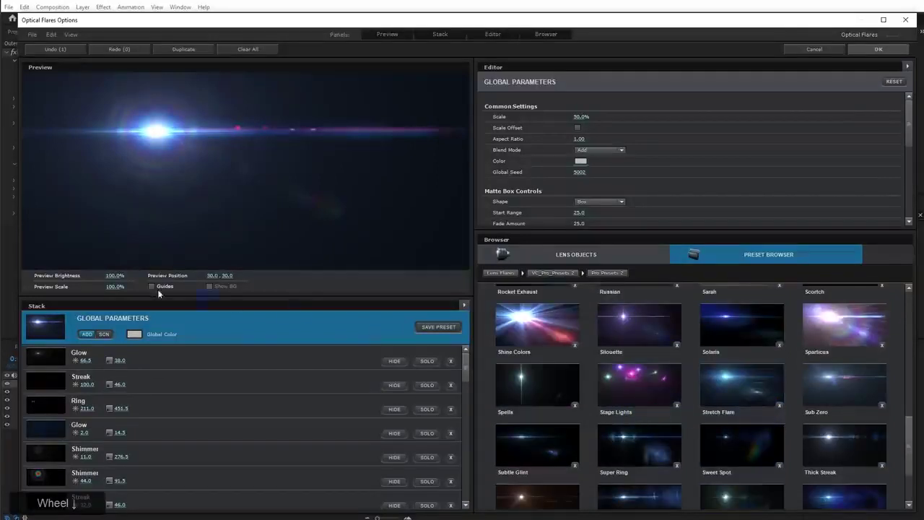
click(830, 386)
drag(193, 179, 269, 162)
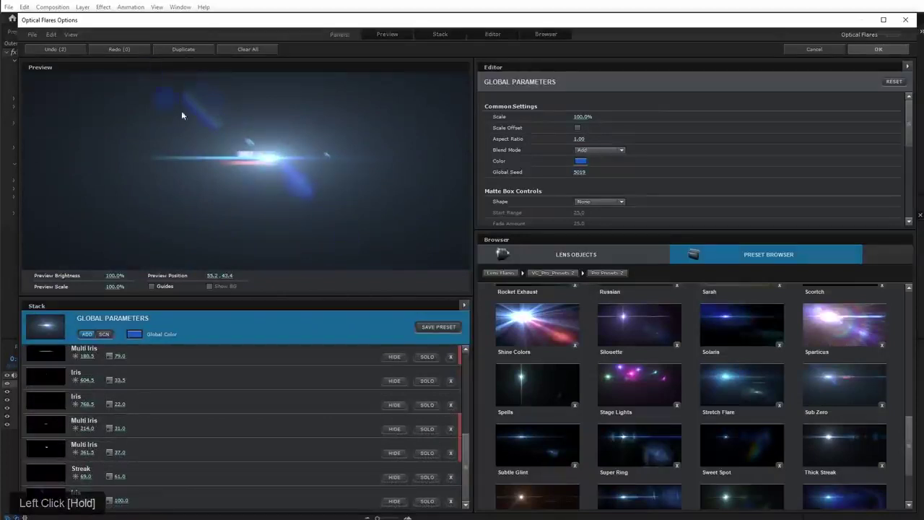
Hide the last Iris element (scale 100) in the flare stack and test hiding the Streak and Multi Iris elements above it
scroll(195, 443, down, 1)
click(326, 506)
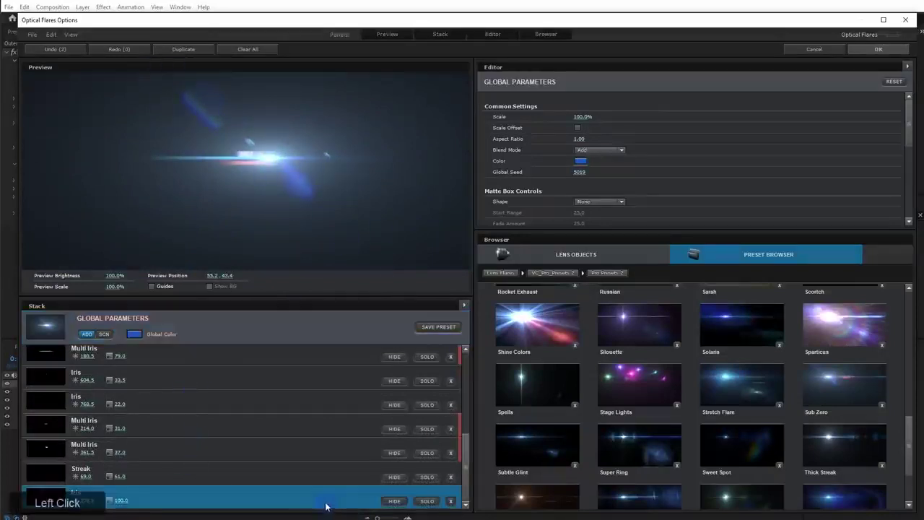
click(398, 502)
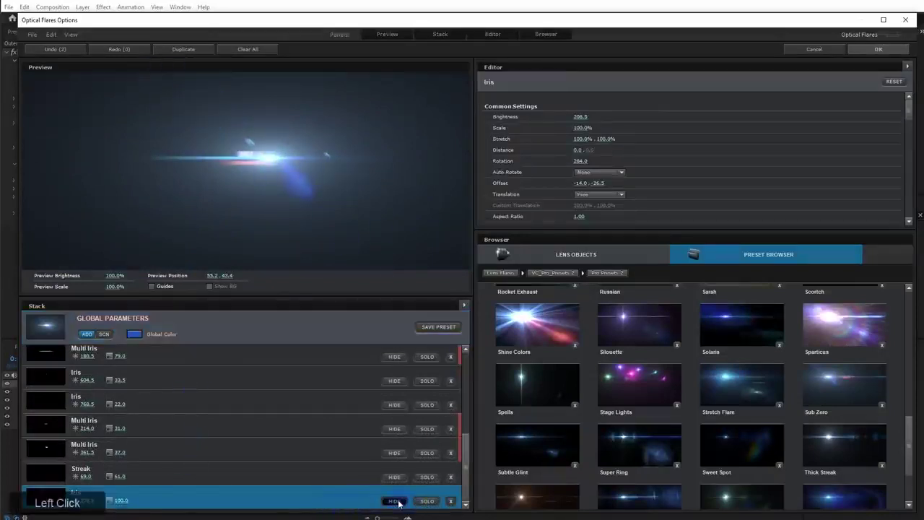
click(399, 495)
click(397, 478)
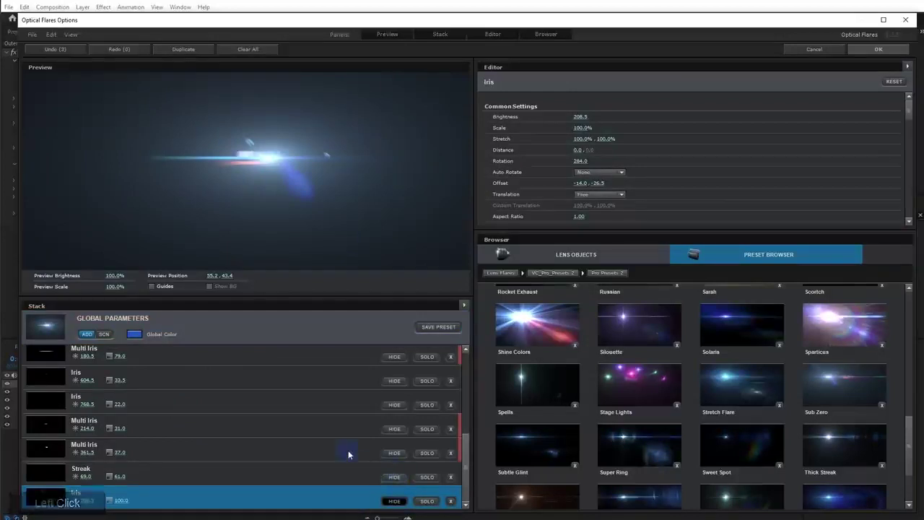
click(395, 455)
click(394, 431)
click(395, 431)
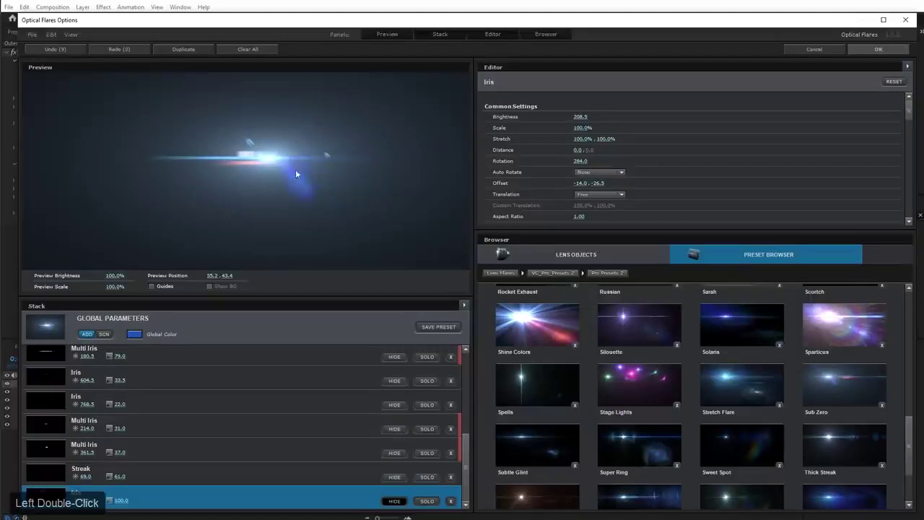
Hide the Iris elements with scales 127, 22 and 33.5, check the flare in the preview, and accept the flare setup
scroll(390, 436, up, 3)
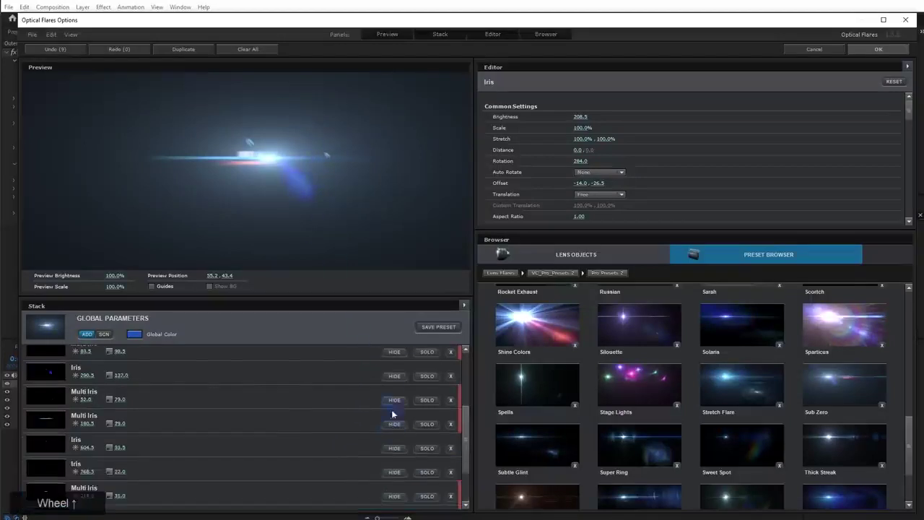
click(397, 376)
scroll(394, 383, down, 3)
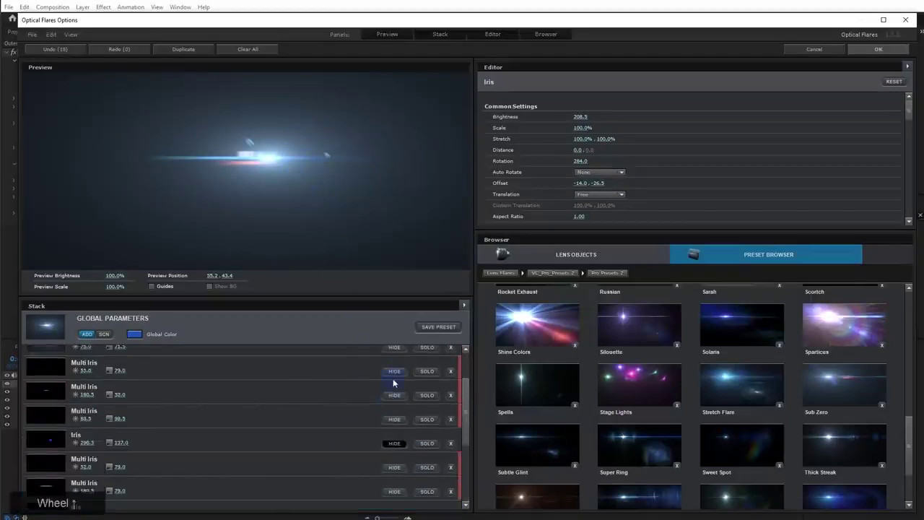
scroll(388, 396, down, 2)
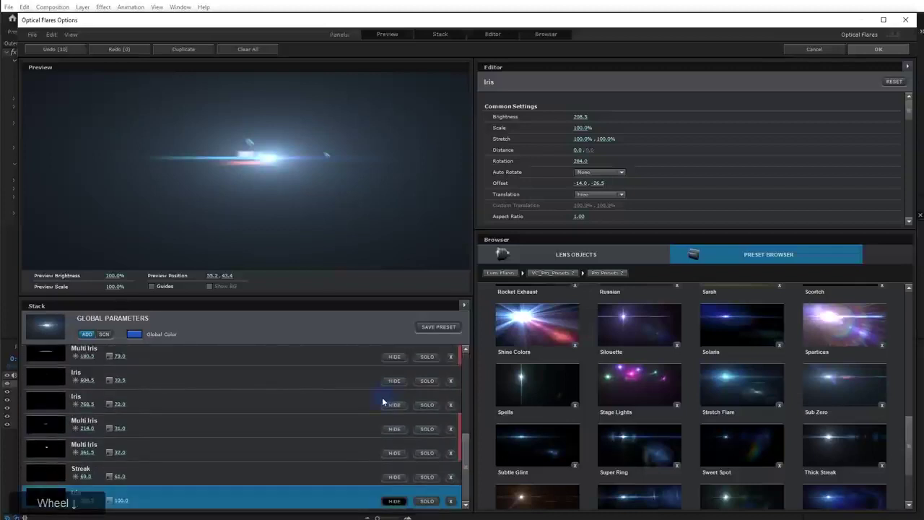
click(388, 405)
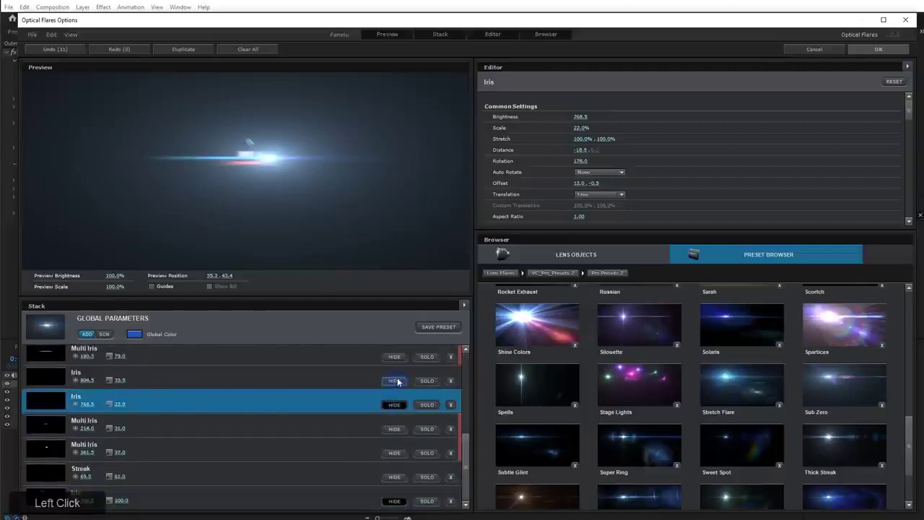
click(395, 381)
drag(267, 257, 460, 217)
click(892, 51)
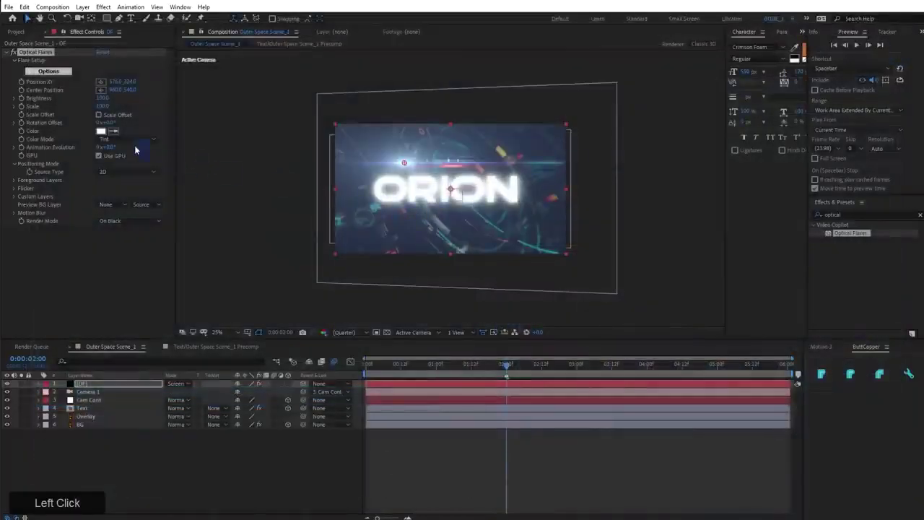
Set the flare's Source Type to 3D and move the flare to Position XY 1732, 964 near the frame's lower-right corner
click(124, 172)
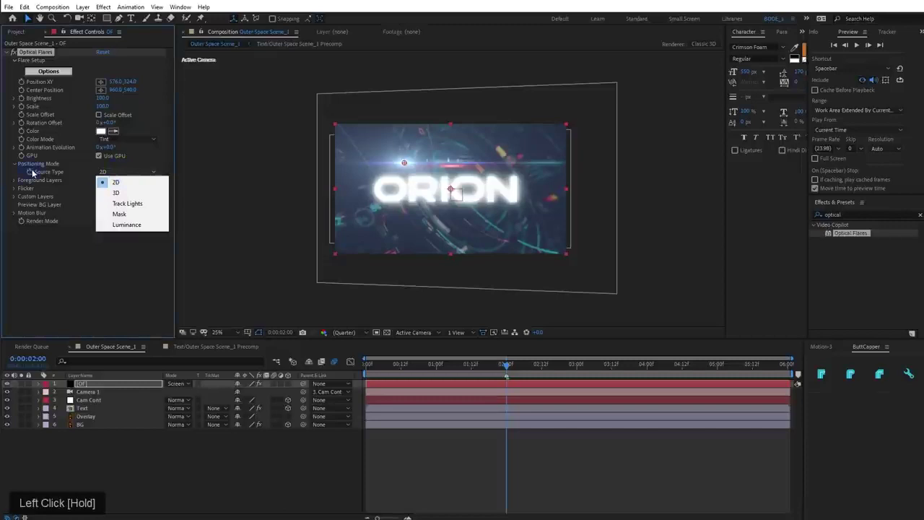
click(116, 192)
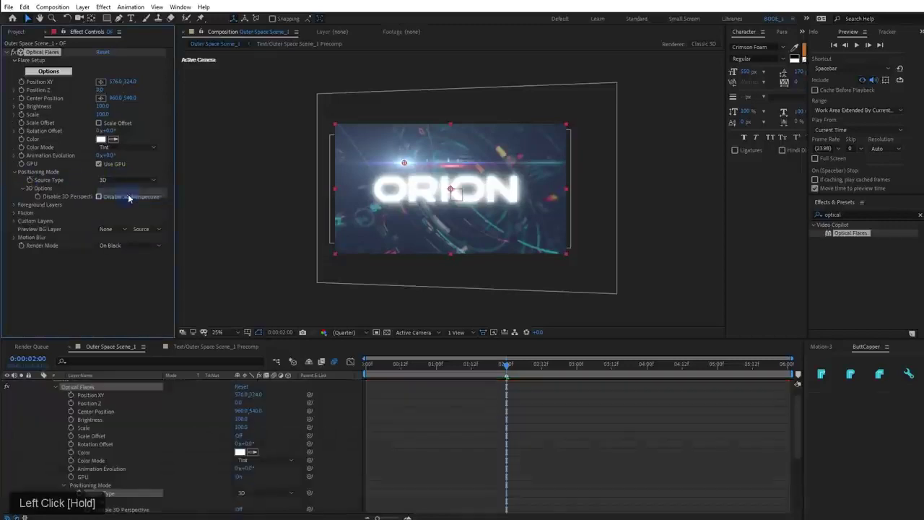
drag(404, 163, 546, 242)
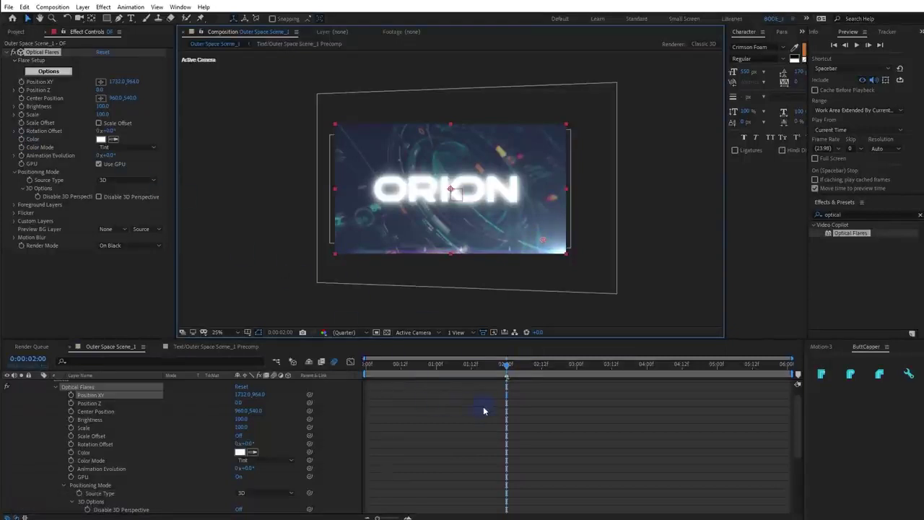
Start the OF layer at 2:00 and keyframe the flare's Position XY from there to 2361, 1060 at 6:00
scroll(484, 407, up, 1)
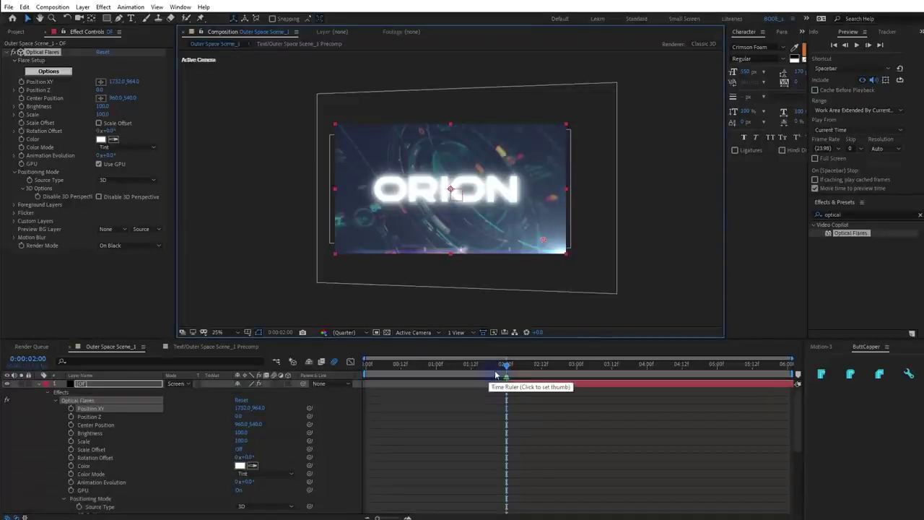
click(22, 83)
drag(514, 369, 805, 406)
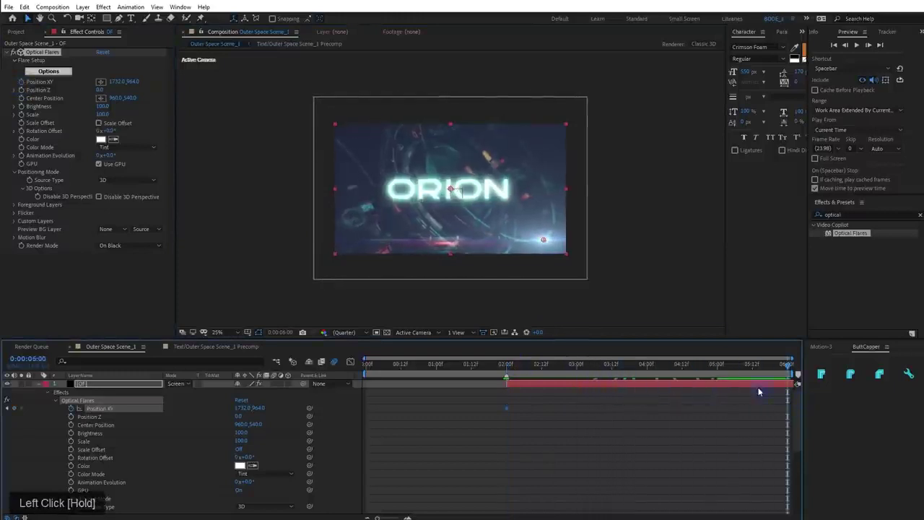
drag(118, 82, 476, 146)
drag(133, 82, 168, 98)
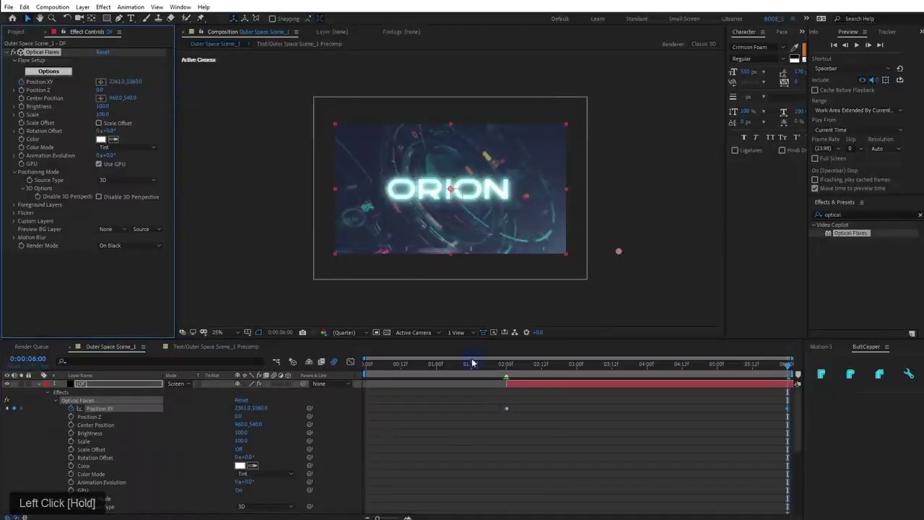
Keyframe the flare at 2:00 with Brightness 410 and Scale 170
click(506, 364)
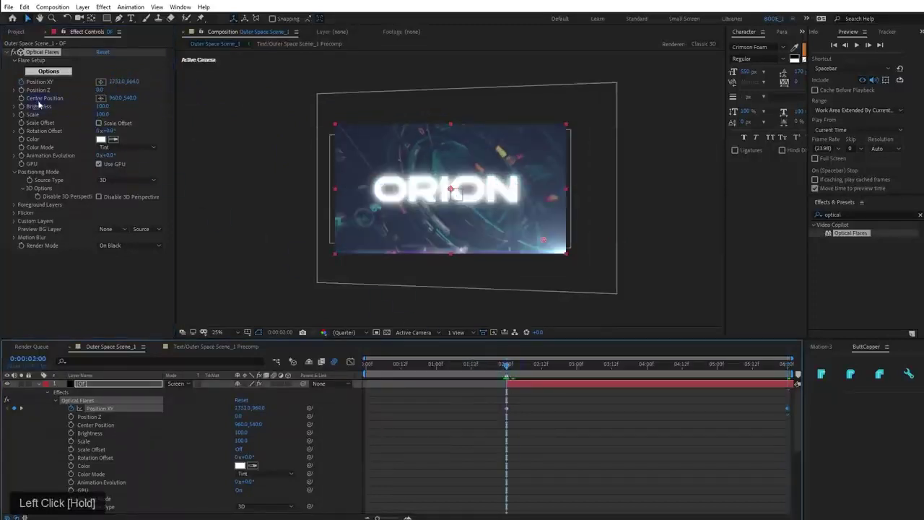
click(22, 106)
click(22, 114)
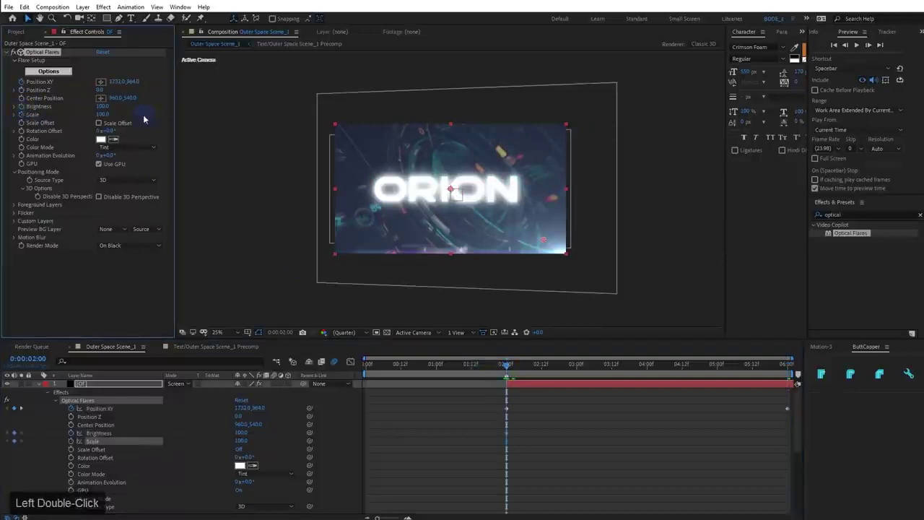
mouse_move(103, 114)
mouse_down()
mouse_move(114, 118)
mouse_move(114, 108)
mouse_move(101, 110)
mouse_up()
drag(105, 107, 106, 106)
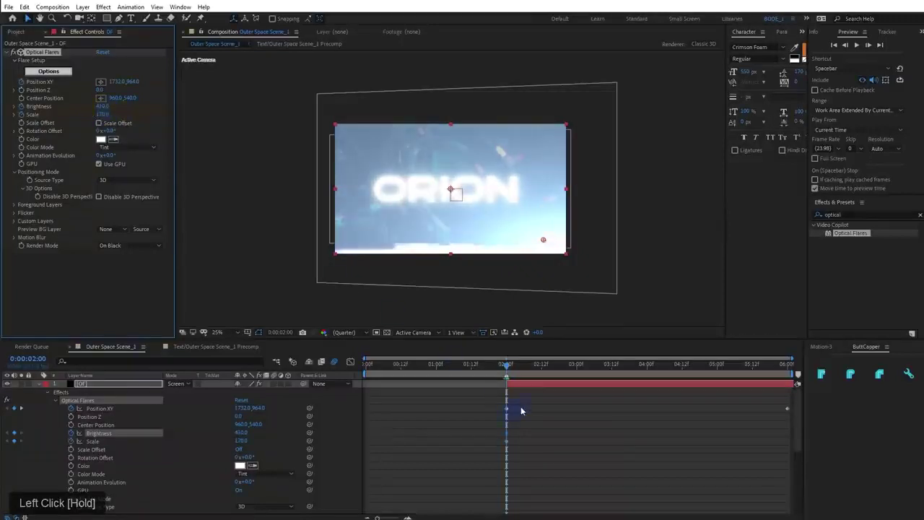
Add flare keyframes at 3:06, with Scale reset to 100 and Brightness set to 25
key(u)
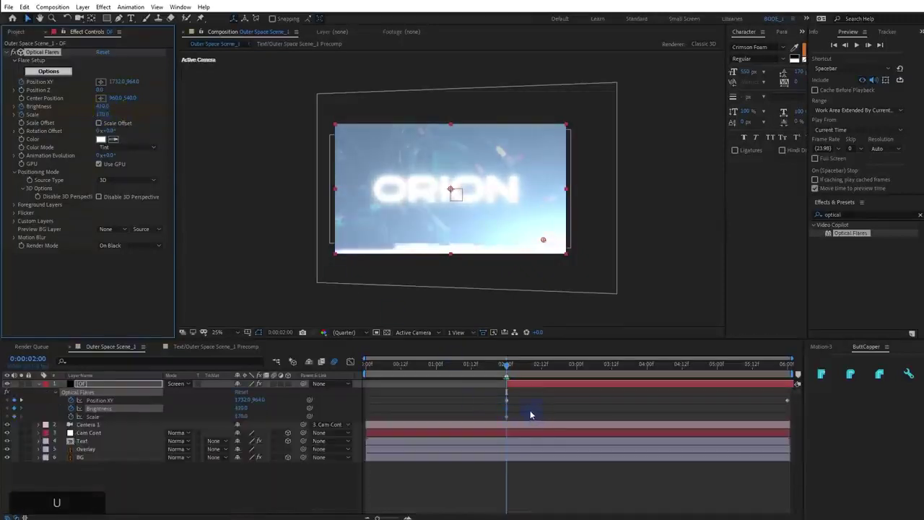
drag(531, 370, 594, 379)
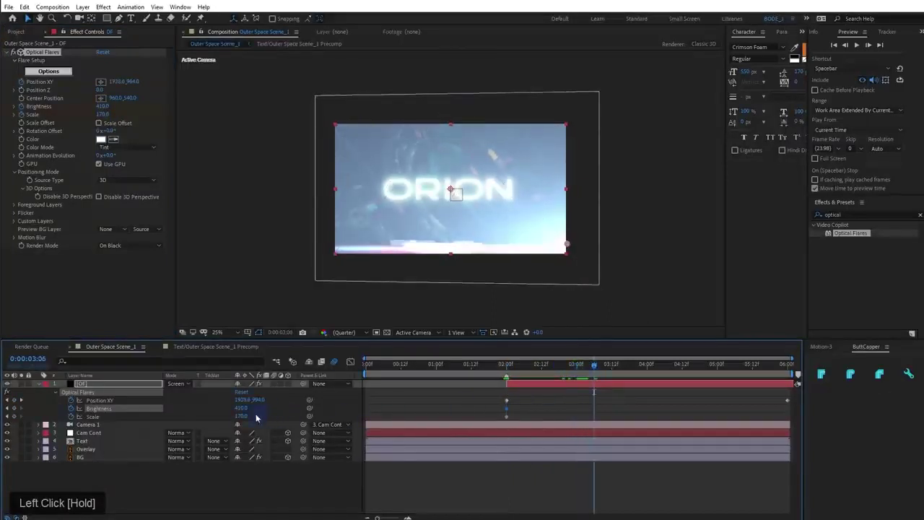
right_click(101, 410)
click(119, 427)
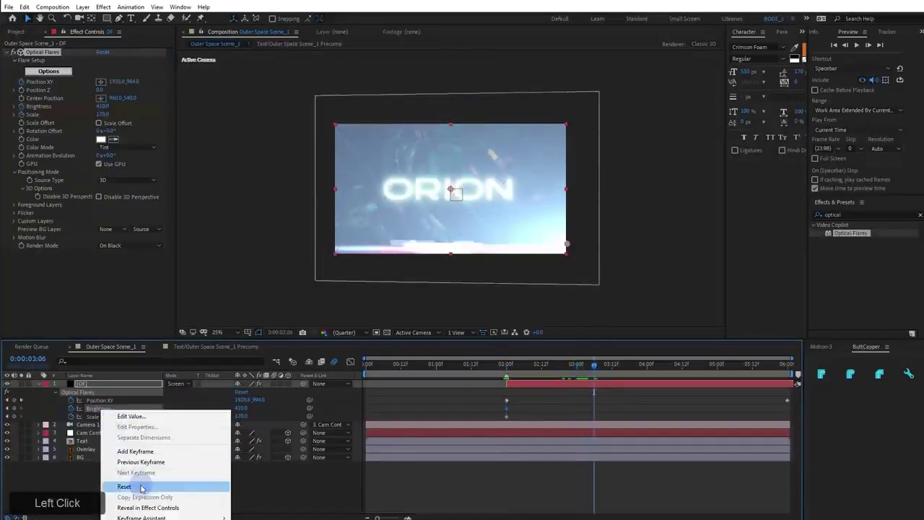
right_click(118, 427)
right_click(91, 417)
click(156, 496)
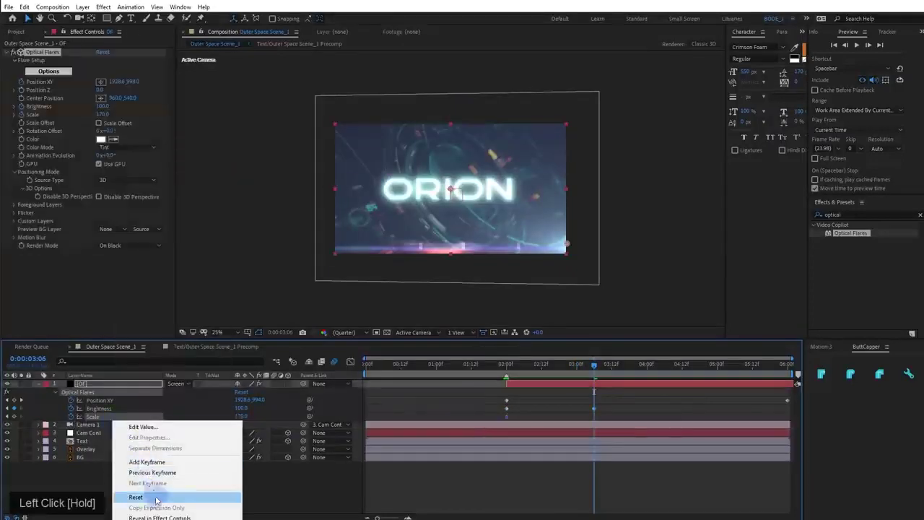
click(170, 415)
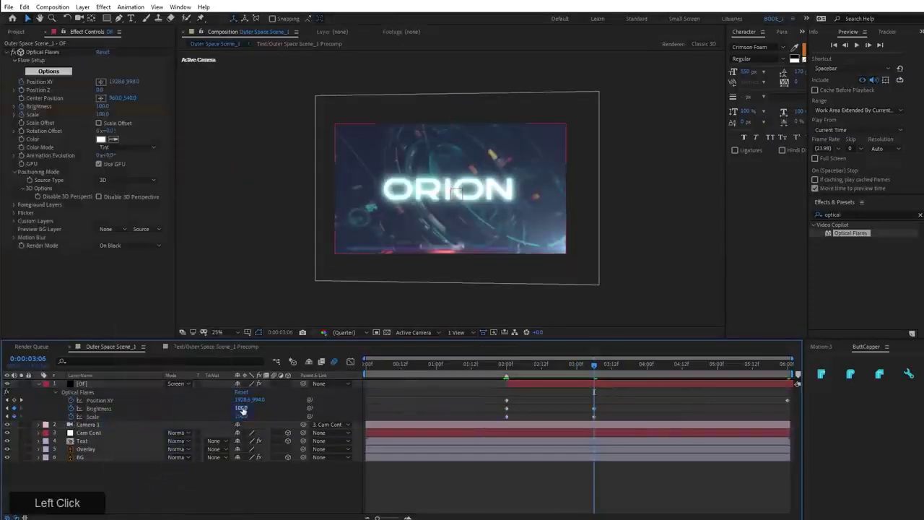
drag(242, 409, 223, 413)
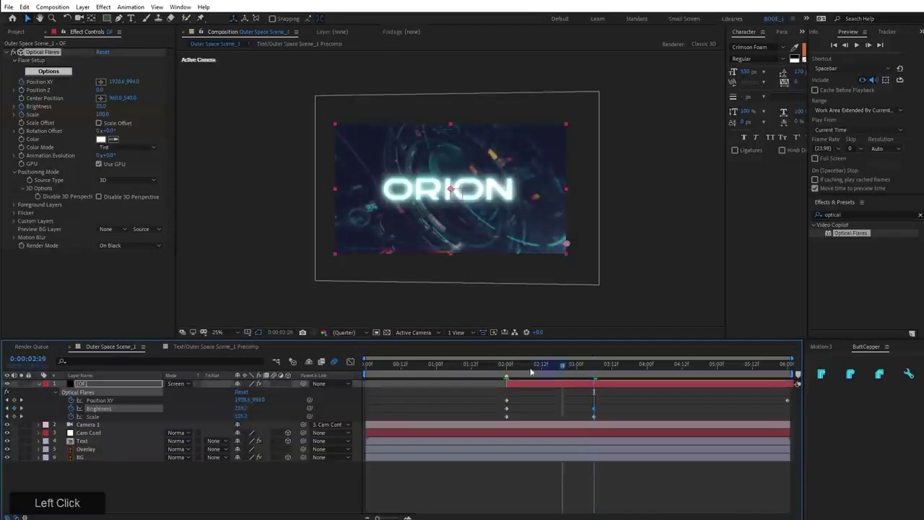
Preview the animation from the start and apply Easy Ease to the flare's Brightness and Scale keyframes
drag(564, 367, 365, 375)
key(space)
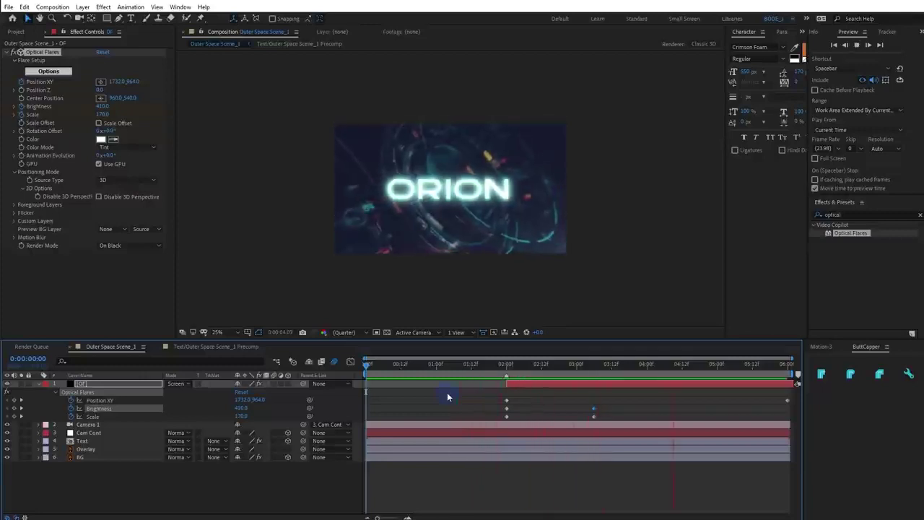
key(space)
click(605, 411)
drag(533, 419, 508, 418)
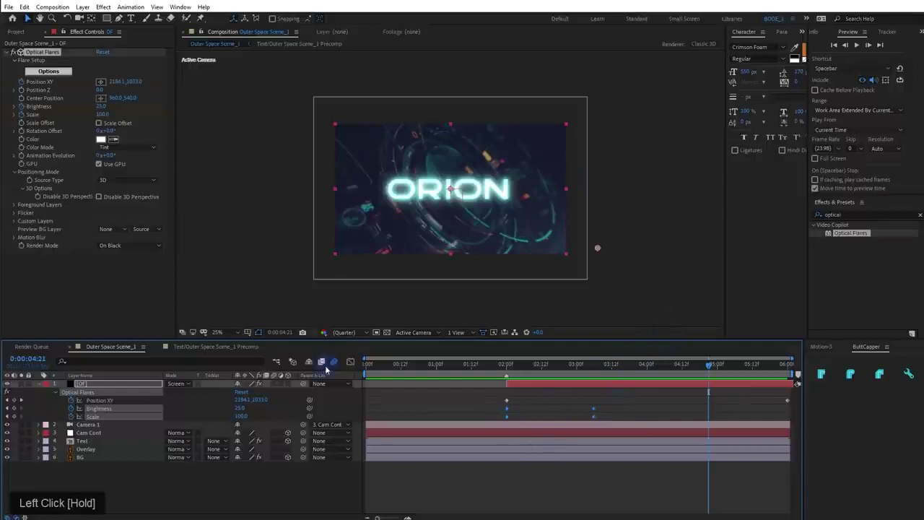
key(F9)
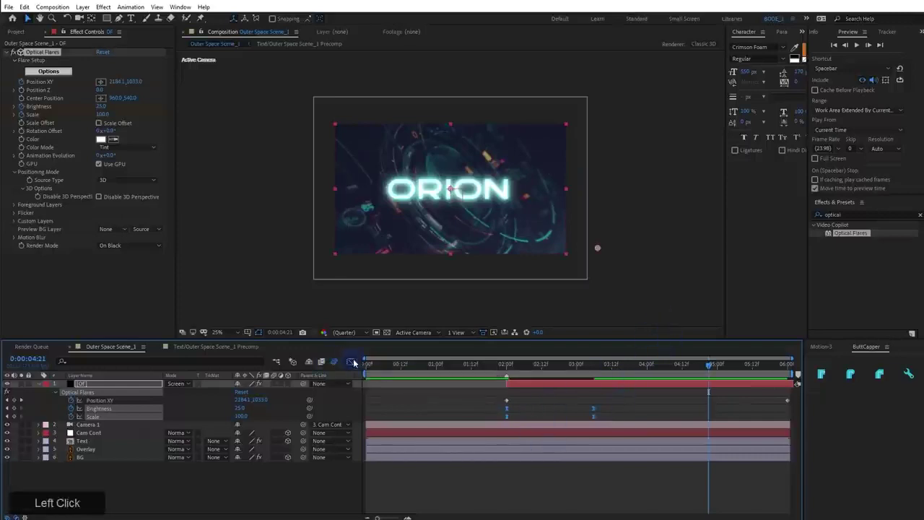
In the speed graph, reshape the flare's Brightness and Scale curves to drop sharply at 2:00 and ease out slowly toward 3:06
click(351, 361)
click(627, 462)
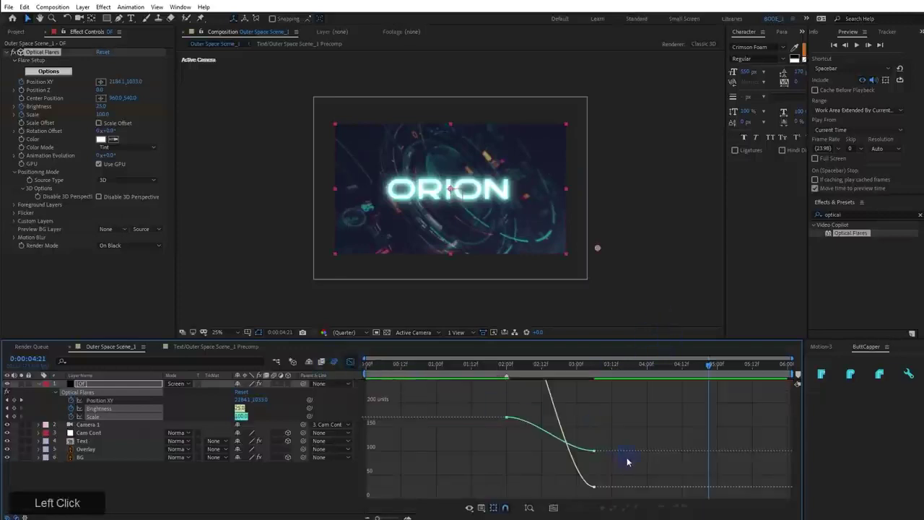
click(492, 505)
click(518, 414)
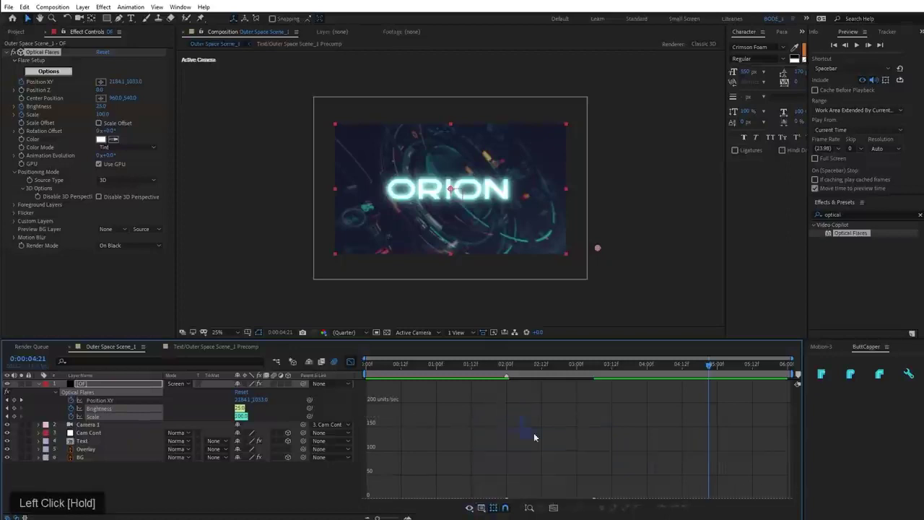
scroll(534, 437, down, 3)
scroll(556, 458, up, 1)
click(580, 424)
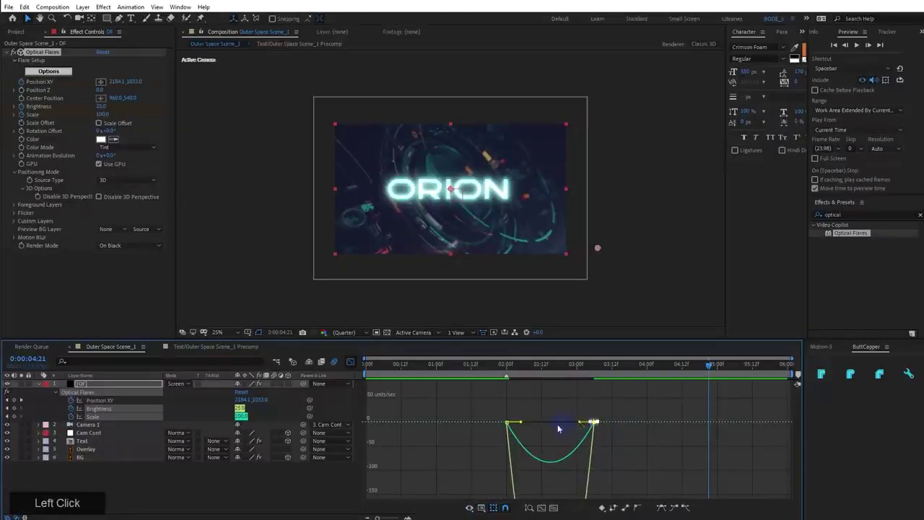
drag(557, 427, 484, 437)
drag(520, 422, 506, 423)
scroll(504, 429, down, 2)
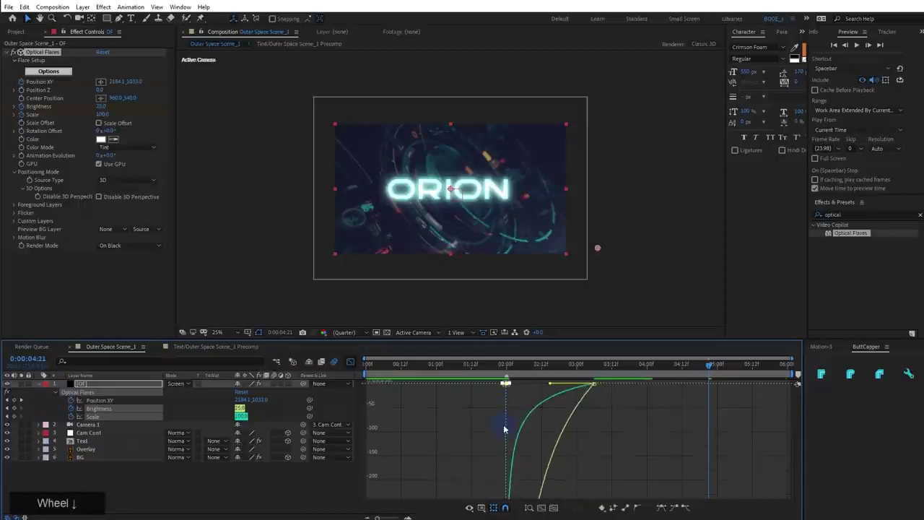
scroll(504, 429, down, 3)
Inspect the adjusted Brightness and Scale curves near 2:00 and preview the flare's falloff
click(554, 509)
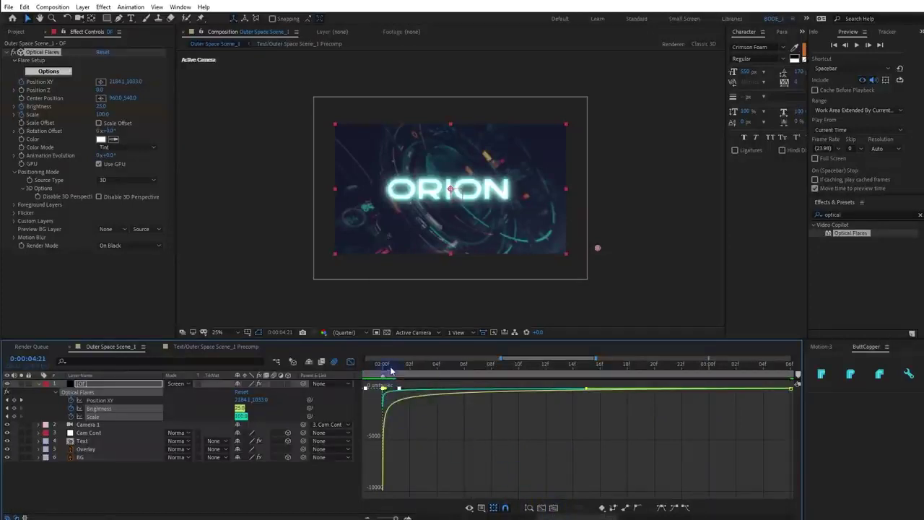
drag(390, 370, 505, 441)
drag(482, 510, 510, 406)
scroll(412, 395, up, 2)
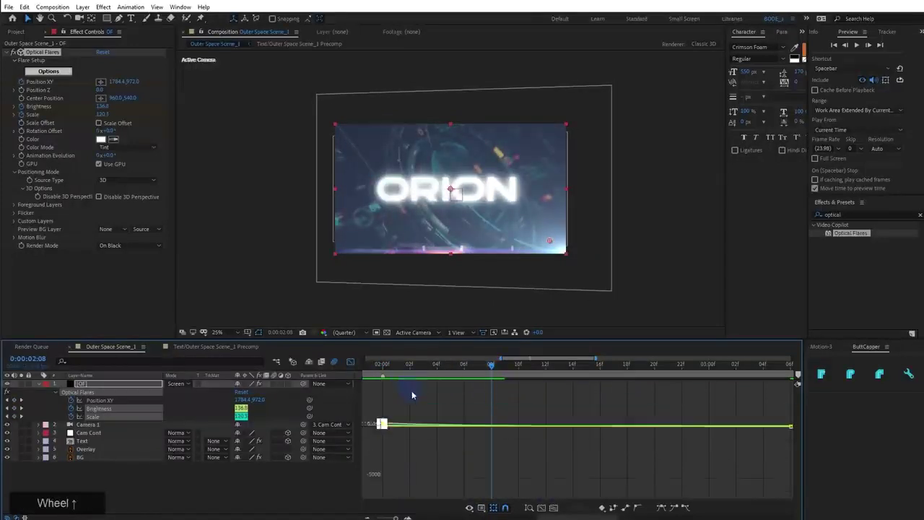
click(554, 507)
drag(421, 371, 361, 398)
key(space)
key(space)
Return from the graph view to the layer keyframes and preview the flare over the full composition from about 1:10
click(351, 362)
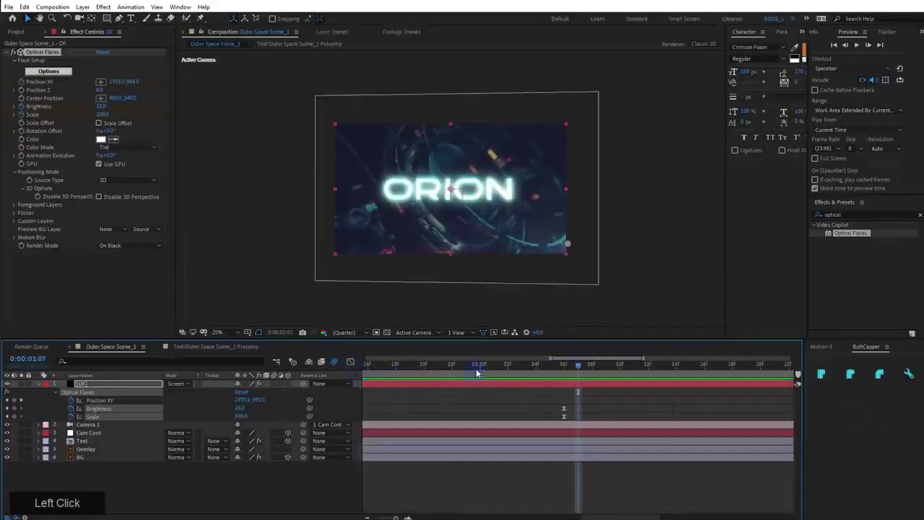
key(alt+space)
scroll(426, 389, down, 1)
scroll(509, 414, down, 3)
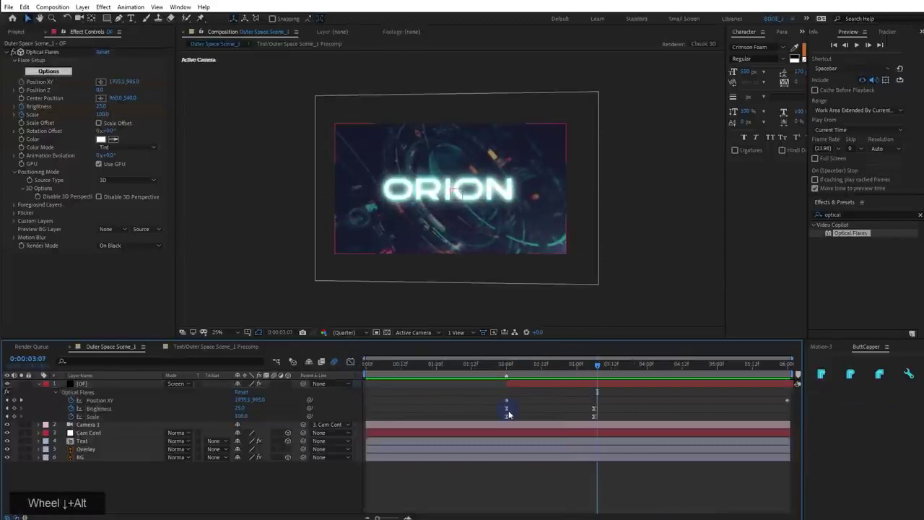
click(468, 363)
key(space)
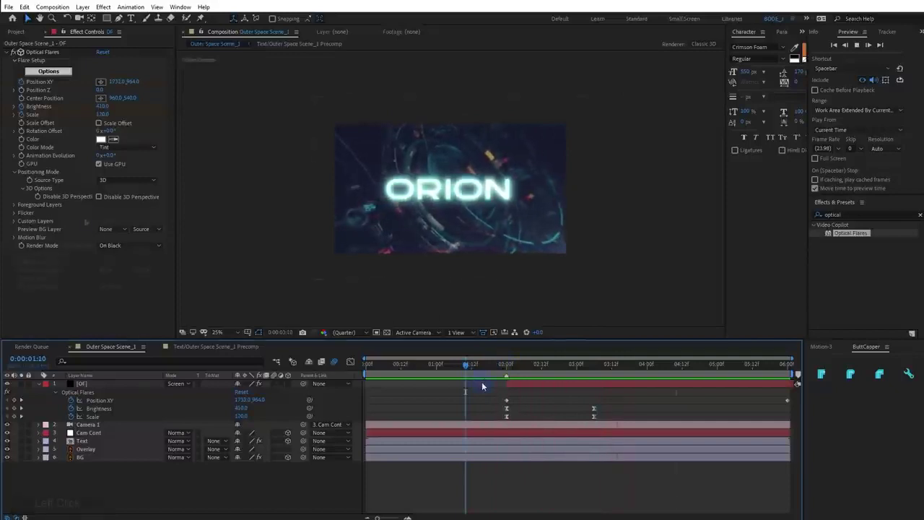
Set the flare's Flicker to Sharp with Speed 12 and Amount 66, and preview it from 1:21
click(71, 224)
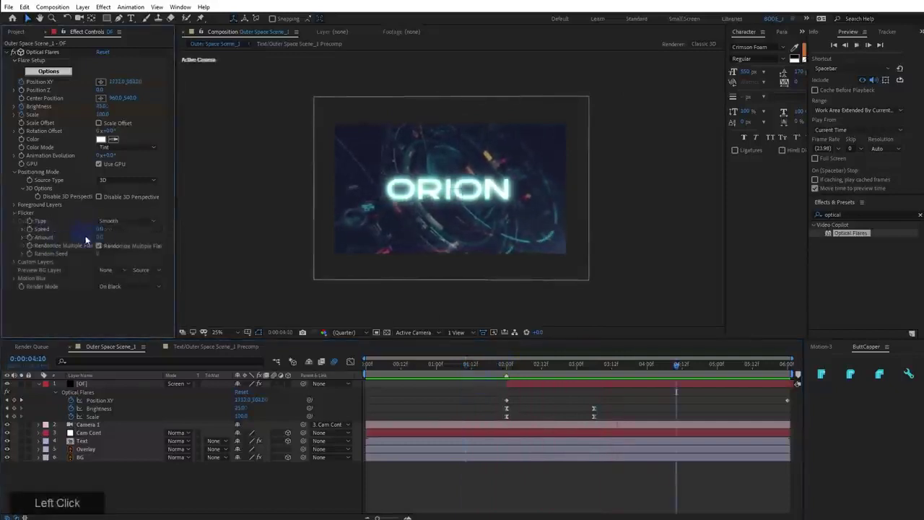
click(117, 221)
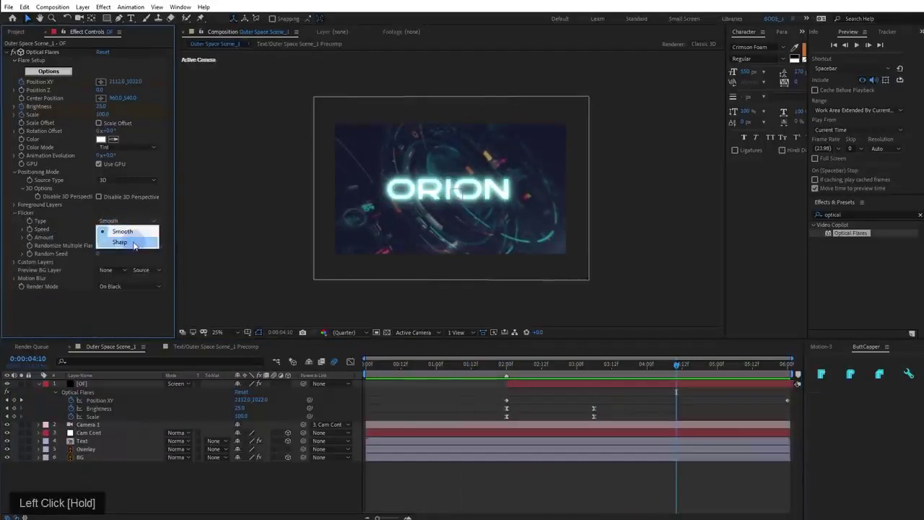
click(132, 243)
click(24, 214)
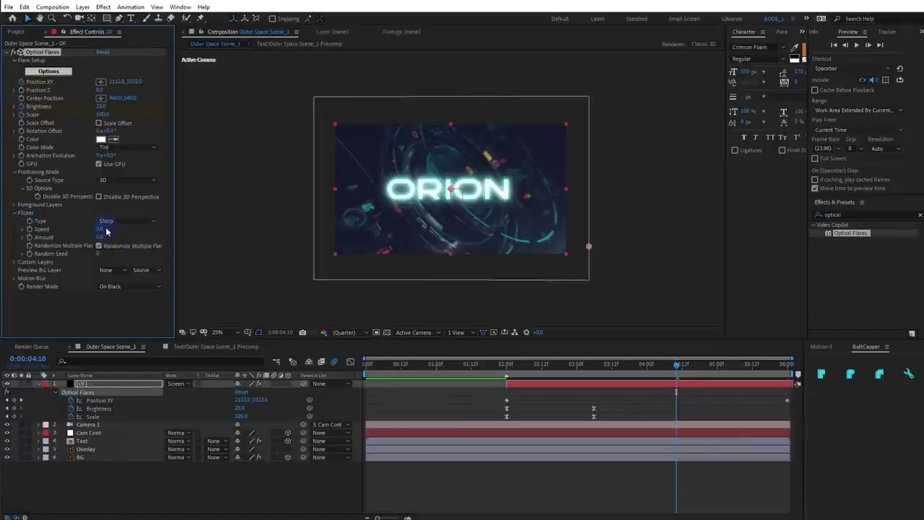
drag(100, 229, 131, 237)
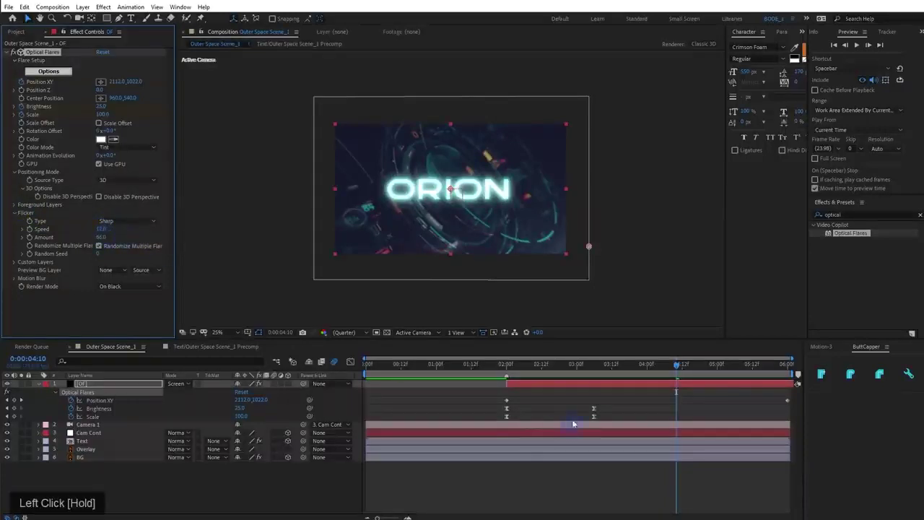
click(499, 371)
key(space)
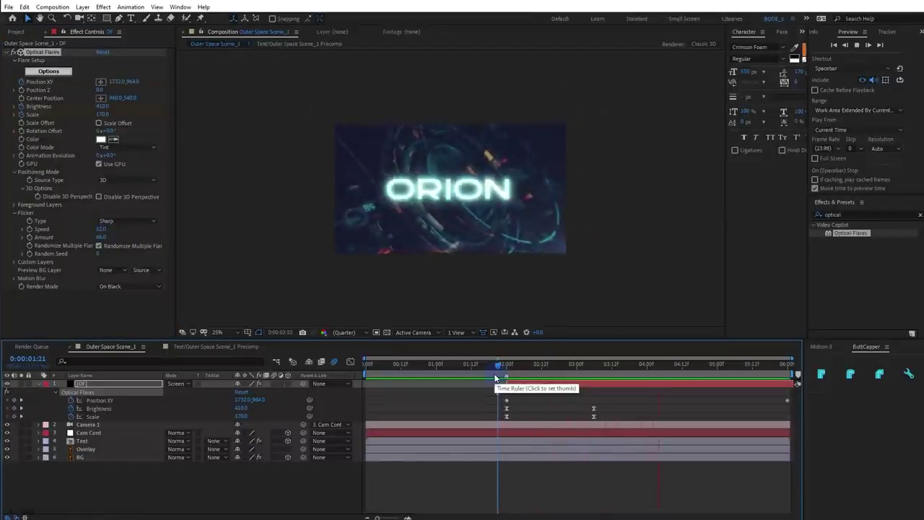
key(space)
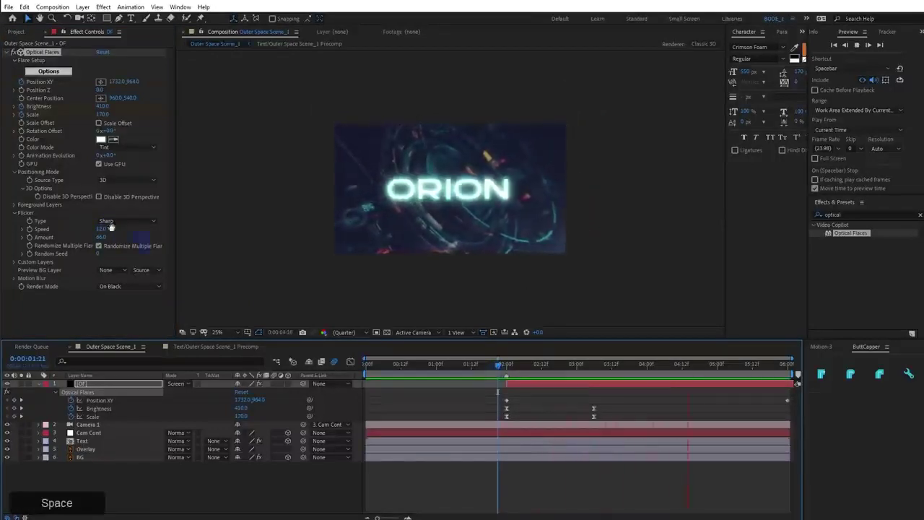
Switch the flare's Flicker type to Smooth, set its Amount to 30, and preview from 1:20
click(127, 221)
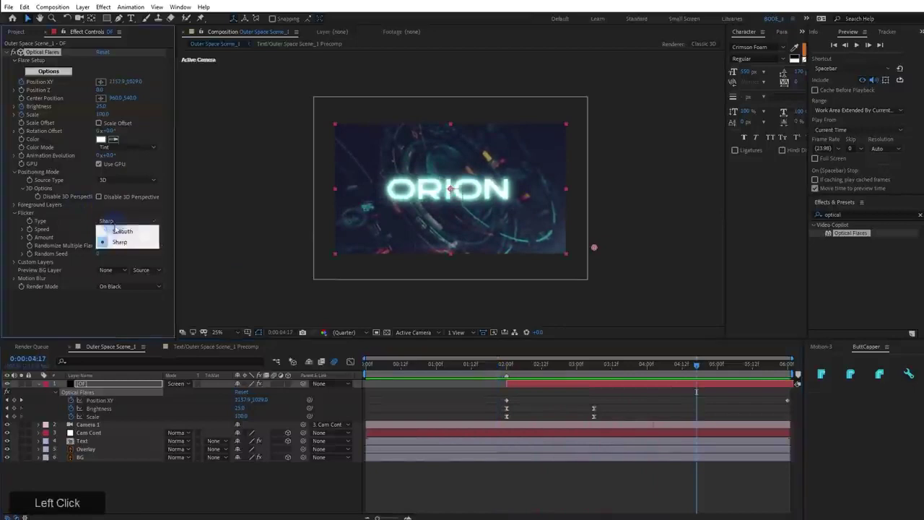
click(116, 231)
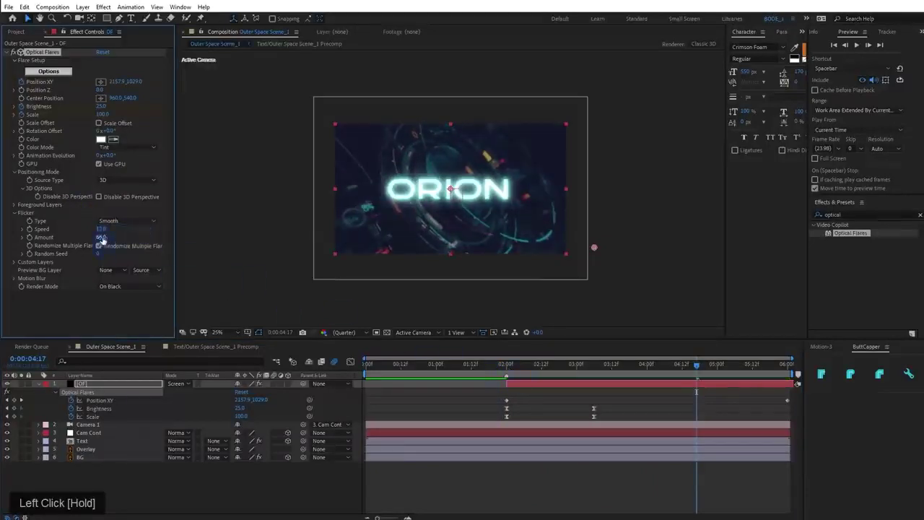
drag(103, 239, 92, 246)
click(495, 367)
key(space)
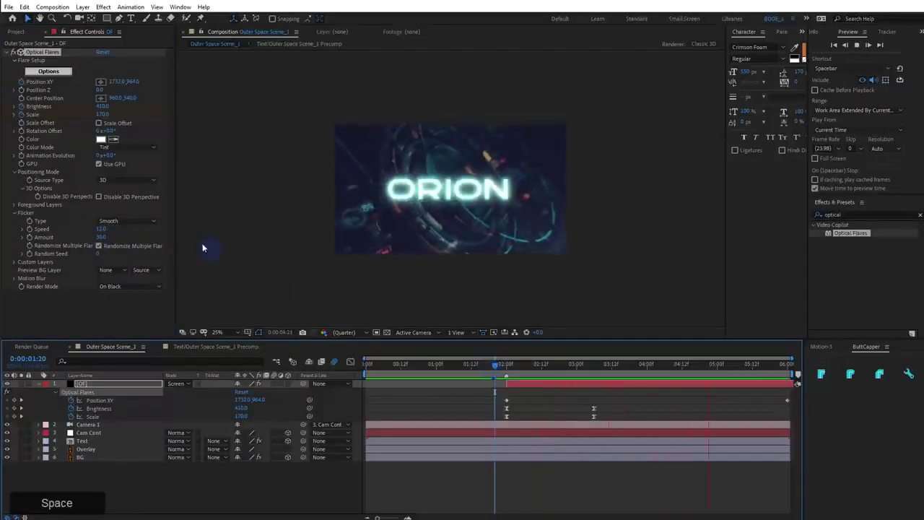
Set the flare's Flicker type to Sharp and its Speed to 7.6, and preview the flicker
click(126, 221)
click(125, 239)
drag(533, 373, 480, 373)
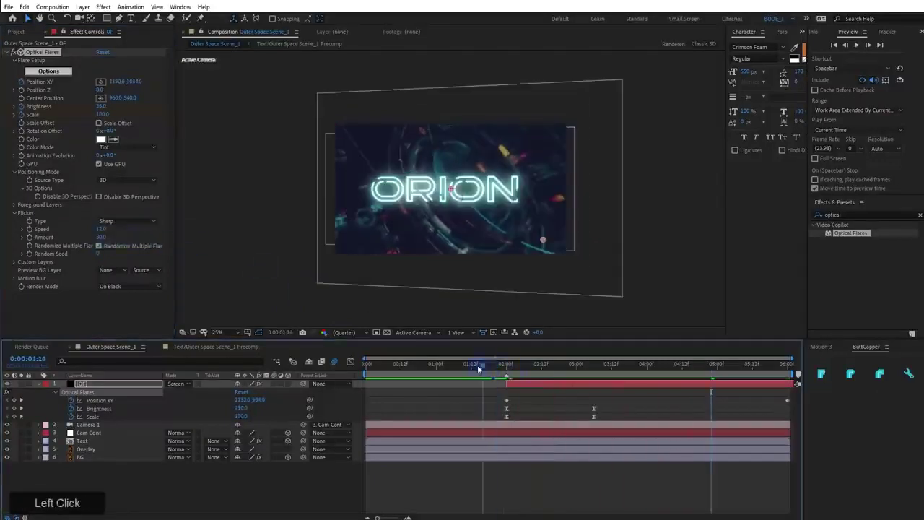
key(space)
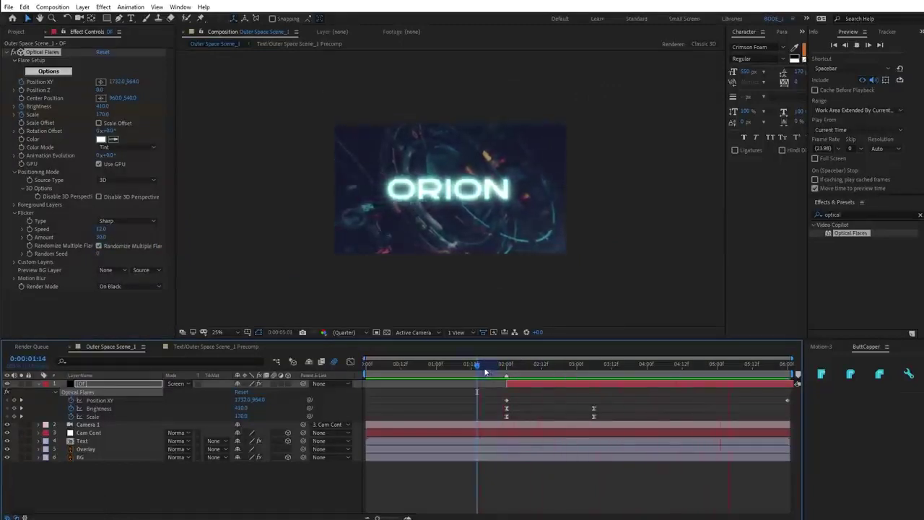
key(space)
ctrl+click(608, 249)
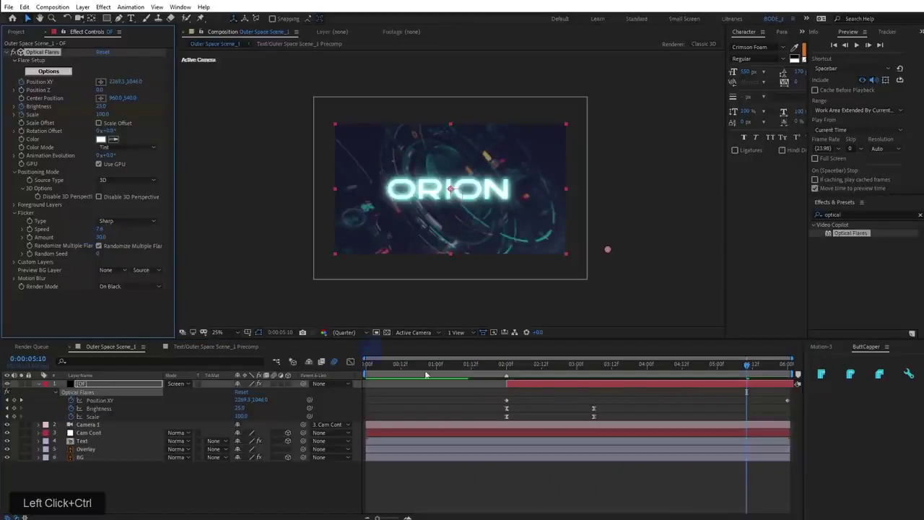
key(space)
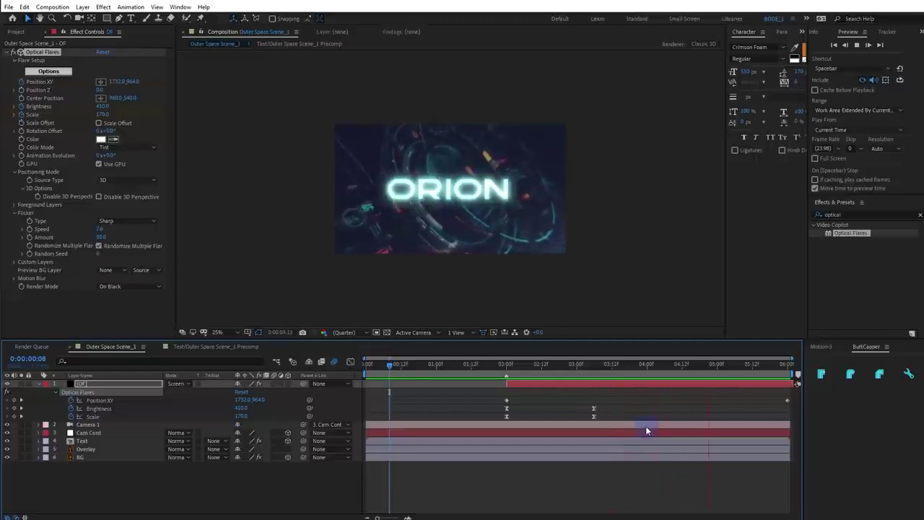
key(space)
Reveal all layers' keyframes, move the flare's last Position XY keyframe to 5:00 in line with the camera control keyframes, and preview
drag(621, 364, 772, 393)
drag(667, 392, 634, 396)
key(u)
key(u)
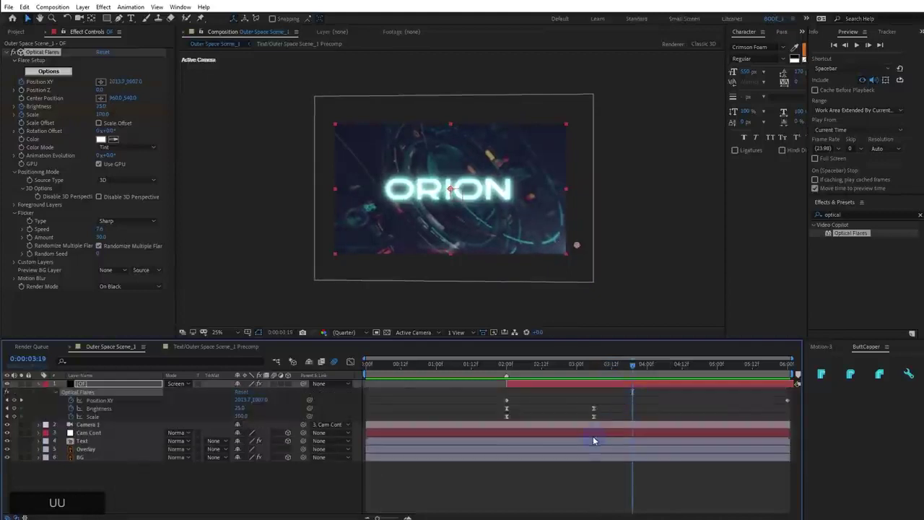
click(595, 432)
key(u)
key(u)
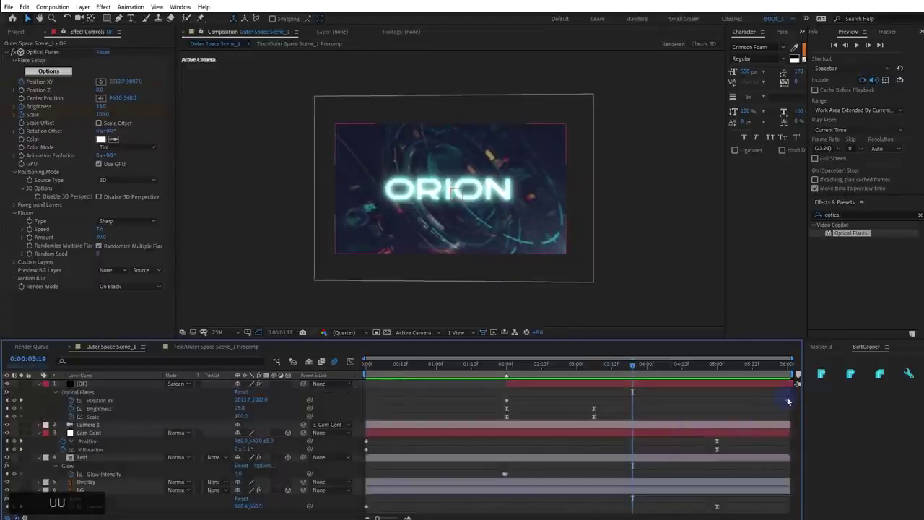
drag(788, 400, 711, 409)
key(space)
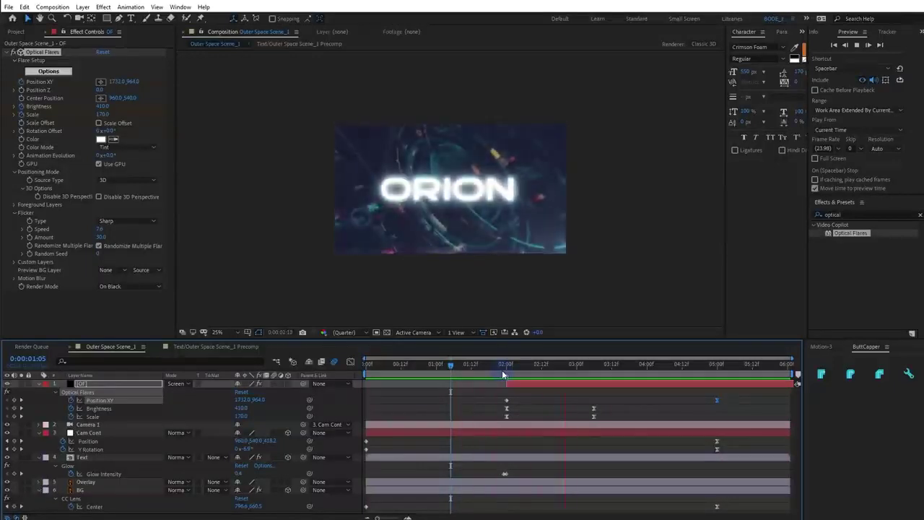
key(space)
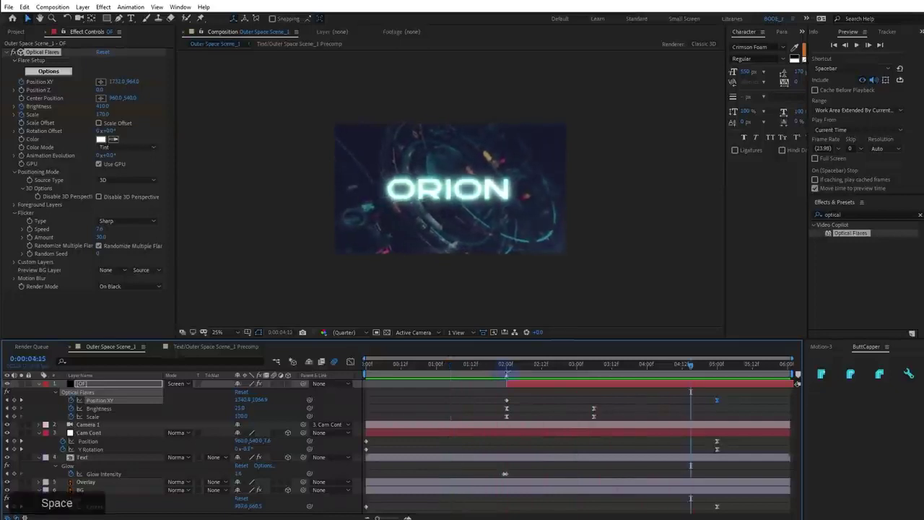
Collapse the revealed keyframed properties on all layers and deselect them
click(450, 393)
key(ctrl+a)
key(u)
click(440, 440)
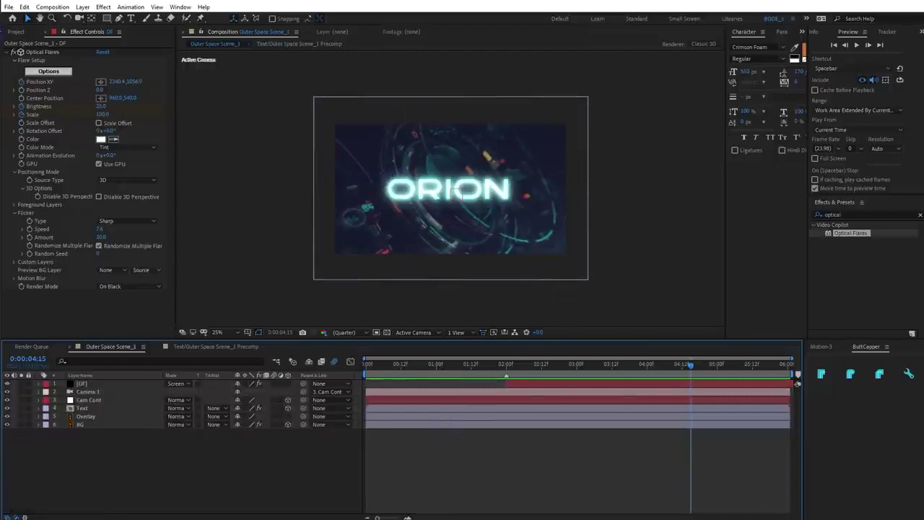
Replace the BG/Outer Space Scene_1.ai footage in the Outer Space Scene_1 Layers folder with a precomp
click(15, 31)
scroll(404, 226, up, 2)
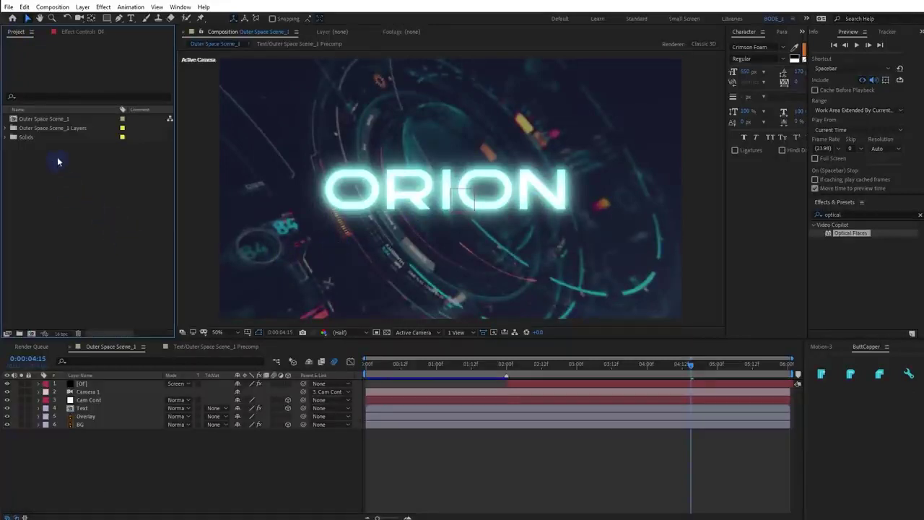
click(5, 127)
click(35, 165)
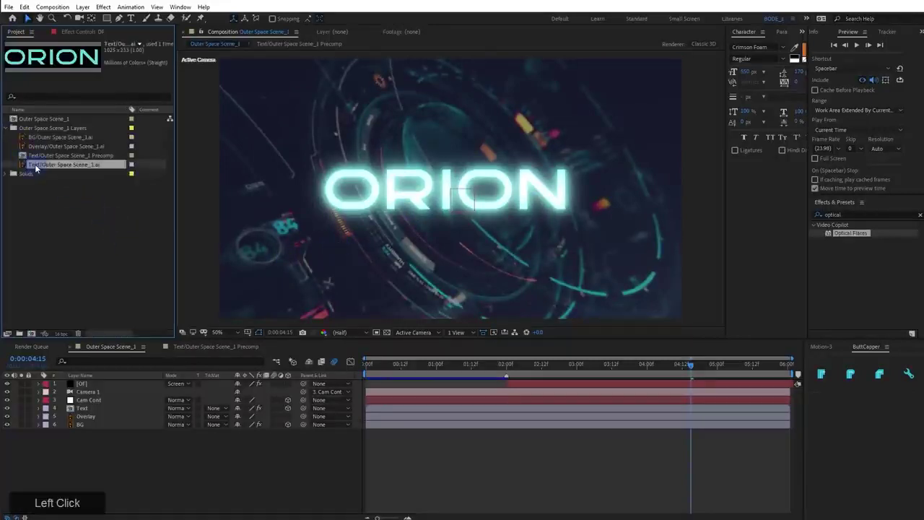
click(41, 139)
right_click(52, 138)
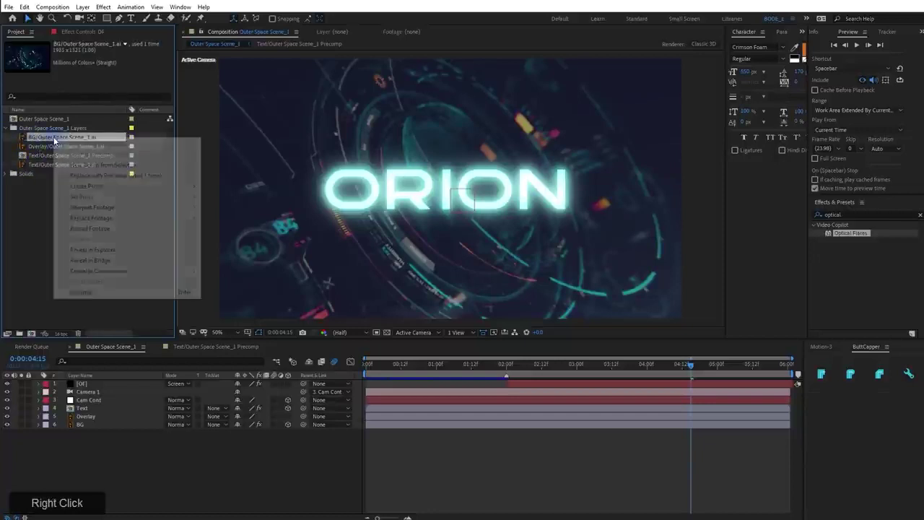
click(123, 178)
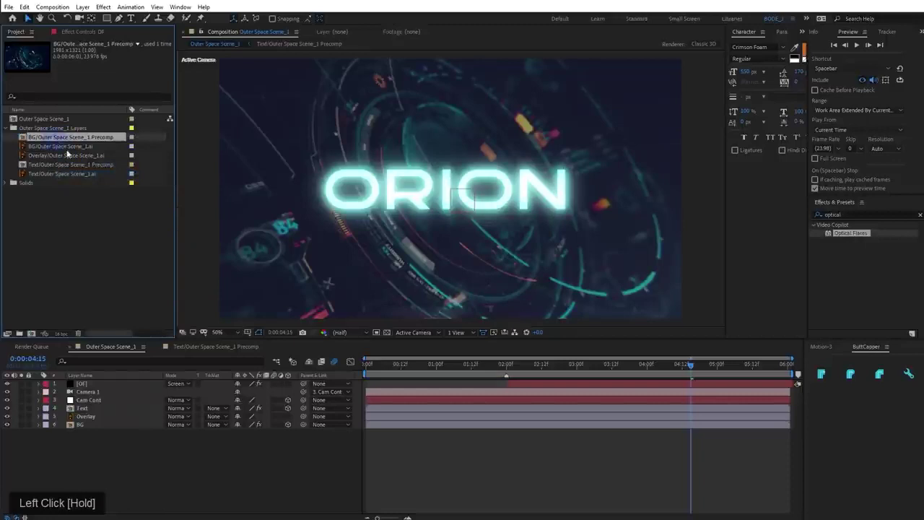
drag(66, 154, 74, 425)
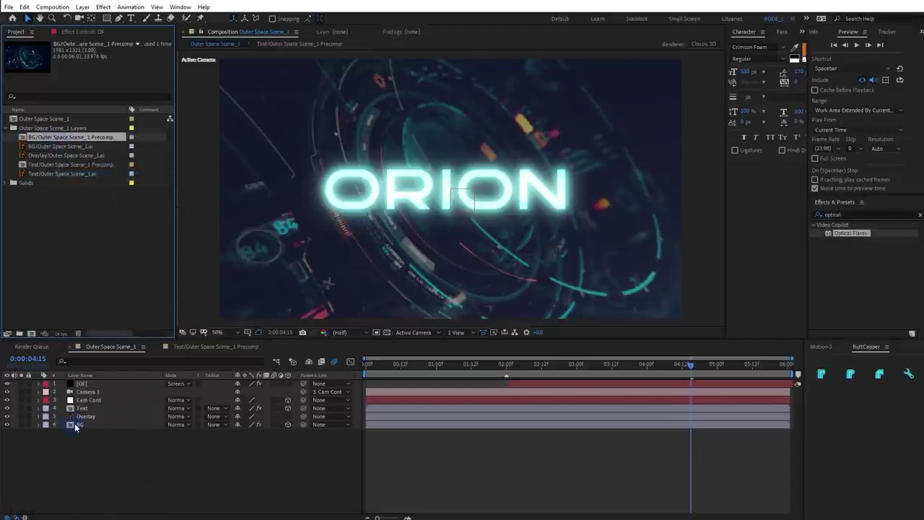
Open the BG/Outer Space Scene_1 Precomp composition from the Outer Space Scene_1 Layers folder
double_click(85, 137)
scroll(351, 124, down, 1)
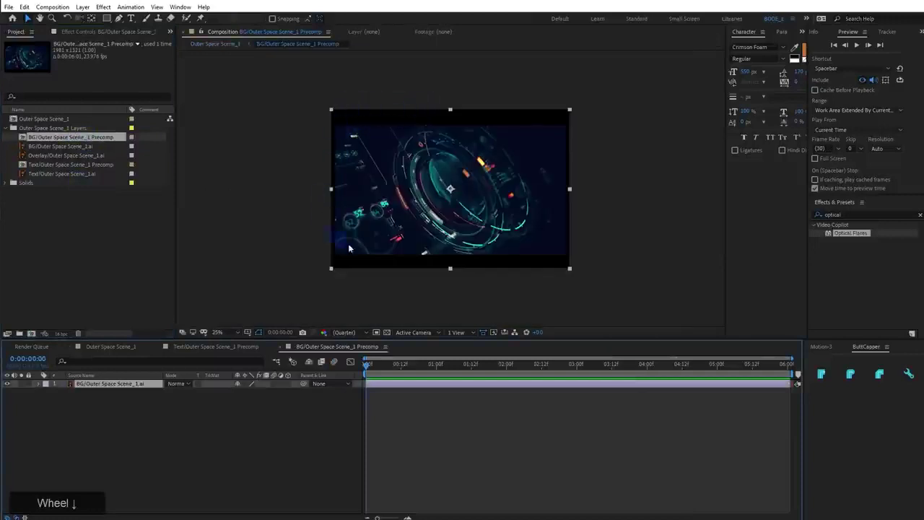
scroll(508, 165, up, 1)
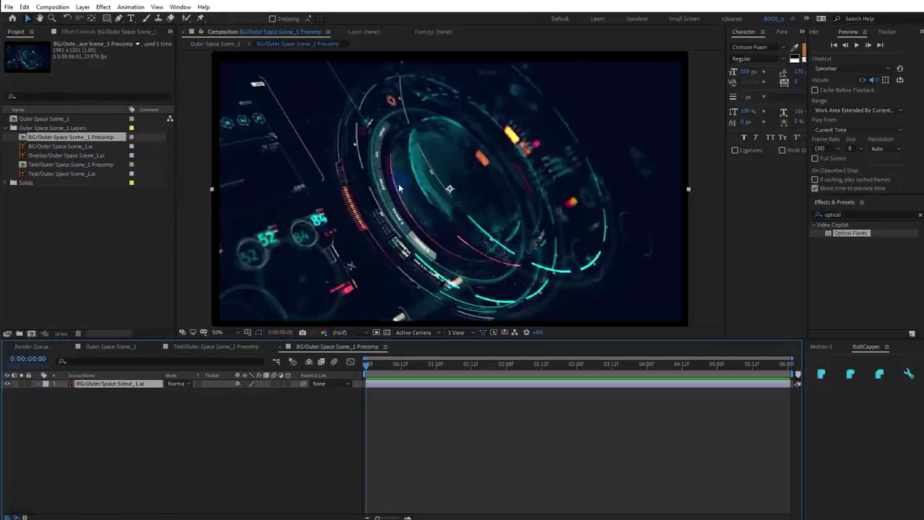
Search the effects for "uni" and apply uni.RGB Separation to the BG/Outer Space Scene_1.ai layer
click(920, 214)
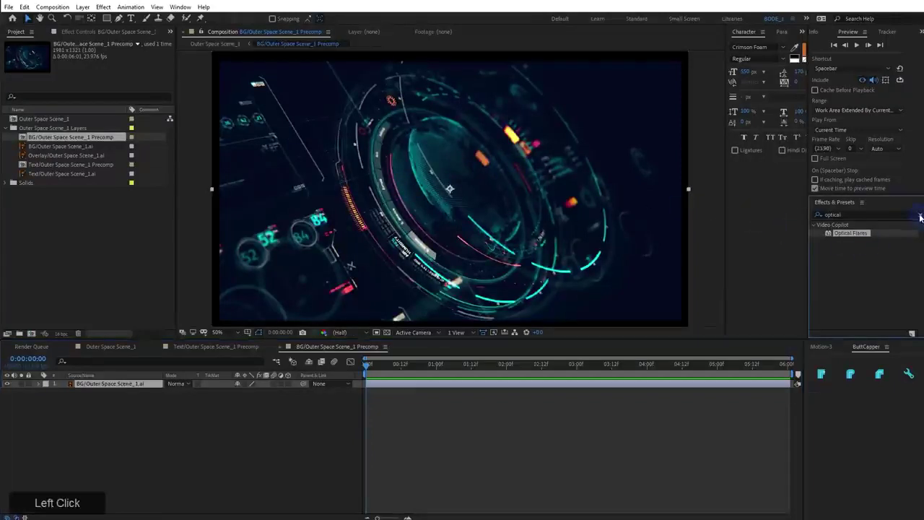
click(856, 215)
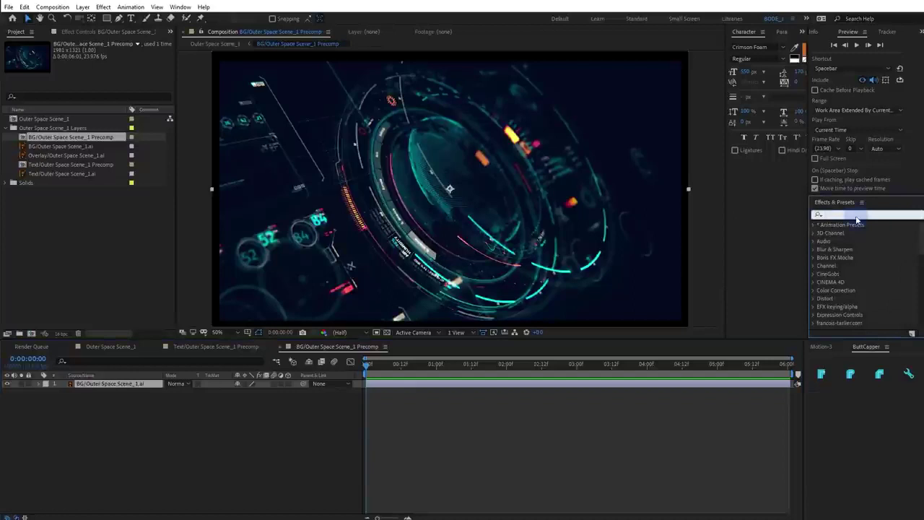
text(uni)
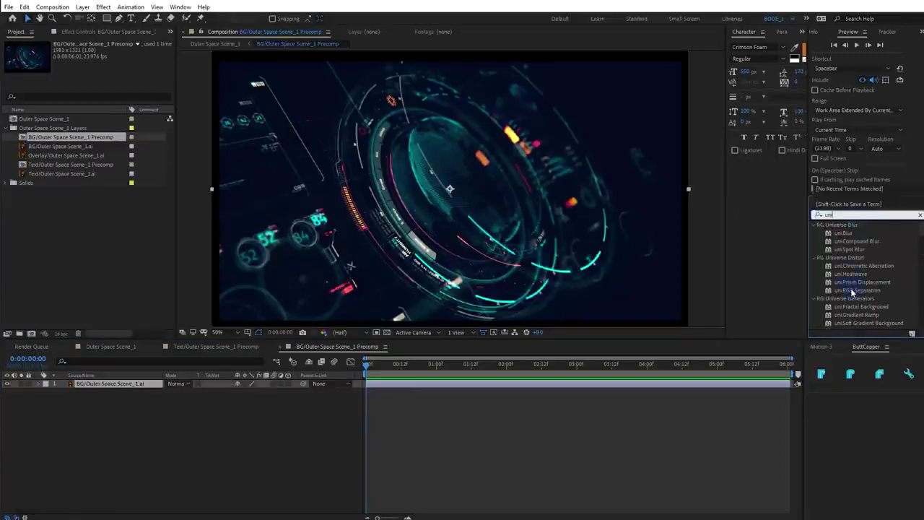
click(852, 291)
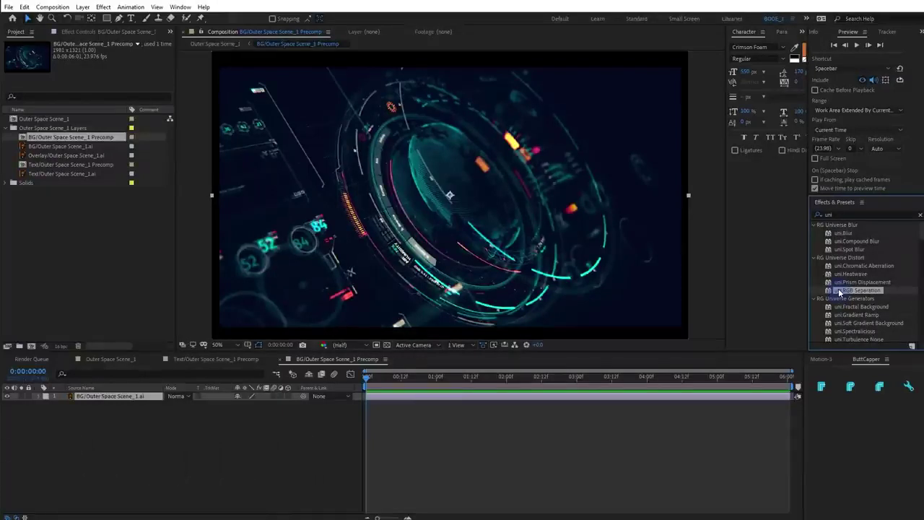
drag(840, 291, 84, 398)
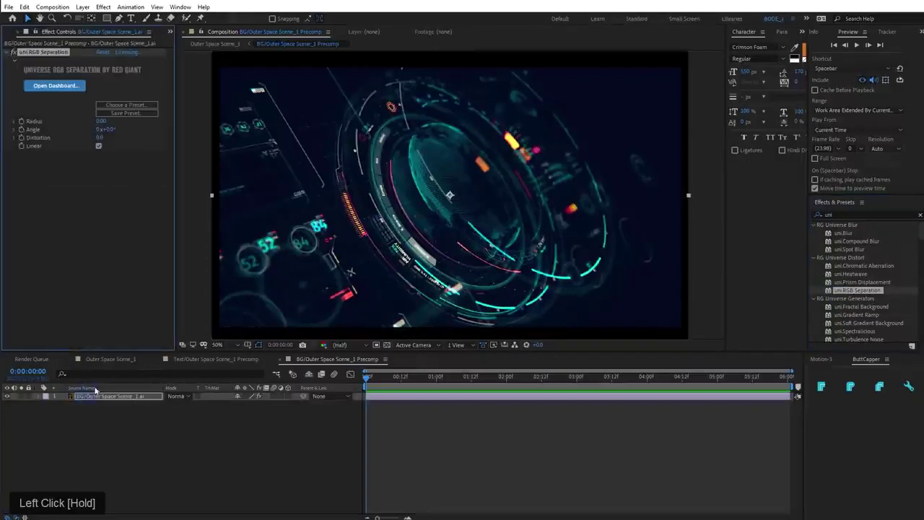
Set the RGB Separation Radius to 6.00 and inspect the colour fringing on the background's dial details up close
scroll(273, 231, up, 2)
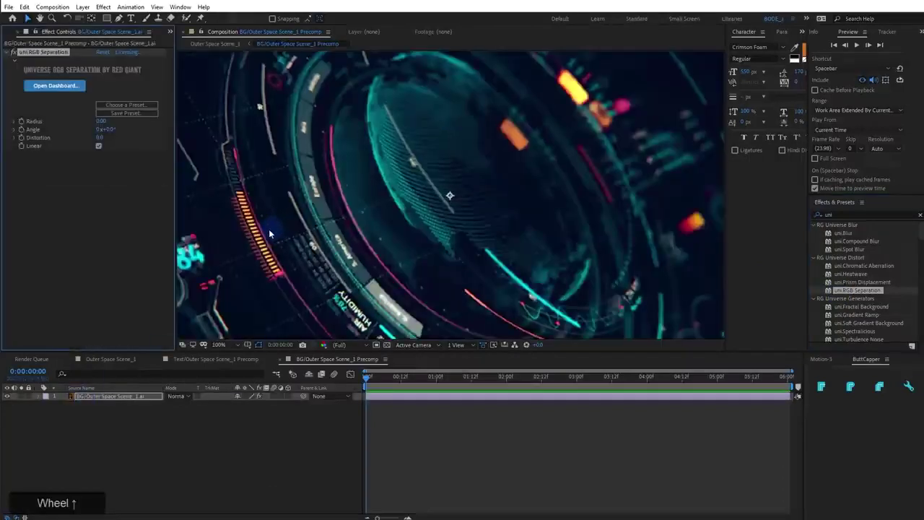
drag(269, 233, 300, 183)
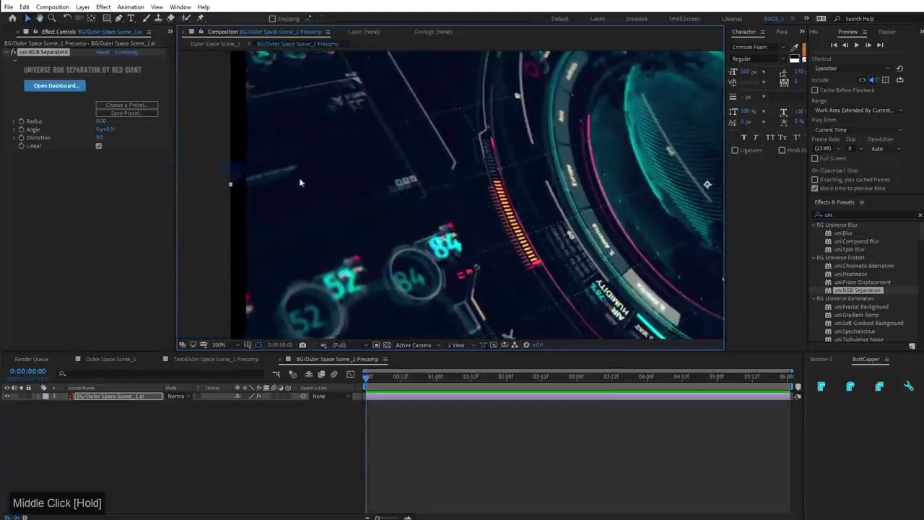
scroll(362, 190, up, 2)
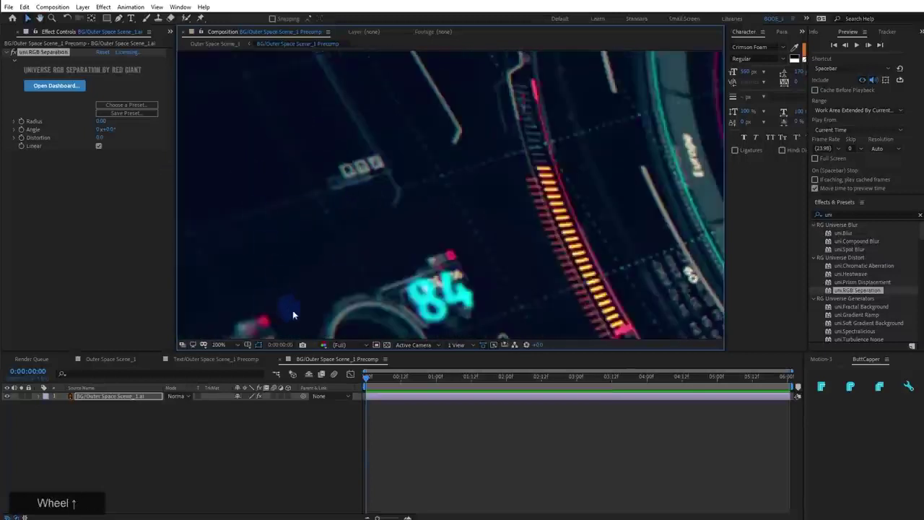
click(100, 145)
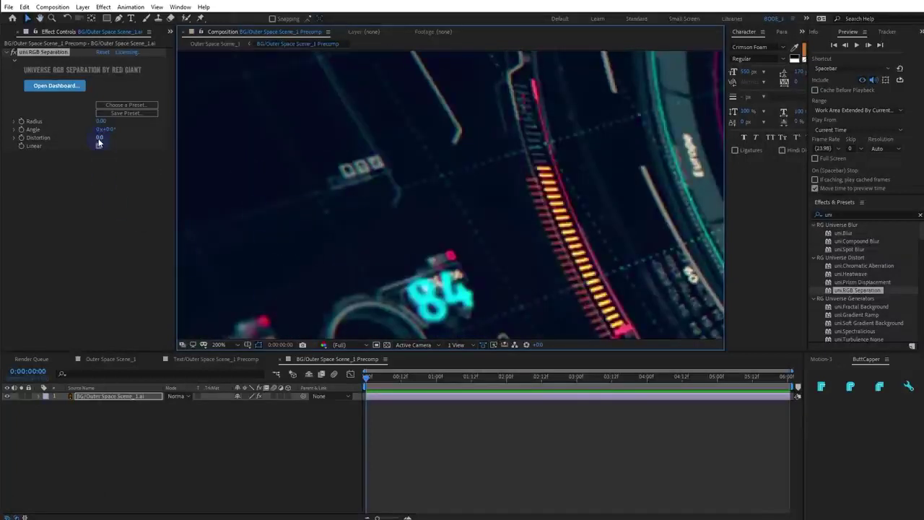
drag(98, 122, 138, 133)
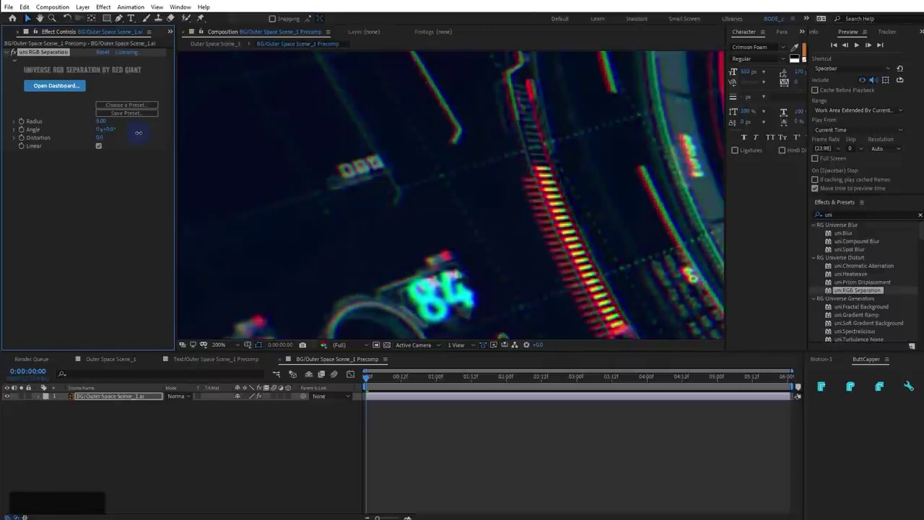
scroll(450, 190, down, 2)
drag(524, 192, 559, 202)
scroll(454, 190, up, 1)
scroll(426, 192, up, 1)
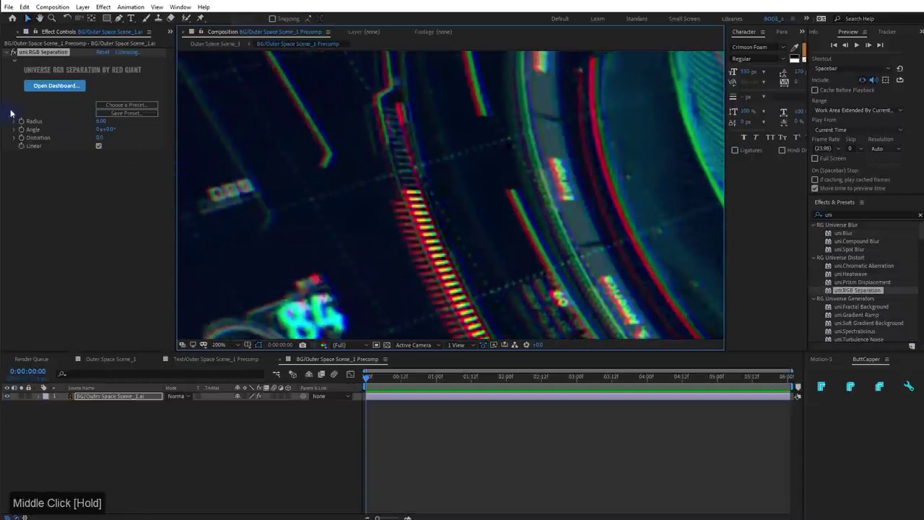
Apply the Subtle Distortion preset to the uni.RGB Separation effect on the background layer
click(123, 107)
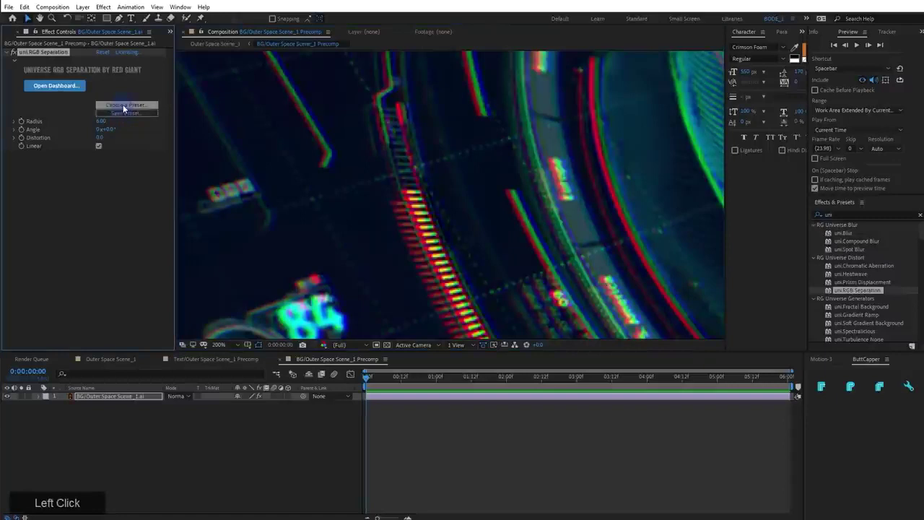
drag(253, 0, 412, 50)
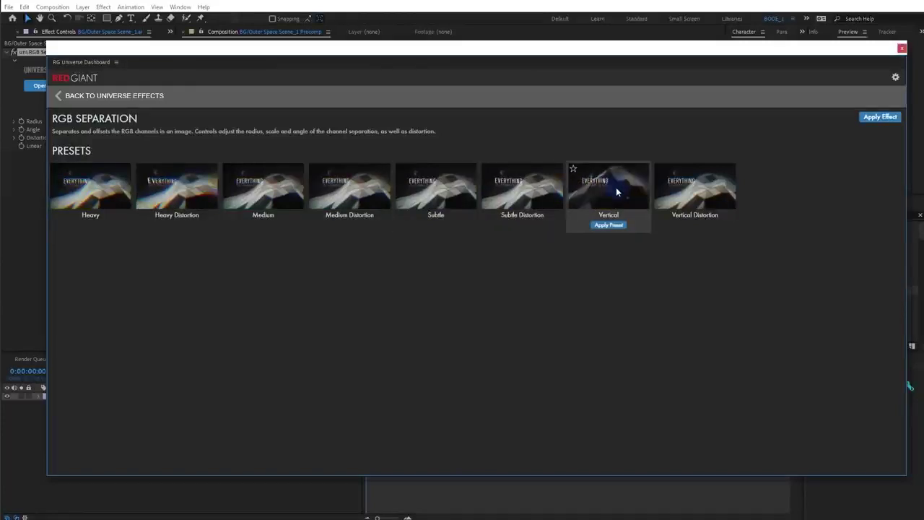
click(517, 227)
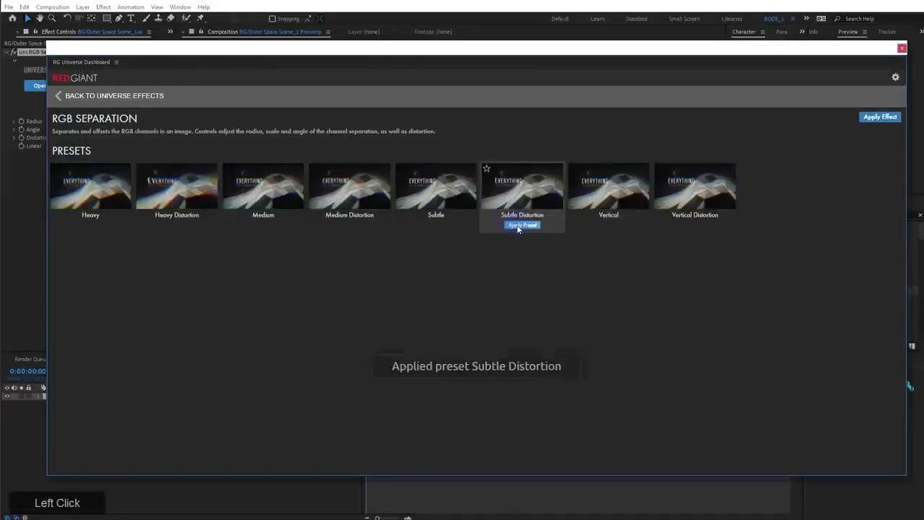
click(902, 50)
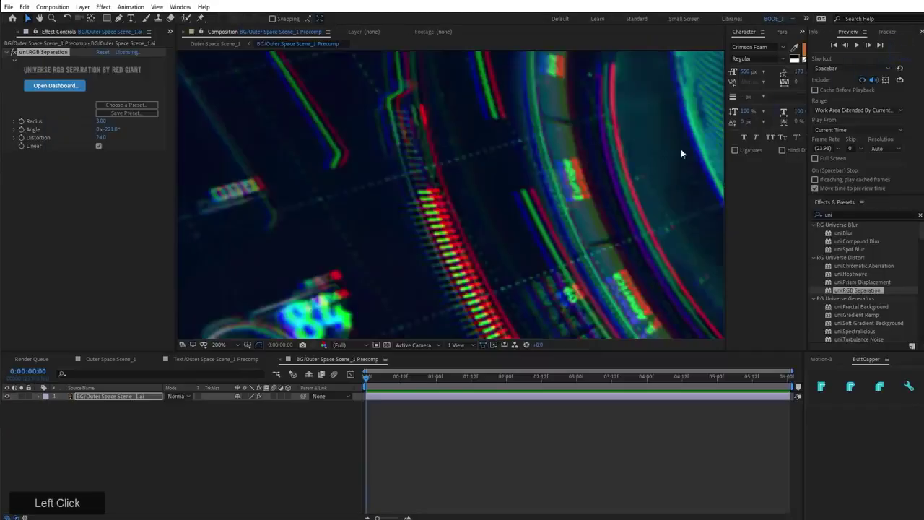
scroll(555, 203, down, 2)
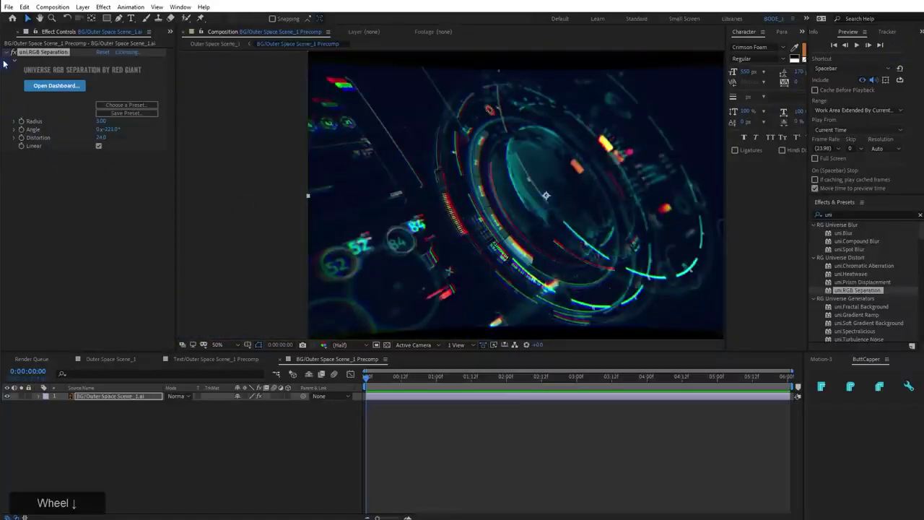
Compare the background with and without RGB Separation, and set the effect's Radius to about -4
click(12, 54)
click(12, 54)
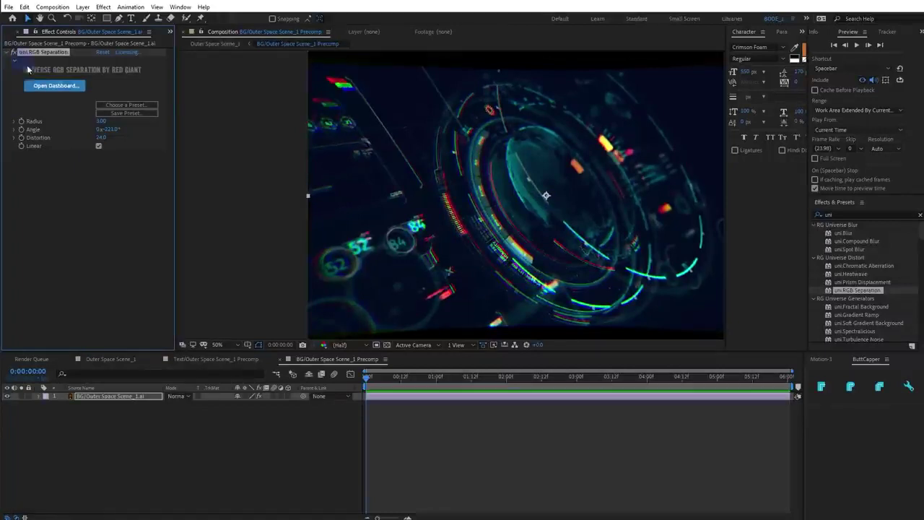
click(97, 121)
ctrl+click(98, 121)
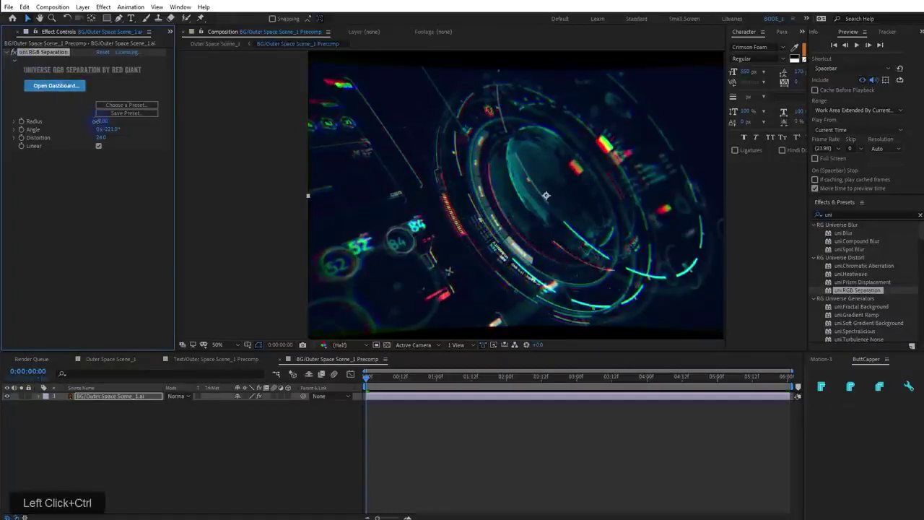
drag(98, 122, 101, 124)
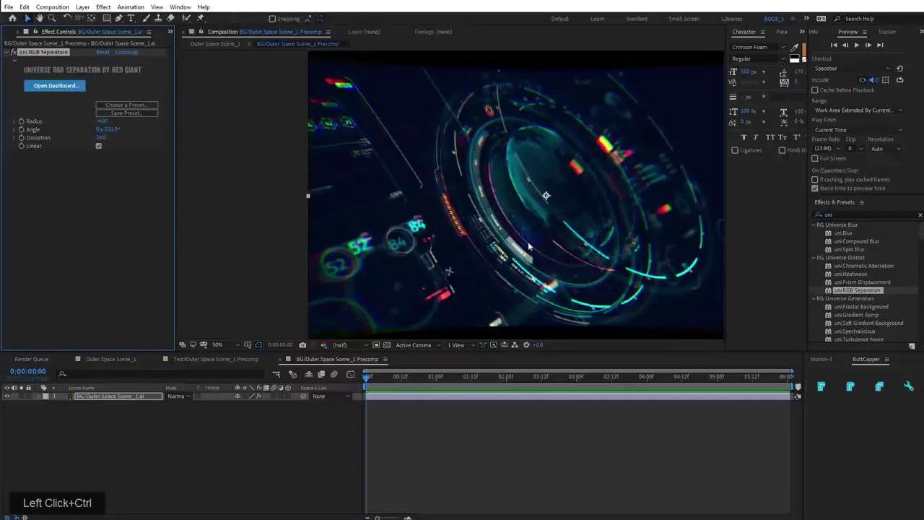
scroll(525, 252, up, 4)
scroll(495, 252, down, 4)
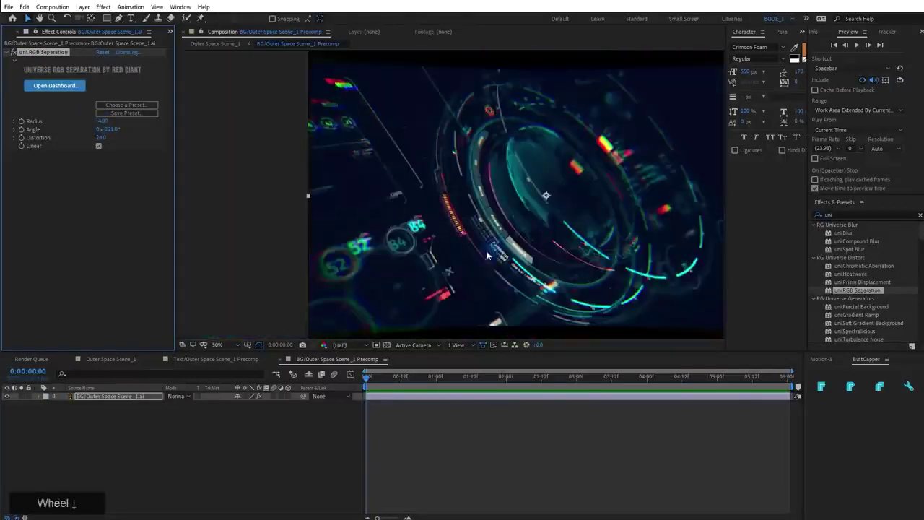
Preview the Outer Space Scene_1 composition, and duplicate the OF flare layer with the playhead at 0:00:02:00
click(108, 359)
key(space)
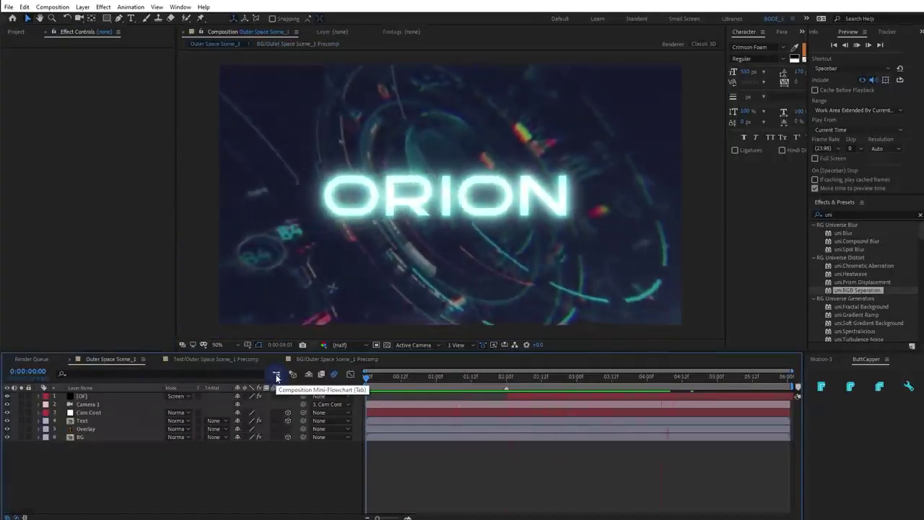
drag(504, 378, 516, 398)
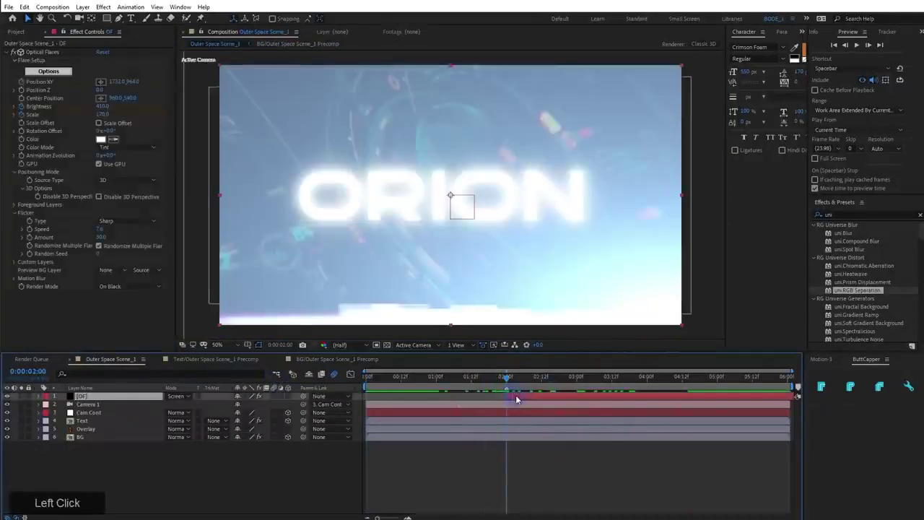
key(ctrl+d)
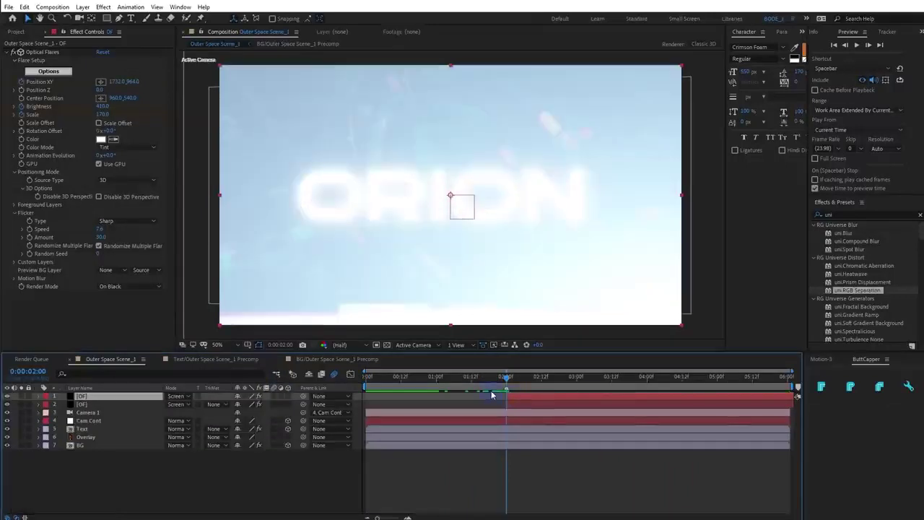
At 0:00:02:00, move the duplicated flare's Position XY to the frame's upper-left corner, about 8, 52
key(u)
click(116, 414)
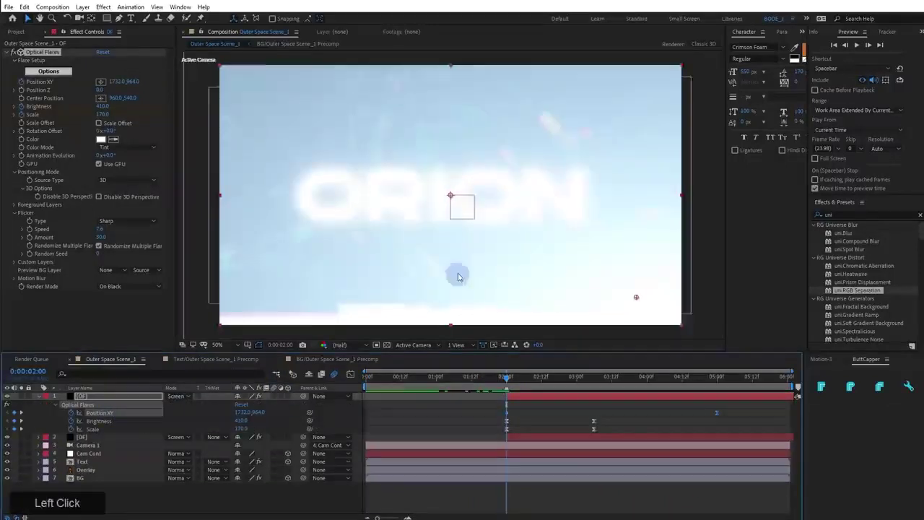
scroll(538, 247, down, 2)
drag(546, 247, 337, 139)
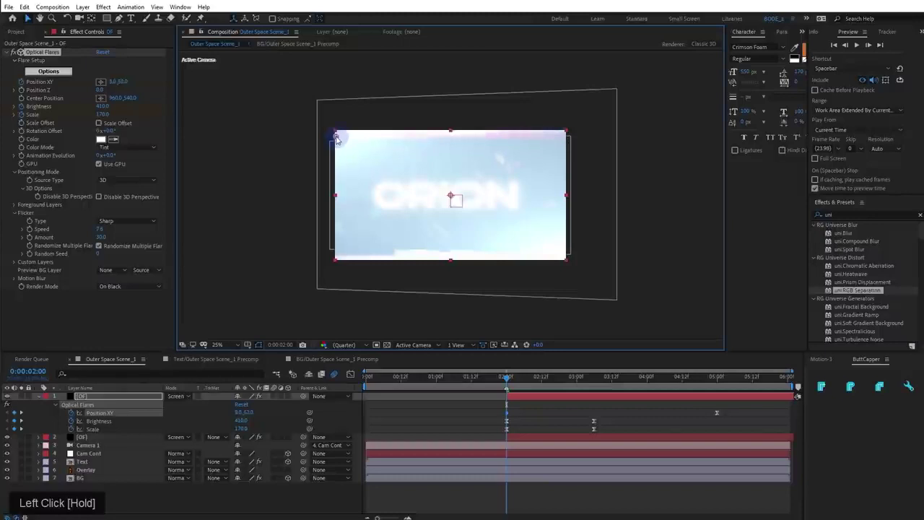
At 0:00:05:00, move the duplicated flare's Position XY keyframe outside the frame's upper-left corner, about -599, -4
click(718, 379)
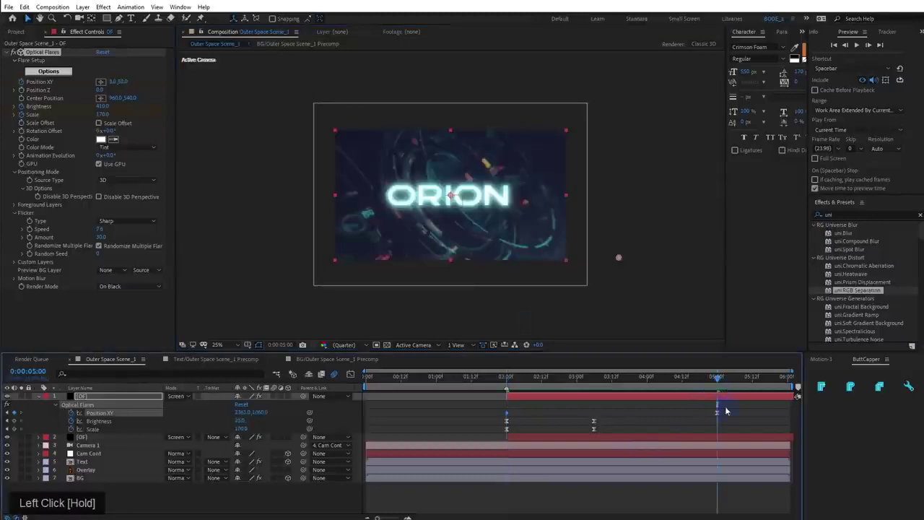
click(718, 416)
drag(618, 261, 263, 130)
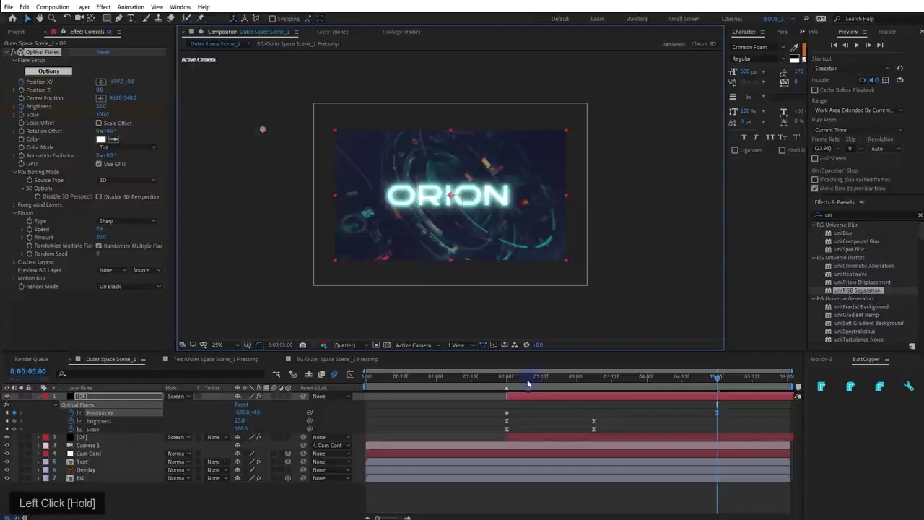
Play back the duplicated flare's animation around its 2-second start and check its movement and brightness
drag(528, 385, 508, 385)
key(space)
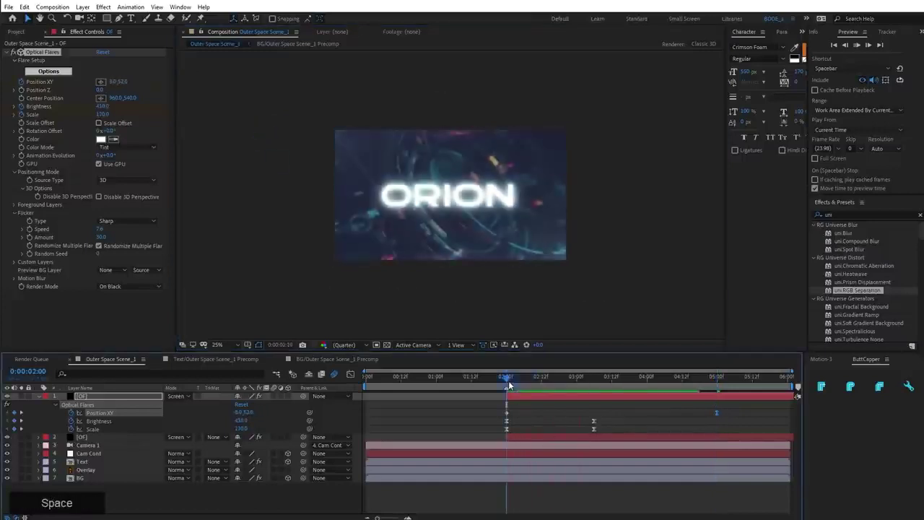
key(space)
drag(509, 386, 469, 387)
key(space)
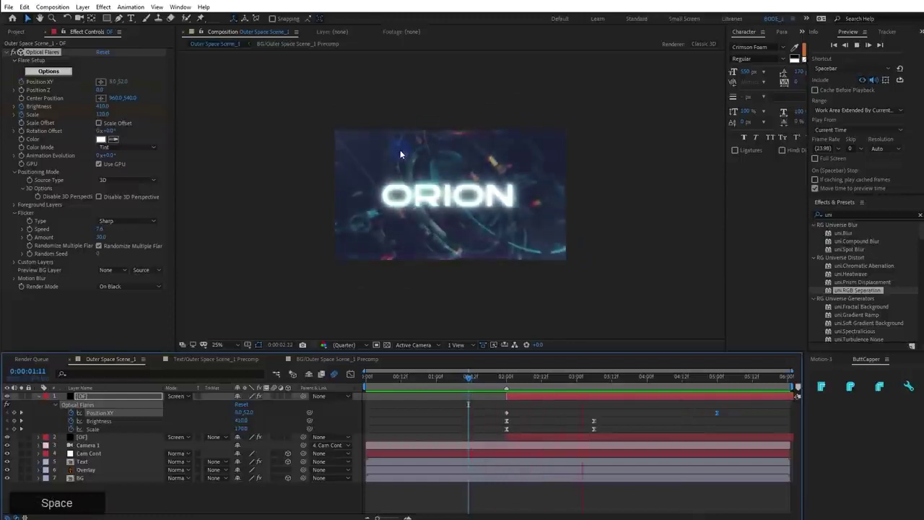
click(572, 386)
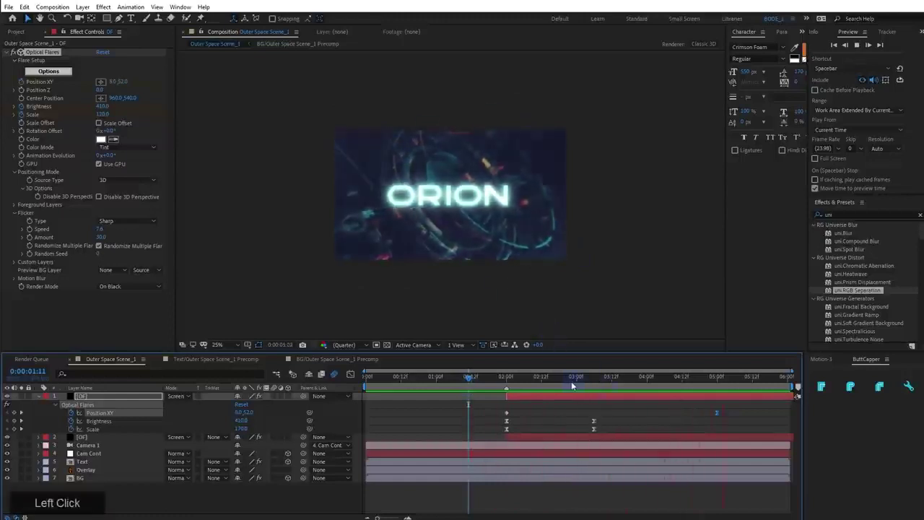
drag(573, 386, 481, 379)
key(space)
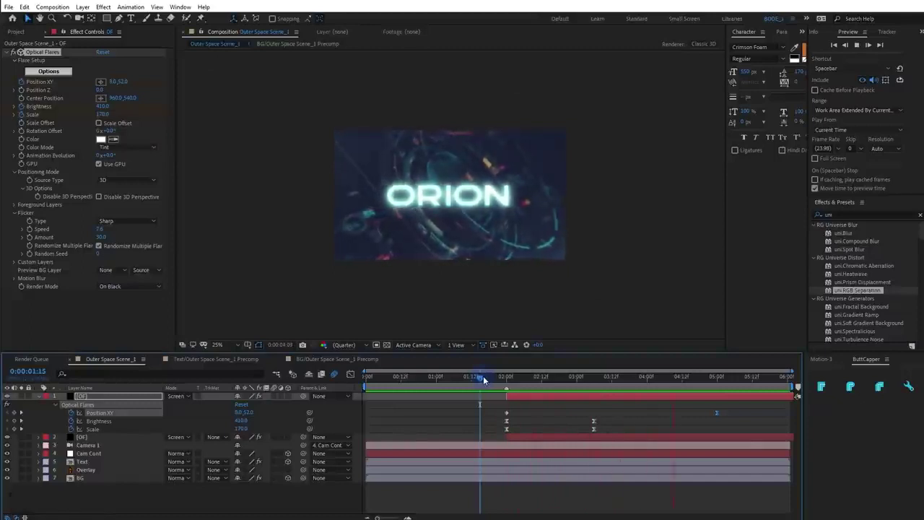
Switch the upper OF layer's visibility off and on at 0:00:05:00 to examine its contribution to the frame
click(467, 248)
scroll(448, 249, up, 2)
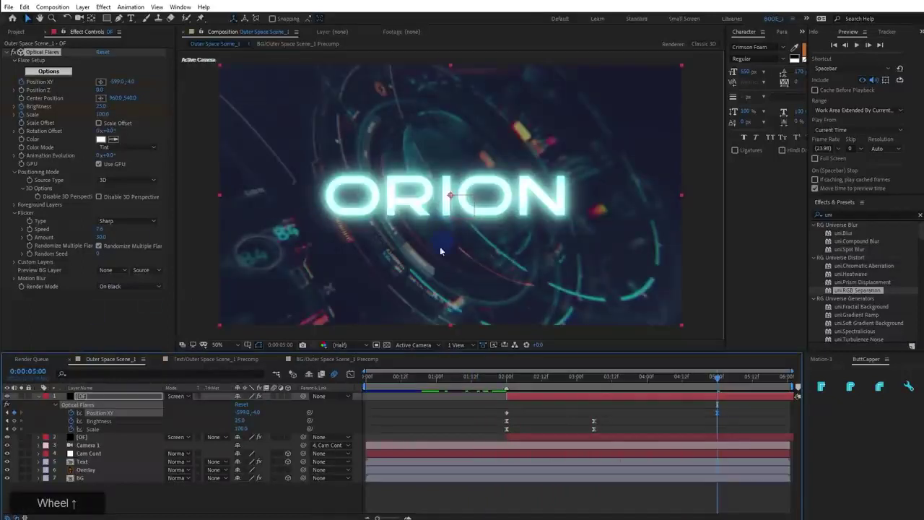
click(8, 396)
click(8, 395)
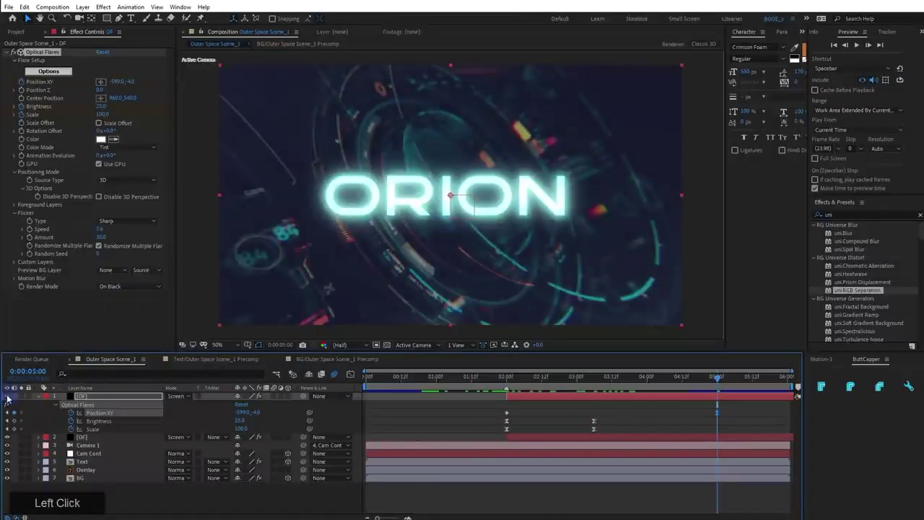
click(7, 395)
click(8, 395)
scroll(361, 260, down, 2)
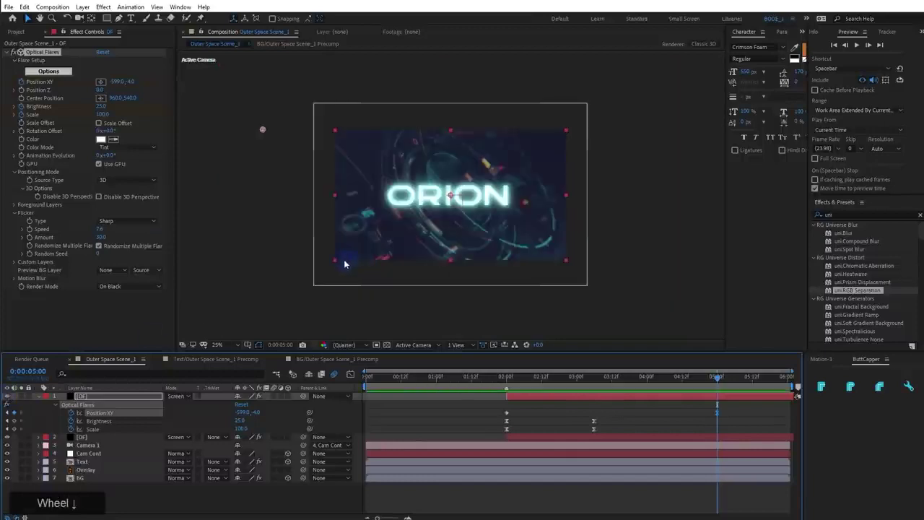
mouse_move(709, 387)
mouse_down()
mouse_move(701, 385)
mouse_move(715, 386)
mouse_up()
Try an S-shaped Curves adjustment on the duplicated flare, preview it, and delete the Curves effect
click(8, 54)
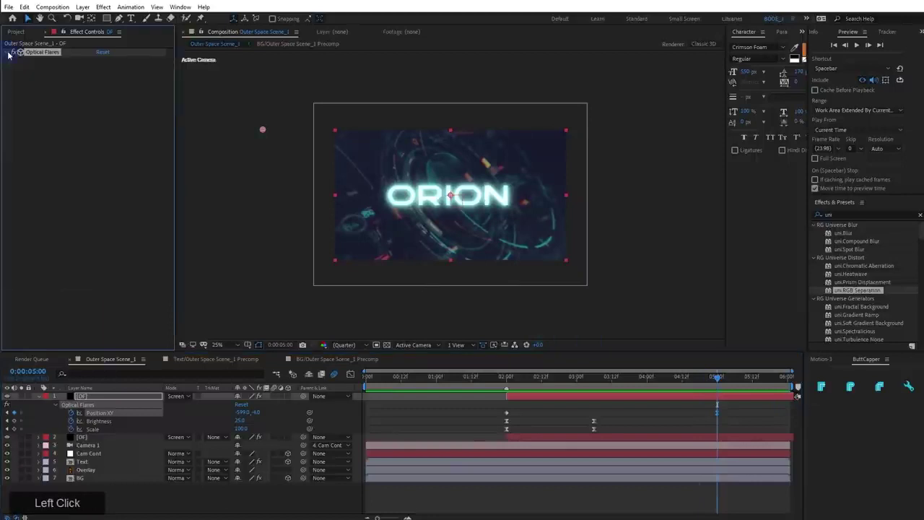
click(6, 54)
key(ctrl+space)
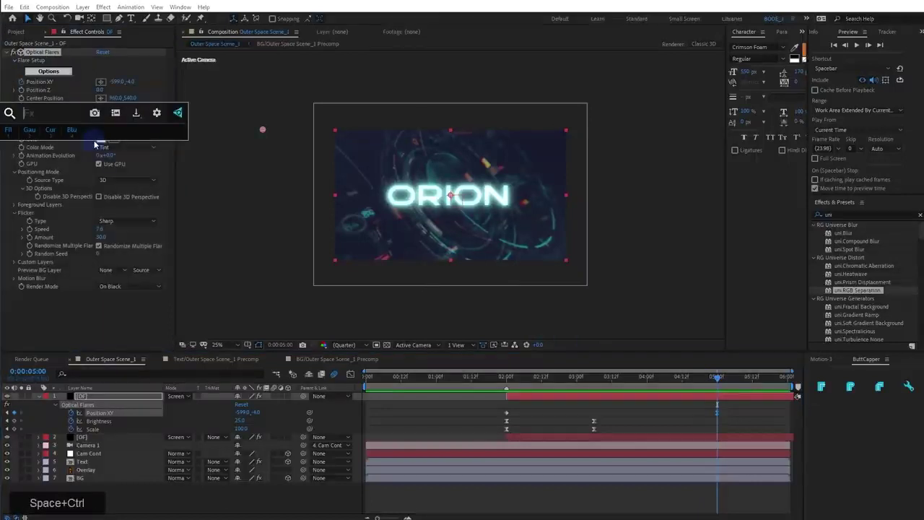
click(53, 133)
drag(60, 283, 60, 304)
drag(115, 236, 107, 234)
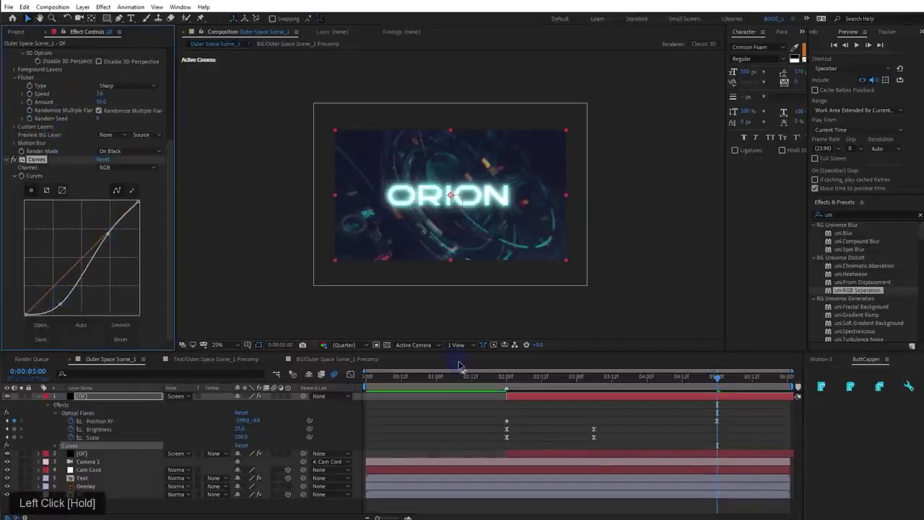
mouse_move(518, 387)
mouse_down()
mouse_move(611, 386)
mouse_move(511, 388)
mouse_up()
key(space)
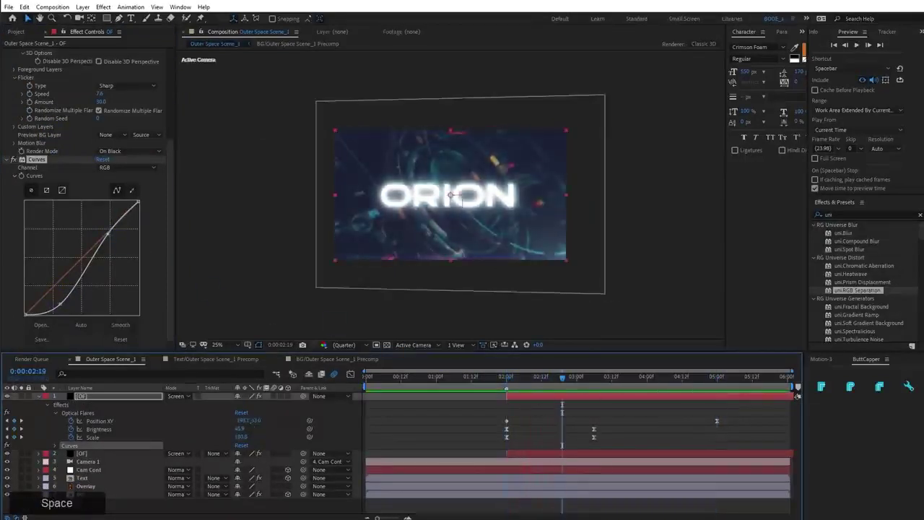
key(Delete)
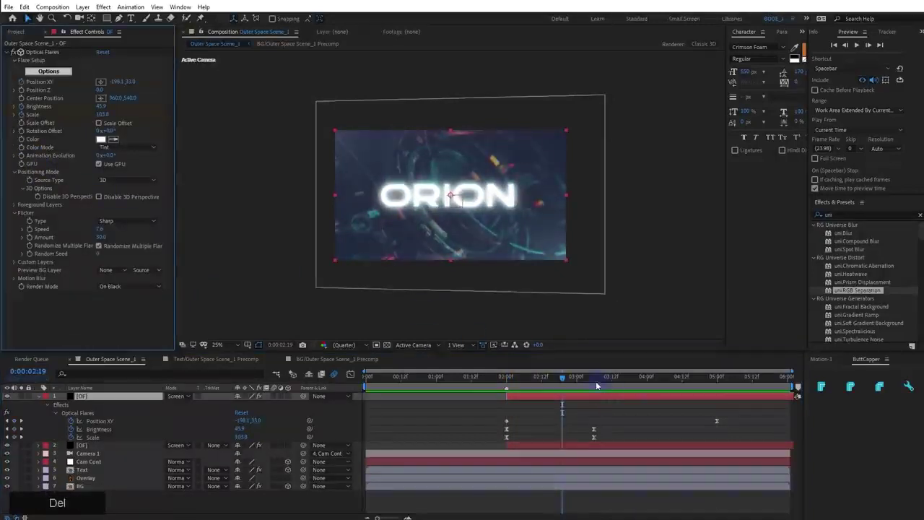
Set the duplicated flare's Scale keyframe at 0:00:03:06 to about 85 and preview the animation
click(710, 395)
drag(709, 395, 712, 395)
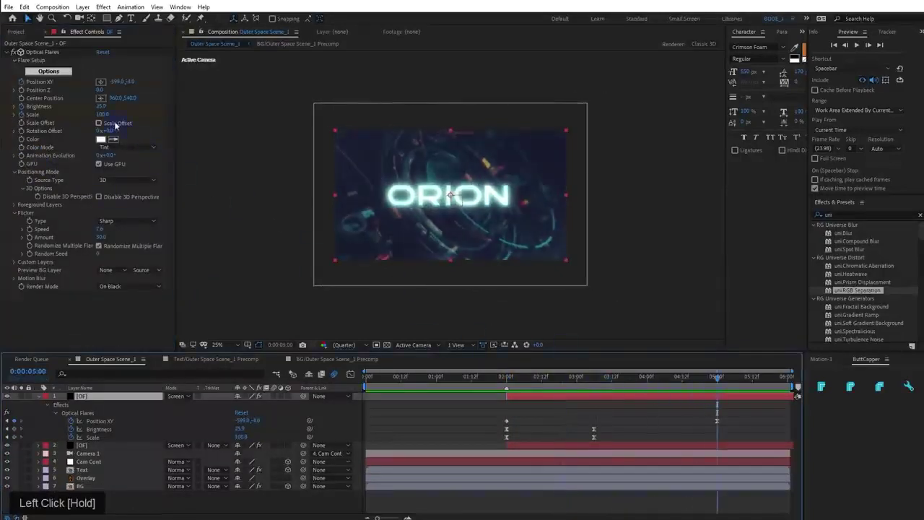
drag(99, 114, 98, 114)
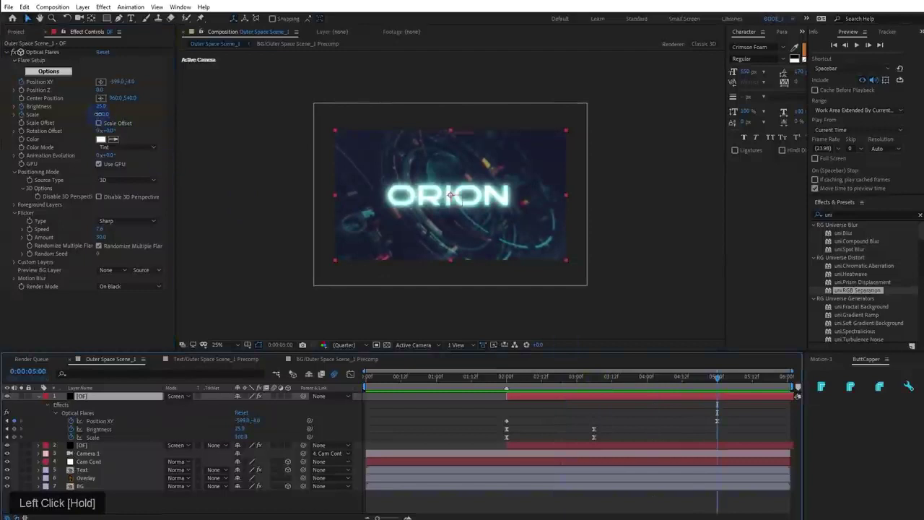
click(594, 376)
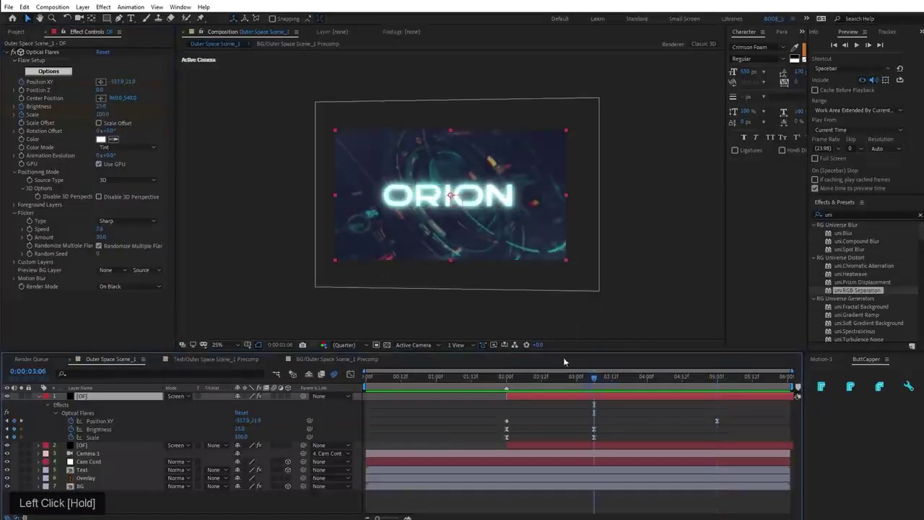
drag(103, 115, 94, 116)
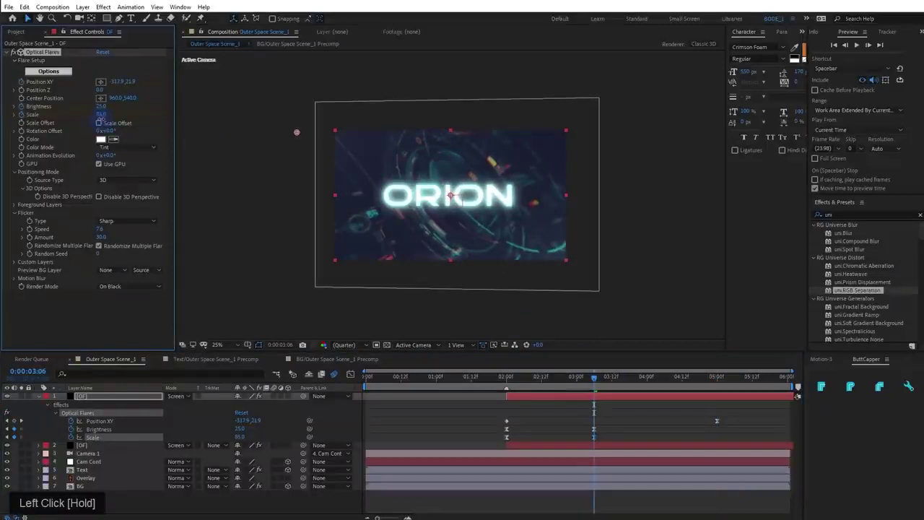
click(477, 376)
key(space)
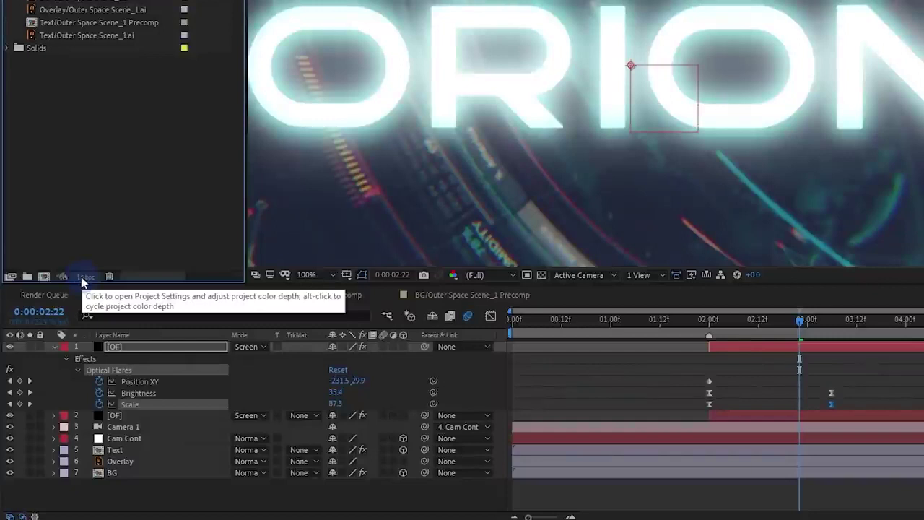
Cycle the project color depth to 32 bpc and on to 8 bpc
alt+click(81, 278)
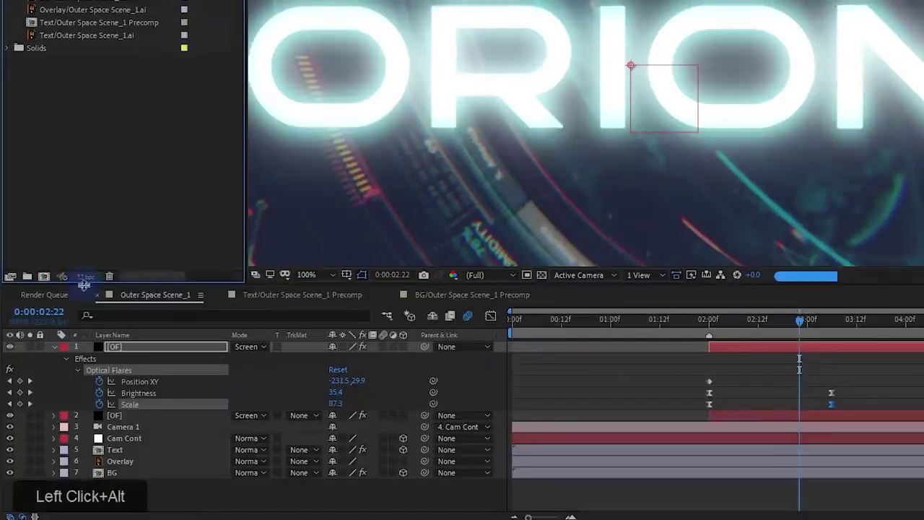
alt+click(81, 277)
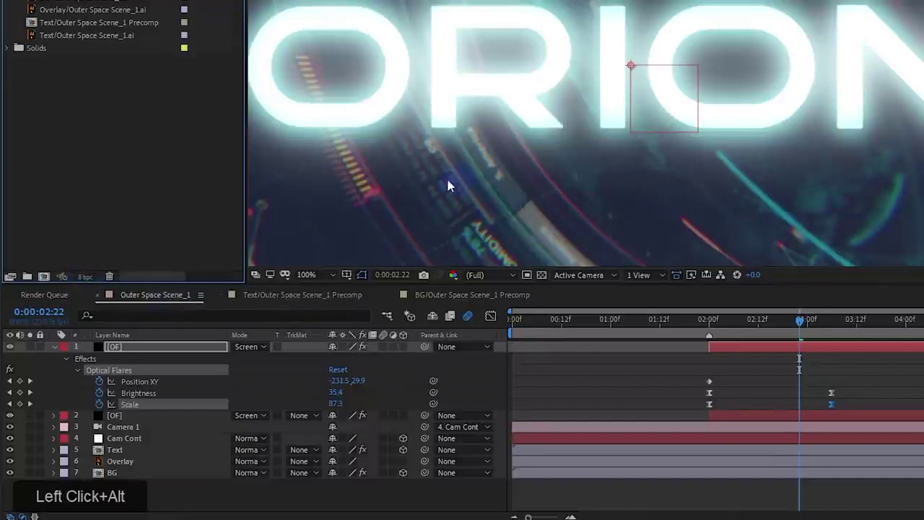
Examine the background gradients and the ORION text glow up close at 8 bpc for color banding
key(space)
drag(422, 182, 517, 240)
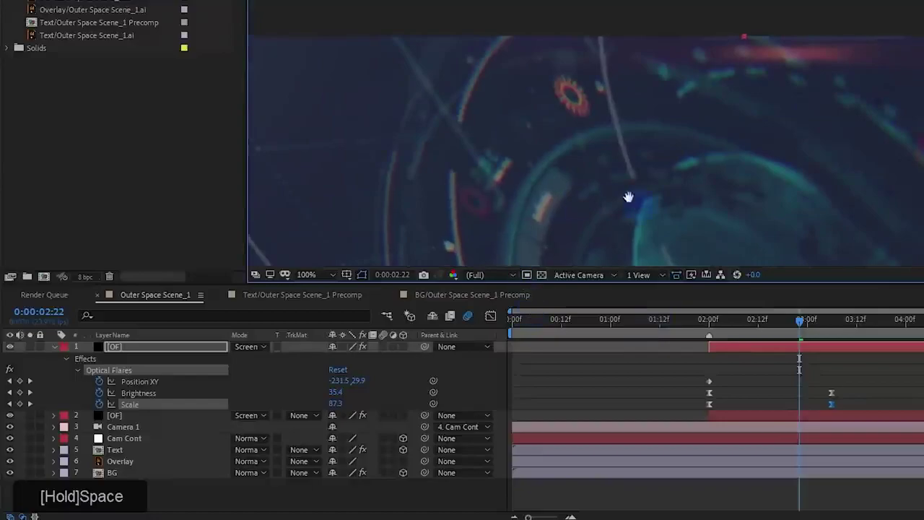
drag(628, 196, 753, 184)
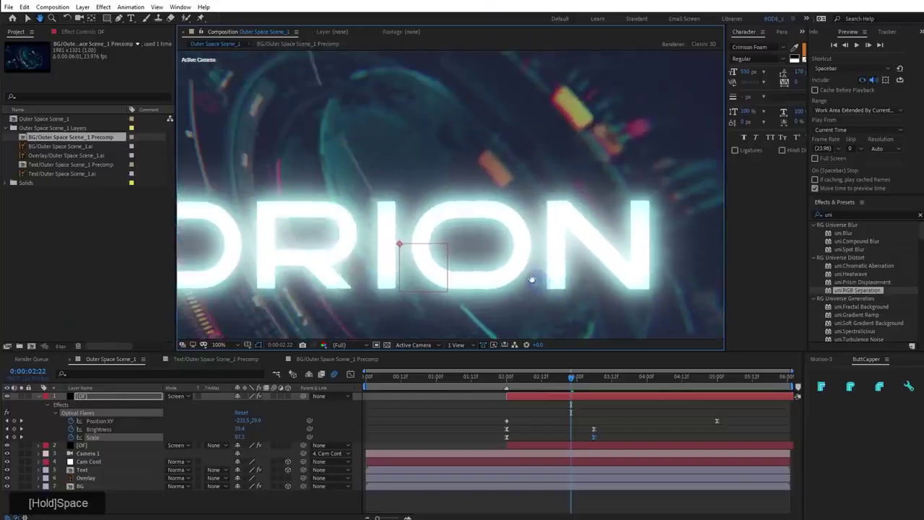
scroll(435, 246, up, 4)
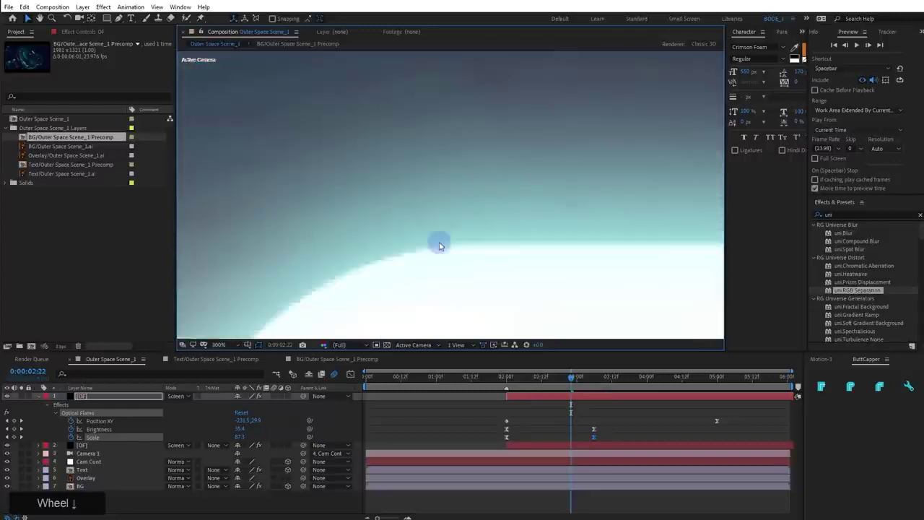
scroll(438, 247, down, 1)
scroll(438, 247, down, 1)
drag(300, 266, 496, 219)
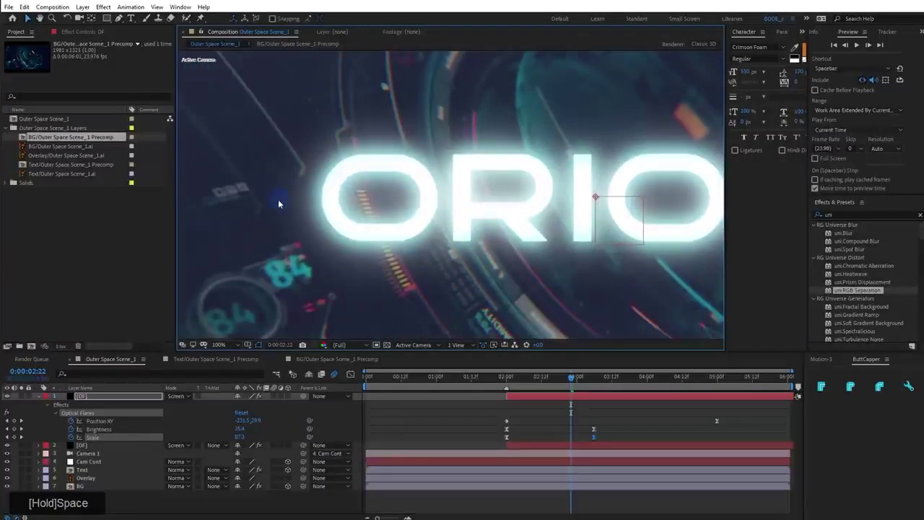
Collapse the upper OF layer's properties and solo both OF layers
click(45, 397)
click(39, 399)
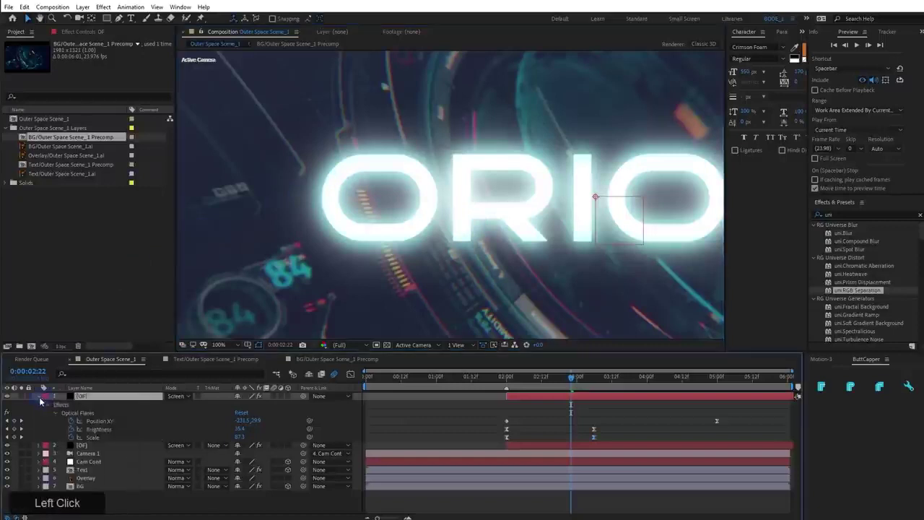
click(38, 396)
click(22, 396)
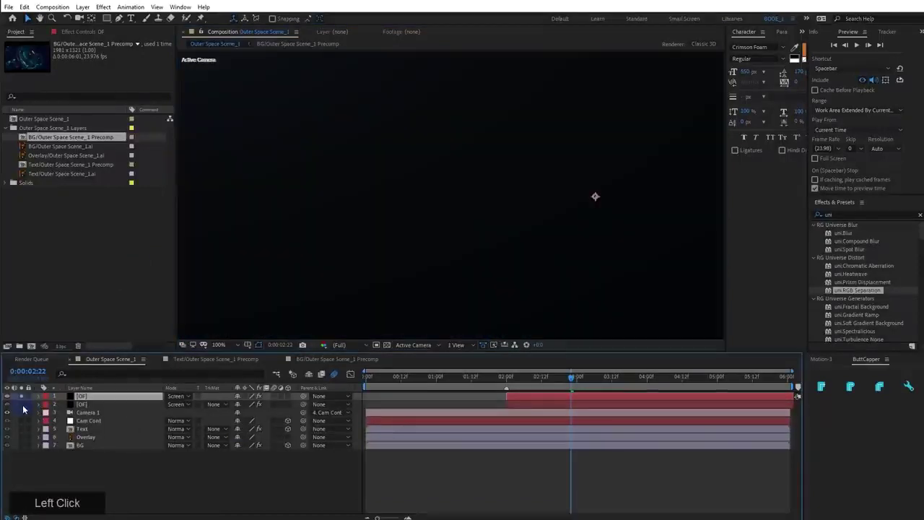
click(22, 407)
Examine the soloed flares' gradients for banding at 0:00:02:07 and 0:00:02:04
drag(547, 382, 527, 385)
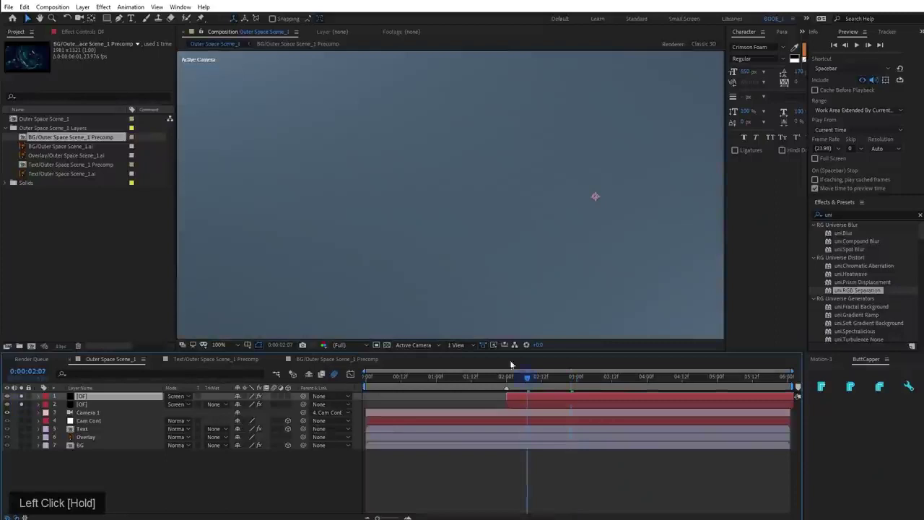
key(space)
drag(361, 179, 262, 151)
drag(547, 293, 297, 149)
drag(523, 270, 629, 316)
scroll(477, 258, down, 2)
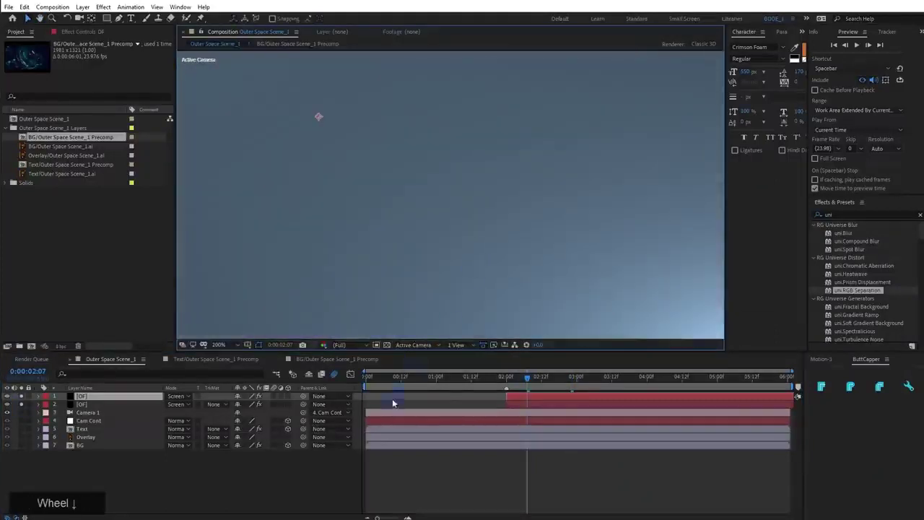
drag(517, 387, 521, 389)
scroll(378, 262, down, 2)
click(351, 241)
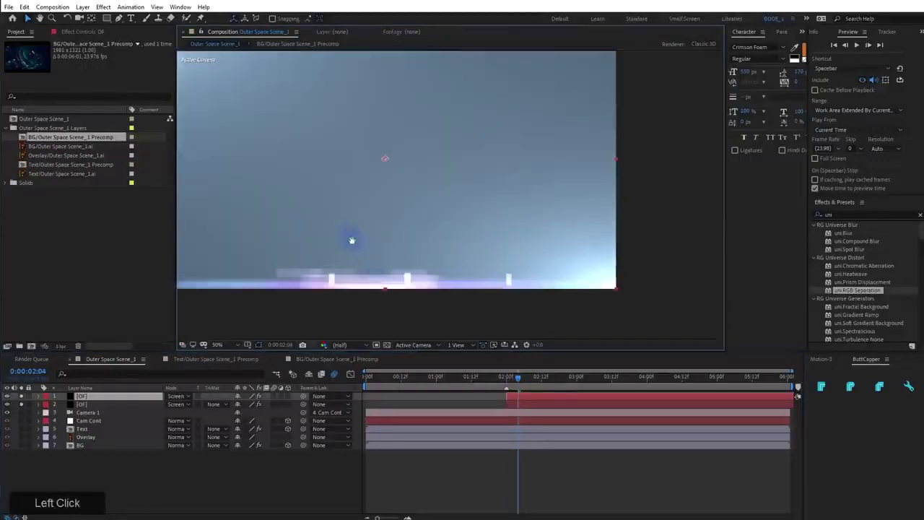
drag(350, 241, 439, 258)
scroll(354, 215, up, 2)
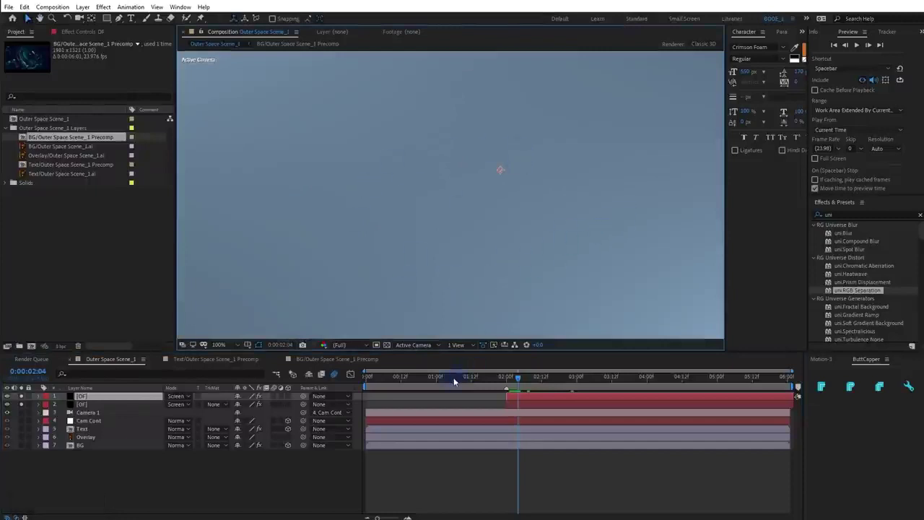
Move to 0:00:02:17 and examine the soloed flares' gradients at different magnifications
drag(528, 381, 554, 382)
scroll(518, 293, down, 4)
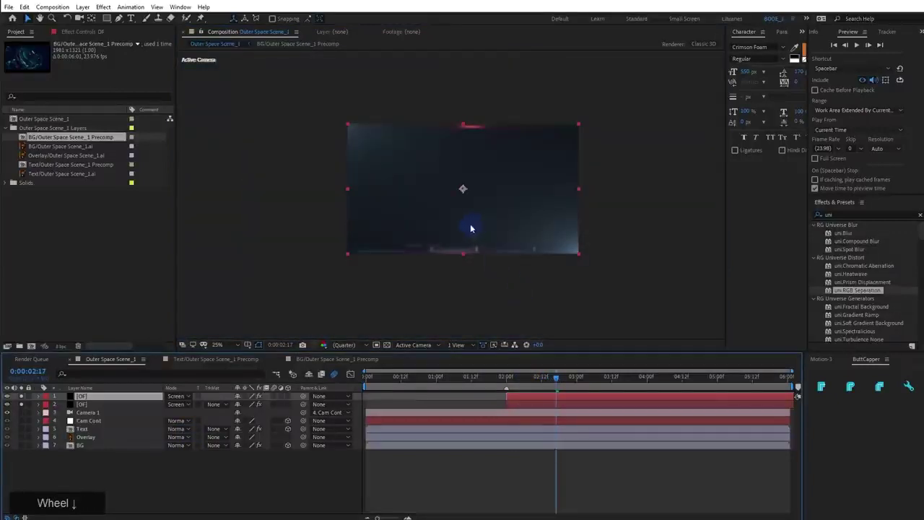
scroll(471, 228, up, 2)
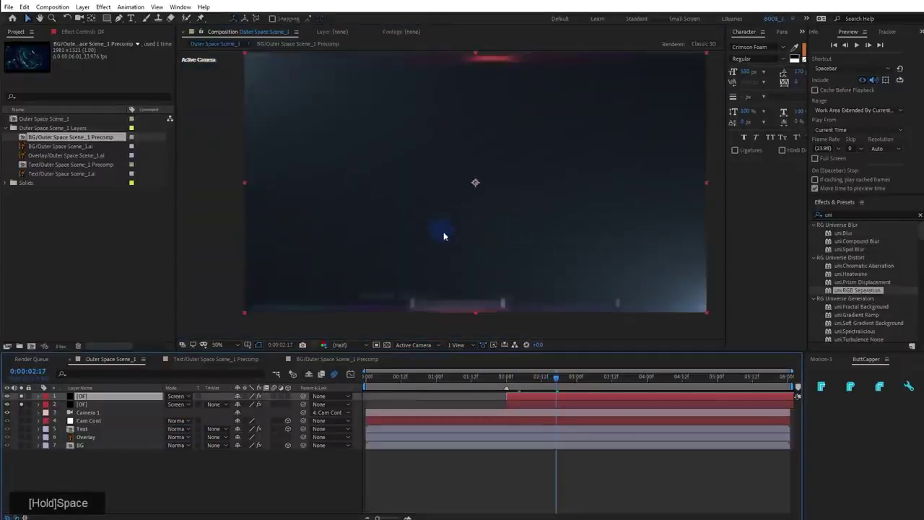
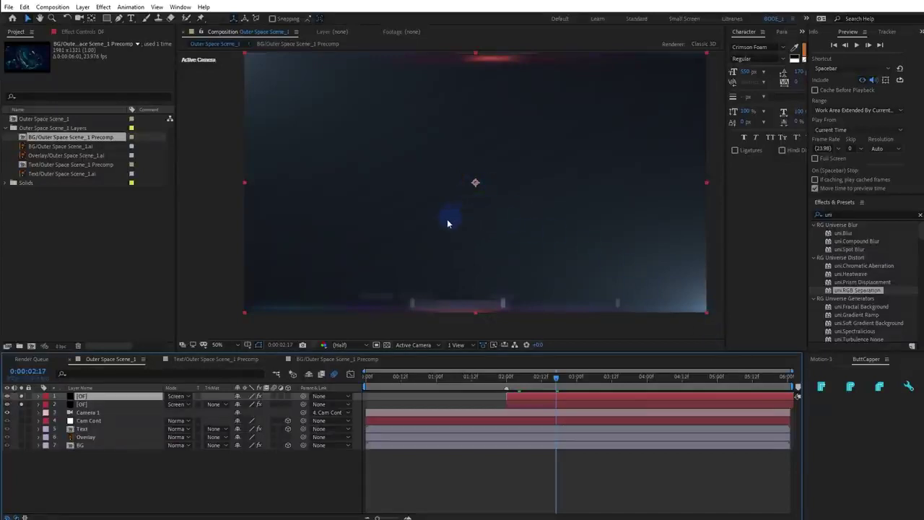
scroll(482, 205, up, 1)
scroll(481, 205, up, 2)
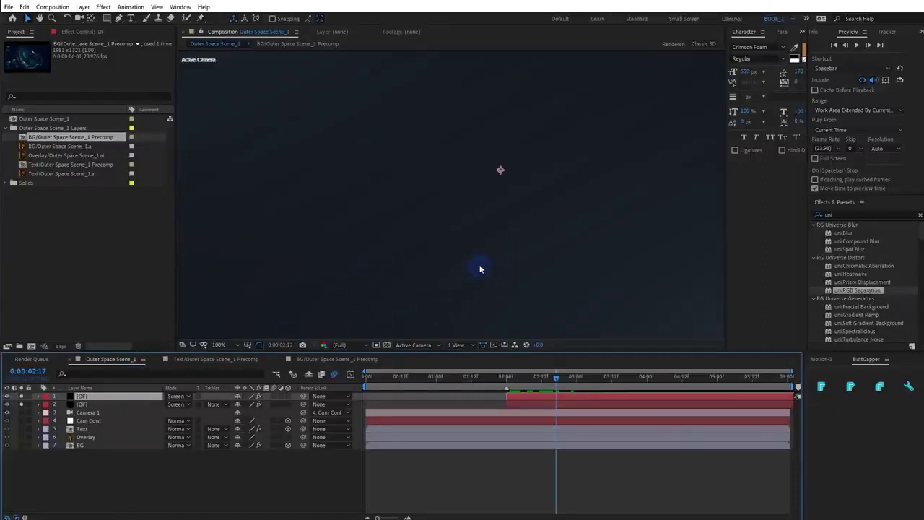
Switch the project color depth to 16 bpc and on to 32 bpc, comparing the flares' gradients at each depth
alt+click(61, 347)
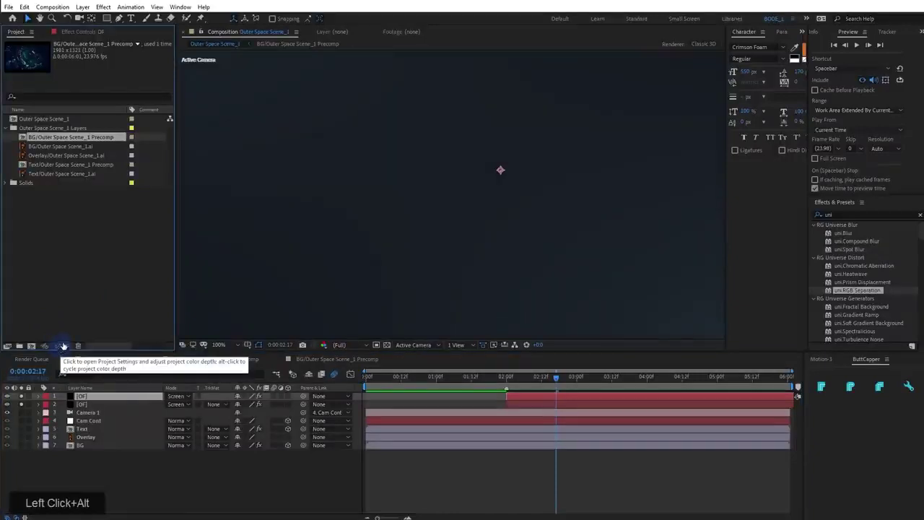
middle_click(541, 233)
drag(363, 162, 290, 136)
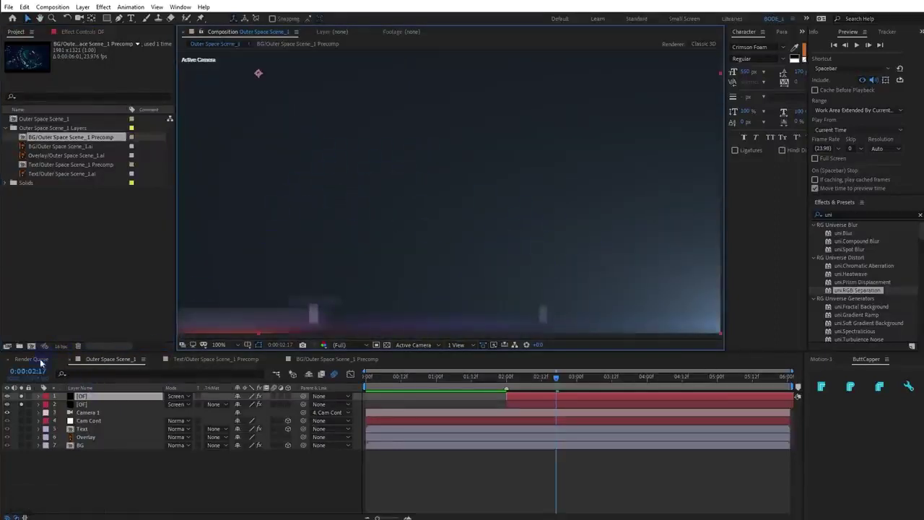
alt+click(61, 346)
scroll(454, 210, down, 2)
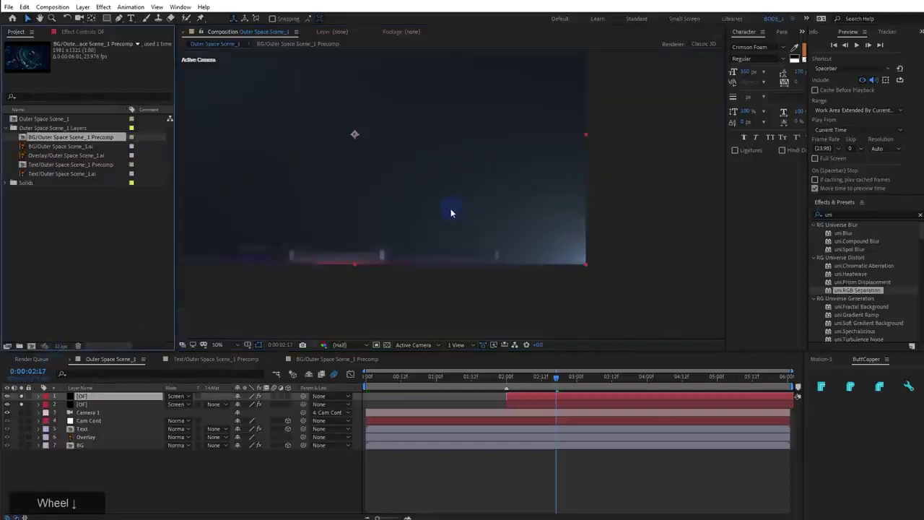
scroll(443, 210, up, 2)
middle_click(405, 213)
drag(548, 313, 440, 280)
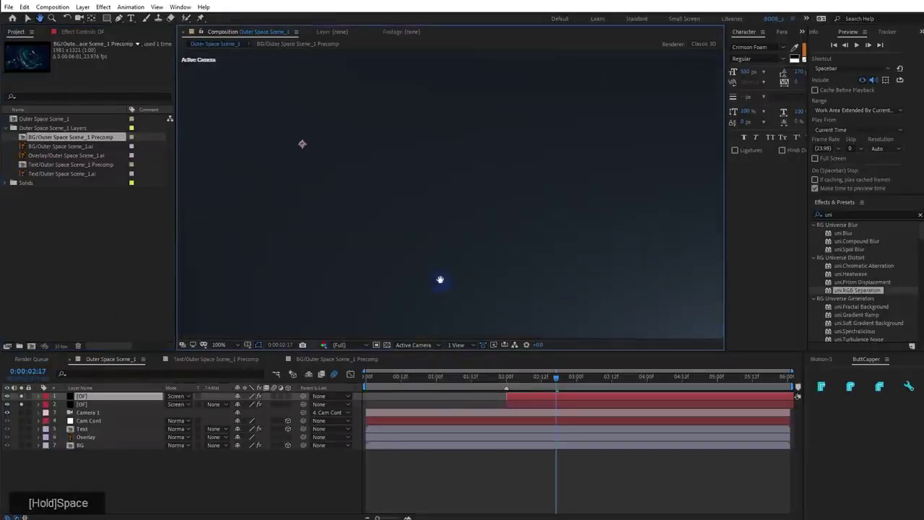
Unsolo the OF layers and set the project color depth to 16 bpc
click(21, 396)
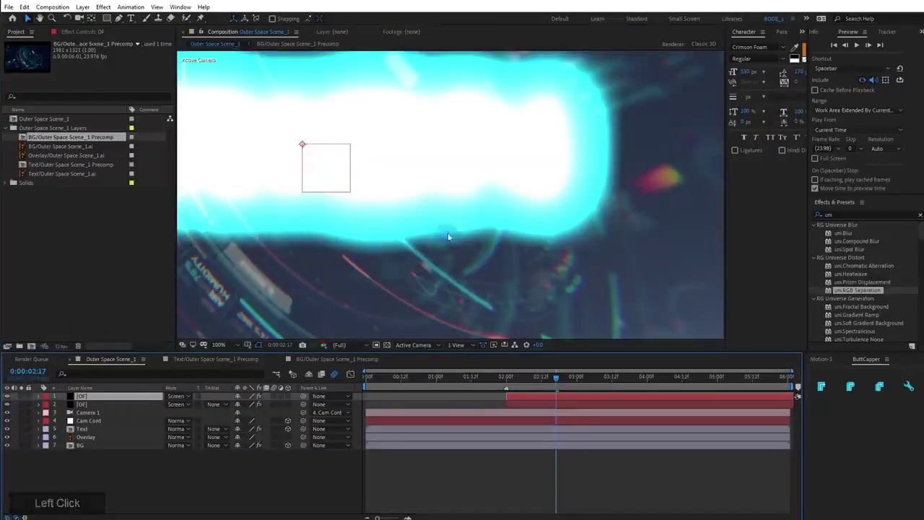
scroll(447, 202, down, 2)
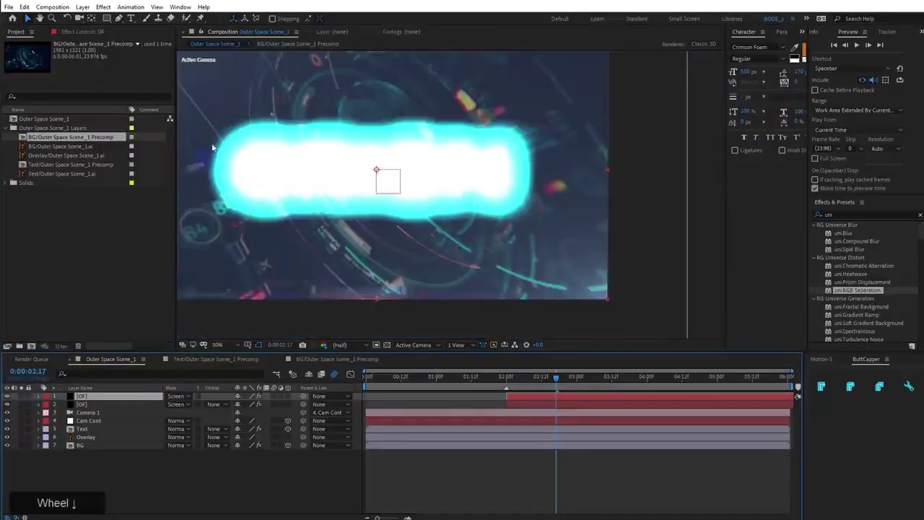
alt+click(58, 349)
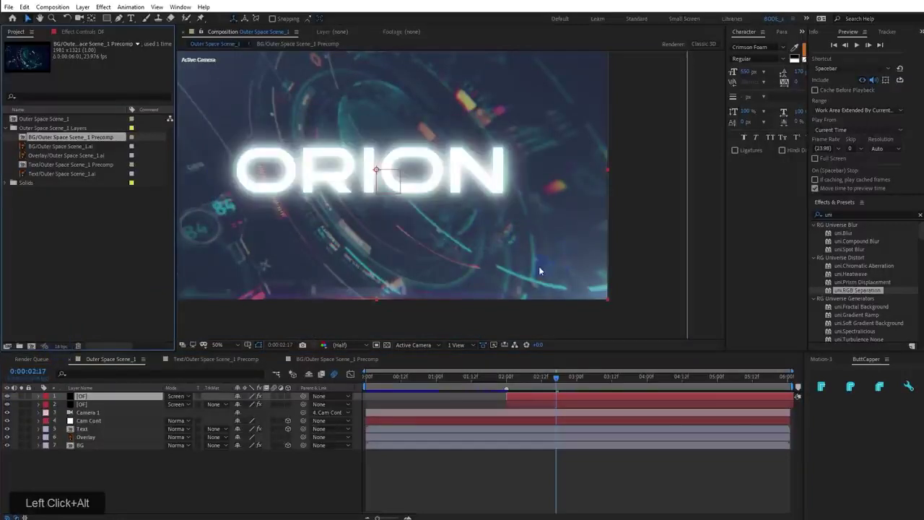
Examine the full scene at 16 bpc for banding around the ORION text and in the dark background corner
scroll(538, 267, up, 4)
drag(513, 247, 295, 82)
drag(367, 156, 535, 208)
drag(404, 151, 545, 237)
drag(493, 200, 596, 193)
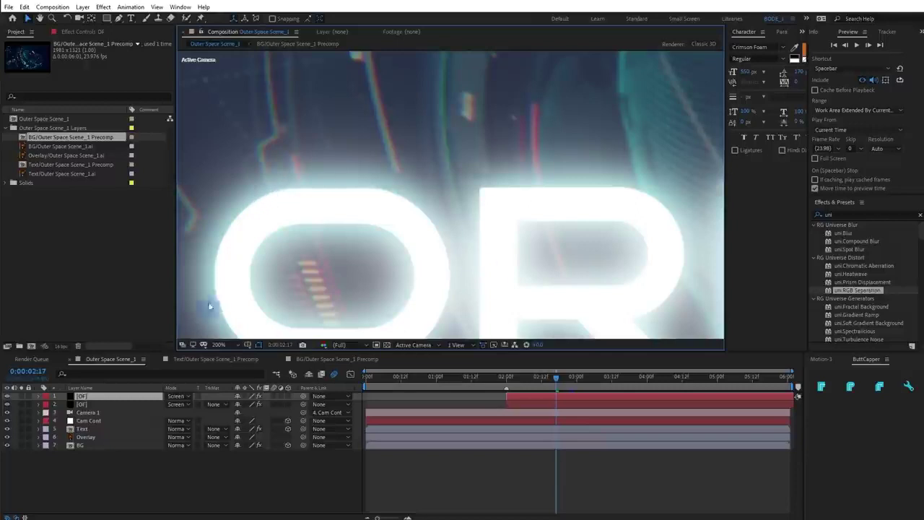
drag(285, 258, 488, 186)
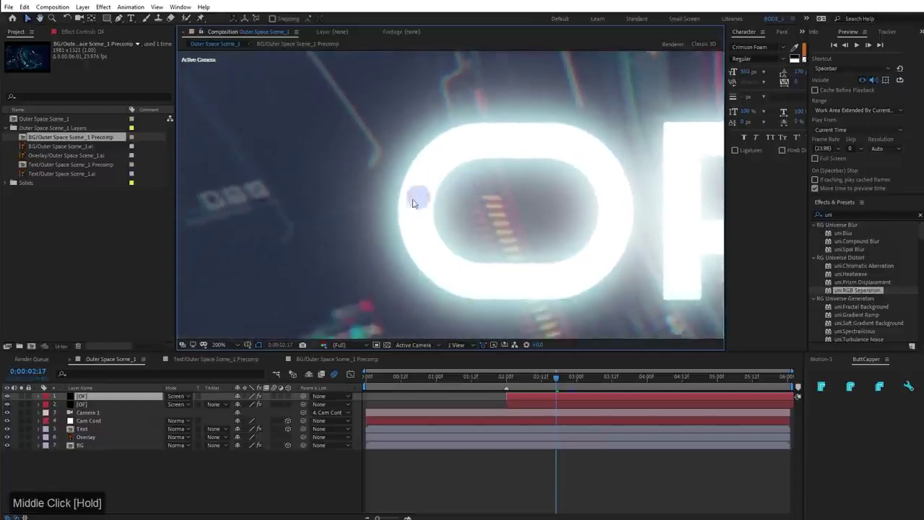
drag(419, 199, 483, 169)
drag(423, 192, 483, 304)
drag(545, 201, 593, 329)
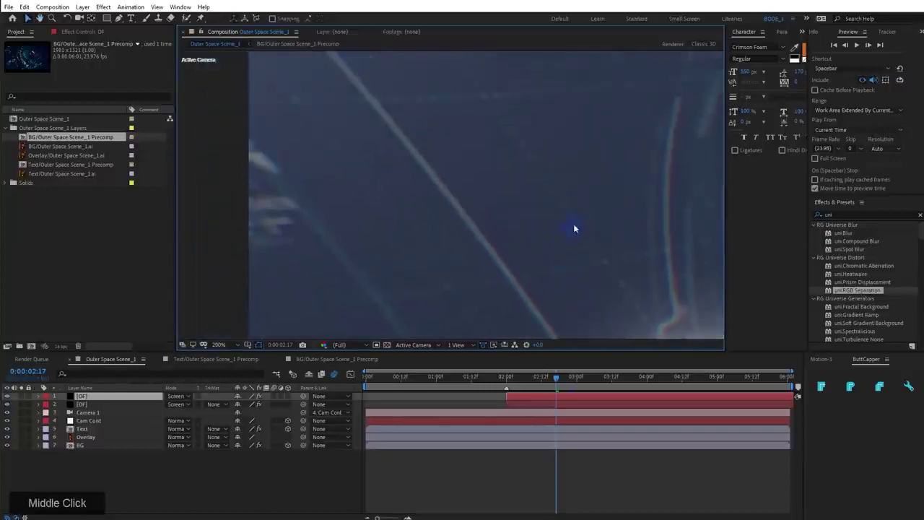
drag(463, 163, 481, 244)
drag(455, 169, 496, 225)
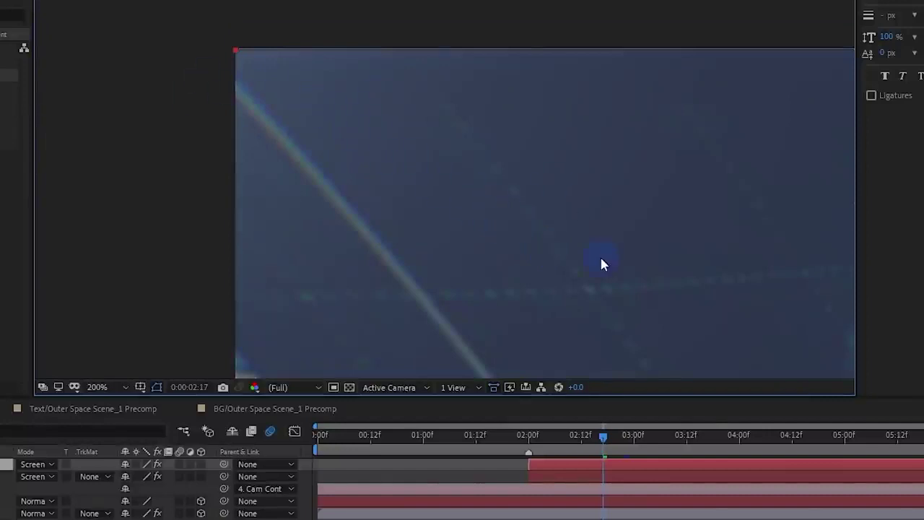
drag(603, 265, 469, 118)
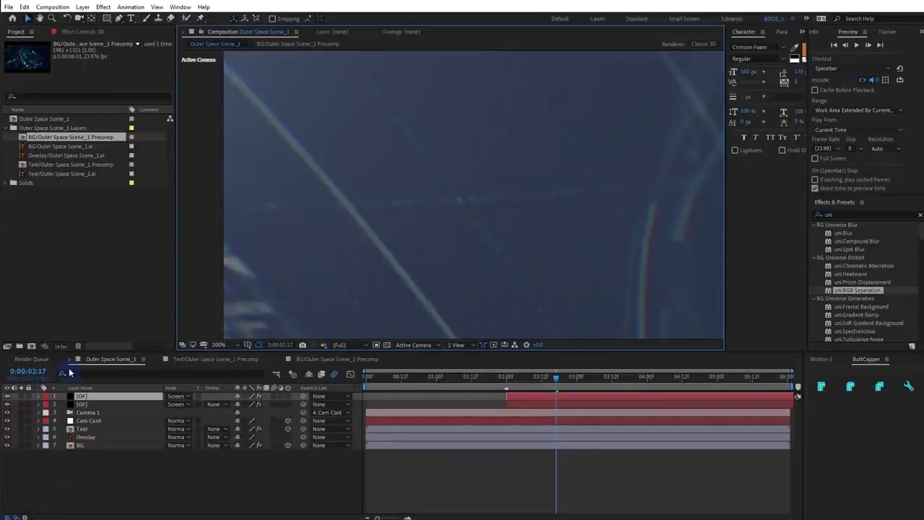
scroll(595, 240, down, 4)
drag(595, 240, 329, 119)
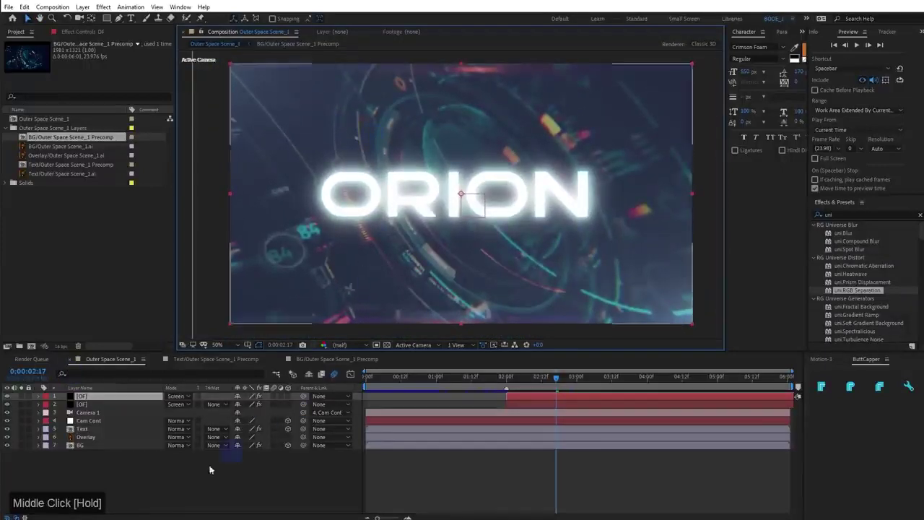
Collapse the Outer Space Scene_1 Layers folder and add a new adjustment layer above the OF layers
click(6, 129)
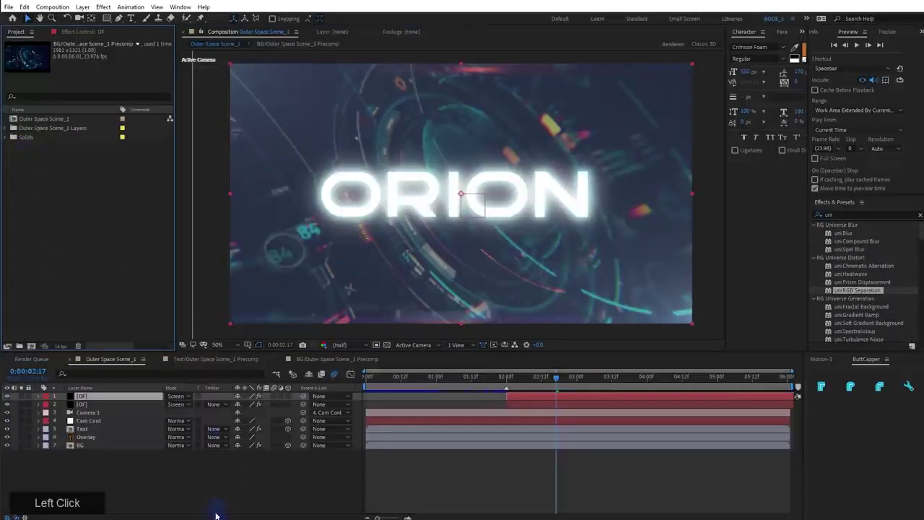
right_click(141, 485)
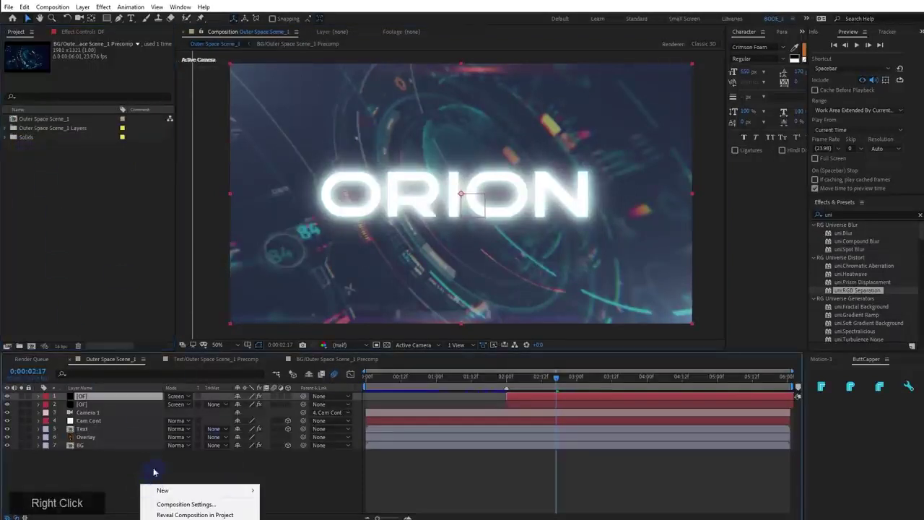
click(195, 352)
drag(196, 352, 196, 254)
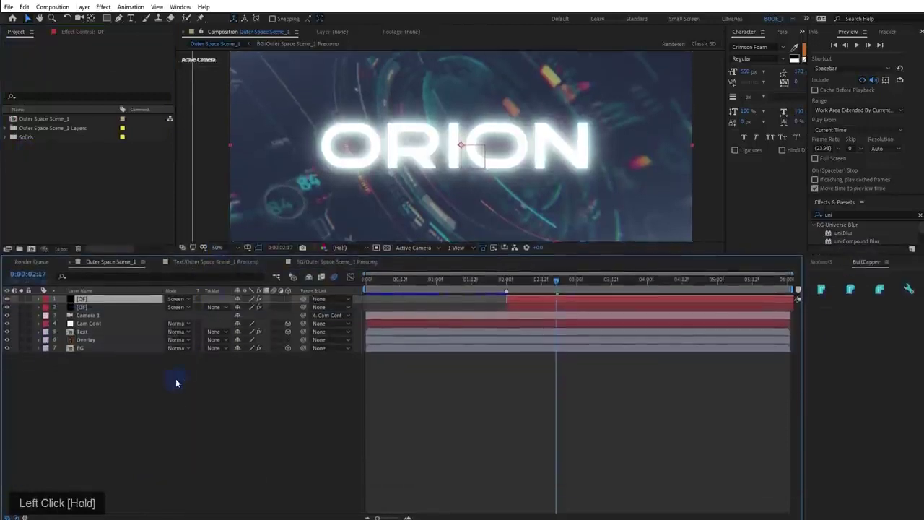
right_click(177, 381)
click(197, 385)
drag(196, 385, 334, 465)
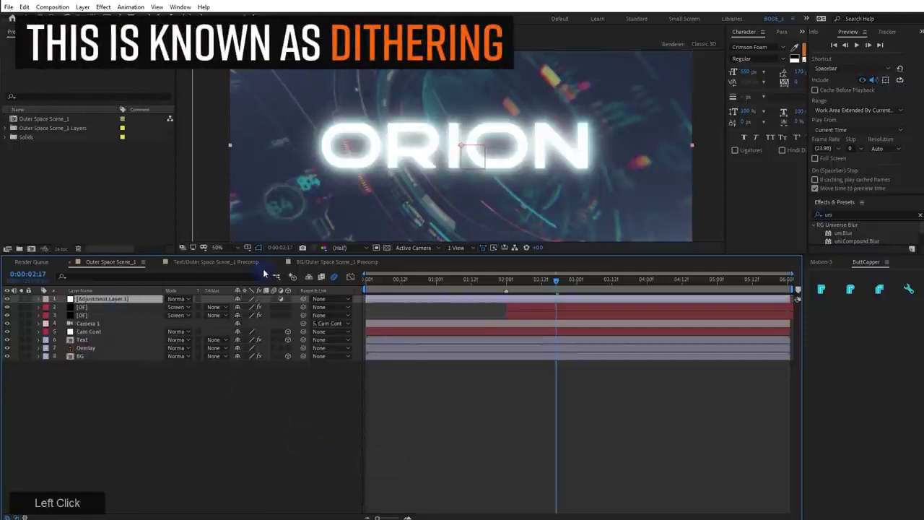
drag(265, 254, 305, 373)
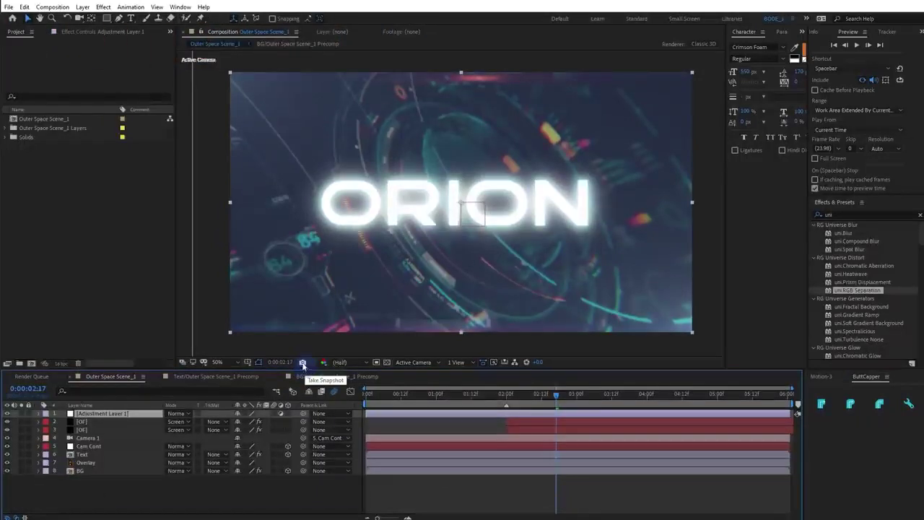
Set the project color depth to 8 bpc while viewing the background's upper-left corner at 100%
scroll(268, 181, up, 2)
middle_click(481, 285)
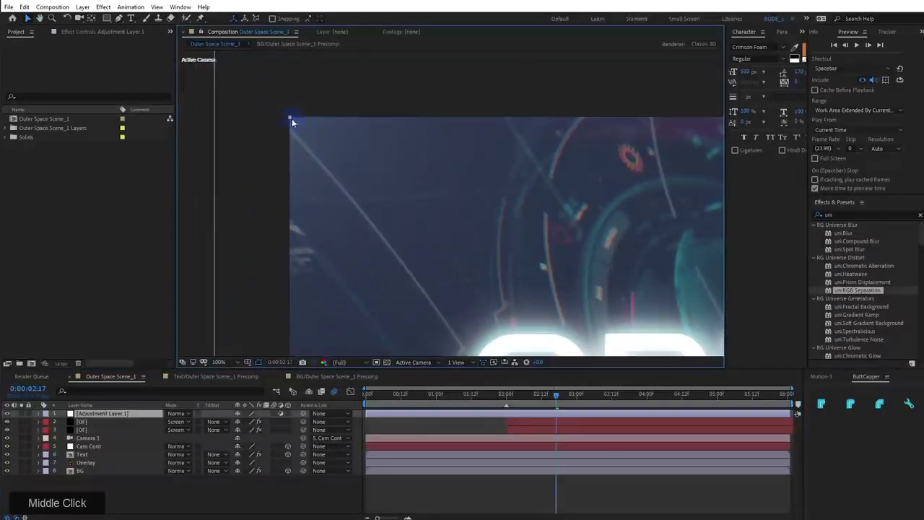
click(61, 364)
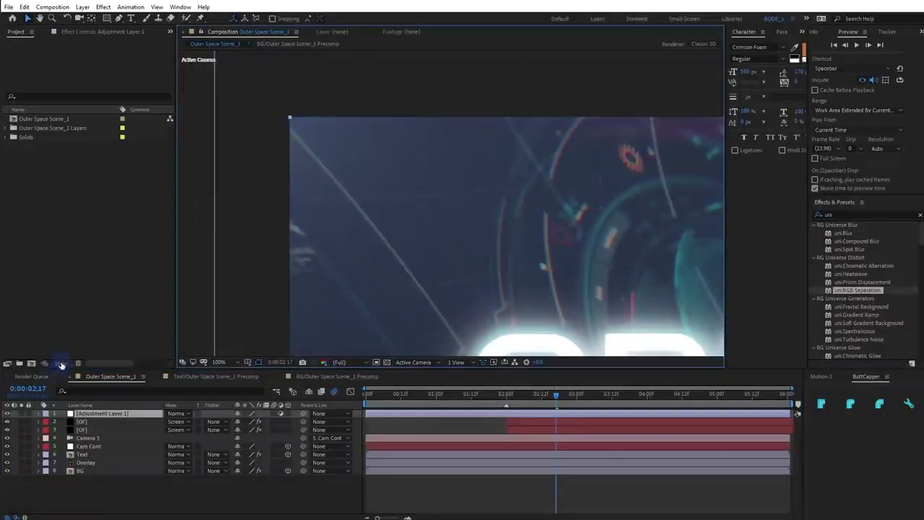
alt+click(61, 364)
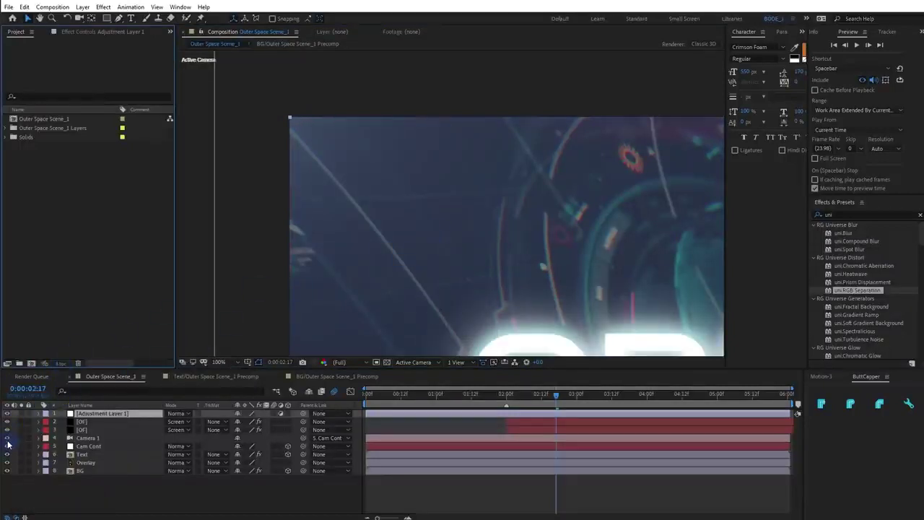
Hide the camera, Cam Cont, Text, Overlay and BG layers, and apply the Noise effect to Adjustment Layer 1
drag(8, 445, 9, 472)
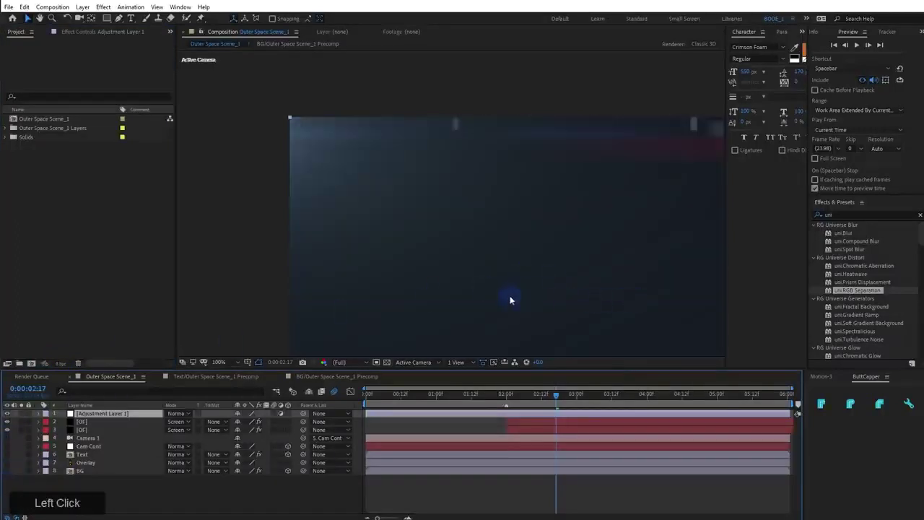
click(105, 415)
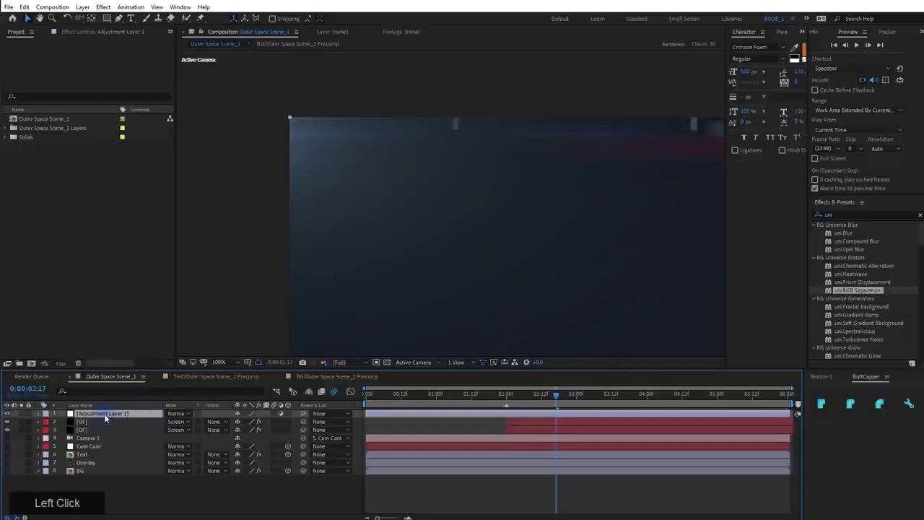
key(ctrl+space)
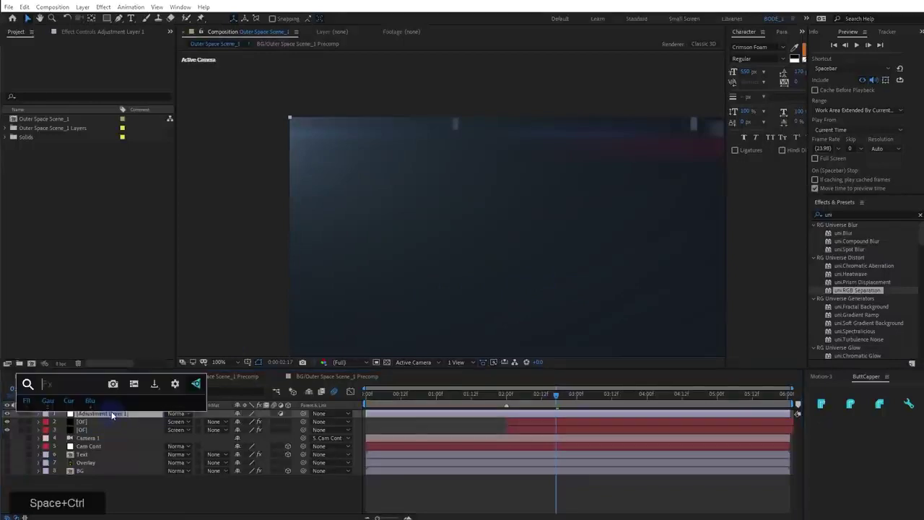
text(noi)
key(Return)
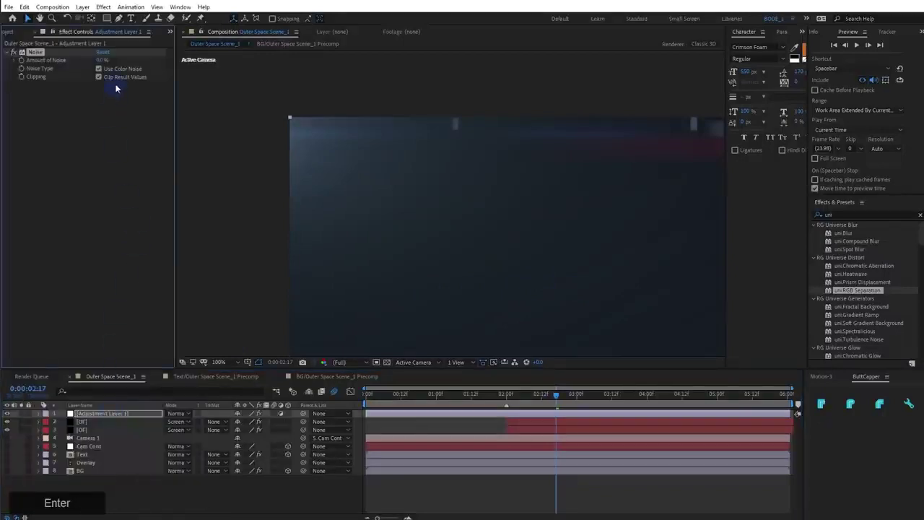
Set the adjustment layer's Amount of Noise to 4% and show the hidden layers below the OF layers again
drag(99, 61, 109, 60)
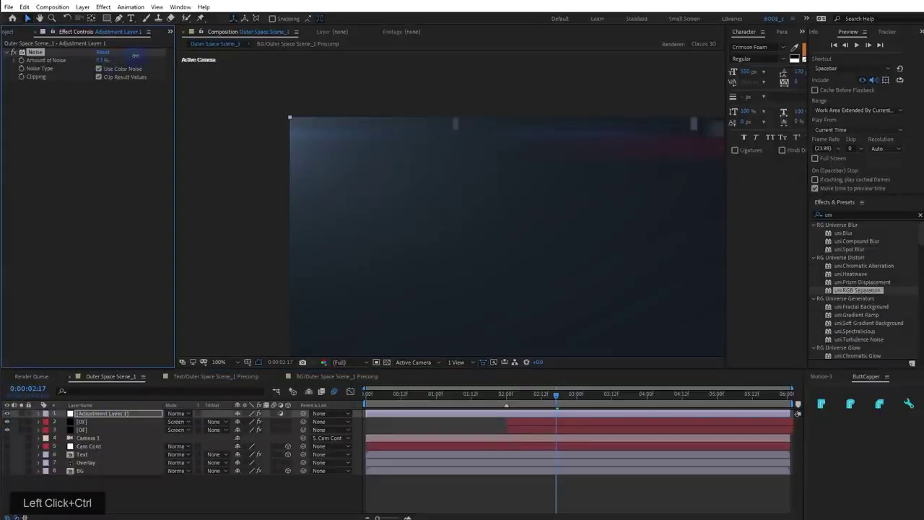
drag(135, 55, 153, 53)
scroll(390, 189, down, 1)
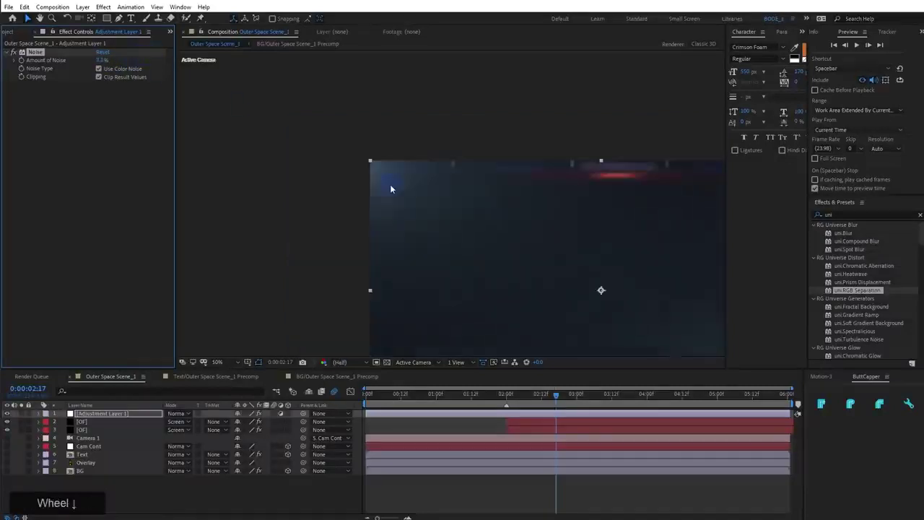
scroll(391, 189, up, 1)
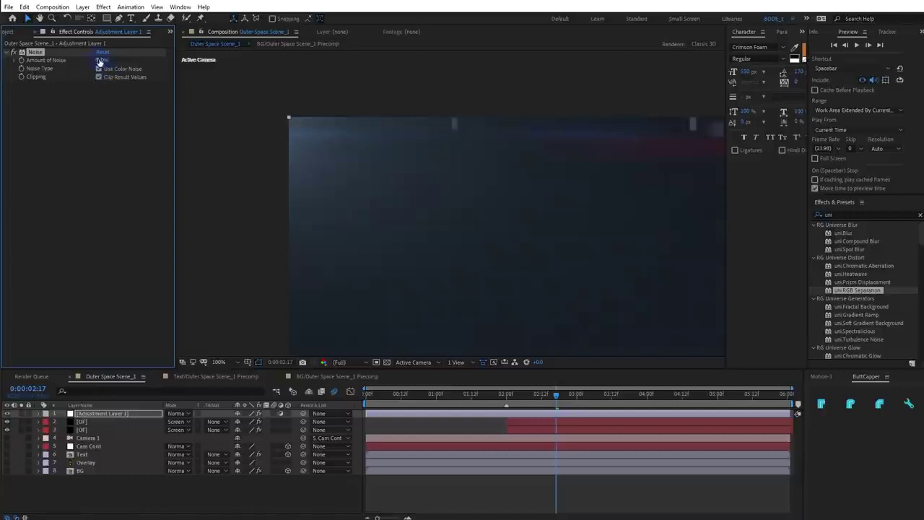
drag(100, 61, 91, 63)
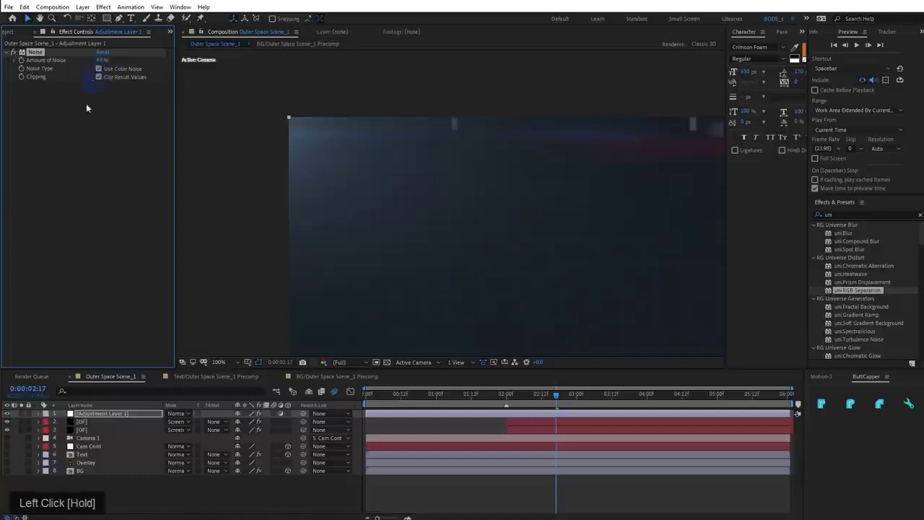
drag(87, 109, 18, 405)
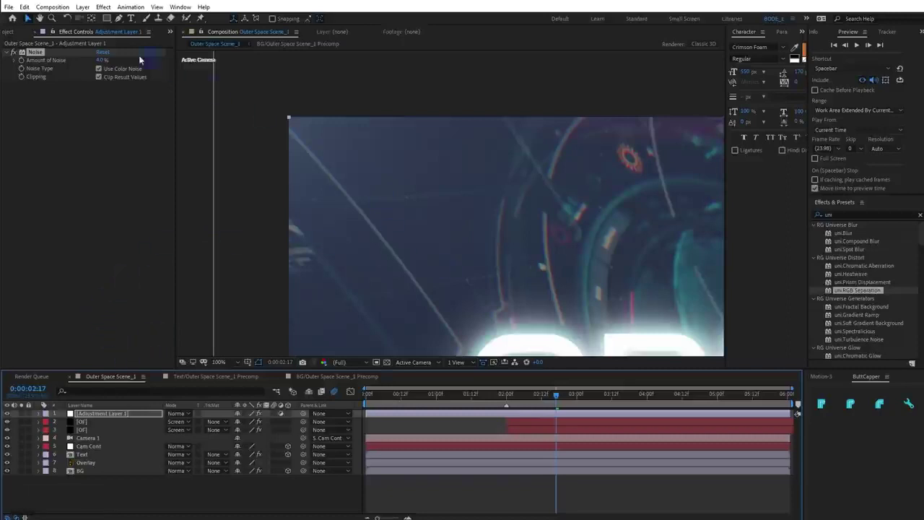
Copy the Noise effect from the adjustment layer to the soloed upper OF layer and set its amount to 1%
click(36, 53)
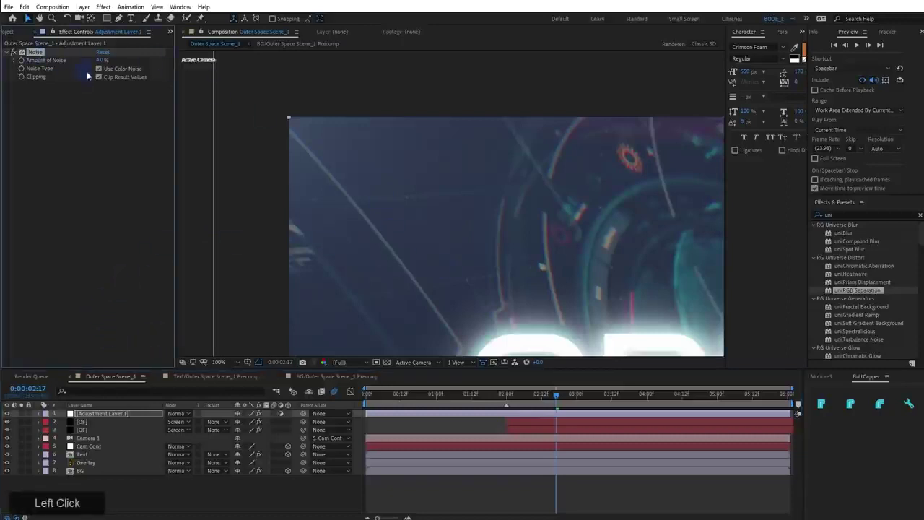
click(37, 55)
key(ctrl+c)
click(84, 425)
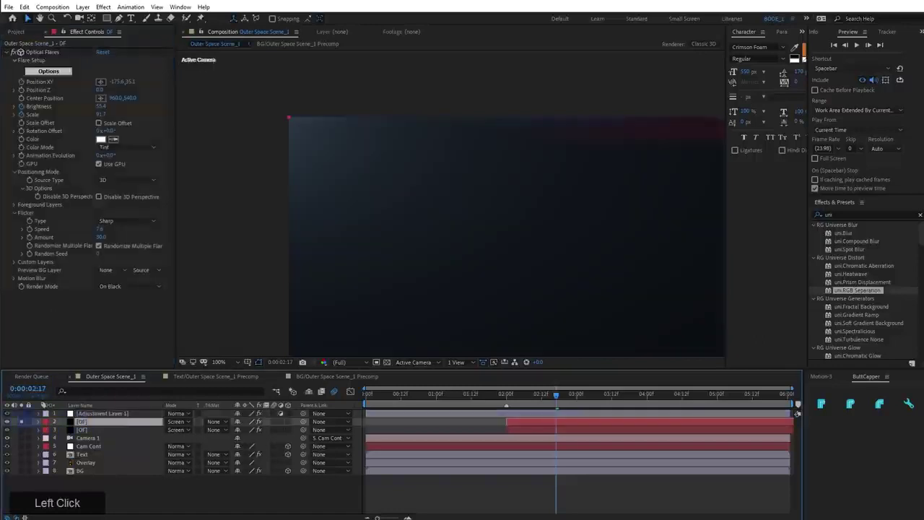
key(ctrl+v)
scroll(392, 239, up, 1)
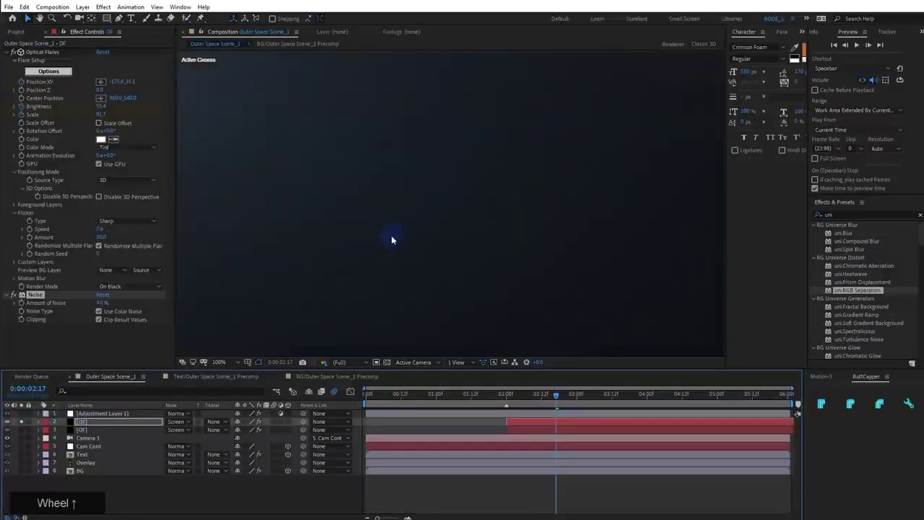
drag(100, 306, 95, 306)
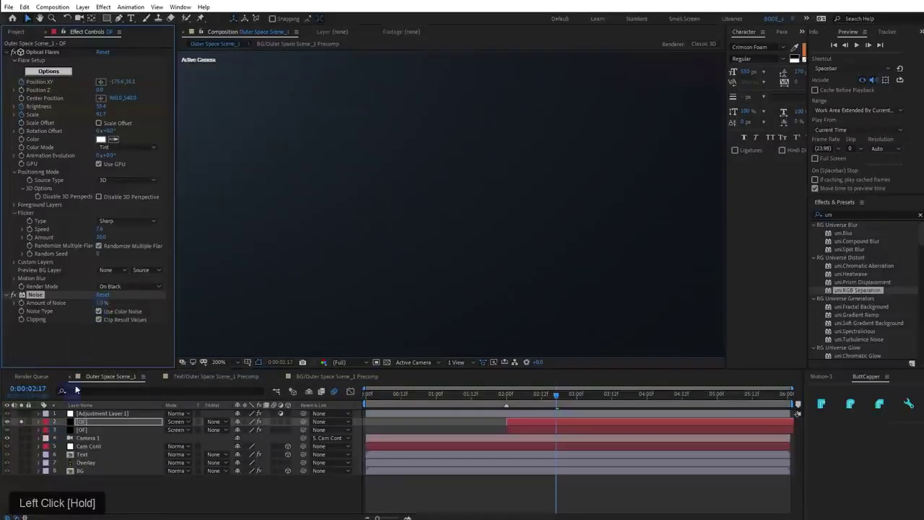
Paste the 1% Noise effect onto the lower OF layer and solo that layer as well
ctrl+click(101, 431)
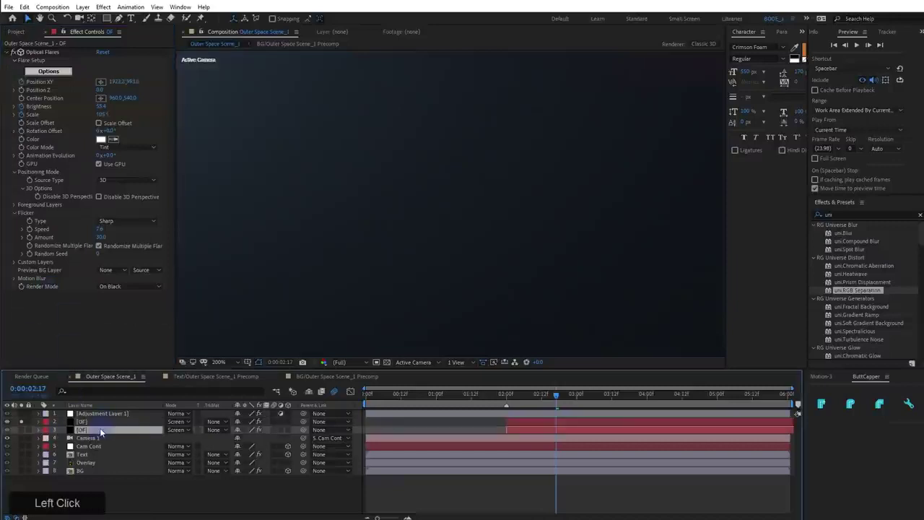
key(v)
middle_click(381, 282)
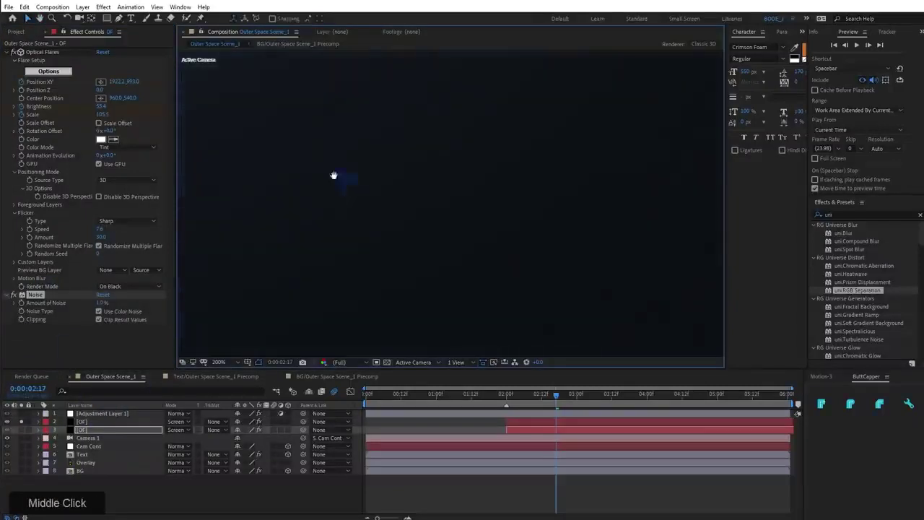
click(445, 276)
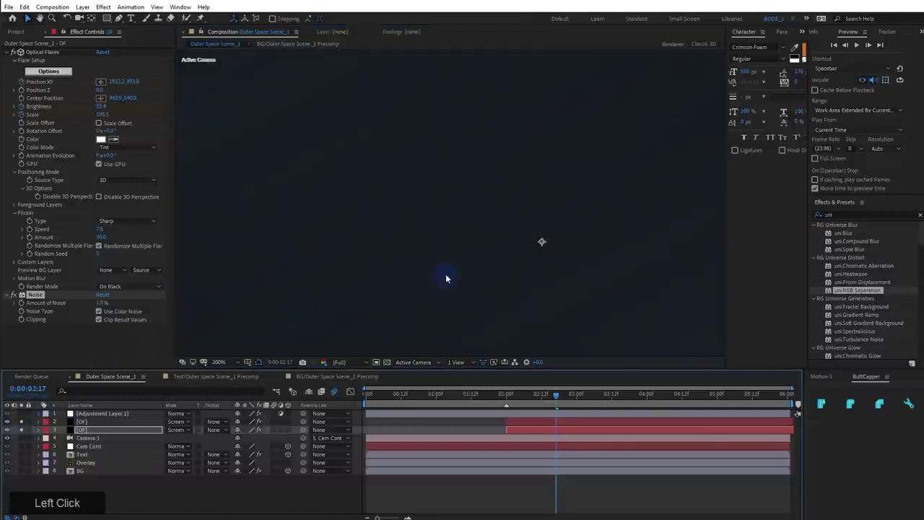
Examine the dark gradients of the two soloed OF layers up close for banding with the Noise effect applied
scroll(421, 268, down, 4)
scroll(375, 245, up, 1)
drag(332, 224, 450, 275)
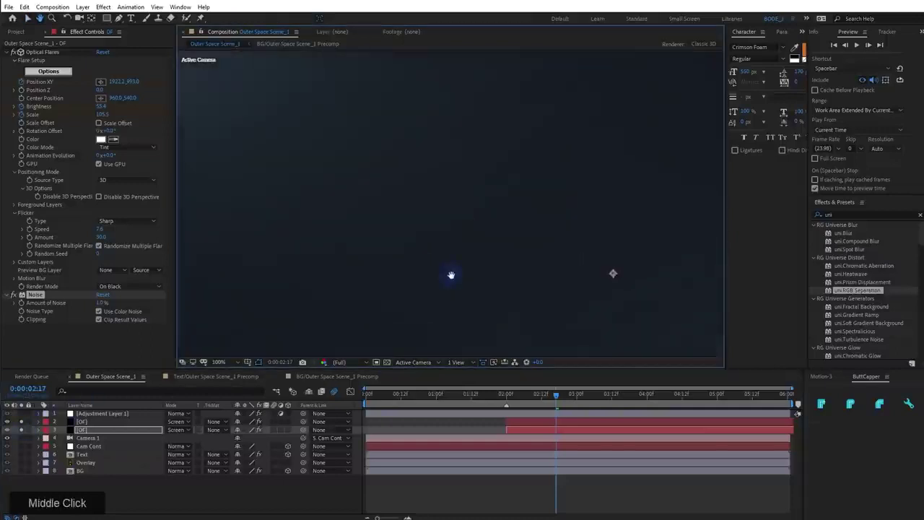
scroll(357, 226, up, 1)
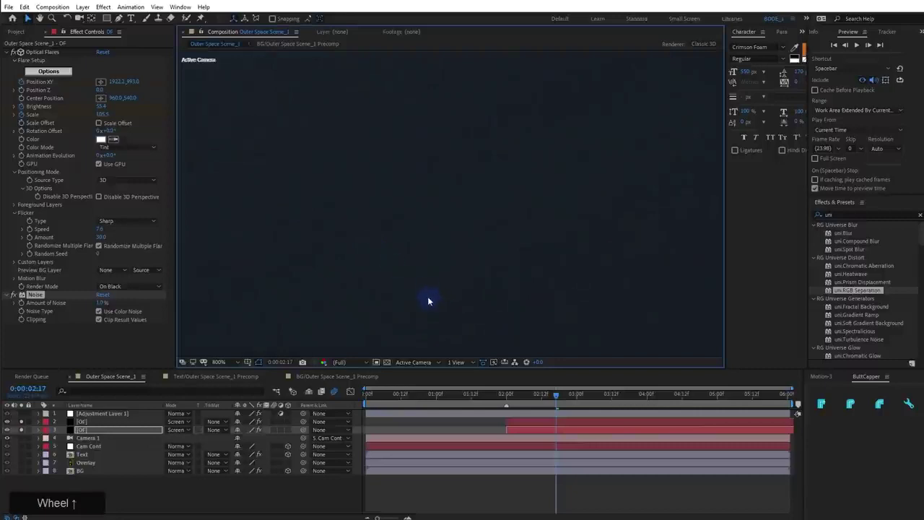
click(15, 295)
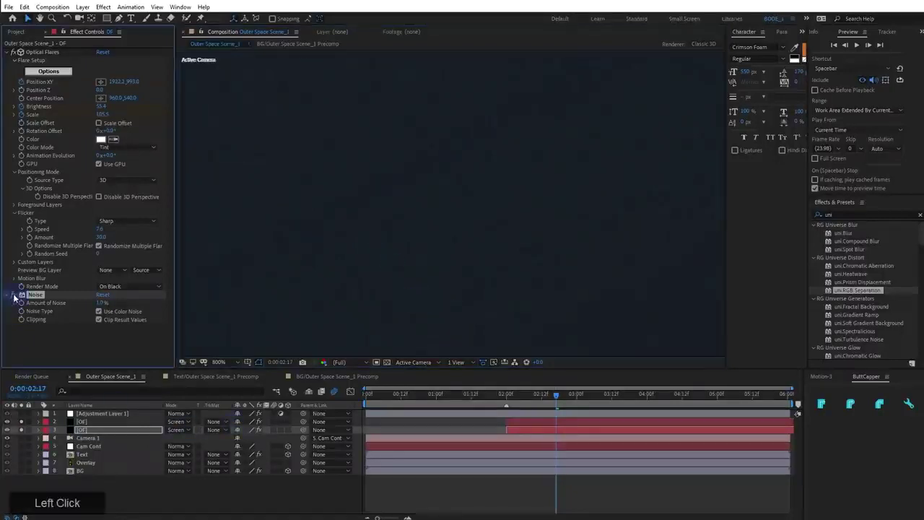
scroll(357, 260, down, 5)
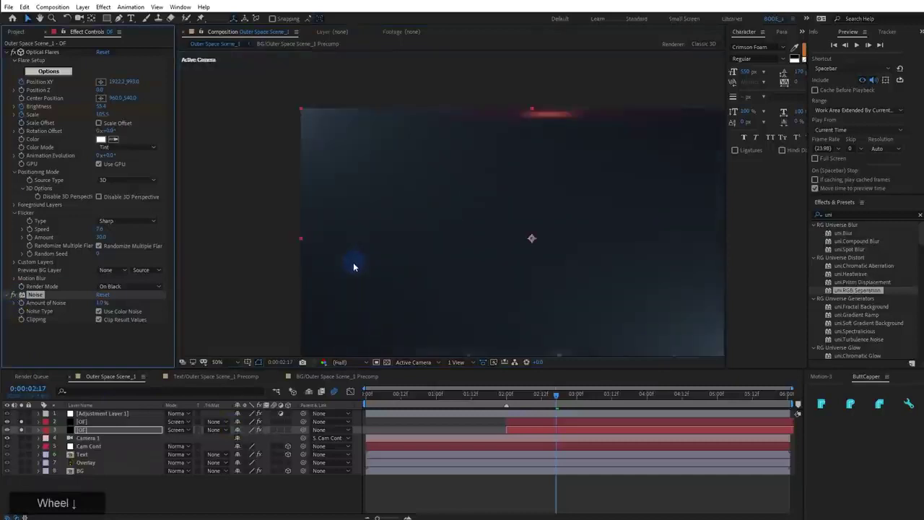
scroll(354, 267, up, 2)
drag(313, 323, 320, 298)
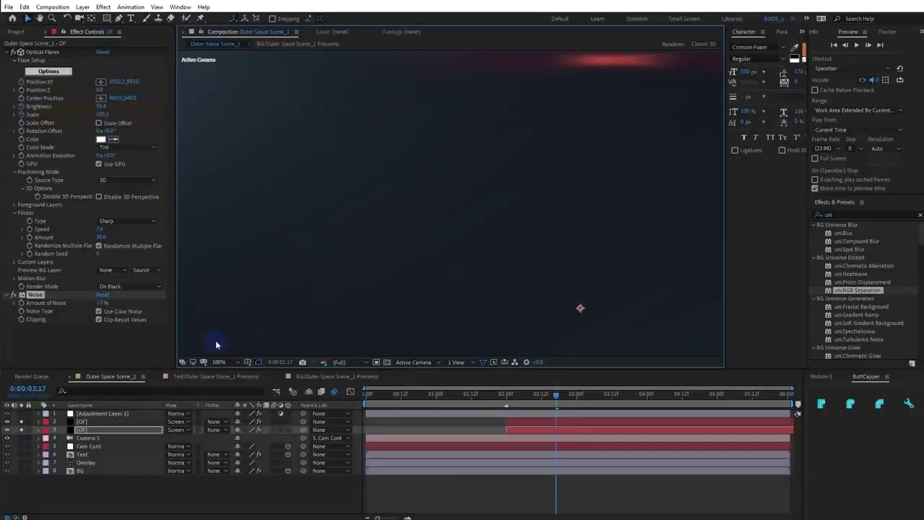
Solo Adjustment Layer 1 along with the OF layers and set its Amount of Noise to 2%
click(21, 429)
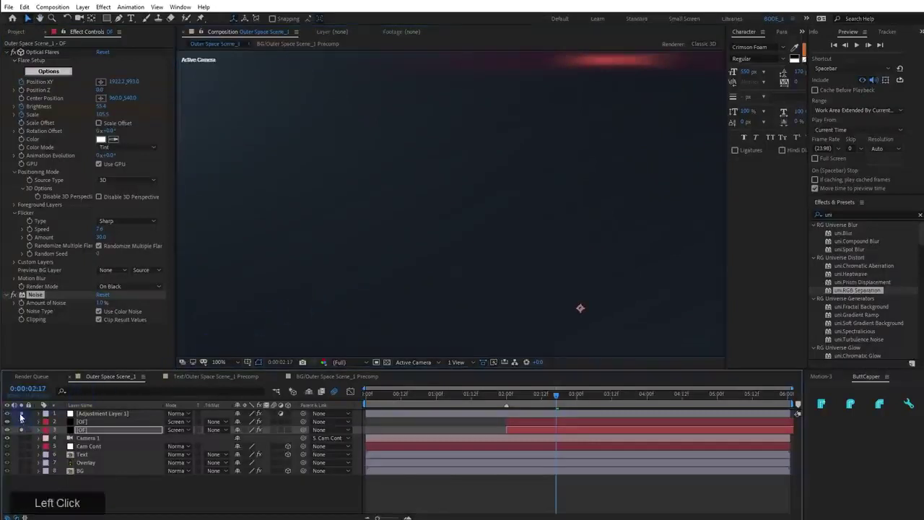
click(94, 414)
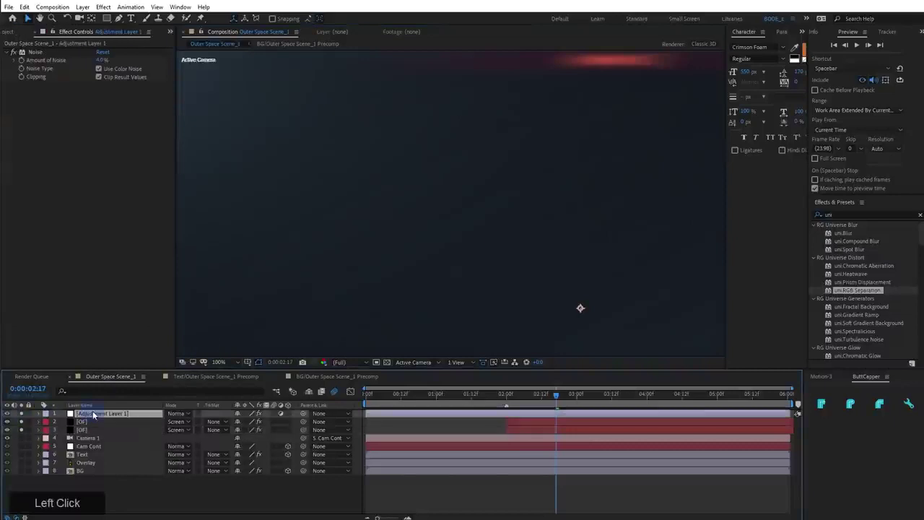
click(101, 61)
text(2)
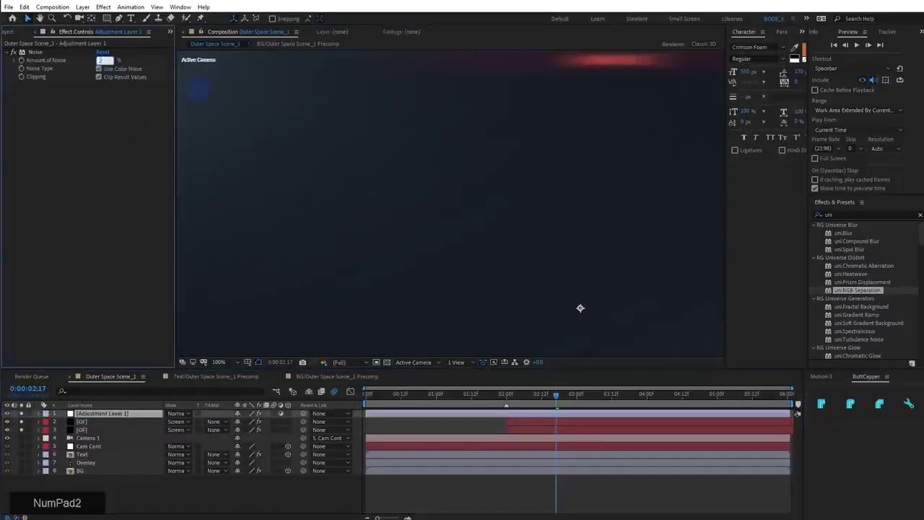
key(KP_Enter)
scroll(312, 207, down, 2)
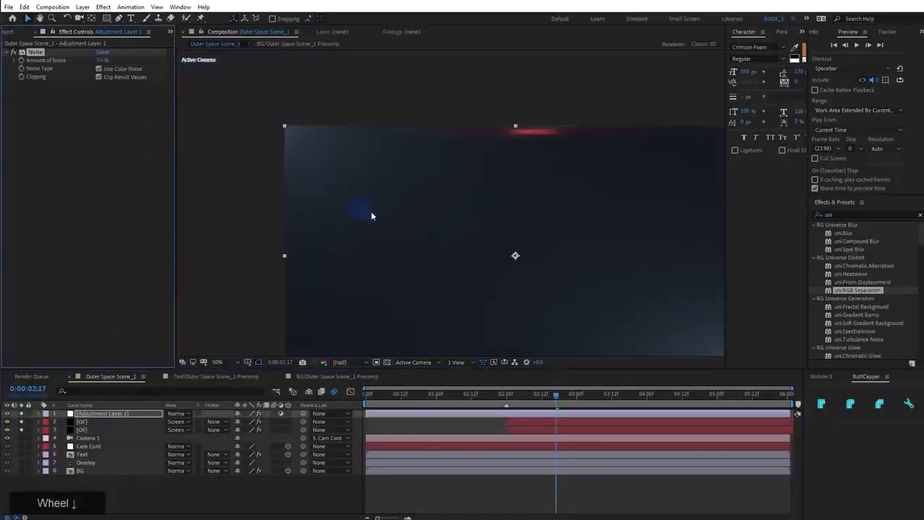
Set the project color depth to 16 bpc
click(9, 31)
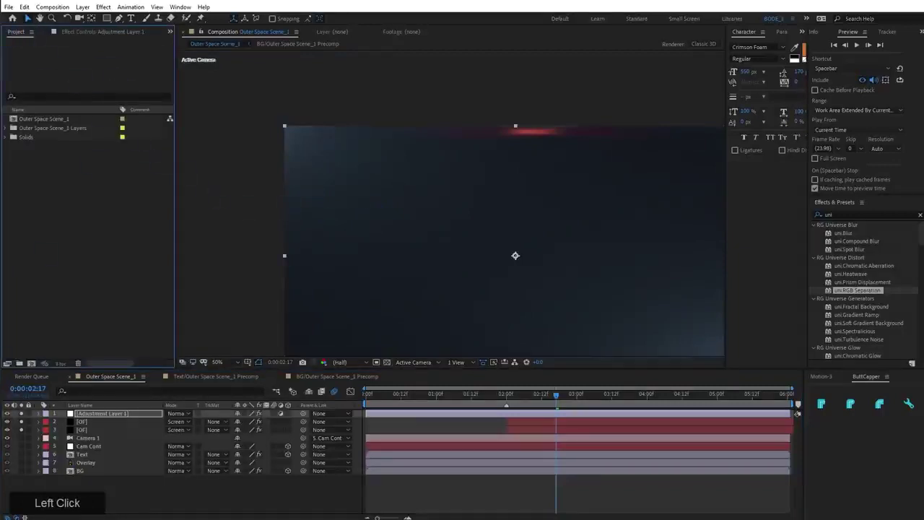
alt+click(61, 364)
scroll(316, 229, up, 2)
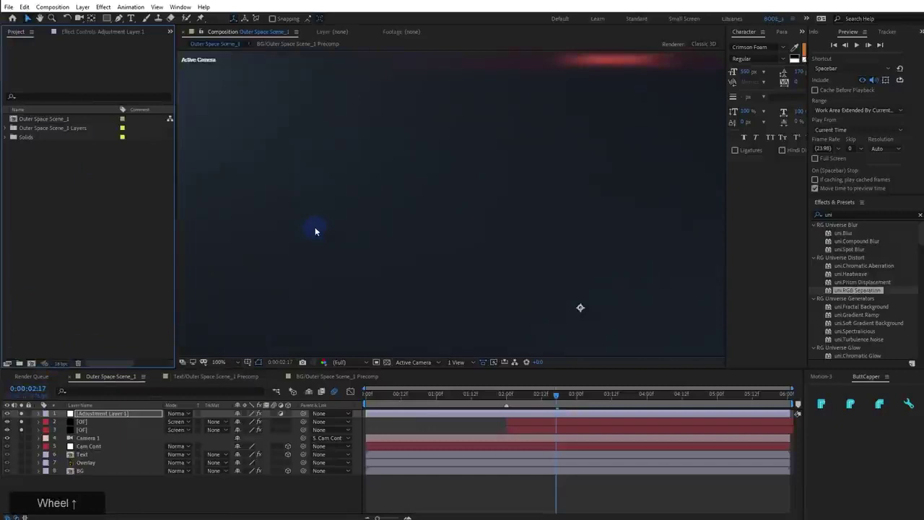
Examine the soloed flare gradients at 16 bpc from the middle to the frame's corners for remaining banding
drag(316, 229, 260, 166)
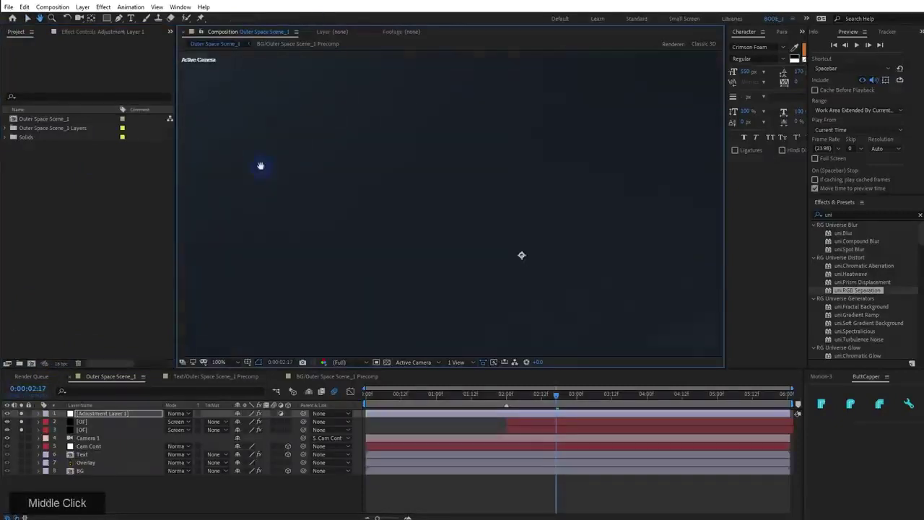
drag(526, 265, 320, 147)
scroll(380, 181, up, 2)
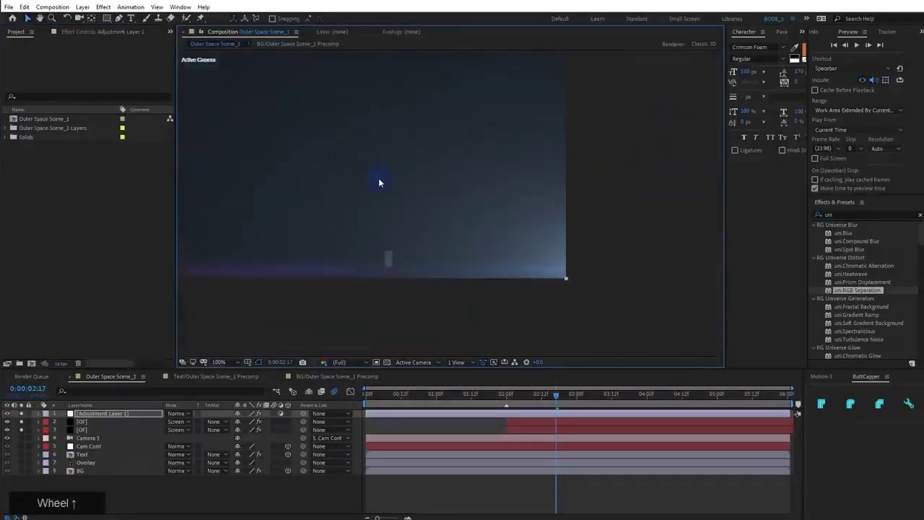
scroll(378, 182, down, 1)
drag(378, 182, 344, 176)
drag(461, 245, 693, 167)
drag(458, 166, 584, 311)
scroll(559, 248, down, 1)
scroll(559, 248, up, 1)
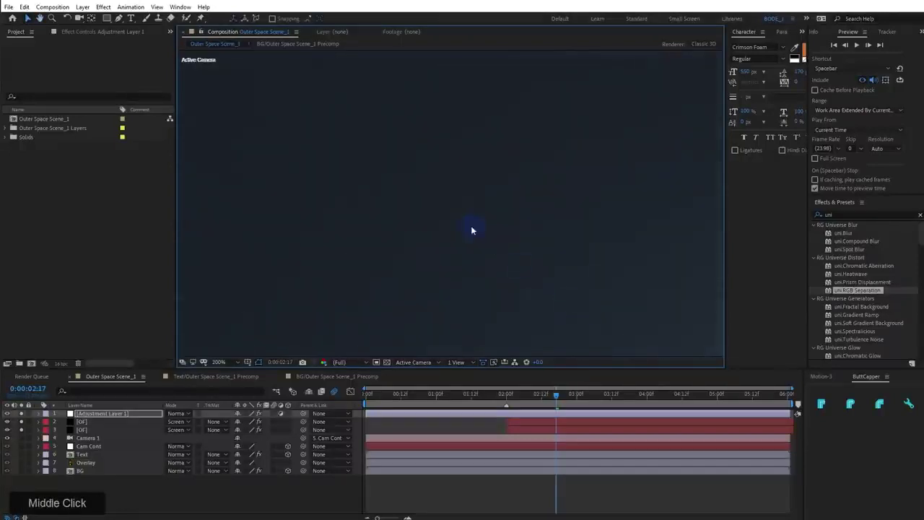
drag(471, 227, 581, 271)
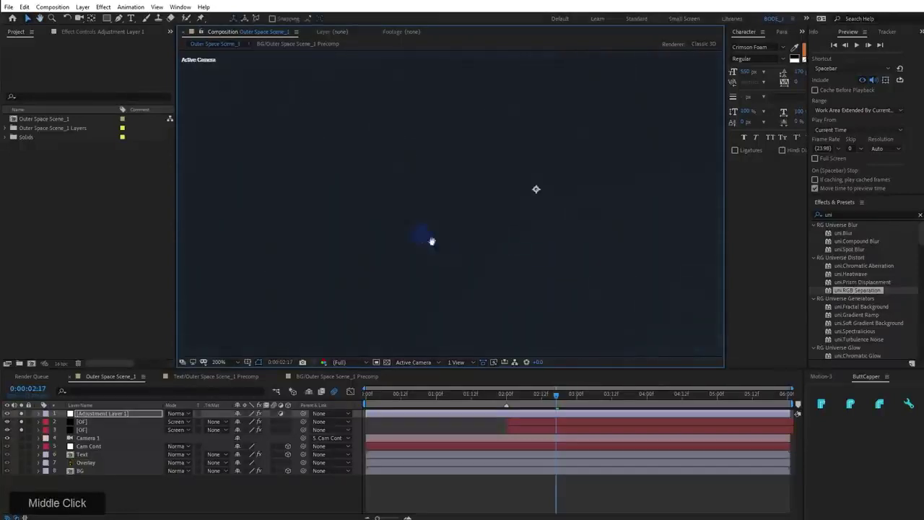
drag(432, 241, 488, 281)
drag(426, 259, 535, 295)
drag(399, 247, 505, 280)
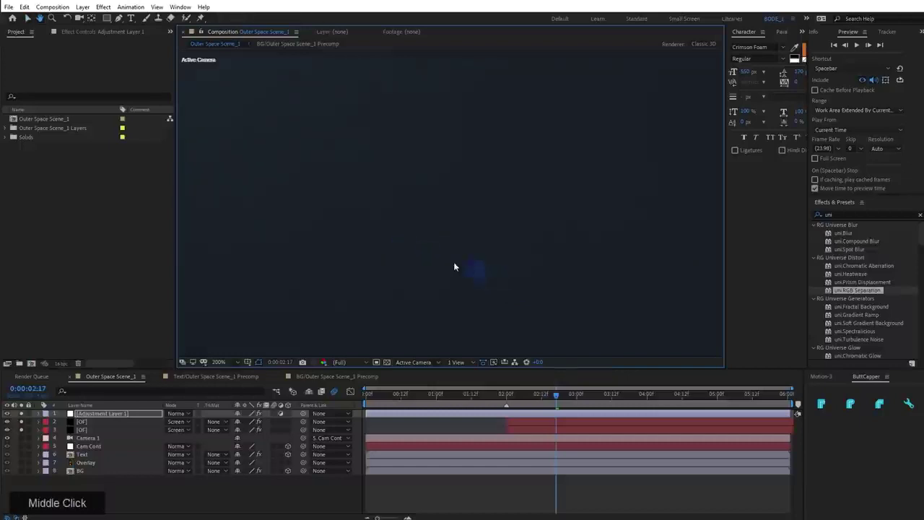
drag(426, 255, 555, 280)
drag(396, 269, 441, 309)
scroll(439, 308, down, 2)
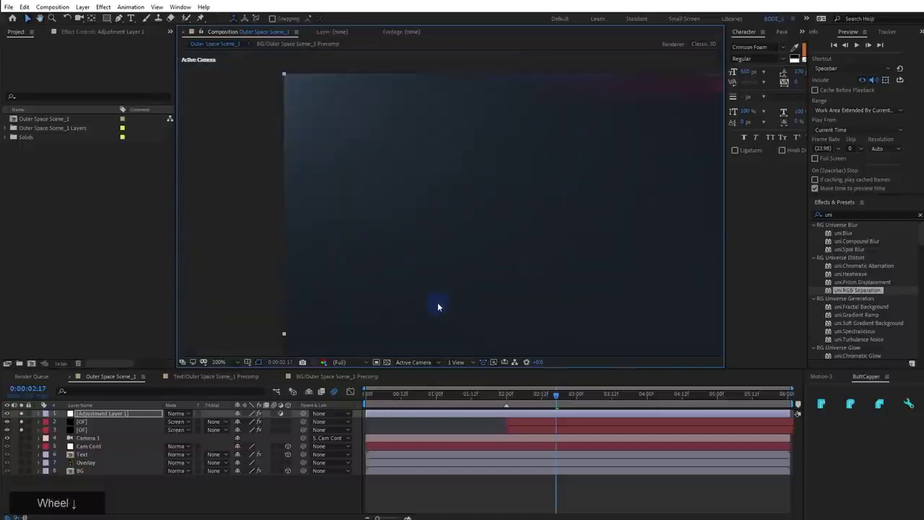
scroll(437, 303, down, 1)
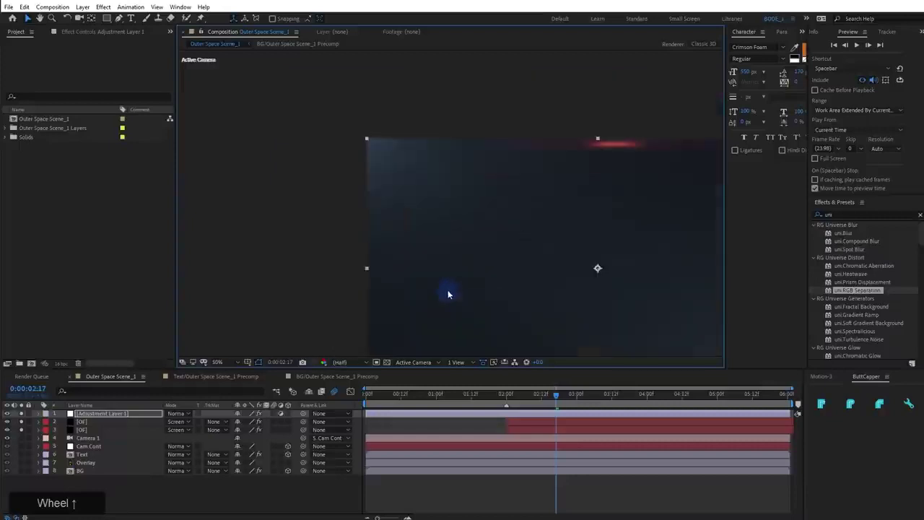
scroll(448, 293, up, 2)
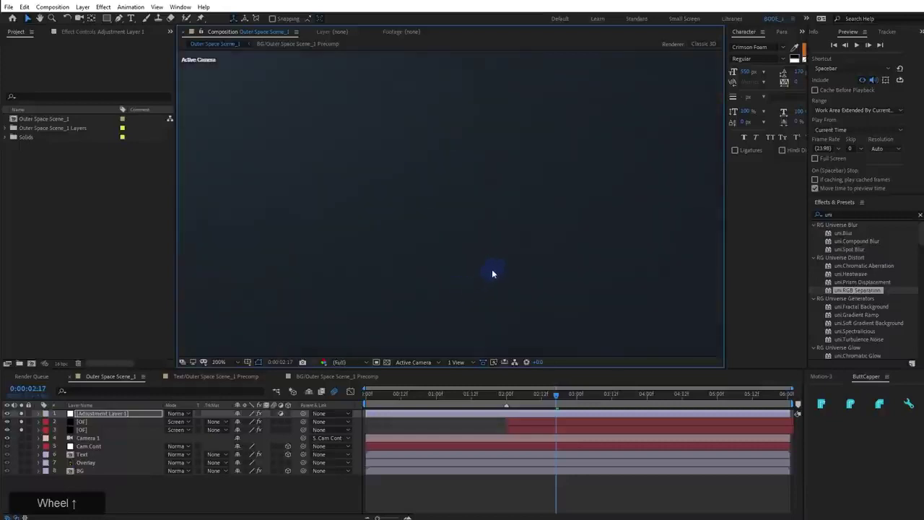
Unsolo Adjustment Layer 1 and both OF layers to bring back the full ORION scene
click(21, 428)
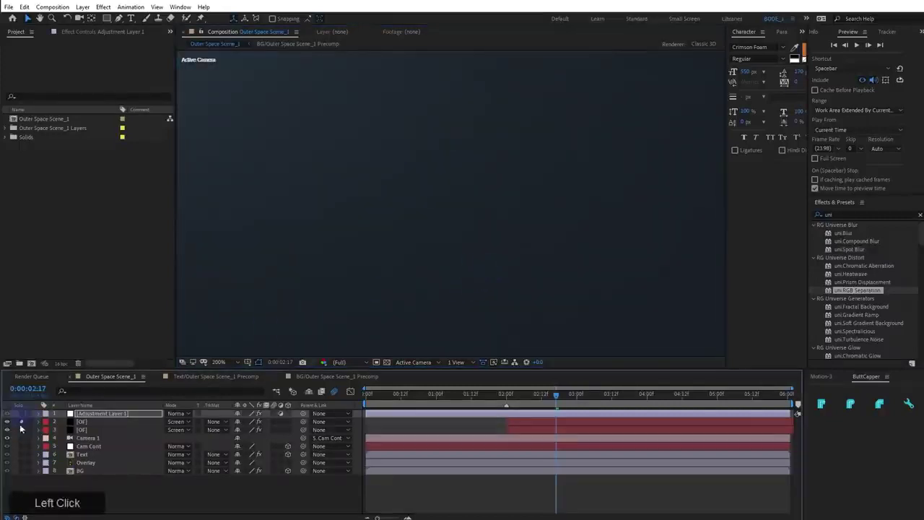
click(20, 427)
scroll(543, 191, down, 3)
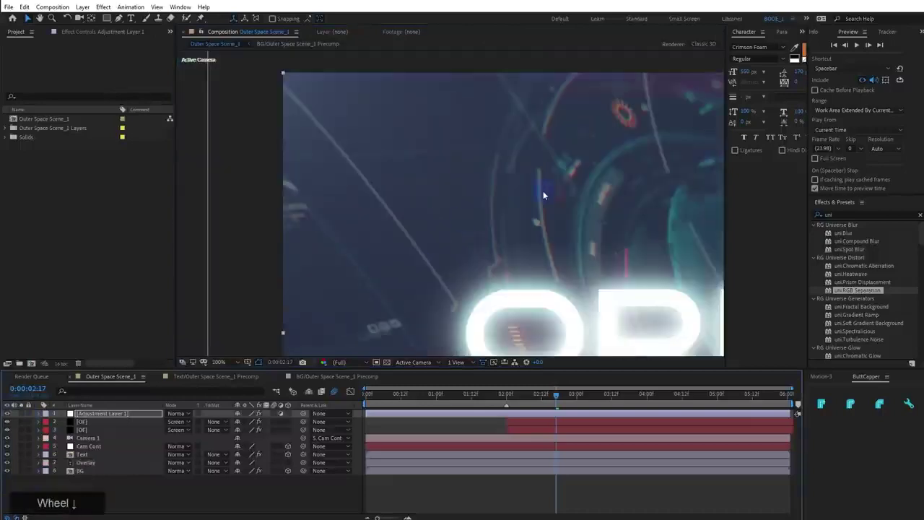
scroll(542, 193, up, 3)
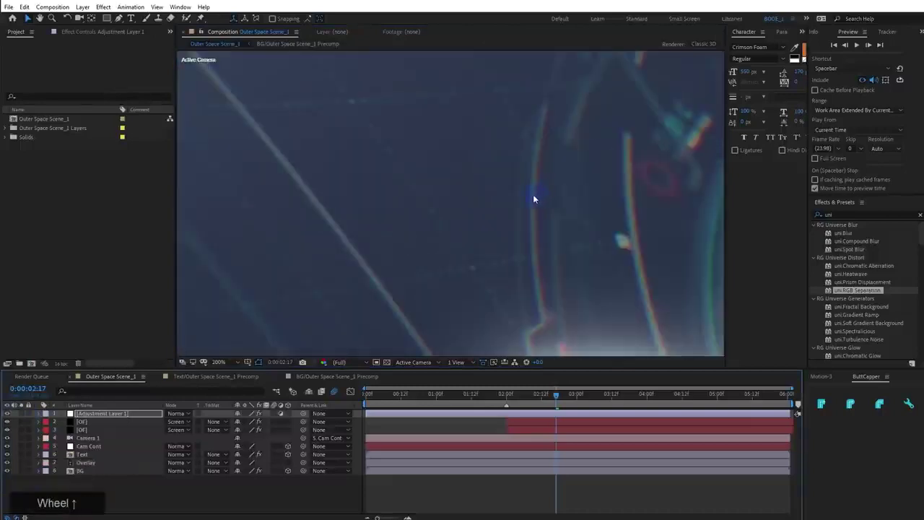
scroll(527, 199, down, 1)
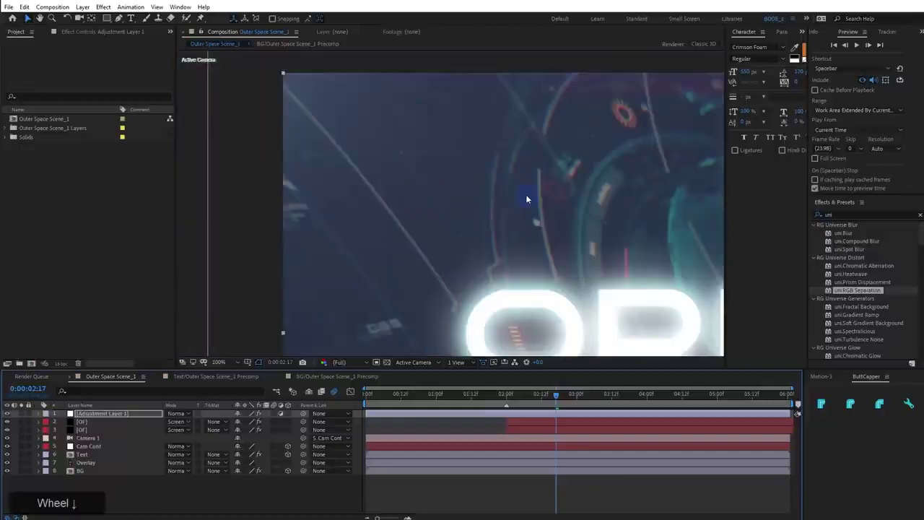
drag(526, 198, 425, 147)
scroll(425, 148, down, 1)
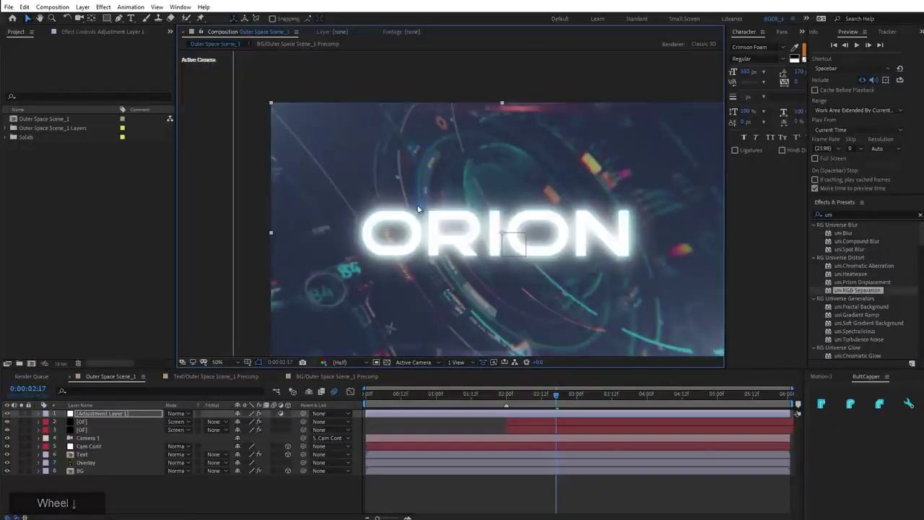
Examine the glow around the ORION title and the dark background toward the frame's corners up close for banding
scroll(593, 220, up, 1)
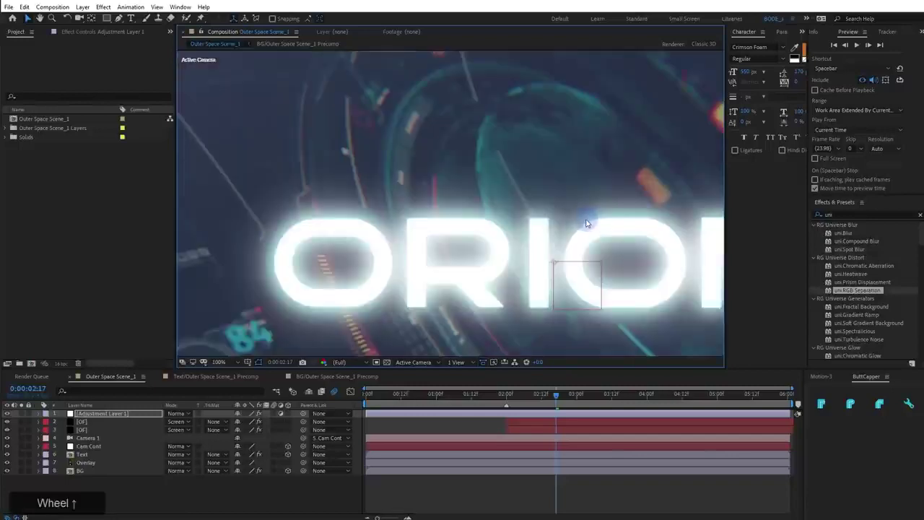
drag(585, 221, 396, 176)
drag(465, 209, 368, 142)
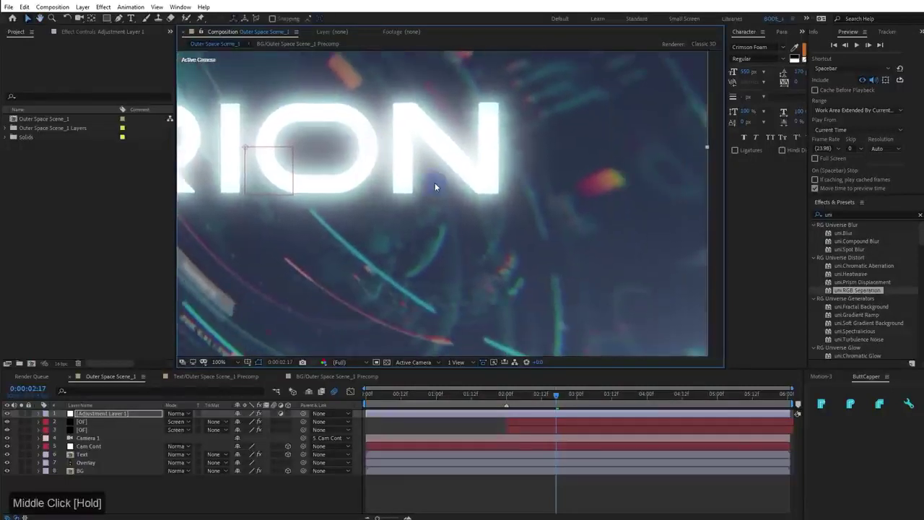
scroll(435, 186, down, 2)
scroll(434, 187, up, 4)
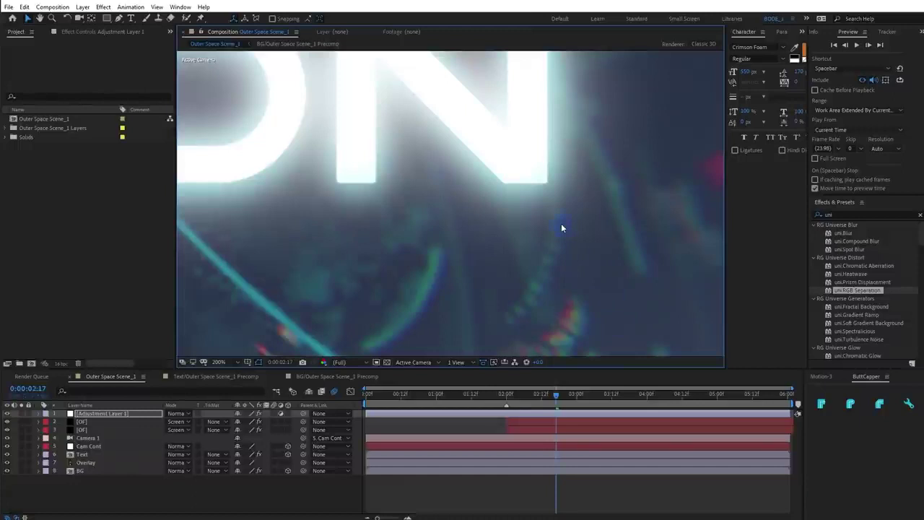
mouse_move(652, 118)
mouse_down()
mouse_move(656, 241)
mouse_move(493, 130)
mouse_move(340, 155)
mouse_move(398, 208)
mouse_move(626, 244)
mouse_move(586, 183)
mouse_move(401, 187)
mouse_up()
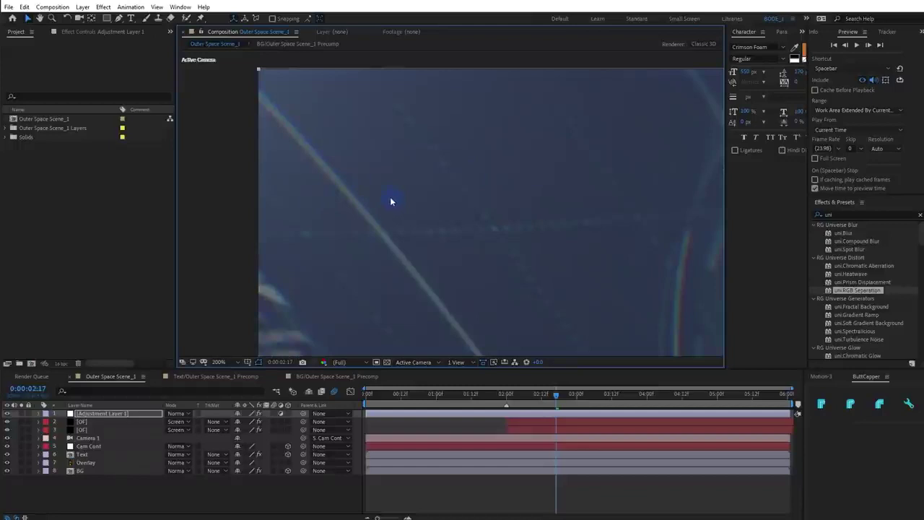
scroll(390, 201, down, 4)
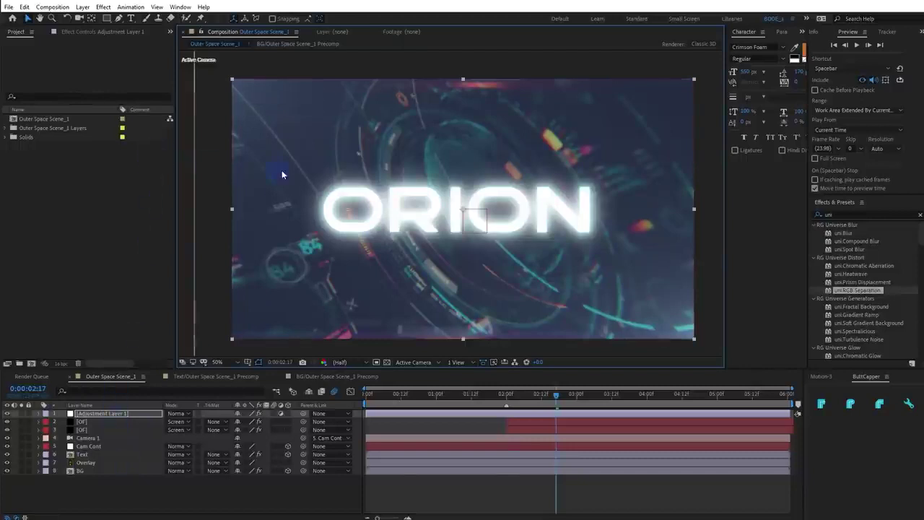
Compare the zoomed-in scene with Noise toggled off and on for Adjustment Layer 1, and check the OF layers' Noise effects
click(101, 414)
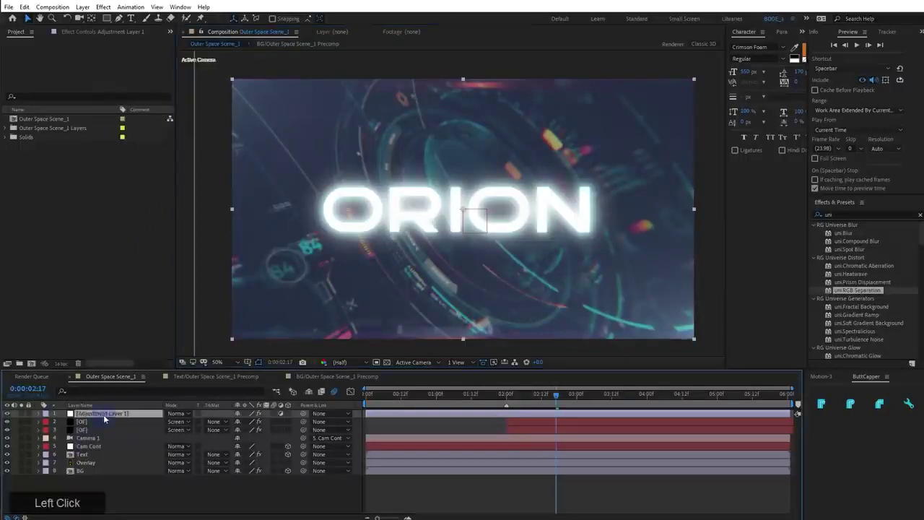
click(96, 34)
scroll(313, 152, up, 4)
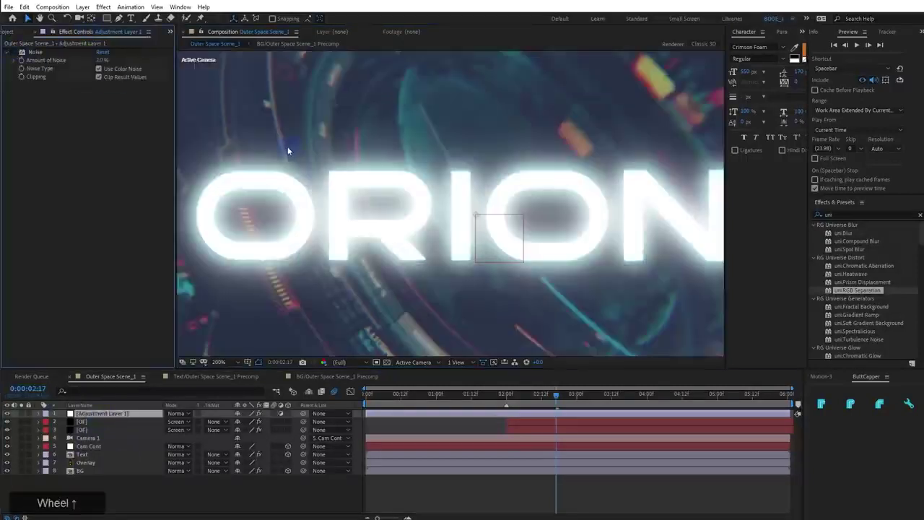
middle_click(645, 296)
click(14, 57)
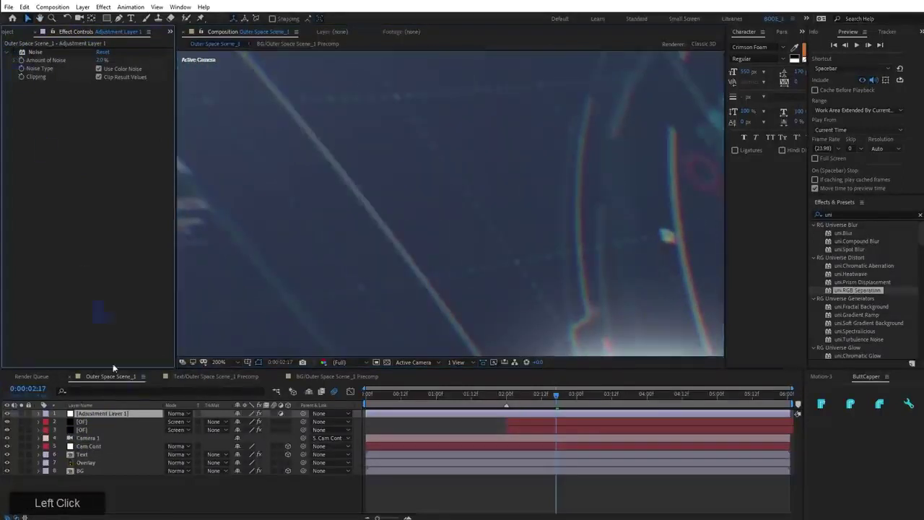
click(82, 421)
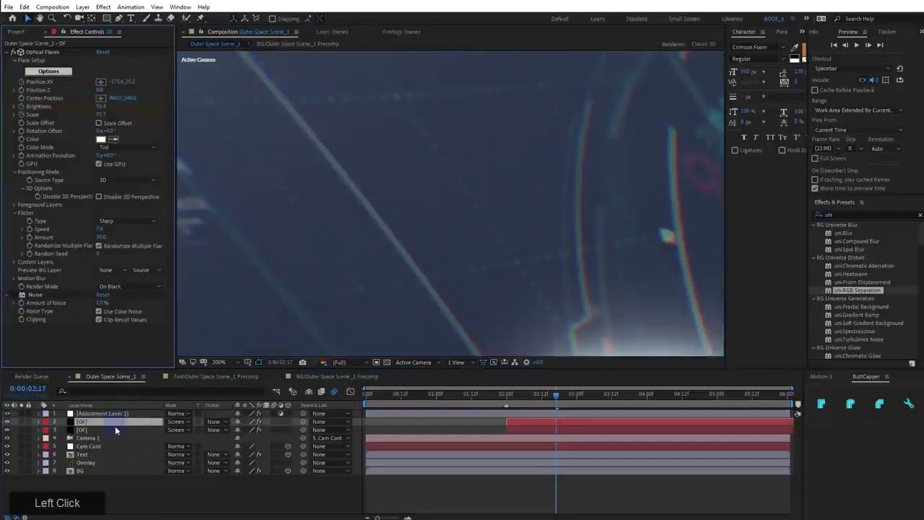
click(117, 430)
click(106, 412)
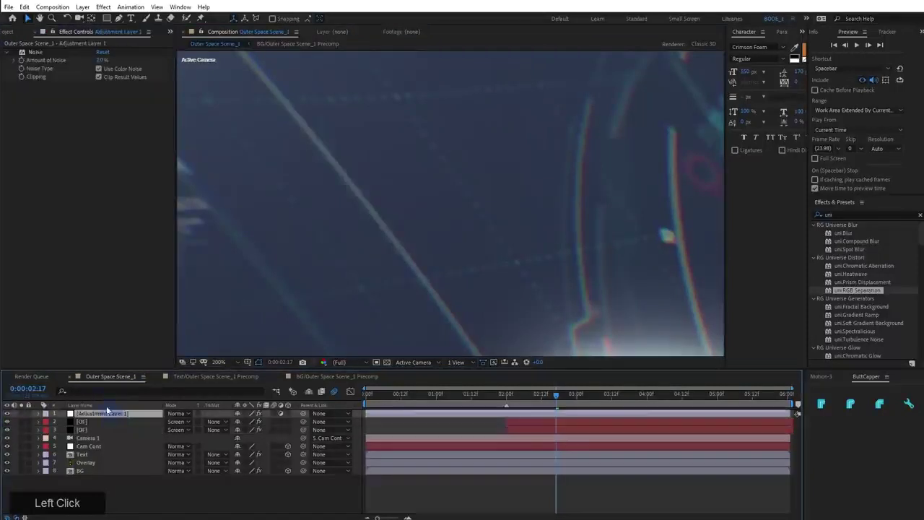
click(13, 53)
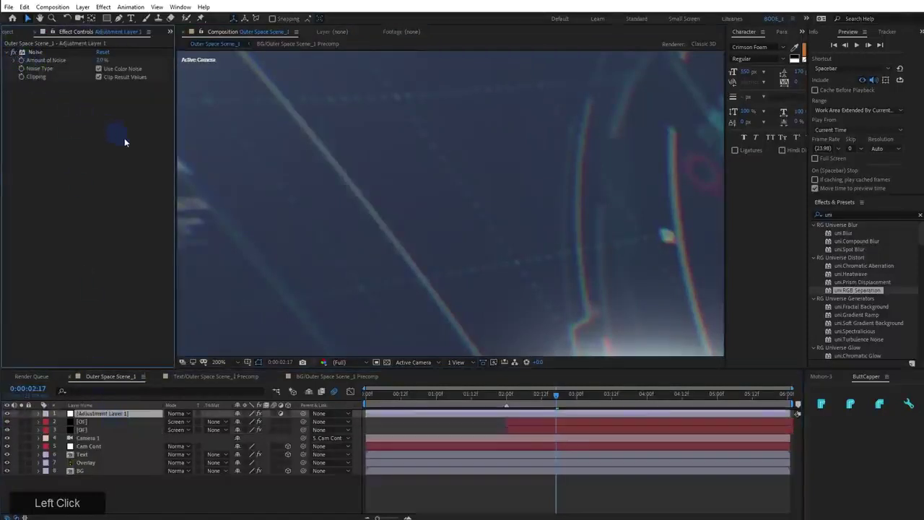
Examine the whole frame at 200% with Noise enabled on Adjustment Layer 1, from the dark background to the upper-left flare gradient
scroll(241, 275, down, 2)
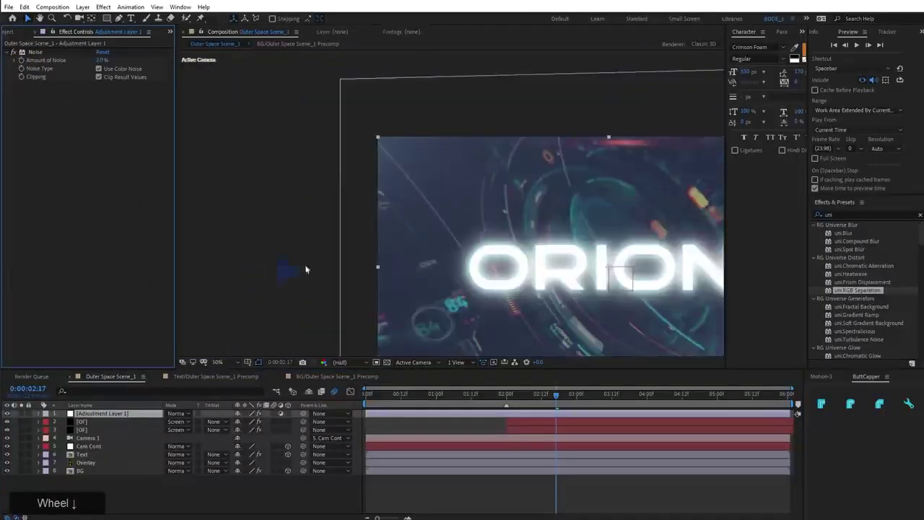
scroll(386, 237, up, 1)
scroll(390, 233, up, 1)
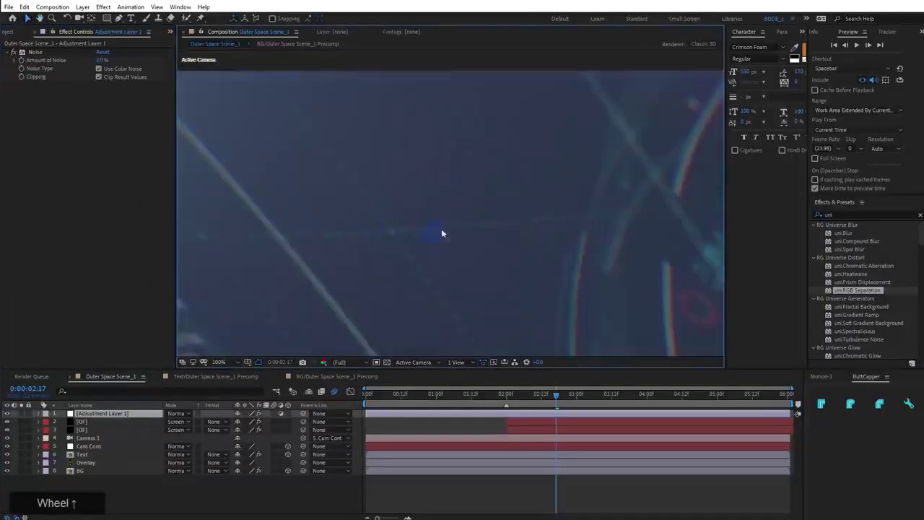
scroll(466, 207, down, 1)
scroll(369, 180, up, 1)
middle_click(556, 310)
middle_click(534, 246)
middle_click(520, 238)
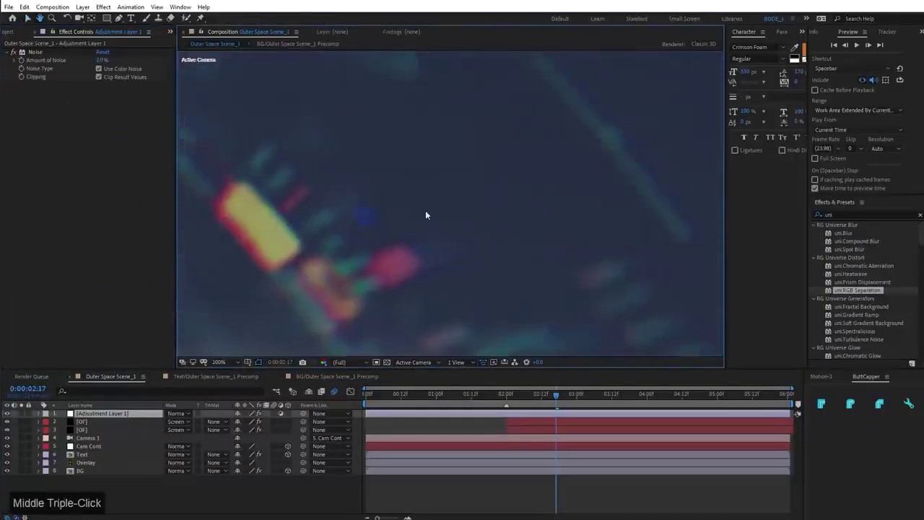
middle_click(425, 215)
middle_click(443, 233)
middle_click(313, 218)
middle_click(631, 256)
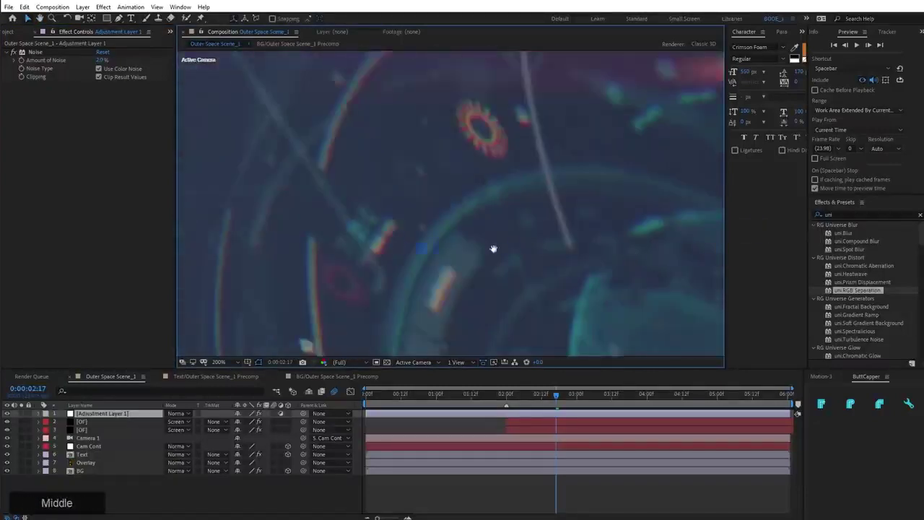
middle_click(546, 258)
middle_click(289, 173)
middle_click(287, 172)
middle_click(383, 276)
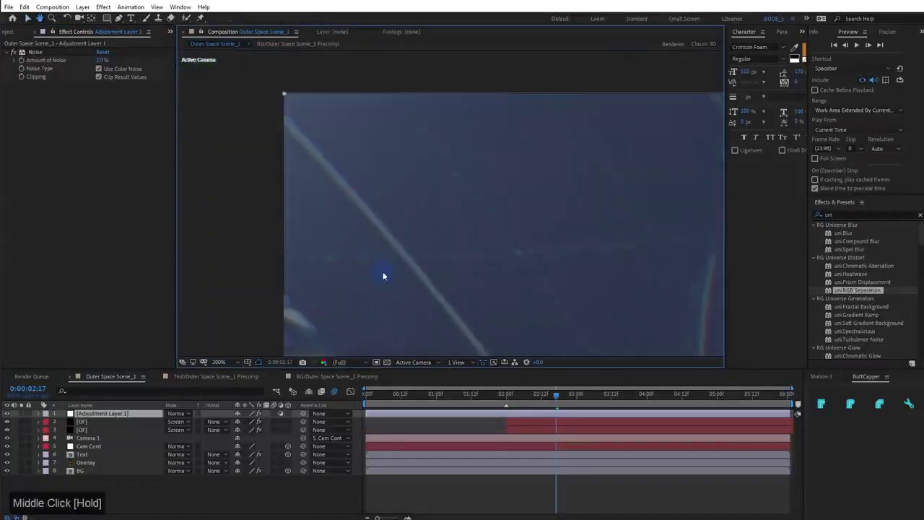
middle_click(394, 221)
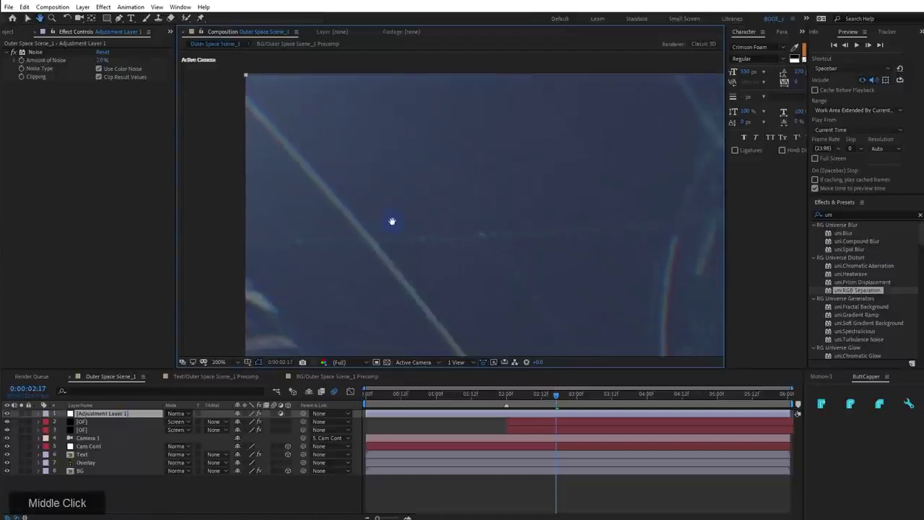
middle_click(392, 221)
Move the current time to 0:00:02:07 on the bright flare and disable the Noise effect on Adjustment Layer 1
click(506, 403)
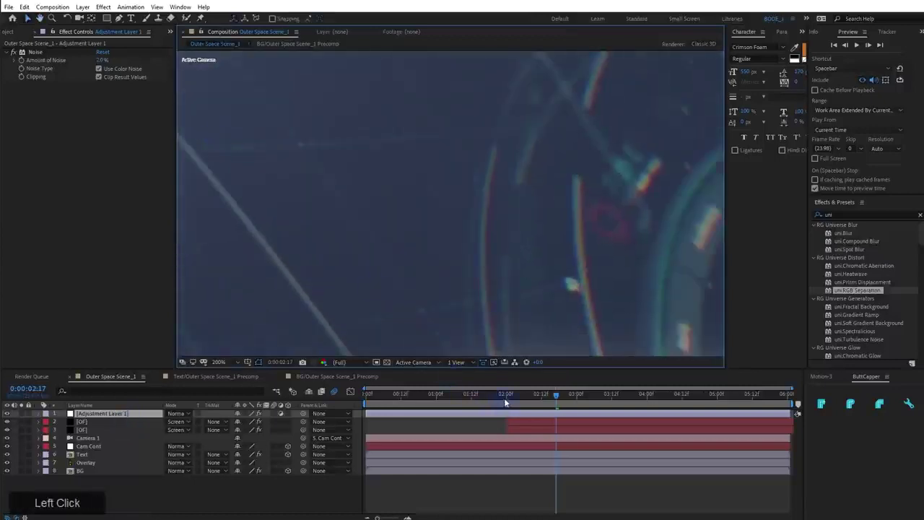
drag(506, 402, 506, 383)
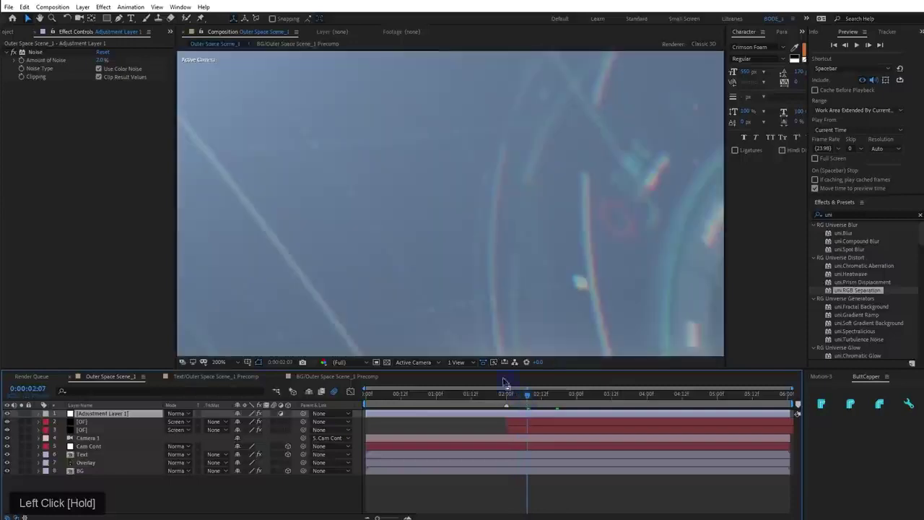
scroll(393, 269, down, 2)
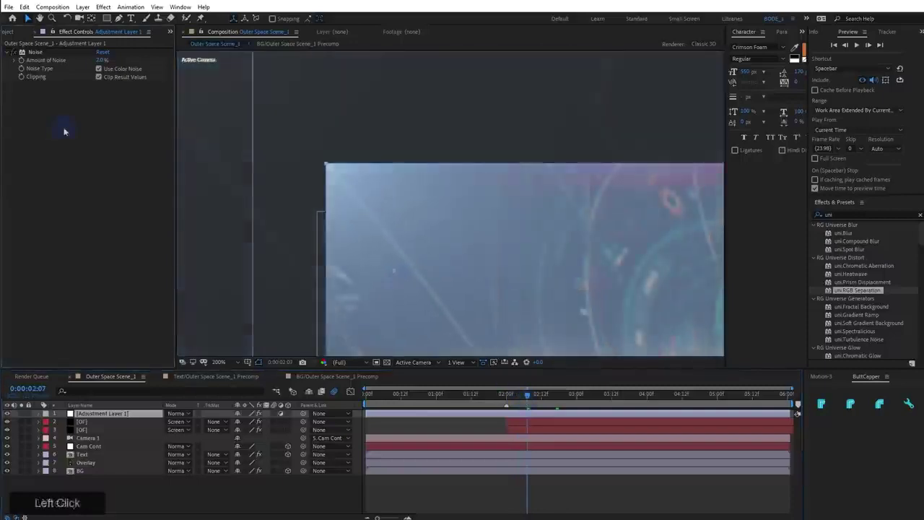
click(63, 131)
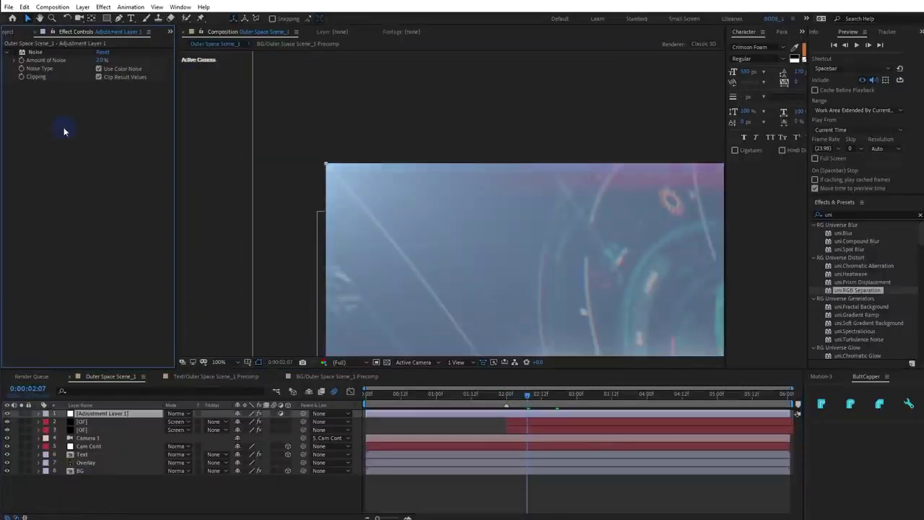
Find the Add Grain effect and apply it to Adjustment Layer 1
key(a)
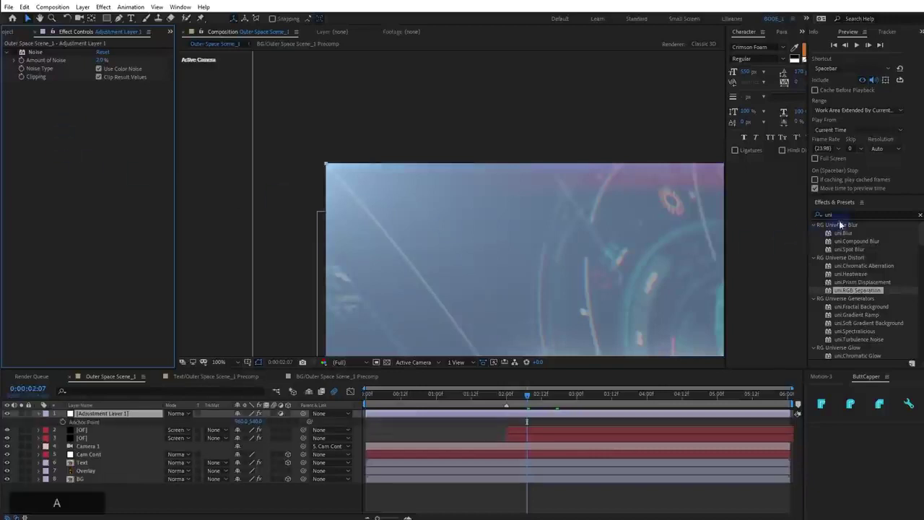
click(816, 214)
text(add)
drag(846, 231, 129, 117)
middle_click(570, 278)
drag(570, 278, 410, 160)
scroll(574, 202, up, 2)
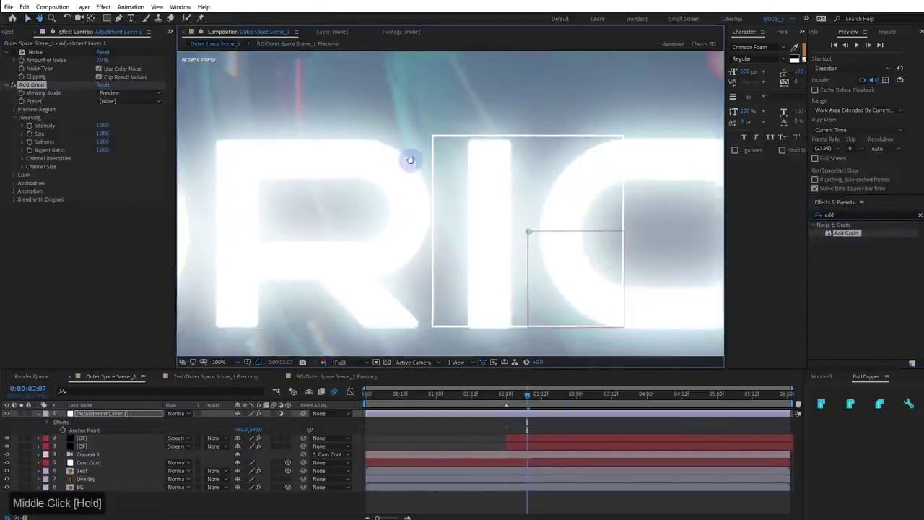
Set the Add Grain Viewing Mode to Final Output so the grain covers the whole frame
click(108, 101)
click(121, 111)
click(123, 93)
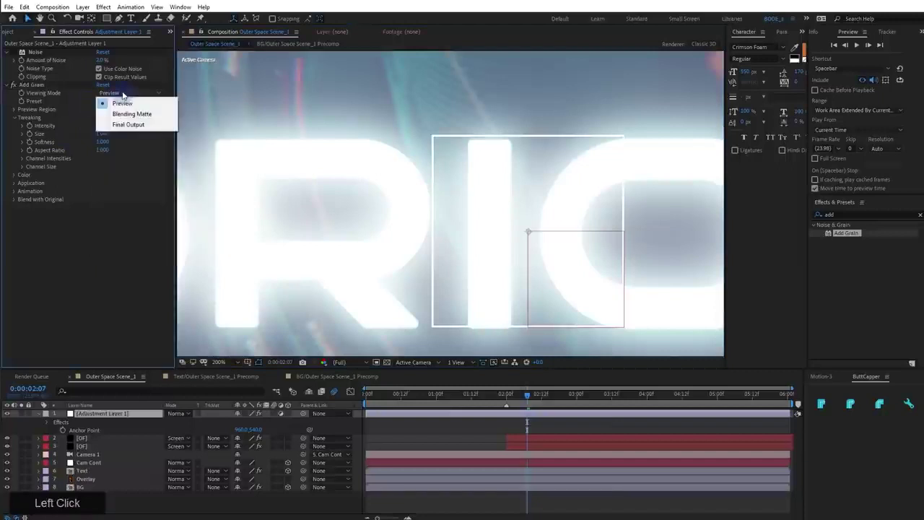
click(127, 125)
scroll(351, 177, down, 4)
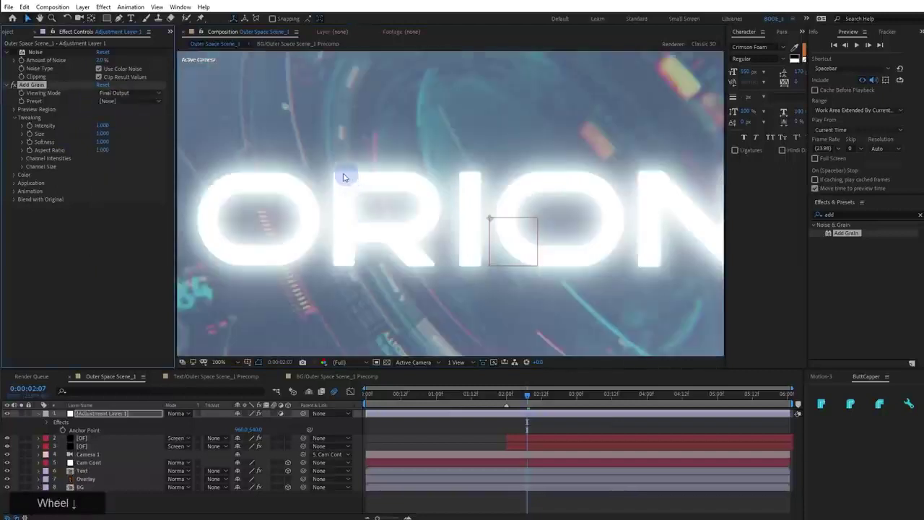
drag(331, 169, 393, 198)
scroll(345, 186, up, 2)
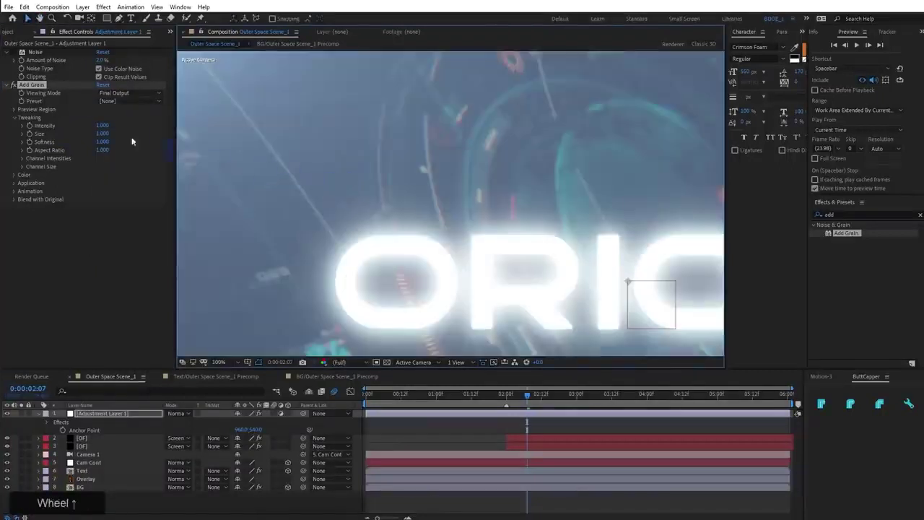
Set the Intensity and the Size of Add Grain to 0.5 each
click(101, 125)
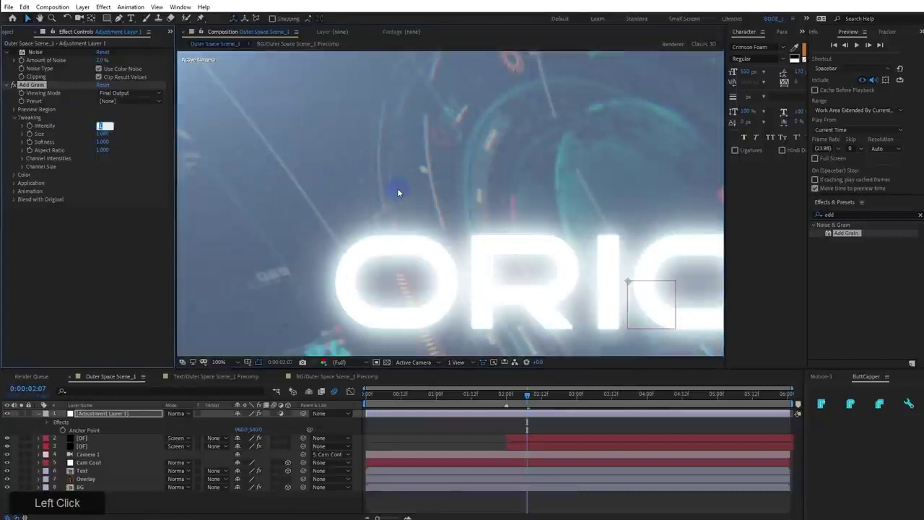
text(.5)
key(Tab)
text(.5)
key(Tab)
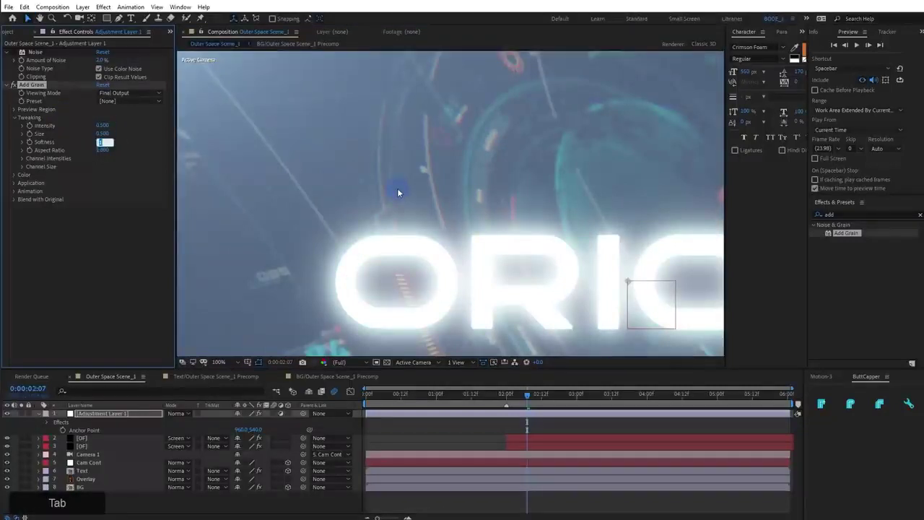
Reset the Size of Add Grain to its default and check the grain in the flare's corner
right_click(60, 134)
click(95, 212)
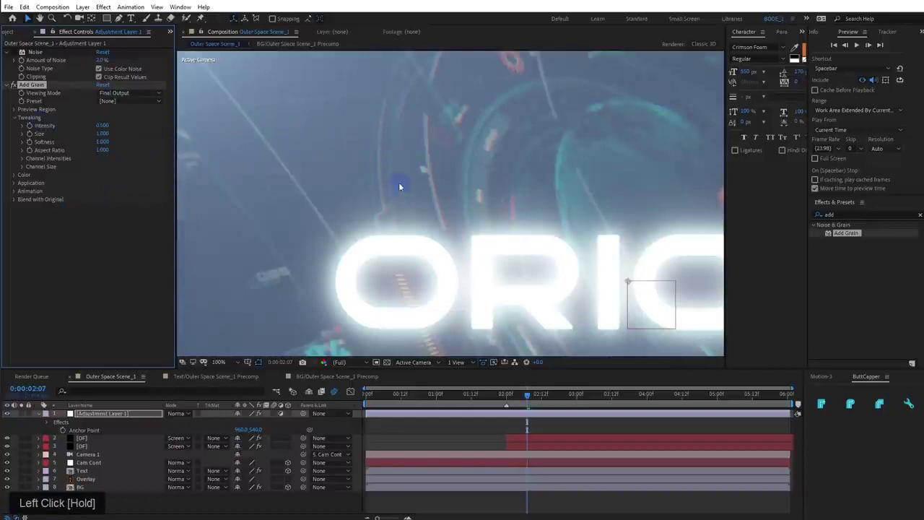
drag(328, 187, 397, 227)
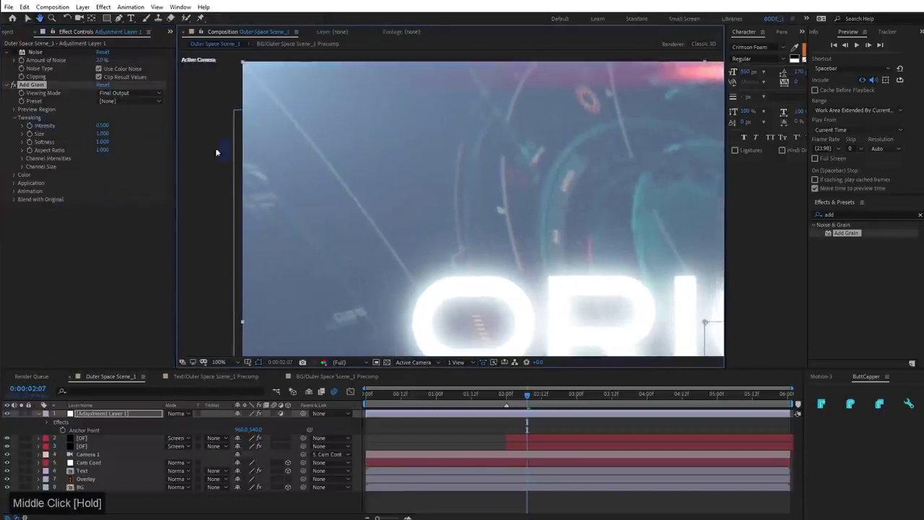
Try an Add Grain Intensity of 0.3 and compare the flare's corner with the effect switched off and on
click(102, 126)
text(.3)
key(KP_Enter)
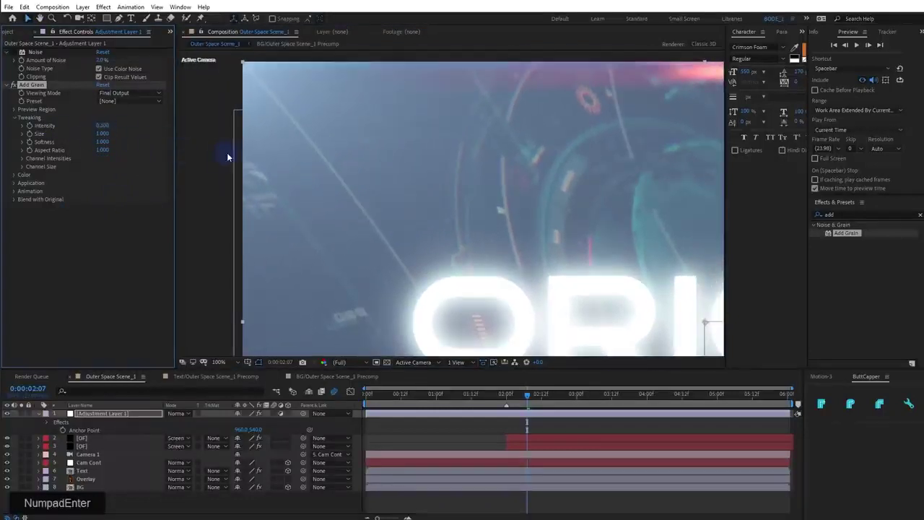
scroll(421, 253, down, 3)
scroll(413, 244, up, 5)
drag(413, 244, 368, 224)
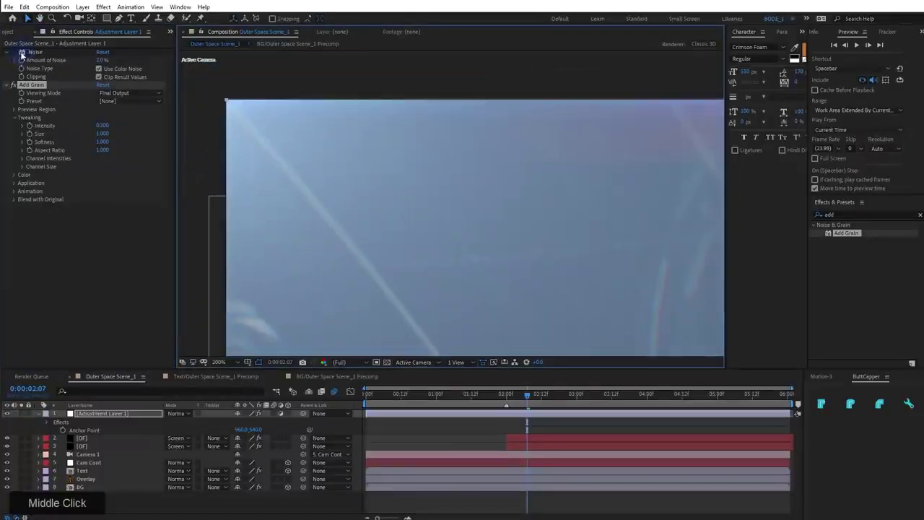
click(13, 85)
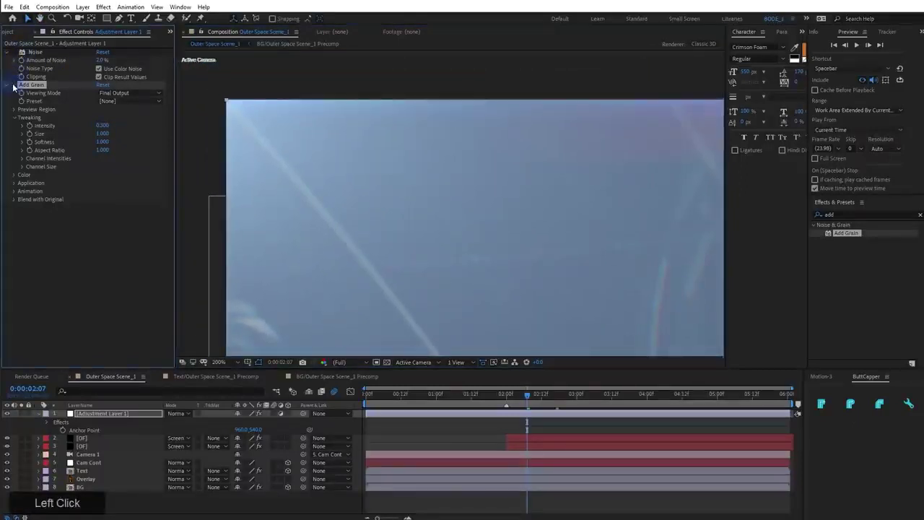
scroll(473, 251, down, 1)
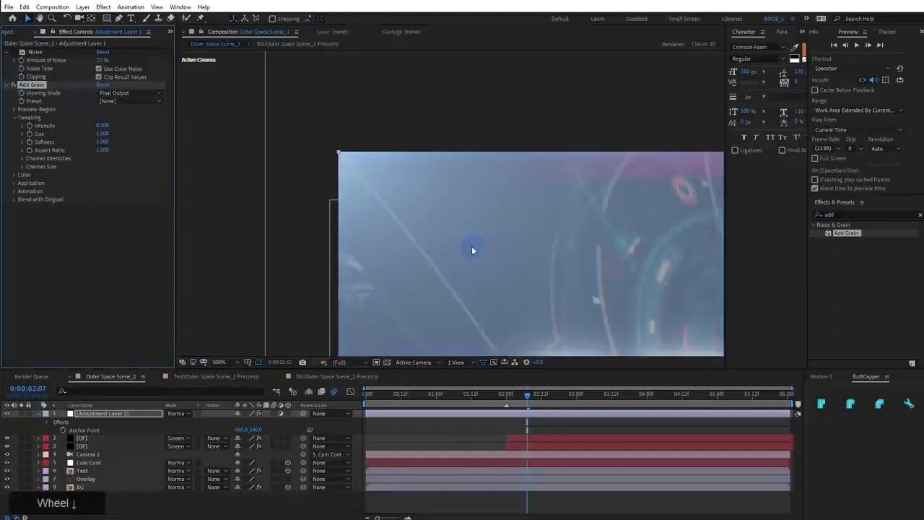
scroll(469, 250, up, 1)
Set the Intensity of Add Grain to 0.6 on the adjustment layer
click(102, 125)
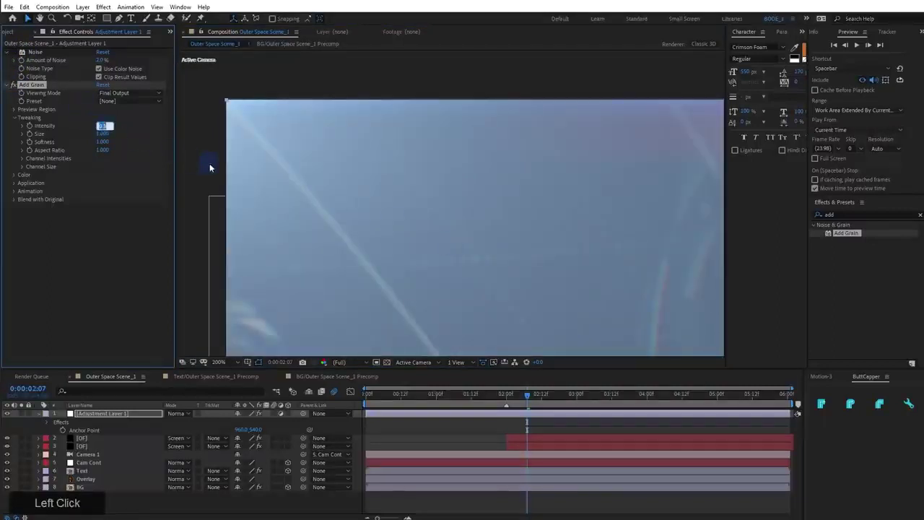
text(.6)
key(KP_Enter)
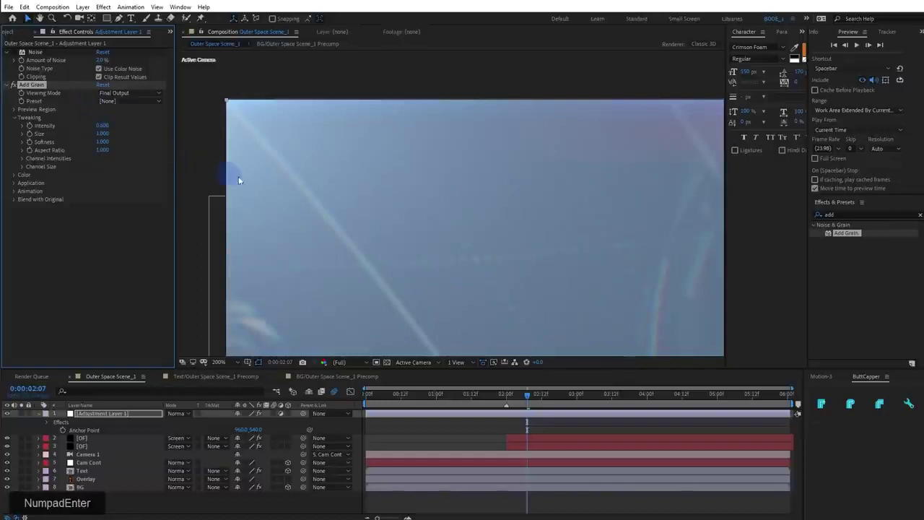
Preview the grain in the ORION title scene, replaying from 0:00:02:00 at close zoom
middle_click(446, 224)
scroll(403, 214, down, 3)
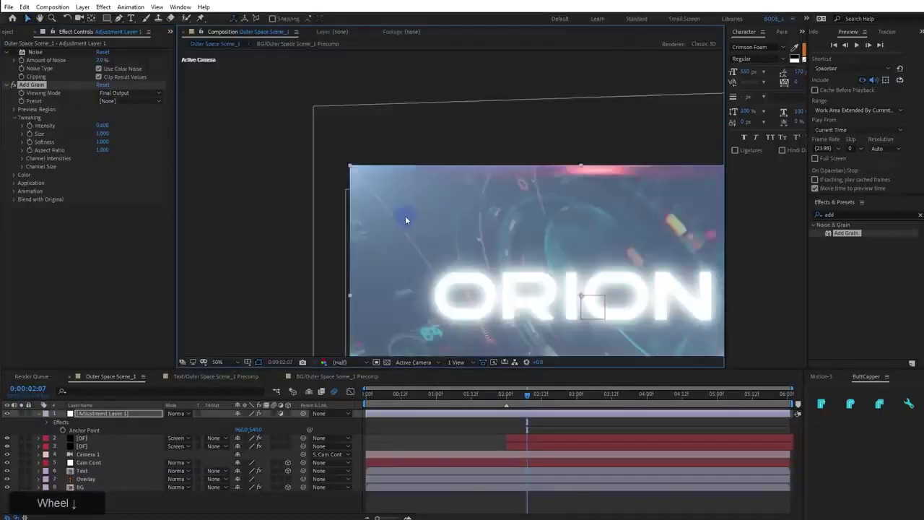
middle_click(339, 157)
key(space)
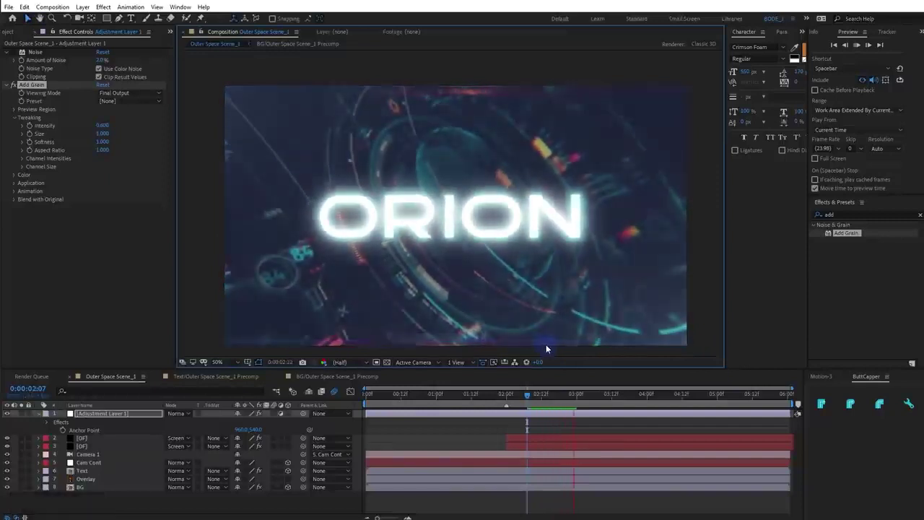
scroll(421, 240, up, 2)
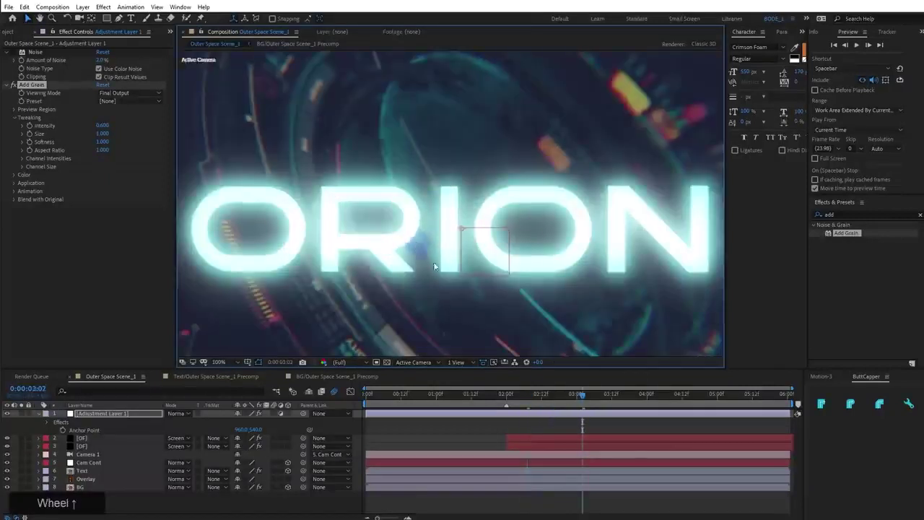
click(517, 407)
key(space)
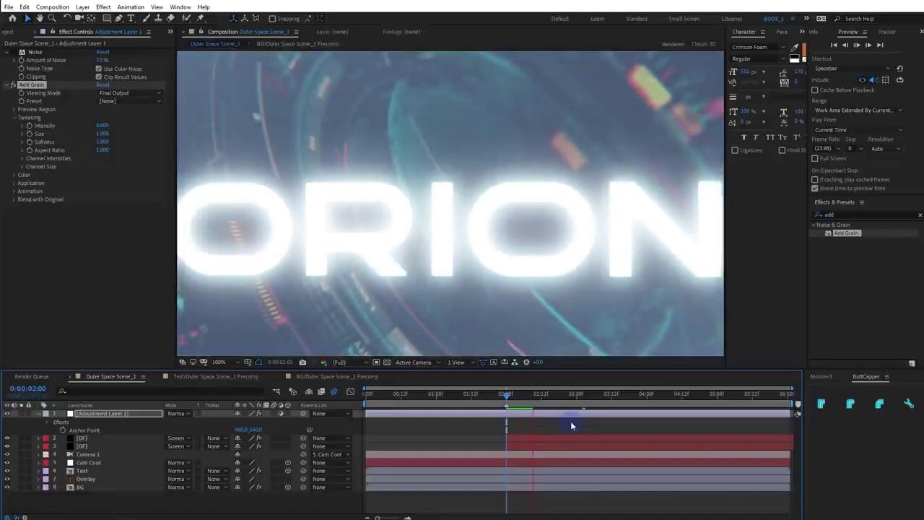
key(space)
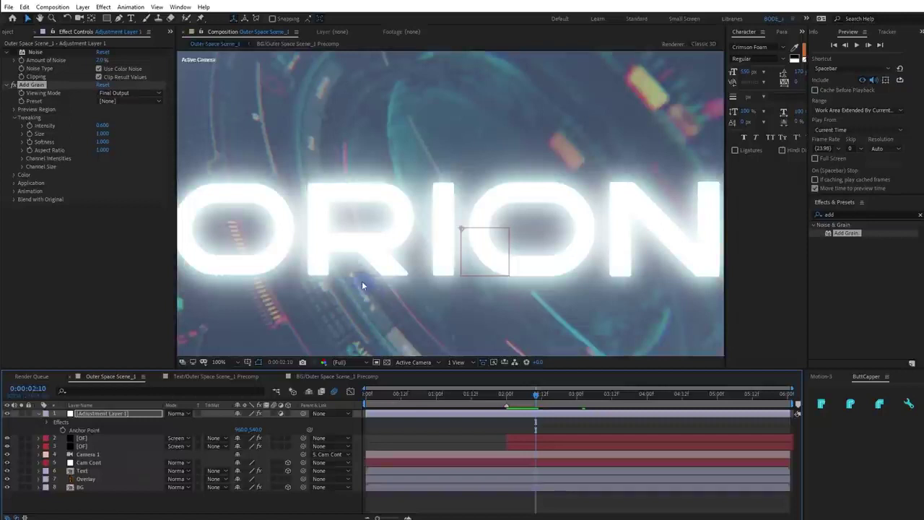
scroll(362, 283, down, 1)
scroll(358, 281, up, 1)
Delete the Add Grain effect from the Noise adjustment layer, keeping its Noise effect
click(35, 92)
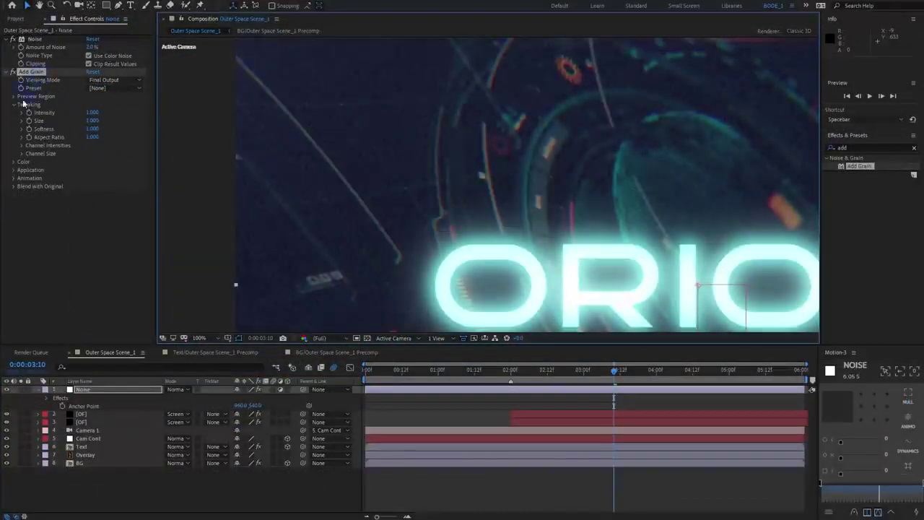
click(34, 73)
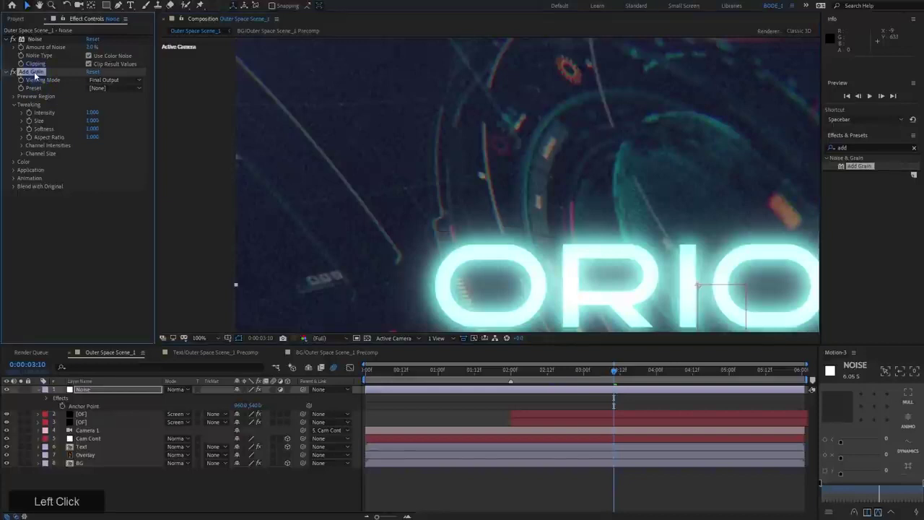
key(Delete)
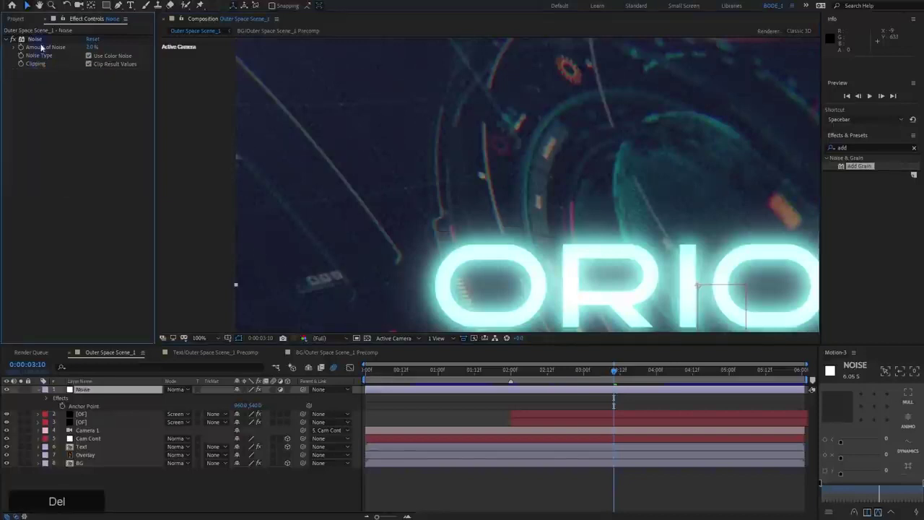
Create a new composition named GRAIN at 1920 x 1080, 29.97 fps, with a duration of 0:00:05:00
click(16, 18)
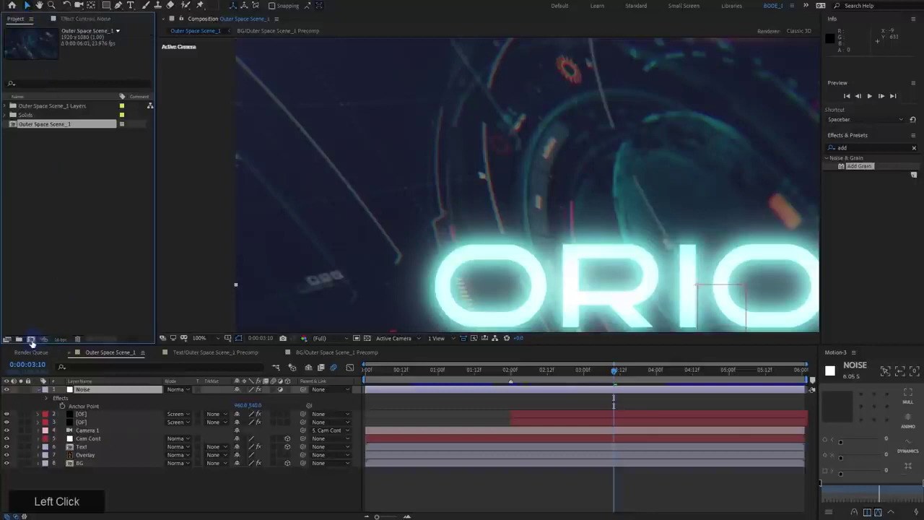
click(30, 339)
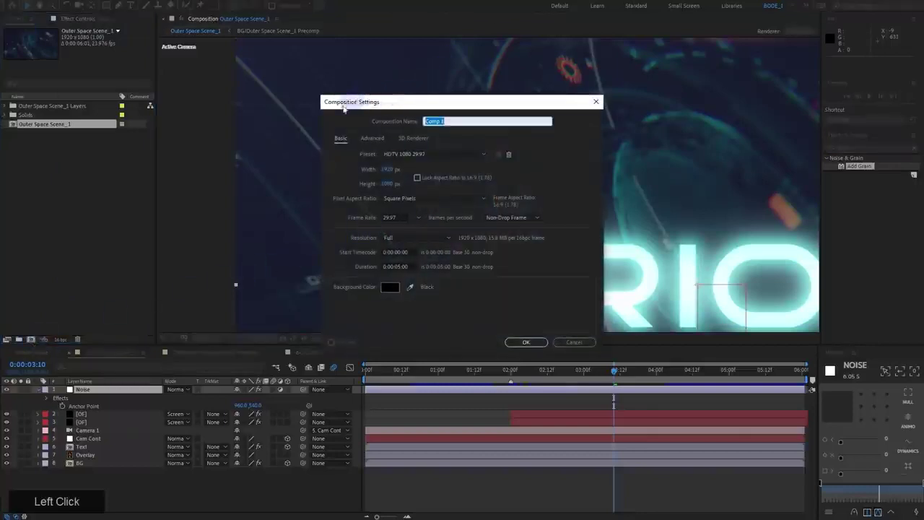
click(466, 106)
text(GRAIN)
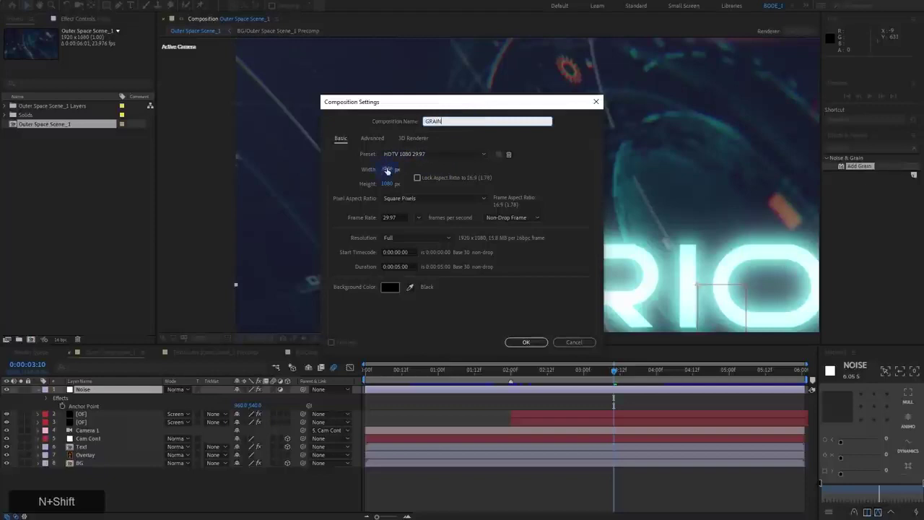
click(390, 217)
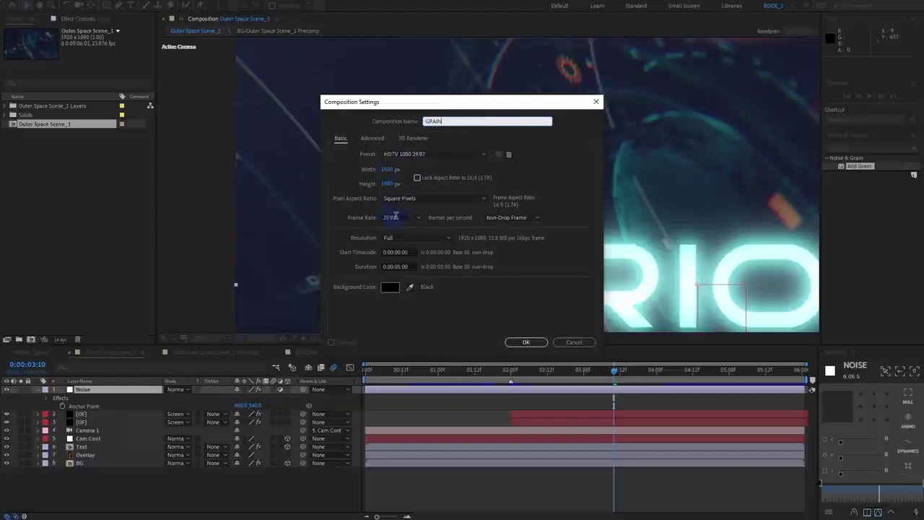
click(527, 341)
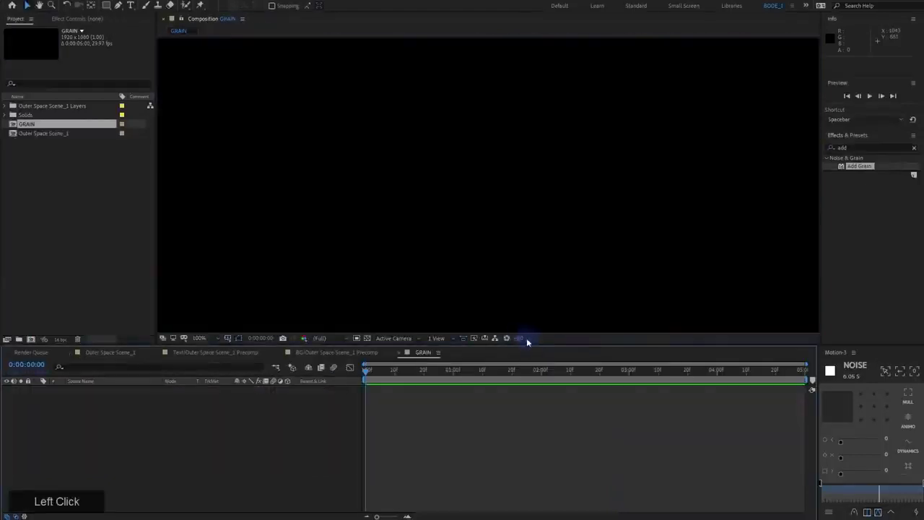
Add a comp-size solid to GRAIN in neutral gray 808080 with 0% saturation and 50% brightness
key(ctrl+y)
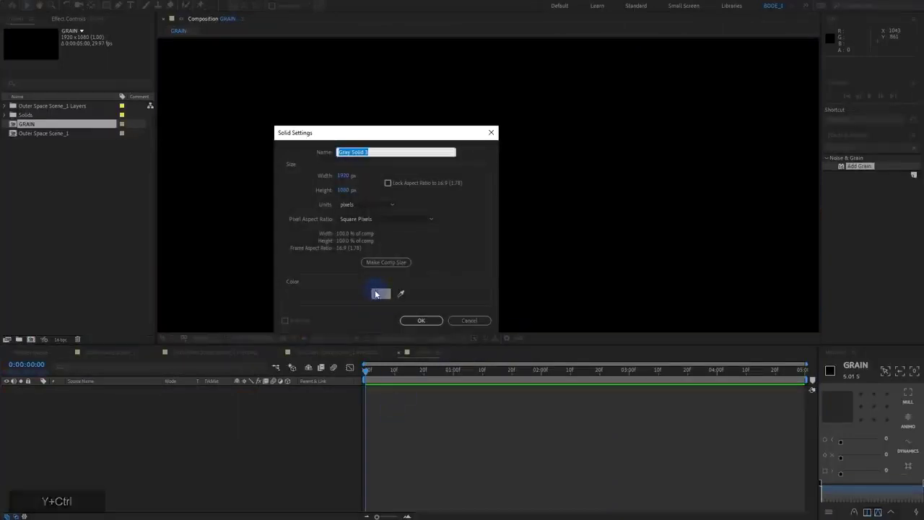
click(379, 292)
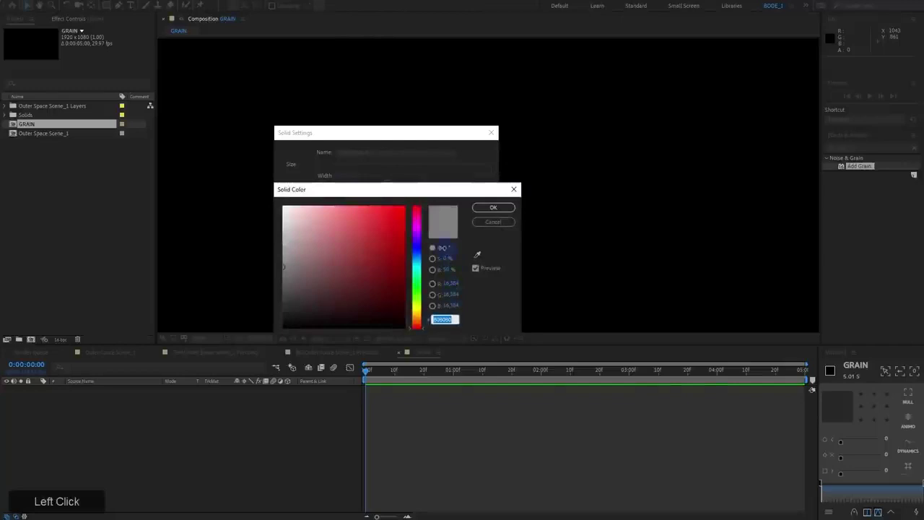
click(441, 259)
drag(444, 260, 423, 265)
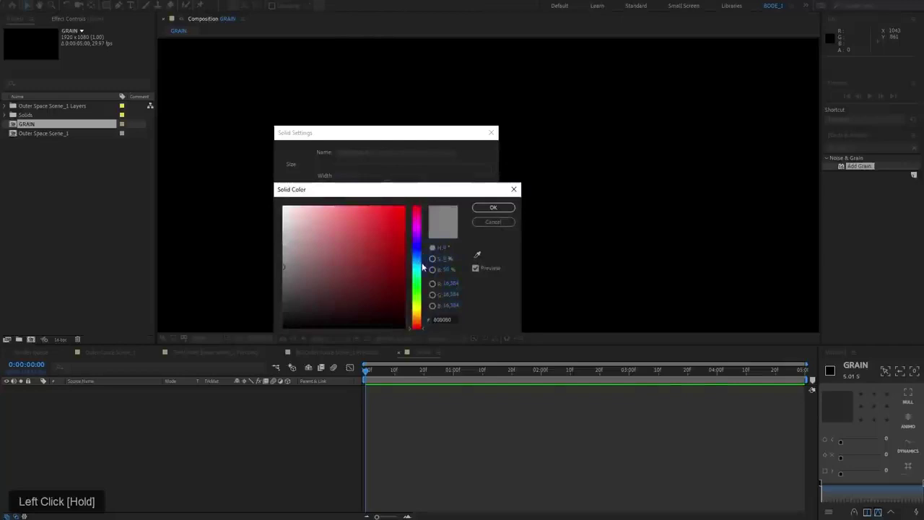
click(494, 208)
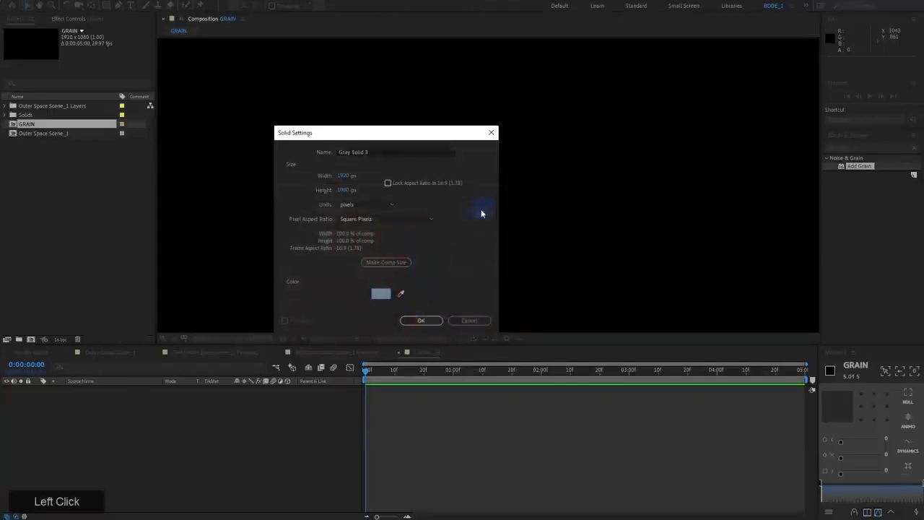
click(425, 322)
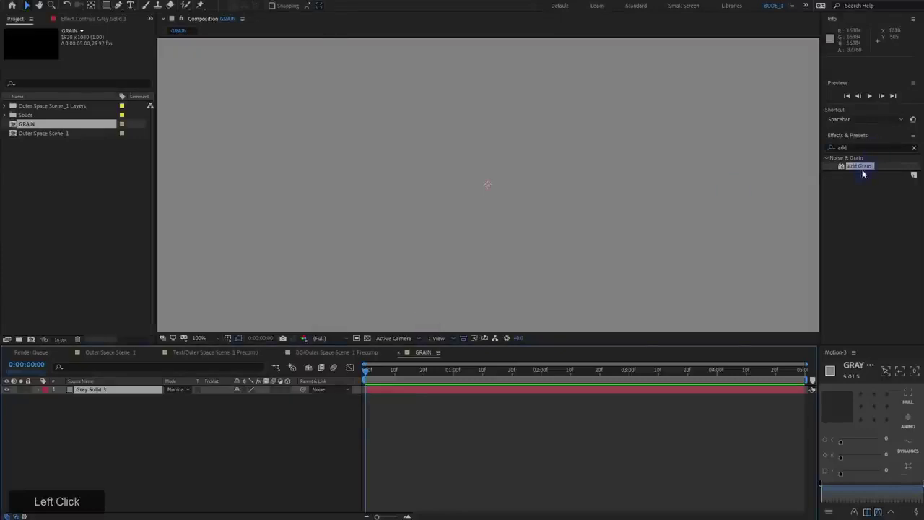
Apply Add Grain to the gray solid and set its Viewing Mode to Final Output
drag(861, 167, 532, 173)
click(93, 47)
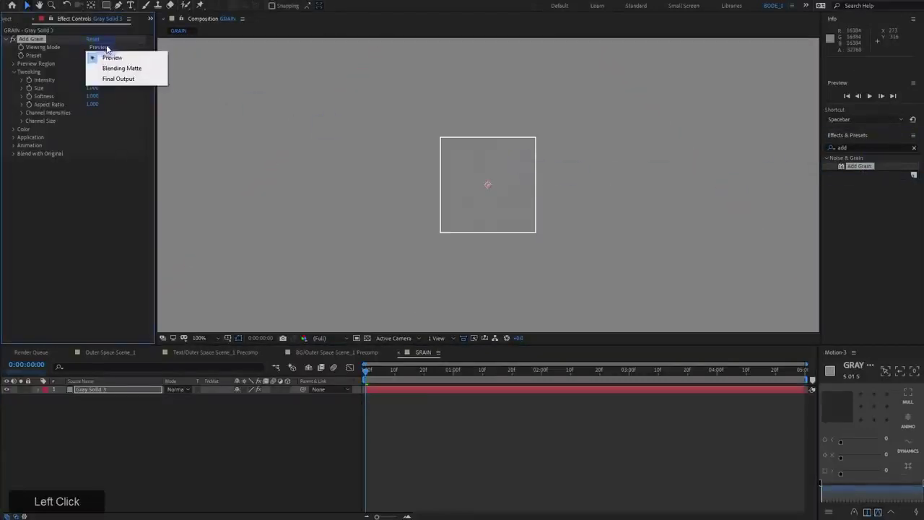
click(118, 80)
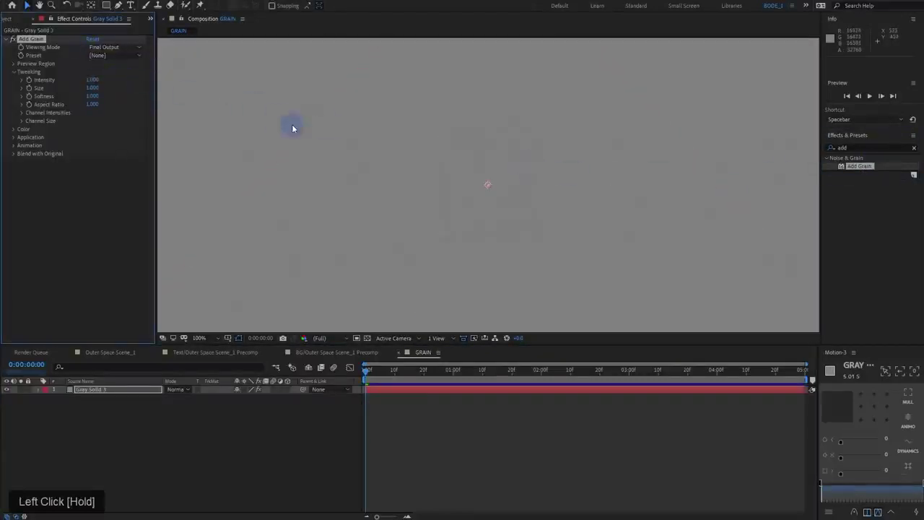
drag(294, 128, 464, 195)
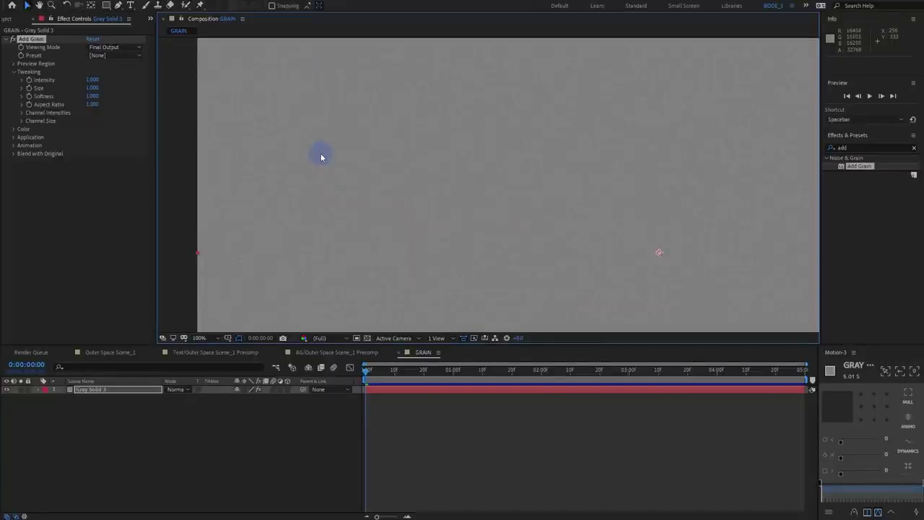
Send the GRAIN composition through the render queue to Adobe Media Encoder and review the available QuickTime presets
key(ctrl+m)
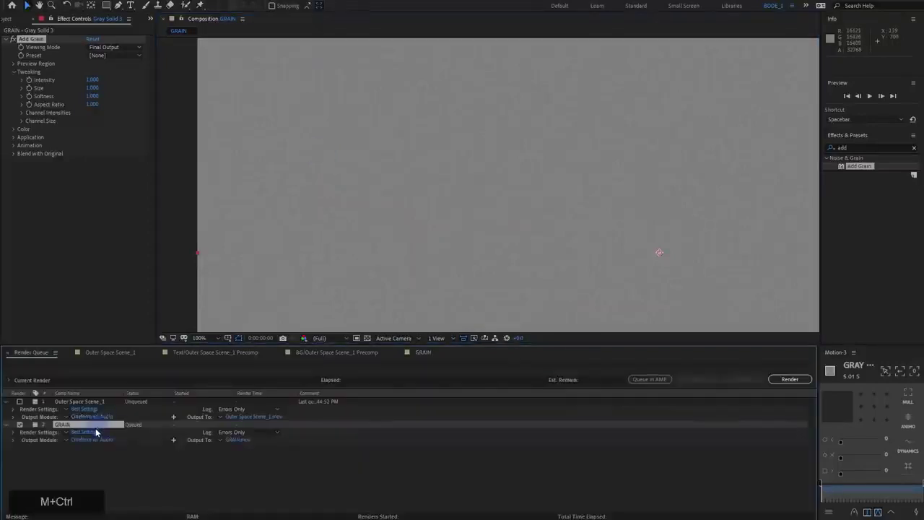
click(649, 380)
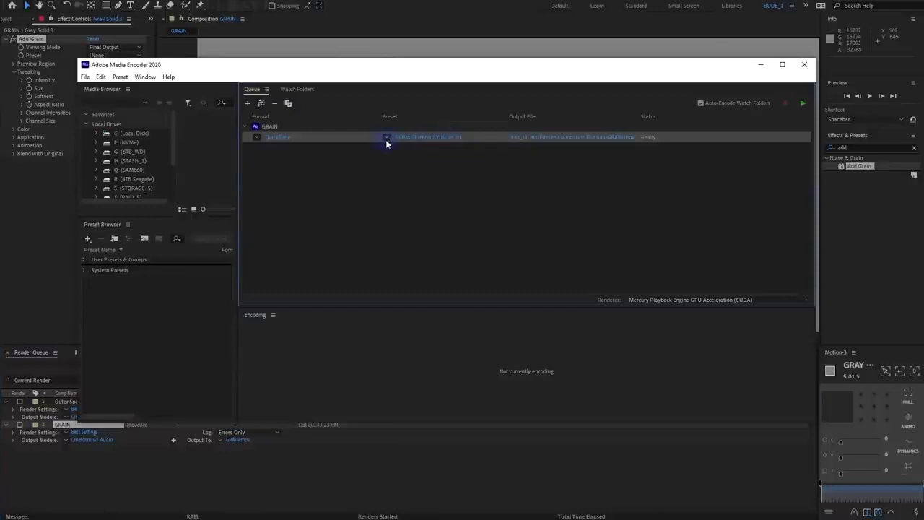
click(387, 138)
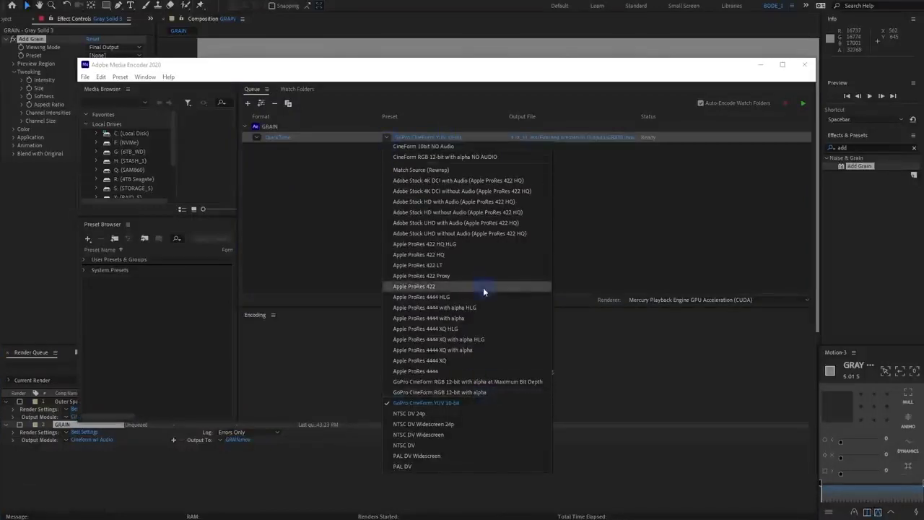
click(675, 286)
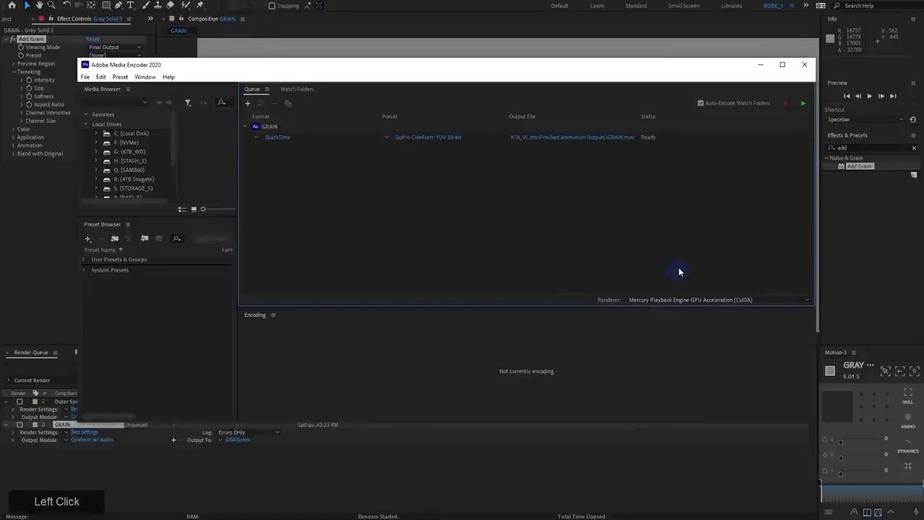
click(761, 64)
Import GRAIN.mov from the Assets folder as footage and reopen the Outer Space Scene_1 composition
click(13, 18)
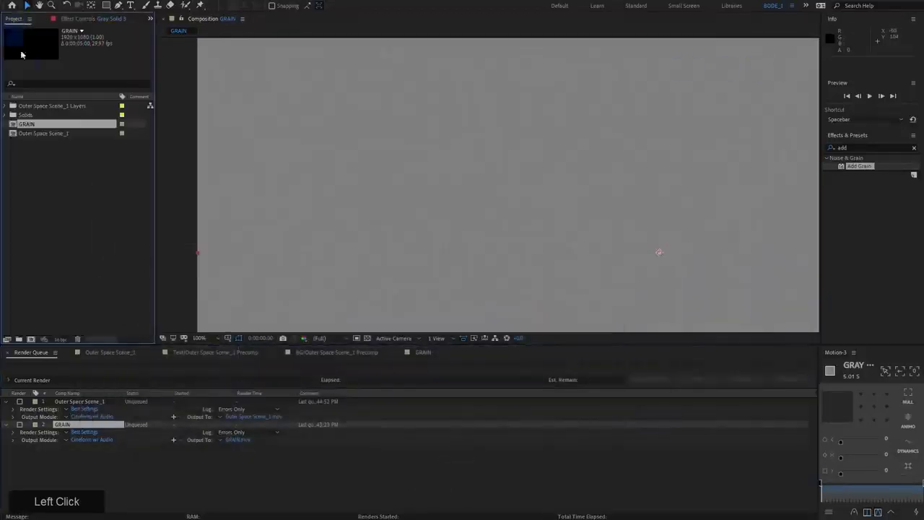
double_click(36, 147)
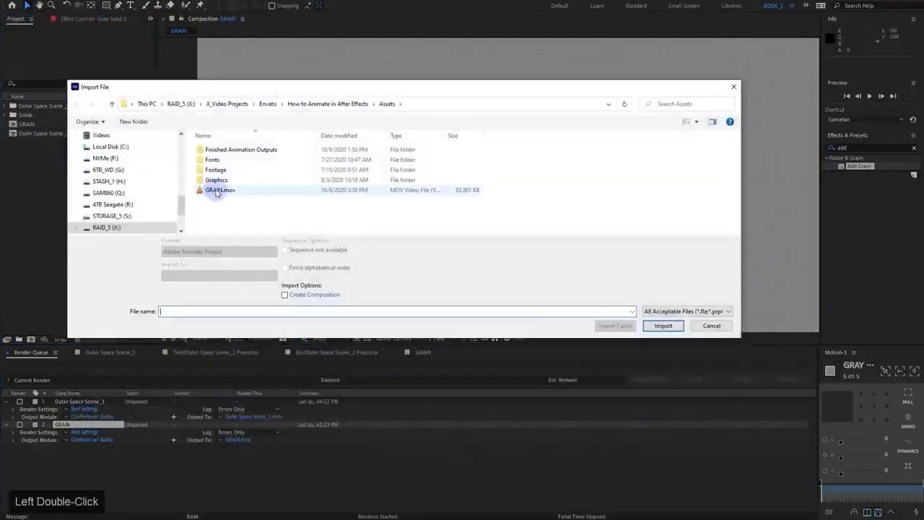
click(216, 190)
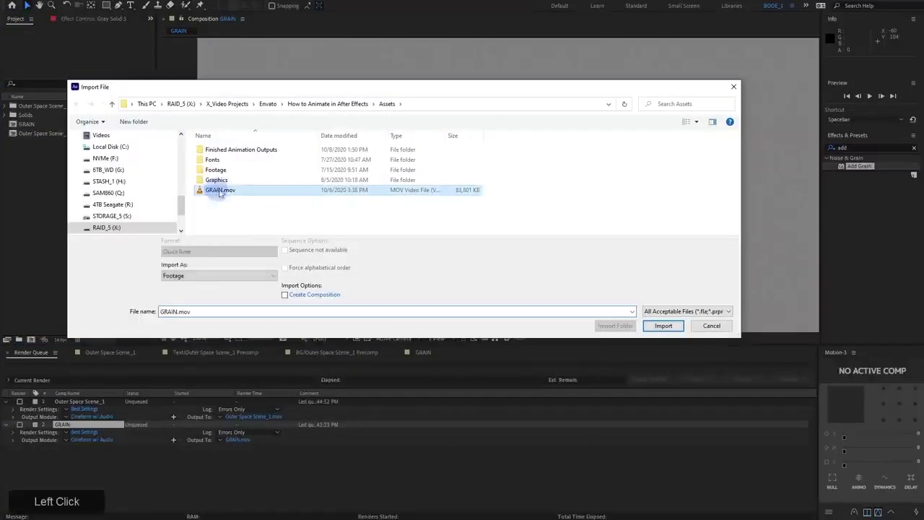
click(664, 326)
click(110, 352)
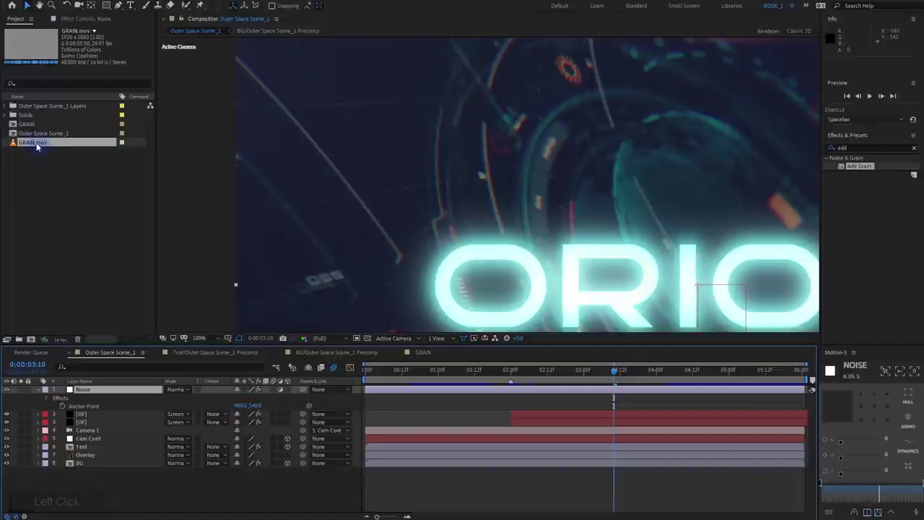
Add GRAIN.mov to the Outer Space Scene_1 composition directly below the Noise layer and go to 0:00:01:14
drag(35, 144, 117, 413)
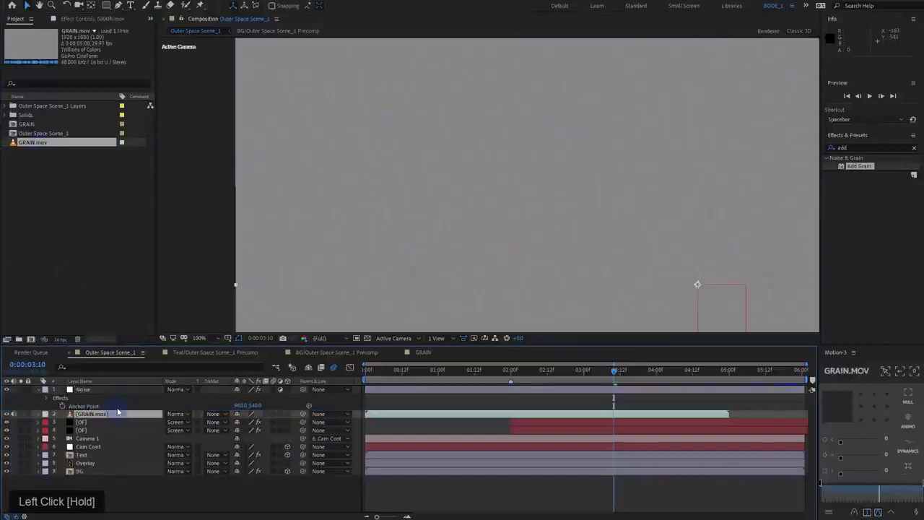
drag(512, 371, 480, 379)
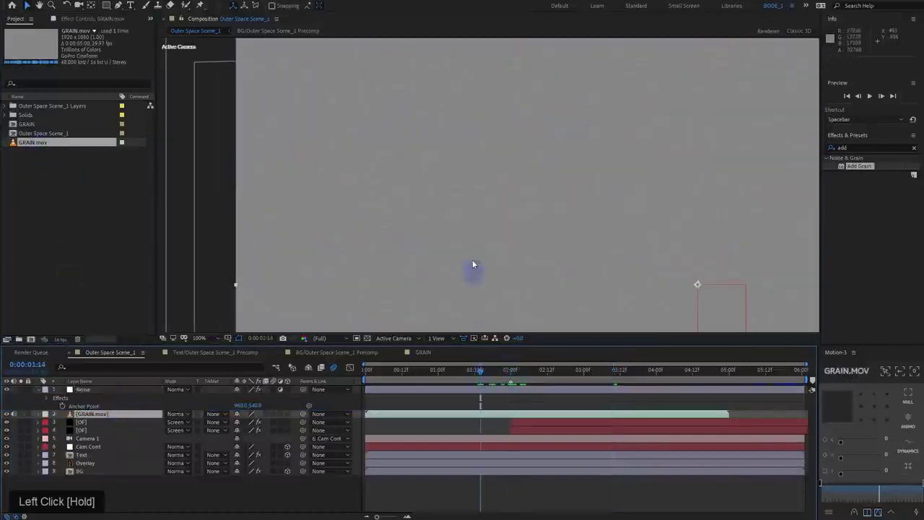
scroll(485, 240, down, 1)
drag(486, 239, 392, 197)
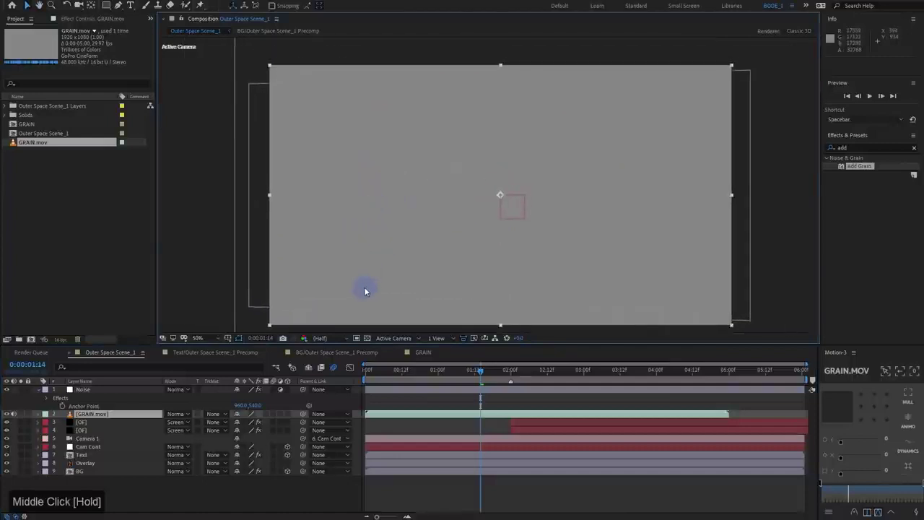
Try the Linear Light blending mode on the GRAIN.mov layer with its opacity at 17%
mouse_move(180, 414)
mouse_down()
mouse_move(191, 394)
mouse_move(199, 123)
mouse_move(207, 169)
mouse_move(223, 192)
mouse_move(223, 176)
mouse_up()
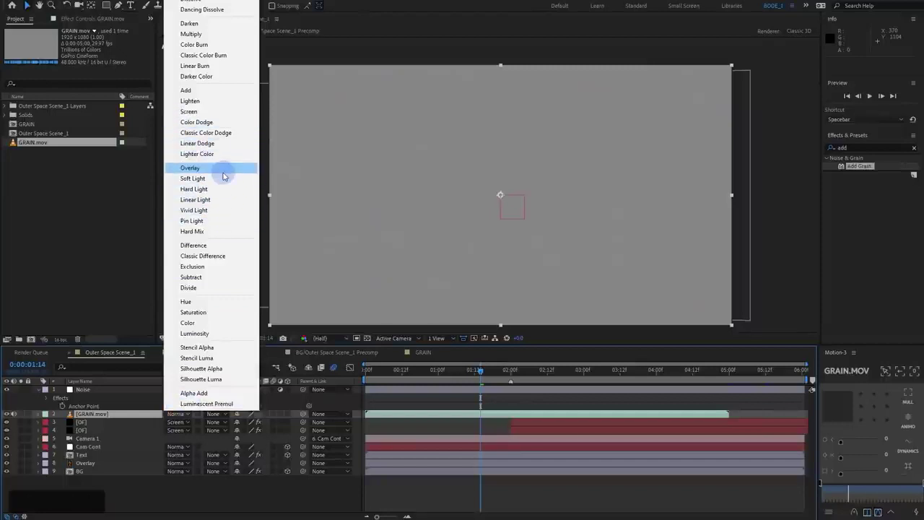
drag(224, 177, 227, 200)
middle_click(297, 205)
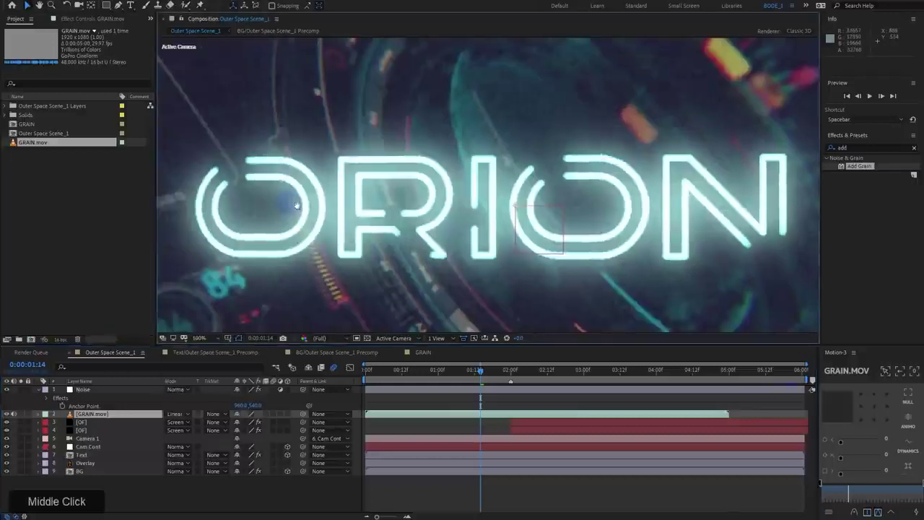
drag(296, 206, 471, 274)
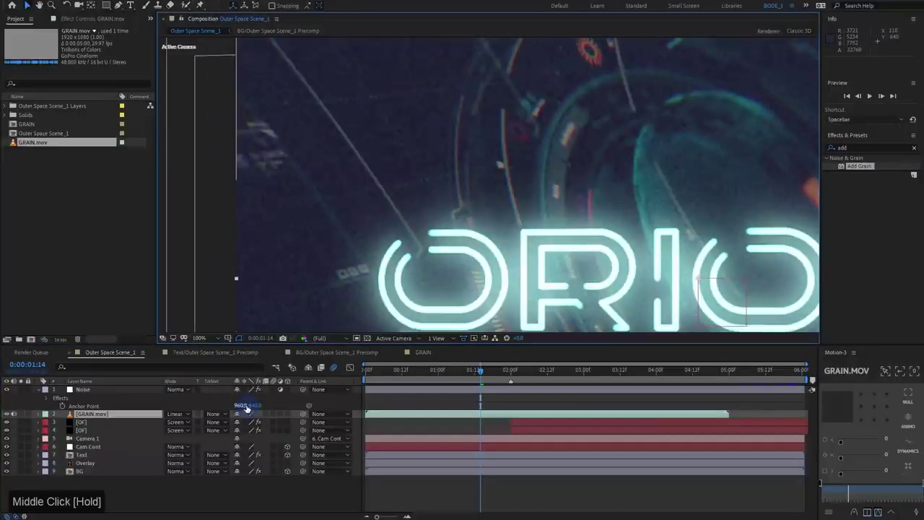
key(t)
drag(236, 423, 210, 433)
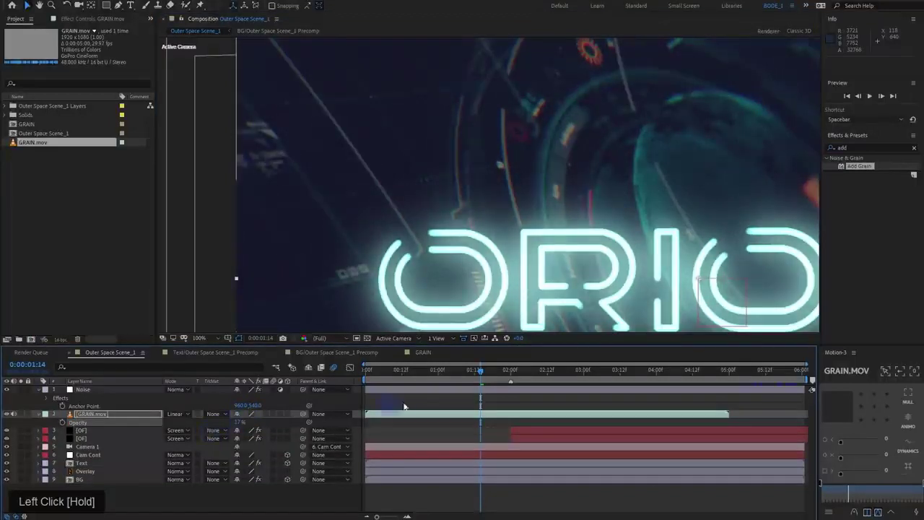
Switch the GRAIN.mov layer to Overlay blending, raise its opacity to 100%, and inspect the grain at 0:00:02:16 up close
click(518, 372)
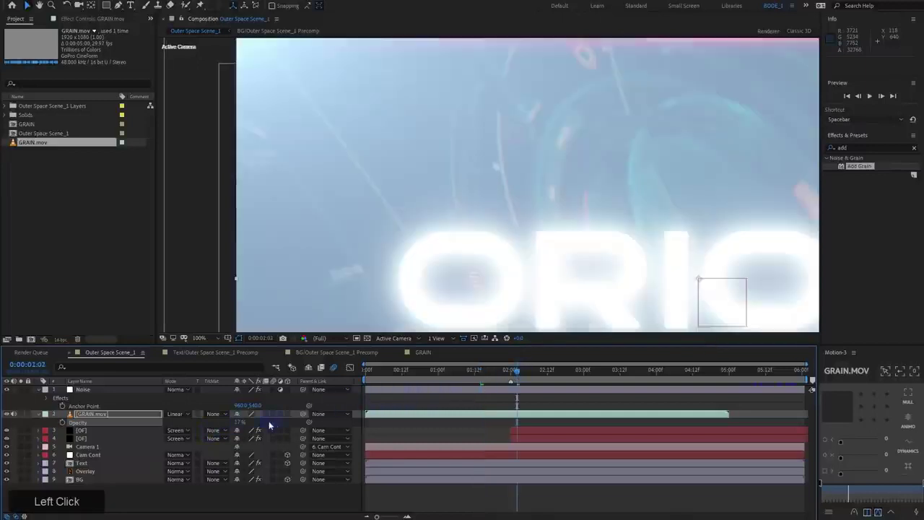
drag(181, 412, 211, 171)
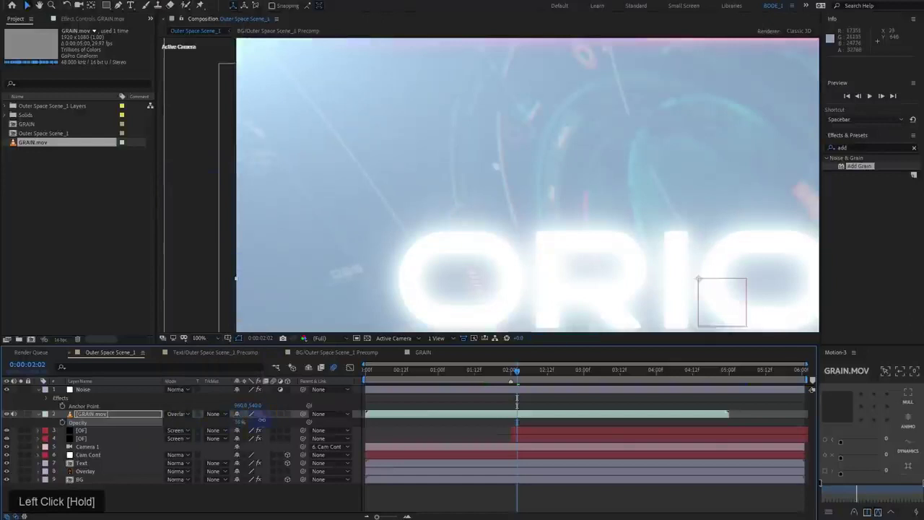
drag(515, 370, 559, 378)
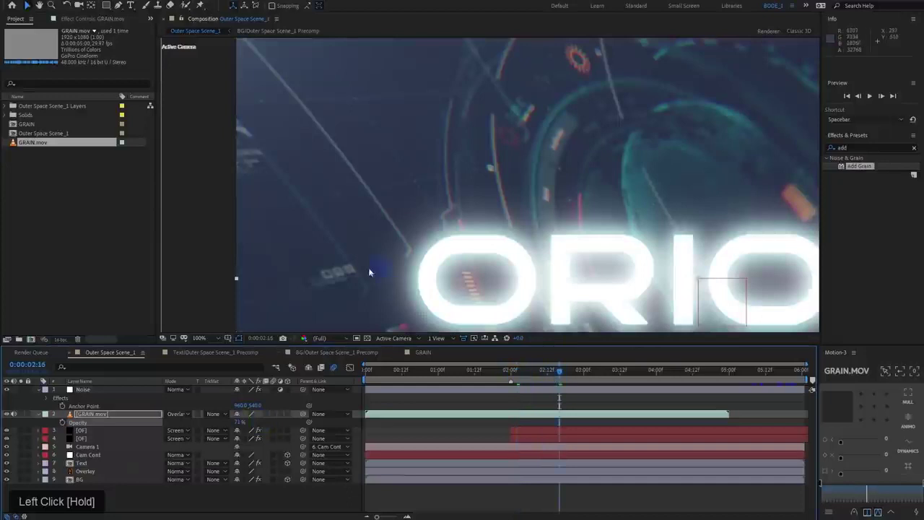
drag(240, 422, 306, 426)
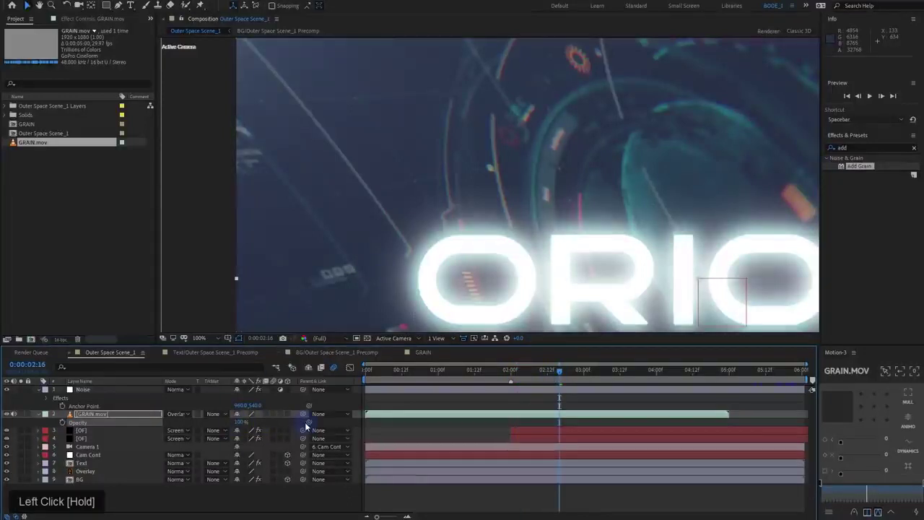
scroll(305, 249, up, 3)
middle_click(305, 249)
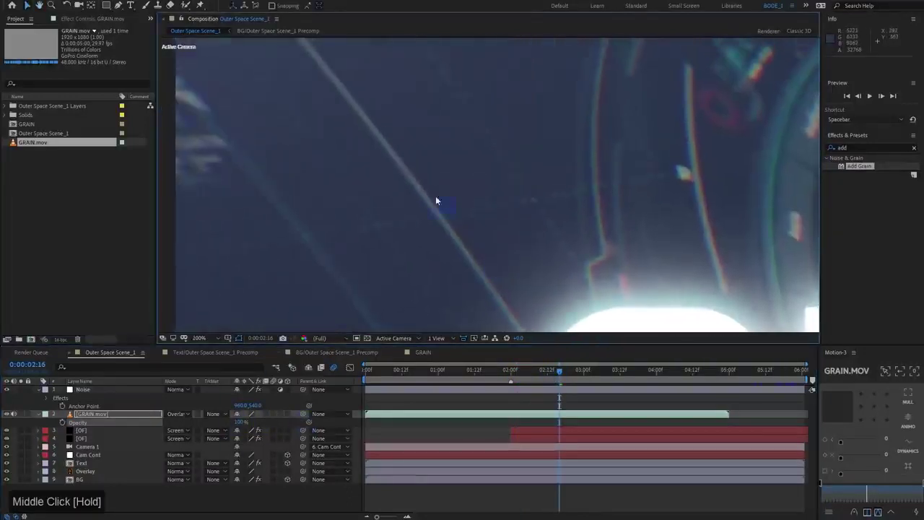
scroll(344, 263, down, 2)
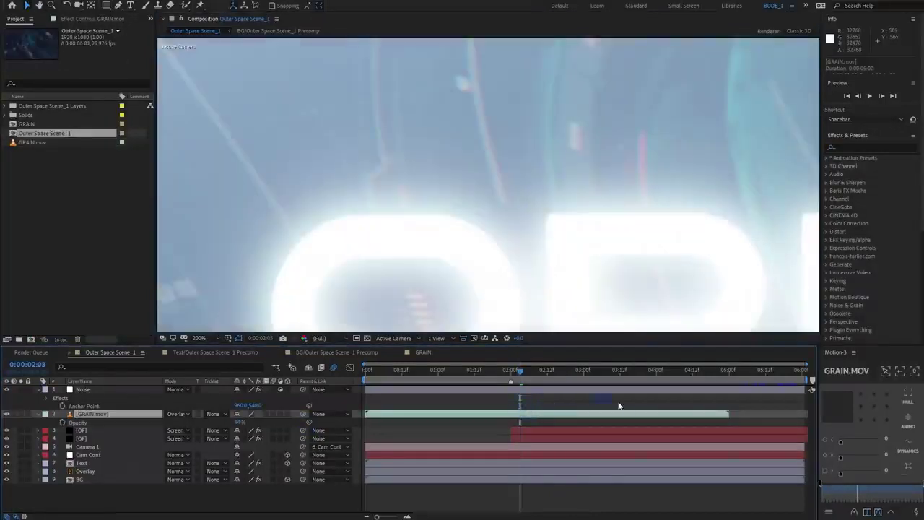
Enable time remapping on the GRAIN.mov layer
mouse_move(701, 378)
mouse_down()
mouse_move(727, 378)
mouse_move(704, 374)
mouse_up()
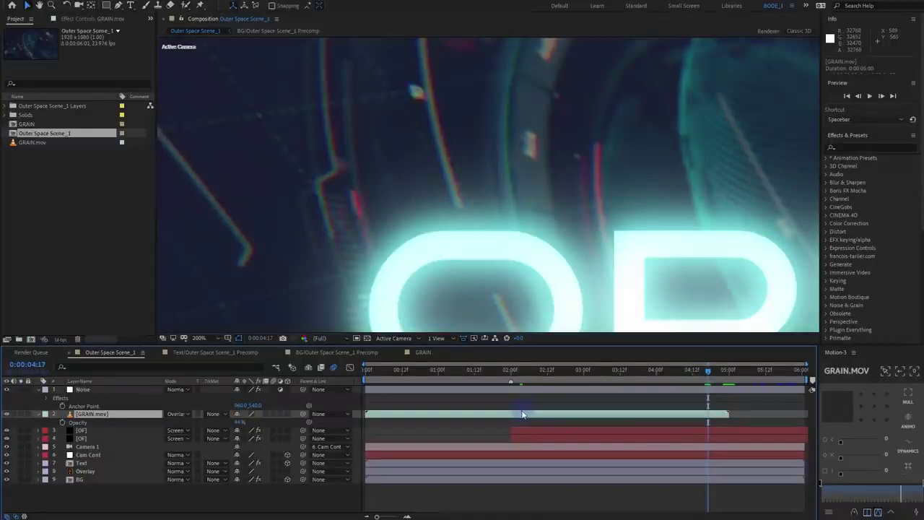
click(404, 419)
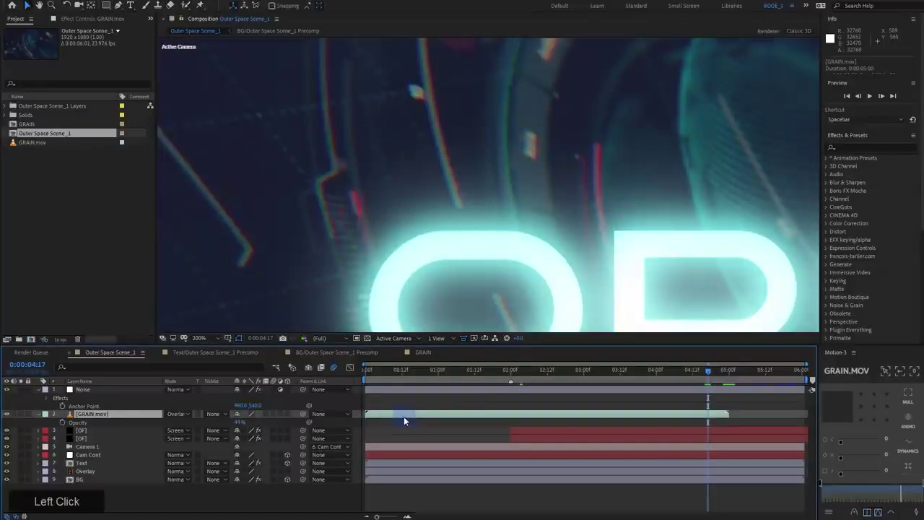
key(ctrl+alt+t)
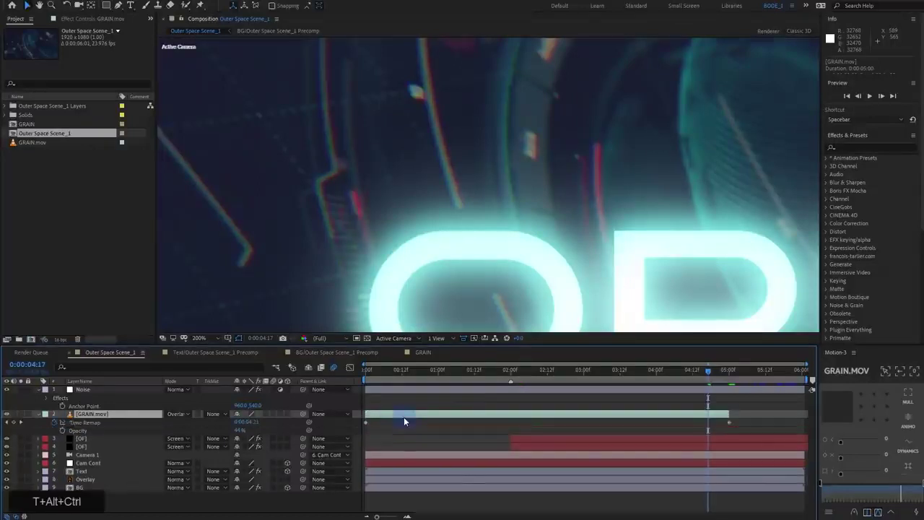
right_click(403, 416)
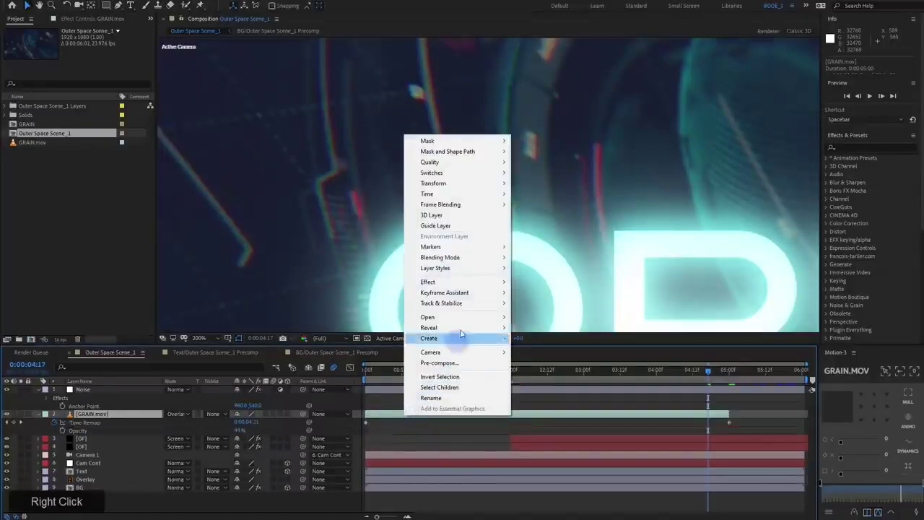
mouse_move(470, 197)
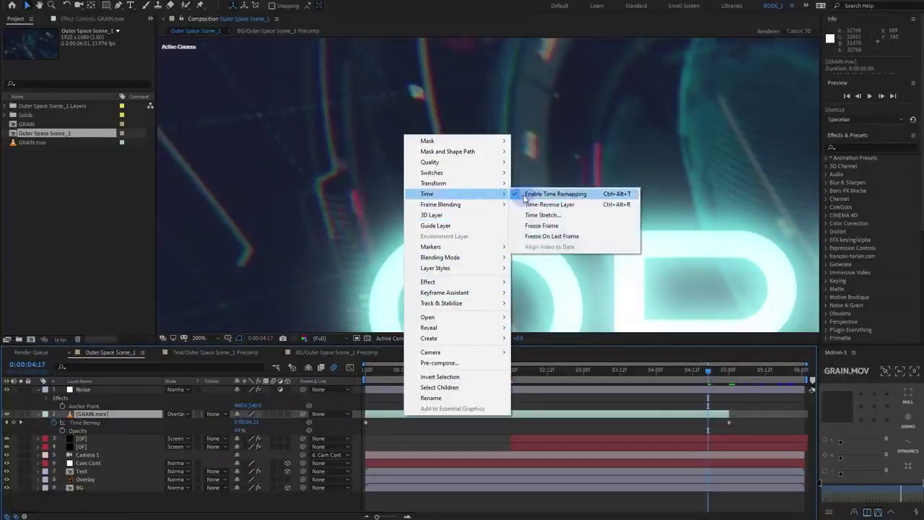
click(135, 414)
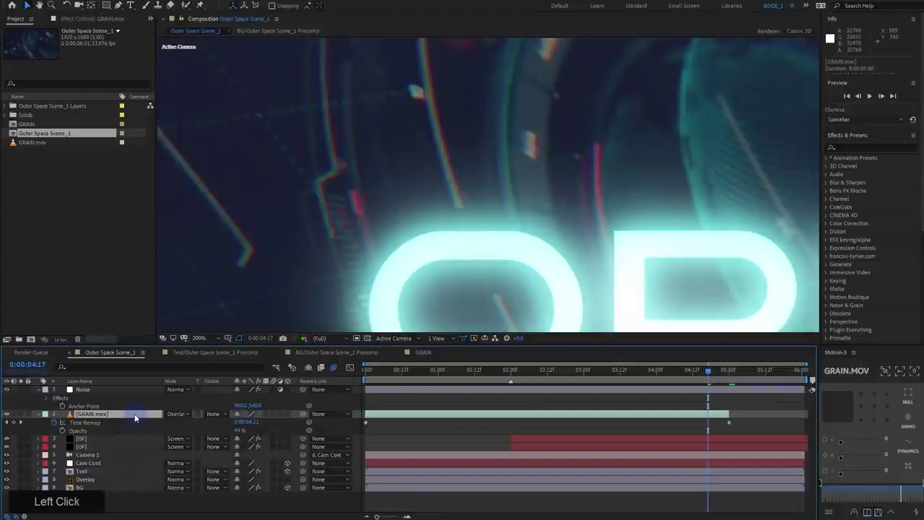
Add the expression loopOut("cycle") to GRAIN.mov's Time Remap and extend the layer to the end of the composition
alt+click(56, 424)
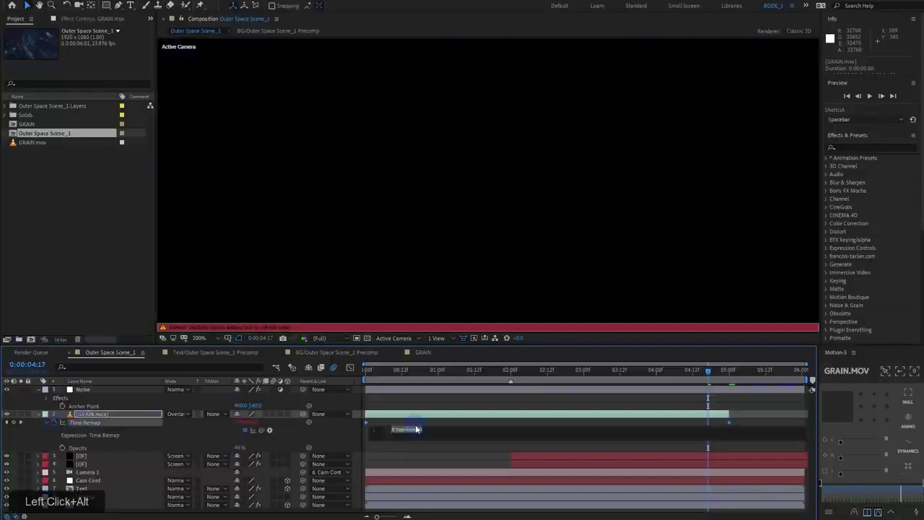
text(loop)
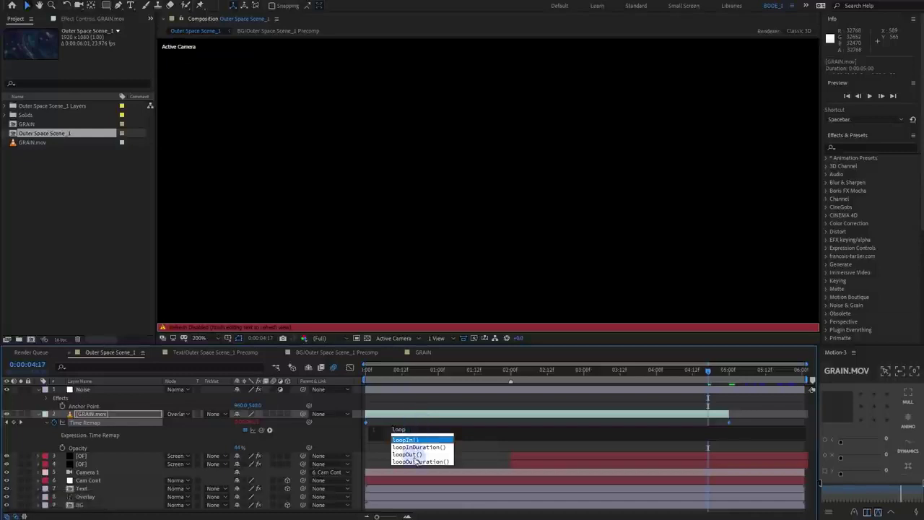
click(417, 454)
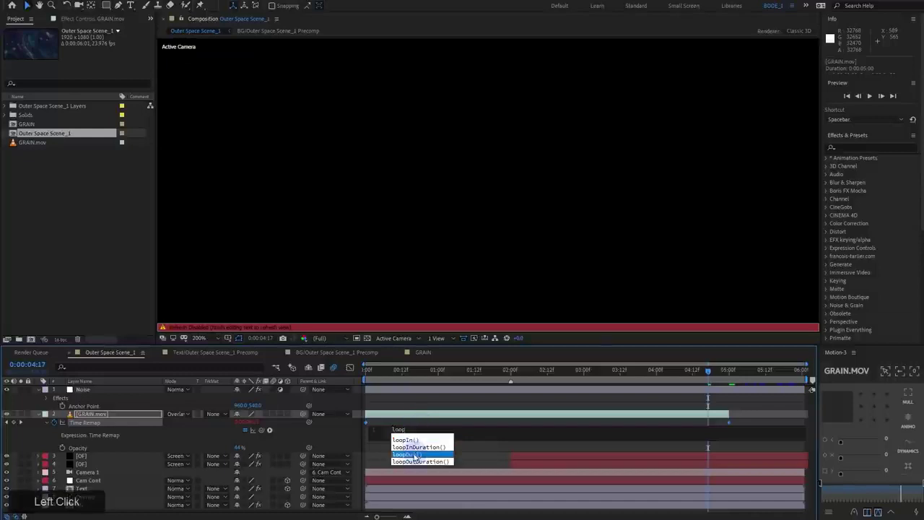
double_click(416, 455)
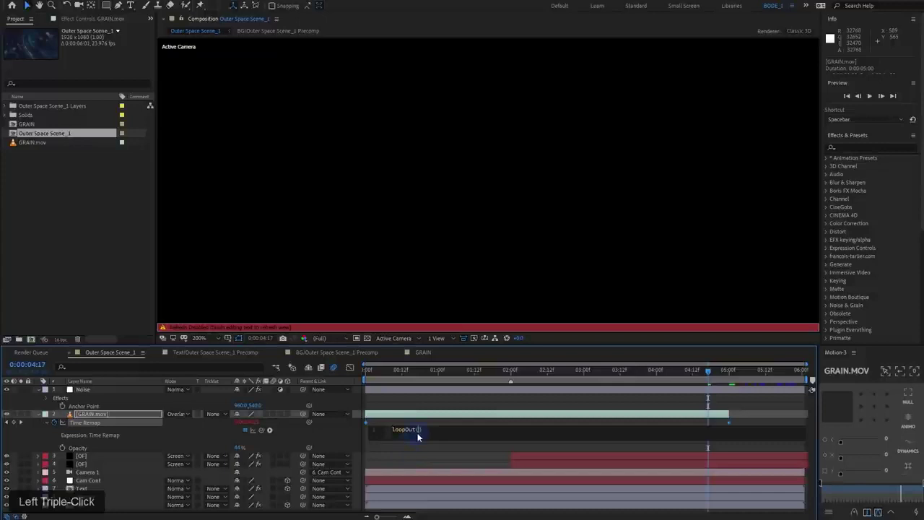
text(")
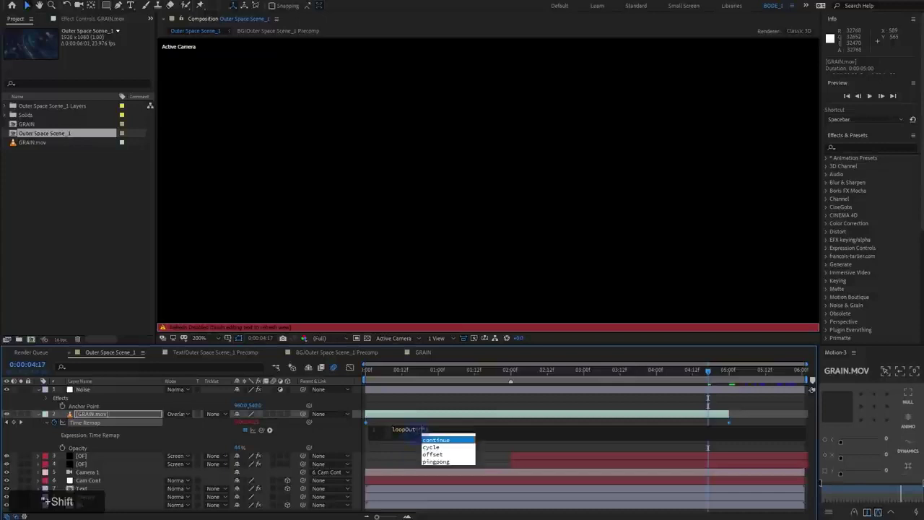
double_click(428, 448)
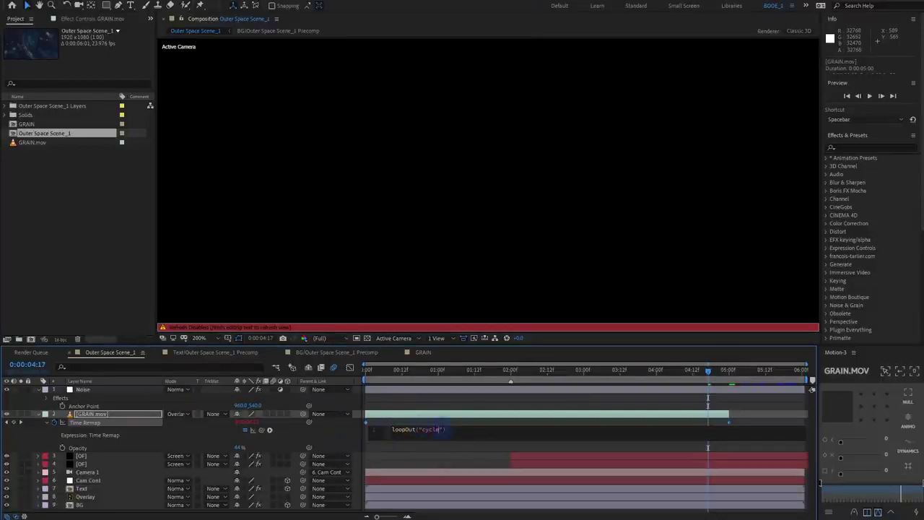
click(343, 439)
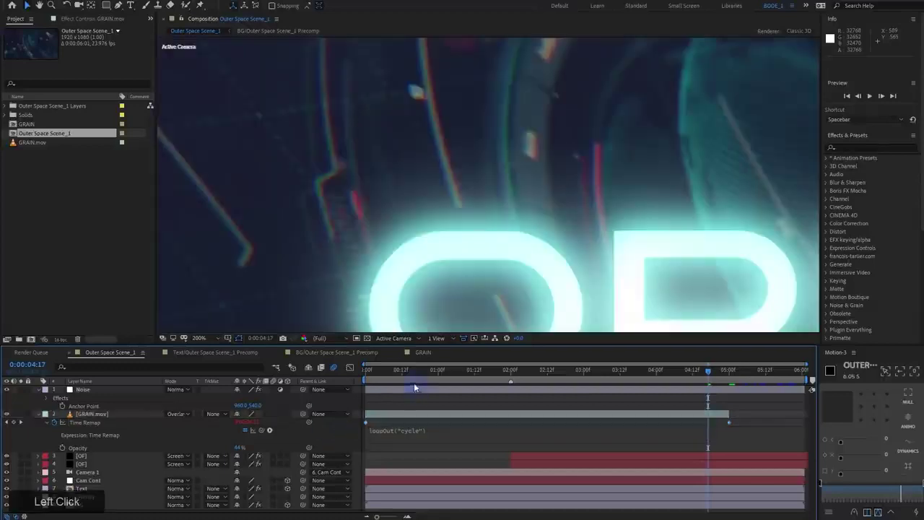
drag(726, 417, 808, 420)
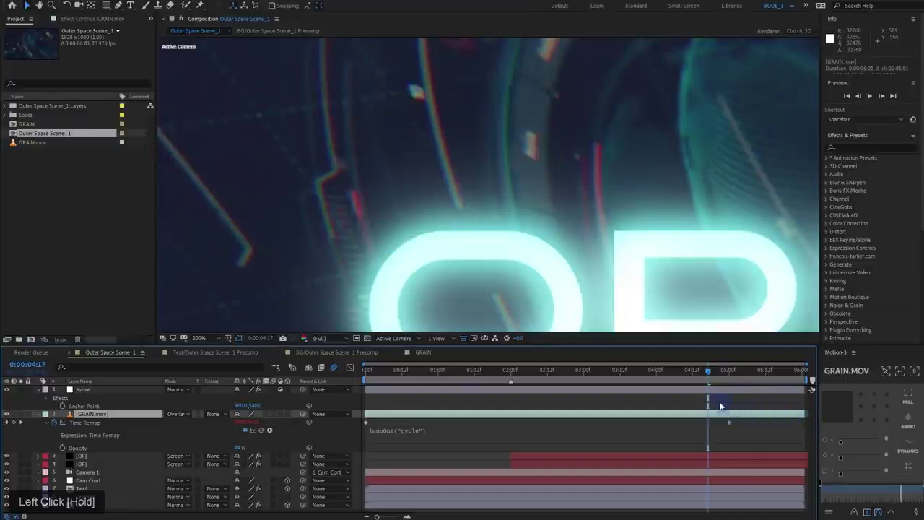
scroll(722, 409, down, 1)
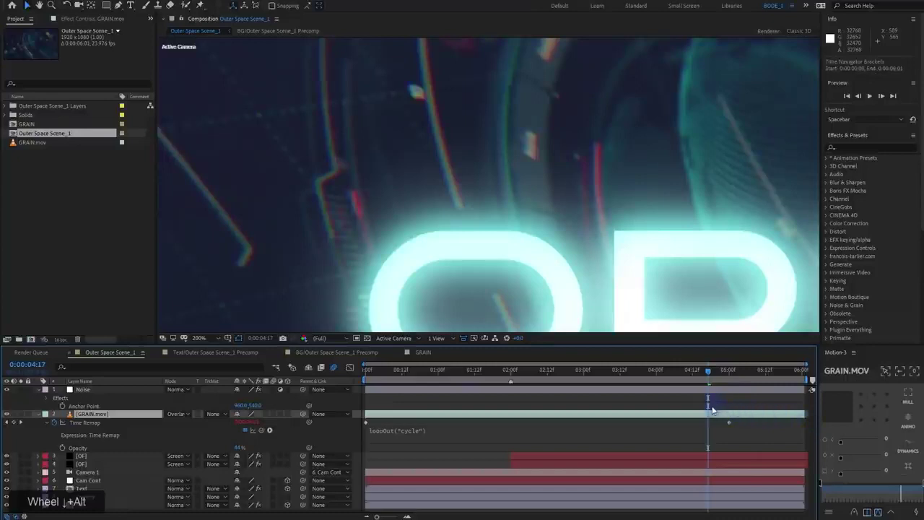
Solo the GRAIN.mov layer at 100% opacity and play the composition to check the looping grain in the full frame
click(20, 415)
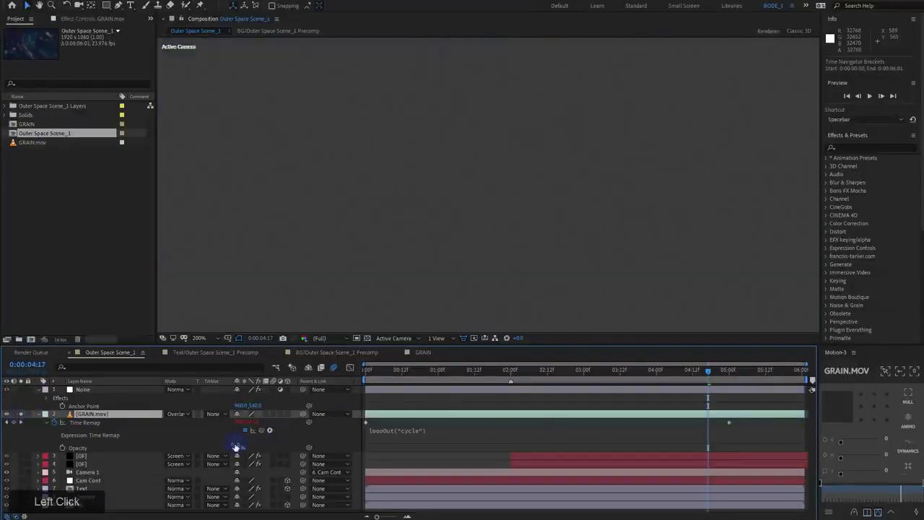
drag(236, 447, 648, 439)
click(653, 377)
key(space)
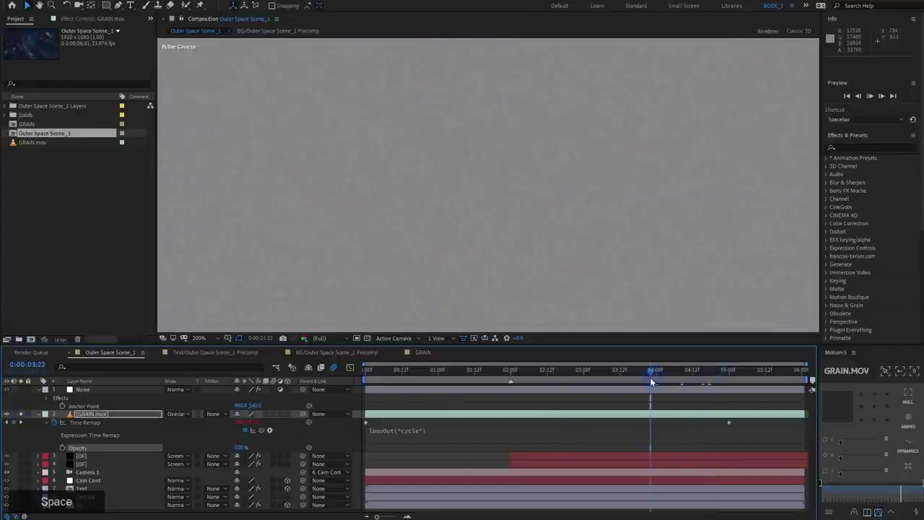
scroll(513, 250, down, 4)
drag(506, 250, 419, 241)
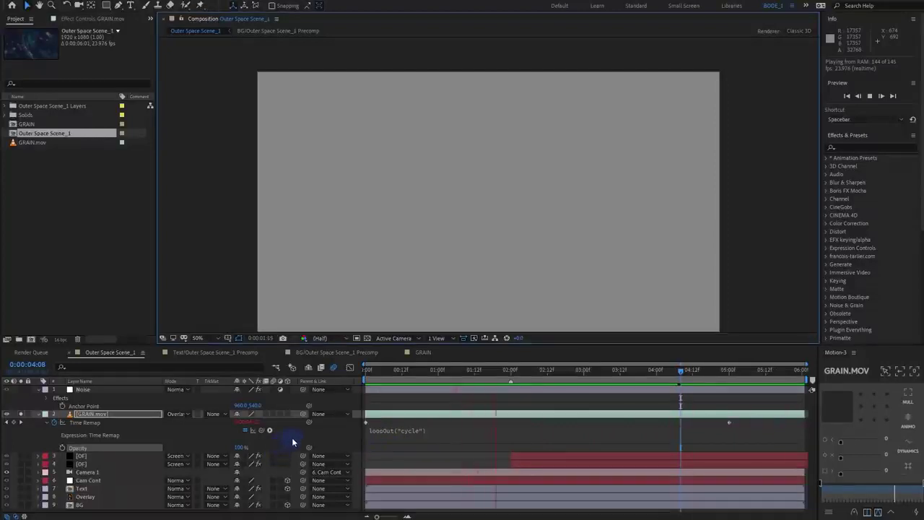
key(space)
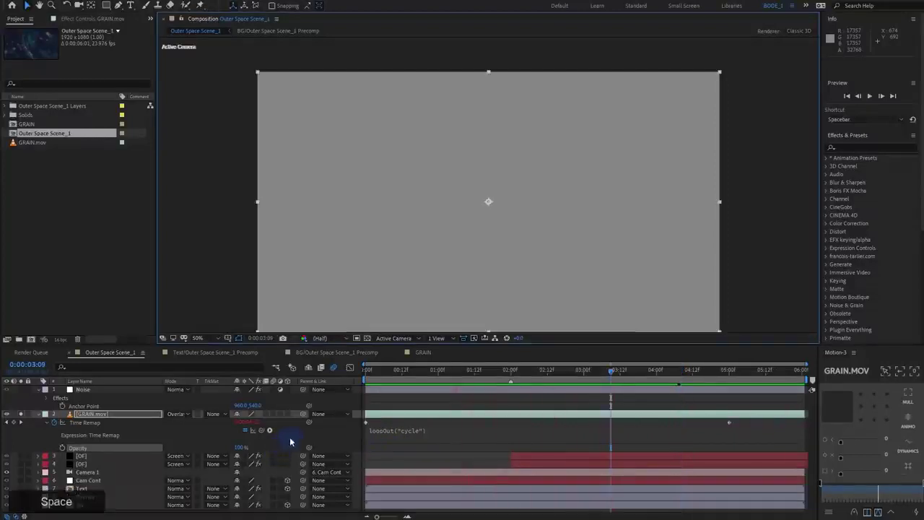
Lower the GRAIN.mov layer's opacity to 53%, turn off its solo, and preview the full ORION scene
click(65, 439)
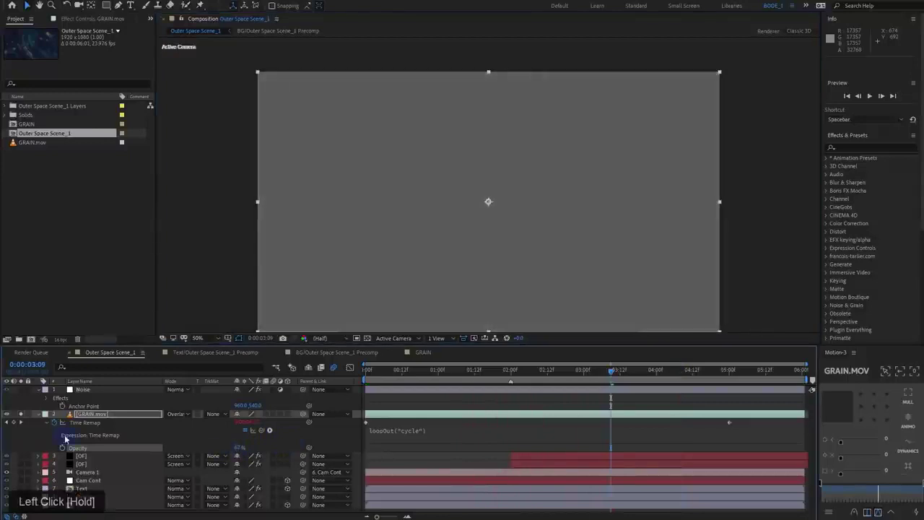
click(22, 417)
key(space)
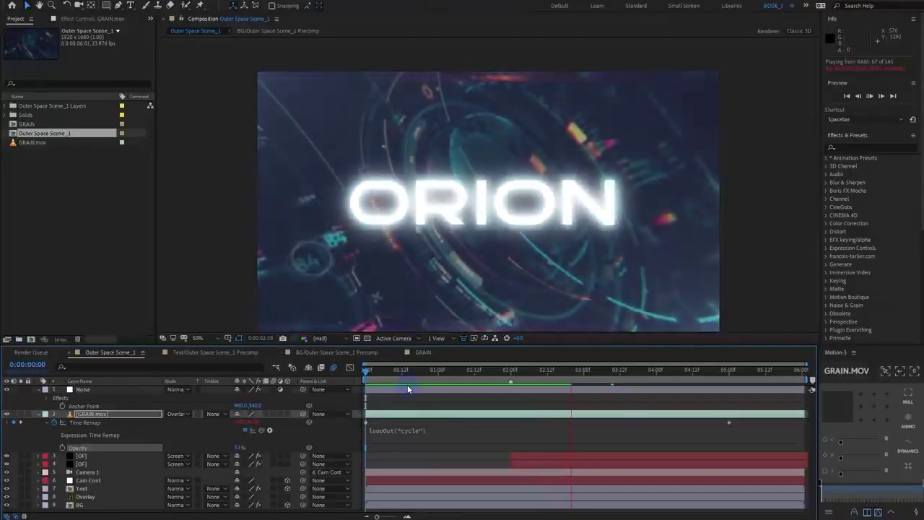
key(space)
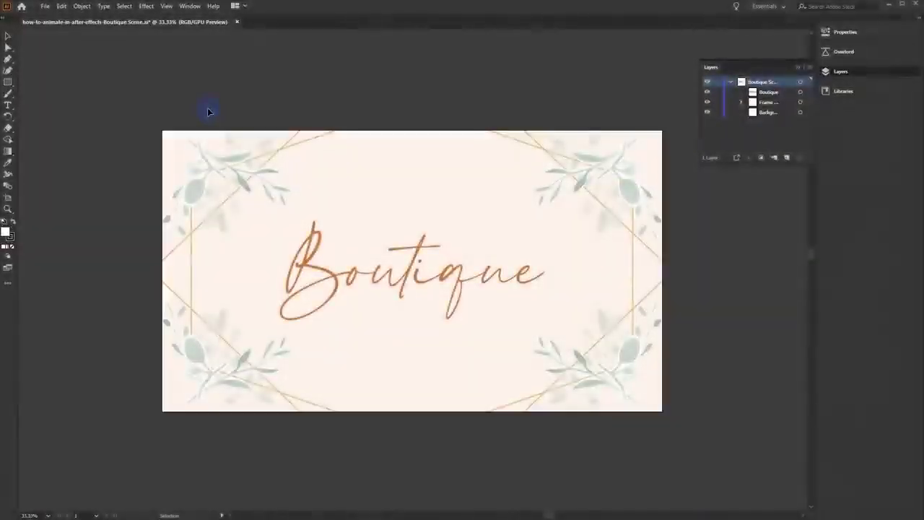
Widen the Layers panel to show the full layer names and shift the artboard view clear of it
drag(701, 101, 679, 101)
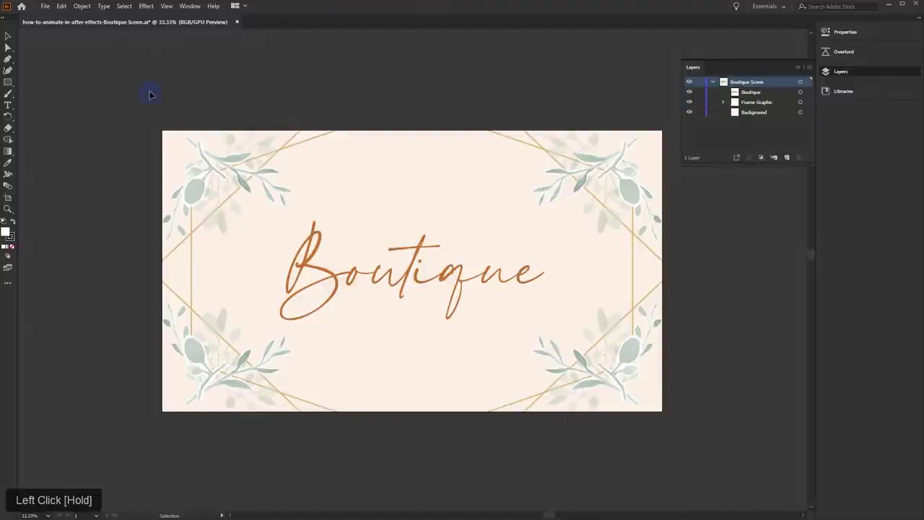
key(space)
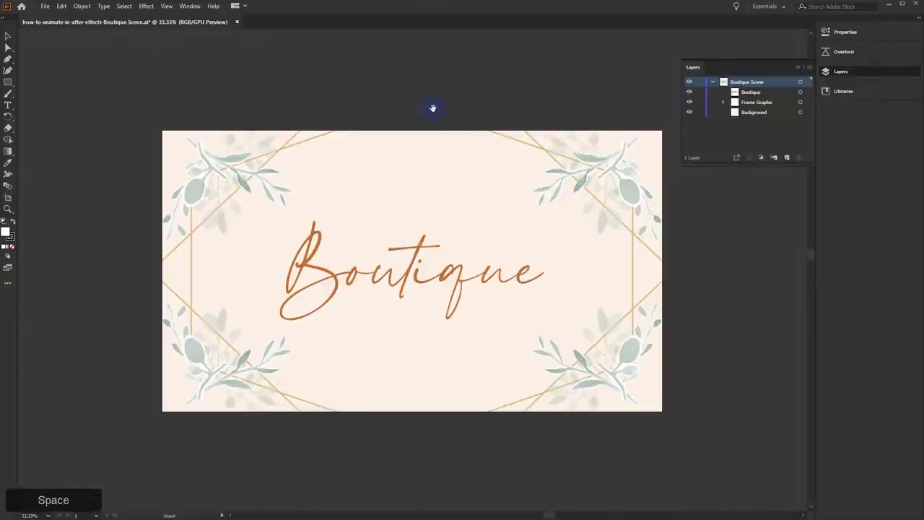
drag(433, 108, 382, 104)
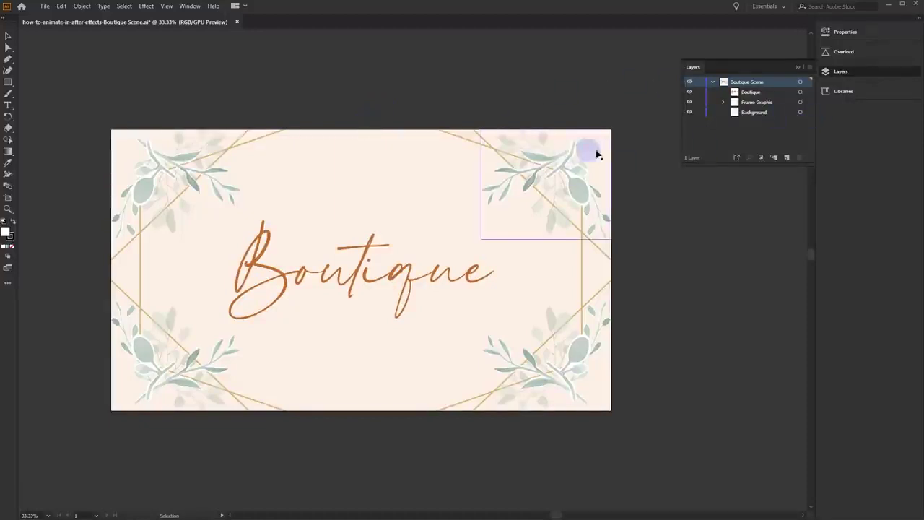
double_click(799, 83)
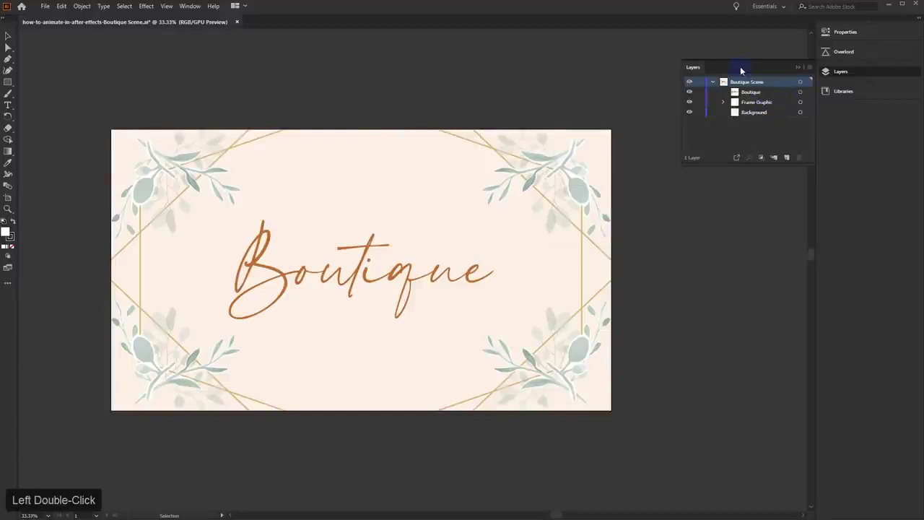
click(693, 66)
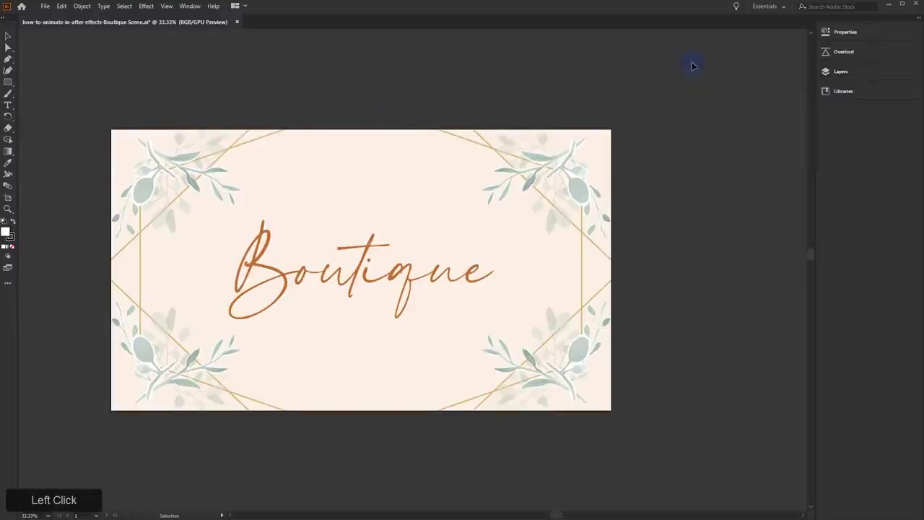
click(841, 71)
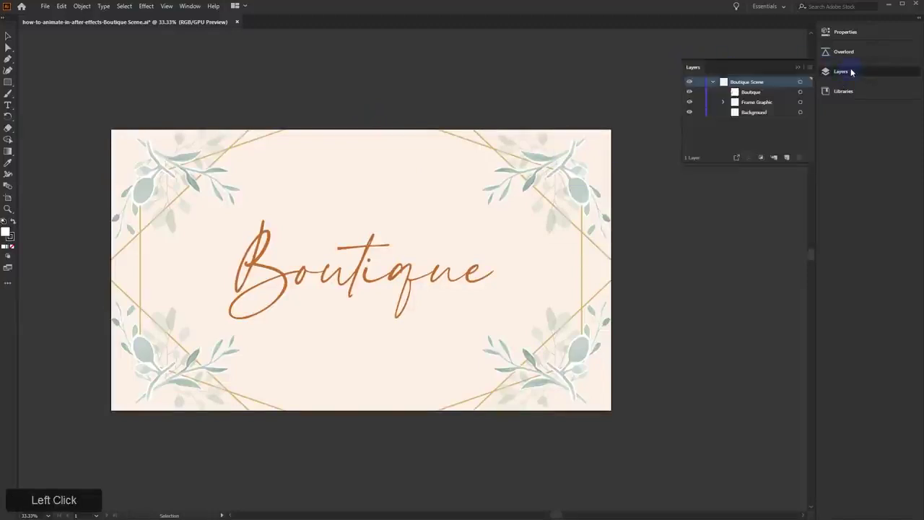
click(808, 68)
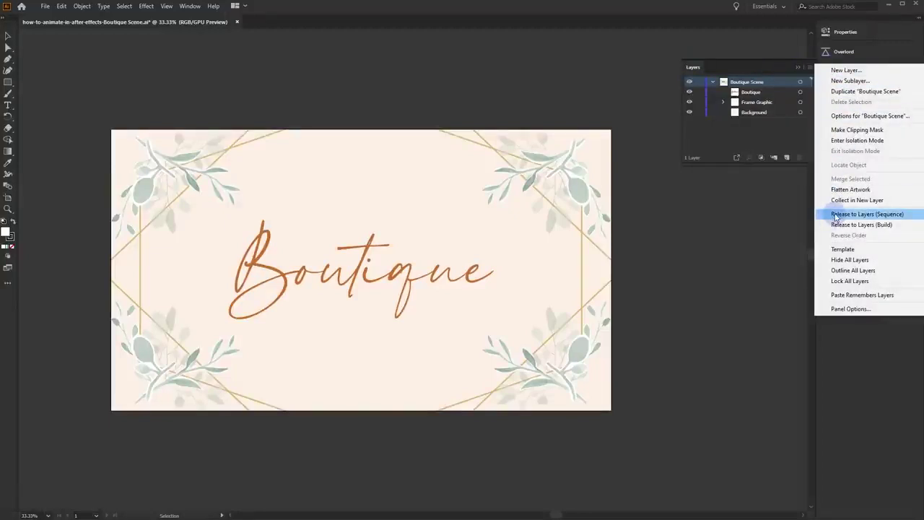
click(835, 215)
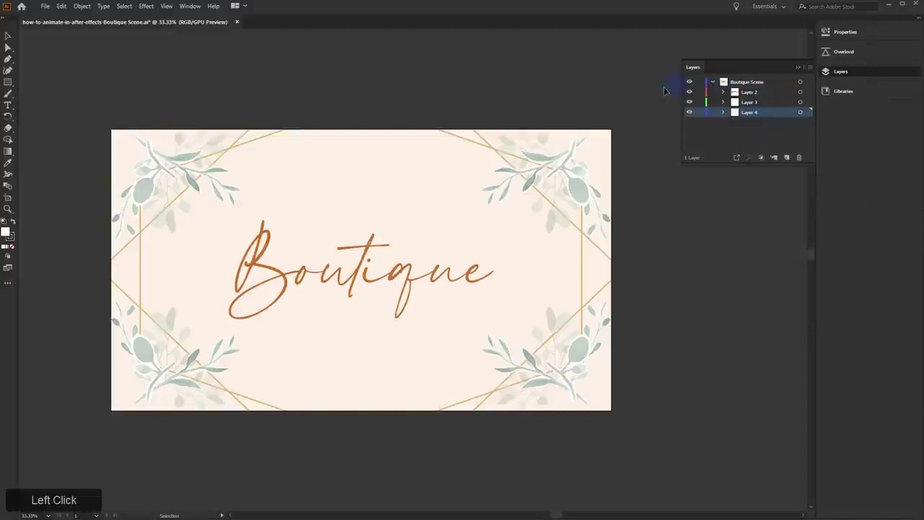
shift+click(748, 94)
key(ctrl+z)
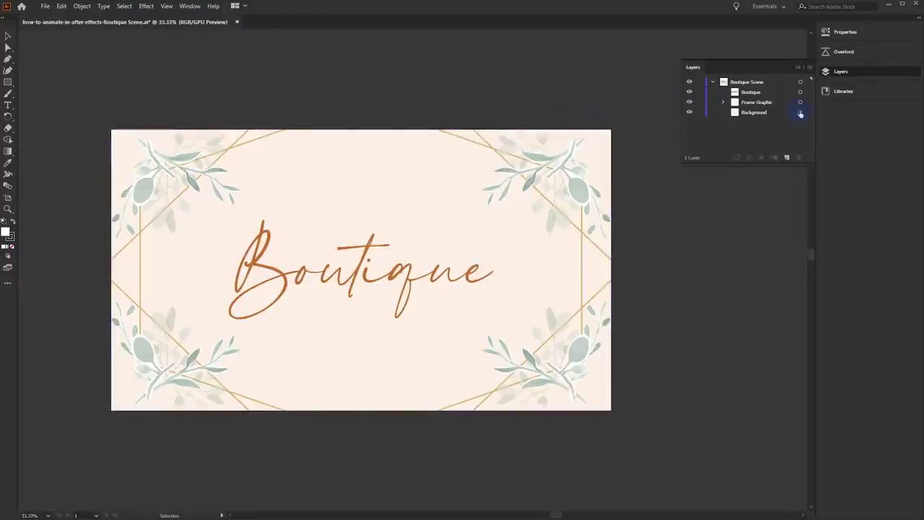
Split the contents of the Boutique Scene layer into separate layers with Release to Layers (Sequence)
double_click(809, 67)
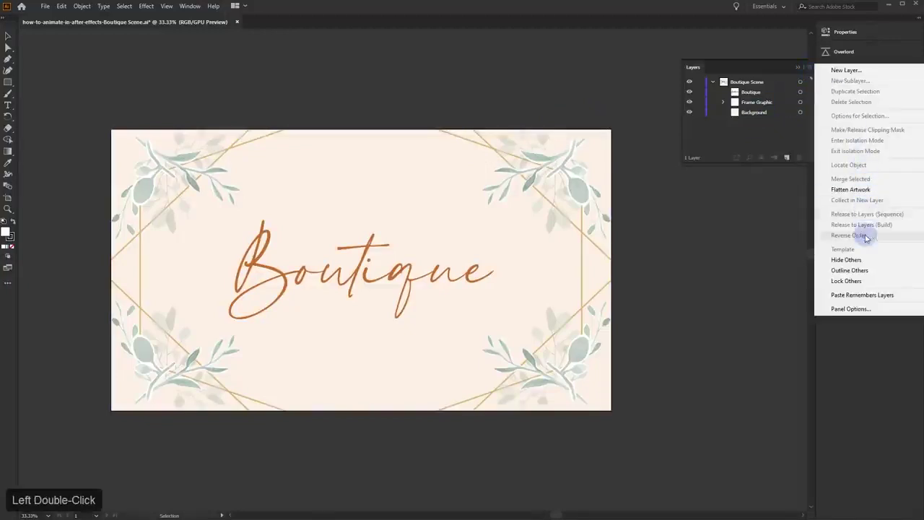
click(773, 86)
click(809, 67)
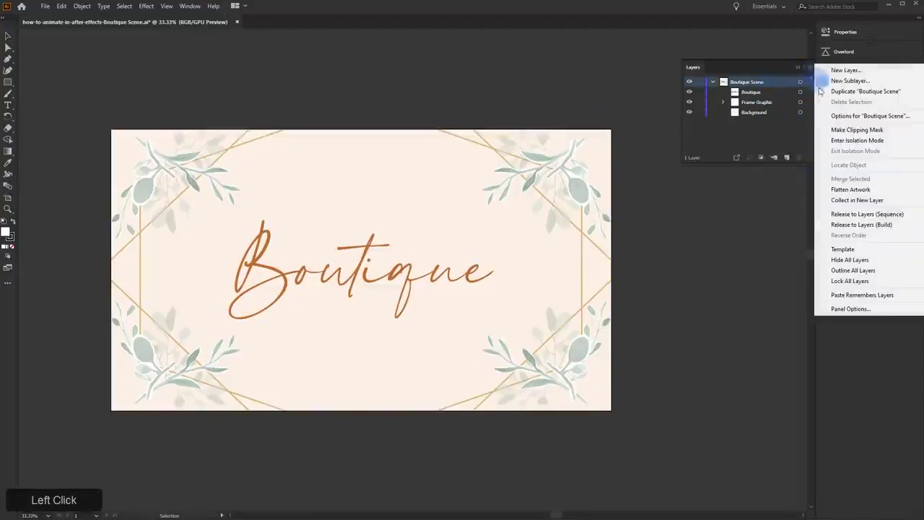
click(867, 215)
Move the three released layers out of Boutique Scene to the top level and delete the empty Boutique Scene layer
shift+click(747, 94)
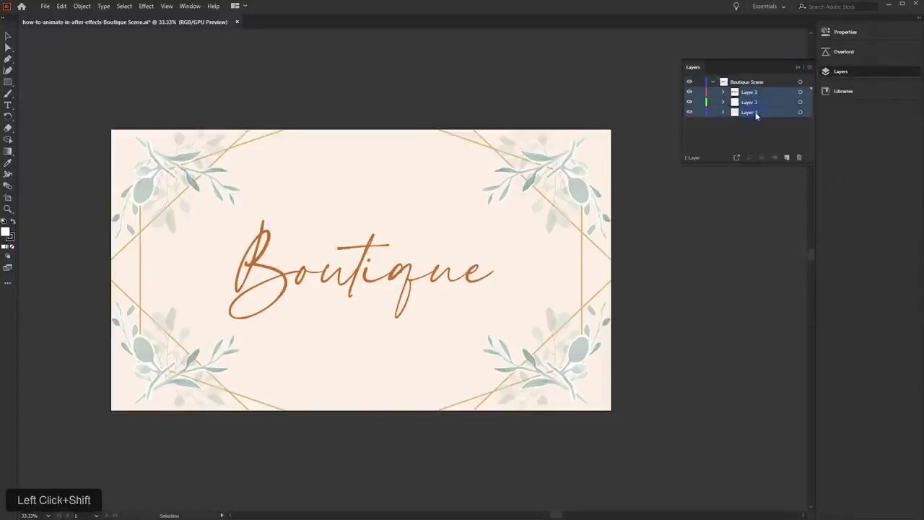
drag(758, 107, 751, 79)
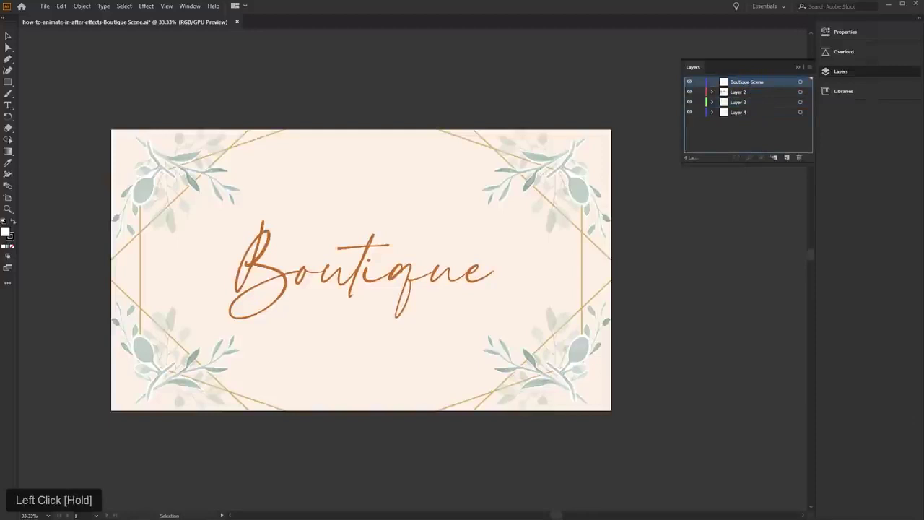
click(800, 158)
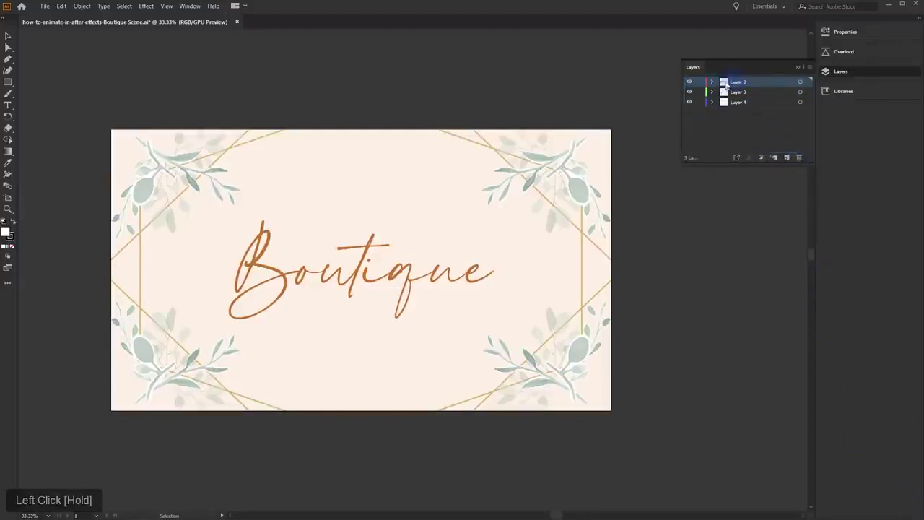
Identify the layer holding the Boutique lettering by toggling its visibility, and rename it Text
double_click(689, 82)
double_click(689, 83)
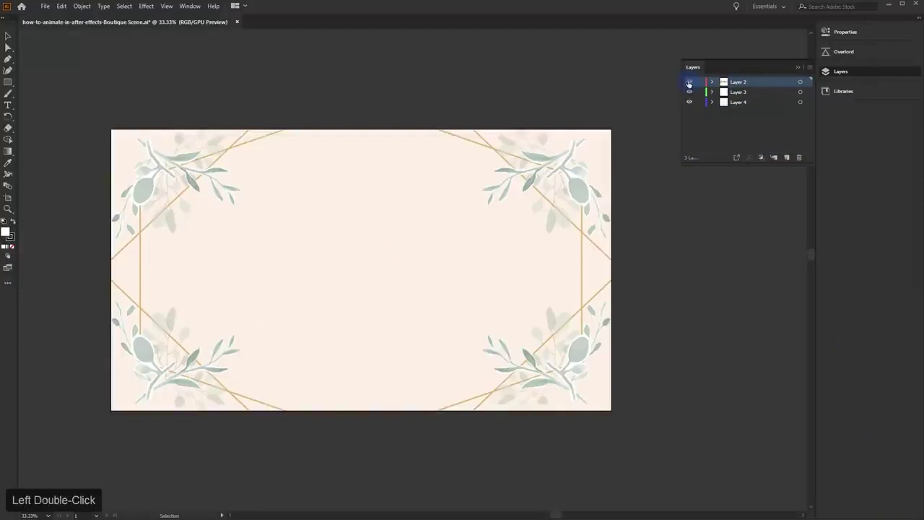
double_click(743, 83)
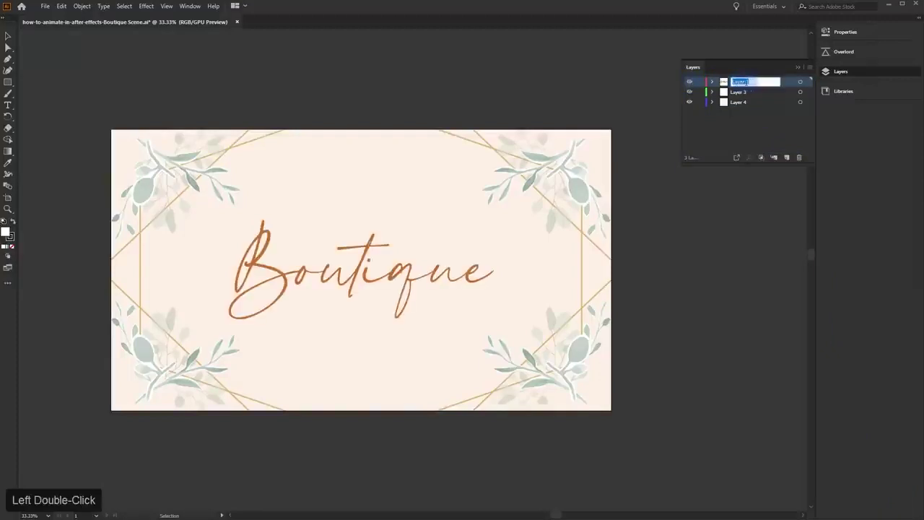
text(Text)
key(Return)
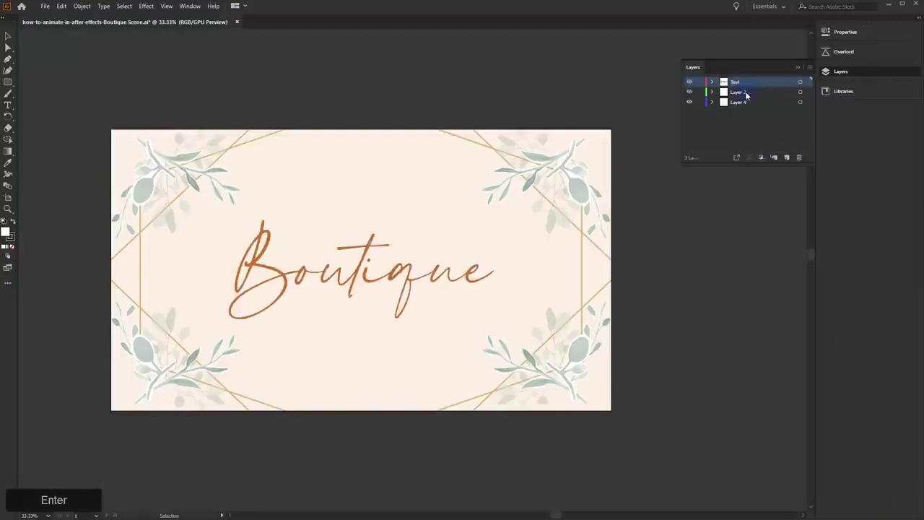
Toggle Layer 3's visibility and look through the elements inside its Frame Graphic group
click(688, 93)
click(688, 93)
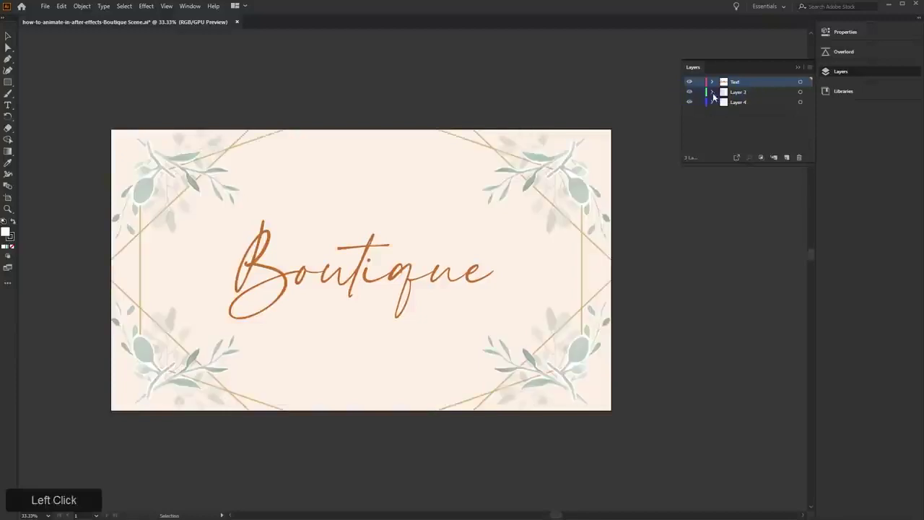
double_click(689, 93)
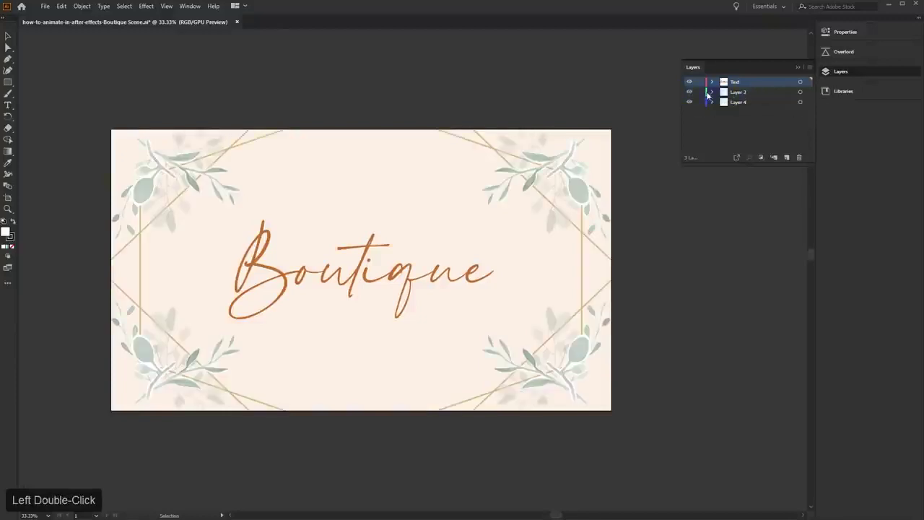
click(712, 92)
click(722, 101)
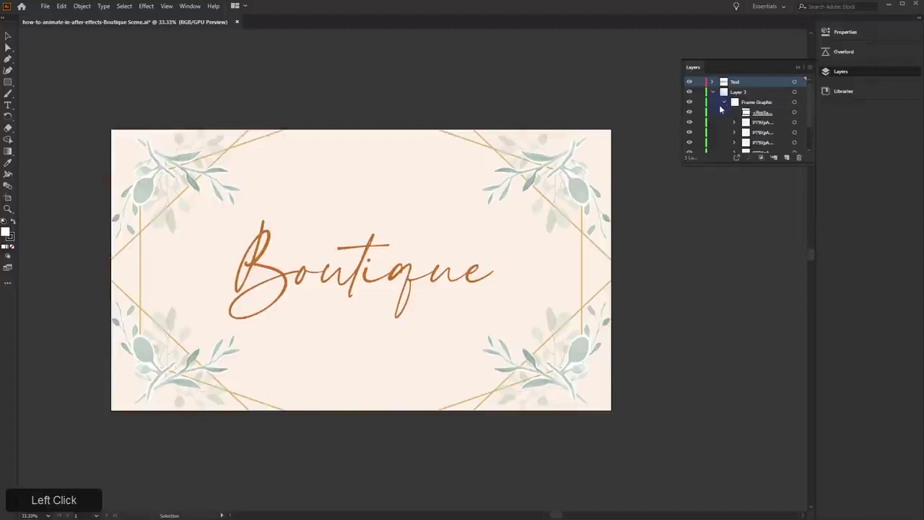
scroll(728, 127, down, 3)
scroll(729, 127, up, 3)
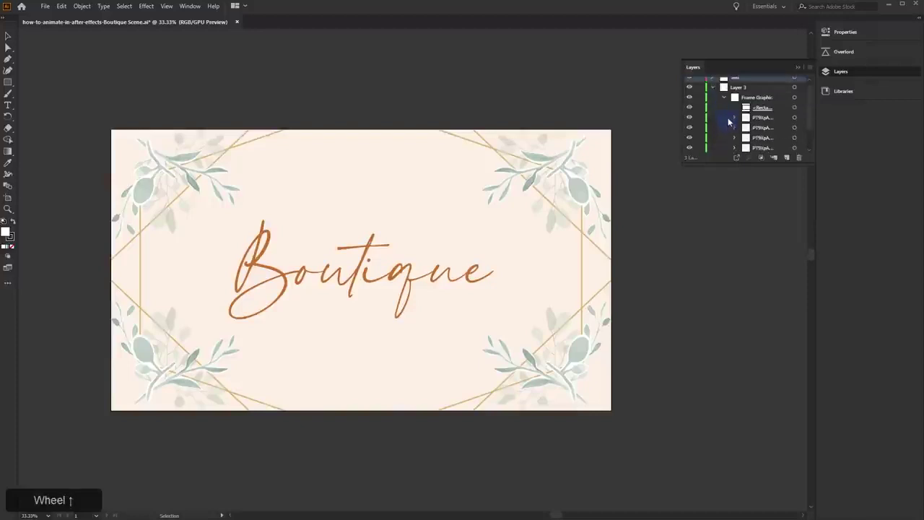
scroll(728, 123, down, 3)
scroll(726, 127, up, 3)
click(713, 92)
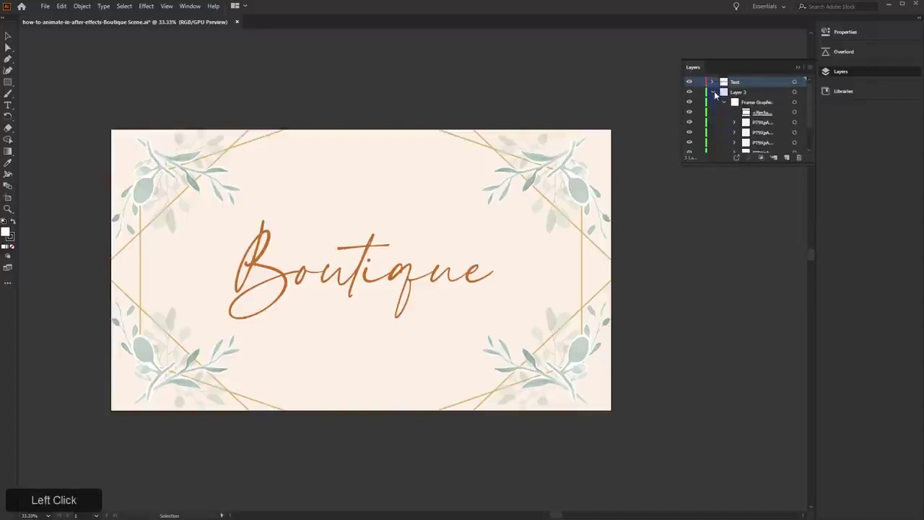
Check the background layer by toggling its visibility and rename it BG
click(689, 102)
click(689, 102)
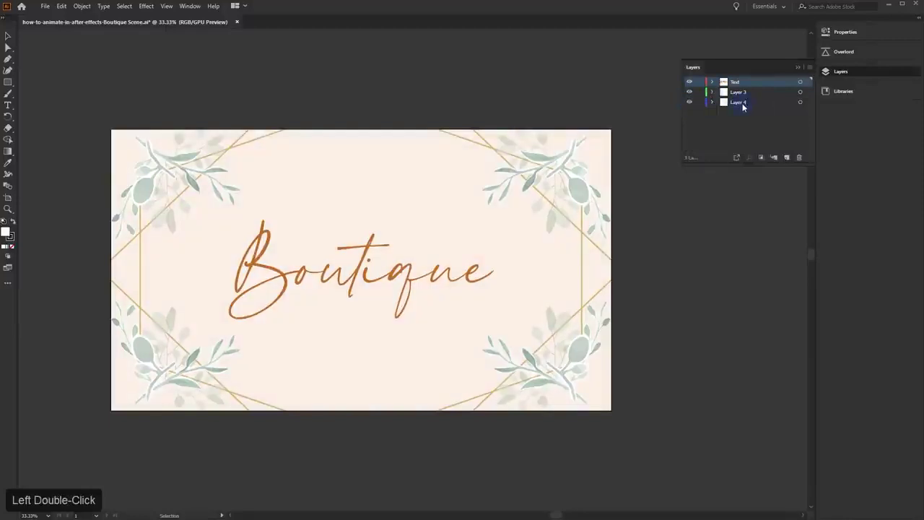
click(743, 103)
double_click(742, 103)
text(B)
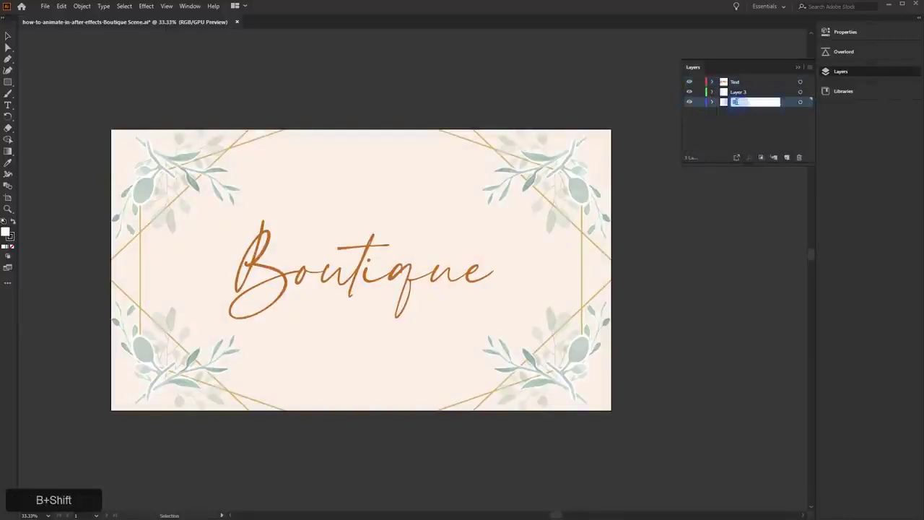
key(Return)
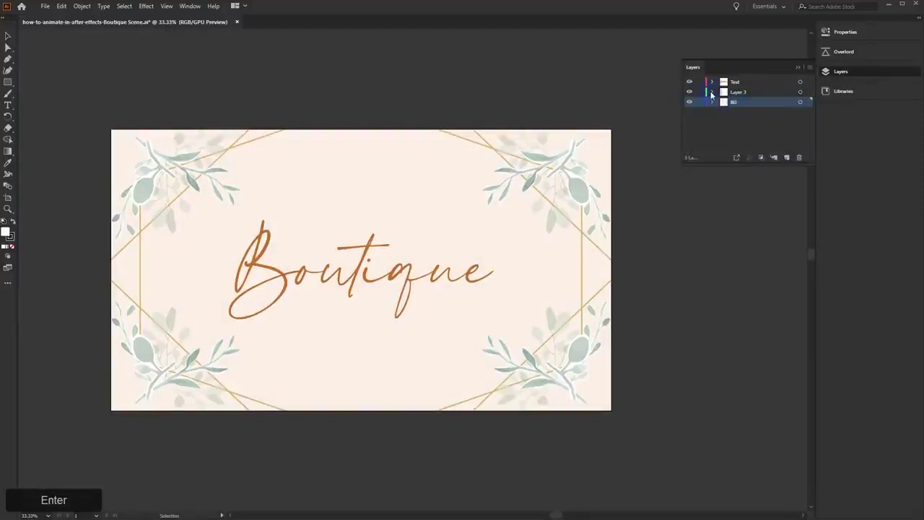
Expand Layer 3 to its Frame Graphic elements and widen the Layers panel further to show their full names
click(713, 93)
click(691, 94)
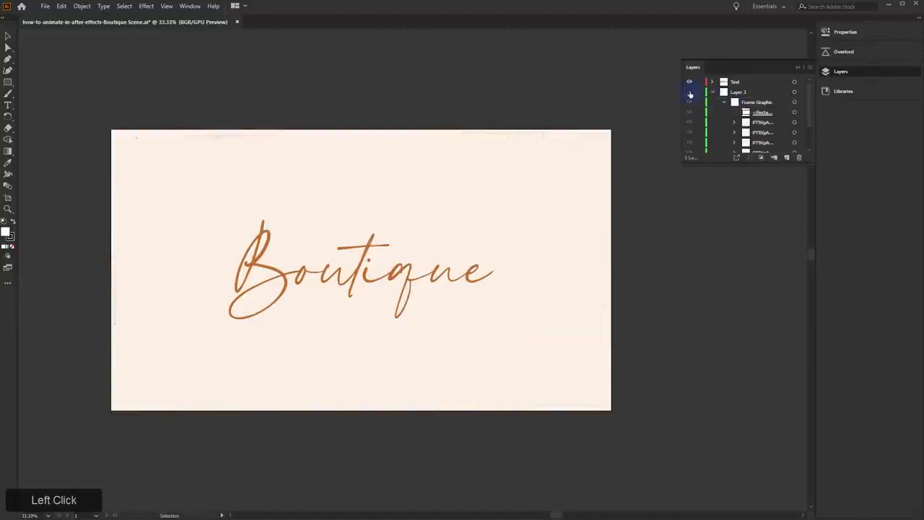
click(691, 93)
scroll(718, 122, down, 3)
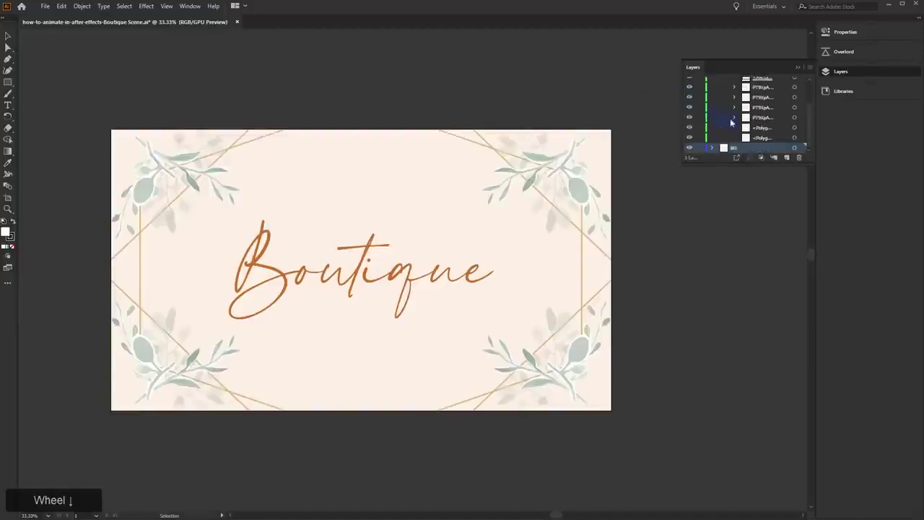
click(769, 110)
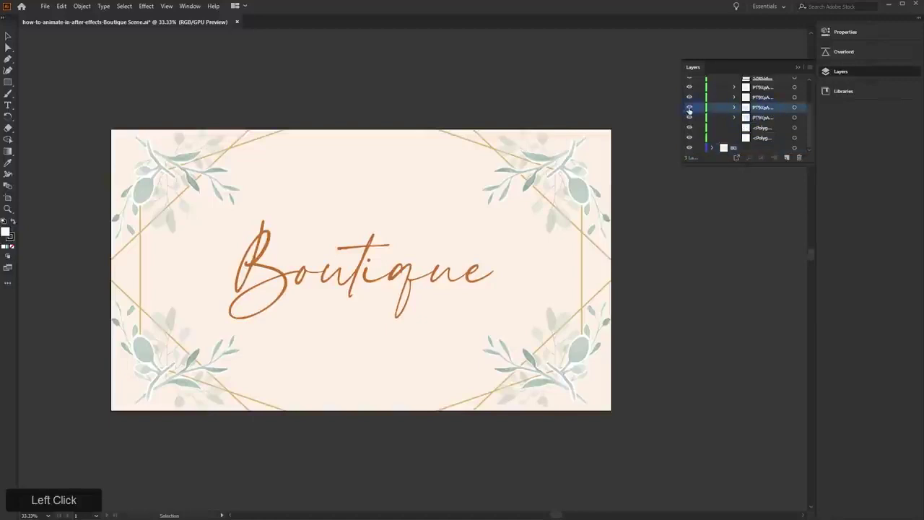
drag(680, 107, 647, 107)
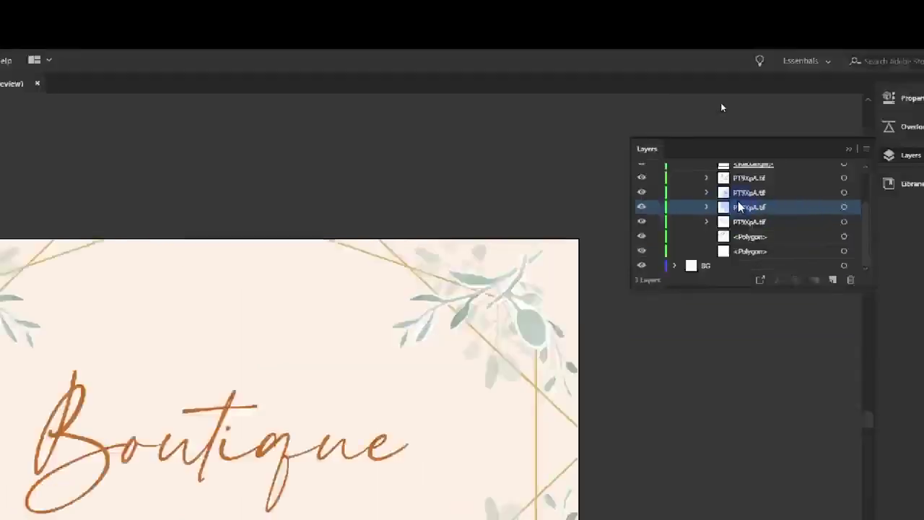
key(super+minus)
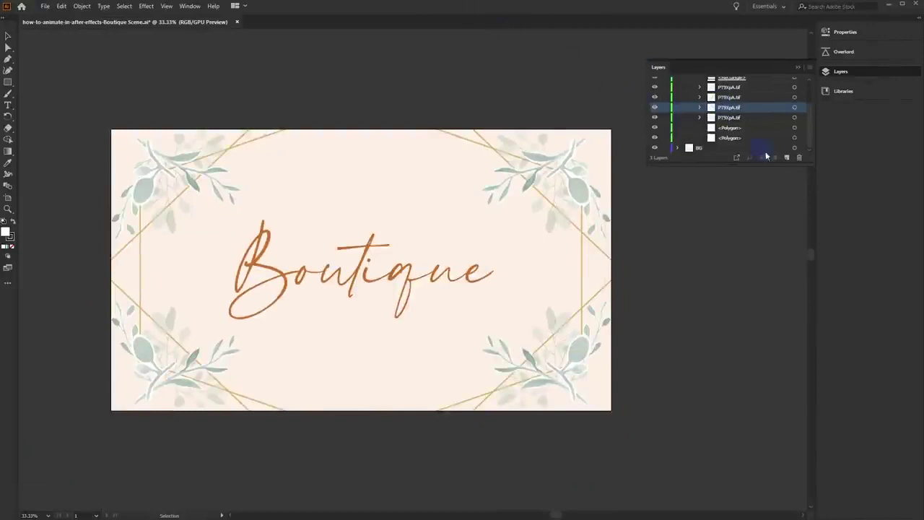
Examine the clipping rectangle, TIF images and polygons listed inside the Frame Graphic group
click(693, 236)
scroll(719, 112, up, 1)
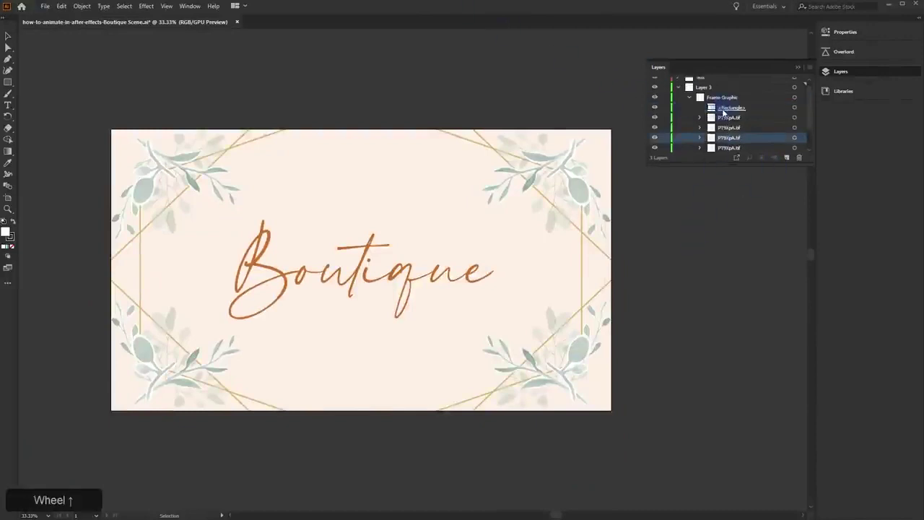
click(687, 101)
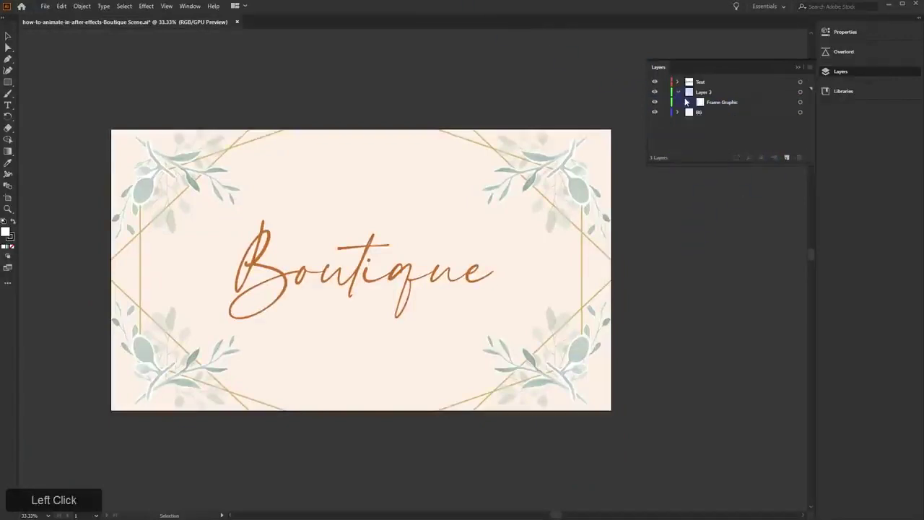
click(687, 103)
scroll(712, 127, down, 2)
click(731, 138)
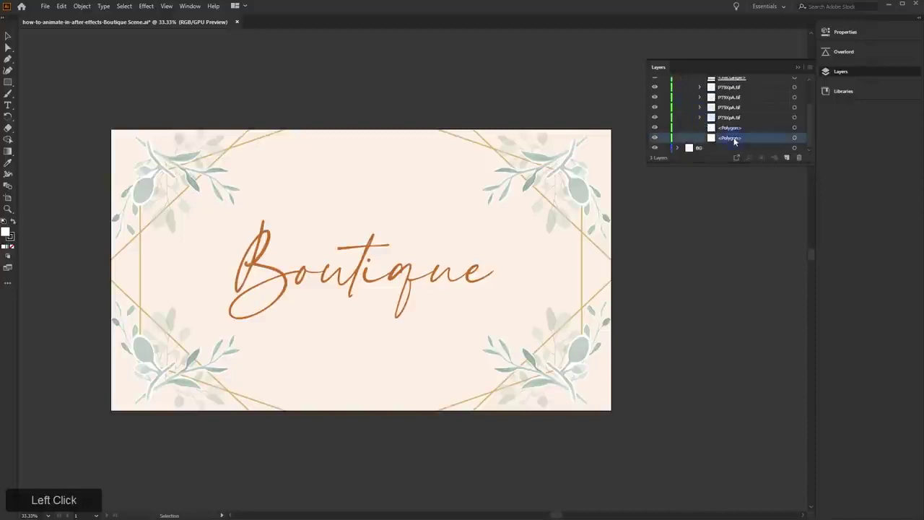
Release the contents of the Frame Graphic group to separate layers as a sequence
click(475, 148)
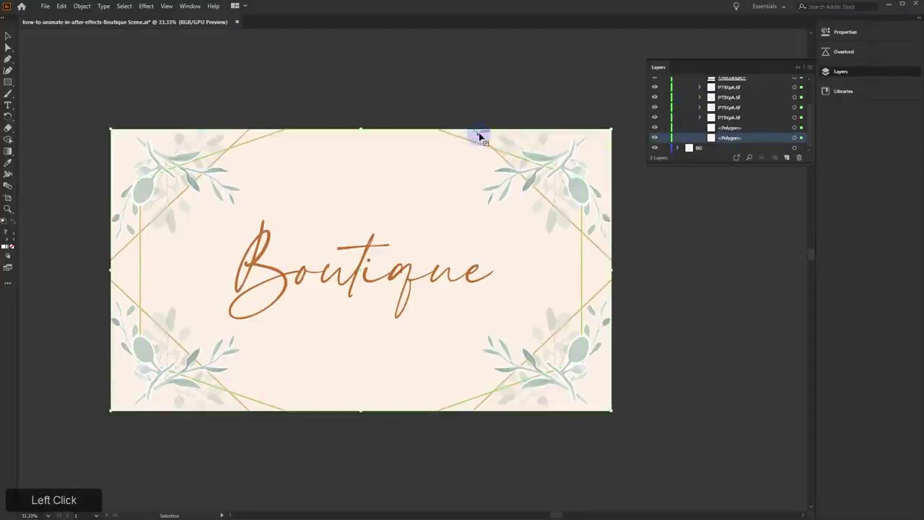
click(736, 130)
shift+click(738, 137)
scroll(745, 133, up, 3)
click(750, 105)
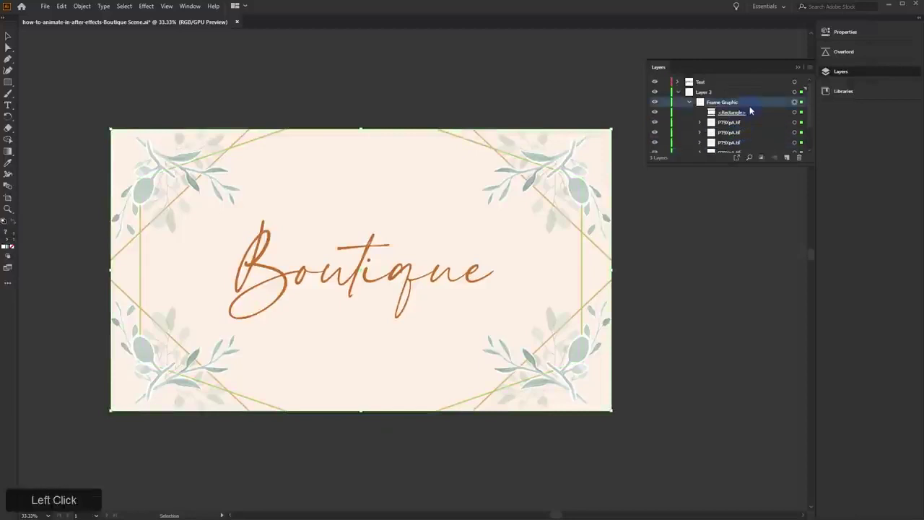
click(810, 68)
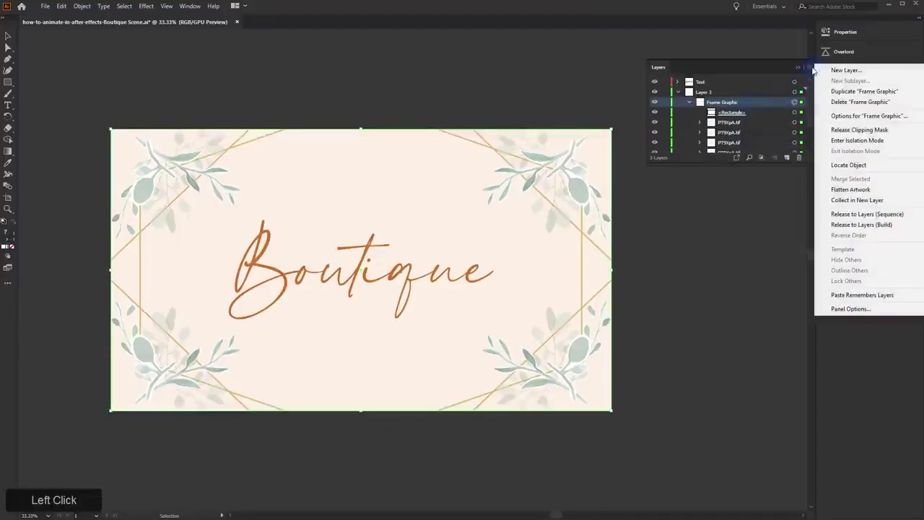
click(852, 213)
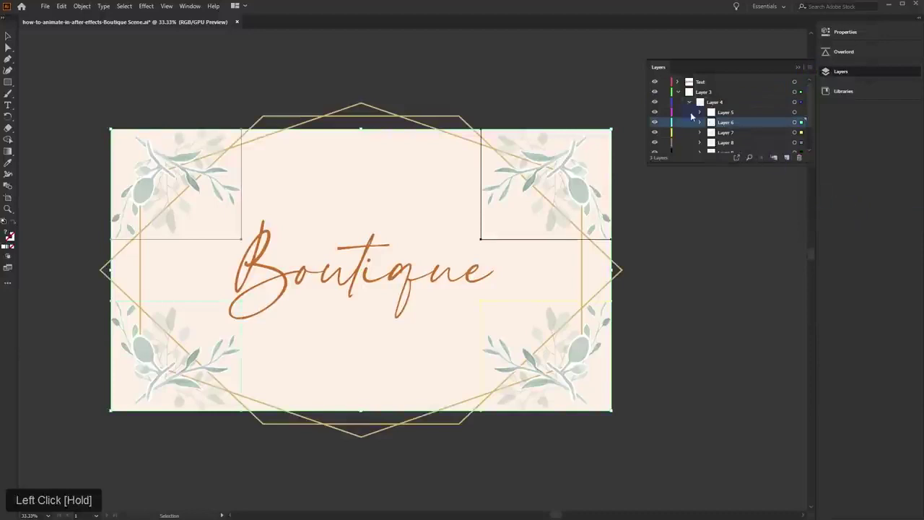
Move sublayers Layer 5 through Layer 11 out of Layer 3 to the top level, directly below the Text layer
scroll(695, 119, down, 3)
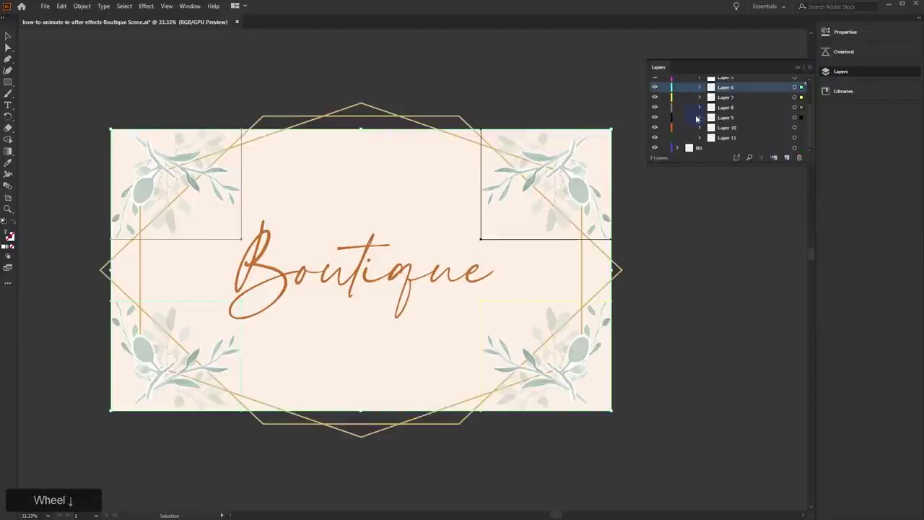
shift+click(732, 137)
scroll(732, 130, up, 2)
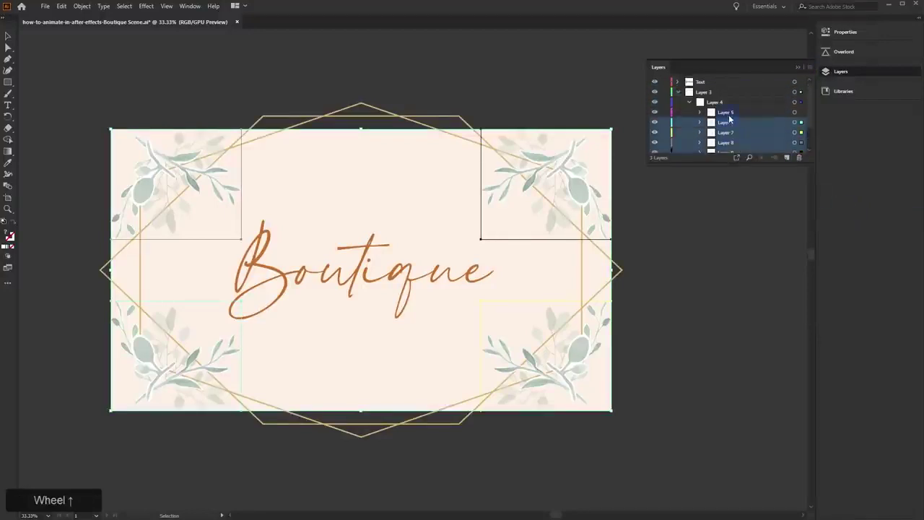
shift+click(730, 115)
scroll(729, 119, down, 2)
drag(727, 138, 727, 148)
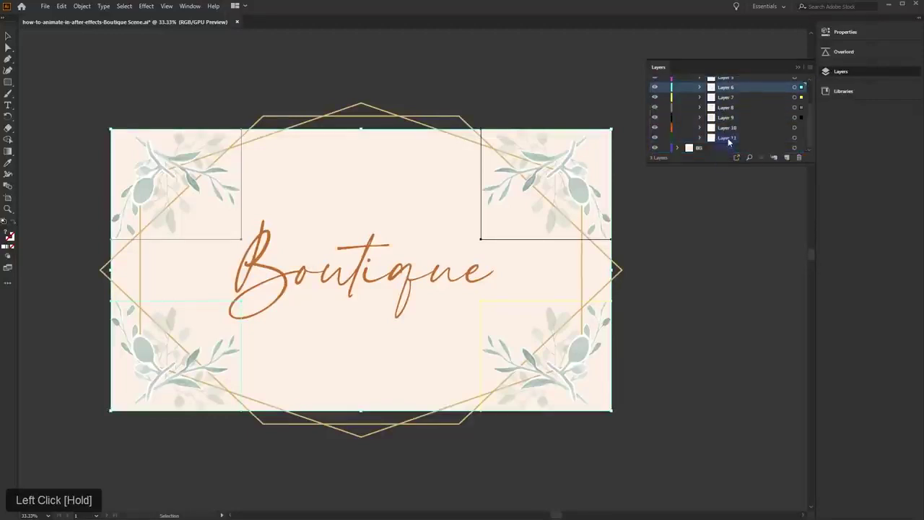
click(729, 138)
scroll(731, 127, up, 2)
shift+click(731, 113)
drag(730, 114, 720, 87)
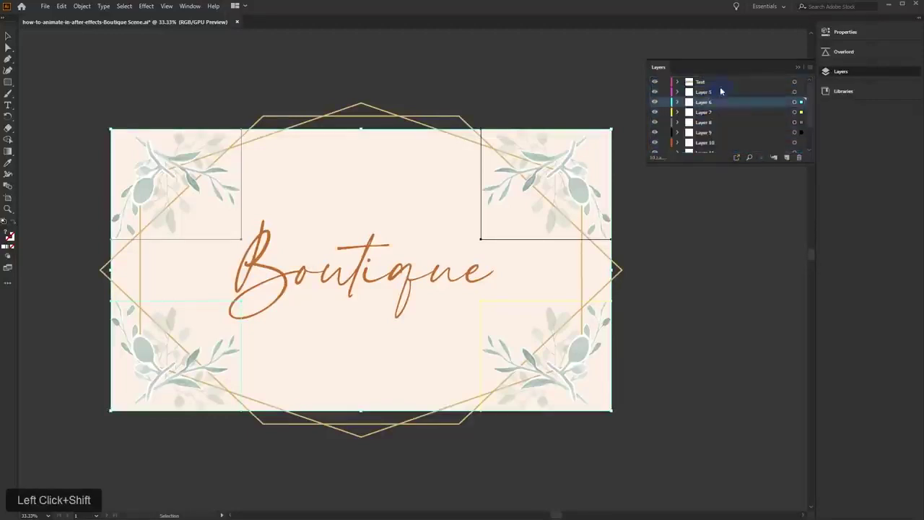
Delete the leftover Layer 3 together with its Layer 4 sublayer
scroll(720, 91, down, 2)
click(695, 128)
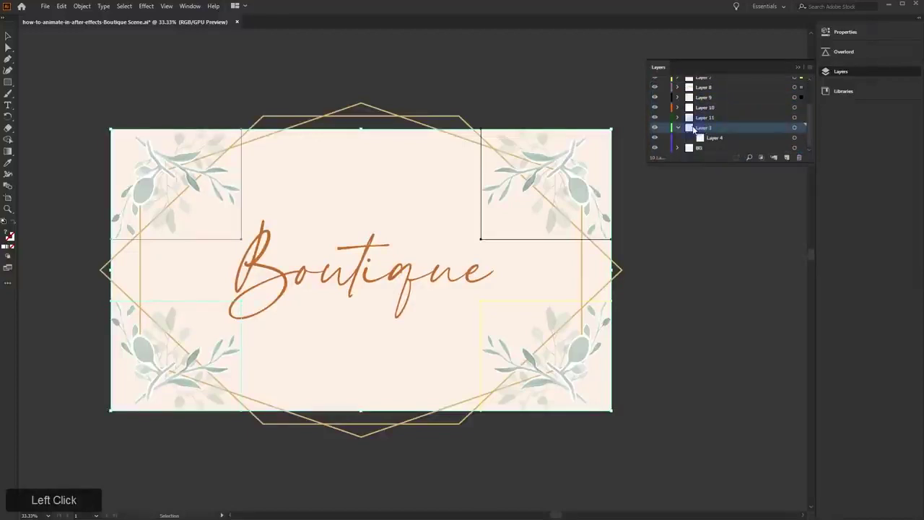
drag(695, 128, 798, 157)
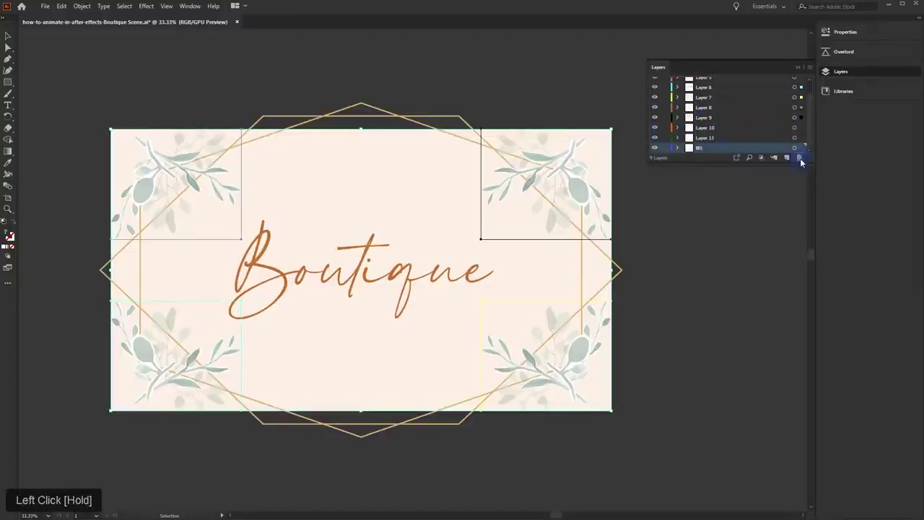
Identify the polygon line layers by toggling the visibility of Layer 11 and Layer 10, and rename Layer 10 as Line_1
click(655, 138)
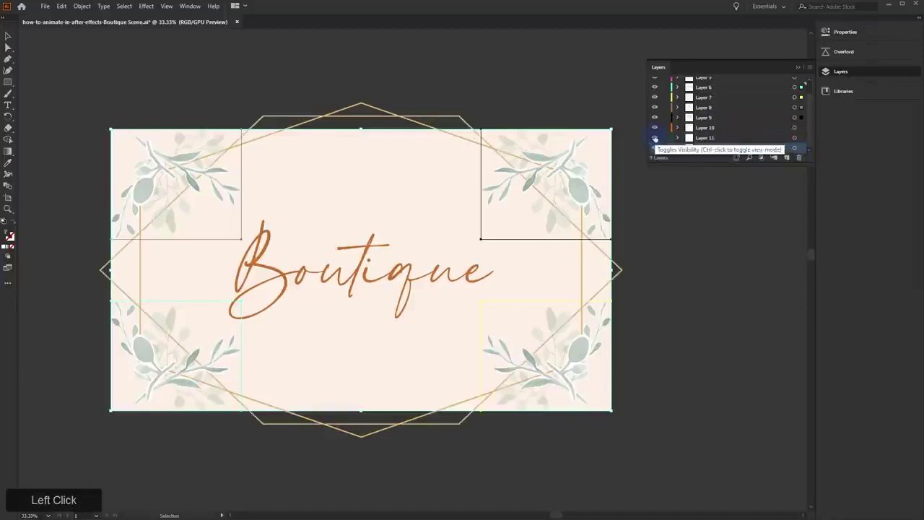
click(655, 138)
click(655, 138)
double_click(656, 129)
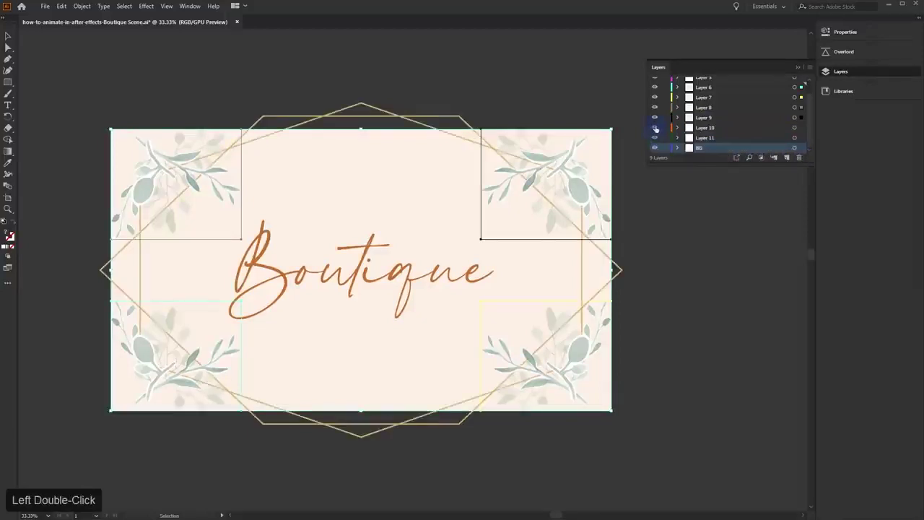
double_click(706, 127)
text(Line_)
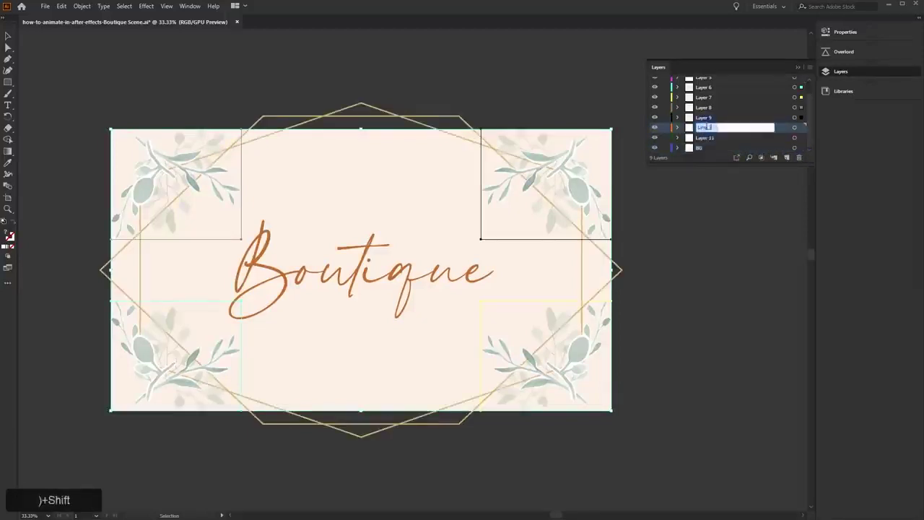
text(1)
key(Return)
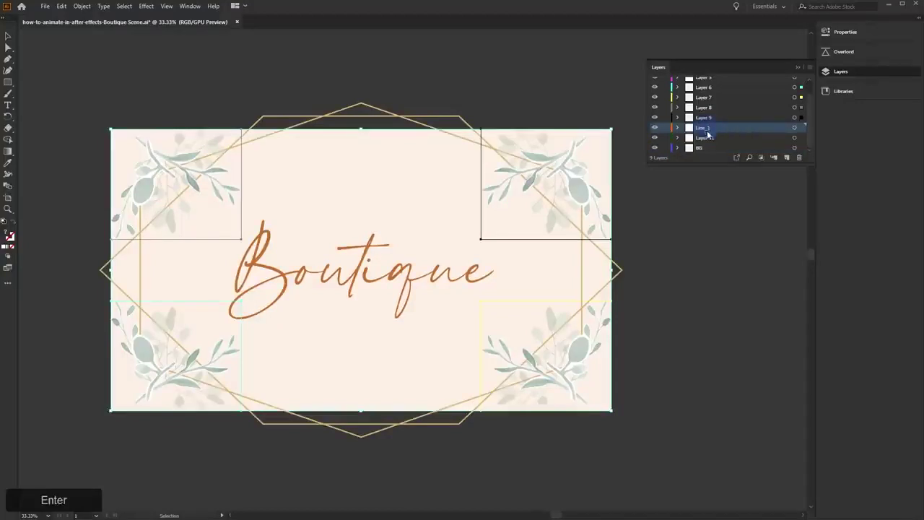
Rename Layer 11 as Line_2
click(711, 138)
double_click(713, 137)
text(L)
key(BackSpace)
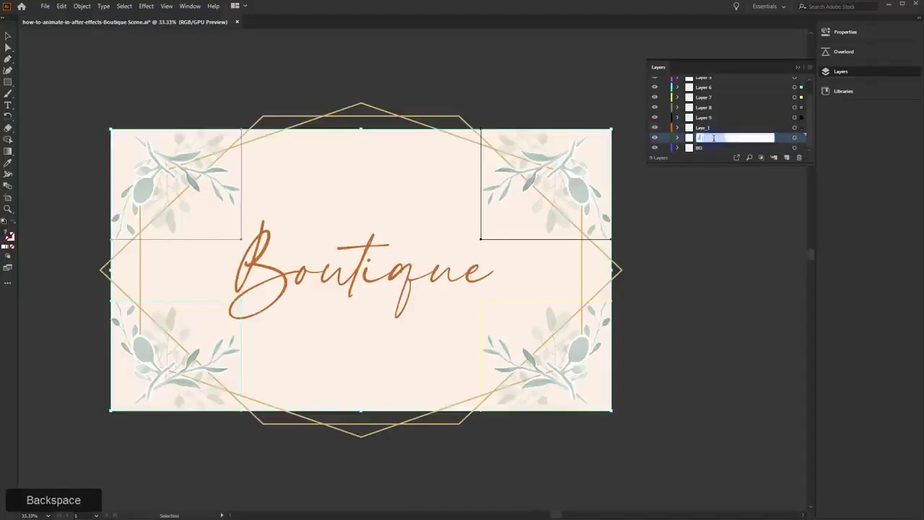
text(Line_3)
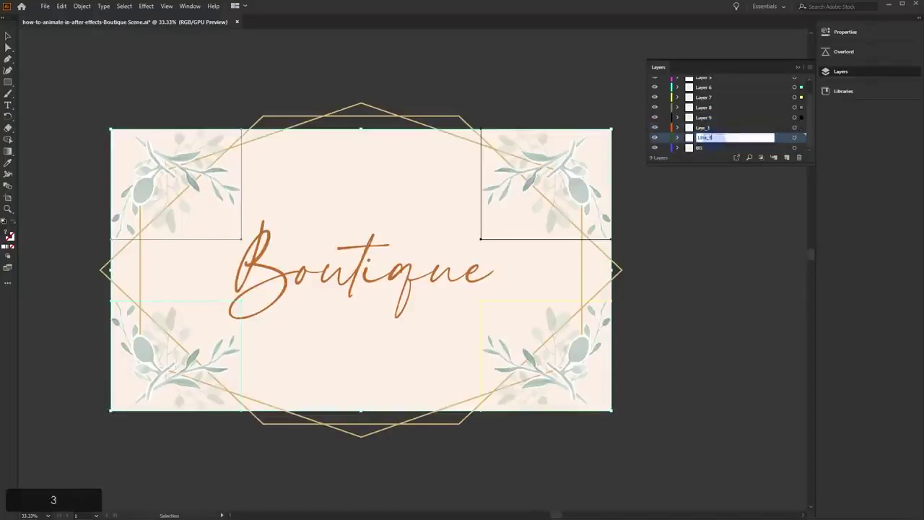
key(BackSpace)
text(2)
key(Return)
Check the rectangle inside Layer 5 by toggling its visibility and delete Layer 5
scroll(686, 128, up, 2)
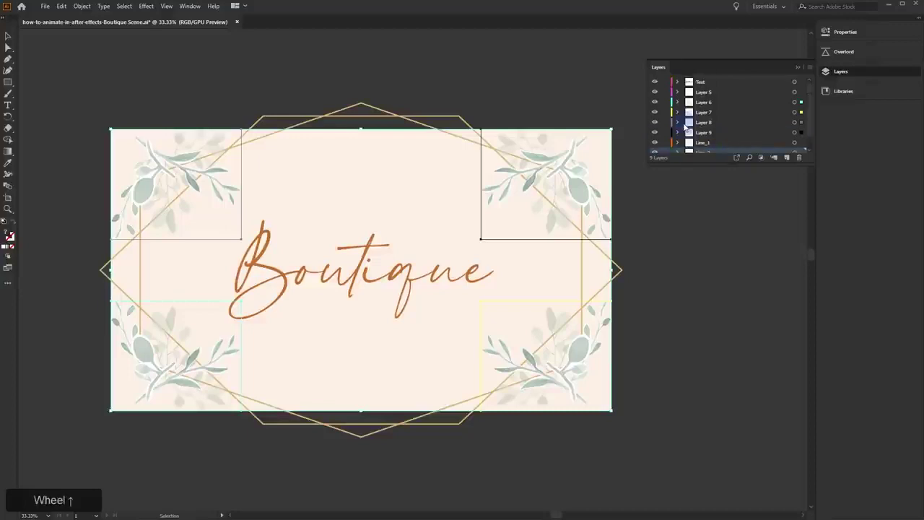
click(660, 93)
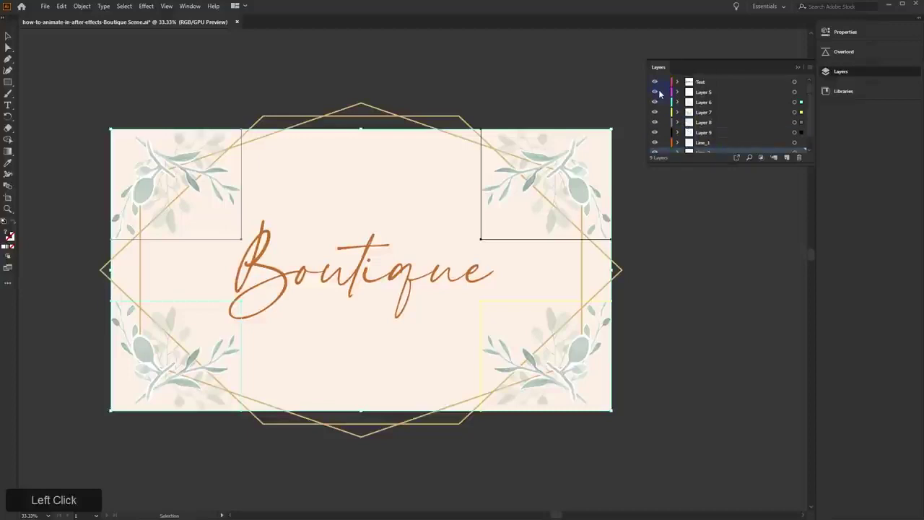
click(712, 91)
click(709, 94)
click(676, 93)
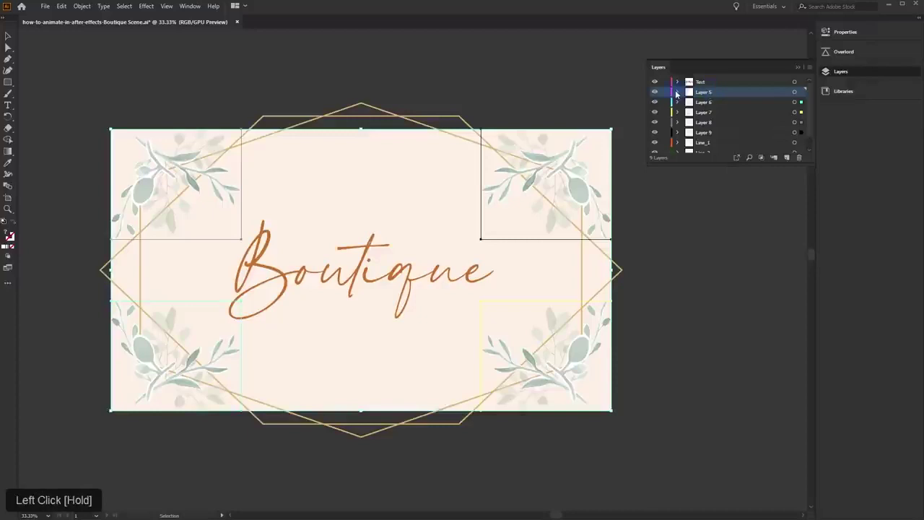
click(701, 102)
click(655, 103)
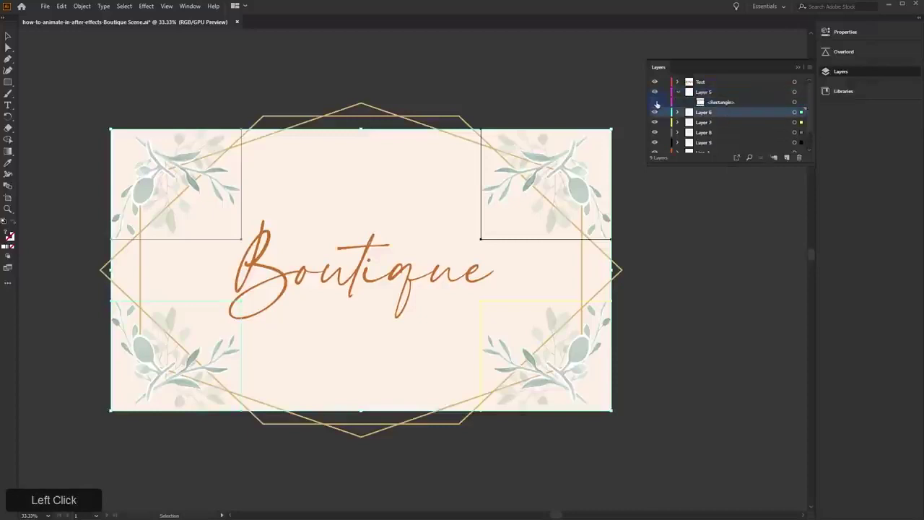
click(699, 103)
click(705, 91)
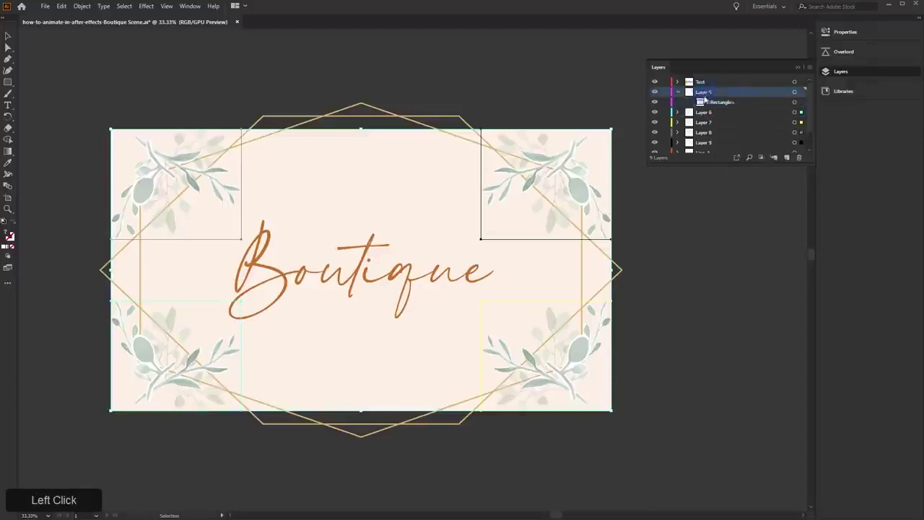
double_click(705, 92)
drag(695, 94, 800, 158)
scroll(728, 127, up, 1)
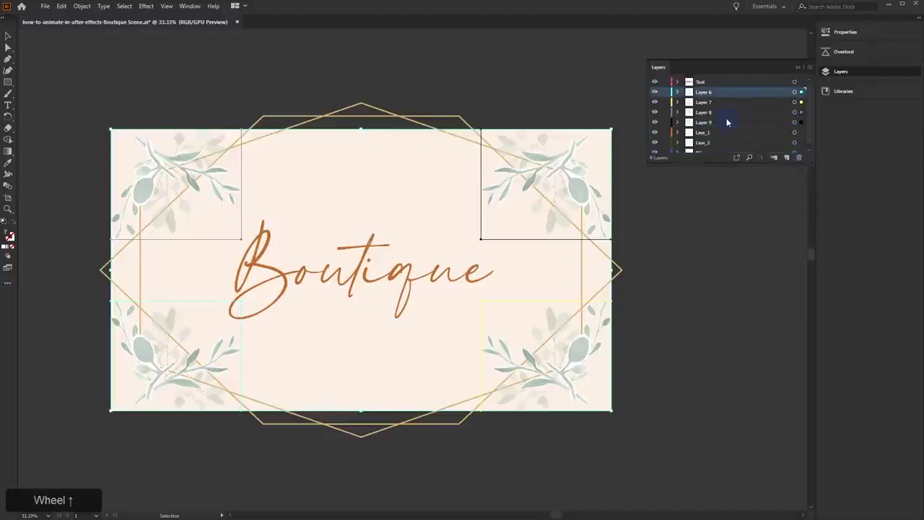
Save the document as how-to-animate-in-after-effects-Boutique Scene_1.ai with the default Illustrator 2020 options
key(ctrl+shift+s)
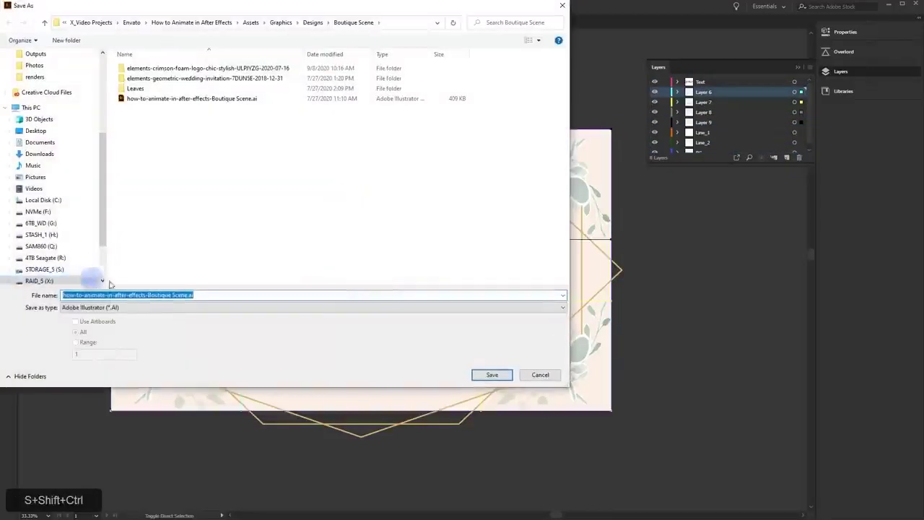
click(149, 294)
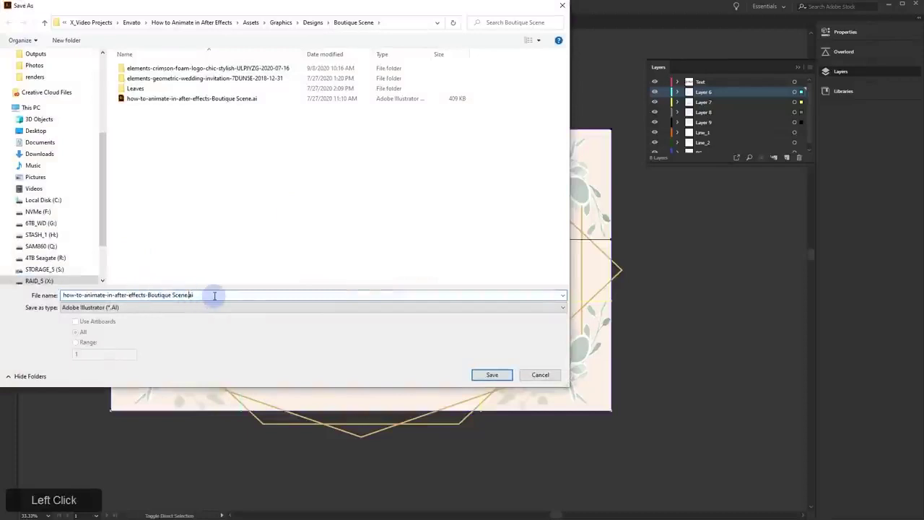
key(Return)
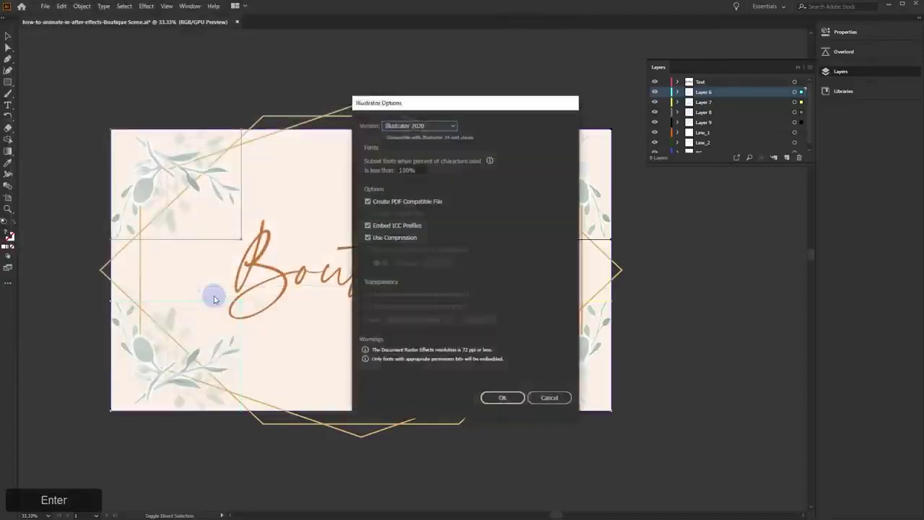
click(503, 398)
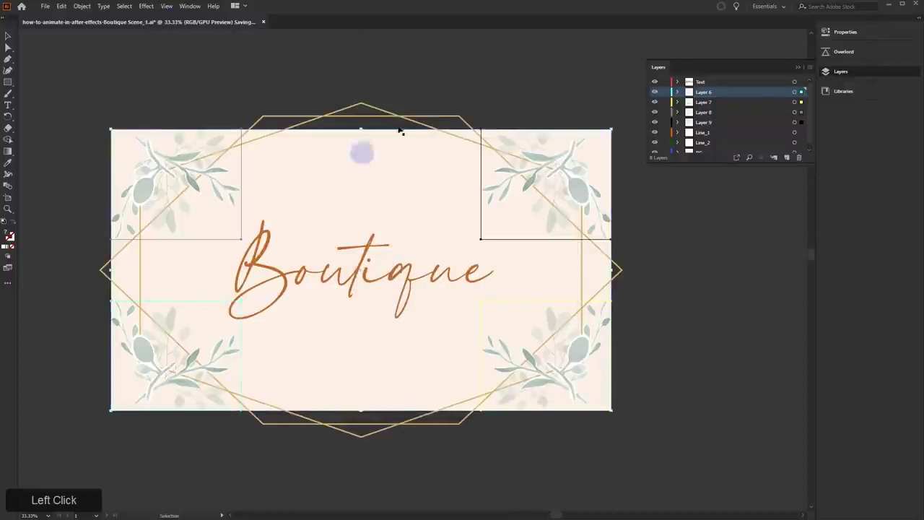
Check Layer 9 by toggling its visibility and rename it Leaves_1
click(710, 123)
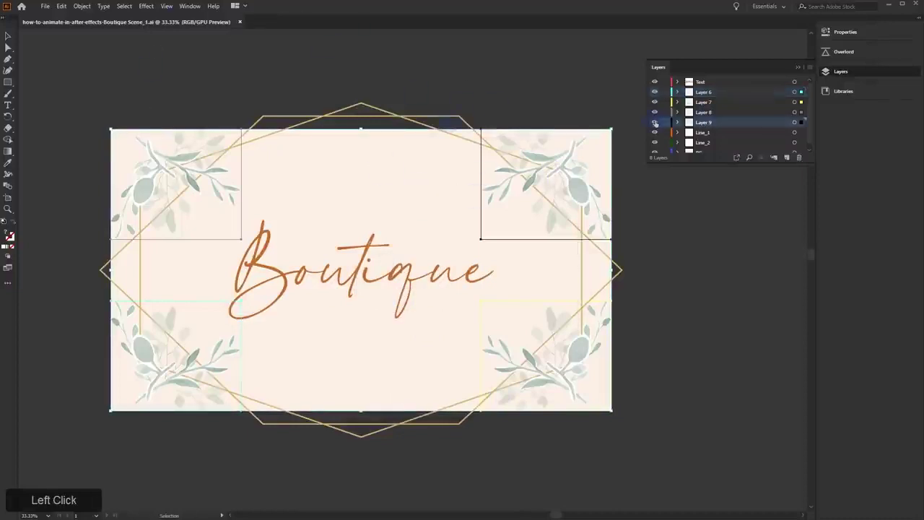
click(656, 123)
click(656, 123)
double_click(702, 122)
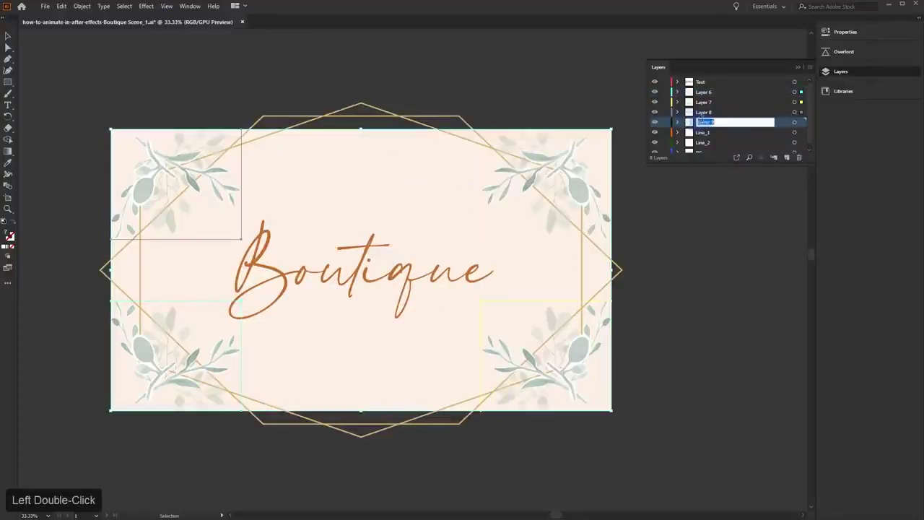
text(Line)
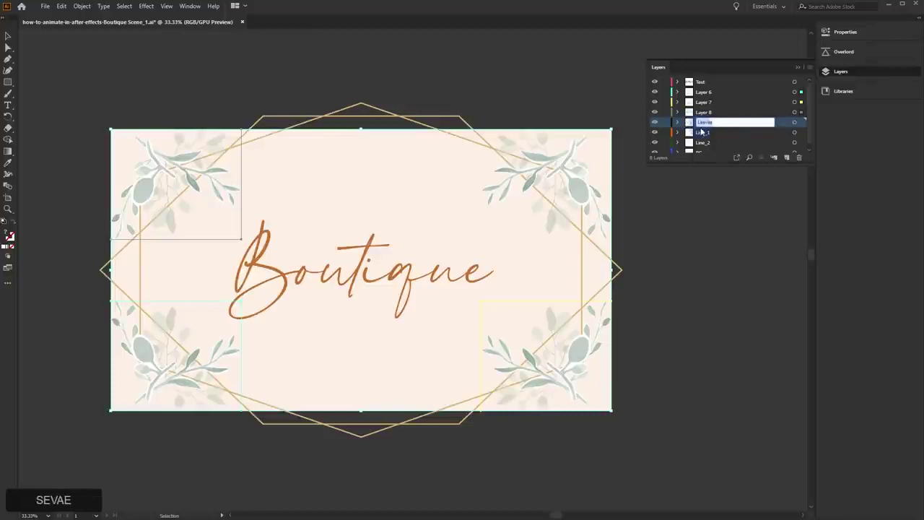
key(BackSpace)
text(_1)
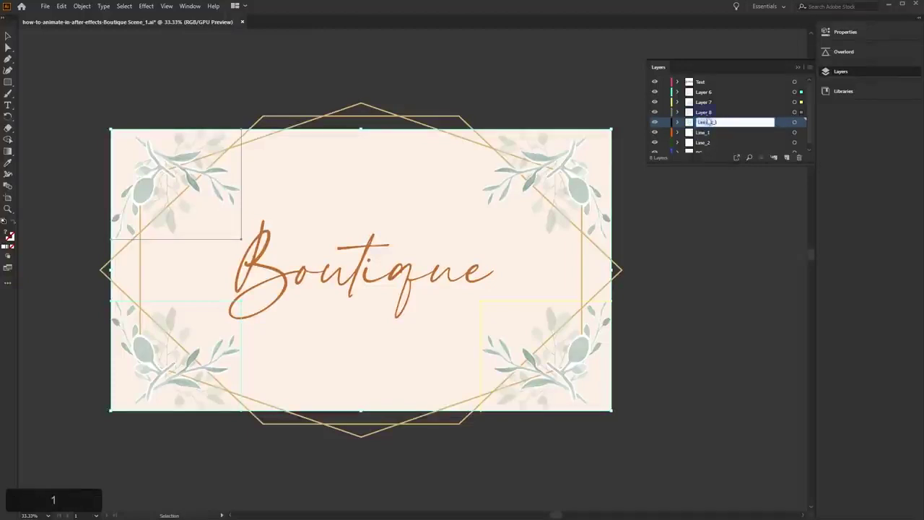
click(706, 122)
Rename Layer 8 as Leaves_2 and Layer 7 as Leaves_3
double_click(726, 112)
text(Leaves_1)
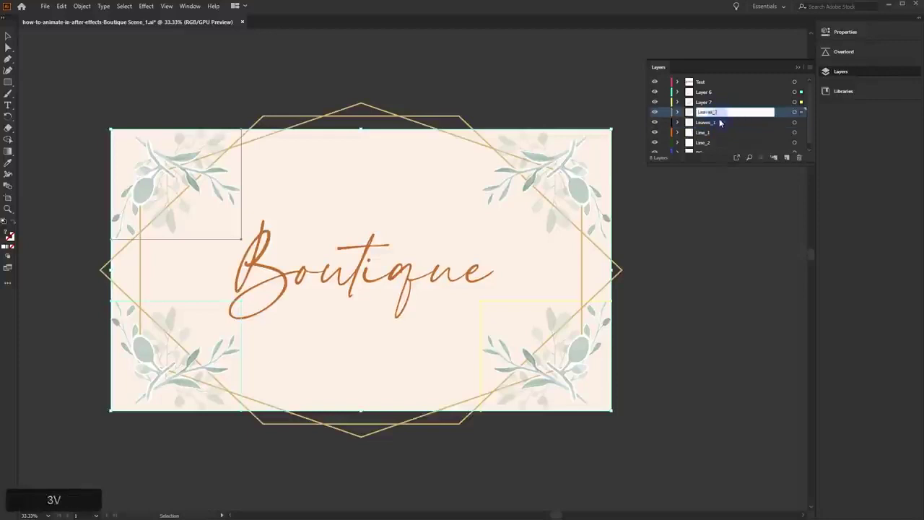
double_click(710, 102)
text(Leaves_)
text(3)
Rename Layer 6 as Leaves_4 and save the document
double_click(714, 93)
text(Leaves_)
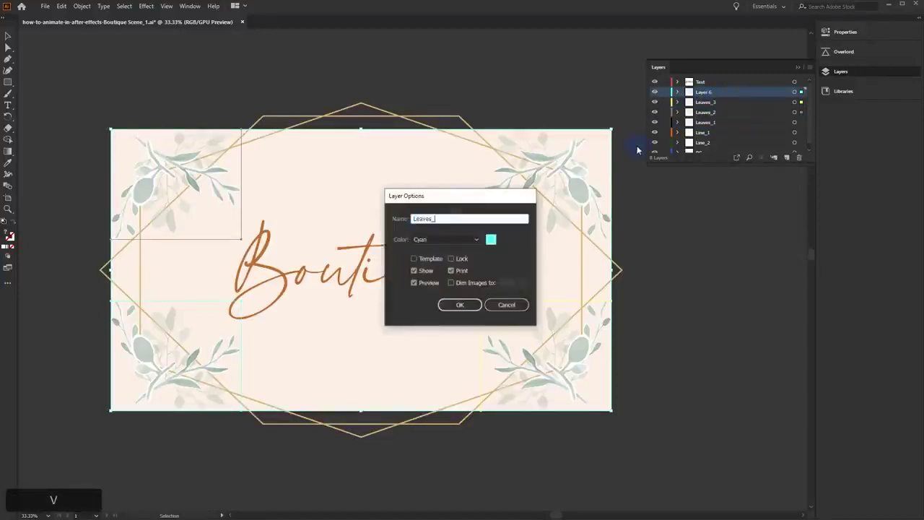
text(4)
key(Return)
key(ctrl+s)
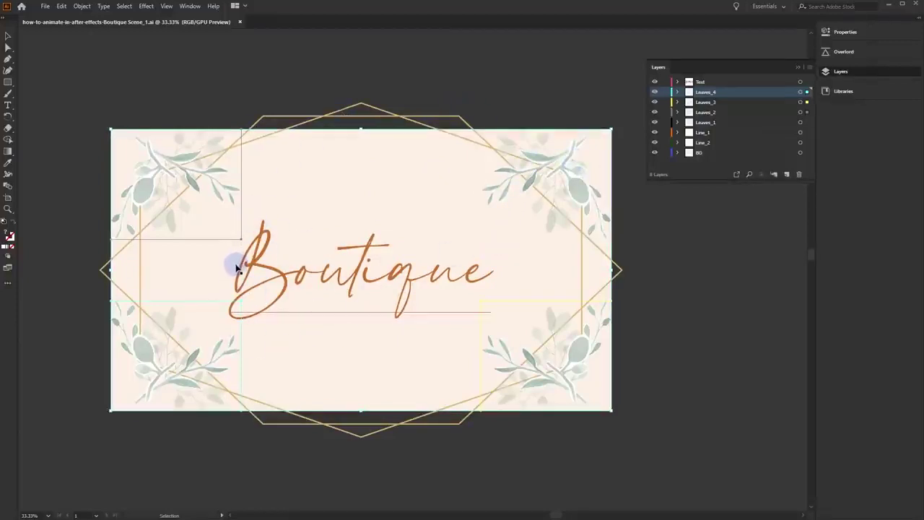
Select the upper-right leaves and the Boutique text on the artboard to check which layers they belong to
click(581, 153)
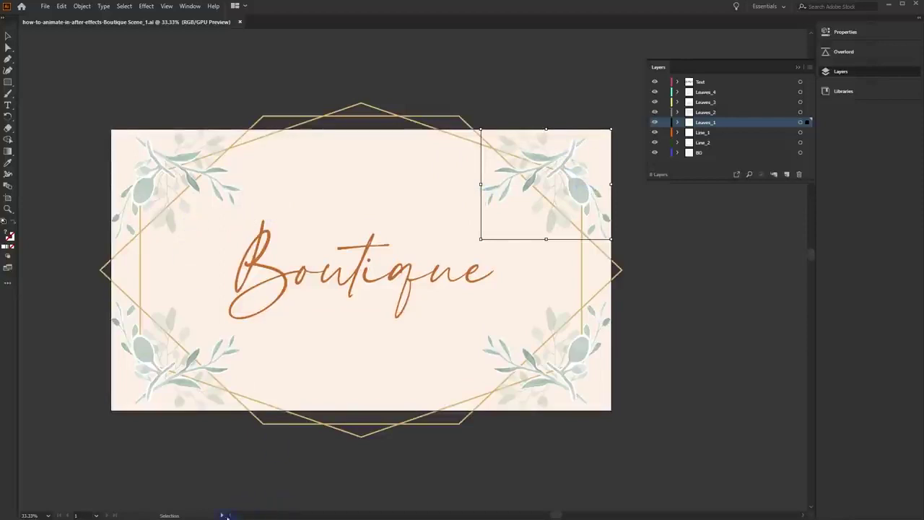
click(269, 261)
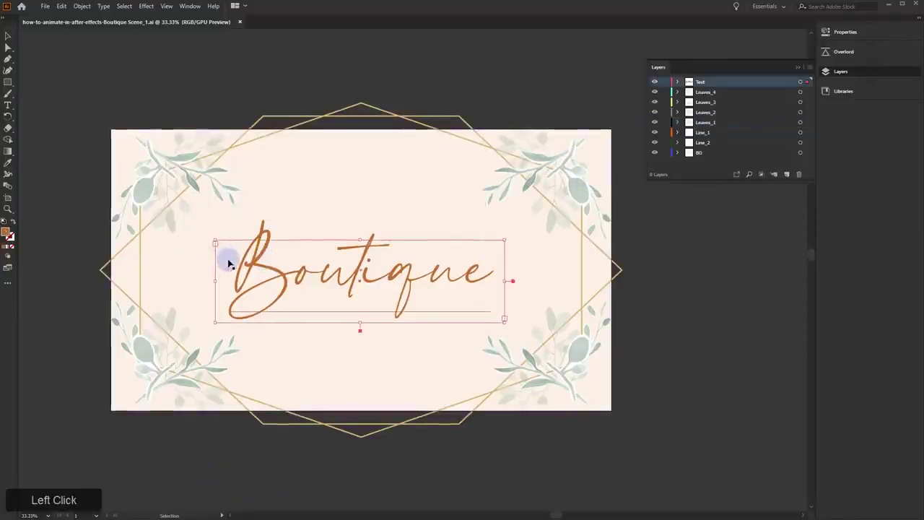
Check which layer the background belongs to, and open Leaves.psd from the elements-geometric-wedding-invitation folder in Photoshop
click(174, 266)
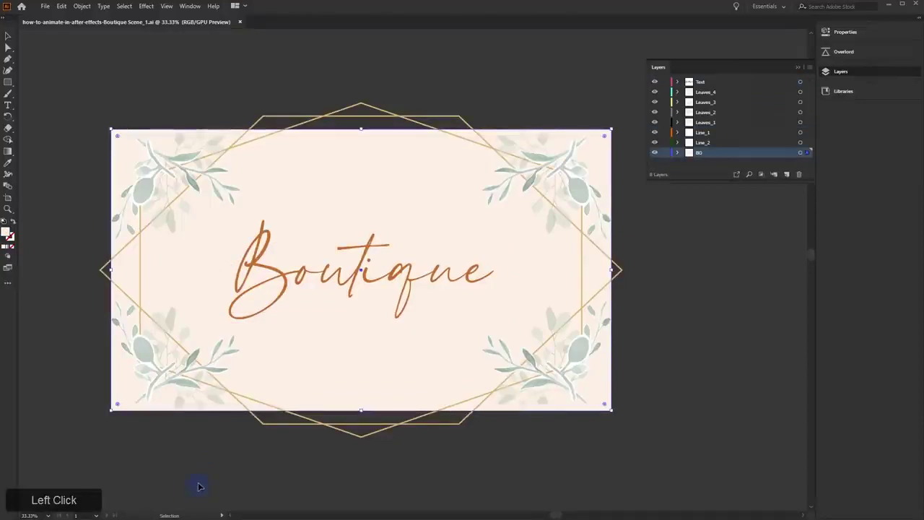
click(202, 518)
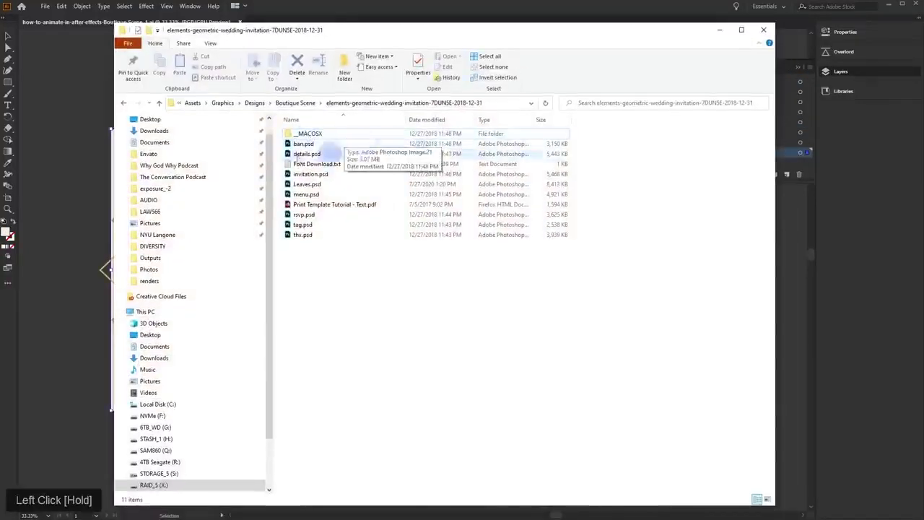
click(325, 240)
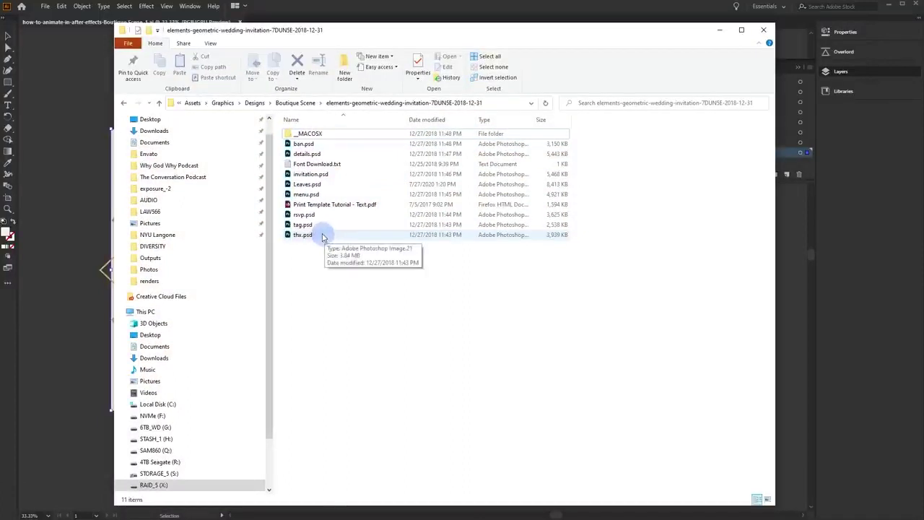
click(312, 155)
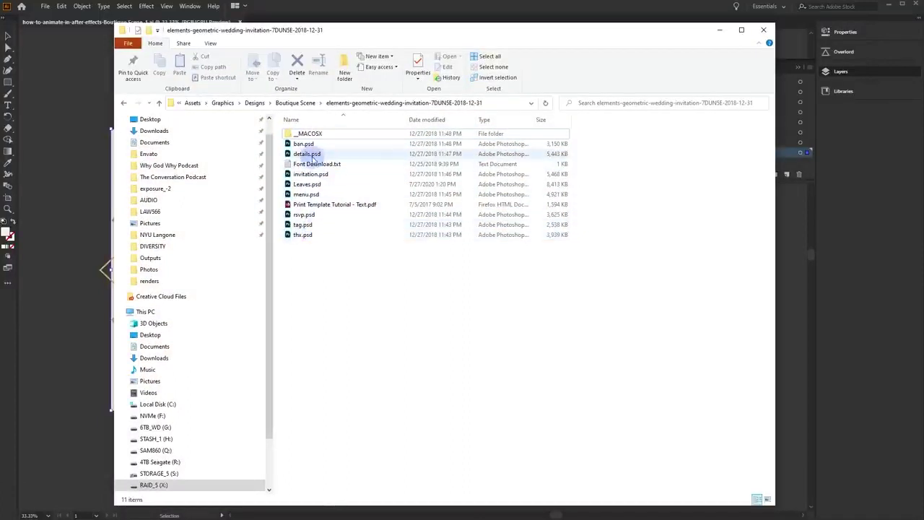
click(315, 146)
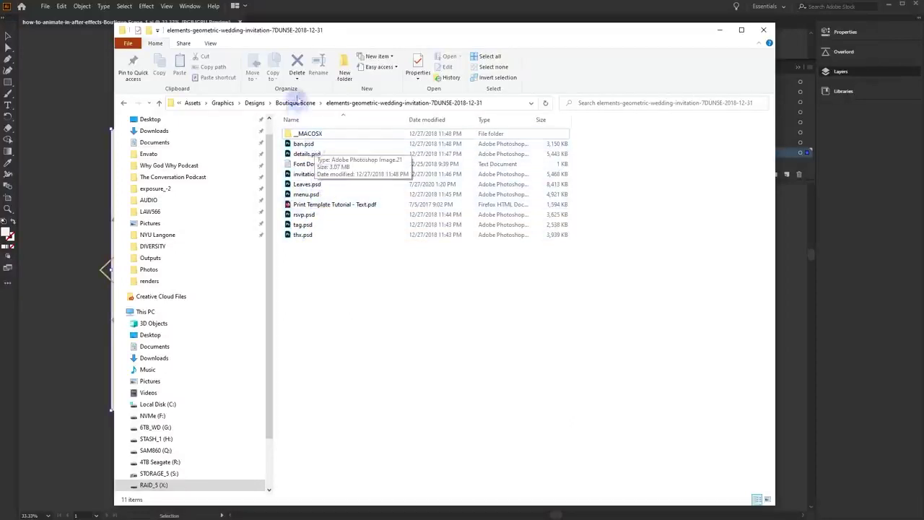
drag(333, 35, 316, 31)
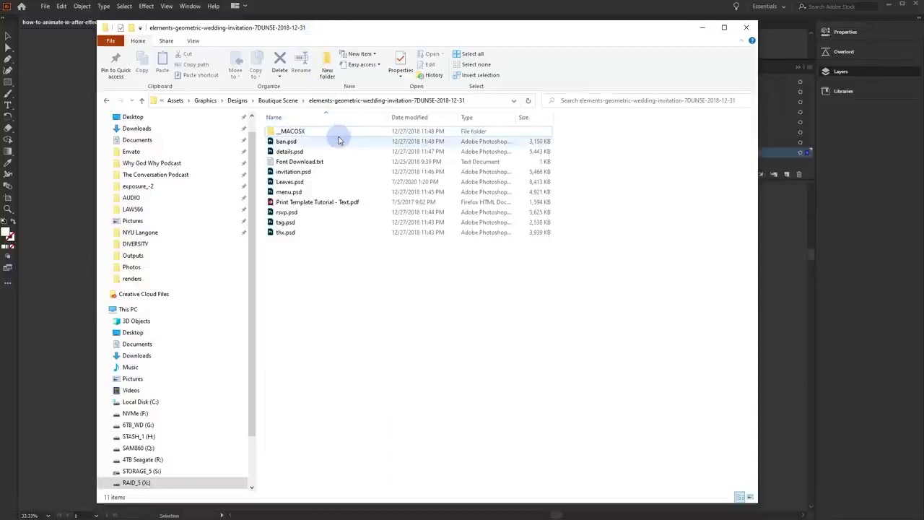
click(328, 185)
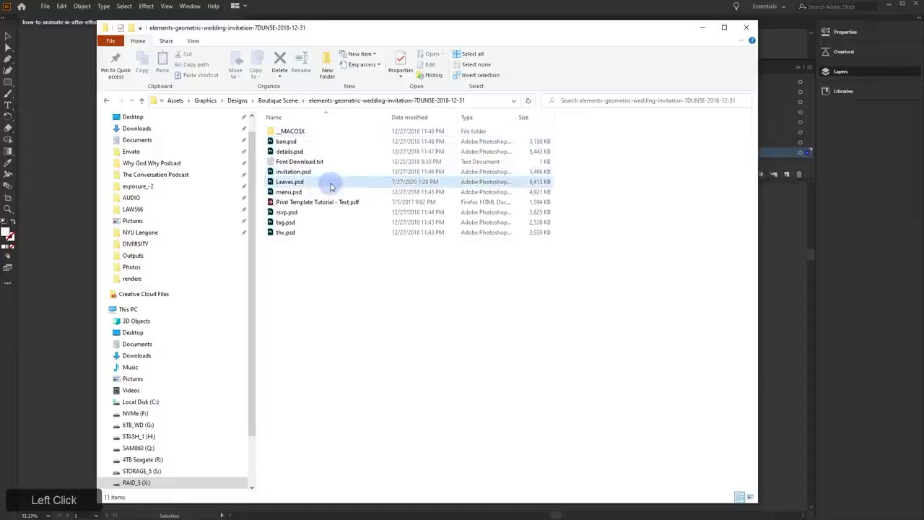
double_click(279, 182)
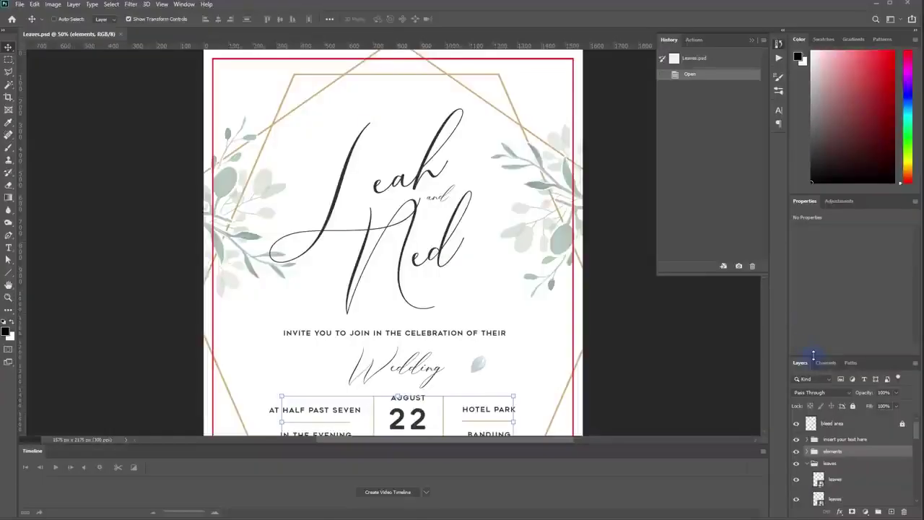
Enlarge the layer list and hide every layer except the first leaves smart object in the leaves group
drag(813, 356, 816, 193)
click(805, 106)
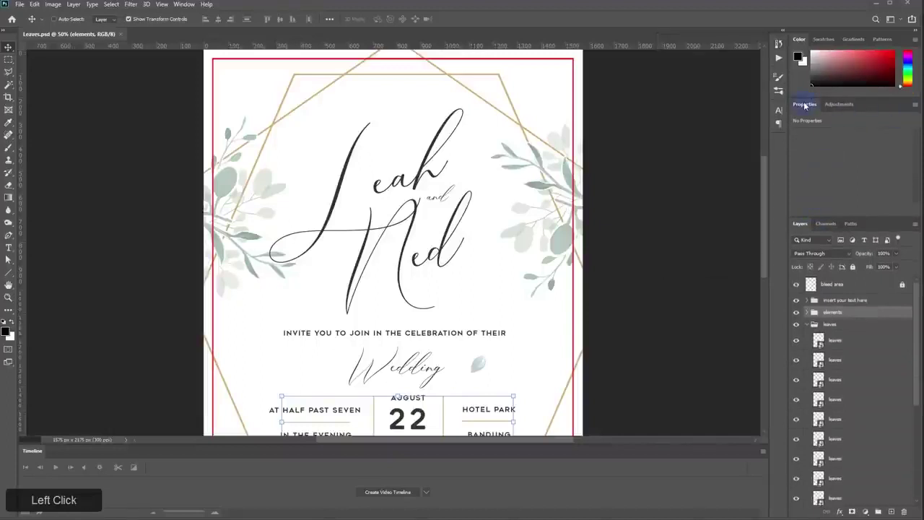
click(856, 340)
right_click(795, 341)
click(825, 353)
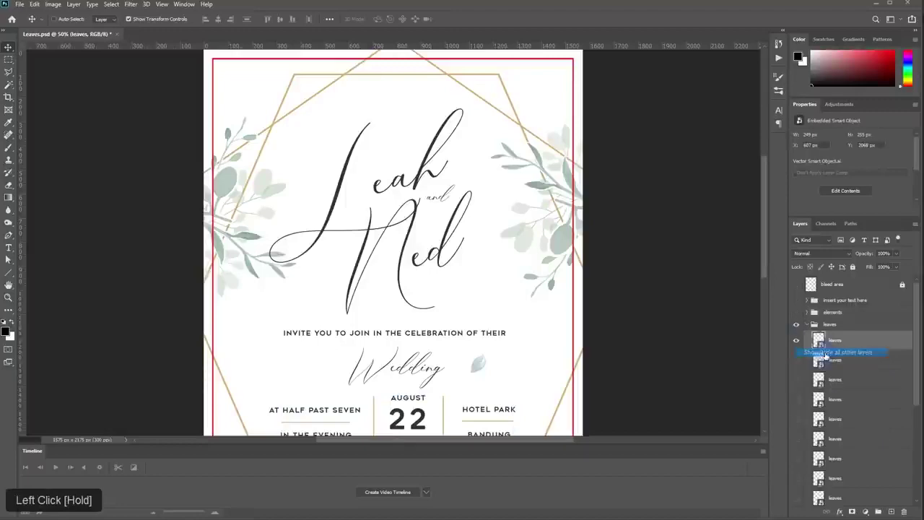
Move the first leaf sprig fully onto the canvas and open its smart object contents in Illustrator, selecting the sprig there
drag(461, 290, 488, 116)
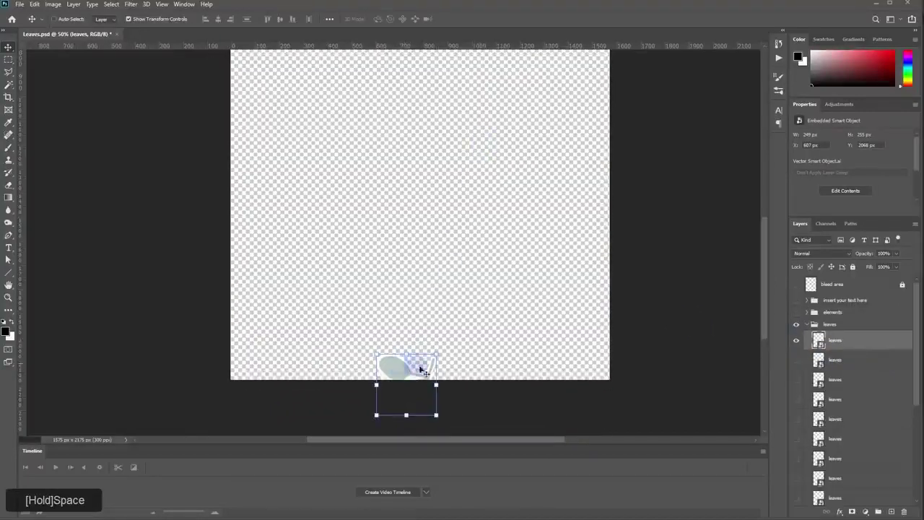
drag(408, 373, 412, 219)
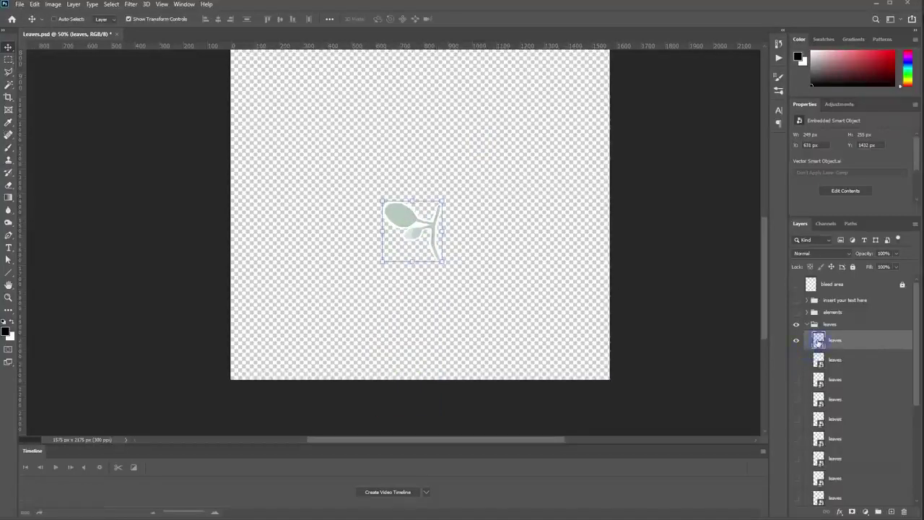
drag(818, 342, 826, 352)
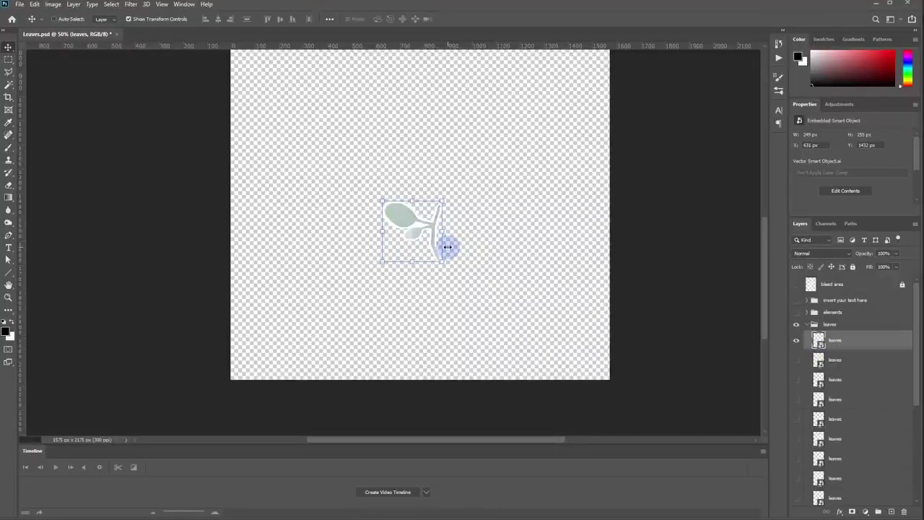
double_click(819, 343)
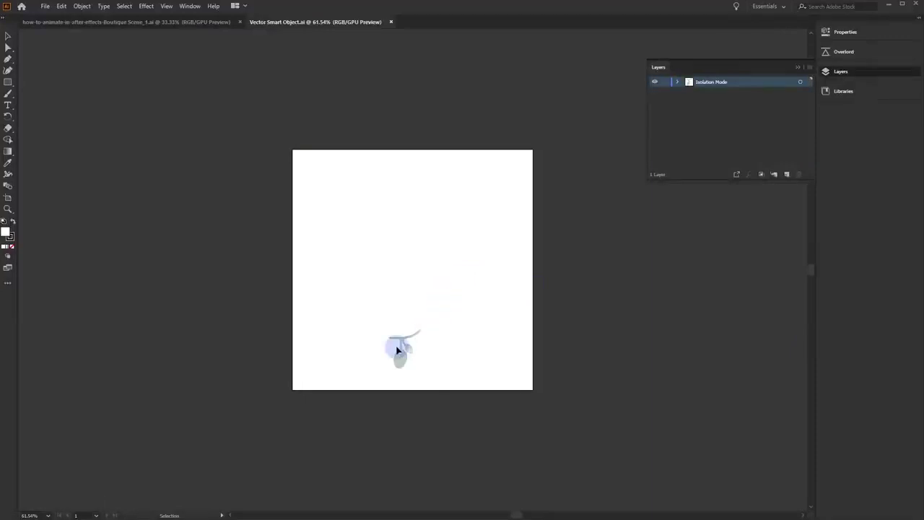
click(401, 347)
Glance at the Boutique scene, return to Photoshop and open the second leaves smart object in Illustrator
click(156, 23)
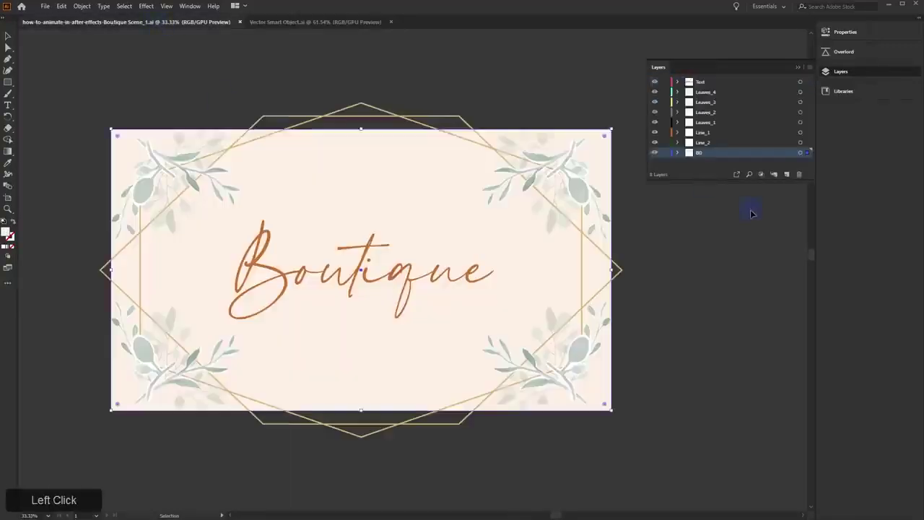
click(887, 5)
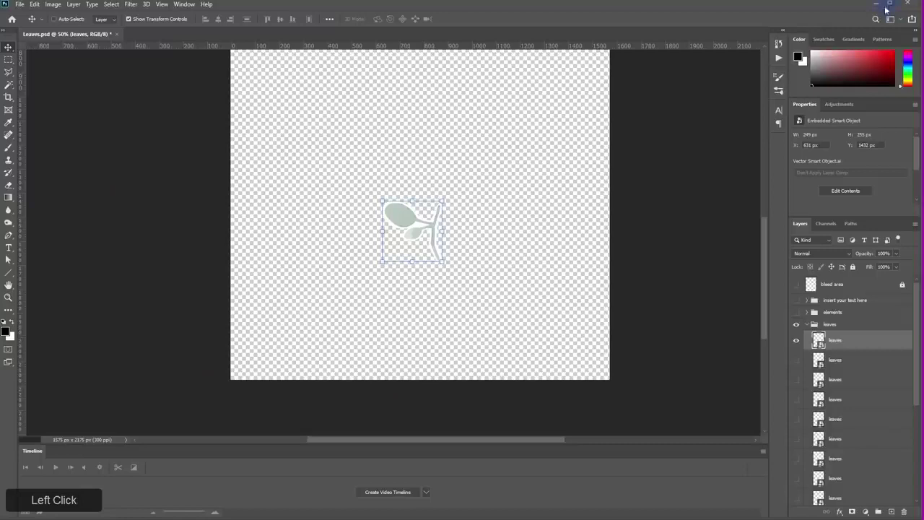
click(797, 359)
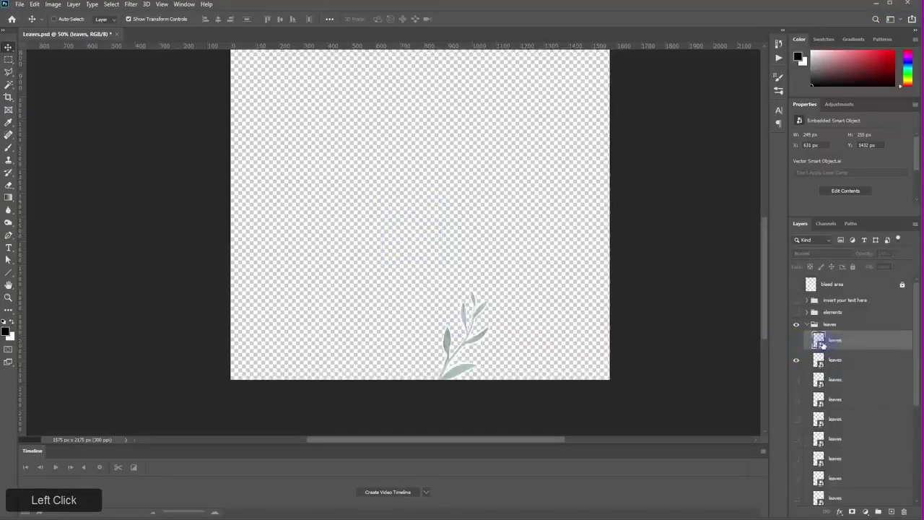
double_click(819, 359)
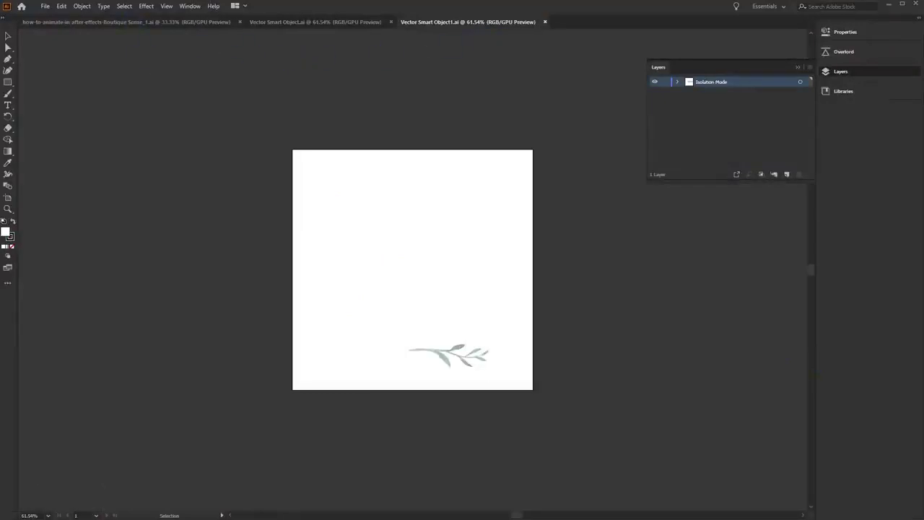
Back in Photoshop, show only the third leaves layer and open its smart object contents in Illustrator
key(alt+Tab)
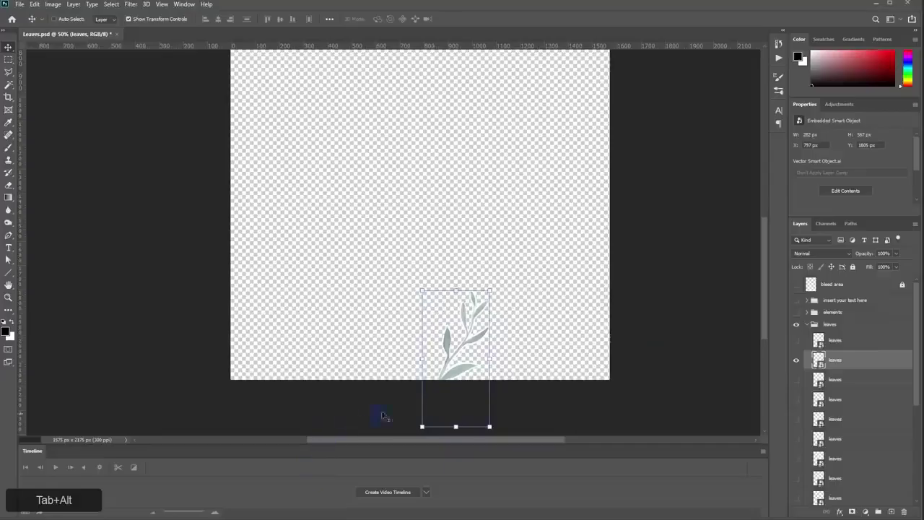
click(798, 363)
click(797, 380)
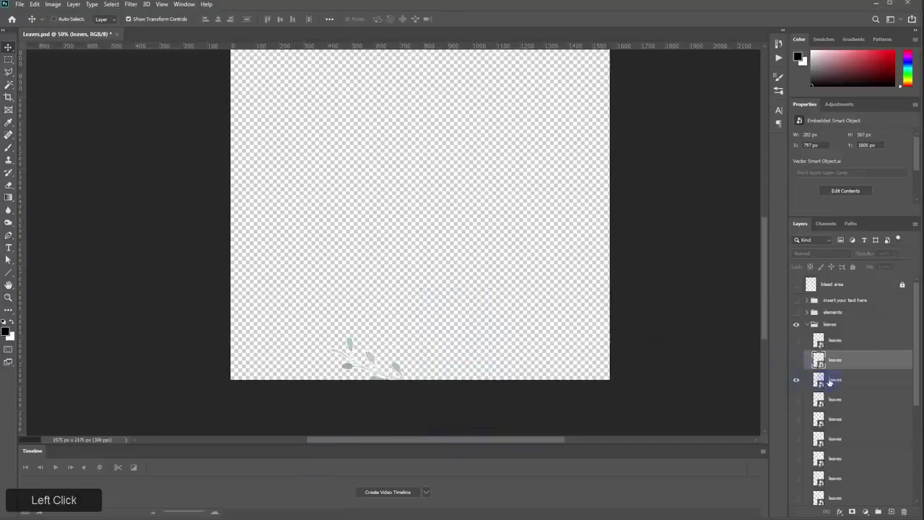
double_click(819, 385)
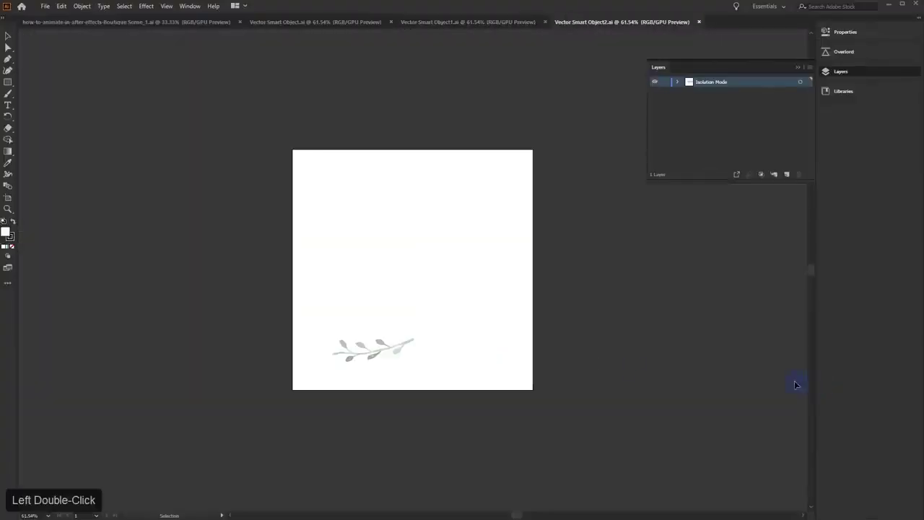
In Photoshop, show only the fourth leaves layer, move it fully onto the canvas and set its Fill to 100%
key(alt+Tab)
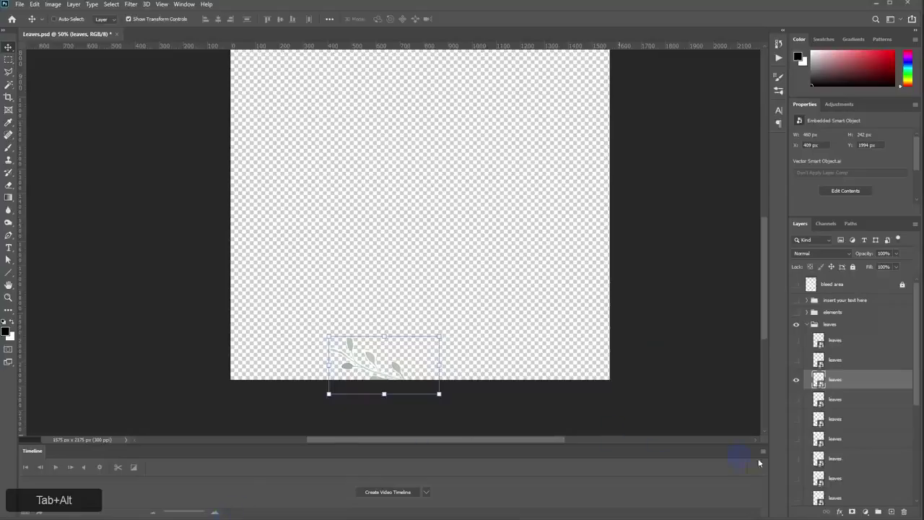
click(806, 406)
click(797, 380)
click(798, 399)
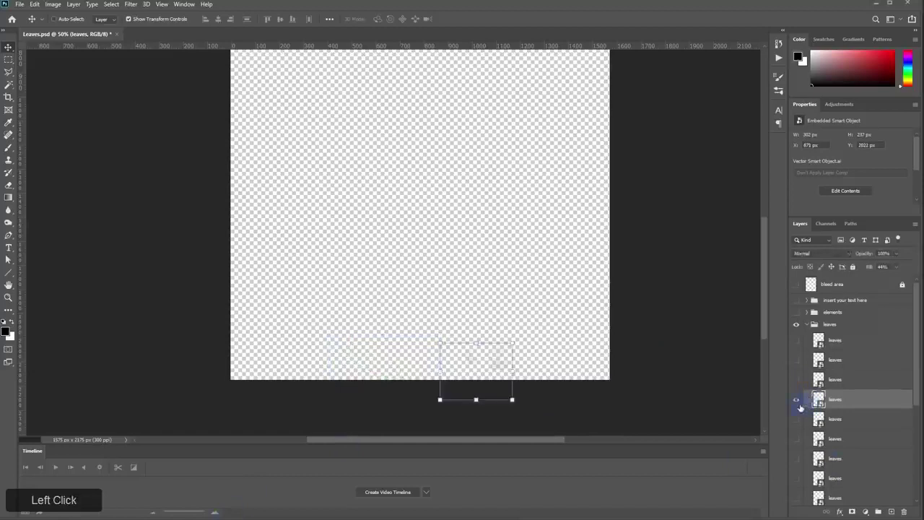
drag(491, 365, 601, 345)
drag(899, 270, 912, 278)
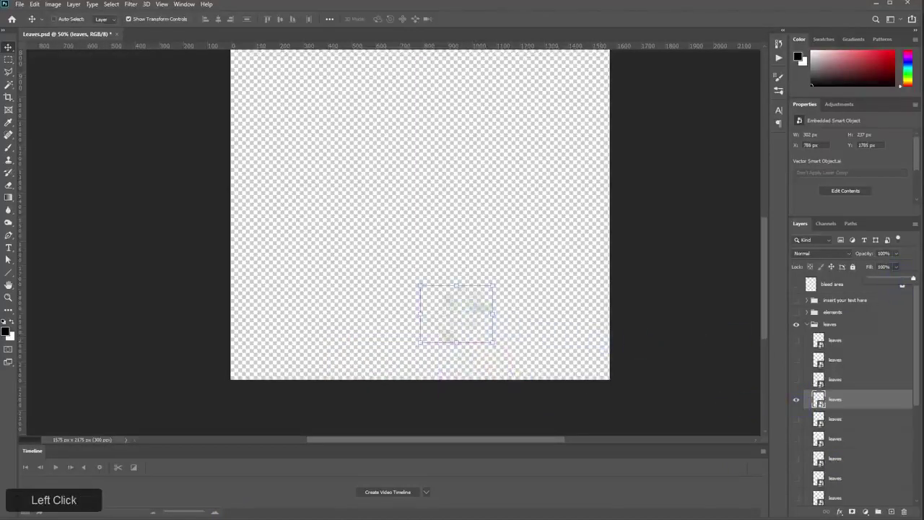
Open the fourth leaves smart object in Illustrator and compare the open leaf documents with the Boutique scene, ending on Vector Smart Object.ai
double_click(819, 401)
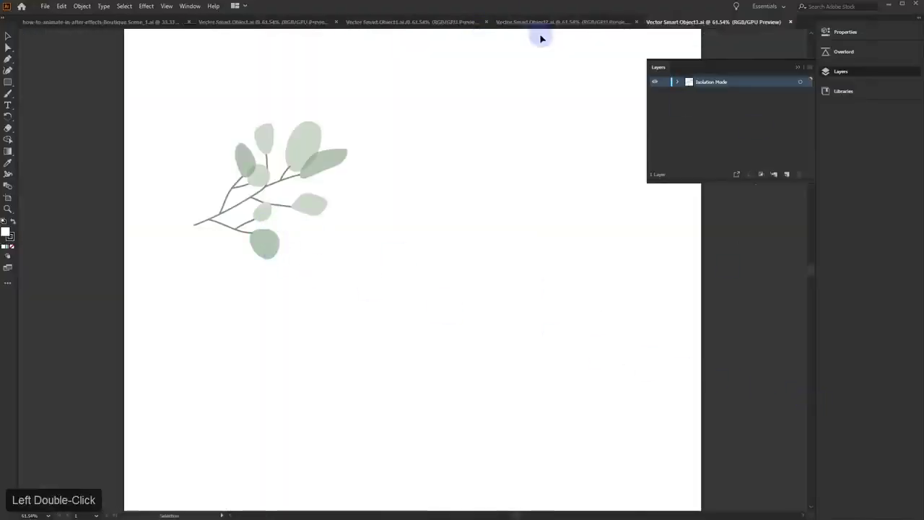
click(547, 21)
click(408, 21)
click(323, 22)
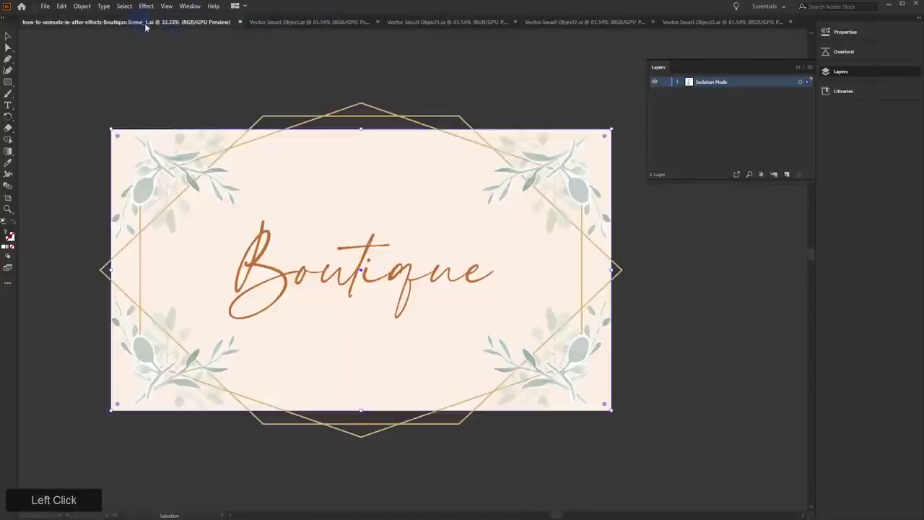
click(145, 23)
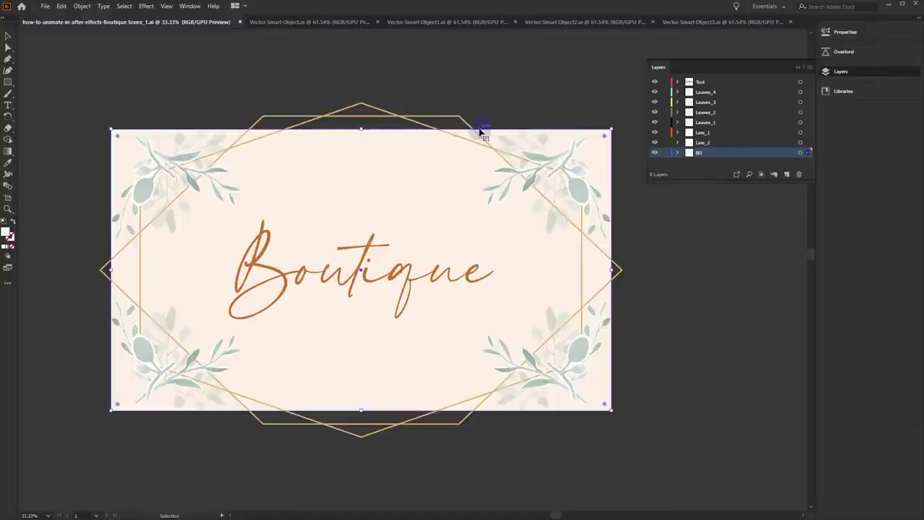
click(328, 23)
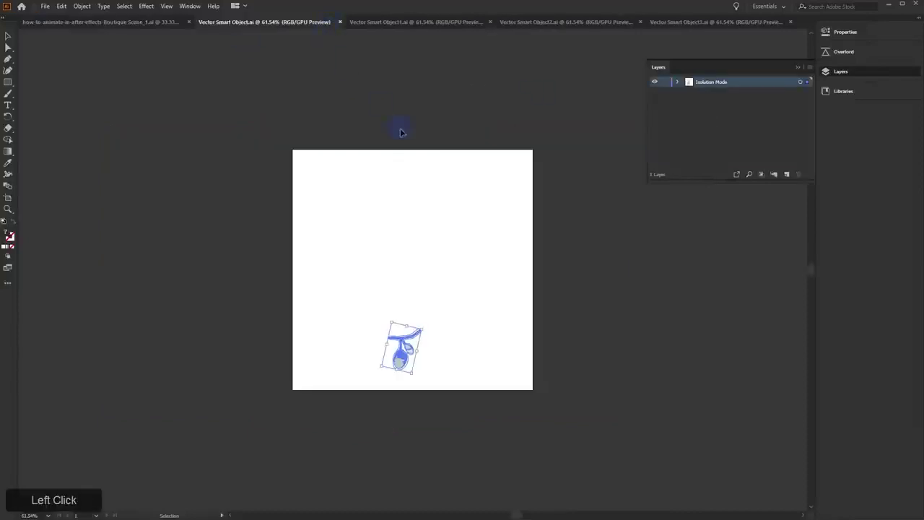
Shrink the Vector Smart Object.ai artboard with the Artboard tool so it fits closely around the leaf sprig
scroll(382, 342, up, 4)
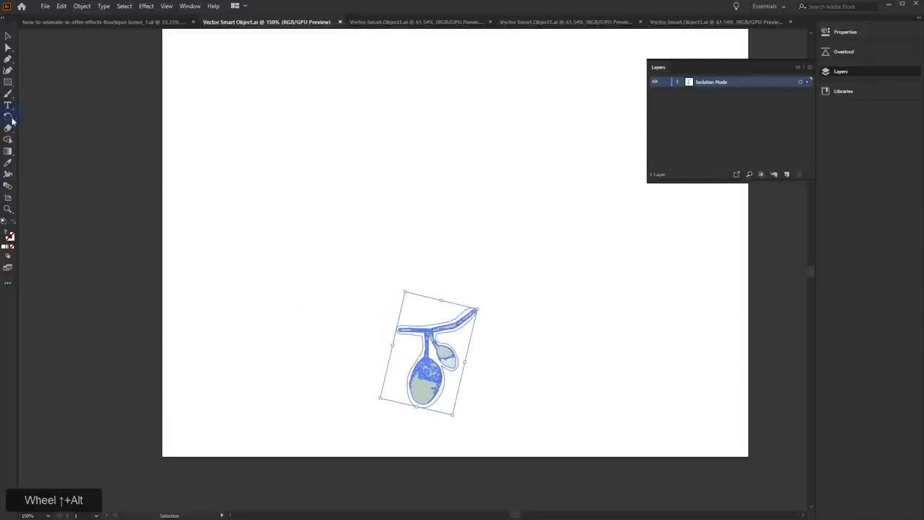
click(137, 207)
scroll(301, 238, down, 3)
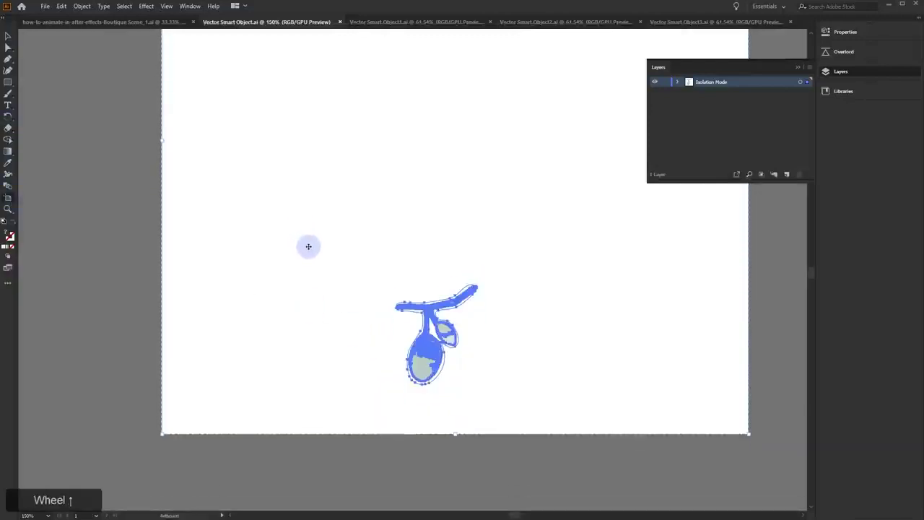
scroll(311, 249, down, 5)
scroll(310, 248, up, 3)
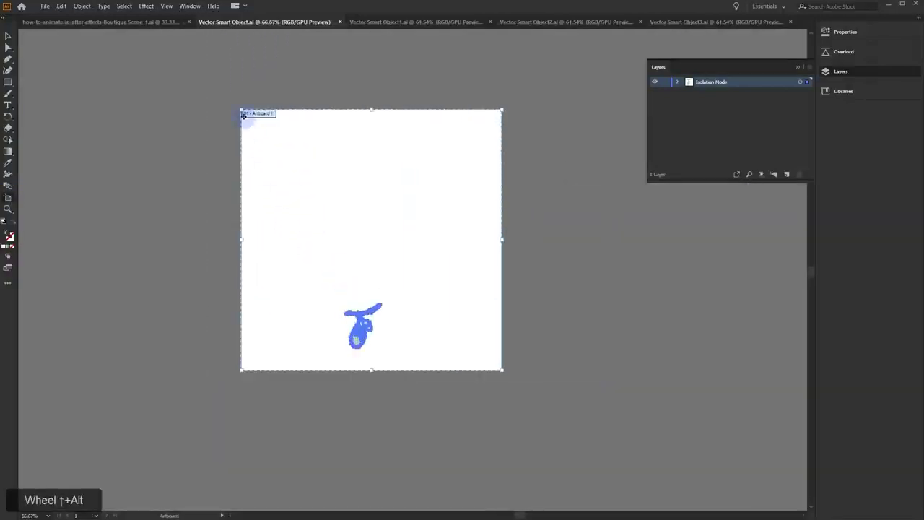
drag(241, 109, 343, 301)
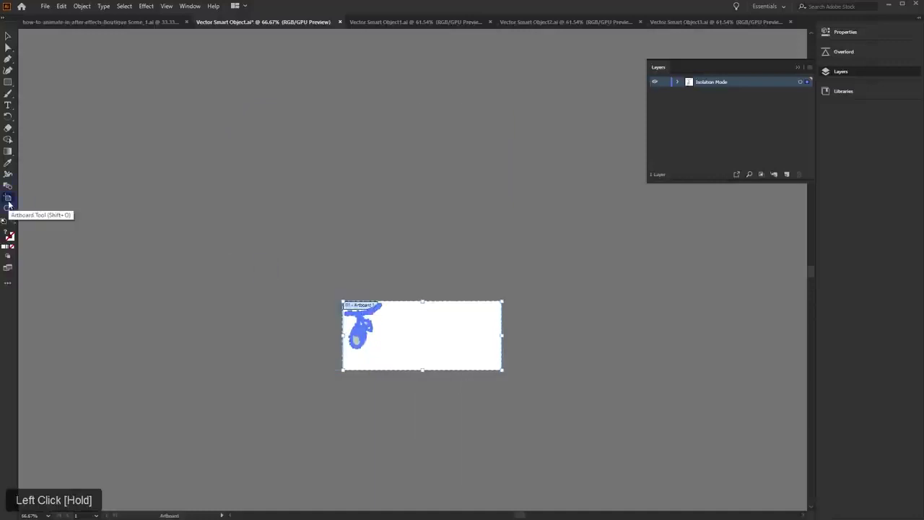
click(9, 205)
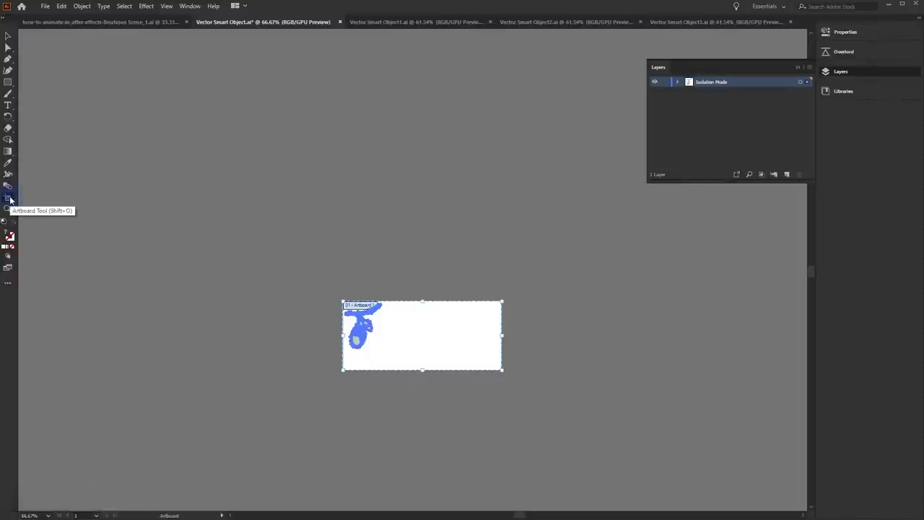
mouse_move(503, 372)
mouse_down()
mouse_move(440, 351)
mouse_move(381, 348)
mouse_up()
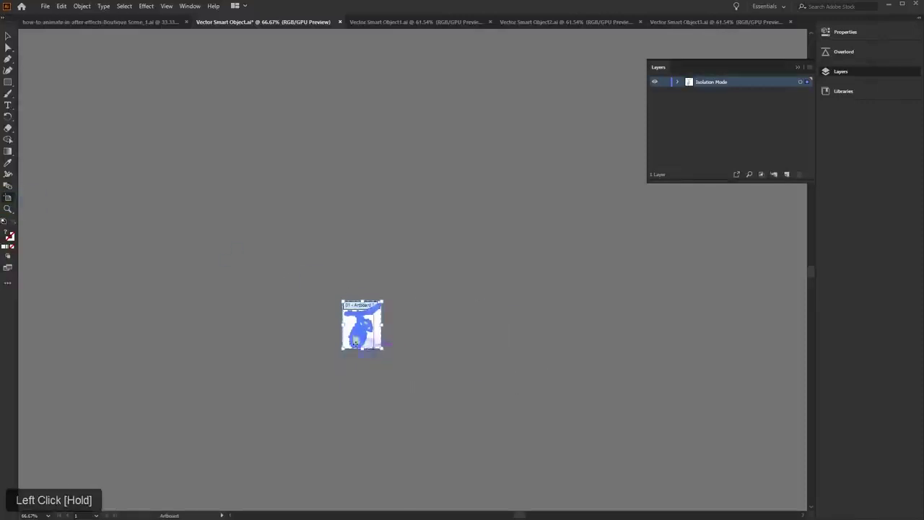
scroll(380, 349, down, 5)
drag(478, 392, 479, 397)
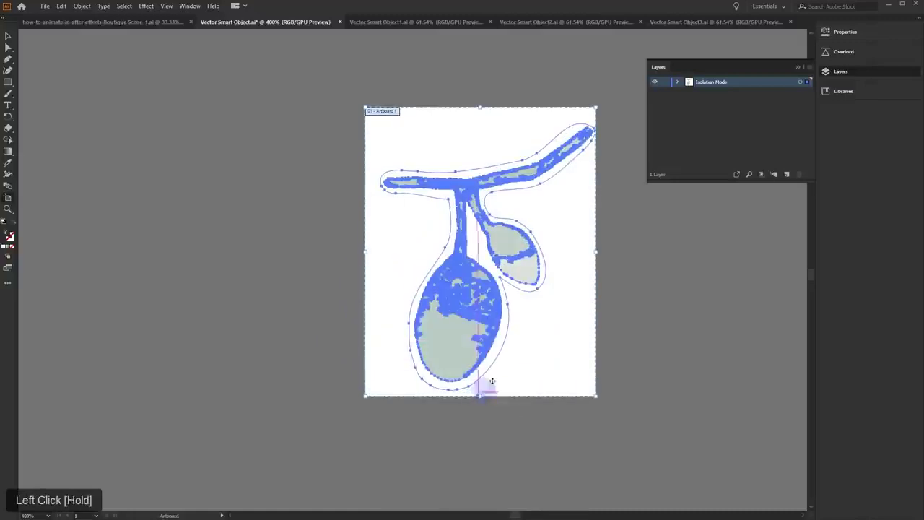
Refine the Vector Smart Object.ai artboard's right, left and upper edges around the leaf sprig, then reselect the artwork
drag(596, 254, 601, 257)
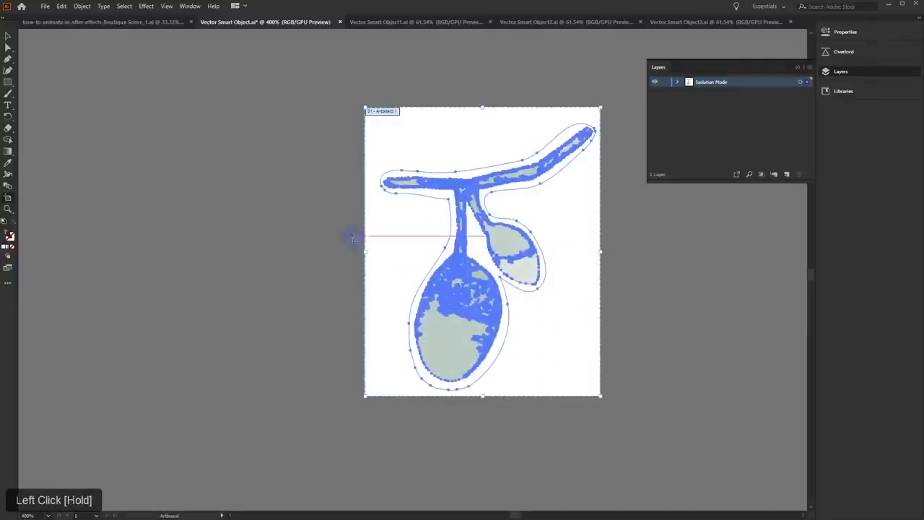
drag(367, 252, 378, 255)
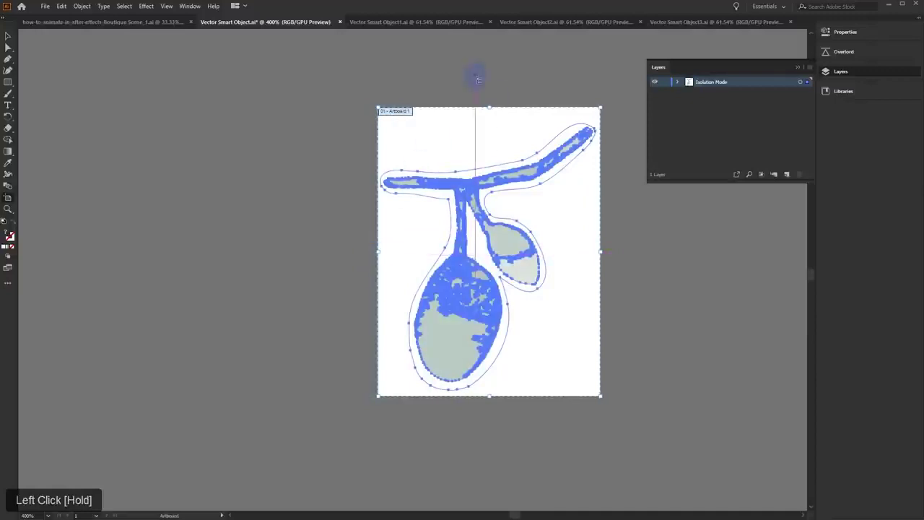
drag(489, 107, 489, 123)
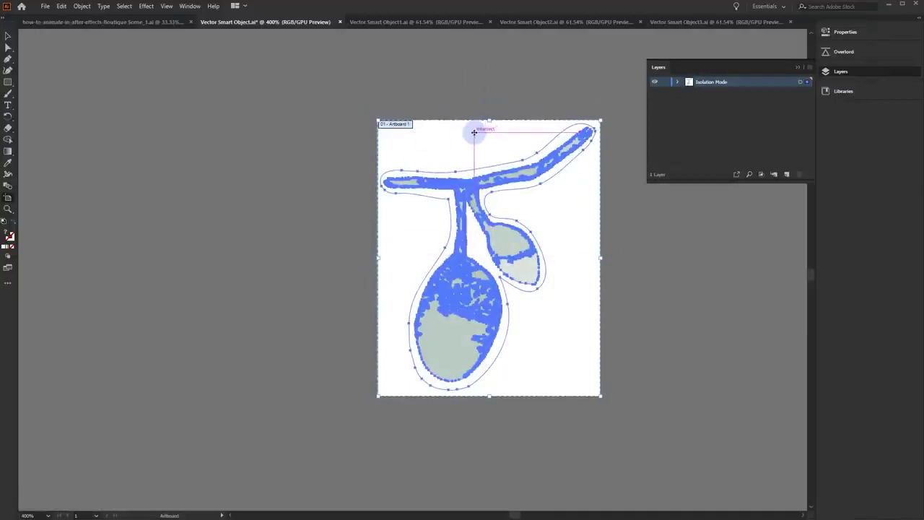
click(8, 35)
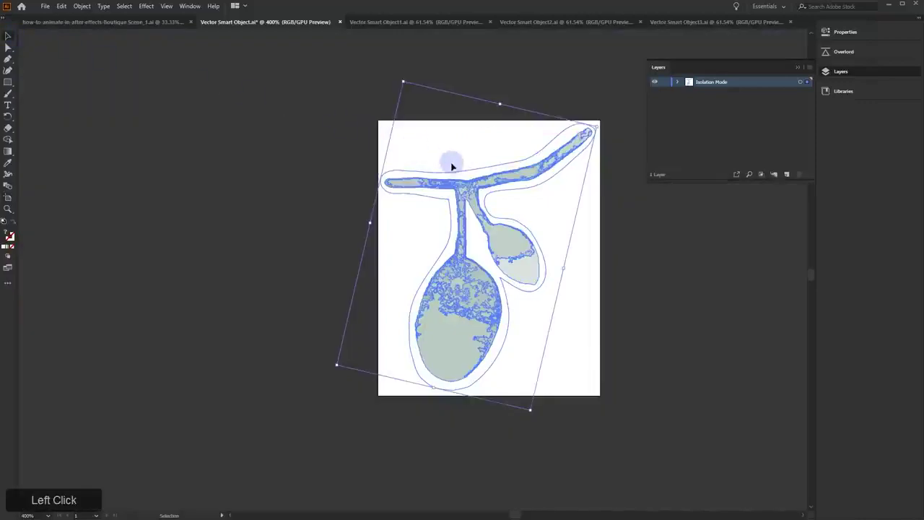
click(453, 182)
Check the leaf files in the Boutique Scene's Leaves folder from the Save As dialog, then cancel saving
key(ctrl+s)
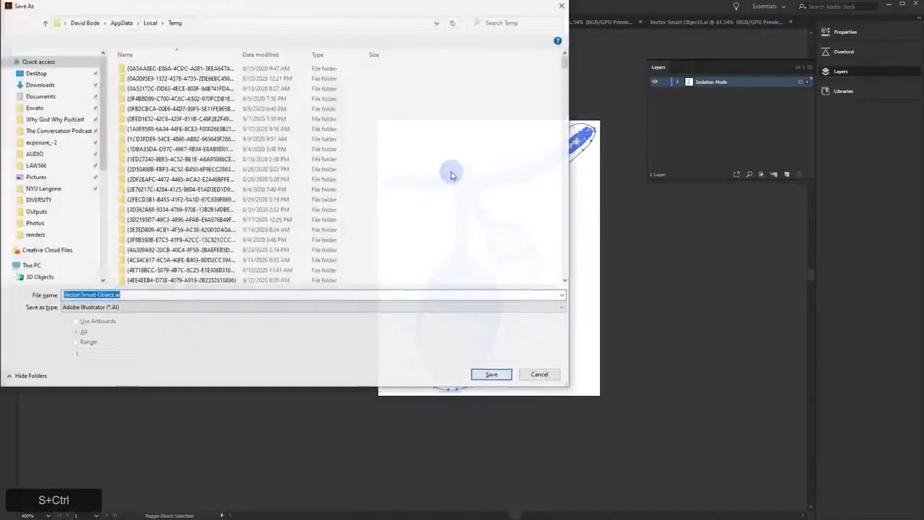
double_click(154, 75)
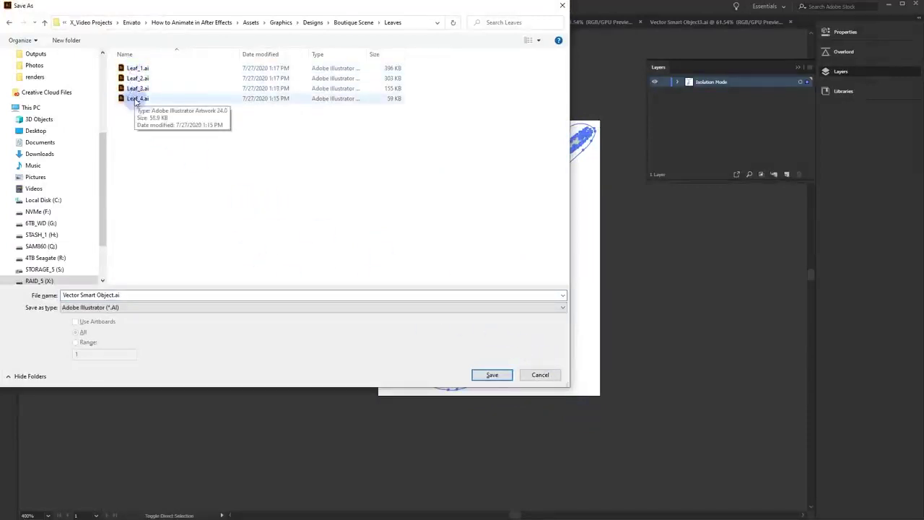
click(552, 376)
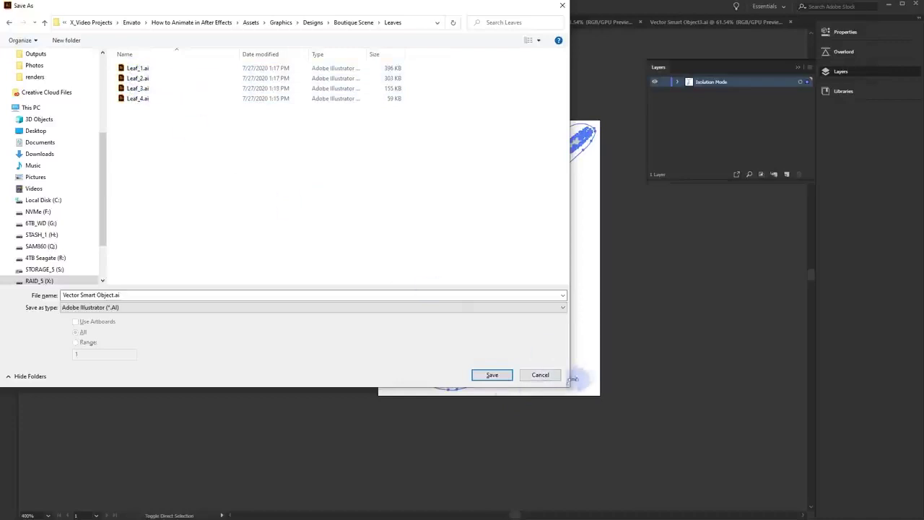
click(543, 375)
Close the four Vector Smart Object leaf documents, discarding the changes, and return to the Boutique Scene document
click(394, 21)
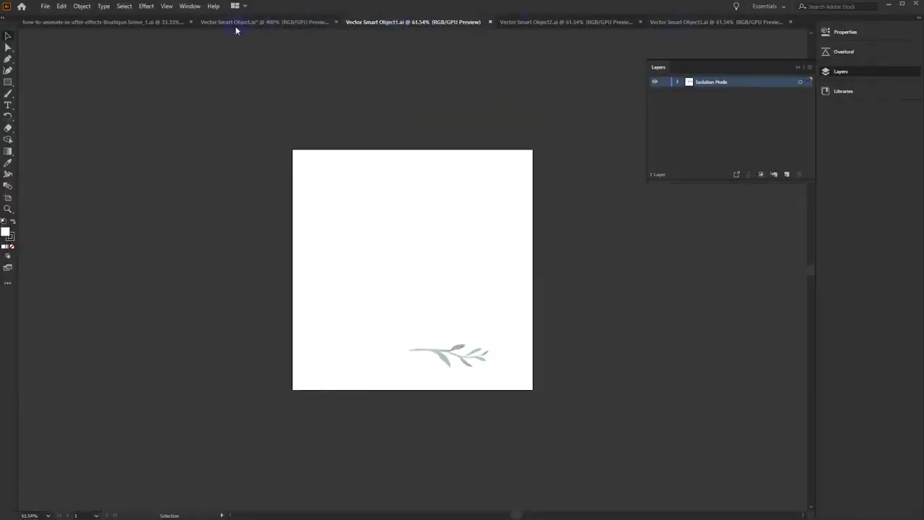
click(267, 22)
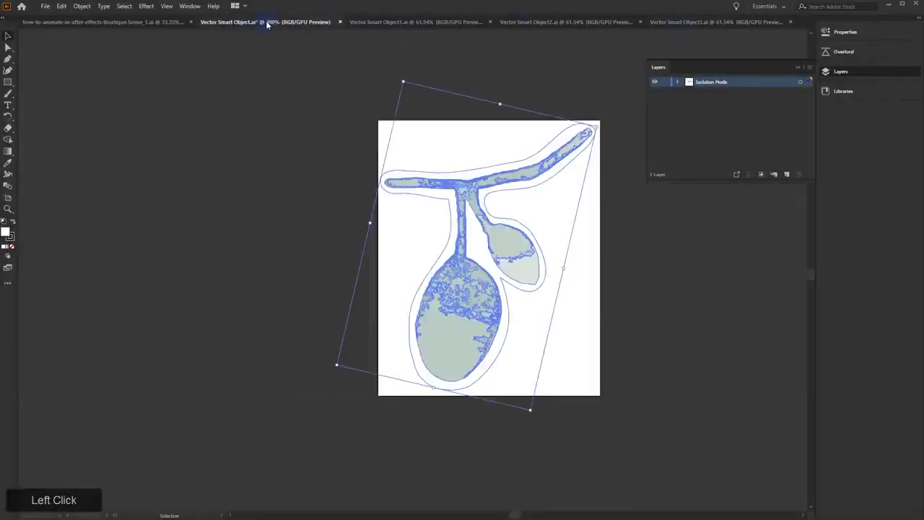
click(426, 28)
click(516, 26)
click(661, 28)
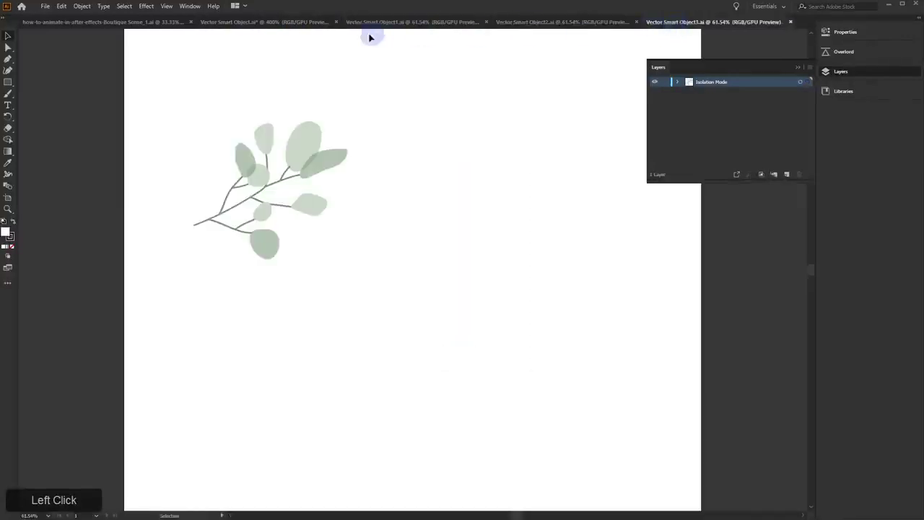
click(267, 22)
click(339, 22)
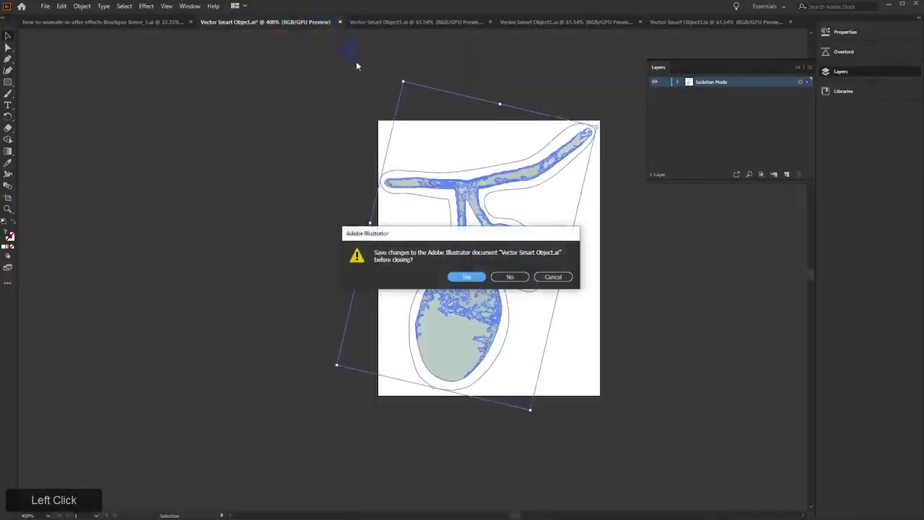
click(509, 277)
click(394, 21)
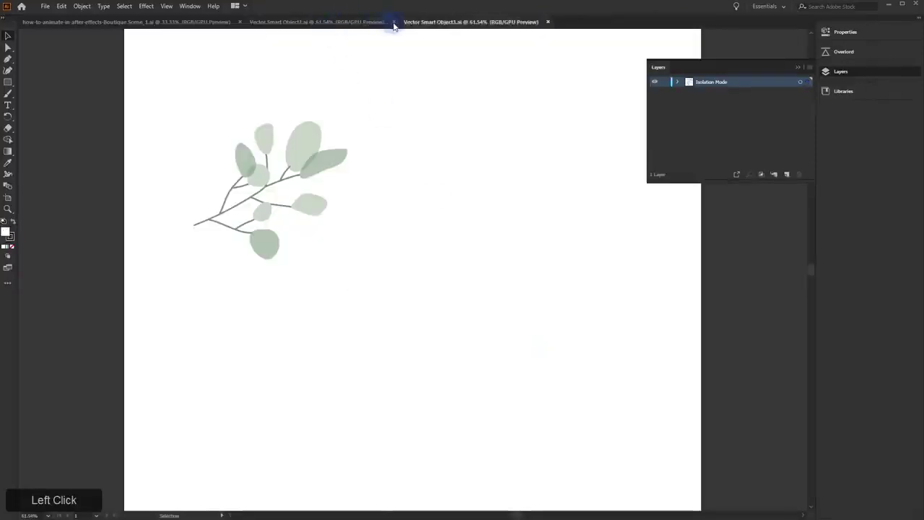
click(394, 22)
click(393, 21)
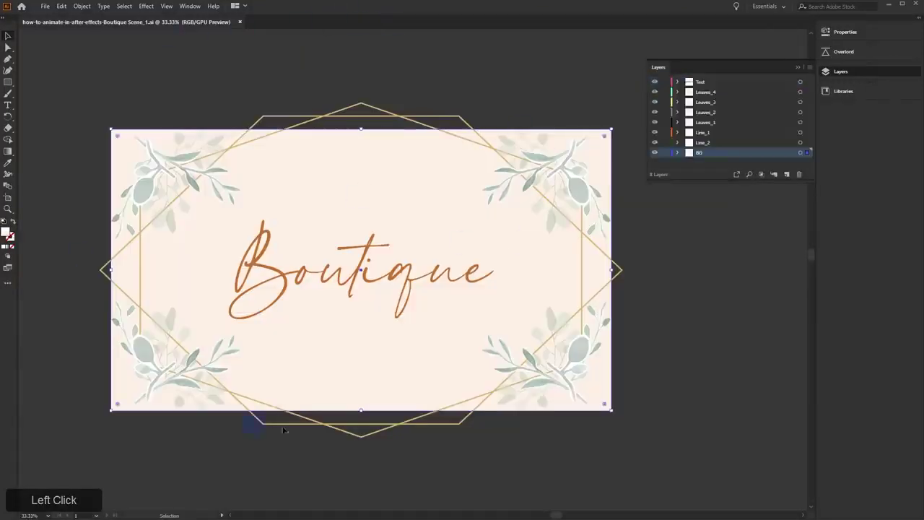
Save the Boutique Scene_1.ai document and minimize Illustrator
click(332, 383)
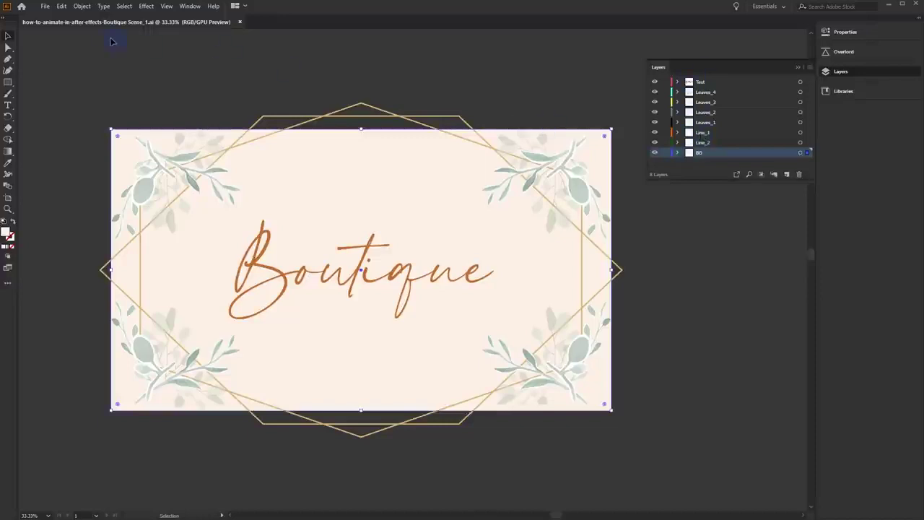
key(a)
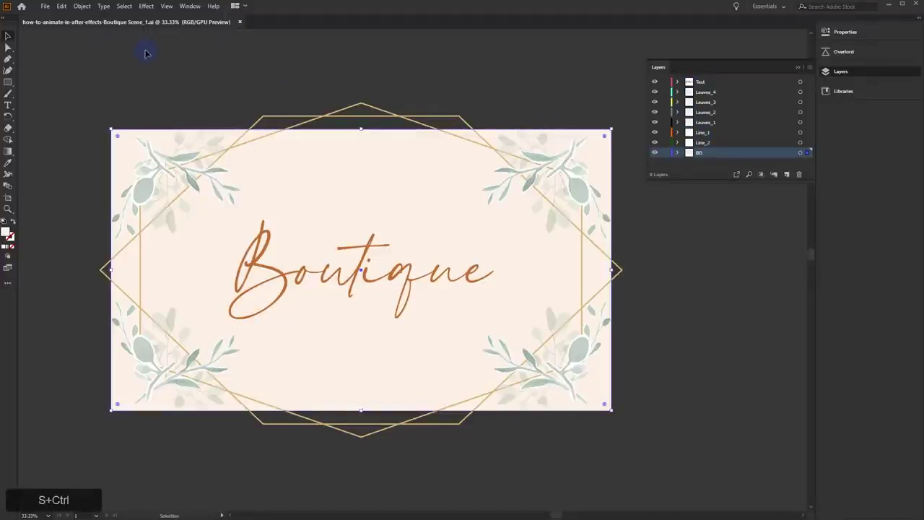
click(887, 10)
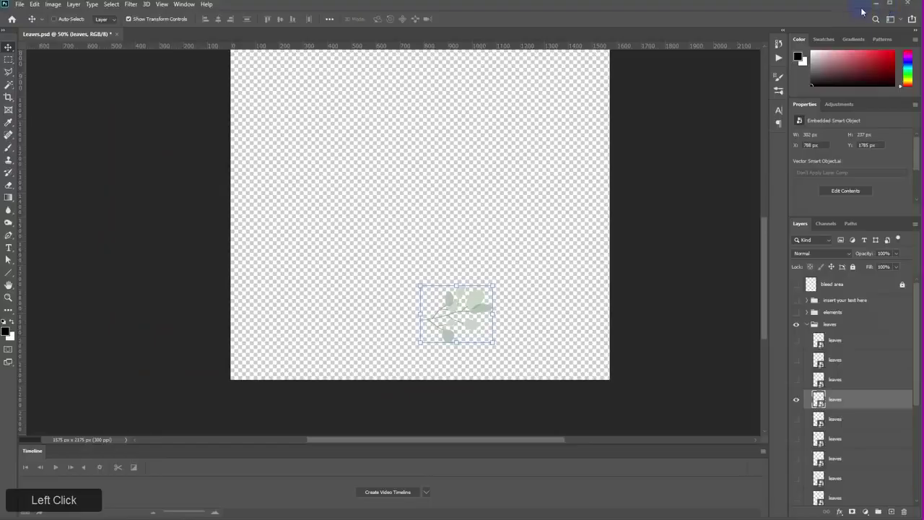
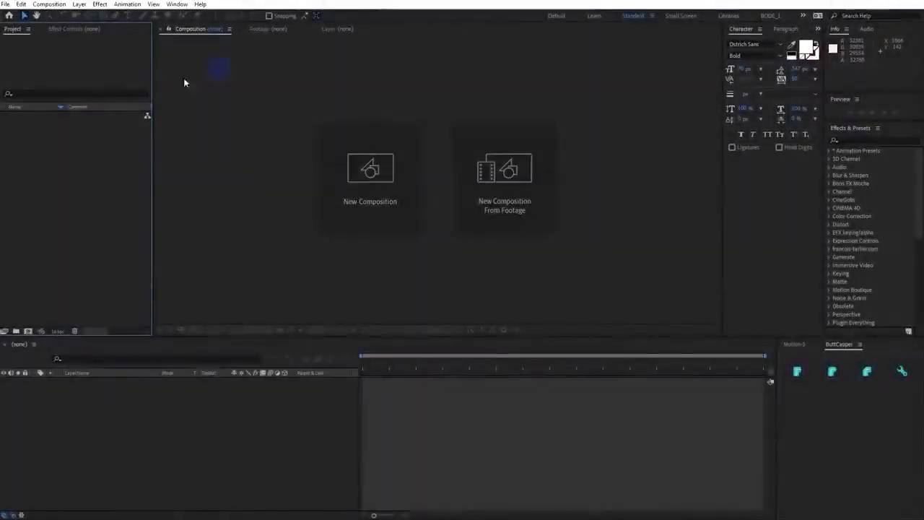
Switch to After Effects and save the new project as Boutique_Animate in the How to Animate in After Effects folder
click(122, 164)
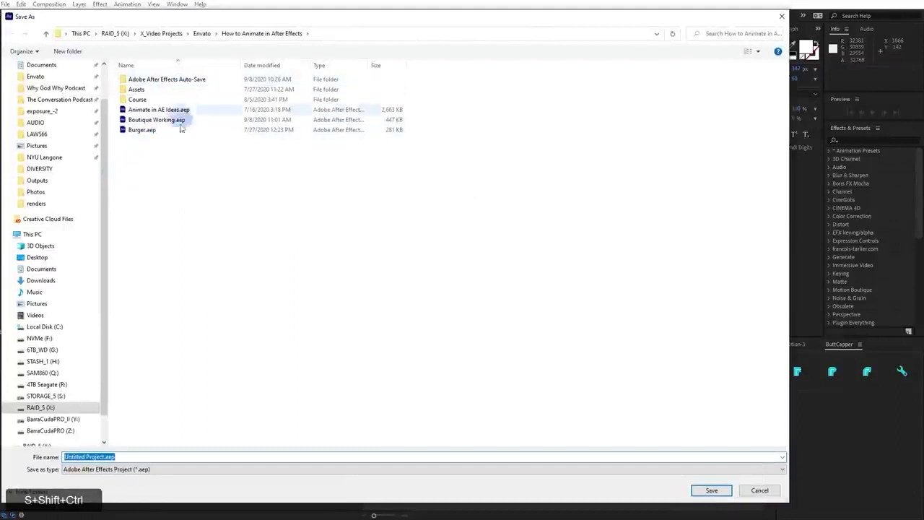
click(149, 120)
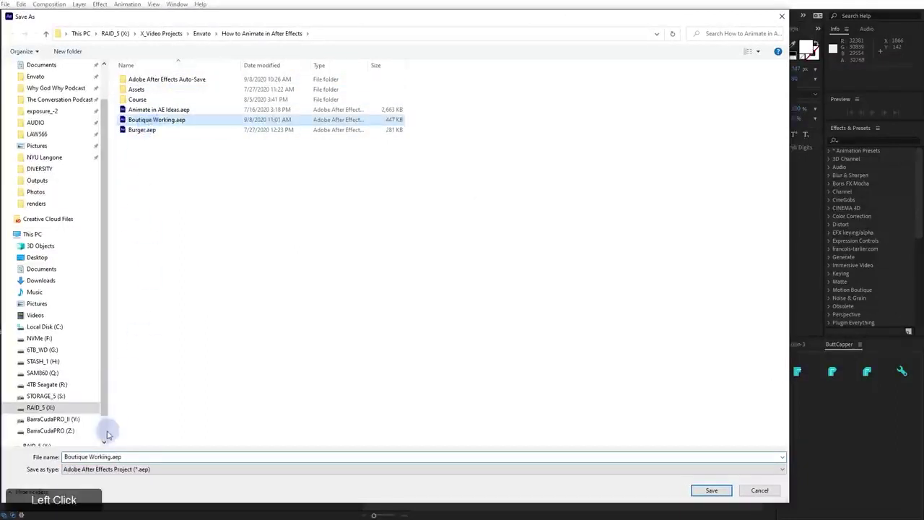
click(87, 457)
click(87, 457)
drag(88, 457, 211, 448)
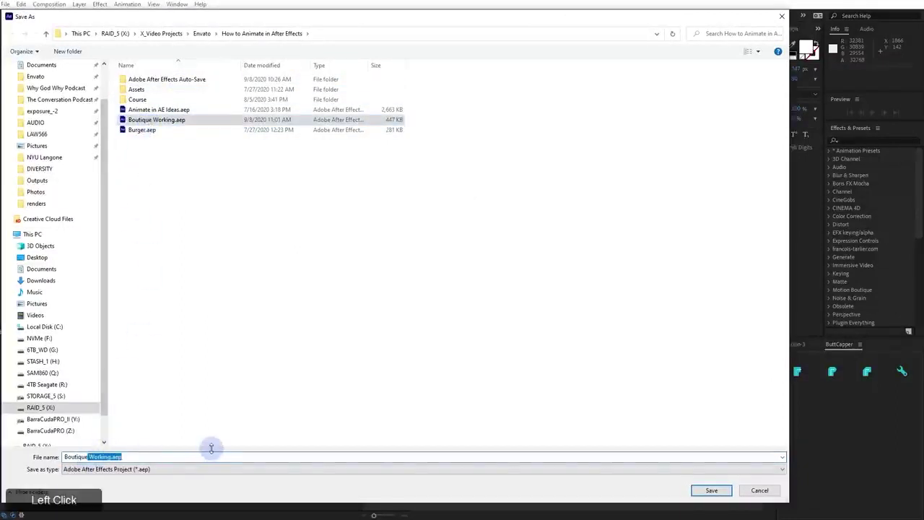
text(_A)
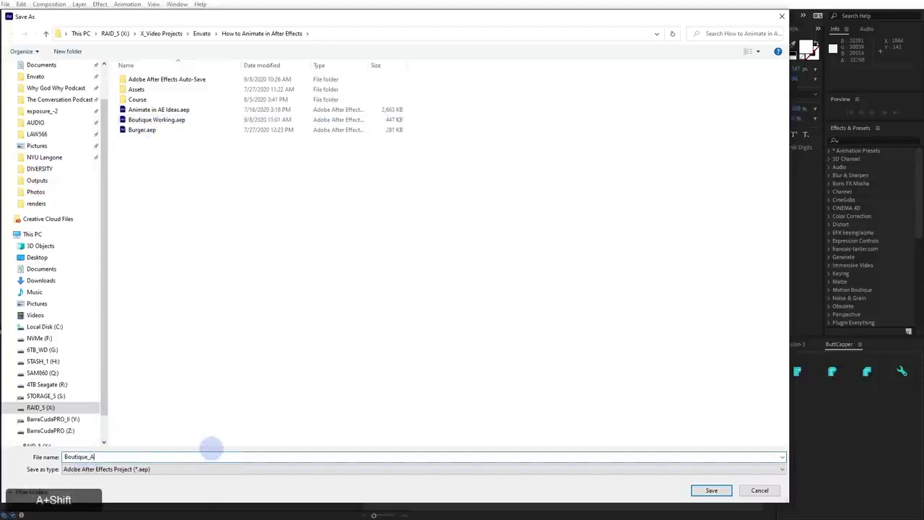
text(nimate)
key(Return)
Import how-to-animate-in-after-effects-Boutique Scene_1.ai as a Composition with footage dimensions set to Layer Size
double_click(49, 154)
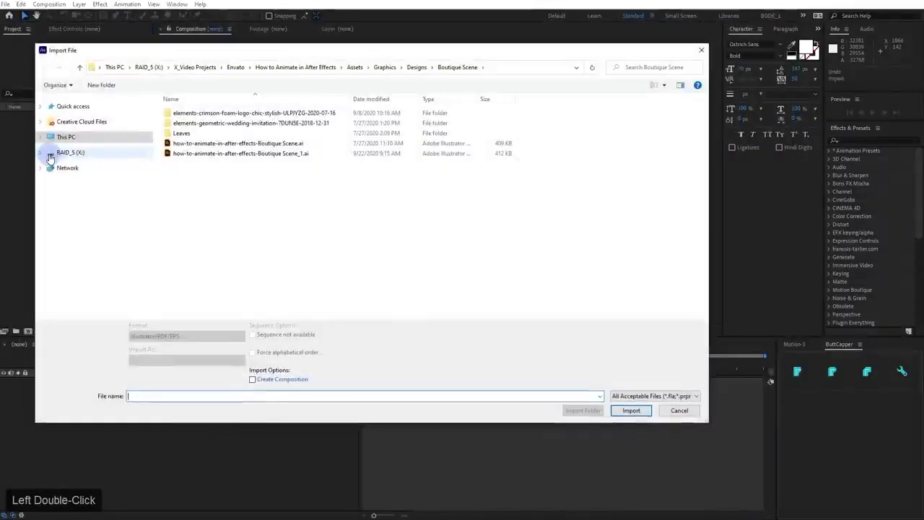
drag(218, 53, 240, 69)
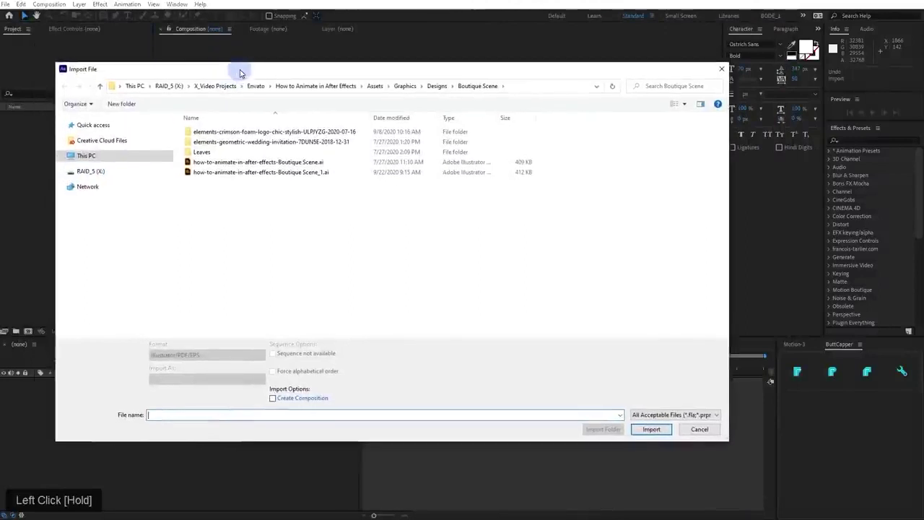
click(245, 174)
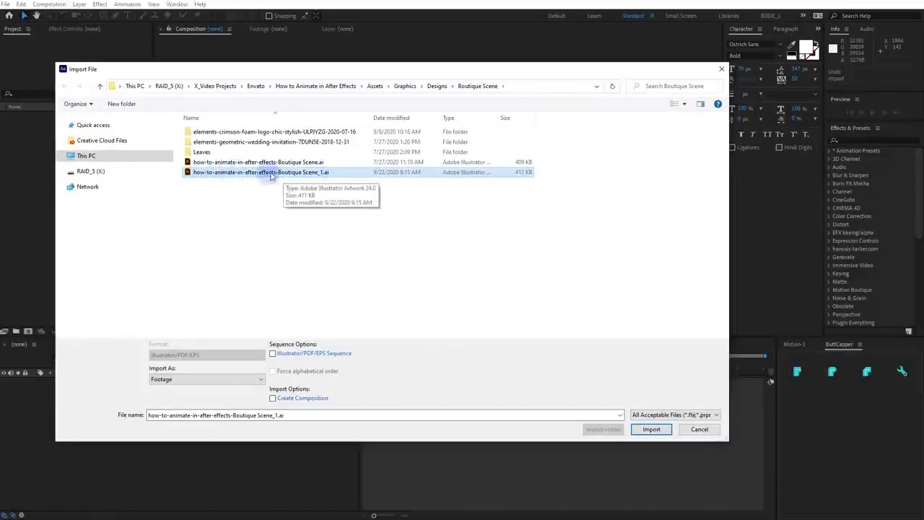
click(651, 431)
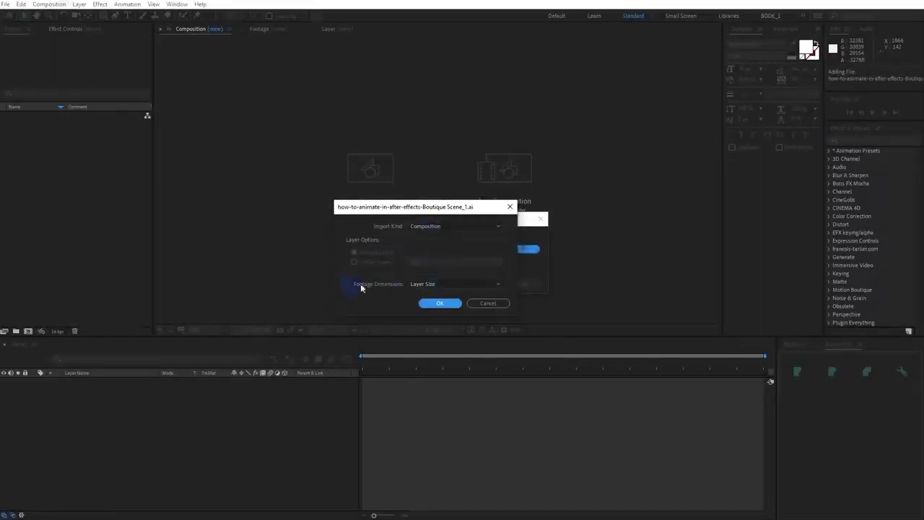
click(439, 304)
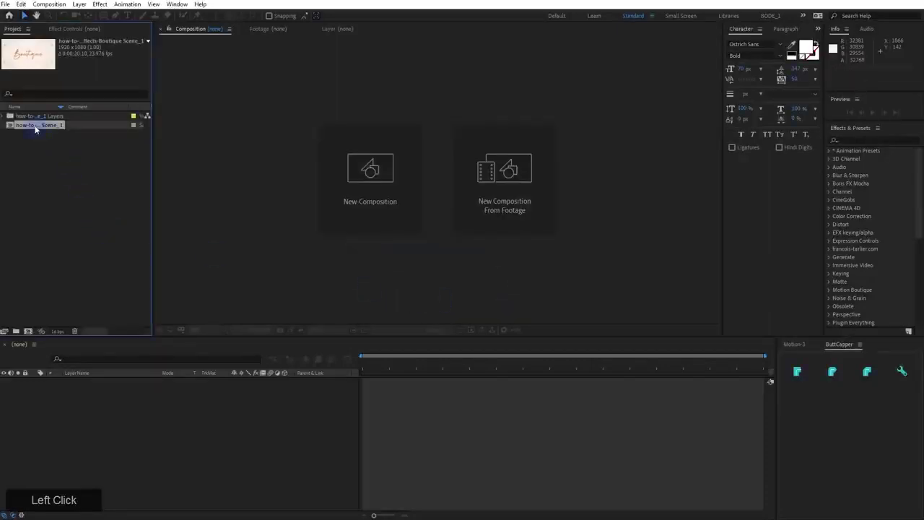
Open the imported Boutique Scene_1 composition and select the Line_1 artwork that extends beyond the frame
double_click(35, 129)
scroll(403, 193, down, 1)
scroll(403, 194, up, 1)
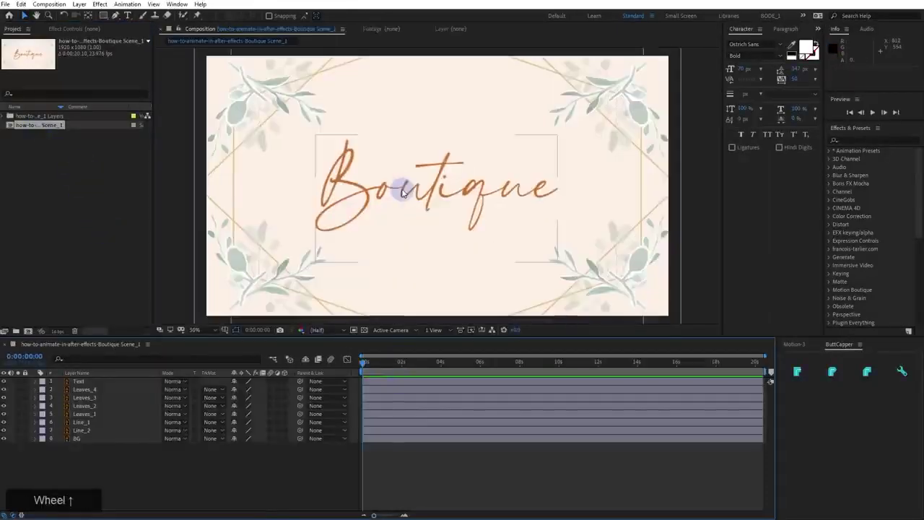
drag(403, 193, 382, 262)
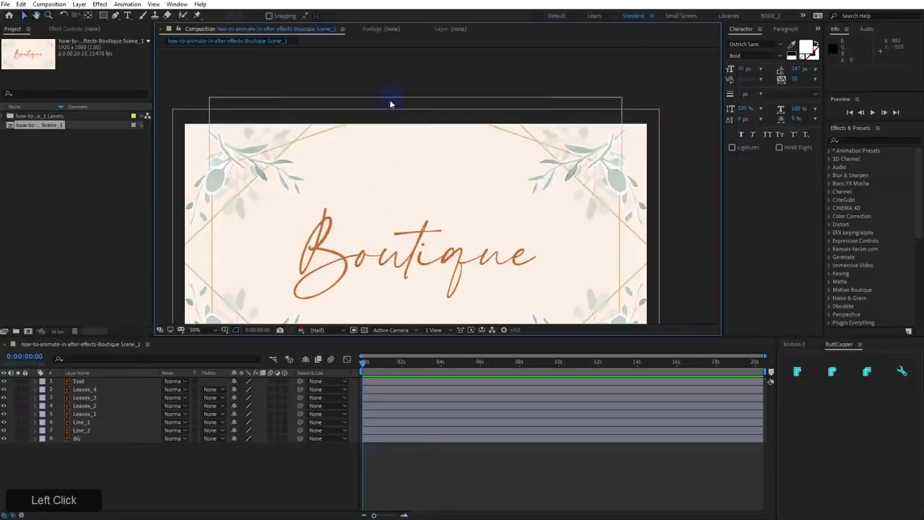
click(390, 105)
drag(311, 209, 304, 130)
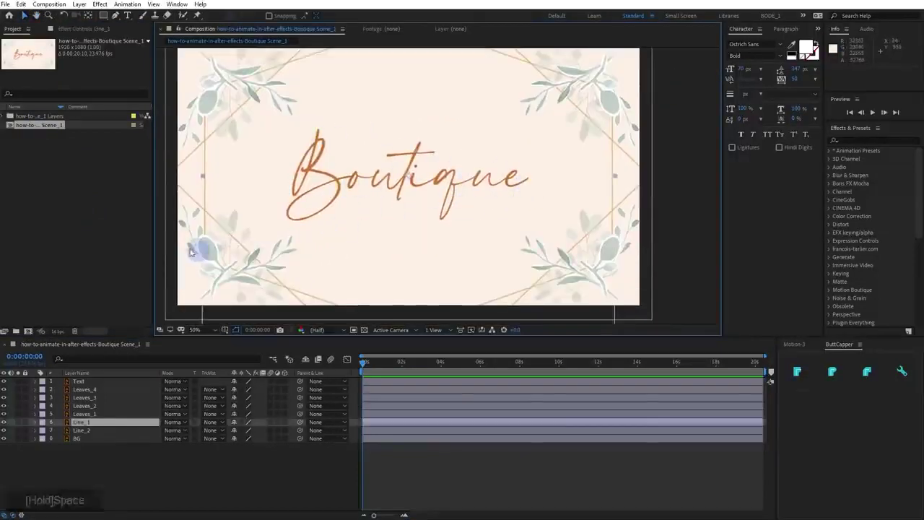
Import the whole Leaves folder containing the Leaf_1.ai to Leaf_4.ai files into the project
double_click(50, 186)
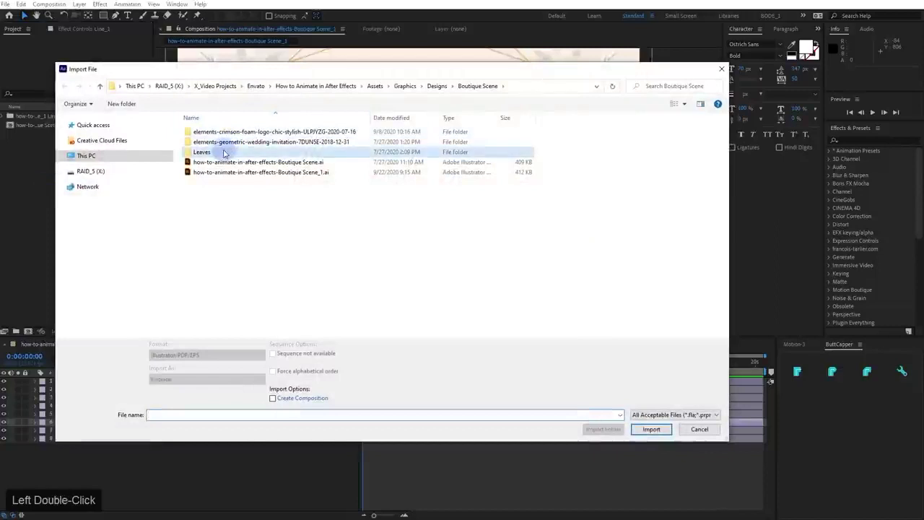
double_click(220, 152)
drag(233, 169, 187, 131)
key(alt+Left)
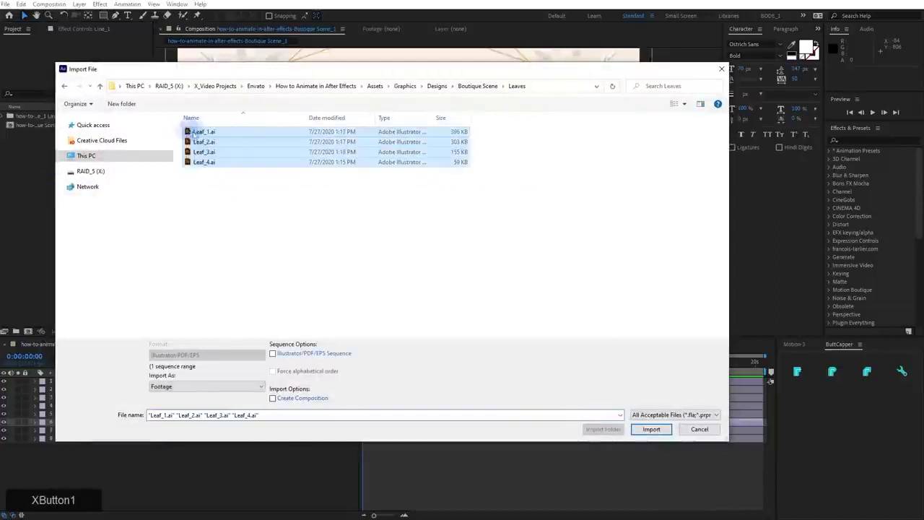
click(210, 151)
click(603, 431)
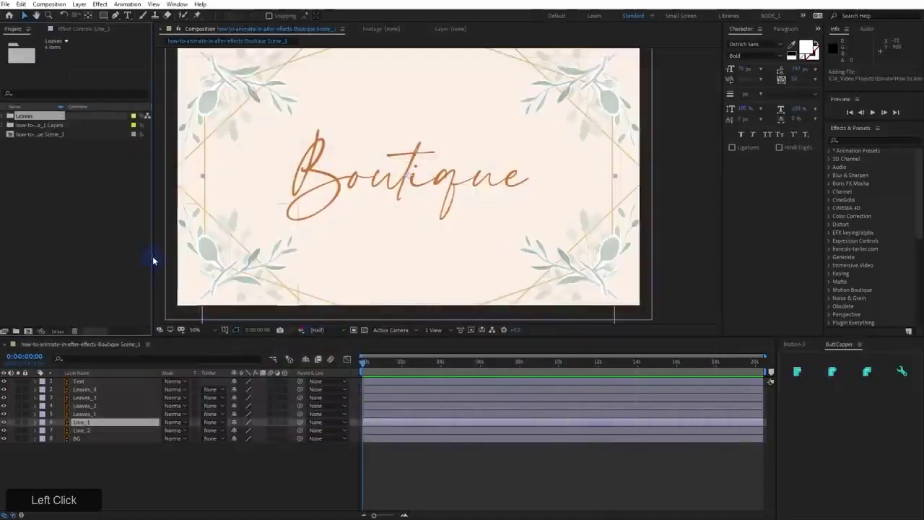
Add Leaf_4.ai from the Leaves folder to the composition and roughly rotate and place it over the upper-left leaf cluster
click(4, 116)
click(29, 126)
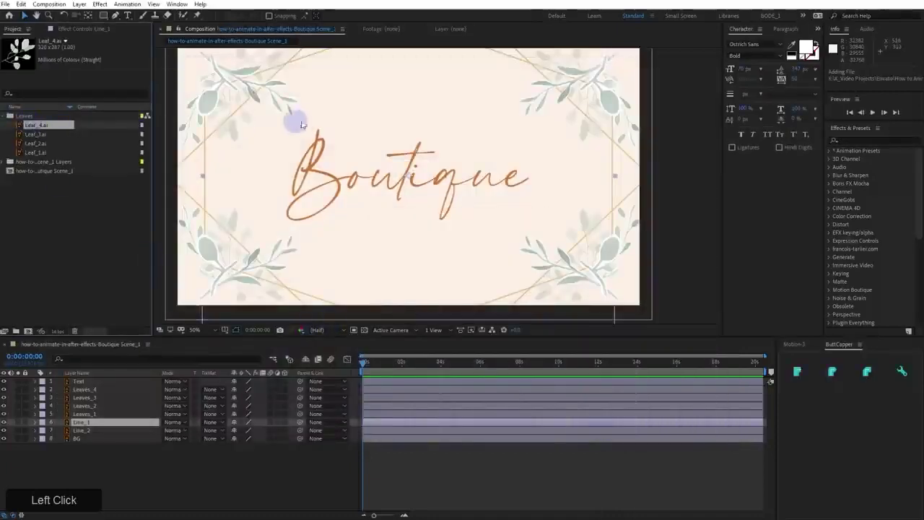
scroll(287, 148, up, 2)
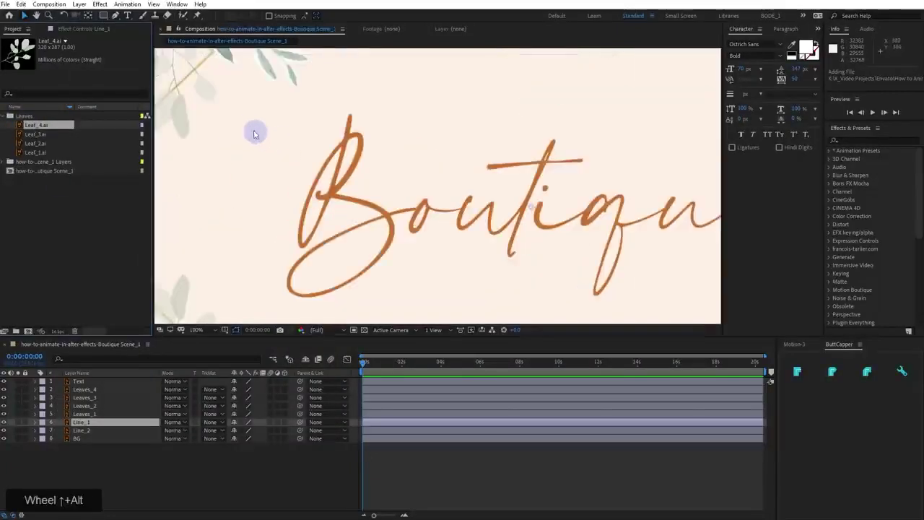
drag(256, 132, 431, 204)
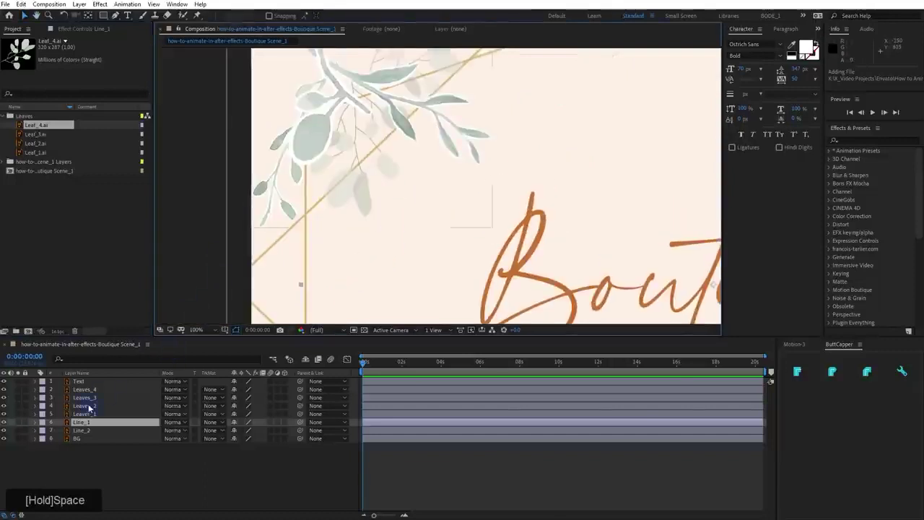
drag(57, 396, 91, 392)
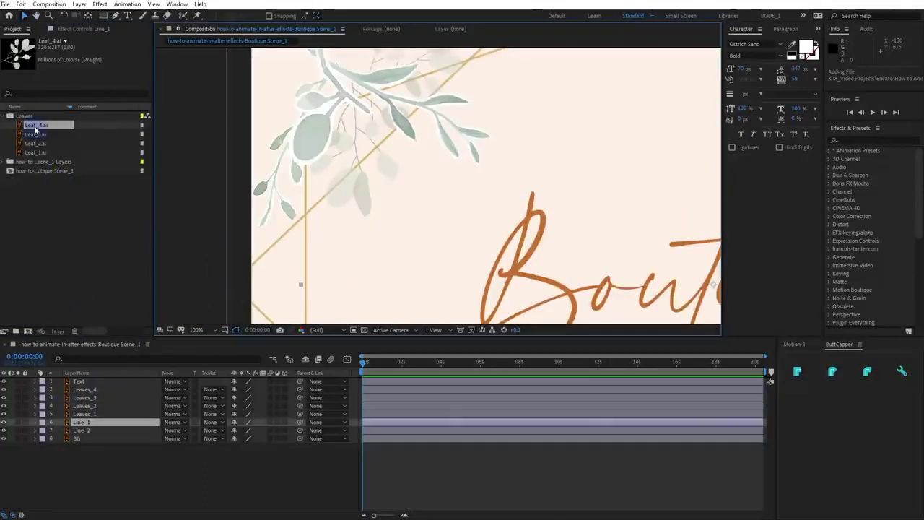
drag(36, 126, 457, 258)
scroll(455, 148, down, 2)
scroll(441, 148, up, 2)
key(w)
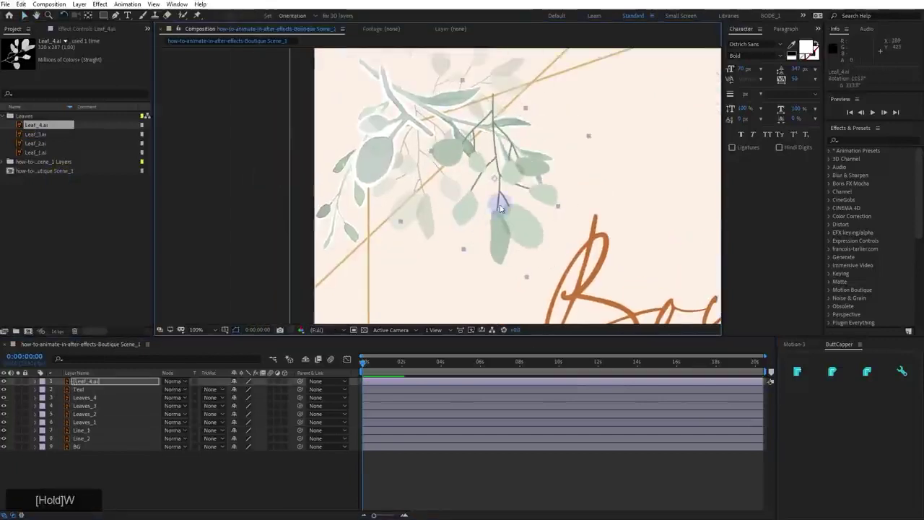
drag(501, 200, 444, 168)
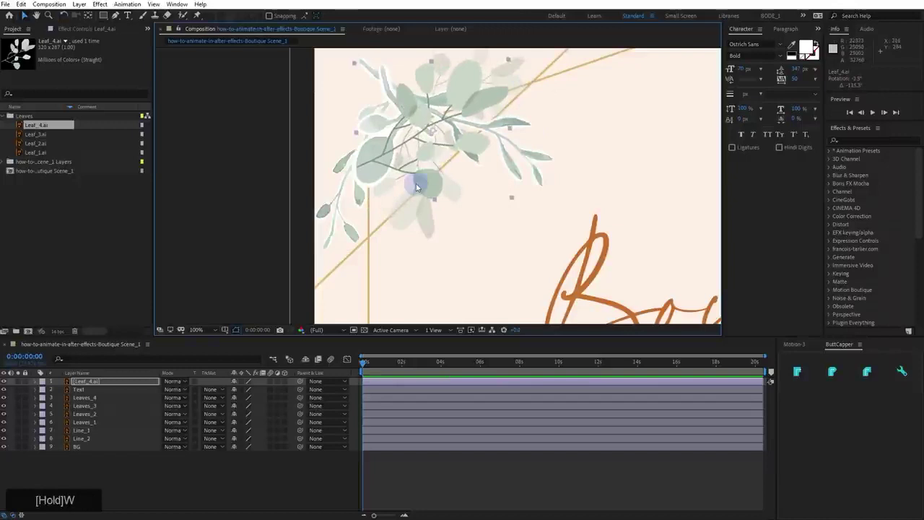
Mirror the Leaf_4.ai layer horizontally by setting its scale to -100, 100%, with the proportions linked again
key(s)
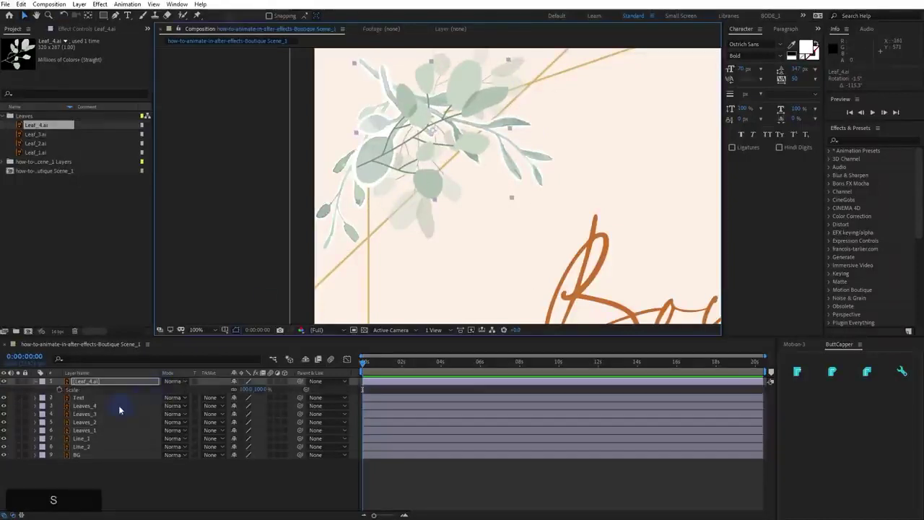
click(244, 389)
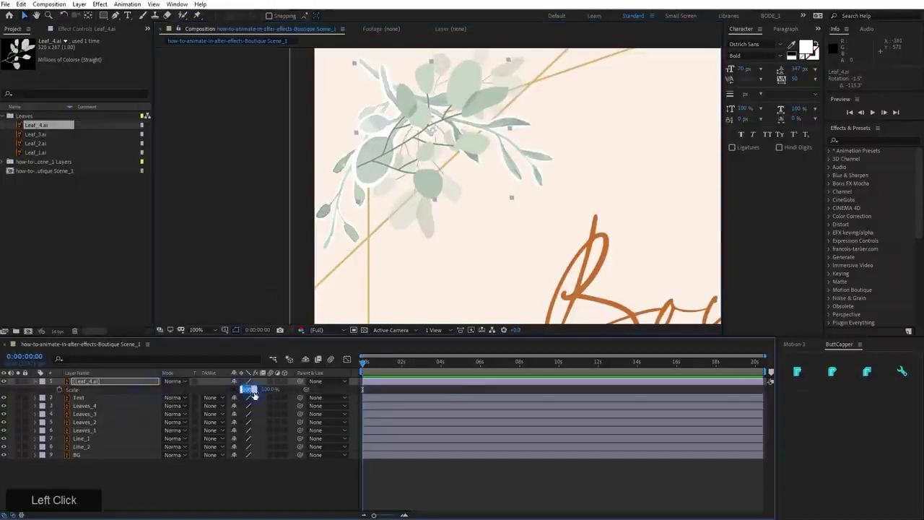
key(KP_Enter)
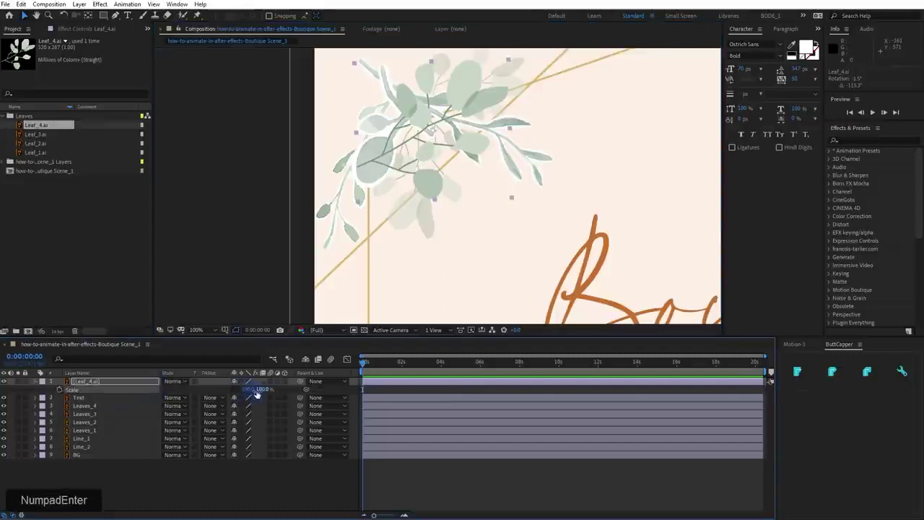
key(s)
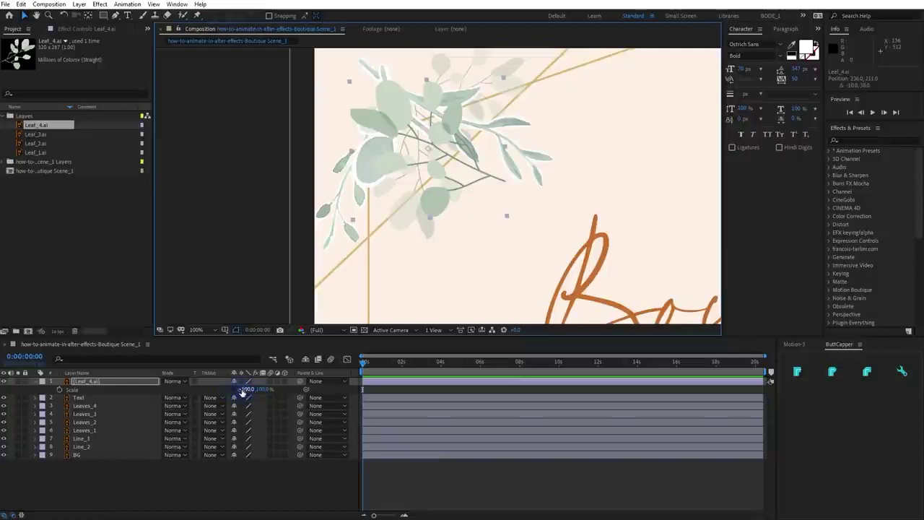
click(245, 389)
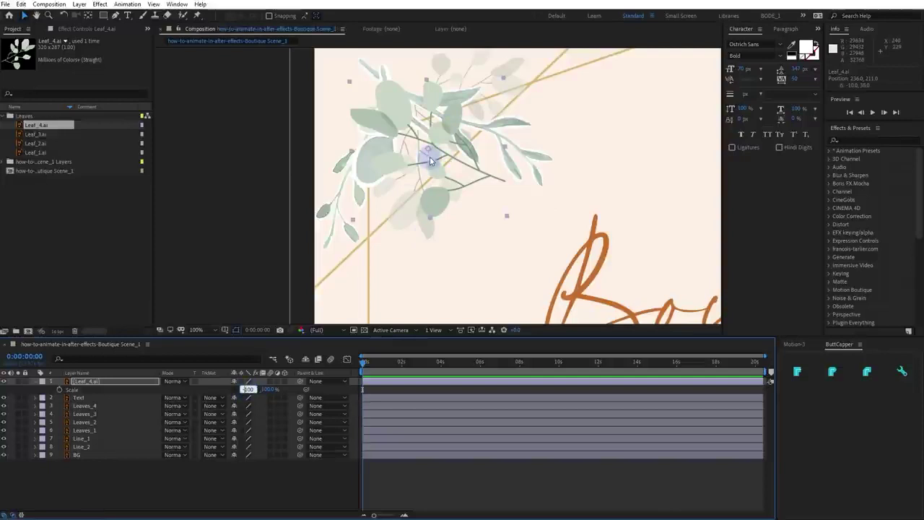
click(233, 389)
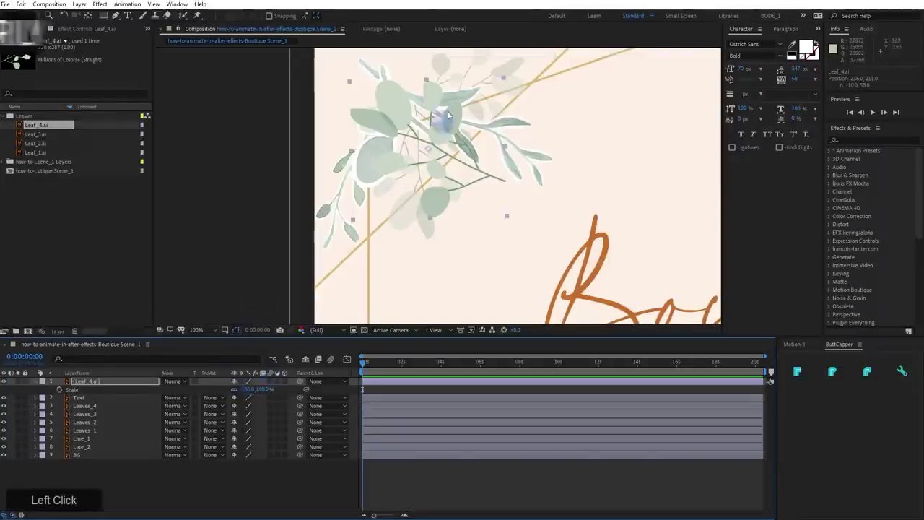
Scale Leaf_4.ai down to about 69.5%, rotate it to about 129°, and fit it over the pale branch at the cluster's top
key(w)
drag(449, 114, 470, 114)
key(w)
key(w)
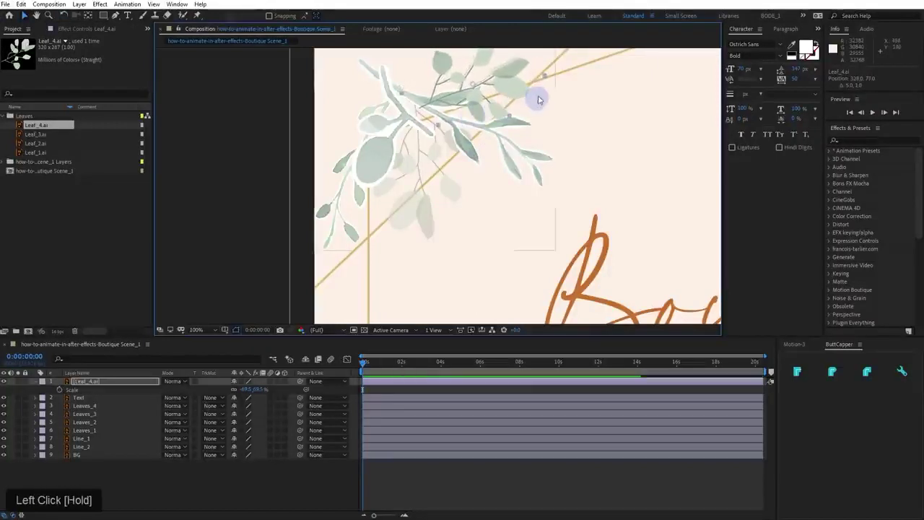
key(w)
drag(544, 78, 516, 86)
key(w)
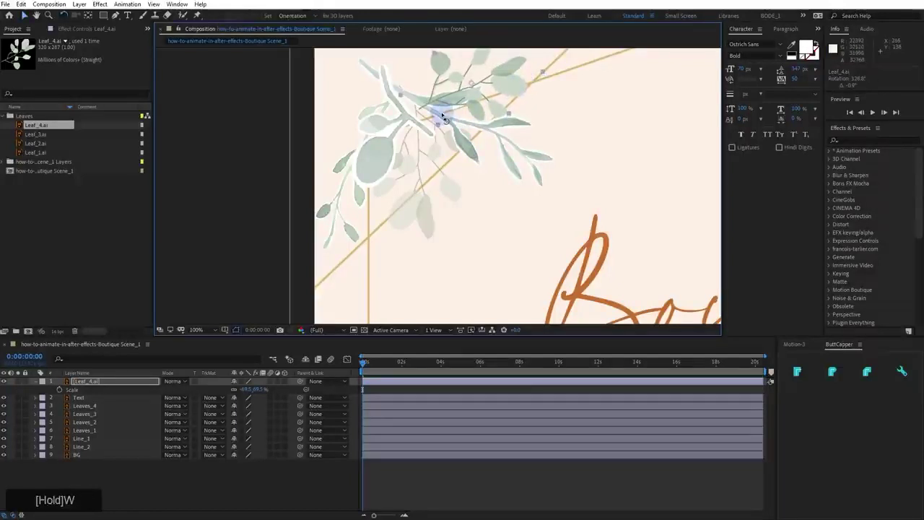
drag(443, 118, 477, 102)
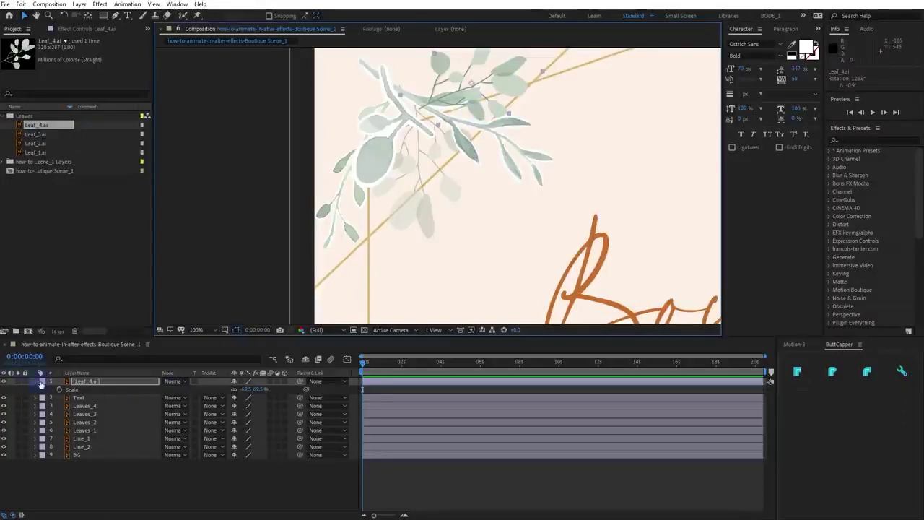
Label the Leaf_4.ai layer Red and fit a duplicate of it, rotated to about 237°, over the pale branch hanging below
drag(40, 383, 94, 420)
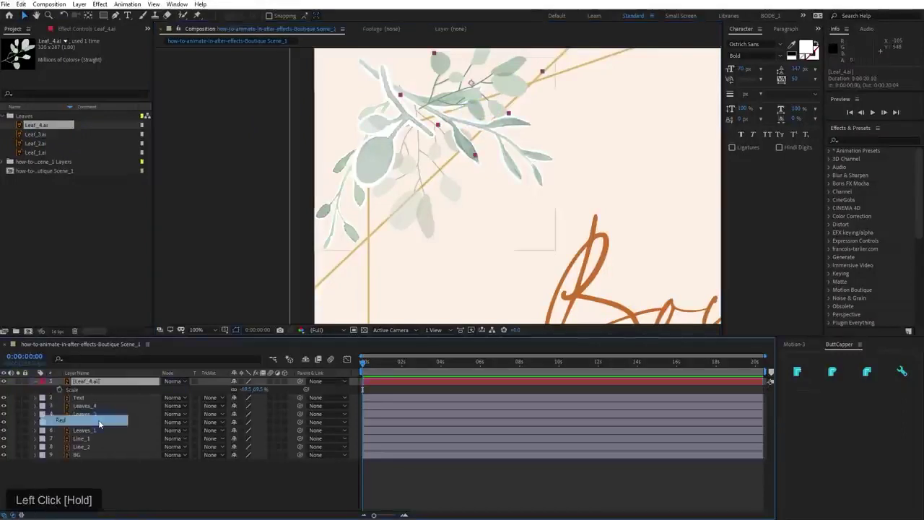
key(ctrl+d)
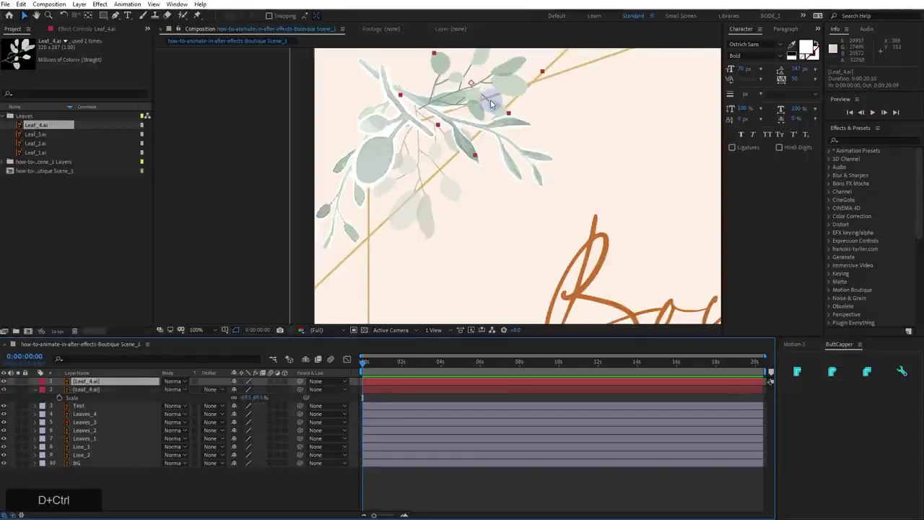
key(w)
drag(491, 105, 437, 237)
drag(443, 186, 463, 149)
key(w)
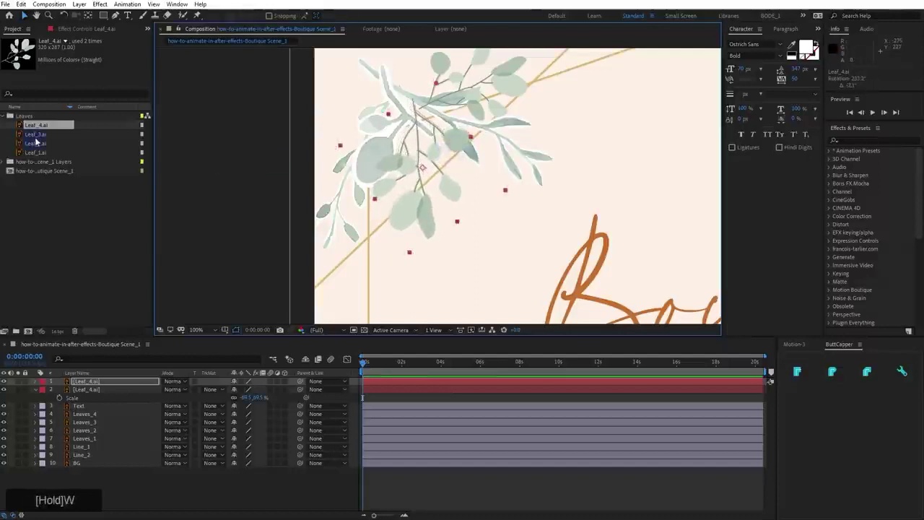
Add Leaf_3.ai to the composition and position it over the drooping branch on the cluster's left side
drag(37, 134, 467, 135)
mouse_move(506, 177)
mouse_down()
mouse_move(475, 141)
mouse_move(498, 166)
mouse_up()
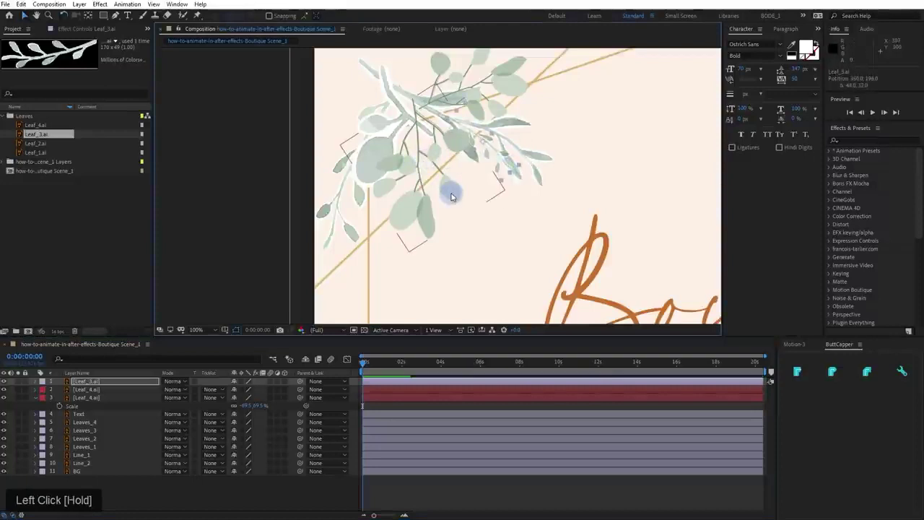
drag(452, 196, 345, 228)
key(w)
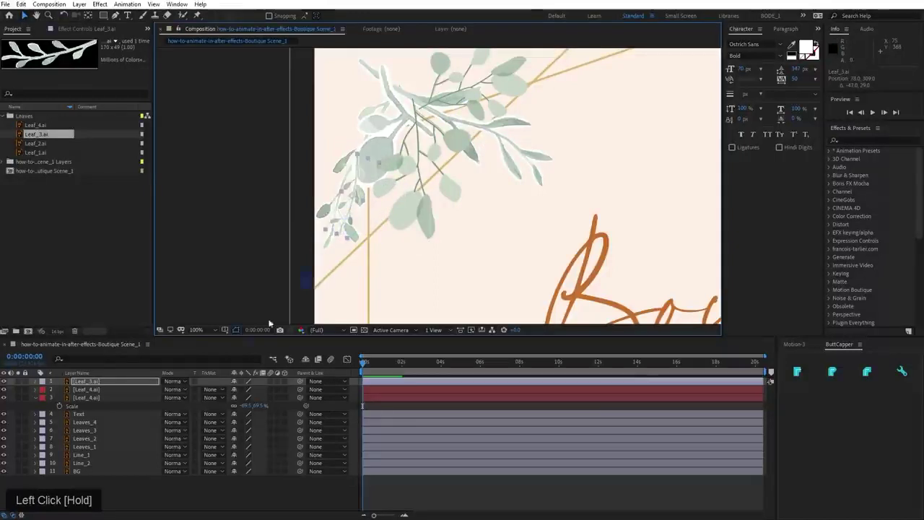
Mirror the Leaf_3.ai layer horizontally by setting its scale to -100, 100%, with the proportions linked again
key(s)
click(240, 390)
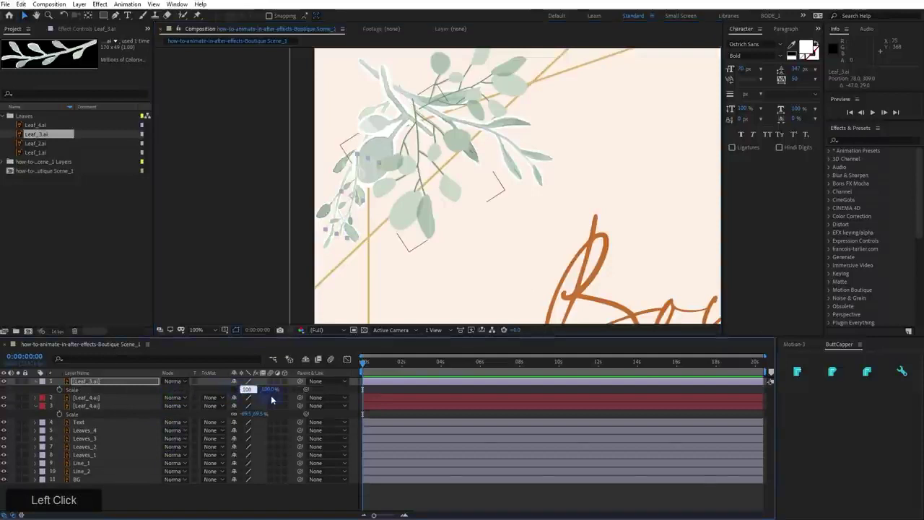
key(KP_Enter)
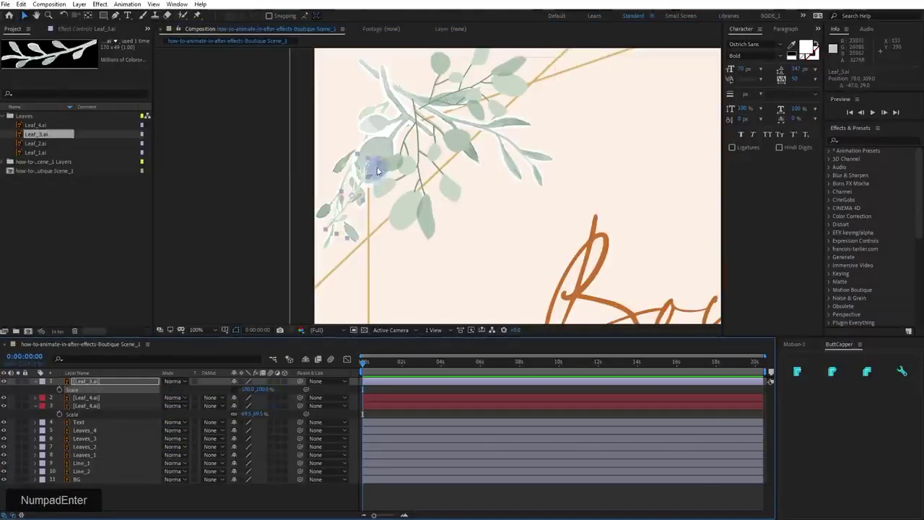
click(234, 390)
Rotate the mirrored Leaf_3.ai along the drooping branch and enlarge it to about 165%
key(w)
drag(367, 172, 341, 252)
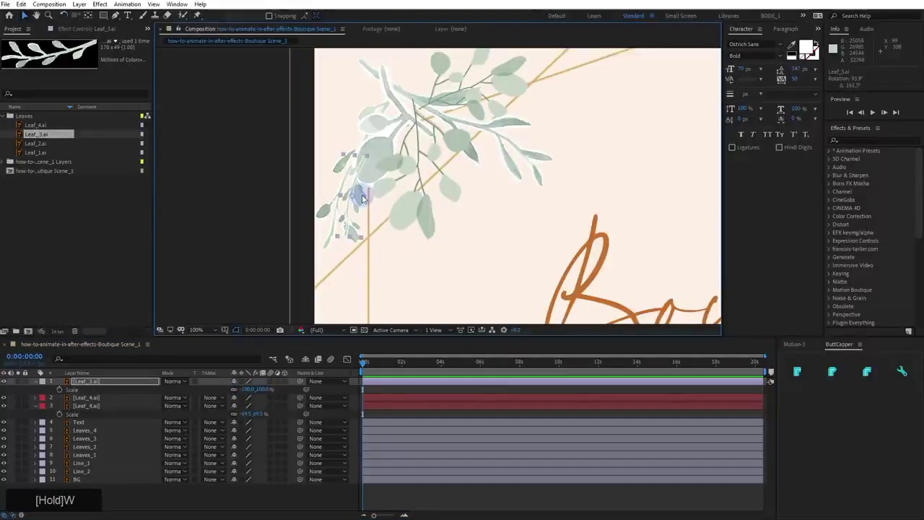
mouse_move(364, 197)
mouse_down()
mouse_move(375, 204)
mouse_move(351, 195)
mouse_move(355, 207)
mouse_move(362, 186)
mouse_up()
key(w)
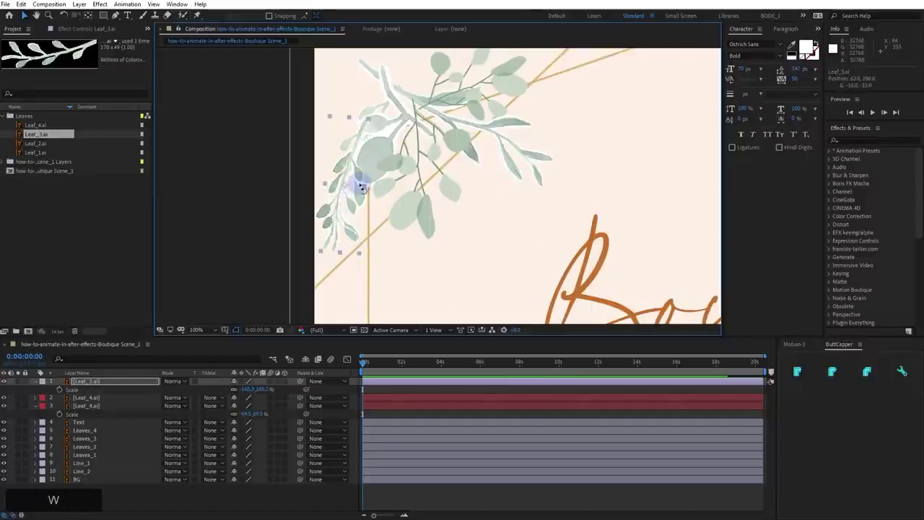
Turn on Continuously Rasterize for the Leaf_3.ai layer and enlarge it to about 178% over the drooping branch
click(239, 381)
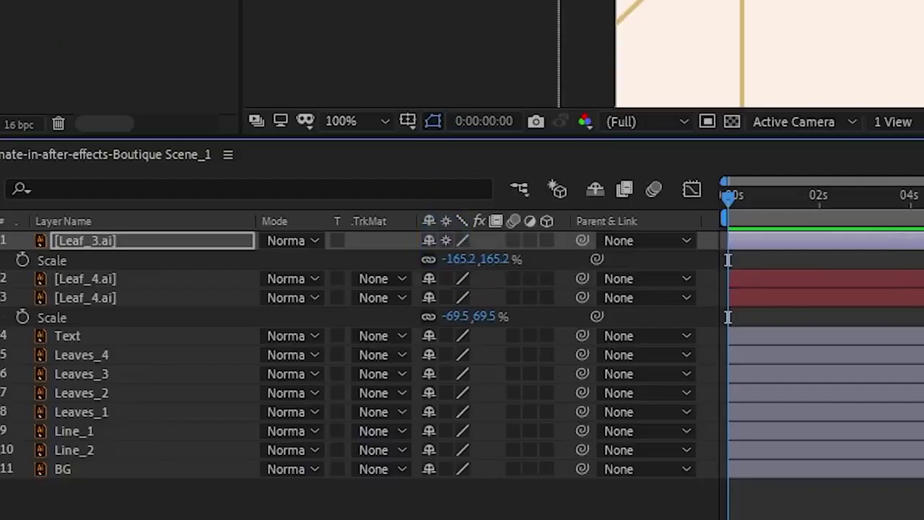
drag(363, 185, 356, 302)
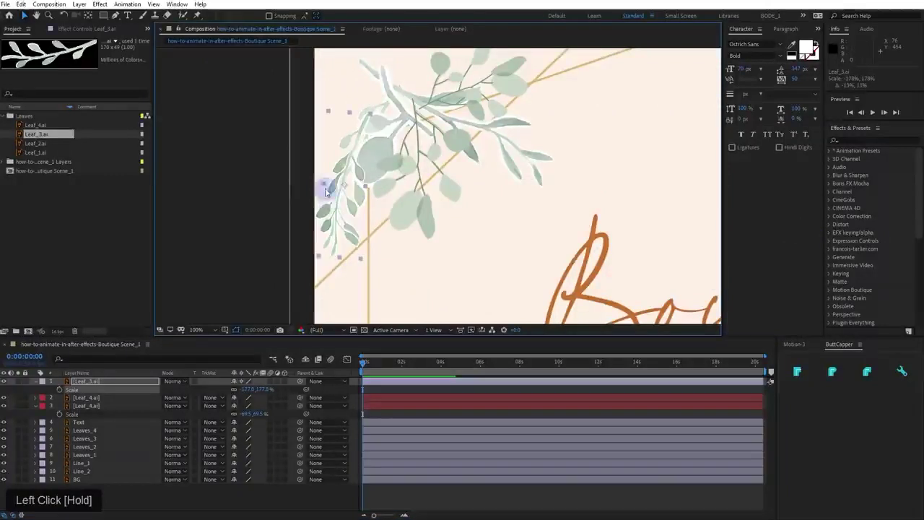
scroll(326, 191, up, 1)
drag(368, 183, 415, 289)
key(w)
key(v)
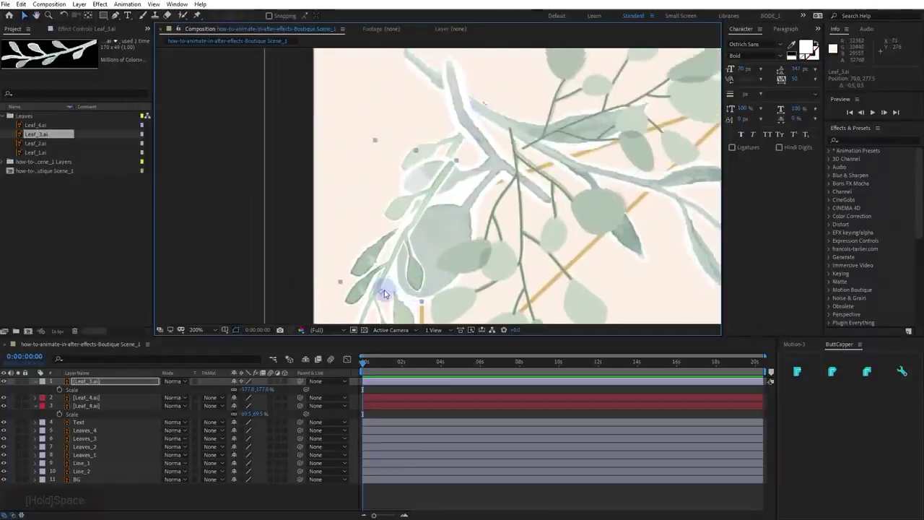
Move the anchor point of Leaf_3.ai to the base of its stem
key(y)
drag(382, 294, 459, 161)
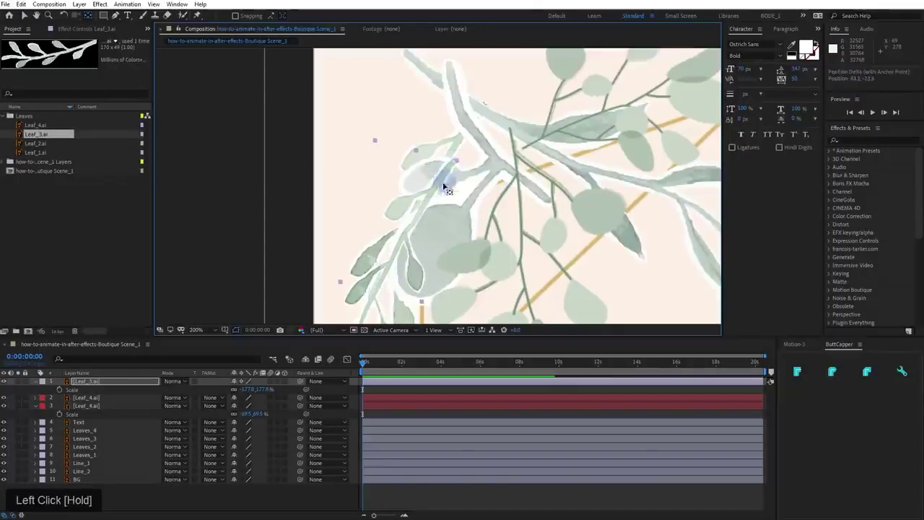
key(v)
Align Leaf_3.ai with the original drooping branch, rotating it to about 104° and enlarging it to about 219%
drag(430, 203, 477, 81)
key(space)
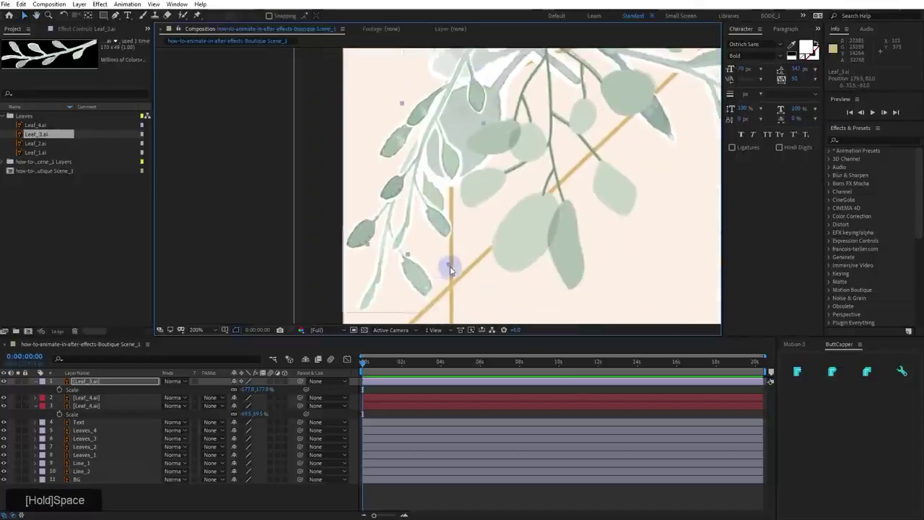
drag(449, 269, 421, 285)
key(w)
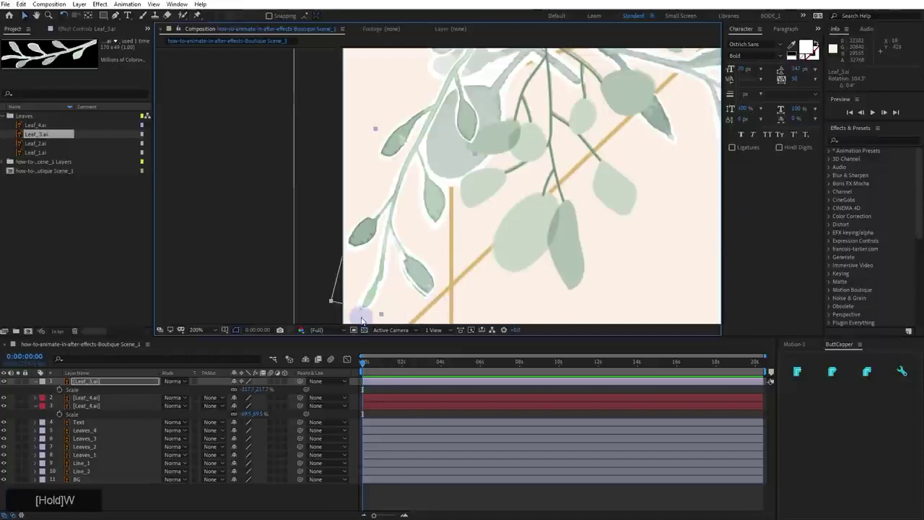
drag(382, 315, 381, 317)
key(space)
drag(427, 217, 414, 256)
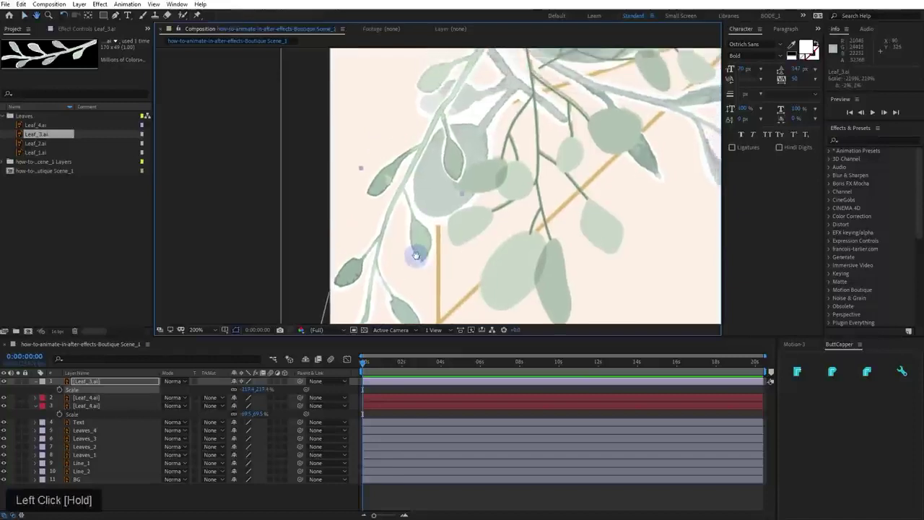
Add Leaf_2.ai to the composition over the branch on the cluster's right side and rotate it to about 30°
drag(41, 149, 519, 227)
key(space)
key(w)
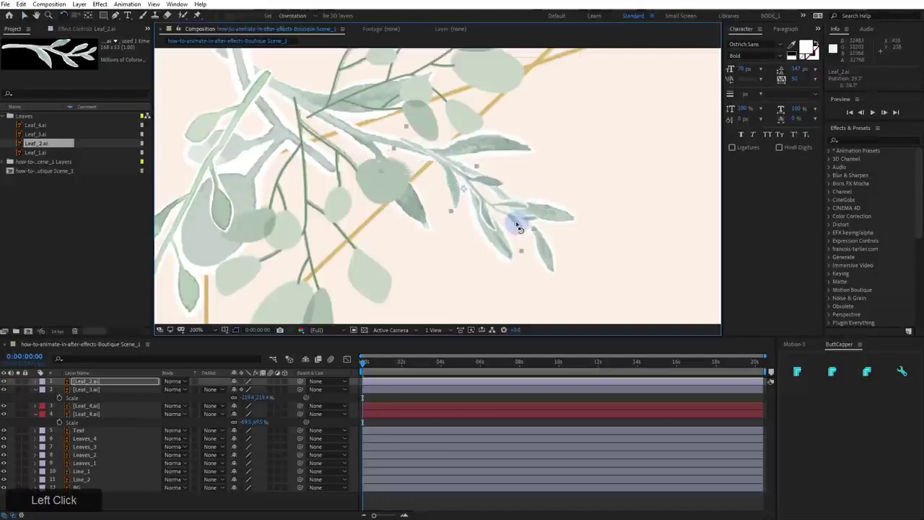
Move the anchor point of Leaf_2.ai to the base of its stem and turn on Continuously Rasterize for the layer
key(y)
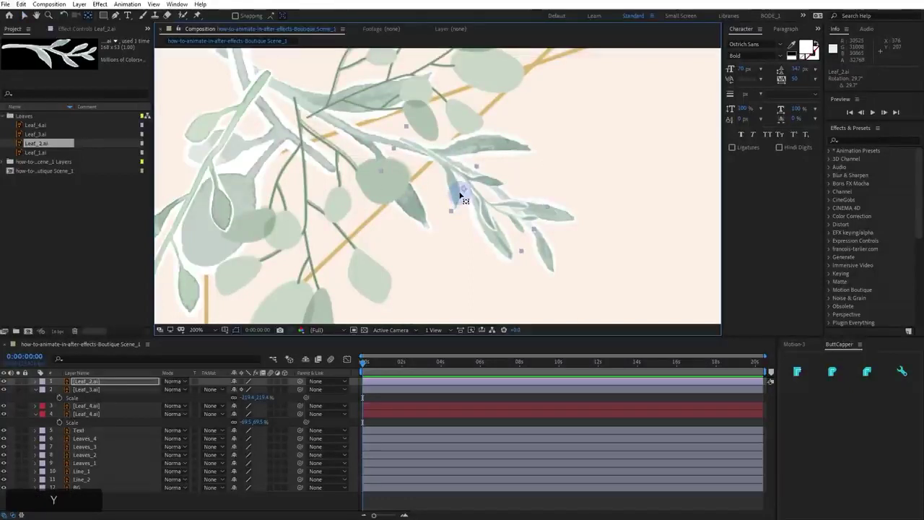
drag(467, 190, 419, 149)
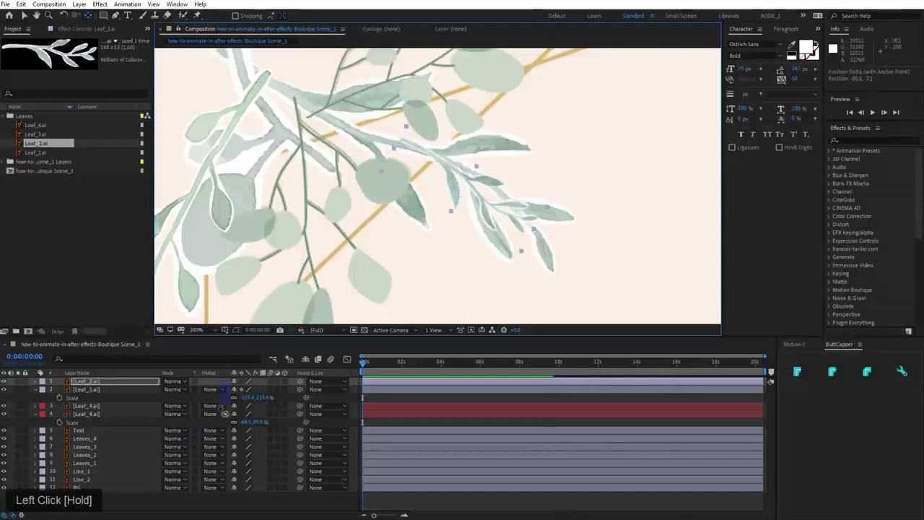
drag(242, 373, 243, 384)
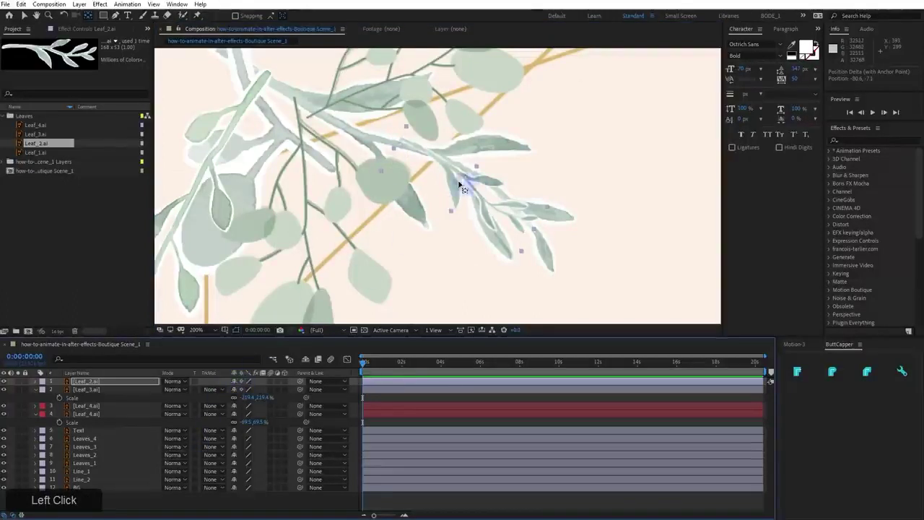
Reposition Leaf_2.ai toward the cluster's centre, enlarge it to about 217% and mirror it horizontally
drag(405, 147, 378, 165)
key(v)
drag(458, 195, 553, 238)
key(s)
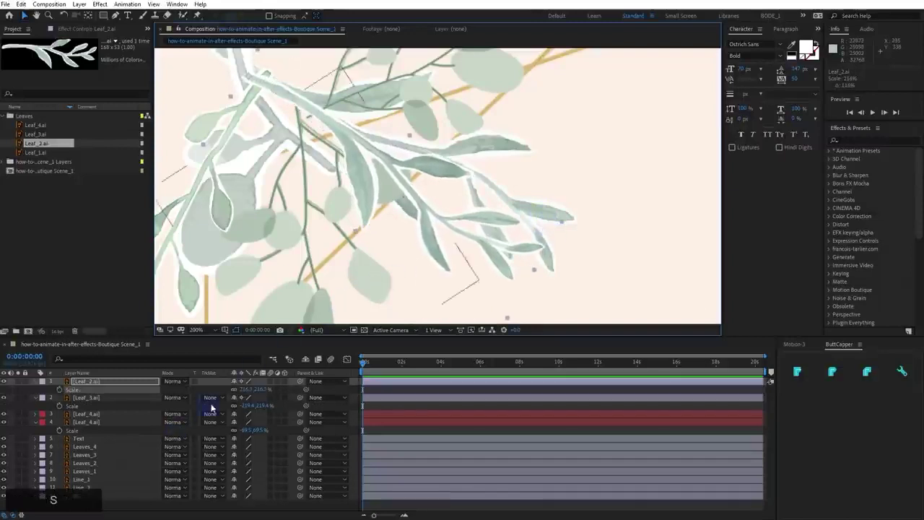
click(234, 389)
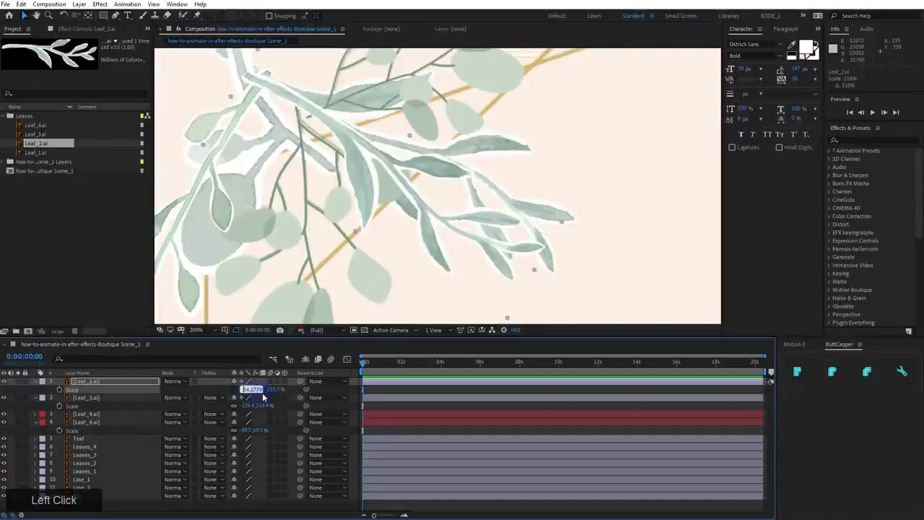
key(KP_Enter)
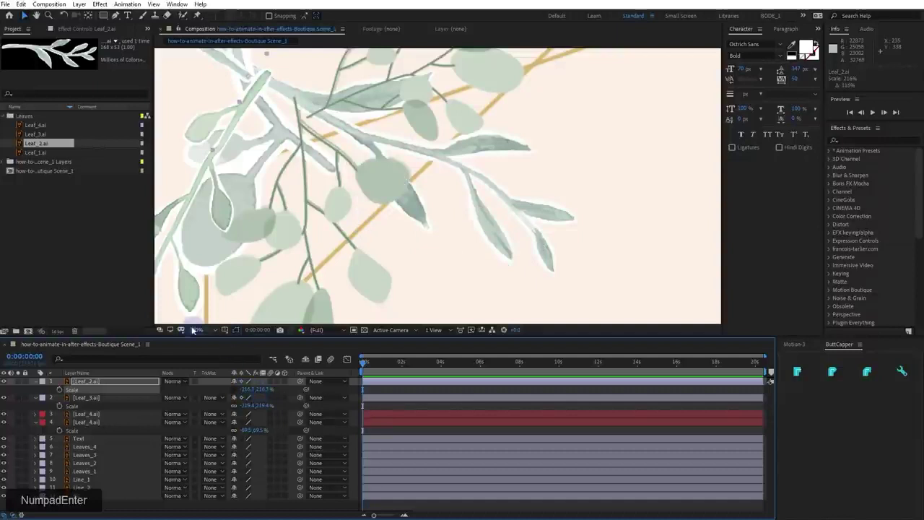
Rotate Leaf_2.ai to about -145° and enlarge it to about 285% to match the original branch on the cluster's right side
scroll(246, 145, down, 2)
key(w)
drag(357, 262, 470, 216)
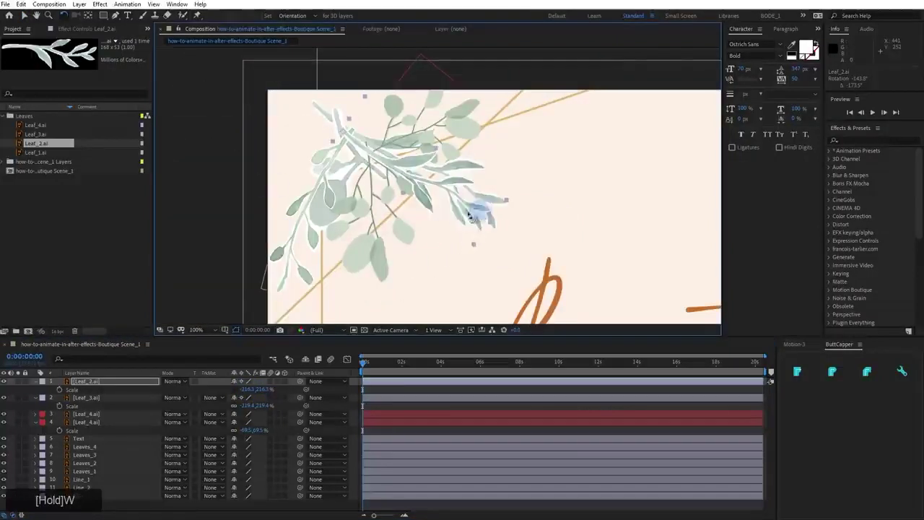
scroll(469, 215, up, 2)
drag(450, 262, 409, 206)
key(space)
key(space)
drag(443, 249, 572, 272)
key(w)
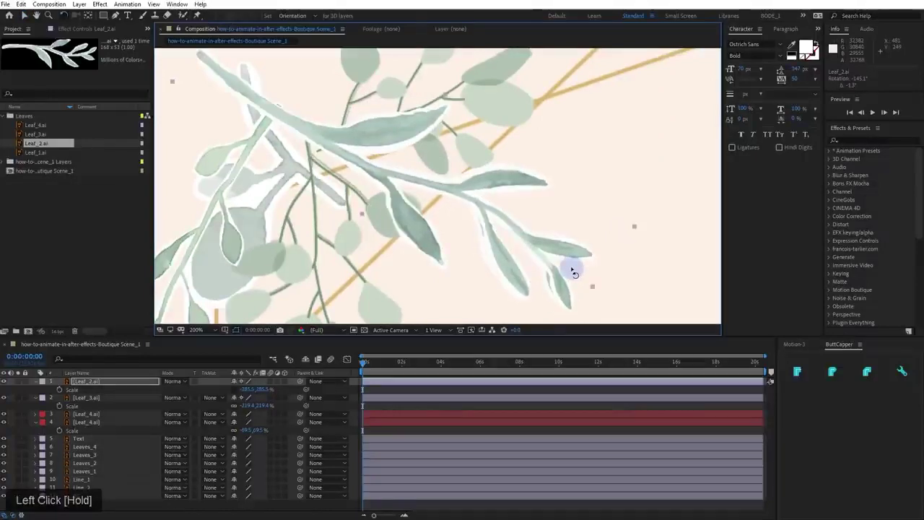
Fine-tune the scale of Leaf_2.ai to about 281% so its leaves line up with the original branch
shift+click(593, 287)
click(561, 277)
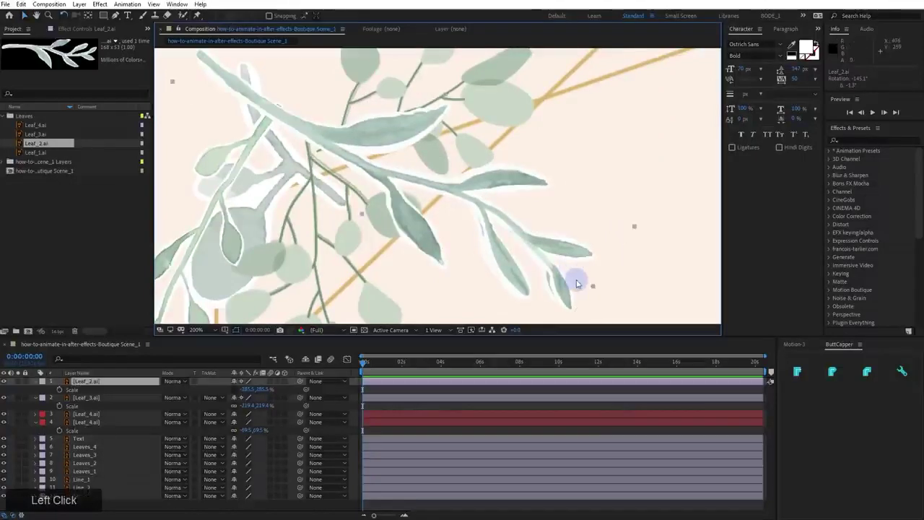
drag(594, 287, 586, 282)
scroll(498, 275, down, 2)
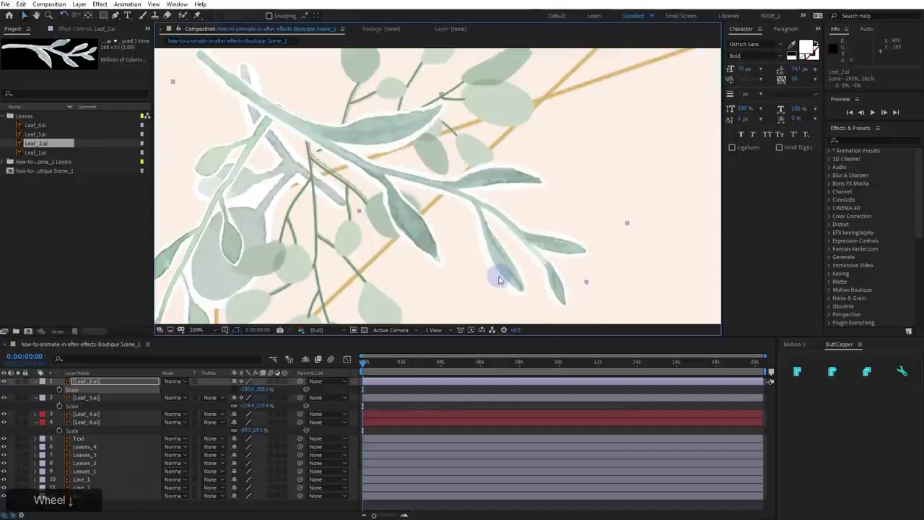
Add Leaf_1.ai to the composition over the leaf cluster and rotate it to about 67°
drag(38, 152, 383, 186)
key(w)
key(w)
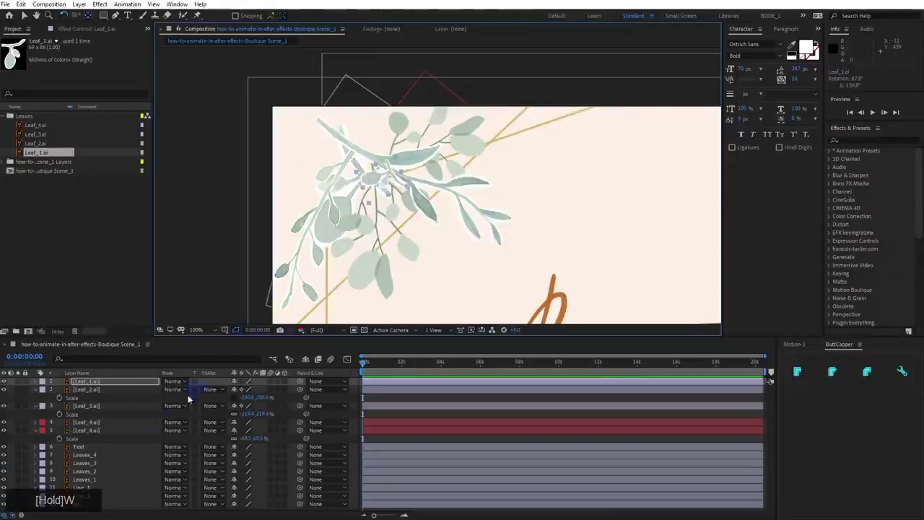
Mirror Leaf_1.ai horizontally by setting its horizontal scale to -100%
key(s)
click(245, 390)
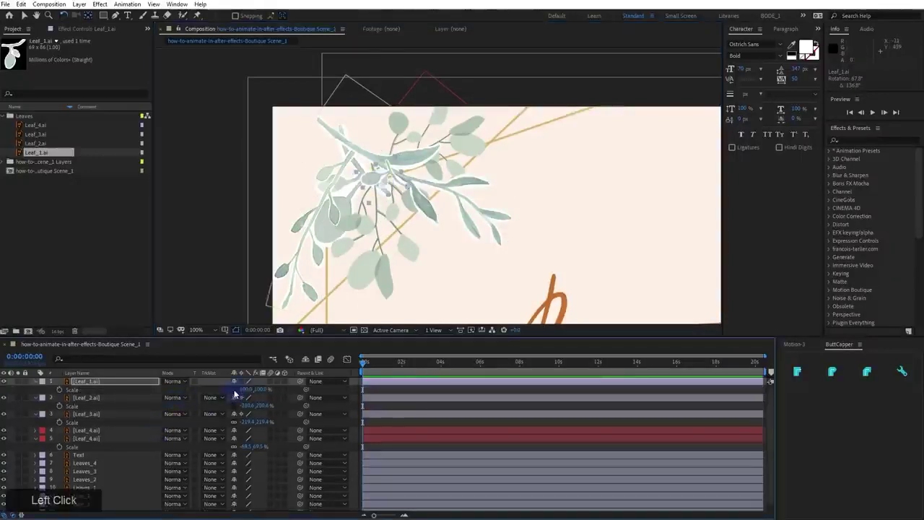
click(245, 389)
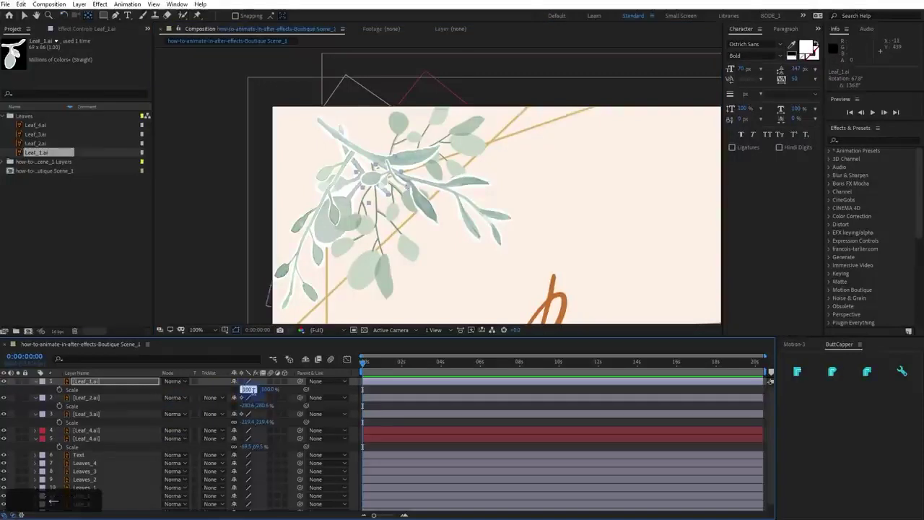
key(KP_Enter)
click(277, 378)
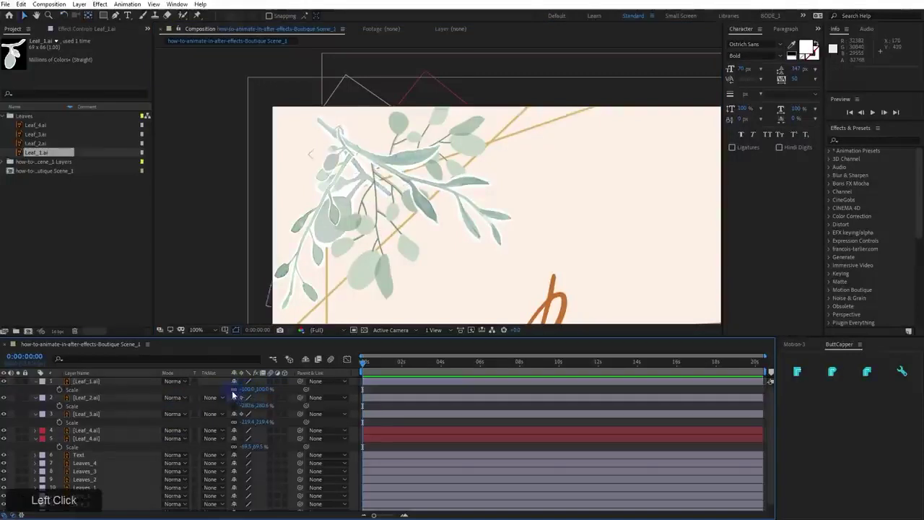
Enlarge Leaf_1.ai to about 273% and rotate it to about 33° over the original round-leaved branch
click(349, 173)
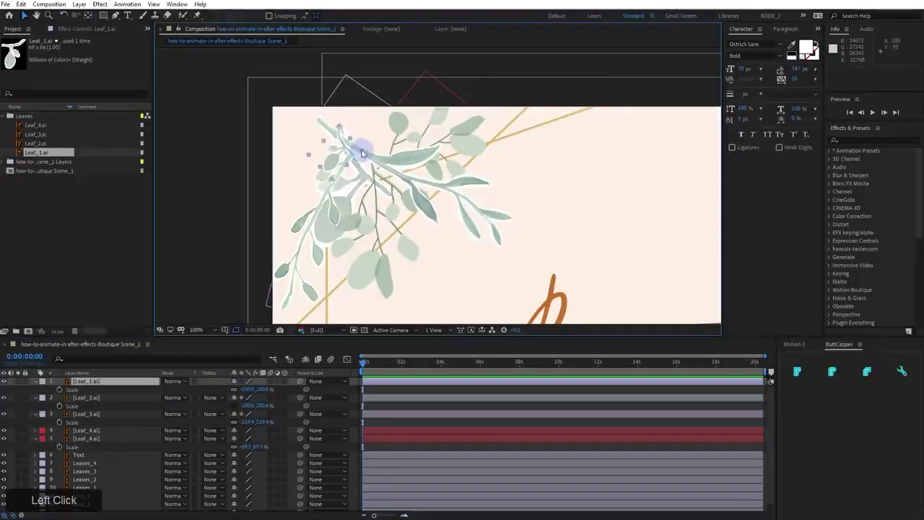
drag(363, 149, 369, 202)
key(w)
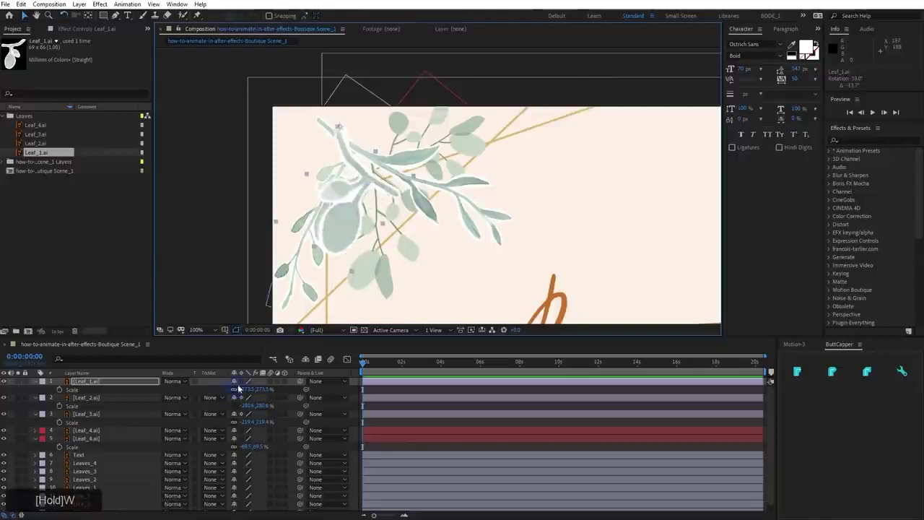
Turn on Continuously Rasterize for Leaf_1.ai and reduce its scale to about 256%
click(239, 386)
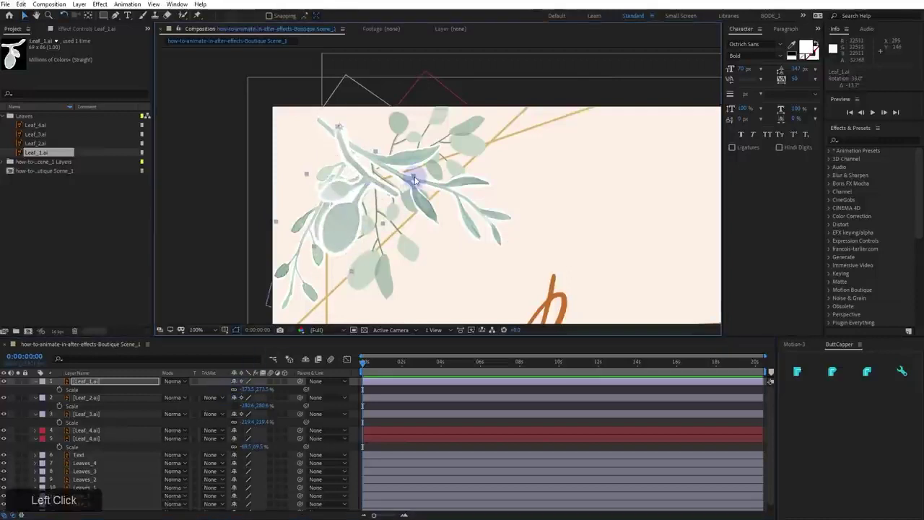
drag(413, 181, 373, 225)
key(w)
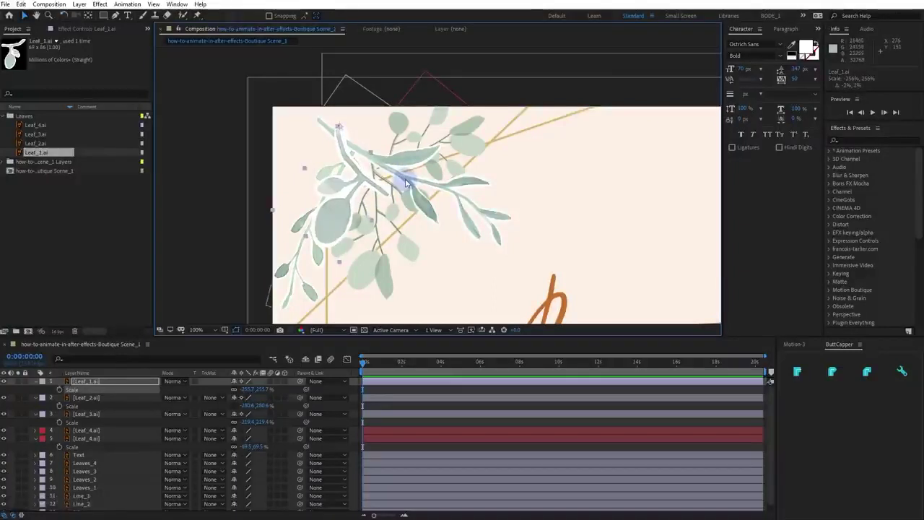
Scale the mirrored Leaf_1 layer to about 253% so it matches the underlying leaf artwork in the upper-left corner
drag(406, 182, 402, 183)
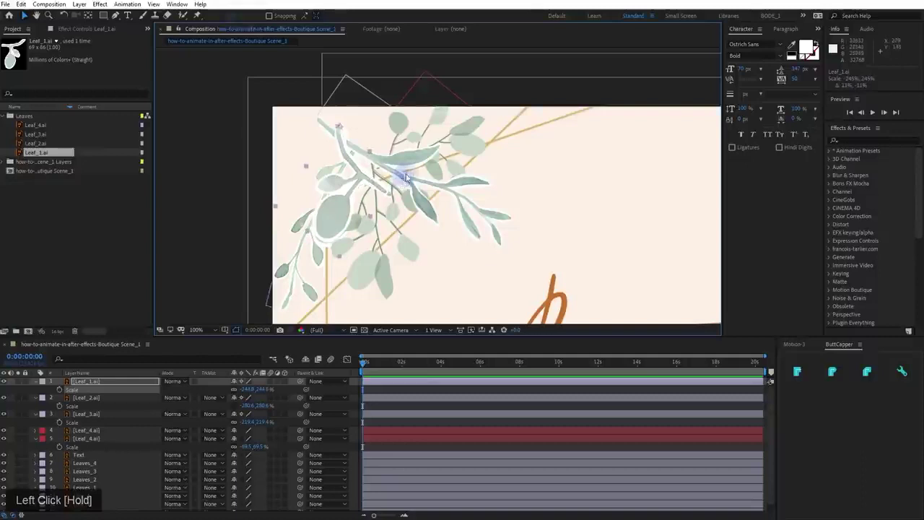
drag(415, 169, 406, 158)
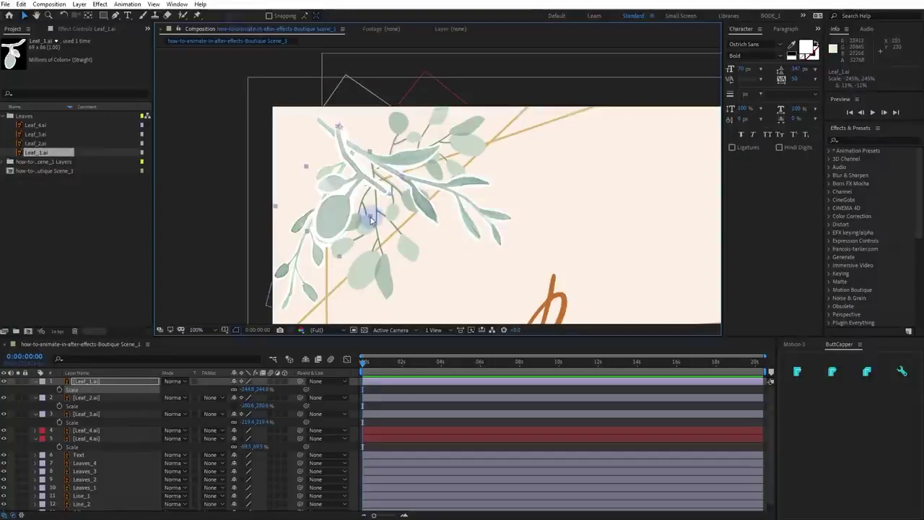
drag(371, 213, 302, 232)
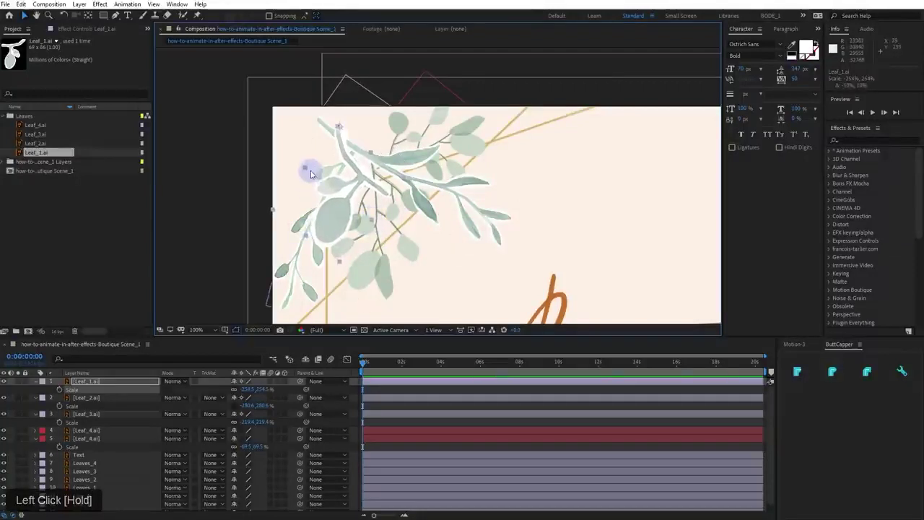
drag(311, 173, 371, 217)
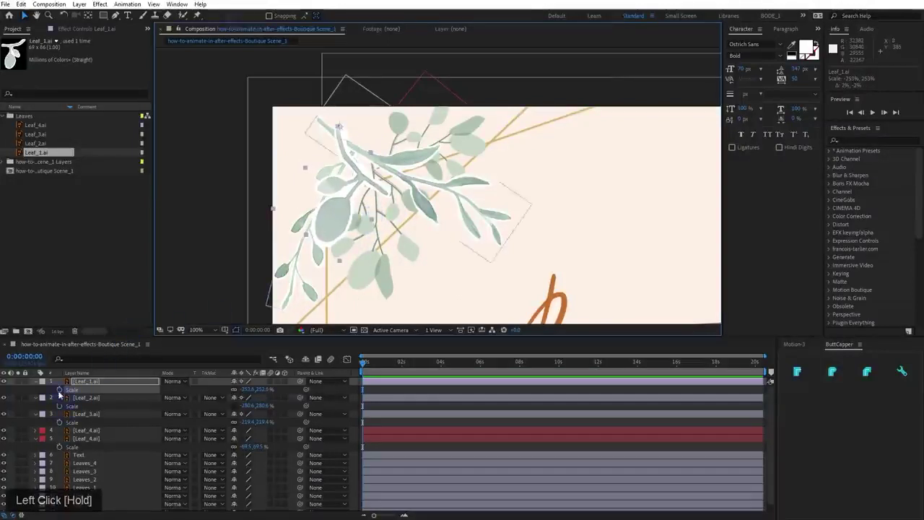
Give the Leaf_1, Leaf_2 and Leaf_3 layers the red label colour and collapse the leaf layers' scale properties
shift+click(92, 417)
drag(43, 401, 85, 437)
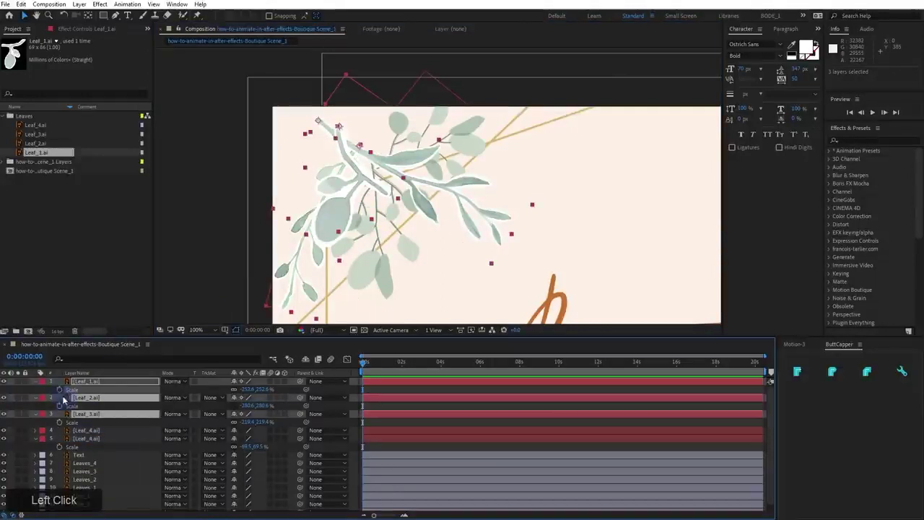
click(35, 383)
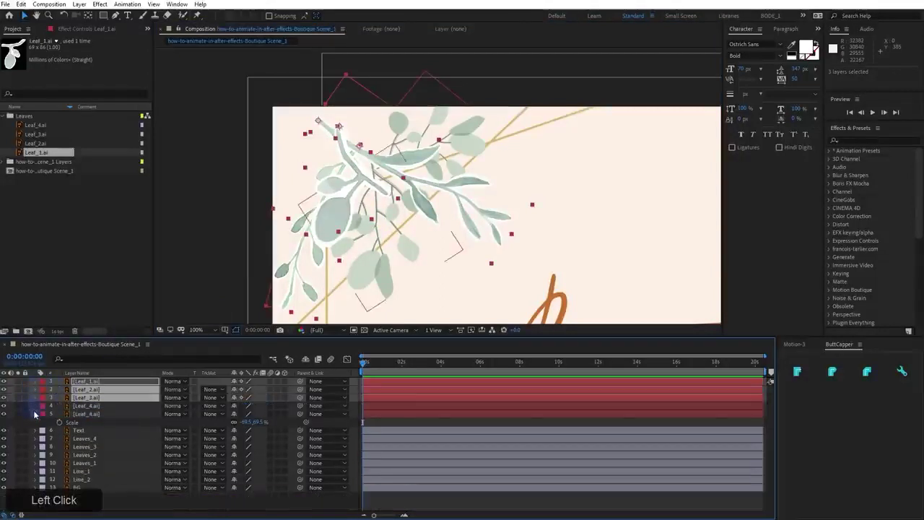
click(34, 414)
Hide the five separate Leaf layers and show them again to compare them with the original artwork
drag(6, 386, 7, 380)
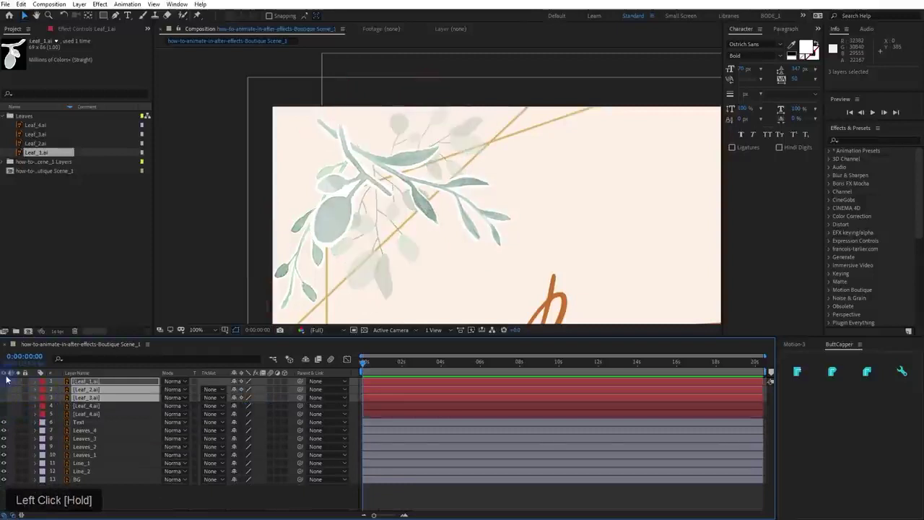
click(370, 201)
drag(363, 203, 361, 161)
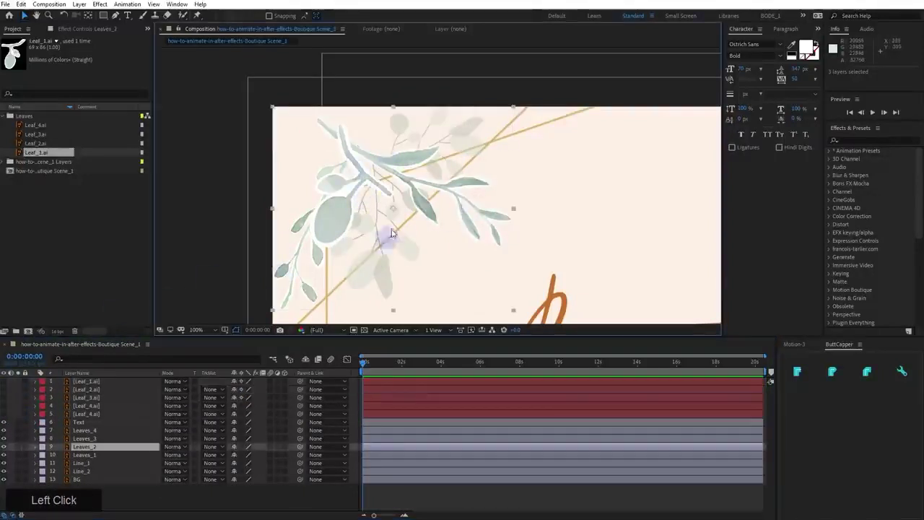
drag(3, 381, 4, 415)
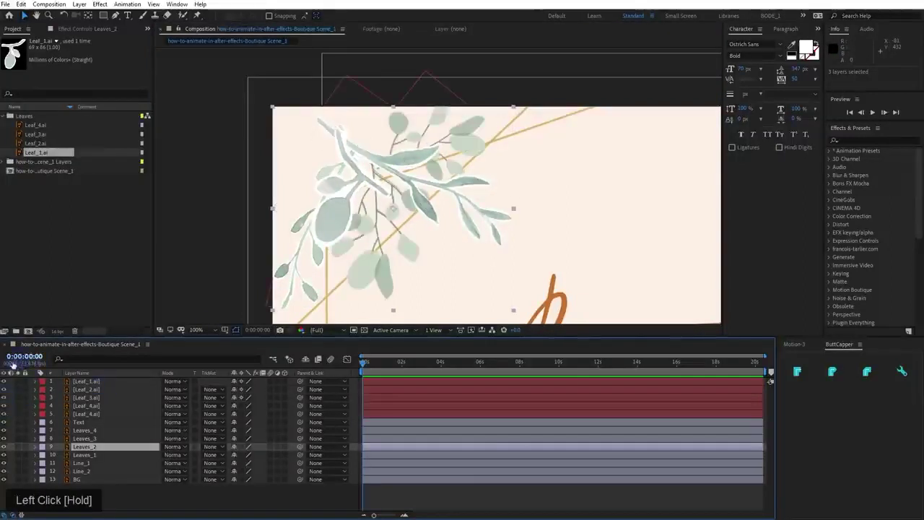
Hide Leaves_1 to Leaves_4 and Line_1, and lower the opacity of both Leaf_4 layers to 59%
drag(4, 381, 10, 463)
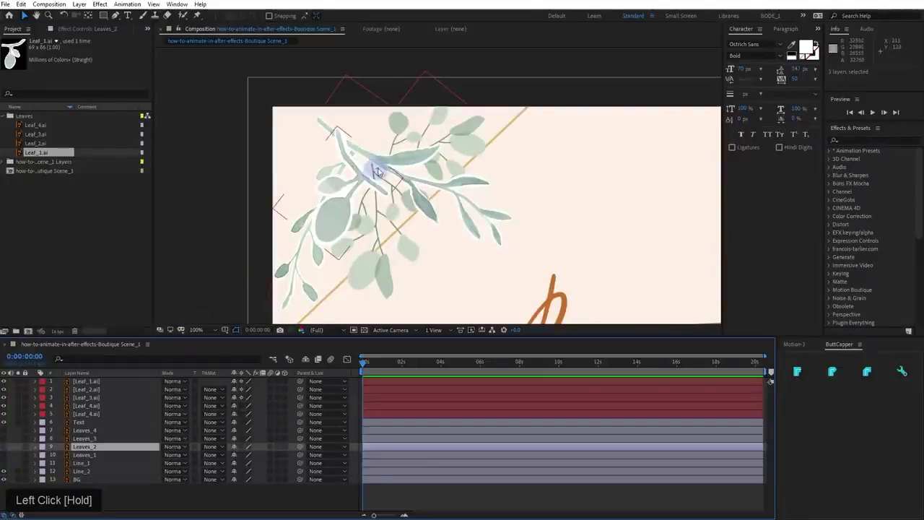
click(101, 414)
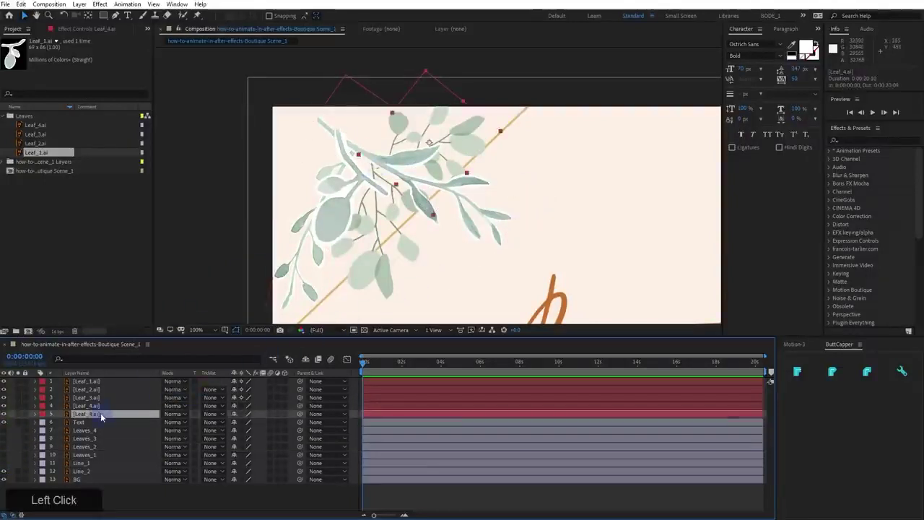
scroll(101, 418, down, 2)
scroll(102, 418, up, 2)
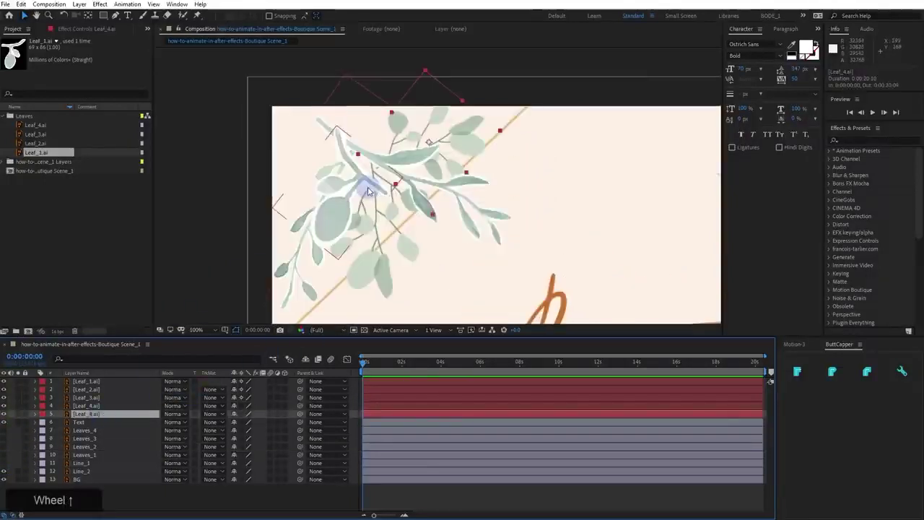
shift+click(88, 406)
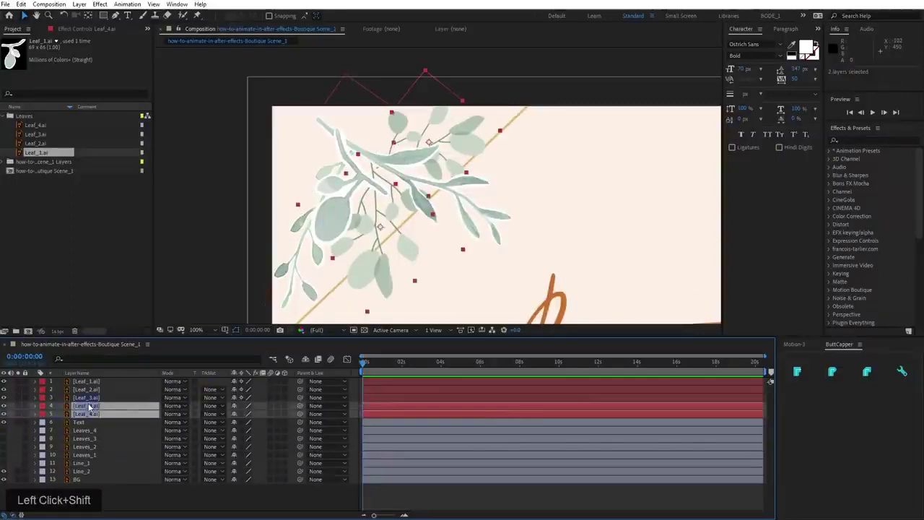
key(u)
key(t)
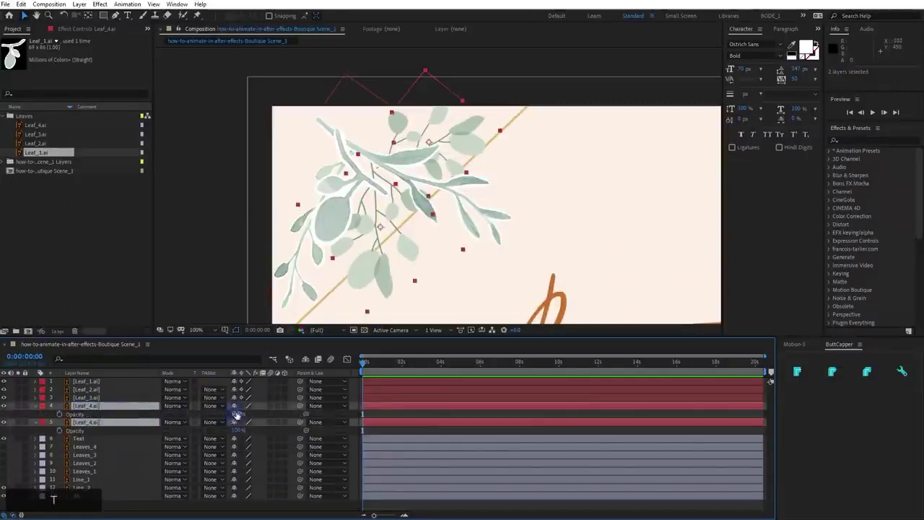
drag(237, 415, 221, 411)
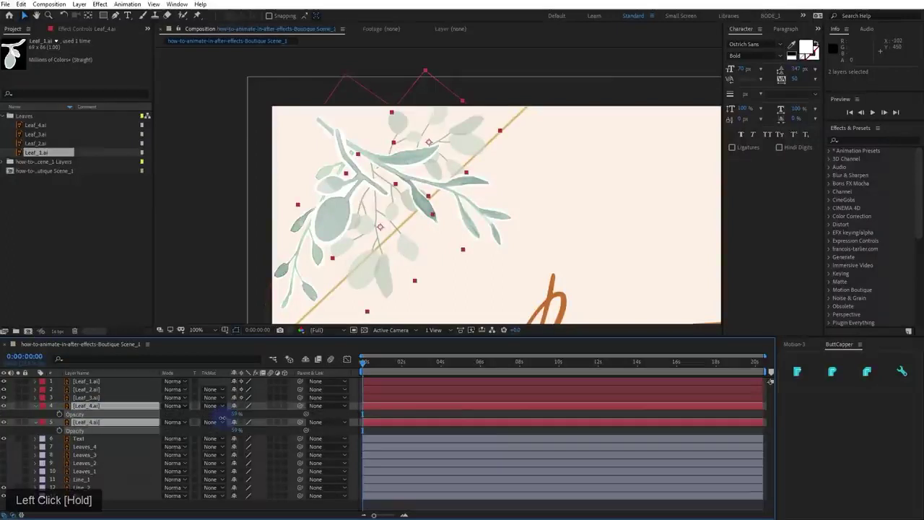
Make the Leaves_1 to Leaves_4 layers visible again for comparison with the other corners
key(space)
drag(546, 243, 295, 272)
scroll(327, 252, down, 2)
key(space)
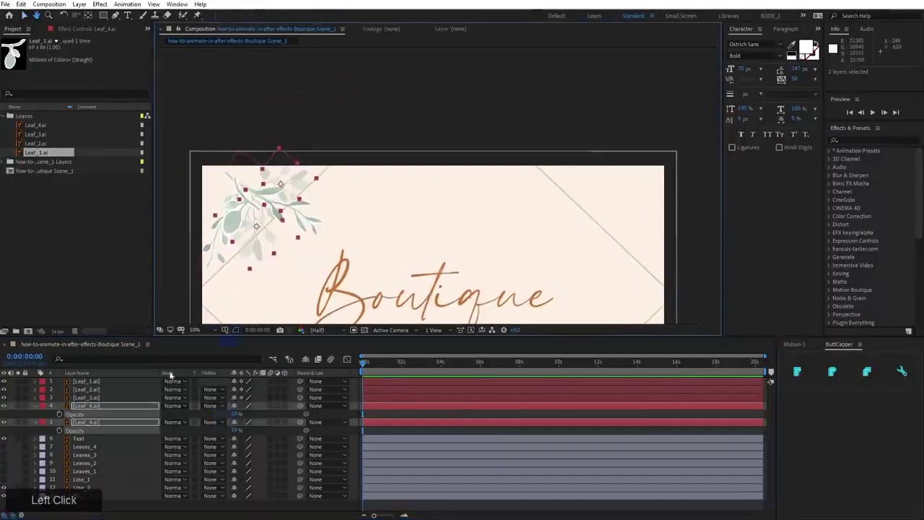
click(3, 453)
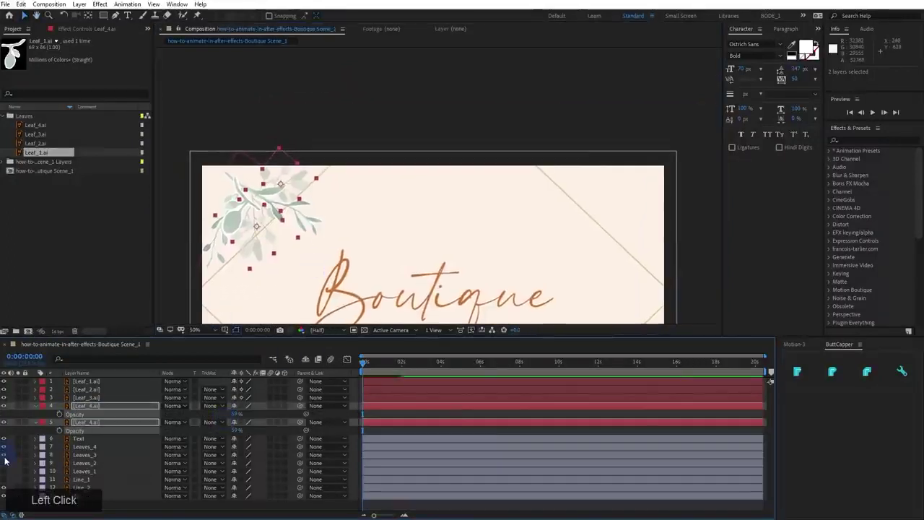
Set the opacity of both Leaf_4 layers to 20% to match the faint leaves in the other corners
scroll(263, 264, up, 2)
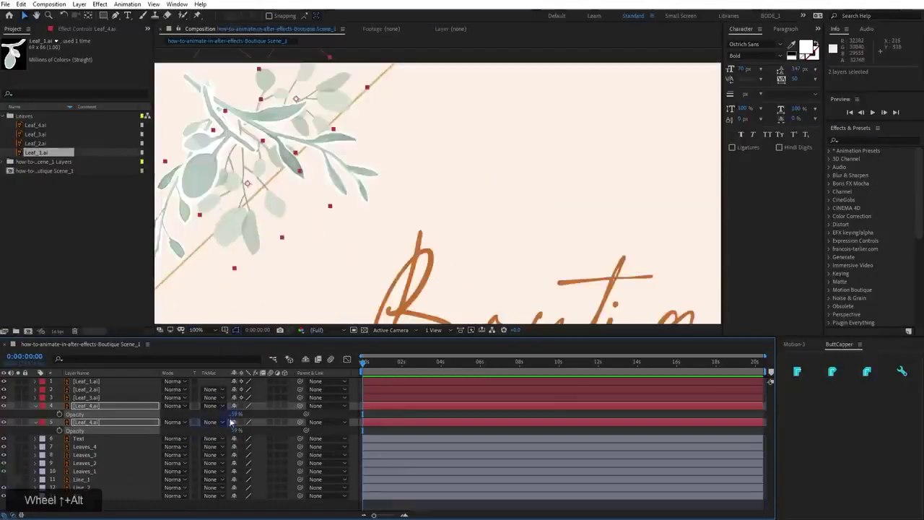
drag(236, 415, 222, 416)
key(space)
drag(538, 203, 342, 229)
scroll(344, 230, down, 1)
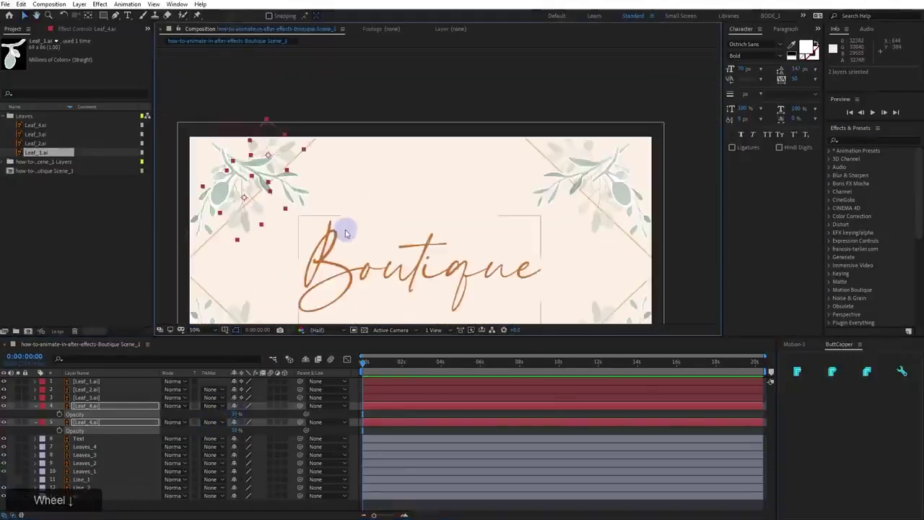
drag(233, 415, 228, 418)
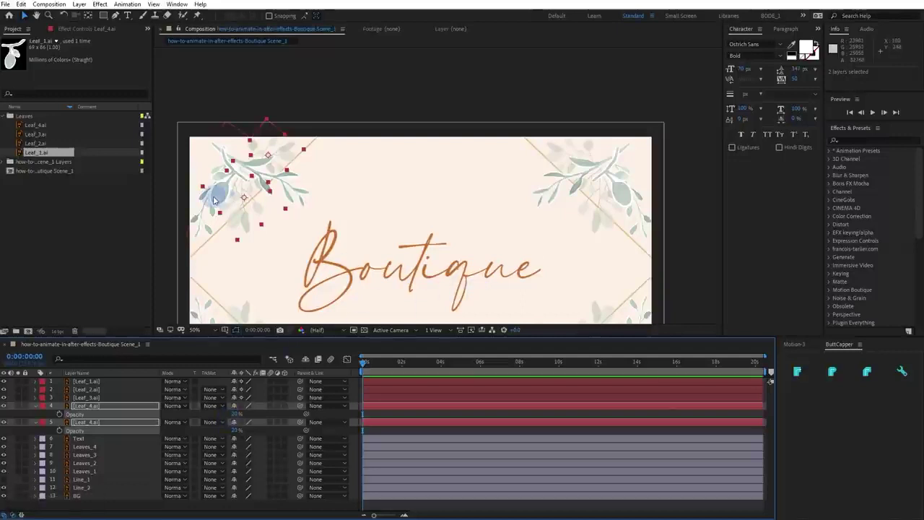
Collapse both Leaf_4 layers' opacity properties and enlarge the composition view so the whole design fits
key(space)
drag(347, 238, 359, 154)
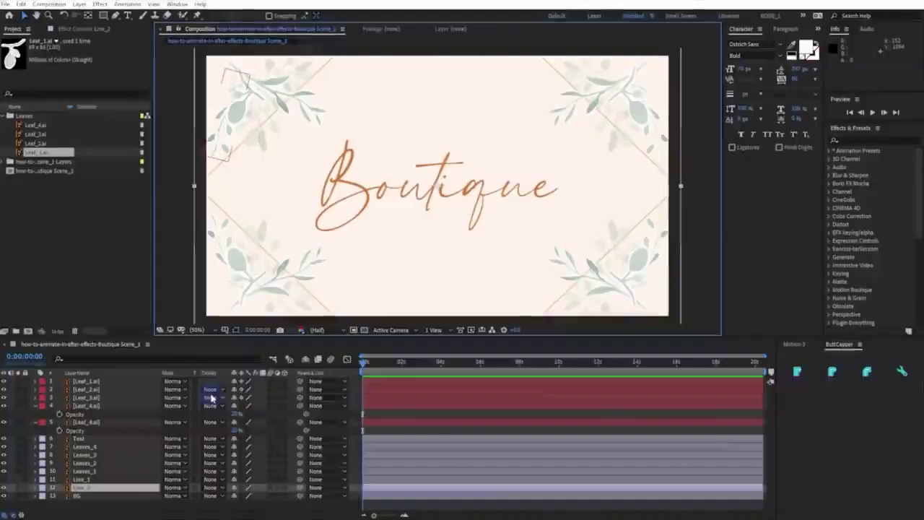
click(34, 406)
click(35, 414)
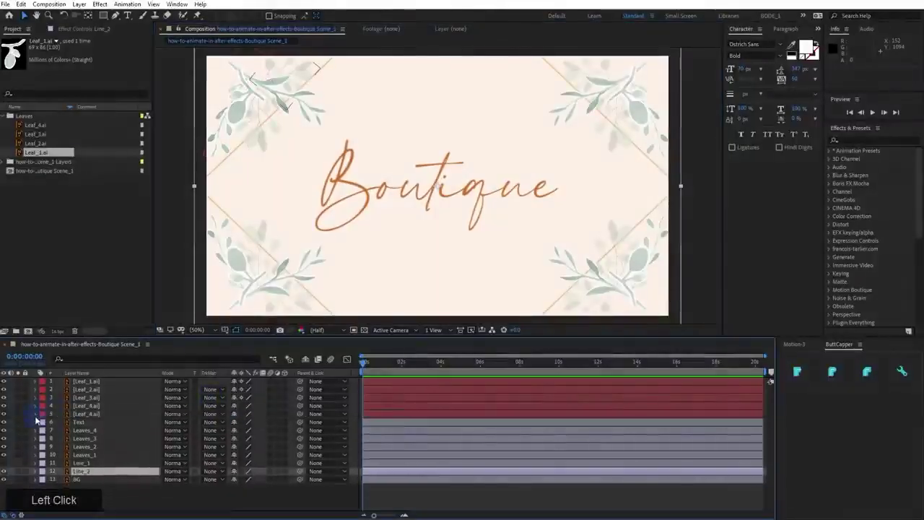
mouse_move(350, 119)
mouse_down()
mouse_move(372, 130)
mouse_move(347, 123)
mouse_up()
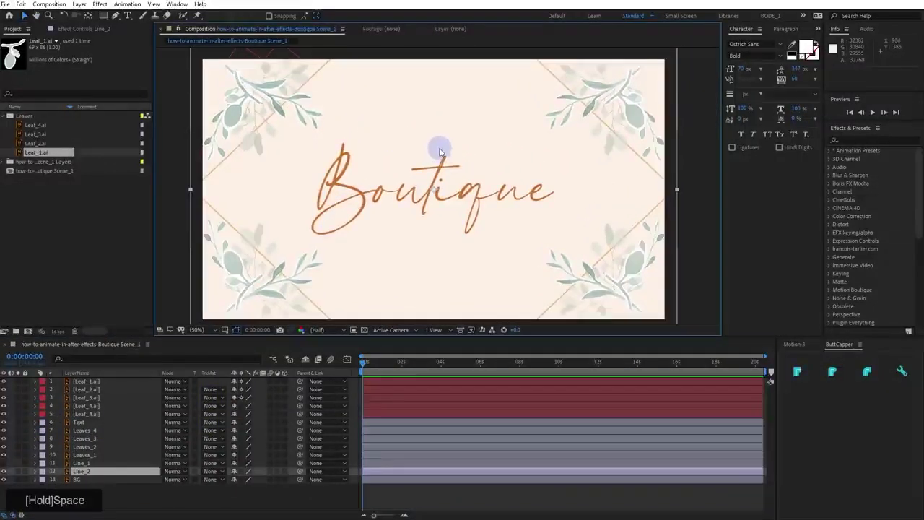
drag(416, 337, 416, 370)
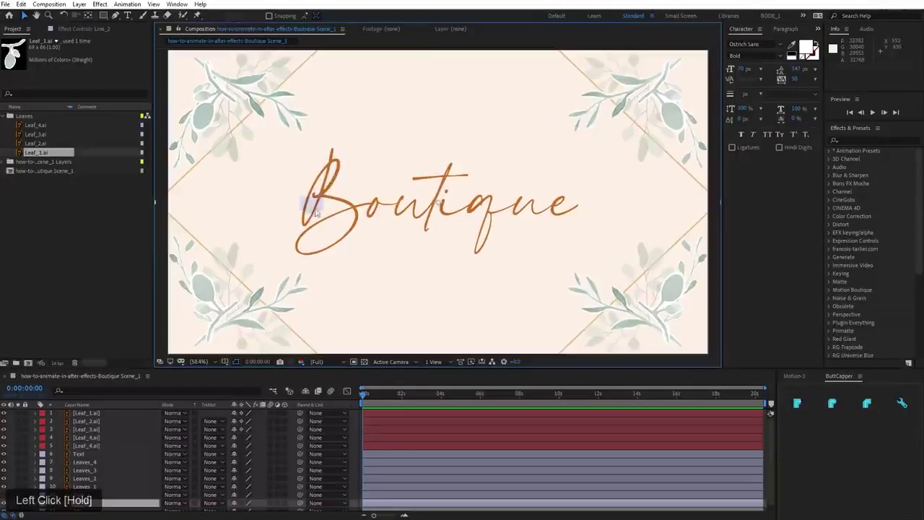
Select all five Leaf layers and toggle their visibility to compare the rebuilt corner with the original
click(83, 413)
shift+click(87, 447)
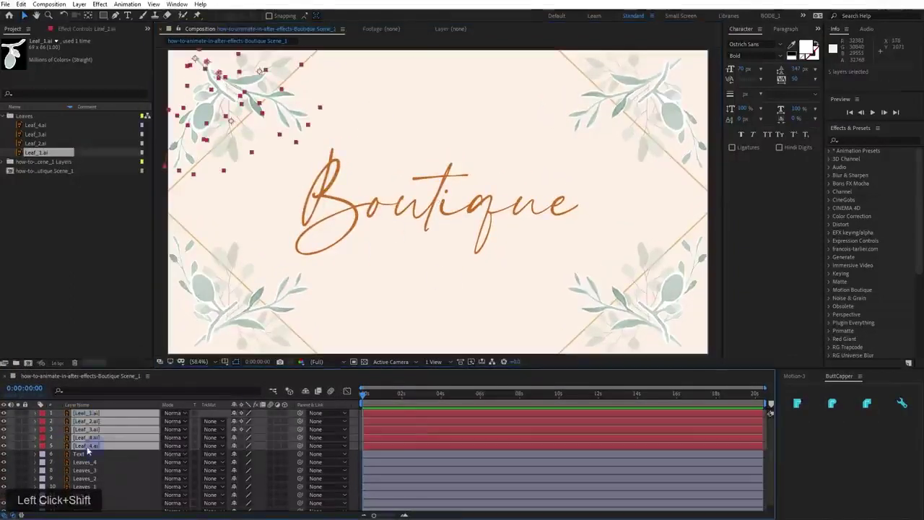
click(3, 446)
click(4, 447)
click(4, 446)
click(3, 446)
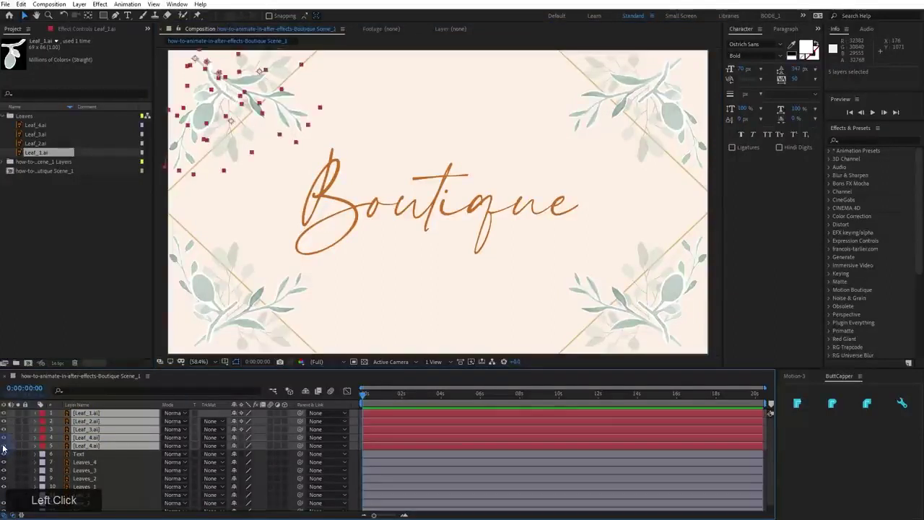
Try a slight rotation of the Leaf_4 layer directly above the Text layer and undo it
click(136, 462)
click(138, 446)
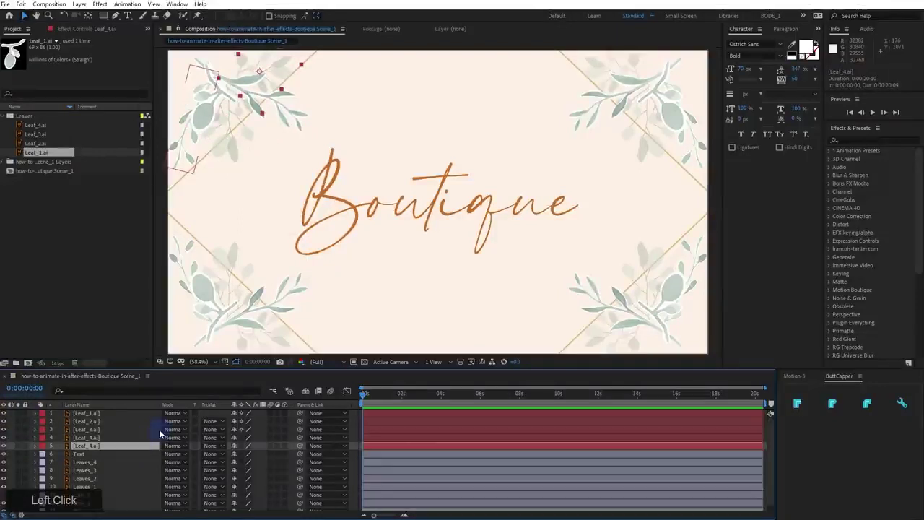
key(r)
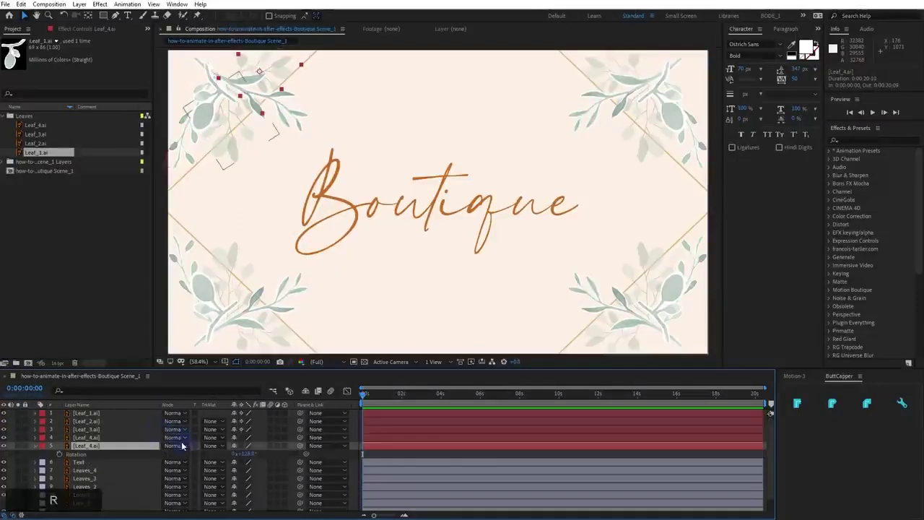
ctrl+click(250, 455)
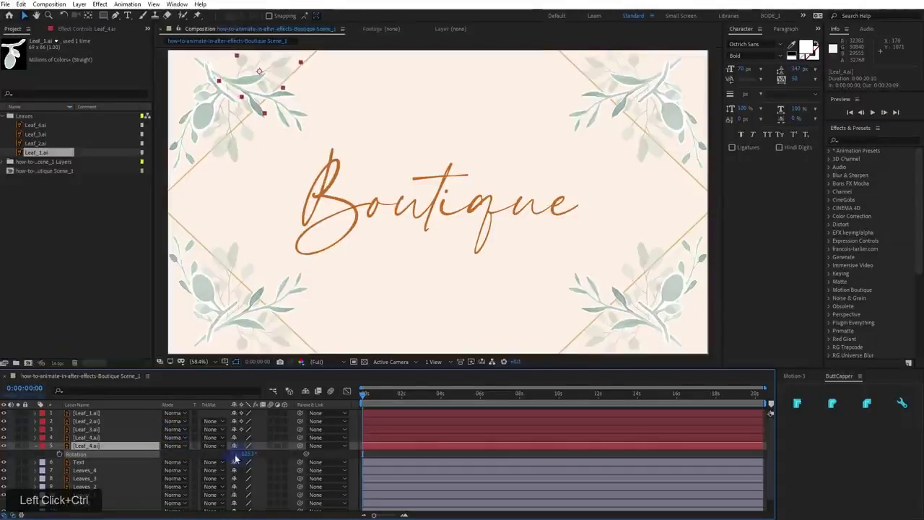
key(ctrl+z)
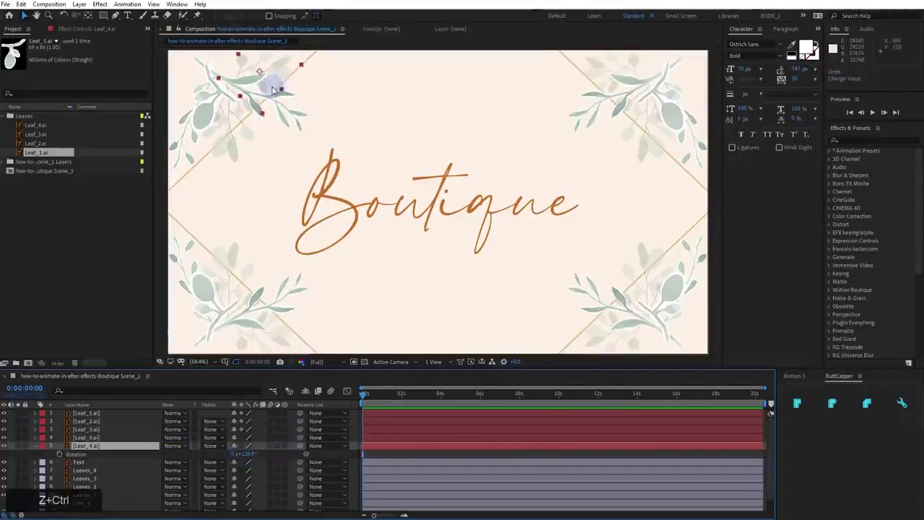
Make the Line_1 layer visible again and collapse the Leaf_4 layer's rotation property
scroll(464, 184, down, 1)
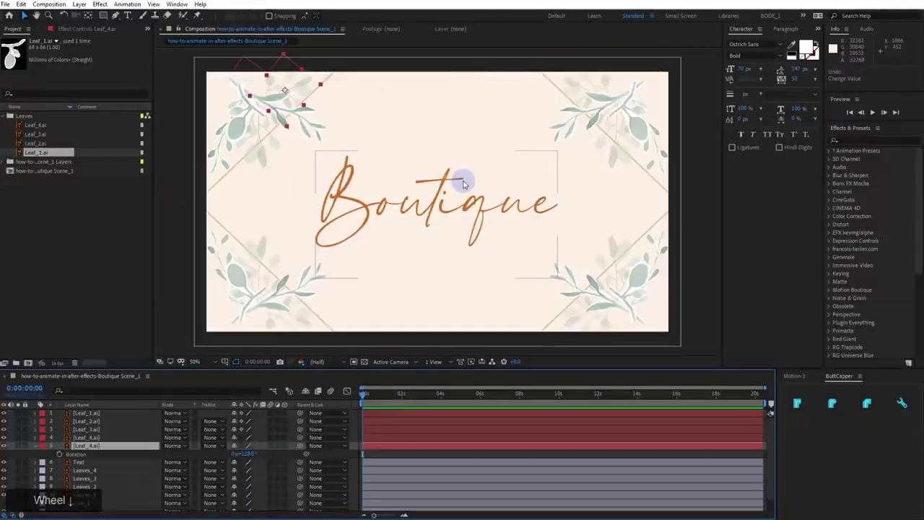
mouse_move(462, 186)
mouse_down()
mouse_move(470, 155)
mouse_move(468, 177)
mouse_up()
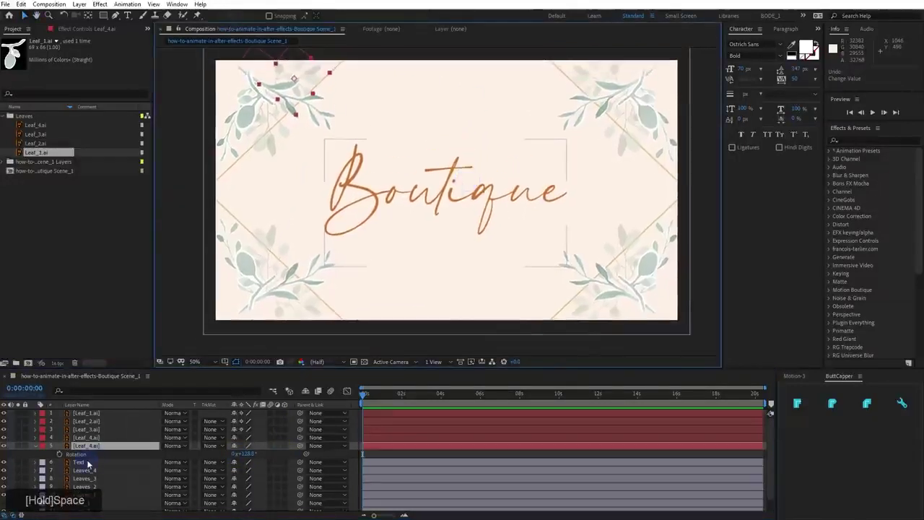
scroll(87, 466, down, 1)
click(5, 490)
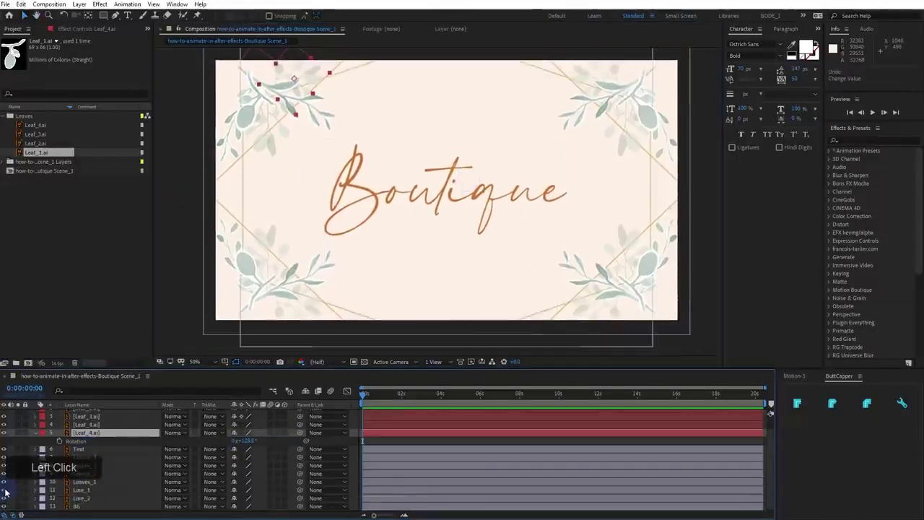
drag(278, 134, 306, 219)
scroll(292, 179, up, 2)
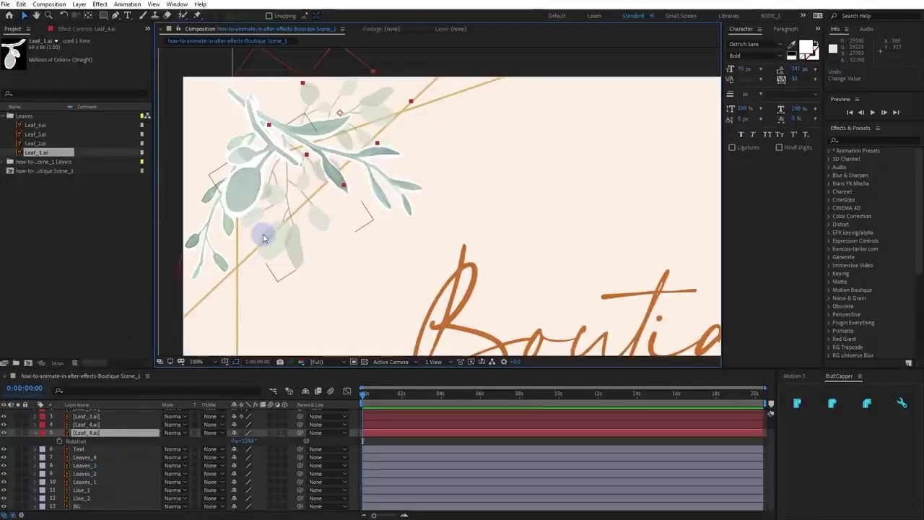
click(32, 433)
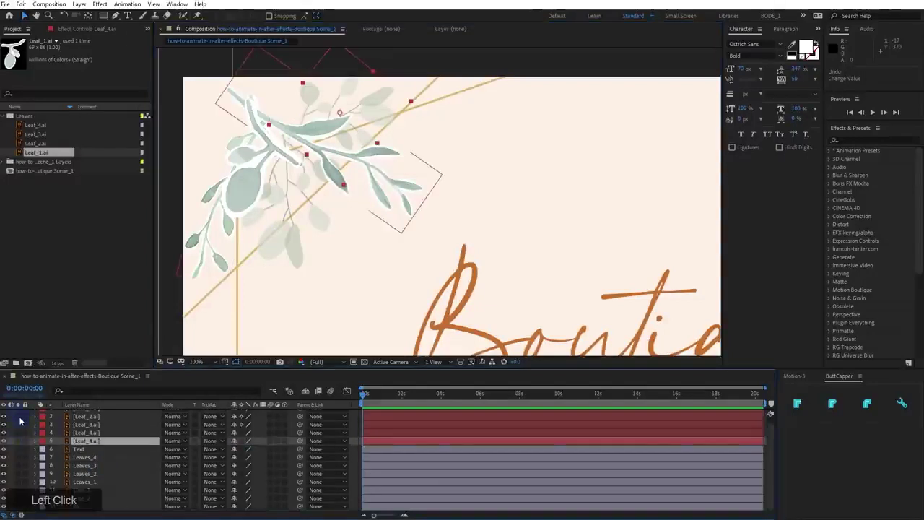
Isolate the Leaf layers and move the anchor point of the Leaf_4 layer directly above the Text layer to its stem base
scroll(20, 423, up, 1)
click(23, 450)
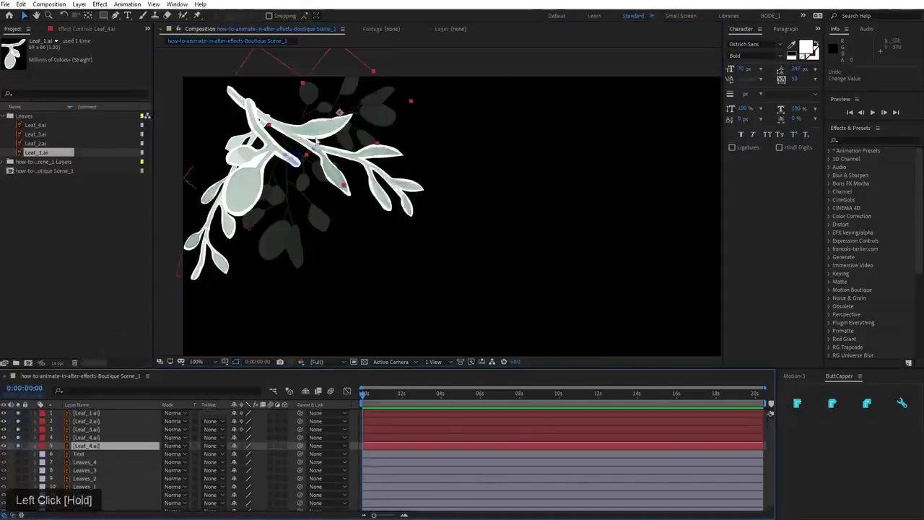
click(370, 86)
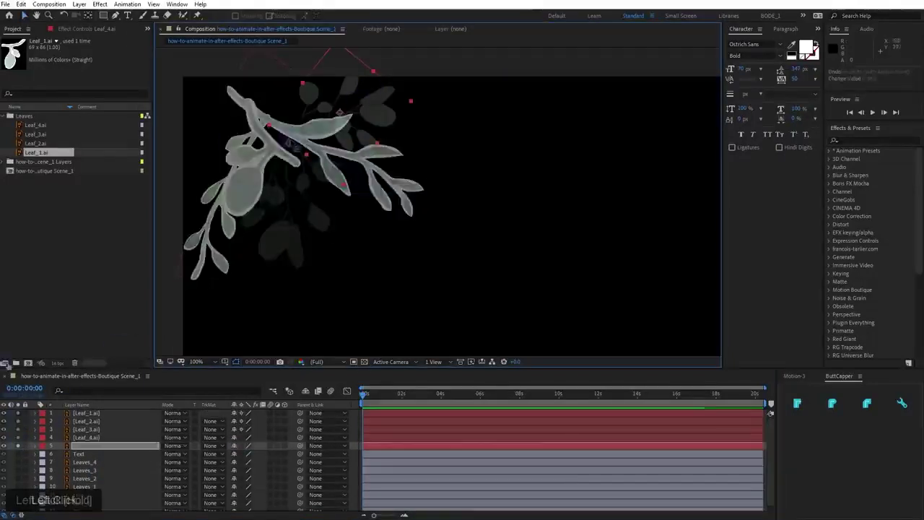
drag(340, 113, 289, 138)
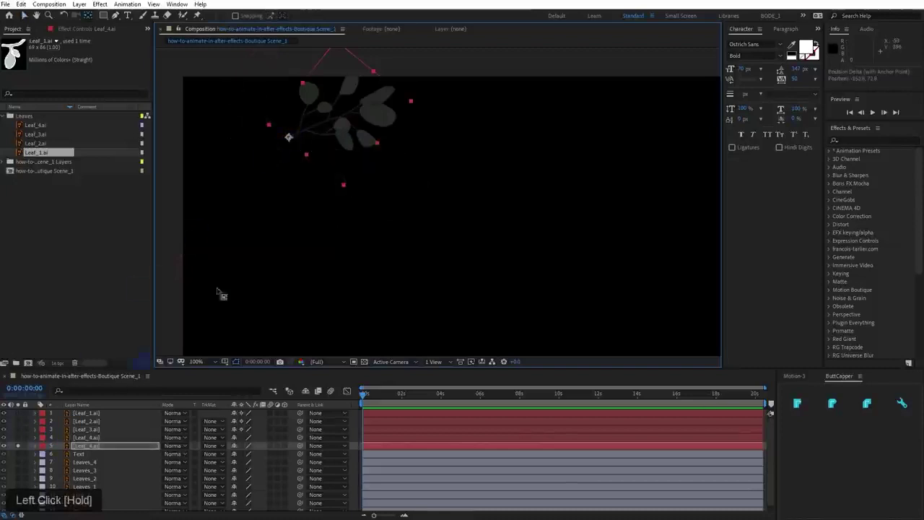
Try rotating the isolated Leaf_4 layer about its stem base and undo the rotation
key(w)
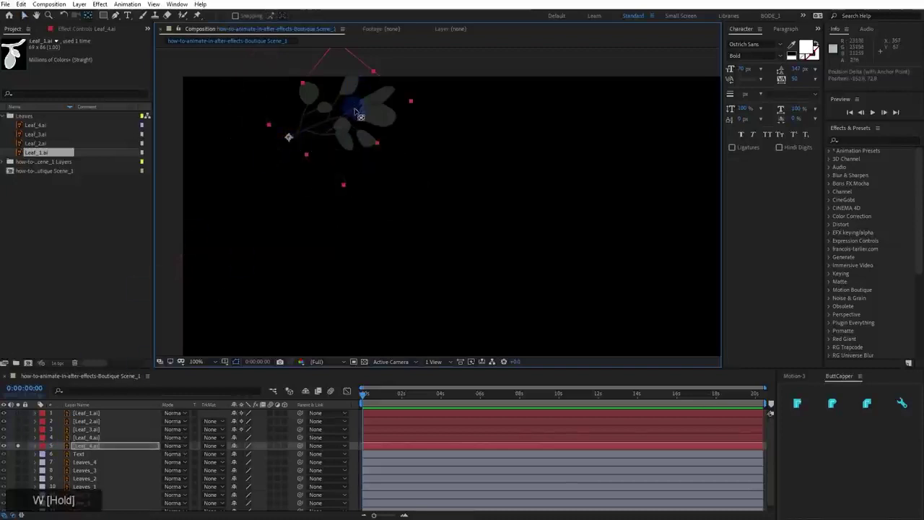
drag(359, 114, 363, 120)
key(ctrl+z)
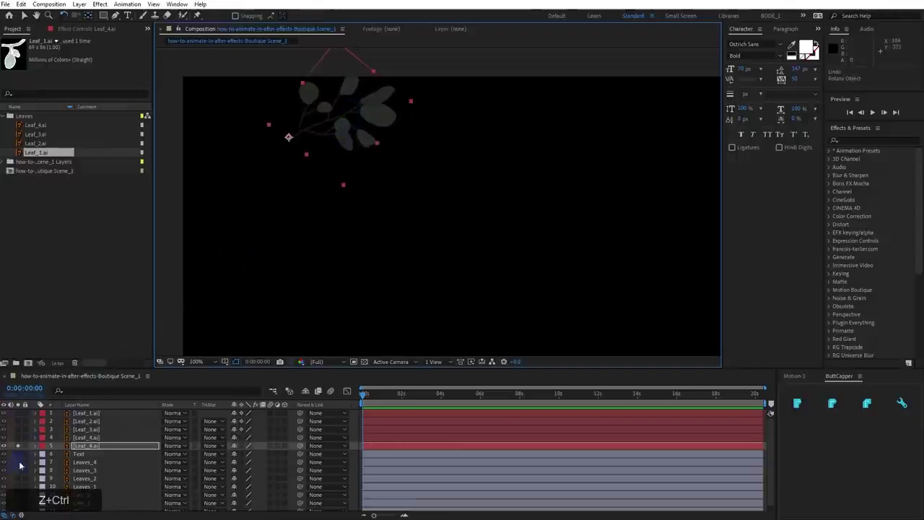
Isolate the other Leaf_4 layer, move its anchor point to the top end of its stem, and end the isolation
double_click(124, 438)
click(93, 438)
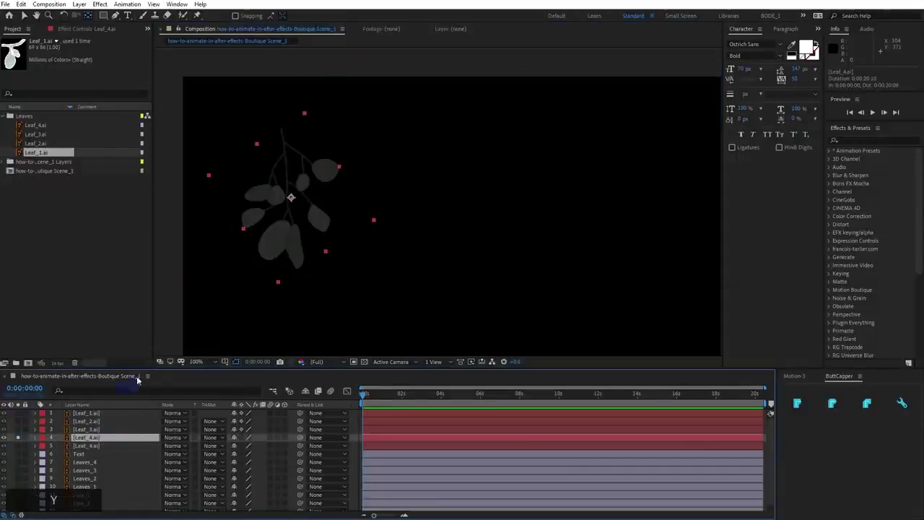
key(y)
drag(291, 198, 289, 140)
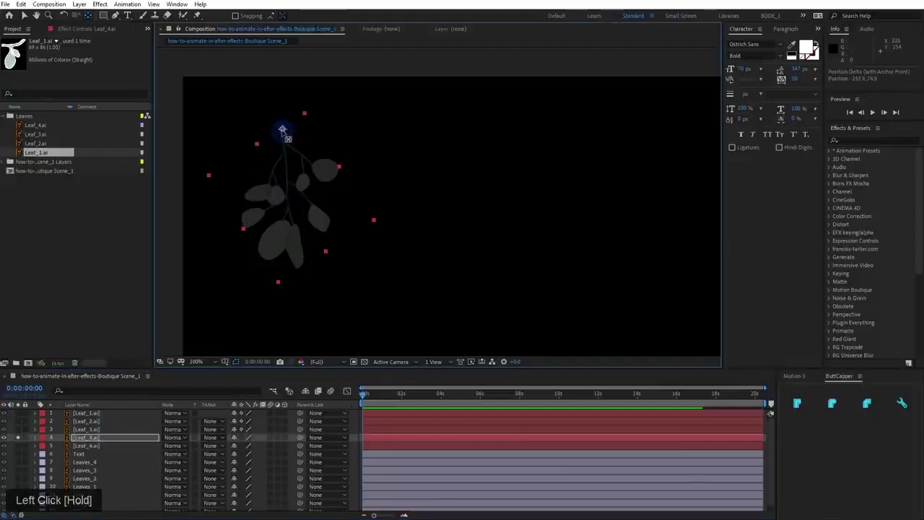
click(20, 436)
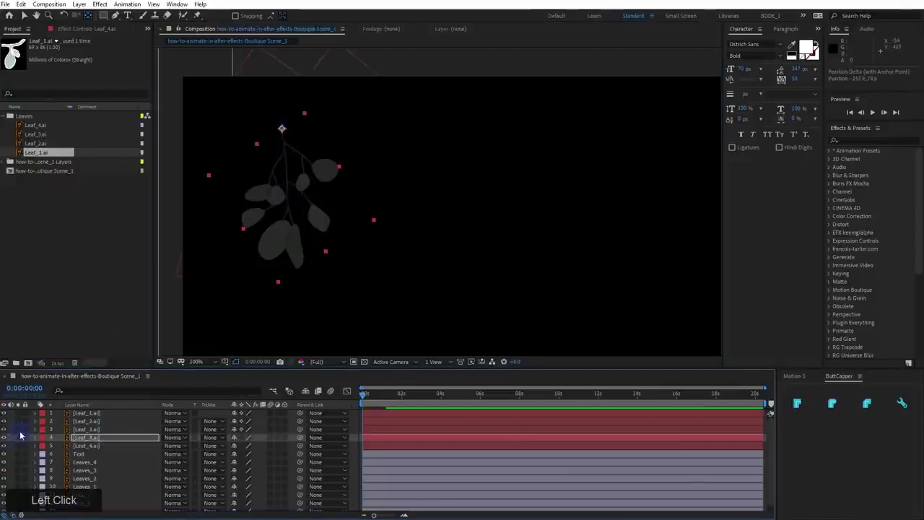
Isolate the Leaf_3, Leaf_2 and Leaf_1 layers one at a time to check their anchor points, then show all layers again
click(246, 218)
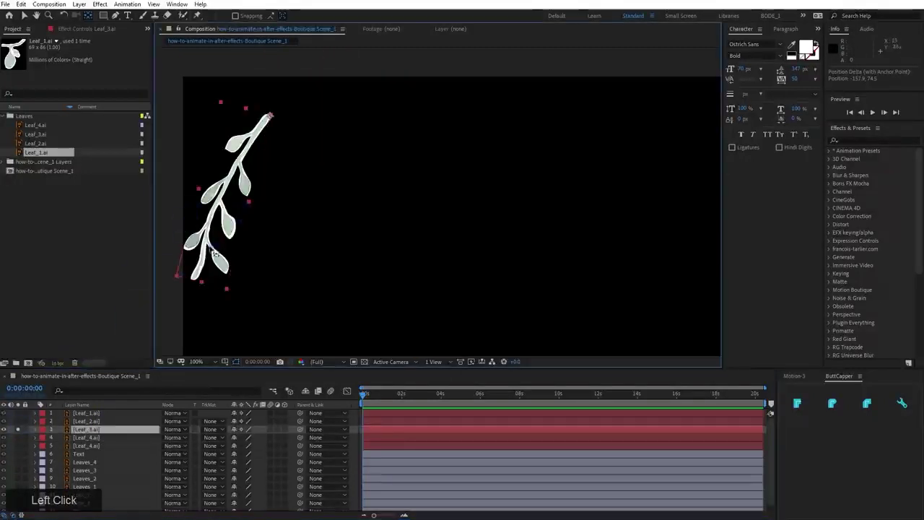
click(19, 421)
click(18, 430)
click(99, 422)
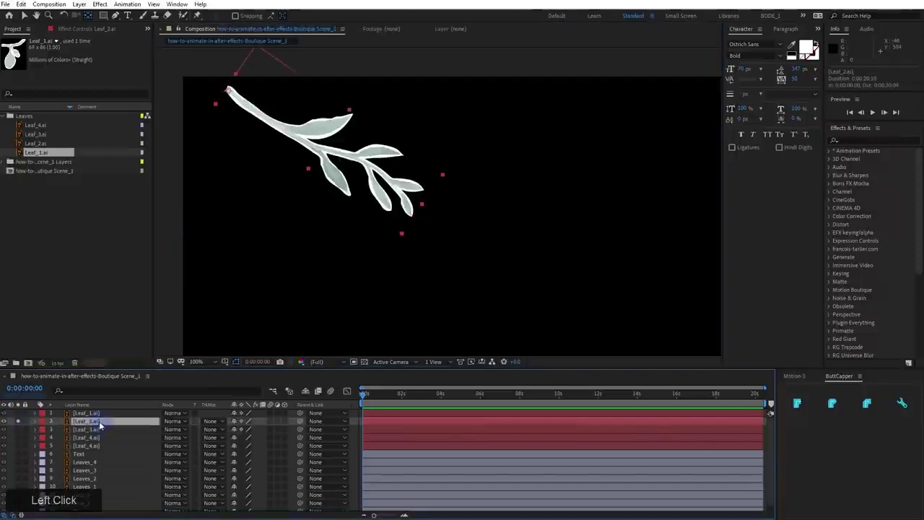
click(19, 414)
click(18, 421)
click(109, 414)
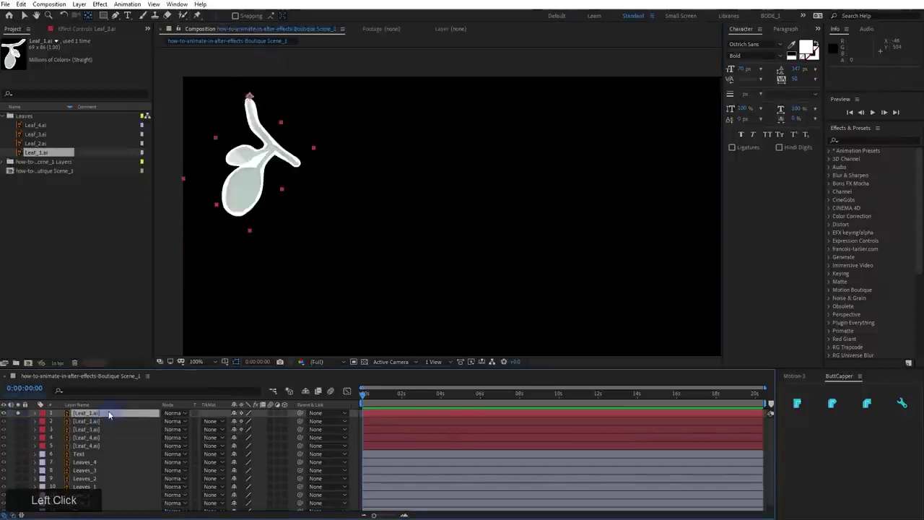
click(20, 418)
scroll(72, 458, down, 1)
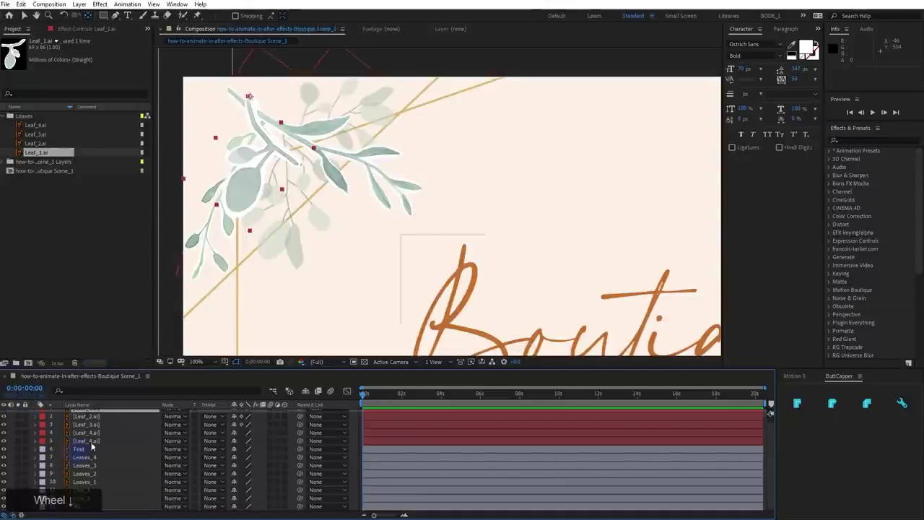
scroll(345, 215, down, 1)
drag(345, 215, 409, 152)
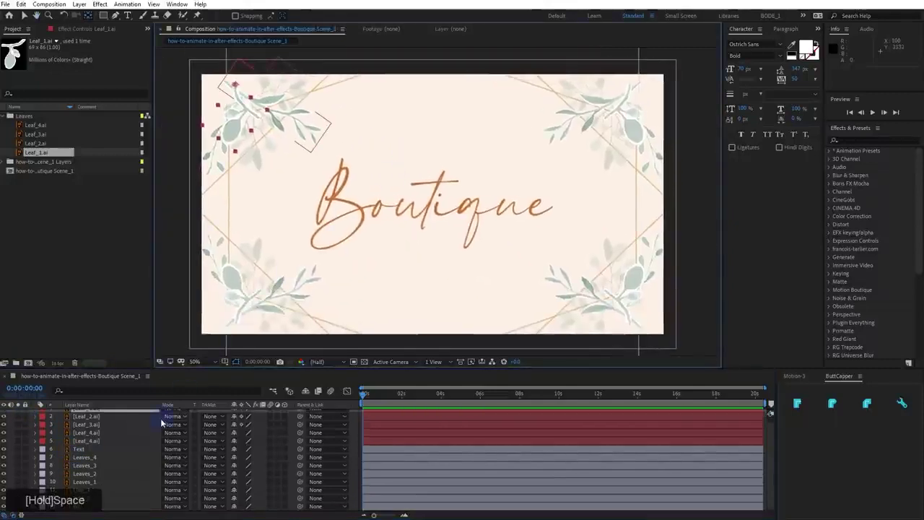
right_click(262, 425)
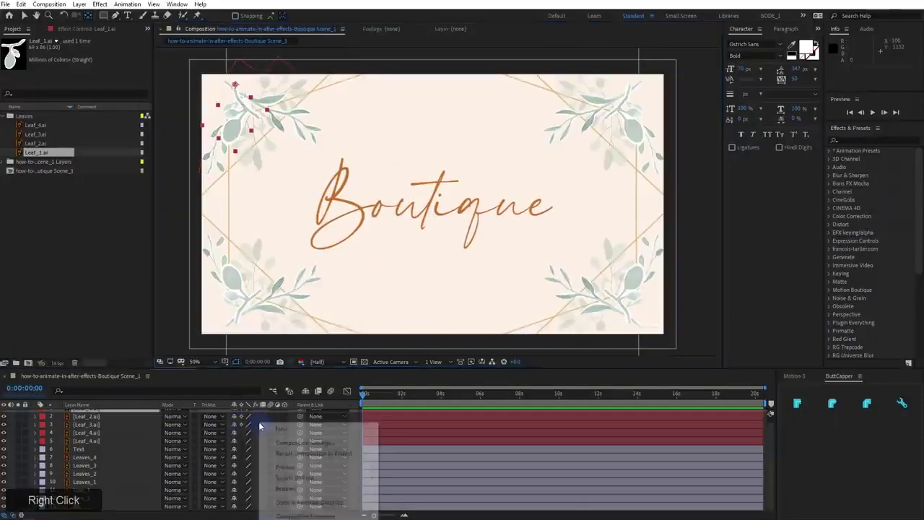
click(271, 431)
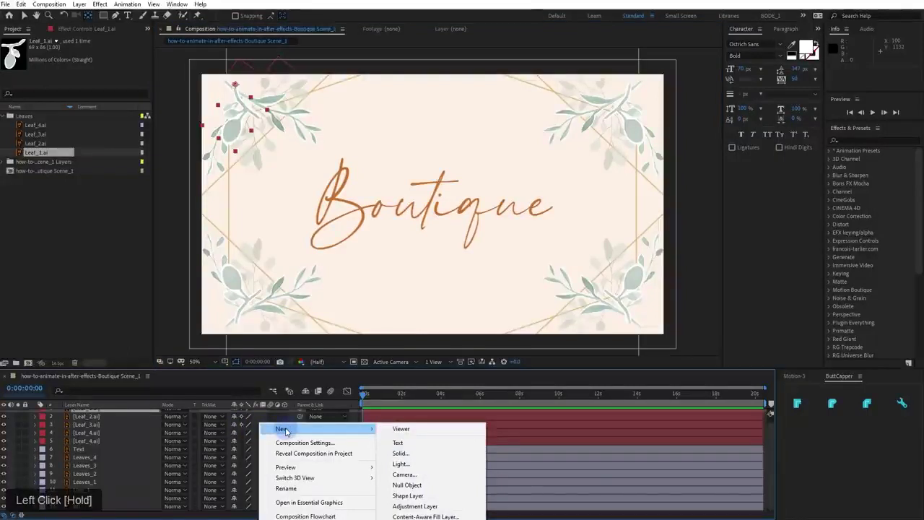
click(441, 487)
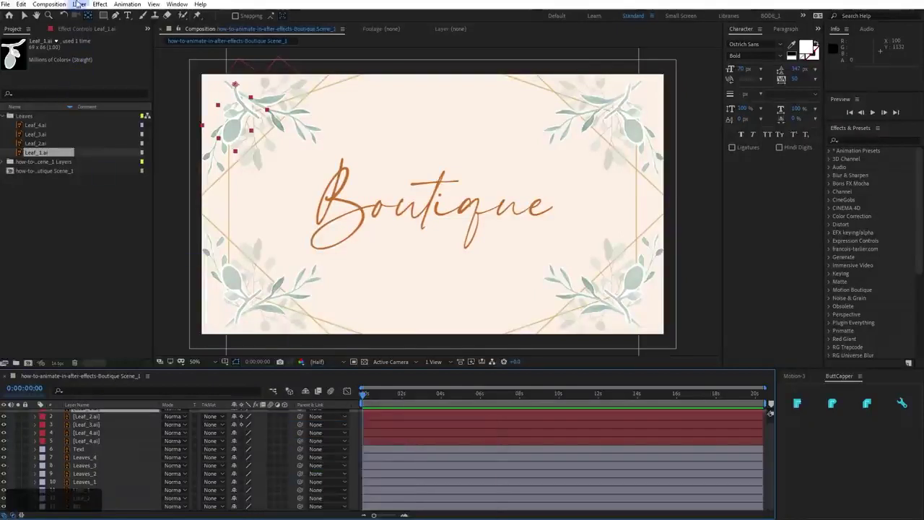
Create a null object and place it at the upper-left corner of the composition frame
click(52, 5)
drag(80, 5, 318, 62)
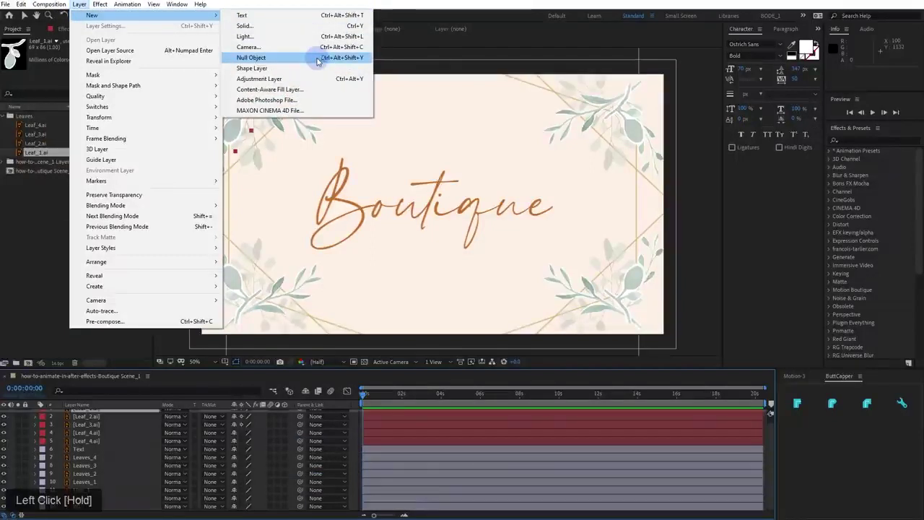
drag(318, 62, 318, 62)
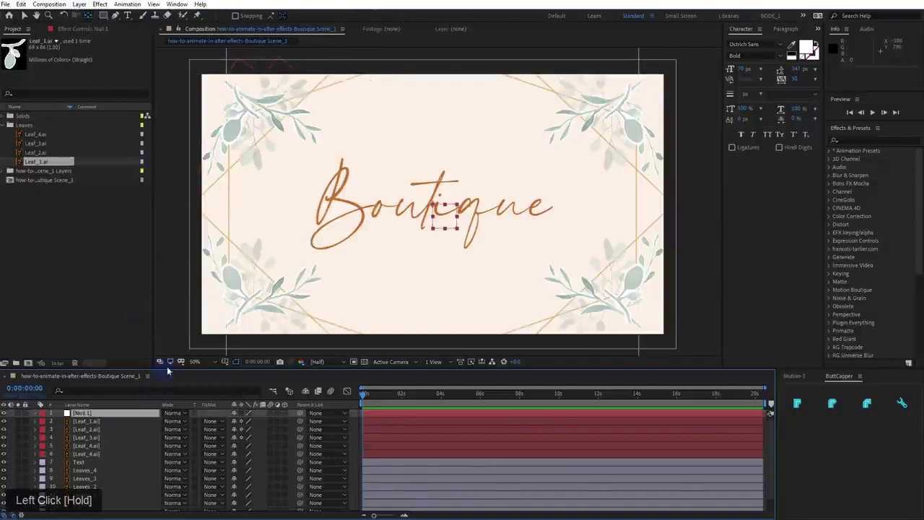
key(v)
drag(433, 209, 202, 74)
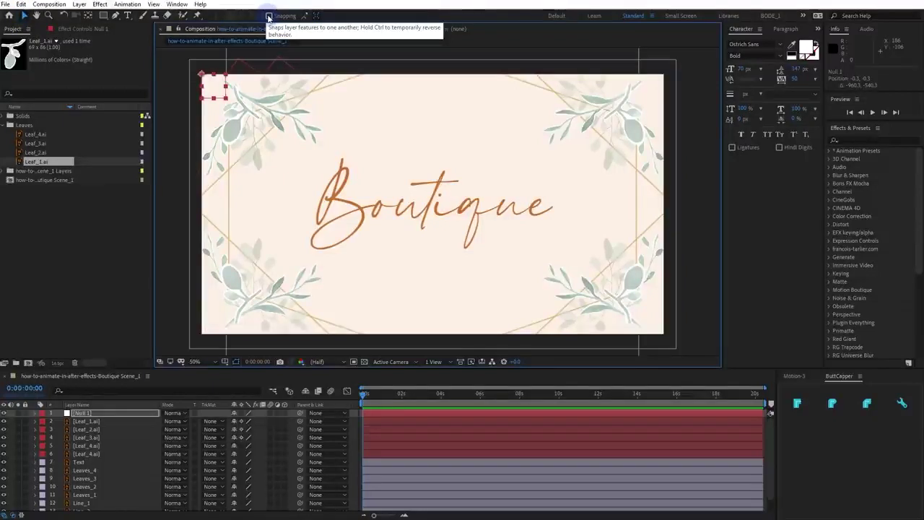
click(268, 16)
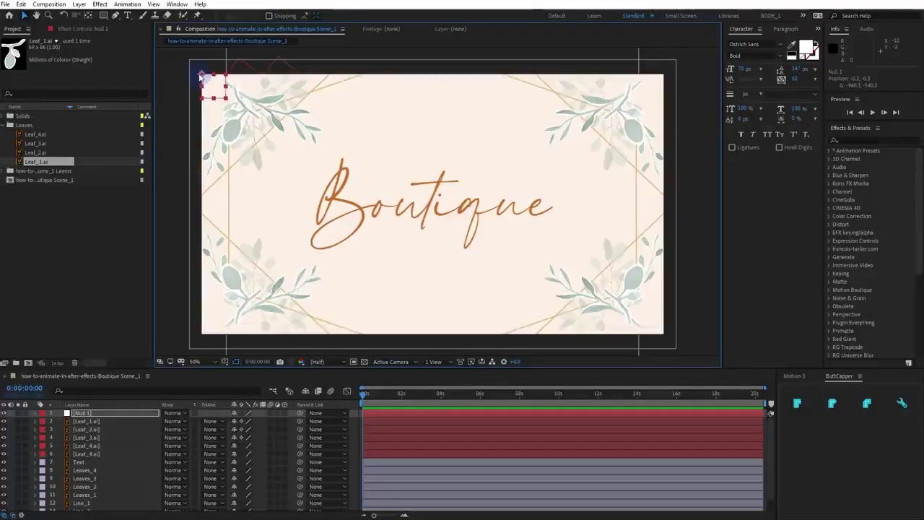
mouse_move(202, 76)
mouse_down()
mouse_move(264, 104)
mouse_move(273, 147)
mouse_move(239, 143)
mouse_move(239, 118)
mouse_move(302, 152)
mouse_move(246, 146)
mouse_move(264, 75)
mouse_move(242, 101)
mouse_move(253, 86)
mouse_move(219, 91)
mouse_move(200, 78)
mouse_up()
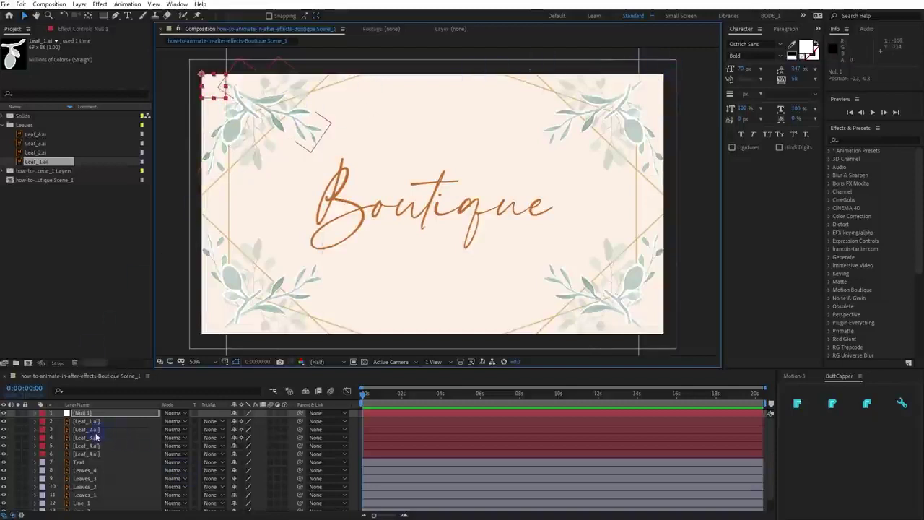
Rename the null object layer as Leaf_Cont_1
click(95, 413)
key(Return)
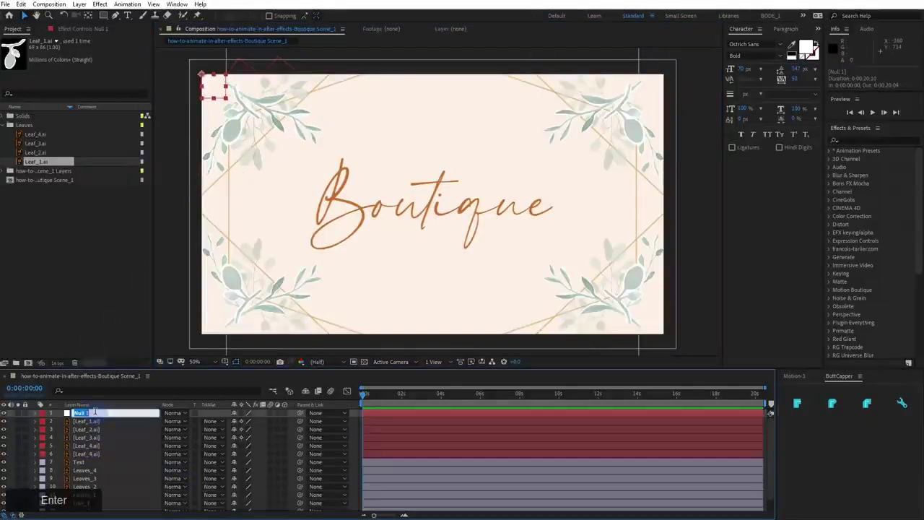
text(Leav)
key(BackSpace)
text(f)
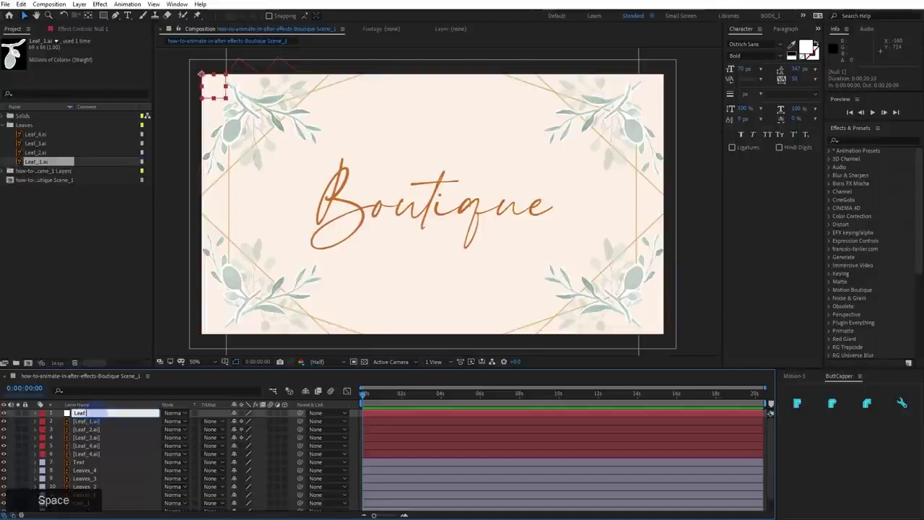
key(BackSpace)
text(_1)
key(BackSpace)
text(Cont)
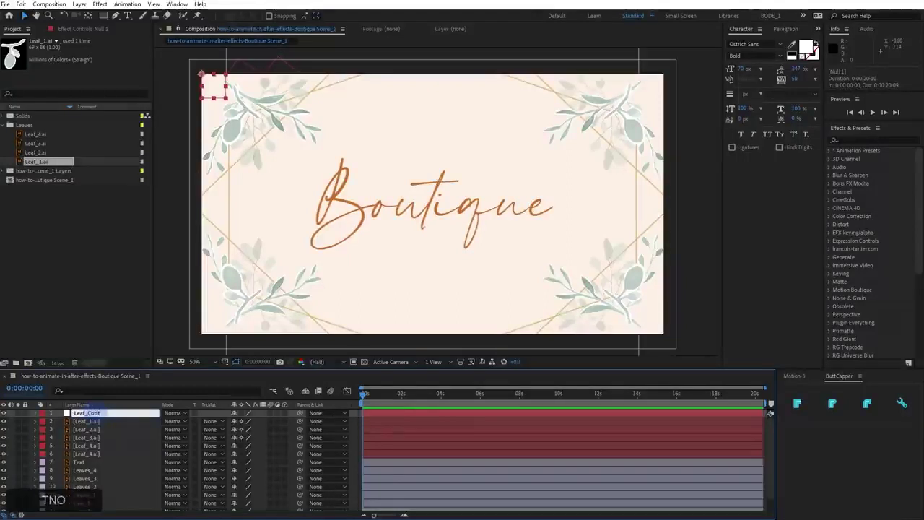
text(_1)
key(Return)
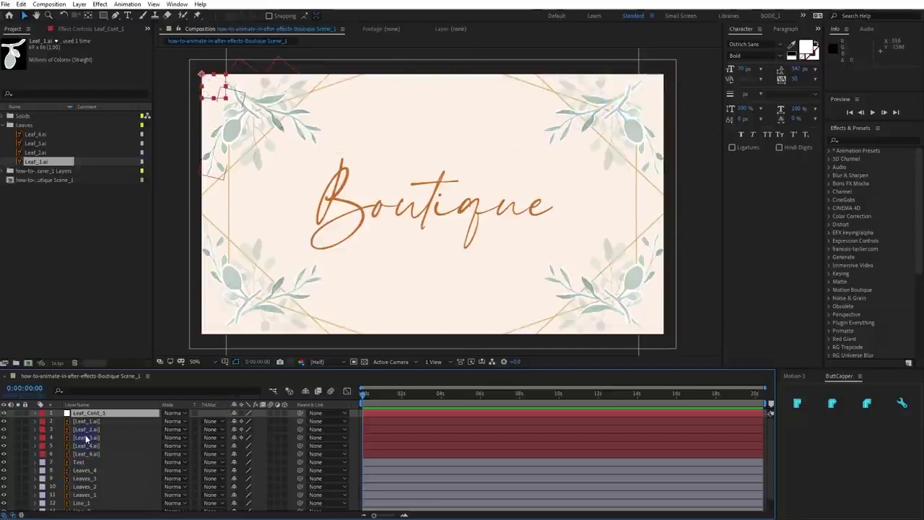
Hide the four original Leaves layers, Leaves_1 through Leaves_4, and clear the layer selection
scroll(84, 446, down, 1)
scroll(85, 442, up, 1)
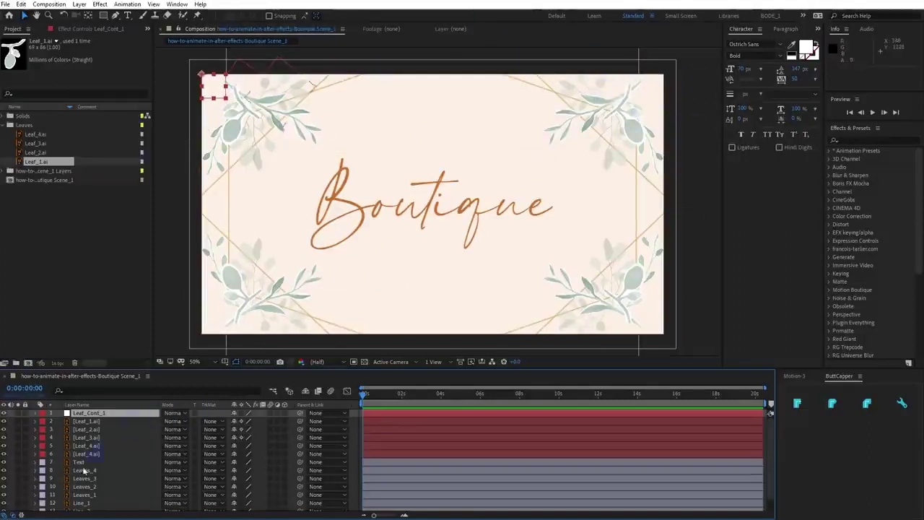
click(82, 472)
scroll(83, 477, down, 1)
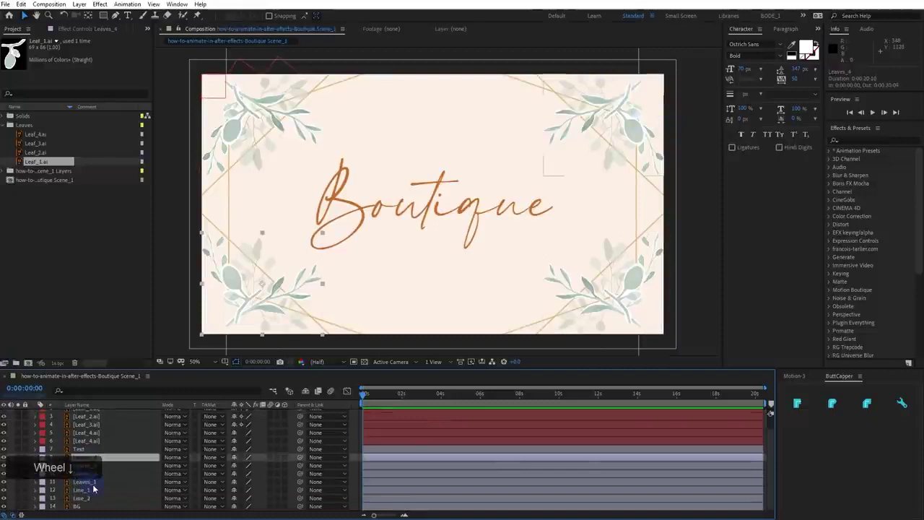
shift+click(49, 484)
click(4, 458)
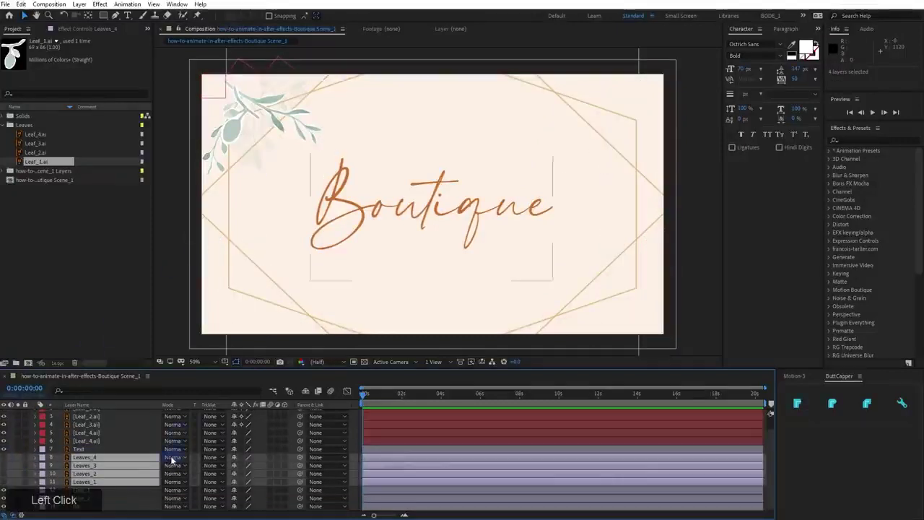
scroll(120, 449, up, 1)
click(261, 421)
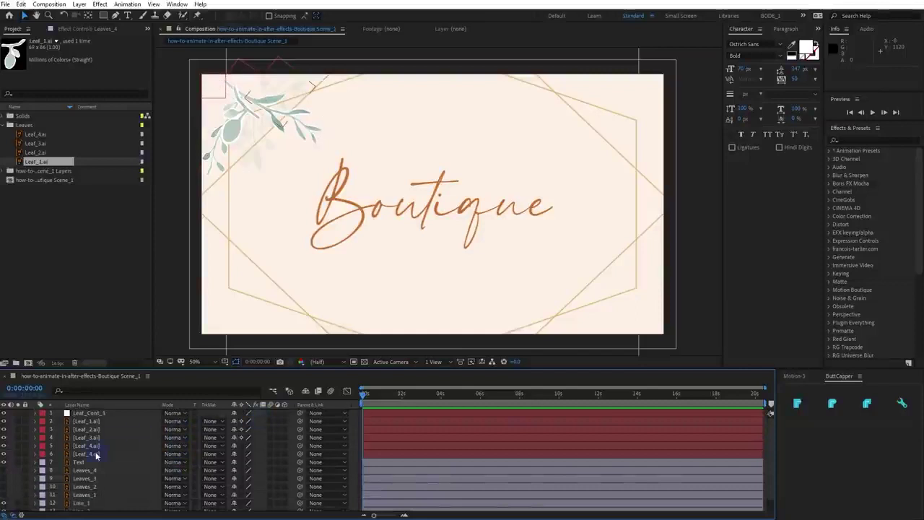
Set the opacity of both Leaf_4 layers to 57% and collapse their opacity properties
click(98, 453)
ctrl+click(98, 445)
key(t)
mouse_move(235, 455)
mouse_down()
mouse_move(253, 457)
mouse_move(236, 455)
mouse_up()
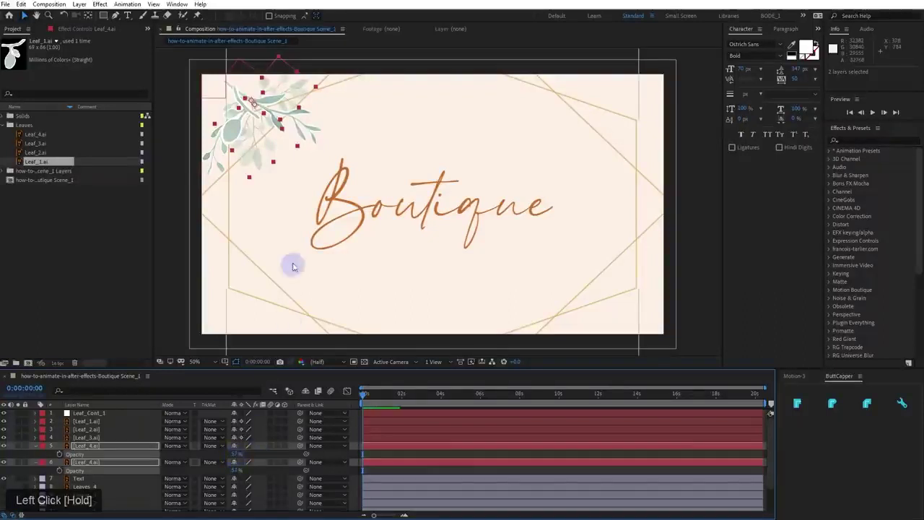
click(38, 459)
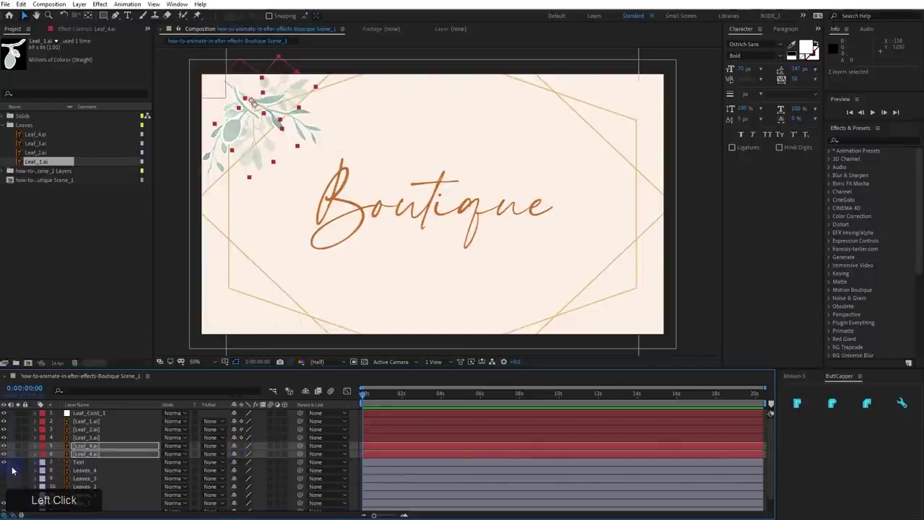
Add a scale keyframe at frame 10 (0:00:00:10) to the lower of the two Leaf_4 layers
click(13, 470)
click(89, 455)
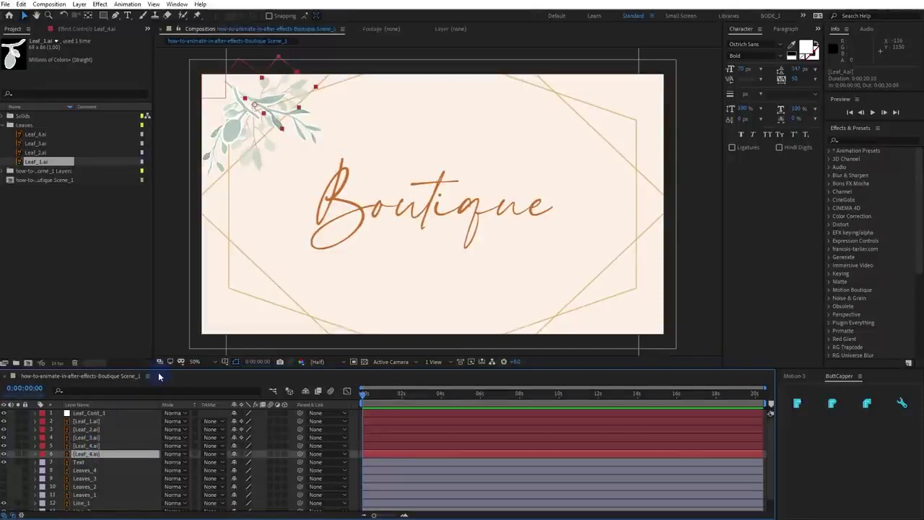
click(96, 455)
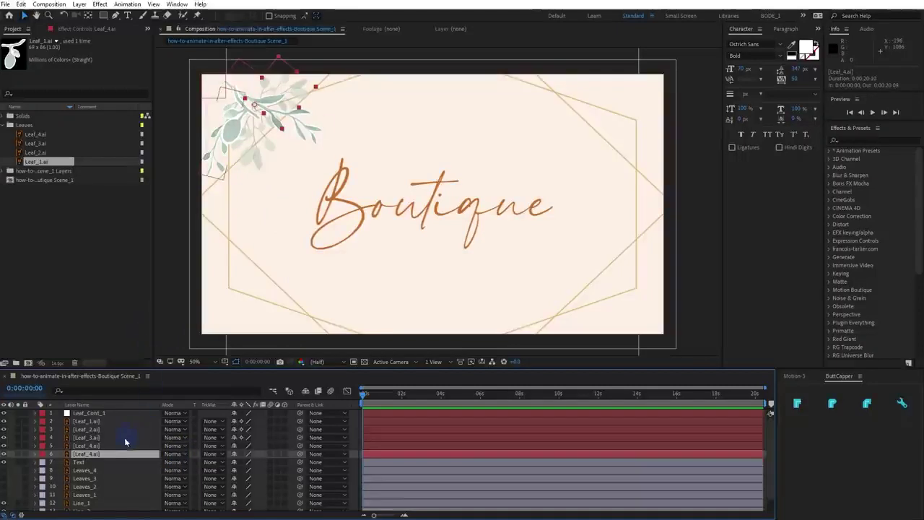
click(105, 455)
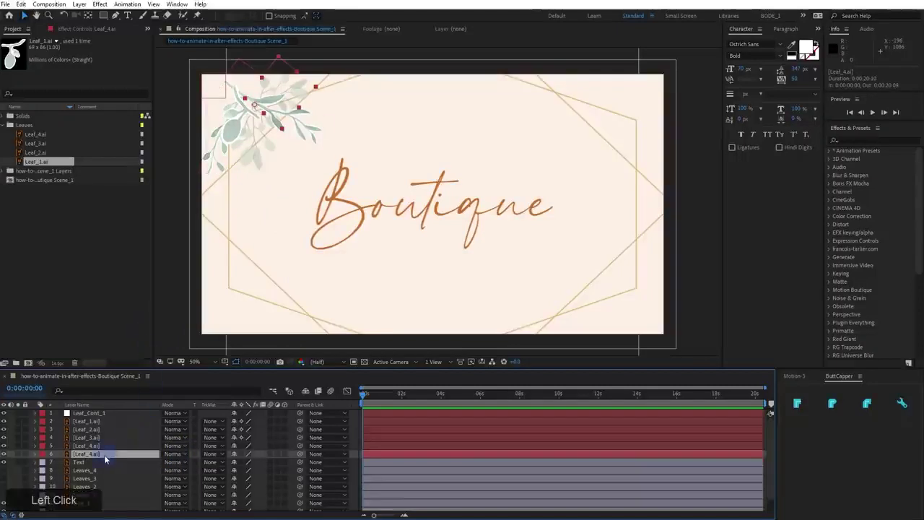
key(s)
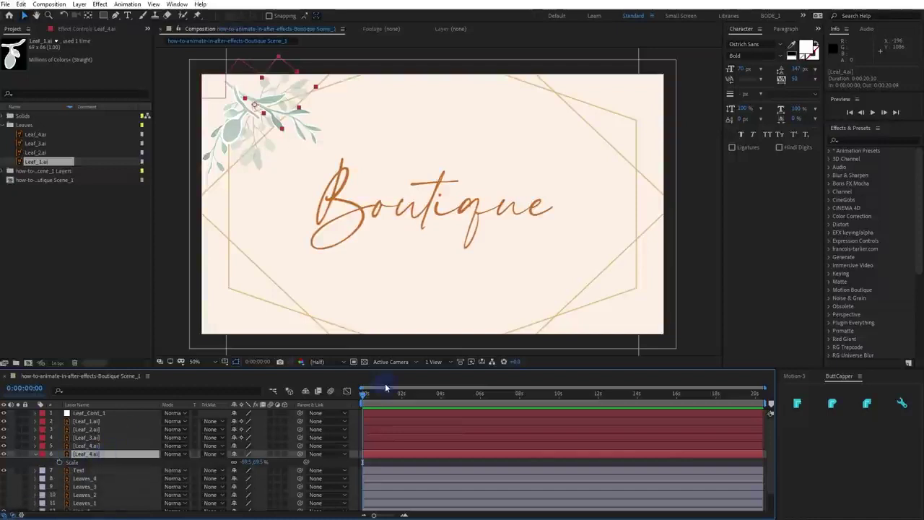
key(shift+Page_Down)
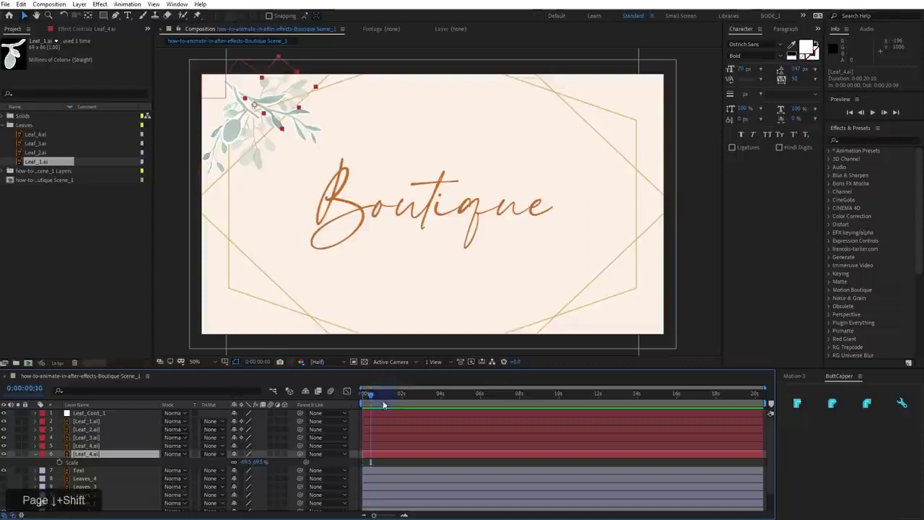
click(59, 462)
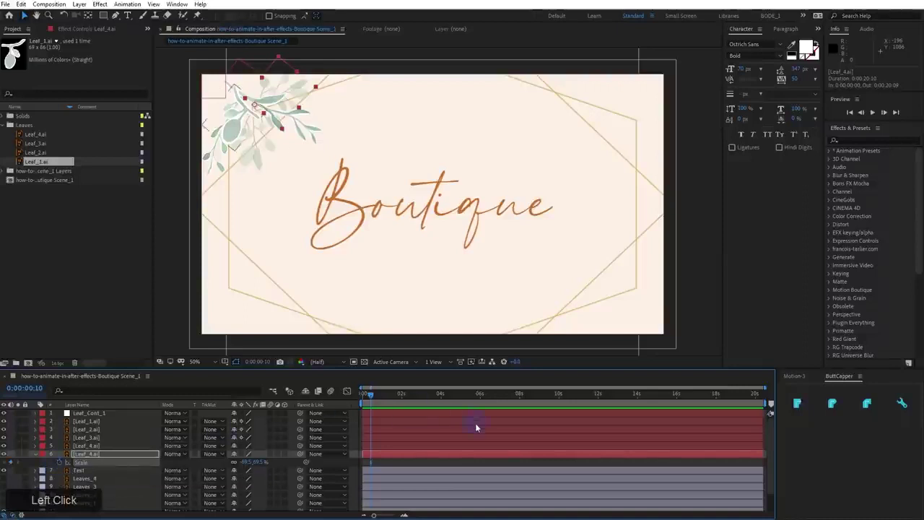
Solo the lower Leaf_4 layer and keyframe its scale at 0% at the start of the timeline
click(20, 455)
click(20, 455)
click(250, 168)
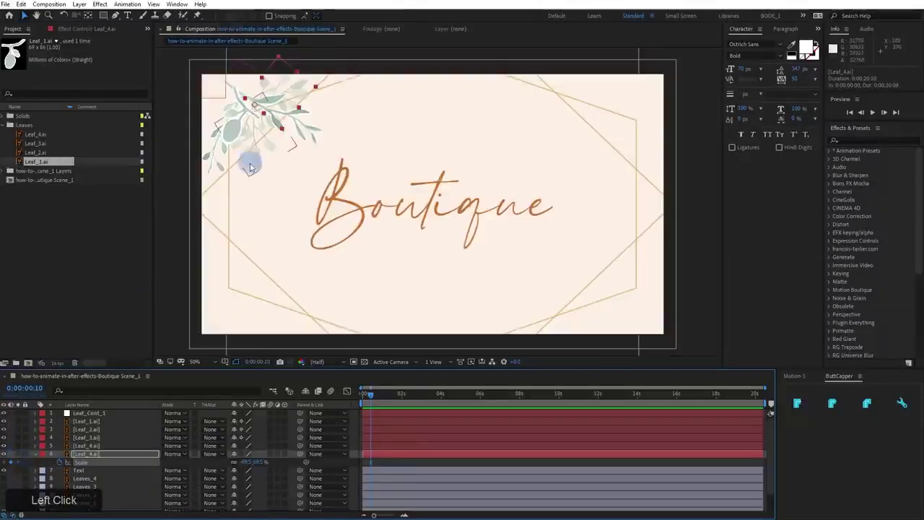
scroll(249, 167, up, 2)
middle_click(466, 265)
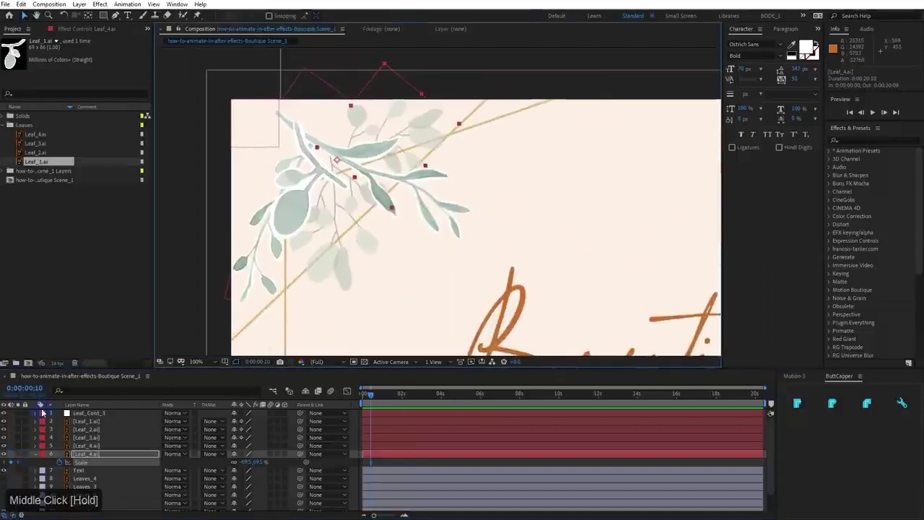
click(17, 454)
click(17, 454)
drag(368, 392, 363, 393)
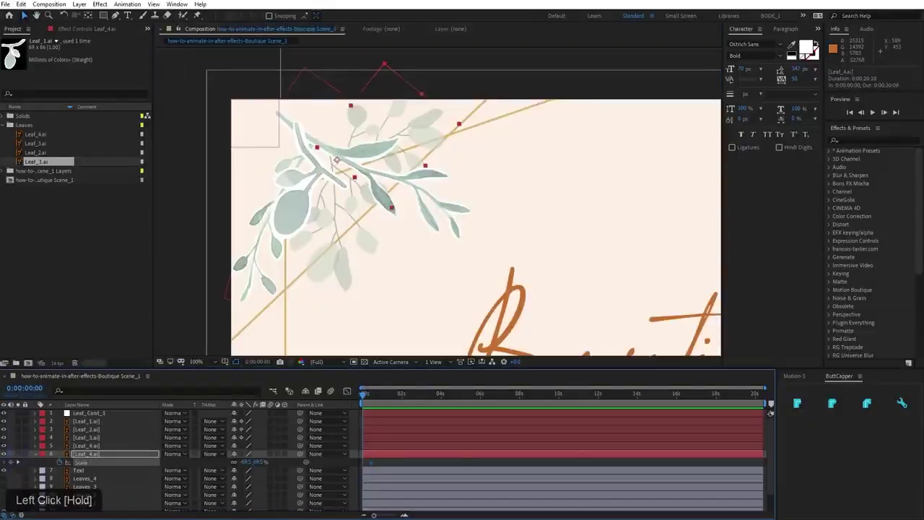
click(19, 457)
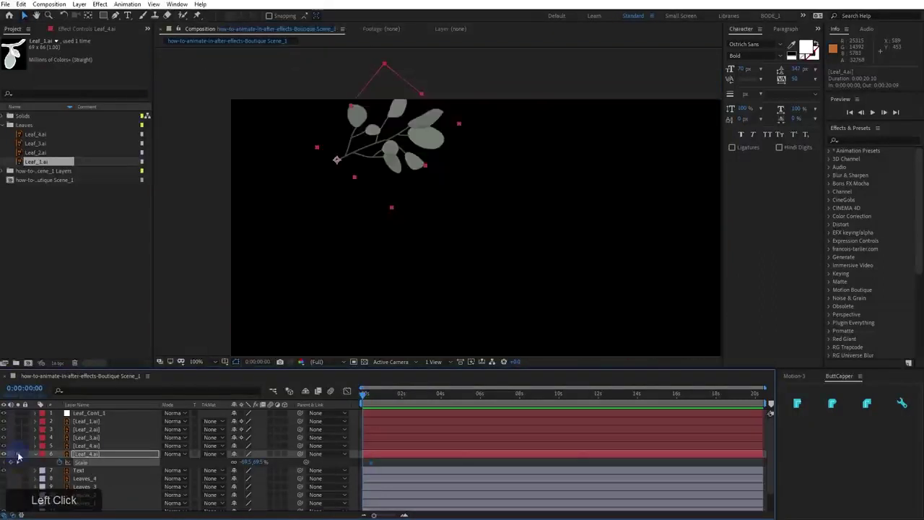
click(247, 463)
key(KP_Enter)
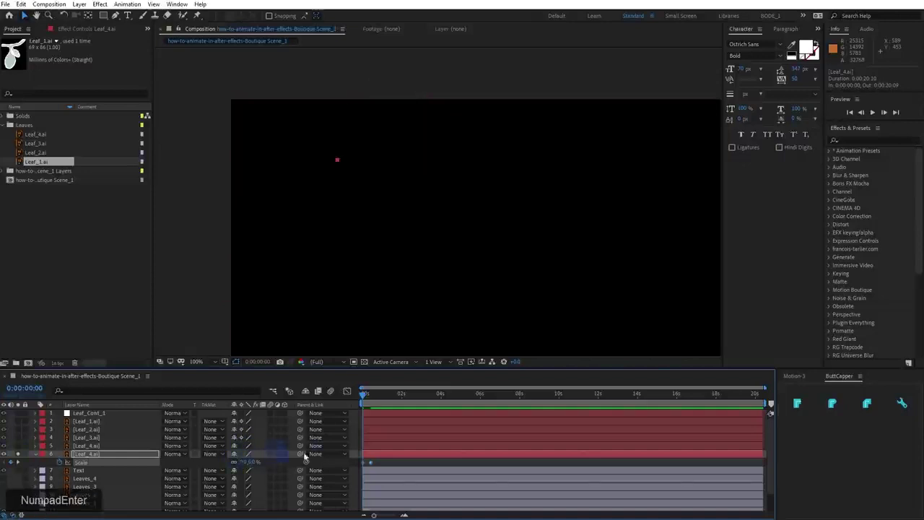
Play back the soloed leaf's scale-up animation
click(398, 466)
key(space)
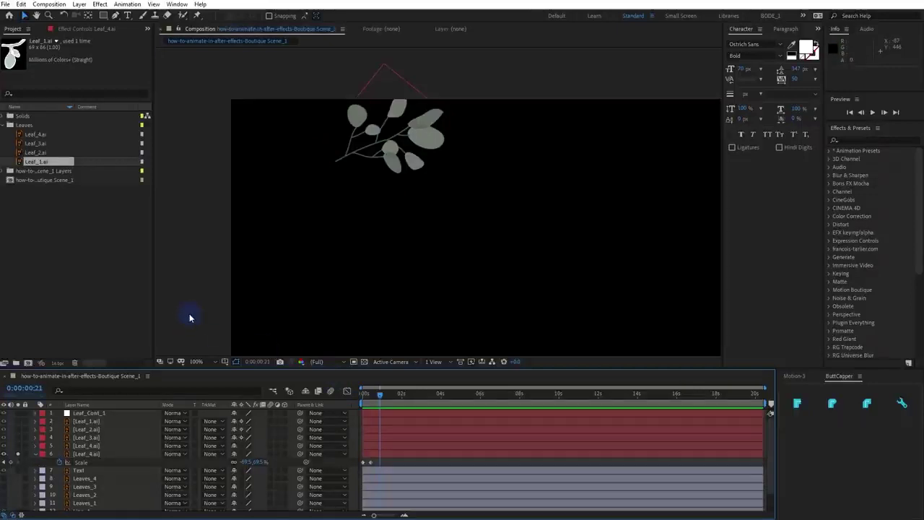
drag(154, 295, 163, 293)
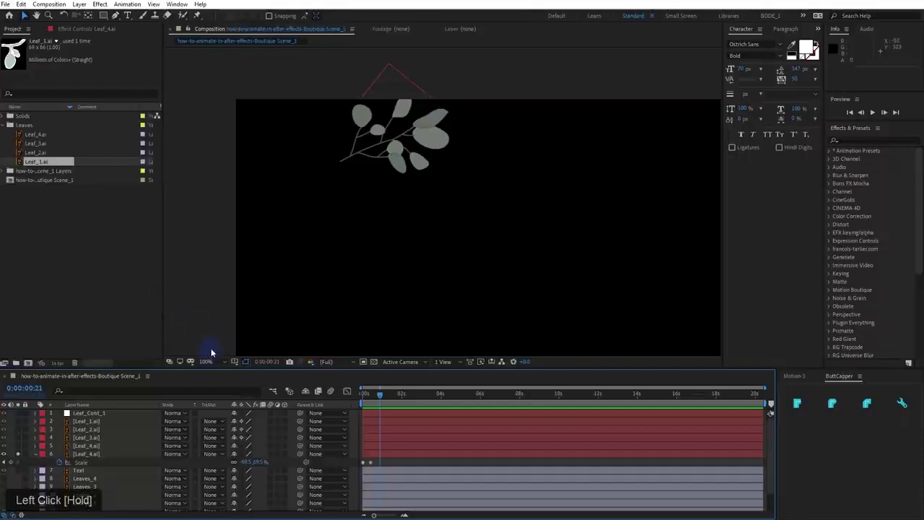
Switch to the web browser, search for 'inertial bounce after effects' and open the graymachine.com Top Five AE Expressions page
key(Return)
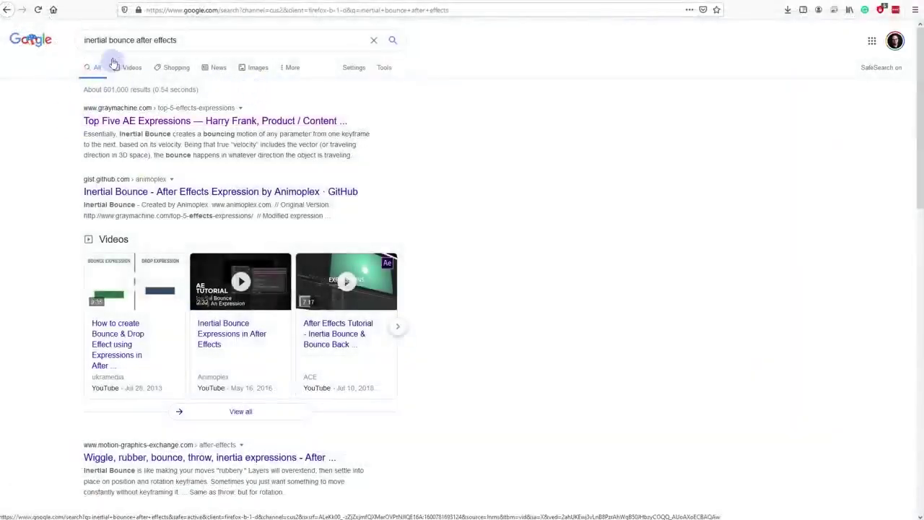
click(267, 121)
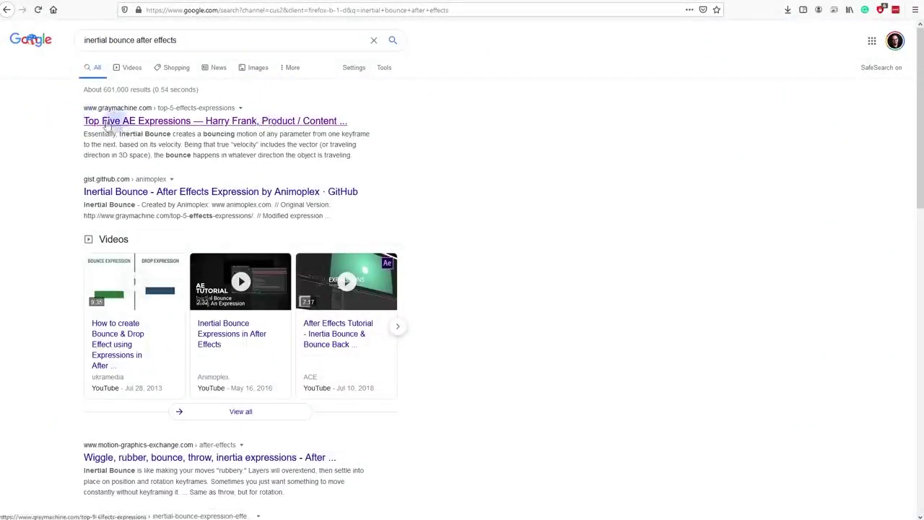
click(150, 122)
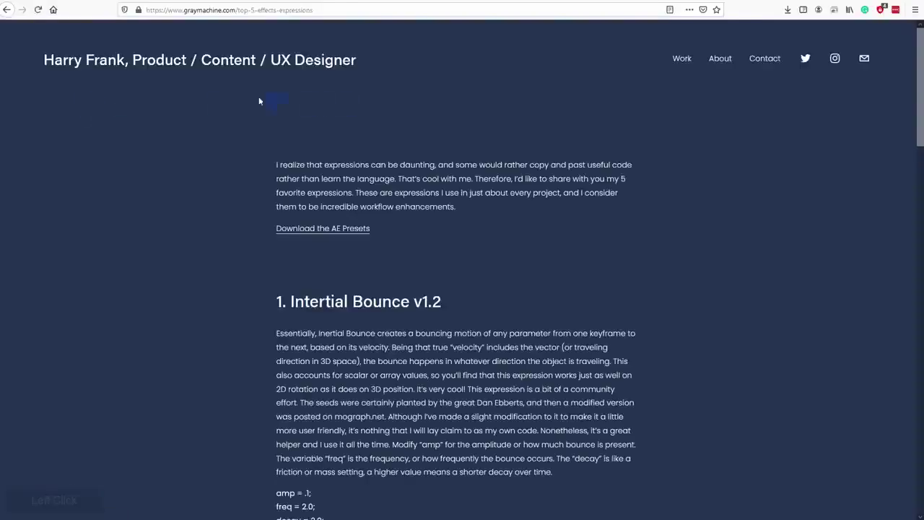
click(238, 10)
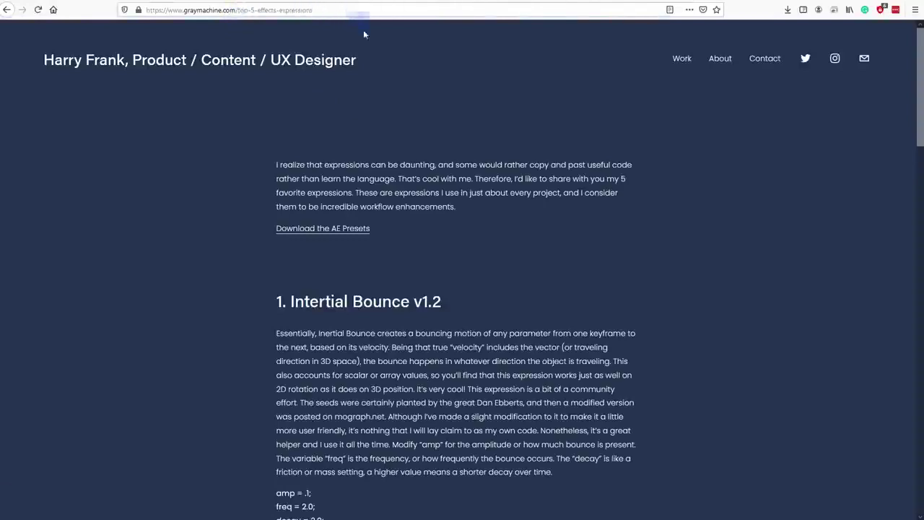
Copy the complete Inertial Bounce v1.2 expression code, from 'amp = .1;' through the closing else-value line
scroll(505, 188, down, 5)
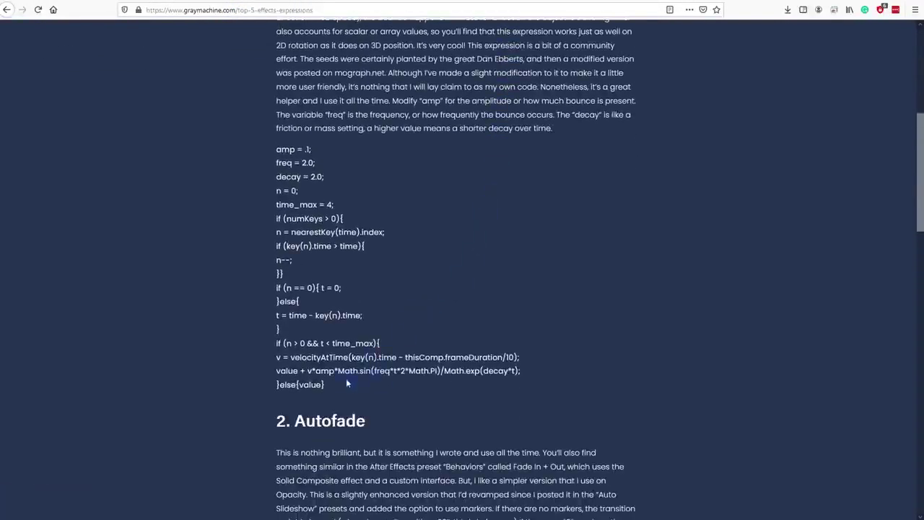
drag(346, 384, 272, 153)
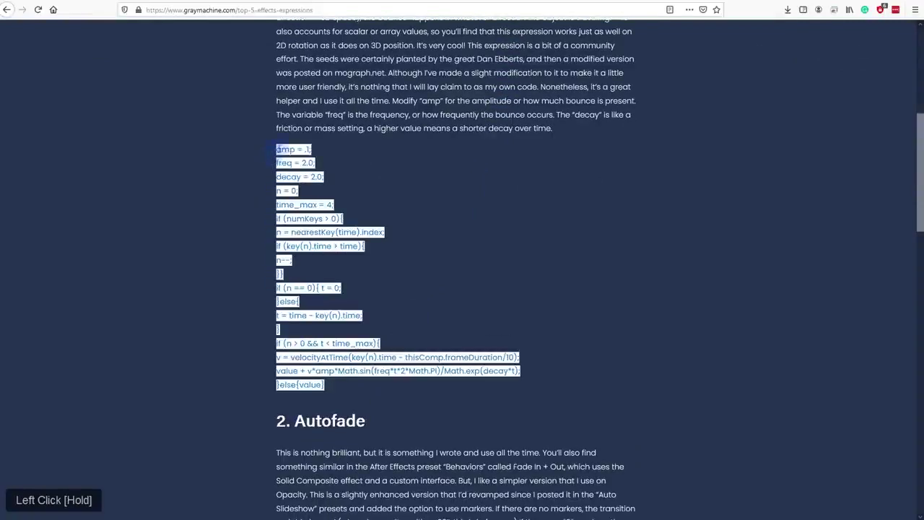
click(280, 149)
scroll(282, 152, up, 3)
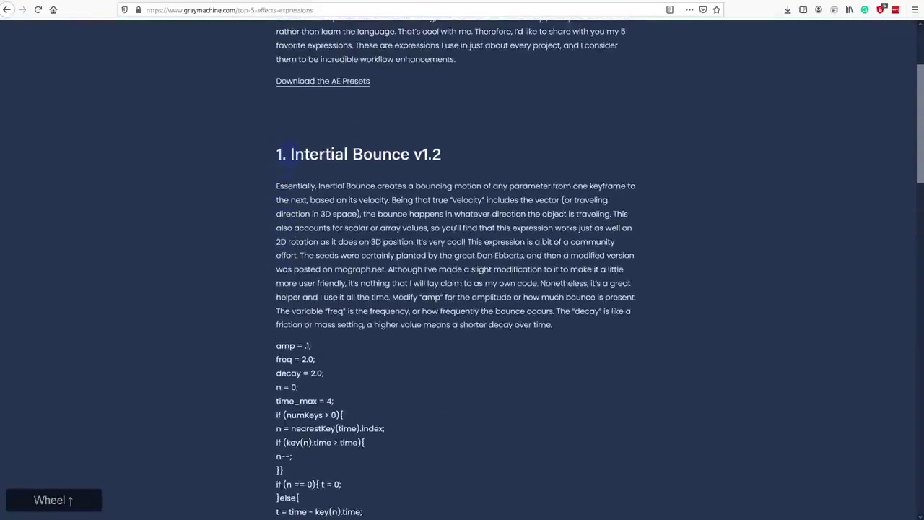
drag(290, 154, 437, 178)
scroll(437, 177, down, 3)
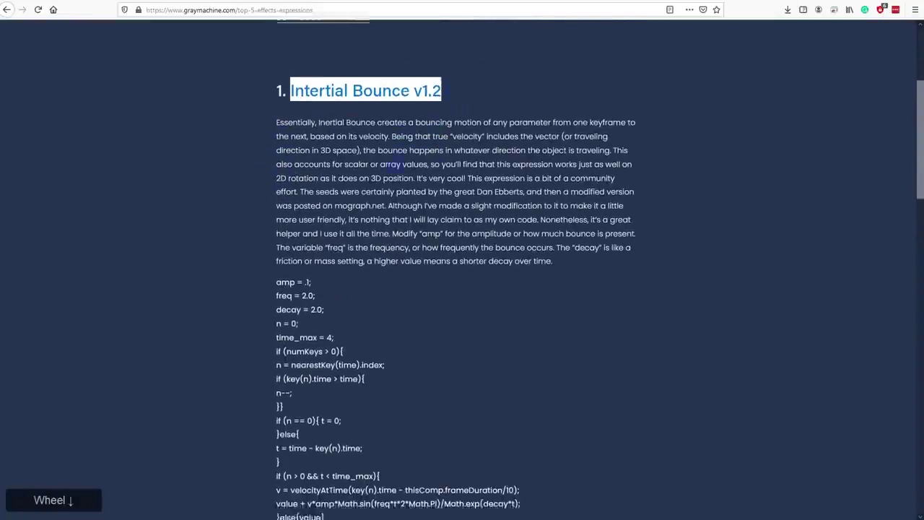
drag(334, 435, 281, 195)
right_click(282, 195)
click(303, 205)
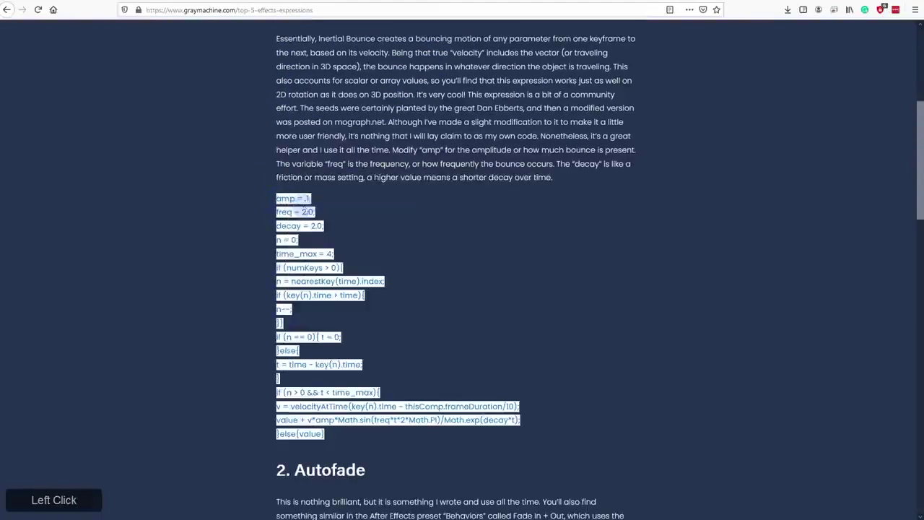
Return to After Effects and paste the copied Inertial Bounce code as an expression on the lower Leaf_4 layer's scale
click(873, 4)
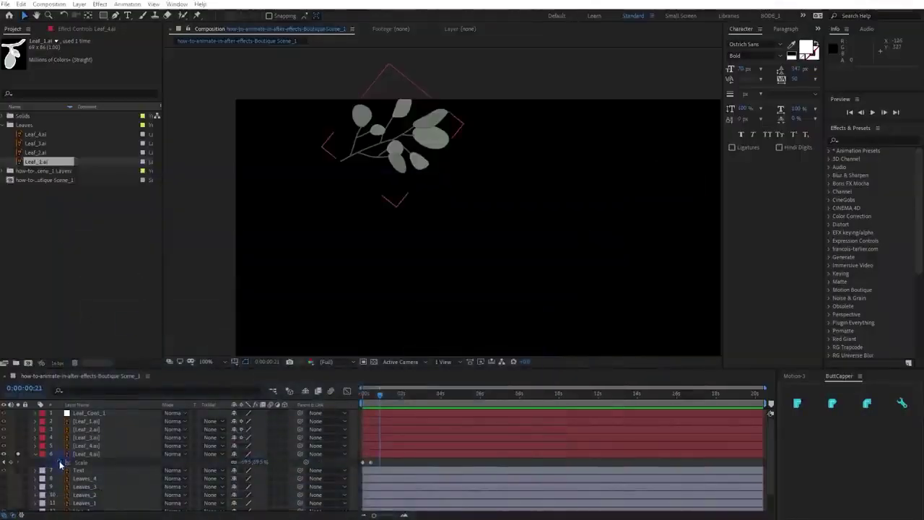
alt+click(64, 463)
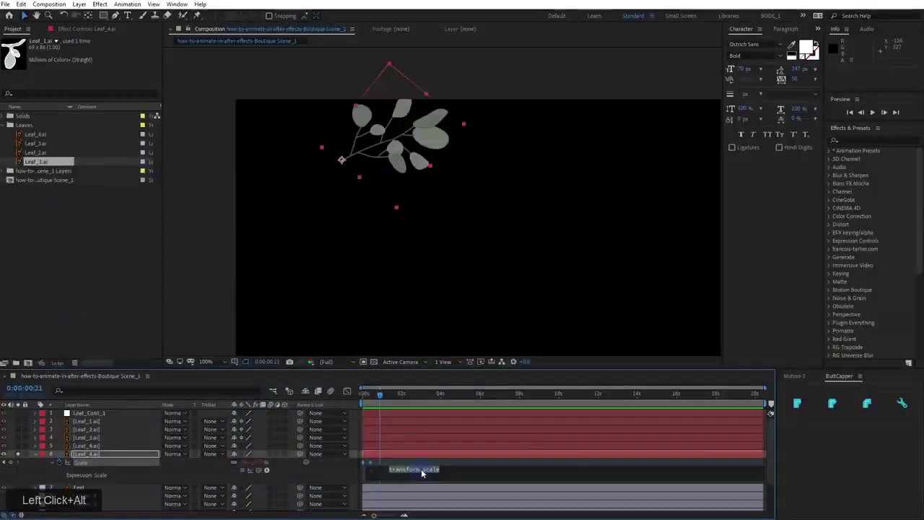
key(ctrl+v)
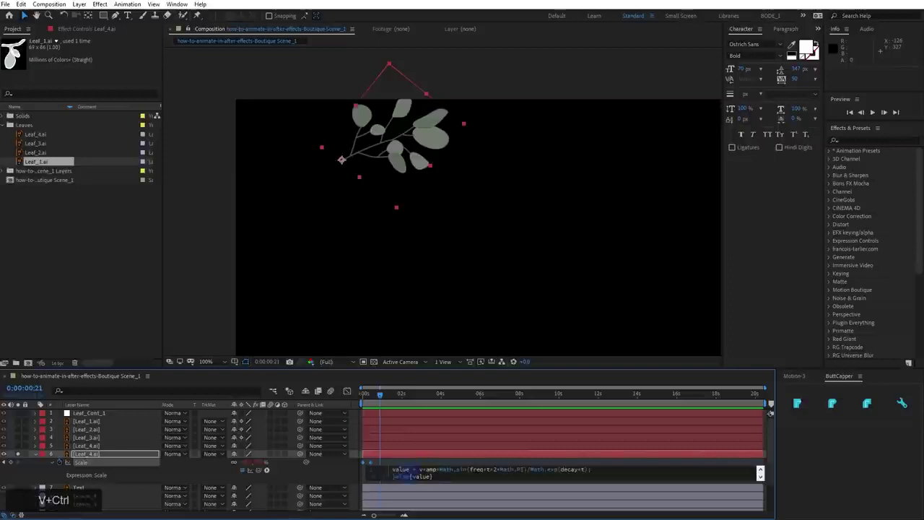
click(335, 473)
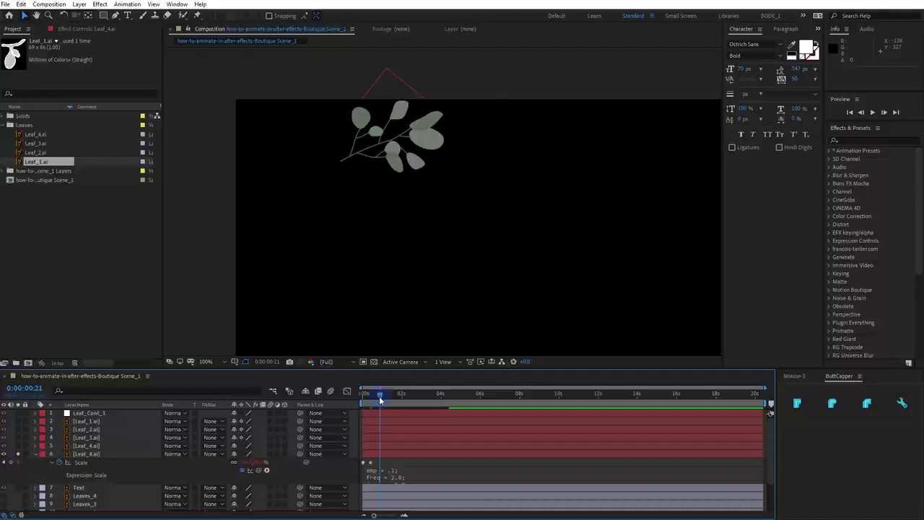
Play back the leaf's bounce animation twice from the start of the timeline
drag(381, 399, 360, 403)
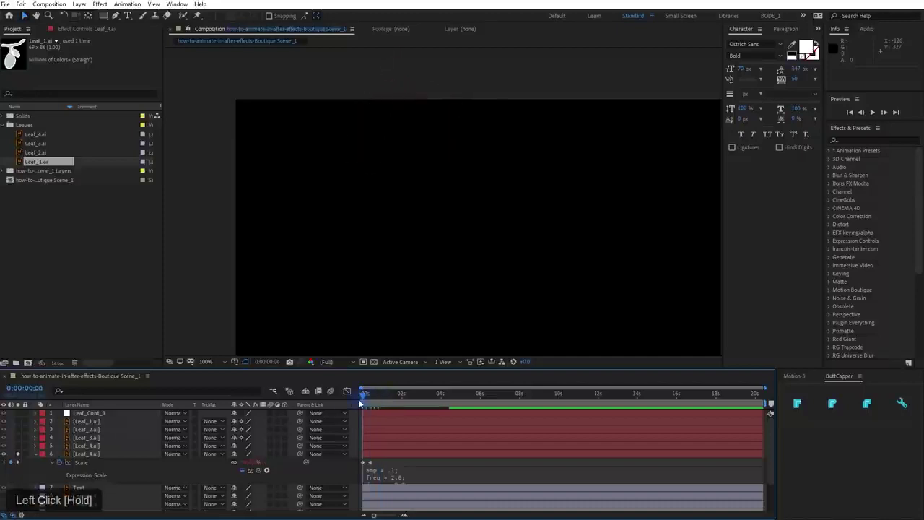
key(space)
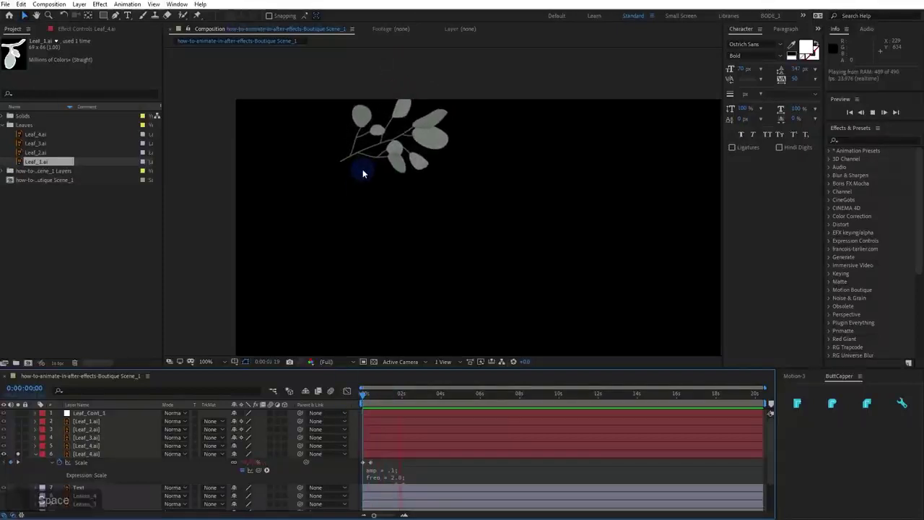
key(space)
drag(362, 395, 341, 401)
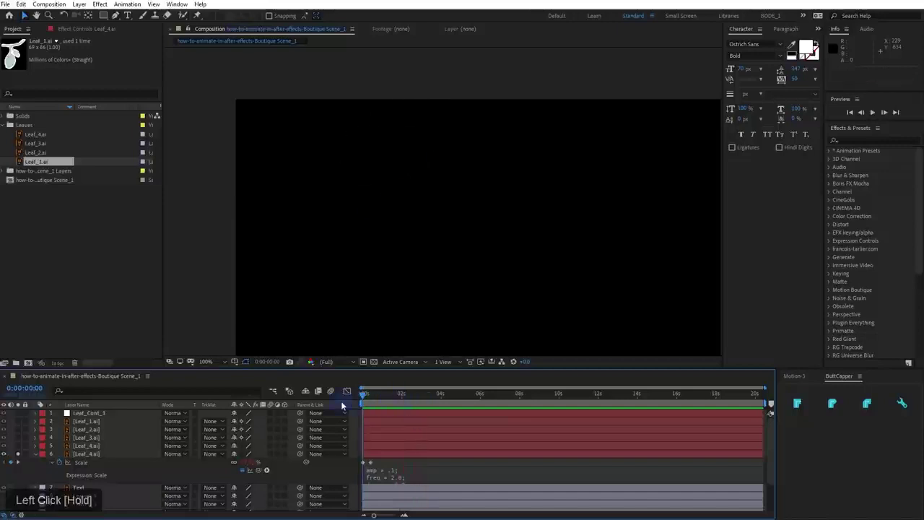
key(space)
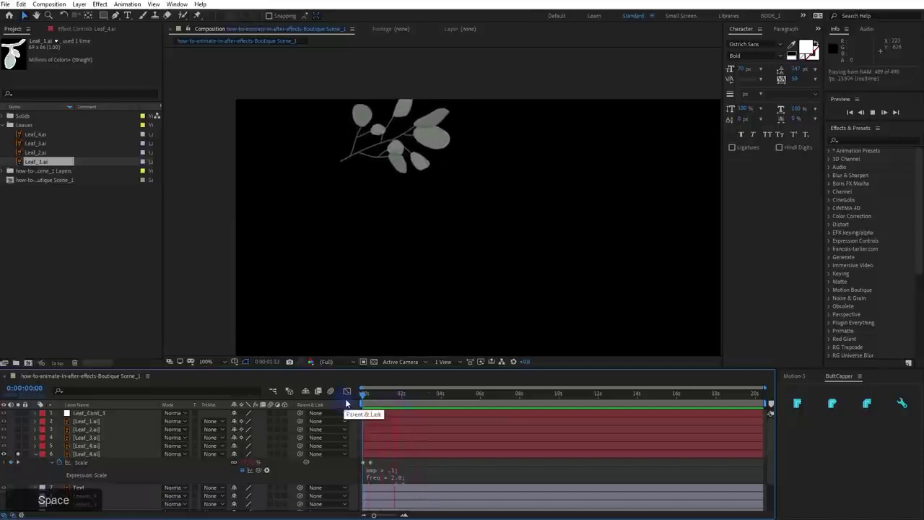
key(space)
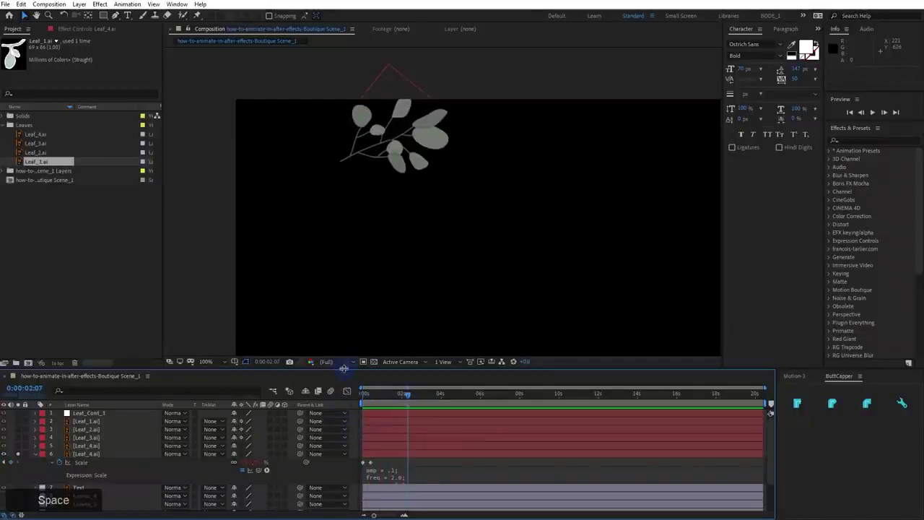
Enlarge the timeline and examine the post-expression graph of the Leaf_4 scale in the Graph Editor
drag(343, 368, 337, 297)
click(243, 392)
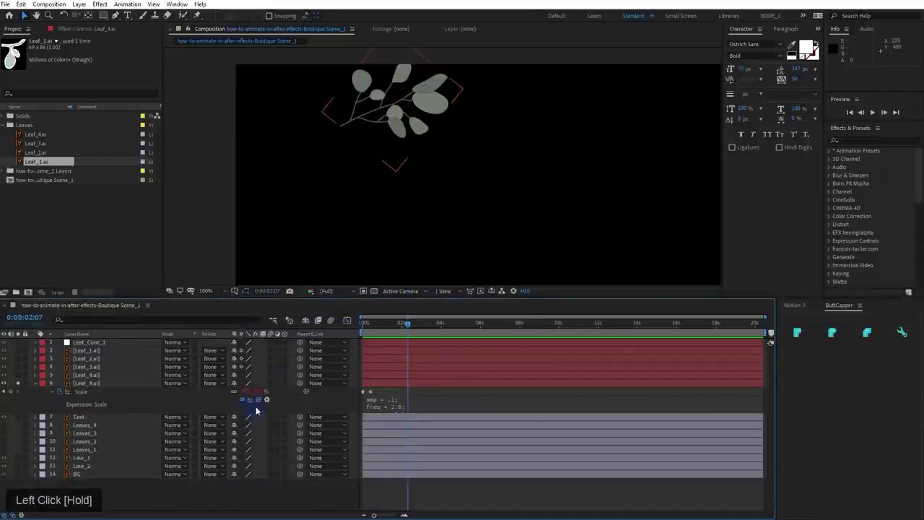
click(348, 319)
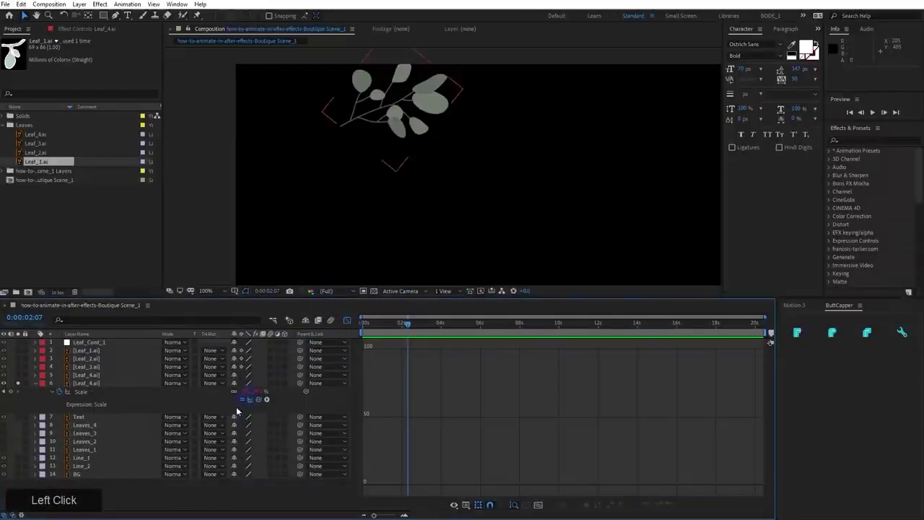
click(250, 402)
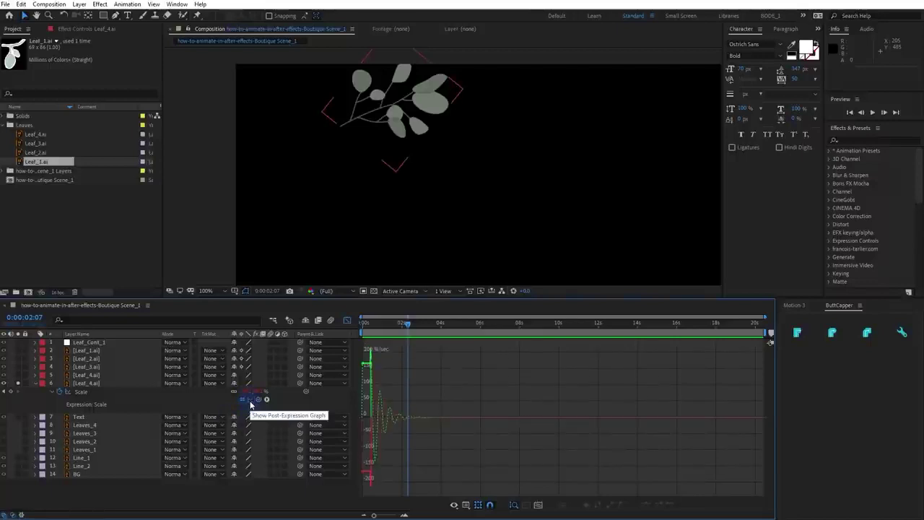
scroll(373, 415, up, 5)
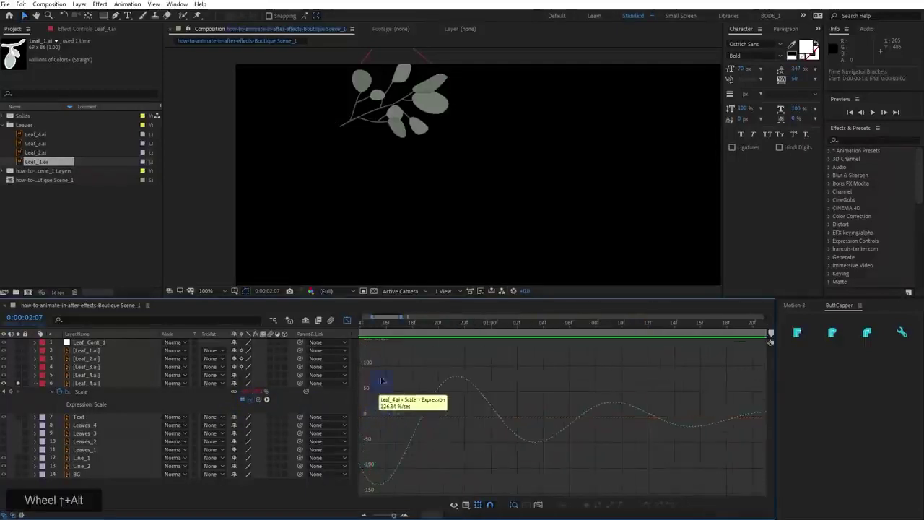
Examine the Leaf_4 scale curve in the Graph Editor, comparing it with and without the post-expression graph
drag(377, 317, 339, 320)
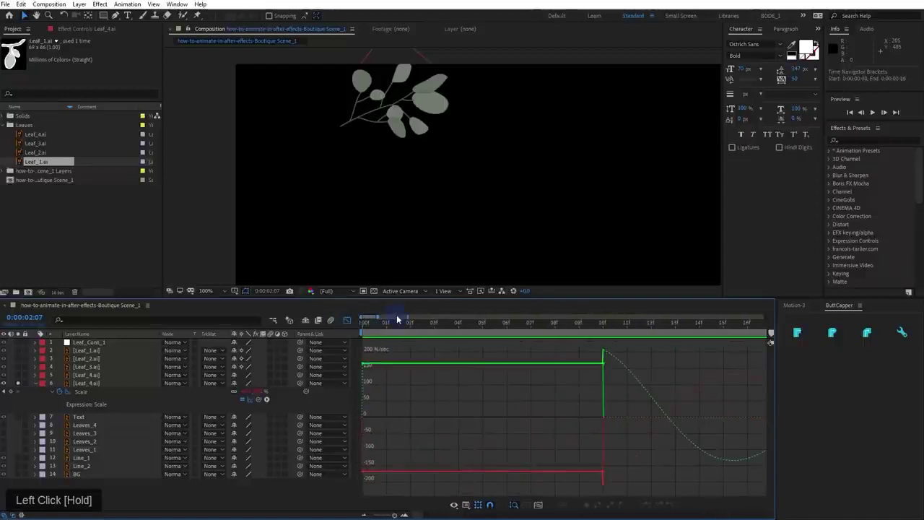
drag(397, 319, 460, 325)
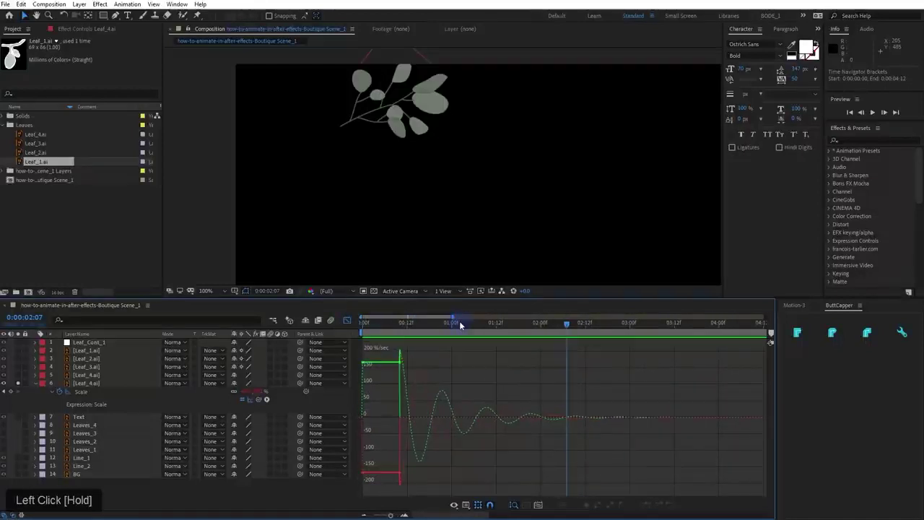
scroll(372, 369, up, 4)
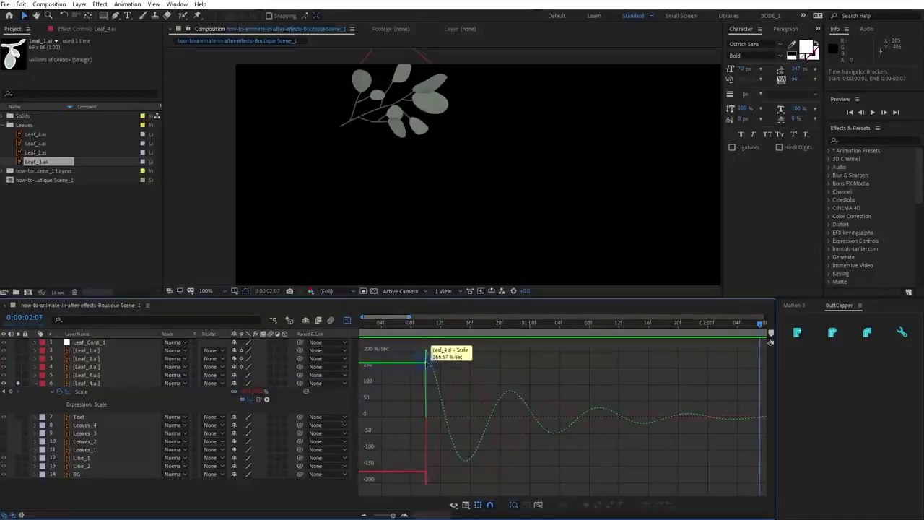
click(251, 399)
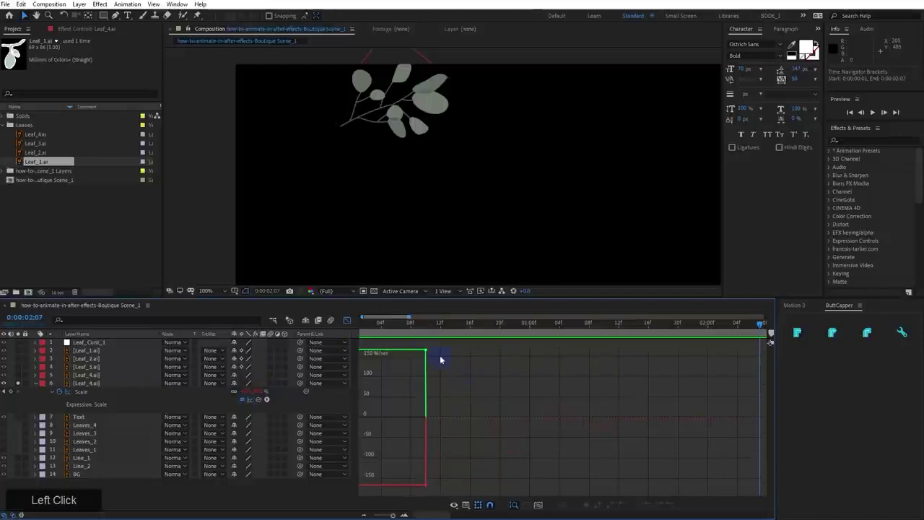
click(250, 401)
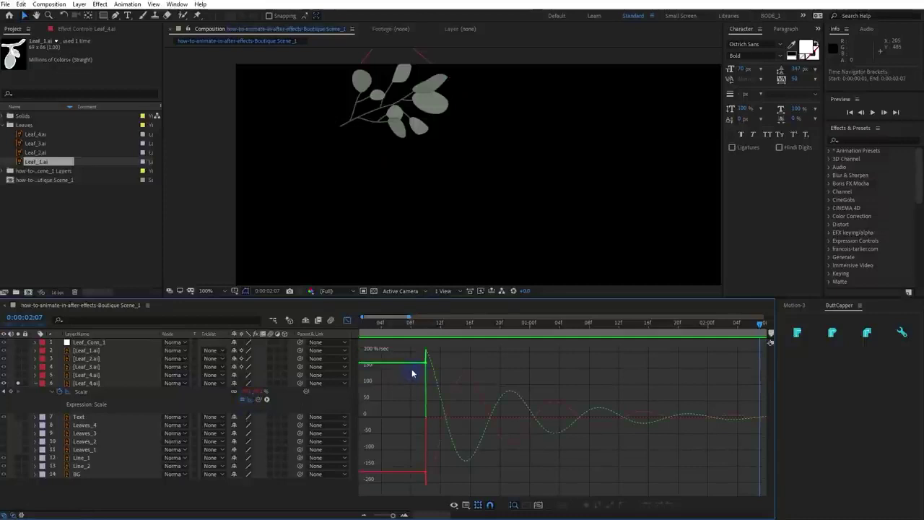
click(411, 362)
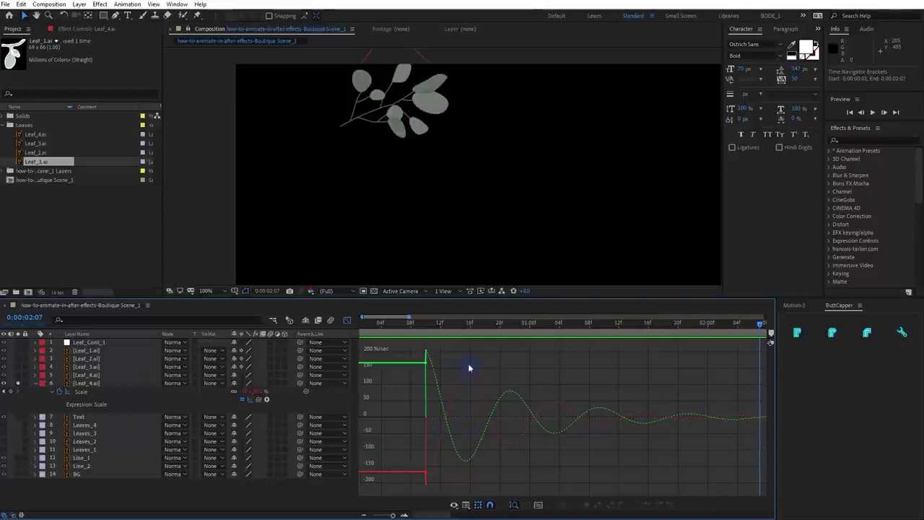
alt+scroll(472, 409, down, 3)
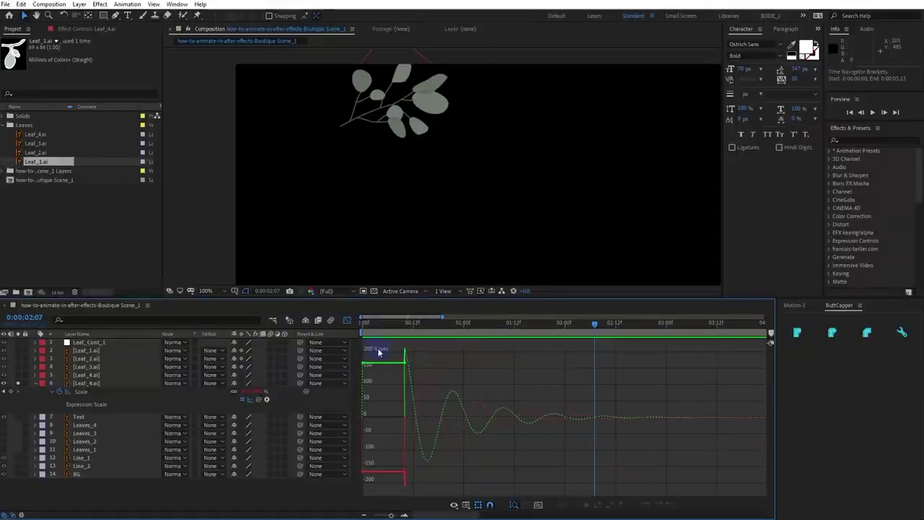
click(347, 324)
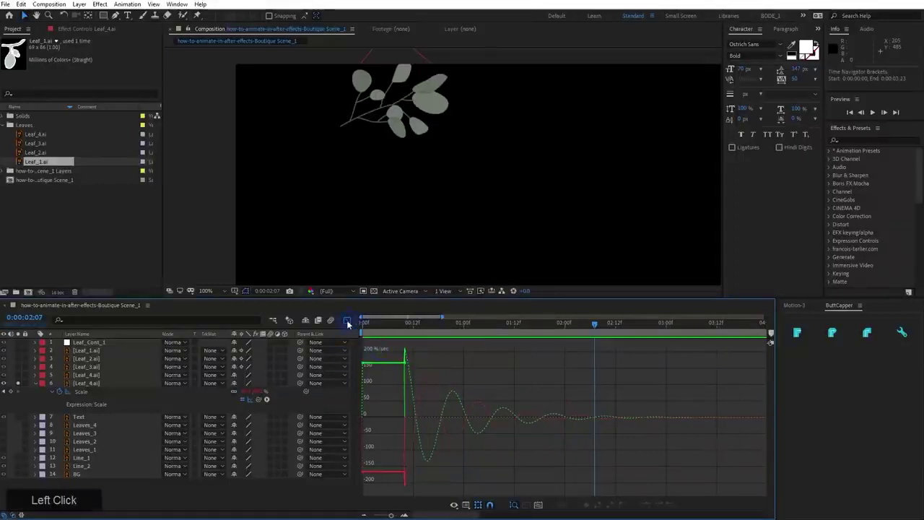
Set freq to 1.5 in the lower Leaf_4 layer's Inertial Bounce scale expression
click(393, 409)
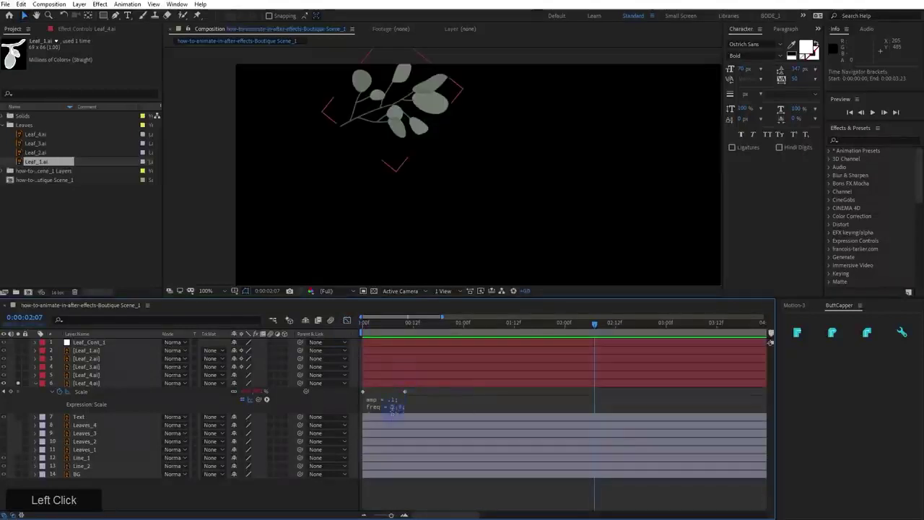
click(393, 408)
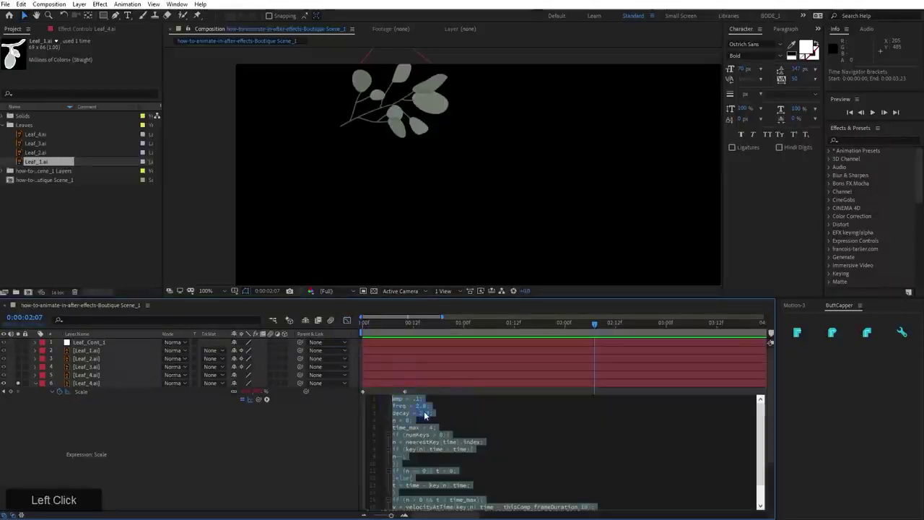
click(425, 415)
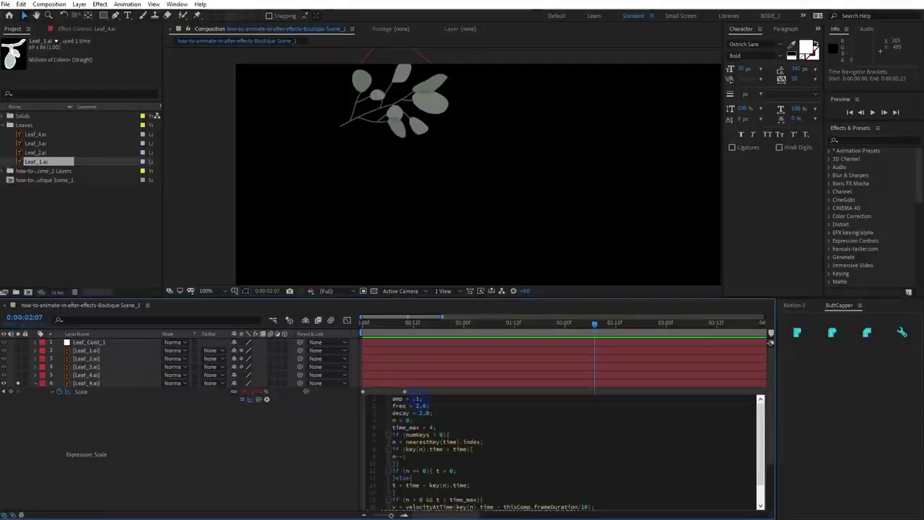
click(418, 399)
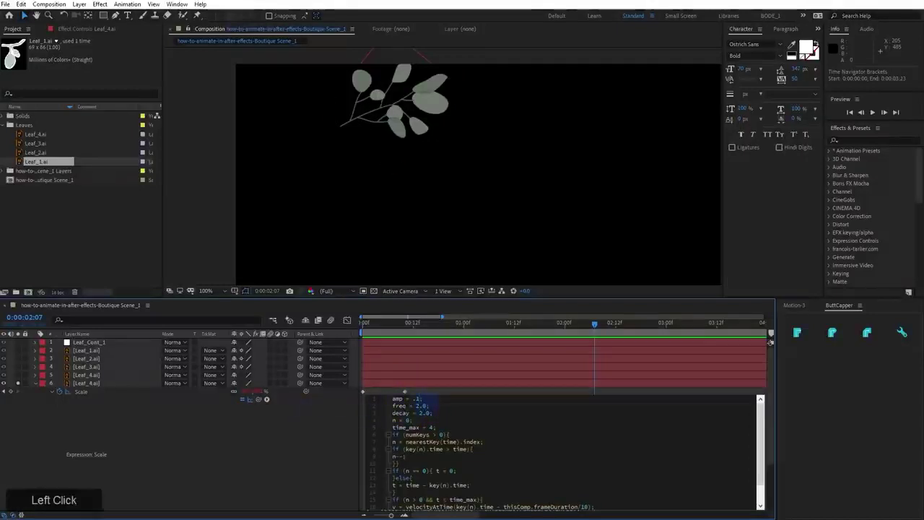
drag(427, 406, 417, 408)
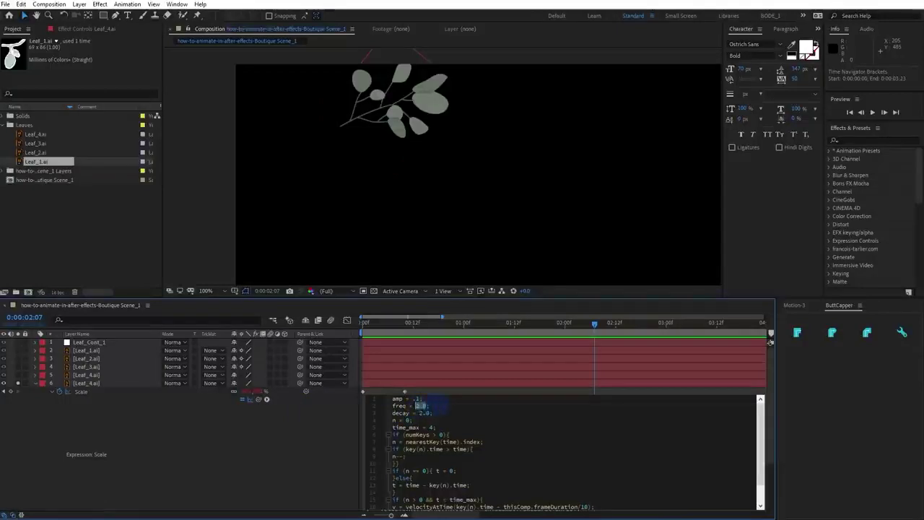
text(1.5)
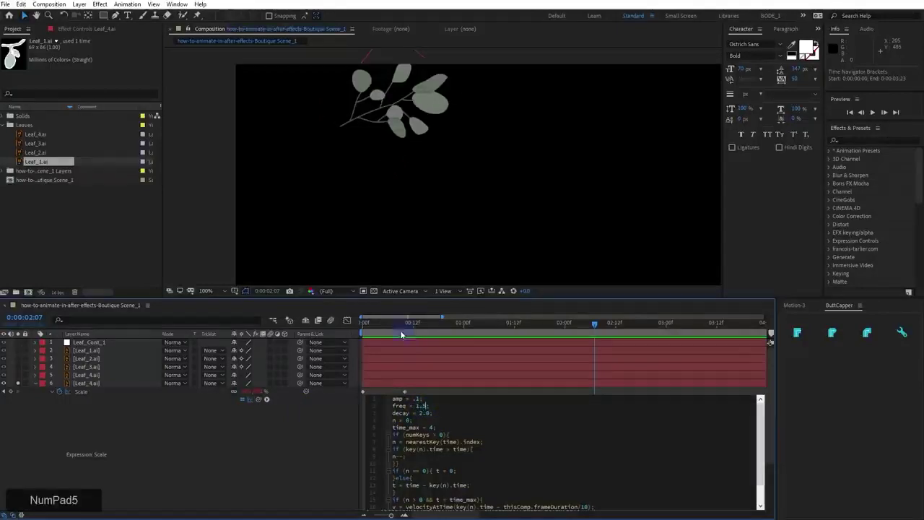
Play back the leaf's slower bounce twice from the start of the timeline
click(367, 318)
key(space)
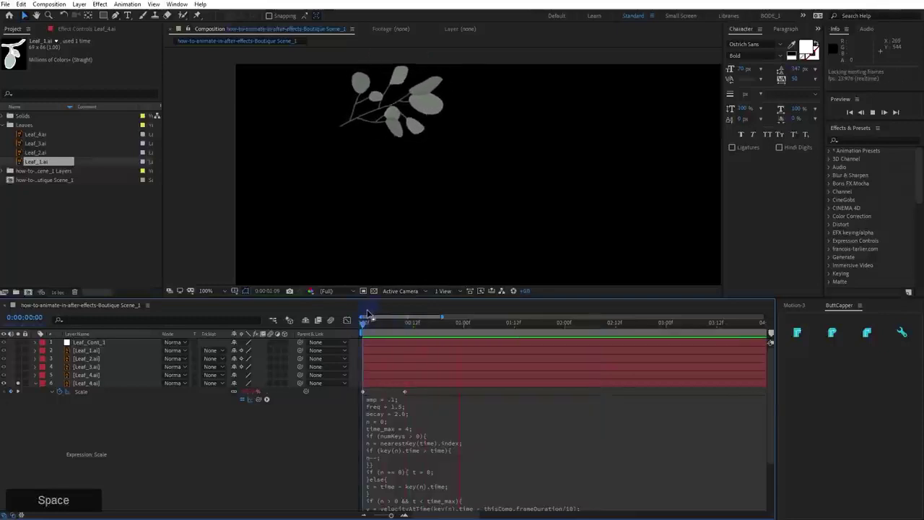
key(space)
click(365, 321)
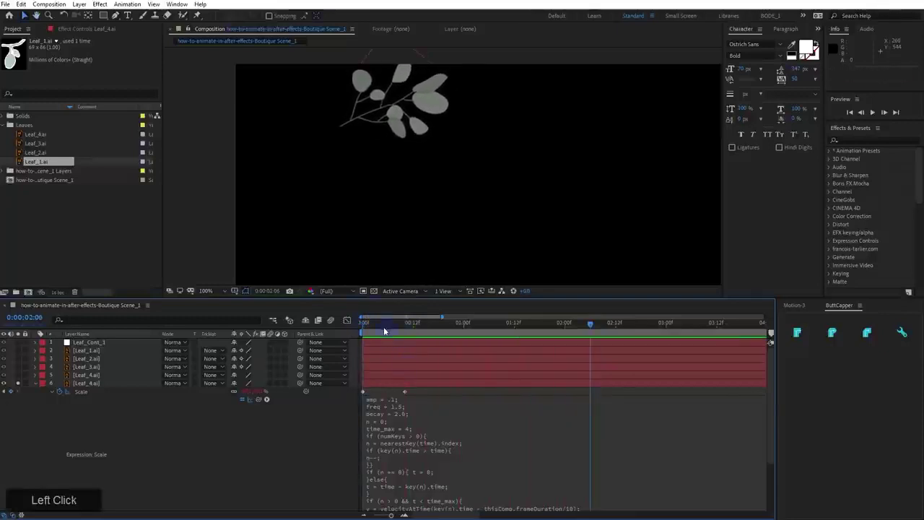
key(space)
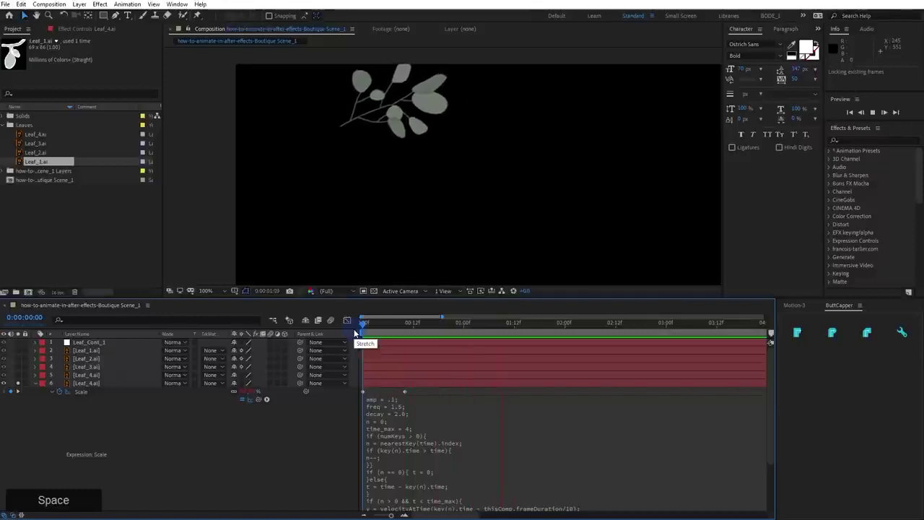
Try a decay value of 6 in the Leaf_4 scale expression
click(390, 417)
click(429, 414)
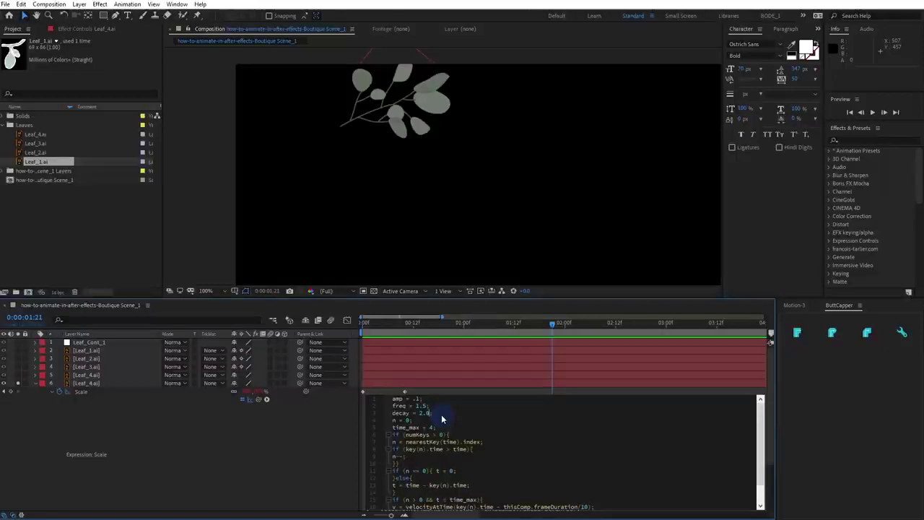
key(BackSpace)
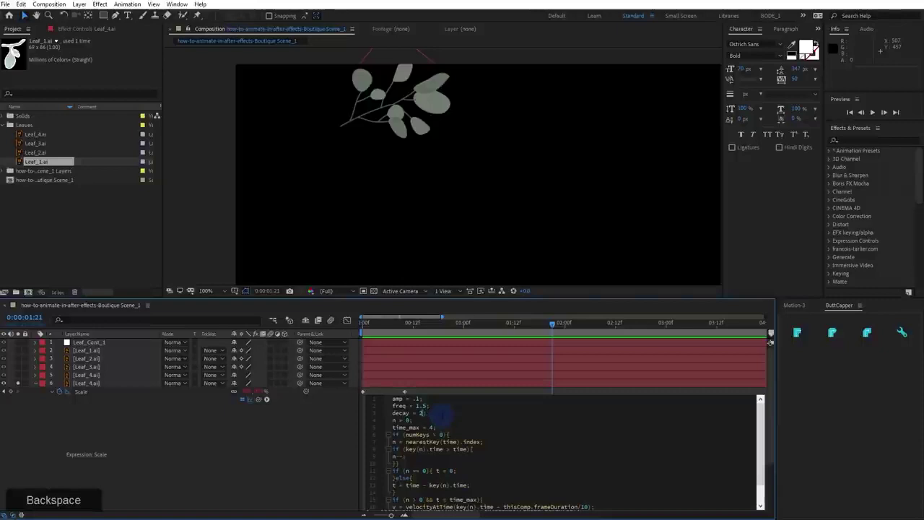
text(6)
key(KP_Enter)
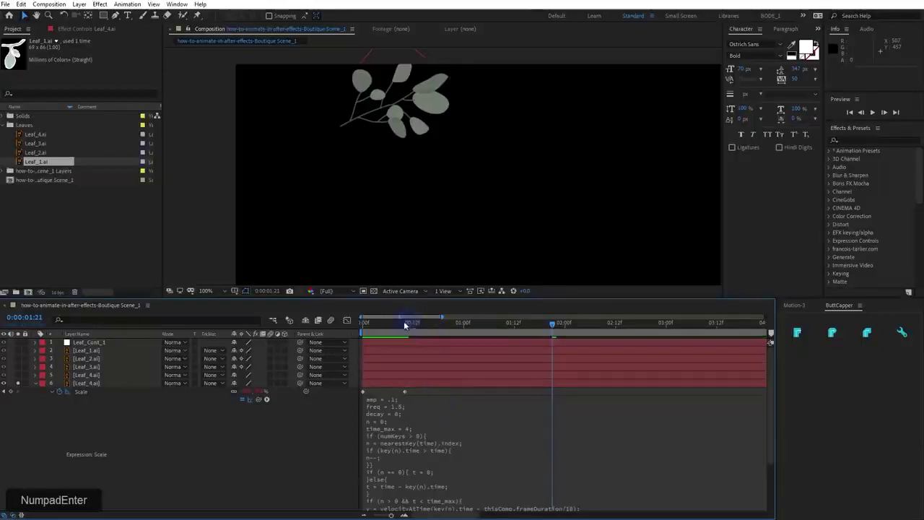
Play back and scrub the leaf's bounce from the start, and inspect its scale curve in the Graph Editor
drag(405, 324, 339, 327)
key(space)
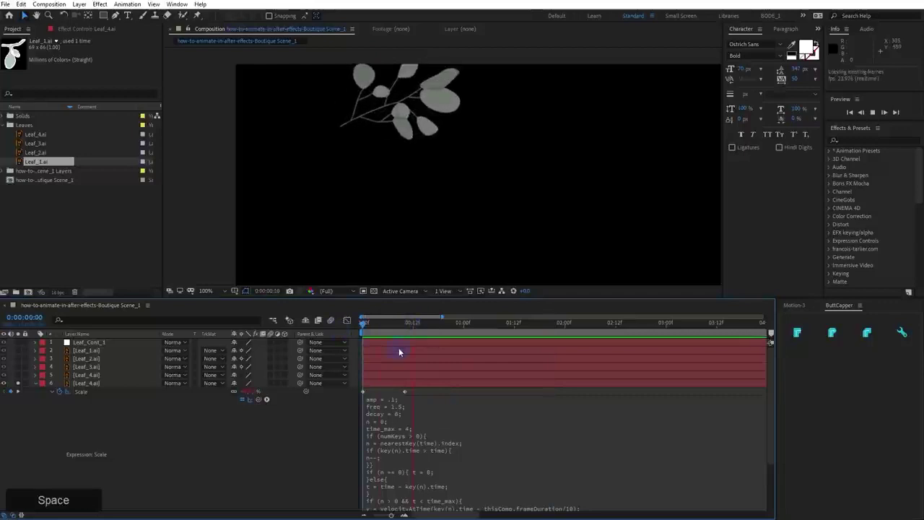
drag(383, 328, 415, 349)
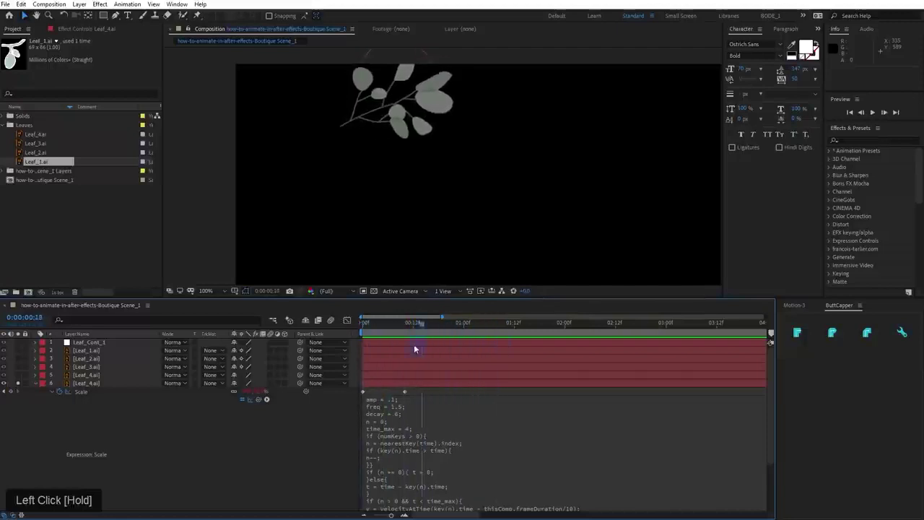
click(349, 322)
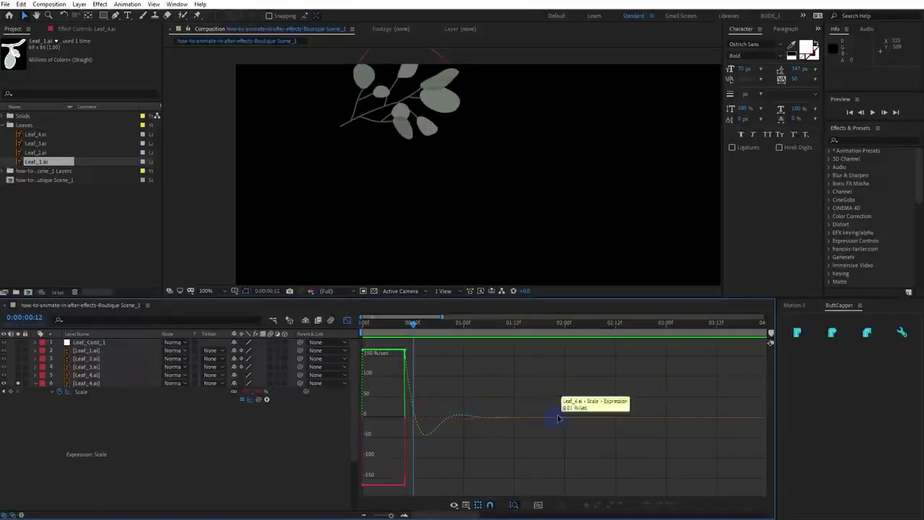
click(347, 320)
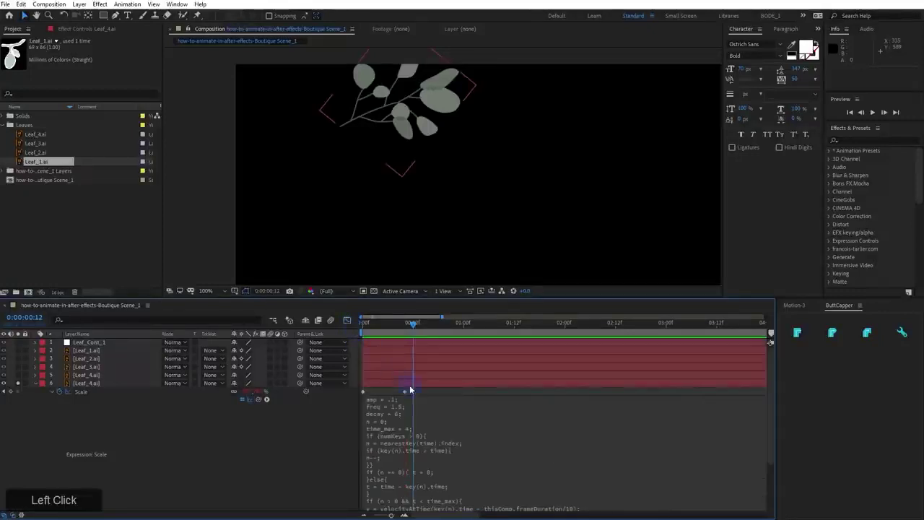
Undo the last decay change and check the restored scale curve in the Graph Editor
key(ctrl+z)
click(347, 319)
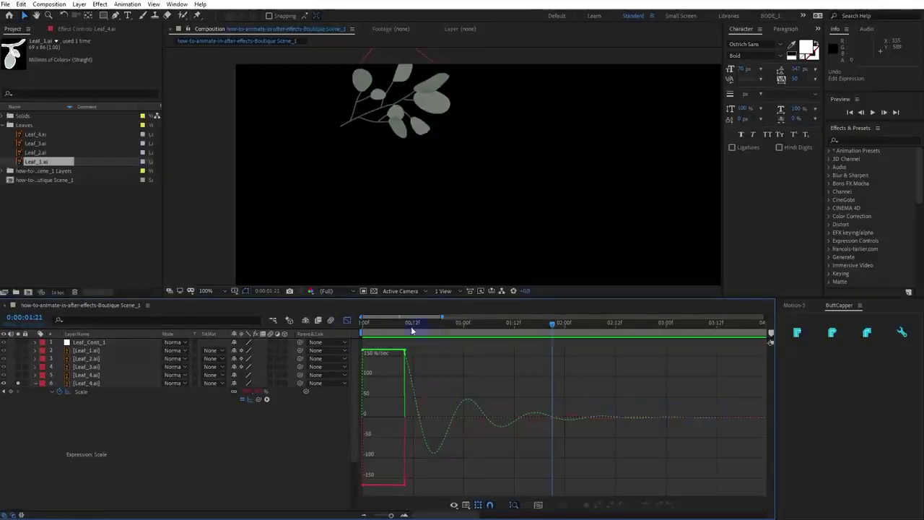
mouse_move(550, 327)
mouse_down()
mouse_move(646, 339)
mouse_move(559, 338)
mouse_up()
click(346, 321)
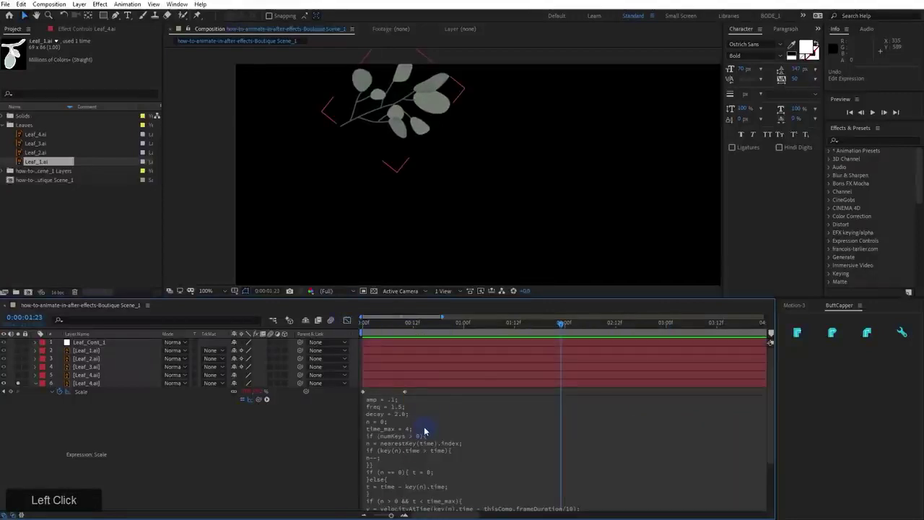
Set decay to 5 in the Leaf_4 scale expression and play back the bounce from the start
key(shift+z)
key(space)
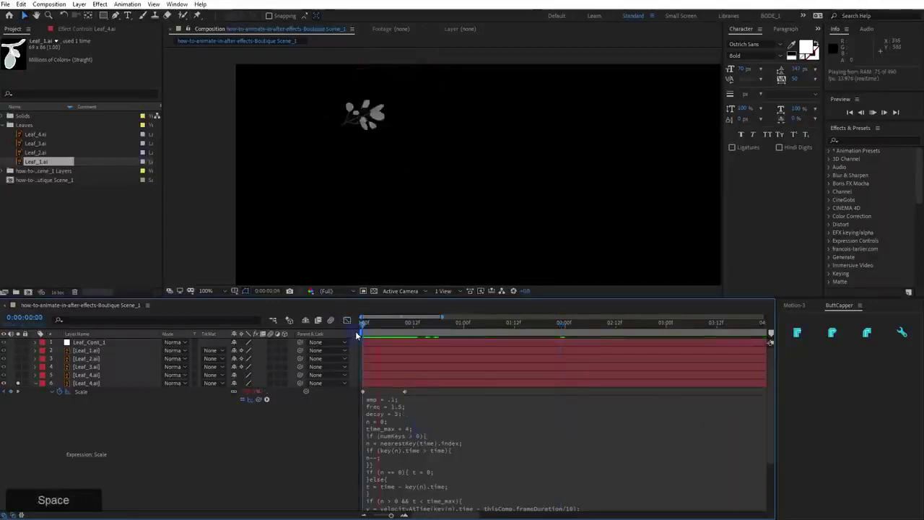
key(space)
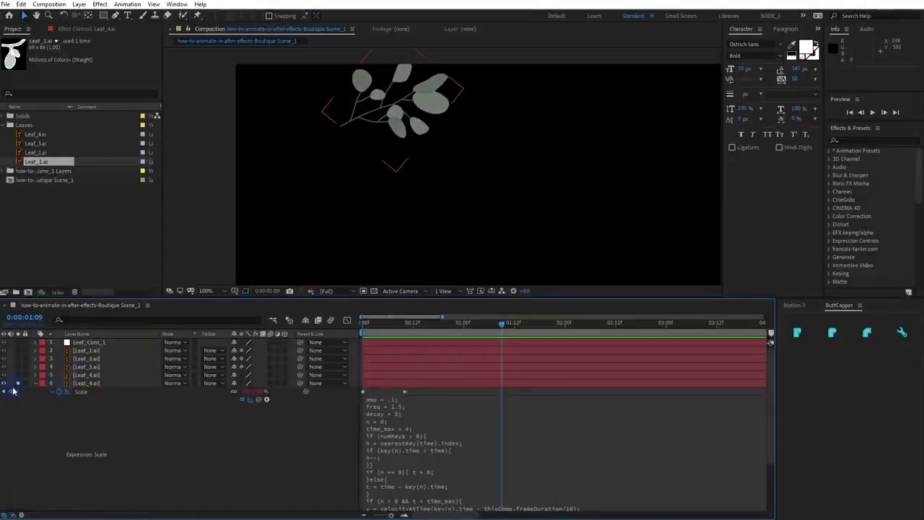
Add a Slider Control effect to the Leaf_Cont_1 layer and rename the effect Freq
click(114, 344)
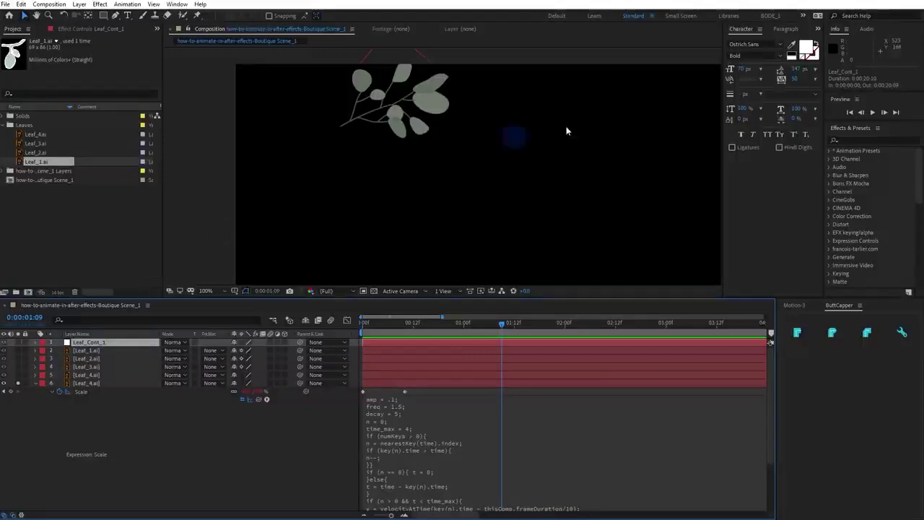
click(869, 140)
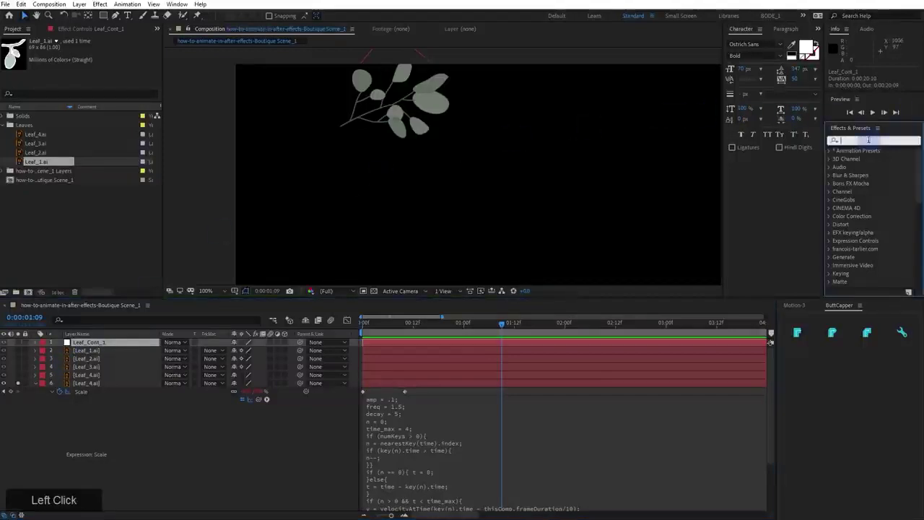
text(slider)
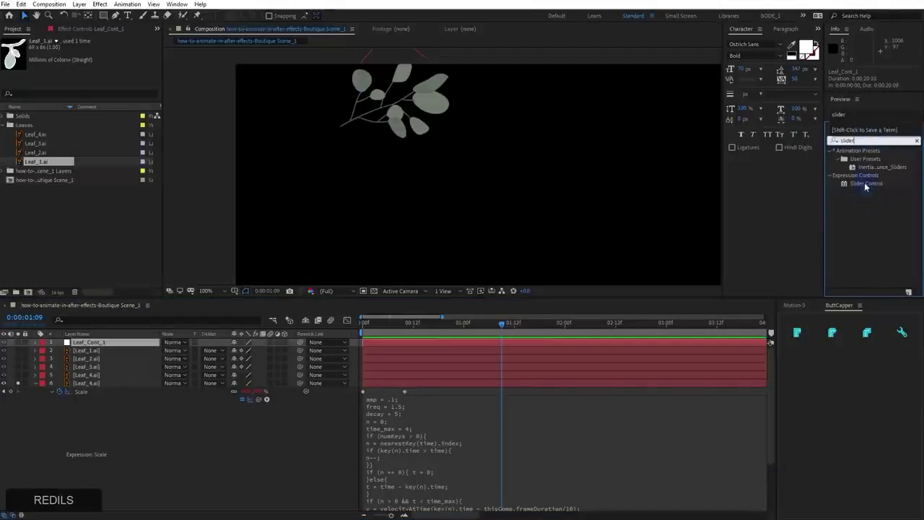
drag(866, 184, 114, 343)
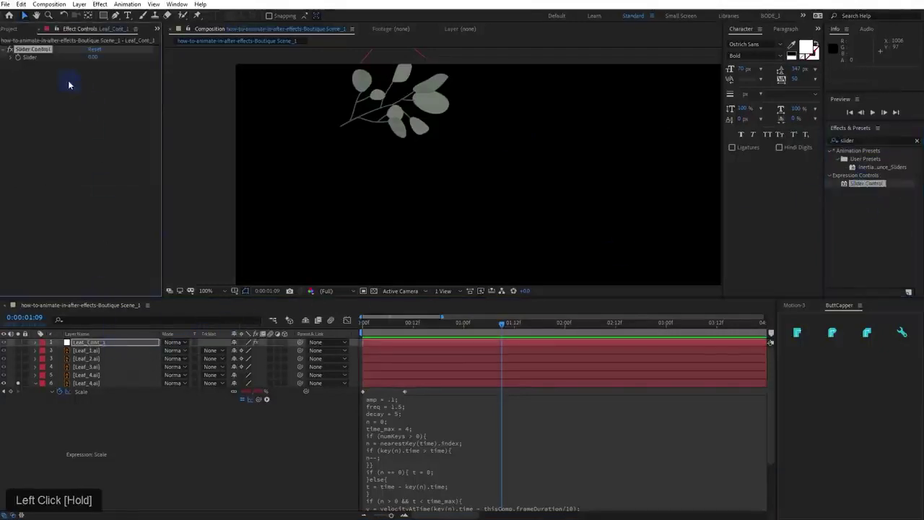
key(Return)
text(Frew)
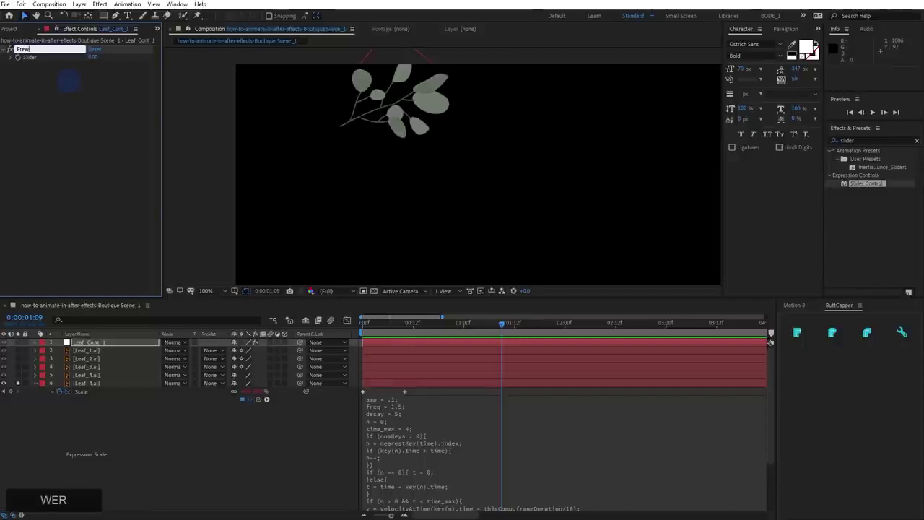
key(BackSpace)
text(q)
key(Return)
Duplicate the Freq slider effect on Leaf_Cont_1 and rename the copy Decay
key(ctrl+d)
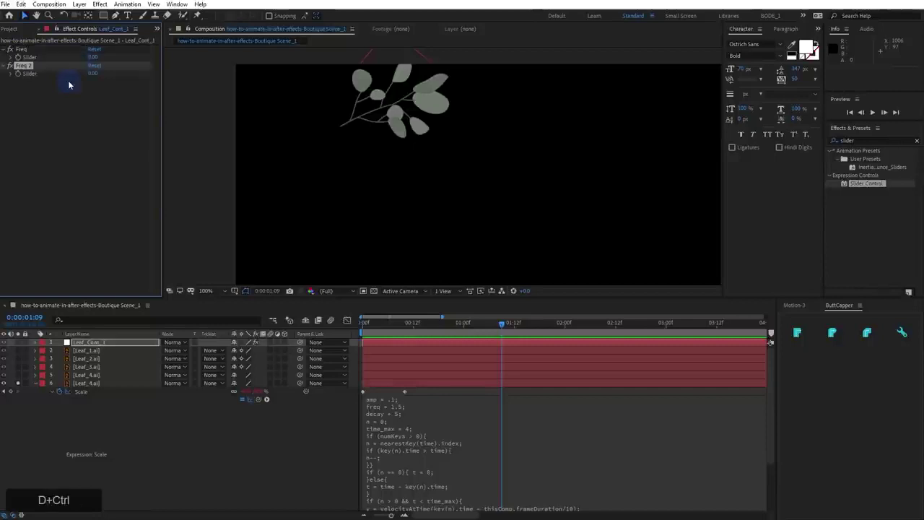
key(Return)
text(Decay)
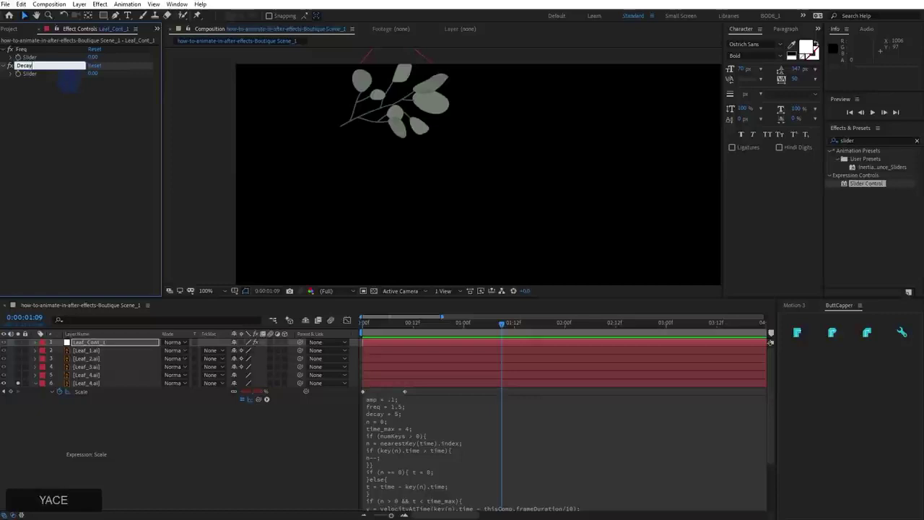
key(Return)
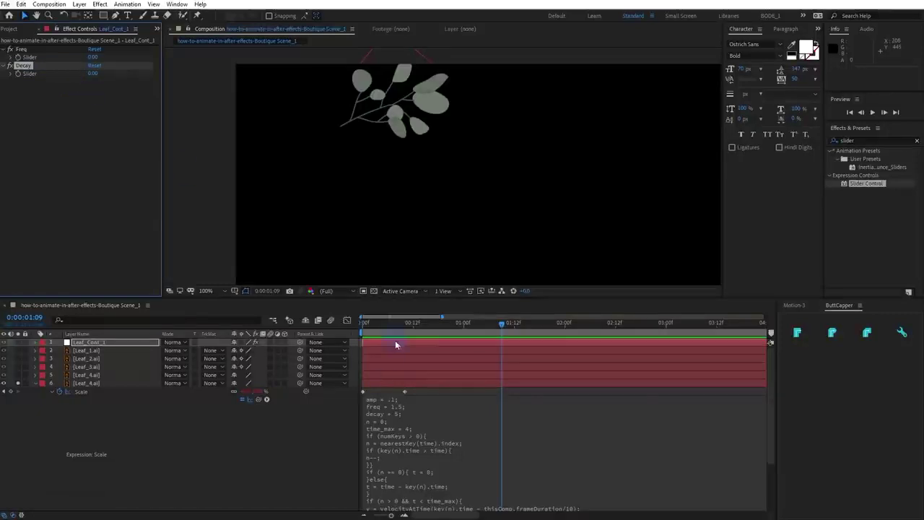
Link freq and decay in the Leaf_4 scale expression to the Freq and Decay sliders on Leaf_Cont_1, and preview the animation
click(398, 409)
mouse_move(425, 406)
mouse_down()
mouse_move(414, 406)
mouse_move(427, 411)
mouse_up()
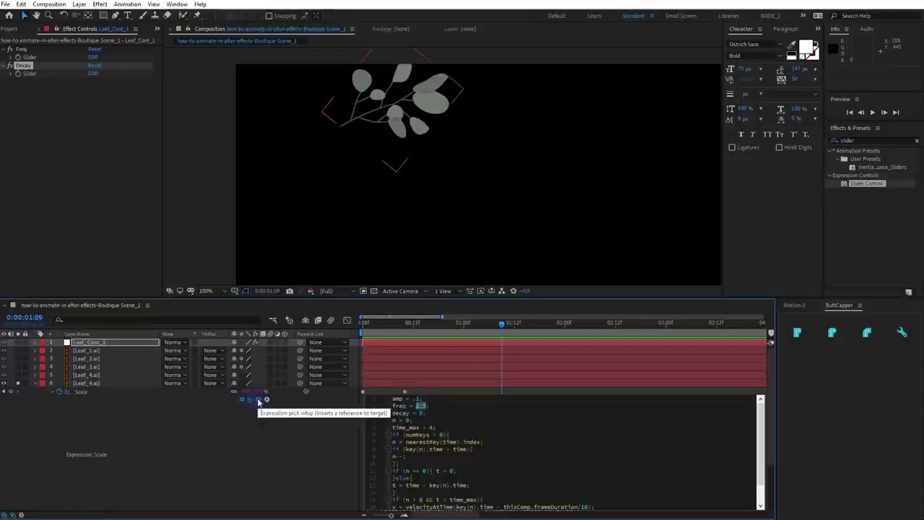
drag(259, 402, 31, 60)
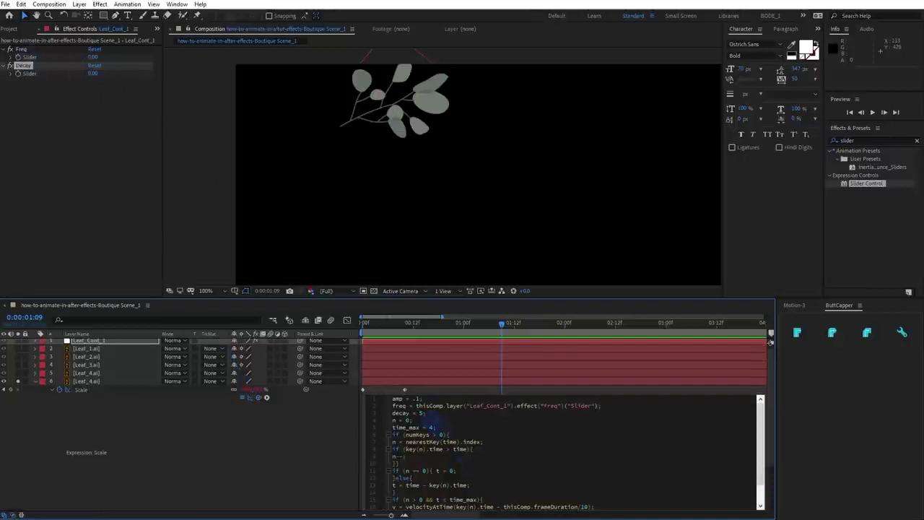
drag(426, 413, 422, 416)
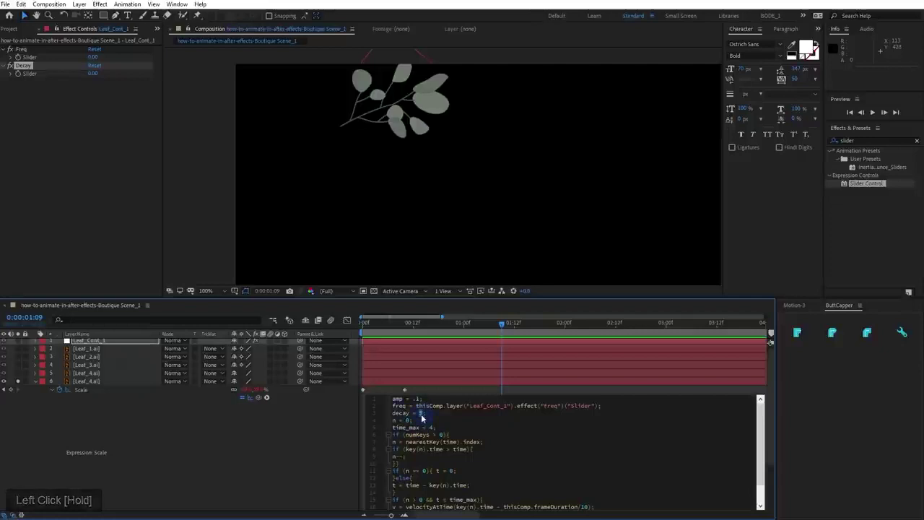
drag(258, 399, 40, 74)
mouse_move(366, 322)
mouse_down()
mouse_move(412, 322)
mouse_move(367, 324)
mouse_up()
key(space)
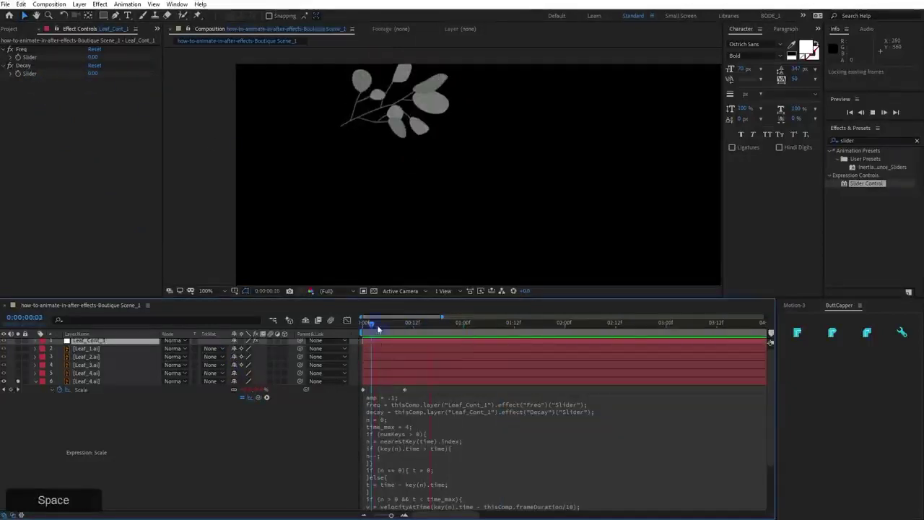
Set the Freq slider to 1.5 and the Decay slider to 5, and play back the bounce from the start
click(94, 57)
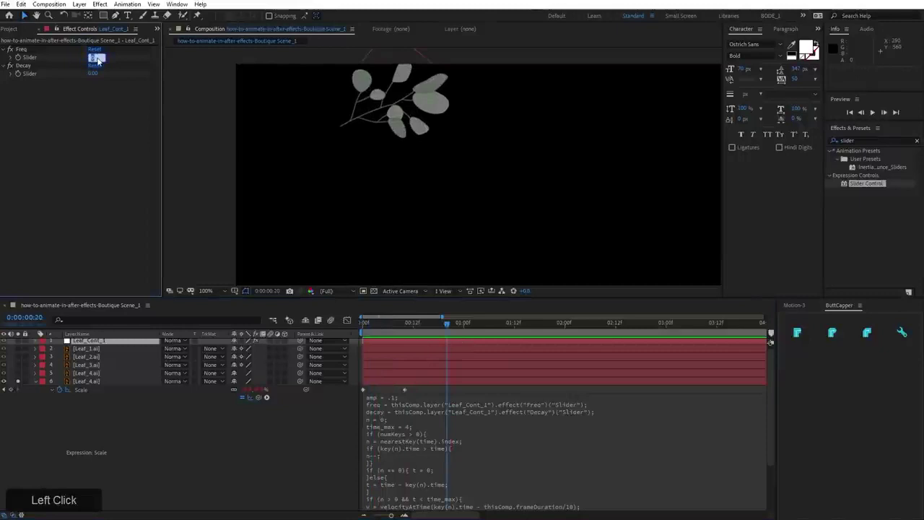
text(5)
key(Return)
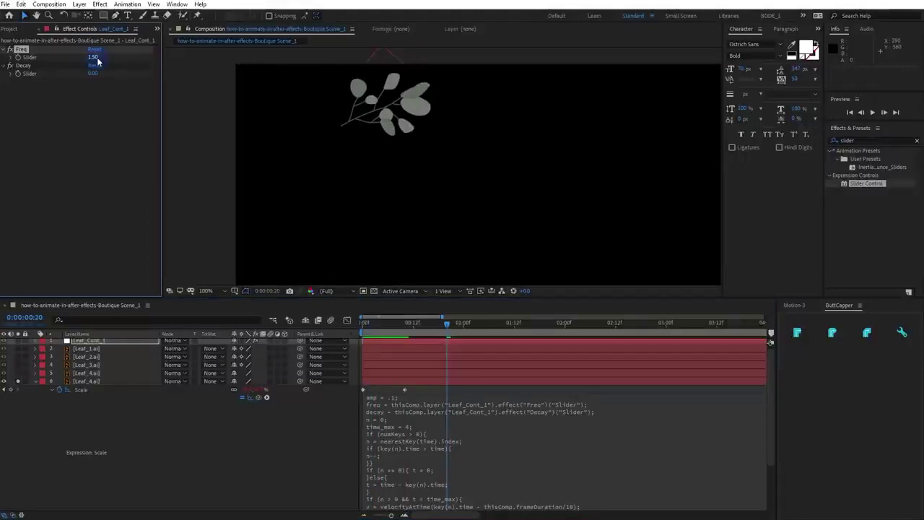
click(94, 73)
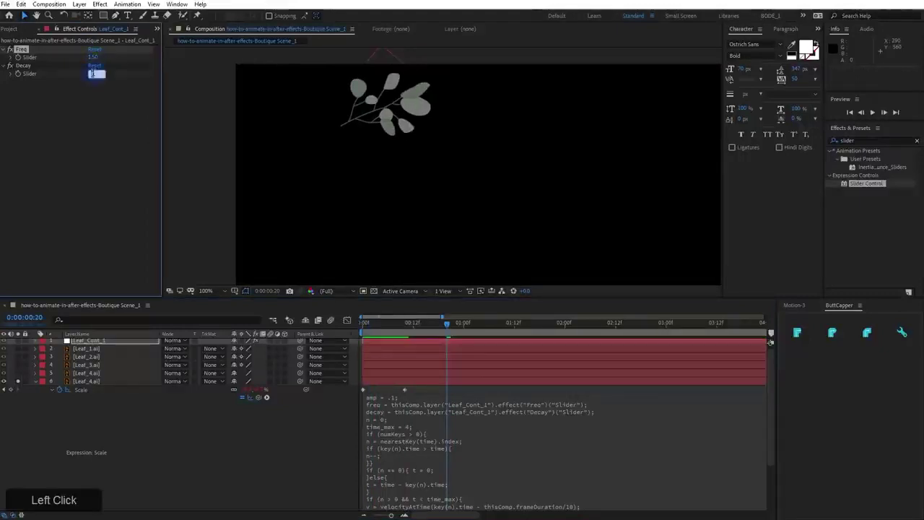
text(5)
key(Return)
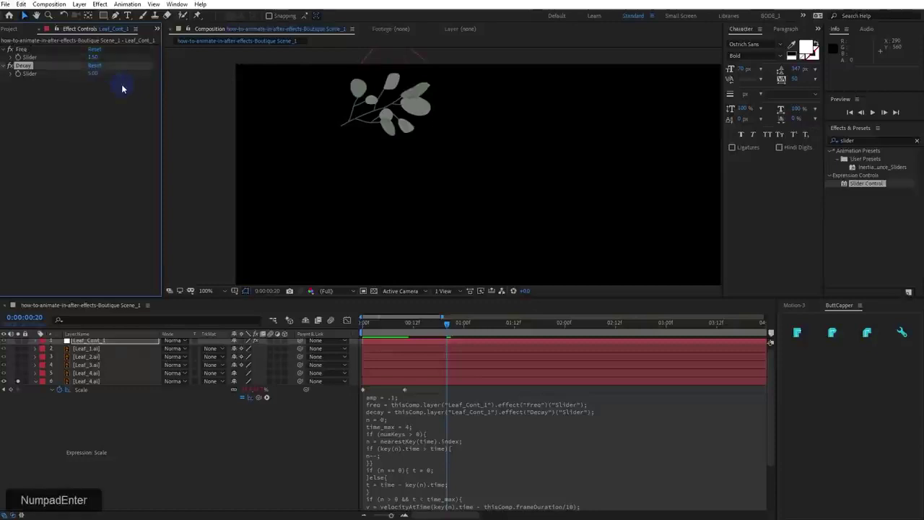
click(363, 323)
key(space)
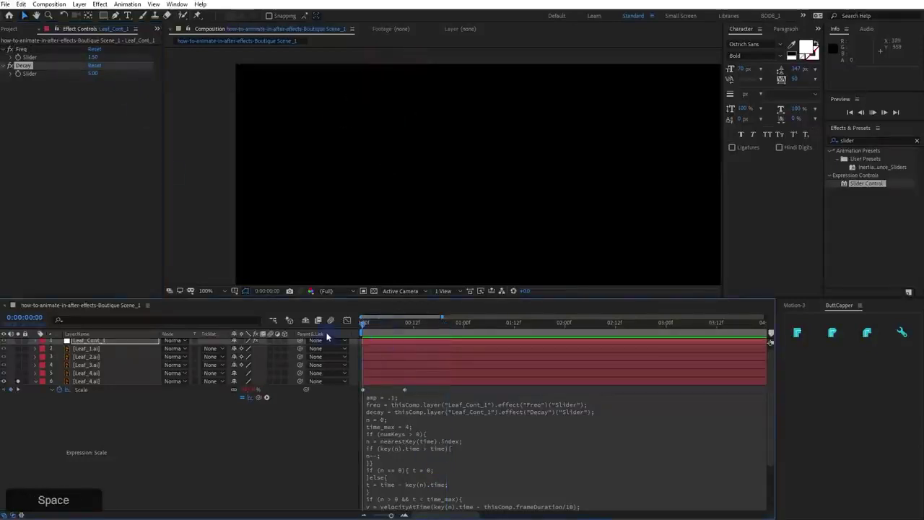
key(space)
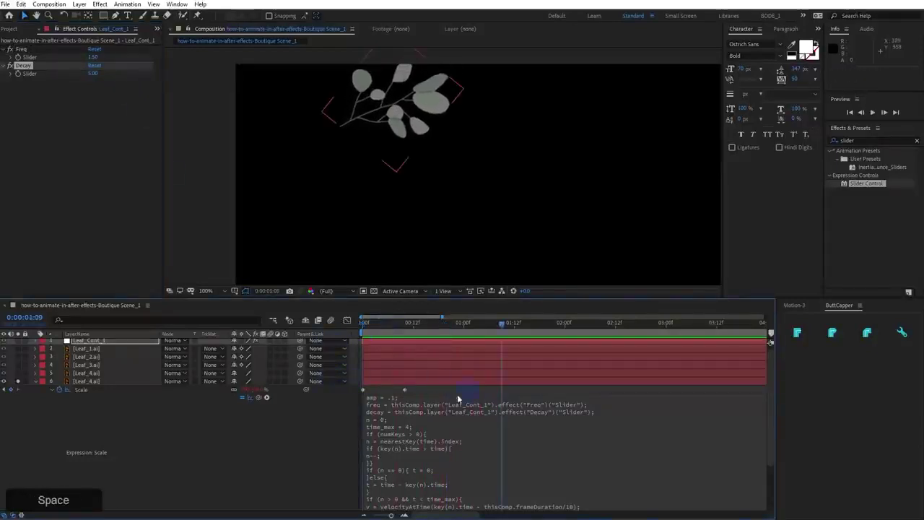
Collapse the animated Leaf_4 layer and turn off its solo so the whole scene shows
click(127, 392)
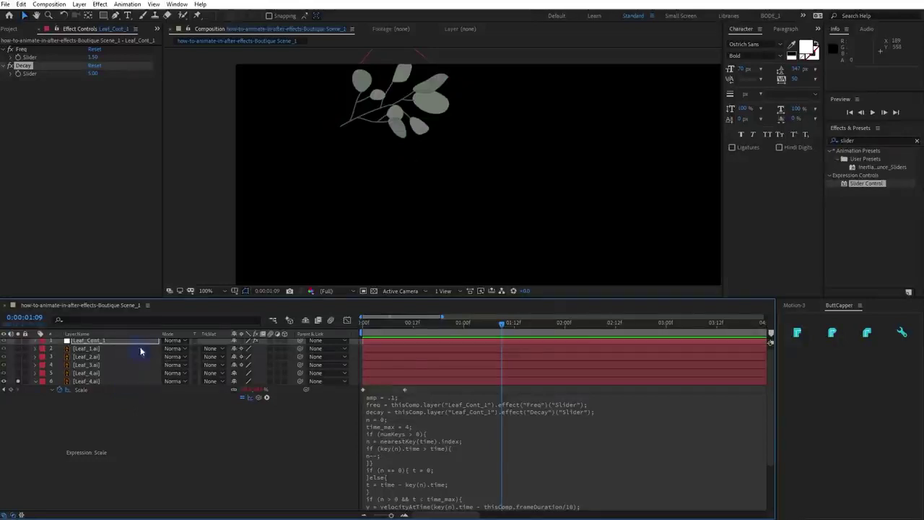
click(113, 392)
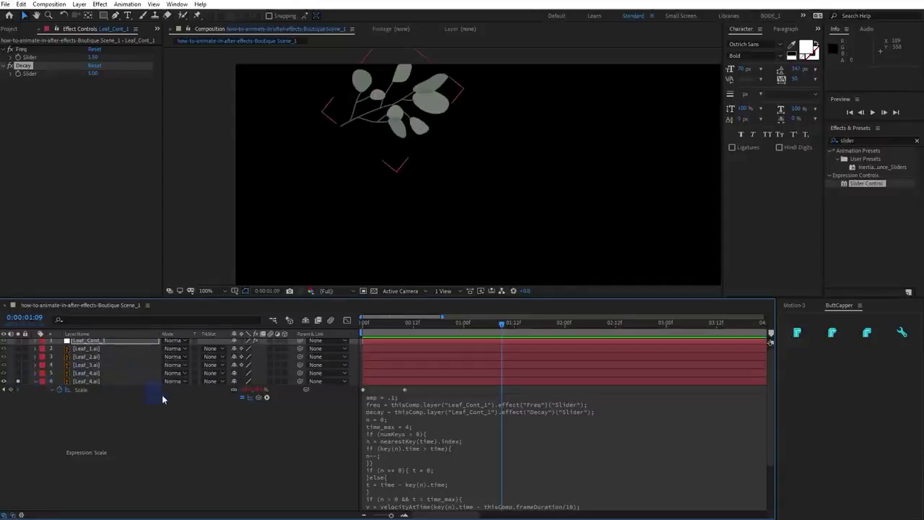
click(35, 381)
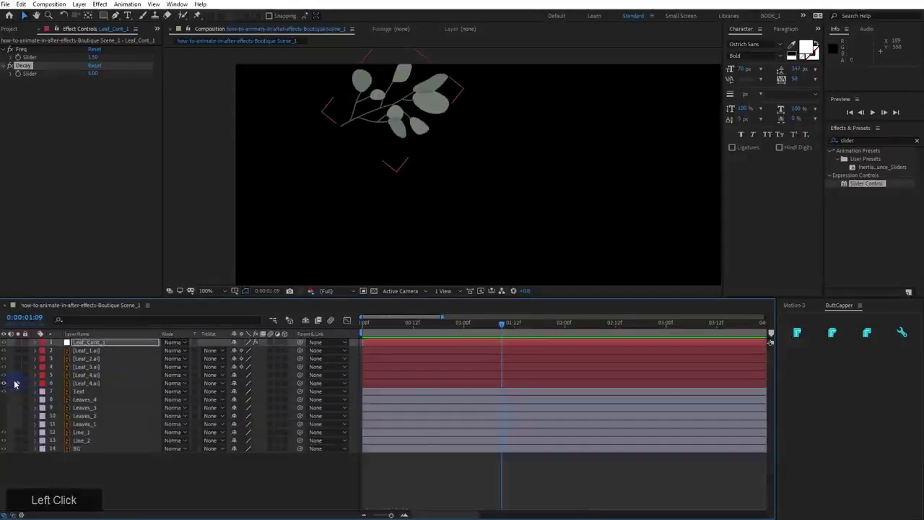
click(14, 383)
Reveal the lower Leaf_4 layer's Scale property and review its expression, keeping only the Scale row expanded
click(86, 384)
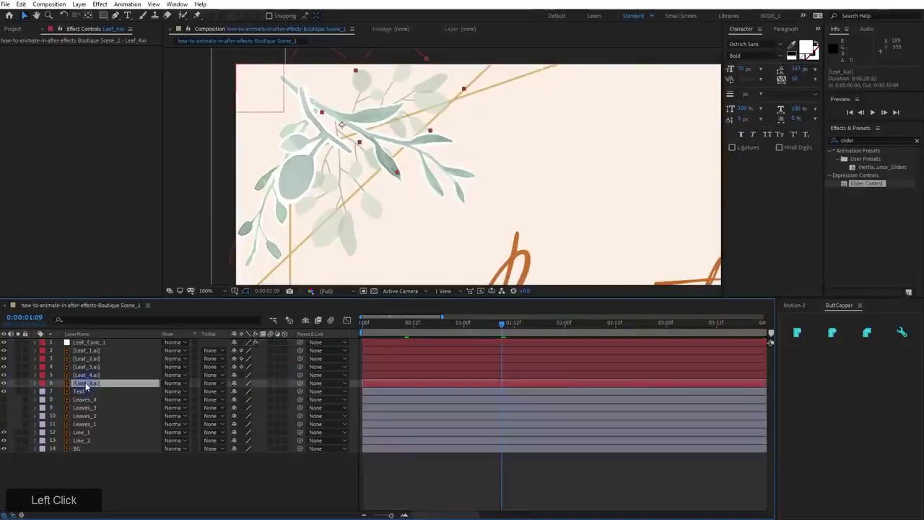
key(d)
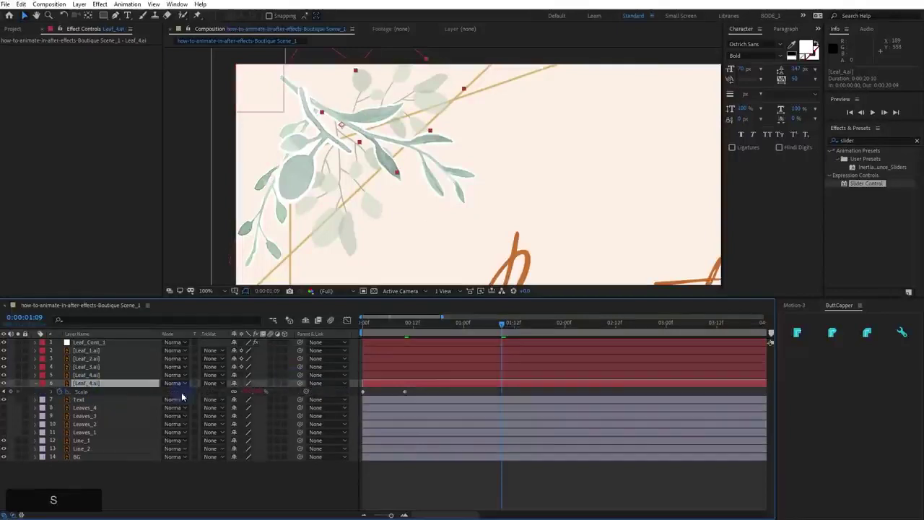
click(122, 395)
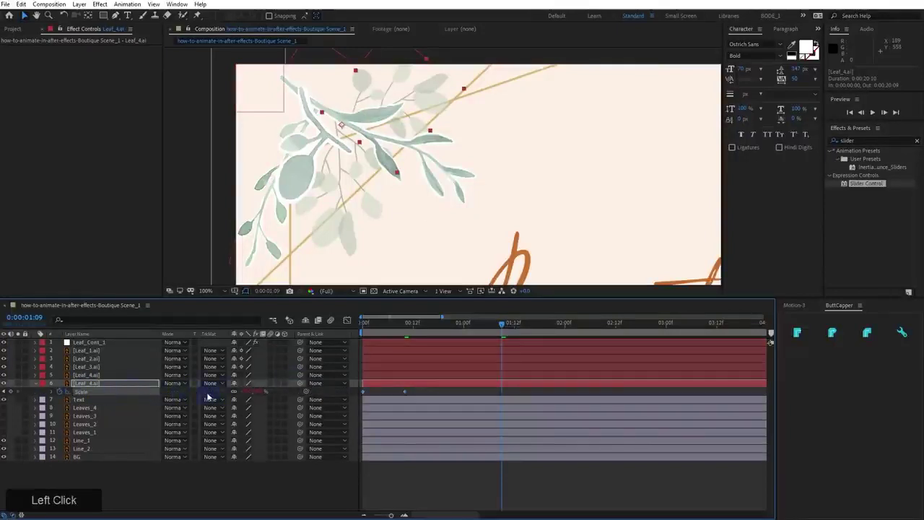
click(65, 395)
click(64, 393)
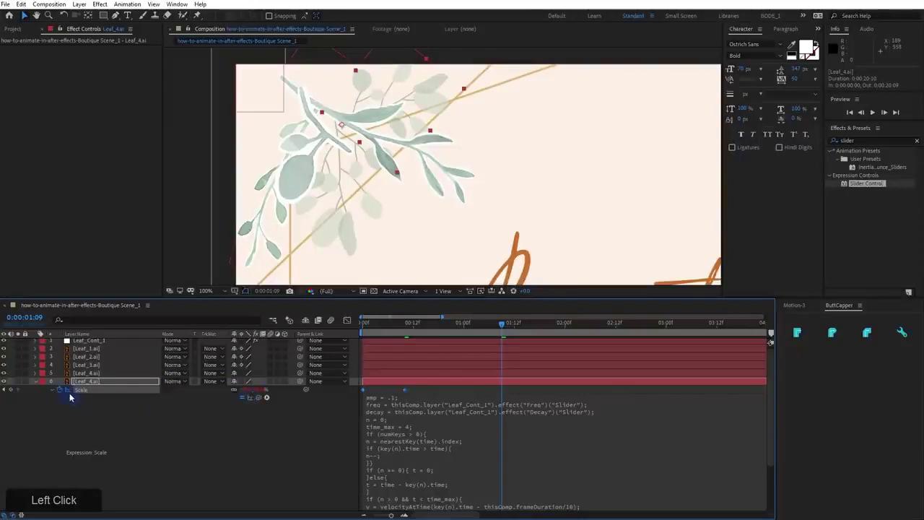
click(70, 396)
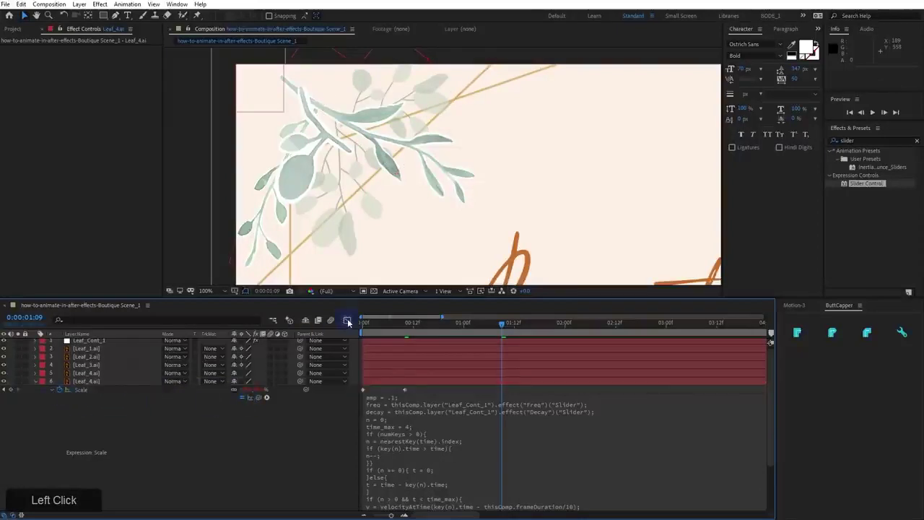
click(346, 320)
click(347, 320)
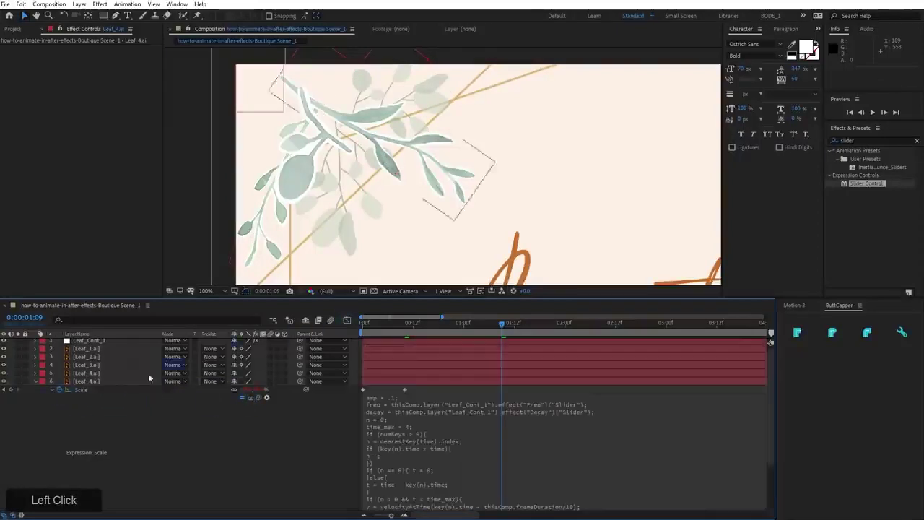
click(52, 390)
click(84, 392)
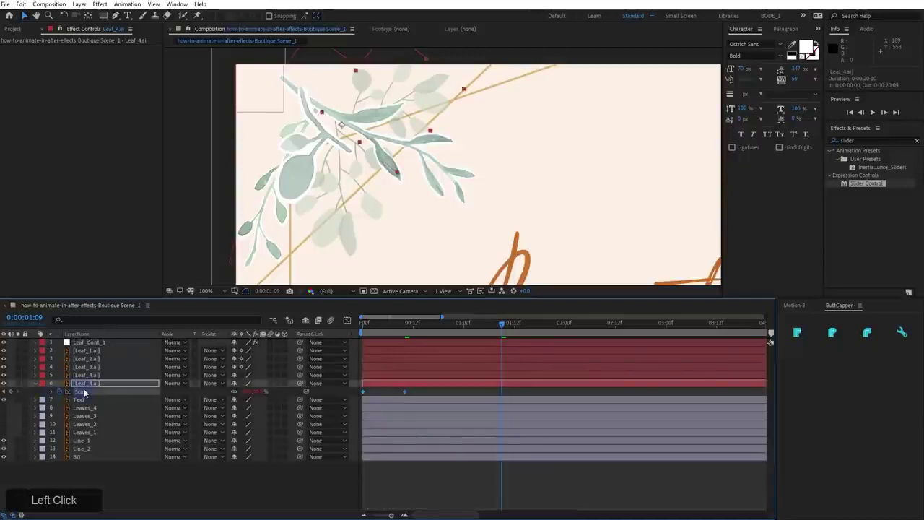
drag(307, 392, 306, 400)
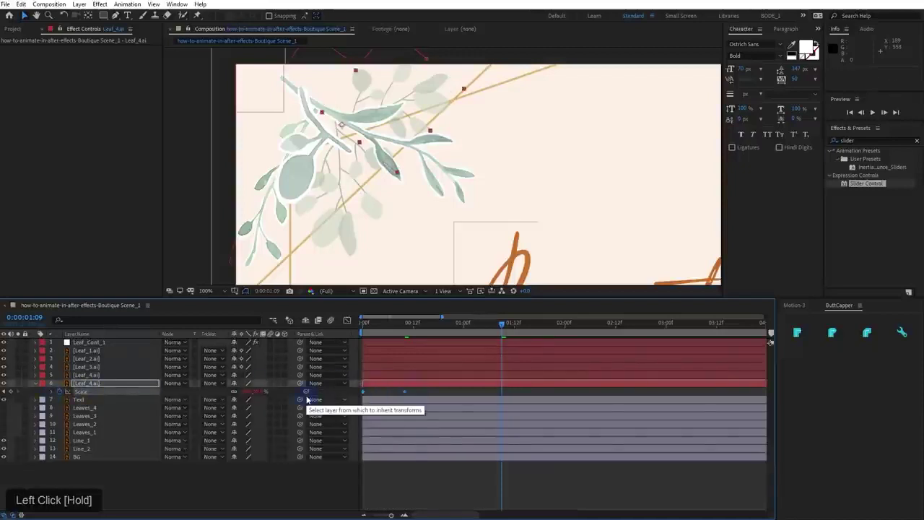
Add scale keyframes at frame 10 to Leaf_1, Leaf_2, Leaf_3 and the upper Leaf_4 layer
drag(384, 324, 397, 332)
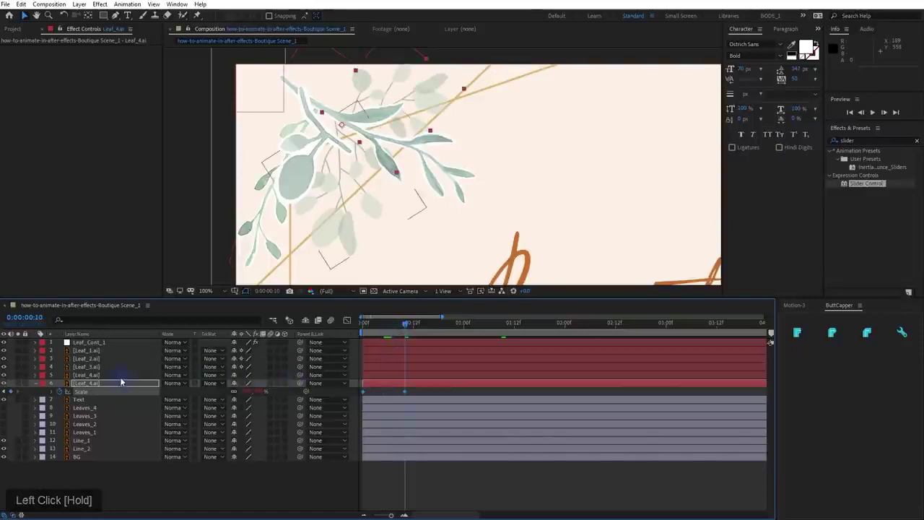
shift+click(111, 351)
key(s)
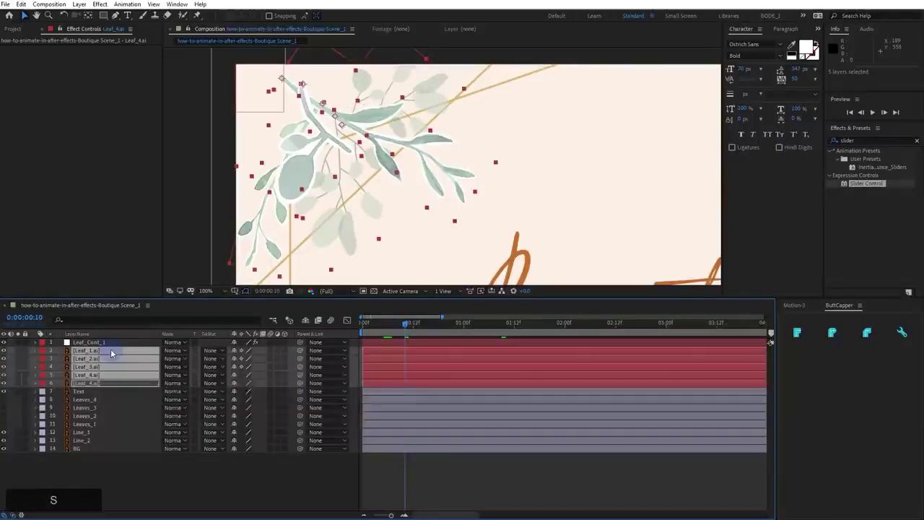
key(s)
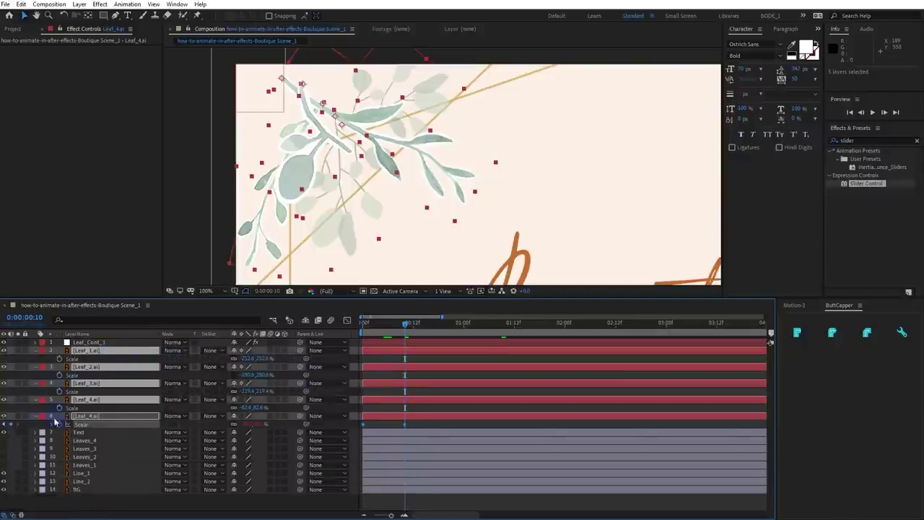
click(86, 399)
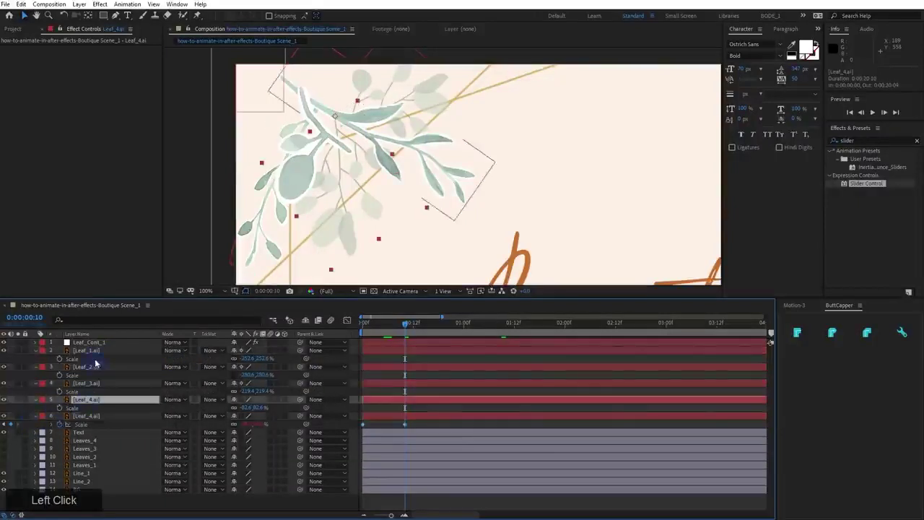
shift+click(99, 351)
click(60, 359)
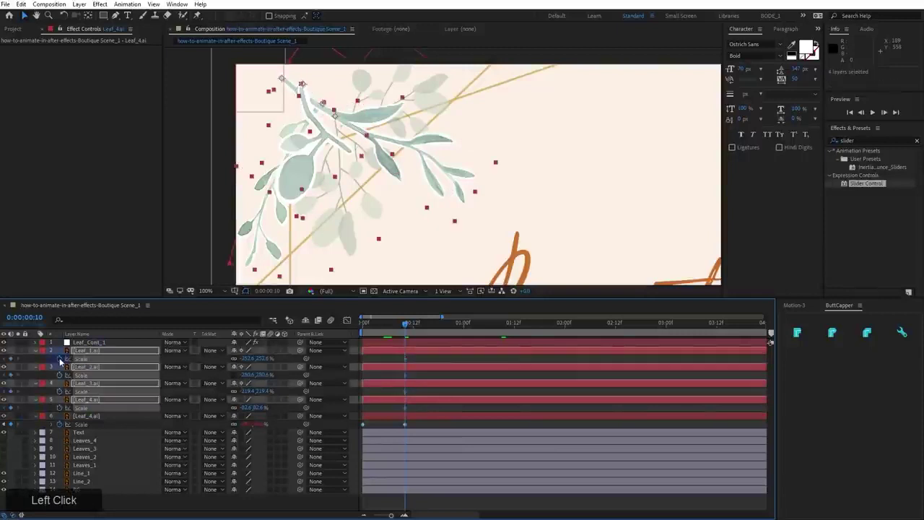
Set the scale of the four selected leaf layers to 0% at frame 0
drag(397, 327, 342, 332)
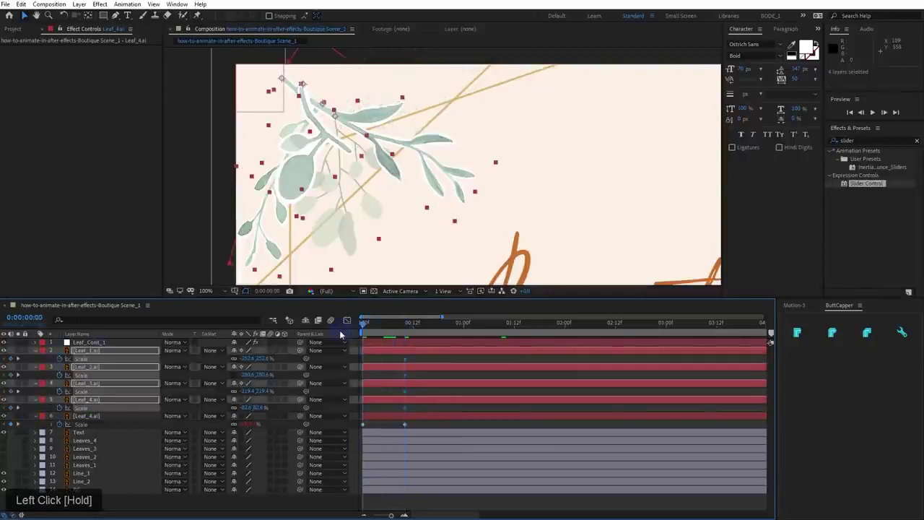
click(267, 358)
text(0)
key(KP_Enter)
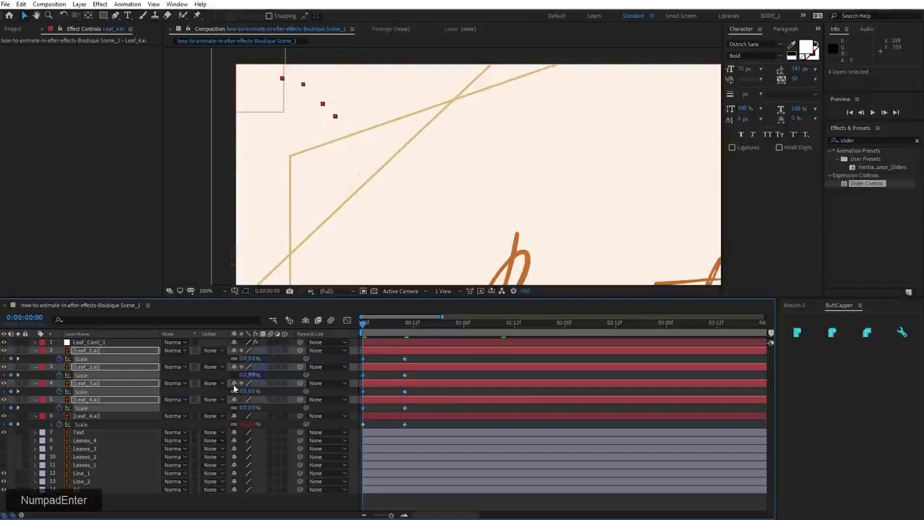
Copy only the expression from the lower Leaf_4 layer's Scale and paste it onto Leaf_1, Leaf_2, Leaf_3 and the upper Leaf_4 layer
click(96, 423)
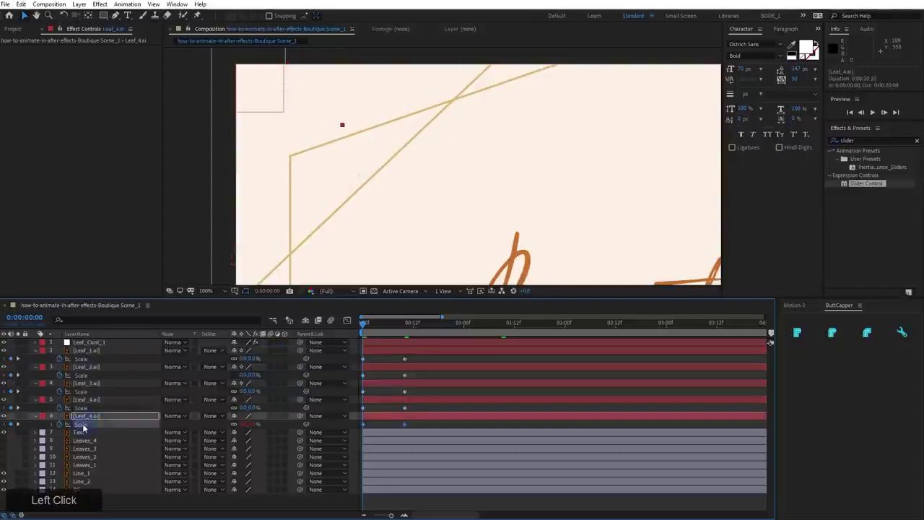
right_click(84, 423)
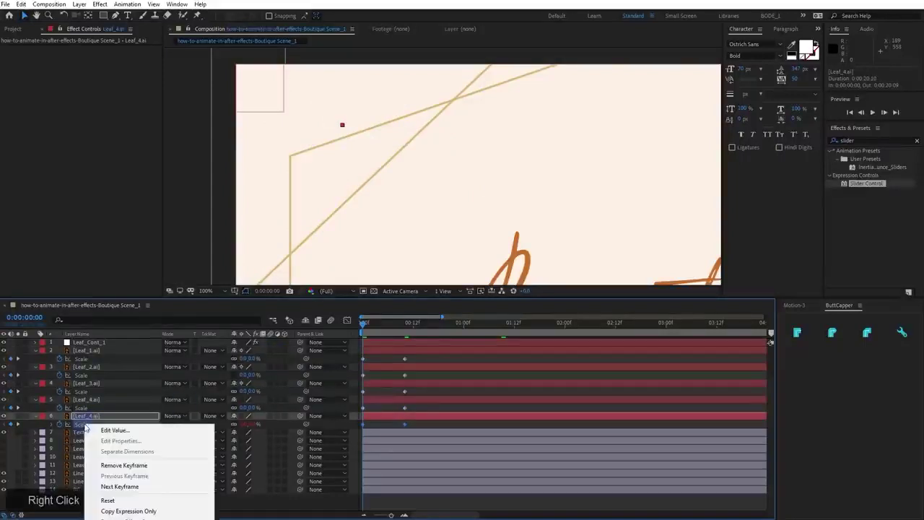
click(125, 511)
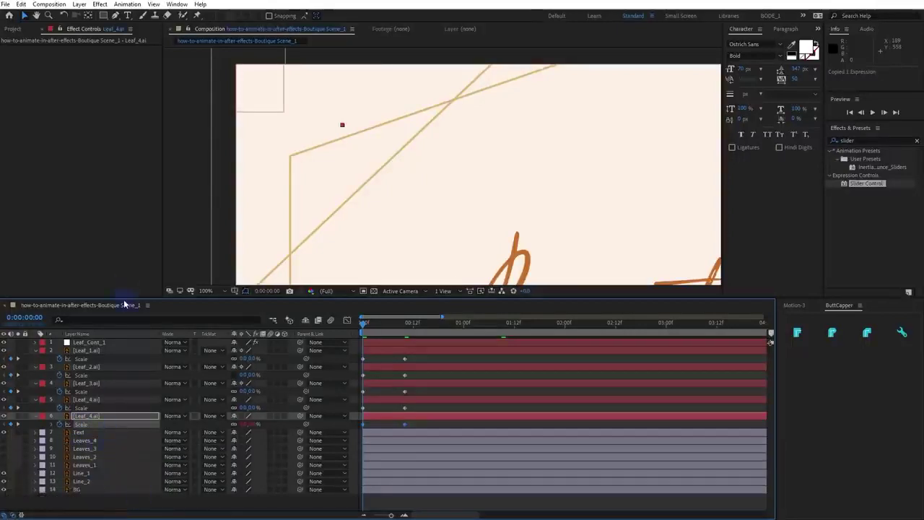
drag(124, 297, 124, 236)
right_click(106, 365)
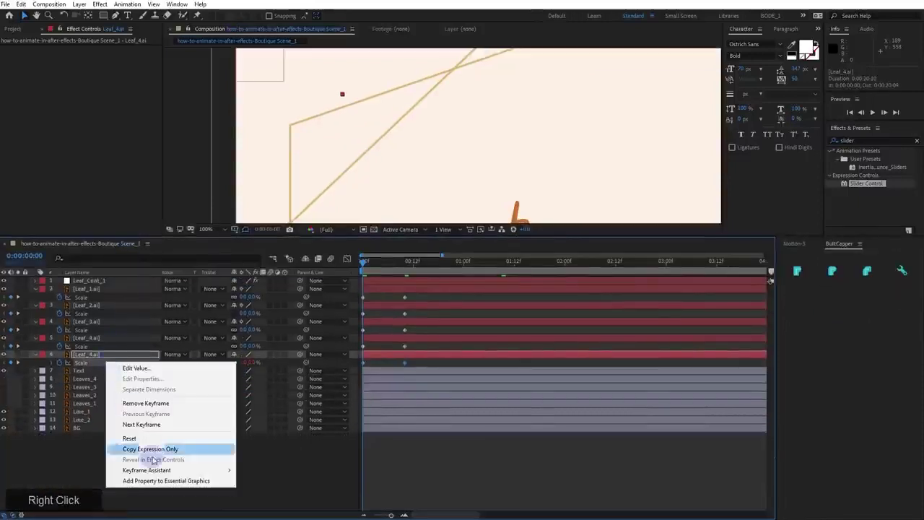
click(128, 451)
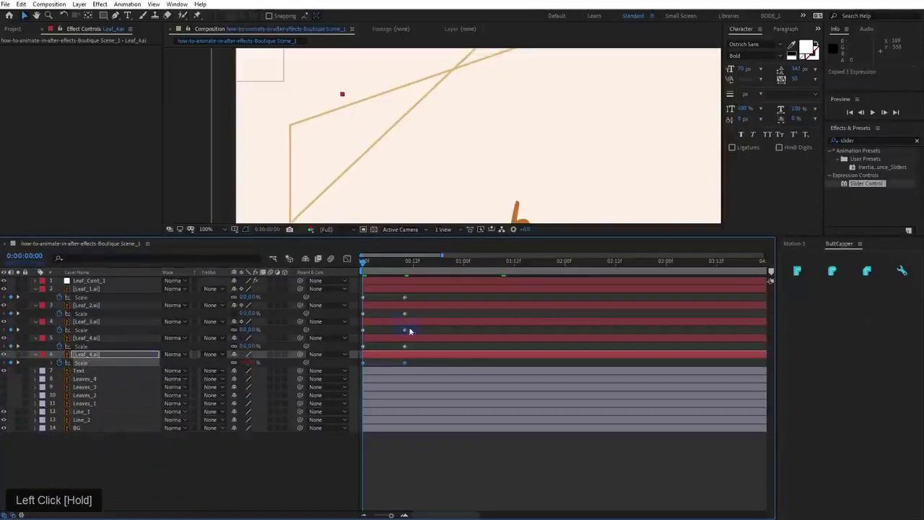
drag(408, 353, 339, 296)
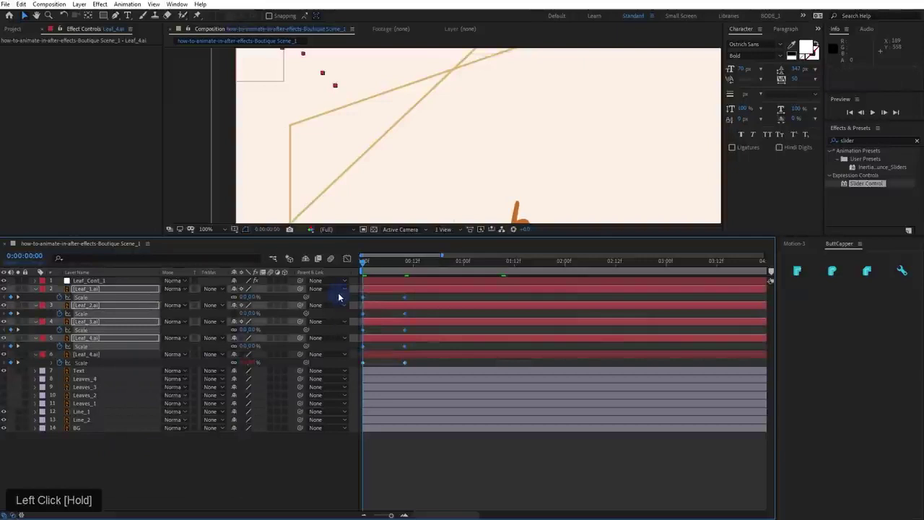
key(ctrl+v)
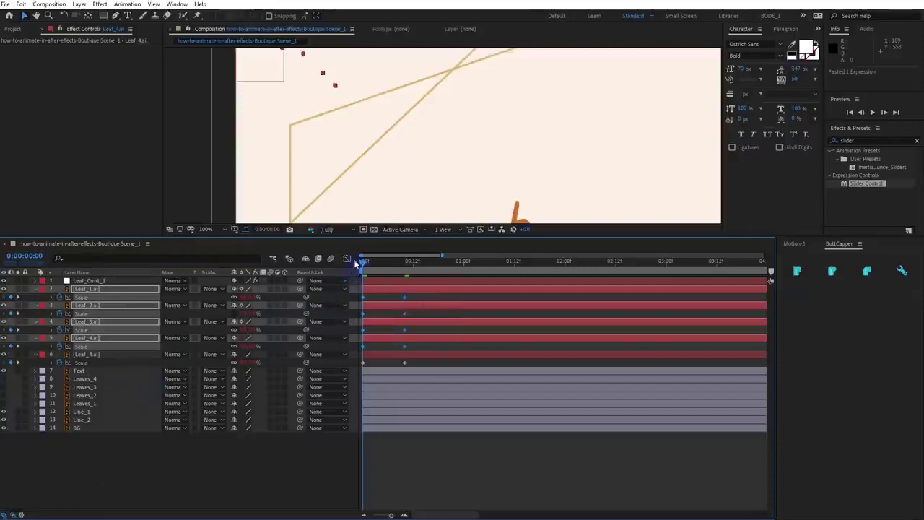
Enlarge the composition view and play back the scale animation of all the leaf layers
drag(361, 238, 348, 334)
key(space)
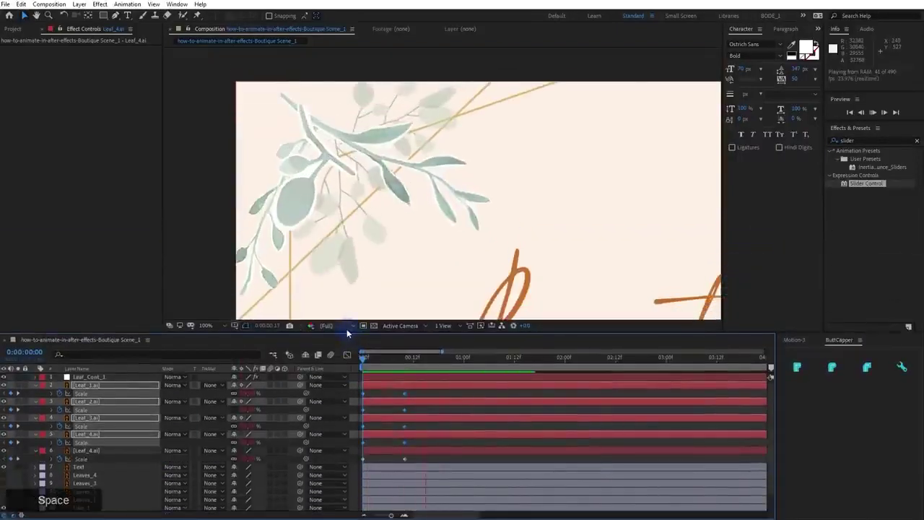
key(space)
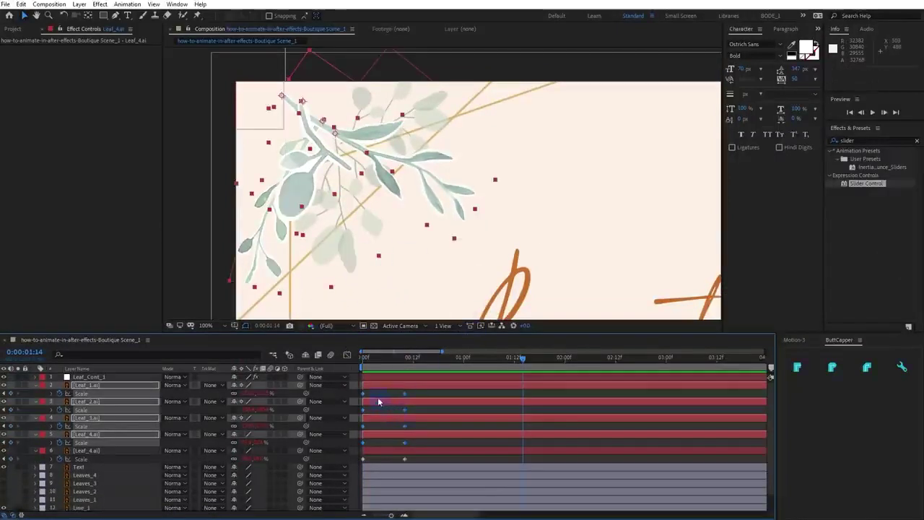
Try moving the end scale keyframes of all five leaf layers to about frame 4 and preview the faster growth
drag(377, 398, 359, 465)
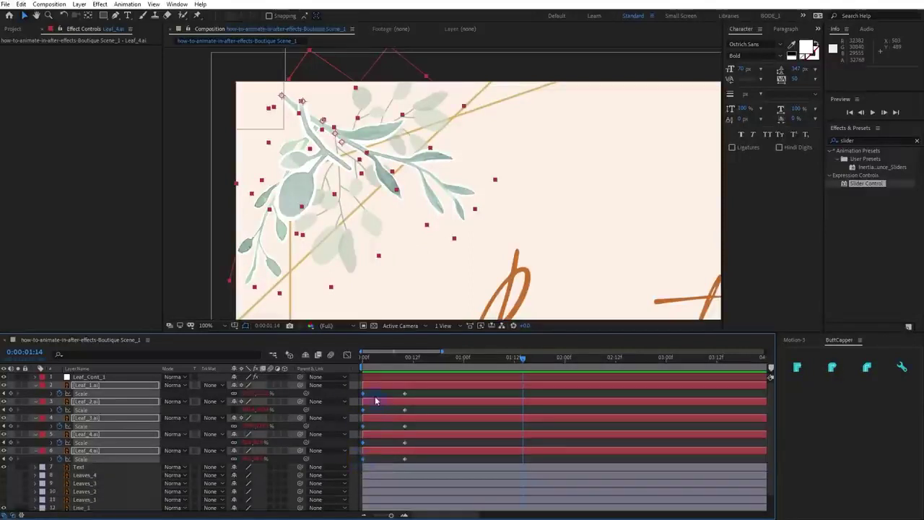
drag(373, 393, 338, 470)
drag(412, 390, 377, 396)
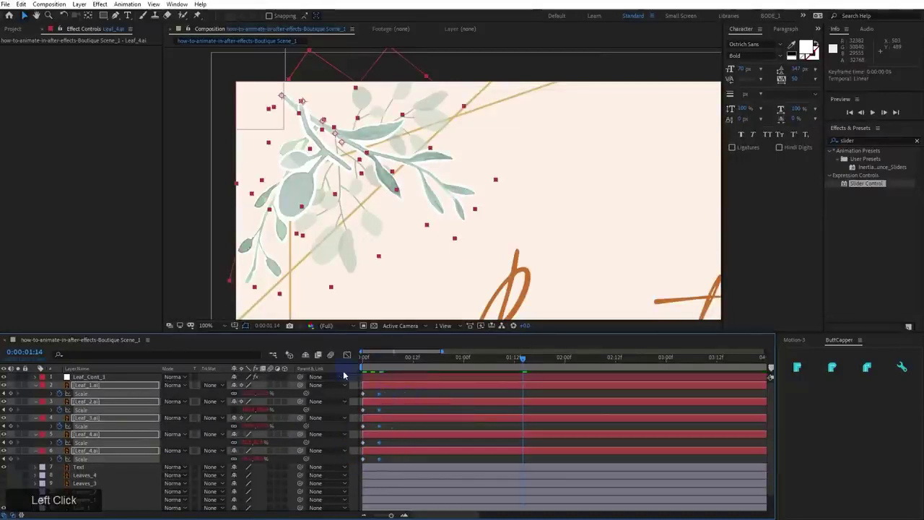
key(space)
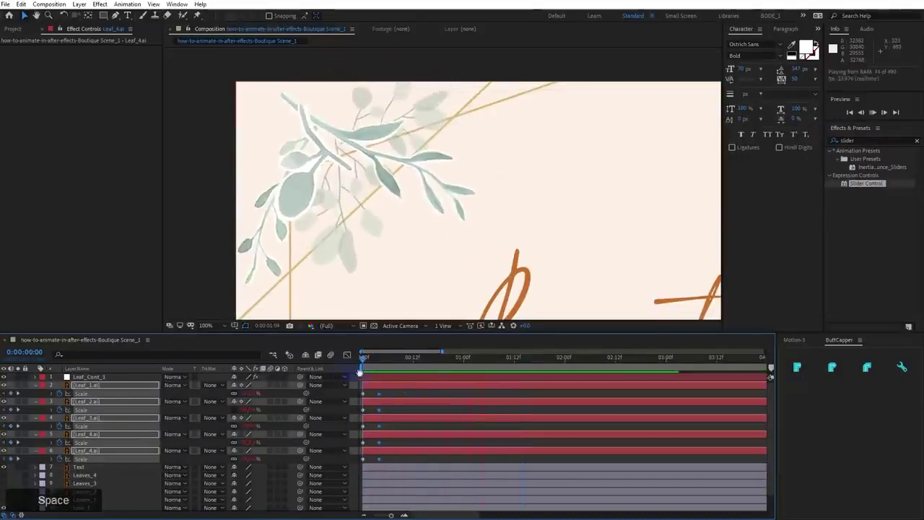
key(space)
Place the end scale keyframes of all five leaf layers at about frame 9 and apply Easy Ease to their starting keyframes
drag(381, 395, 353, 470)
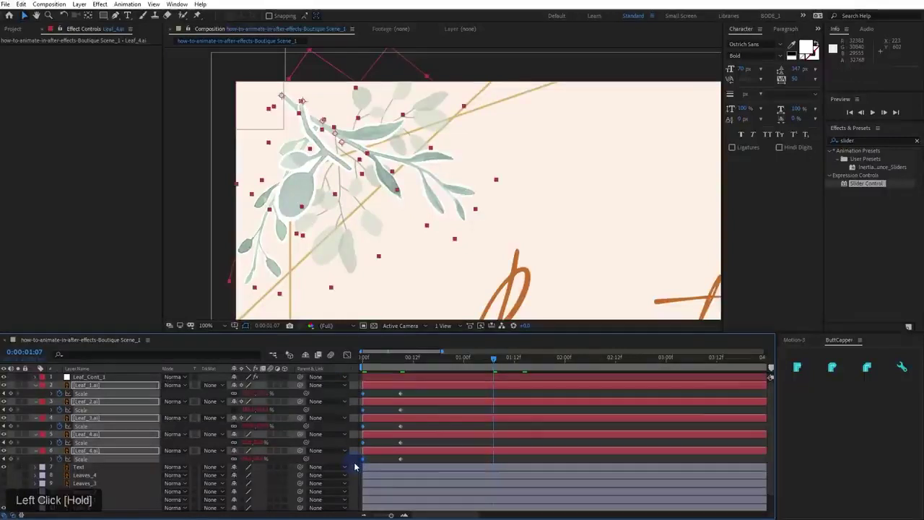
key(F9)
drag(377, 359, 359, 463)
click(372, 394)
key(space)
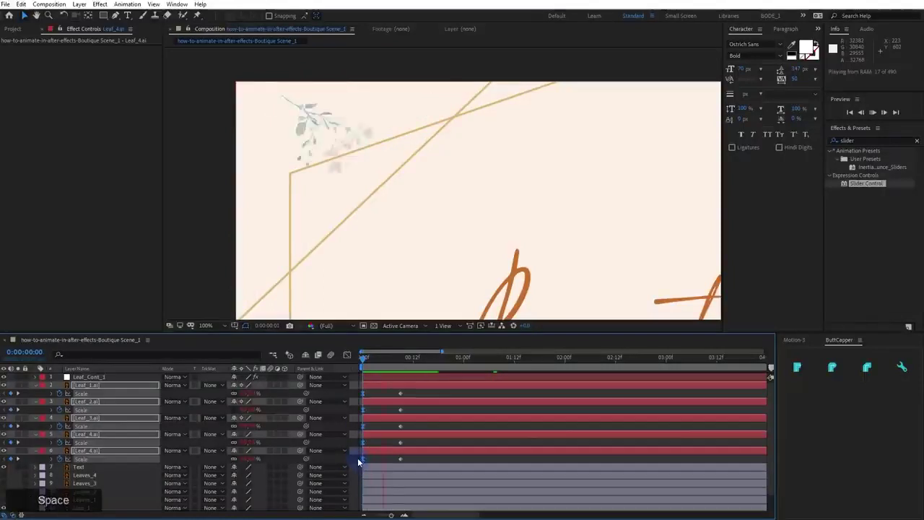
drag(377, 365, 345, 369)
key(space)
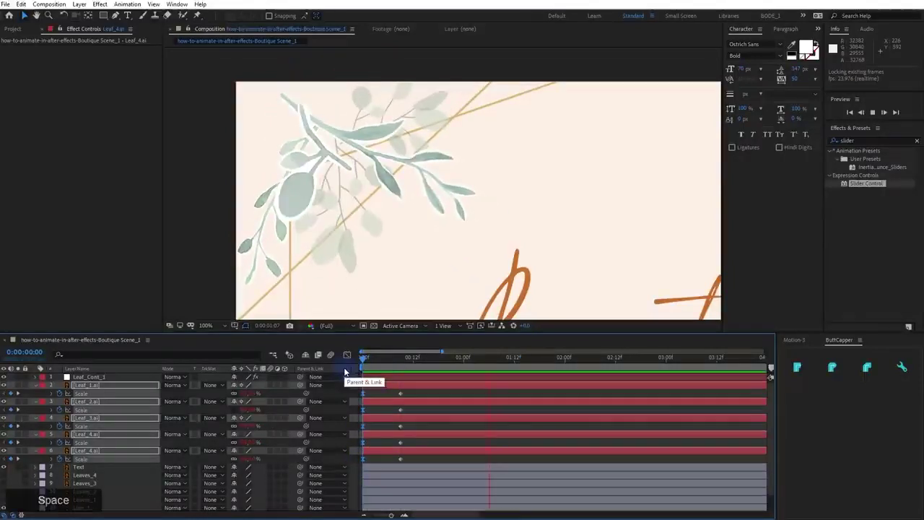
key(space)
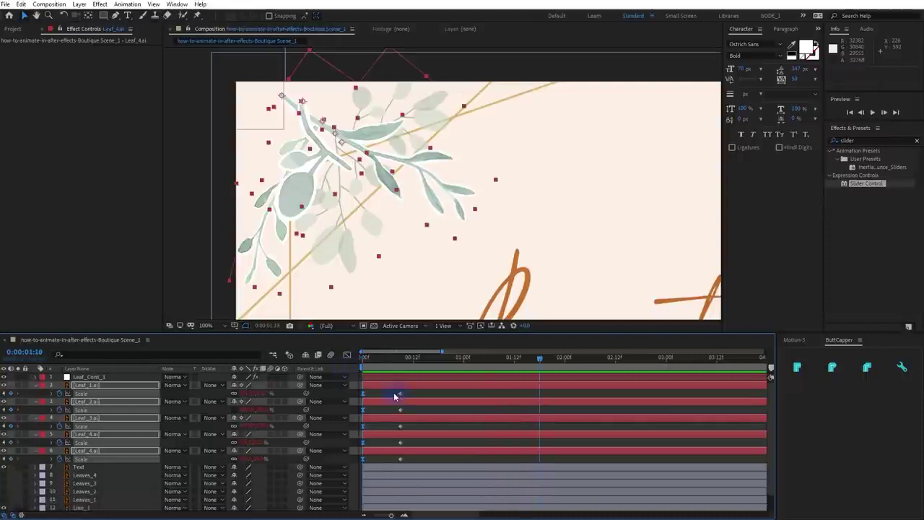
Stagger the leaf layers one frame apart upward from the lower Leaf_4, so that Leaf_1 starts at frame 4
click(413, 396)
drag(389, 391, 377, 436)
shift+click(380, 401)
shift+click(372, 420)
shift+click(374, 437)
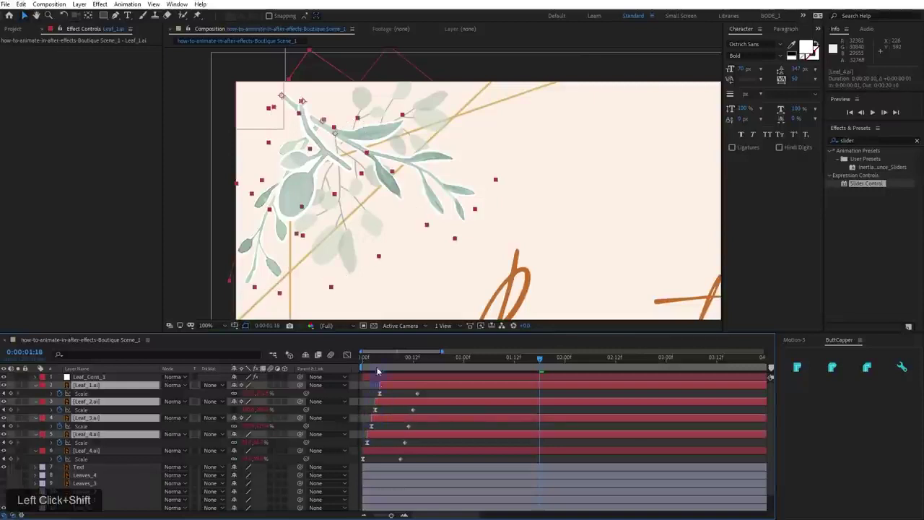
Play the staggered leaf animation from the start several times to check its timing and bounce
drag(378, 359, 349, 362)
key(space)
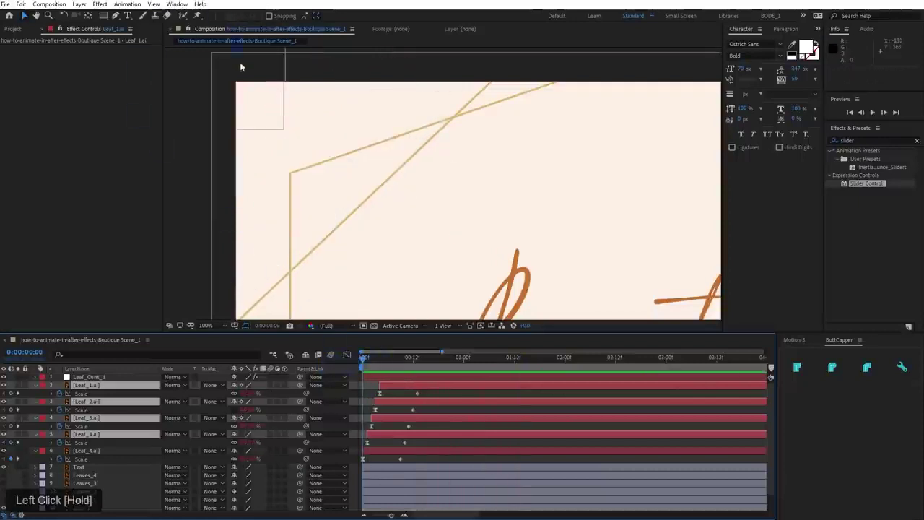
key(space)
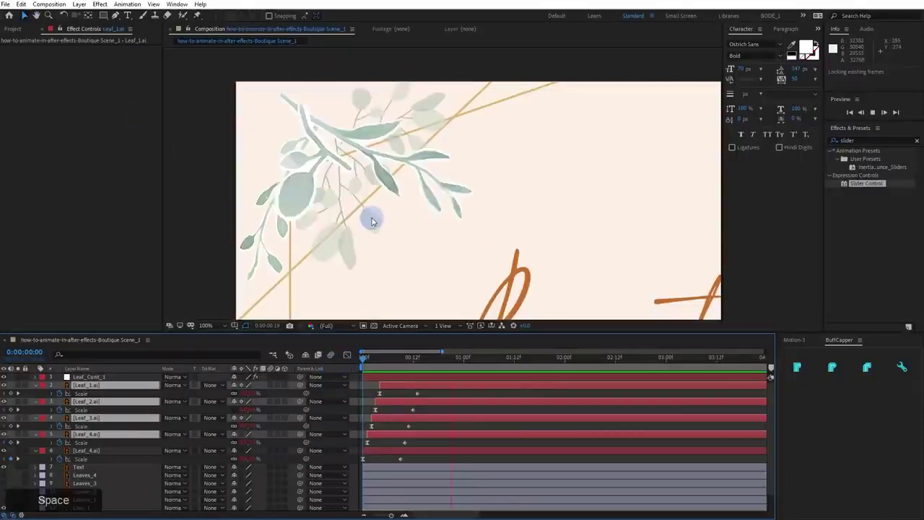
key(space)
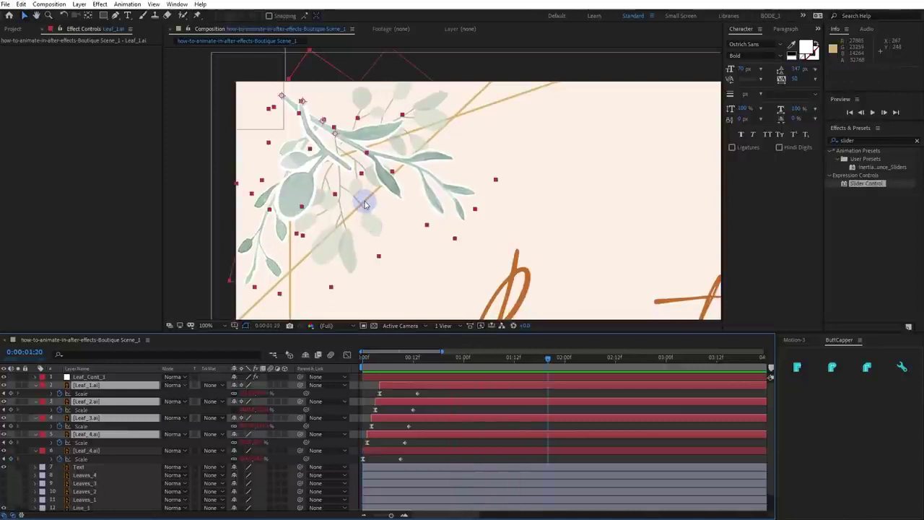
click(365, 357)
key(space)
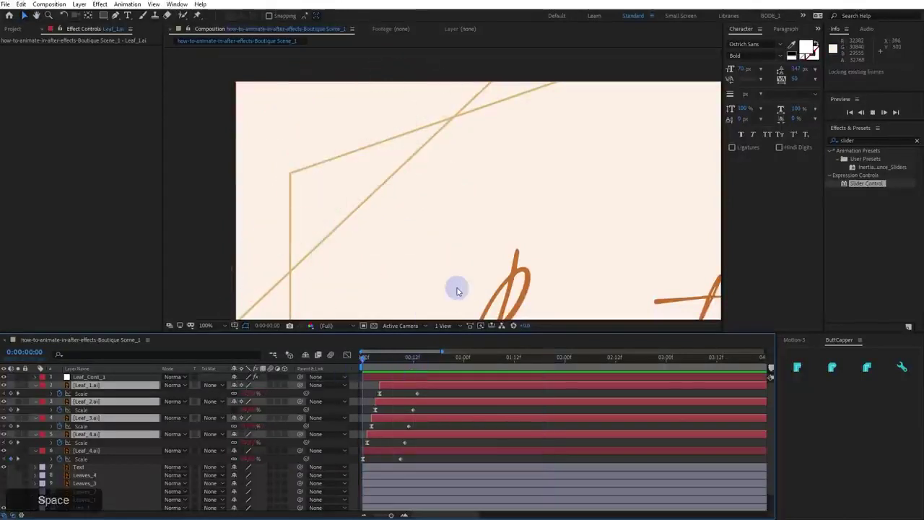
key(space)
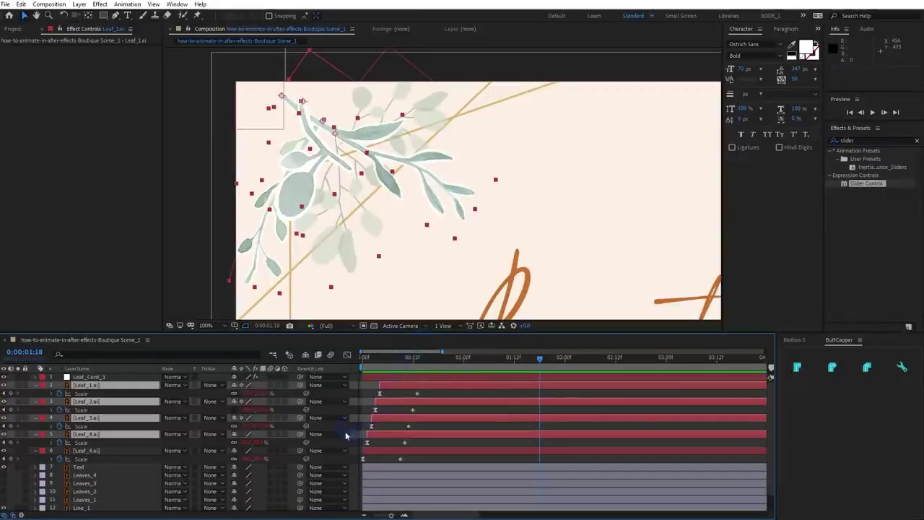
key(space)
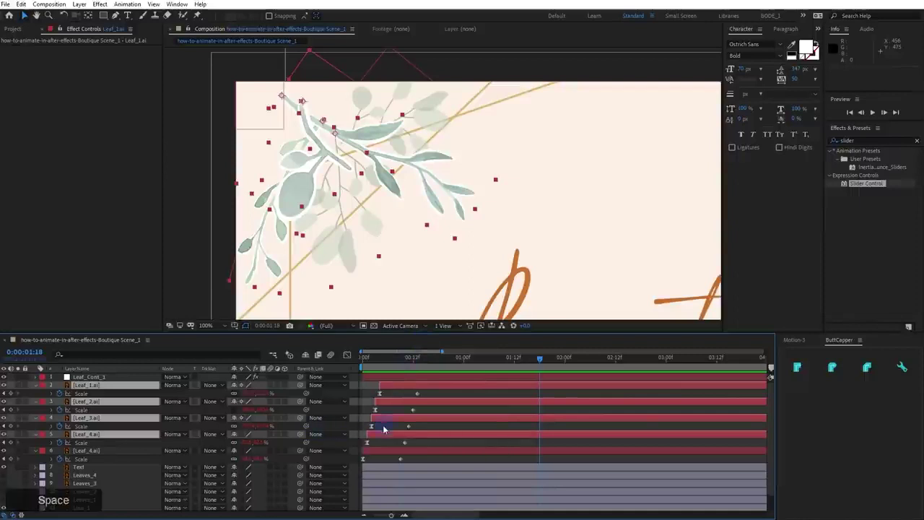
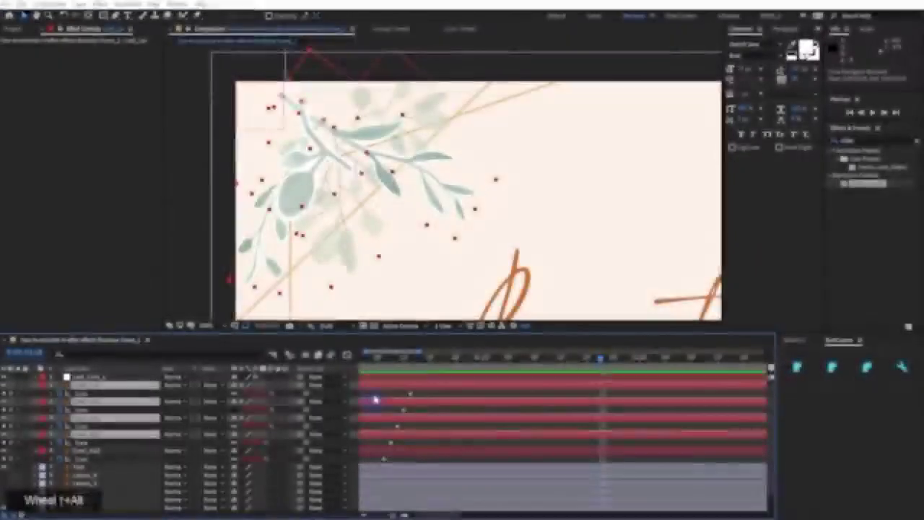
Show the lower Leaf_4 layer's Rotation property and move the current time to frame 14
scroll(375, 399, up, 2)
click(367, 403)
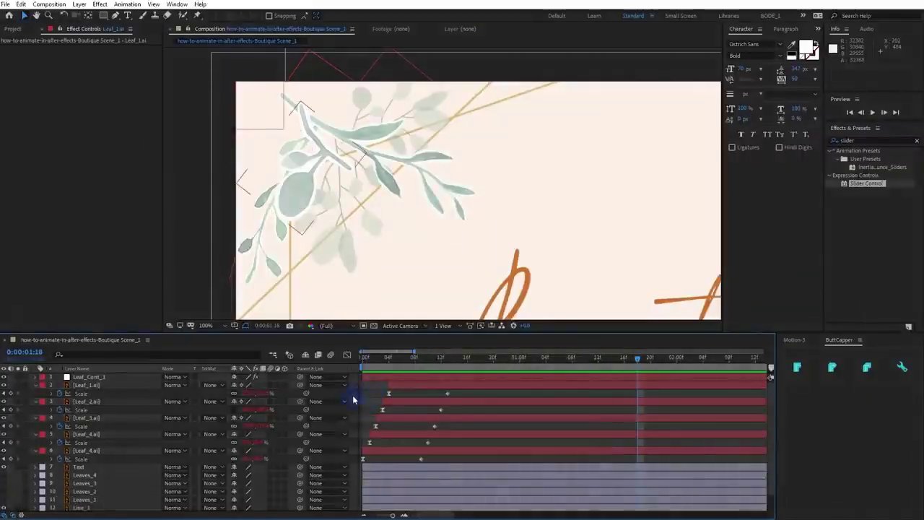
click(82, 450)
key(r)
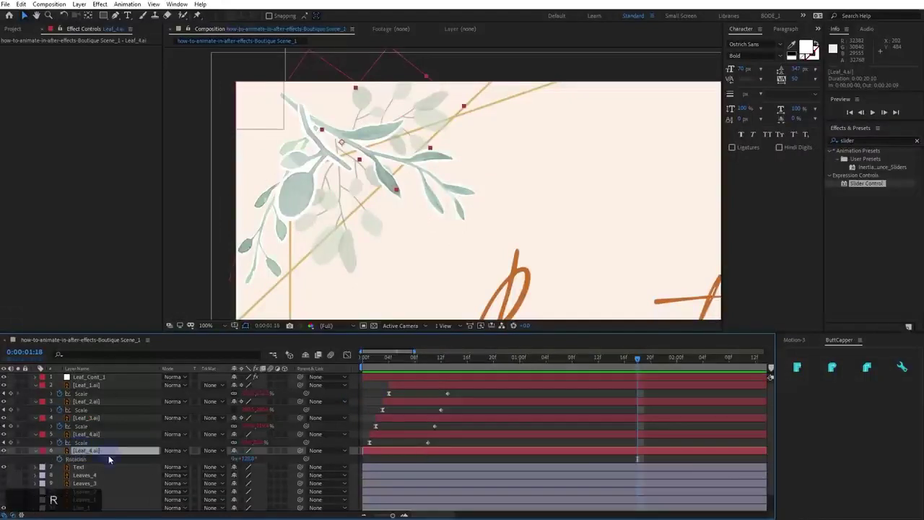
click(61, 459)
drag(421, 359, 454, 358)
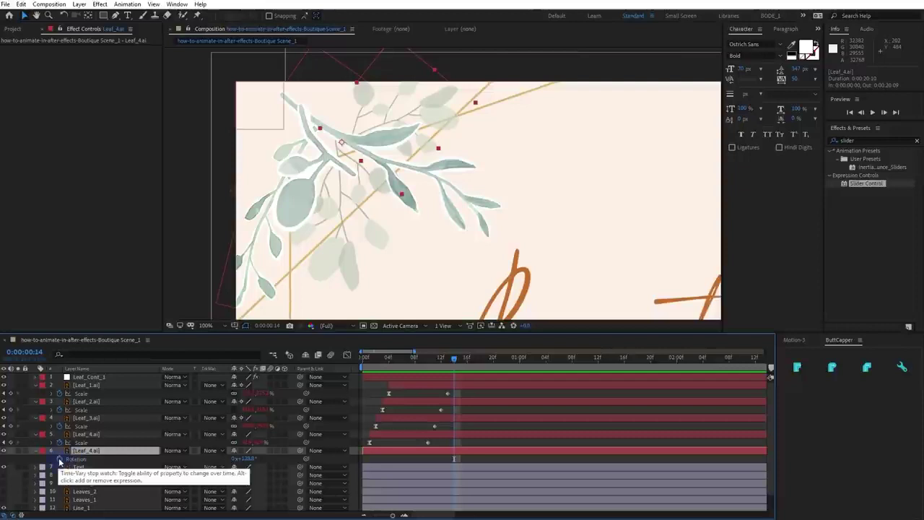
Add the expression wiggle(10,30) to the Rotation of the lower Leaf_4 layer
alt+click(60, 461)
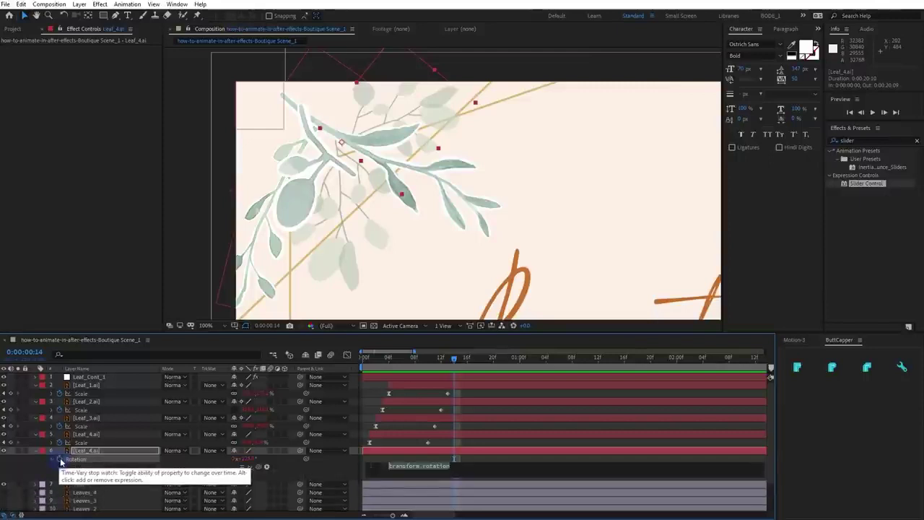
key(ctrl+z)
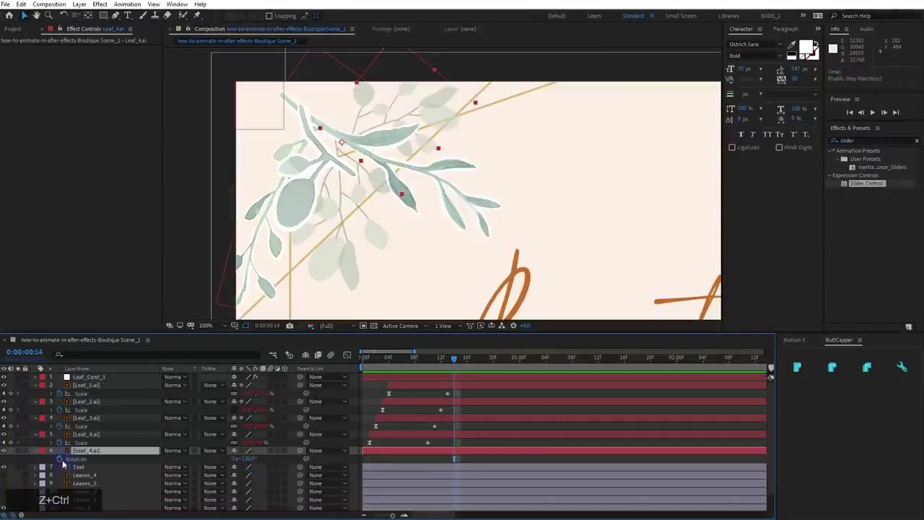
alt+click(59, 460)
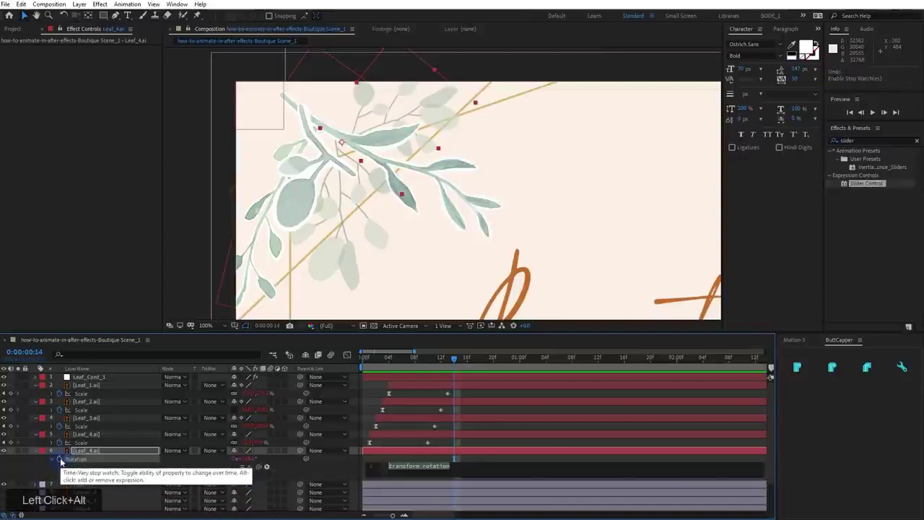
drag(450, 467, 422, 465)
text(wiggle)
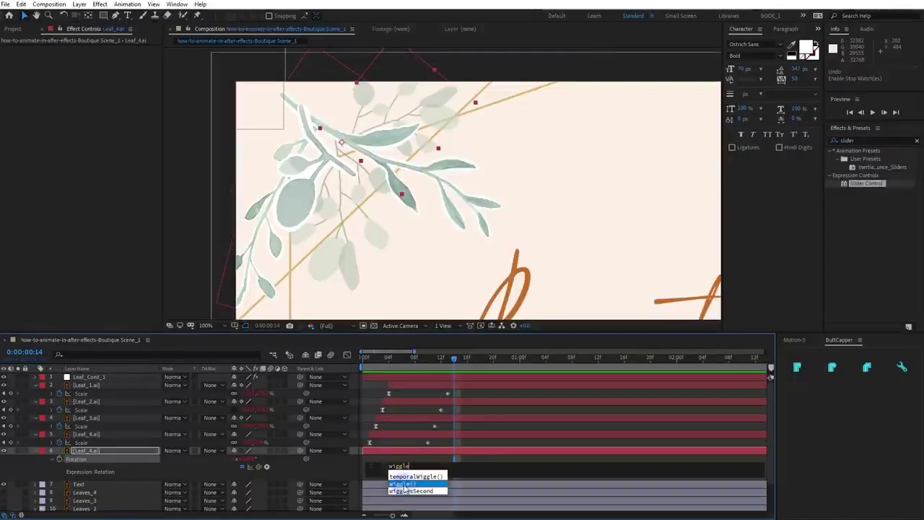
click(404, 488)
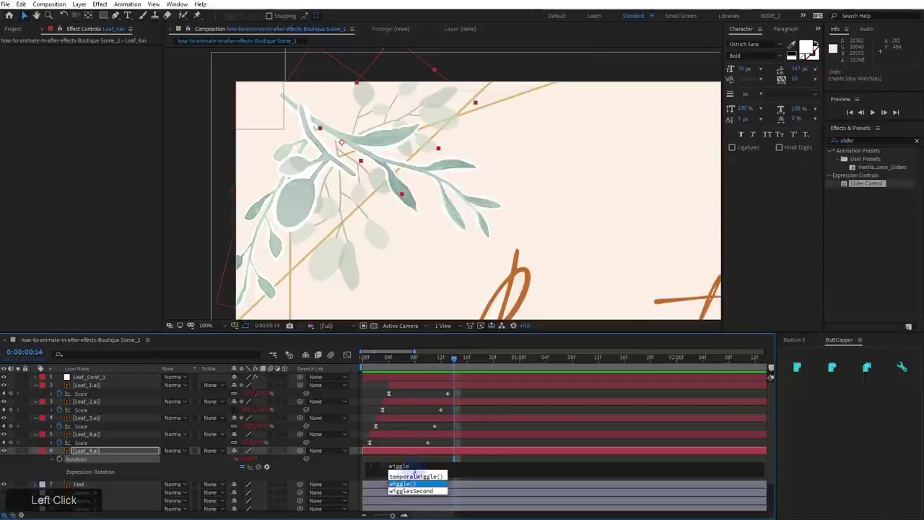
text(()
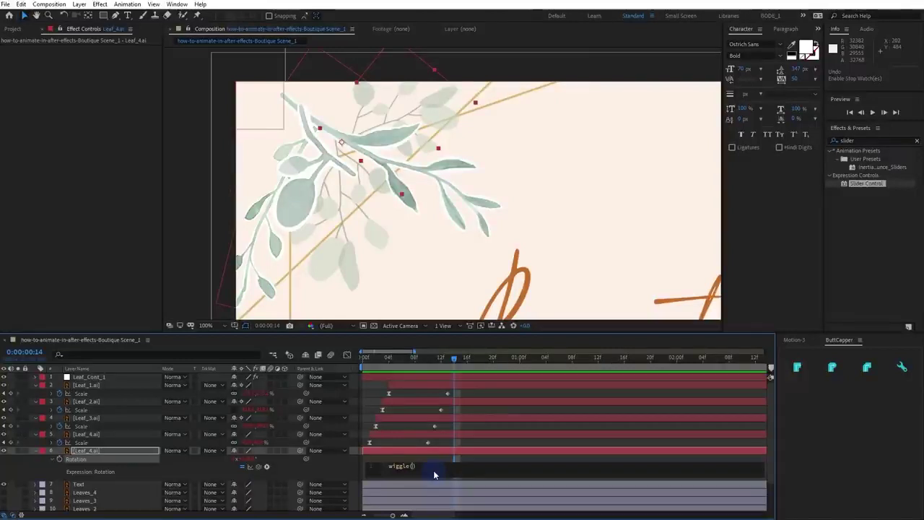
text(10)
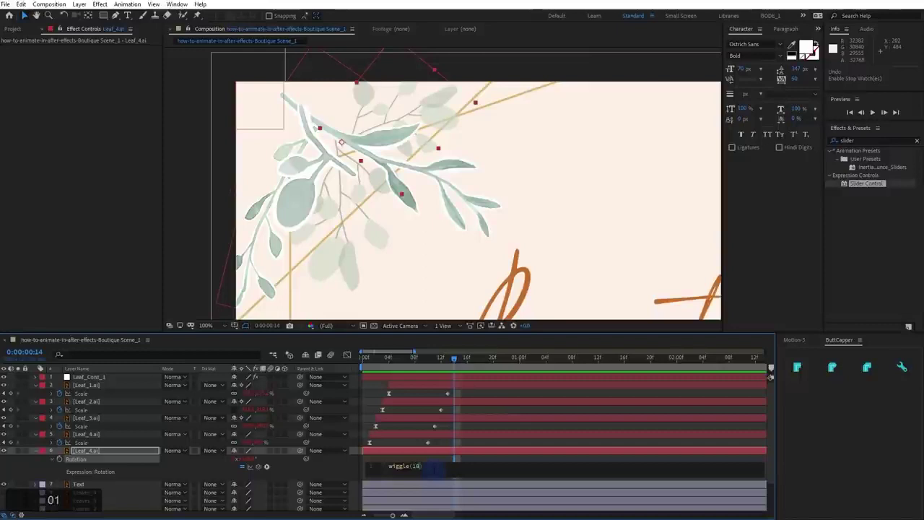
text(,)
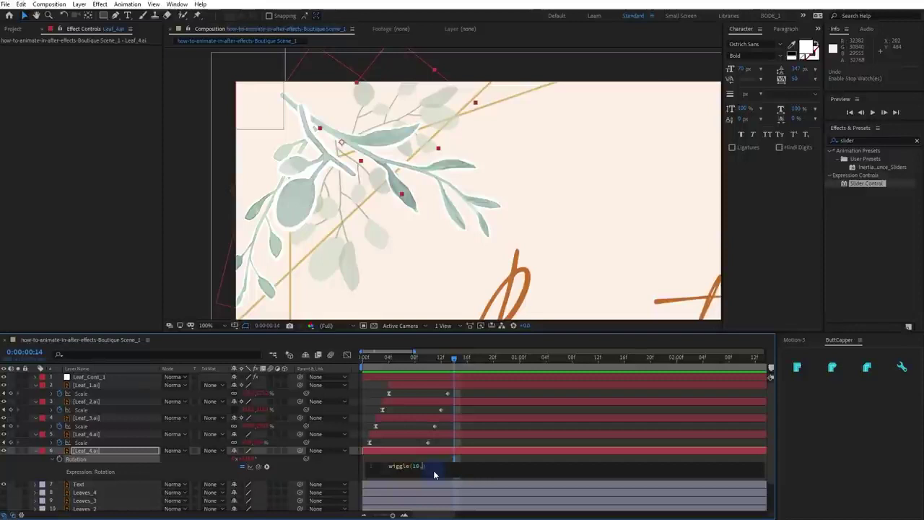
text(30)
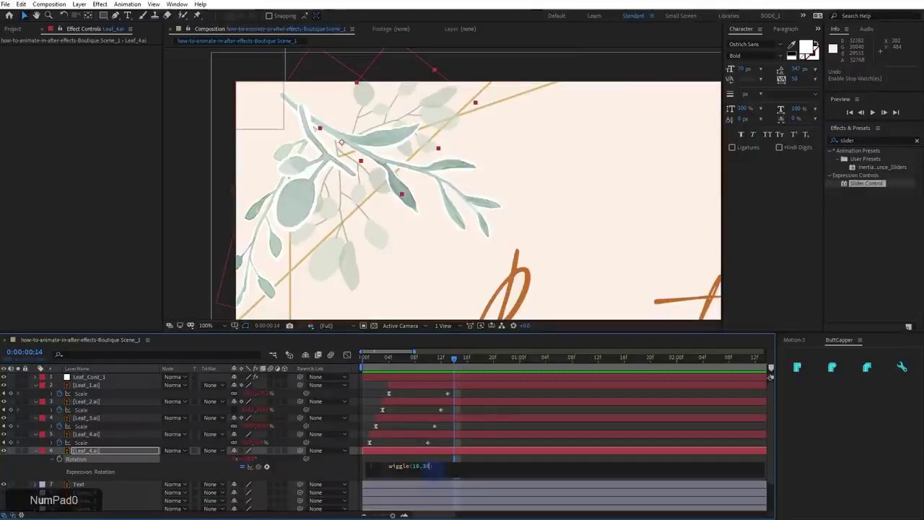
key(KP_Enter)
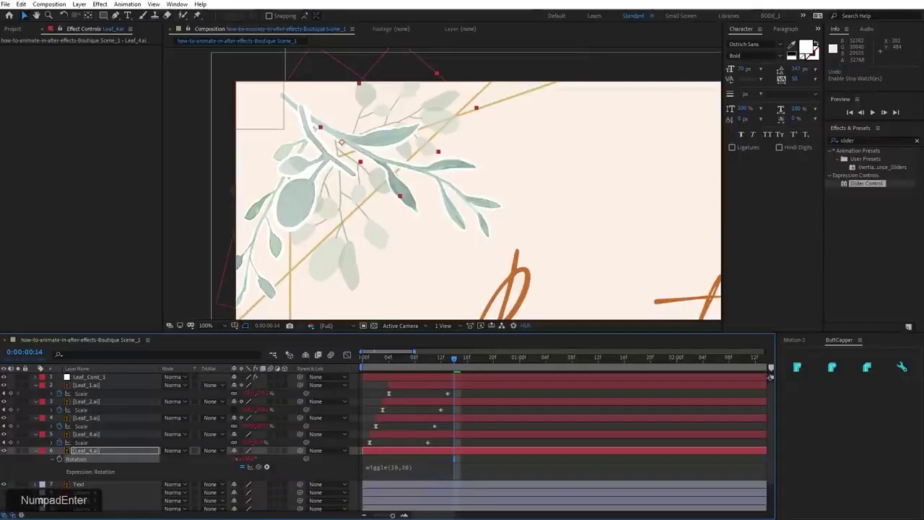
Solo the lower Leaf_4 layer and play back its rotation wiggle over the full timeline
click(17, 451)
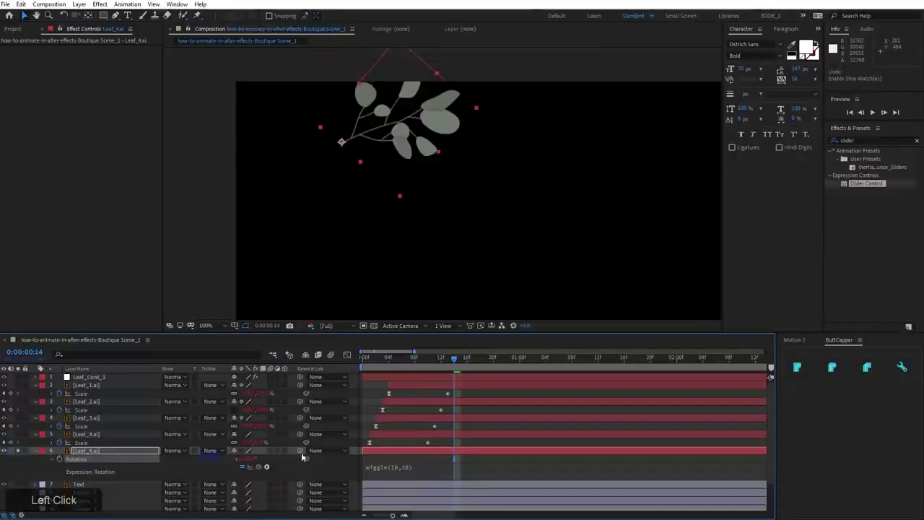
key(space)
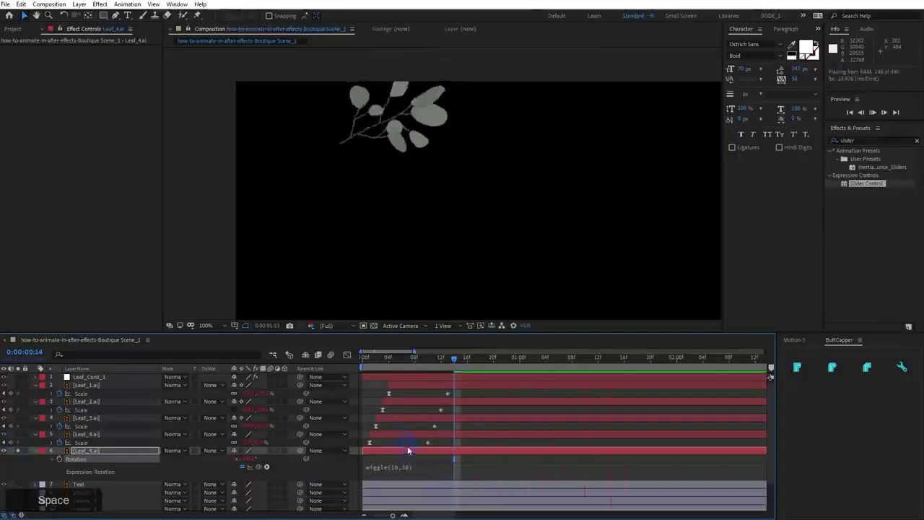
scroll(499, 424, up, 3)
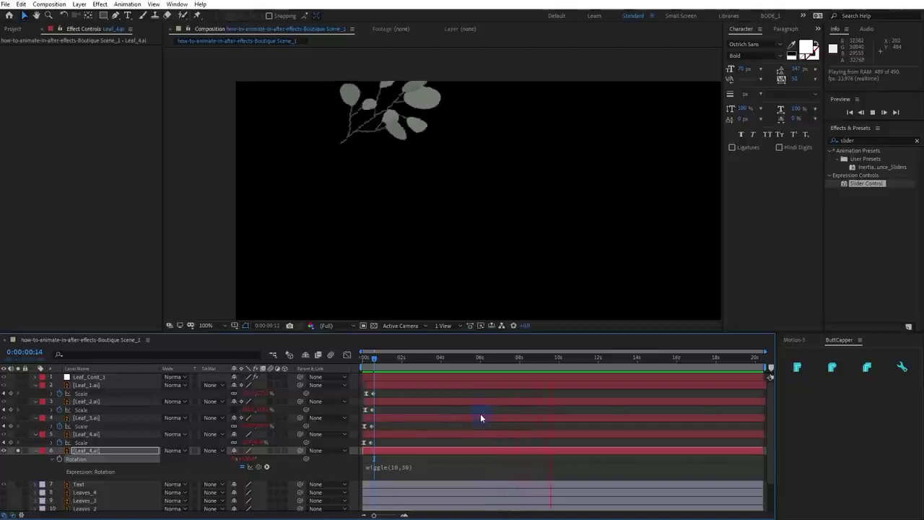
key(space)
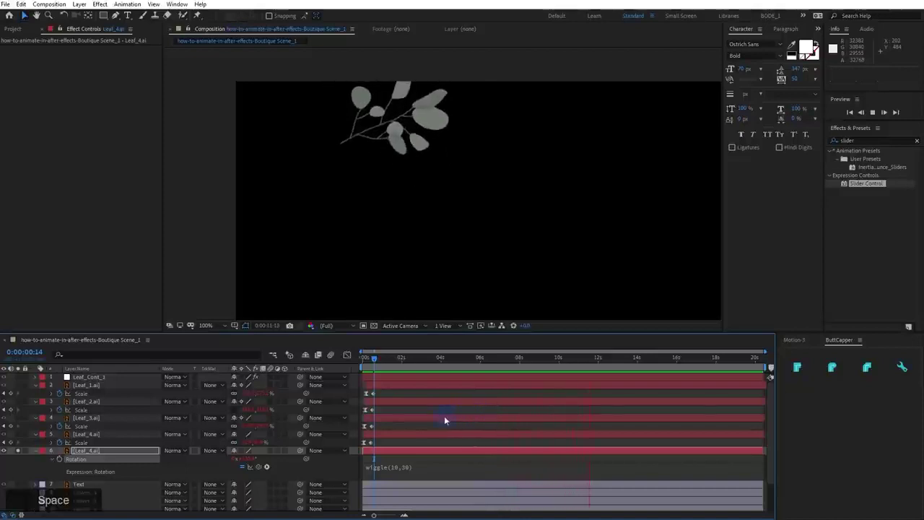
Examine the lower Leaf_4 rotation's post-expression curve in the Graph Editor around the current time and the timeline's start
click(250, 467)
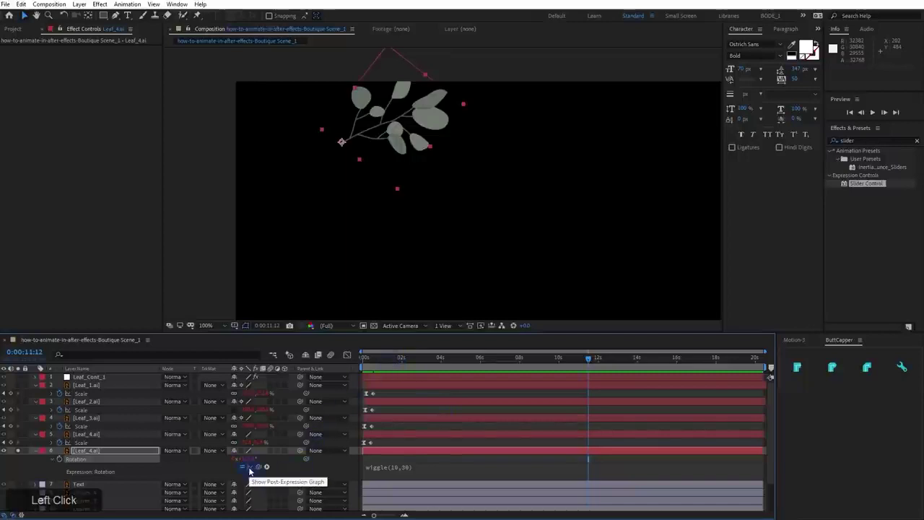
click(347, 354)
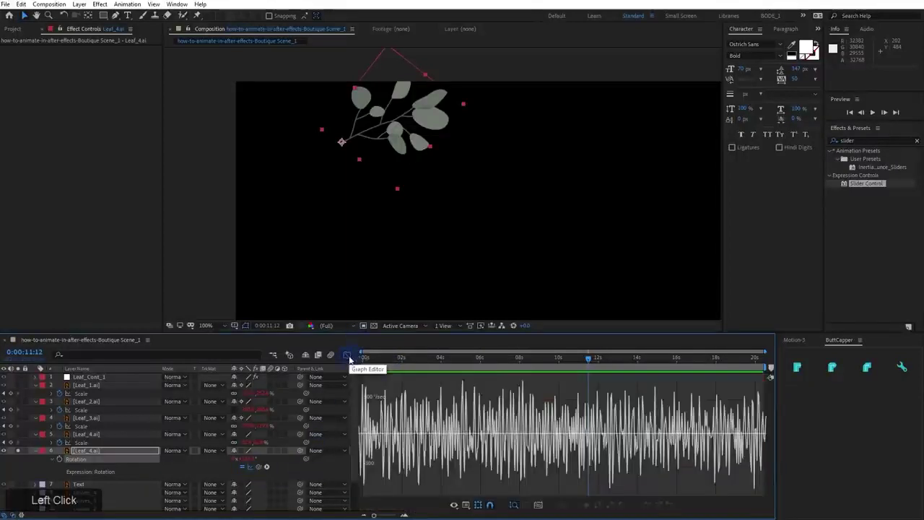
key(equal)
key(equal)
key(equal)
key(equal)
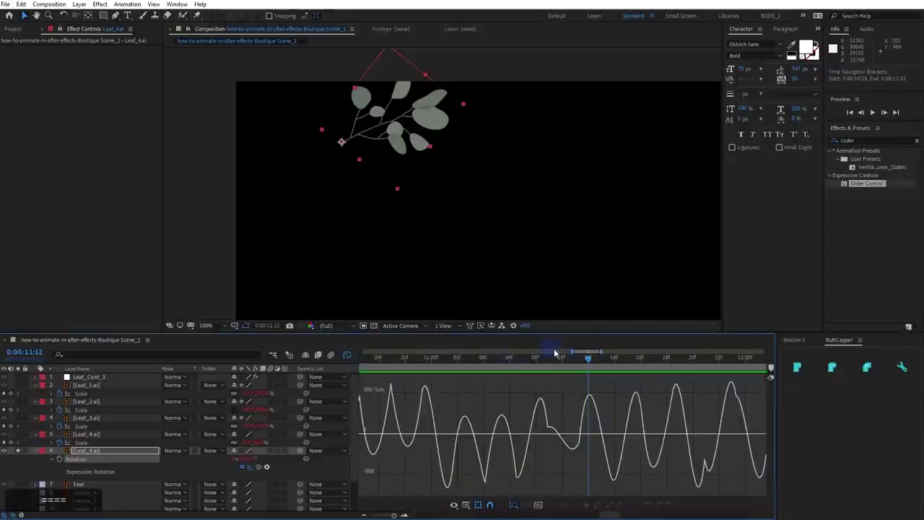
drag(590, 355, 372, 369)
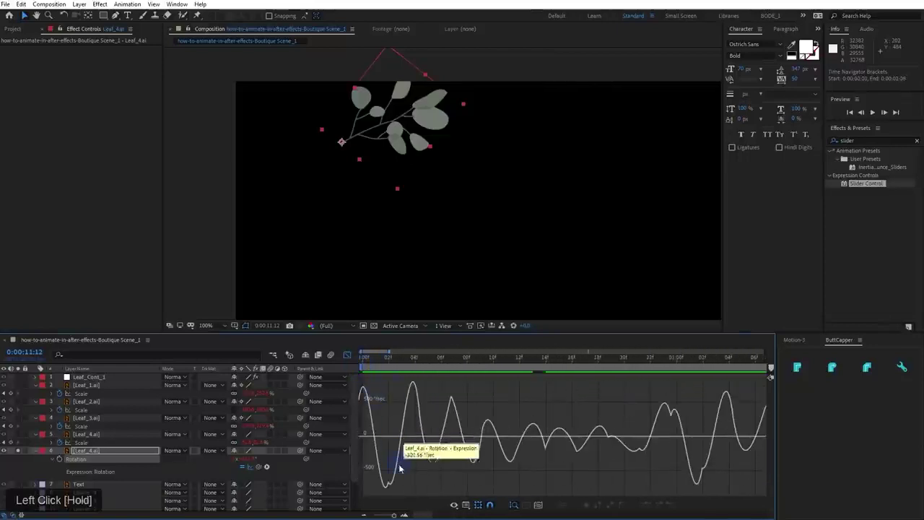
click(347, 355)
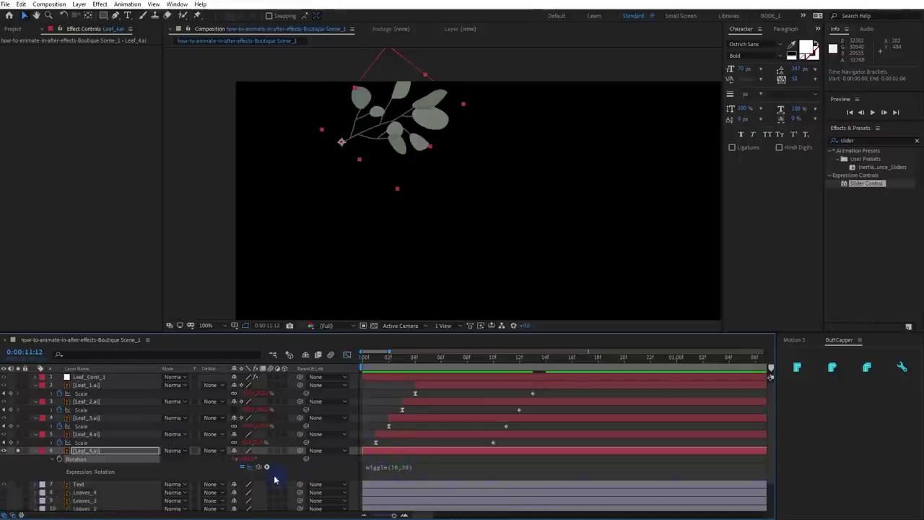
Change the lower Leaf_4 layer's rotation expression to wiggle(.5,5)
click(245, 466)
click(397, 468)
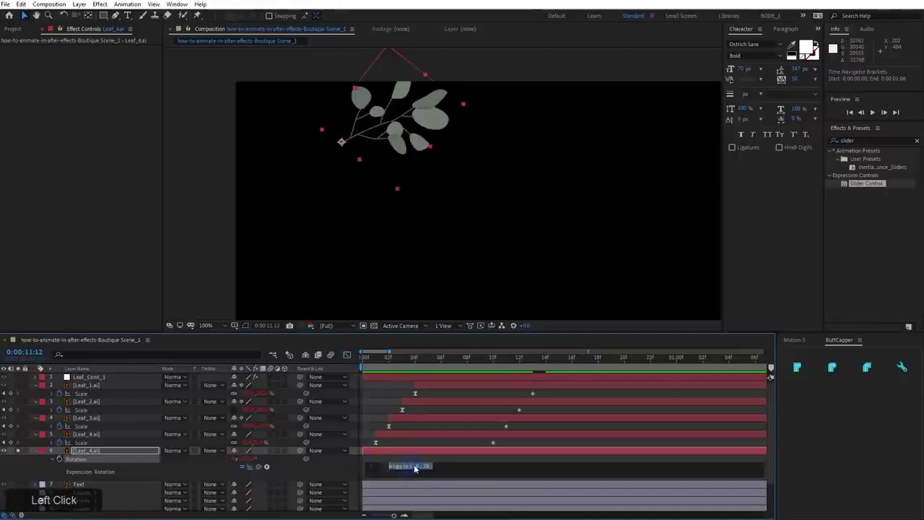
double_click(416, 466)
click(415, 468)
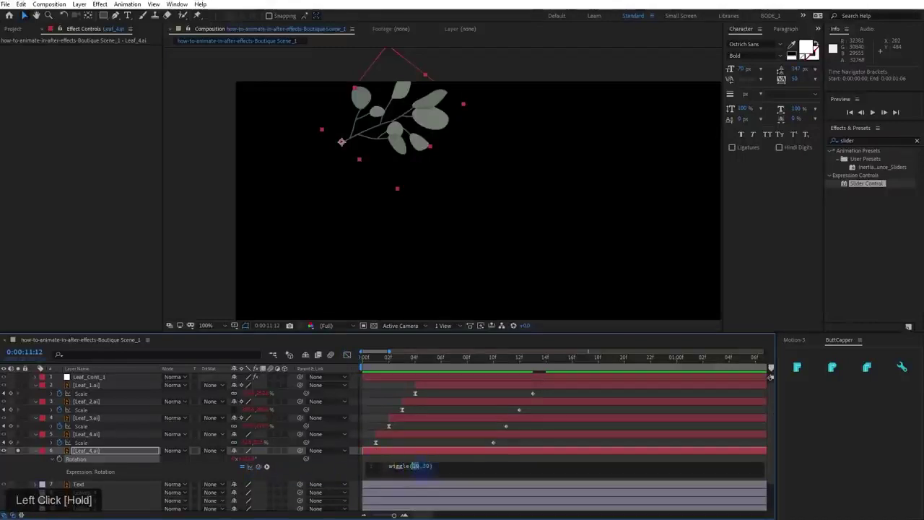
text(.5)
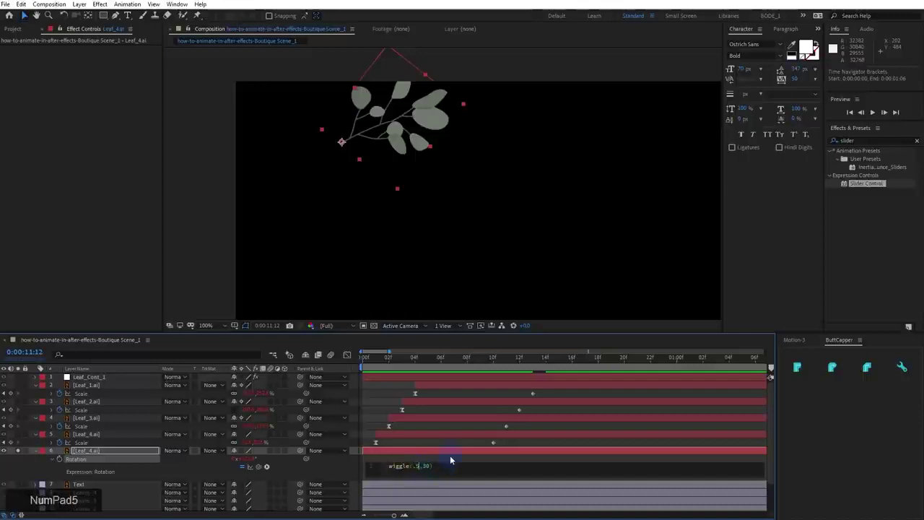
key(Right)
key(Right)
key(Right)
key(BackSpace)
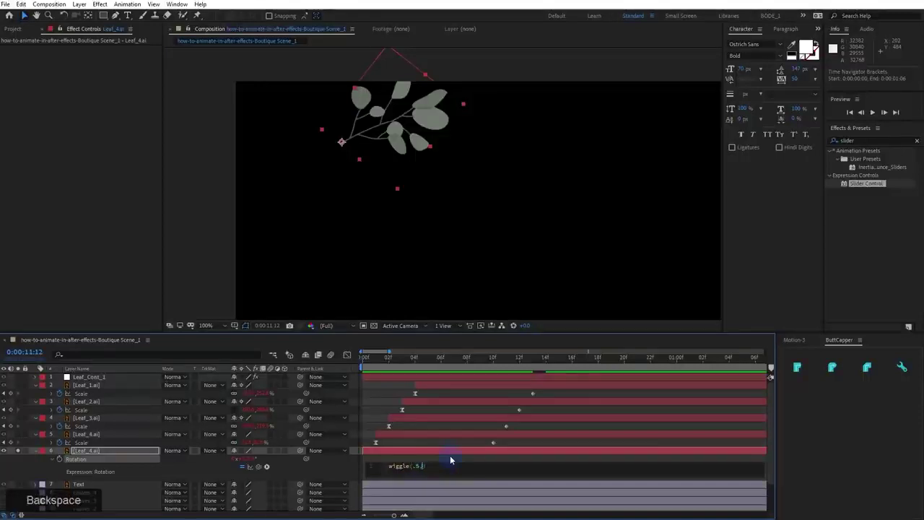
text(5)
key(KP_Enter)
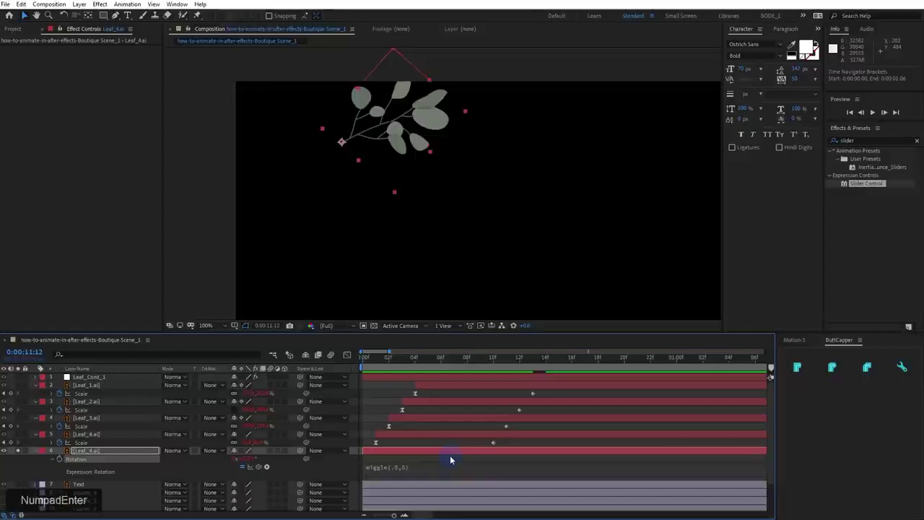
Play back the soloed leaf's revised wiggle and review the arguments of its rotation expression
key(space)
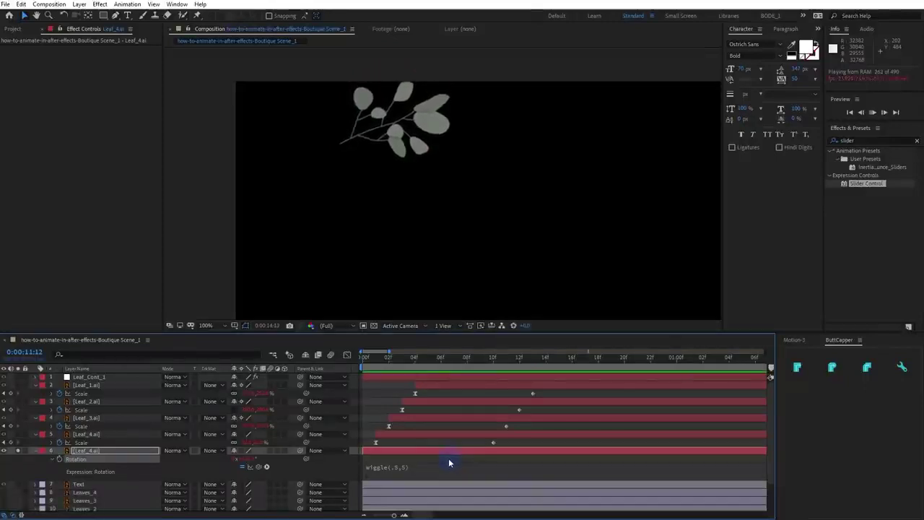
key(space)
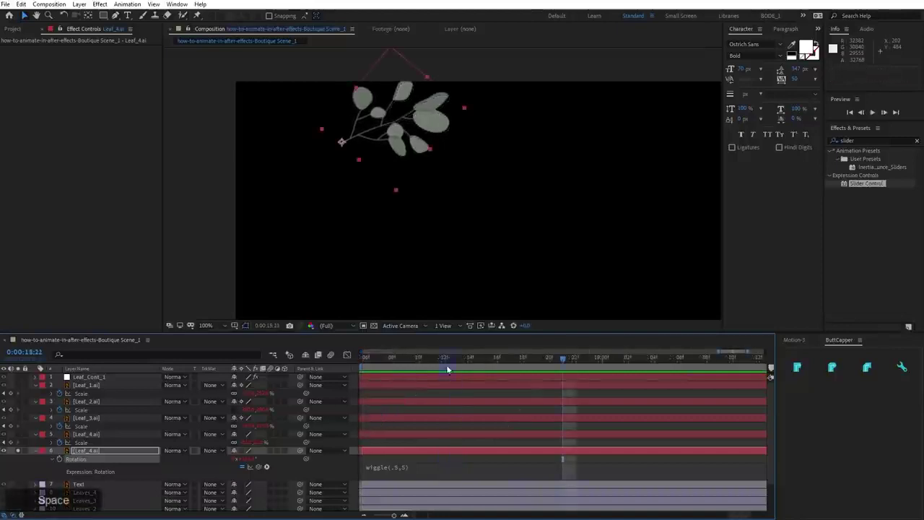
drag(728, 354, 347, 359)
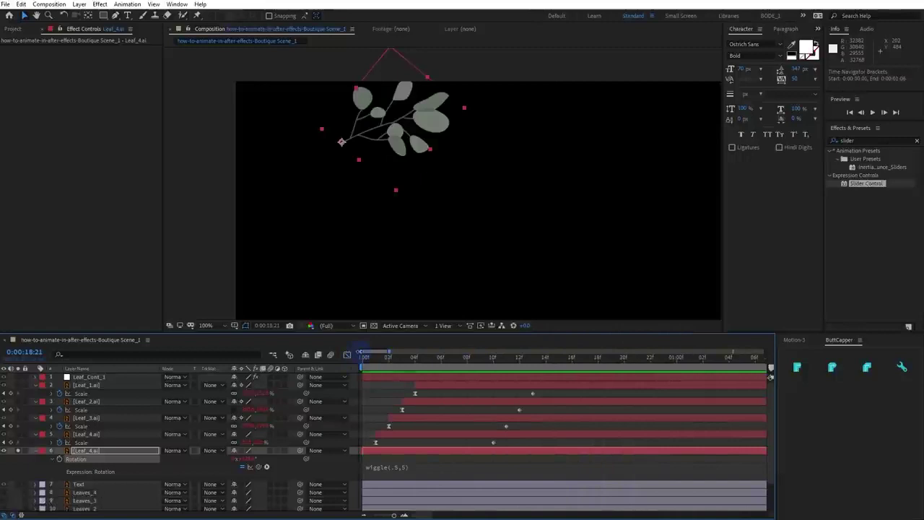
click(400, 469)
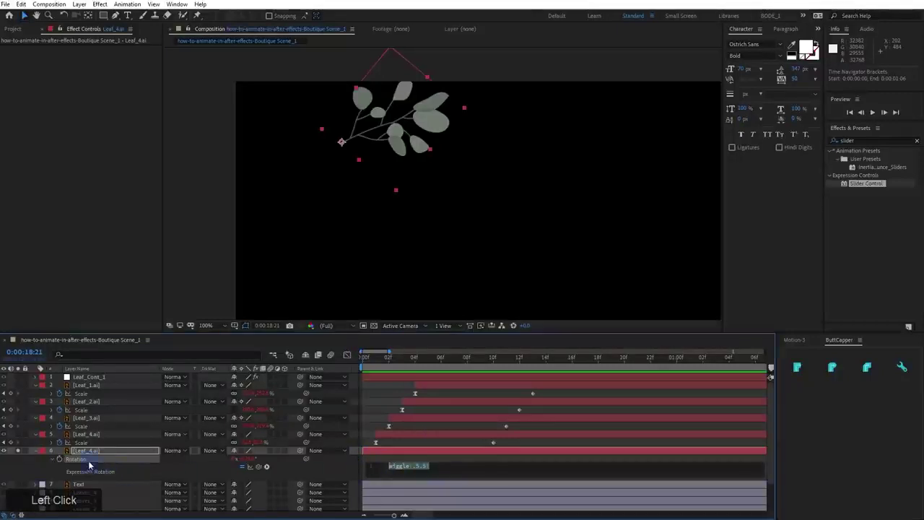
click(417, 466)
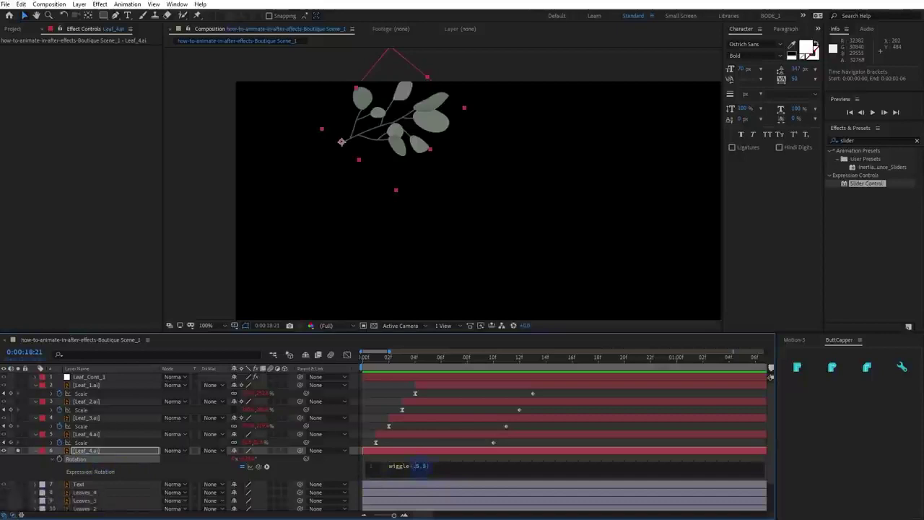
Add a Slider Control named Wiggle Freq to the Leaf_Cont_1 layer and duplicate it
click(128, 377)
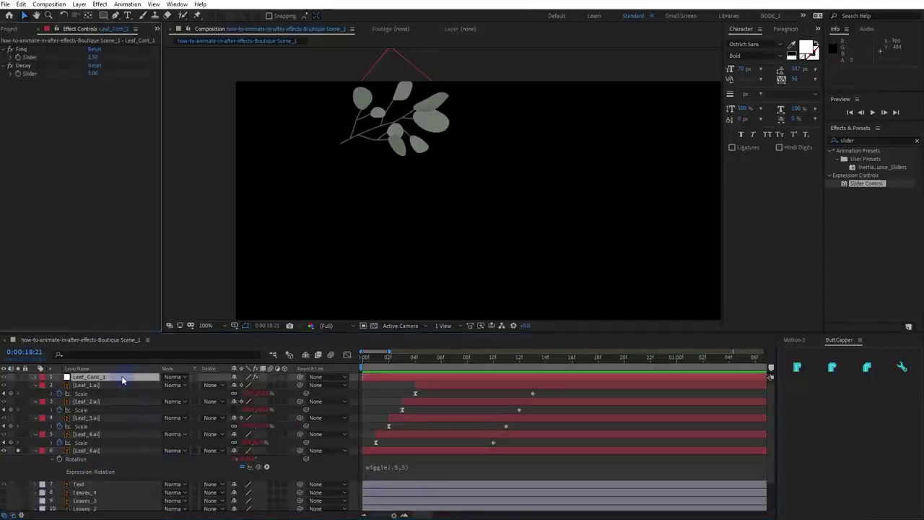
click(121, 378)
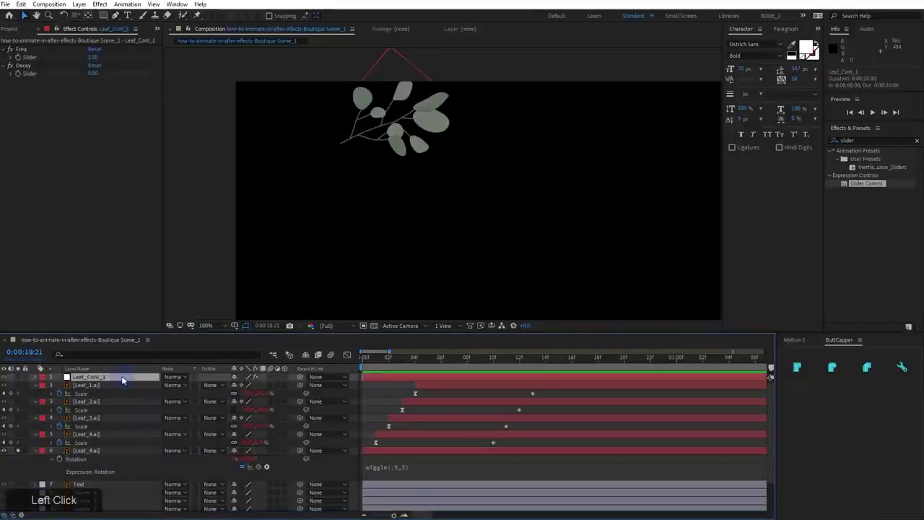
drag(866, 184, 70, 202)
key(Return)
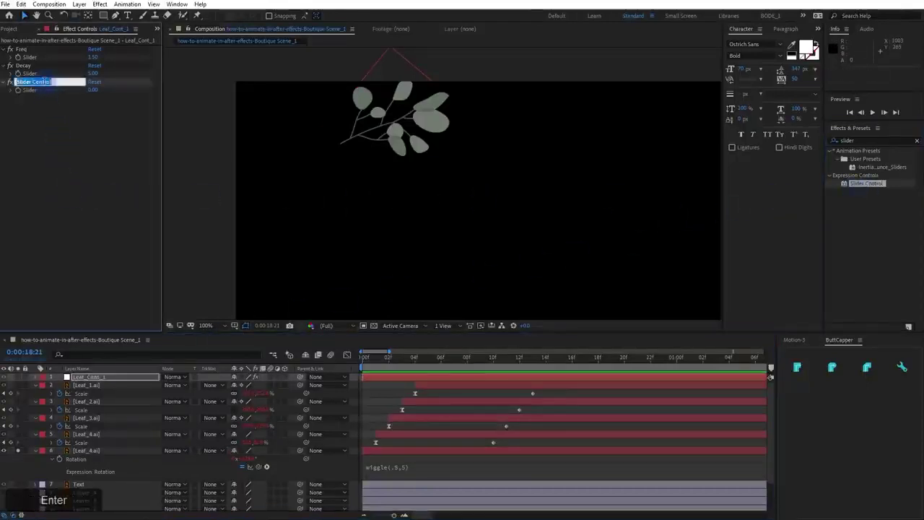
key(BackSpace)
text(Wi)
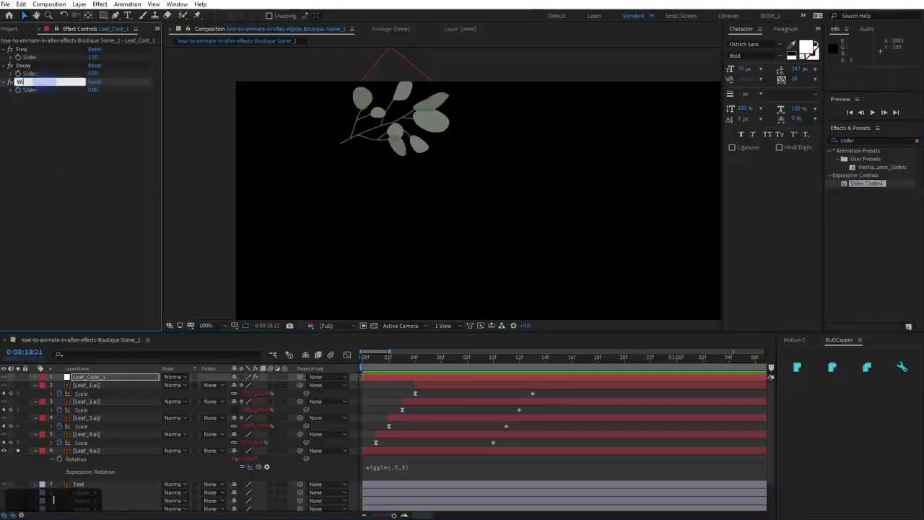
text(ggle Freq)
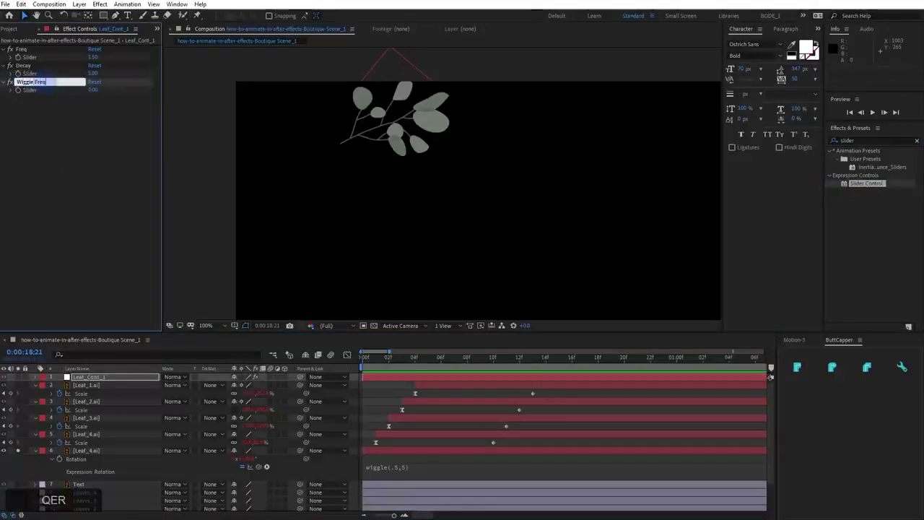
key(Return)
key(ctrl+d)
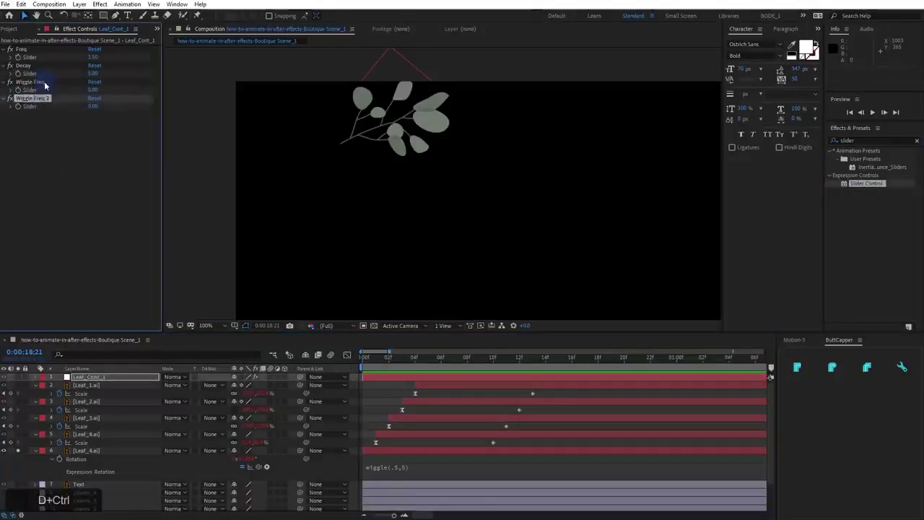
Rename the duplicated slider on Leaf_Cont_1 as Wiggle Amp
key(Return)
key(BackSpace)
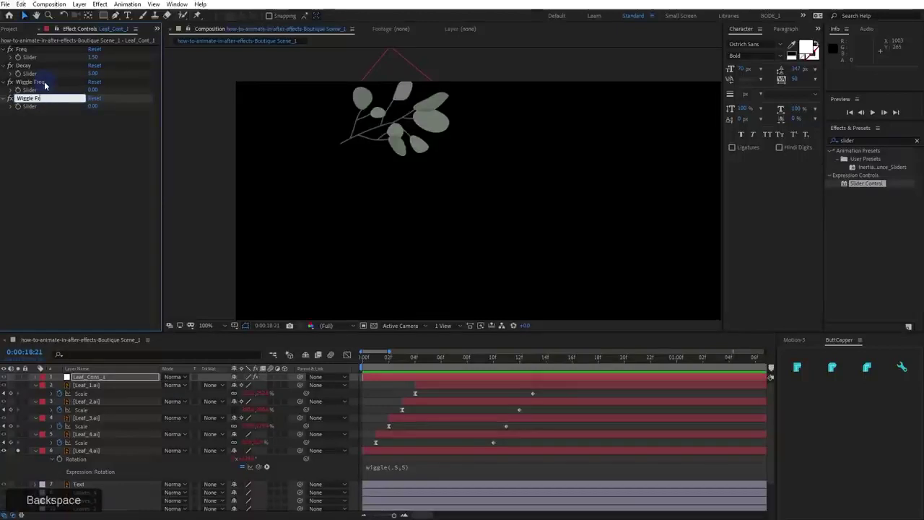
text(Amp)
key(Return)
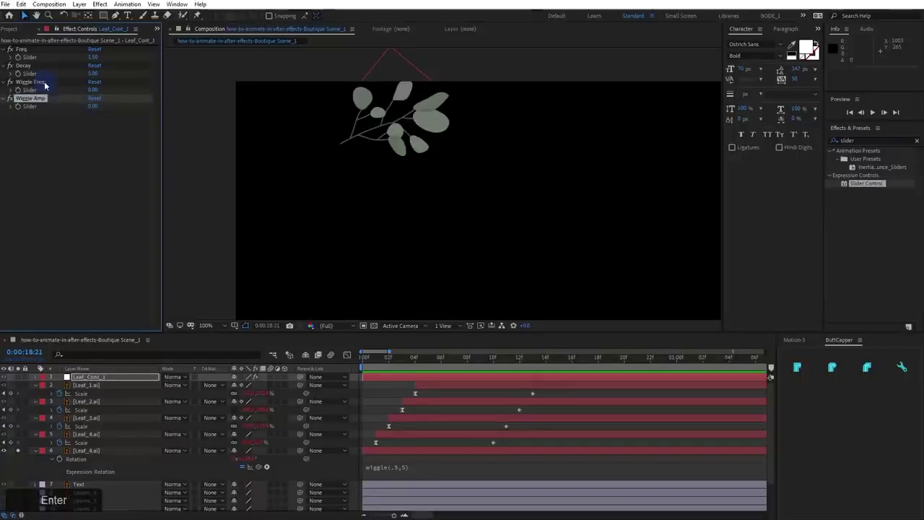
Link the first argument of the lower Leaf_4's wiggle expression to the Wiggle Freq slider, and set that slider to 0.5
click(395, 467)
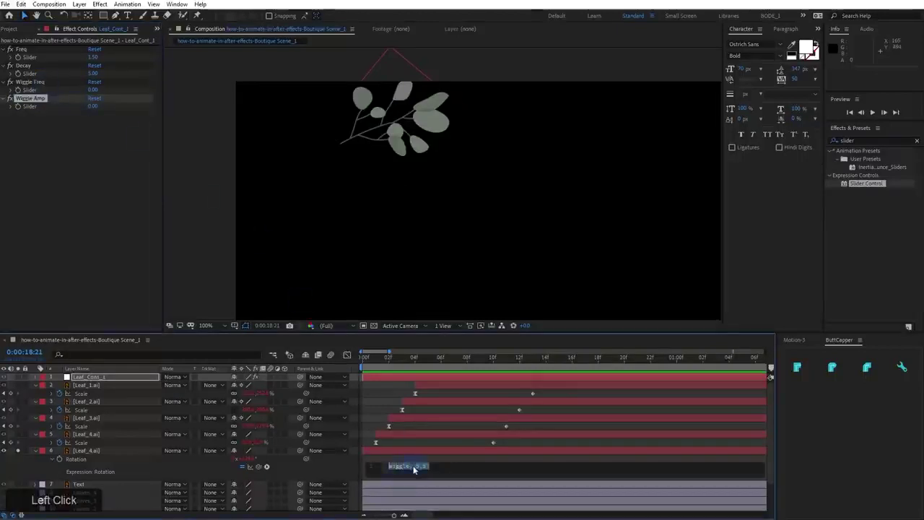
click(414, 468)
drag(414, 467, 423, 467)
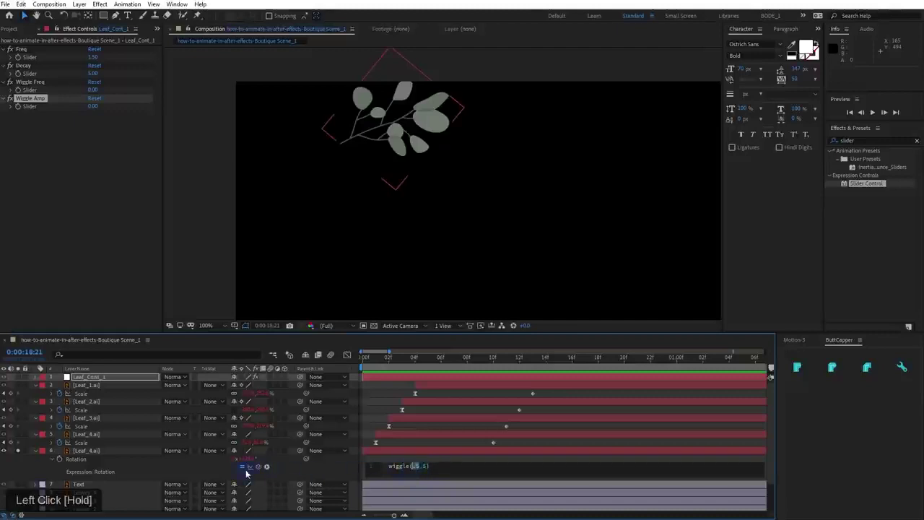
drag(259, 466, 32, 91)
click(94, 89)
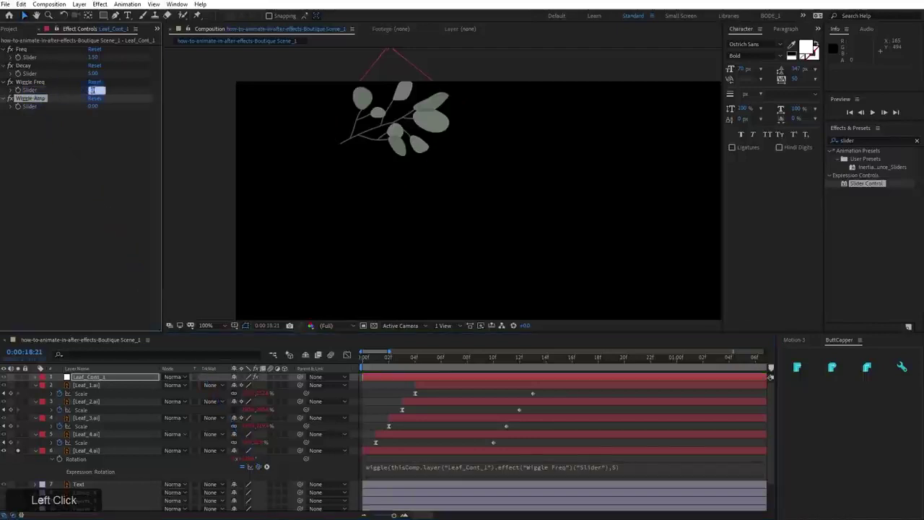
text(.5)
key(KP_Enter)
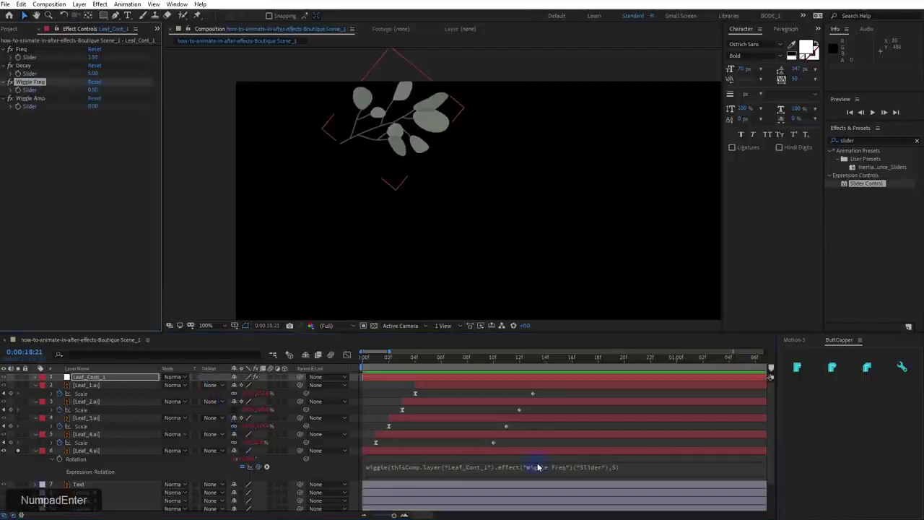
Replace the second argument of the lower Leaf_4's wiggle expression with a link to the Wiggle Amp slider
click(574, 467)
double_click(621, 466)
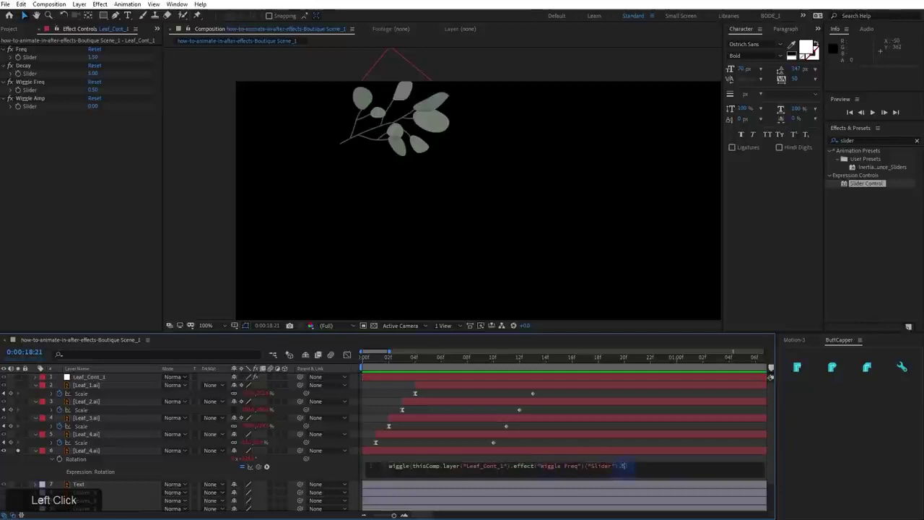
click(619, 494)
drag(266, 465, 39, 110)
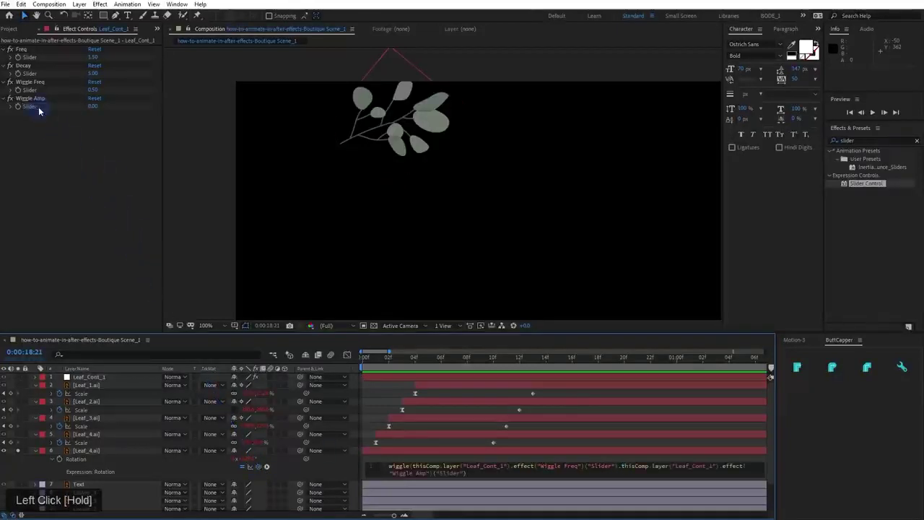
scroll(509, 485, down, 1)
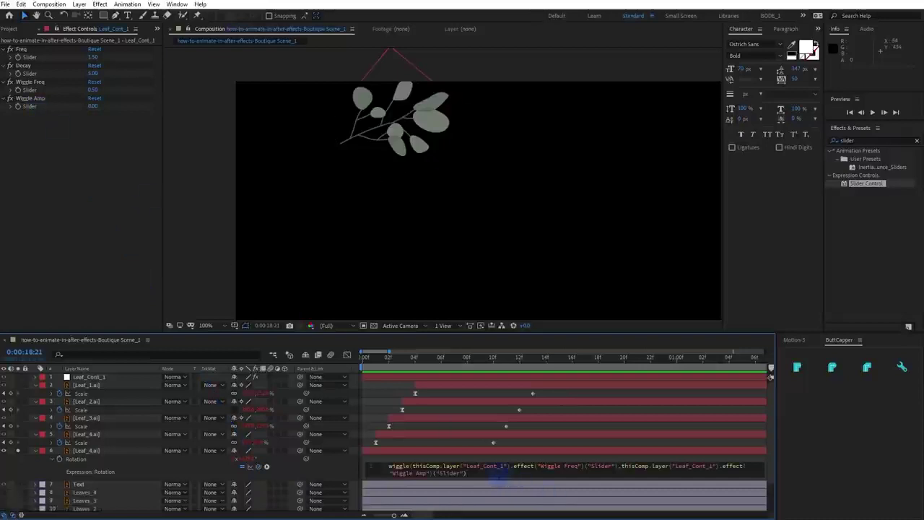
key(KP_Enter)
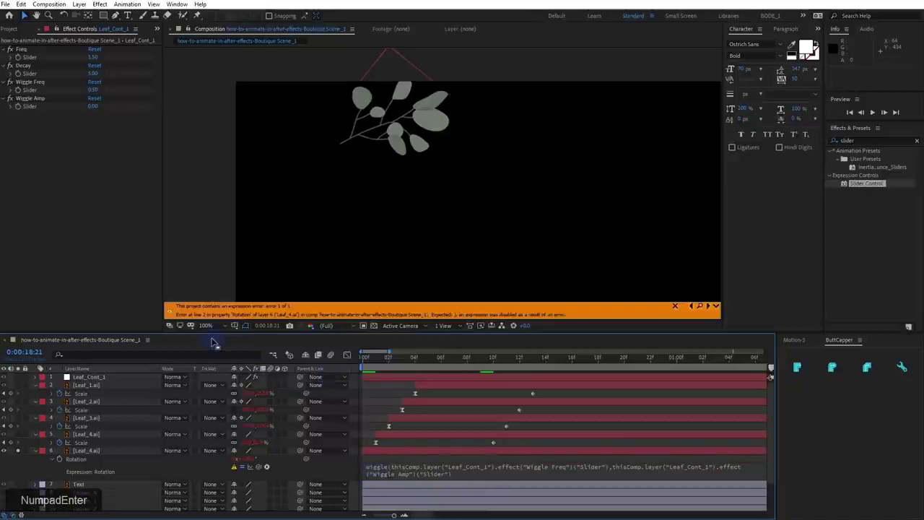
Add the missing closing parenthesis at the end of the lower Leaf_4's wiggle expression
click(462, 474)
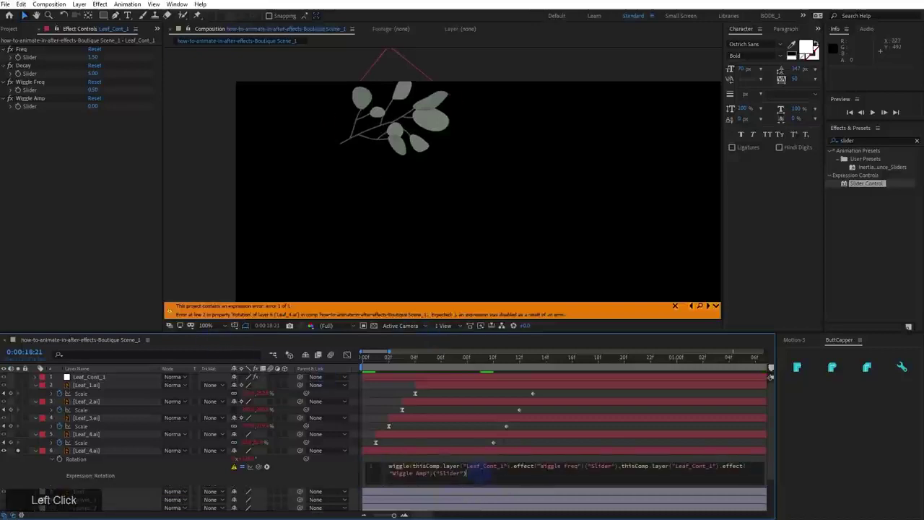
text())
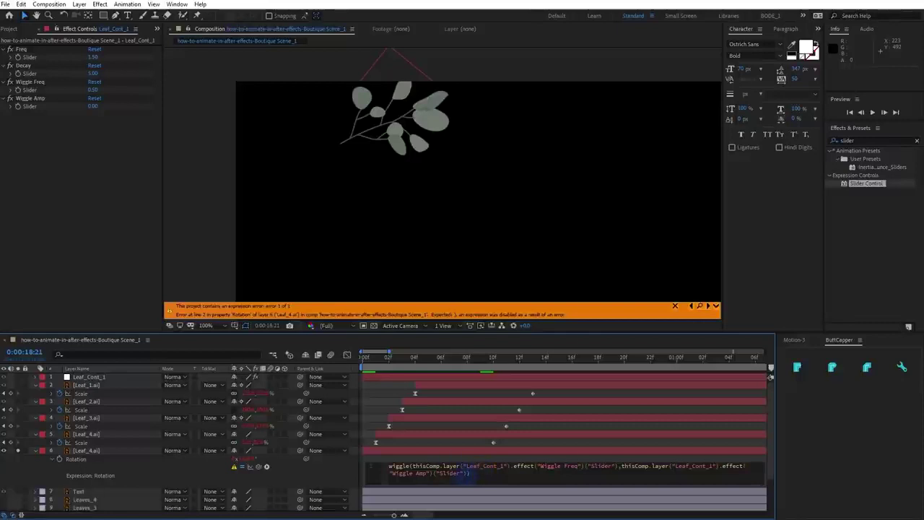
drag(470, 474, 463, 474)
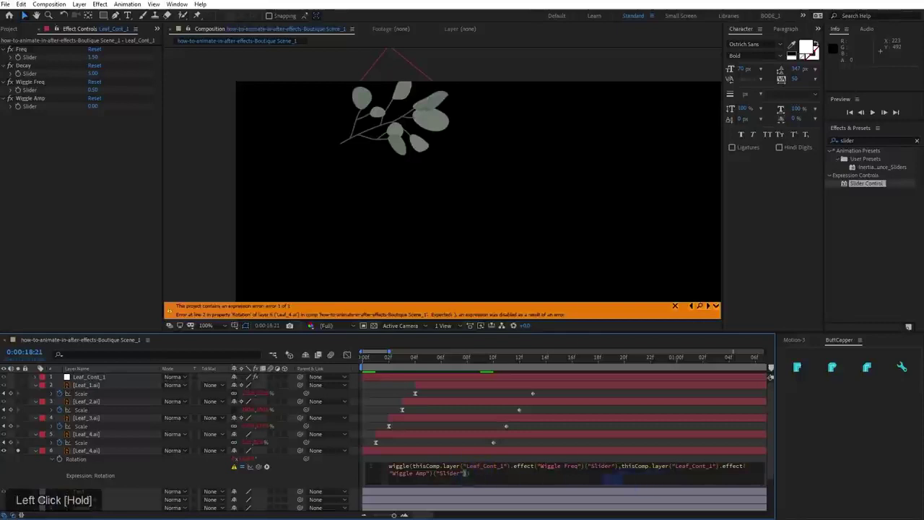
click(471, 474)
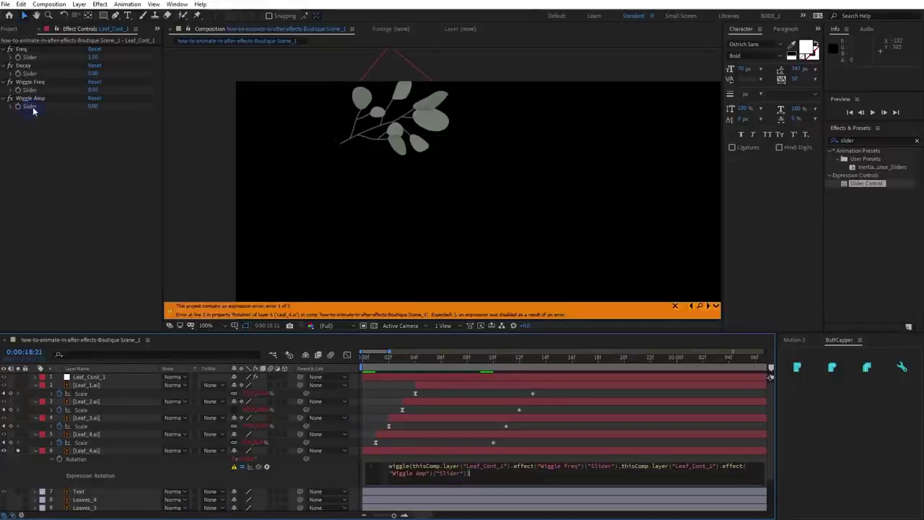
drag(432, 473, 461, 475)
click(468, 474)
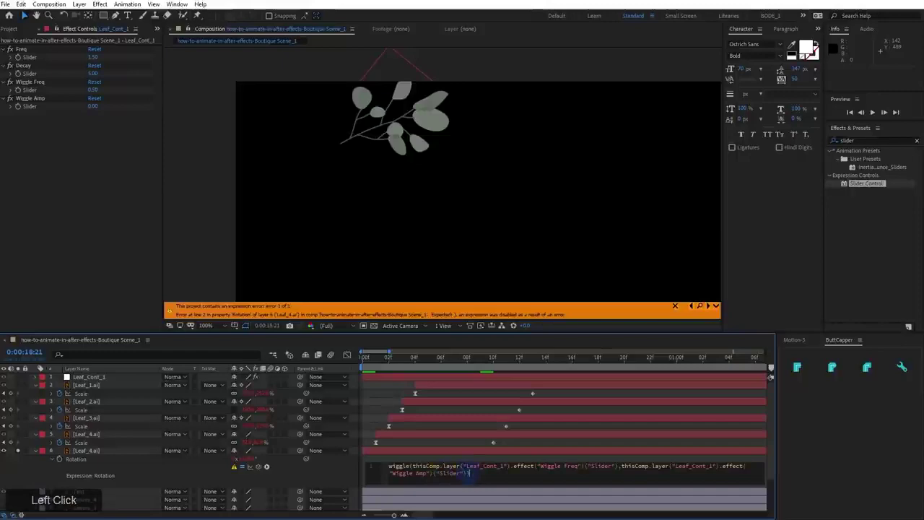
click(477, 476)
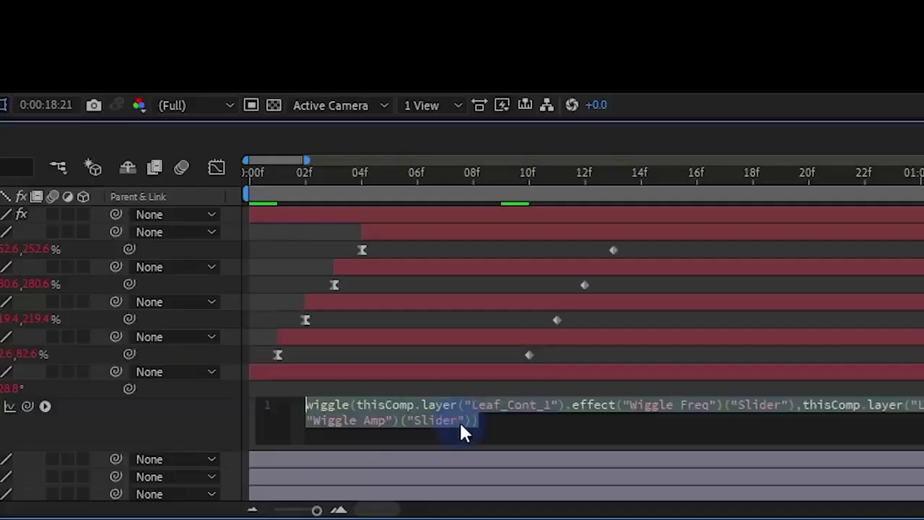
click(479, 476)
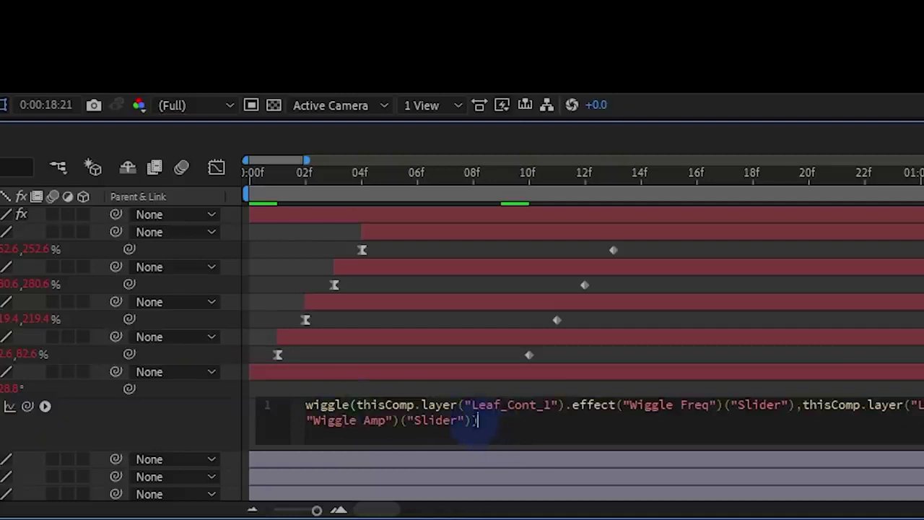
key(BackSpace)
text())
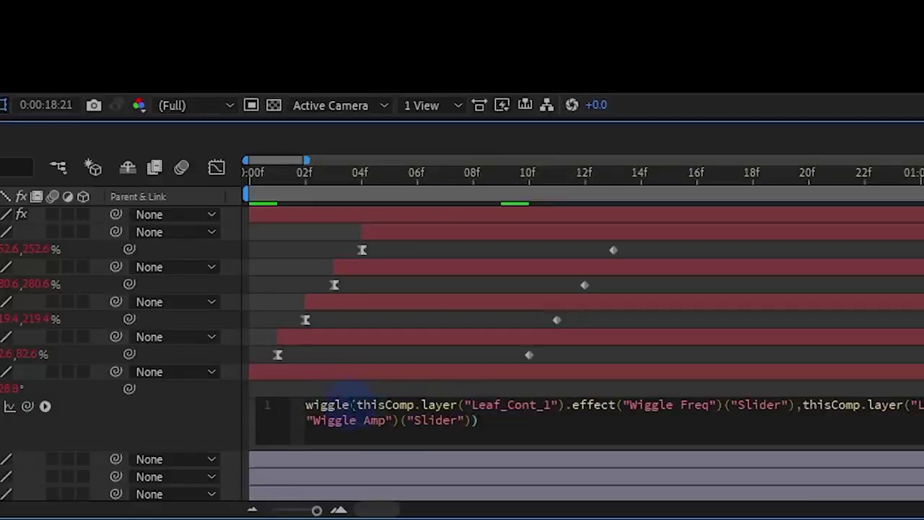
Review the lower Leaf_4 rotation expression's enclosing parentheses and its Wiggle Freq and Wiggle Amp slider references
click(356, 405)
drag(363, 407, 448, 426)
click(483, 421)
drag(350, 405, 357, 406)
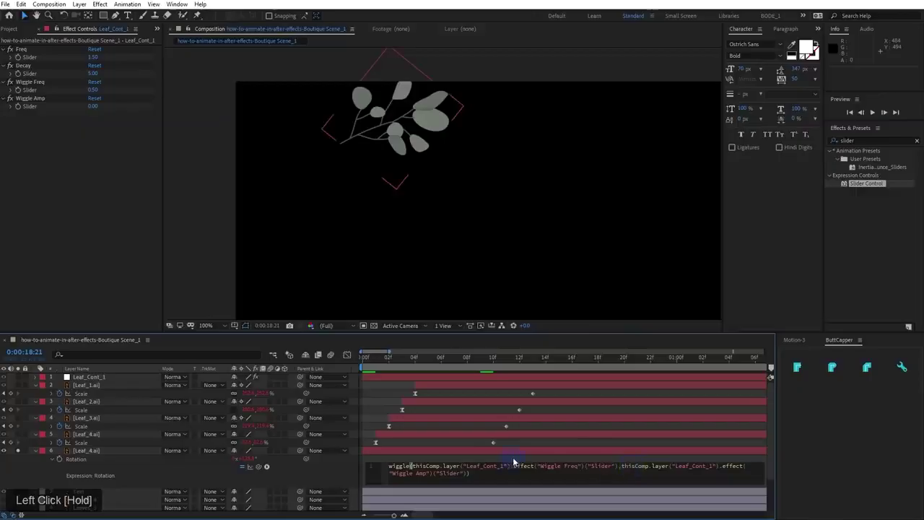
click(25, 84)
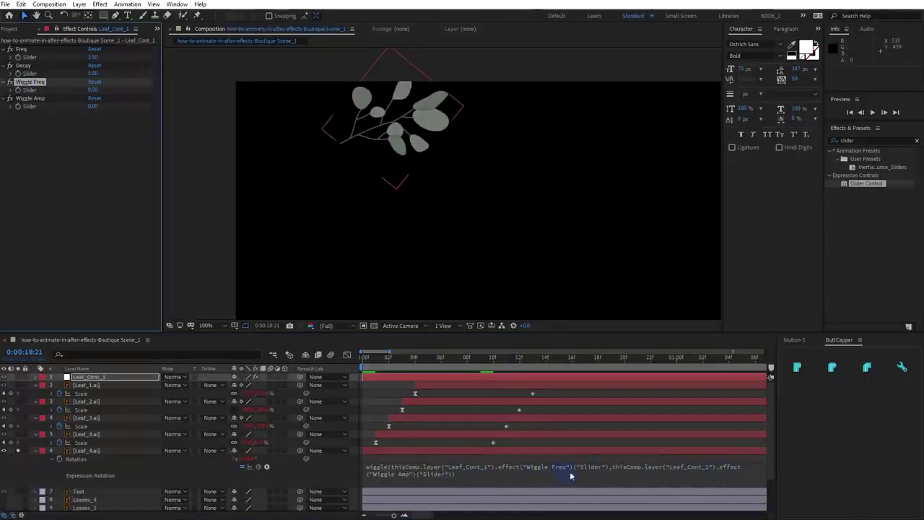
click(643, 473)
click(678, 472)
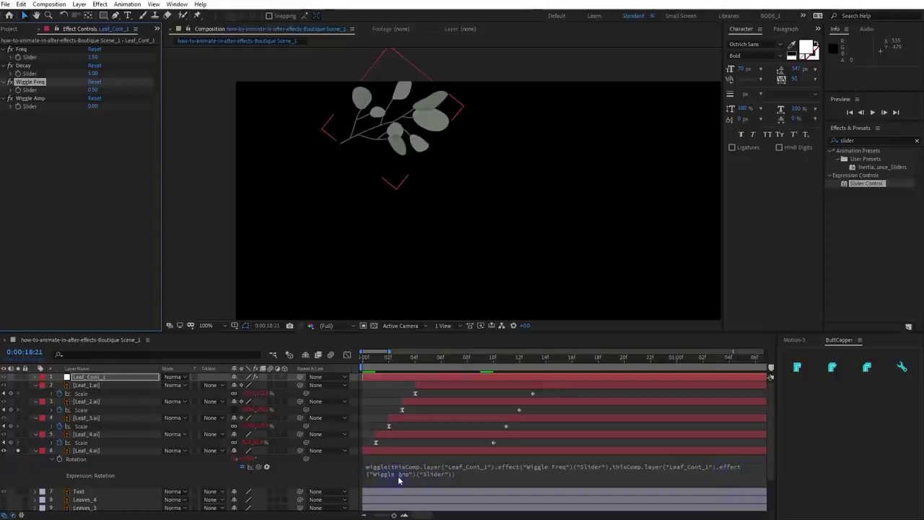
click(457, 480)
click(472, 479)
click(310, 474)
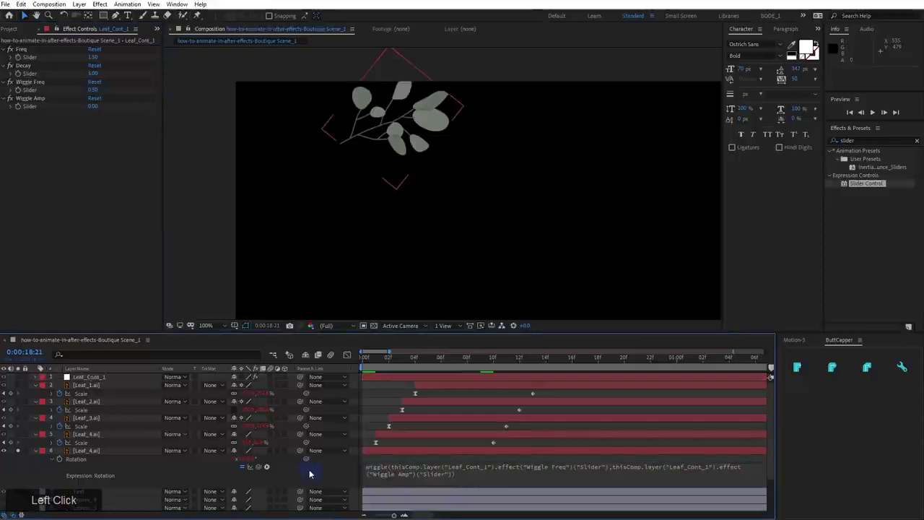
Set the Wiggle Amp slider to 5 and play back the composition from the start
click(92, 107)
text(5)
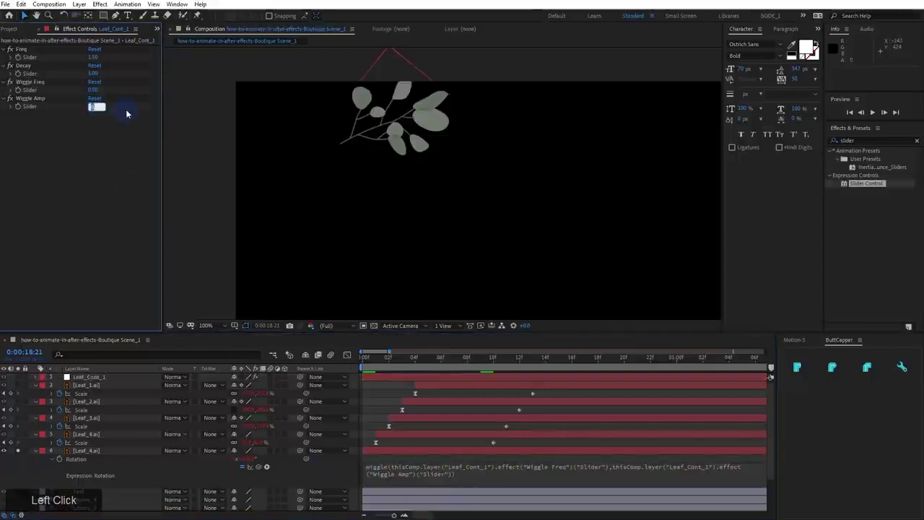
key(KP_Enter)
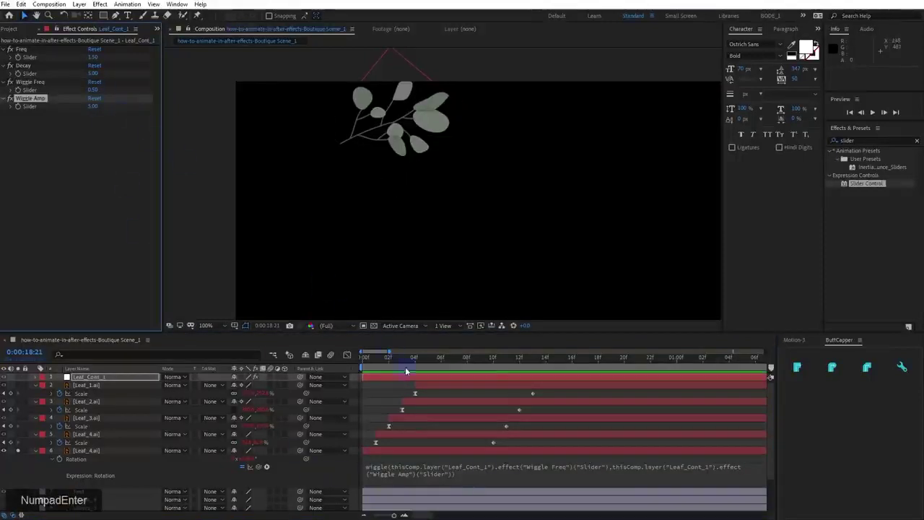
click(363, 357)
key(space)
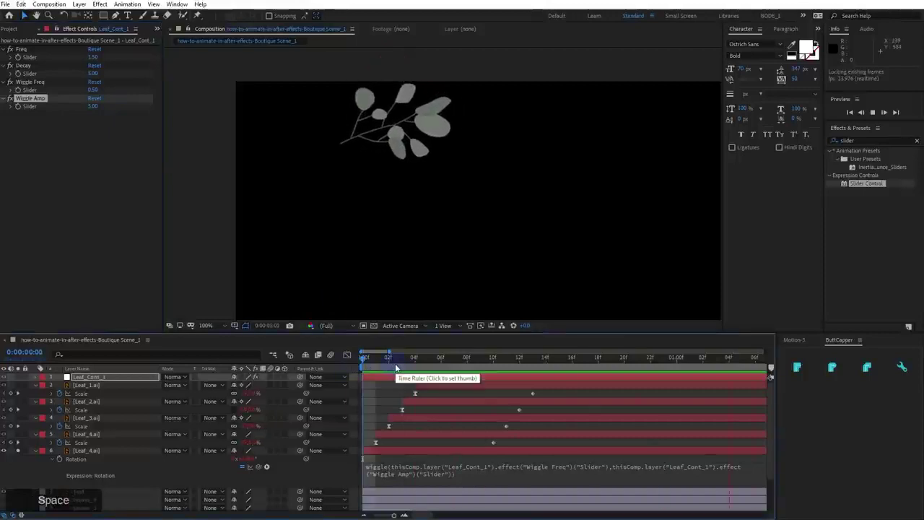
Set Wiggle Freq to 0.7 and Wiggle Amp to 15 on Leaf_Cont_1 during playback, and stop the preview
click(93, 106)
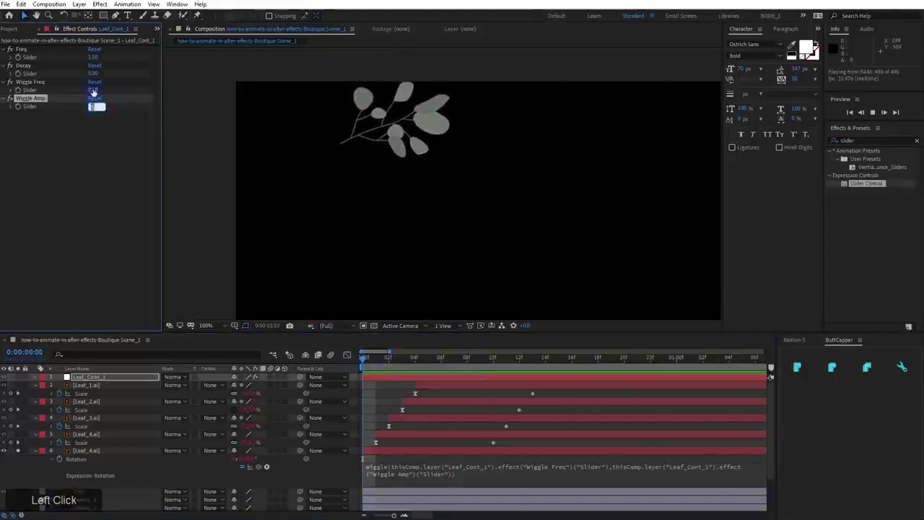
click(93, 90)
text(0.7)
key(KP_Enter)
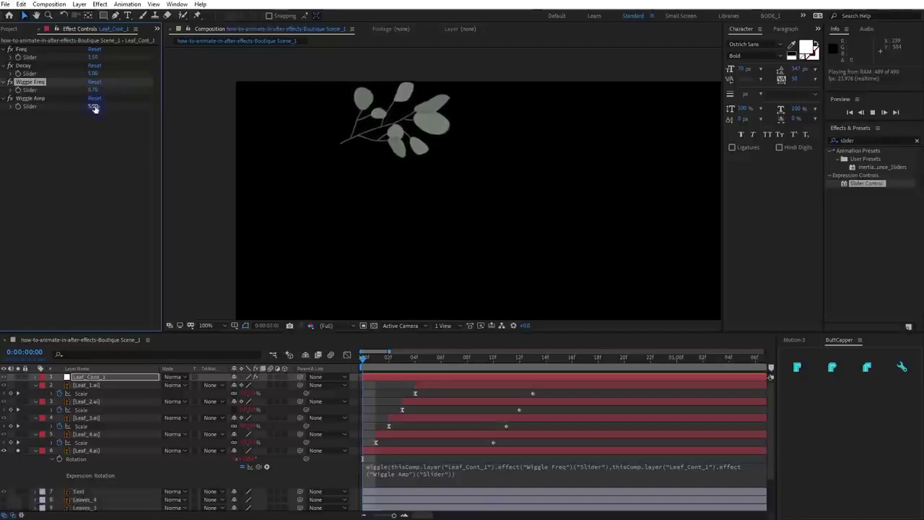
click(98, 107)
text(15)
key(KP_Enter)
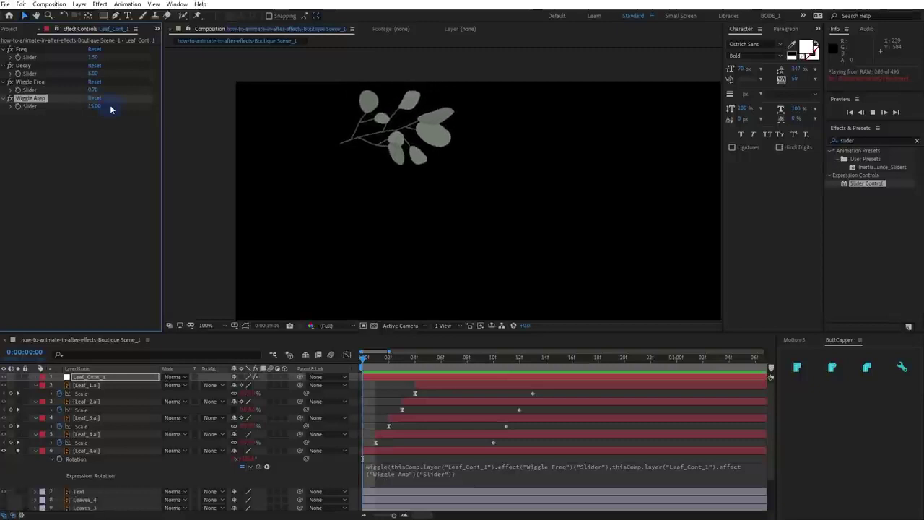
key(space)
Copy only the expression from the lower Leaf_4 layer's Rotation property
alt+scroll(462, 404, down, 5)
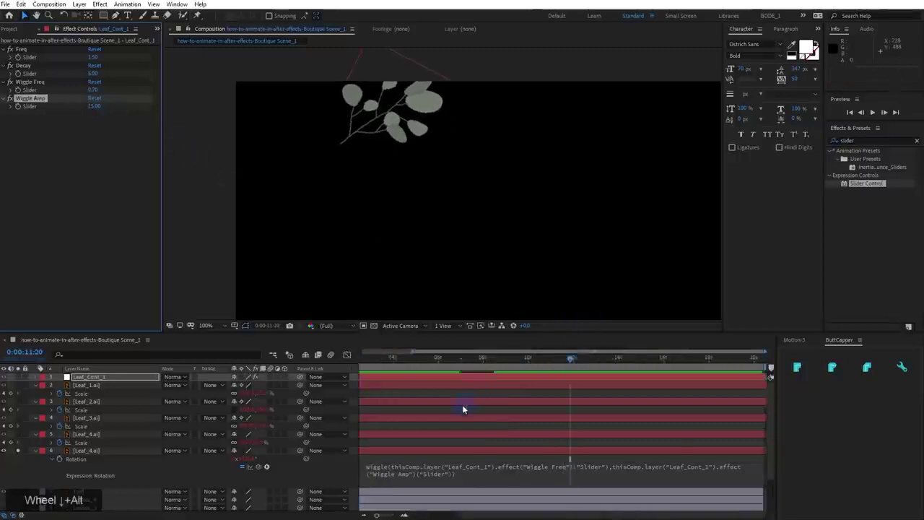
click(103, 370)
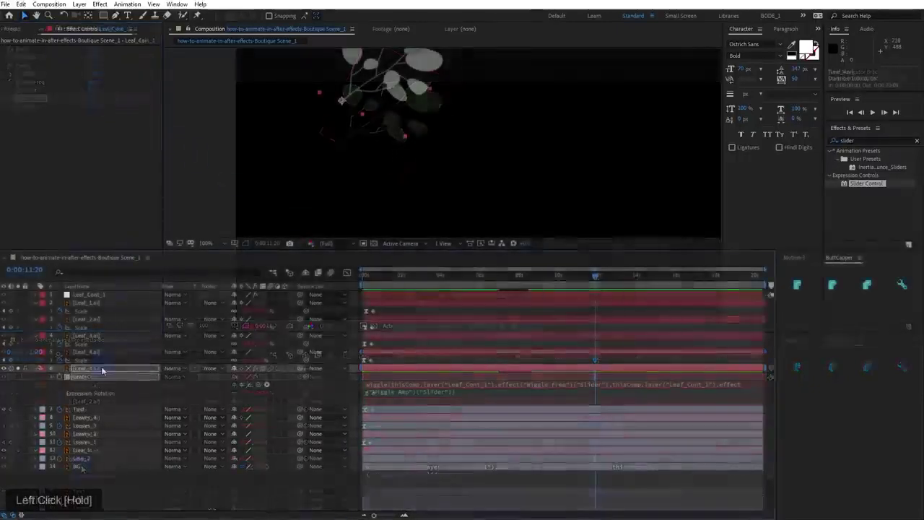
right_click(89, 377)
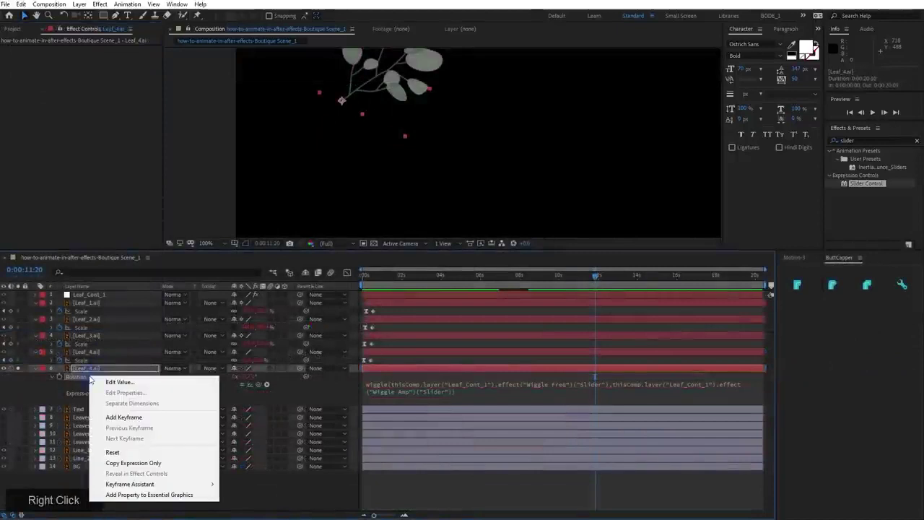
click(134, 463)
Paste the copied wiggle expression onto the Rotation of Leaf_1, Leaf_2, Leaf_3 and the upper Leaf_4 layer
click(85, 352)
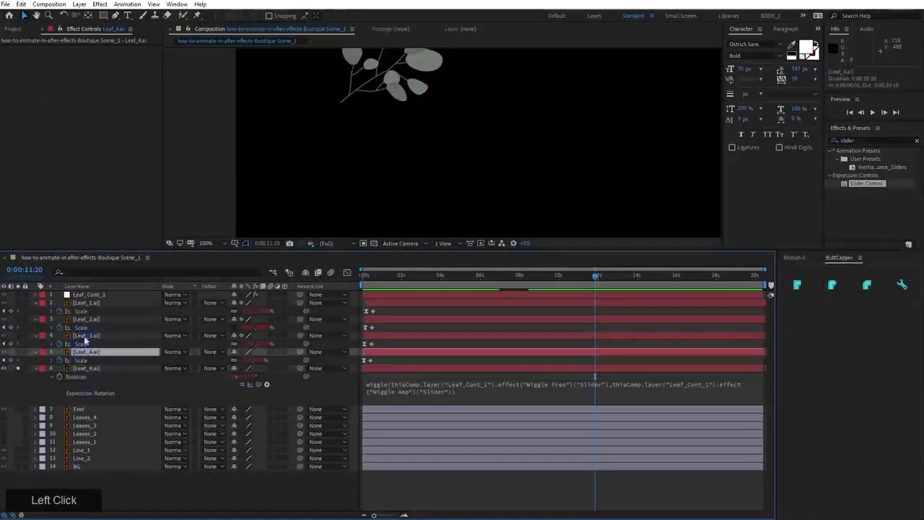
shift+click(87, 304)
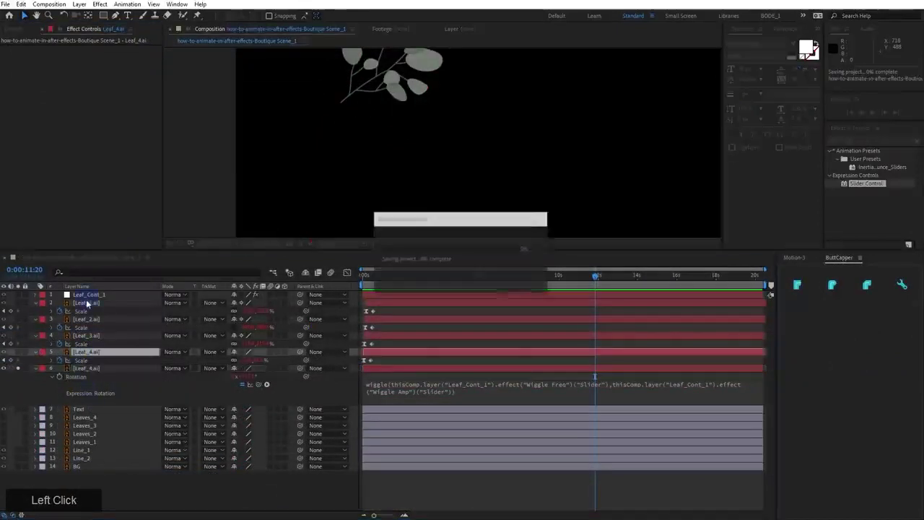
shift+click(86, 352)
key(r)
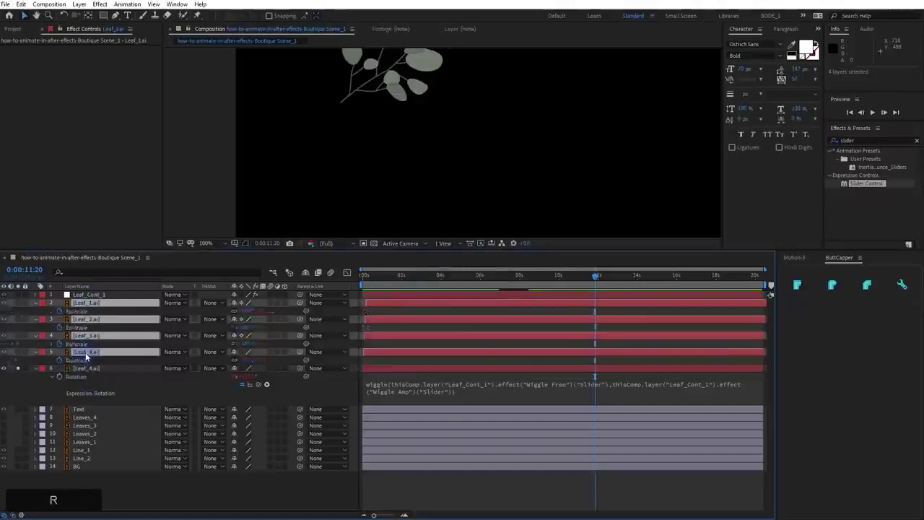
click(87, 360)
ctrl+click(88, 344)
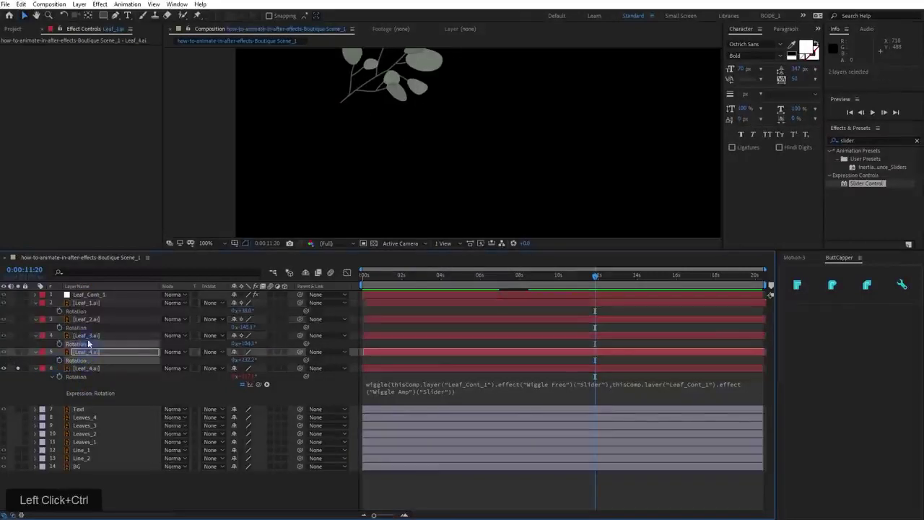
ctrl+click(88, 328)
ctrl+click(88, 311)
key(ctrl+v)
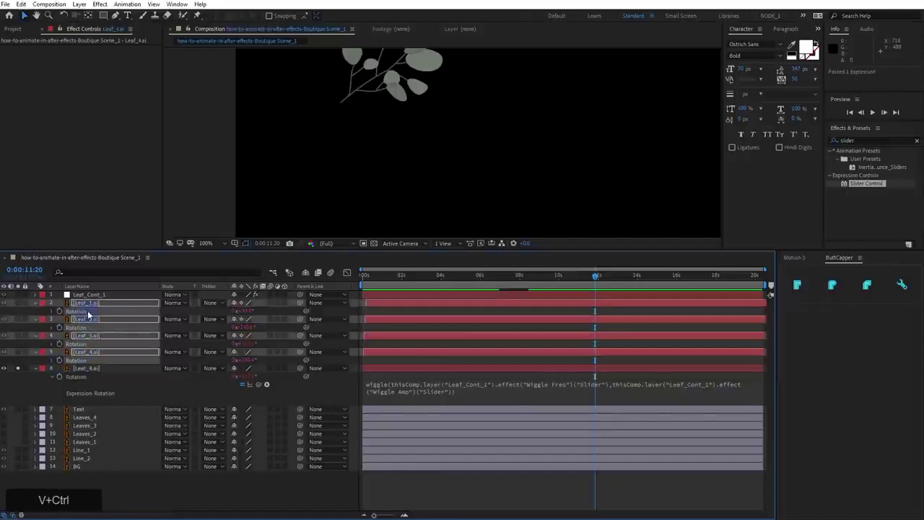
Turn off solo on the lower Leaf_4 layer, enlarge the composition view, and play back from the start
click(360, 278)
click(19, 368)
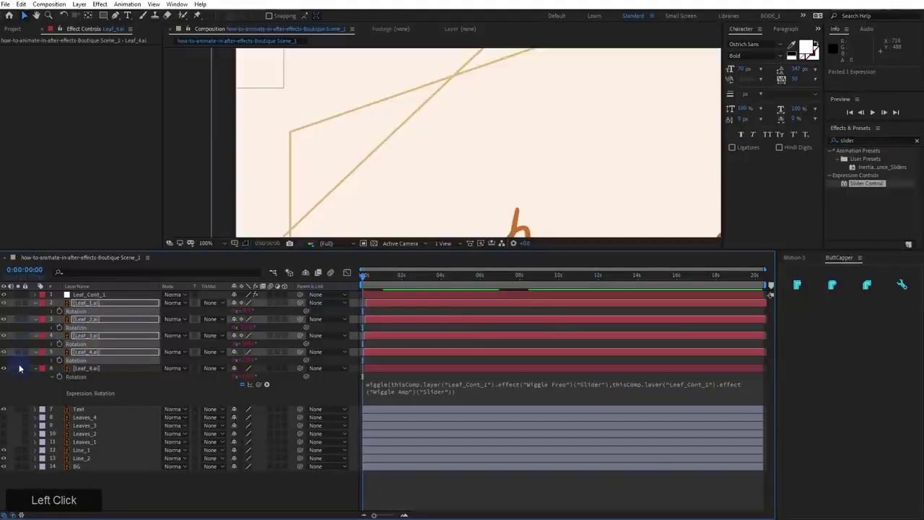
scroll(347, 122, down, 2)
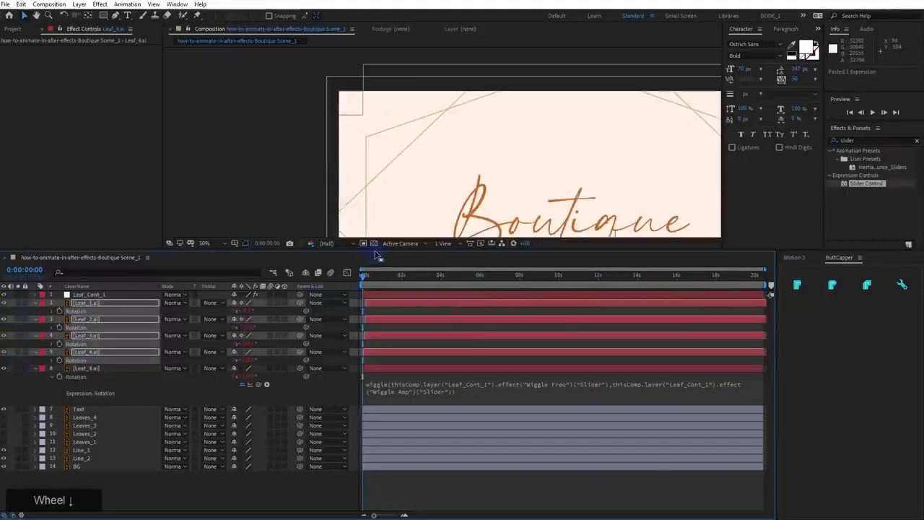
drag(376, 250, 373, 322)
key(space)
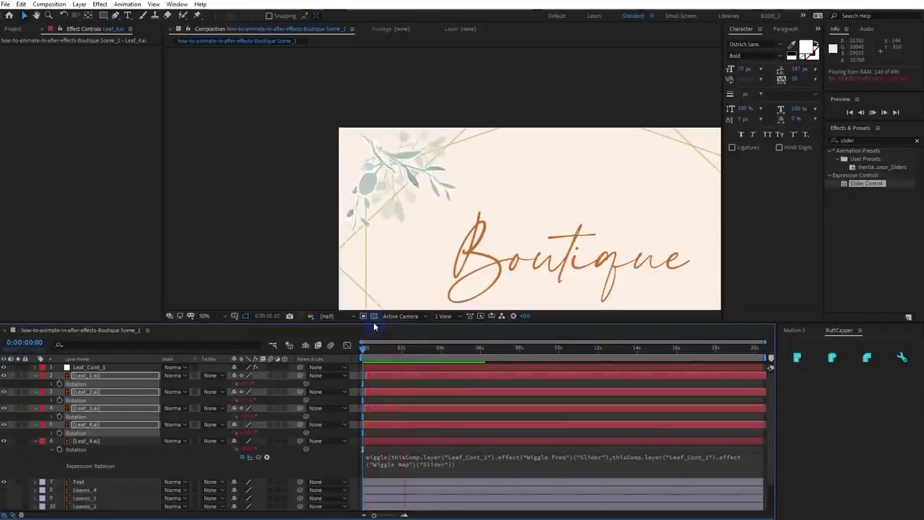
key(space)
Set Wiggle Amp to 5 and Wiggle Freq to 0.5 on Leaf_Cont_1, and preview the animation
click(104, 366)
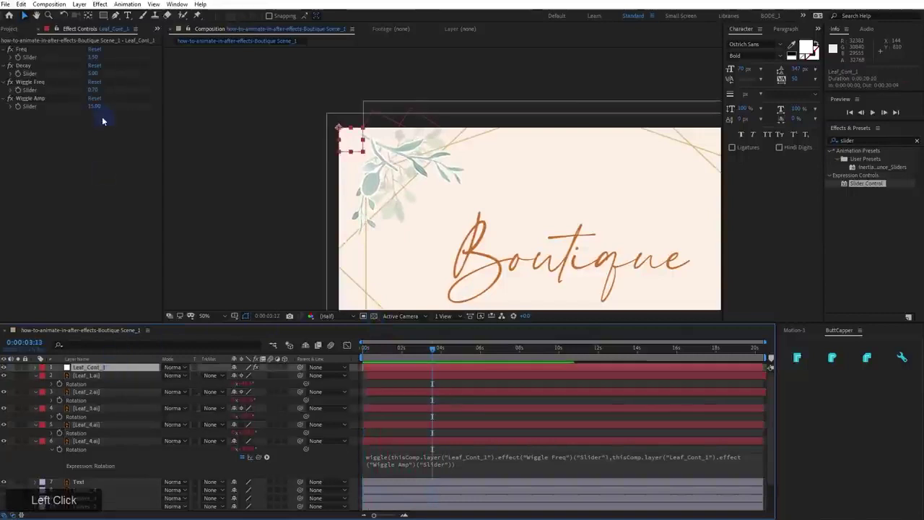
click(100, 108)
text(5)
key(KP_Enter)
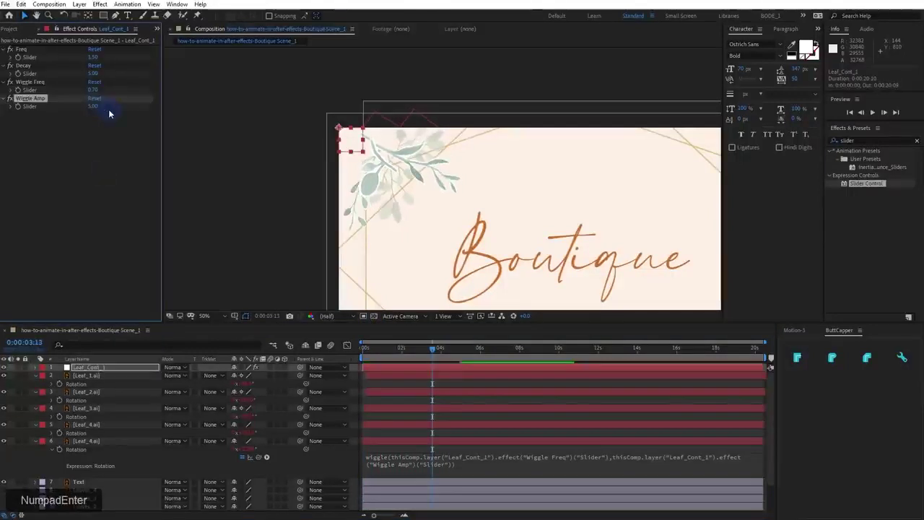
click(96, 90)
text(.5)
key(KP_Enter)
key(space)
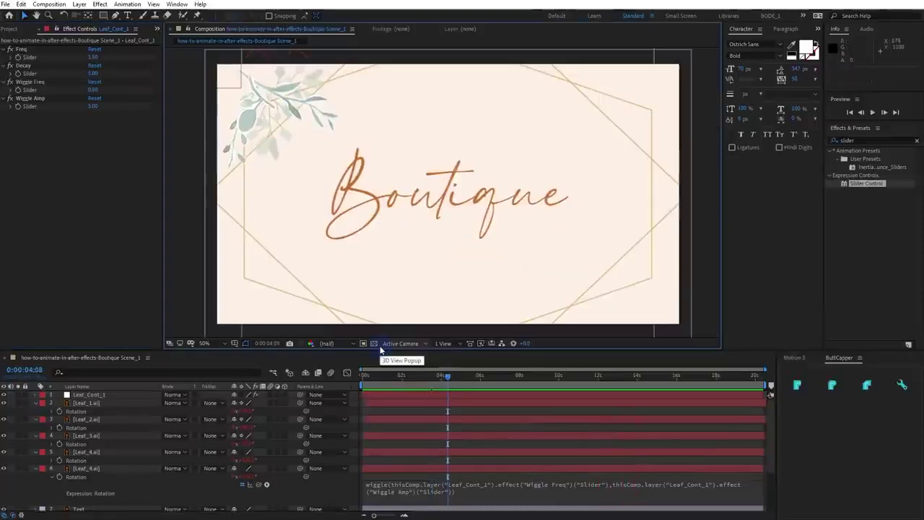
Collapse the leaf layers' properties and move the current time to 0:00:15:16
click(252, 116)
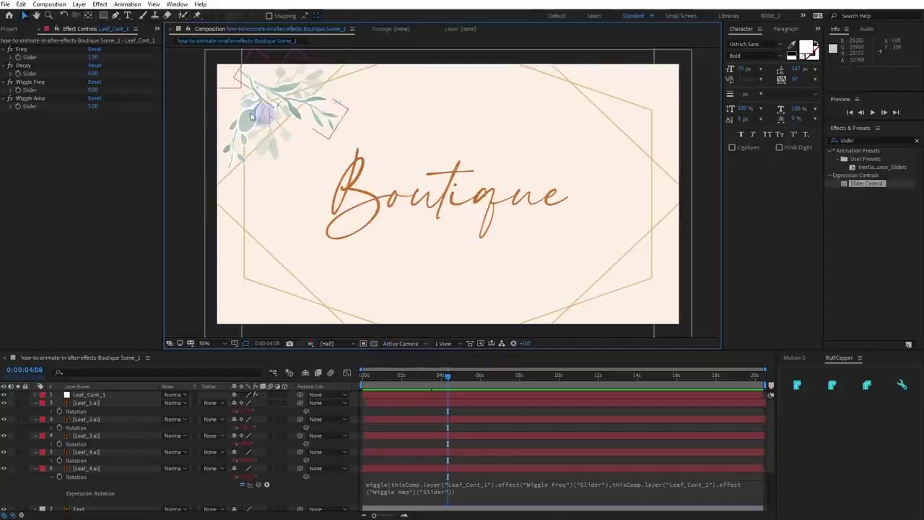
click(381, 194)
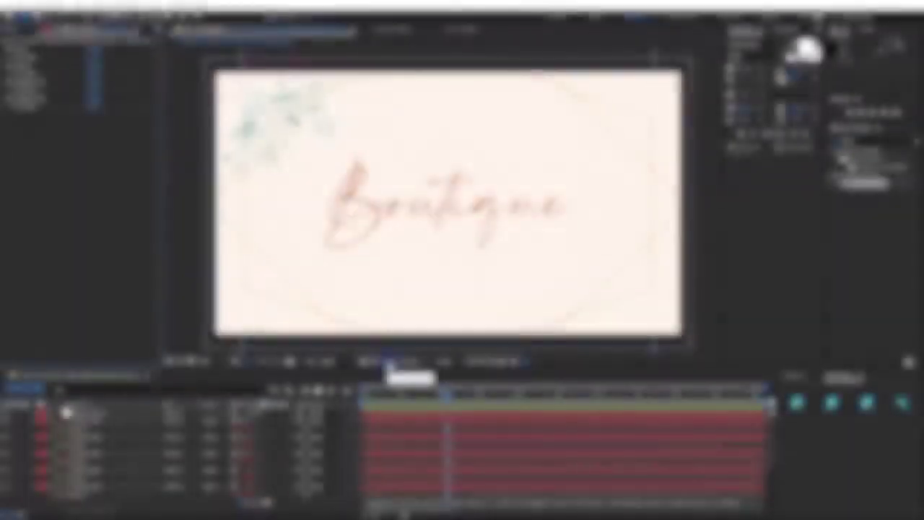
click(36, 450)
click(36, 450)
click(35, 456)
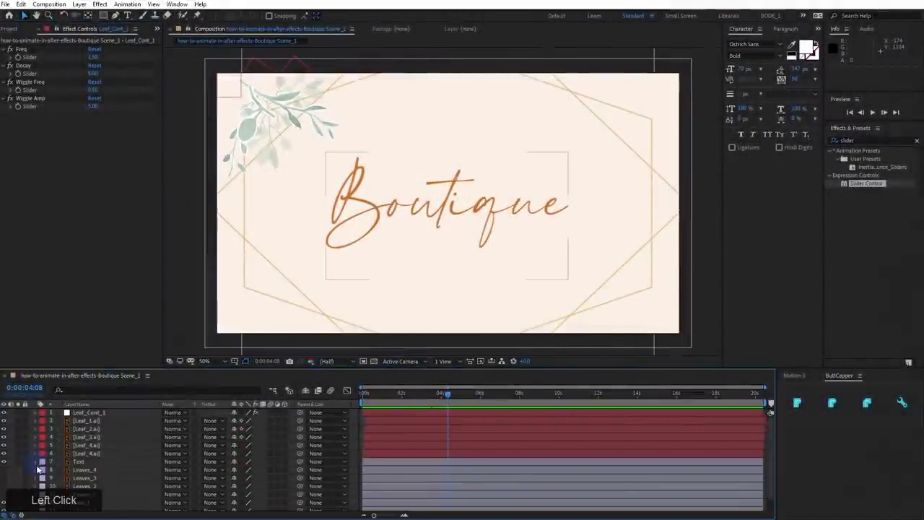
scroll(51, 458, down, 2)
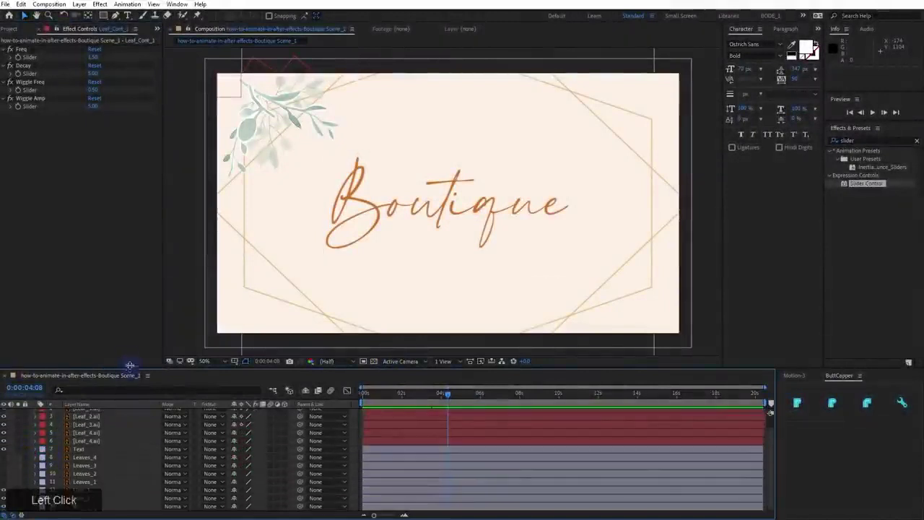
drag(130, 368, 252, 326)
drag(387, 340, 646, 375)
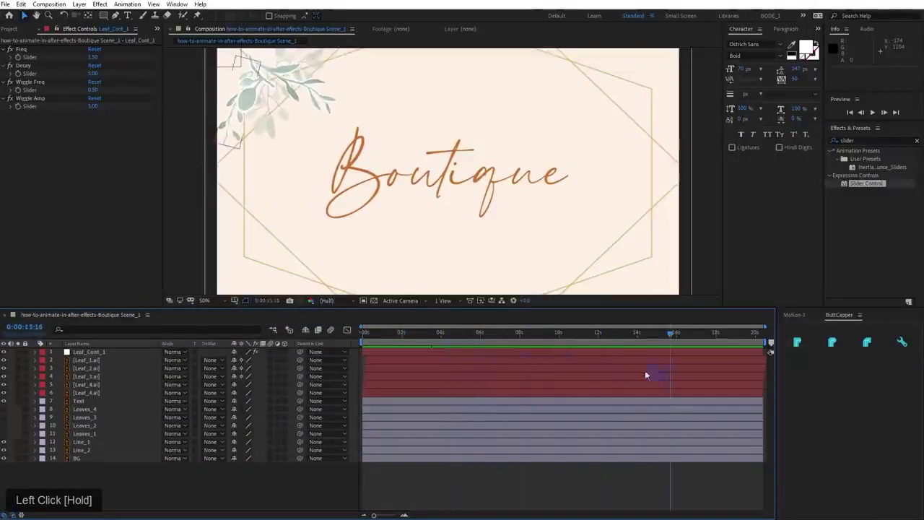
Parent the five leaf layers to Leaf_Cont_1
click(83, 350)
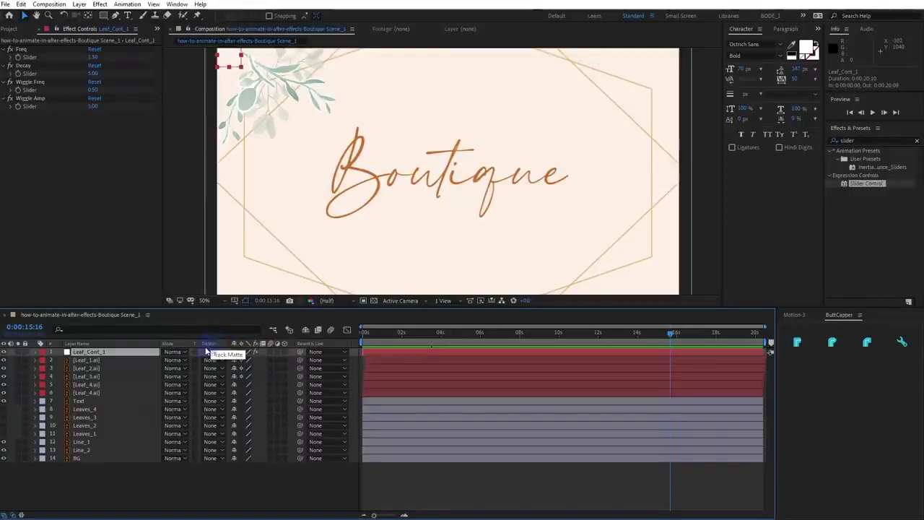
click(115, 392)
shift+click(94, 360)
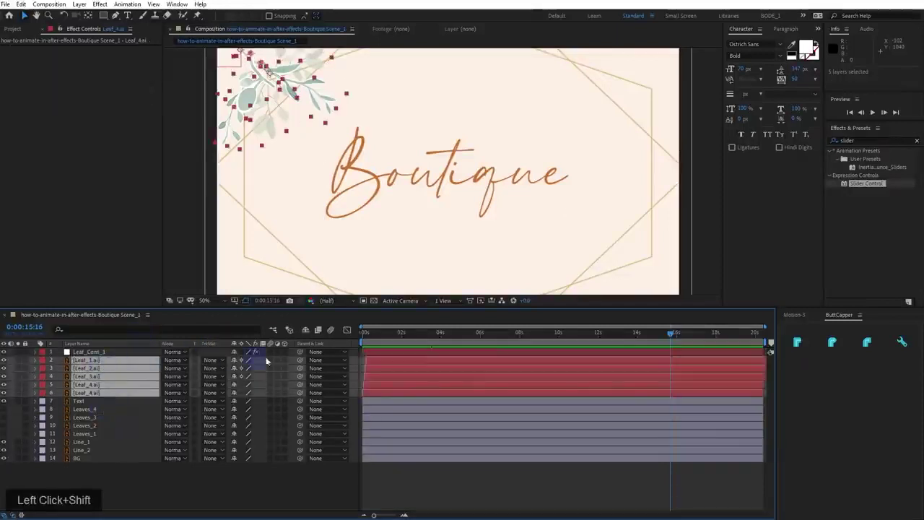
drag(298, 363, 113, 354)
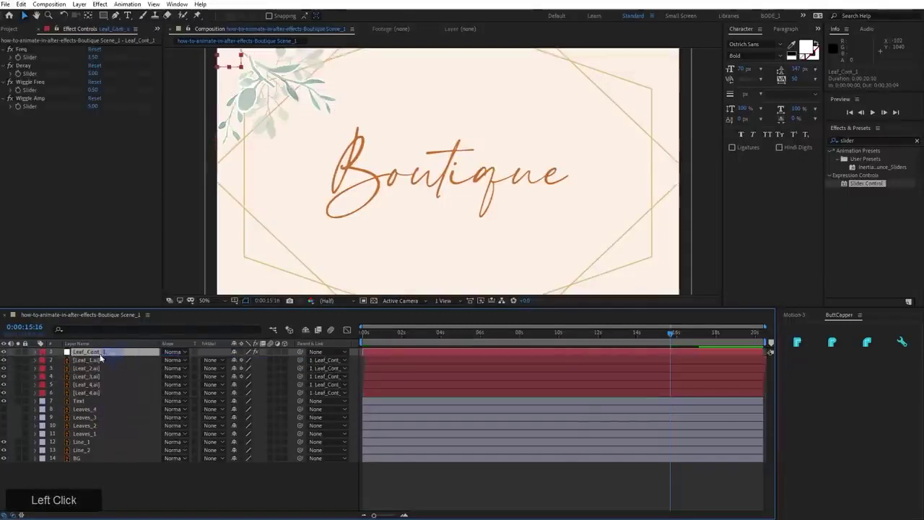
Test-move Leaf_Cont_1 with its parented leaves in the composition and undo the move
drag(232, 65, 247, 87)
key(ctrl+z)
middle_click(259, 131)
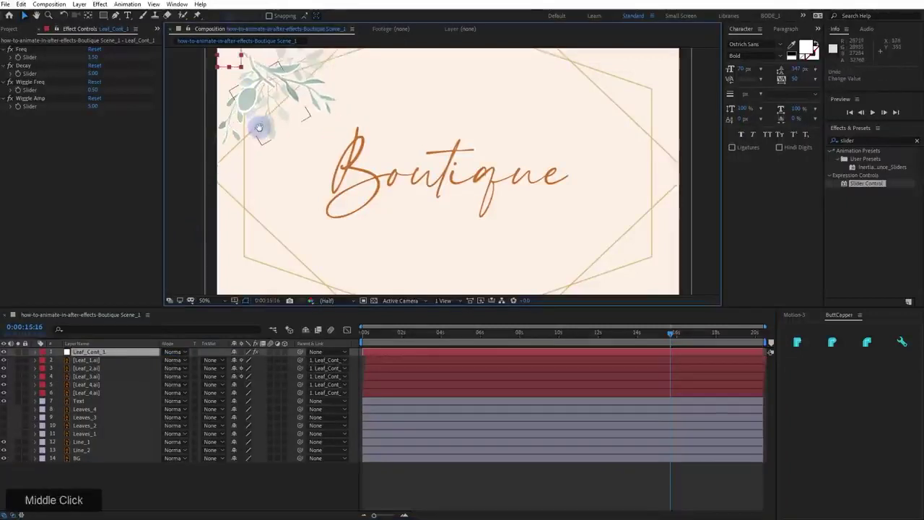
Duplicate Leaf_Cont_1 and its five leaf layers as a separate group above the originals
click(87, 392)
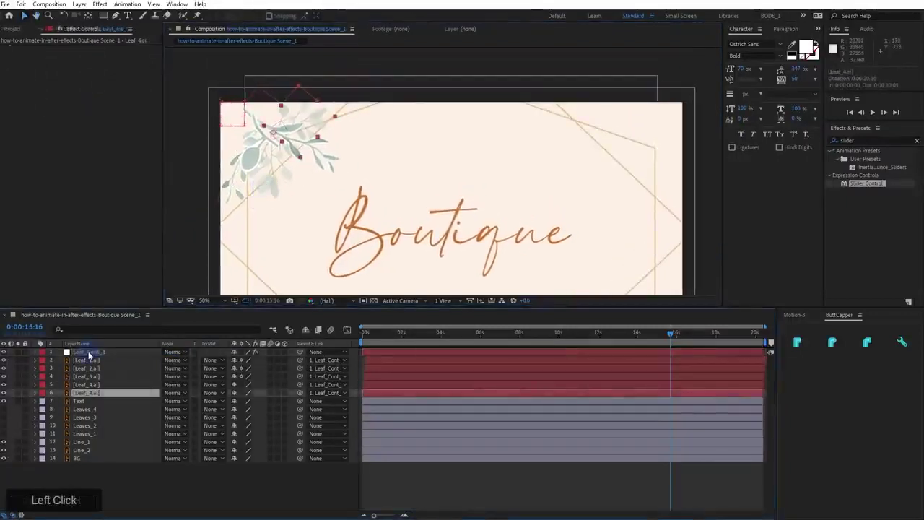
shift+click(89, 352)
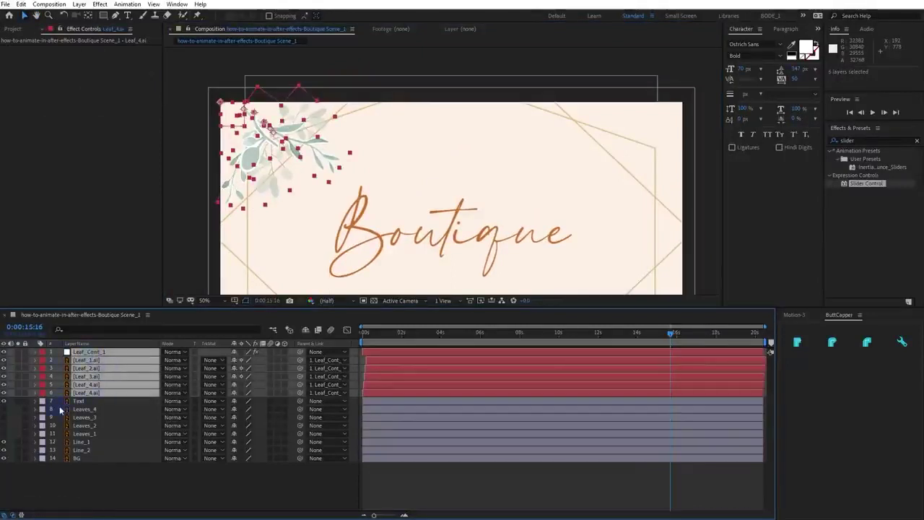
key(ctrl+d)
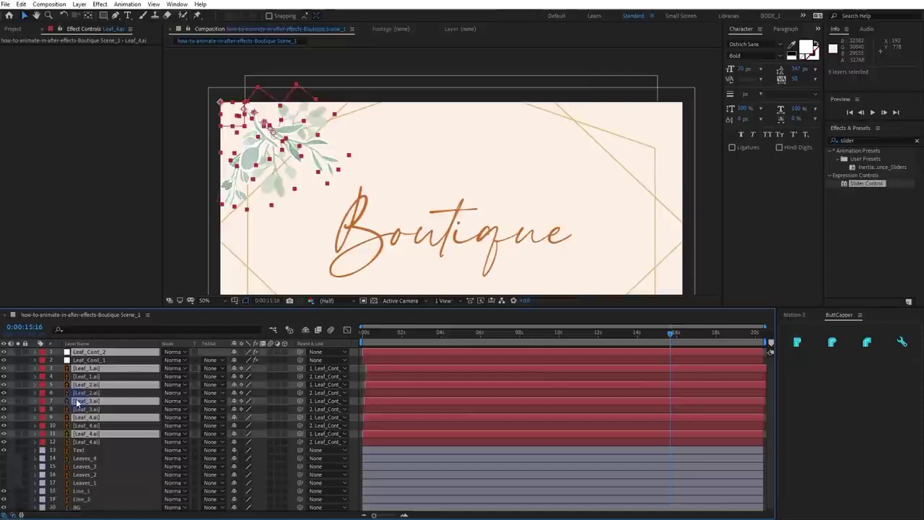
key(ctrl+d)
key(ctrl+bracketright)
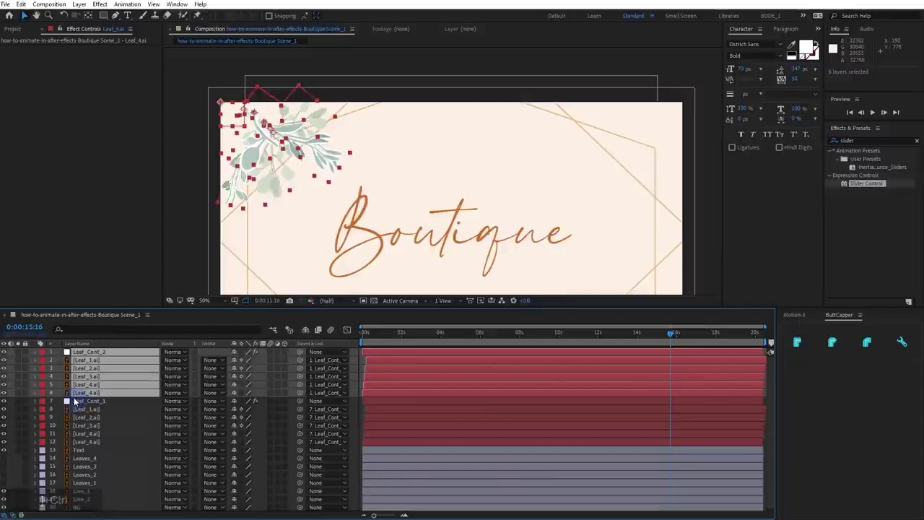
Assign the Yellow label to Leaf_Cont_2 and its five leaf layers
click(43, 353)
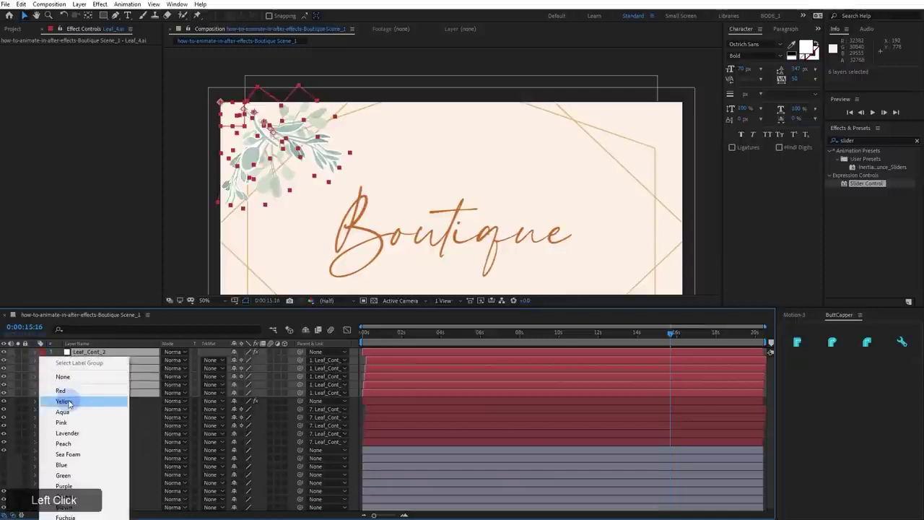
click(69, 402)
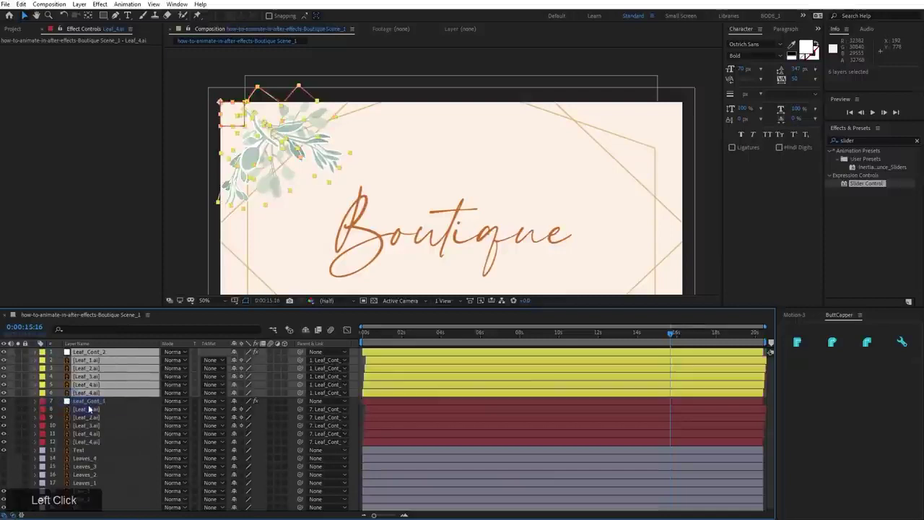
click(89, 410)
Rotate Leaf_Cont_2 by 180° and place it at the composition's bottom-right corner, at about 1917, 1080
click(94, 352)
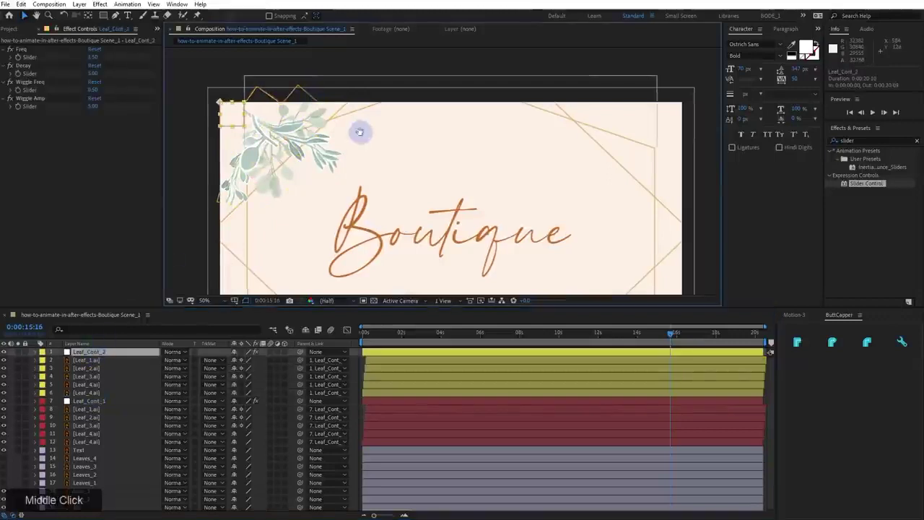
drag(361, 127, 313, 105)
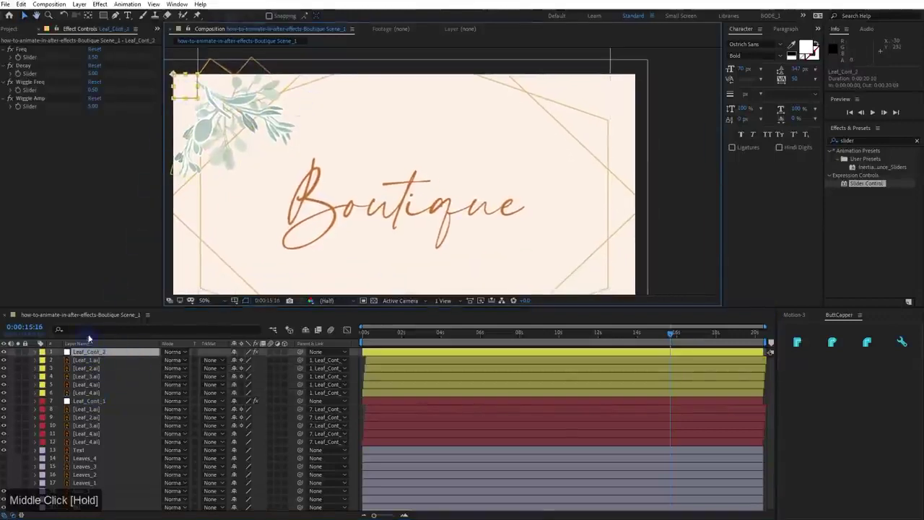
drag(185, 84, 491, 167)
key(w)
middle_click(486, 193)
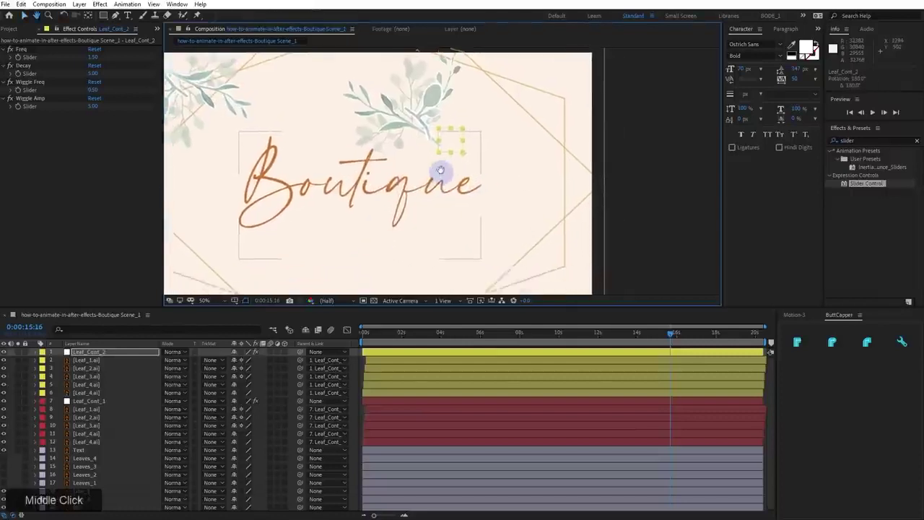
key(space)
click(514, 230)
drag(515, 230, 583, 282)
middle_click(571, 217)
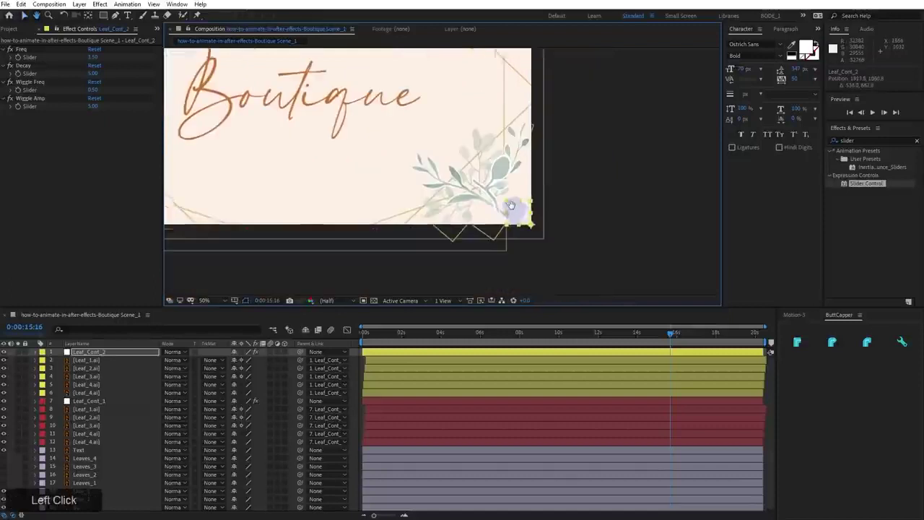
Show the Leaves_1 to Leaves_4 layers for reference, give them a fuchsia label, and hide them again
key(space)
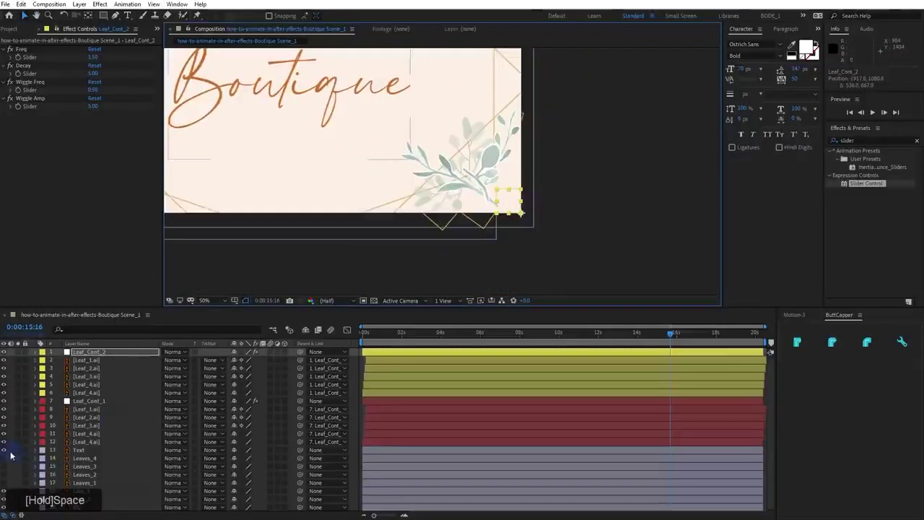
mouse_move(6, 462)
mouse_down()
mouse_move(9, 491)
mouse_move(7, 459)
mouse_up()
click(101, 459)
shift+click(96, 483)
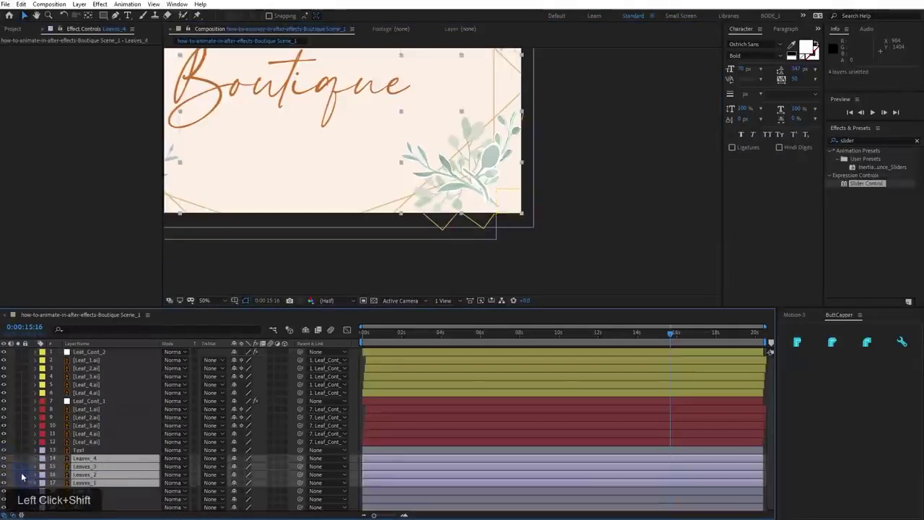
click(45, 462)
click(72, 426)
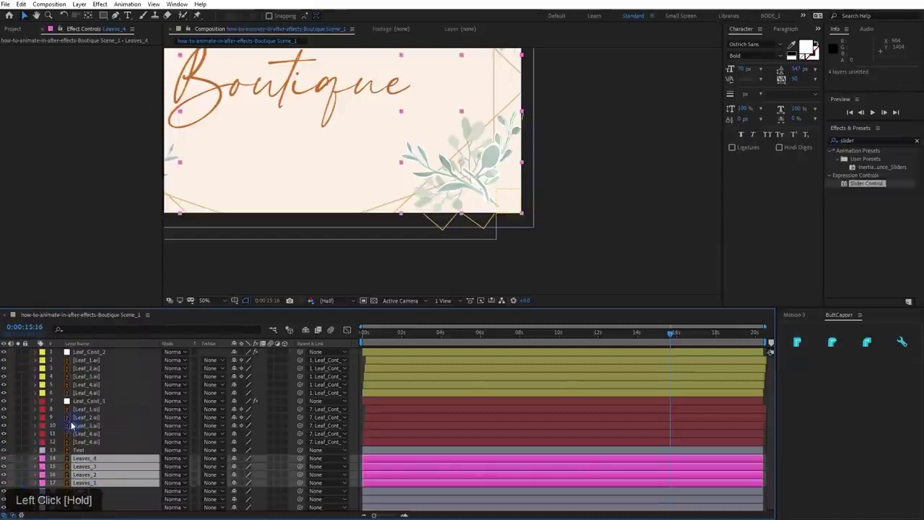
click(5, 460)
Duplicate Leaf_Cont_2 and its five leaf layers as a separate group above the originals, and give the copies the Aqua label
drag(285, 149, 393, 223)
click(101, 352)
scroll(120, 375, up, 1)
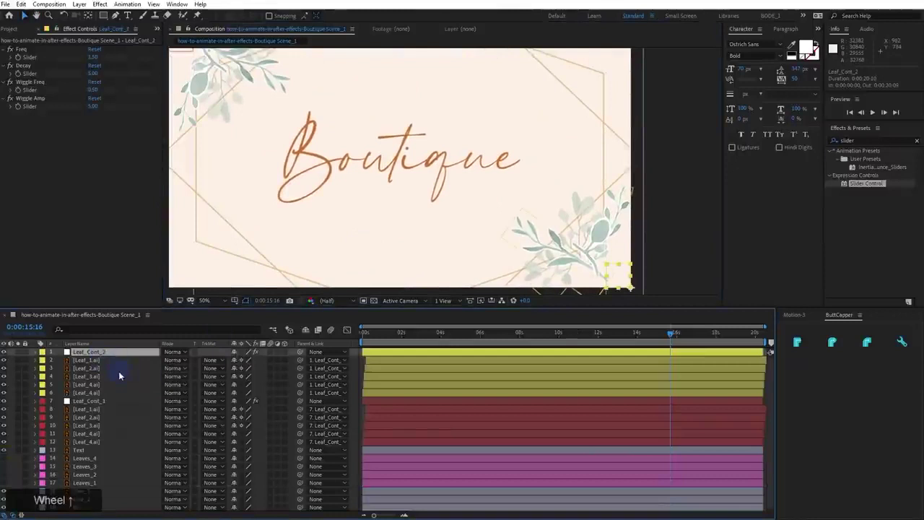
shift+click(104, 394)
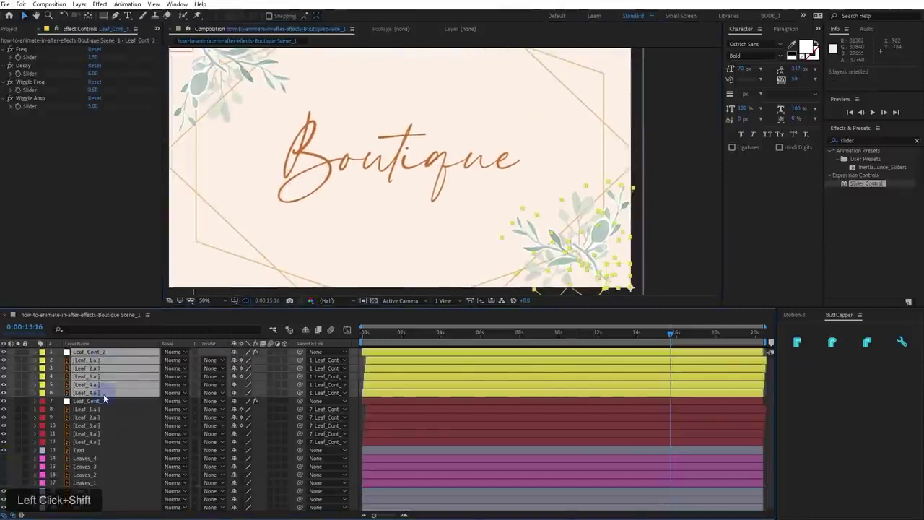
key(ctrl+d)
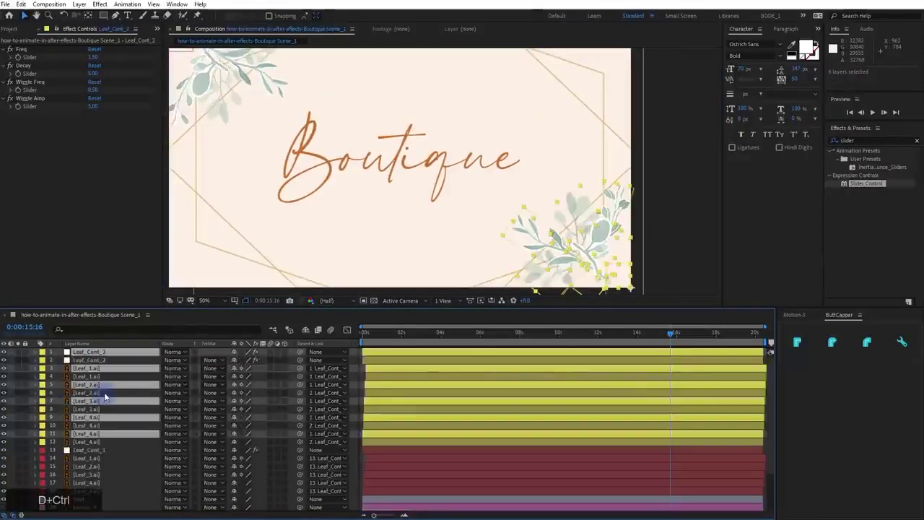
key(ctrl+bracketright)
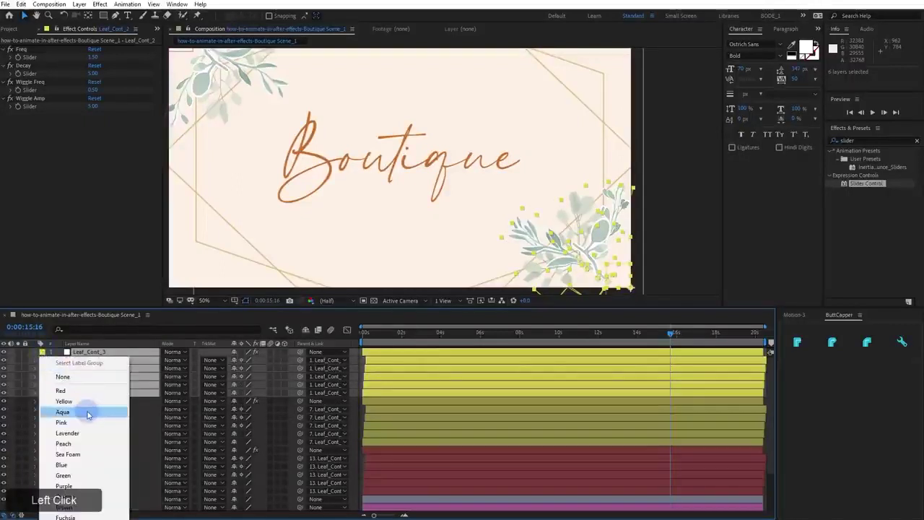
click(63, 411)
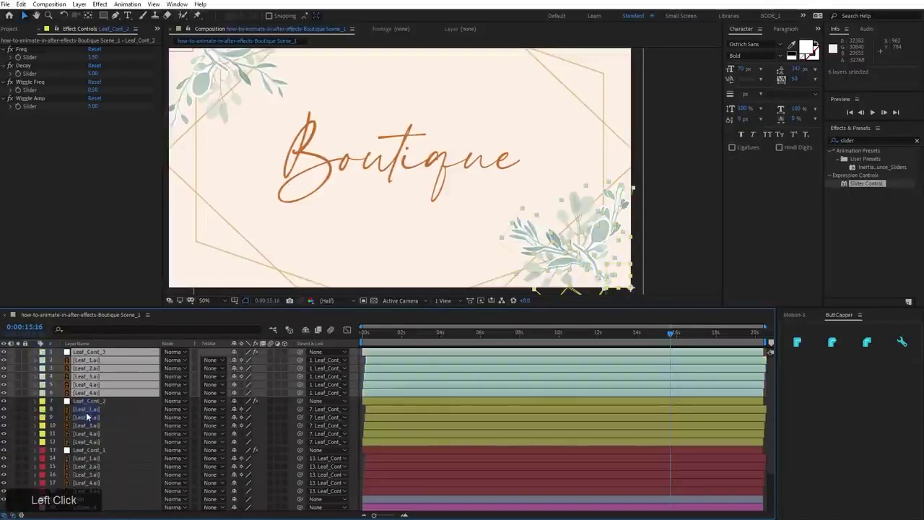
click(102, 409)
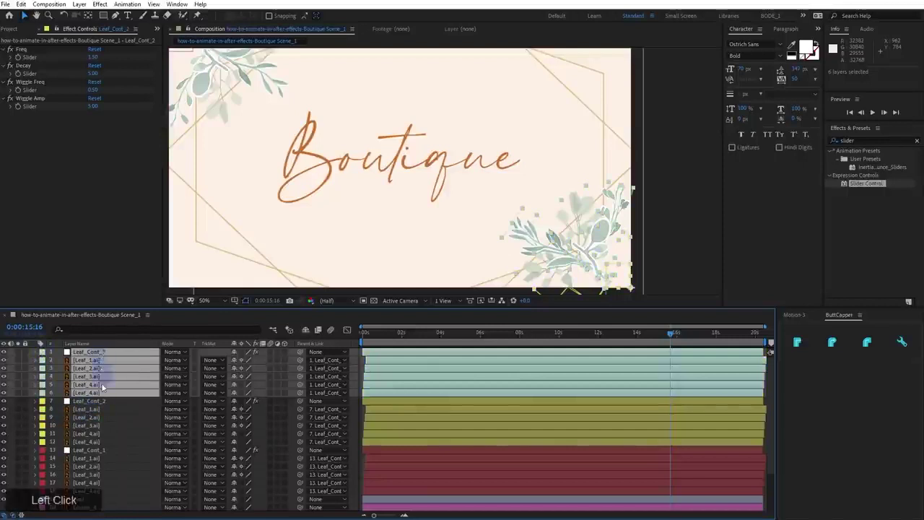
Rotate Leaf_Cont_3 by -90° and place it at the composition's top-right corner, at about 1917, 0
click(107, 353)
middle_click(305, 192)
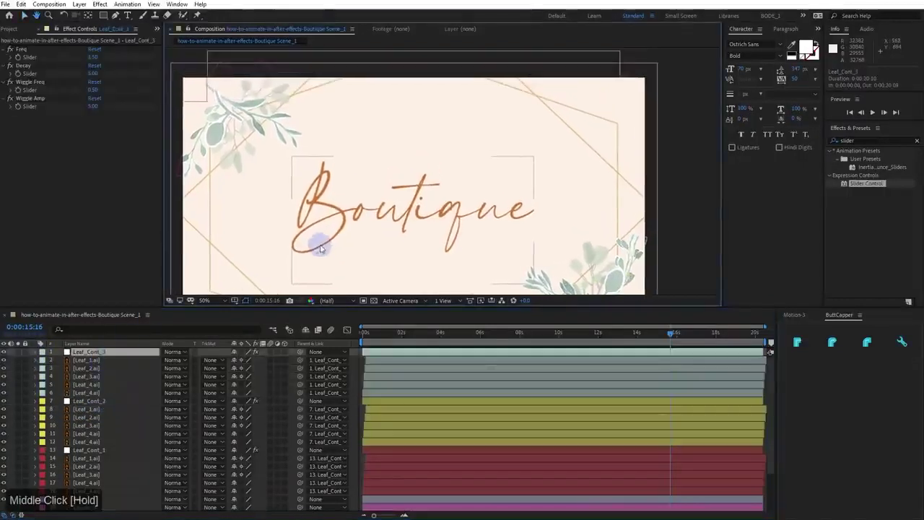
drag(643, 268, 585, 119)
key(w)
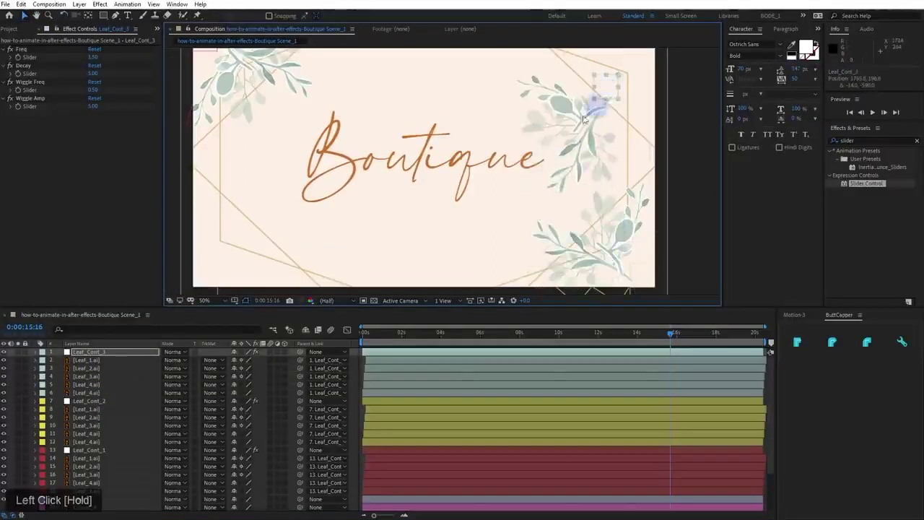
key(space)
drag(503, 139, 468, 241)
drag(580, 183, 610, 142)
scroll(531, 189, down, 2)
scroll(462, 230, up, 1)
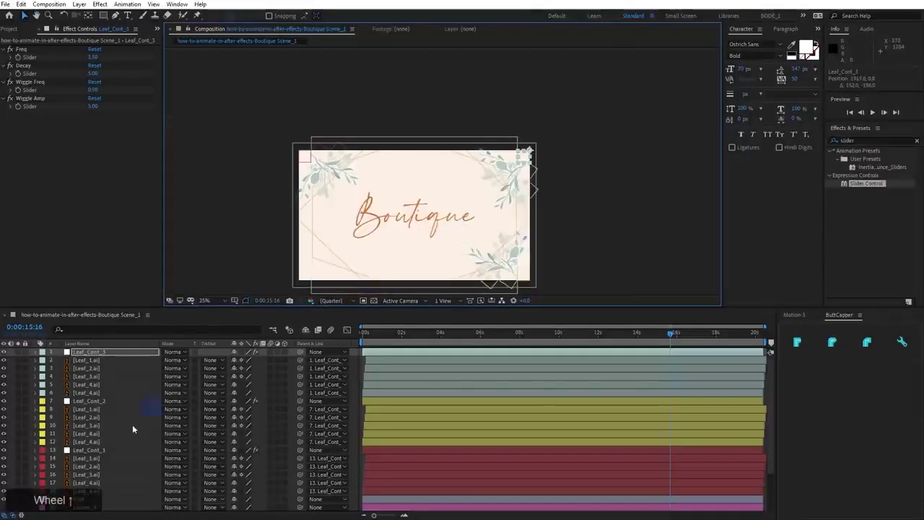
Show the Leaves_1 to Leaves_4 layers as a reference for matching the corner arrangement
scroll(108, 459, down, 2)
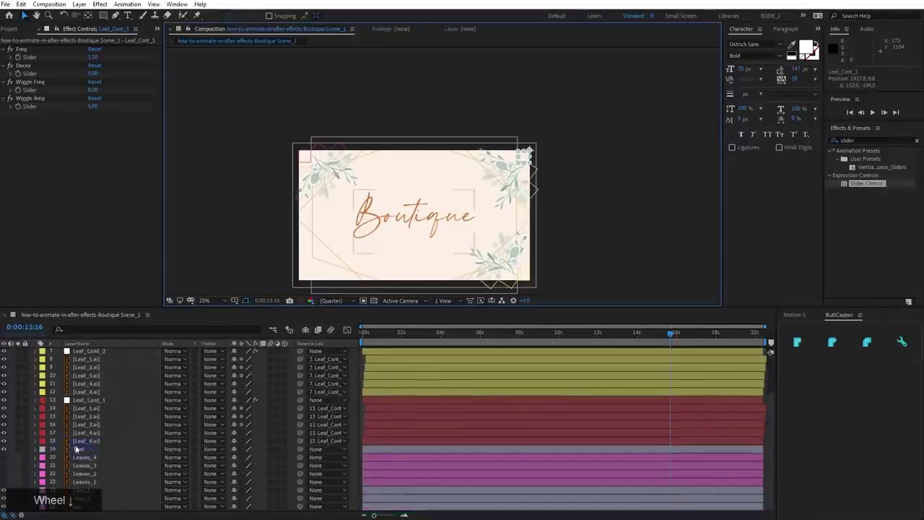
drag(4, 459, 4, 483)
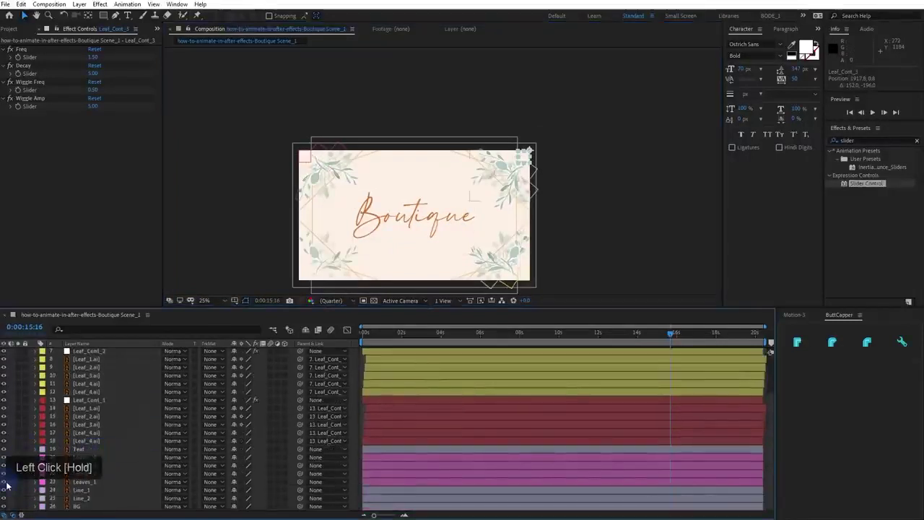
scroll(81, 354, up, 2)
Mirror Leaf_Cont_3 horizontally by setting its scale to -100, 100%
click(87, 353)
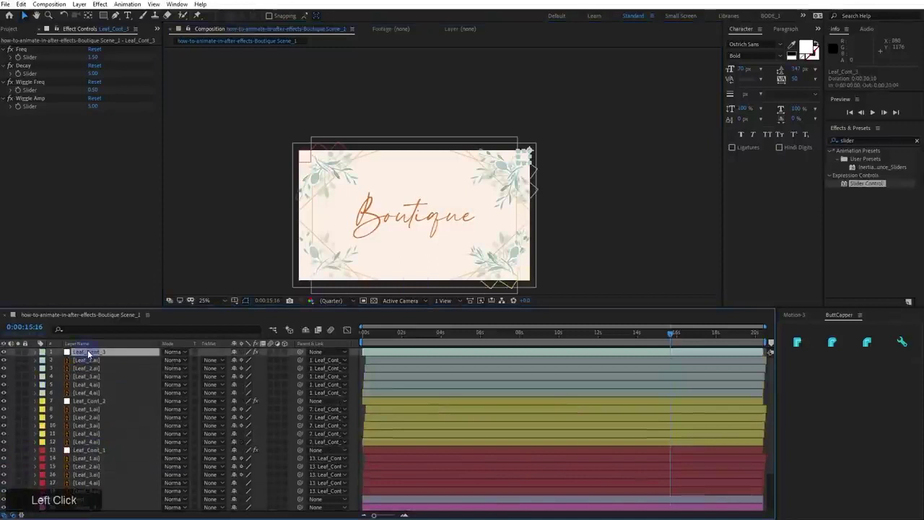
key(s)
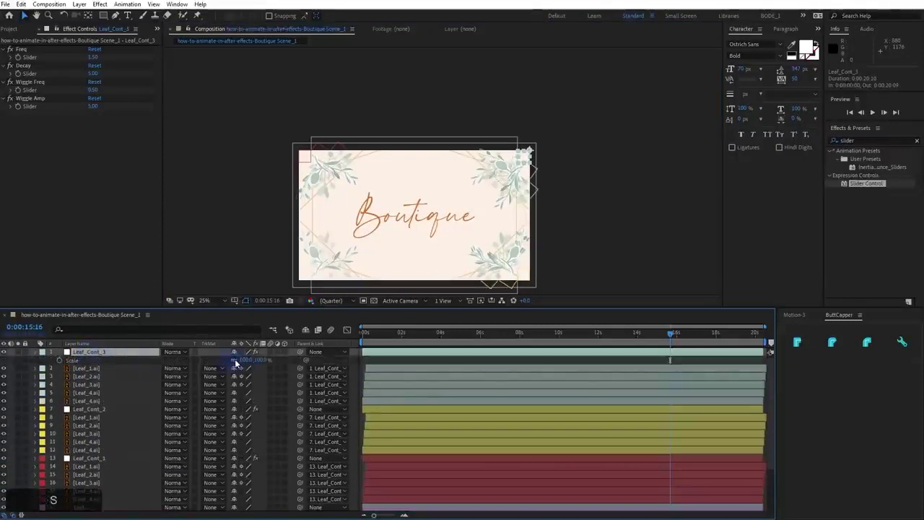
click(246, 360)
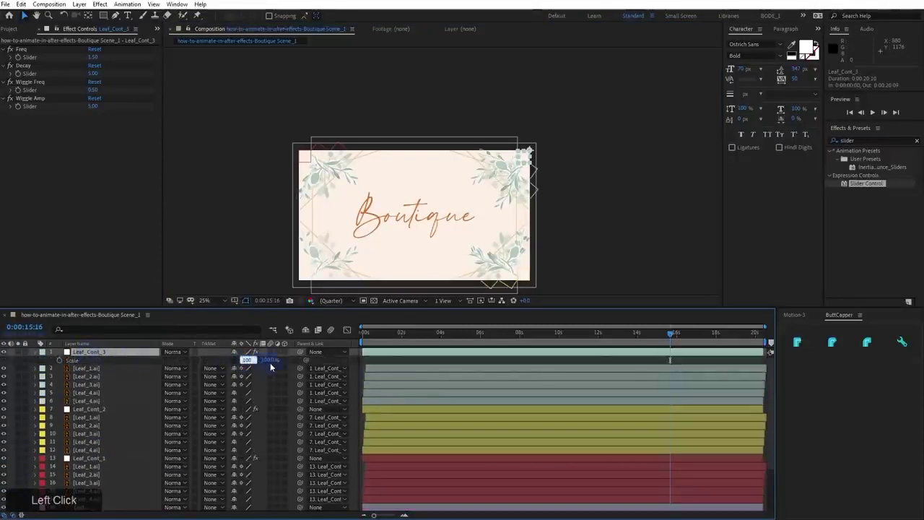
text(-100)
key(Return)
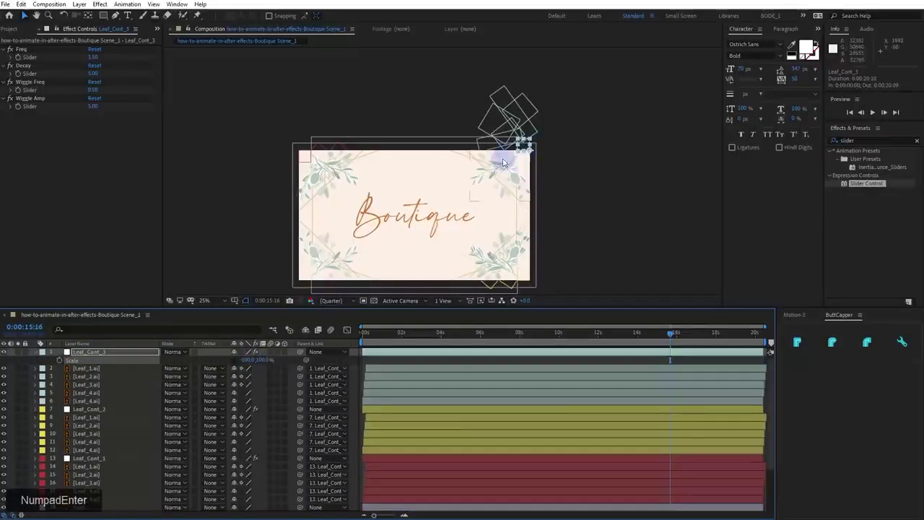
Rotate the mirrored Leaf_Cont_3 by -90° to 0° so its leaves match the reference, and collapse its properties
key(w)
drag(520, 143, 527, 194)
scroll(527, 195, up, 2)
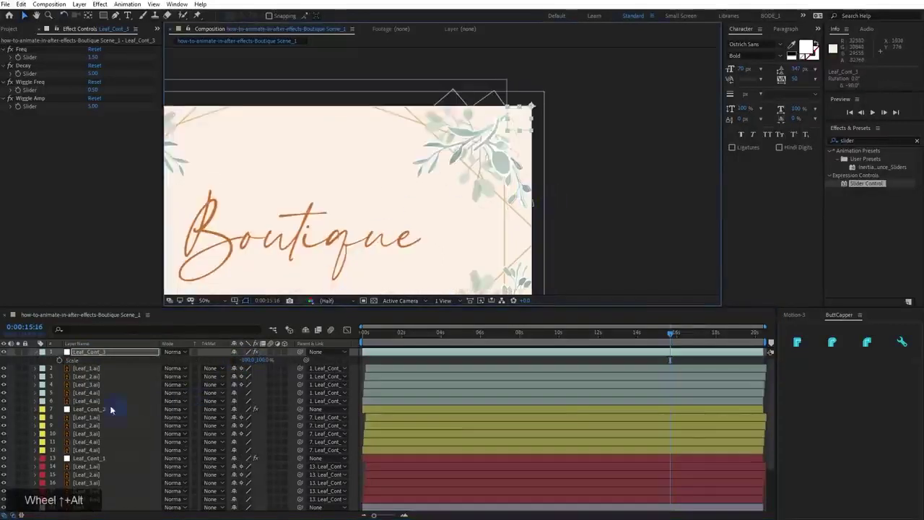
click(231, 363)
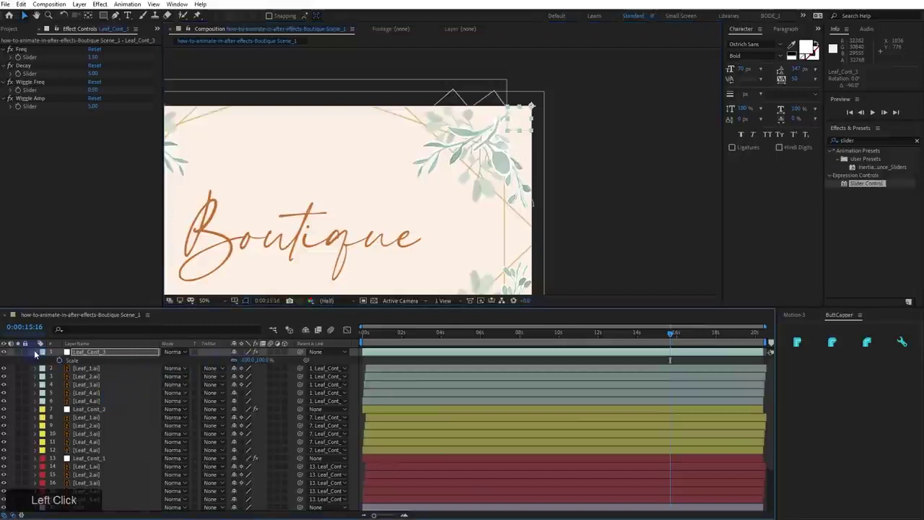
click(35, 353)
Duplicate Leaf_Cont_3 and its five leaf layers as a separate group above the originals, and give the copies the Green label
shift+click(103, 393)
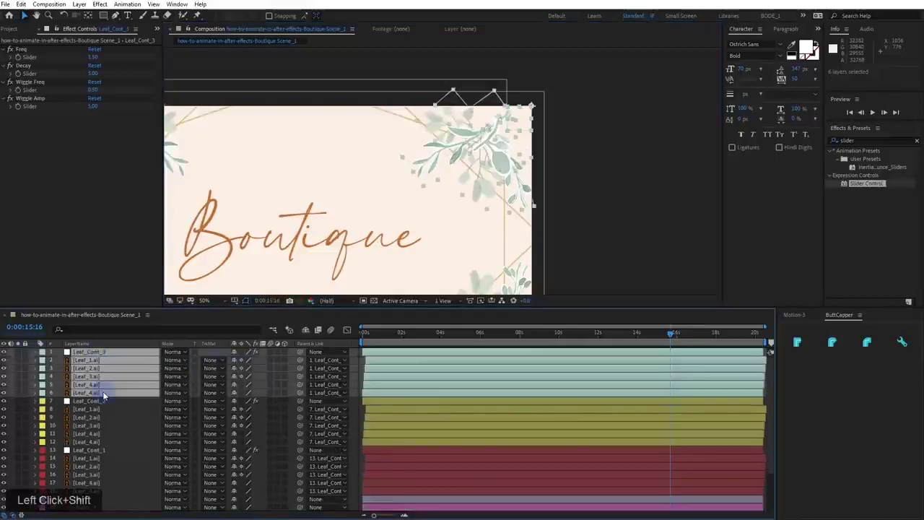
key(ctrl+d)
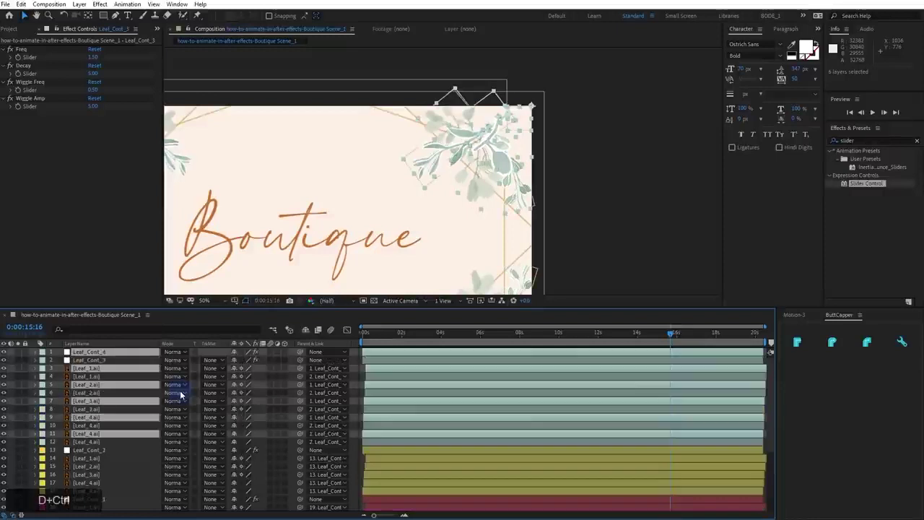
key(ctrl+bracketright)
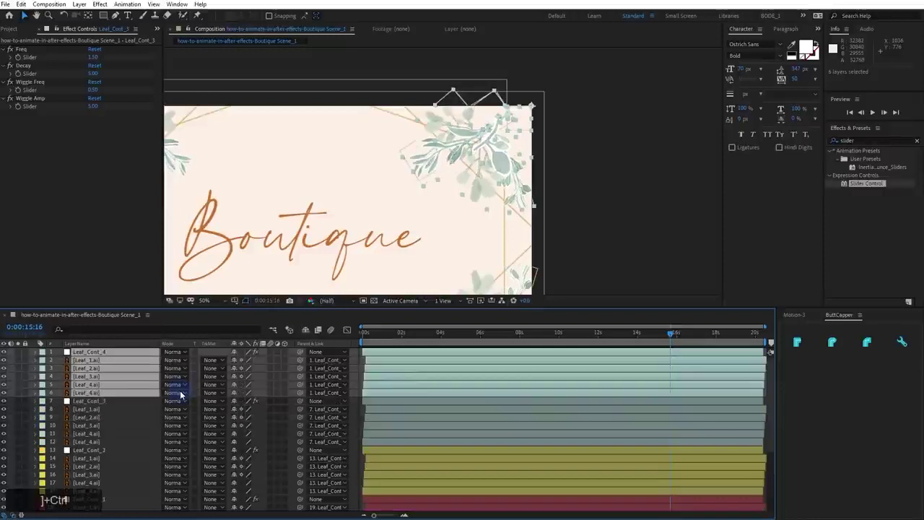
click(42, 352)
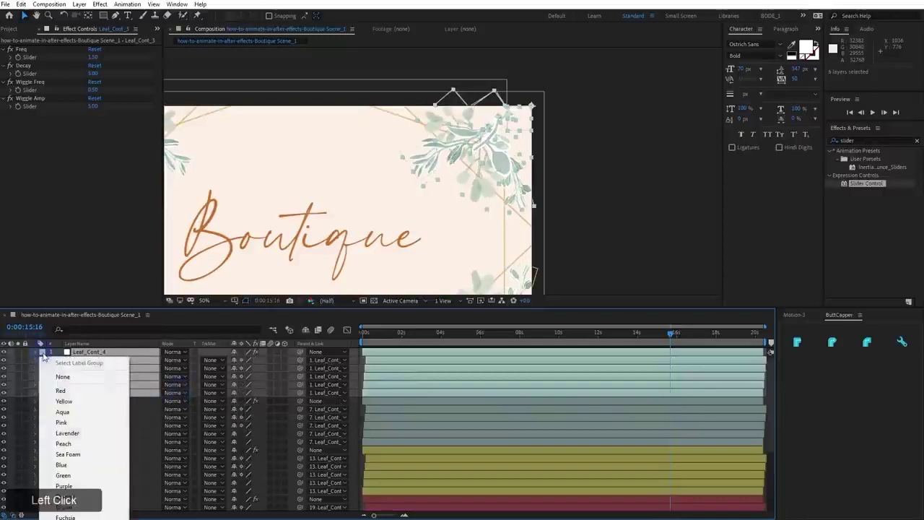
click(93, 463)
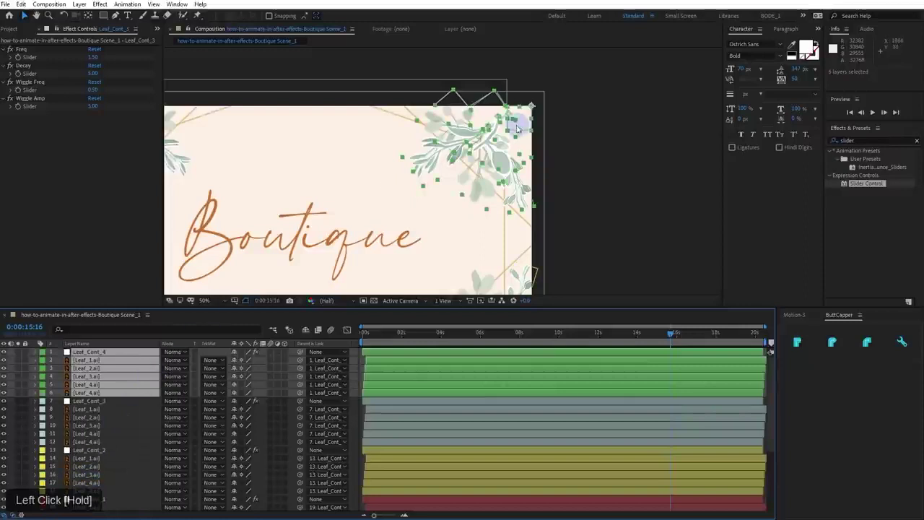
Place Leaf_Cont_4 at the composition's bottom-left corner and rotate it to -180°
click(107, 359)
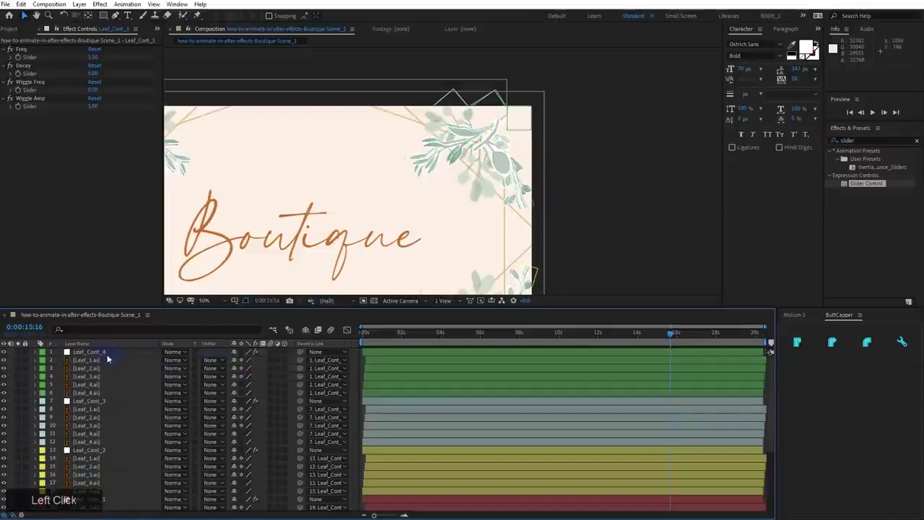
click(104, 352)
scroll(415, 134, down, 1)
click(241, 275)
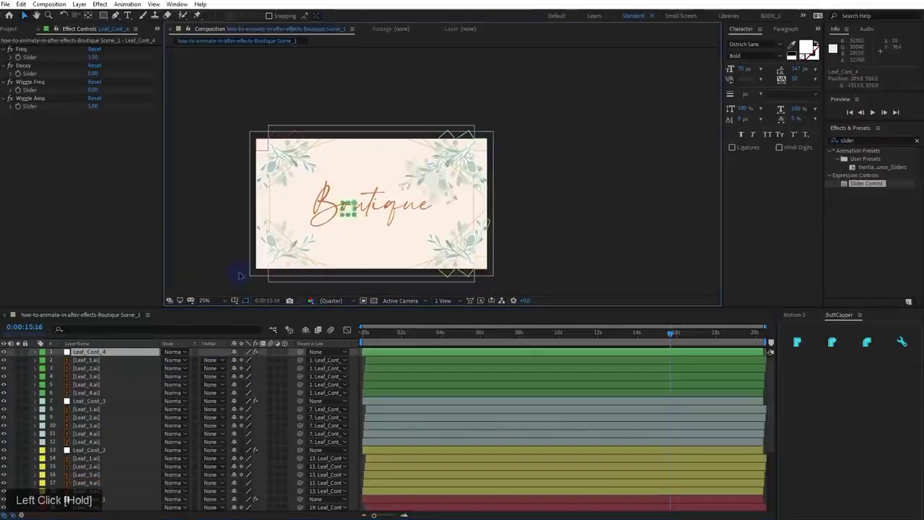
drag(241, 275, 275, 263)
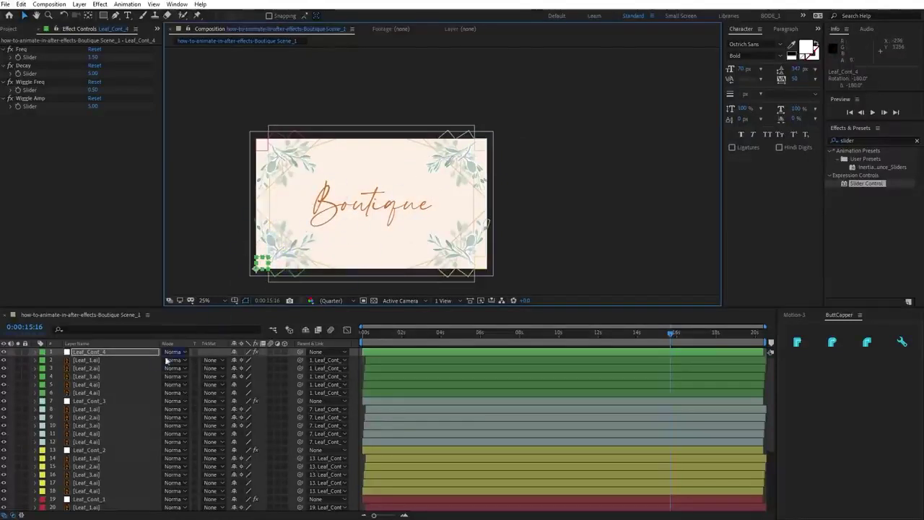
Delete the fuchsia reference layers Leaves_1 to Leaves_4
scroll(82, 426, down, 3)
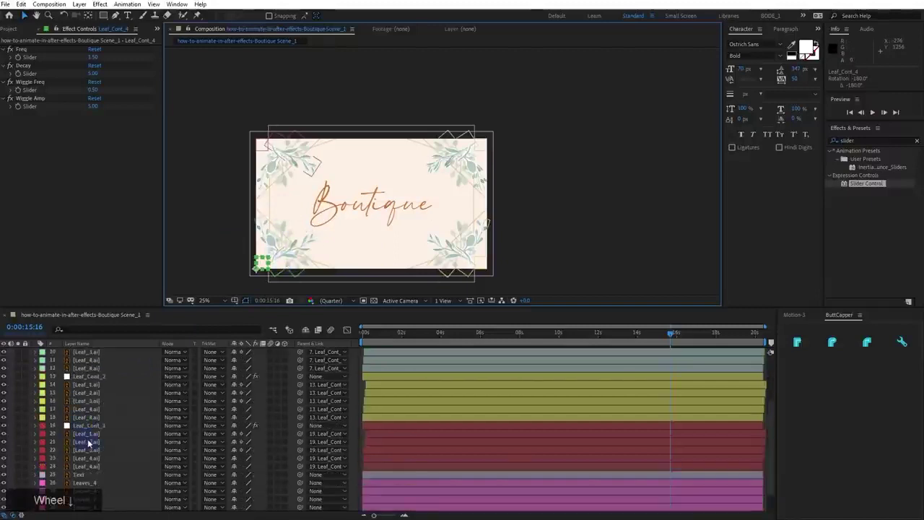
click(92, 434)
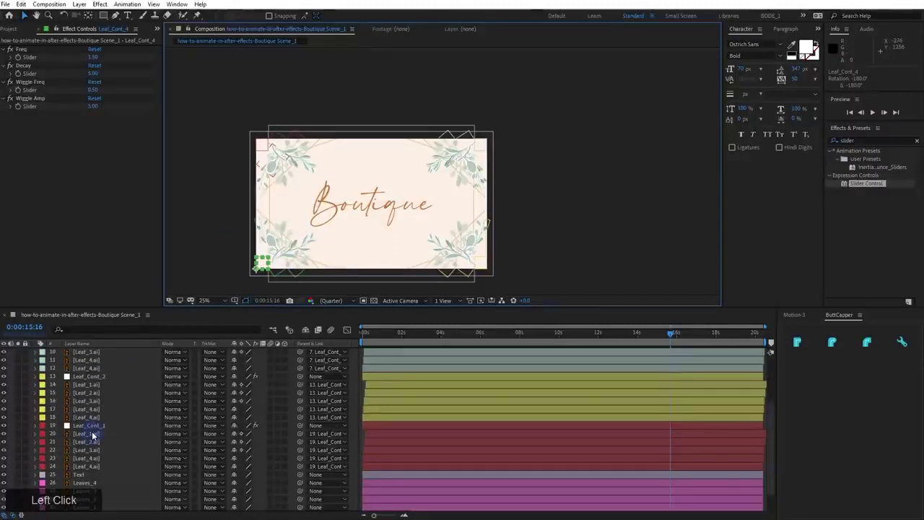
scroll(92, 435, down, 1)
click(95, 457)
shift+click(98, 483)
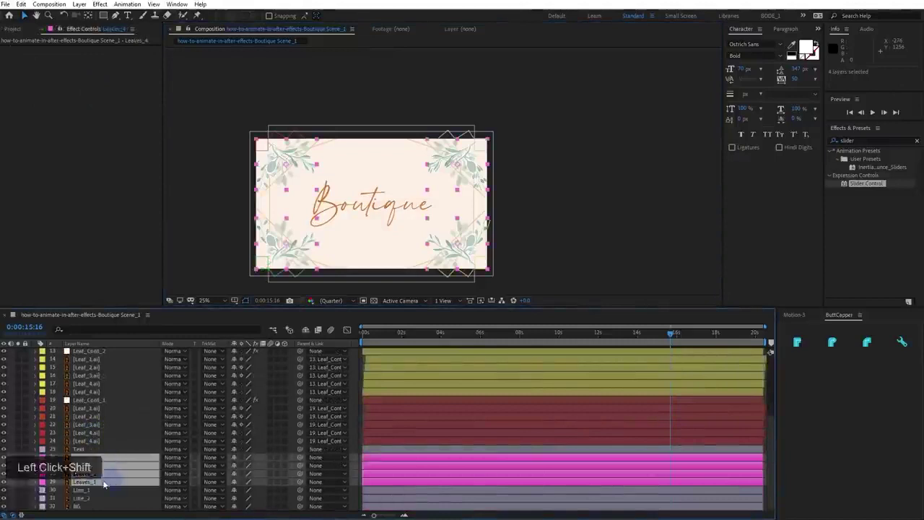
key(Delete)
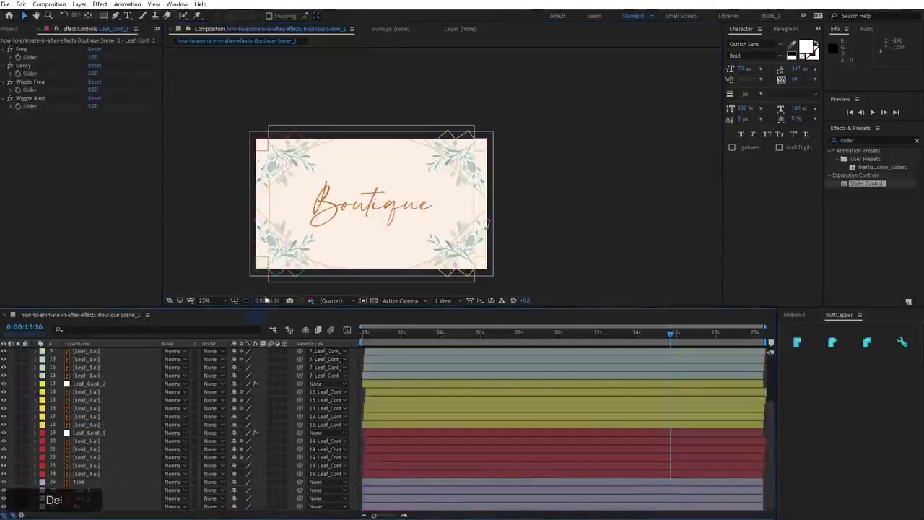
Preview the leaf animation in all four corners from the start of the composition, and return to the first frame
click(363, 333)
key(space)
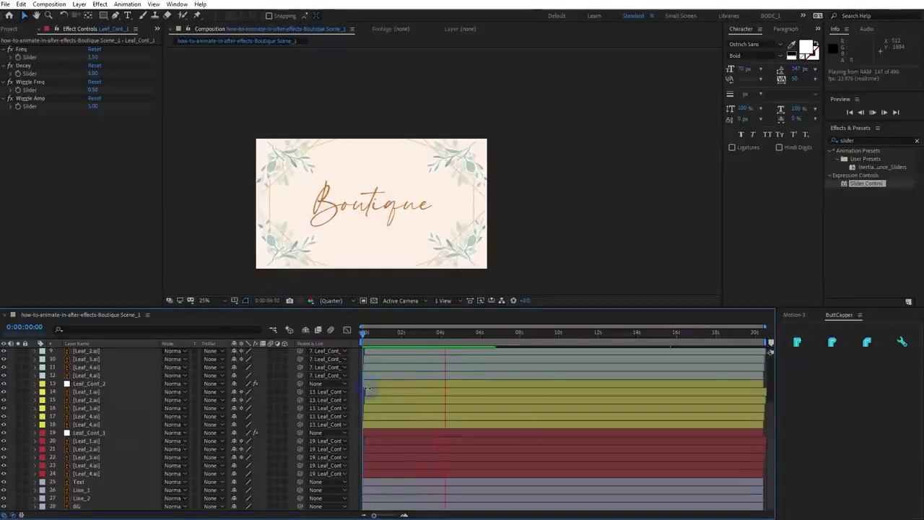
scroll(375, 382, up, 3)
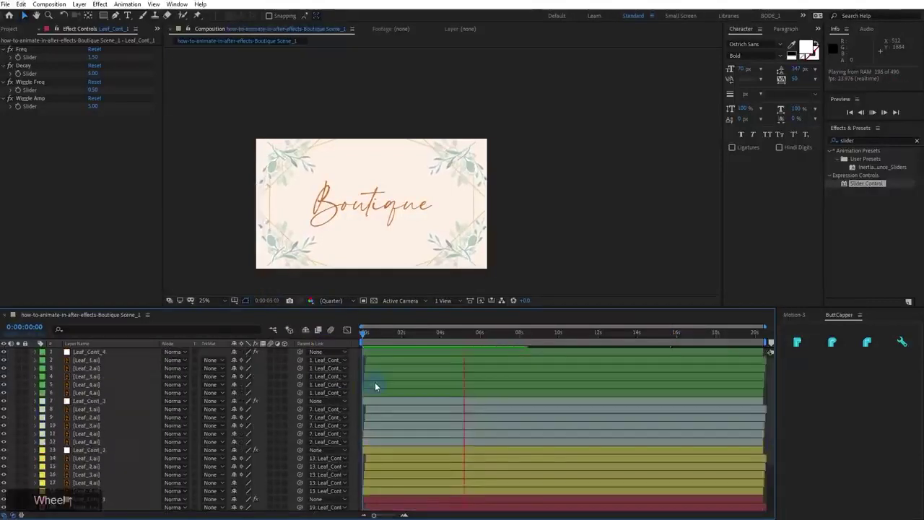
key(space)
click(363, 333)
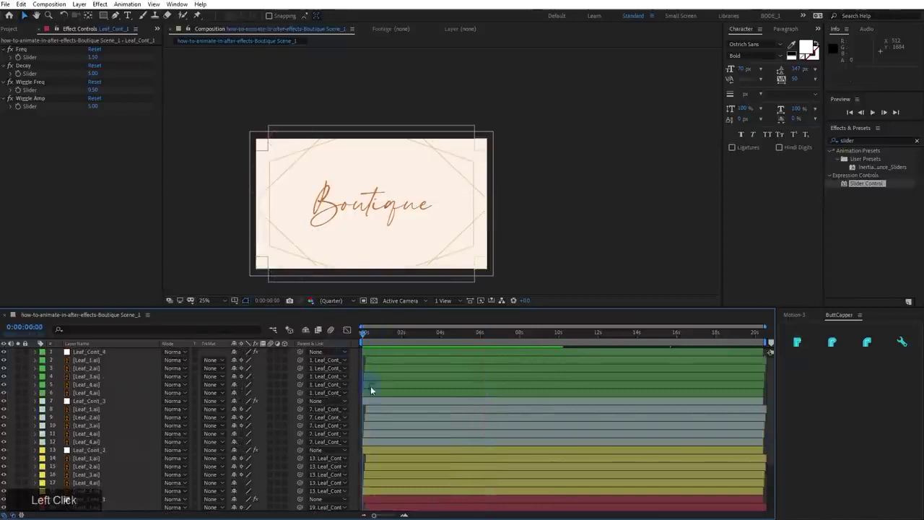
Go to 0:00:05:21 and reveal the keyframed Scale property of the lowest Leaf_4.ai layer in the Leaf_Cont_2 group
scroll(372, 390, down, 3)
click(381, 383)
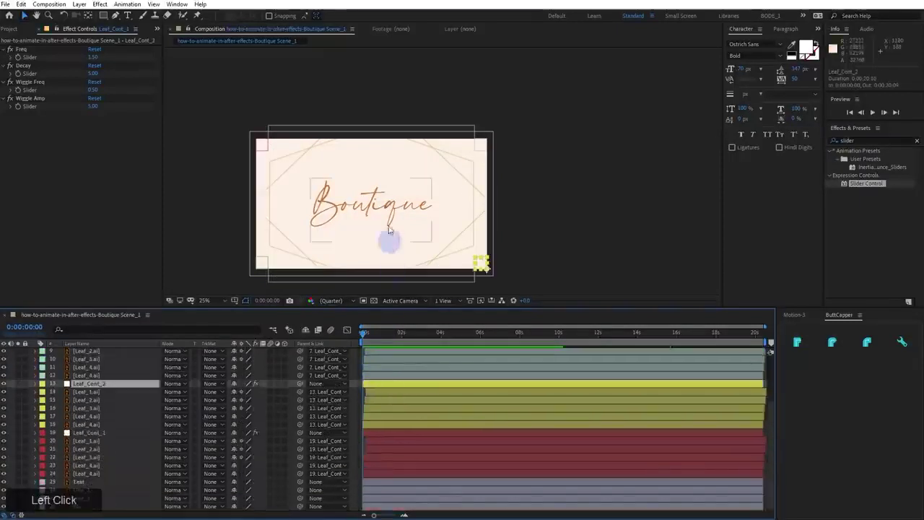
scroll(458, 263, up, 1)
drag(409, 337, 478, 337)
click(102, 424)
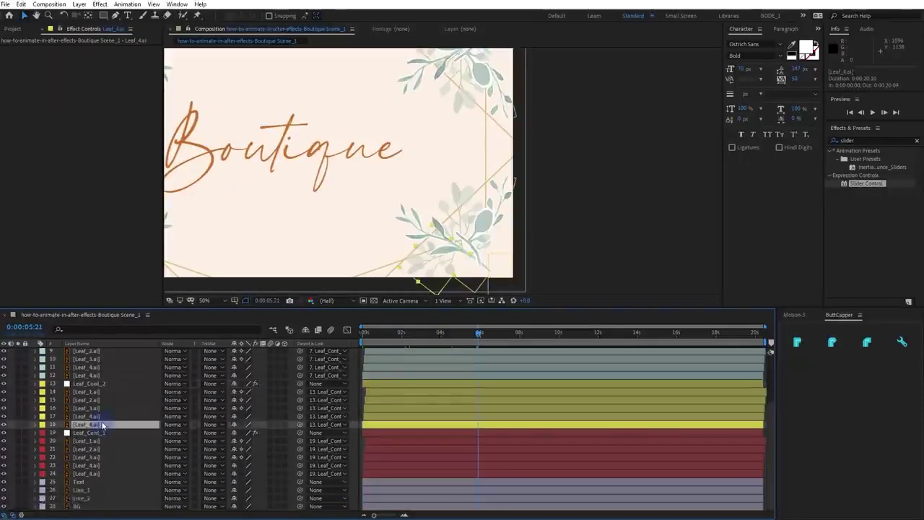
key(u)
key(u)
key(u)
key(u)
key(u)
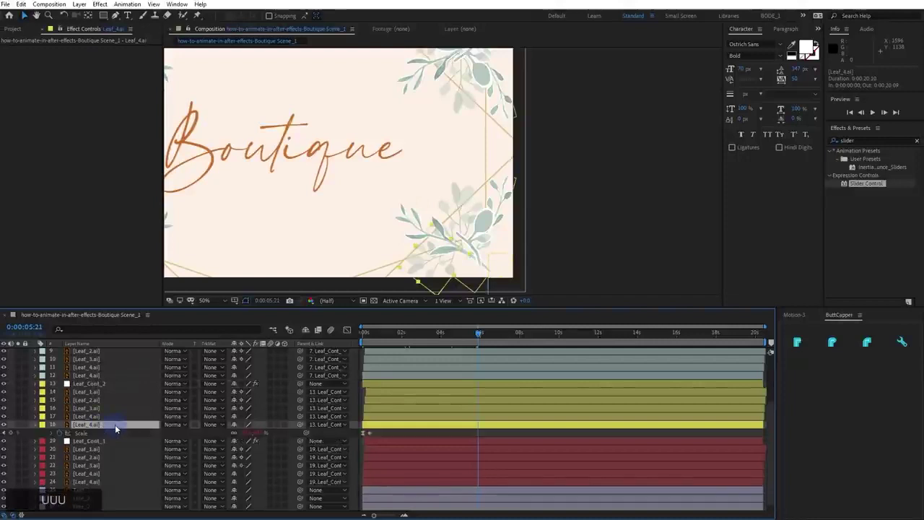
In the Rotation expression of the lowest yellow Leaf_4.ai layer, point the Wiggle Freq reference to Leaf_Cont_2
scroll(478, 496, down, 1)
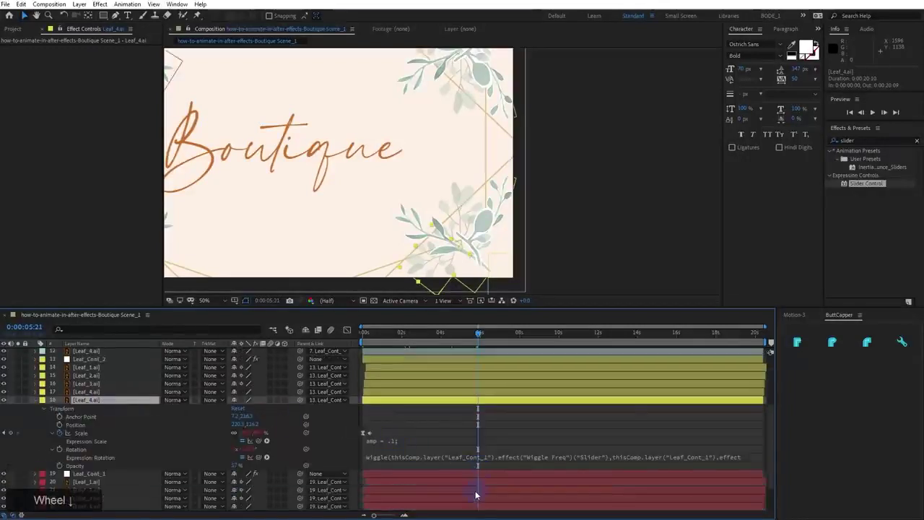
scroll(474, 465, down, 1)
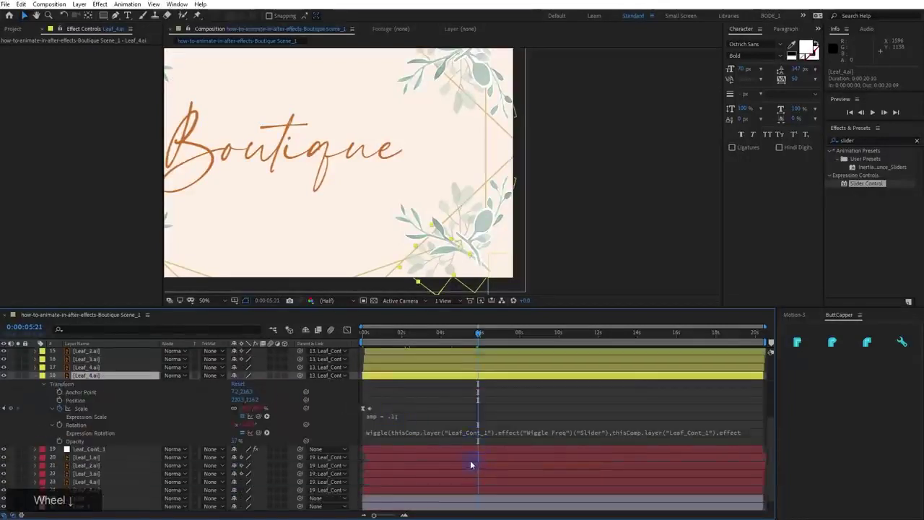
click(469, 434)
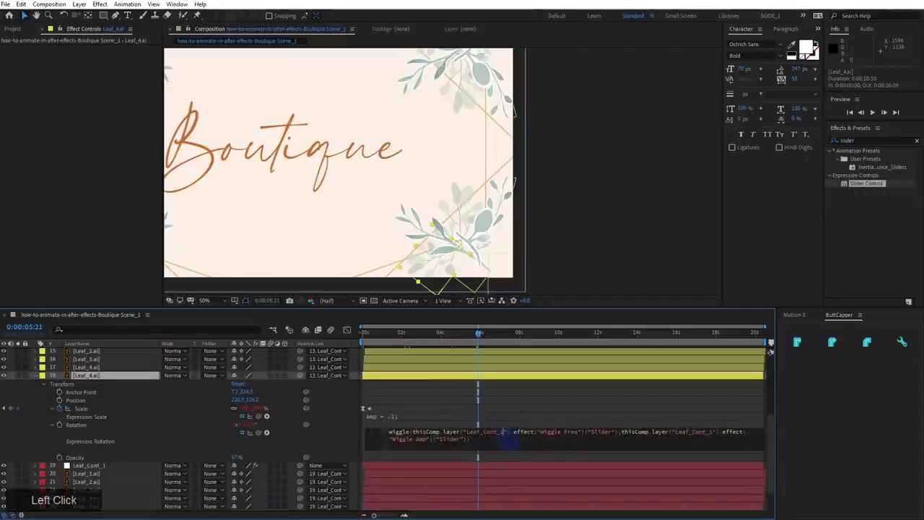
scroll(58, 412, up, 3)
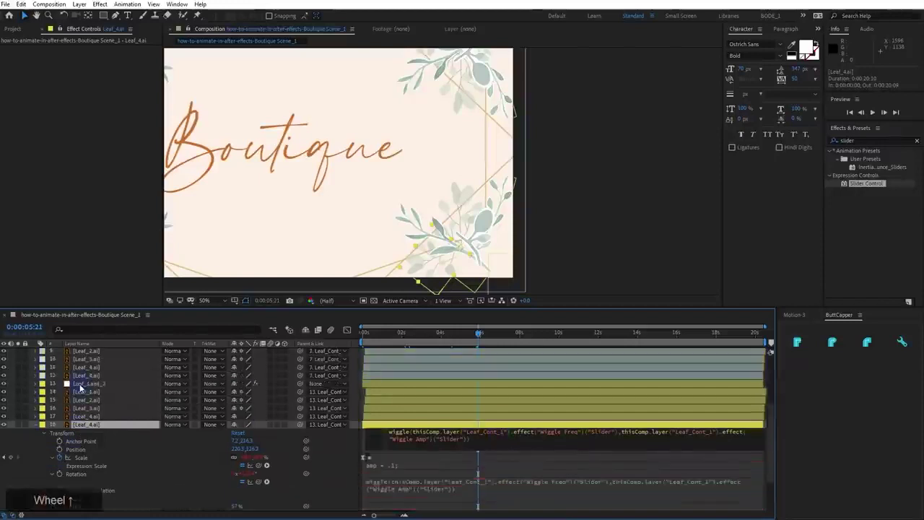
click(116, 409)
scroll(195, 416, down, 2)
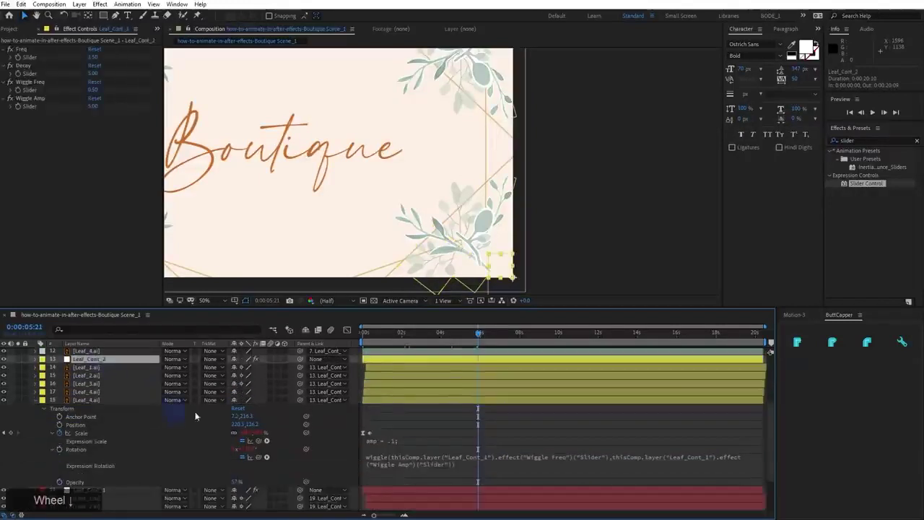
click(465, 457)
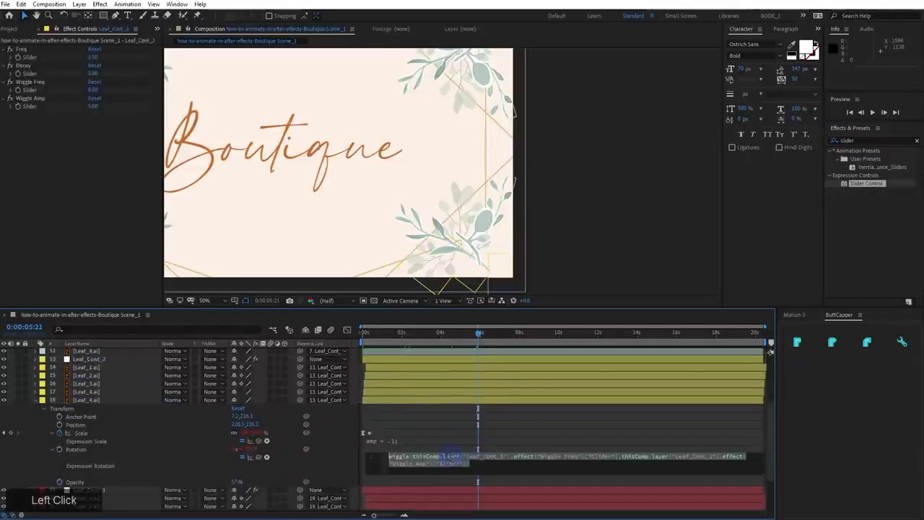
click(498, 457)
text(3)
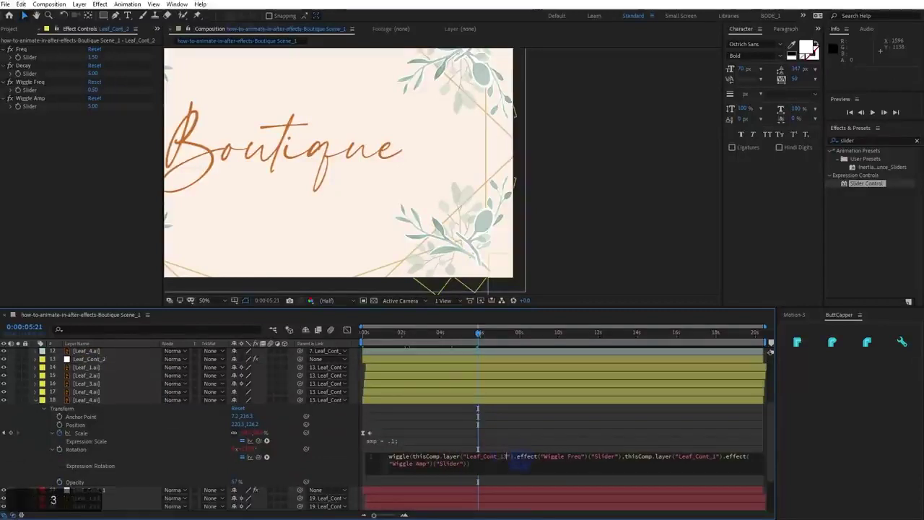
key(BackSpace)
key(BackSpace)
text(2)
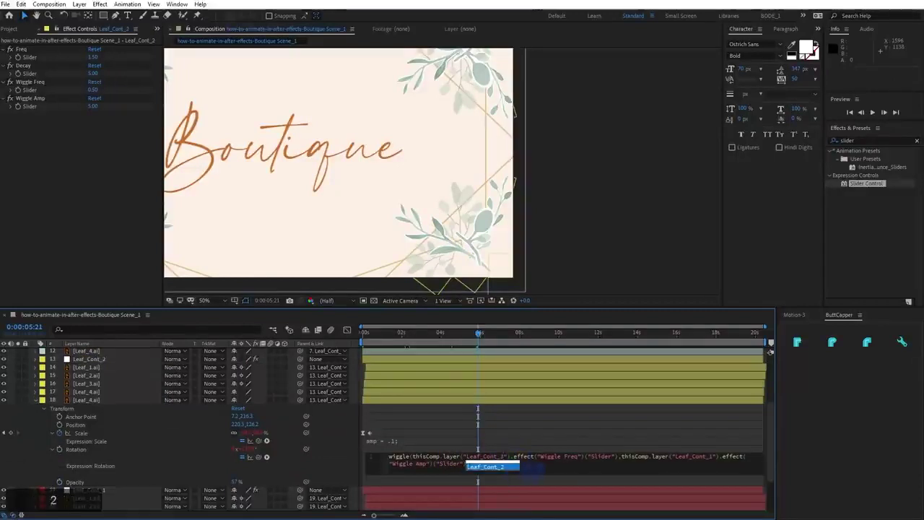
In the same Rotation expression, point the Wiggle Amp reference to Leaf_Cont_2
click(714, 457)
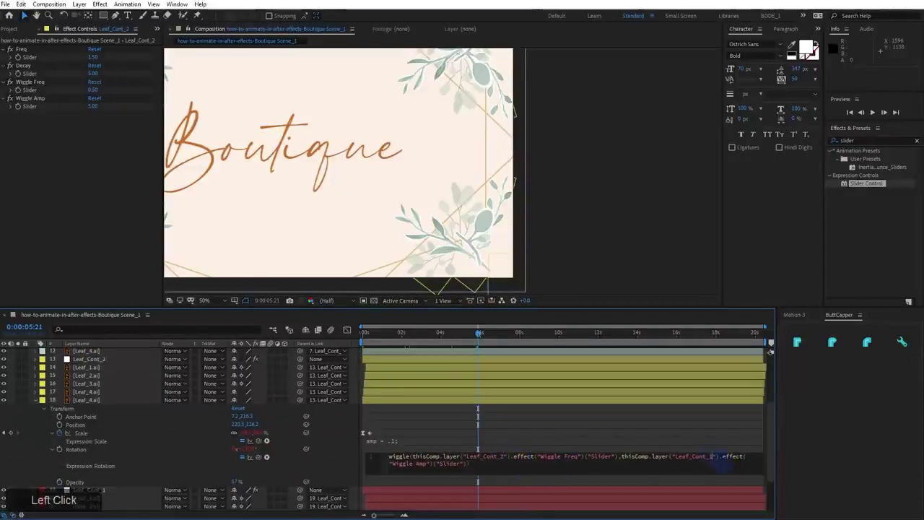
key(BackSpace)
text(2)
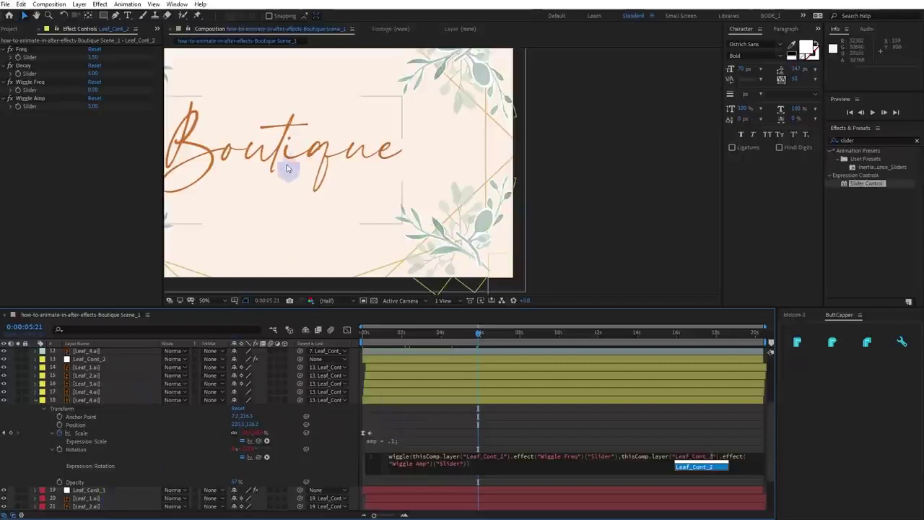
Point the freq and decay references in that Leaf_4.ai layer's Scale expression to Leaf_Cont_2, and collapse the layer
click(382, 440)
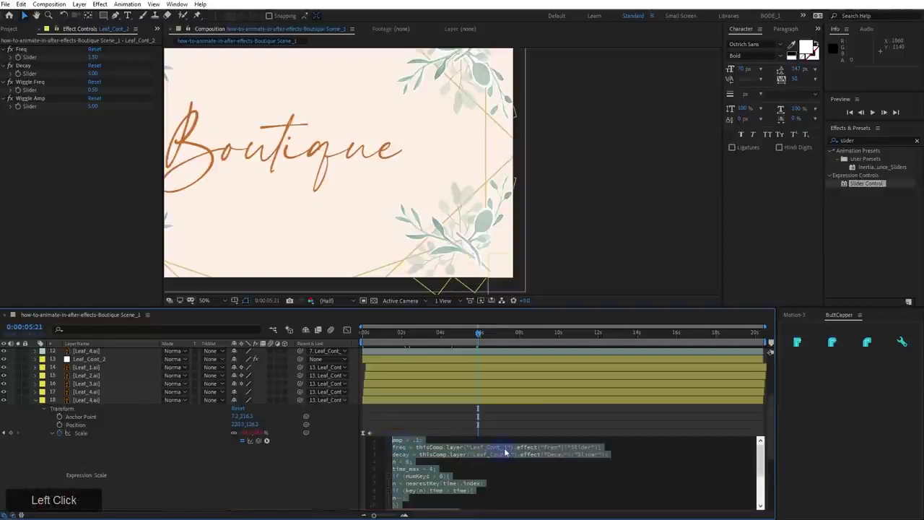
click(505, 449)
key(BackSpace)
text(2)
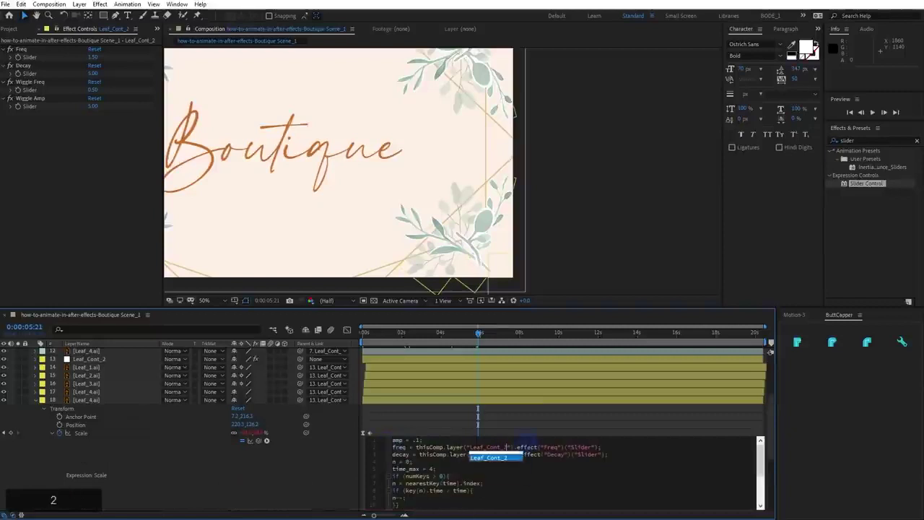
click(422, 440)
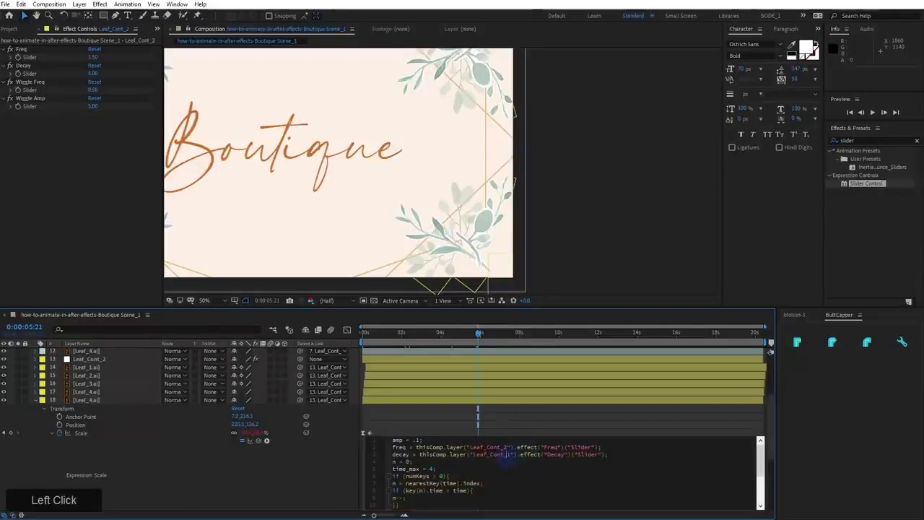
double_click(508, 455)
text(Leaf_Cont_2)
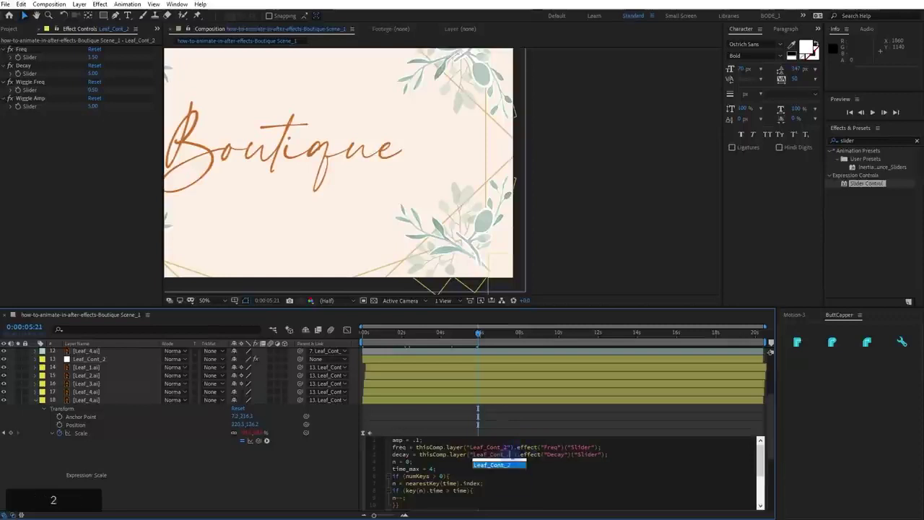
key(KP_Enter)
click(38, 402)
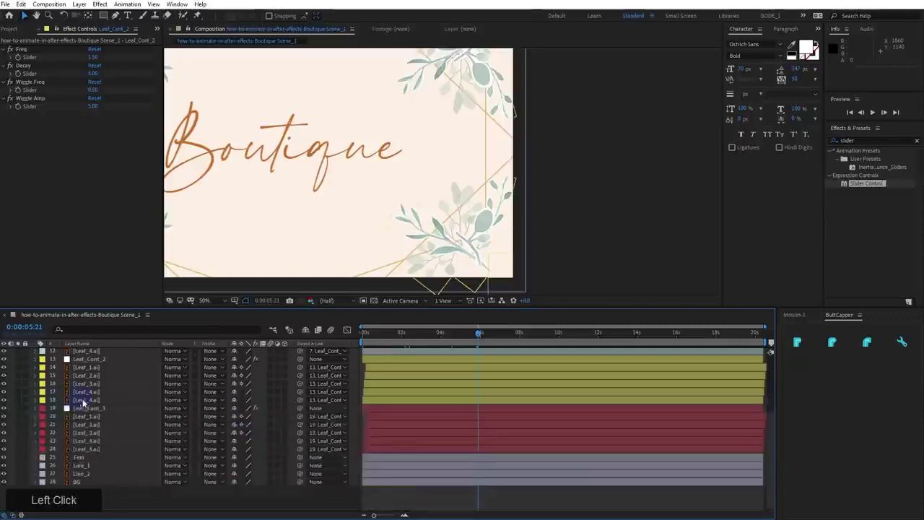
Reveal the modified properties of the other four leaf layers in the Leaf_Cont_2 group, and maximize the timeline
click(96, 394)
shift+click(100, 421)
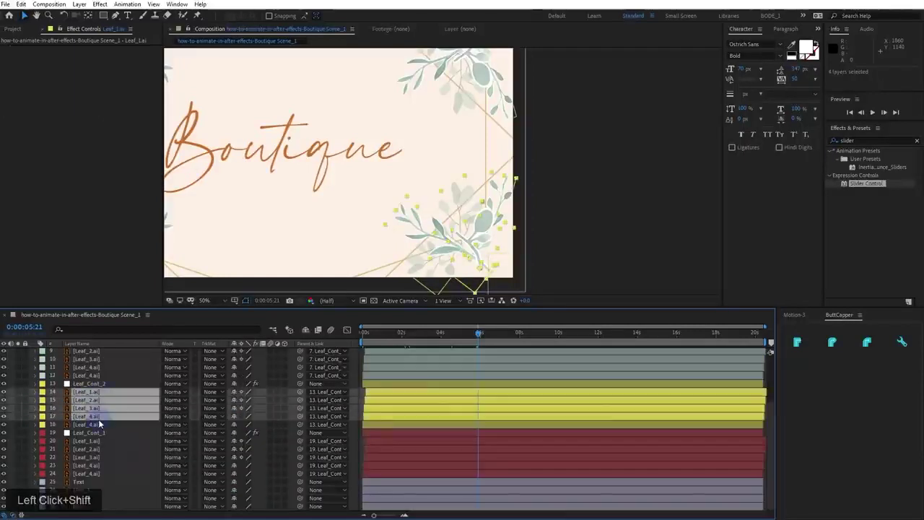
key(u)
key(u)
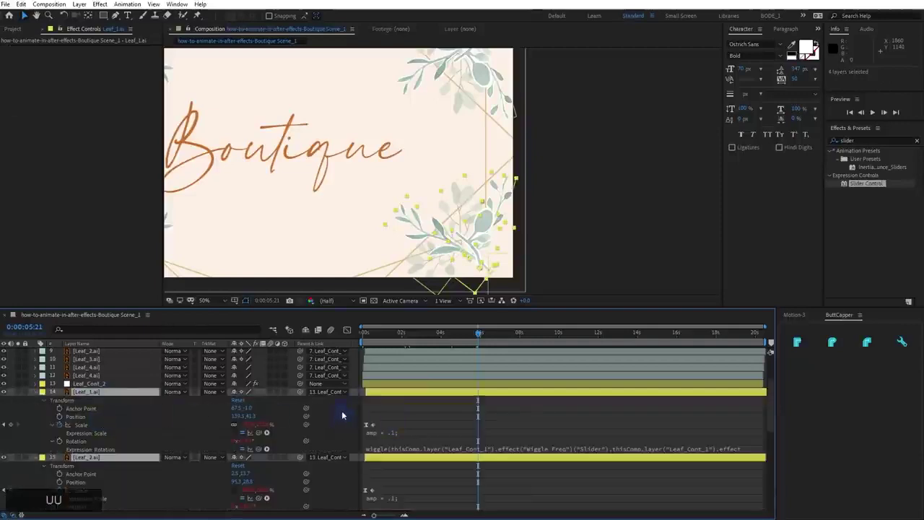
key(Escape)
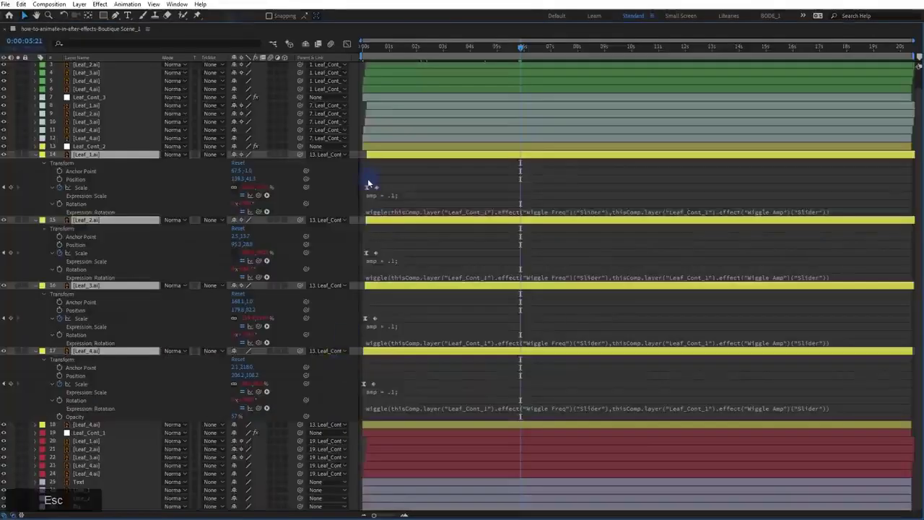
click(142, 34)
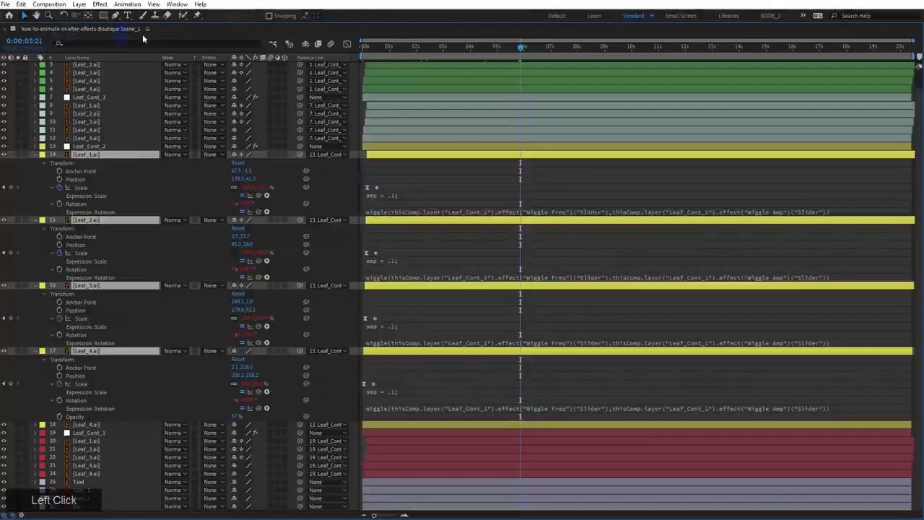
Point both wiggle references in the Rotation expression of the yellow Leaf_1.ai layer to Leaf_Cont_2
click(435, 213)
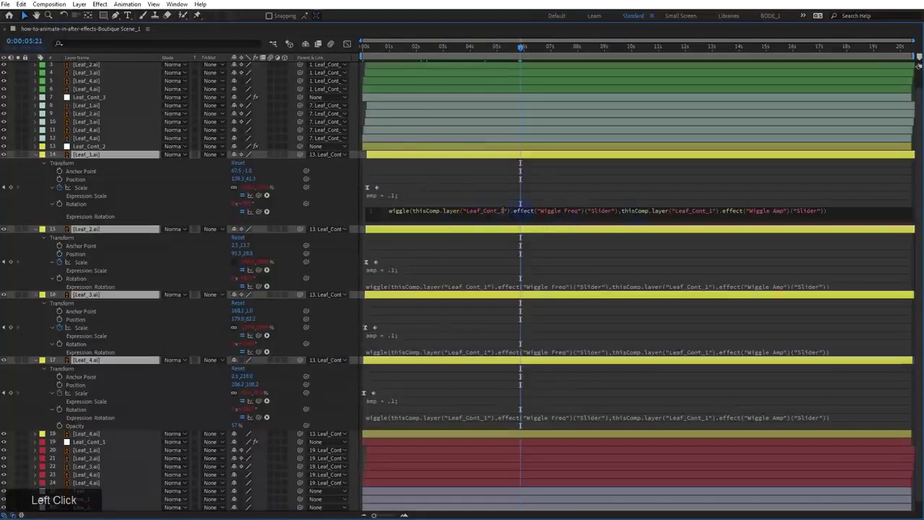
key(BackSpace)
text(2)
click(710, 211)
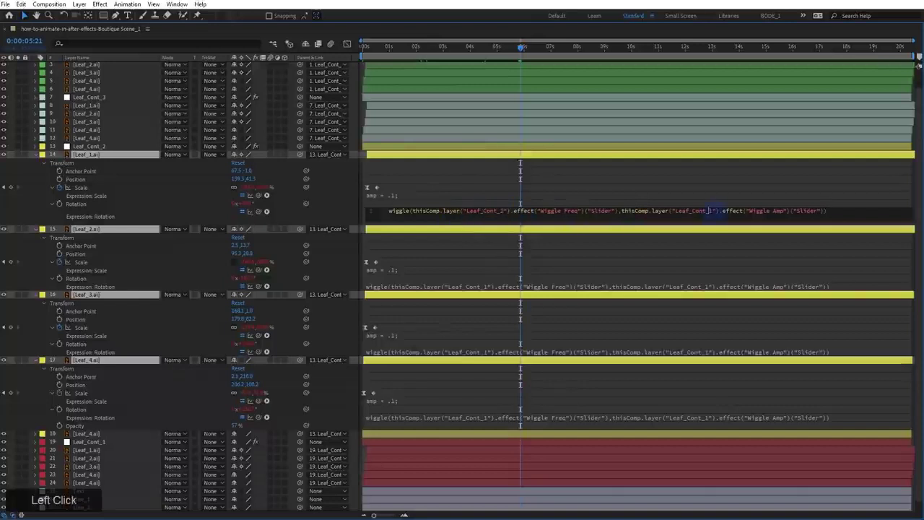
key(BackSpace)
text(2)
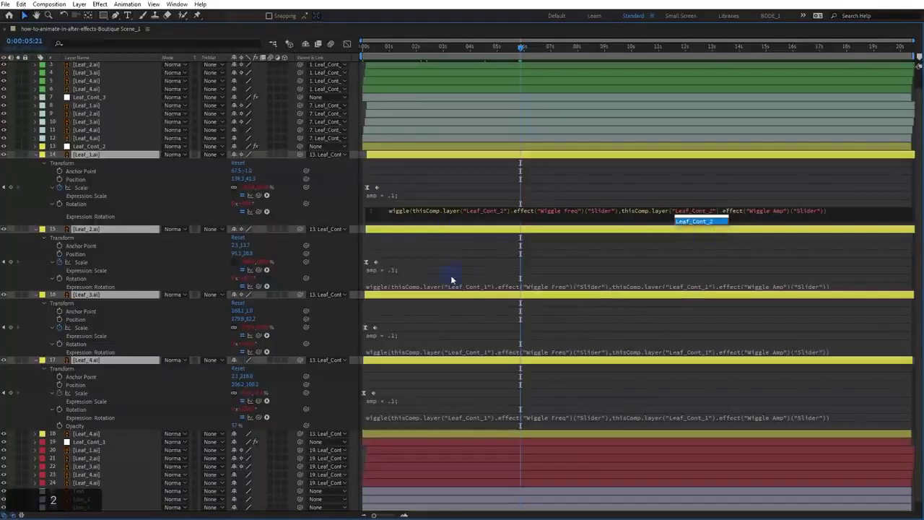
Point the freq and decay references in the yellow Leaf_1.ai layer's Scale expression to Leaf_Cont_2
click(386, 197)
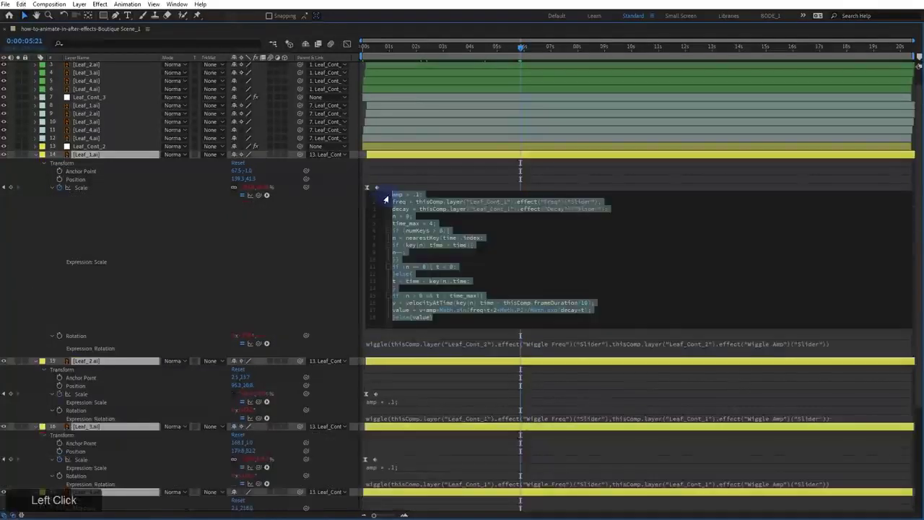
click(510, 203)
drag(470, 209, 521, 210)
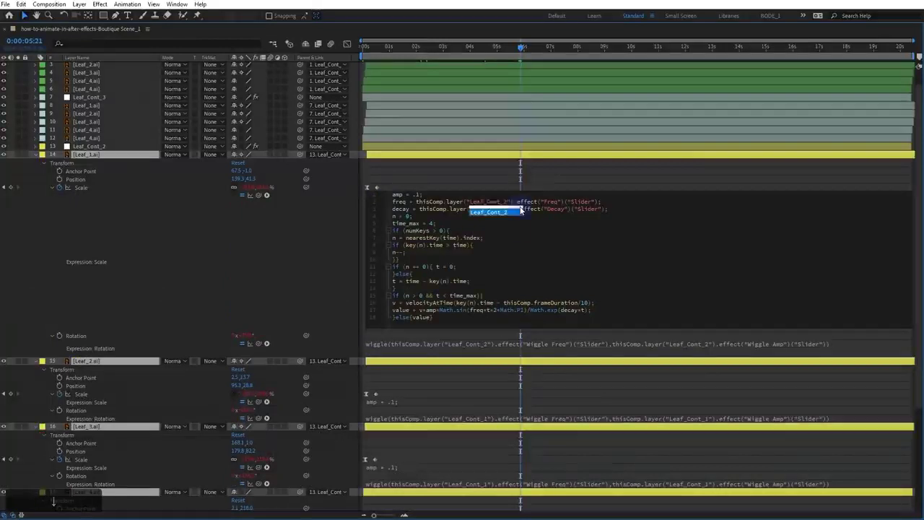
key(Return)
click(510, 209)
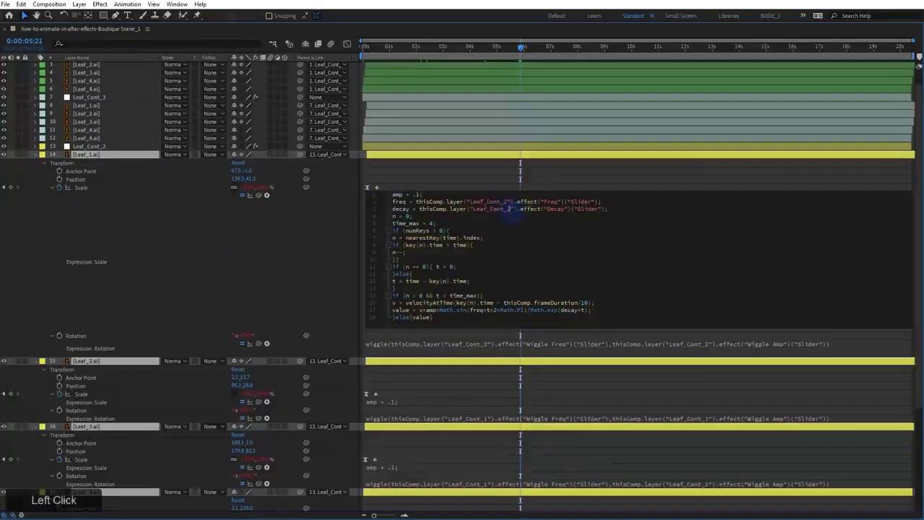
text(2)
Point both wiggle references in the Rotation expression of the yellow Leaf_2.ai layer to Leaf_Cont_2
click(393, 419)
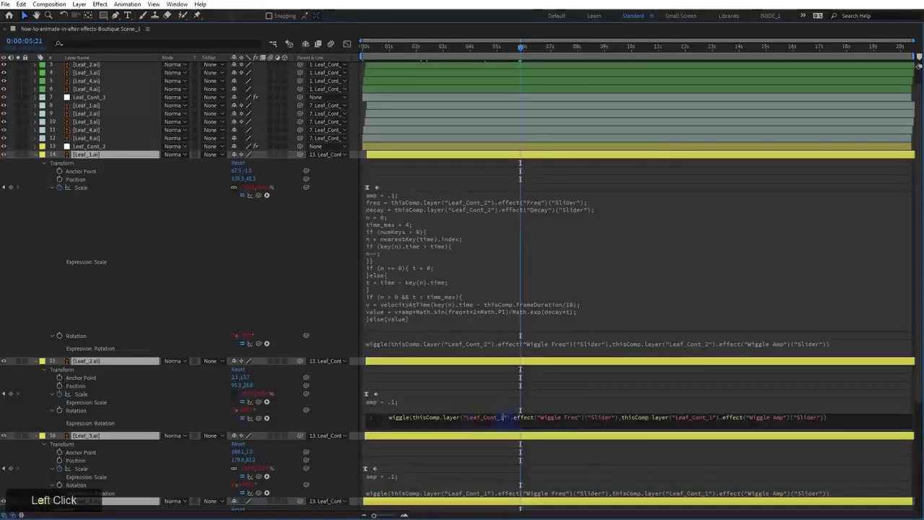
text(2)
drag(706, 417, 713, 418)
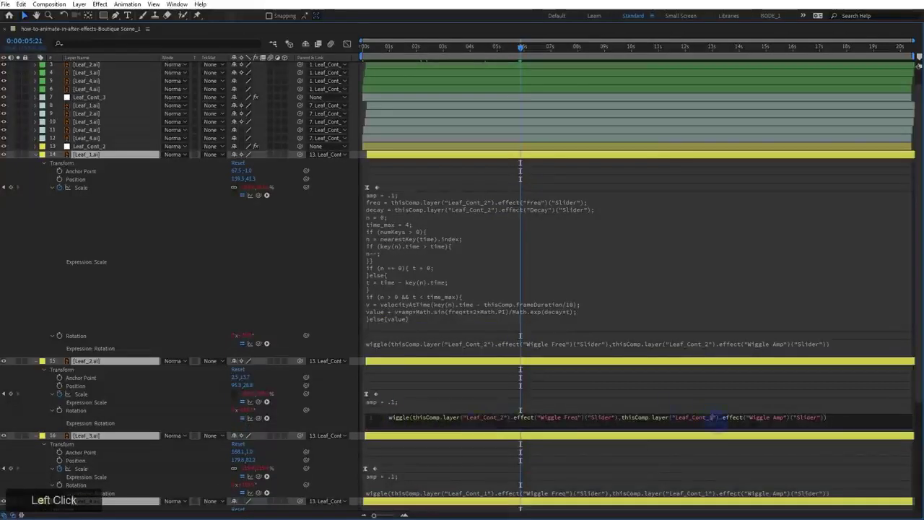
text(2)
Point the yellow Leaf_2.ai layer's Scale expression to Leaf_Cont_2, and collapse the yellow Leaf_1.ai and Leaf_2.ai layers
click(384, 403)
drag(500, 409, 508, 417)
text(22)
click(195, 289)
click(36, 155)
click(35, 163)
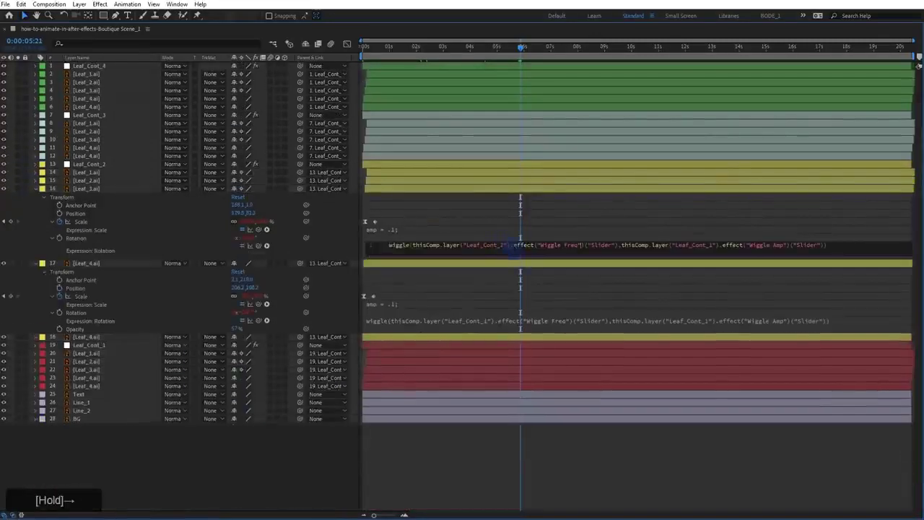
Point the expressions of the yellow Leaf_3.ai layer to Leaf_Cont_2, and collapse the layer
click(499, 250)
click(35, 189)
Point the Scale and Rotation expressions of the upper yellow Leaf_4.ai layer to Leaf_Cont_2, collapse it and restore the normal panel layout
click(502, 249)
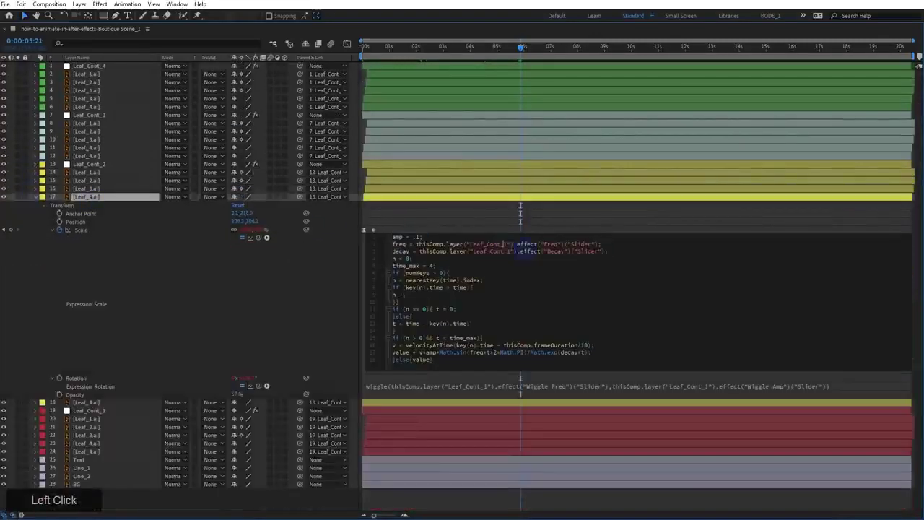
text(2)
click(496, 386)
drag(498, 388, 503, 388)
text(2)
drag(708, 388, 713, 388)
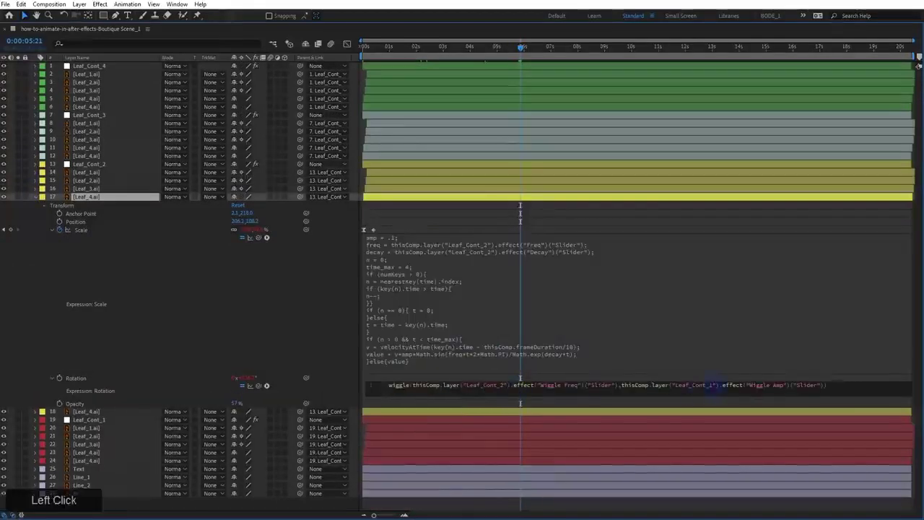
text(2)
click(36, 197)
key(grave)
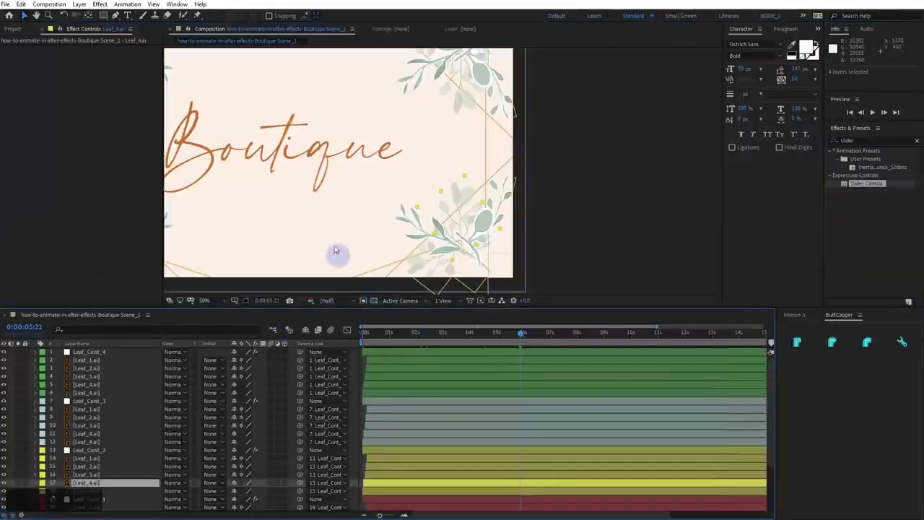
On Leaf_Cont_2, set the Decay slider to 4.40, Wiggle Amp to 5.30 and Wiggle Freq to 0.55
drag(337, 252, 376, 180)
click(108, 450)
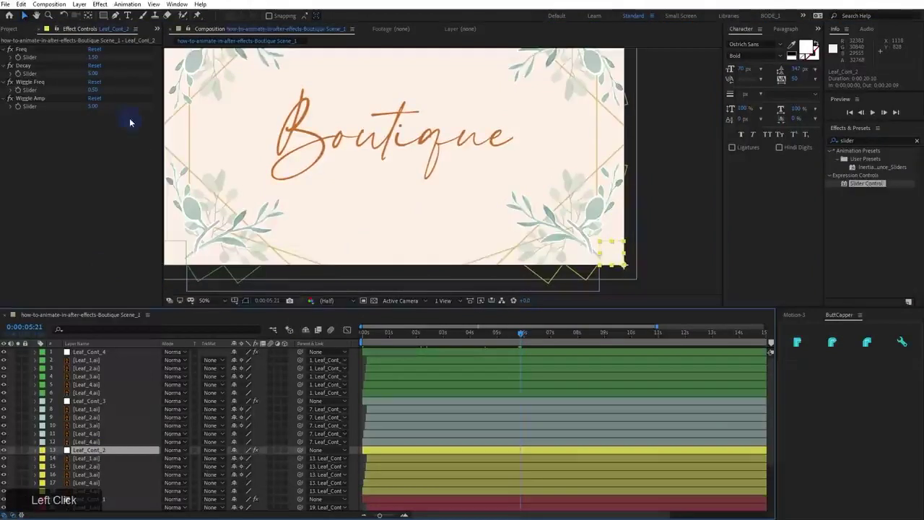
ctrl+click(91, 75)
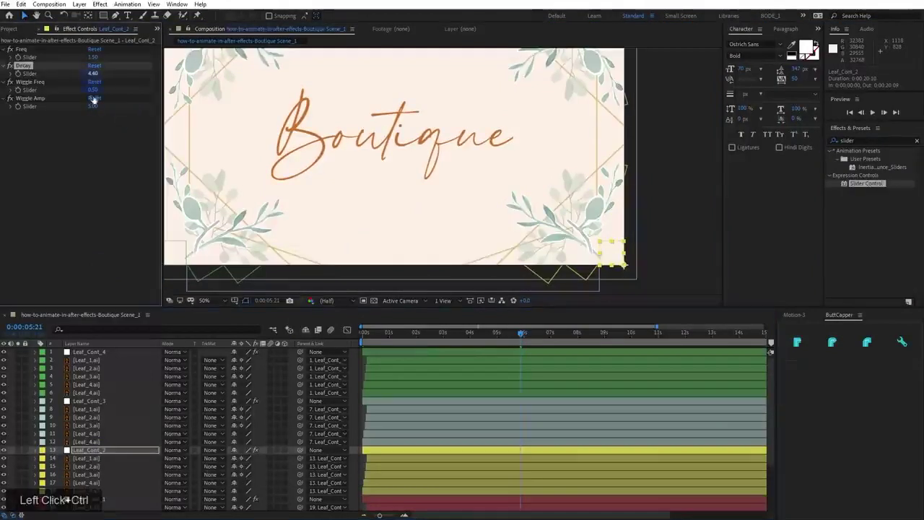
ctrl+click(93, 107)
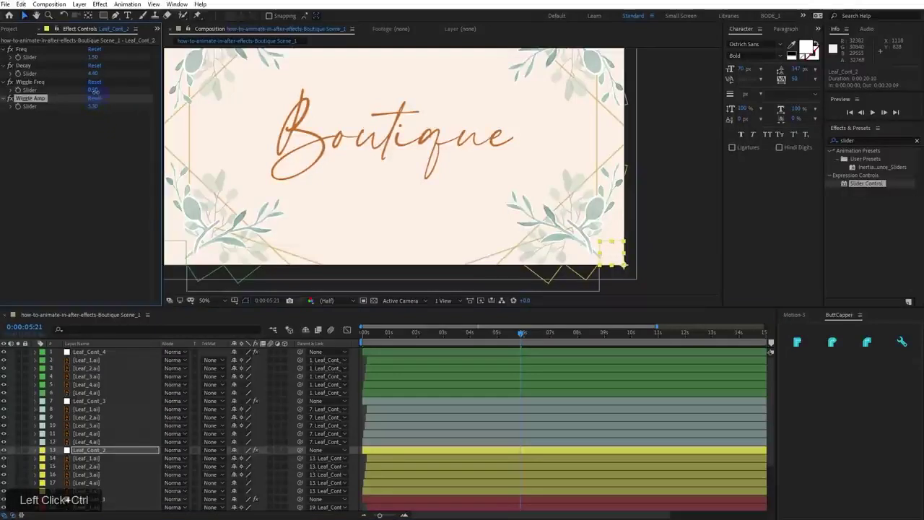
ctrl+click(94, 93)
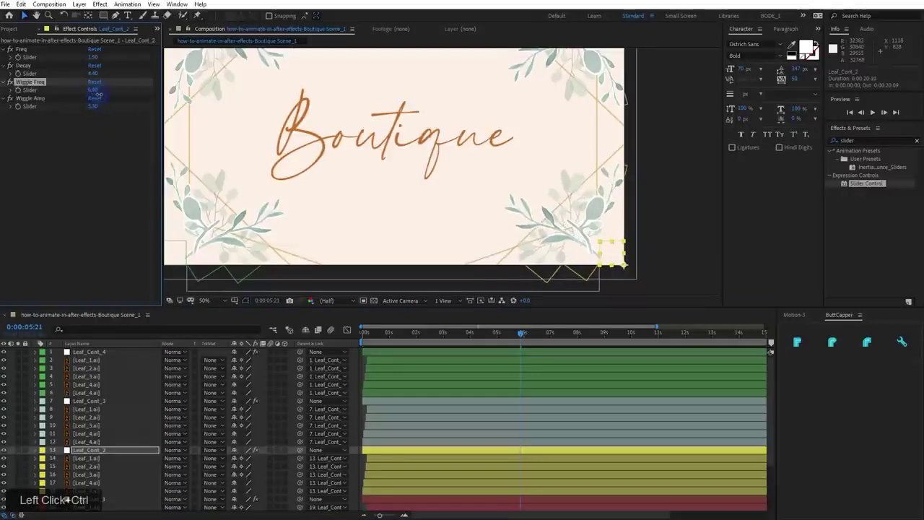
click(96, 91)
text(0.55)
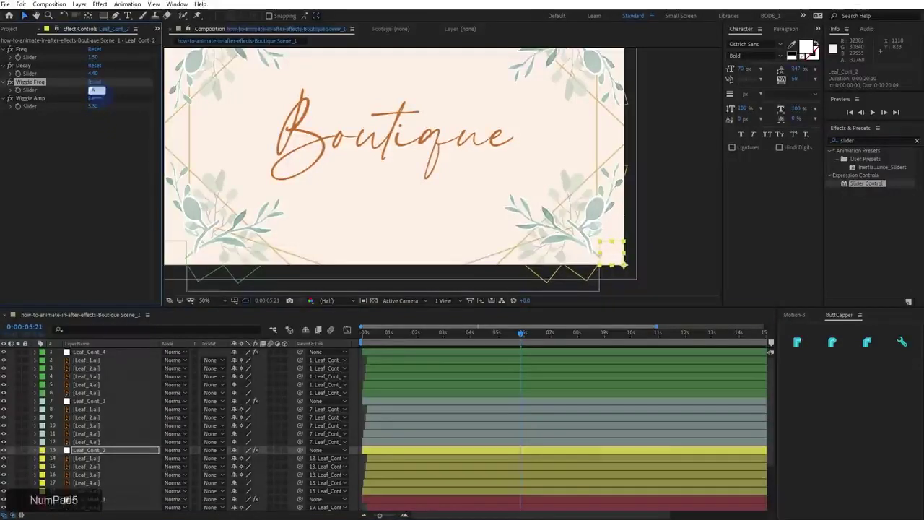
key(KP_Enter)
Enlarge the composition view and play back the scene to review the motion of the four leaf corners
key(space)
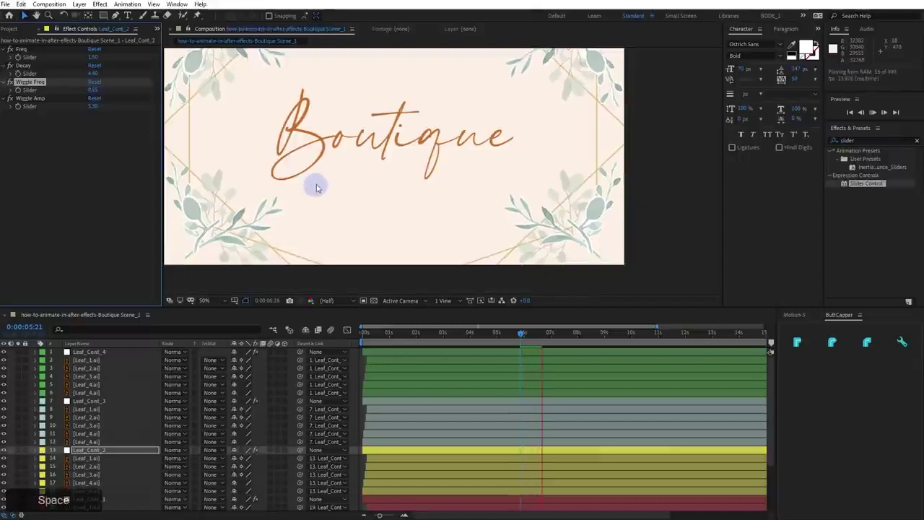
drag(321, 182, 346, 213)
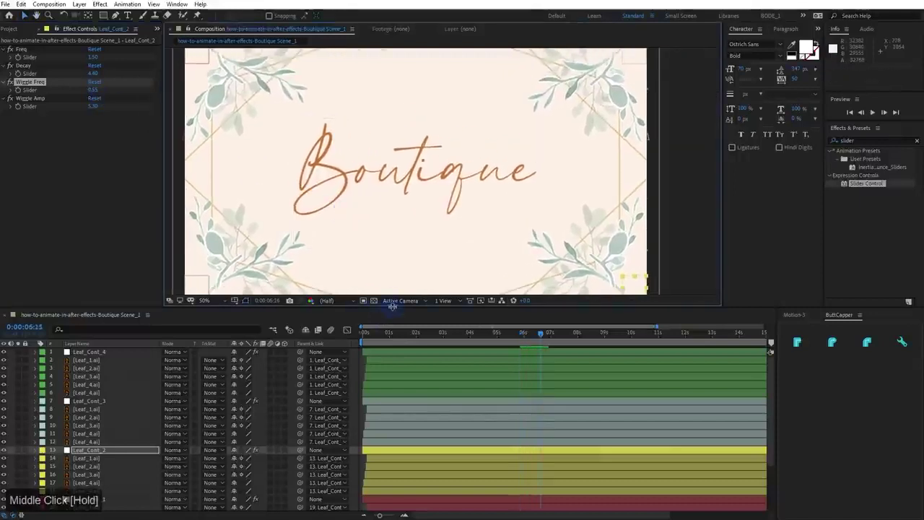
drag(393, 306, 423, 392)
click(407, 320)
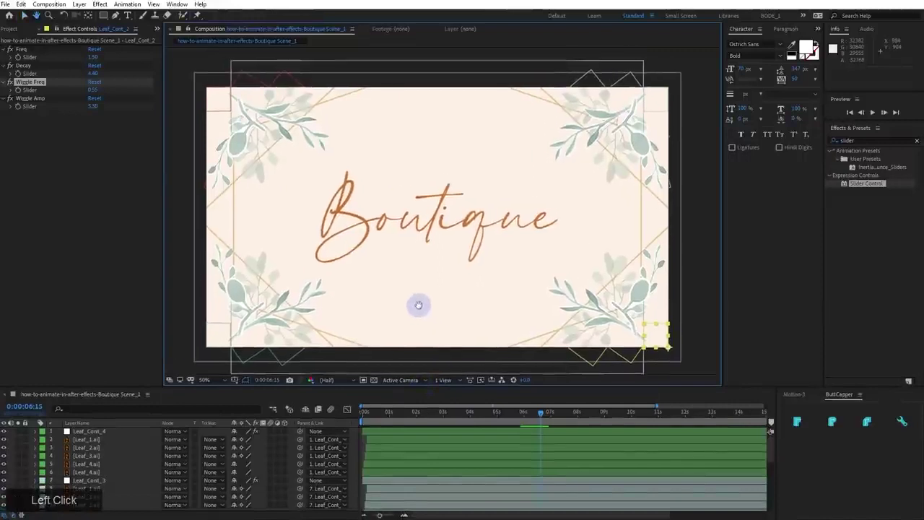
key(space)
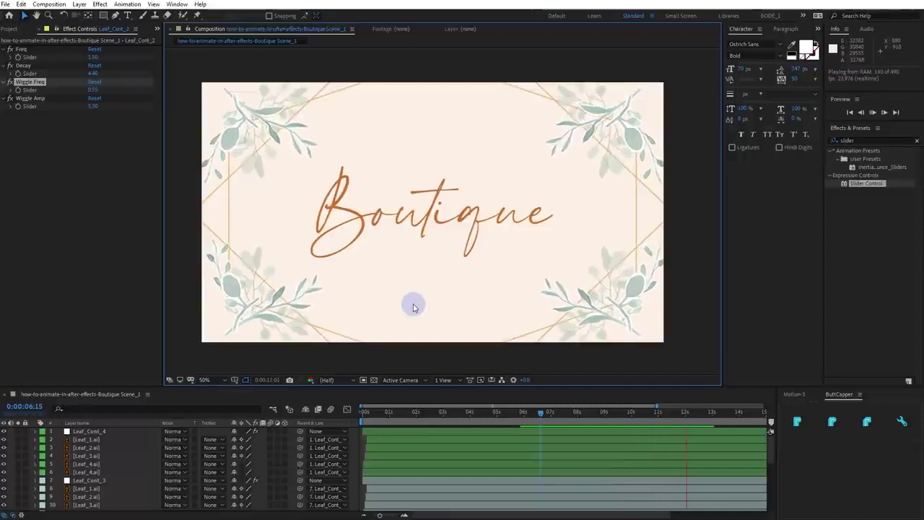
key(space)
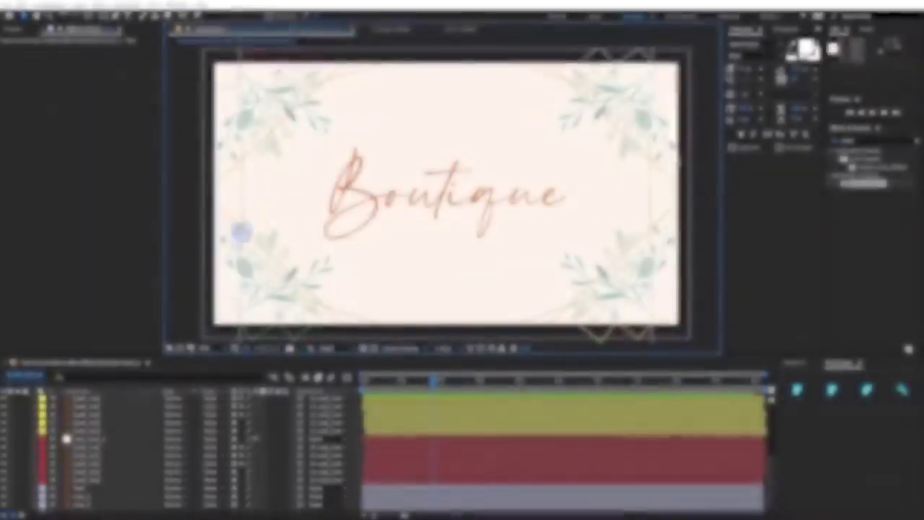
Pre-compose the Text layer, leaving all its attributes in the main composition
drag(138, 361, 144, 305)
scroll(126, 405, down, 1)
click(85, 483)
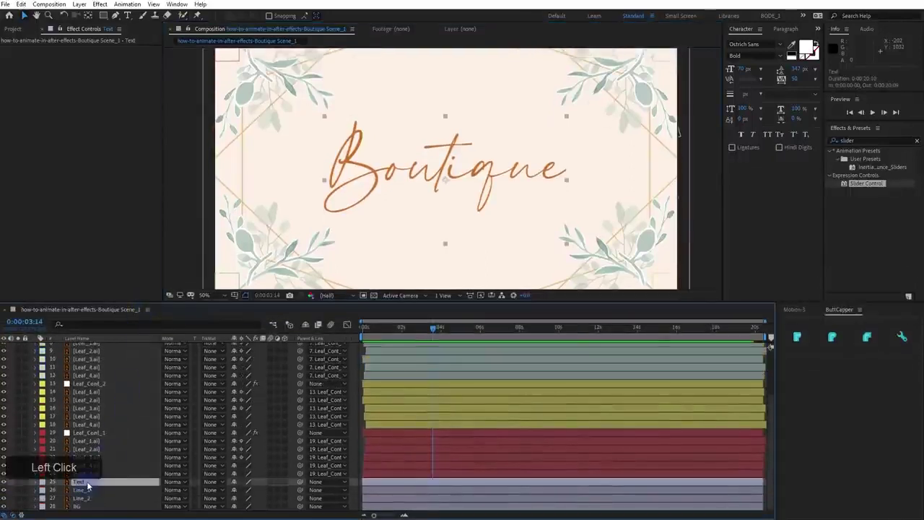
right_click(126, 485)
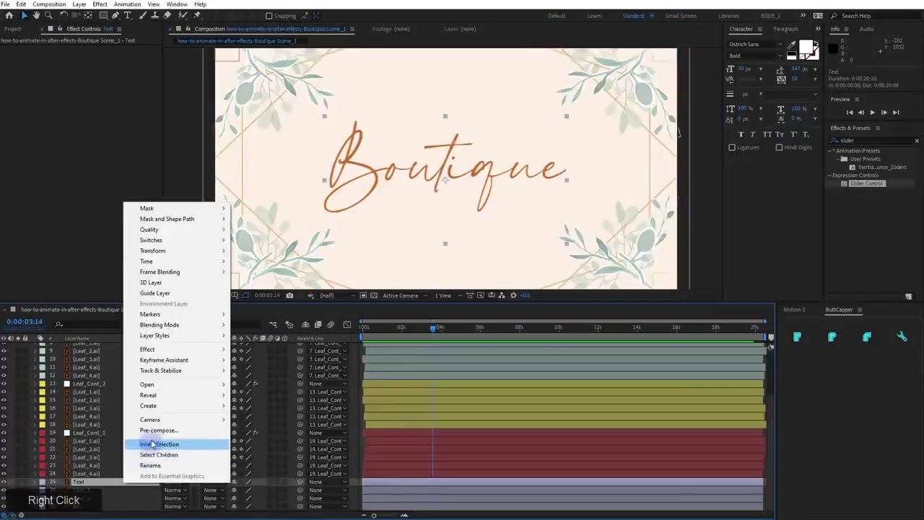
click(159, 432)
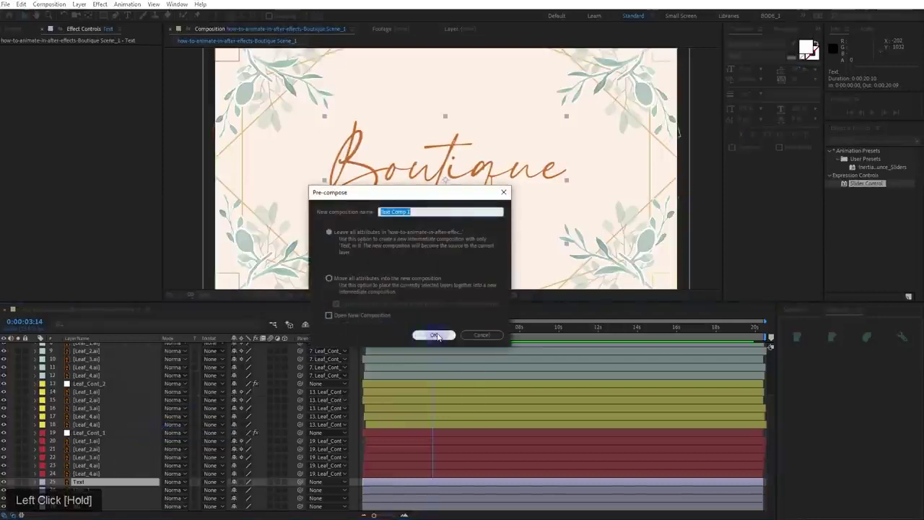
click(436, 336)
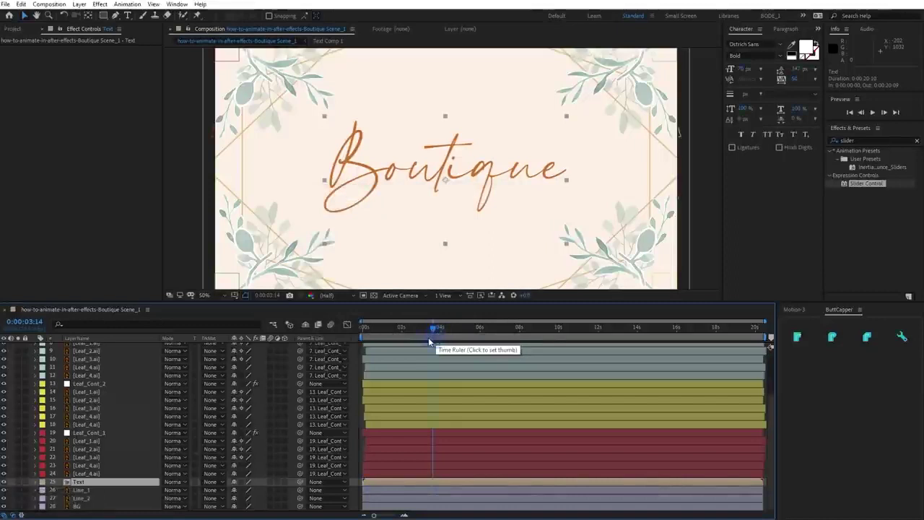
Open the Text pre-composition and examine where the final letter e of Boutique meets the composition edge
double_click(108, 482)
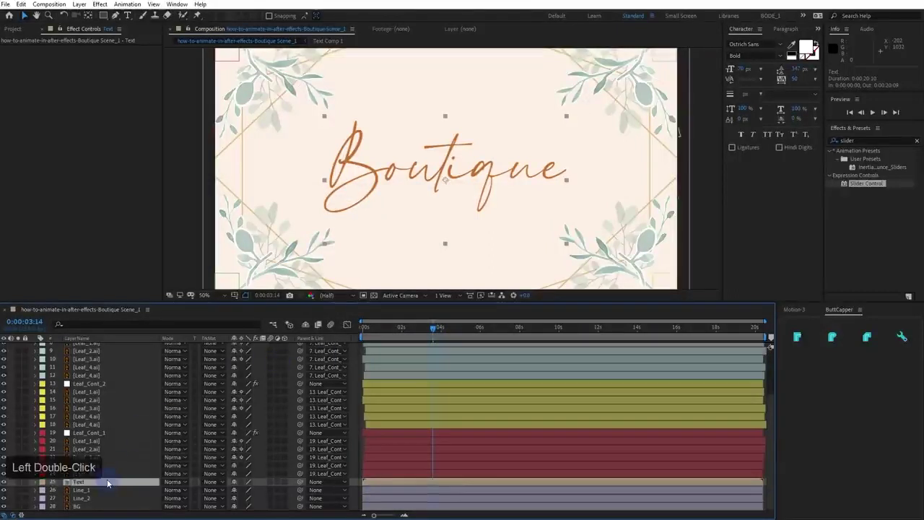
scroll(418, 165, up, 2)
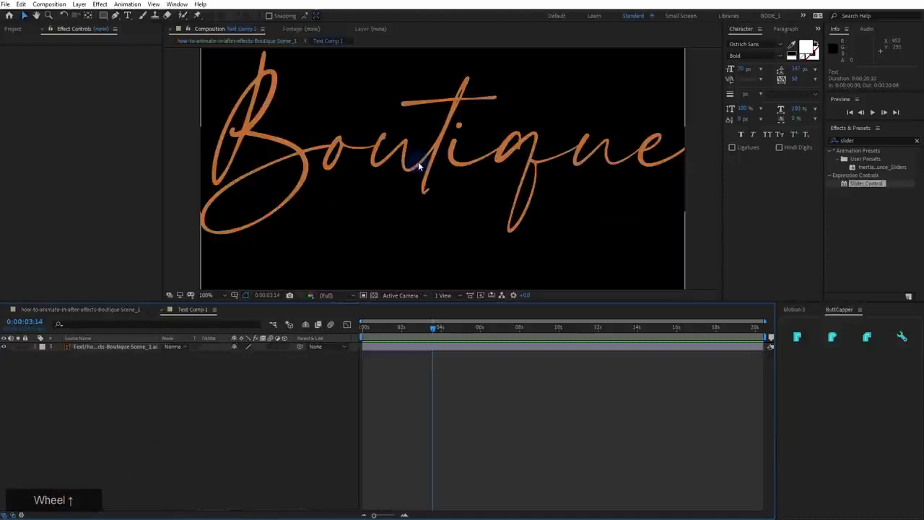
click(496, 148)
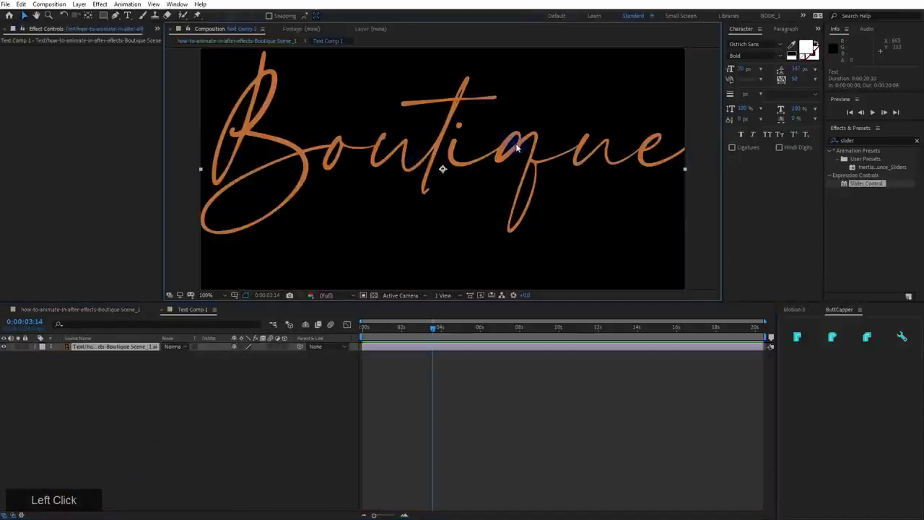
scroll(578, 155, up, 1)
scroll(580, 150, down, 1)
click(602, 150)
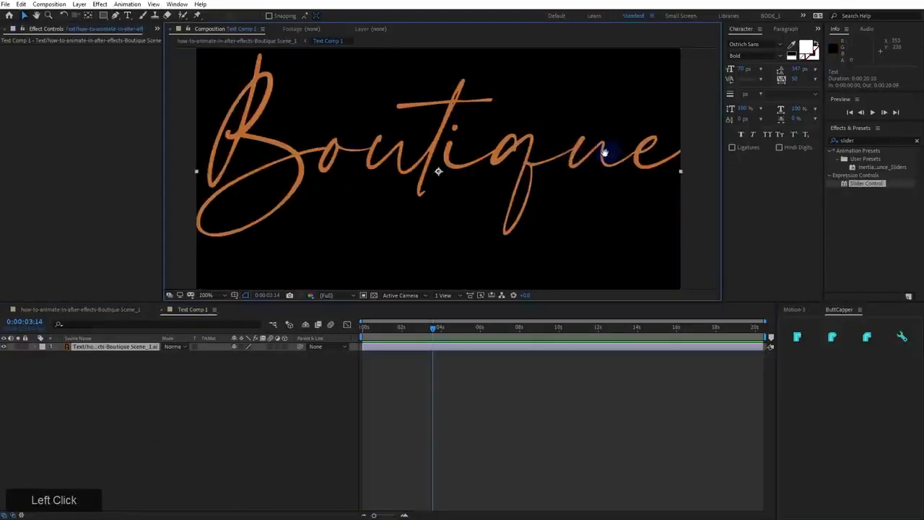
mouse_move(611, 151)
mouse_down()
mouse_move(518, 162)
mouse_move(610, 166)
mouse_up()
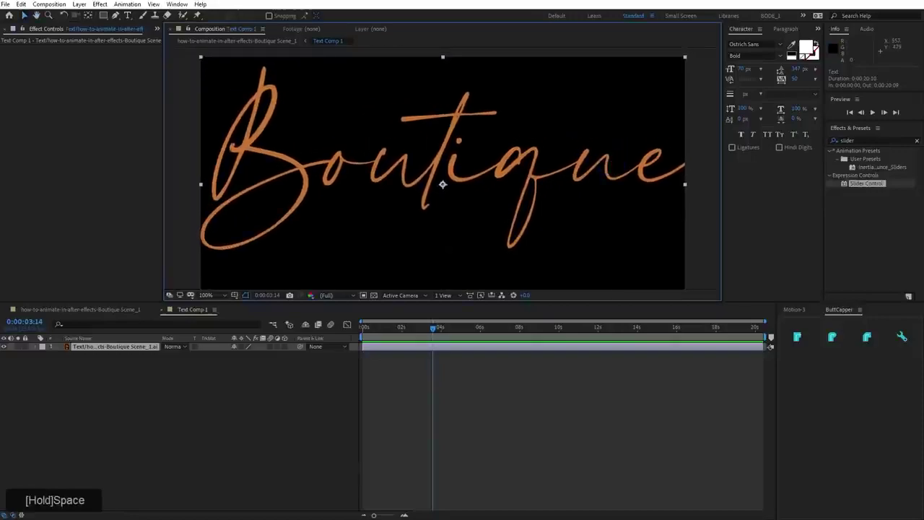
Switch to Illustrator and copy the final letter e of the Boutique text
click(382, 274)
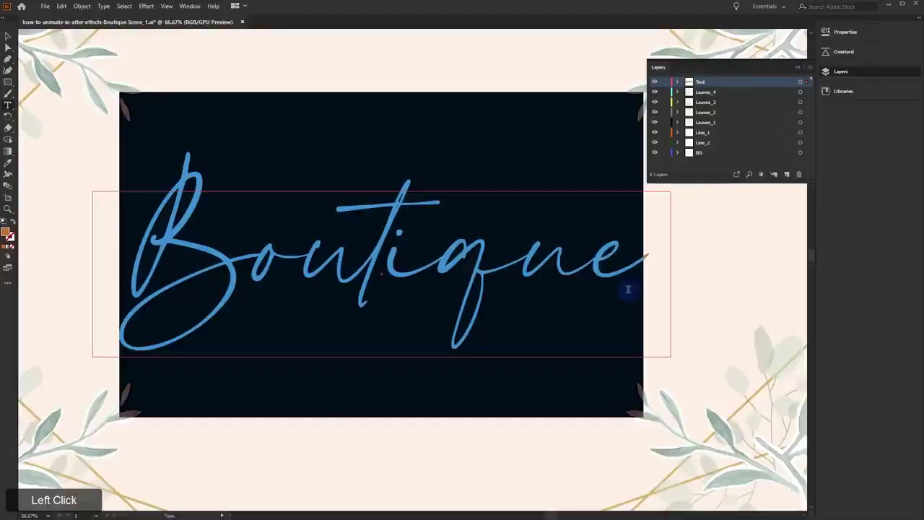
click(8, 36)
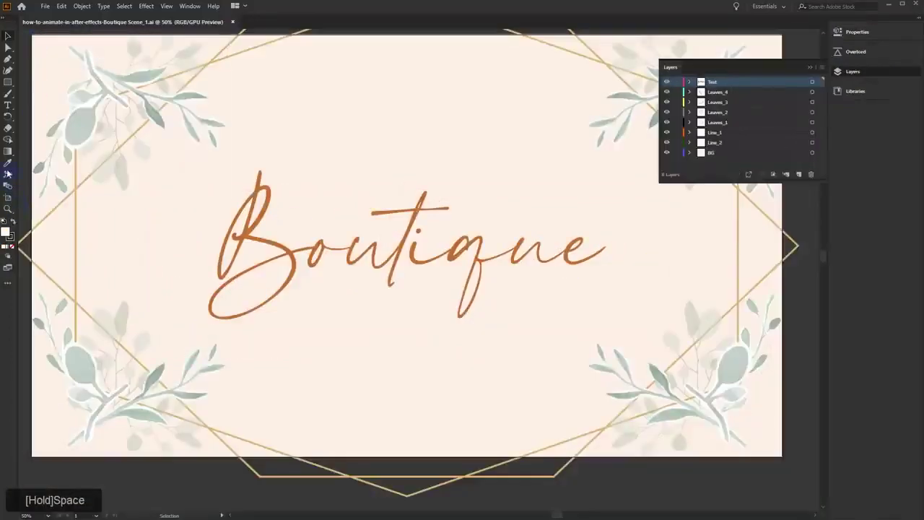
key(t)
drag(564, 253, 604, 253)
key(ctrl+c)
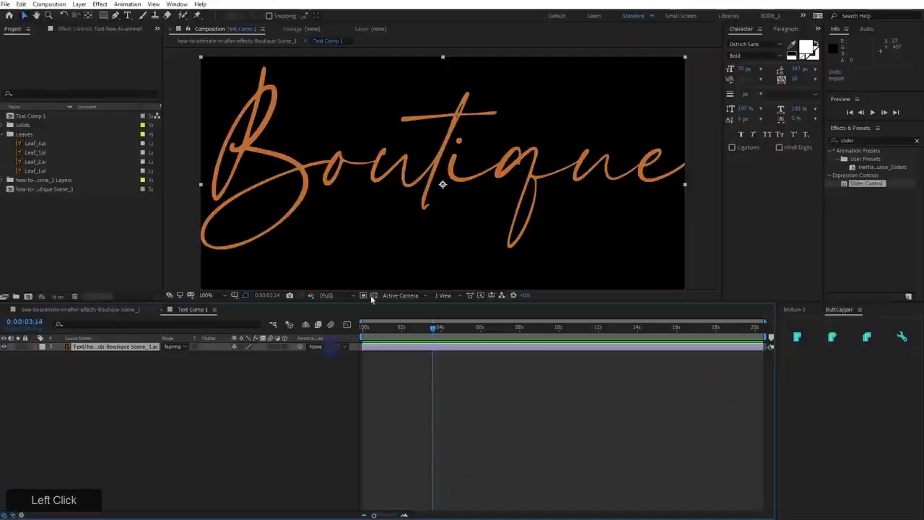
Paste the copied e as a new text layer in After Effects and align it over the original final e
click(484, 151)
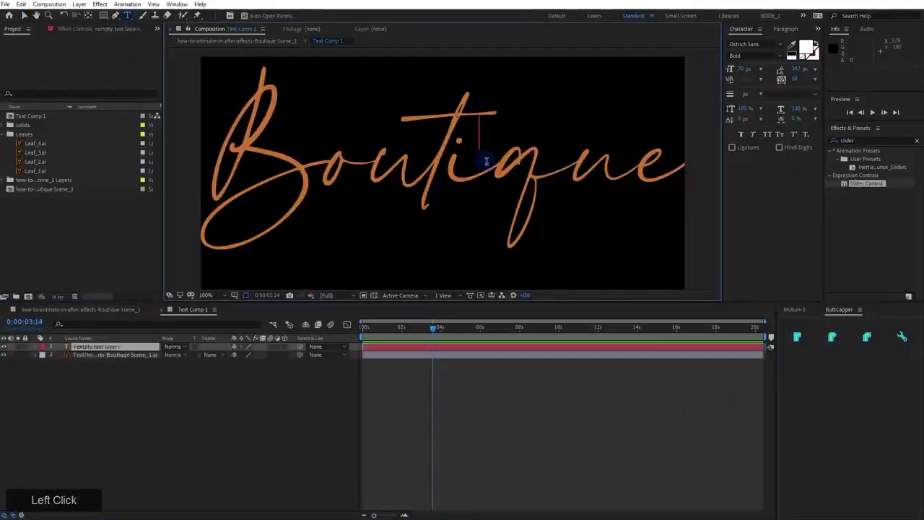
key(ctrl+v)
key(KP_Enter)
key(v)
click(480, 76)
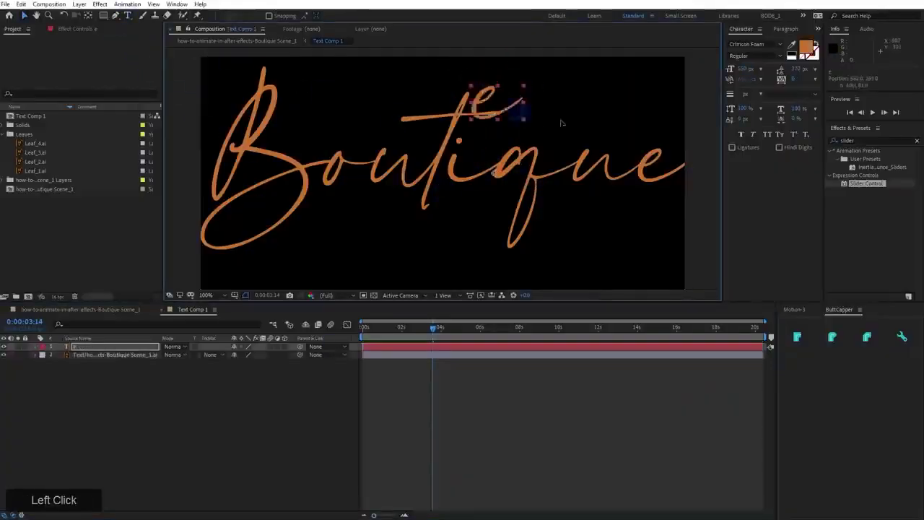
drag(480, 75, 655, 176)
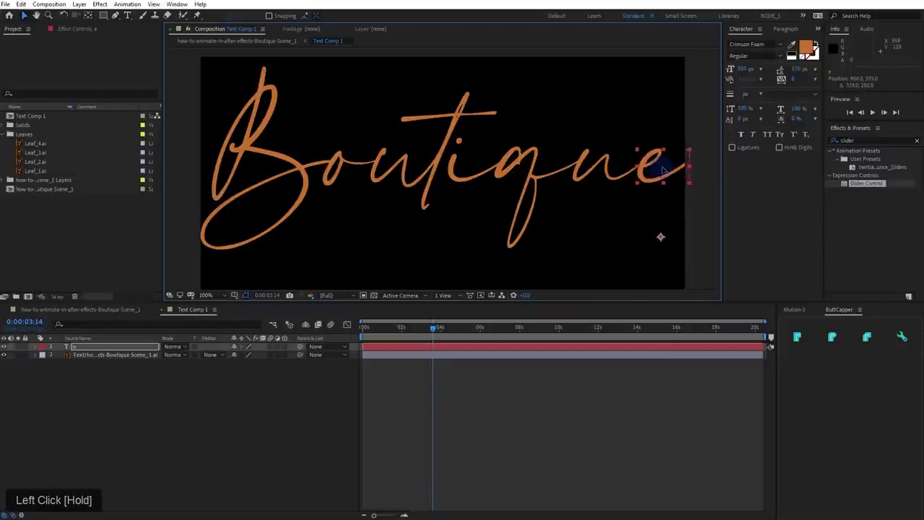
scroll(655, 175, up, 4)
drag(631, 206, 633, 200)
Recolour the pasted e to green 34C52D and fine-tune its position over the original letter
click(805, 48)
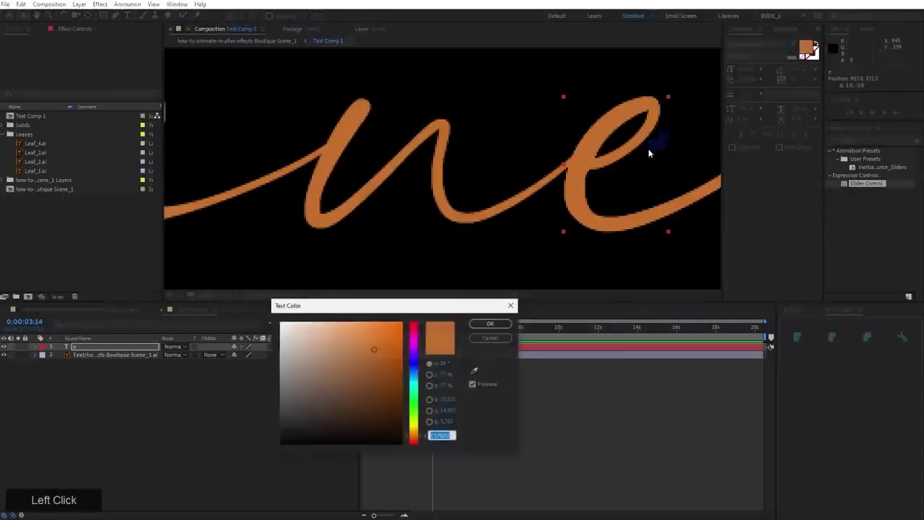
drag(418, 381, 421, 410)
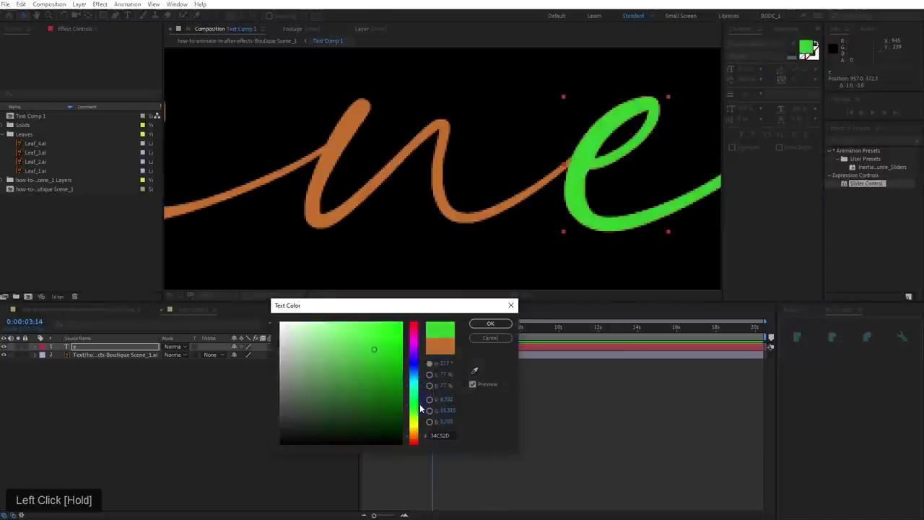
click(481, 324)
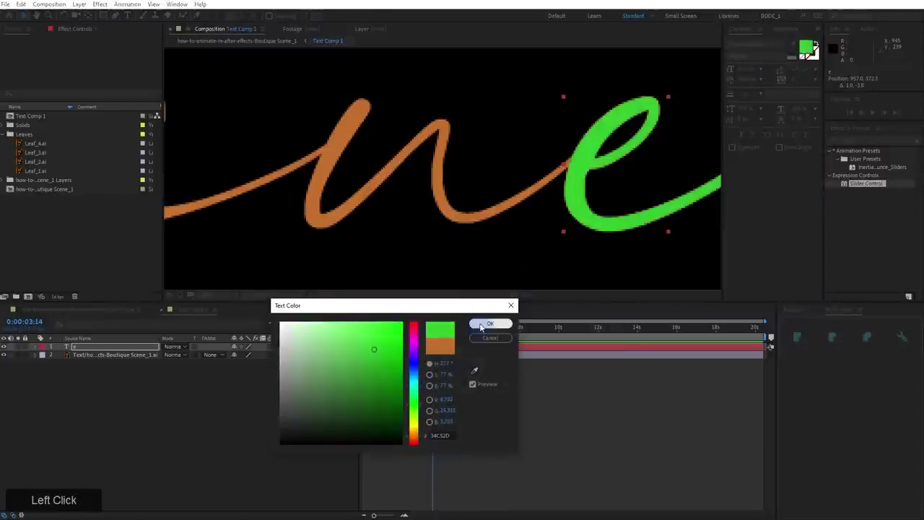
drag(582, 182, 592, 164)
drag(615, 167, 530, 185)
Recolour the pasted e with the orange sampled from the neighbouring letter n, and deselect the layer
click(792, 45)
click(352, 215)
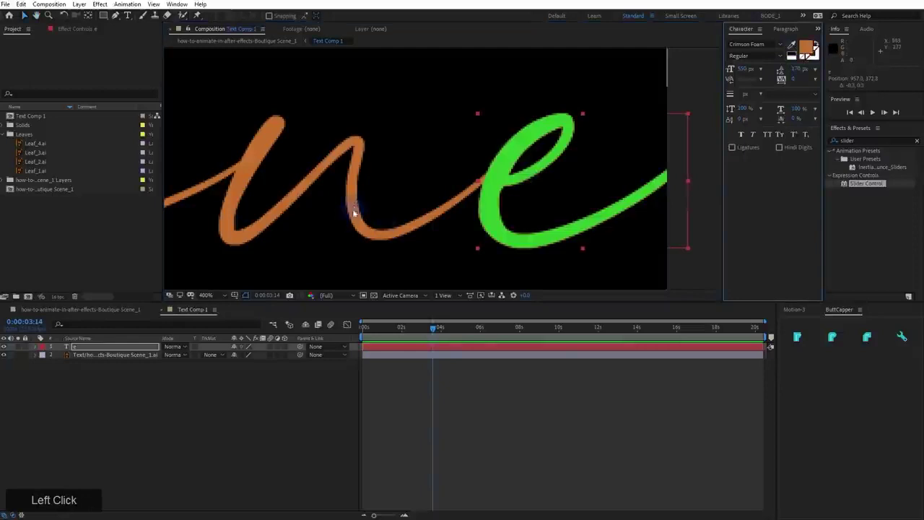
click(125, 383)
Anchor the text pre-composition at its left-middle edge and set its width to 1026 px
scroll(392, 196, down, 4)
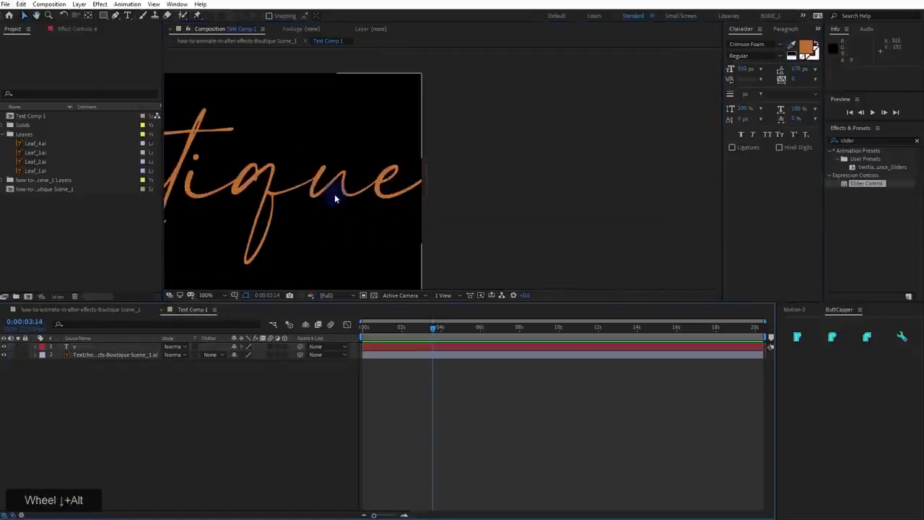
drag(393, 195, 516, 192)
key(ctrl+k)
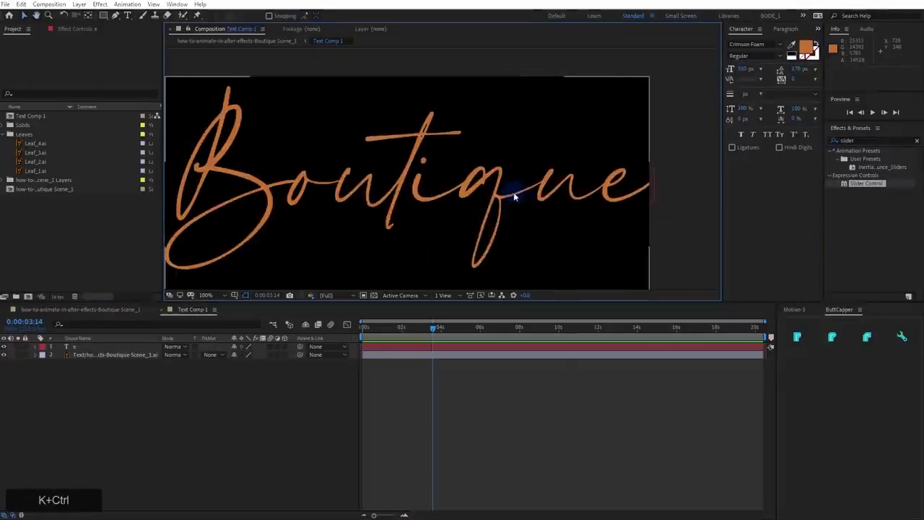
click(207, 123)
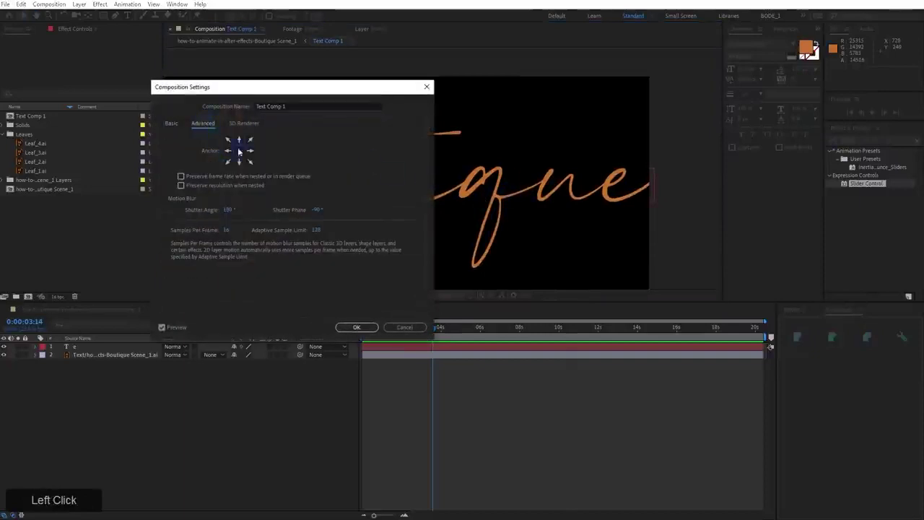
click(228, 151)
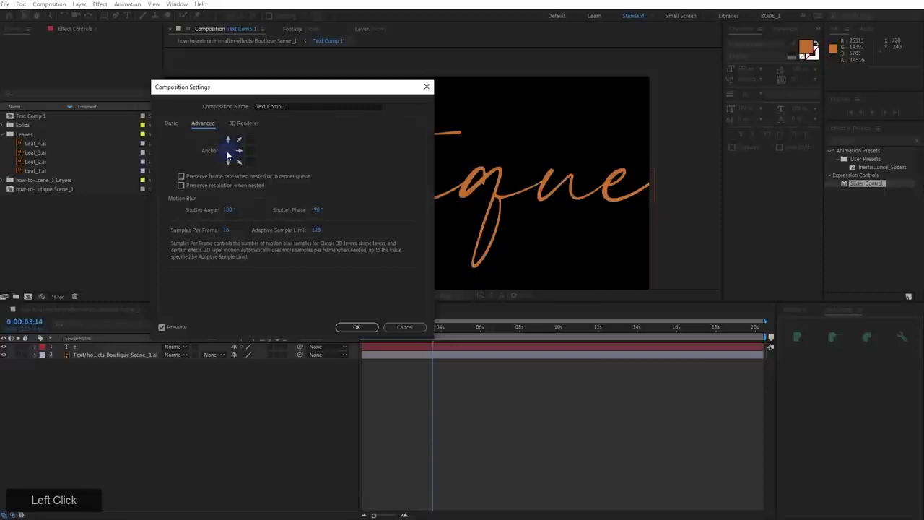
click(171, 123)
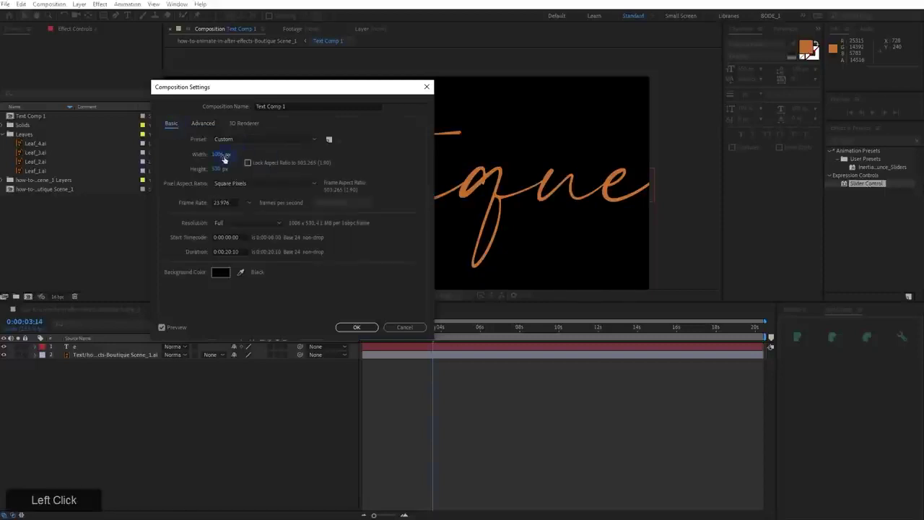
text(1200)
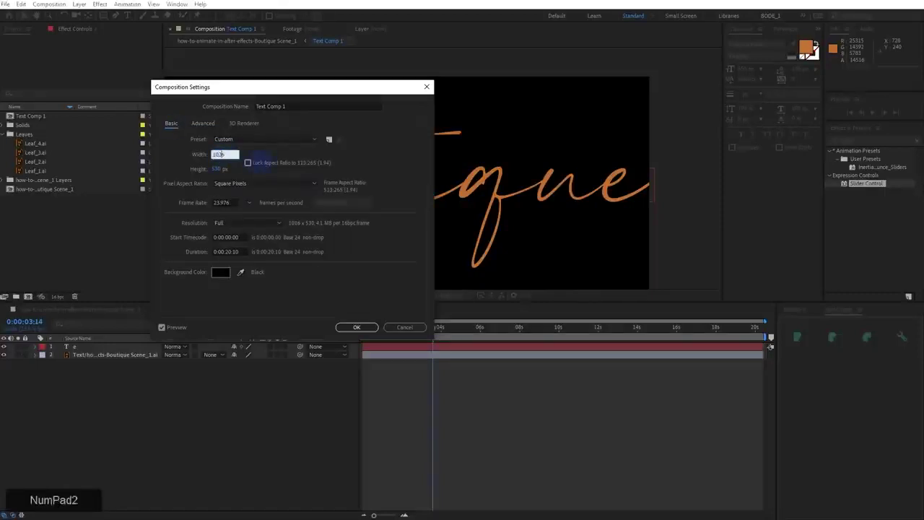
key(KP_Enter)
Inspect the tail of the pasted e and select the original Boutique artwork layer beneath it
scroll(690, 165, up, 4)
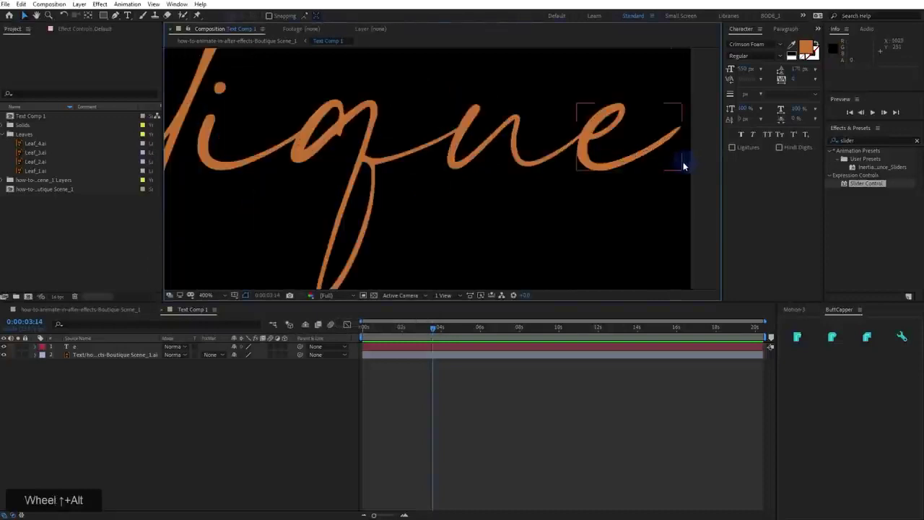
drag(647, 151, 619, 169)
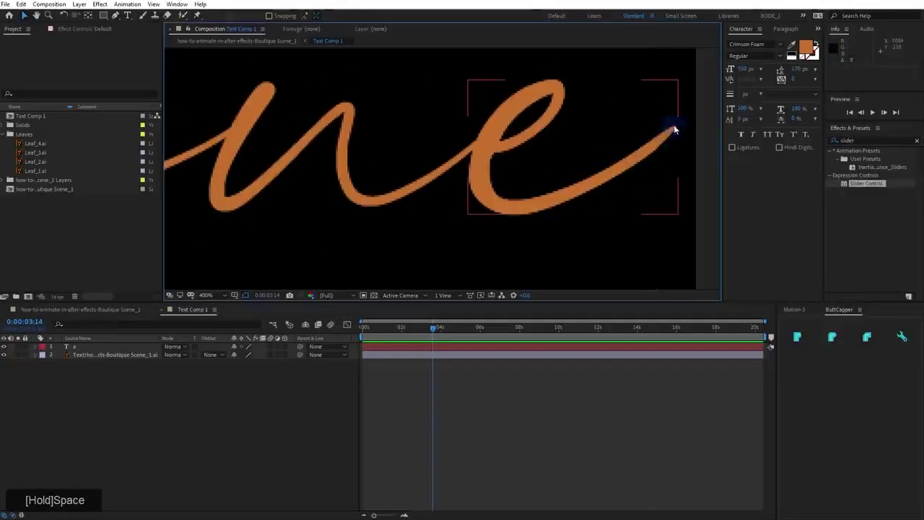
click(98, 355)
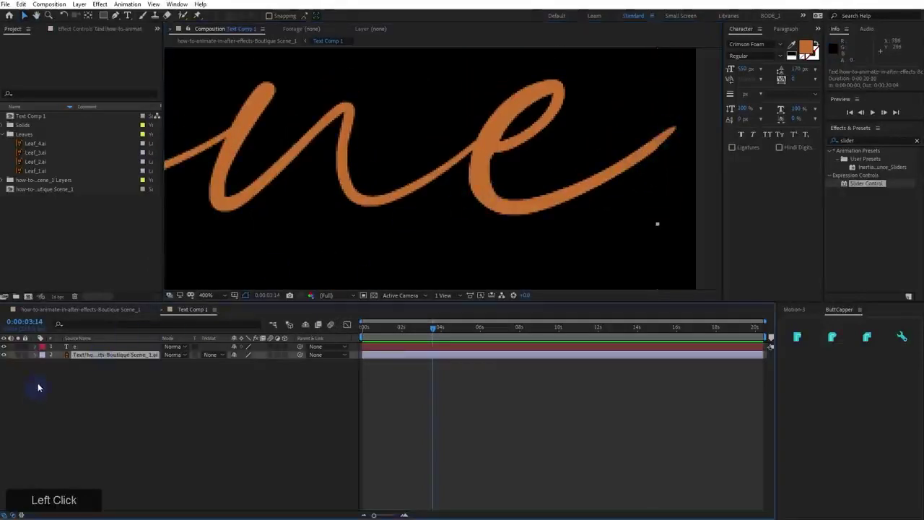
Draw a closed seven-point Pen mask around the final letter "e" on the Illustrator text layer
click(117, 15)
click(496, 73)
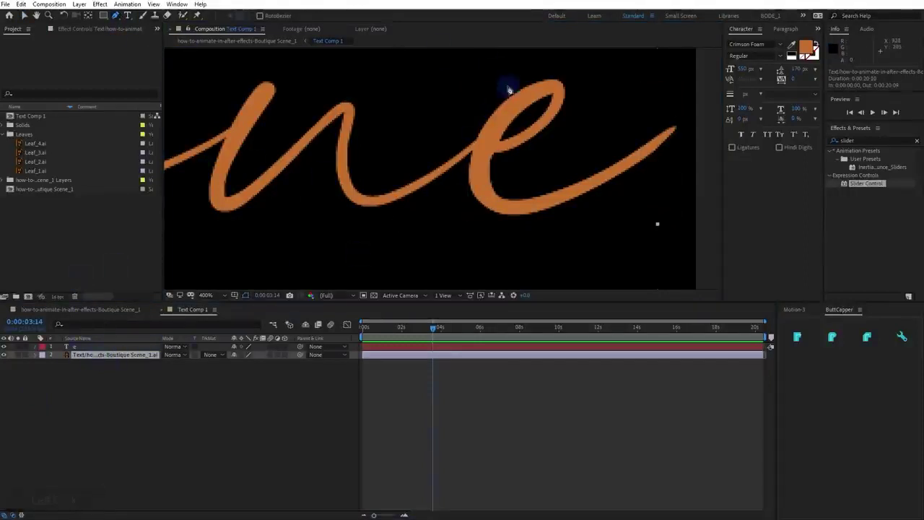
click(504, 62)
click(476, 141)
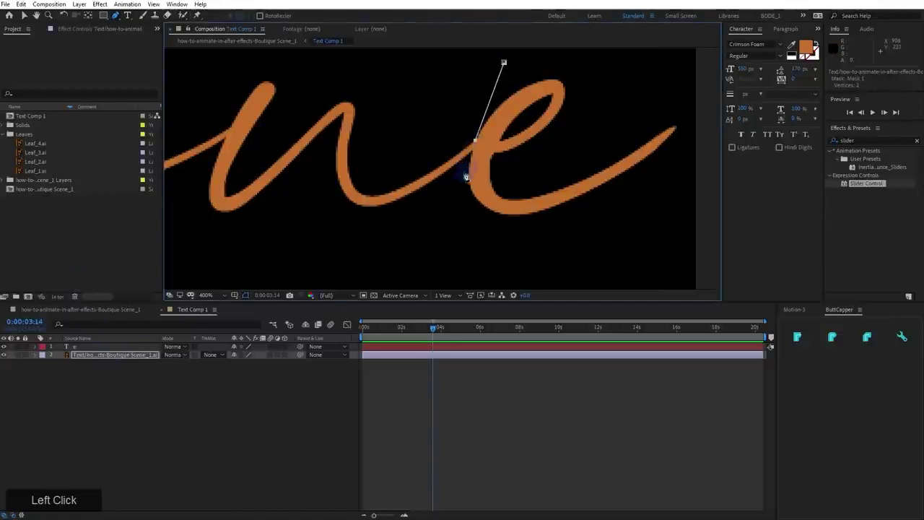
click(460, 186)
click(466, 245)
click(621, 256)
click(709, 148)
click(689, 86)
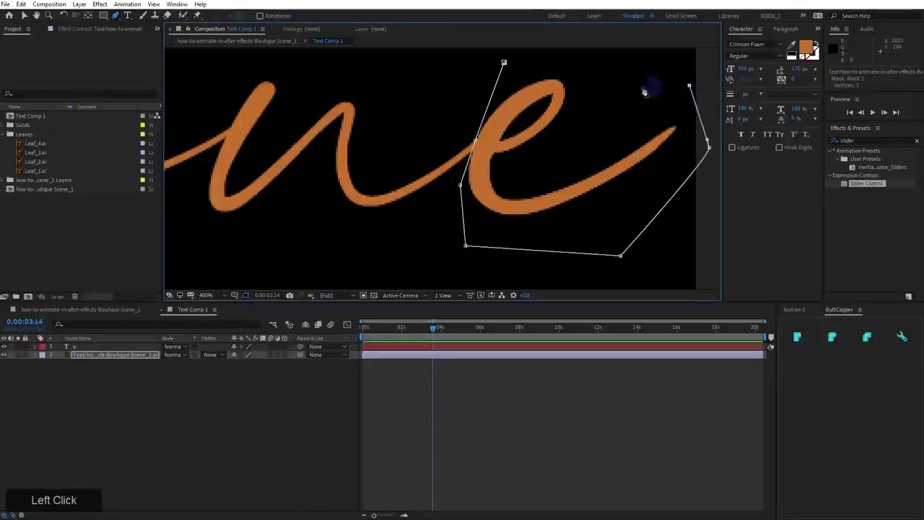
click(505, 63)
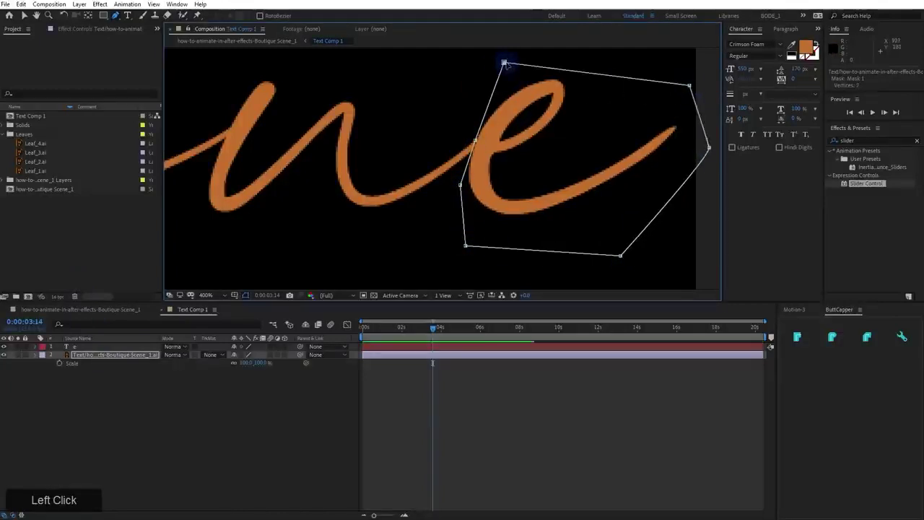
Reveal the new mask's properties on the Illustrator text layer and use Subtract as its mode
key(m)
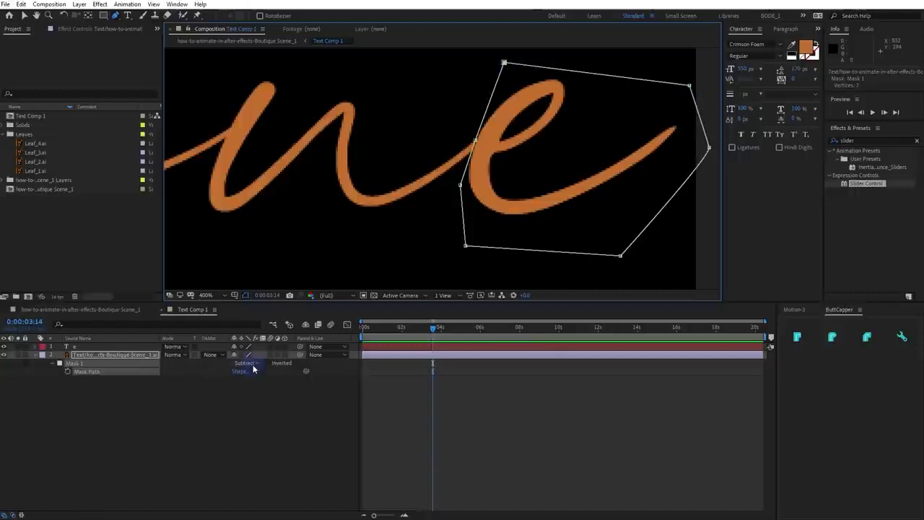
click(254, 364)
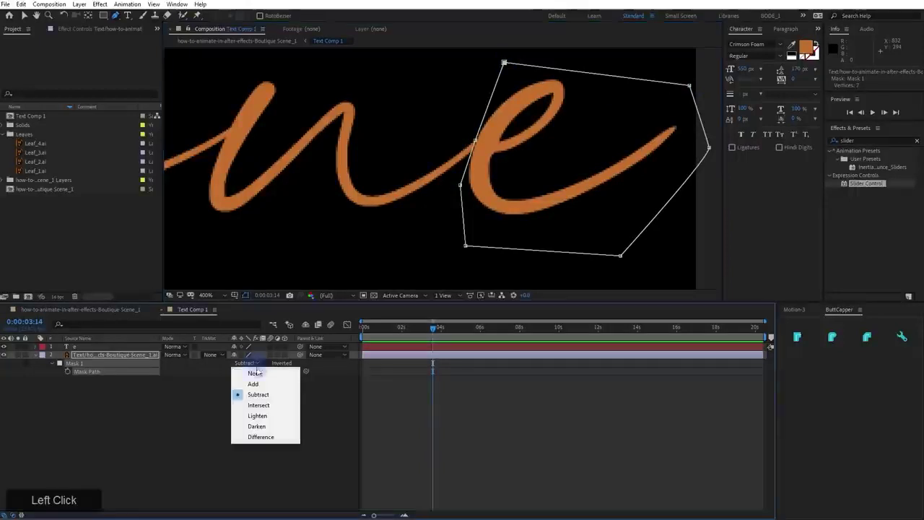
click(320, 394)
click(121, 368)
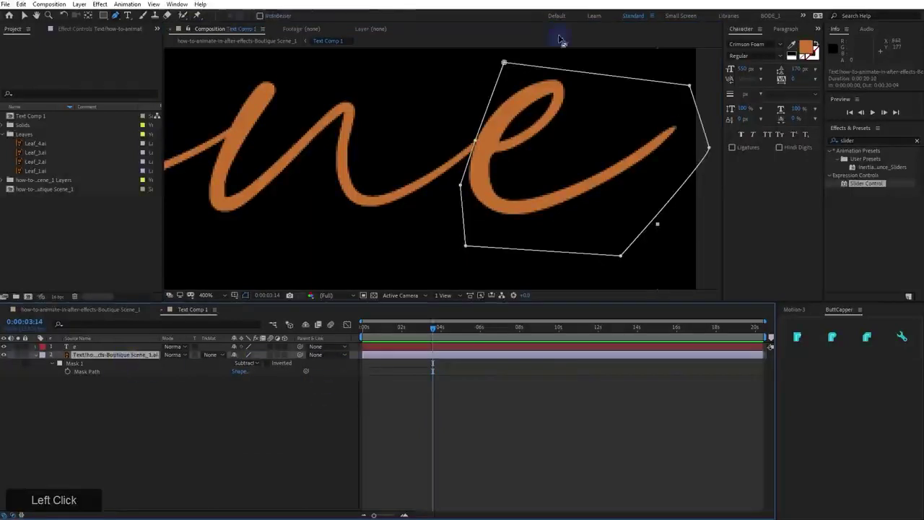
Pre-compose the replacement "e" text layer and the masked Illustrator text layer together as "Text Fixed"
scroll(505, 134, up, 1)
drag(509, 114, 472, 203)
click(426, 192)
scroll(423, 209, down, 5)
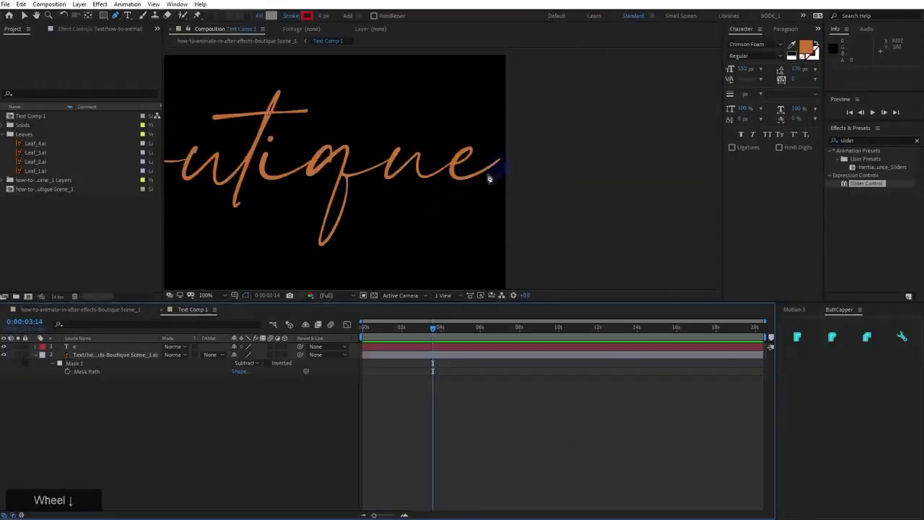
scroll(428, 199, down, 1)
click(397, 195)
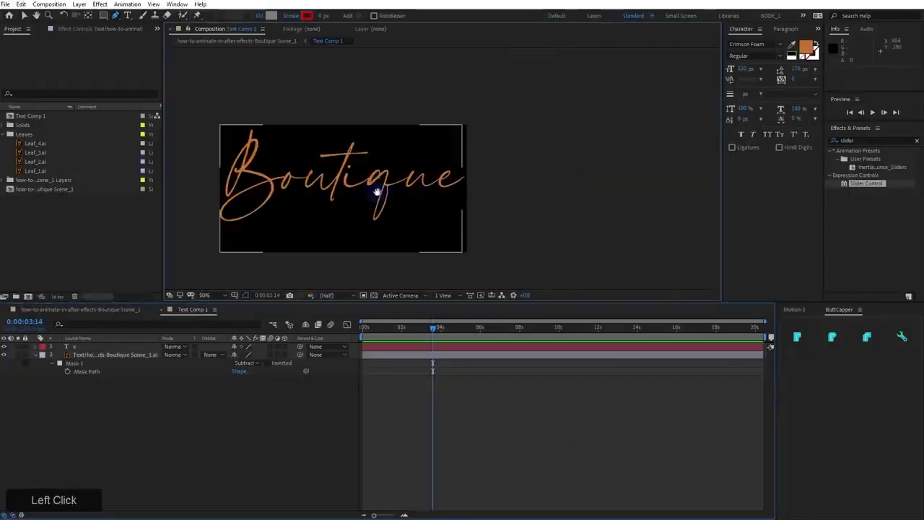
drag(376, 191, 419, 190)
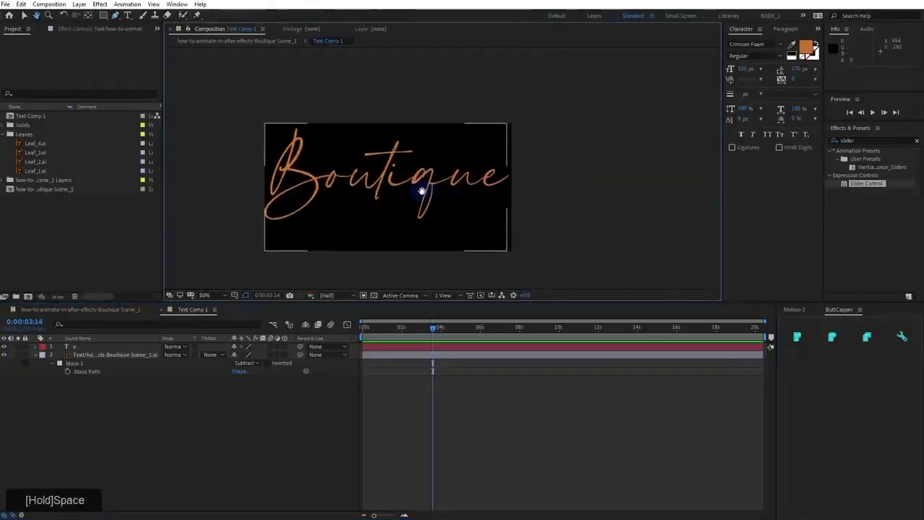
shift+click(123, 355)
key(ctrl+shift+c)
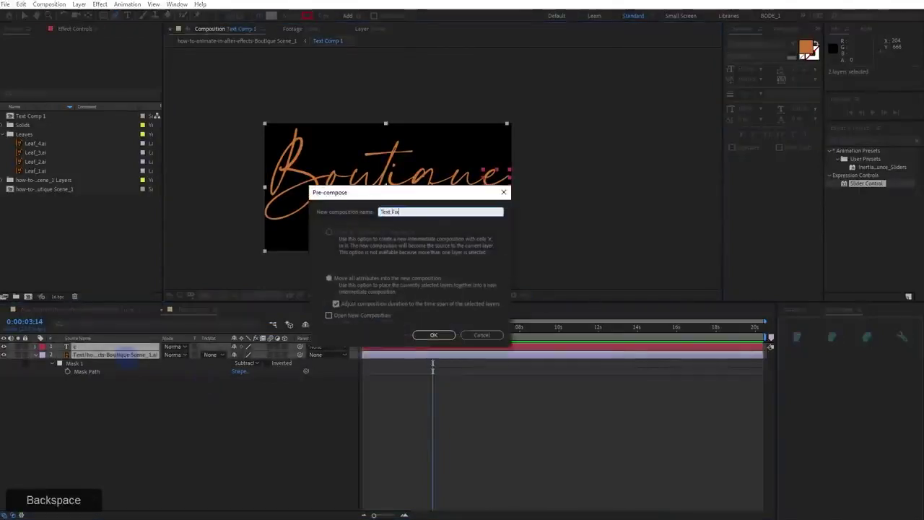
text(ed)
key(Return)
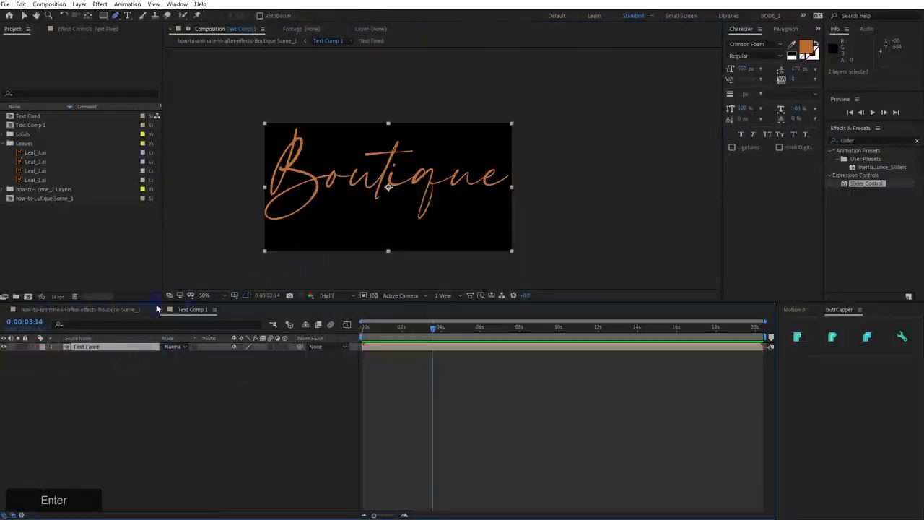
In the main Boutique Scene_1 composition, nudge the Text layer slightly to the right
click(117, 311)
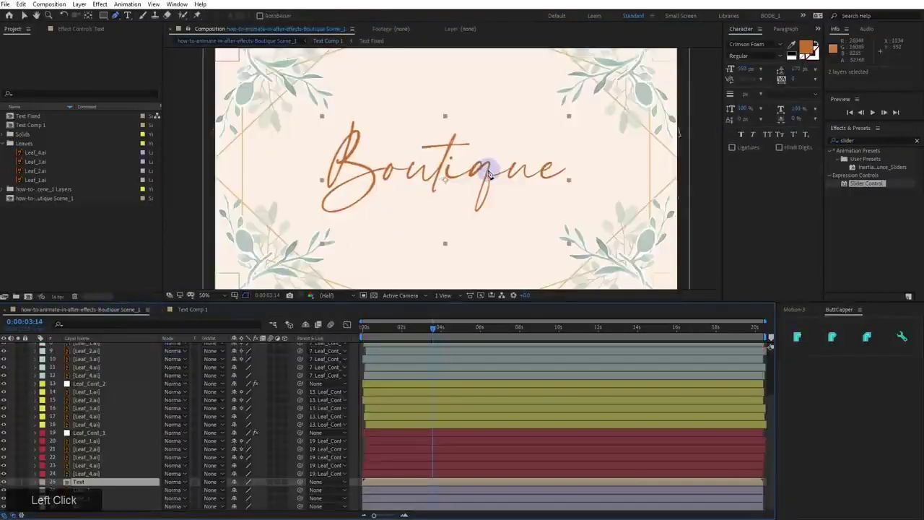
key(v)
click(476, 174)
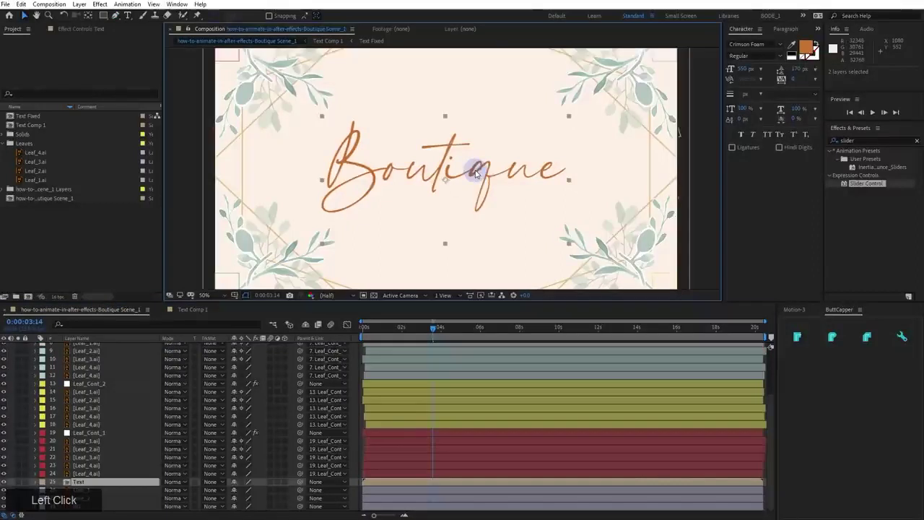
key(Right)
key(Right)
key(Right)
key(Right)
key(Right)
key(Right)
key(Right)
key(Right)
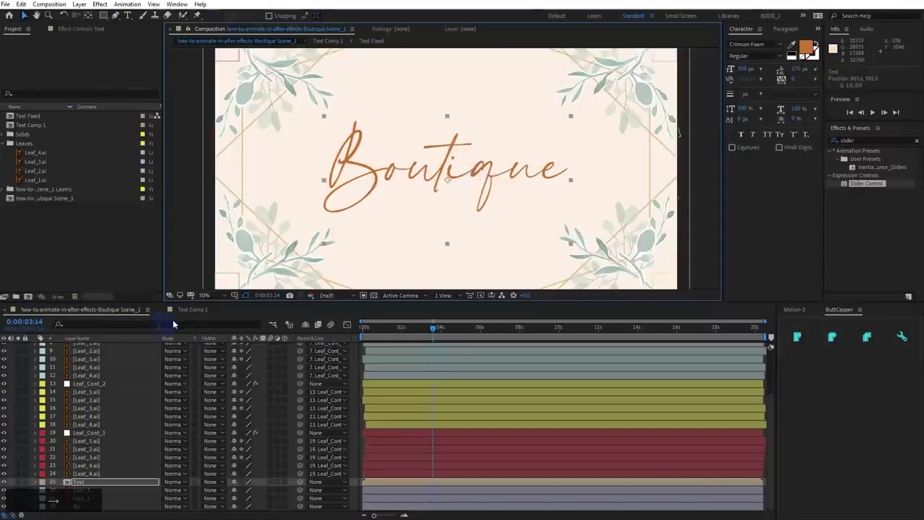
In Text Comp 1 with no layer selected, set the Pen tool to no fill and a 13 px red stroke
click(192, 309)
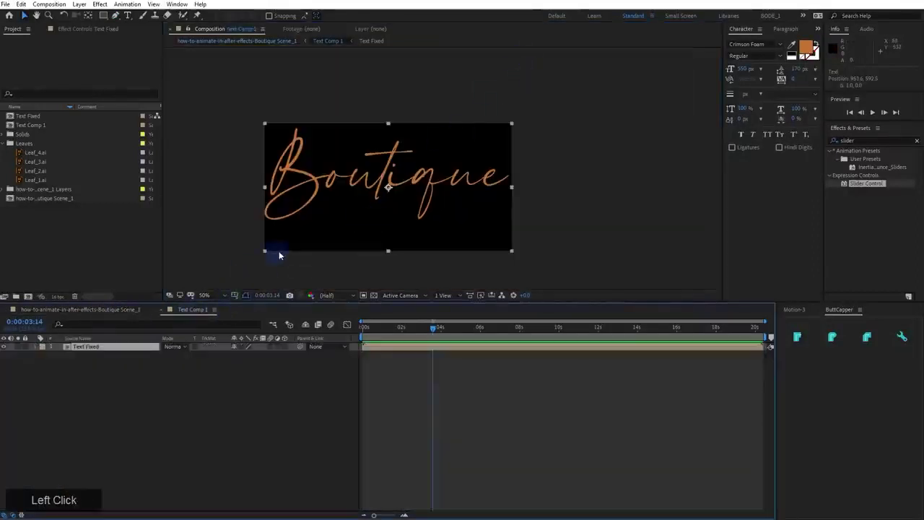
click(290, 216)
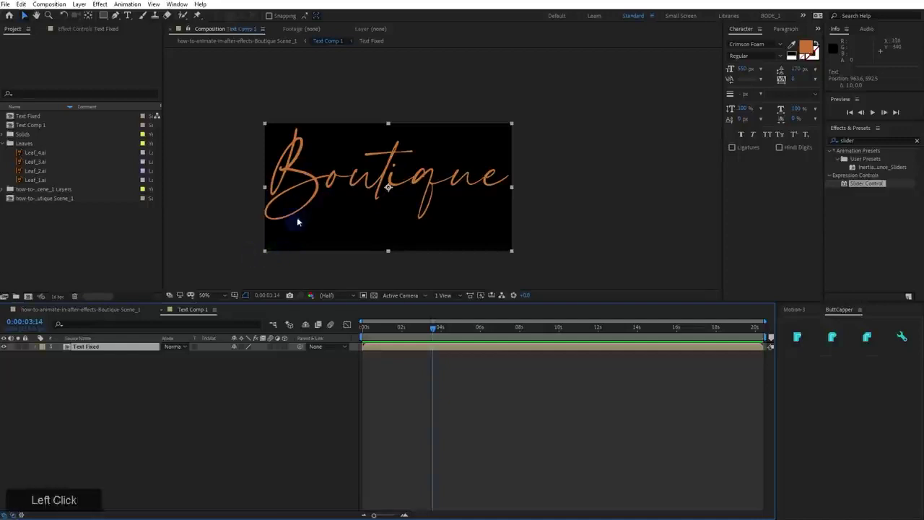
scroll(289, 216, up, 2)
click(331, 218)
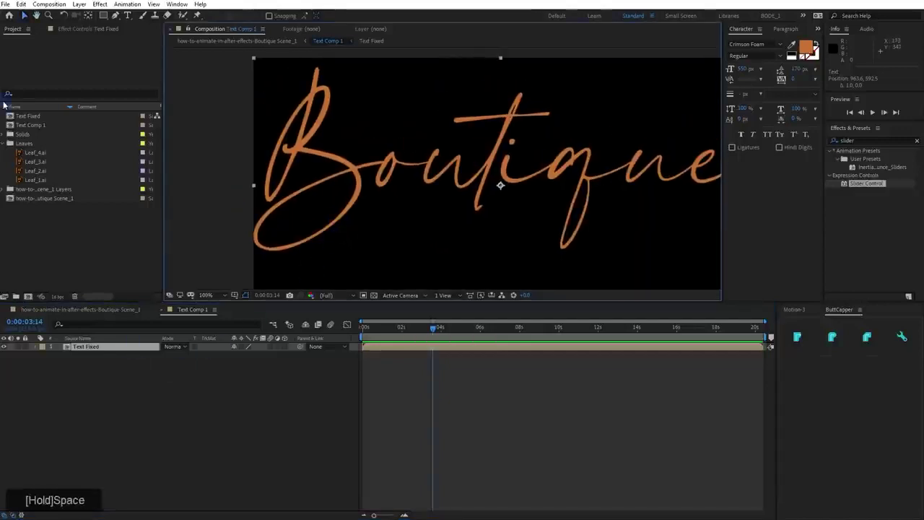
click(152, 378)
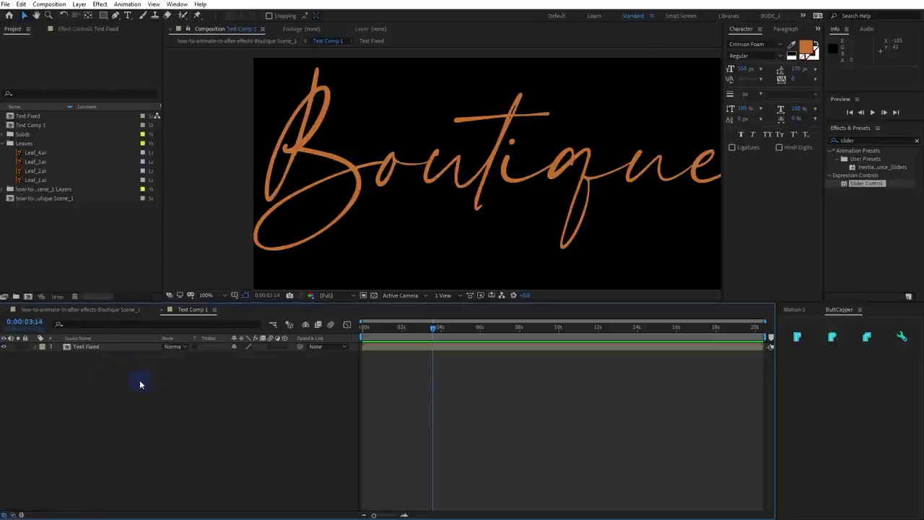
click(116, 16)
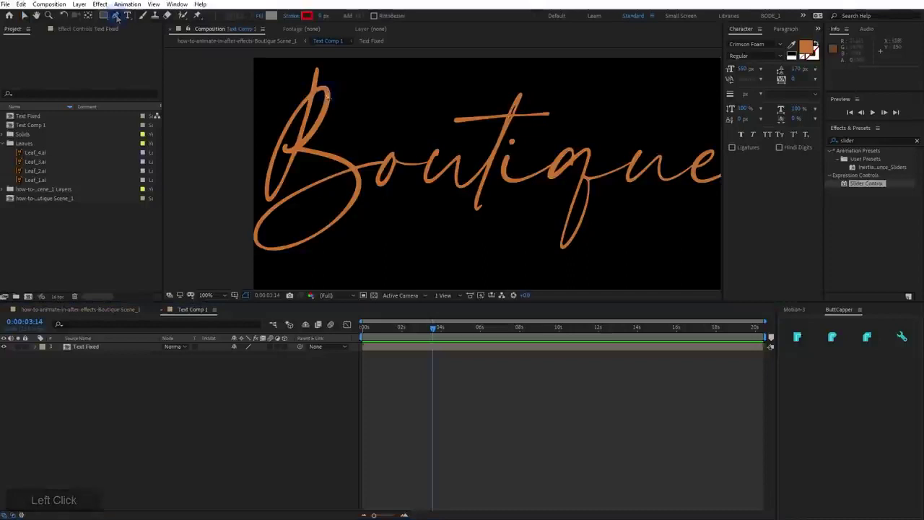
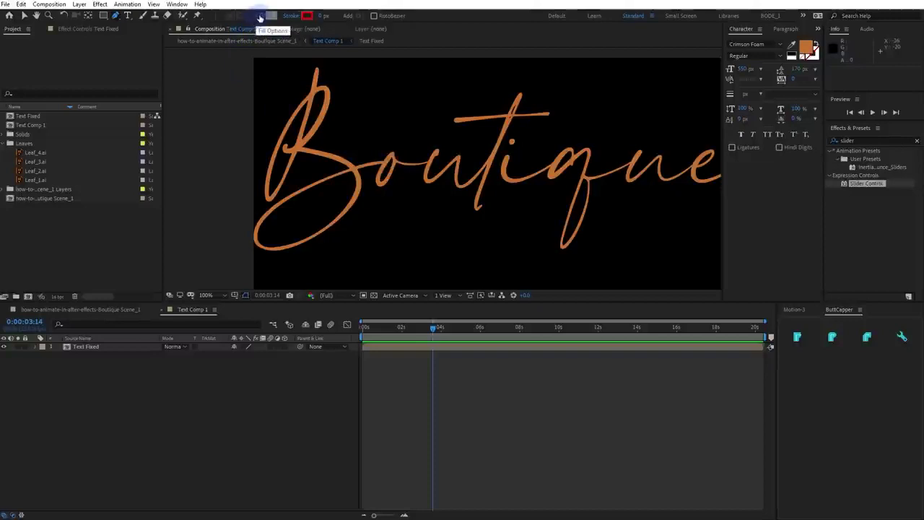
click(260, 16)
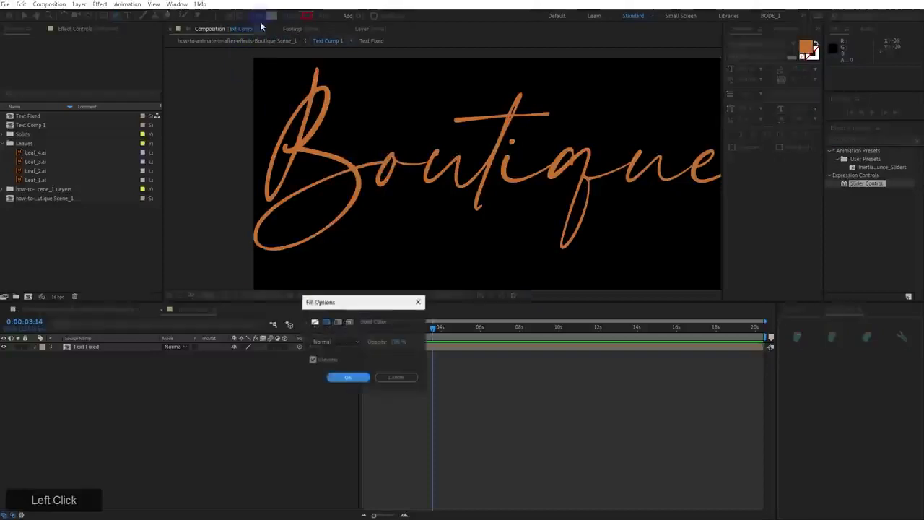
click(351, 382)
drag(321, 16, 336, 35)
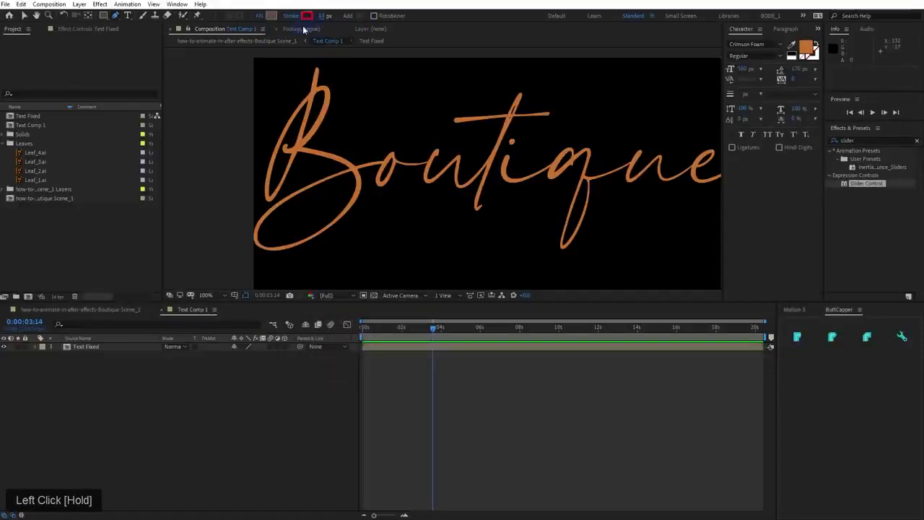
Start a curved Pen path from the top of the "B" stem, down to its base and back up around the top of the upper loop
alt+scroll(323, 93, up, 2)
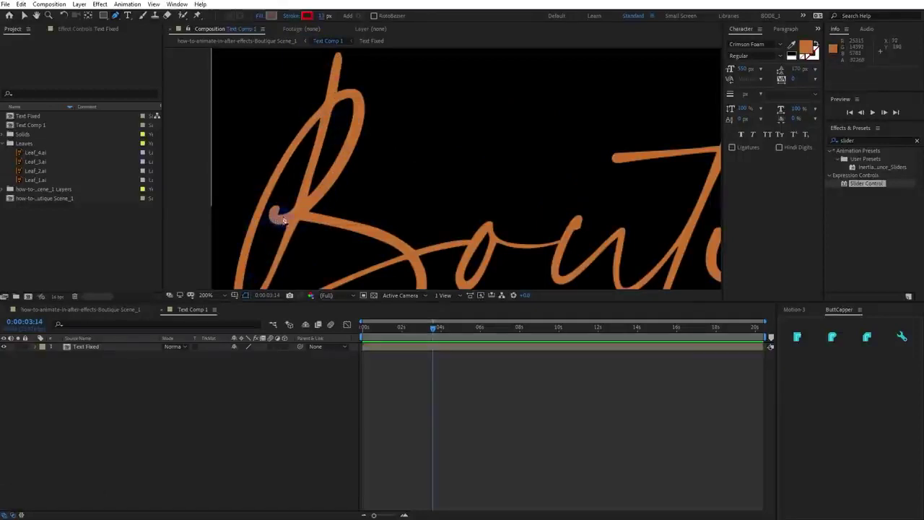
drag(275, 228, 324, 149)
alt+scroll(320, 152, down, 4)
alt+scroll(322, 157, up, 3)
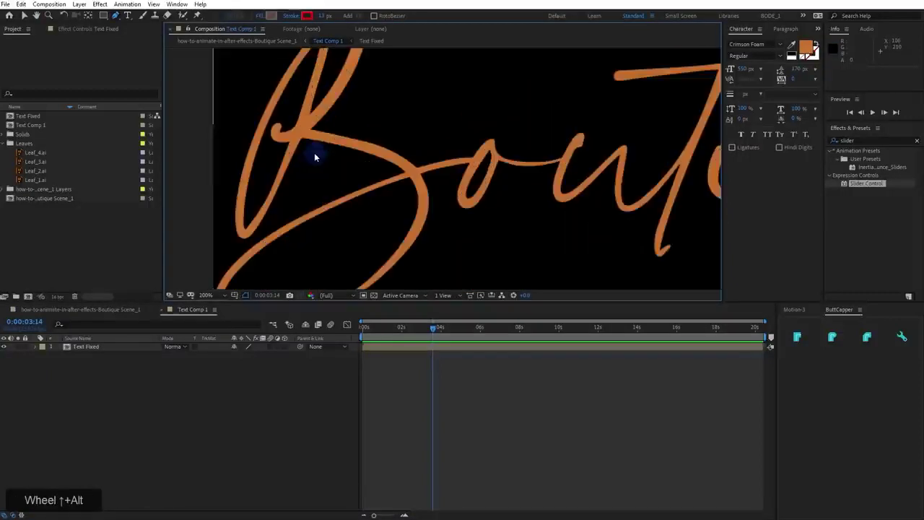
drag(363, 79, 382, 116)
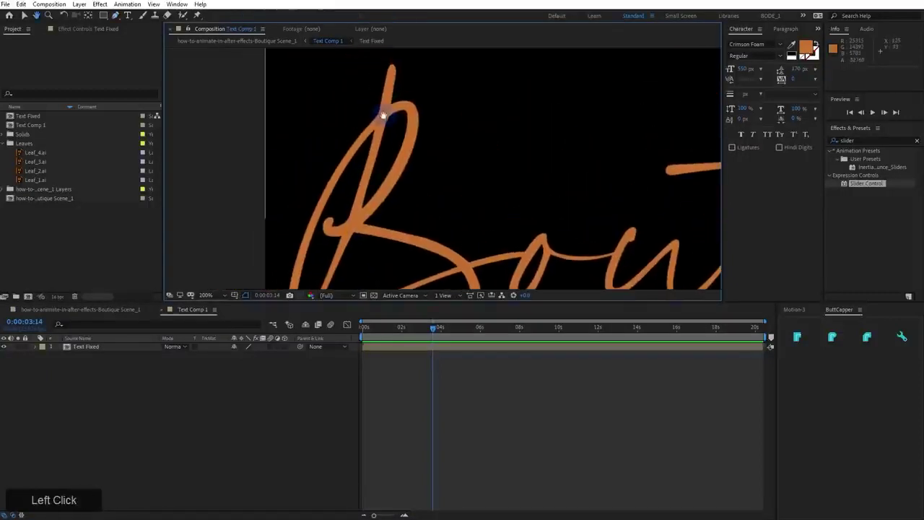
click(392, 71)
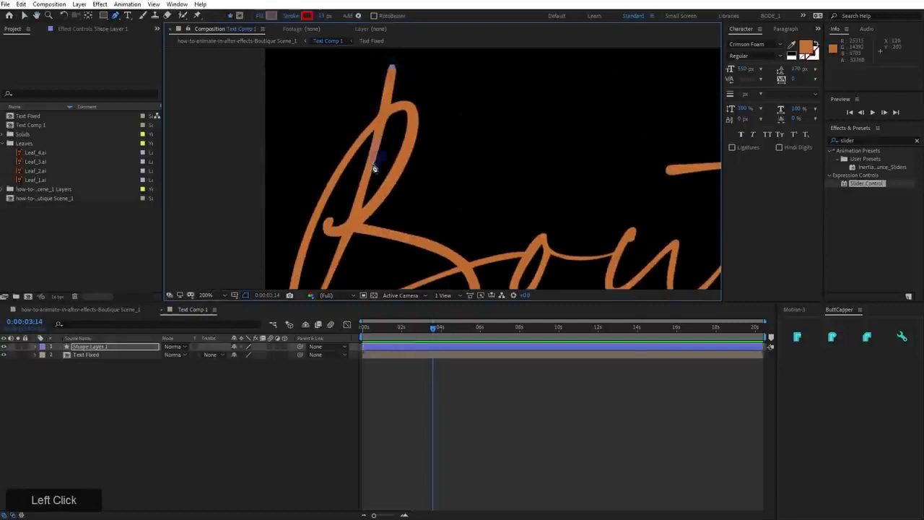
mouse_move(373, 155)
mouse_down()
mouse_move(429, 33)
mouse_move(355, 243)
mouse_move(323, 253)
mouse_up()
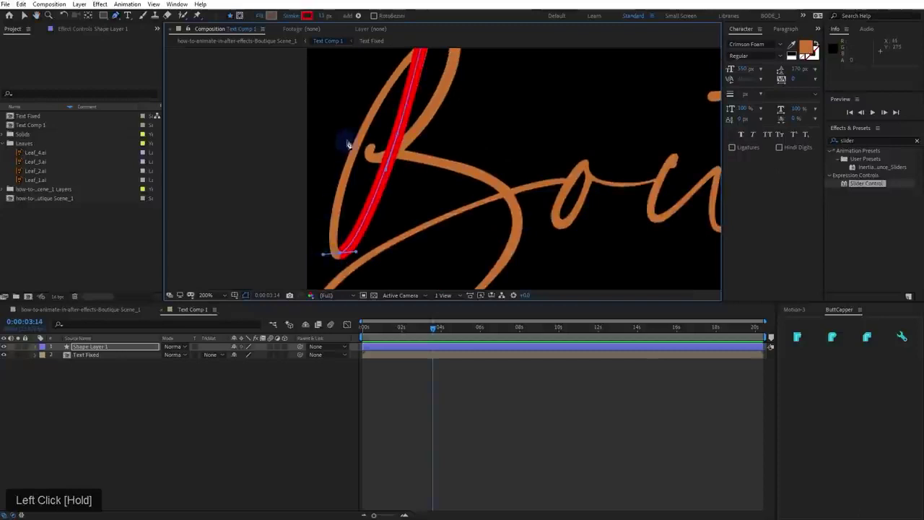
mouse_move(351, 153)
mouse_down()
mouse_move(363, 117)
mouse_move(347, 193)
mouse_up()
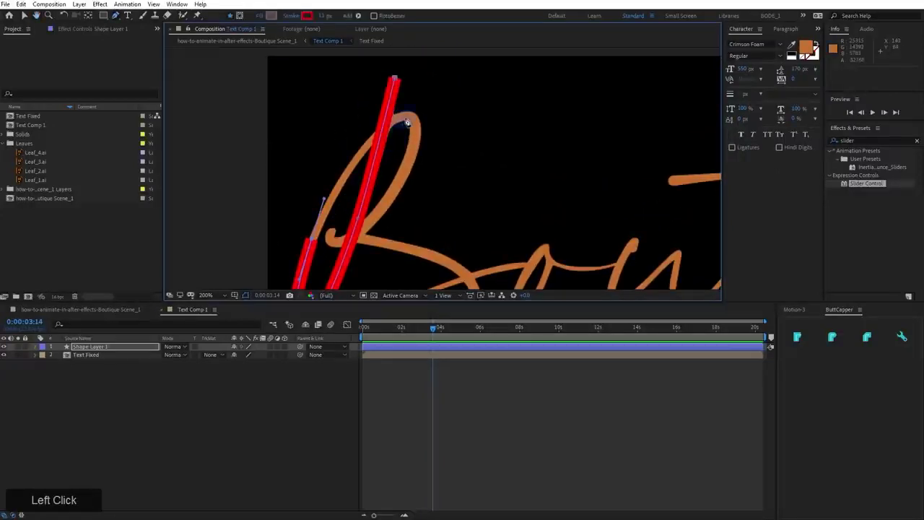
drag(408, 114, 426, 119)
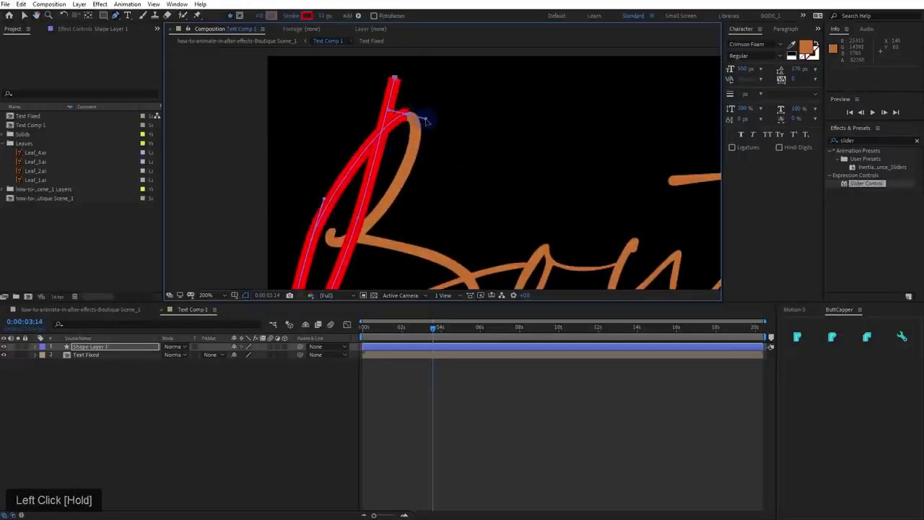
Extend the path down the upper loop of the "B" to the stem crossing and refine its points to follow the lettering
click(397, 195)
mouse_move(356, 237)
mouse_down()
mouse_move(334, 246)
mouse_move(348, 237)
mouse_up()
key(ctrl+z)
click(395, 194)
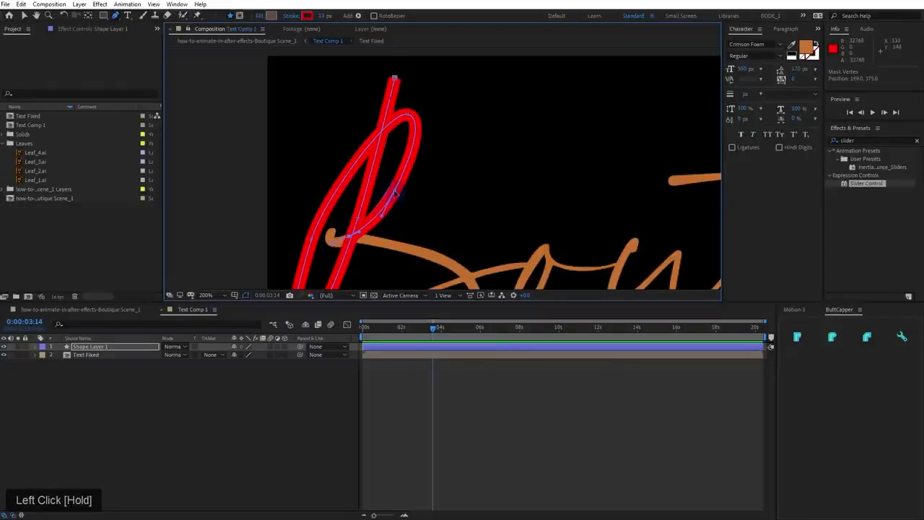
click(393, 193)
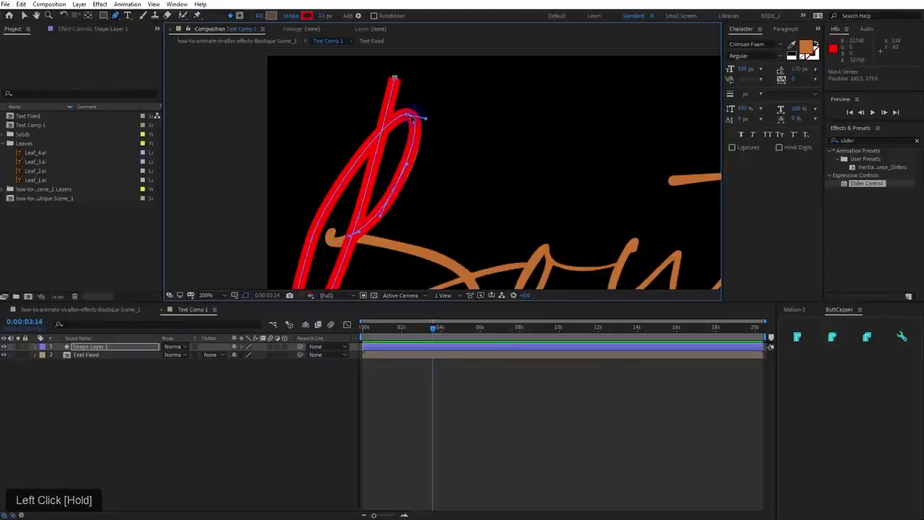
drag(412, 117, 412, 117)
click(396, 191)
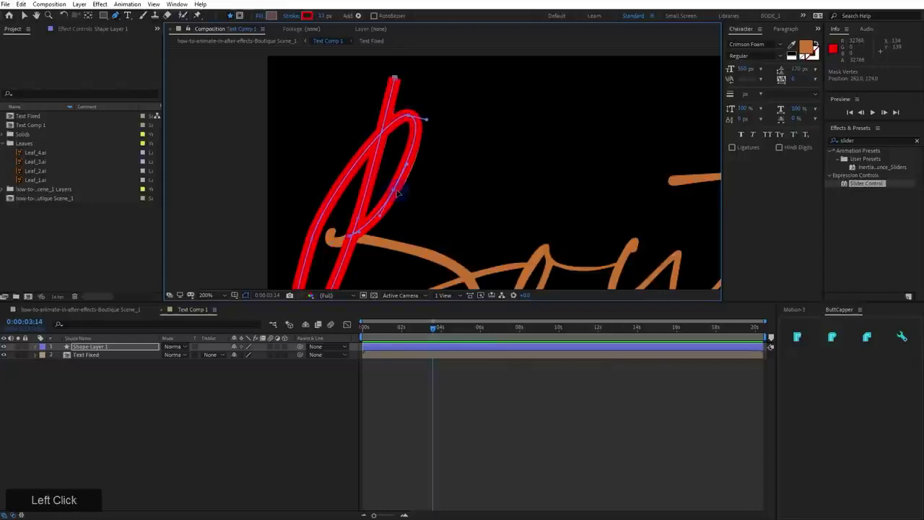
drag(398, 193, 398, 192)
Try a much thicker stroke on the traced "B" path and undo the change
mouse_move(327, 16)
mouse_down()
mouse_move(376, 13)
mouse_move(363, 8)
mouse_move(376, 17)
mouse_up()
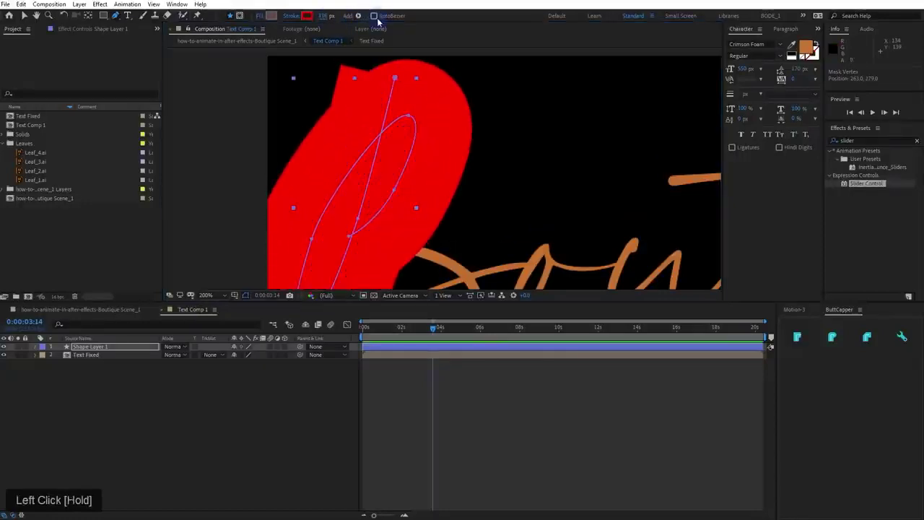
key(ctrl+z)
alt+scroll(349, 238, up, 2)
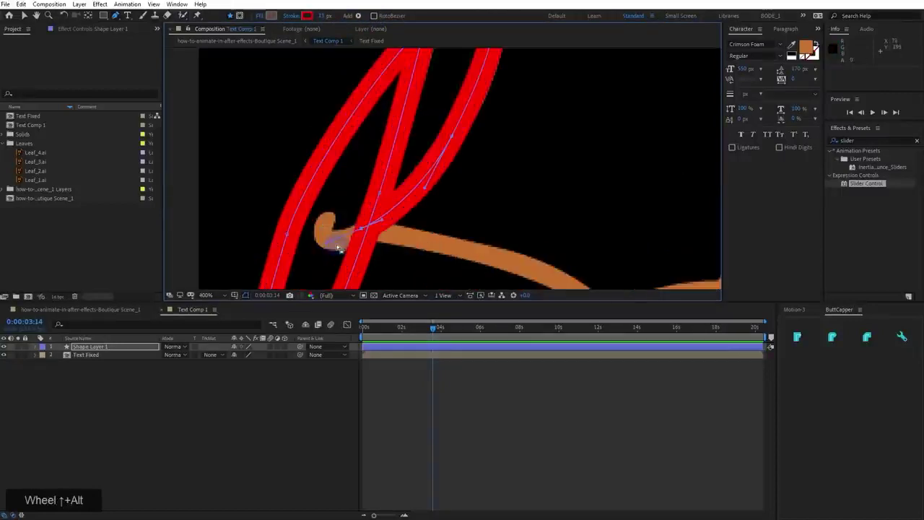
Extend the path around the small hook beside the "B" stem and back across the stem to begin the lower bowl
drag(327, 242, 325, 221)
drag(330, 217, 328, 236)
drag(386, 239, 433, 240)
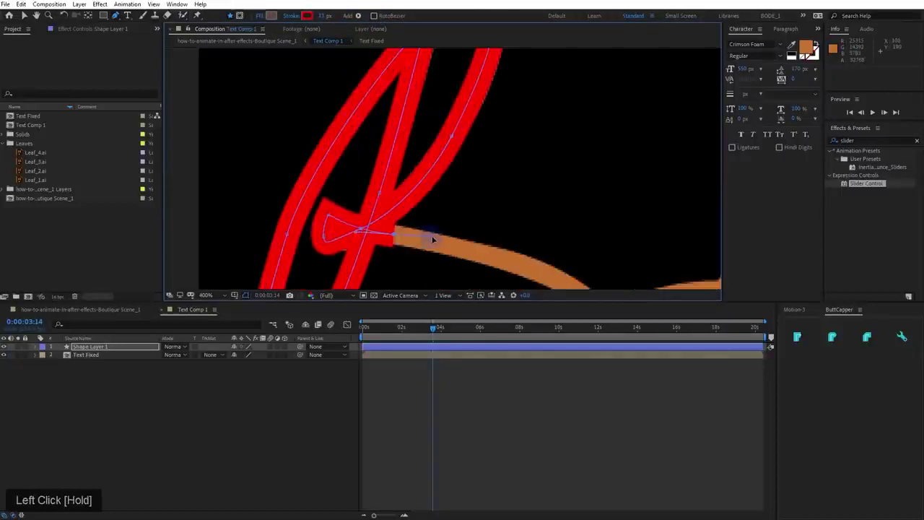
mouse_move(348, 228)
mouse_down()
mouse_move(328, 243)
mouse_move(363, 225)
mouse_move(313, 187)
mouse_up()
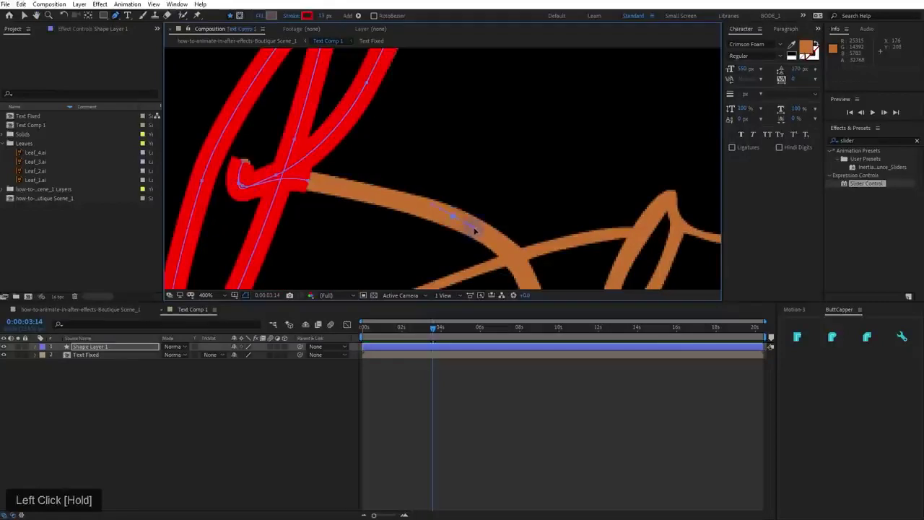
Continue the path over the top of the "B" lower bowl and down its outer curve
key(z)
click(311, 184)
mouse_move(504, 252)
mouse_down()
mouse_move(506, 266)
mouse_move(541, 258)
mouse_move(501, 195)
mouse_move(470, 250)
mouse_up()
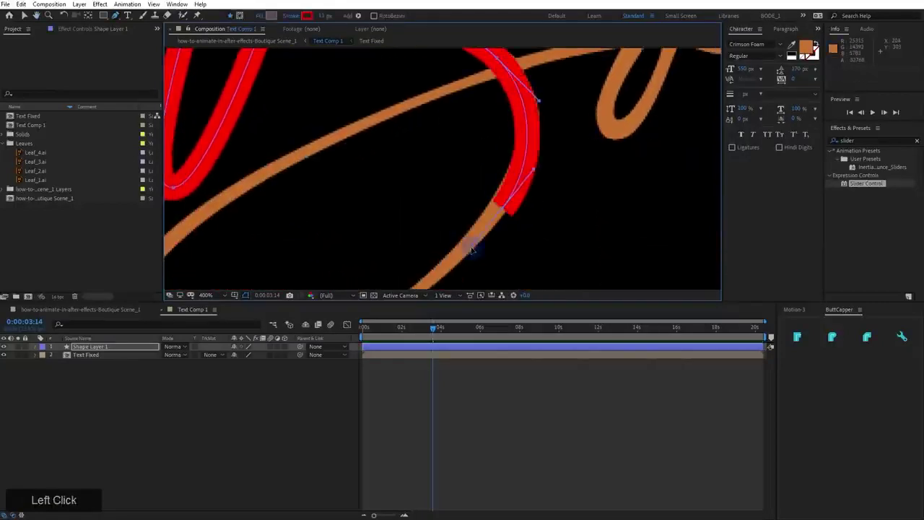
drag(501, 209, 497, 209)
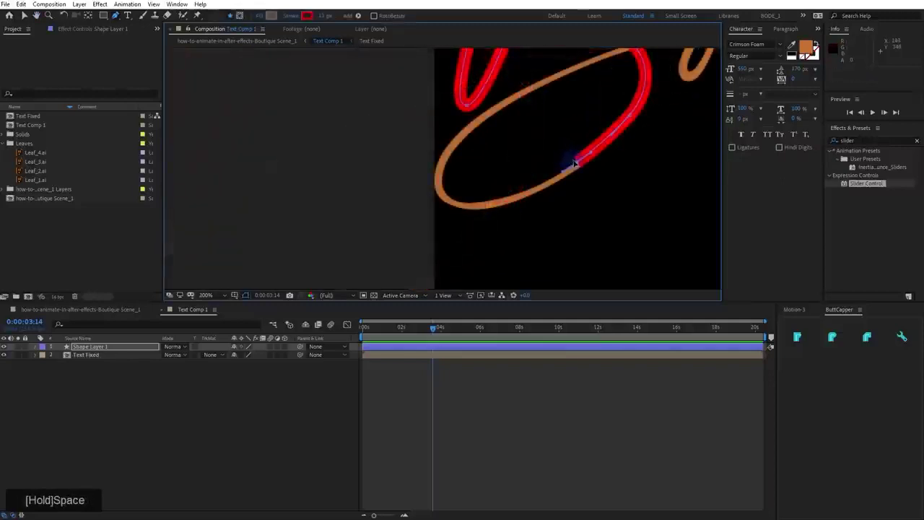
Trace the "B" swash along its underside and around its far end onto the rising stroke, adjusting points to fit
mouse_move(520, 197)
mouse_down()
mouse_move(565, 180)
mouse_move(609, 142)
mouse_up()
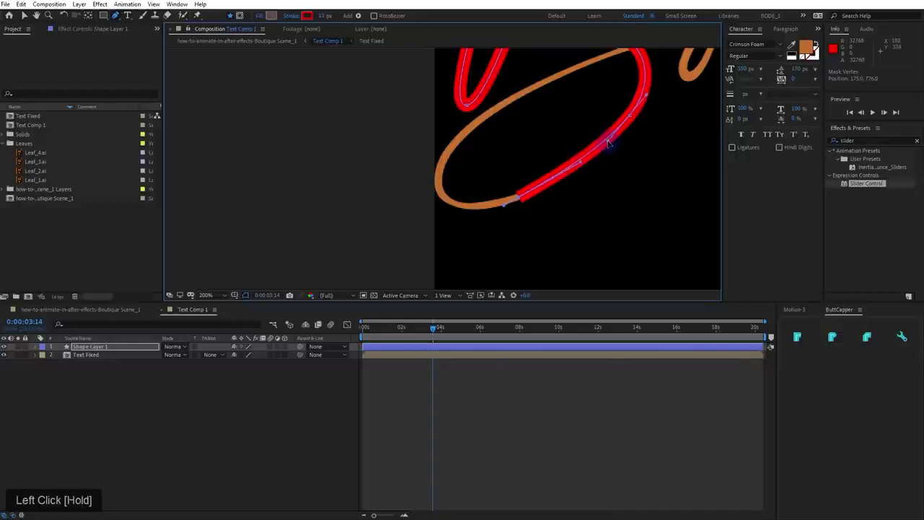
click(519, 198)
drag(446, 200, 442, 189)
drag(471, 125, 526, 87)
drag(474, 124, 481, 127)
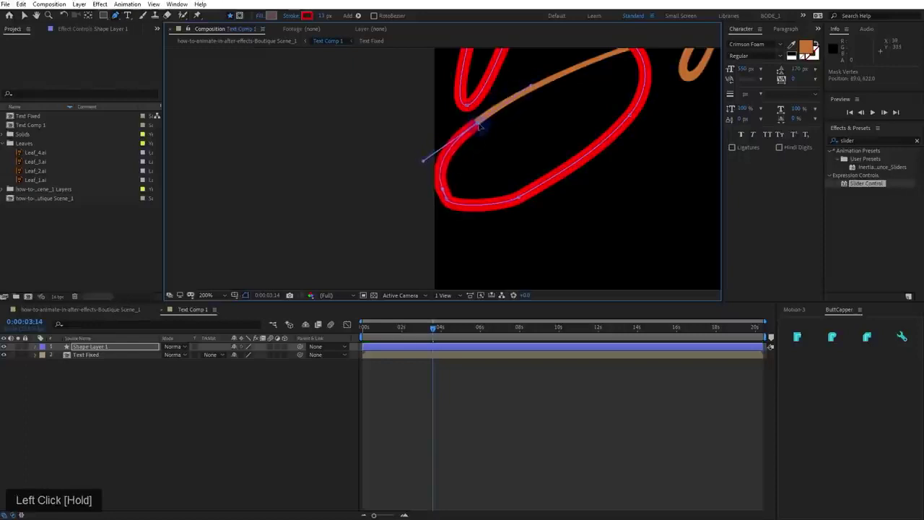
drag(442, 190, 435, 190)
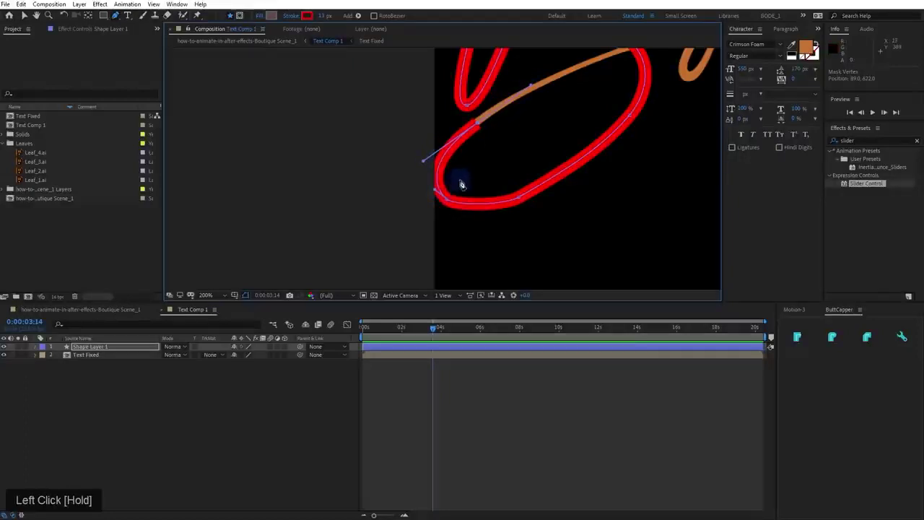
Thin the stroke to 10 px and reshape the path point at the base of the "B" stem
drag(321, 20, 319, 20)
drag(476, 87, 469, 213)
scroll(460, 233, up, 2)
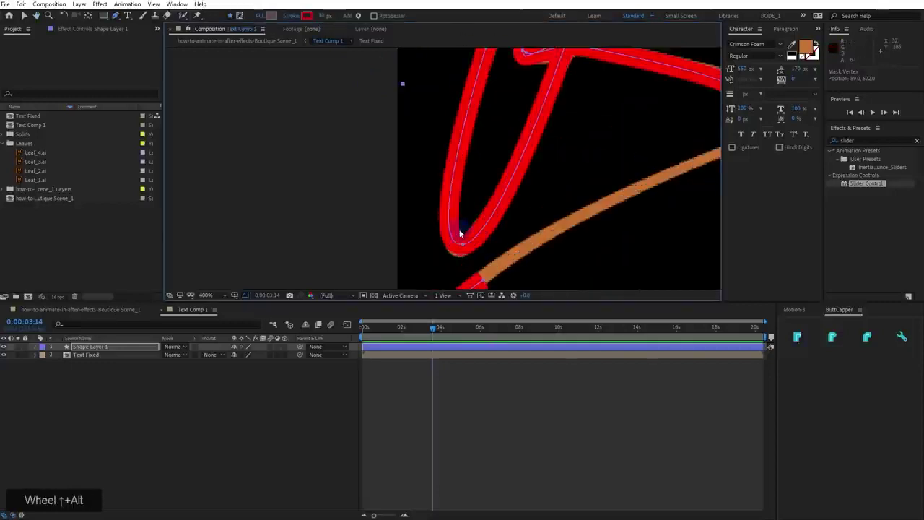
click(464, 248)
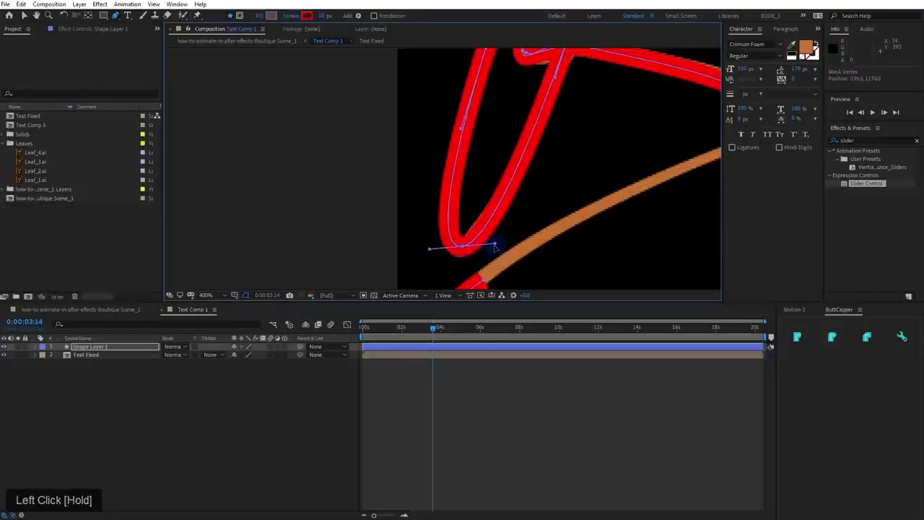
drag(496, 247, 492, 243)
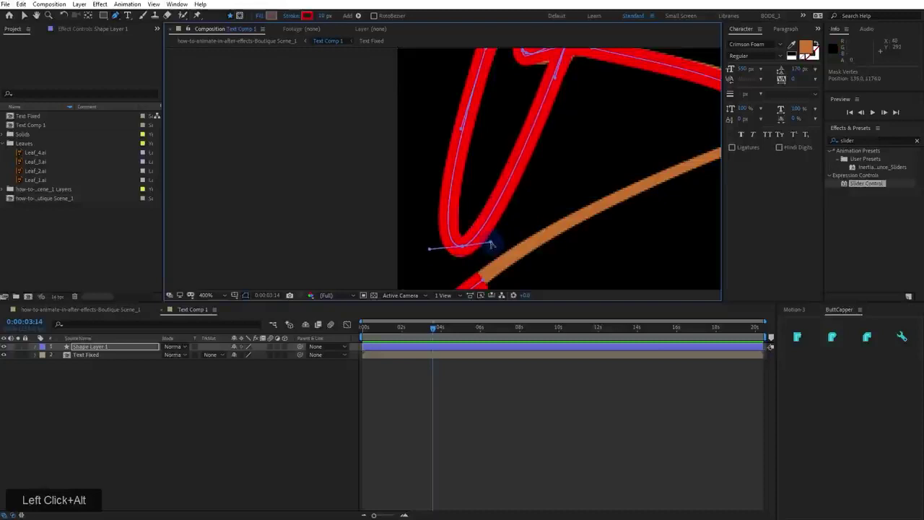
drag(476, 192, 443, 274)
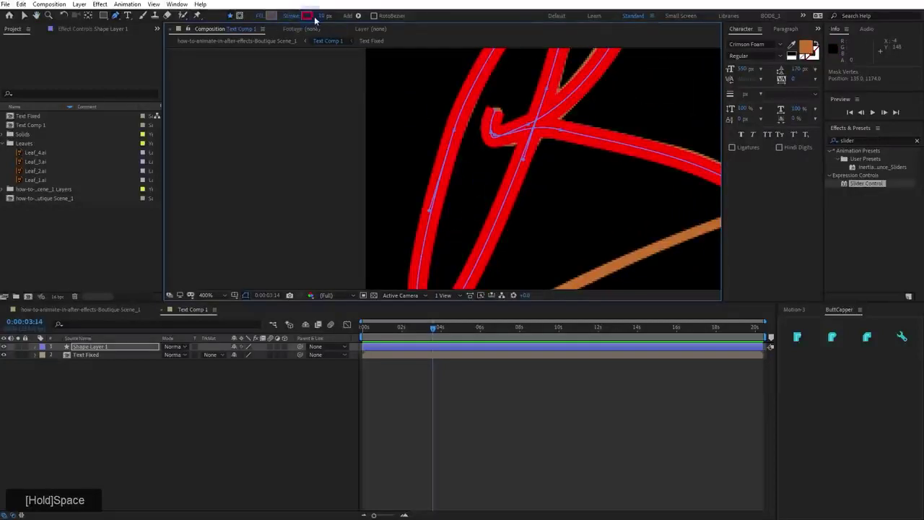
Set the stroke width to 12 px and realign the "B" stem point just below the upper loop crossing
click(324, 15)
key(KP_Enter)
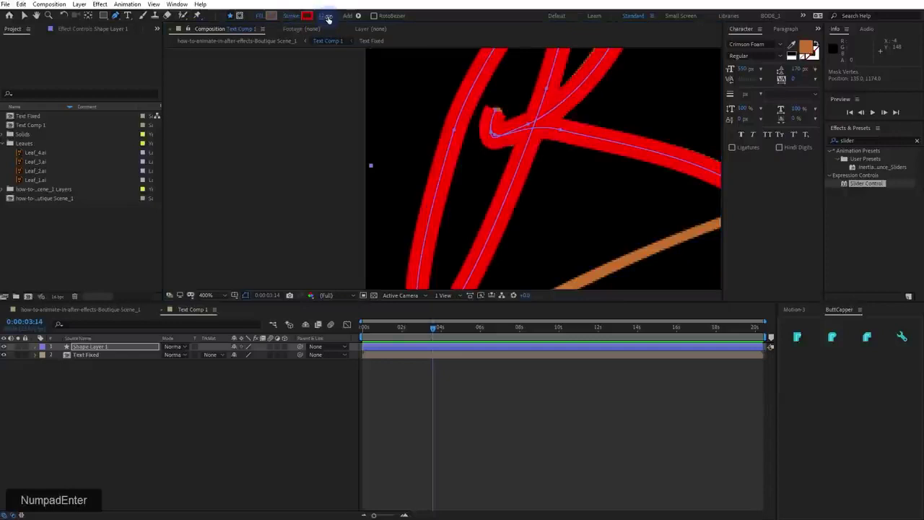
mouse_move(543, 125)
mouse_down()
mouse_move(522, 268)
mouse_move(491, 280)
mouse_move(528, 148)
mouse_move(527, 204)
mouse_move(535, 130)
mouse_up()
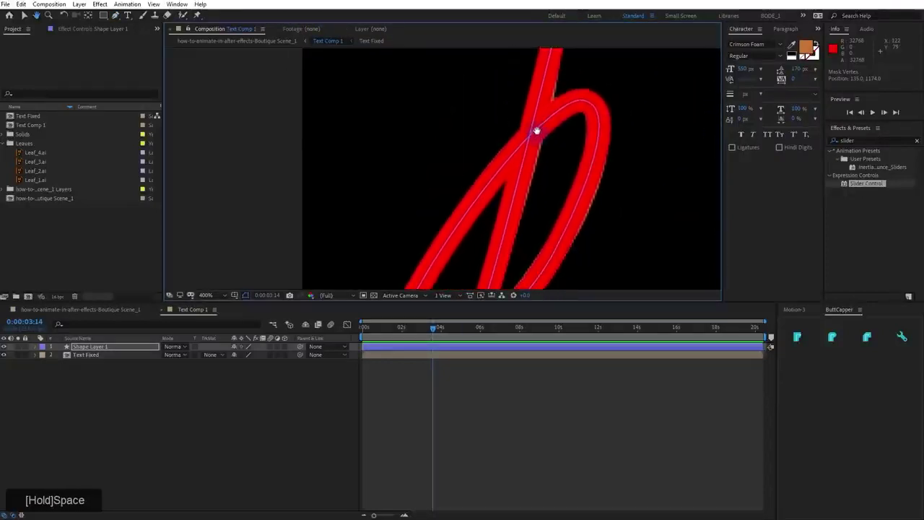
click(521, 173)
drag(519, 172, 522, 173)
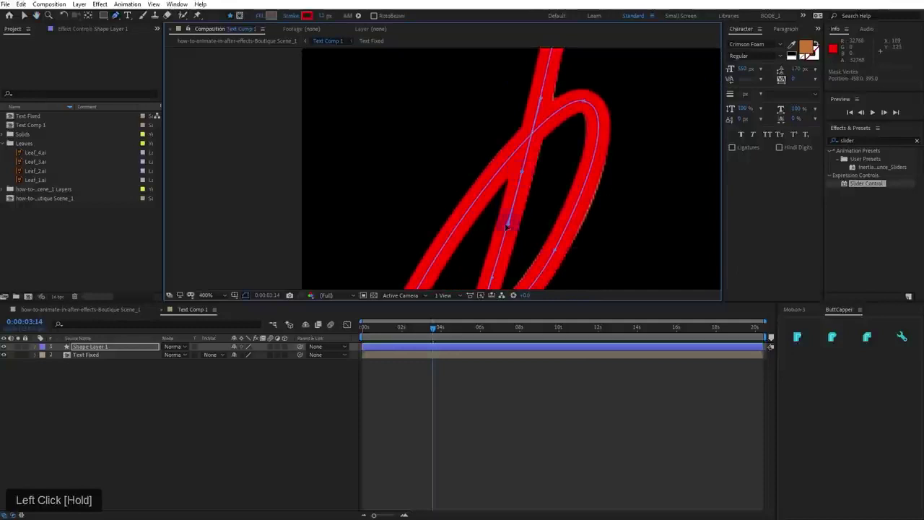
drag(507, 226, 408, 215)
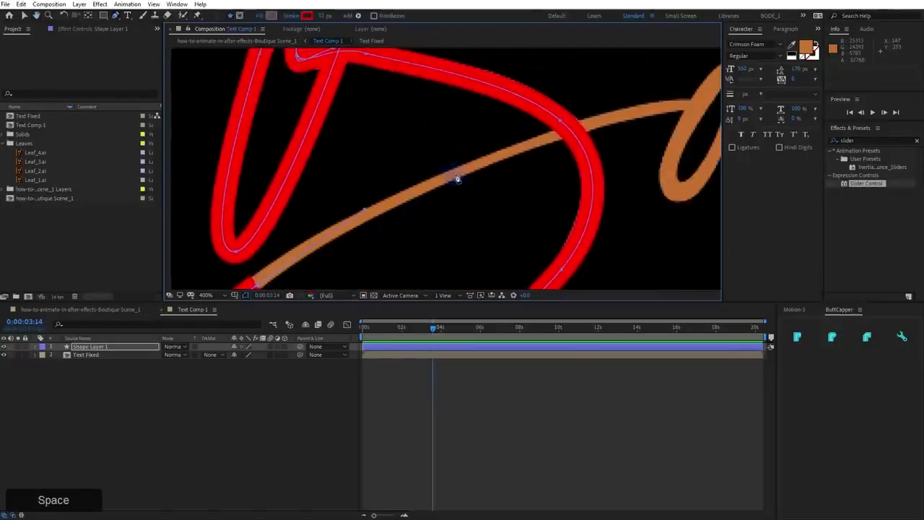
Extend the path up the rising "B" swash, across the lower bowl and over to the "o"
drag(455, 175, 492, 160)
drag(686, 107, 562, 136)
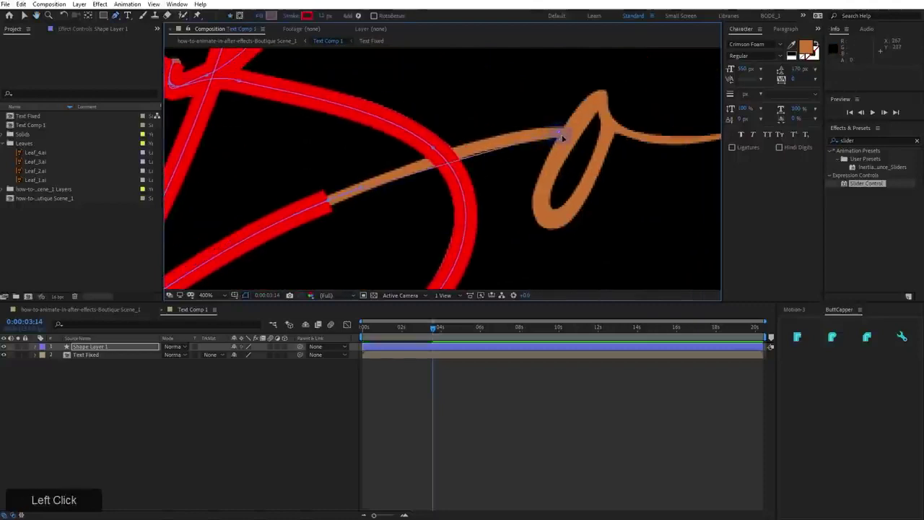
drag(459, 163, 458, 155)
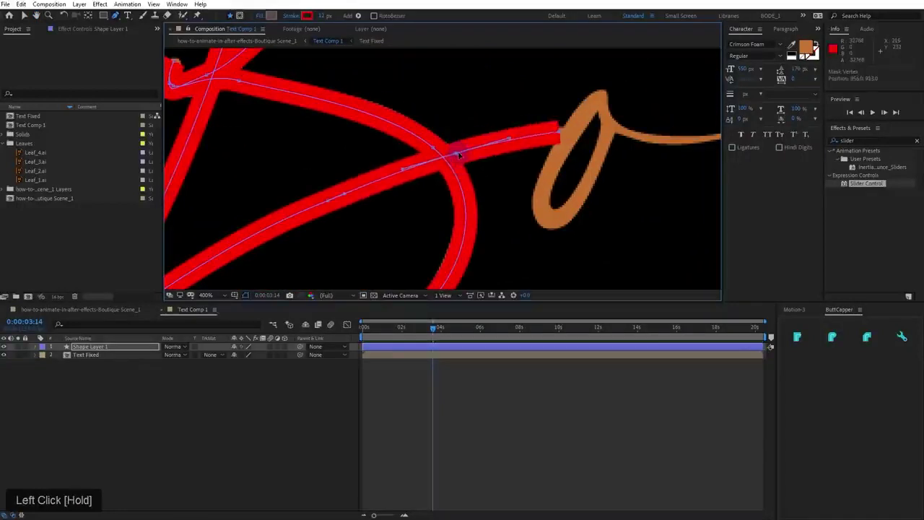
Trace the "o" from its top around the loop and out along the stroke connecting to the first "u"
drag(559, 132, 599, 96)
mouse_move(556, 168)
mouse_down()
mouse_move(541, 190)
mouse_move(576, 154)
mouse_up()
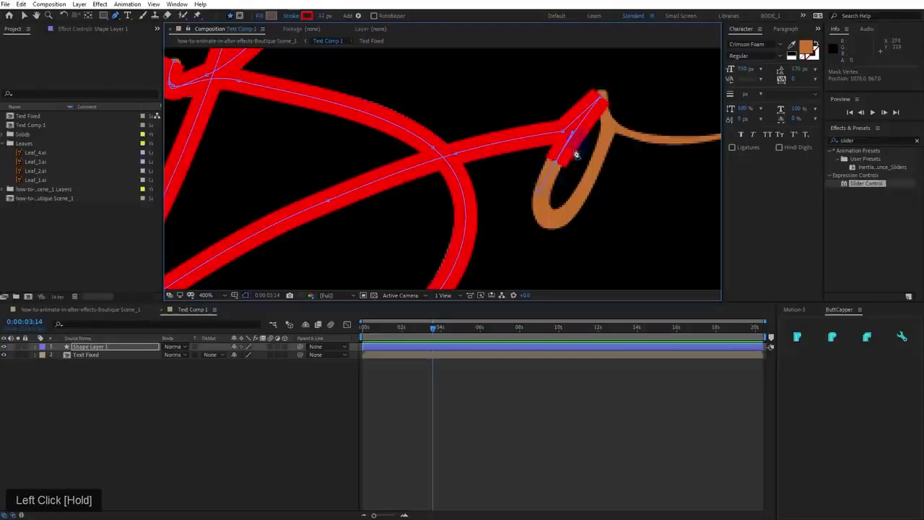
drag(551, 221, 568, 218)
mouse_move(595, 167)
mouse_down()
mouse_move(605, 93)
mouse_move(618, 128)
mouse_move(642, 129)
mouse_move(531, 112)
mouse_up()
click(569, 127)
Trace the first "u" through both downstrokes and start the upstroke leading into the "t"
drag(617, 117, 654, 71)
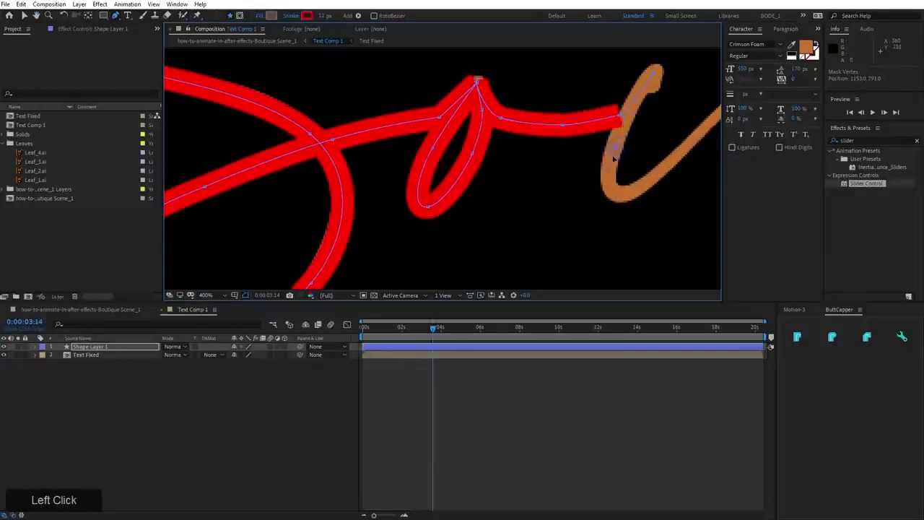
mouse_move(614, 149)
mouse_down()
mouse_move(605, 181)
mouse_move(625, 197)
mouse_move(638, 195)
mouse_up()
drag(612, 172, 410, 248)
drag(483, 222, 505, 205)
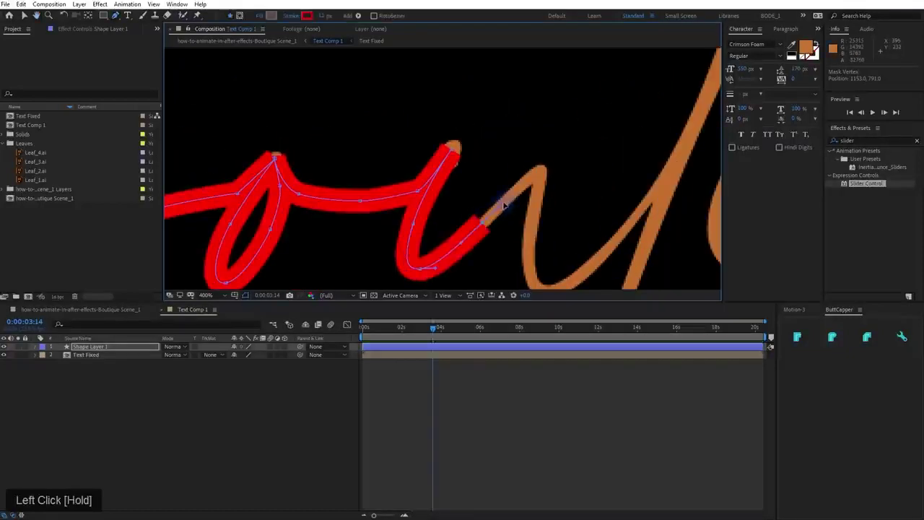
mouse_move(541, 167)
mouse_down()
mouse_move(530, 229)
mouse_move(536, 210)
mouse_move(566, 214)
mouse_move(590, 195)
mouse_up()
scroll(530, 224, down, 5)
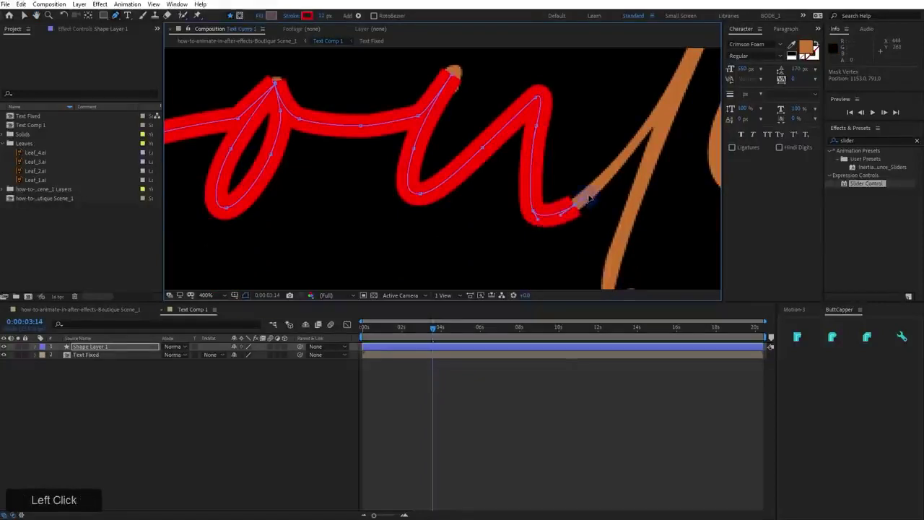
Continue the path up the "t" stem to its tip, adjusting the curve to follow the lettering
drag(625, 149, 559, 213)
scroll(616, 158, down, 1)
drag(617, 150, 592, 176)
mouse_move(619, 132)
mouse_down()
mouse_move(625, 112)
mouse_move(588, 197)
mouse_move(577, 196)
mouse_move(620, 139)
mouse_up()
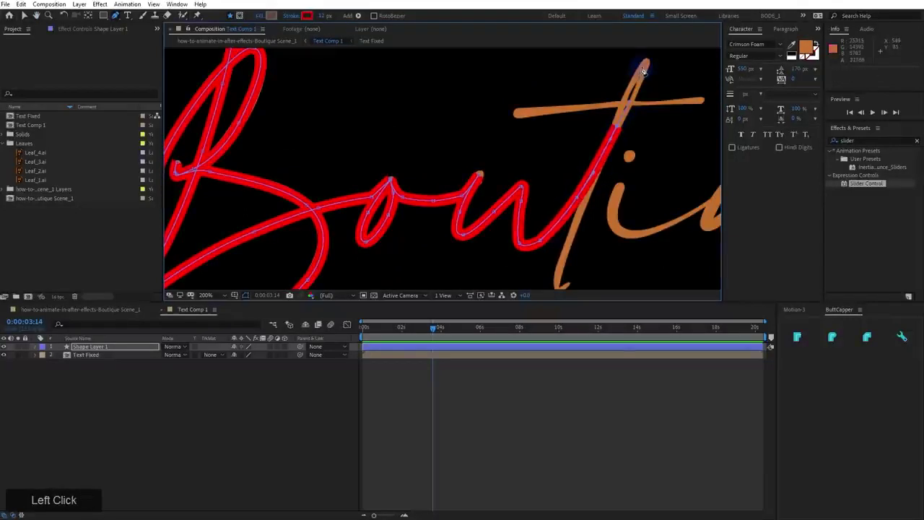
mouse_move(648, 57)
mouse_down()
mouse_move(599, 176)
mouse_move(628, 96)
mouse_move(625, 108)
mouse_up()
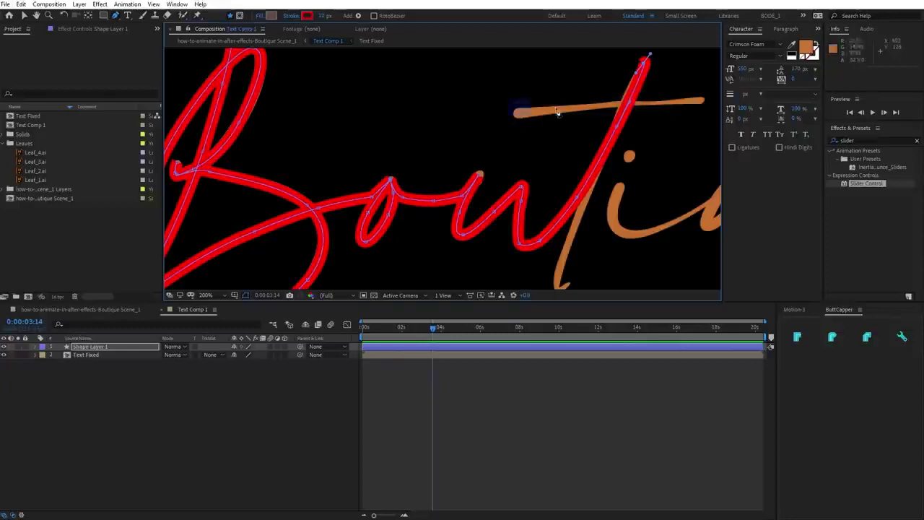
Run the path back down the "t" stem and around the small hook at its foot
drag(609, 172, 528, 157)
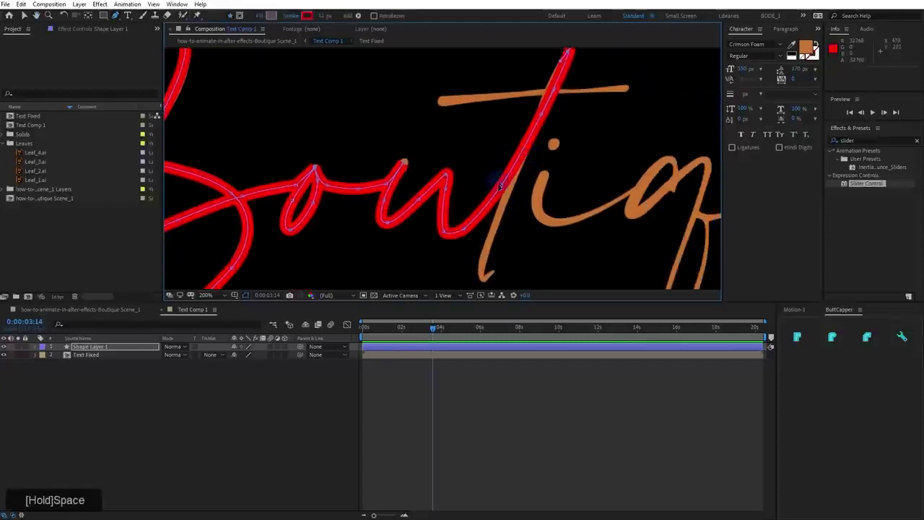
click(494, 228)
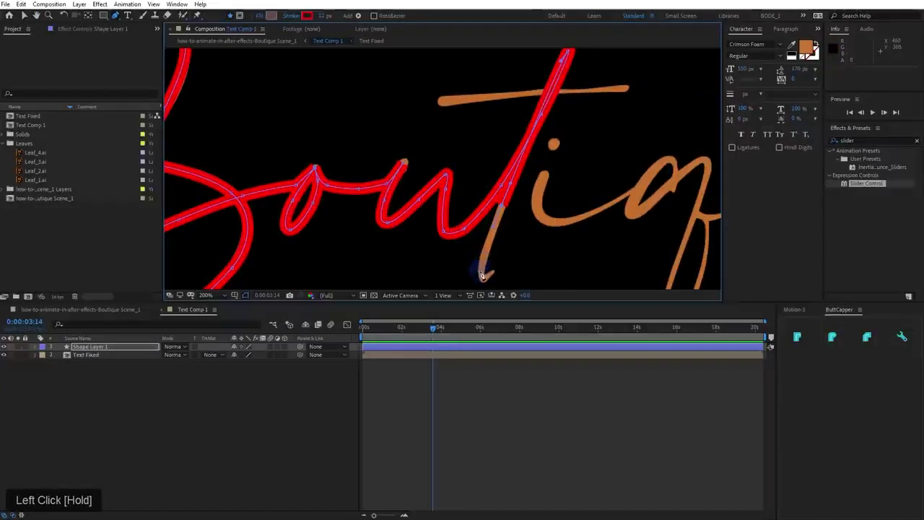
drag(480, 271, 497, 271)
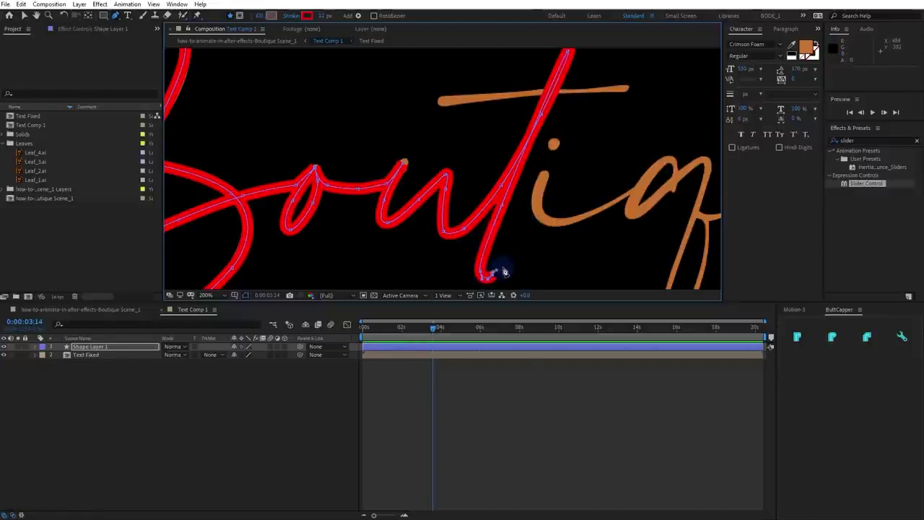
Bridge the path from the foot of the "t" to the top of the "i" and trace the "i" downstroke
scroll(487, 270, up, 2)
drag(513, 212, 510, 274)
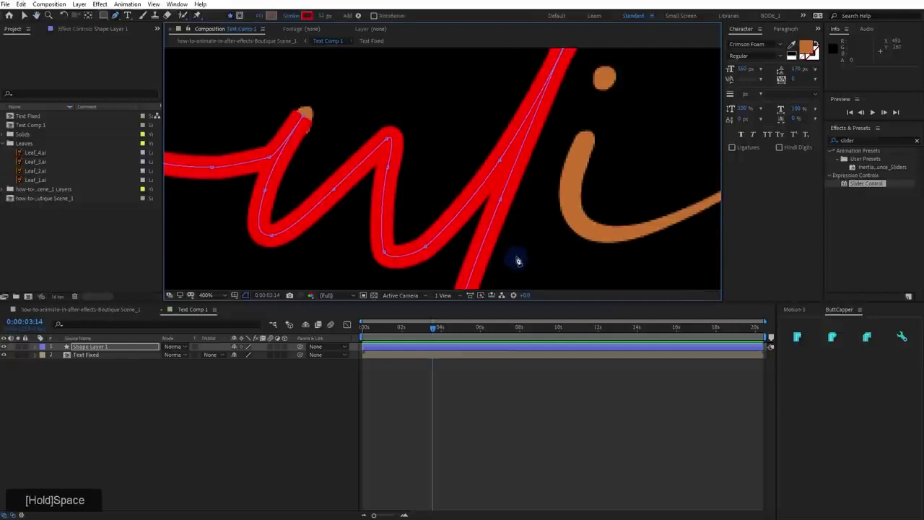
click(552, 141)
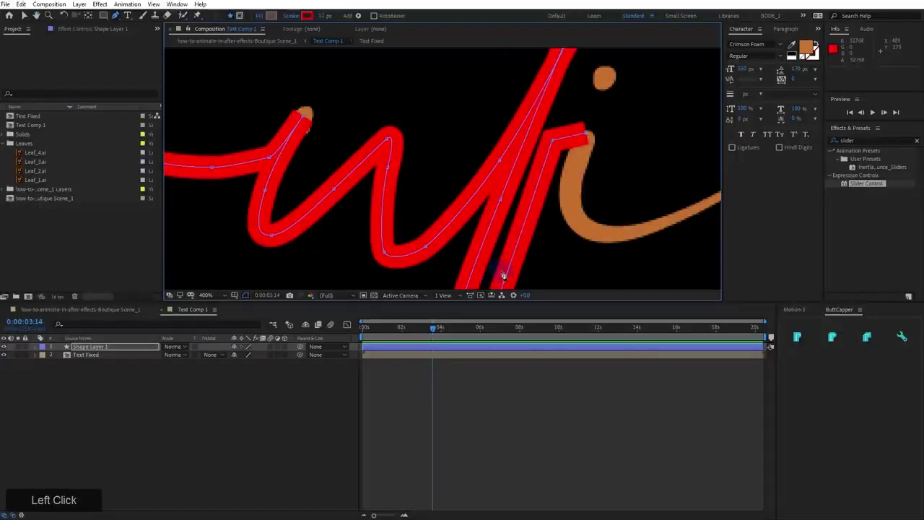
drag(545, 175, 492, 165)
mouse_move(515, 199)
mouse_down()
mouse_move(528, 221)
mouse_move(563, 222)
mouse_move(524, 206)
mouse_move(494, 215)
mouse_up()
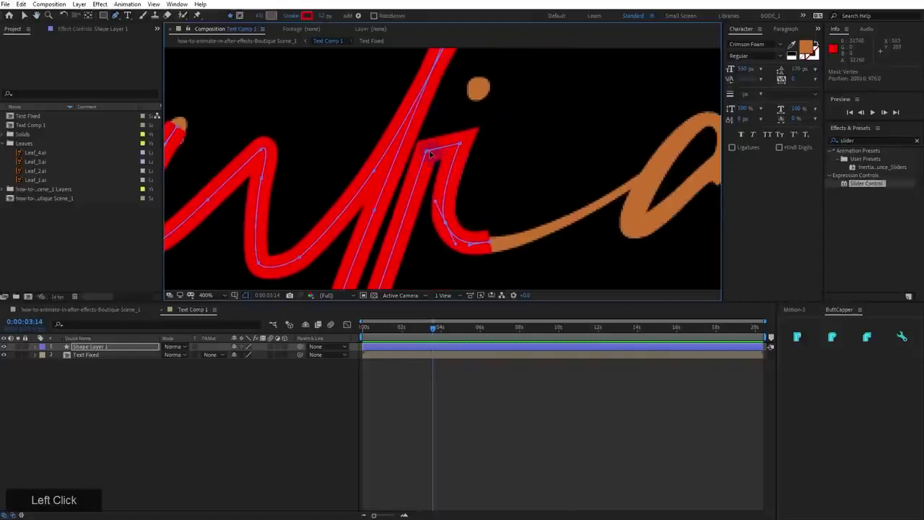
mouse_move(430, 153)
mouse_down()
mouse_move(449, 187)
mouse_move(427, 161)
mouse_move(432, 147)
mouse_up()
Smooth the base curve of the "i" and extend the path along the connecting stroke to the top of the "q"
drag(490, 242, 509, 242)
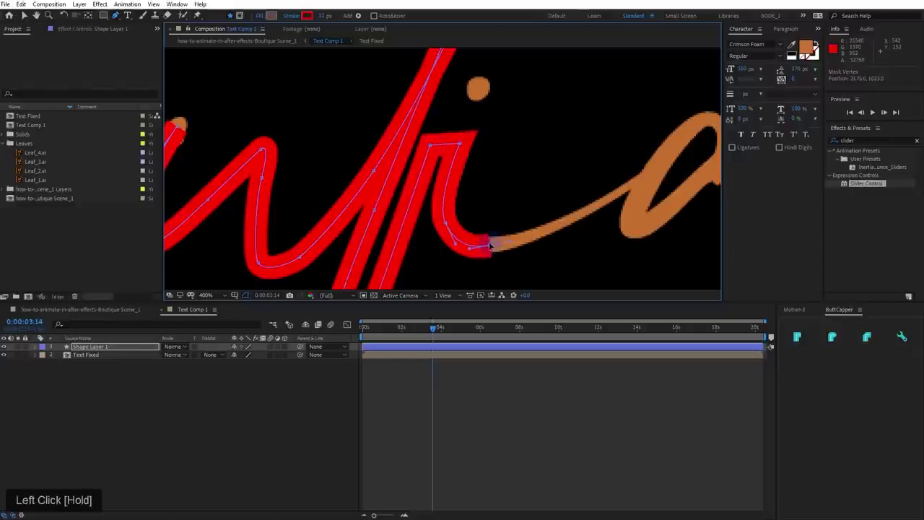
key(space)
drag(537, 208, 438, 237)
drag(512, 229, 525, 224)
mouse_move(584, 170)
mouse_down()
mouse_move(573, 175)
mouse_move(610, 149)
mouse_up()
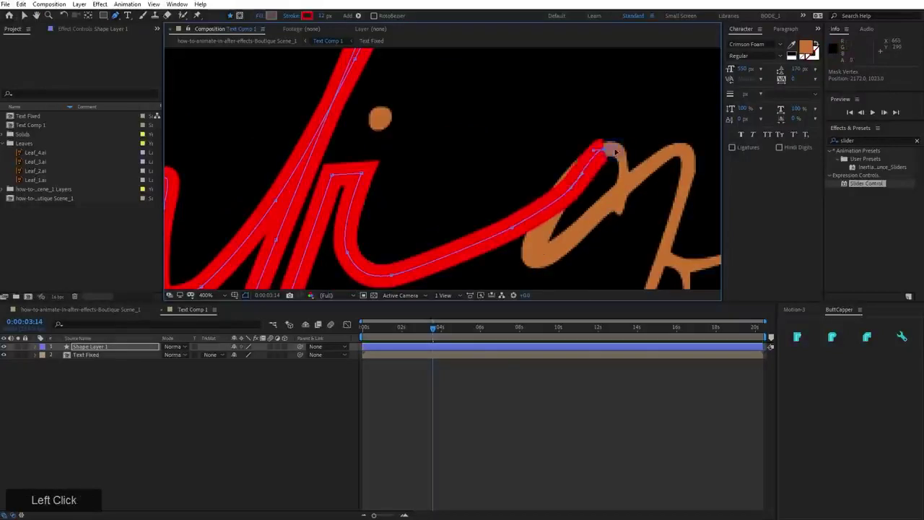
Trace the short downstroke and the bowl of the "q", undoing a misplaced point and refining the curve
scroll(498, 157, up, 2)
drag(499, 109, 574, 244)
drag(583, 243, 577, 178)
key(ctrl+z)
click(581, 180)
drag(514, 254, 535, 249)
drag(498, 242, 508, 222)
Extend the path over the top of the "q", down its long stem and around the bottom of the tail
drag(618, 160, 637, 145)
drag(654, 152, 653, 166)
click(624, 265)
drag(614, 278, 615, 69)
click(561, 134)
drag(541, 238, 559, 231)
drag(592, 58, 502, 278)
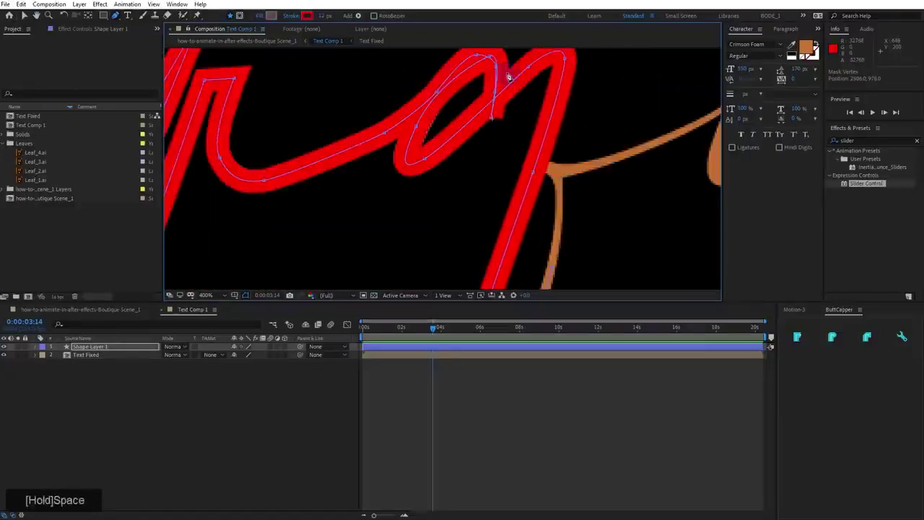
Bring the path up the "q" tail, along the connecting stroke and down the first stroke of the second "u"
drag(417, 129, 395, 176)
drag(549, 189, 546, 167)
click(540, 146)
drag(614, 144, 433, 231)
click(588, 120)
drag(550, 243, 574, 231)
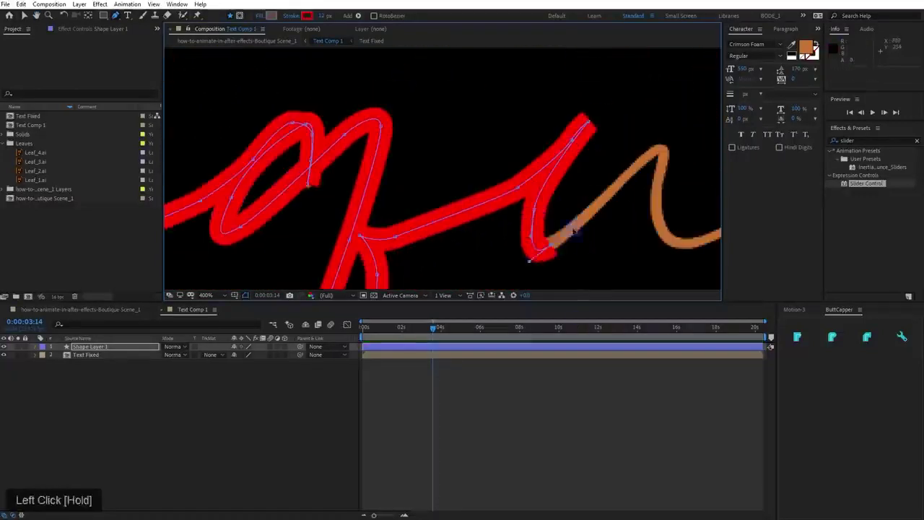
Trace the rest of the second "u" and its exit stroke toward the final "e"
drag(643, 180, 488, 175)
drag(570, 222, 630, 187)
click(626, 183)
Trace the loop of the final "e" and end the path at the tip of its tail
drag(203, 228, 400, 192)
drag(628, 173, 259, 214)
drag(509, 176, 550, 121)
drag(468, 234, 483, 249)
drag(543, 243, 555, 234)
click(663, 164)
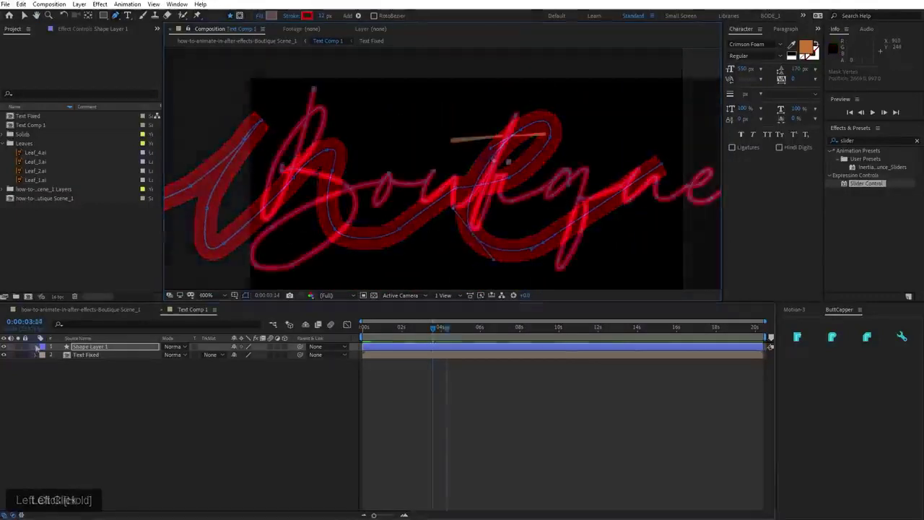
scroll(535, 161, up, 1)
drag(489, 171, 484, 256)
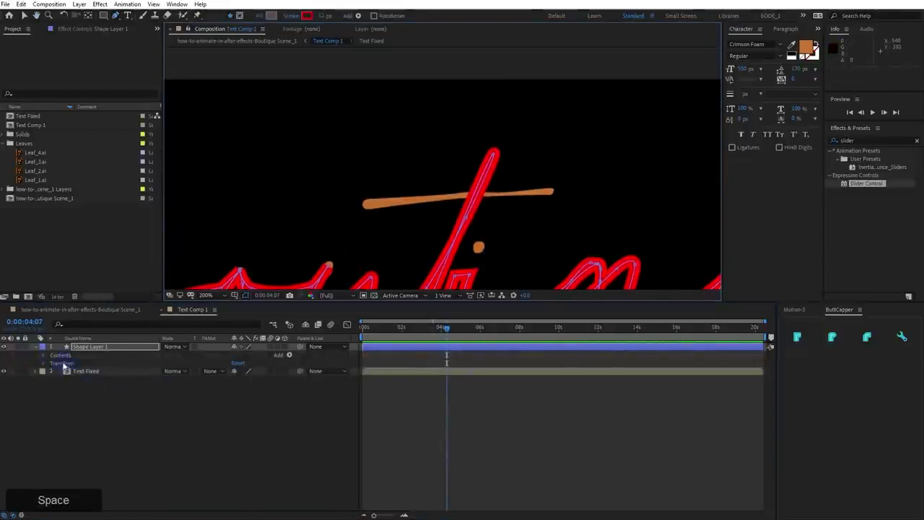
Draw a straight path along the "t" crossbar and a small closed path over the "i" dot as separate shapes in Shape Layer 1
click(99, 351)
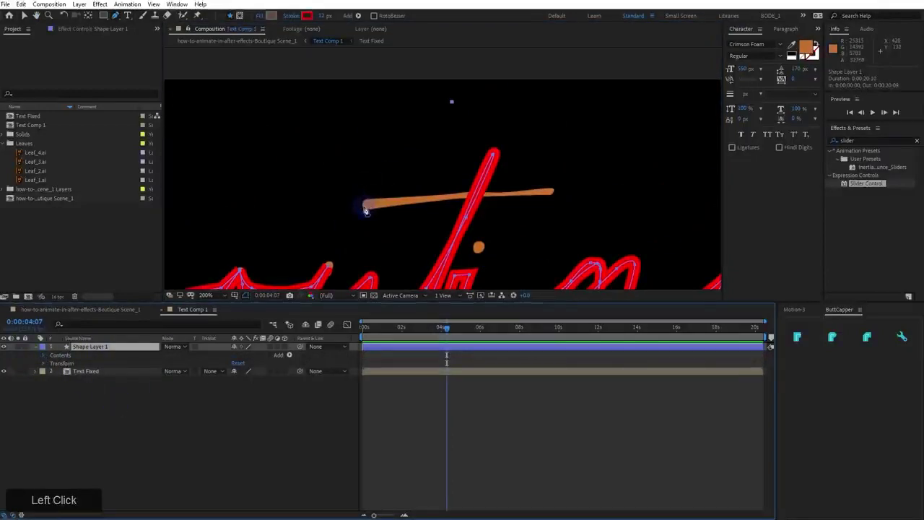
click(556, 191)
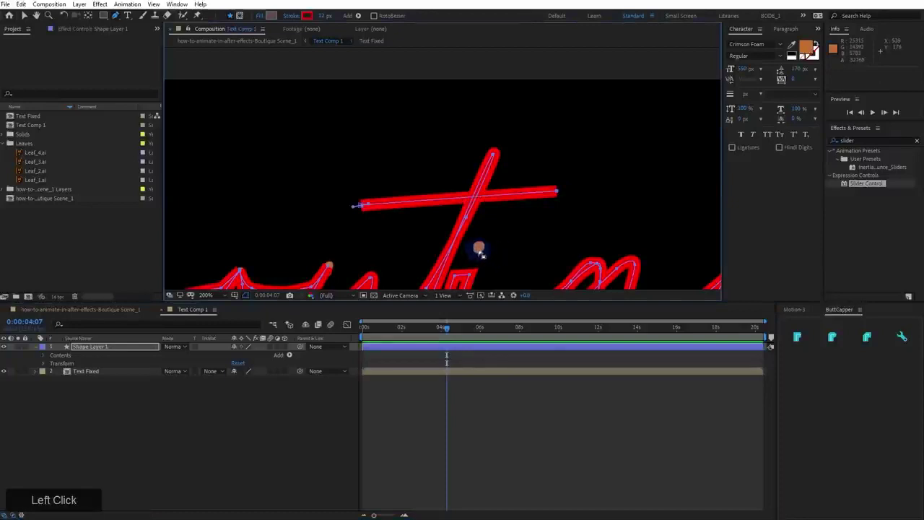
alt+scroll(480, 252, up, 4)
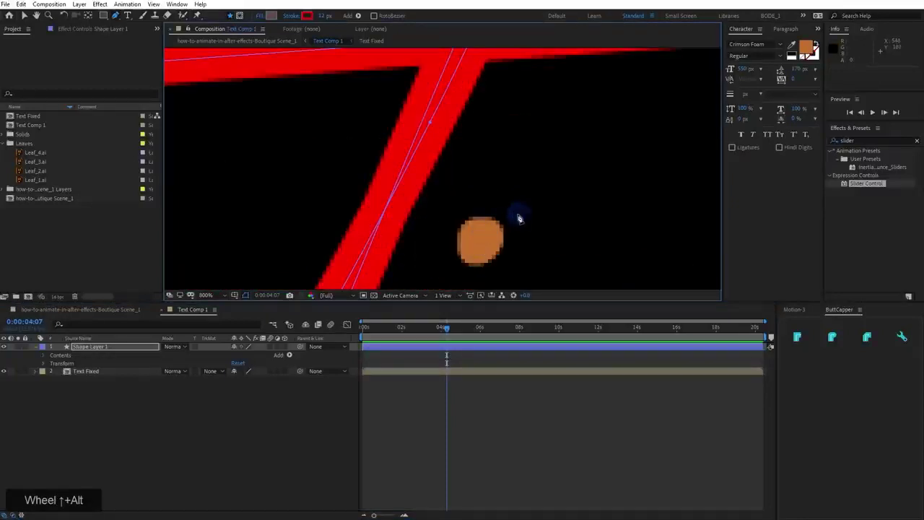
ctrl+click(489, 231)
mouse_move(482, 226)
mouse_down()
mouse_move(481, 257)
mouse_move(495, 250)
mouse_move(493, 228)
mouse_up()
click(482, 224)
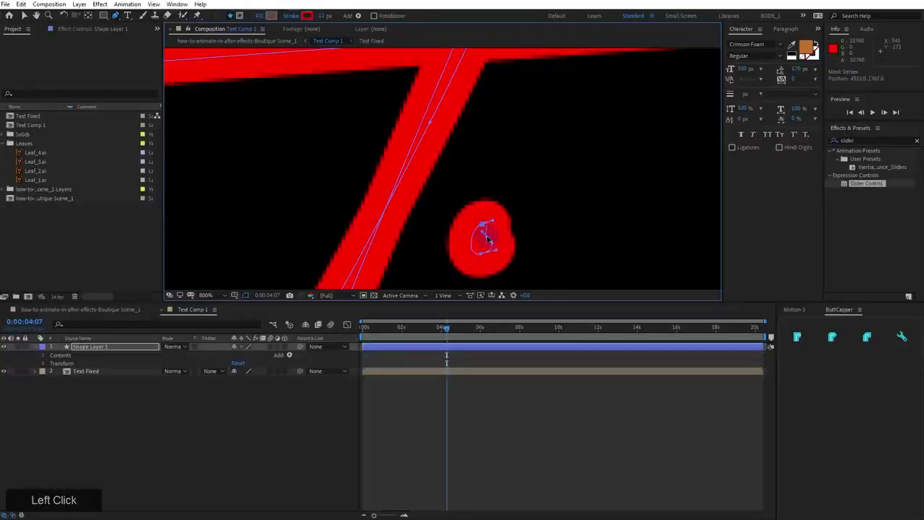
Reorder the shape groups in Shape Layer 1 so Shape 1 comes first, followed by Shape 2 and Shape 3
click(42, 355)
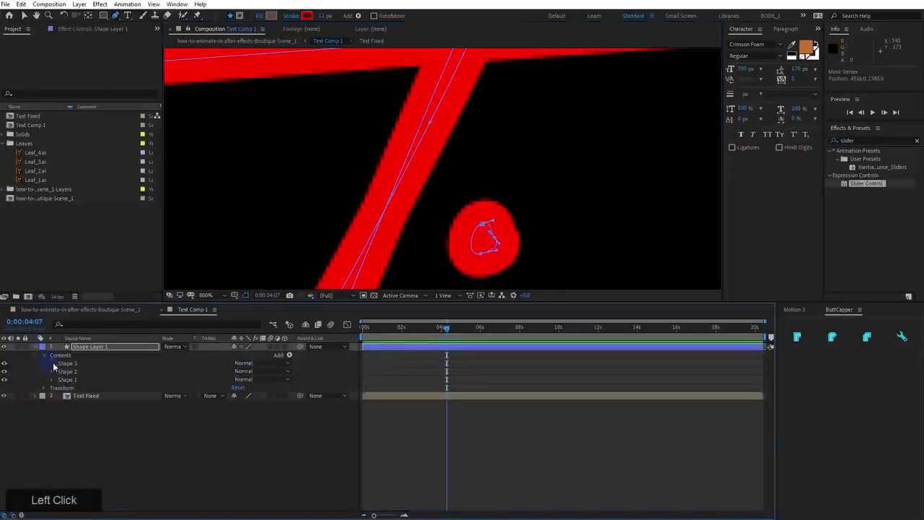
mouse_move(68, 379)
mouse_down()
mouse_move(71, 361)
mouse_move(71, 371)
mouse_up()
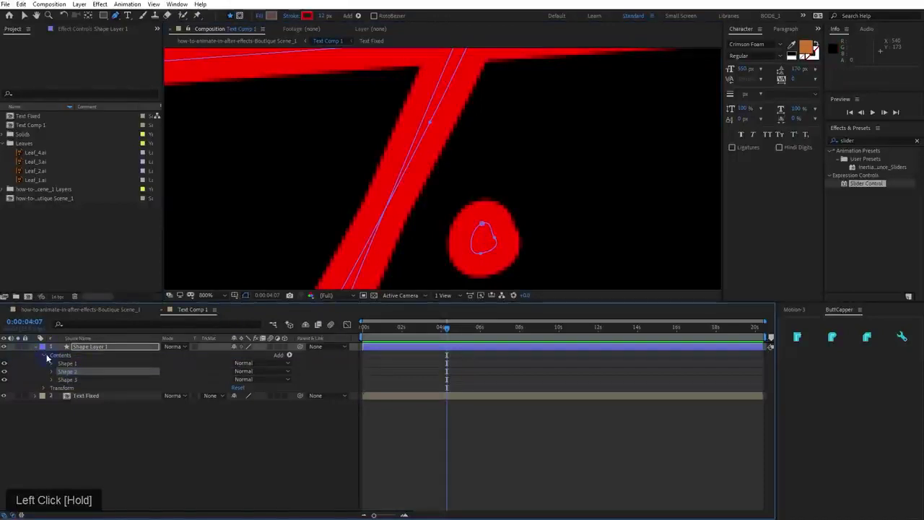
click(75, 365)
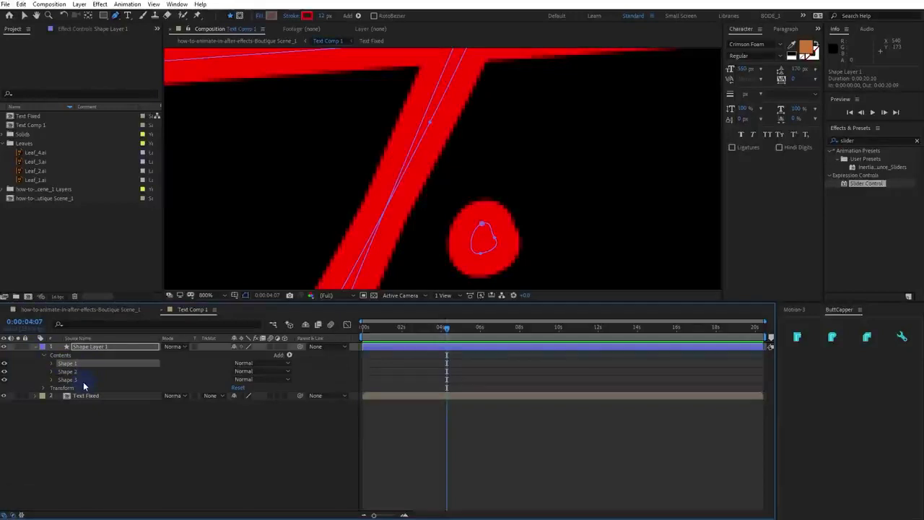
scroll(311, 246, down, 5)
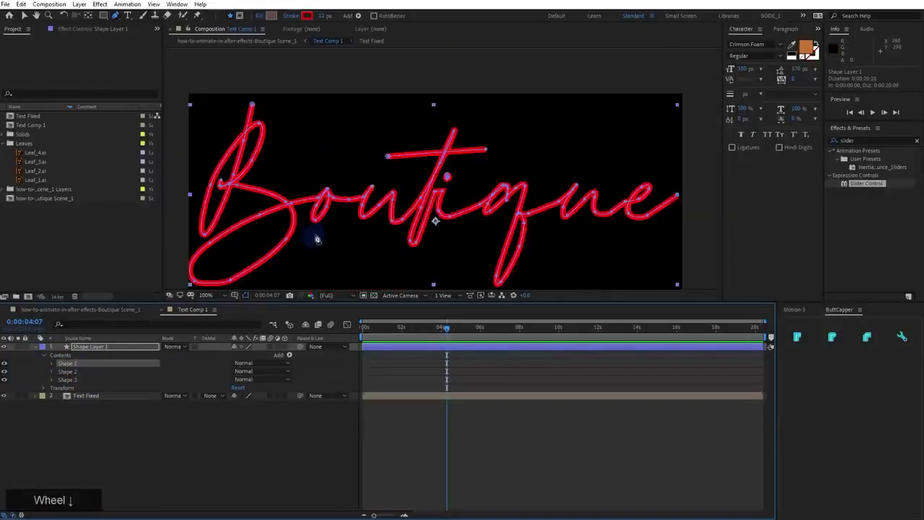
scroll(313, 244, up, 2)
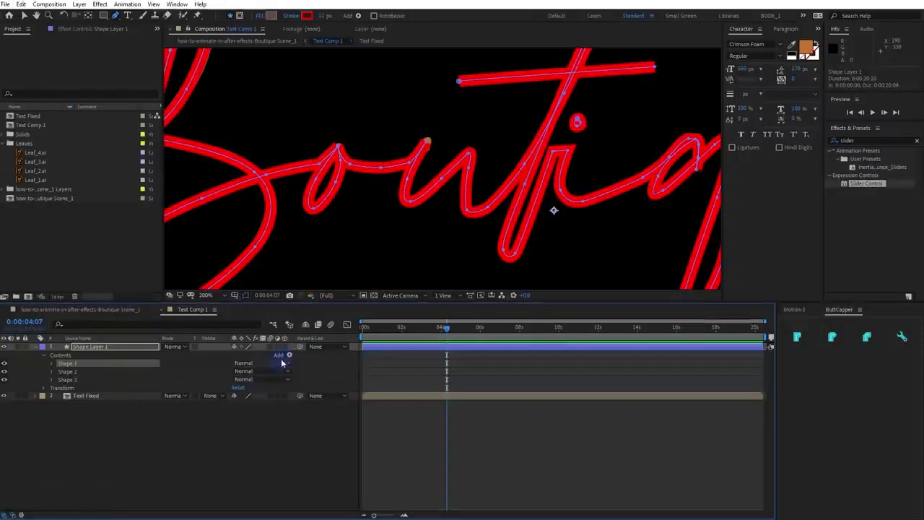
Add Trim Paths at the Contents level of Shape Layer 1, covering all three shapes, and expand its properties
click(152, 359)
drag(290, 355, 63, 388)
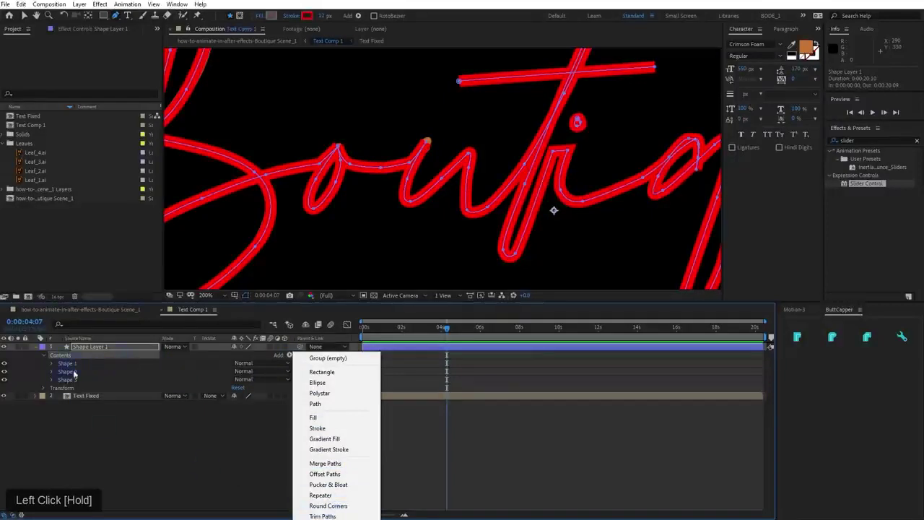
drag(68, 371, 269, 363)
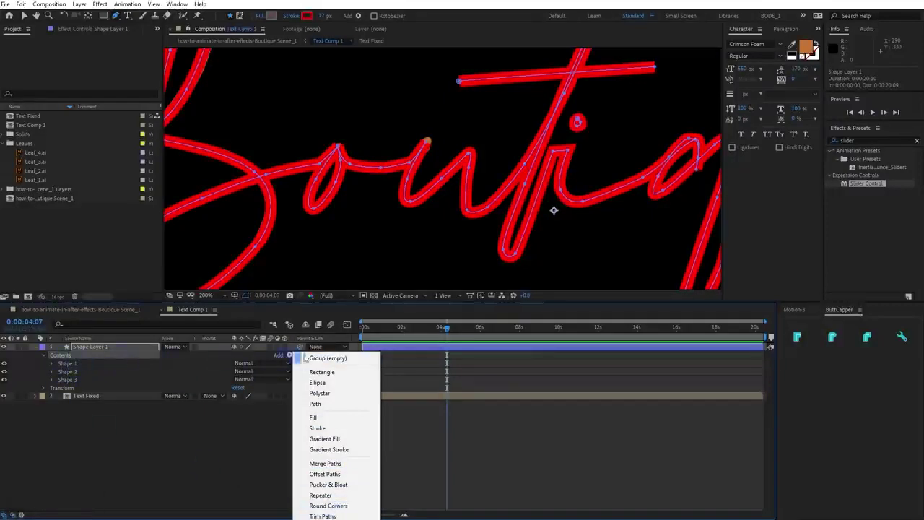
click(339, 515)
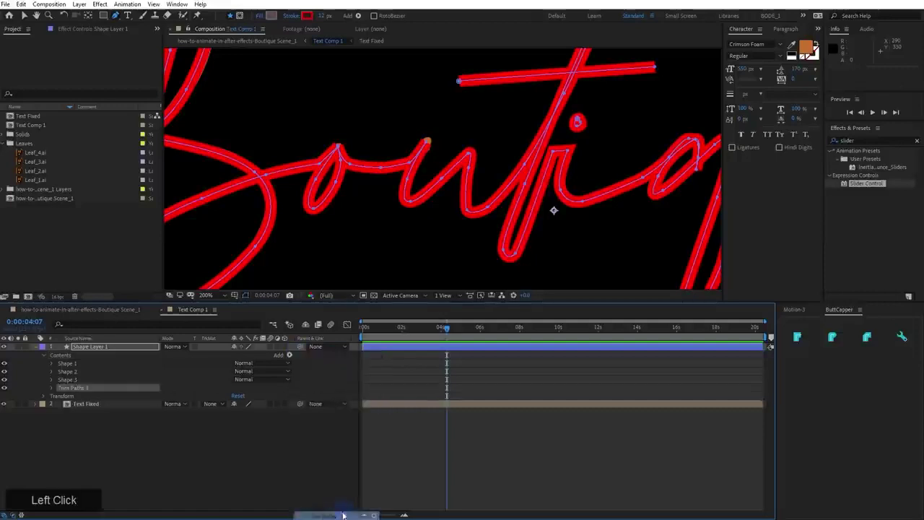
click(56, 390)
click(51, 389)
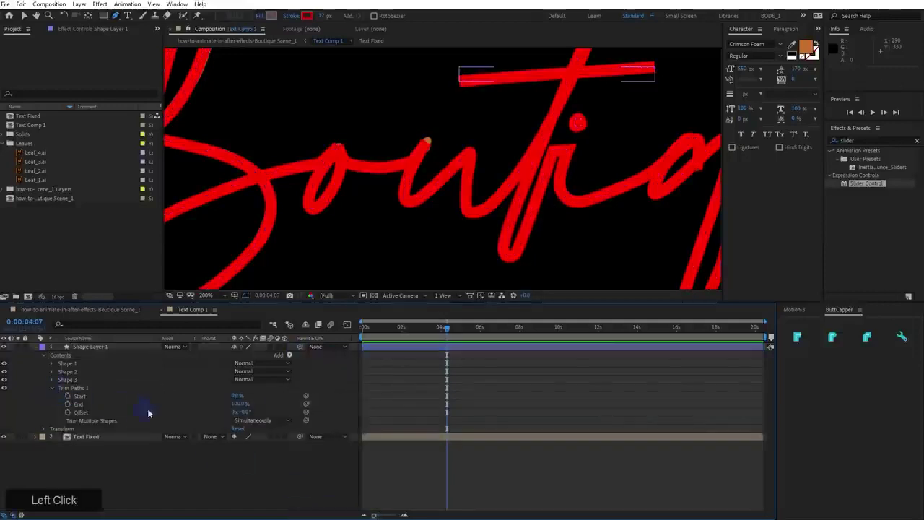
Set Trim Multiple Shapes to Individually and test the End value of the trim, finishing at 100%
drag(238, 410, 214, 406)
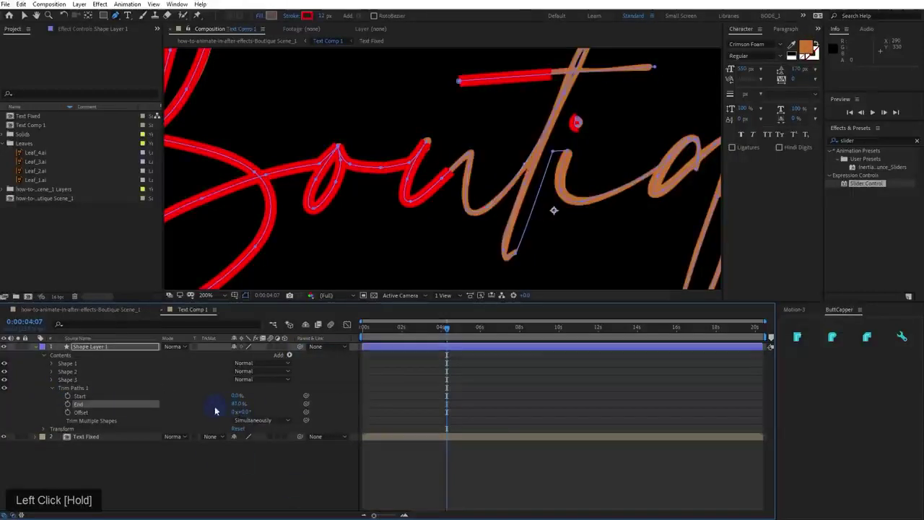
click(269, 421)
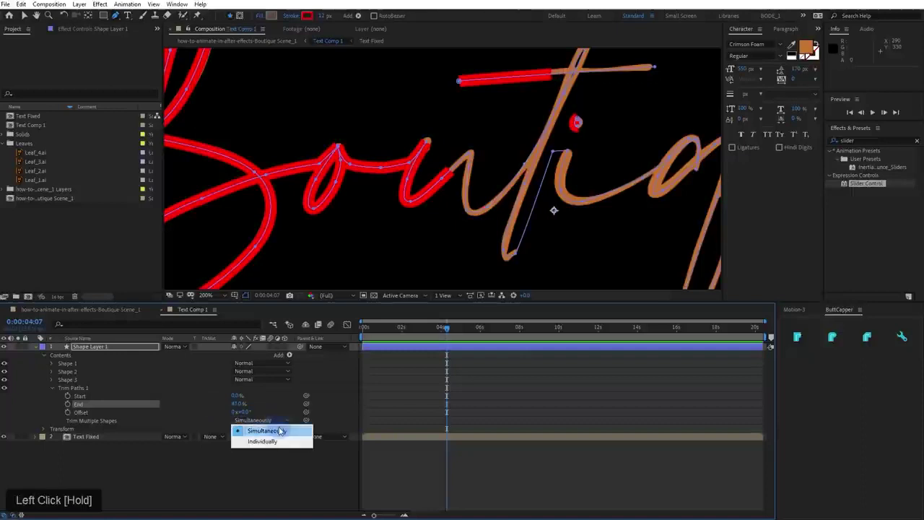
click(271, 441)
mouse_move(236, 406)
mouse_down()
mouse_move(206, 409)
mouse_move(289, 417)
mouse_up()
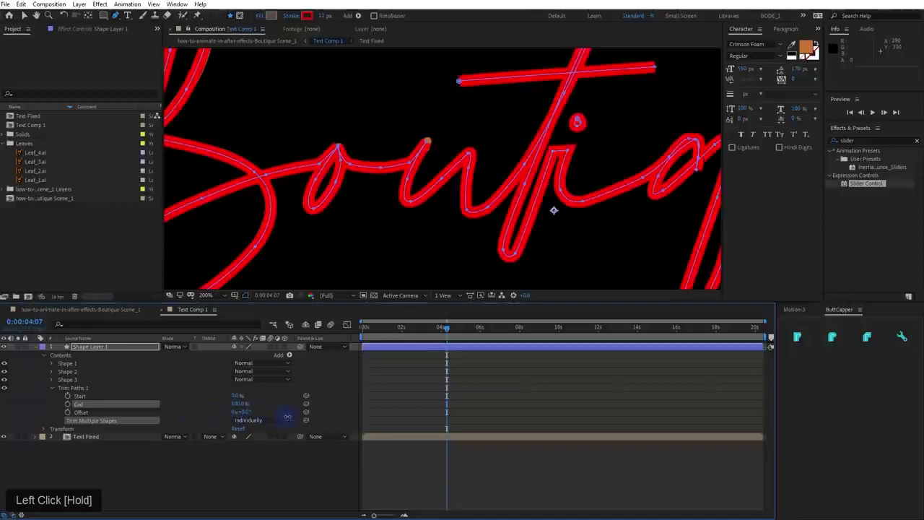
Set the stroke of Shape 1 to Round Cap for the line cap and Round Join for the line join
scroll(421, 204, down, 2)
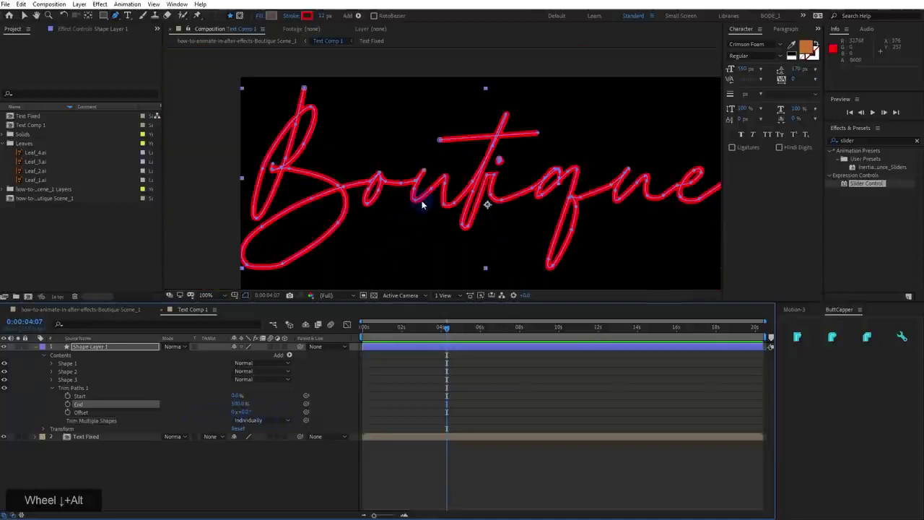
click(89, 359)
click(52, 363)
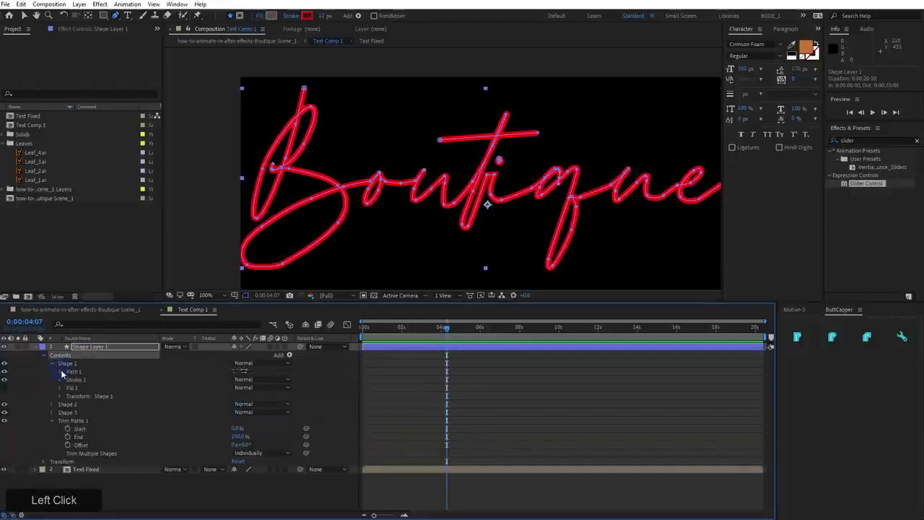
click(61, 379)
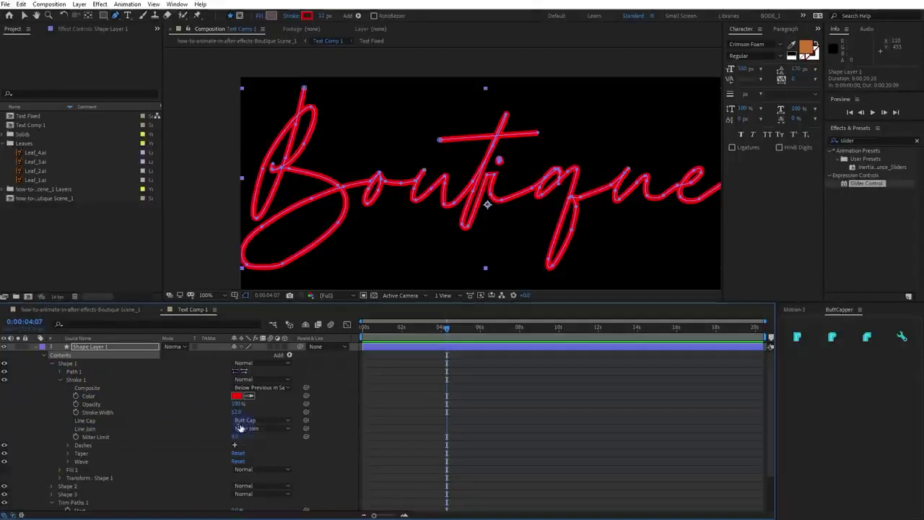
drag(272, 425, 267, 442)
click(264, 429)
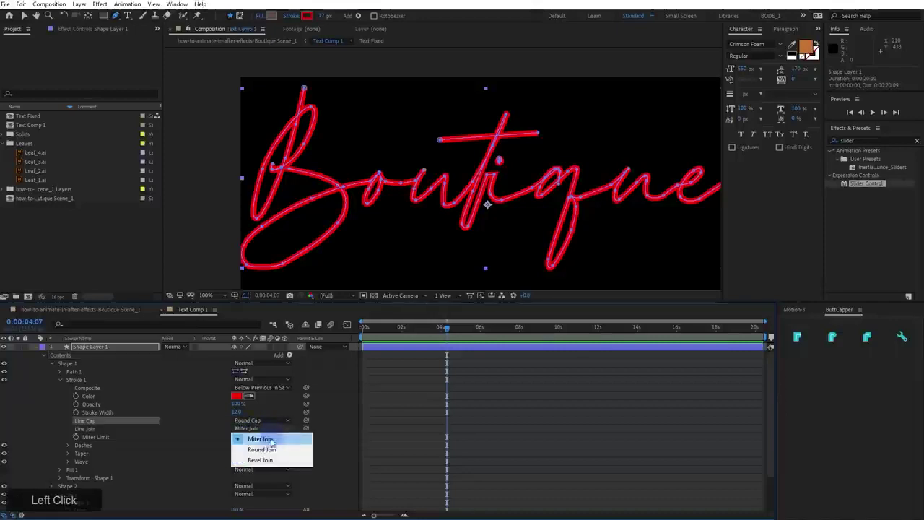
click(270, 449)
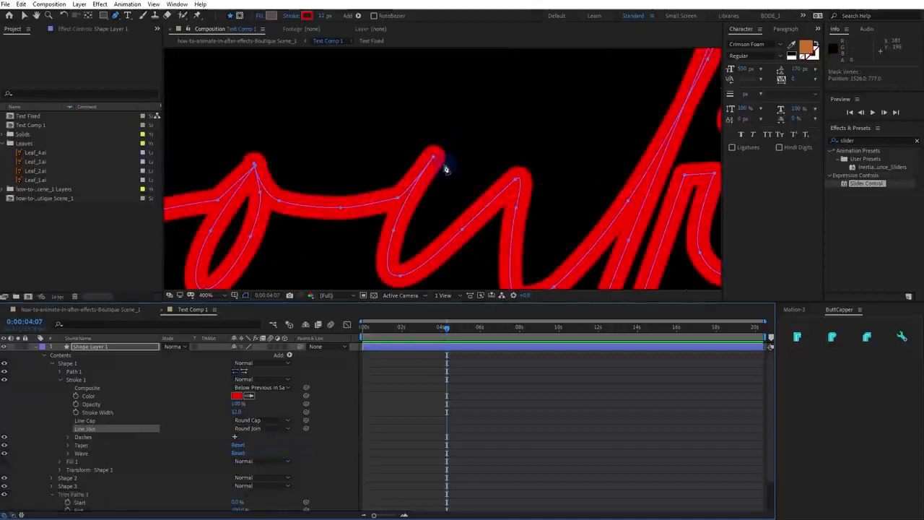
Inspect the stroke up to the final "e" and compare Butt Cap with Round Cap on its tail, returning to Round Cap
key(space)
drag(615, 167, 283, 169)
drag(567, 146, 295, 183)
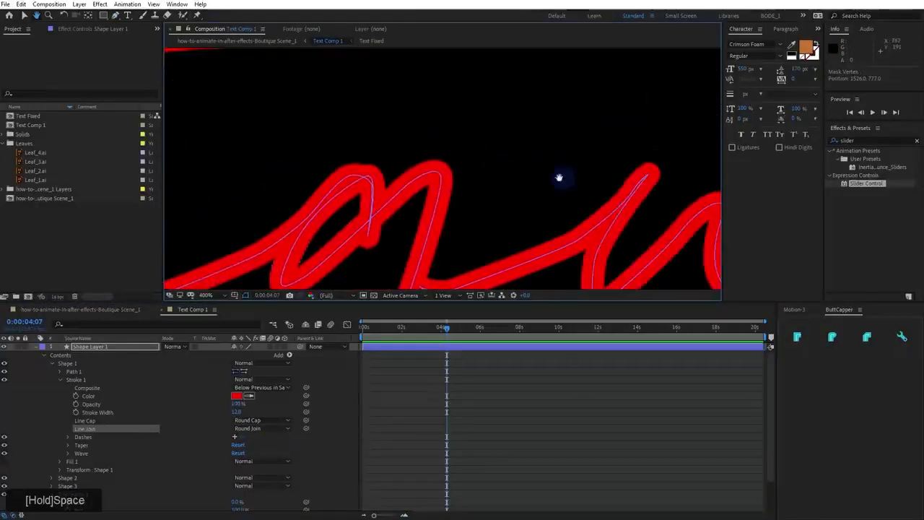
drag(560, 178, 306, 173)
drag(507, 169, 268, 156)
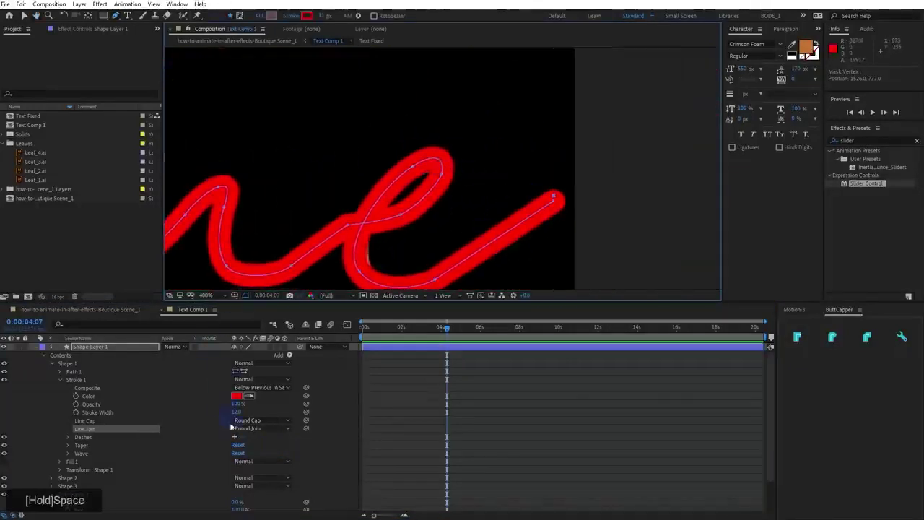
click(87, 421)
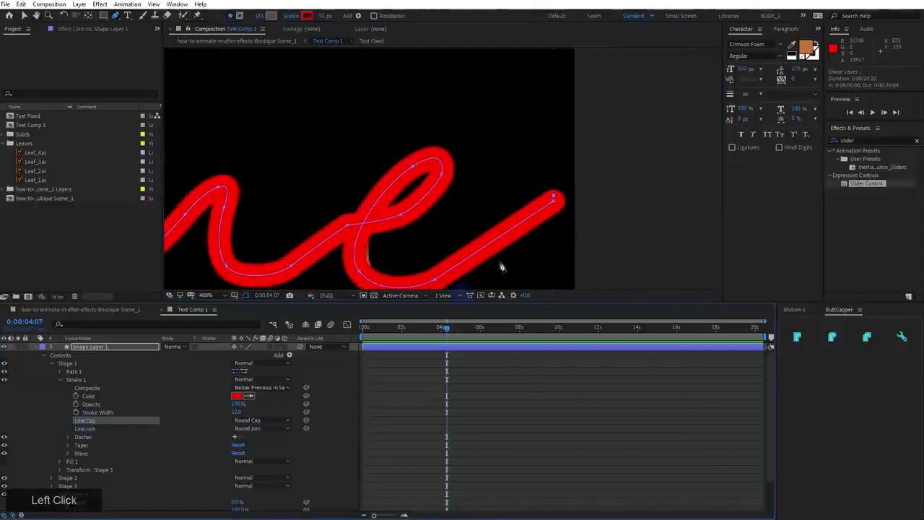
click(272, 422)
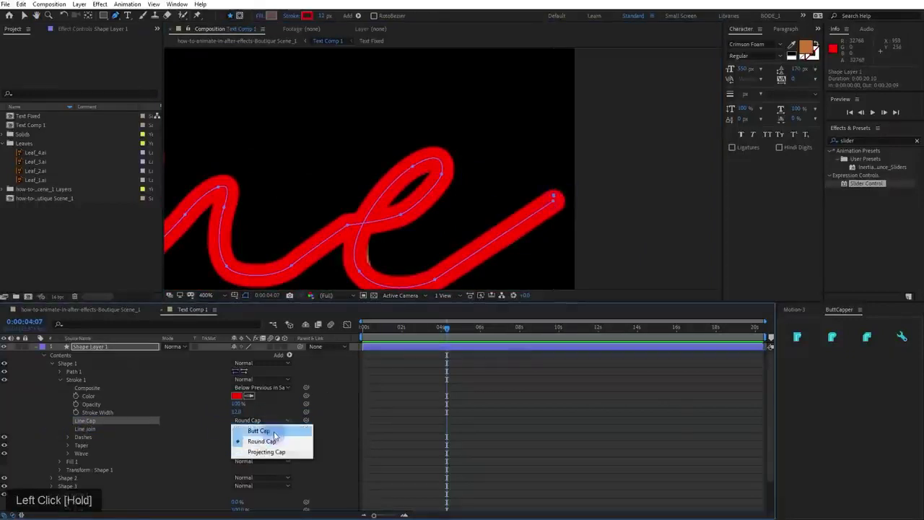
click(275, 430)
click(274, 422)
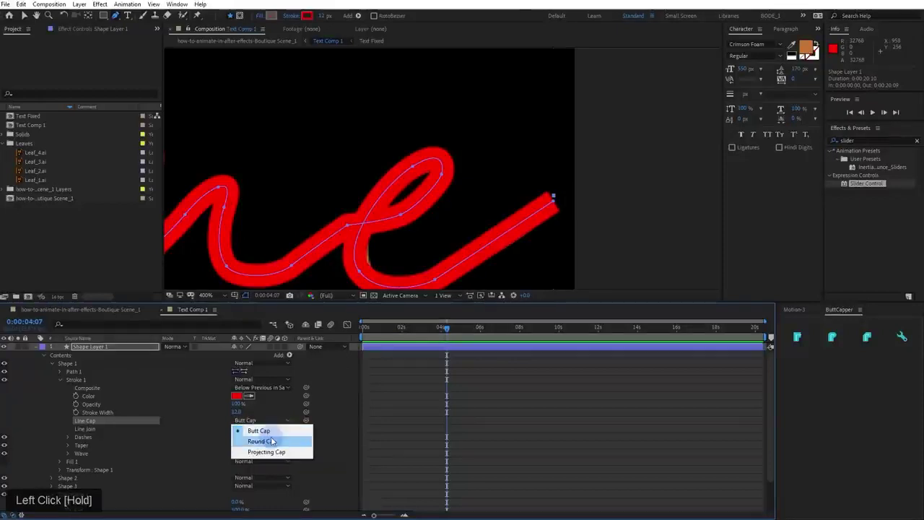
click(263, 441)
Nudge the lower vertex of the final "e" to cover the exposed lettering and check the stroke coverage back to the "B" and the "t"
click(363, 275)
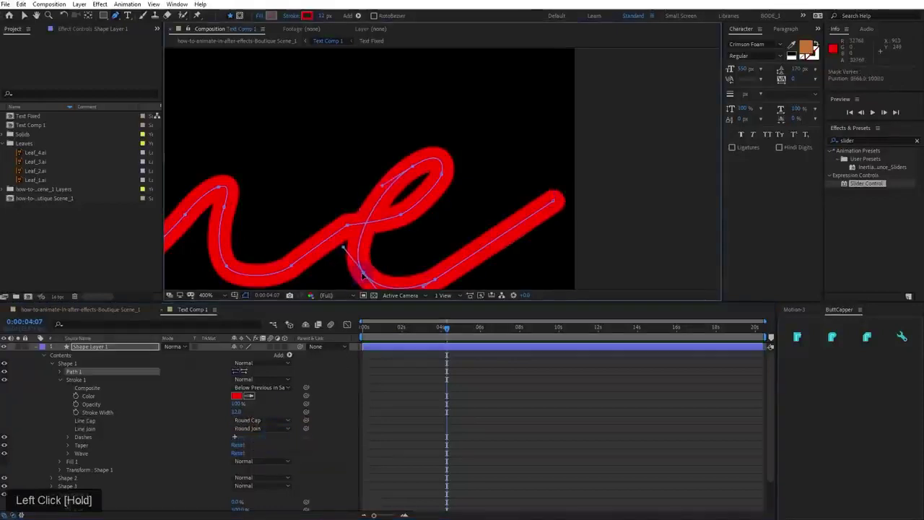
drag(370, 268, 600, 254)
drag(433, 221, 681, 222)
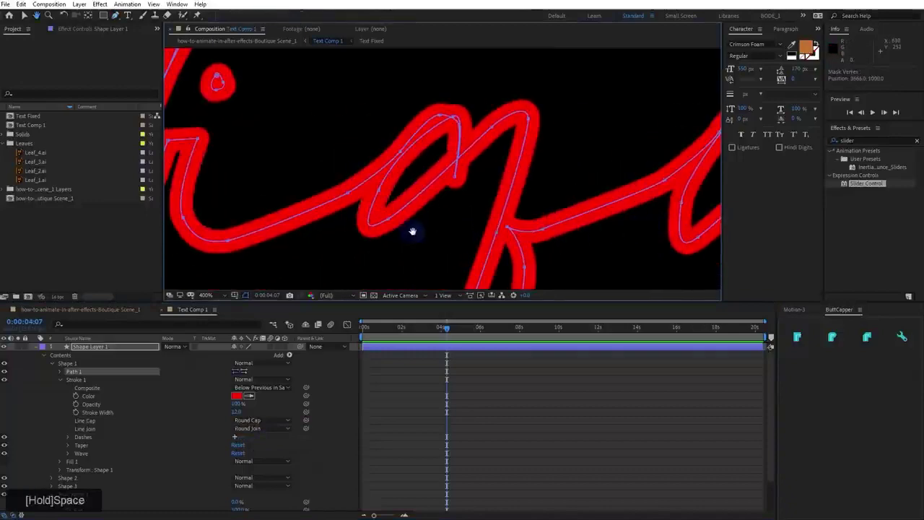
drag(412, 231, 612, 245)
drag(376, 228, 633, 209)
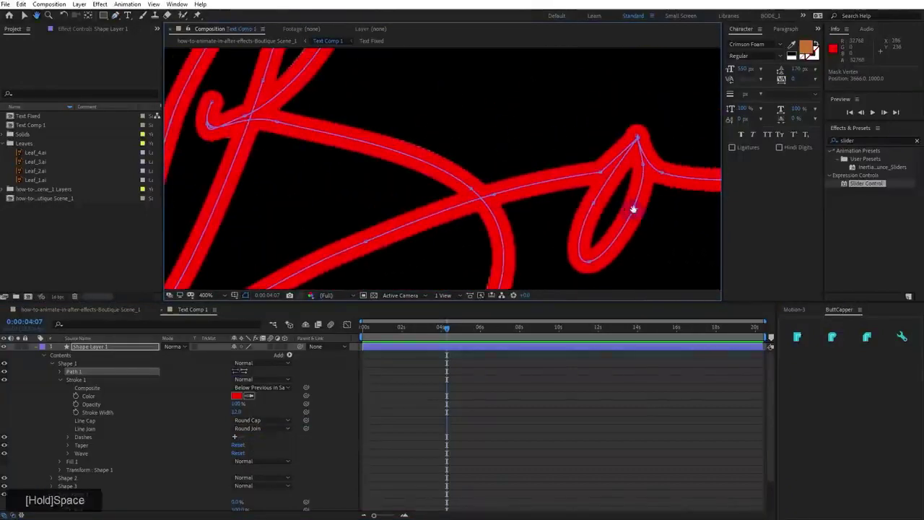
drag(489, 214, 209, 273)
drag(535, 210, 345, 239)
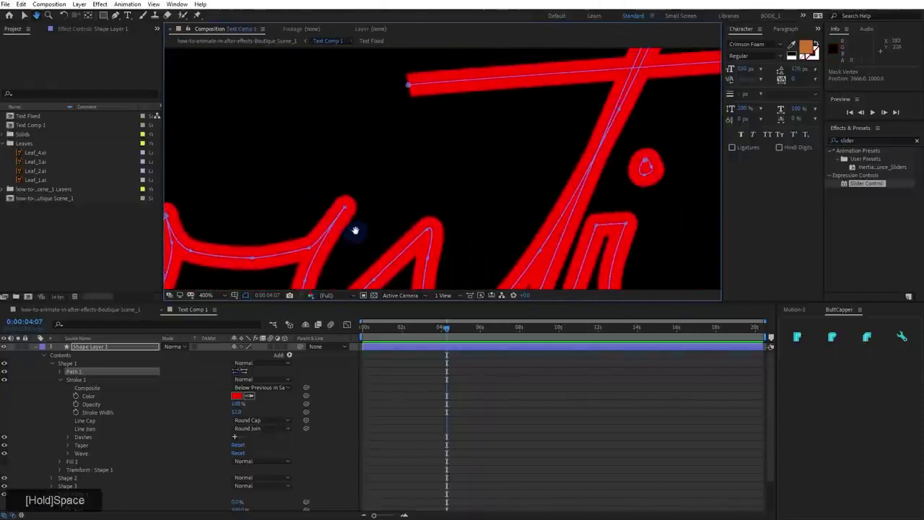
Collapse Shape Layer 1 and resize Text Comp 1 to 1040 px wide and 540 px high
click(118, 355)
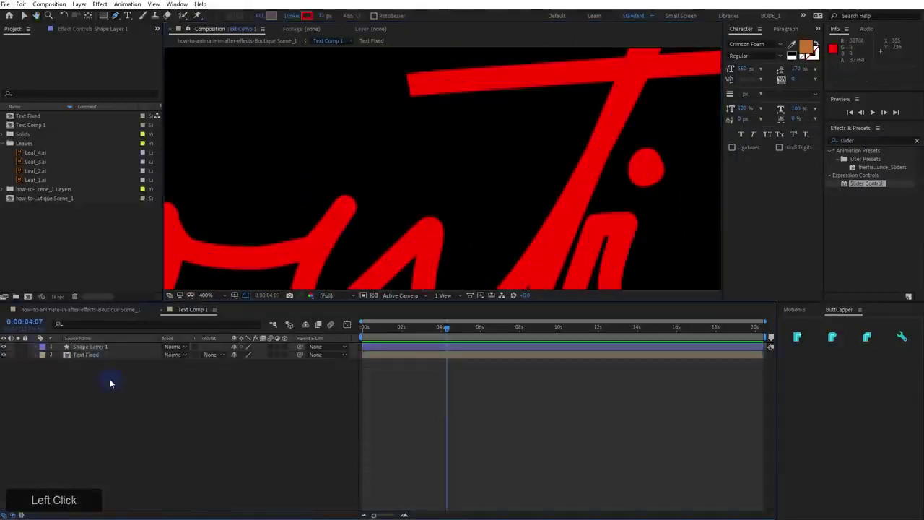
key(ctrl+k)
click(224, 155)
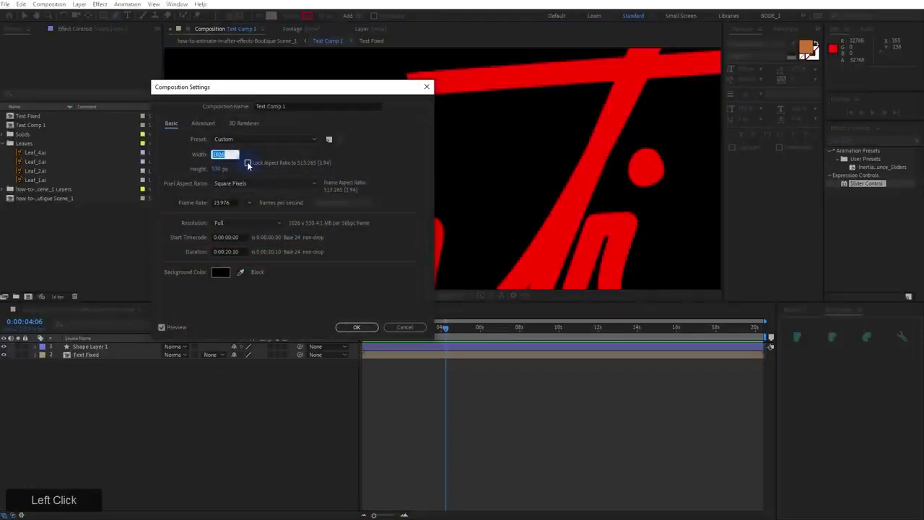
text(1)
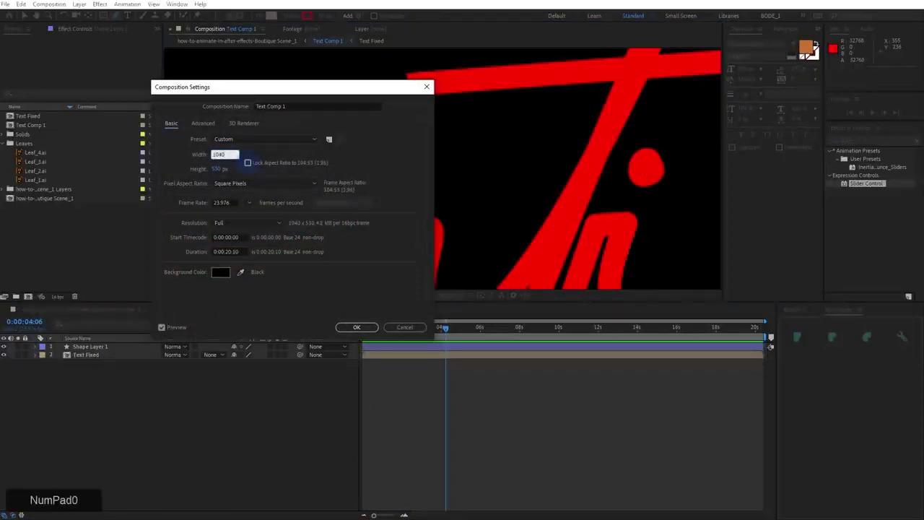
key(Tab)
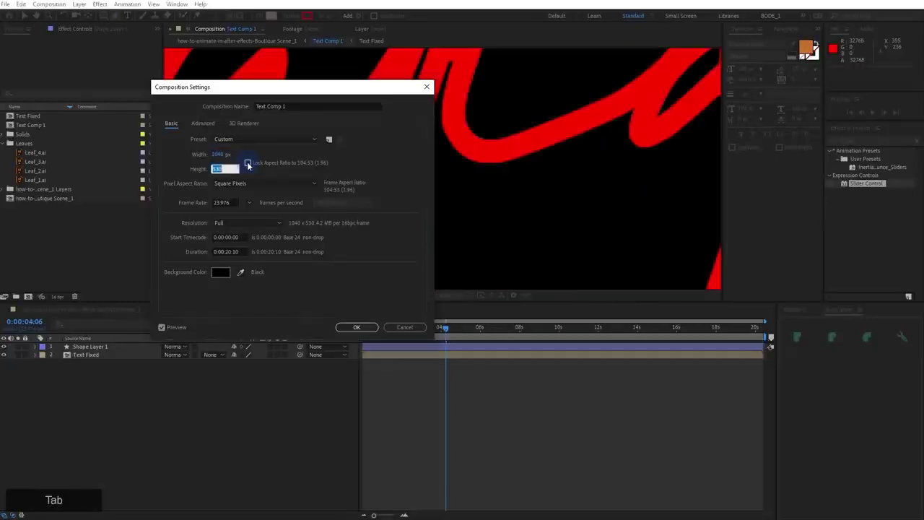
key(KP_Enter)
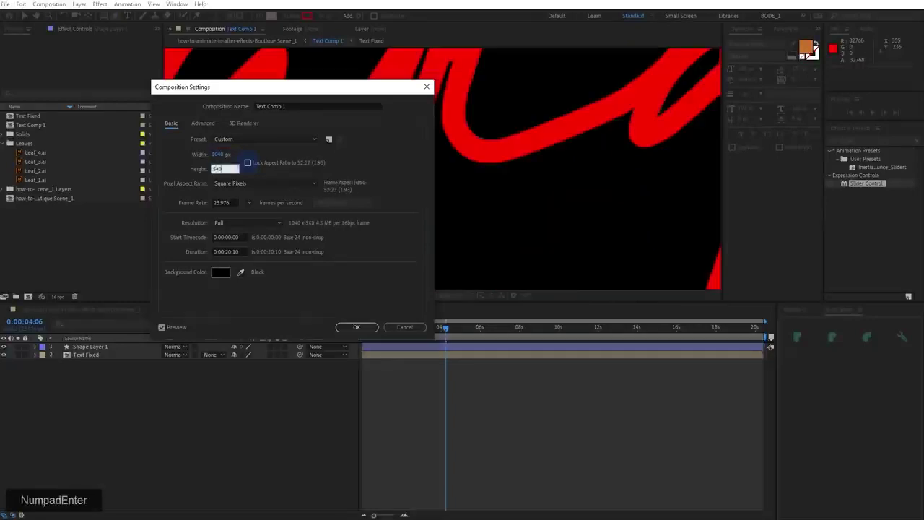
Adjust the curve handle of the path vertex on the right side of the B's upper loop to follow the lettering
scroll(329, 181, down, 2)
scroll(318, 182, down, 2)
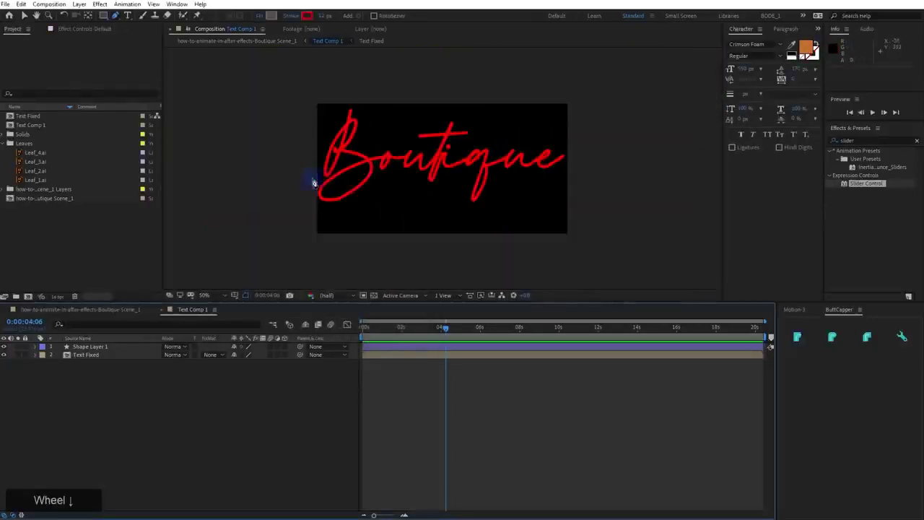
scroll(304, 181, up, 3)
drag(485, 241, 403, 242)
scroll(343, 240, up, 1)
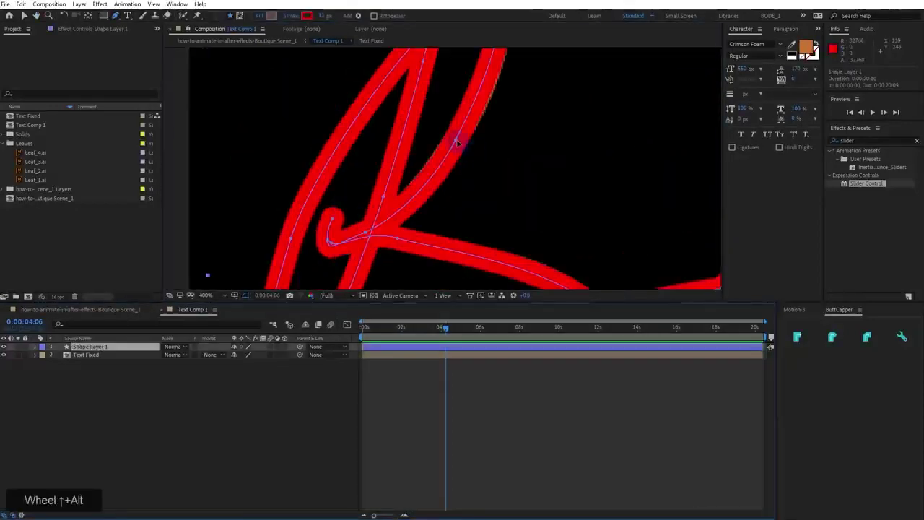
mouse_move(456, 142)
mouse_down()
mouse_move(415, 249)
mouse_move(394, 264)
mouse_move(436, 215)
mouse_move(426, 214)
mouse_up()
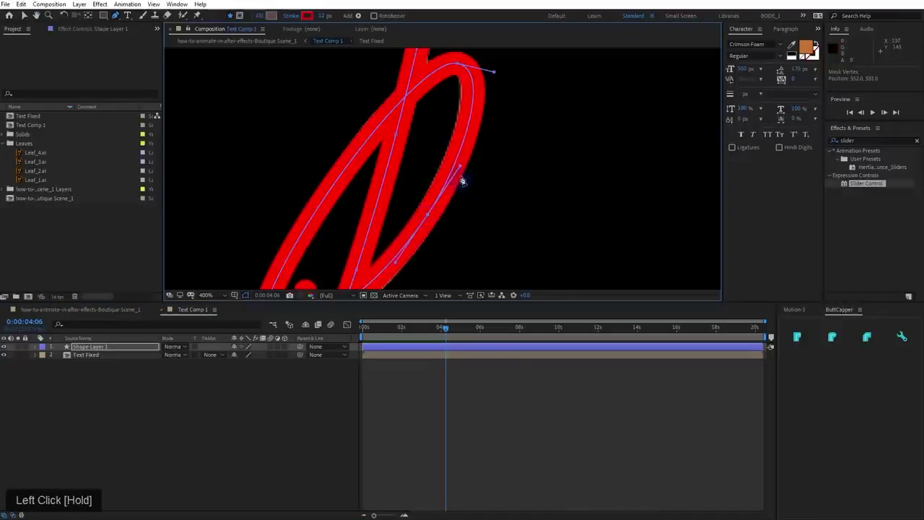
mouse_move(463, 165)
mouse_down()
mouse_move(462, 130)
mouse_move(477, 181)
mouse_move(480, 160)
mouse_move(442, 161)
mouse_up()
scroll(481, 159, down, 2)
Keyframe the End of Trim Paths 1 on Shape Layer 1 at 100% at 3 seconds
click(34, 350)
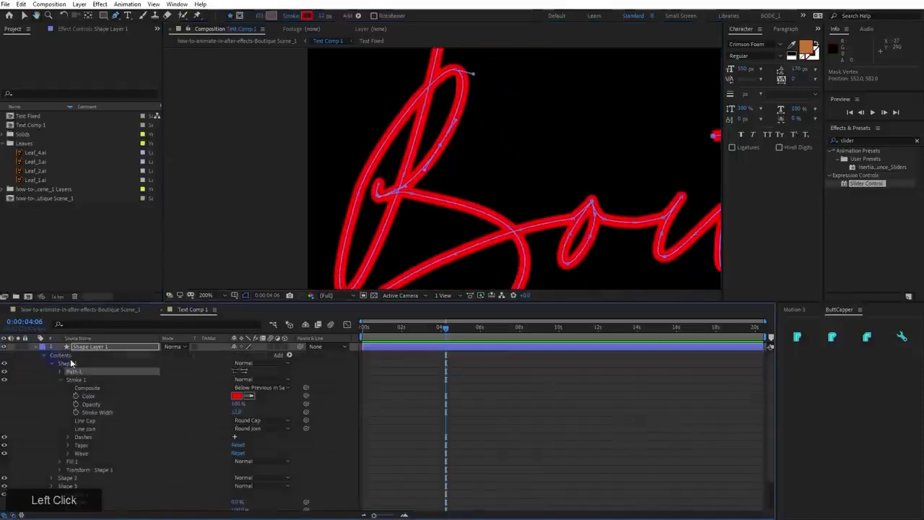
mouse_move(445, 330)
mouse_down()
mouse_move(363, 330)
mouse_move(489, 331)
mouse_move(293, 349)
mouse_move(113, 412)
mouse_up()
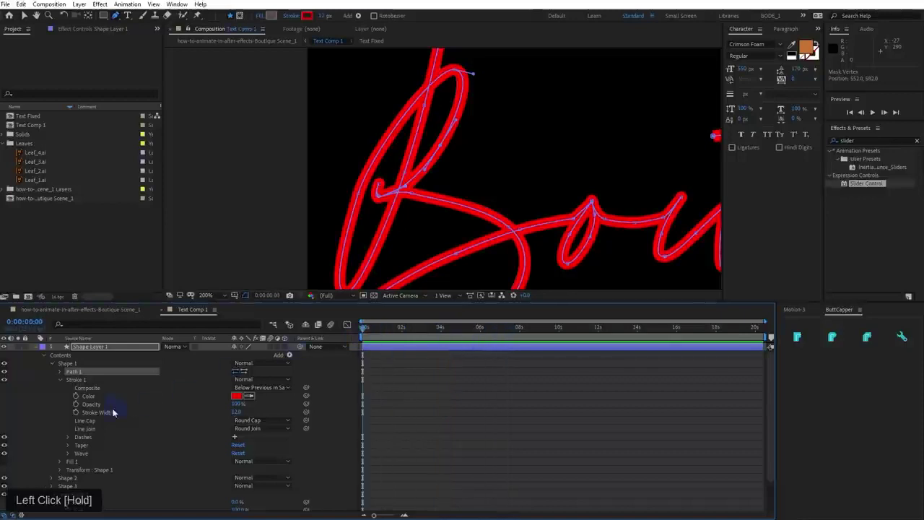
click(59, 379)
click(73, 421)
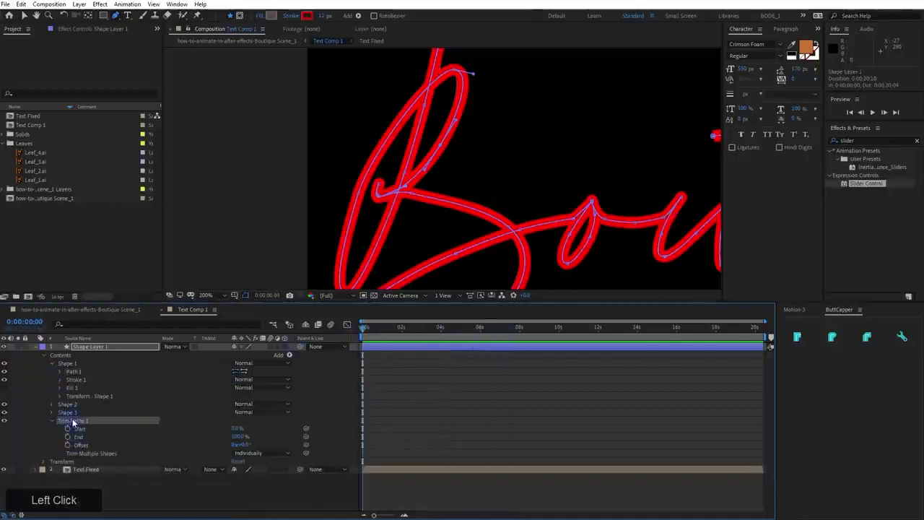
drag(384, 331, 425, 334)
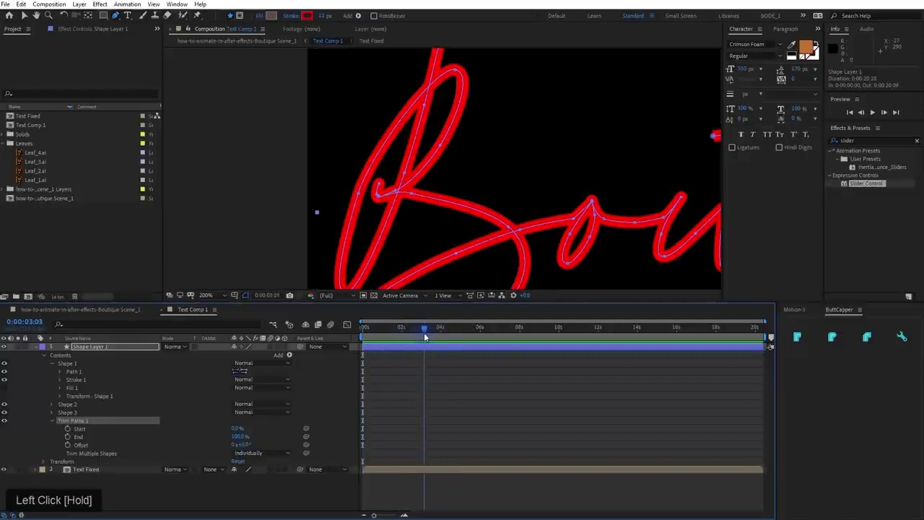
key(Page_Up)
key(Page_Up)
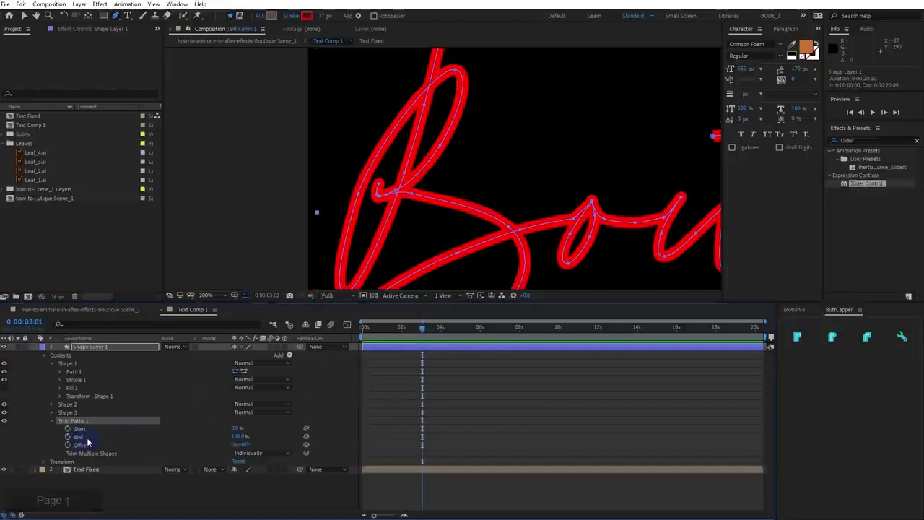
key(Page_Up)
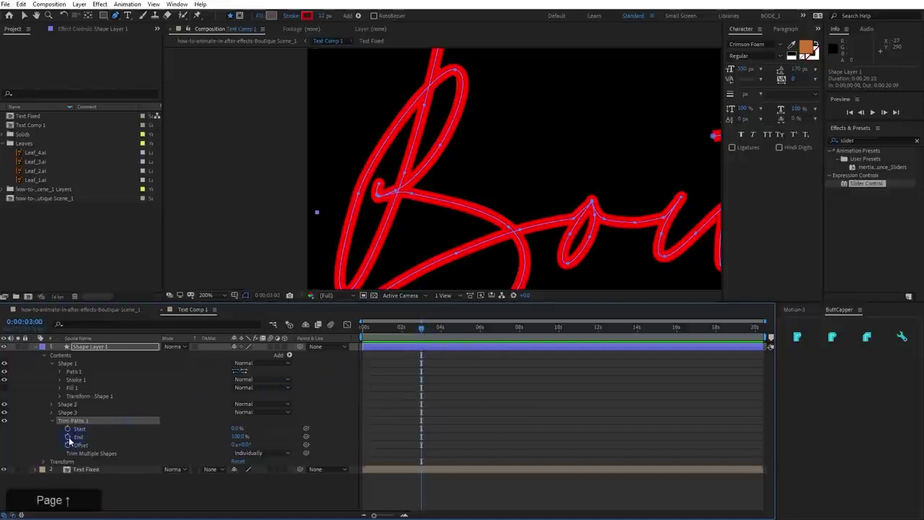
click(68, 438)
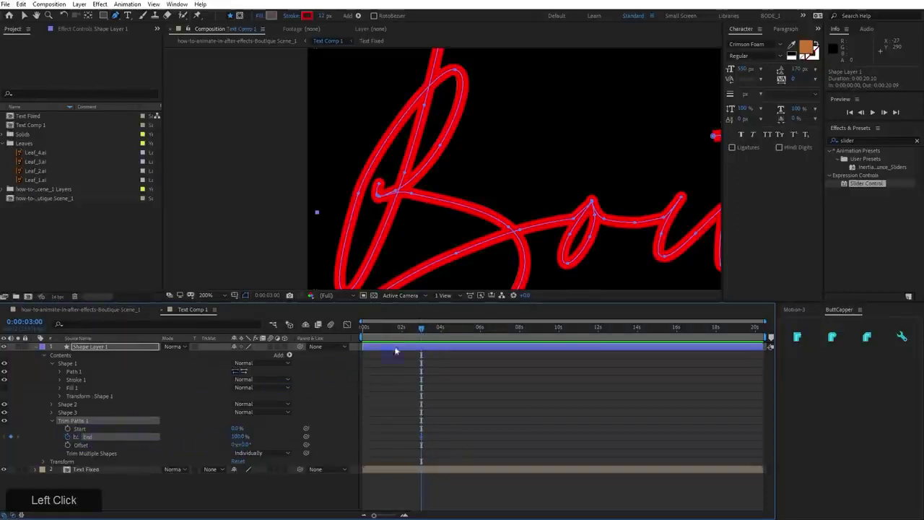
Set the Trim Paths End to 0% at the start of the composition and play back the stroke reveal
drag(403, 333, 347, 335)
click(243, 440)
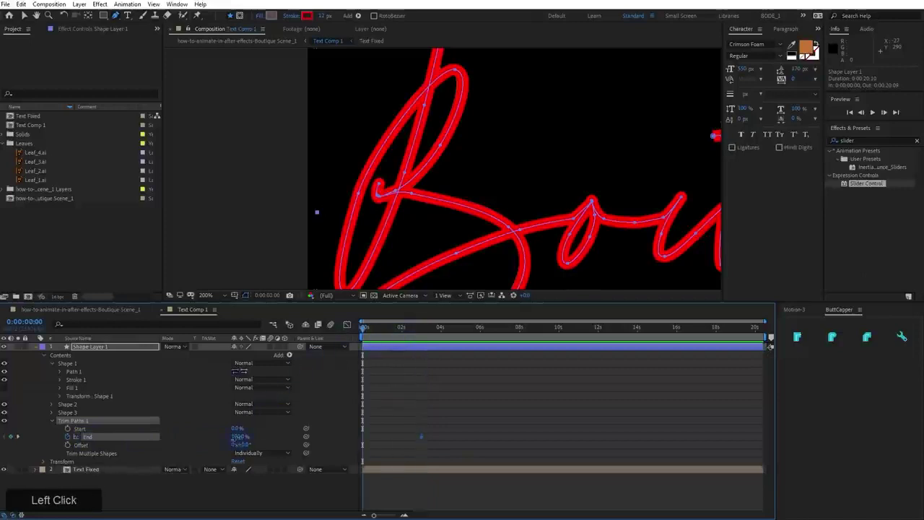
text(0)
key(Return)
scroll(487, 195, down, 2)
scroll(486, 195, down, 2)
middle_click(486, 195)
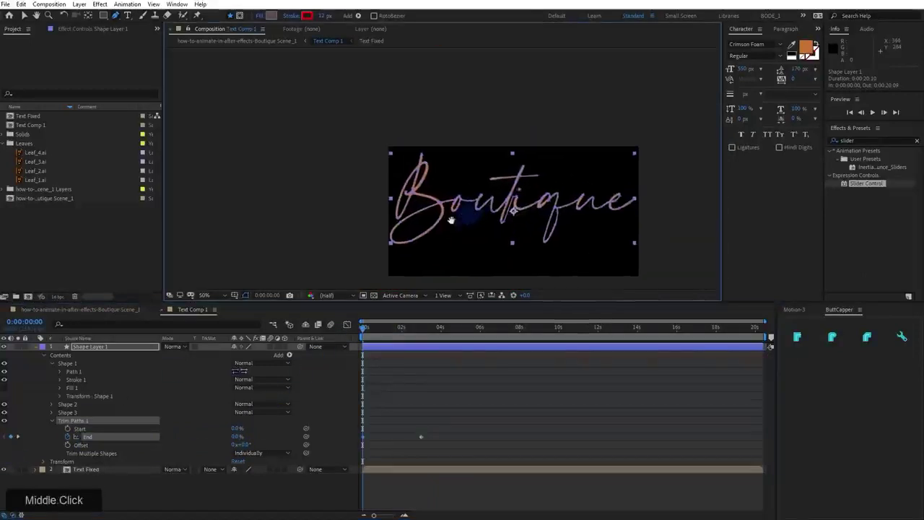
key(space)
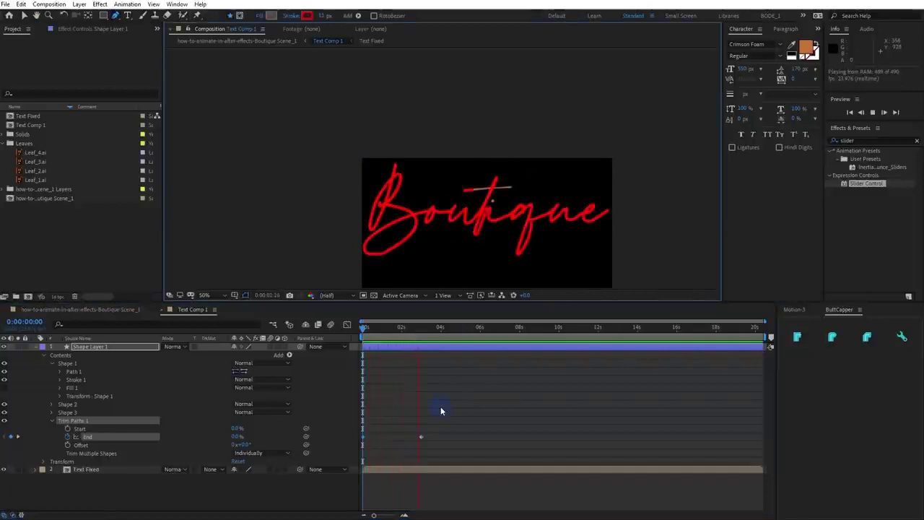
key(space)
Set the track matte of Text Fixed to Alpha Matte "Shape Layer 1" and play back the writing from the start
click(385, 334)
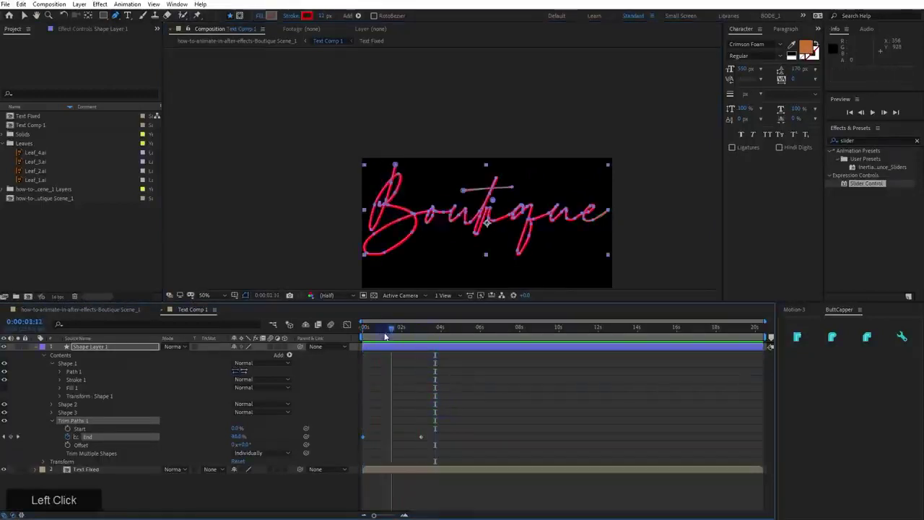
drag(385, 334, 337, 342)
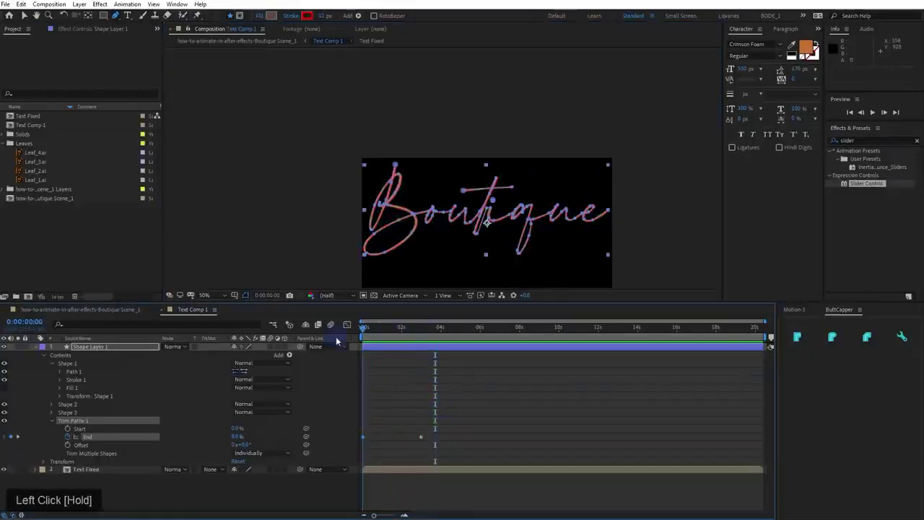
click(211, 470)
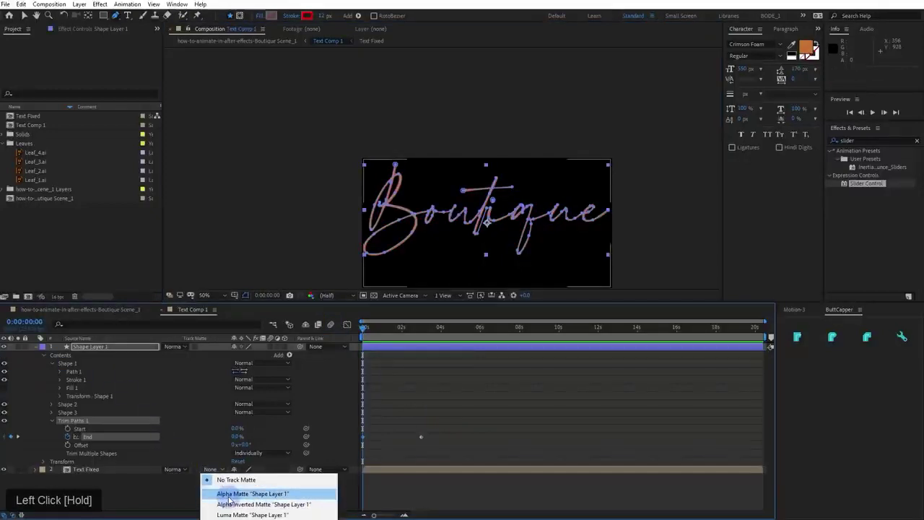
click(229, 495)
click(114, 471)
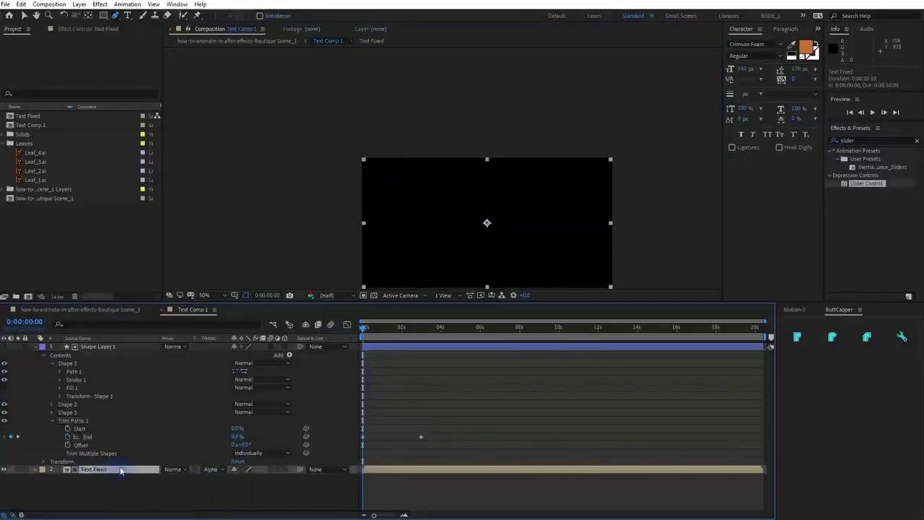
key(space)
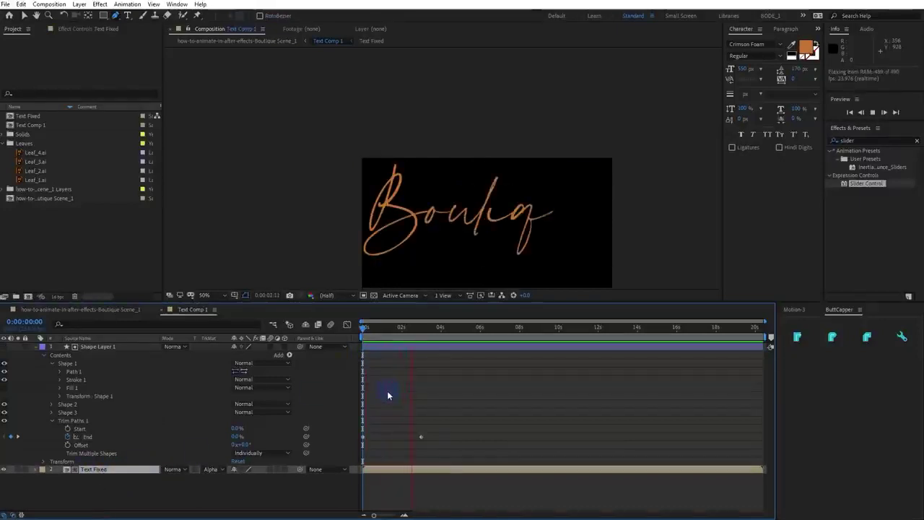
key(space)
Move the second Trim Paths End keyframe to 2 seconds and play back the faster reveal
scroll(386, 359, up, 2)
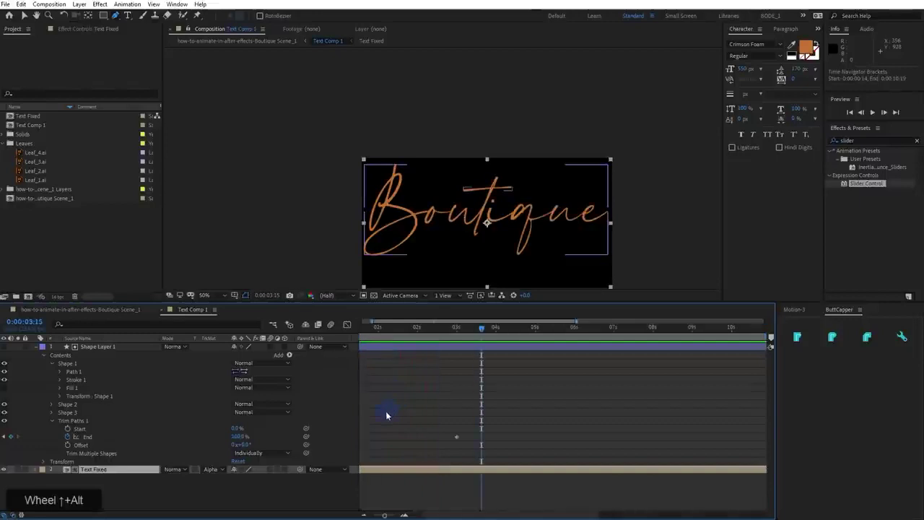
scroll(443, 237, up, 2)
key(space)
drag(443, 242, 351, 137)
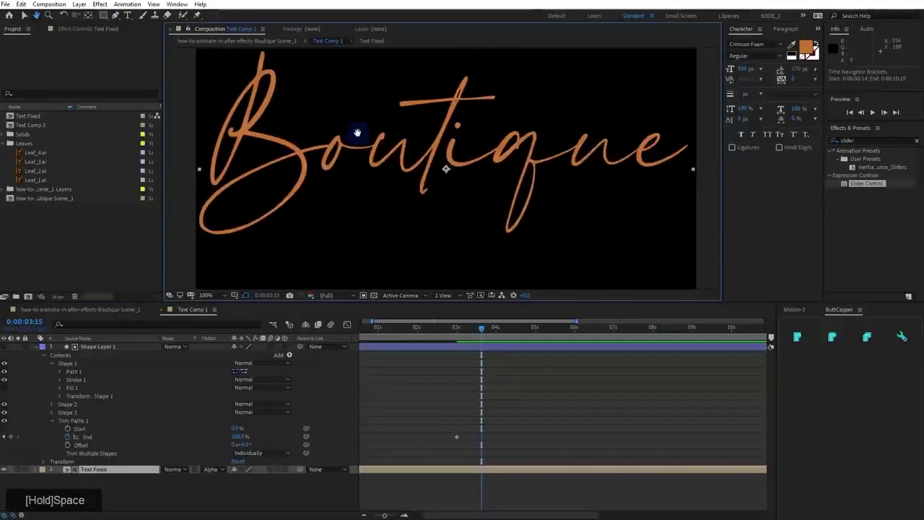
mouse_move(404, 342)
mouse_down()
mouse_move(345, 342)
mouse_move(339, 327)
mouse_move(345, 353)
mouse_up()
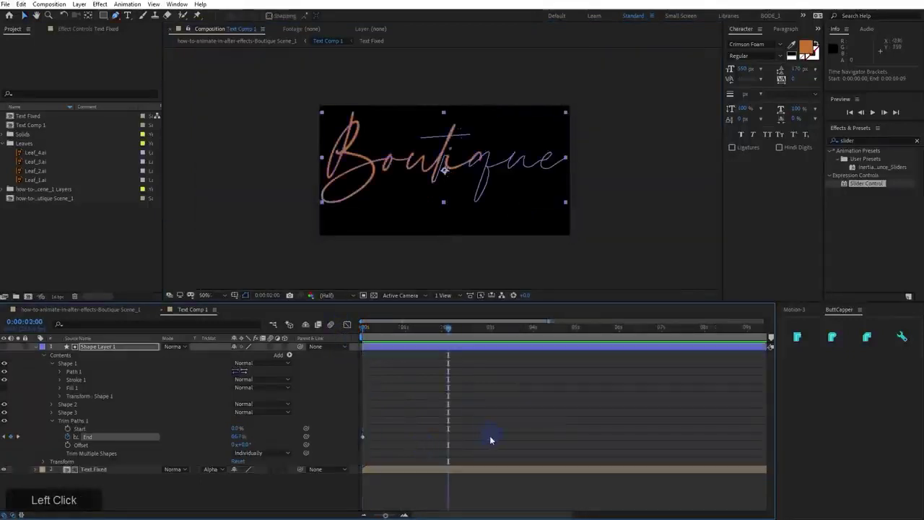
drag(490, 437, 453, 446)
key(space)
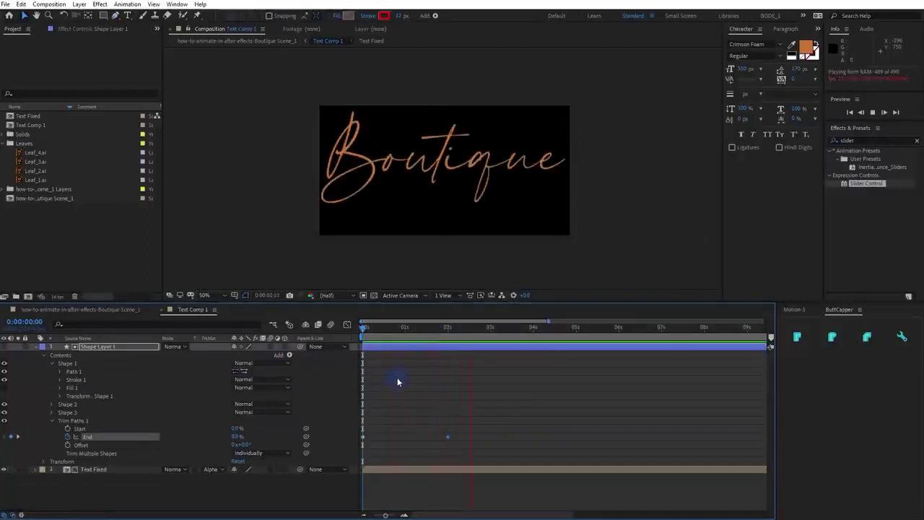
key(space)
Ease both Trim Paths End keyframes in Motion 3 with the first slider at 31 and the third at 82, and preview the reveal
drag(458, 439, 332, 437)
click(798, 313)
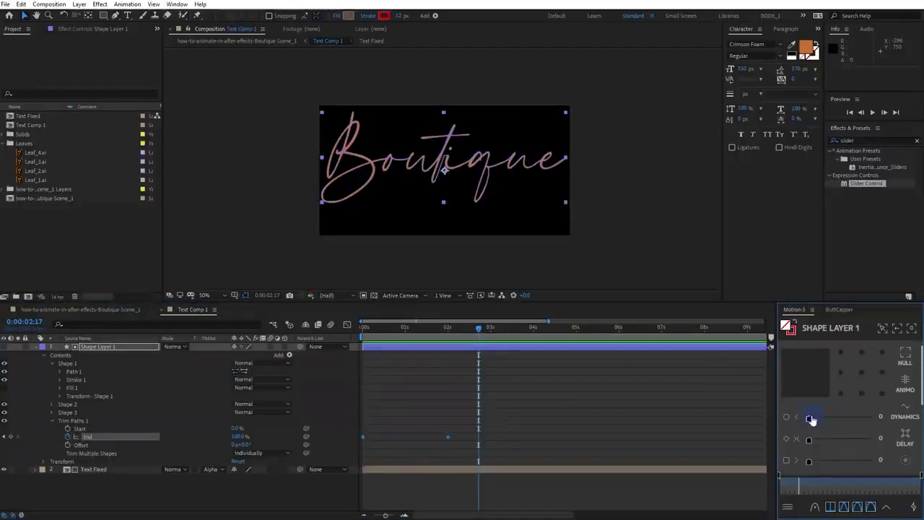
drag(811, 420, 818, 419)
drag(817, 465, 864, 464)
drag(819, 419, 827, 421)
drag(436, 327, 359, 338)
key(space)
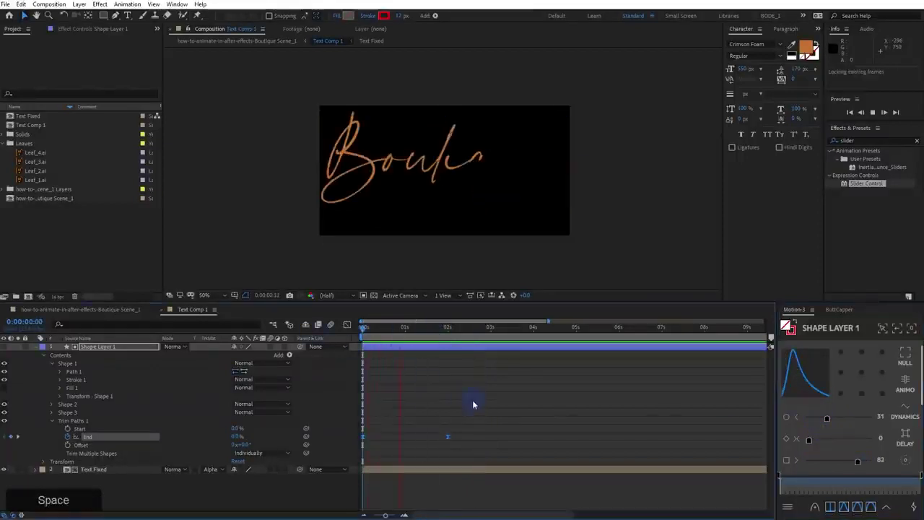
key(space)
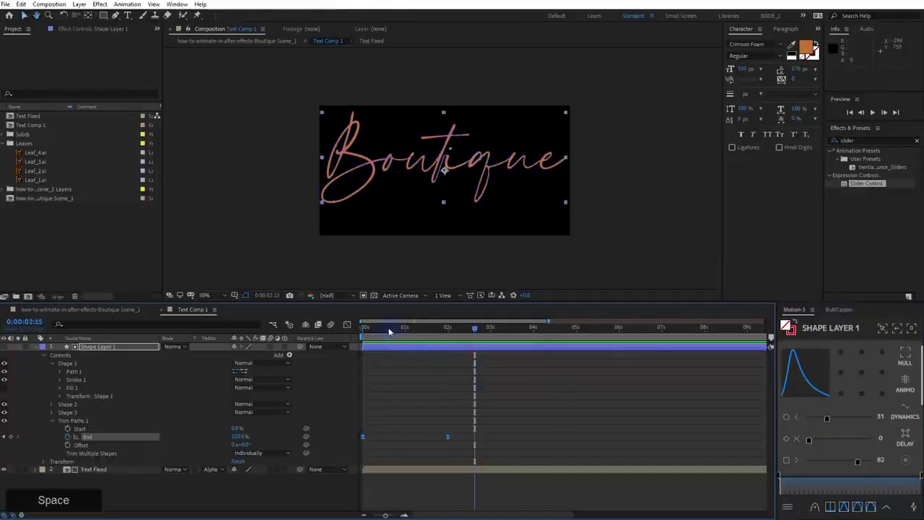
mouse_move(386, 329)
mouse_down()
mouse_move(349, 332)
mouse_move(372, 338)
mouse_move(355, 342)
mouse_move(439, 357)
mouse_move(415, 356)
mouse_move(447, 369)
mouse_up()
key(space)
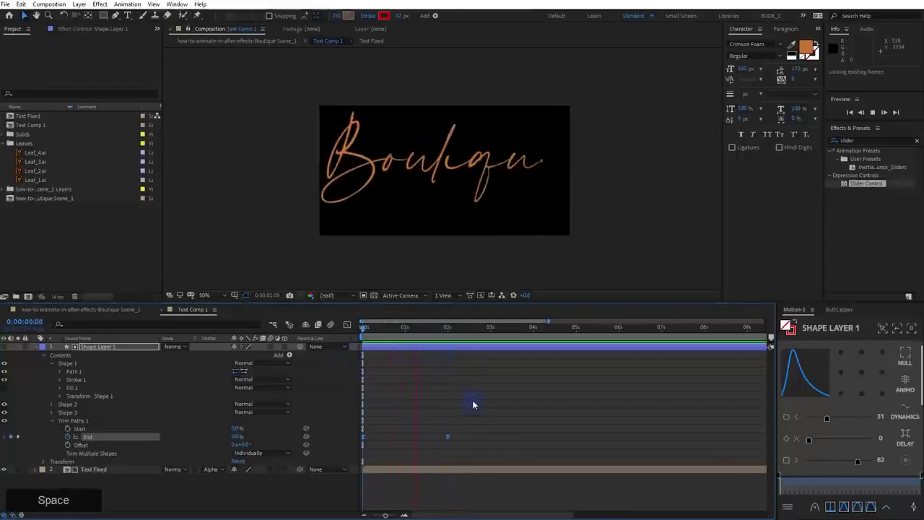
key(space)
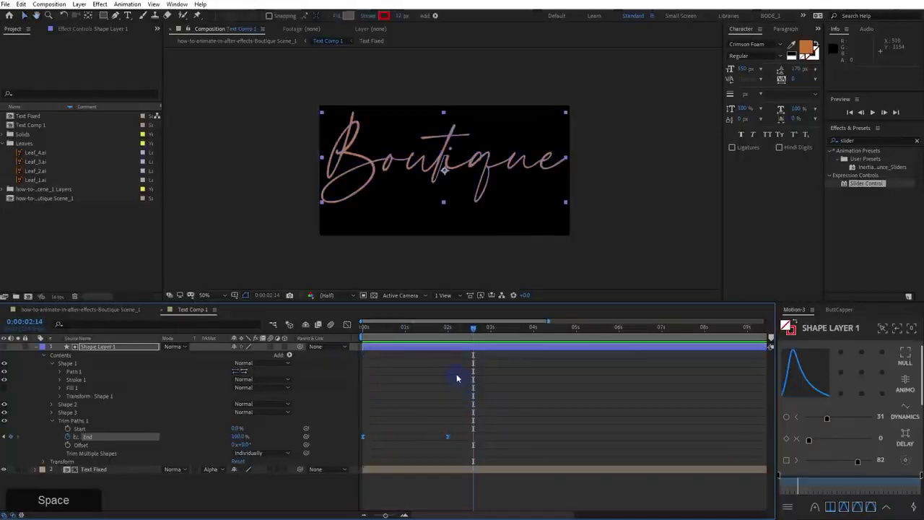
Collapse the contents of Shape Layer 1 and lock the layer
click(45, 357)
click(91, 396)
drag(394, 329, 359, 328)
scroll(338, 195, up, 2)
drag(338, 195, 432, 218)
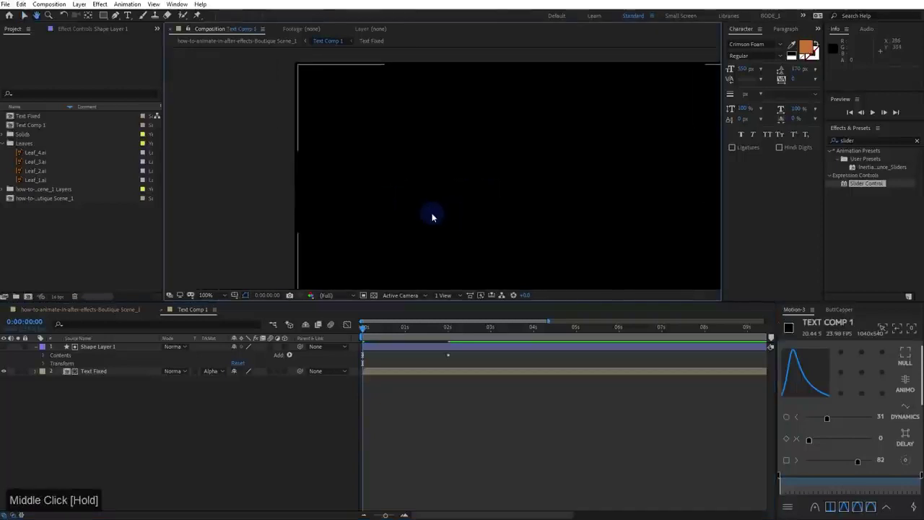
click(24, 347)
Examine the early frames of the reveal along the B's stem, down to 0:00:00:03, for stray bits of lettering
drag(366, 339, 401, 335)
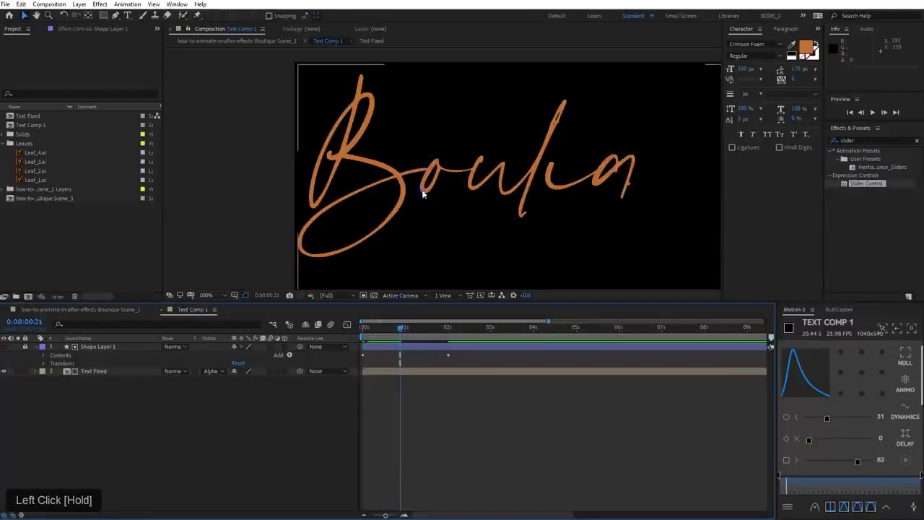
scroll(398, 192, up, 2)
drag(398, 192, 489, 243)
drag(383, 335, 373, 338)
drag(404, 234, 410, 270)
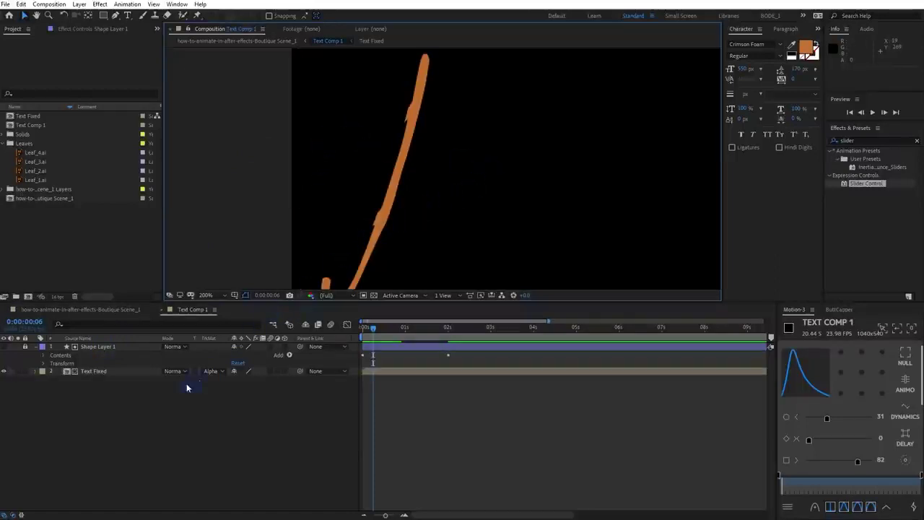
click(125, 375)
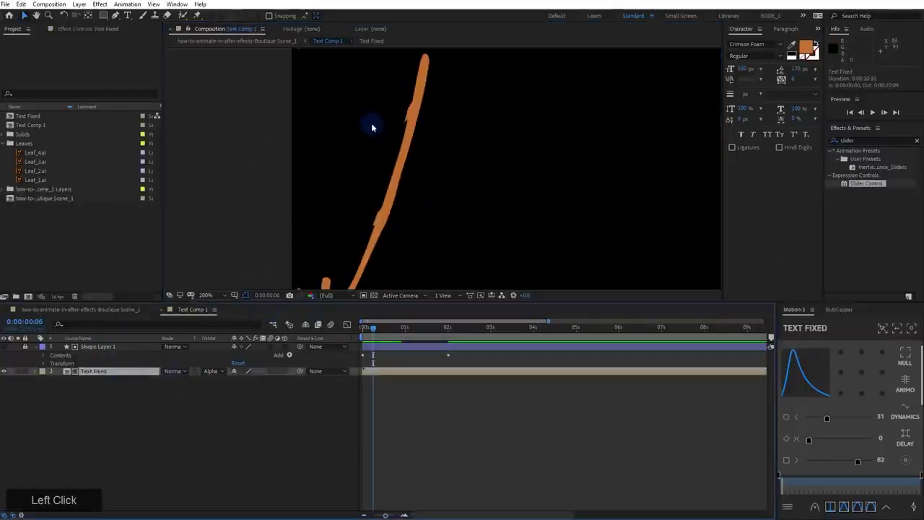
alt+scroll(372, 128, up, 2)
drag(372, 331, 368, 334)
key(space)
drag(417, 187, 393, 252)
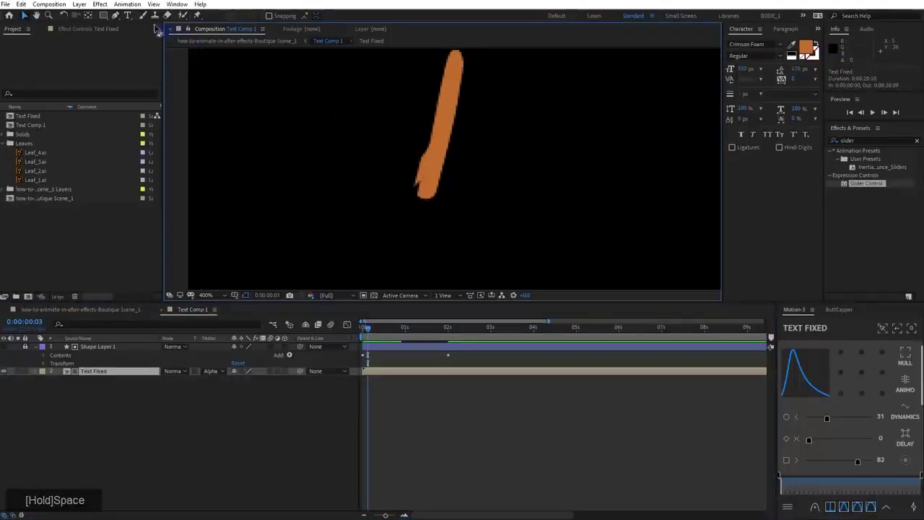
Draw a four-point mask on the Text Fixed layer around the stray bit beside the B's stem and set it to Subtract
click(116, 15)
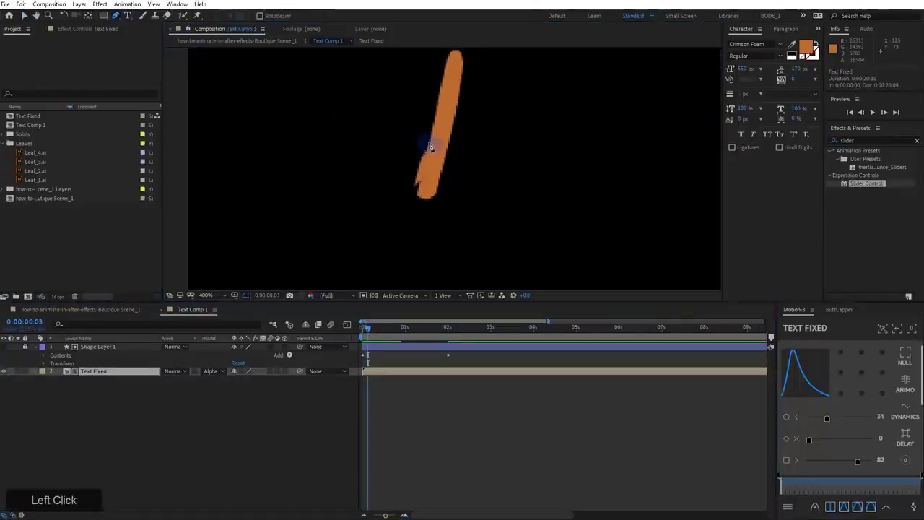
scroll(429, 157, up, 1)
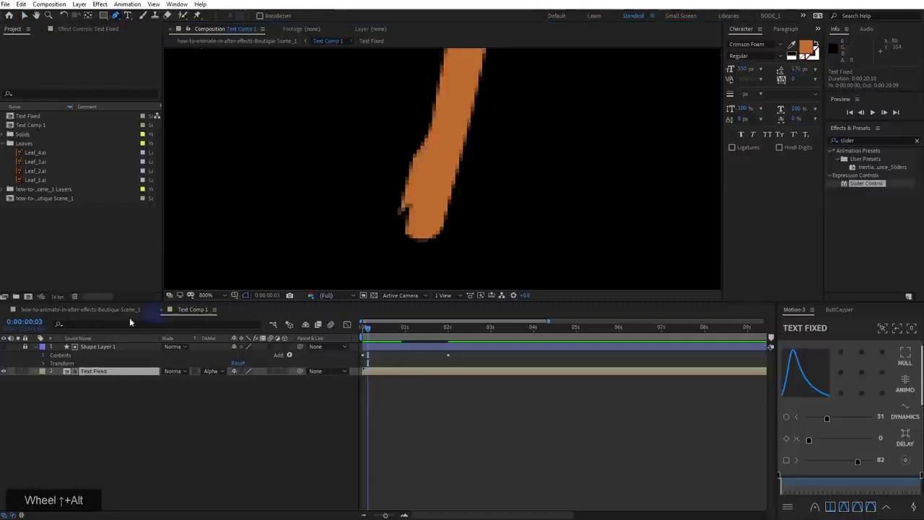
click(93, 376)
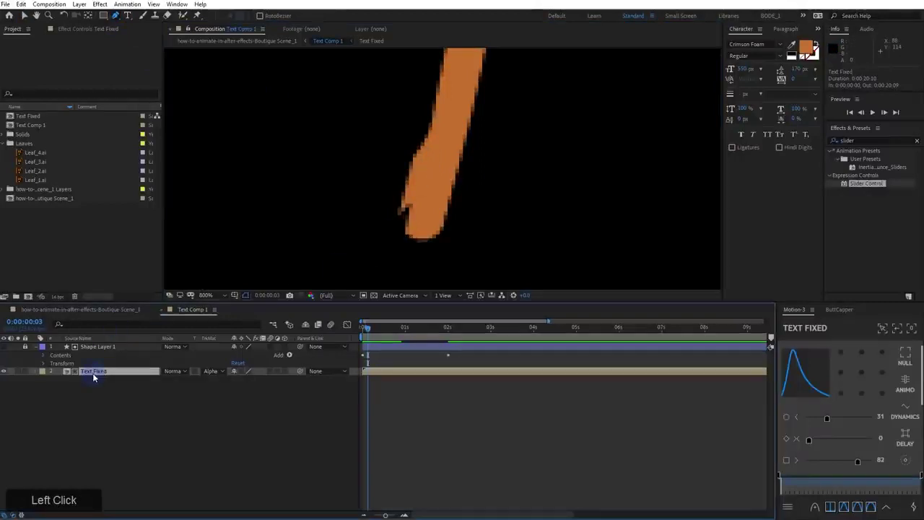
click(408, 133)
click(425, 137)
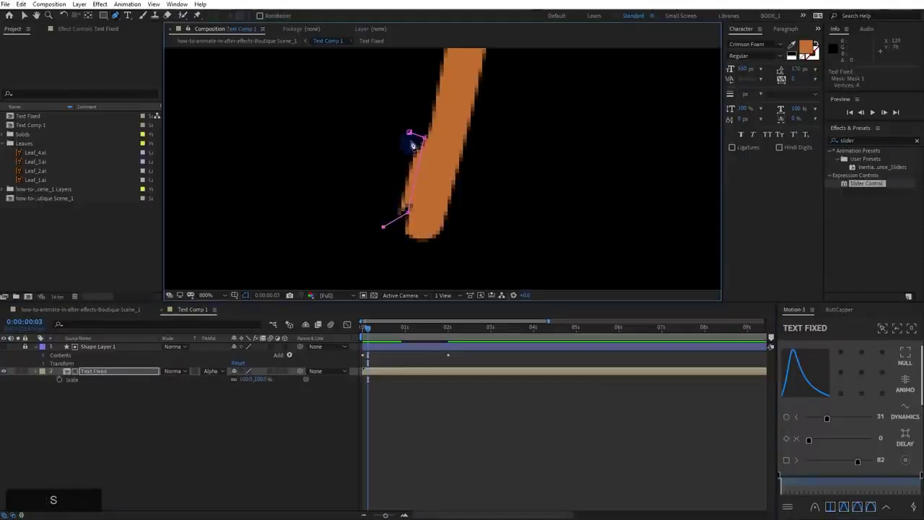
click(410, 133)
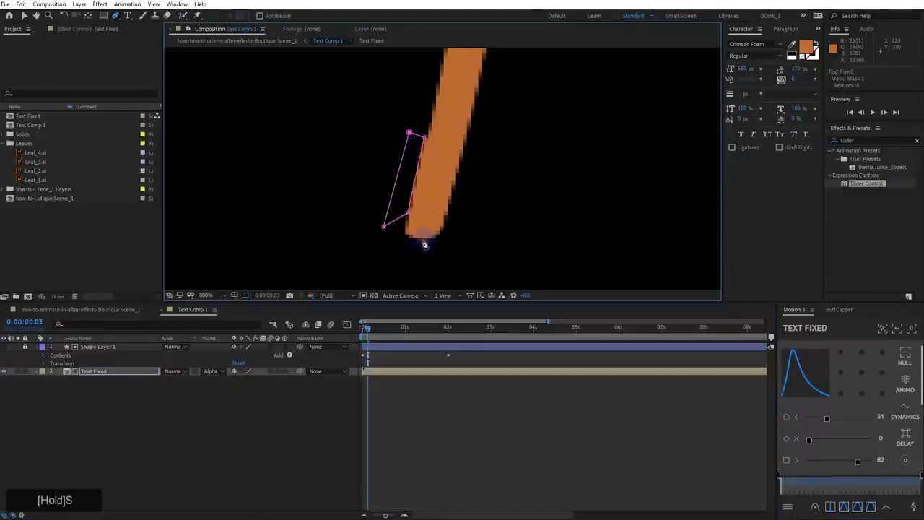
click(396, 383)
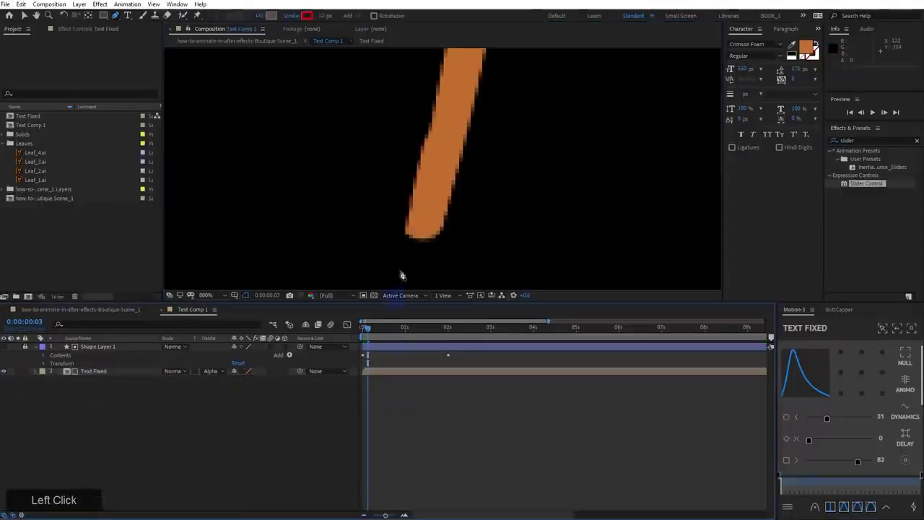
scroll(463, 205, down, 4)
scroll(435, 200, up, 2)
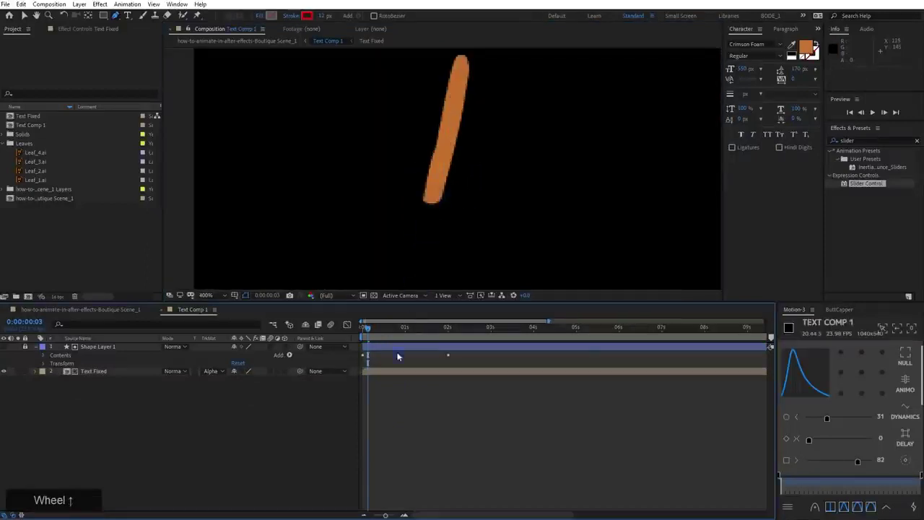
Adjust the corner points of the Text Fixed mask so its edge follows the side of the B's stem
click(387, 376)
scroll(396, 255, up, 1)
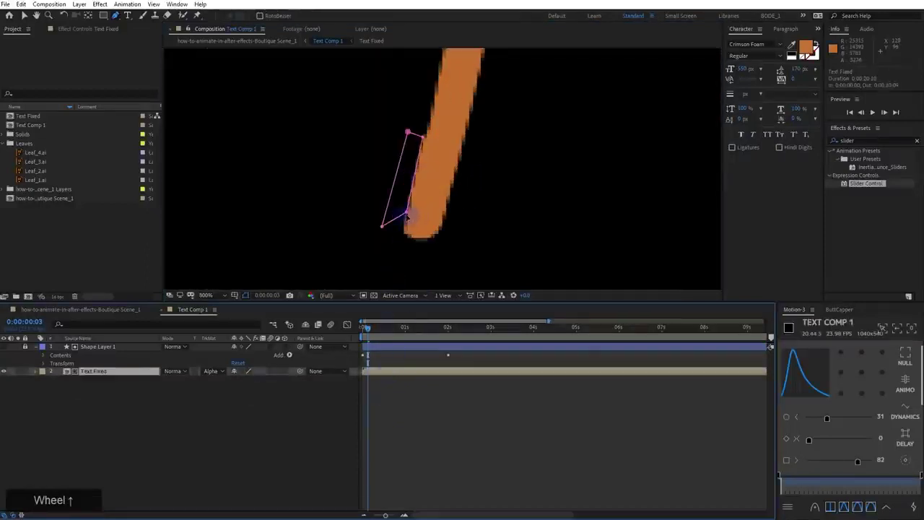
click(406, 216)
drag(407, 216, 406, 218)
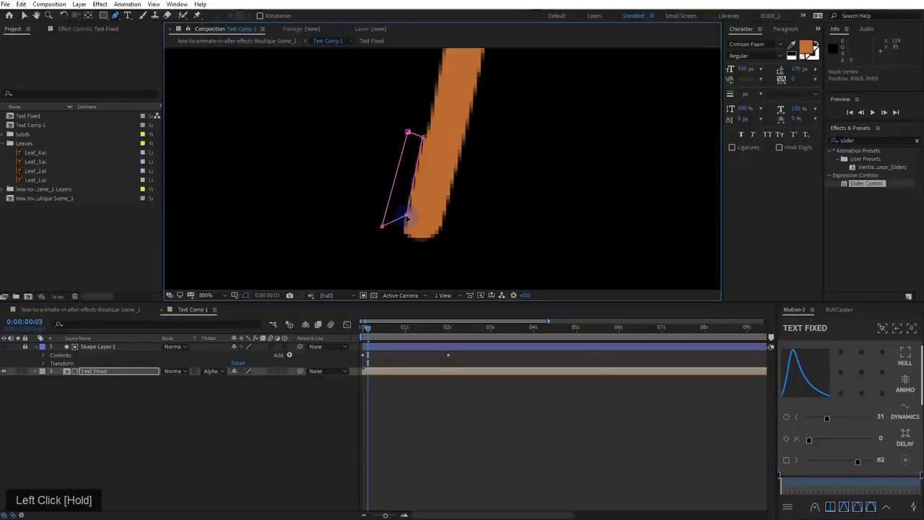
drag(408, 132, 405, 126)
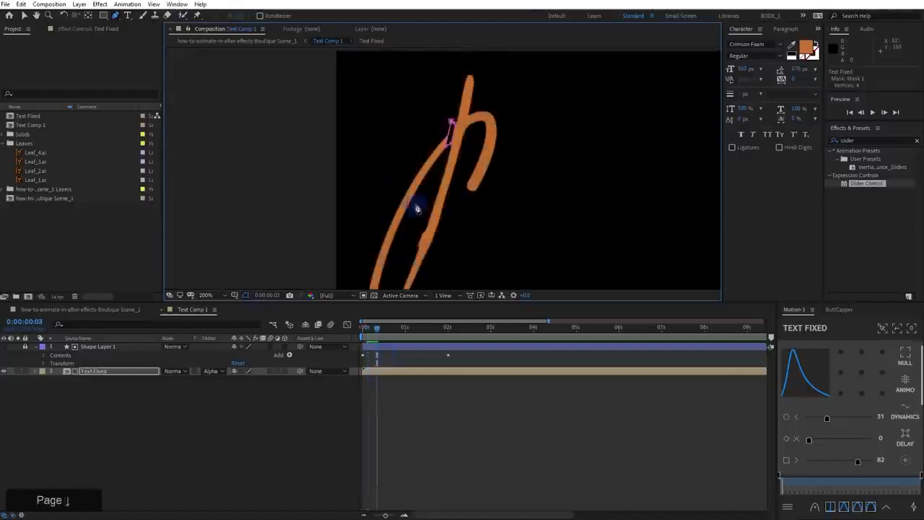
Add a Mask Path keyframe for Mask 1 on Text Fixed at 0:00:00:07, just before the crossing stroke reaches the mask
key(Page_Down)
key(Page_Down)
key(Page_Down)
key(Page_Down)
scroll(455, 123, up, 2)
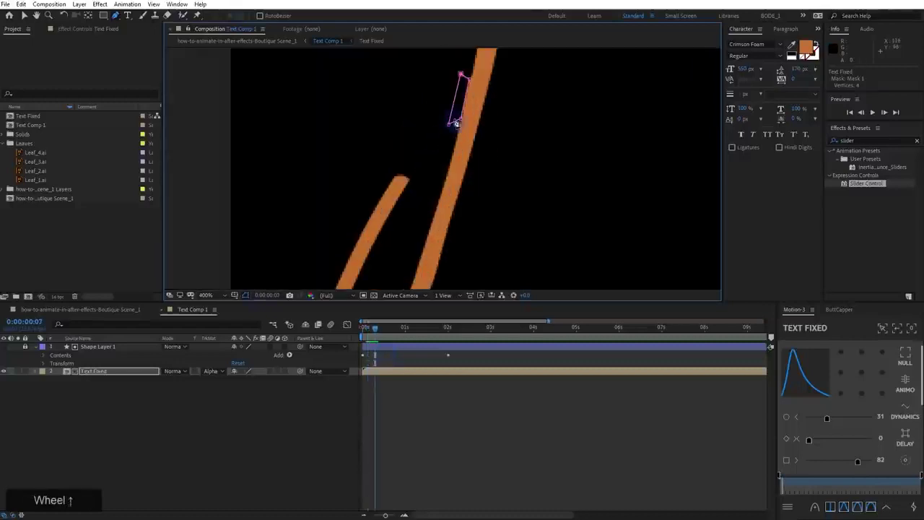
drag(455, 124, 443, 188)
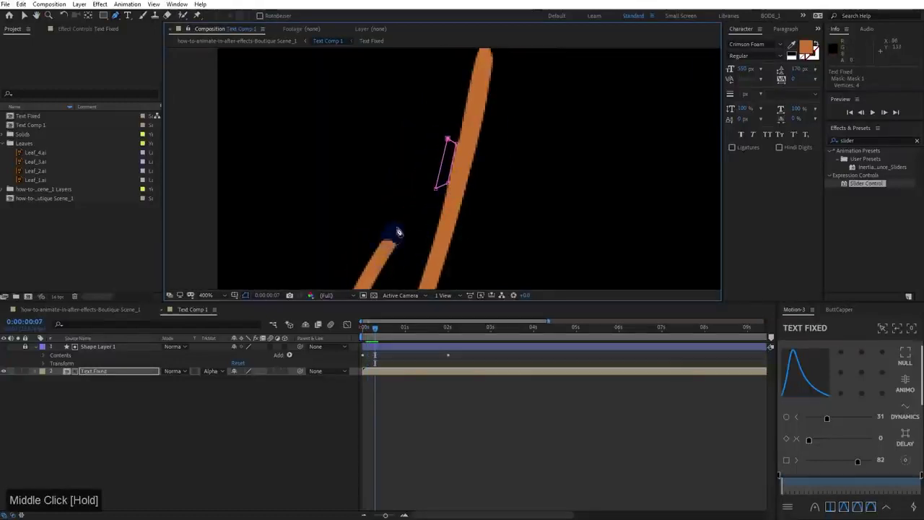
key(Page_Down)
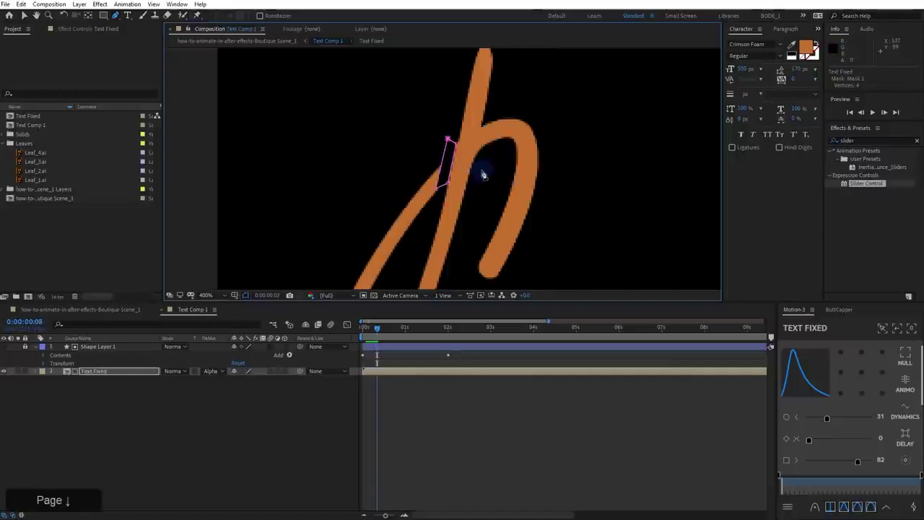
key(Page_Up)
click(383, 372)
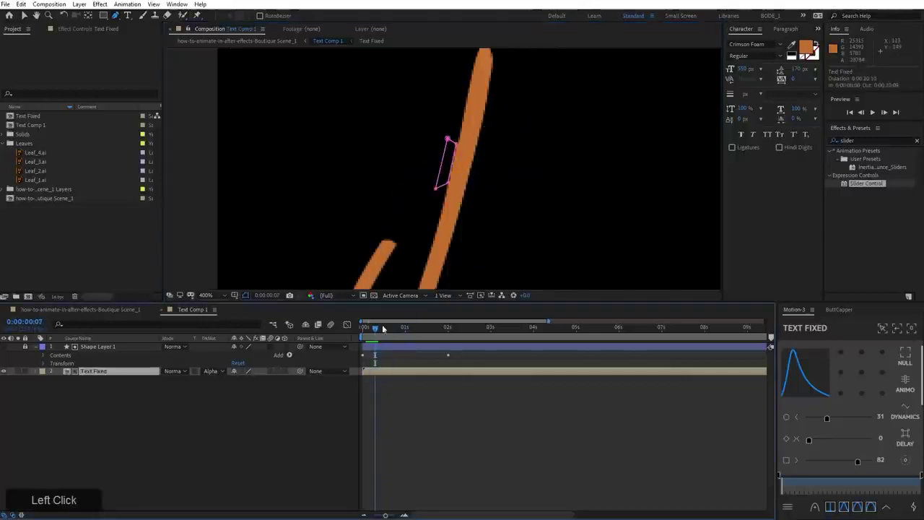
mouse_move(390, 233)
mouse_down()
mouse_move(433, 147)
mouse_move(423, 229)
mouse_up()
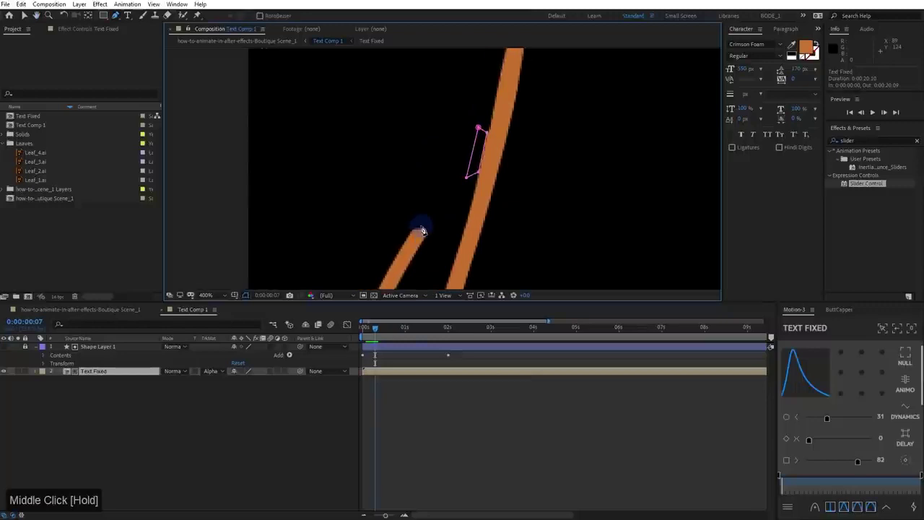
key(m)
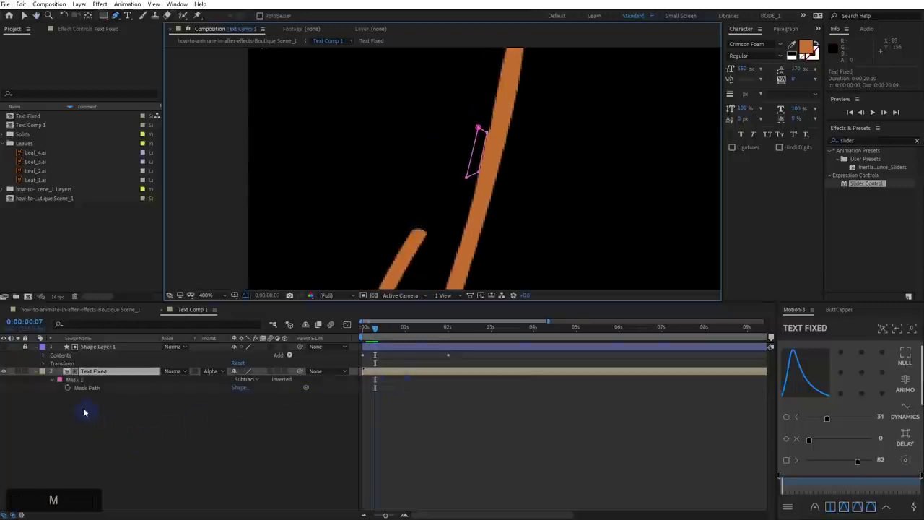
click(66, 389)
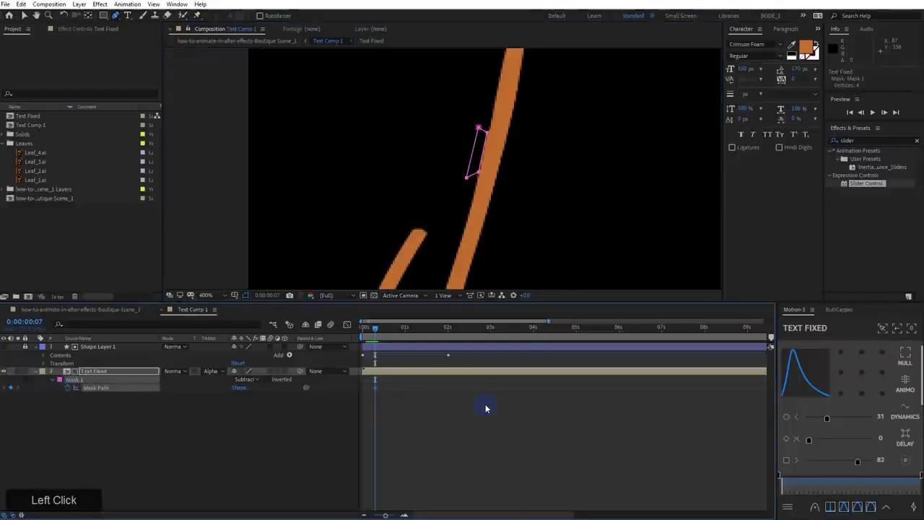
At 0:00:00:08, move the whole of Mask 1 clear of the lettering so the joining stroke is not cut
key(Page_Down)
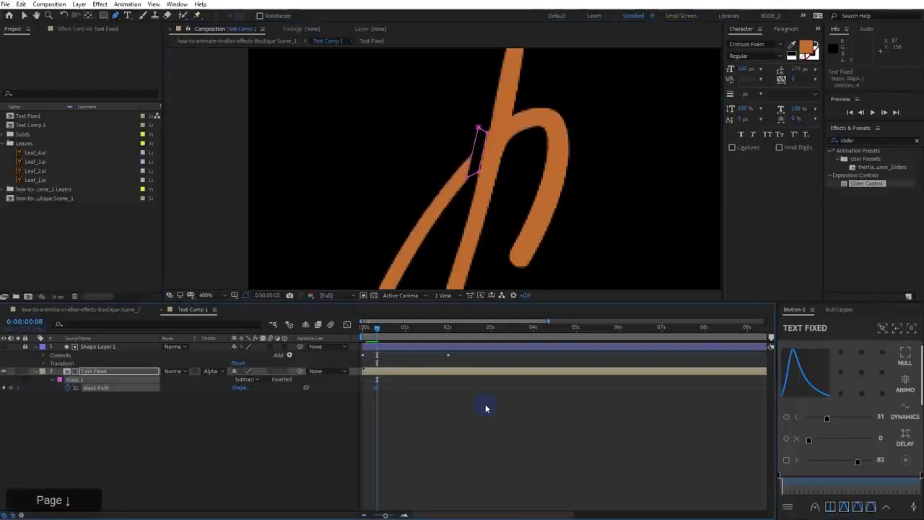
click(472, 148)
double_click(473, 148)
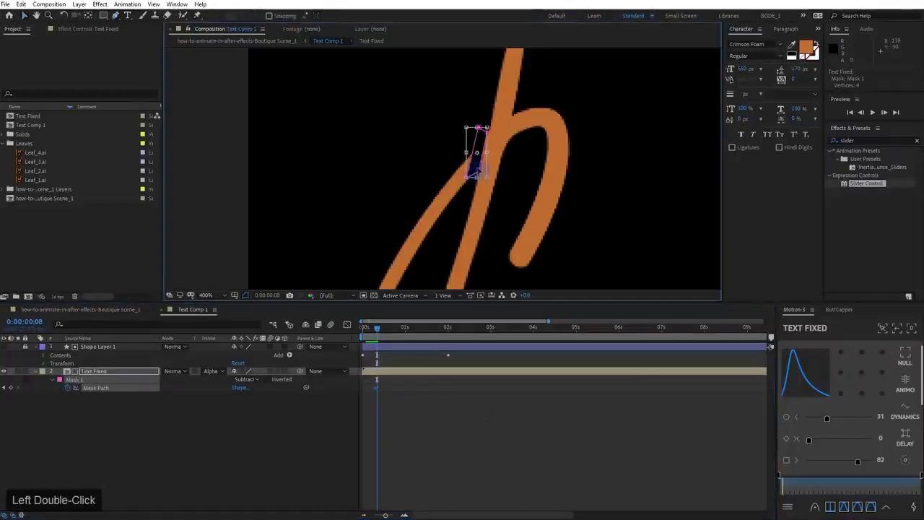
click(464, 144)
drag(464, 144, 464, 130)
click(411, 397)
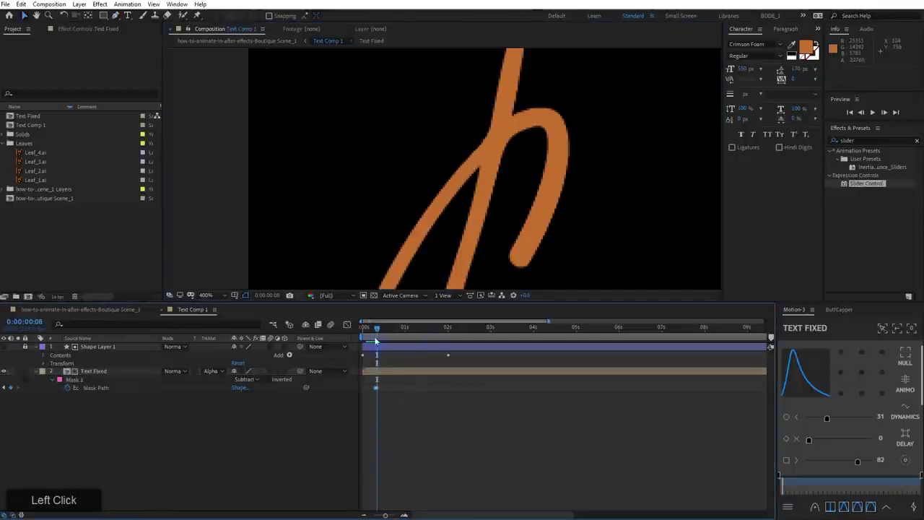
Examine the reveal around 0:00:00:08 and 0:00:00:09 for stray bits on the lower part of the B's stem
click(371, 329)
drag(372, 330, 375, 338)
drag(427, 282, 494, 179)
scroll(464, 169, down, 1)
drag(384, 340, 377, 342)
scroll(494, 208, up, 2)
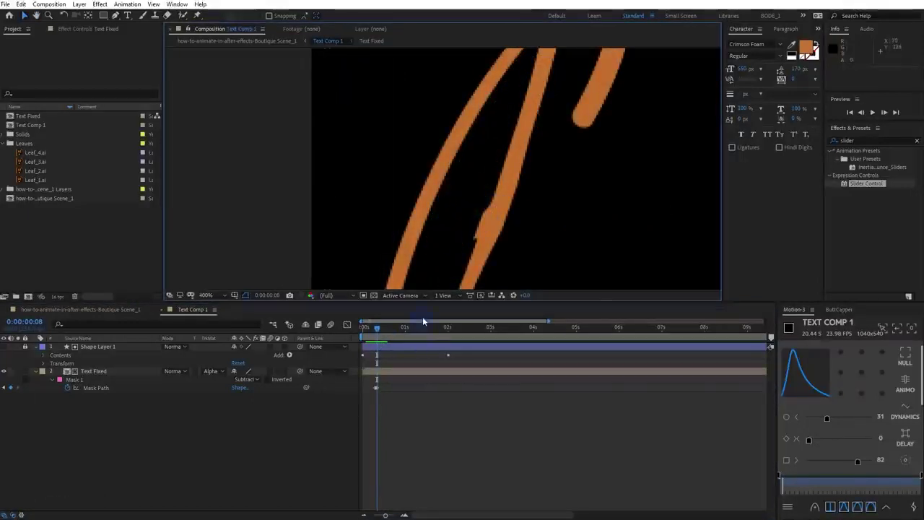
key(Page_Down)
key(Page_Up)
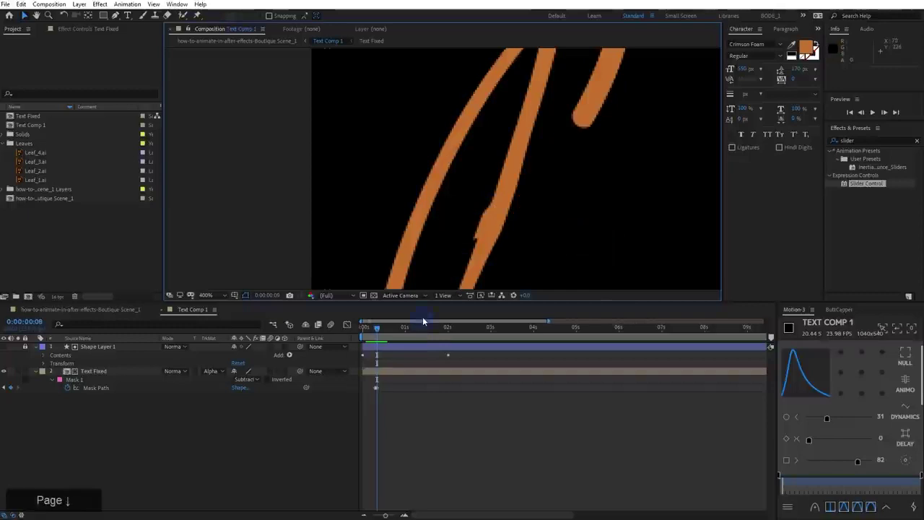
key(Page_Down)
key(Page_Down)
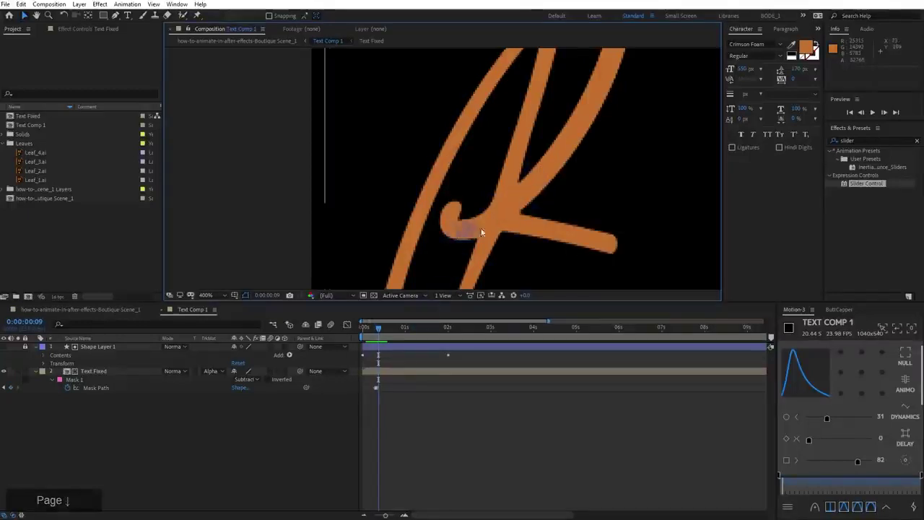
key(Page_Down)
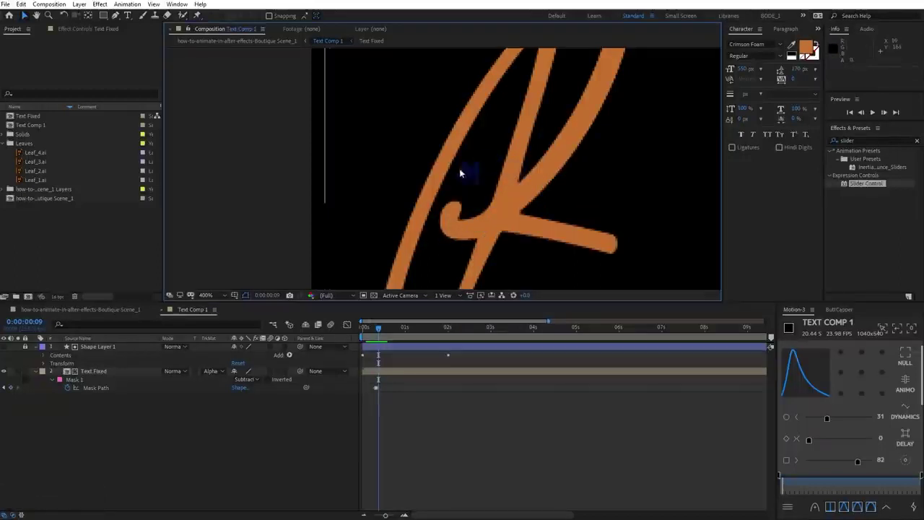
key(Page_Up)
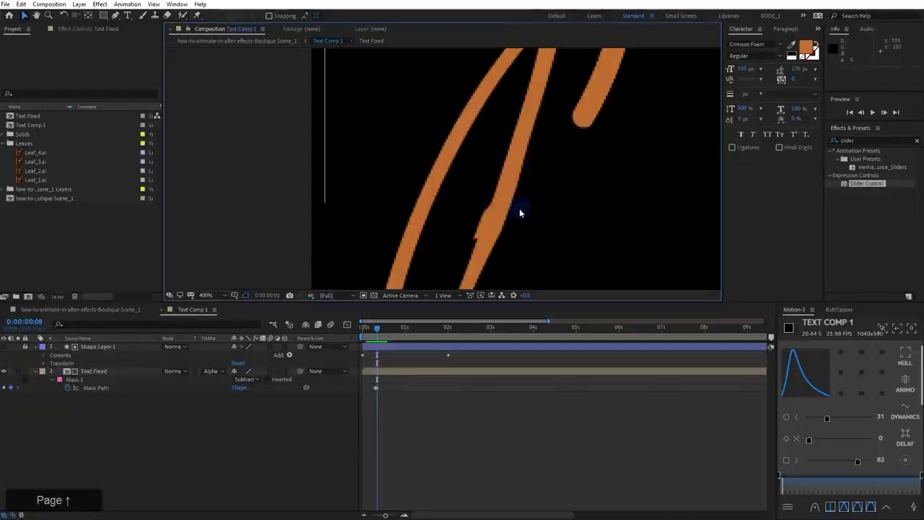
At 0:00:00:08, draw a second four-point mask on Text Fixed around the bump on the lower stem and set it to Subtract
alt+scroll(486, 213, up, 1)
key(g)
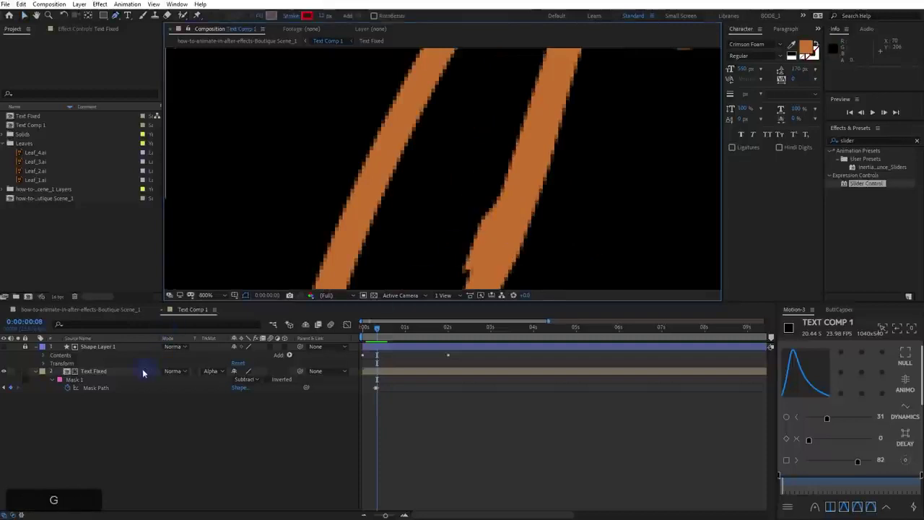
click(143, 371)
click(490, 178)
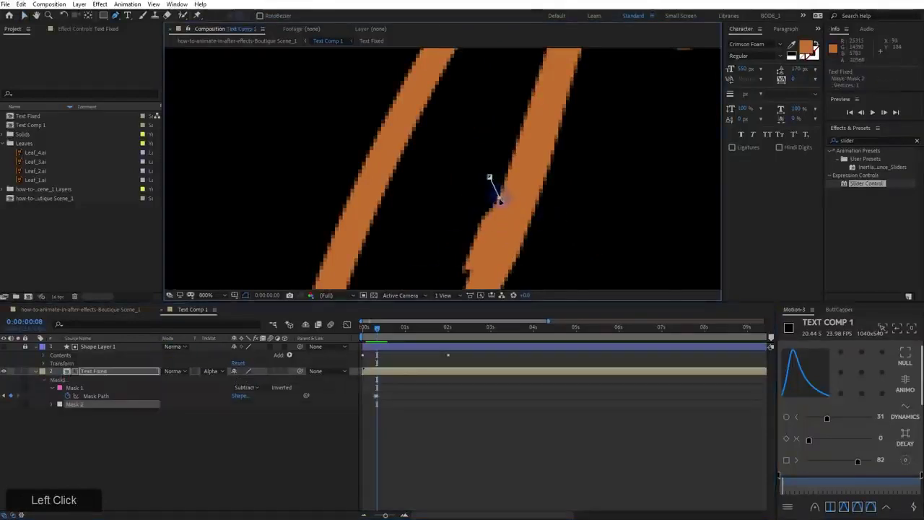
click(466, 282)
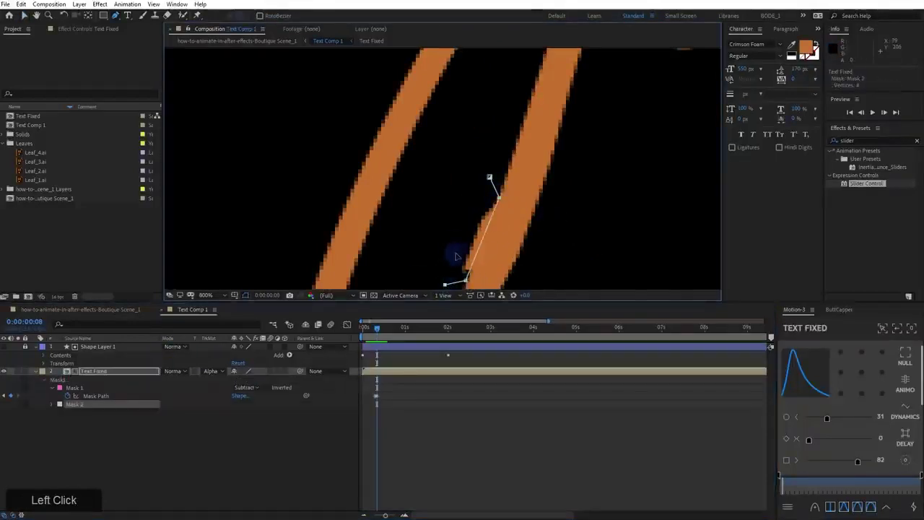
key(s)
click(489, 178)
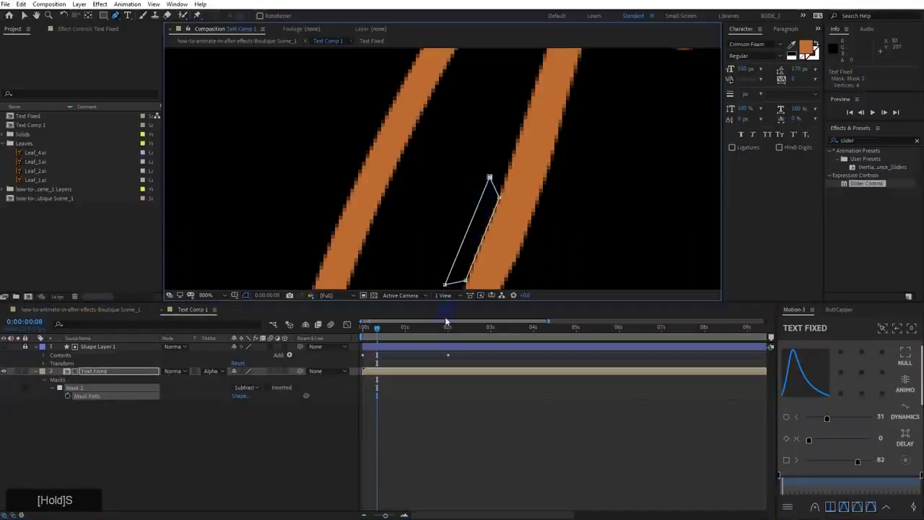
Convert Mask 2's upper stem-side point to a curve and adjust its handles so the edge follows the stem
scroll(512, 198, up, 1)
drag(512, 198, 495, 137)
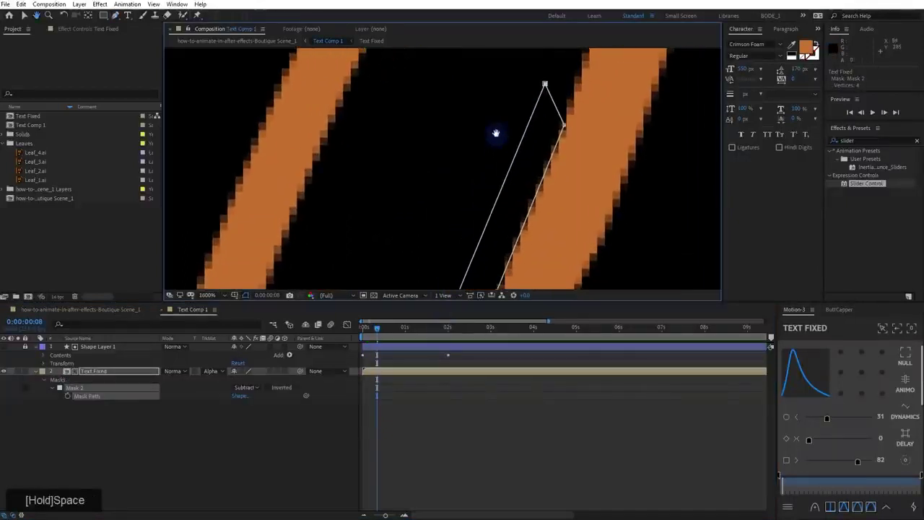
alt+click(562, 124)
drag(561, 123, 556, 152)
scroll(470, 176, down, 2)
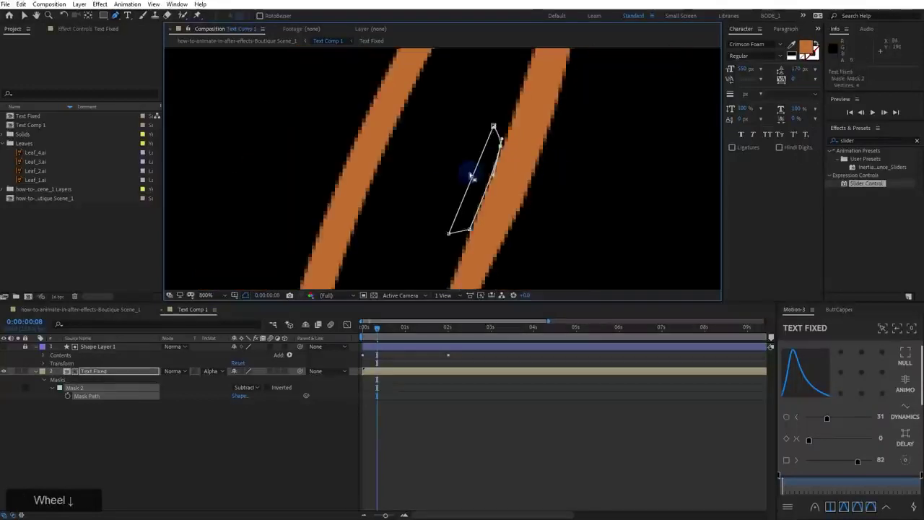
drag(493, 178, 491, 177)
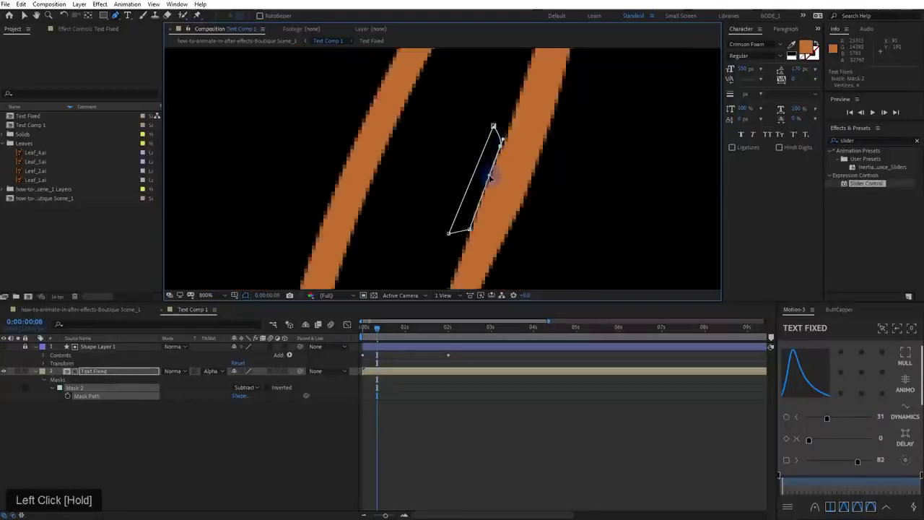
drag(503, 140, 491, 180)
click(491, 180)
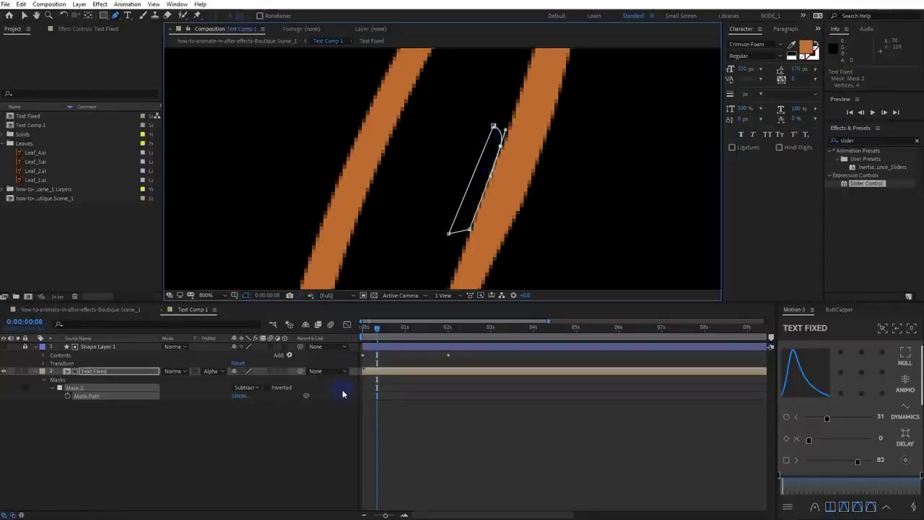
Add a Mask Path keyframe for Mask 2 at 0:00:00:08 and advance to 0:00:00:09
click(343, 394)
key(alt+shift+m)
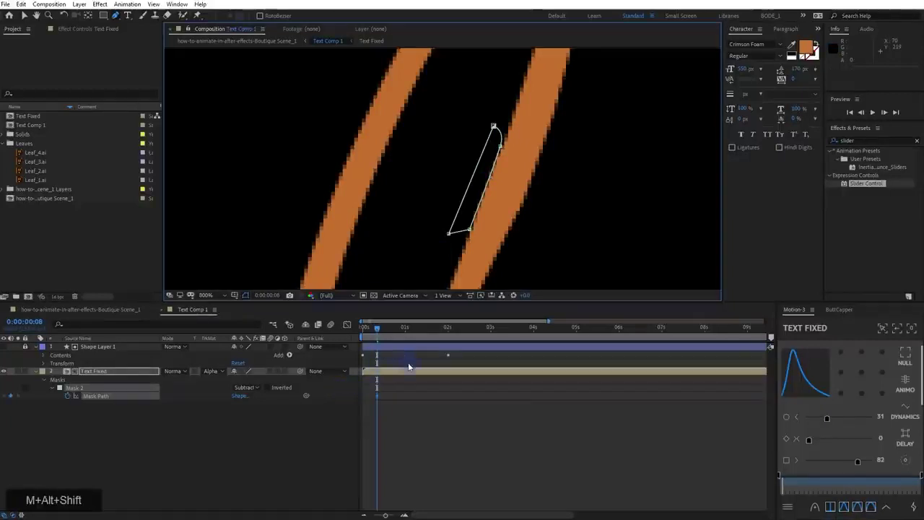
key(Page_Down)
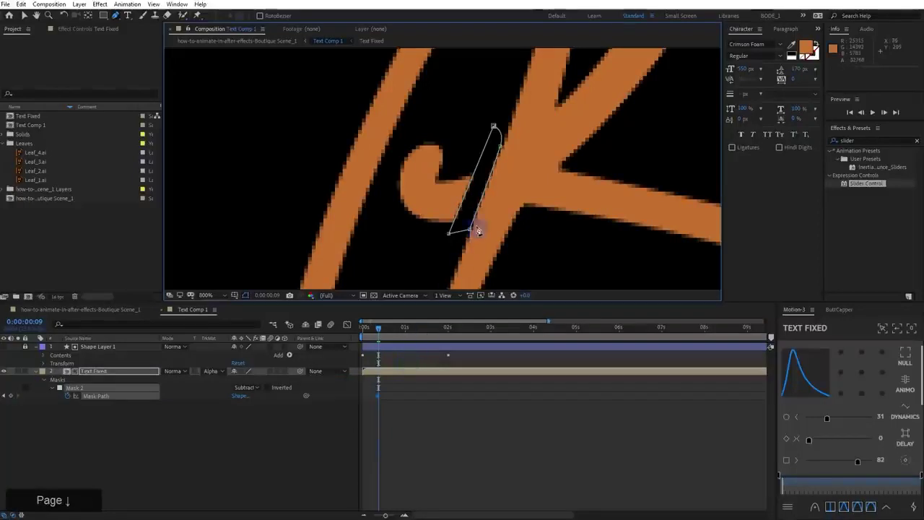
At 0:00:00:09, move the whole of Mask 2 up off the B's stem so it no longer cuts the lettering
double_click(469, 230)
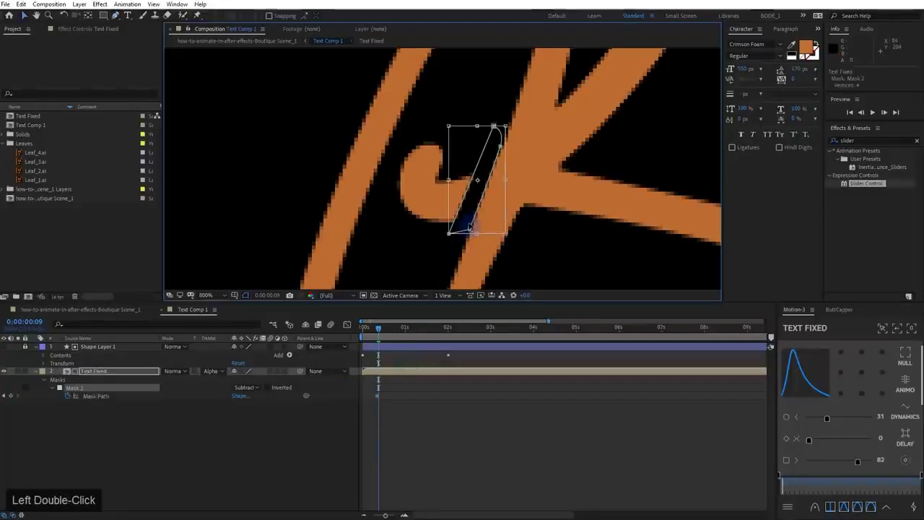
drag(469, 230, 473, 148)
scroll(455, 174, down, 1)
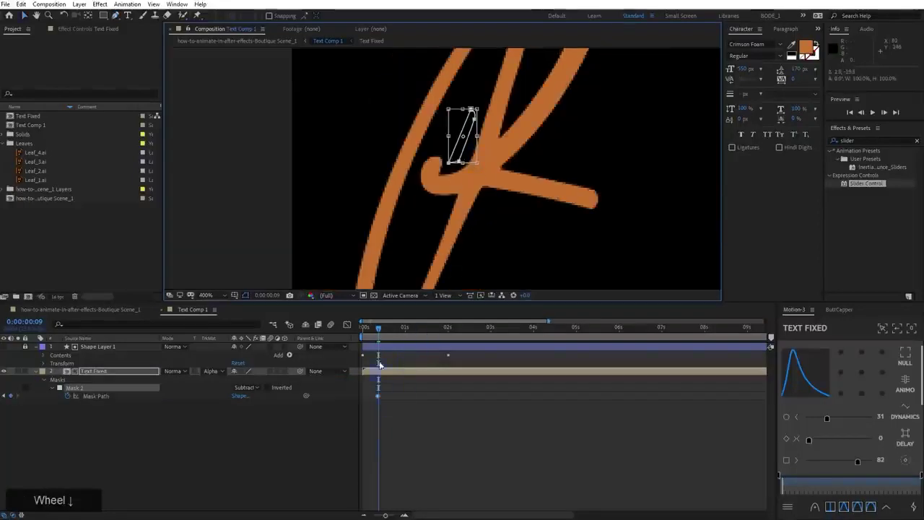
Scrub through the opening frames of the reveal and examine the B's stem for leftover bits
drag(380, 365, 377, 370)
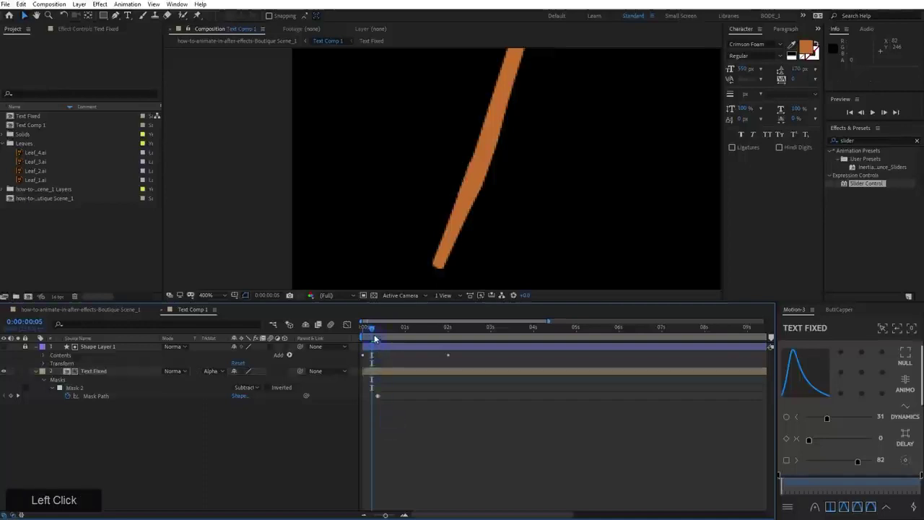
mouse_move(366, 329)
mouse_down()
mouse_move(377, 336)
mouse_move(374, 370)
mouse_up()
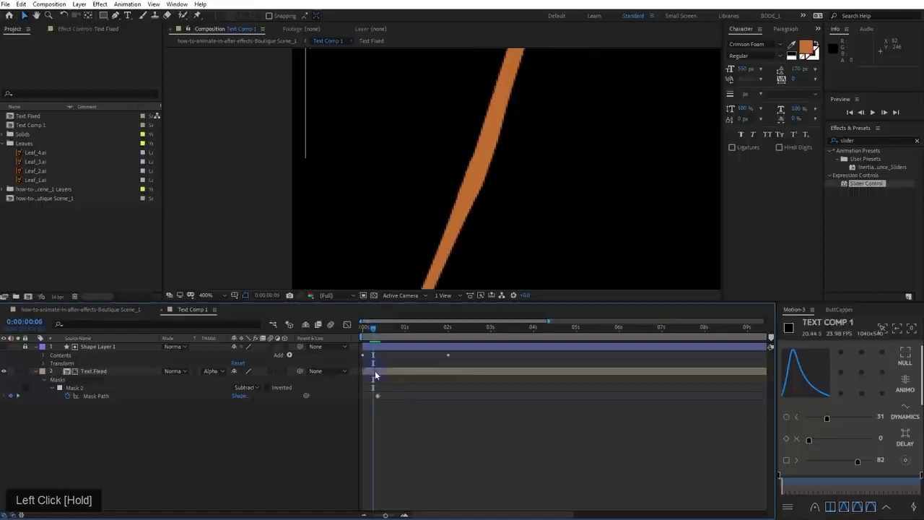
scroll(460, 339, down, 3)
scroll(429, 193, down, 4)
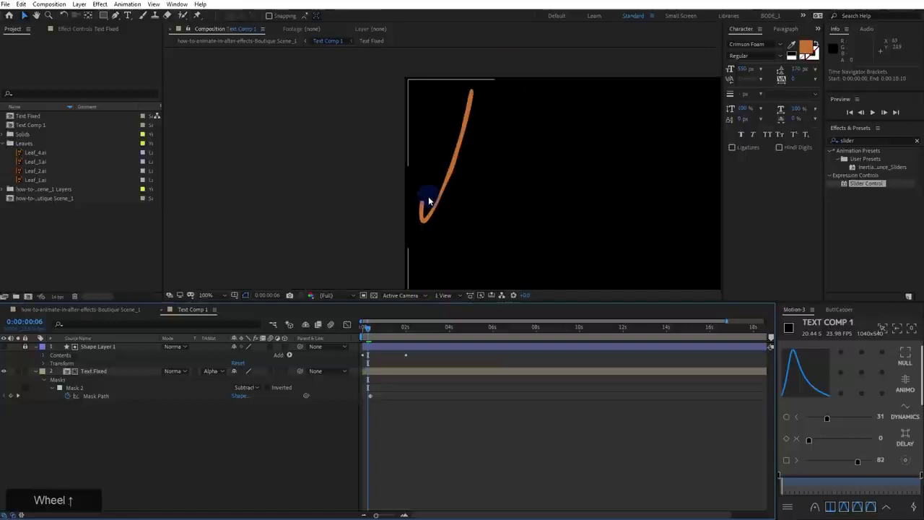
scroll(429, 201, up, 2)
drag(427, 200, 400, 270)
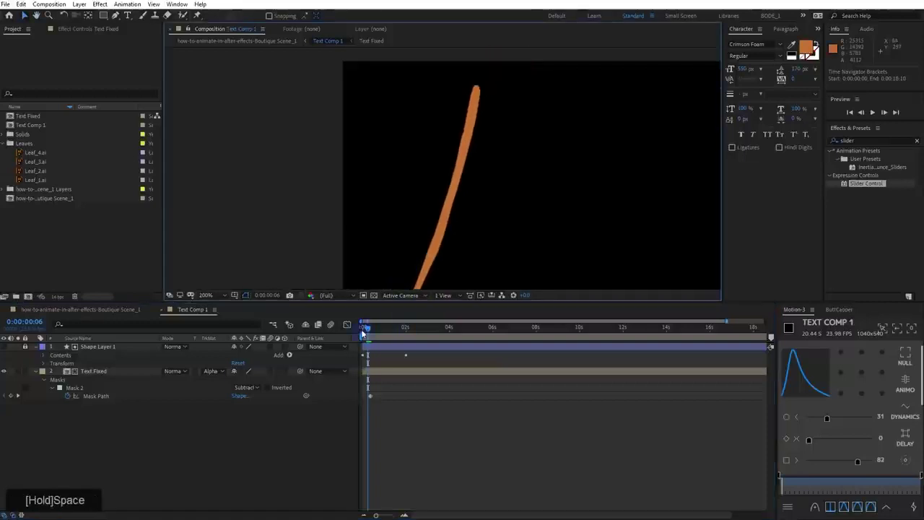
drag(363, 331, 382, 304)
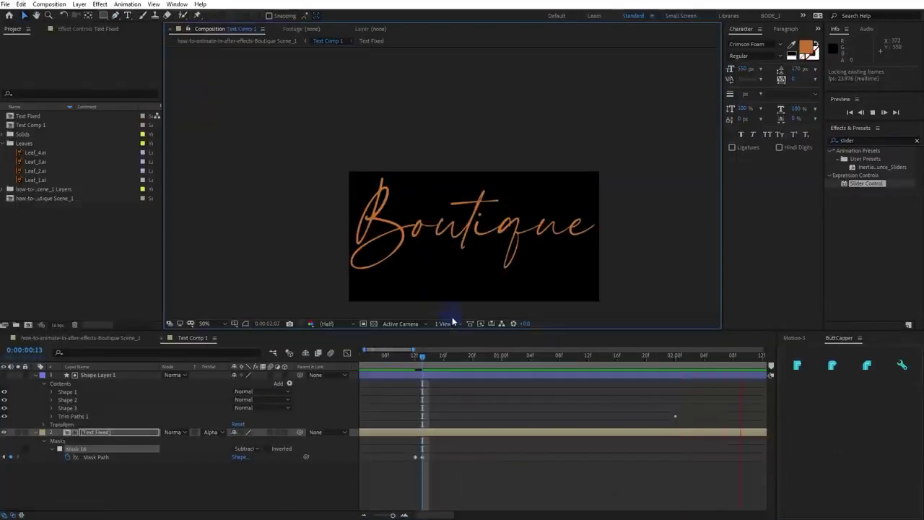
Play back the masked Boutique reveal in Text Comp 1 from 0:00:00:00
key(space)
click(392, 357)
key(space)
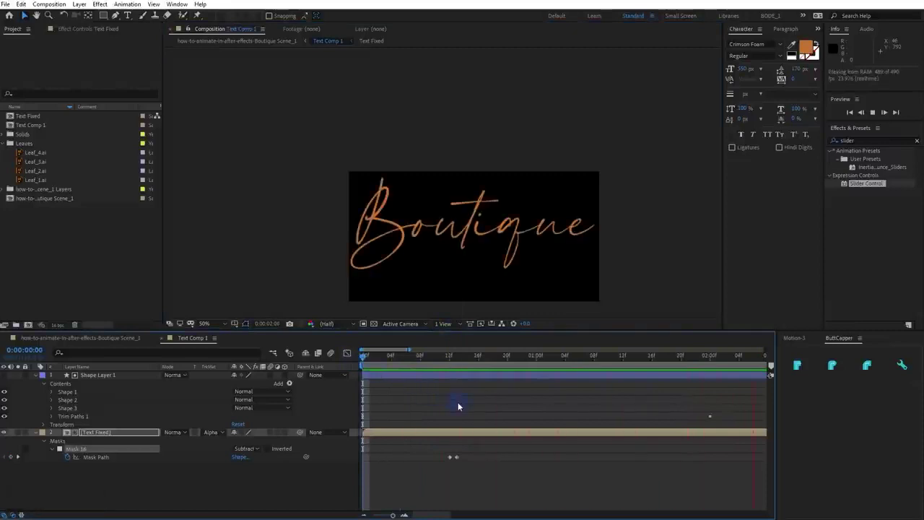
key(space)
Collapse the layer properties and turn on motion blur for Shape Layer 1 and for the composition
click(37, 376)
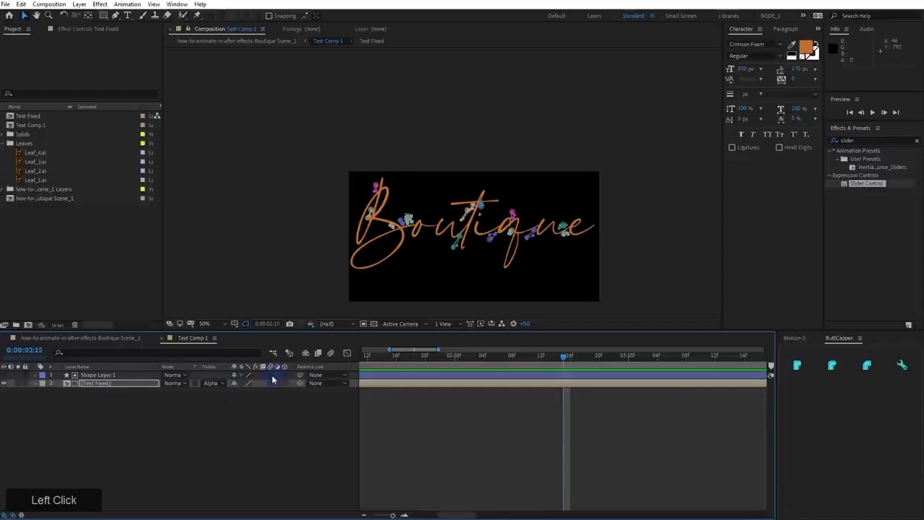
scroll(401, 295, up, 2)
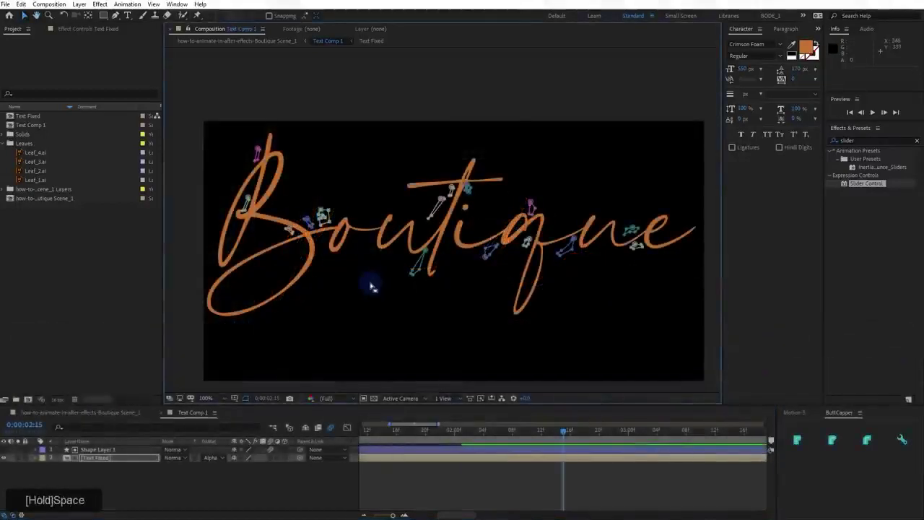
Preview the motion-blurred lettering reveal in Text Comp 1 from the first frame through to the complete word
drag(383, 435, 358, 426)
click(394, 484)
key(space)
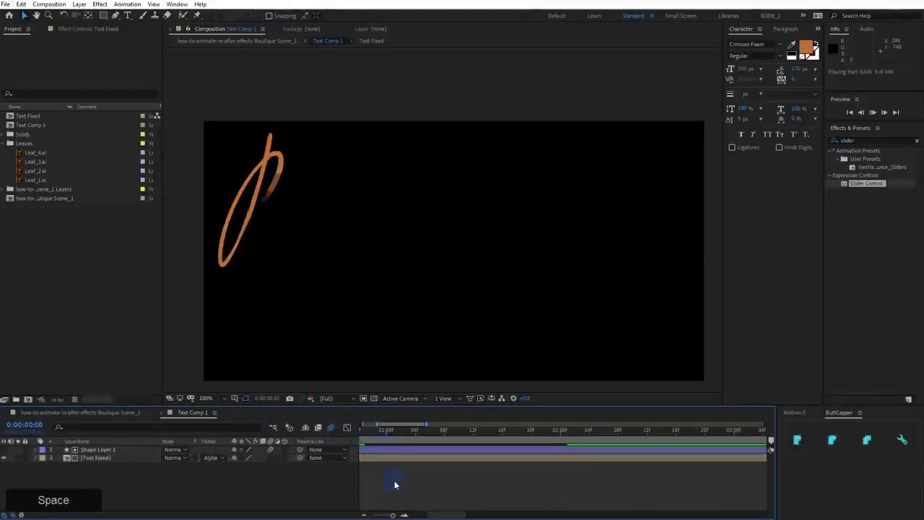
key(space)
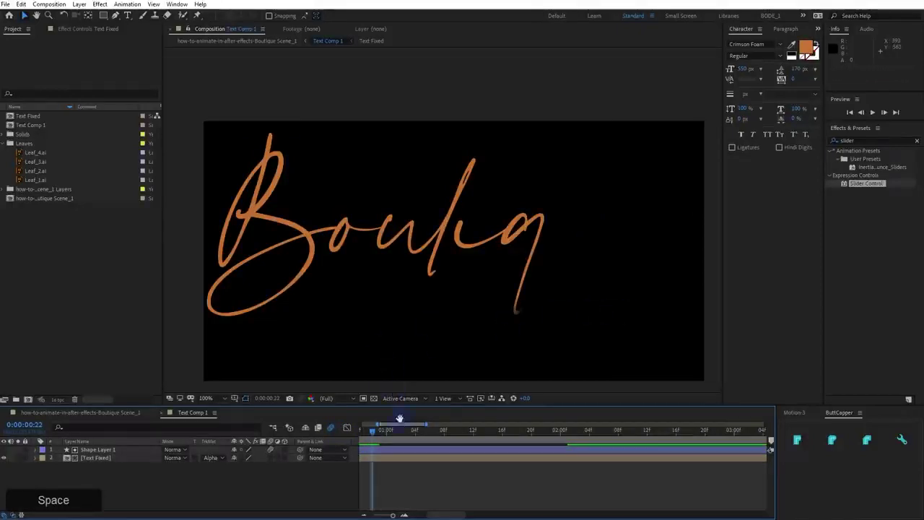
key(space)
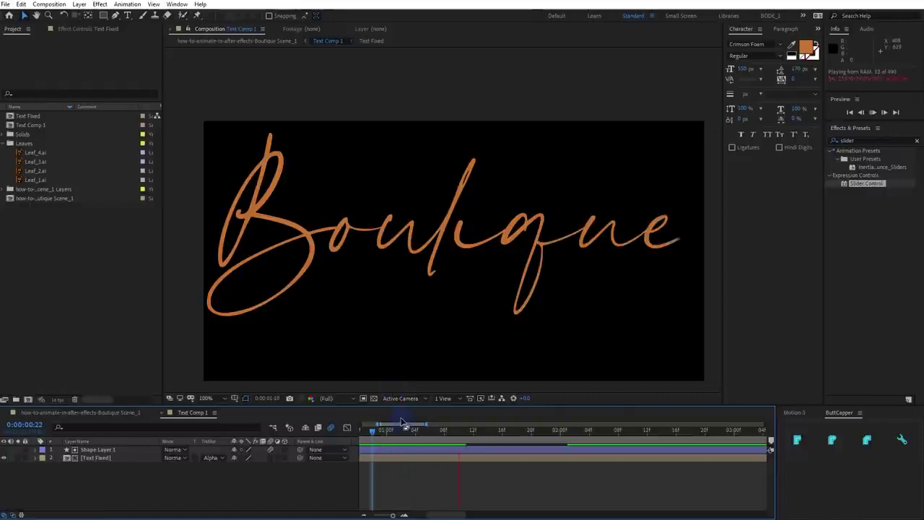
key(space)
drag(400, 428, 361, 434)
key(space)
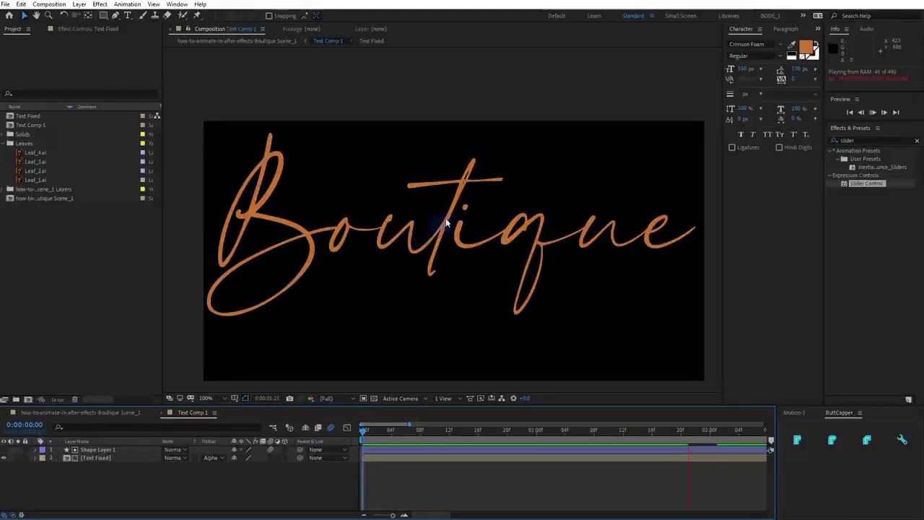
key(space)
drag(426, 431, 408, 430)
Switch to the Boutique Scene_1 composition and preview the lettering together with the leaves and lines
click(119, 421)
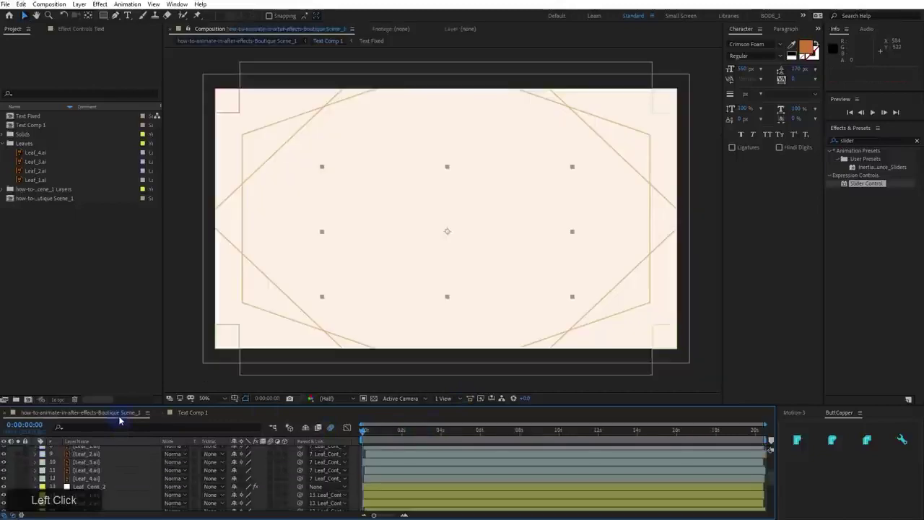
click(407, 440)
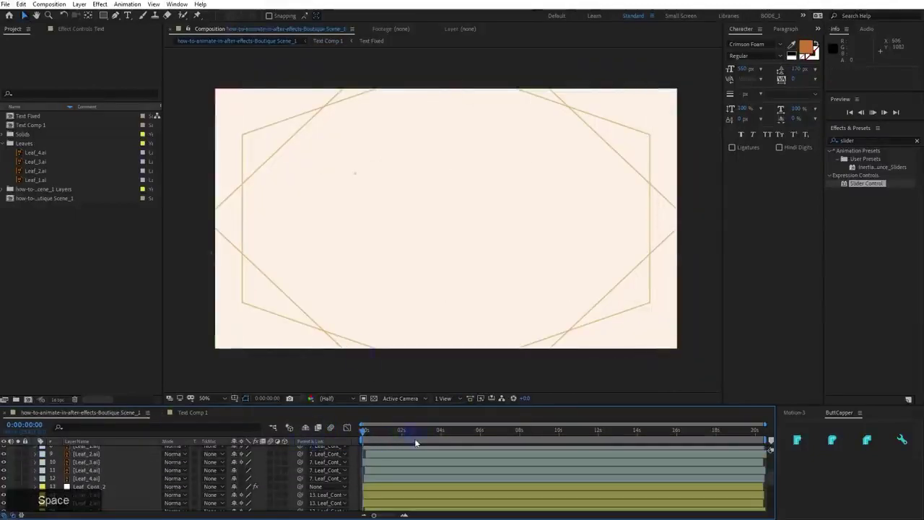
key(space)
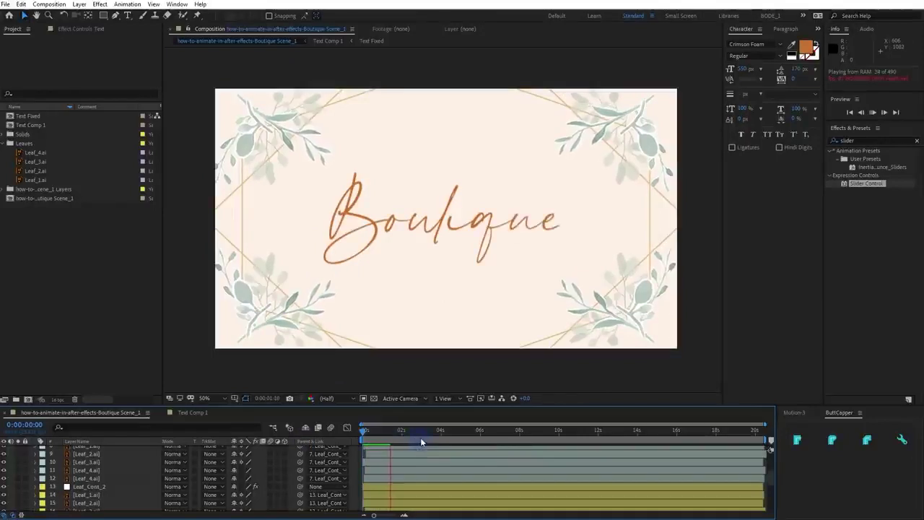
key(space)
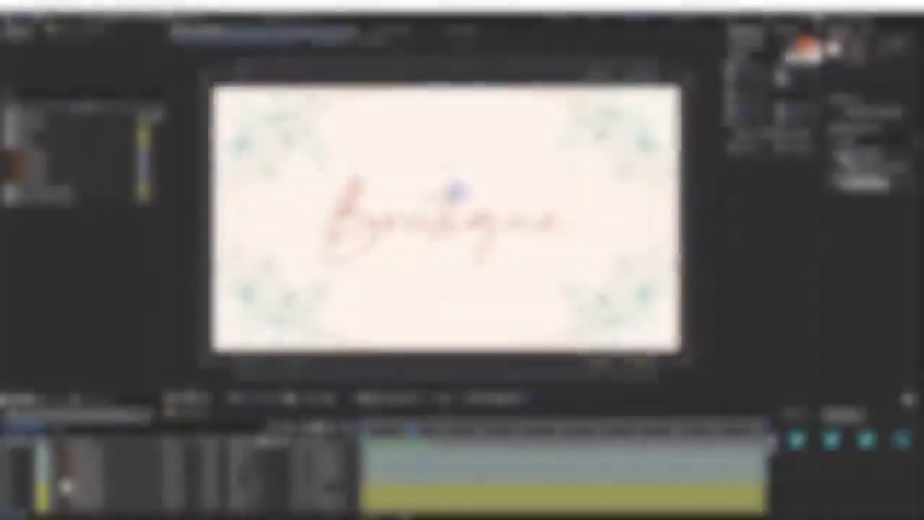
Enlarge the timeline area, replay the full scene from the start, and park the playhead at 0:00:00:22
drag(367, 404, 362, 341)
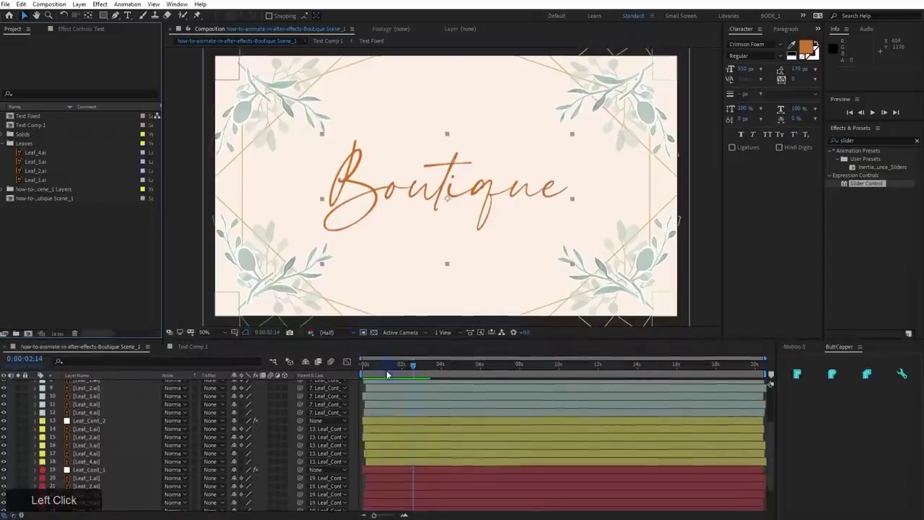
drag(387, 374, 362, 375)
key(space)
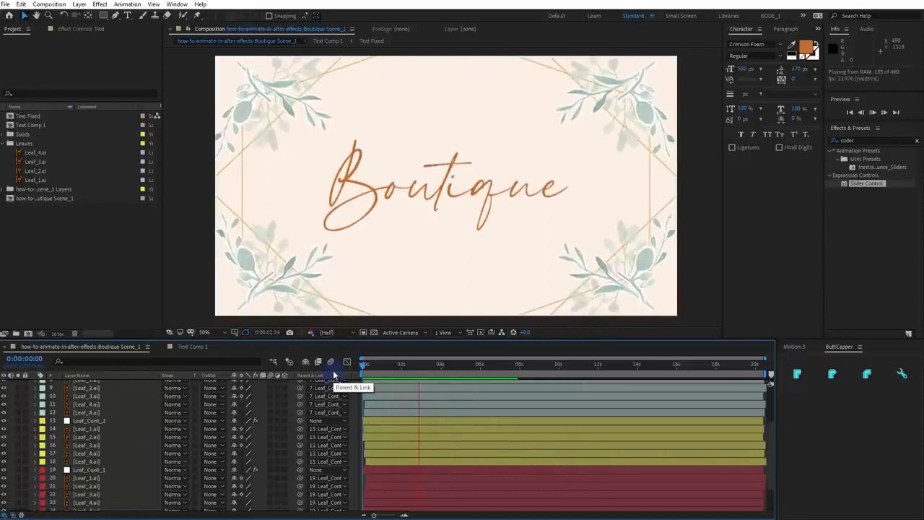
key(space)
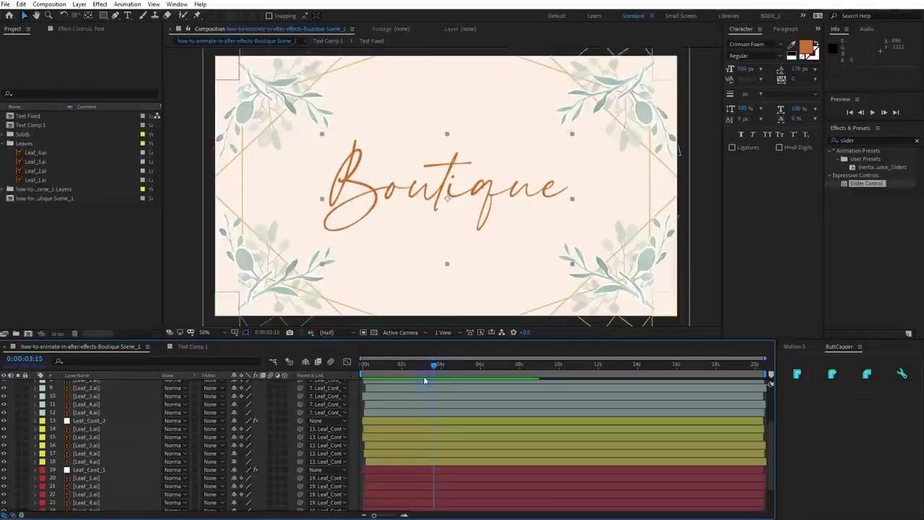
drag(426, 381, 381, 381)
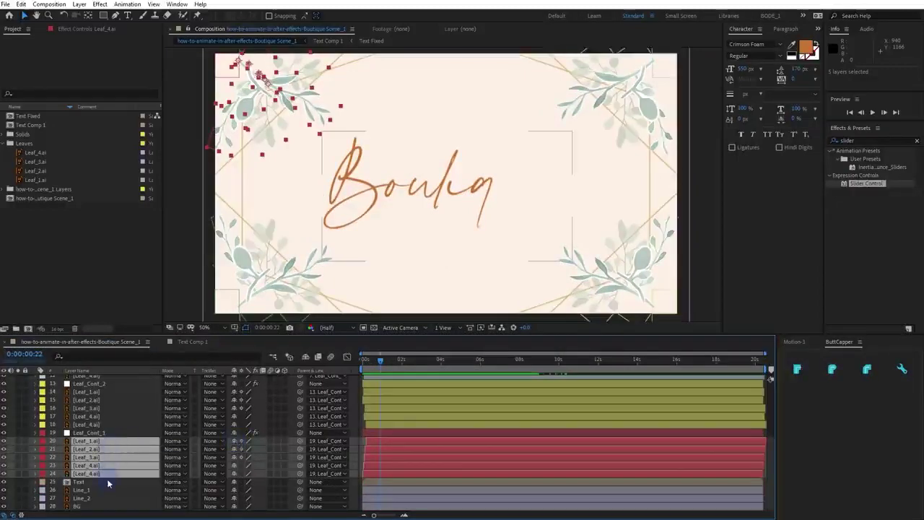
Mark the five leaf layers parented to Leaf_Cont_1 as shy and turn on hiding of shy layers
click(236, 442)
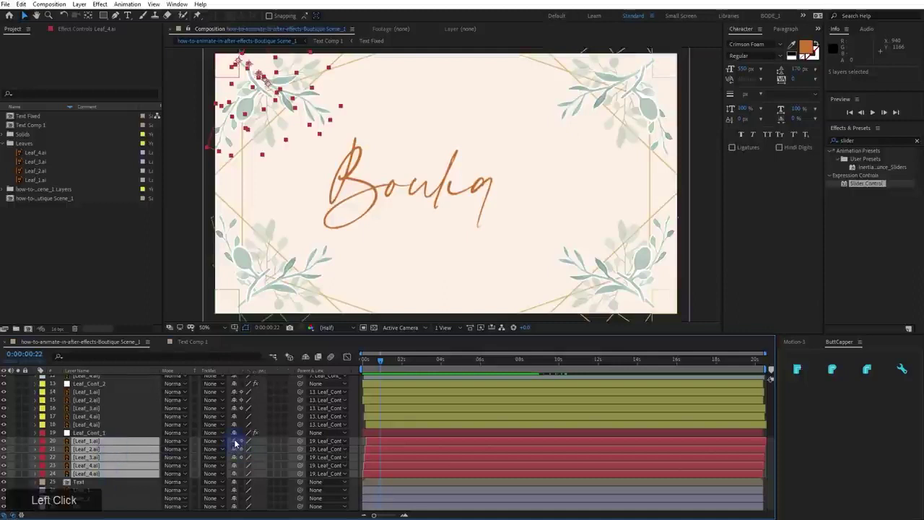
click(305, 358)
click(305, 358)
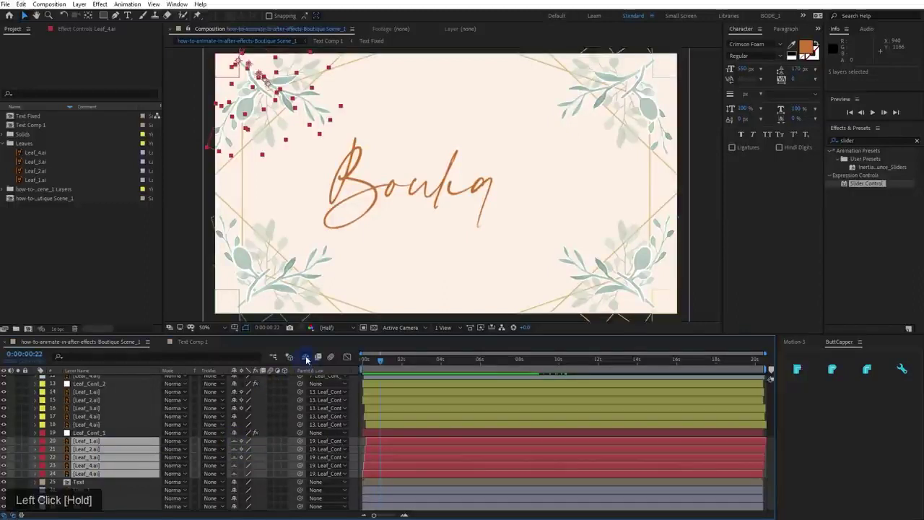
Mark the five leaf layers under Leaf_Cont_2 and the five under Leaf_Cont_3 as shy
click(99, 430)
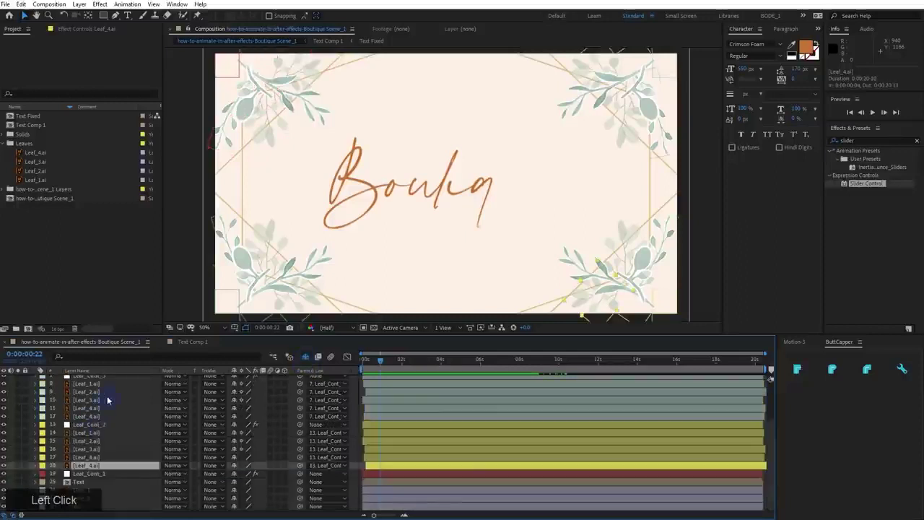
shift+click(97, 435)
click(234, 432)
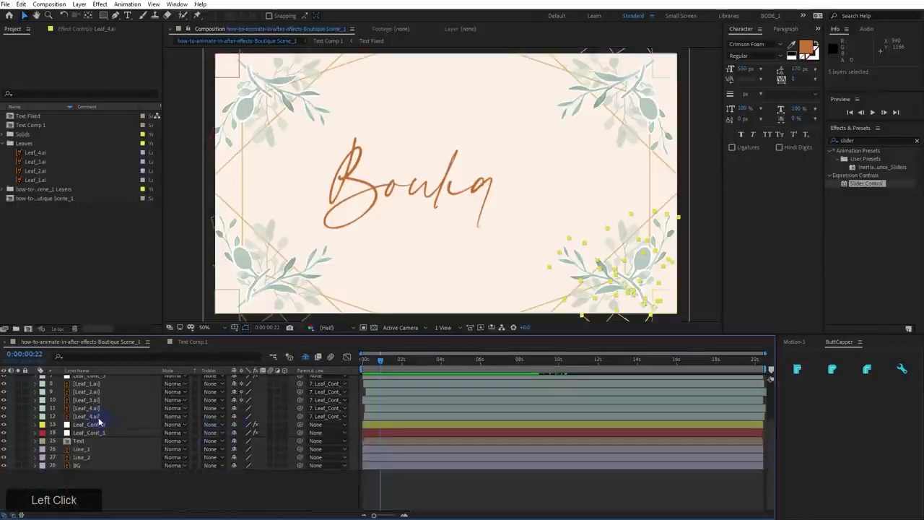
click(99, 419)
scroll(103, 401, up, 2)
shift+click(94, 427)
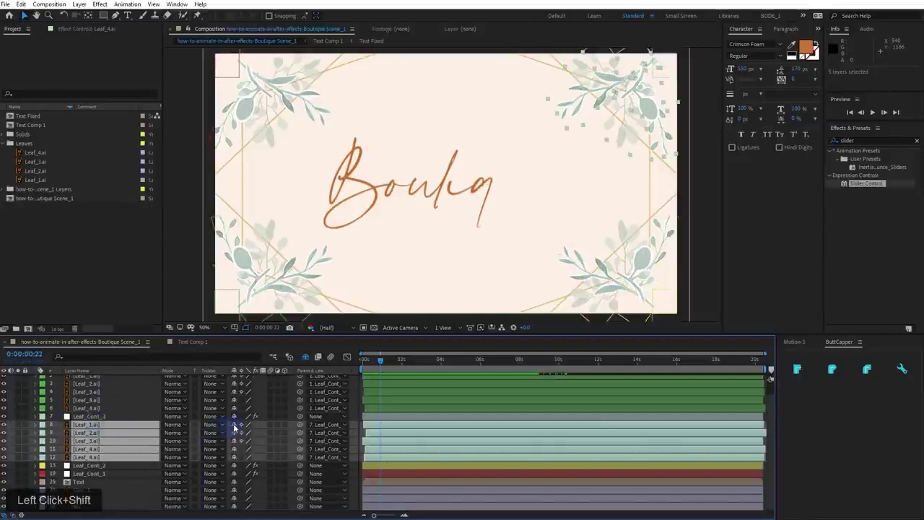
click(234, 427)
Mark the five leaf layers under Leaf_Cont_4 as shy, and toggle shy-layer hiding off and back on
click(95, 420)
shift+click(99, 389)
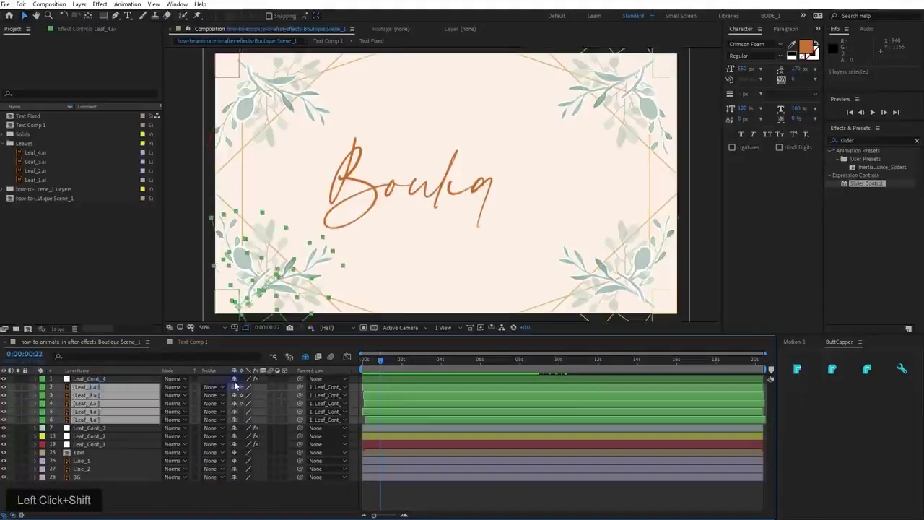
click(234, 387)
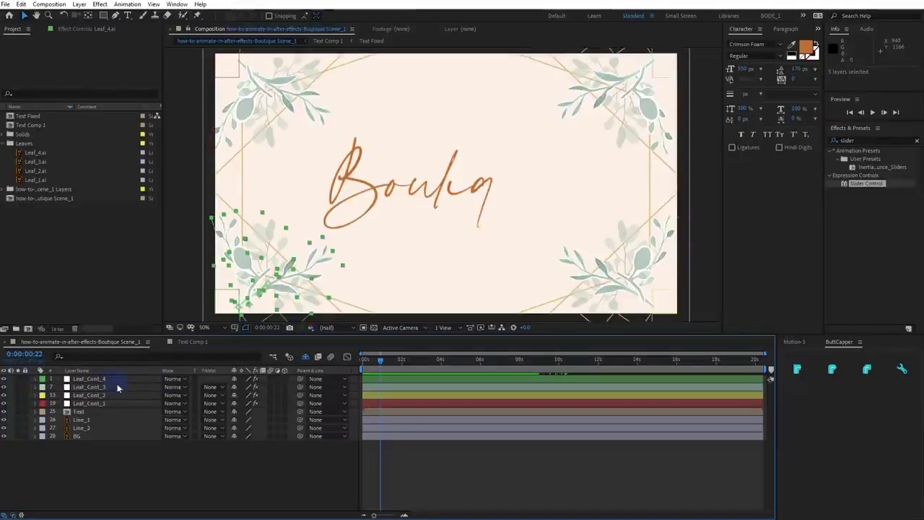
click(306, 361)
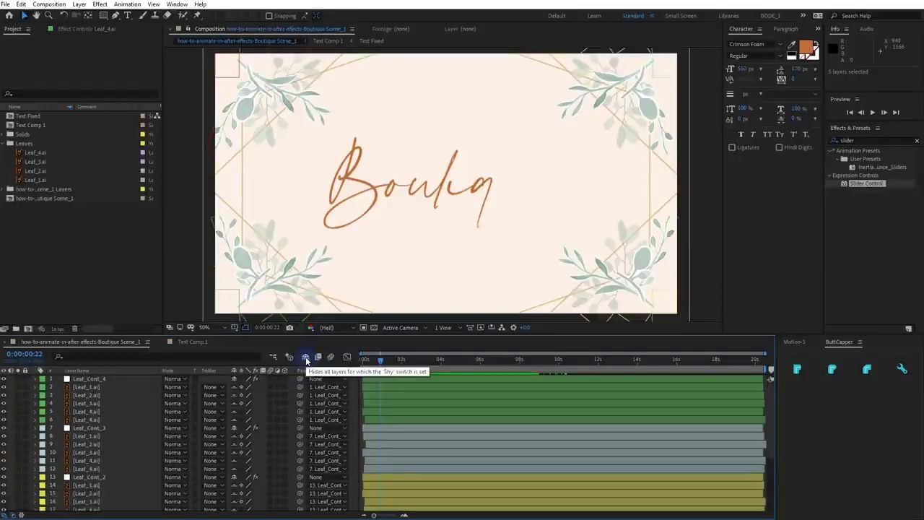
click(306, 361)
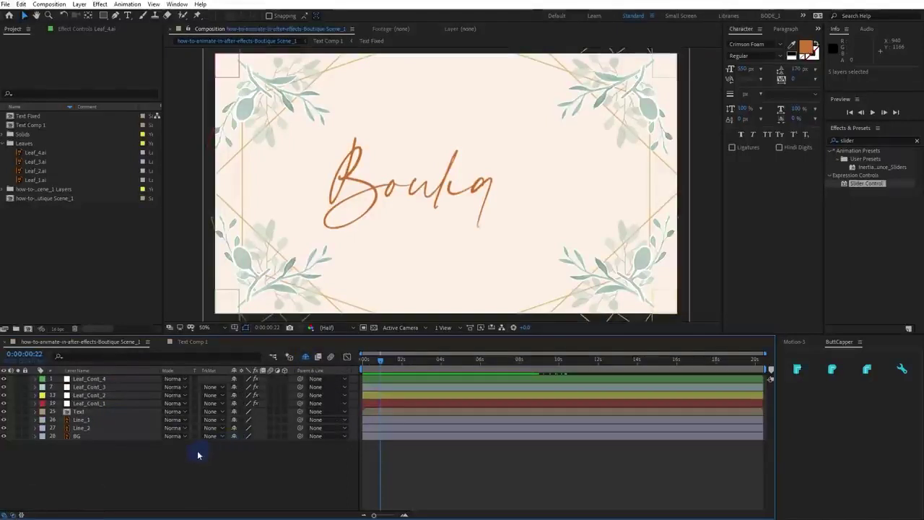
Reduce the timeline area's height and create a shape layer from the Line_2 vector layer
click(107, 421)
middle_click(289, 245)
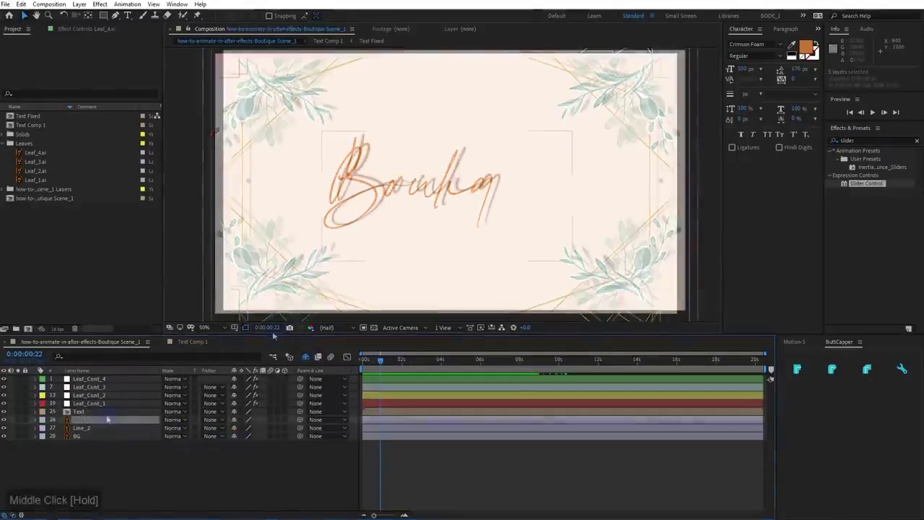
drag(272, 334, 272, 361)
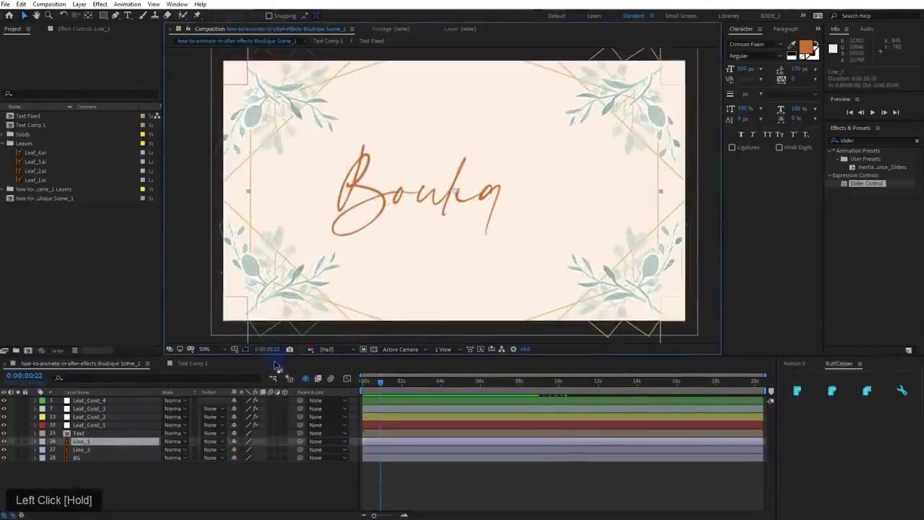
click(92, 449)
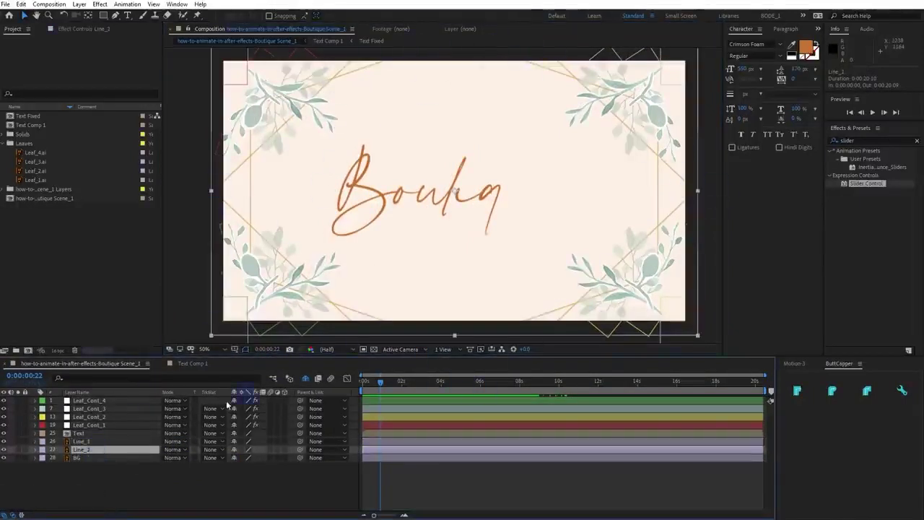
right_click(81, 451)
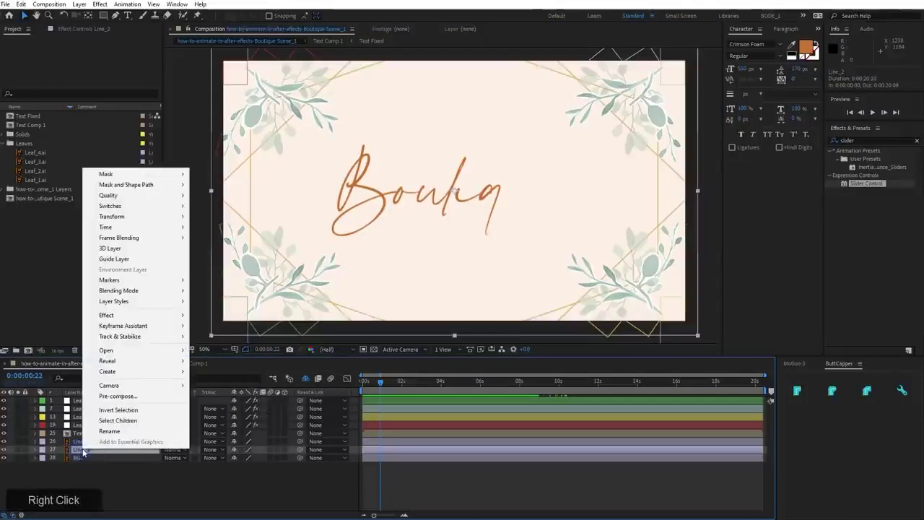
drag(123, 381, 250, 405)
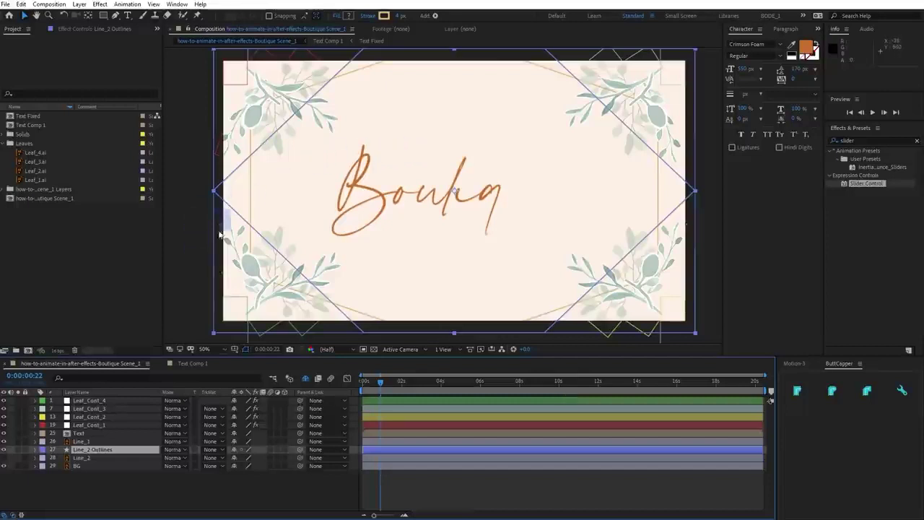
Rename the Line_2 Outlines shape layer as Line_2
click(92, 450)
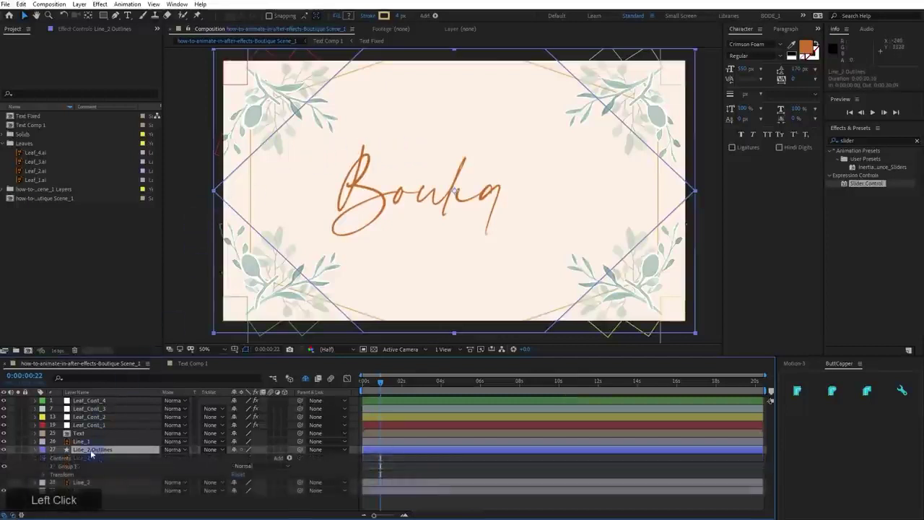
key(Return)
key(Right)
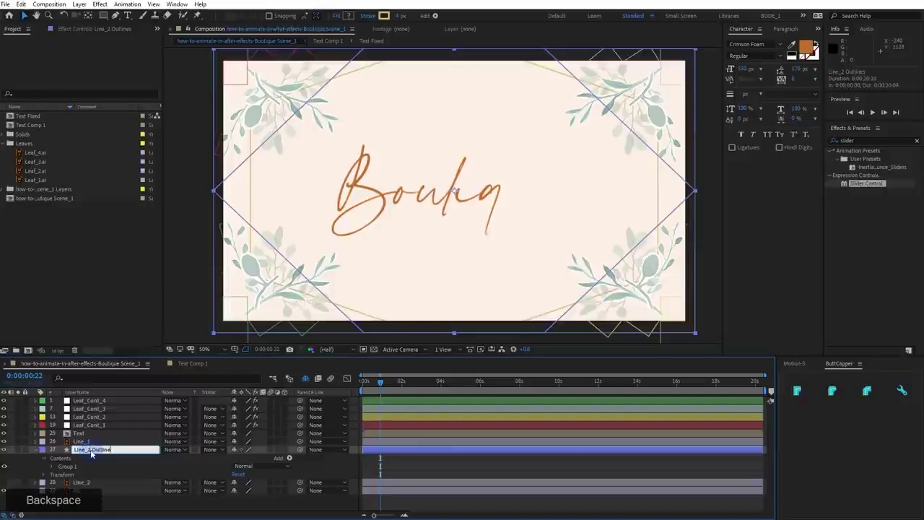
key(BackSpace)
key(BackSpace)
key(BackSpace)
key(BackSpace)
key(BackSpace)
key(BackSpace)
key(BackSpace)
key(BackSpace)
key(Return)
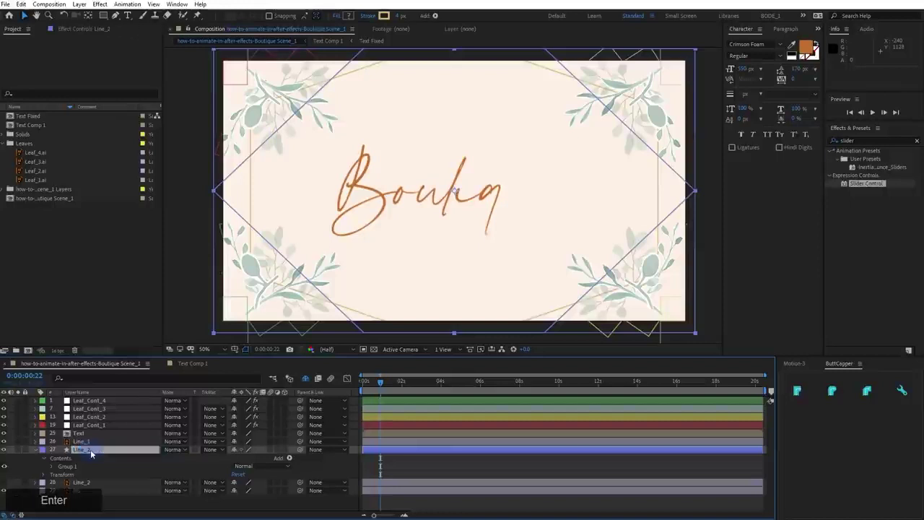
Add Trim Paths to the contents of the Line_2 shape layer and expand its properties
click(70, 466)
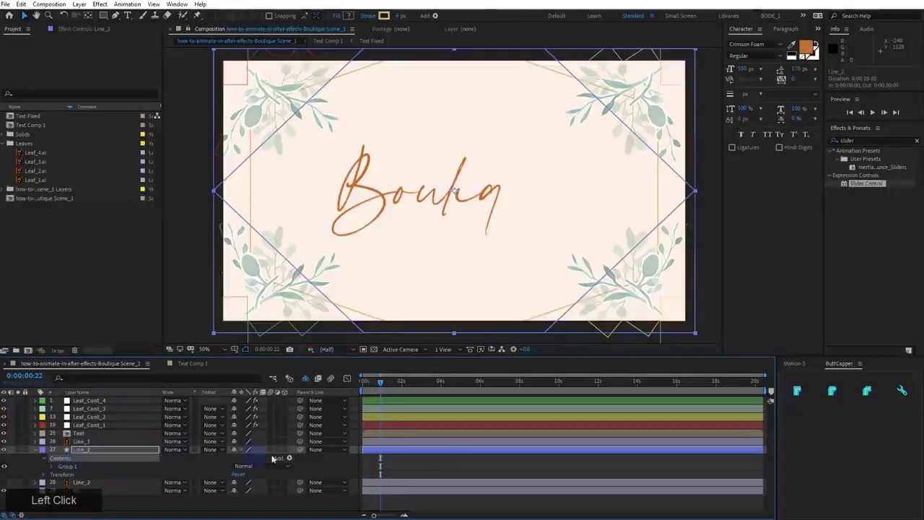
drag(288, 458, 323, 408)
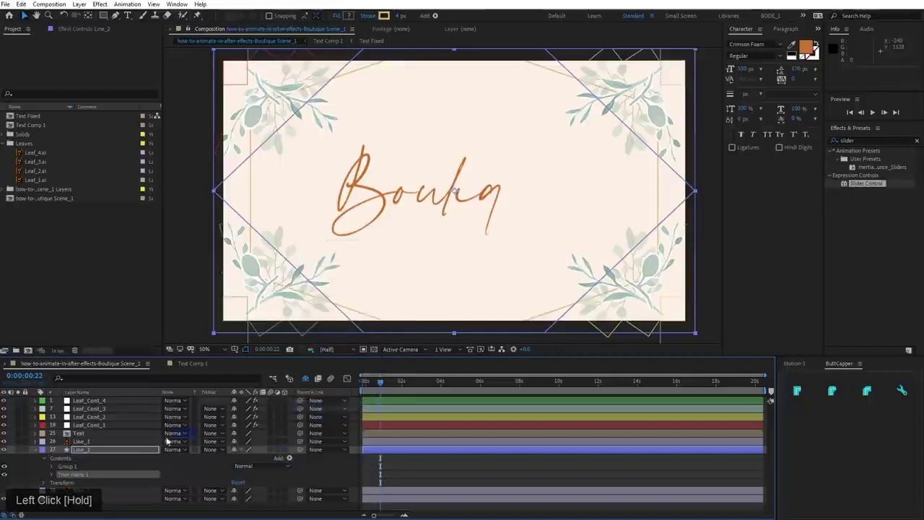
click(46, 479)
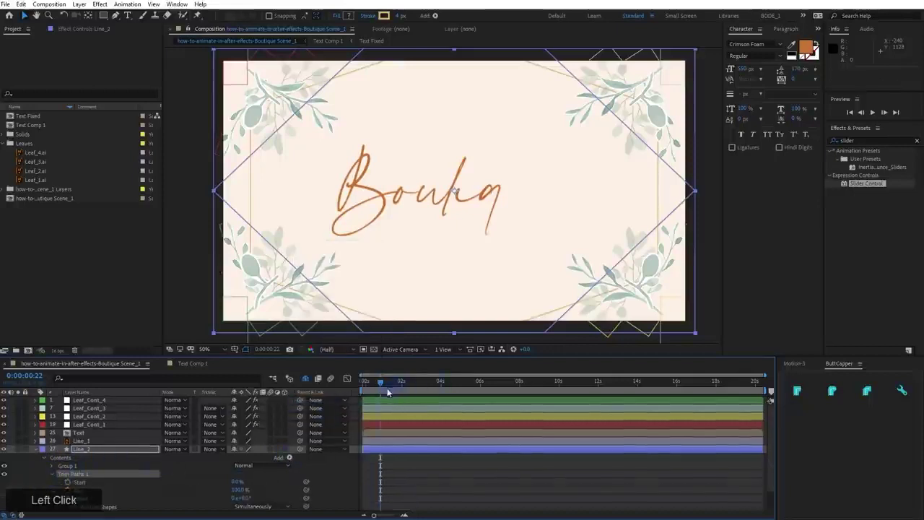
Keyframe Line_2's Trim Paths End at 0% at 0:00:00:00 and 100% at 0:00:02:07
click(68, 491)
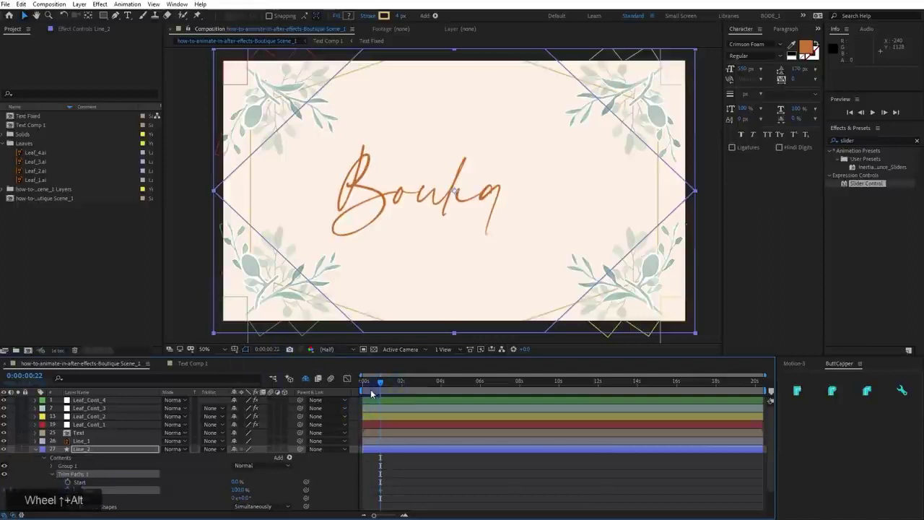
alt+scroll(439, 391, up, 2)
scroll(445, 393, down, 2)
drag(386, 391, 422, 390)
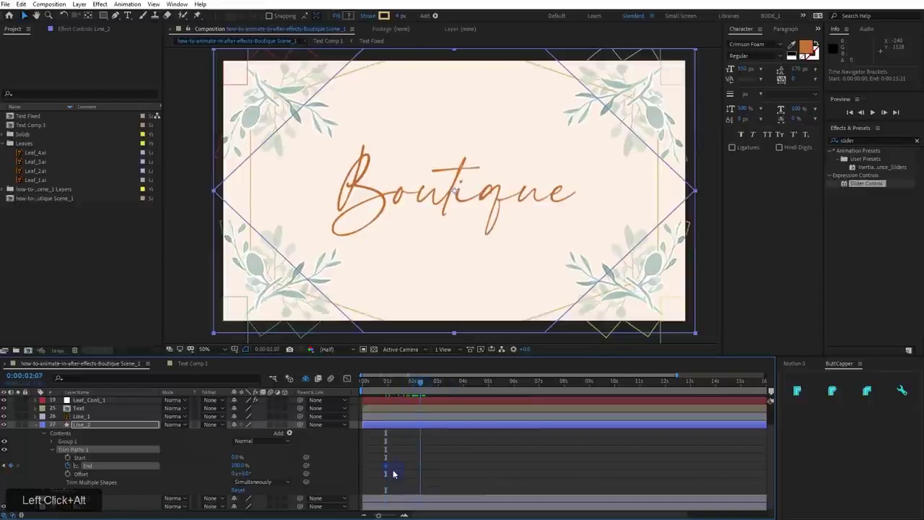
drag(386, 470, 417, 474)
drag(417, 392, 289, 413)
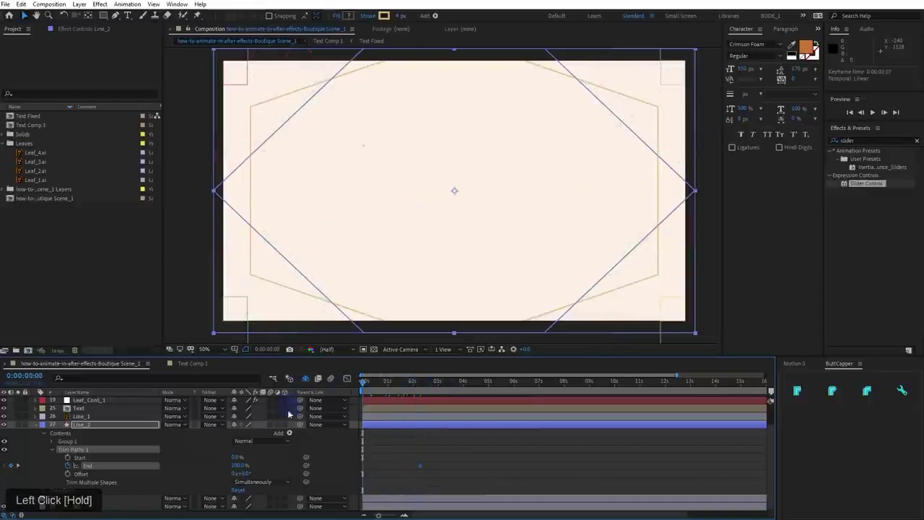
drag(236, 469, 160, 475)
click(424, 466)
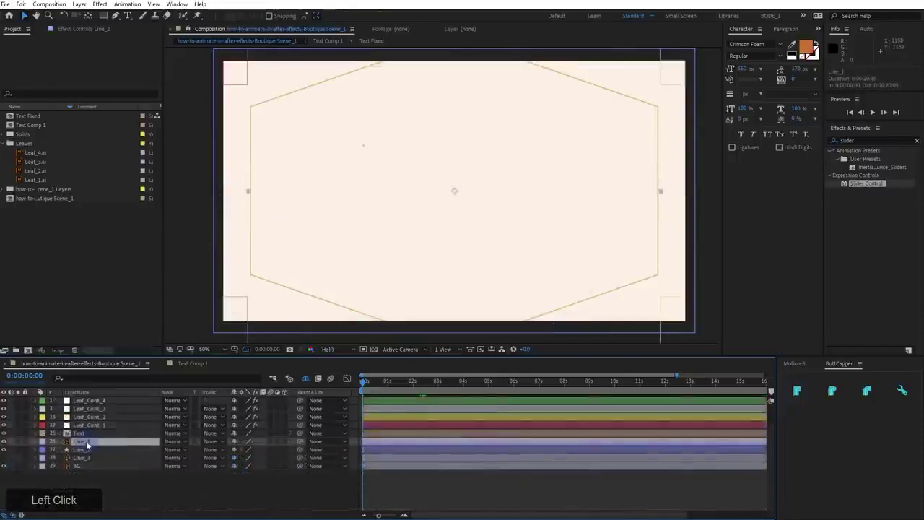
Create a shape layer from the Line_1 vector layer and delete the original Line_1 and Line_2 vector layers
right_click(87, 446)
drag(111, 364, 258, 403)
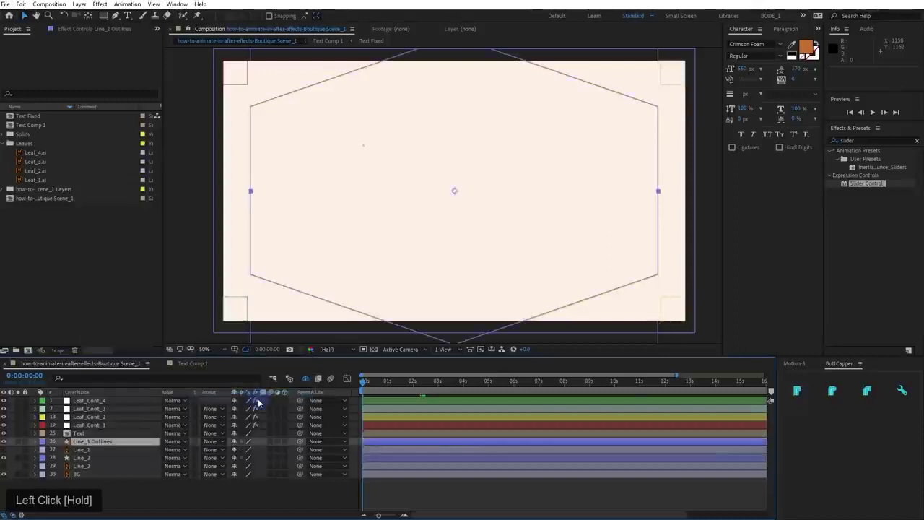
click(85, 450)
ctrl+click(86, 467)
key(Delete)
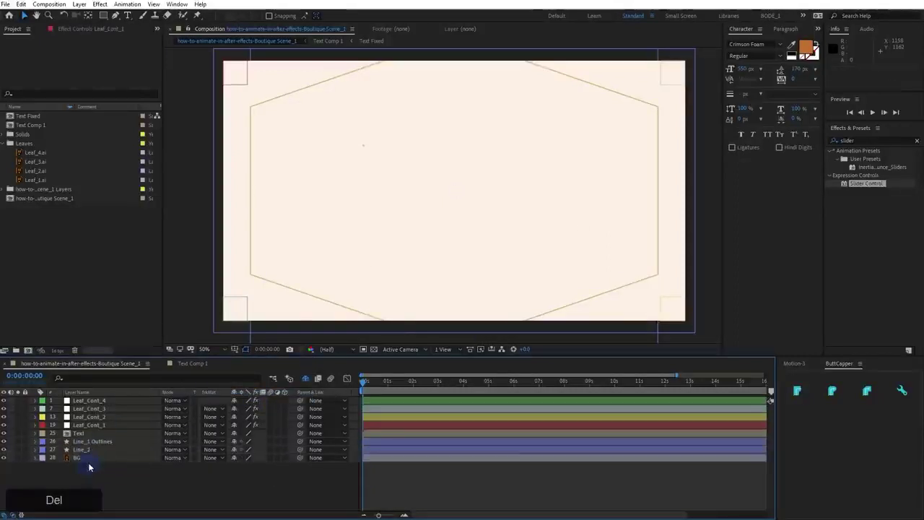
Copy Line_2's Trim Paths End keyframes to the Line_1 Outlines layer and expand its contents to check them
click(92, 442)
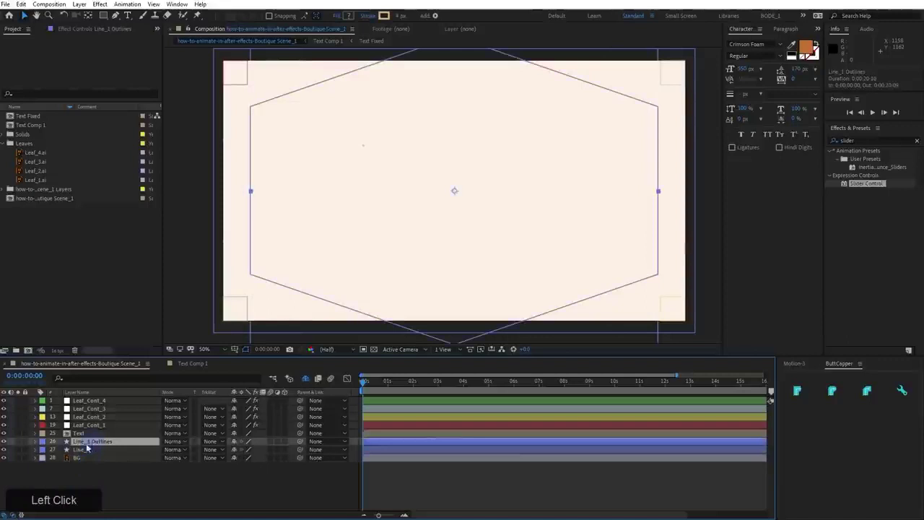
click(35, 453)
click(90, 484)
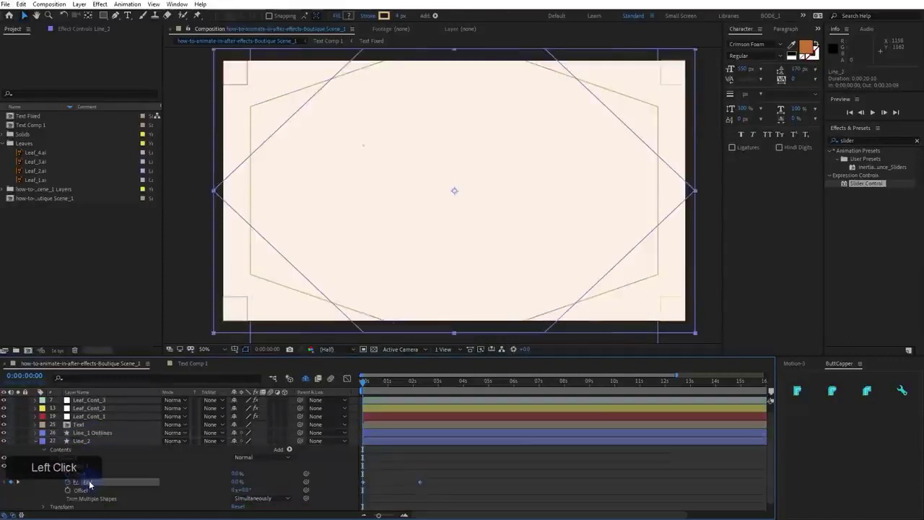
key(ctrl+c)
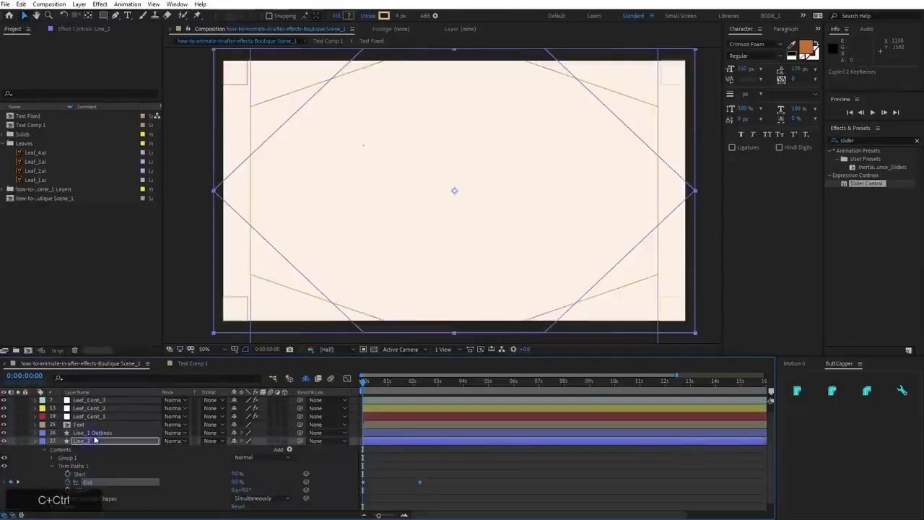
click(92, 433)
key(ctrl+v)
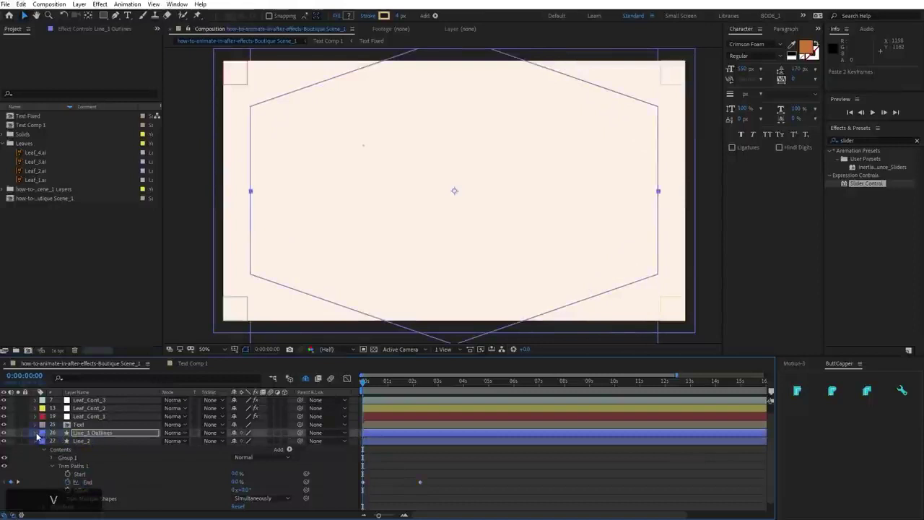
click(37, 434)
click(44, 442)
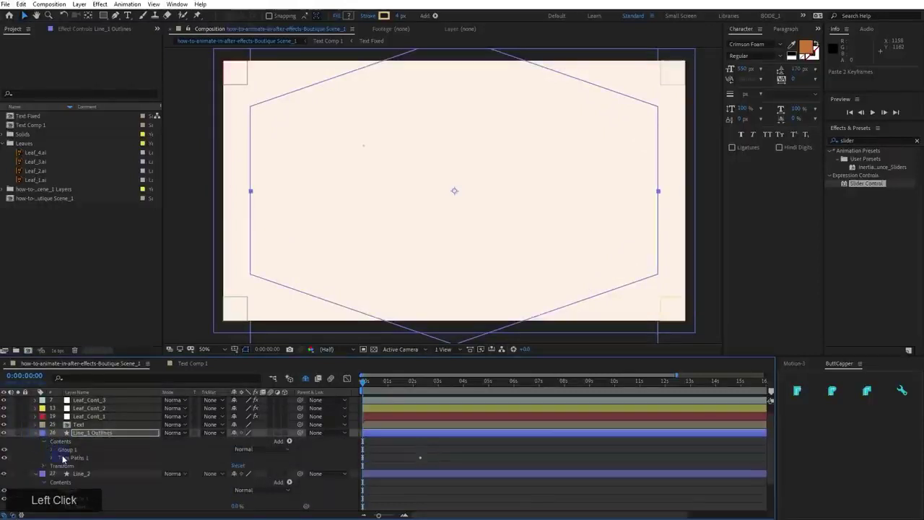
click(63, 459)
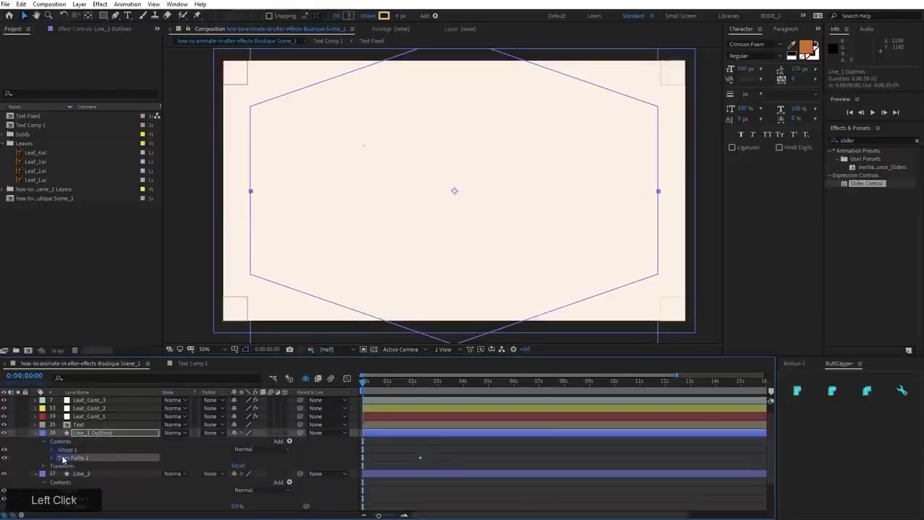
Rename the Line_1 Outlines layer as Line_1 and collapse the properties of both line layers
double_click(100, 433)
key(Return)
key(BackSpace)
key(BackSpace)
key(BackSpace)
key(BackSpace)
key(BackSpace)
key(BackSpace)
key(BackSpace)
key(BackSpace)
key(BackSpace)
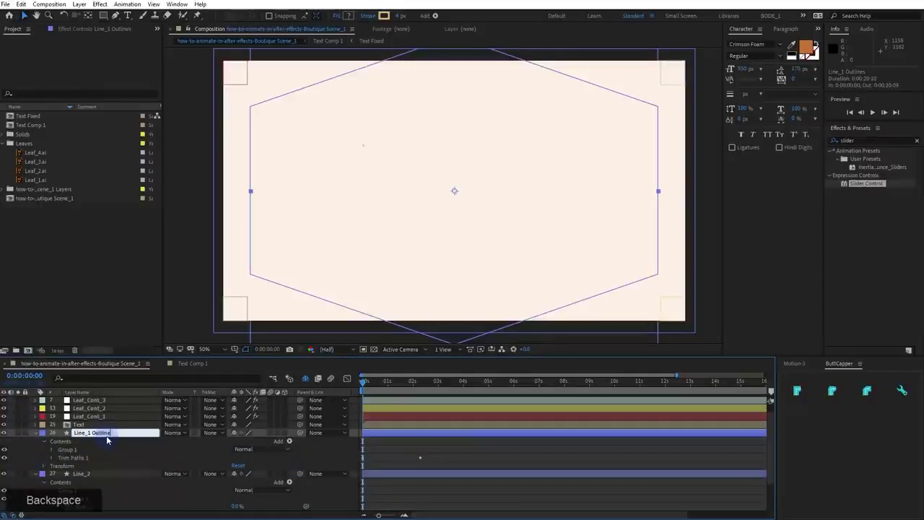
key(KP_Enter)
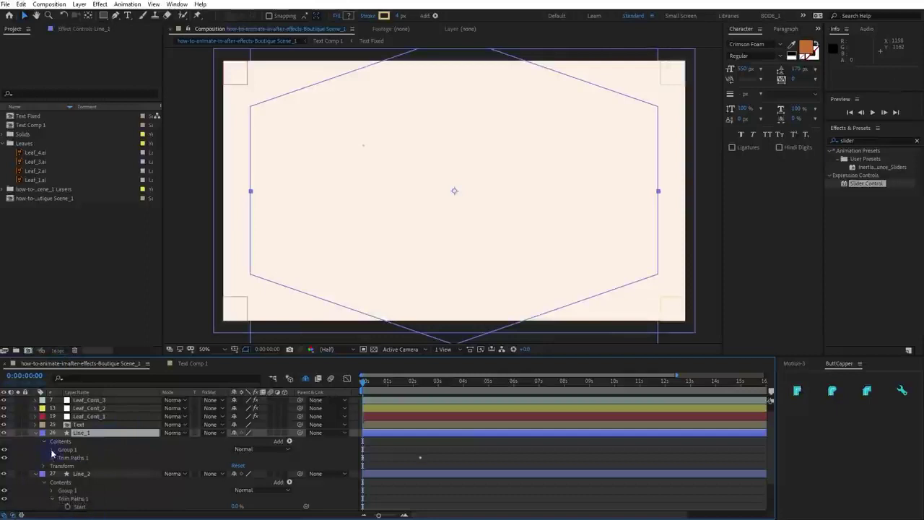
click(41, 434)
click(36, 442)
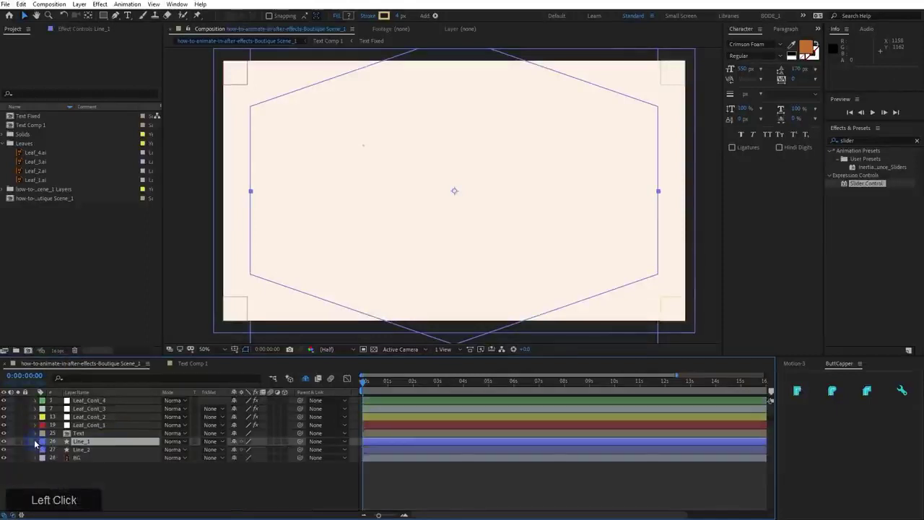
click(91, 460)
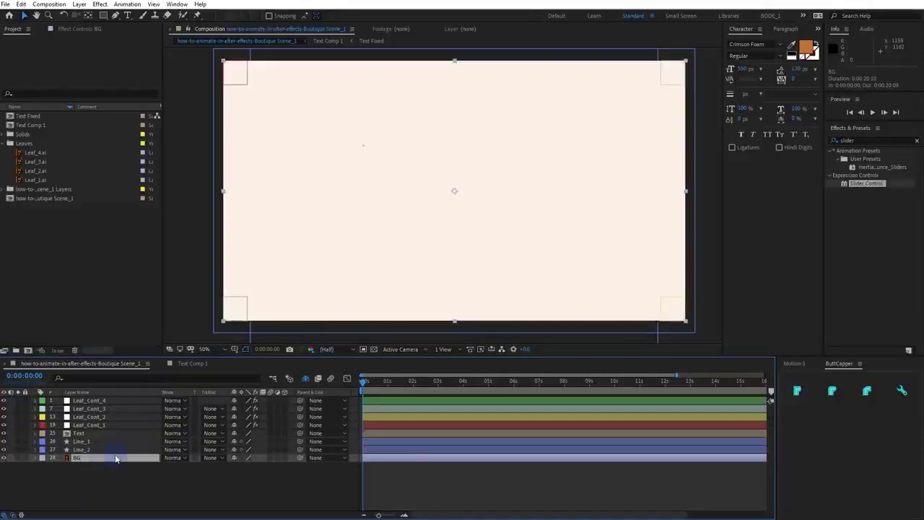
click(101, 478)
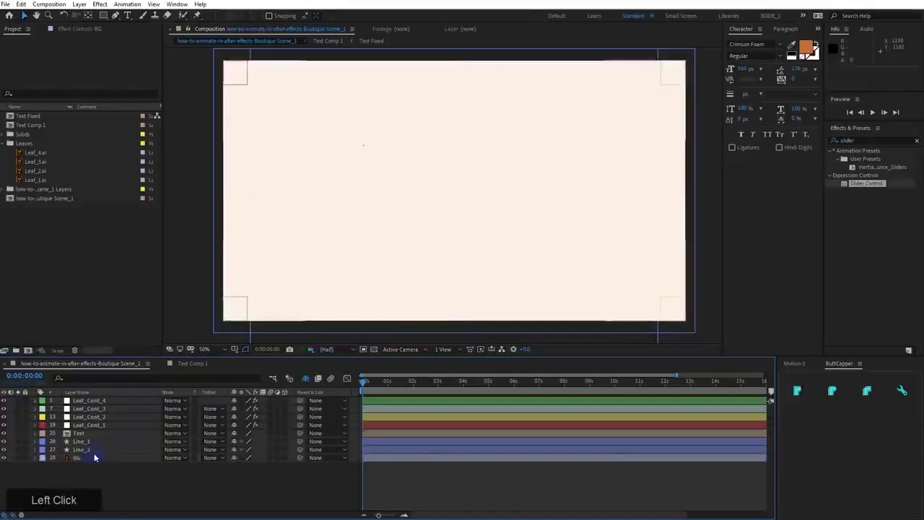
Reveal the End keyframes of Line_1 and Line_2, apply Easy Ease to all of them, and show their curves in the Graph Editor
click(93, 449)
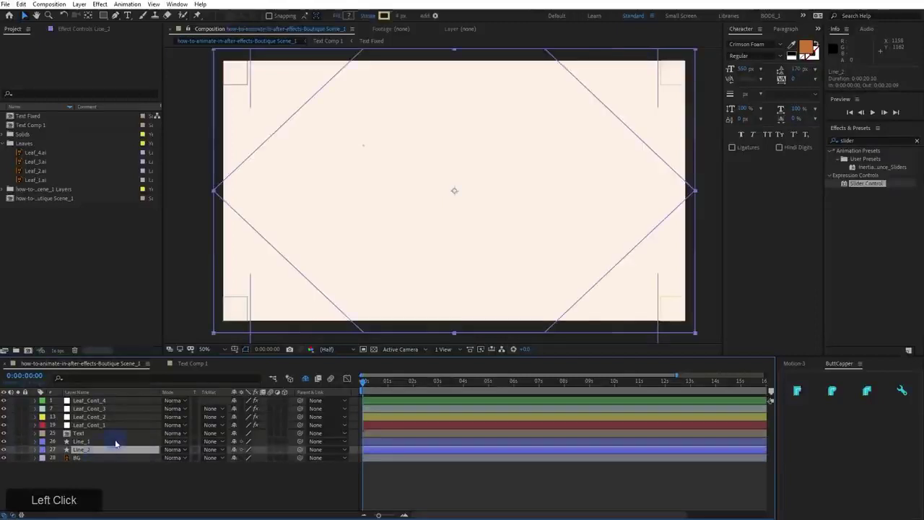
click(114, 443)
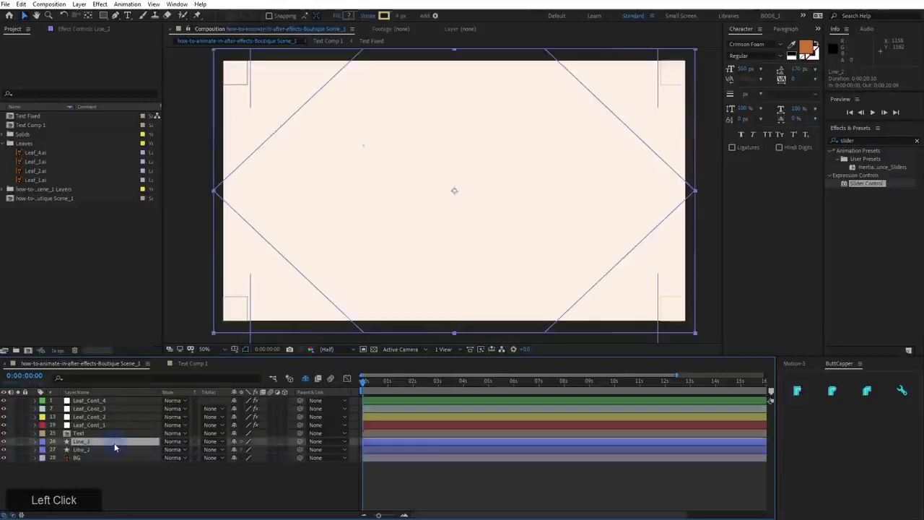
shift+click(384, 452)
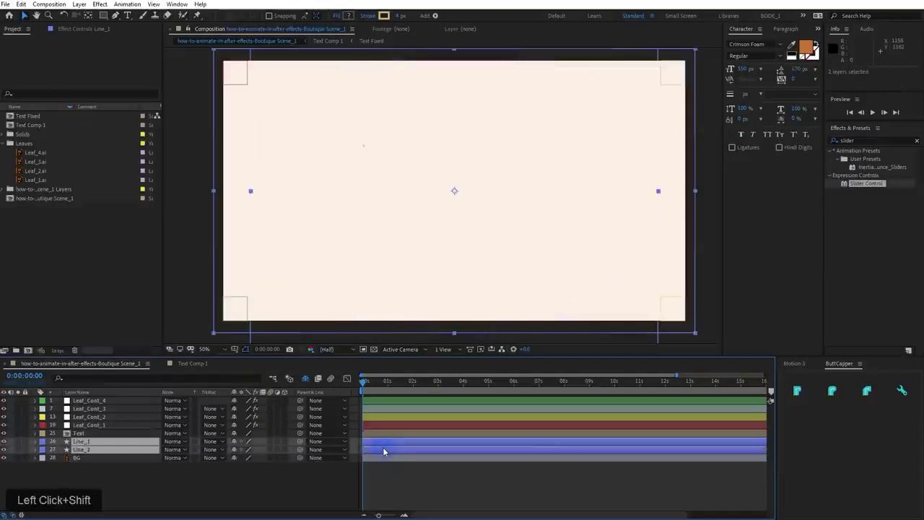
key(u)
scroll(433, 449, down, 1)
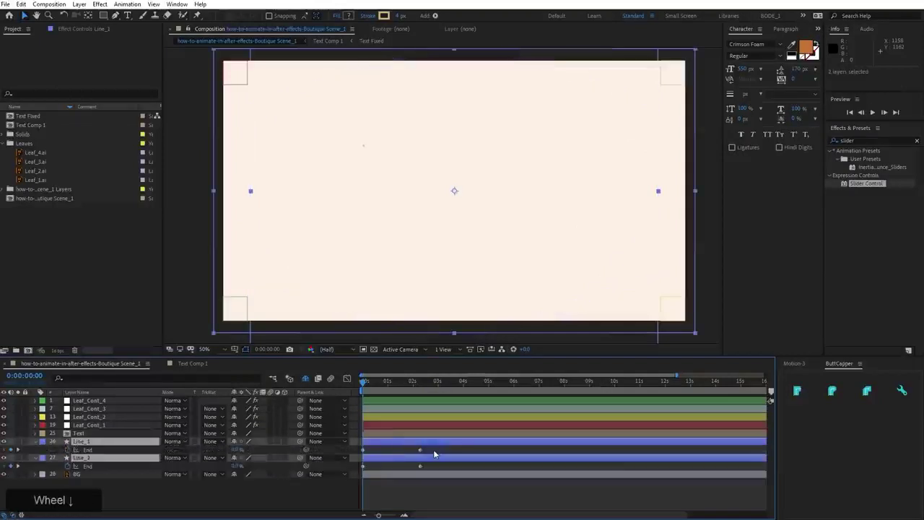
drag(433, 449, 356, 471)
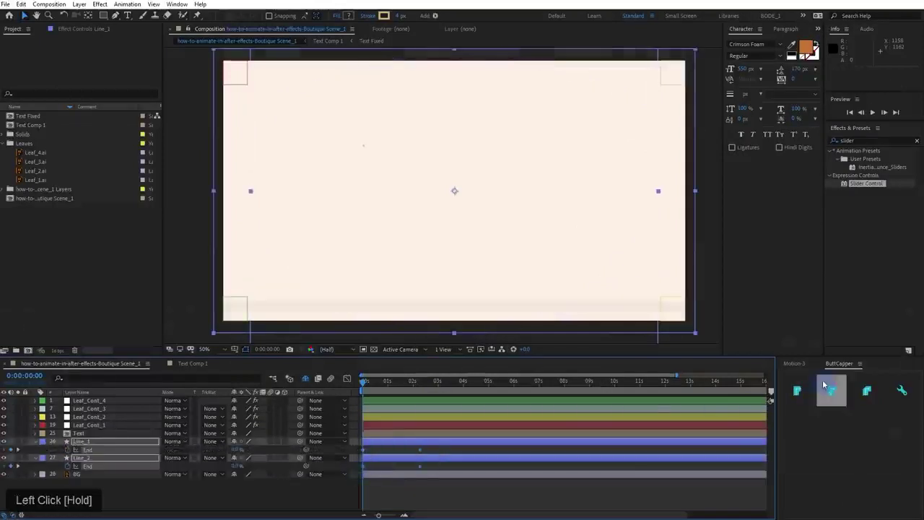
key(F9)
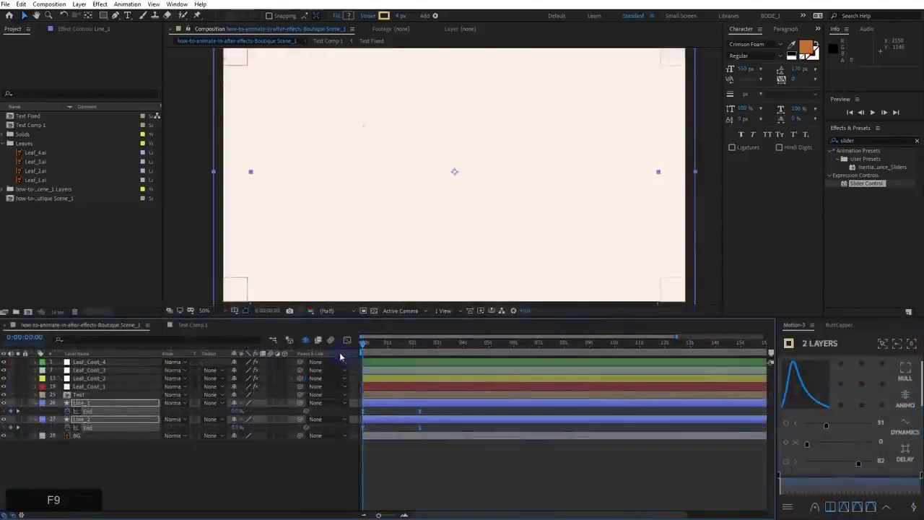
click(346, 340)
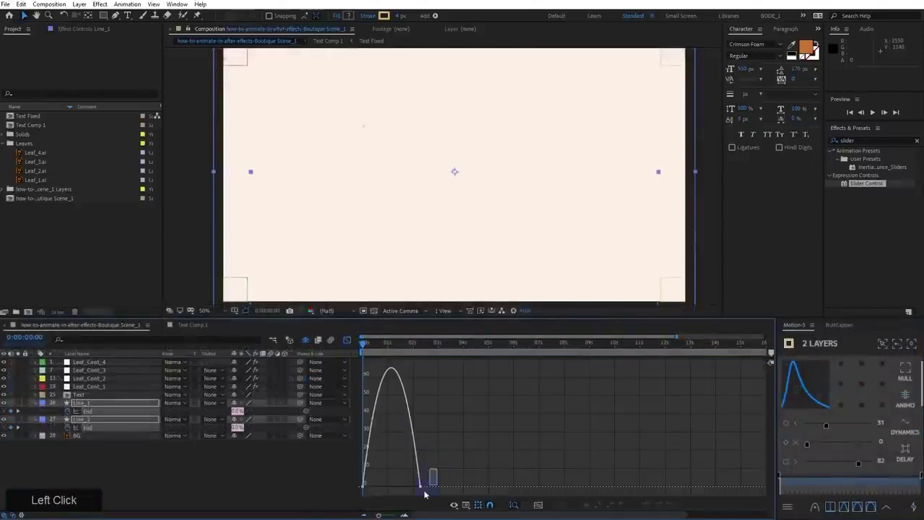
Reshape the speed curves of both lines' End keyframes into a sharp central peak and preview the scene
drag(425, 494, 425, 464)
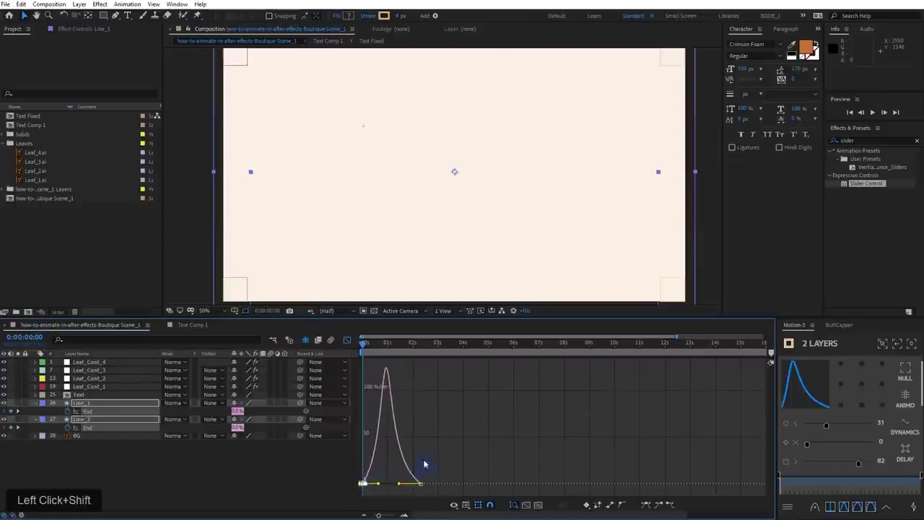
click(322, 464)
key(space)
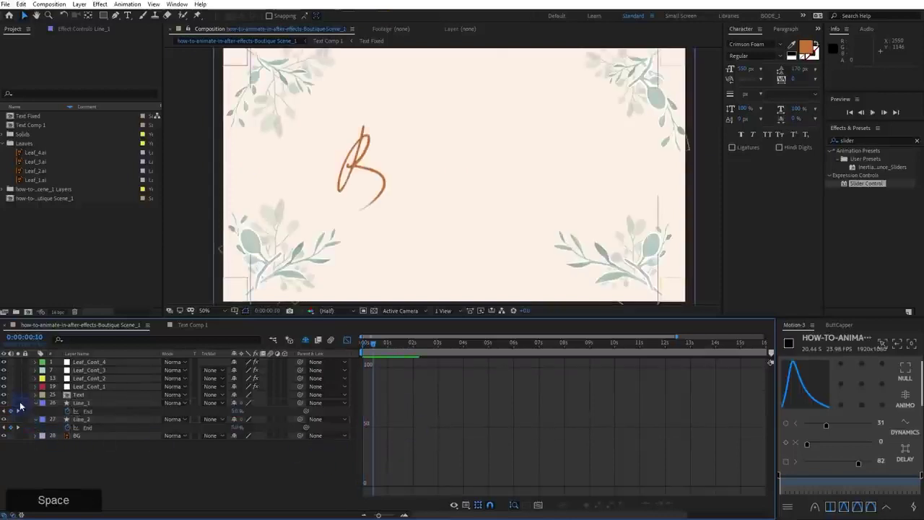
Solo the Line_1, Line_2 and BG layers and preview the two lines drawing on
click(20, 407)
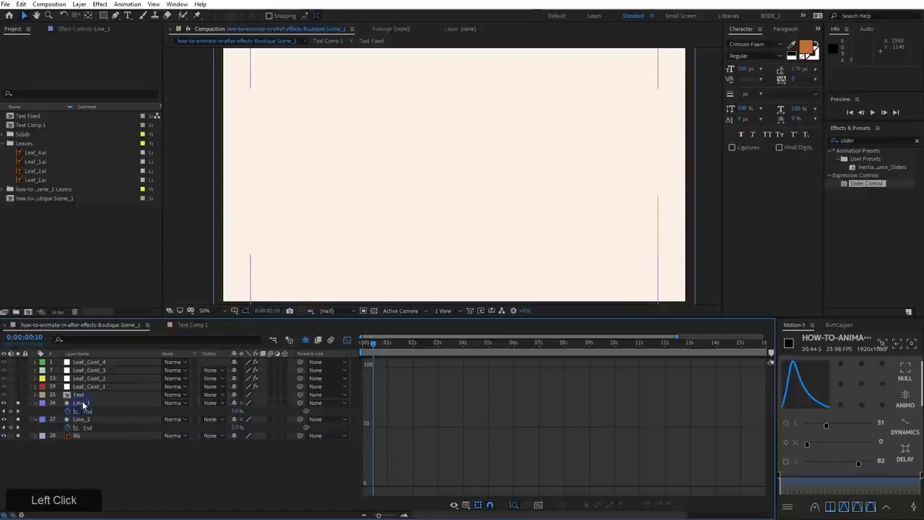
key(space)
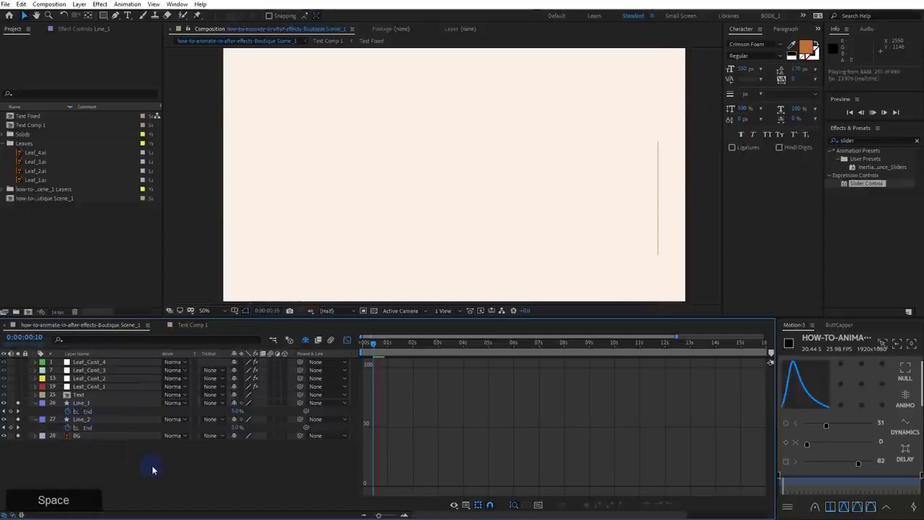
click(339, 353)
key(space)
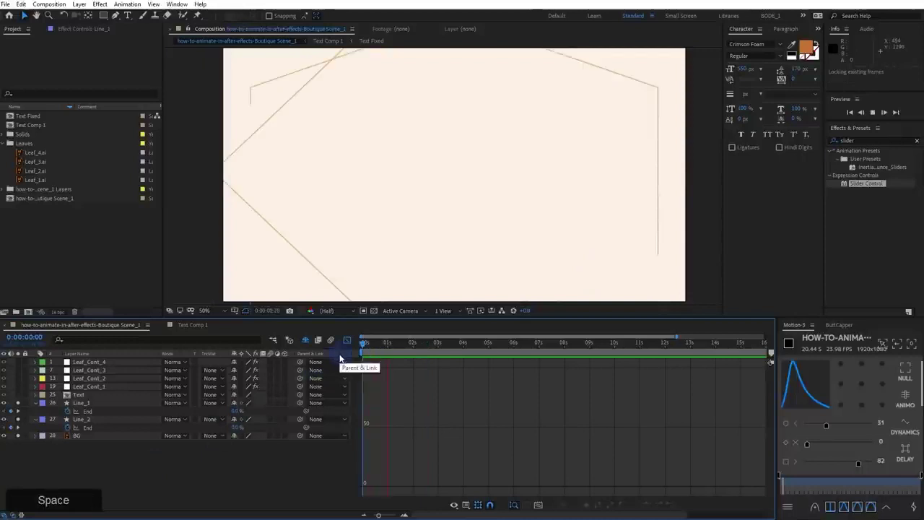
key(space)
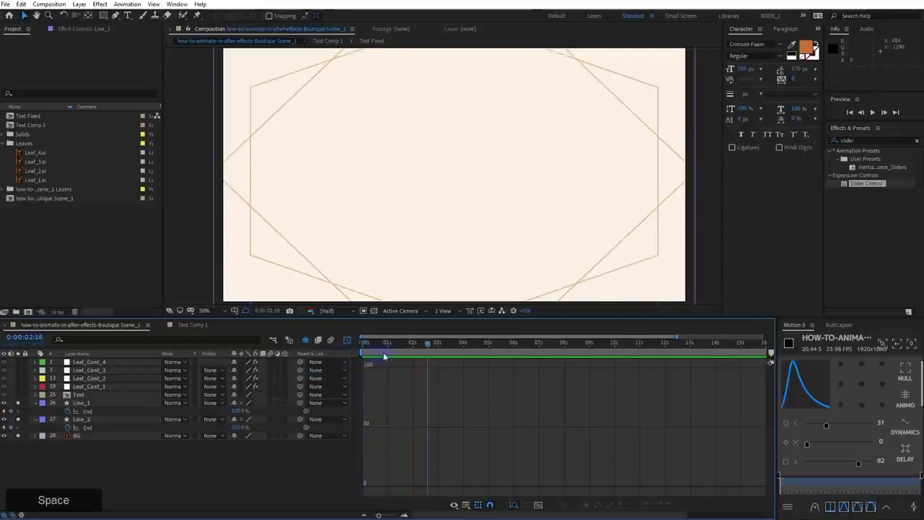
drag(363, 353, 425, 352)
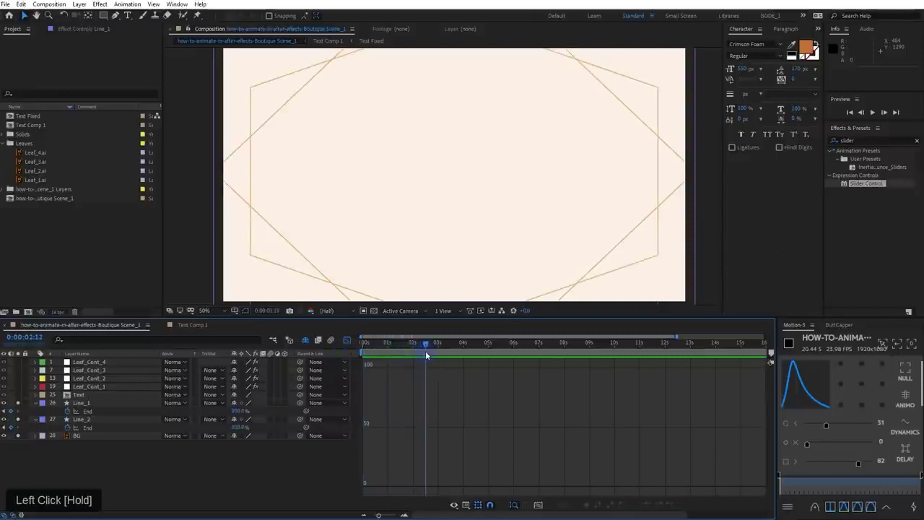
Turn on the reversed path direction for Path 1 of Line_1 and play back the draw-on
double_click(35, 403)
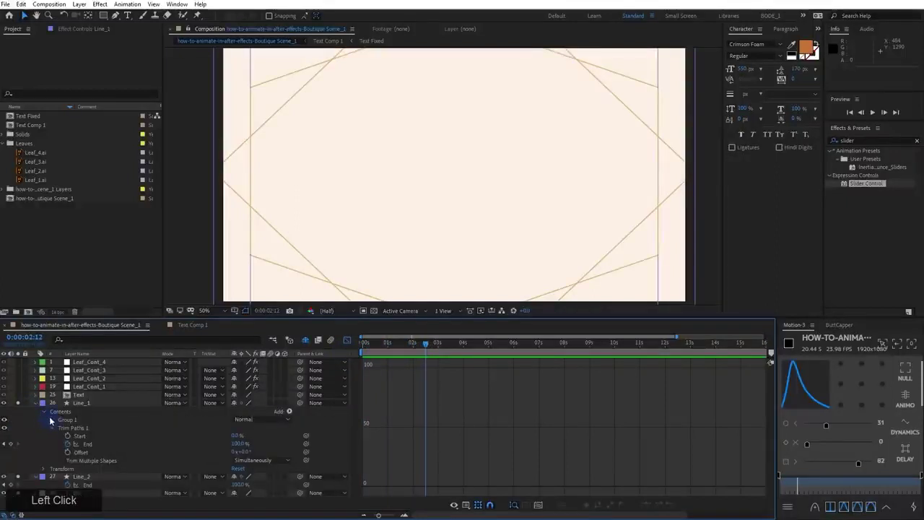
click(58, 412)
click(52, 419)
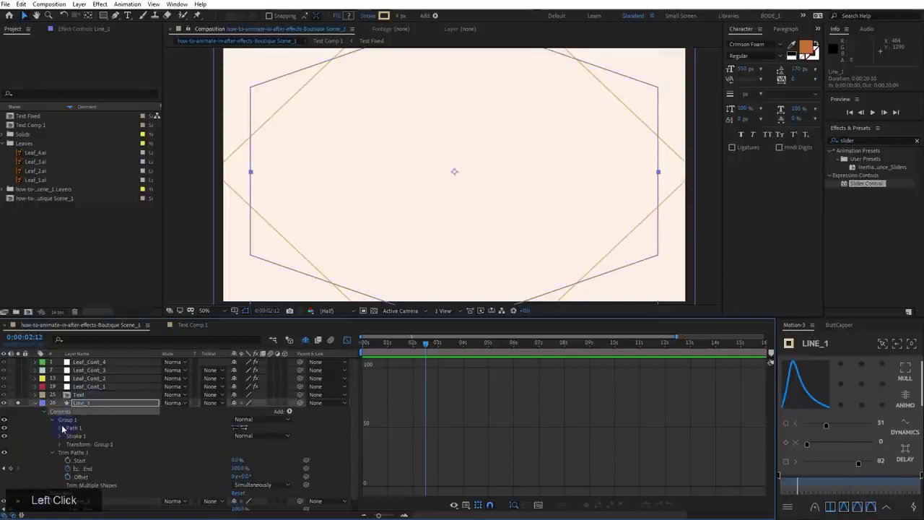
click(60, 429)
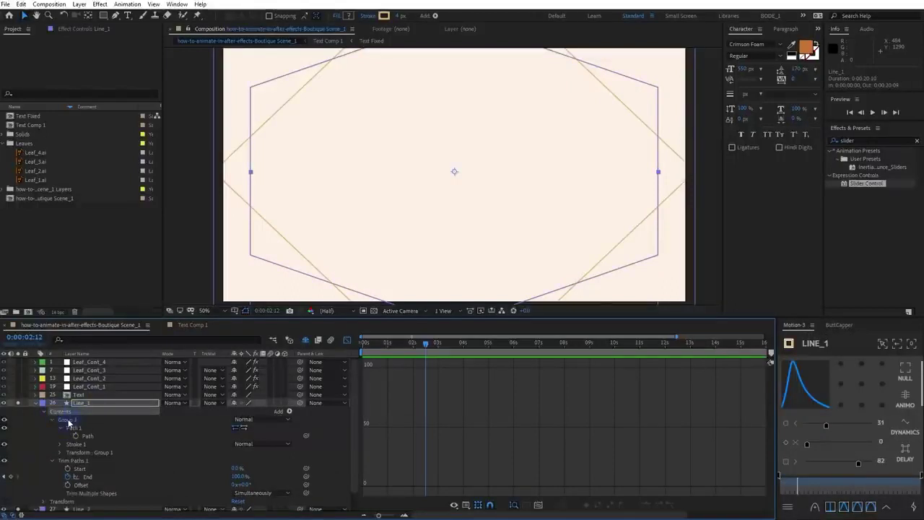
click(75, 429)
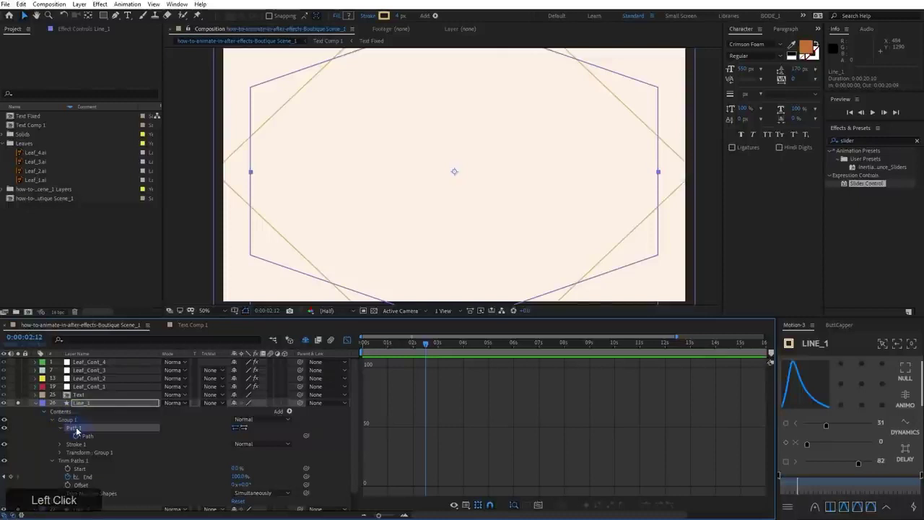
click(244, 431)
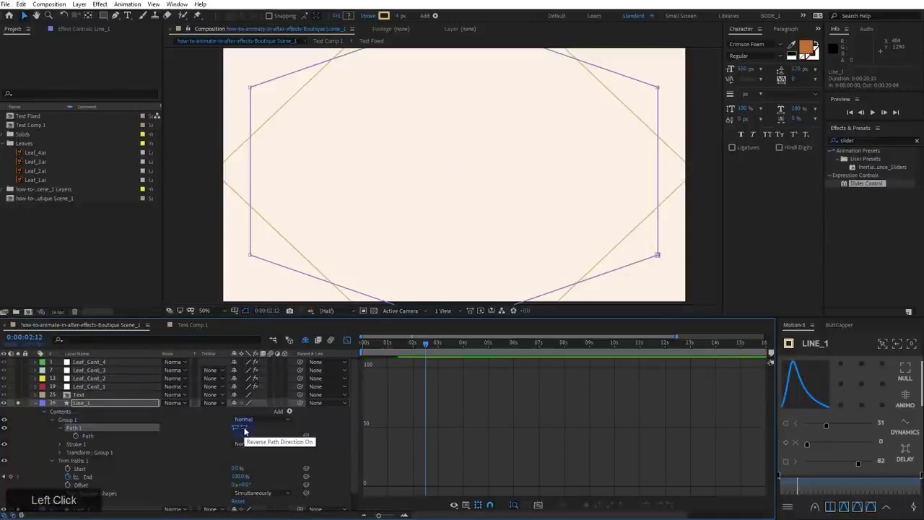
drag(388, 343, 363, 344)
click(332, 433)
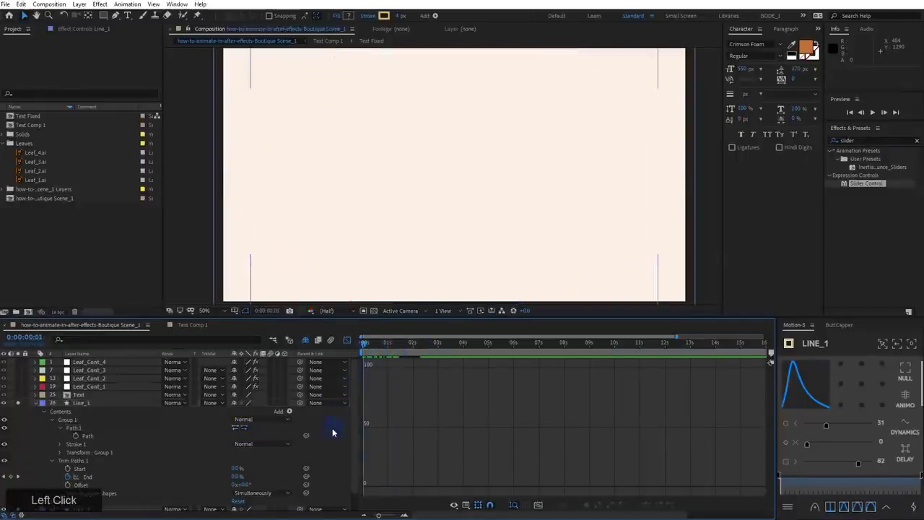
key(space)
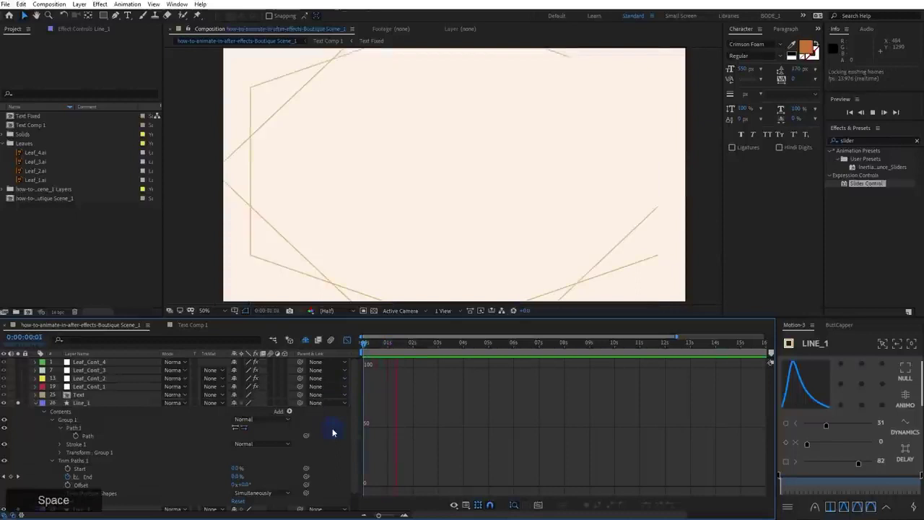
click(407, 210)
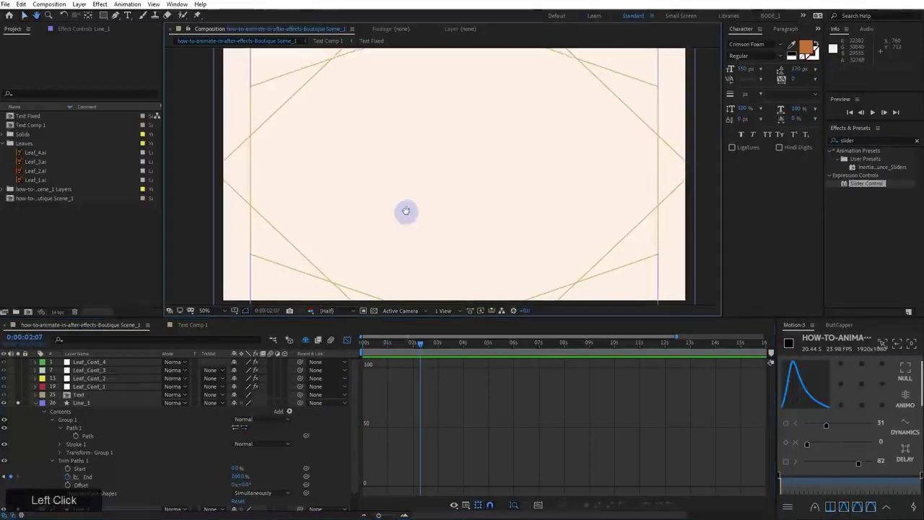
Compare the full outlines of Line_1 and Line_2 beyond the frame edges, collapsing Line_1's properties
drag(407, 211, 411, 183)
scroll(409, 198, down, 2)
click(374, 86)
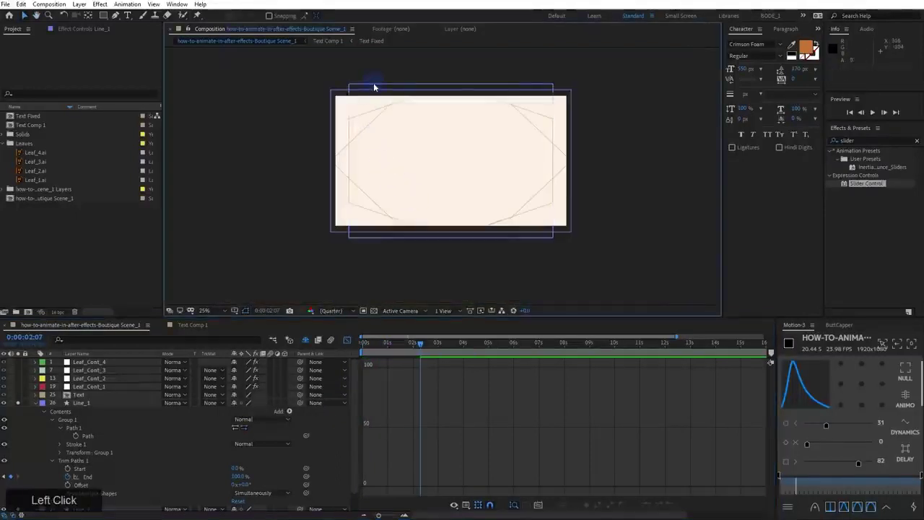
click(83, 405)
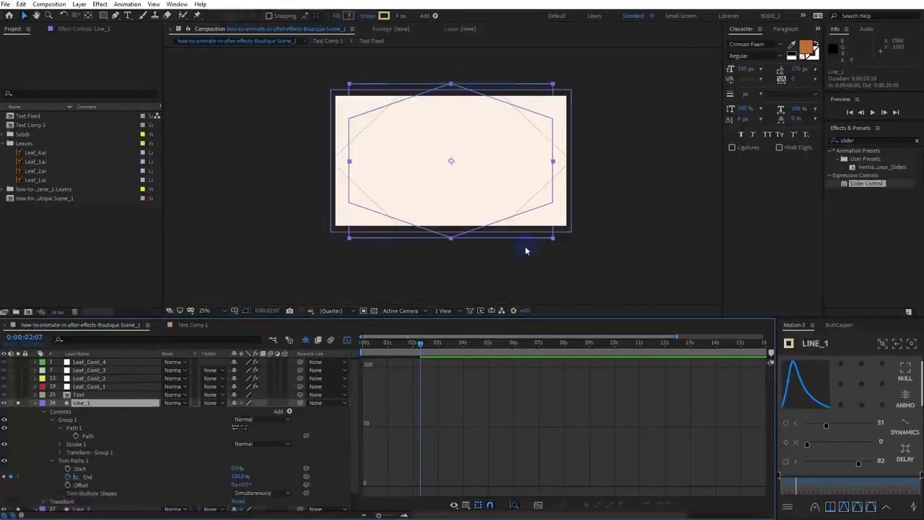
click(36, 404)
click(86, 411)
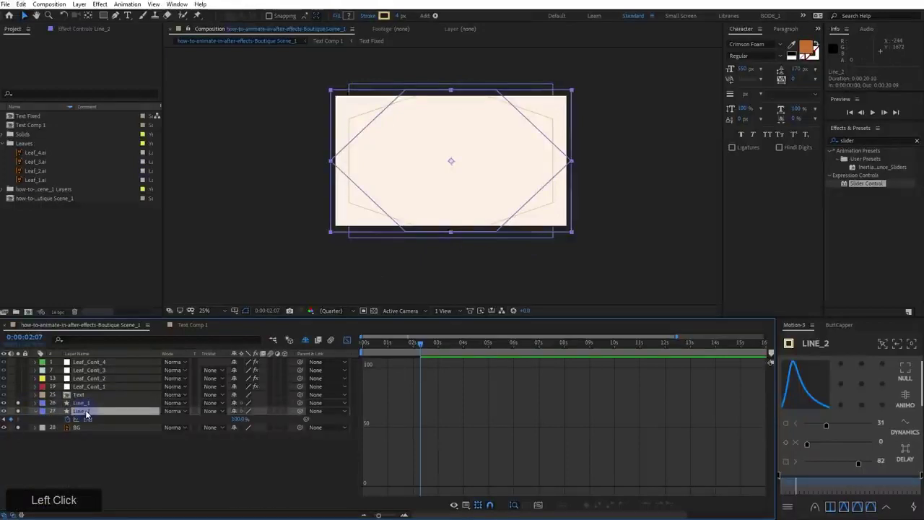
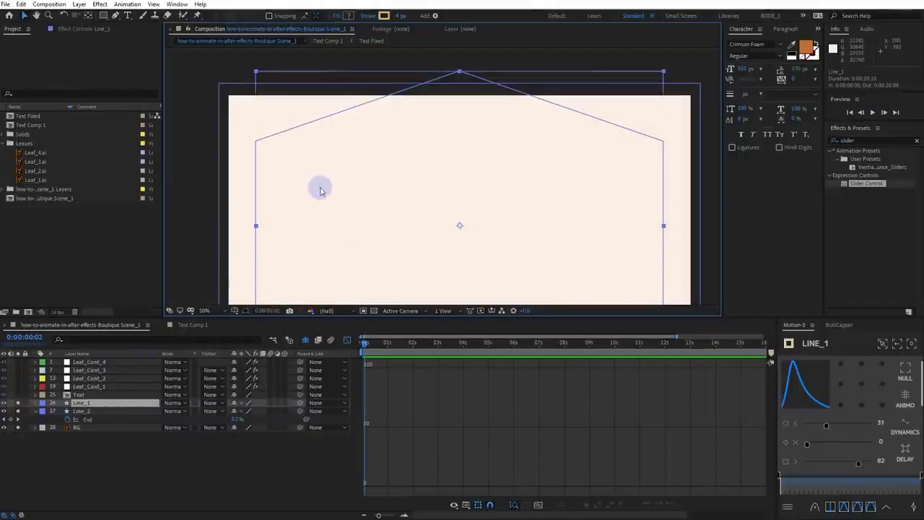
Set the top-centre vertex of Line_1's path as its first vertex using the Pen tool
key(g)
ctrl+click(452, 114)
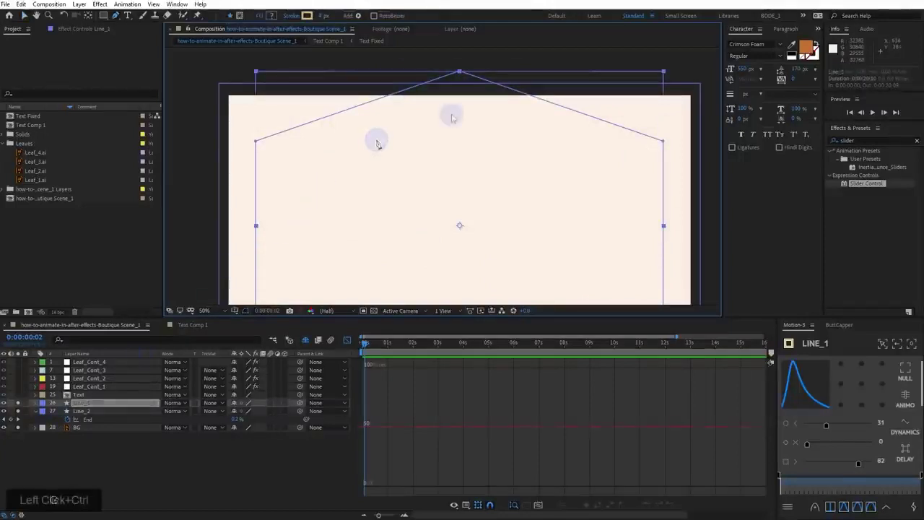
click(459, 75)
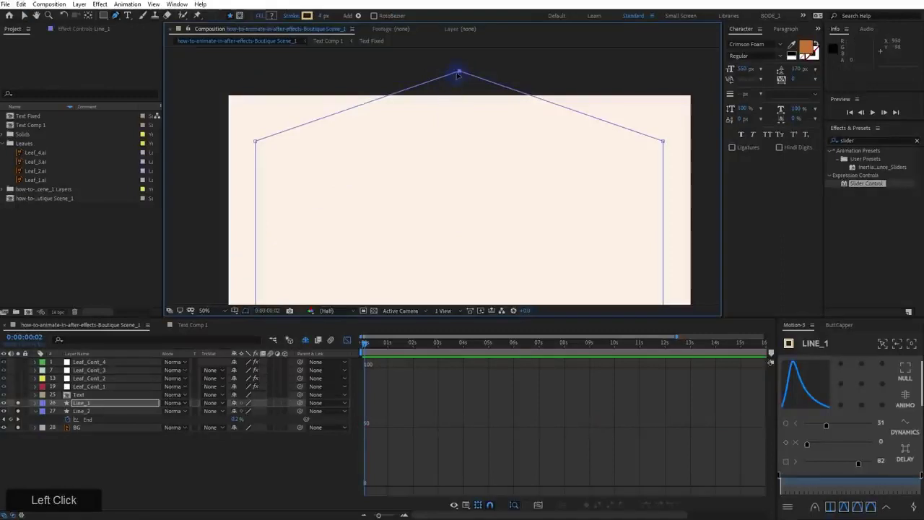
right_click(459, 74)
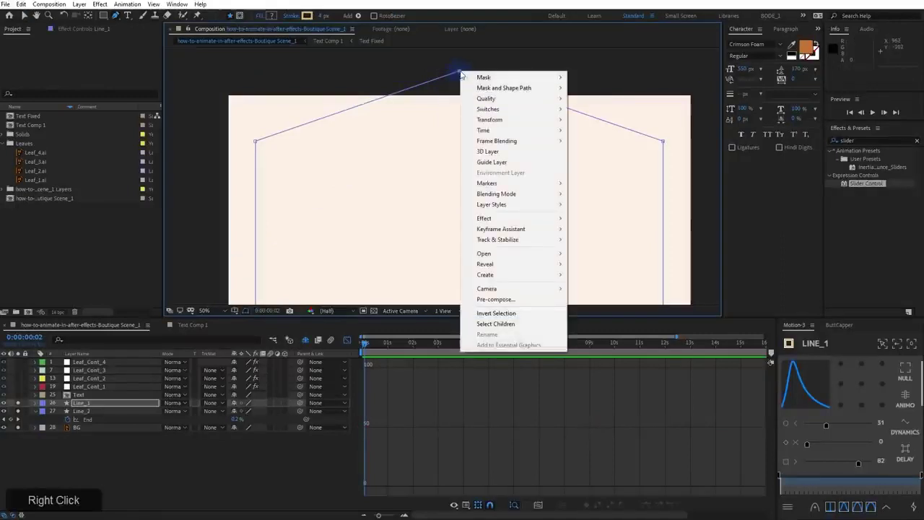
mouse_move(495, 90)
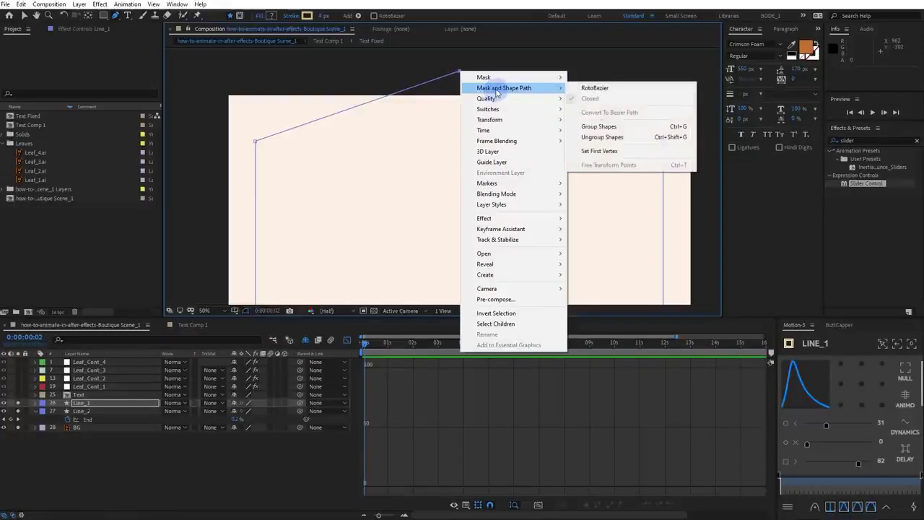
click(609, 151)
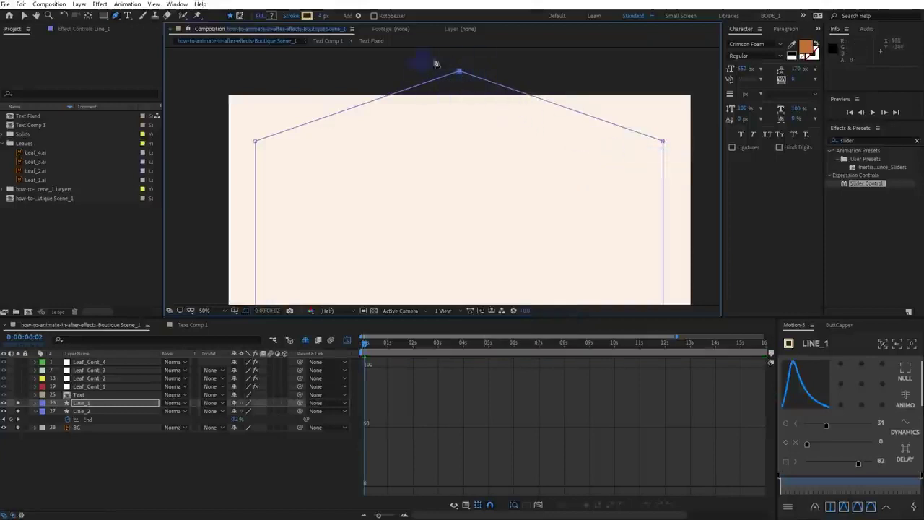
scroll(478, 73, down, 2)
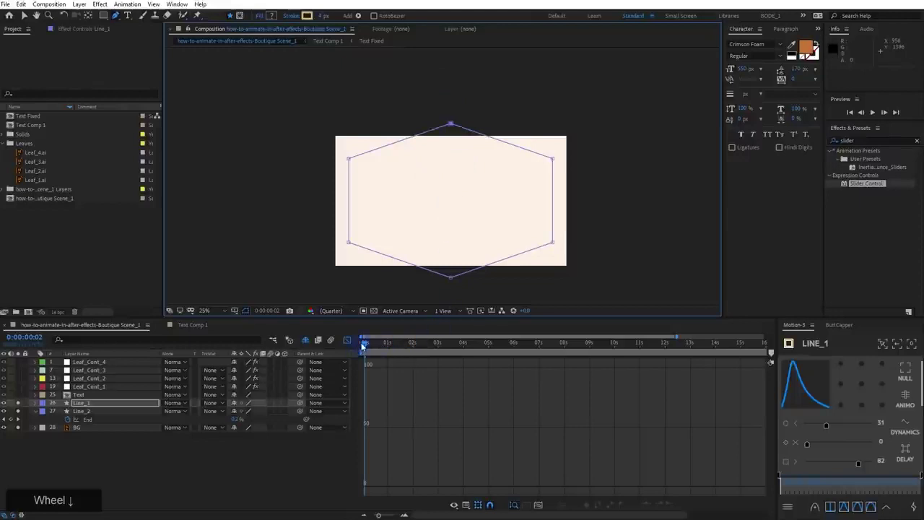
Unsolo Line_2, switch from the Graph Editor to the layer bars, and scrub the first seconds to check where Line_1 starts drawing
click(18, 411)
drag(364, 347, 447, 369)
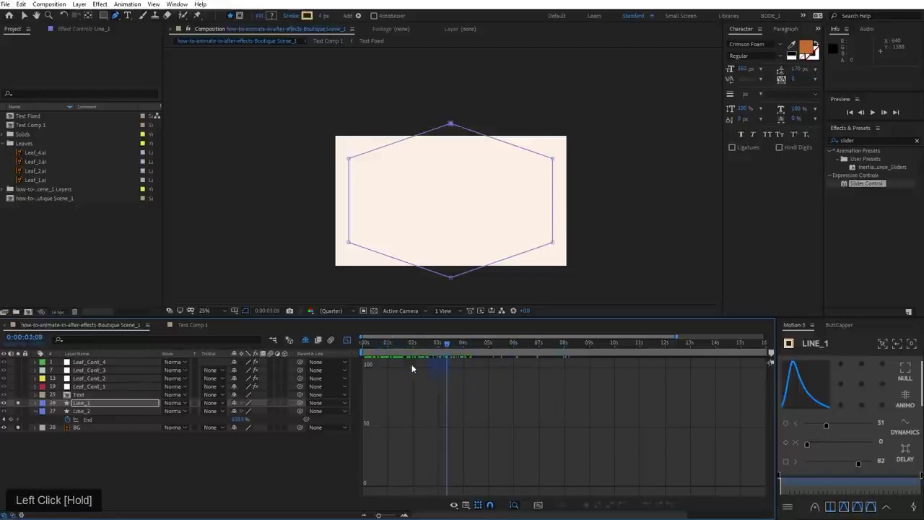
click(347, 340)
drag(401, 348, 428, 360)
drag(419, 347, 387, 375)
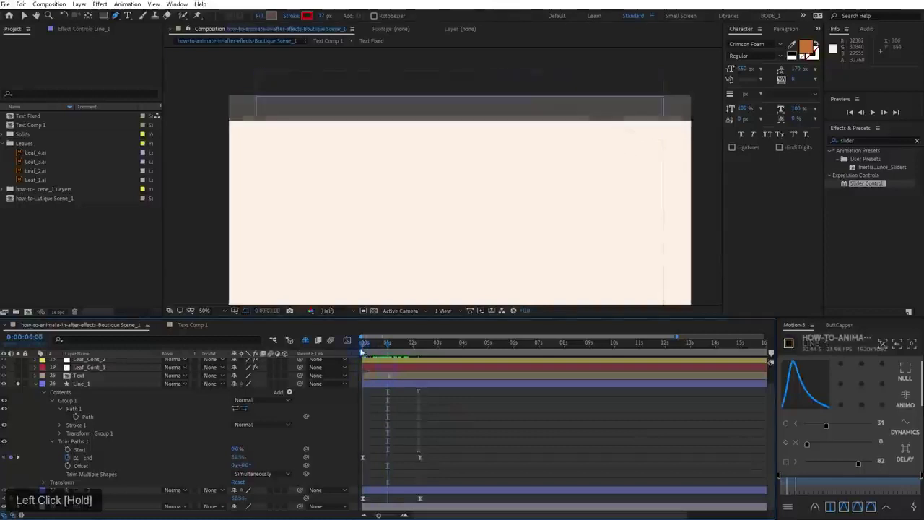
drag(390, 350, 371, 354)
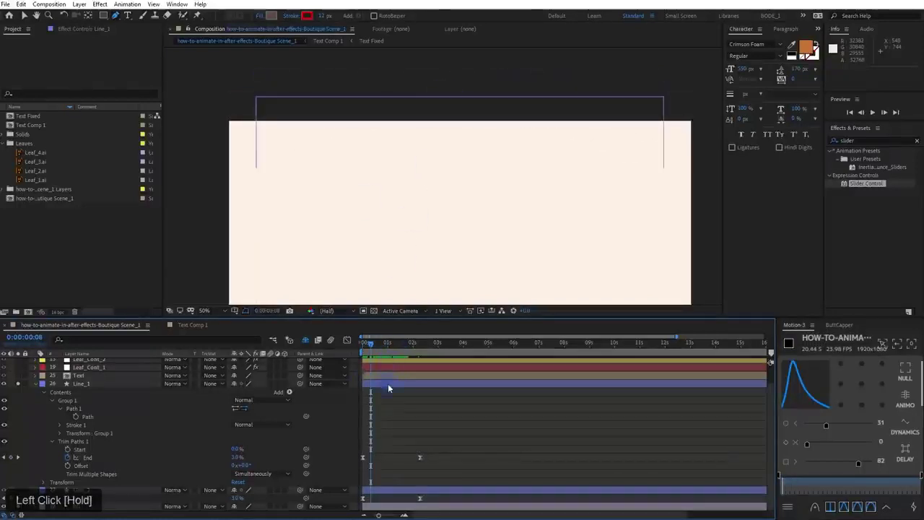
click(388, 384)
click(375, 347)
drag(375, 347, 396, 357)
click(394, 406)
scroll(394, 220, down, 2)
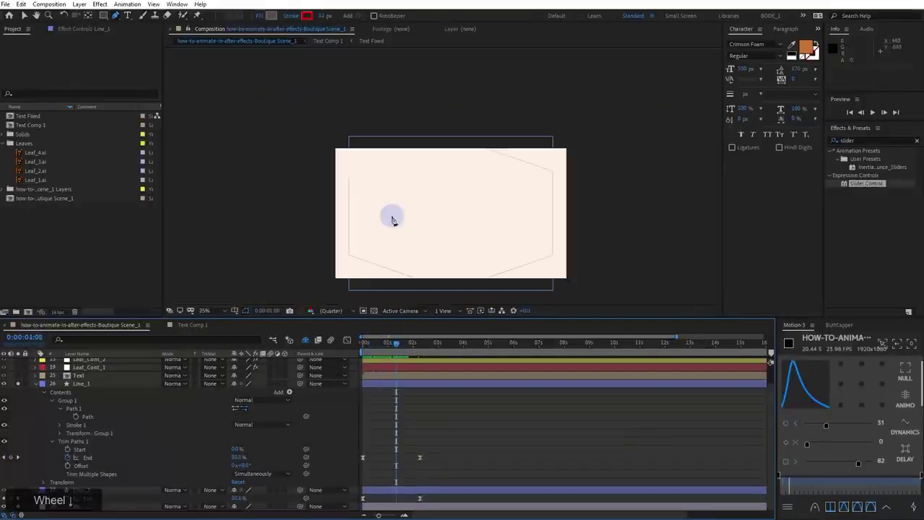
Collapse Line_1's properties, solo Line_2 in place of Line_1, and select Line_2
click(35, 385)
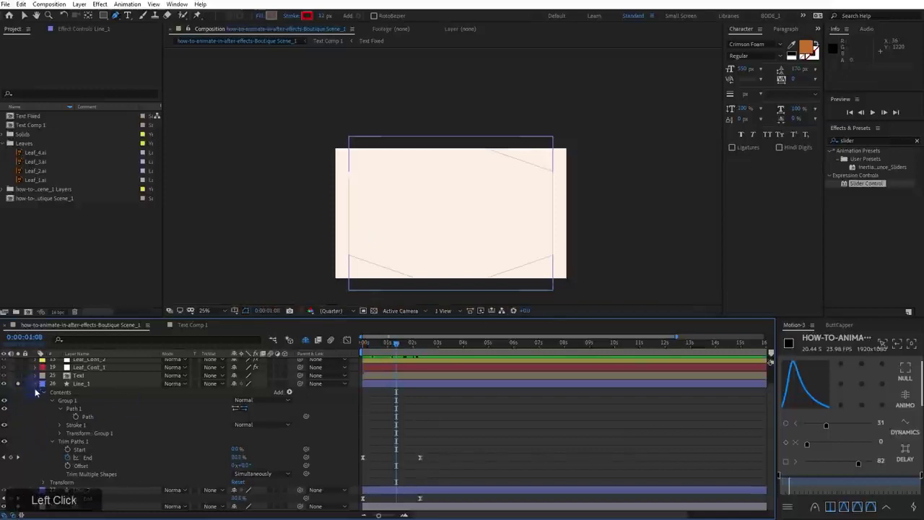
click(18, 411)
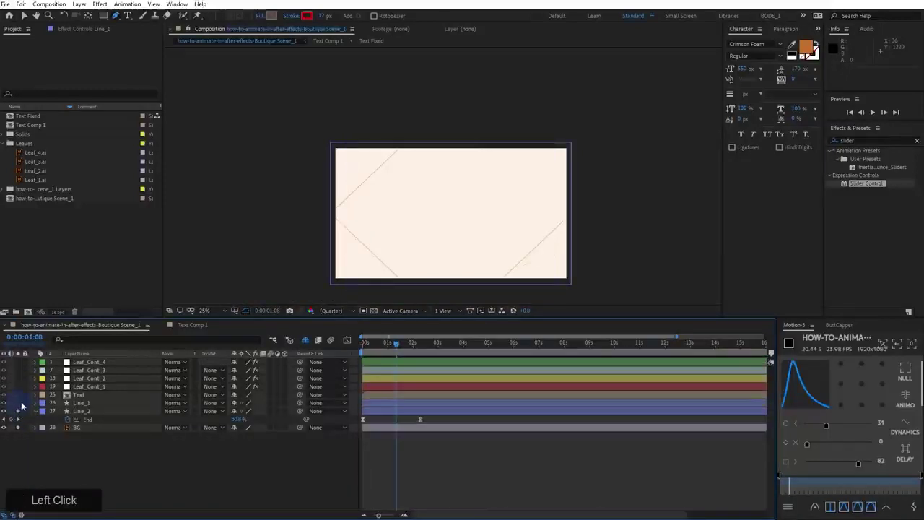
click(78, 413)
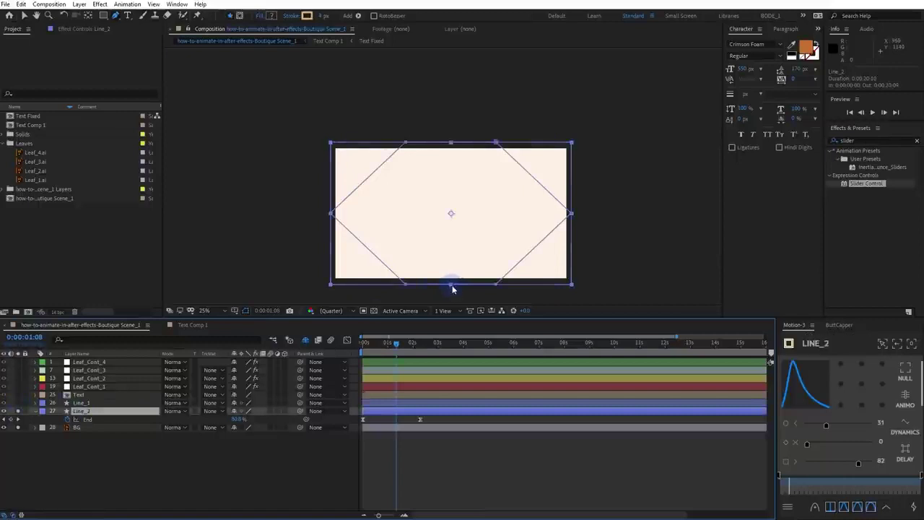
Add a vertex at the middle of Line_2's bottom edge and set it as the path's first vertex
click(452, 284)
right_click(452, 285)
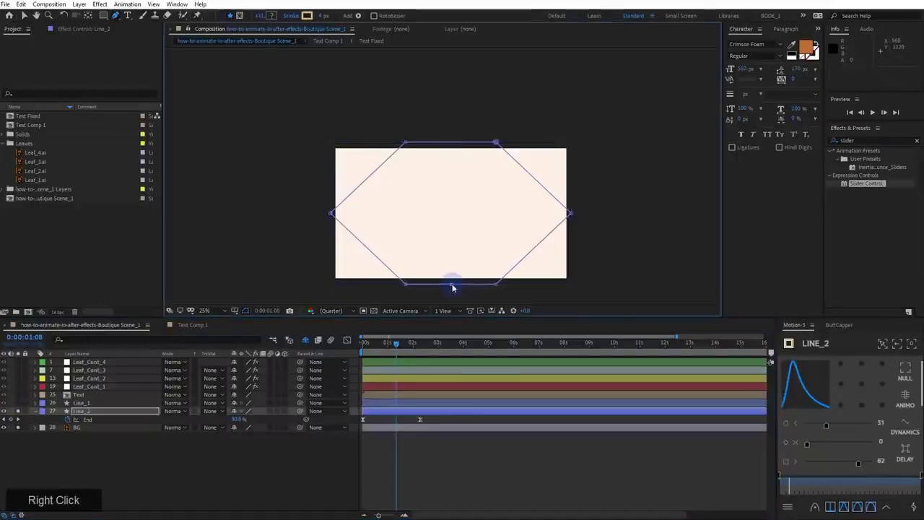
click(474, 290)
mouse_move(506, 302)
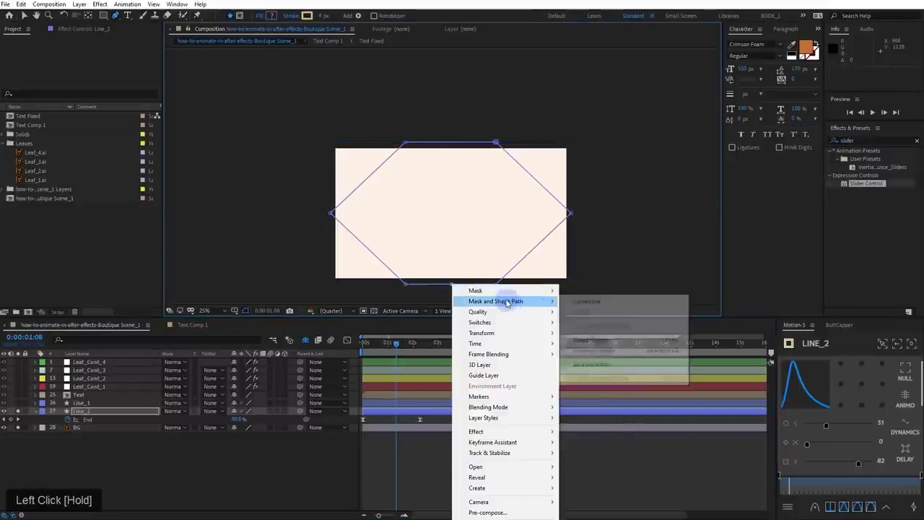
click(600, 364)
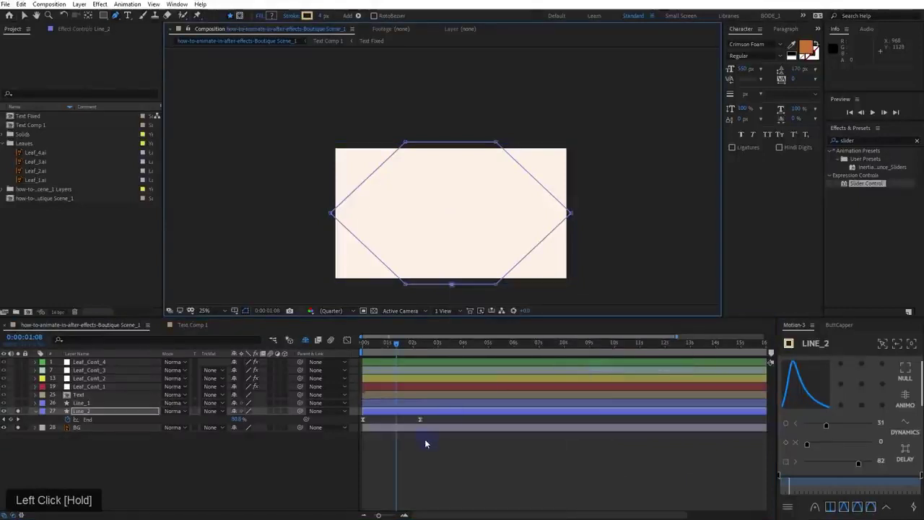
Solo Line_1 alongside Line_2 and preview both lines drawing on from the start
click(22, 402)
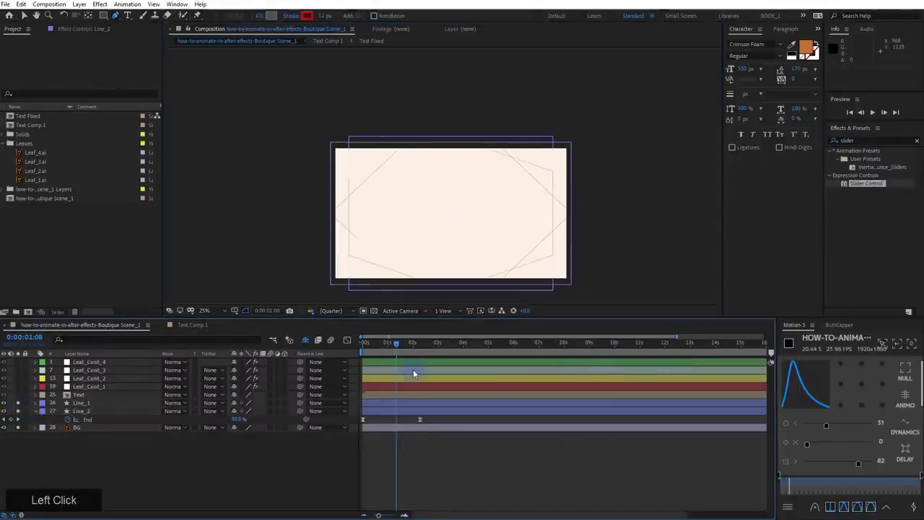
key(space)
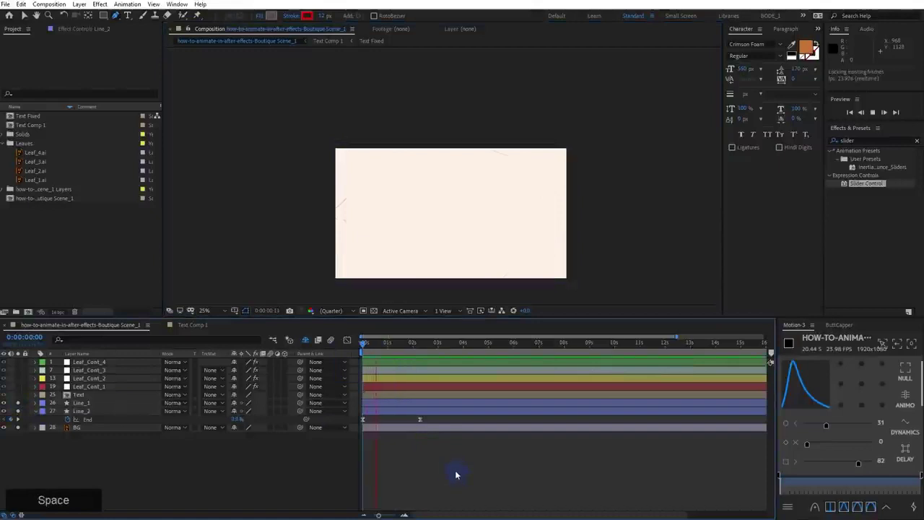
mouse_move(376, 351)
mouse_down()
mouse_move(404, 353)
mouse_move(366, 354)
mouse_move(400, 361)
mouse_move(374, 360)
mouse_up()
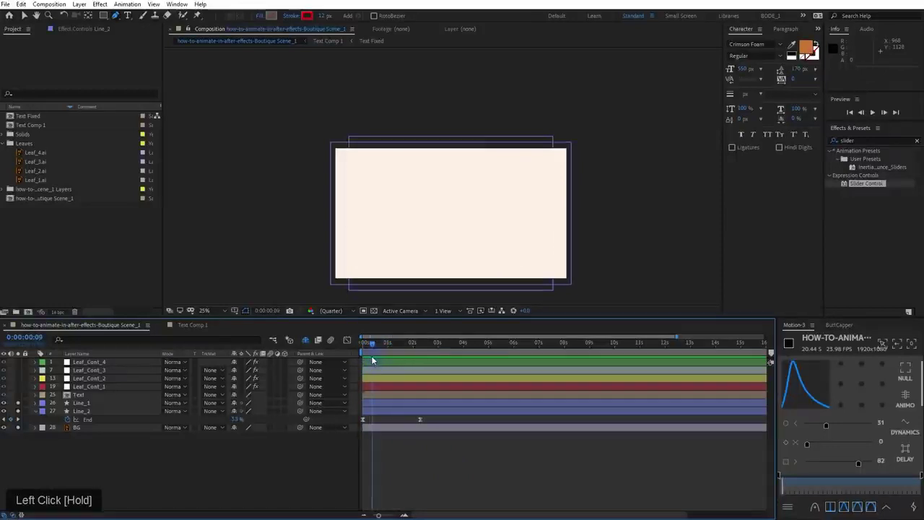
key(space)
key(space)
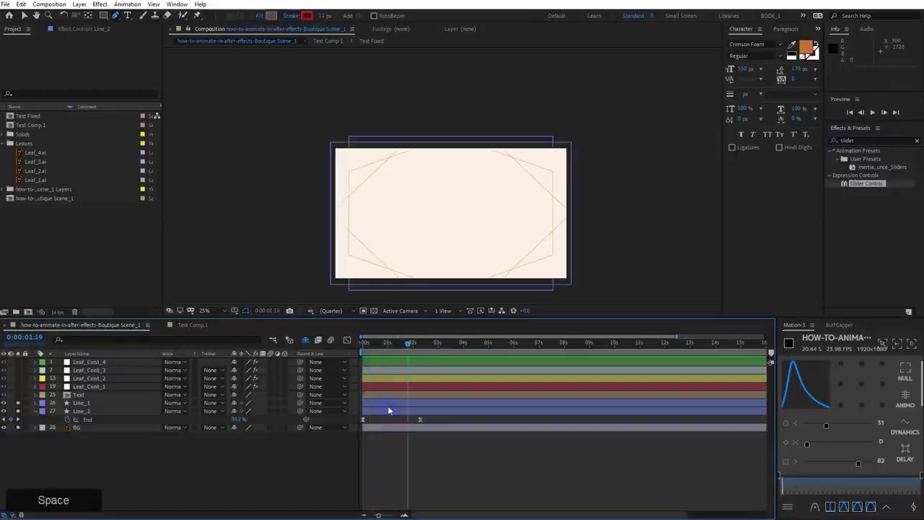
Delete the vertex at the middle of Line_2's bottom edge
click(101, 412)
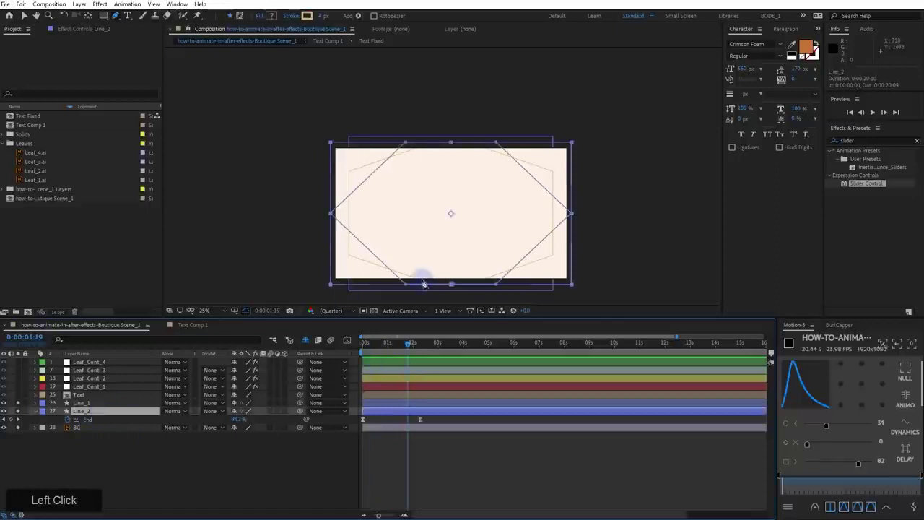
click(451, 284)
key(Delete)
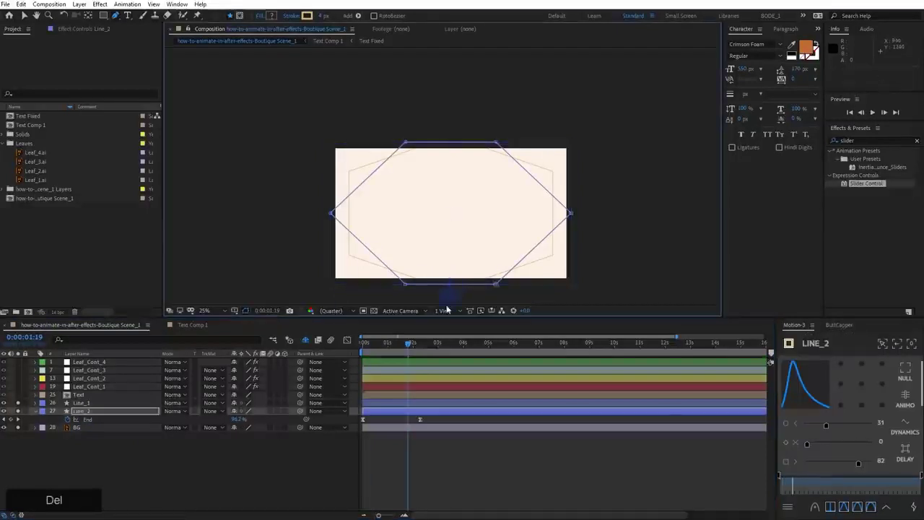
Thicken Line_2's stroke and scrub the first second to see where its path starts drawing
click(393, 343)
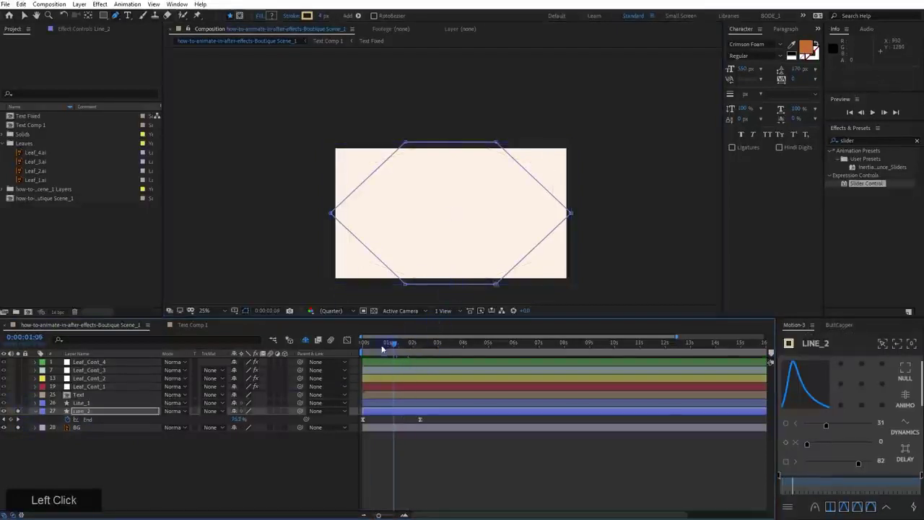
drag(365, 345, 388, 349)
drag(322, 16, 339, 21)
mouse_move(386, 349)
mouse_down()
mouse_move(365, 349)
mouse_move(384, 351)
mouse_up()
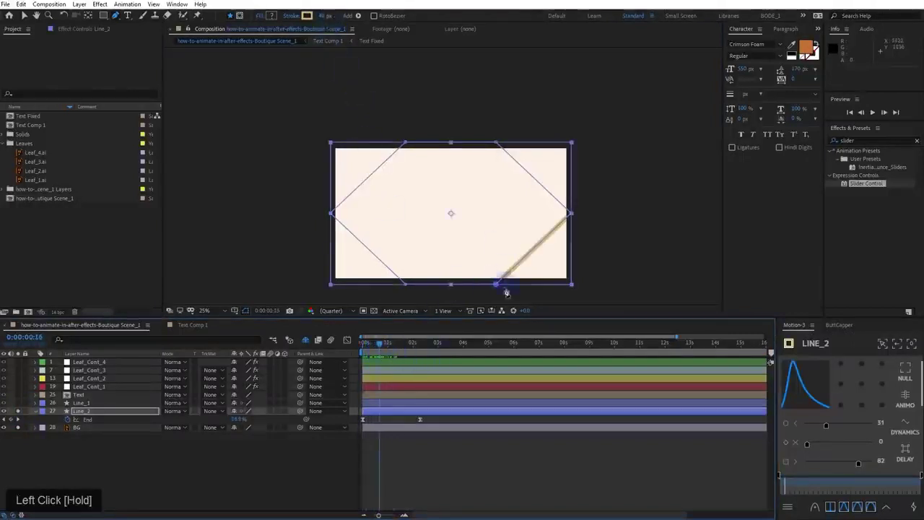
Reveal Line_2's Trim Paths properties and set its Offset to about -50°
click(78, 412)
click(40, 413)
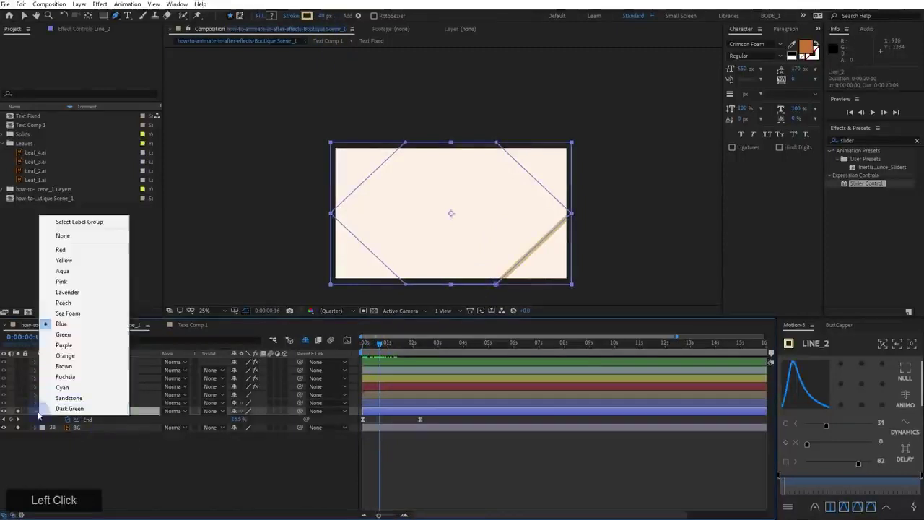
double_click(37, 416)
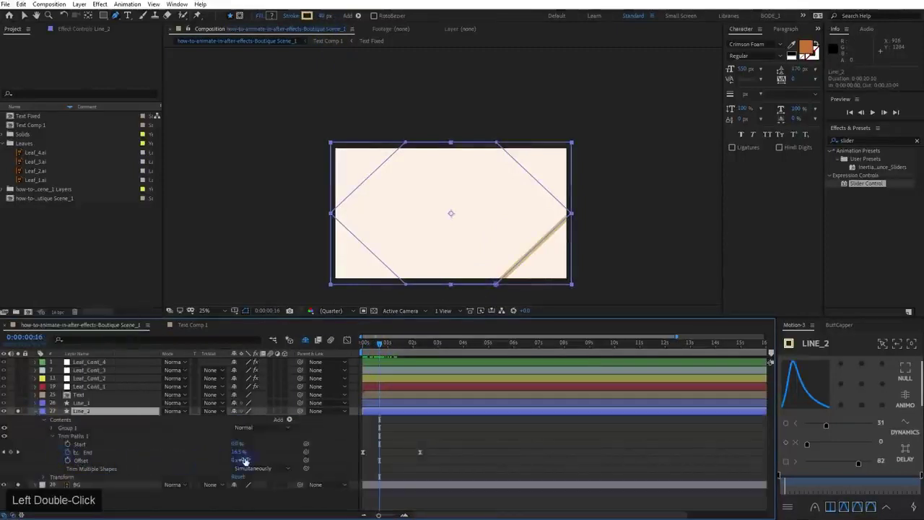
drag(243, 461, 226, 463)
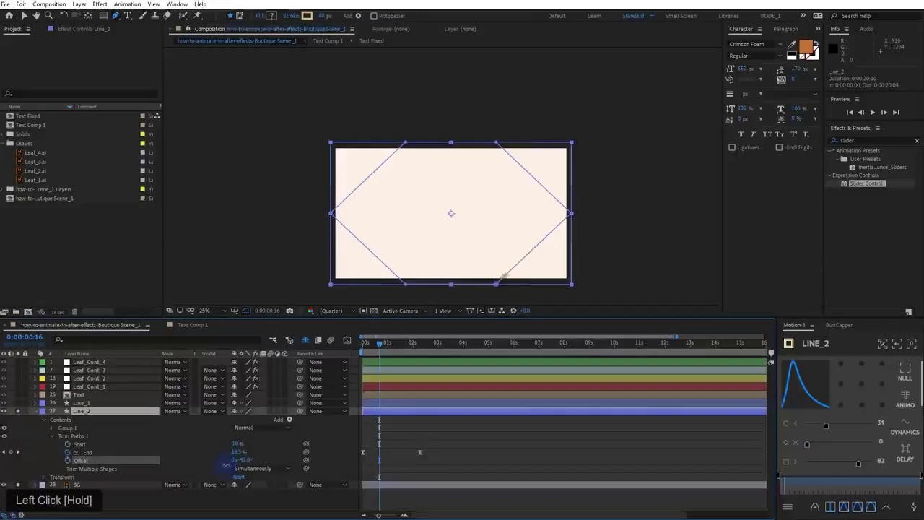
key(Return)
Increase the composition's height so the areas above and below the background are included in the frame
key(ctrl+k)
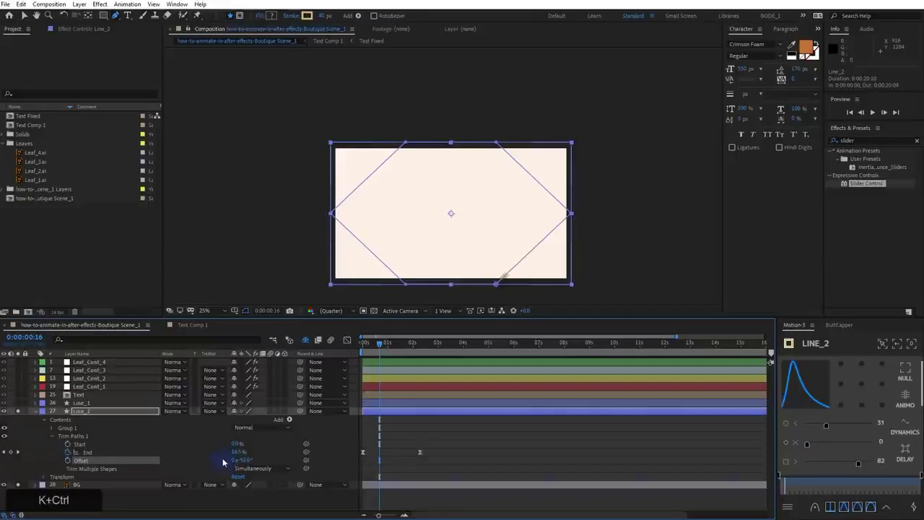
click(284, 173)
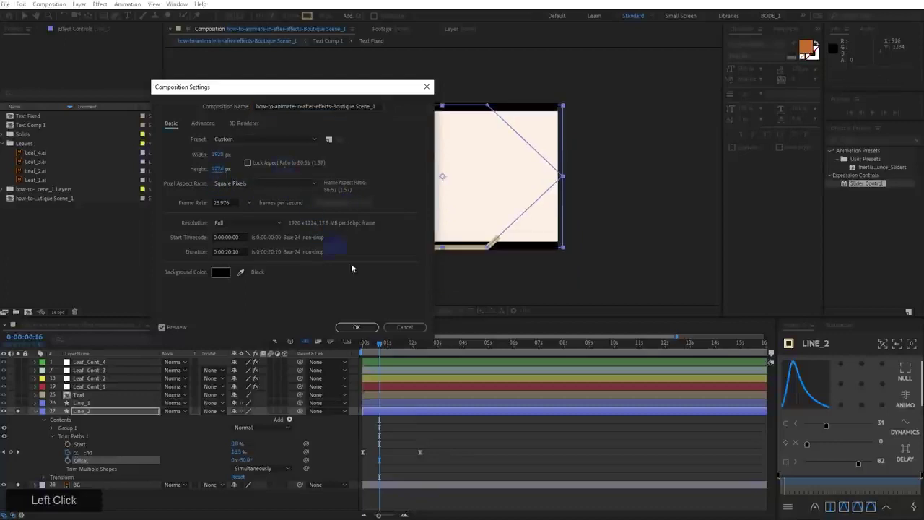
drag(219, 169, 369, 370)
click(357, 327)
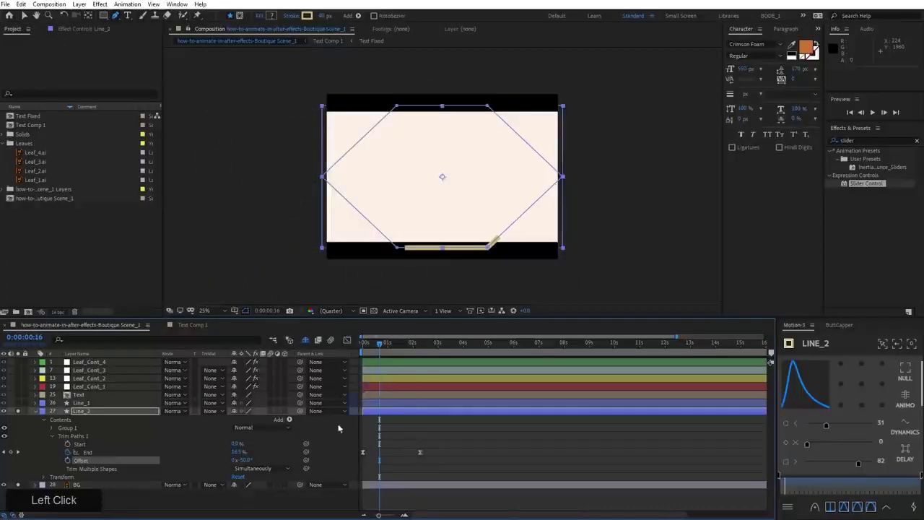
Set Line_2's Trim Paths Offset to -27.7° so it starts at the bottom centre, and preview the draw-on
drag(247, 464, 266, 468)
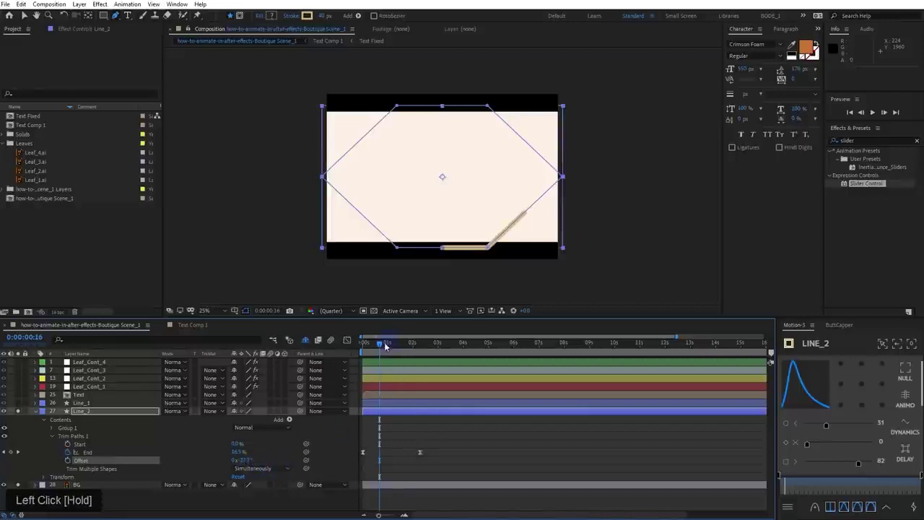
drag(385, 347, 363, 346)
key(space)
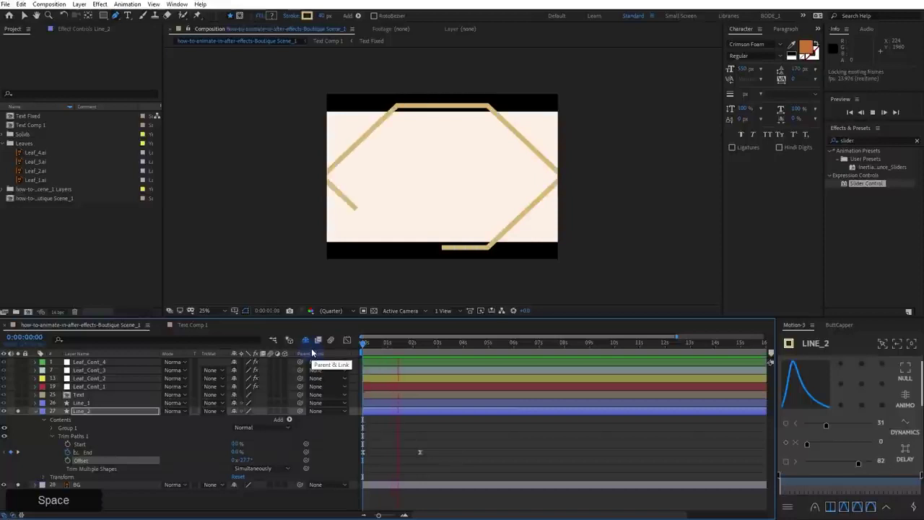
key(space)
Unsolo Line_2 and set its stroke width to 4 px
click(21, 415)
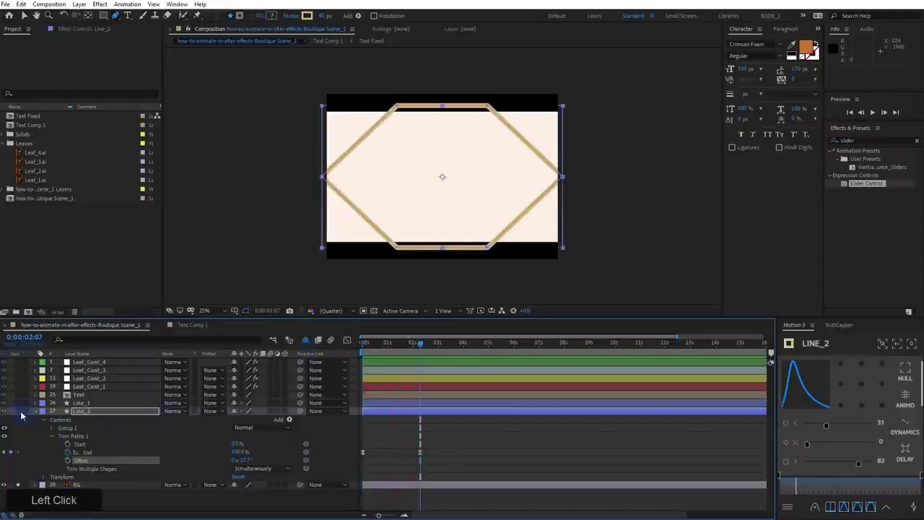
click(107, 402)
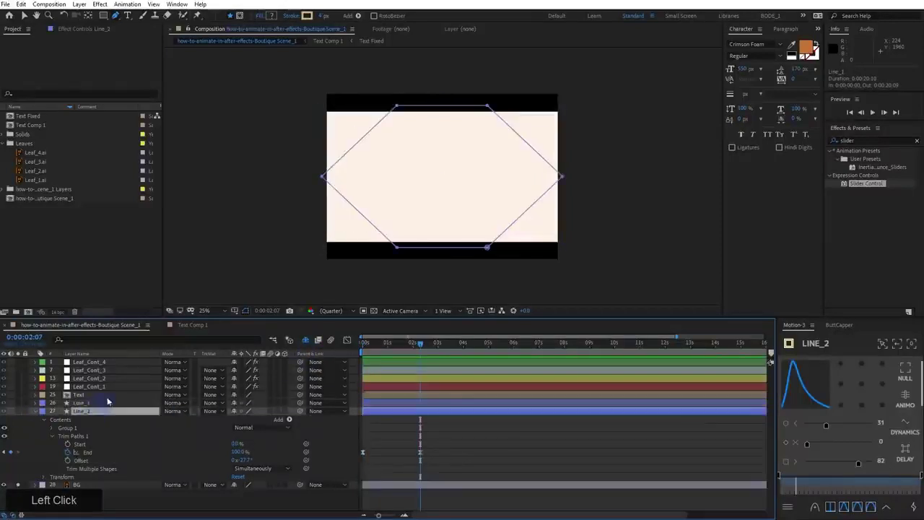
click(326, 16)
key(KP_Enter)
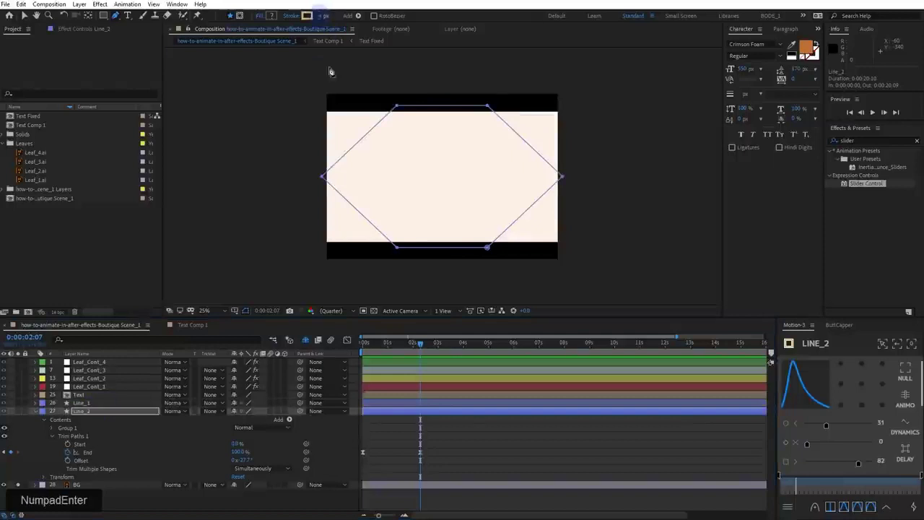
click(442, 431)
Solo Line_1, Line_2 and BG together and compare the two lines' drawing directions in the first second
key(space)
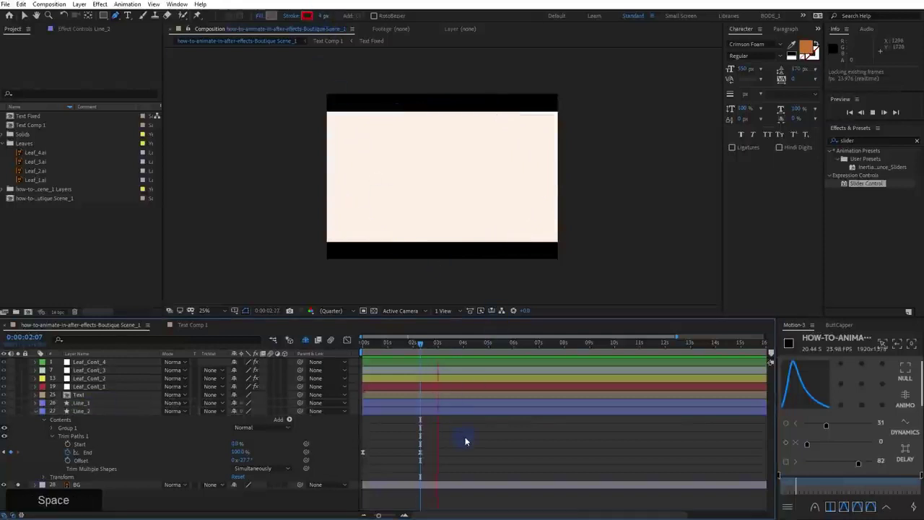
key(space)
click(18, 485)
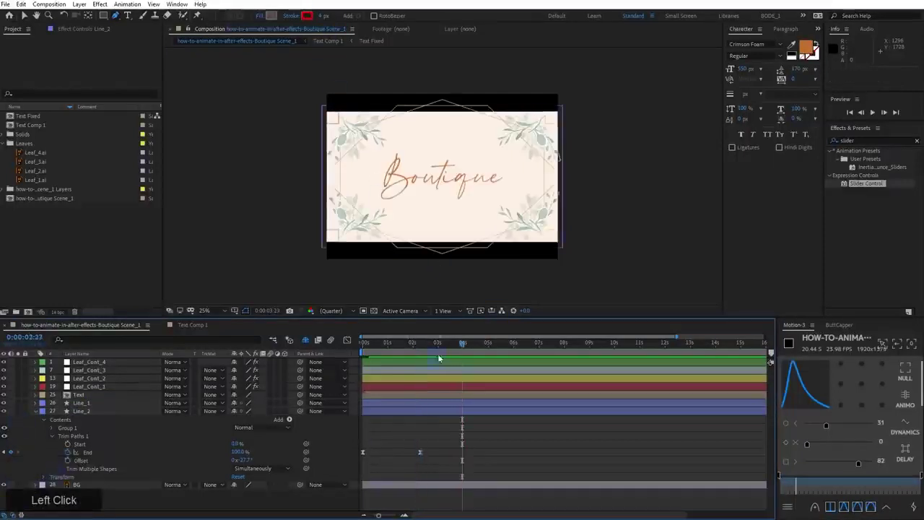
drag(437, 353, 362, 355)
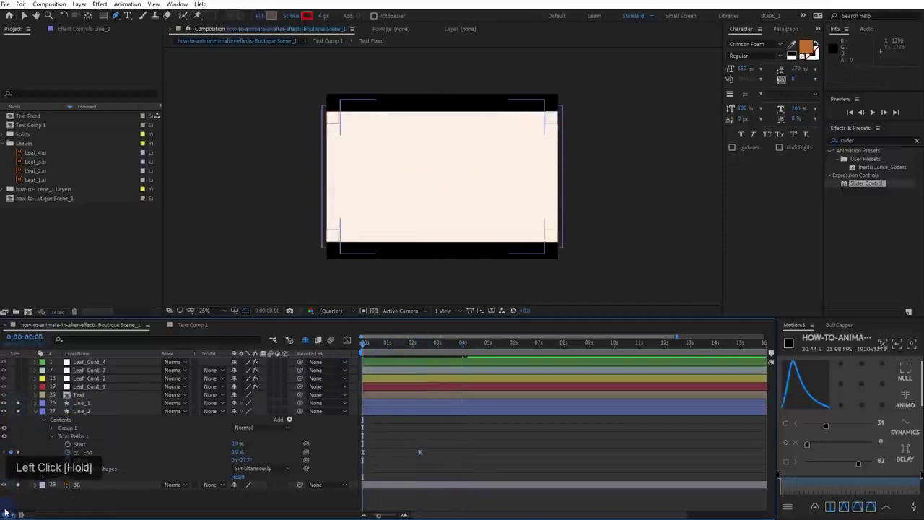
key(space)
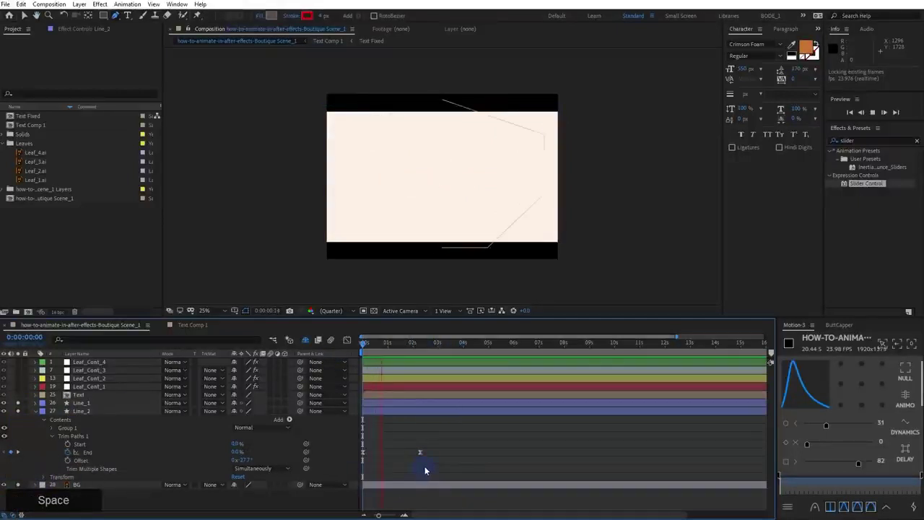
drag(388, 355, 390, 354)
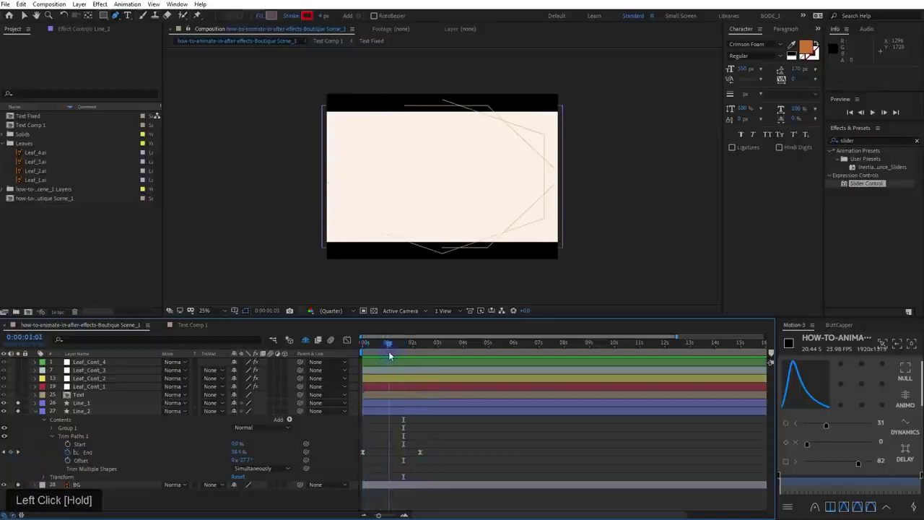
Turn off Reverse Path Direction on Line_1's path and preview both lines drawing on from the start
click(35, 404)
click(38, 404)
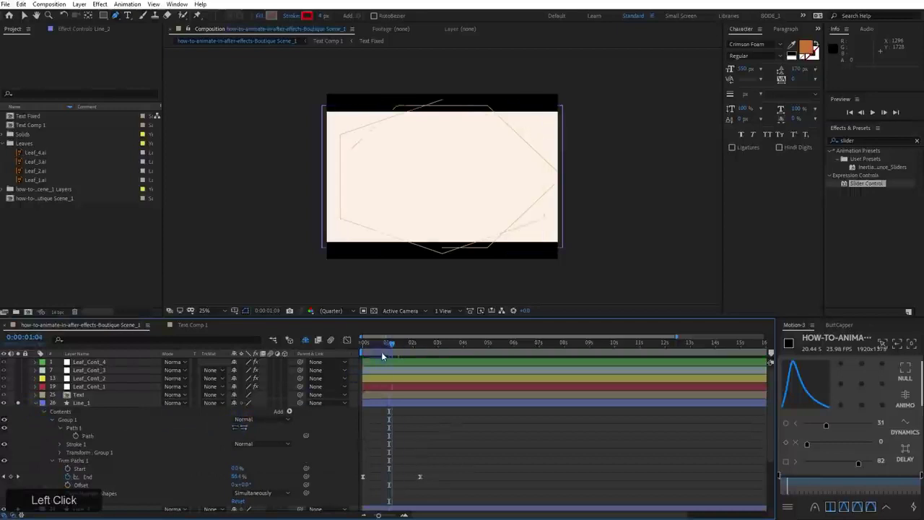
drag(377, 355, 400, 345)
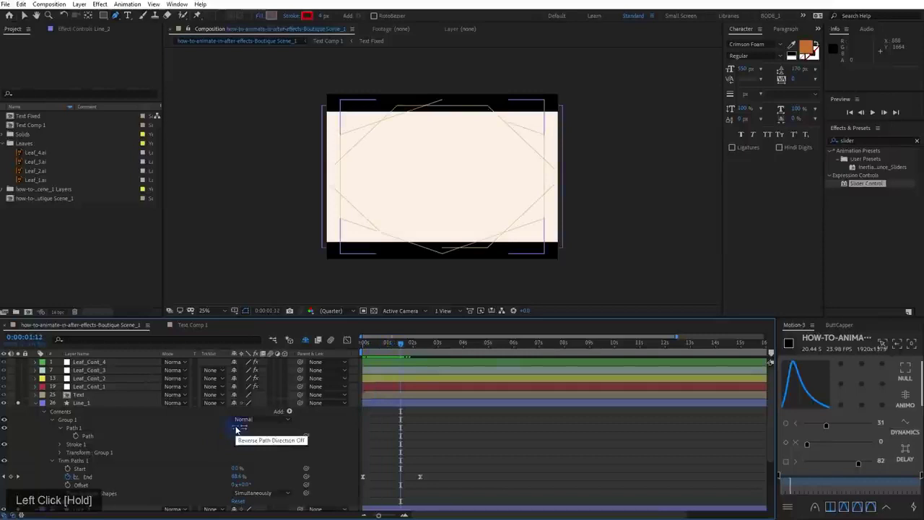
click(237, 429)
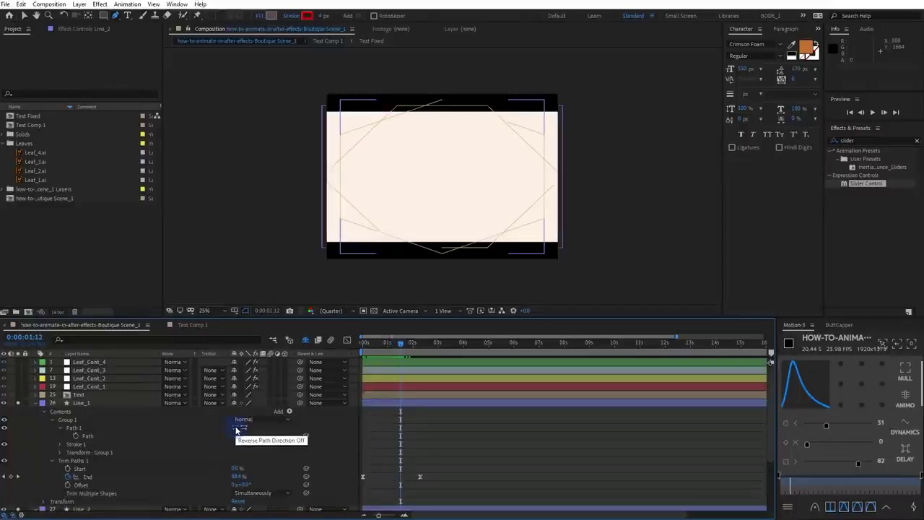
drag(383, 345, 355, 362)
key(space)
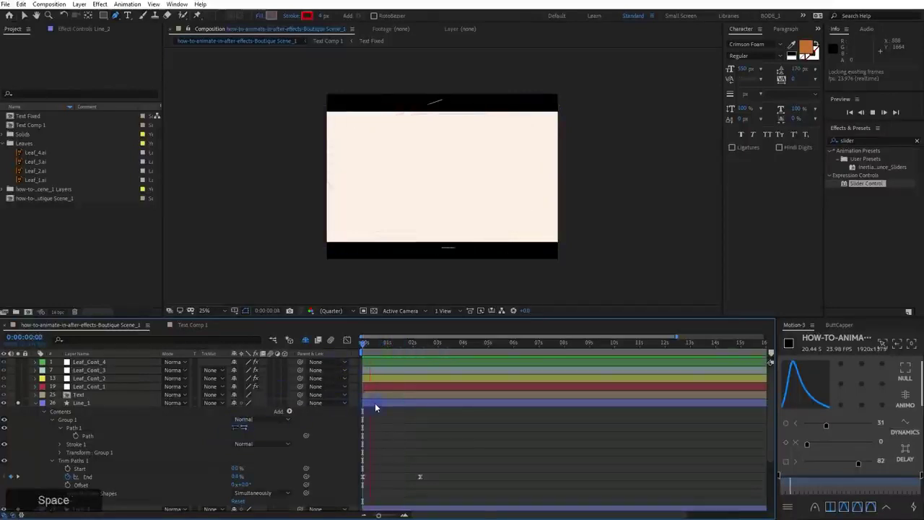
key(space)
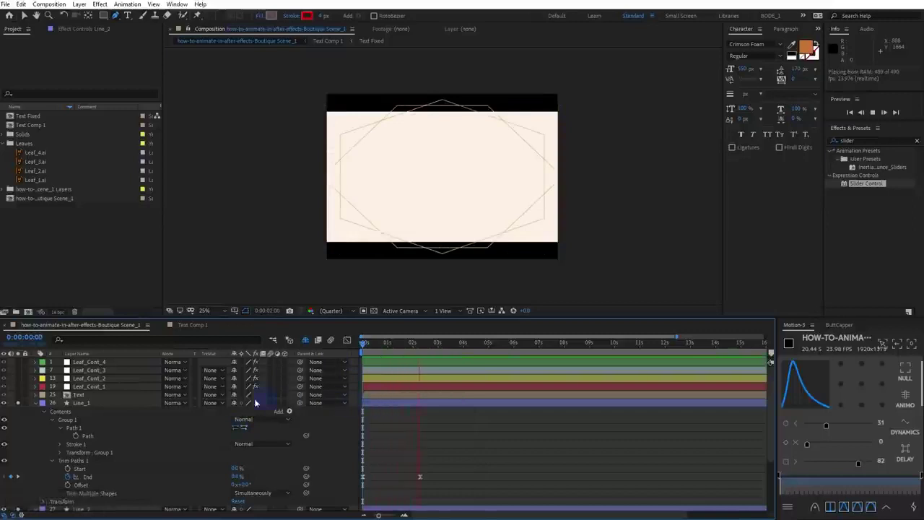
Collapse the properties of Line_1 and Line_2 and unsolo all layers
click(36, 403)
drag(19, 403, 20, 413)
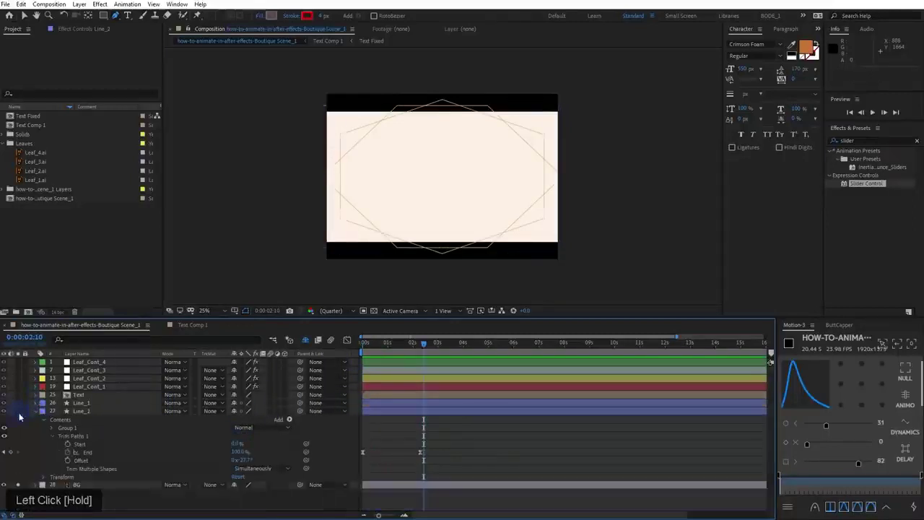
click(36, 413)
Preview the full Boutique scene from the start and enlarge the composition view to 50% with the Selection tool active
key(space)
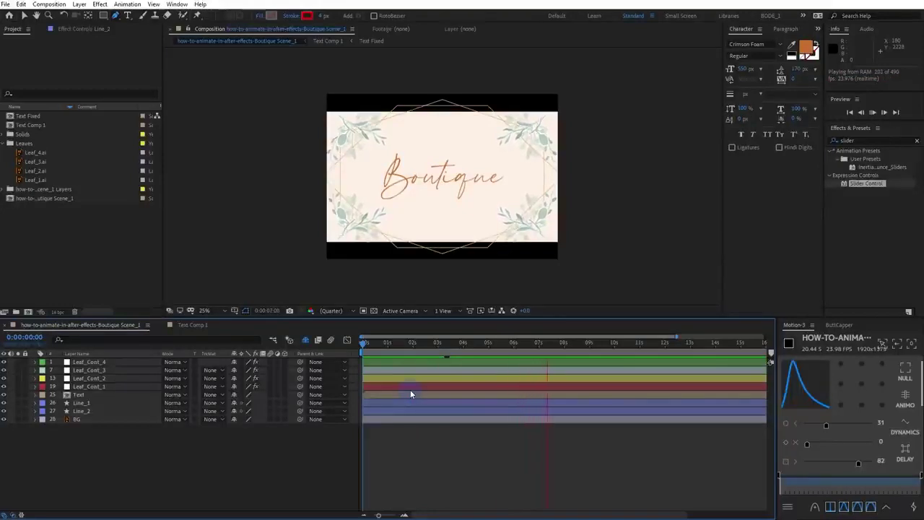
click(499, 453)
click(385, 350)
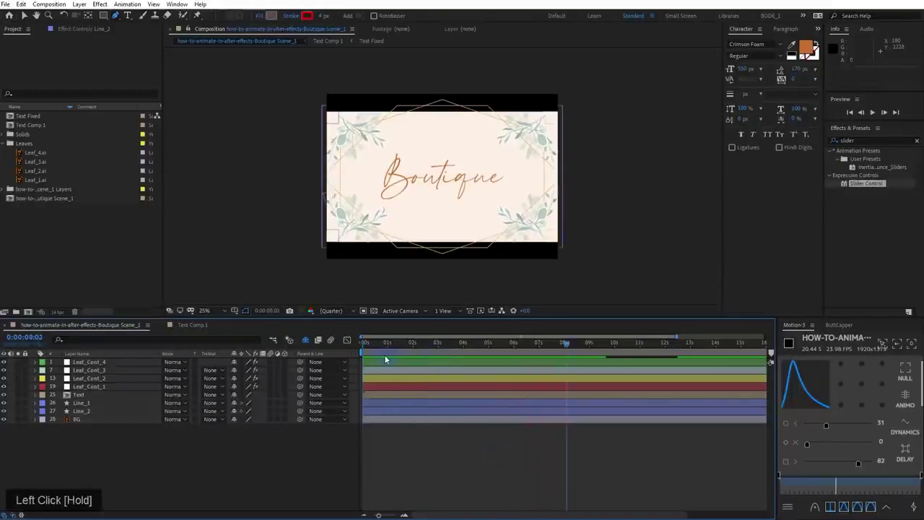
drag(369, 353, 358, 351)
key(space)
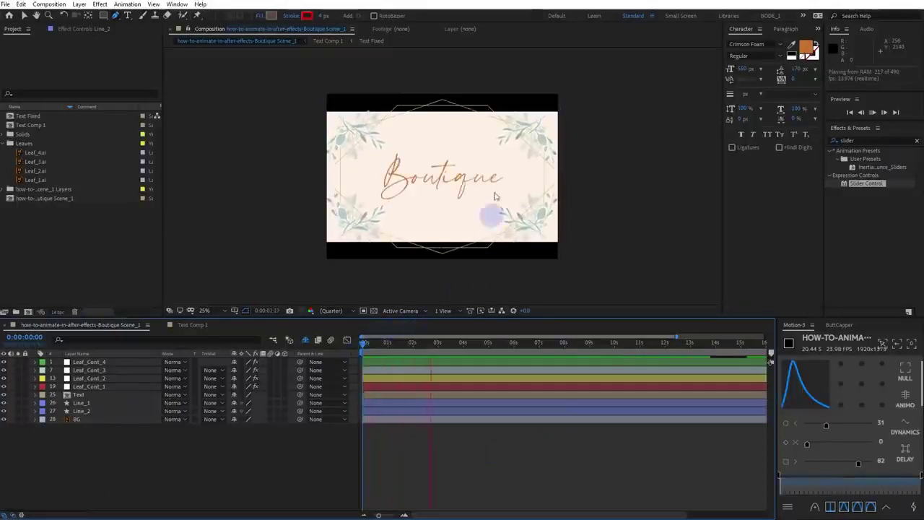
click(25, 15)
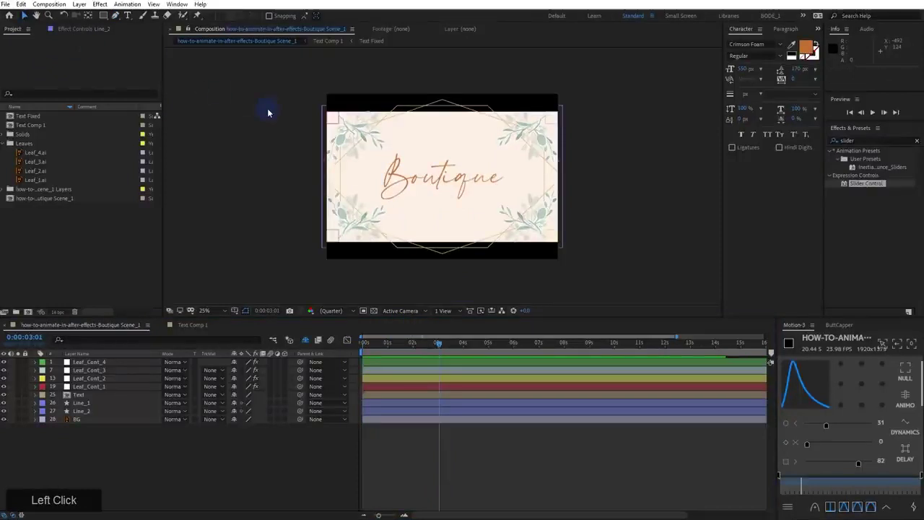
scroll(437, 225, up, 2)
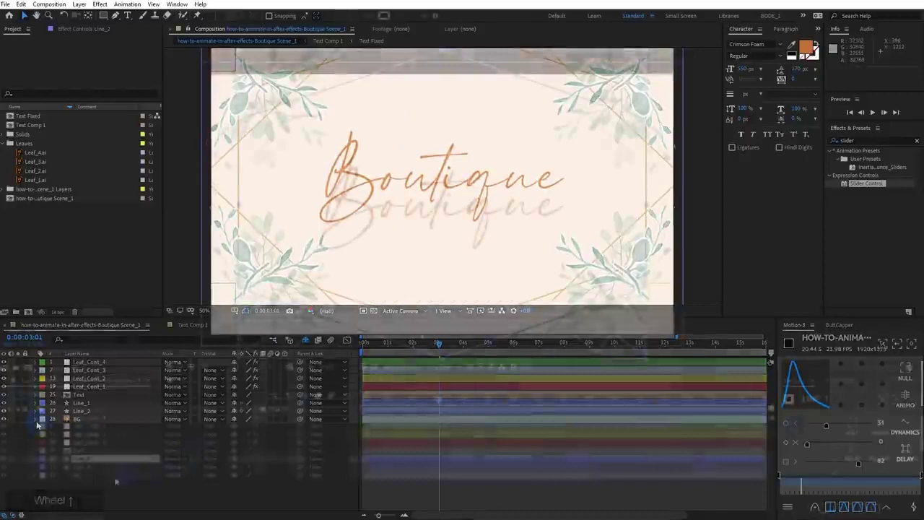
Parent Line_2 to Line_1 and hide Line_2 from the timeline as a shy layer
click(94, 459)
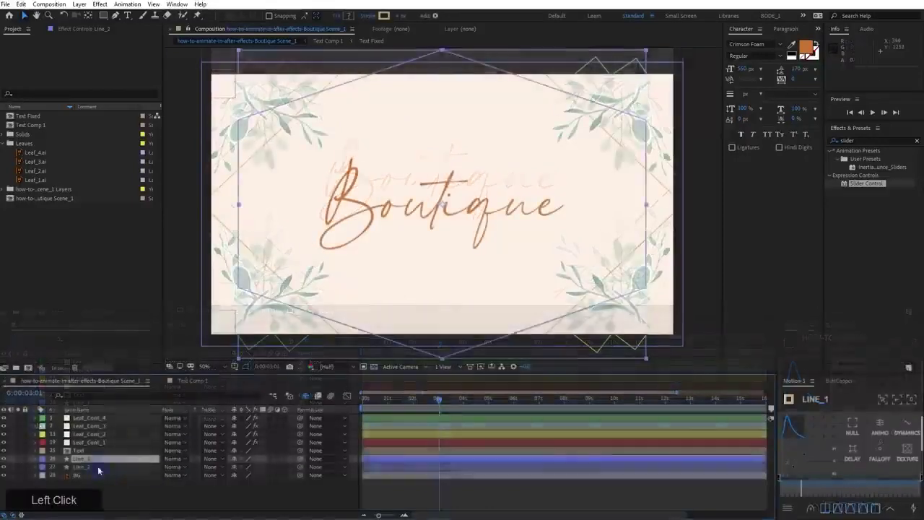
click(98, 468)
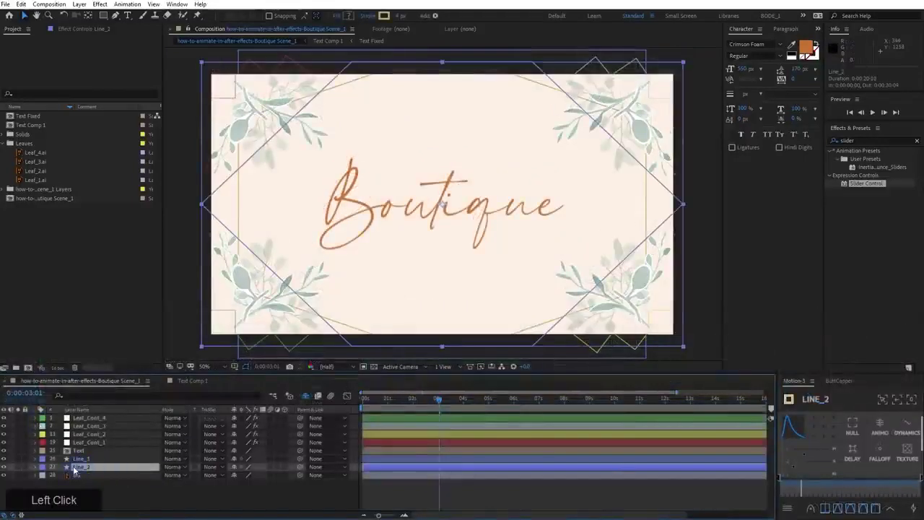
drag(301, 468, 81, 459)
click(234, 468)
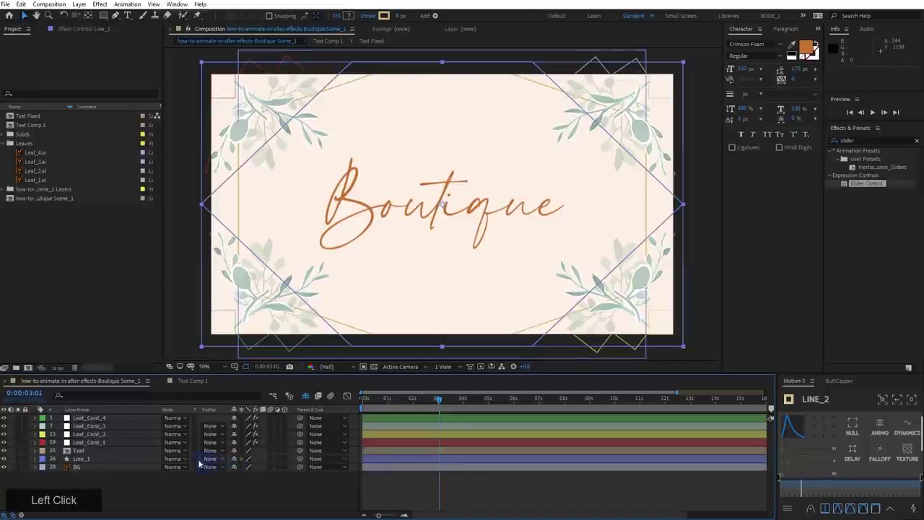
Add a Scale keyframe to Line_1 and place it at the start of the composition
click(136, 460)
key(s)
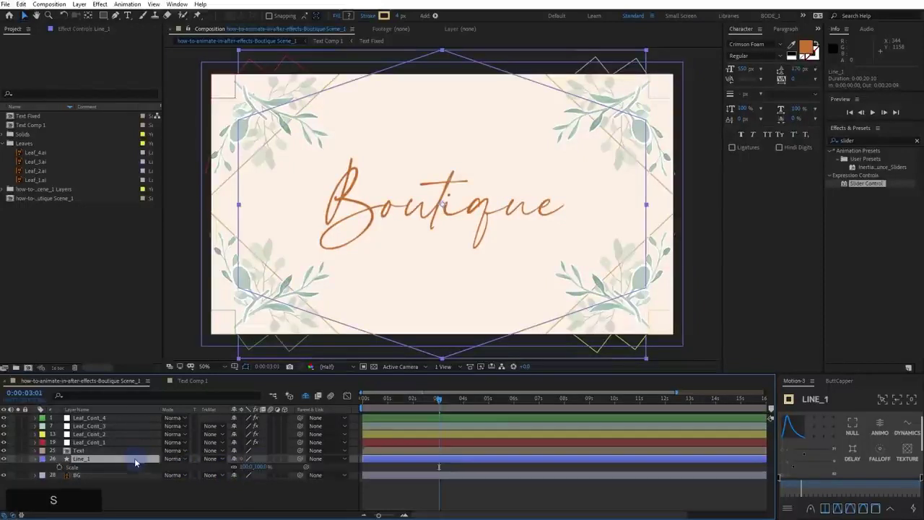
click(99, 471)
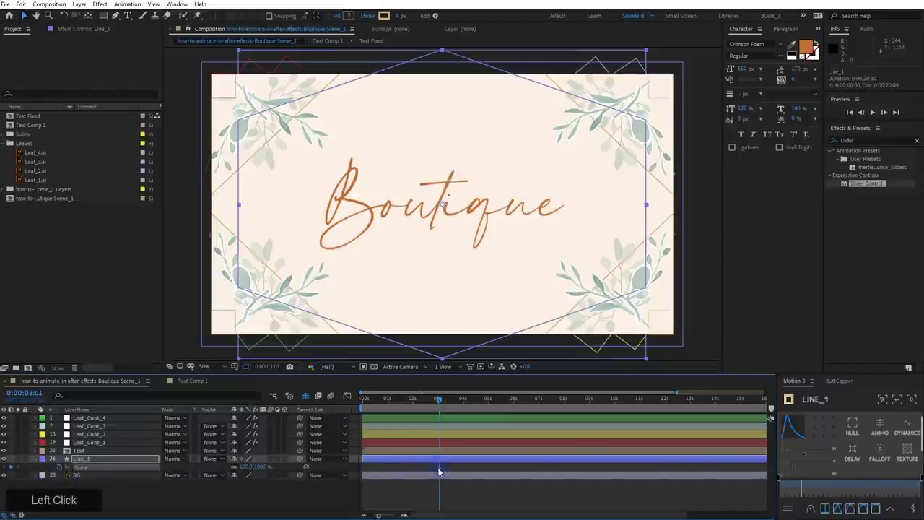
drag(438, 471, 354, 477)
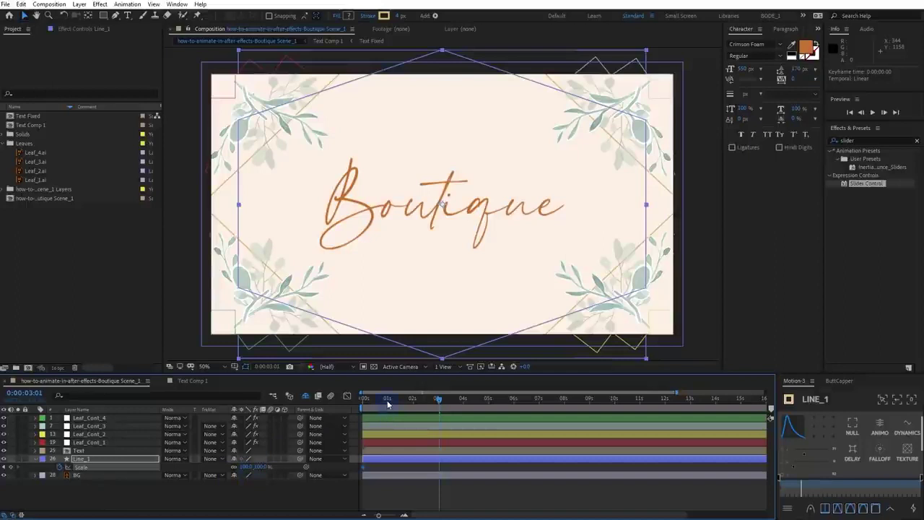
Add a Scale keyframe to the Text layer and place it at the start of the composition
click(99, 451)
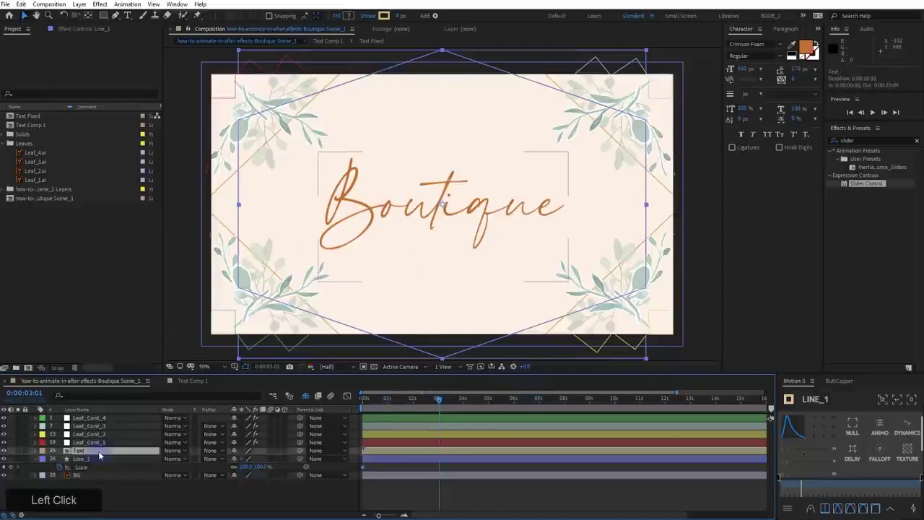
key(s)
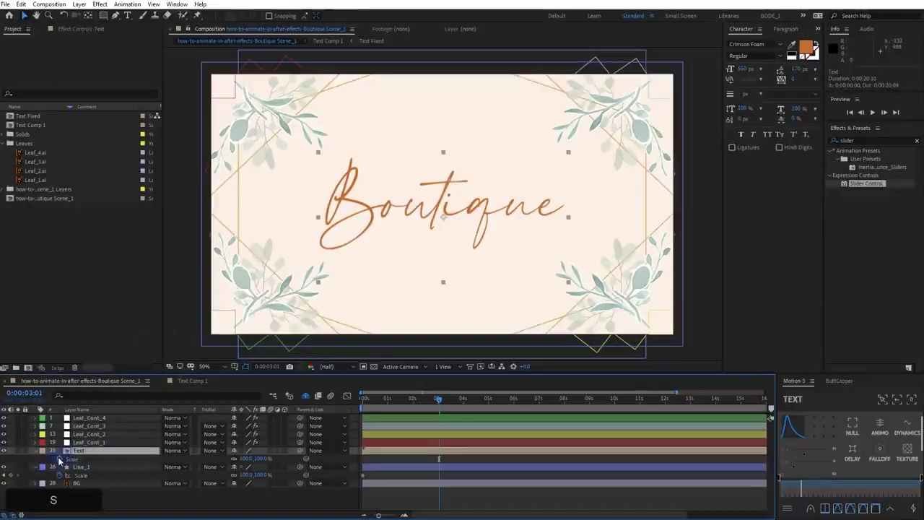
click(60, 459)
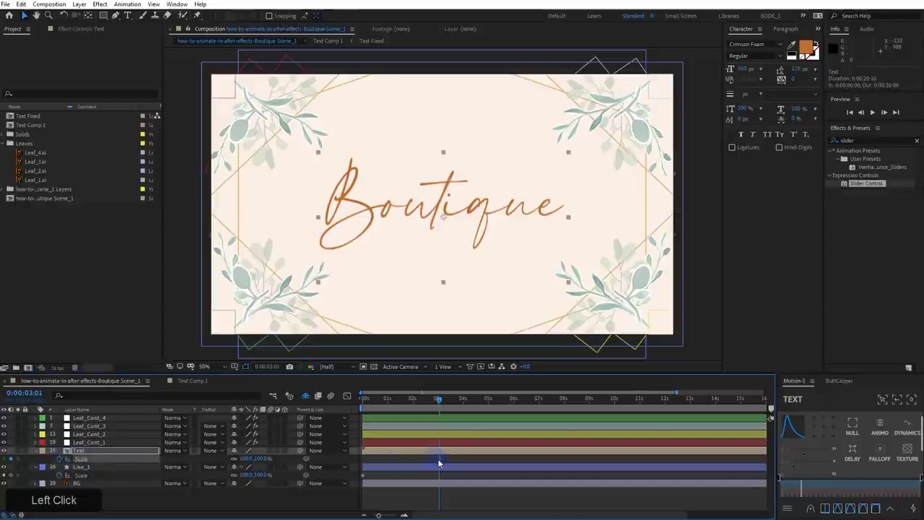
drag(370, 474, 369, 475)
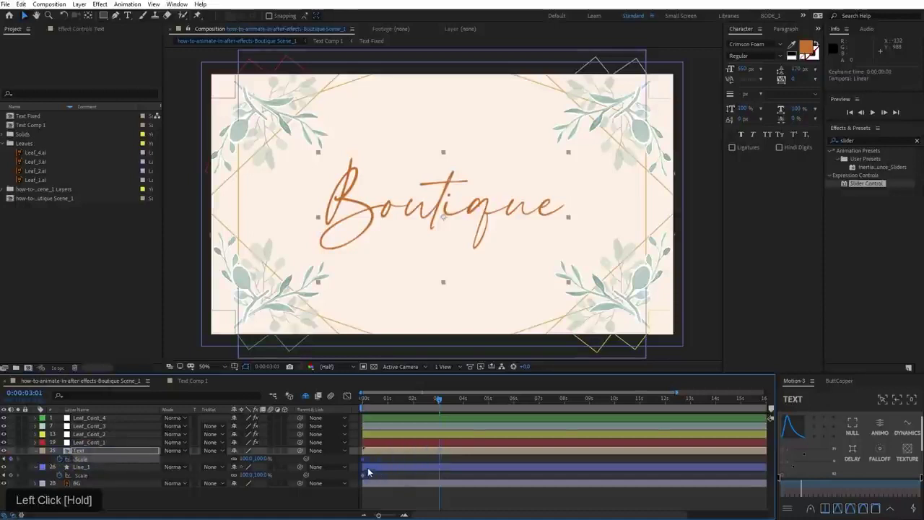
Add Null 1 from the Solids folder above Leaf_Cont_4 and make it an adjustment layer
click(88, 418)
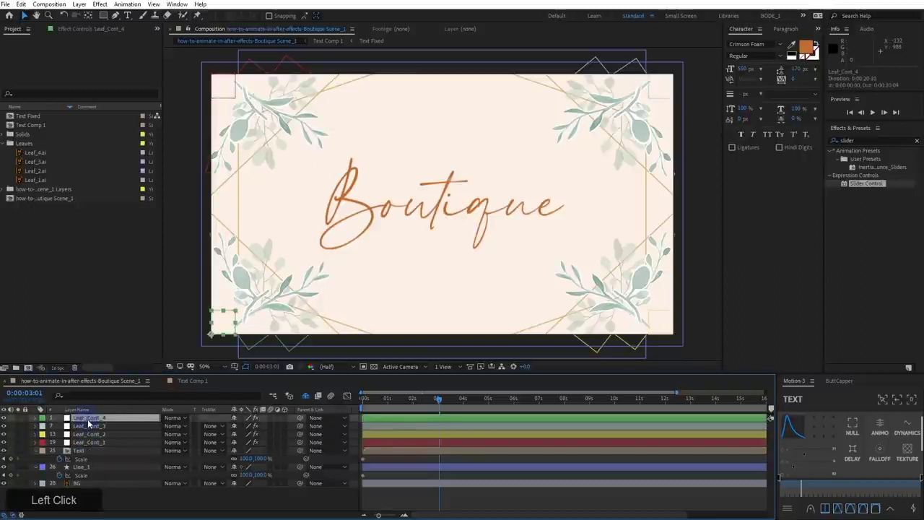
click(4, 134)
click(24, 143)
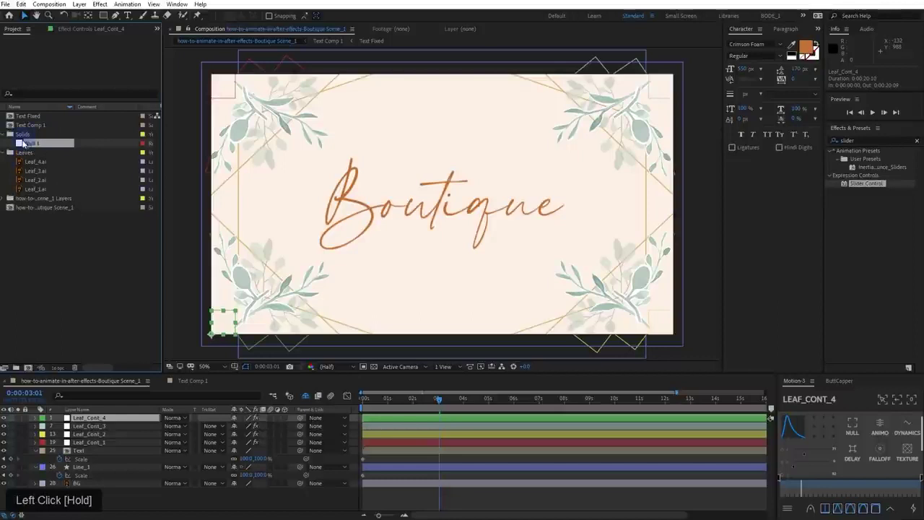
drag(24, 143, 113, 420)
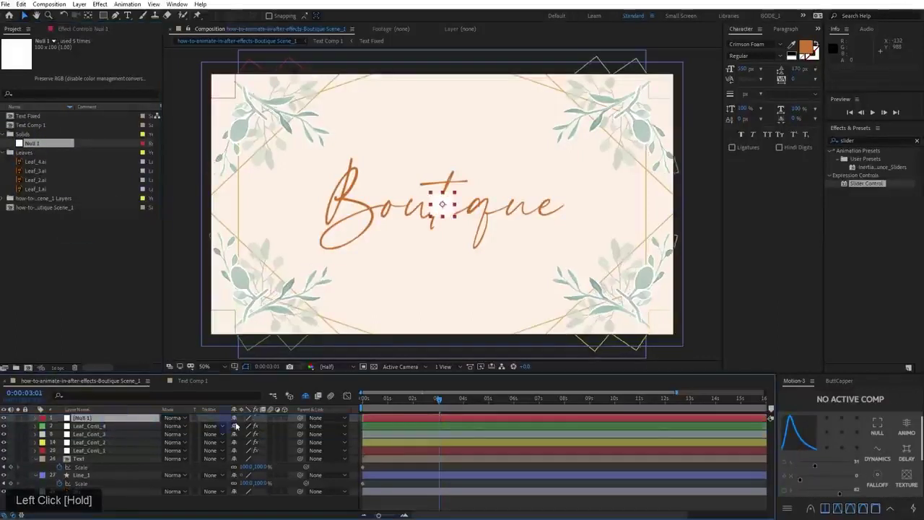
drag(269, 423, 275, 422)
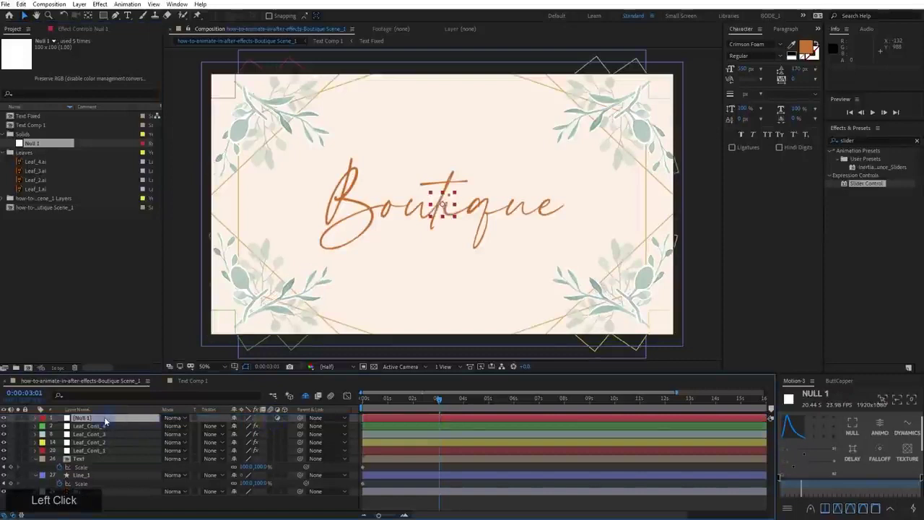
Rename the new null layer as Leaf Master Cont
key(Return)
text(Leaf Maste)
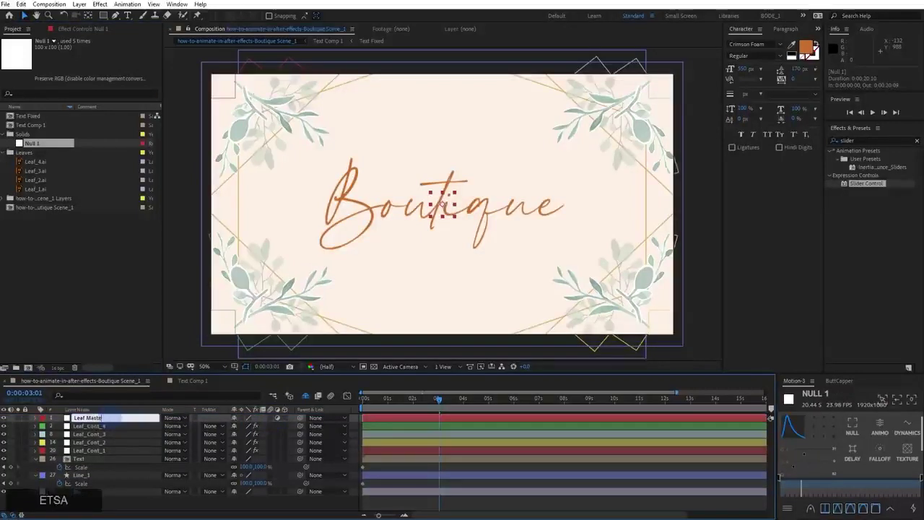
text(r Cont)
key(Return)
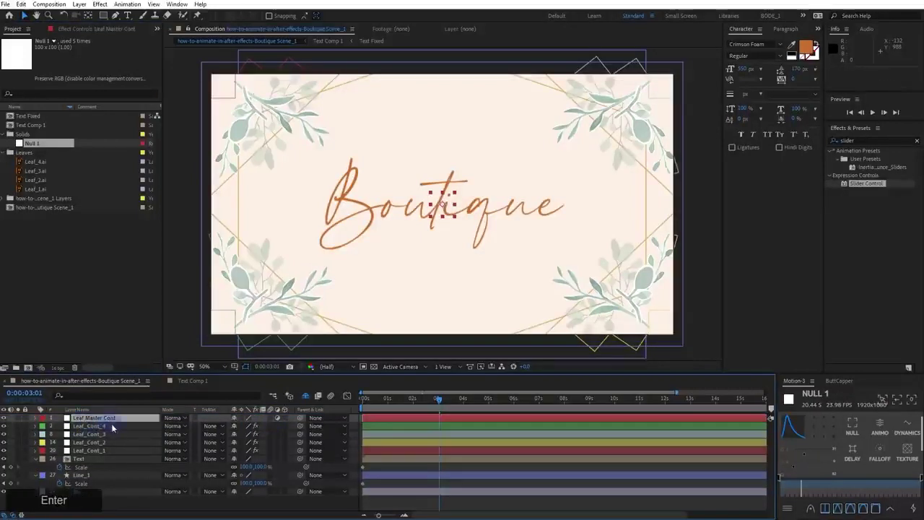
Parent Leaf_Cont_1 through Leaf_Cont_4 to Leaf Master Cont
click(112, 428)
shift+click(112, 450)
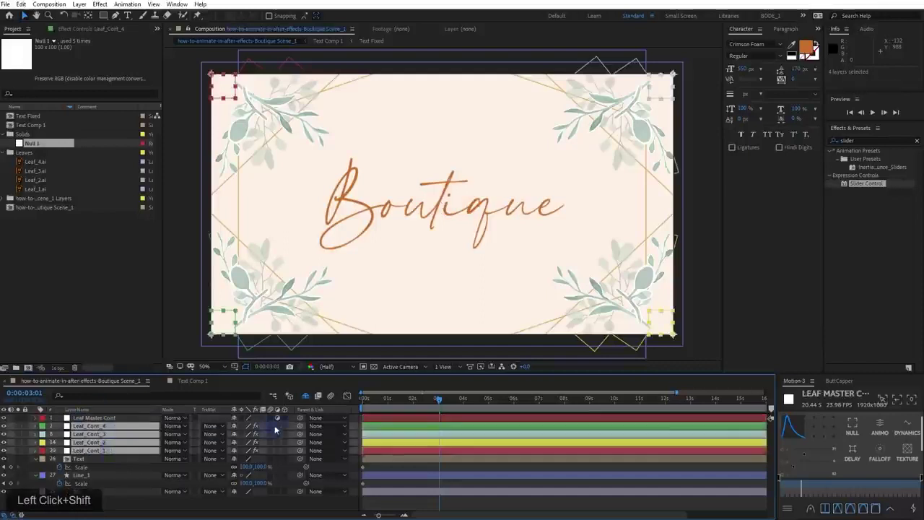
drag(300, 426, 94, 423)
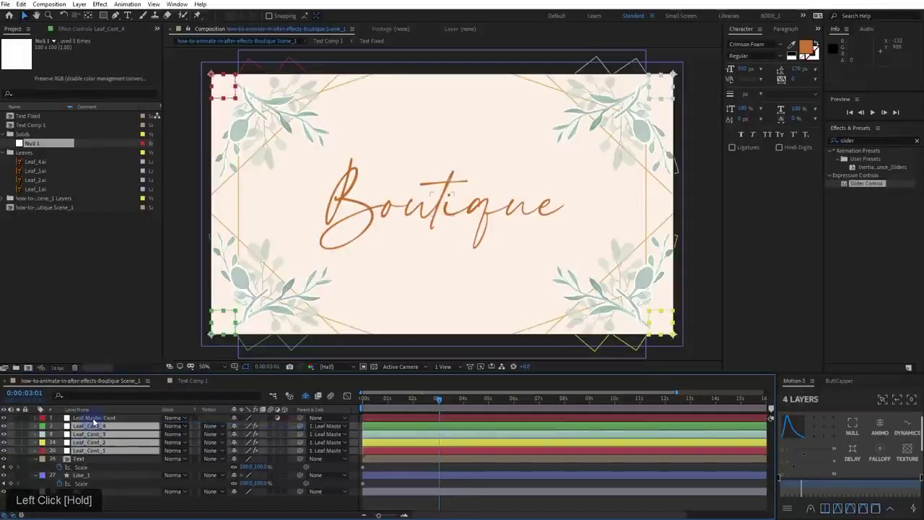
Add a Scale keyframe to Leaf Master Cont and place it at the start of the composition
click(94, 419)
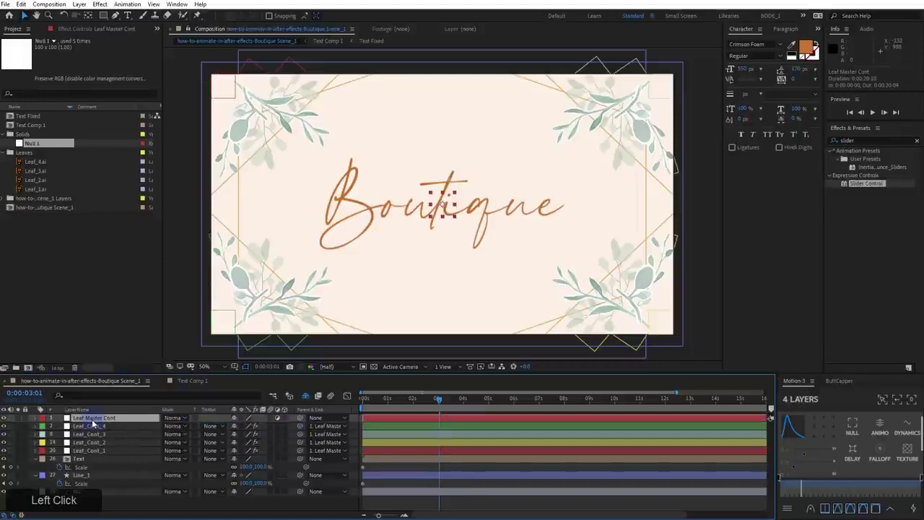
key(s)
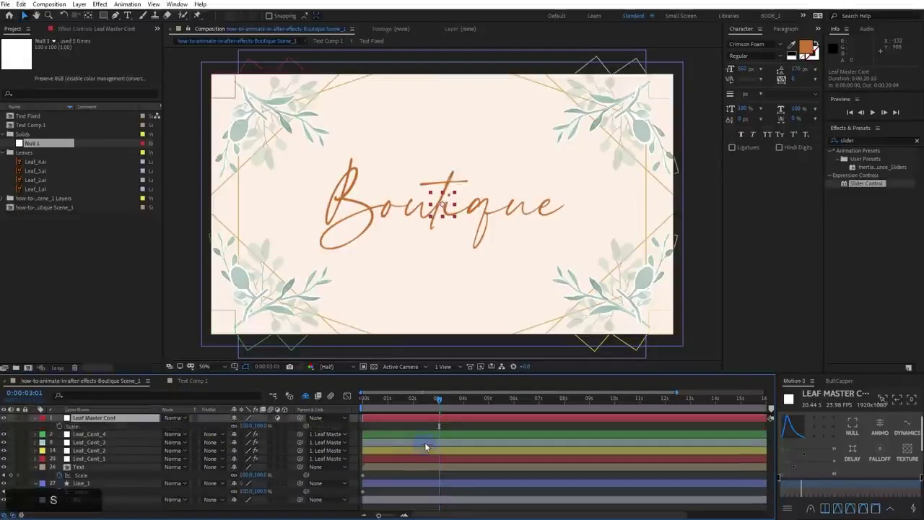
click(73, 427)
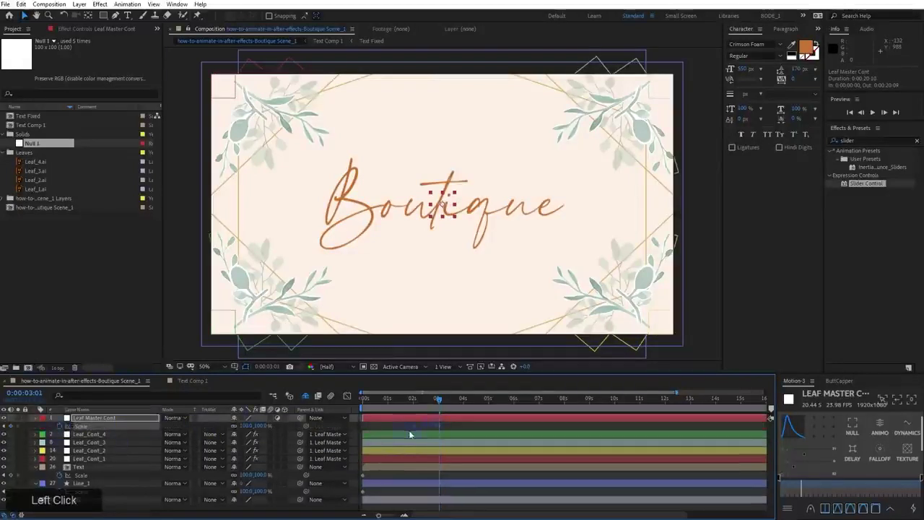
drag(410, 434, 368, 434)
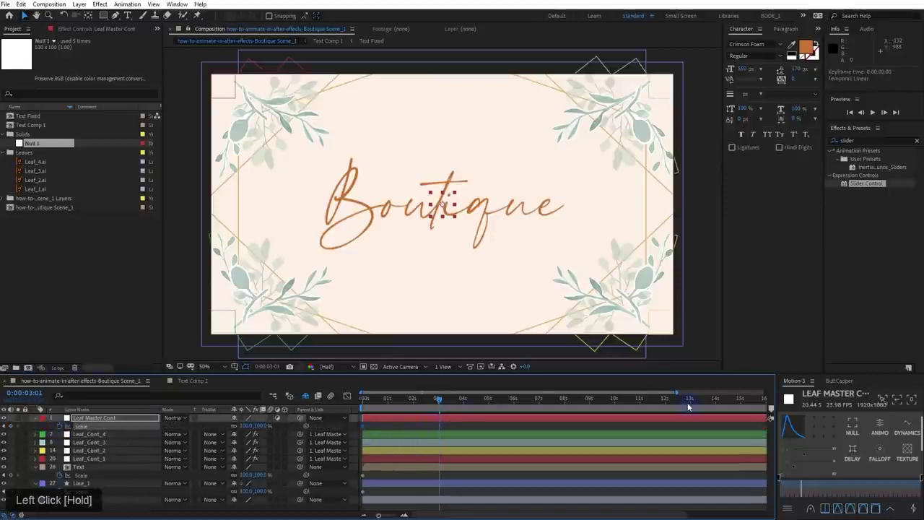
End the work area at 10 seconds and trim the composition to the work area
drag(688, 408, 616, 408)
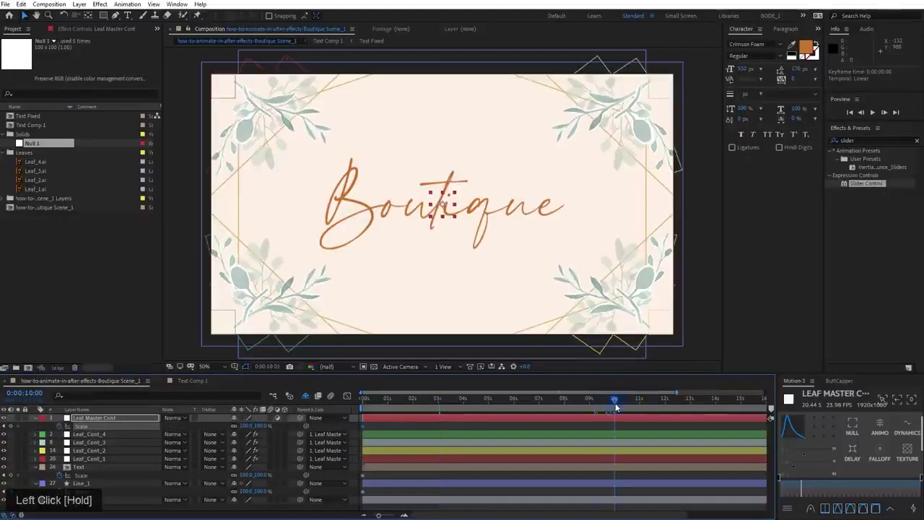
key(n)
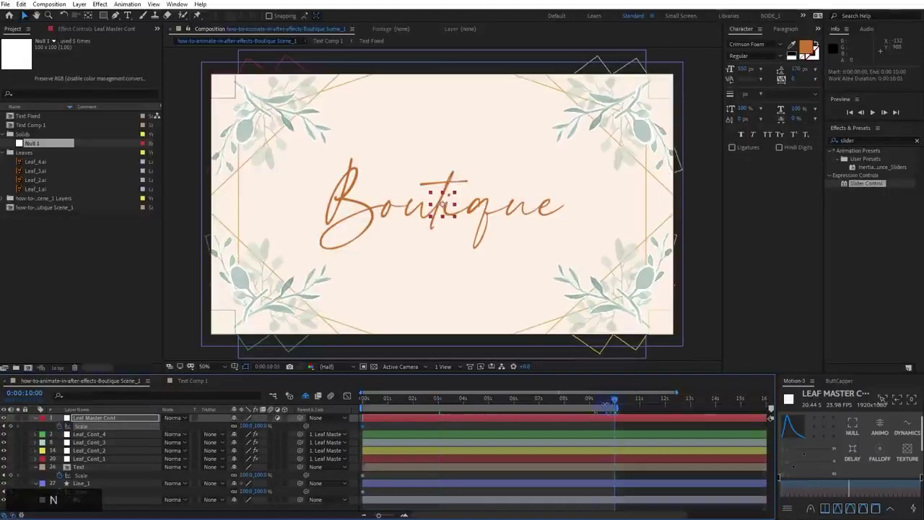
right_click(615, 408)
click(619, 437)
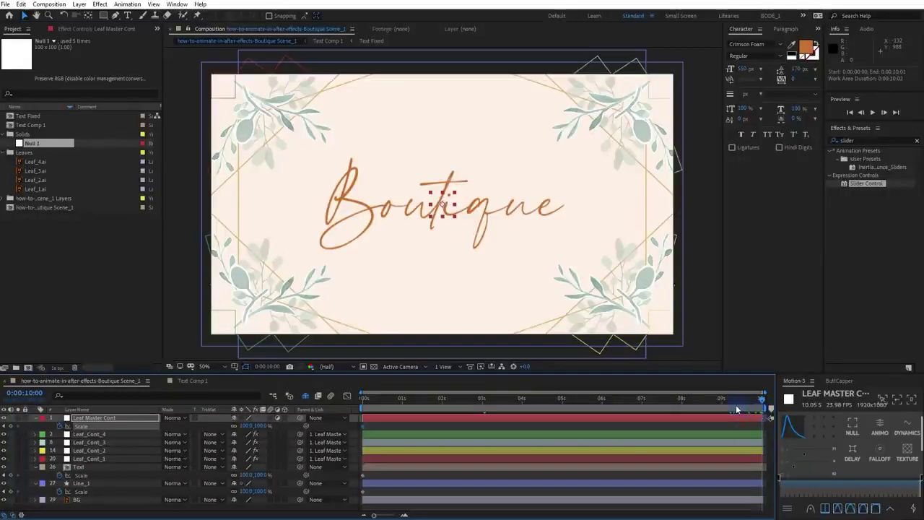
right_click(737, 410)
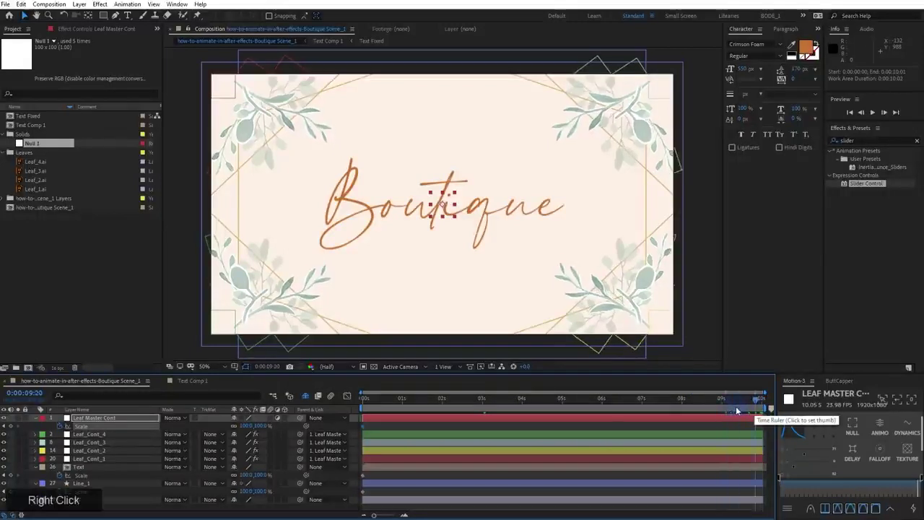
Scale Leaf Master Cont up slightly at 10 seconds and scrub the timeline to check the leaves' growth
drag(435, 402, 769, 430)
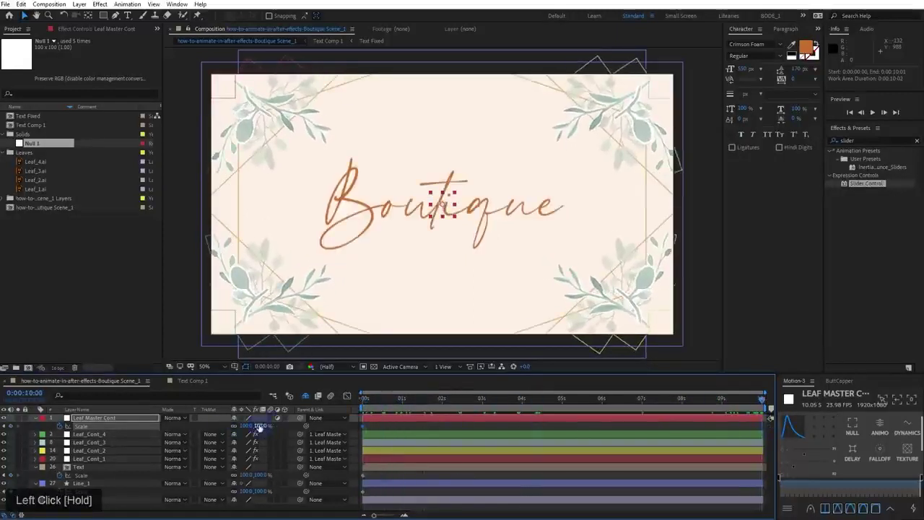
drag(259, 427, 268, 428)
click(397, 395)
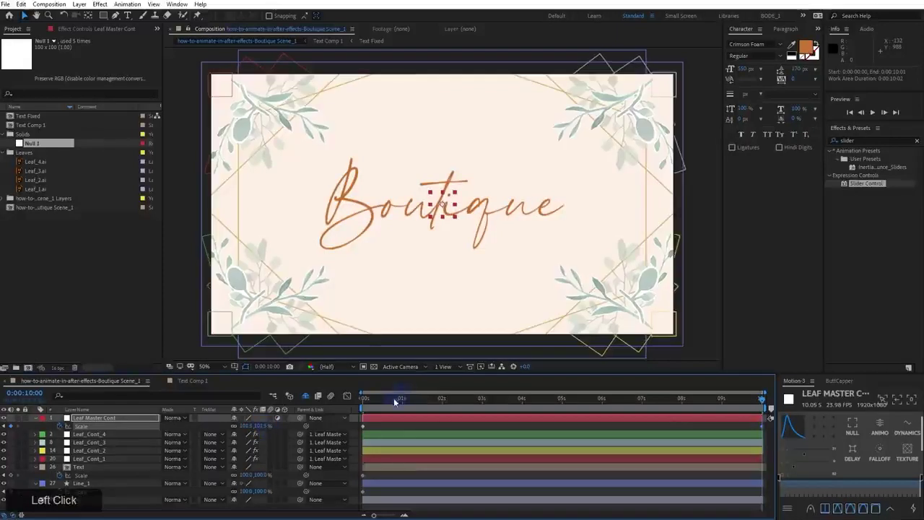
drag(377, 401, 436, 408)
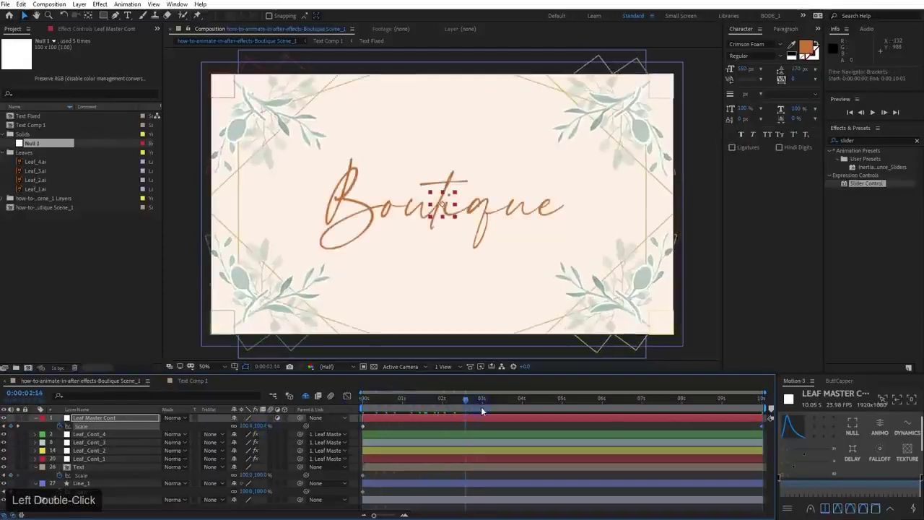
drag(517, 411, 622, 411)
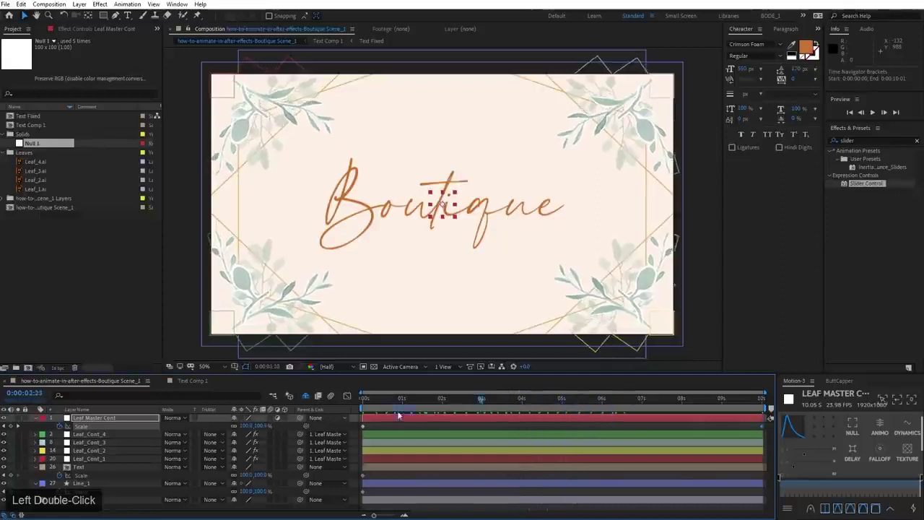
key(Home)
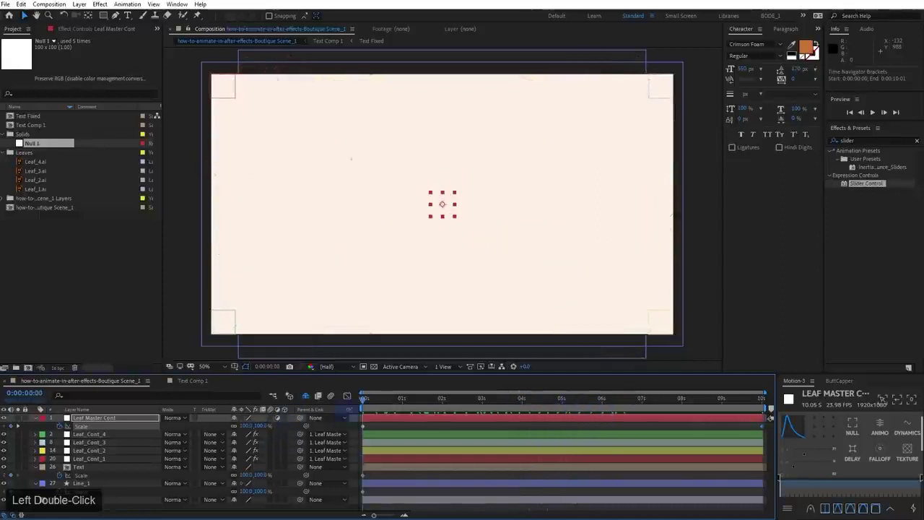
Set Leaf Master Cont's Scale to 103% at the 10-second keyframe
drag(374, 404, 704, 425)
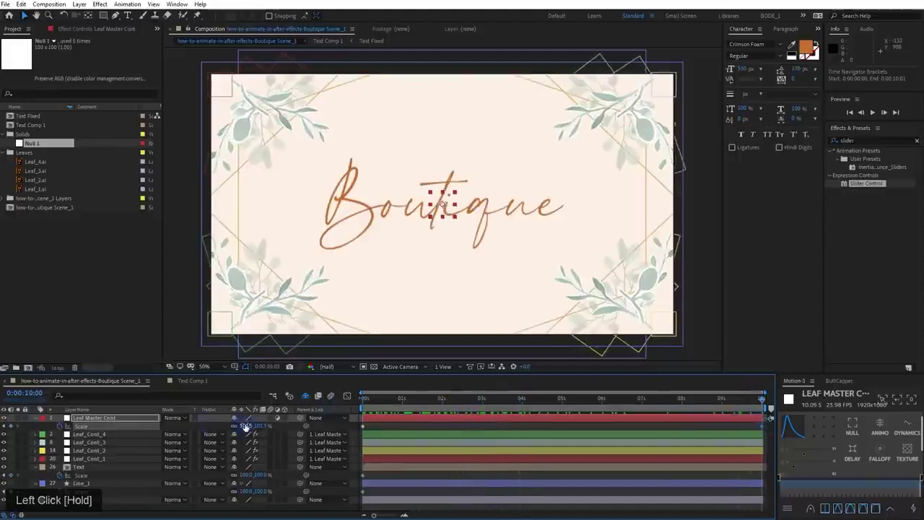
mouse_move(246, 427)
mouse_down()
mouse_move(264, 425)
mouse_move(257, 432)
mouse_up()
drag(266, 372, 285, 160)
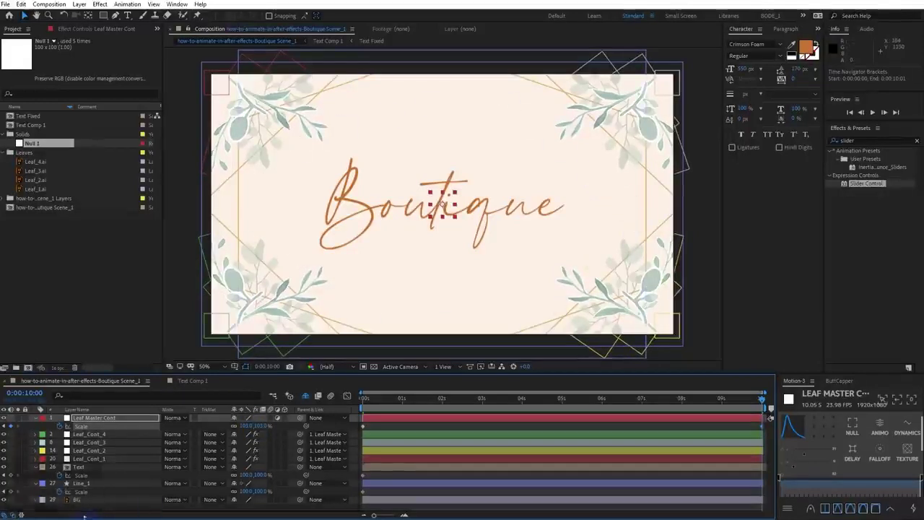
Set Line_1's Scale to 101.5% at 10 seconds and preview the lines' growth from the start
click(245, 491)
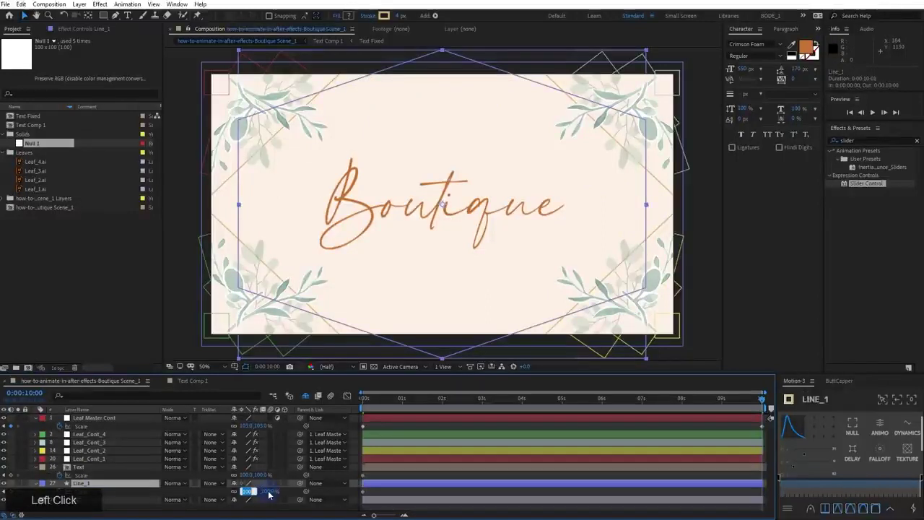
text(101)
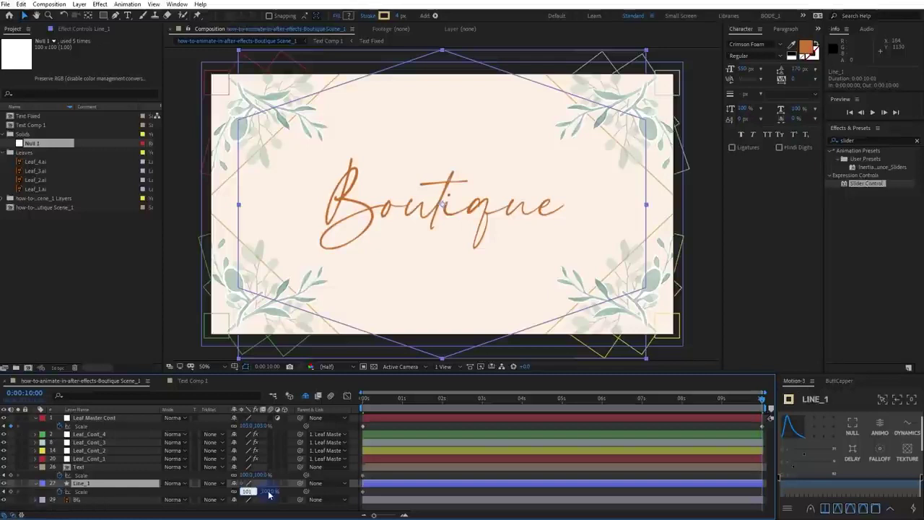
text(.5)
key(Return)
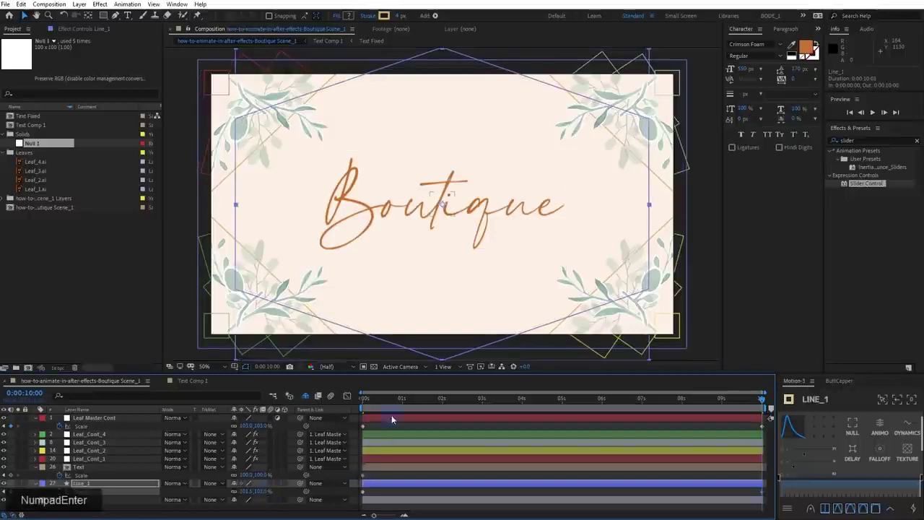
drag(379, 399, 298, 410)
key(space)
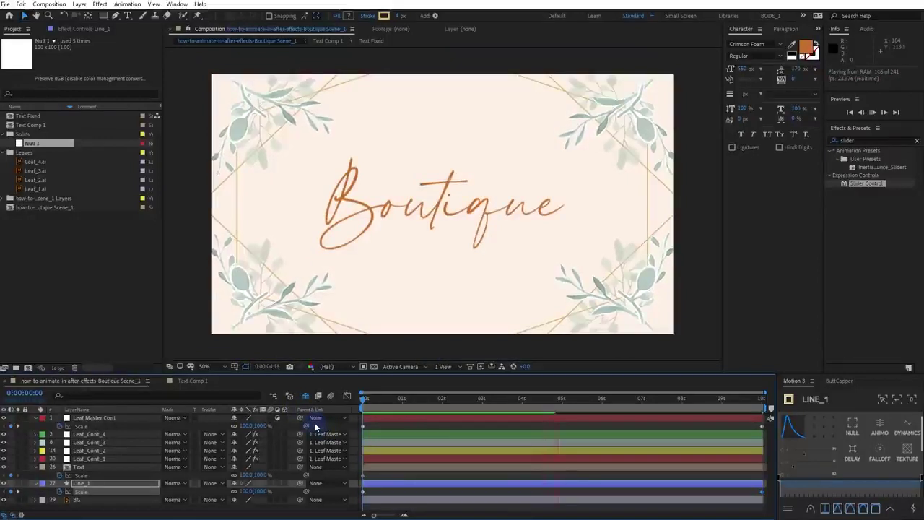
Set Line_1's Scale to 105% at the 10-second keyframe
drag(715, 406, 765, 409)
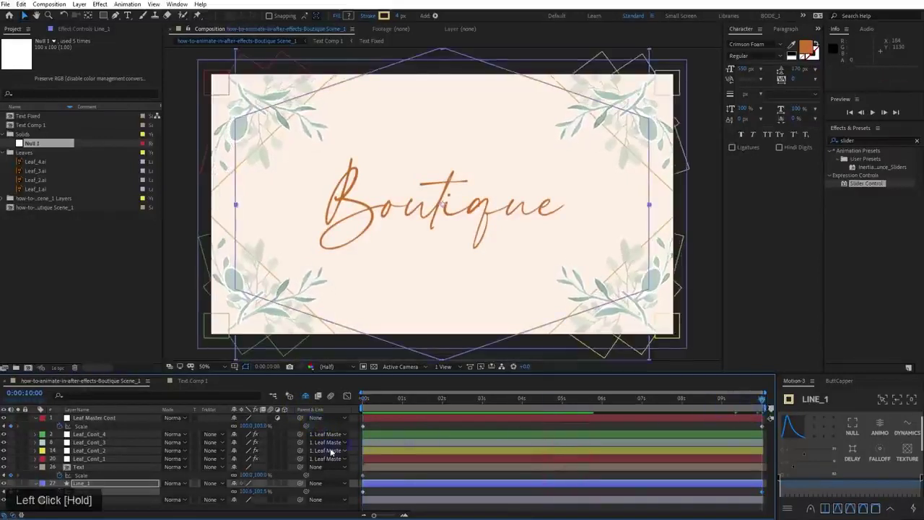
click(264, 491)
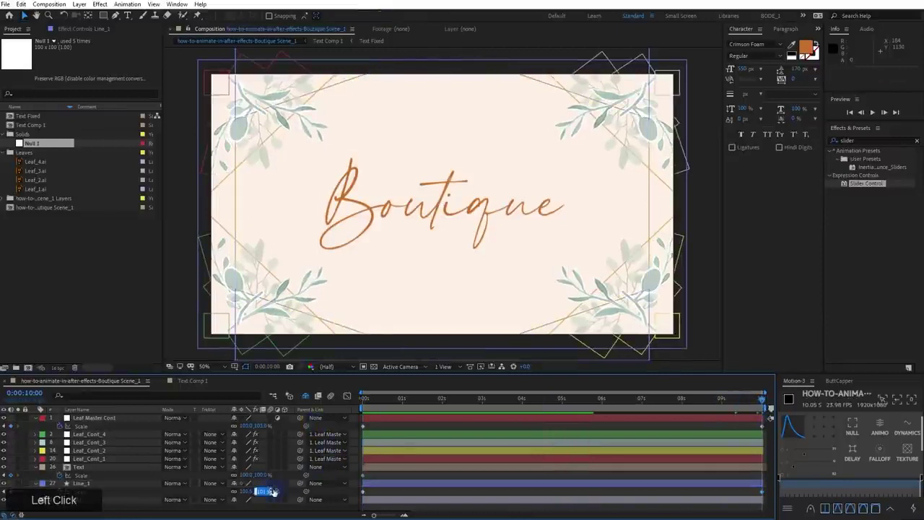
text(105)
key(KP_Enter)
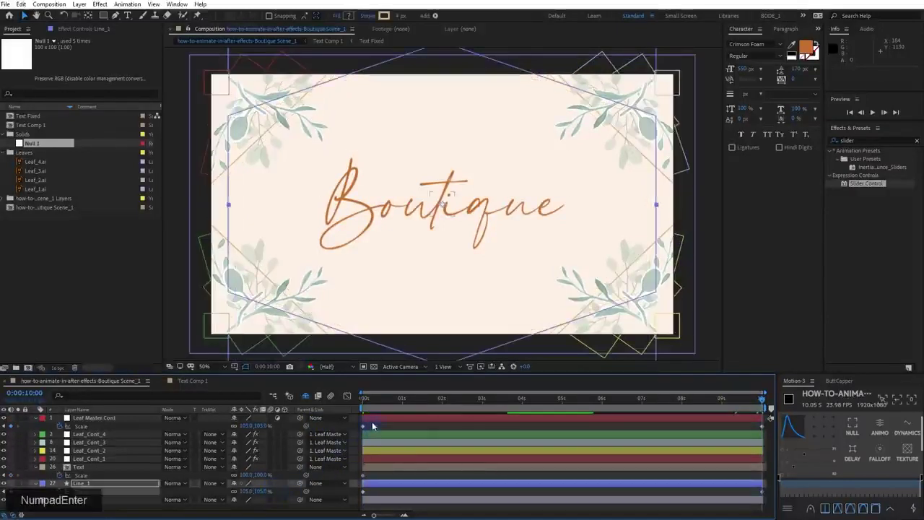
Increase Leaf Master Cont's Scale to about 109.7% at 10 seconds and preview the leaves and lines growing
drag(715, 403, 774, 403)
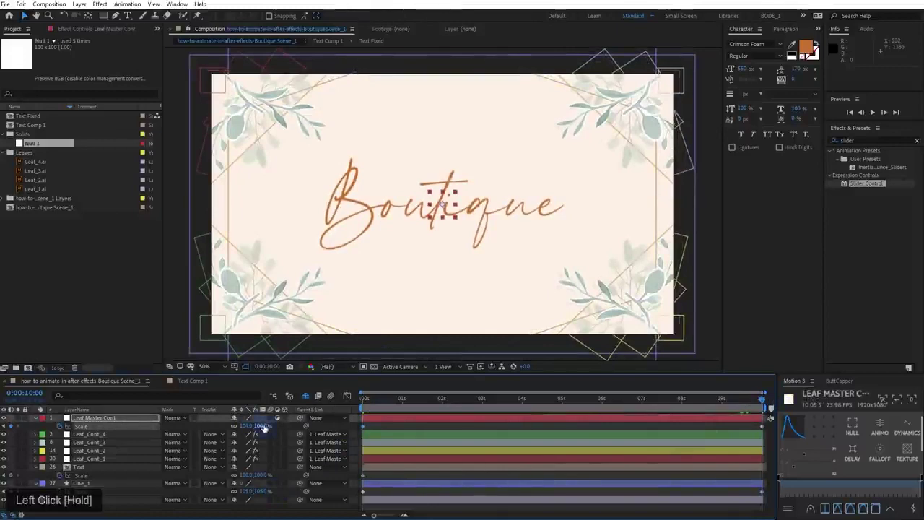
drag(264, 427, 408, 414)
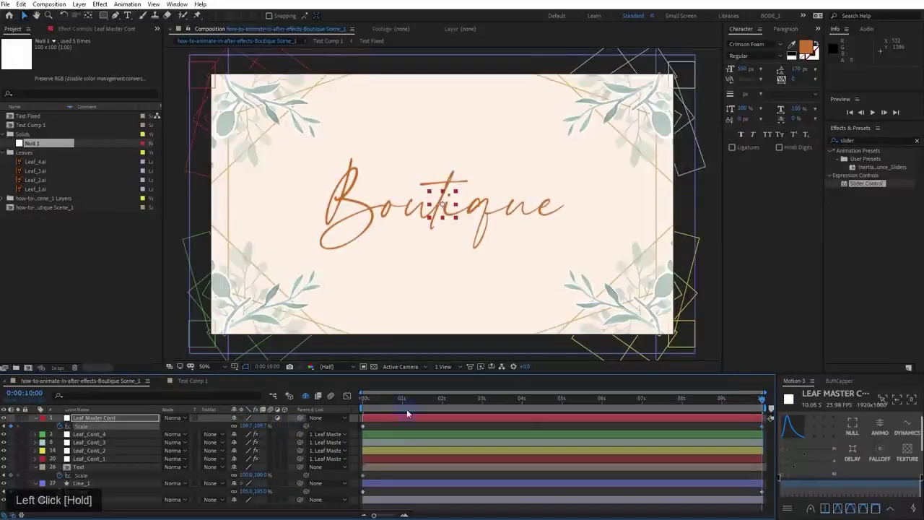
key(space)
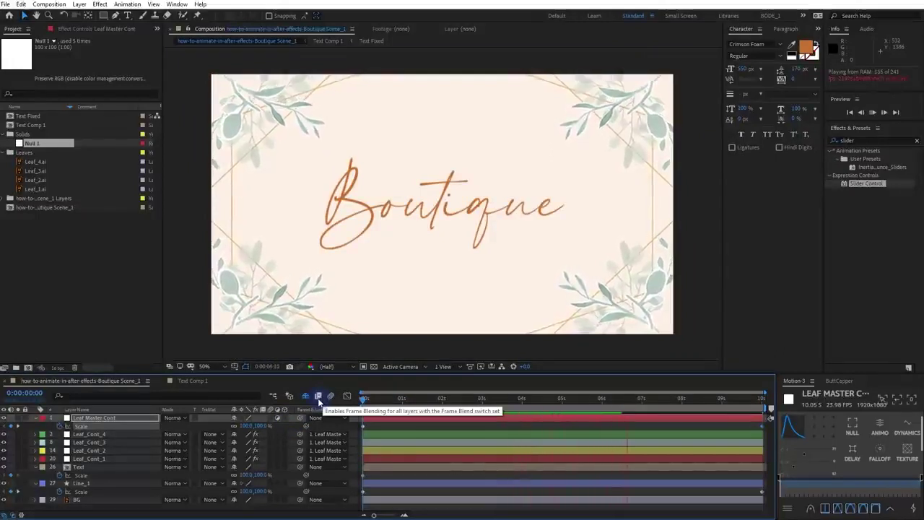
key(space)
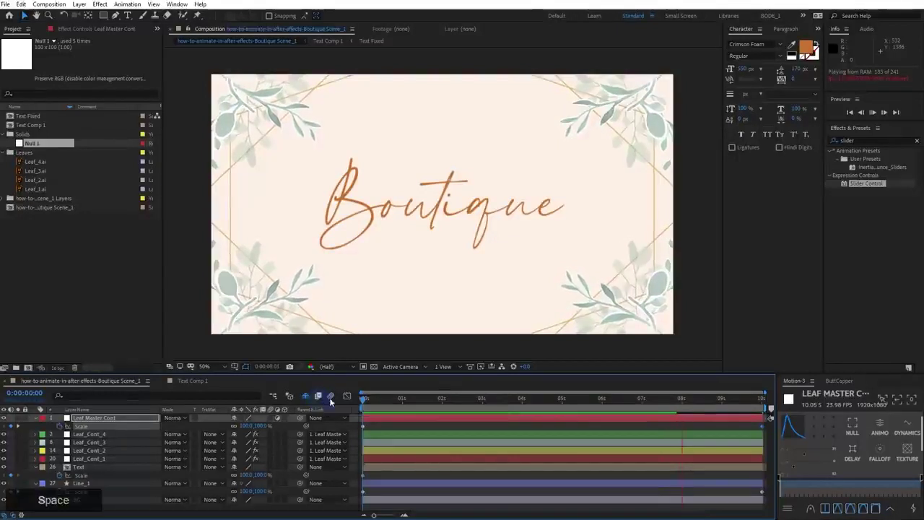
Set the Text layer's Scale to 95% at the start of the composition
drag(361, 403, 359, 409)
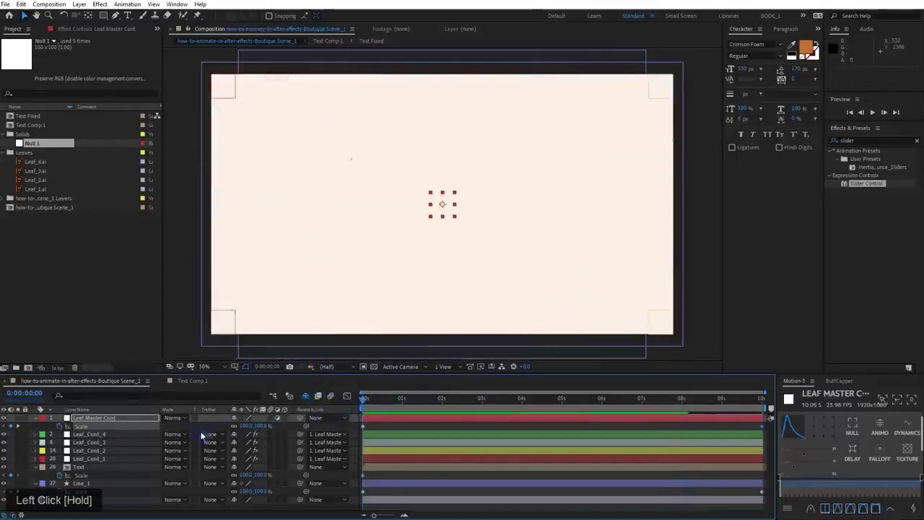
click(84, 468)
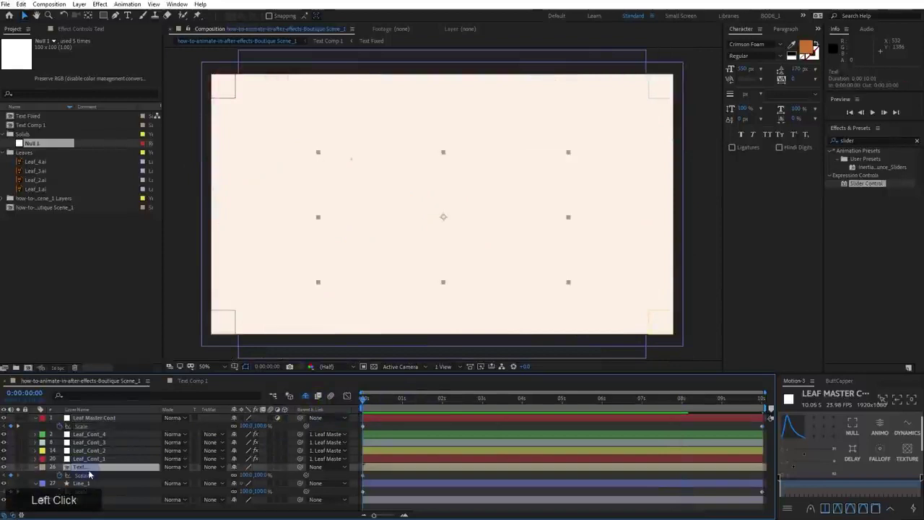
click(259, 474)
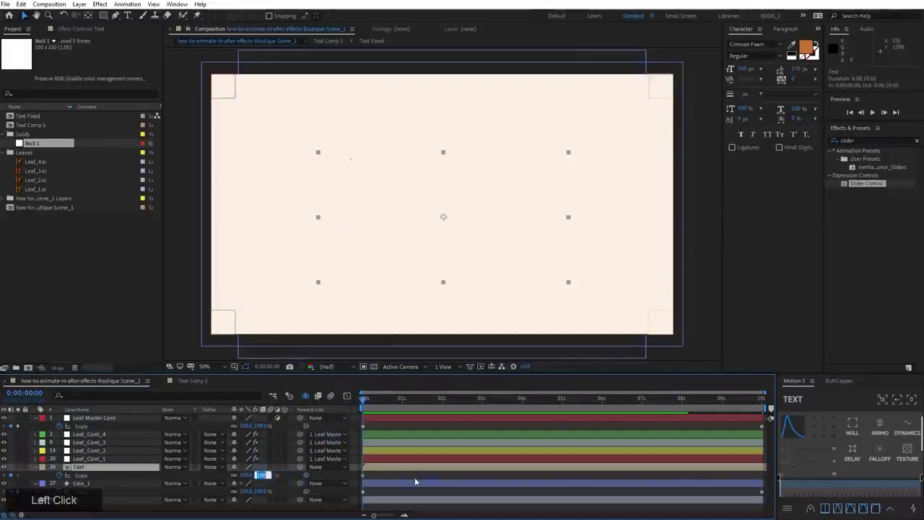
text(95)
key(KP_Enter)
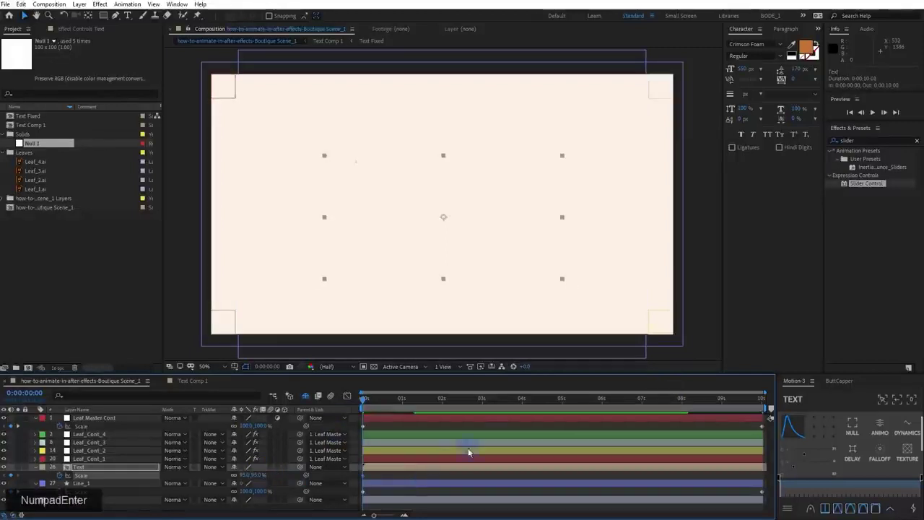
Set the Text layer's Scale to 110% at 10 seconds
drag(585, 403, 777, 429)
drag(265, 479, 256, 479)
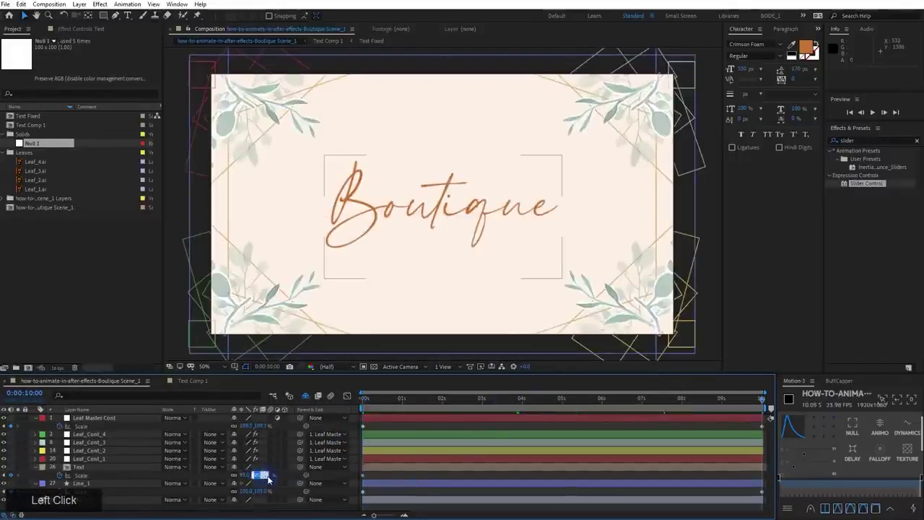
text(110)
key(KP_Enter)
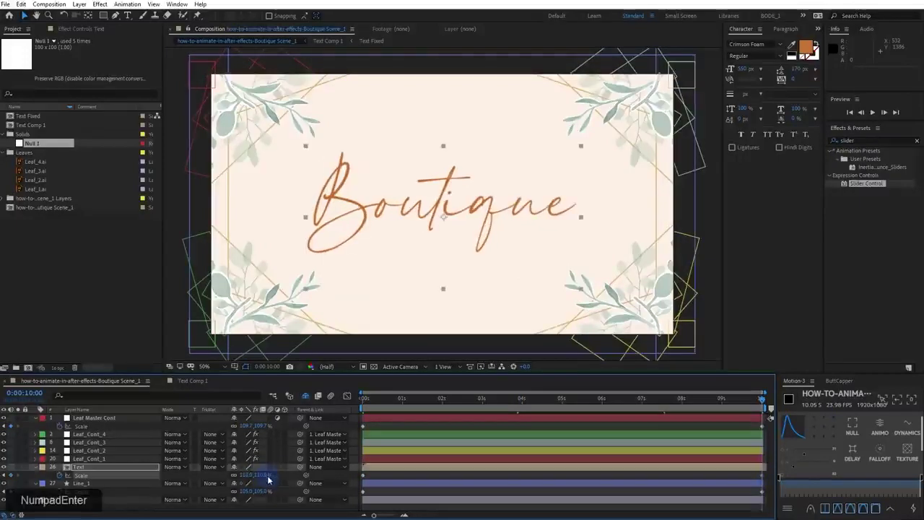
Enable Collapse Transformations on the Text layer, open its Text Comp 1 precomposition and select the Text Fixed layer
scroll(392, 206, up, 2)
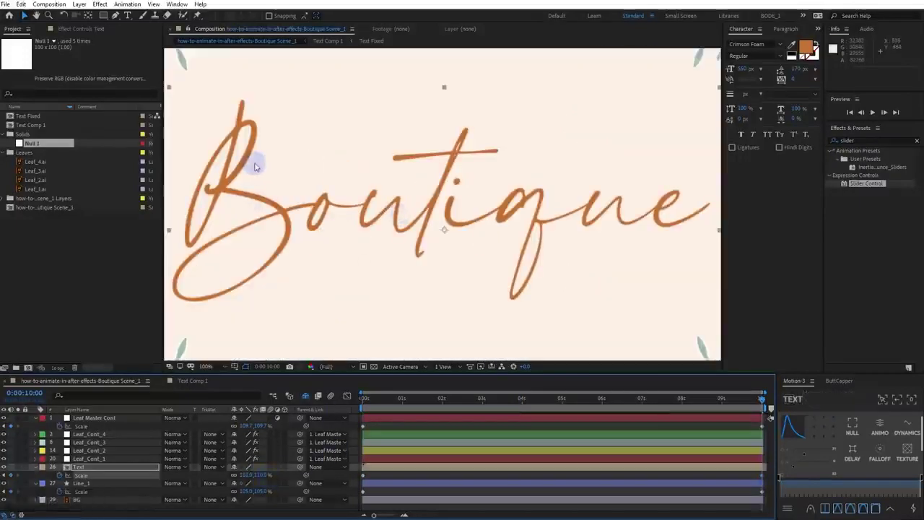
click(98, 469)
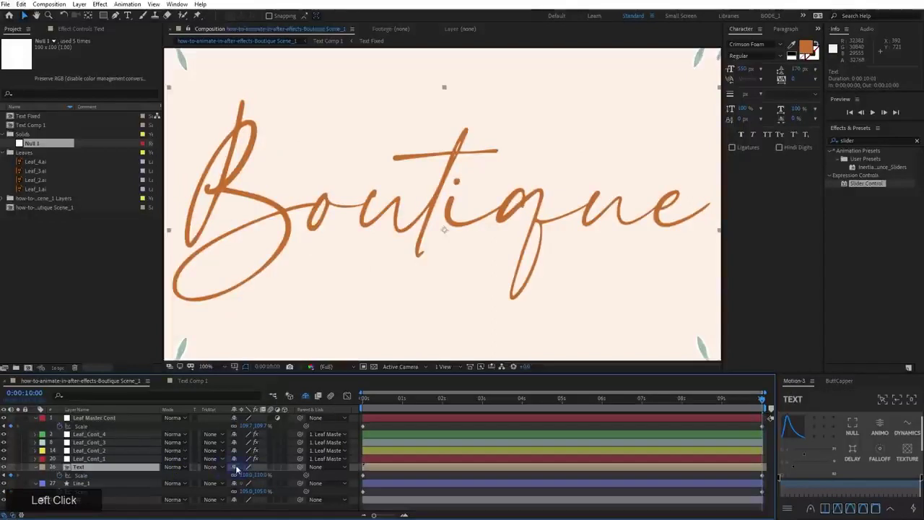
double_click(144, 471)
key(F4)
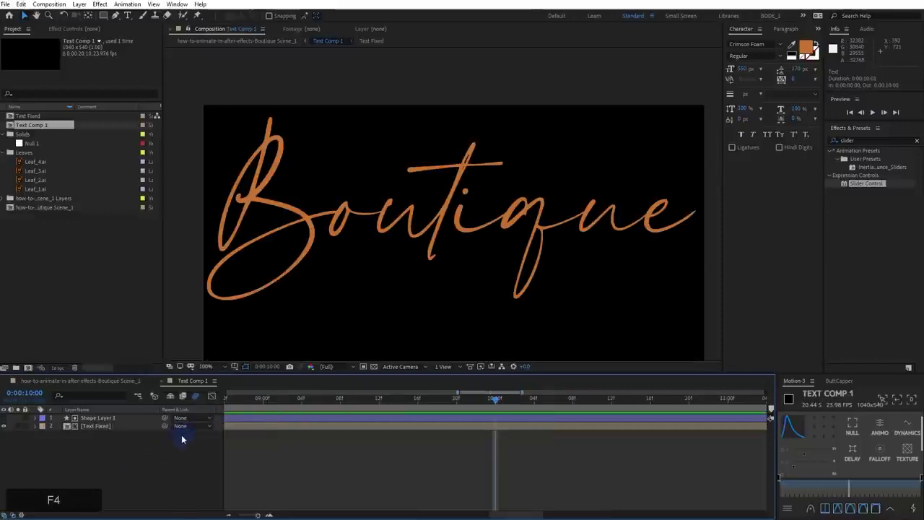
key(6)
click(95, 426)
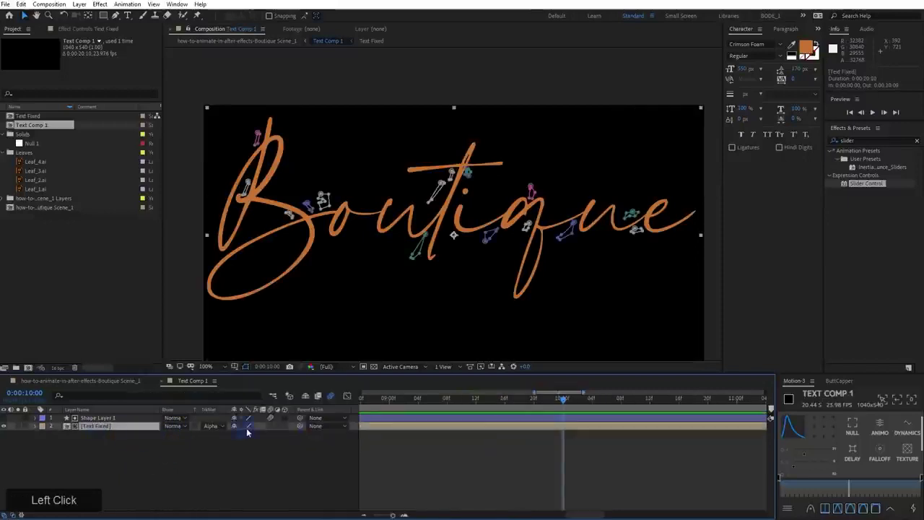
Open Text Fixed, turn on Continuously Rasterize for its Illustrator text layer and return to the main Boutique composition
double_click(126, 430)
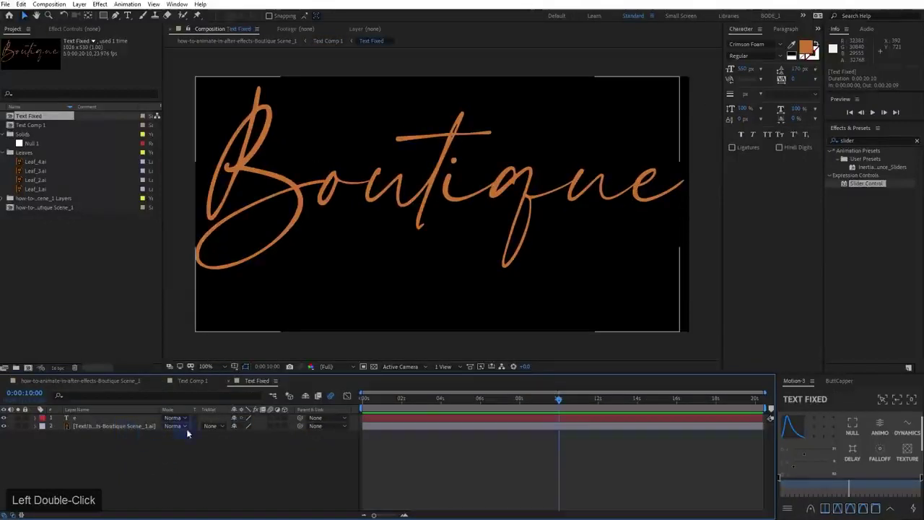
key(F4)
key(F4)
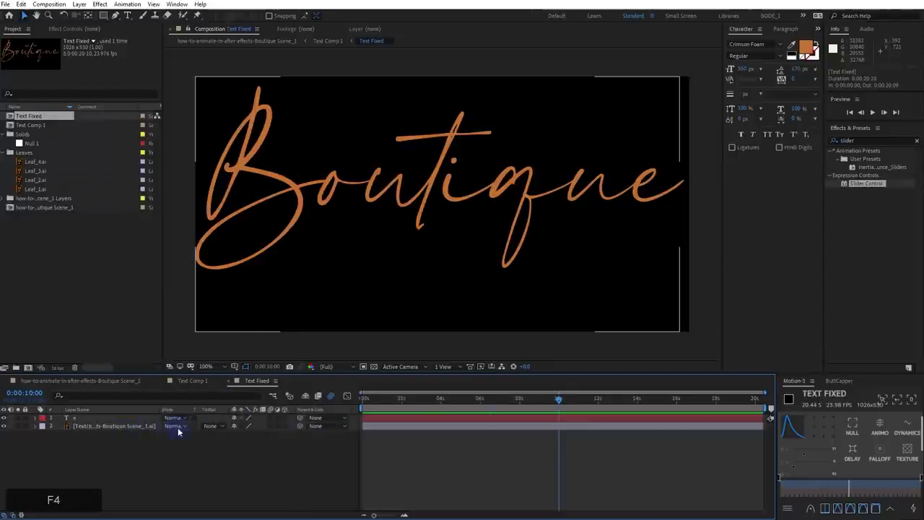
click(241, 428)
click(113, 427)
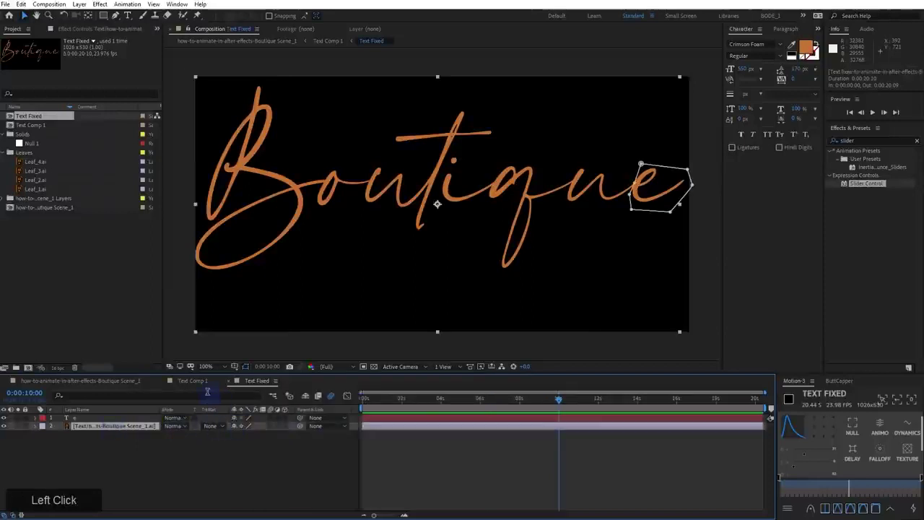
click(200, 382)
click(98, 382)
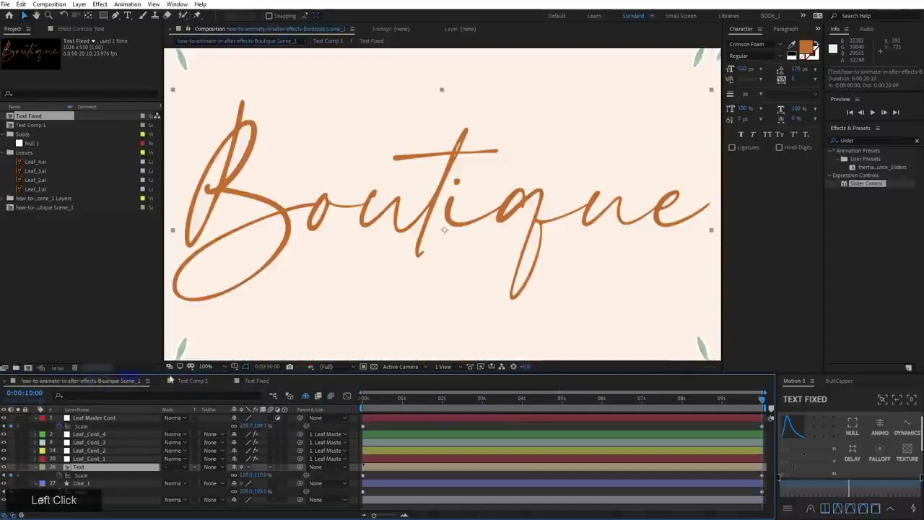
scroll(435, 250, down, 2)
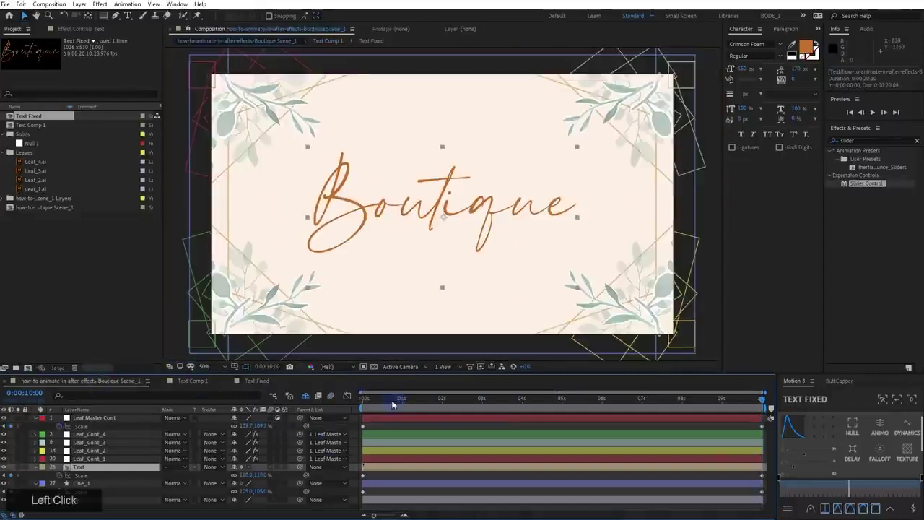
Try a different Scale for the Text layer at 10 seconds and undo the change
drag(392, 404, 768, 427)
drag(247, 475, 267, 479)
key(ctrl+z)
Play and scrub the composition from the start to check how the text, lines and leaves scale up together
click(381, 403)
key(space)
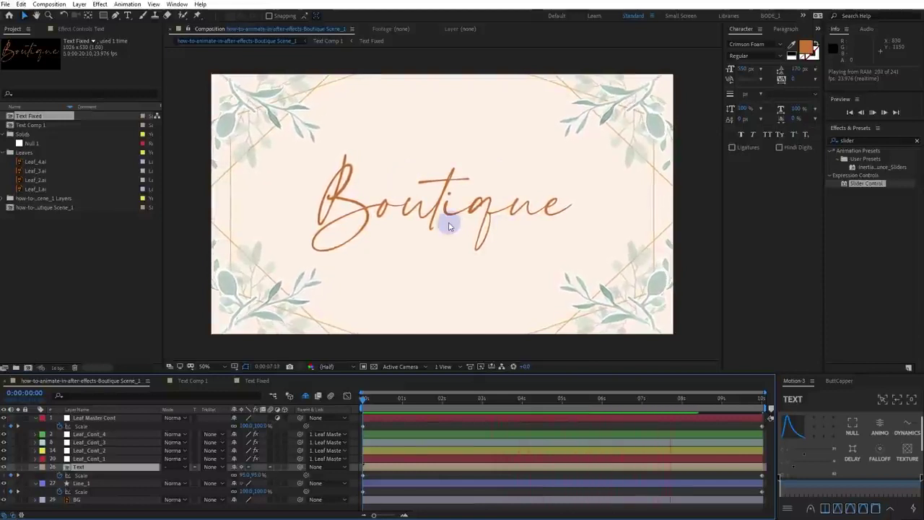
key(space)
drag(722, 405, 780, 413)
drag(423, 397, 364, 398)
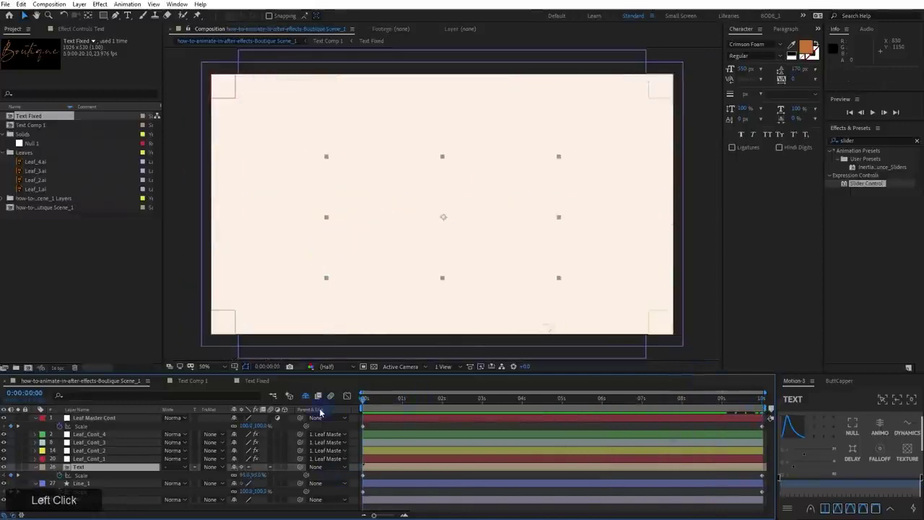
drag(112, 419, 239, 426)
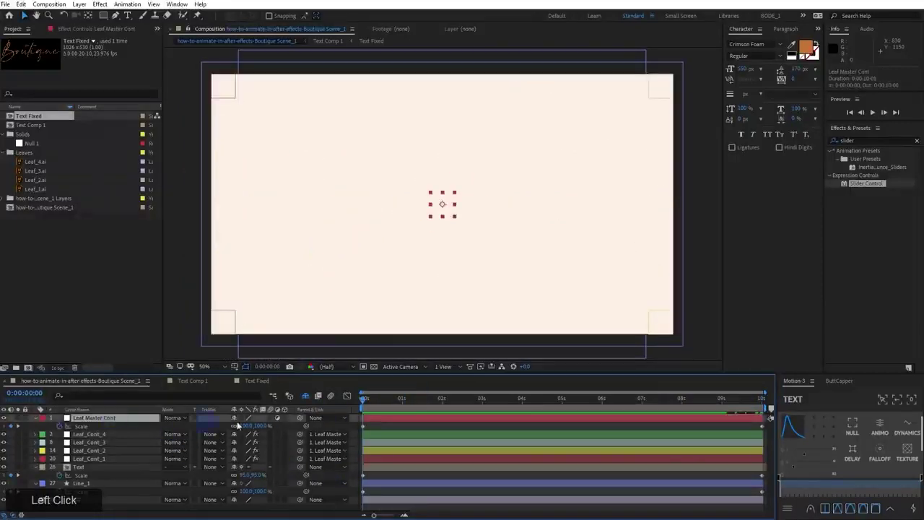
drag(369, 403, 340, 449)
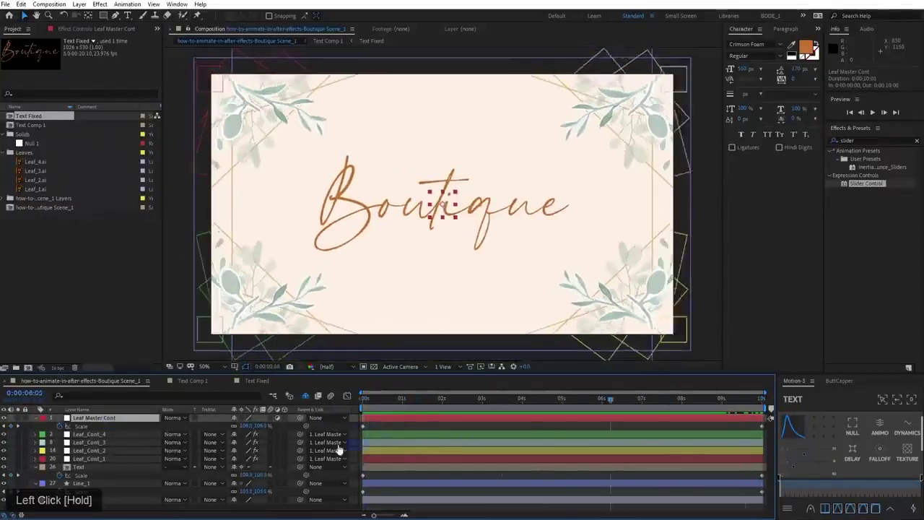
key(space)
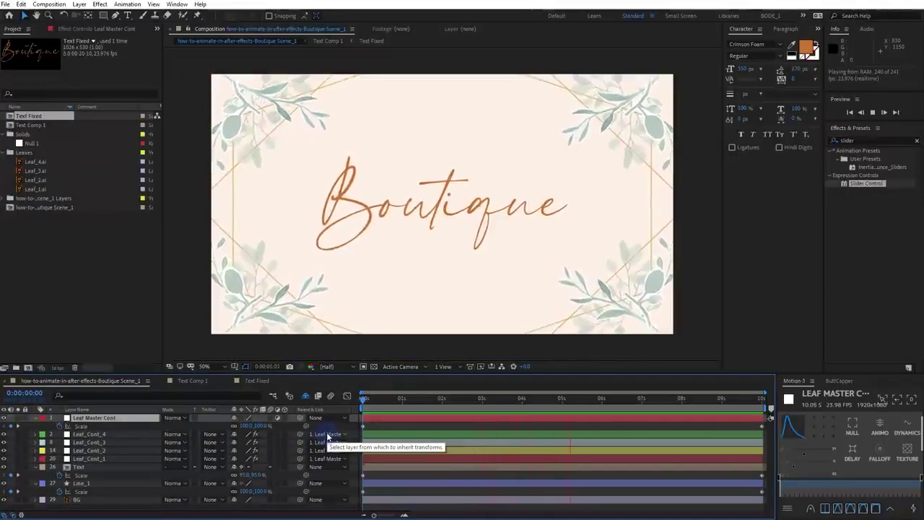
scroll(212, 235, up, 1)
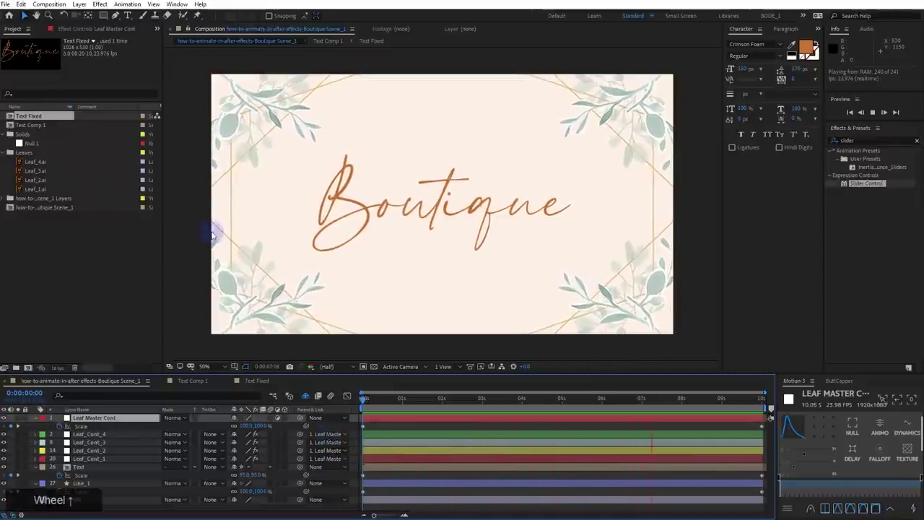
key(space)
click(320, 442)
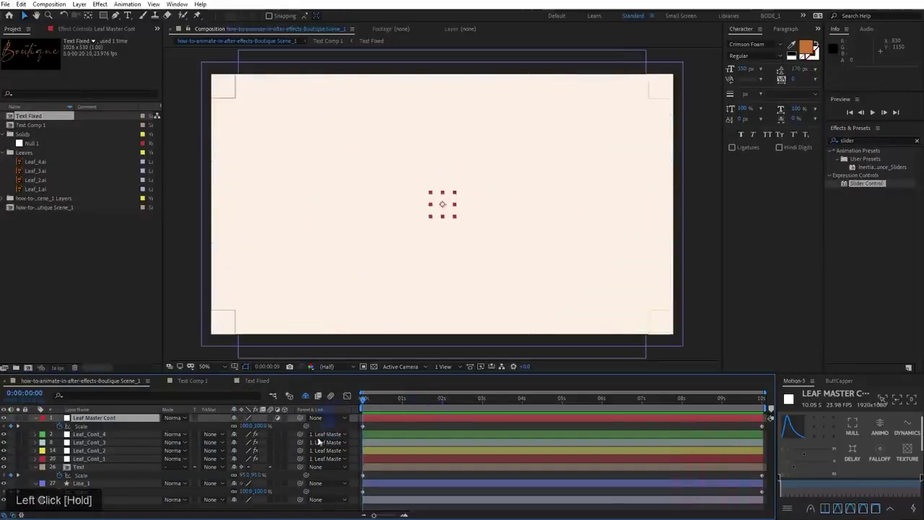
Set the Text layer's Scale to 90% at the start of the composition and preview the animation
click(258, 478)
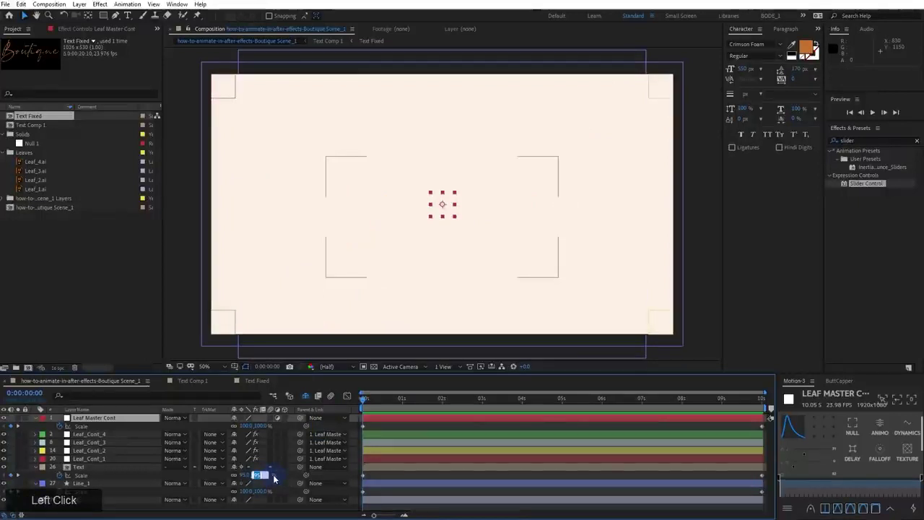
text(90)
key(KP_Enter)
key(space)
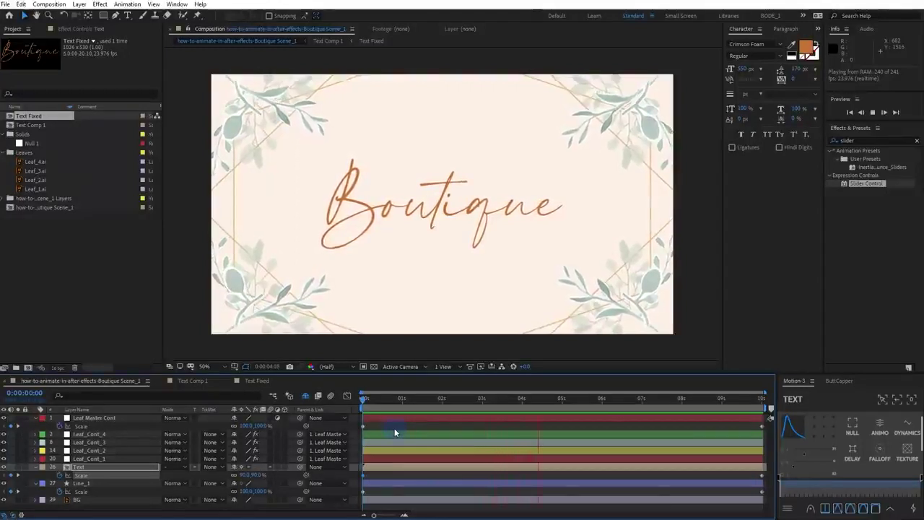
Replay the Boutique composition from the start to check how the text, lines and leaves scale together
key(space)
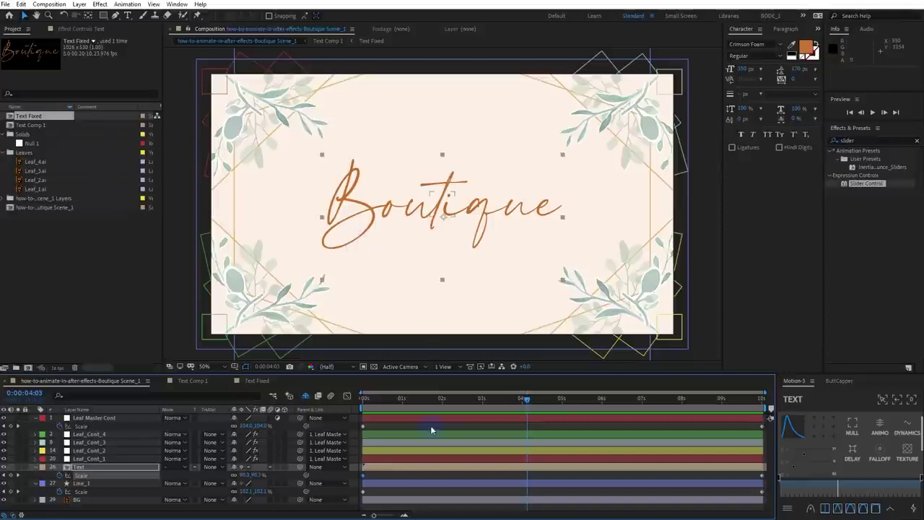
drag(409, 398, 361, 419)
key(space)
Try moving the end Scale keyframes of Leaf Master Cont, Text and Line_1 to about 4.5 seconds, preview, and move them back to 10 seconds
click(769, 470)
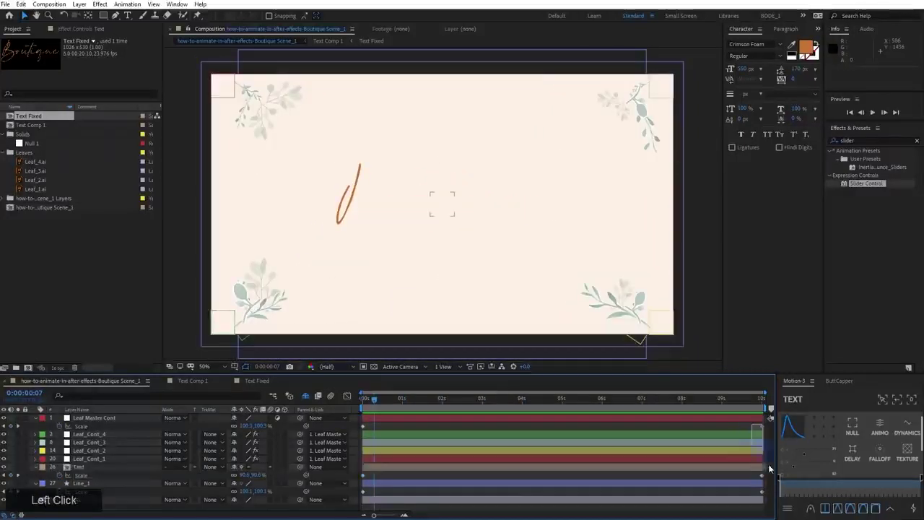
drag(751, 421, 541, 494)
key(space)
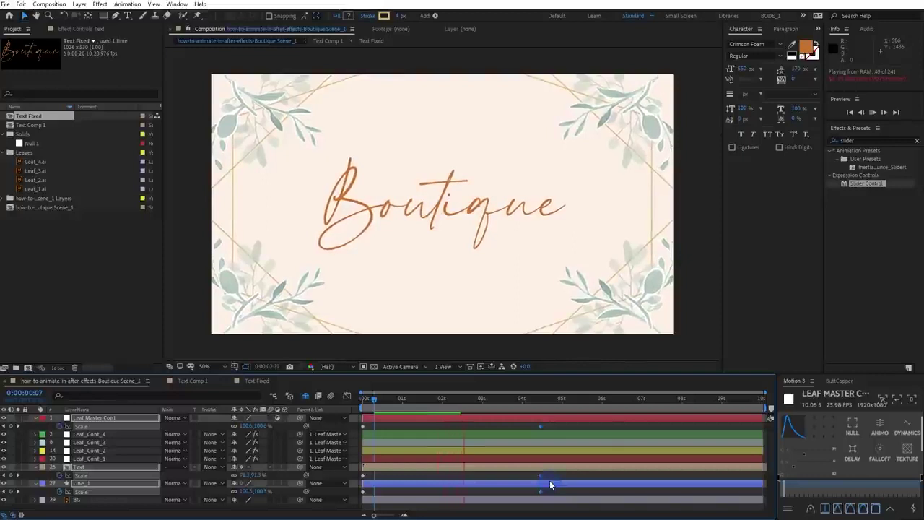
key(space)
drag(541, 426, 760, 440)
click(747, 429)
Set the Line_1 layer's Scale to 103% at 10 seconds and preview the composition from the start
click(762, 400)
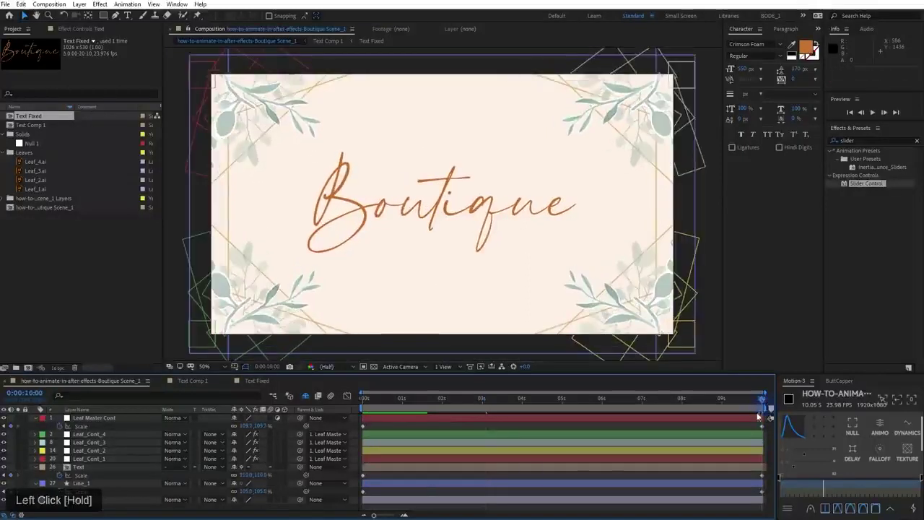
click(251, 492)
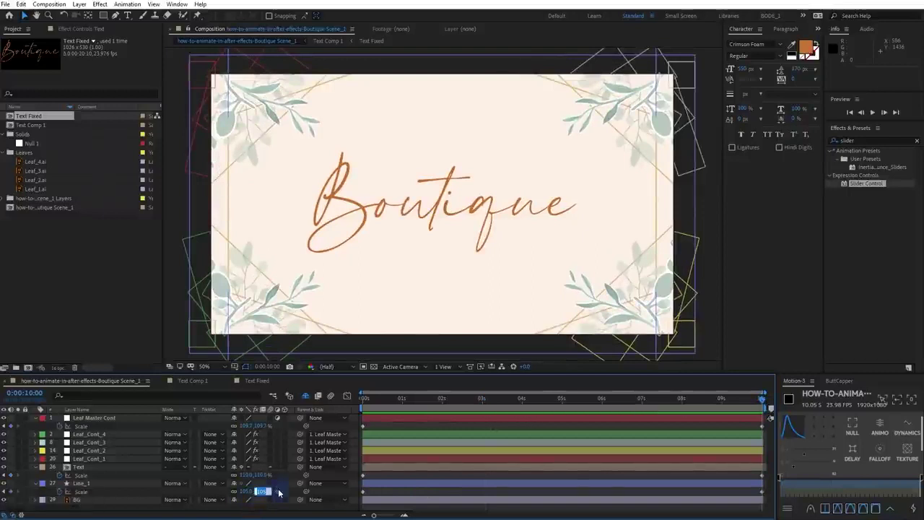
text(105)
key(KP_Enter)
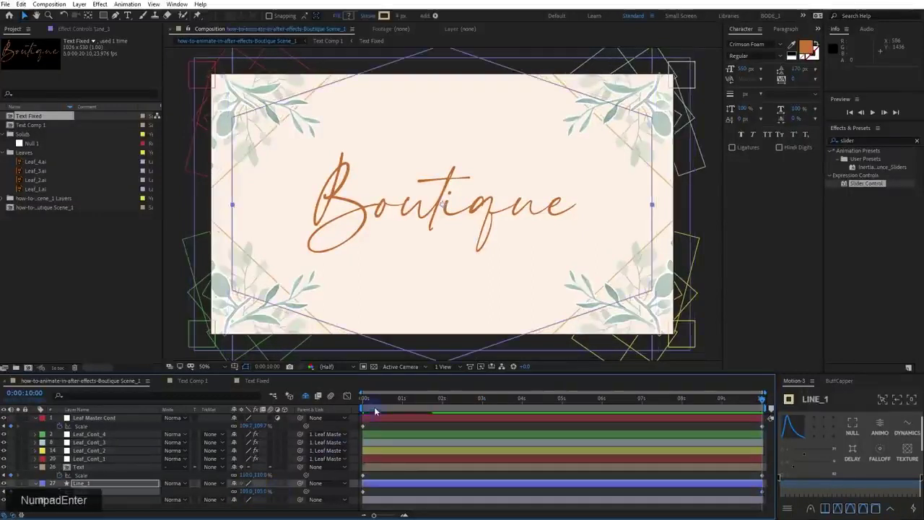
click(365, 399)
key(space)
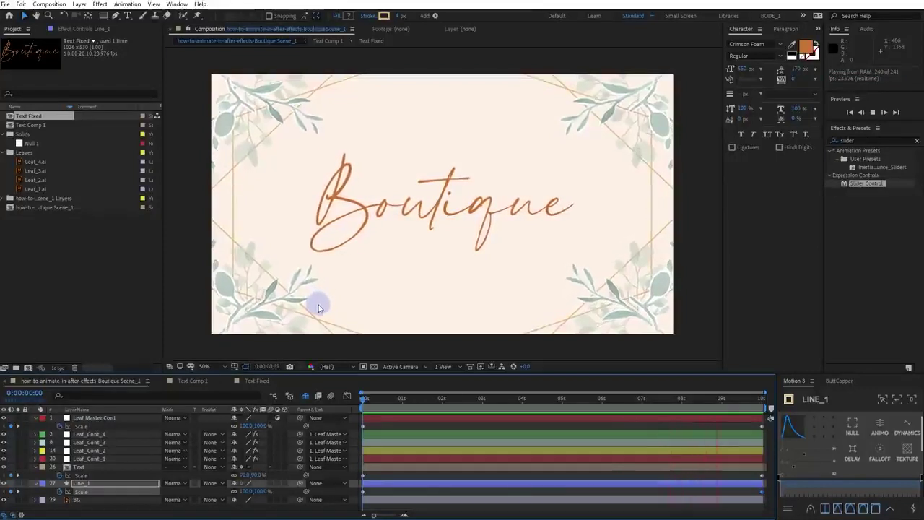
click(572, 430)
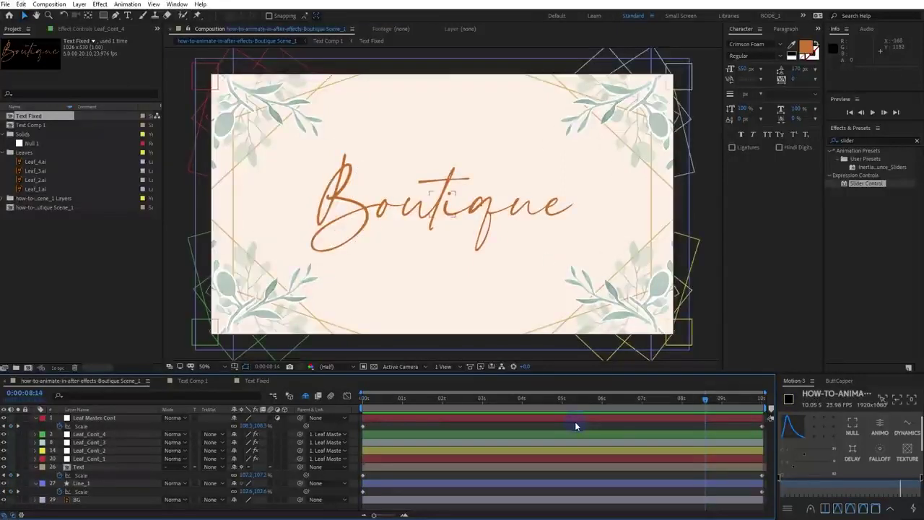
click(417, 287)
click(299, 305)
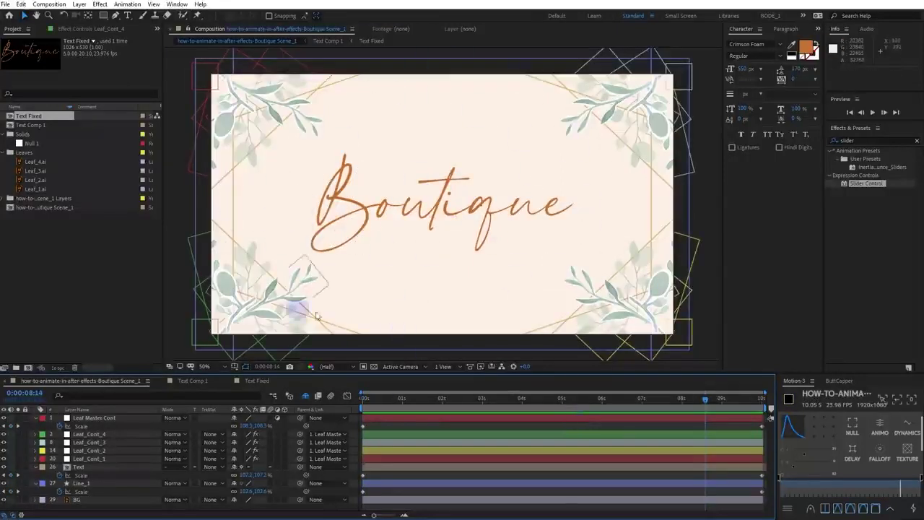
click(331, 198)
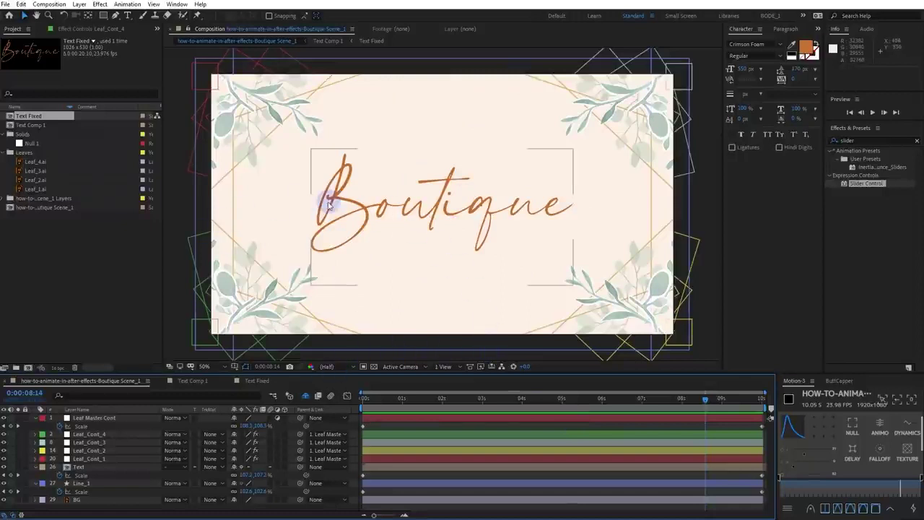
click(617, 193)
click(310, 234)
click(492, 218)
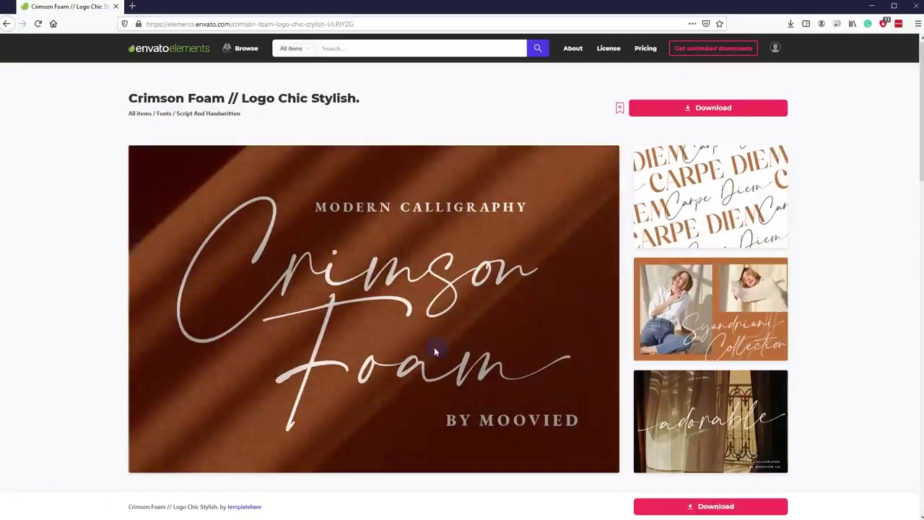
Browse Envato Elements in the web browser, covering the Crimson Foam font page, the home page and the Video Templates, Music and Photos categories
scroll(434, 347, down, 3)
scroll(401, 351, up, 3)
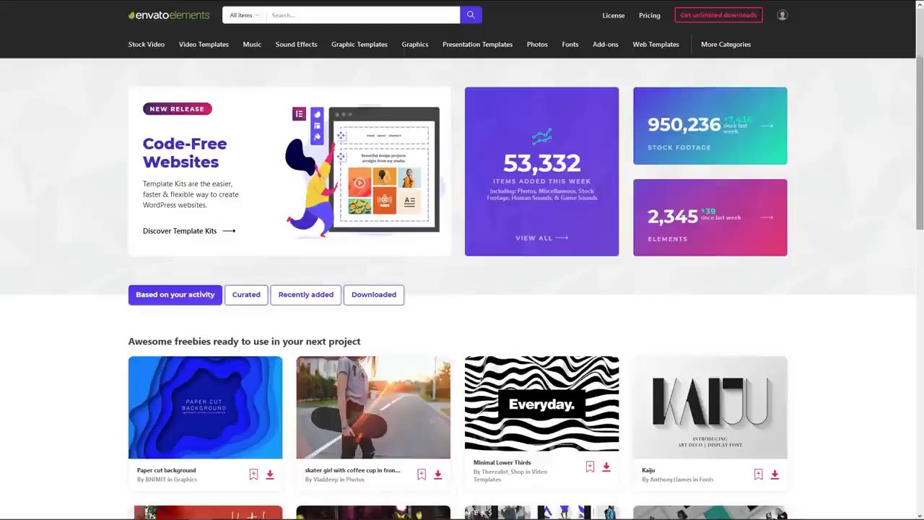
scroll(462, 296, down, 2)
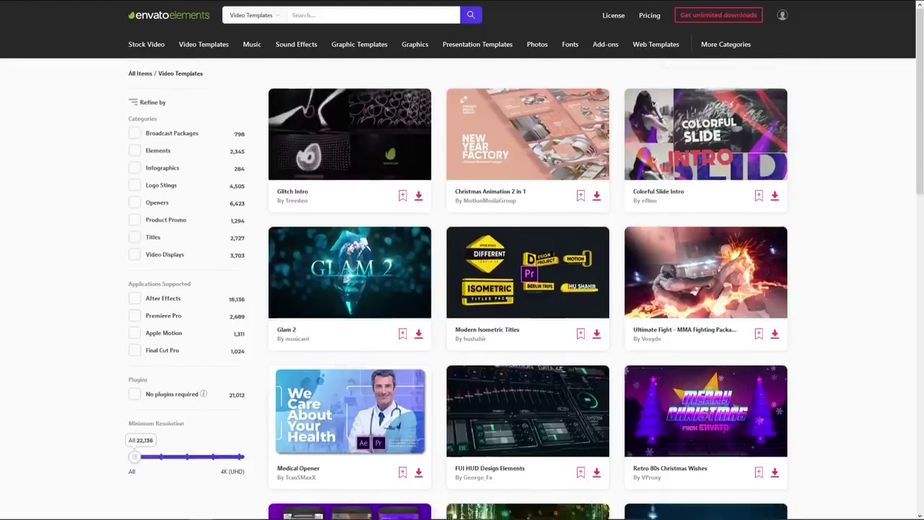
scroll(527, 289, down, 2)
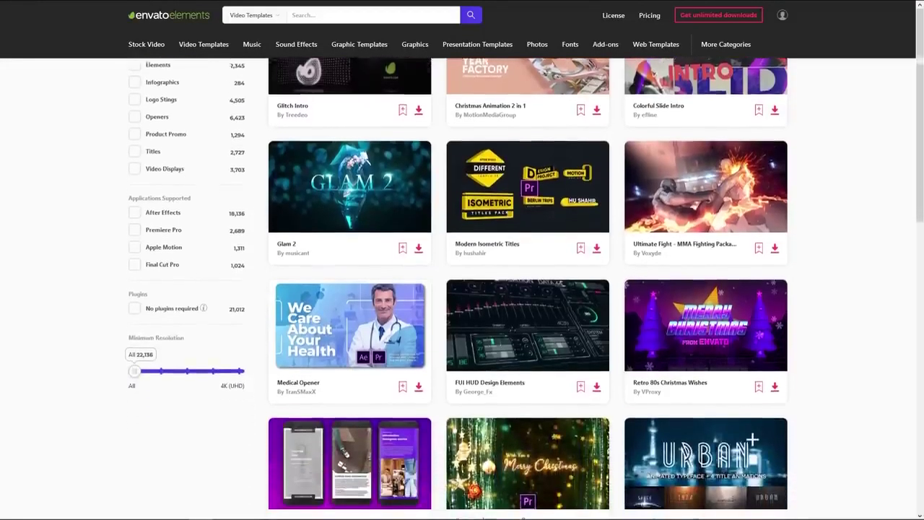
scroll(527, 289, down, 1)
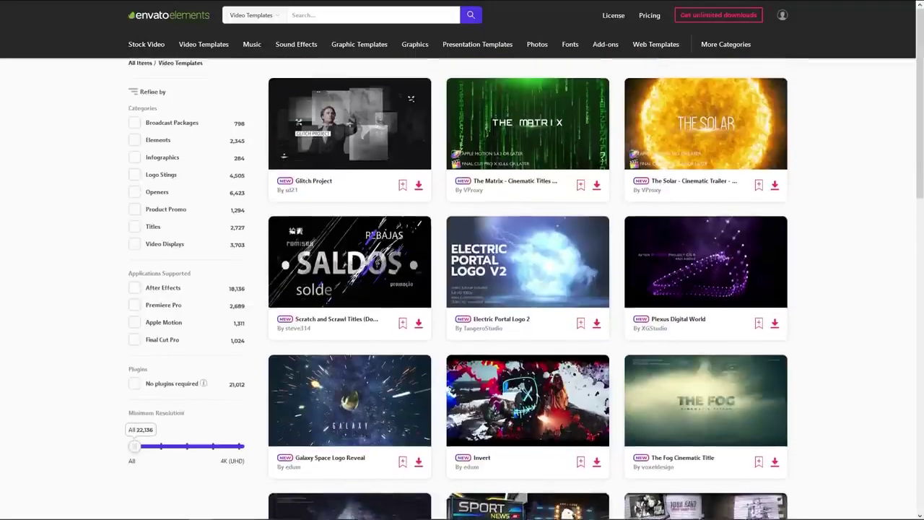
scroll(527, 289, down, 2)
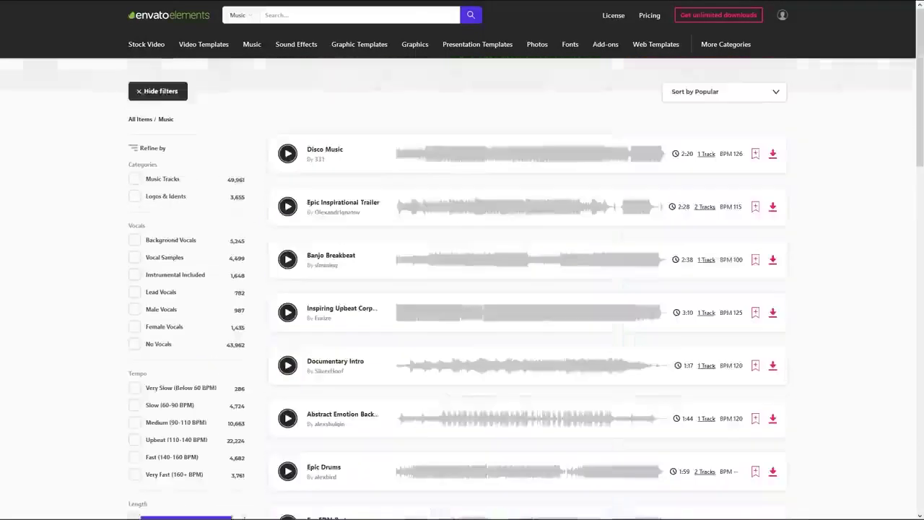
scroll(527, 288, down, 2)
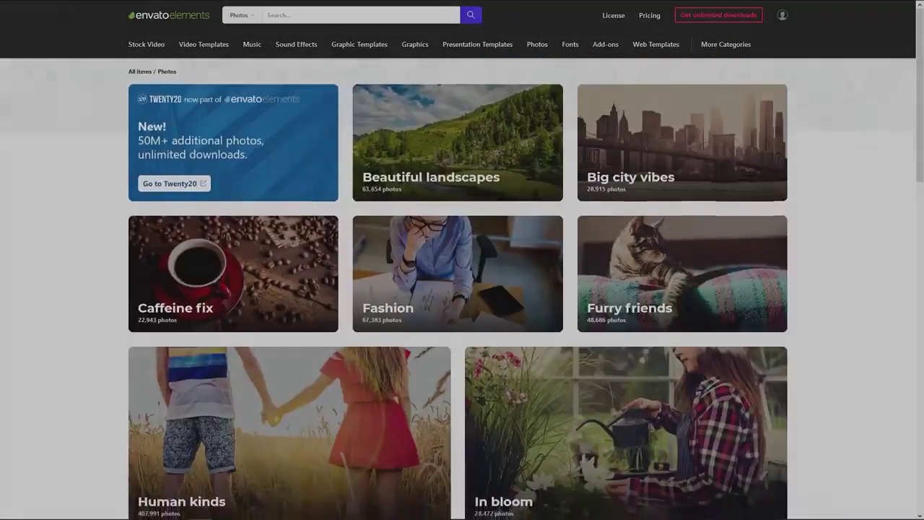
scroll(462, 289, down, 1)
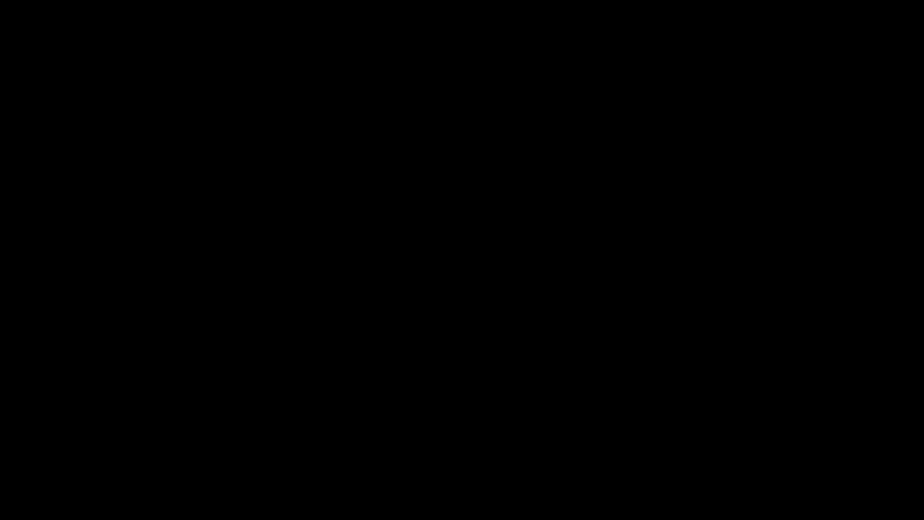